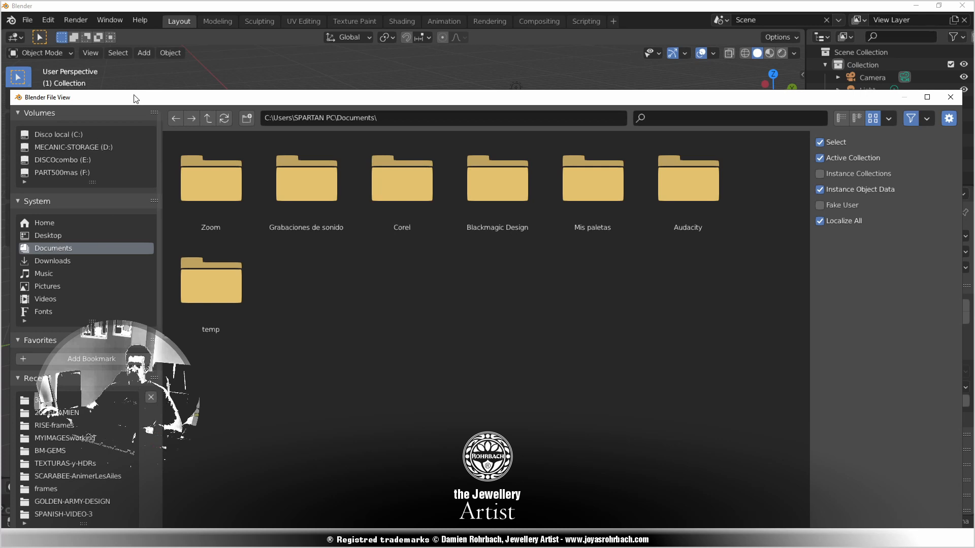
Browse to VIDEOS-ROHRBACH-3D on the E: drive, filter the folders by "ge" and open VIDEO-3-GEMSTONES
left_click(74, 159)
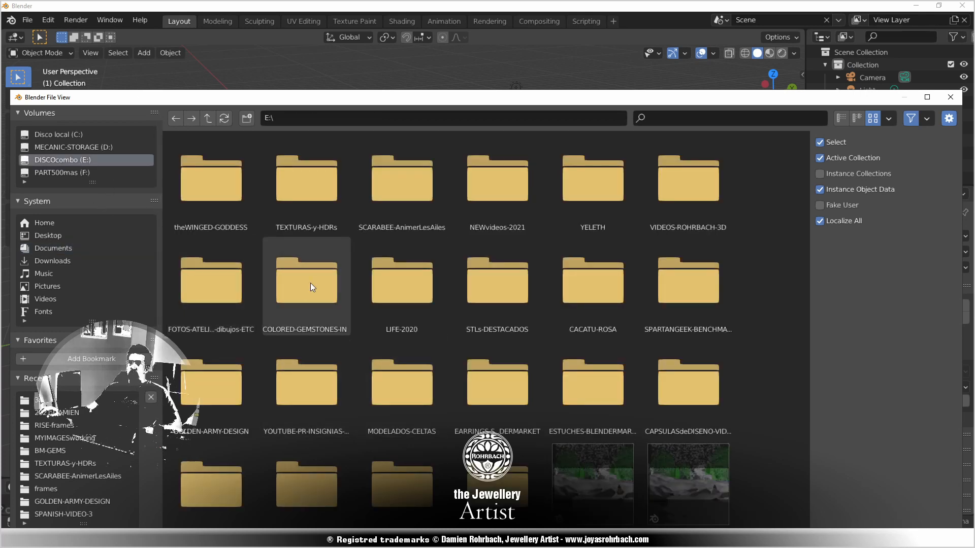
scroll(386, 386, "down", 2)
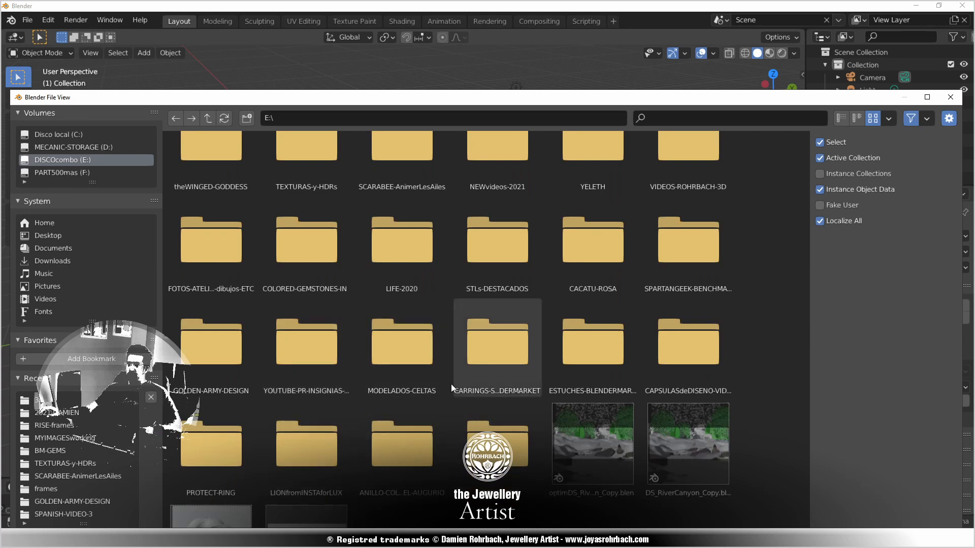
double_click(691, 162)
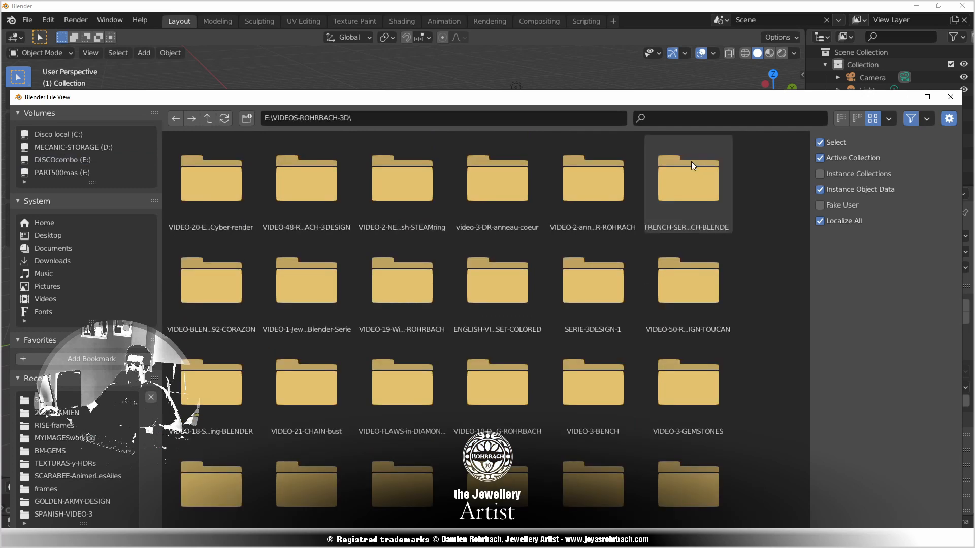
left_click(723, 118)
type("ge")
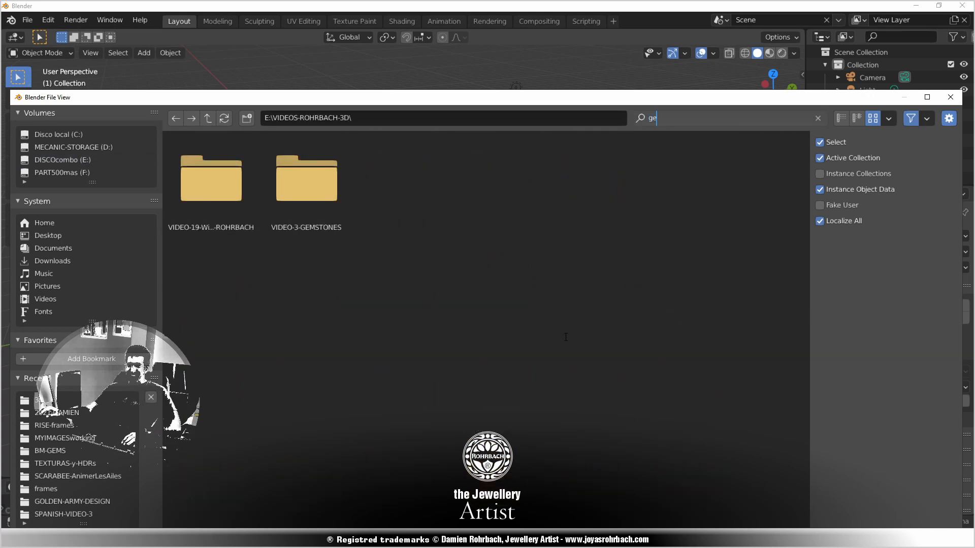
left_click(311, 176)
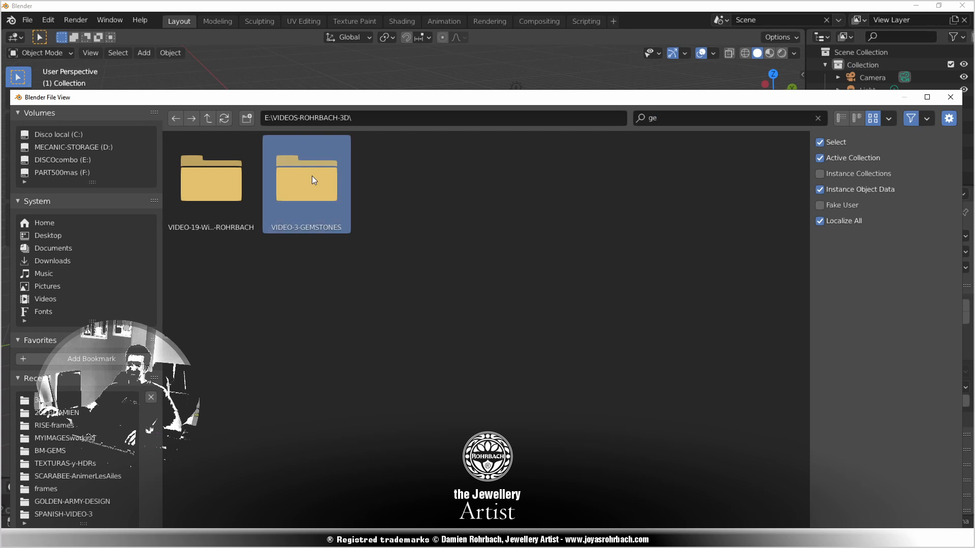
double_click(312, 176)
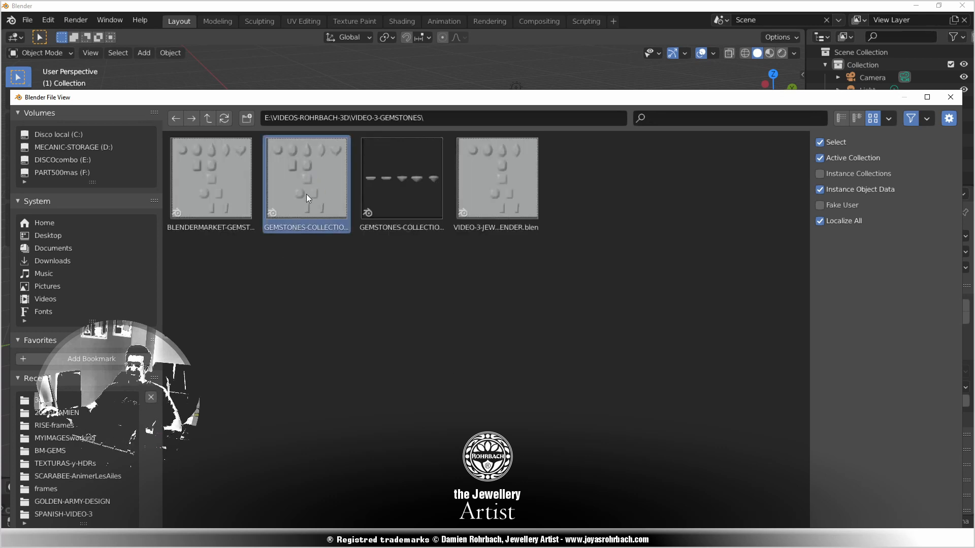
Append the 58-face brilliant diamond object from GEMSTONES-COLLECTION.blend into the scene
double_click(306, 194)
double_click(405, 296)
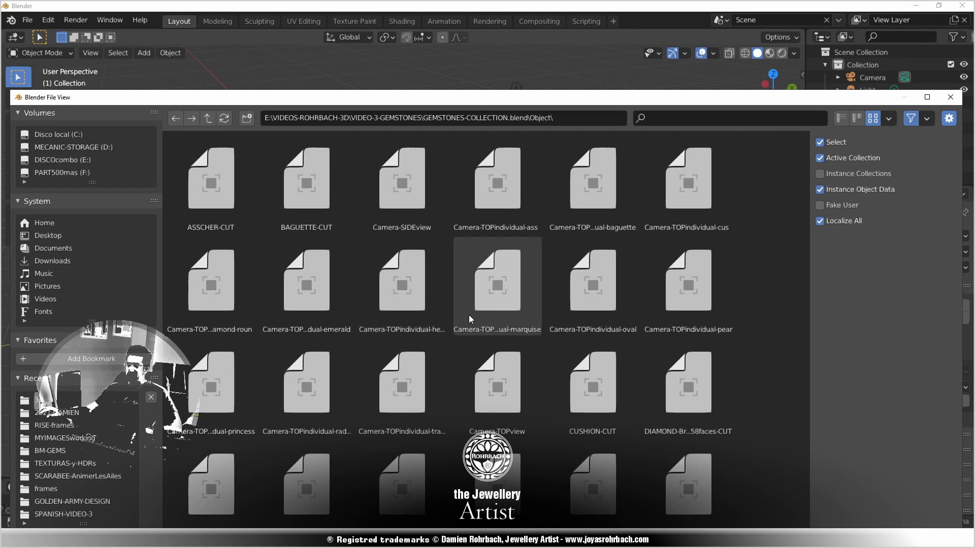
scroll(468, 315, "down", 2)
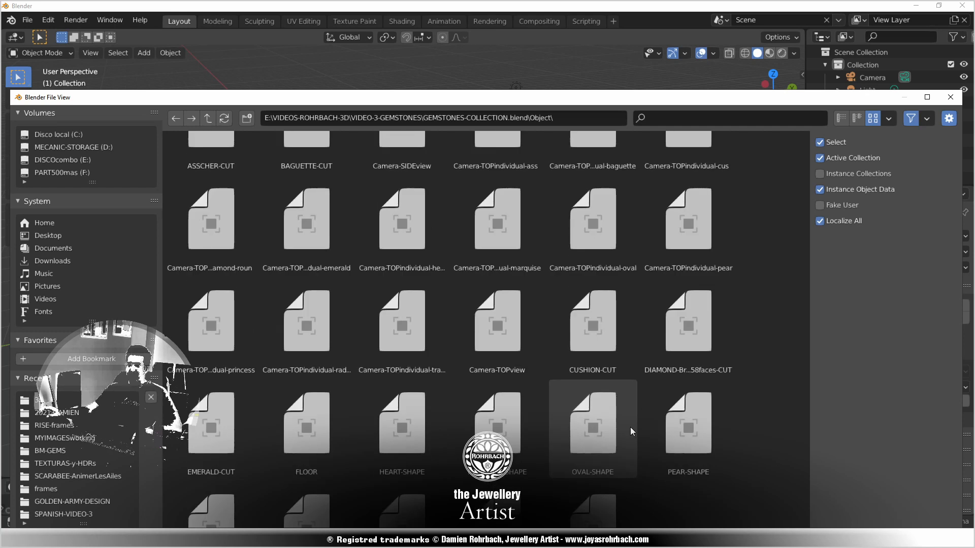
scroll(518, 406, "up", 2)
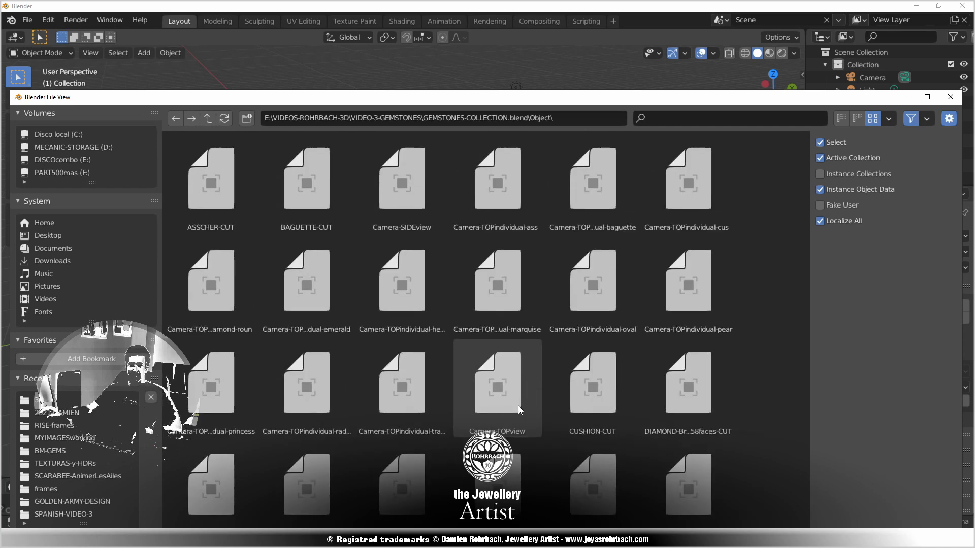
scroll(506, 379, "down", 2)
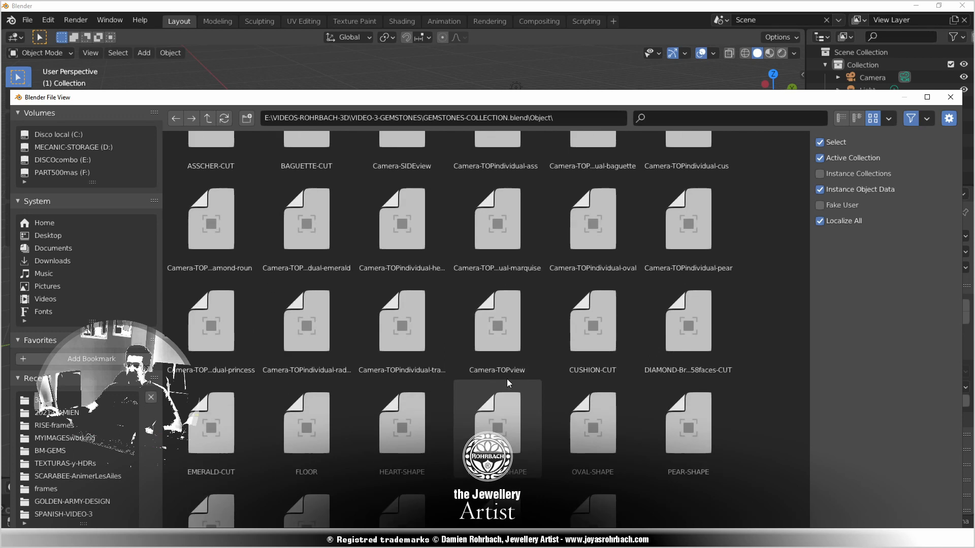
scroll(460, 403, "up", 2)
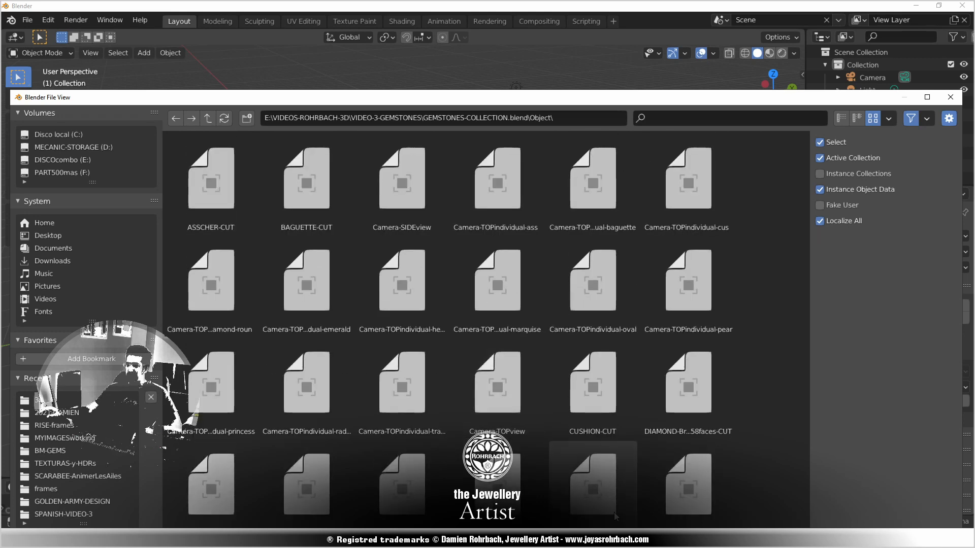
double_click(709, 380)
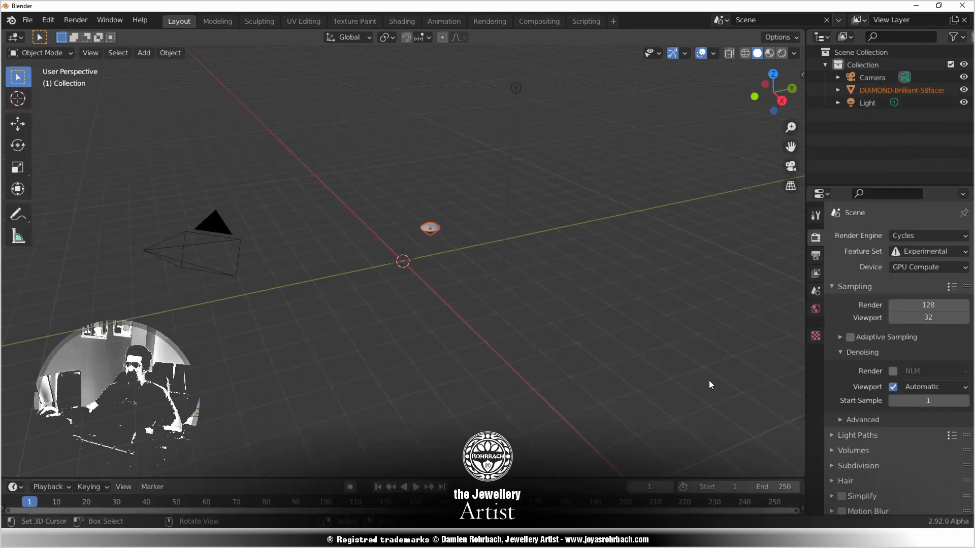
Set the diamond's X and Y dimensions to 6.45 m each
left_click(434, 234)
key("n")
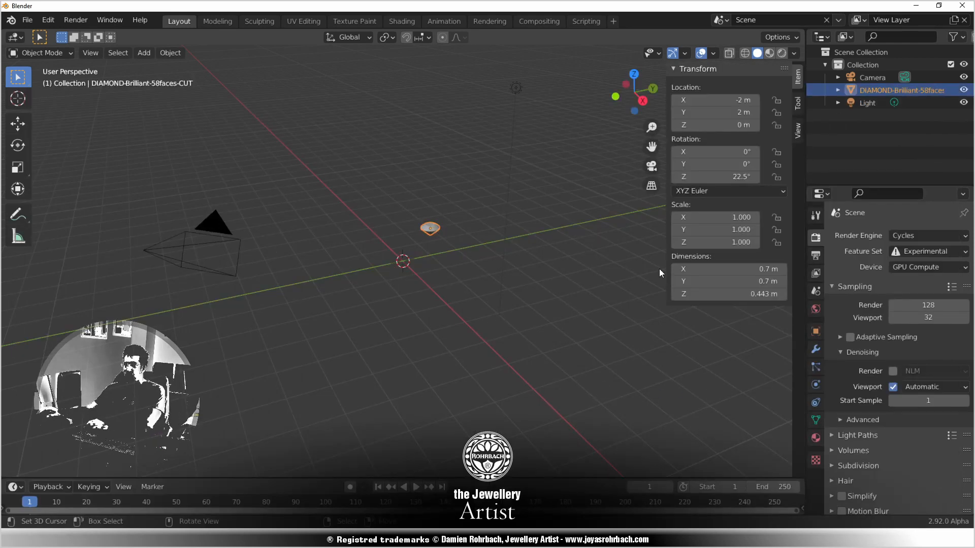
left_click(705, 275)
type("6.")
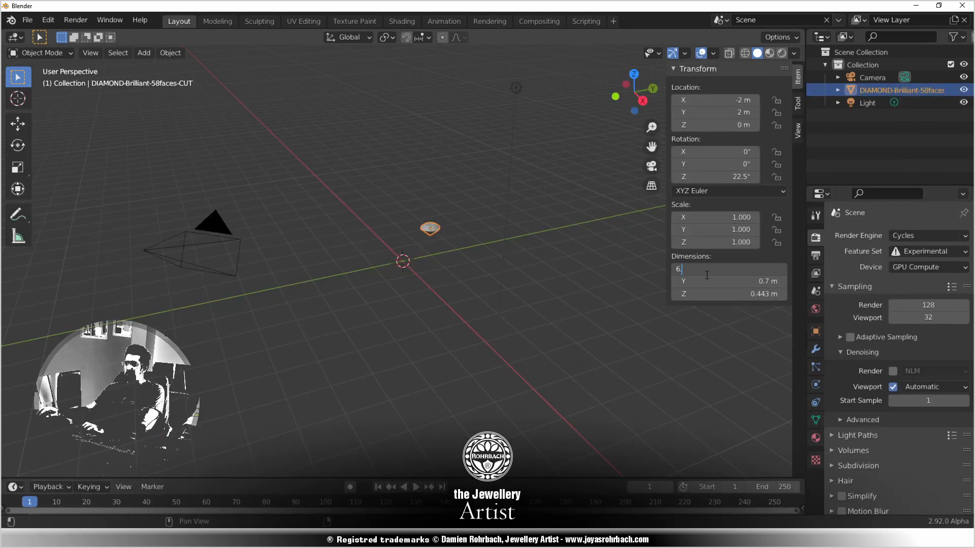
type("45")
key("Return")
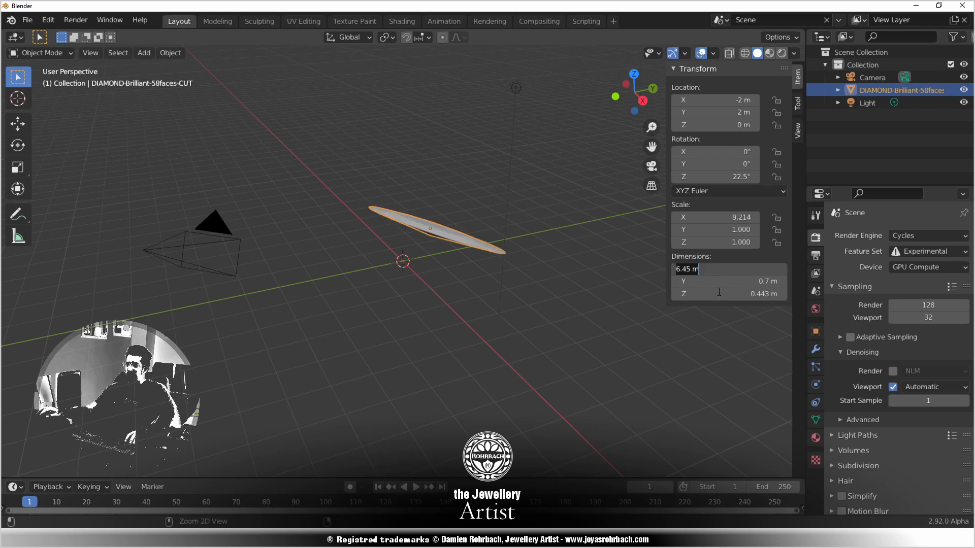
left_click(721, 281)
type("6.45 m")
left_click(722, 239)
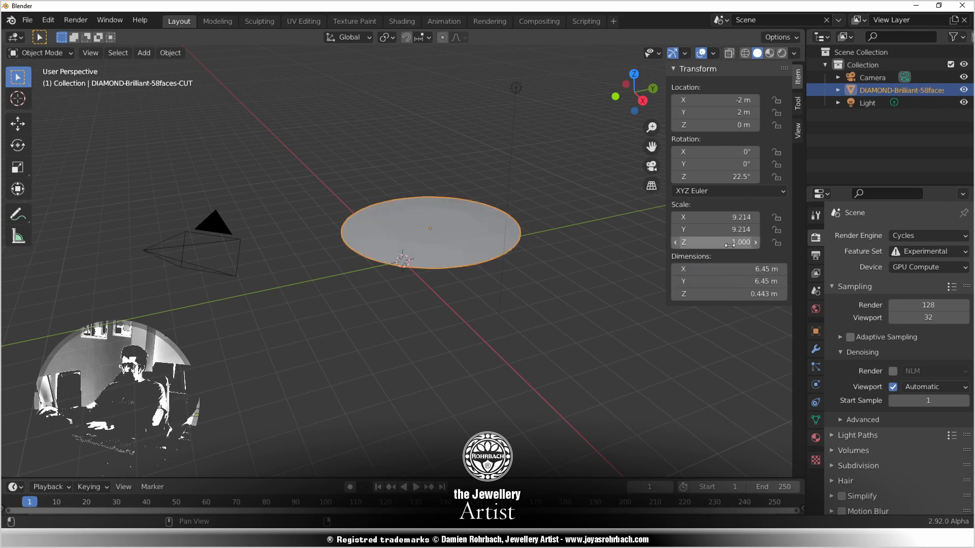
Copy the diamond's Y scale value of 9.21431 into its Z scale so the stone is scaled uniformly
left_click(726, 231)
key("ctrl+c")
left_click(723, 240)
left_click(724, 240)
key("ctrl+v")
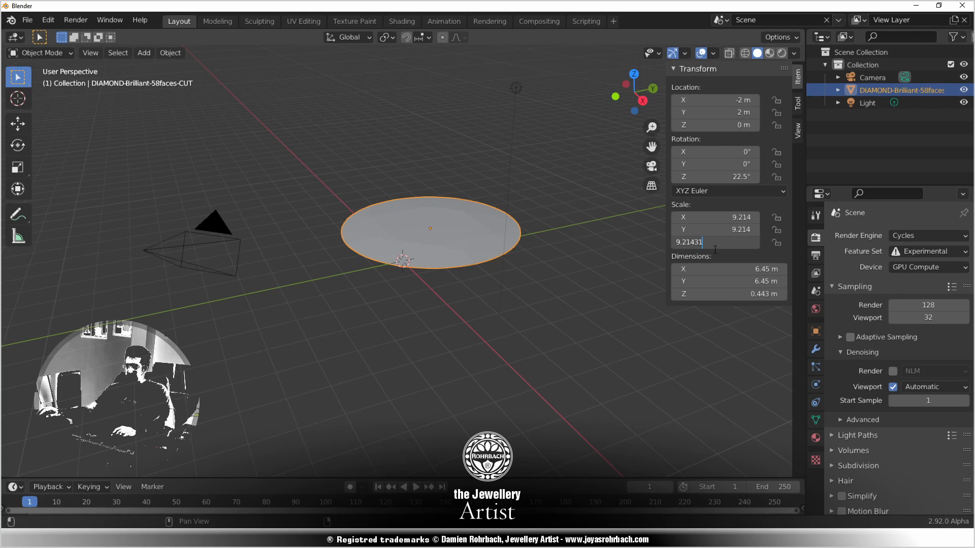
key("Return")
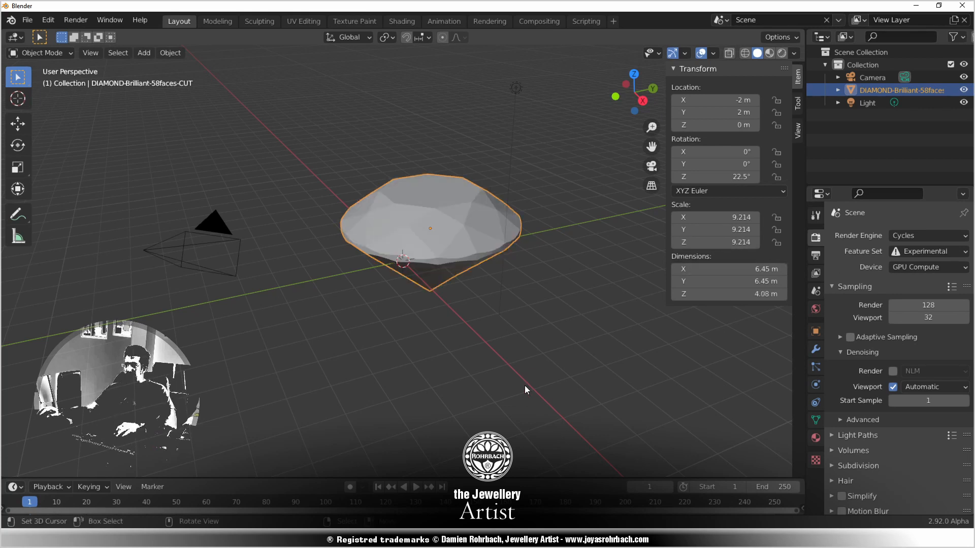
Switch to File Explorer and copy the screencast_keys folder from screencast_keys.zip in Descargas
left_click(56, 21)
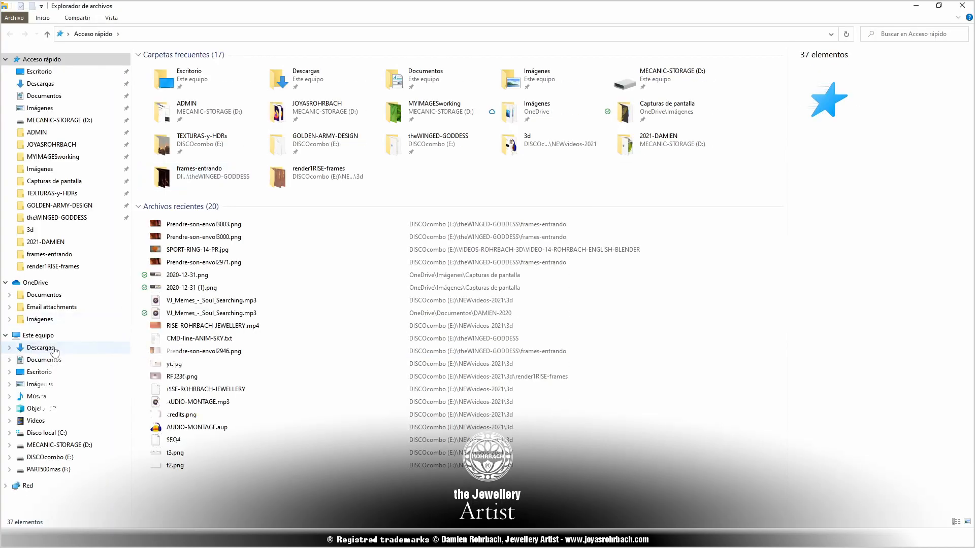
left_click(35, 347)
double_click(546, 76)
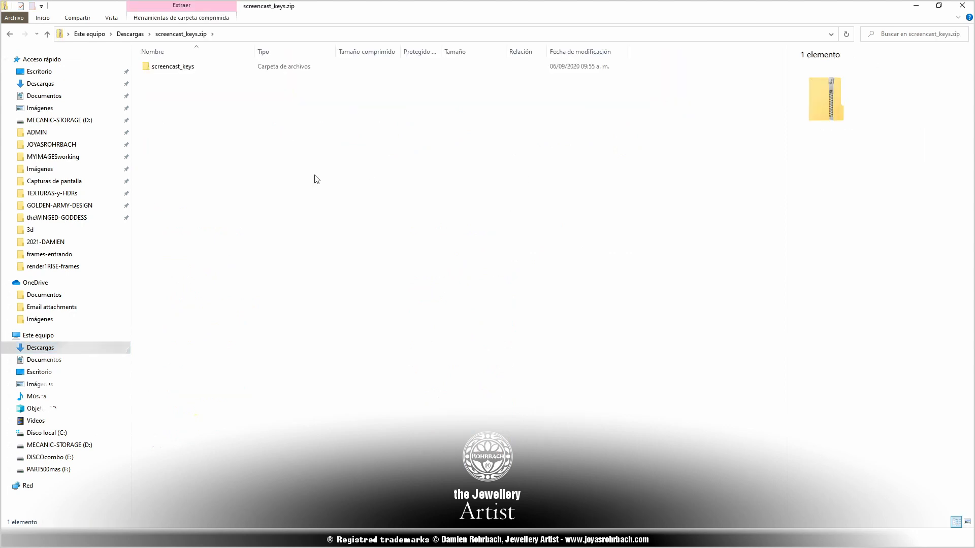
left_click(218, 69)
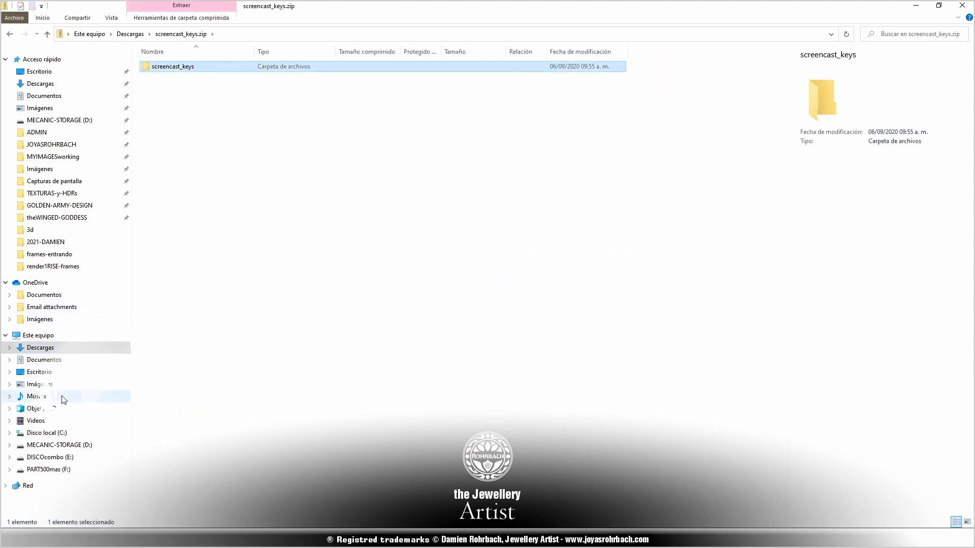
Open the 2.92\scripts\addons folder of blender-2.92.0-0da1fc2fc417-windows64, in Blender Foundation under Archivos de programa on the C: drive
left_click(49, 433)
double_click(187, 77)
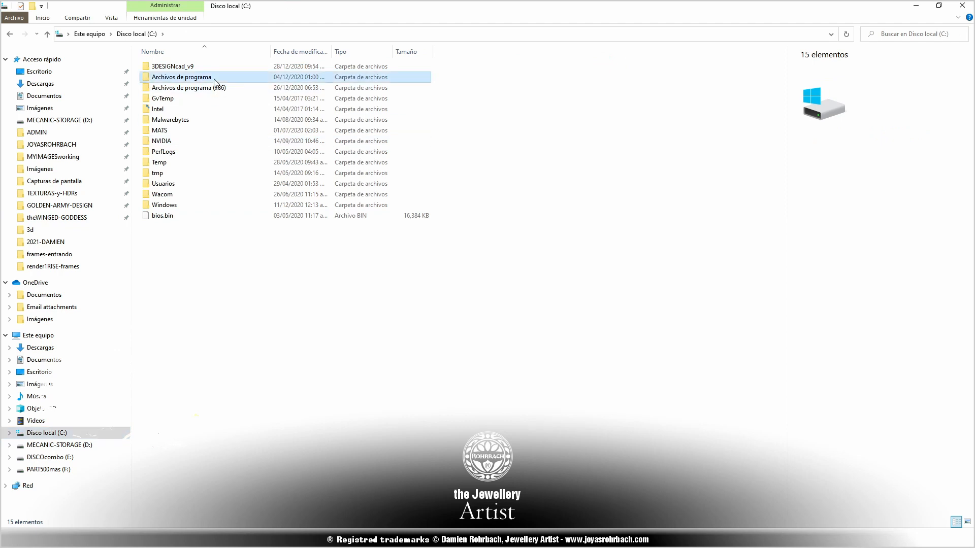
double_click(203, 88)
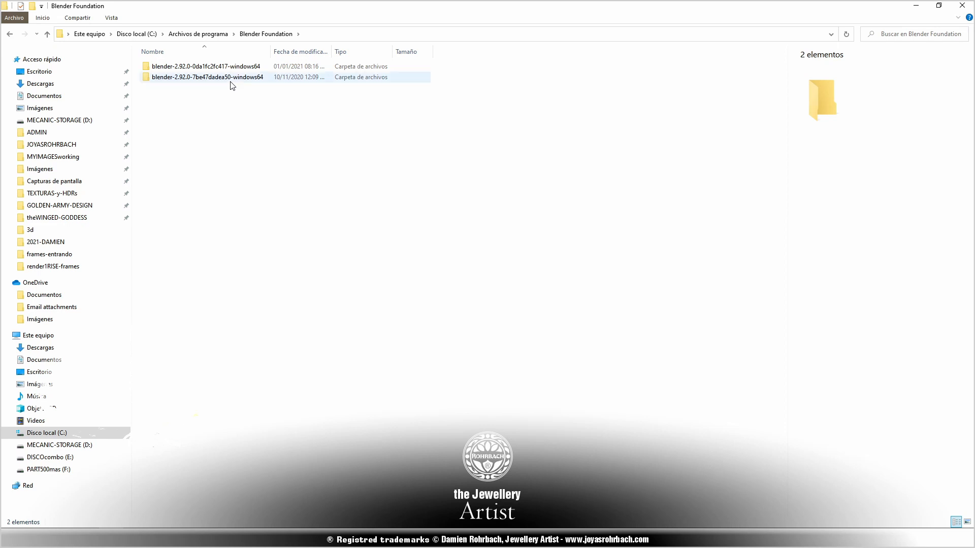
double_click(228, 67)
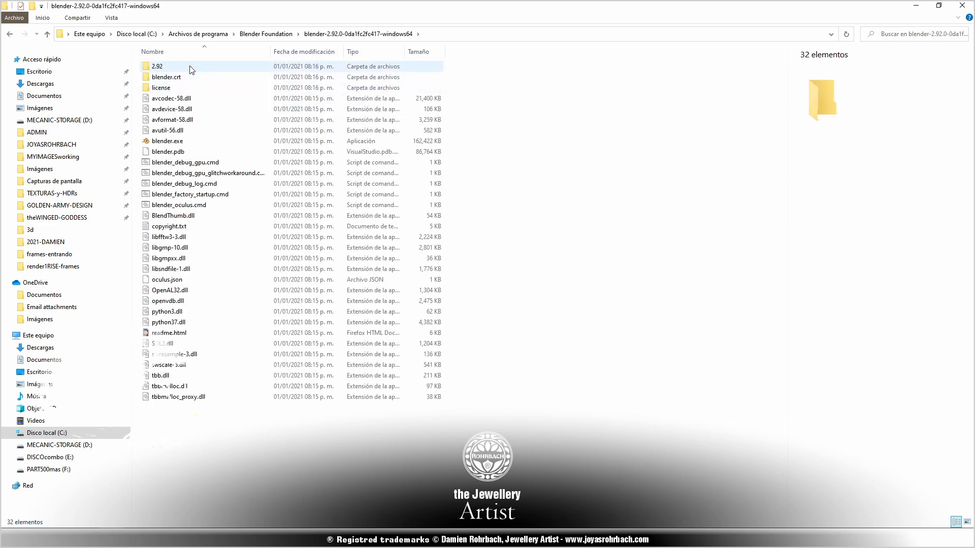
double_click(190, 66)
left_click(175, 92)
double_click(172, 88)
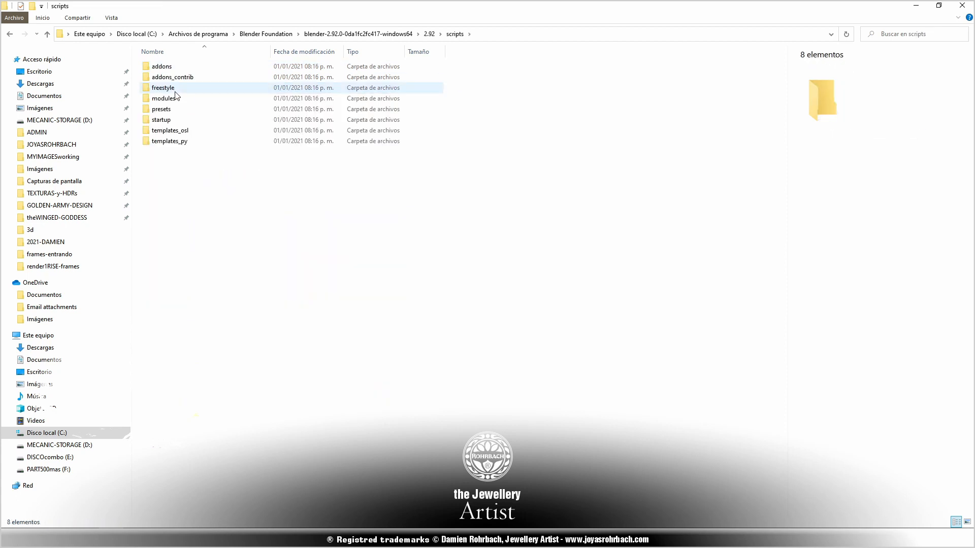
left_click(168, 66)
double_click(168, 67)
Paste the screencast_keys folder into addons, granting administrator permission, and close File Explorer
key("ctrl+v")
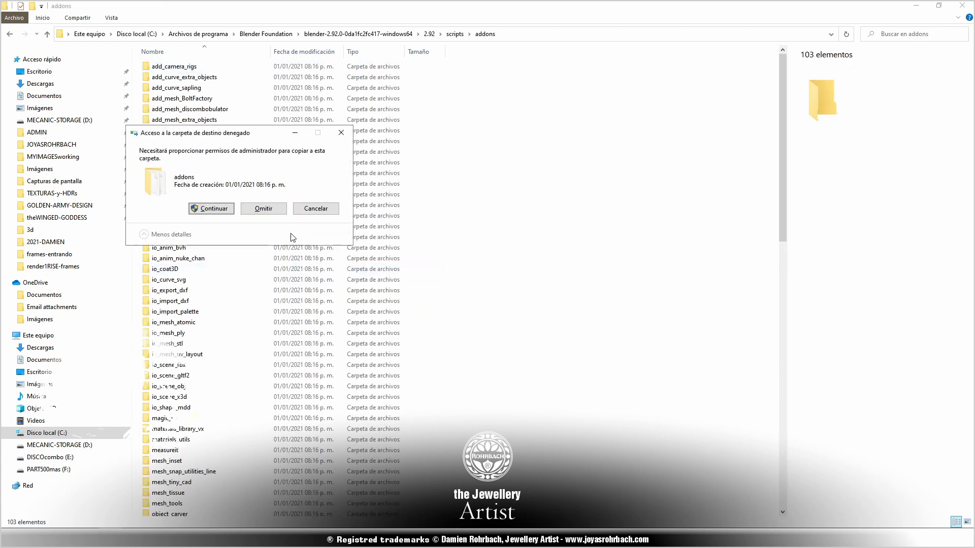
left_click(212, 209)
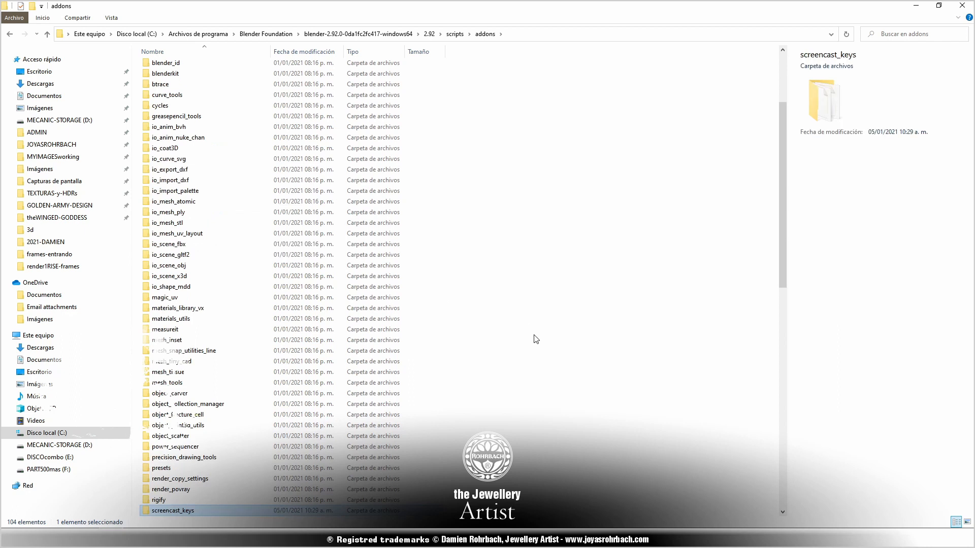
left_click(535, 338)
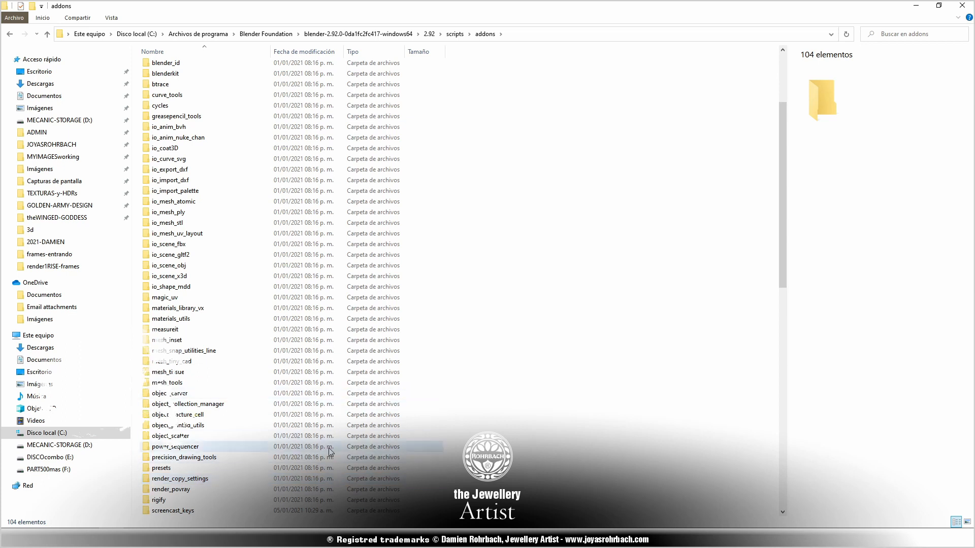
left_click(962, 5)
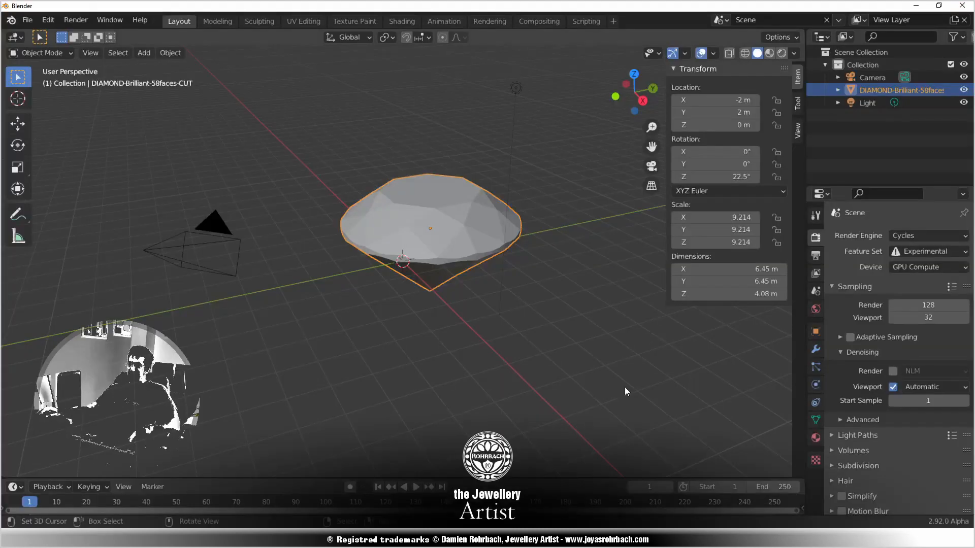
Find the System: Screencast Keys add-on in the preferences by searching "scr", enable it and close the preferences
left_click(47, 20)
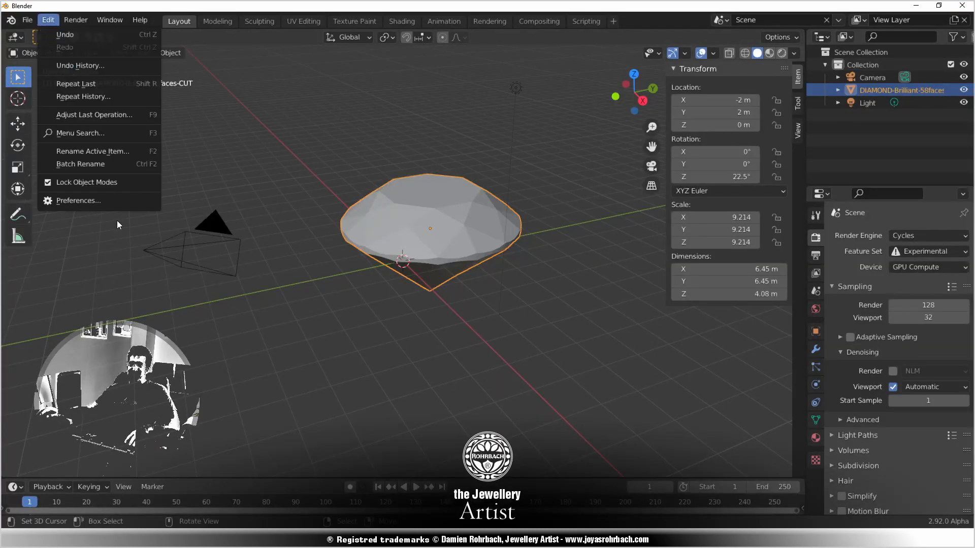
left_click(113, 195)
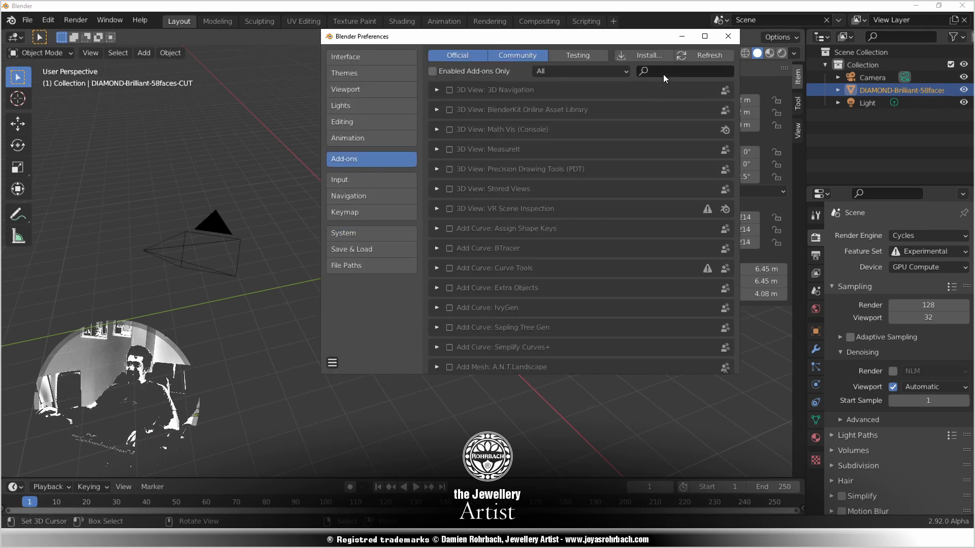
left_click(668, 69)
type("scr")
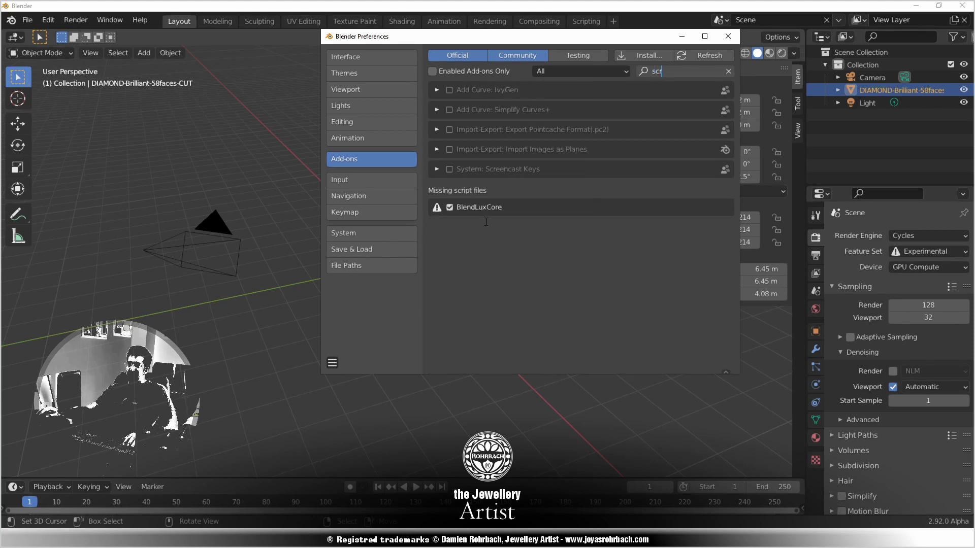
left_click(450, 168)
left_click(450, 168)
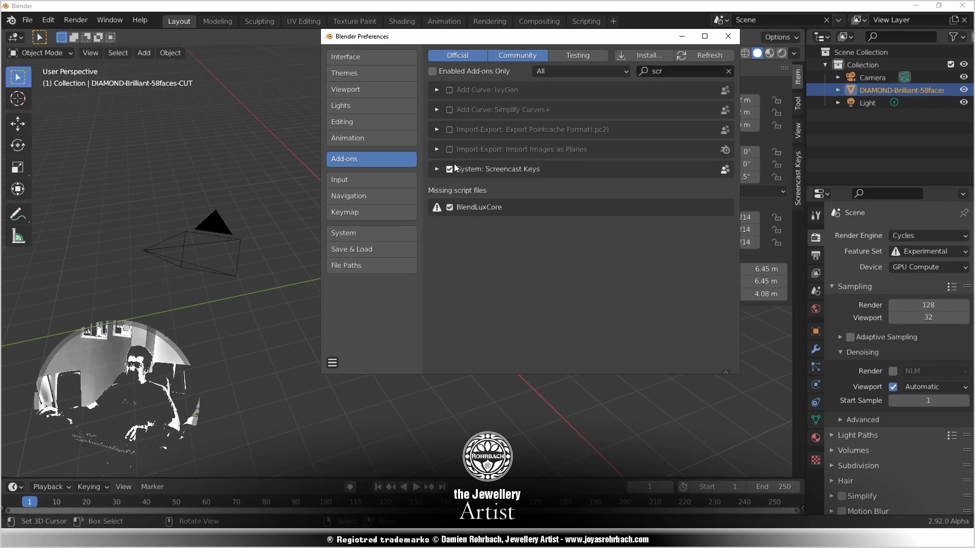
left_click(727, 37)
Turn on the Screencast Keys overlay and set its color to light green (H 0.308, S 0.498, V 1.000)
left_click(799, 166)
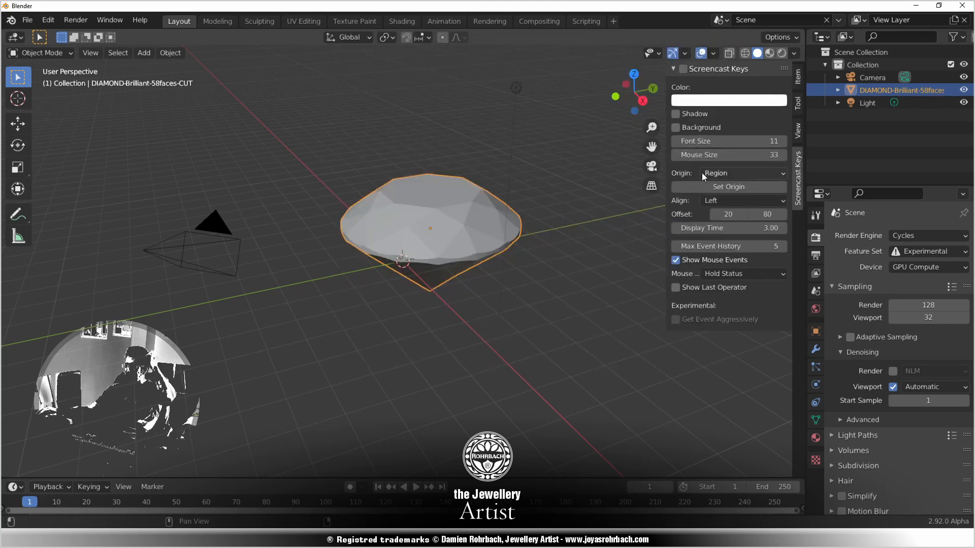
left_click(682, 69)
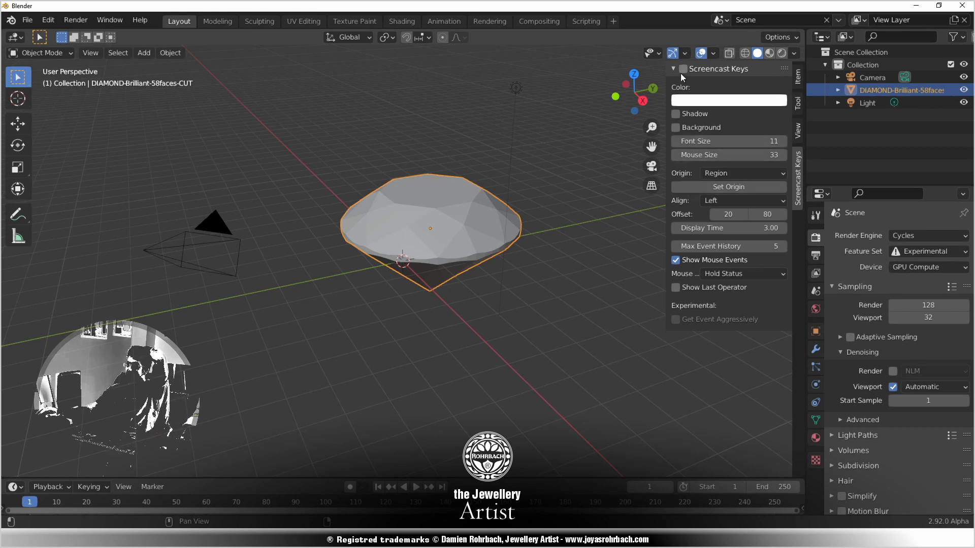
middle_click_drag(583, 194, 619, 159)
key("KP_1")
left_click(729, 100)
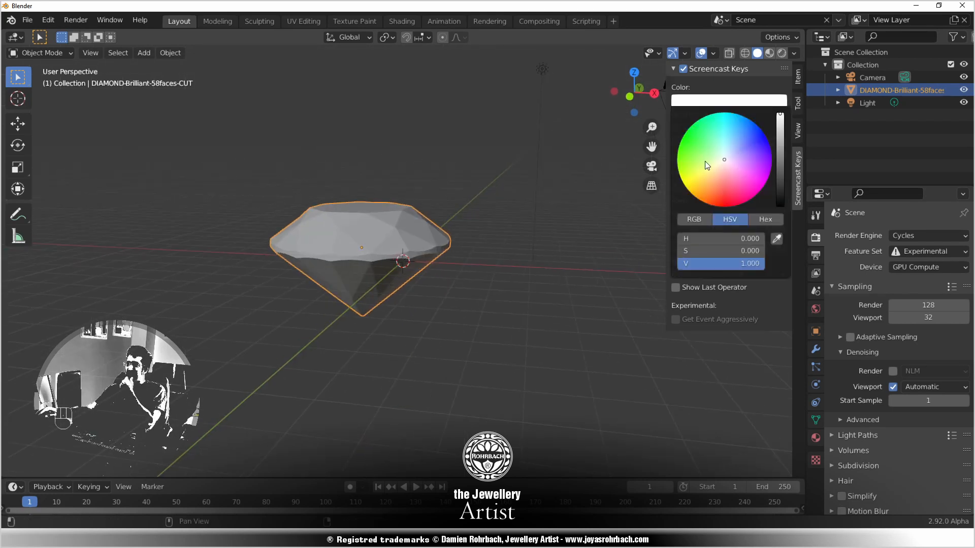
left_click_drag(707, 156, 703, 153)
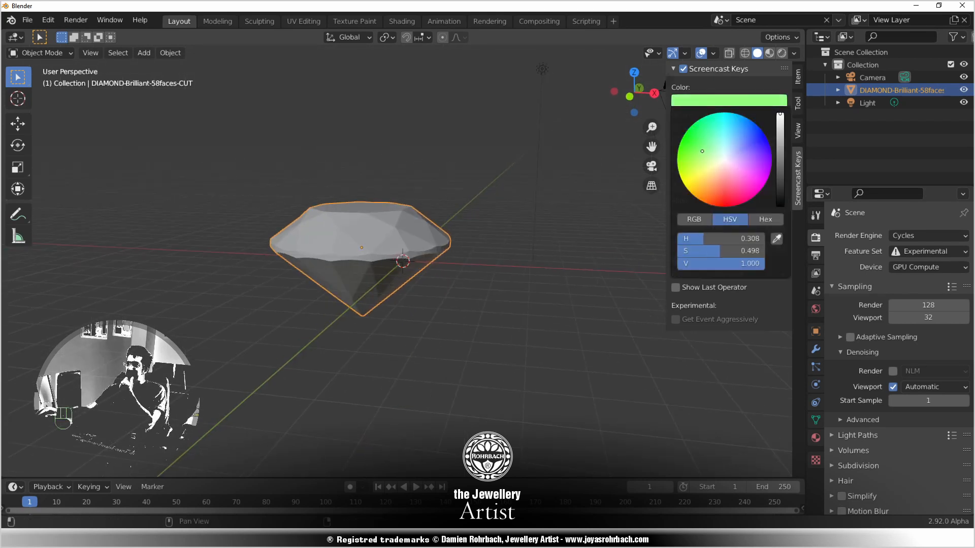
right_click(533, 375, "shift")
Start saving the scene and create a folder named VIDEO-3 in E:\NEWvideos-2021
key("ctrl+s")
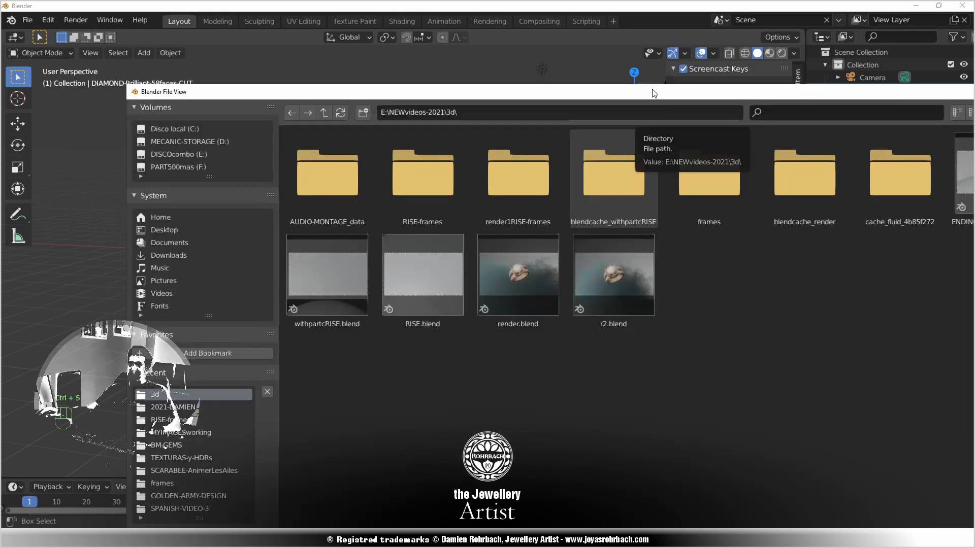
double_click(651, 91)
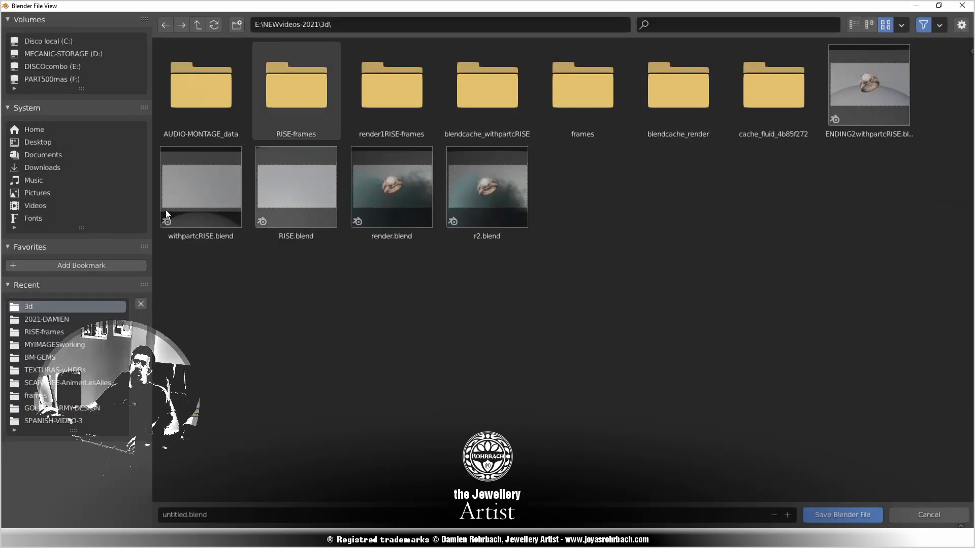
left_click(198, 24)
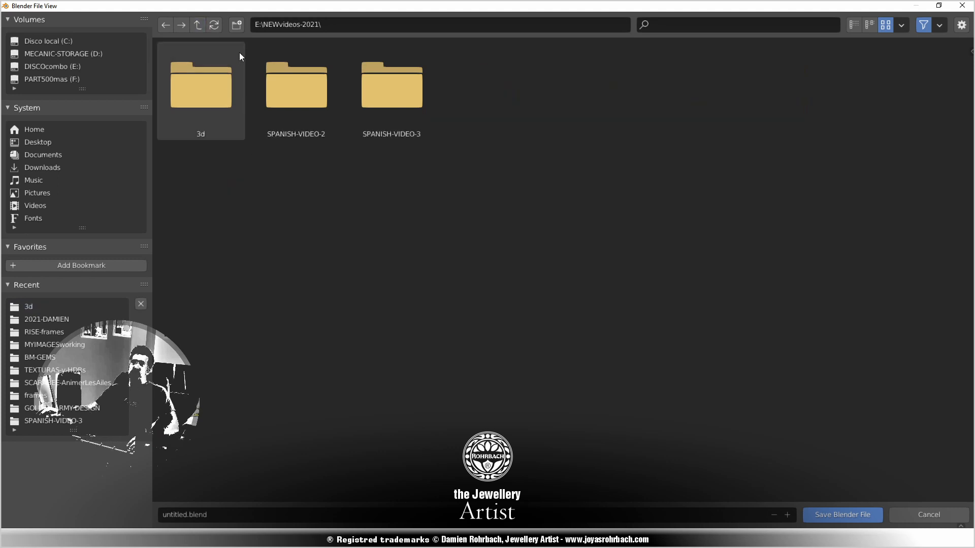
left_click(237, 24)
type("VIDEO-")
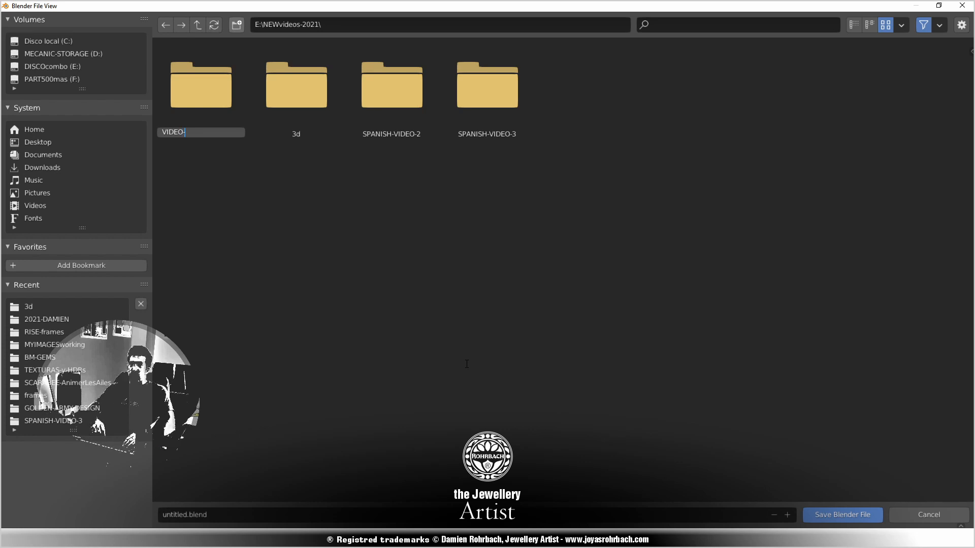
type("3")
key("Return")
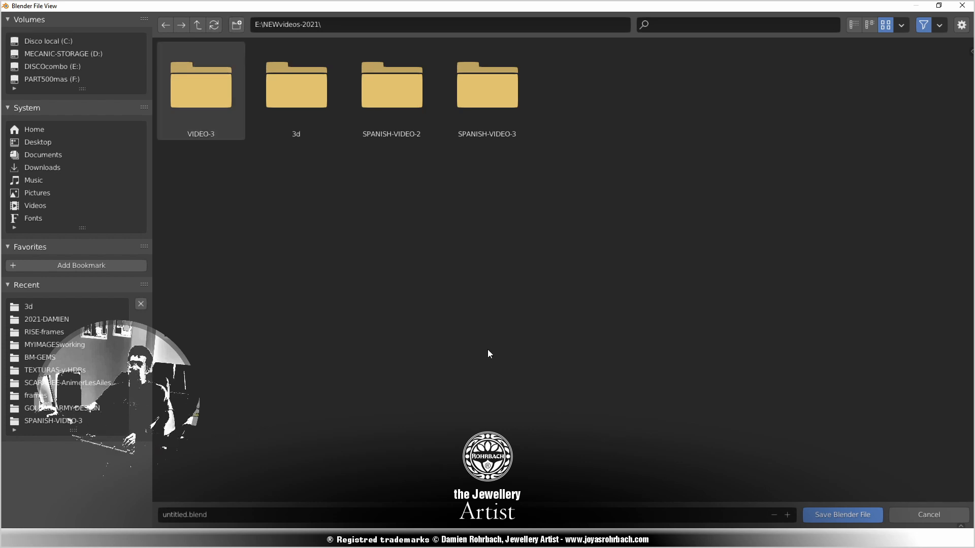
Save the scene as Designing-a-nice-ring.blend inside the VIDEO-3 folder
double_click(185, 104)
left_click(236, 512)
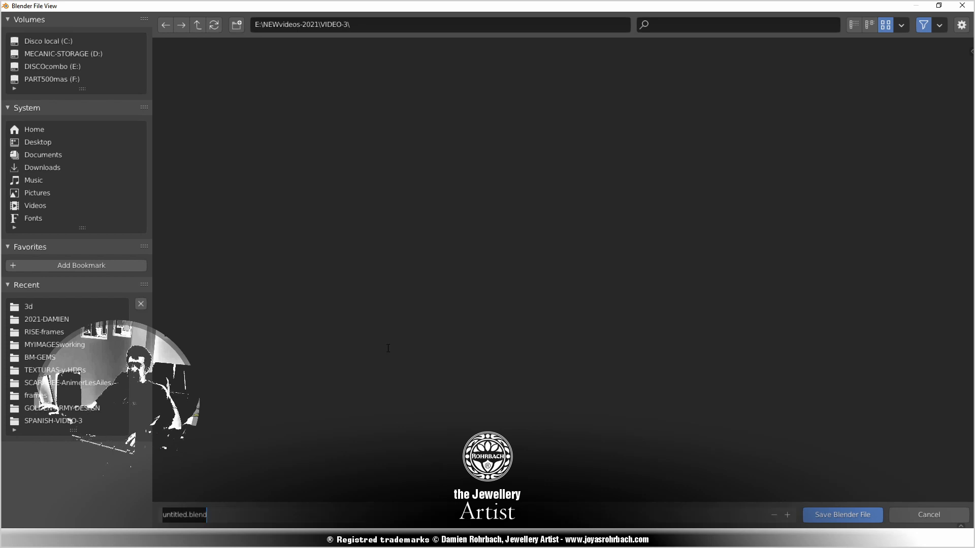
key("BackSpace")
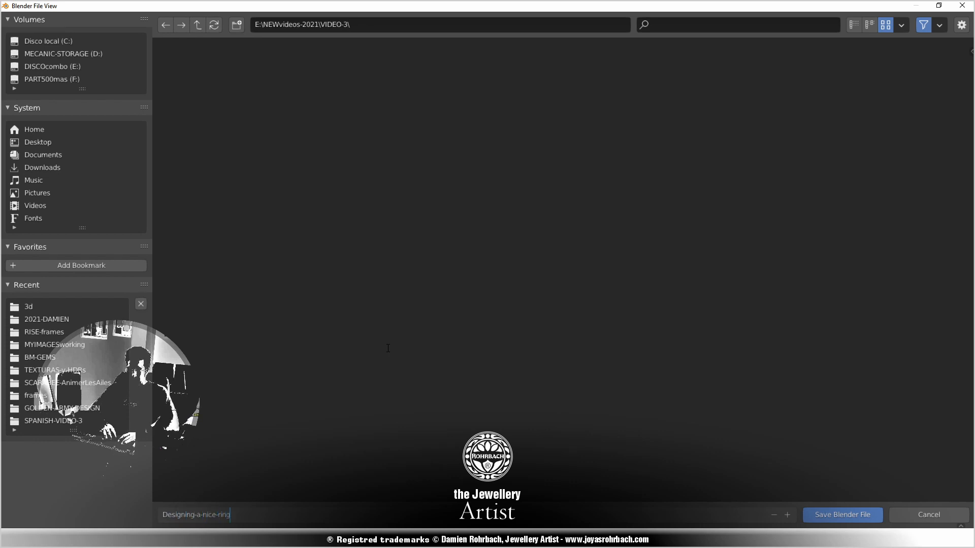
key("Return")
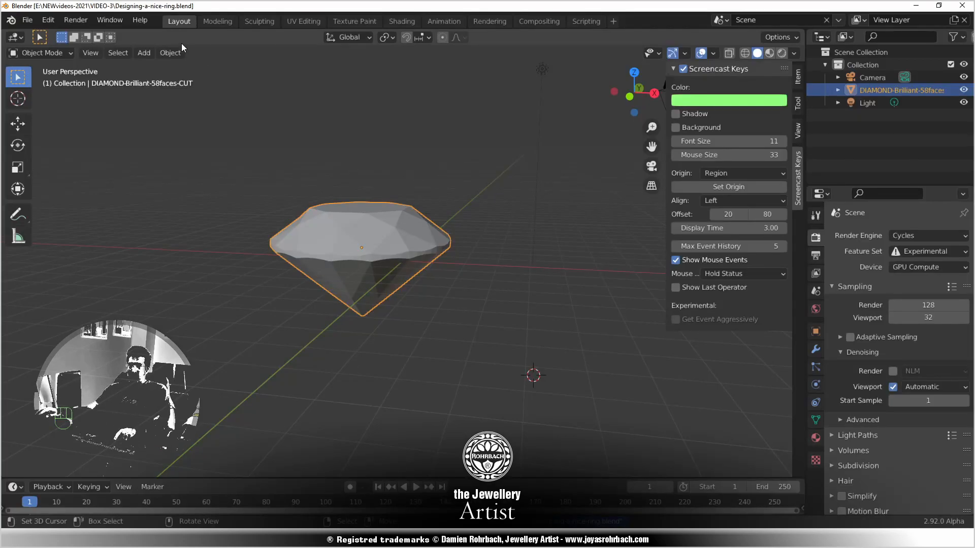
Set the diamond's origin to its geometry
left_click(172, 56)
mouse_move(191, 81)
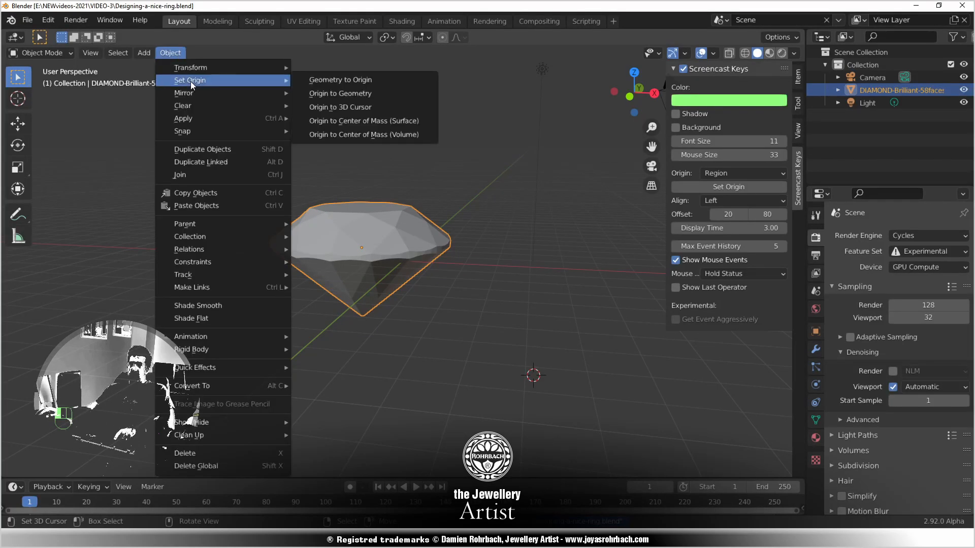
left_click(332, 96)
Set the diamond's X location to 0 m and its Z rotation to 0°, working in front view
key("KP_3")
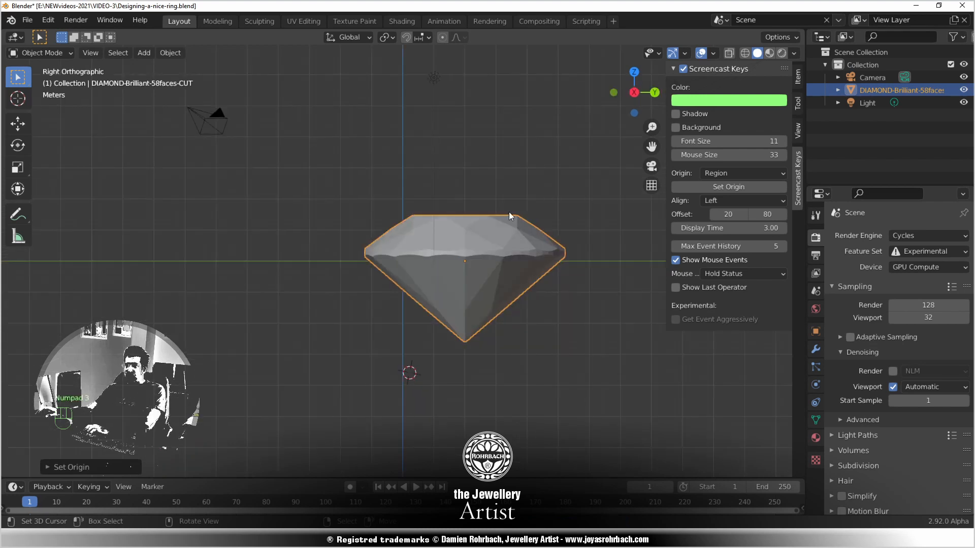
scroll(509, 211, "up", 4)
key("KP_1")
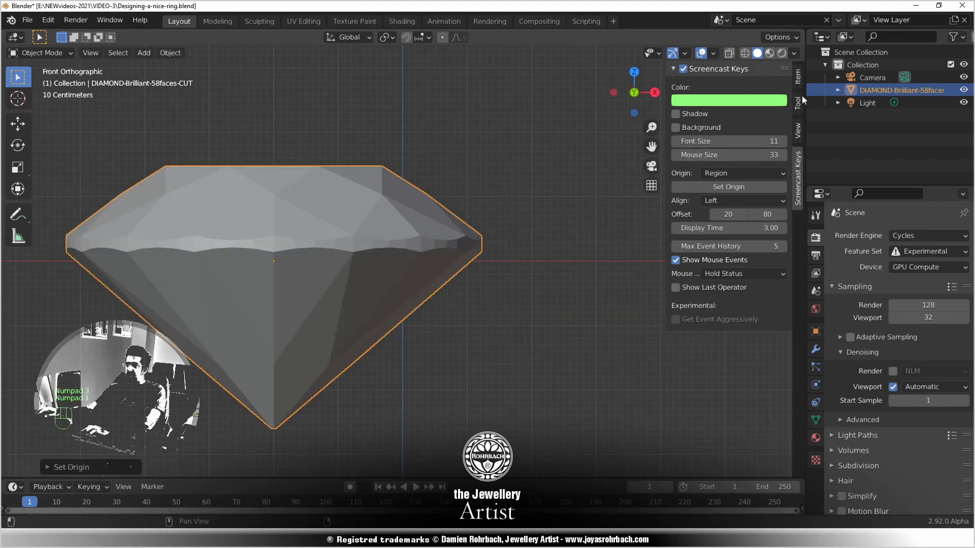
left_click(800, 77)
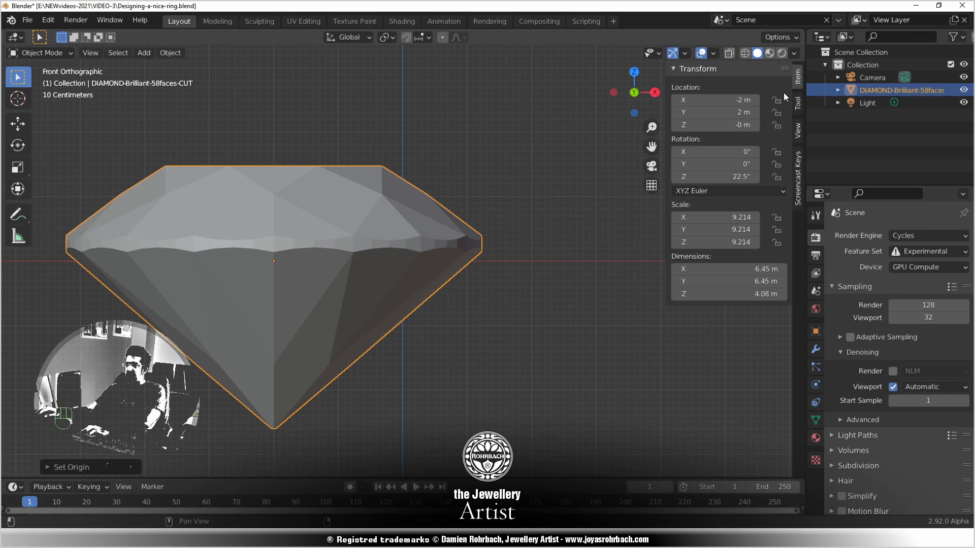
double_click(721, 100)
type("0")
key("Return")
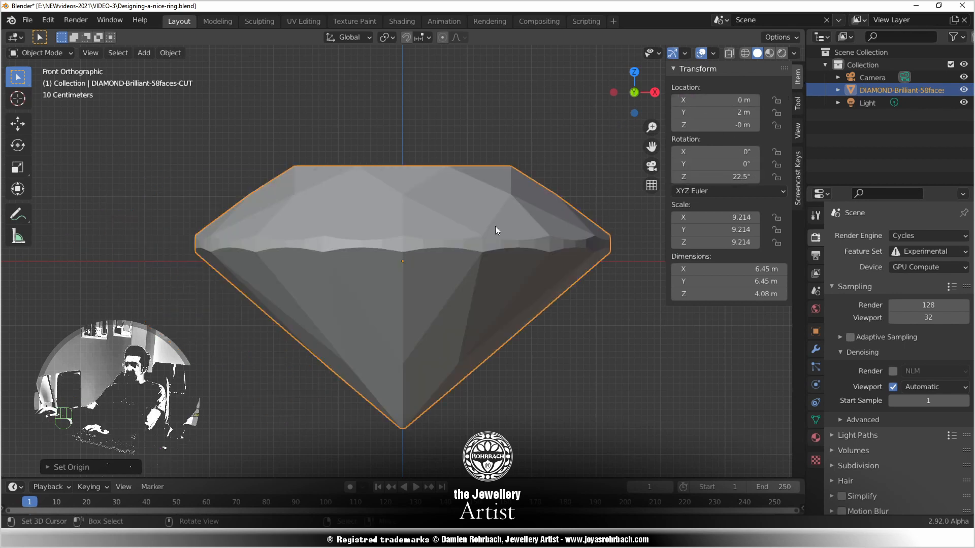
double_click(721, 177)
type("0")
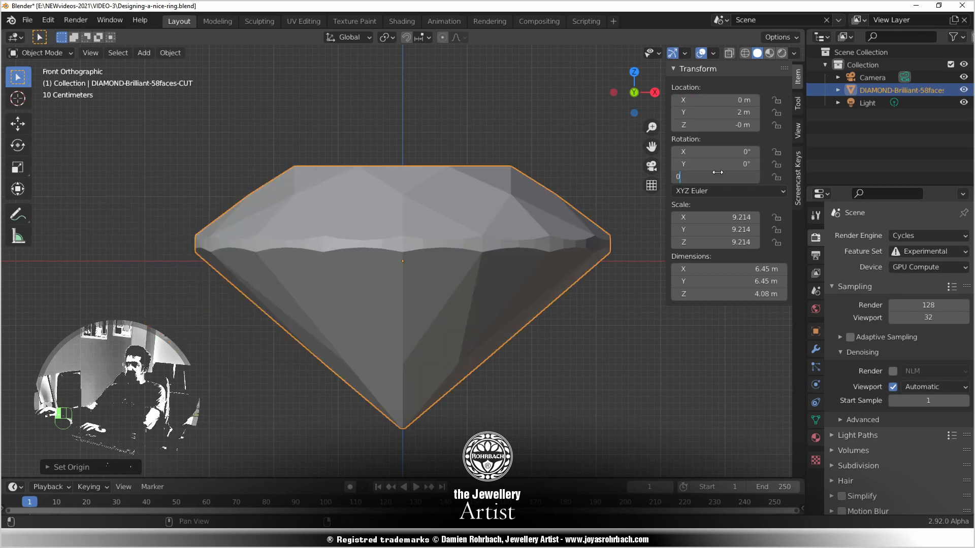
key("Return")
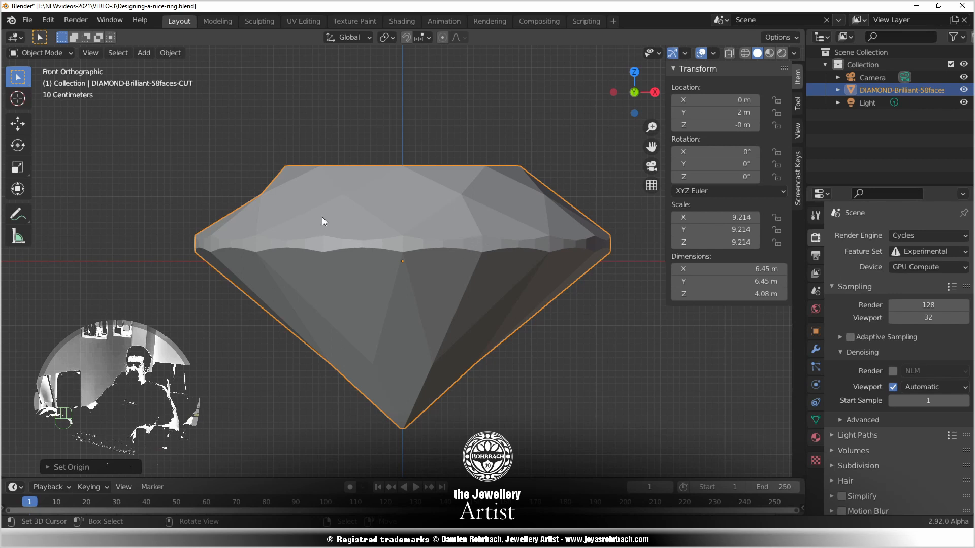
Put the diamond in Edit Mode with X-ray display and the Move tool active, selecting the indented crown vertex on the negative X side
key("Tab")
scroll(273, 201, "up", 1)
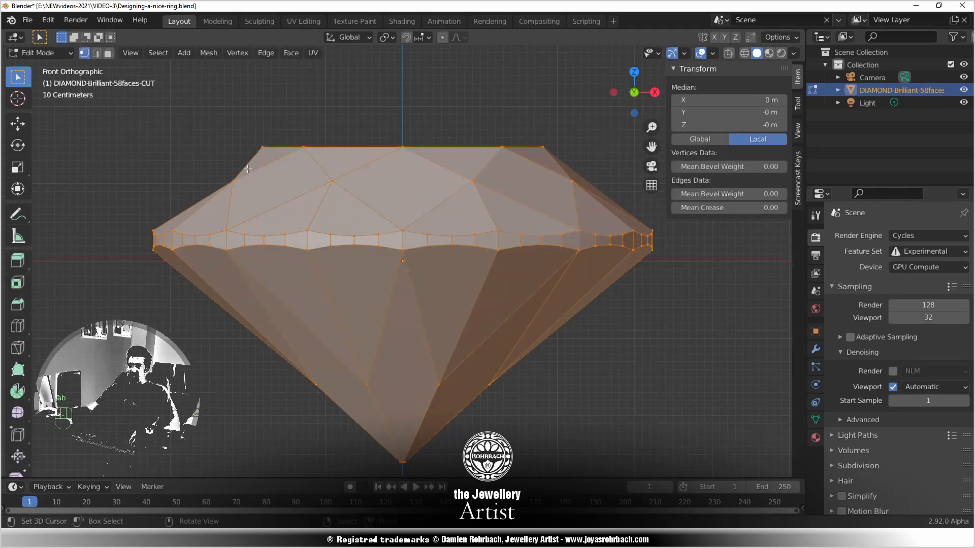
left_click(234, 178)
key("alt+z")
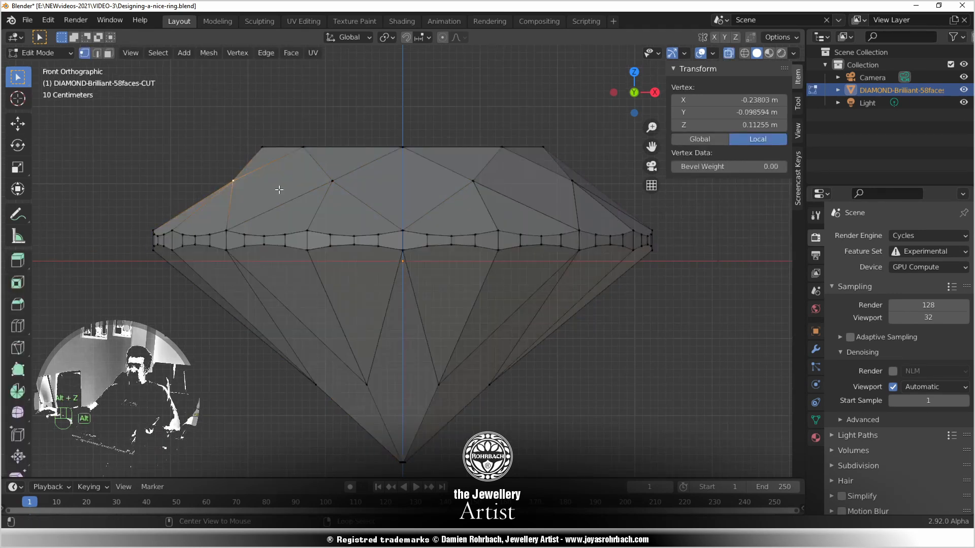
left_click(20, 123)
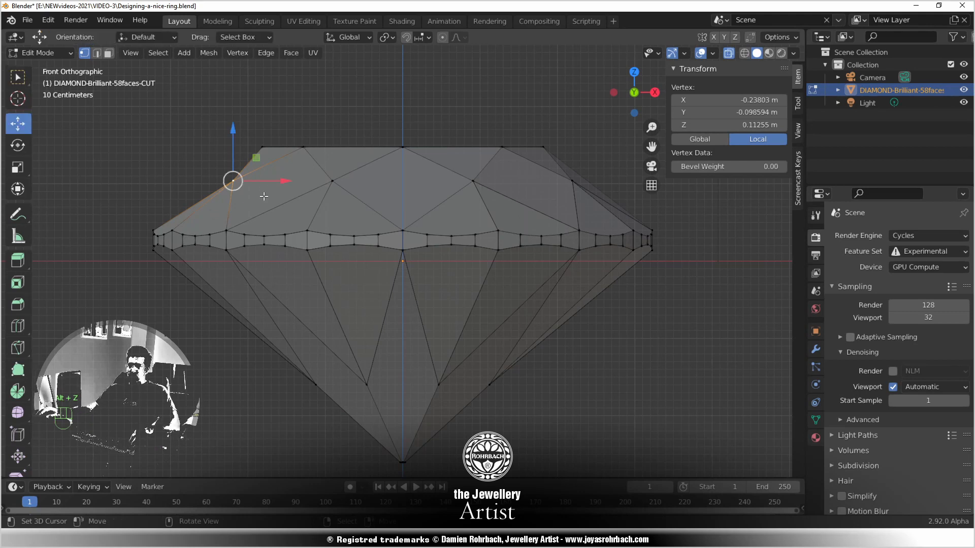
left_click_drag(284, 183, 264, 184)
key("ctrl+shift+z")
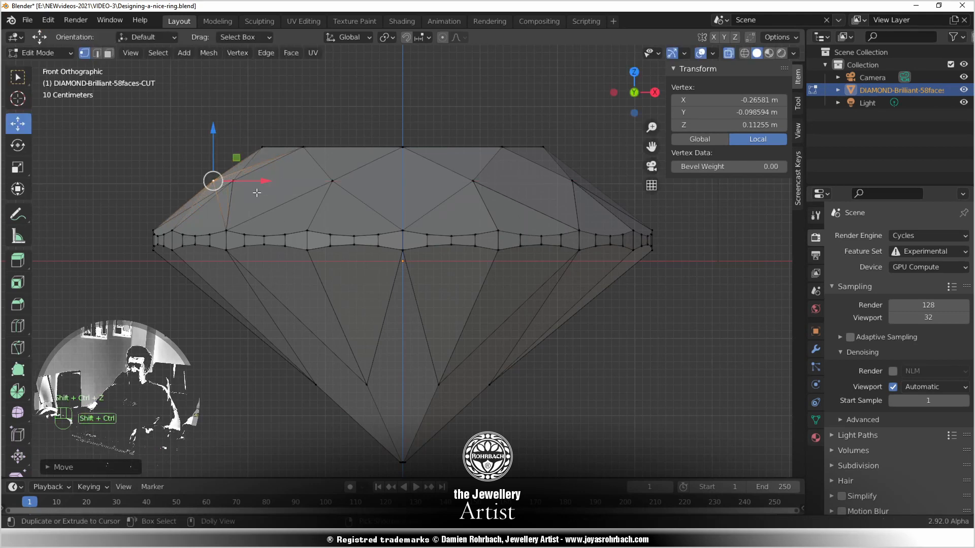
key("ctrl+z")
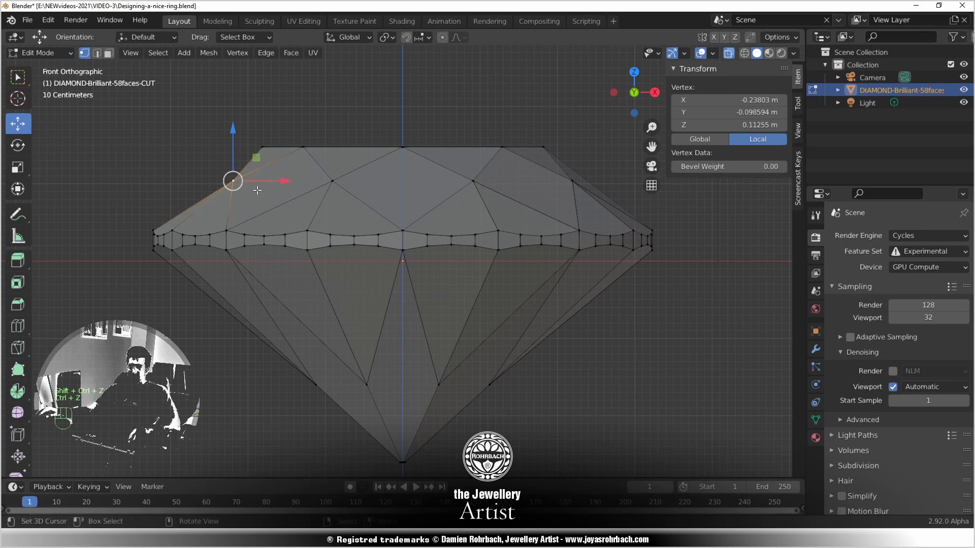
Move the overlapping indented crown vertices outward to about -0.261 m in local X, return to Object Mode and save the file
key("alt+a")
left_click_drag(202, 161, 263, 181)
scroll(435, 246, "down", 5)
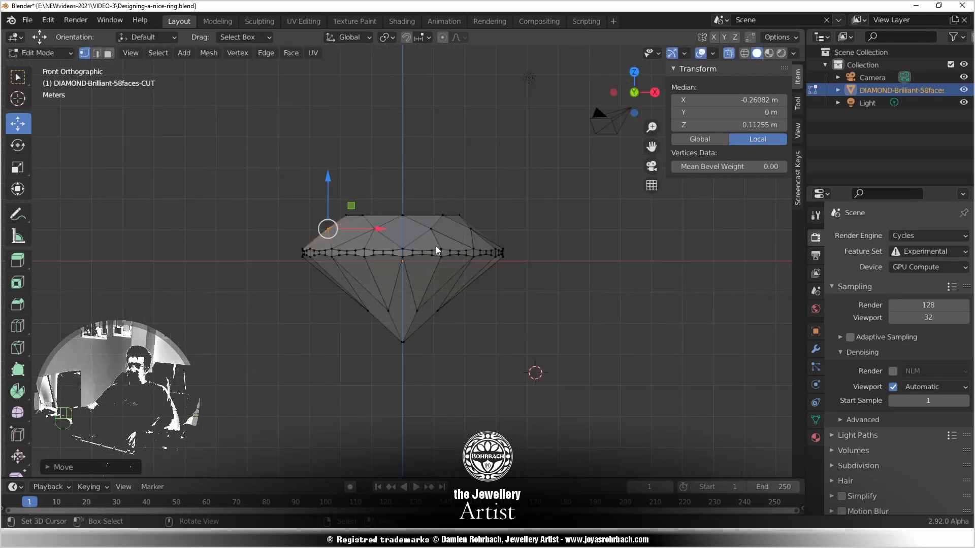
key("Tab")
key("ctrl+s")
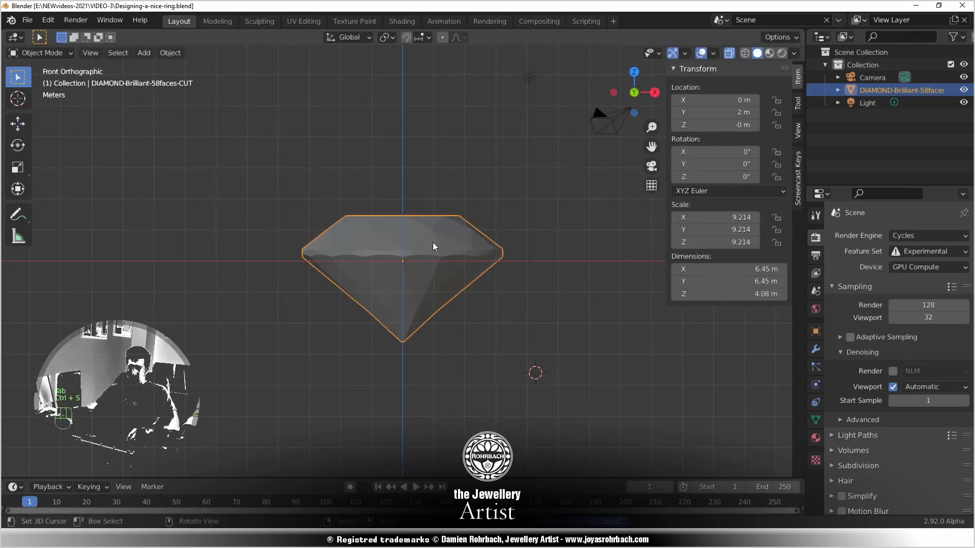
Turn off X-ray display, set the diamond's Y and Z locations to 0 m and save the file
key("alt+z")
middle_click_drag(366, 261, 426, 364)
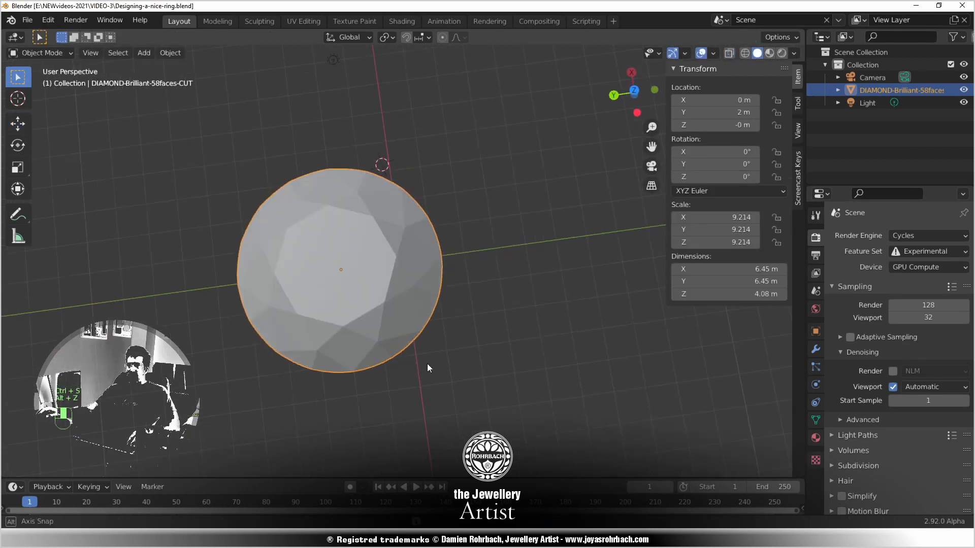
double_click(734, 110)
type("0")
key("Return")
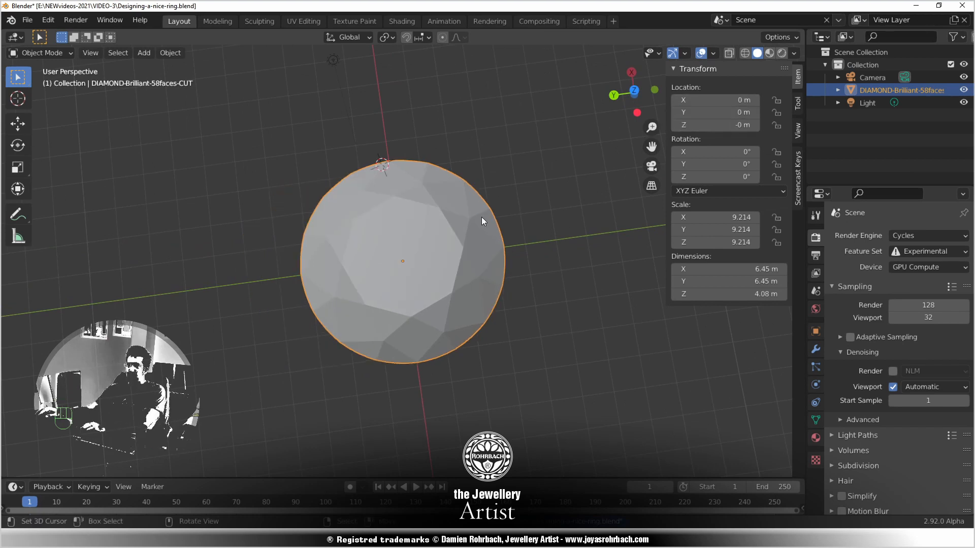
double_click(697, 125)
type("0")
key("Return")
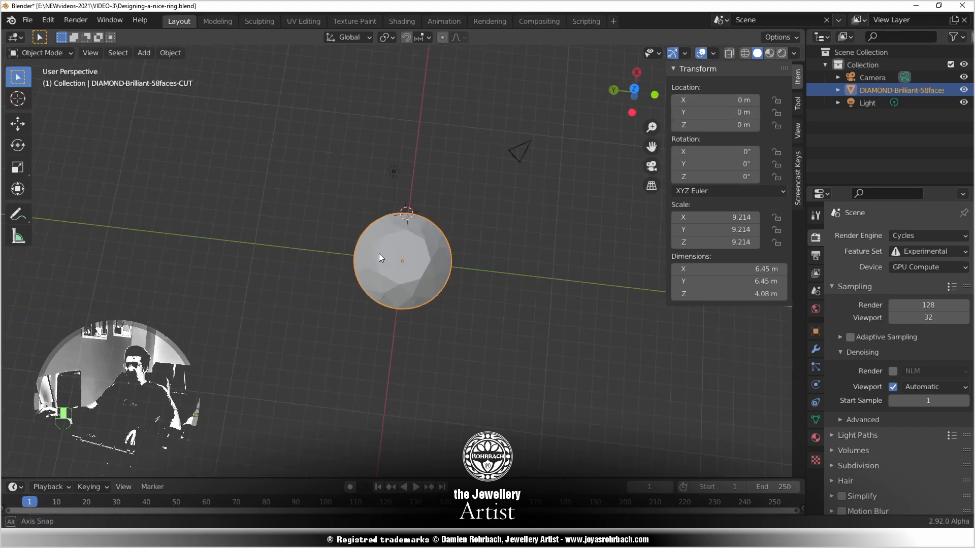
middle_click_drag(379, 254, 428, 263)
key("ctrl+s")
Put the diamond in Edit Mode in right side view with X-ray display on and no vertices selected
scroll(428, 263, "up", 3)
key("KP_1")
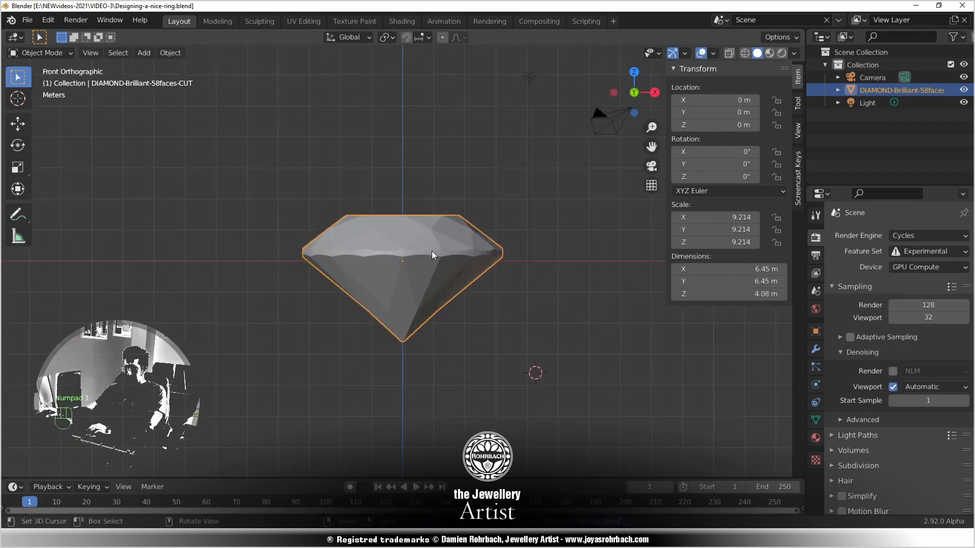
scroll(481, 250, "up", 2)
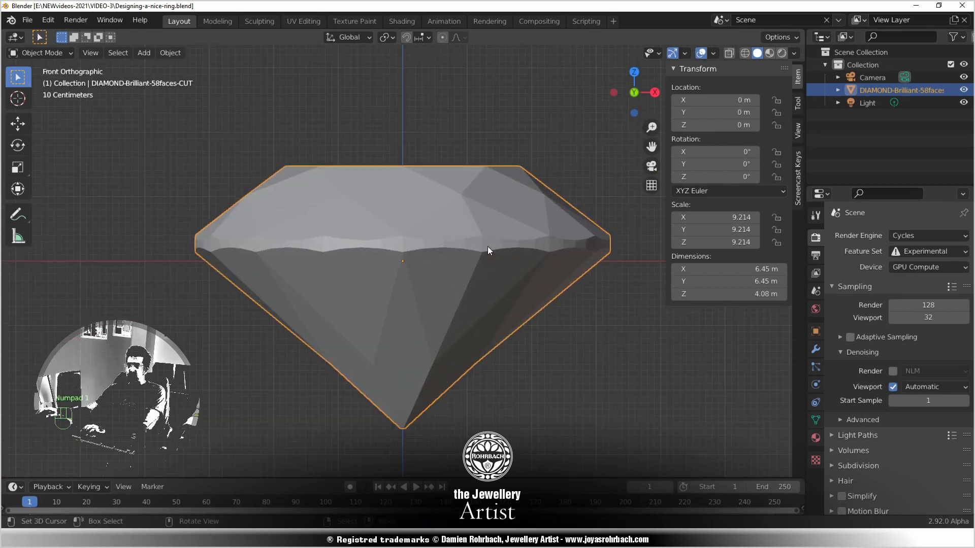
key("KP_3")
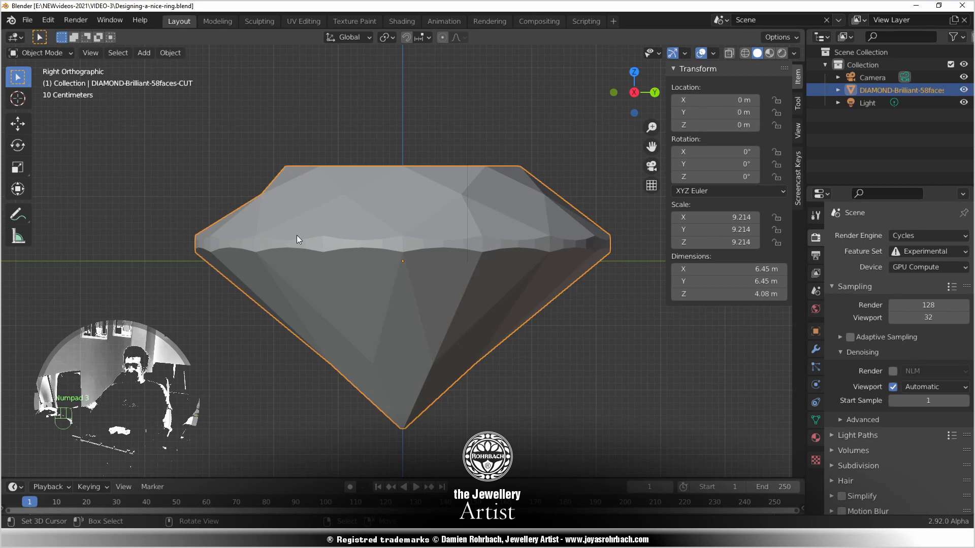
key("alt+a")
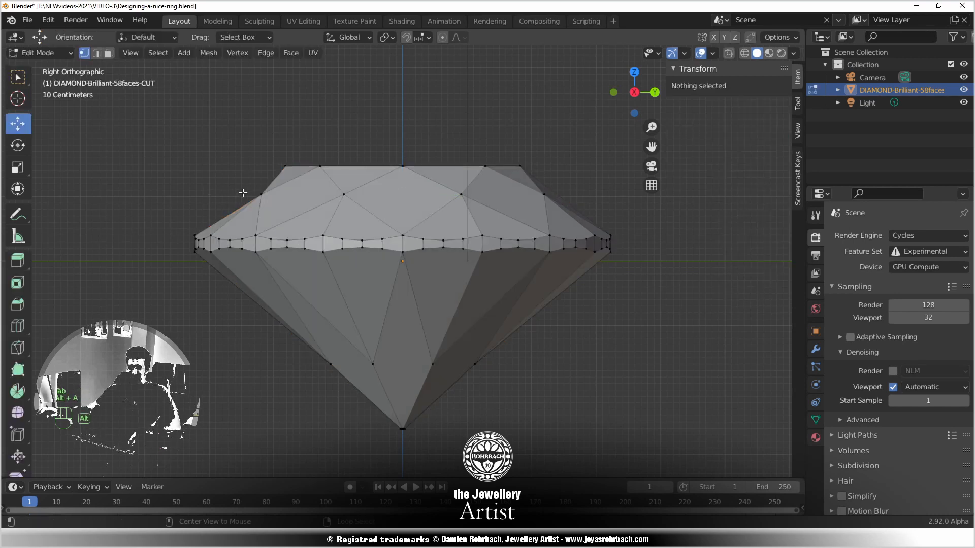
key("b")
left_click_drag(244, 189, 305, 223)
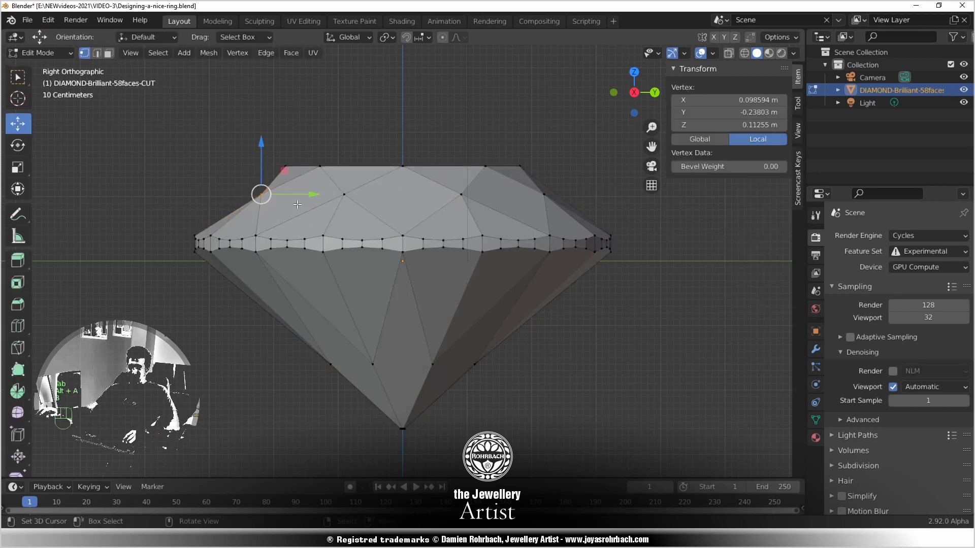
key("alt+z")
key("alt+a")
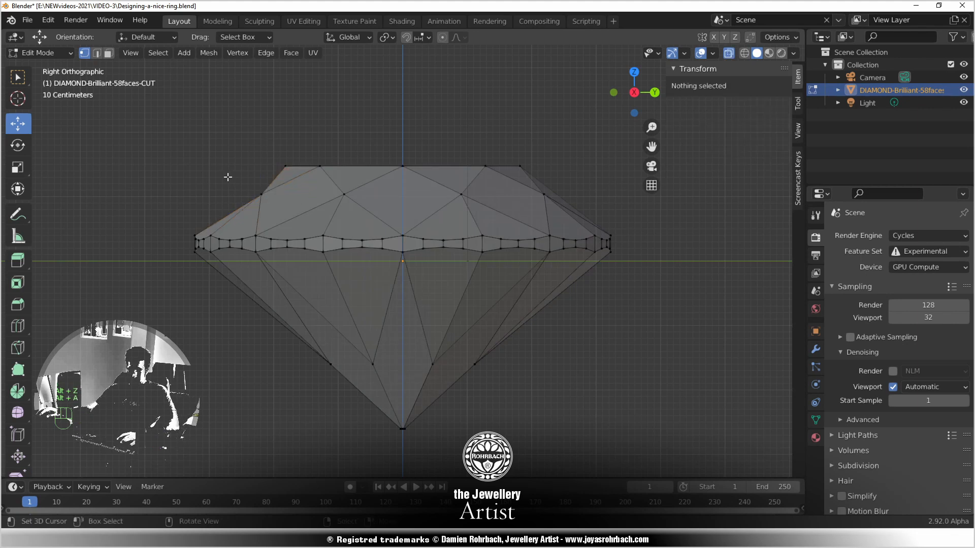
Move the overlapping indented crown vertices on the negative Y side to about -0.264 m in local Y, return to Object Mode and save
key("b")
left_click_drag(227, 177, 272, 203)
key("g")
key("y")
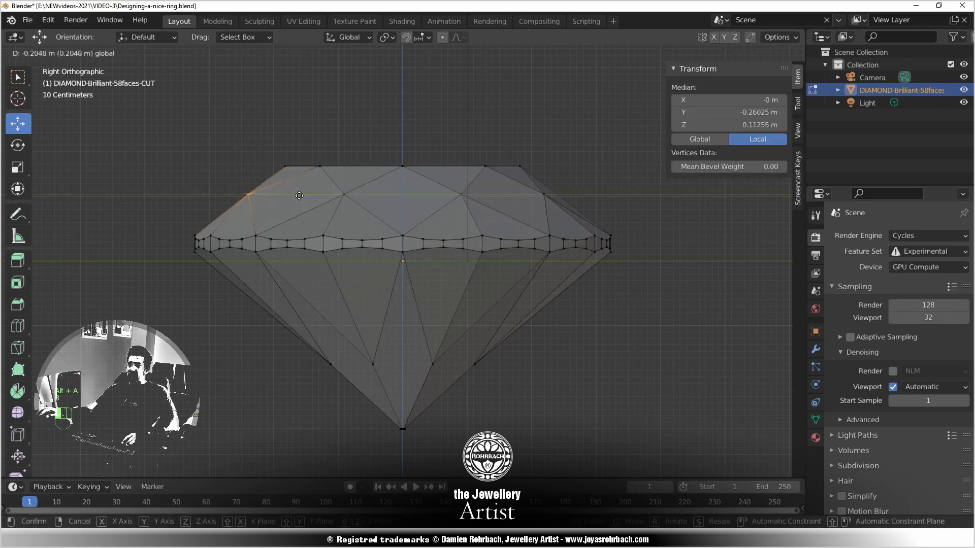
left_click(297, 195)
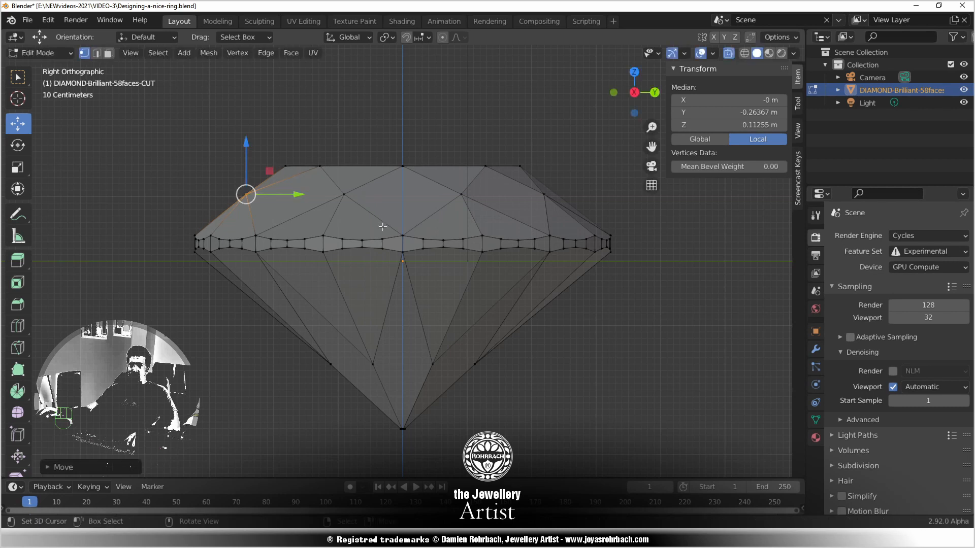
key("Tab")
scroll(403, 269, "down", 4)
key("ctrl+s")
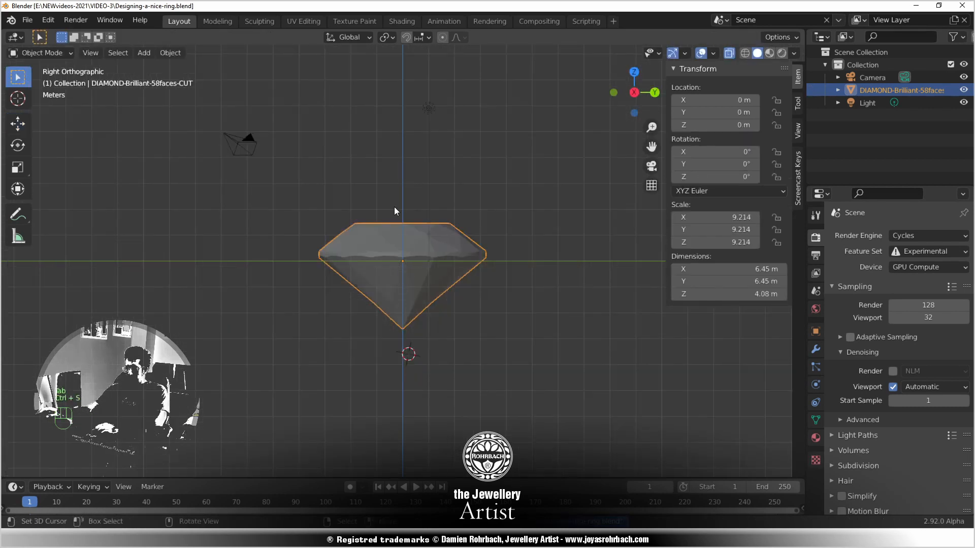
Bring the PEAR-SHAPE gemstone into the scene from another file and make it the active object in top view
key("KP_7")
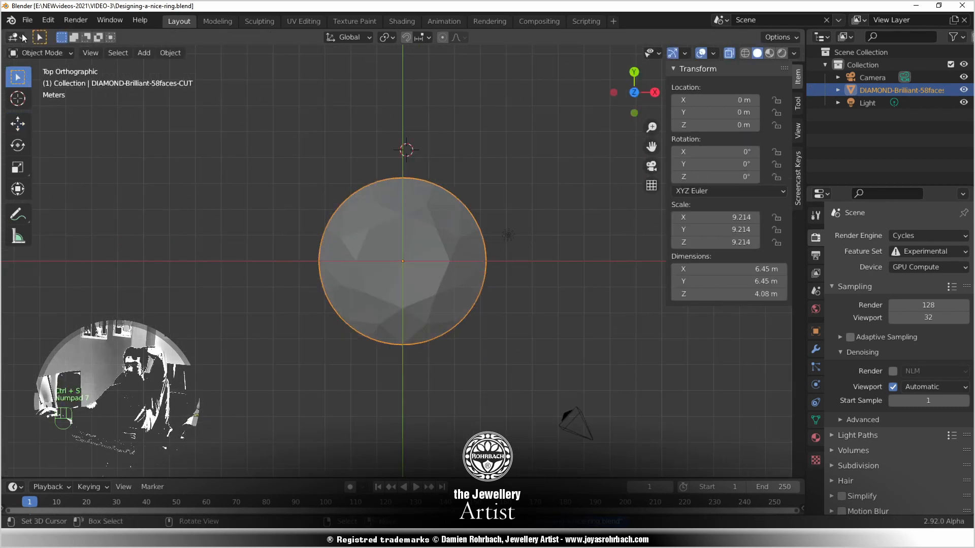
left_click(27, 20)
mouse_move(84, 189)
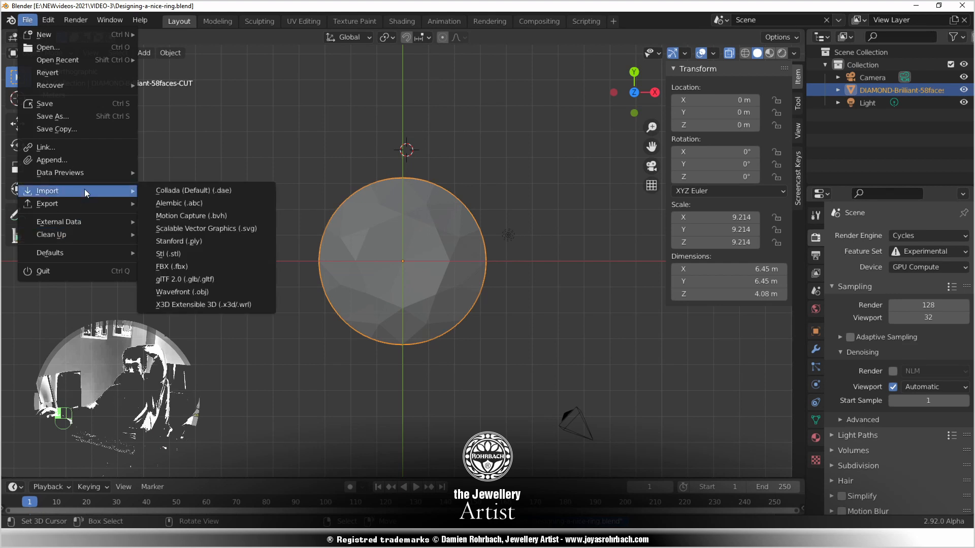
key("Escape")
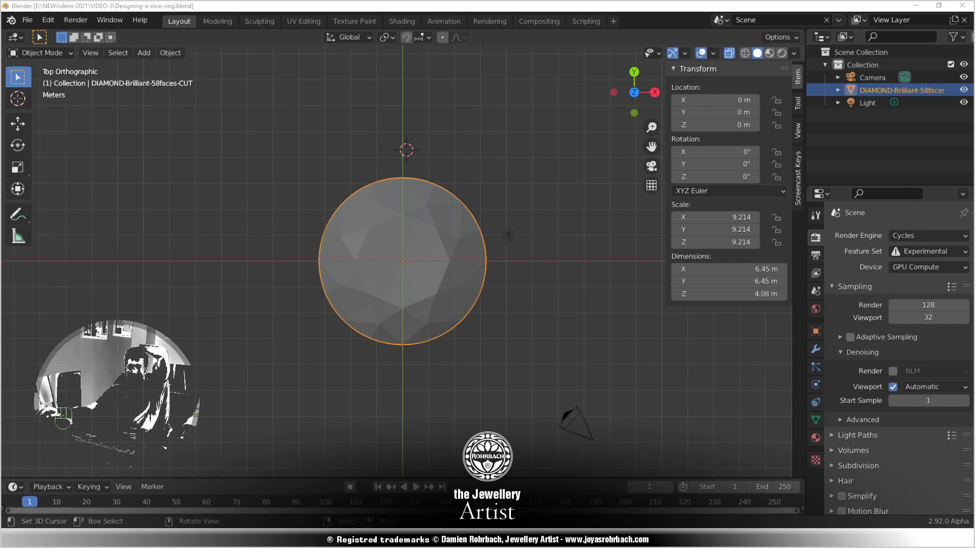
scroll(486, 318, "down", 5)
scroll(457, 290, "up", 5)
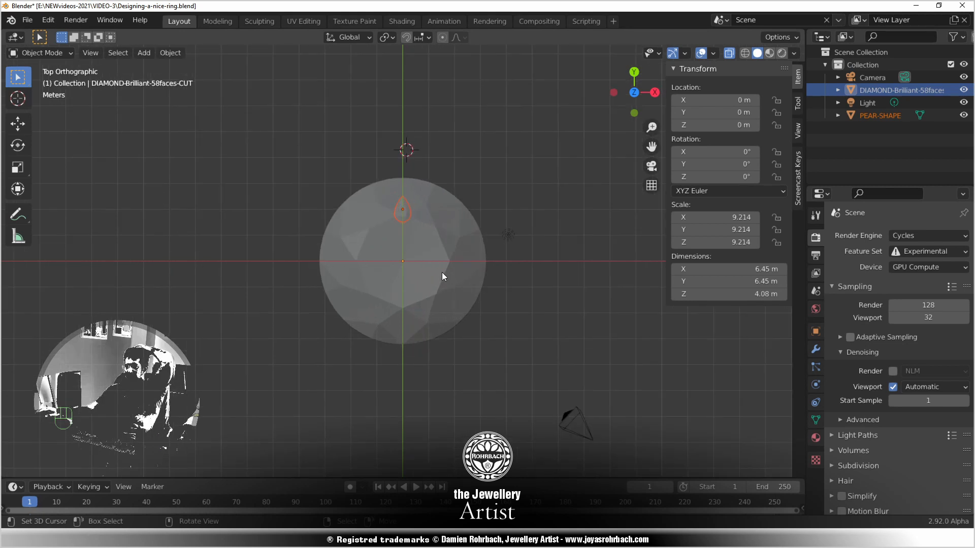
left_click(407, 206)
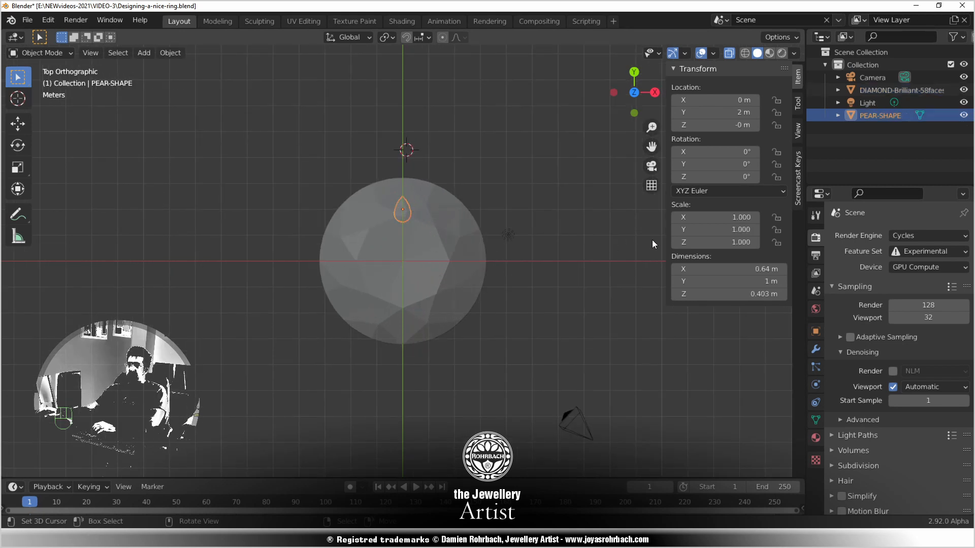
Scale the pear-shaped stone proportionally by setting its X dimension to 4 m and copying the X scale to Y and Z
left_click(731, 269)
type("4")
key("Return")
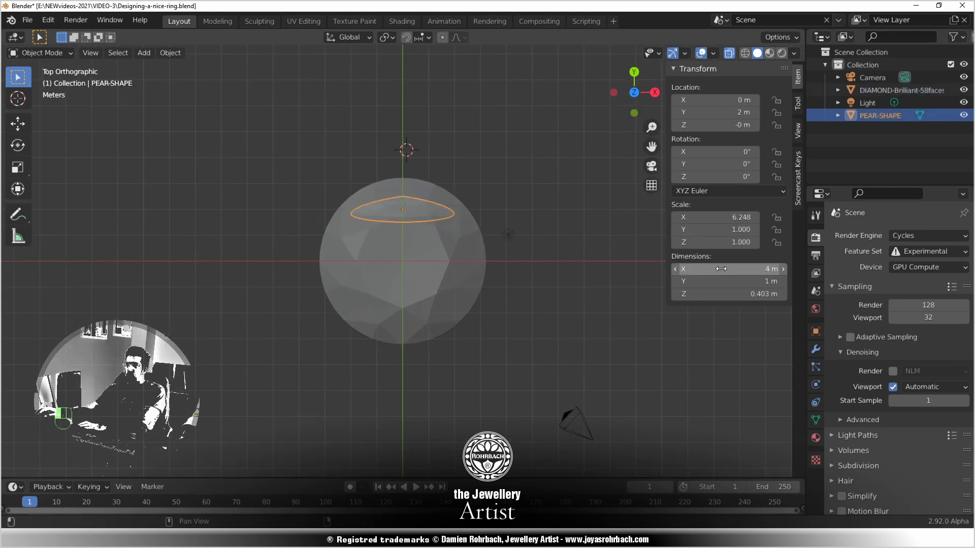
left_click(708, 221)
key("ctrl+c")
double_click(705, 231)
key("ctrl+v")
double_click(705, 243)
key("ctrl+v")
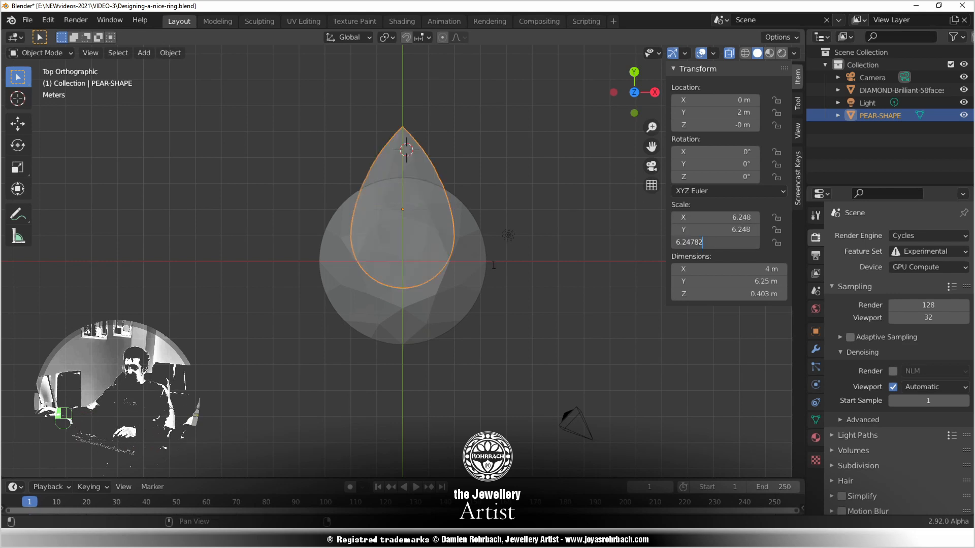
key("Return")
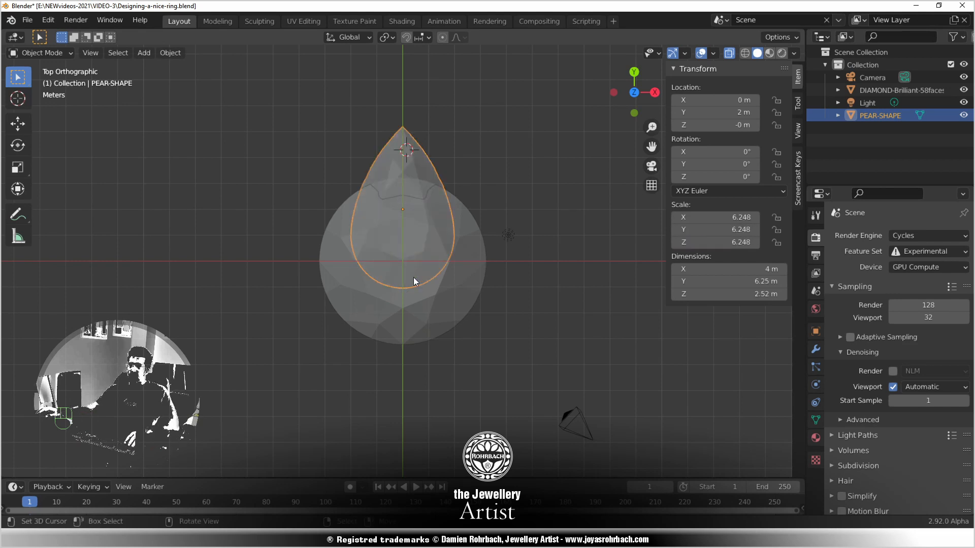
Move the pear-shaped stone along Y to about 7.11 m, clear of the round diamond, and save the file
scroll(414, 277, "down", 3)
left_click(17, 123)
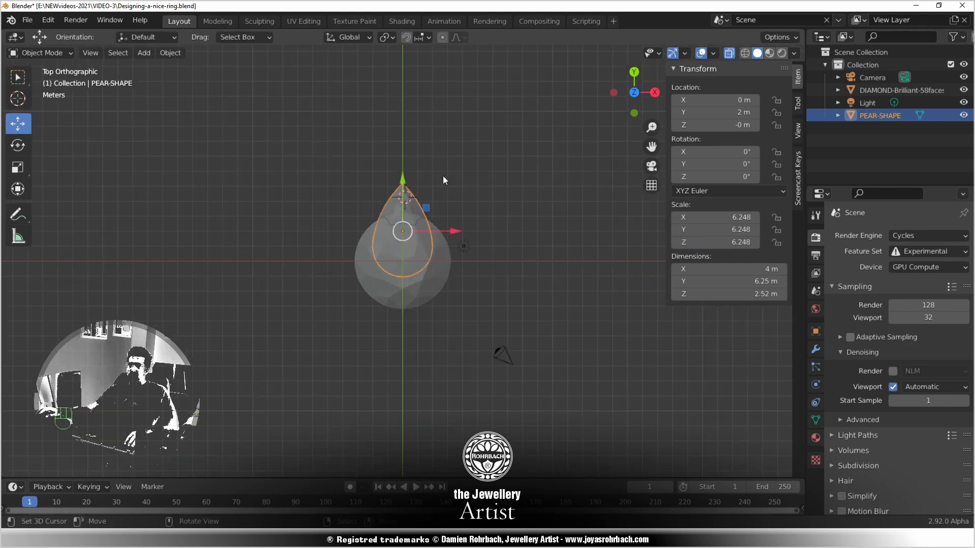
left_click_drag(402, 182, 404, 105)
key("ctrl+s")
Add a Mirror modifier to the pear-shaped stone with the round diamond as mirror object and only the Y axis enabled
left_click(815, 349)
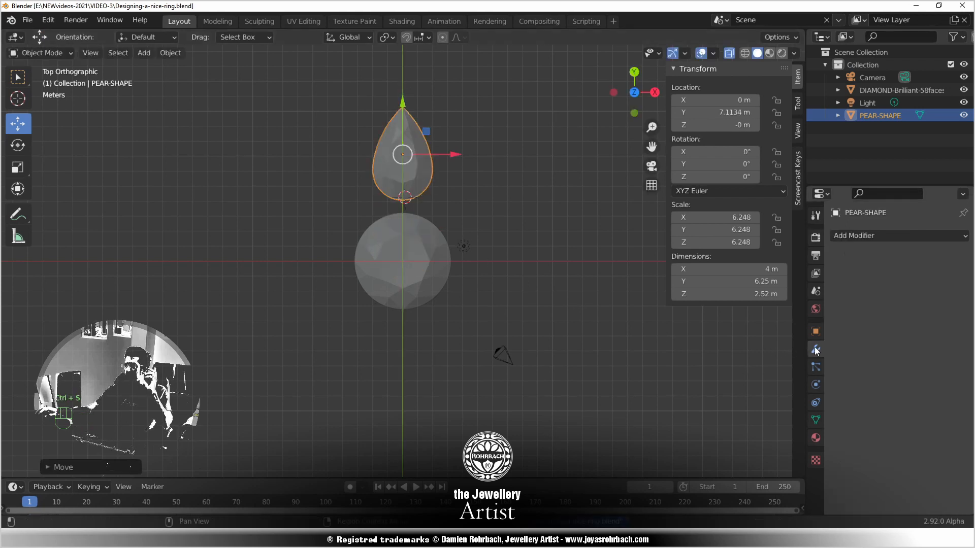
left_click(866, 236)
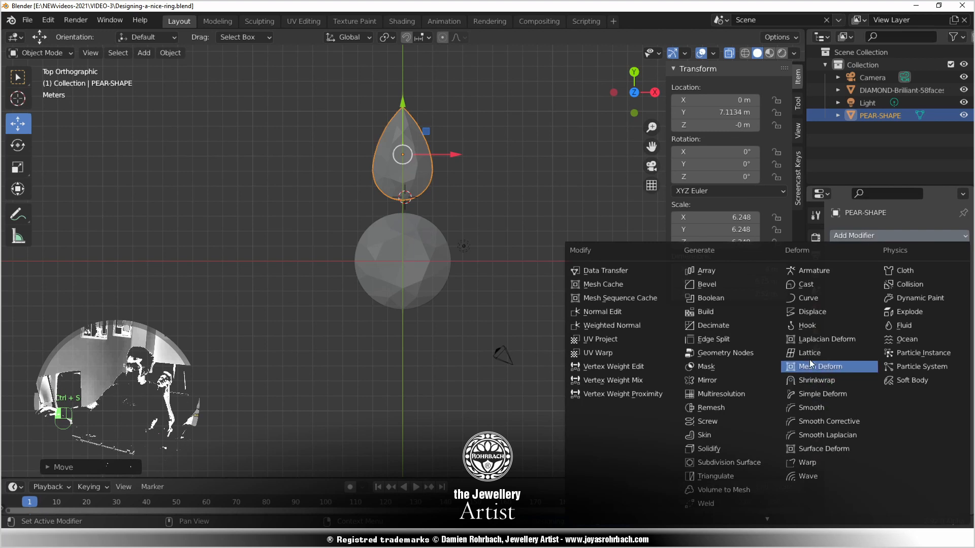
left_click(746, 379)
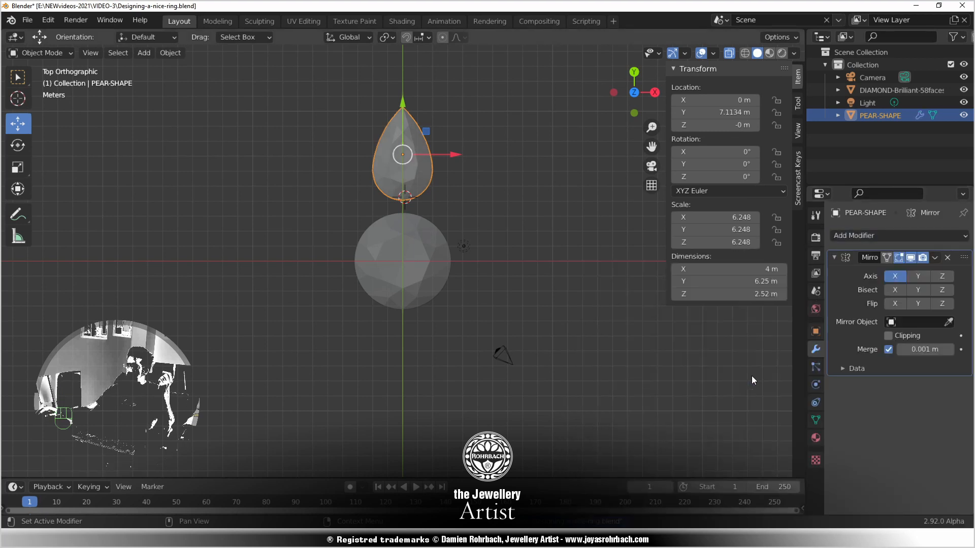
left_click(952, 324)
left_click(434, 235)
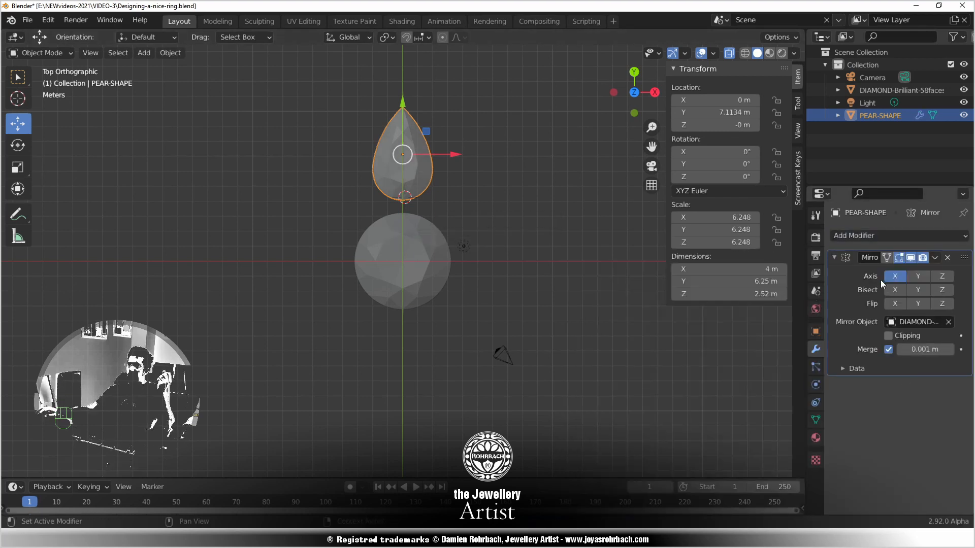
left_click(895, 276)
left_click(914, 277)
In right side view, set the pear-shaped stone's X rotation to -21°, lower it to about -1.82 m in Z and save the file
middle_click_drag(456, 343, 344, 223)
key("KP_3")
scroll(482, 279, "up", 3)
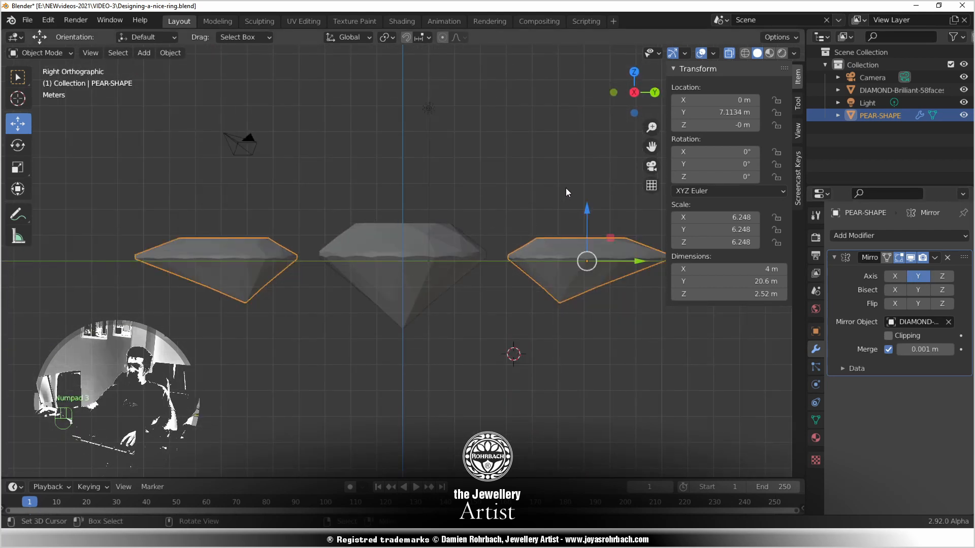
key("r")
left_click(586, 193)
left_click(701, 152)
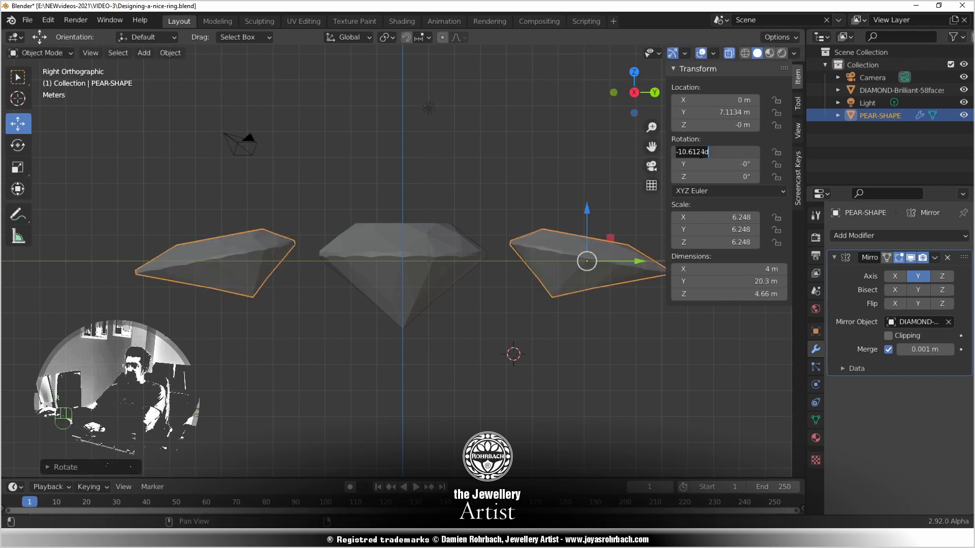
key("BackSpace")
type("-21")
key("Return")
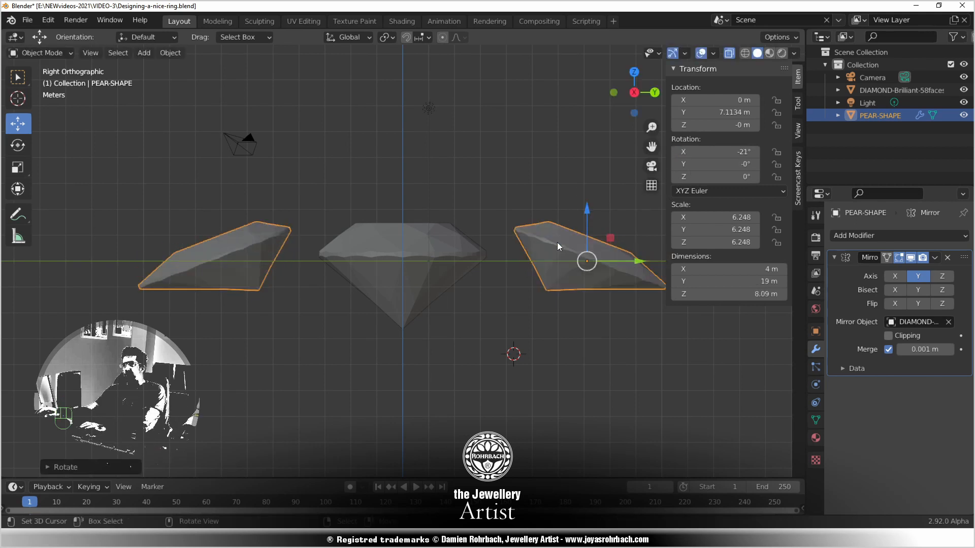
left_click_drag(585, 209, 592, 257)
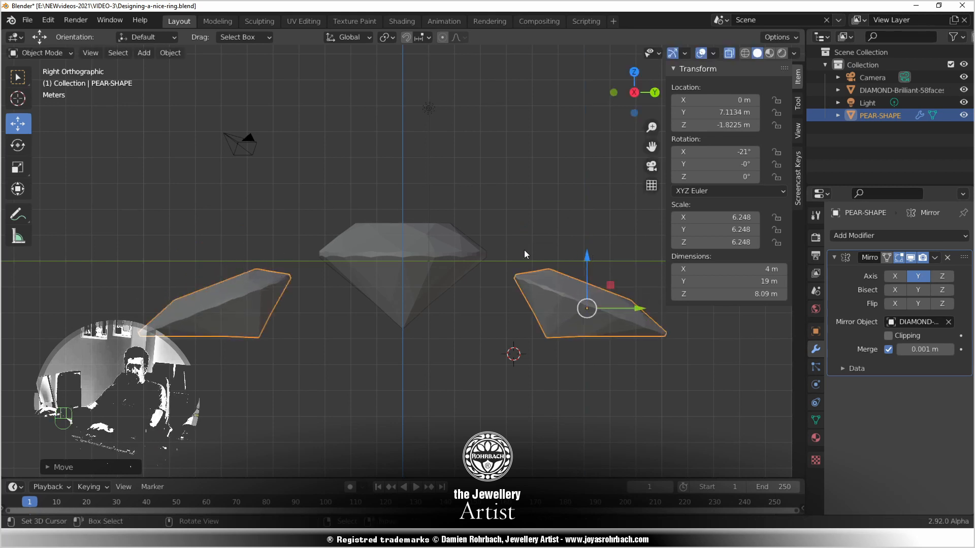
key("ctrl+s")
Add a mesh circle at the 3D cursor below the stones in front view and set its X rotation to 90°
key("KP_1")
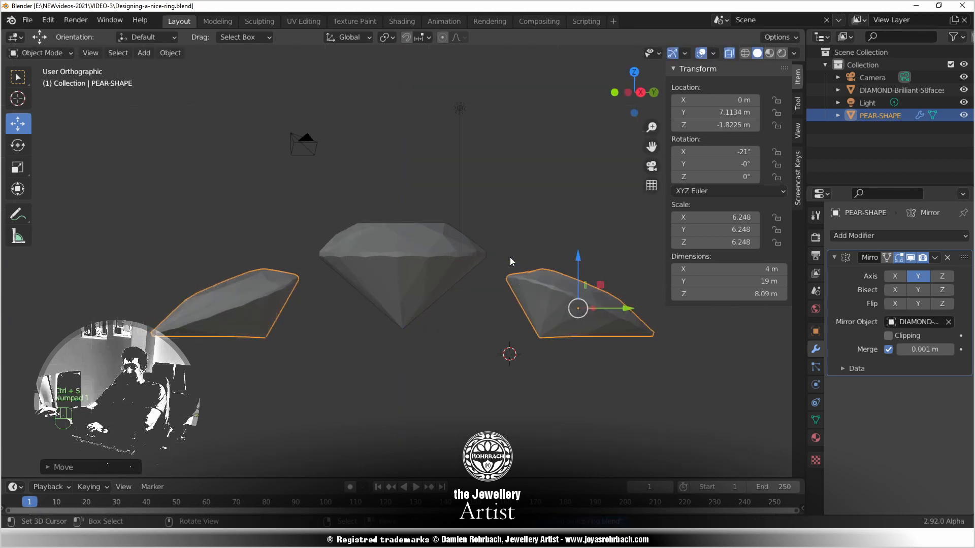
scroll(414, 363, "down", 4)
middle_click_drag(401, 408, 374, 245, "shift")
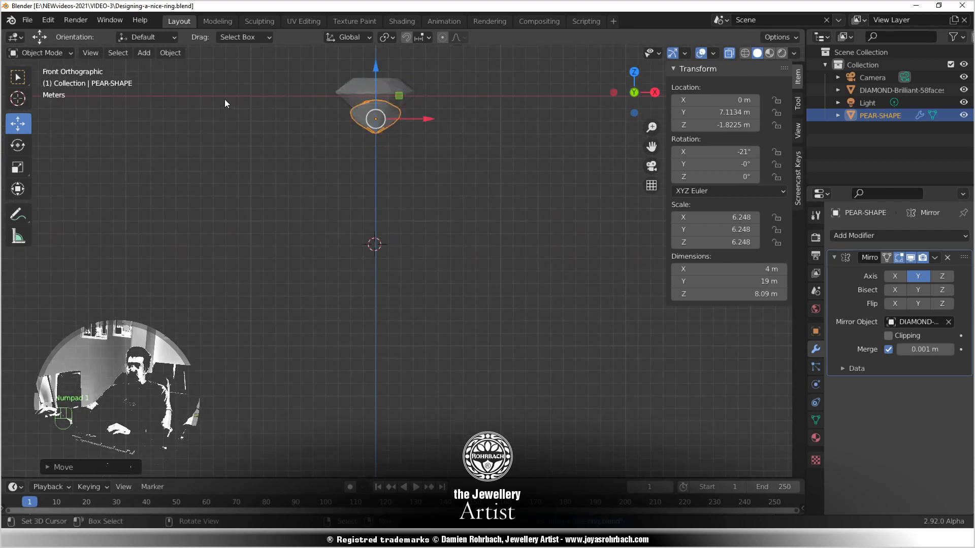
left_click(143, 52)
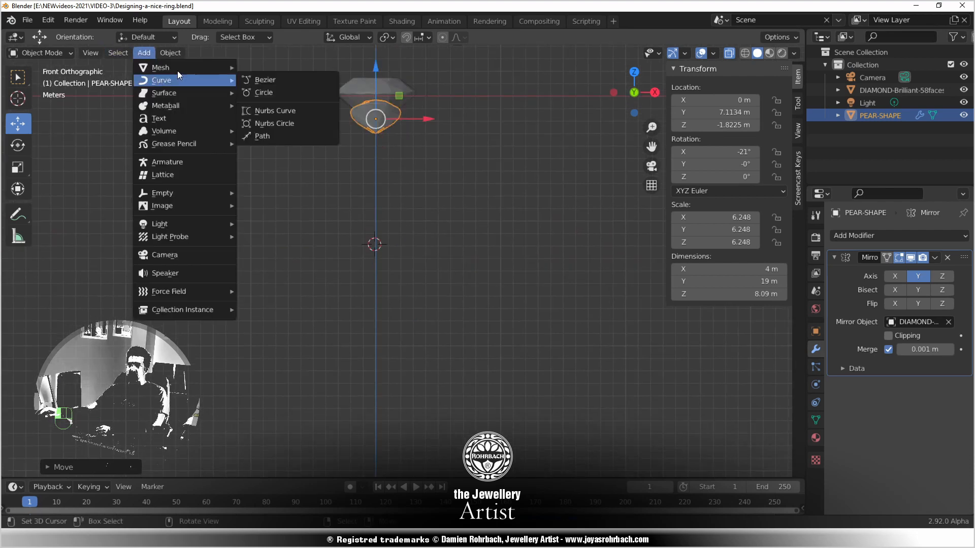
mouse_move(179, 72)
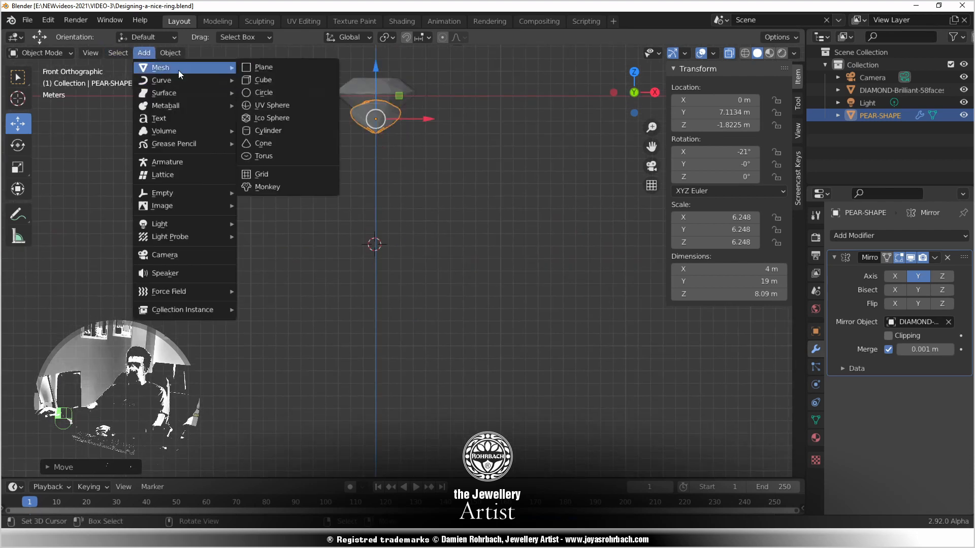
left_click(279, 93)
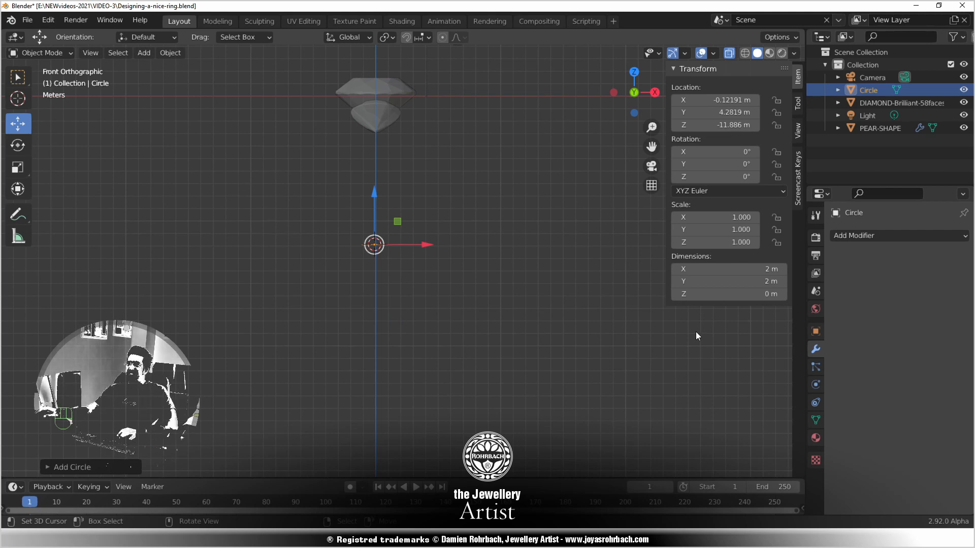
left_click(731, 152)
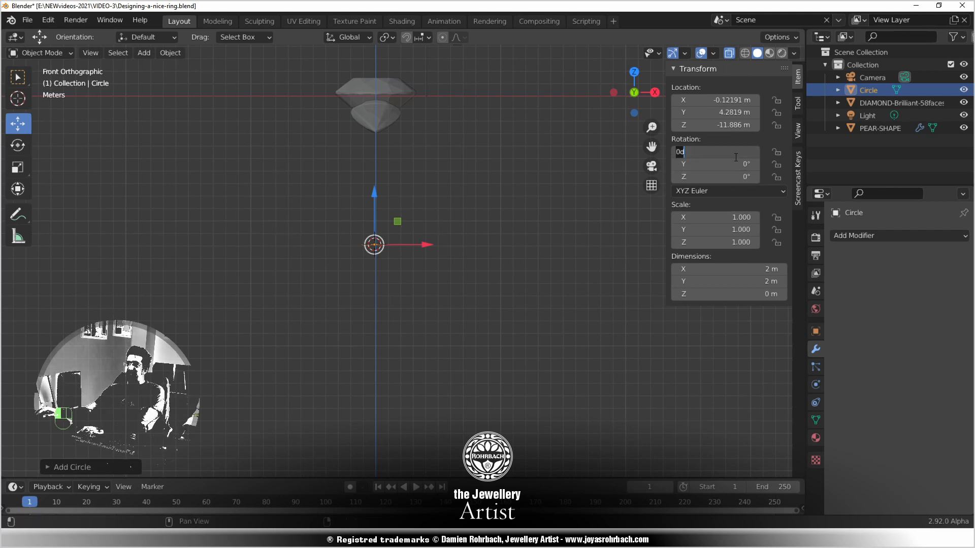
type("90")
key("Return")
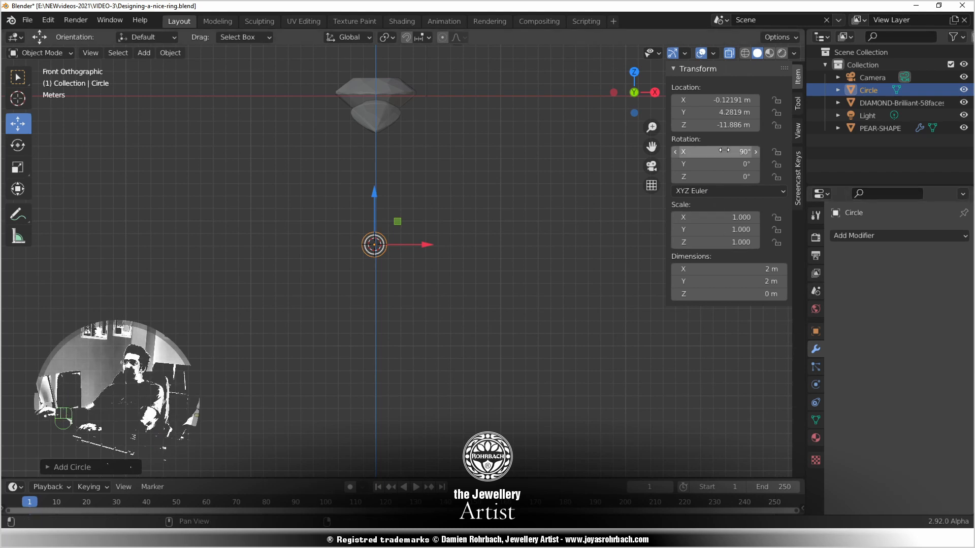
left_click(719, 266)
type("9")
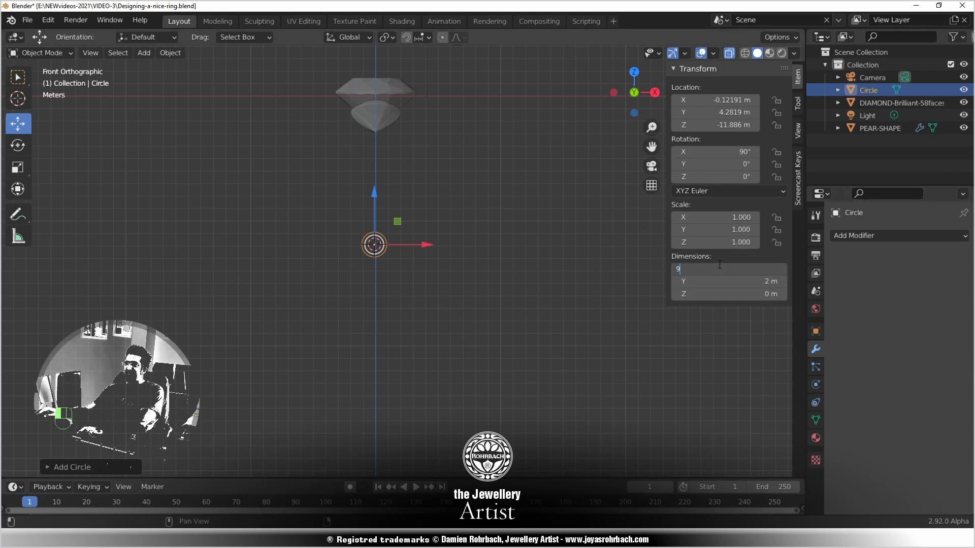
type(".2")
key("Return")
left_click(712, 270)
type("92")
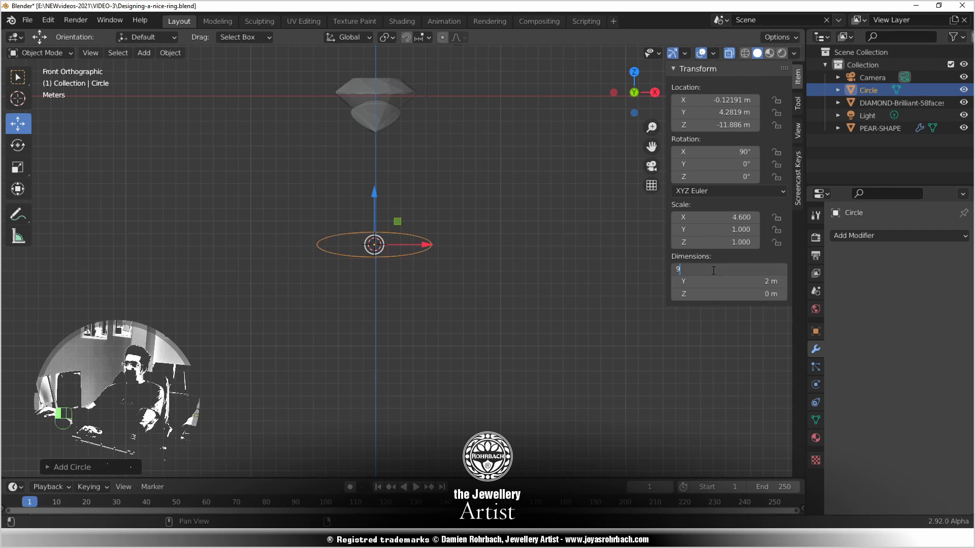
key("Return")
left_click(712, 270)
type("9")
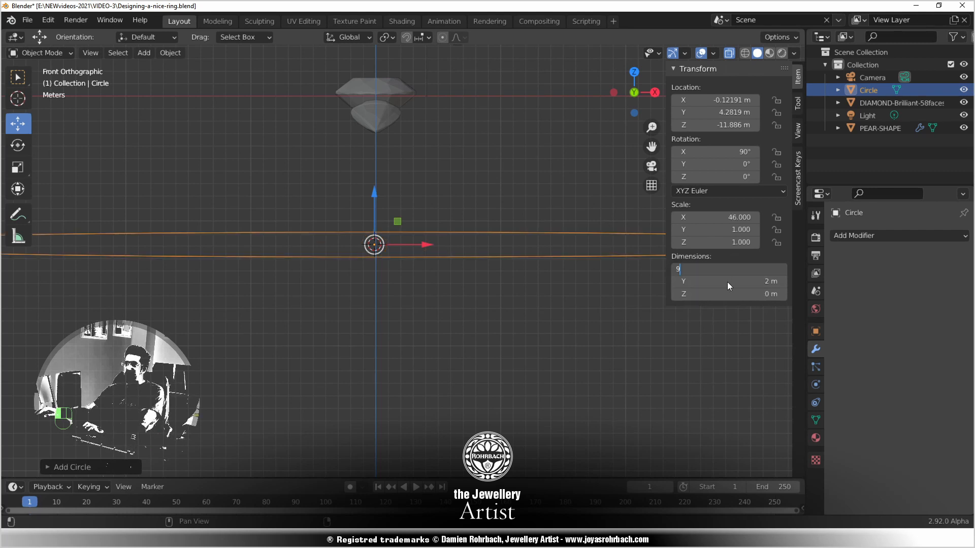
key("Tab")
type("92")
key("Return")
Set the circle's X and Y dimensions to 19.2 m
left_click(724, 270)
type("9")
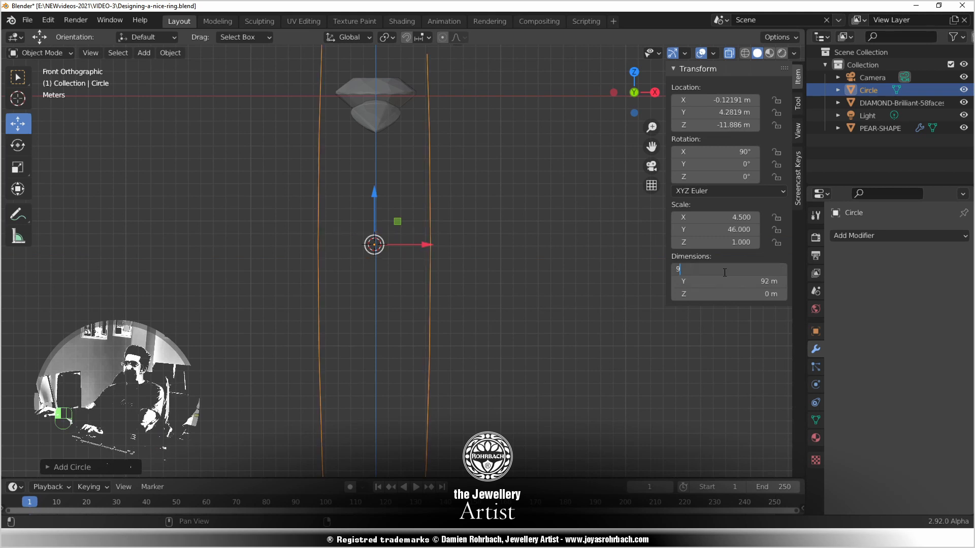
type("2")
key("BackSpace")
key("BackSpace")
type("19")
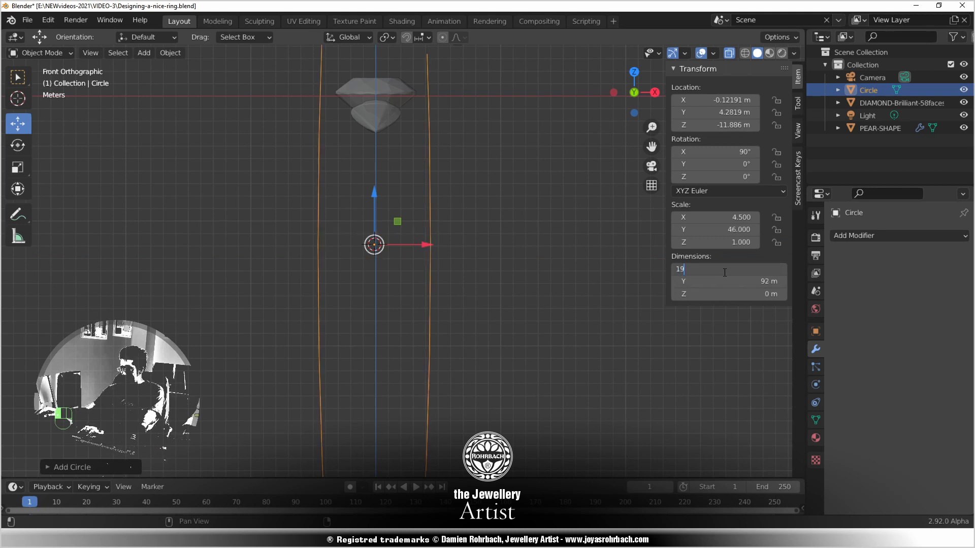
type(".2")
key("Return")
left_click(719, 281)
type("1")
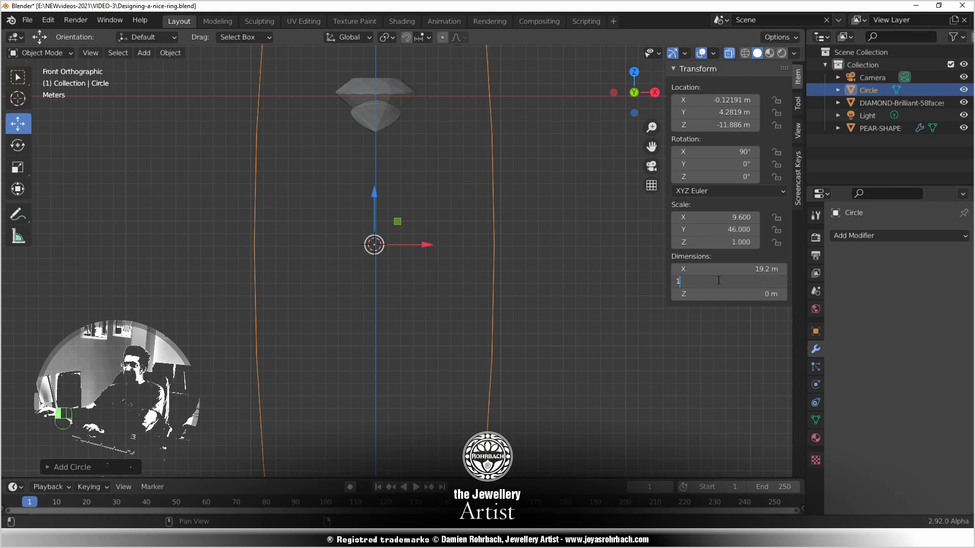
key("Return")
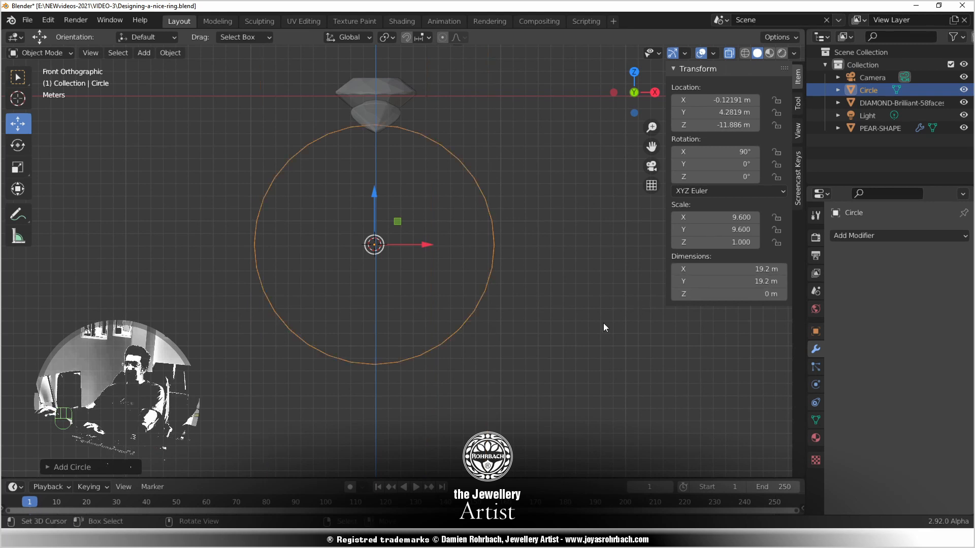
Reset the circle's X, Y and Z location to 0 m
key("BackSpace")
key("BackSpace")
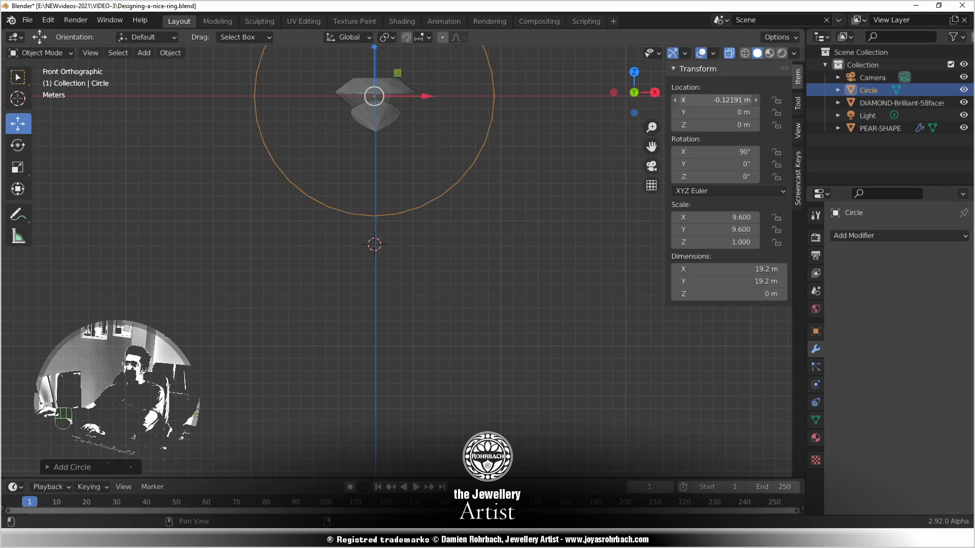
key("BackSpace")
Select the round diamond together with the pear-shaped stone and raise both along Z in front view toward the circle's upper edge
scroll(440, 233, "down", 2)
scroll(433, 190, "up", 1)
middle_click_drag(433, 158, 345, 305, "shift")
scroll(418, 265, "up", 4)
left_click(442, 294)
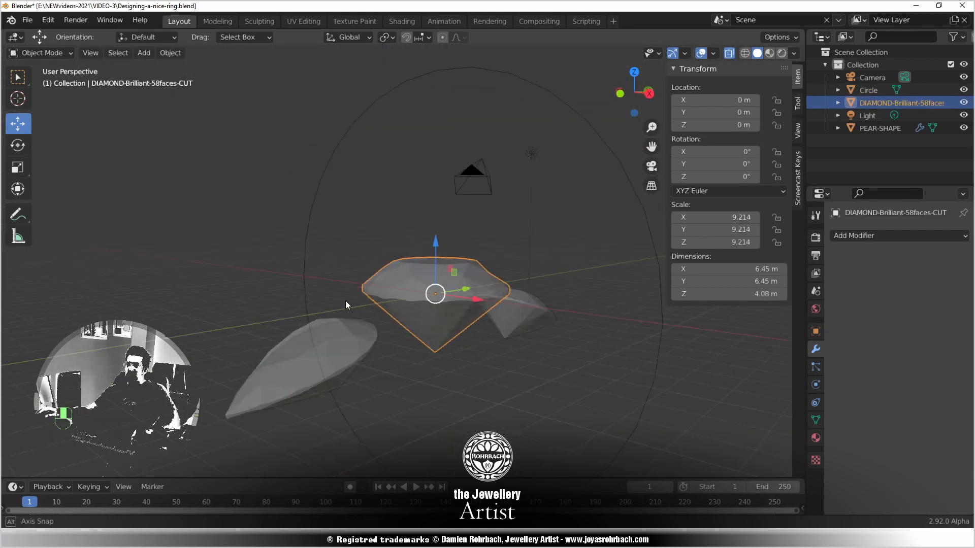
left_click(534, 320, "shift")
key("KP_1")
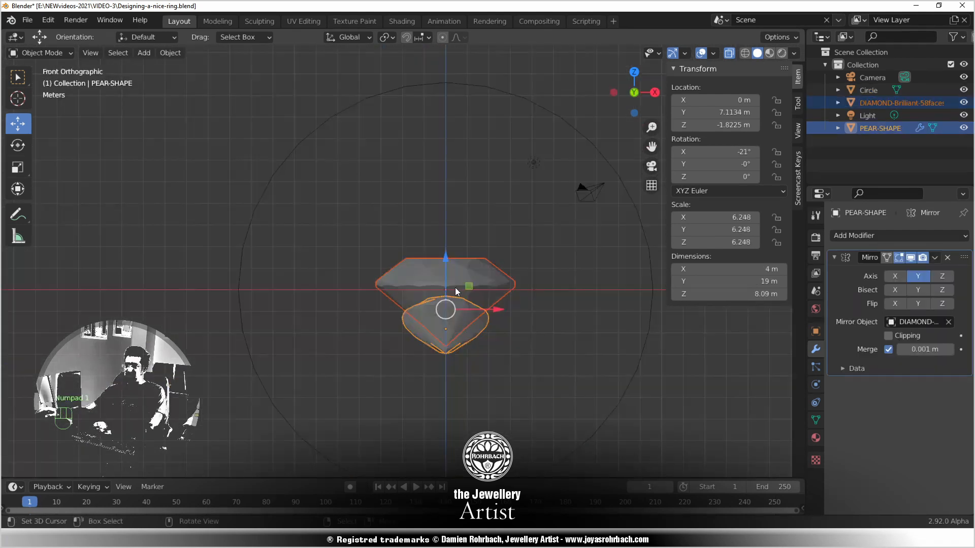
key("g")
key("z")
left_click(455, 61)
Raise both stones just above the circle, bringing the pear-shaped stone to about 11.75 m in Z, and save the file
middle_click_drag(542, 272, 522, 469, "shift")
scroll(449, 269, "up", 3)
left_click_drag(442, 262, 455, 139)
scroll(499, 290, "down", 3)
middle_click_drag(498, 290, 422, 304)
key("ctrl+s")
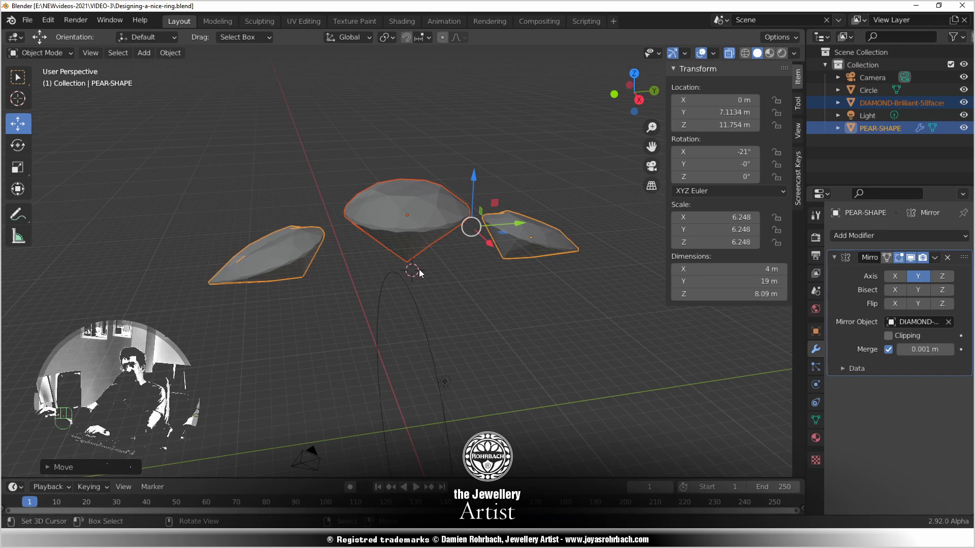
In front view, add a mesh plane at the 3D cursor between the stones and the circle, aligned to the view
key("KP_1")
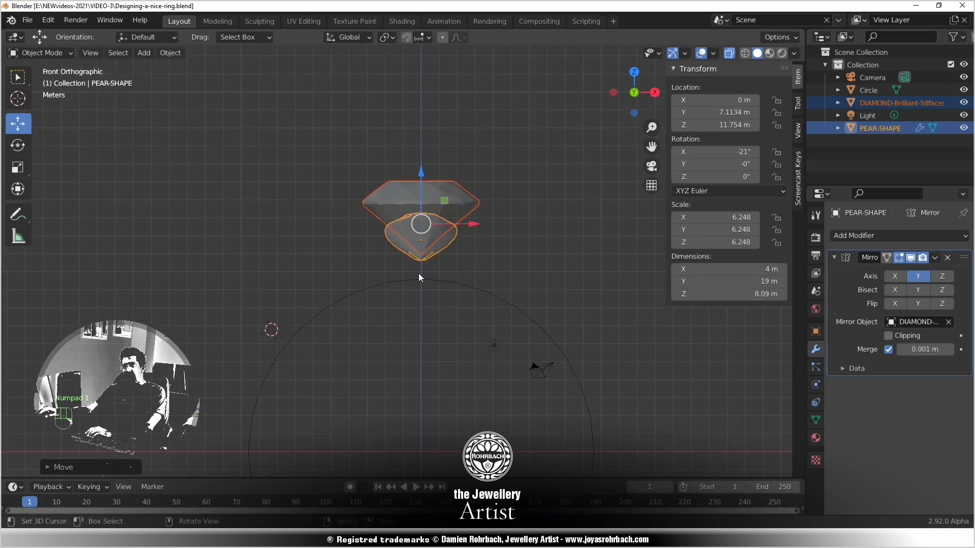
key("alt+a")
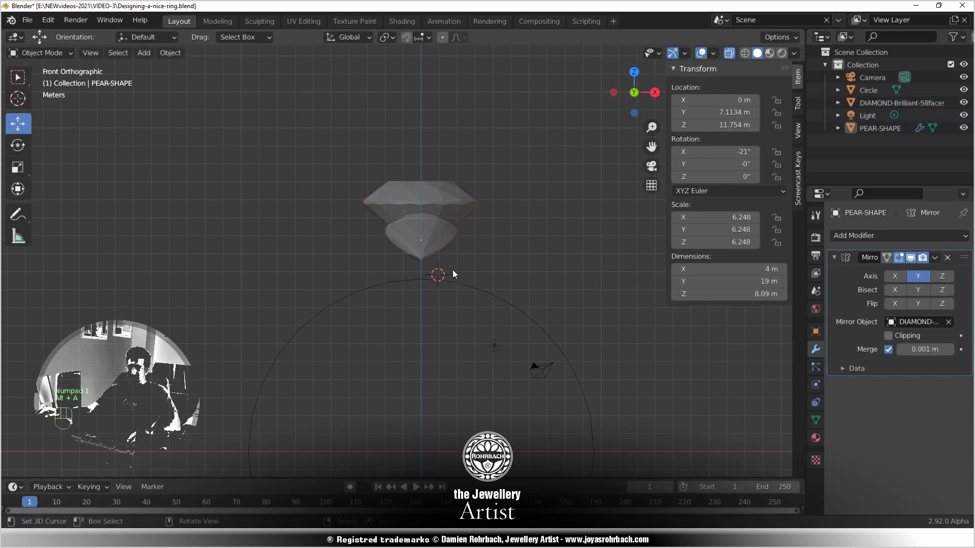
scroll(397, 217, "up", 6)
left_click(143, 53)
mouse_move(203, 66)
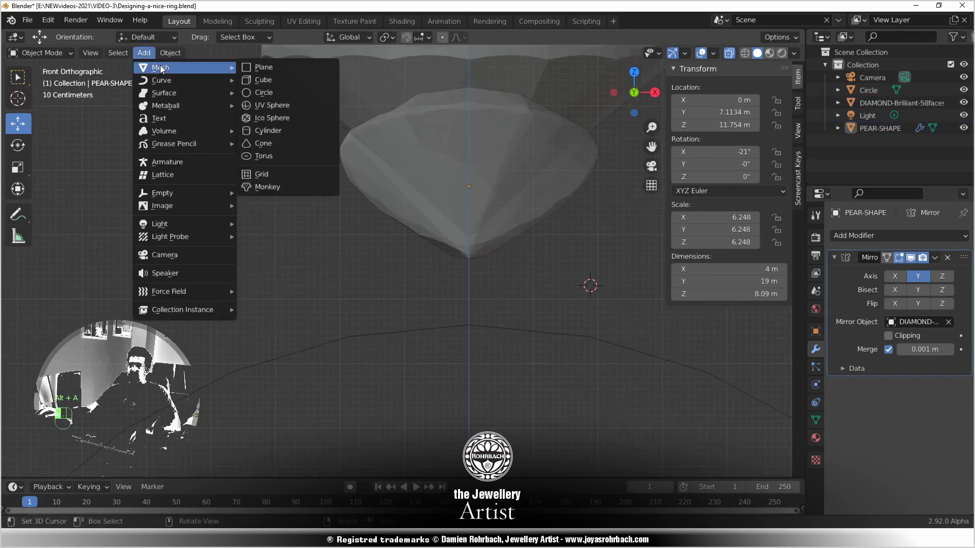
left_click(289, 71)
middle_click_drag(456, 326, 288, 339, "shift")
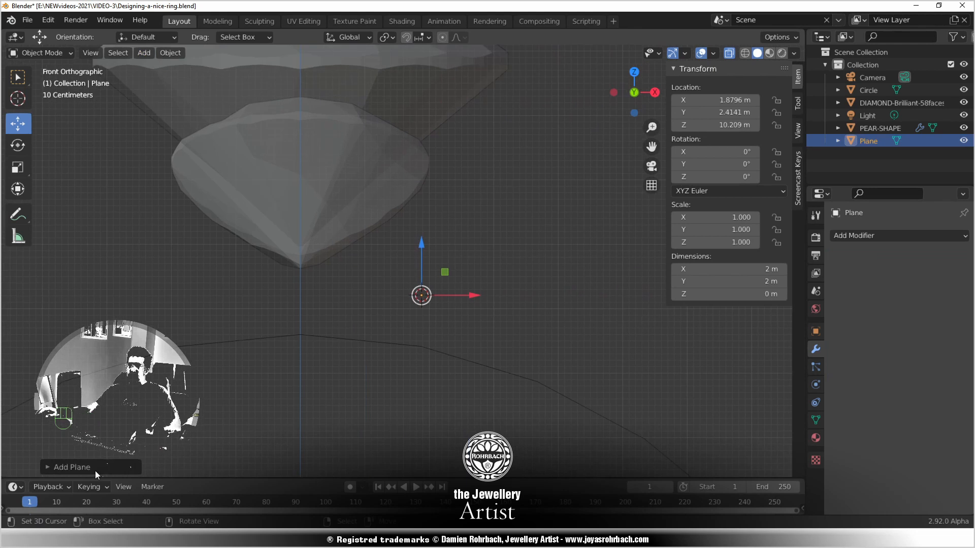
left_click(92, 467)
left_click(153, 412)
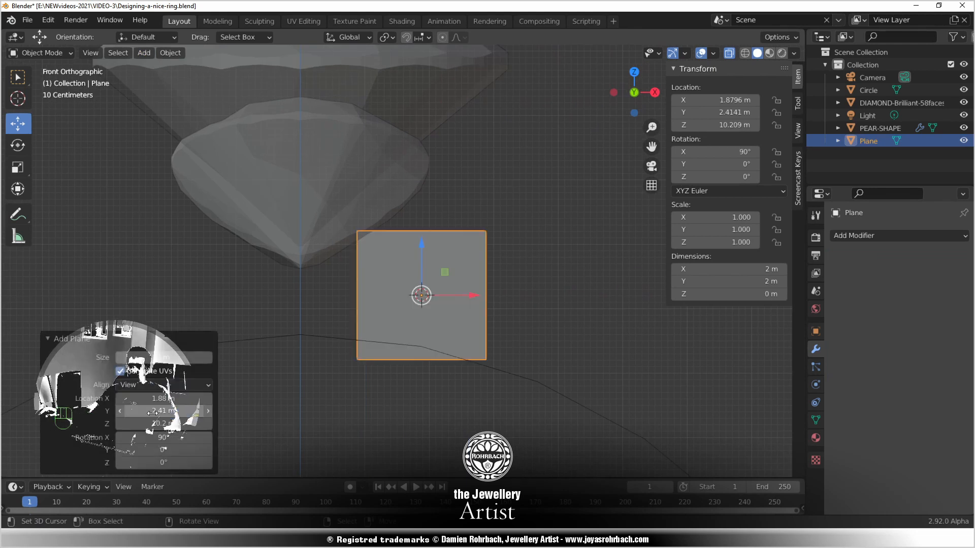
Scale the plane down to about 0.94 m square and move it onto the circle's upper edge, at about X 1.78 m and Z 9.93 m
scroll(468, 339, "down", 2)
scroll(528, 251, "up", 2)
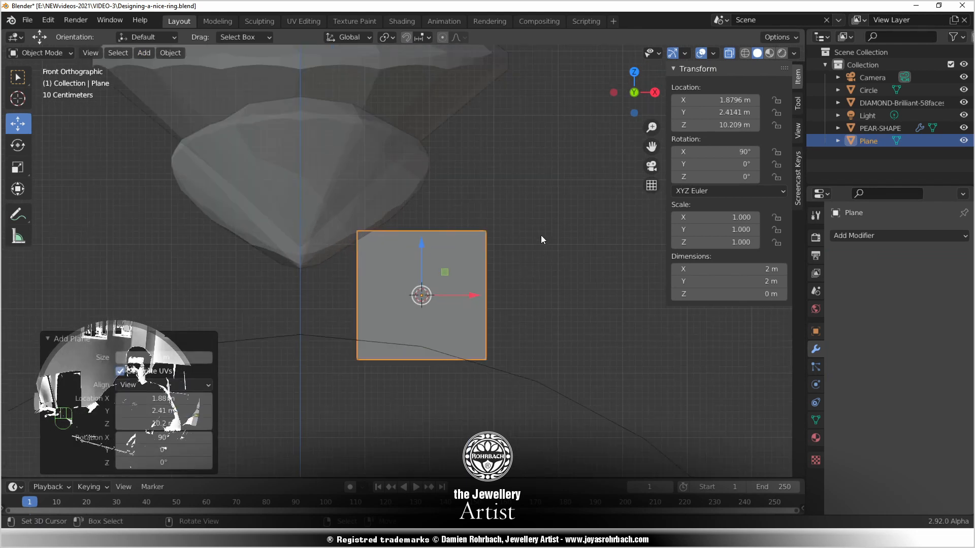
key("s")
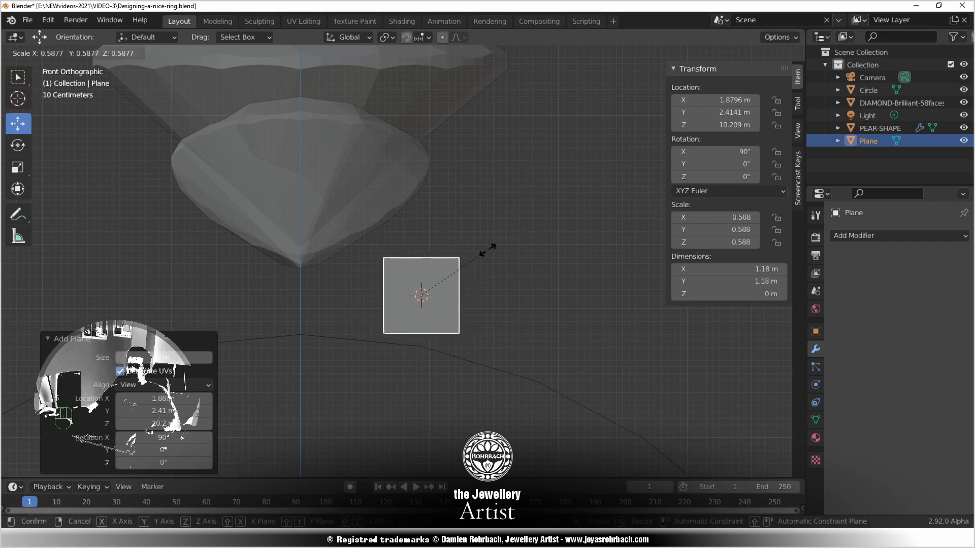
left_click(480, 255)
scroll(457, 286, "up", 2)
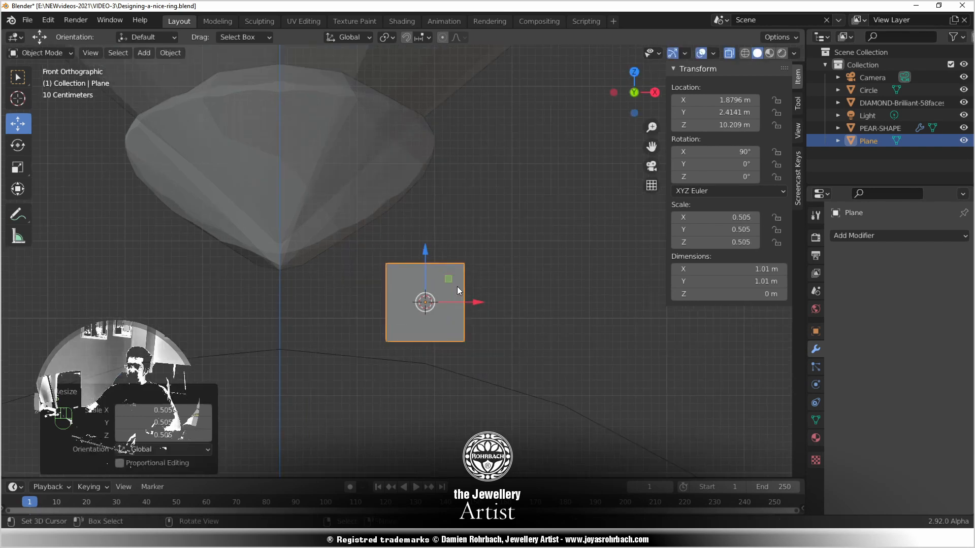
key("s")
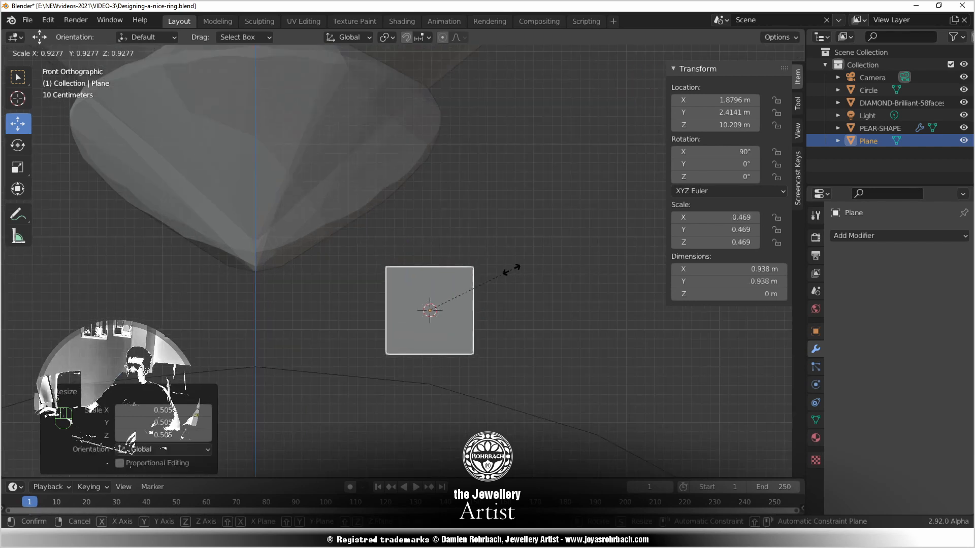
left_click(472, 290)
key("g")
left_click(440, 321)
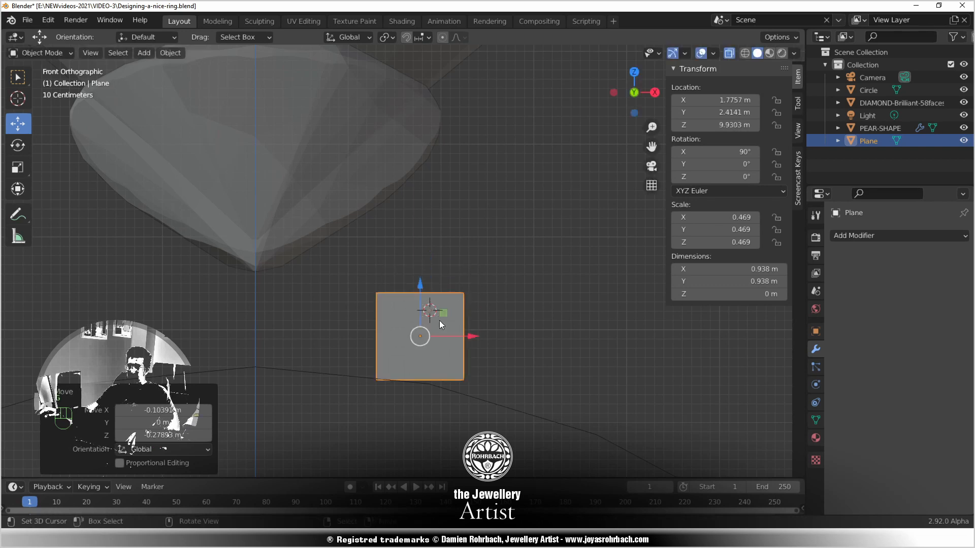
In Edit Mode, move the plane's two lower corner vertices so its bottom edge follows the circle's curve
key("Tab")
scroll(426, 396, "up", 3)
middle_click_drag(426, 412, 433, 309, "shift")
scroll(432, 308, "up", 1)
left_click(357, 380)
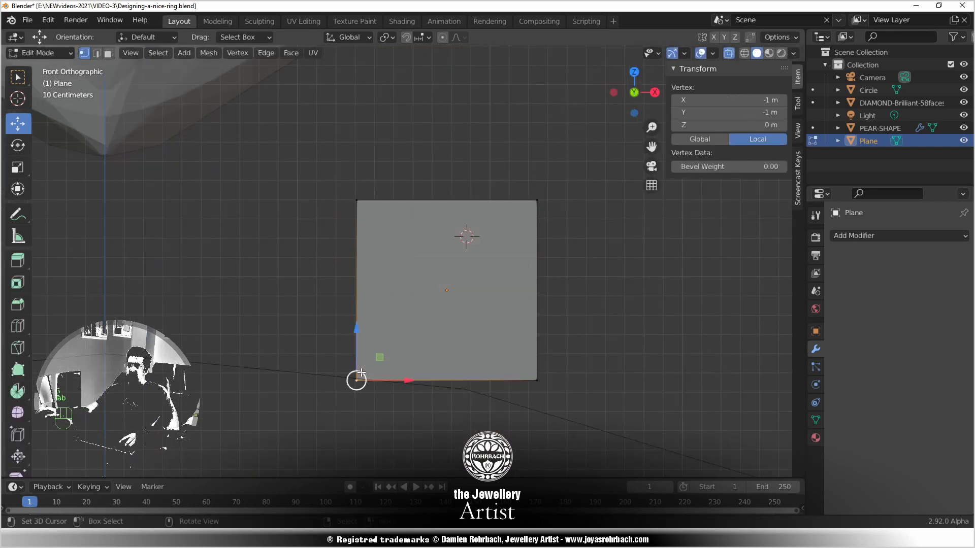
key("g")
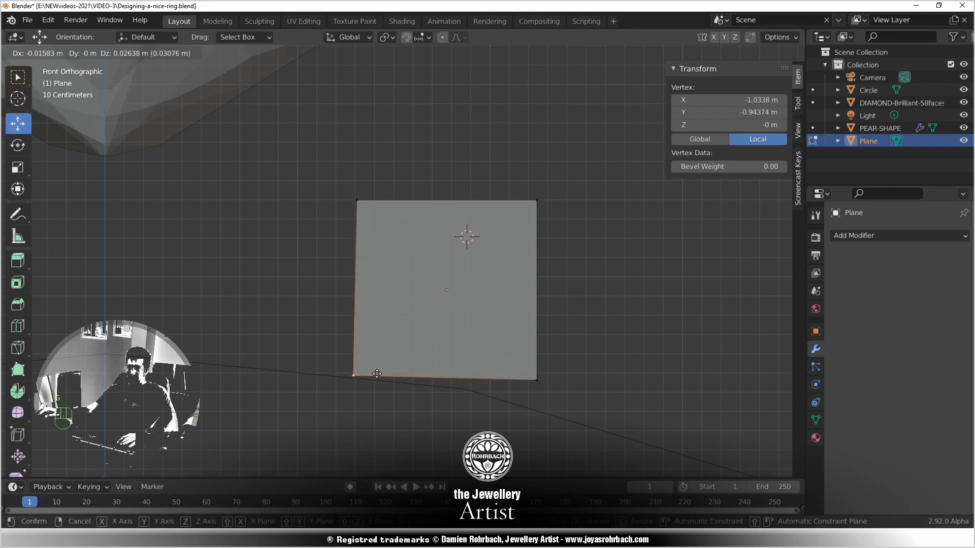
left_click(377, 374)
left_click(533, 373)
key("g")
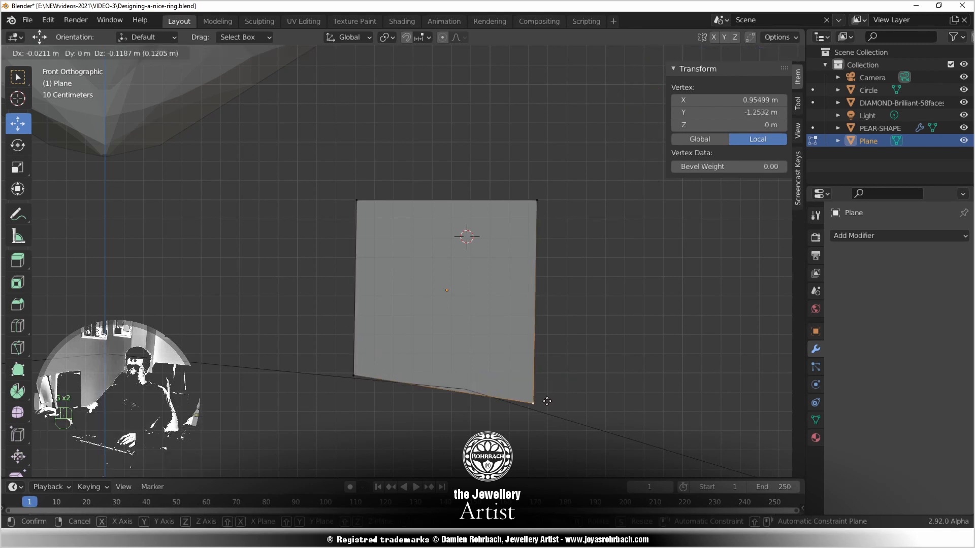
left_click(532, 392)
scroll(541, 394, "down", 2)
scroll(538, 396, "down", 4)
key("Tab")
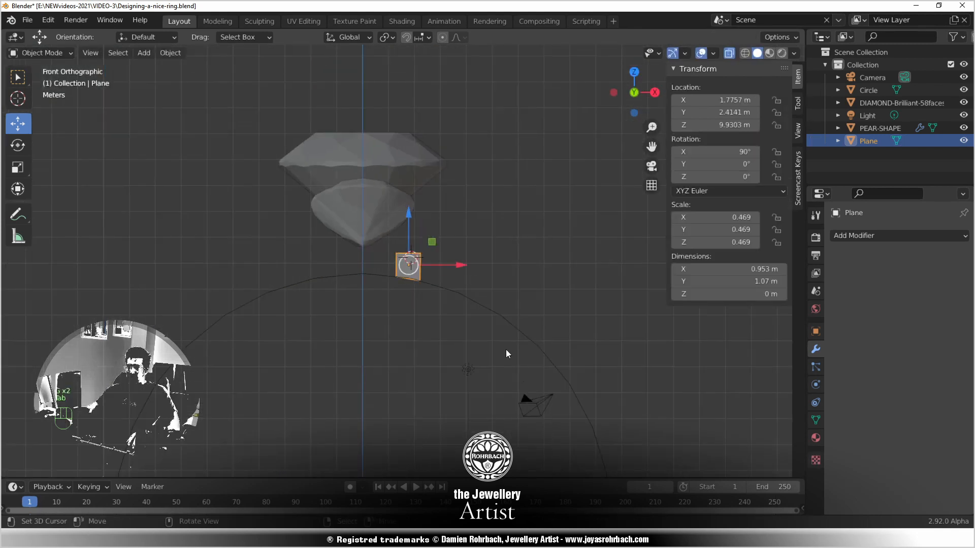
Save the file and snap the 3D cursor to the circle's centre
left_click(505, 318)
key("ctrl+s")
scroll(504, 322, "down", 4)
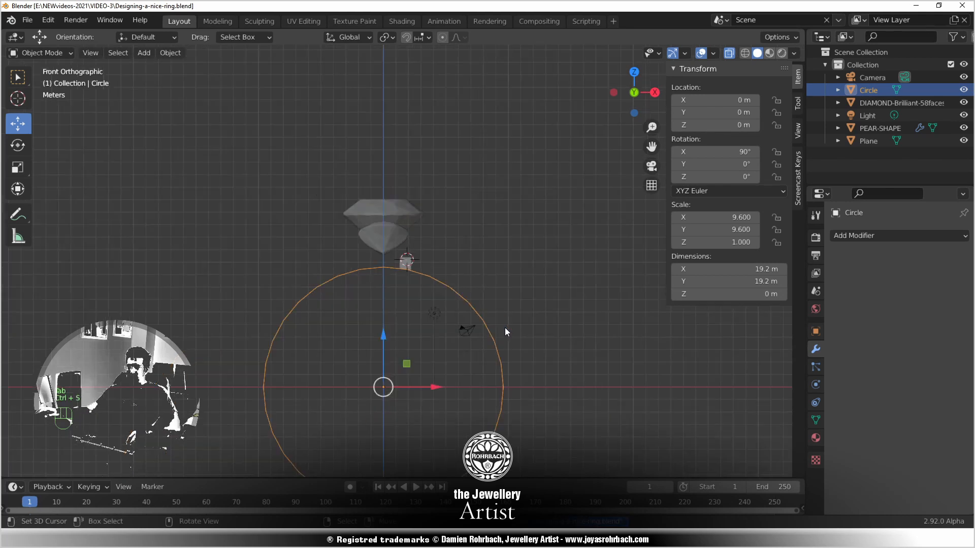
key("shift+s")
left_click(520, 395)
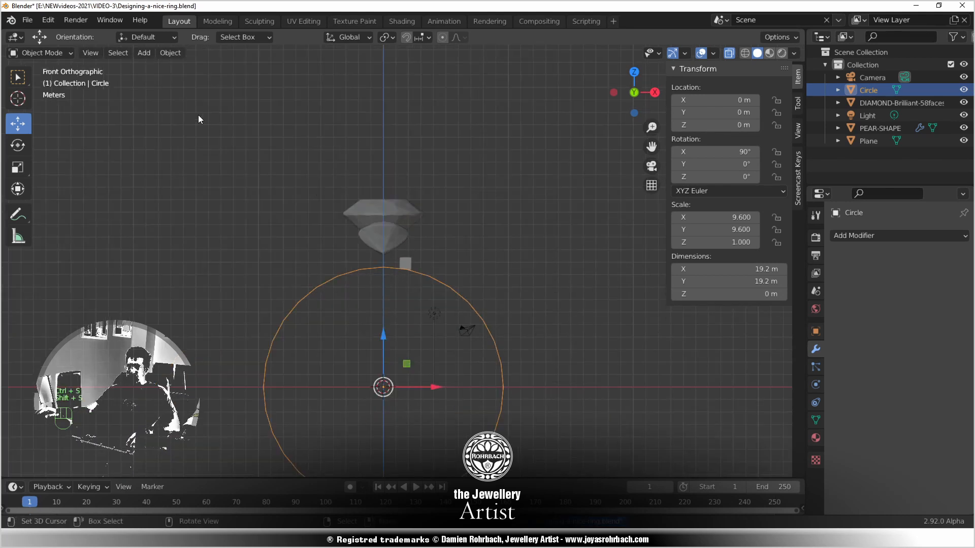
Add a view-aligned mesh circle with 120 vertices and a 9.1 m radius at the 3D cursor, and delete the old 19.2 m circle
left_click(145, 53)
mouse_move(160, 67)
left_click(260, 93)
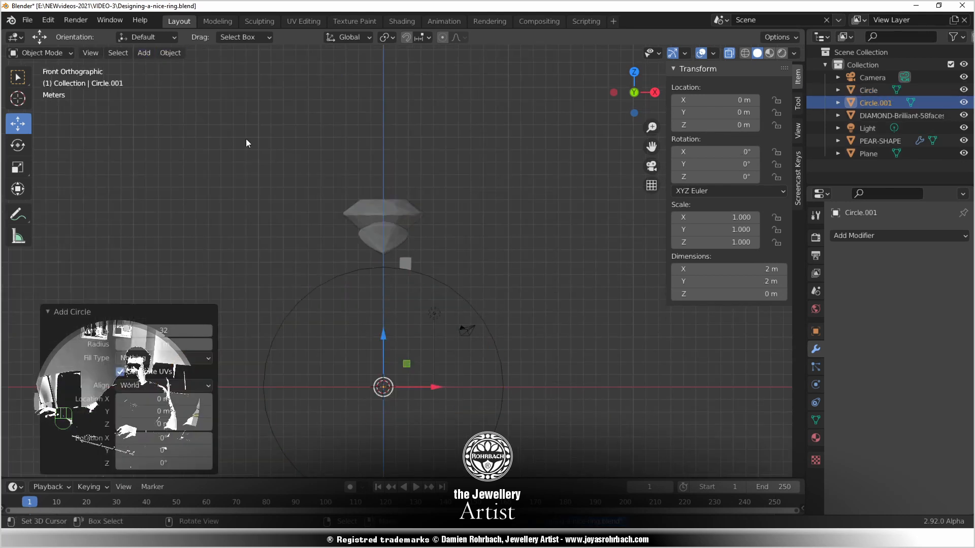
left_click(165, 386)
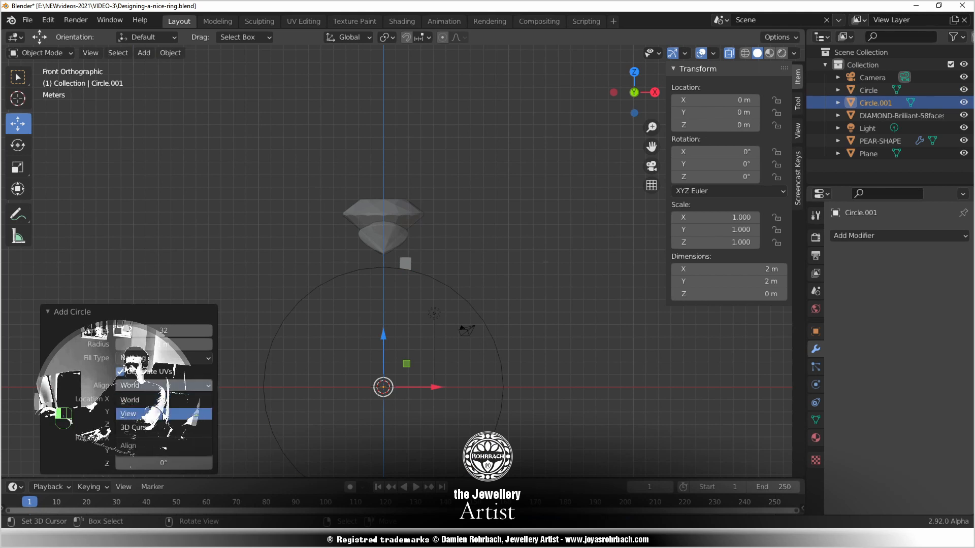
left_click(129, 414)
type("120")
key("Return")
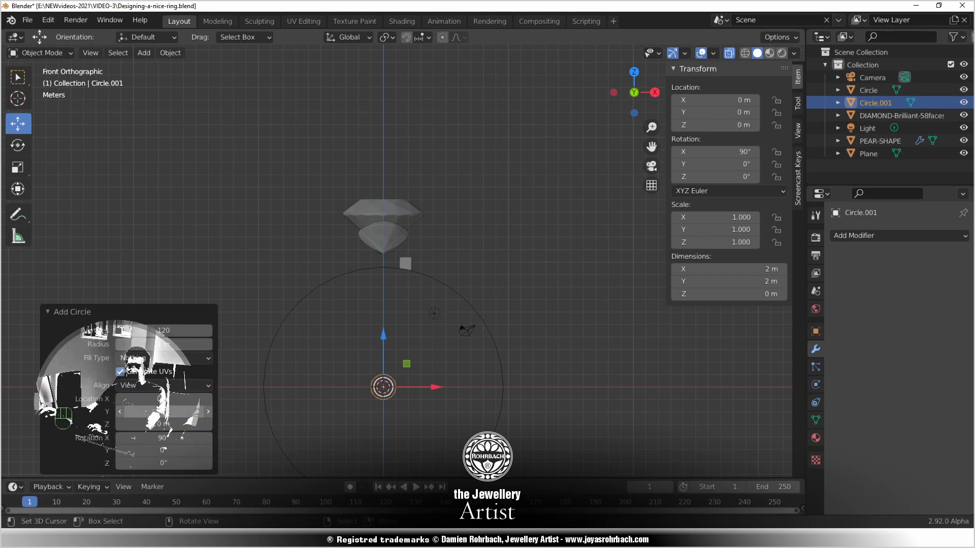
left_click(175, 344)
type("9.1")
key("Return")
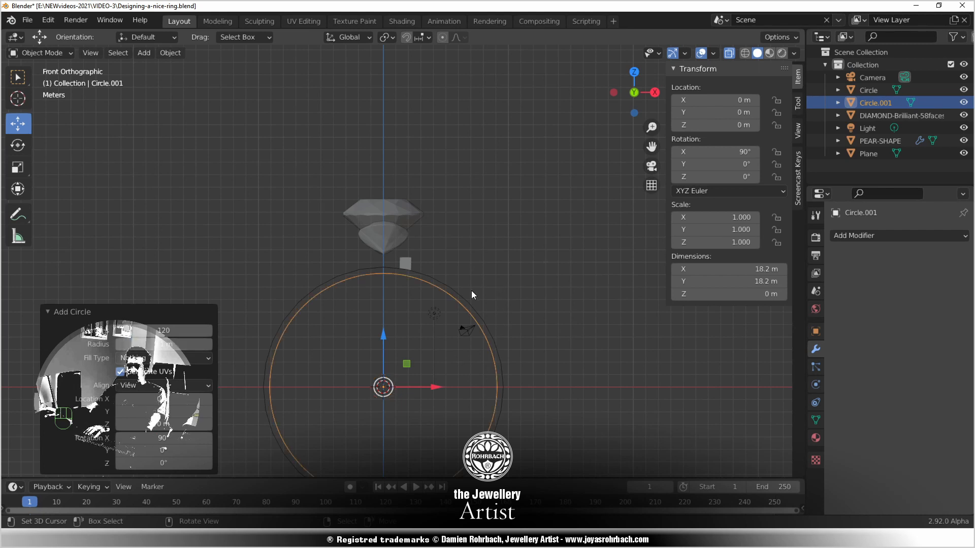
key("Delete")
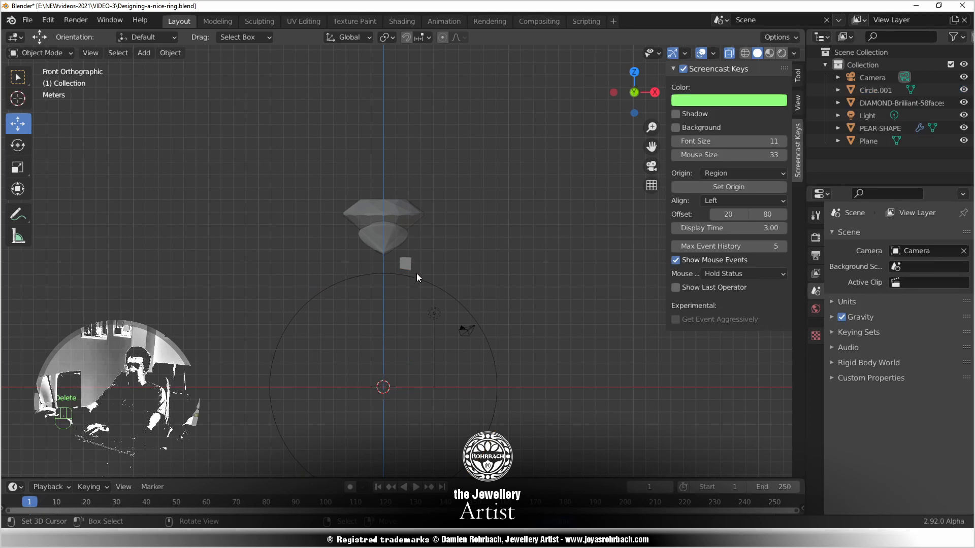
Lower the round diamond and pear-shaped stone together along Z, bringing the pear-shaped stone to about 10.89 m, closer to the new circle
scroll(446, 252, "up", 4)
left_click(355, 203)
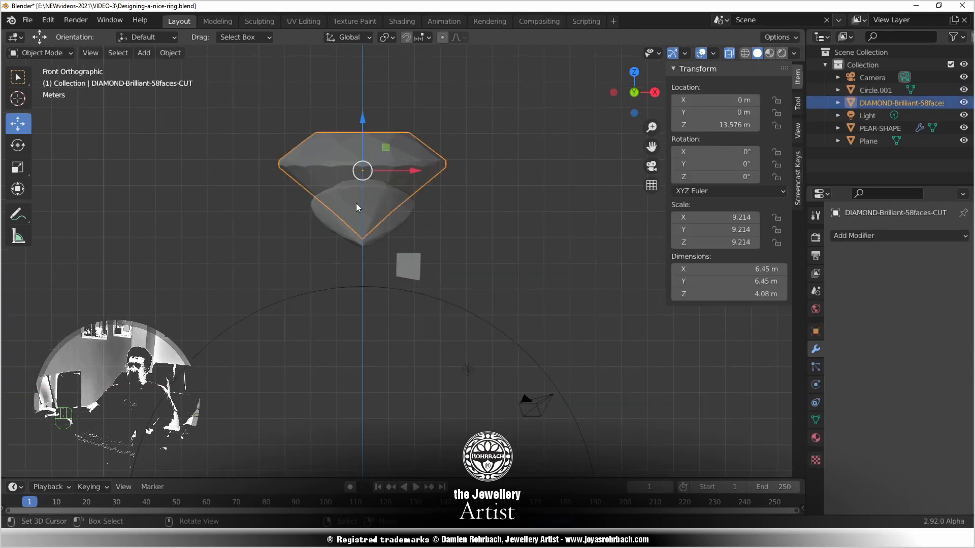
left_click(357, 207, "shift")
key("g")
key("z")
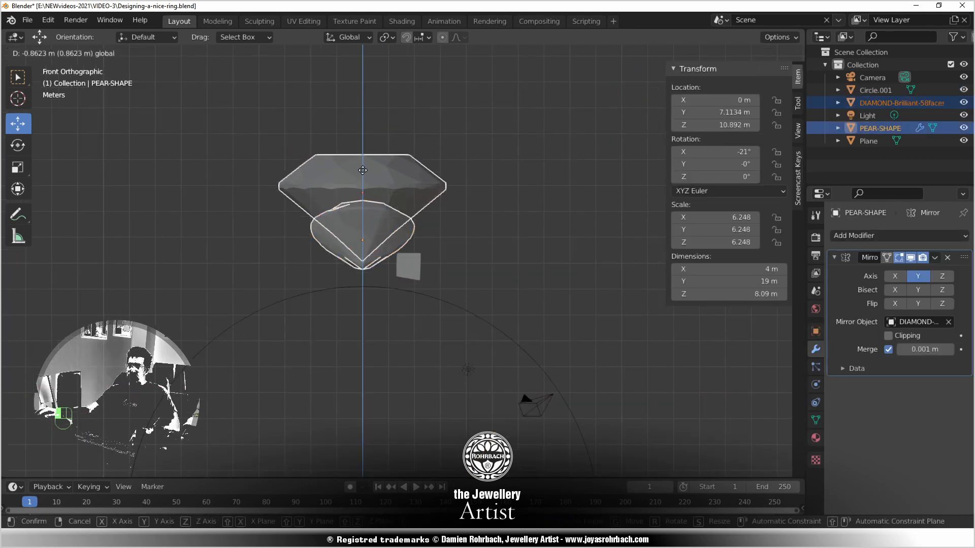
left_click(363, 170)
Lower the plane along Z to about 9.46 m so it rests on the new circle
left_click(408, 267)
key("g")
key("z")
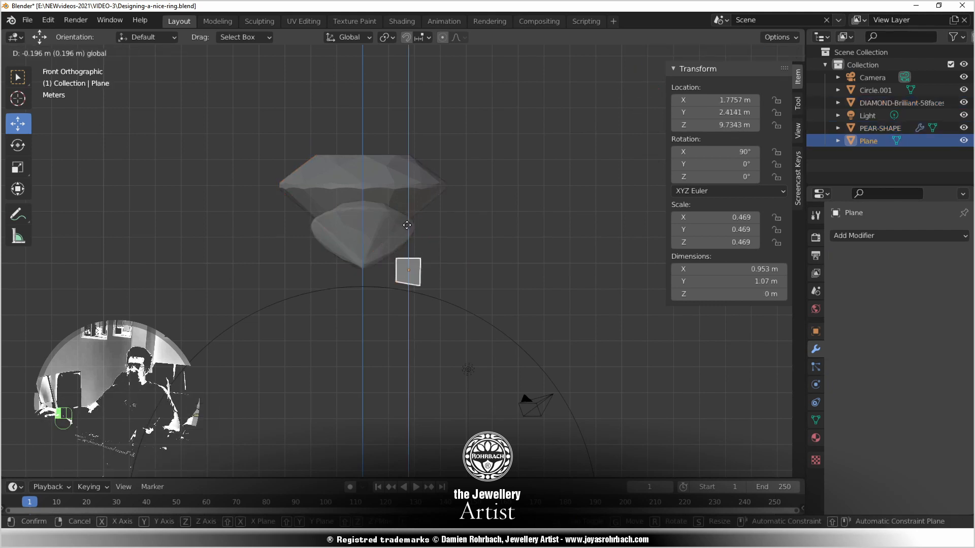
left_click(407, 226)
scroll(394, 363, "up", 10)
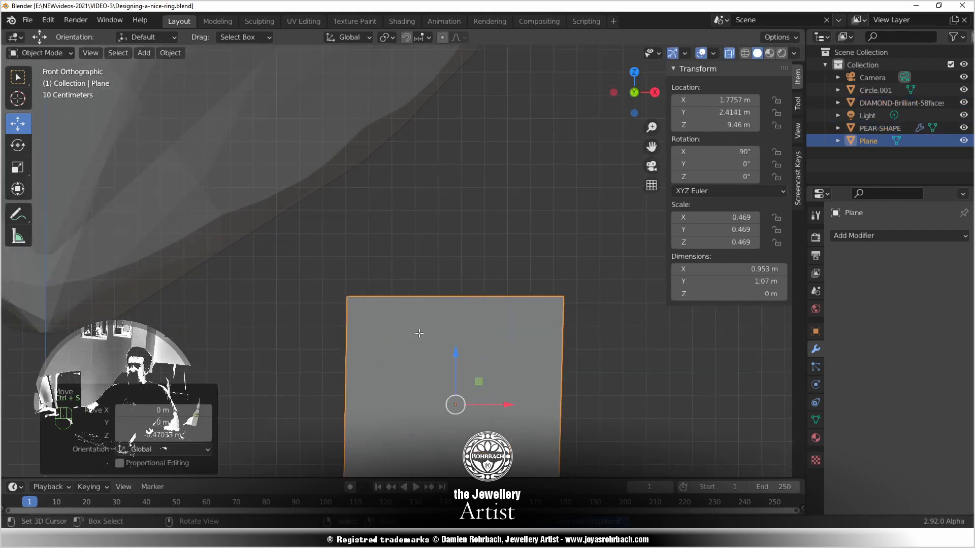
In Edit Mode, delete only the plane's face, keeping its edges and vertices as an outline
key("Tab")
middle_click_drag(421, 353, 391, 257, "shift")
left_click(108, 53)
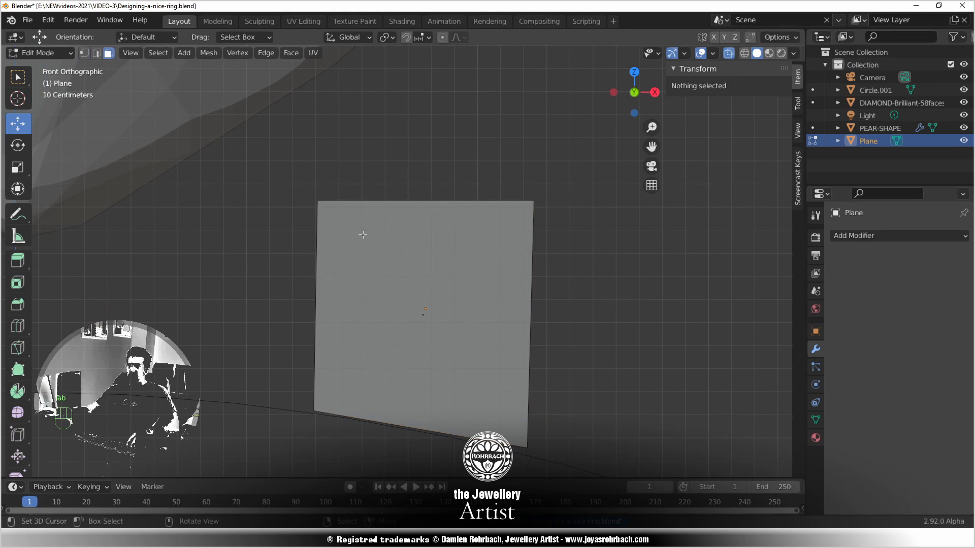
left_click(427, 290)
key("Delete")
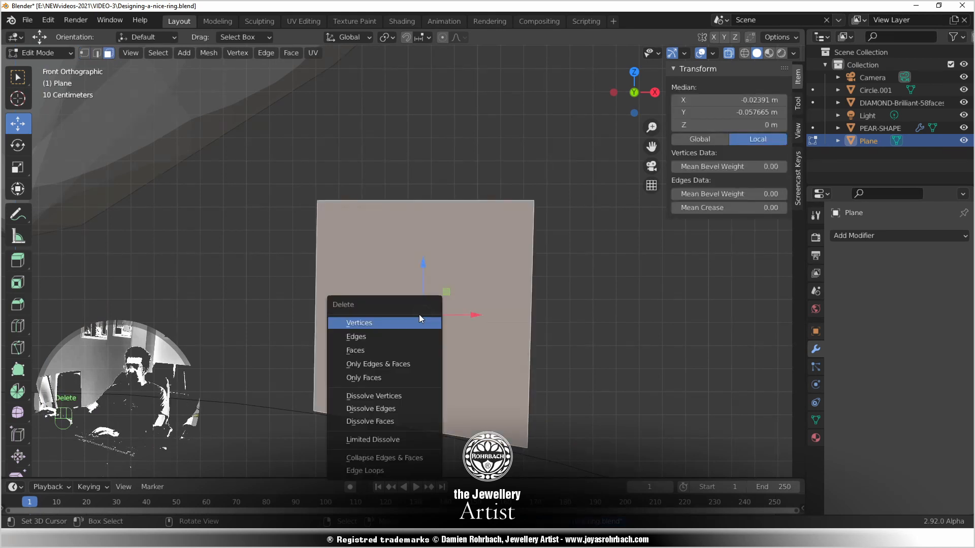
left_click(383, 376)
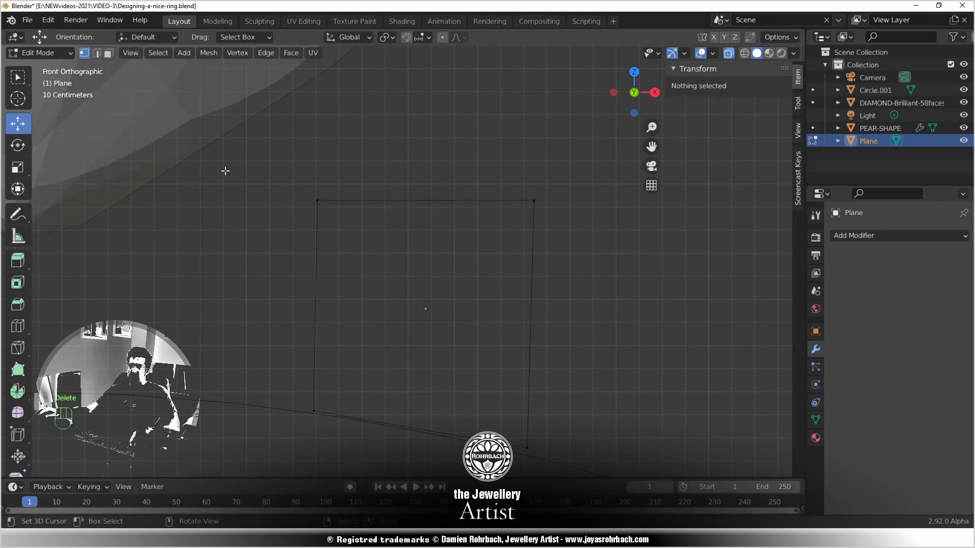
Lower the outline's upper corner vertex nearest the stones, and subdivide all the edges once
left_click(318, 201)
key("g")
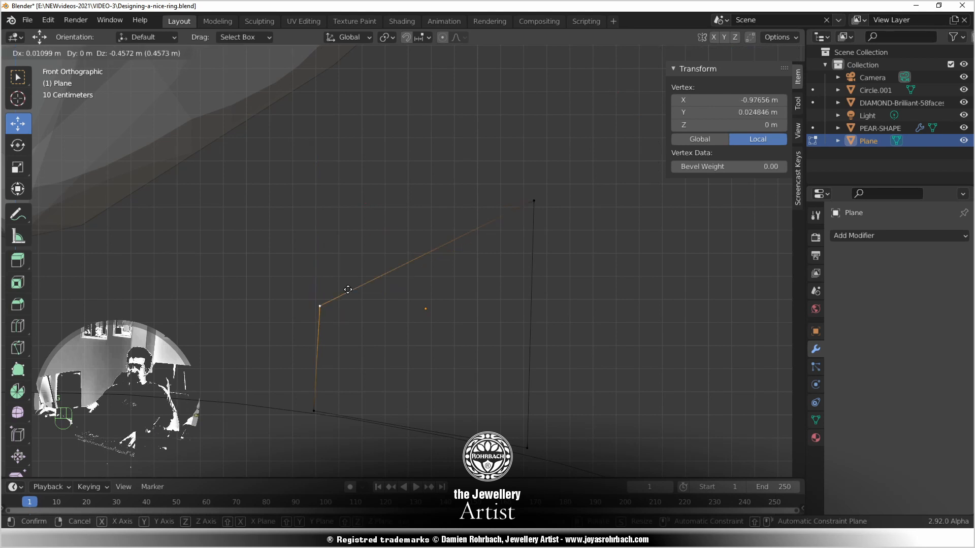
left_click(344, 285)
key("a")
right_click(405, 199)
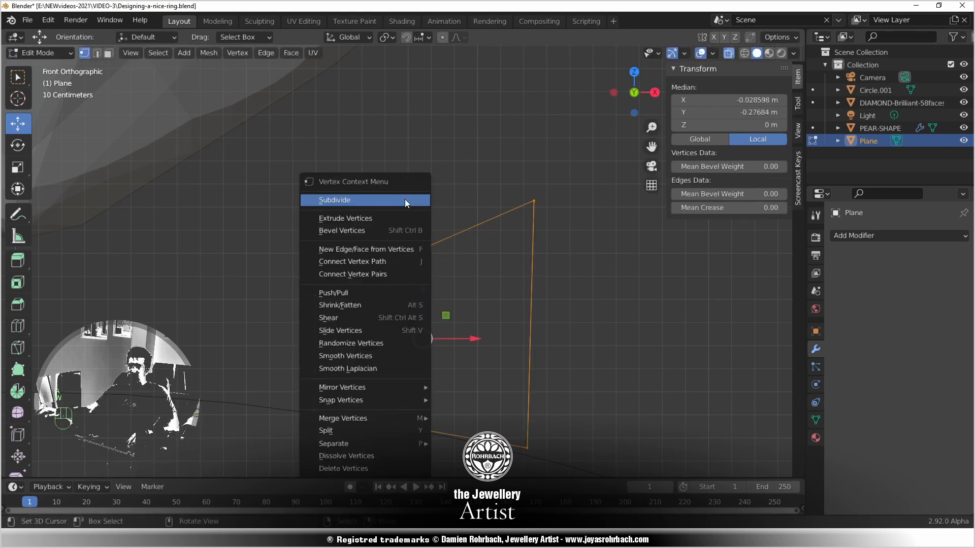
left_click(404, 199)
Push the inner side's midpoint vertex slightly outward, and raise the top edge's midpoint towards the outer corner to round the profile
left_click(327, 343)
key("g")
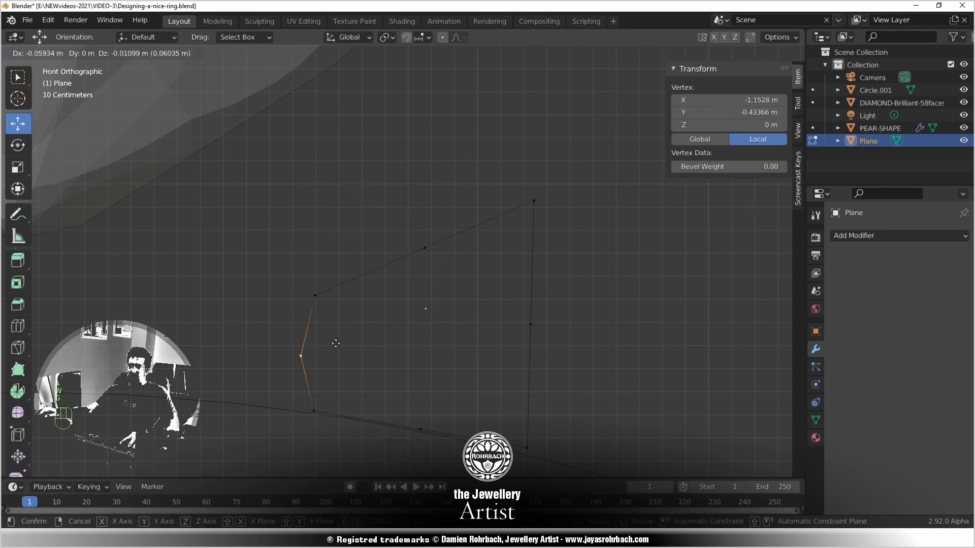
left_click(336, 343)
left_click(424, 248)
key("g")
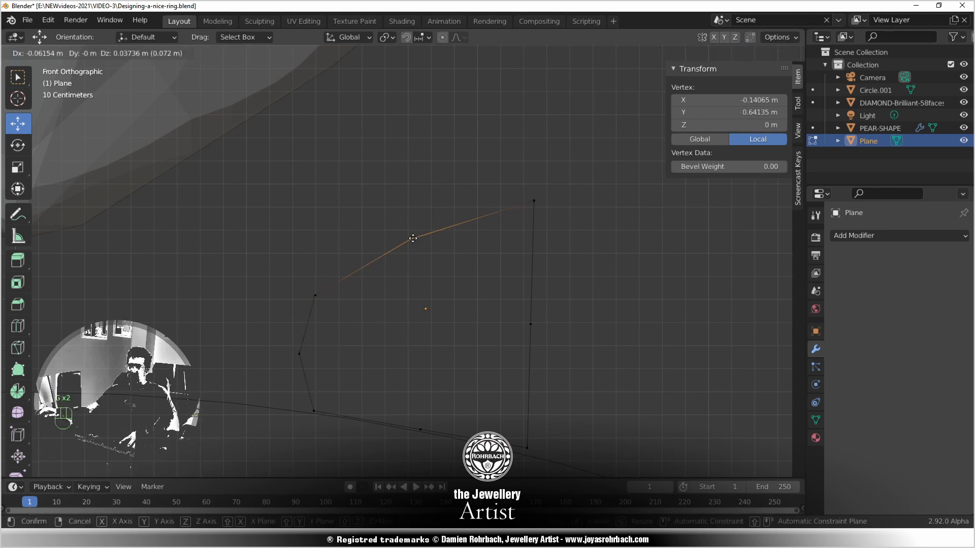
left_click(454, 195)
Lower the outer top corner, bulge the outer midpoint outward, shift the outer bottom corner onto the circle, and save in Object Mode
left_click(538, 199)
key("g")
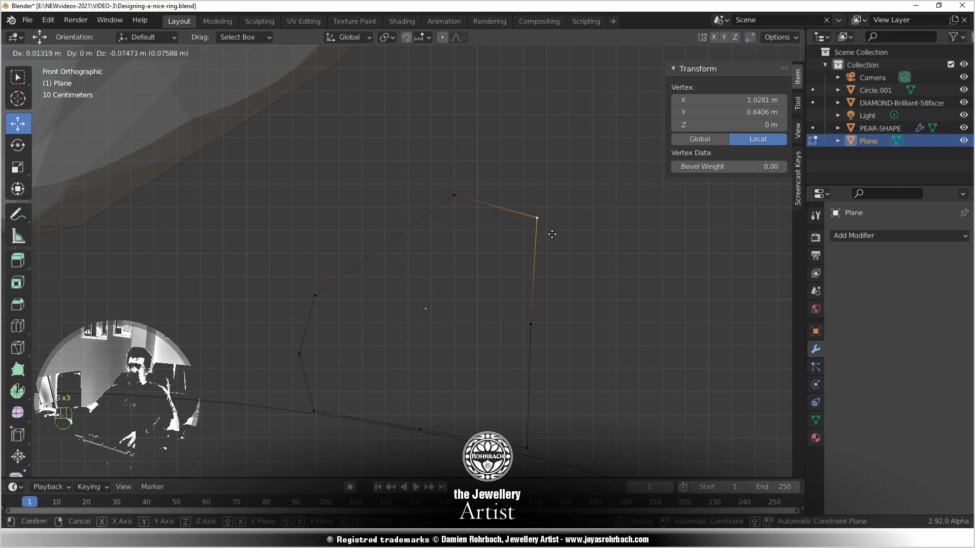
left_click(556, 248)
left_click(531, 324)
key("g")
left_click(568, 339)
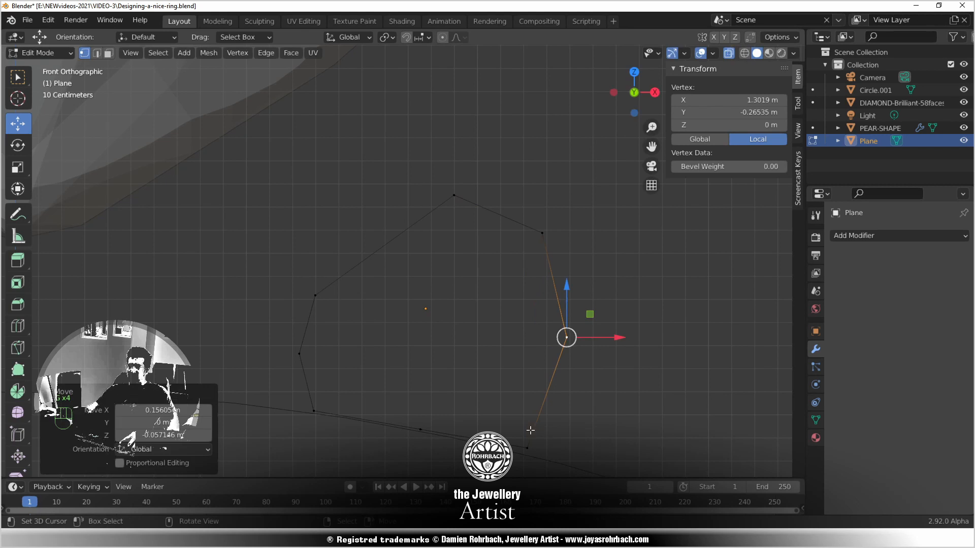
left_click(530, 438)
key("g")
left_click(536, 445)
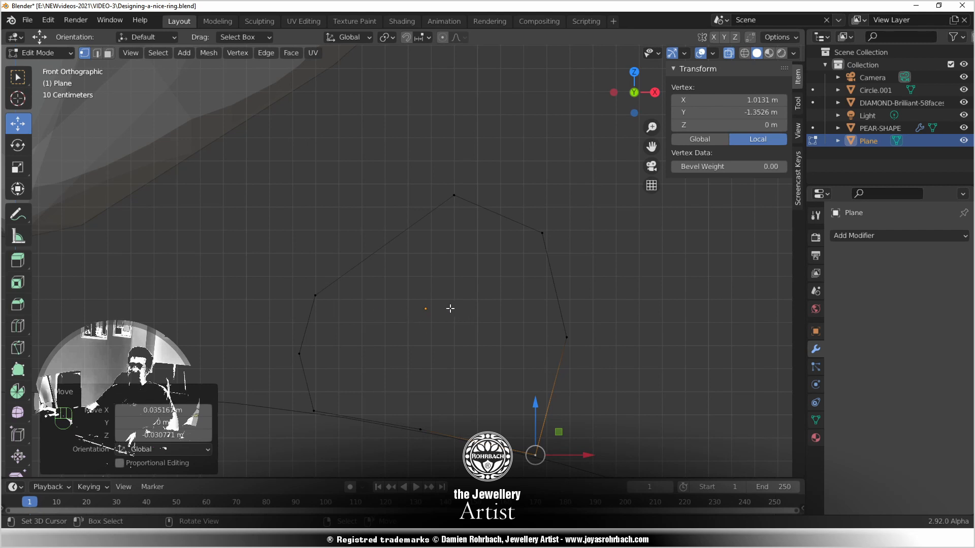
key("Tab")
key("ctrl+s")
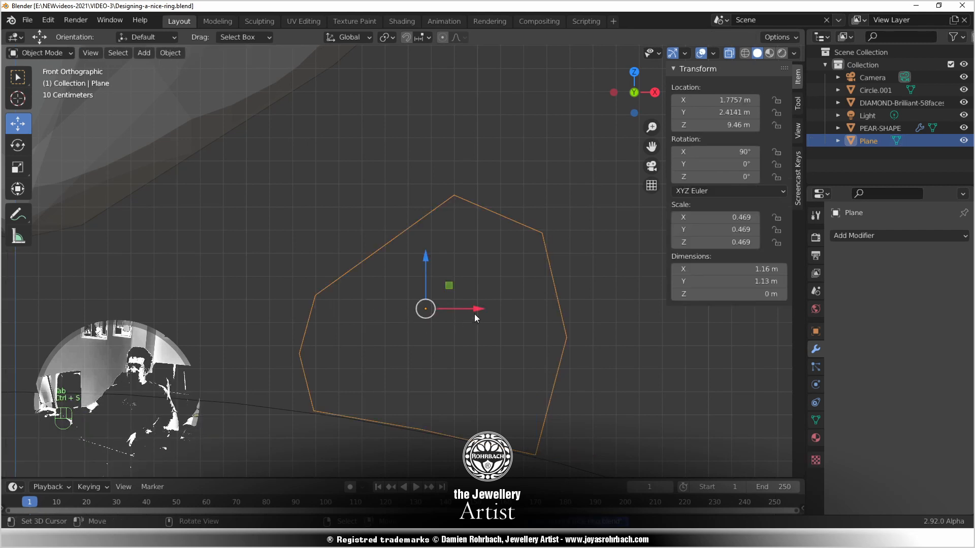
Select all the profile's vertices in Edit Mode, set their global median Y to 0 m, and save the file
key("Tab")
key("a")
scroll(474, 313, "down", 3)
middle_click_drag(474, 313, 417, 304)
left_click(711, 136)
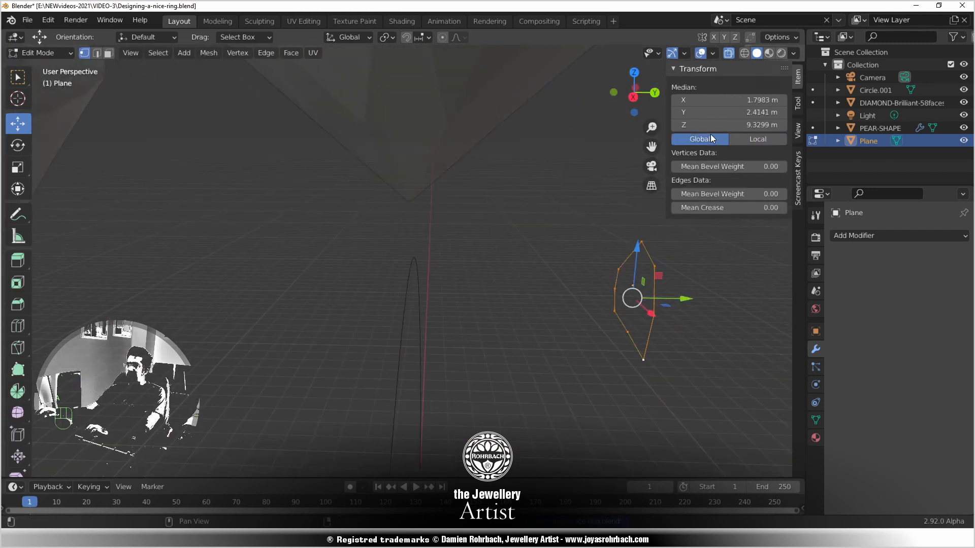
left_click(716, 110)
type("0")
key("Return")
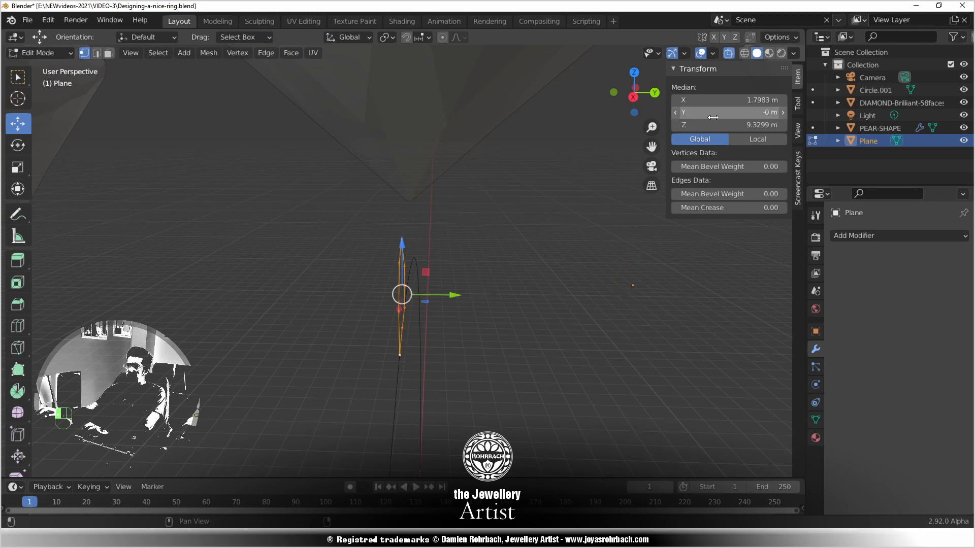
middle_click_drag(582, 190, 491, 237)
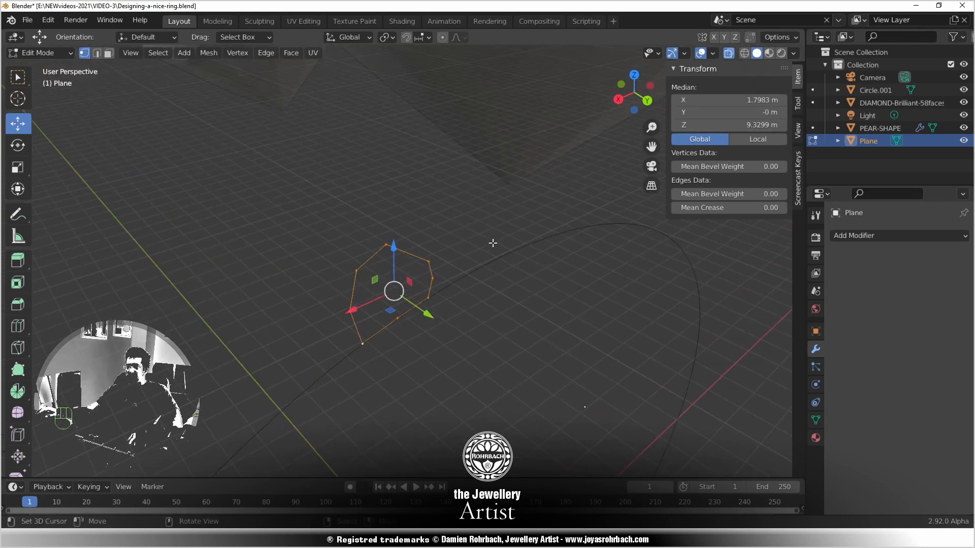
key("ctrl+s")
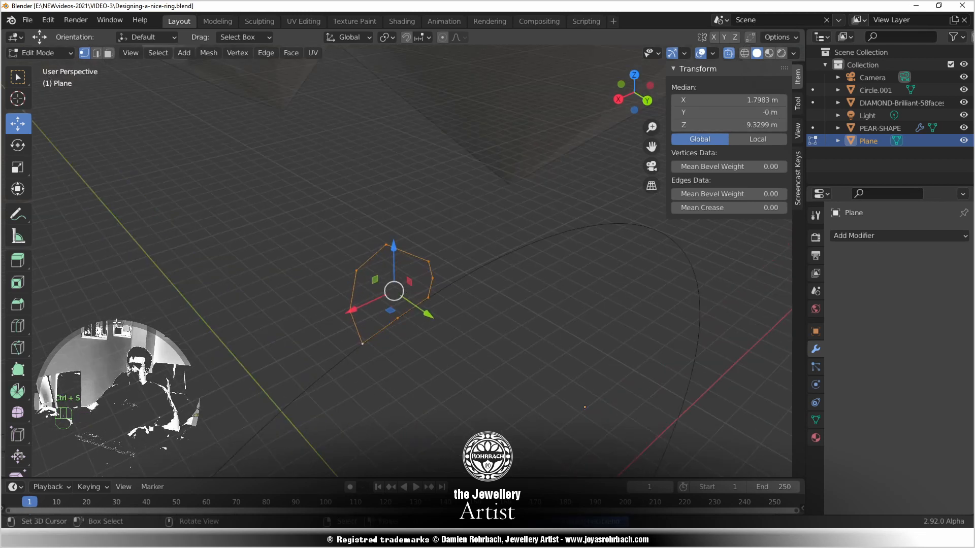
Spin the profile 360 degrees around the Z axis, with the axis set to X 0, Y 0, Z 1
left_click(17, 391)
left_click_drag(500, 307, 279, 321)
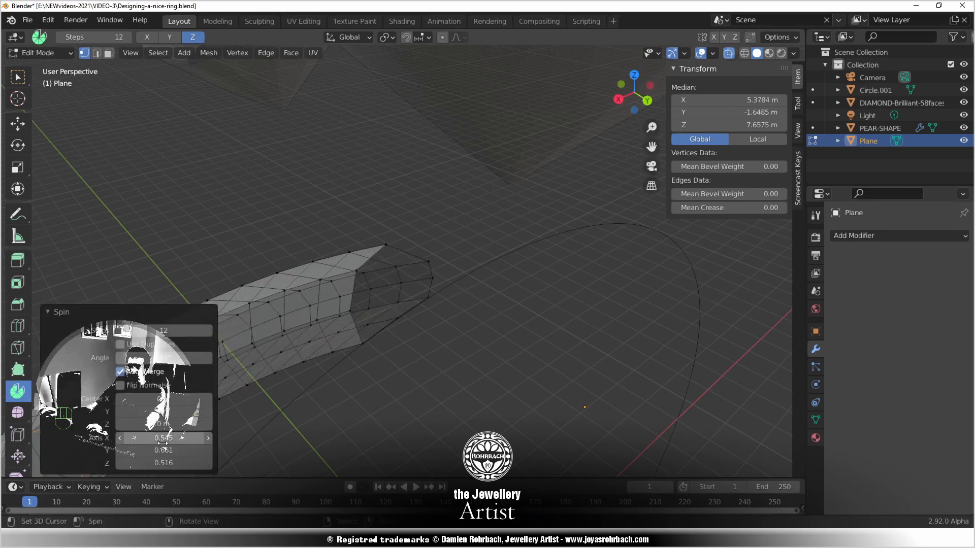
key("Tab")
type("0")
key("Tab")
type("1")
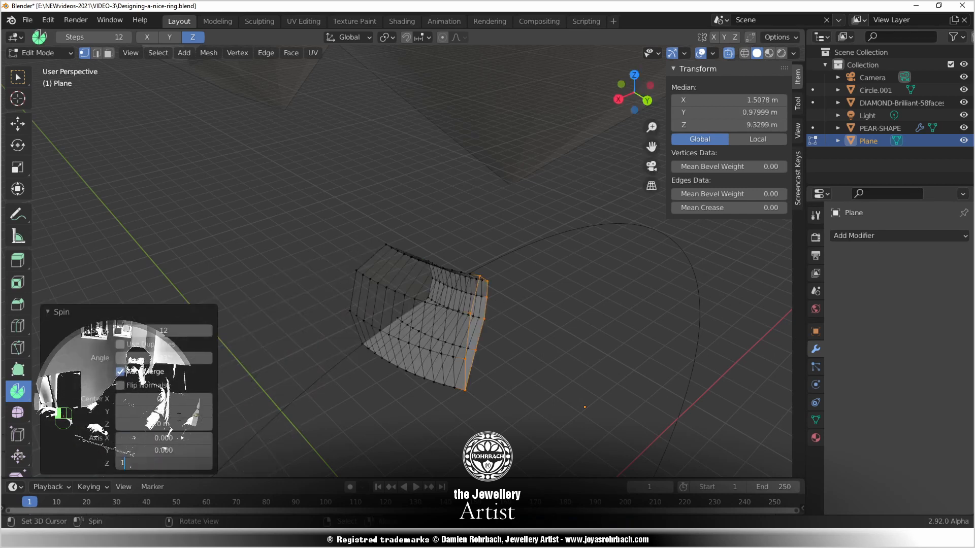
type("360")
key("Return")
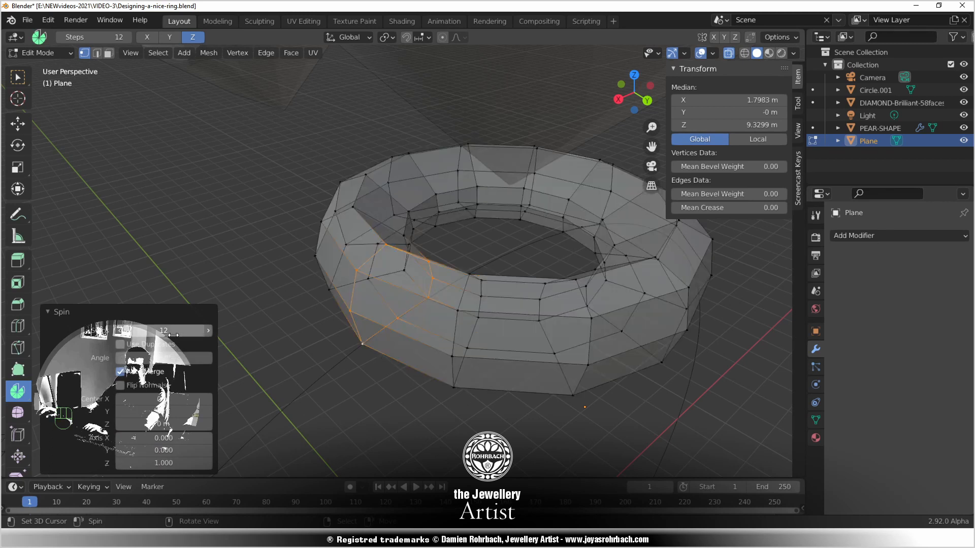
Try 120 steps for the spin, settle on 85, return to Object Mode and save
type("120")
key("Return")
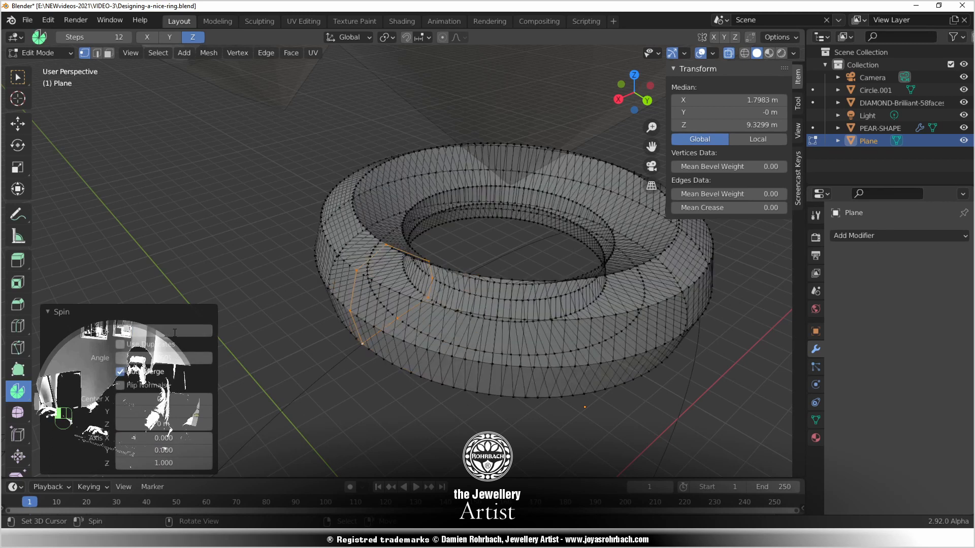
type("85")
key("Return")
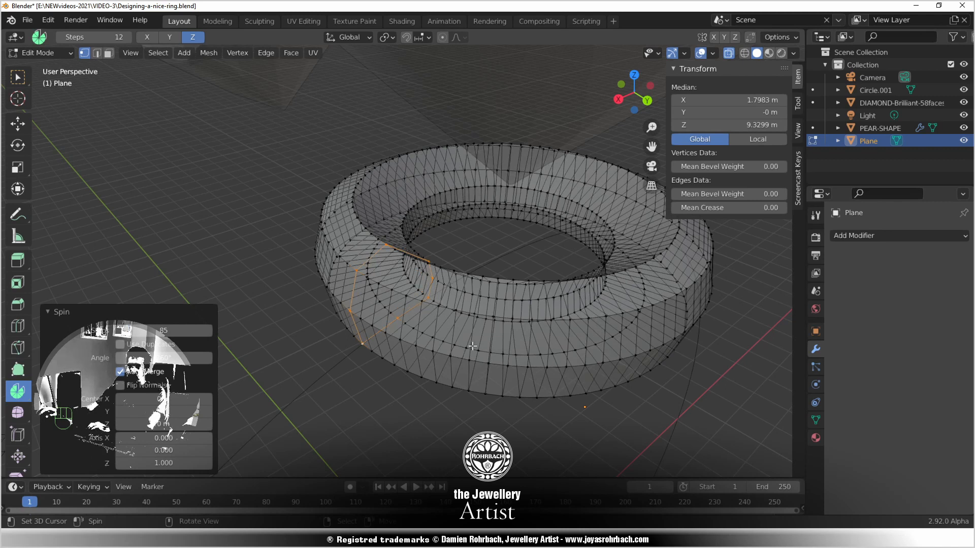
scroll(472, 347, "down", 3)
key("Tab")
key("ctrl+s")
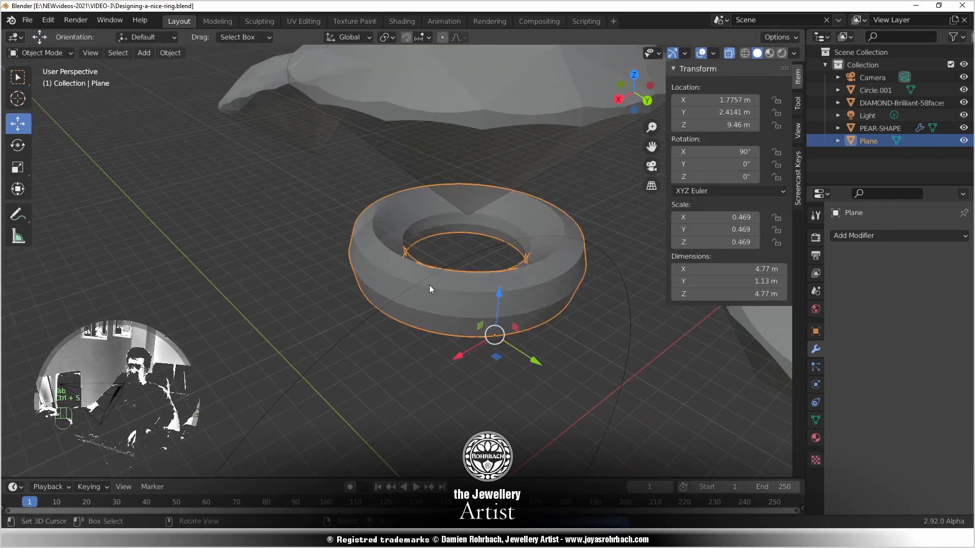
Add a Subdivision Surface modifier to the spun ring with a viewport level of 2
left_click(848, 235)
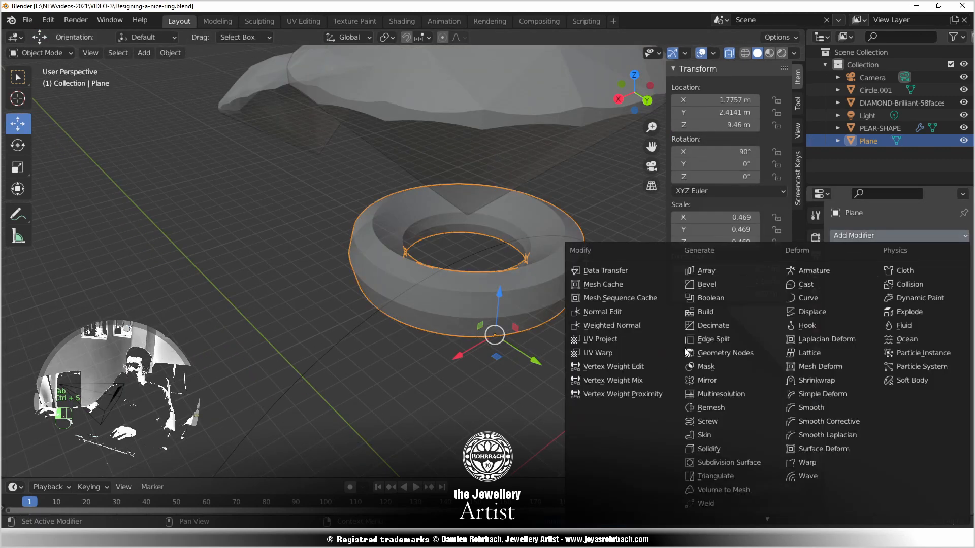
left_click(721, 463)
middle_click_drag(441, 381, 428, 296)
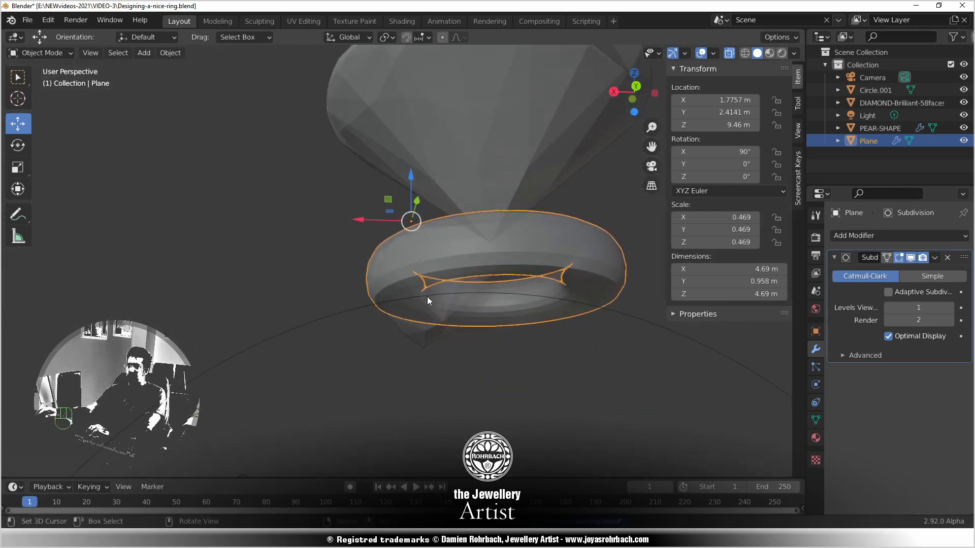
left_click(952, 308)
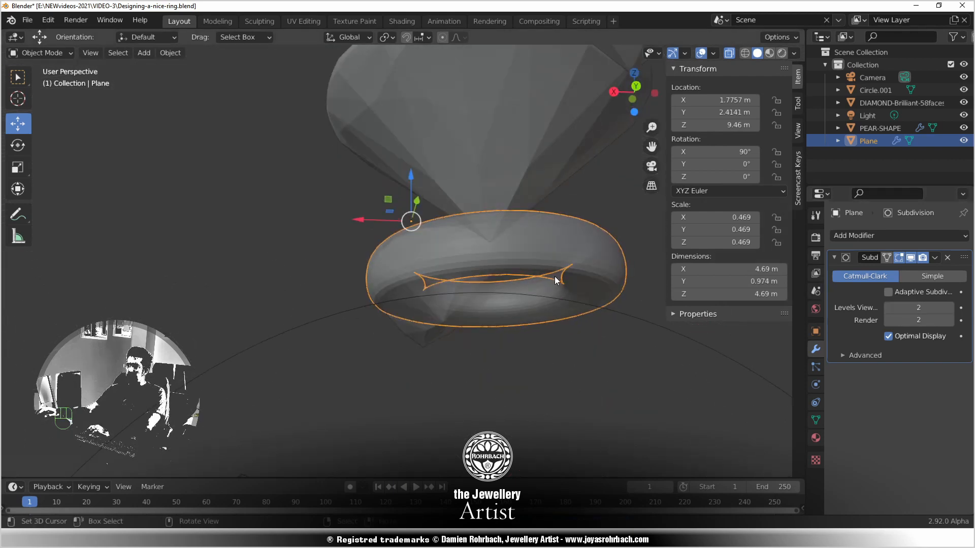
middle_click_drag(589, 350, 552, 315)
scroll(553, 314, "down", 4)
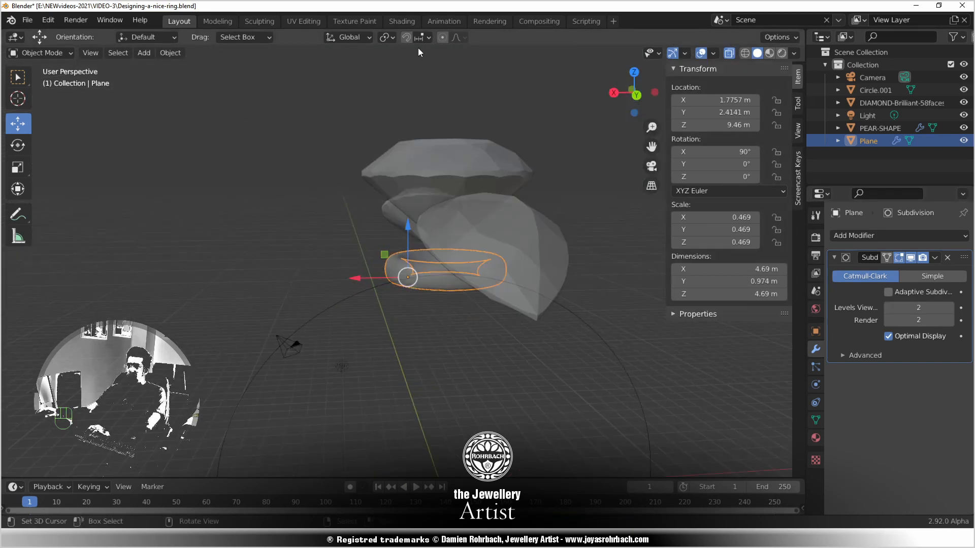
Rename the ring's material as ROSE GOLD and save the file
left_click(816, 441)
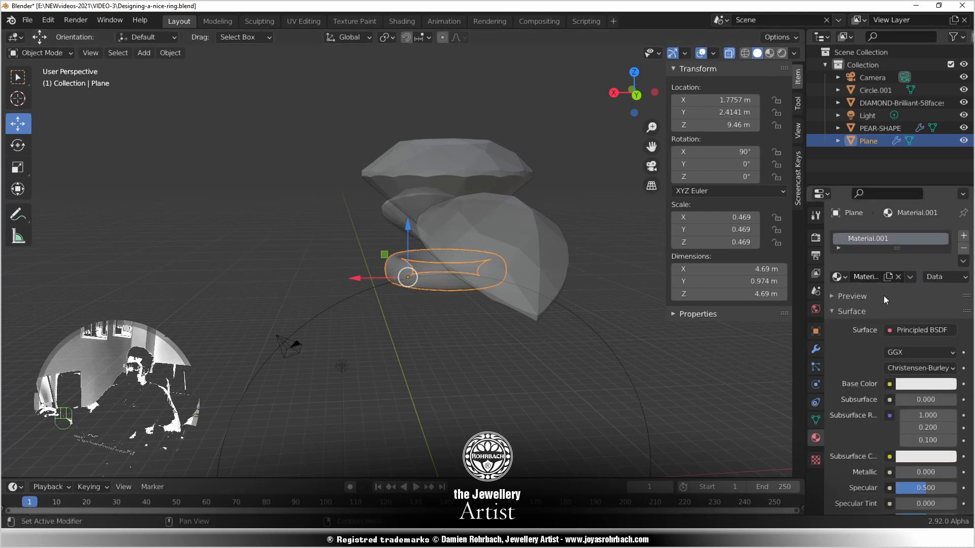
left_click(866, 279)
type("R")
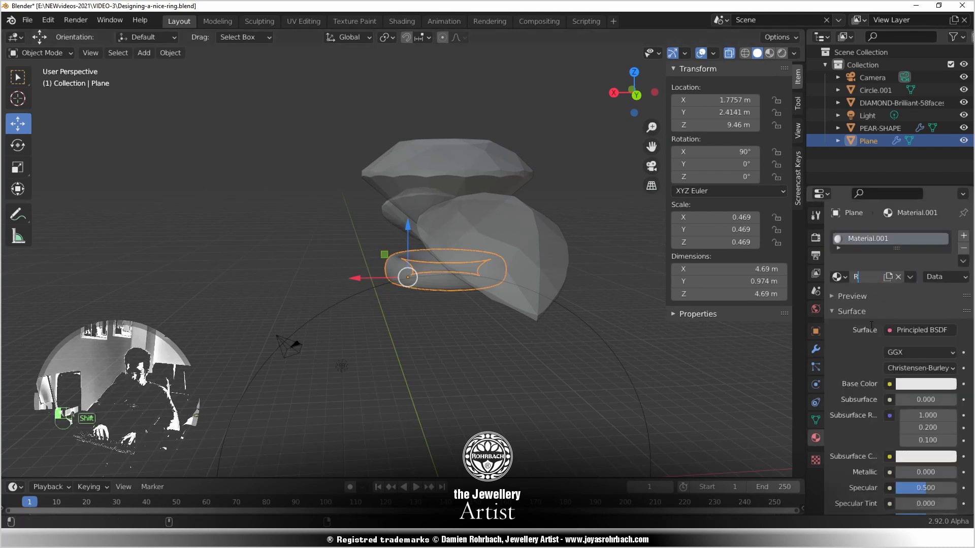
type("OSE")
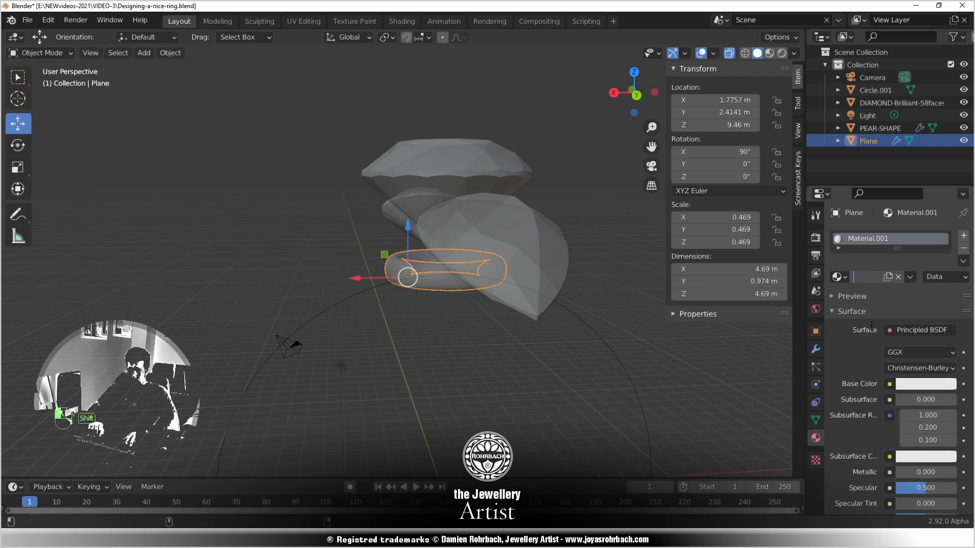
type("E GOLD")
key("Return")
key("ctrl+s")
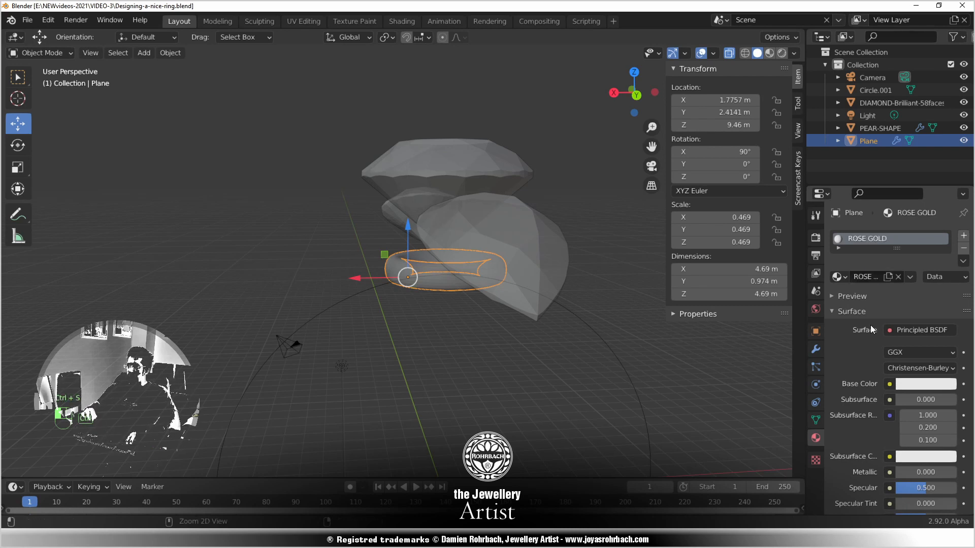
Set the ROSE GOLD material's Metallic to 1, Specular to 1 and Roughness to 0
scroll(918, 412, "down", 3)
left_click(918, 412)
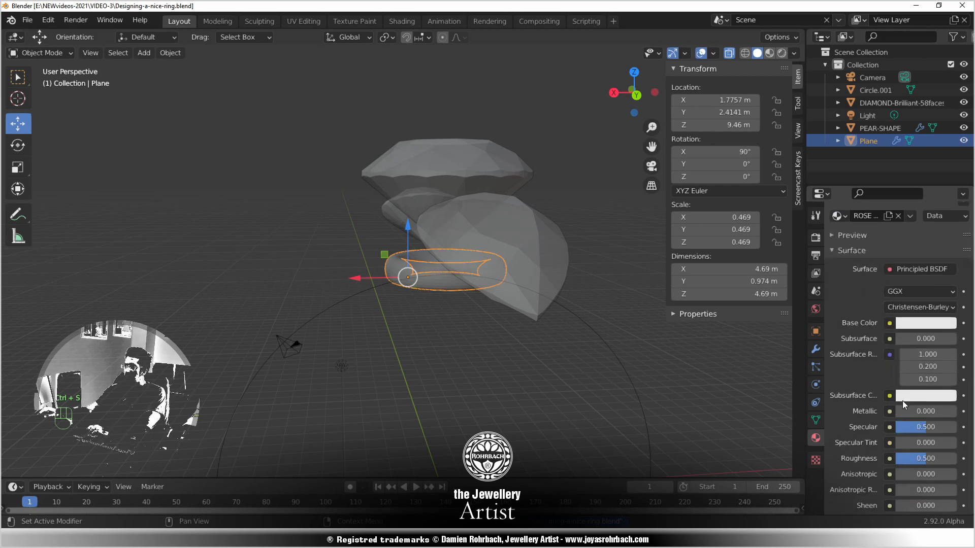
type("1")
left_click(927, 426)
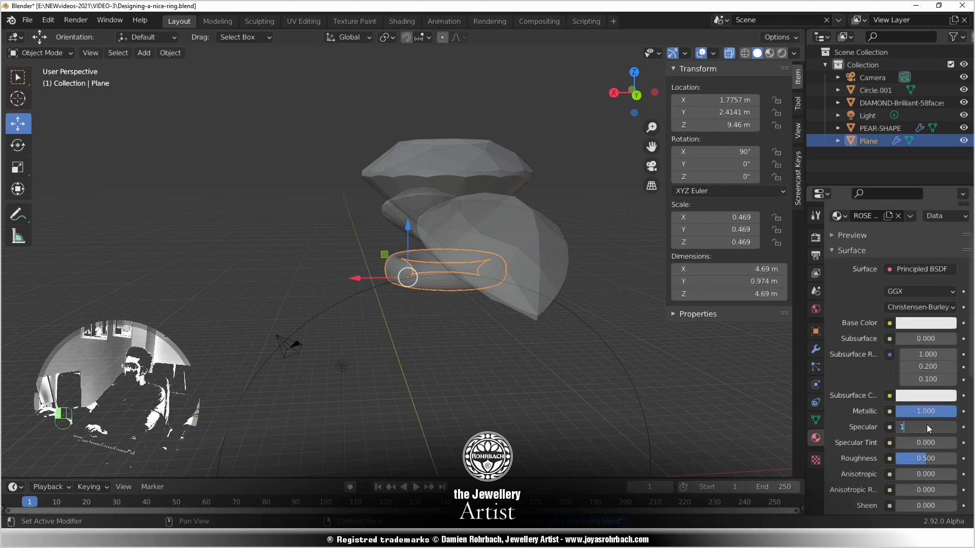
left_click(928, 458)
type("0")
key("Return")
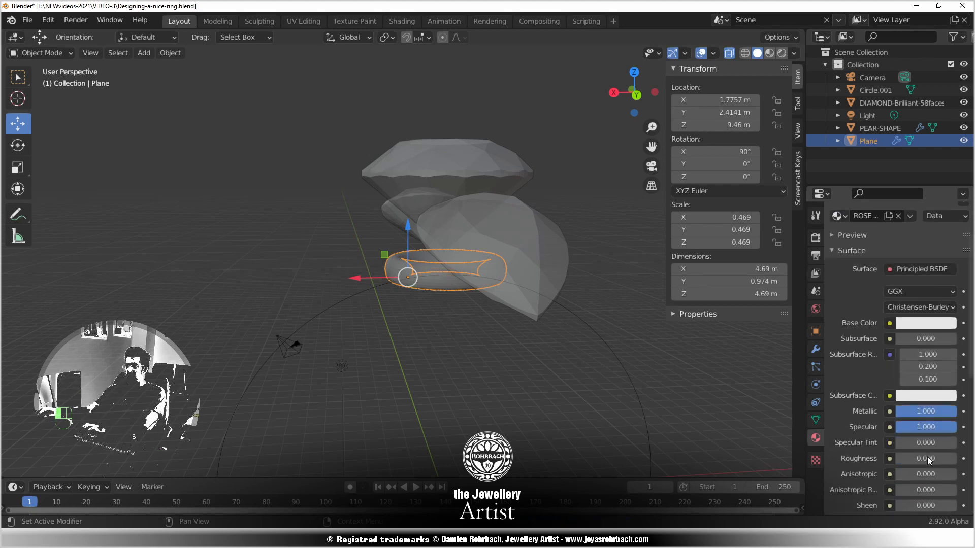
Set the ROSE GOLD base color to a light orange of H 0.068, S 0.724, V 1.000 and save the file
left_click(926, 323)
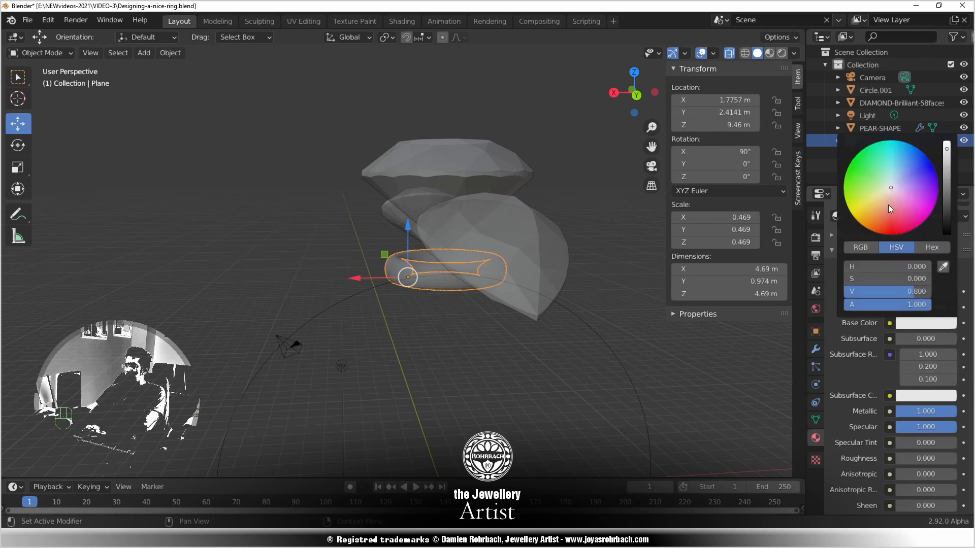
mouse_move(890, 209)
left_mouse_down()
mouse_move(882, 197)
mouse_move(881, 205)
left_mouse_up()
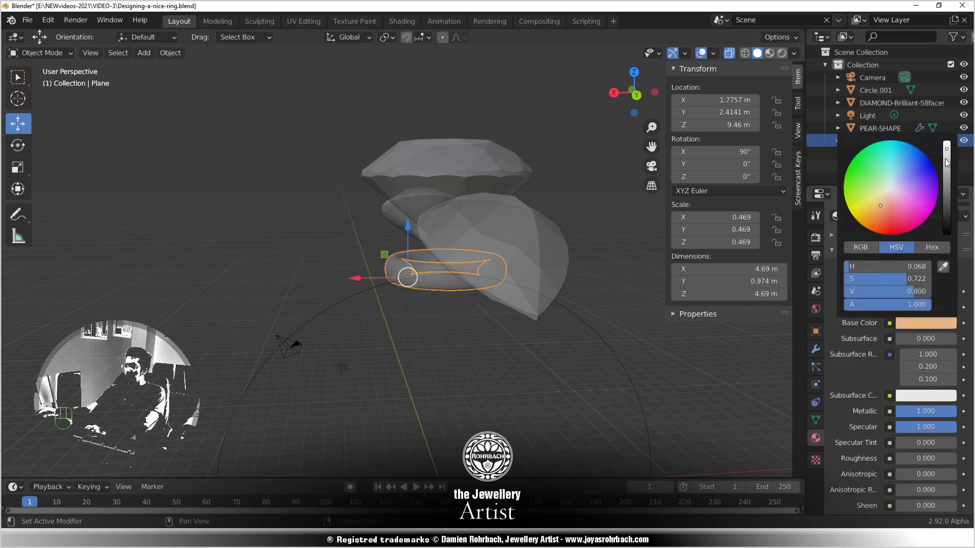
left_click(946, 144)
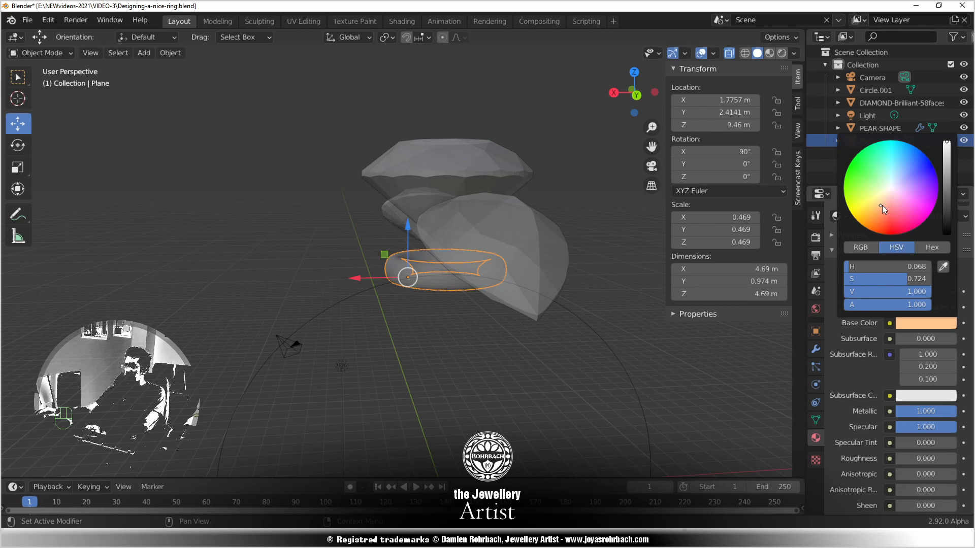
scroll(465, 284, "down", 3)
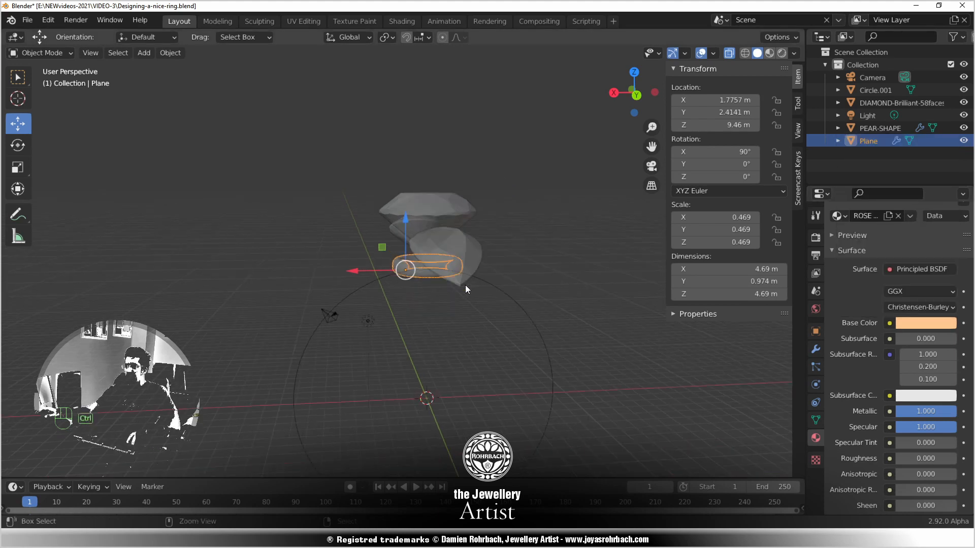
key("ctrl+s")
Make all of the scene's linked data local through the diamond's relations, select the pear-shaped stones and save the file
scroll(455, 272, "up", 5)
left_click(430, 111)
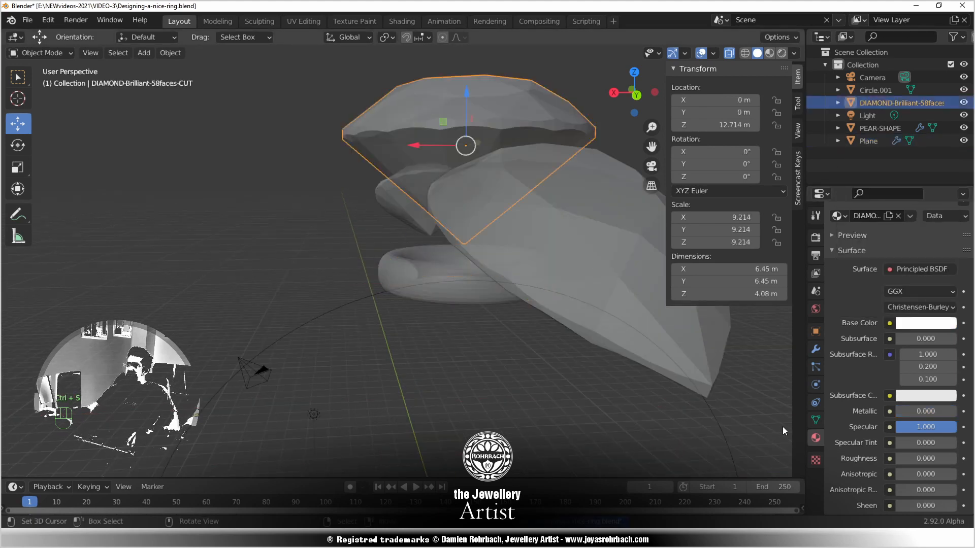
middle_click_drag(389, 266, 396, 304)
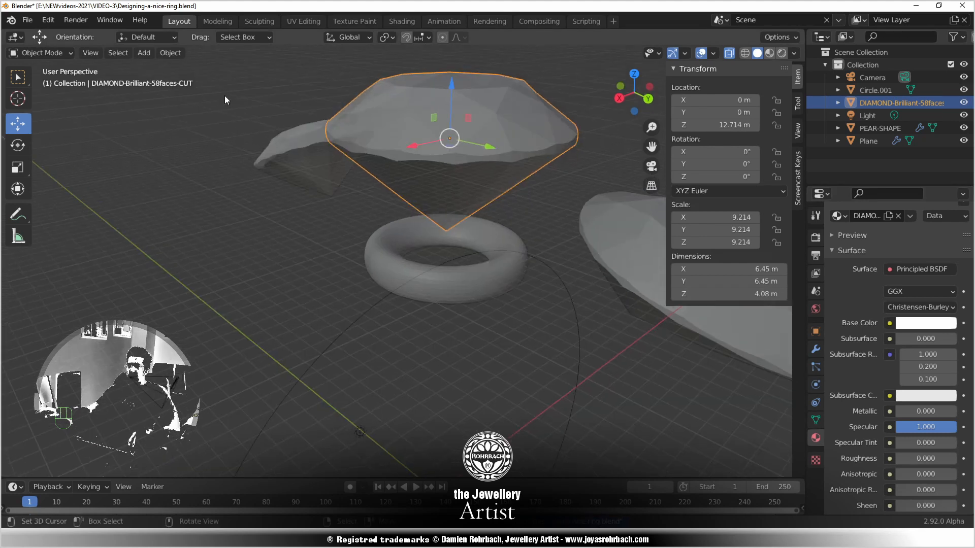
left_click(174, 52)
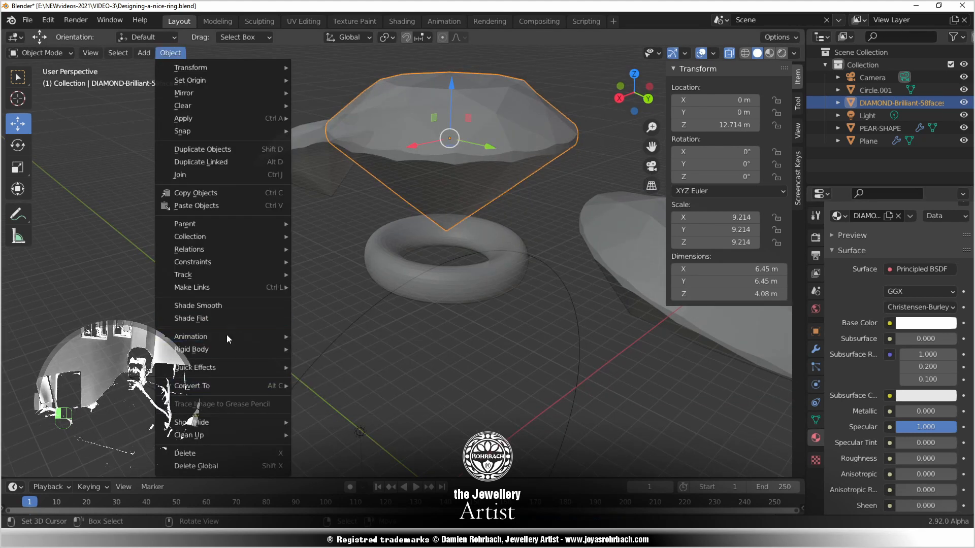
mouse_move(236, 238)
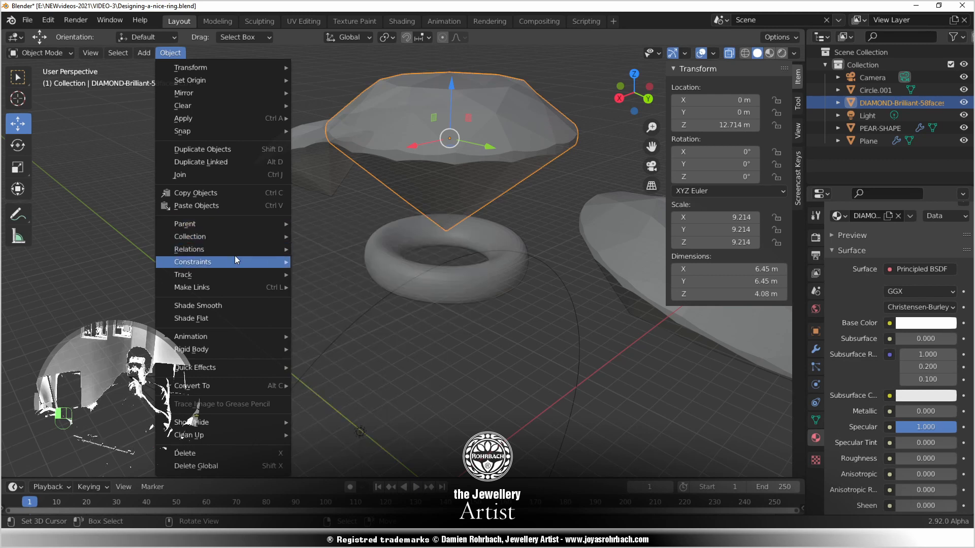
mouse_move(324, 307)
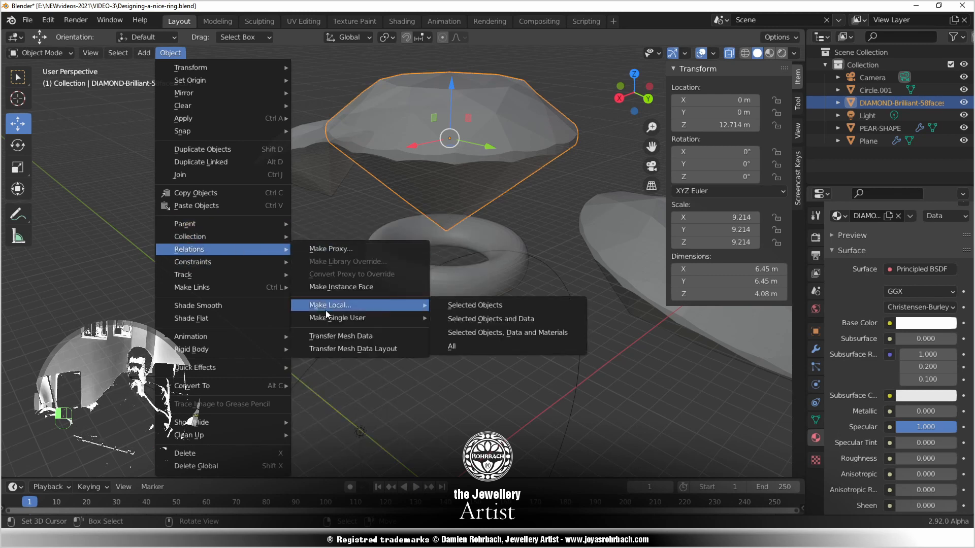
left_click(486, 347)
left_click(585, 251)
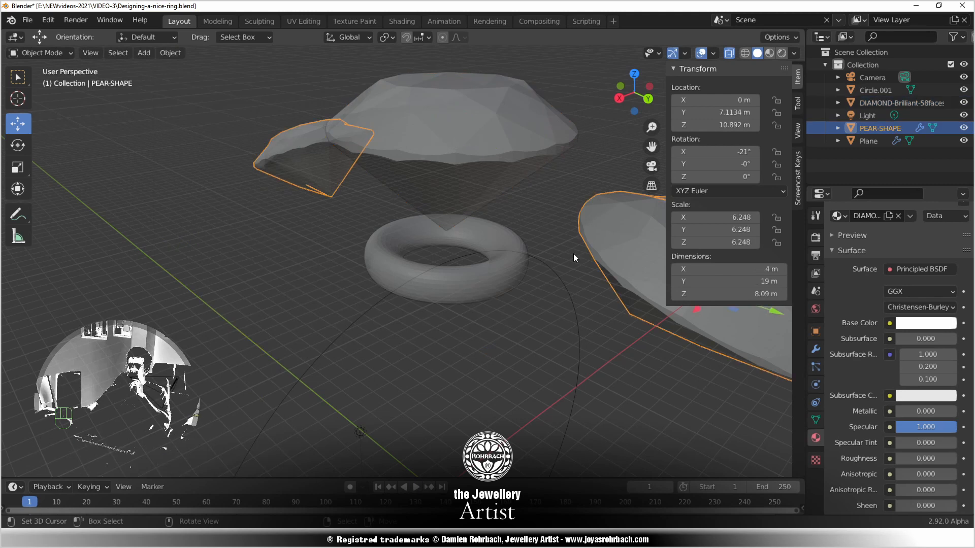
key("ctrl+s")
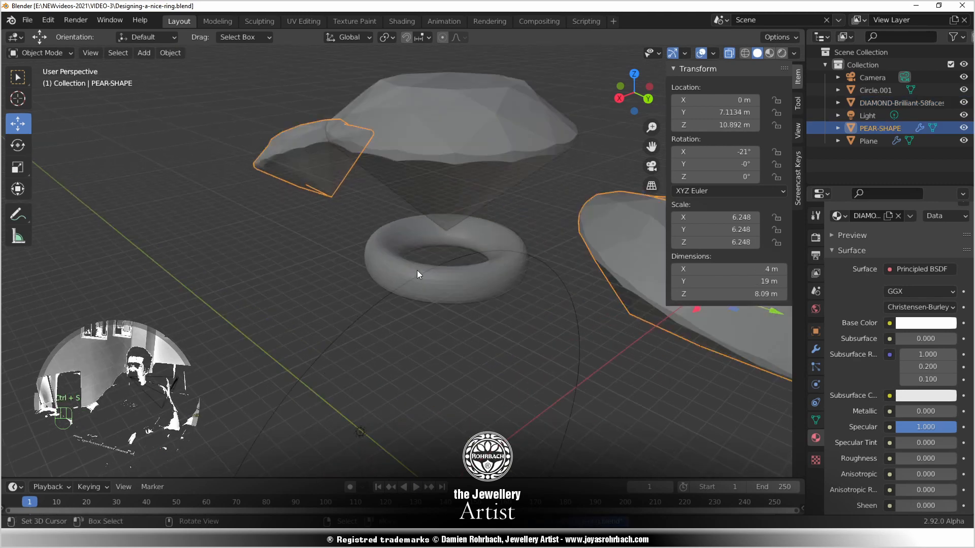
Scale the upper rows of the ring's vertices outward by about 1.04 in Edit Mode, return to Object Mode, turn off X-ray and save
middle_click_drag(399, 275, 543, 259)
left_click(543, 259)
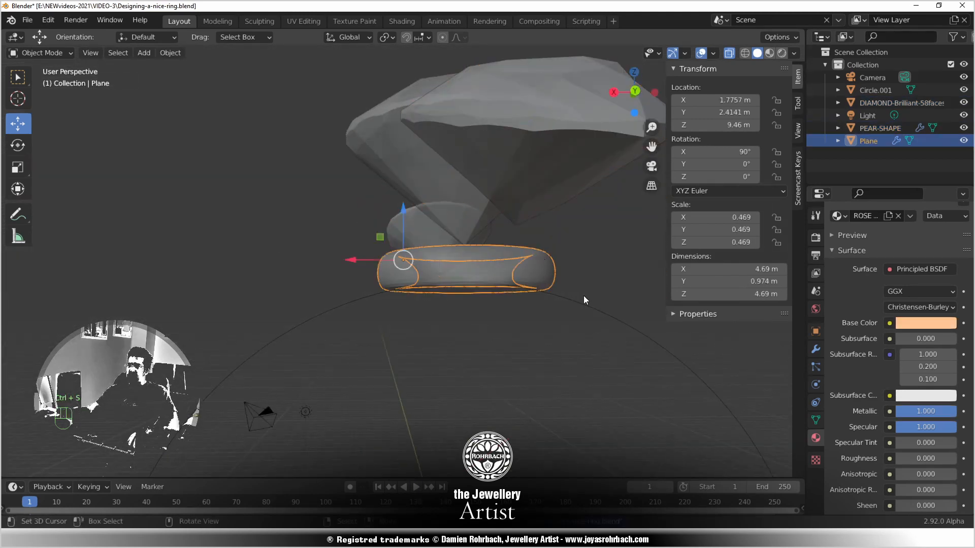
key("Tab")
key("KP_1")
scroll(571, 270, "up", 4)
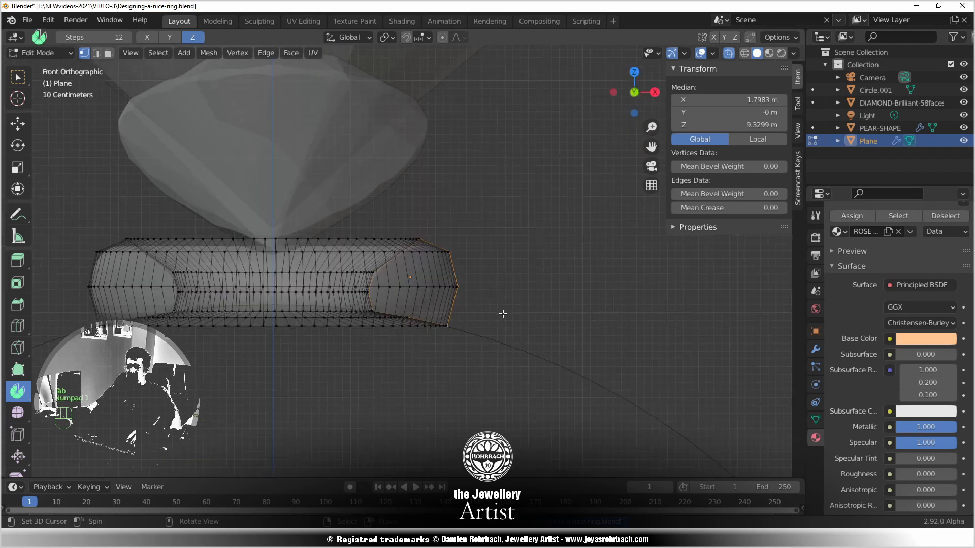
key("alt+a")
middle_click_drag(224, 201, 266, 207, "shift")
key("b")
left_click_drag(114, 223, 521, 269)
key("s")
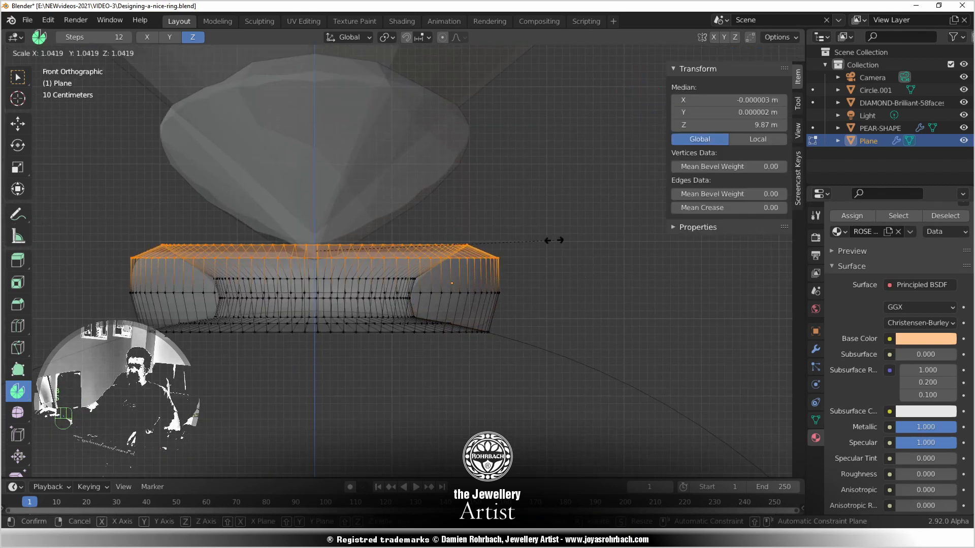
left_click(563, 240)
key("Tab")
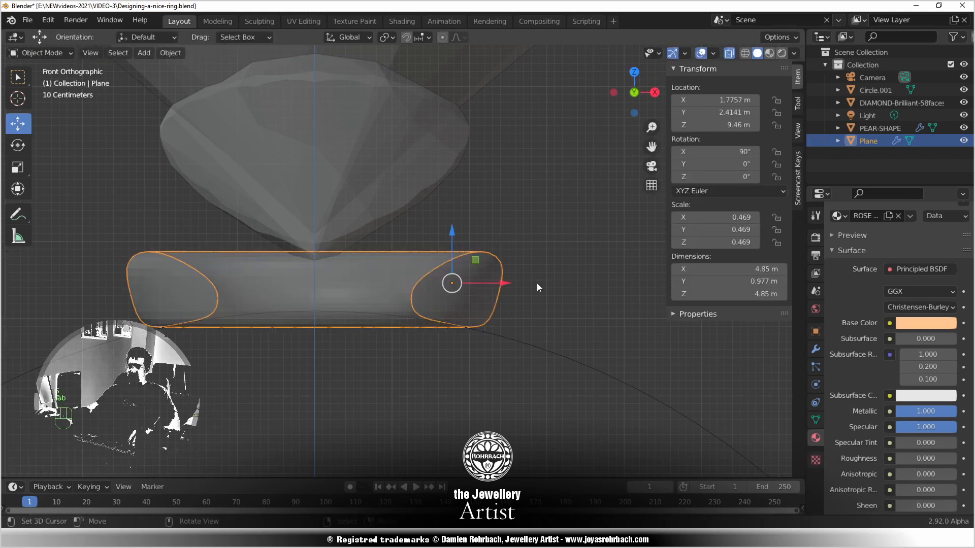
key("alt+z")
middle_click_drag(538, 282, 315, 214)
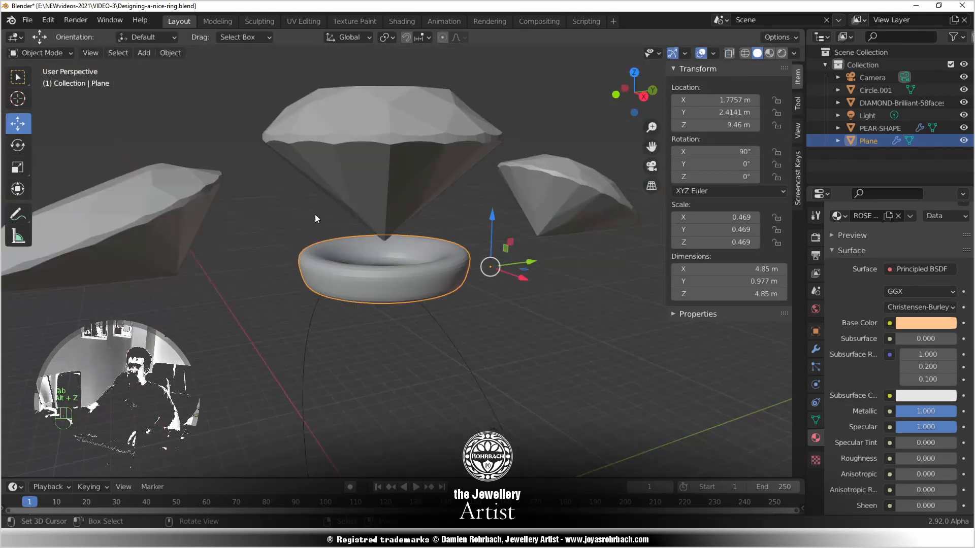
key("ctrl+s")
Set the ring's origin to its geometry, shade it smooth and save the file
left_click(173, 52)
mouse_move(203, 83)
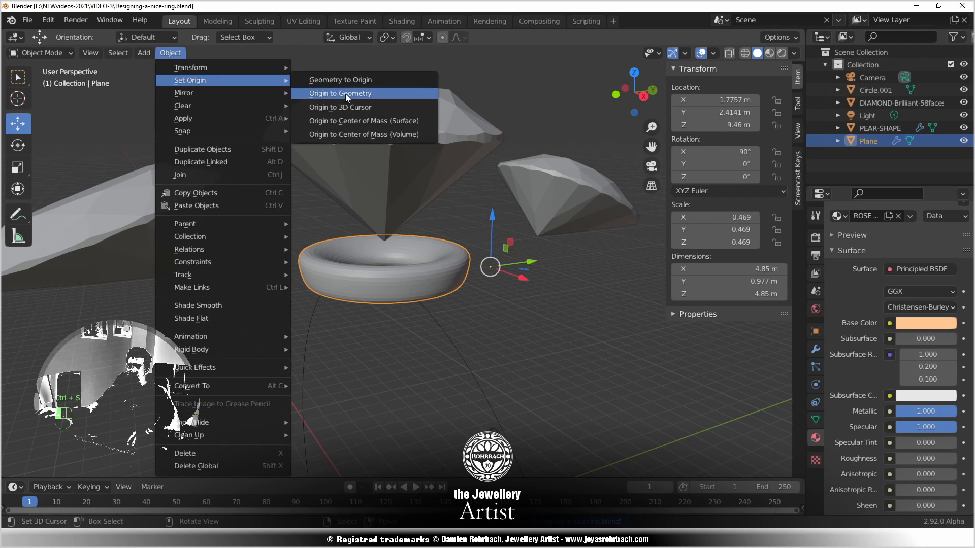
left_click(345, 95)
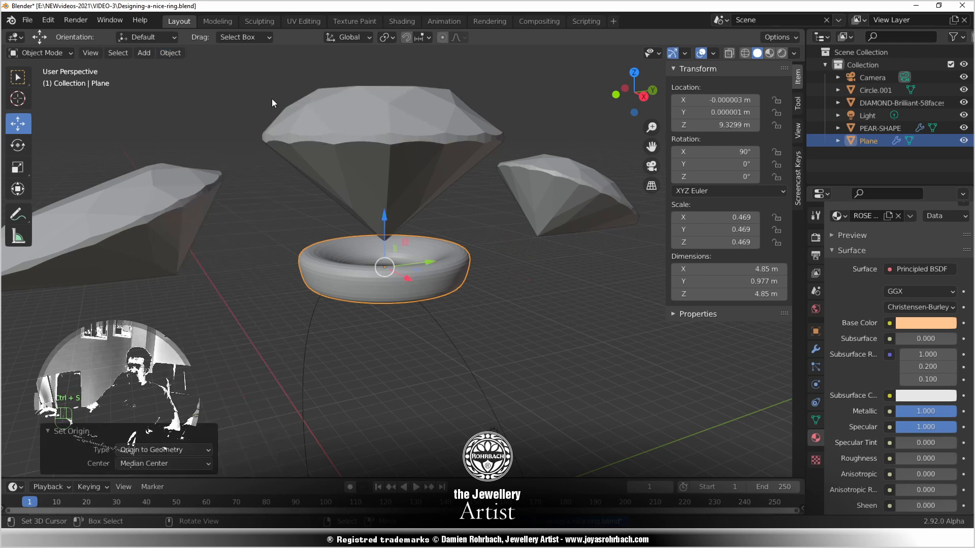
left_click(174, 53)
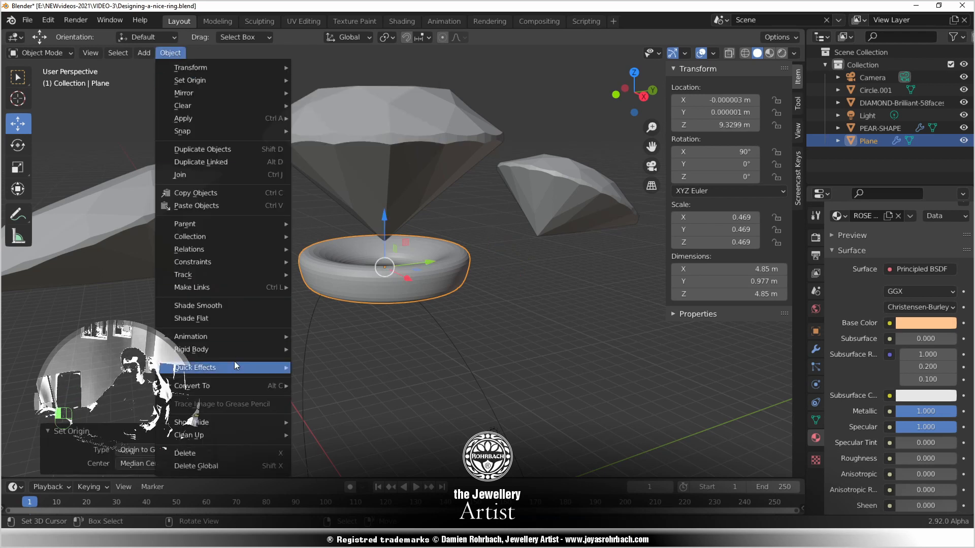
left_click(237, 304)
key("ctrl+s")
Raise the ring about 0.228 m along Z toward the diamond in front view and save the file
scroll(363, 294, "down", 4)
middle_click_drag(363, 294, 300, 254)
key("KP_3")
scroll(476, 282, "up", 3)
scroll(476, 282, "up", 3)
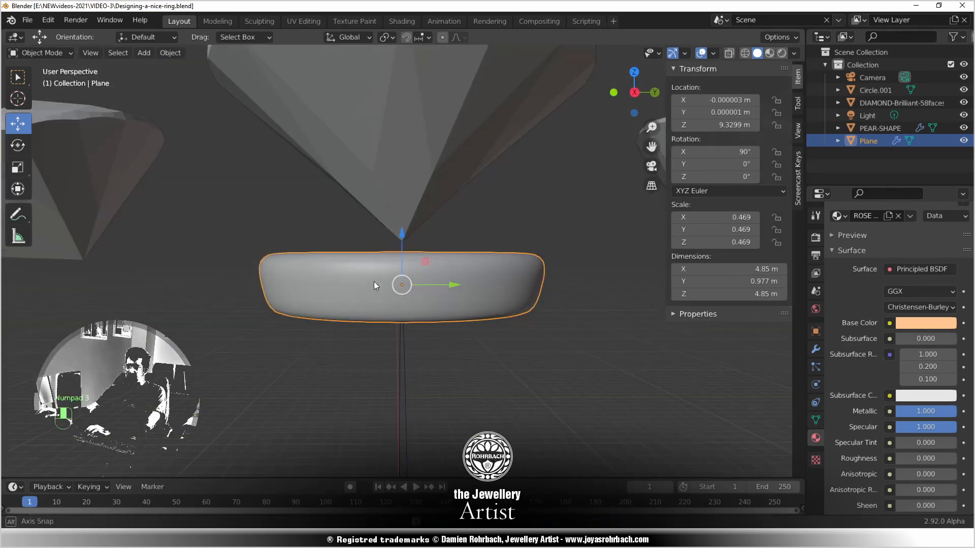
key("KP_1")
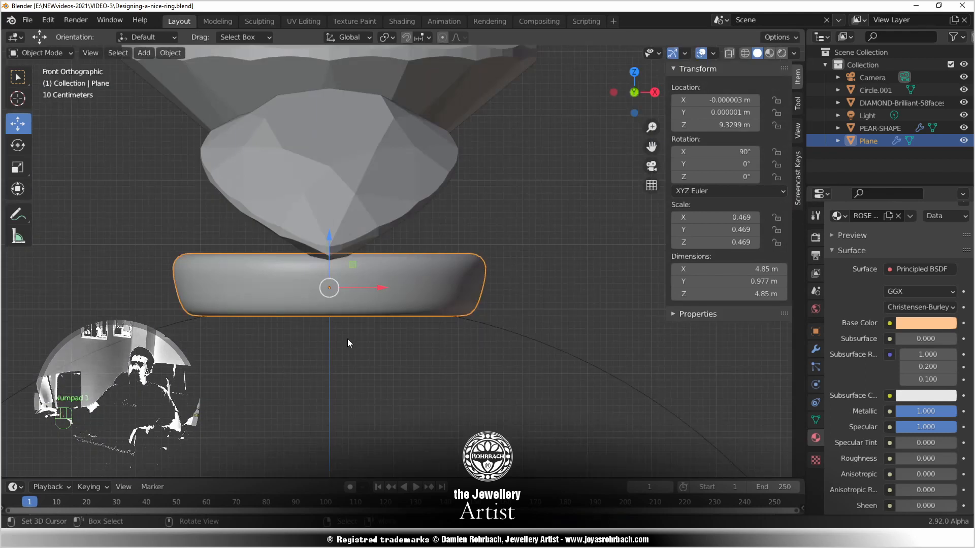
left_click_drag(329, 263, 333, 220)
key("ctrl+s")
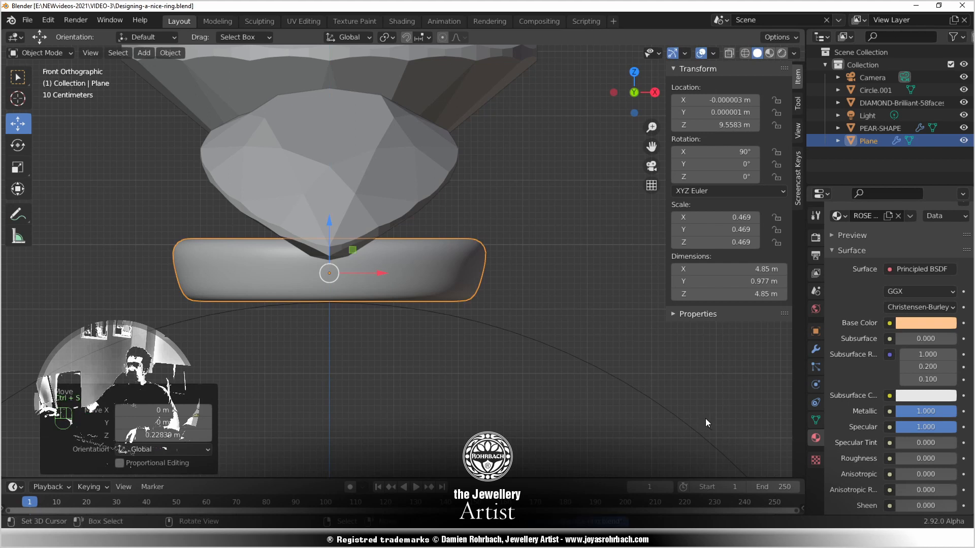
Add a Simple Deform modifier to the ring and set its mode to Bend
left_click(816, 349)
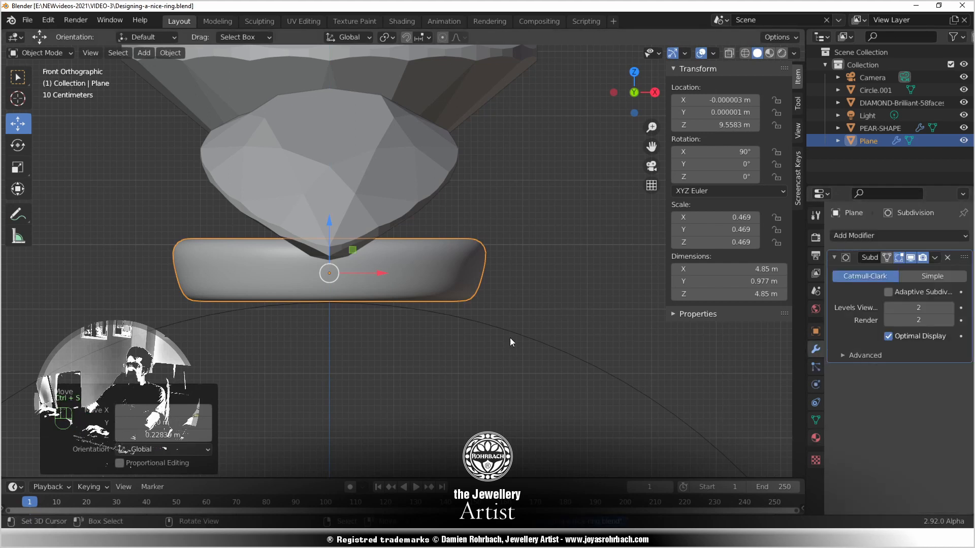
scroll(455, 351, "up", 3)
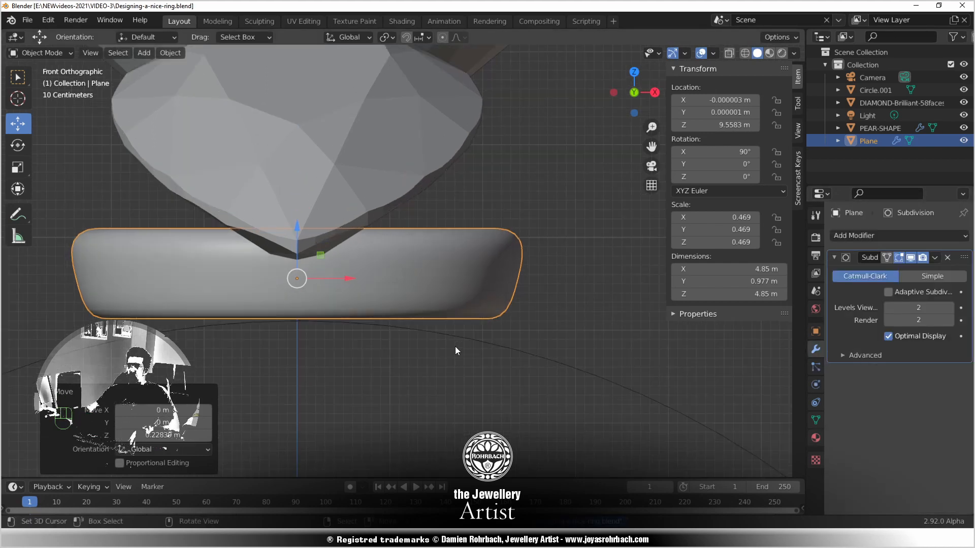
key("Tab")
scroll(455, 346, "down", 2)
key("Tab")
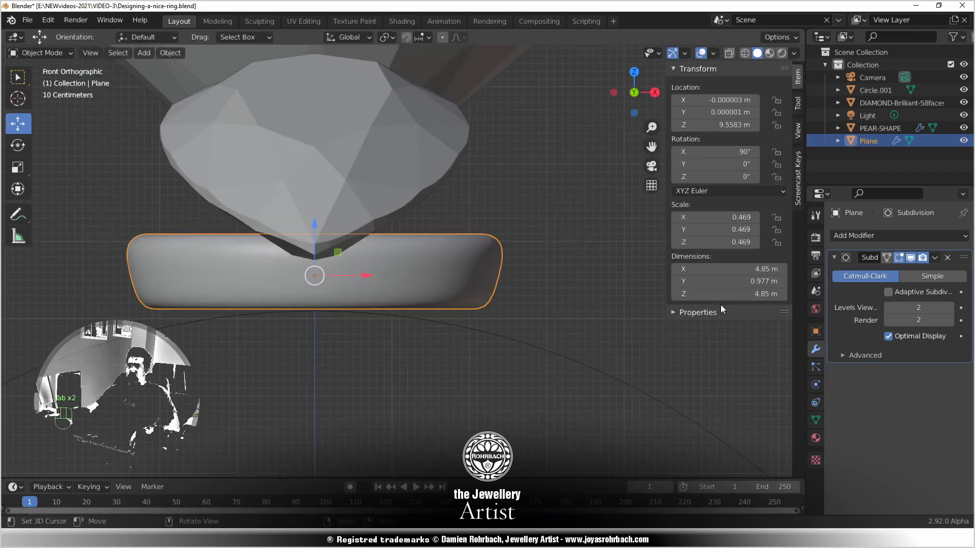
left_click(897, 236)
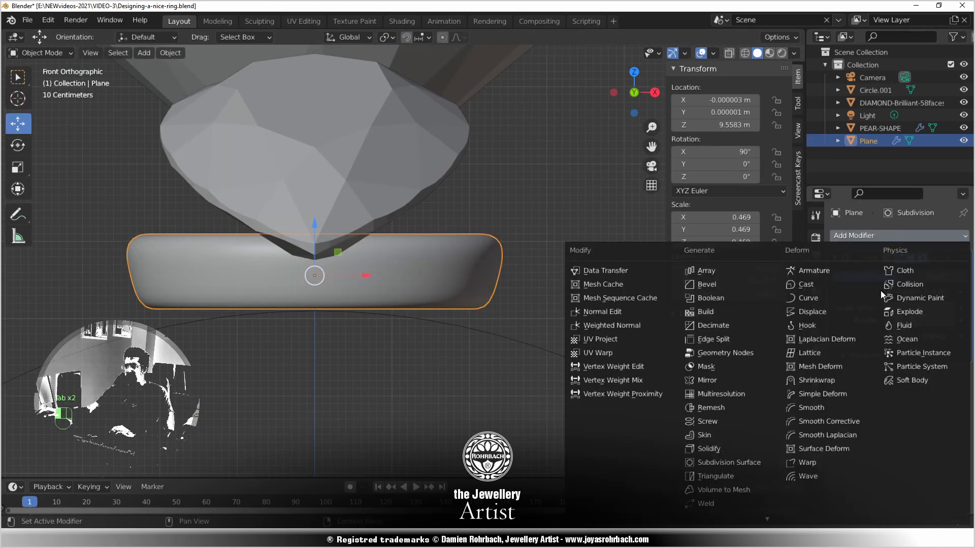
left_click(829, 396)
left_click(883, 377)
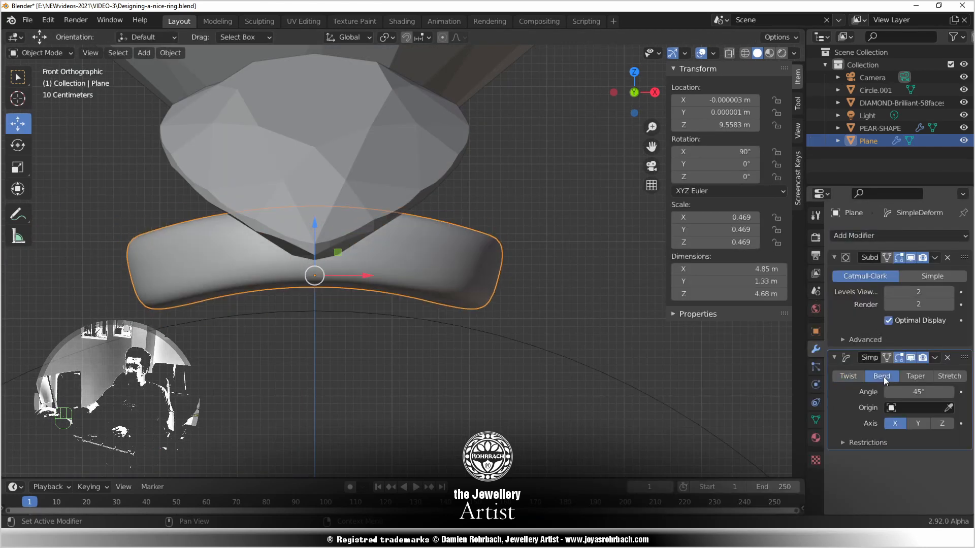
Set the ring's bend angle to 30°, lower the ring to about 9.34 m in Z and save the file
left_click_drag(316, 224, 312, 235)
left_click_drag(920, 394, 914, 392)
left_click_drag(319, 236, 318, 242)
middle_click_drag(422, 303, 354, 253)
key("ctrl+s")
Select the diamond, save the file, switch to the right orthographic view and add a Bezier curve
scroll(391, 277, "up", 4)
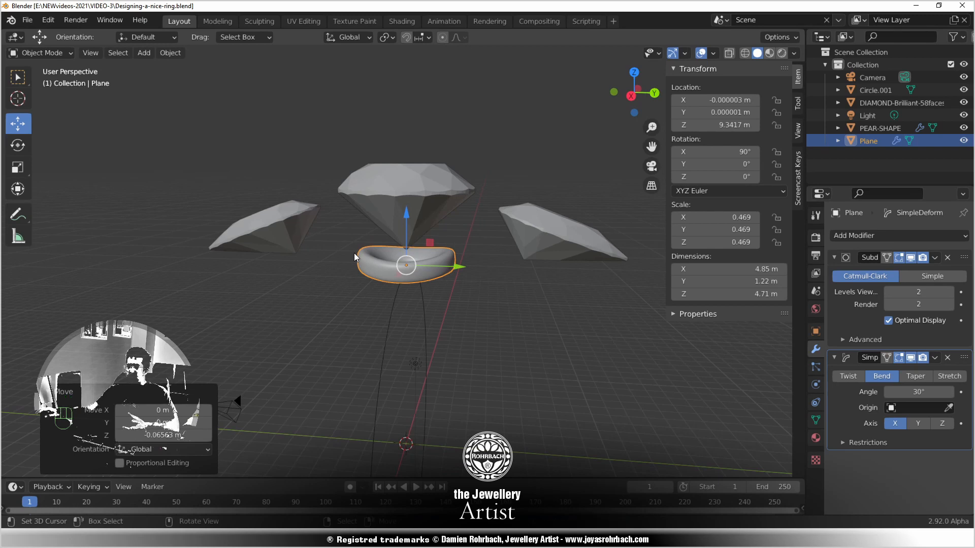
middle_click_drag(363, 232, 393, 212)
left_click(391, 235)
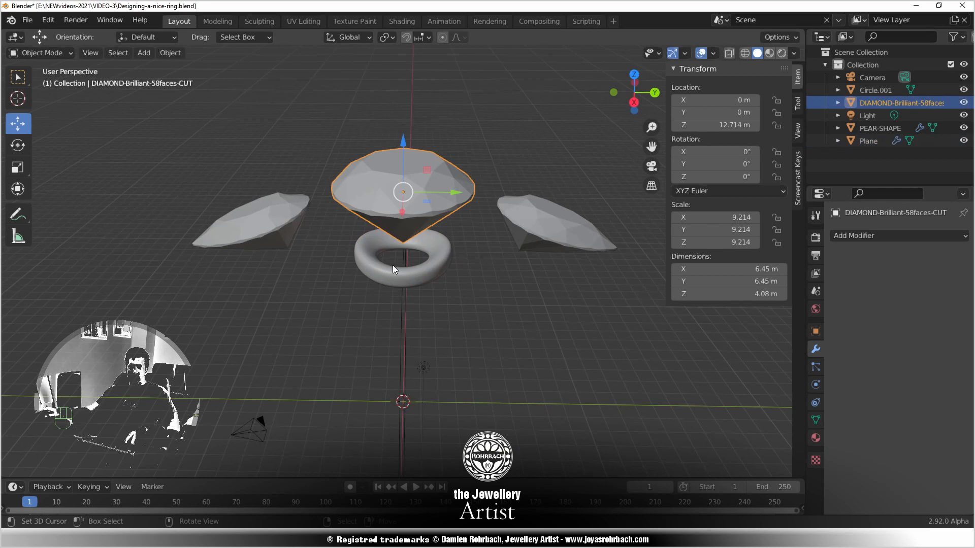
key("ctrl+s")
middle_click_drag(383, 265, 396, 231)
key("KP_1")
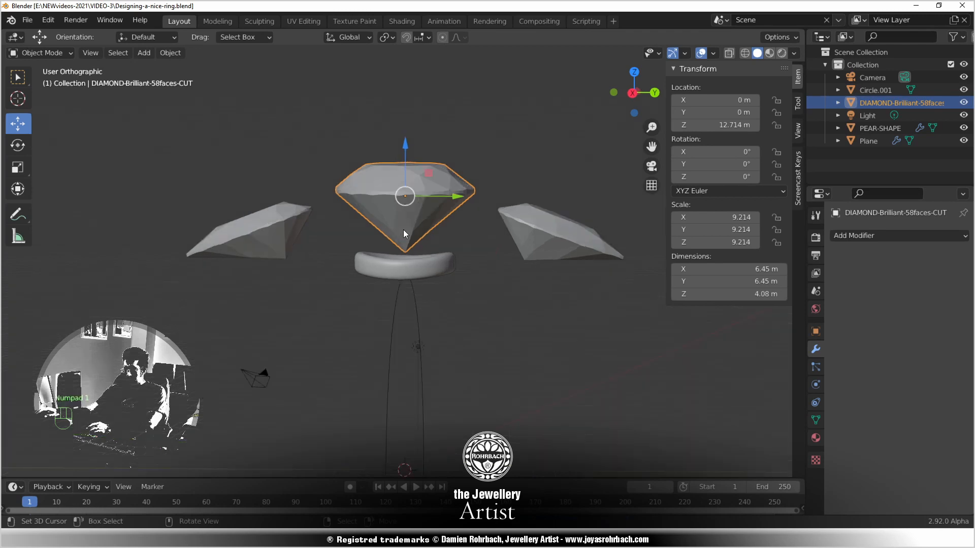
key("KP_3")
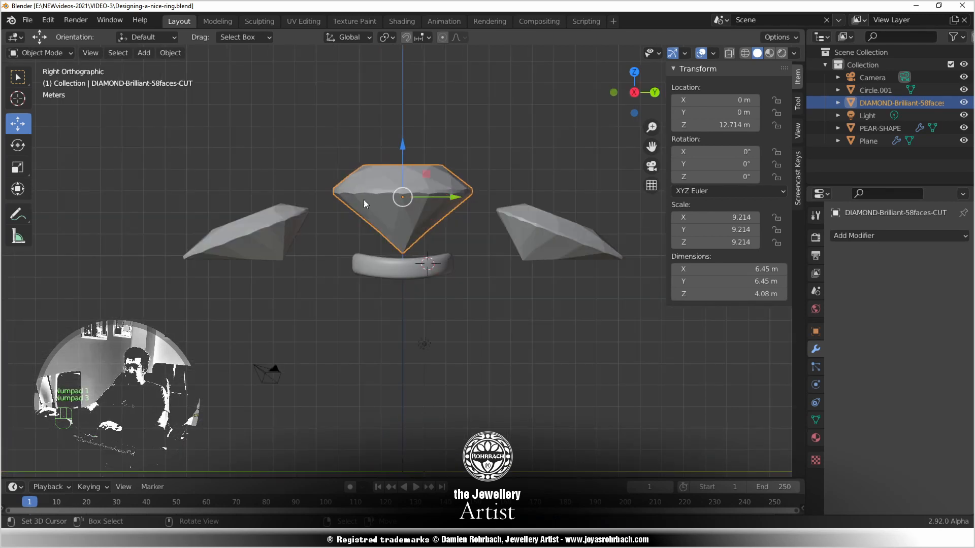
left_click(144, 53)
mouse_move(163, 80)
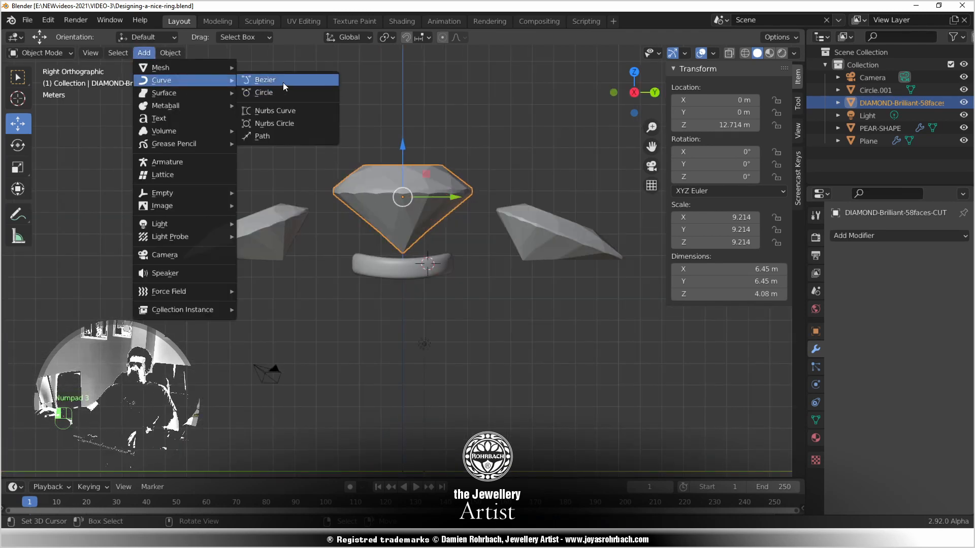
left_click(283, 82)
Set the Bezier curve's preview resolution to 50
left_click(815, 402)
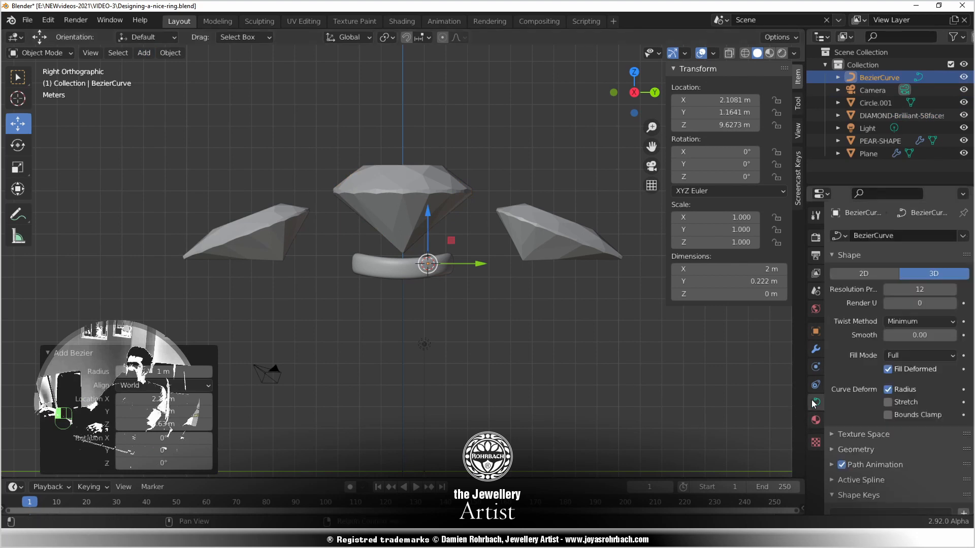
left_click(908, 289)
type("50")
key("Return")
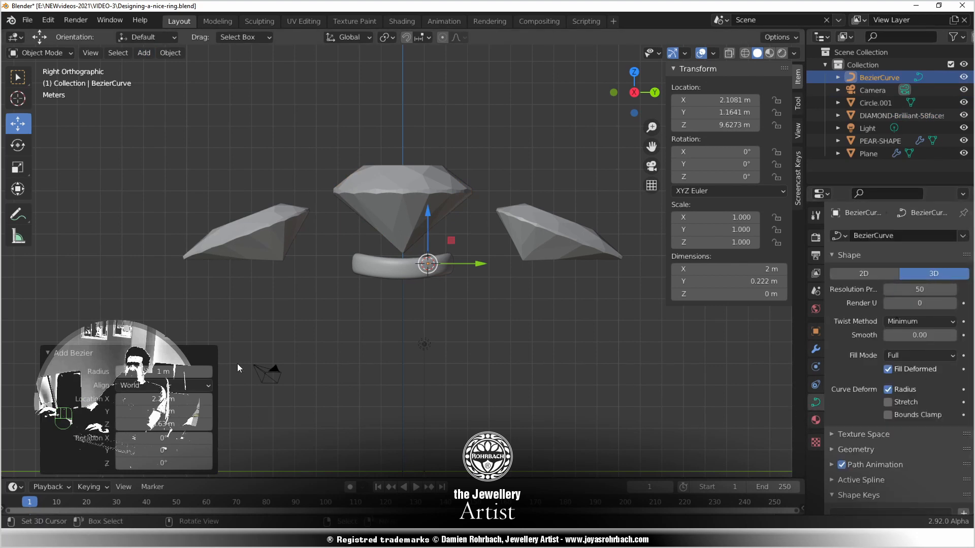
Align the new Bezier curve to the view and enter Edit Mode on its control points
left_click(162, 386)
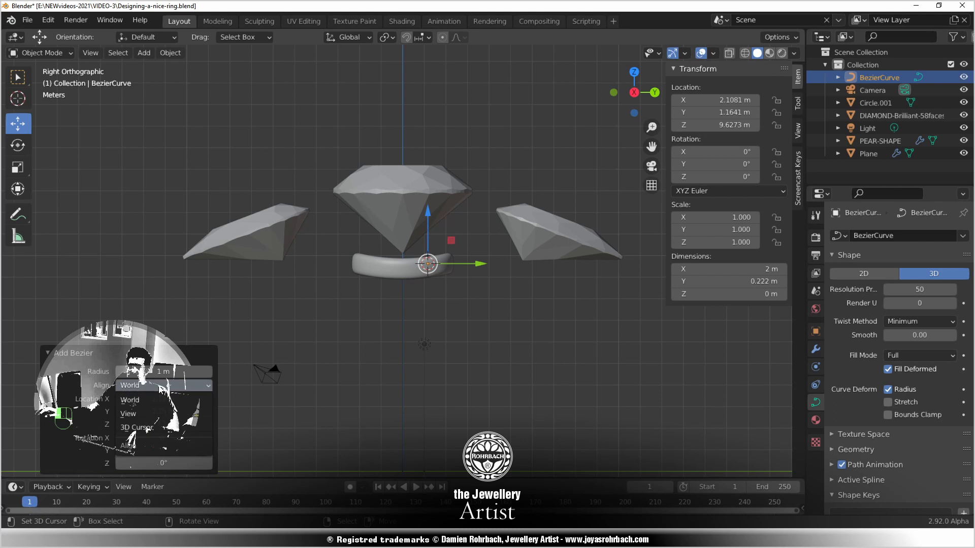
left_click(155, 416)
key("Tab")
middle_click_drag(462, 287, 392, 331, "shift")
scroll(387, 304, "up", 4)
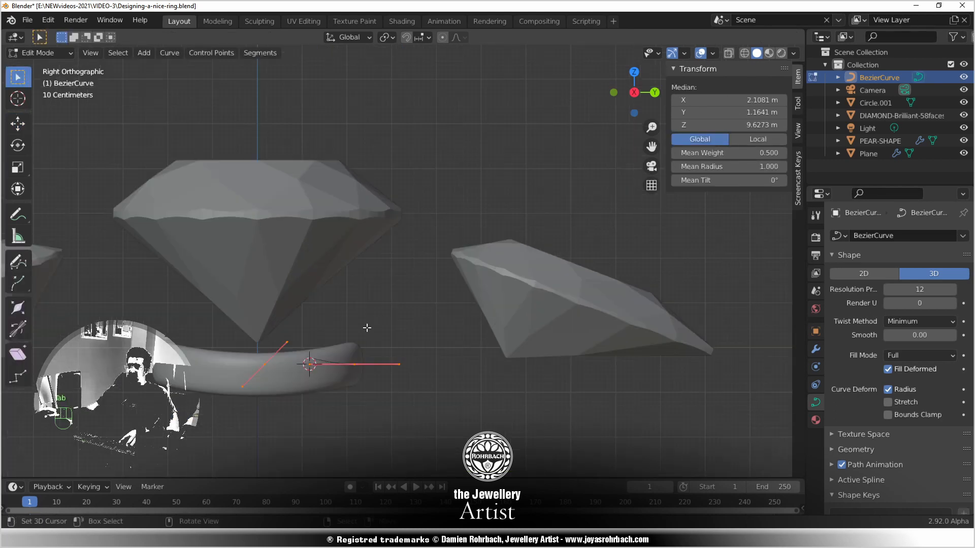
Move one curve end point down onto the ring and the other beside the diamond's upper edge, at about Y 3.77 m, Z 13.65 m
left_click(266, 365)
key("g")
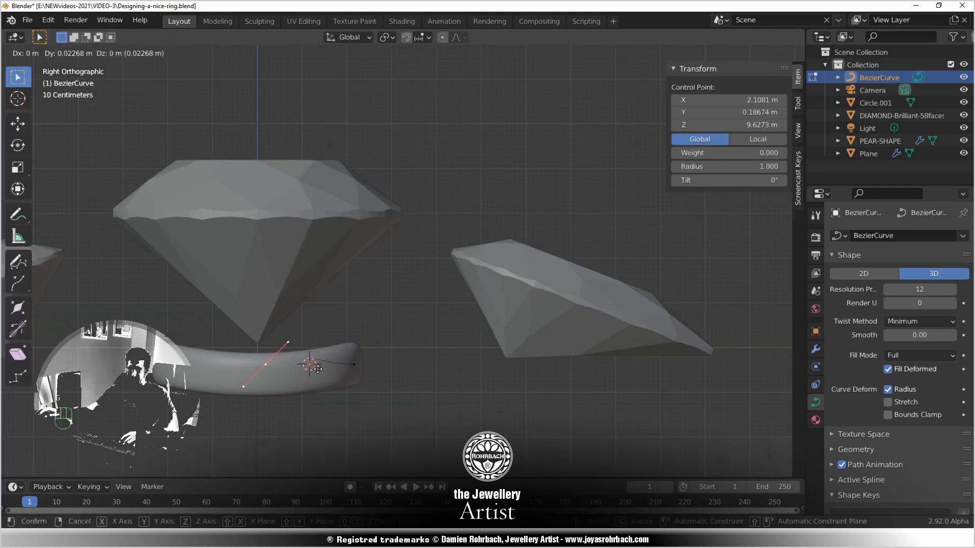
left_click(310, 360)
key("g")
left_click(441, 175)
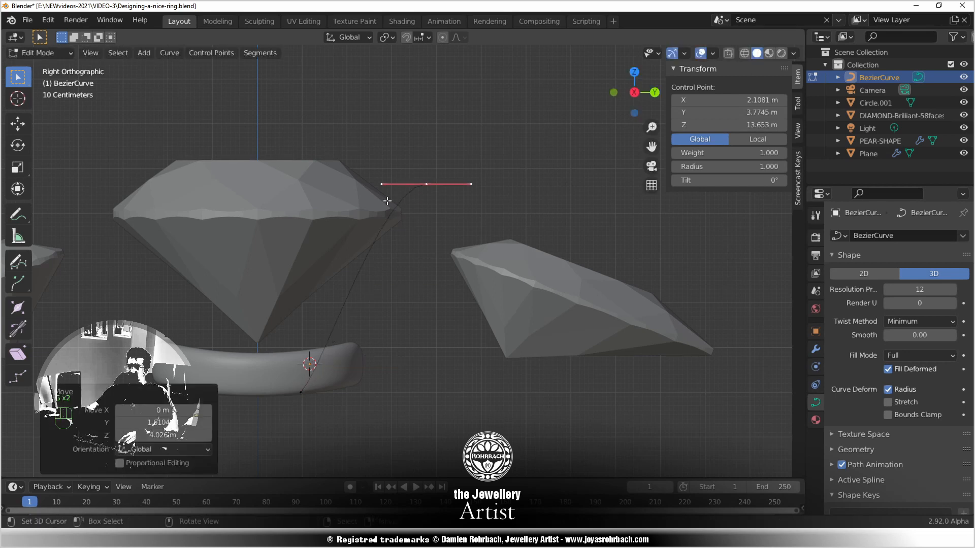
Move the curve's lower point to about Y 1.82 m, Z 9.60 m and reshape both ends' handles into a smooth S-shaped prong
key("g")
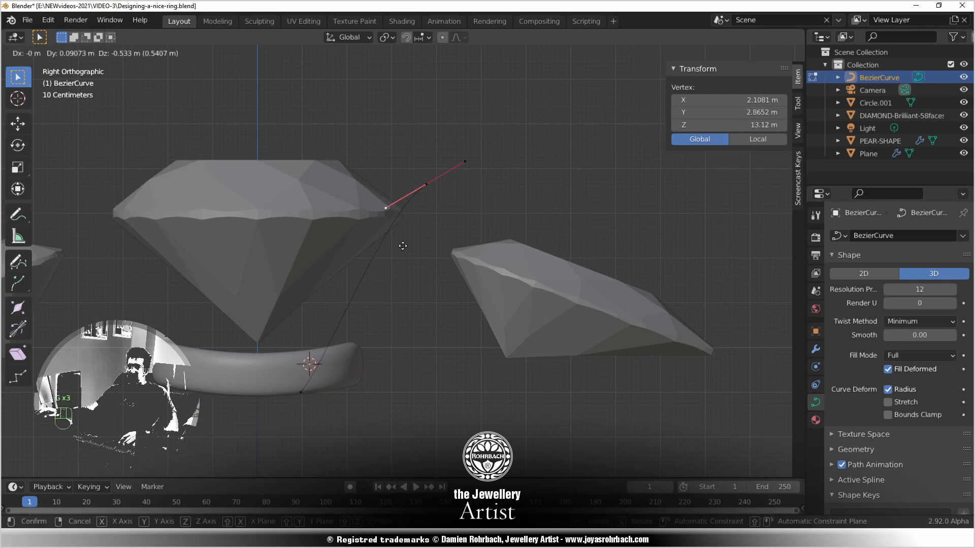
left_click(382, 255)
right_click(303, 393)
key("g")
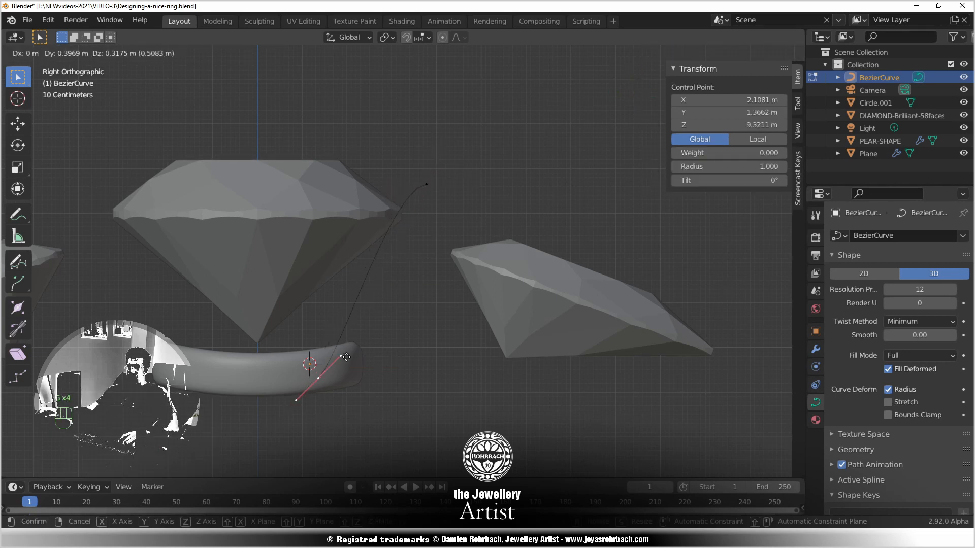
left_click(342, 365)
right_click(364, 346)
key("g")
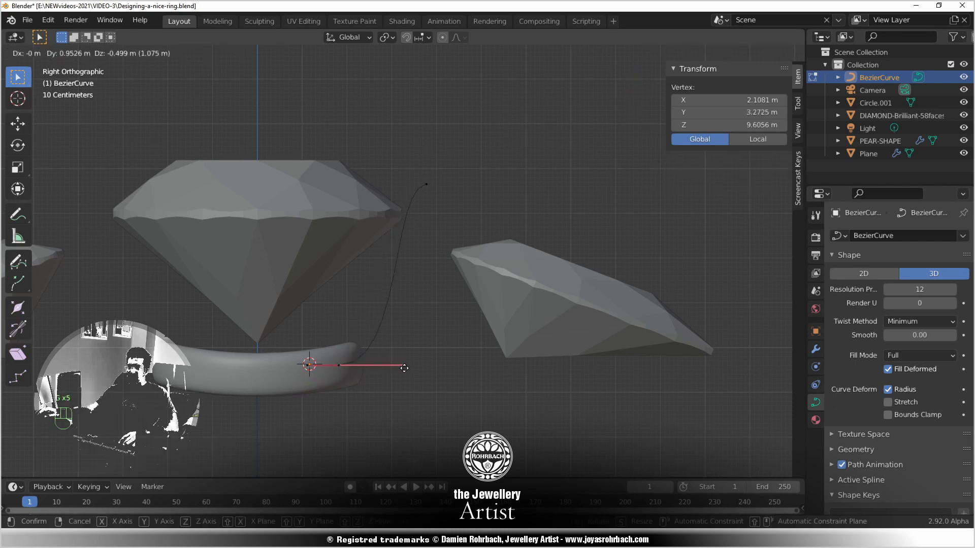
left_click(409, 369)
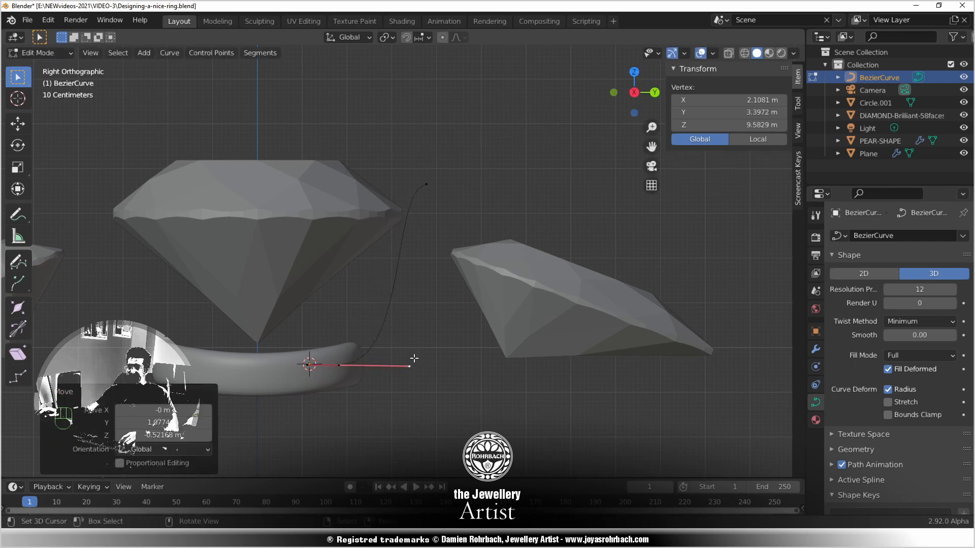
Move the curve's upper control point slightly up and outward to about Y 3.93 m, Z 13.82 m
right_click(432, 188)
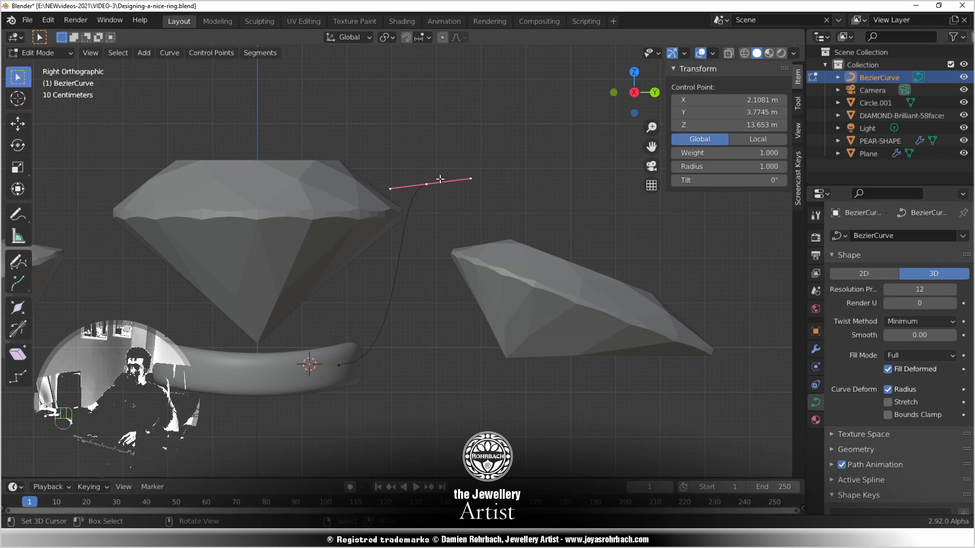
key("g")
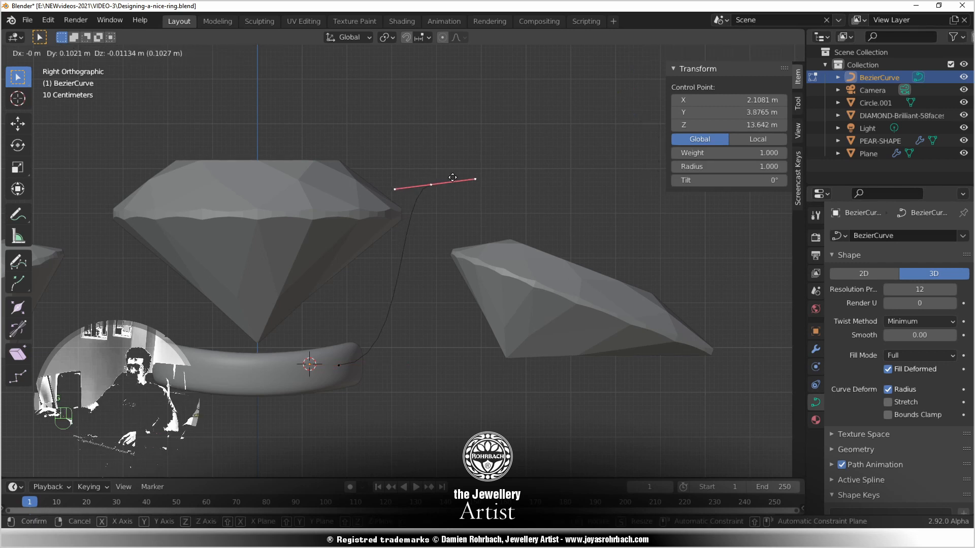
left_click(457, 166)
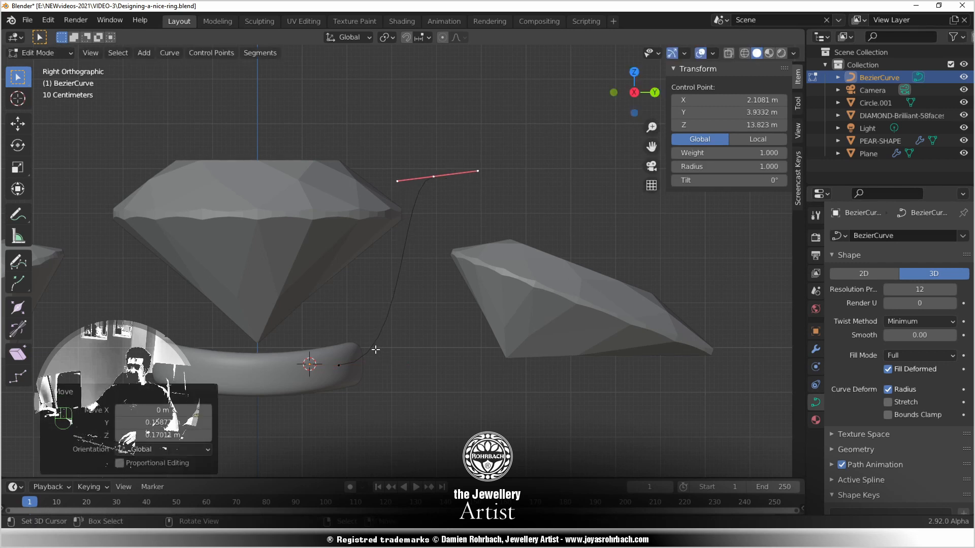
Set the curve's preview resolution to 50 and save the file
right_click(375, 349)
left_click(915, 289)
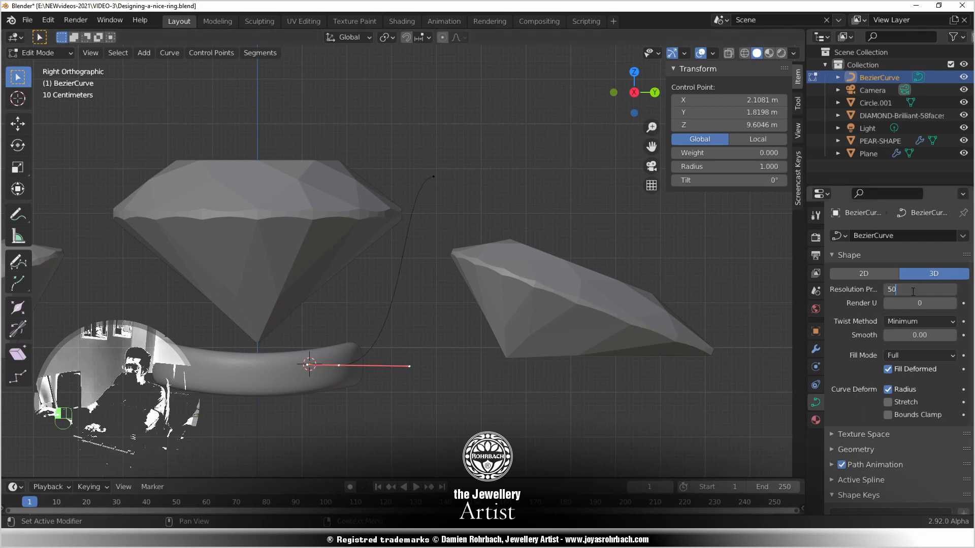
scroll(477, 325, "up", 2)
key("ctrl+s")
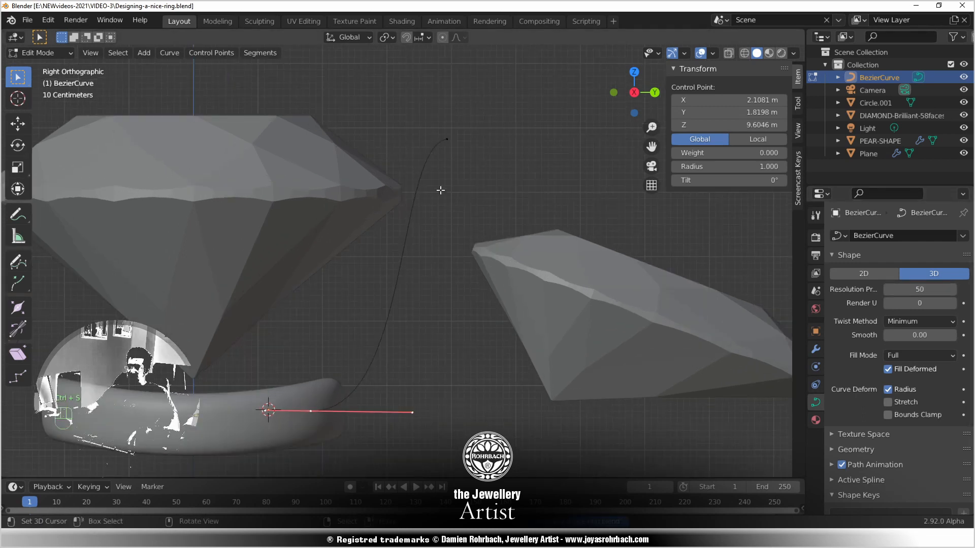
Fine-tune the curve's upper handle to about Y 3.04 m, Z 13.78 m, return to Object Mode and save the file
left_click(446, 139)
key("Tab")
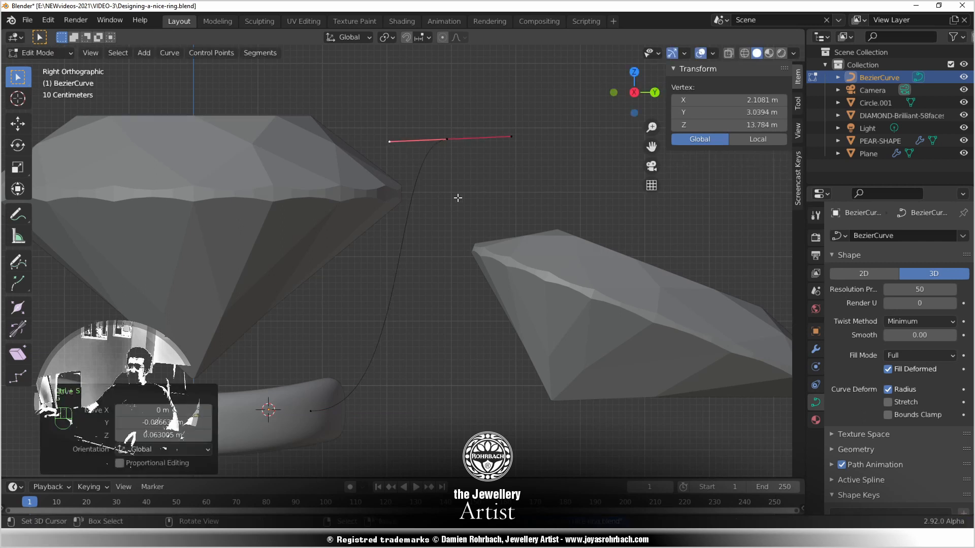
scroll(482, 252, "down", 3)
middle_click_drag(489, 270, 412, 323)
key("ctrl+s")
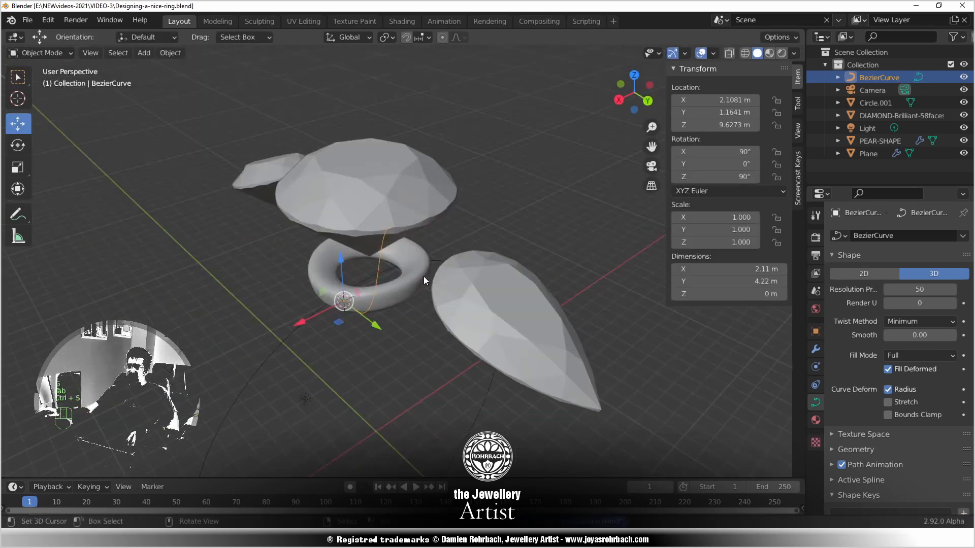
Reset the Bezier curve's X location to 0 m and place the 3D cursor above the curve in the right orthographic view
key("BackSpace")
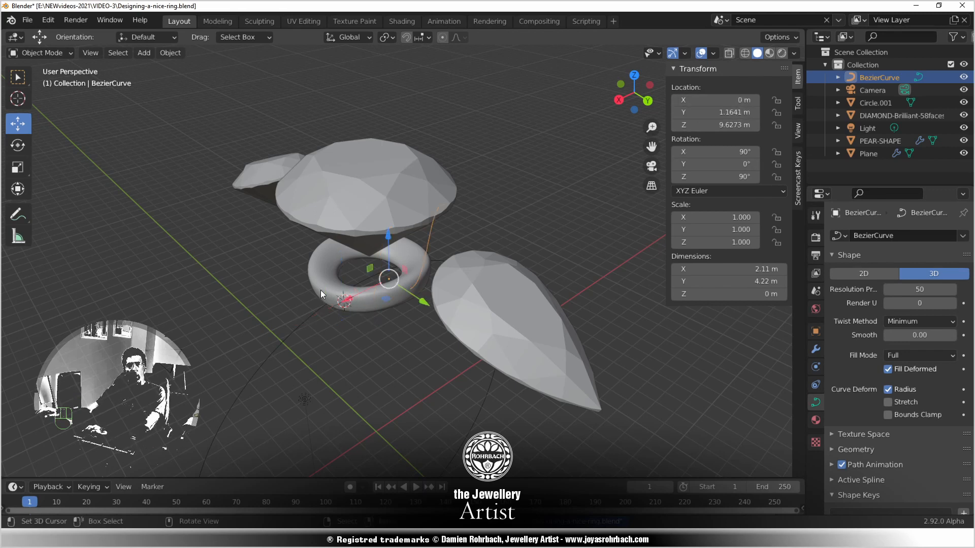
middle_click_drag(321, 290, 395, 248)
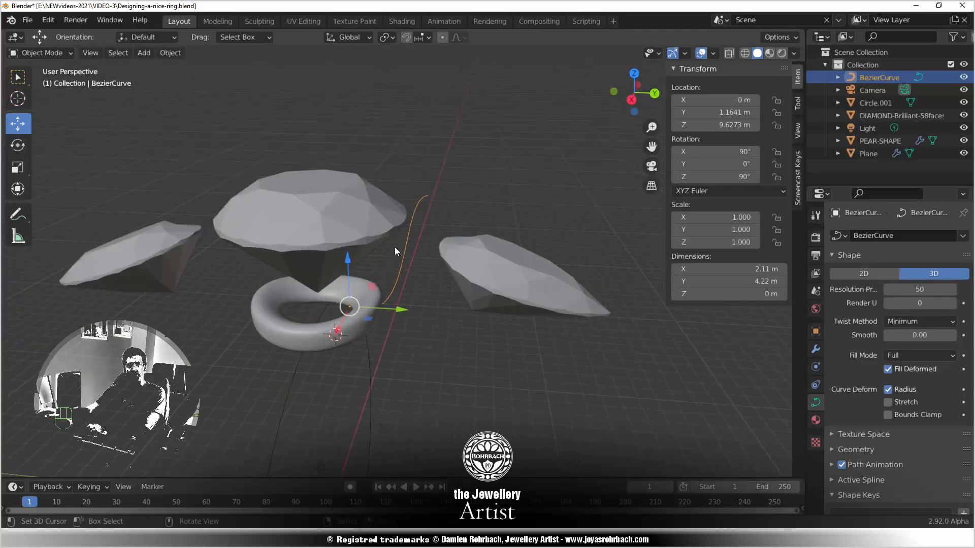
key("KP_0")
key("KP_3")
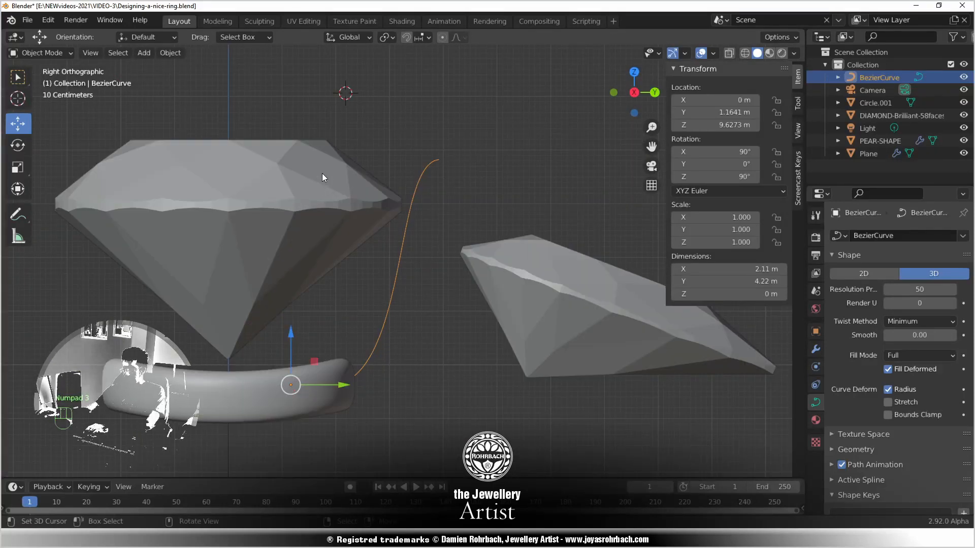
In the top orthographic view, add a Bezier circle at the 3D cursor and scale it to about 0.493
key("KP_7")
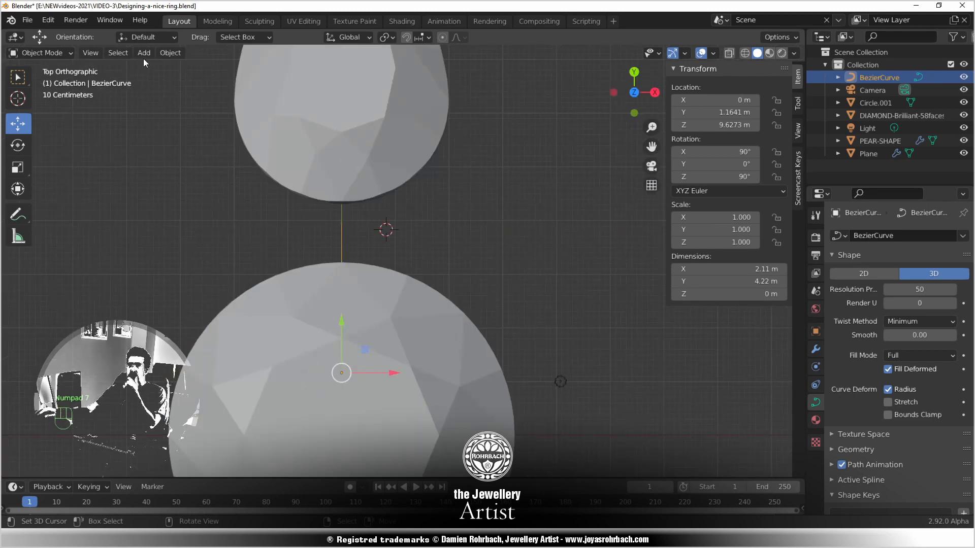
left_click(144, 55)
mouse_move(199, 81)
left_click(307, 93)
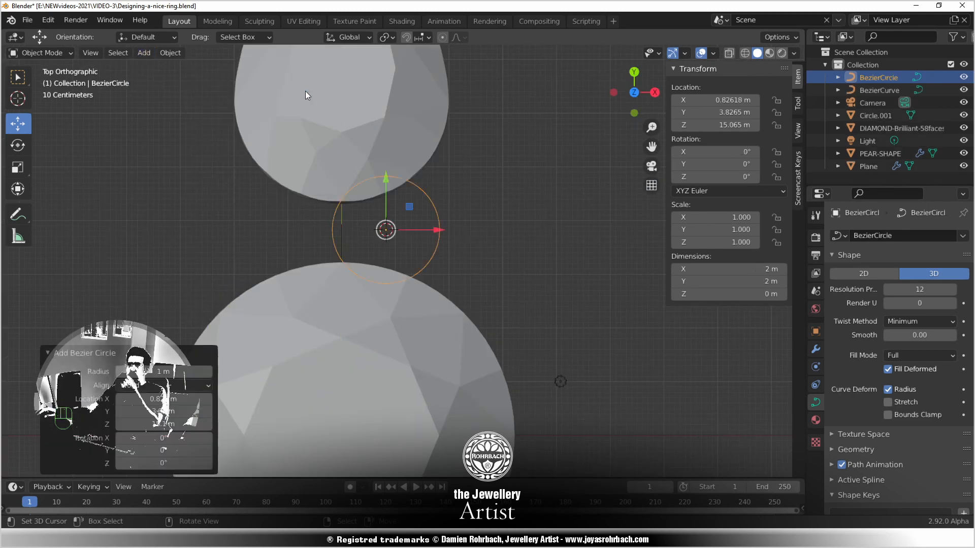
key("s")
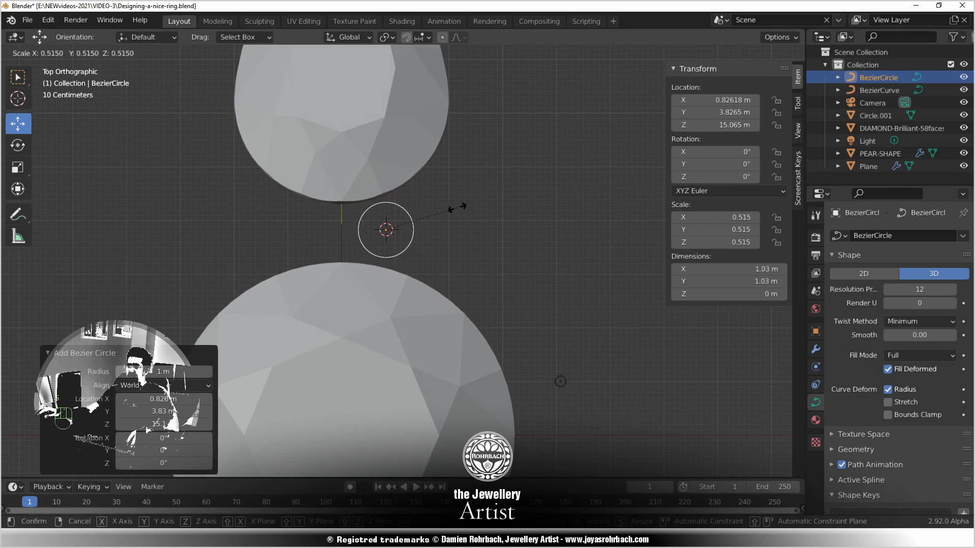
left_click(455, 209)
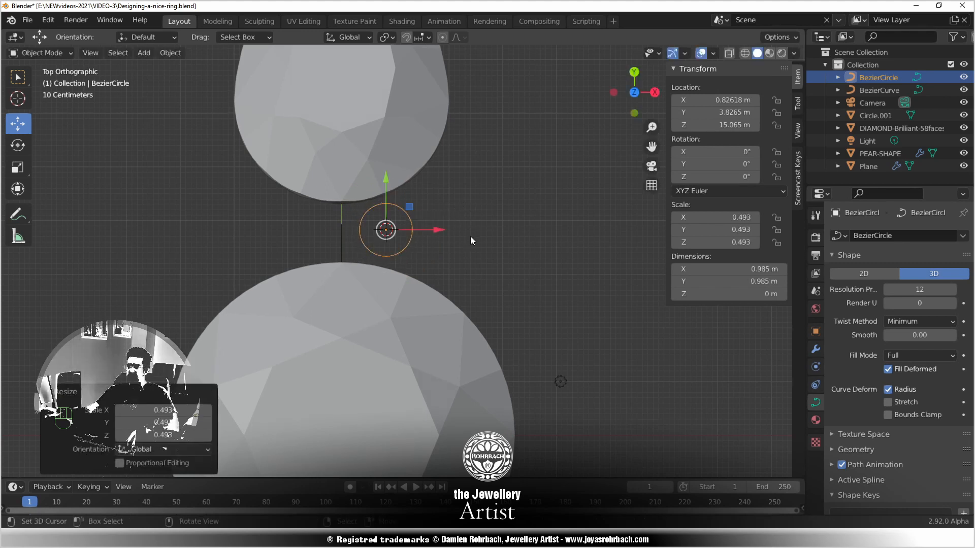
Set the Bezier circle's X location to 0 m, frame it and save the file
key("Tab")
scroll(412, 201, "up", 5)
key("Tab")
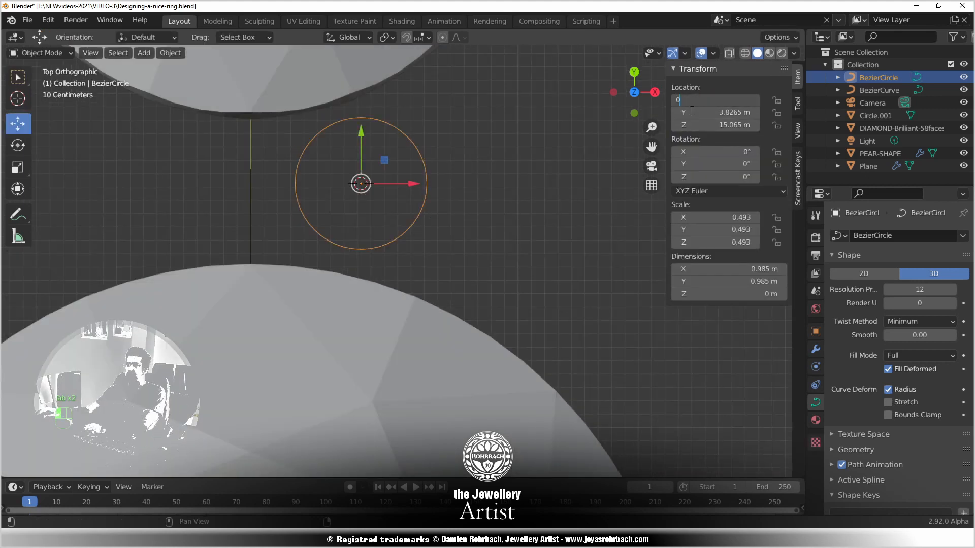
key("Return")
scroll(330, 165, "up", 2)
key("KP_Decimal")
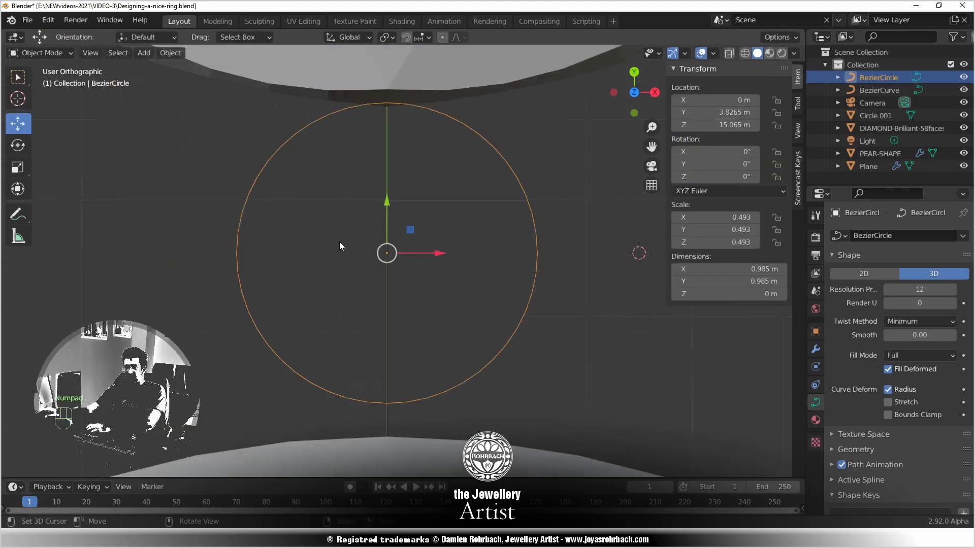
key("ctrl+s")
Move the circle's control point nearest the diamond inward along Y, flattening the profile to about 0.75 m
key("Tab")
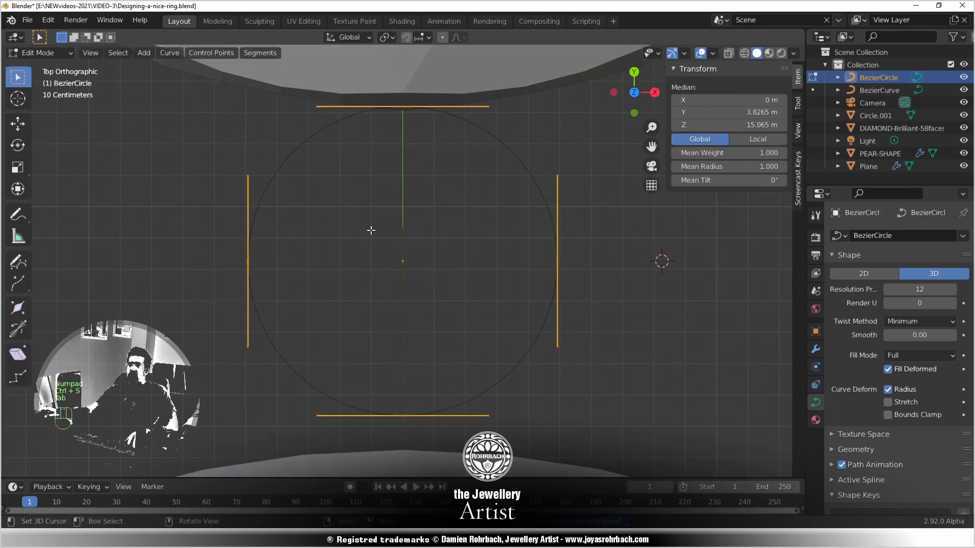
left_click(403, 405)
left_click(18, 123)
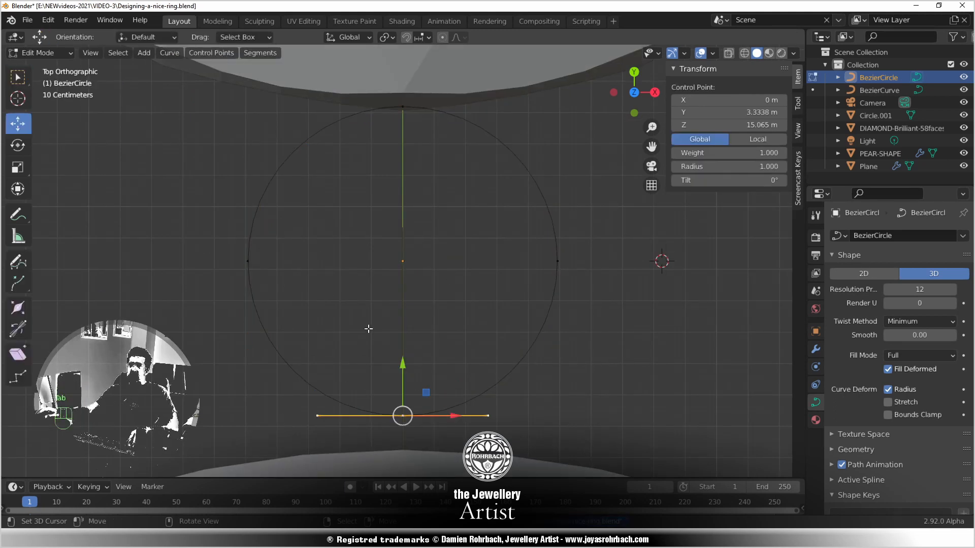
left_click_drag(409, 362, 346, 112)
Scale down the handles of the control point nearest the pear stone to narrow that end, return to Object Mode and save
left_click(324, 106)
key("s")
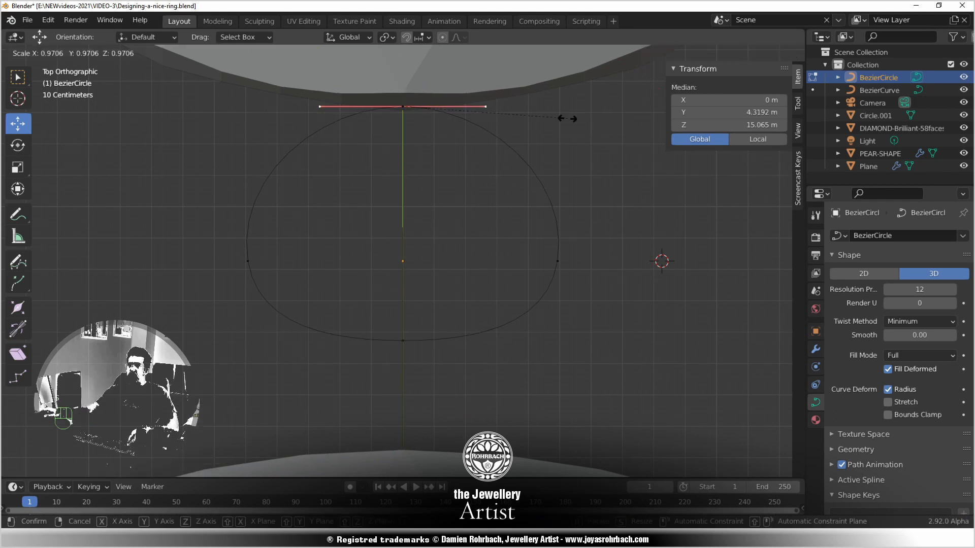
left_click(453, 117)
key("Tab")
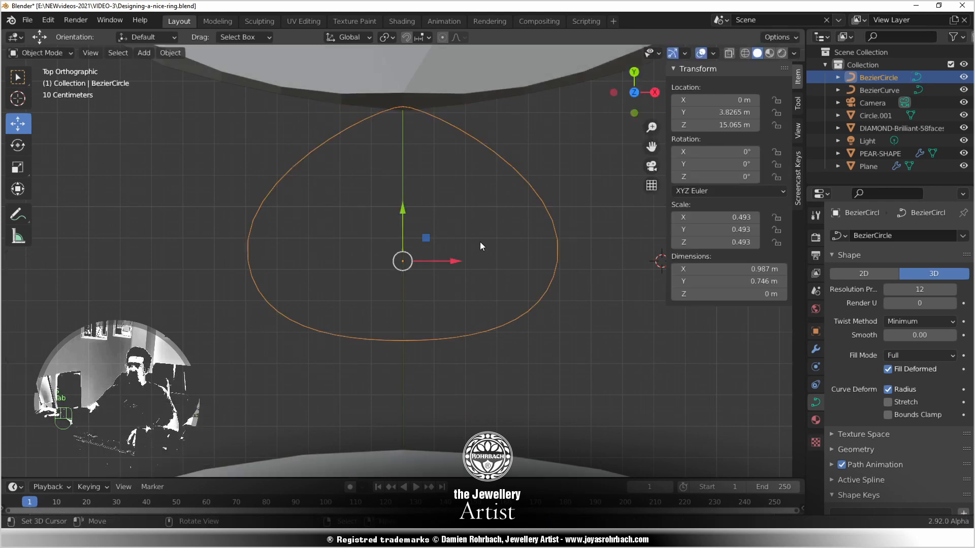
scroll(480, 242, "down", 8)
key("ctrl+s")
Apply the scale of the reshaped Bezier circle
middle_click_drag(482, 278, 334, 245)
key("ctrl+a")
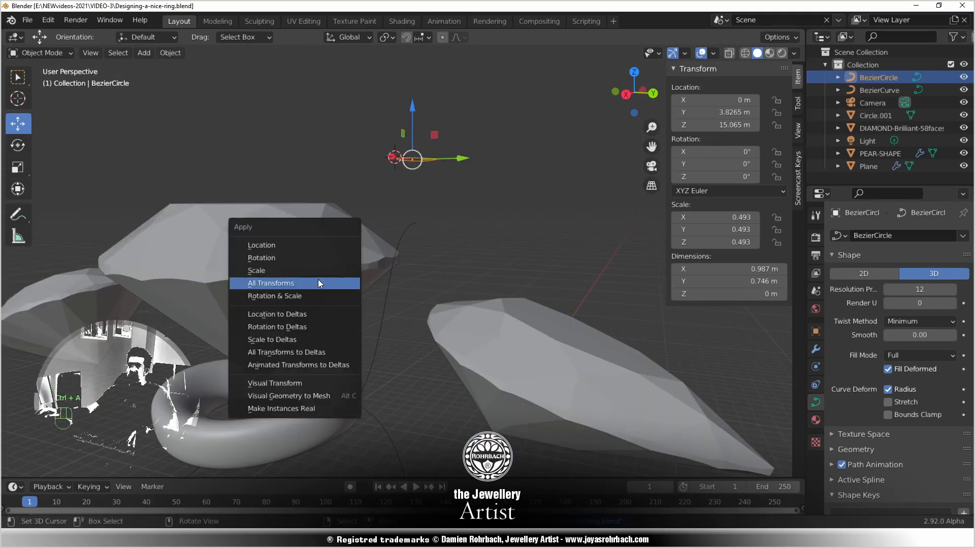
left_click(313, 270)
Set the prong curve's bevel type to Object and pick BezierCircle as its bevel profile
left_click(383, 324)
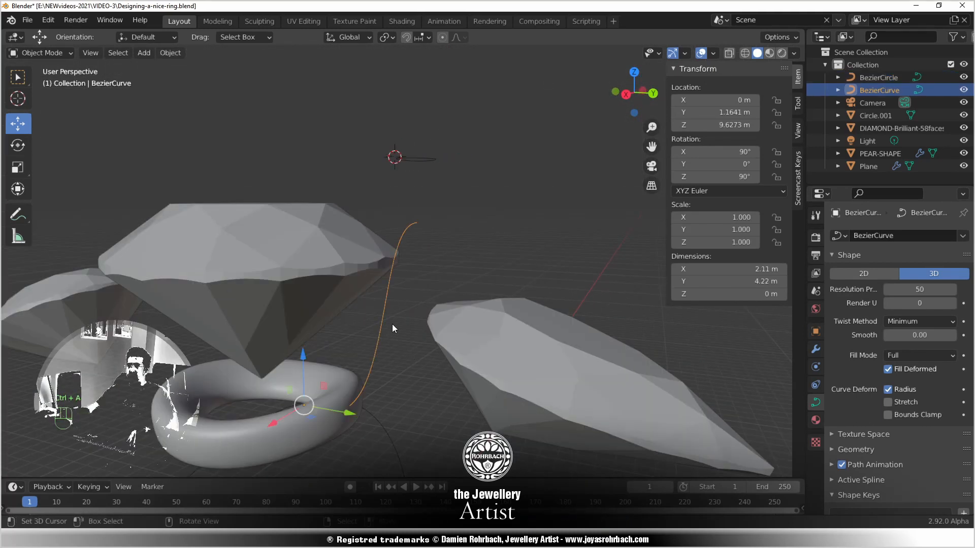
middle_click_drag(392, 324, 437, 364)
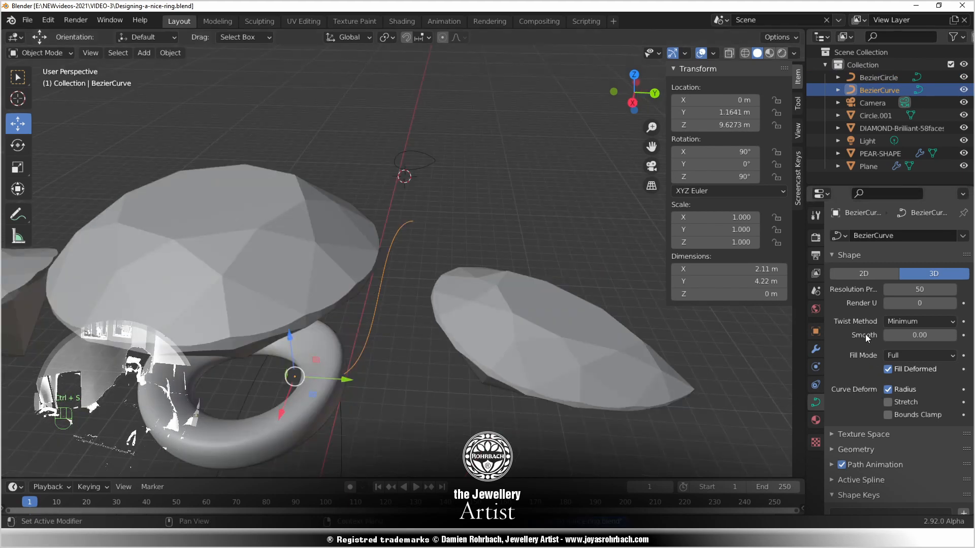
left_click(846, 449)
scroll(853, 397, "down", 5)
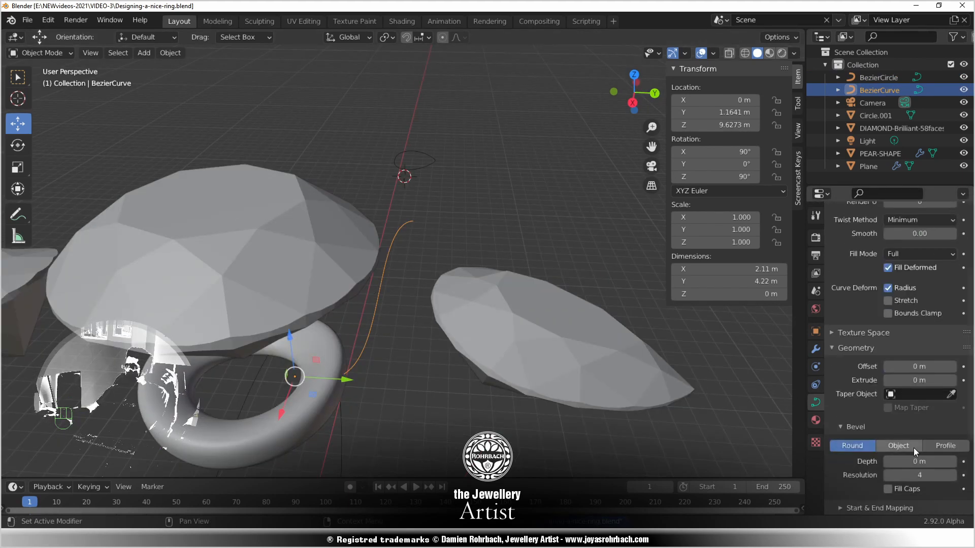
left_click(914, 447)
left_click(951, 461)
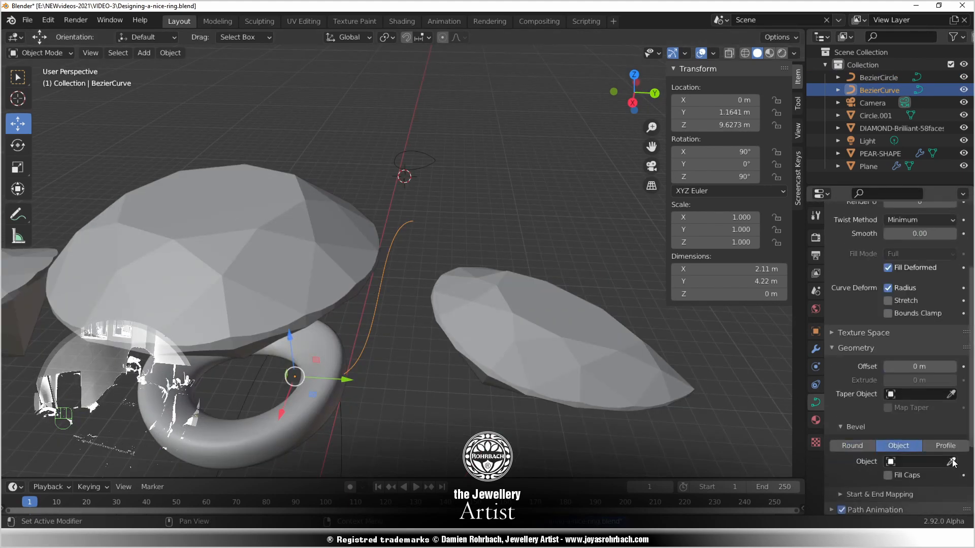
left_click(426, 162)
middle_click_drag(467, 312, 378, 330)
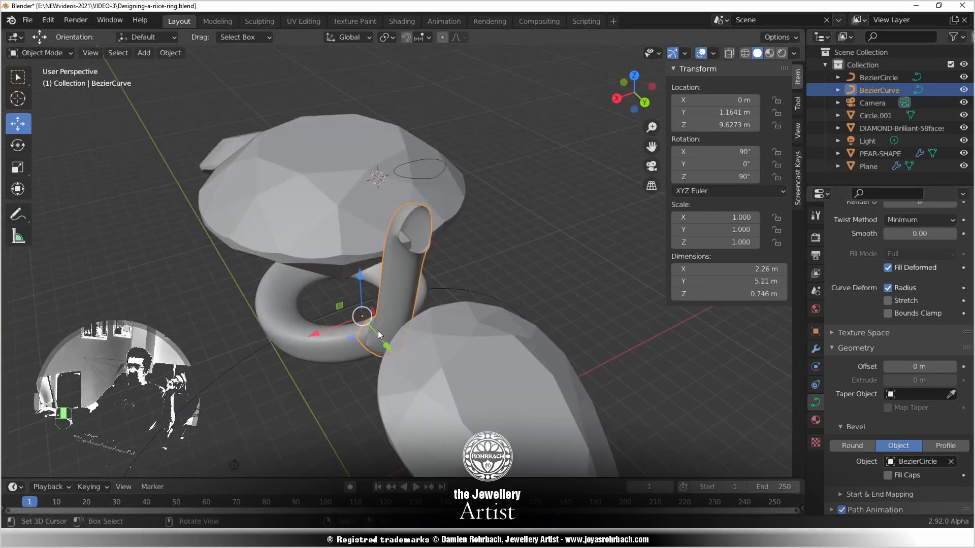
Set the BezierCircle profile's Z rotation to 90° and apply its rotation
left_click(429, 178)
left_click(740, 175)
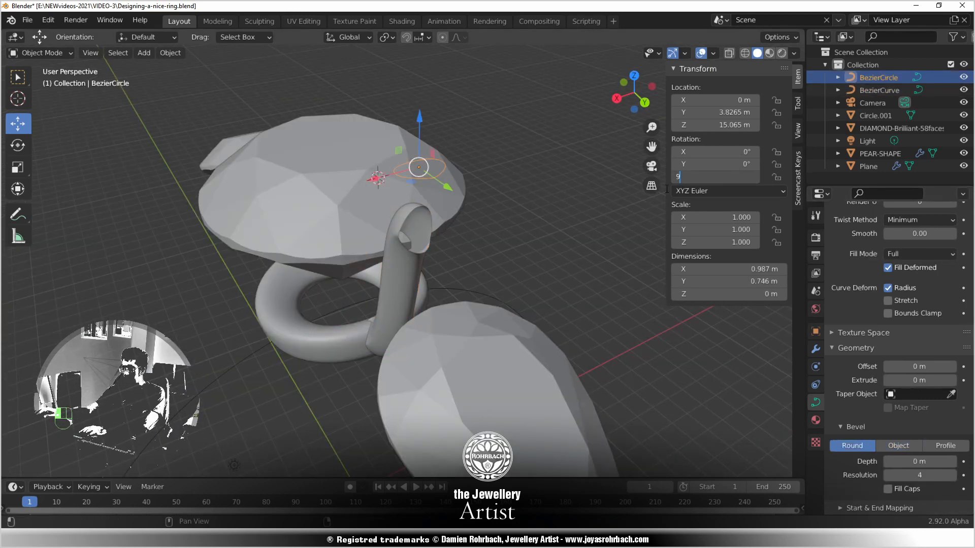
key("ctrl+a")
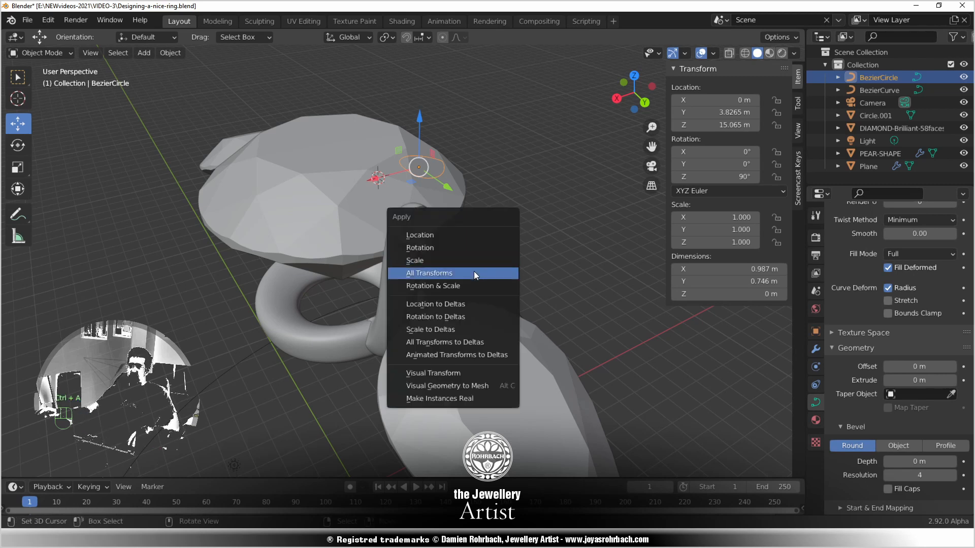
left_click(459, 250)
middle_click_drag(450, 264, 407, 286)
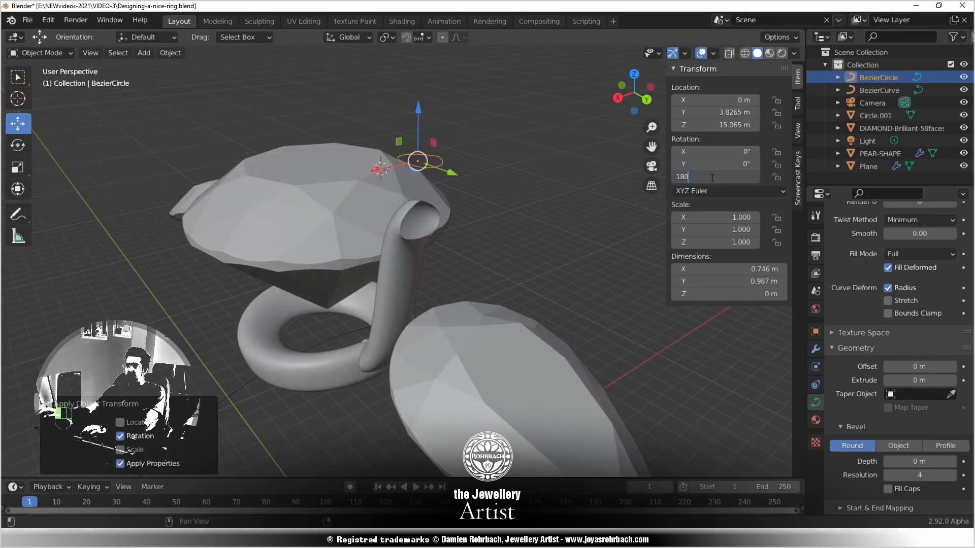
Set the BezierCircle profile's Z rotation to 180°, apply the rotation, reselect the prong curve and save the file
key("ctrl+a")
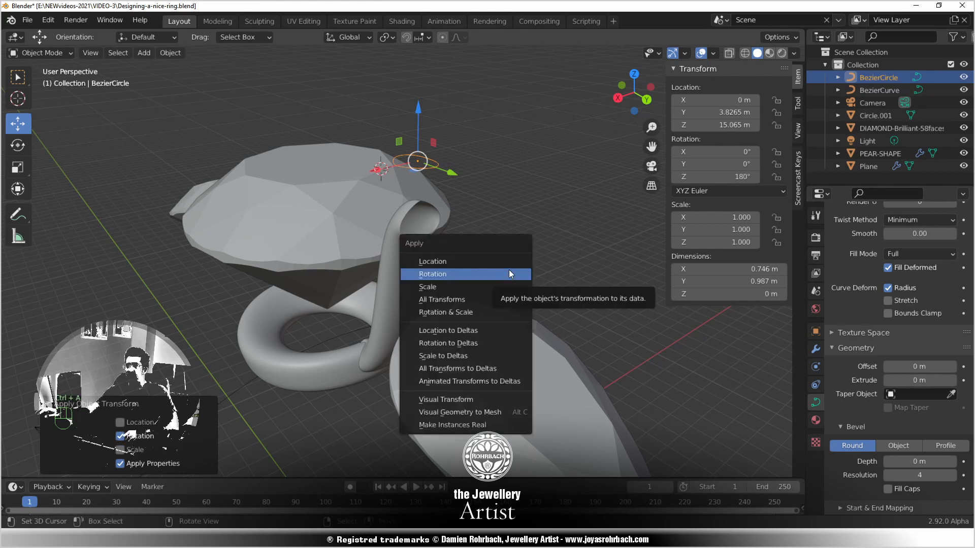
left_click(472, 274)
middle_click_drag(438, 285, 412, 281)
left_click(413, 281)
key("ctrl+s")
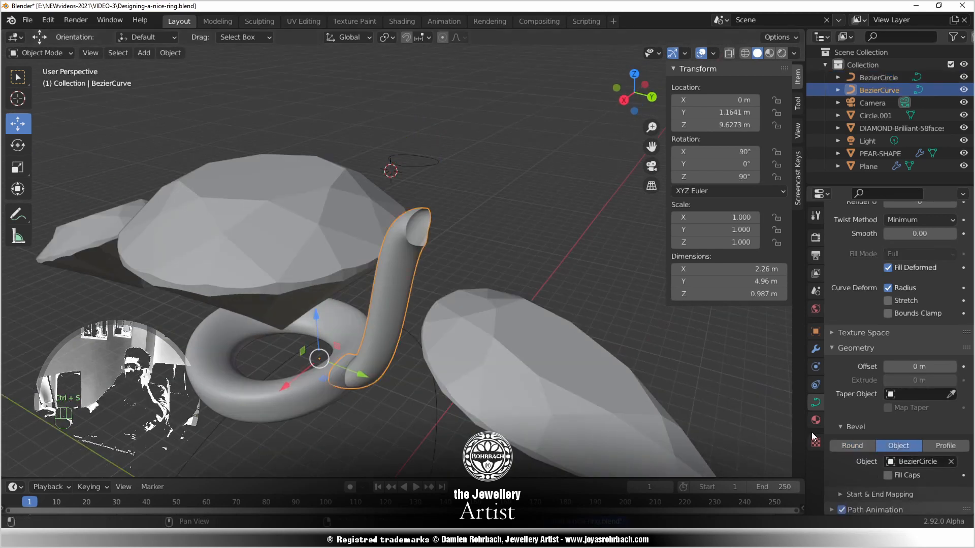
In Edit Mode, nudge the prong curve's base control point up and outward, and pull its outer handle toward the pear stone
left_click(888, 476)
middle_click_drag(451, 334, 450, 304)
key("Tab")
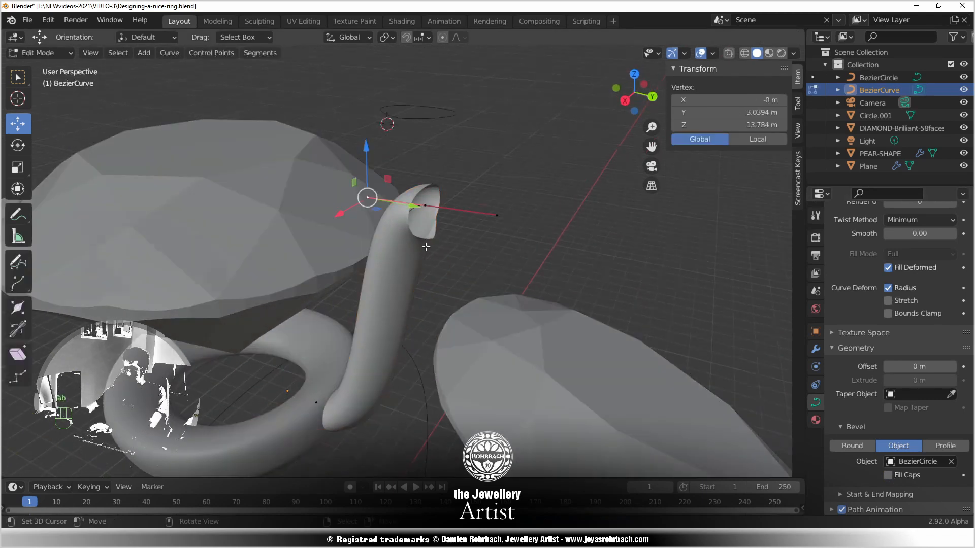
key("KP_1")
key("KP_3")
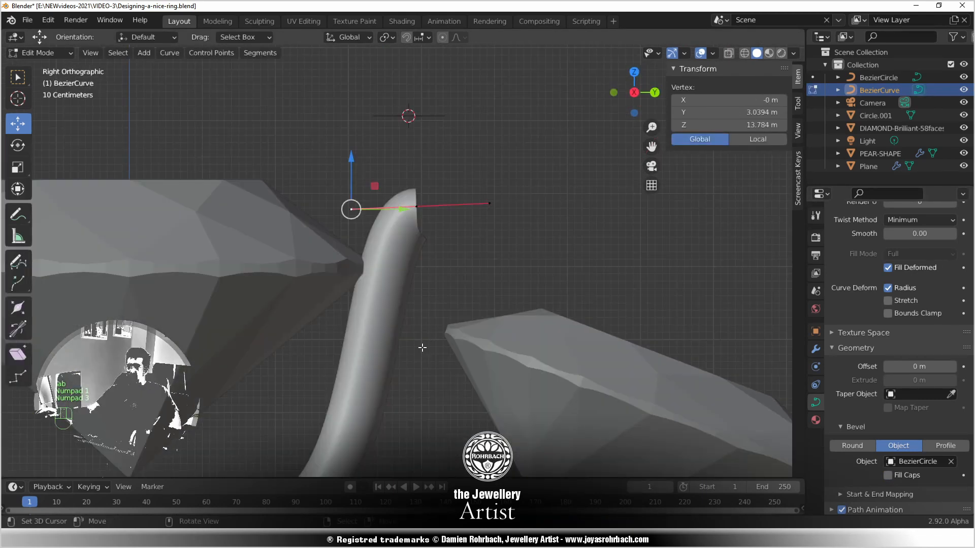
scroll(422, 347, "down", 4)
middle_click_drag(415, 341, 408, 322, "shift")
scroll(405, 324, "up", 1)
right_click(311, 385)
key("g")
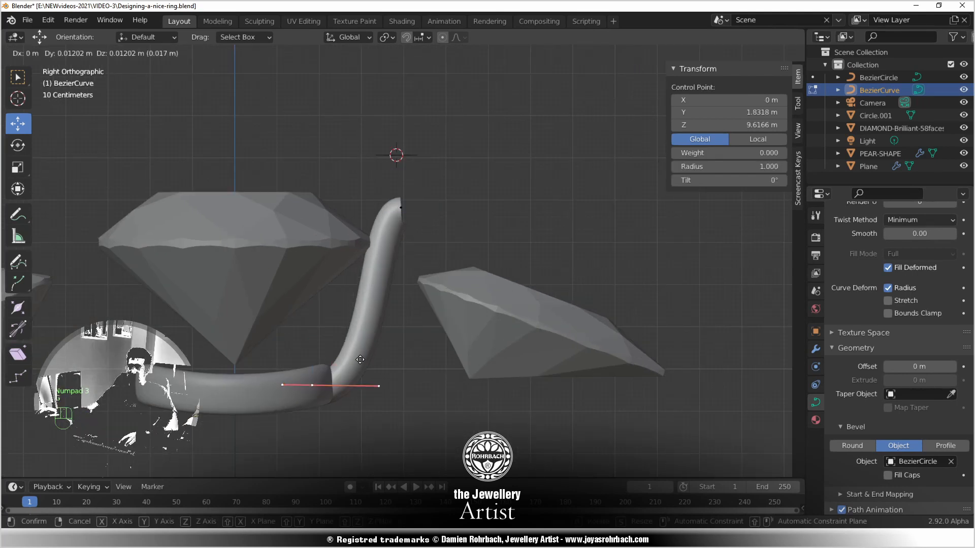
left_click(362, 355)
right_click(377, 371)
key("g")
left_click(387, 371)
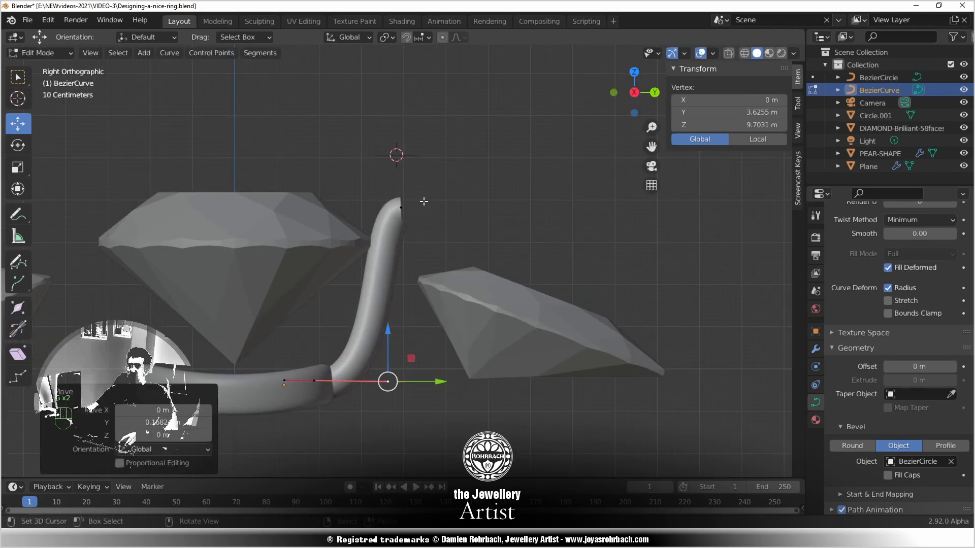
Move the prong's tip control point toward the pear stone to about Y 4.43 m, and raise its inner handle to slant the tip
right_click(420, 204)
key("g")
left_click(436, 207)
right_click(374, 209)
key("g")
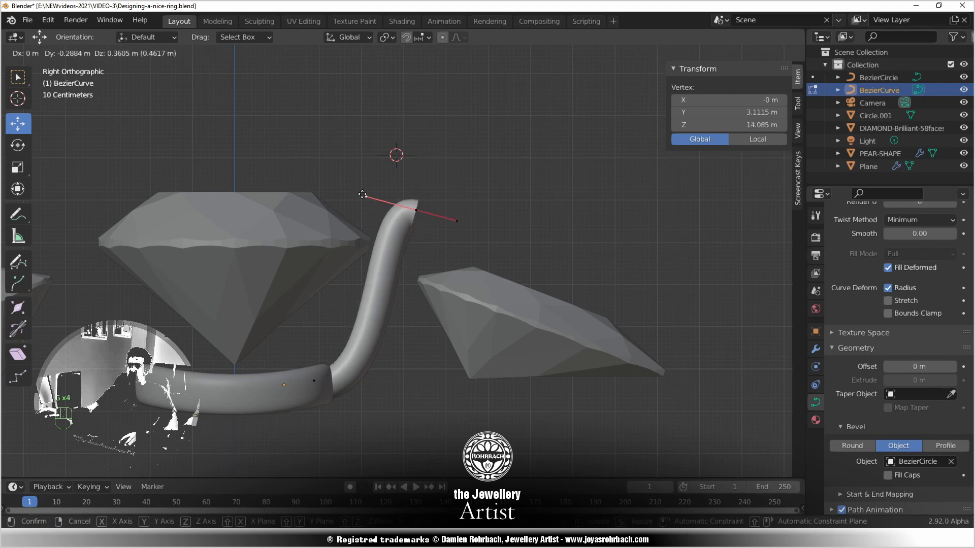
left_click(345, 193)
right_click(429, 208)
key("g")
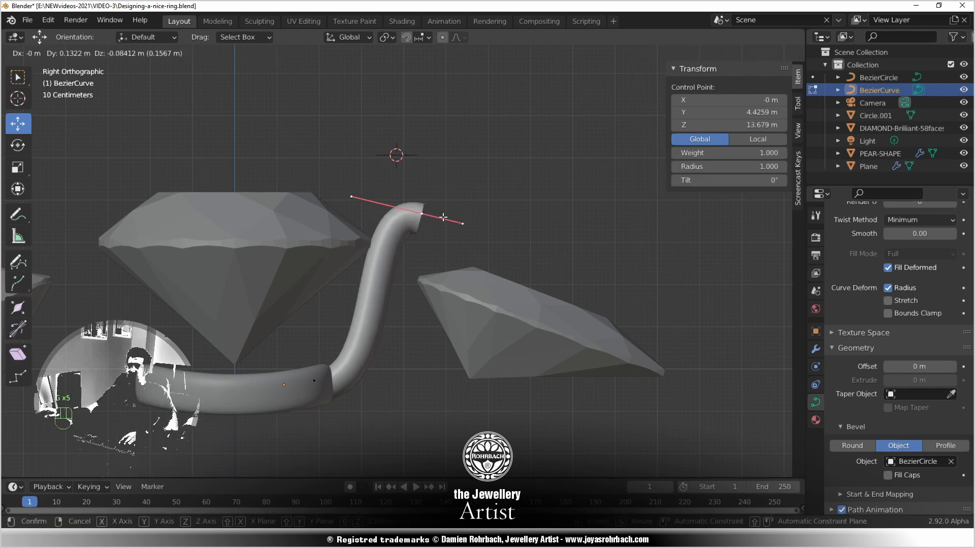
left_click(444, 218)
Nudge the tip control point slightly outward and raise its inner handle to about Y 2.52 m, Z 14.57 m
right_click(359, 199)
key("g")
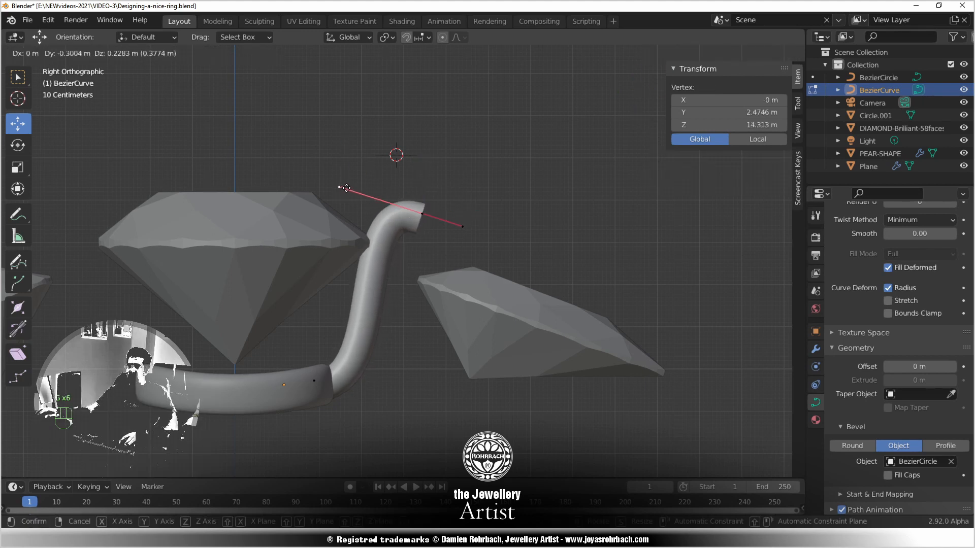
left_click(337, 183)
right_click(430, 211)
key("g")
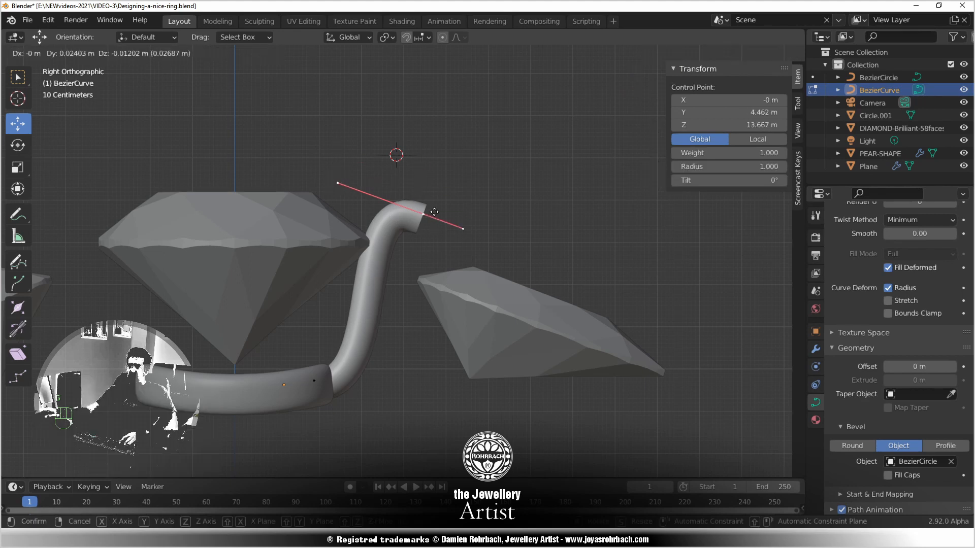
left_click(437, 213)
right_click(347, 186)
key("g")
left_click(344, 179)
mouse_move(468, 236)
middle_mouse_down()
mouse_move(344, 278)
mouse_move(446, 263)
mouse_move(359, 300)
mouse_move(260, 259)
mouse_move(463, 224)
middle_mouse_up()
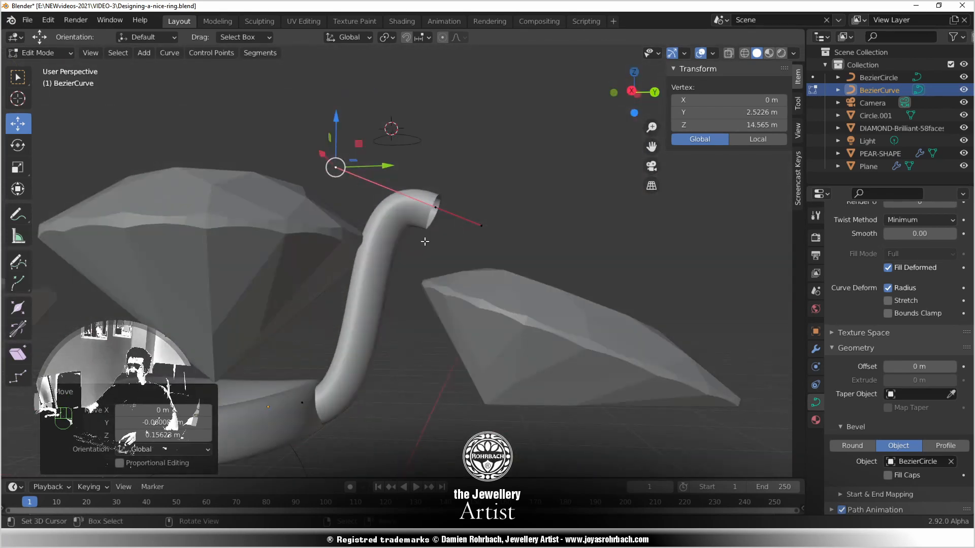
Curve the prong's tip inward over the diamond's edge, placing its control point at about Y 3.15 m, Z 13.49 m and adjusting its handles
key("KP_3")
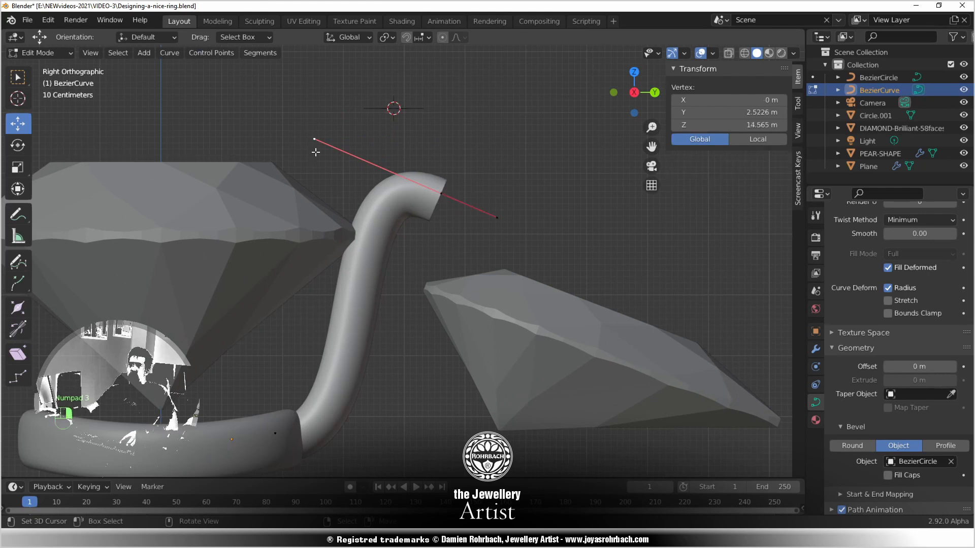
key("g")
left_click(491, 248)
left_click(447, 186)
key("g")
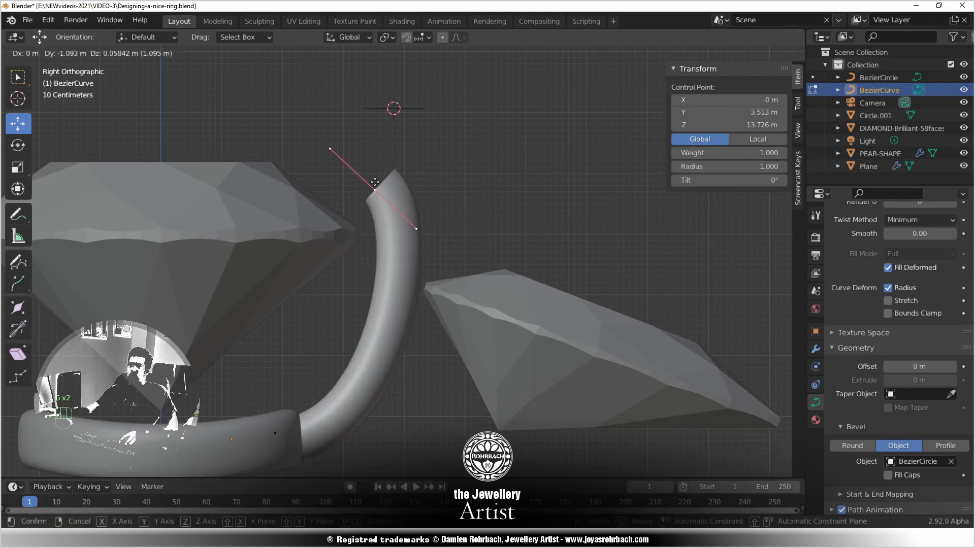
left_click(359, 195)
left_click(396, 238)
key("g")
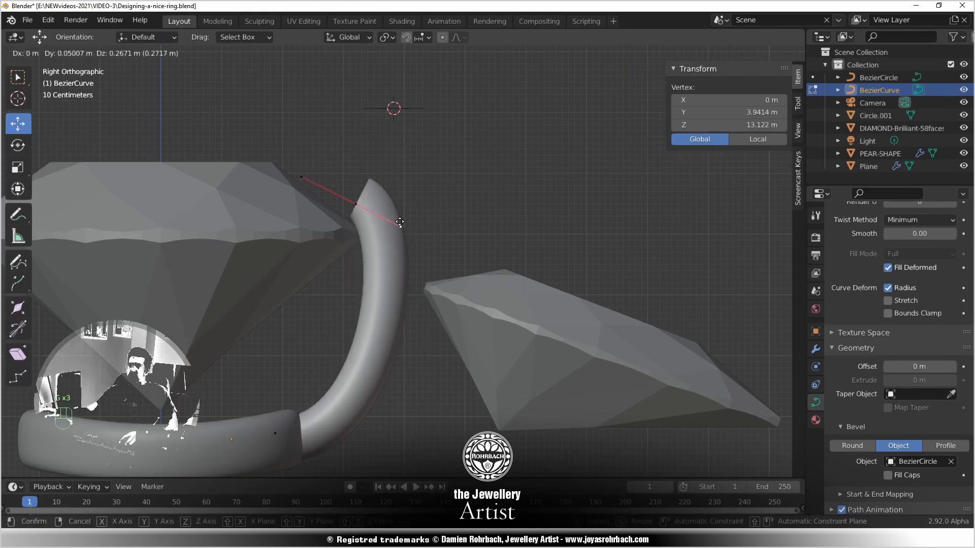
left_click(397, 217)
right_click(355, 201)
key("g")
left_click(351, 201)
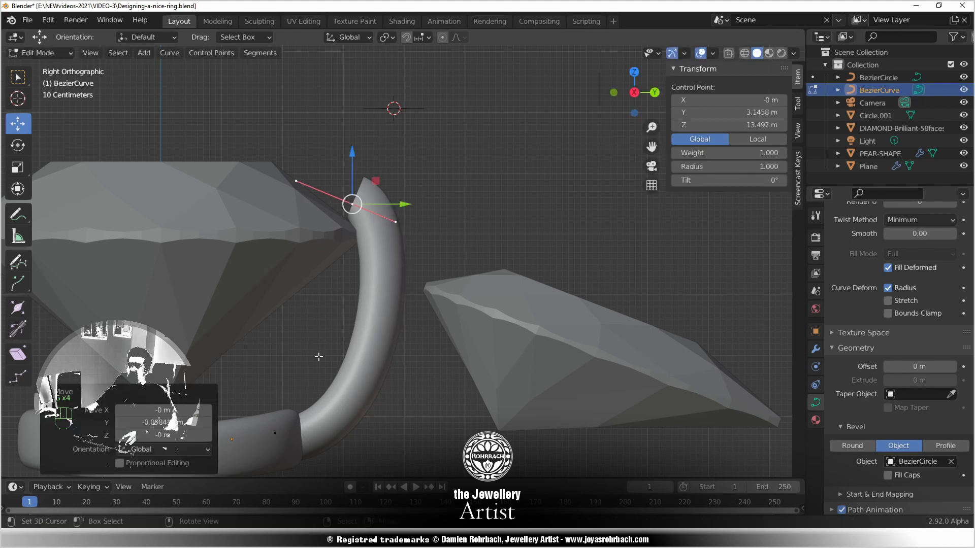
Subdivide the prong segment between its base and tip control points with one cut
right_click(287, 425)
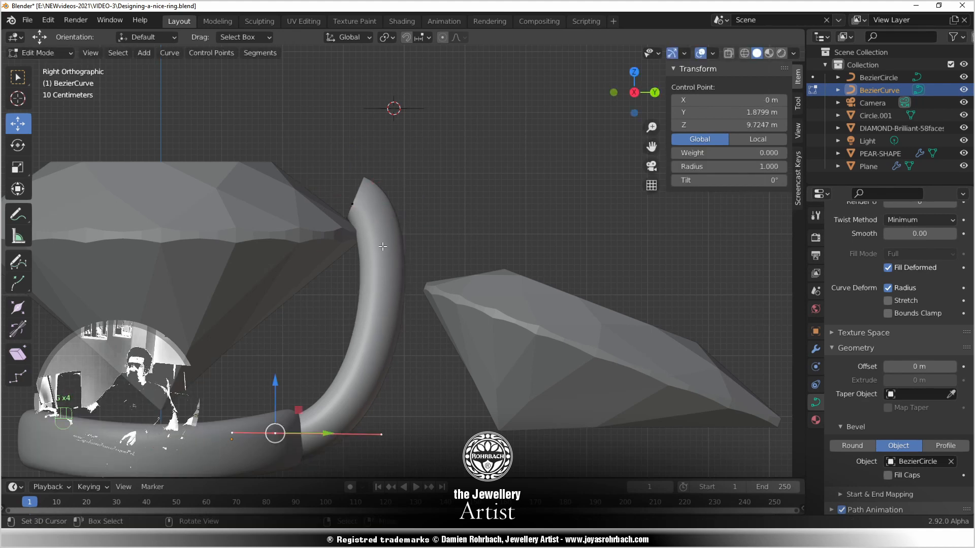
right_click(351, 204, "shift")
key("w")
left_click(428, 183)
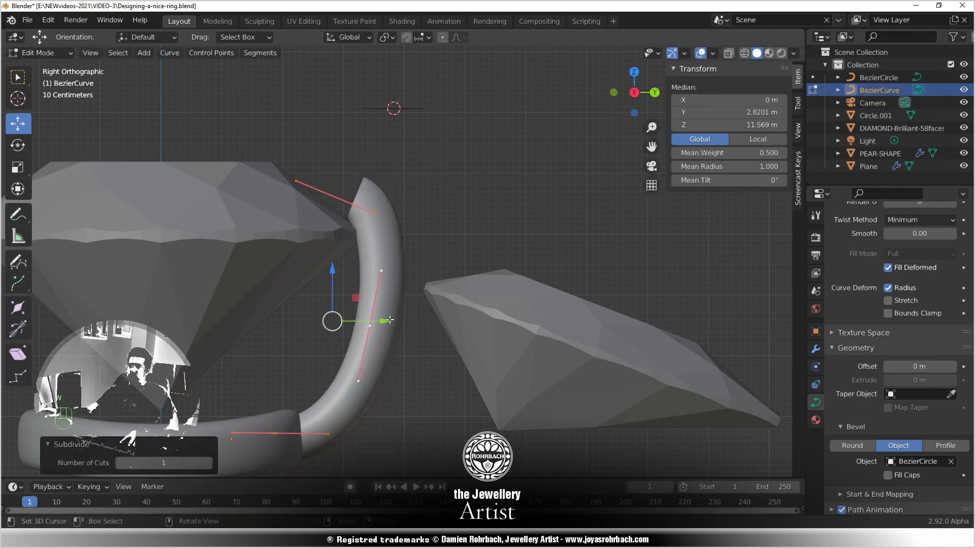
right_click(382, 272)
key("g")
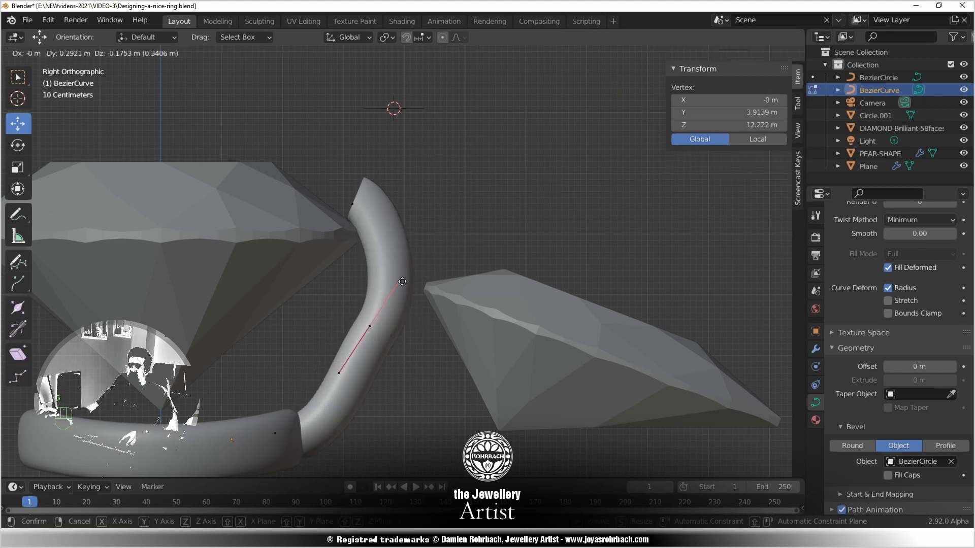
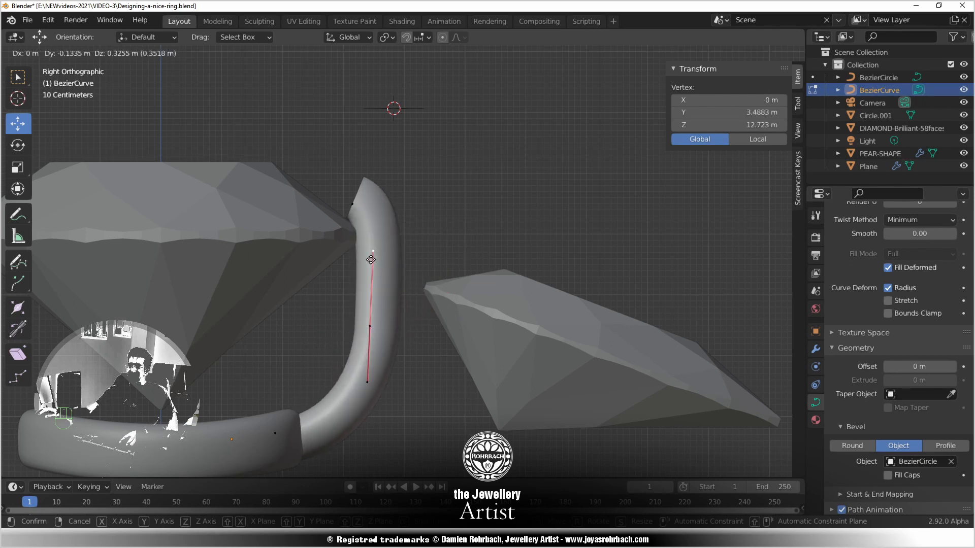
left_click(369, 270)
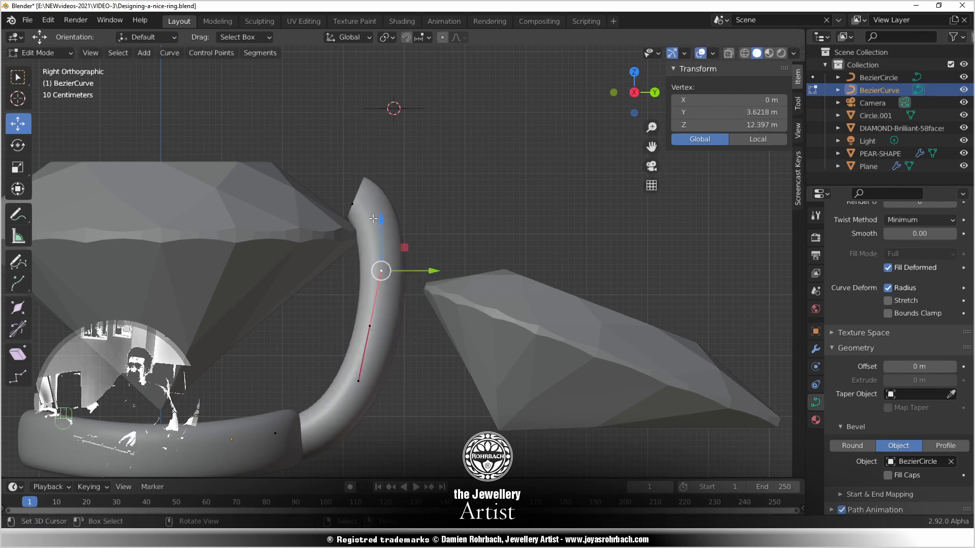
Move the prong's tip control point up and outward, and swing its end handle to about Y 6.36 m, Z 15.60 m
right_click(359, 204)
key("g")
left_click(383, 179)
right_click(324, 166)
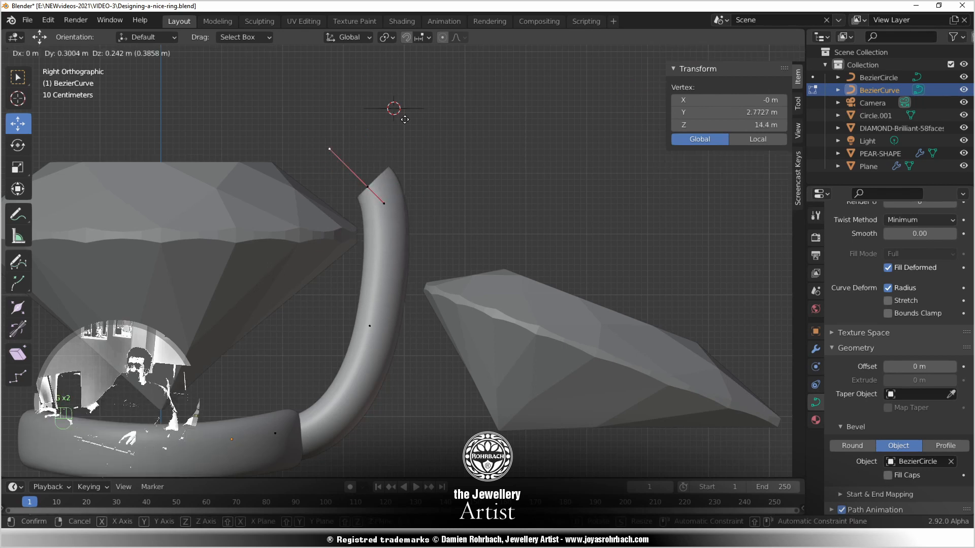
key("g")
left_click(405, 183)
key("g")
left_click(565, 64)
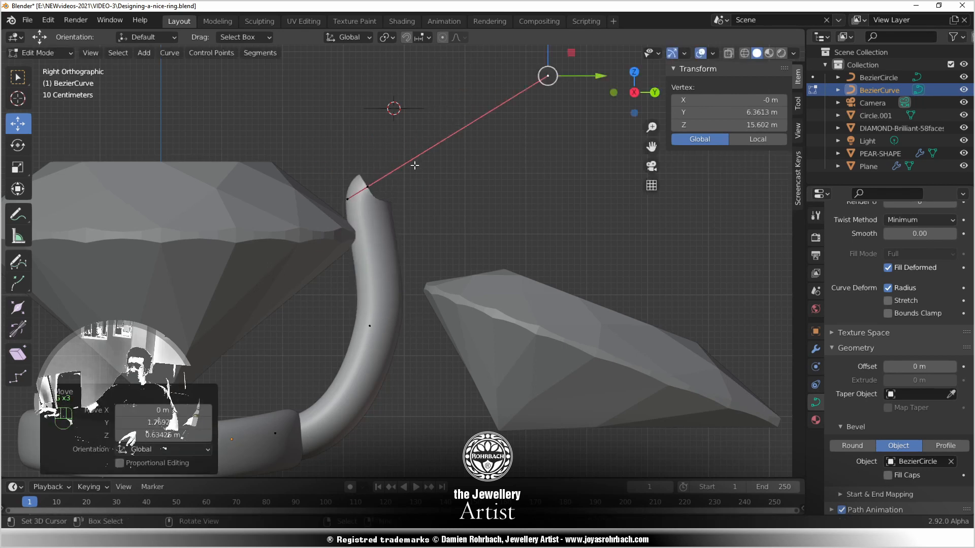
Bend the tip outward over the diamond's edge by lowering its inner handle and placing its control point at about Y 4.18 m, Z 14.12 m
right_click(383, 179)
key("g")
left_click(454, 138)
right_click(392, 171)
key("g")
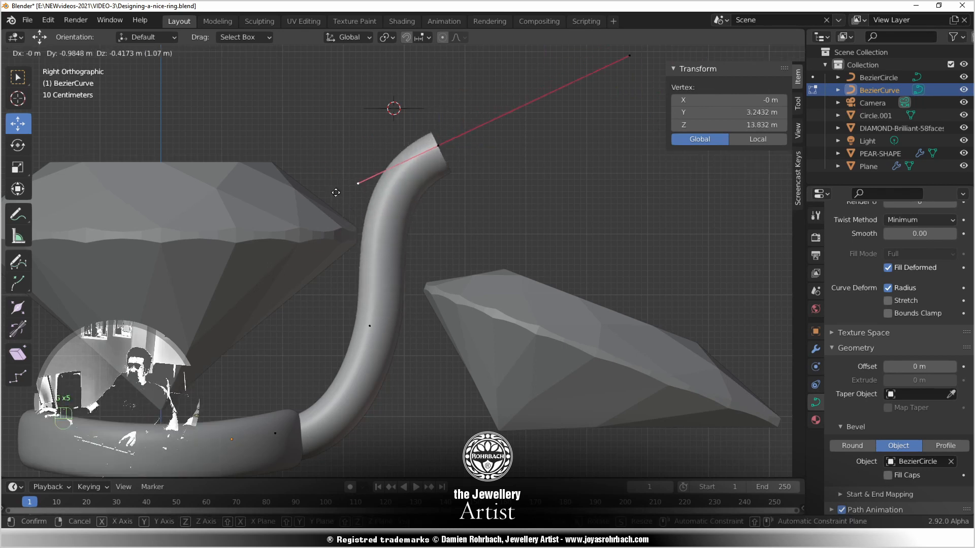
left_click(328, 195)
right_click(440, 147)
key("g")
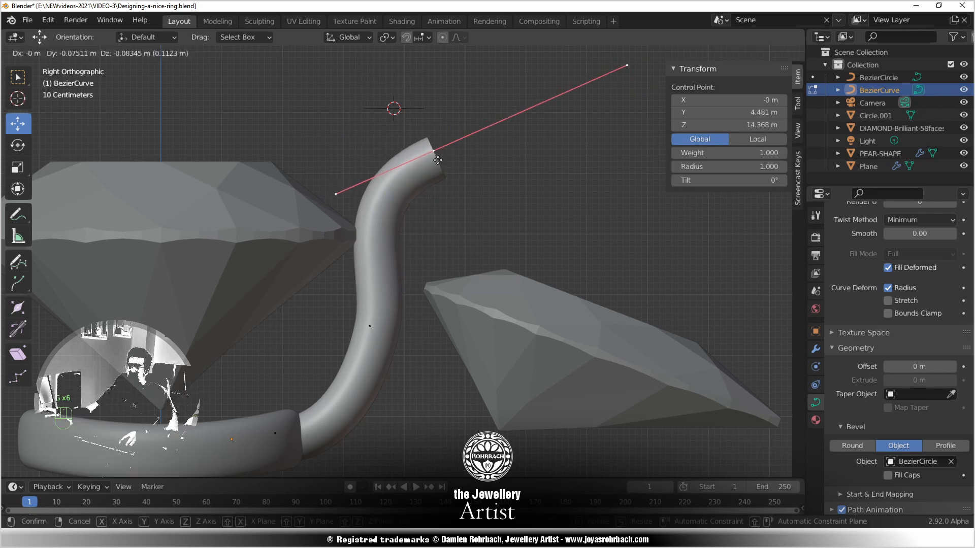
left_click(419, 176)
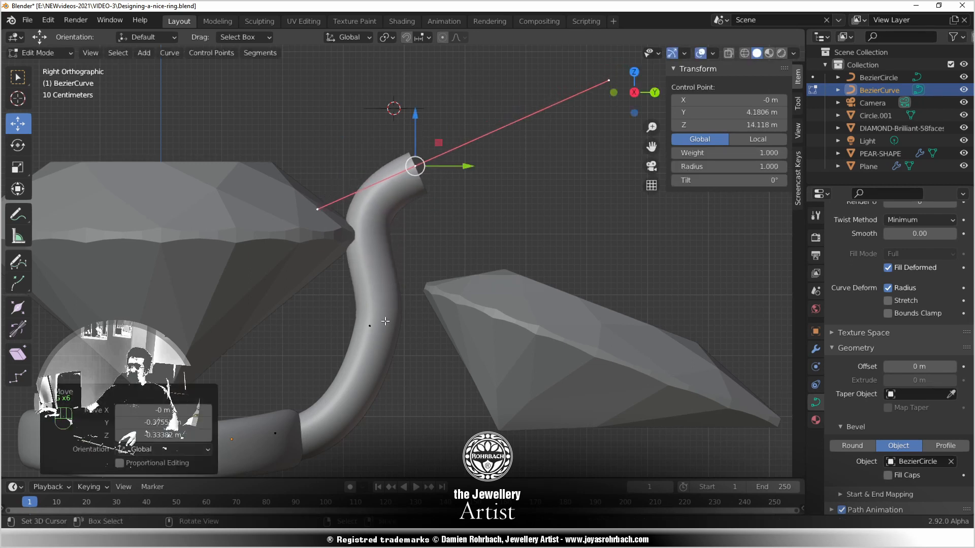
Lower the prong's middle control point to about Y 3.48 m, Z 11.16 m, adjust its upper handle and save the file
right_click(386, 322)
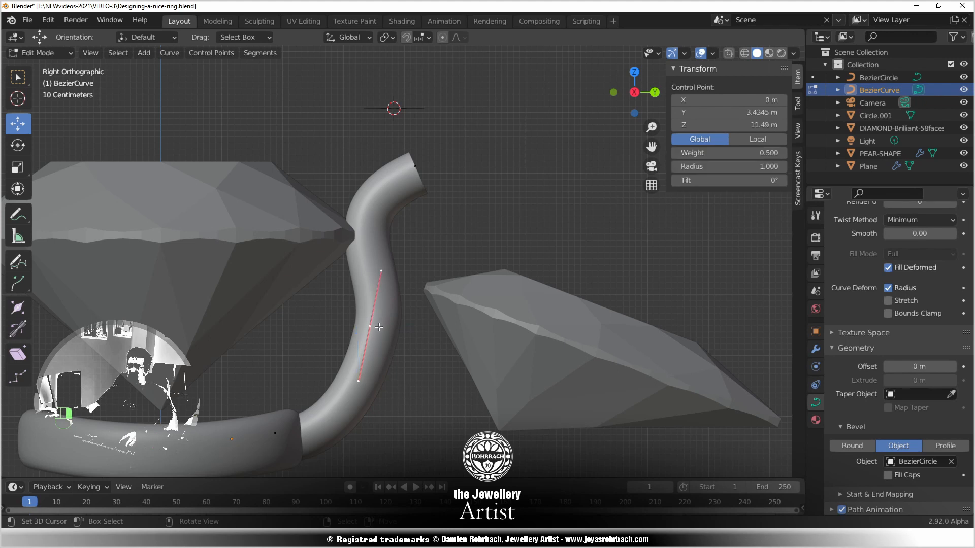
key("g")
left_click(387, 305)
right_click(381, 297)
key("g")
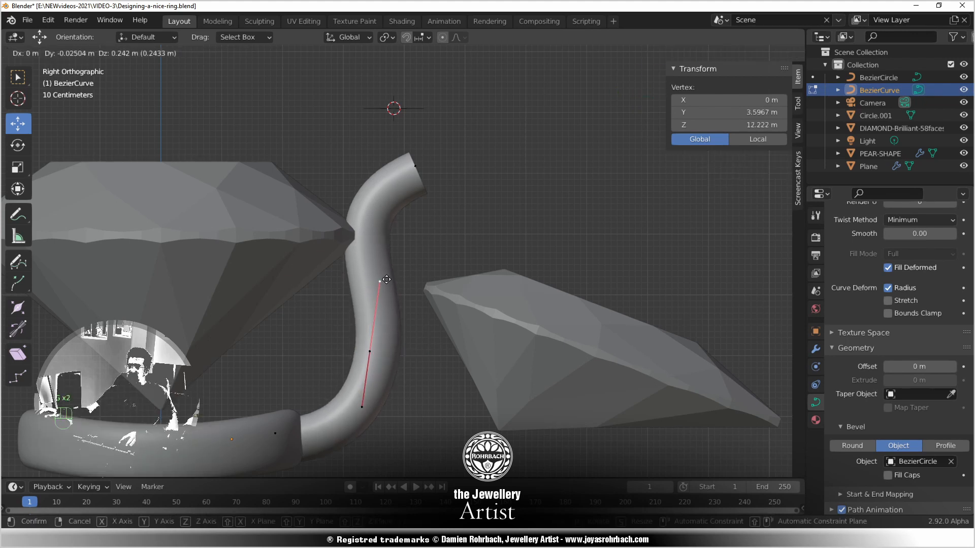
left_click(384, 279)
right_click(377, 348)
key("g")
left_click(382, 339)
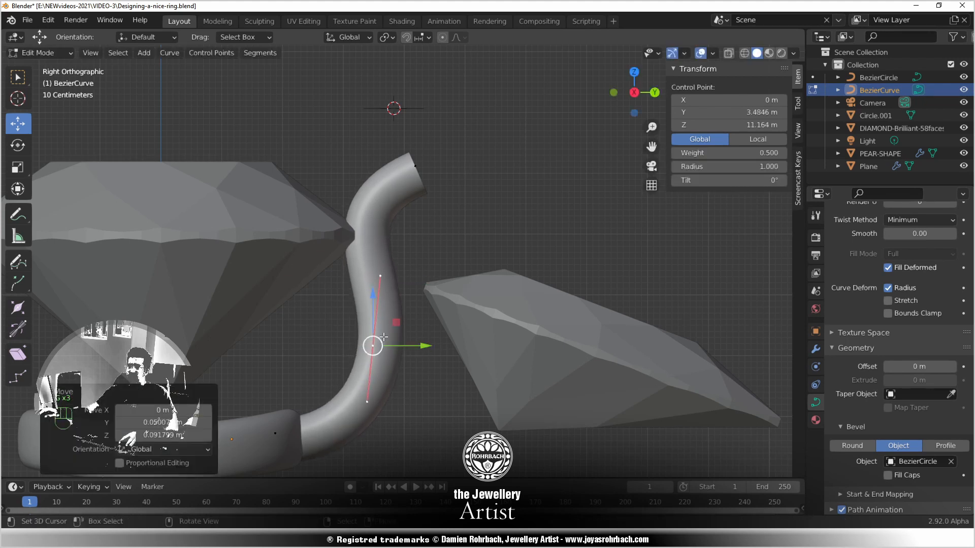
scroll(429, 322, "down", 1)
middle_click_drag(429, 322, 388, 332)
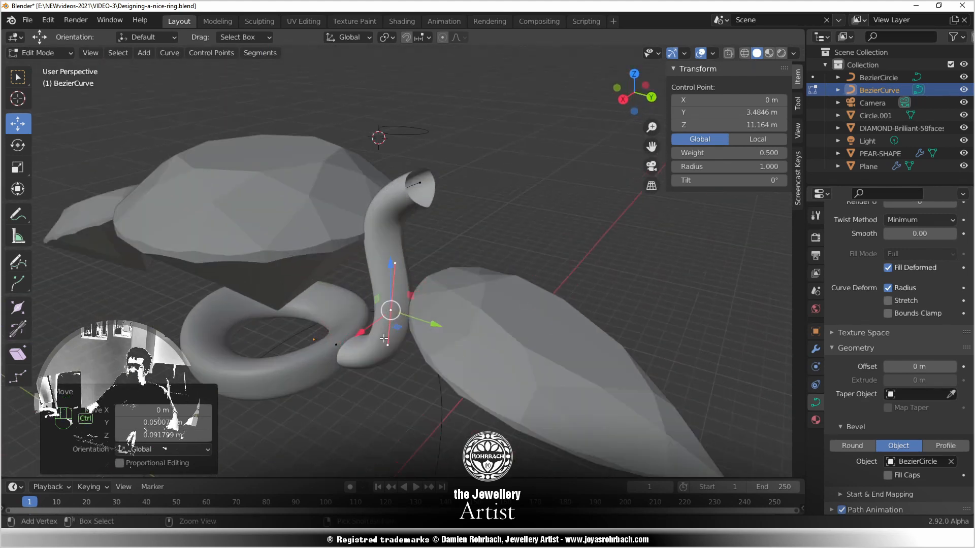
key("ctrl+s")
middle_click_drag(373, 370, 426, 345)
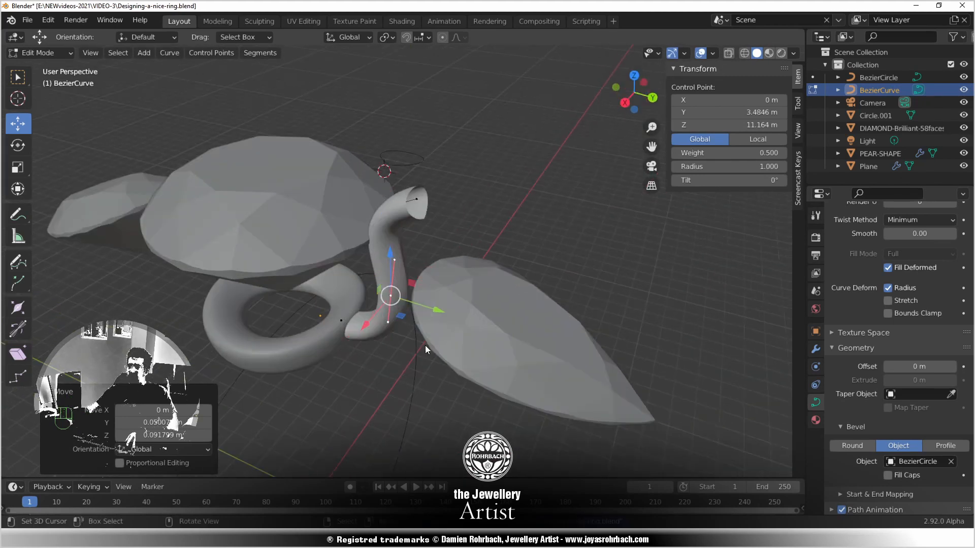
Finish editing the prong and add a new Bezier curve beside the stones in top view
key("Tab")
key("KP_1")
key("KP_7")
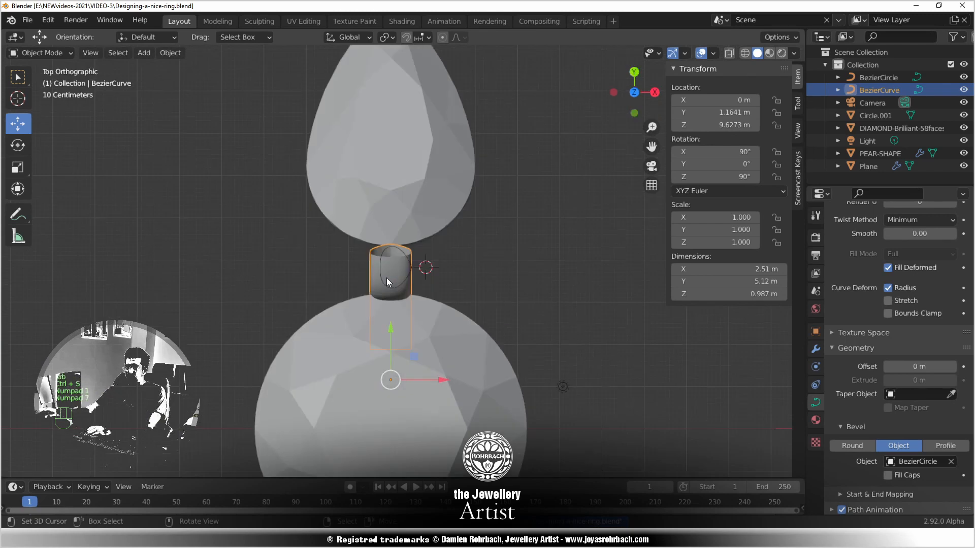
left_click(144, 52)
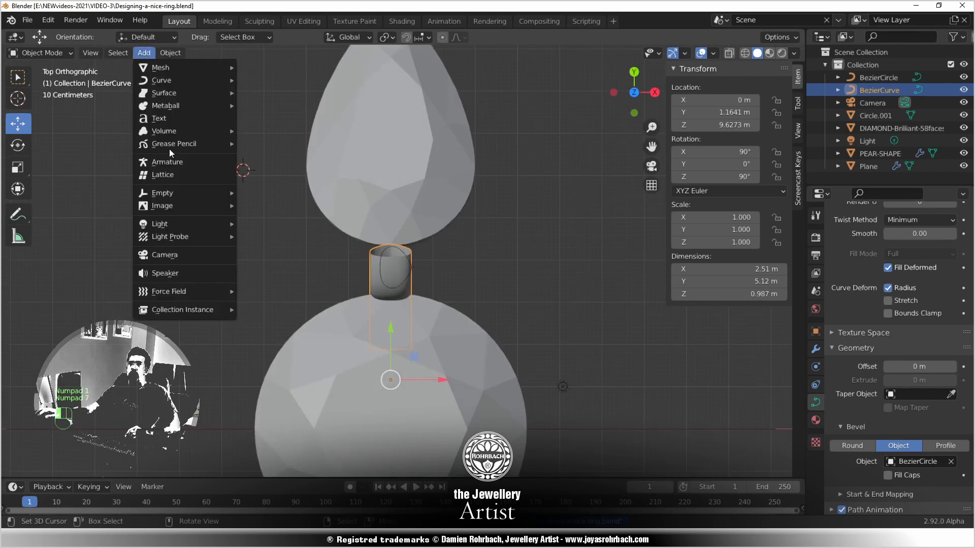
mouse_move(197, 220)
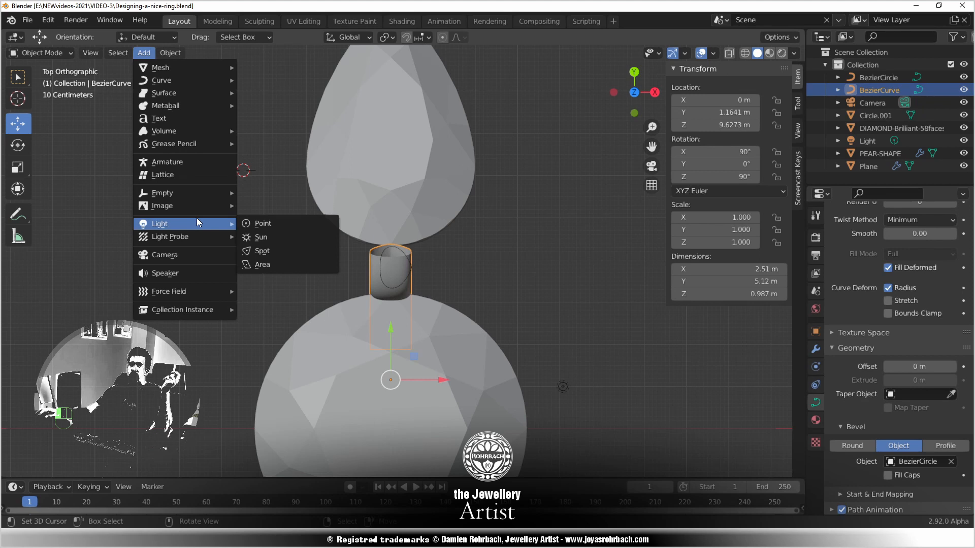
mouse_move(182, 81)
left_click(257, 81)
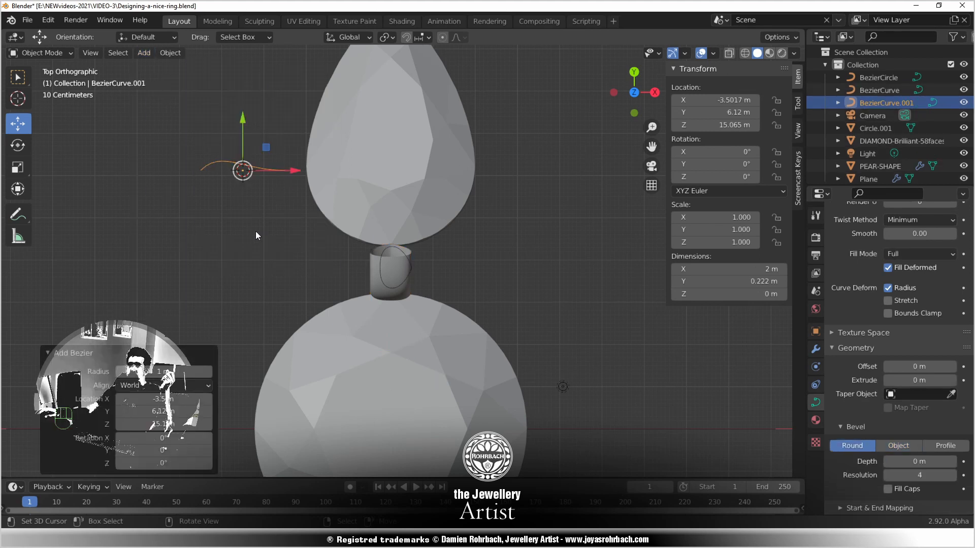
Assign the new curve as the prong's taper object and move that curve to about X 3.95 m, Y 3.66 m
left_click(380, 278)
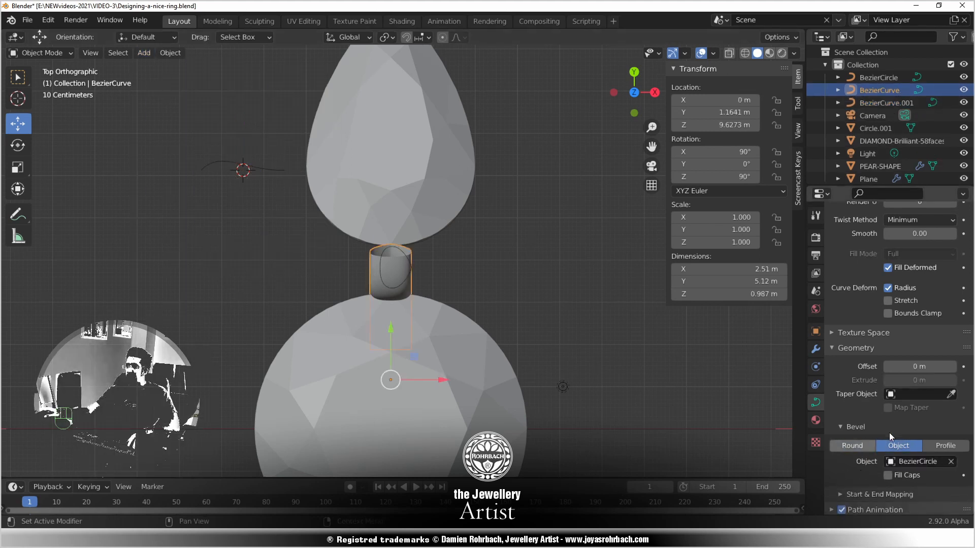
left_click(269, 167)
left_click(281, 169)
key("g")
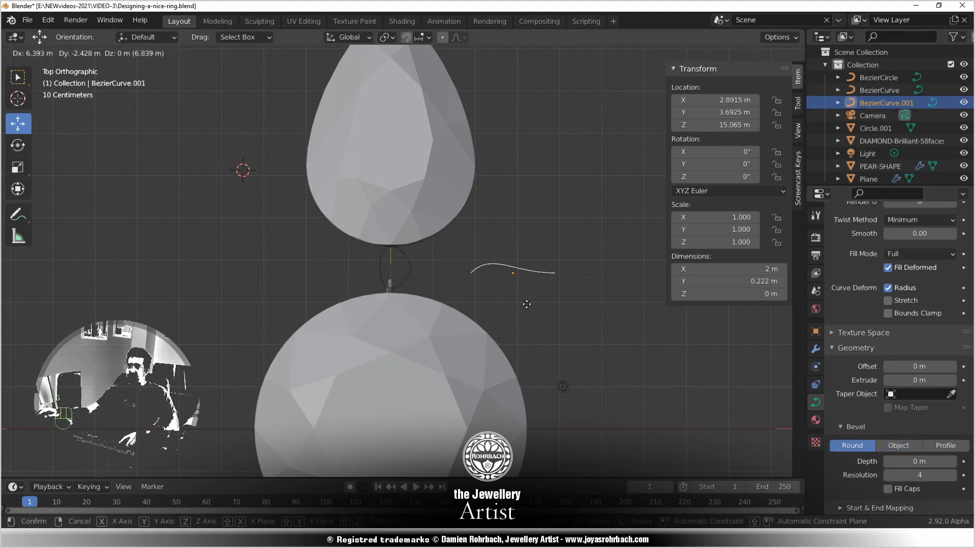
left_click(556, 304)
Move the taper curve's end control point outward along Y and its start control point to about Y 3.97 m
middle_click_drag(556, 305, 427, 274)
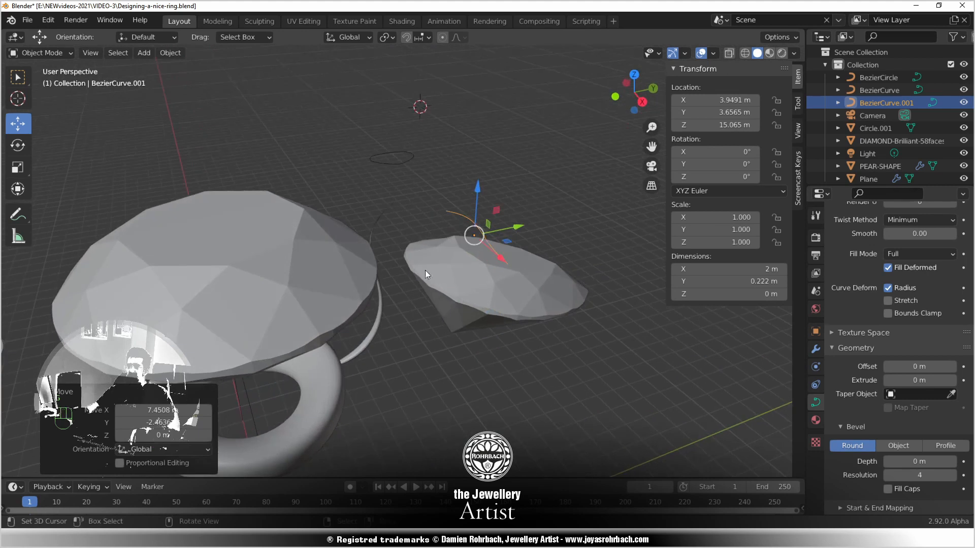
key("Tab")
left_click(506, 261)
left_click_drag(507, 261, 596, 250)
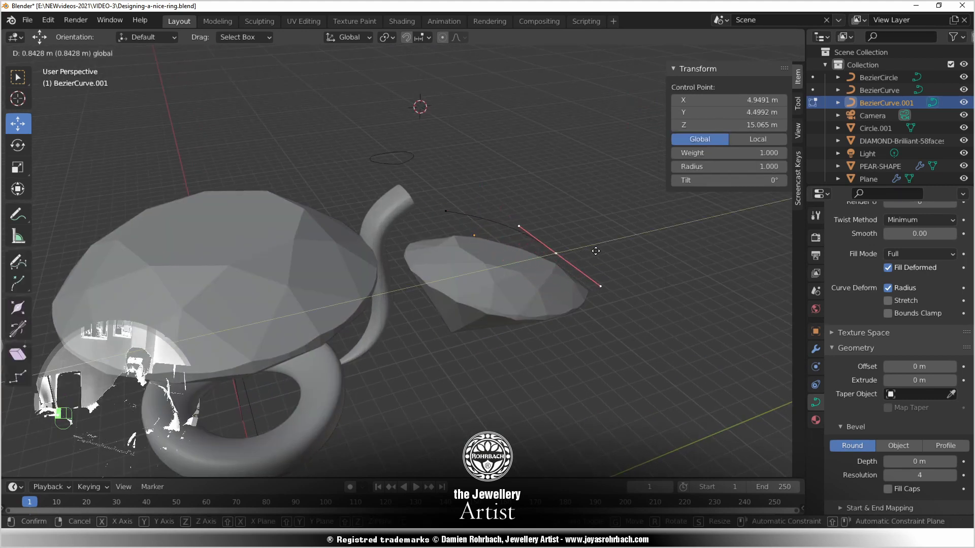
middle_click_drag(457, 244, 401, 223)
left_click(407, 220)
key("g")
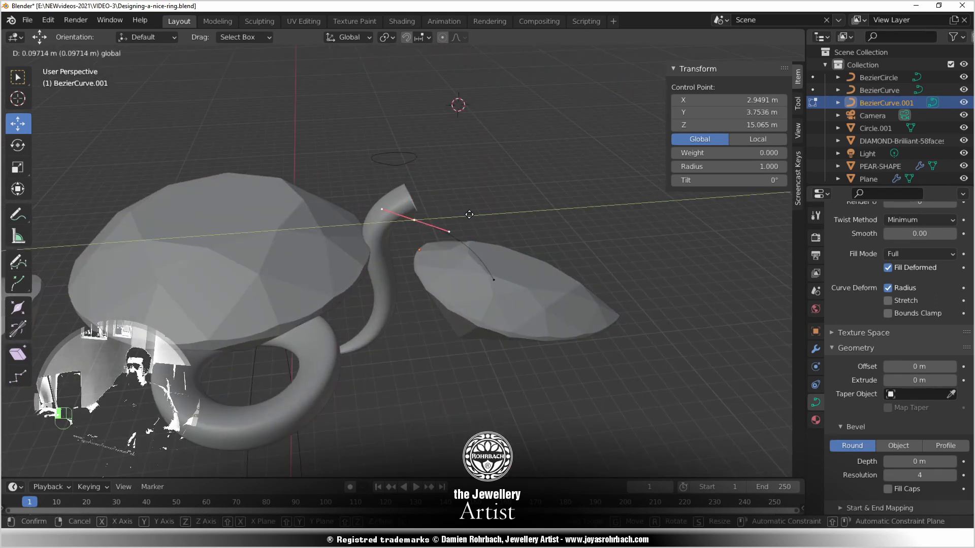
left_click(482, 215)
Adjust the prong's thickness by moving the taper curve's start control point to about Y 4.75 m
middle_click_drag(420, 289, 311, 212)
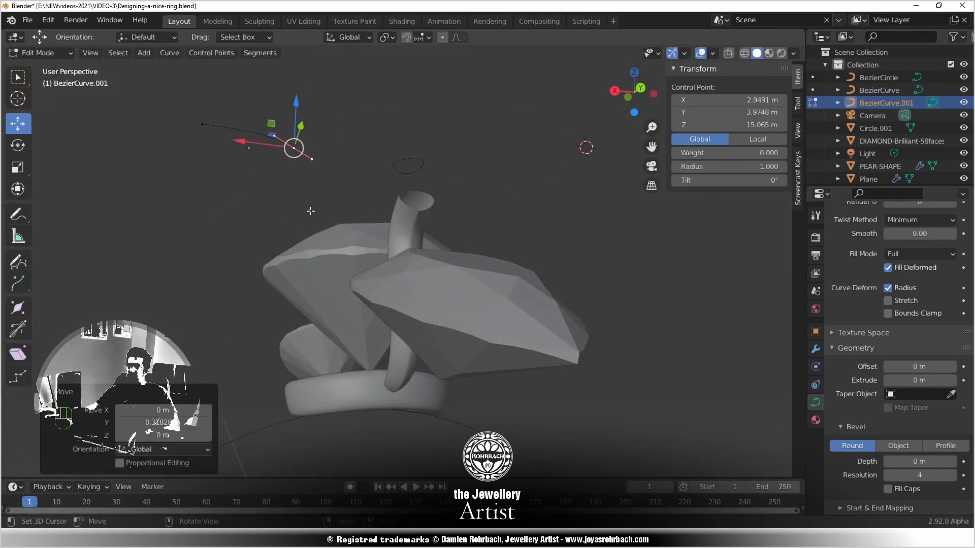
middle_click_drag(320, 249, 295, 298)
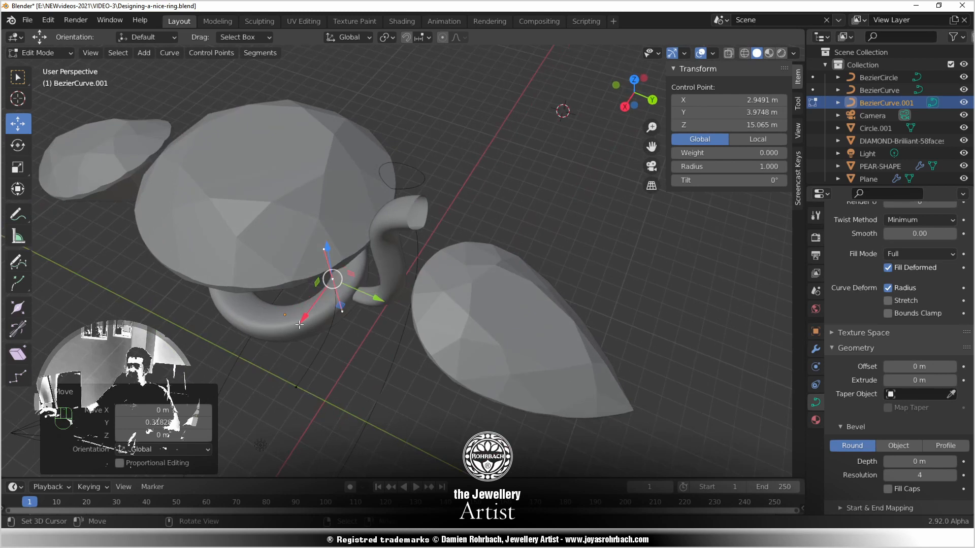
left_click(303, 319)
left_click_drag(379, 302, 388, 302)
middle_click_drag(388, 302, 389, 278)
left_click_drag(406, 260, 419, 272)
middle_click_drag(419, 273, 397, 231)
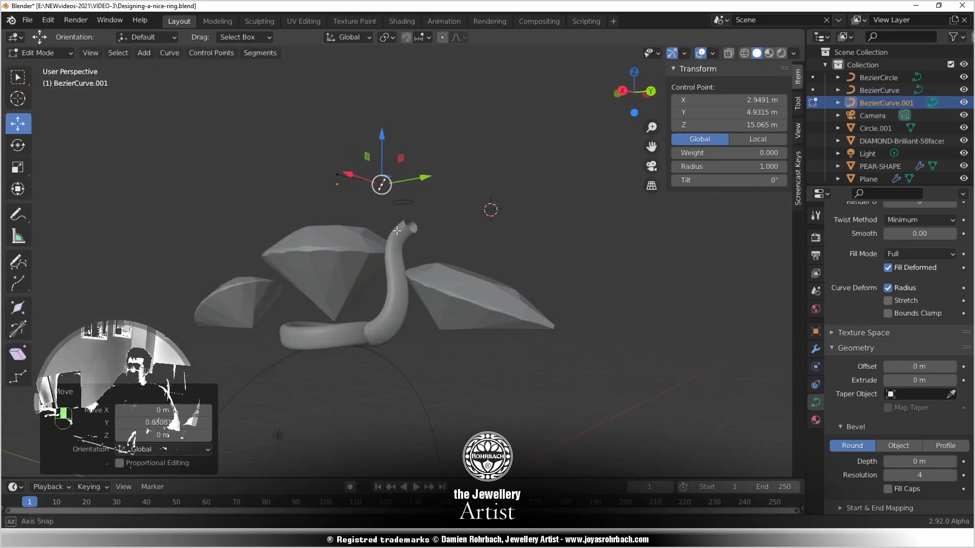
left_click_drag(426, 178, 424, 176)
Slim the prong by pulling the taper curve's end control point in to about Y 4.24 m, and finish editing the curve
middle_click_drag(424, 176, 440, 291)
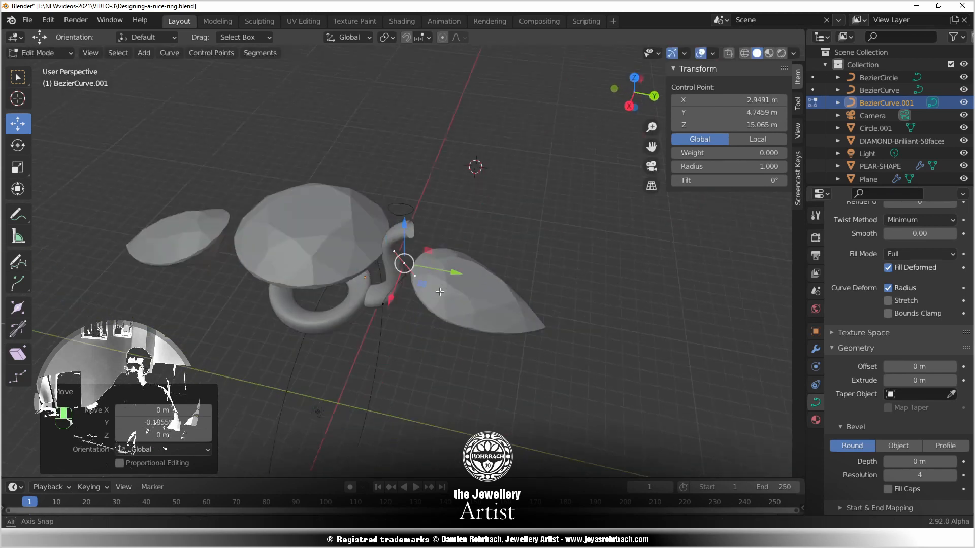
scroll(401, 324, "up", 2)
left_click_drag(432, 346, 422, 342)
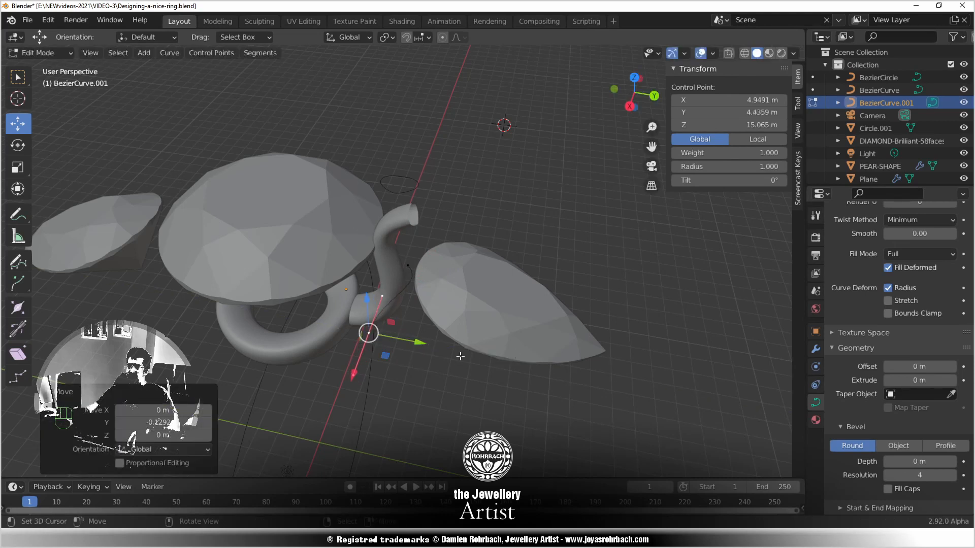
middle_click_drag(460, 356, 368, 362)
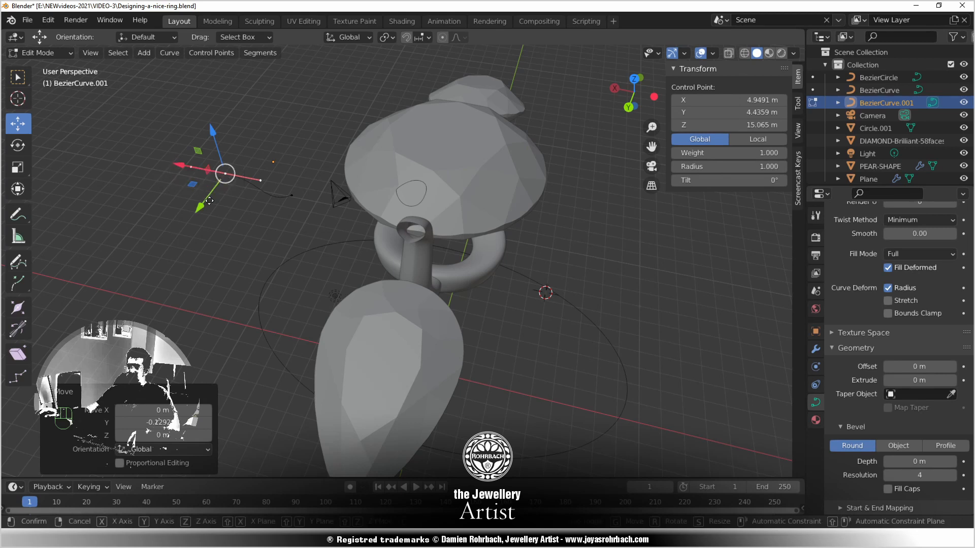
left_click_drag(206, 200, 219, 193)
middle_click_drag(219, 193, 385, 316)
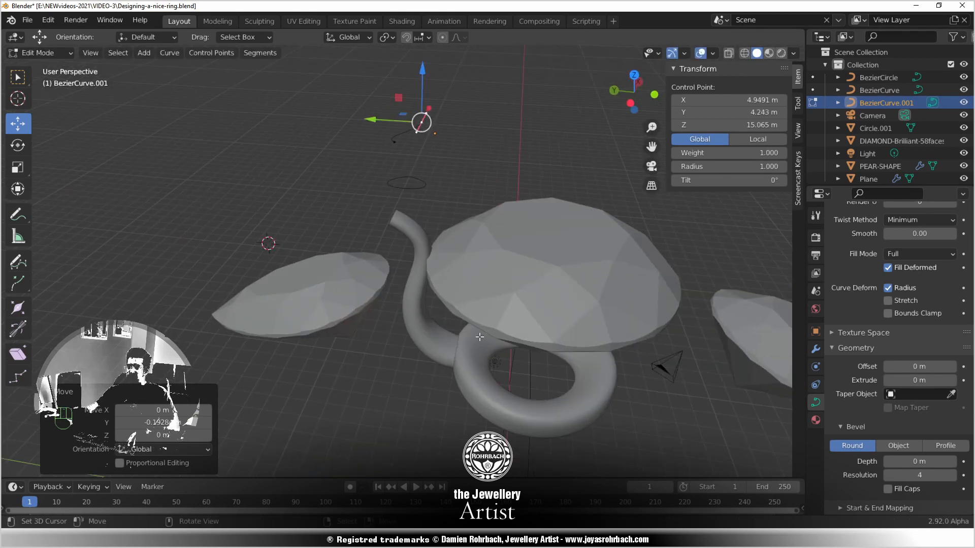
middle_click_drag(337, 236, 347, 194)
left_click_drag(342, 81, 340, 76)
key("Tab")
Open the prong for editing, isolate it in back view and nudge its tip control point to about X 0.008 m
middle_click_drag(486, 324, 583, 321)
right_click(422, 248)
key("Tab")
middle_click_drag(441, 273, 202, 185)
key("KP_7")
key("KP_3")
key("KP_1")
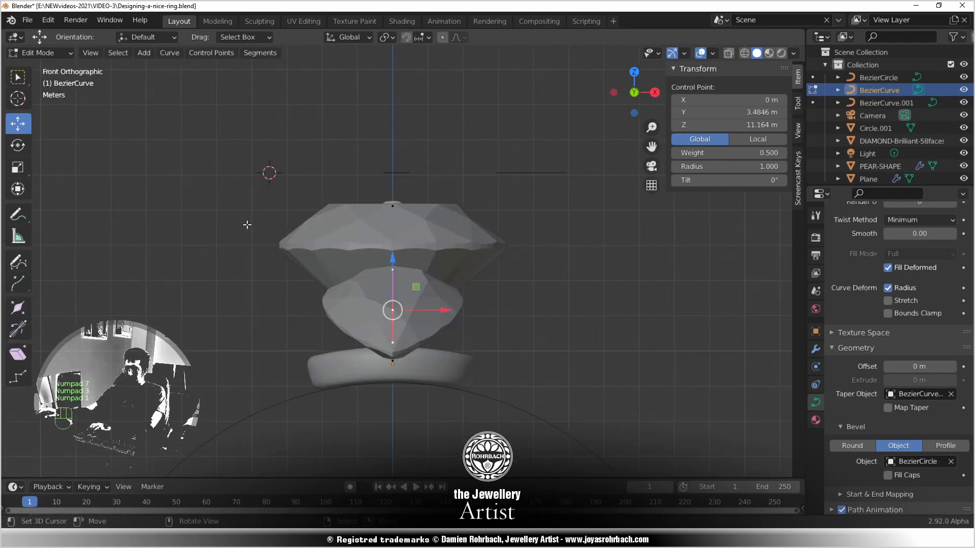
key("ctrl+KP_1")
key("KP_Divide")
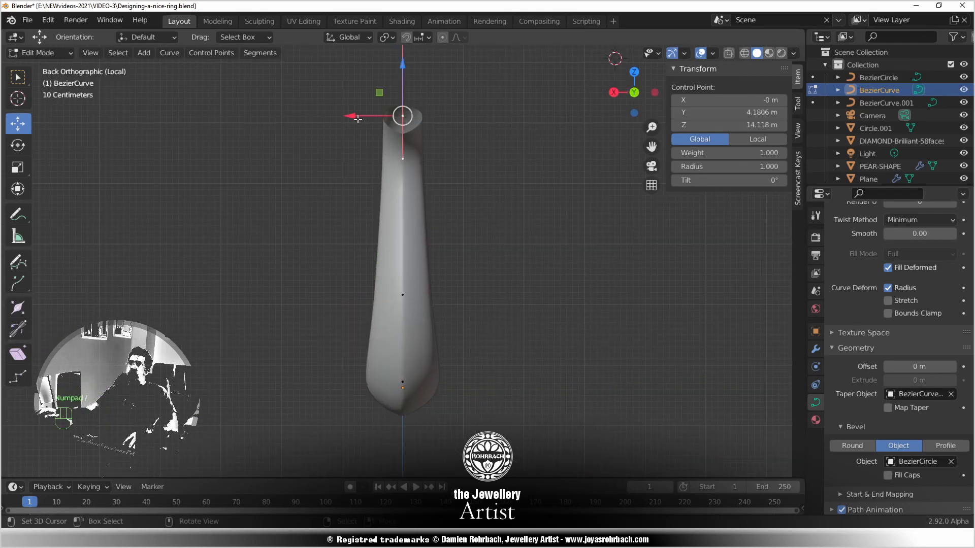
left_click_drag(358, 119, 358, 118)
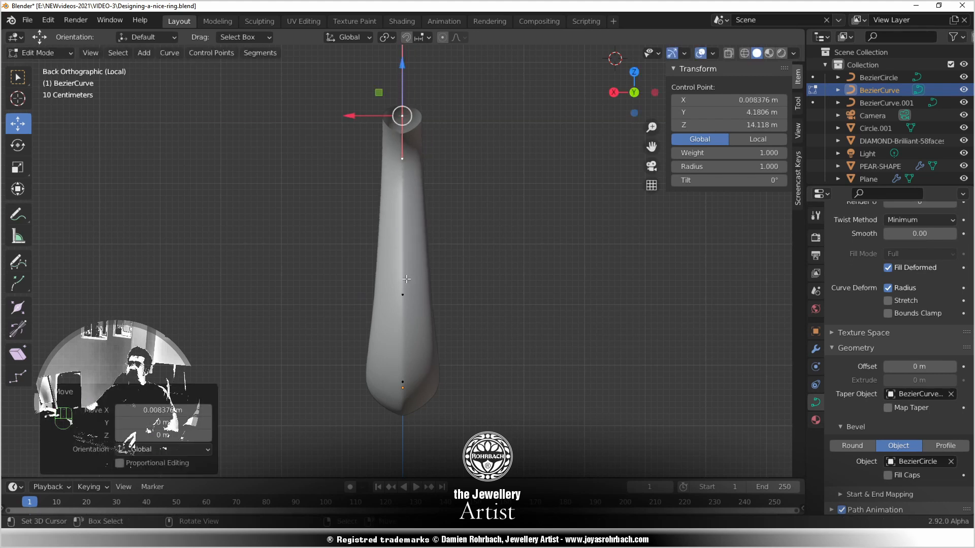
Bend the prong sideways by moving its middle control point to about X 0.96 m, end the isolation and save the file
left_click_drag(357, 293, 291, 299)
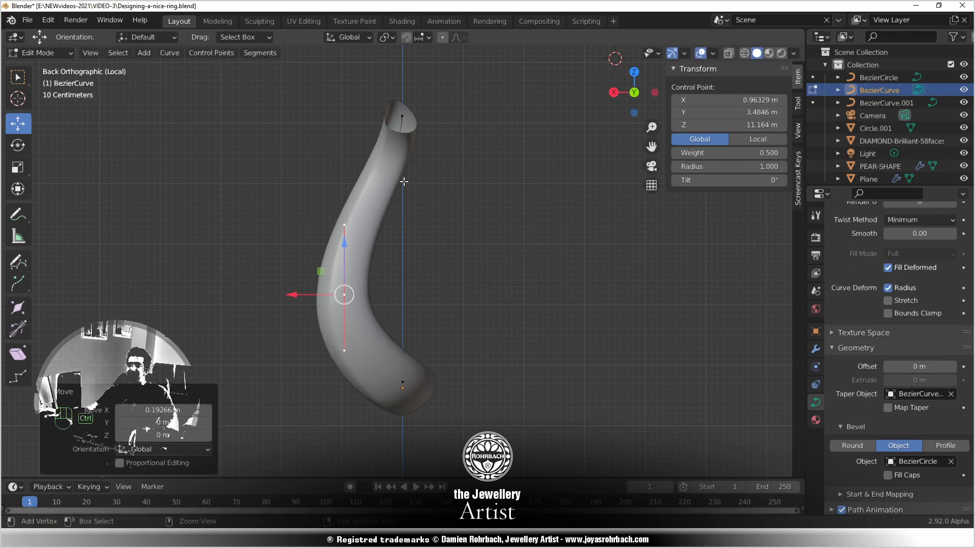
middle_click_drag(388, 204, 583, 322)
key("Tab")
key("KP_Divide")
key("ctrl+s")
scroll(549, 288, "up", 5)
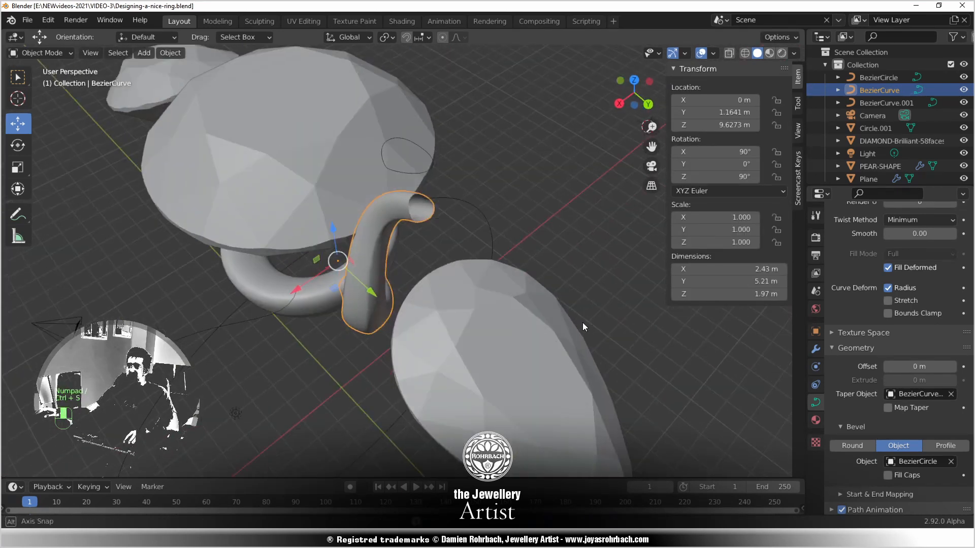
Try a Mirror modifier on the prong across the X axis with the diamond as mirror object
left_click(815, 349)
left_click(865, 236)
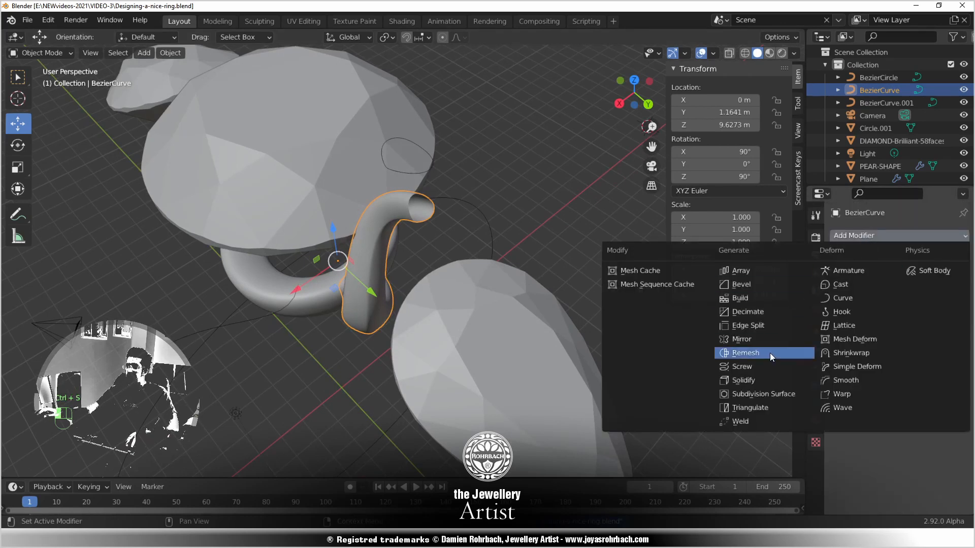
left_click(775, 340)
left_click(315, 162)
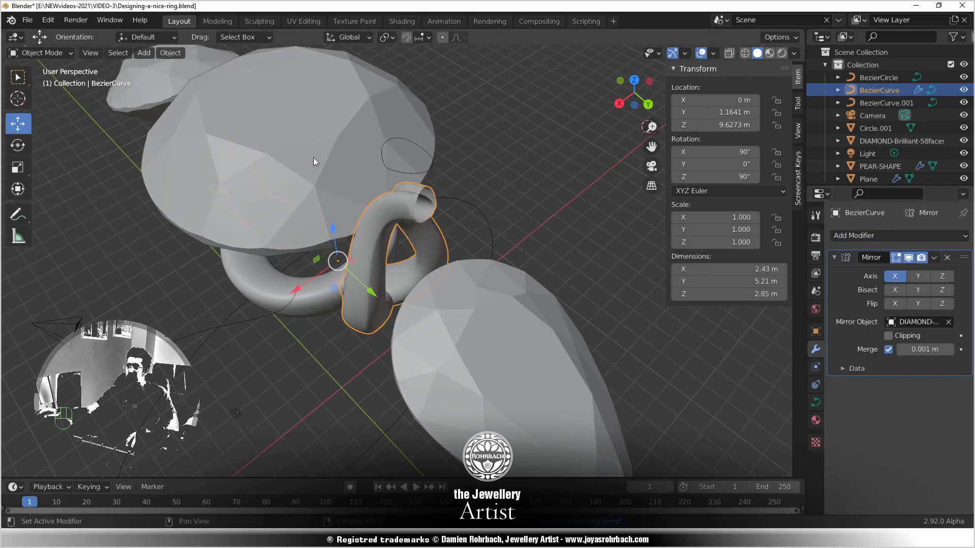
Save the file and, in side view, nudge the prong's base control point to about Y 1.89 m, Z 9.73 m
middle_click_drag(501, 284, 481, 341)
key("KP_3")
scroll(432, 327, "up", 5)
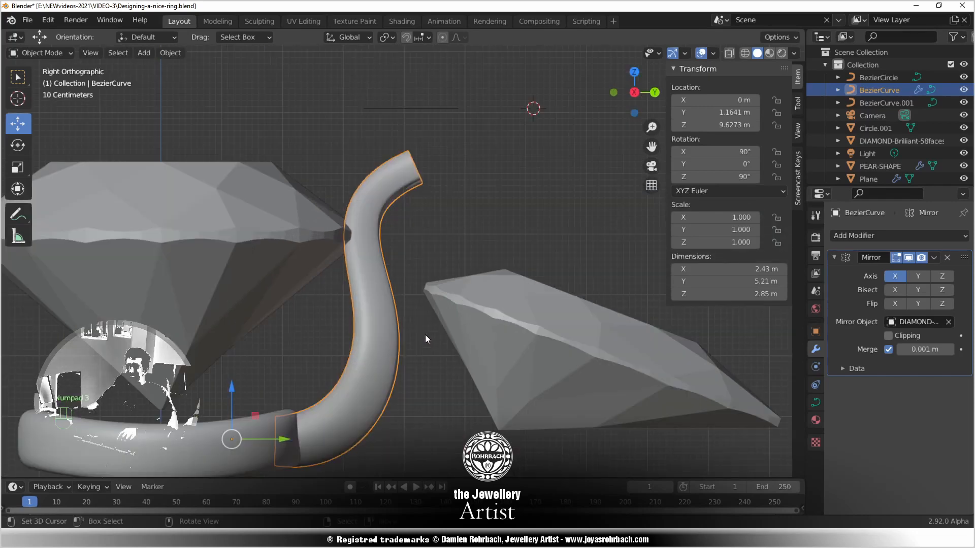
key("ctrl+s")
key("Tab")
scroll(348, 327, "up", 5)
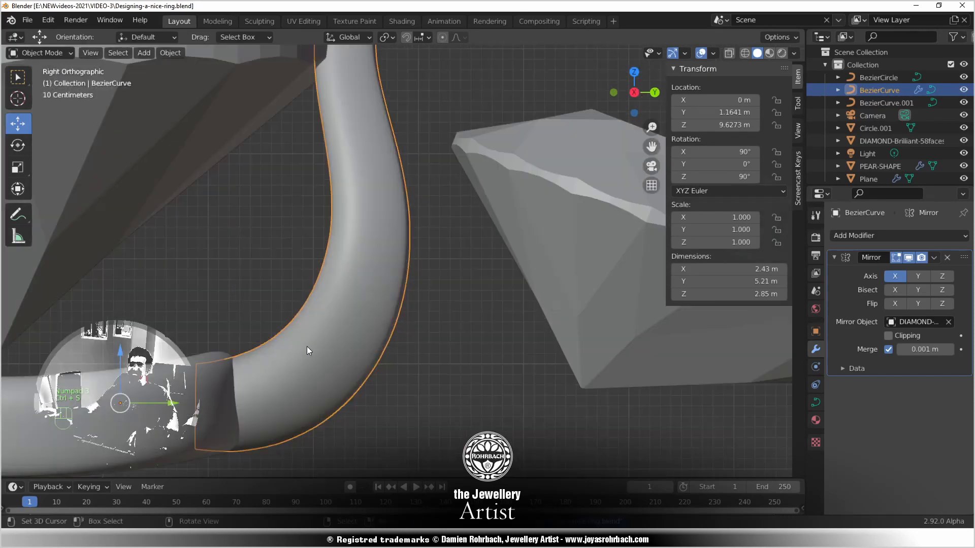
key("g")
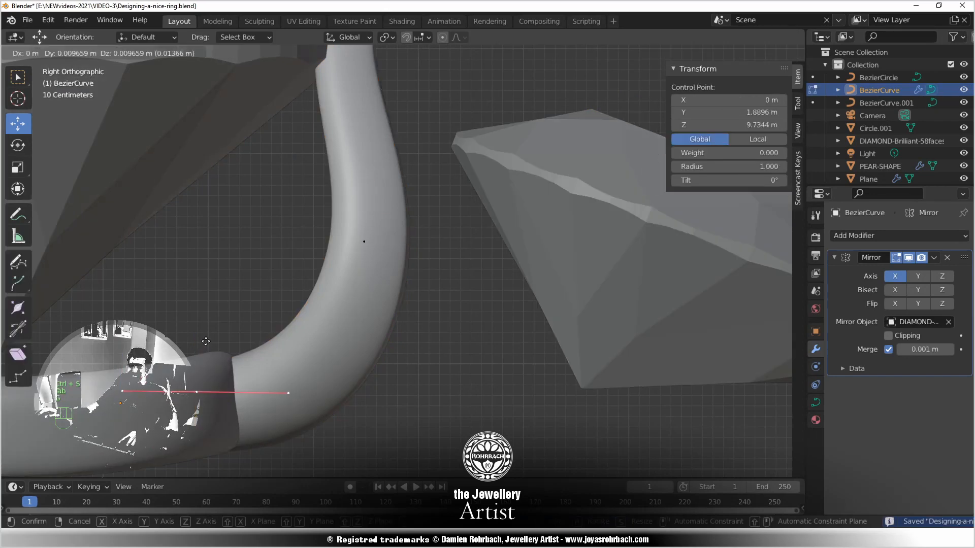
left_click(207, 340)
middle_click_drag(366, 374, 319, 374)
scroll(319, 374, "down", 5)
key("Tab")
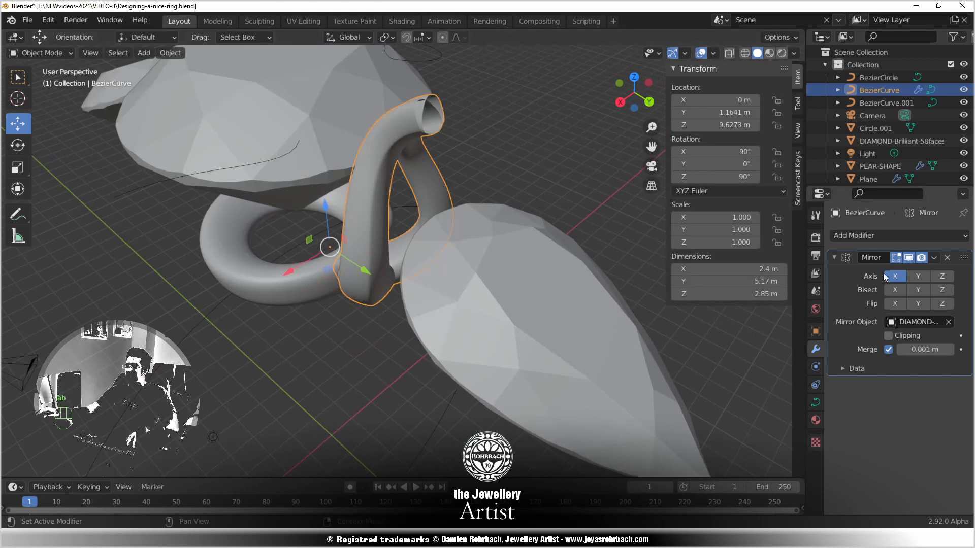
Remove the Mirror modifier from the prong and rename the object PRONG
left_click(947, 257)
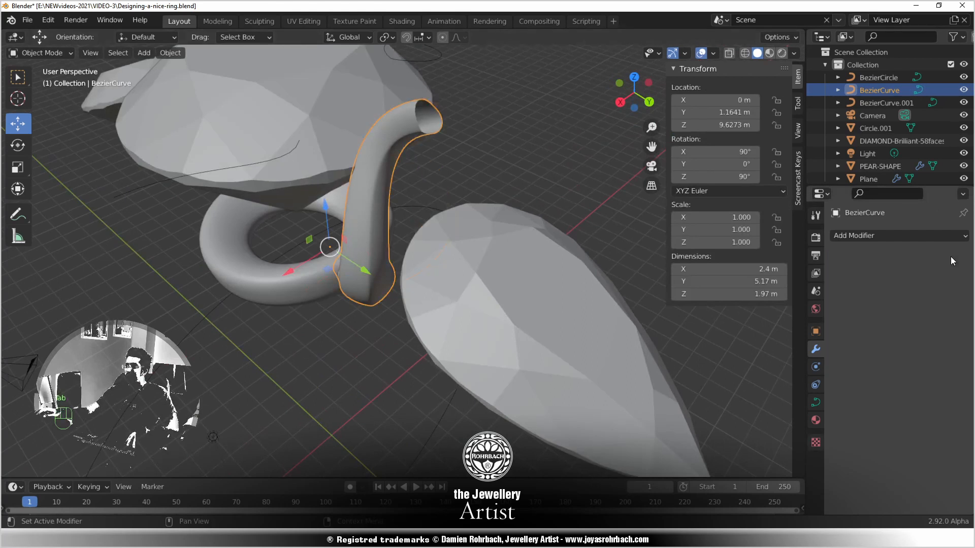
double_click(872, 92)
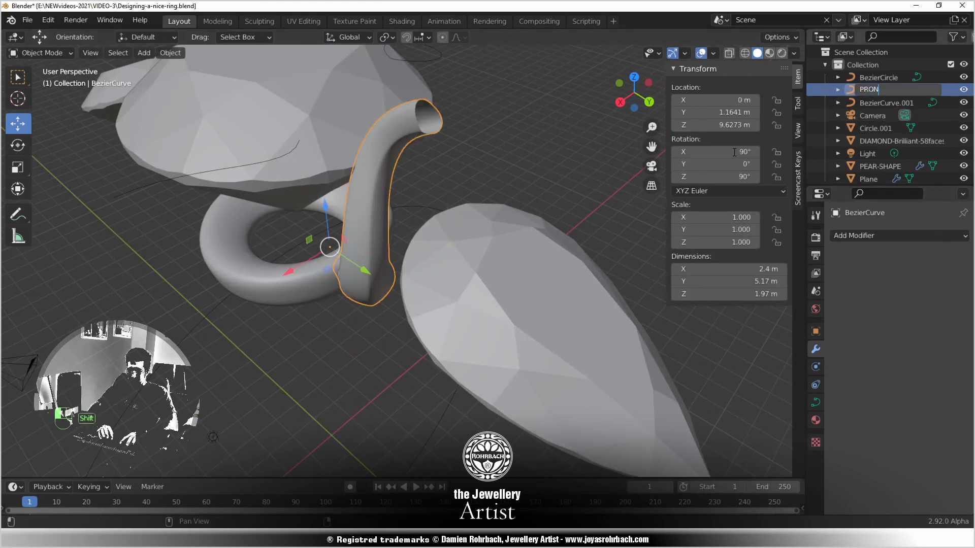
type("PRONG")
key("Return")
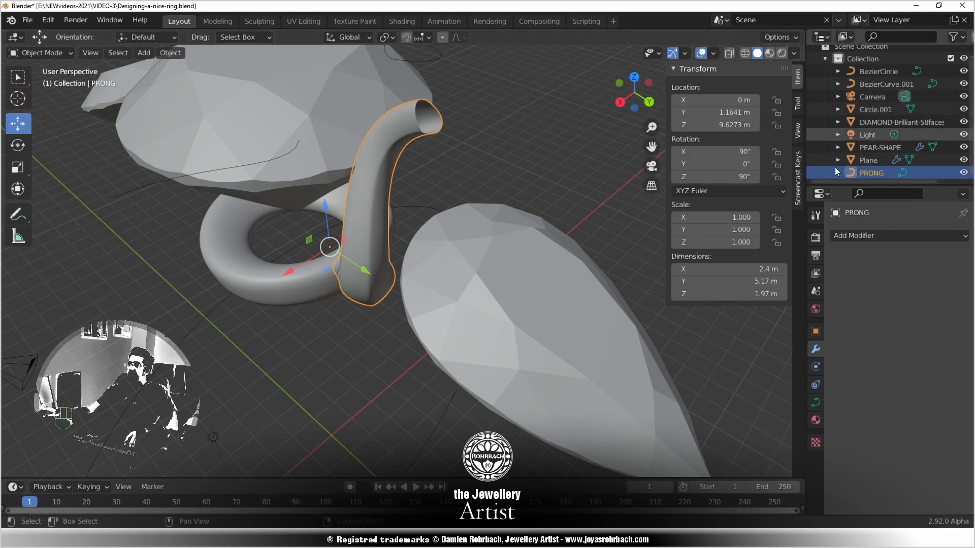
Duplicate PRONG in place with the original hidden, convert the copy to a mesh and save the file
key("shift+d")
right_click(513, 229)
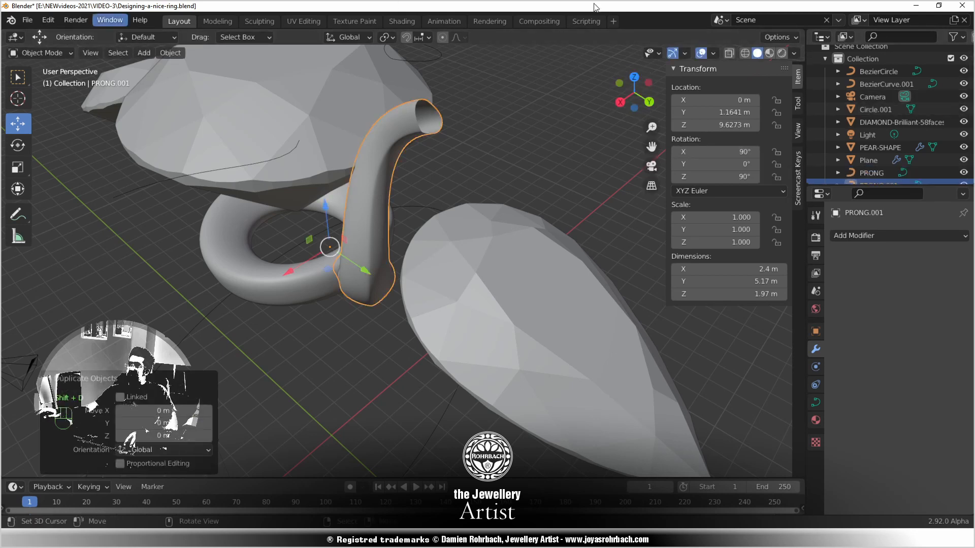
scroll(924, 158, "down", 1)
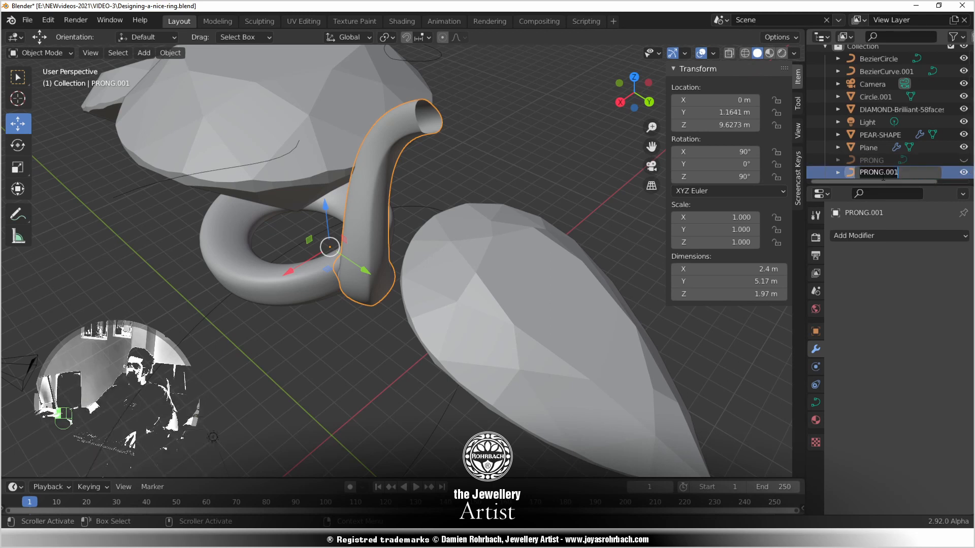
key("Return")
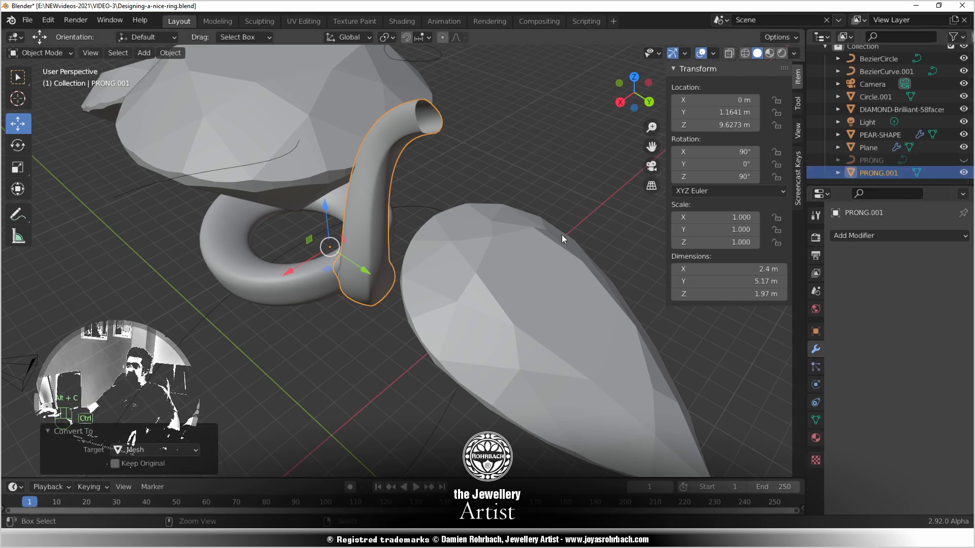
key("ctrl+s")
Select the vertices around the open end at the prong copy's tip in edit mode, including the hidden ones
key("Tab")
middle_click_drag(469, 297, 97, 144)
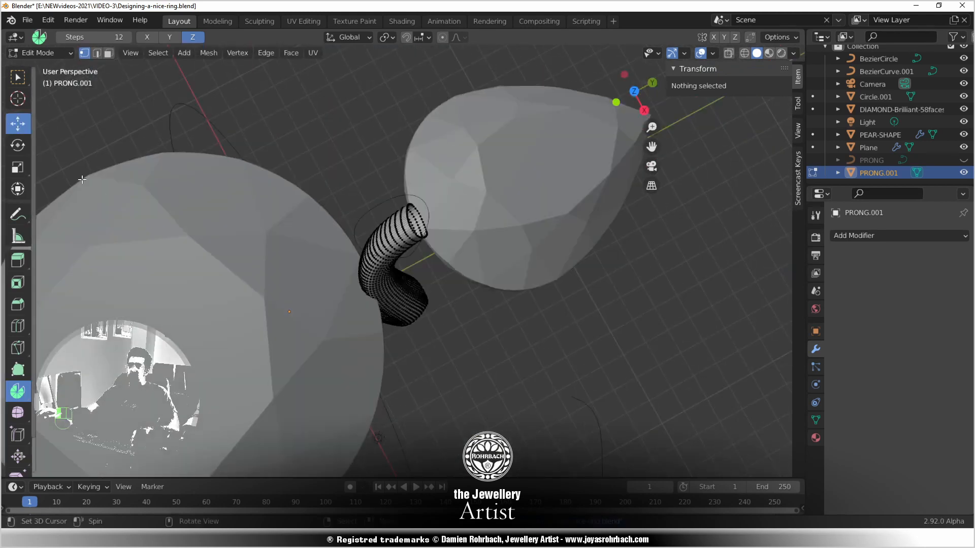
middle_click_drag(358, 291, 435, 263)
key("alt+z")
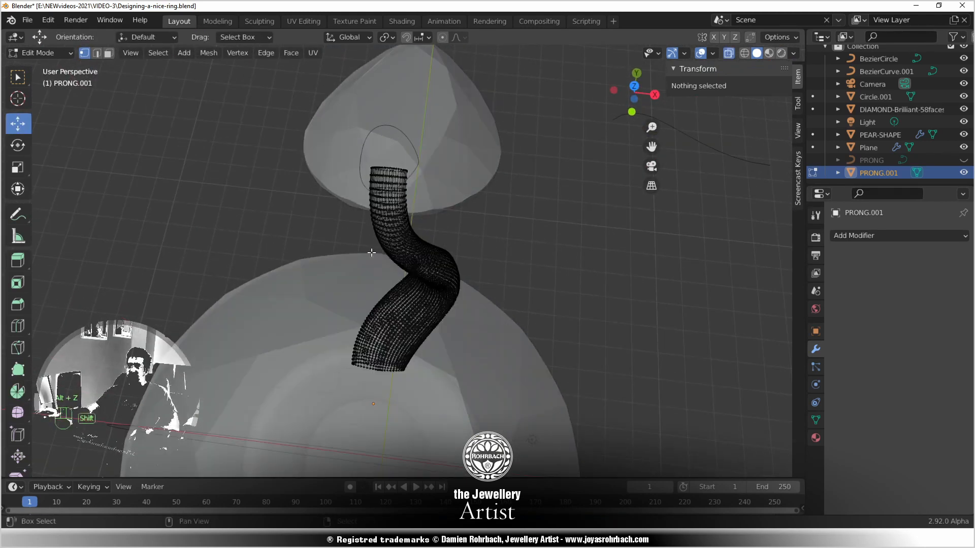
middle_click_drag(371, 252, 385, 314, "shift")
scroll(396, 222, "up", 4)
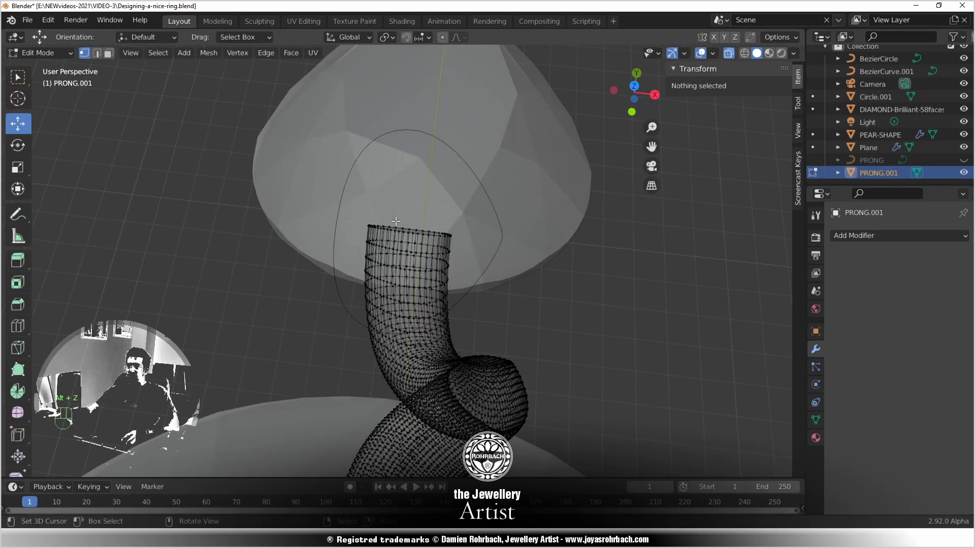
left_click(368, 218)
right_click(480, 233)
middle_click_drag(521, 279, 422, 256)
key("alt+z")
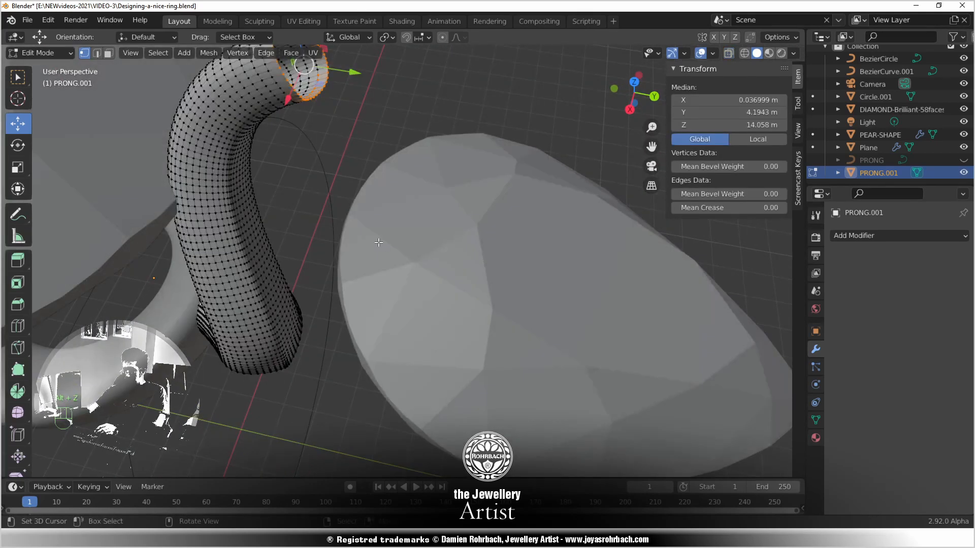
Frame the prong's tip side-on and reduce the selection to only its outermost loop of vertices
key("shift+KP_1")
key("shift+KP_3")
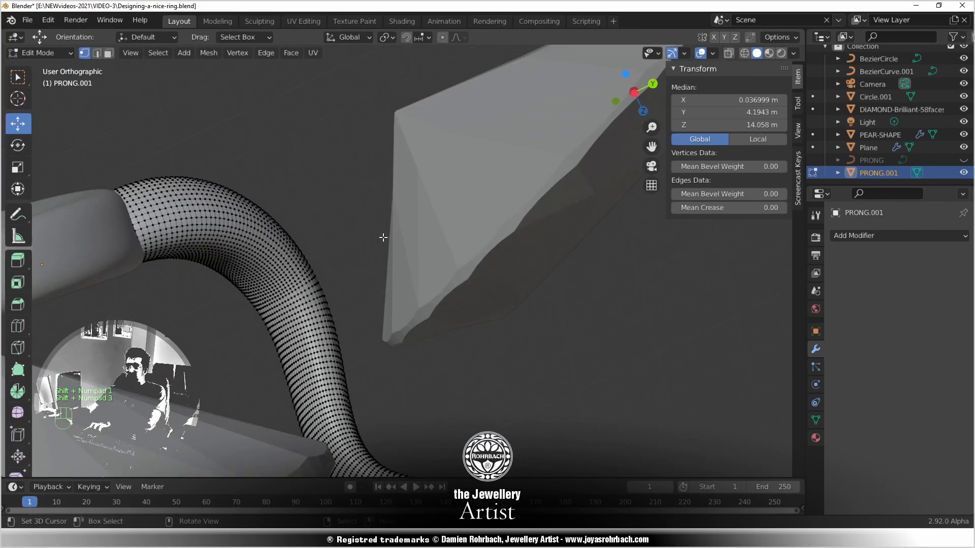
key("KP_Decimal")
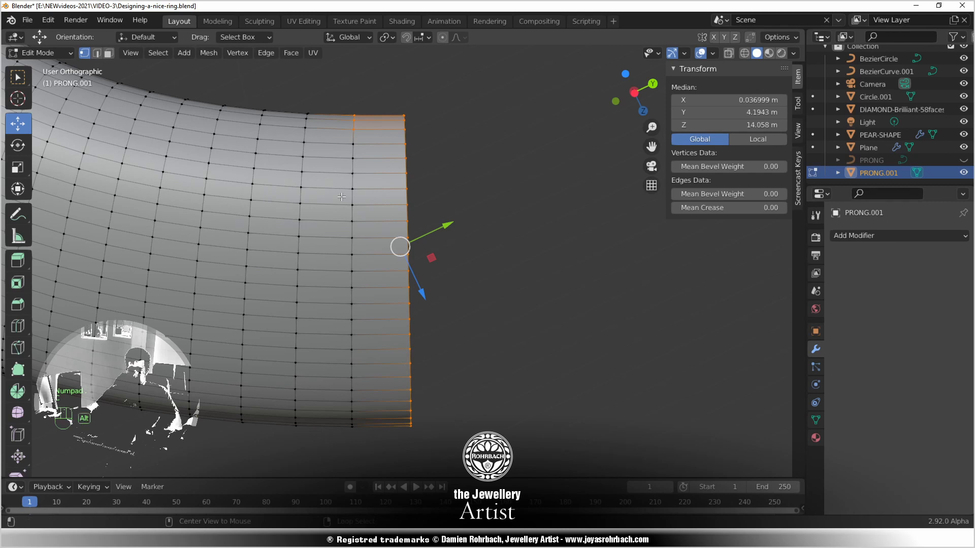
key("alt+z")
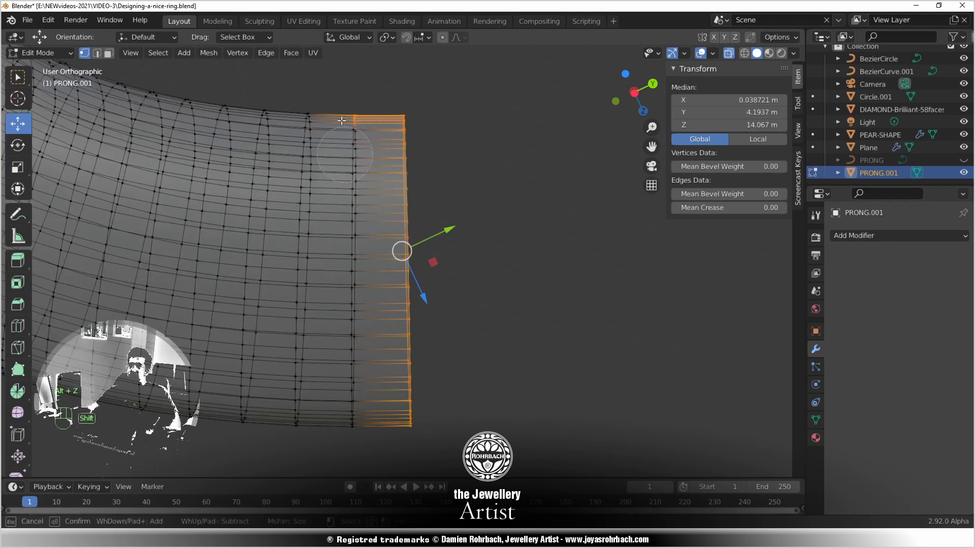
left_click(341, 121, "shift")
key("Escape")
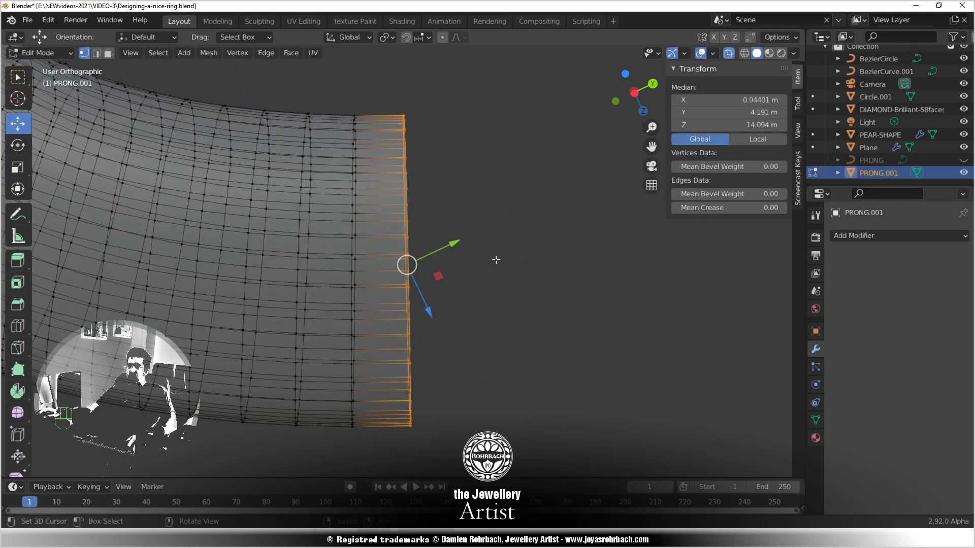
Extrude the tip loop about 0.18 m outward, shrink it slightly and nudge it back towards the prong
key("g")
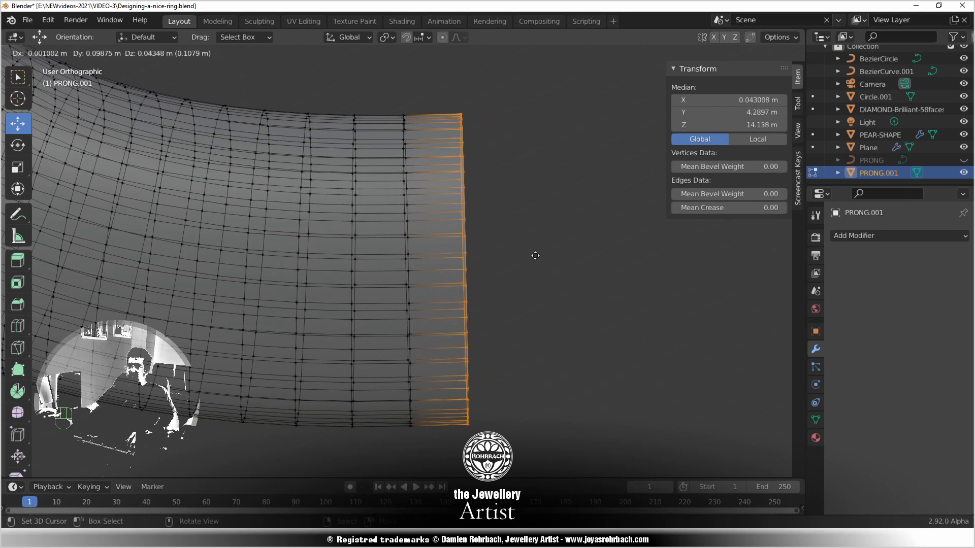
left_click(562, 255)
key("s")
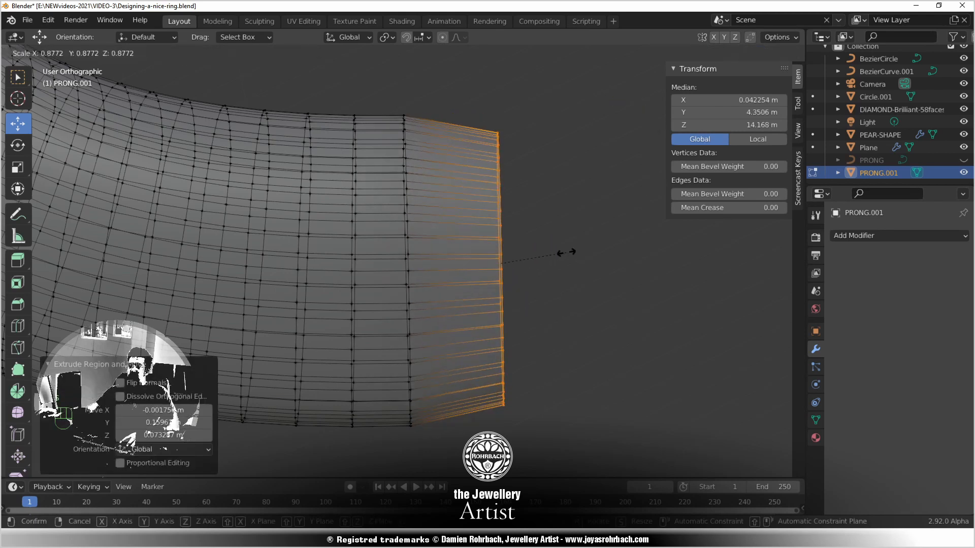
left_click(571, 252)
key("g")
left_click(568, 250)
Extrude a second, smaller loop from the prong's tip to continue rounding its end
key("e")
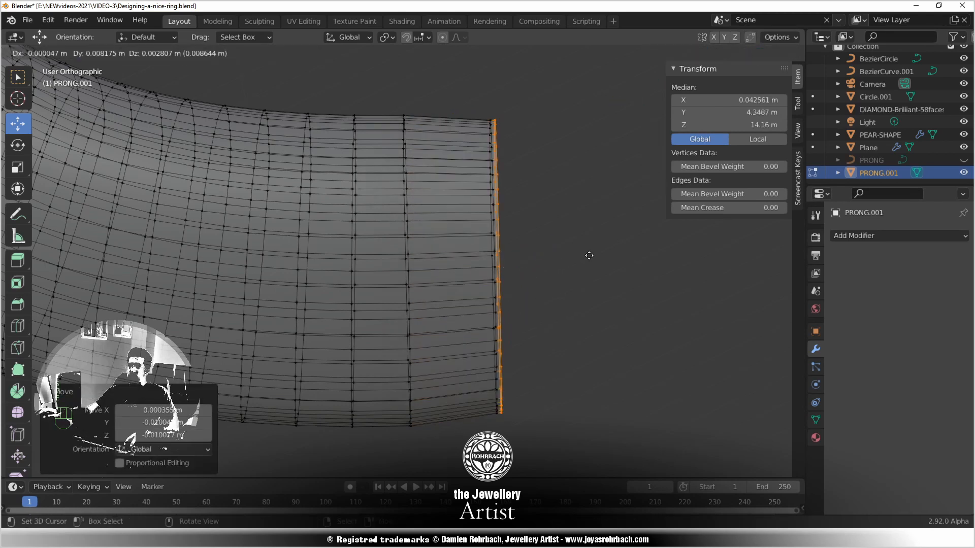
left_click(651, 259)
key("s")
left_click(652, 266)
middle_click_drag(653, 266, 502, 242, "shift")
Extrude a third loop about 0.14 m from the tip and scale it to about 0.58
key("e")
left_click(589, 244)
key("s")
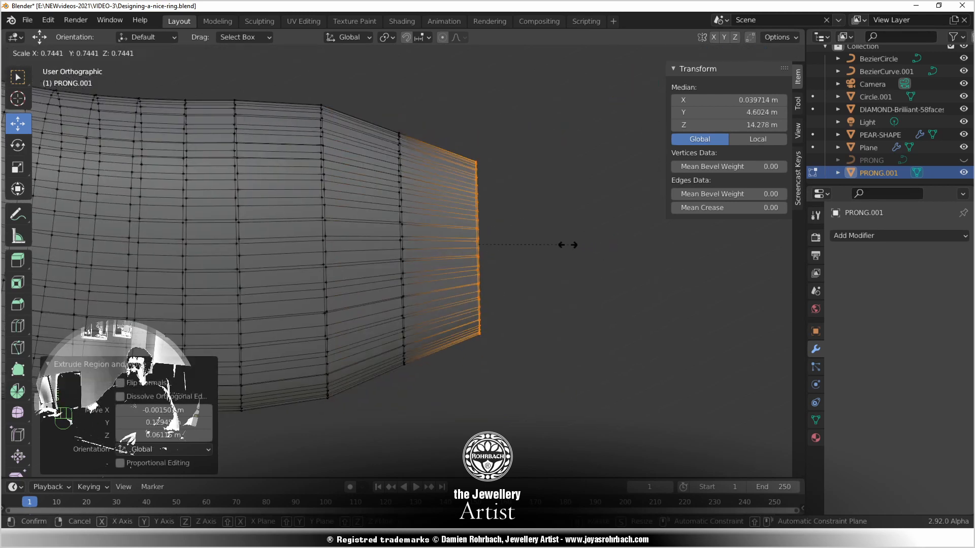
left_click(550, 245)
Extrude a last tip loop scaled to about 0.31, pull it slightly inward and leave mesh editing
key("e")
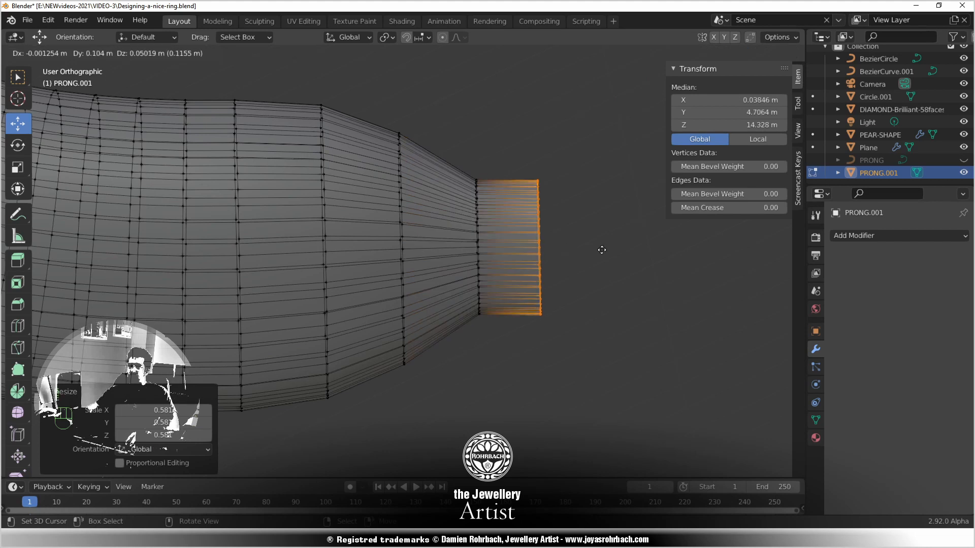
left_click(606, 249)
key("s")
left_click(572, 247)
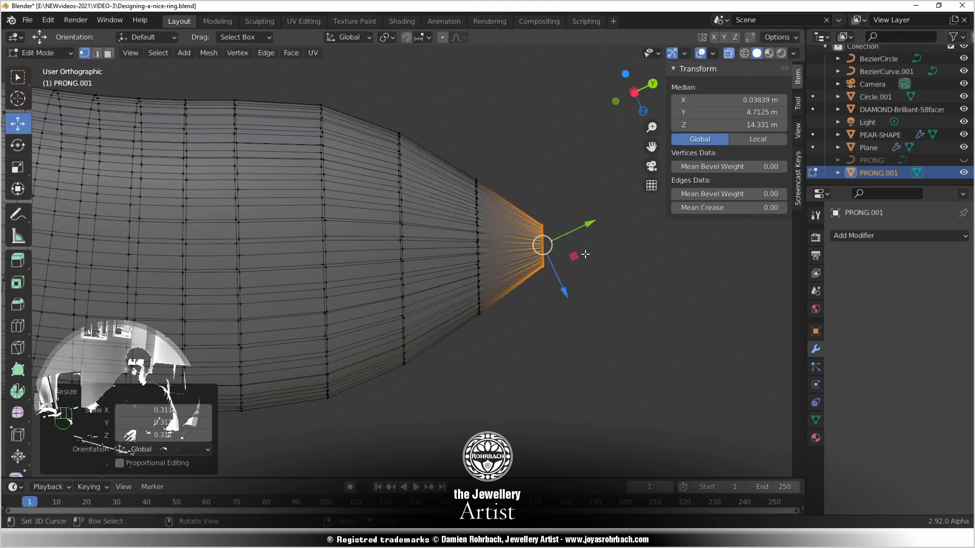
key("g")
left_click(595, 241)
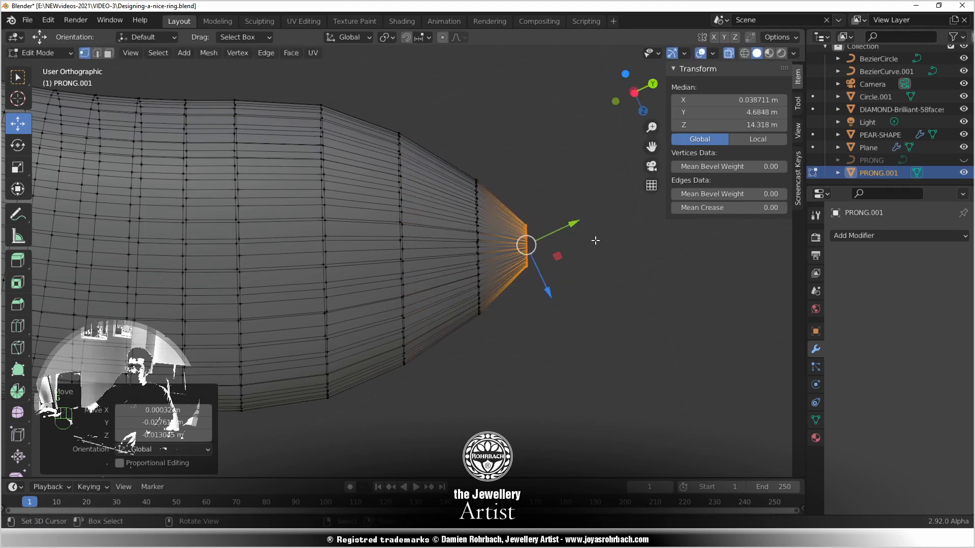
scroll(608, 270, "down", 3)
middle_click_drag(589, 278, 568, 264)
key("Tab")
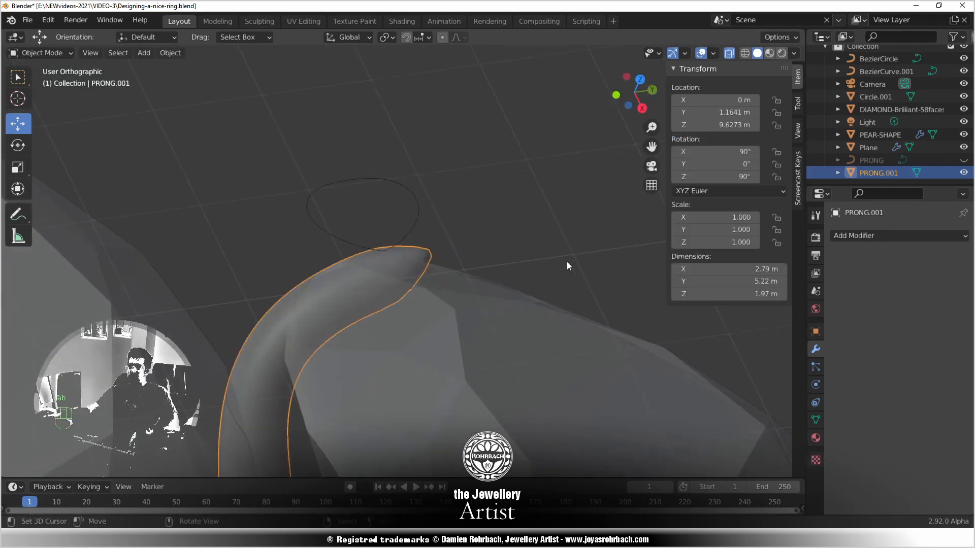
key("alt+z")
middle_click_drag(539, 298, 333, 324)
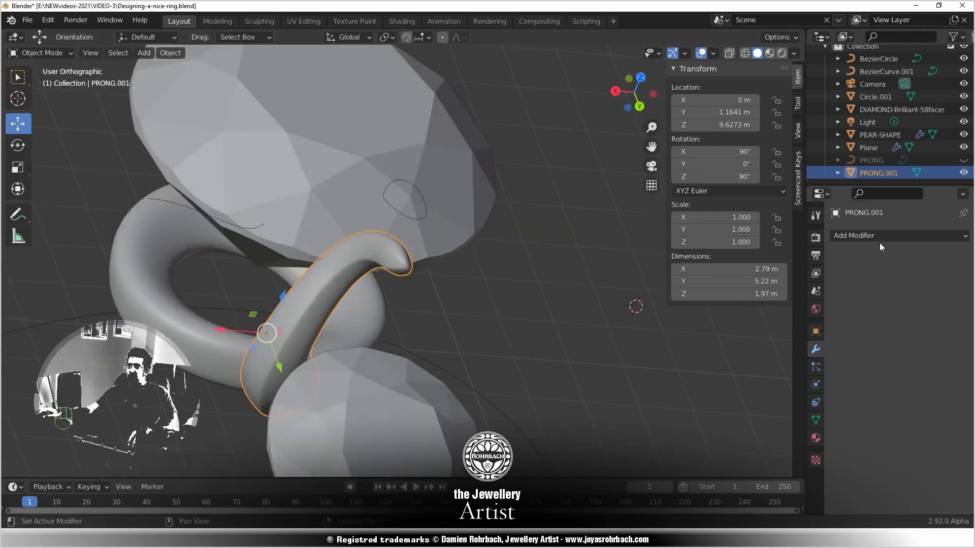
Add a Mirror modifier on the X axis to PRONG.001 with DIAMOND-Brilliant-58faces-CUT as mirror object
left_click(881, 237)
left_click(749, 378)
left_click(918, 278)
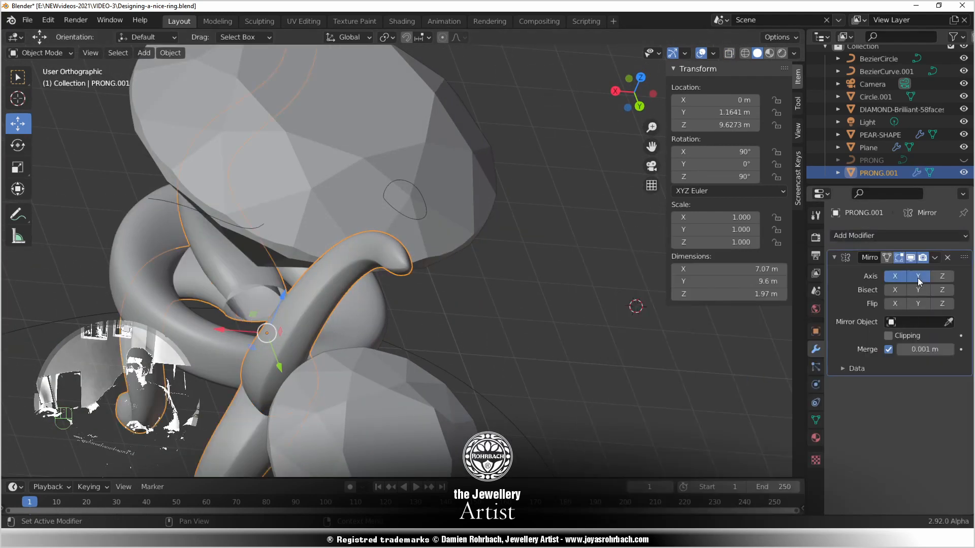
left_click(917, 278)
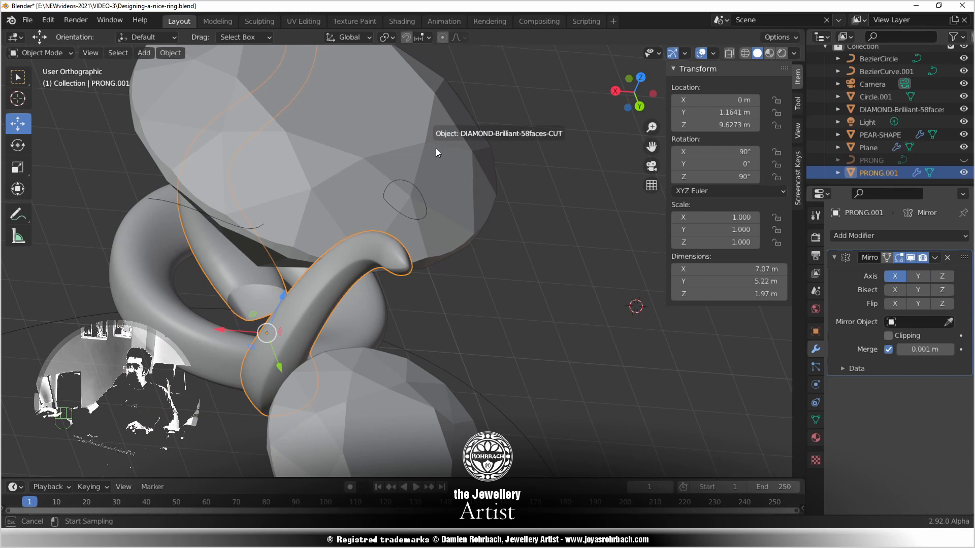
left_click(436, 148)
middle_click_drag(435, 148, 544, 218)
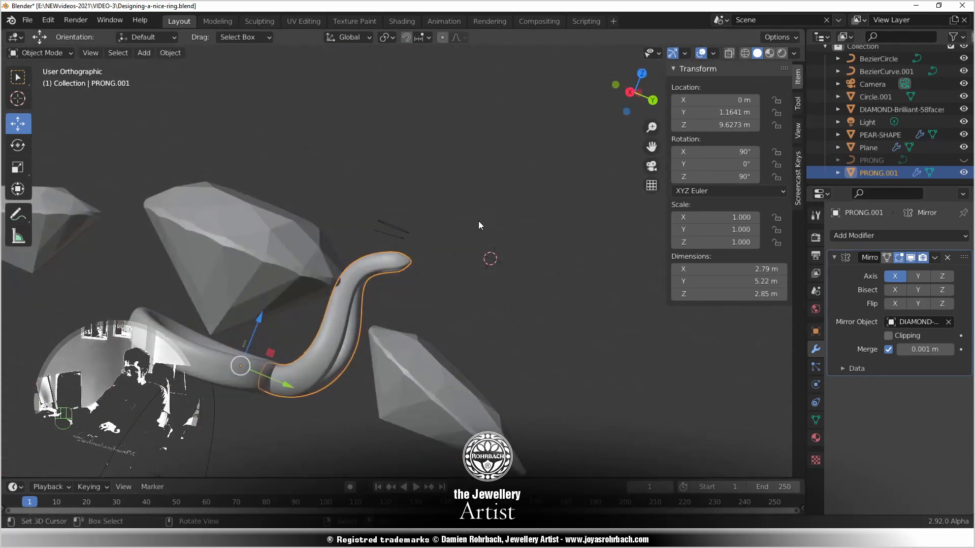
Edit the prong mesh in right side view with proportional editing enabled and try rotating the tip loop
key("KP_1")
key("KP_3")
scroll(440, 273, "up", 4)
key("Tab")
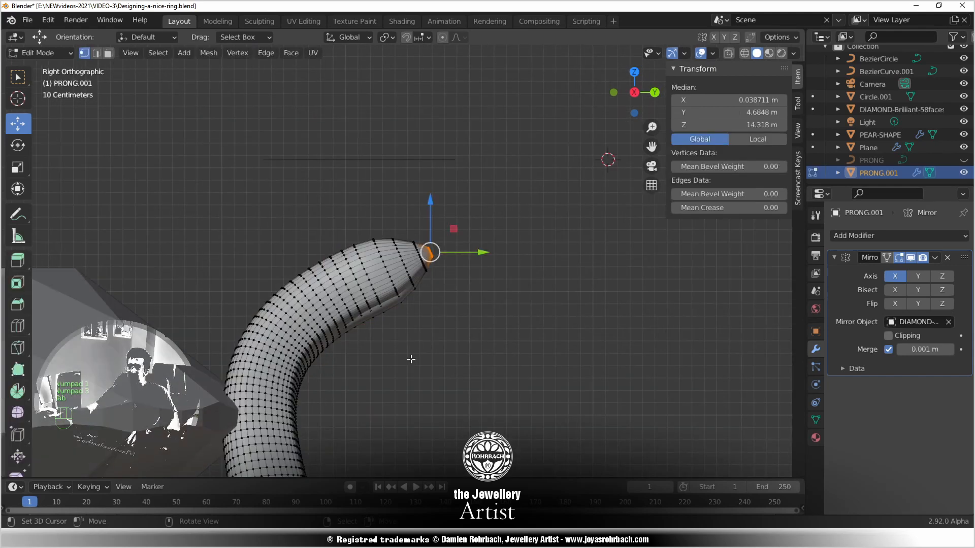
scroll(416, 351, "up", 2)
scroll(411, 356, "down", 1)
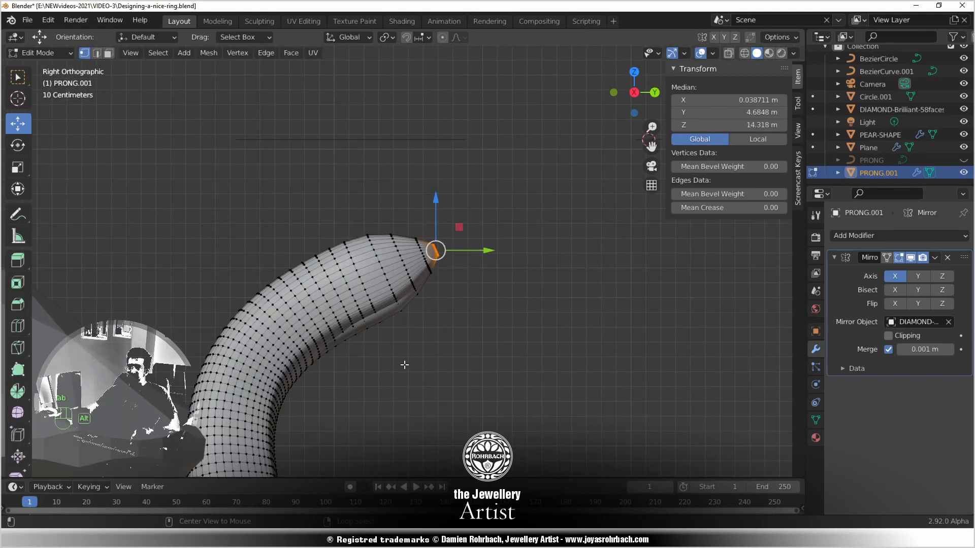
key("alt+z")
middle_click_drag(403, 364, 407, 319, "shift")
key("alt+z")
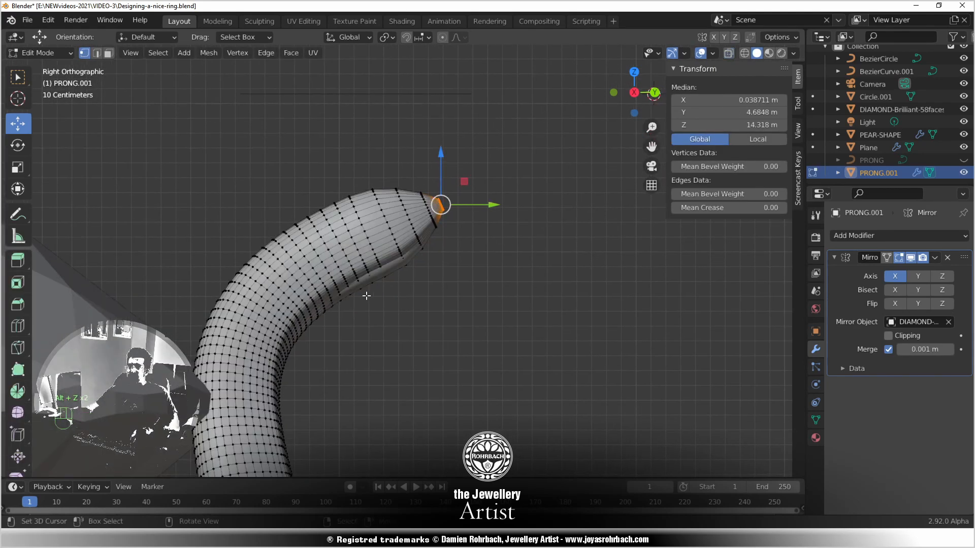
scroll(441, 268, "up", 1)
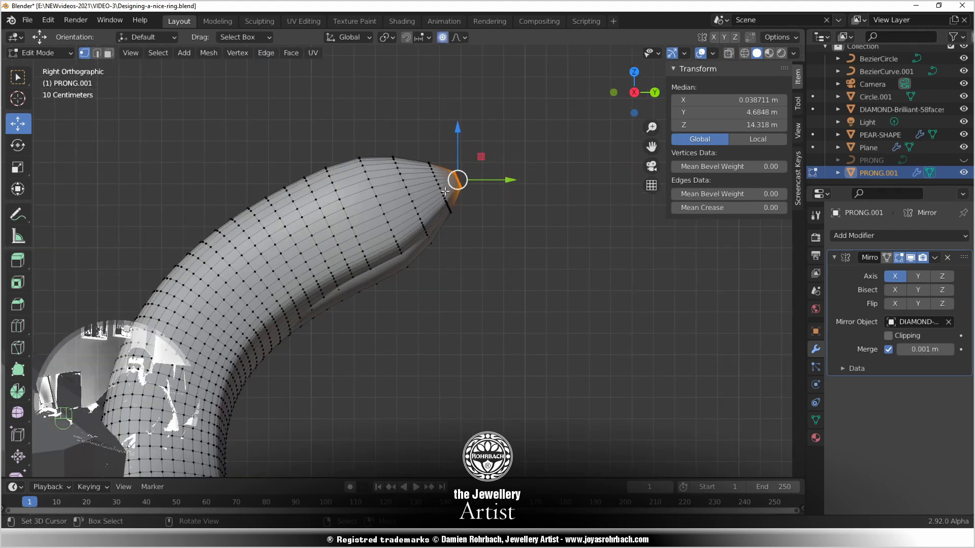
key("r")
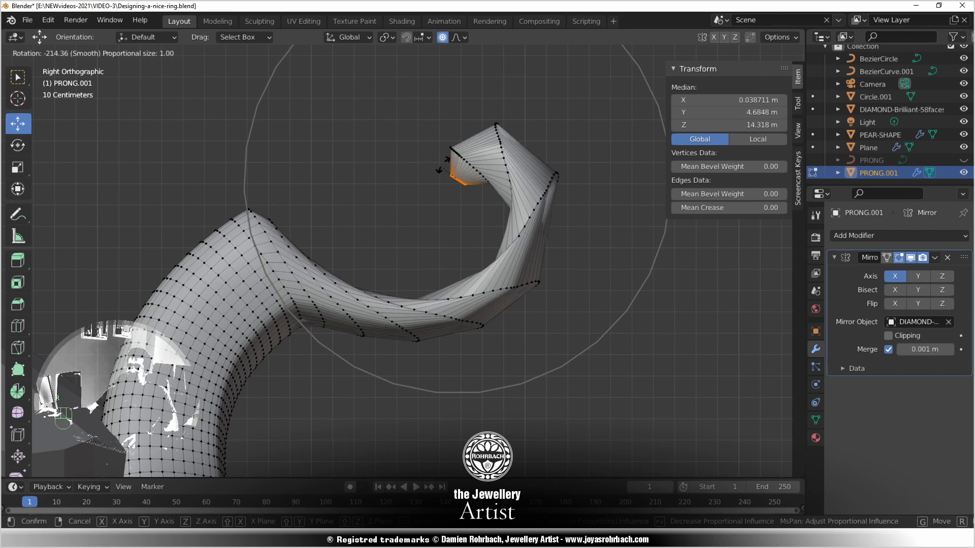
right_click(466, 180)
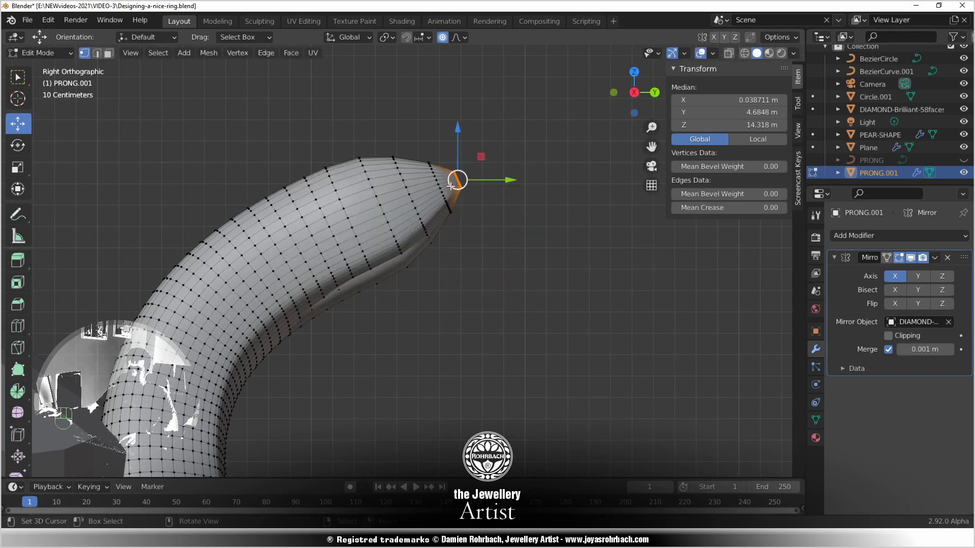
Lower the prong's tip proportionally to about Y 4.66 m, Z 14.04 m and rotate it about 27°
key("g")
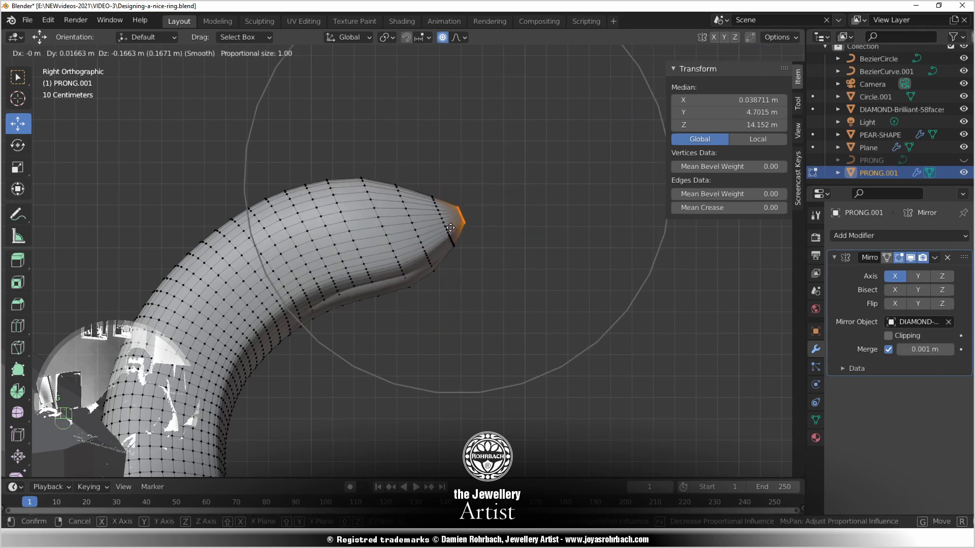
left_click(453, 235)
key("r")
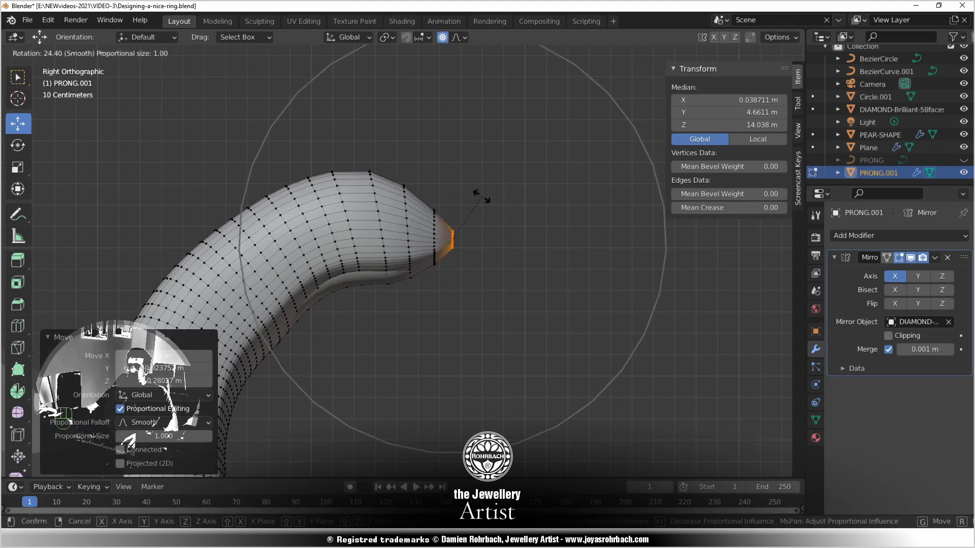
left_click(481, 197)
Bend the tip further to about Y 4.83 m, Z 13.72 m and rotate it about 22.4°
key("g")
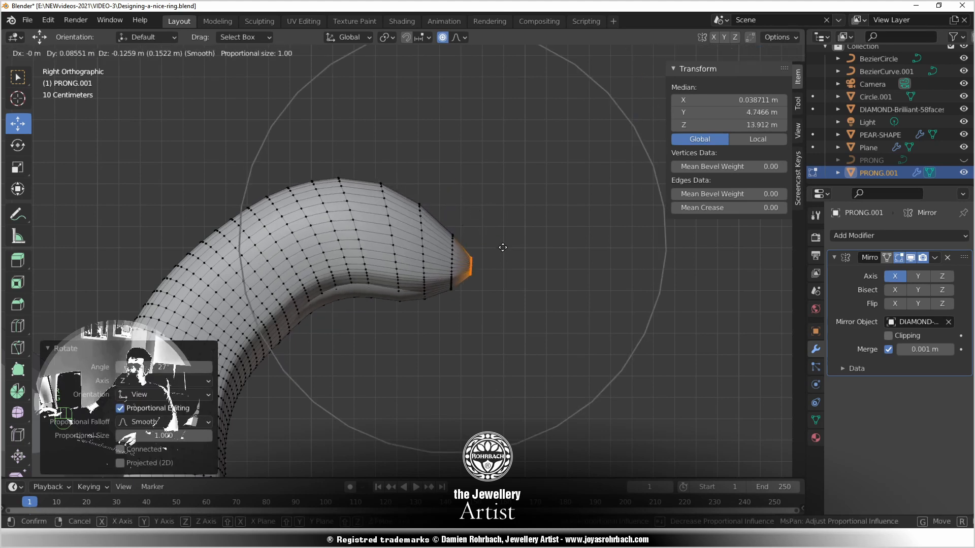
left_click(512, 277)
key("r")
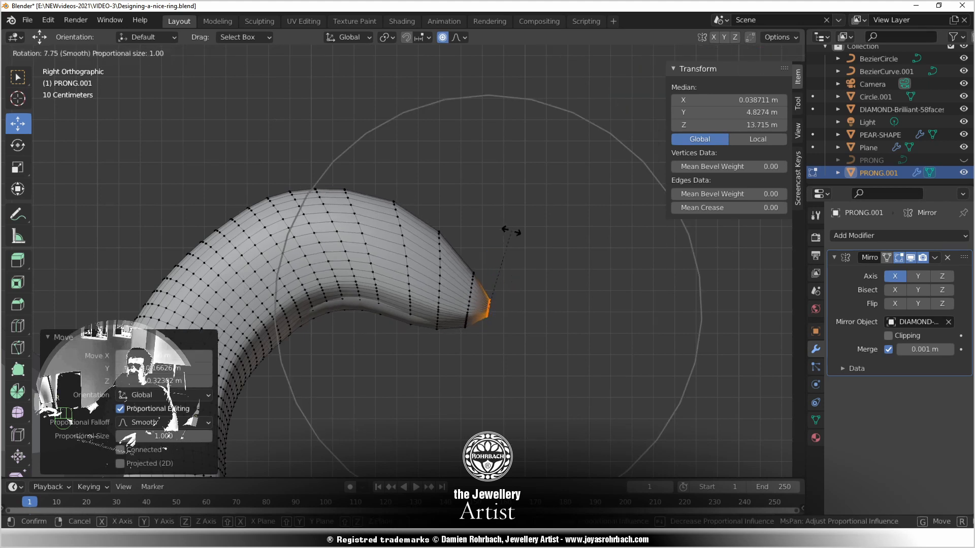
left_click(526, 231)
Move the tip back to about Y 4.68 m, Z 13.67 m with a proportional size of about 1.33
key("g")
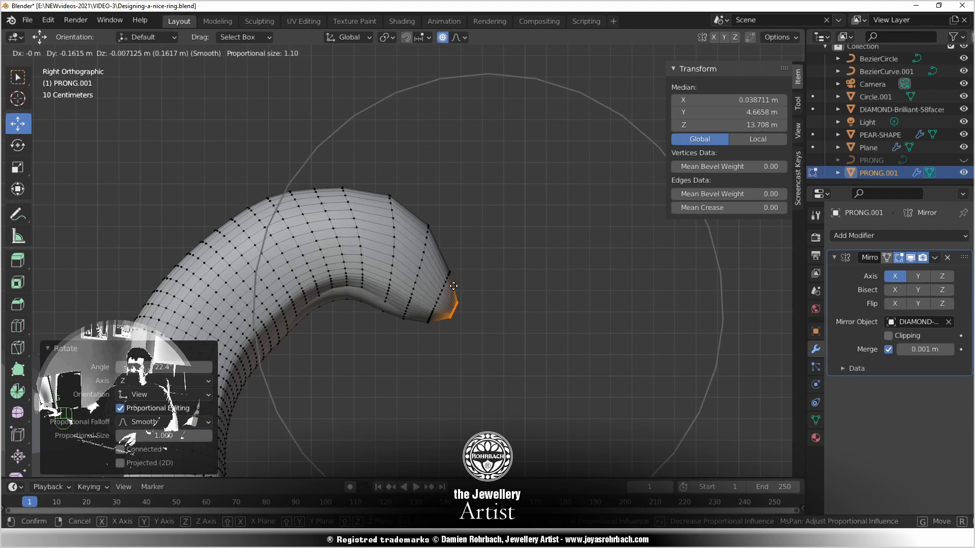
scroll(454, 283, "down", 3)
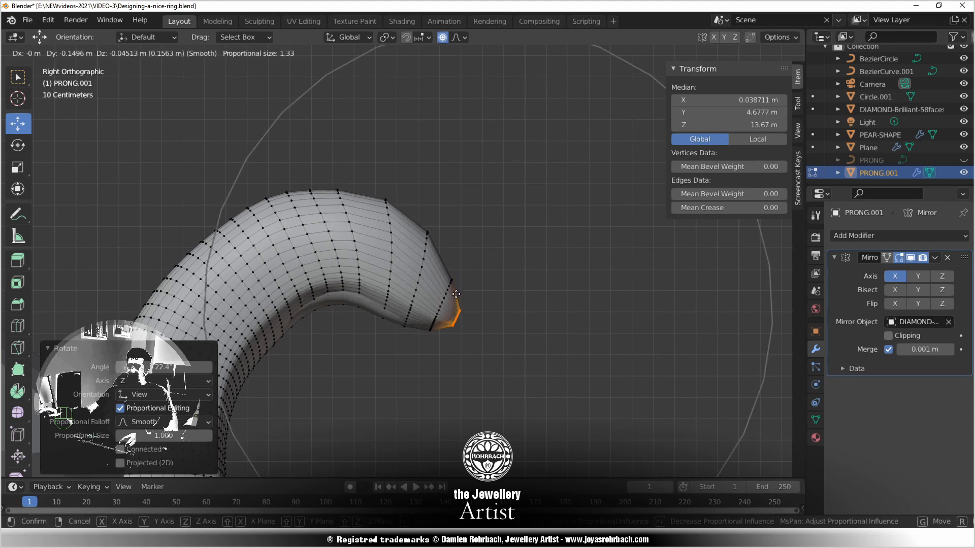
left_click(456, 294)
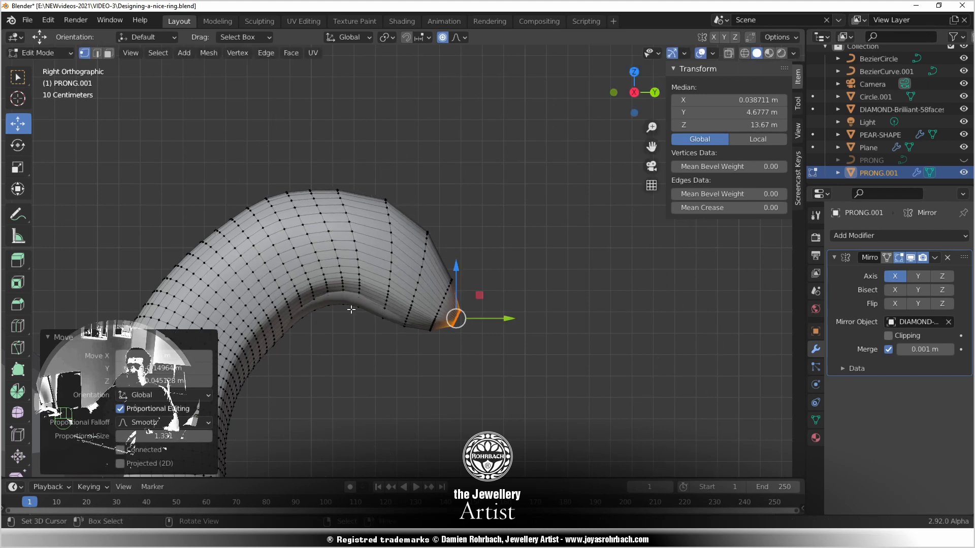
Check the mirrored prong tips against the diamond from the front and reopen the prong mesh in right side view
middle_click_drag(351, 309, 410, 266)
key("Tab")
scroll(391, 280, "up", 2)
key("KP_1")
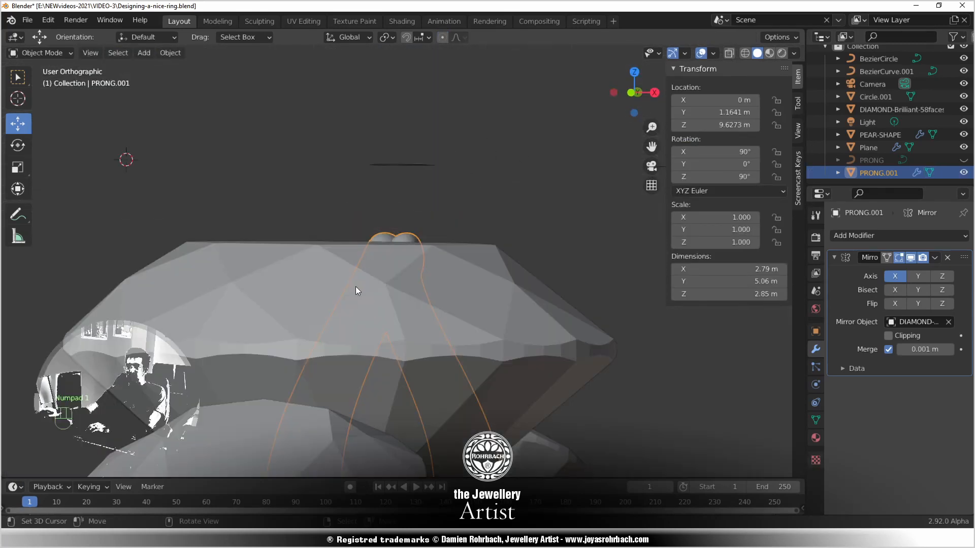
key("KP_3")
scroll(380, 306, "up", 3)
key("Tab")
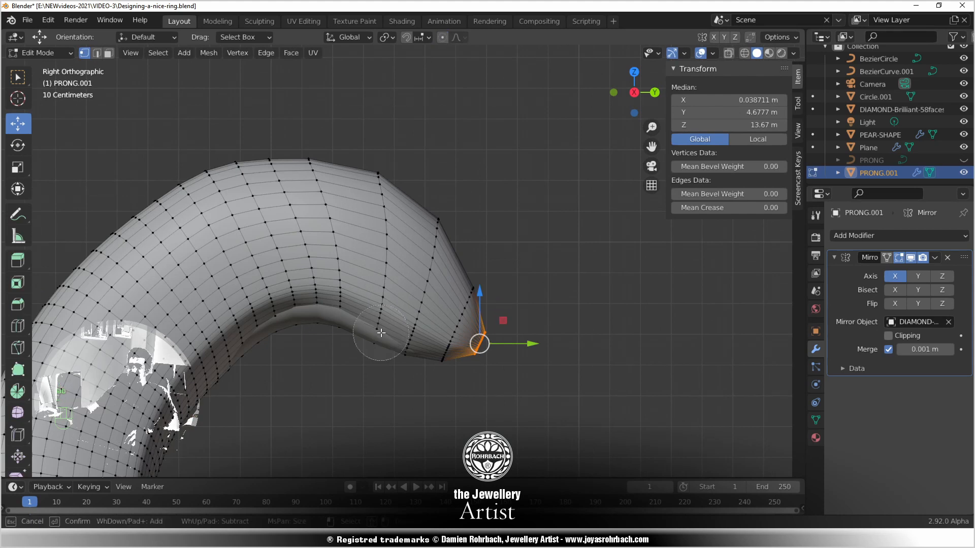
Select the prong's end rings through the mesh in X-ray and move them to about Y 4.39 m, Z 13.85 m
key("alt+z")
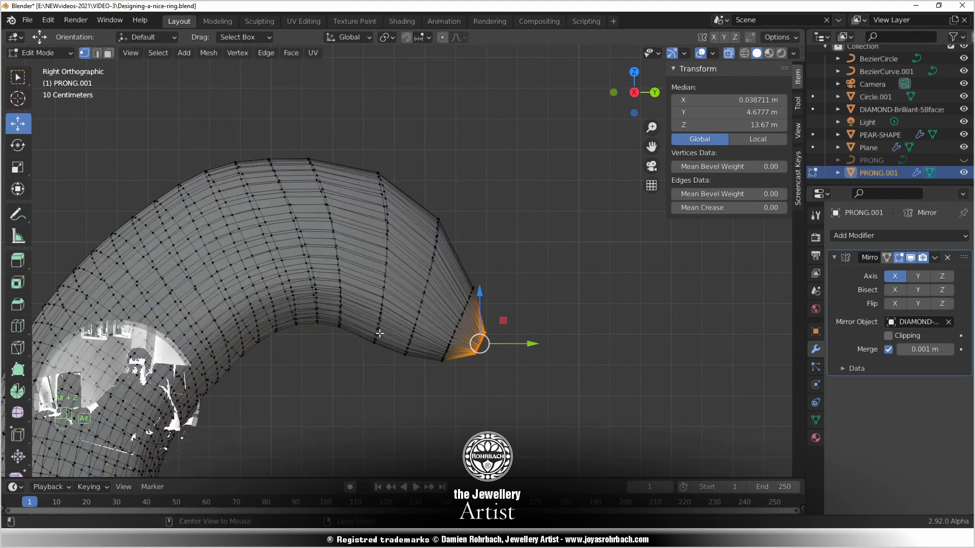
key("c")
scroll(389, 331, "down", 9)
mouse_move(407, 321)
left_mouse_down()
mouse_move(394, 229)
mouse_move(354, 142)
left_mouse_up()
right_click(355, 142)
key("alt+z")
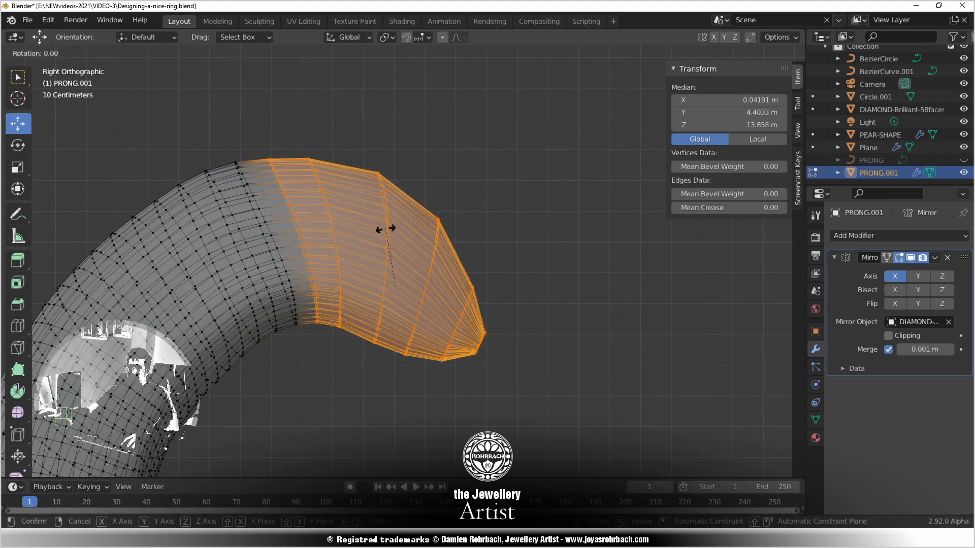
key("alt+z")
key("g")
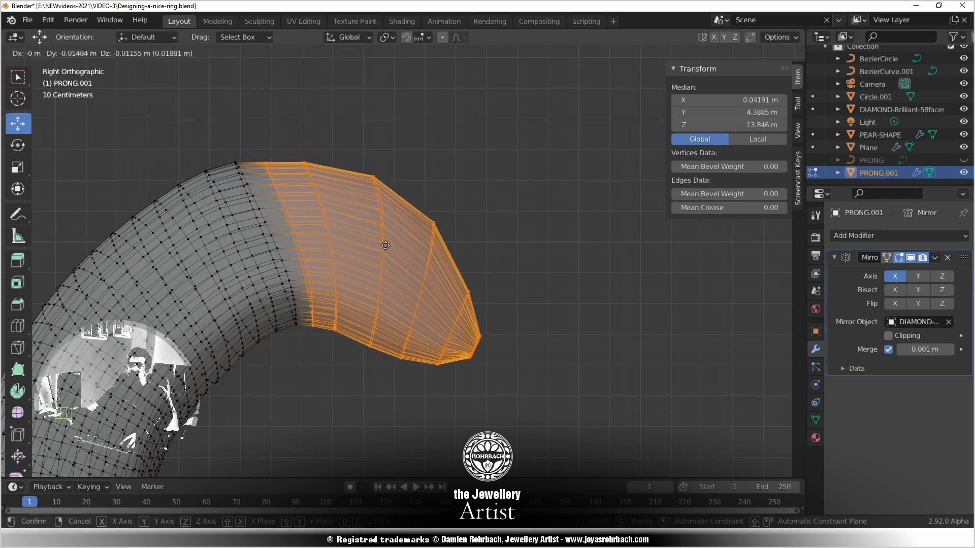
left_click(385, 242)
Rotate the selected end rings about 3.57° and shift them to about Y 4.38 m, Z 13.84 m
key("r")
left_click(366, 204)
key("g")
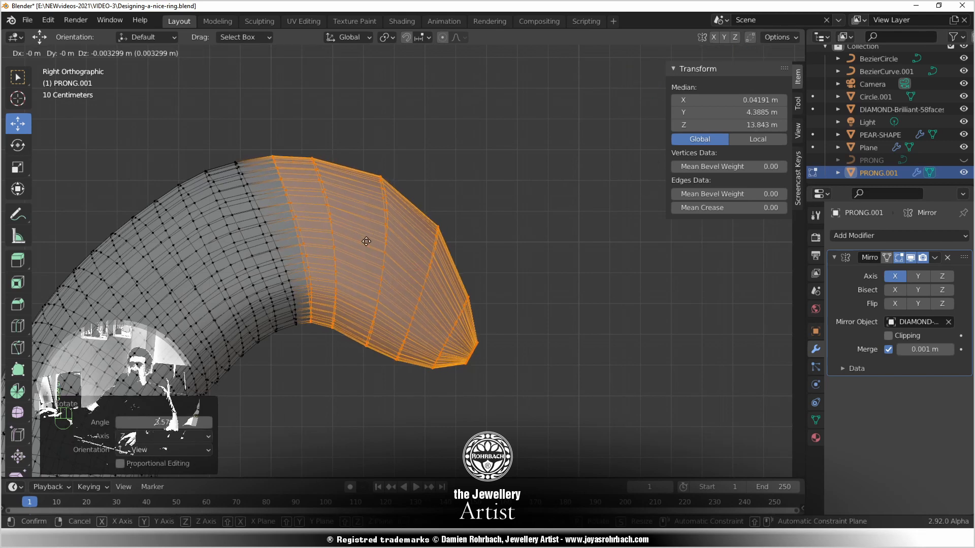
left_click(366, 237)
key("alt+z")
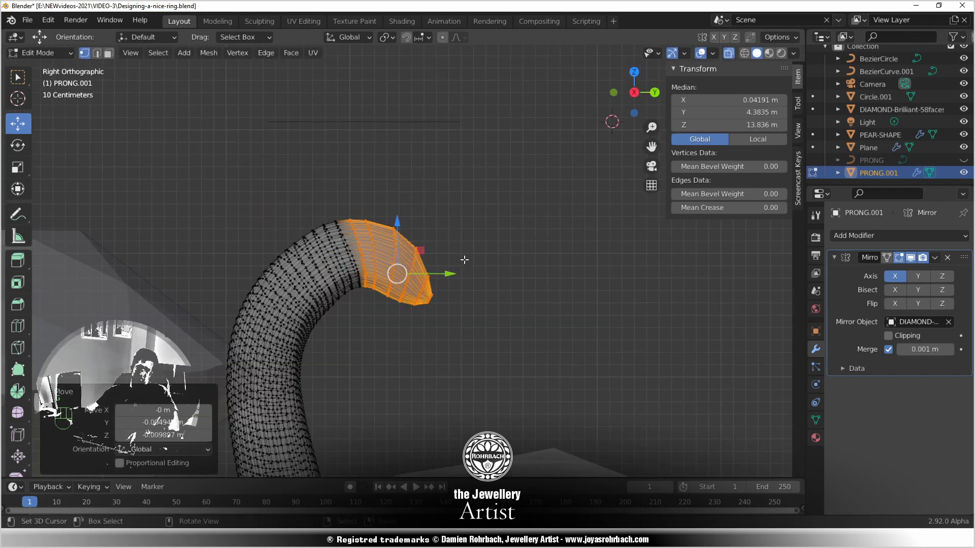
Reselect the prong's end rings in X-ray and move them outward to about Y 4.41 m, Z 13.84 m
key("alt+z")
key("alt+a")
key("c")
mouse_move(381, 330)
left_mouse_down()
mouse_move(428, 326)
mouse_move(457, 185)
mouse_move(444, 318)
left_mouse_up()
right_click(444, 318)
scroll(381, 345, "up", 2)
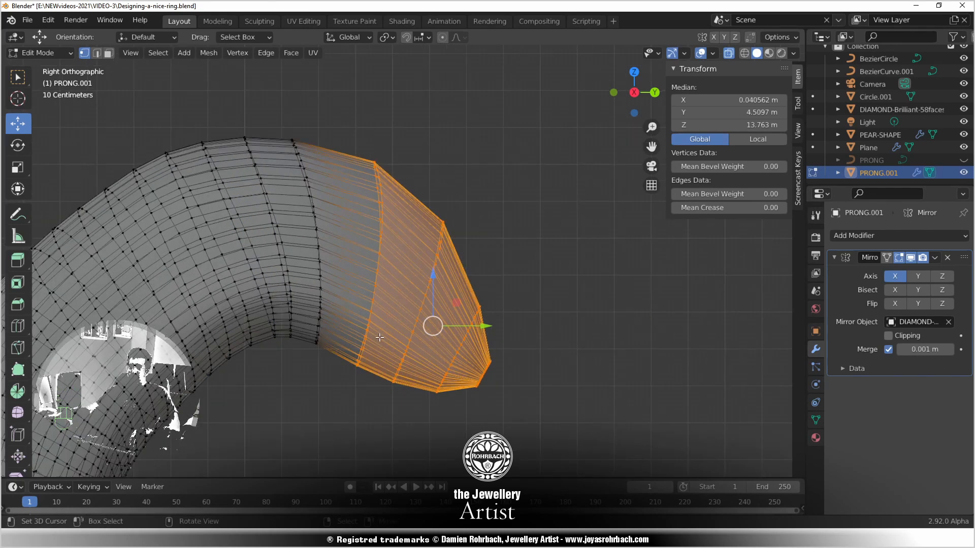
key("c")
mouse_move(378, 355)
left_mouse_down()
mouse_move(355, 325)
mouse_move(340, 152)
mouse_move(361, 234)
left_mouse_up()
right_click(395, 257)
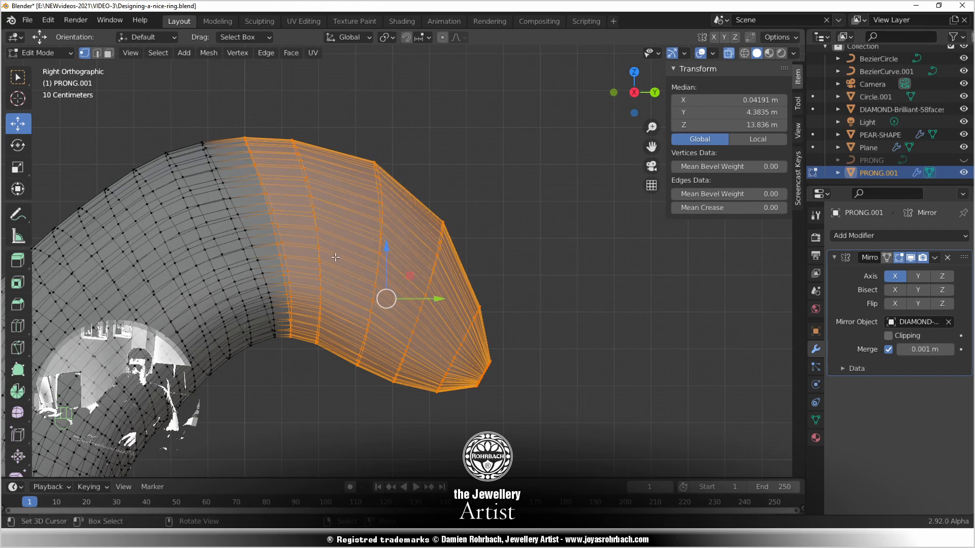
key("g")
left_click(347, 257)
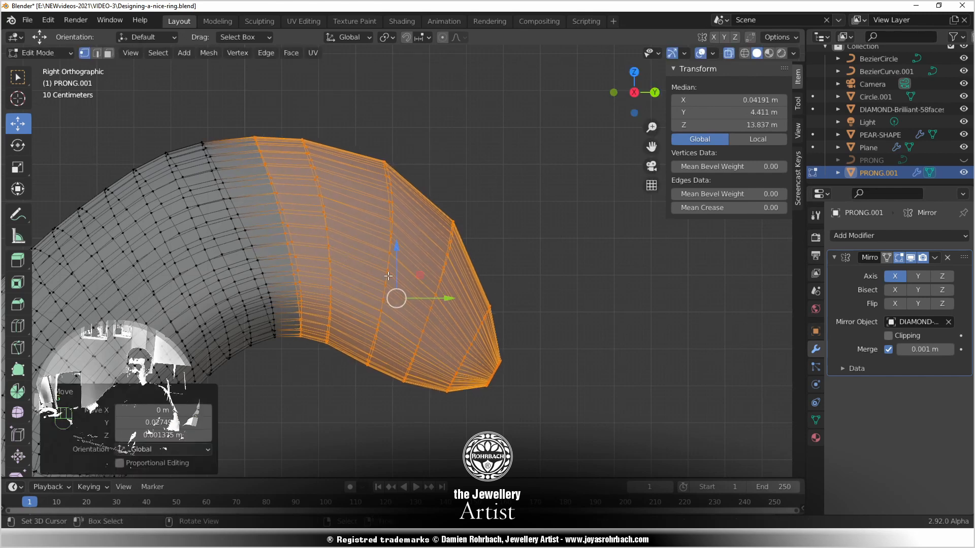
Check the prong's outline, reselect the end section from the start of the inner curve, and scale it to about 0.97
key("alt+a")
scroll(388, 276, "down", 4)
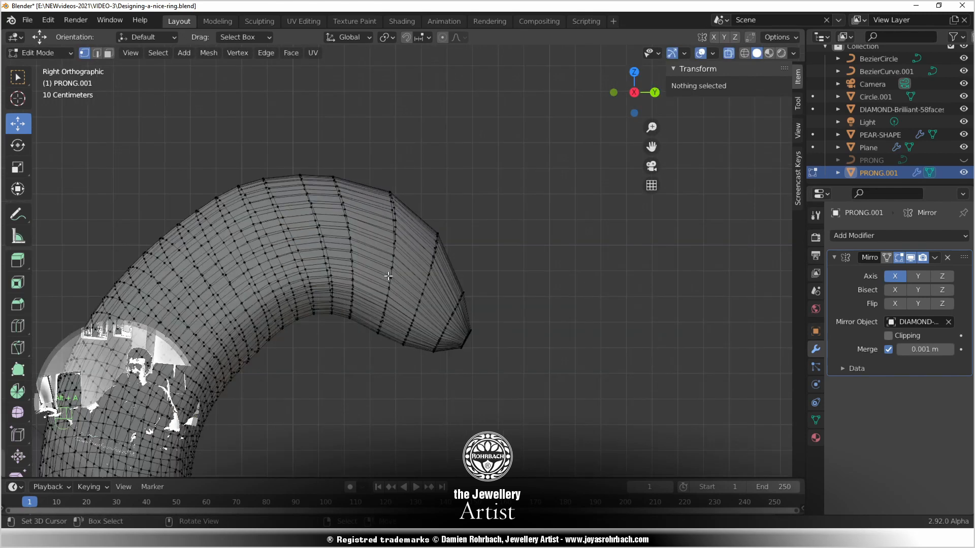
key("Tab")
key("Tab")
scroll(378, 299, "up", 2)
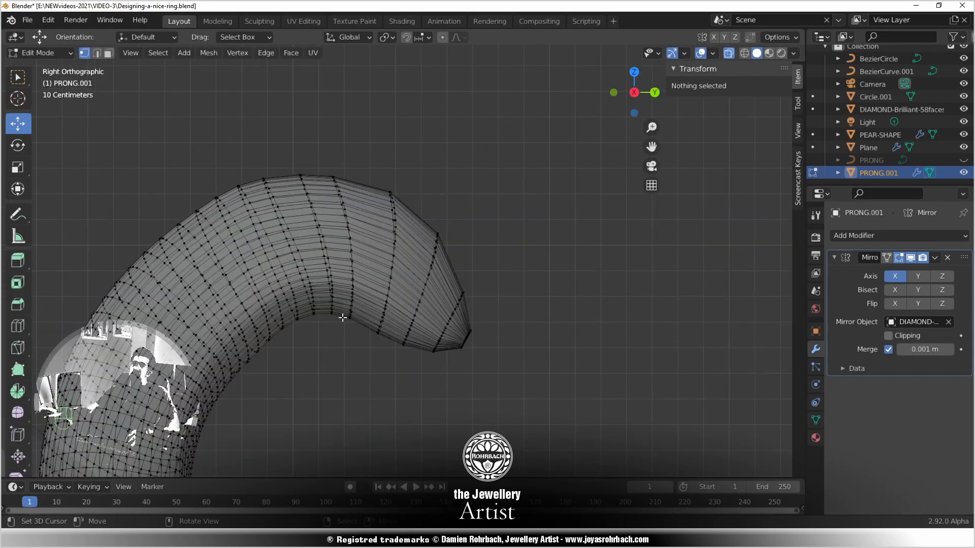
key("c")
mouse_move(398, 326)
left_mouse_down()
mouse_move(383, 238)
mouse_move(357, 186)
left_mouse_up()
key("Escape")
key("s")
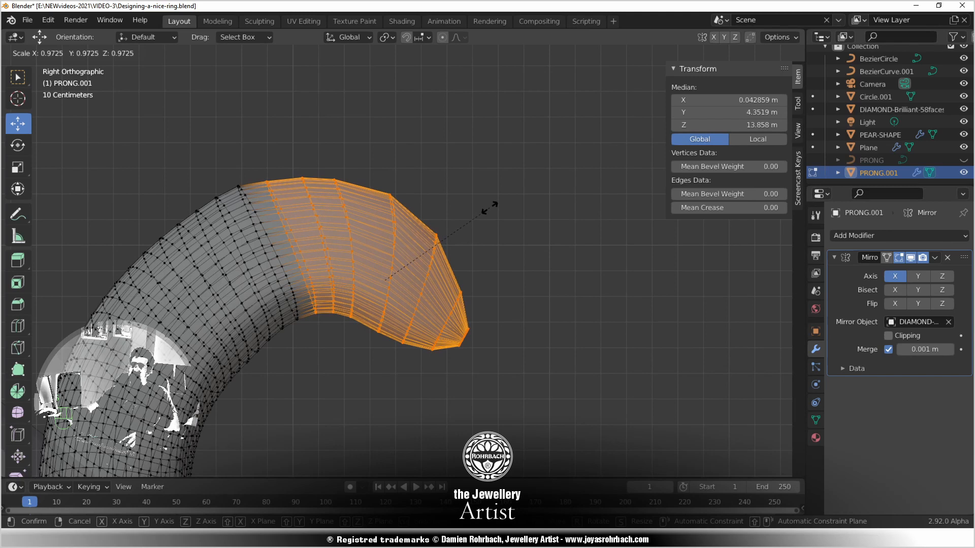
left_click(491, 207)
Select a slightly shorter end section of the prong and scale it to about 0.97
key("alt+a")
key("c")
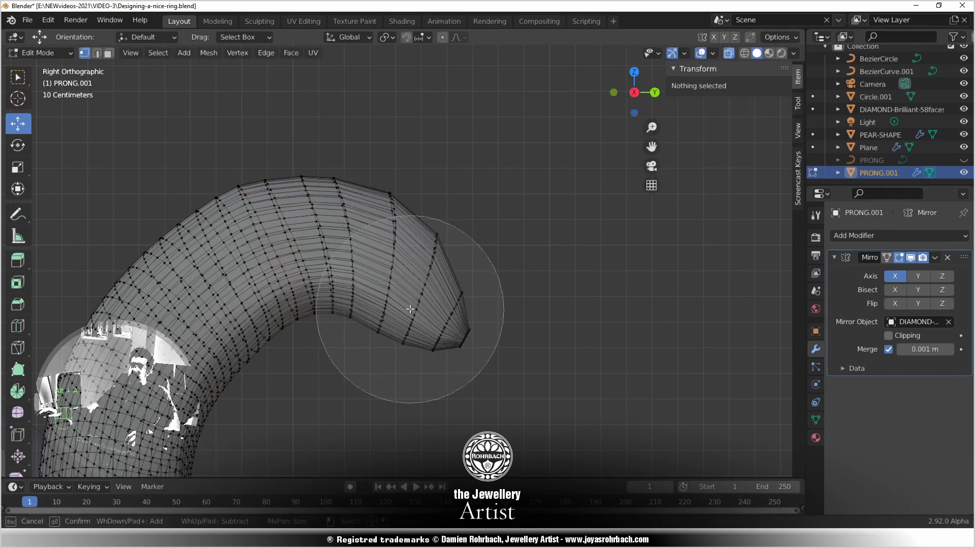
left_click_drag(410, 309, 392, 181)
key("Escape")
key("s")
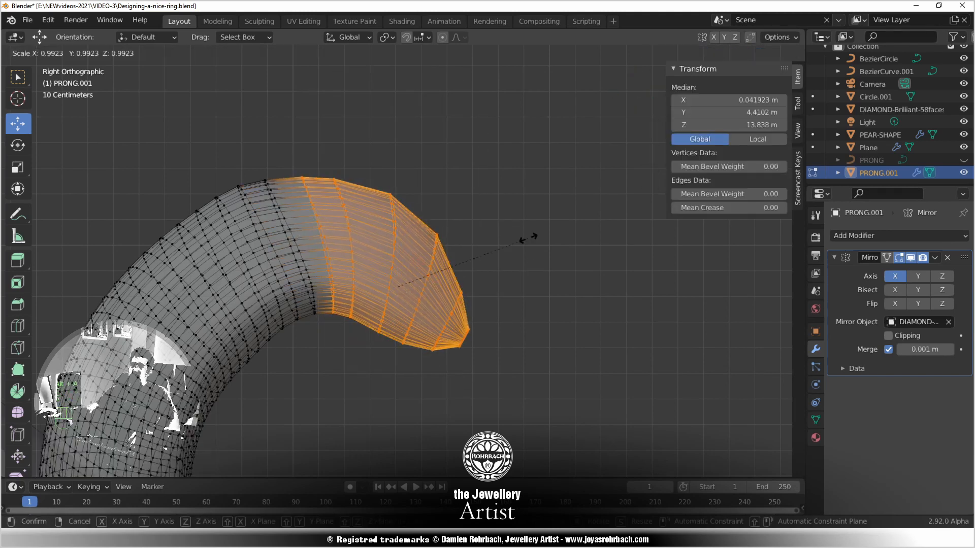
left_click(523, 235)
Move the end section back to about Y 4.39 m, Z 13.84 m and rotate it about 2.26°
key("g")
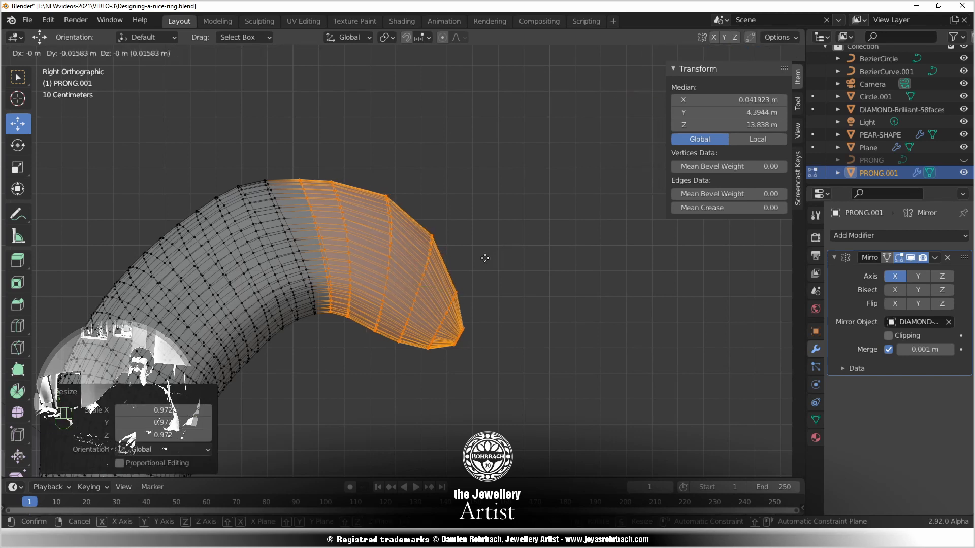
key("r")
left_click(447, 250)
key("g")
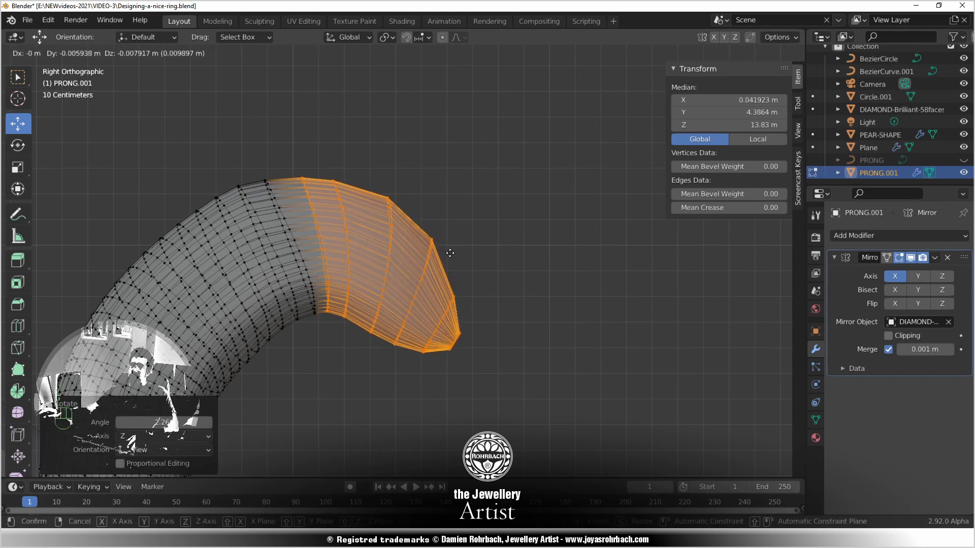
right_click(449, 253)
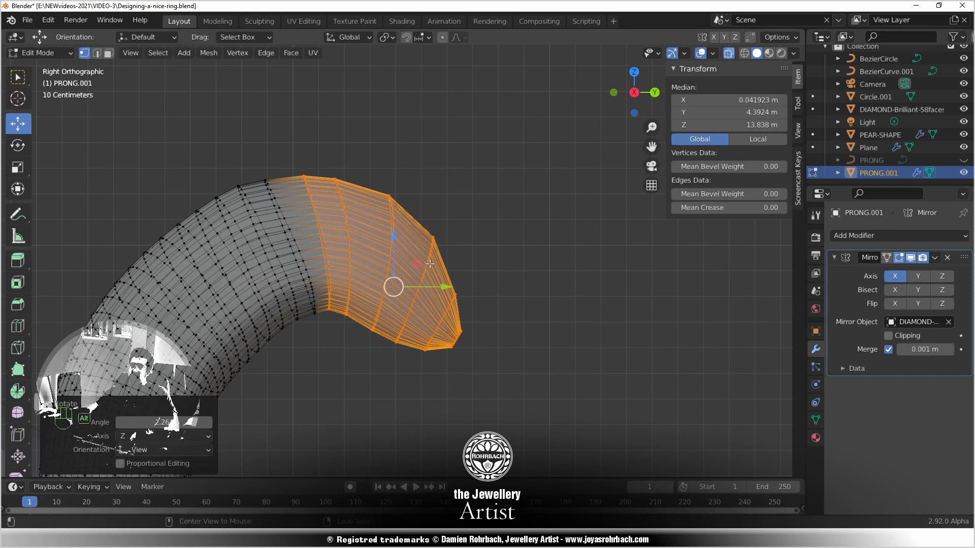
Scale the end section to about 1.02, lower it to about Z 13.83 m, and check the prong's outline
key("s")
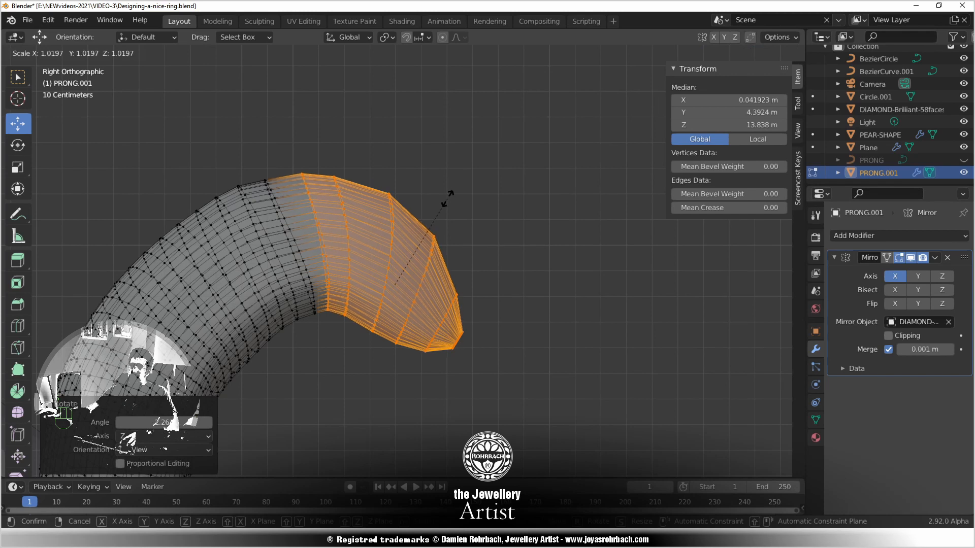
left_click(447, 196)
key("g")
left_click(447, 215)
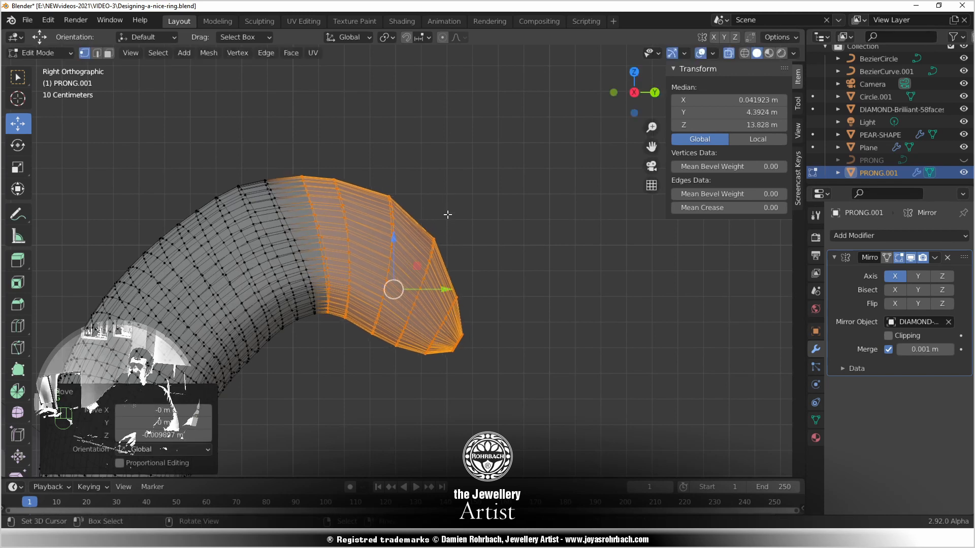
key("Tab")
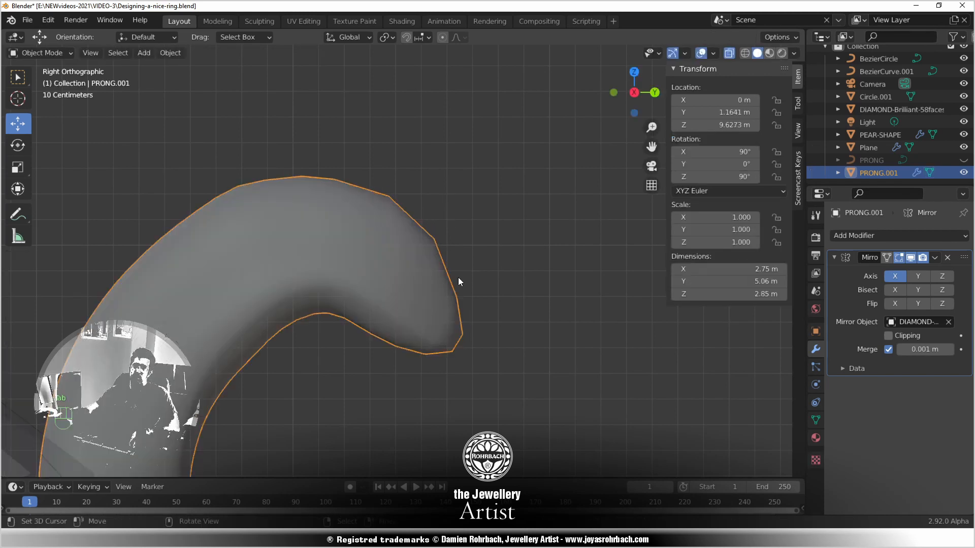
key("Tab")
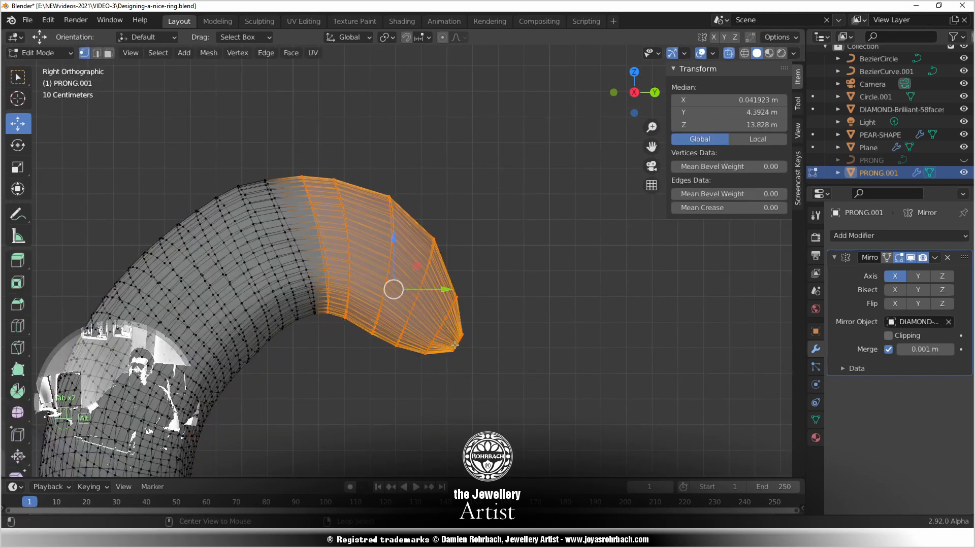
Select the two widely spaced rings just behind the tip and raise them to about Y 4.42 m, Z 13.88 m
key("alt+a")
key("c")
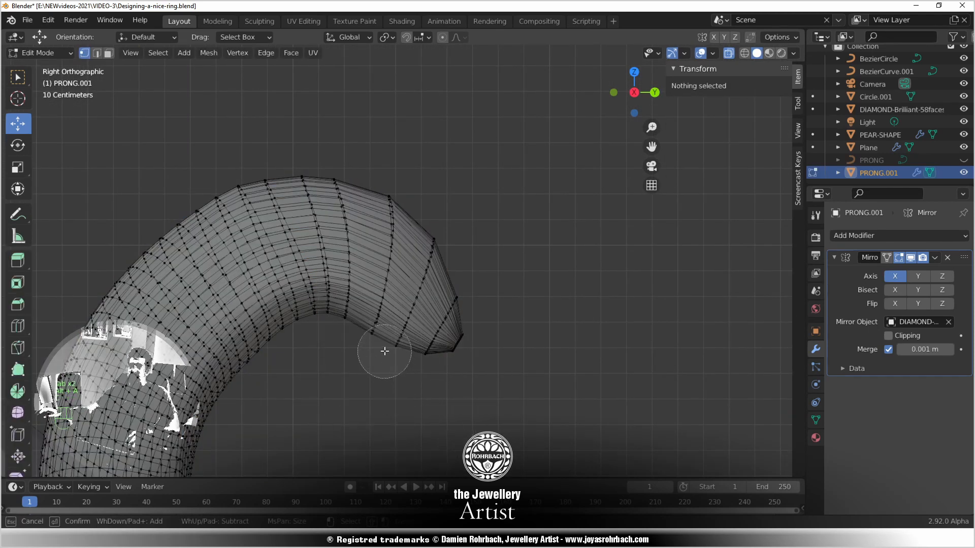
mouse_move(383, 351)
left_mouse_down()
mouse_move(409, 233)
mouse_move(414, 249)
left_mouse_up()
key("Escape")
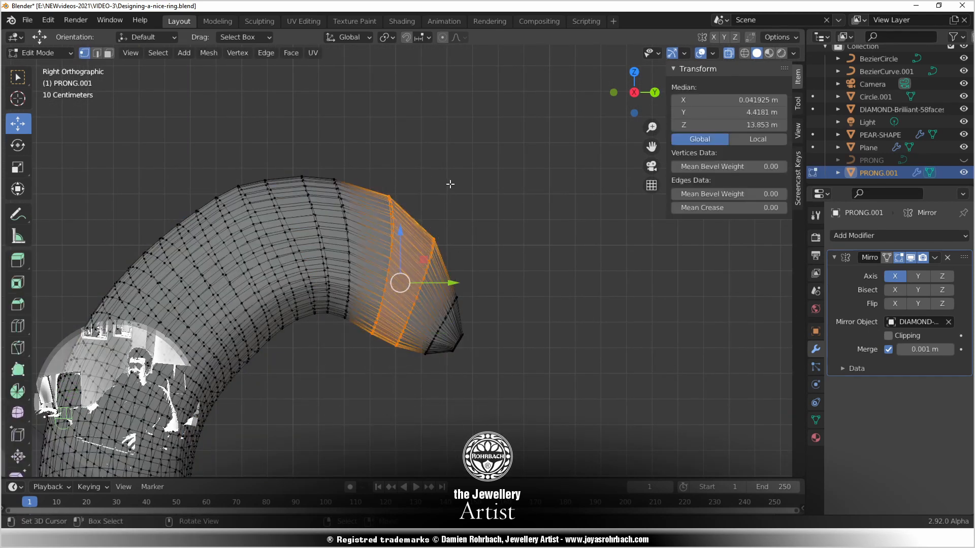
key("g")
left_click(424, 226)
Scale the two rings behind the tip to about 0.97 and move them back to about Y 4.39 m, Z 13.88 m
key("s")
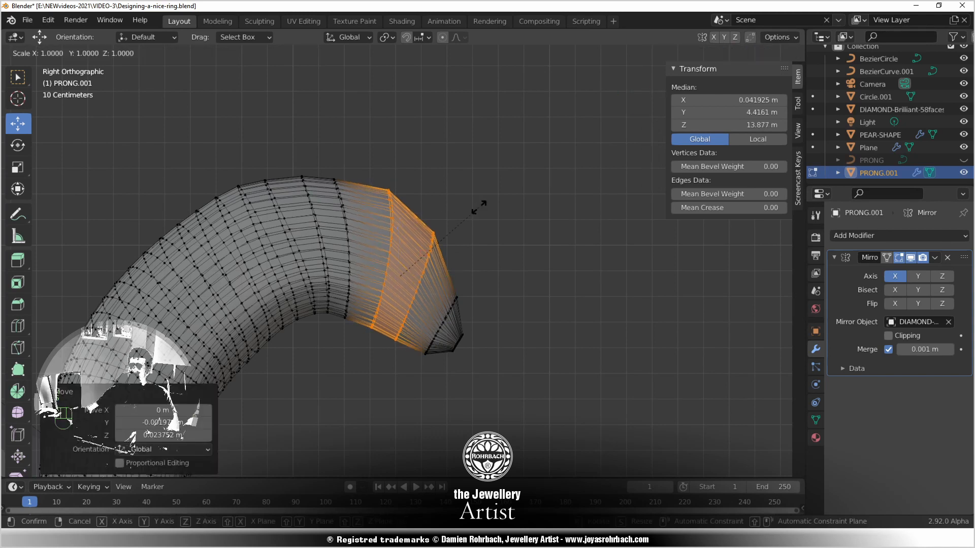
left_click(476, 207)
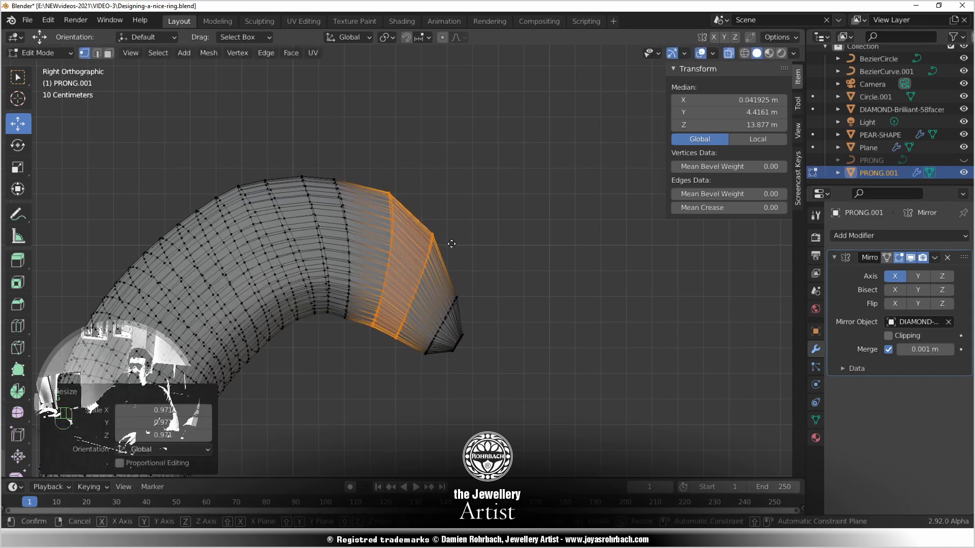
key("g")
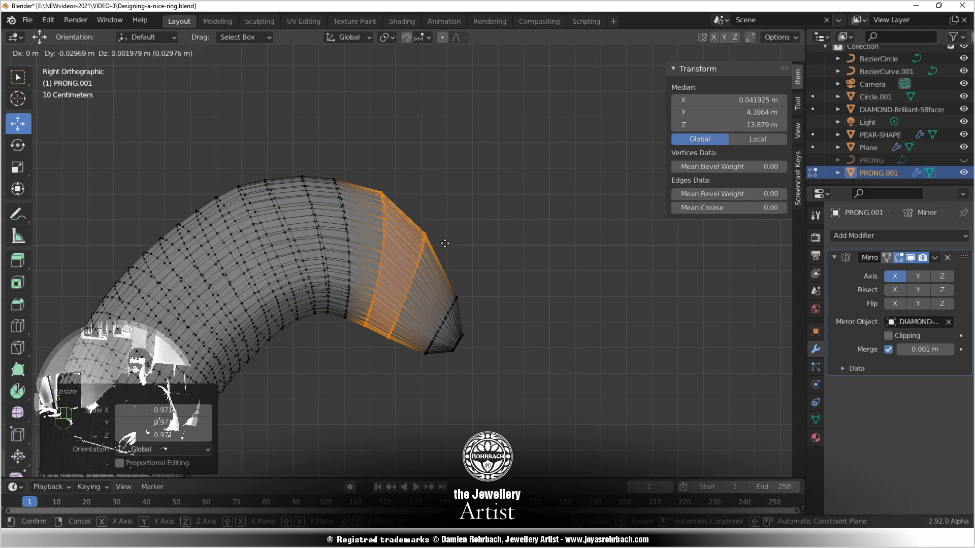
left_click(447, 247)
Select the prong's tip vertices, rotate them slightly, and move them inward to about Y 4.55 m, Z 13.63 m
key("alt+a")
key("c")
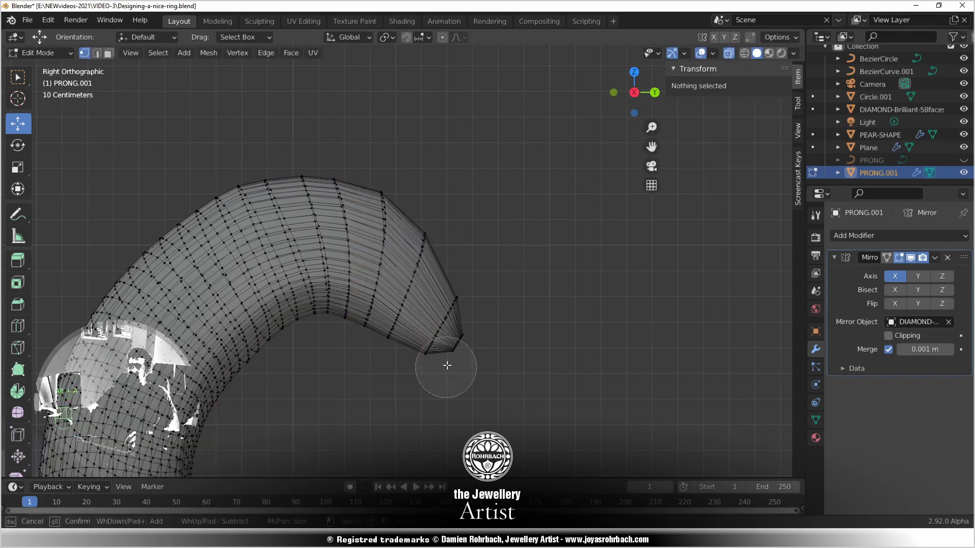
scroll(447, 363, "down", 3)
left_click_drag(448, 372, 497, 293)
right_click(497, 293)
key("r")
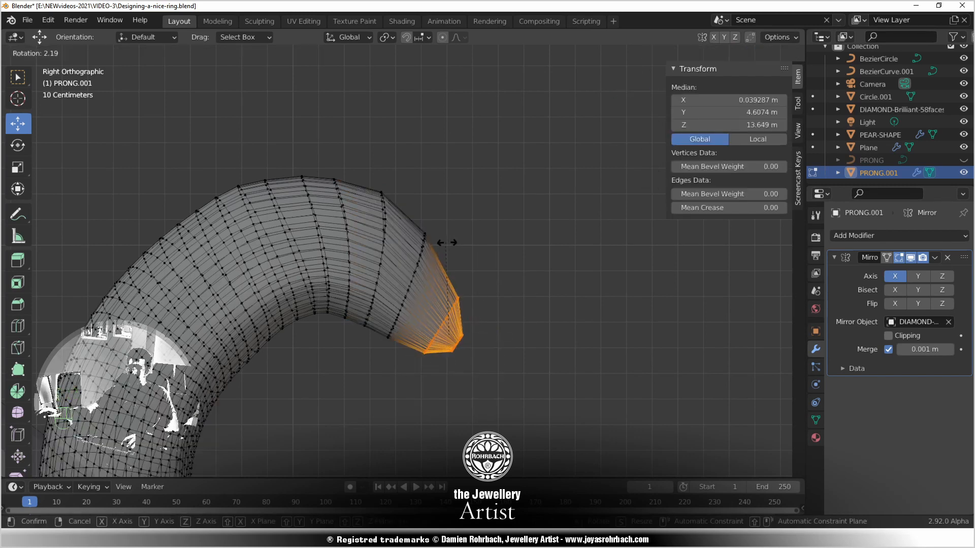
left_click(449, 244)
key("g")
left_click(435, 336)
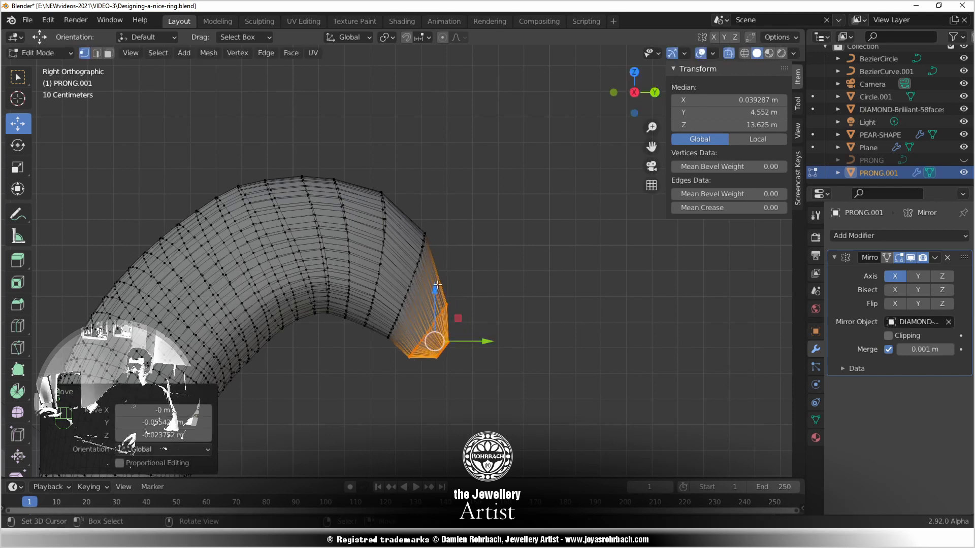
Rotate the tip further and lower it to about Y 4.54 m, Z 13.58 m
key("r")
left_click(439, 326)
key("g")
left_click(436, 336)
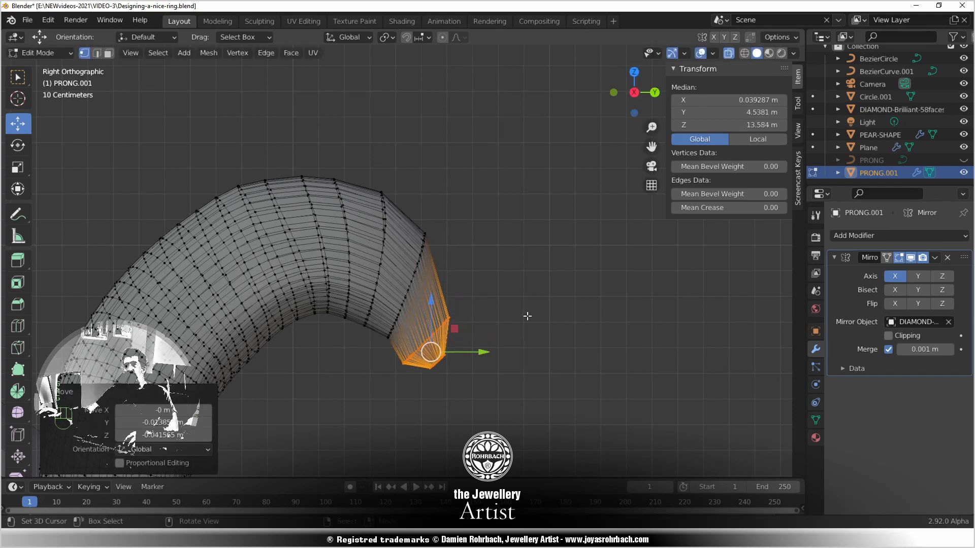
Circle-select the edge ring just behind the prong's tip and move it slightly inward toward the bend
key("alt+a")
key("c")
left_click_drag(390, 341, 430, 235)
right_click(454, 279)
key("g")
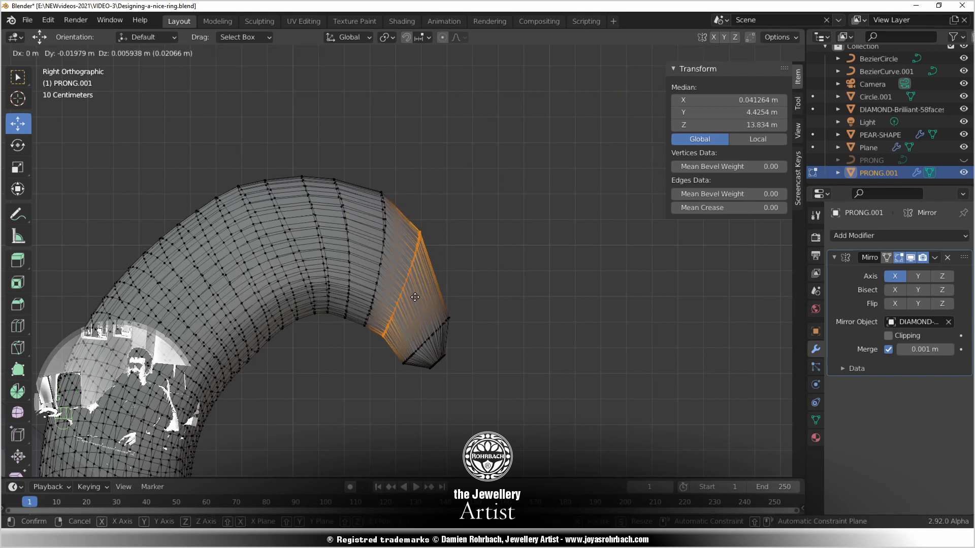
left_click(423, 296)
Select the prong's tip vertices and move them about -0.048 m in Y and 0.065 m in Z
key("alt+a")
key("c")
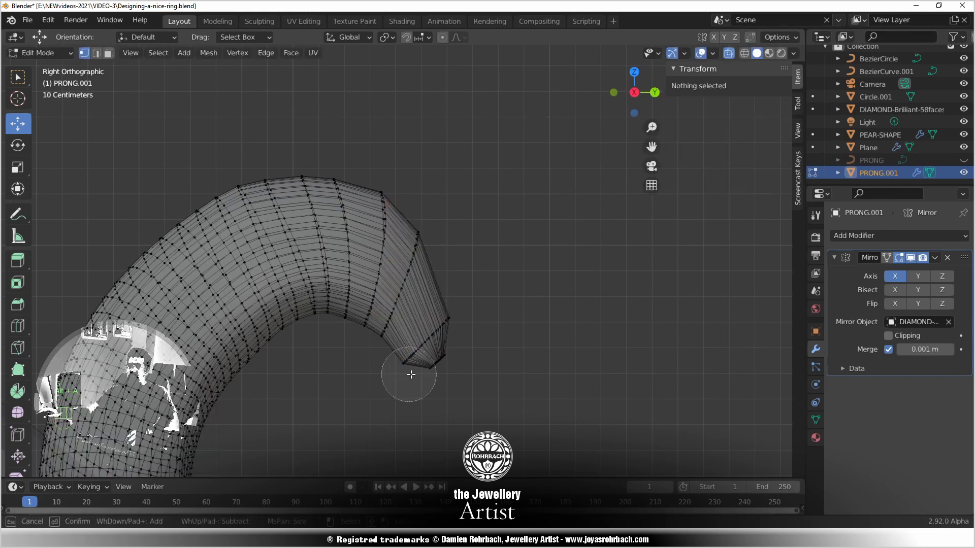
left_click_drag(426, 370, 431, 350)
right_click(492, 327)
key("g")
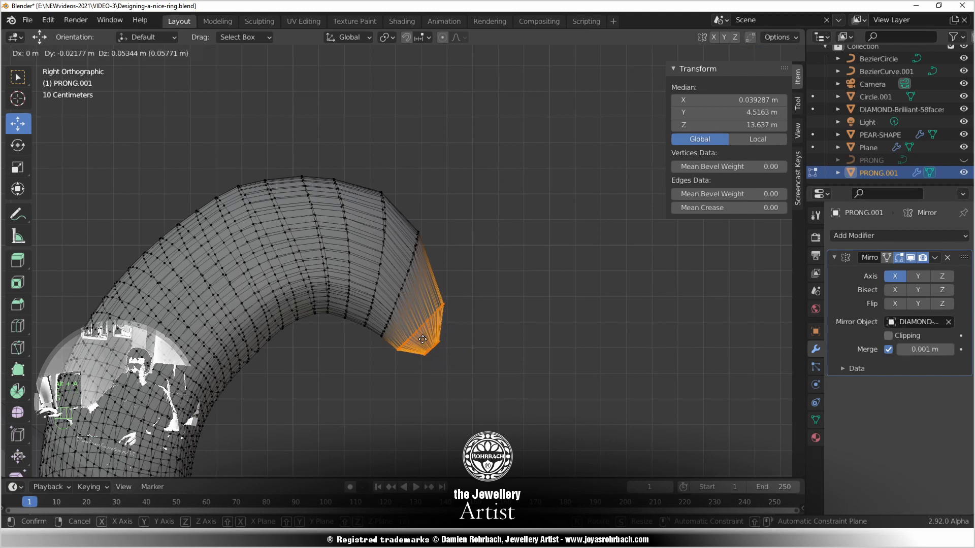
left_click(423, 272)
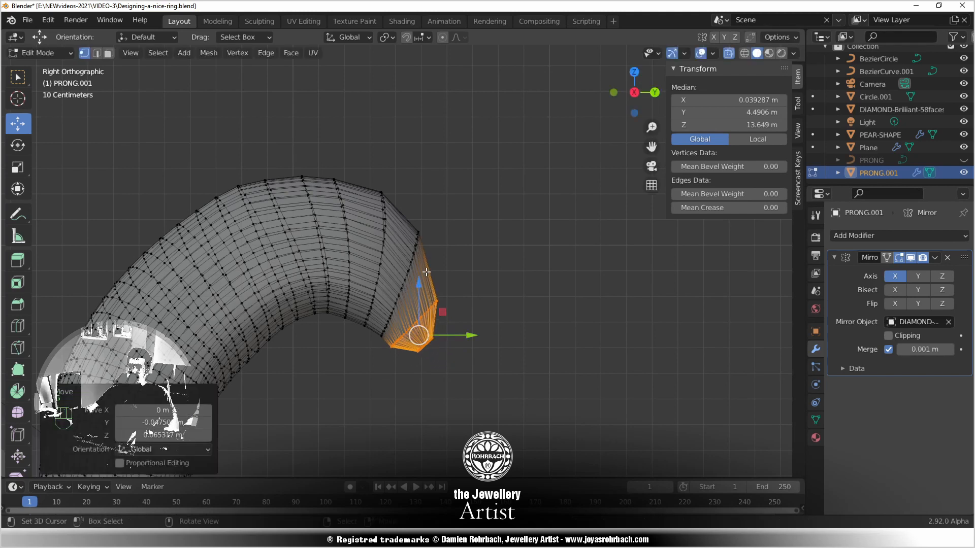
Add a single loop cut between the prong's tip and the ring behind it
key("alt+a")
left_click(21, 326)
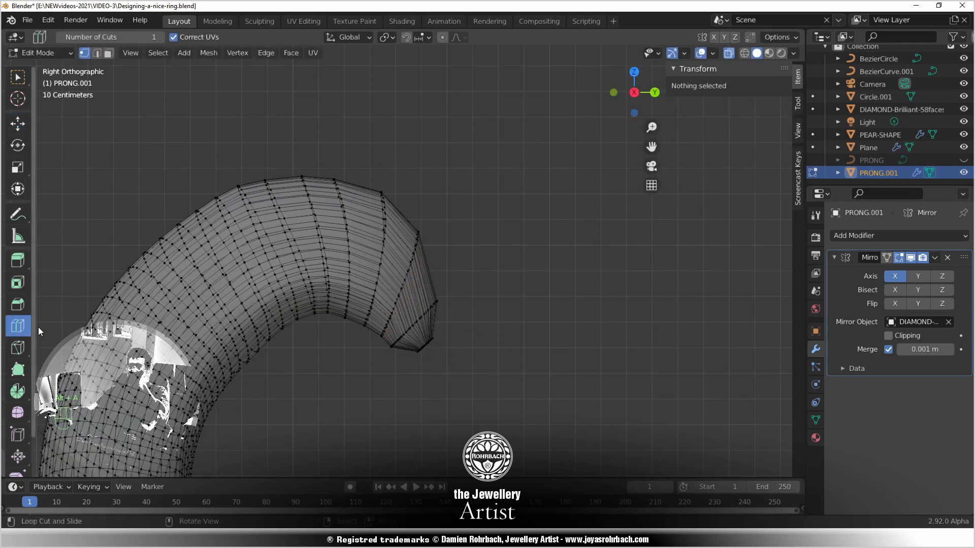
left_click(411, 287)
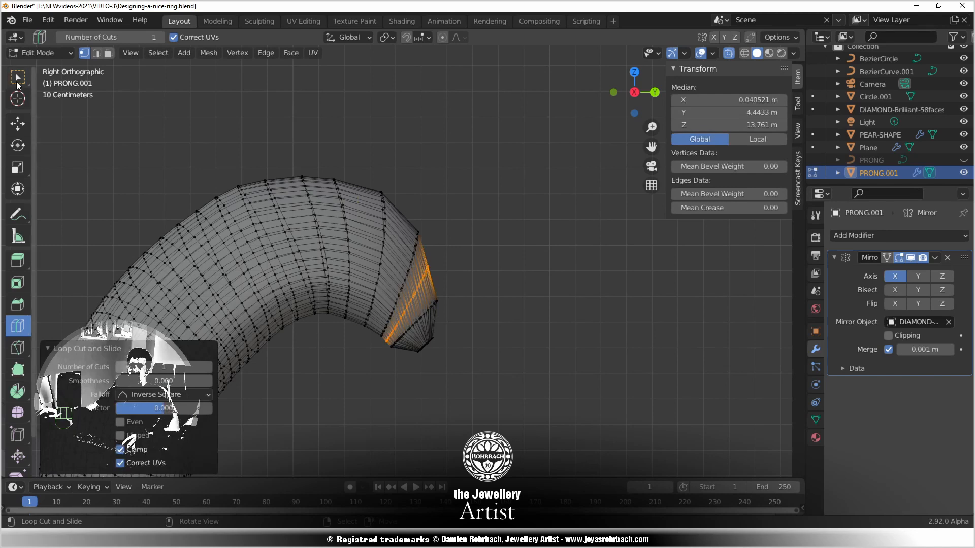
left_click(16, 84)
Rotate the new loop slightly, scale it to about 1.05 and shift it outward to round the prong's outer curve
key("r")
left_click(460, 237)
key("g")
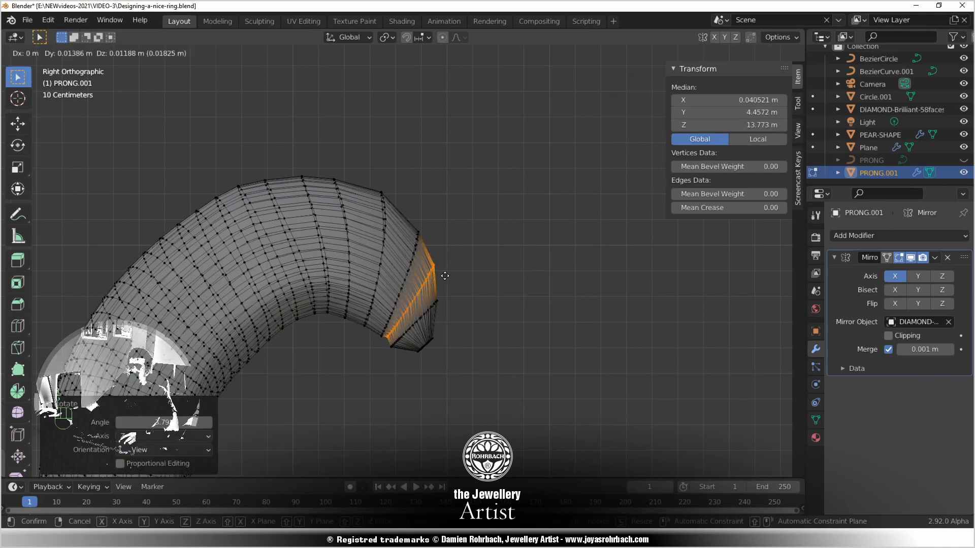
left_click(445, 277)
key("s")
left_click(445, 274)
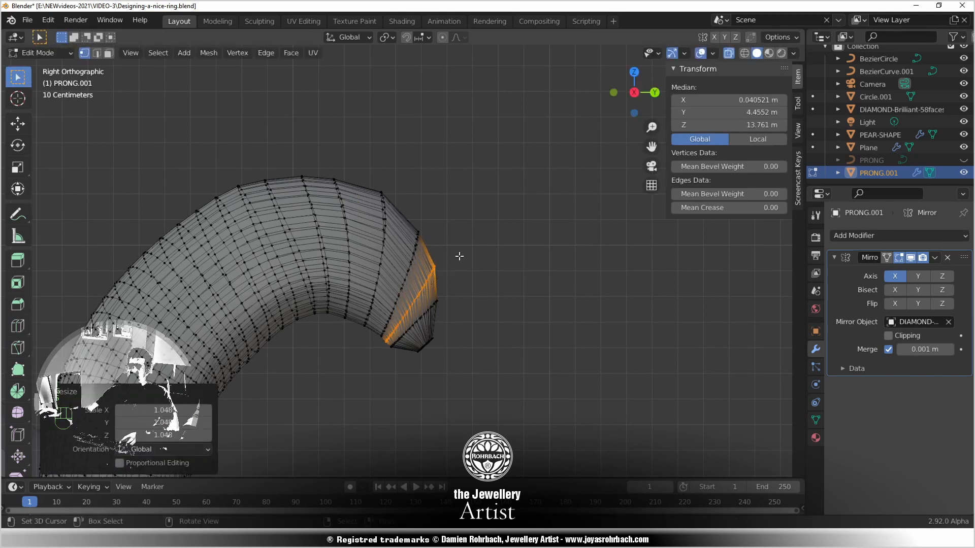
key("g")
left_click(443, 283)
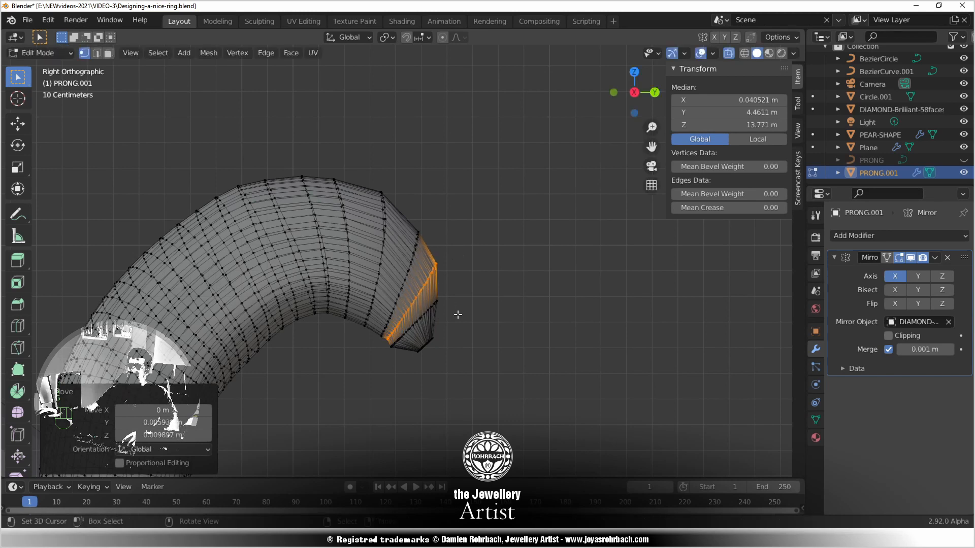
Select the tip vertices beyond the new loop and move them about 0.03 m in Y and -0.044 m in Z
key("alt+a")
key("c")
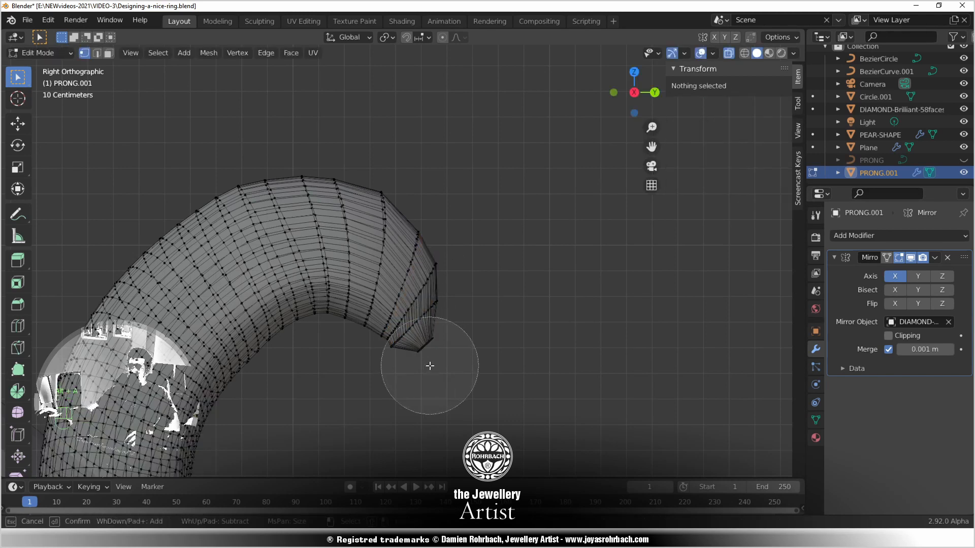
mouse_move(429, 365)
left_mouse_down()
mouse_move(472, 333)
mouse_move(475, 274)
left_mouse_up()
right_click(474, 272)
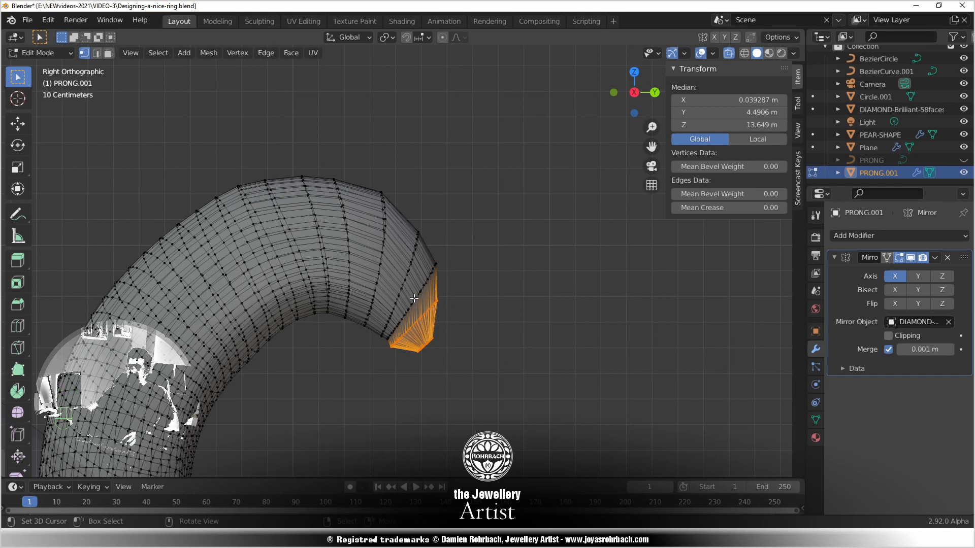
key("g")
left_click(432, 317)
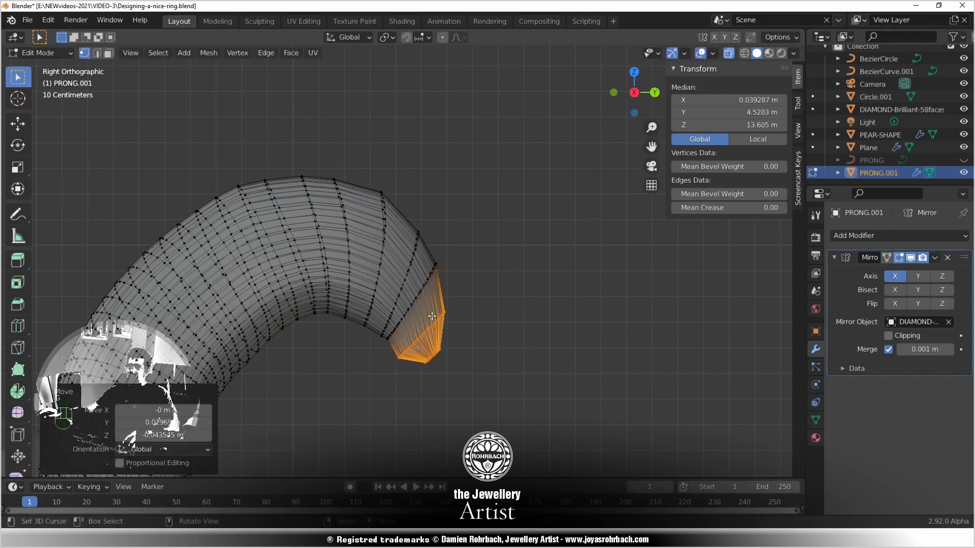
Select only the ring just behind the new loop and raise it about 0.02 m in Z
key("alt+a")
key("c")
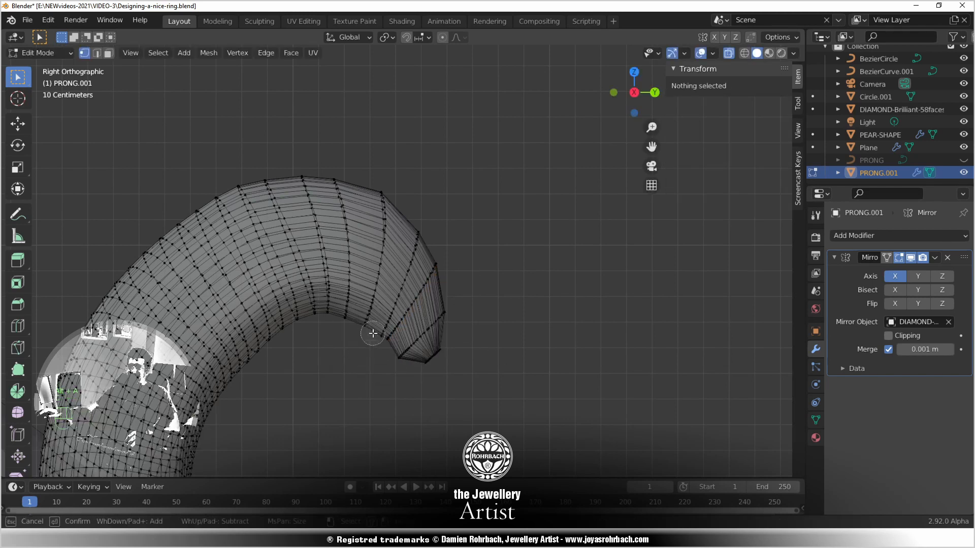
left_click(373, 333)
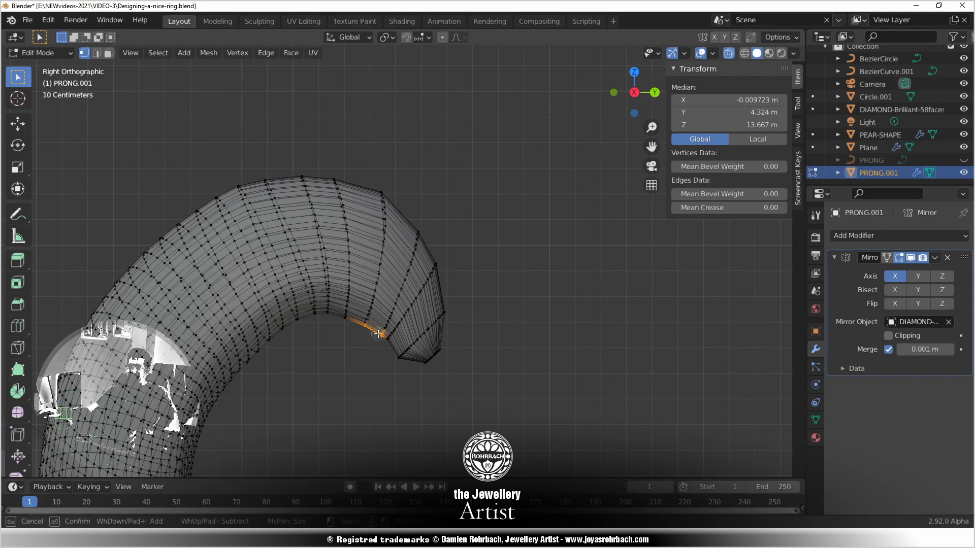
mouse_move(378, 334)
left_mouse_down()
mouse_move(399, 306)
mouse_move(424, 213)
left_mouse_up()
key("Escape")
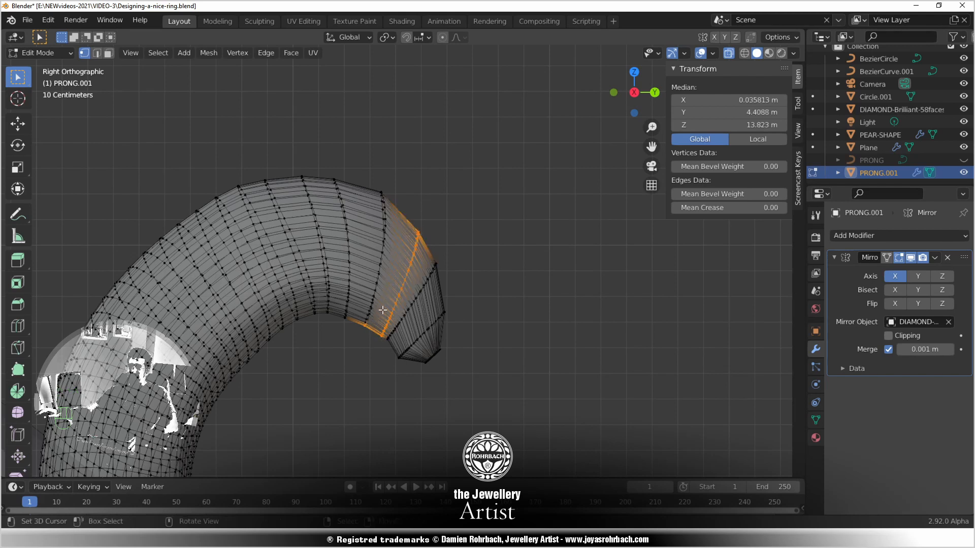
key("c")
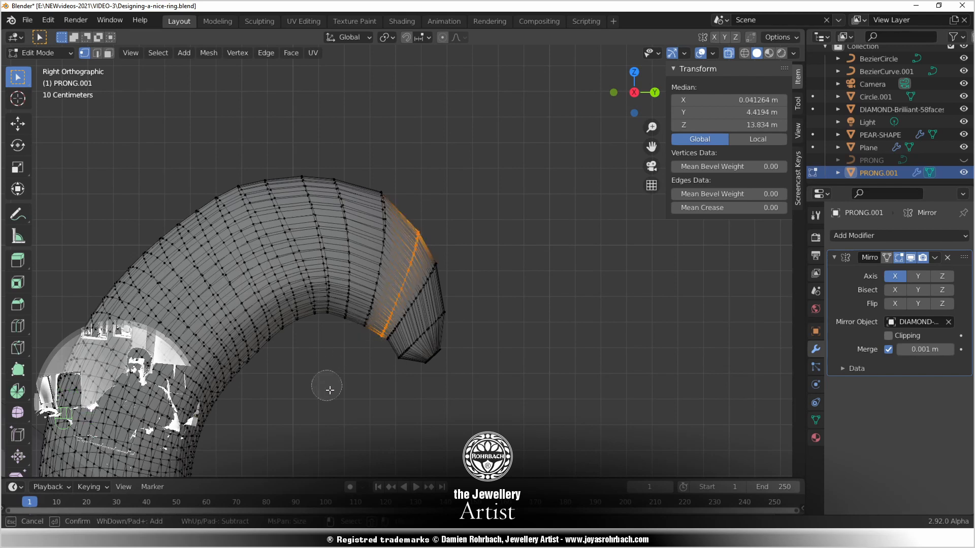
key("Escape")
key("g")
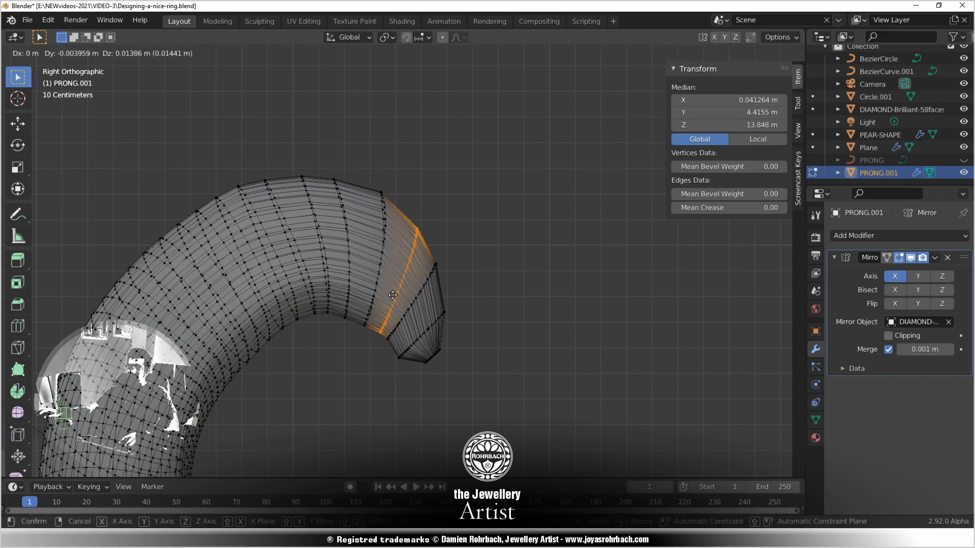
left_click(393, 292)
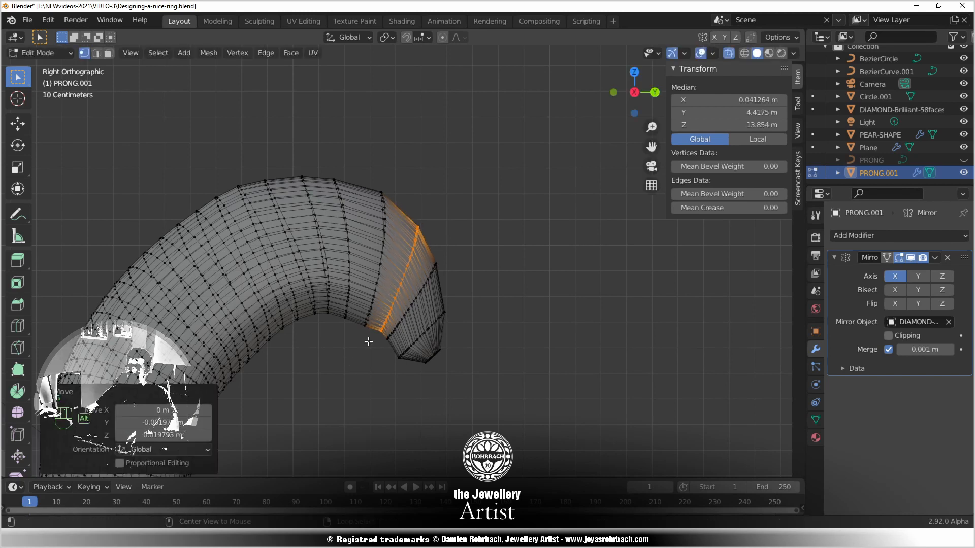
Select the third ring behind the prong's tip, raise it about 0.016 m, scale it to about 0.95 and nudge it outward
key("alt+a")
key("c")
left_click_drag(362, 331, 387, 174)
key("Escape")
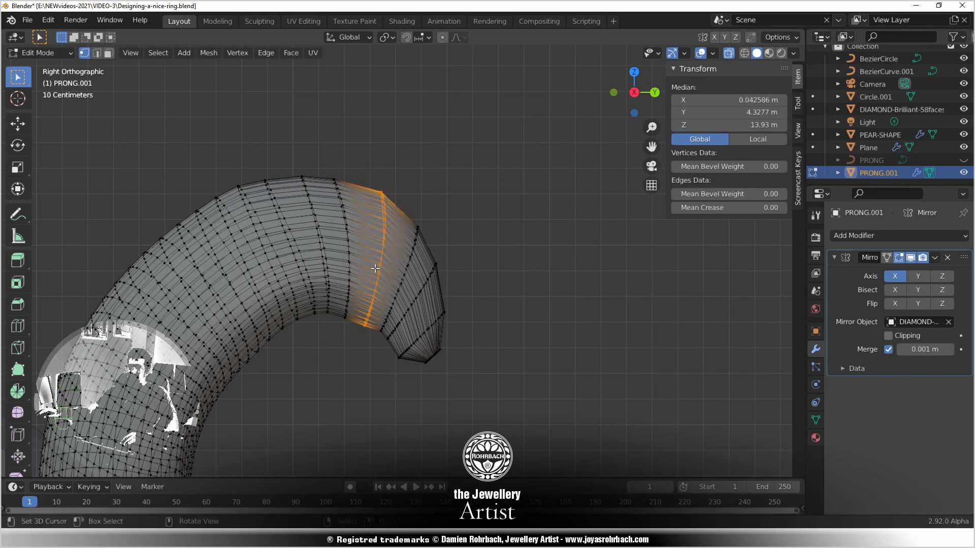
key("g")
left_click(375, 263)
key("s")
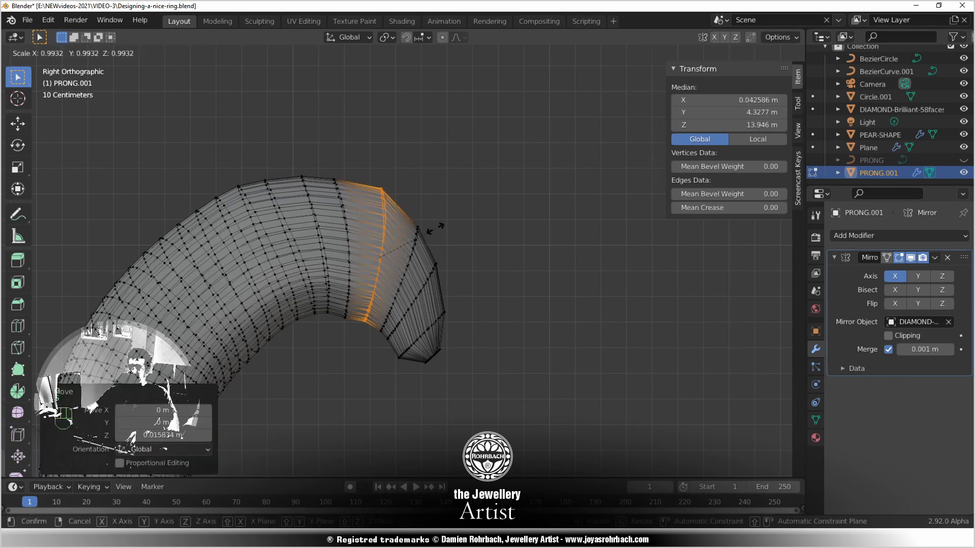
left_click(418, 238)
key("g")
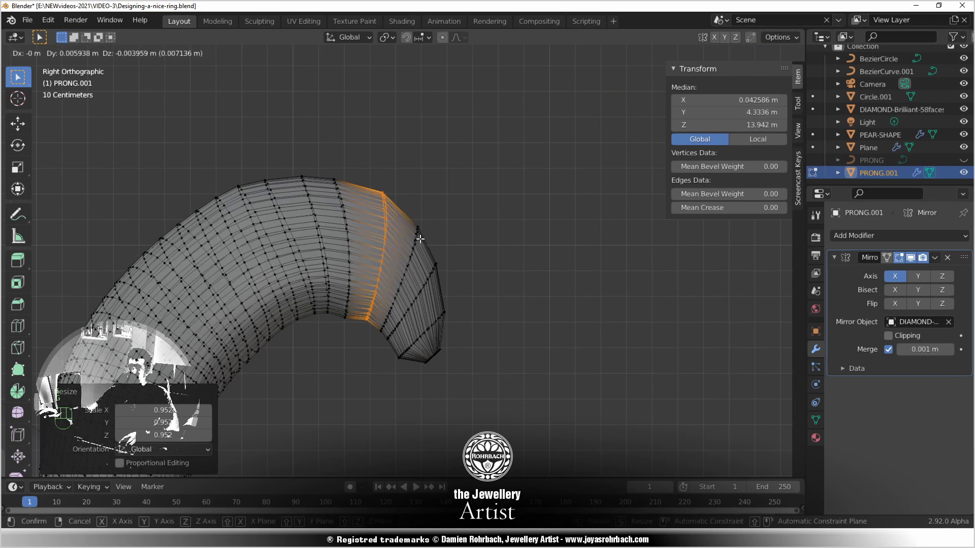
left_click(421, 239)
Select the whole tip section through the ring just adjusted and move it slightly down and back toward the bend
key("alt+a")
key("c")
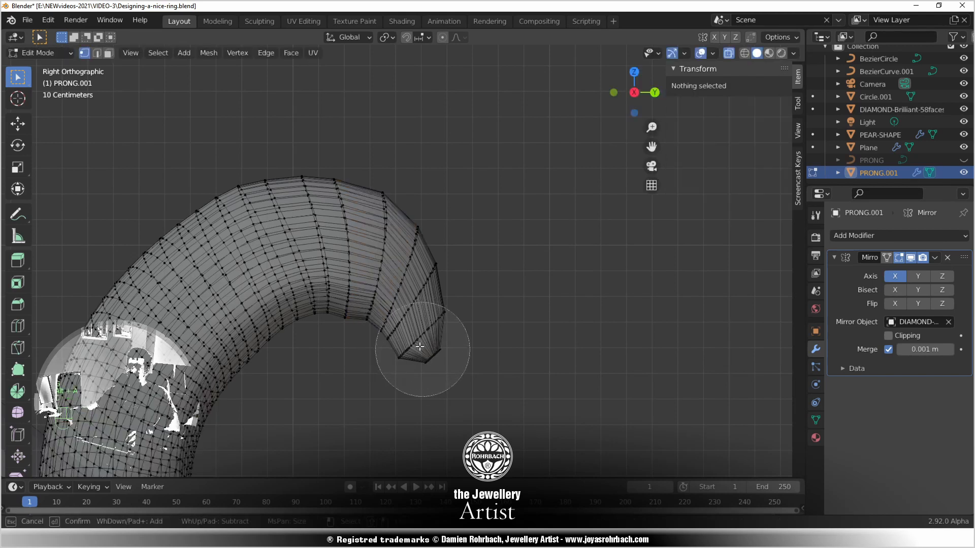
mouse_move(420, 346)
left_mouse_down()
mouse_move(414, 305)
mouse_move(426, 206)
left_mouse_up()
right_click(476, 273)
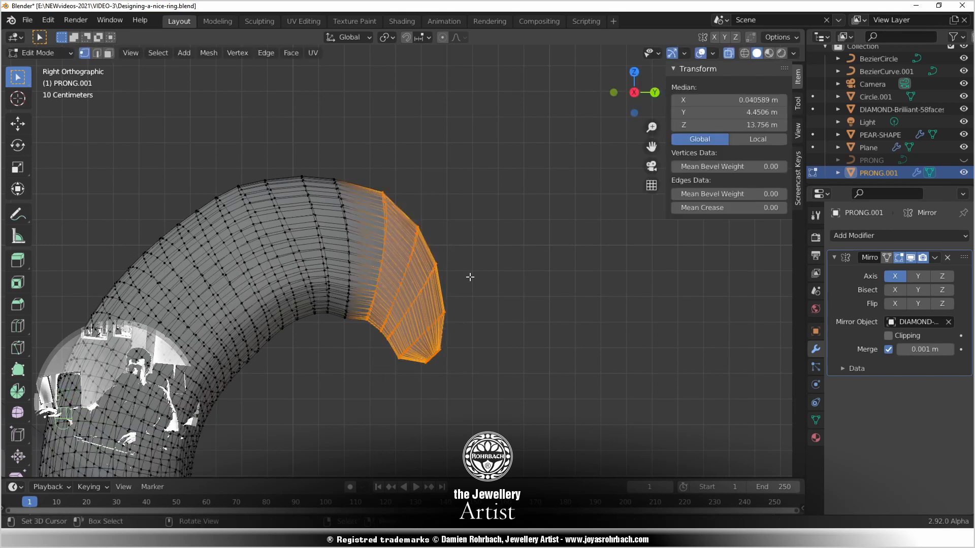
key("g")
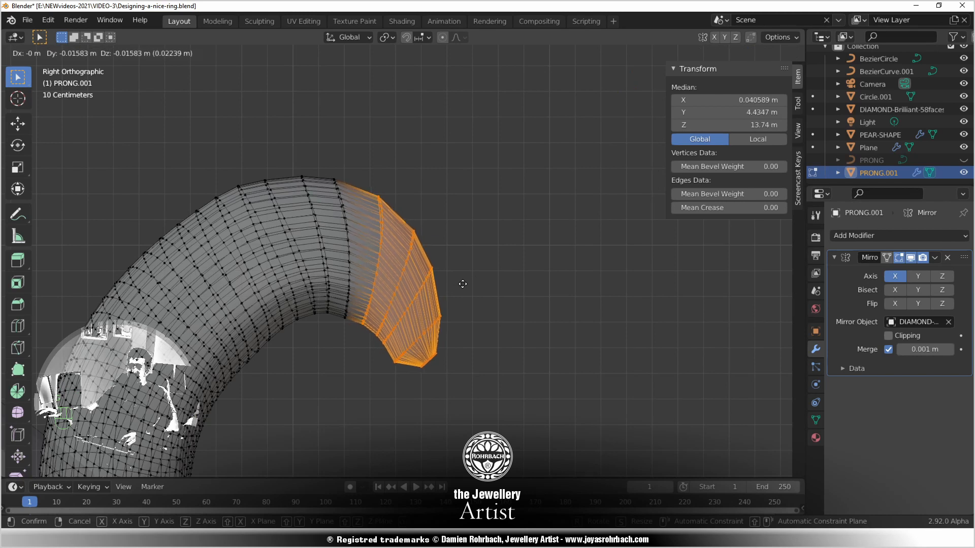
right_click(463, 284)
Select the prong's larger end section from the top of the bend to the tip, enlarge it slightly and reposition it
key("alt+a")
key("c")
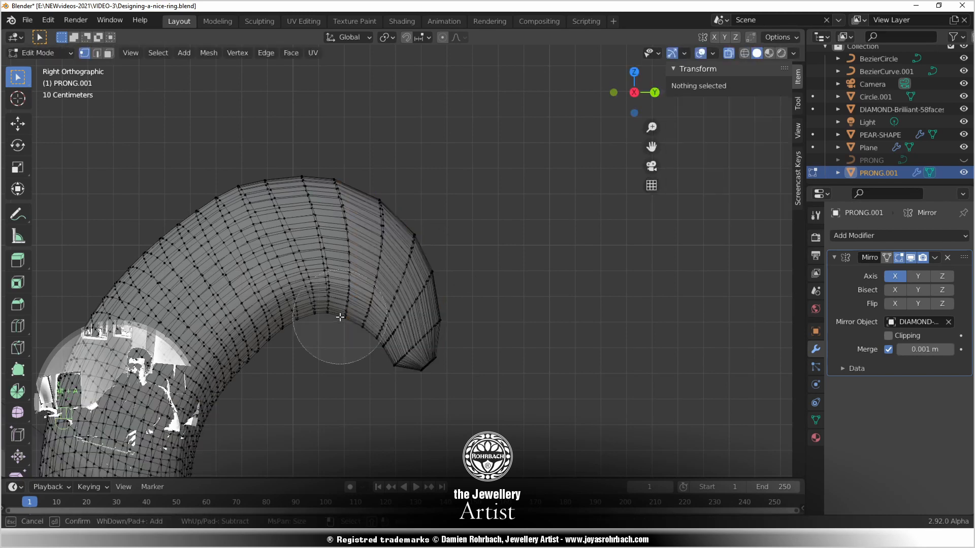
scroll(340, 317, "up", 6)
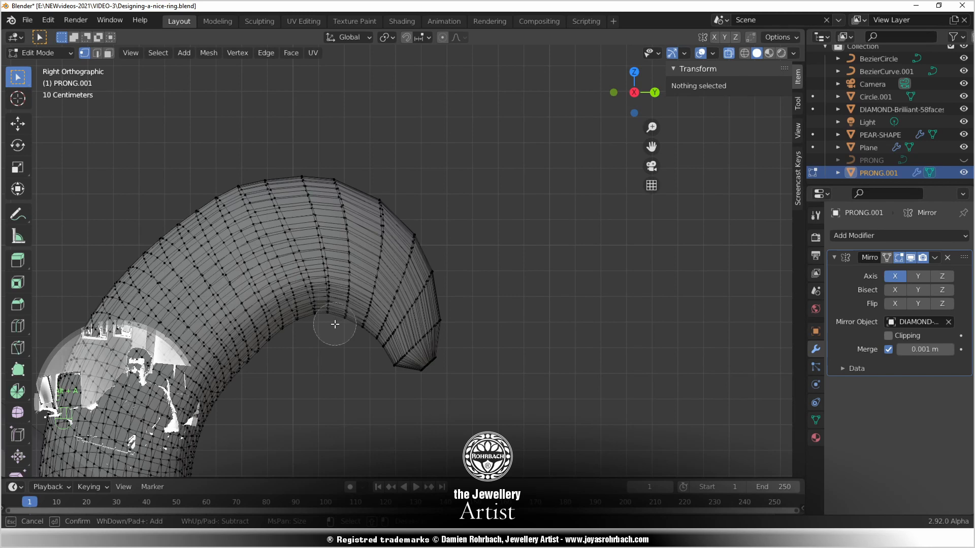
scroll(406, 335, "down", 15)
mouse_move(425, 320)
left_mouse_down()
mouse_move(410, 309)
mouse_move(427, 233)
mouse_move(390, 178)
mouse_move(398, 207)
left_mouse_up()
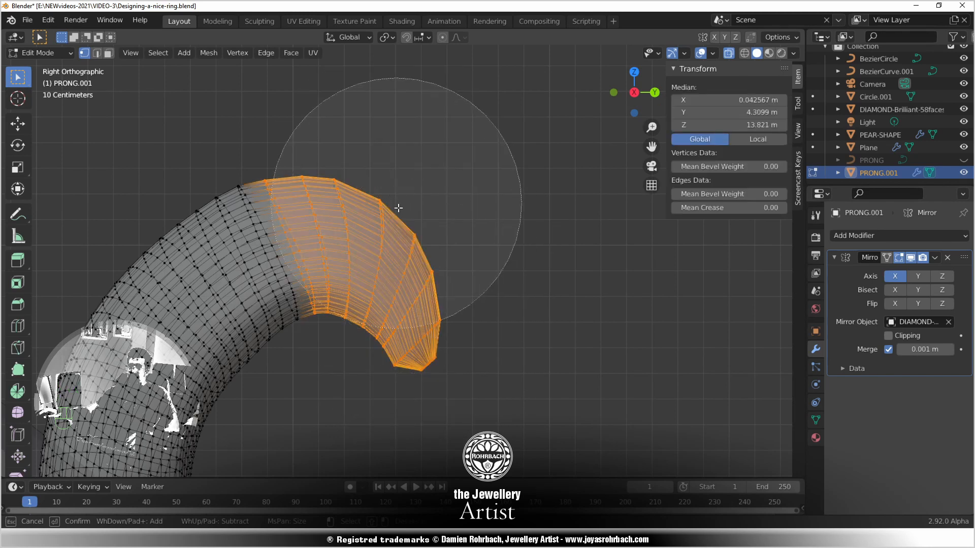
key("Escape")
key("s")
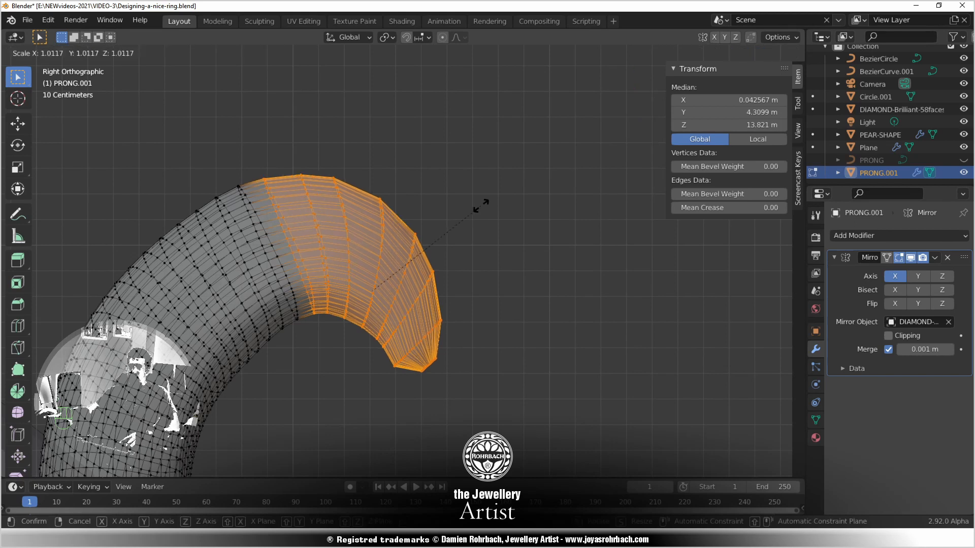
left_click(481, 206)
key("g")
left_click(415, 239)
Return to Object Mode with X-ray off, save the file and inspect the prong's hooked end
mouse_move(415, 239)
middle_mouse_down()
mouse_move(461, 309)
mouse_move(369, 327)
mouse_move(483, 343)
mouse_move(350, 270)
mouse_move(282, 258)
mouse_move(334, 336)
mouse_move(341, 327)
middle_mouse_up()
key("Tab")
key("alt+z")
key("ctrl+s")
scroll(472, 339, "down", 4)
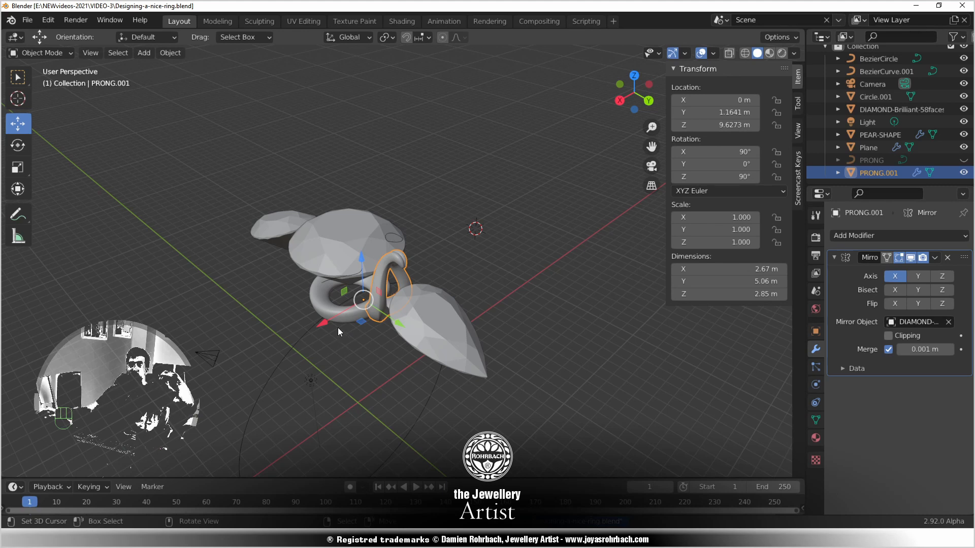
scroll(364, 371, "up", 6)
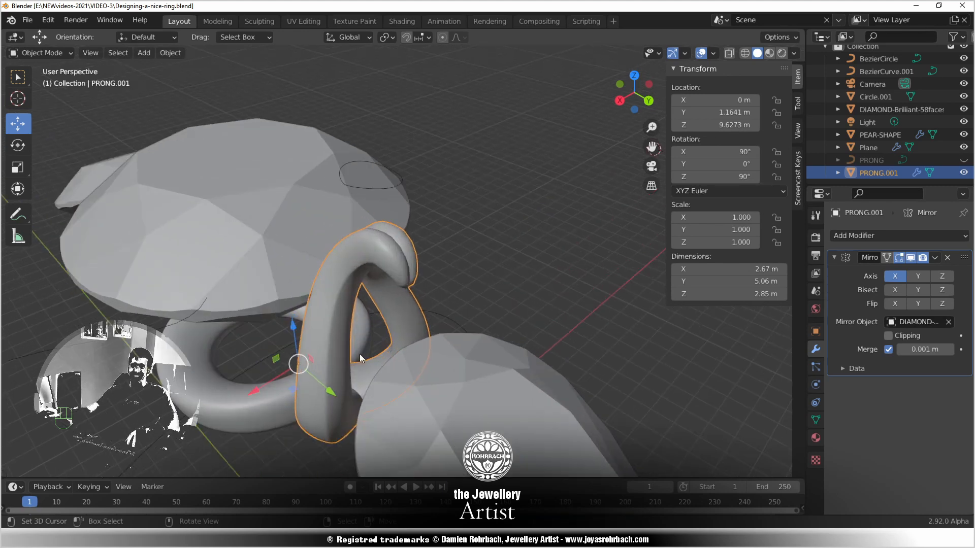
middle_click_drag(359, 355, 391, 309)
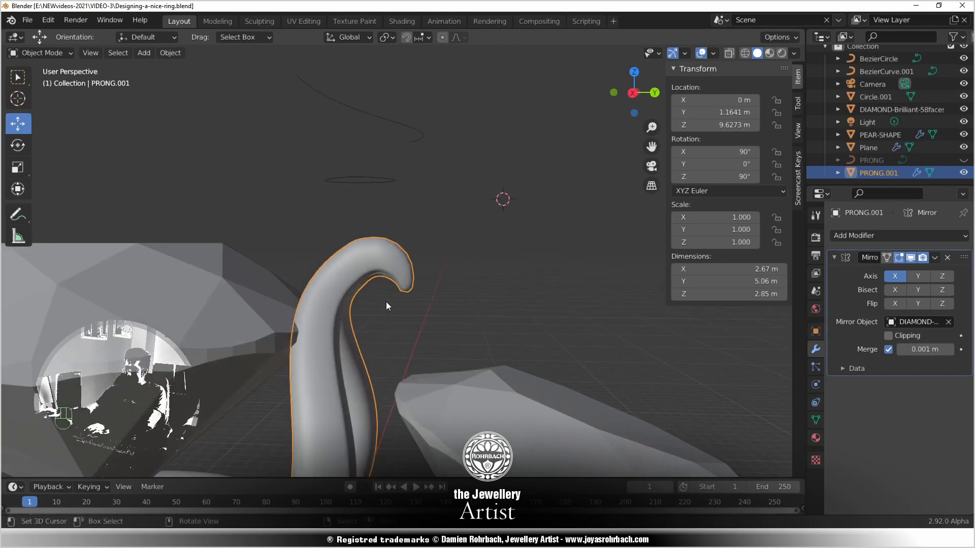
Reopen the prong's mesh for editing with X-ray on and nothing selected, viewing its hooked end from the side
key("KP_3")
scroll(383, 318, "up", 2)
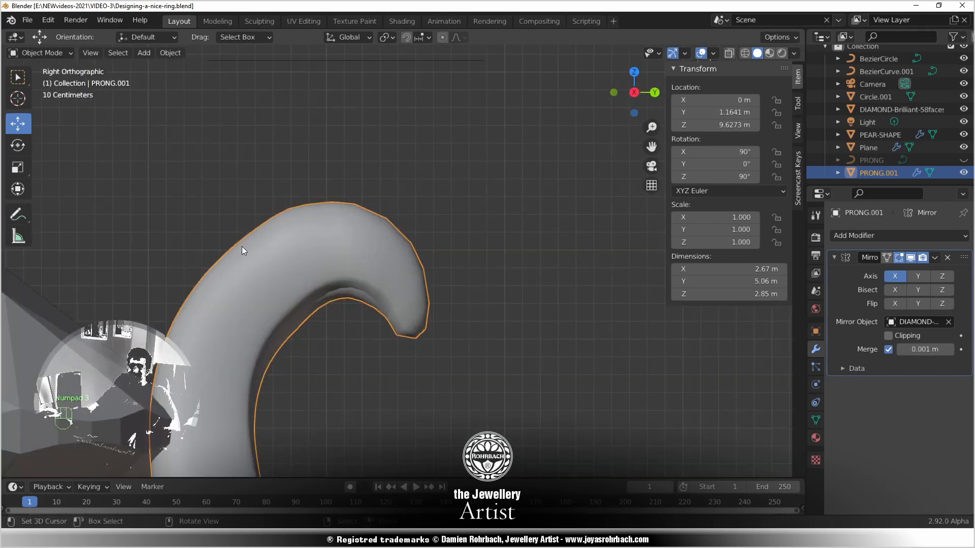
key("Tab")
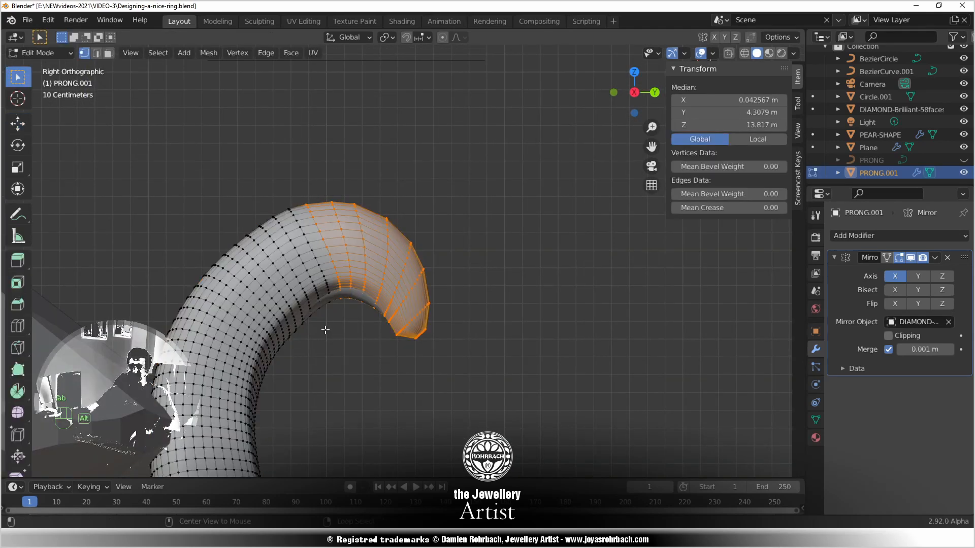
key("alt+a")
key("alt+z")
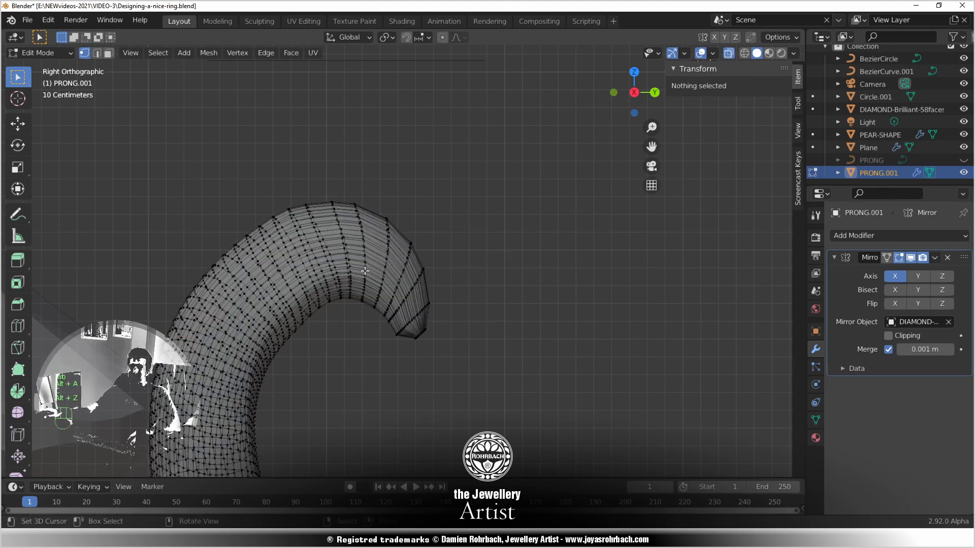
middle_click_drag(365, 271, 347, 280)
key("x")
key("Escape")
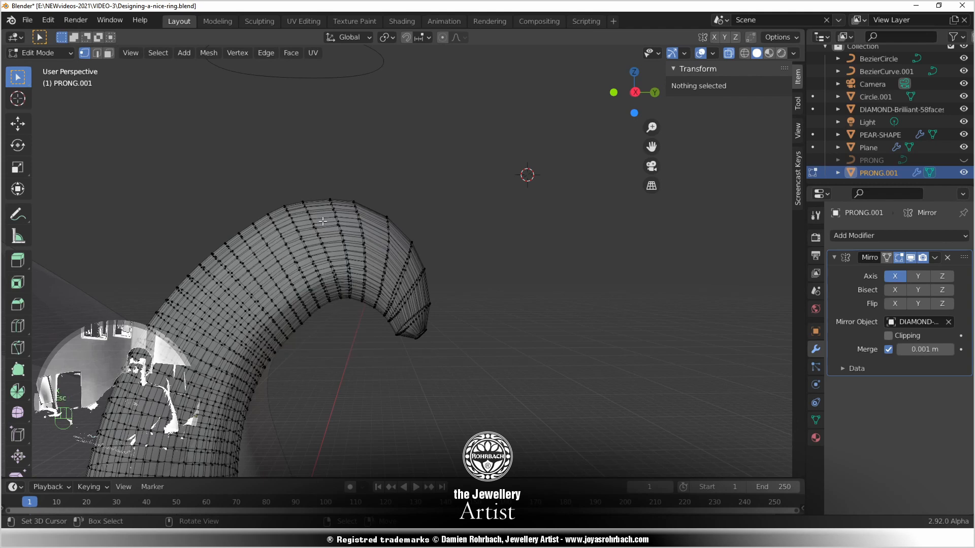
Circle-select the prong's hooked end from the start of the bend to the tip and rotate it slightly inward in right side view
key("c")
scroll(319, 173, "up", 5)
mouse_move(304, 174)
left_mouse_down()
mouse_move(337, 163)
mouse_move(368, 261)
mouse_move(361, 252)
left_mouse_up()
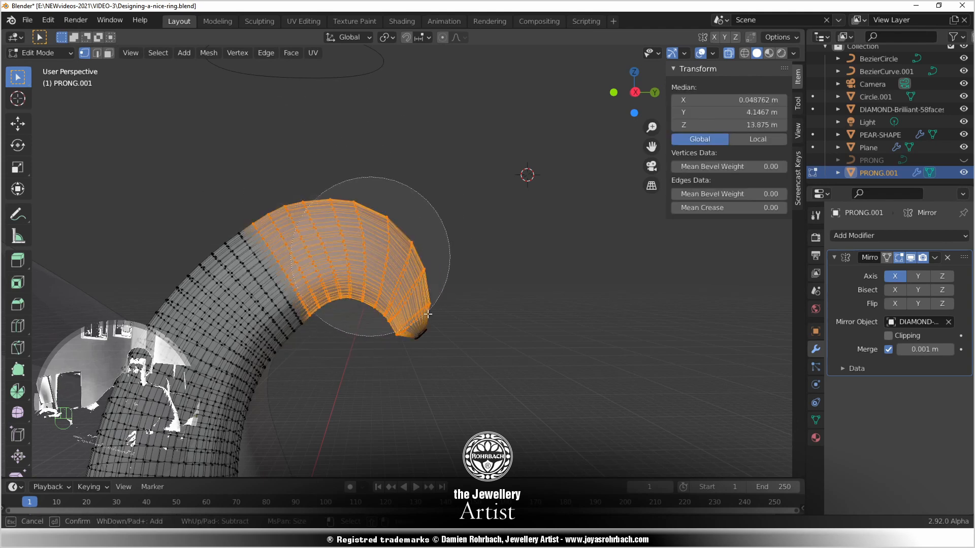
key("Escape")
key("r")
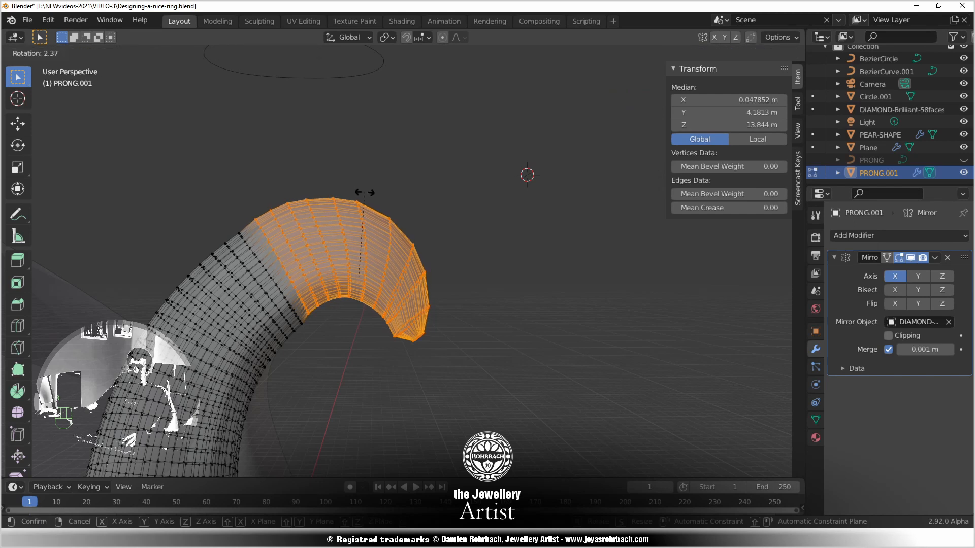
right_click(364, 192)
key("KP_3")
scroll(314, 297, "up", 2)
key("r")
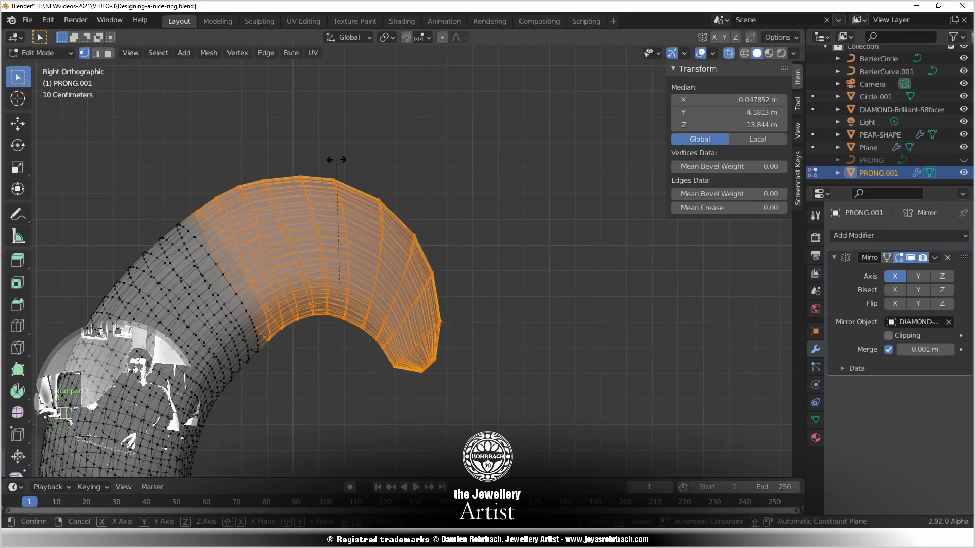
left_click(332, 159)
Lower the selected hooked end slightly, rotate it a little further and shift it back toward the stem
key("g")
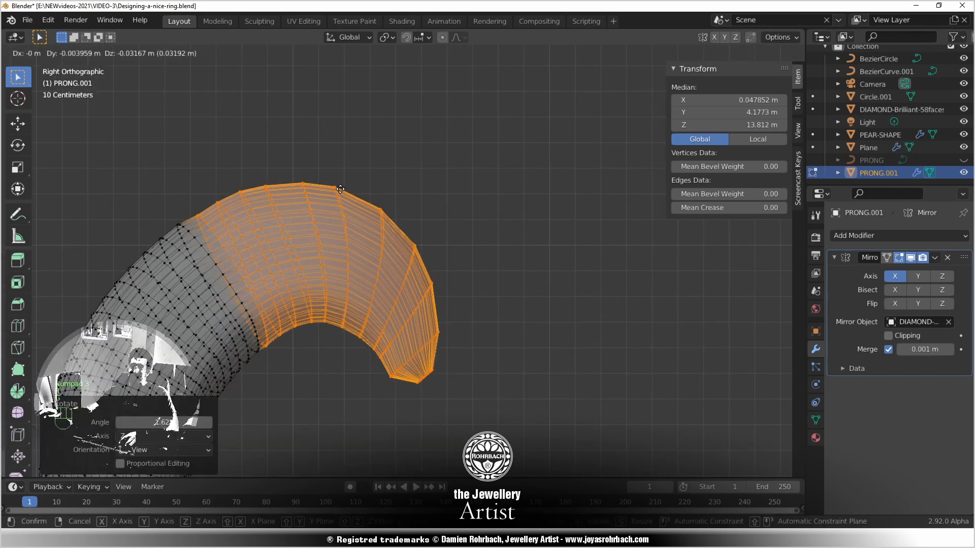
right_click(335, 170)
key("r")
left_click(334, 183)
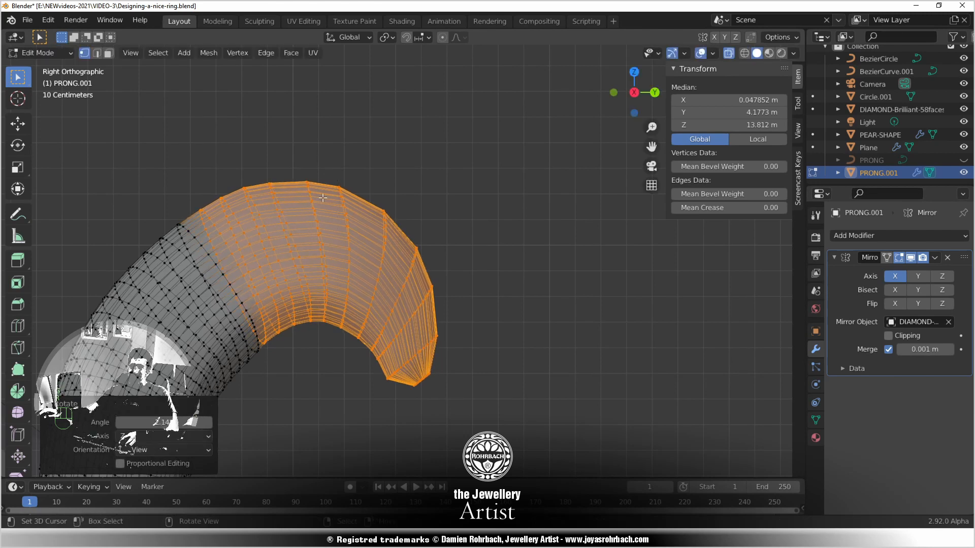
key("g")
left_click(402, 222)
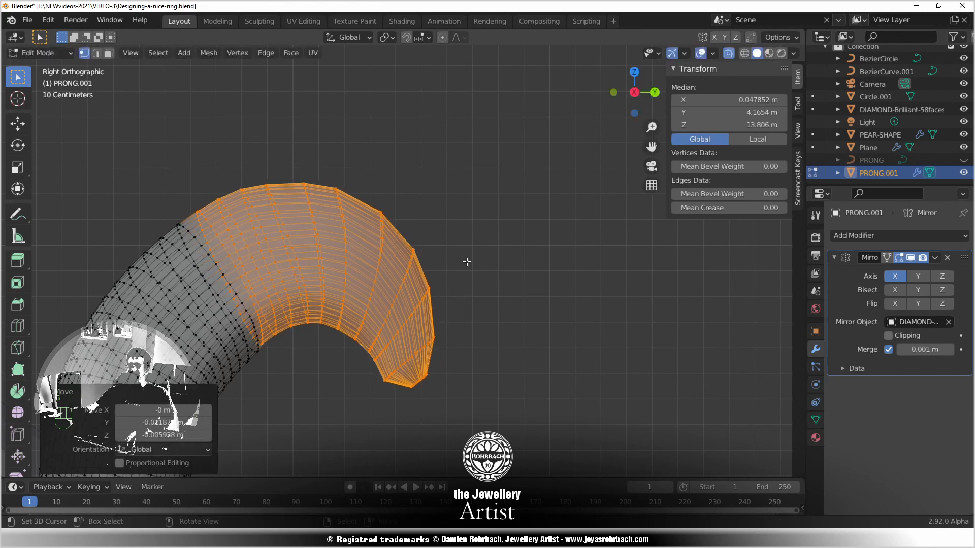
scroll(466, 261, "down", 3)
scroll(447, 272, "up", 4)
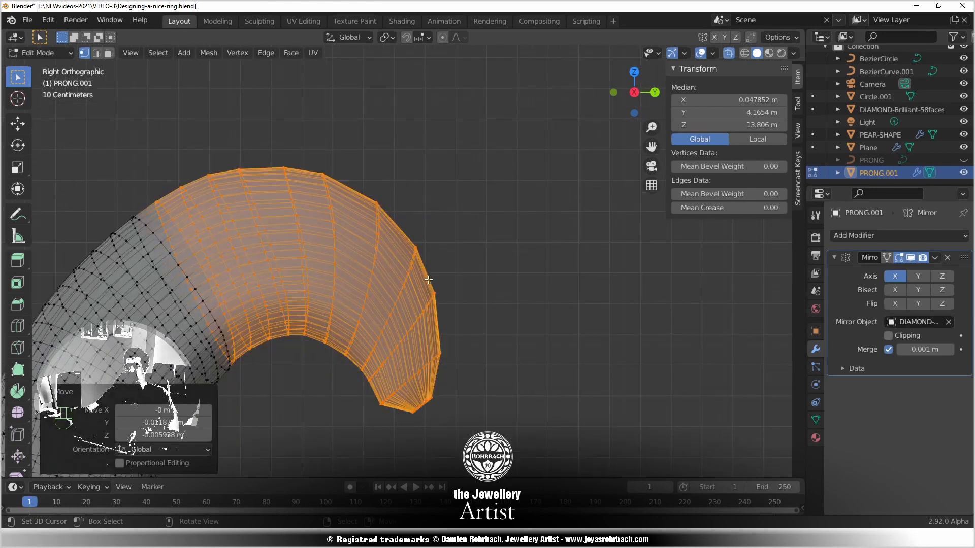
Return to Object Mode, turn X-ray off and save the file
key("Tab")
scroll(428, 277, "down", 6)
middle_click_drag(433, 273, 365, 300)
key("alt+z")
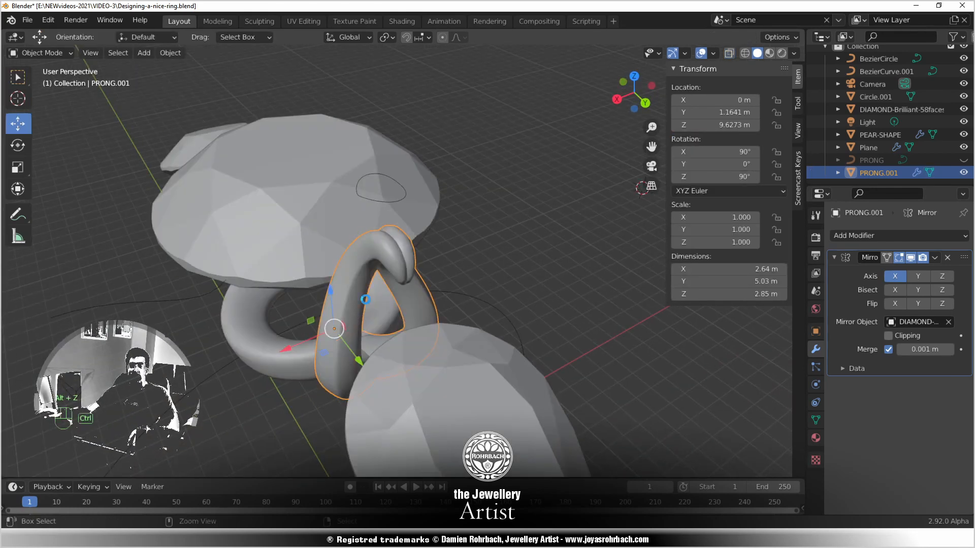
key("ctrl+s")
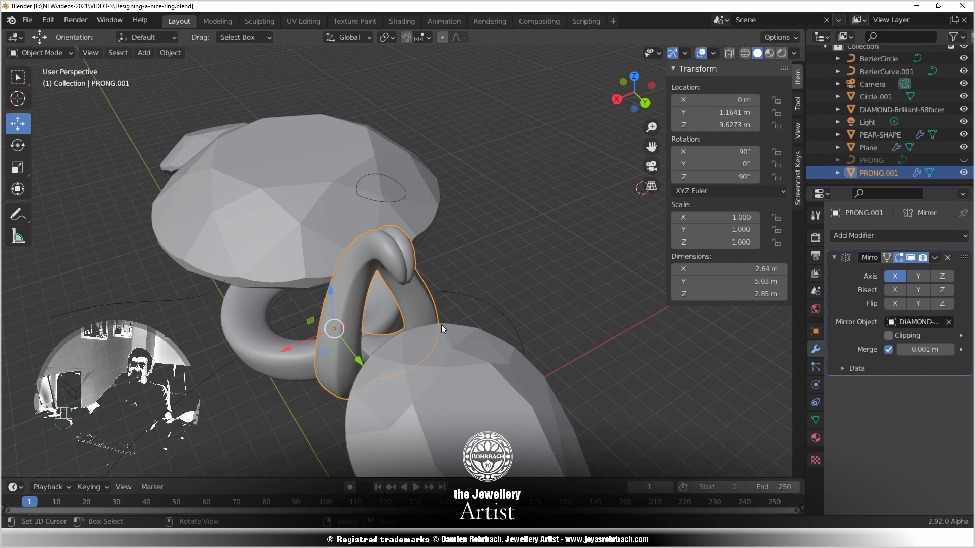
Examine the mirrored prongs beside the ring base and stones from several angles, keeping the file saved
middle_click_drag(432, 318, 395, 307)
key("ctrl+s")
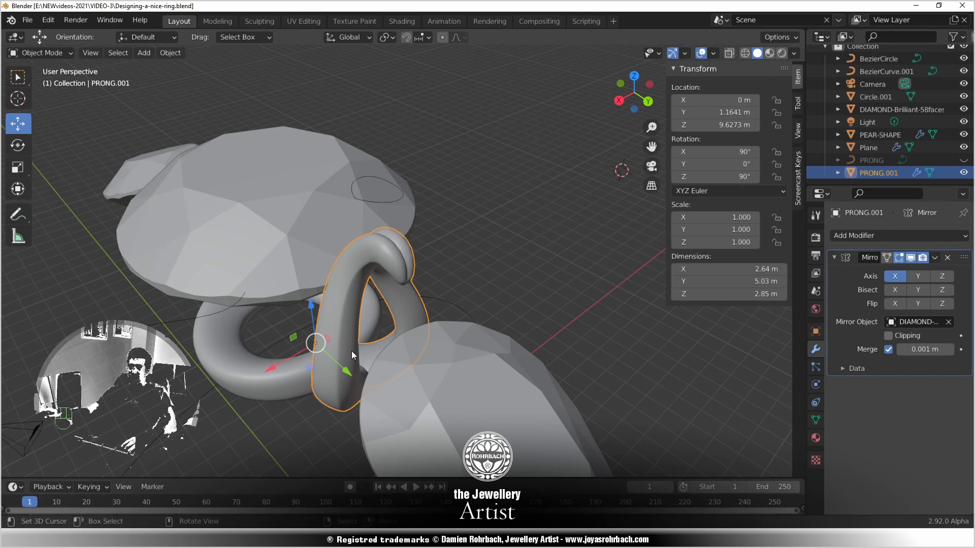
middle_click_drag(350, 350, 311, 309)
scroll(364, 356, "down", 5)
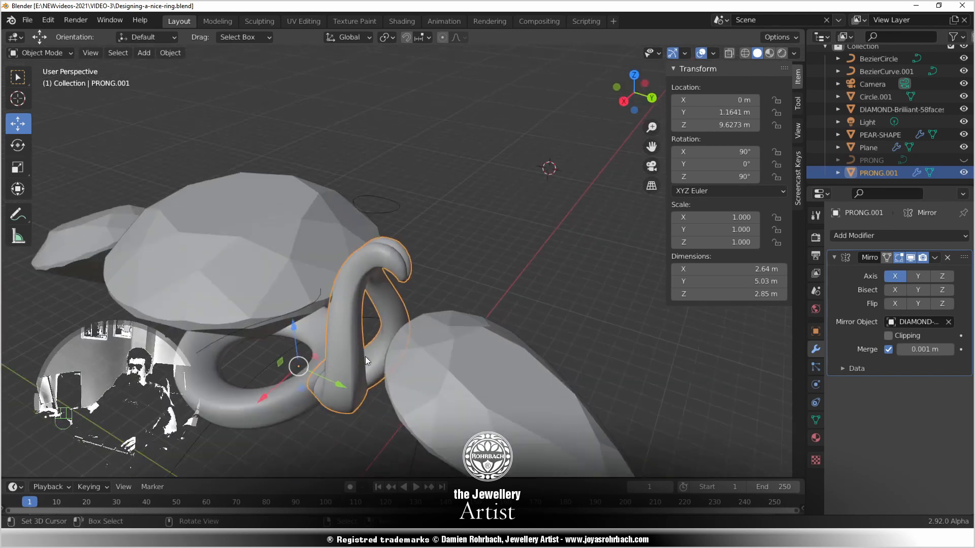
middle_click_drag(364, 356, 332, 329)
key("ctrl+s")
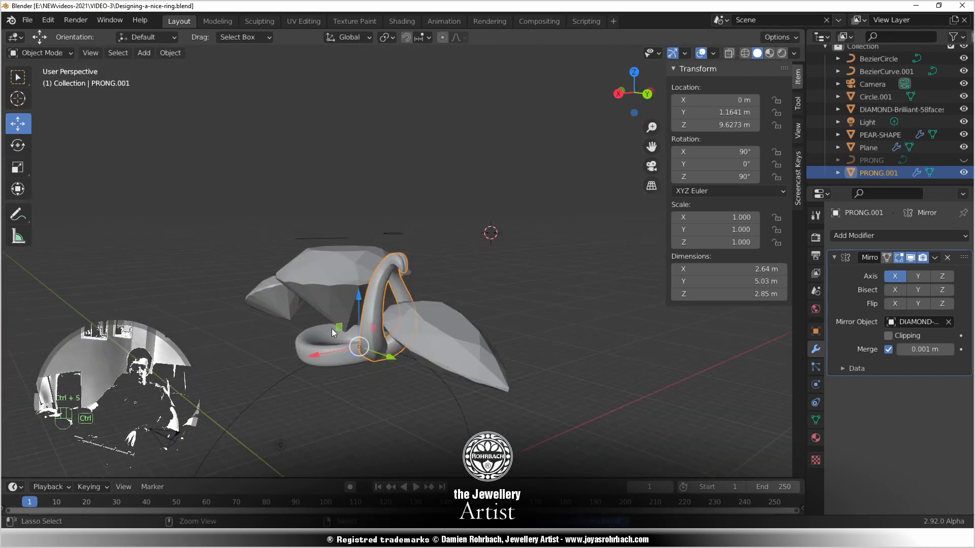
middle_click_drag(543, 324, 449, 335)
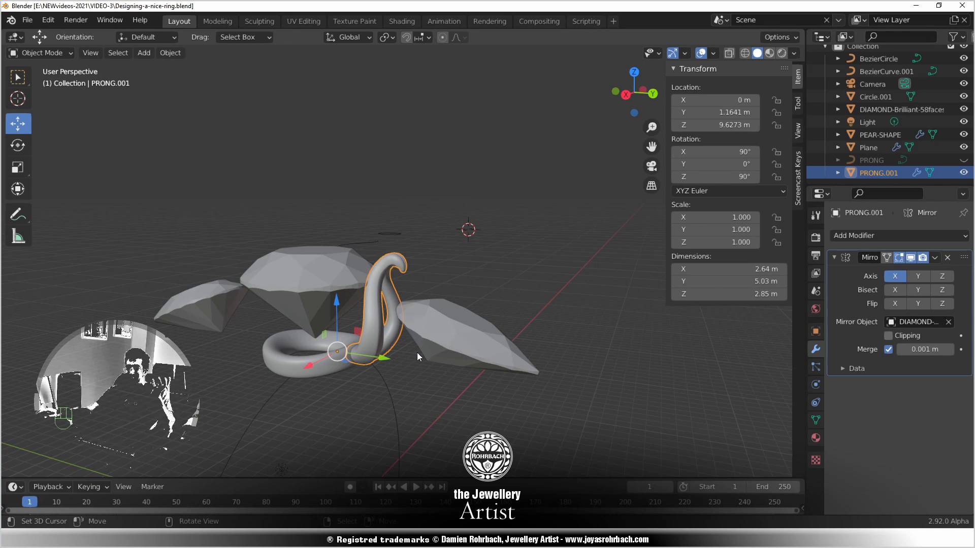
Reopen the prong's mesh for editing in right side view, then lower the selected hooked end slightly and rotate its tip inward
key("KP_3")
scroll(418, 337, "up", 4)
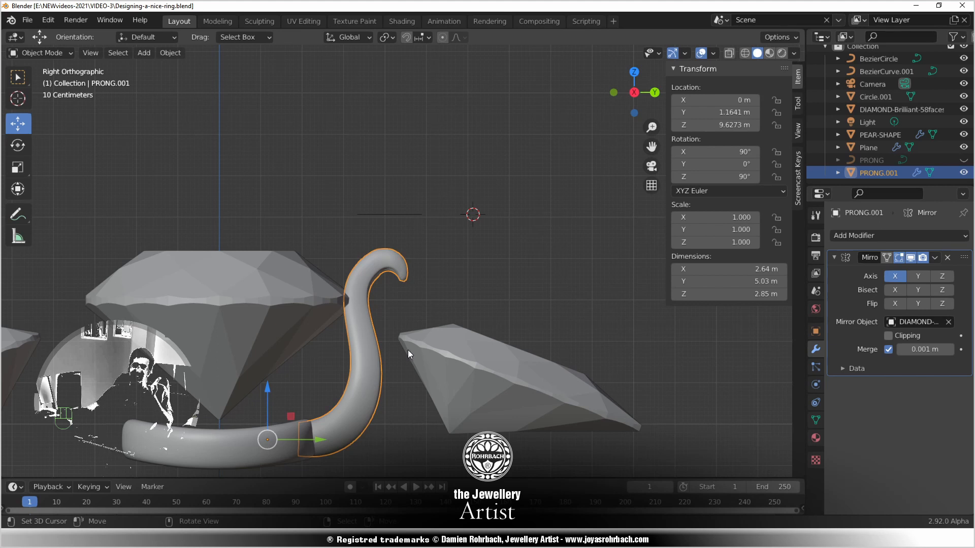
scroll(409, 354, "up", 5)
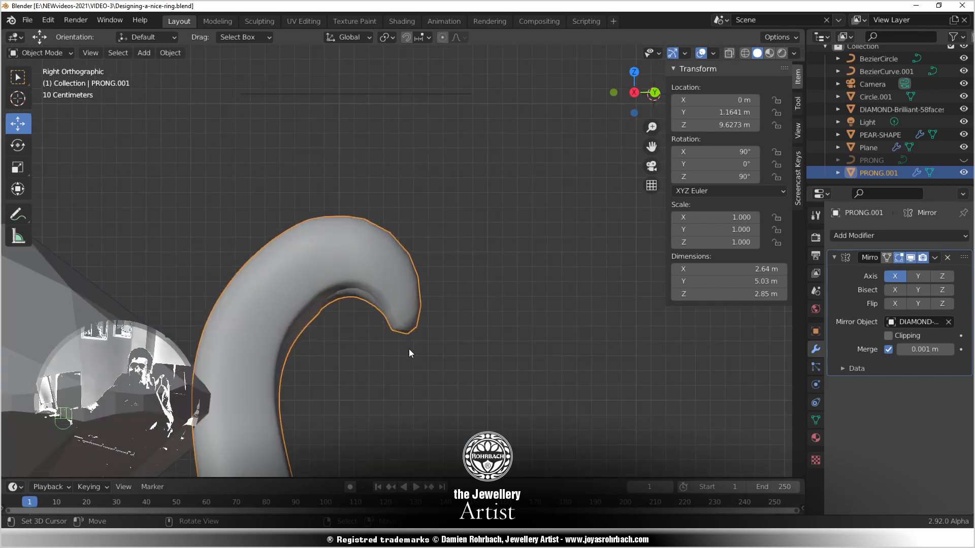
middle_click_drag(398, 365, 363, 357)
key("KP_3")
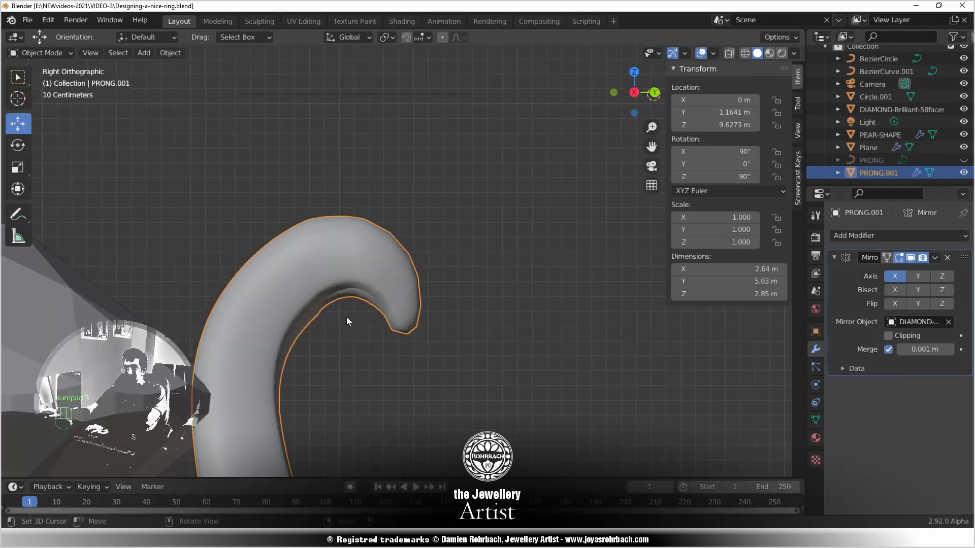
scroll(331, 366, "up", 2)
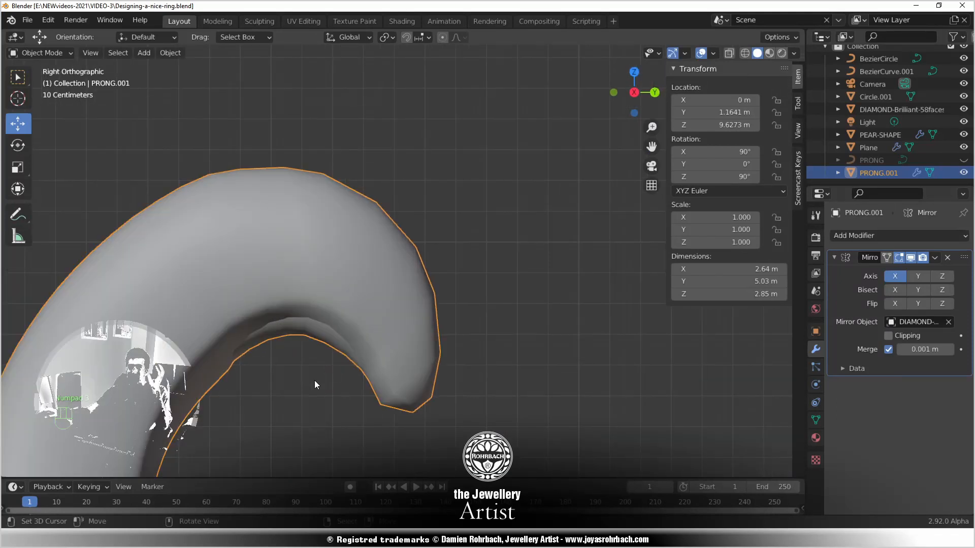
key("Tab")
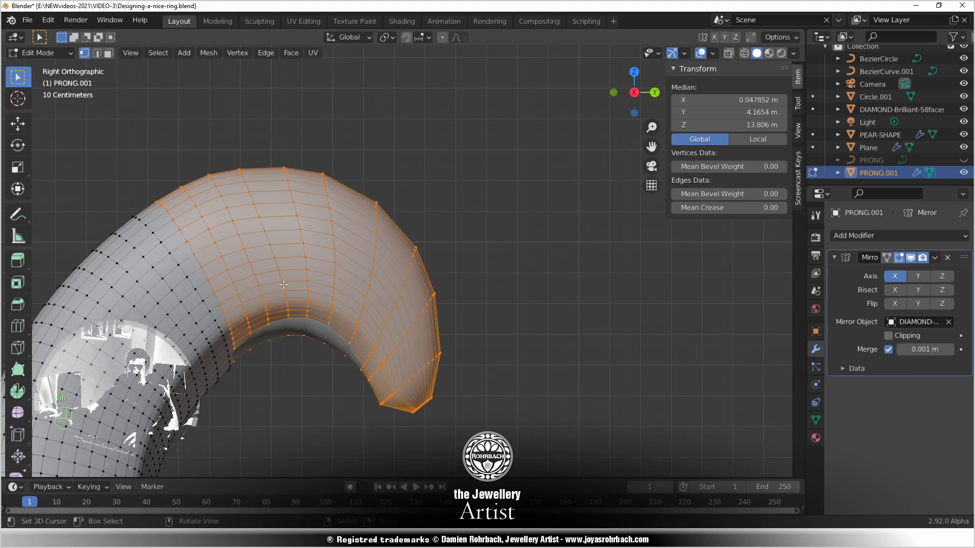
key("g")
left_click(311, 250)
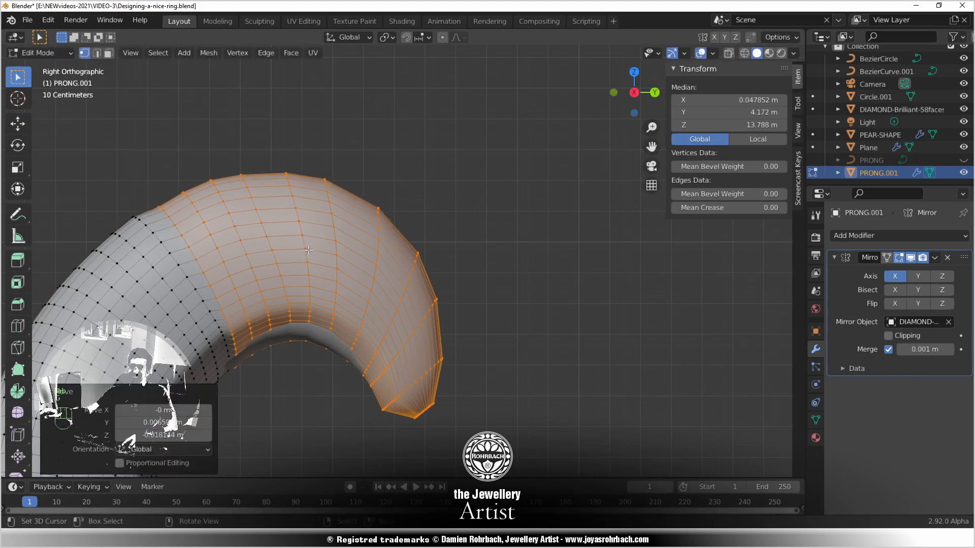
key("r")
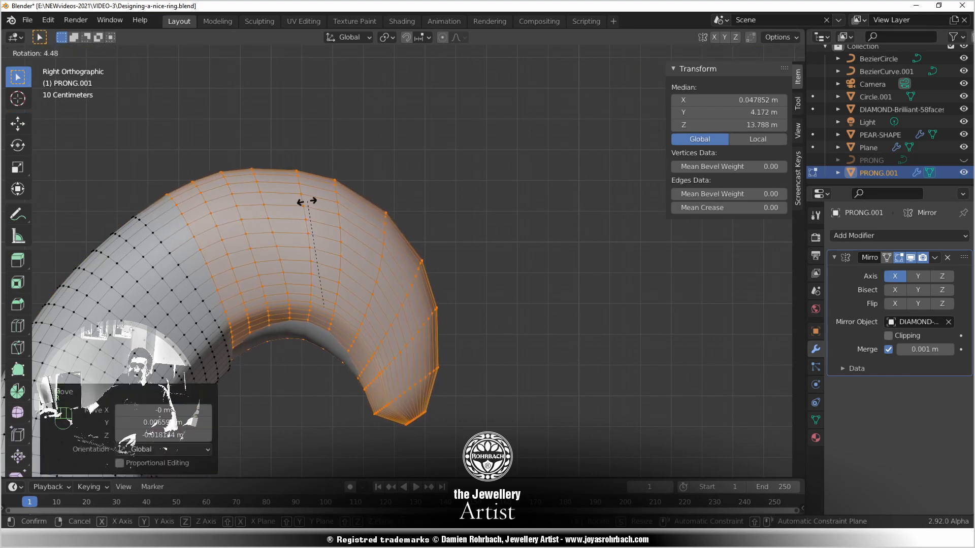
left_click(307, 201)
Enlarge the selected hooked end slightly and nudge it outward and down to keep the bend flowing smoothly
key("s")
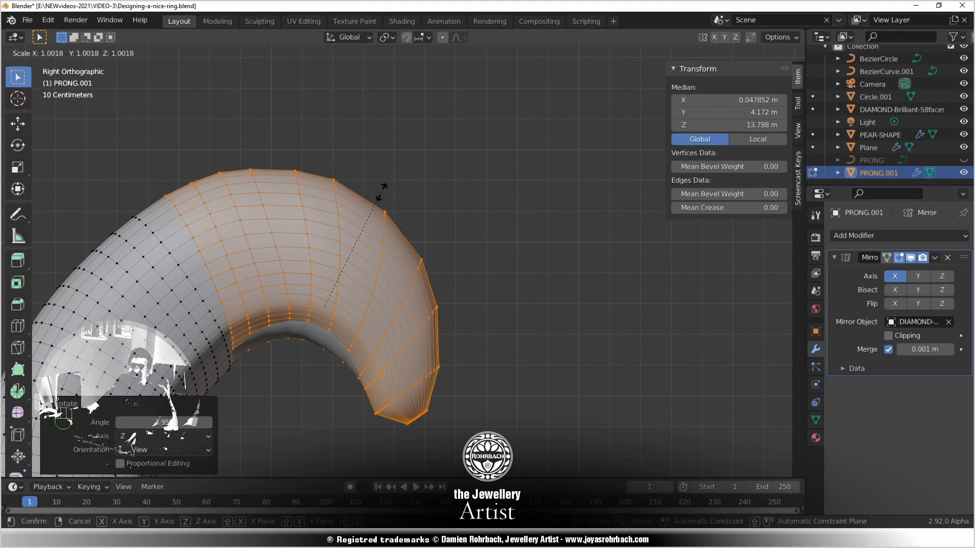
left_click(382, 192)
key("g")
left_click(333, 224)
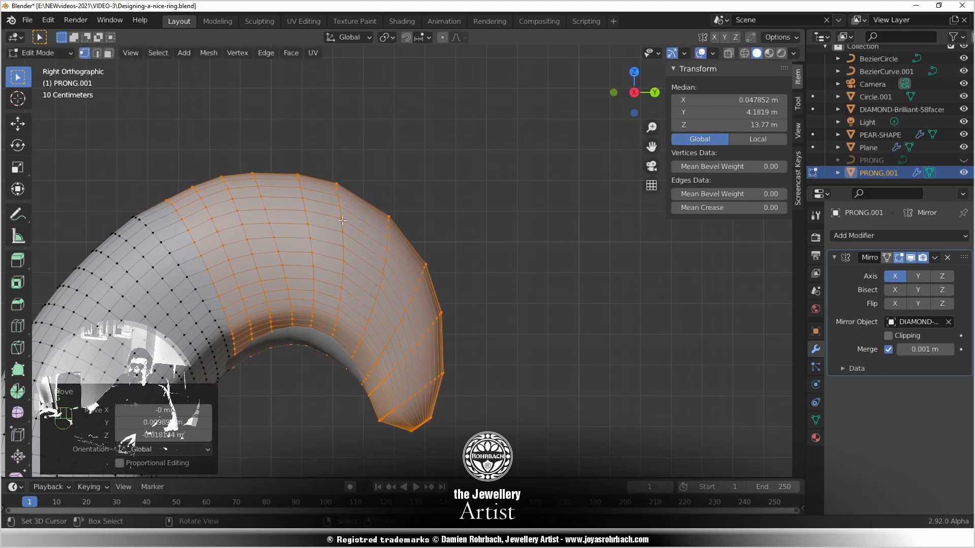
key("s")
left_click(362, 198)
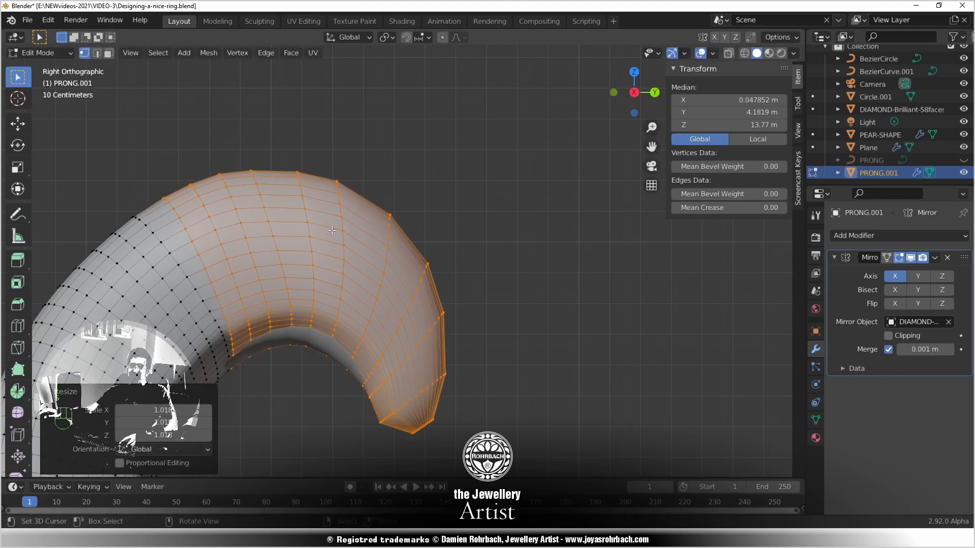
key("g")
left_click(335, 226)
Return to Object Mode, save the file and check the reshaped prong against the stones from the side
key("Tab")
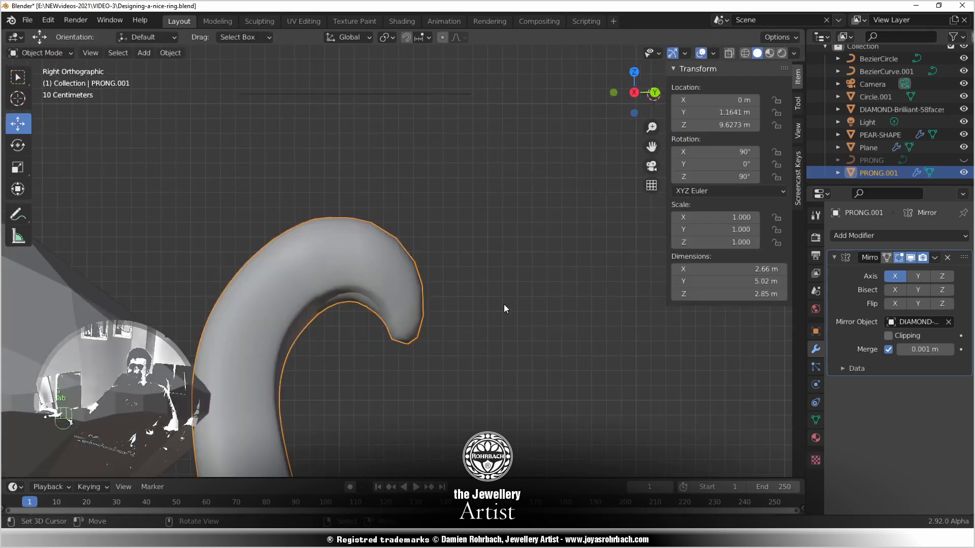
key("ctrl+s")
middle_click_drag(492, 298, 479, 329)
middle_click_drag(422, 361, 455, 294)
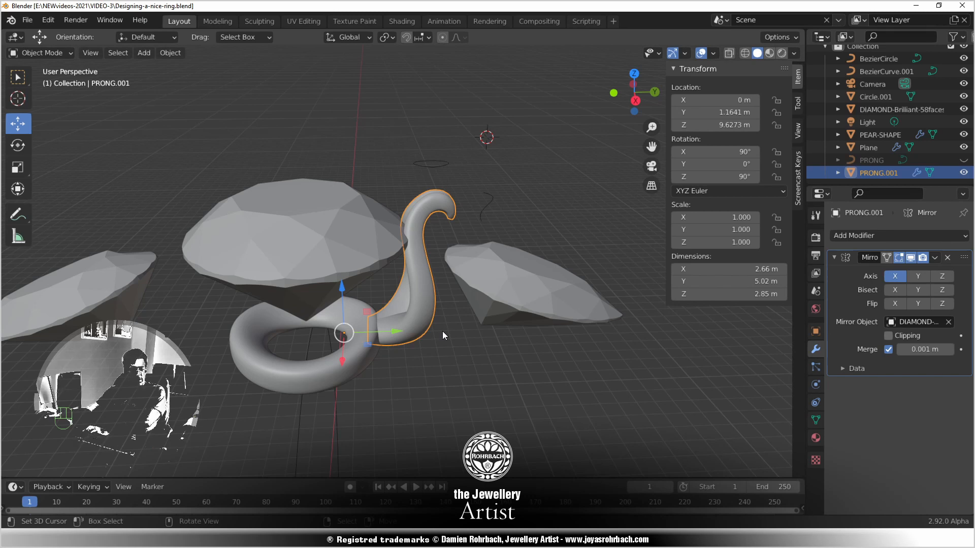
key("KP_3")
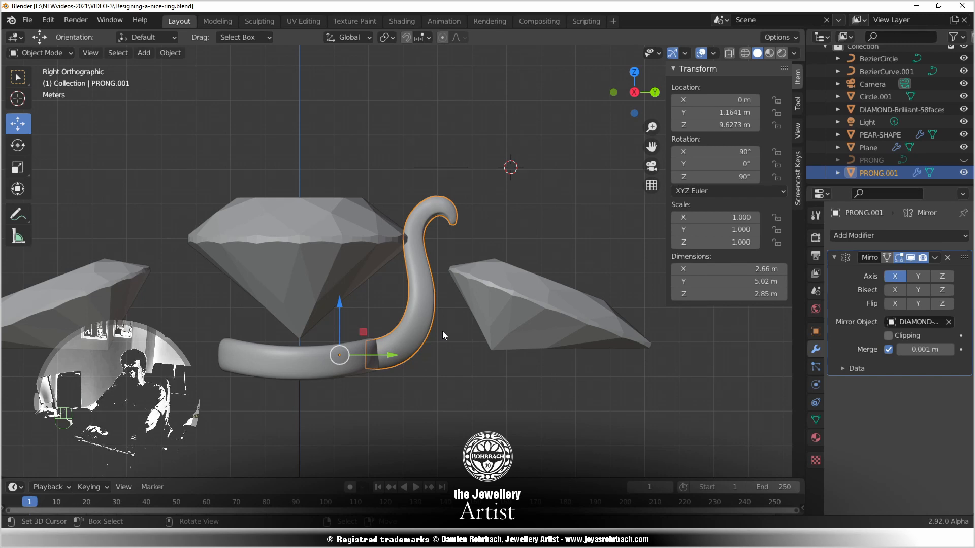
scroll(437, 342, "up", 4)
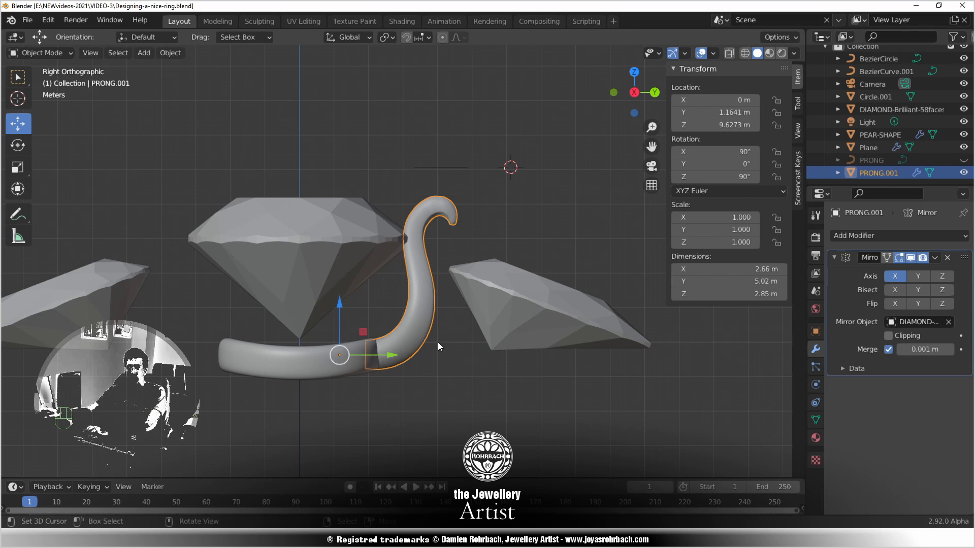
scroll(438, 342, "down", 2)
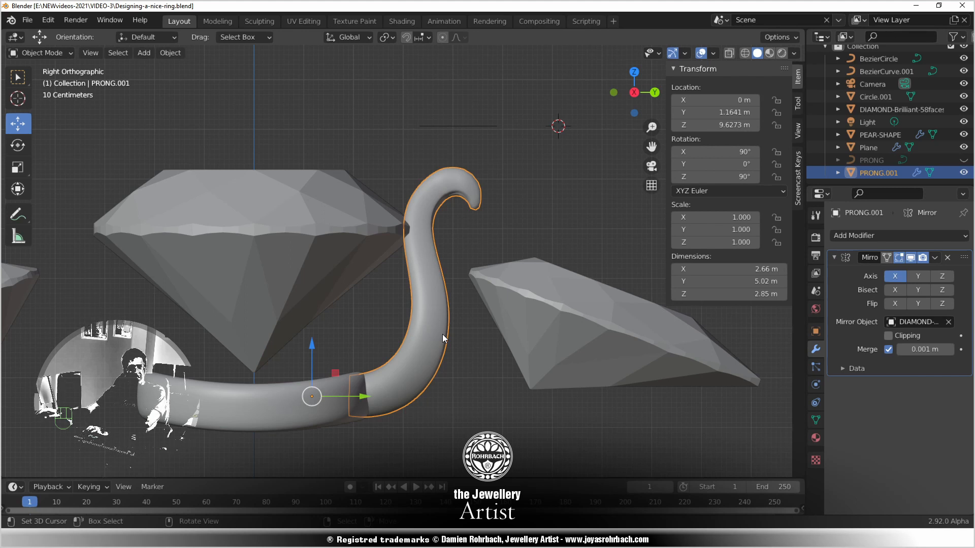
Apply all transforms (location, rotation and scale) to the mirrored prong object and save the file
middle_click_drag(443, 334, 421, 349)
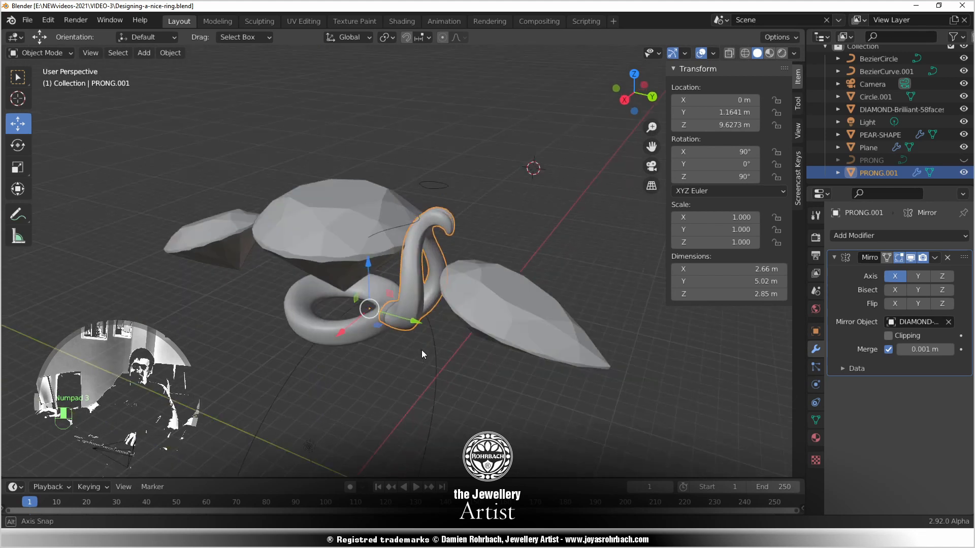
key("ctrl+a")
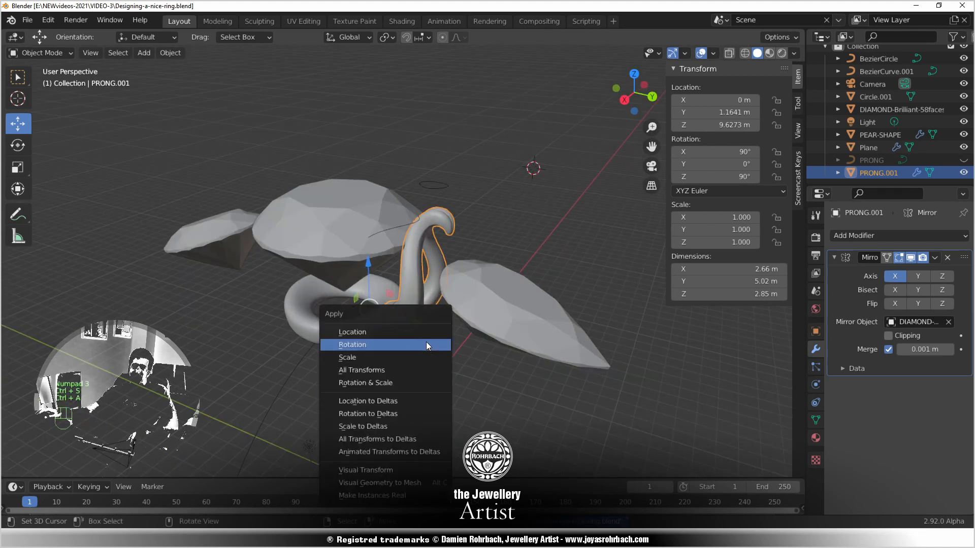
left_click(404, 369)
key("ctrl+s")
middle_click_drag(406, 382, 443, 330)
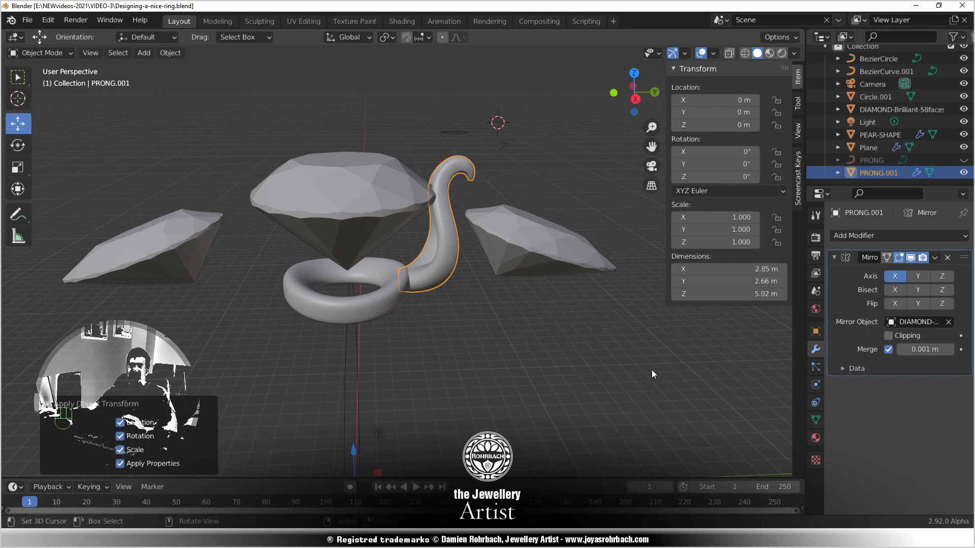
Set the view to the right side, collapse the Apply Object Transform options and save the file
middle_click_drag(532, 360, 498, 339)
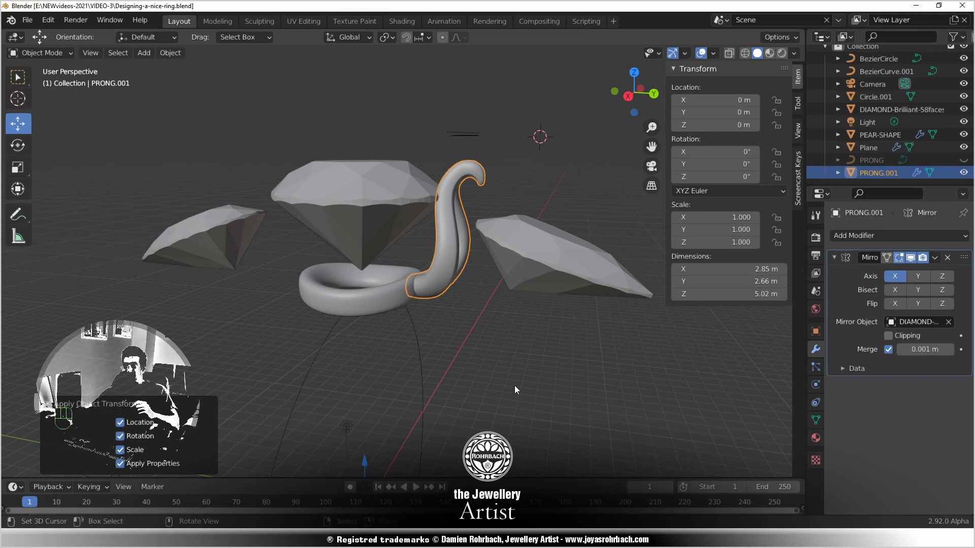
key("KP_3")
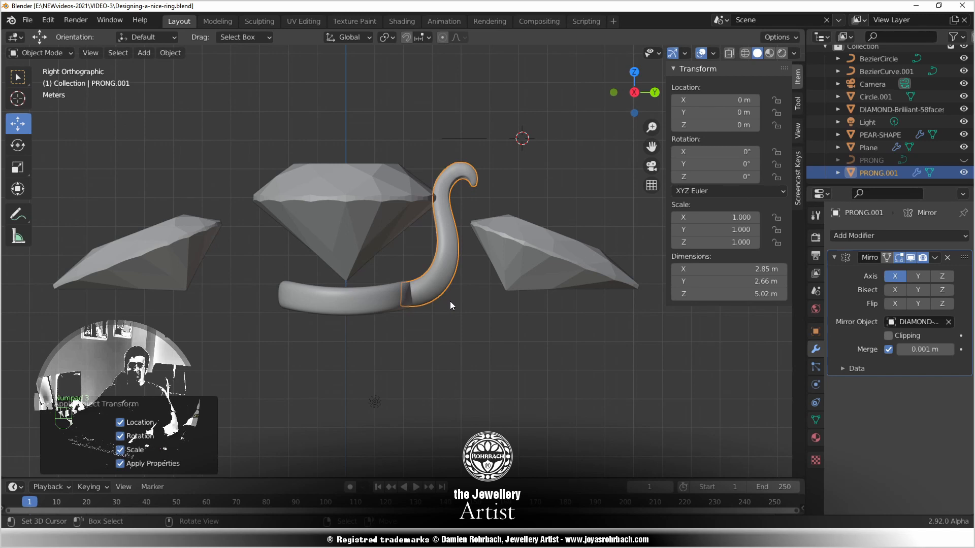
left_click(49, 405)
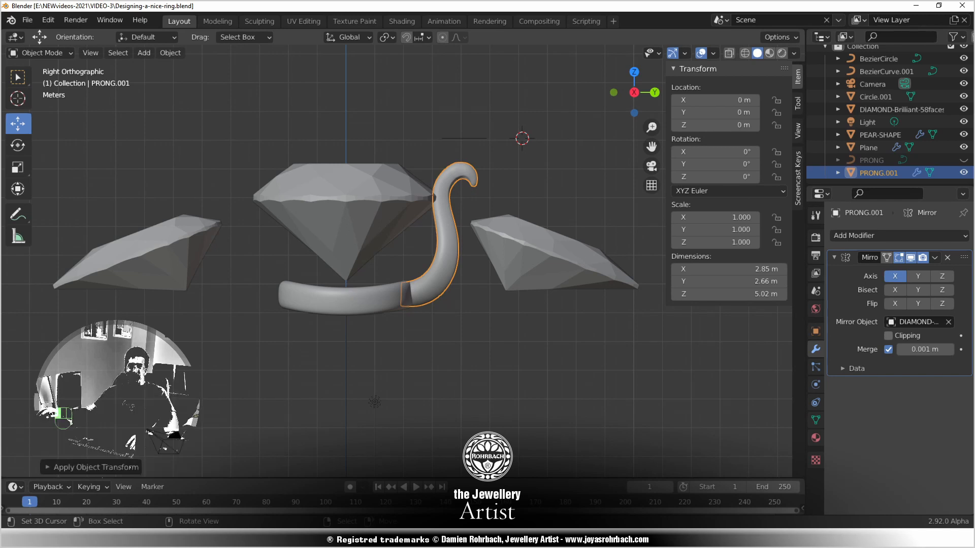
key("ctrl+s")
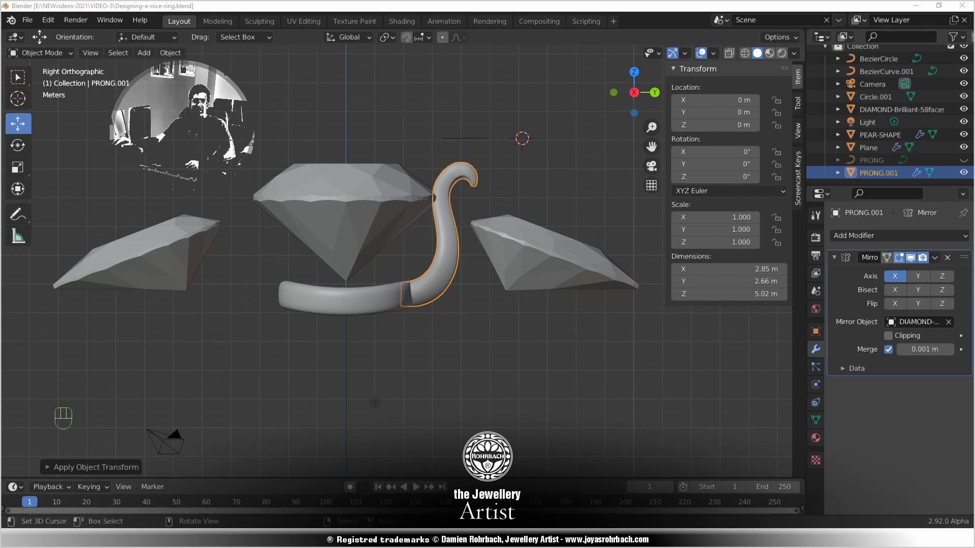
Save the ring file and inspect the mirrored prong against the stones from the side and in perspective
left_click(208, 138)
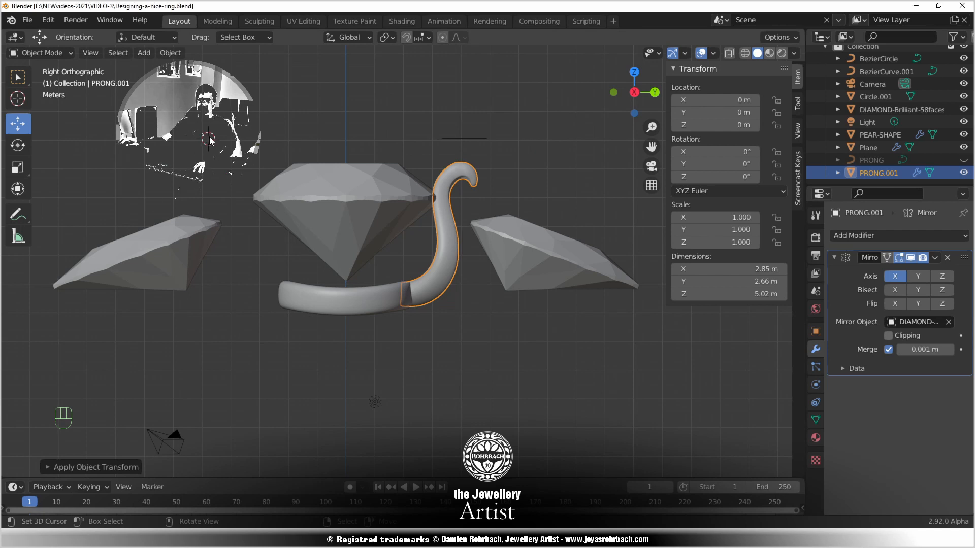
key("ctrl+s")
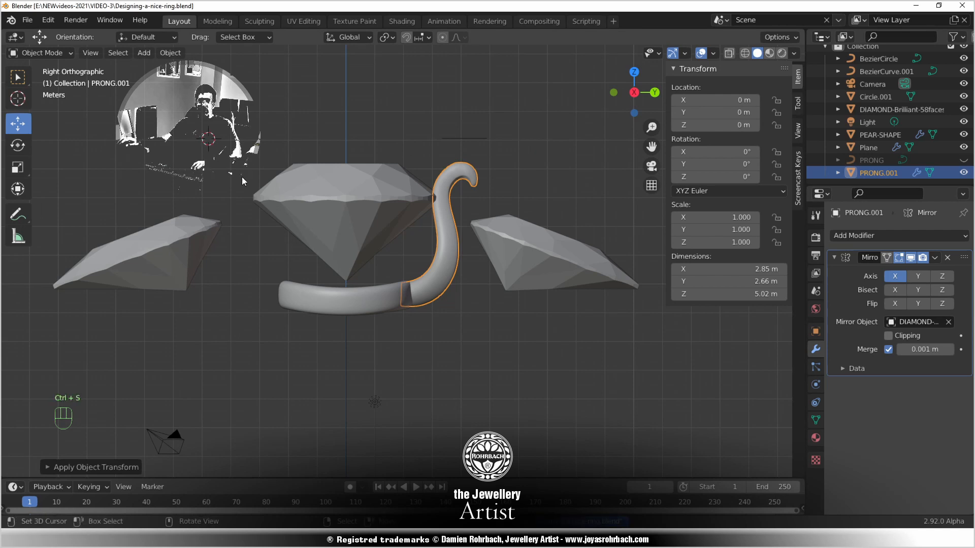
left_click(276, 234)
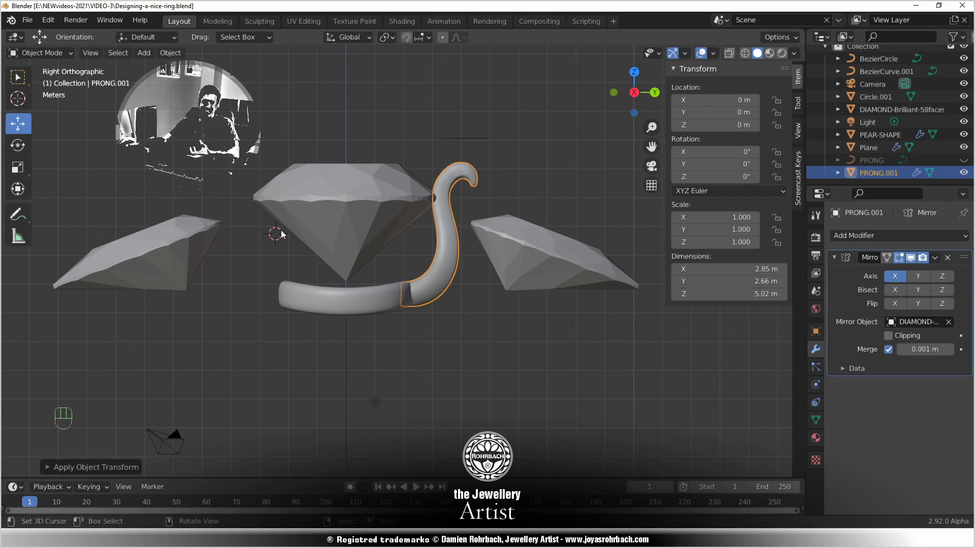
scroll(334, 226, "up", 3)
middle_click_drag(334, 225, 352, 252, "shift")
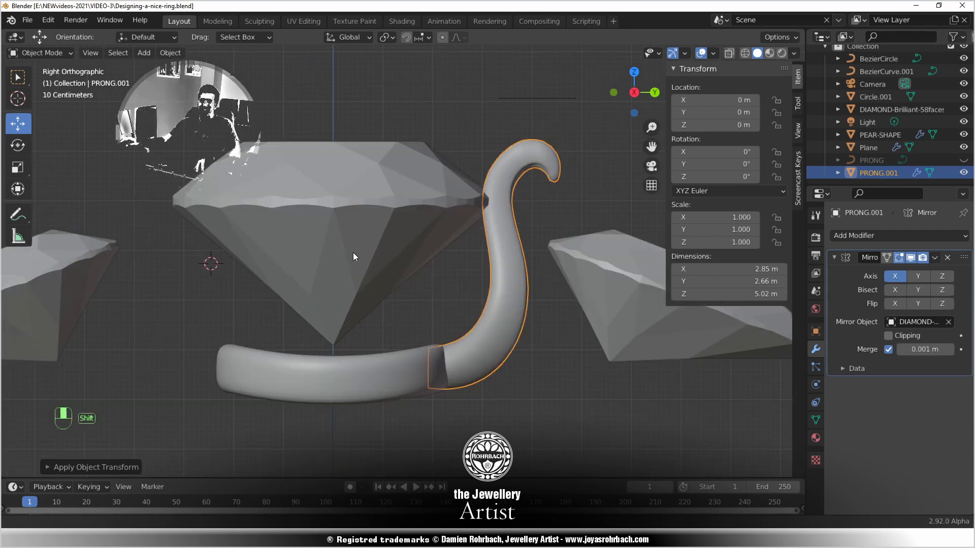
key("ctrl+s")
scroll(361, 268, "down", 1)
scroll(396, 294, "down", 1)
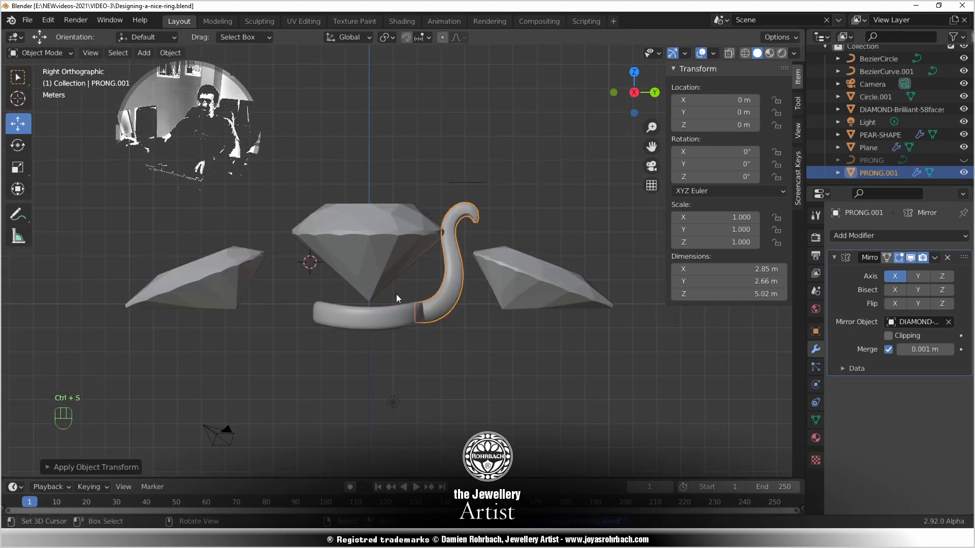
scroll(396, 294, "up", 1)
scroll(395, 285, "down", 1)
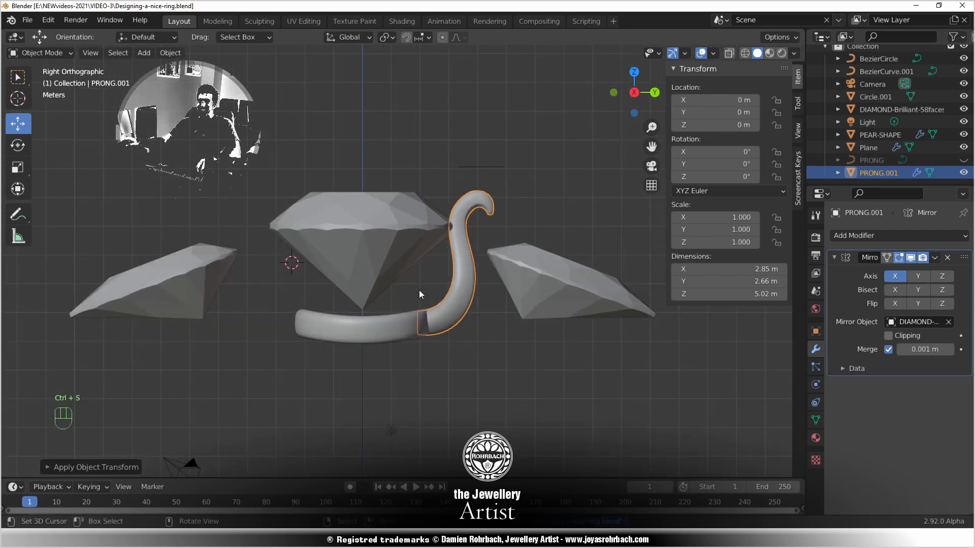
middle_click_drag(419, 290, 408, 297)
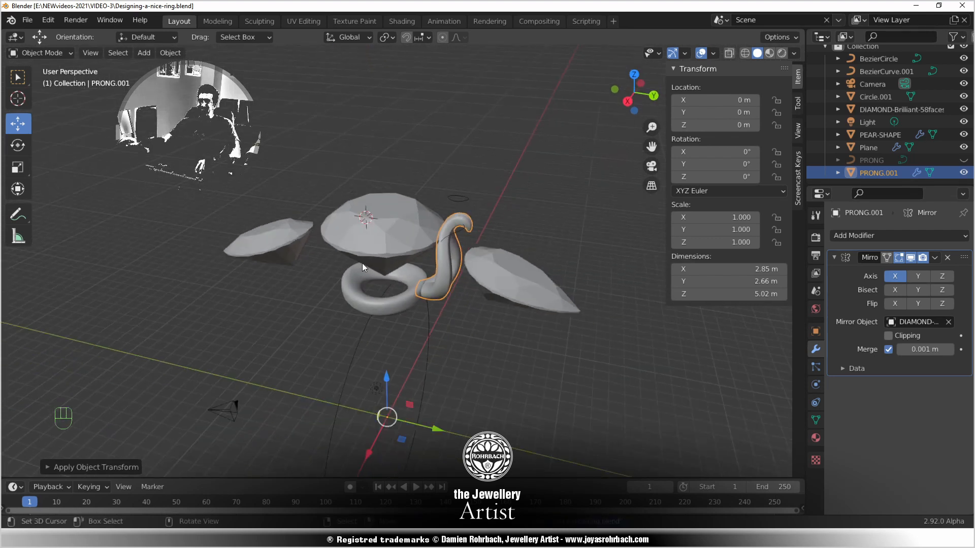
Add a plain axes empty in the top view and set its X, Y and Z location to 0
key("KP_7")
left_click(144, 53)
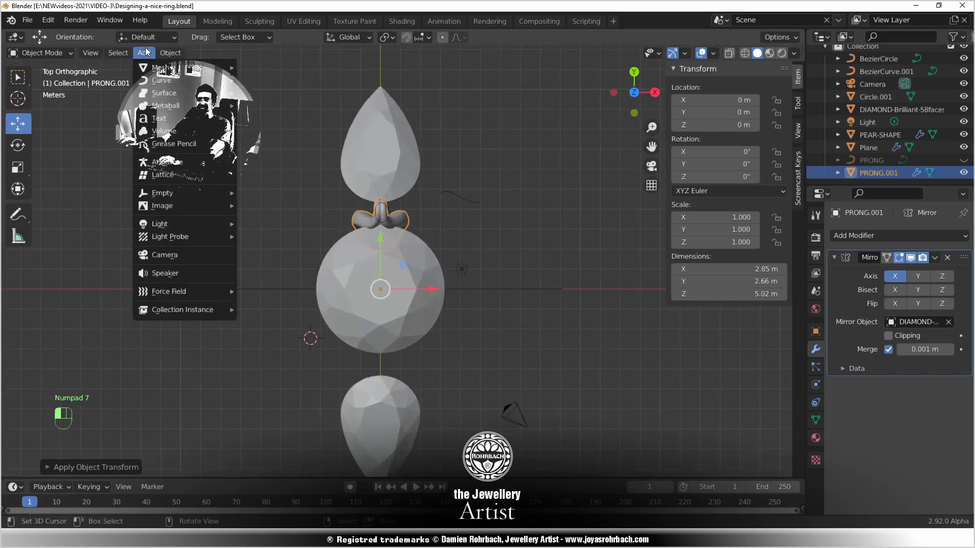
mouse_move(223, 193)
left_click(260, 193)
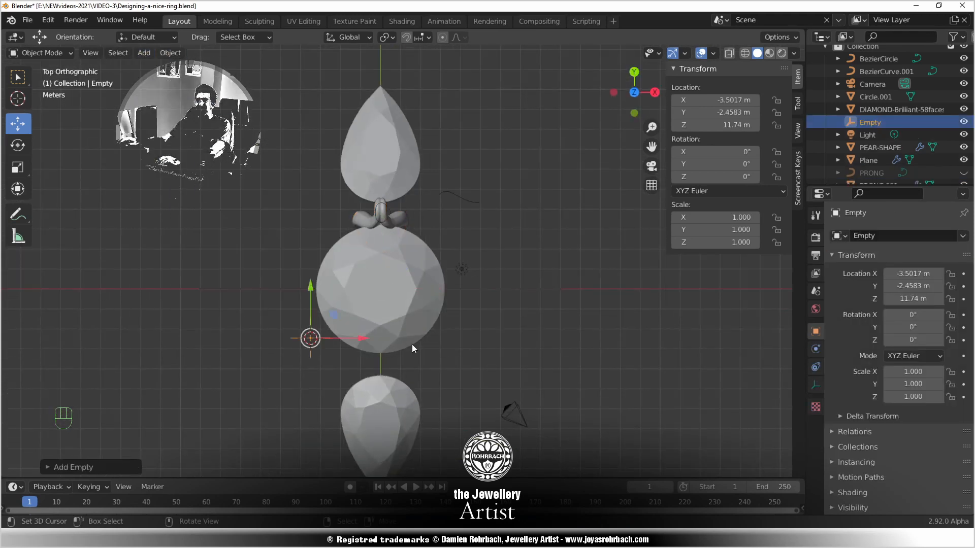
left_click(715, 116)
type("0")
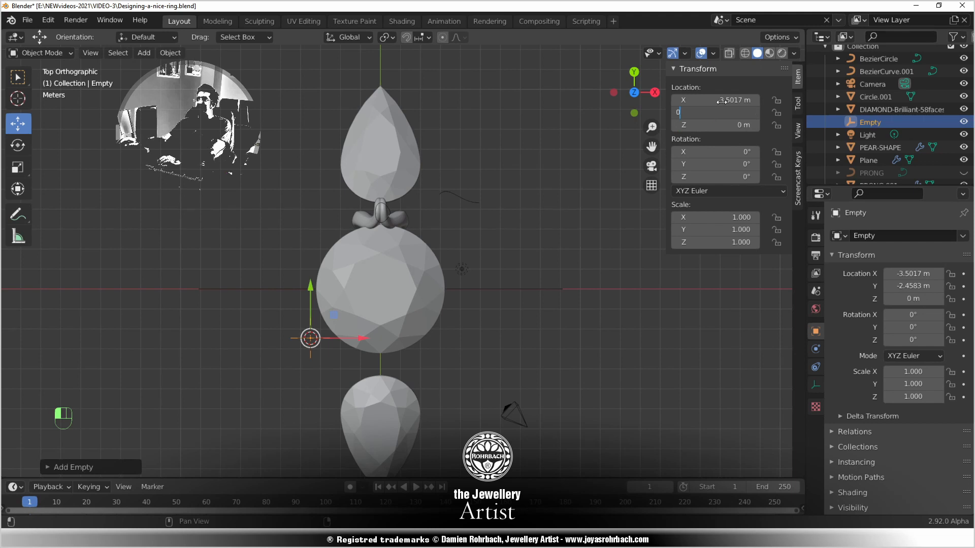
key("Return")
left_click(721, 104)
type("0")
key("Return")
Select the mirrored prong, save the file and add an Array modifier to the prong
middle_click_drag(463, 380, 321, 244)
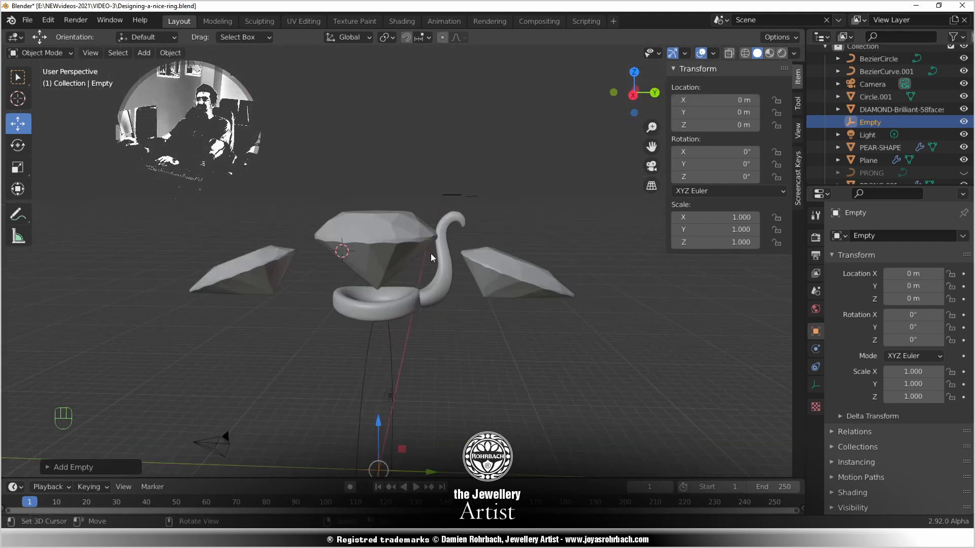
left_click(448, 258)
key("ctrl+s")
middle_click_drag(599, 385, 441, 393)
scroll(414, 310, "up", 3)
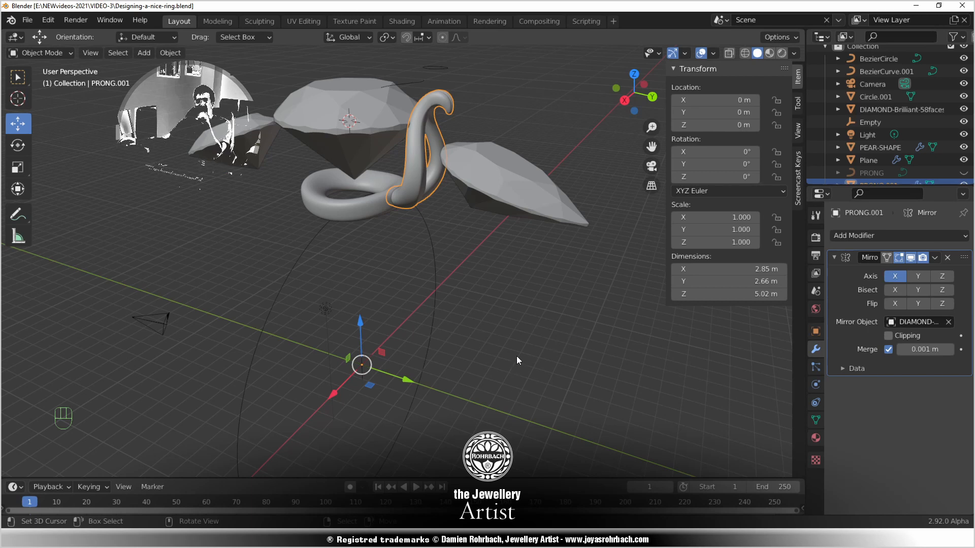
middle_click_drag(485, 337, 473, 328)
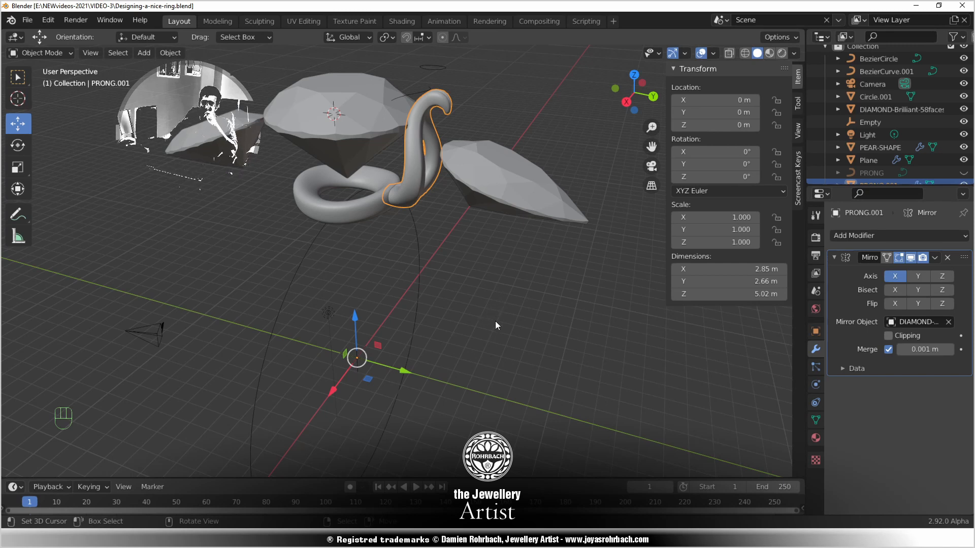
key("KP_3")
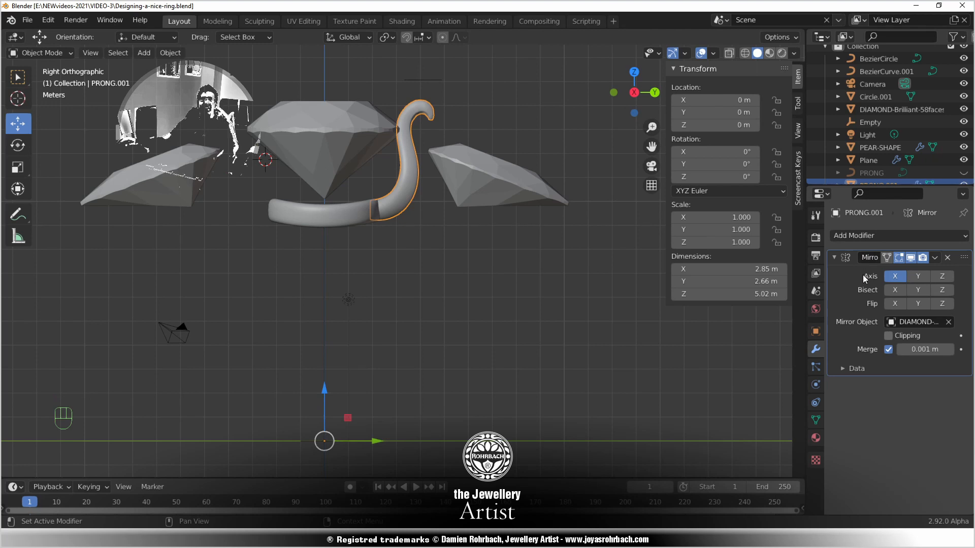
left_click(879, 235)
left_click(706, 270)
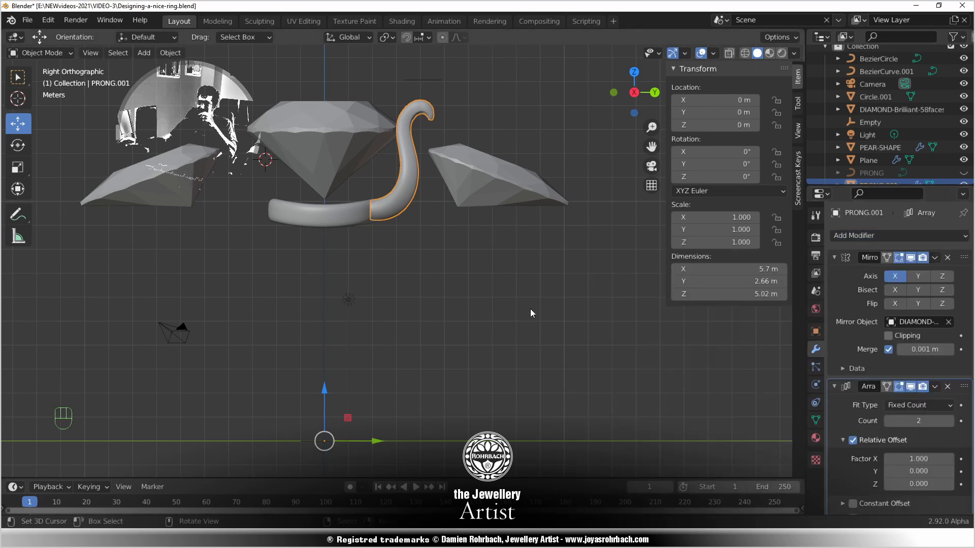
Disable the array's Relative Offset and enable Object Offset with the Empty as its object
middle_click_drag(530, 309, 489, 350)
scroll(868, 467, "down", 3)
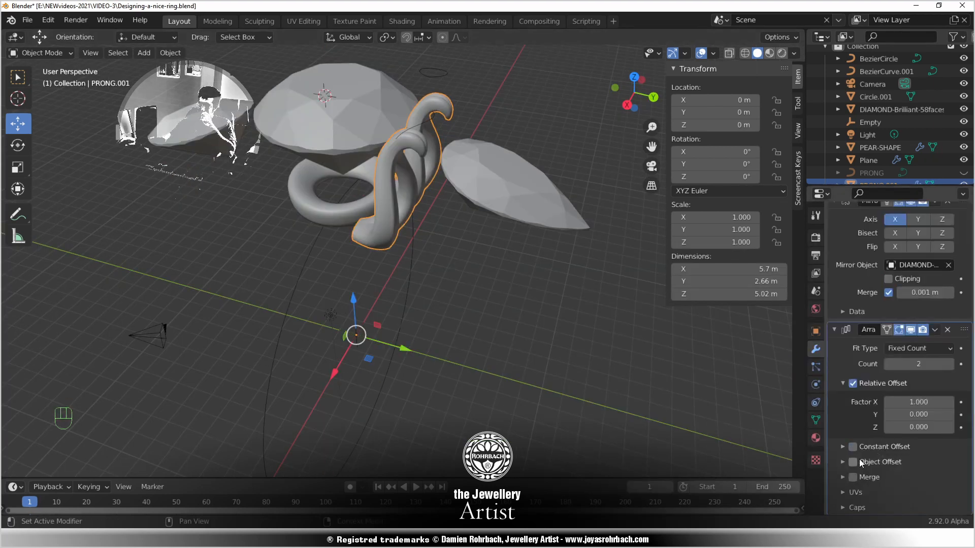
left_click(853, 383)
left_click(843, 462)
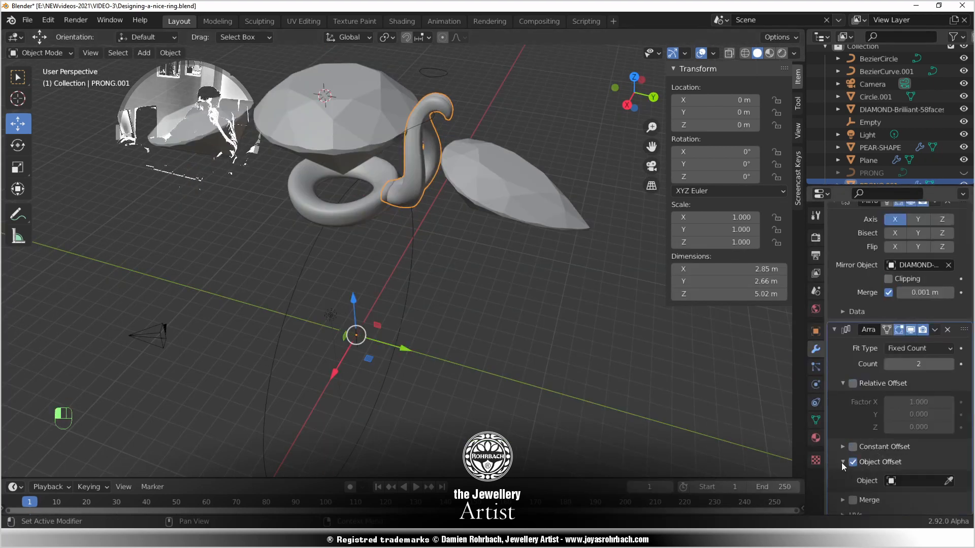
left_click(919, 481)
left_click(853, 410)
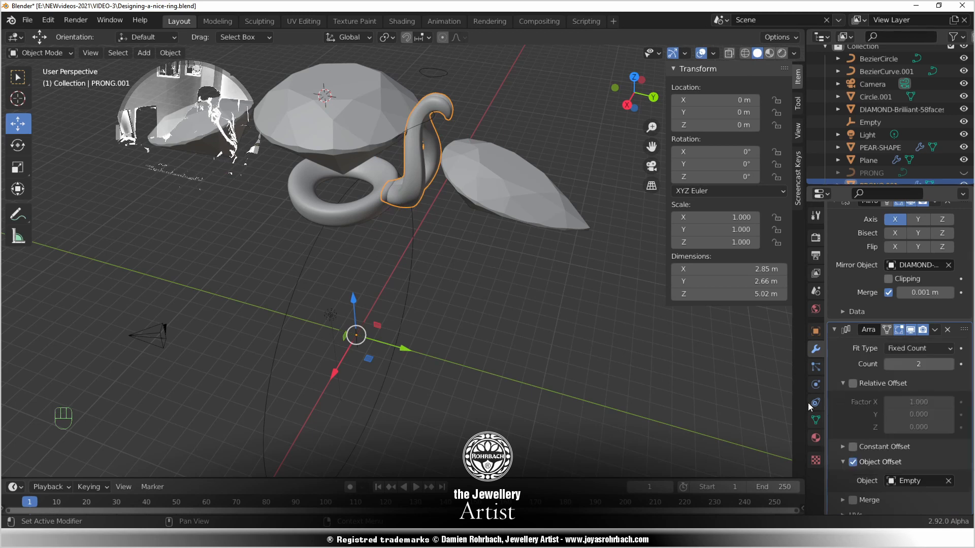
Rotate the empty in the top view to exactly -45° around Z and save the file
key("KP_7")
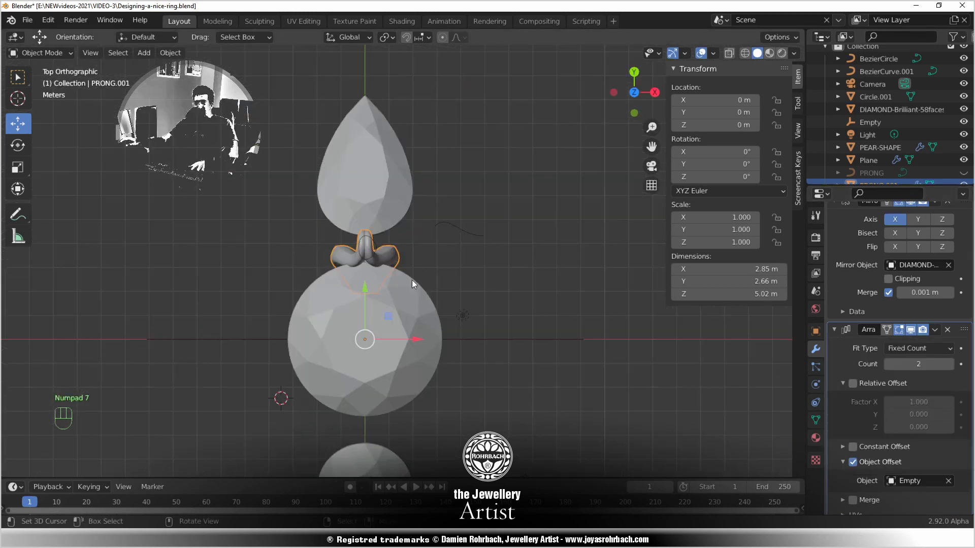
left_click(866, 123)
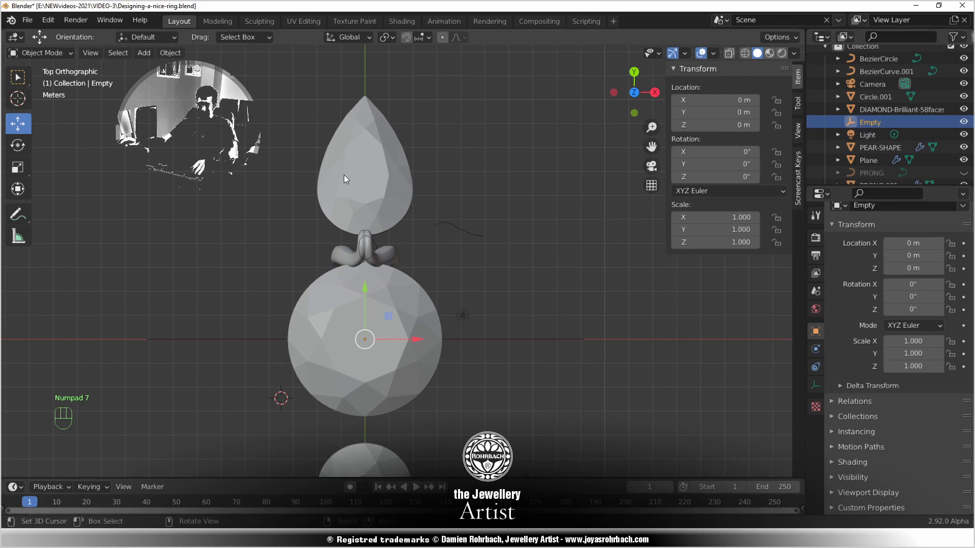
key("r")
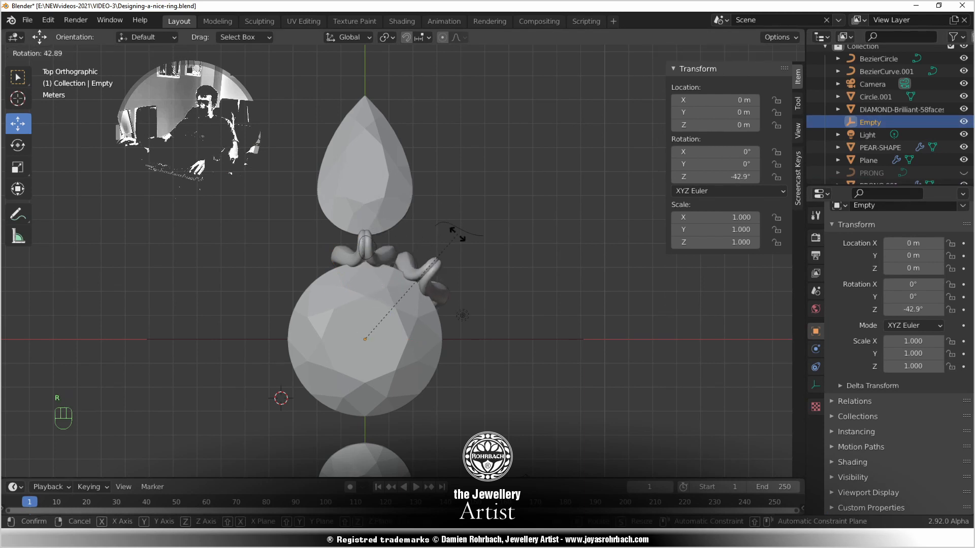
left_click(455, 233)
double_click(716, 177)
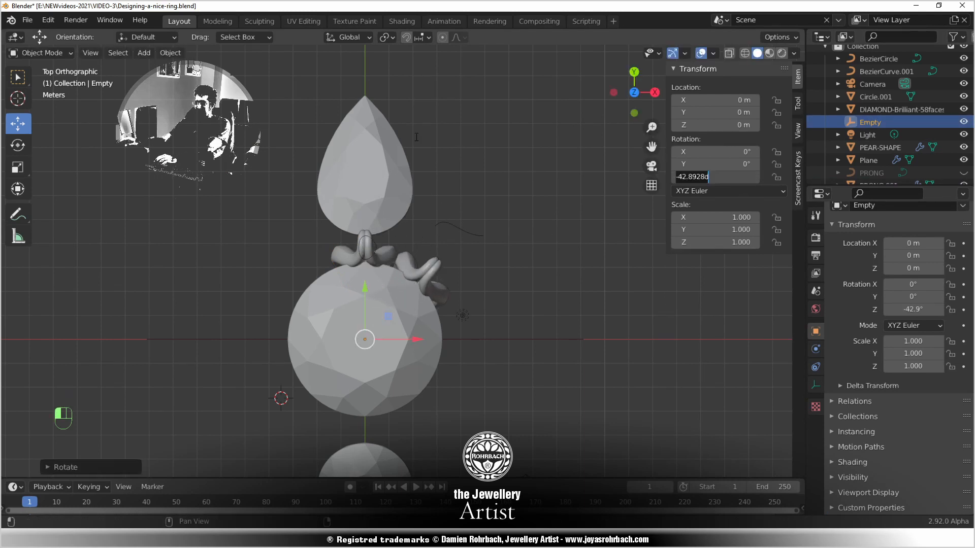
type("-45")
key("Return")
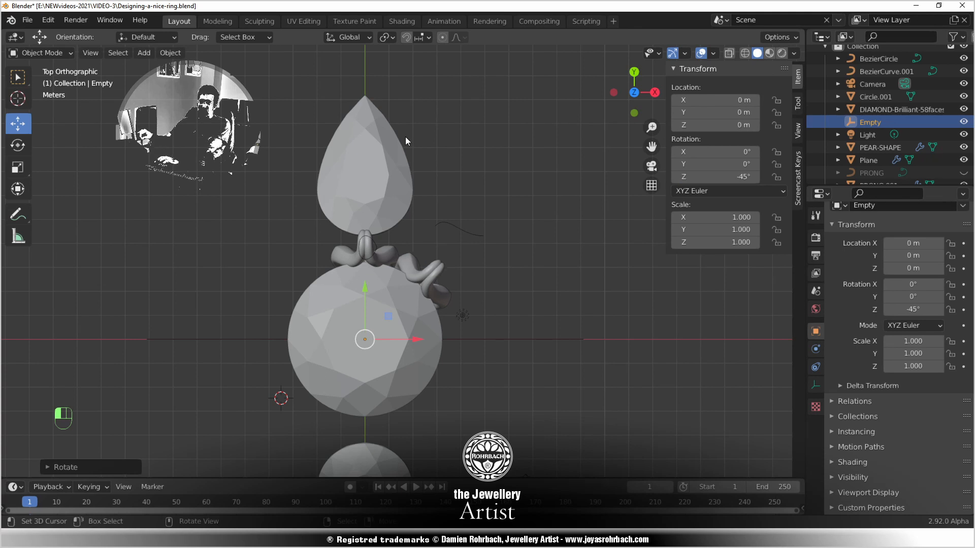
key("ctrl+s")
Set the prong's array count to 8, check the crown from the right side and save the file
left_click(422, 266)
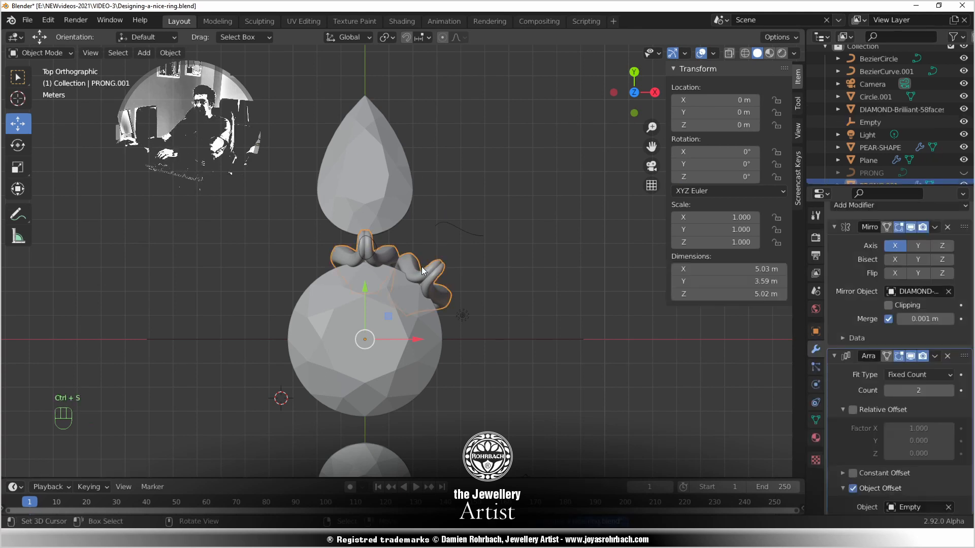
left_click_drag(896, 391, 925, 390)
middle_click_drag(510, 385, 398, 287)
key("KP_3")
scroll(382, 257, "up", 3)
scroll(401, 292, "up", 3)
key("ctrl+s")
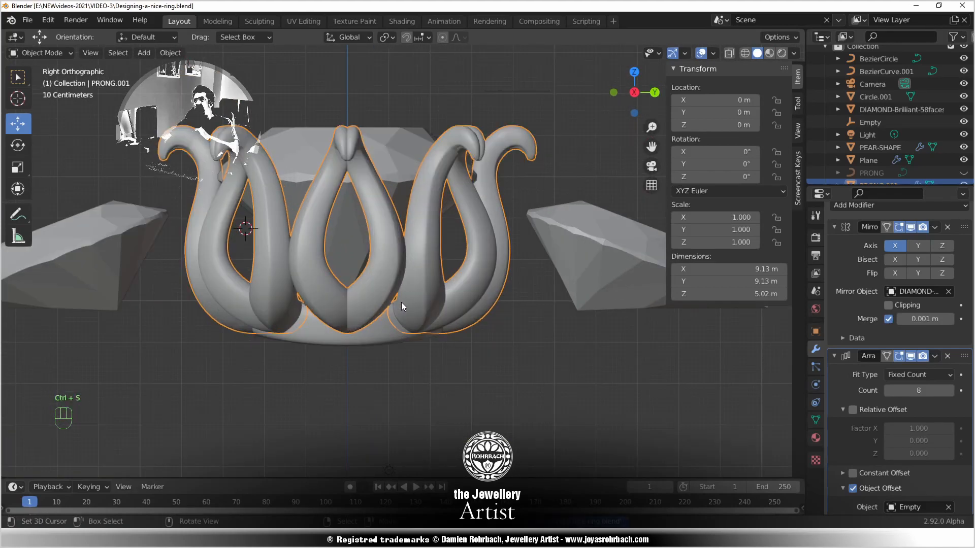
Place the 3D cursor inside the lower part of the front prong loop and add a UV sphere there
right_click(344, 278, "shift")
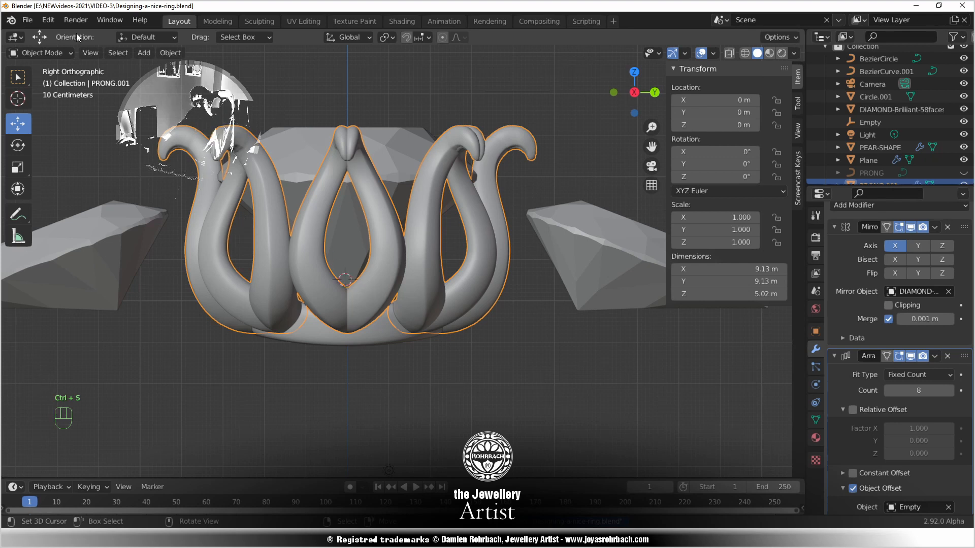
left_click(142, 53)
left_click(142, 53)
left_click(143, 54)
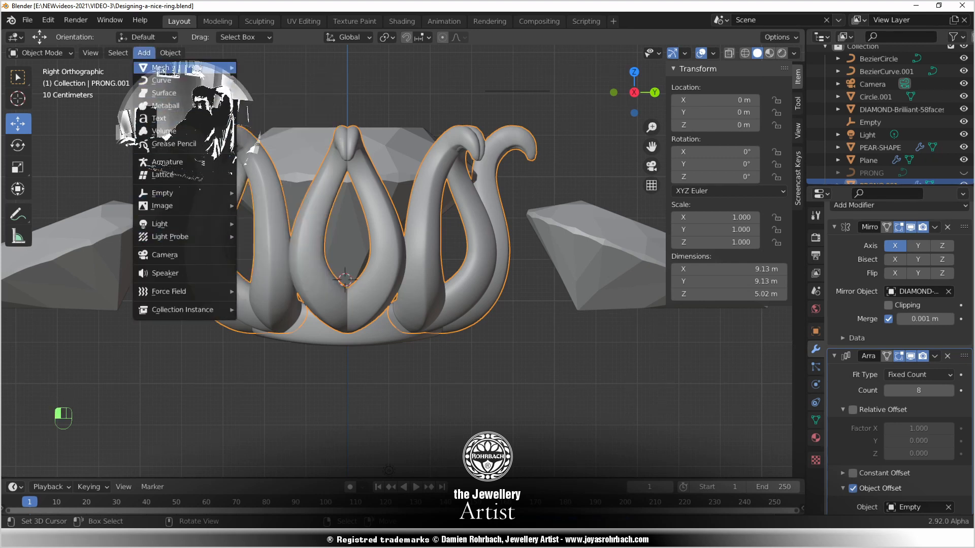
mouse_move(167, 68)
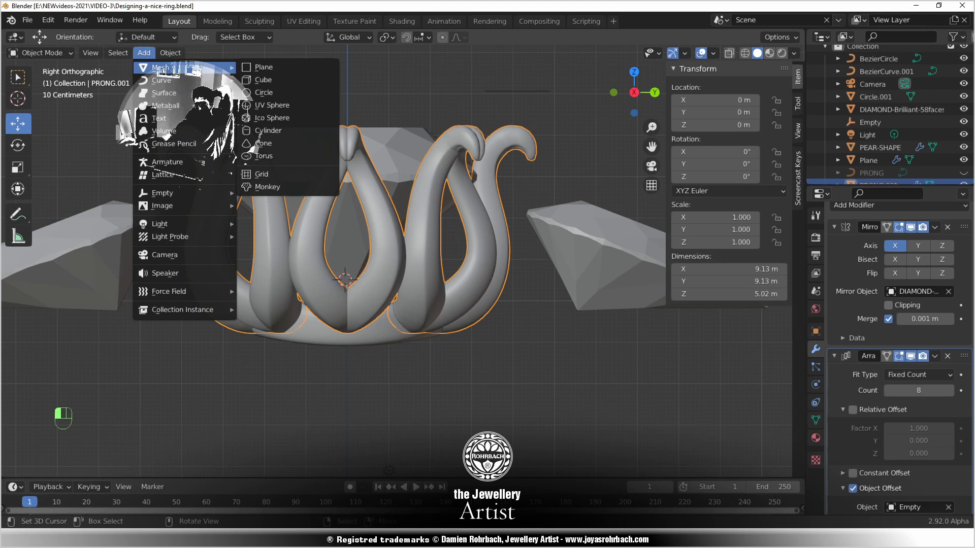
left_click(299, 106)
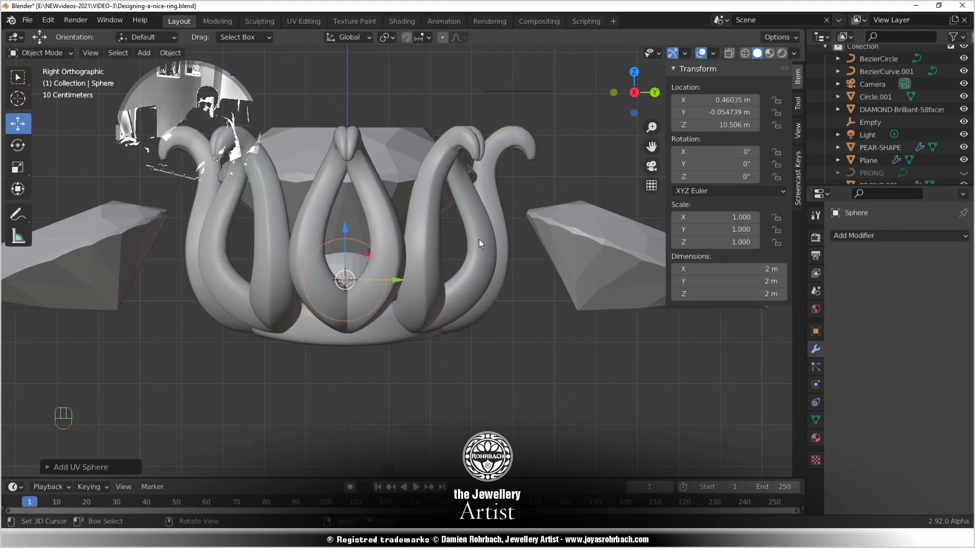
Shrink the sphere to about 0.85 m across and move it to the outer lower bend of the rear-side prong
key("s")
left_click(428, 253)
key("g")
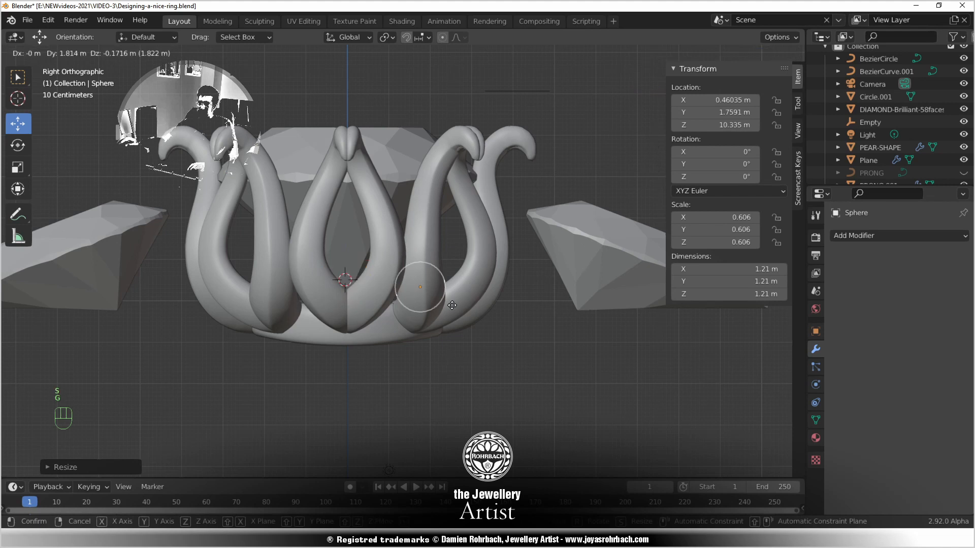
left_click(517, 316)
key("s")
left_click(562, 303)
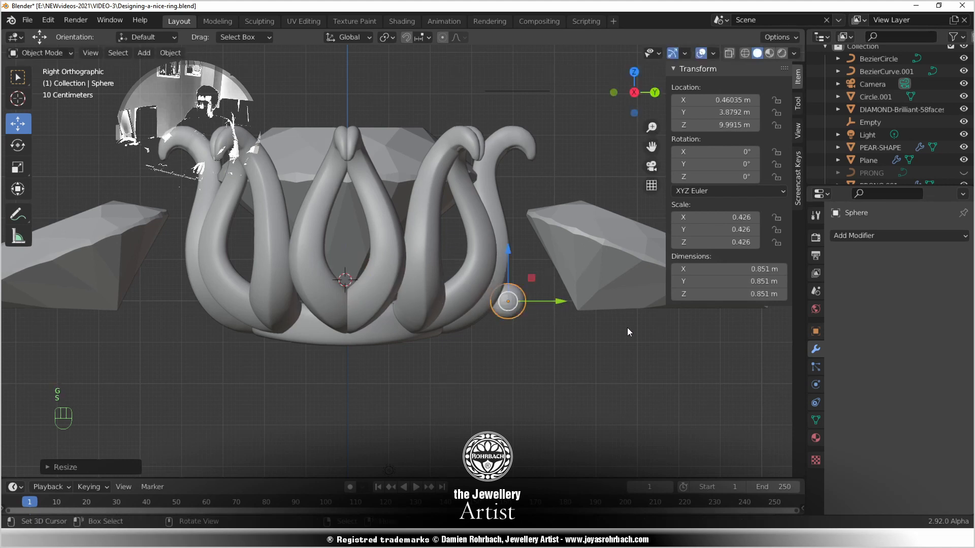
Set the sphere's X, Y and Z dimensions to 0.85 m and save the file
left_click(723, 268)
type(".85")
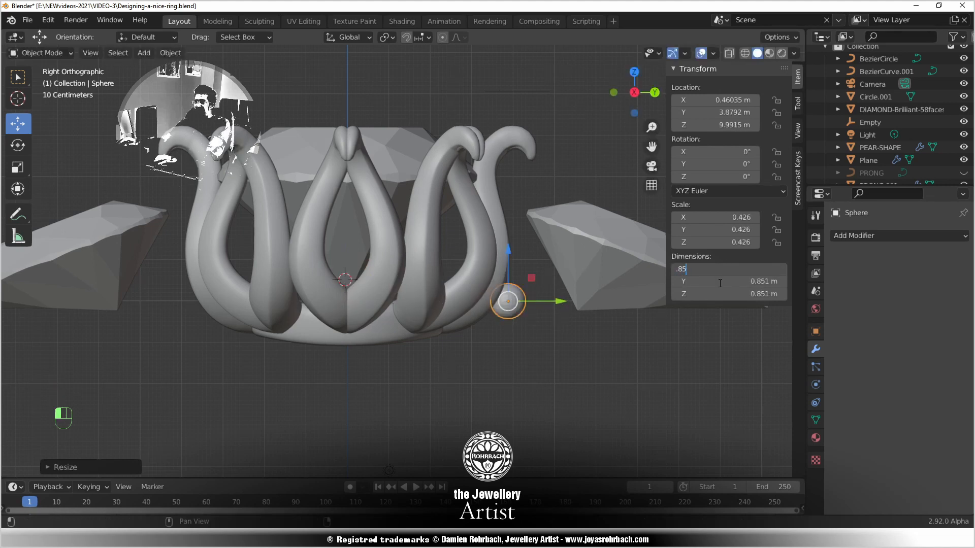
key("Return")
left_click(720, 283)
type(".85")
key("Return")
left_click(720, 293)
type(".85")
key("Return")
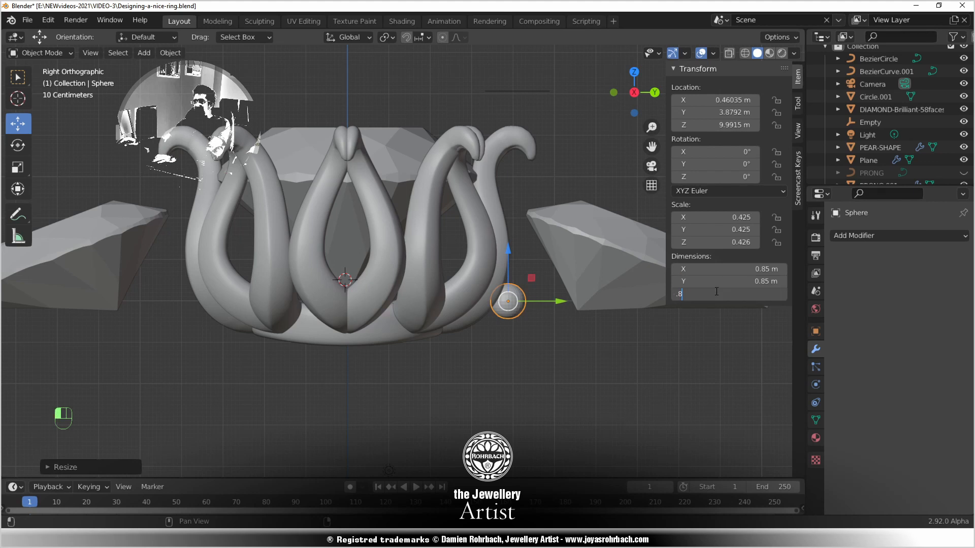
key("ctrl+s")
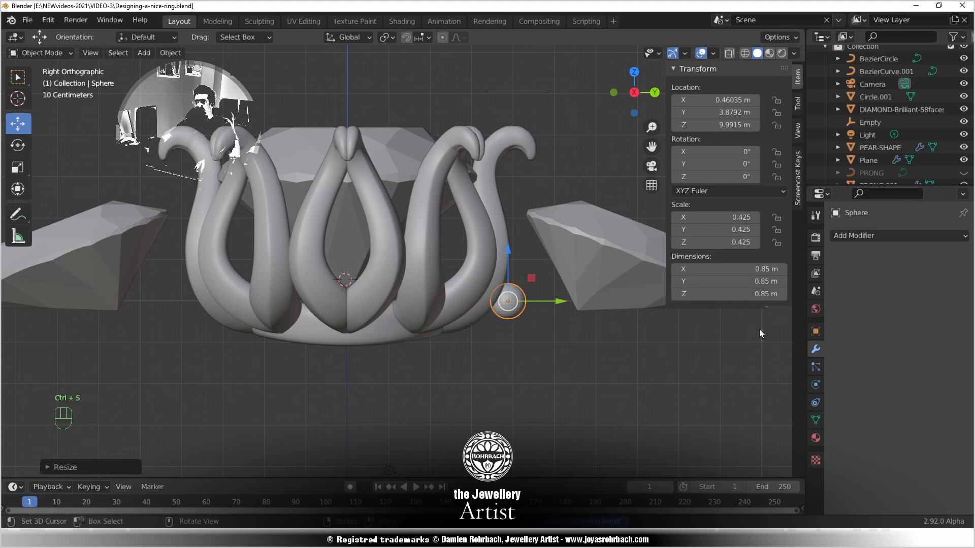
middle_click_drag(508, 324, 341, 326, "shift")
scroll(356, 320, "up", 3)
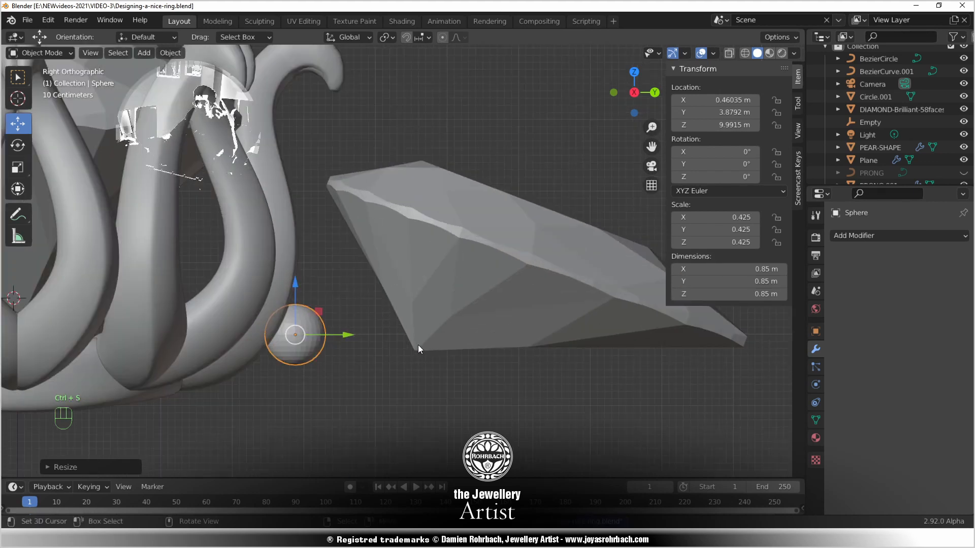
Shade the sphere smooth and set its X location to 0 m
right_click(230, 303)
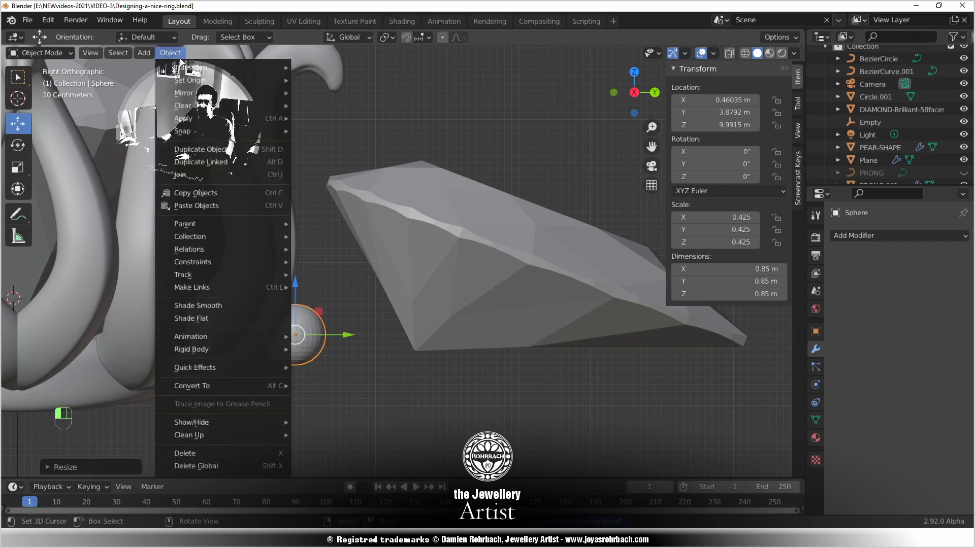
left_click(229, 304)
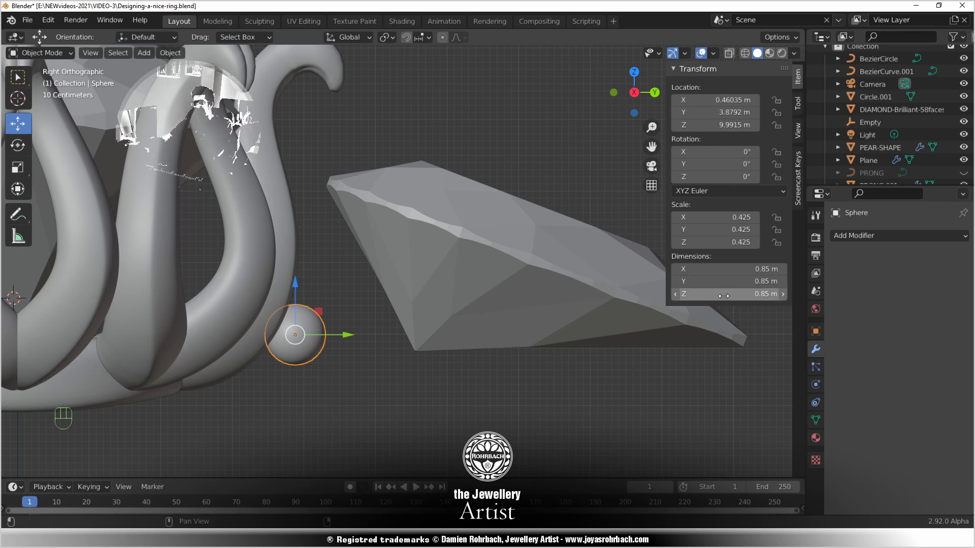
middle_click_drag(461, 369, 374, 368)
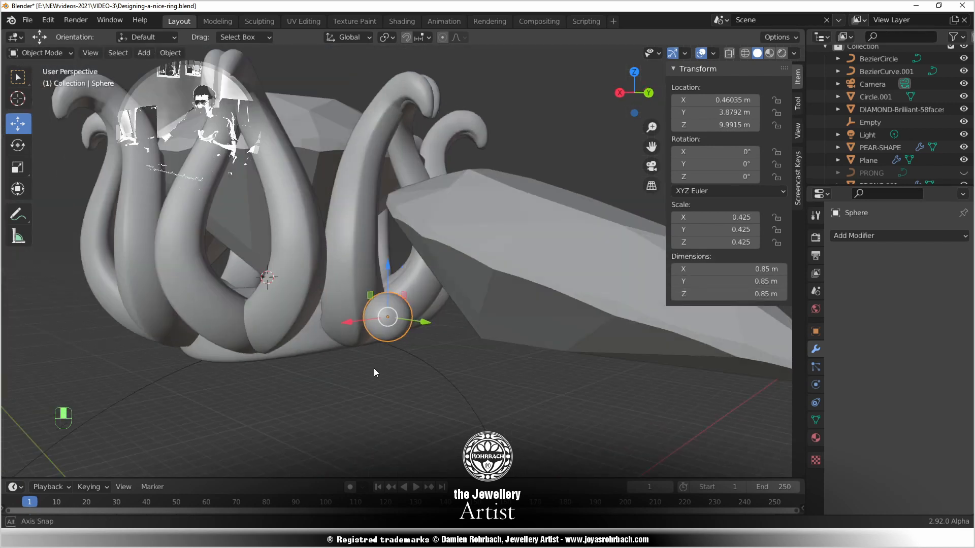
left_click(716, 100)
type("0")
key("Return")
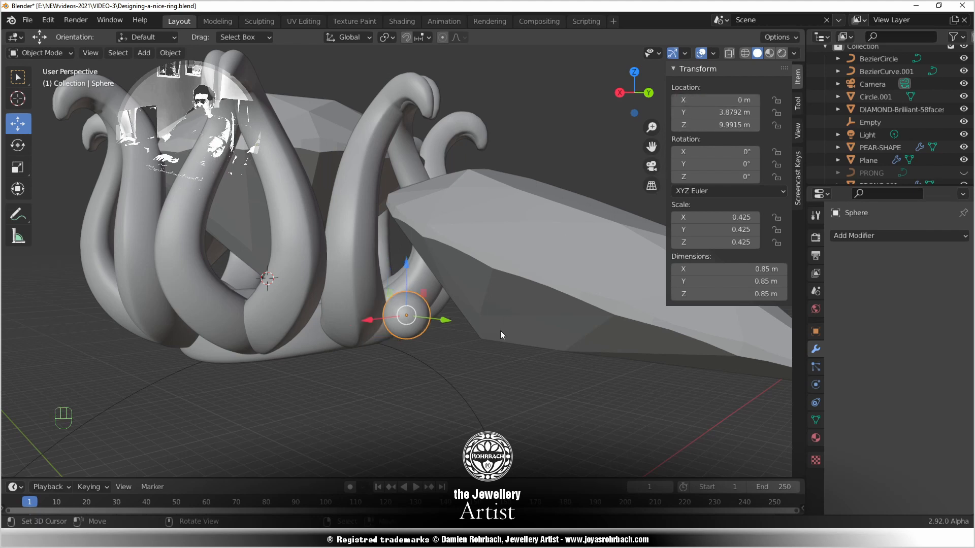
Raise the sphere along Z to about 10.3 m and set its X, Y and Z dimensions to 1 m
scroll(531, 299, "up", 4)
left_click_drag(325, 338, 325, 309)
left_click(726, 269)
type("1")
key("Return")
left_click(716, 282)
type("1")
key("Return")
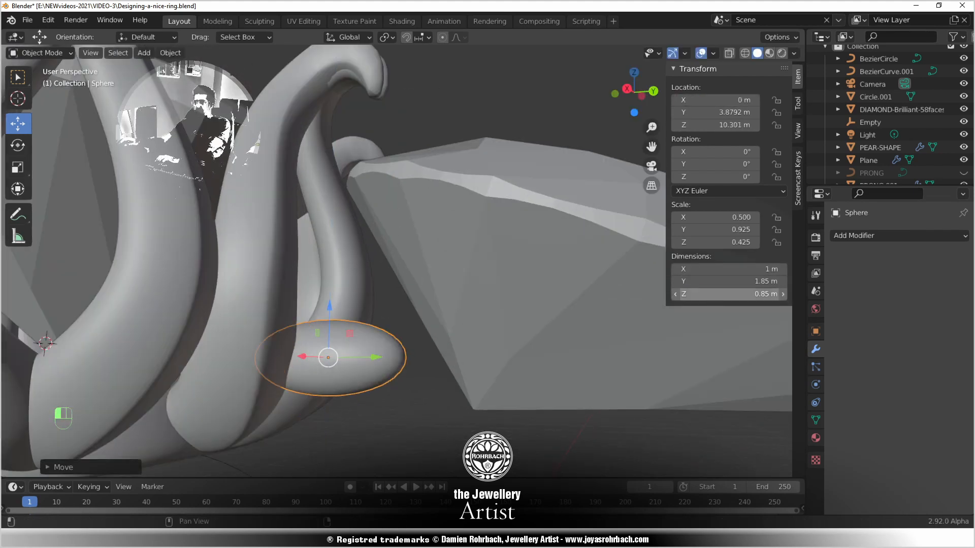
left_click(716, 294)
type("1")
key("Return")
left_click(741, 282)
type("1")
key("Return")
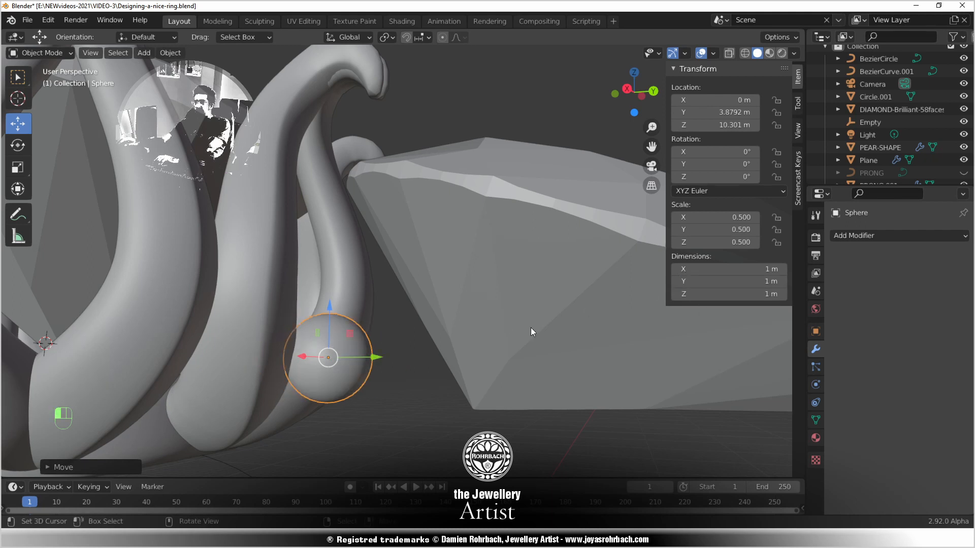
Nestle the sphere between the two mirrored prong halves at about Y 3.52 m, Z 10.56 m and save the file
middle_click_drag(381, 355, 288, 413)
left_click_drag(336, 271, 315, 272)
middle_click_drag(226, 264, 354, 306)
left_click_drag(398, 321, 399, 302)
middle_click_drag(434, 337, 446, 274)
key("KP_Decimal")
scroll(514, 389, "down", 3)
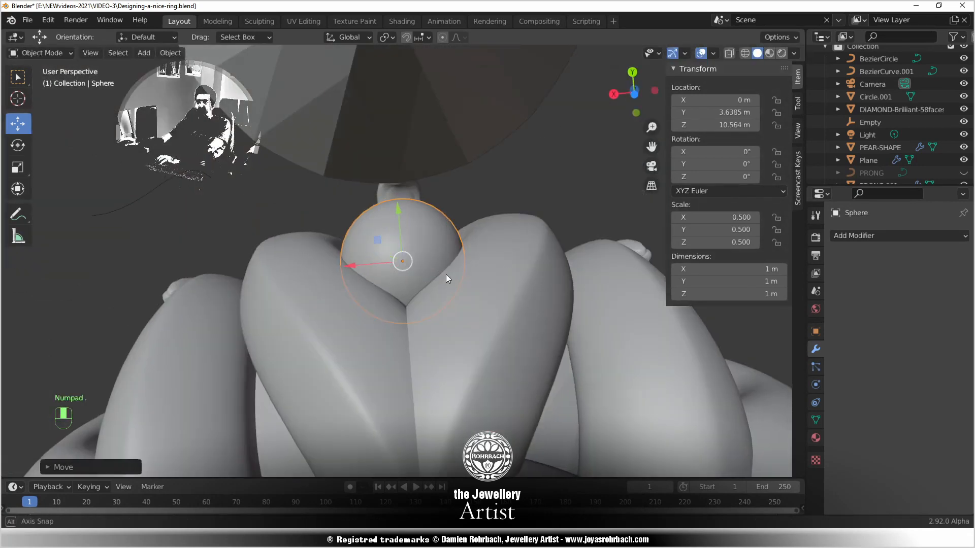
key("KP_3")
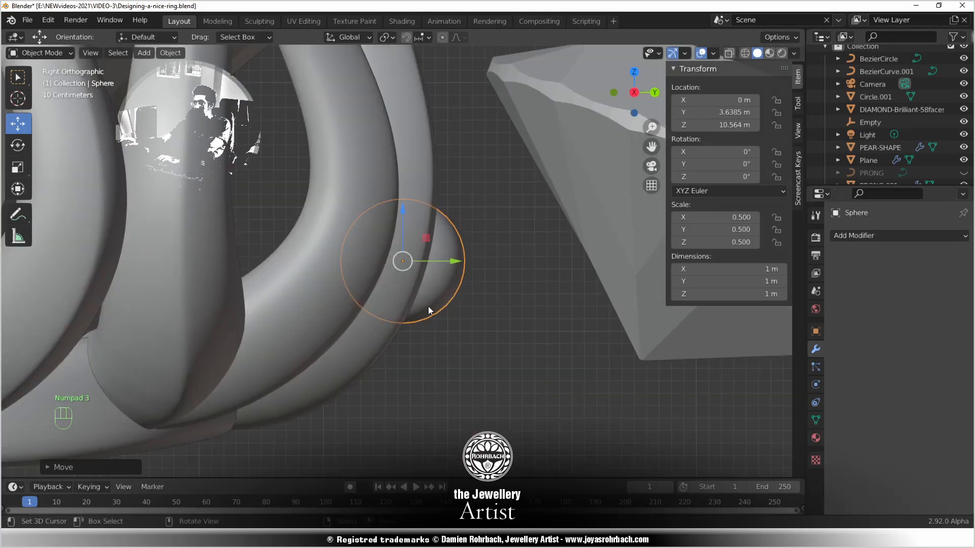
key("g")
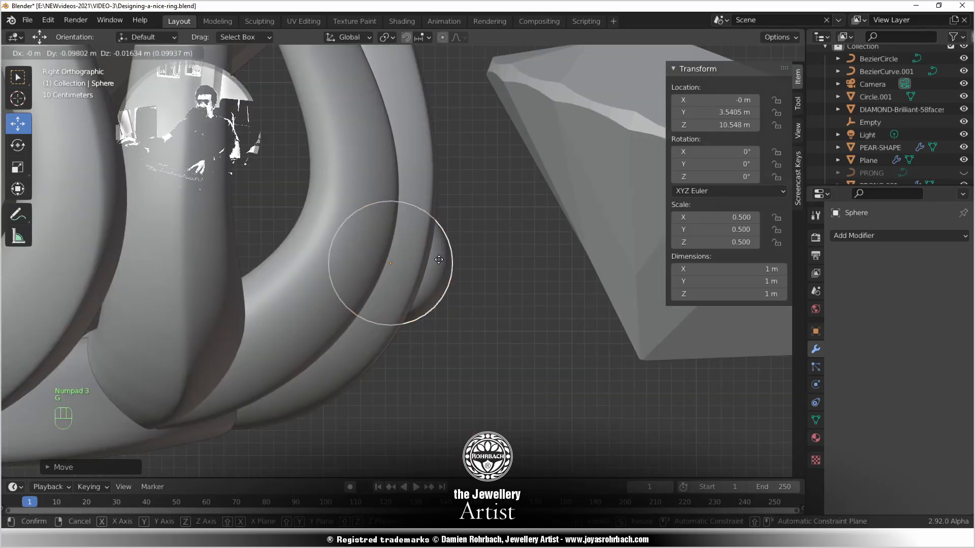
left_click(439, 260)
key("ctrl+s")
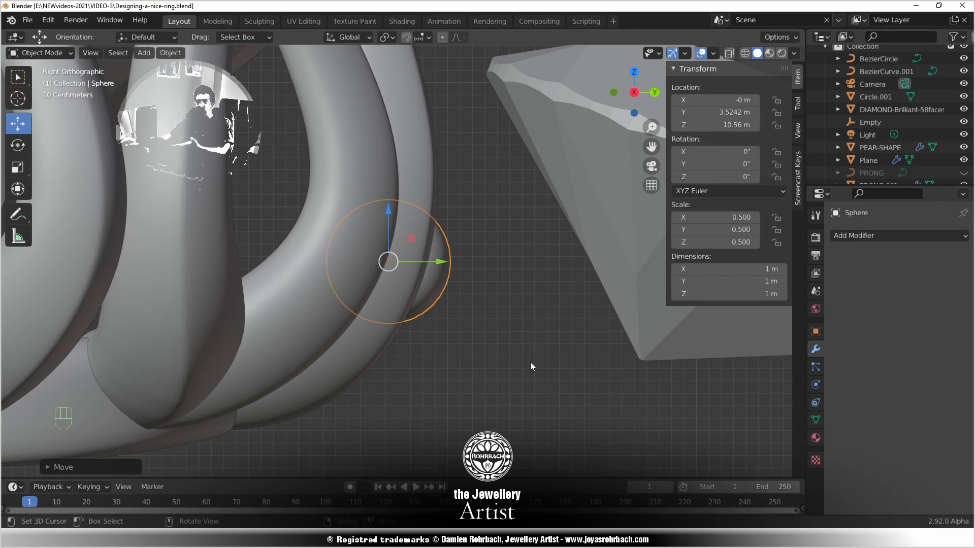
Save the file and apply all transforms to the sphere
middle_click_drag(530, 366, 481, 339)
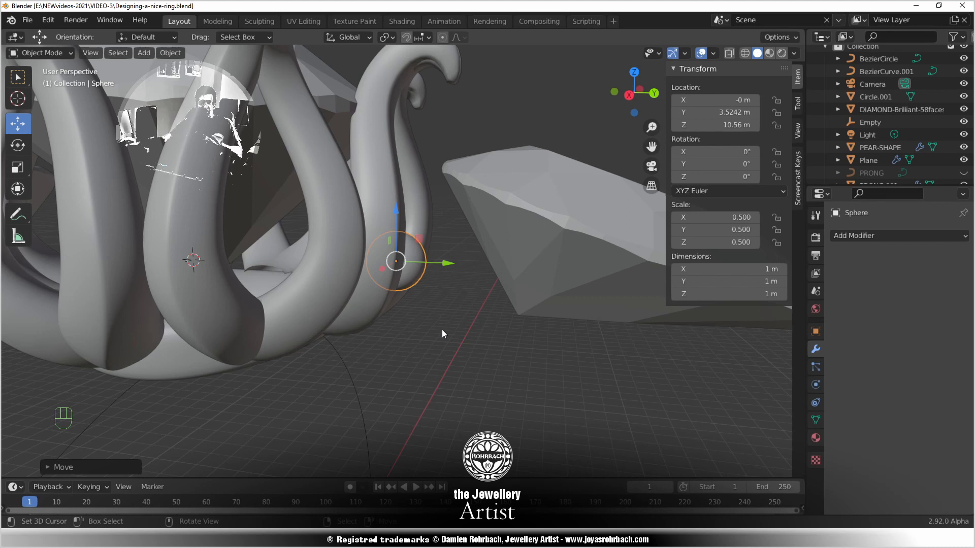
middle_click_drag(441, 297, 403, 278)
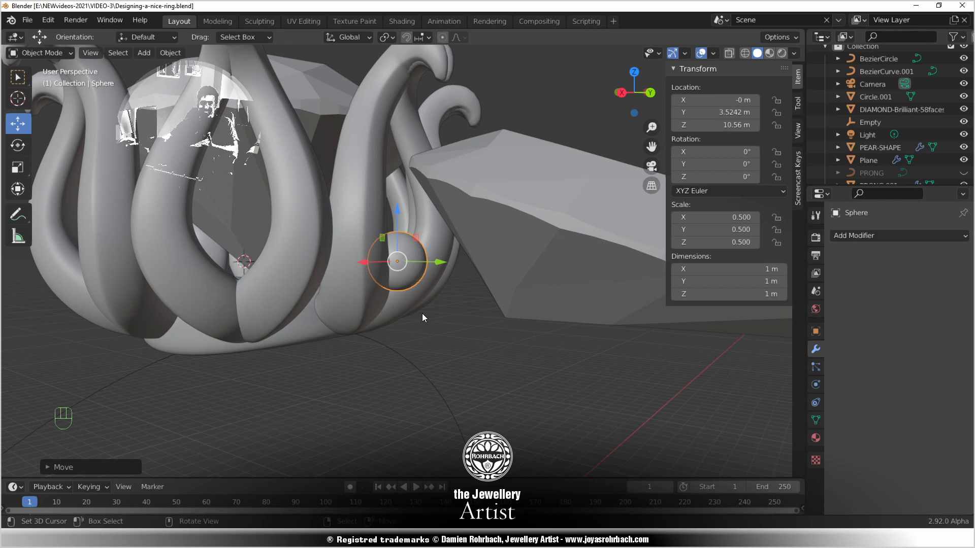
middle_click_drag(421, 325, 440, 300)
key("ctrl+s")
scroll(460, 306, "down", 2)
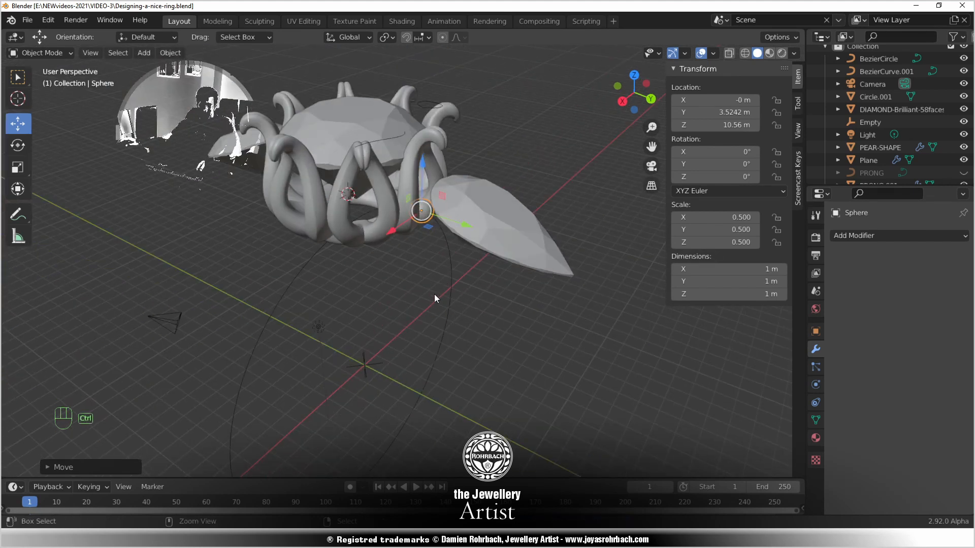
key("ctrl+s")
key("ctrl+a")
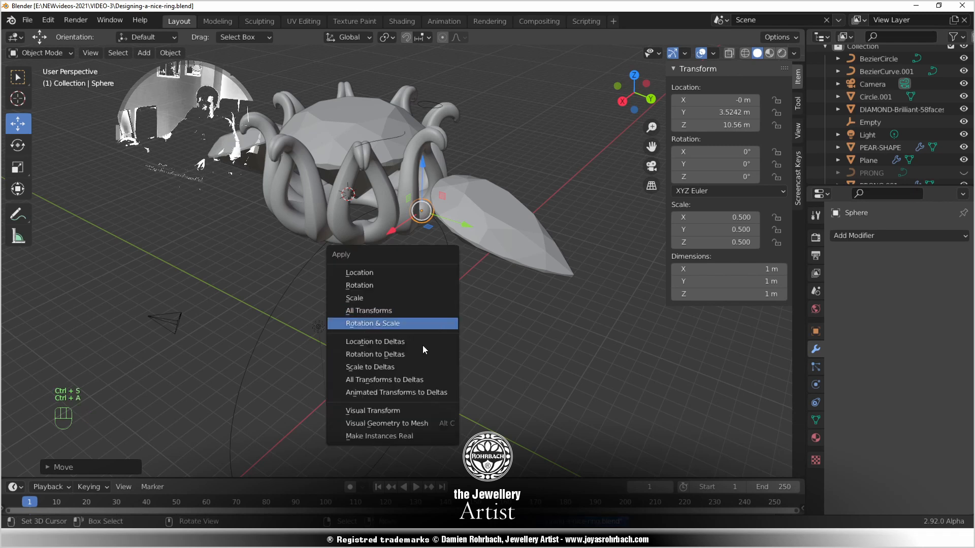
left_click(415, 316)
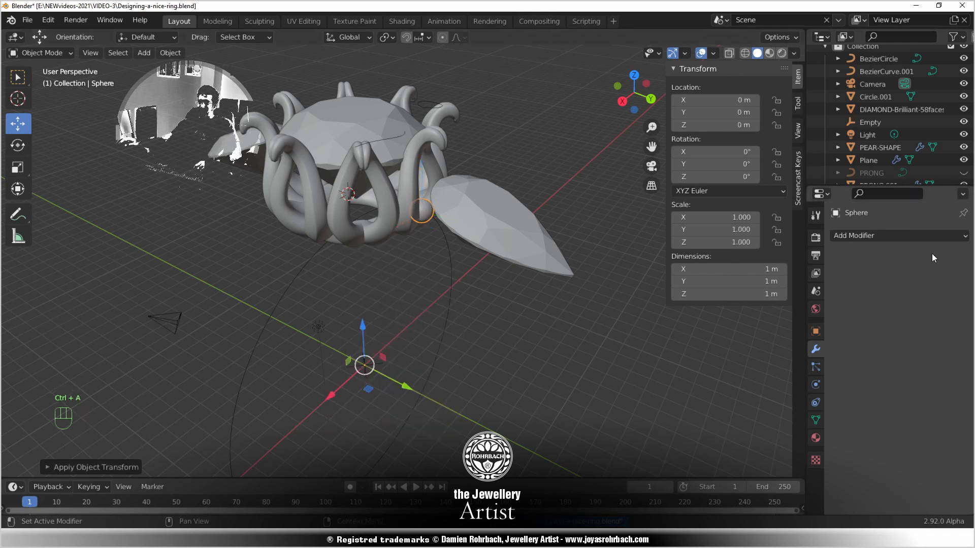
Add an Array modifier to the sphere with Relative Offset off, Object Offset using Empty, and a count of 8
left_click(904, 237)
left_click(714, 272)
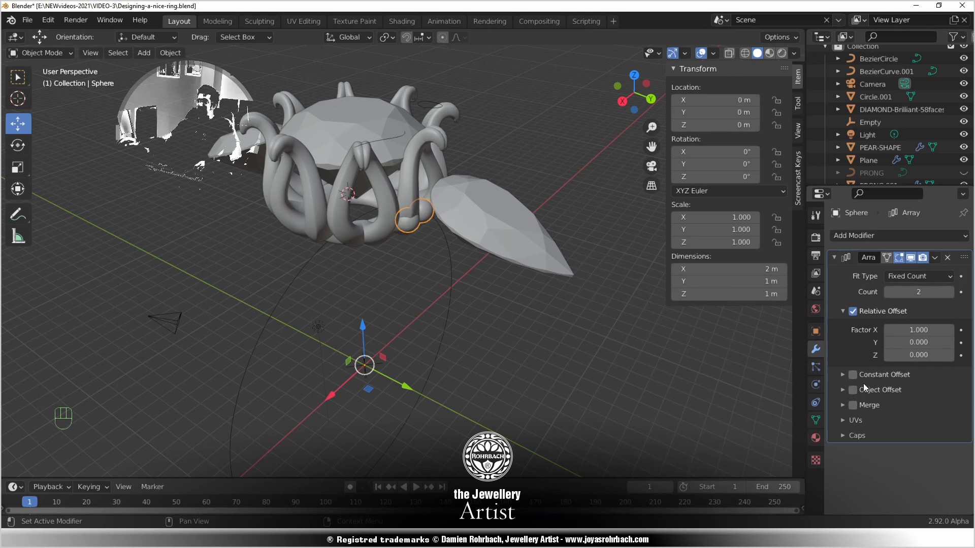
left_click(853, 311)
left_click(842, 390)
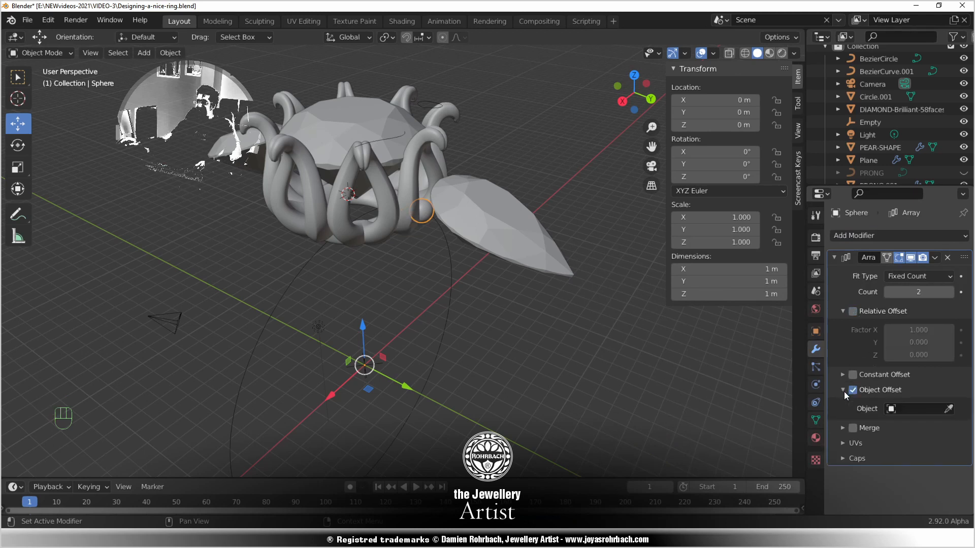
left_click(909, 408)
left_click(887, 337)
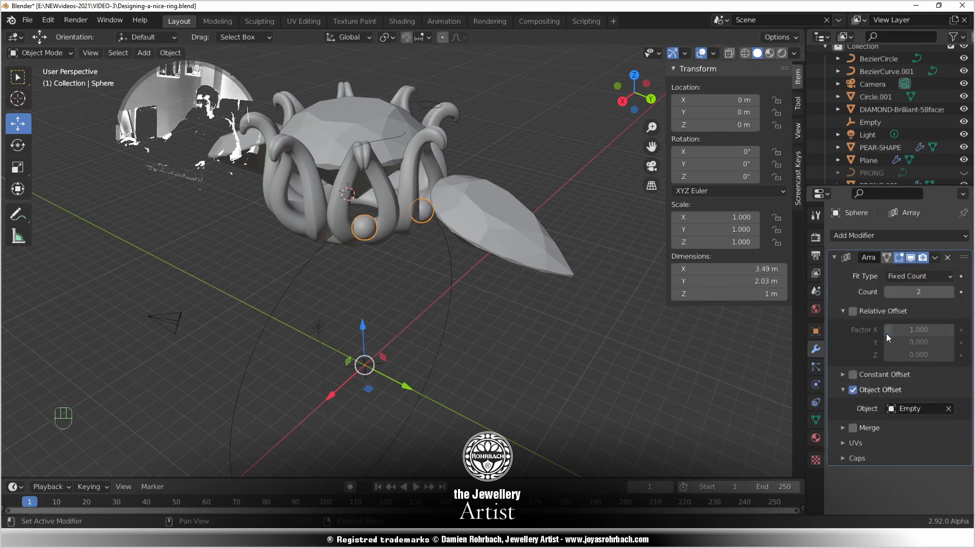
left_click(934, 291)
type("8")
key("Return")
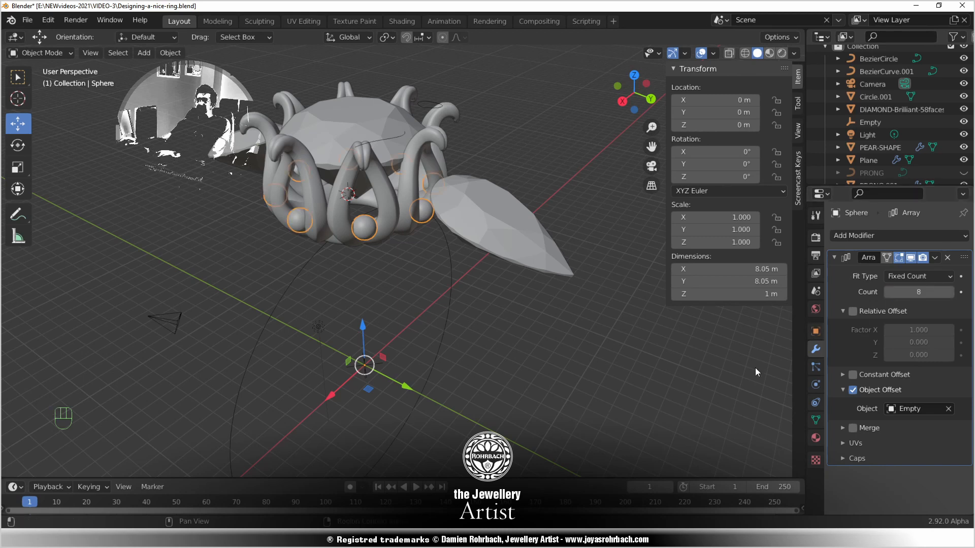
Deselect the spheres, check the crown from the side and save the file
scroll(554, 309, "down", 4)
middle_click_drag(537, 303, 546, 253)
key("alt+a")
middle_click_drag(434, 284, 411, 296)
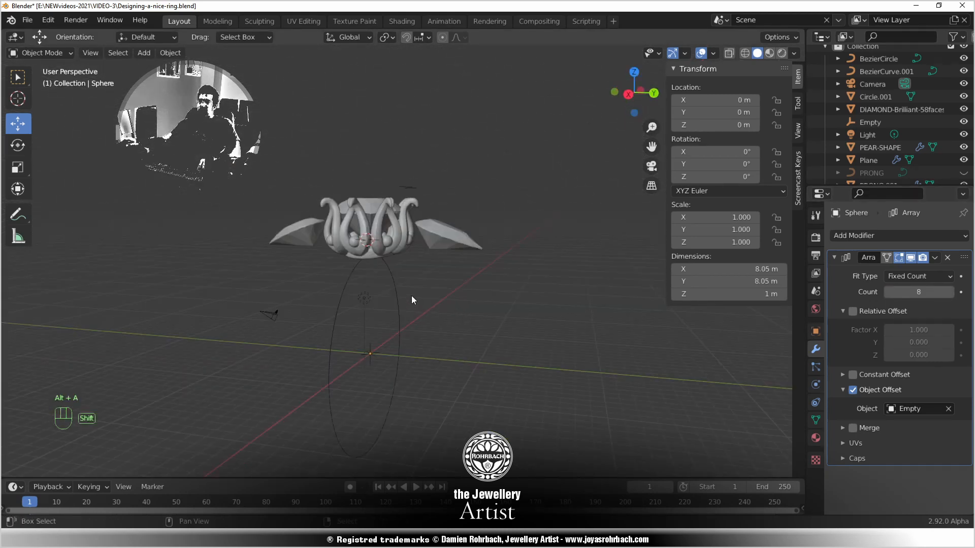
scroll(433, 258, "up", 5)
key("ctrl+s")
Assign the ROSE GOLD material to the arrayed prongs and to the spheres, and save the file
left_click(516, 308)
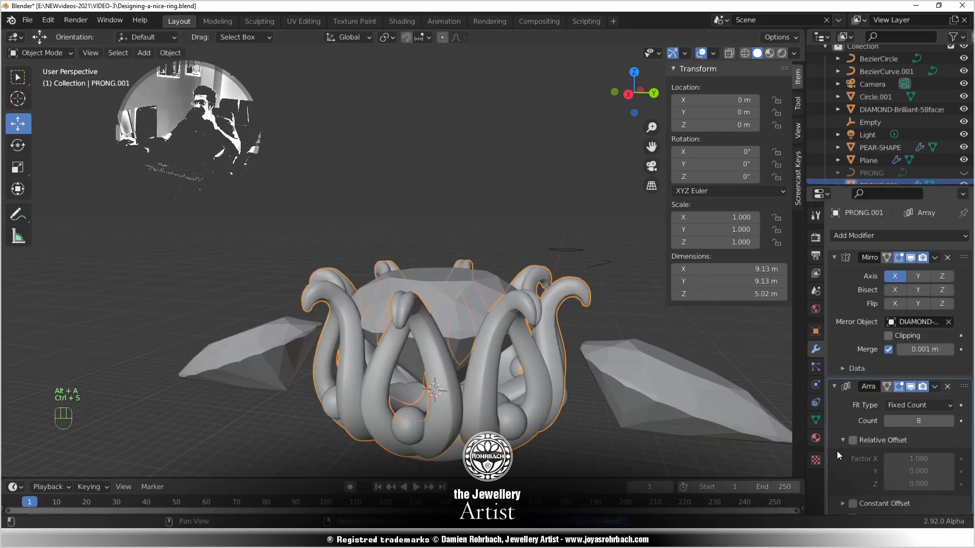
left_click(815, 438)
left_click(837, 277)
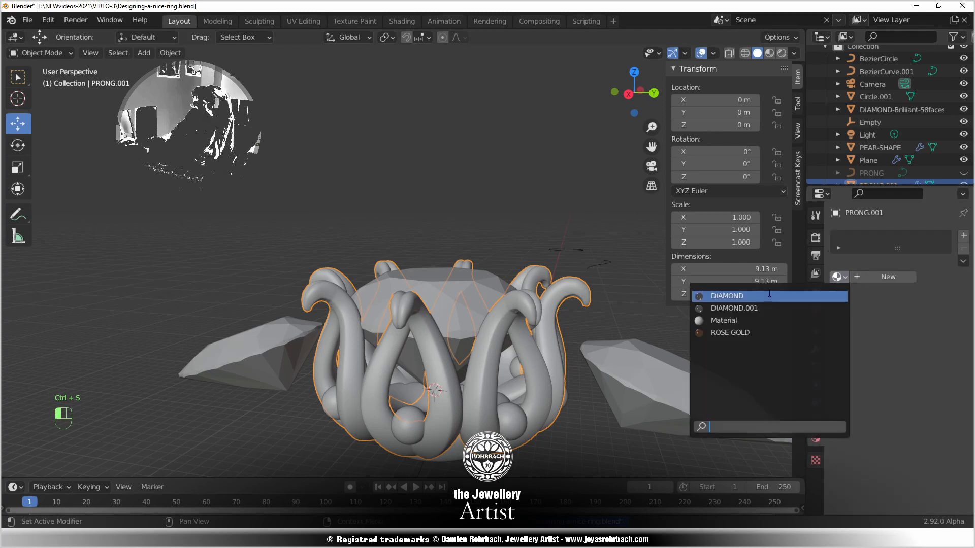
left_click(730, 332)
left_click(522, 425)
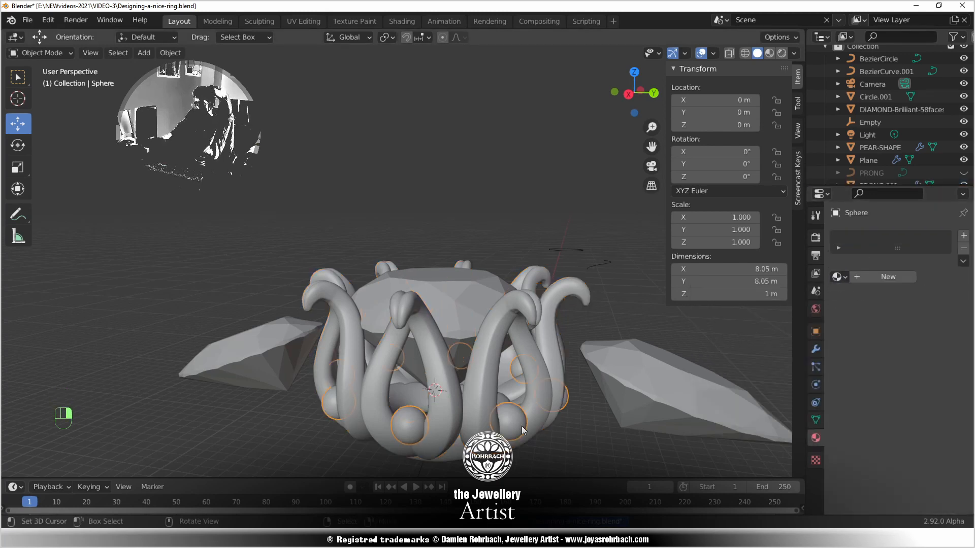
left_click(838, 277)
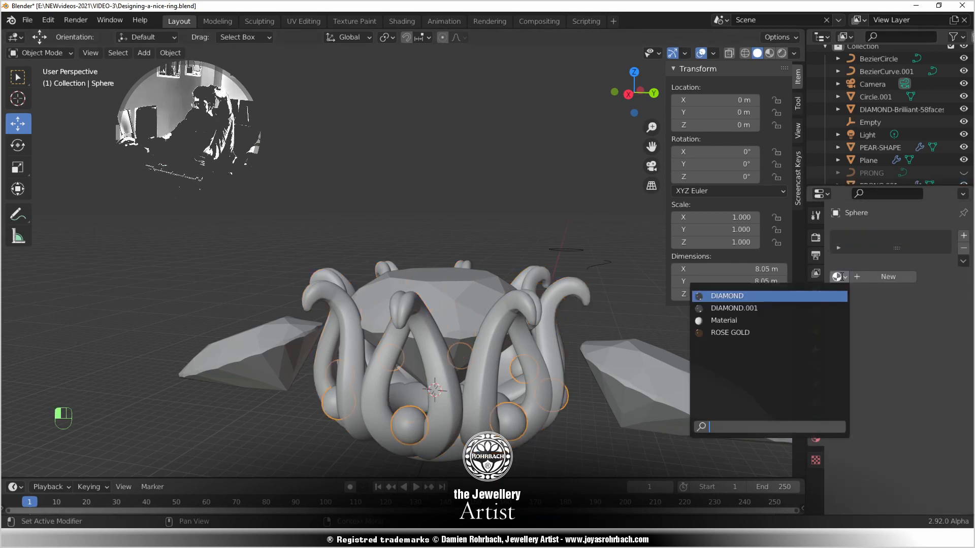
left_click(730, 333)
scroll(507, 335, "down", 3)
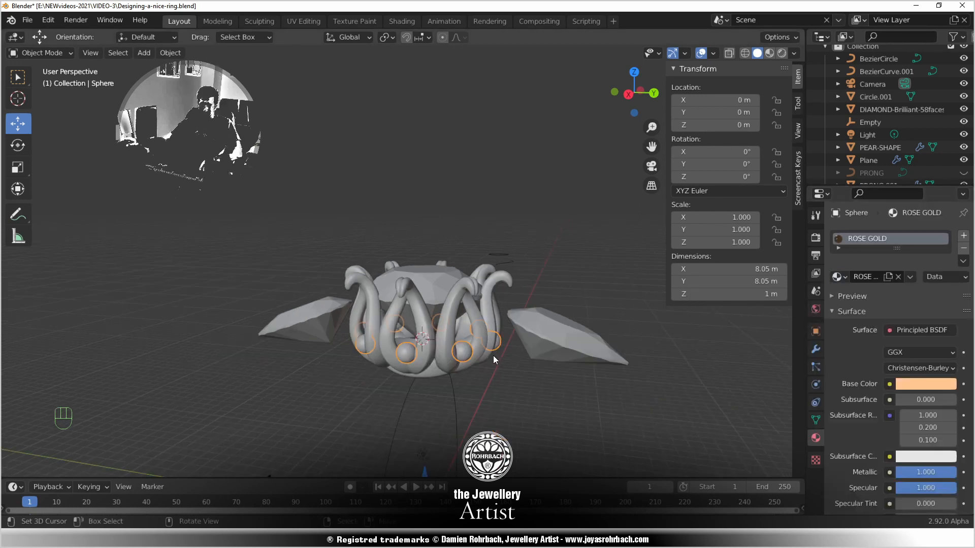
key("ctrl+s")
Unhide the original PRONG curve and duplicate it in place
scroll(504, 375, "up", 3)
middle_click_drag(504, 375, 474, 359)
scroll(492, 364, "down", 3)
scroll(474, 359, "up", 4)
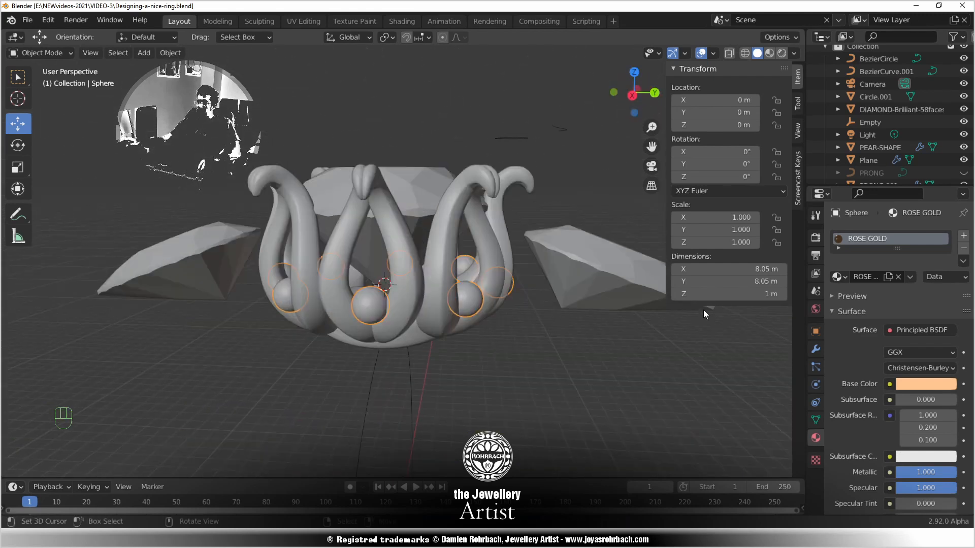
scroll(868, 167, "down", 2)
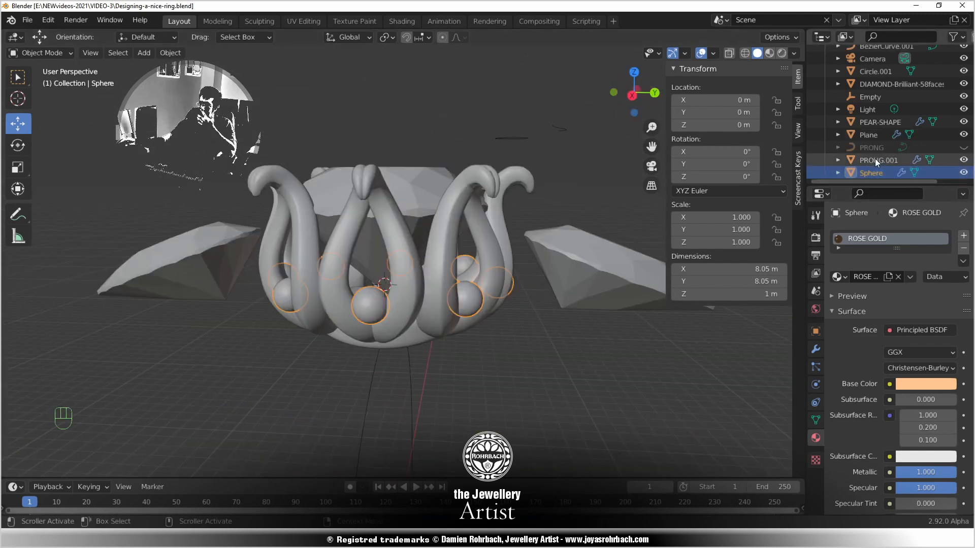
left_click(885, 150)
left_click(963, 148)
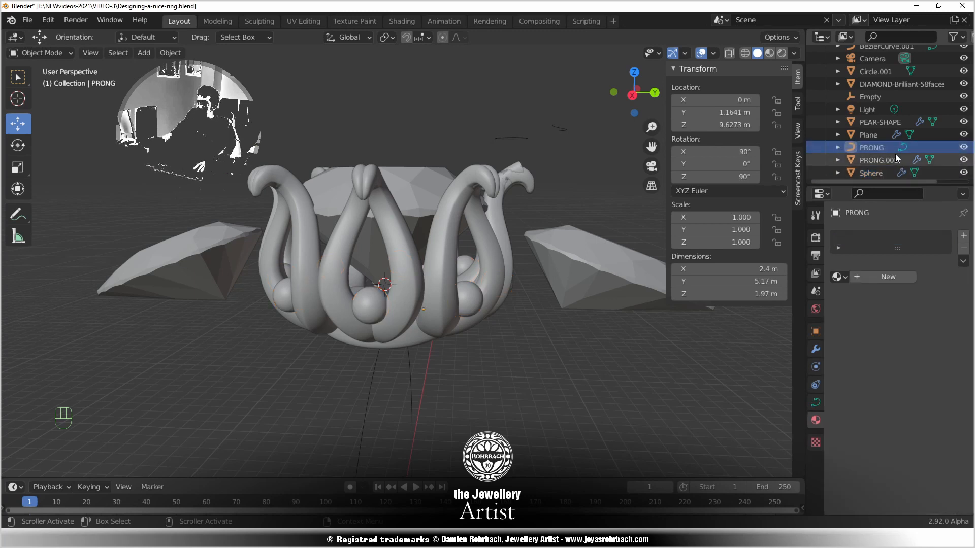
left_click(886, 148)
key("shift+d")
left_click(483, 208)
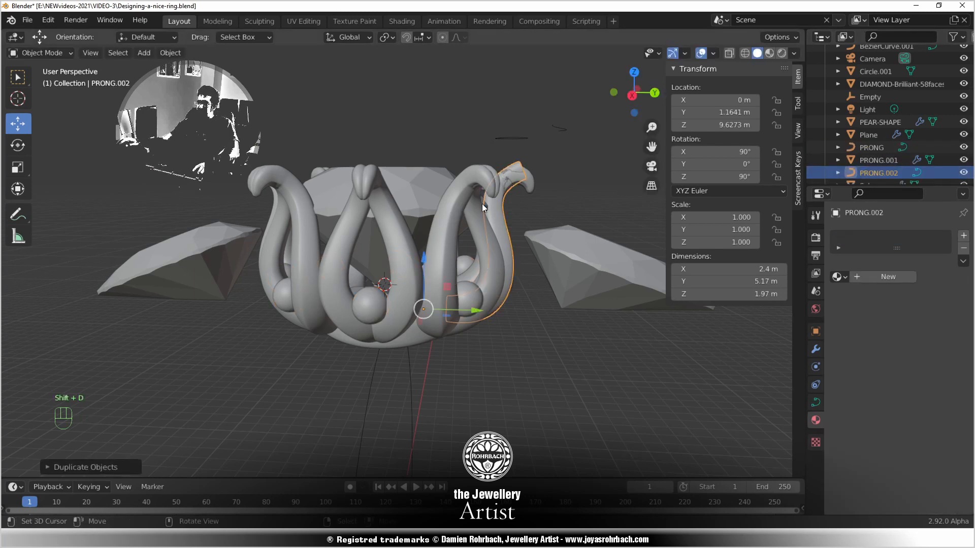
Hide PRONG.001 and enter Edit Mode on the duplicated prong curve in the right orthographic view
left_click(963, 160)
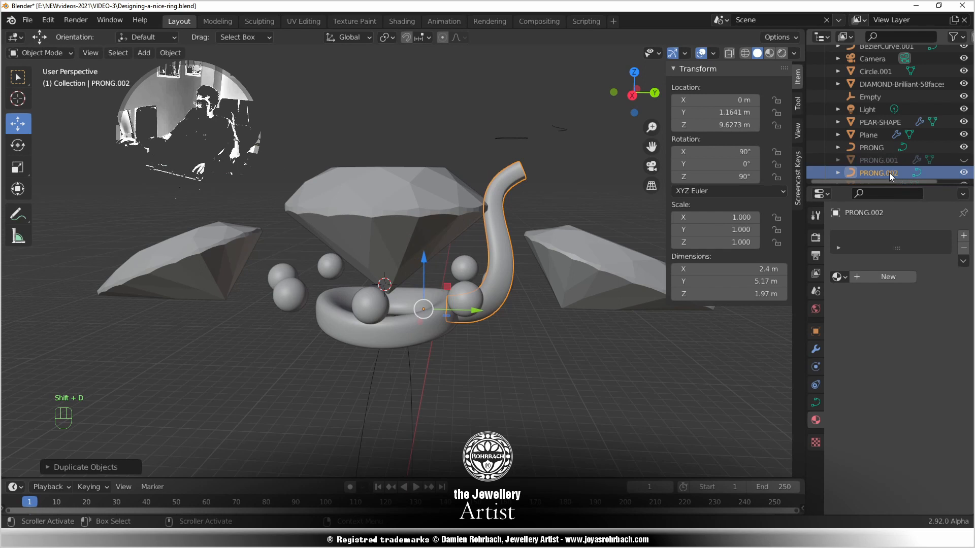
key("KP_1")
key("KP_3")
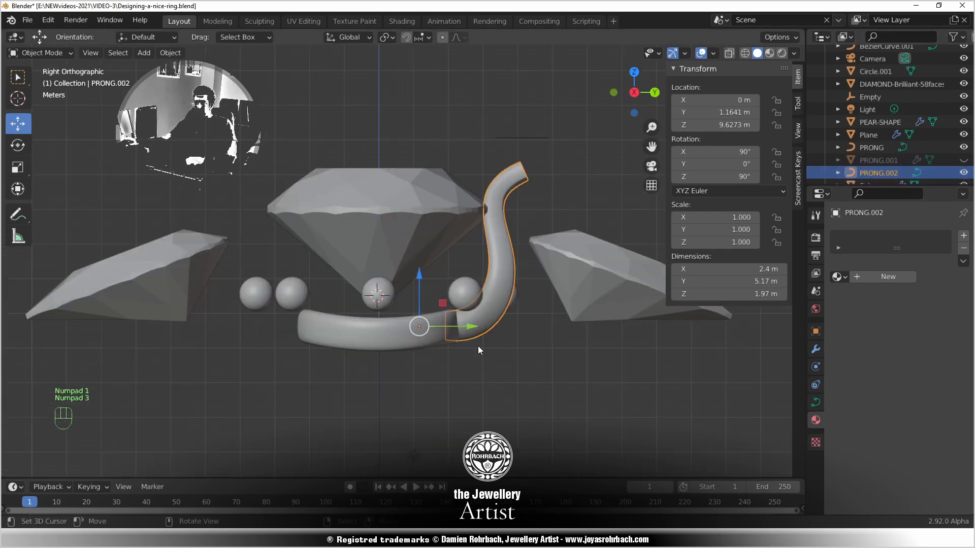
scroll(479, 350, "down", 1)
middle_click_drag(480, 355, 340, 303, "shift")
key("Tab")
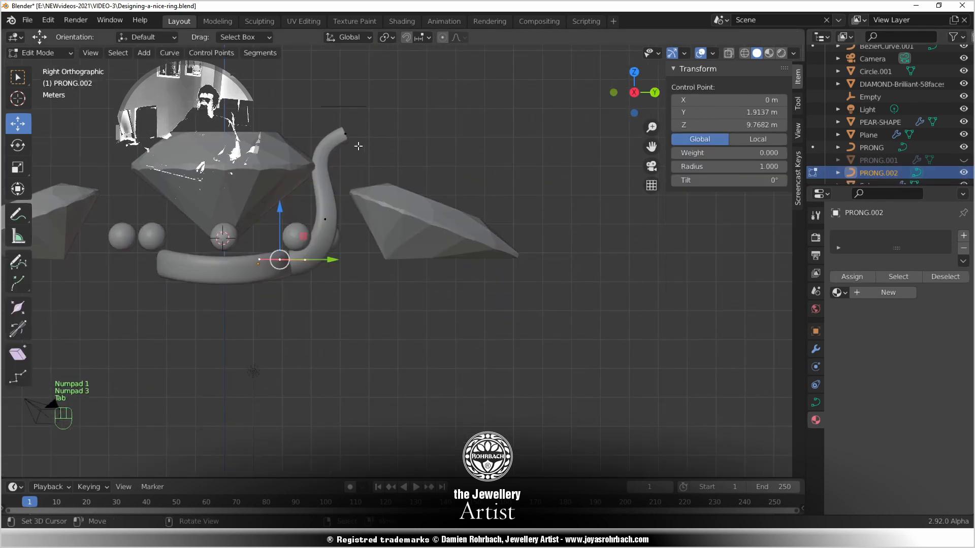
Move the duplicated curve's upper end point outward, just beyond the outer tip of the pear-shaped stone
left_click(355, 137)
key("g")
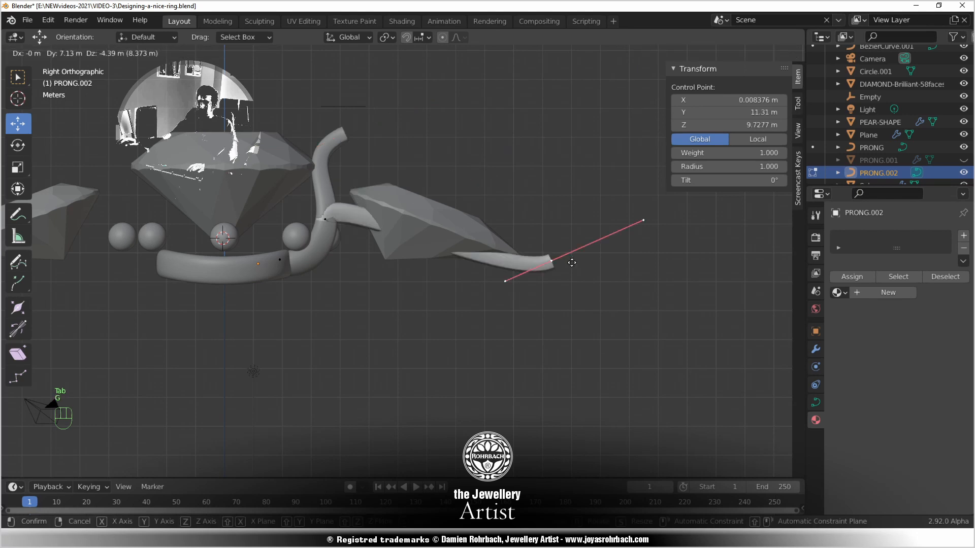
left_click(571, 235)
Move the duplicated curve's middle control point below the pear-shaped stone and spread its two handles almost horizontally
left_click(326, 219)
key("g")
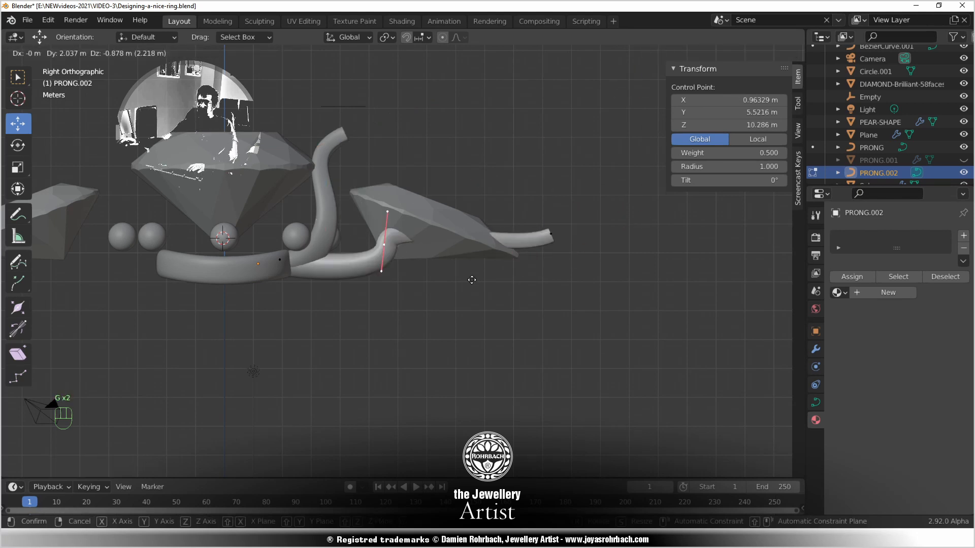
left_click(469, 278)
left_click(446, 239)
key("g")
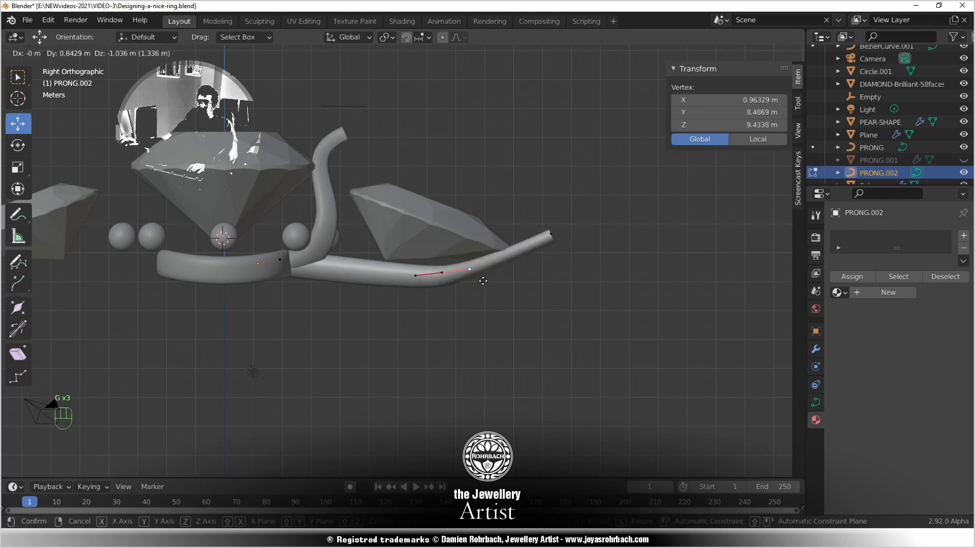
left_click(483, 278)
left_click(415, 275)
key("g")
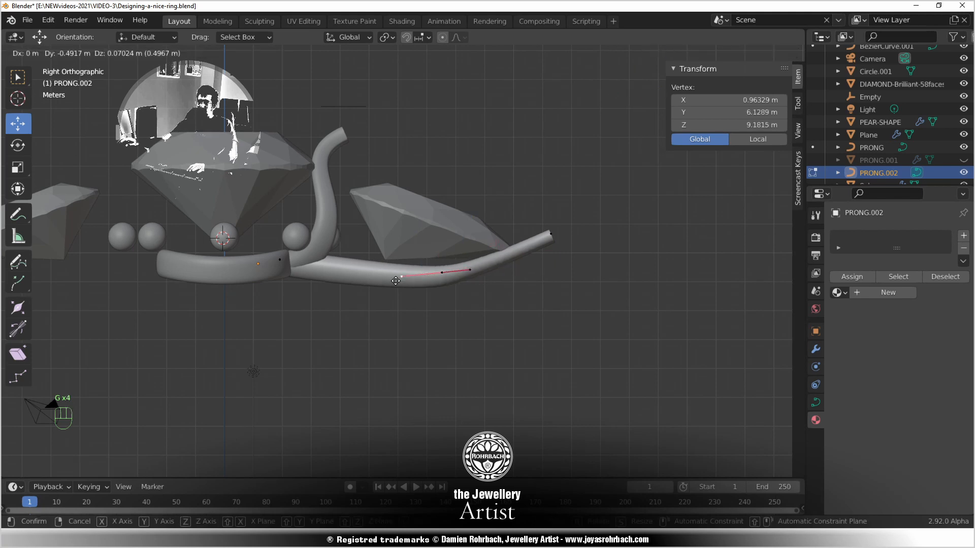
left_click(374, 282)
Pull the curve's outer end point slightly back toward the pear stone's tip and adjust its inner handle to smooth the bend
left_click(551, 234)
key("g")
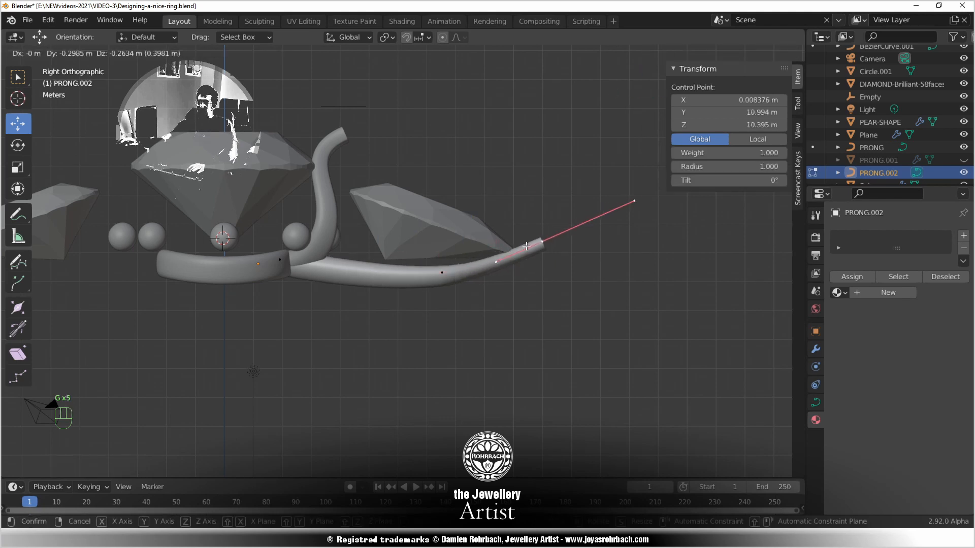
left_click(496, 262)
left_click(496, 262)
key("g")
left_click(510, 264)
Shift the middle control point slightly toward the crown and lengthen its inner handle toward the base ring
left_click(448, 273)
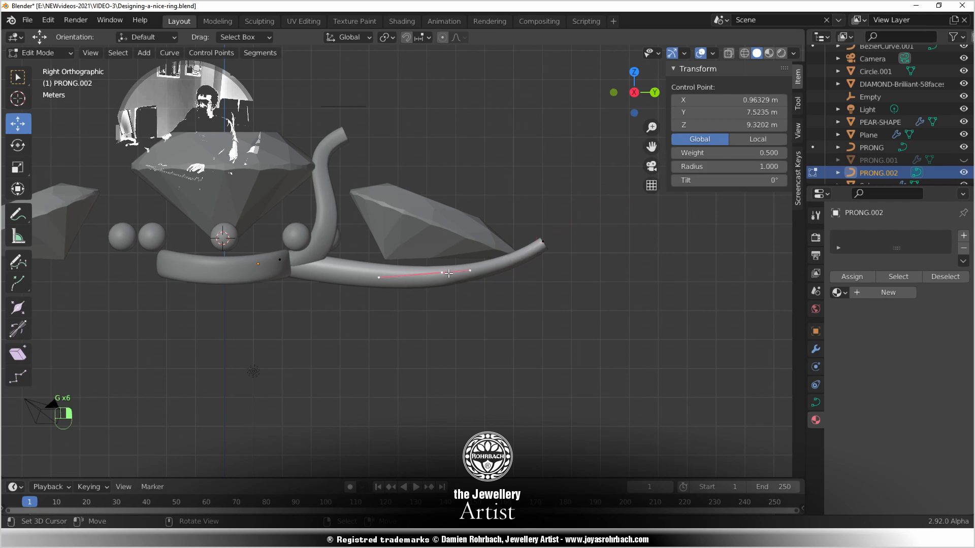
key("g")
left_click(442, 271)
left_click(373, 276)
key("g")
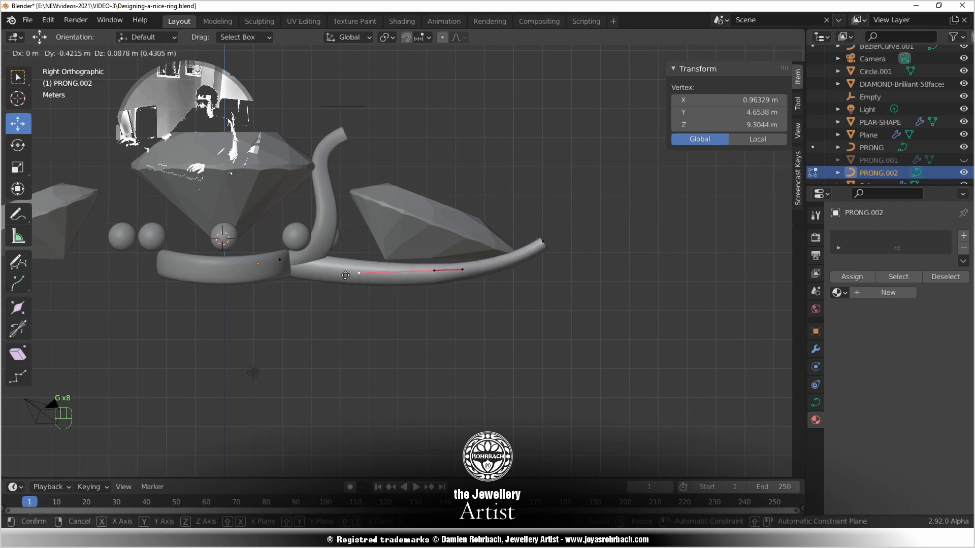
left_click(327, 276)
Lengthen the middle point's outer handle, place the point at about Y 7.0 m and Z 9.29 m, and save the file
left_click(462, 270)
key("g")
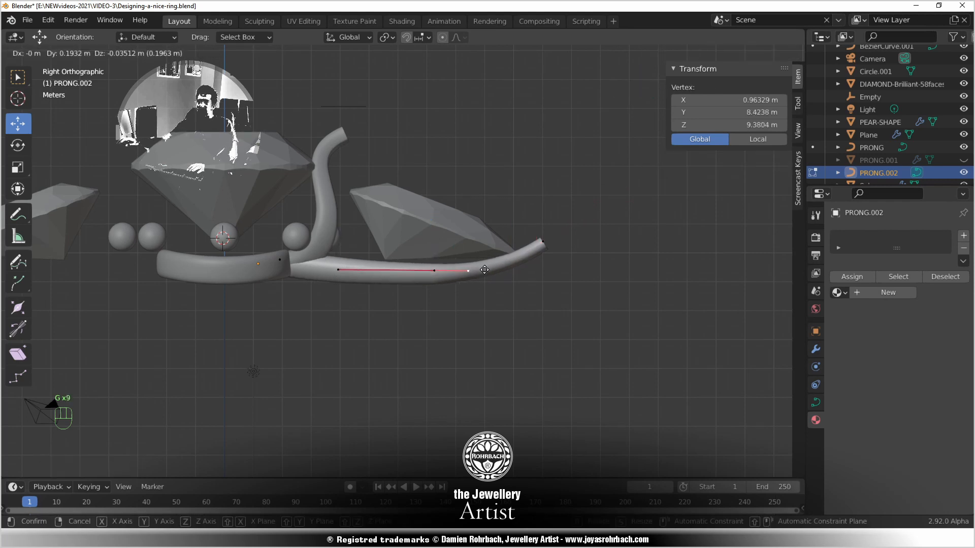
left_click(470, 272)
key("g")
left_click(495, 274)
left_click(440, 268)
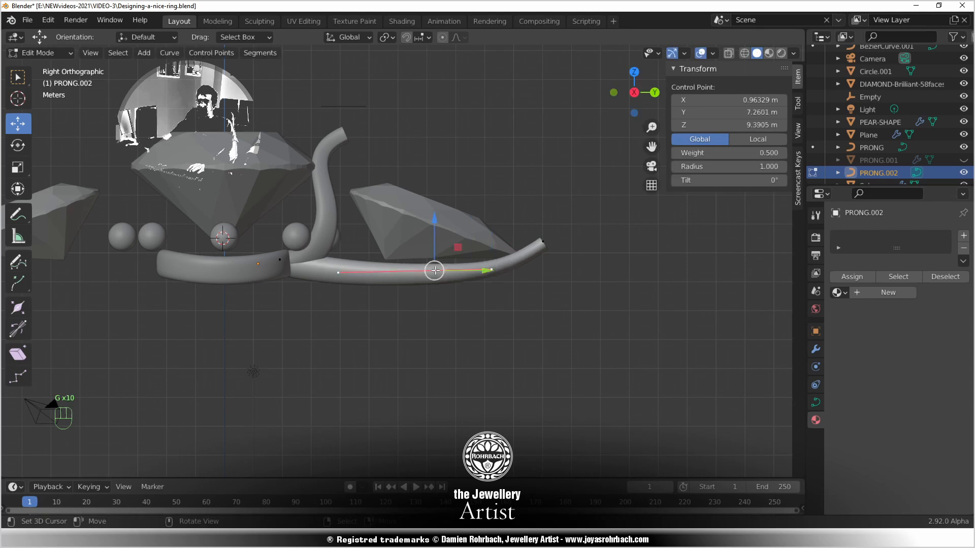
key("g")
left_click(426, 274)
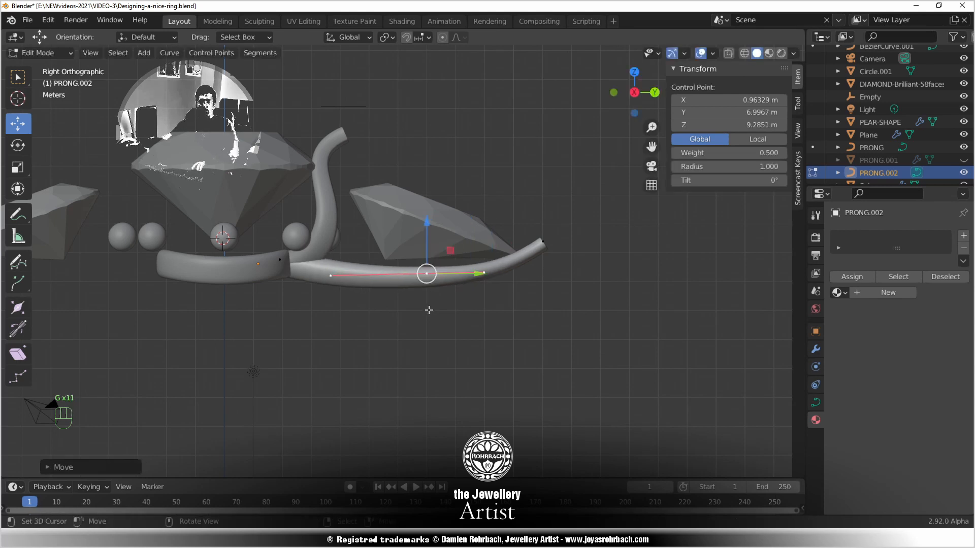
key("ctrl+s")
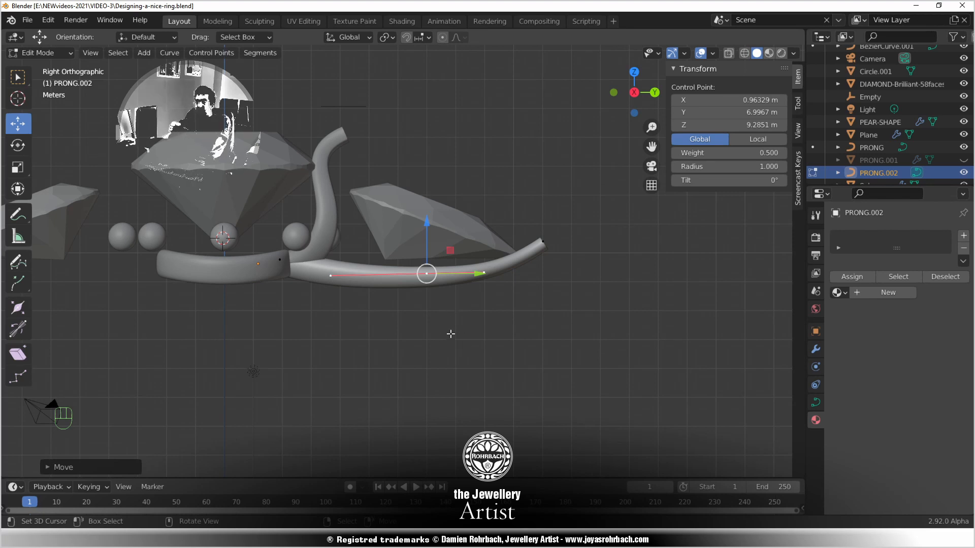
Move the curve's middle control point sideways along X to about 1.83 m so the curve bows around the pear stone
key("KP_3")
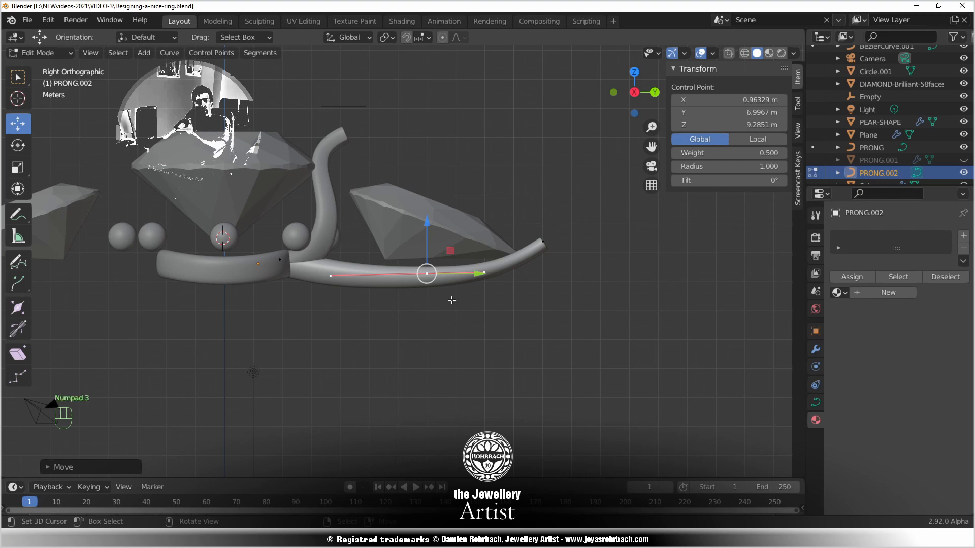
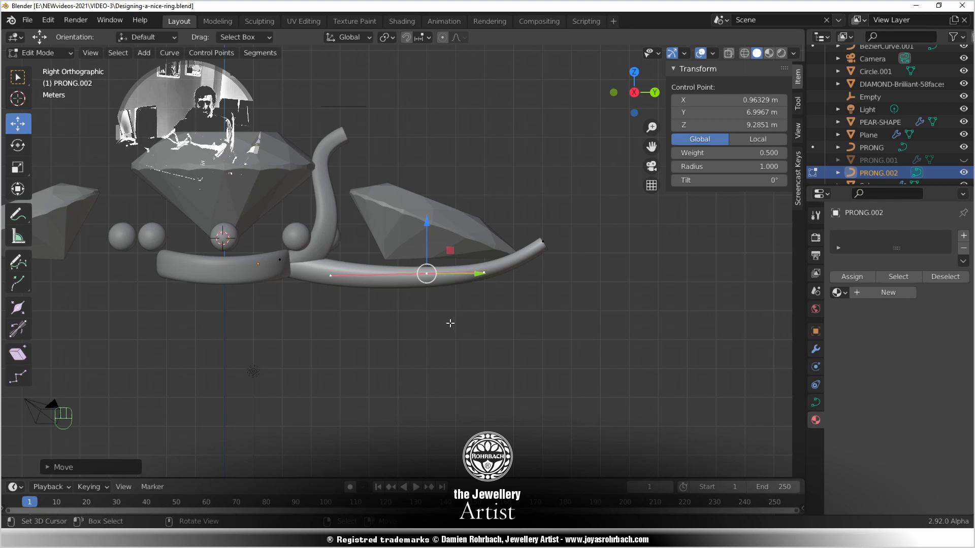
middle_click_drag(395, 327, 438, 285)
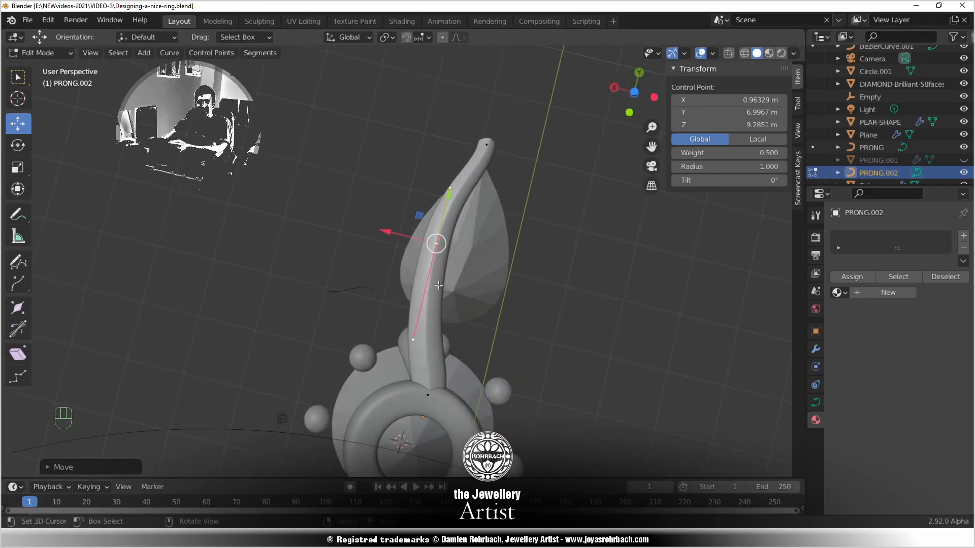
left_click_drag(381, 236, 359, 229)
In the bottom orthographic view, move the middle point's inner handle outward and the point to about X 2.14 m, Y 6.79 m
key("ctrl+Left")
key("ctrl+KP_7")
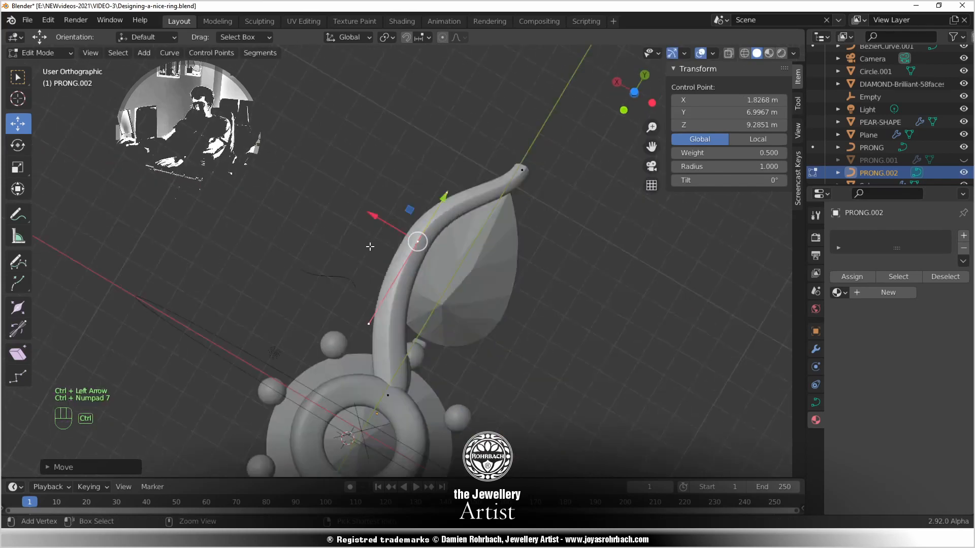
scroll(429, 255, "up", 3)
right_click(401, 145)
key("g")
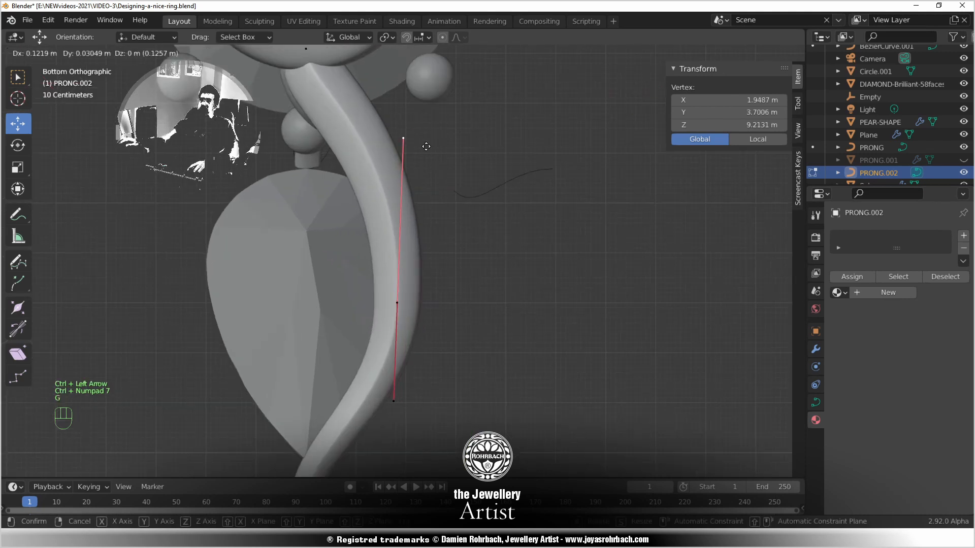
left_click(430, 154)
key("g")
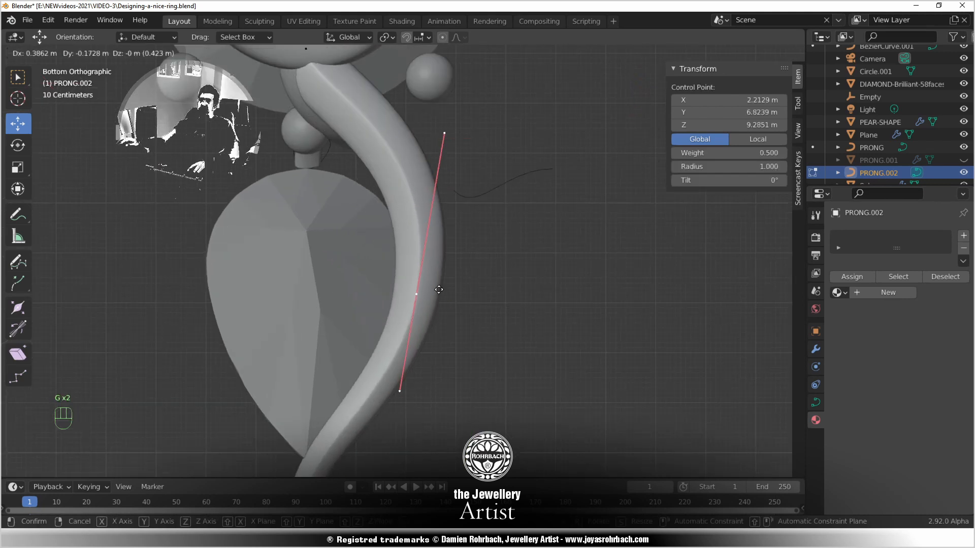
left_click(437, 287)
Check the support curve in the front and right orthographic views and save the file
middle_click_drag(437, 290, 334, 289)
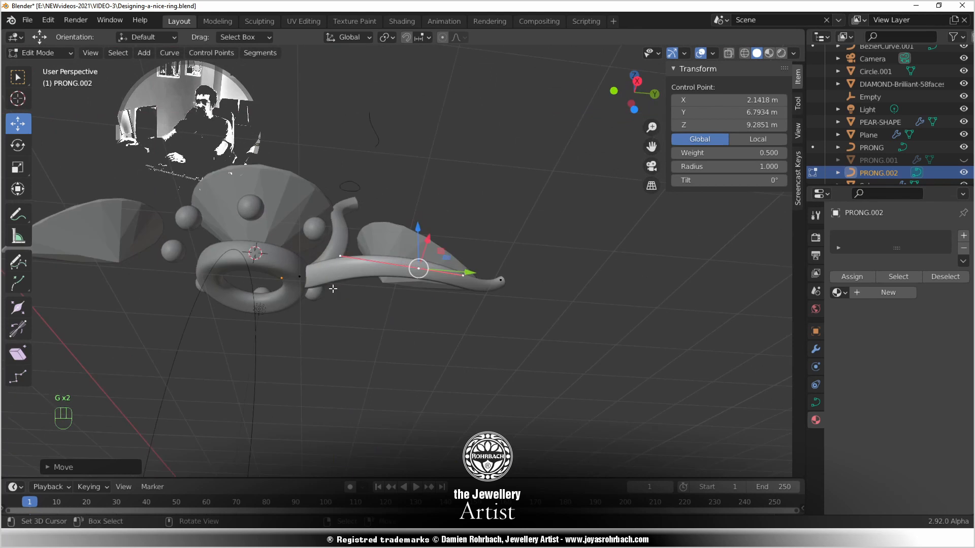
key("KP_3")
key("KP_1")
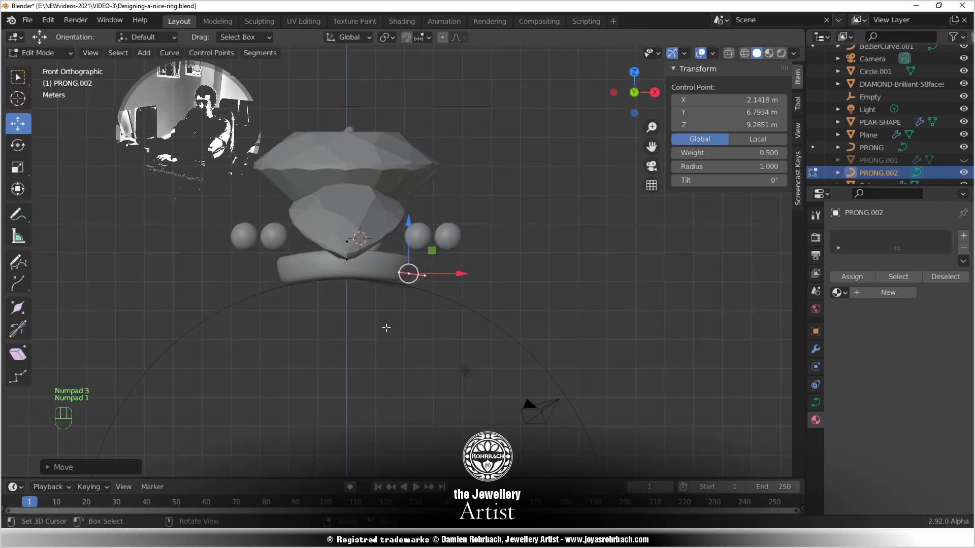
key("KP_3")
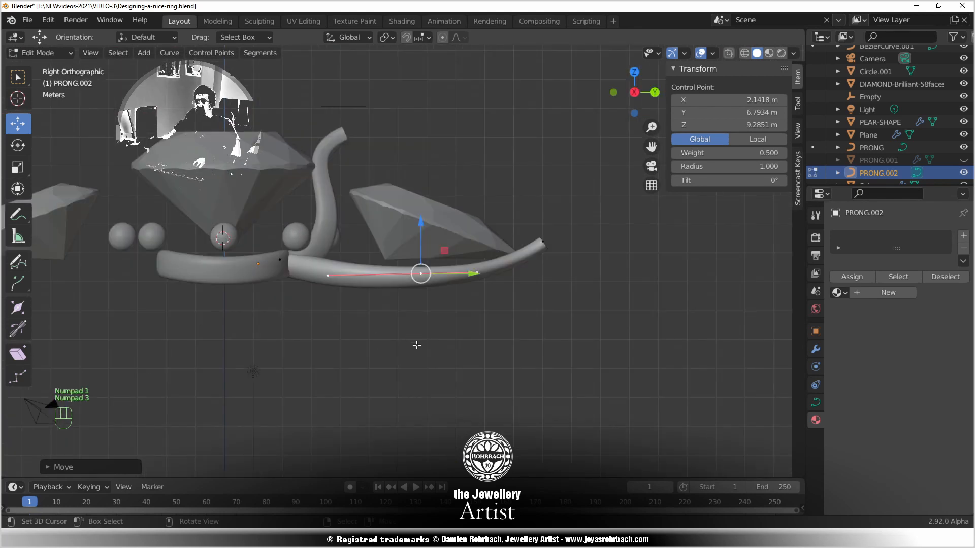
middle_click_drag(417, 345, 362, 219)
key("ctrl+s")
In the top orthographic view, refine the middle point's inner handle and move the point to about X 2.25 m, Y 6.73 m
scroll(359, 213, "up", 3)
middle_click_drag(427, 352, 438, 392)
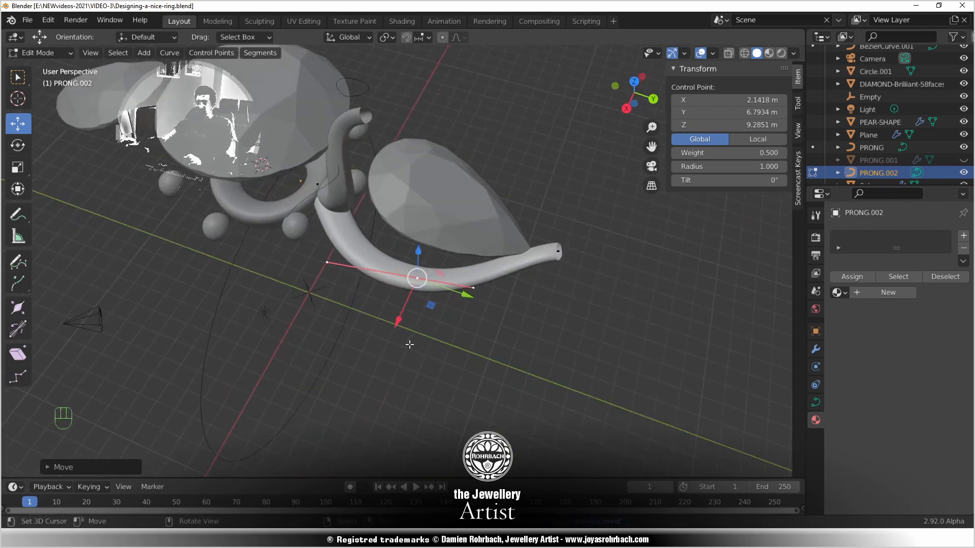
key("KP_3")
key("KP_7")
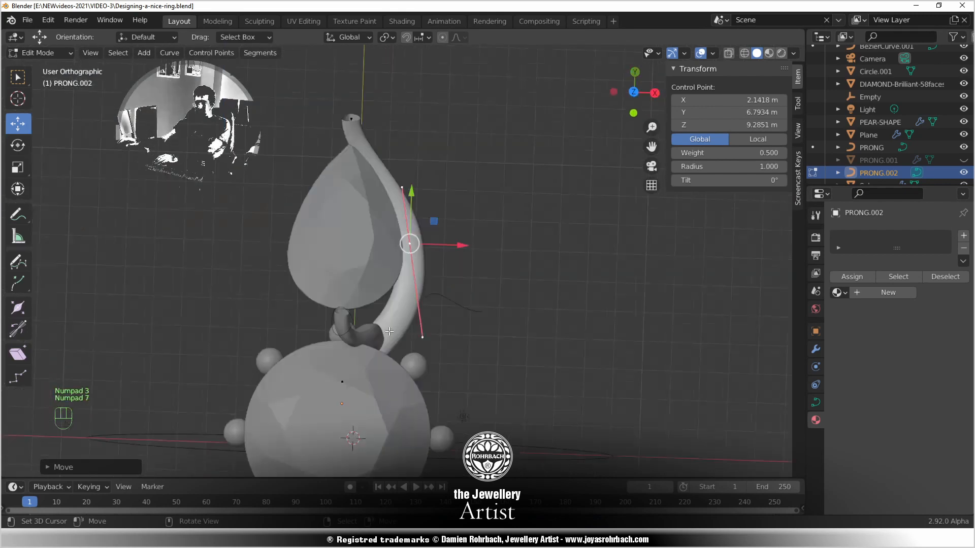
scroll(390, 324, "up", 2)
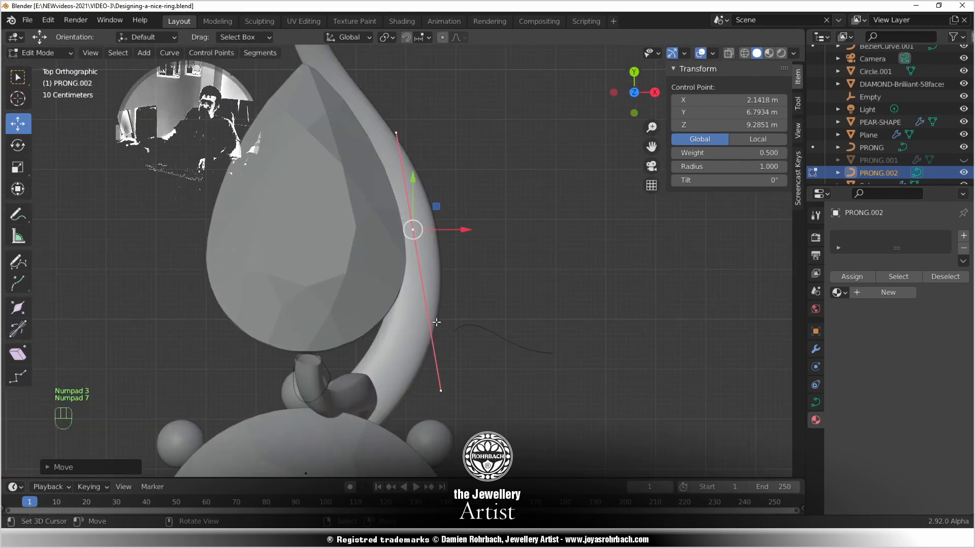
middle_click_drag(437, 322, 416, 315, "shift")
right_click(421, 383)
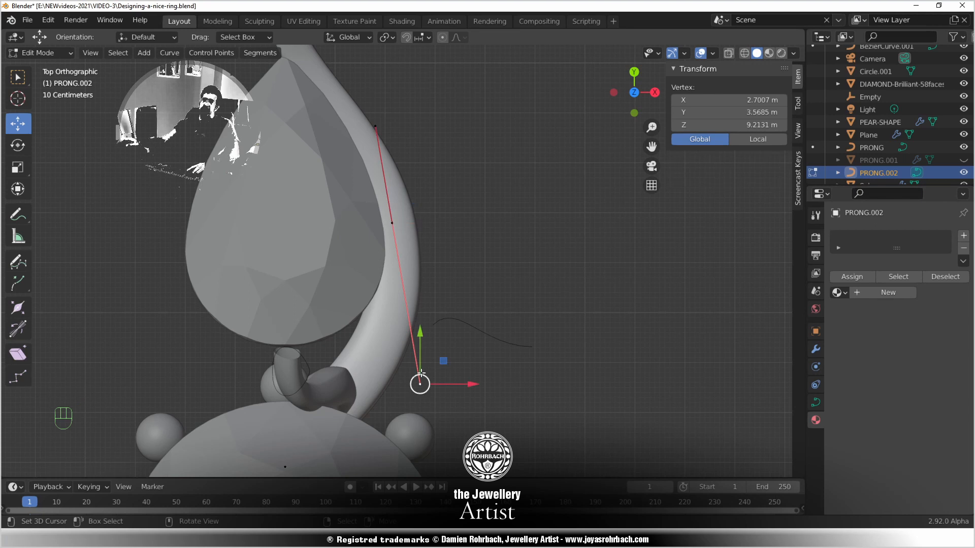
key("g")
left_click(427, 349)
right_click(394, 222)
key("g")
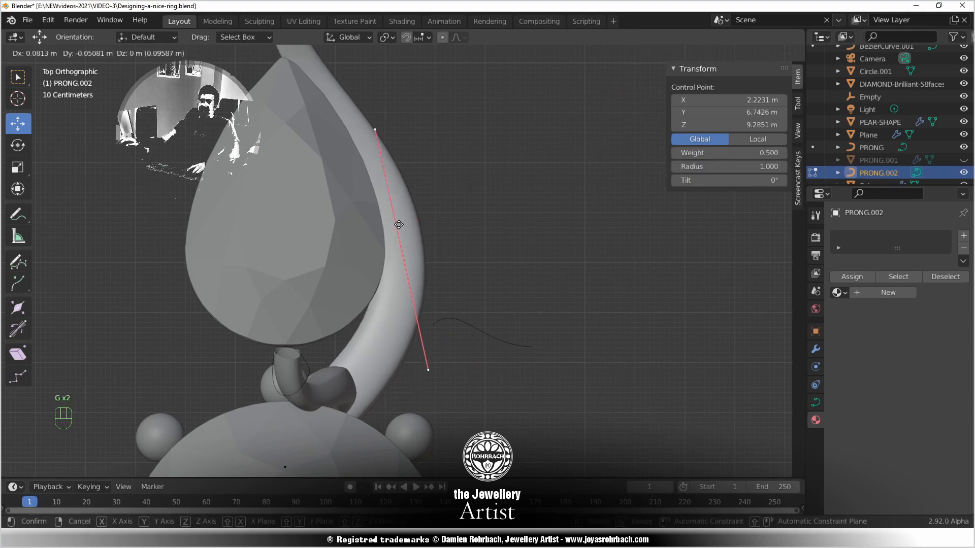
left_click(401, 235)
Review how the curve follows the pear stone's underside from the right side and in perspective, and save the file
middle_click_drag(382, 348, 250, 201)
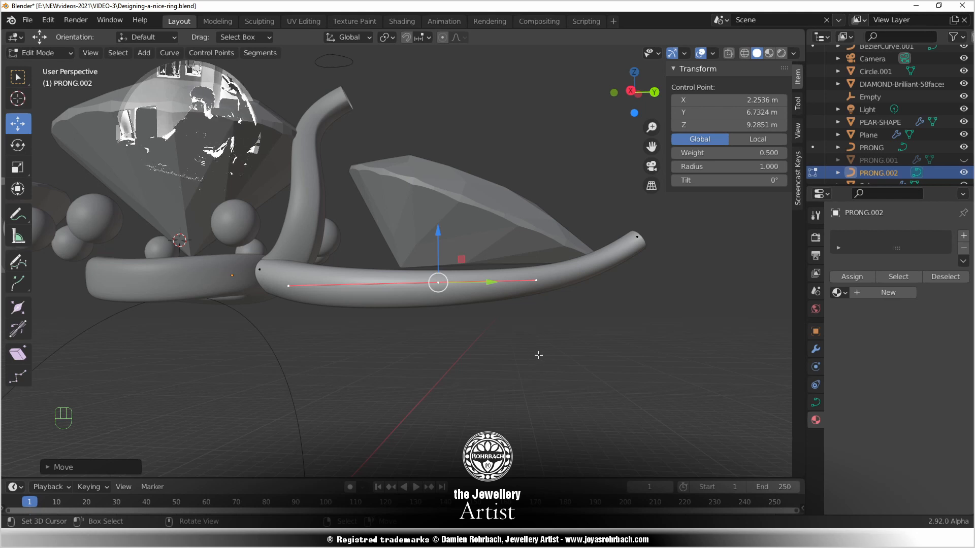
middle_click_drag(538, 385, 507, 352)
key("KP_3")
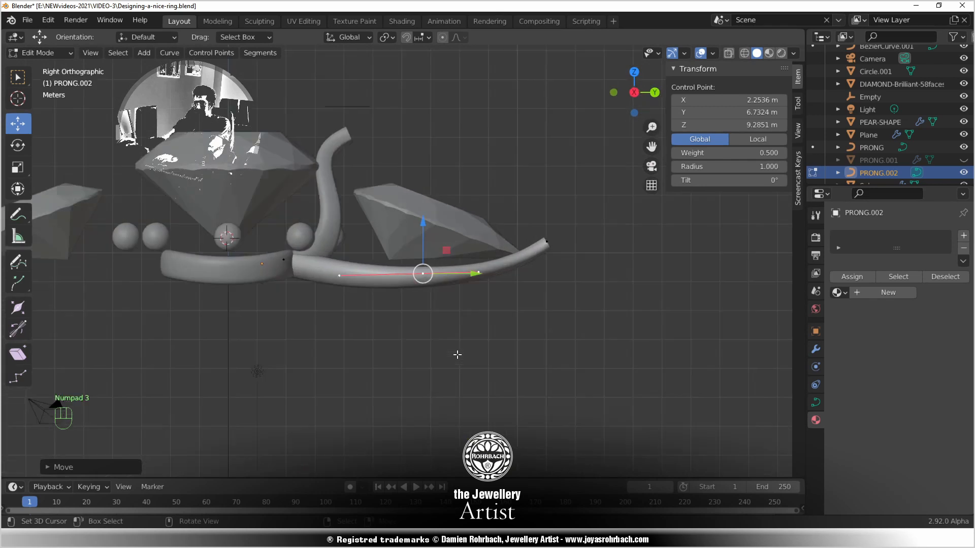
scroll(512, 316, "up", 3)
middle_click_drag(630, 260, 495, 348)
key("ctrl+s")
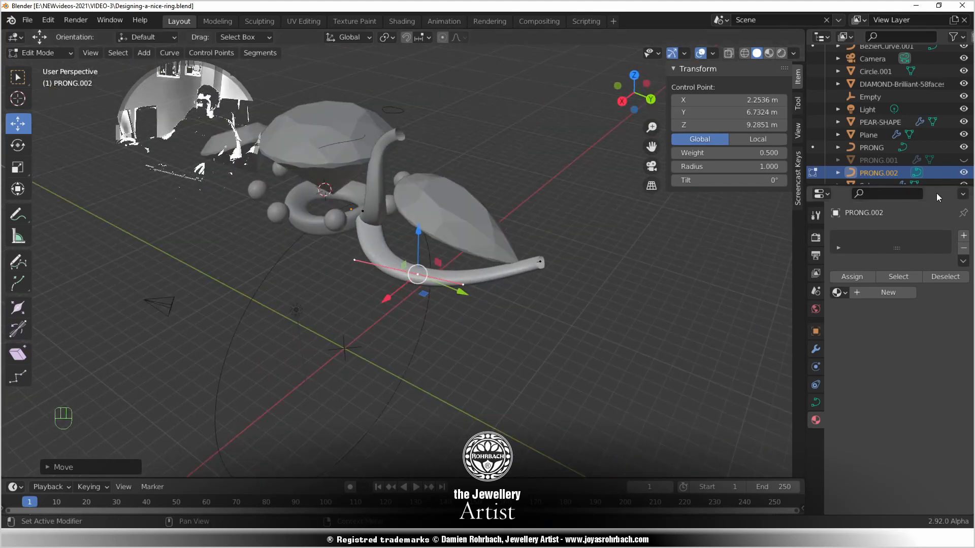
Unhide PRONG.001, move the support curve's base point along X to about 0.72 m beside the arrayed prong, and return to Object Mode
left_click(963, 161)
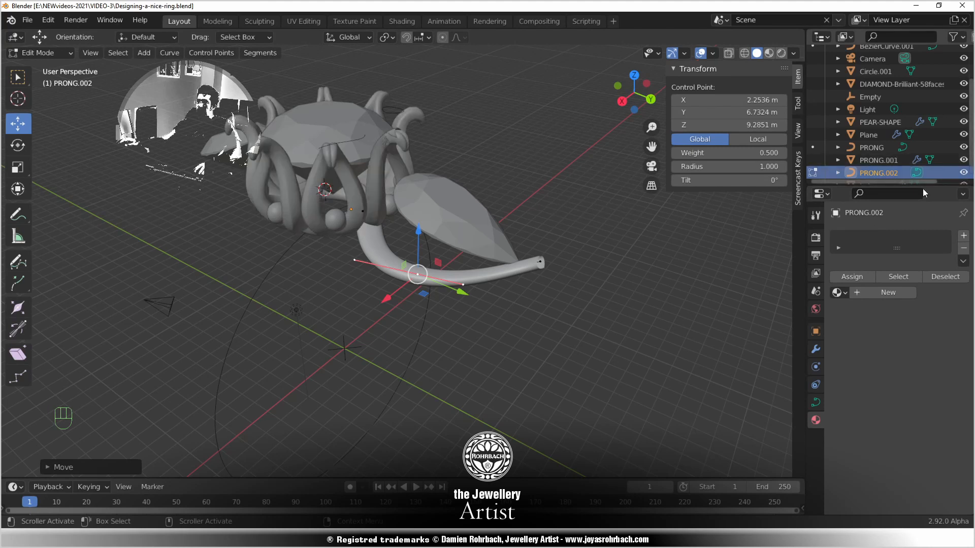
middle_click_drag(386, 213, 451, 330)
scroll(452, 330, "up", 2)
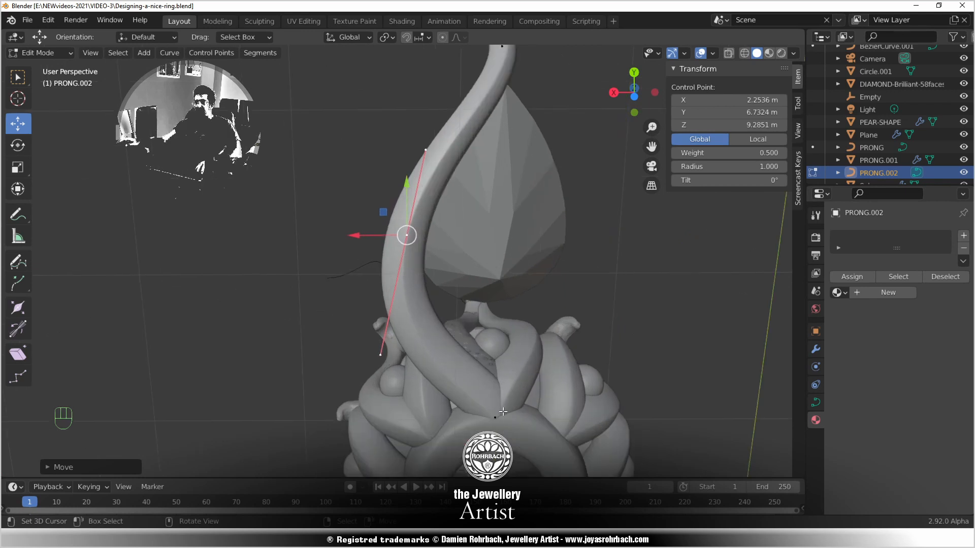
left_click(495, 417)
left_click_drag(450, 420, 421, 417)
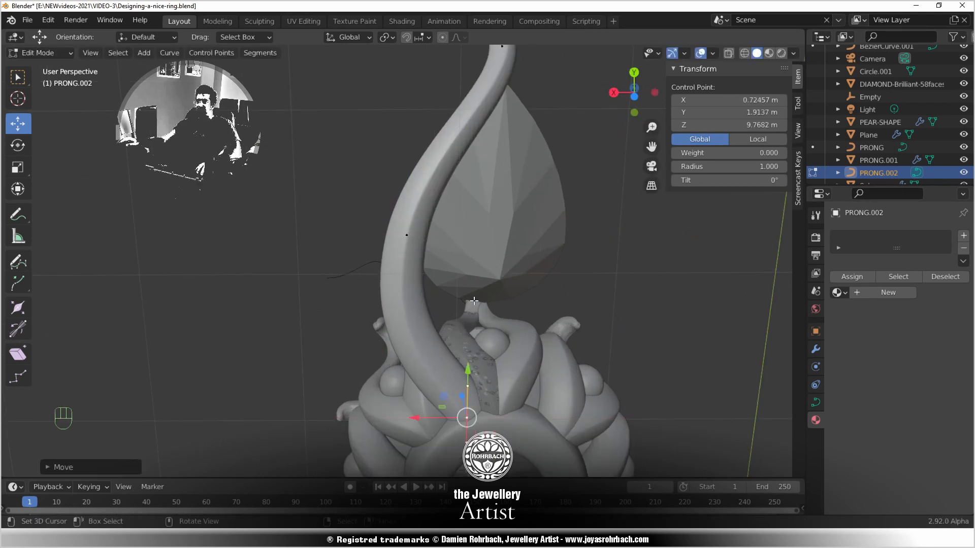
scroll(474, 301, "down", 2)
key("Tab")
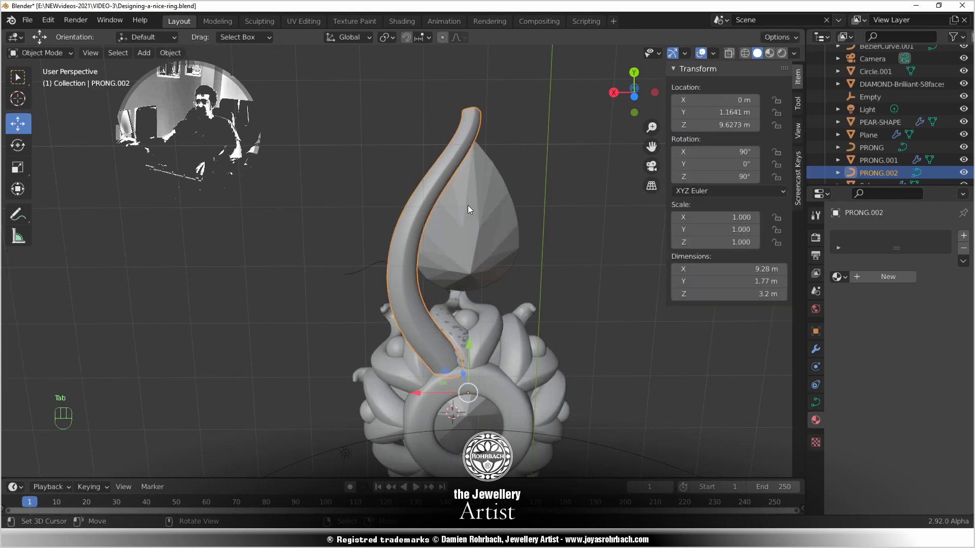
Show the support curve's taper and bevel settings and examine its fit with the crown from below and from the side
left_click(815, 402)
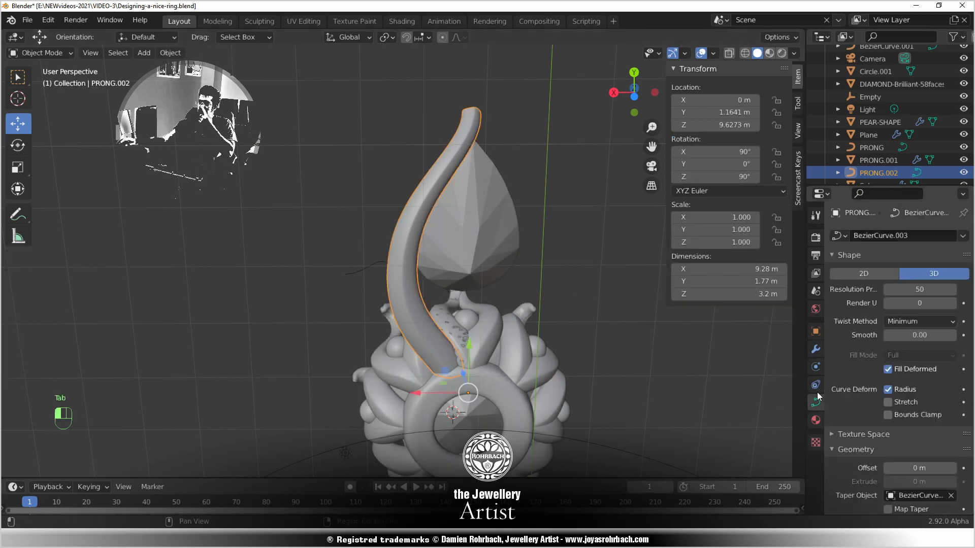
scroll(874, 431, "down", 8)
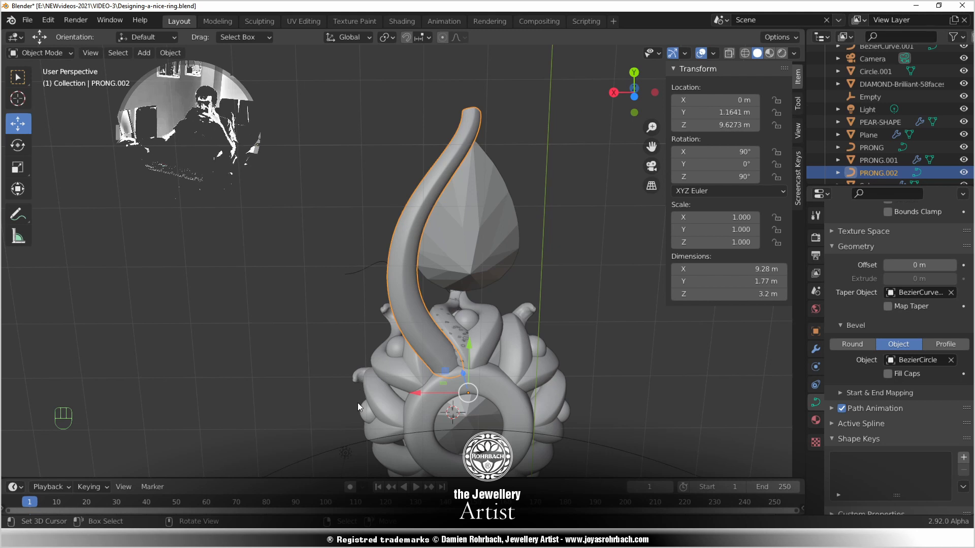
middle_click_drag(361, 367, 460, 371)
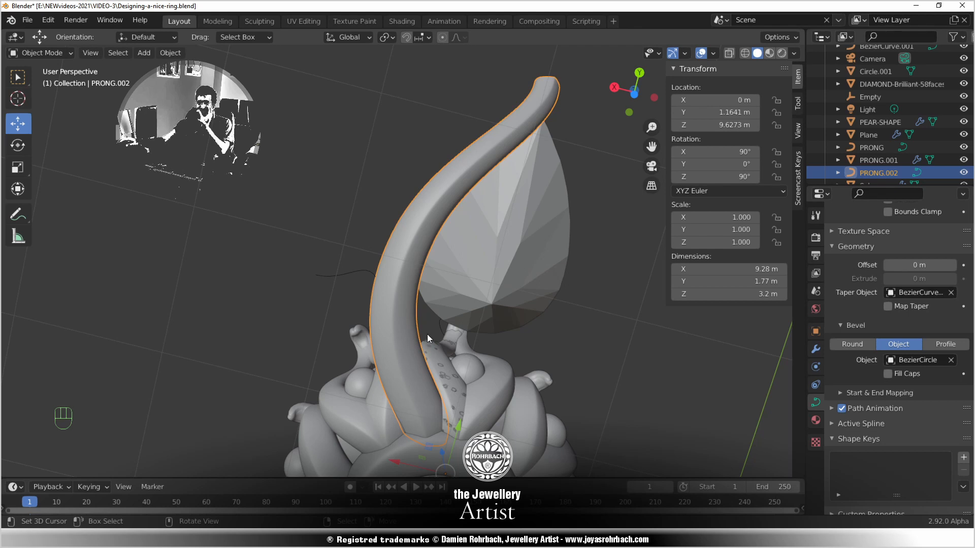
middle_click_drag(428, 334, 472, 364)
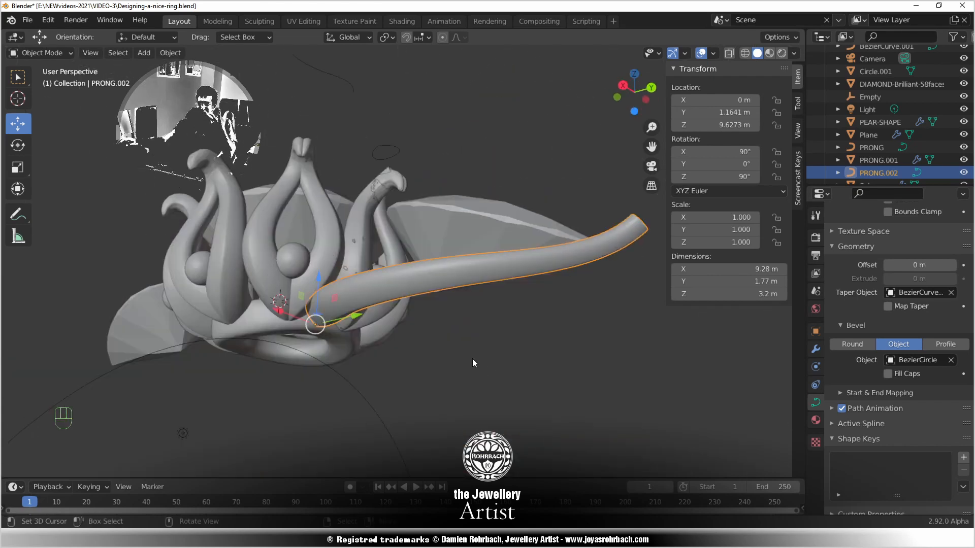
Examine from below how the support curve runs from the crown's base ring along the pear-shaped stone
middle_click_drag(465, 351, 369, 243)
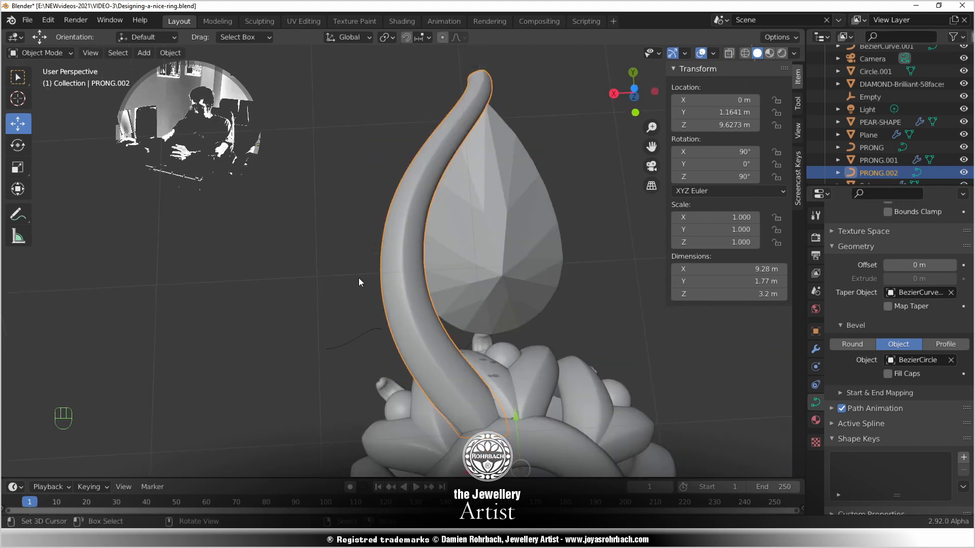
key("ctrl")
key("ctrl+KP_2")
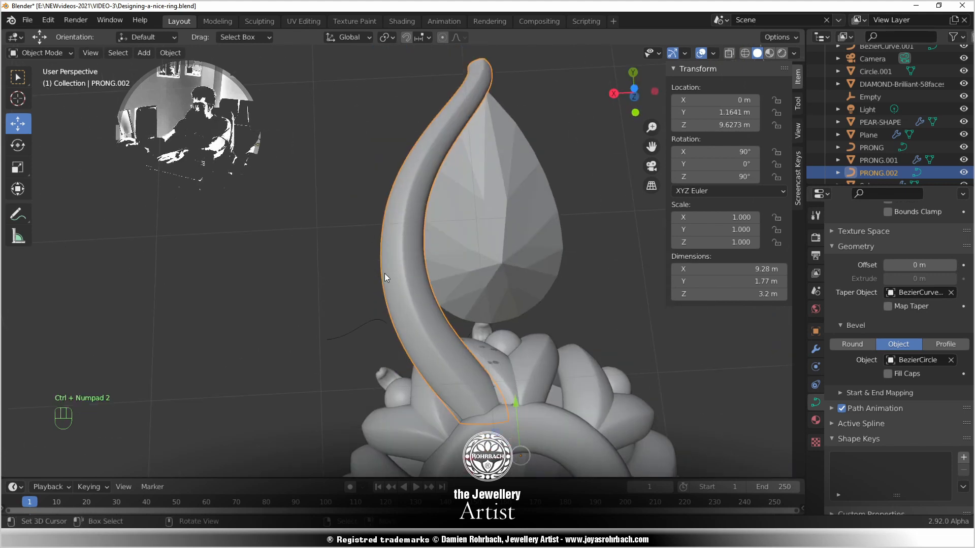
key("ctrl+KP_7")
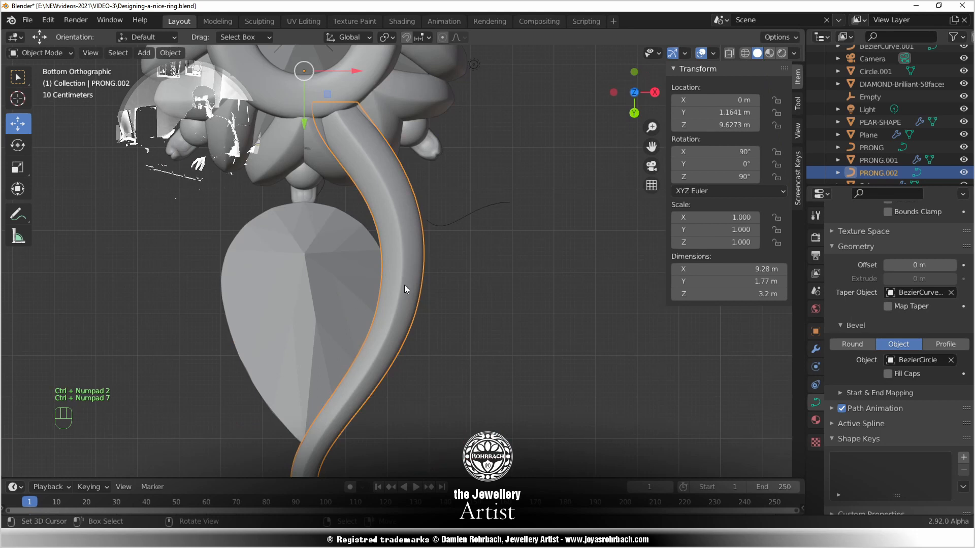
scroll(442, 278, "down", 5)
scroll(392, 193, "up", 6)
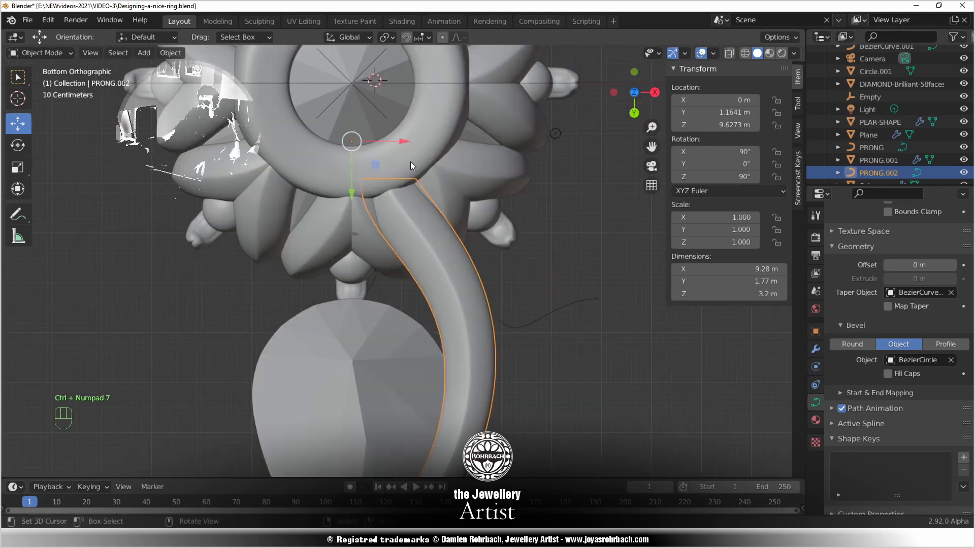
middle_click_drag(410, 161, 418, 183)
key("Tab")
key("Tab")
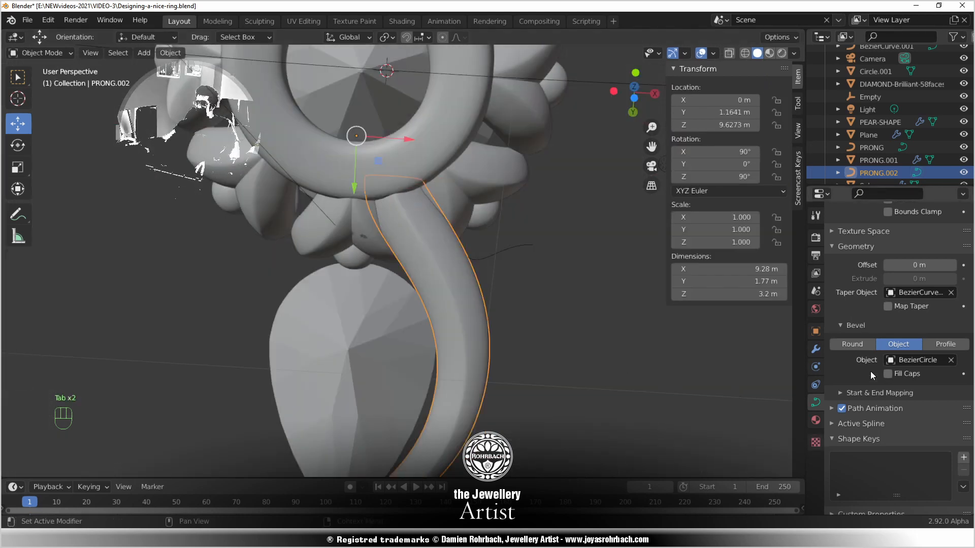
Remove the taper object from the support curve's geometry settings
left_click(951, 292)
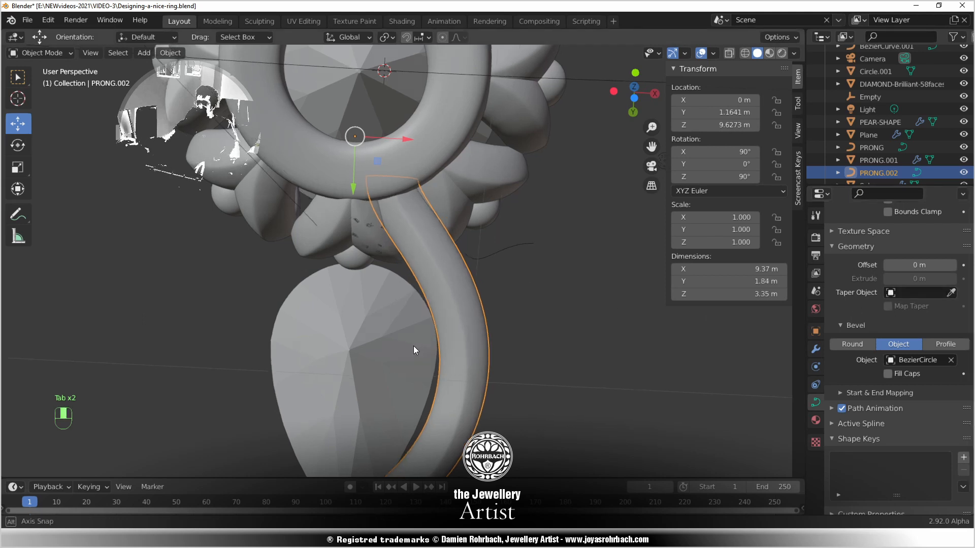
middle_click_drag(406, 234, 403, 209)
middle_click_drag(432, 349, 431, 236)
In Edit Mode, set the radius of the support curve's base point to 1.3 to thicken the end at the ring
key("Tab")
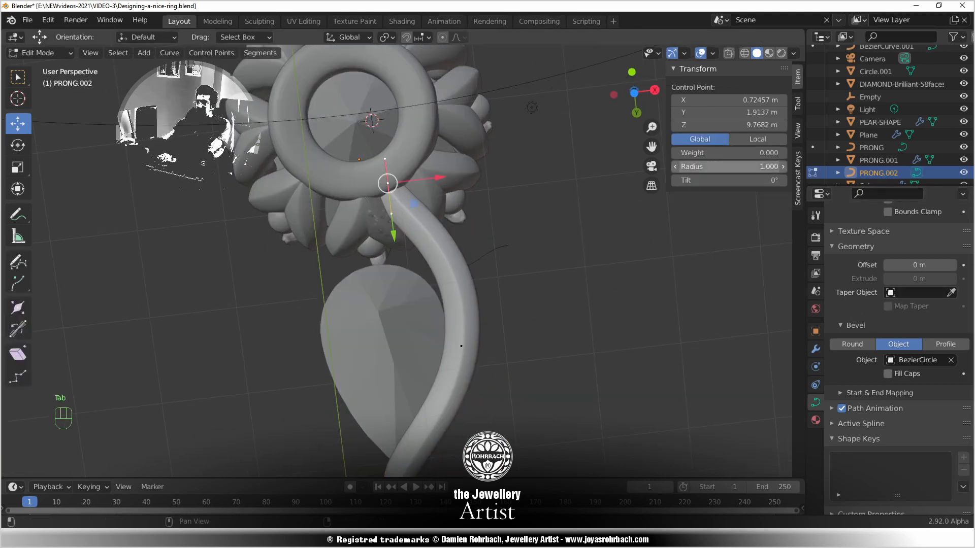
left_click_drag(710, 166, 712, 165)
left_click(713, 165)
type("1.")
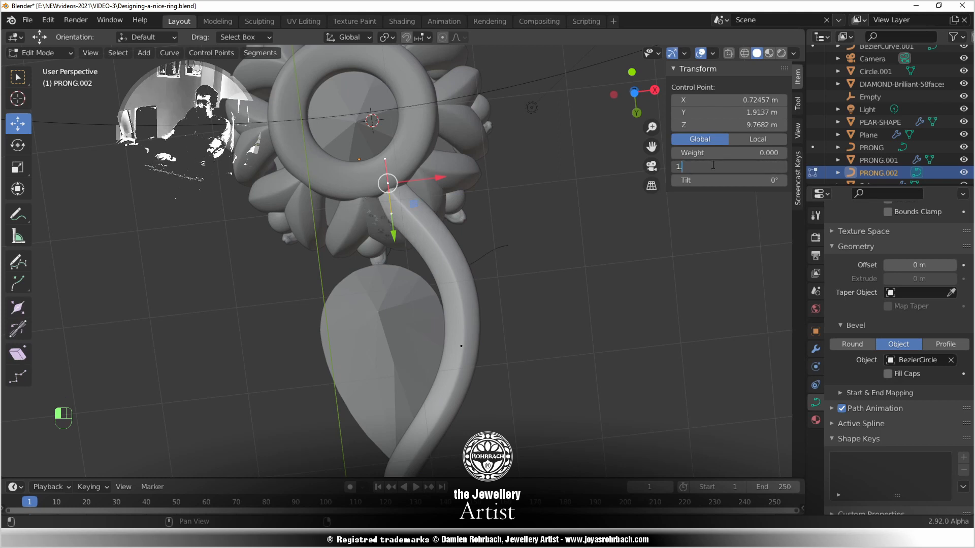
type("5")
key("Return")
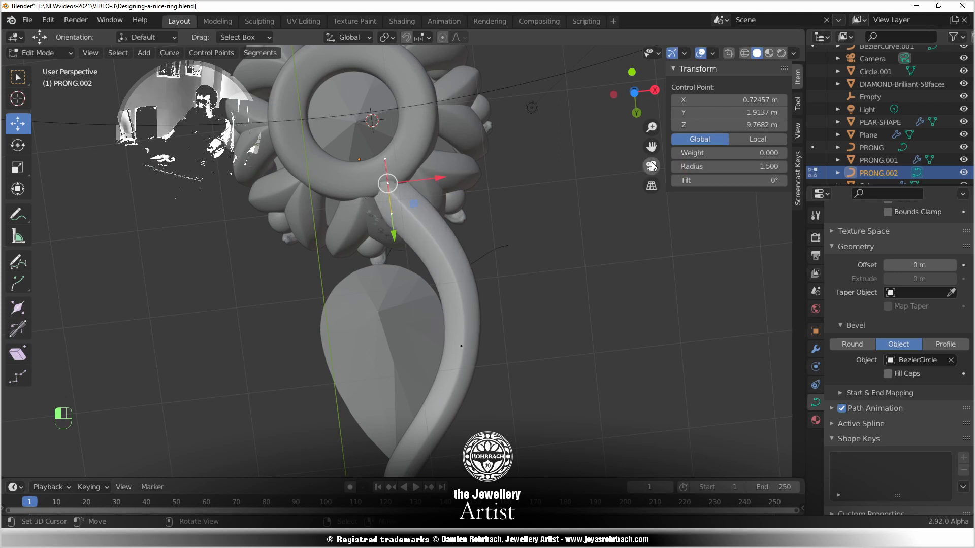
left_click(698, 162)
type("1.3")
key("Return")
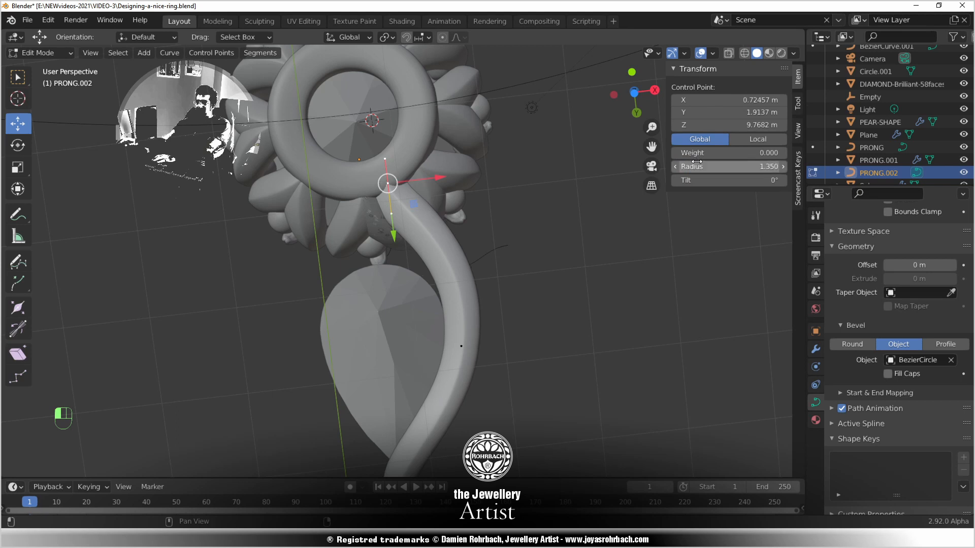
left_click(699, 162)
type("1.3")
key("Return")
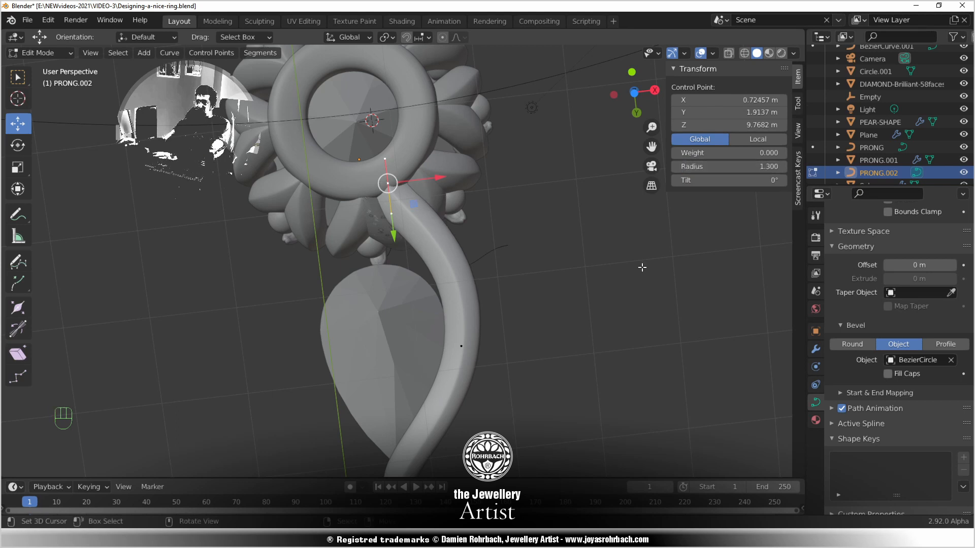
Set the radius of the support curve's tip point to 0.8
middle_click_drag(549, 268, 502, 328)
left_click(455, 311)
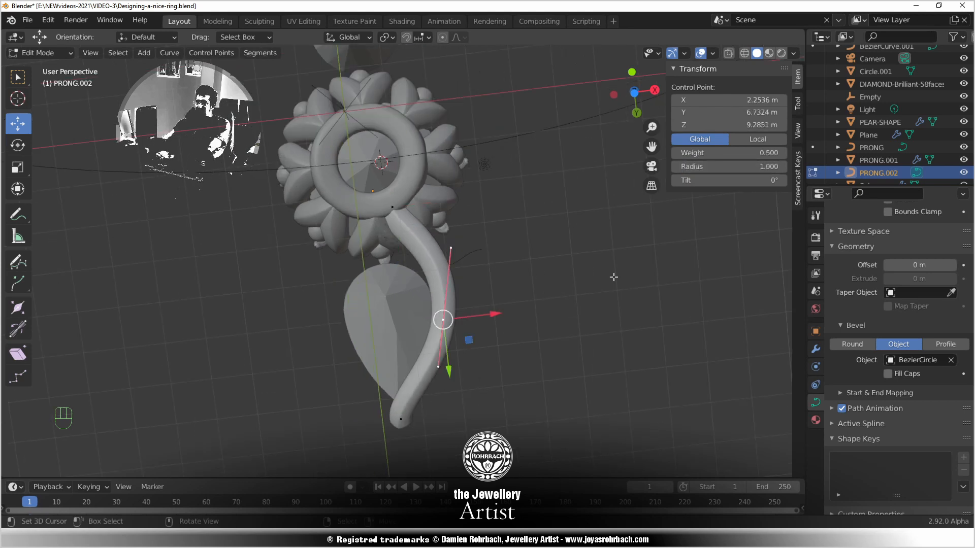
left_click(401, 419)
left_click(735, 169)
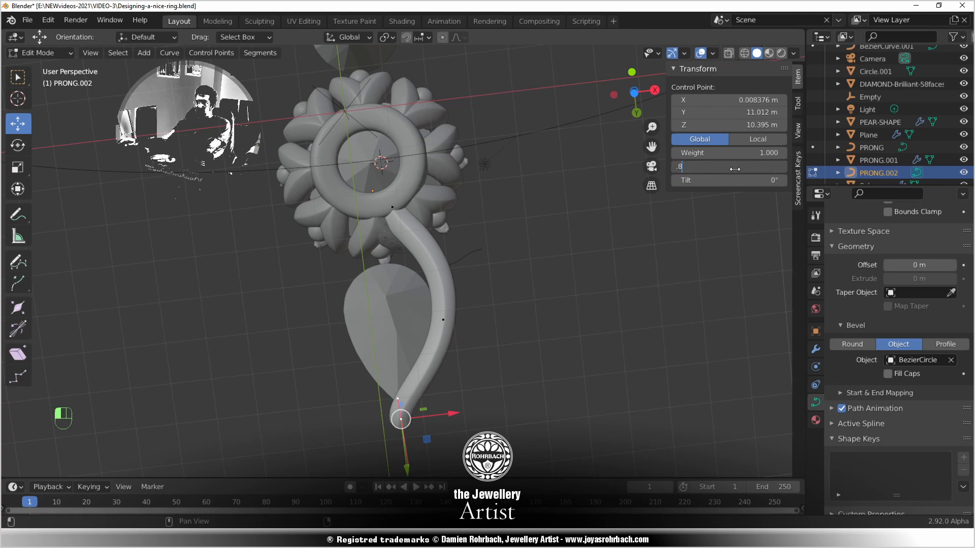
type(".8")
key("Return")
In the bottom orthographic view, move the curve's middle point to about X 2.34 m, Y 6.91 m, and save the file
left_click(462, 316)
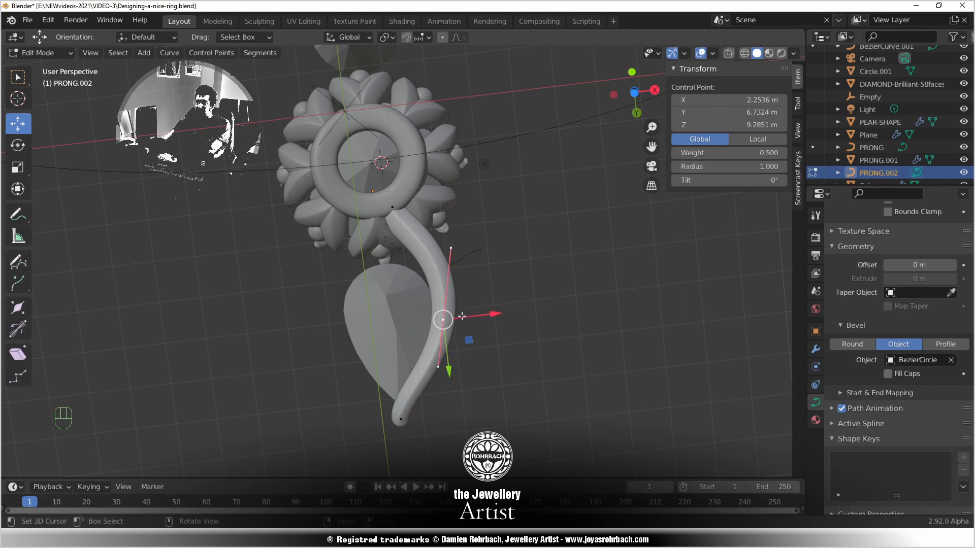
key("ctrl+KP_7")
middle_click_drag(471, 308, 468, 276, "shift")
key("g")
left_click(461, 269)
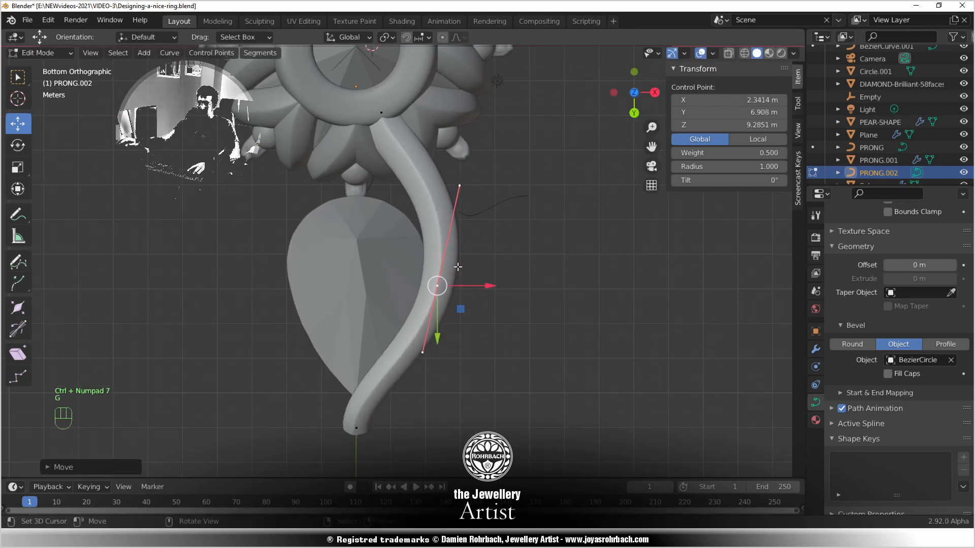
scroll(512, 232, "down", 1)
middle_click_drag(512, 231, 397, 324)
key("ctrl+s")
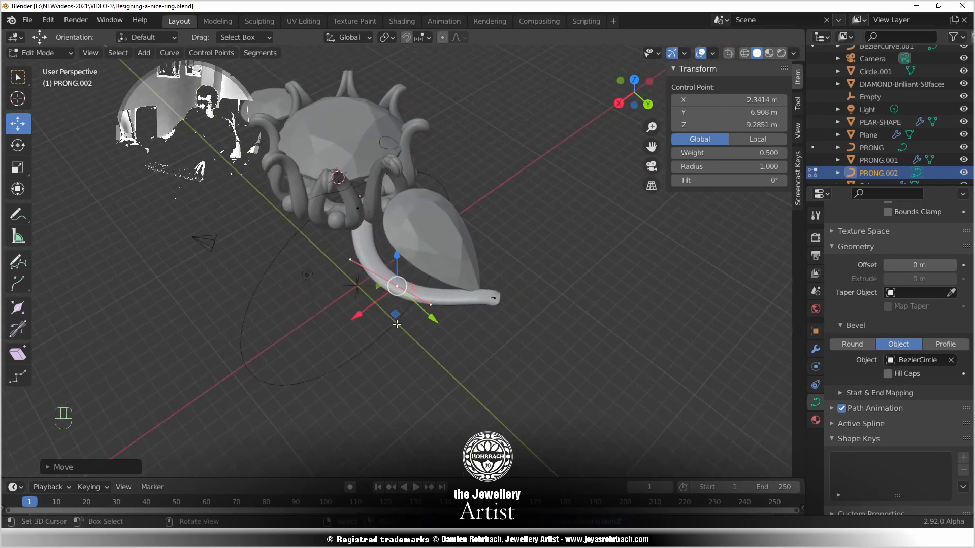
In Object Mode, add a Mirror modifier on the X axis to the support curve, using the central diamond as mirror object
key("Tab")
left_click(815, 348)
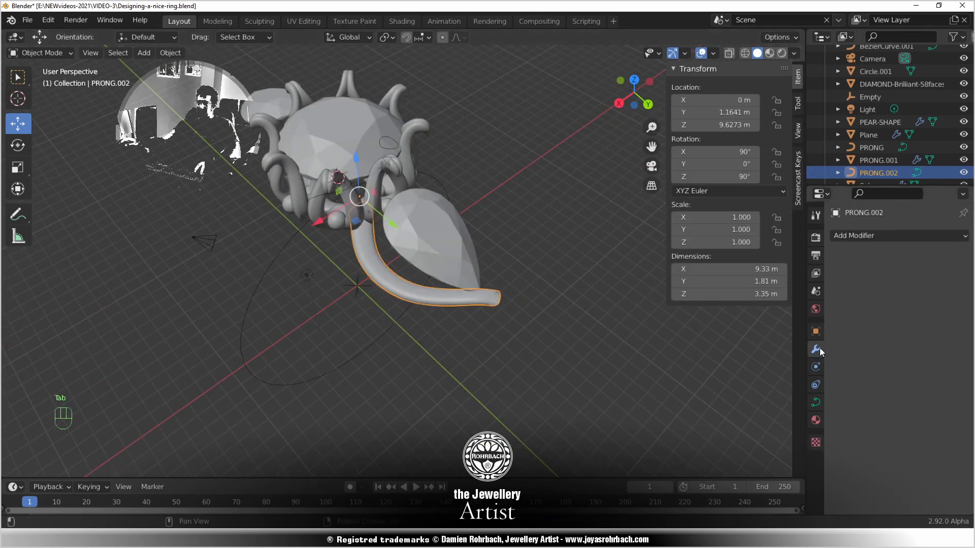
left_click(859, 236)
left_click(772, 340)
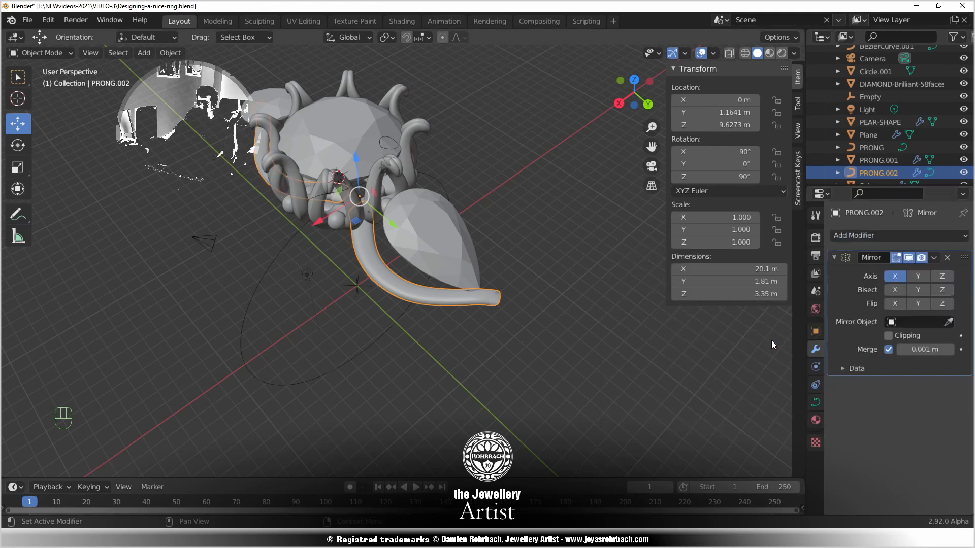
left_click(949, 322)
left_click(356, 120)
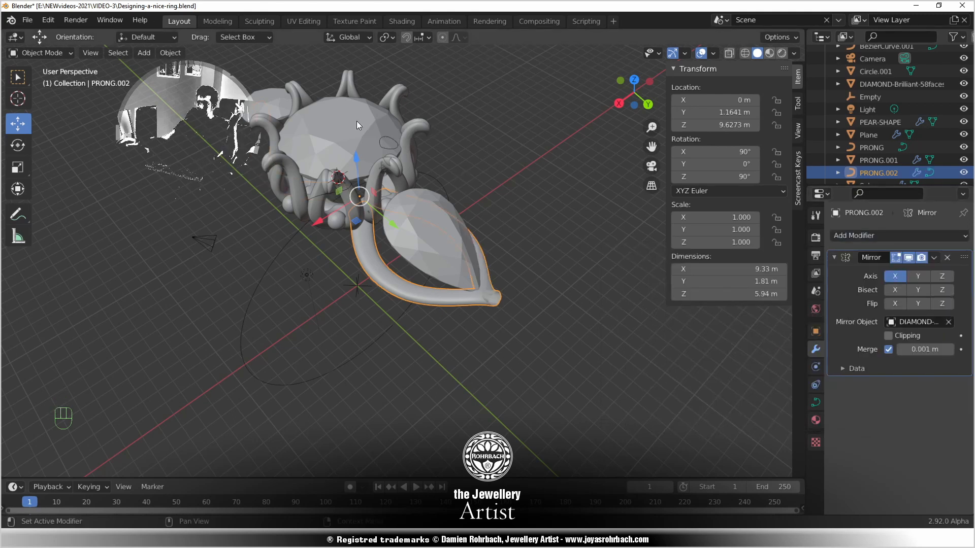
middle_click_drag(356, 121, 427, 231)
In Edit Mode, move the support curve's tip point along X to about 0.10 m, slightly away from its mirrored twin
key("Tab")
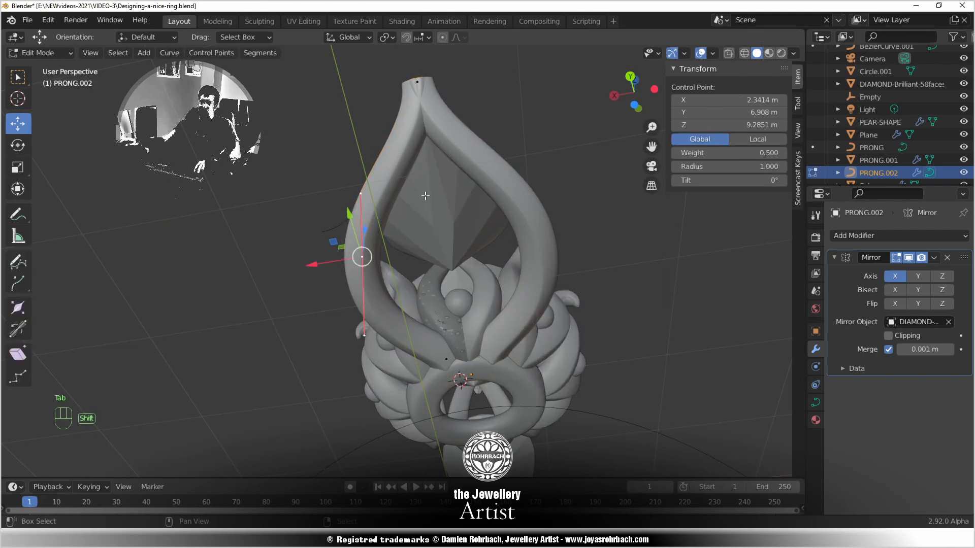
middle_click_drag(419, 81, 429, 227, "shift")
scroll(428, 225, "up", 4)
right_click(447, 209)
left_click_drag(416, 213, 398, 217)
Set the radius of the support curve's tip point to 0.7
scroll(371, 197, "down", 4)
middle_click_drag(371, 197, 506, 310)
key("KP_3")
scroll(554, 296, "up", 2)
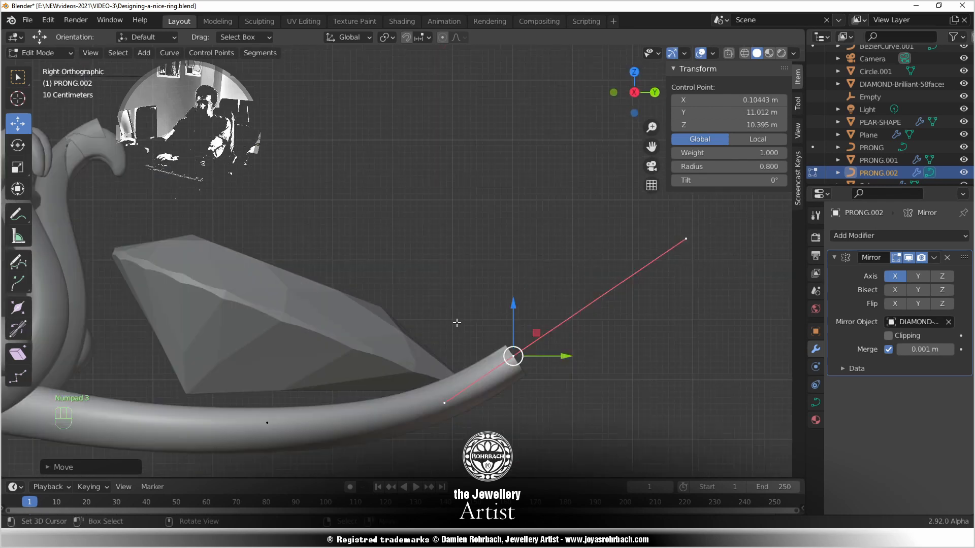
left_click(727, 167)
type(".7")
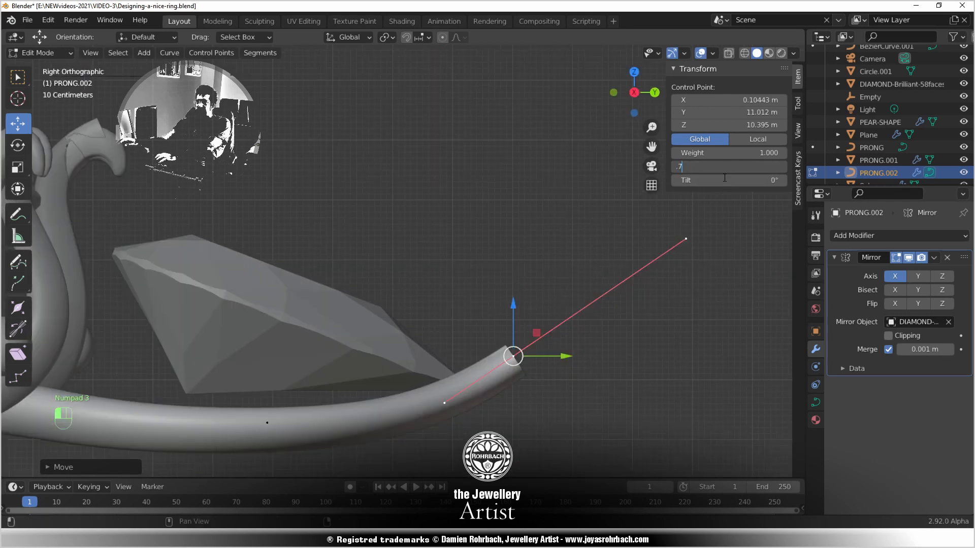
key("Return")
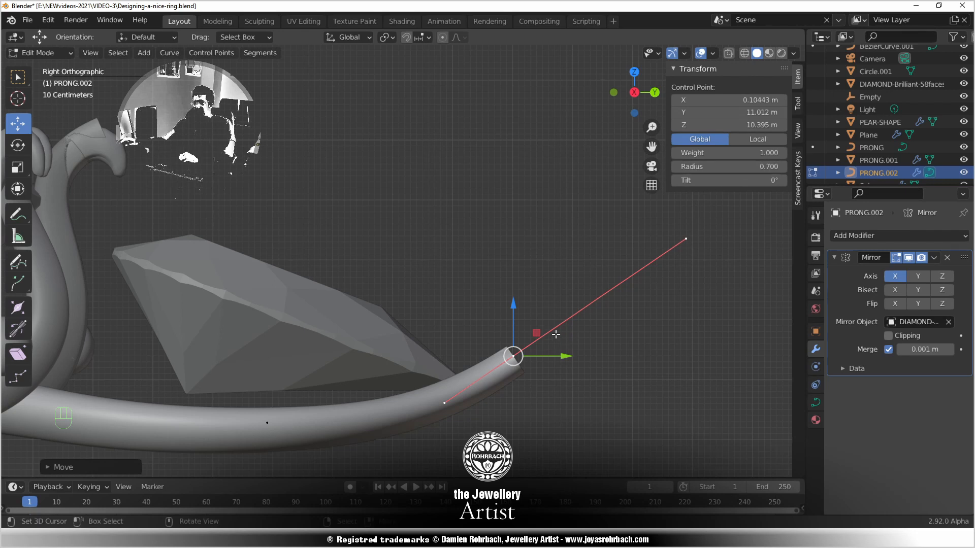
In the right orthographic view, move the tip point to about Y 10.74 m, Z 10.56 m and adjust its inner handle
key("g")
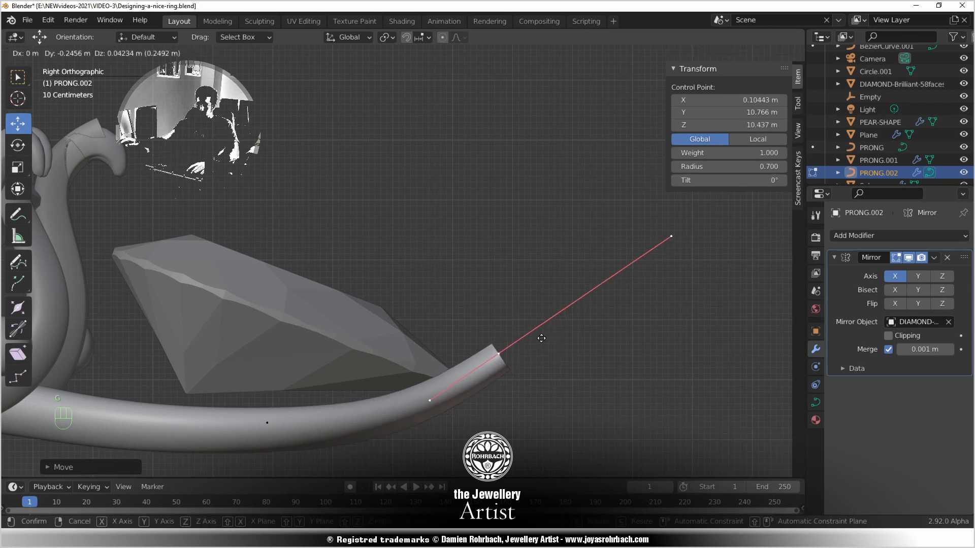
left_click(541, 331)
left_click(425, 397)
key("g")
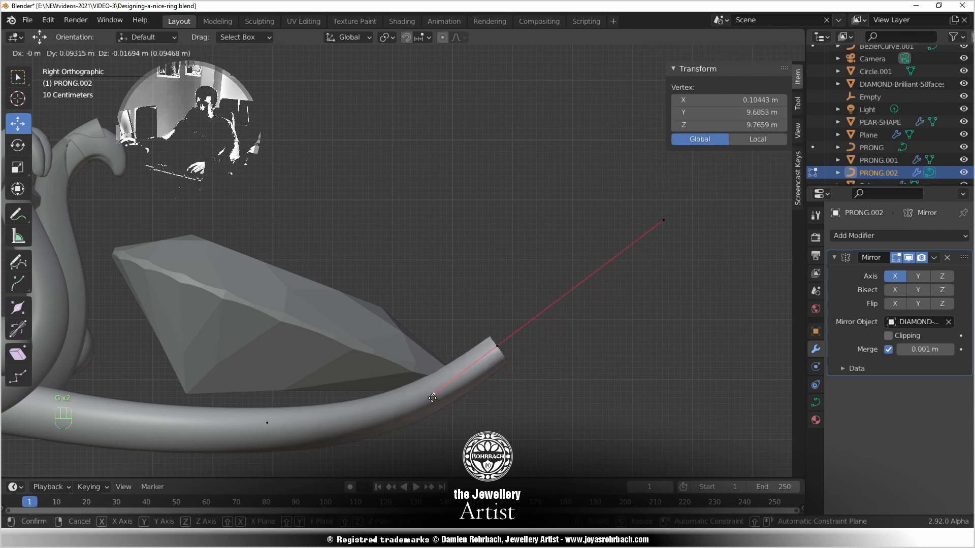
left_click(445, 401)
Move the curve's middle point to about Y 7.06 m, Z 9.27 m, and save the file
left_click(293, 427)
key("g")
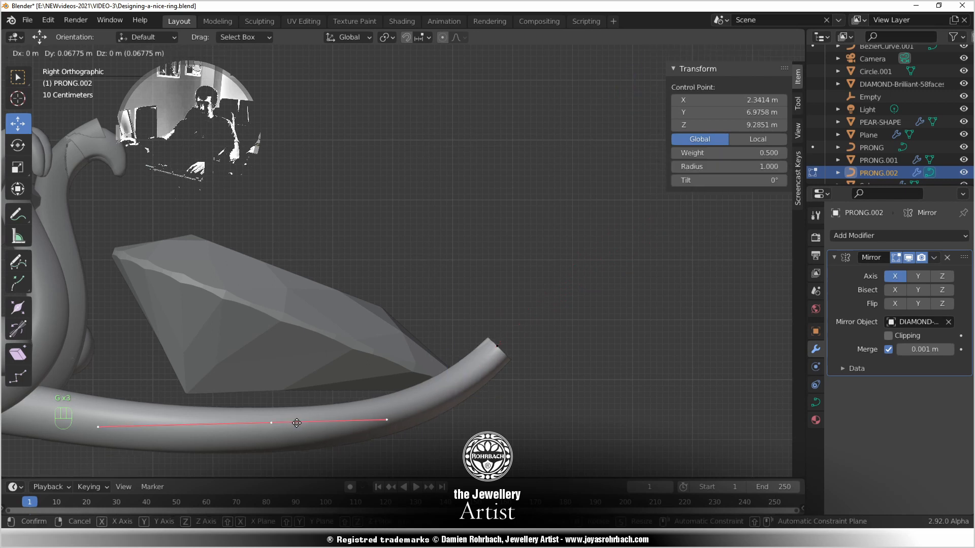
left_click(299, 423)
middle_click_drag(299, 424, 481, 314)
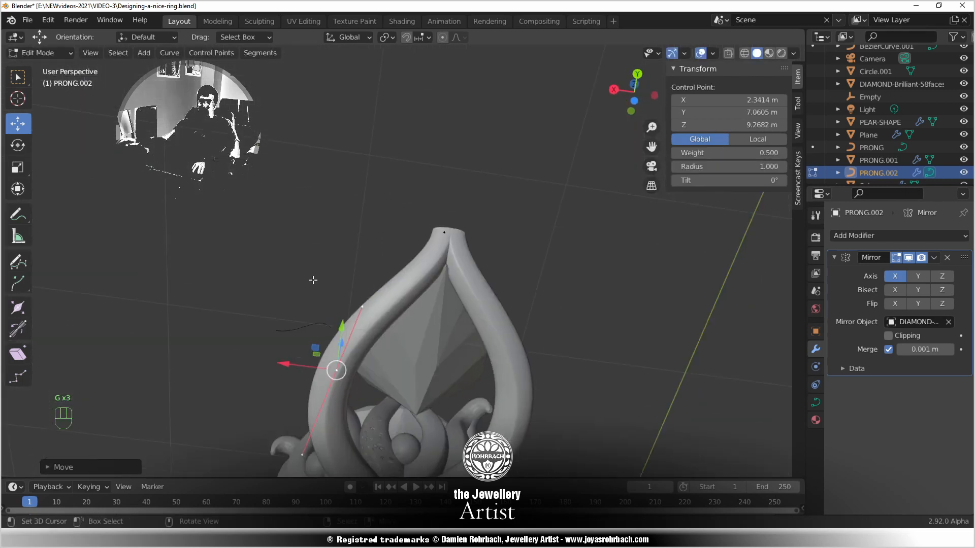
key("ctrl+s")
In the right orthographic view, move the tip point to about Y 10.91 m, Z 10.84 m, save the file and return to Object Mode
middle_click_drag(390, 231, 457, 254)
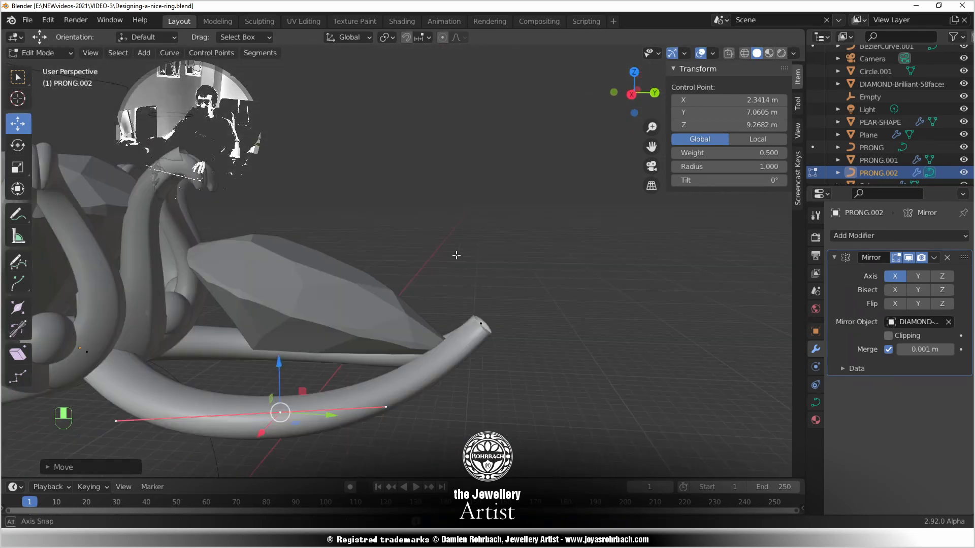
left_click(485, 323)
key("KP_3")
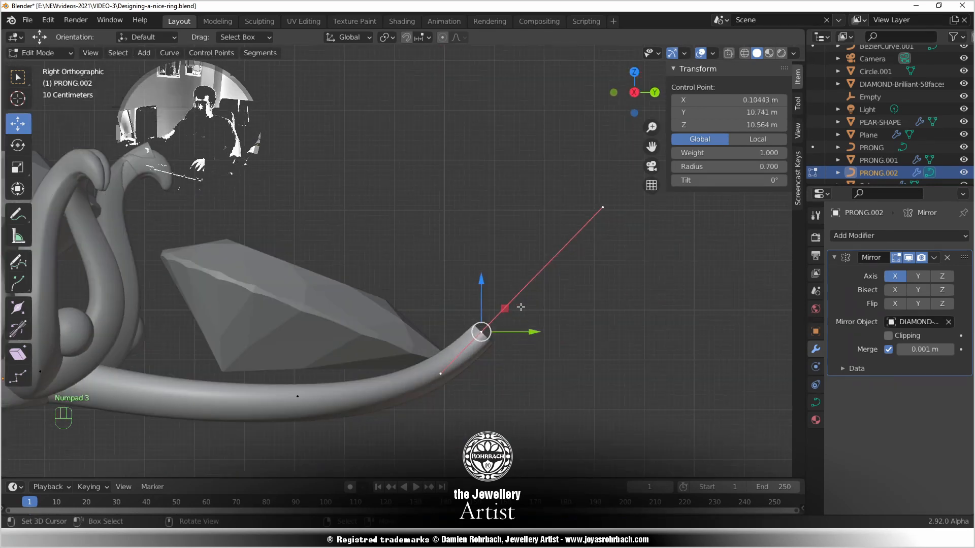
key("g")
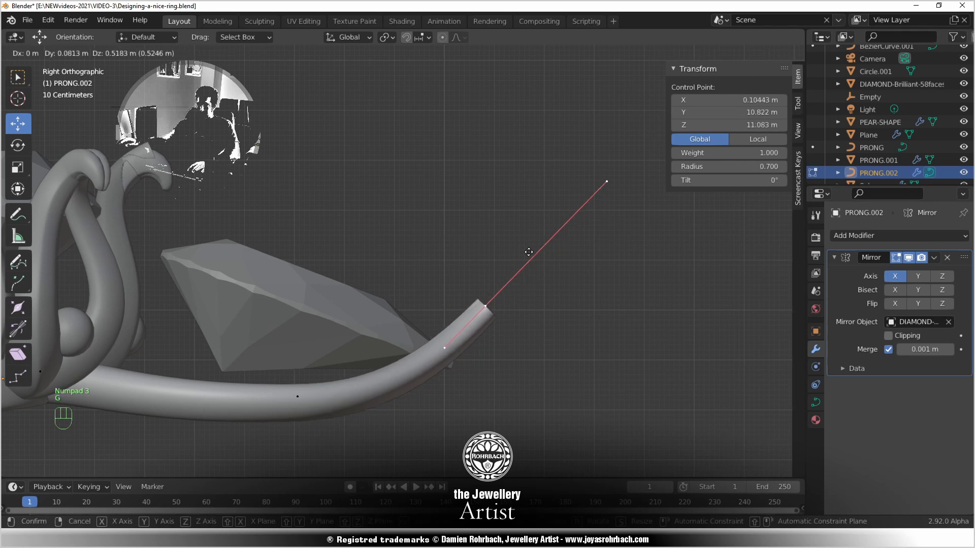
left_click(534, 265)
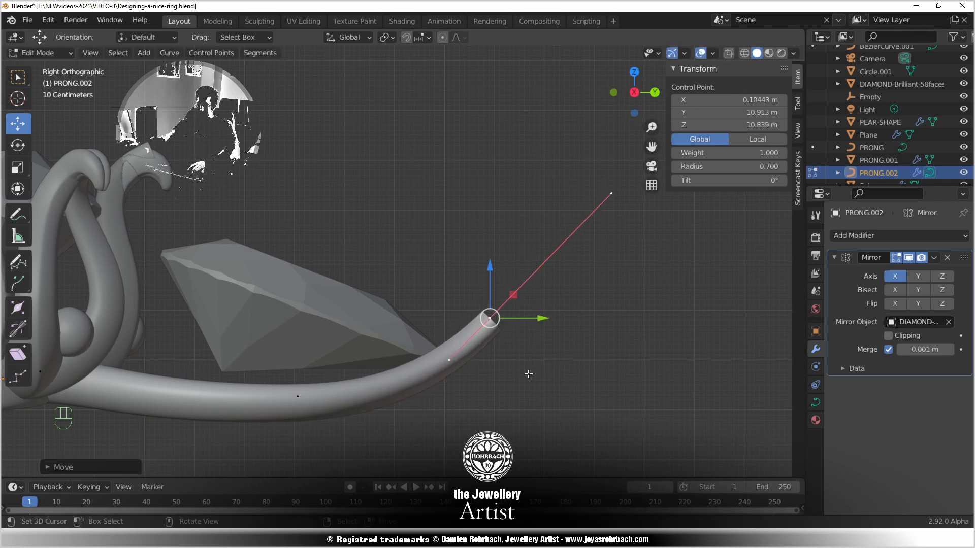
middle_click_drag(533, 265, 518, 352)
key("ctrl+s")
key("Tab")
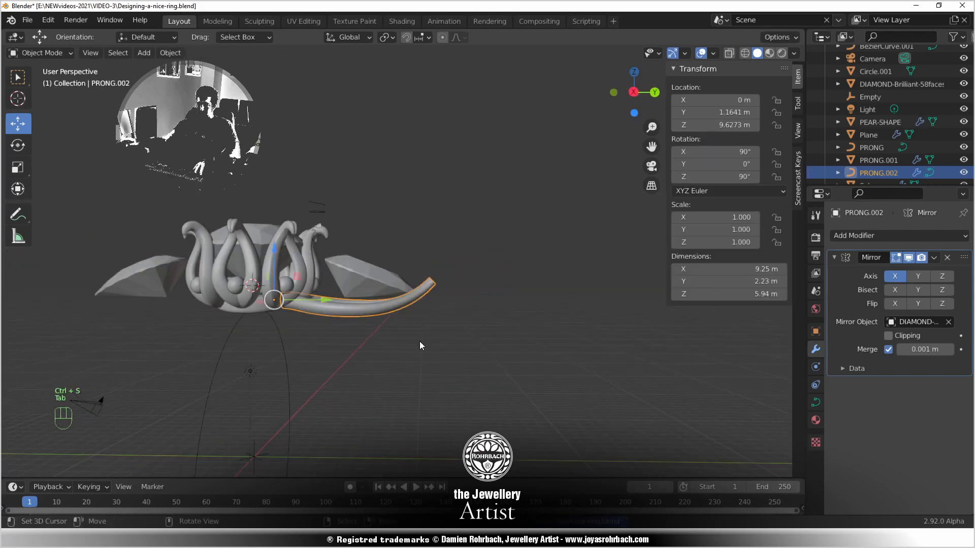
Duplicate the mirrored support curve in place and open the copy in Edit Mode in the top orthographic view
middle_click_drag(419, 341, 532, 358)
scroll(434, 272, "up", 3)
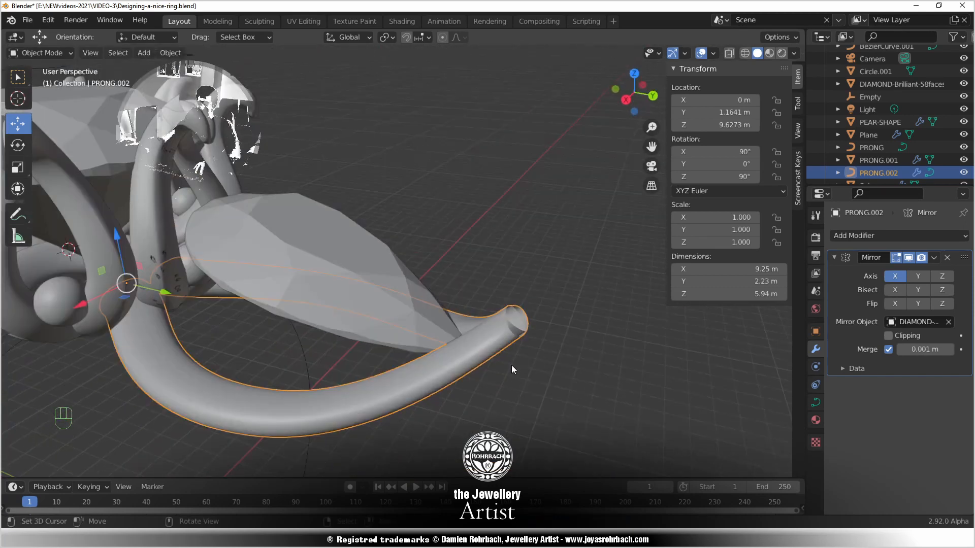
key("shift+d")
right_click(477, 317)
key("Tab")
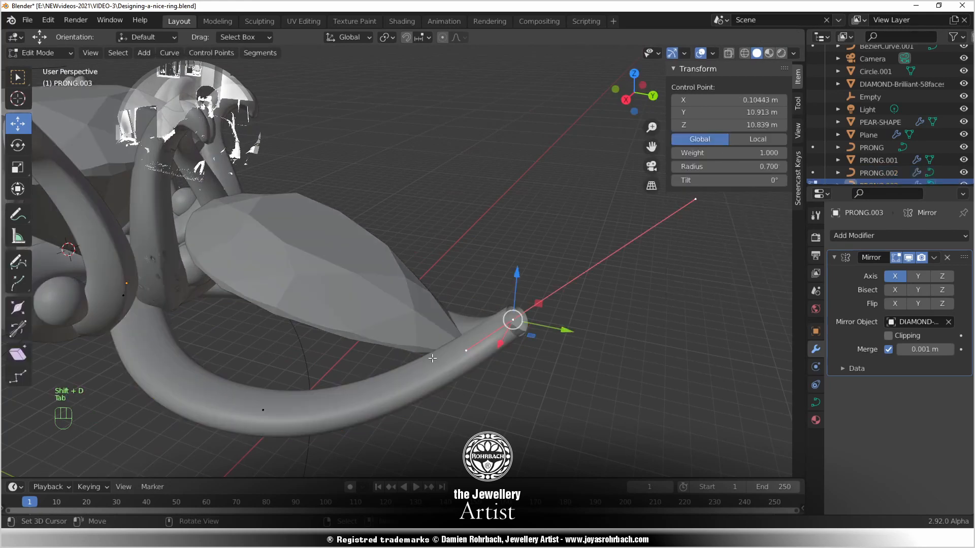
middle_click_drag(347, 345, 481, 335)
key("Tab")
key("Tab")
key("KP_7")
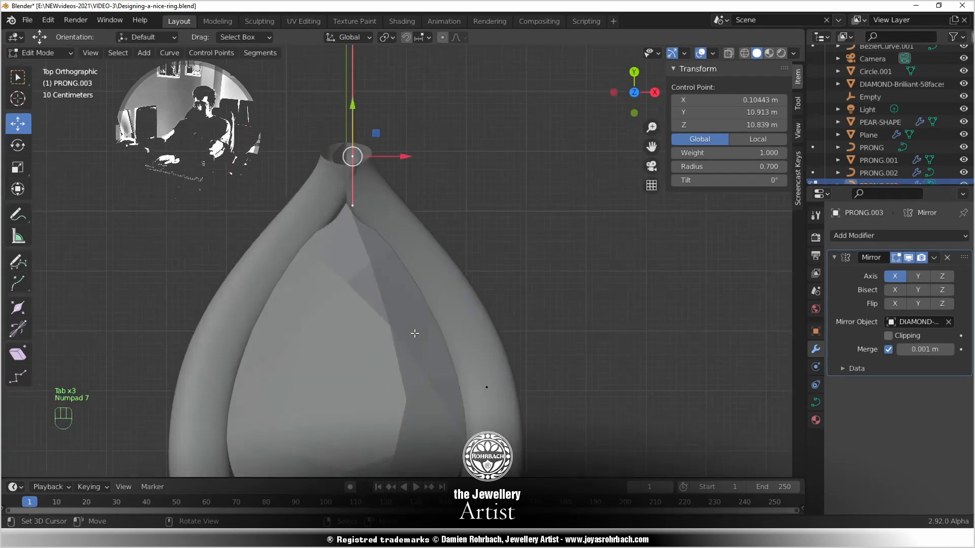
Move the duplicated curve's tip point to about X 1.16 m, Y 9.08 m and show the curve's data properties
key("g")
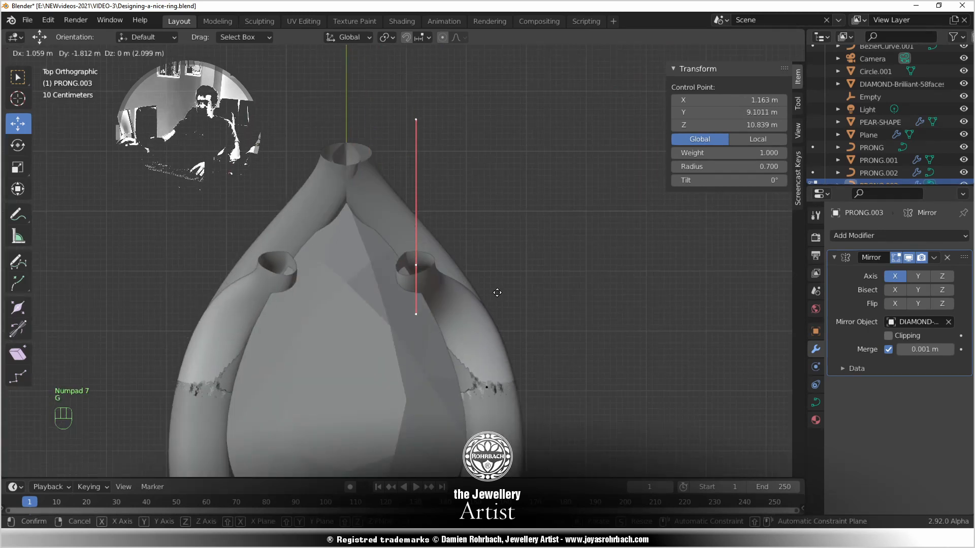
left_click(499, 293)
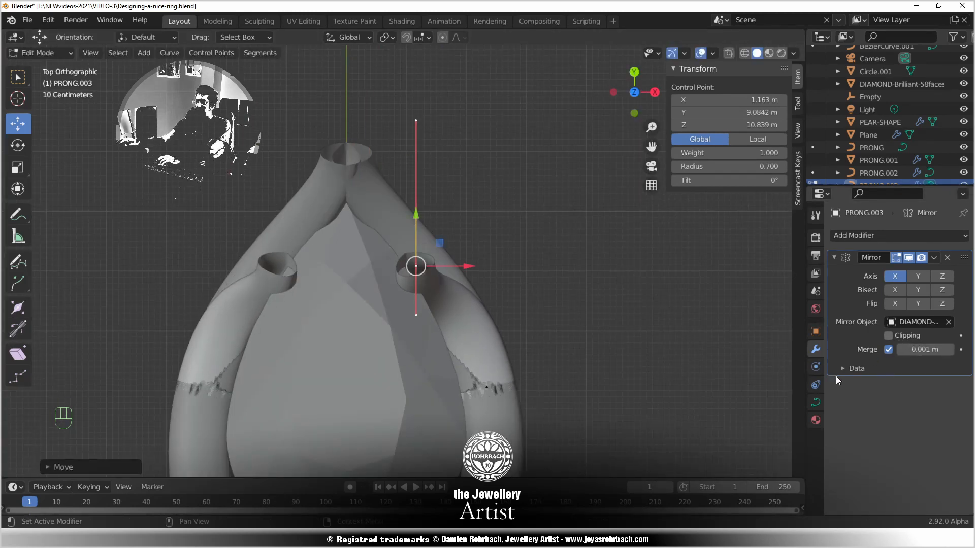
left_click(816, 402)
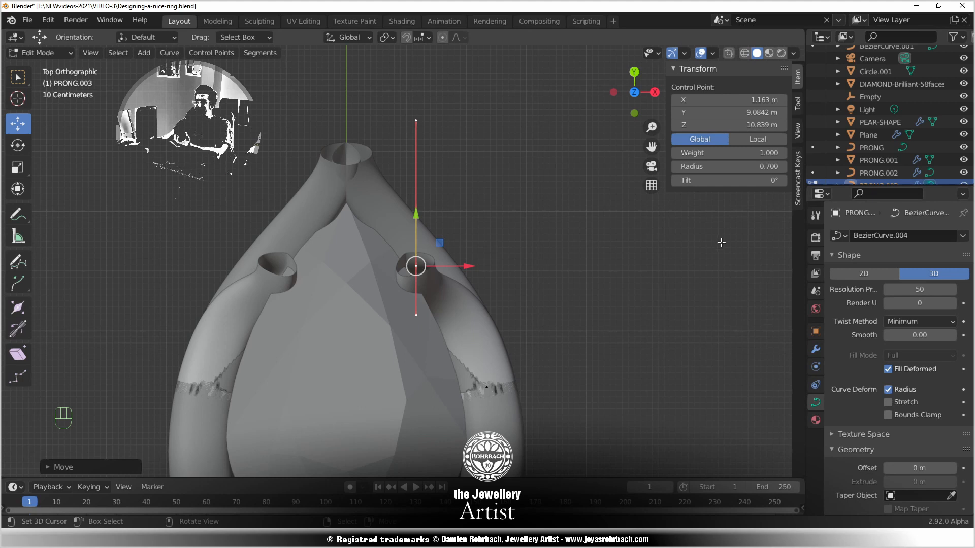
Try tilts of 45°, -45° and -90° on the duplicated curve's tip point
left_click_drag(740, 185, 740, 185)
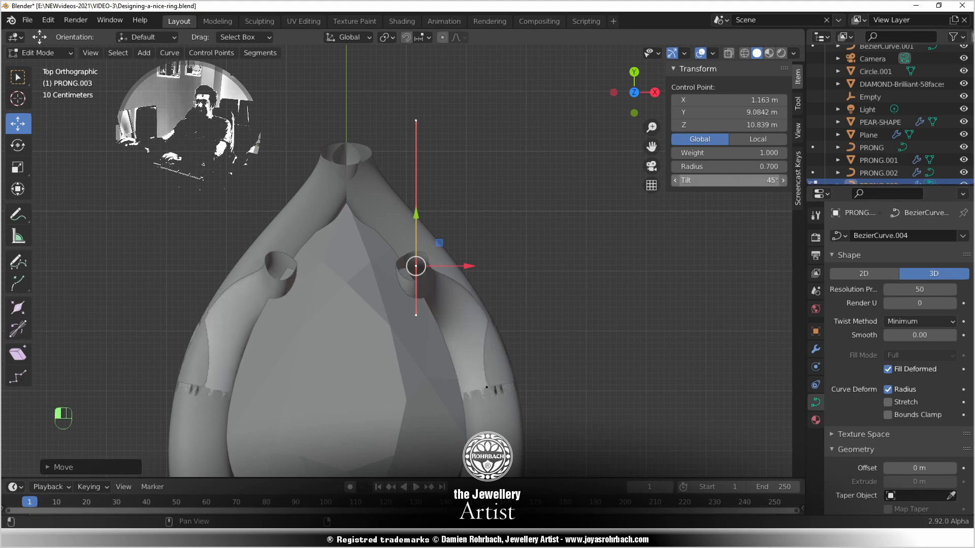
left_click(741, 185)
type("-45")
key("Return")
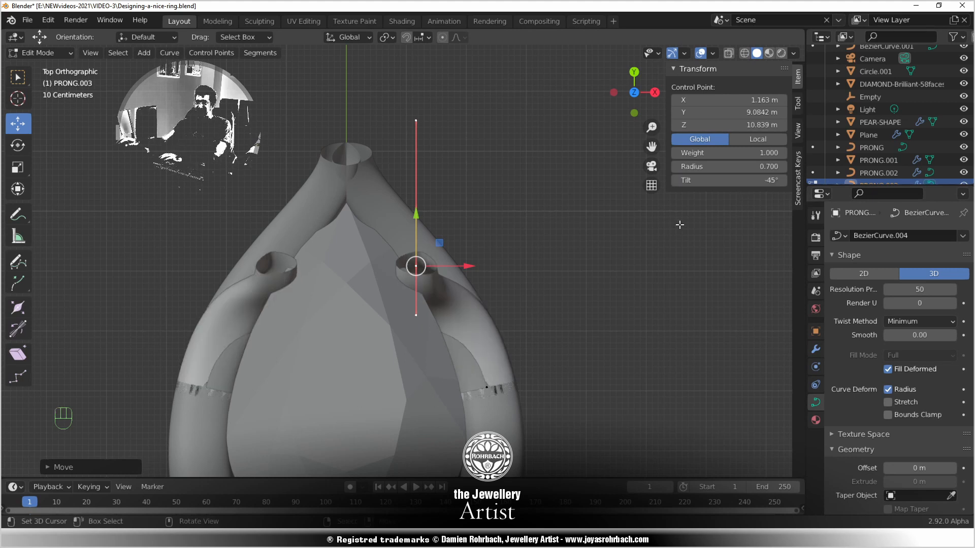
left_click(739, 185)
key("BackSpace")
type("-90")
key("Return")
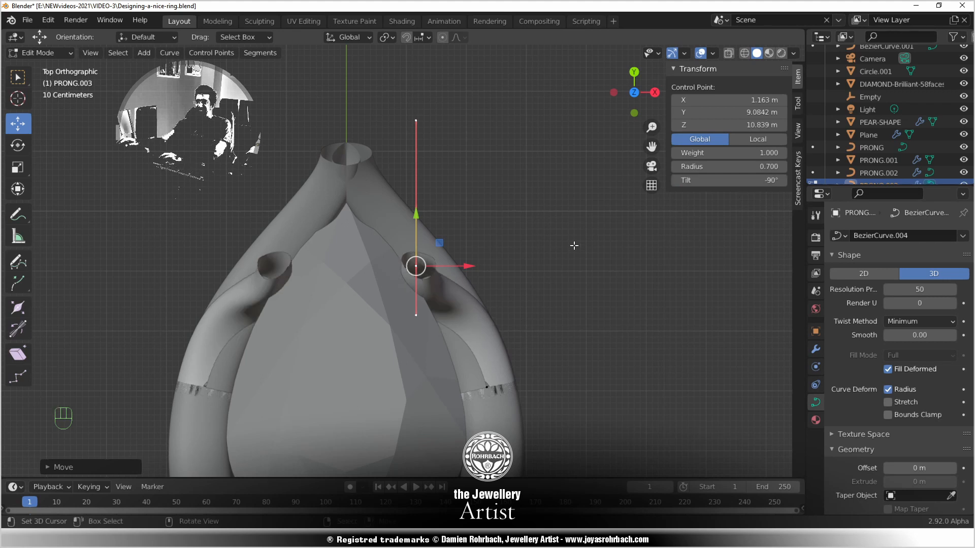
Reposition the tip point beside the pear-shaped stone's rounded end, at about X 1.91 m, Y 5.37 m, Z 12.39 m
key("g")
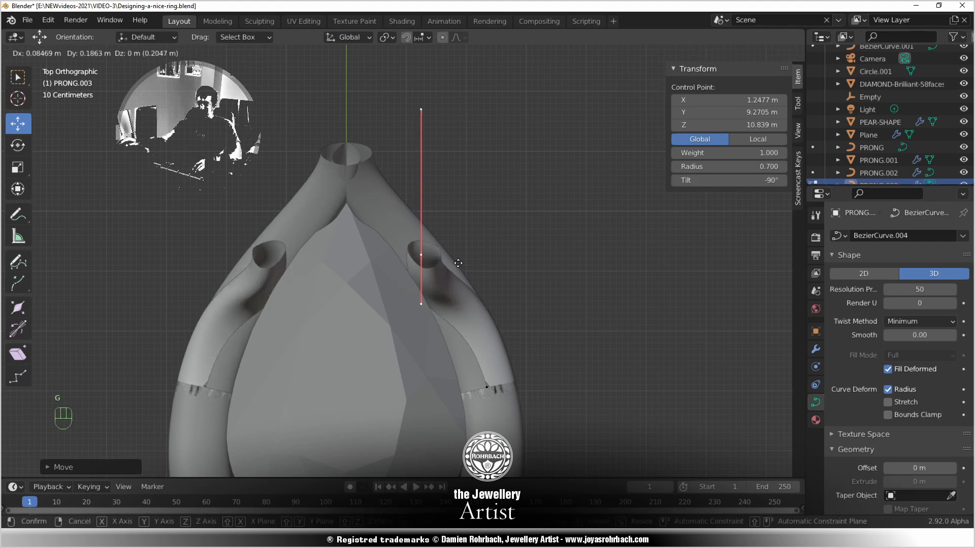
left_click(454, 277)
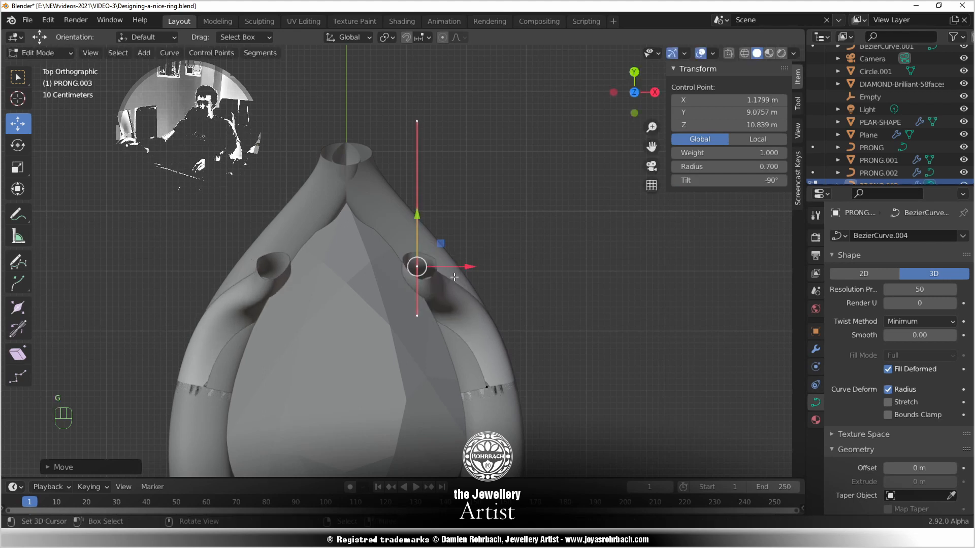
scroll(483, 371, "down", 1)
middle_click_drag(482, 371, 335, 284)
key("KP_3")
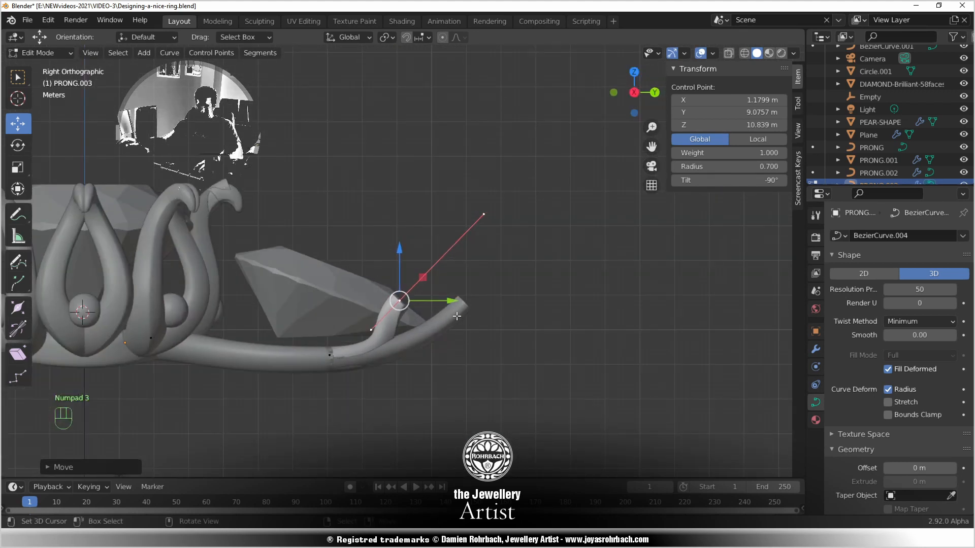
key("g")
left_click(329, 262)
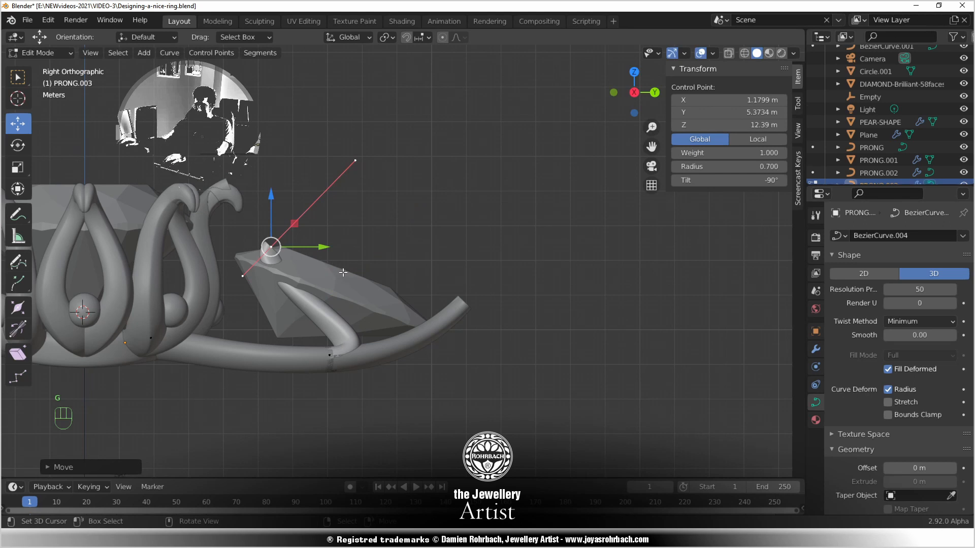
key("KP_7")
key("g")
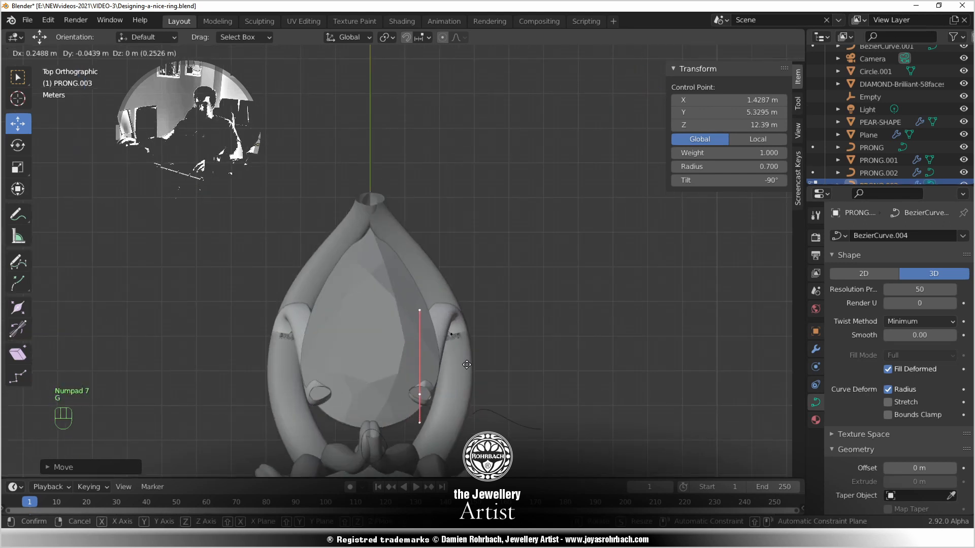
left_click(470, 361)
Try tilts of -270° and -180° on the tip point
left_click(733, 181)
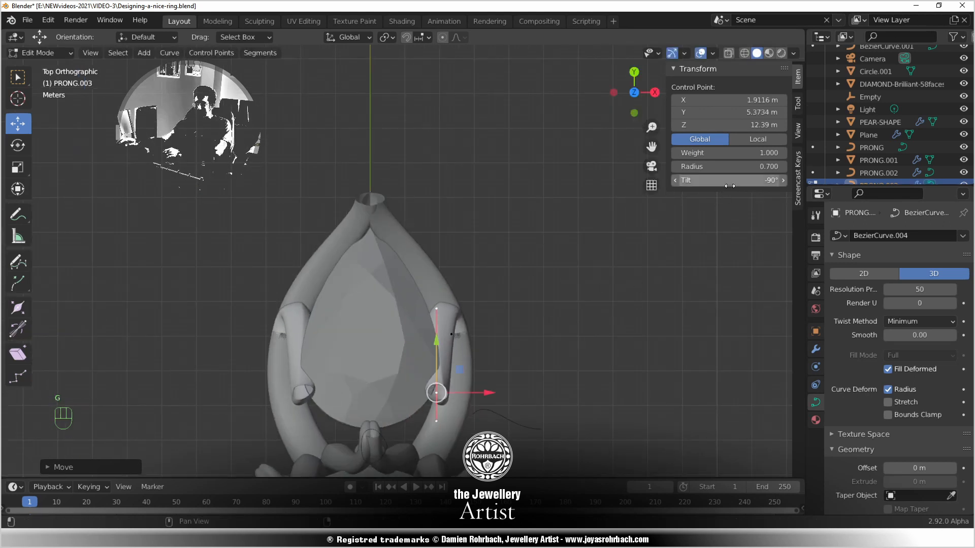
type("-270")
key("Return")
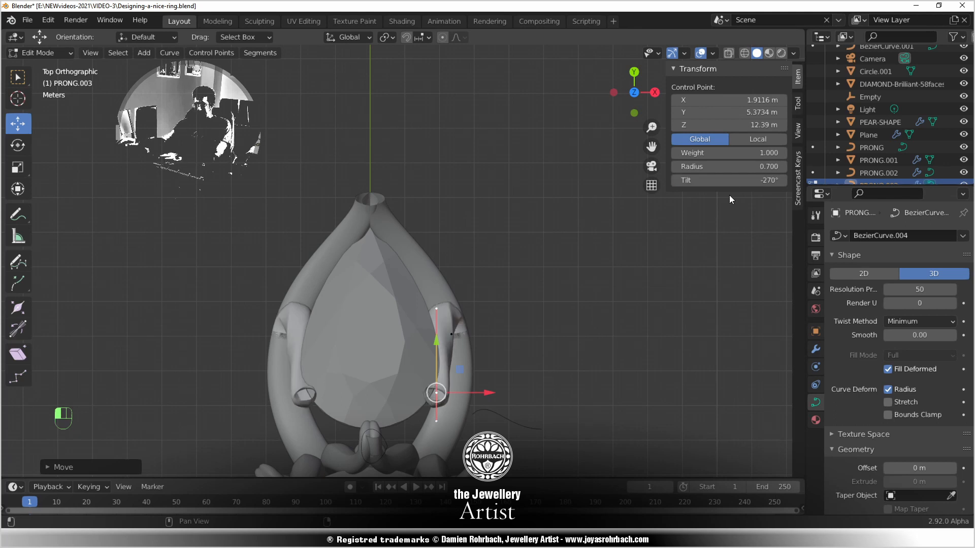
left_click(733, 183)
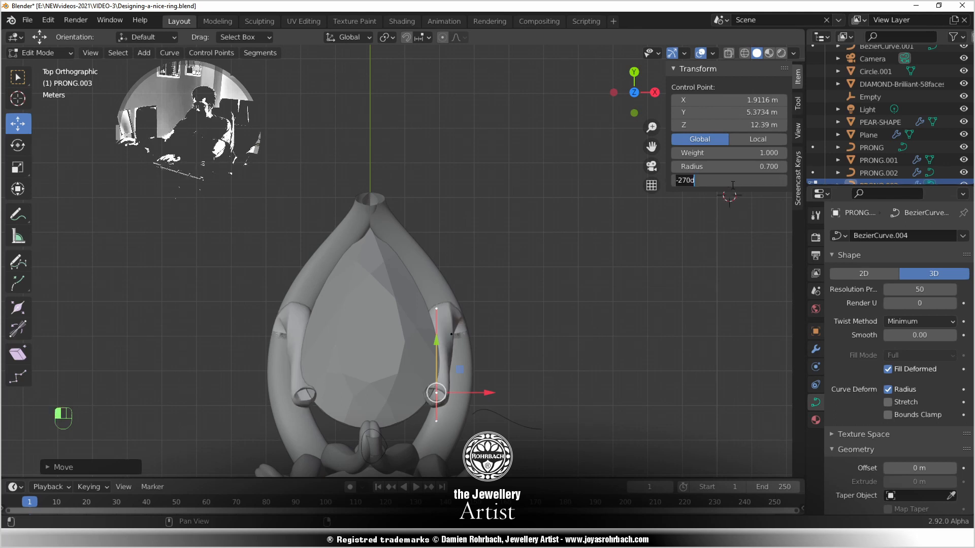
type("-180")
key("Return")
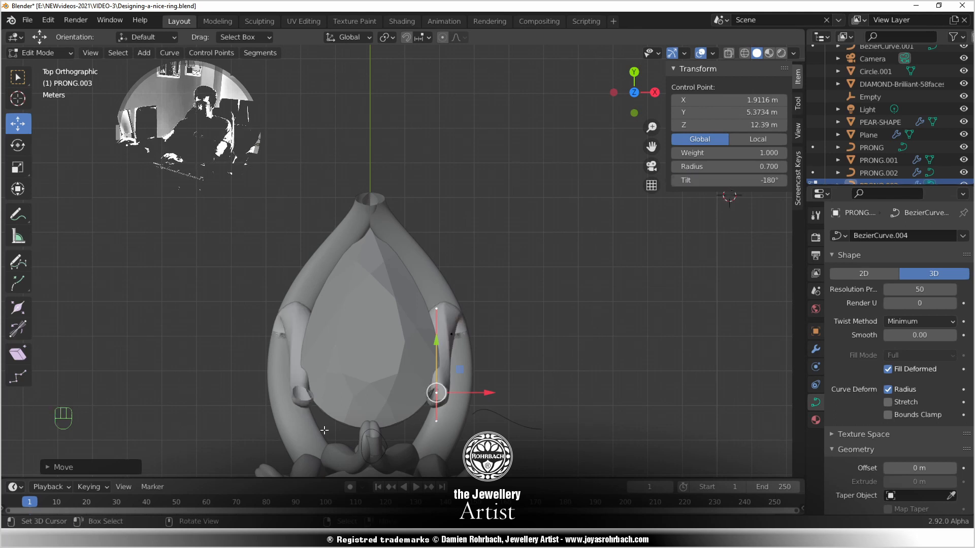
In the right orthographic view, move the middle point to about Y 4.94 m, Z 9.85 m, adjust its outer handle, and save the file
middle_click_drag(324, 430, 223, 319)
left_click(341, 376)
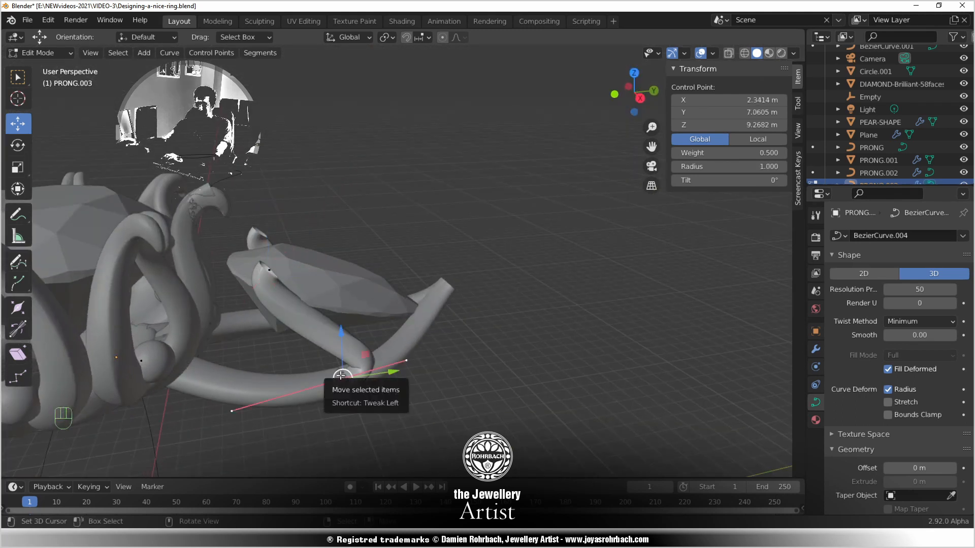
key("KP_3")
key("g")
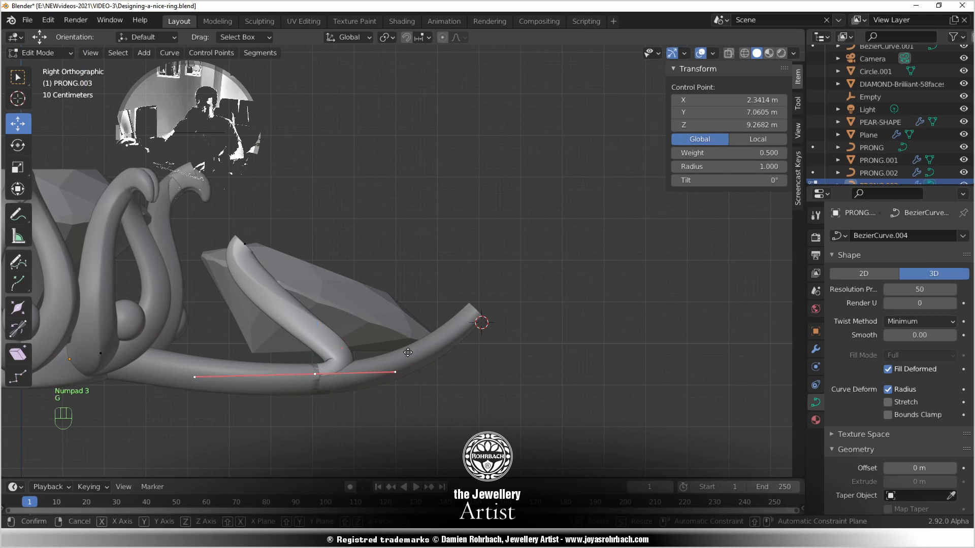
left_click(314, 344)
key("g")
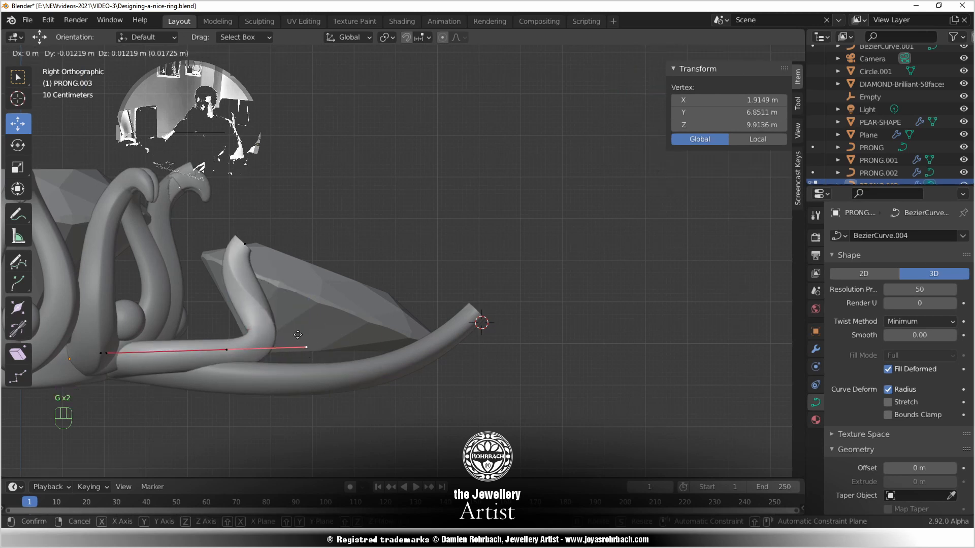
left_click(141, 364)
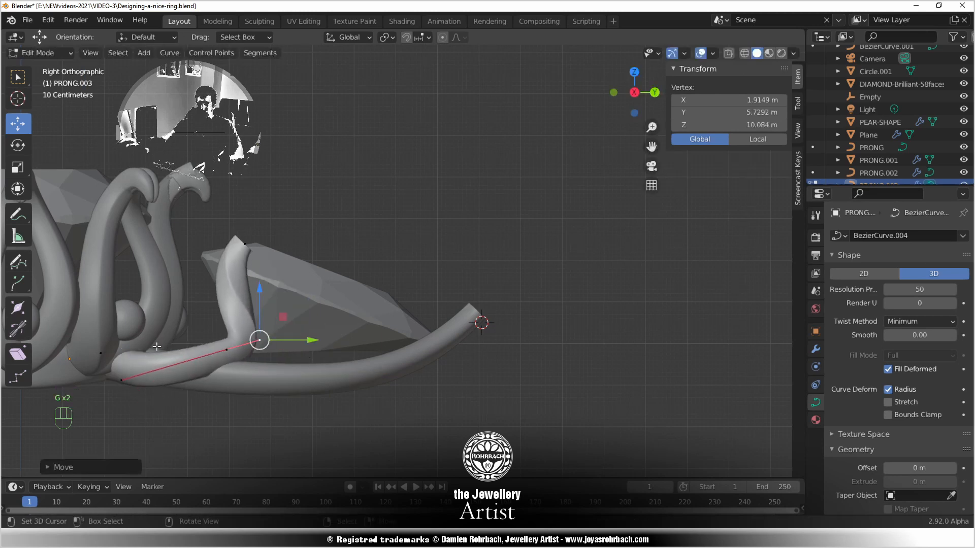
middle_click_drag(157, 347, 213, 318)
key("ctrl+s")
middle_click_drag(188, 362, 309, 335, "shift")
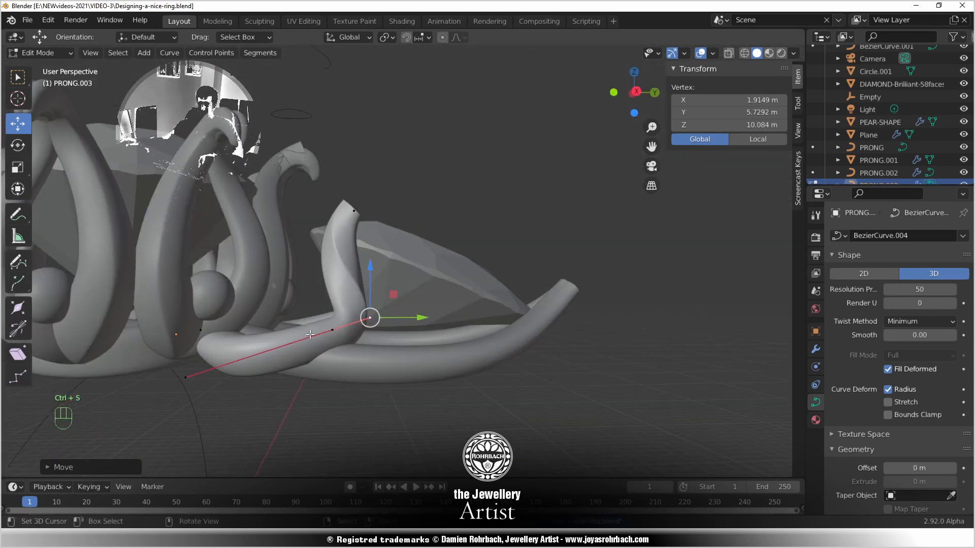
In the right orthographic view, move the middle point's inner handle to about Y 3.91 m, Z 9.21 m
key("KP_3")
scroll(311, 334, "up", 3)
middle_click_drag(105, 414, 235, 410, "shift")
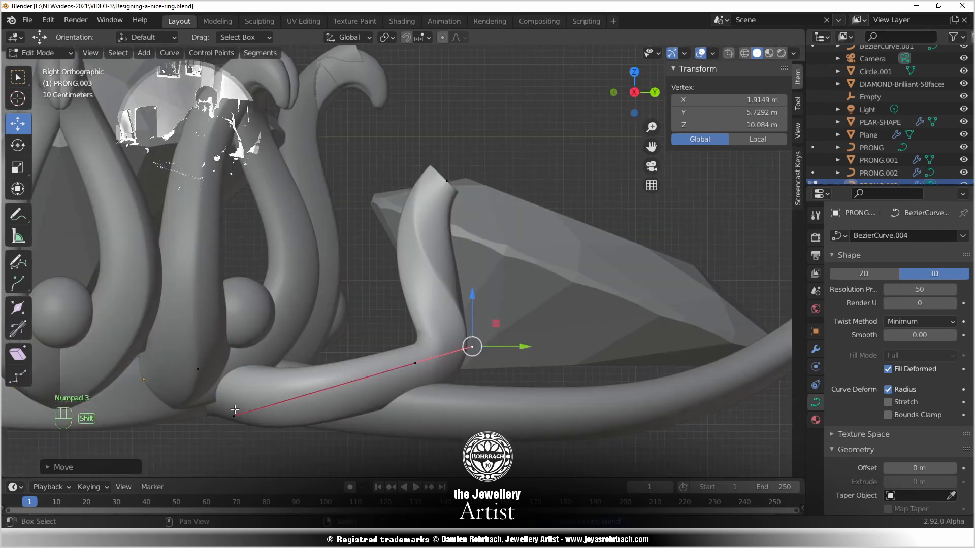
left_click(233, 413)
key("g")
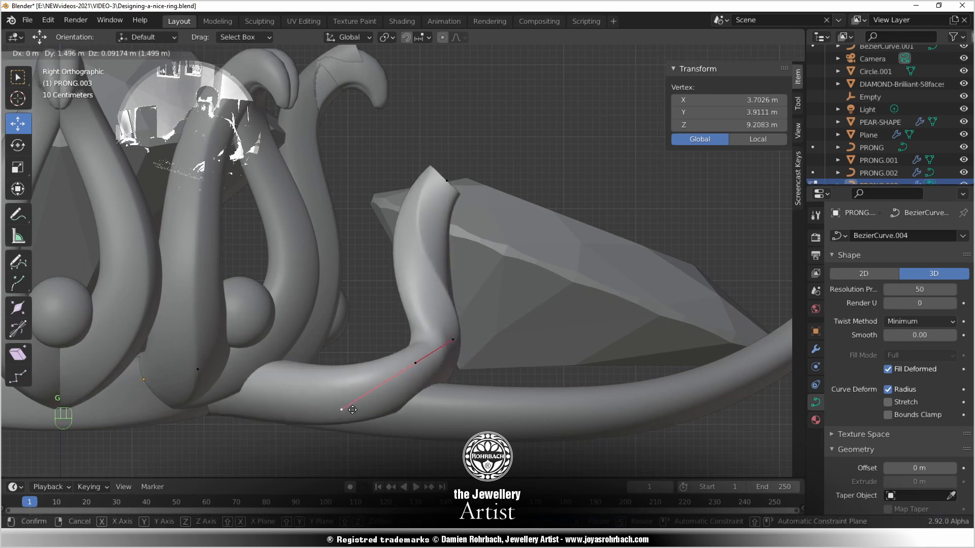
left_click(353, 410)
Move the curve's base point along X to about -0.01 m, onto the mirror centre line
middle_click_drag(342, 407, 310, 289)
left_click(301, 300)
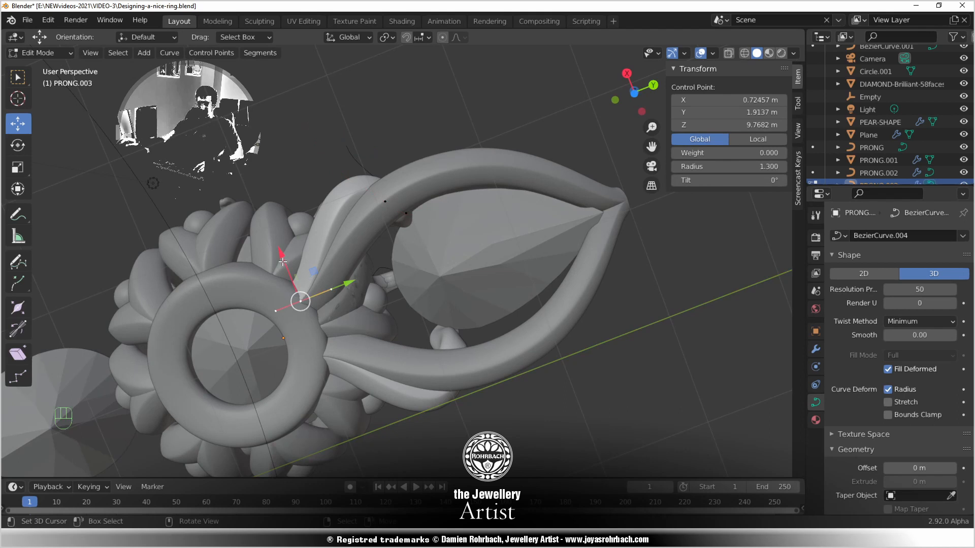
left_click_drag(283, 262, 288, 285)
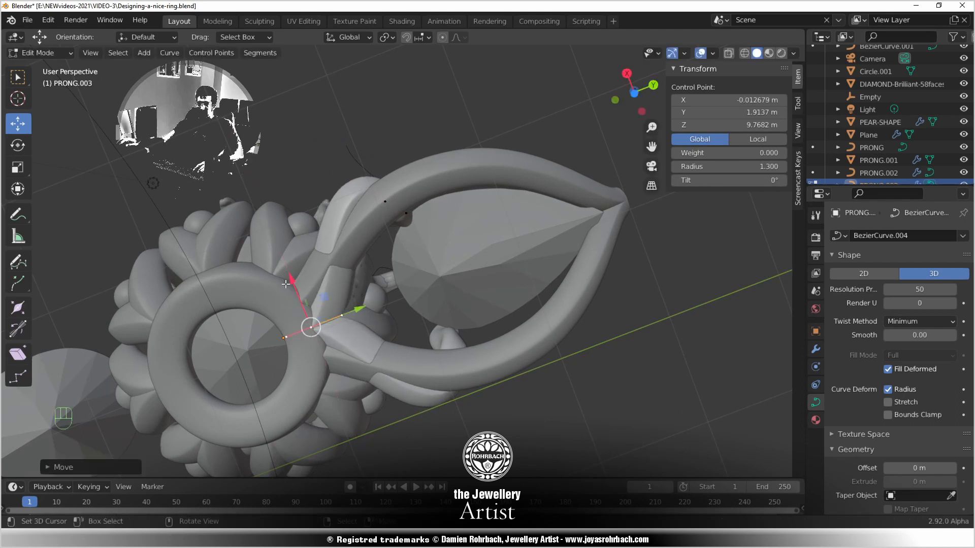
Move the curve's middle point inward along X to about 0.89 m
middle_click_drag(304, 330, 373, 377)
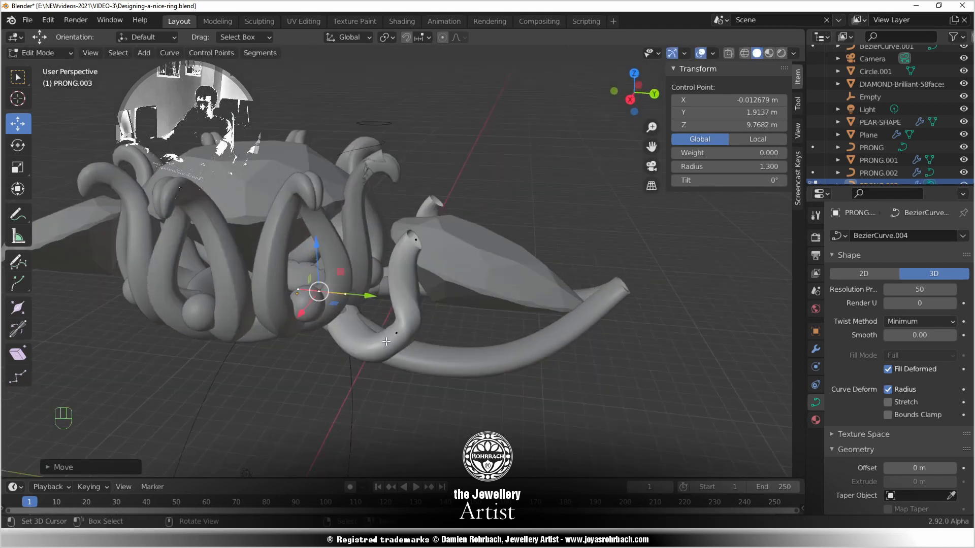
left_click(386, 342)
middle_click_drag(386, 342, 285, 258)
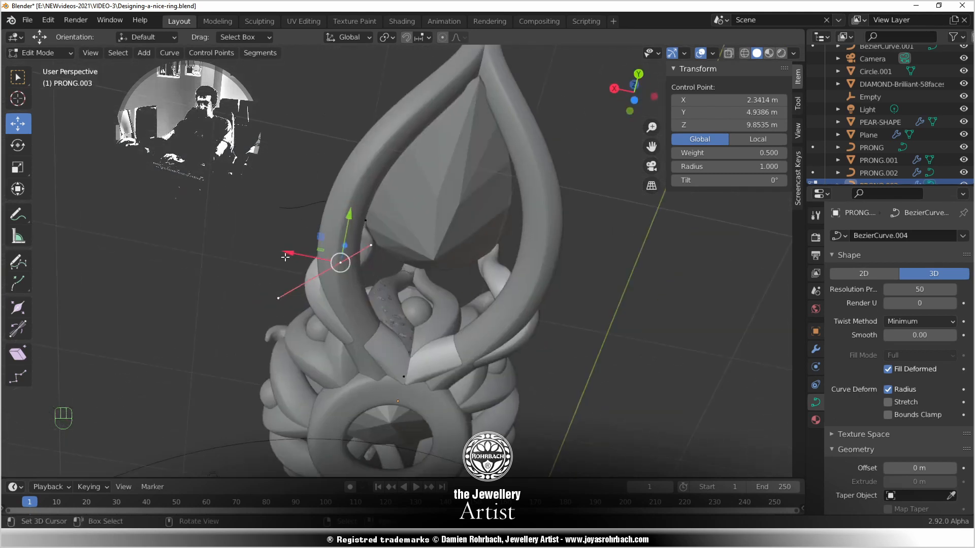
left_click_drag(285, 258, 342, 268)
Set the radius of the curve's base point to 1
middle_click_drag(341, 268, 431, 366)
scroll(426, 431, "up", 4)
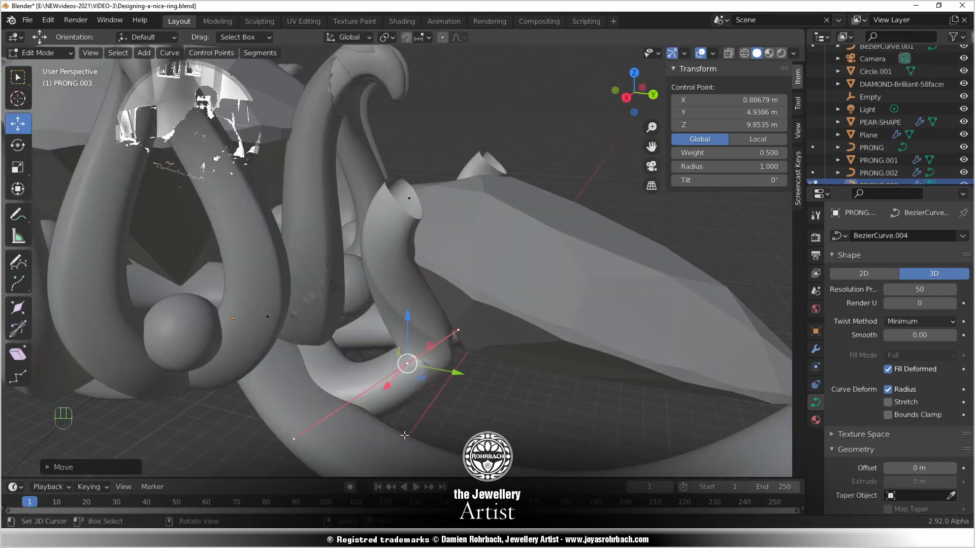
middle_click_drag(396, 431, 336, 290)
scroll(401, 412, "down", 2)
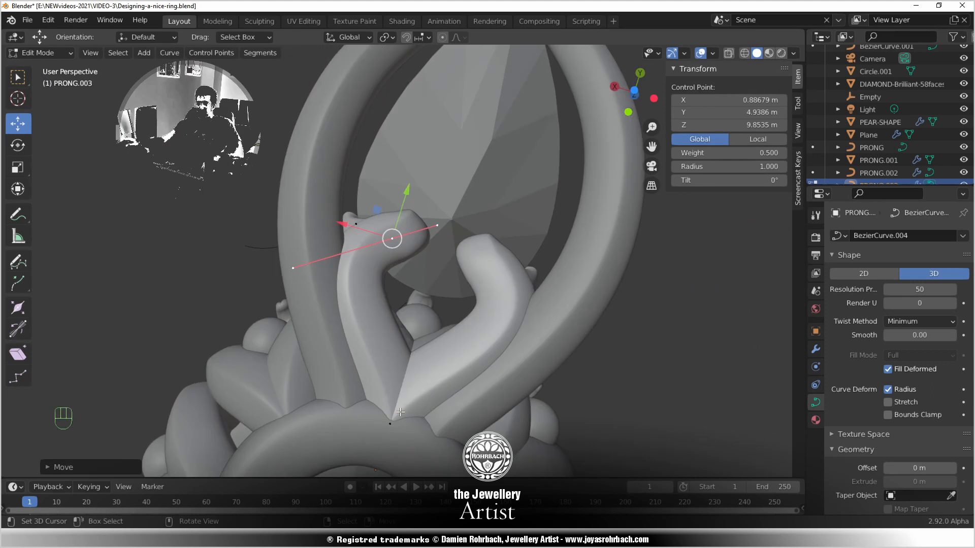
left_click(401, 411)
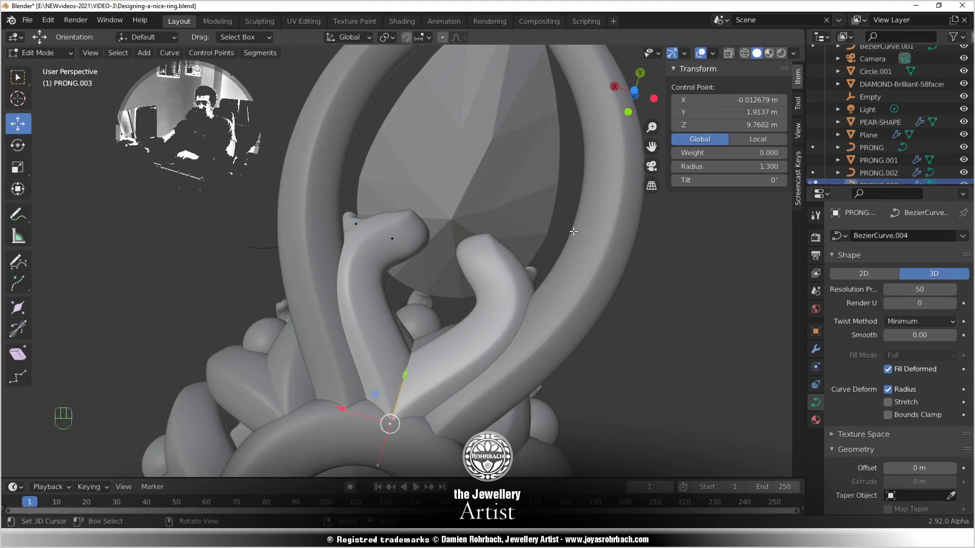
left_click(735, 168)
type("1")
key("Return")
Lower the base point along Z to about 9.63 m
middle_click_drag(538, 275, 392, 340)
key("g")
key("z")
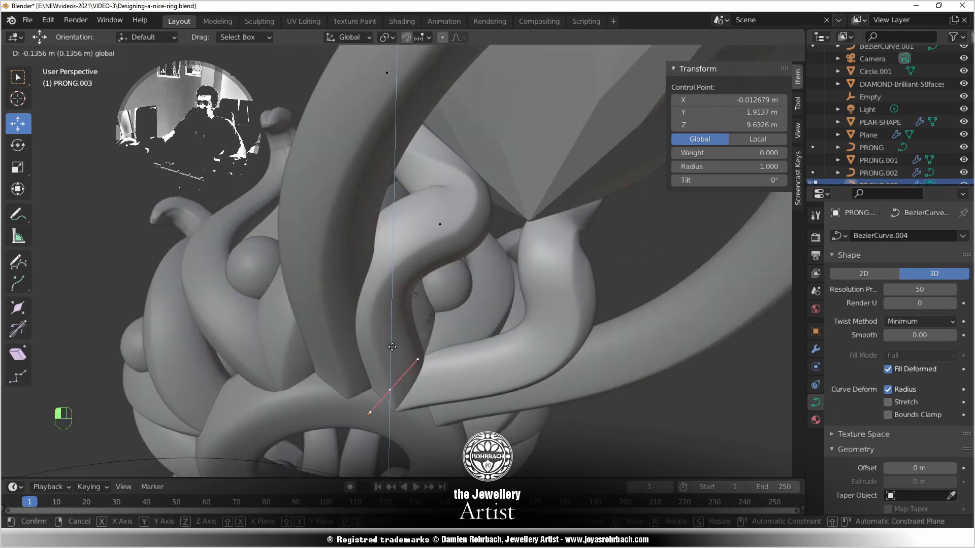
left_click(390, 346)
In the bottom orthographic view, move the middle point to about X 0.78 m, Y 4.49 m and its inner handle to about X 1.08 m, Y 2.92 m
middle_click_drag(390, 347, 342, 255)
left_click(407, 231)
key("ctrl+KP_7")
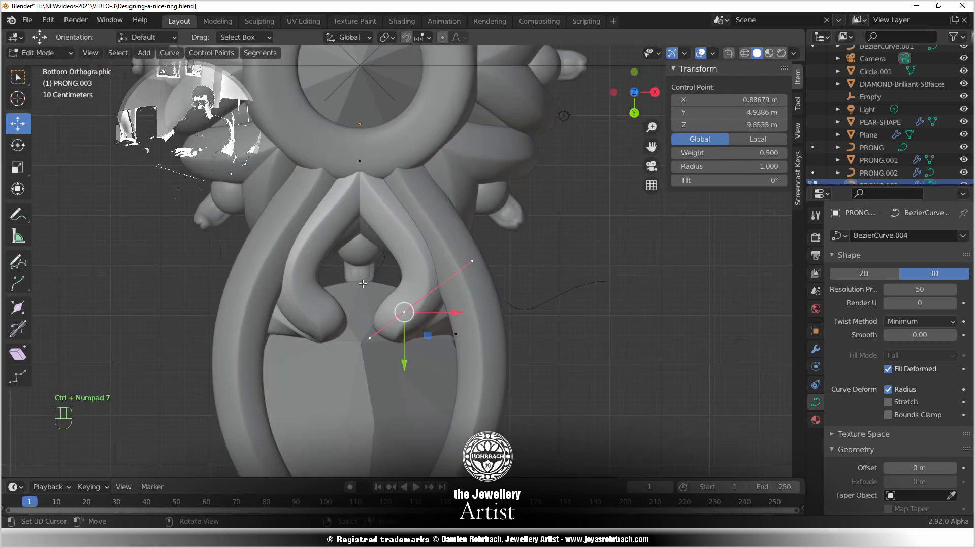
scroll(414, 313, "up", 2)
key("g")
key("g")
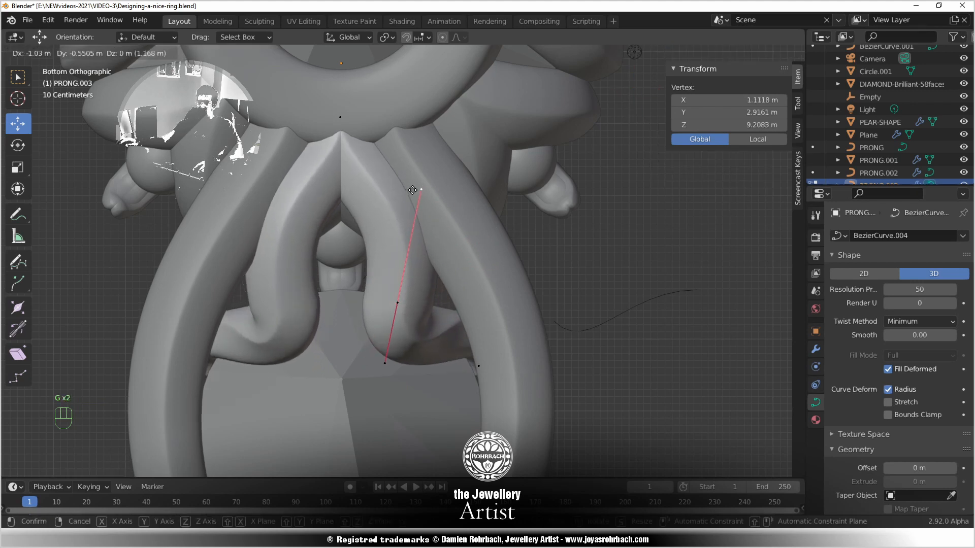
left_click(416, 231)
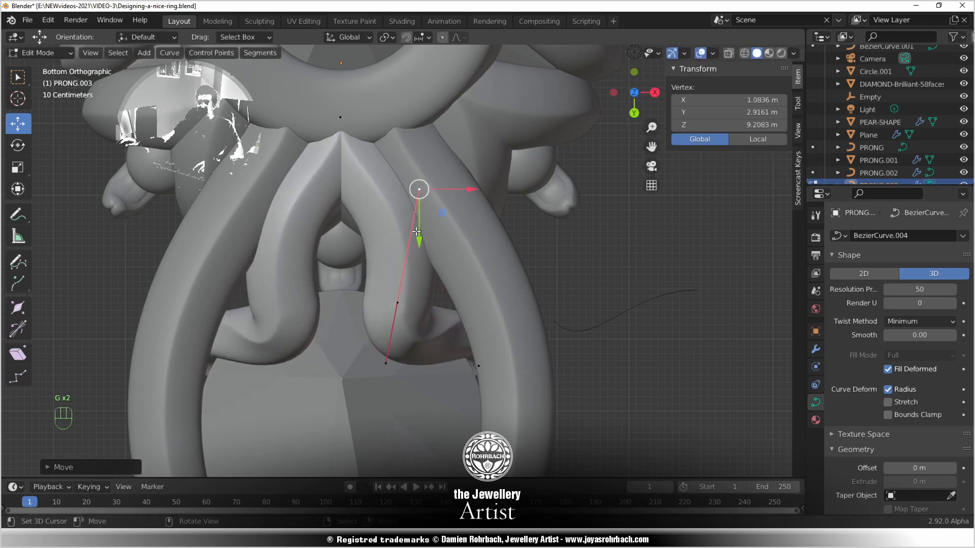
Save the file and set the tilt of the prong curve's tip point to 0
left_click(463, 368)
left_click(406, 320)
middle_click_drag(426, 364, 509, 285)
scroll(509, 286, "up", 2)
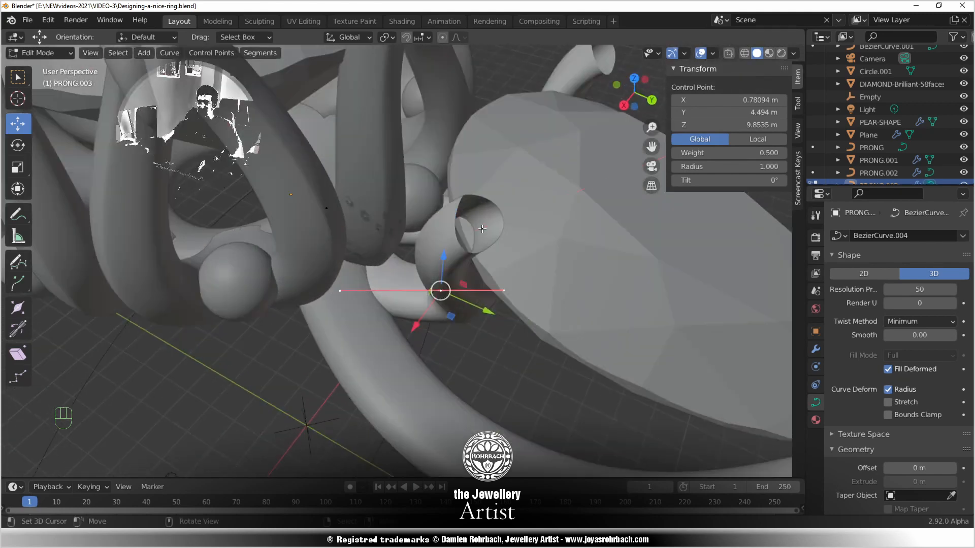
right_click(483, 228)
key("ctrl+s")
left_click(712, 178)
type("0")
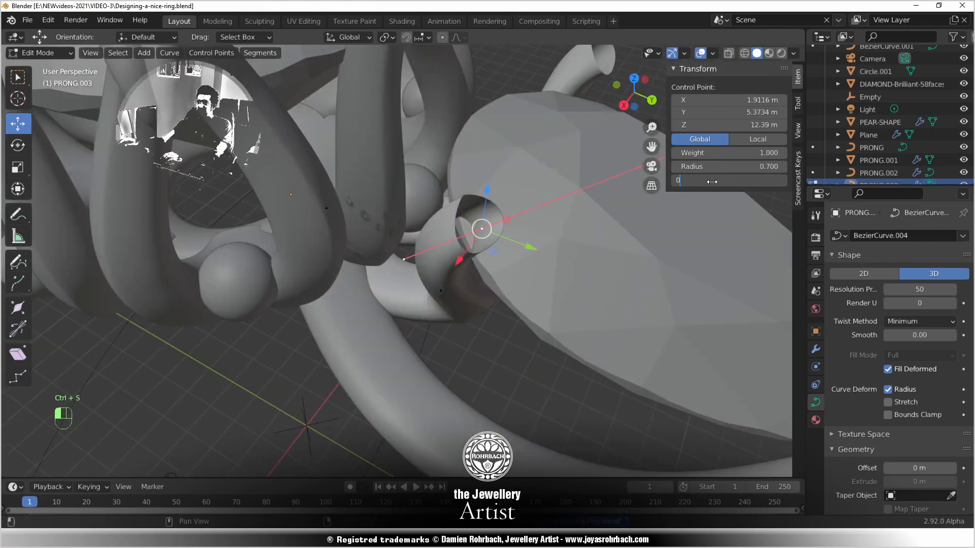
key("Return")
Set the tilt of the prong curve's middle point to about -57.9°
middle_click_drag(484, 311, 451, 287)
right_click(452, 287)
left_click(734, 180)
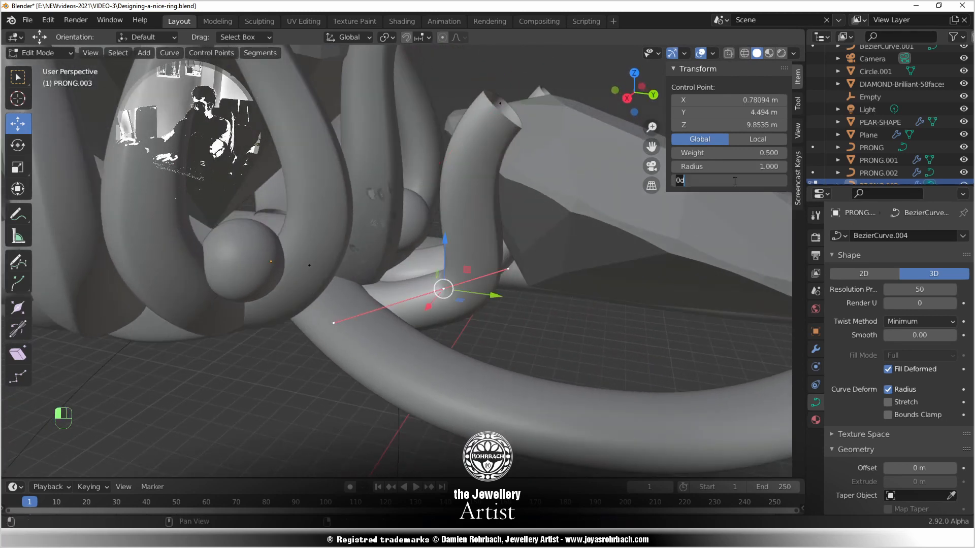
key("Return")
left_click_drag(738, 180, 711, 180)
Set the tilt of the prong curve's tip point to about -105°
right_click(500, 103)
middle_click_drag(562, 320, 542, 354)
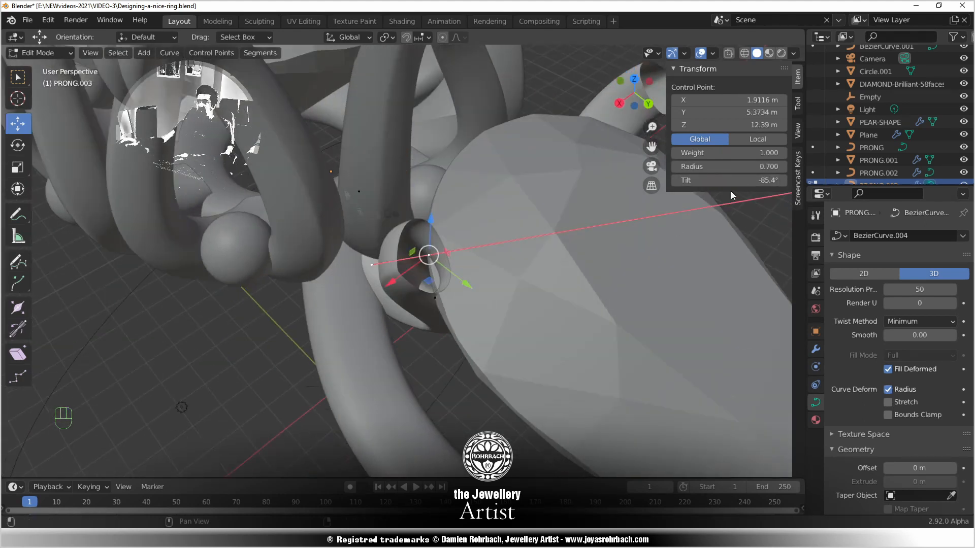
left_click_drag(731, 180, 723, 180)
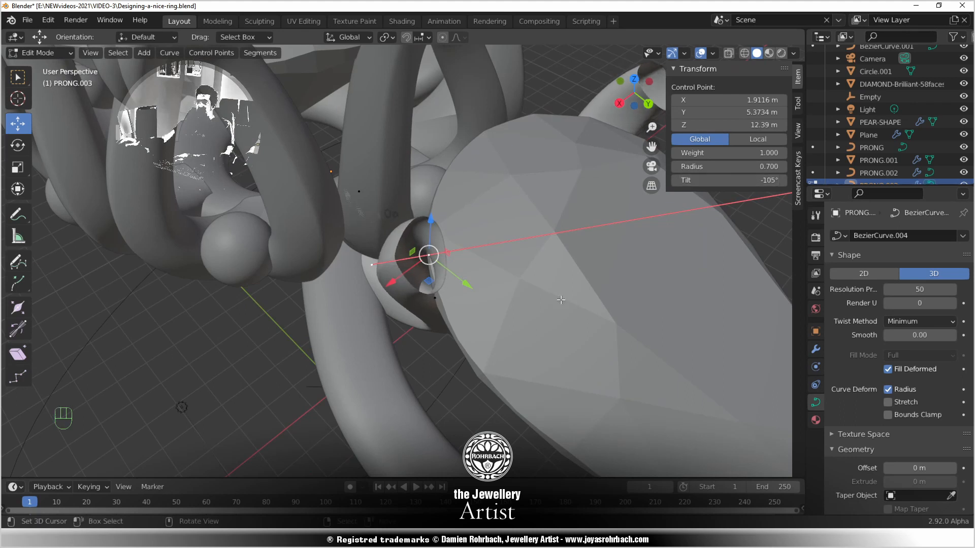
In the top orthographic view, move the tip point to about X 1.86 m, Y 5.43 m and save the file
key("KP_7")
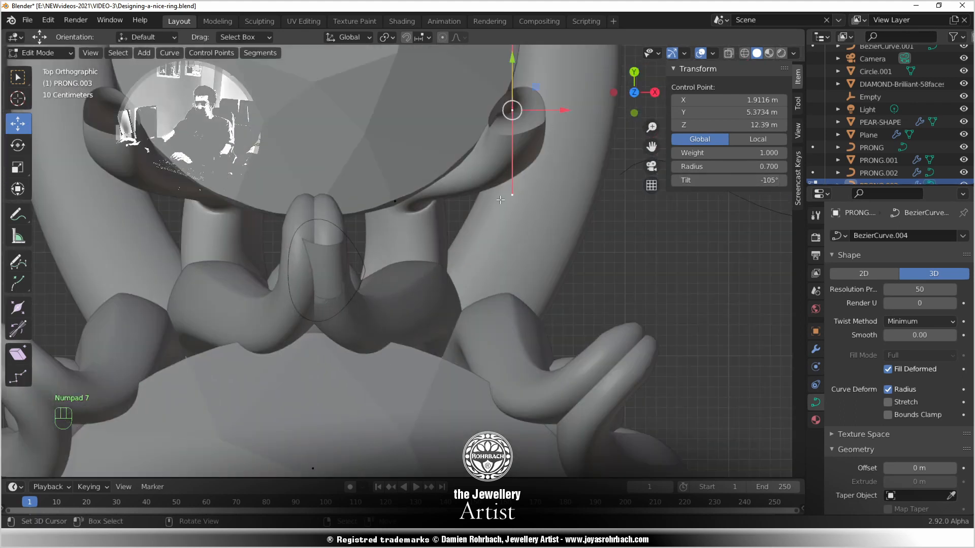
key("g")
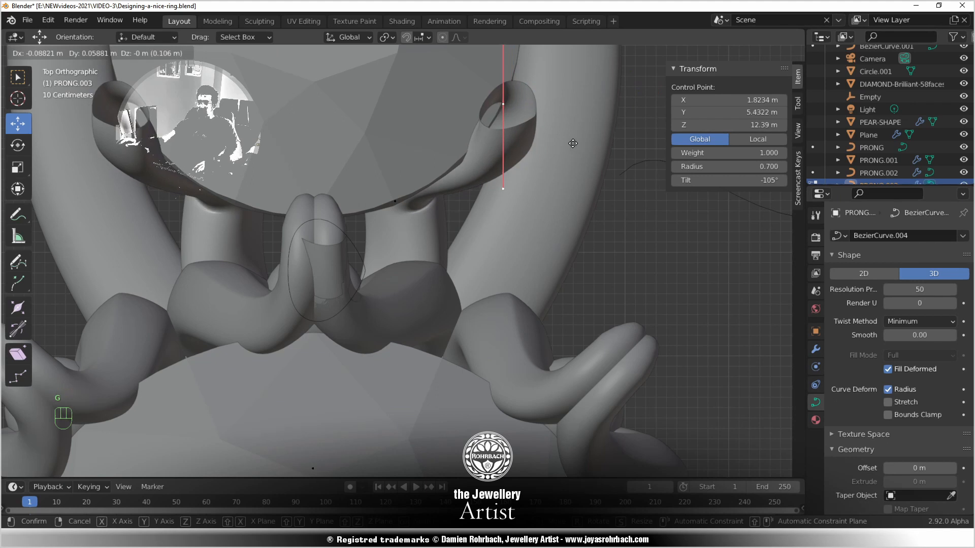
left_click(583, 171)
middle_click_drag(580, 222, 454, 276)
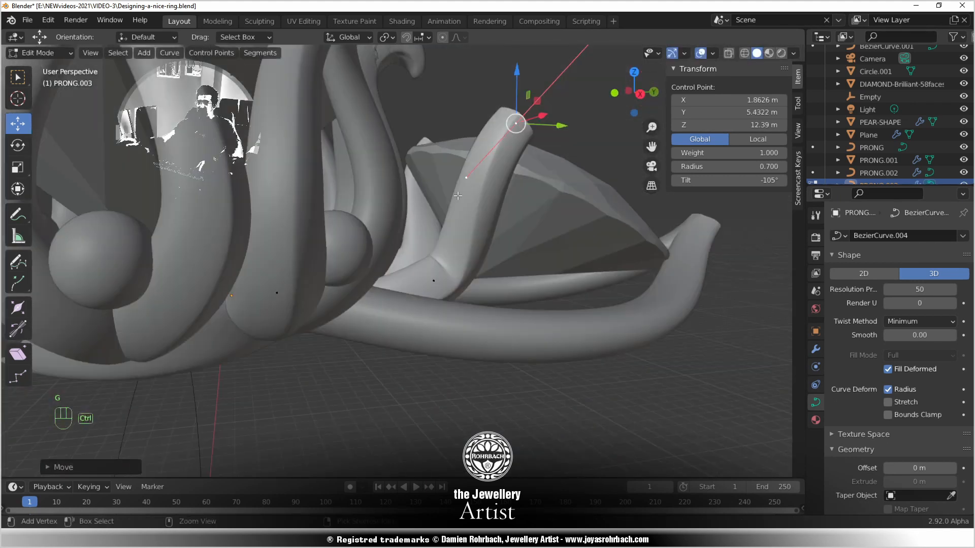
key("ctrl+s")
In the right orthographic view, slightly reposition the inner handle of the curve's middle point
left_click(440, 274)
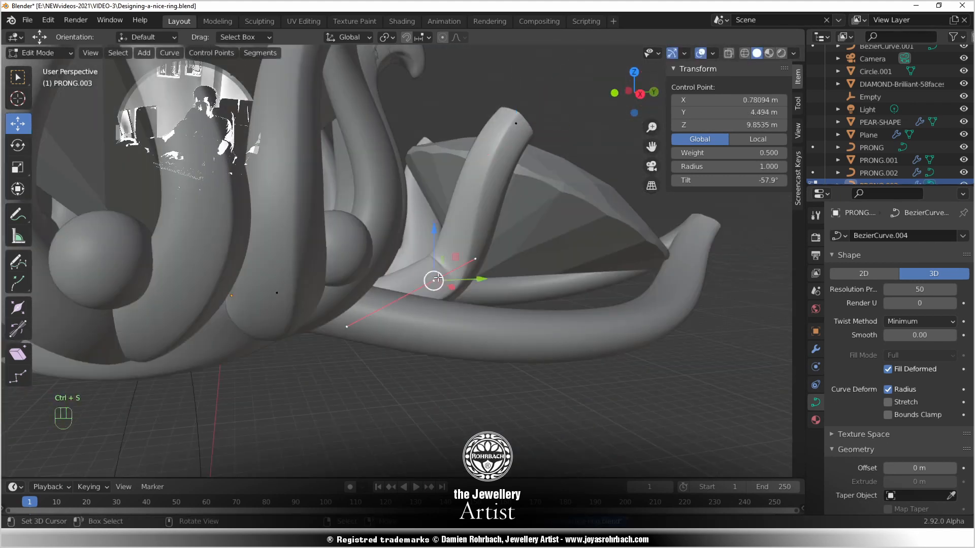
key("KP_3")
scroll(457, 314, "up", 2)
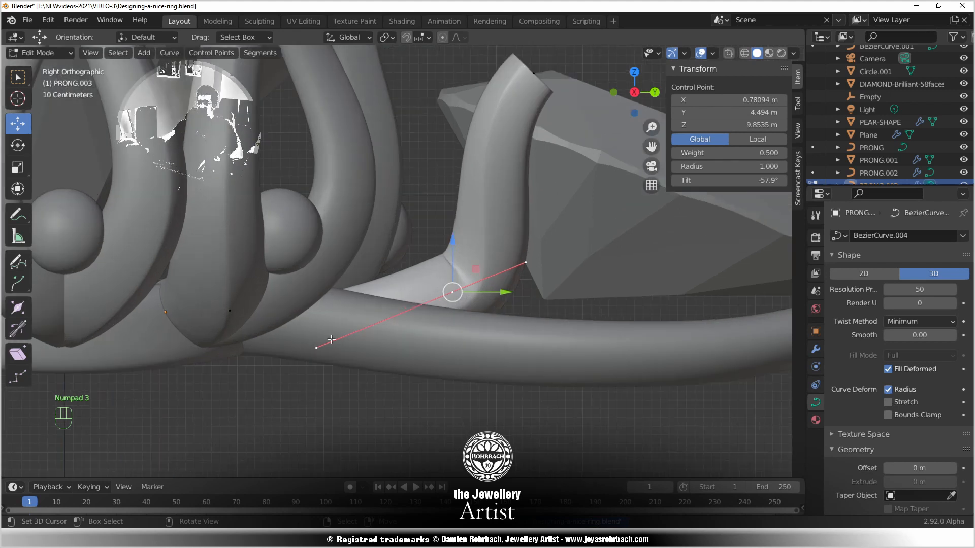
left_click(316, 347)
key("g")
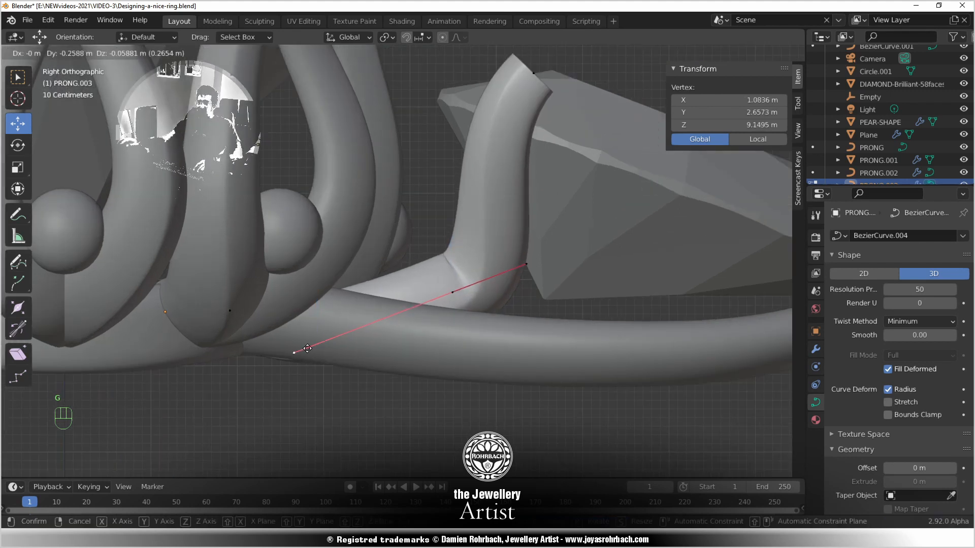
left_click(340, 338)
Move the middle point's outer handle to about Y 5.74 m, Z 10.4 m and save the file
left_click(525, 262)
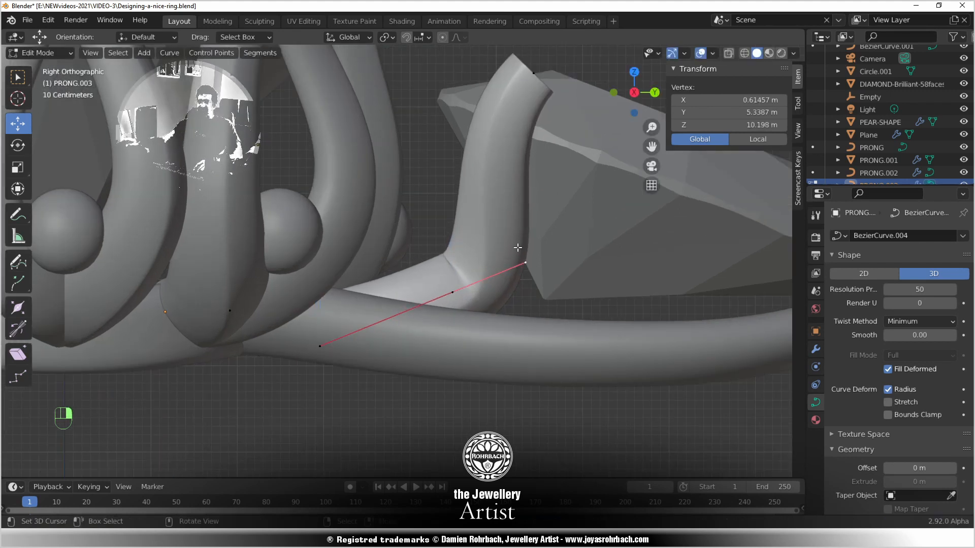
key("g")
left_click(556, 238)
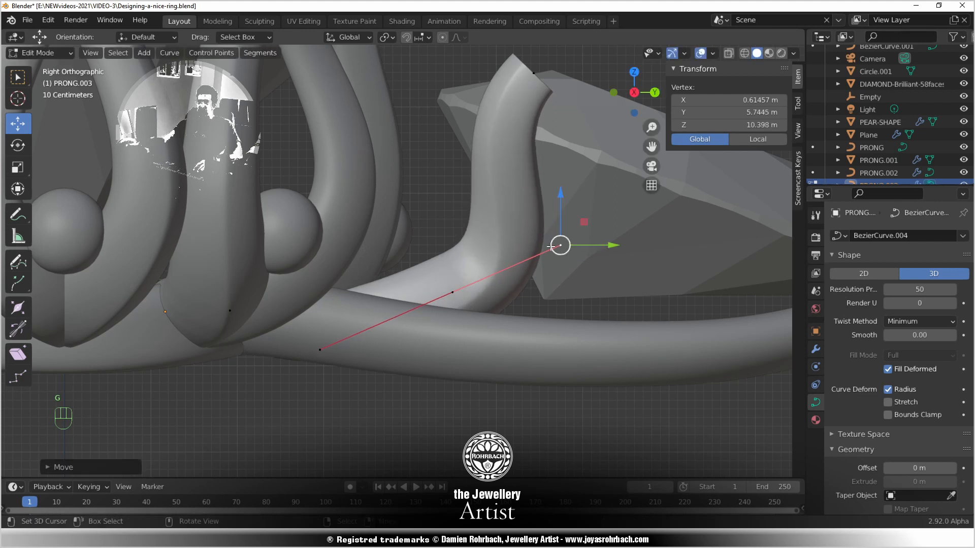
middle_click_drag(556, 239, 449, 320)
key("ctrl+s")
scroll(391, 312, "down", 5)
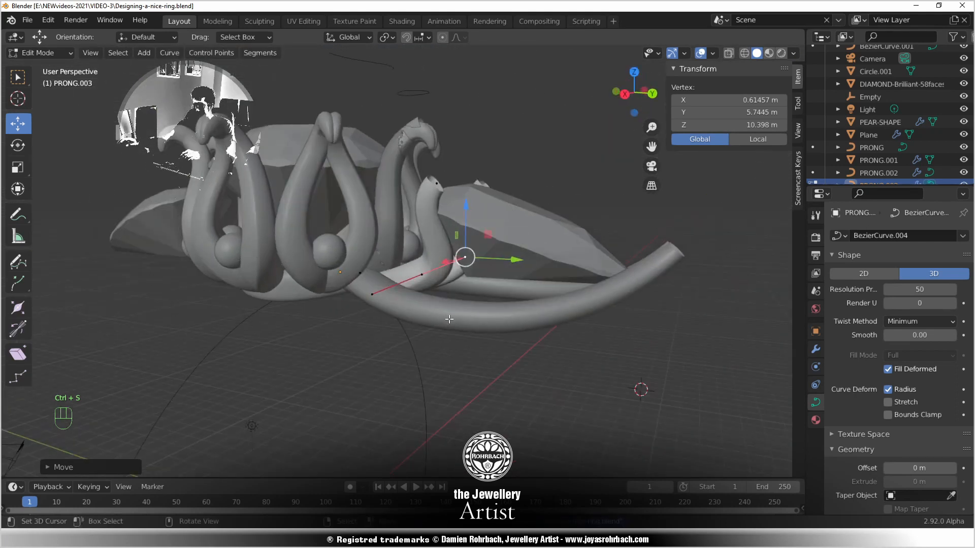
In the right orthographic view, move the base point's outer handle to about Y 3.5 m, Z 9.62 m
key("KP_3")
scroll(439, 329, "up", 3)
left_click(283, 295)
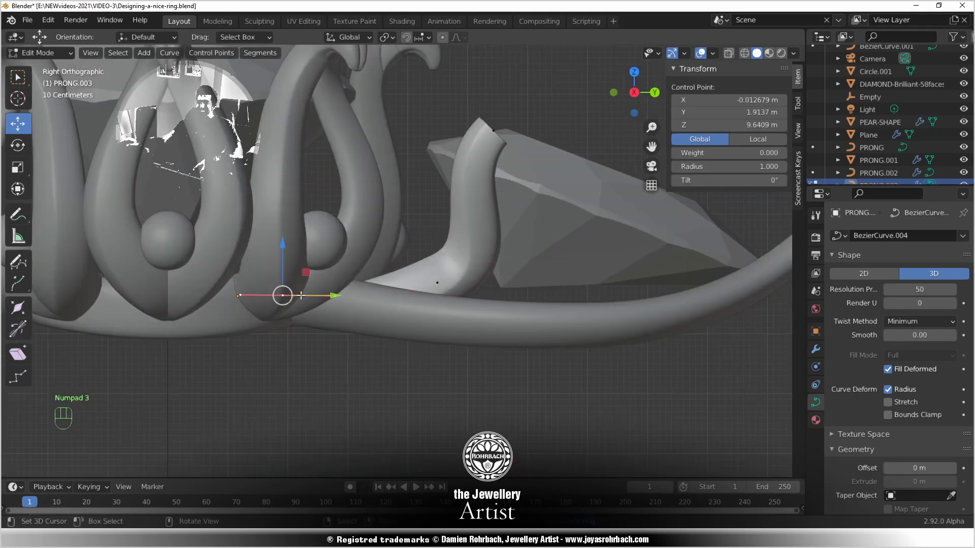
left_click(334, 295)
key("g")
left_click(371, 297)
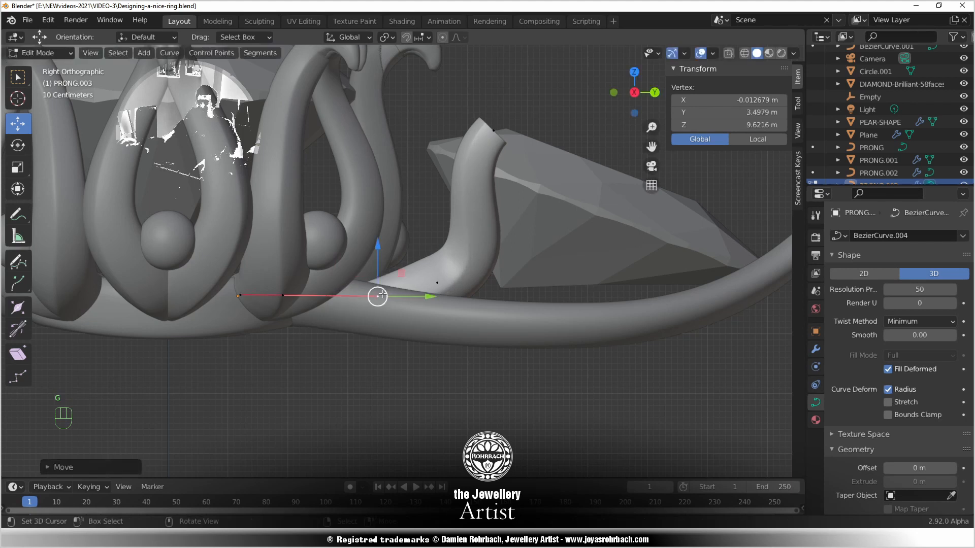
Shorten the middle point's inner handle by moving it along Y and slightly up, closer to the point
left_click(441, 287)
left_click(347, 324)
key("g")
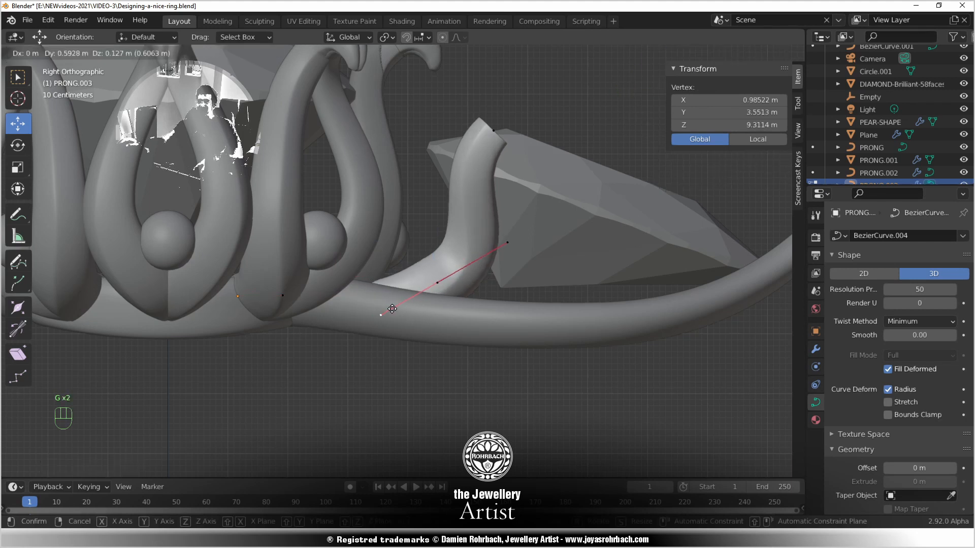
left_click(394, 310)
Move the middle point to about Y 4.68 m, Z 9.77 m and save the file
left_click(438, 282)
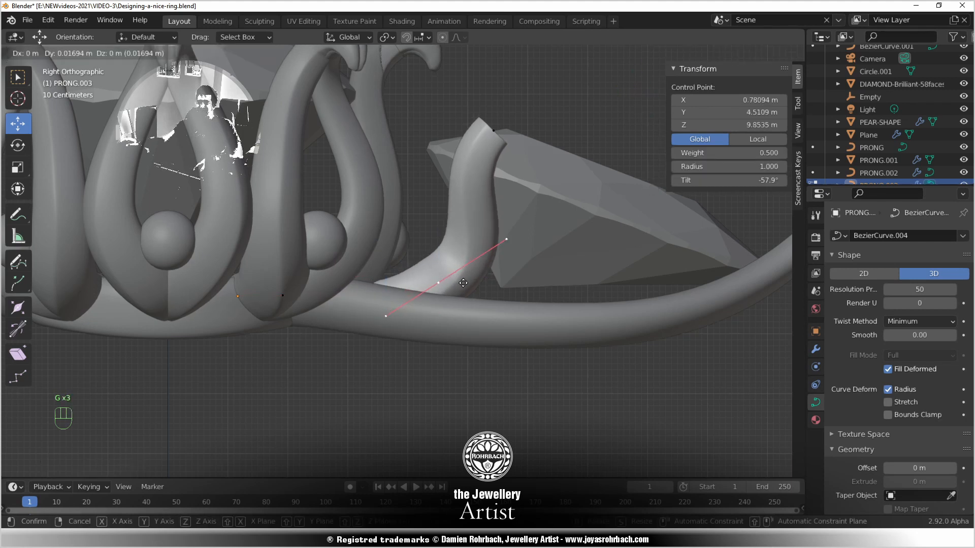
key("g")
left_click(455, 299)
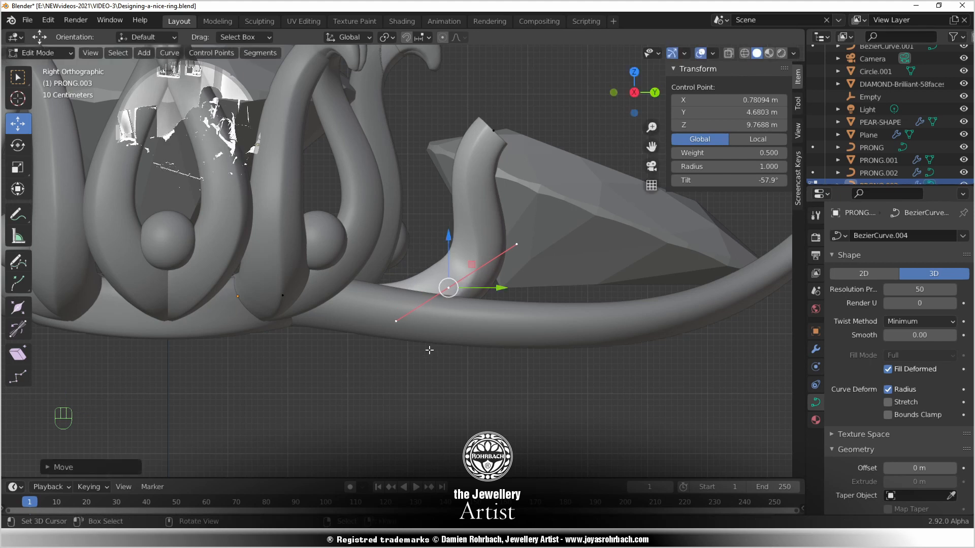
key("ctrl+s")
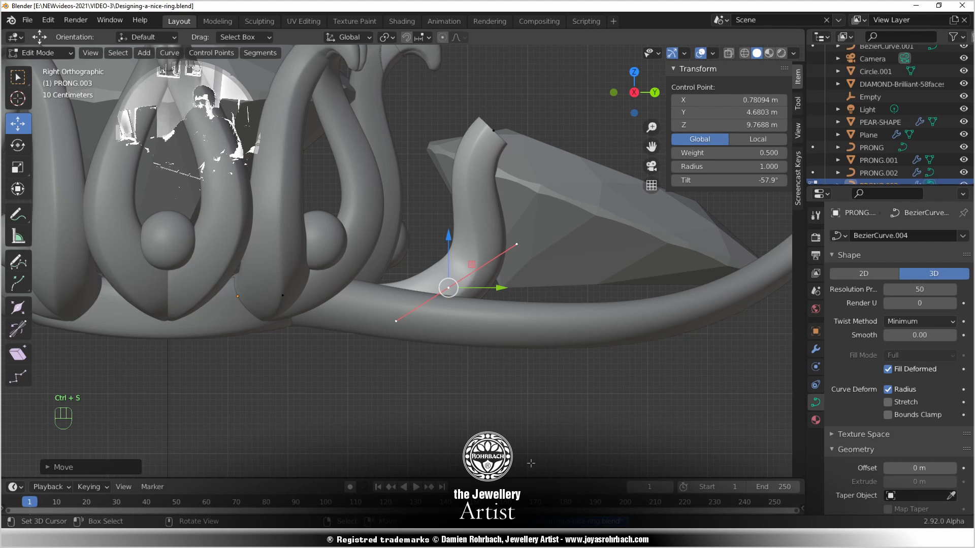
Examine the reshaped prong pair from the right, the back, below and in perspective, checking how it meets the stone and supports
middle_click_drag(531, 463, 424, 400)
scroll(424, 400, "up", 3)
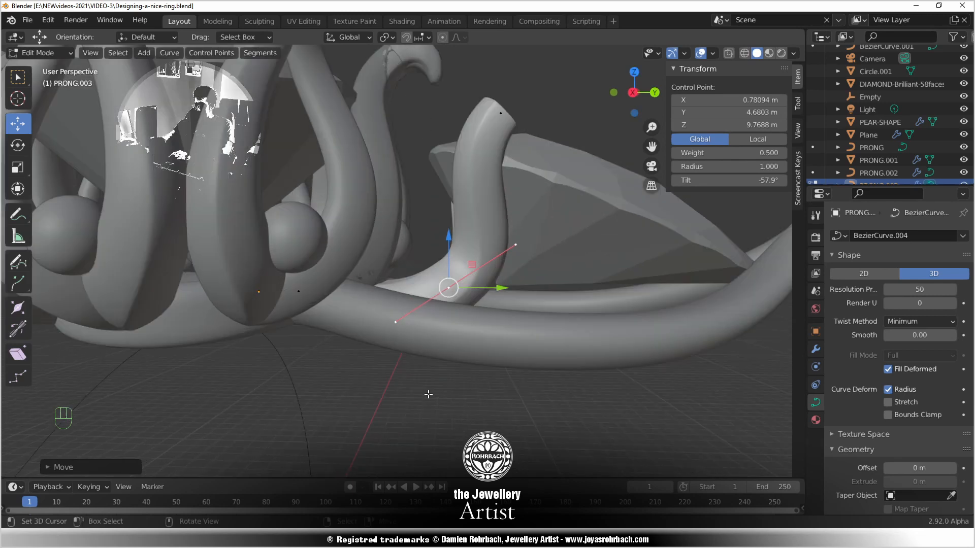
key("KP_3")
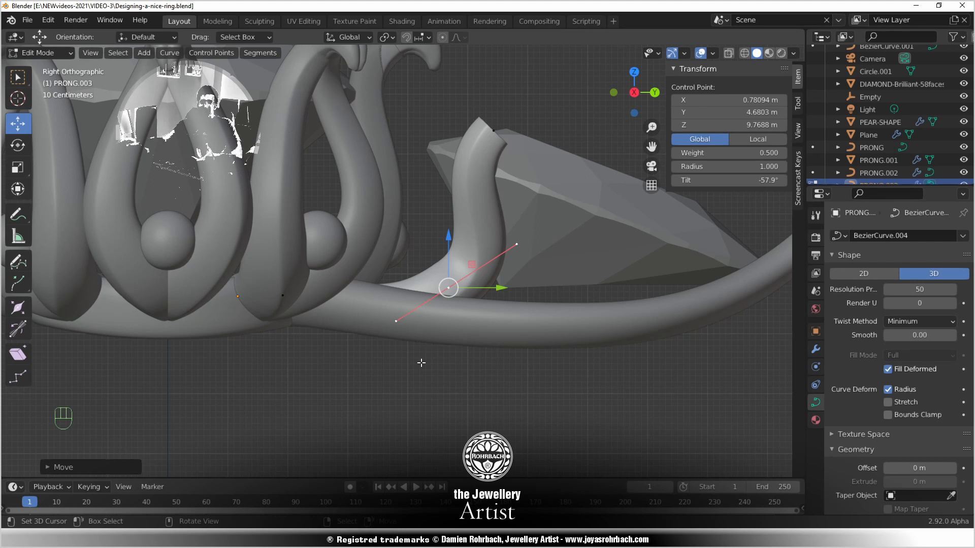
scroll(421, 364, "up", 3)
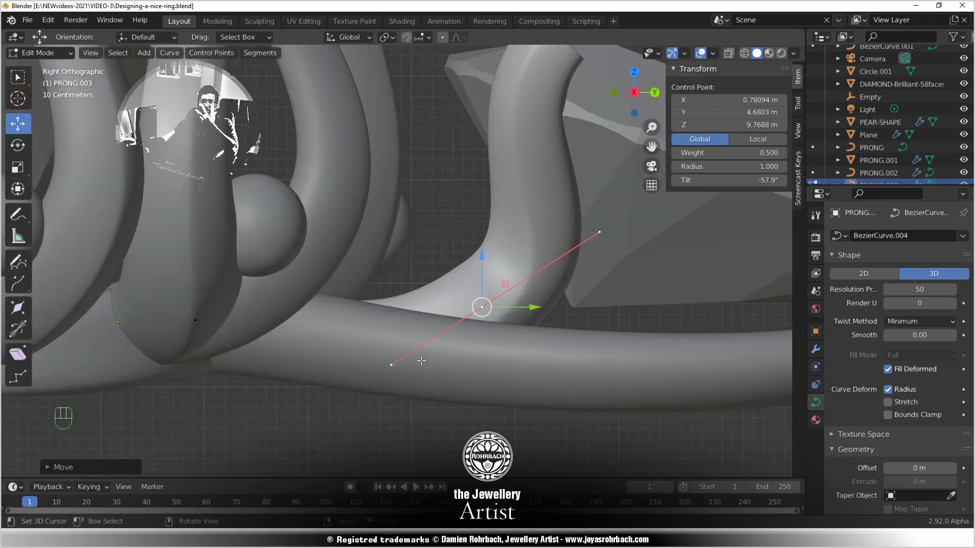
middle_click_drag(425, 355, 323, 310)
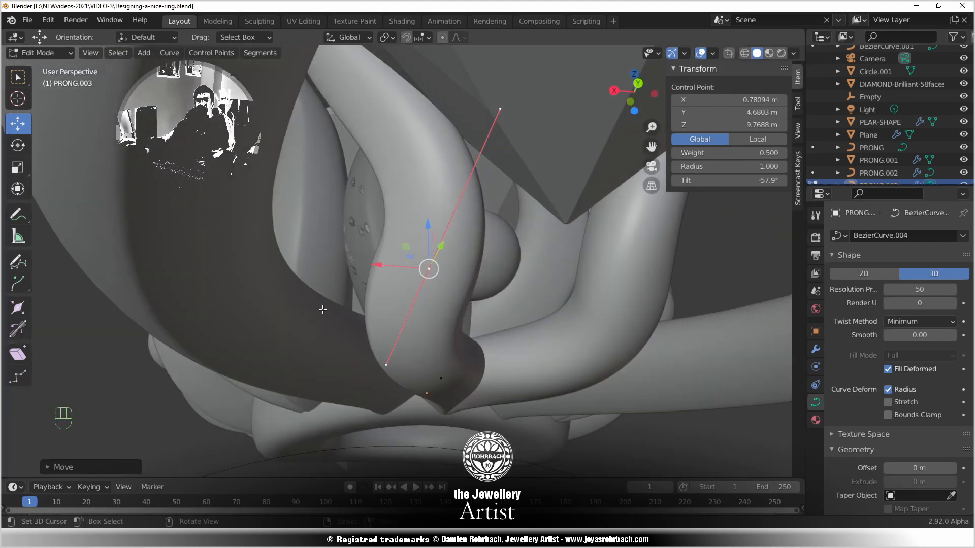
scroll(330, 310, "down", 4)
key("ctrl+KP_1")
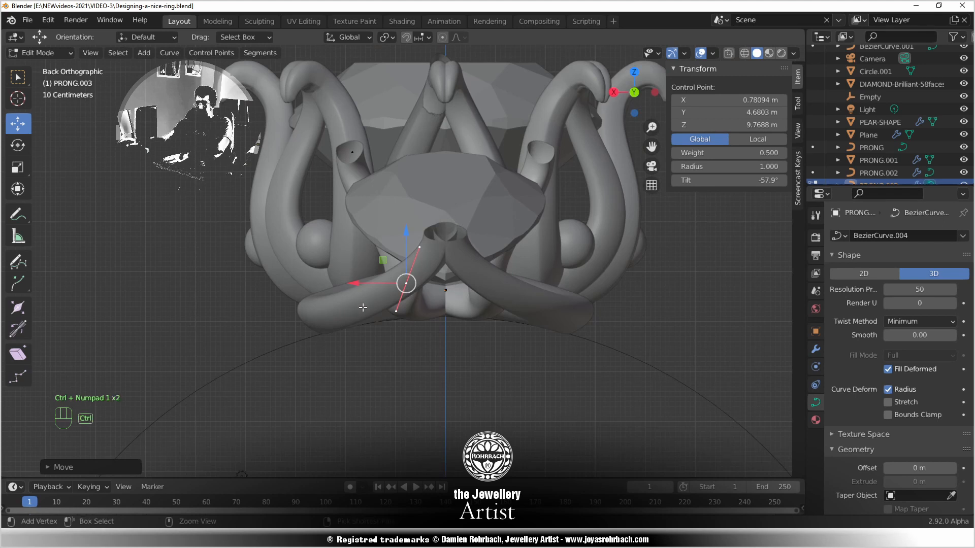
key("ctrl+KP_3")
middle_click_drag(365, 310, 381, 219)
key("ctrl+s")
scroll(439, 327, "down", 5)
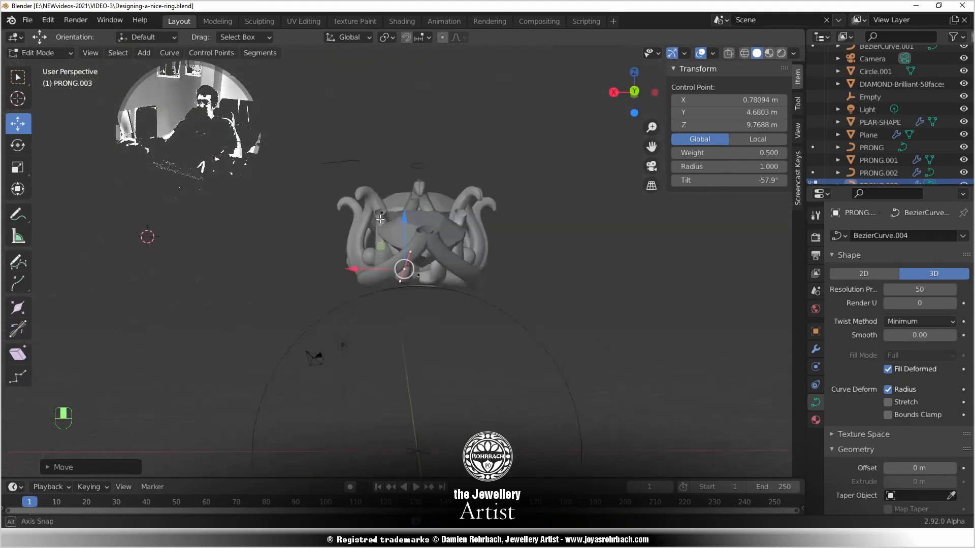
middle_click_drag(404, 281, 479, 241)
middle_click_drag(543, 278, 460, 261)
scroll(457, 260, "up", 5)
scroll(457, 260, "up", 2)
key("ctrl+s")
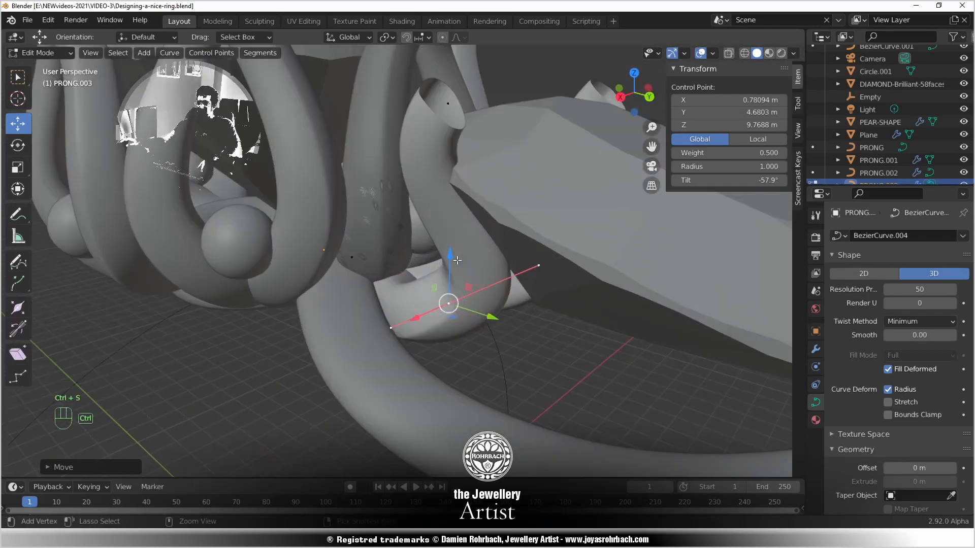
scroll(456, 261, "down", 3)
Leave curve editing and hide the original PRONG object next to the pear-shaped stone
key("Tab")
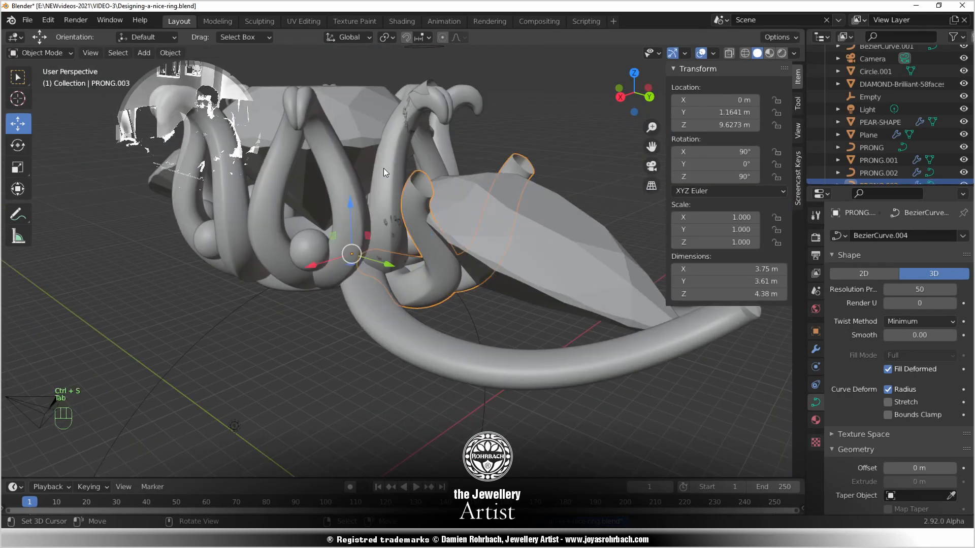
left_click(383, 169)
key("h")
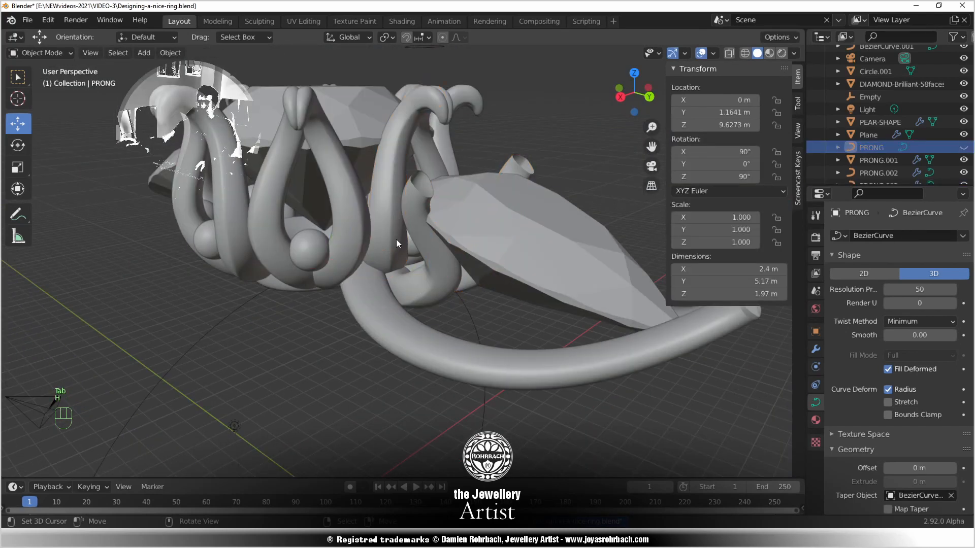
Save the file, reopen the PRONG.003 curve for editing and move the middle point's outer handle outward along X
middle_click_drag(403, 331, 351, 256)
left_click(389, 188)
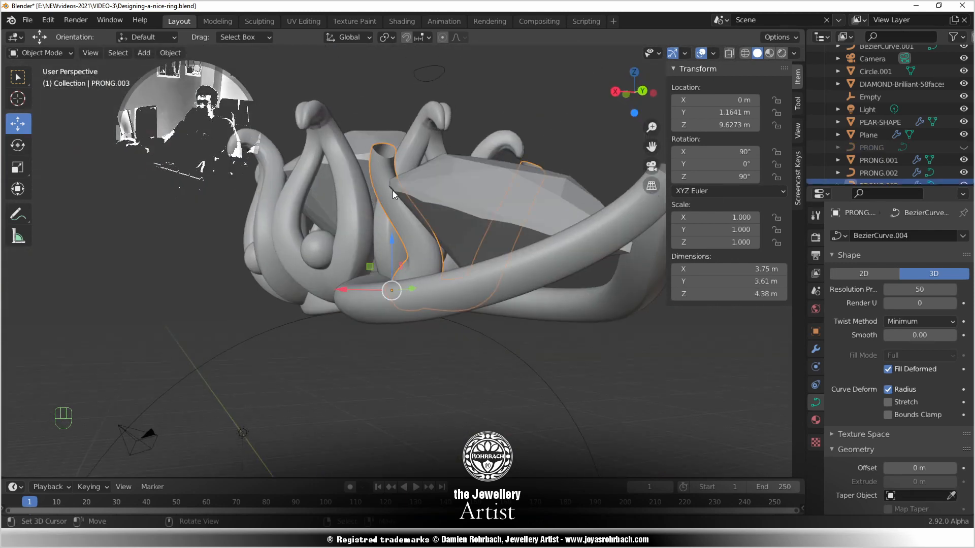
key("ctrl+s")
scroll(382, 241, "up", 4)
key("Tab")
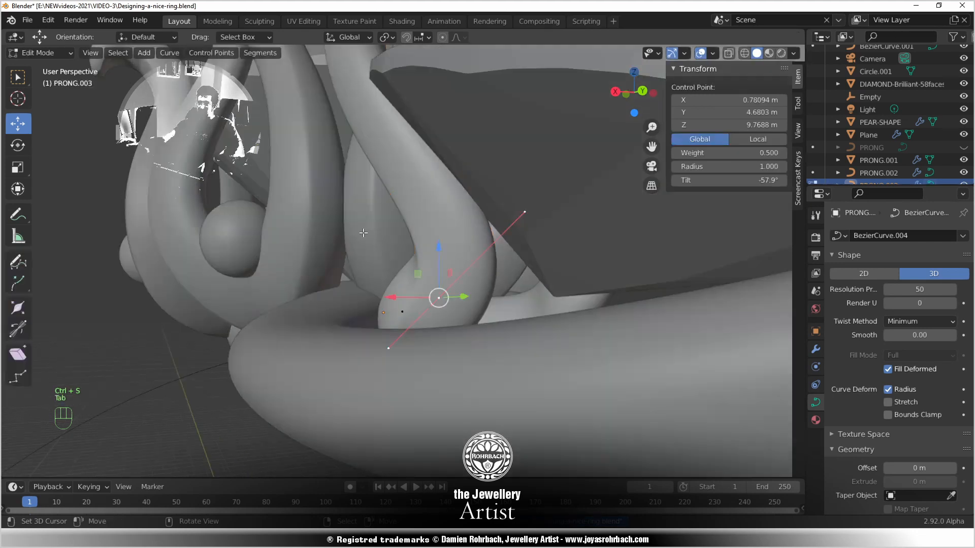
scroll(364, 233, "down", 2)
middle_click_drag(378, 252, 405, 274, "shift")
left_click(457, 281)
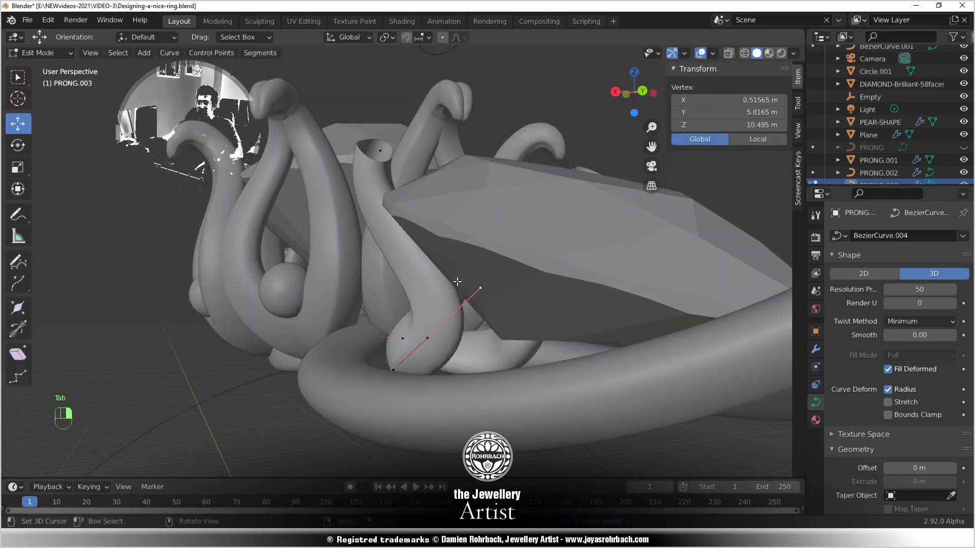
left_click_drag(433, 294, 382, 289)
middle_click_drag(382, 288, 406, 281)
Nudge the curve's tip point slightly inward along X toward the pear-shaped stone
left_click(383, 185)
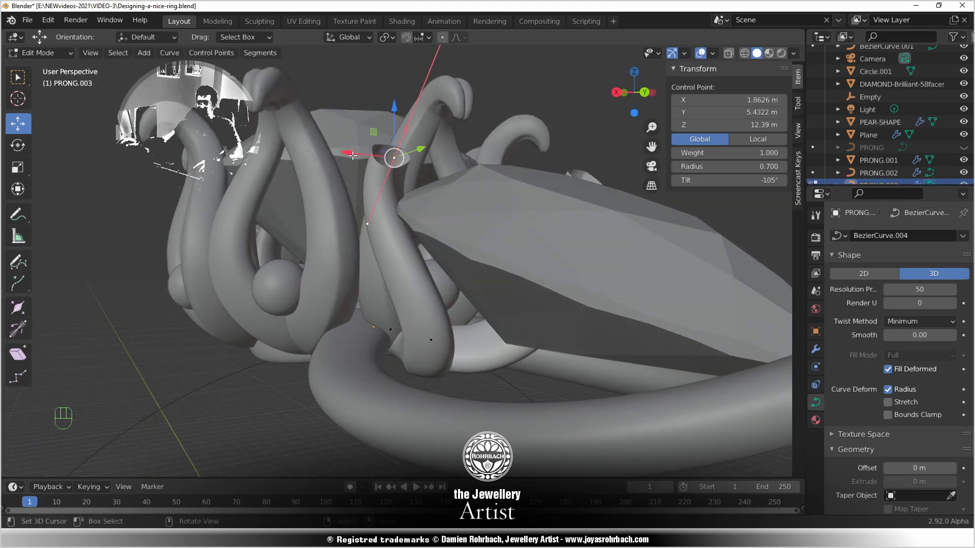
middle_click_drag(387, 163, 391, 206)
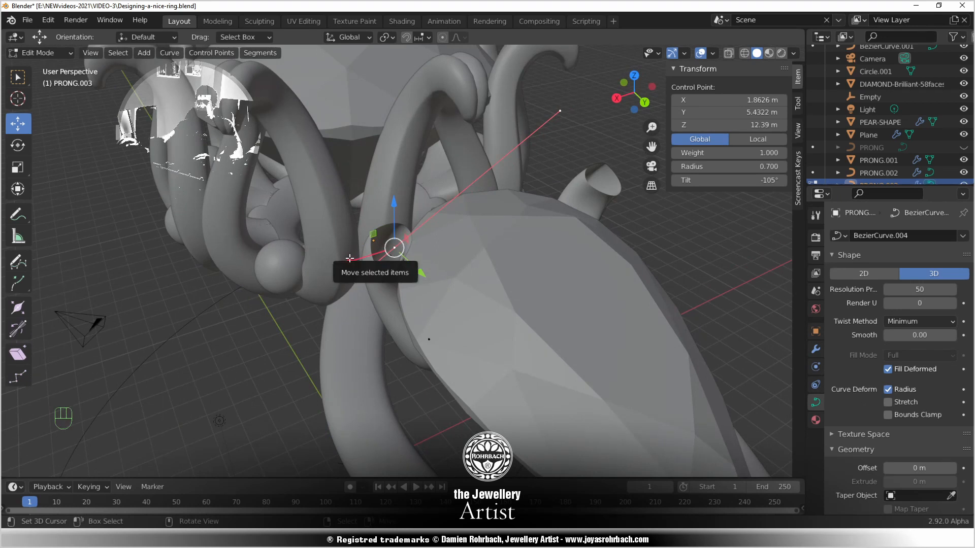
left_click_drag(350, 259, 358, 258)
Move the curve's middle point outward along X and nudge its base point to X about 0.023 m
middle_click_drag(362, 285, 409, 219)
right_click(435, 299)
middle_click_drag(424, 292, 391, 253)
right_click(385, 259)
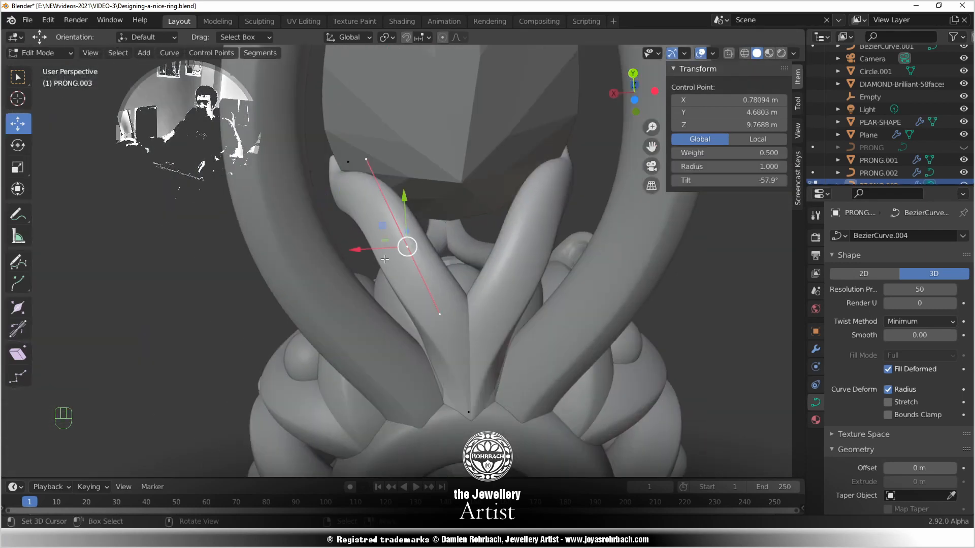
left_click_drag(367, 249, 349, 249)
right_click(452, 392)
left_click_drag(420, 410, 417, 407)
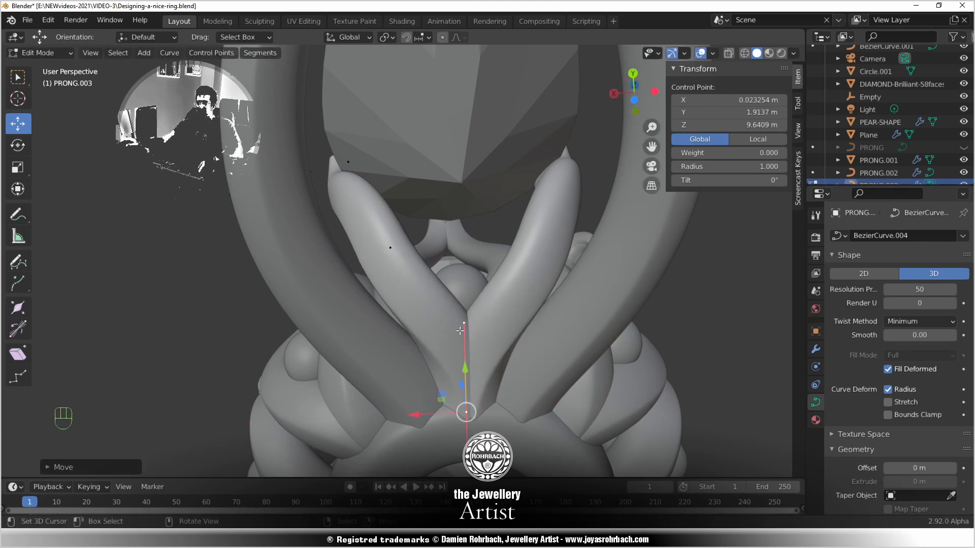
Move the base point's upper handle outward along X to about 0.56 m and the middle point to X about 1.17 m
right_click(463, 322)
left_click_drag(409, 324, 379, 325)
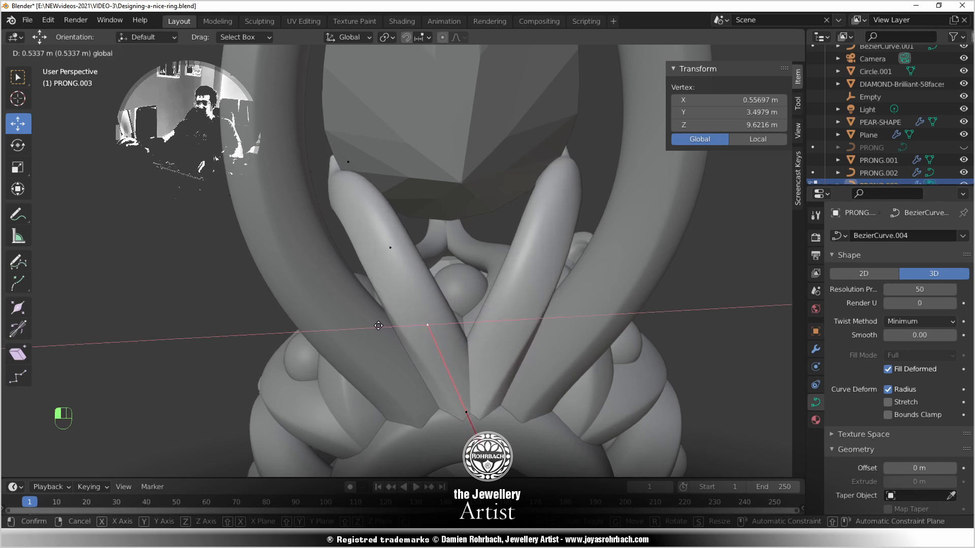
left_click_drag(379, 325, 379, 325)
right_click(391, 247)
left_click_drag(344, 257, 337, 250)
right_click(354, 161)
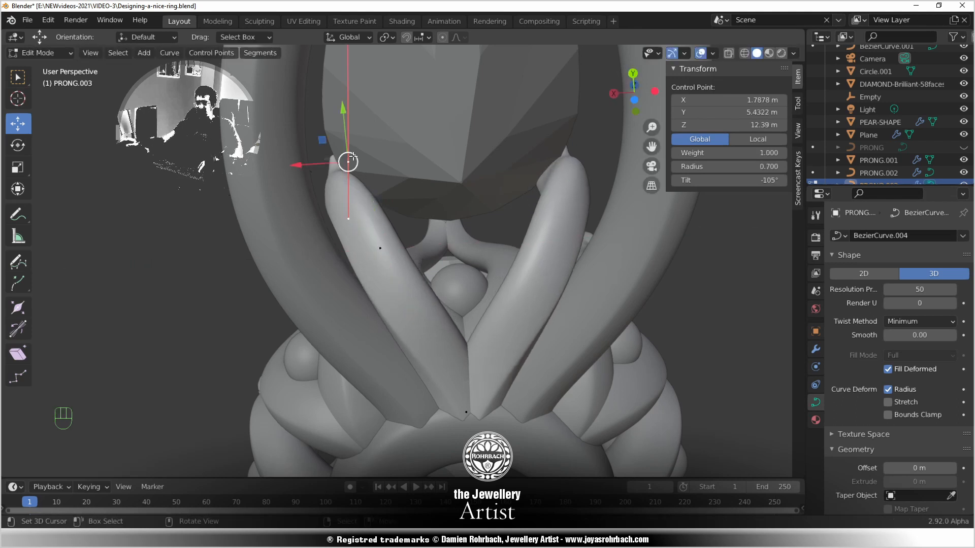
left_click_drag(298, 163, 305, 164)
key("ctrl+z")
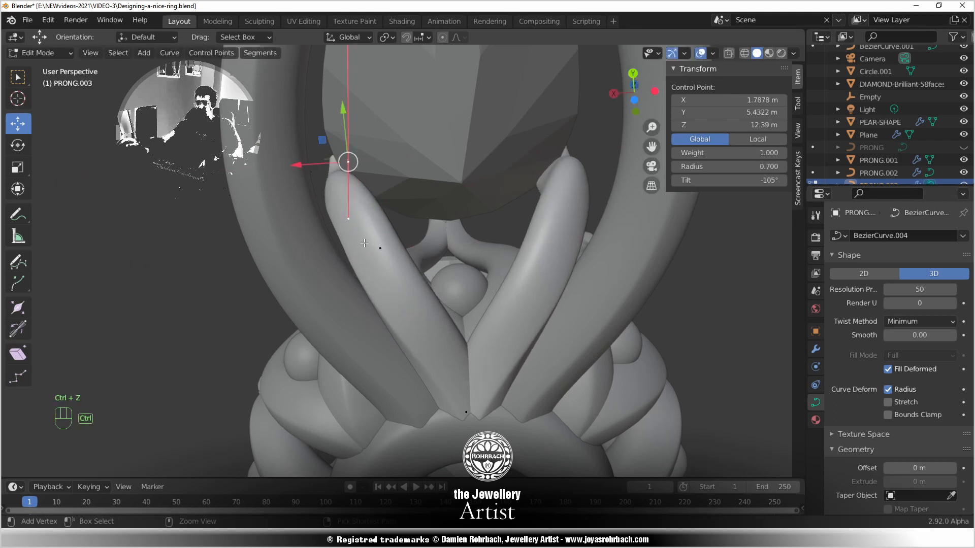
Move the middle point's upper handle inward along X and shorten the base point's handle to about X 0.28 m, Y 2.87 m
right_click(378, 245)
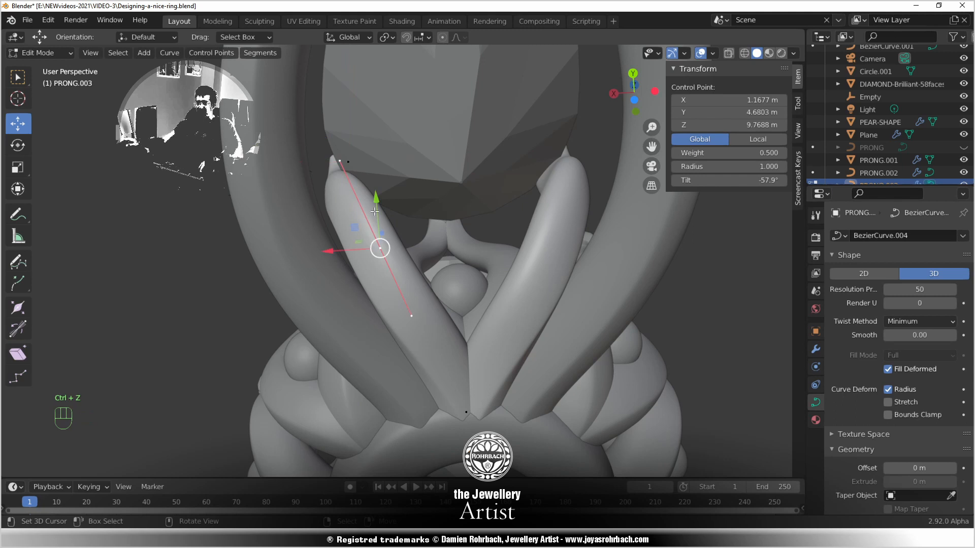
right_click(319, 157)
left_click_drag(292, 166, 303, 163)
right_click(454, 398)
right_click(427, 326)
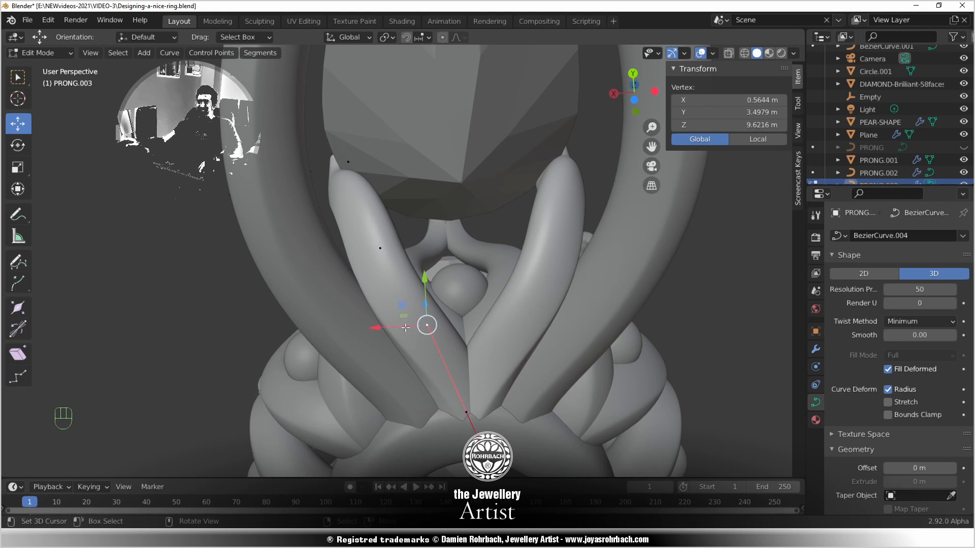
left_click_drag(423, 275, 406, 367)
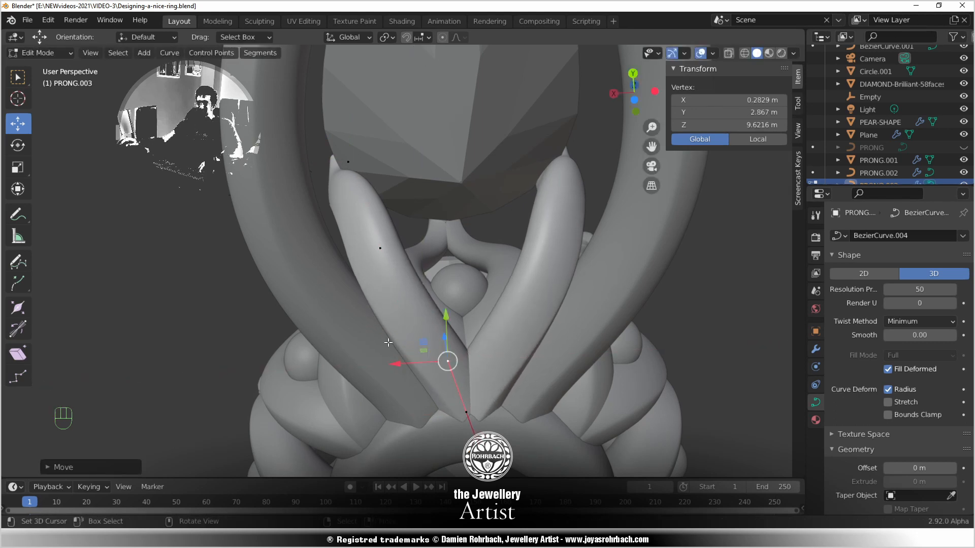
Move the prong curve's base point across the ring's centre along X to about -0.12 m and save the file
middle_click_drag(406, 366, 409, 387)
key("KP_Decimal")
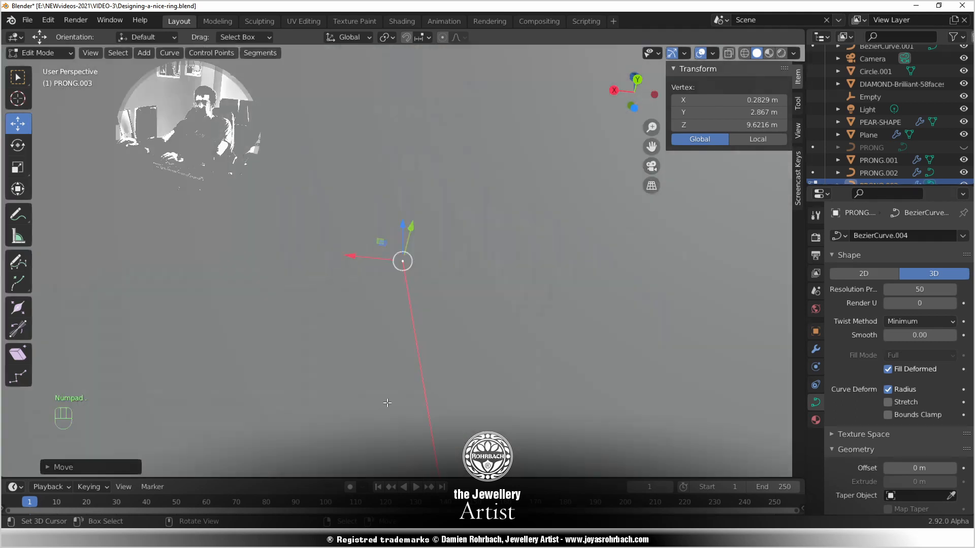
scroll(430, 406, "down", 10)
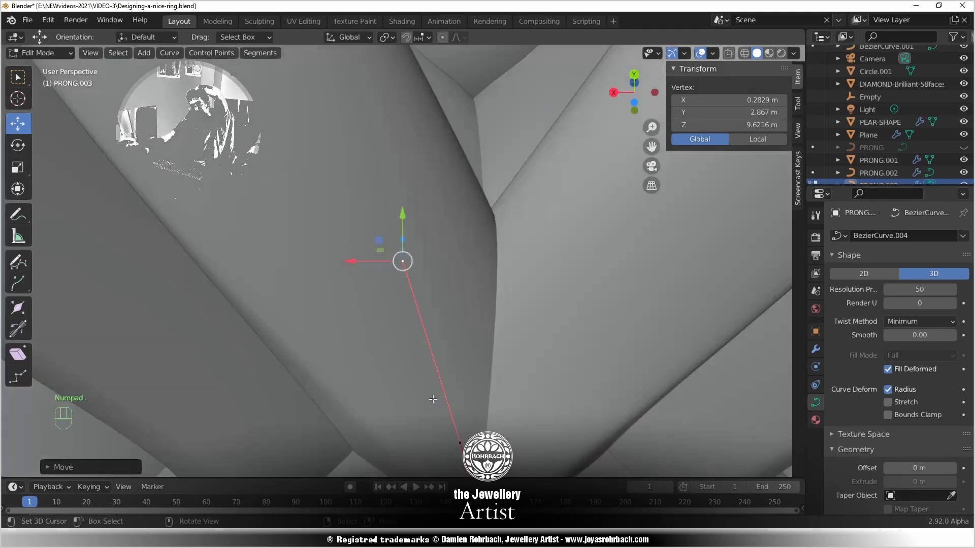
left_click(429, 342)
middle_click_drag(421, 326, 454, 329)
left_click_drag(373, 293, 344, 310)
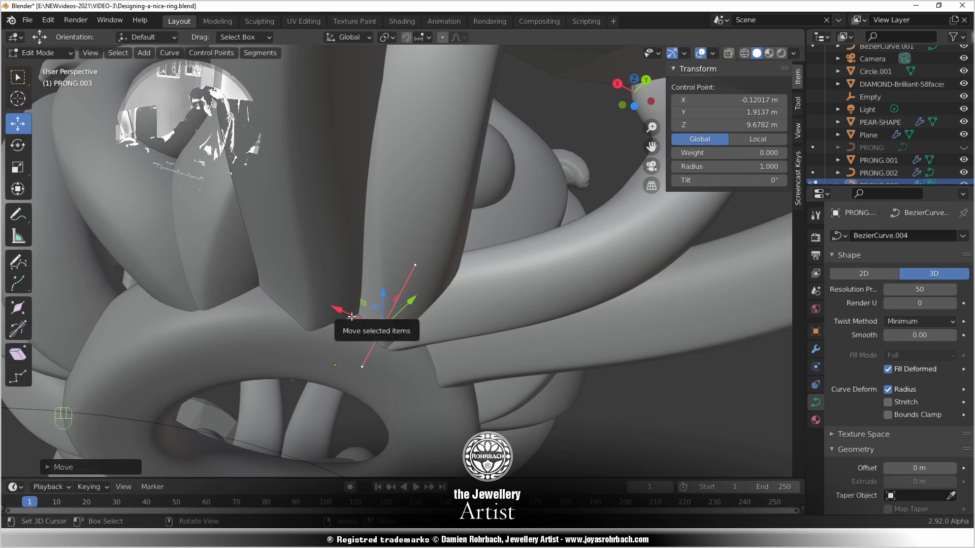
scroll(352, 317, "down", 1)
mouse_move(351, 316)
middle_mouse_down()
mouse_move(356, 290)
mouse_move(418, 259)
mouse_move(361, 286)
mouse_move(352, 317)
middle_mouse_up()
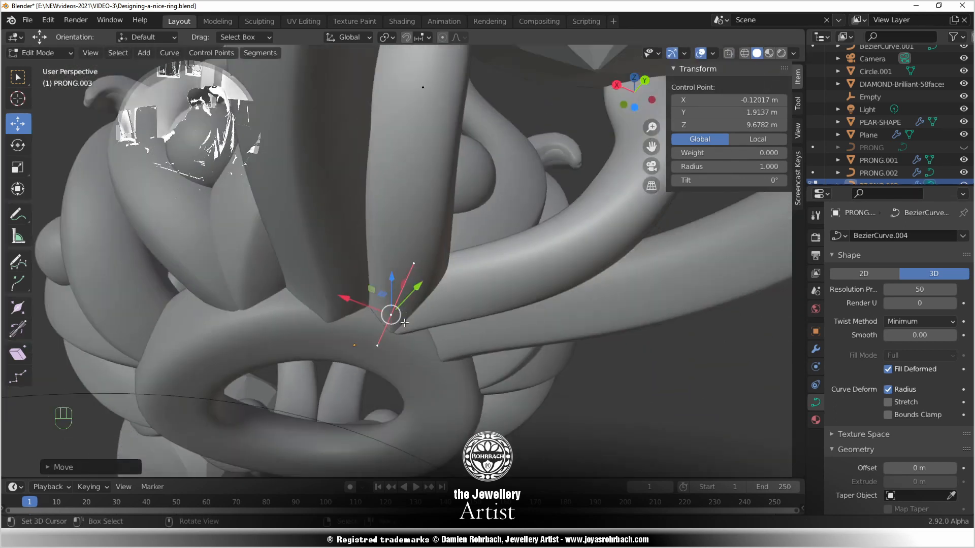
scroll(404, 323, "down", 8)
middle_click_drag(405, 249, 414, 285)
scroll(438, 297, "up", 8)
key("ctrl+s")
Examine the adjusted prong pair around the pear-shaped stone from the back and in perspective, and leave curve editing
scroll(438, 297, "down", 6)
scroll(466, 305, "up", 8)
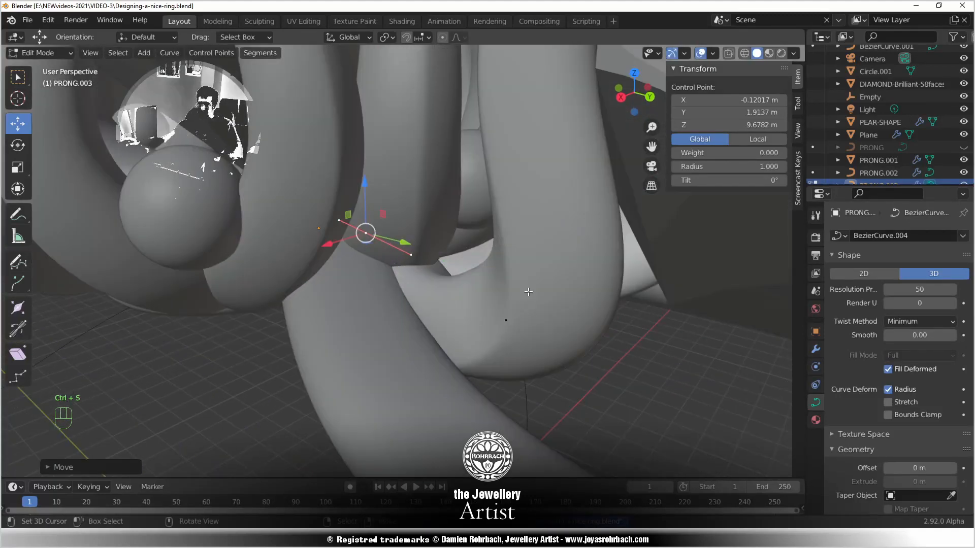
scroll(528, 292, "down", 5)
middle_click_drag(528, 292, 362, 290, "shift")
key("ctrl+KP_1")
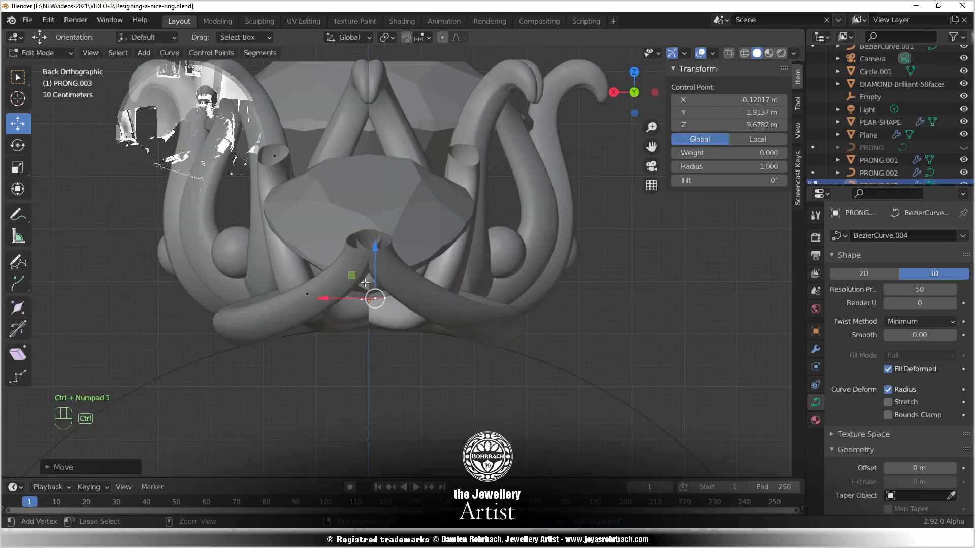
middle_click_drag(365, 283, 387, 285)
scroll(380, 234, "down", 8)
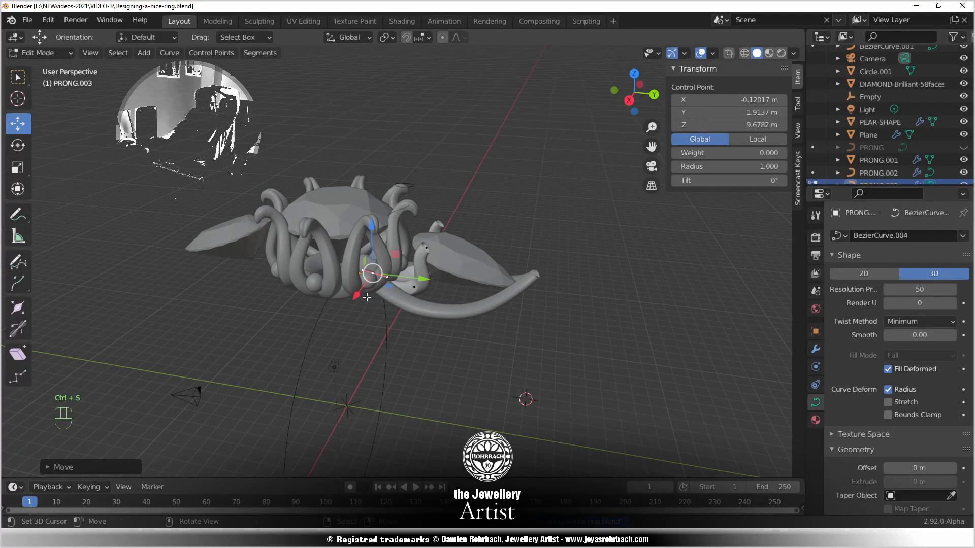
scroll(359, 318, "up", 3)
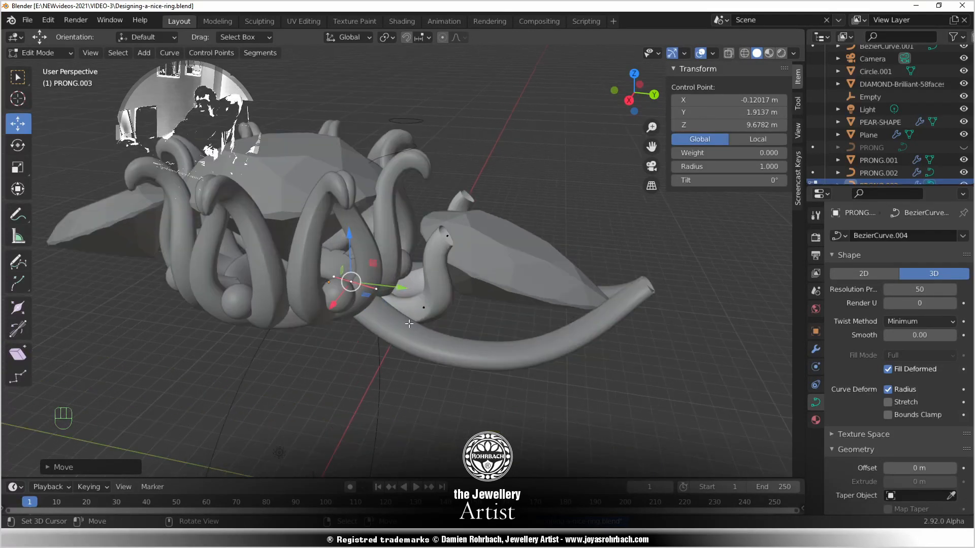
middle_click_drag(425, 321, 527, 275)
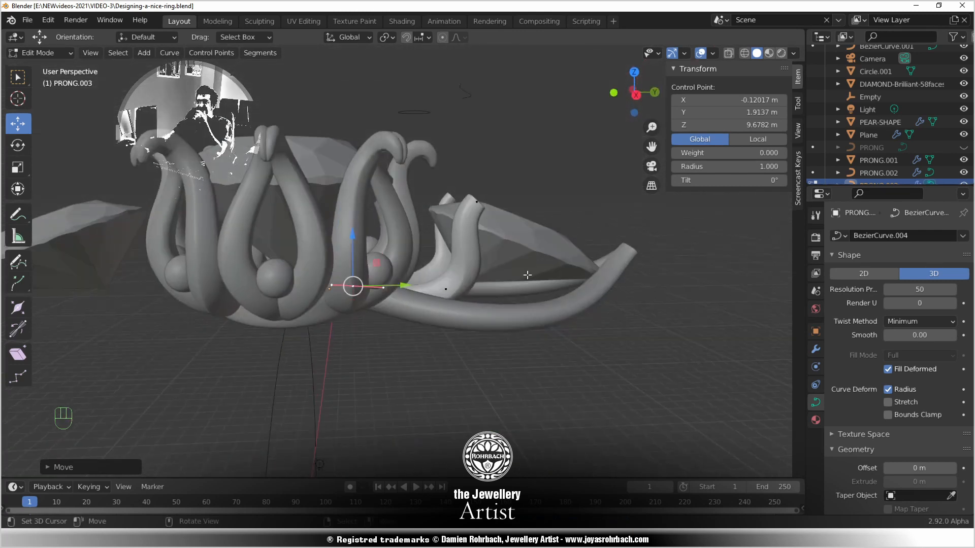
middle_click_drag(554, 318, 474, 319)
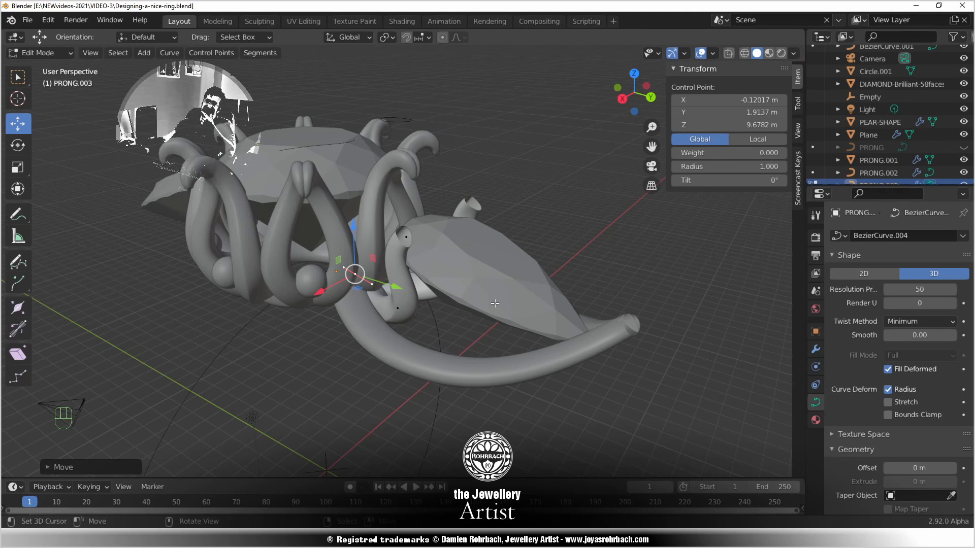
mouse_move(463, 293)
middle_mouse_down()
mouse_move(486, 325)
mouse_move(479, 320)
mouse_move(507, 280)
mouse_move(468, 283)
middle_mouse_up()
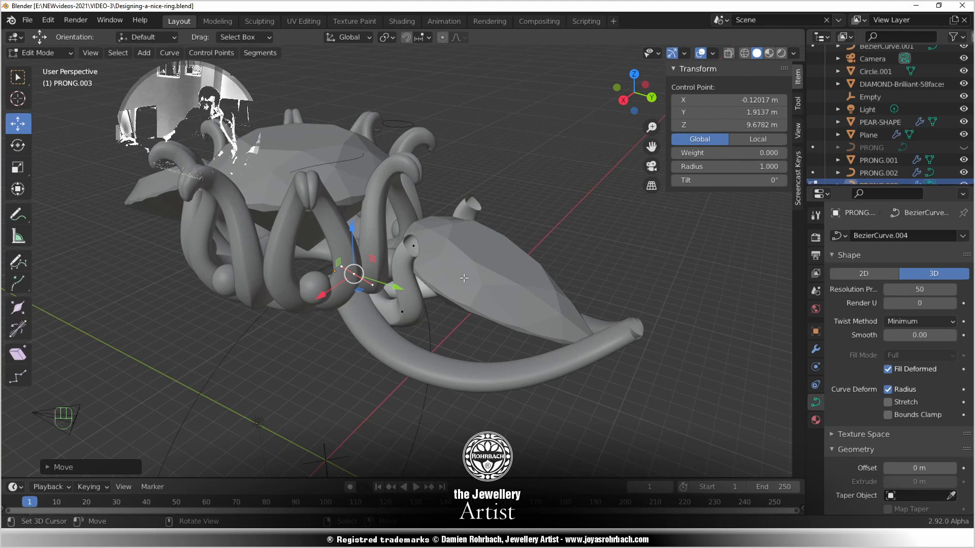
middle_click_drag(412, 272, 443, 265)
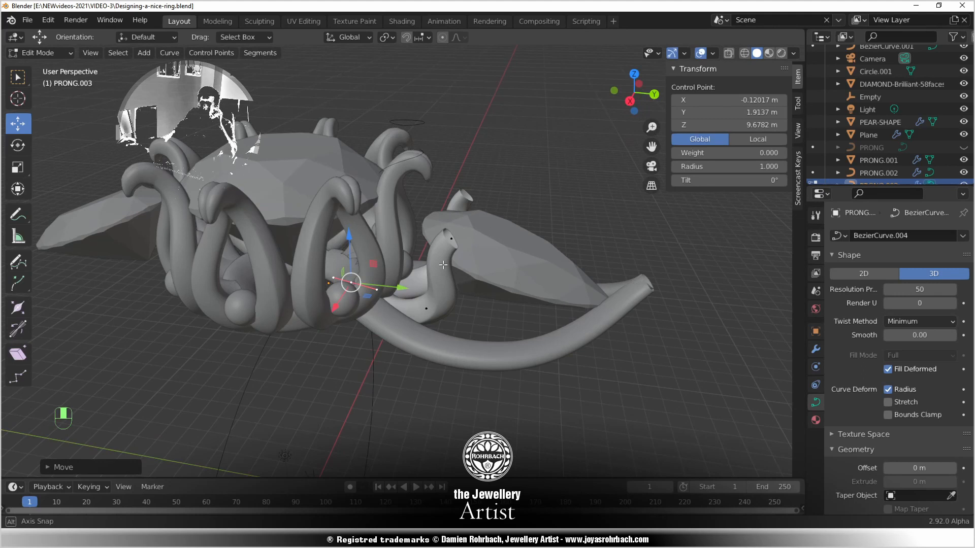
key("Tab")
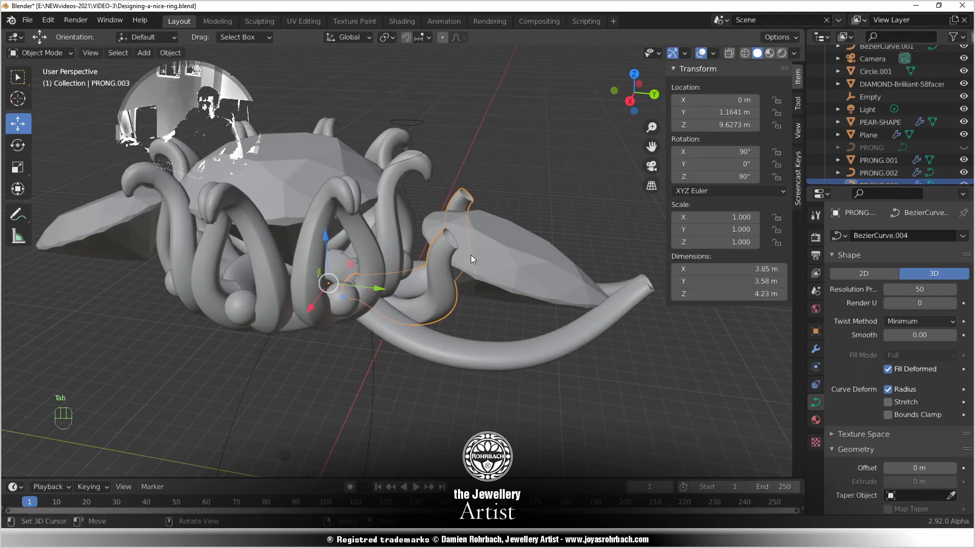
key("shift+f")
key("Tab")
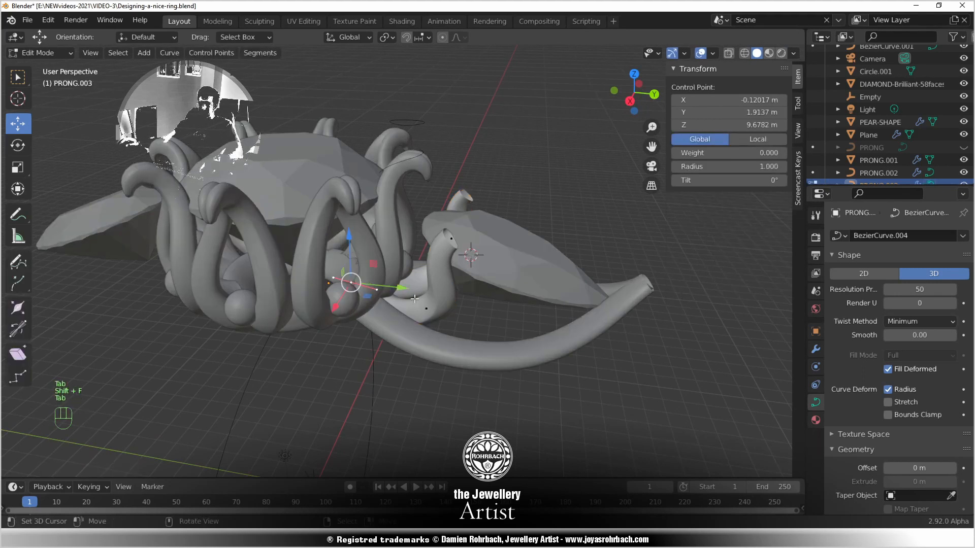
left_click_drag(411, 291, 511, 316)
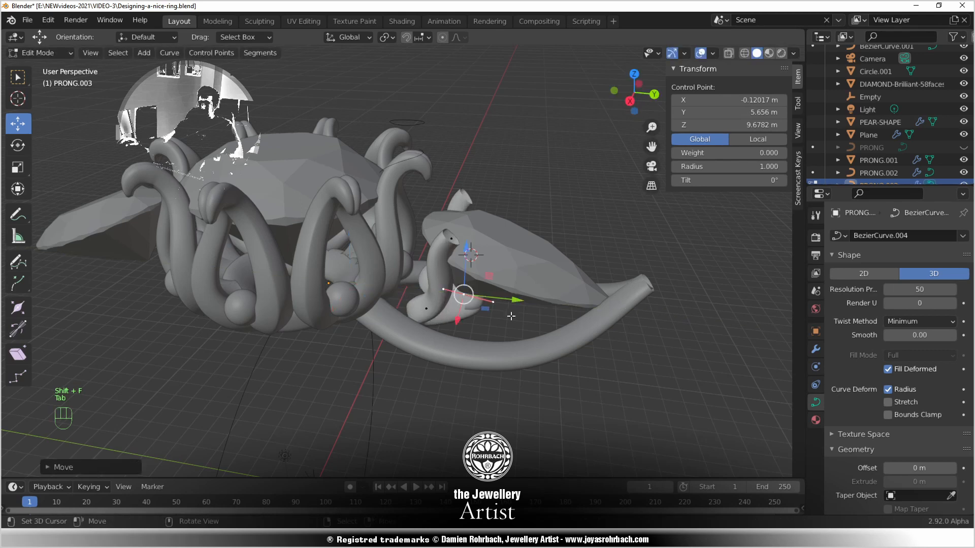
key("ctrl+z")
key("ctrl+z")
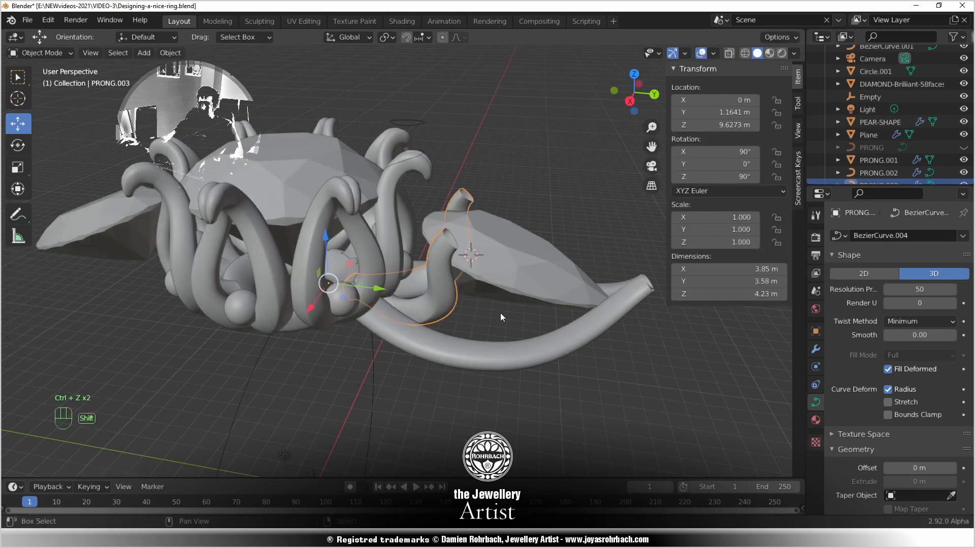
Duplicate the PRONG.003 curve and move the copy's base point along Y to about 7.75 m and along X to about 2.31 m
key("shift+d")
left_click(501, 314)
key("Tab")
left_click_drag(404, 288, 584, 327)
middle_click_drag(477, 325, 490, 358)
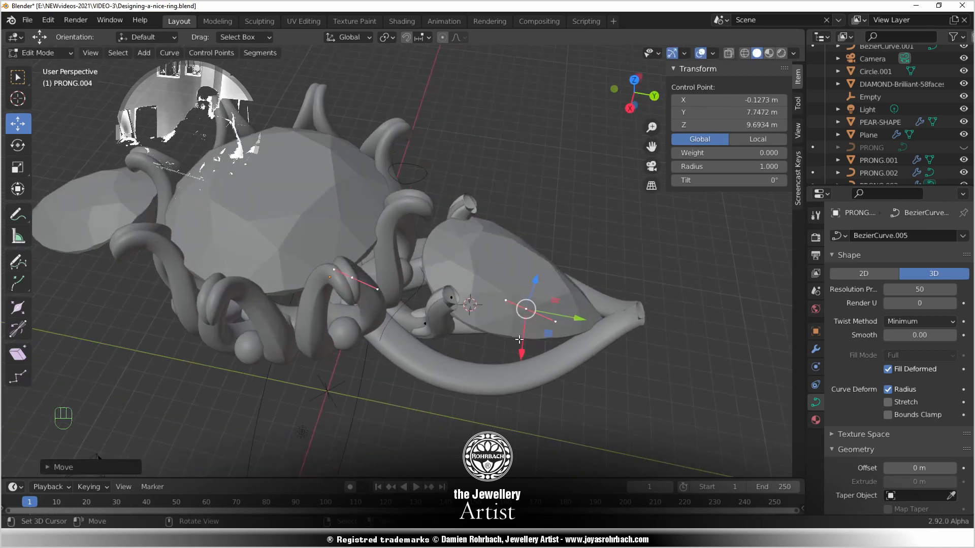
left_click_drag(519, 362, 504, 411)
Delete the middle control point of the duplicated PRONG.004 curve
middle_click_drag(504, 411, 458, 268)
left_click(440, 293)
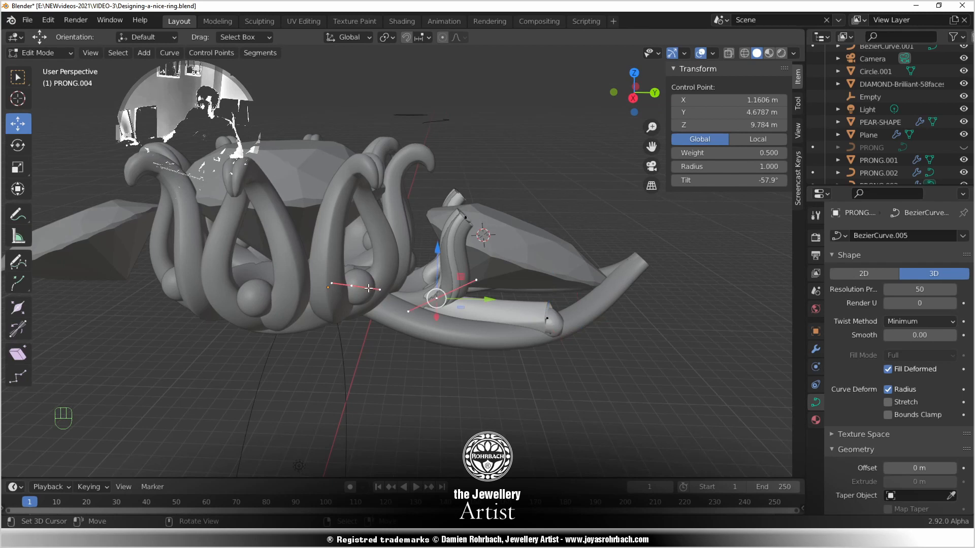
mouse_move(414, 312)
middle_mouse_down()
mouse_move(414, 350)
mouse_move(416, 314)
middle_mouse_up()
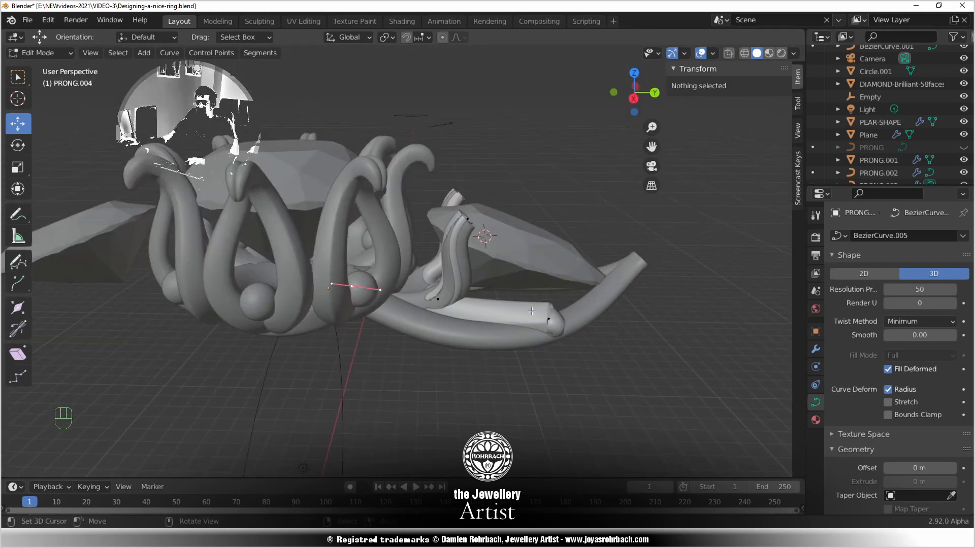
key("Tab")
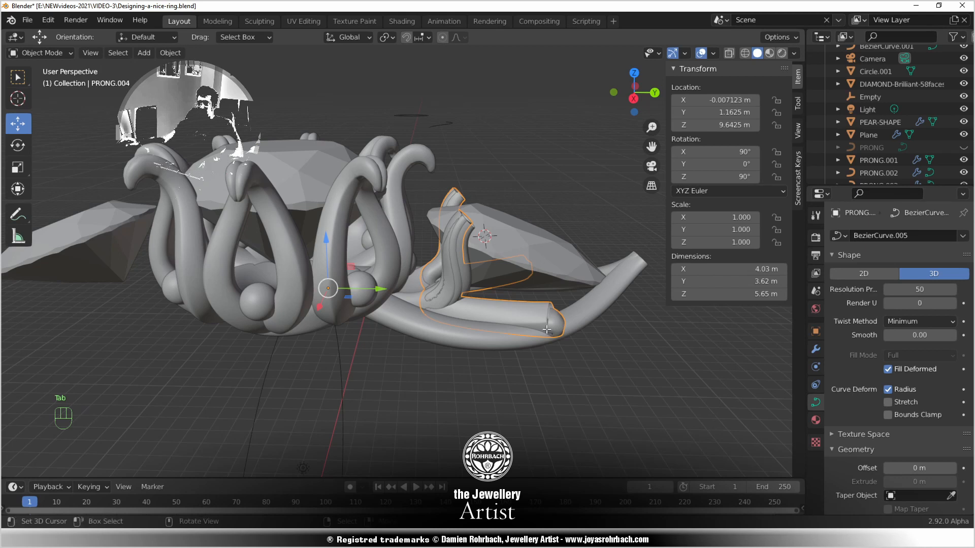
key("Tab")
middle_click_drag(424, 312, 276, 285)
scroll(394, 293, "up", 2)
right_click(322, 293)
key("Delete")
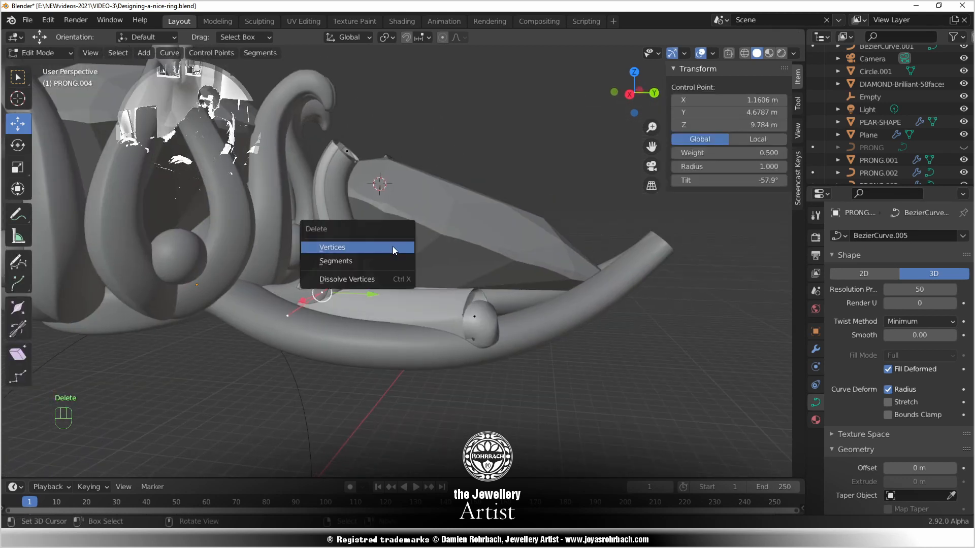
left_click(393, 248)
Adjust the tilt of the duplicated prong's lower end point, trying 45° and settling on -35.2°
middle_click_drag(393, 247, 358, 254)
right_click(350, 294)
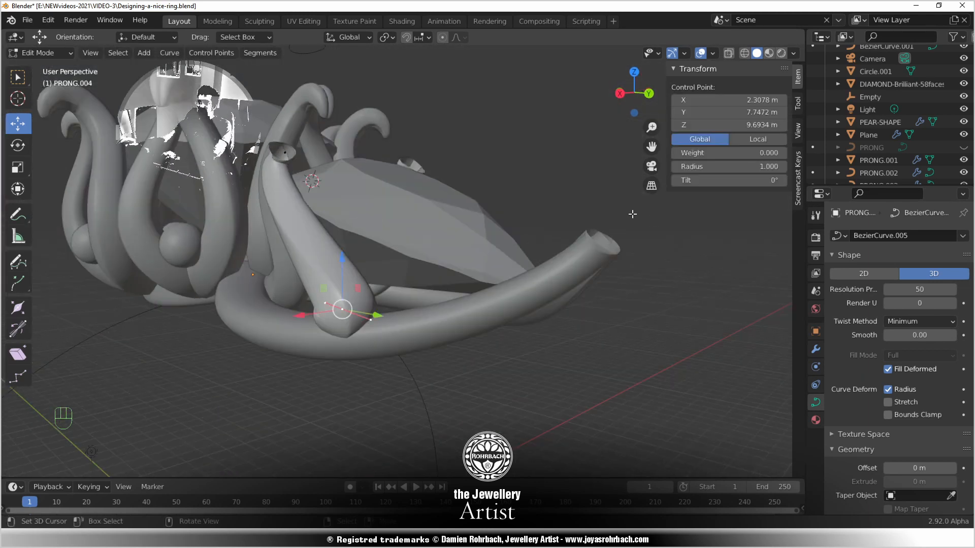
left_click(732, 183)
type("45")
key("Return")
middle_click_drag(522, 258, 517, 291)
left_click_drag(730, 182, 686, 181)
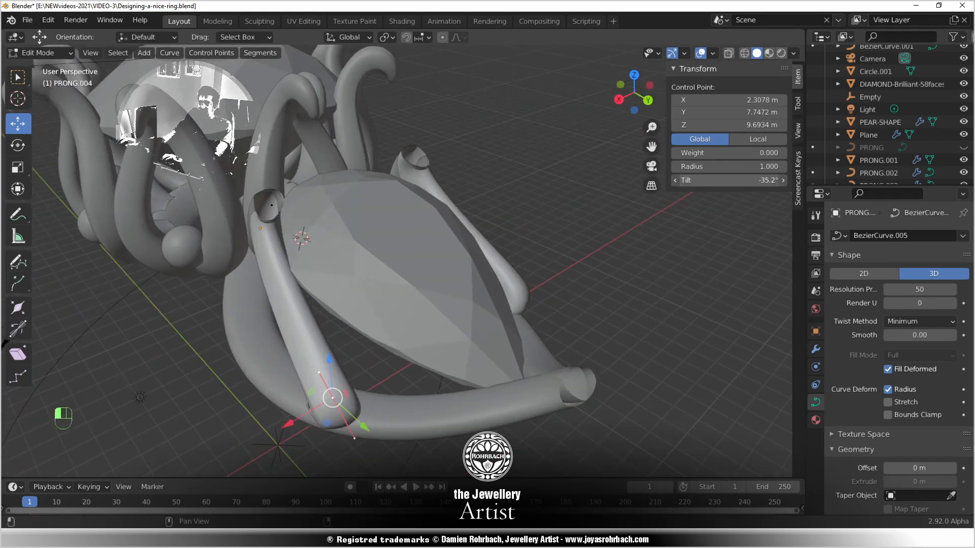
Set the duplicated prong's tip point radius to 0.5 and reposition that point, adjusting its height along Z
middle_click_drag(259, 309, 321, 272)
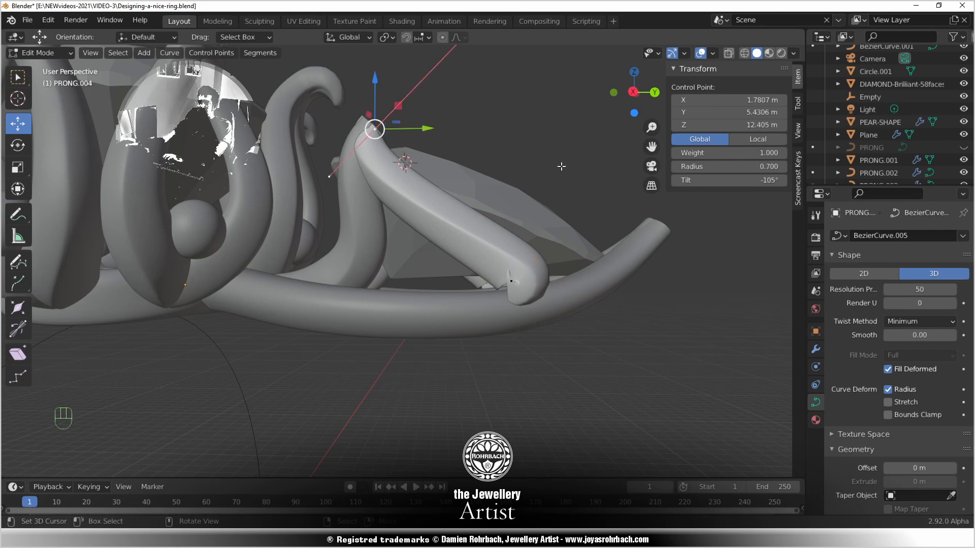
key("Return")
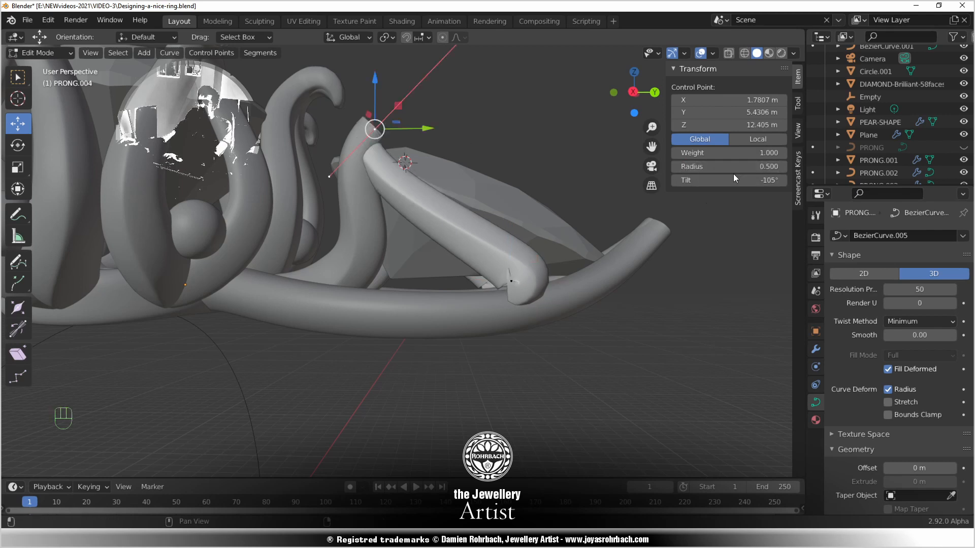
middle_click_drag(522, 273, 332, 365)
key("g")
left_click(242, 261)
key("g")
key("z")
left_click(363, 152)
Move the PRONG.004 curve's lower end point inward in the top view to about X 1.51 m and Y 8.15 m
left_click(332, 364)
key("KP_3")
key("KP_7")
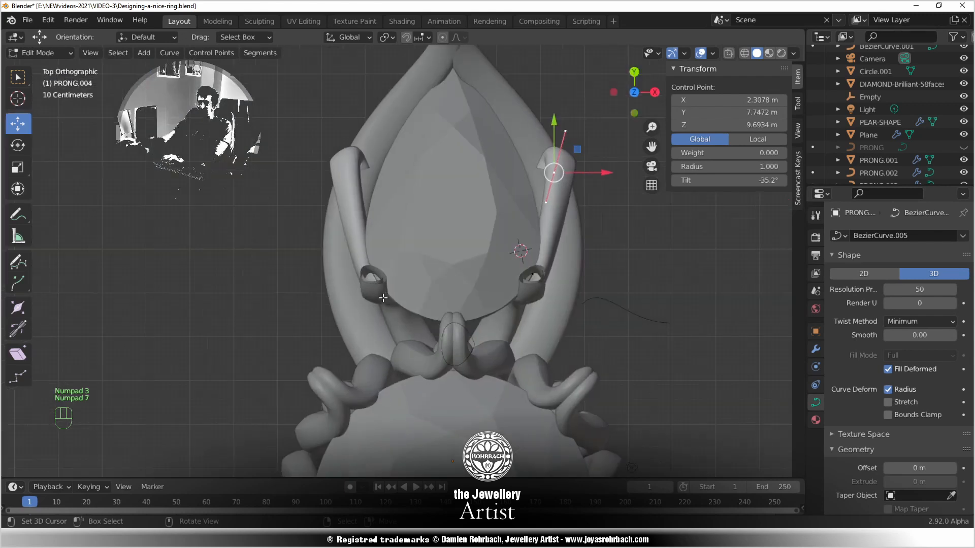
scroll(486, 194, "up", 3)
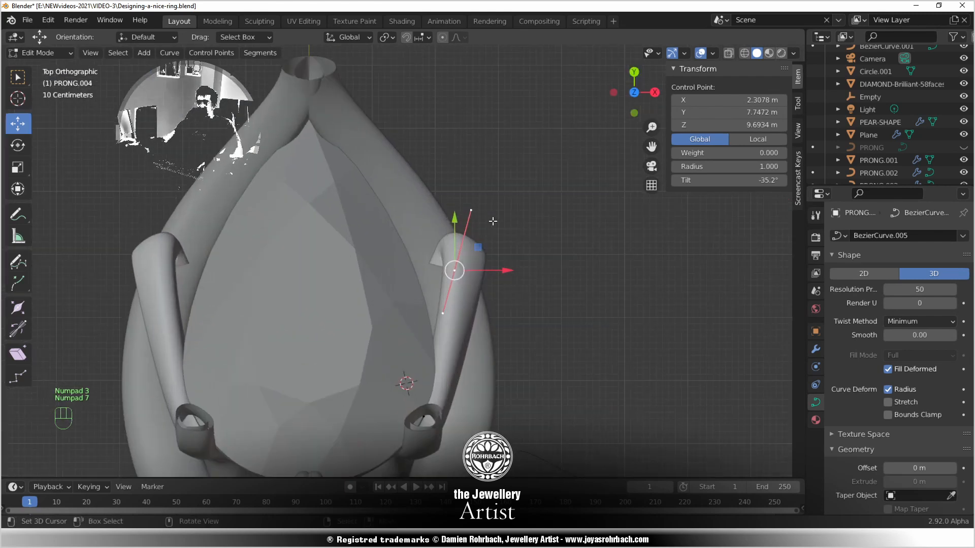
key("g")
left_click(406, 247)
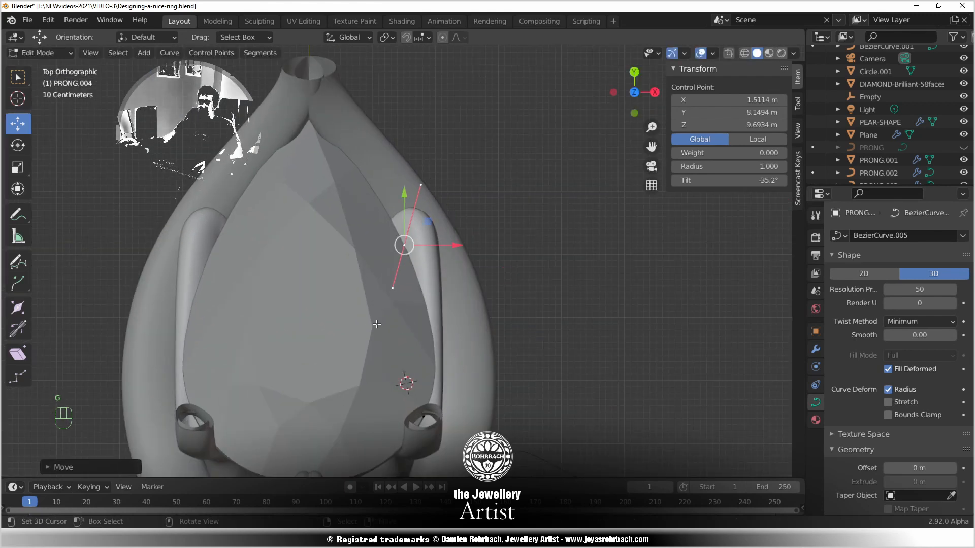
Adjust the lower end point's inner handle along the X axis to about 1.99 m, undoing the first try
middle_click_drag(407, 247, 400, 278)
right_click(390, 286)
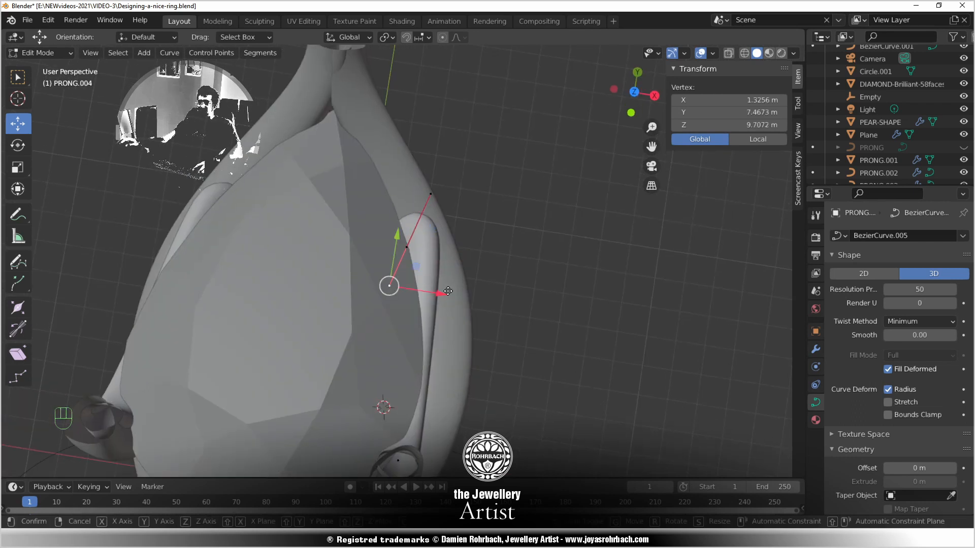
left_click_drag(438, 291, 457, 294)
key("ctrl+z")
middle_click_drag(484, 310, 218, 275)
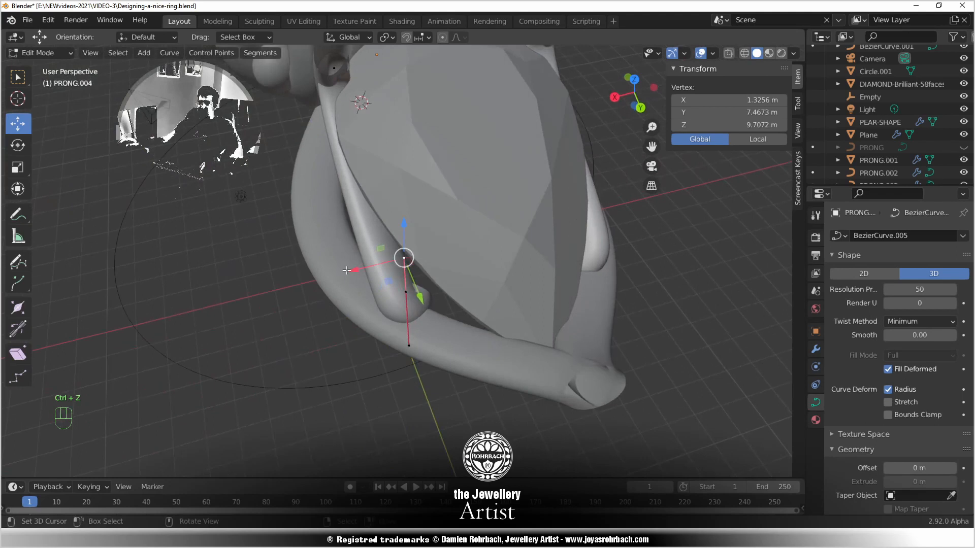
left_click_drag(347, 270, 401, 300)
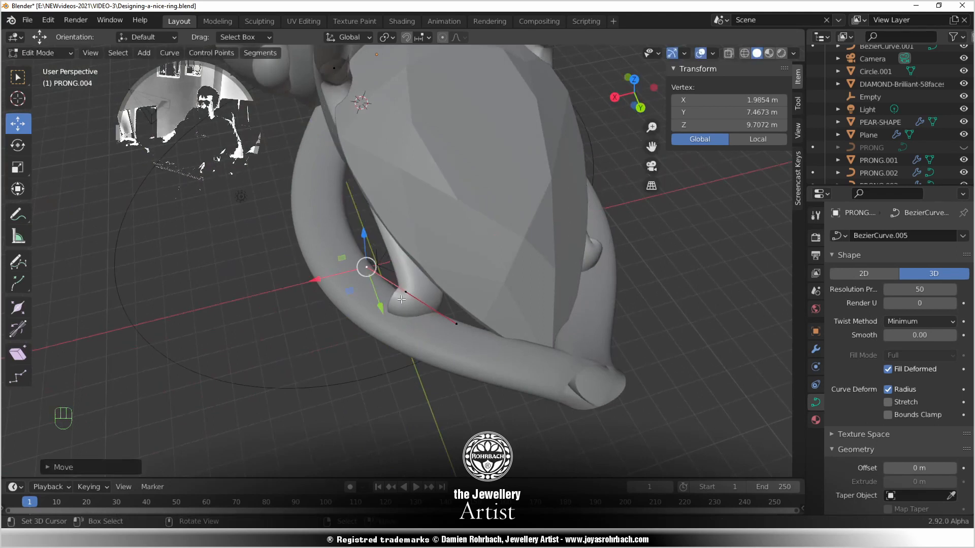
Sink the prong's lower end point into the base rail at about Y 8.52 m and Z 9.45 m
left_click(402, 297)
key("KP_3")
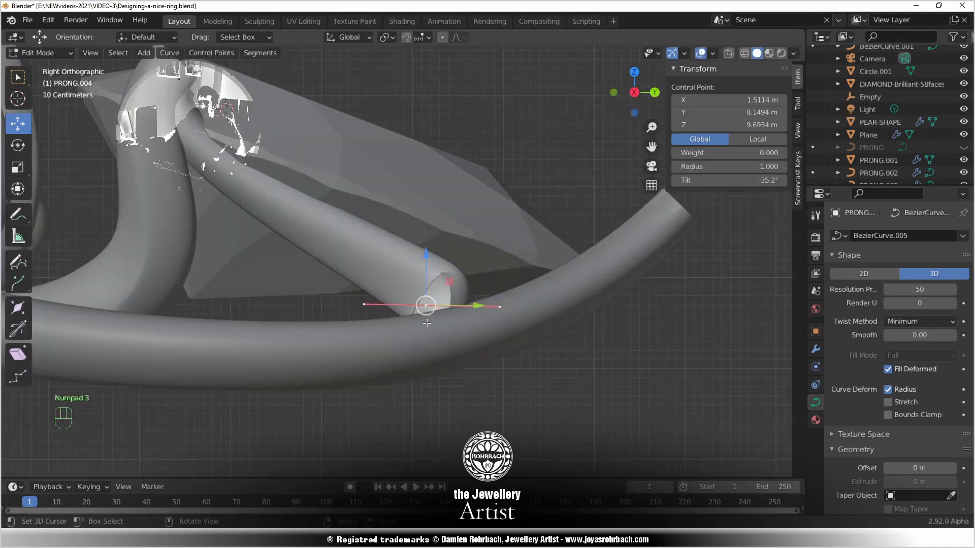
key("g")
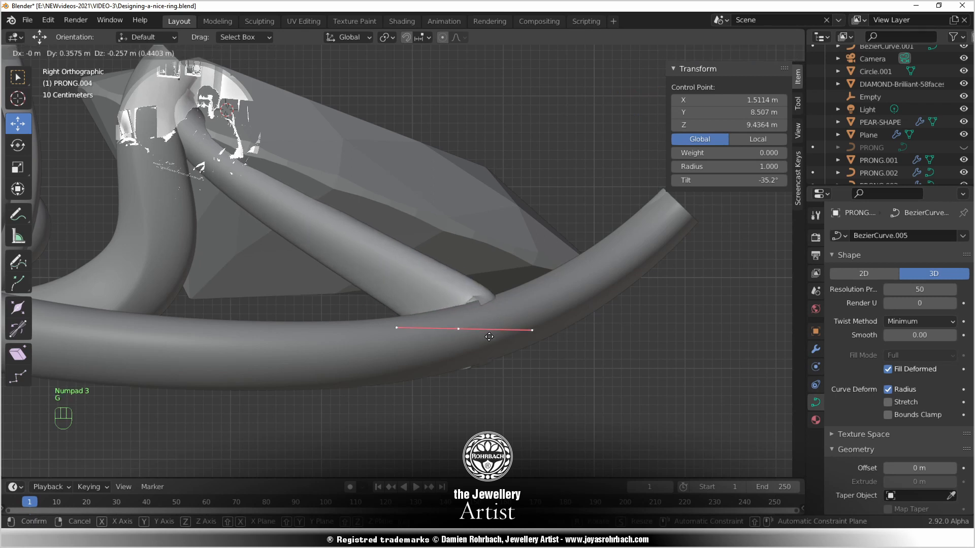
left_click(489, 336)
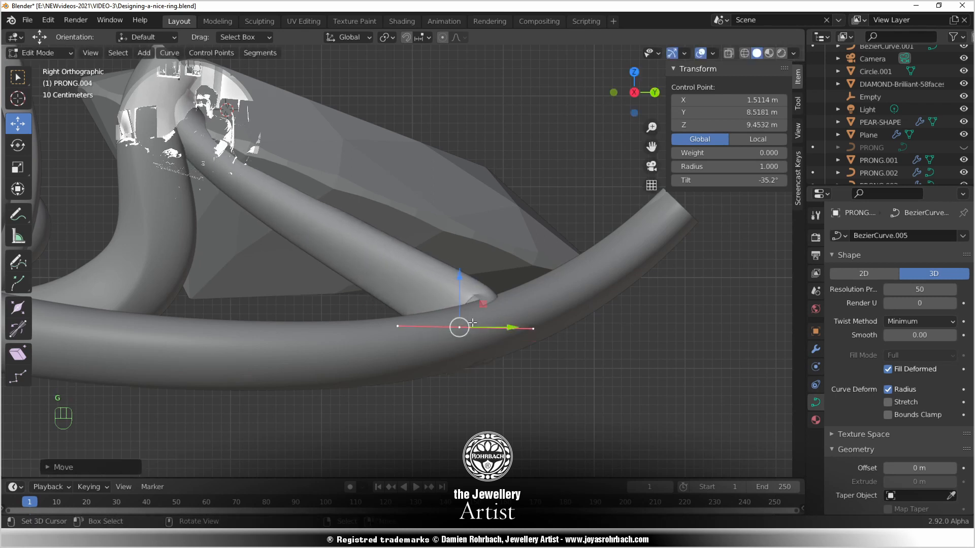
middle_click_drag(472, 322, 411, 369)
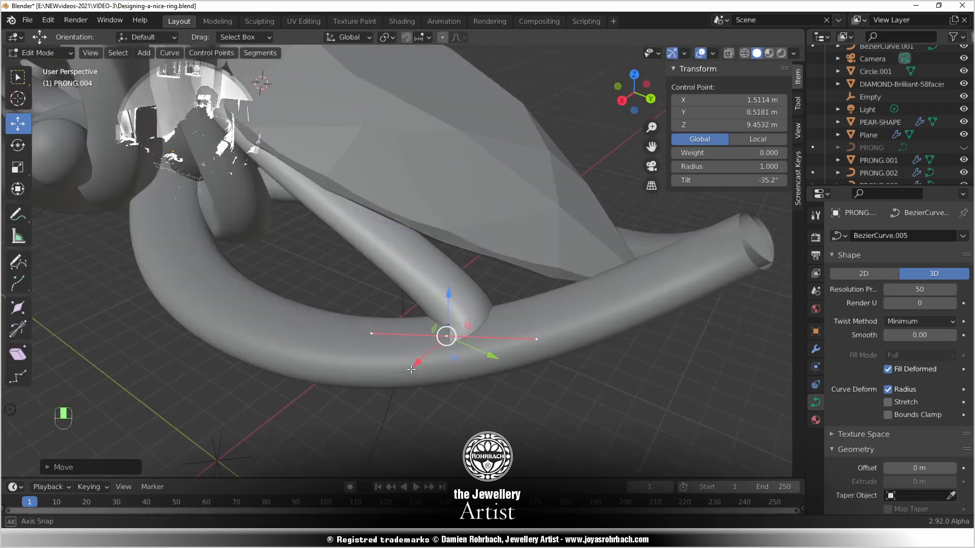
Raise the lower end point's inner handle along Z to about 10.99 m and save the file
left_click(371, 334)
key("g")
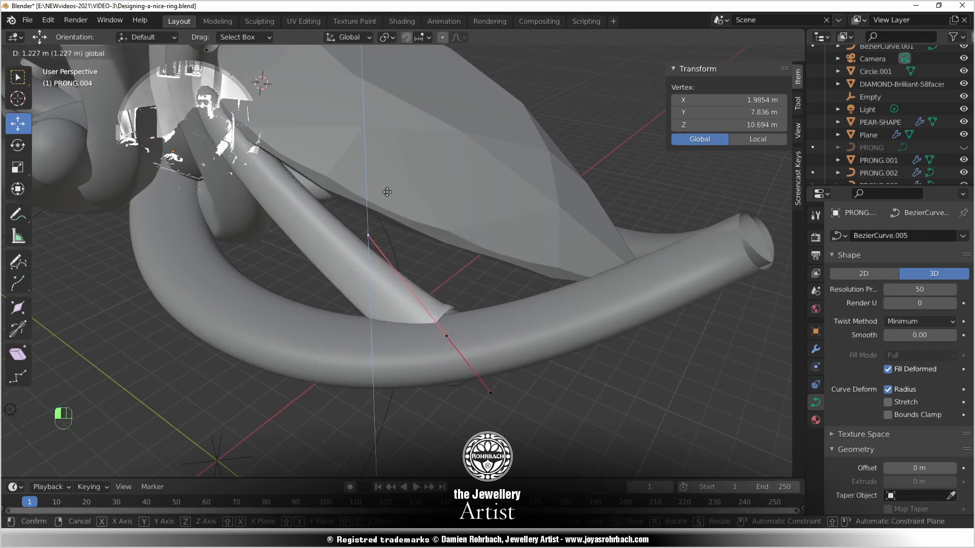
left_click(406, 168)
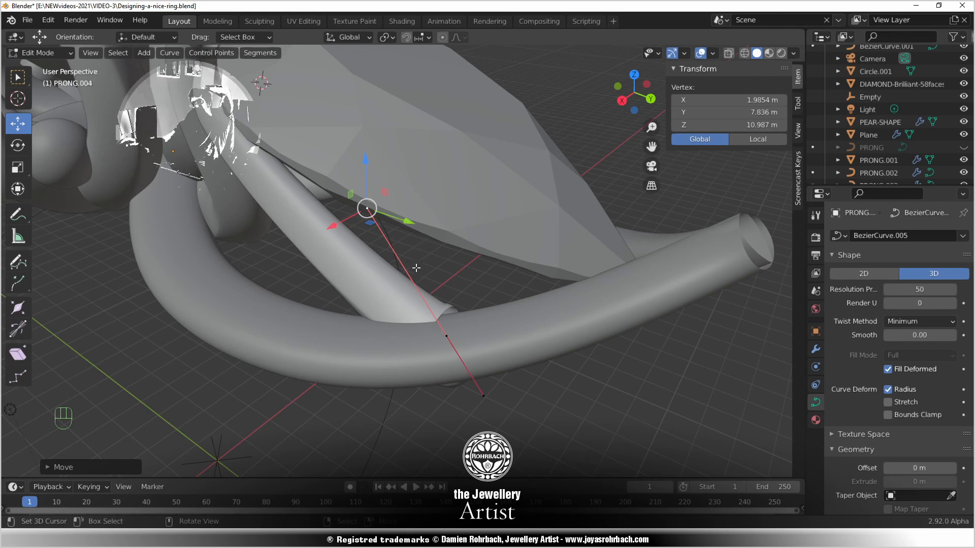
middle_click_drag(347, 307, 287, 297)
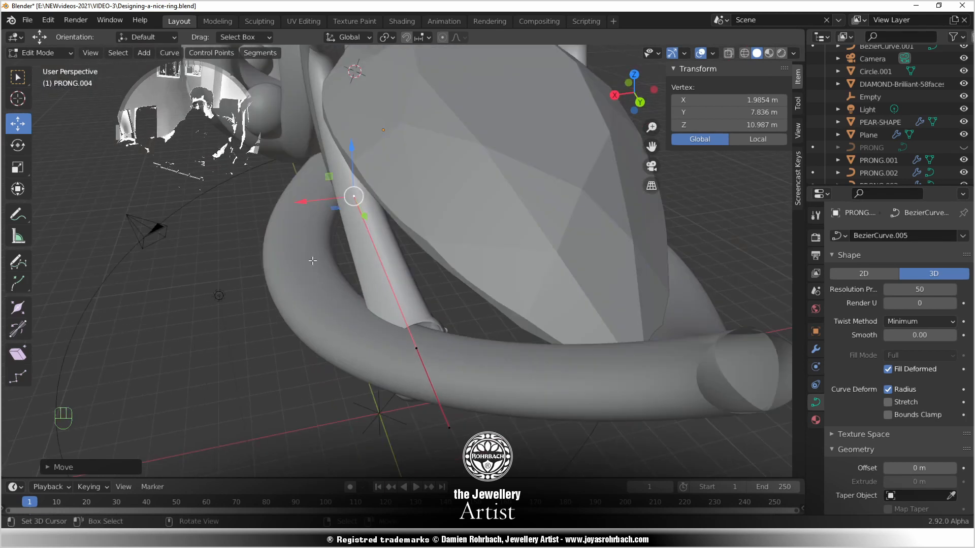
middle_click_drag(301, 283, 360, 301)
key("ctrl+s")
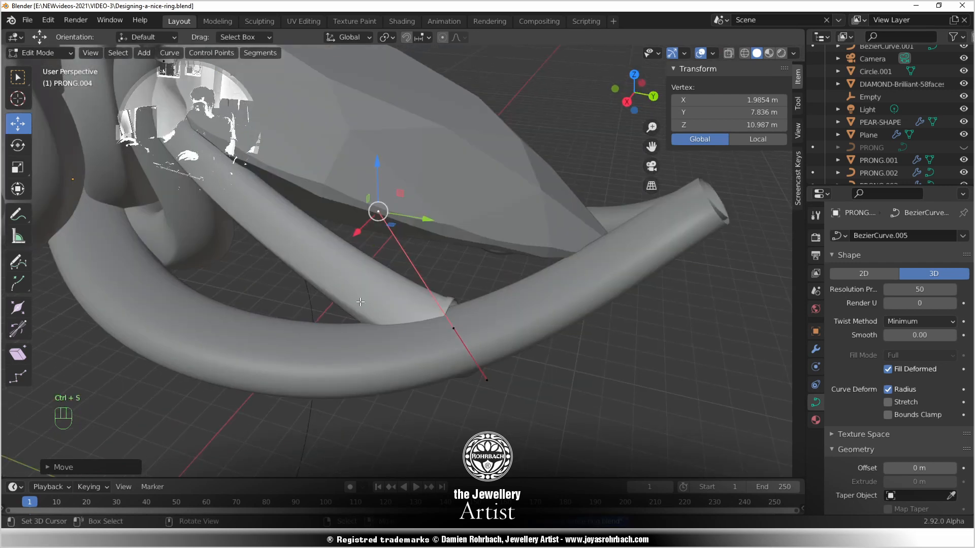
Move the end point's opposite handle to about Y 8.77 m and Z 11.14 m, and shift it outward along X
key("ctrl+KP_3")
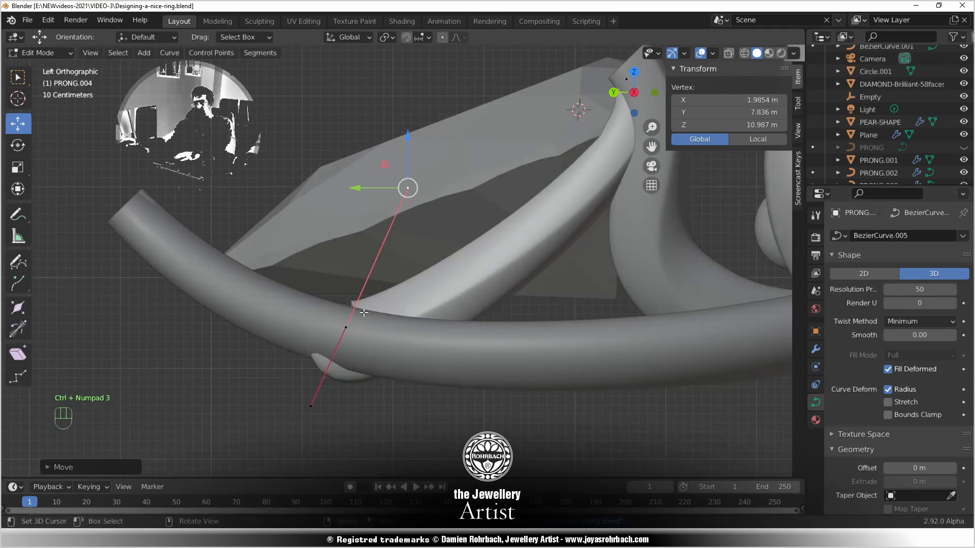
key("KP_3")
right_click(449, 329)
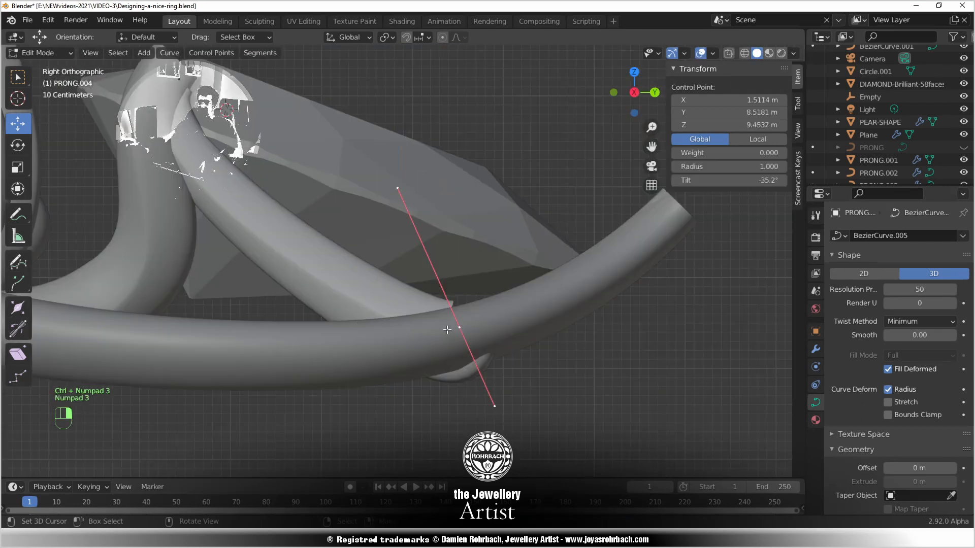
right_click(473, 402)
key("g")
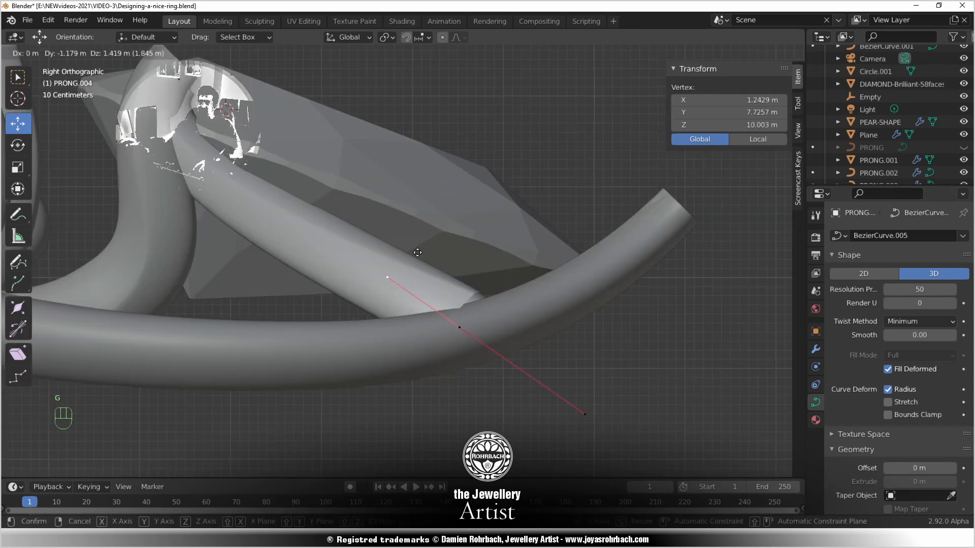
left_click(500, 199)
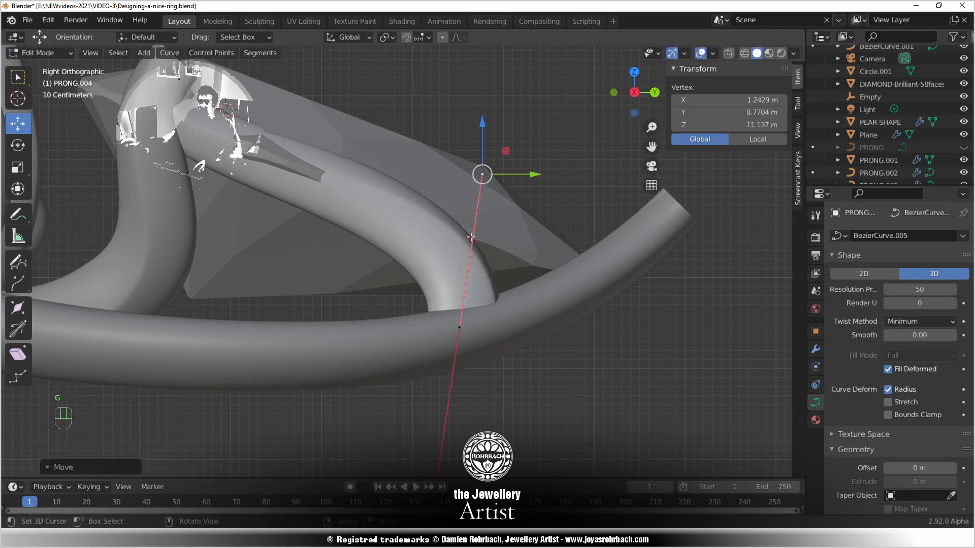
middle_click_drag(499, 198, 396, 266)
key("g")
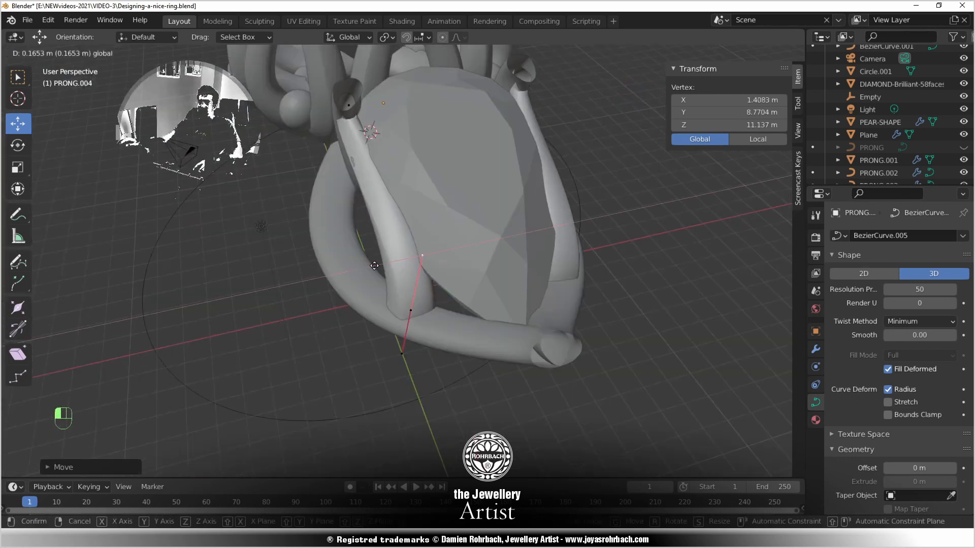
left_click(317, 270)
Shift the prong tip's lower handle along X to about 2.04 m and save the file
middle_click_drag(317, 270, 353, 348)
left_click(311, 116)
left_click(298, 123)
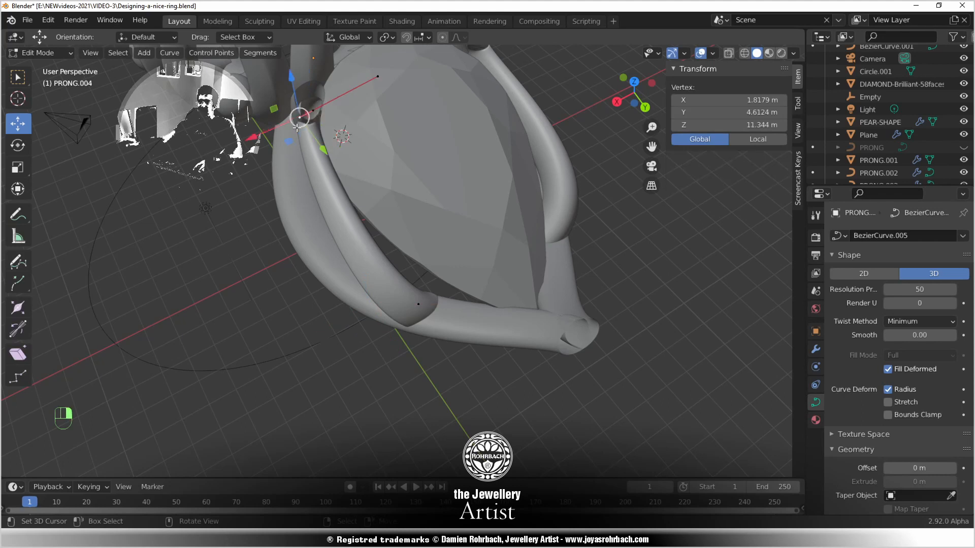
left_click_drag(262, 133, 245, 137)
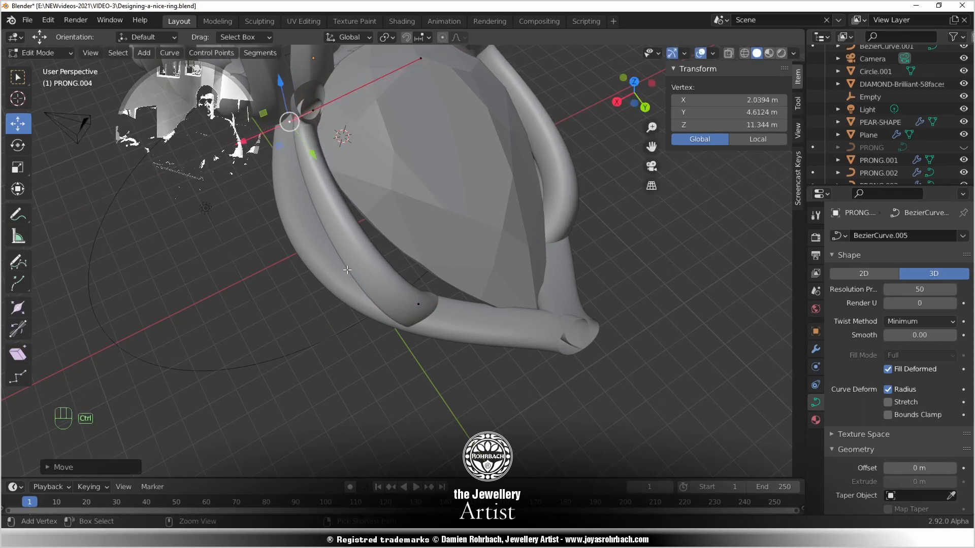
key("ctrl+s")
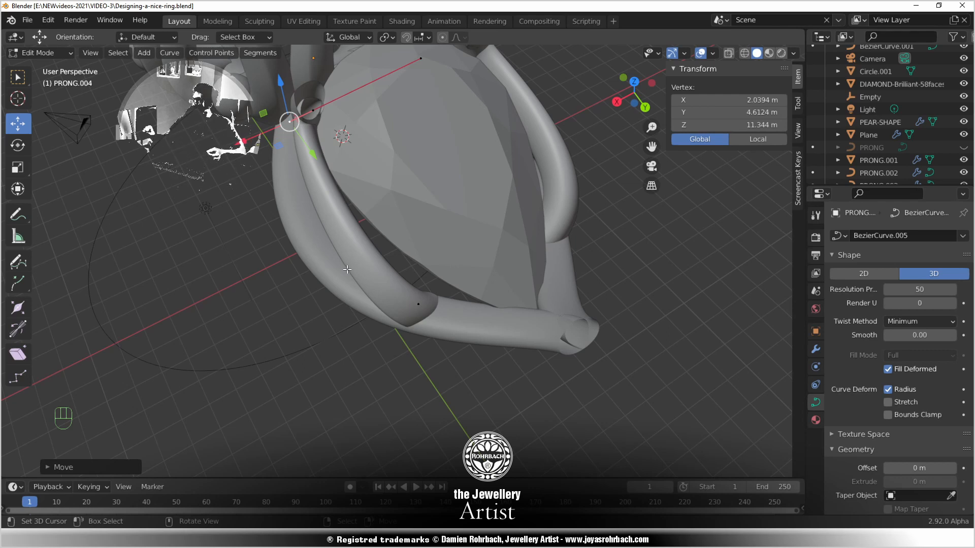
Examine from several angles how the side prong follows the pear-shaped stone and meets the base rail, saving the file along the way
middle_click_drag(396, 319, 343, 277)
key("ctrl+s")
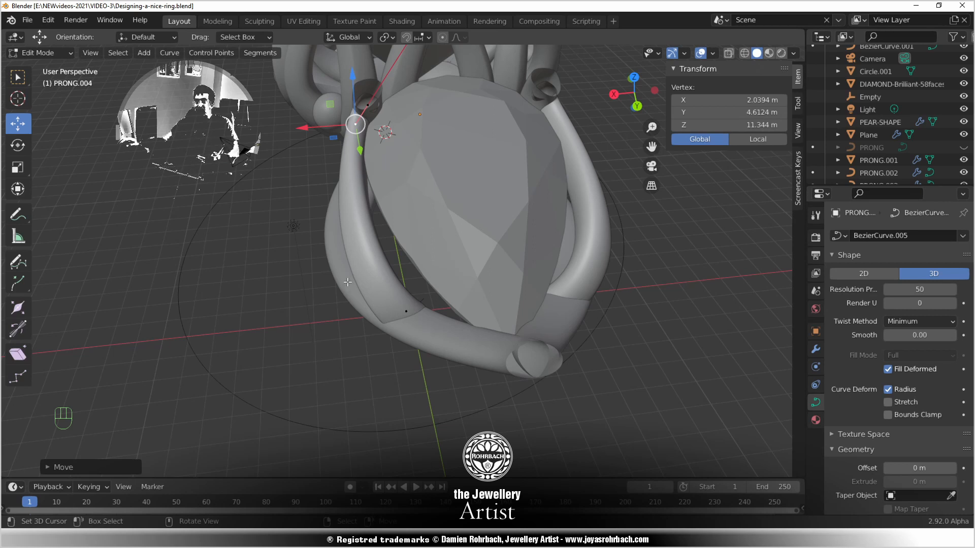
middle_click_drag(352, 266, 359, 184)
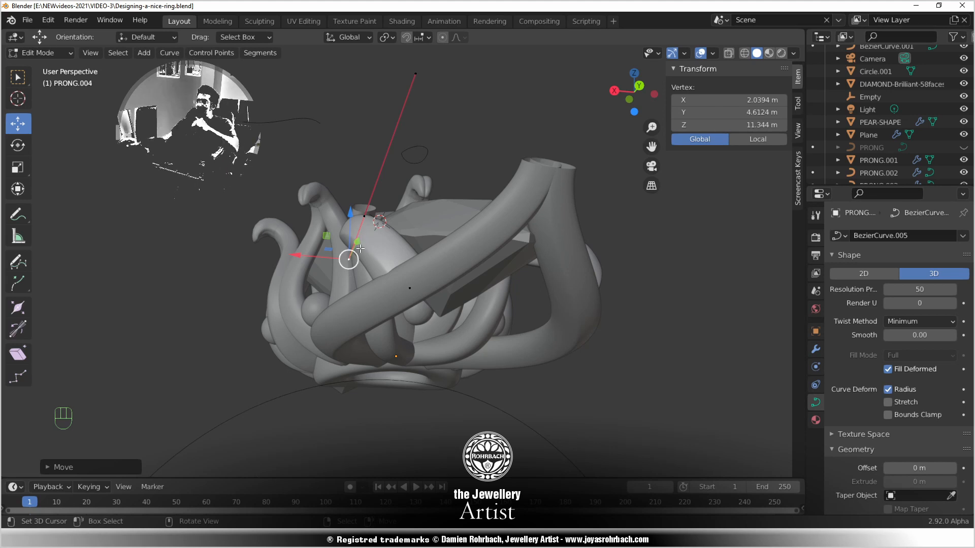
middle_click_drag(355, 203, 363, 289)
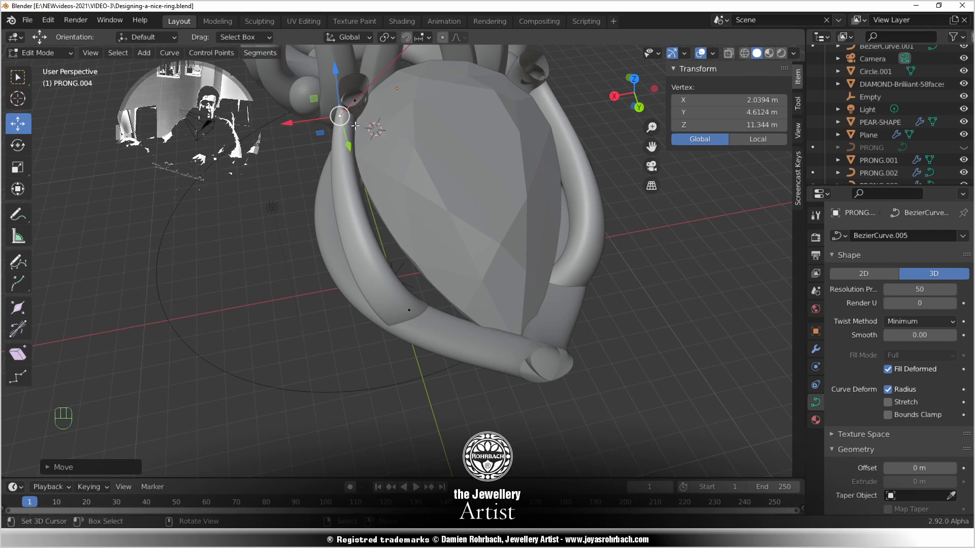
key("ctrl+s")
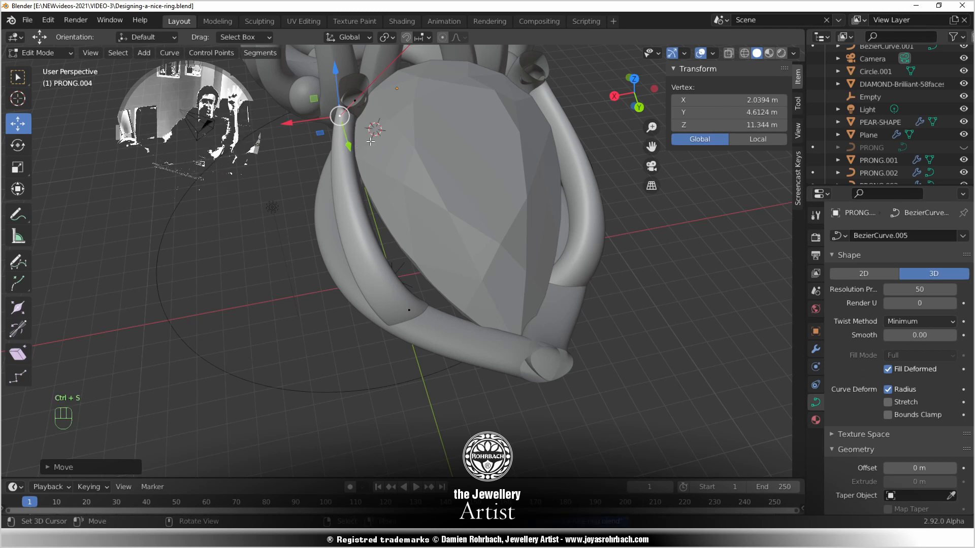
middle_click_drag(360, 175, 390, 193)
mouse_move(332, 249)
middle_mouse_down()
mouse_move(353, 230)
mouse_move(334, 257)
middle_mouse_up()
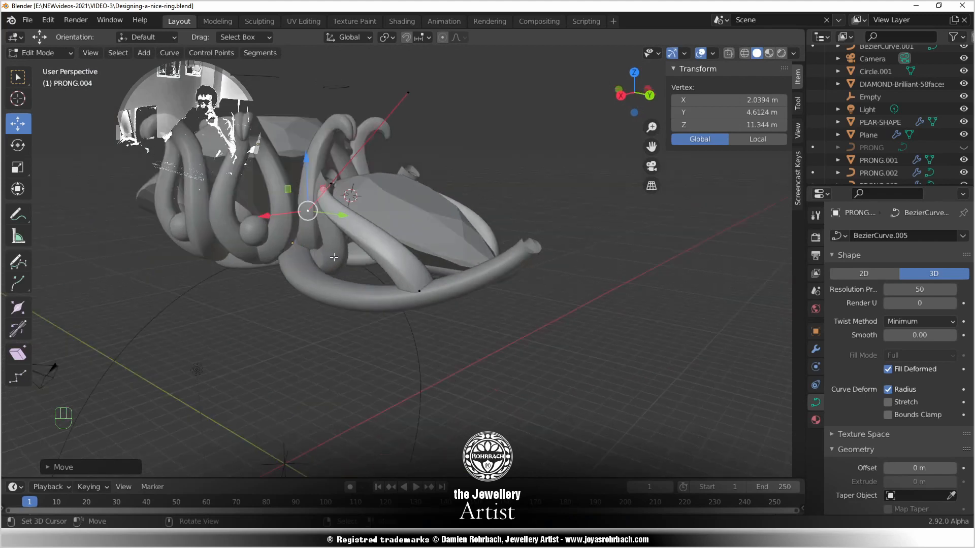
scroll(333, 258, "up", 2)
left_click(445, 309)
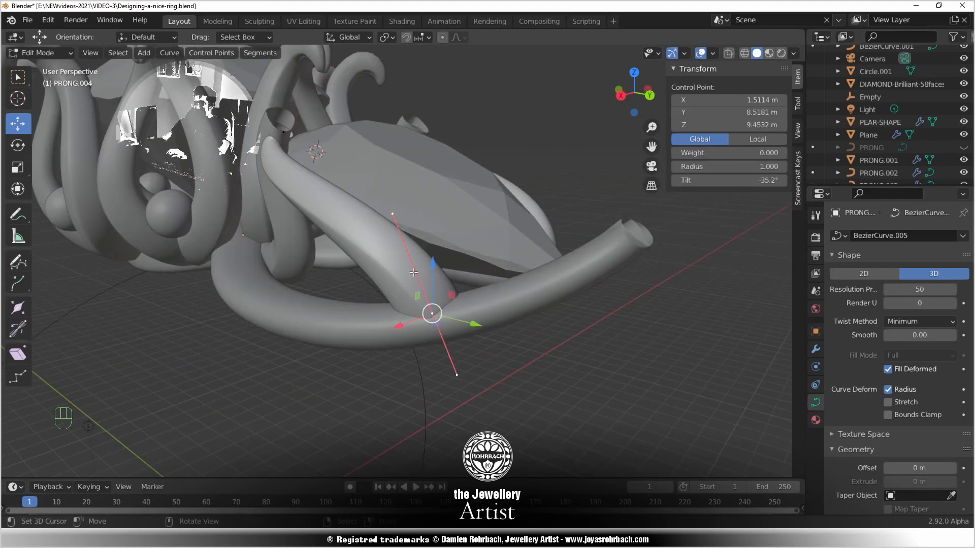
key("KP_3")
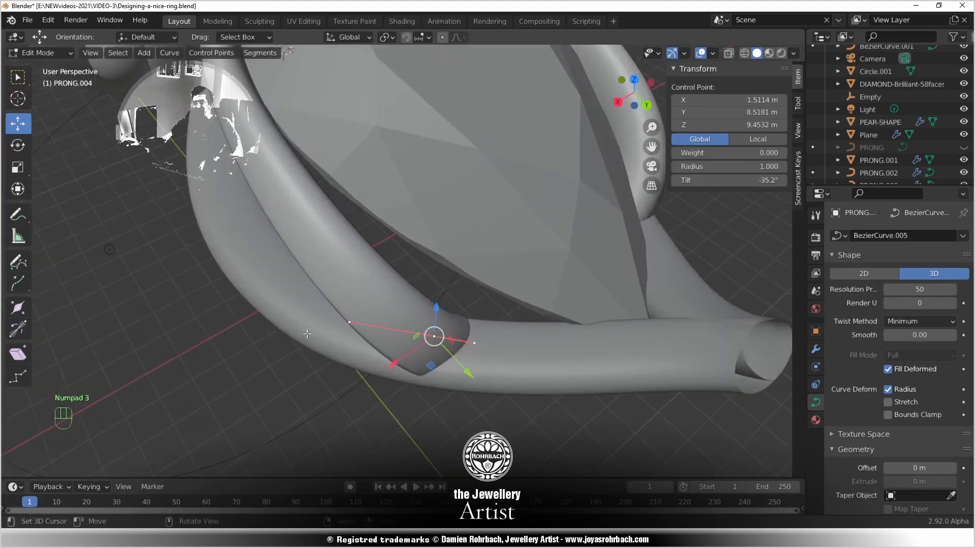
middle_click_drag(307, 335, 298, 302)
scroll(269, 282, "down", 3)
key("ctrl+s")
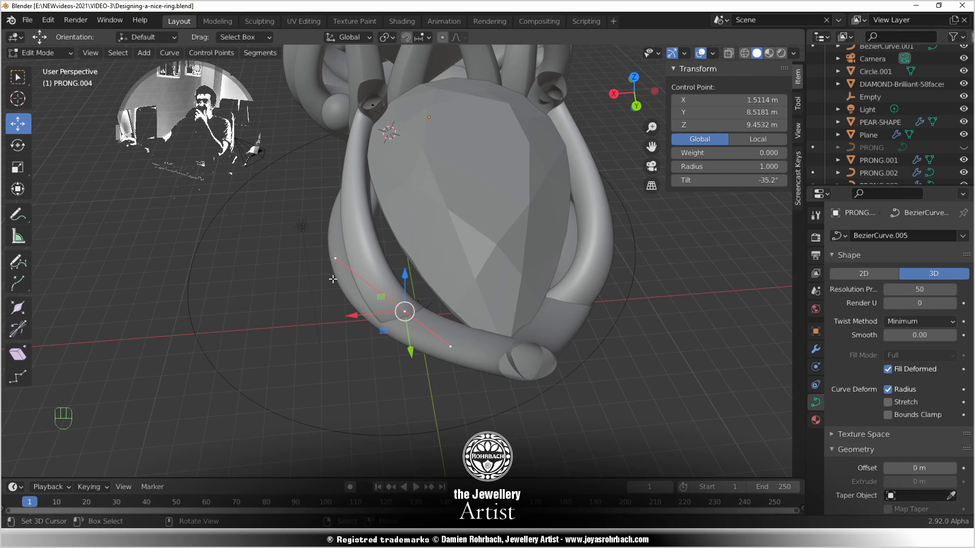
middle_click_drag(327, 299, 402, 280)
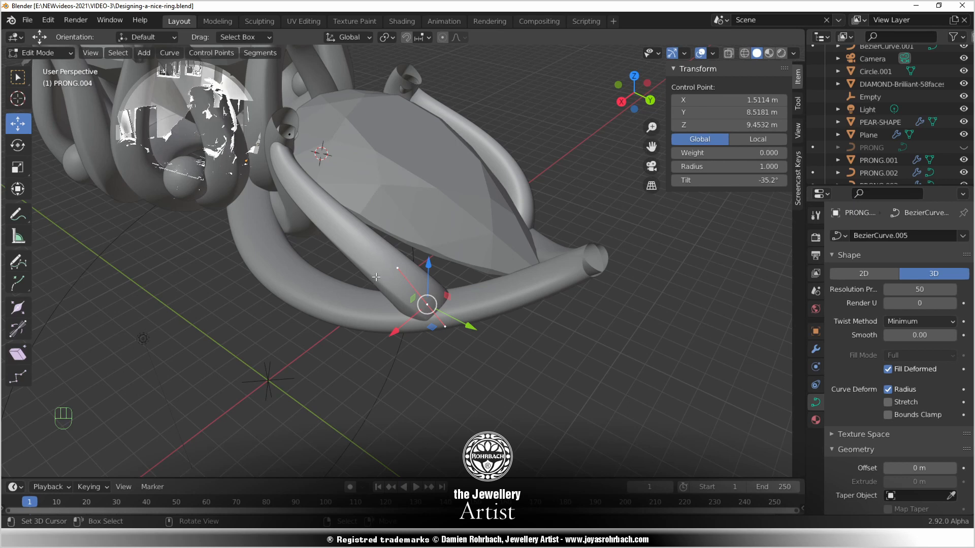
middle_click_drag(331, 319, 391, 254)
scroll(342, 261, "up", 5)
scroll(380, 258, "up", 3)
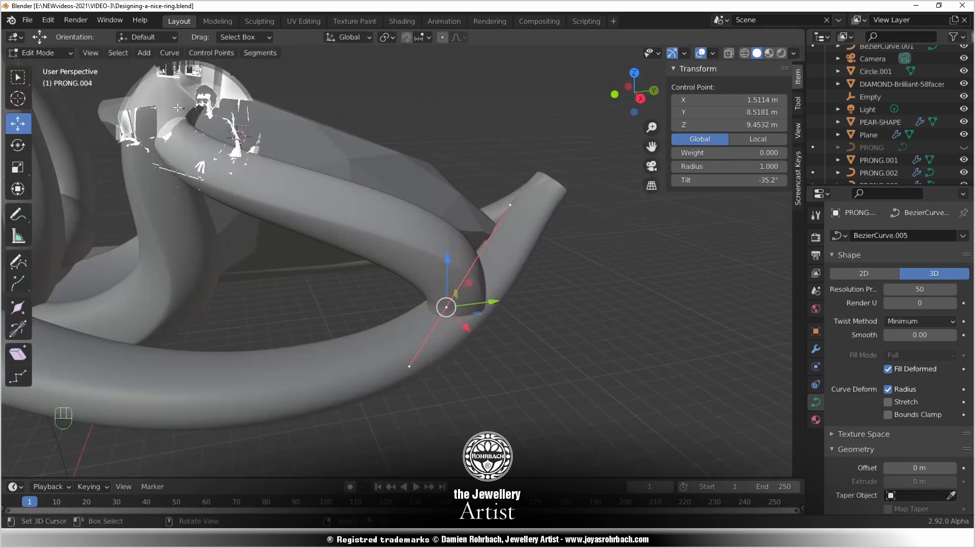
Lower the prong tip's handle in the right side view to about Y 4.61 m and Z 9.99 m
key("KP_3")
left_click(154, 173)
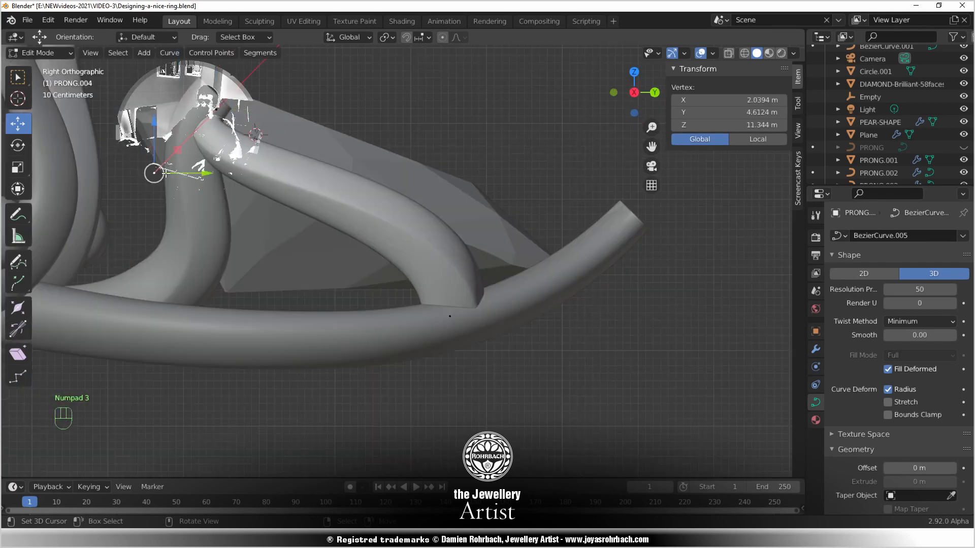
key("g")
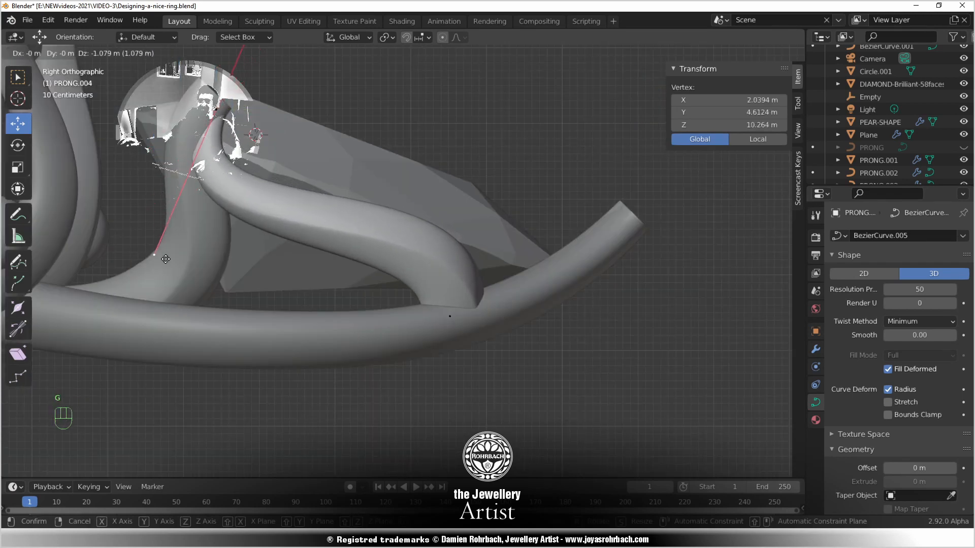
left_click(163, 279)
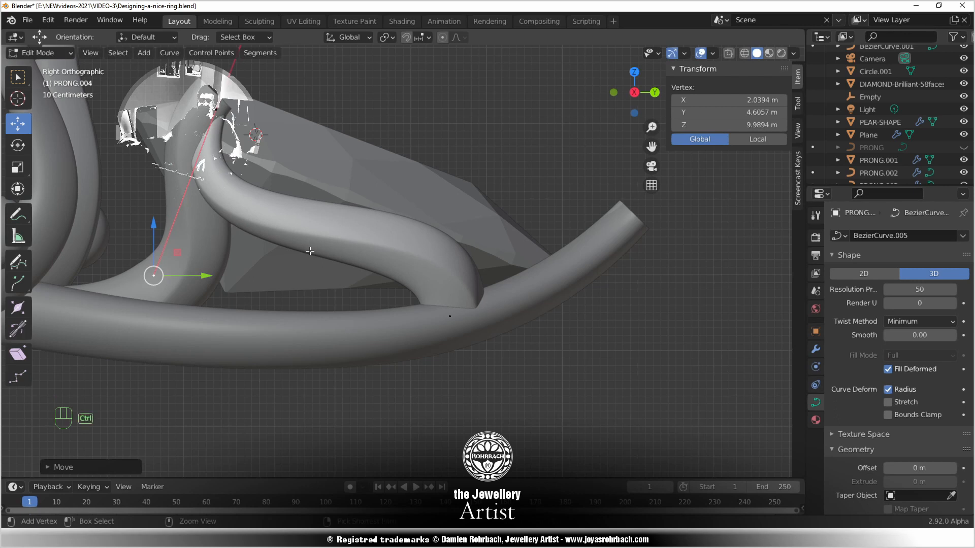
Nudge the side prong's curve near where its base meets the rail and save the file
key("ctrl+s")
middle_click_drag(307, 252, 191, 264)
left_click(358, 312)
middle_click_drag(286, 329, 304, 350)
key("g")
left_click(333, 275)
key("ctrl+s")
Set the tilt of the side prong's tip control point to about -25.2°
middle_click_drag(325, 305, 136, 134)
right_click(135, 63)
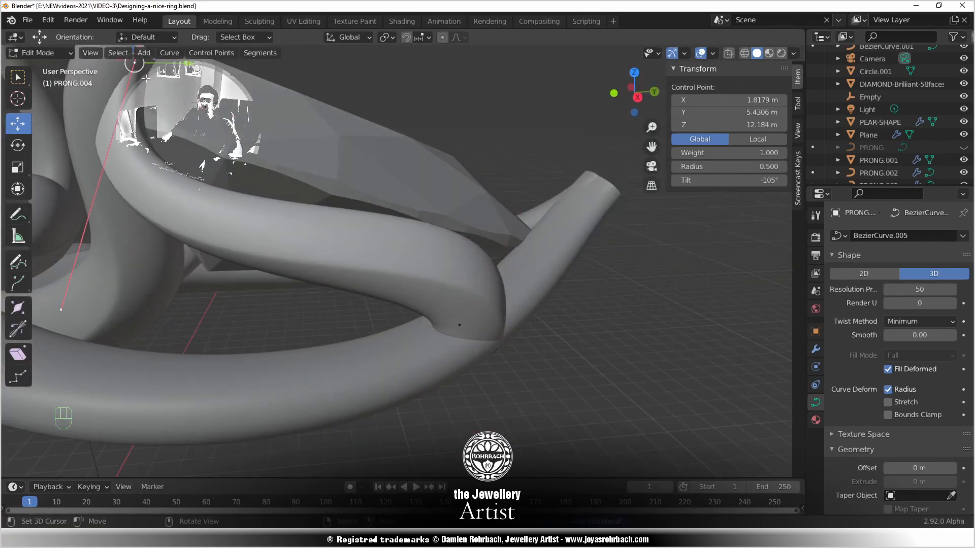
middle_click_drag(330, 163, 349, 231, "shift")
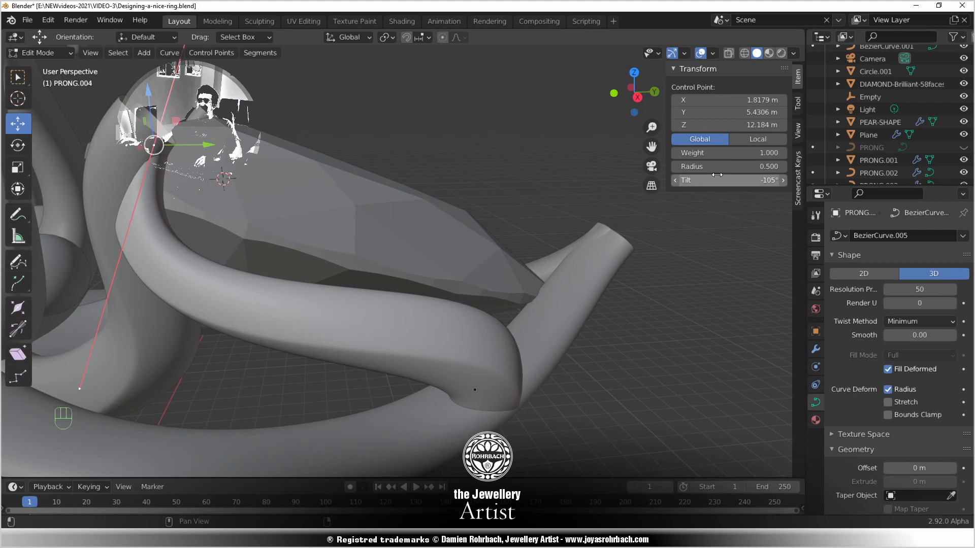
left_click_drag(721, 181, 761, 180)
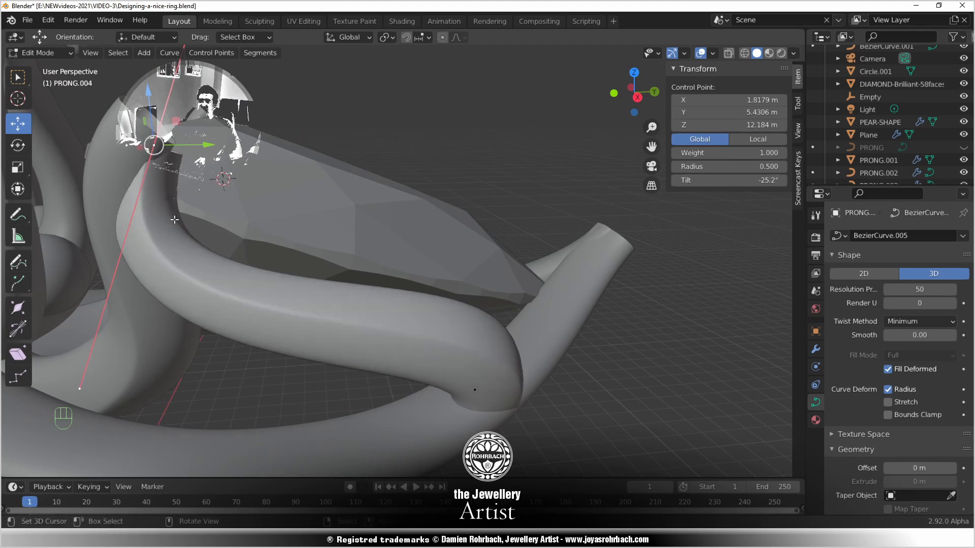
Move the prong tip's lower handle slightly upward and along positive Y in the right side view
key("KP_3")
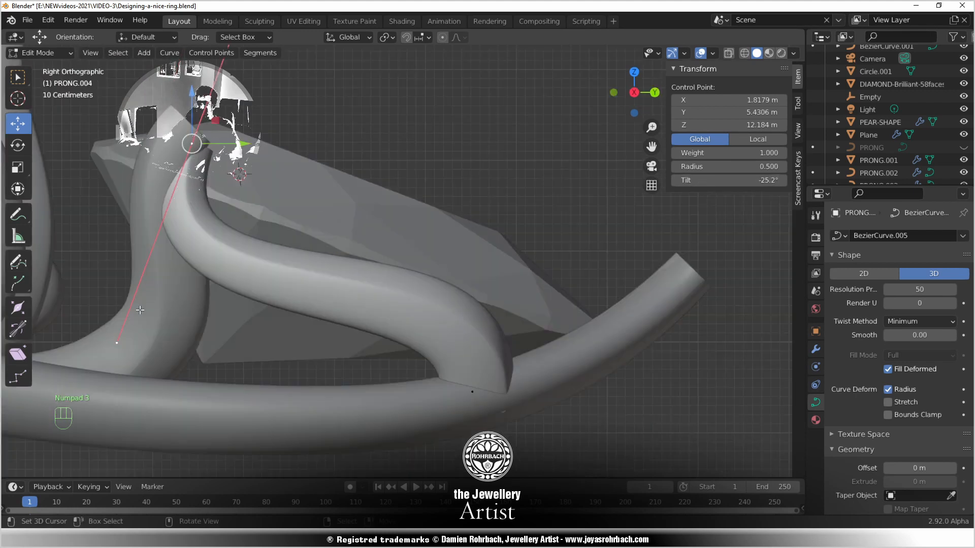
left_click(116, 342)
key("g")
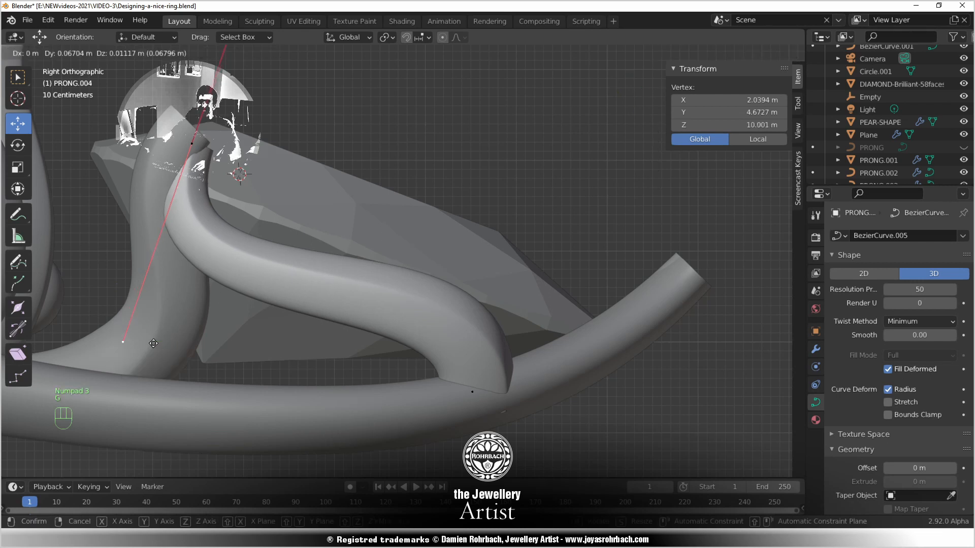
left_click(189, 323)
Lower the prong's tip control point to about Y 5.19 m and Z 11.78 m, and save the file
left_click(192, 145)
key("g")
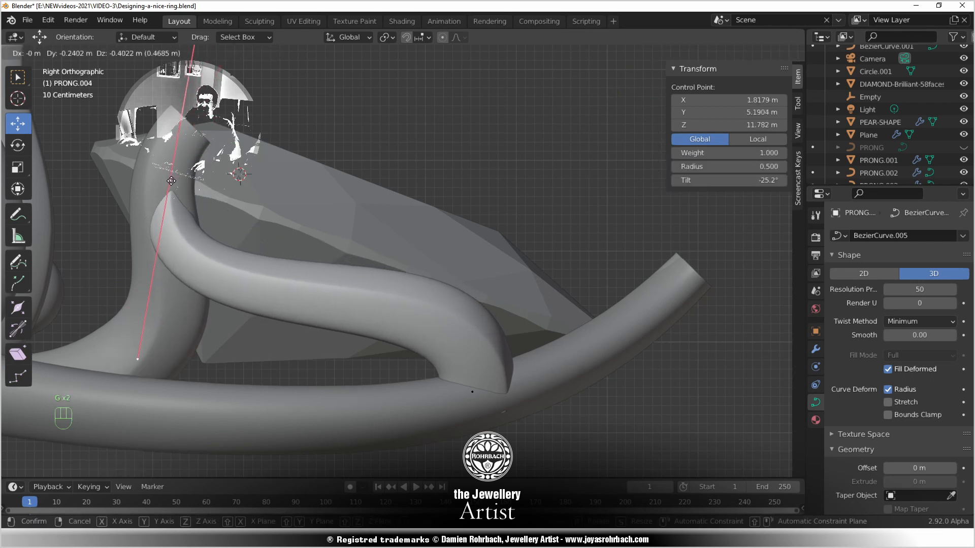
left_click(172, 180)
middle_click_drag(171, 181, 305, 282)
key("ctrl+s")
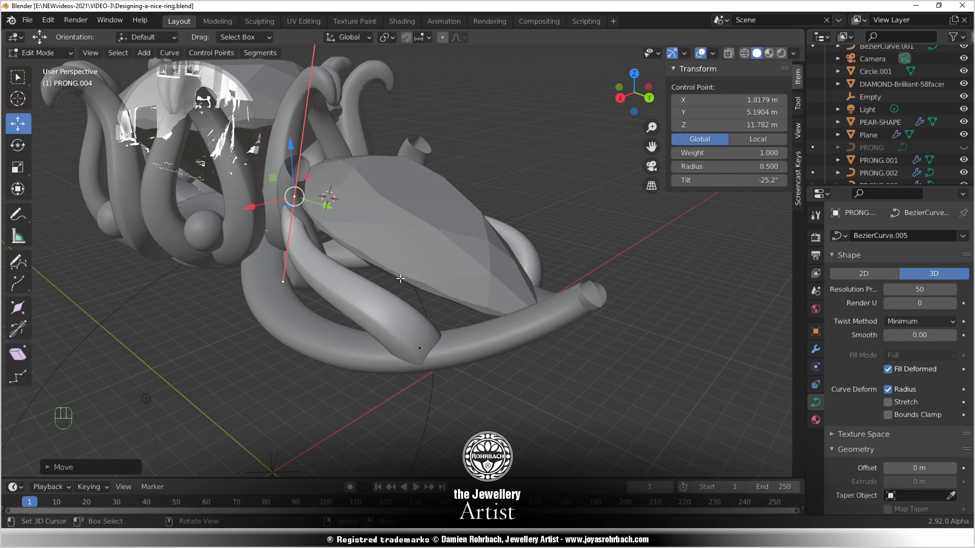
Examine the side prong's curve against the pear-shaped stone and base rail from several angles, saving the file along the way
middle_click_drag(298, 182, 337, 181)
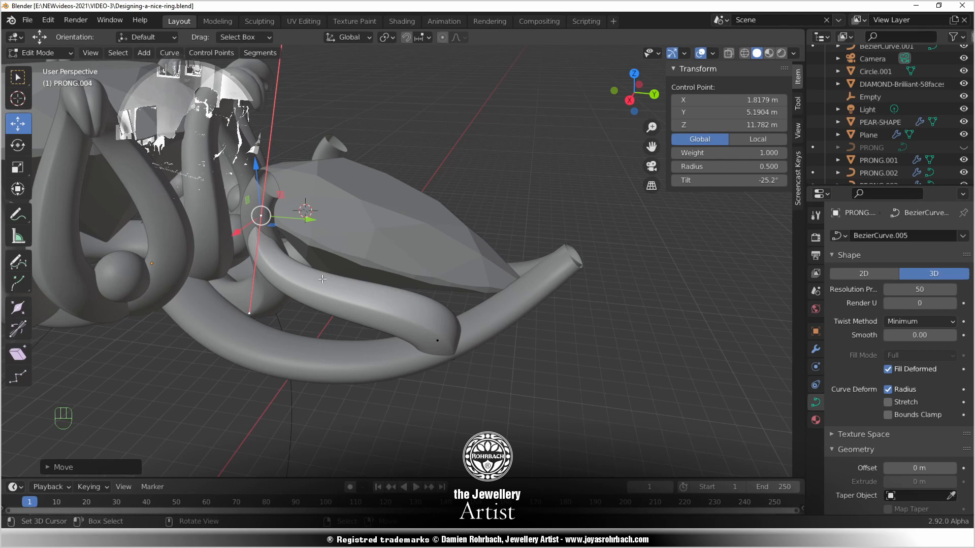
key("KP_3")
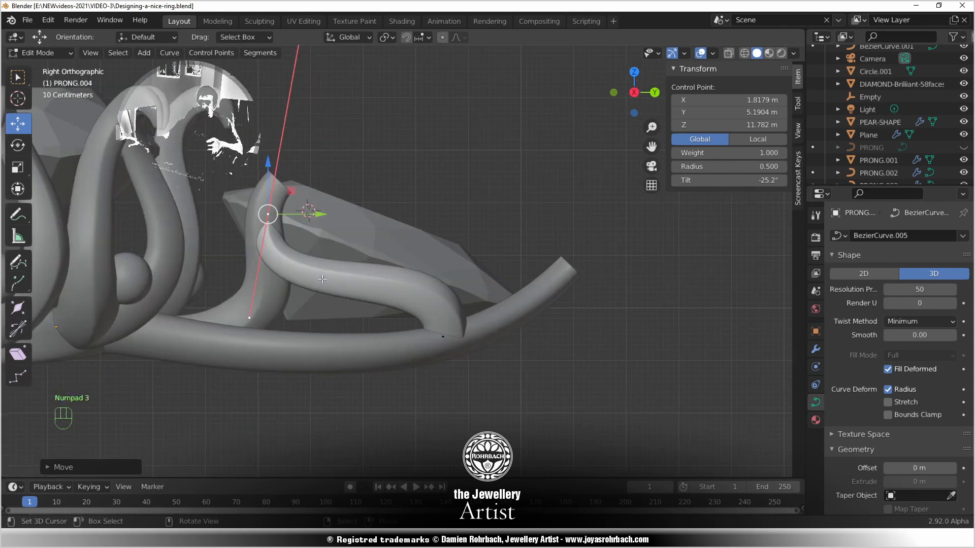
scroll(440, 387, "up", 3)
scroll(457, 325, "down", 3)
middle_click_drag(453, 211, 383, 297)
key("ctrl+s")
scroll(378, 313, "up", 3)
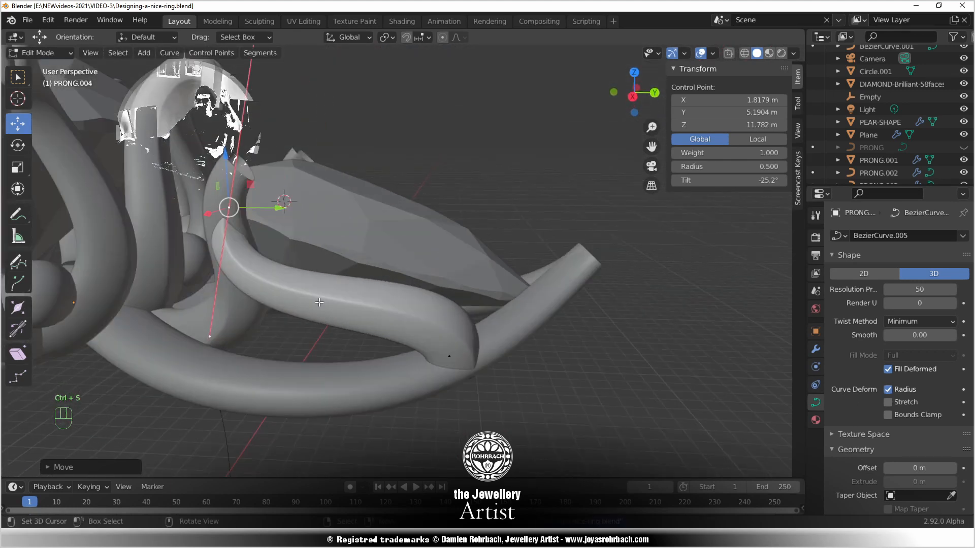
key("Tab")
key("Tab")
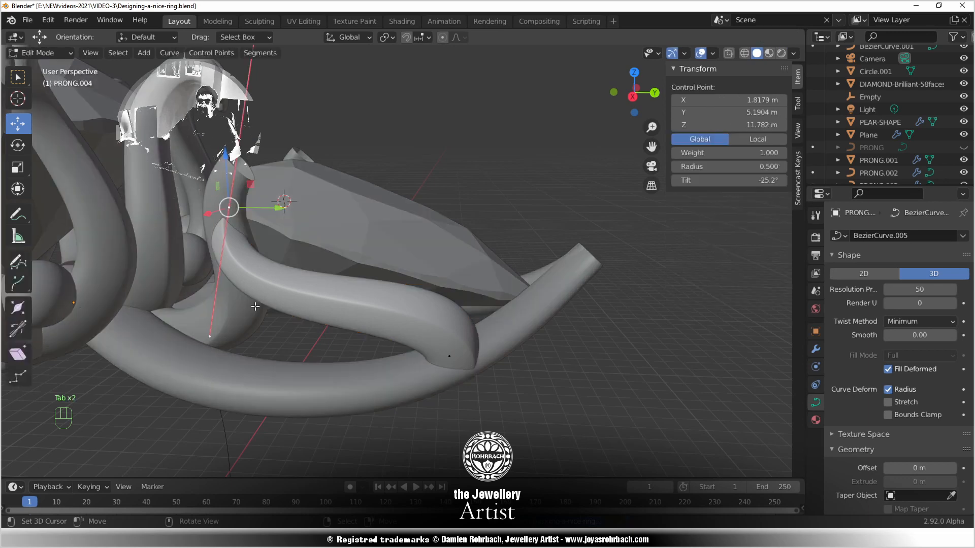
Try radius values of 1 and 0.75 on the prong's tip control point, and return it to 0.5
double_click(746, 166)
type("1")
key("Return")
double_click(731, 167)
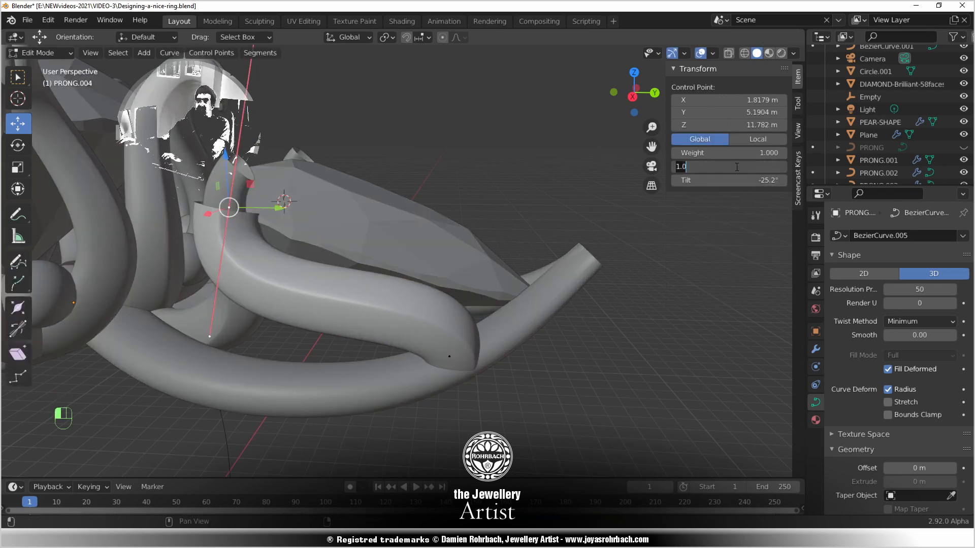
type(".75")
key("Return")
middle_click_drag(706, 202, 685, 189)
double_click(743, 165)
type(".5")
key("Return")
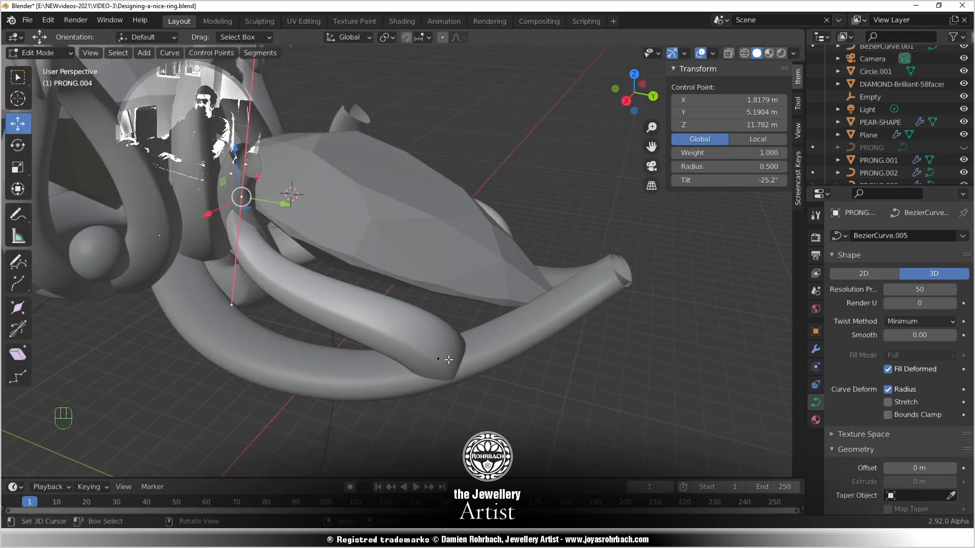
Set the radius of the prong's base end point on the rail to 0.6
left_click(443, 359)
double_click(739, 166)
type(".6")
key("Return")
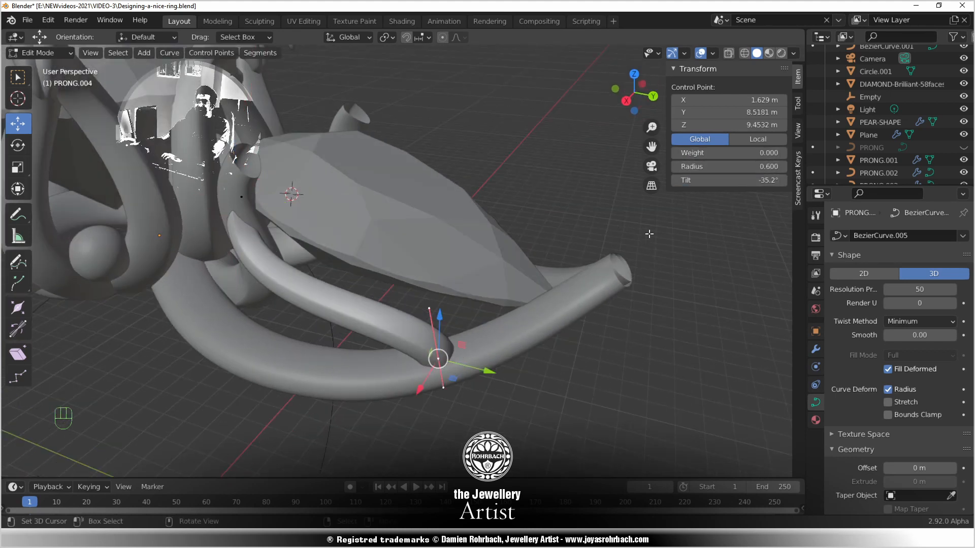
Set the radius of the prong's tip control point to 0.65
right_click(244, 199)
double_click(724, 170)
type(".65")
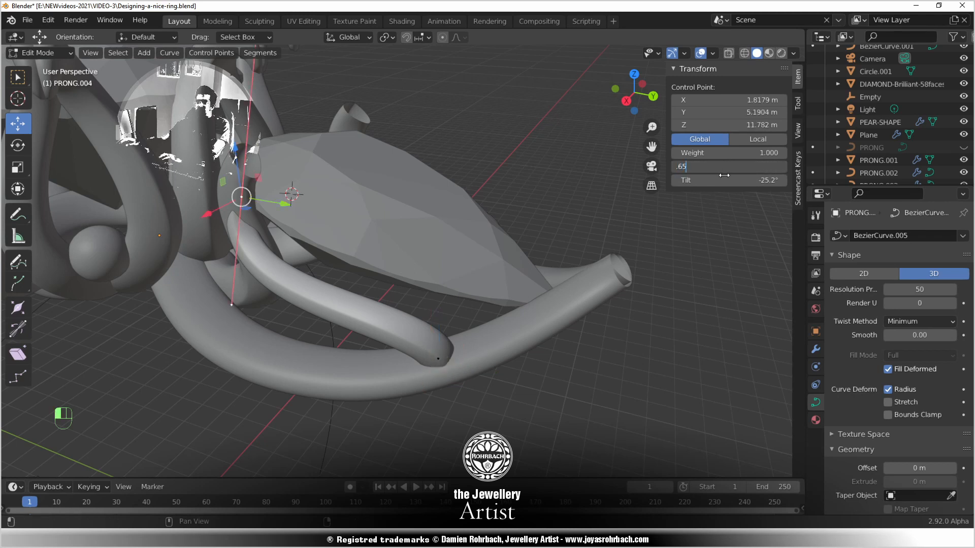
key("Return")
middle_click_drag(308, 287, 341, 268)
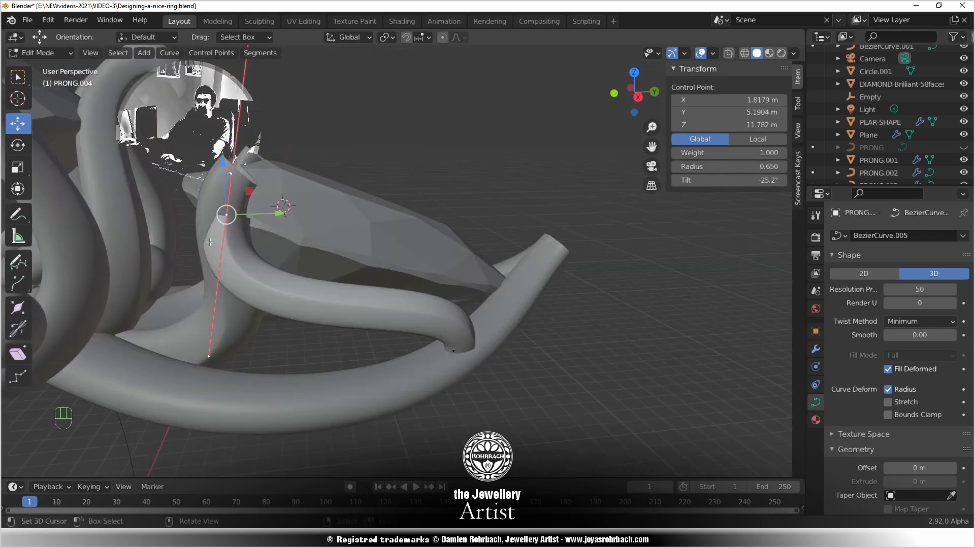
Shift the prong's tip control point along X to about 1.75 m
middle_click_drag(227, 234, 486, 384)
key("g")
left_click(336, 301)
Select the prong's base end point on the rail in the right side view
key("KP_3")
scroll(457, 356, "up", 4)
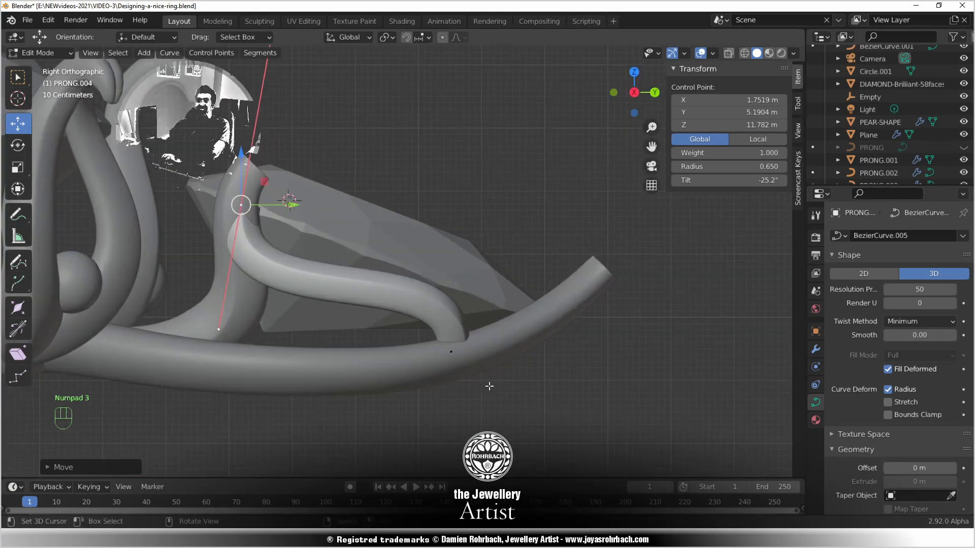
left_click(486, 417)
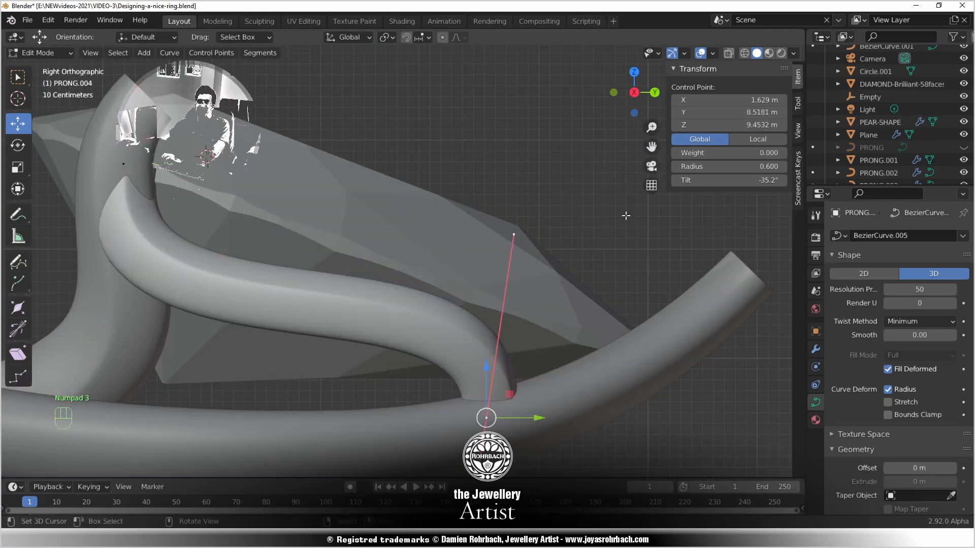
Thin the prong curve's selected end control point, trying radii of 0.5 and 0.3 before settling on 0.4
double_click(755, 171)
key("BackSpace")
type("0.5")
key("Return")
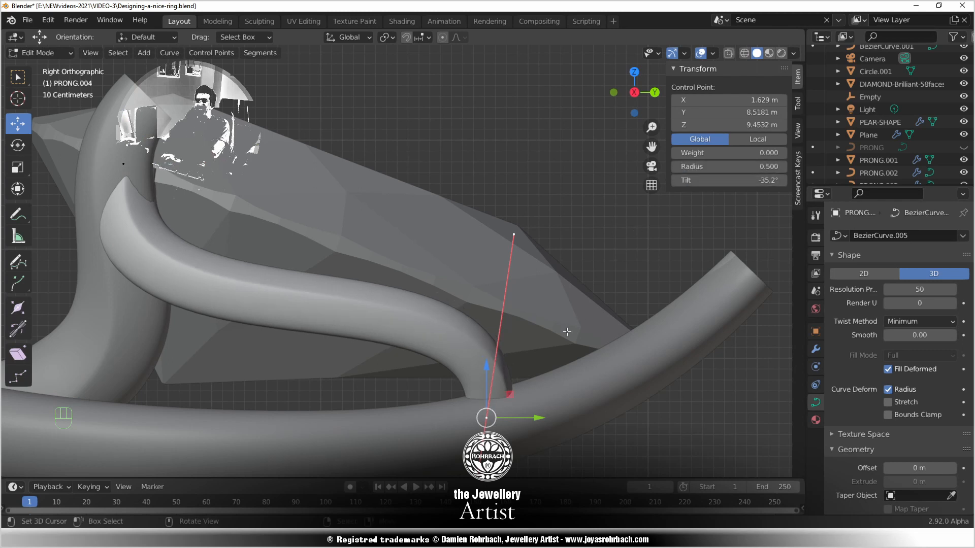
double_click(717, 162)
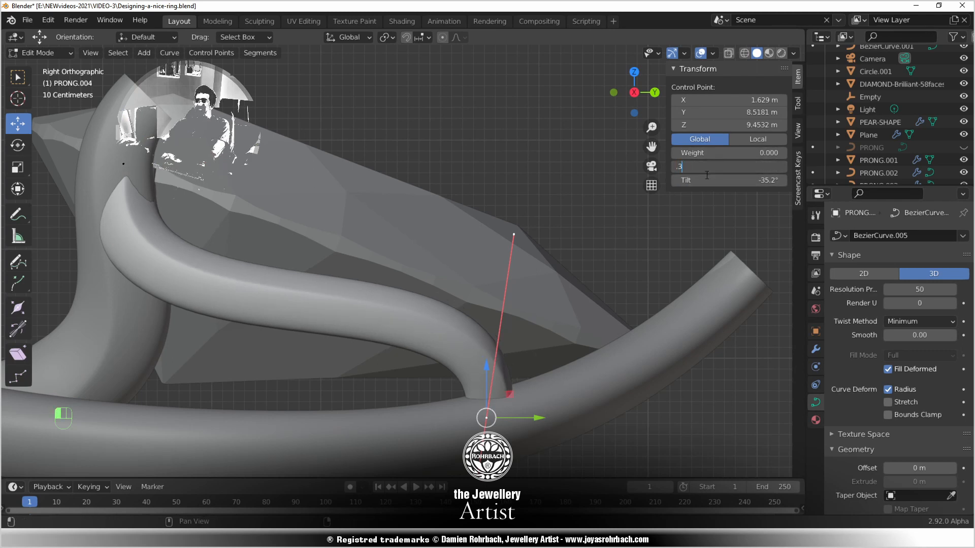
type(".3")
key("Return")
double_click(740, 171)
key("BackSpace")
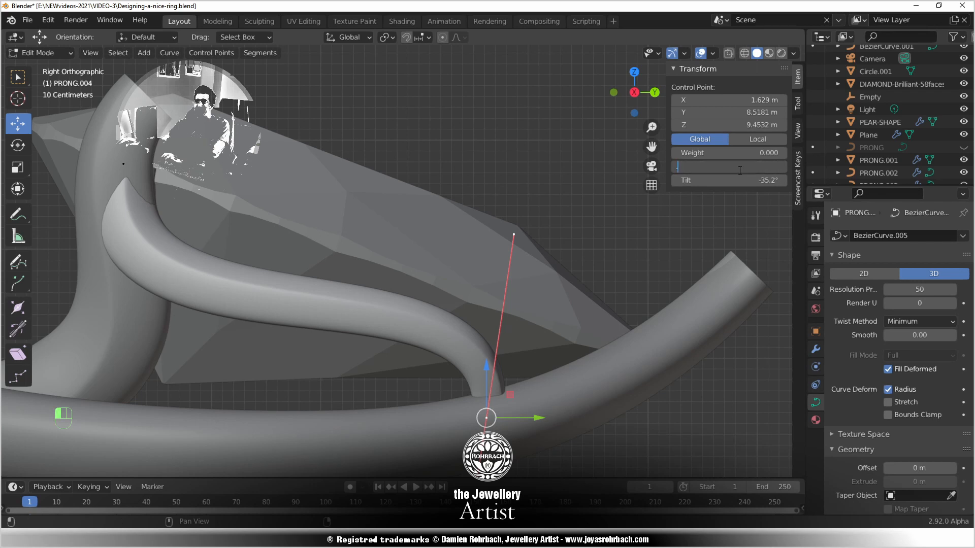
type(".4")
key("Return")
middle_click_drag(337, 318, 382, 310)
key("KP_3")
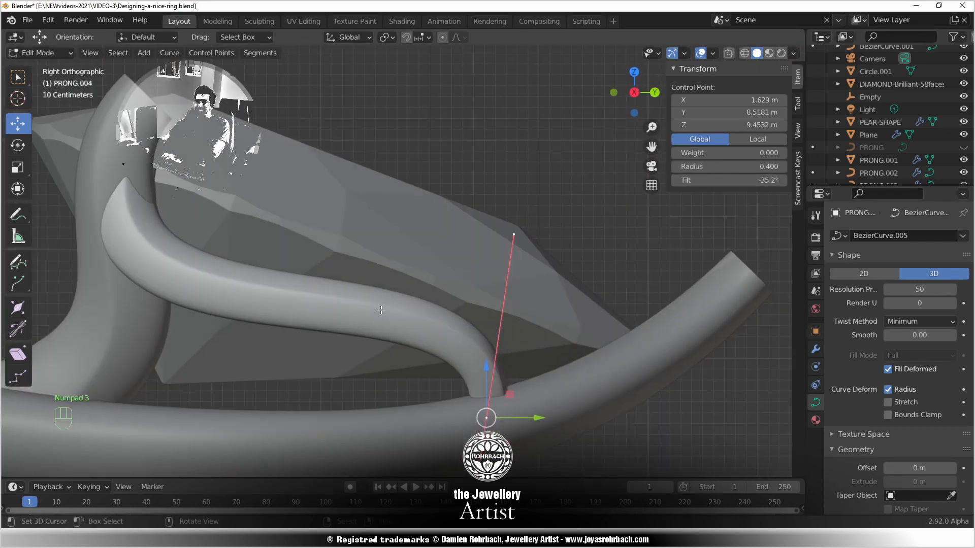
Move the upper handle of the prong curve's lower end point outward and slightly up, to about Y 10 m
scroll(381, 310, "down", 3)
left_click(468, 246)
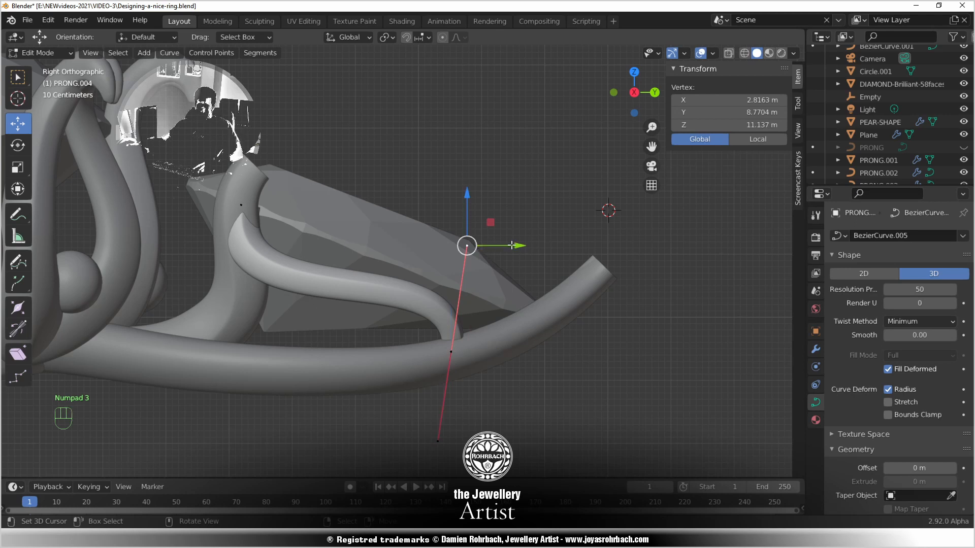
key("g")
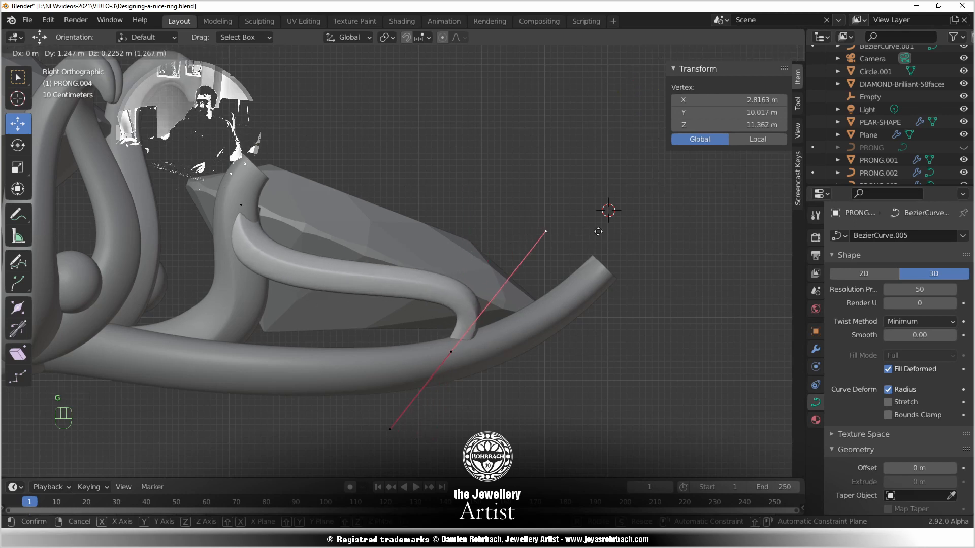
left_click(597, 232)
Subdivide the prong curve segment between its upper and lower control points
right_click(242, 206)
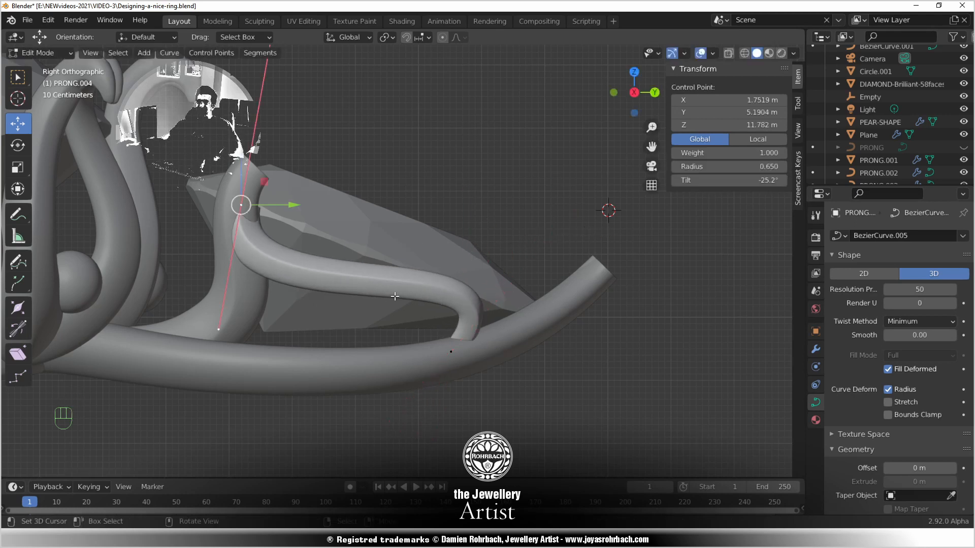
right_click(452, 351, "shift")
key("w")
left_click(531, 172)
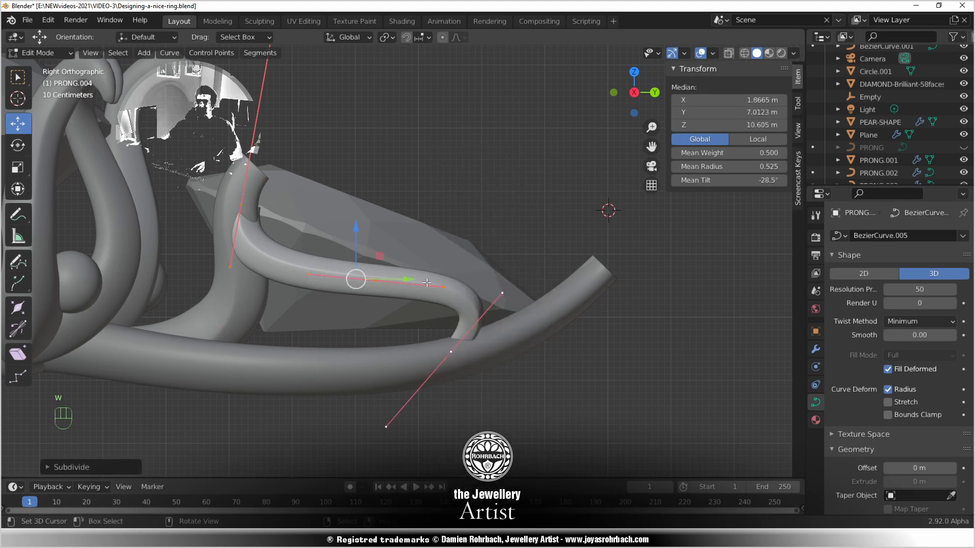
Raise the outer handle of the new middle control point to about Y 8.82 m, Z 10.9 m
right_click(444, 286)
key("g")
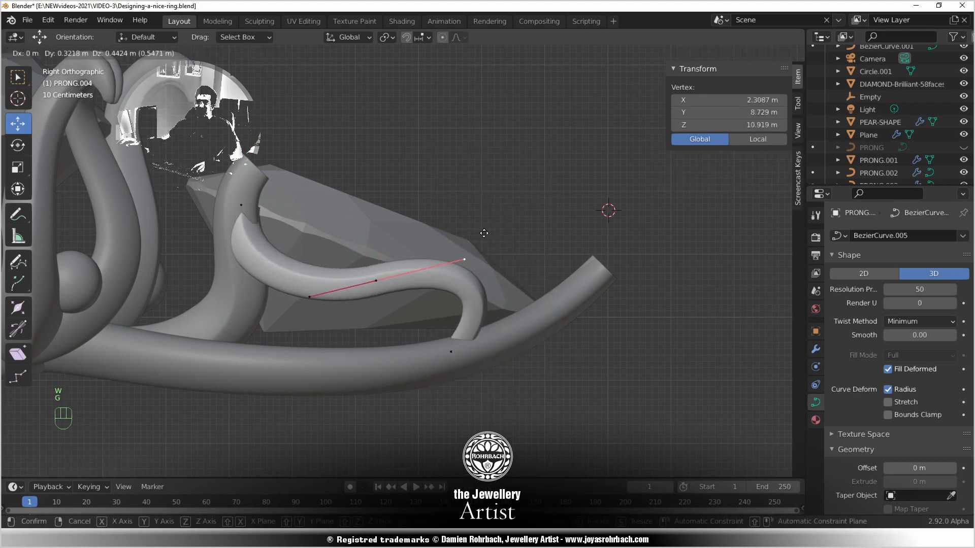
left_click(489, 235)
In top view, pull the middle point's outer handle in toward the pear stone, to about X 1.46 m, Y 8.57 m
middle_click_drag(485, 239, 283, 356)
key("KP_7")
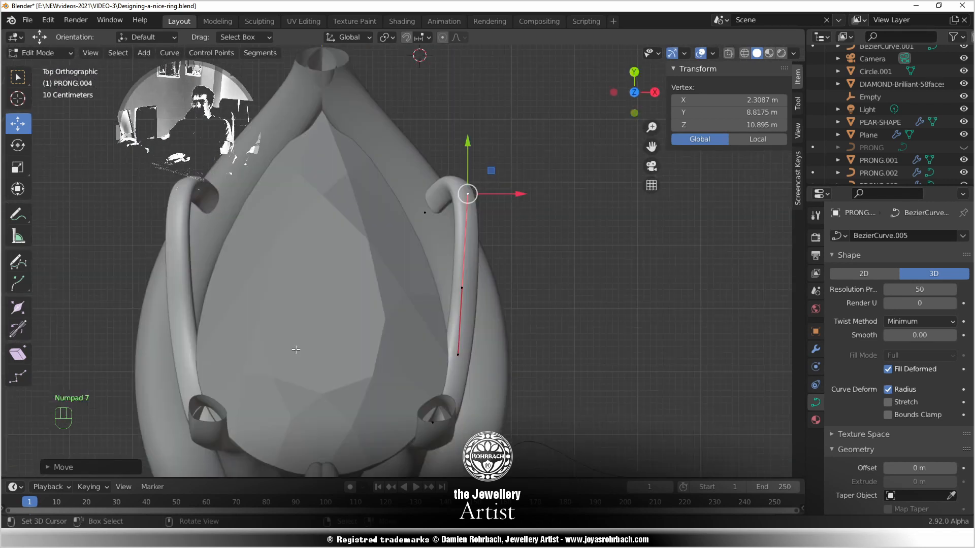
left_click(456, 287)
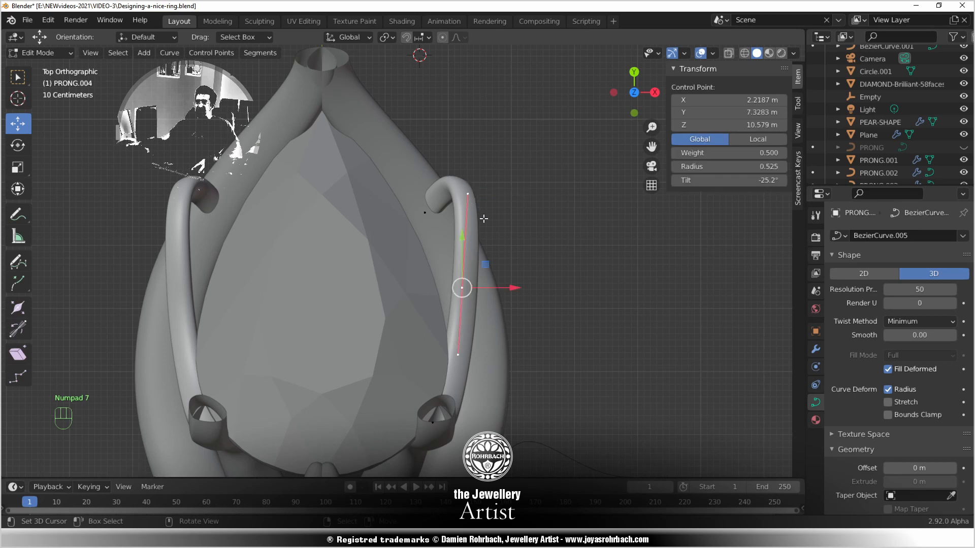
left_click(467, 195)
key("g")
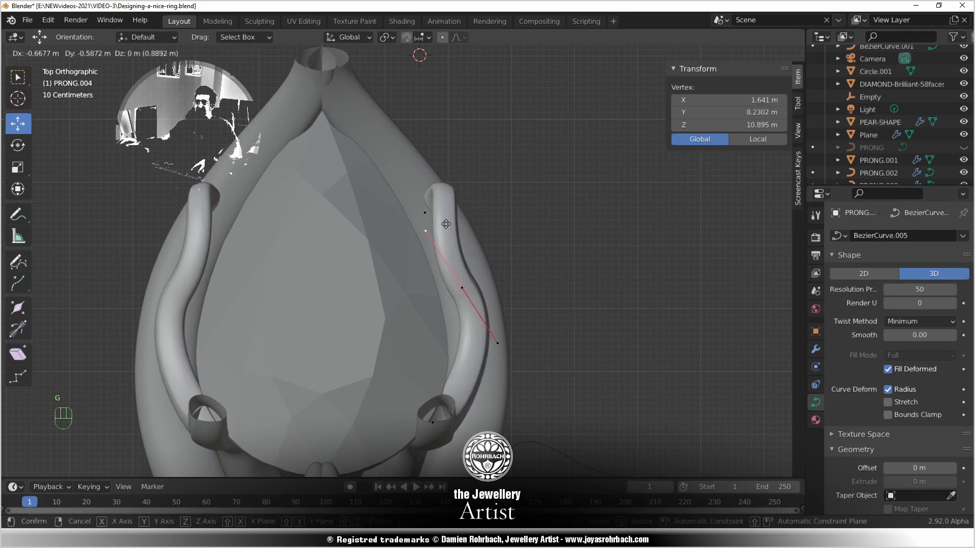
left_click(442, 201)
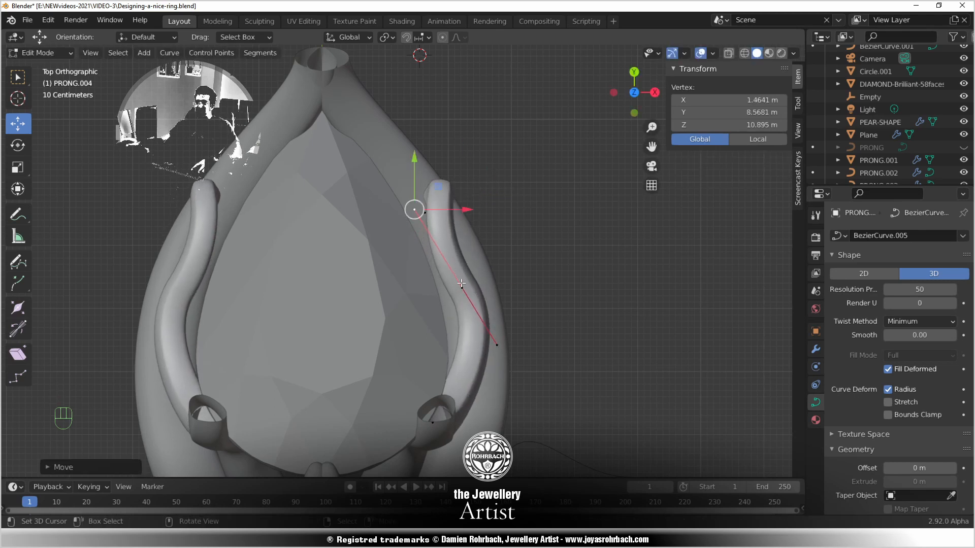
Move the middle control point along X to about 1.9 m and nudge its outer handle to about X 1.35 m, Y 8.66 m
left_click(462, 288)
key("g")
key("x")
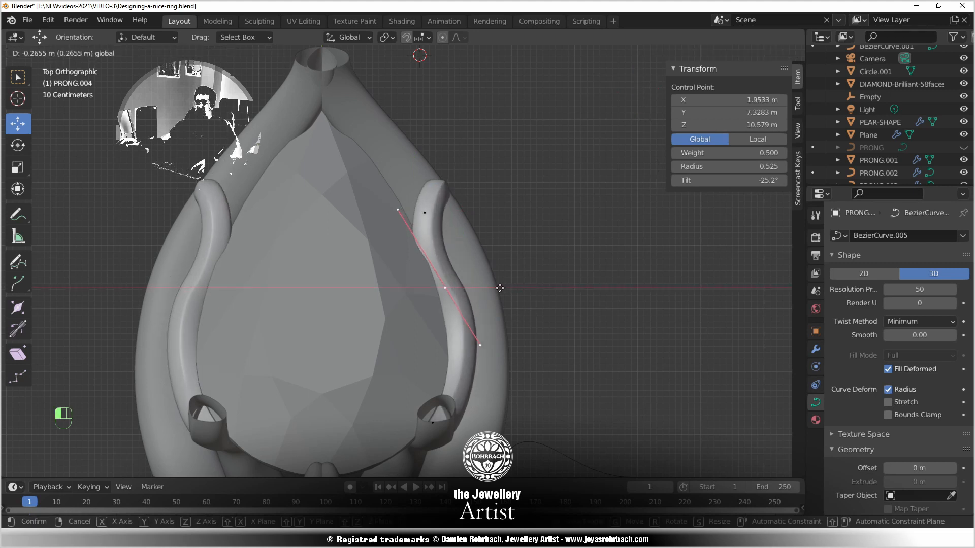
left_click(442, 287)
left_click(401, 209)
key("g")
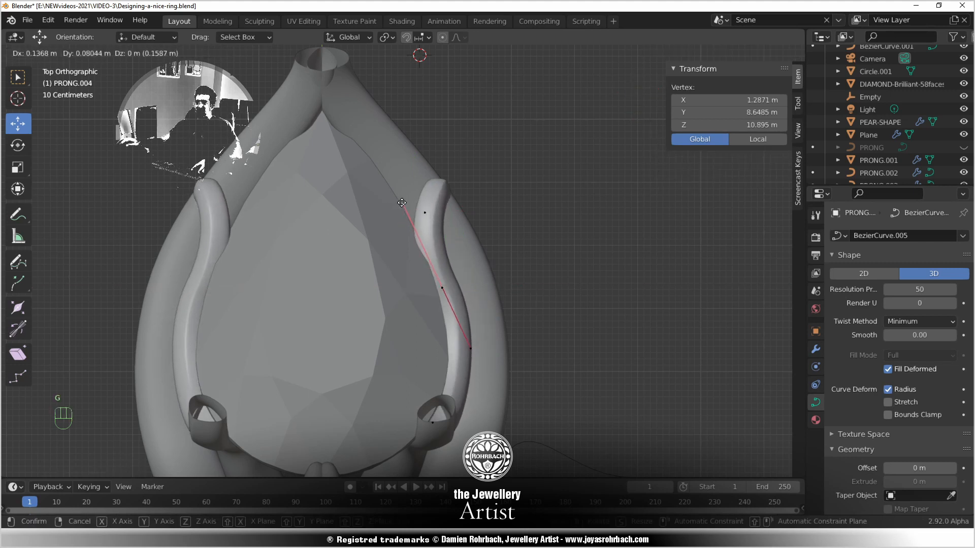
left_click(403, 203)
Set the radius of the prong curve's lower end point to 0.5 and its upper end point to 0.75
middle_click_drag(404, 203, 466, 255)
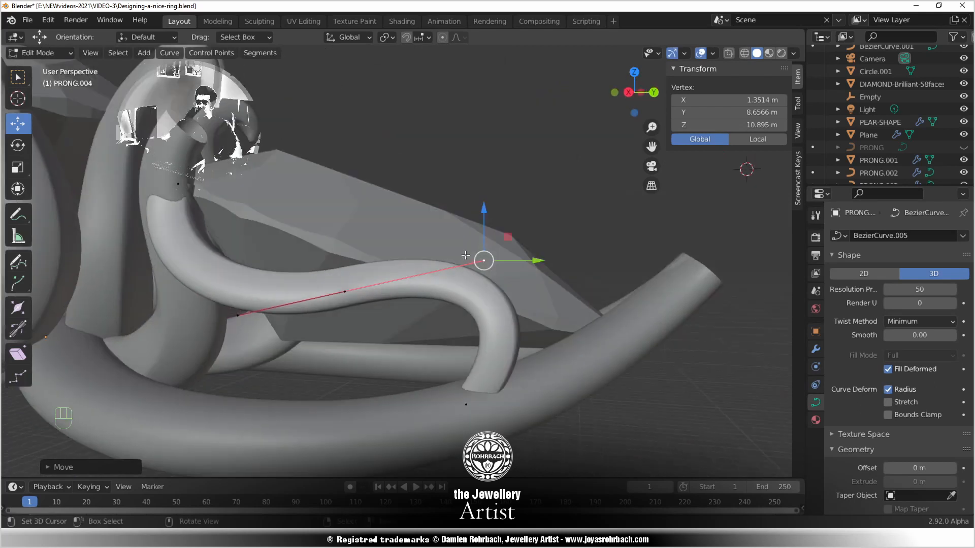
left_click(362, 291)
left_click(465, 401)
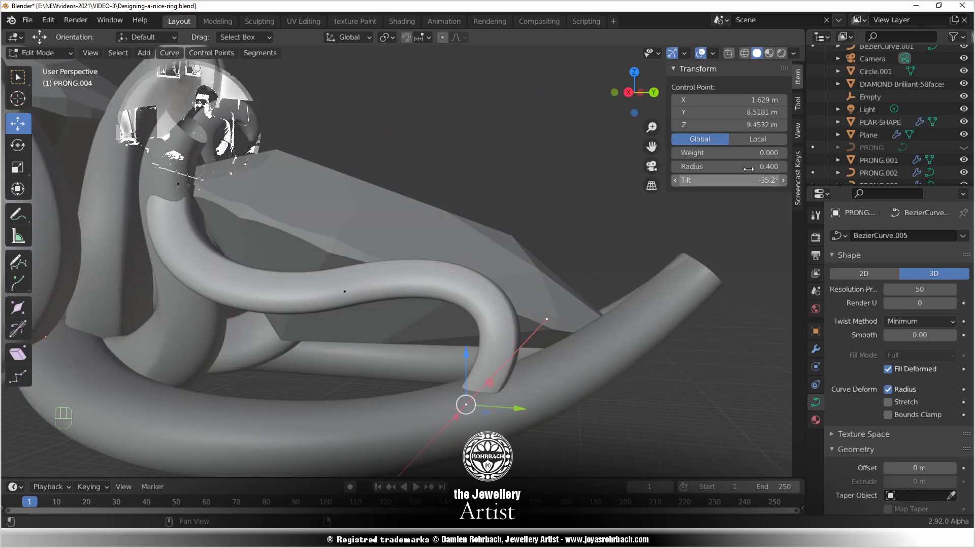
left_click(177, 184)
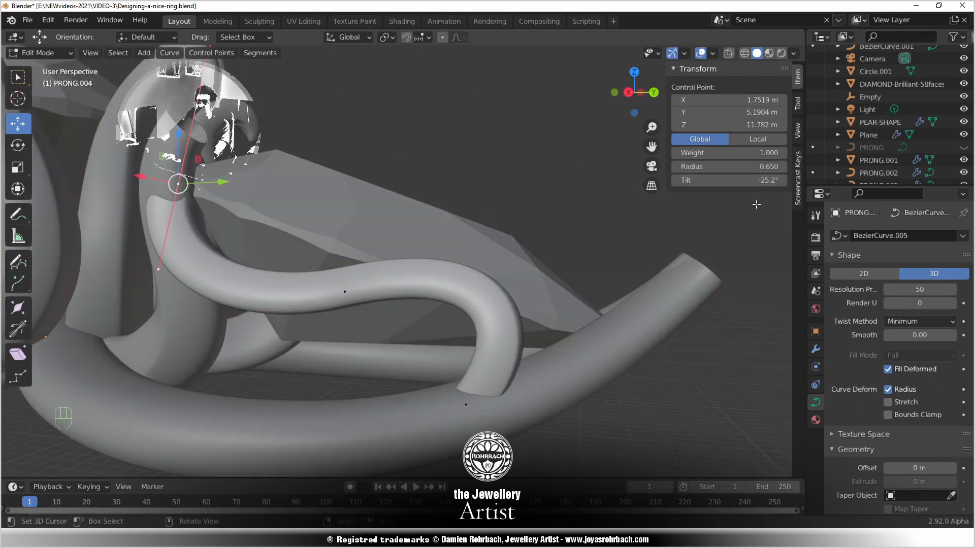
left_click(744, 167)
key("BackSpace")
key("Return")
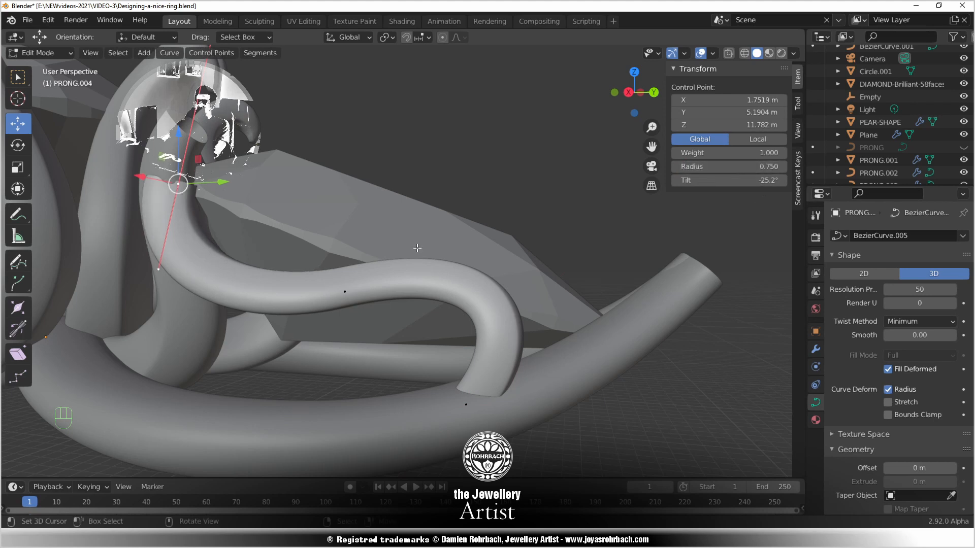
Shift the prong curve's upper end point along Y to about 5.14 m so it sits inside the upright prong
middle_click_drag(416, 248, 423, 286)
left_click_drag(177, 243, 167, 243)
middle_click_drag(167, 243, 600, 282)
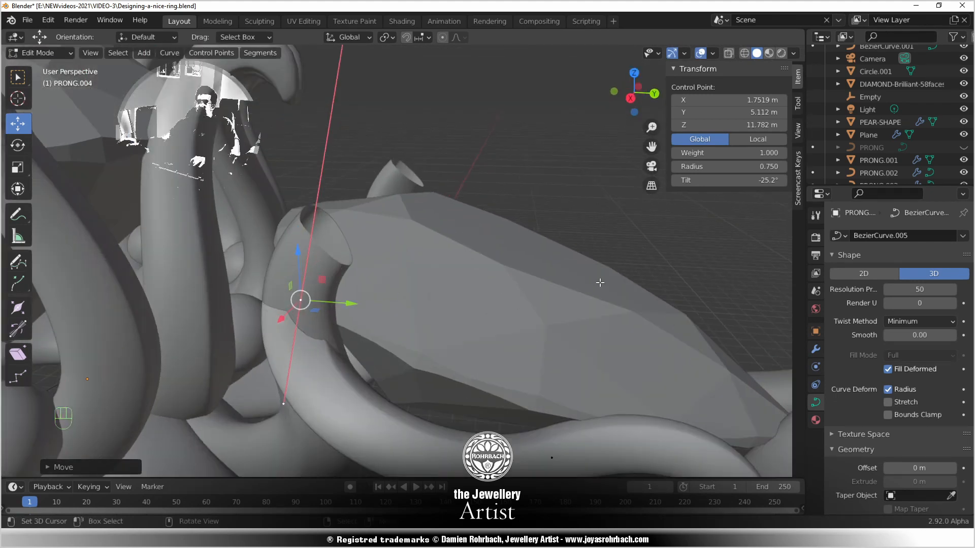
middle_click_drag(401, 350, 482, 396)
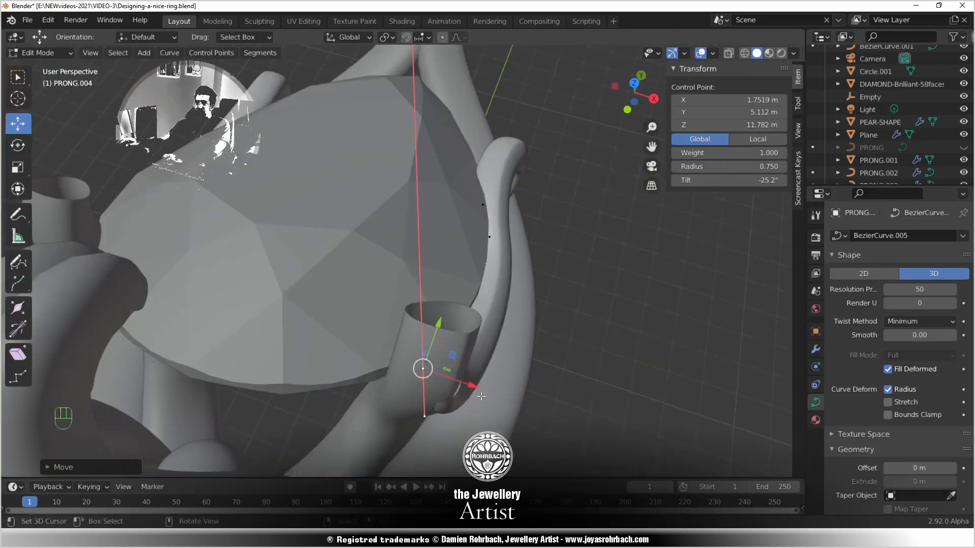
left_click_drag(441, 328, 442, 324)
middle_click_drag(462, 329, 576, 329)
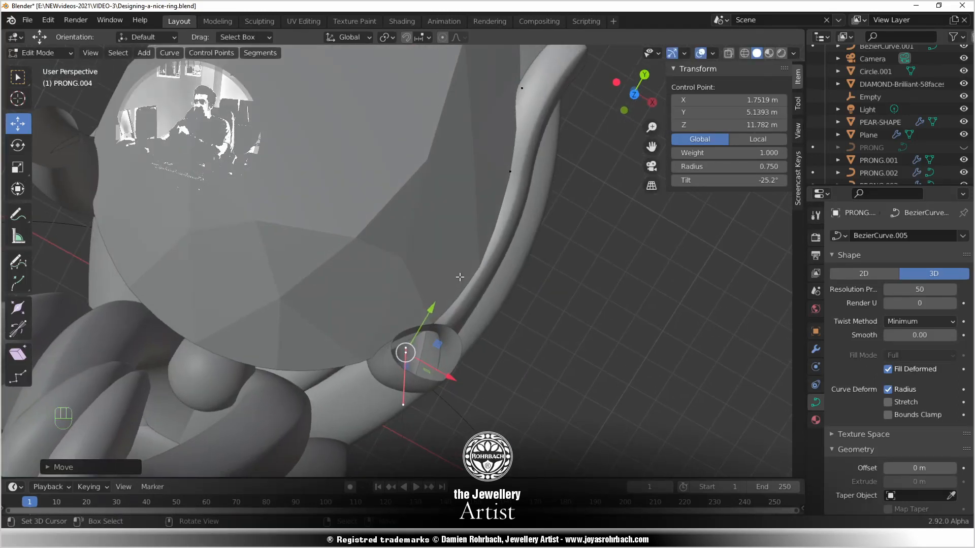
Leave curve editing and hide the PEAR-SHAPE stone
key("Tab")
left_click(379, 262)
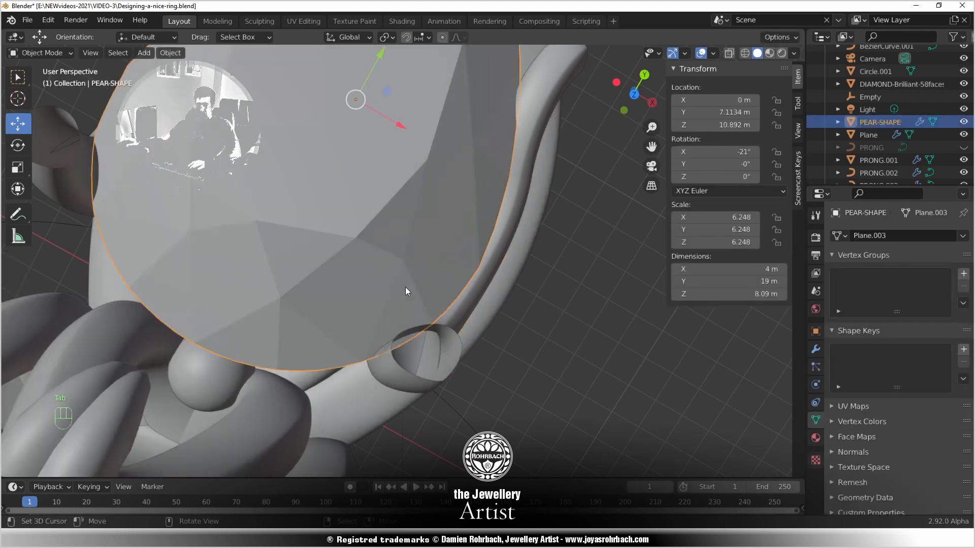
key("h")
middle_click_drag(449, 386, 441, 212)
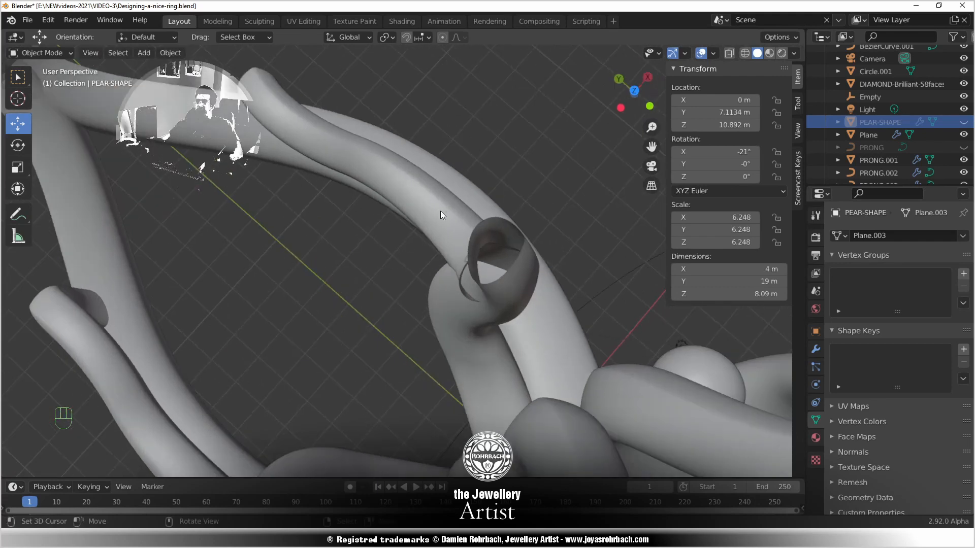
Reopen the PRONG.004 curve for editing and set its upper end point's radius to 0.5
key("Tab")
left_click(443, 208)
key("Tab")
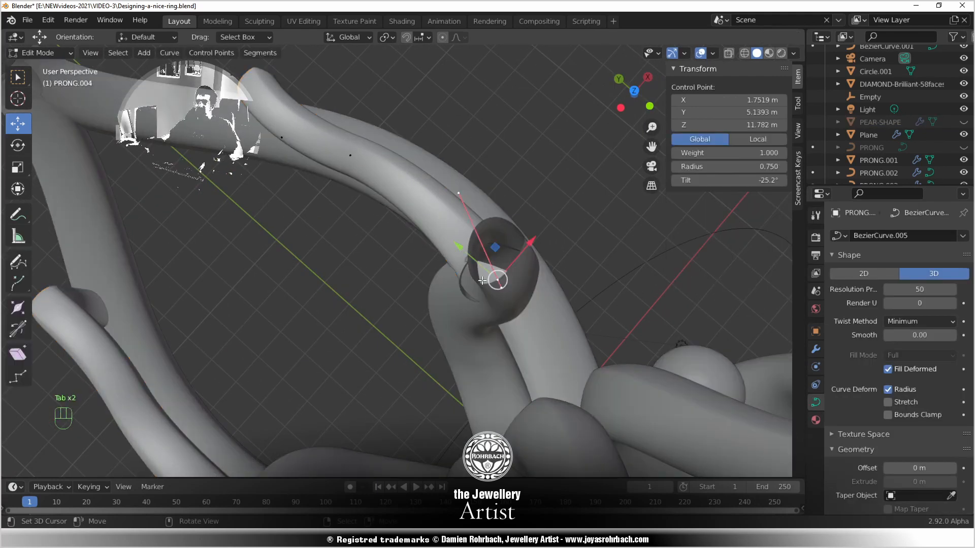
double_click(740, 166)
type(".5")
key("Return")
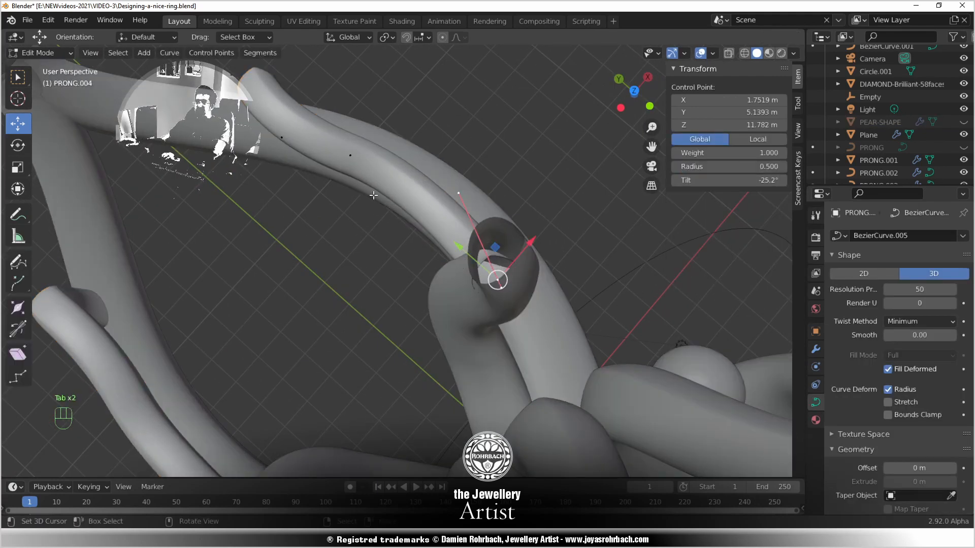
Set the radius of the prong curve's middle control point to 0.75
left_click(349, 154)
double_click(722, 168)
key("BackSpace")
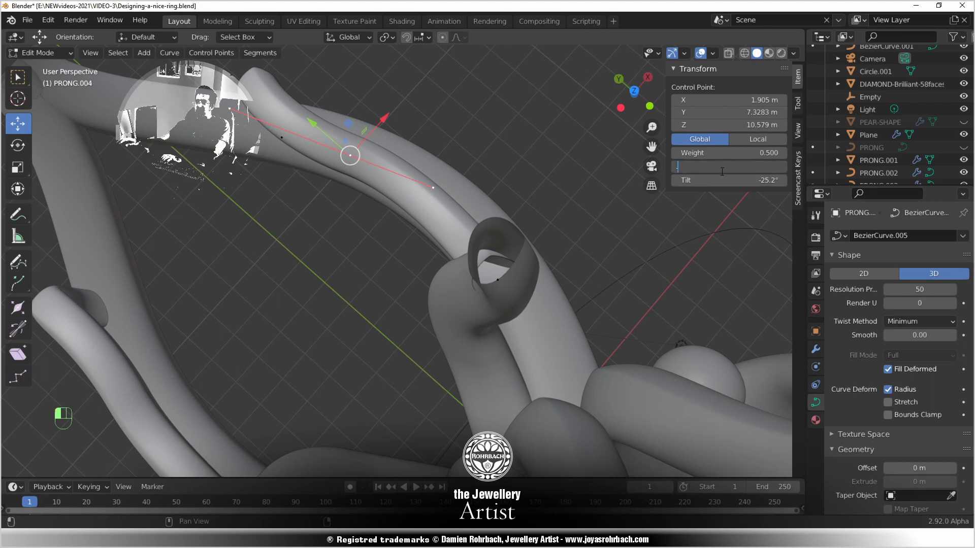
type(".75")
key("Return")
Return to Object Mode, unhide all hidden objects and save the file
middle_click_drag(570, 307, 214, 169)
scroll(426, 353, "down", 2)
scroll(559, 436, "down", 2)
middle_click_drag(546, 418, 526, 363)
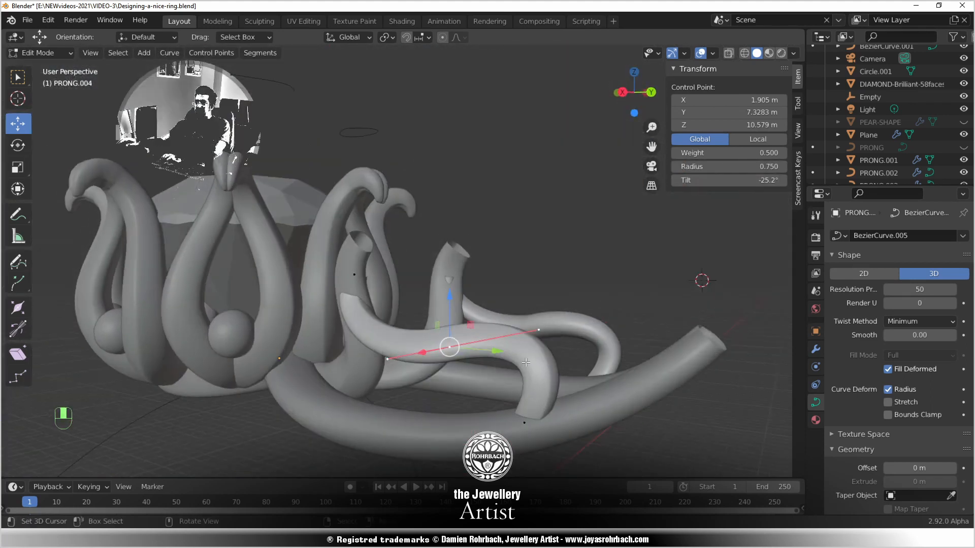
key("alt+g")
key("alt+h")
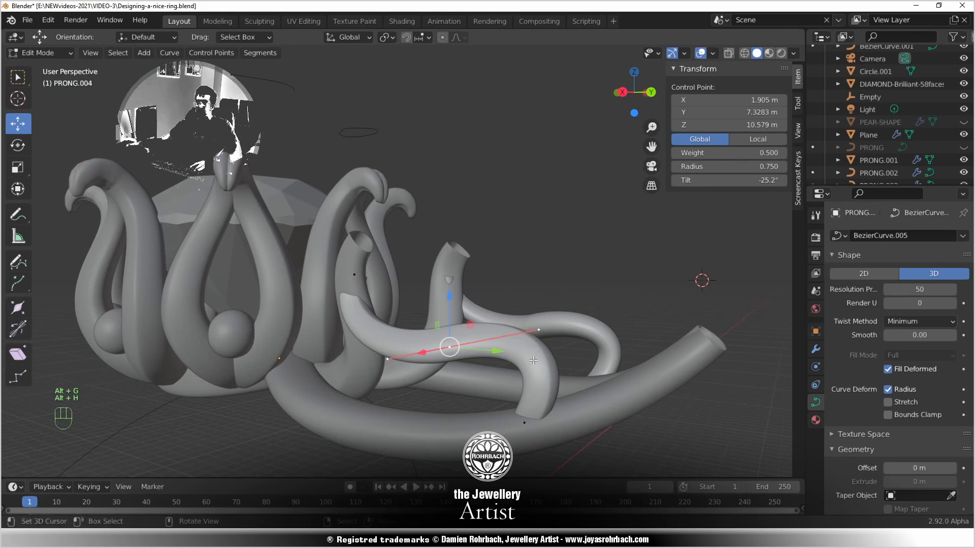
key("Tab")
key("alt+h")
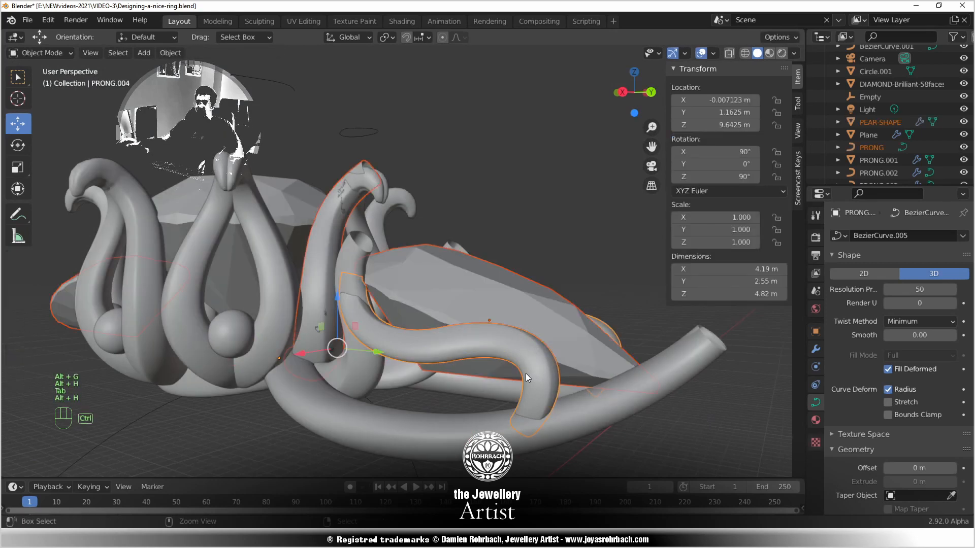
key("ctrl+s")
Hide the original PRONG curve again
left_click(364, 165)
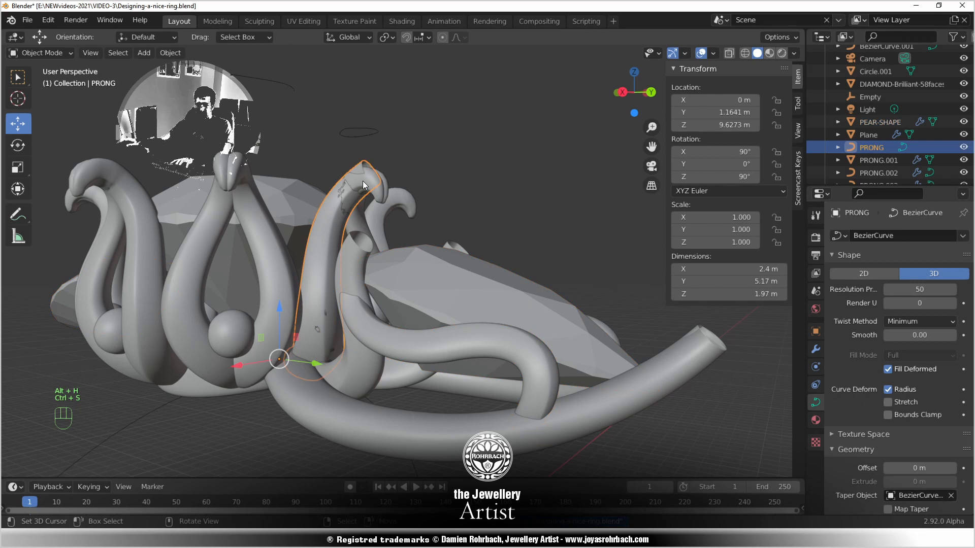
key("h")
middle_click_drag(403, 278, 430, 339)
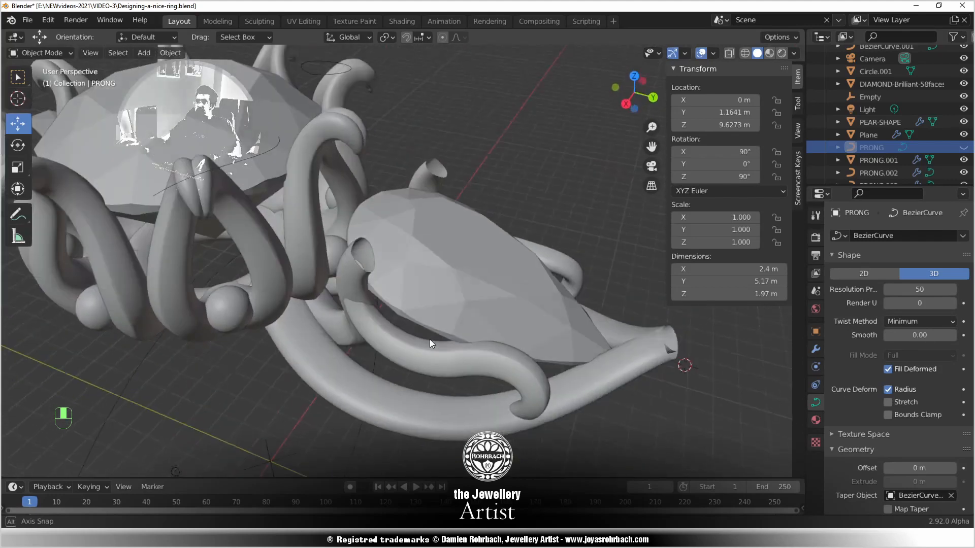
Open the PRONG.004 curve for editing and save the file
left_click(464, 356)
key("Tab")
middle_click_drag(500, 430, 282, 278)
left_click_drag(295, 257, 371, 318)
scroll(370, 319, "down", 5)
middle_click_drag(355, 325, 259, 293)
scroll(300, 333, "up", 3)
scroll(486, 305, "down", 4)
key("ctrl+s")
Move the upper handle of the prong curve's lower end point along X to about 1.29 m
scroll(418, 349, "up", 4)
scroll(300, 339, "up", 3)
right_click(402, 323)
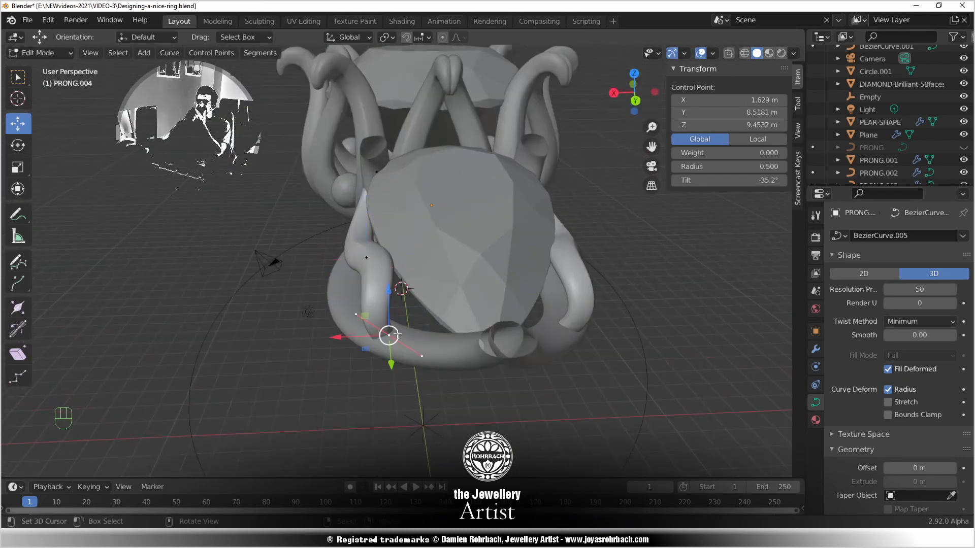
right_click(348, 312)
key("g")
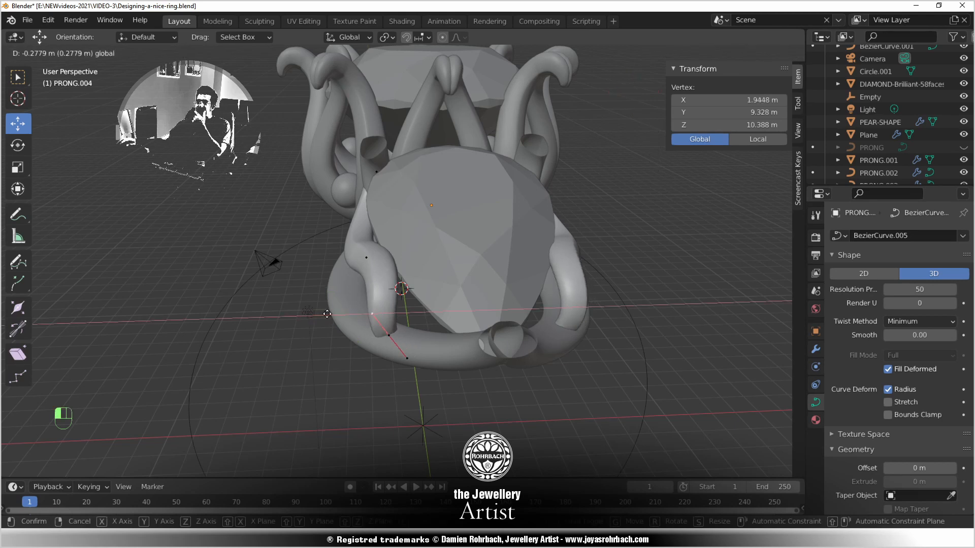
left_click(359, 313)
middle_click_drag(359, 314, 452, 346)
key("KP_7")
scroll(454, 346, "up", 3)
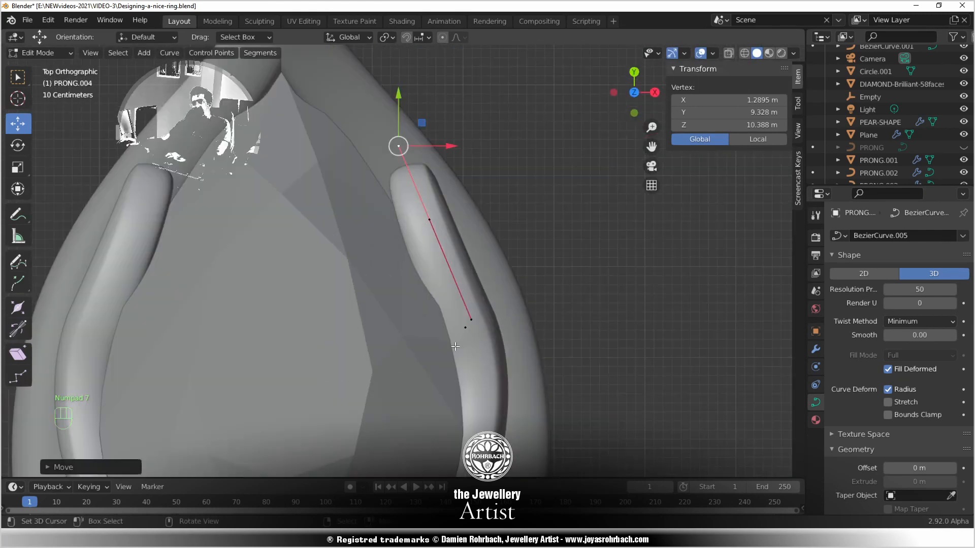
Move the end point's lower handle along X, and the curve's 0.750-radius control point to about X 2.05 m, Y 7.25 m
left_click(480, 324)
left_click_drag(518, 319, 540, 320)
left_click(466, 327)
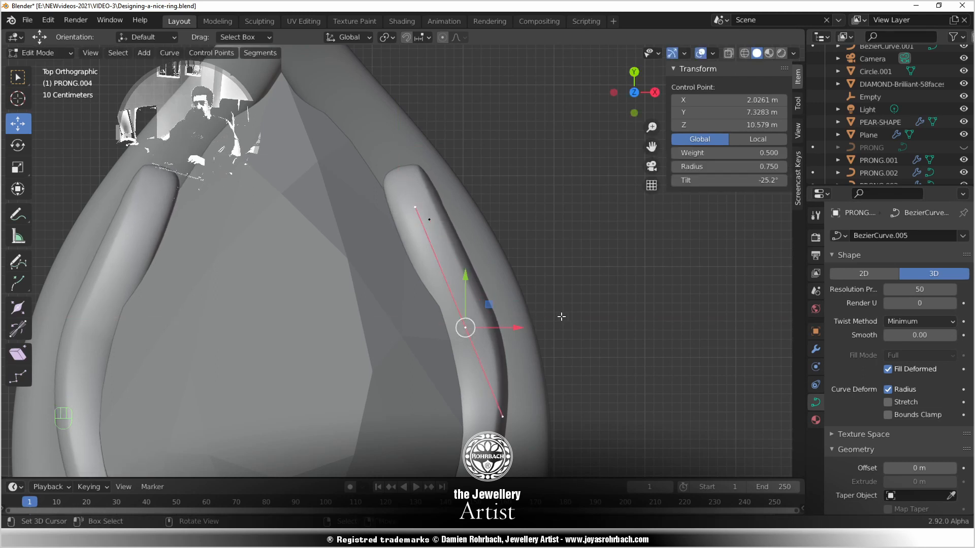
key("g")
left_click(594, 344)
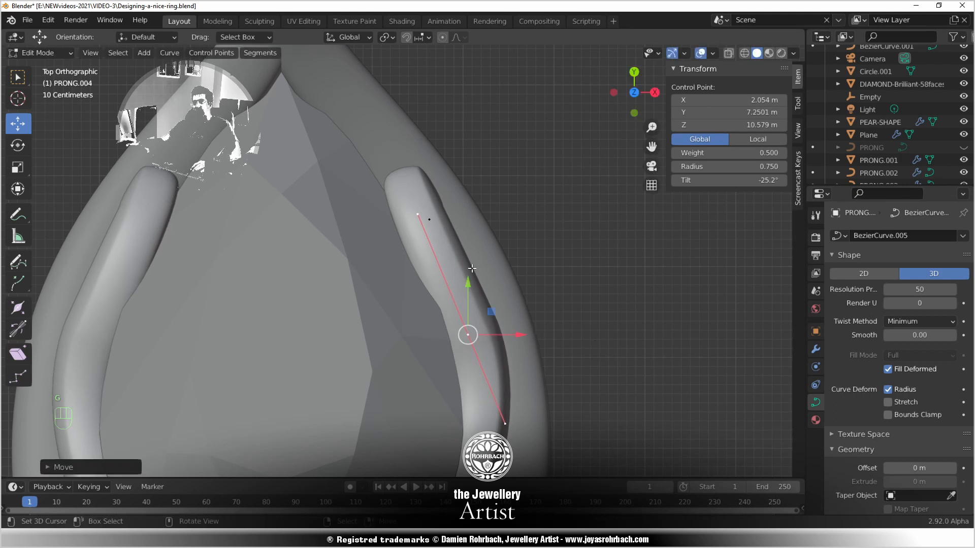
Move that control point's upper handle to about X 1.62 m, Y 8.73 m, and its lower handle to about X 2.40 m, Y 6.16 m
left_click(418, 214)
key("g")
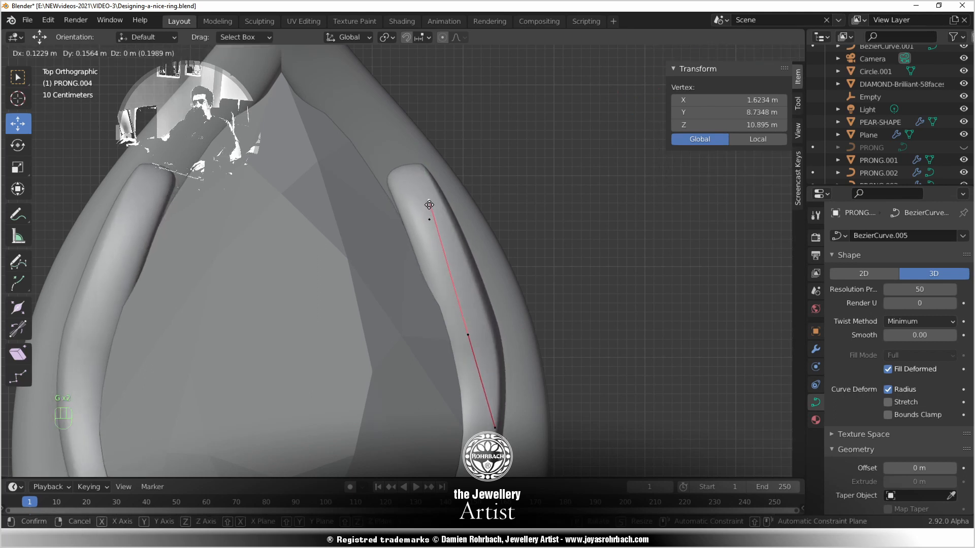
left_click(429, 201)
right_click(495, 424)
key("g")
left_click(500, 429)
scroll(503, 429, "down", 1)
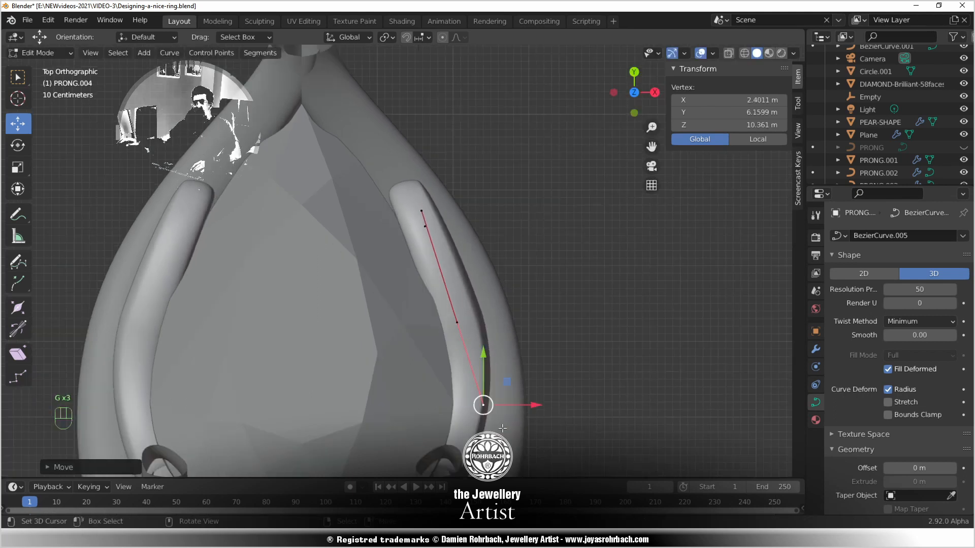
In the right side view, move the lower handle of the prong's end point to about Y 7.95 m, Z 8.92 m
middle_click_drag(503, 429, 295, 303)
scroll(296, 303, "up", 2)
right_click(438, 368)
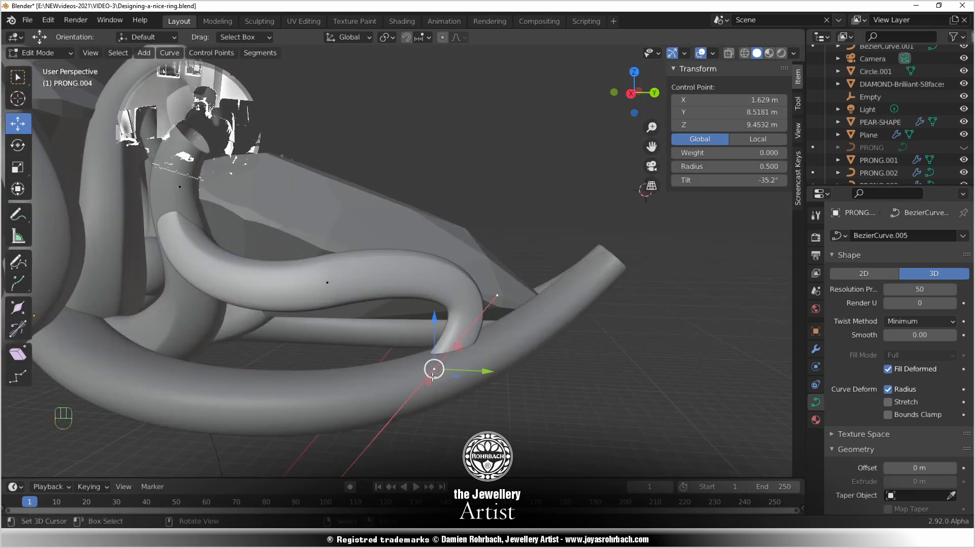
key("KP_3")
right_click(376, 433)
key("g")
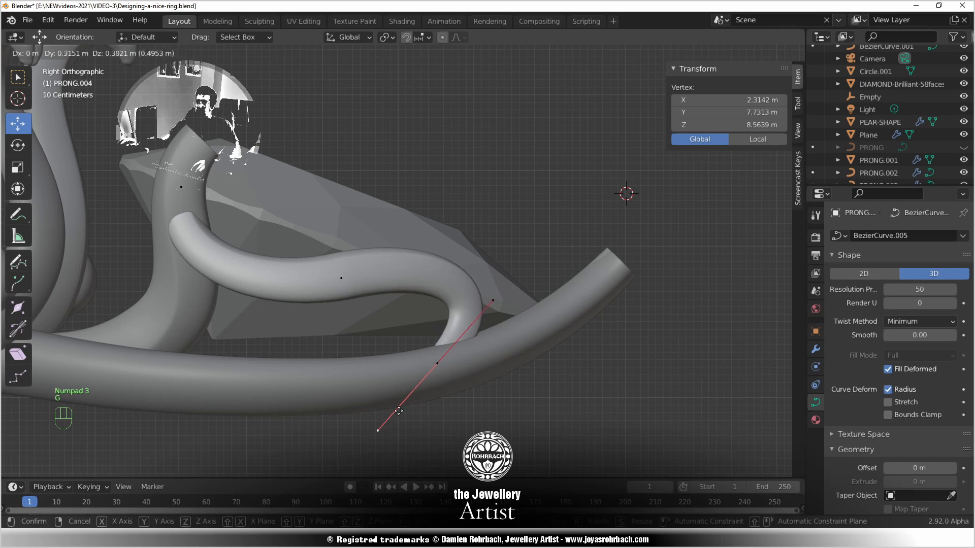
left_click(420, 377)
middle_click_drag(420, 377, 502, 364)
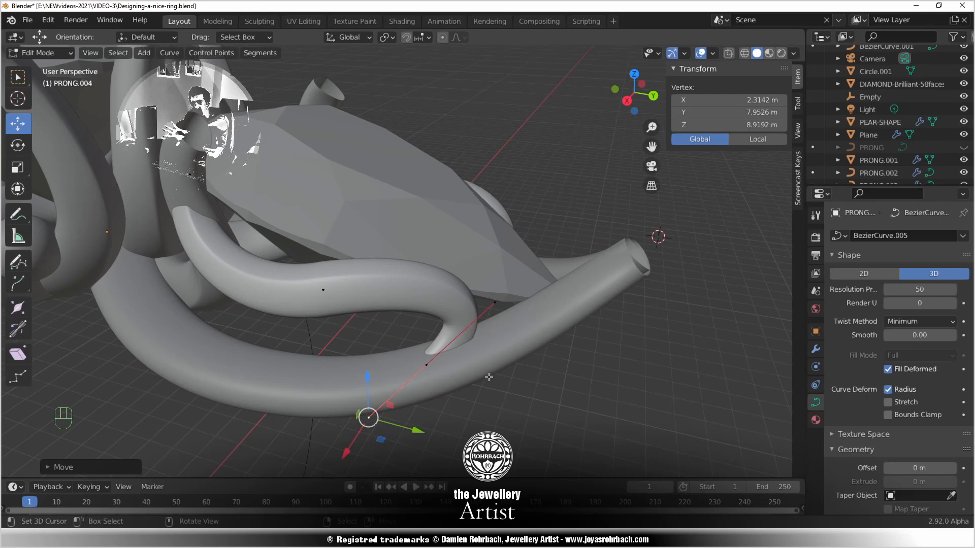
Set the tilt of the prong curve's end control point to about -91.9°
left_click(426, 364)
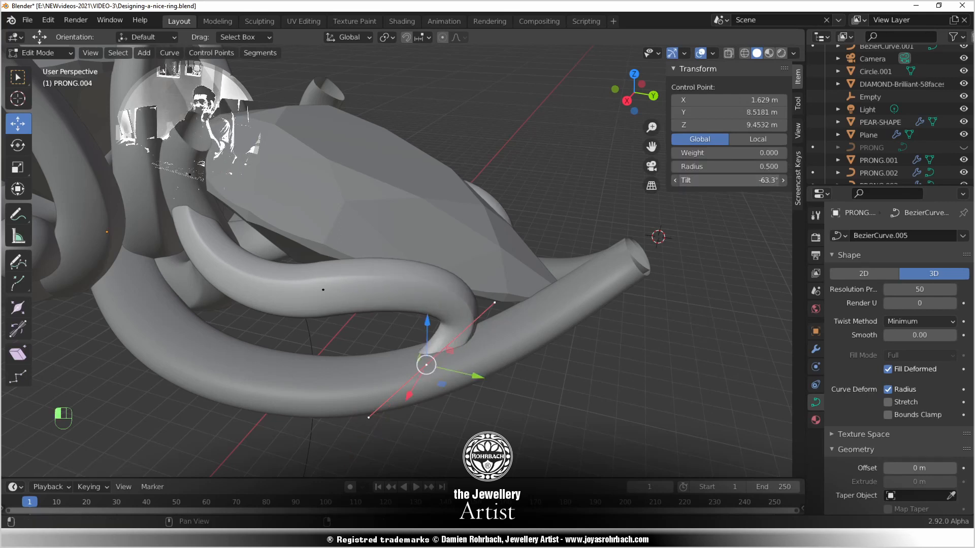
left_click_drag(729, 180, 714, 180)
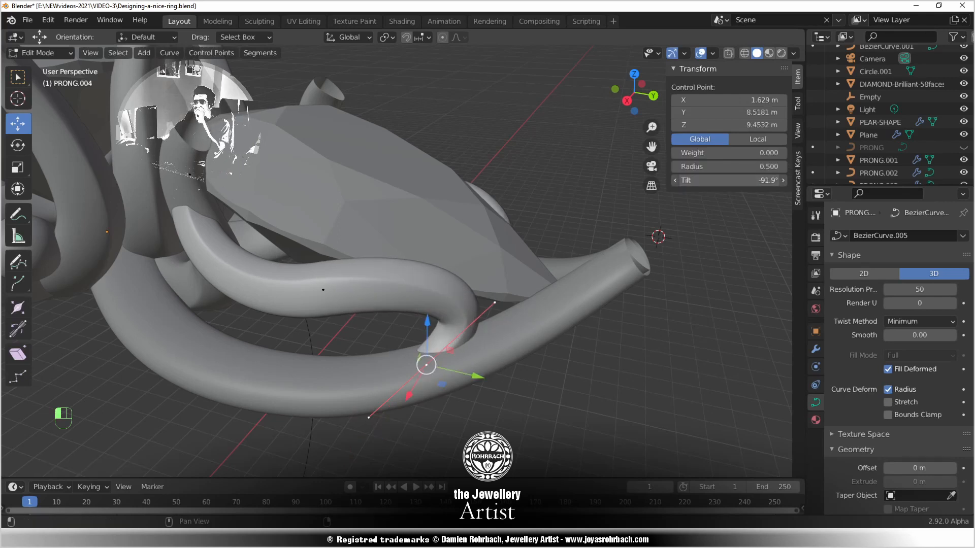
middle_click_drag(446, 356, 461, 349)
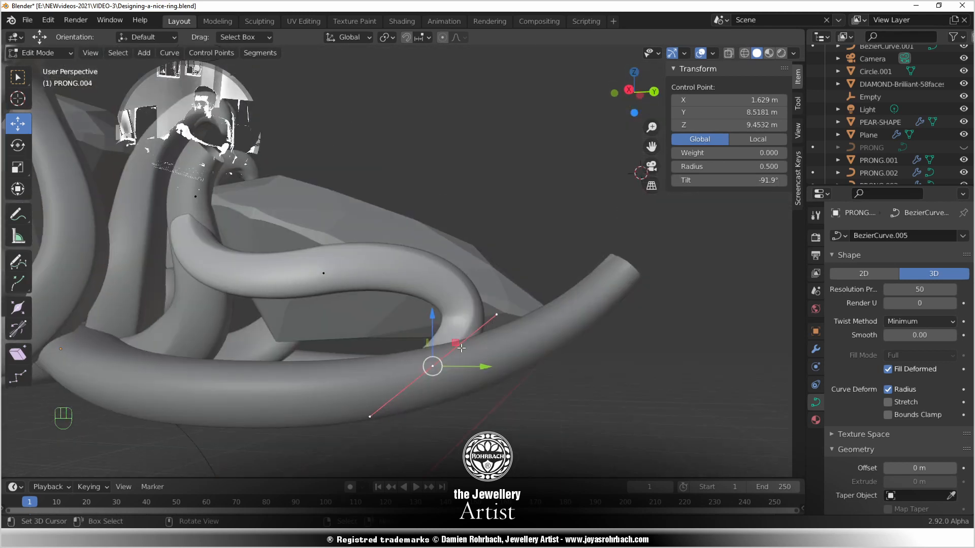
In the right side view, move the end point's upper handle to about Y 9.18 m, Z 10.03 m
key("KP_3")
scroll(498, 396, "up", 3)
left_click(559, 341)
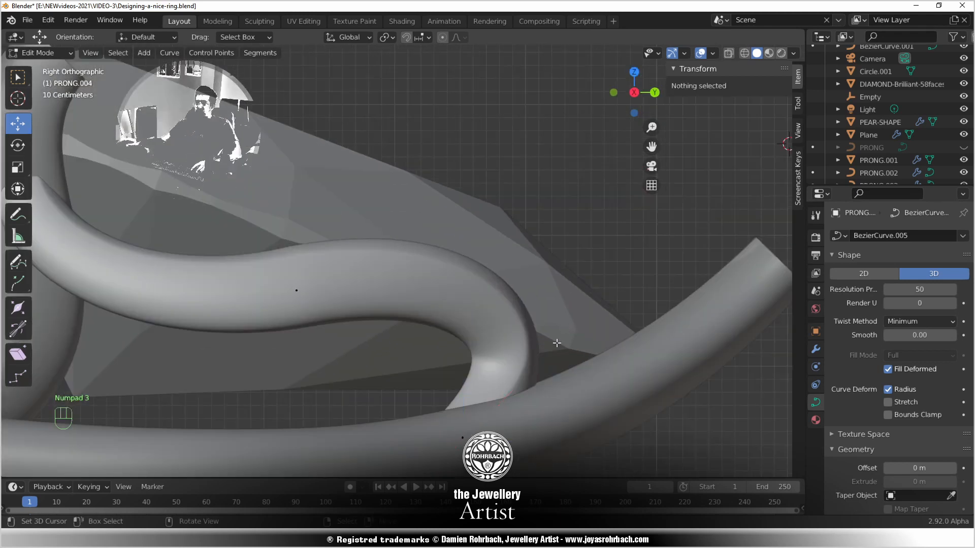
left_click(462, 436)
left_click(554, 355)
key("g")
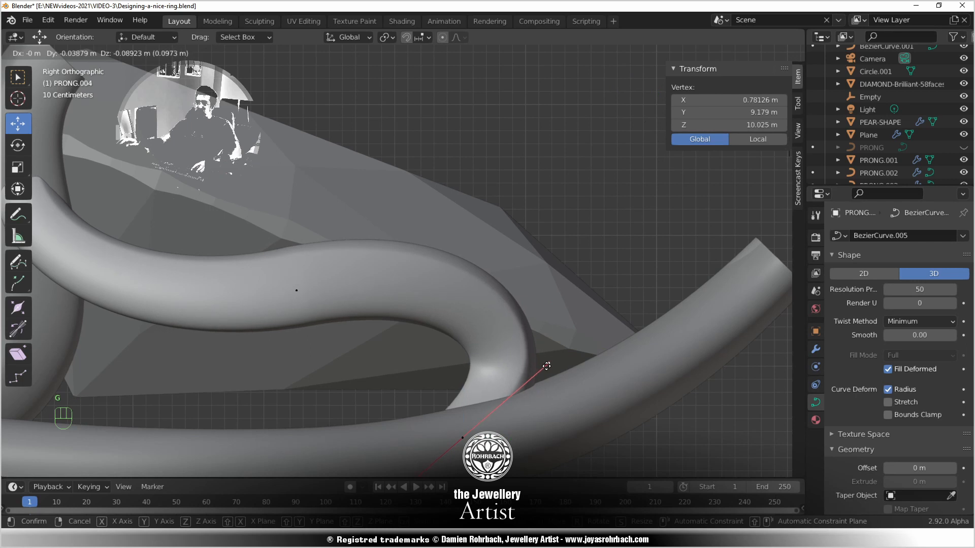
left_click(547, 366)
Save the file and return to Object Mode
scroll(523, 343, "down", 3)
middle_click_drag(522, 343, 503, 301)
key("ctrl+s")
key("Tab")
scroll(426, 357, "down", 2)
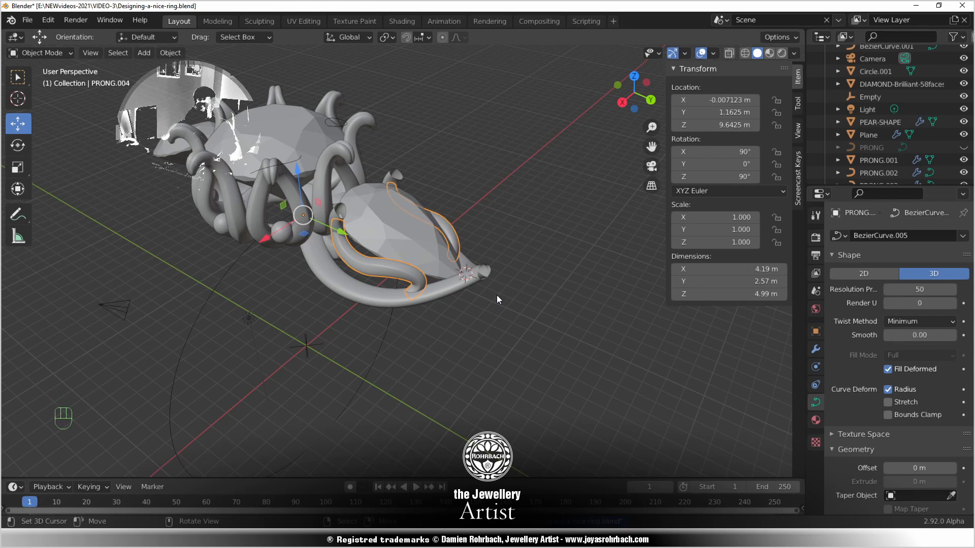
Duplicate the PRONG.004 curve and convert the duplicate to a mesh
key("shift+d")
left_click(497, 300)
key("alt+c")
left_click(497, 300)
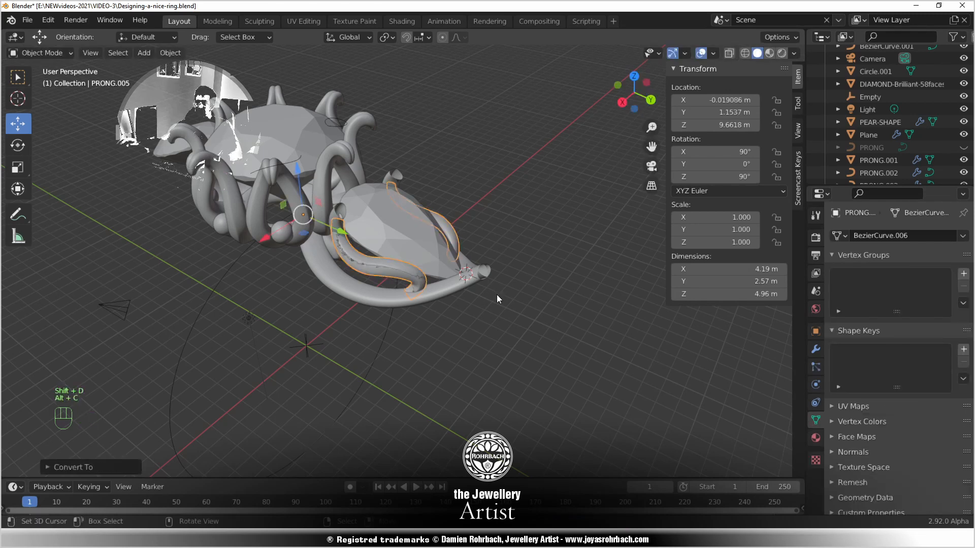
Hide the original PRONG.004 curve and deselect everything
scroll(456, 319, "up", 3)
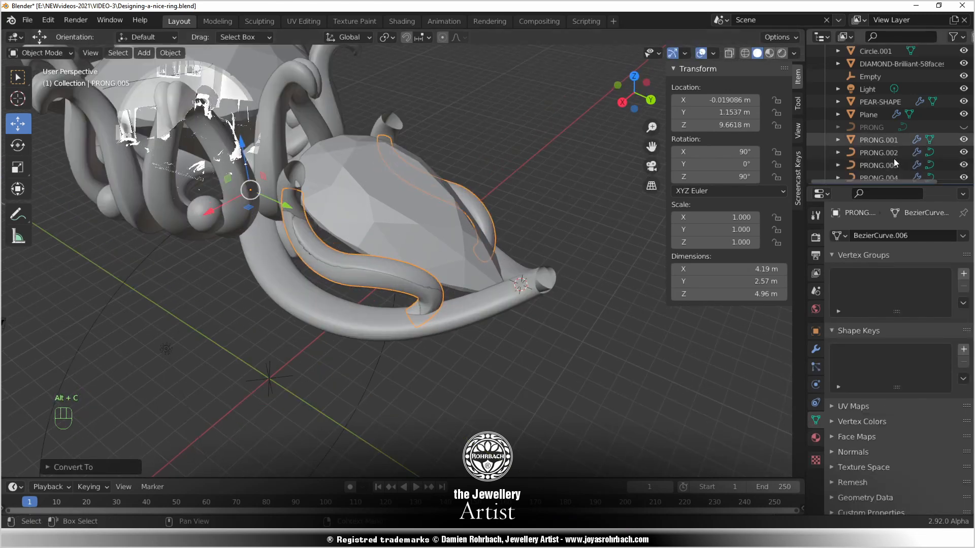
scroll(965, 152, "down", 3)
left_click(963, 146)
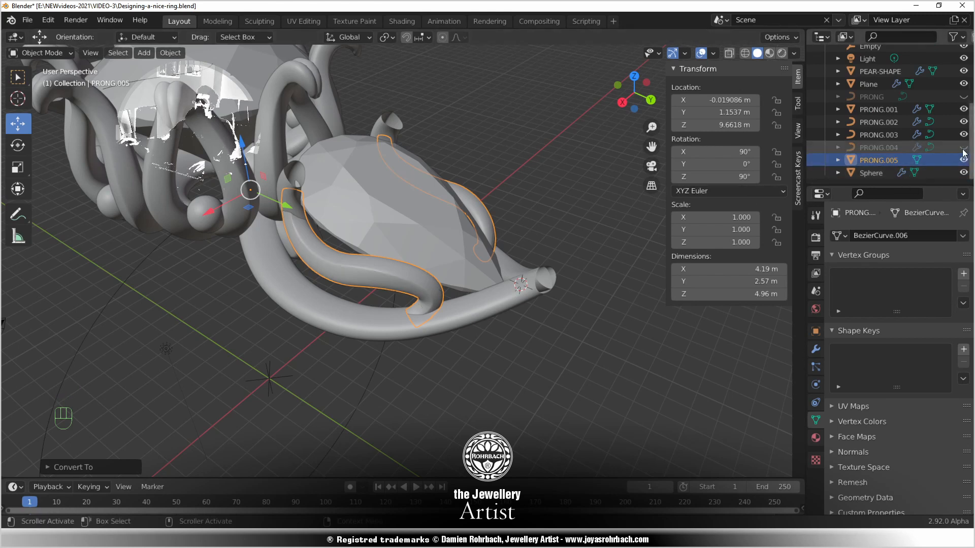
left_click(480, 389)
Remove the Mirror modifier from the large curved tube PRONG.002 and duplicate the curve in place
left_click(482, 296)
key("shift")
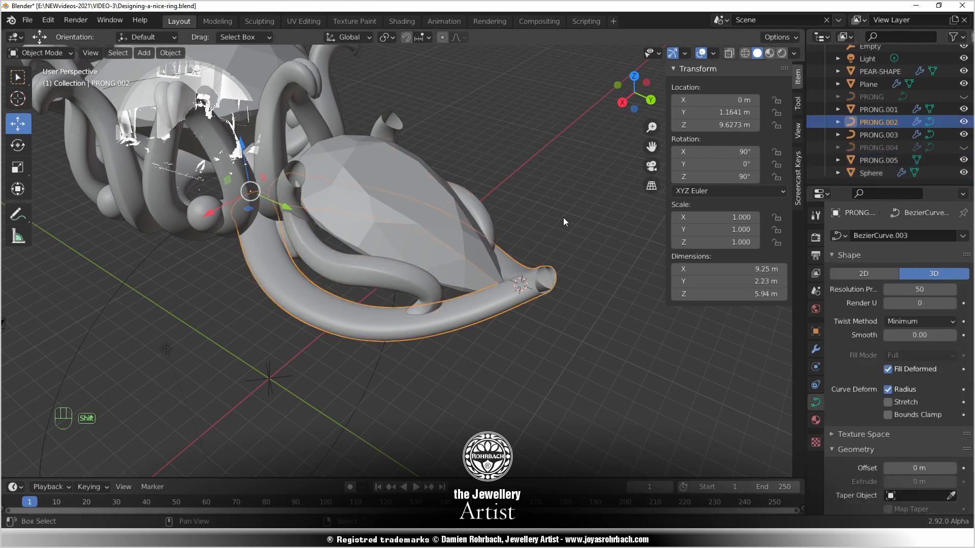
left_click(816, 349)
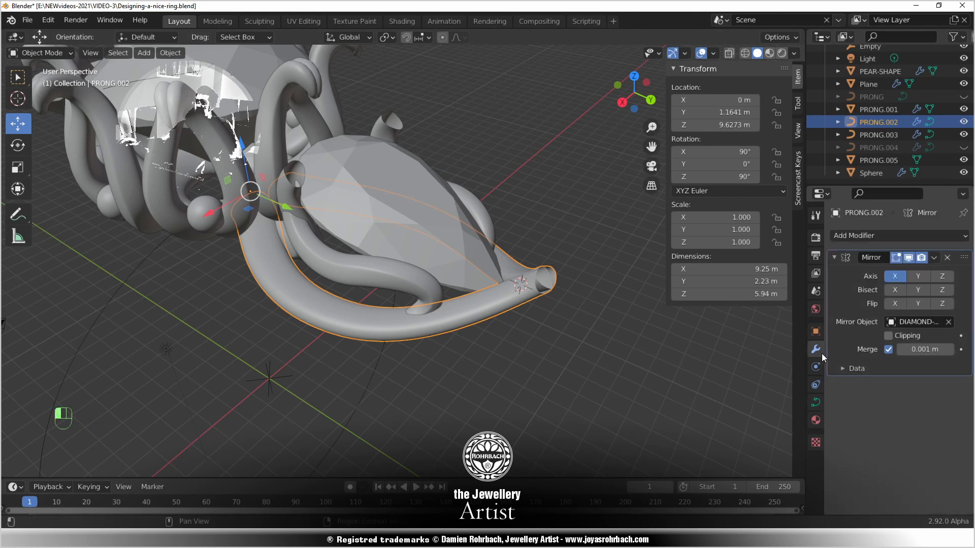
left_click(948, 258)
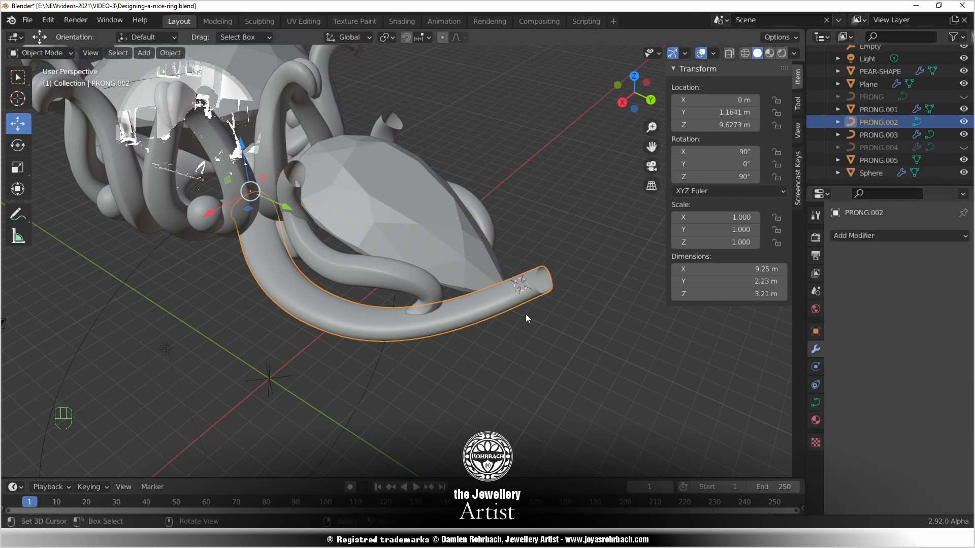
key("shift+d")
right_click(526, 311)
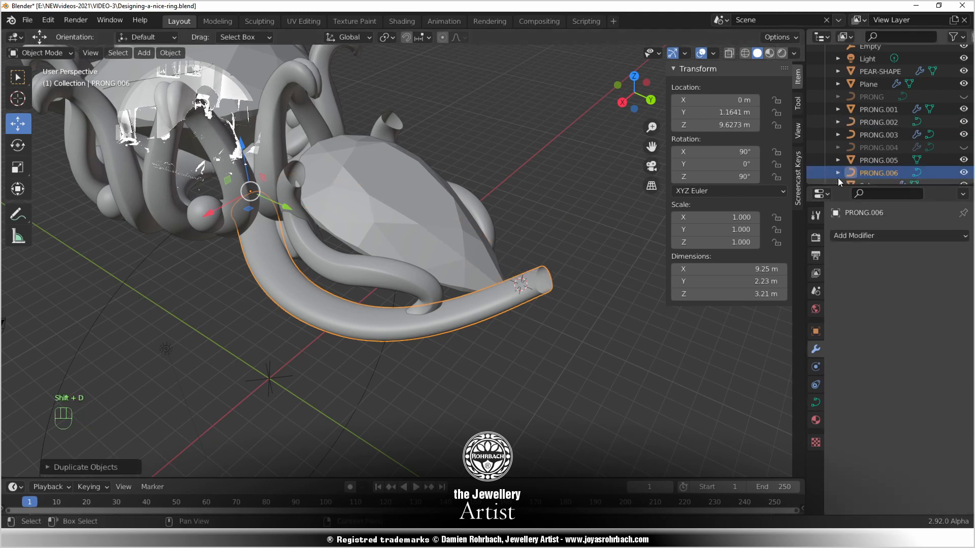
left_click(962, 134)
left_click(964, 136)
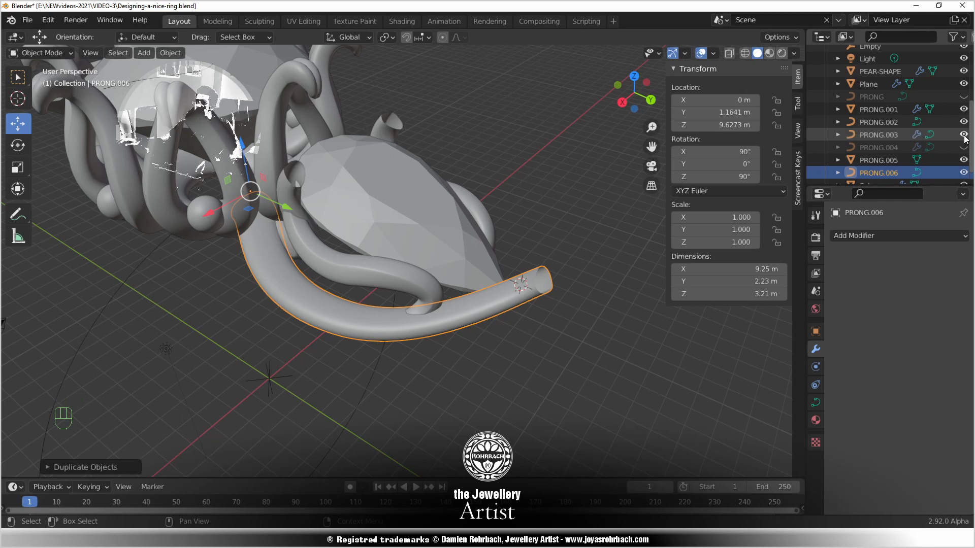
left_click(964, 136)
left_click(964, 136)
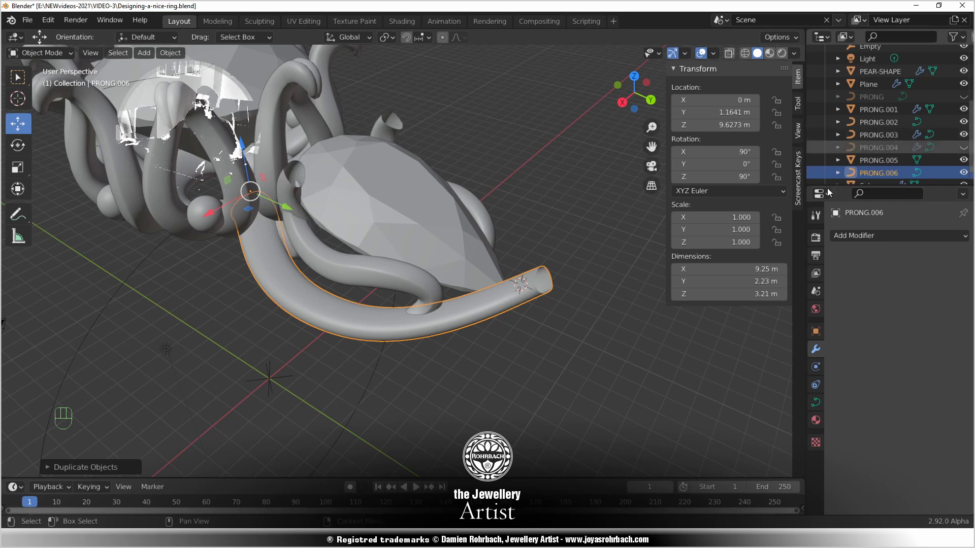
Hide the duplicate PRONG.006 to reach the original PRONG.002 curve, and hide PRONG.002 as well
left_click(963, 172)
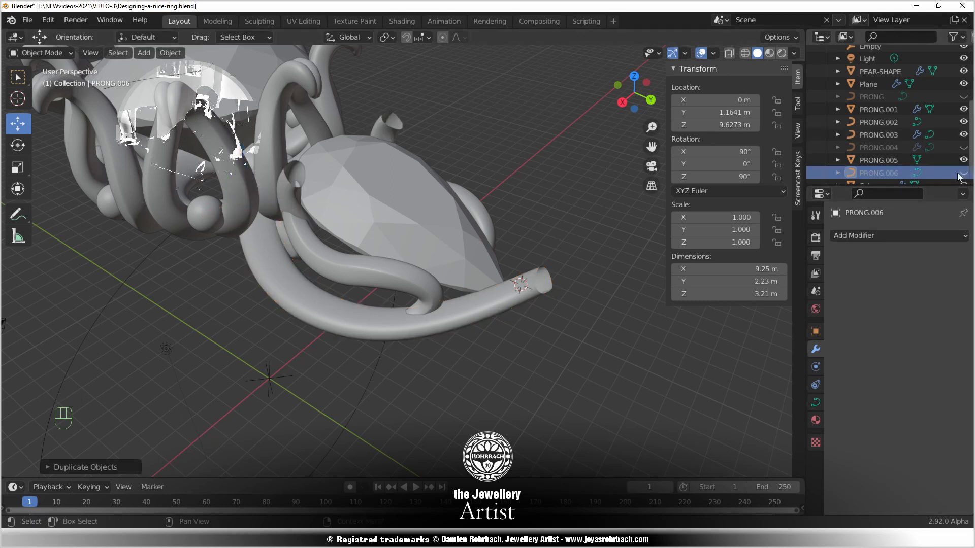
left_click(528, 297)
key("g")
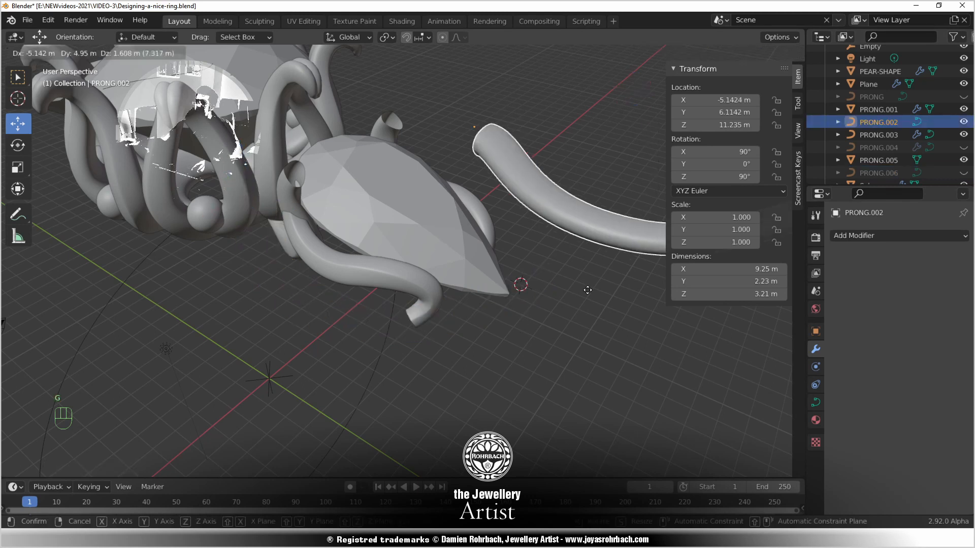
right_click(576, 303)
key("h")
Unhide the PRONG.006 duplicate and select it
scroll(864, 160, "down", 1)
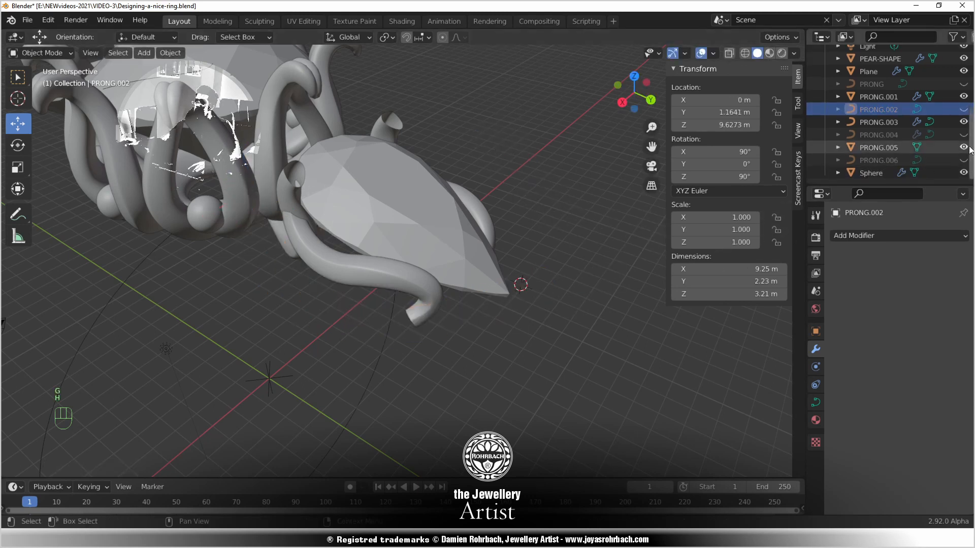
left_click(963, 160)
left_click(879, 159)
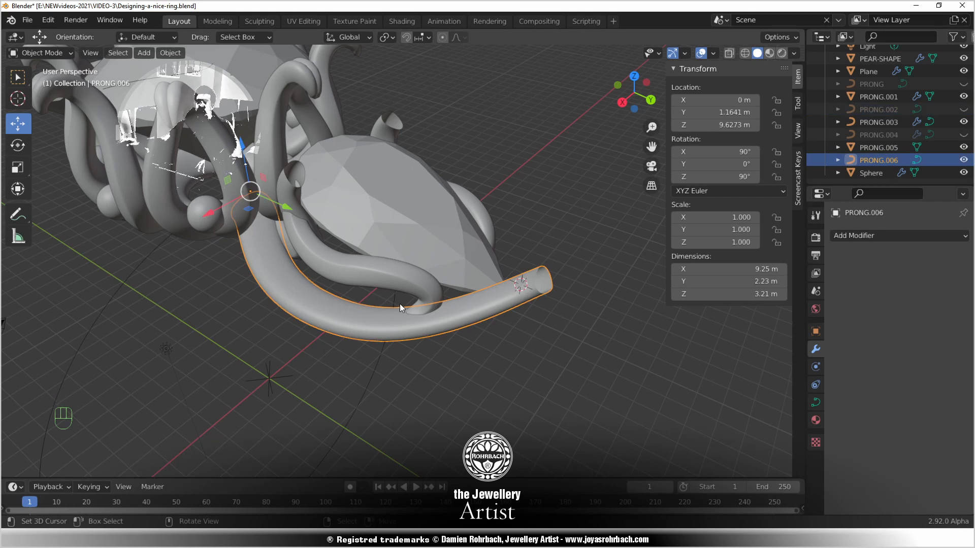
Save the file and hide the transform sidebar
middle_click_drag(400, 303, 367, 155)
scroll(366, 155, "up", 3)
key("ctrl+s")
middle_click_drag(373, 293, 328, 265, "shift")
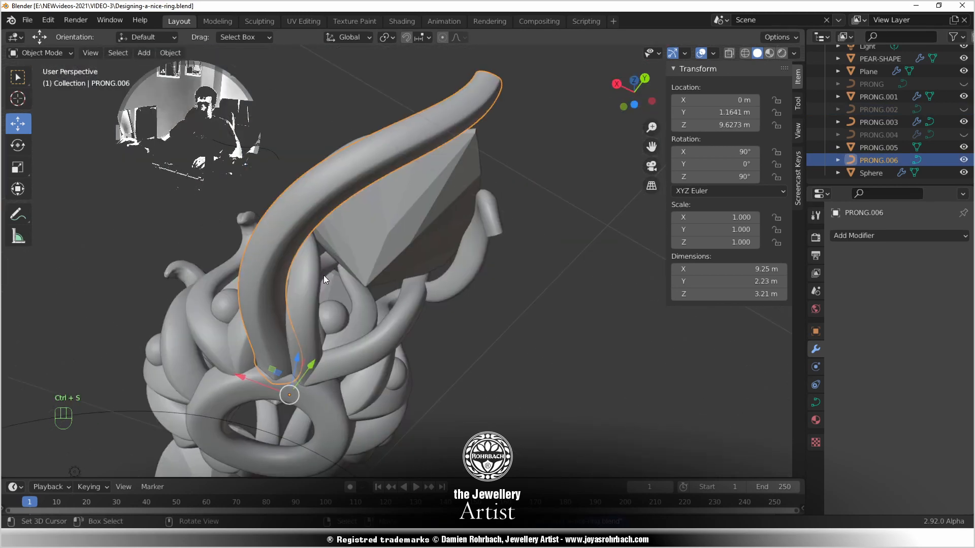
key("n")
Examine the PRONG.006 tube beneath the pear-shaped stone from the side and from underneath, and save the file
middle_click_drag(290, 297, 316, 218)
scroll(411, 346, "up", 2)
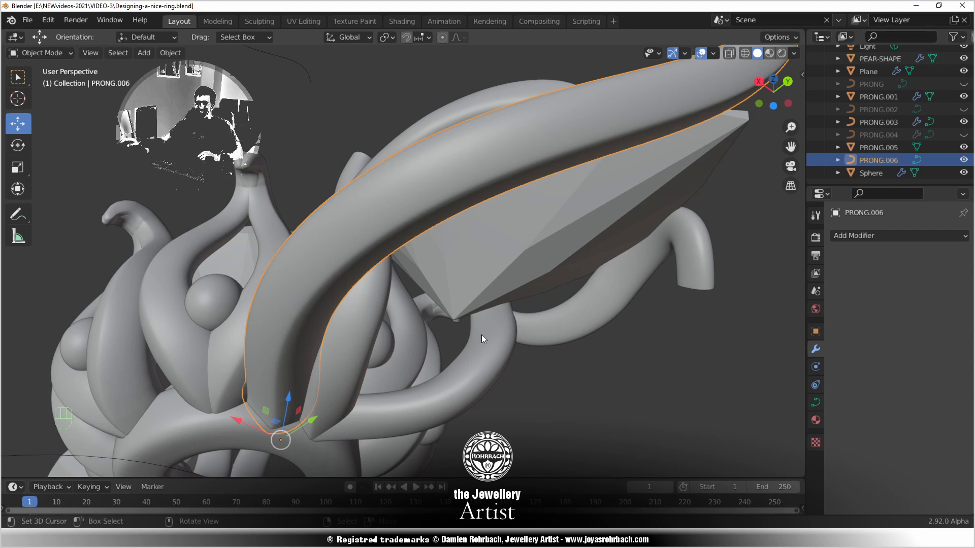
middle_click_drag(476, 344, 488, 384)
key("KP_3")
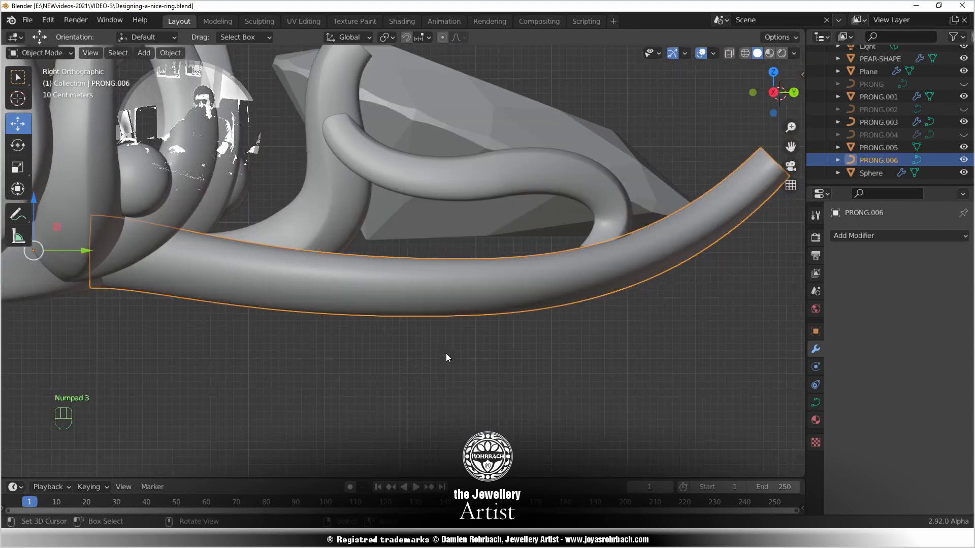
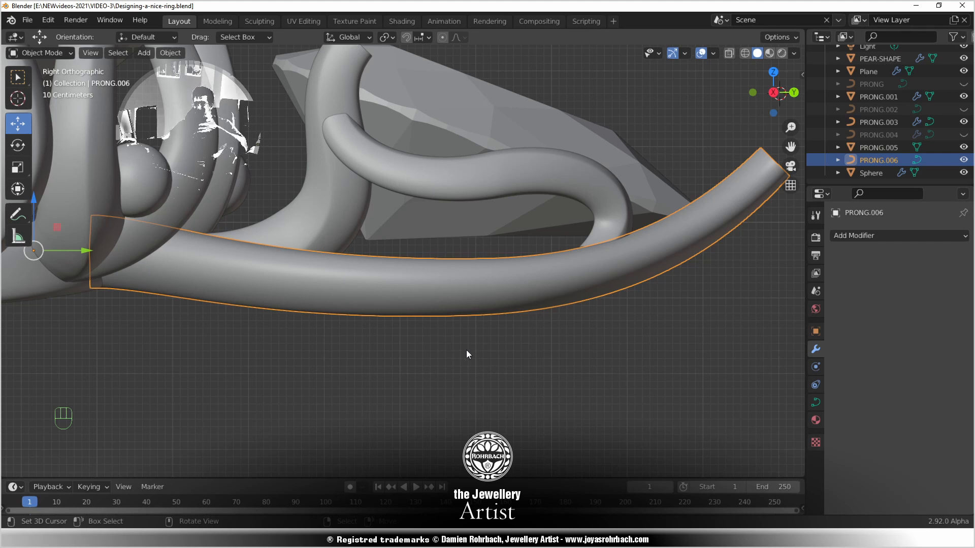
middle_click_drag(469, 354, 403, 331)
key("ctrl+s")
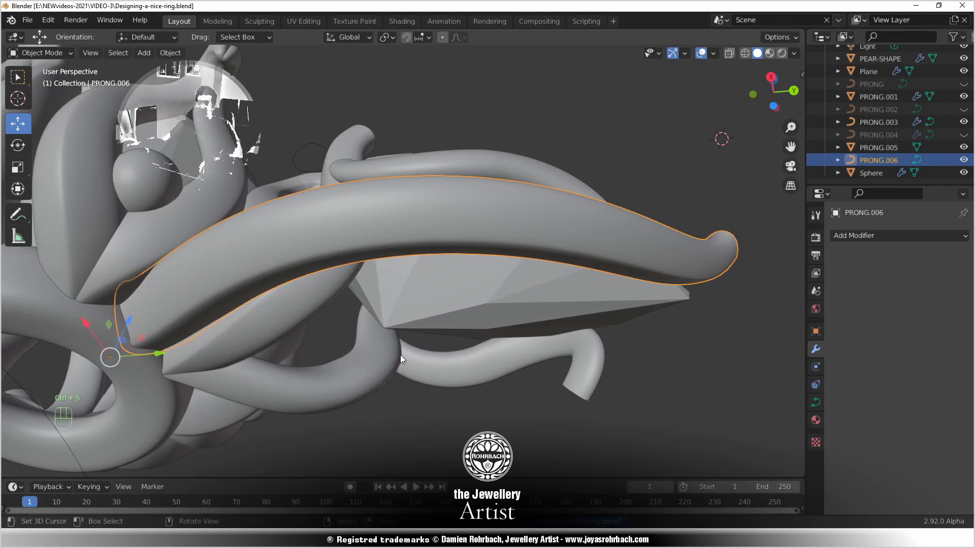
middle_click_drag(400, 355, 407, 426)
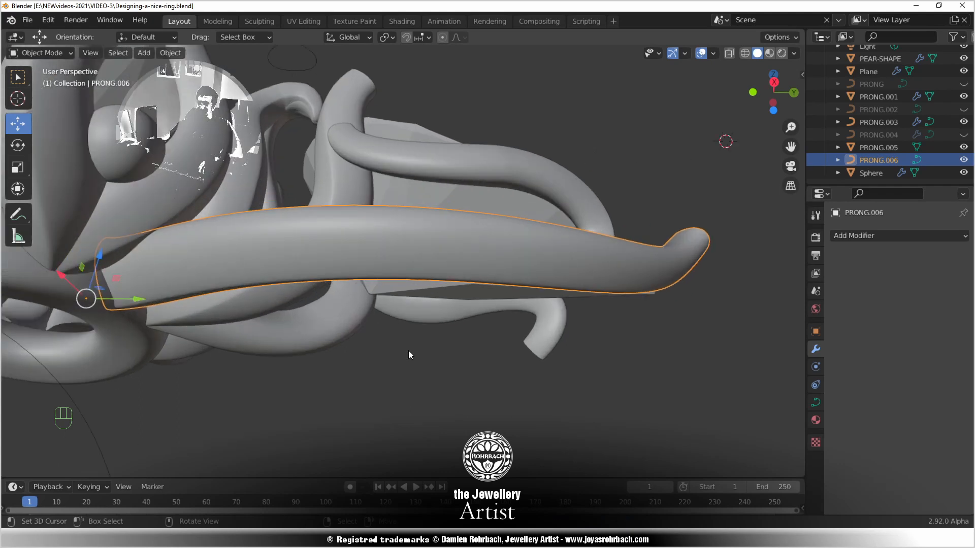
scroll(410, 352, "down", 3)
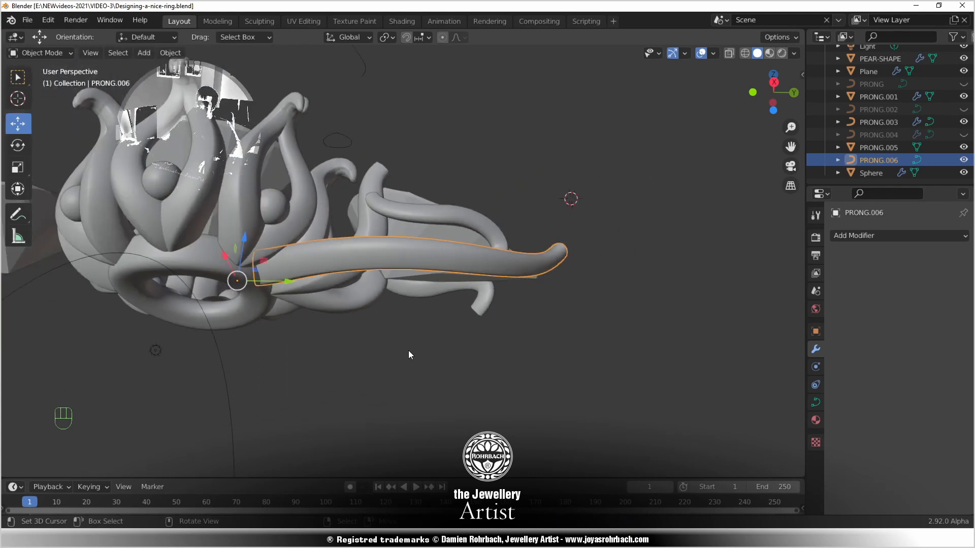
middle_click_drag(408, 350, 385, 258)
scroll(398, 325, "up", 3)
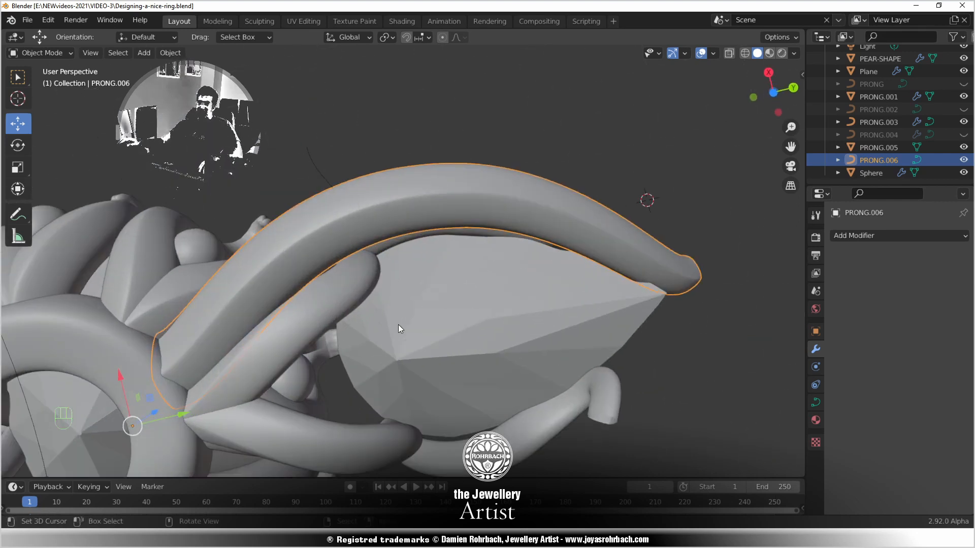
mouse_move(398, 329)
middle_mouse_down()
mouse_move(415, 226)
mouse_move(416, 334)
middle_mouse_up()
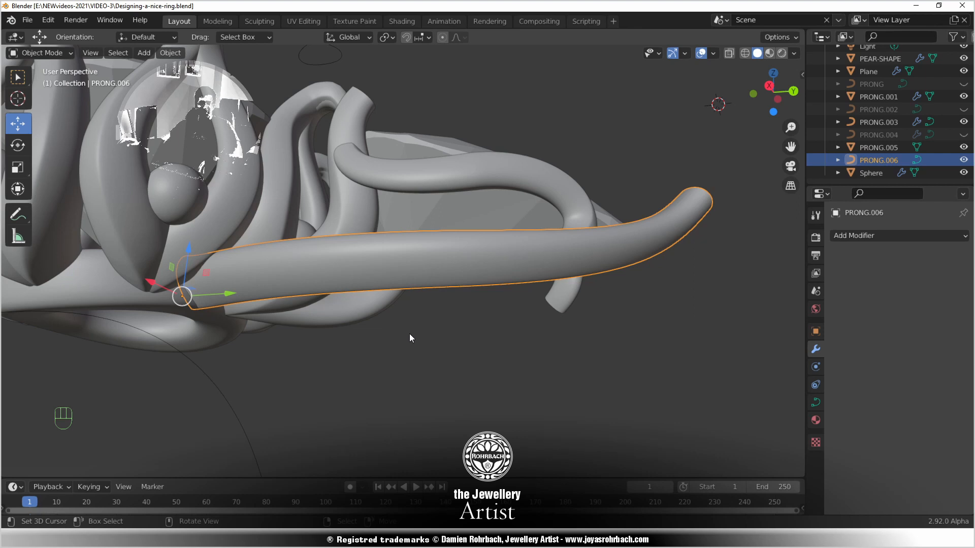
Save the file, convert the PRONG.006 curve to a mesh, and open it for mesh editing
key("ctrl+s")
middle_click_drag(406, 338, 418, 360)
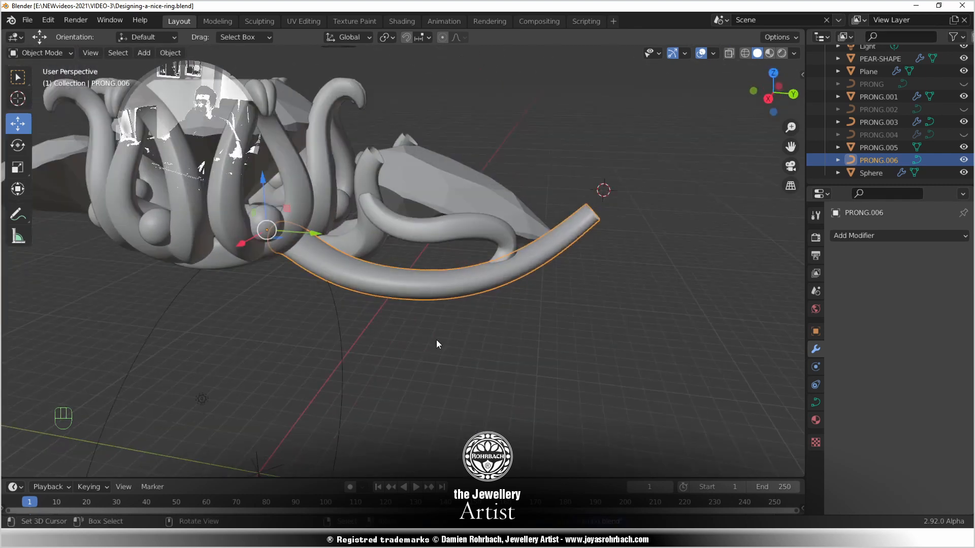
key("Tab")
key("Tab")
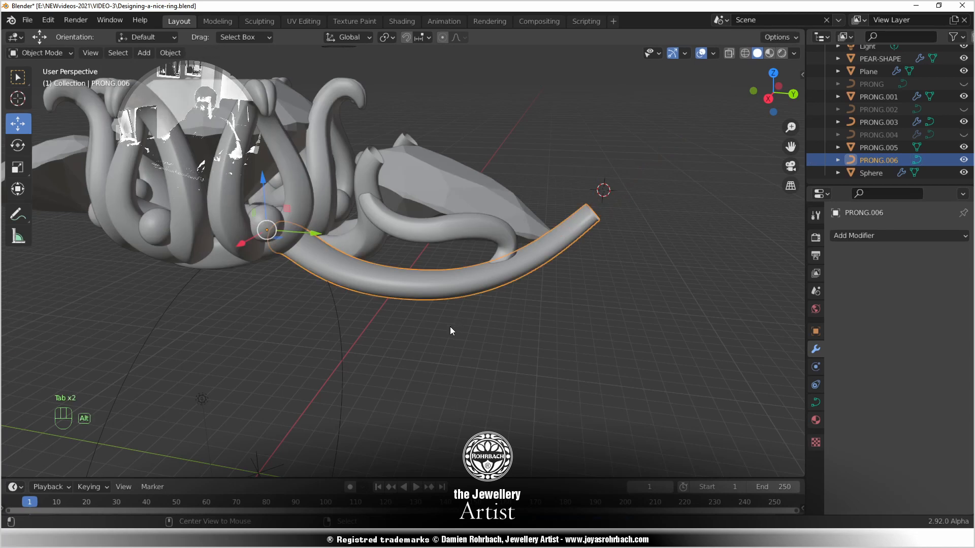
key("alt+c")
left_click(489, 278)
key("Tab")
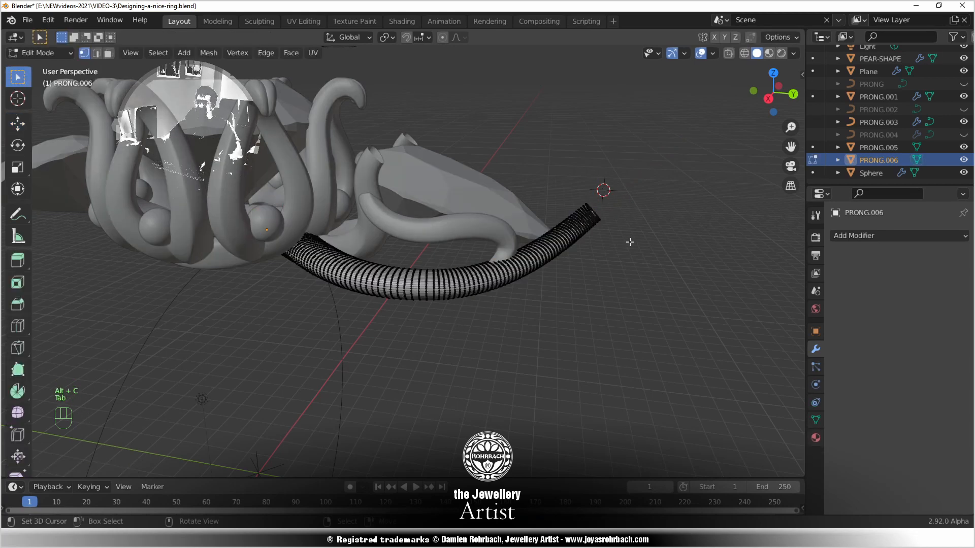
Extrude the outermost vertex ring at the free end of PRONG.006 straight outward and fill the opening with a face
middle_click_drag(631, 239, 331, 285)
key("alt+z")
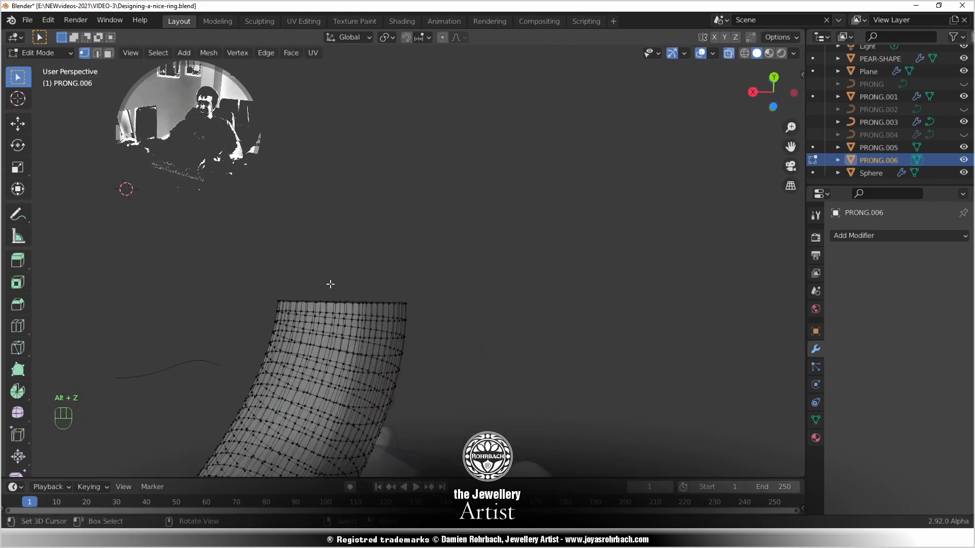
key("c")
scroll(299, 254, "down", 3)
scroll(305, 252, "up", 3)
key("Escape")
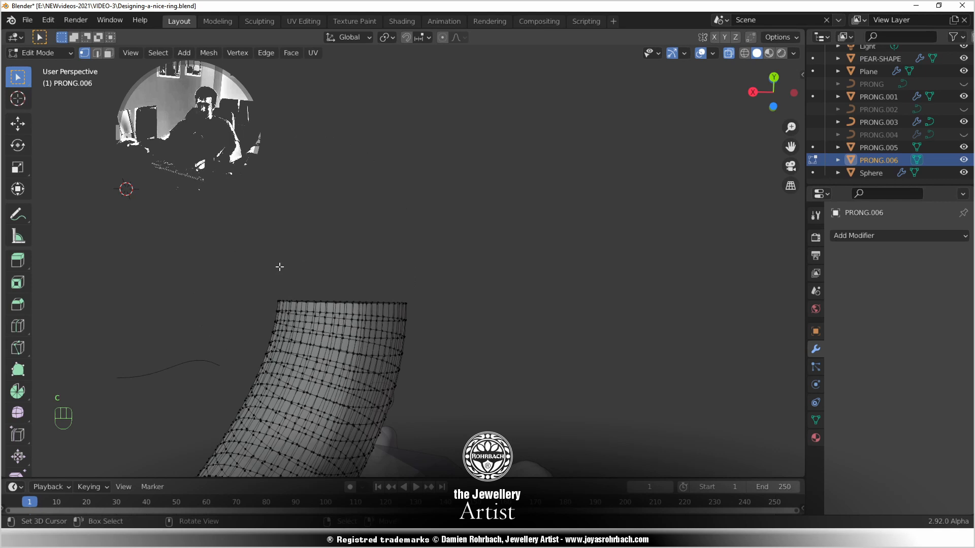
key("b")
left_click_drag(244, 257, 449, 309)
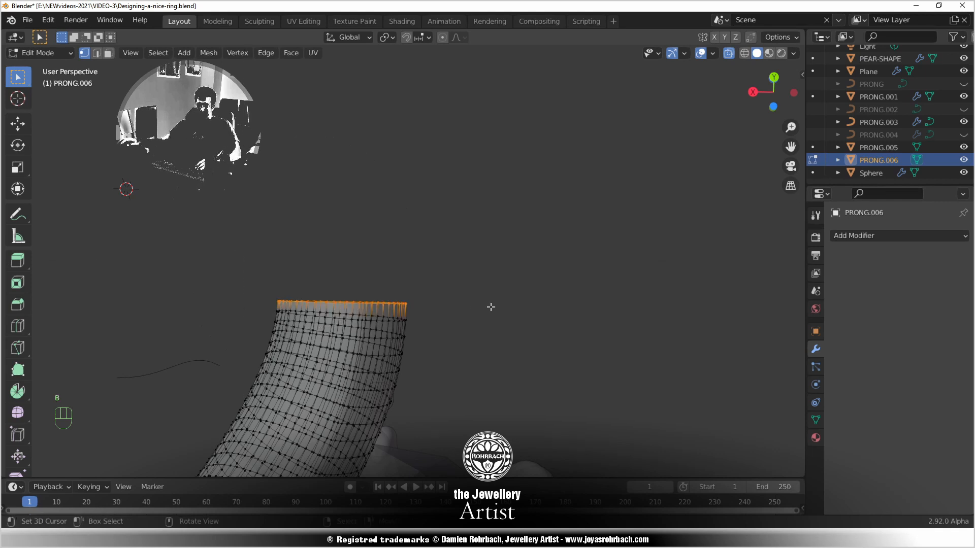
key("e")
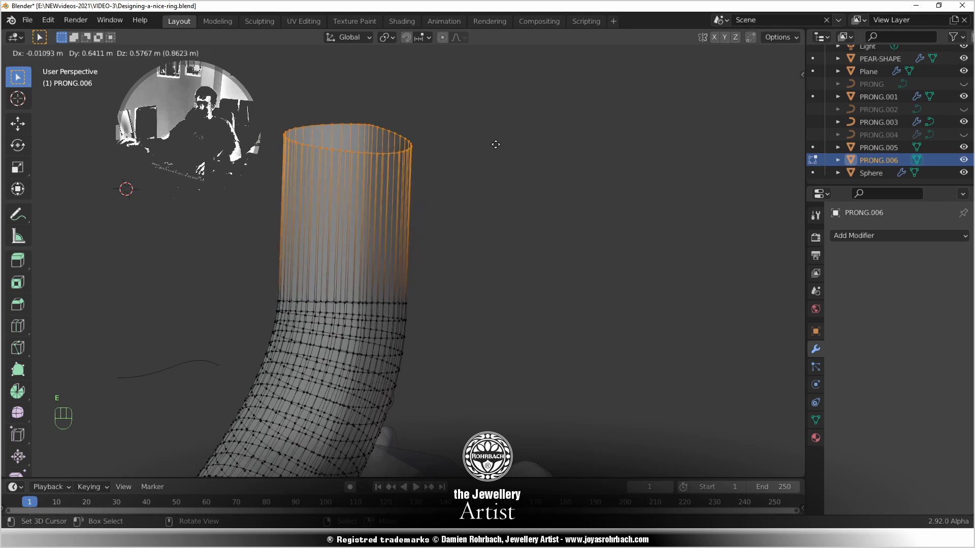
left_click(496, 122)
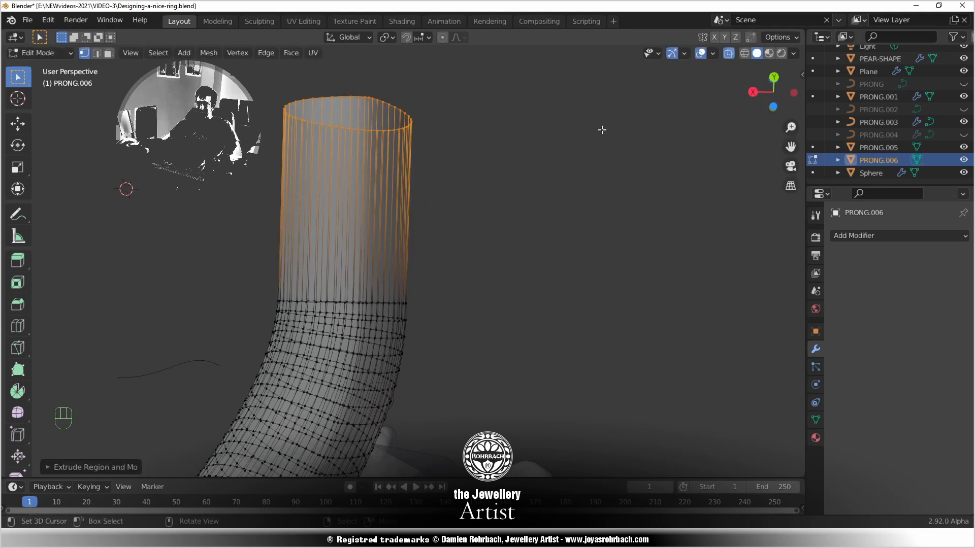
key("f")
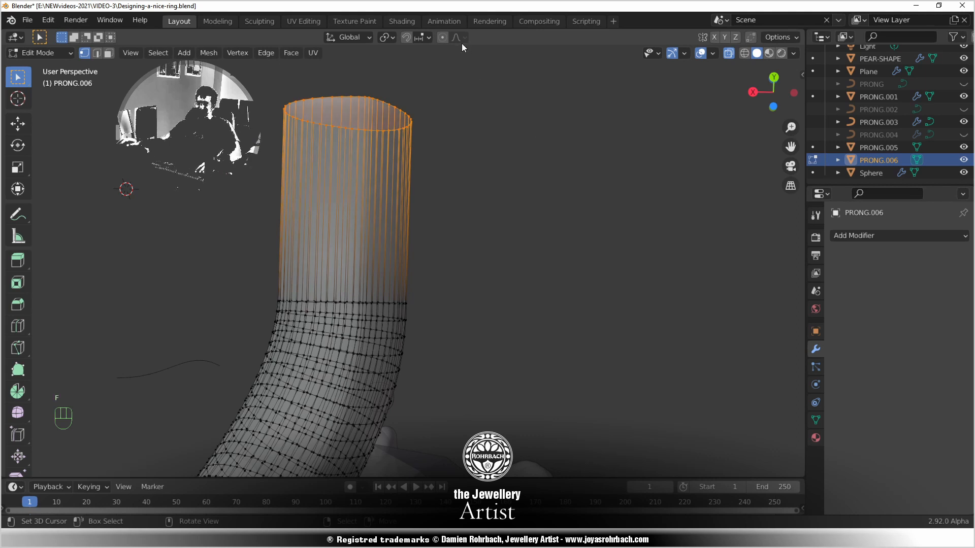
Turn on proportional editing and add 10 loop cuts across the newly extruded end section
left_click(442, 38)
left_click(18, 326)
left_click(339, 232)
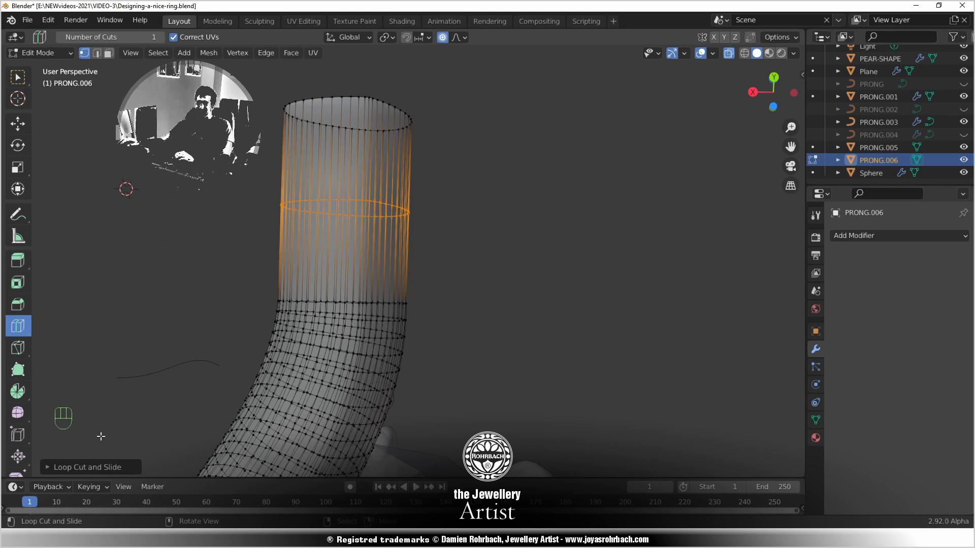
left_click(45, 467)
left_click_drag(176, 364, 223, 364)
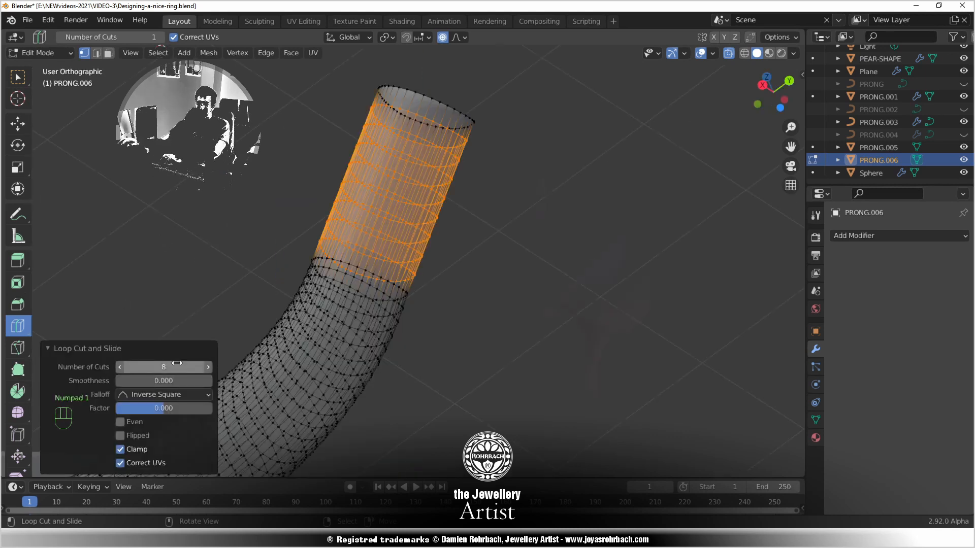
key("KP_1")
Select only the cap face at the tube's free end and show it in the right orthographic view
middle_click_drag(338, 196, 213, 127)
left_click(109, 53)
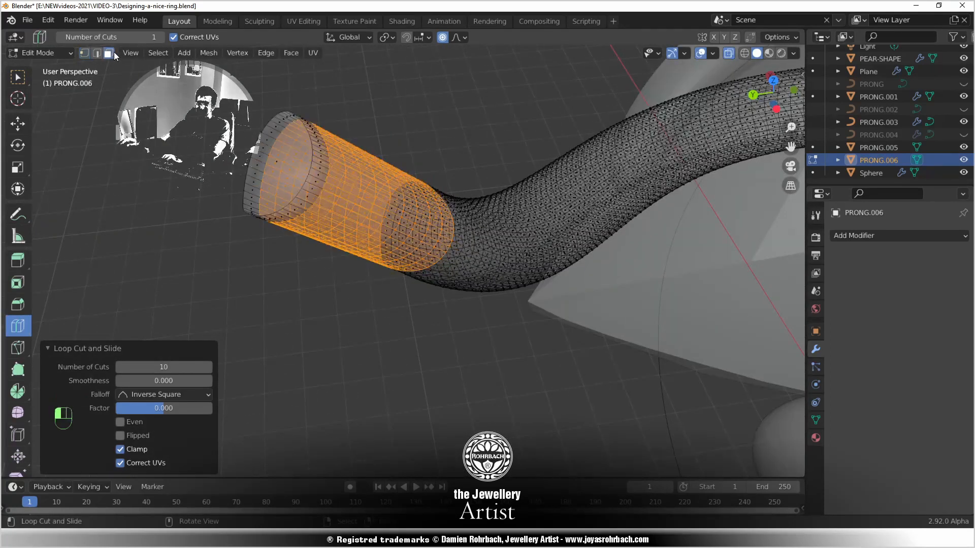
right_click(277, 162)
middle_click_drag(373, 110, 359, 87)
key("KP_5")
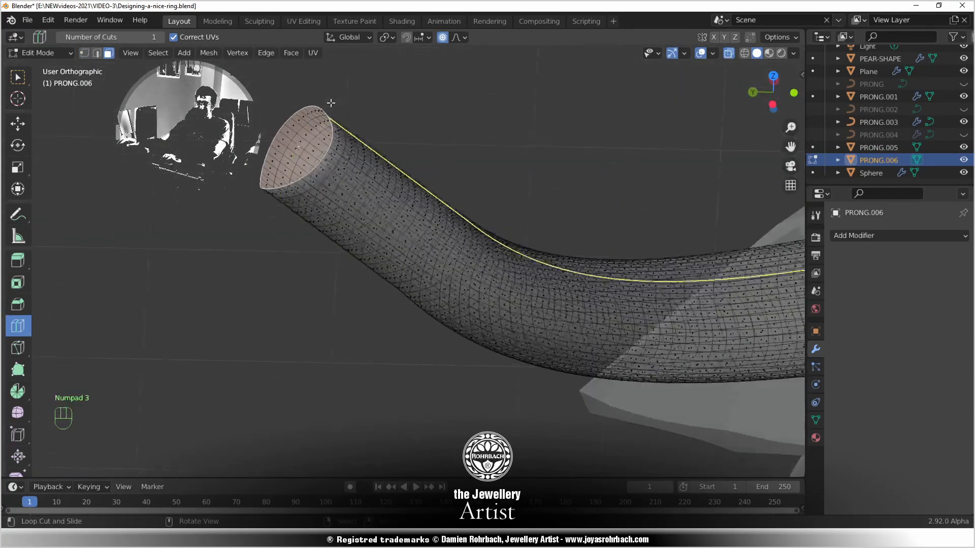
key("KP_3")
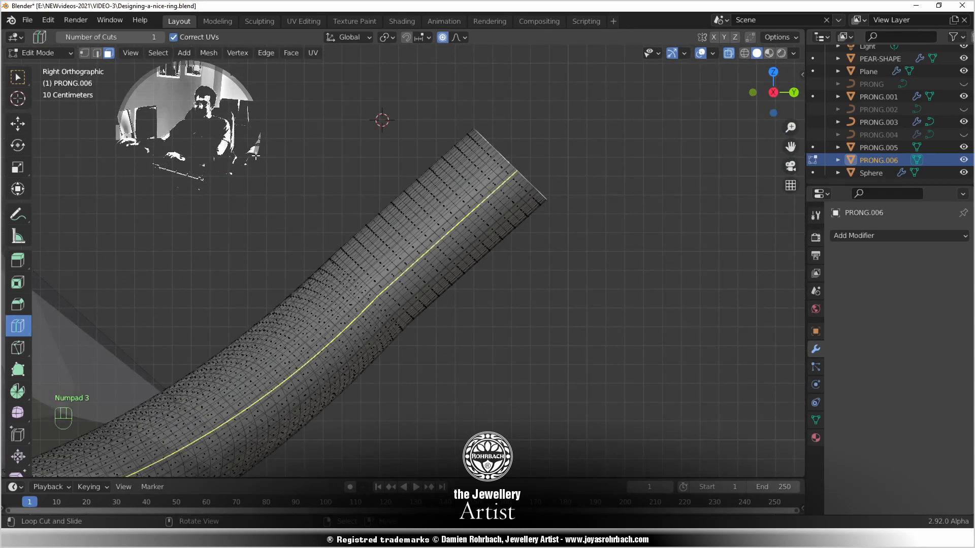
scroll(472, 190, "up", 3)
middle_click_drag(437, 254, 588, 180, "shift")
Taper the tube's end by scaling the cap face to 0.312 with Root falloff and a proportional size of 1.21
key("s")
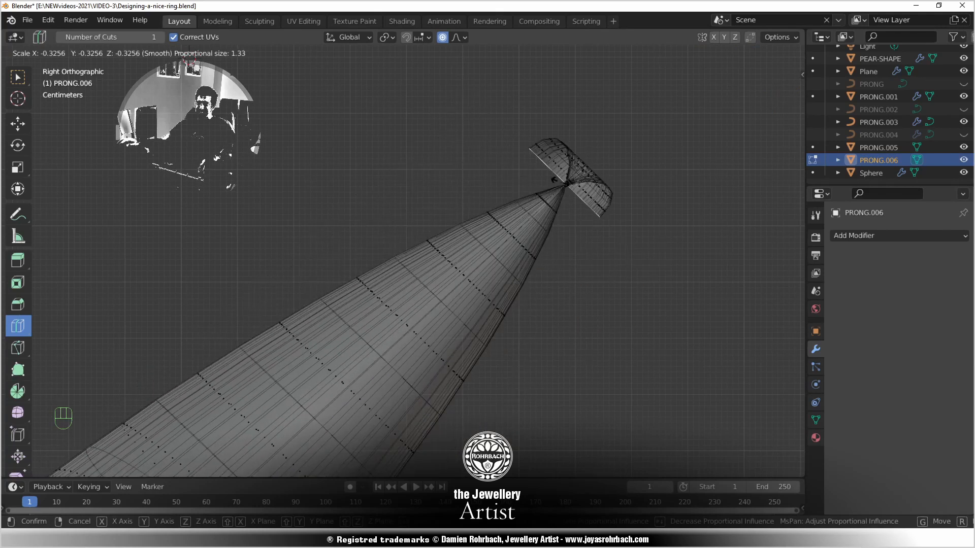
key("Escape")
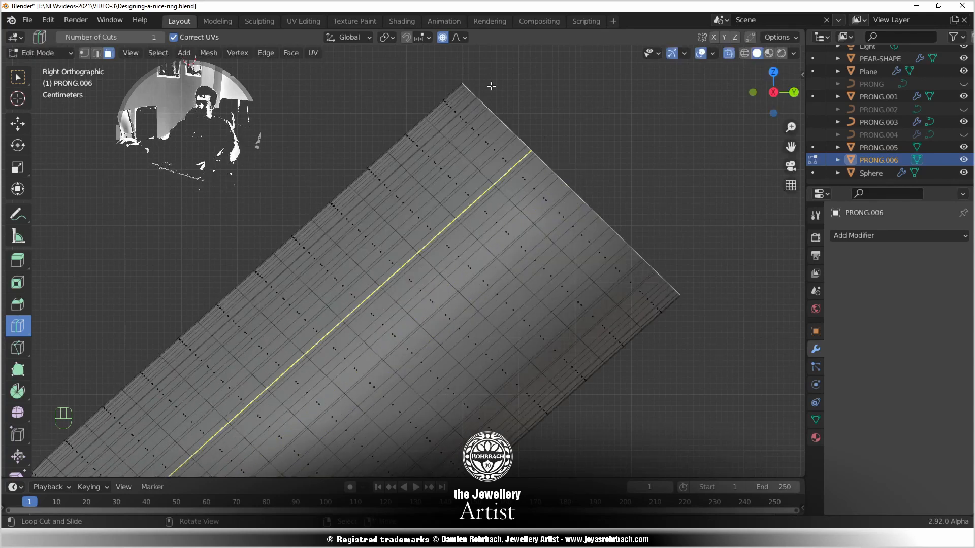
left_click(464, 37)
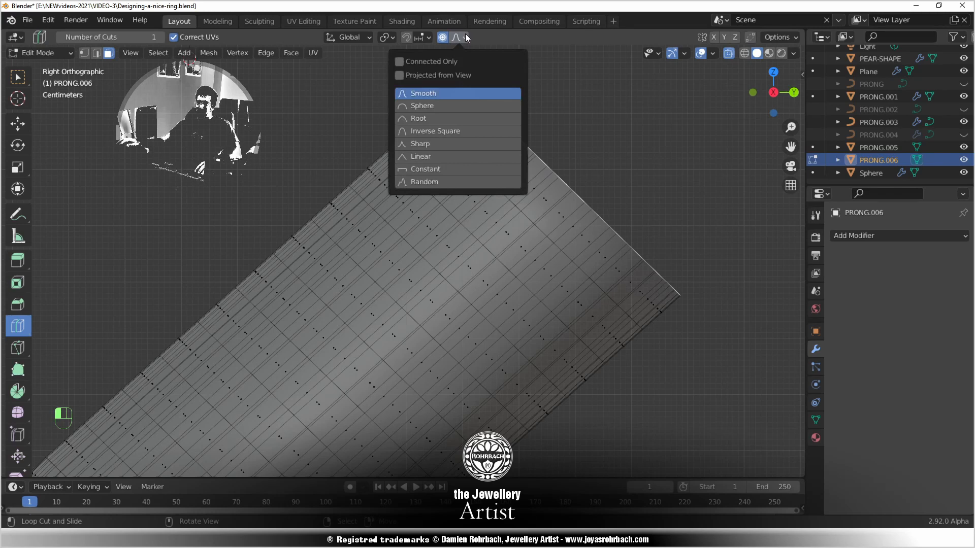
left_click(430, 118)
scroll(599, 186, "down", 6)
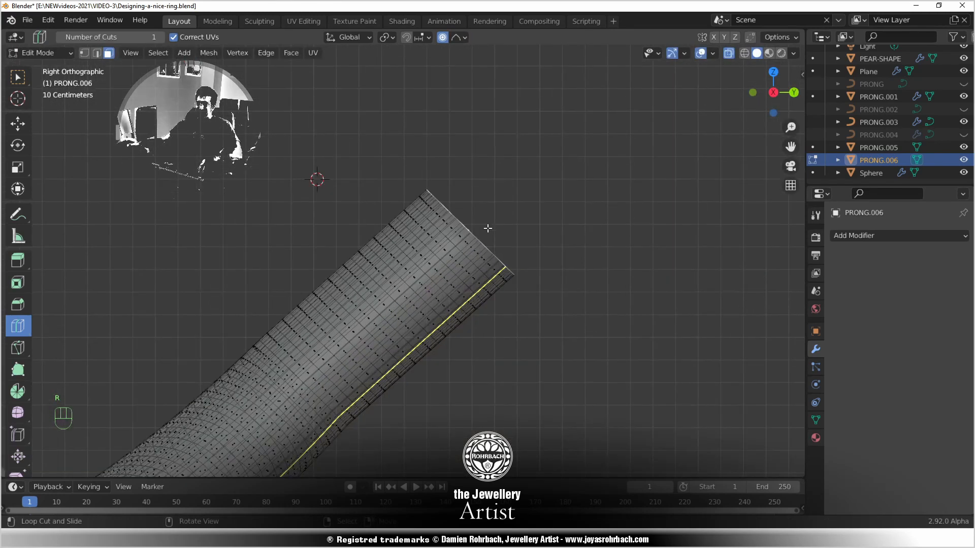
key("s")
scroll(480, 226, "up", 2)
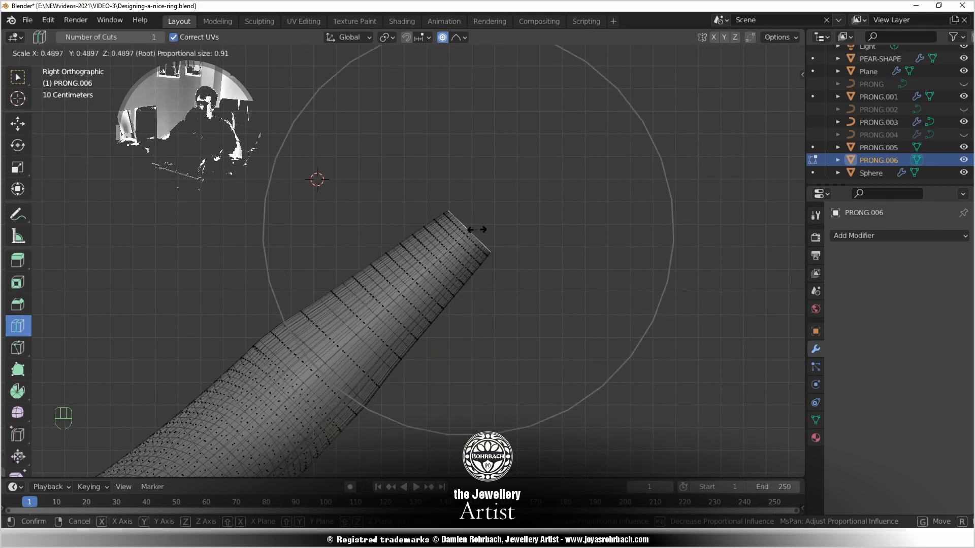
scroll(477, 230, "down", 3)
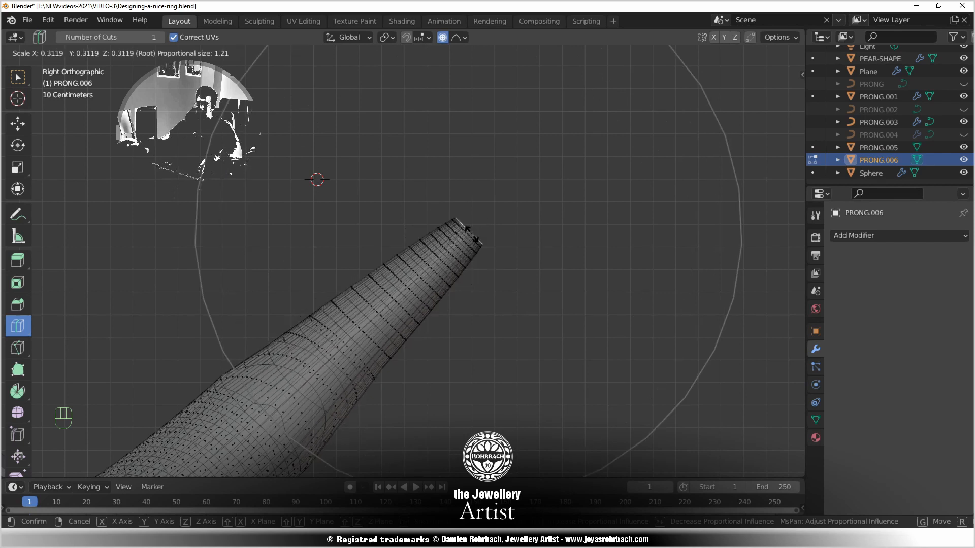
left_click(472, 234)
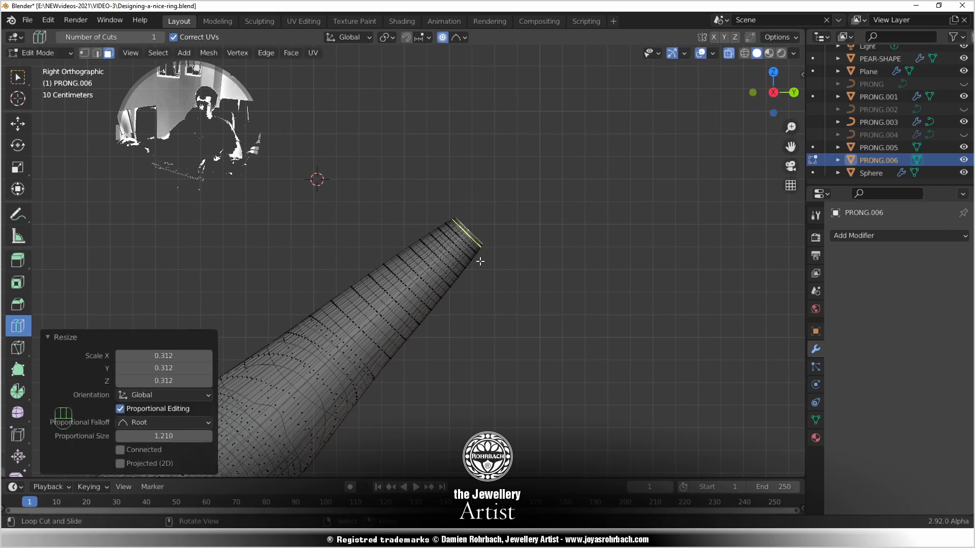
Rotate the tapered tip 6.52° in the top view with proportional editing
scroll(477, 264, "down", 3)
middle_click_drag(470, 270, 443, 383)
key("KP_7")
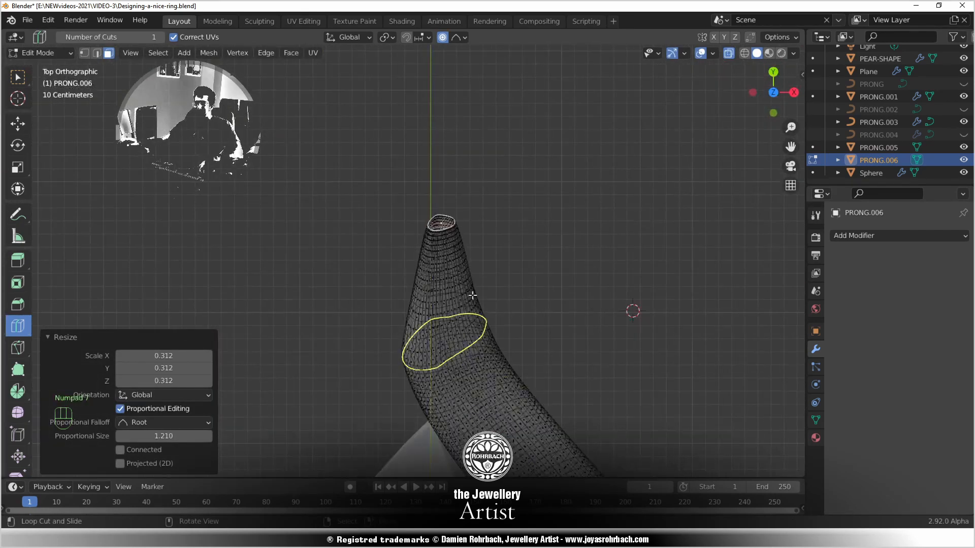
key("r")
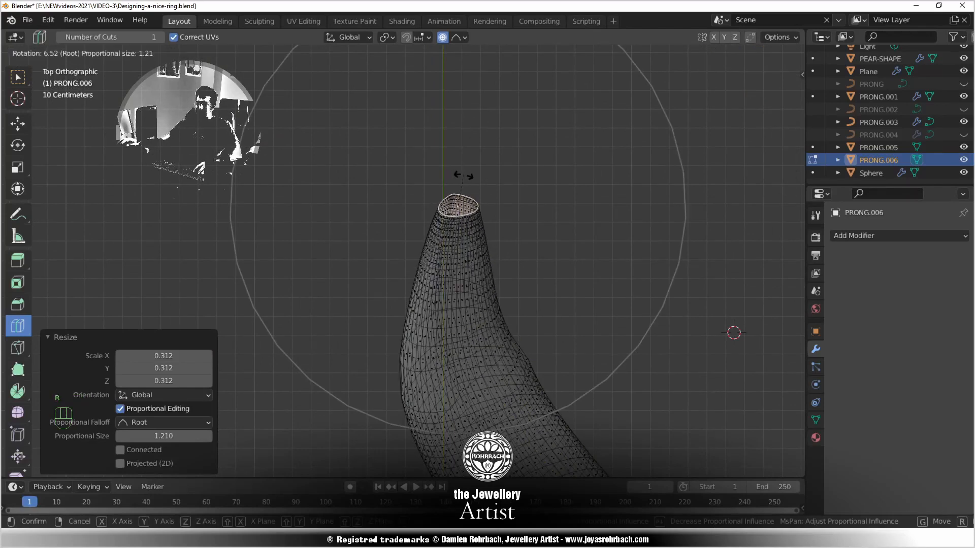
left_click(463, 176)
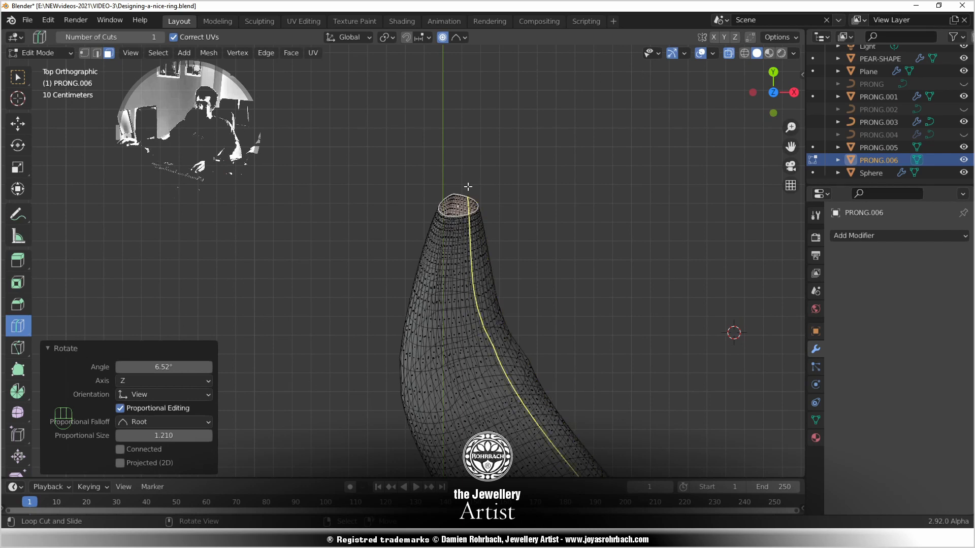
Move the tip by about -0.011 m in X and 0.097 m in Y with a proportional size of 1.10
key("g")
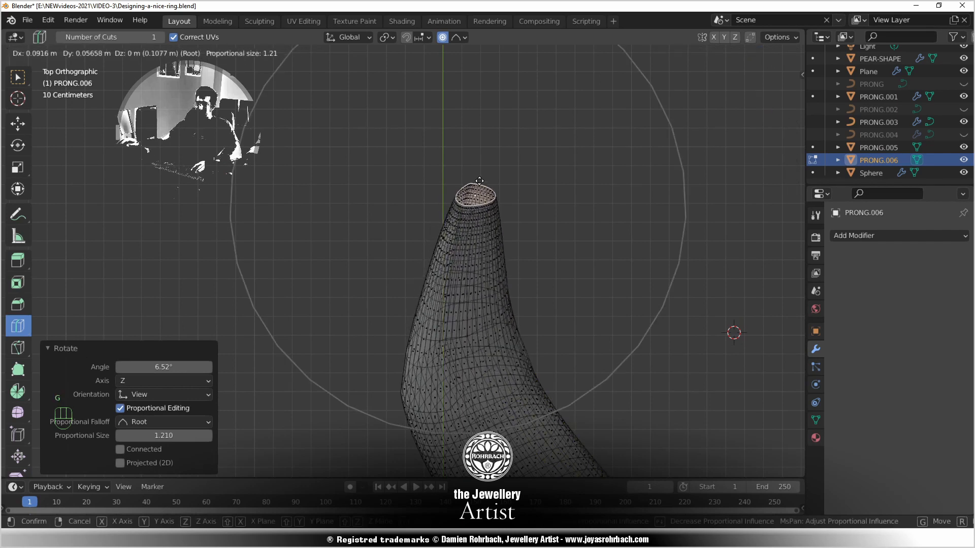
scroll(480, 180, "up", 2)
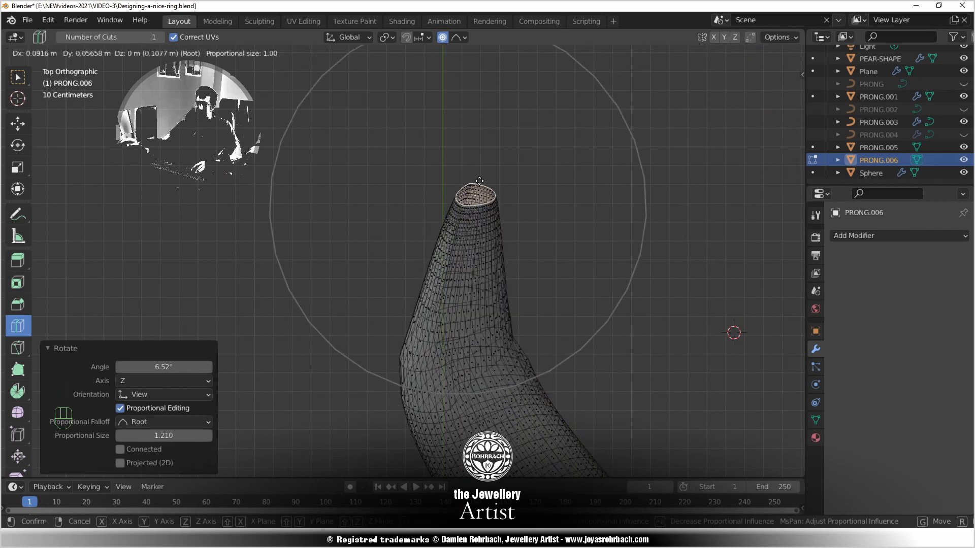
scroll(479, 181, "down", 3)
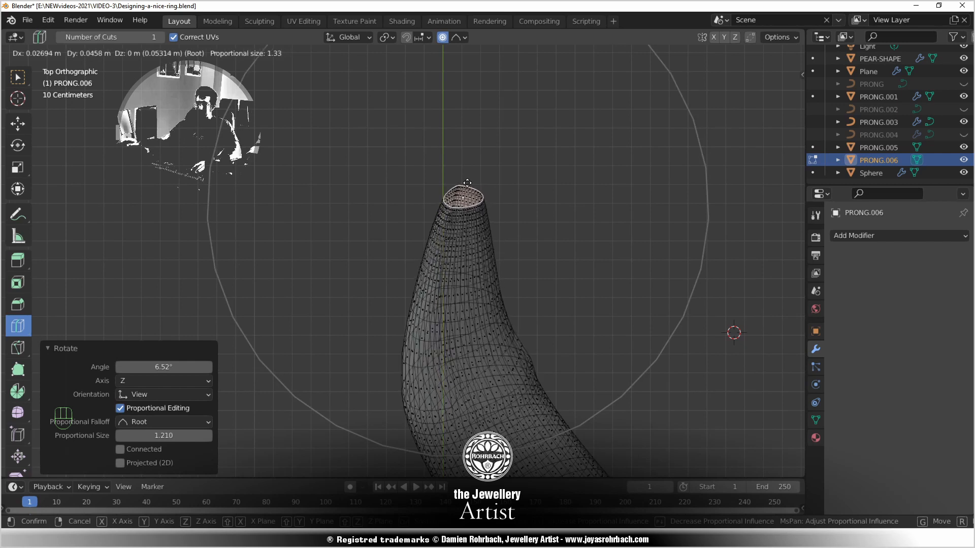
scroll(467, 183, "up", 3)
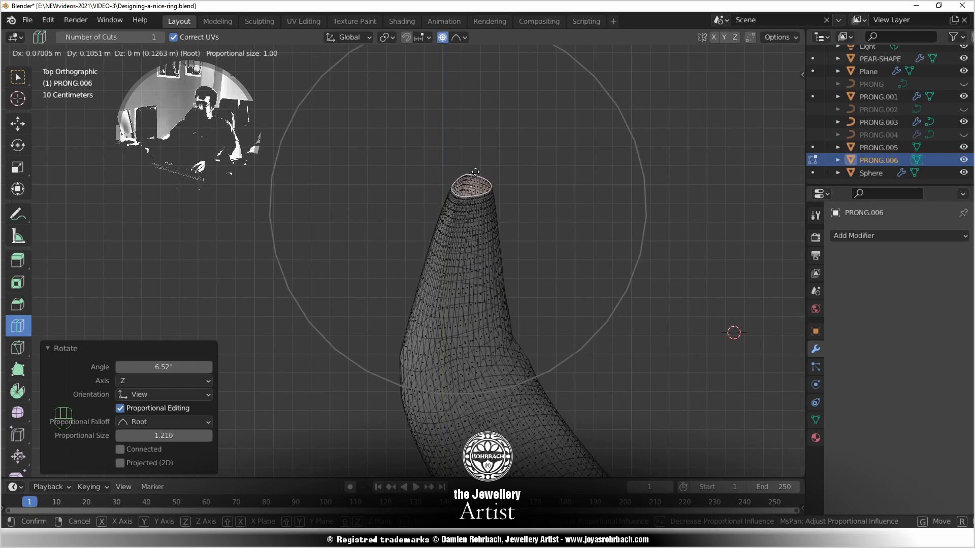
scroll(476, 172, "down", 1)
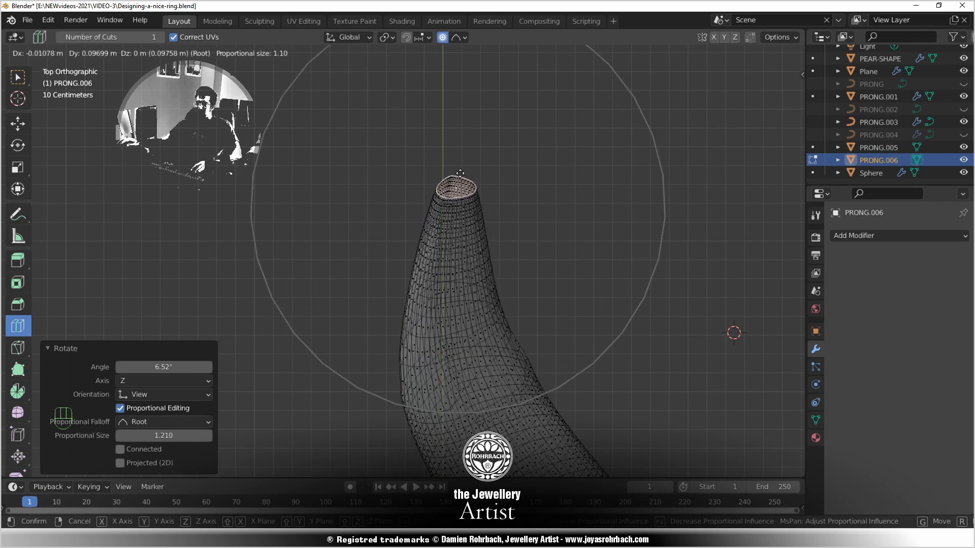
left_click(460, 173)
Turn off X-ray and examine the tapered tip's shading and mesh flow up close
middle_click_drag(460, 173, 416, 237)
key("alt+z")
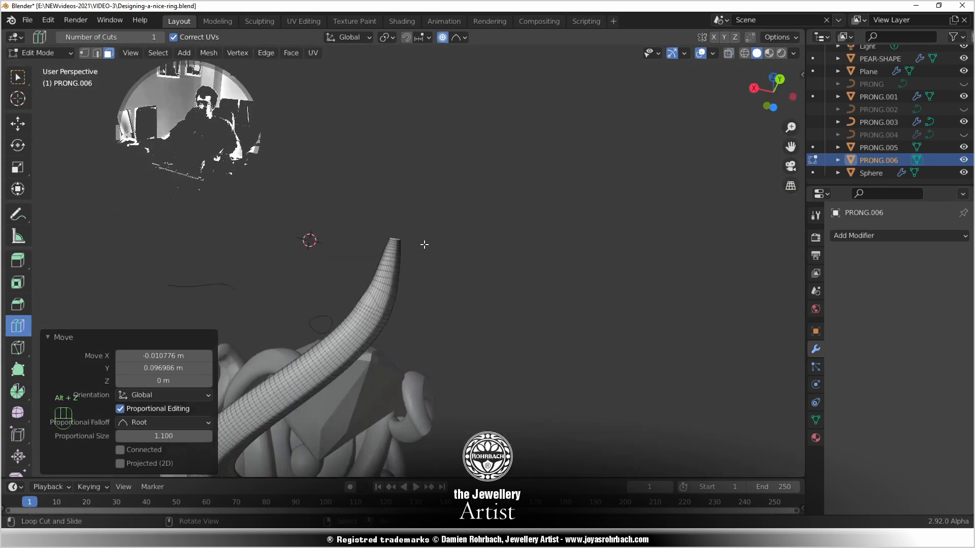
key("Tab")
middle_click_drag(416, 273, 319, 290)
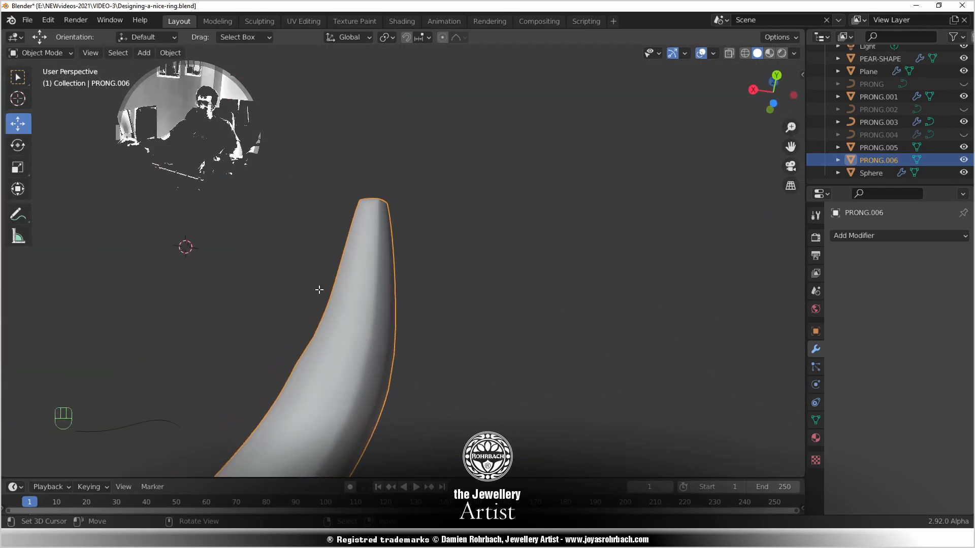
key("Tab")
middle_click_drag(355, 351, 394, 297, "shift")
scroll(639, 331, "up", 3)
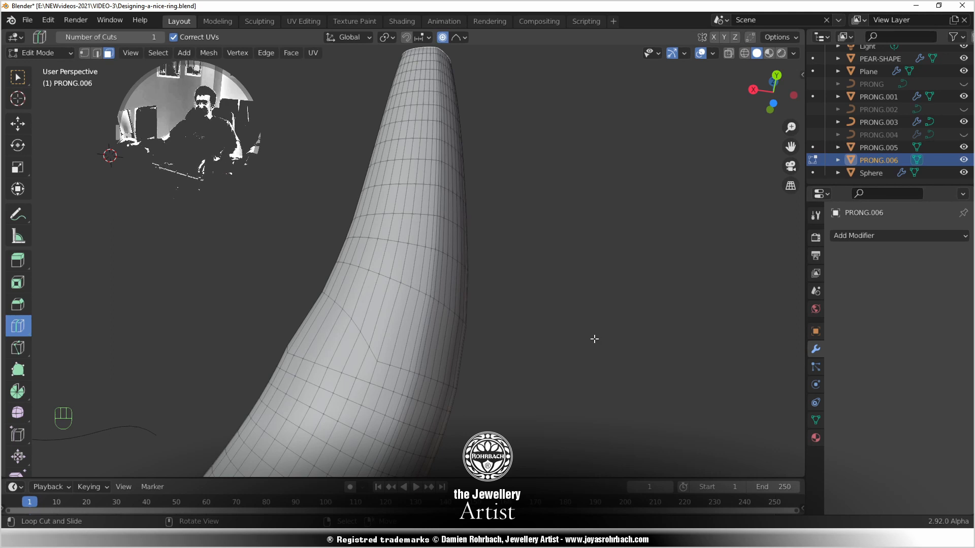
Select the tip's vertices through the mesh, rotate them -2.69° without proportional editing and move them about 0.052 m in X and -0.012 m in Y
key("1")
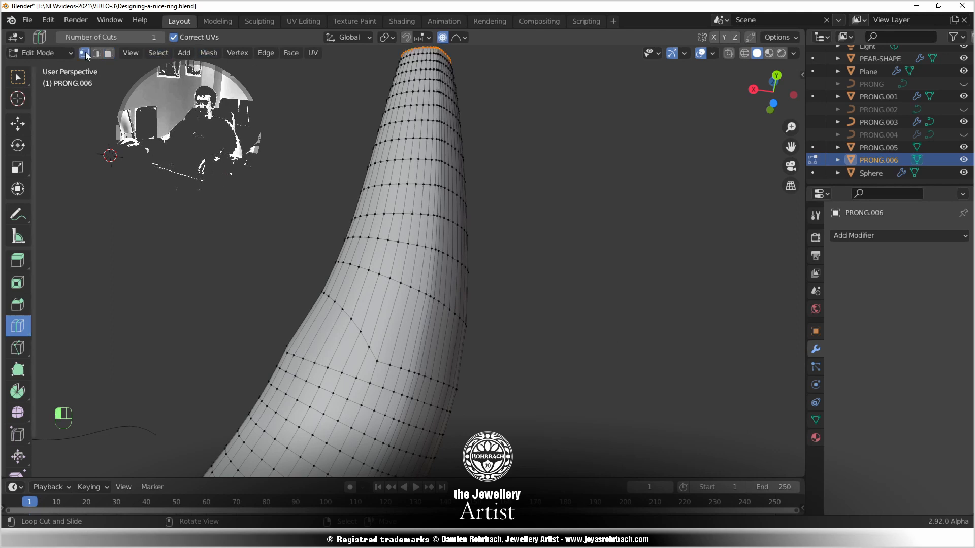
scroll(404, 249, "down", 3)
key("alt+a")
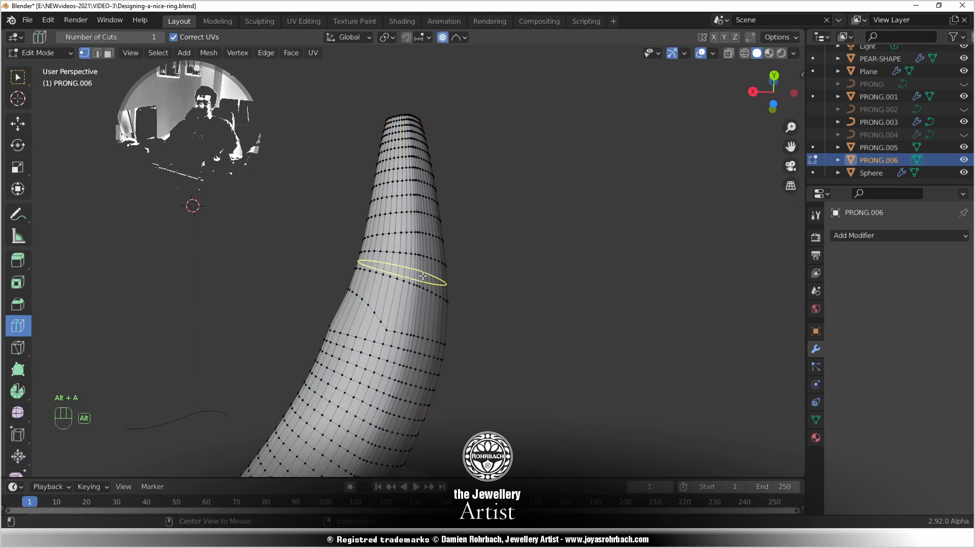
key("alt+z")
key("c")
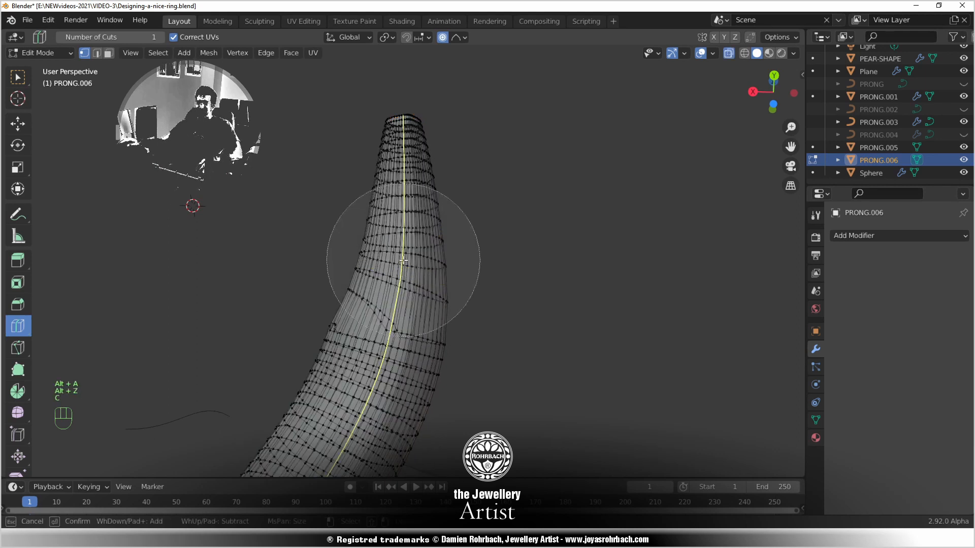
scroll(376, 244, "down", 3)
left_click_drag(392, 224, 441, 231)
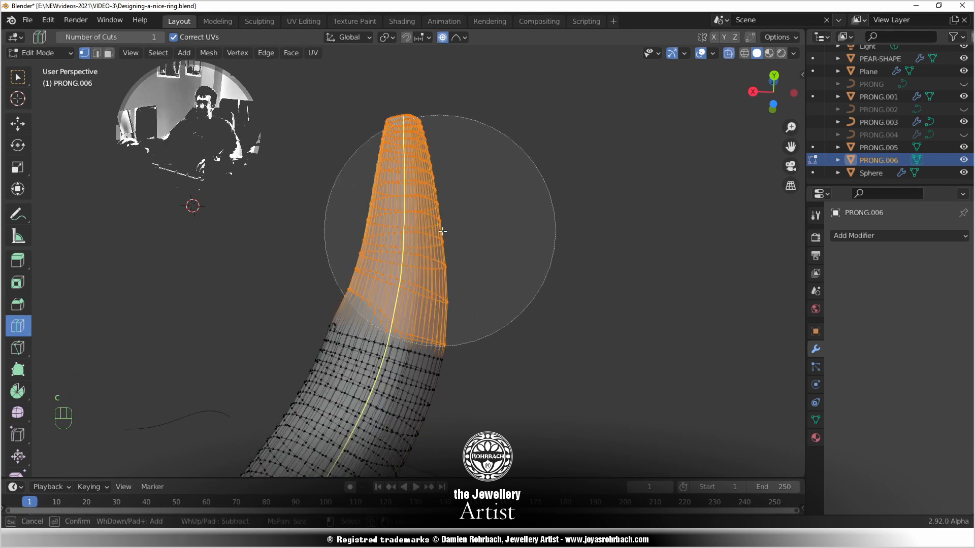
right_click(467, 218)
key("r")
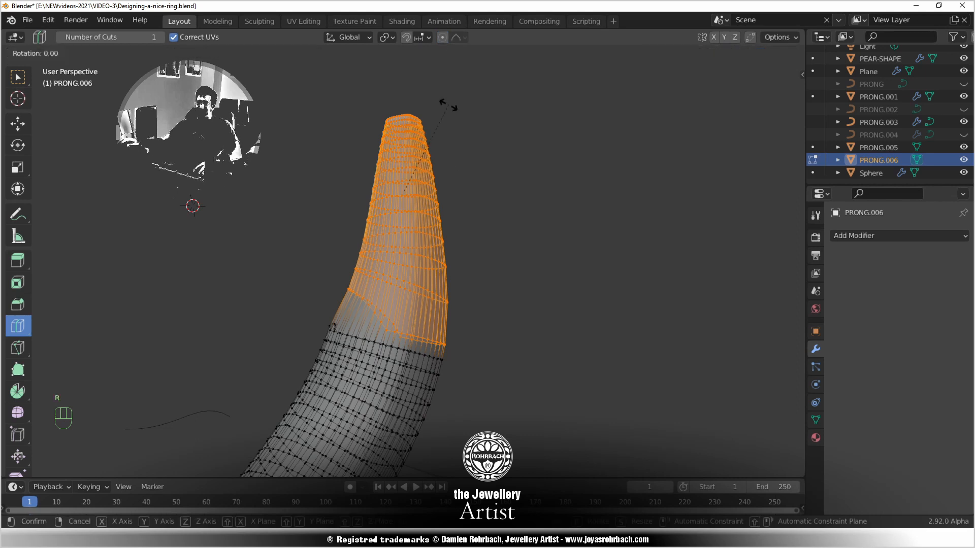
left_click(446, 102)
key("g")
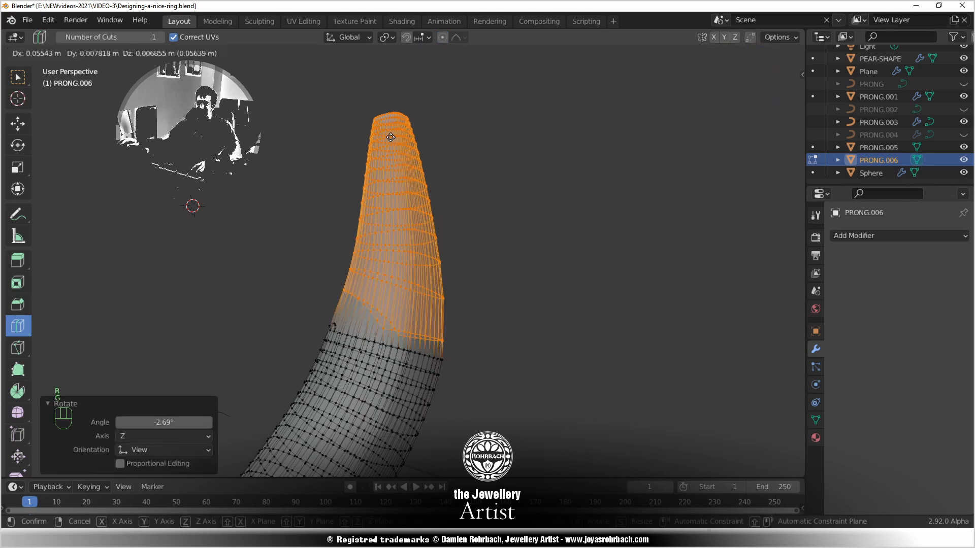
left_click(396, 135)
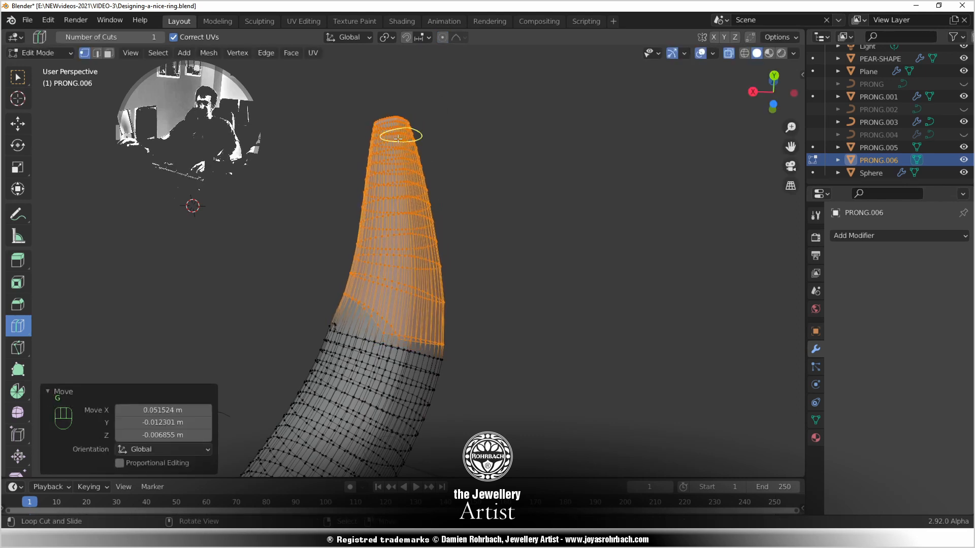
Bend the tip further with a -1.43° rotation and another small one, moving it about 0.024 m in X after each
key("r")
left_click(413, 97)
key("g")
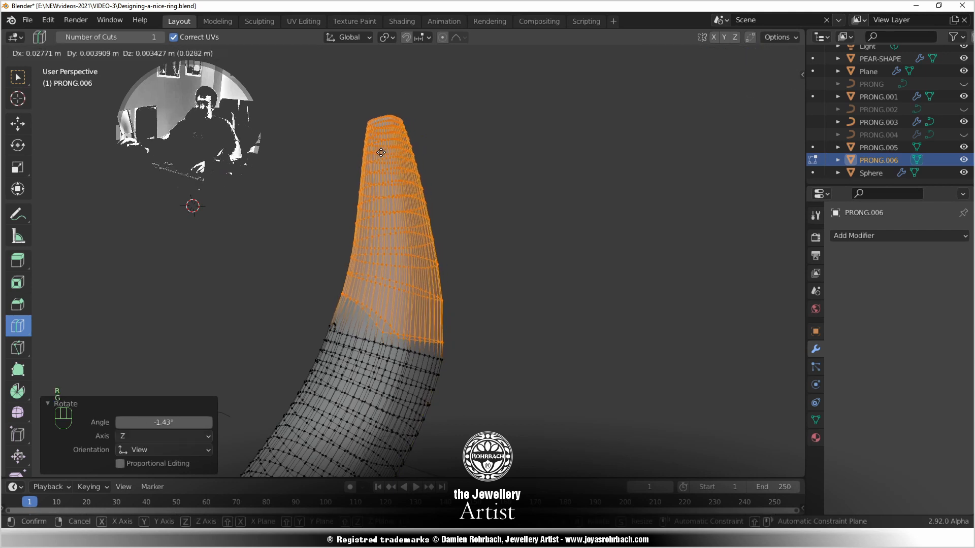
left_click(382, 155)
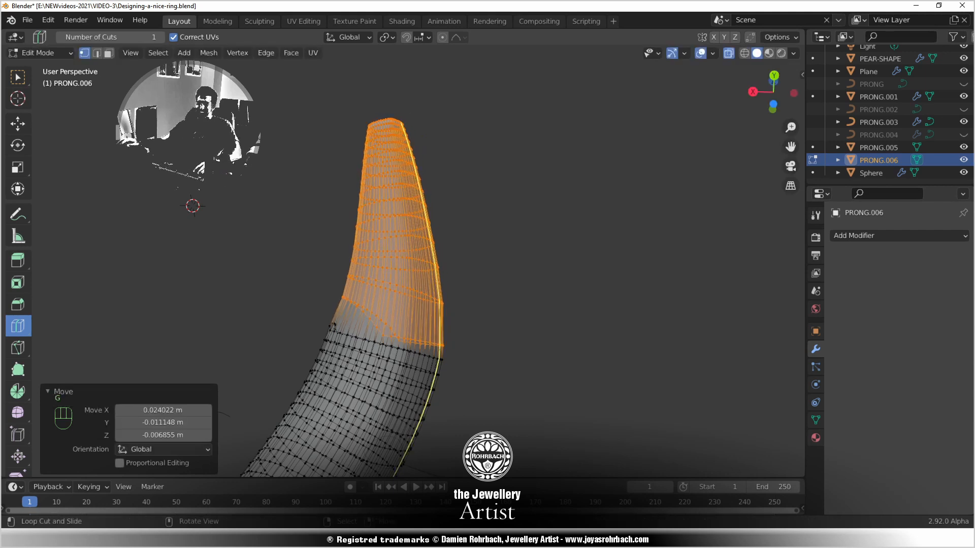
key("r")
left_click(407, 124)
key("g")
left_click(380, 162)
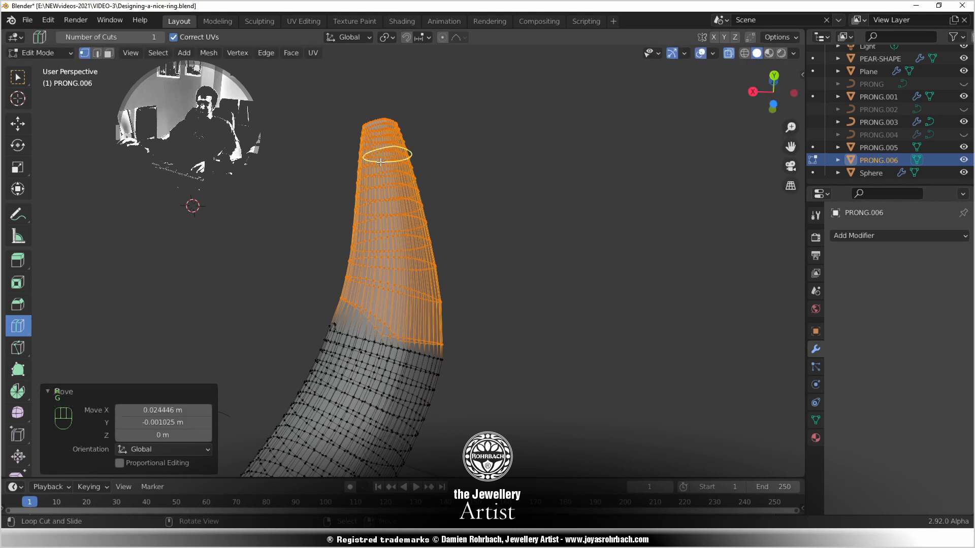
Select the vertex ring just below the tip's uneven gap through the mesh and scale it to 0.979
scroll(355, 304, "up", 5)
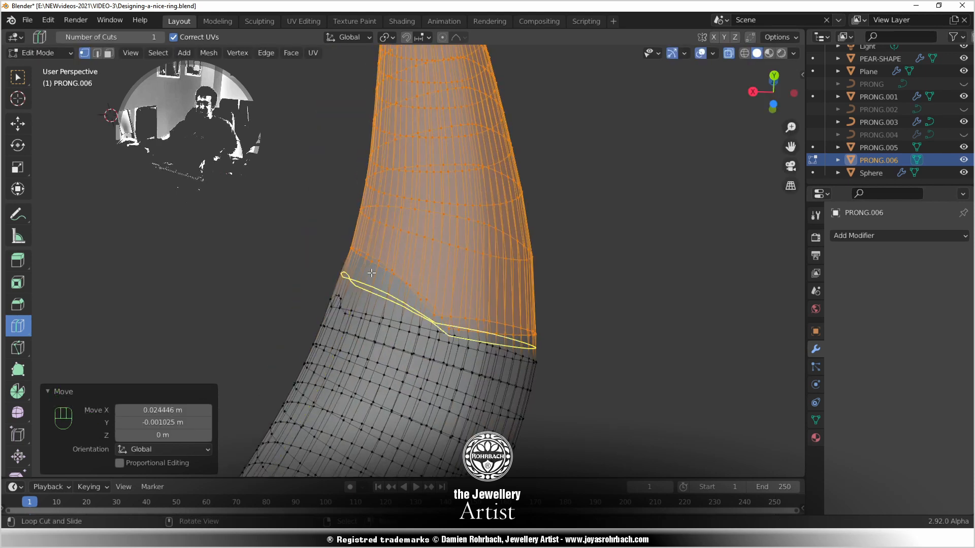
key("Tab")
key("Tab")
middle_click_drag(523, 299, 492, 289)
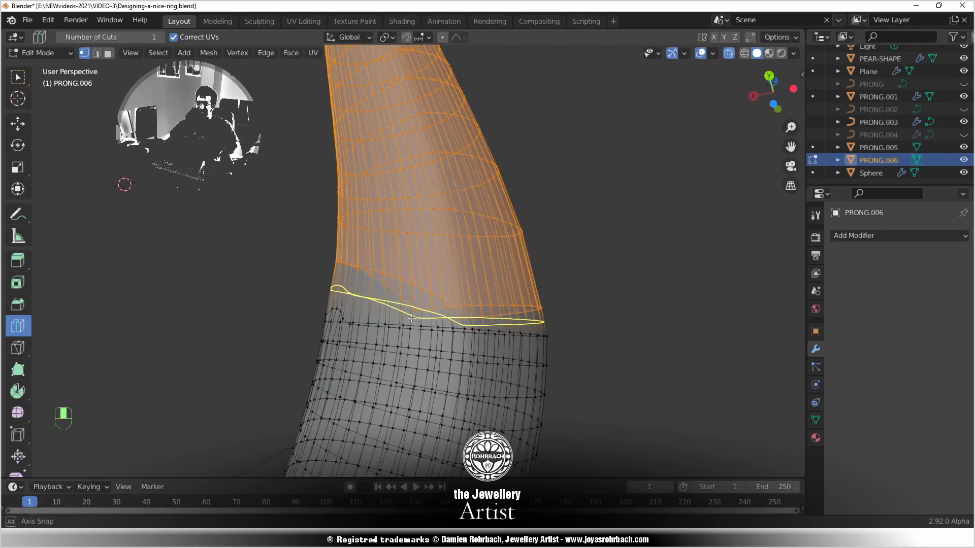
key("alt+a")
key("c")
scroll(330, 350, "up", 8)
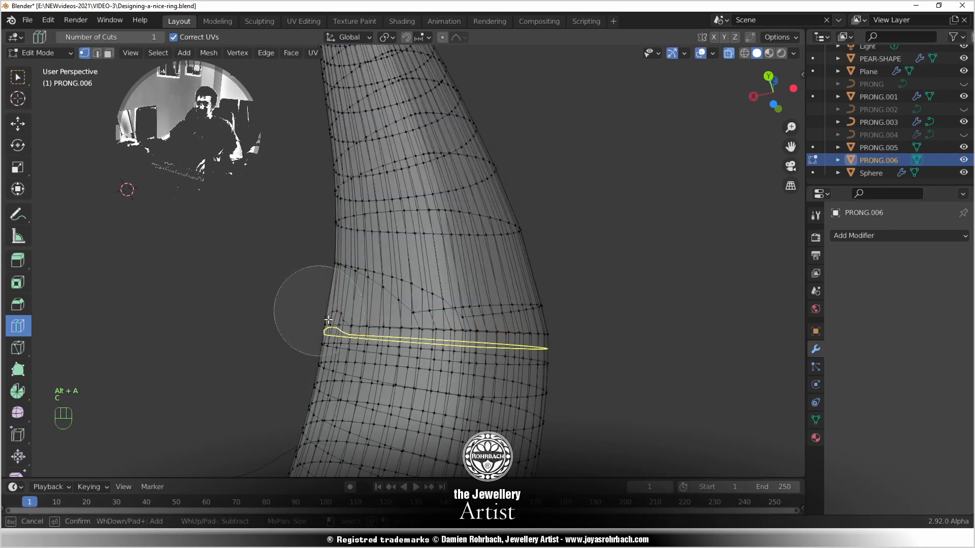
left_click(347, 322)
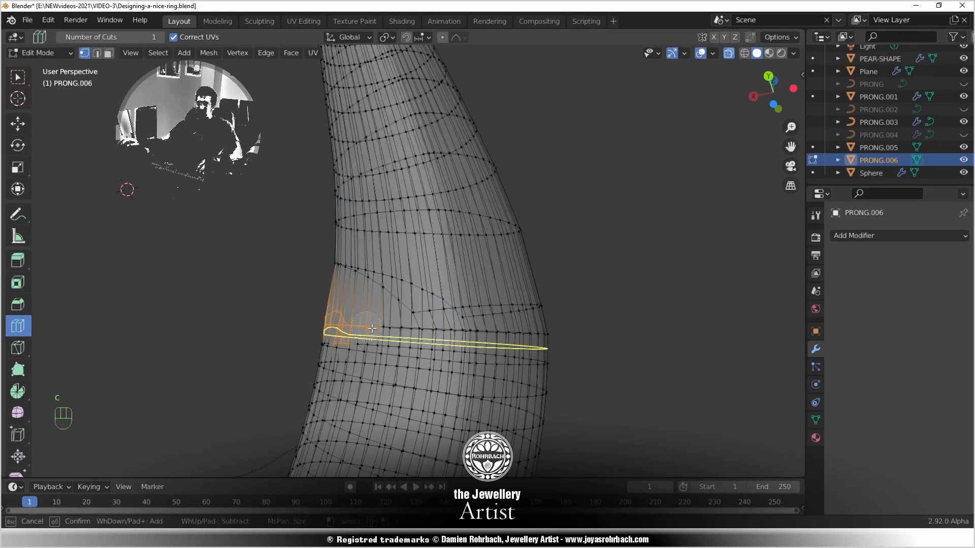
left_click_drag(453, 335, 559, 343)
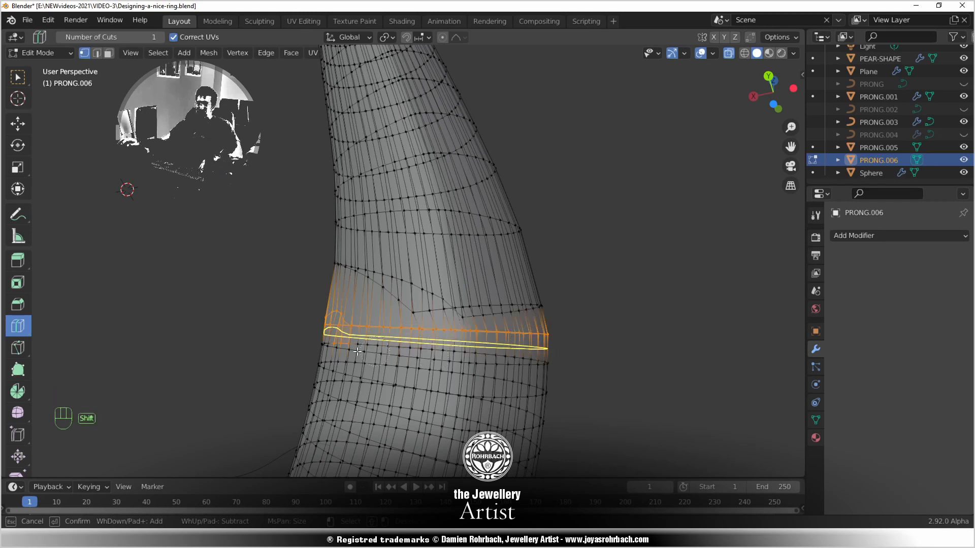
left_click(18, 77)
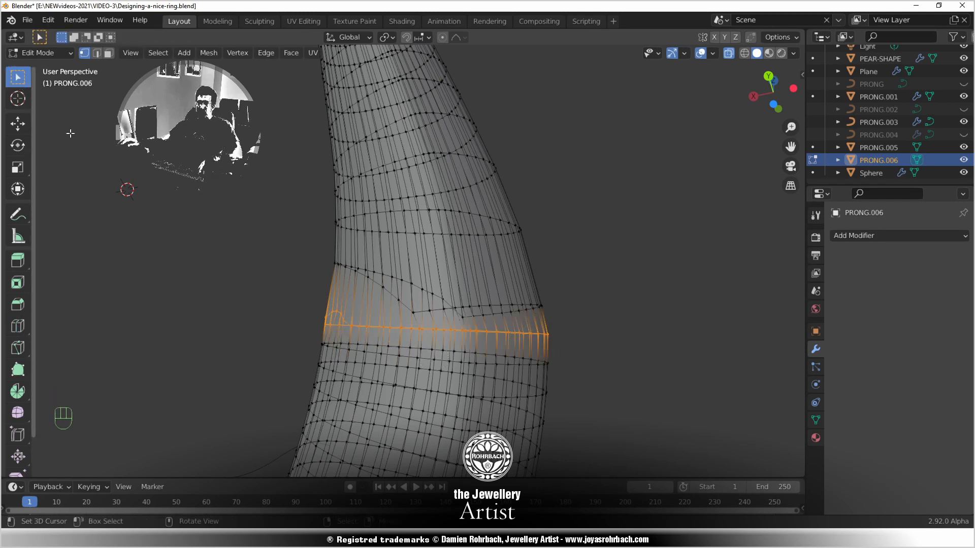
key("s")
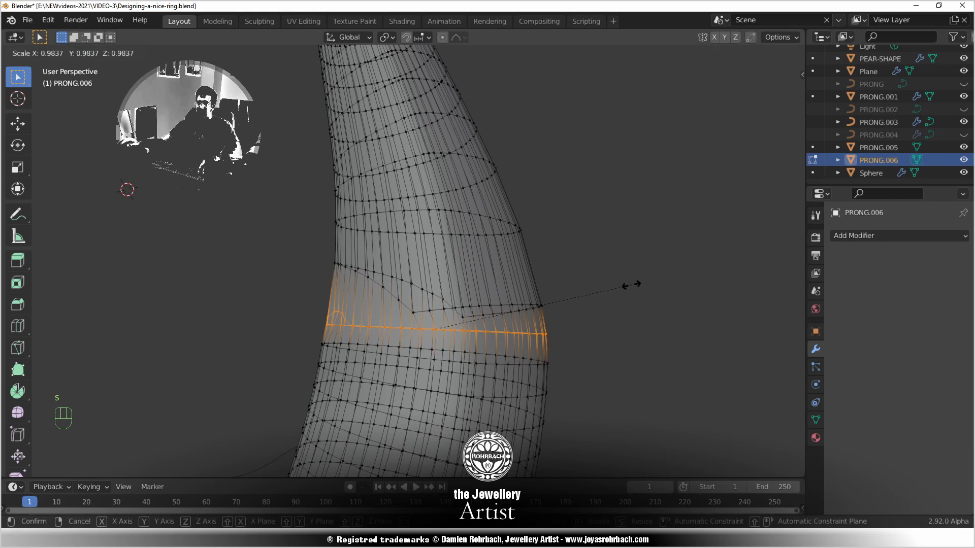
left_click(626, 281)
Nudge the selected ring towards the tip by about 0.008 m in Y and 0.005 m in Z, and check the shading in Object Mode without X-ray
key("g")
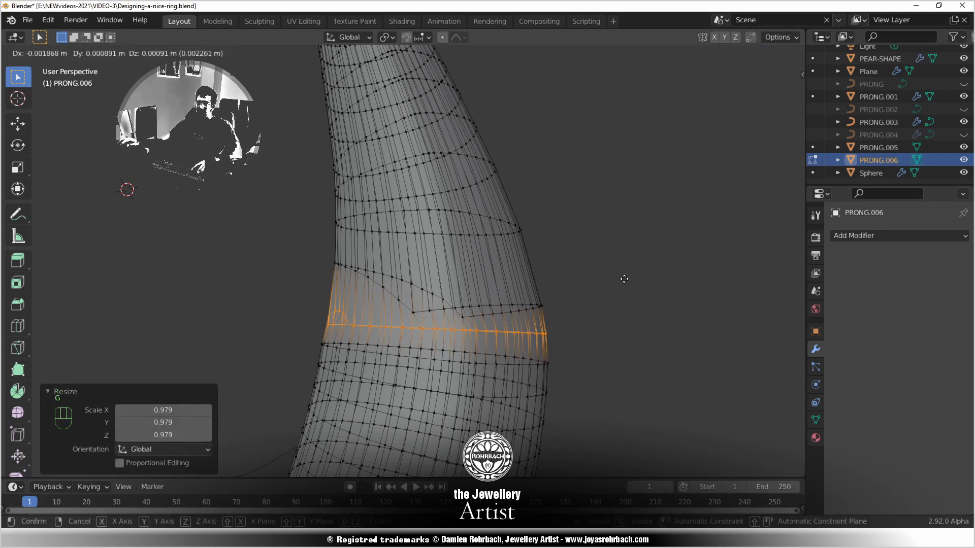
left_click(624, 278)
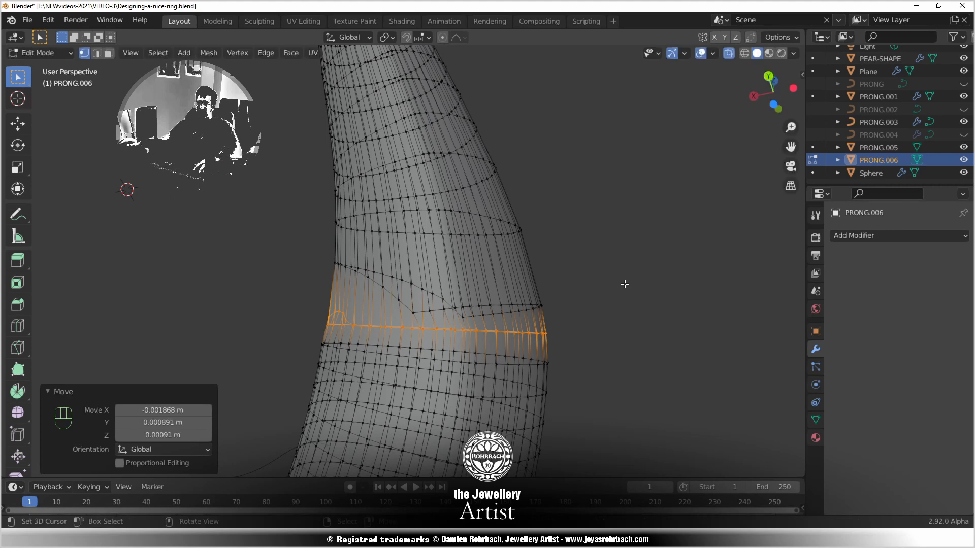
key("g")
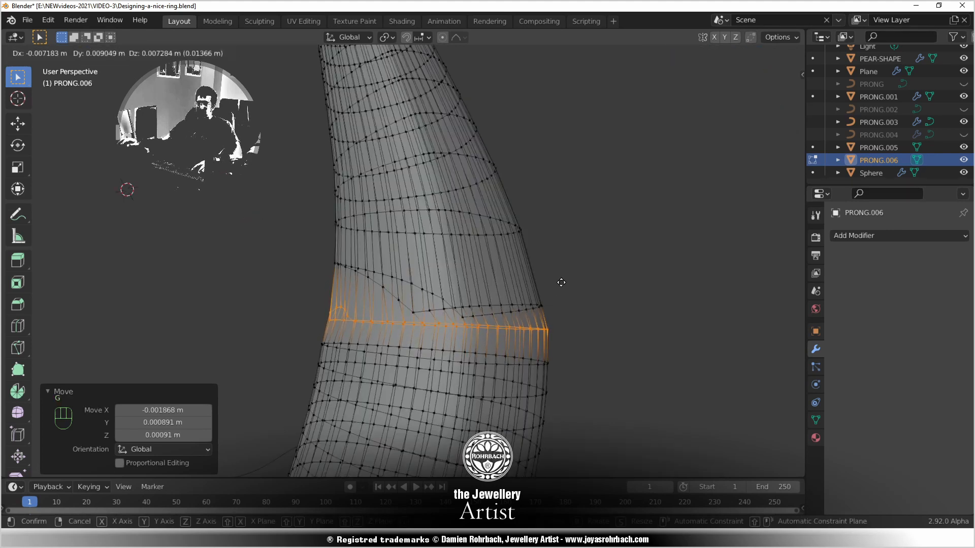
left_click(559, 283)
scroll(561, 285, "down", 4)
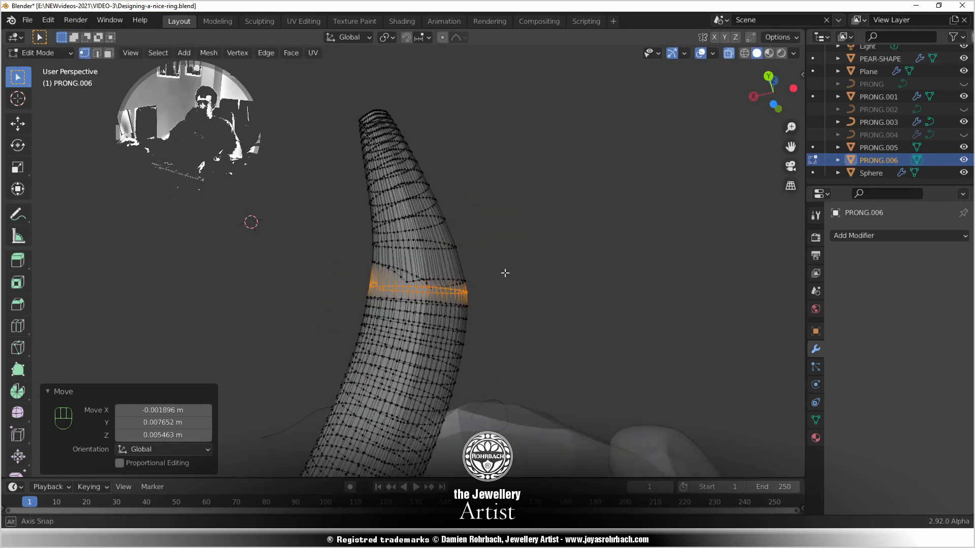
key("Tab")
middle_click_drag(443, 291, 290, 138)
key("alt+z")
scroll(398, 296, "up", 4)
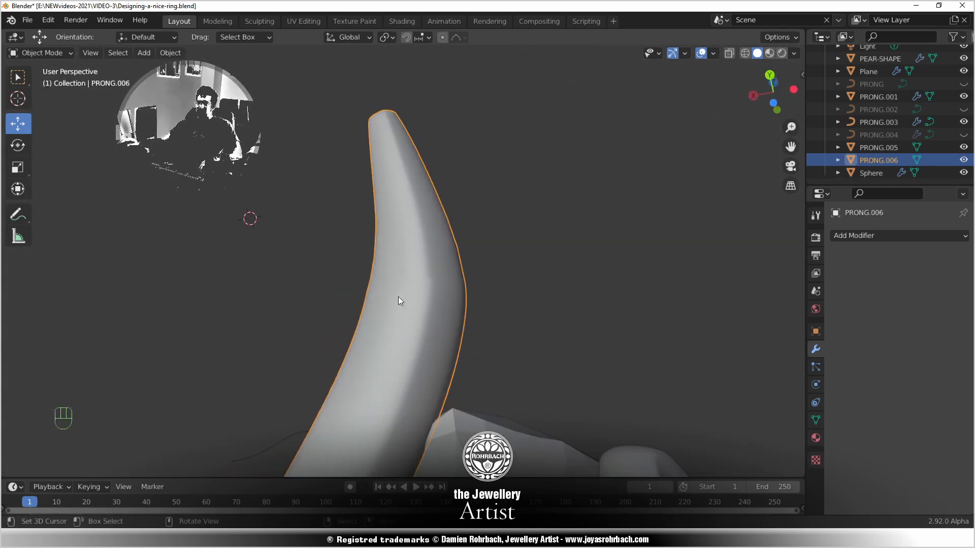
Replace the PRONG.006 mesh by deleting it, unhiding the PRONG.002 curve and duplicating that curve in place
key("Delete")
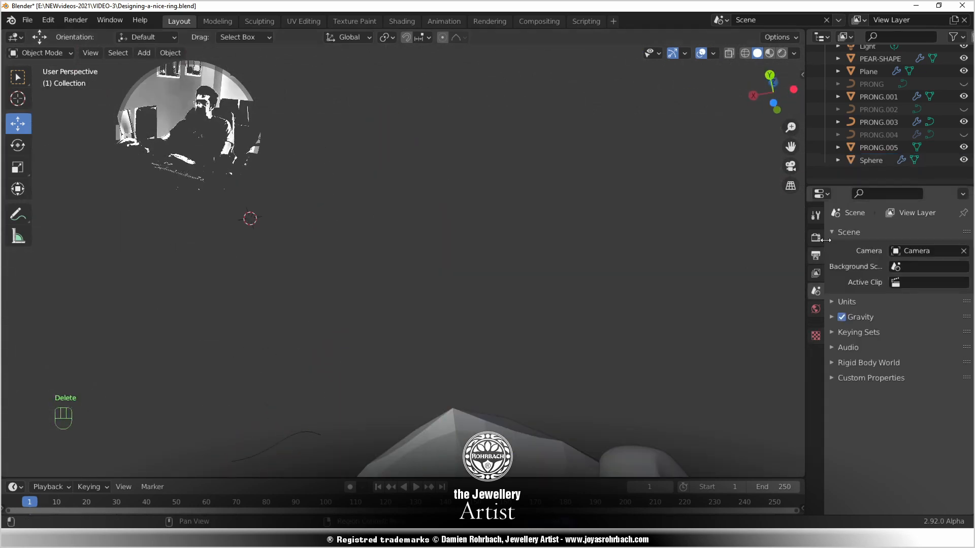
left_click(883, 147)
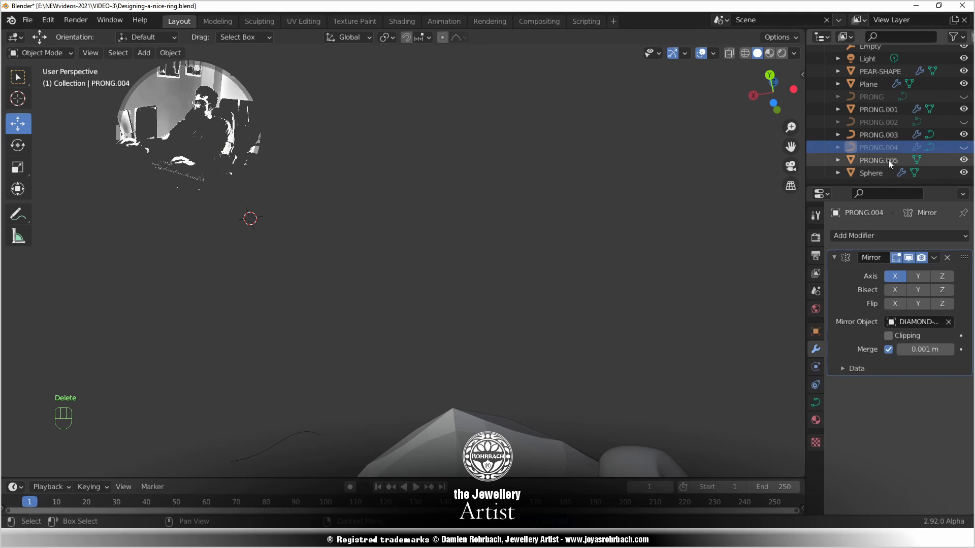
left_click(963, 123)
left_click(457, 305)
key("shift+d")
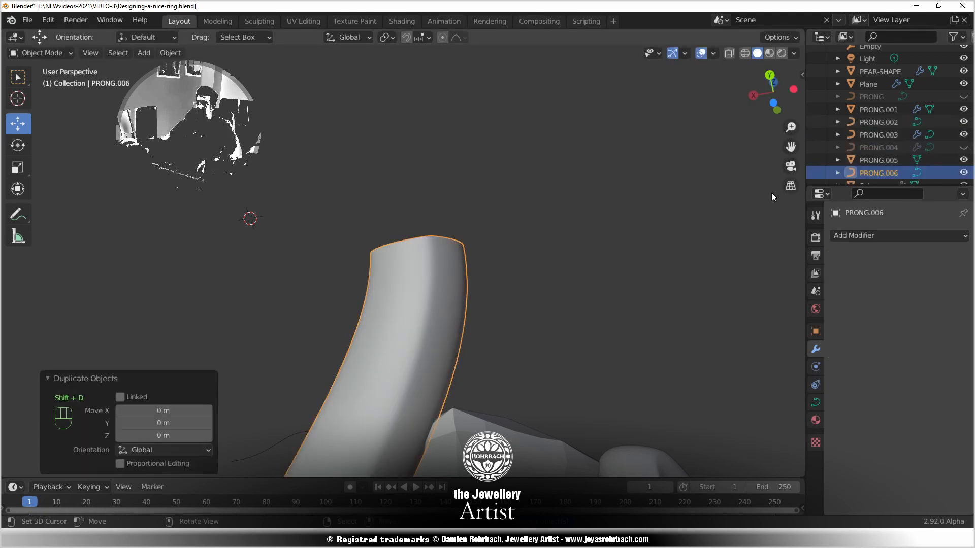
Hide PRONG.003 and convert the new PRONG.006 duplicate to a mesh
left_click(869, 172)
scroll(410, 350, "down", 3)
key("alt+c")
left_click(449, 307)
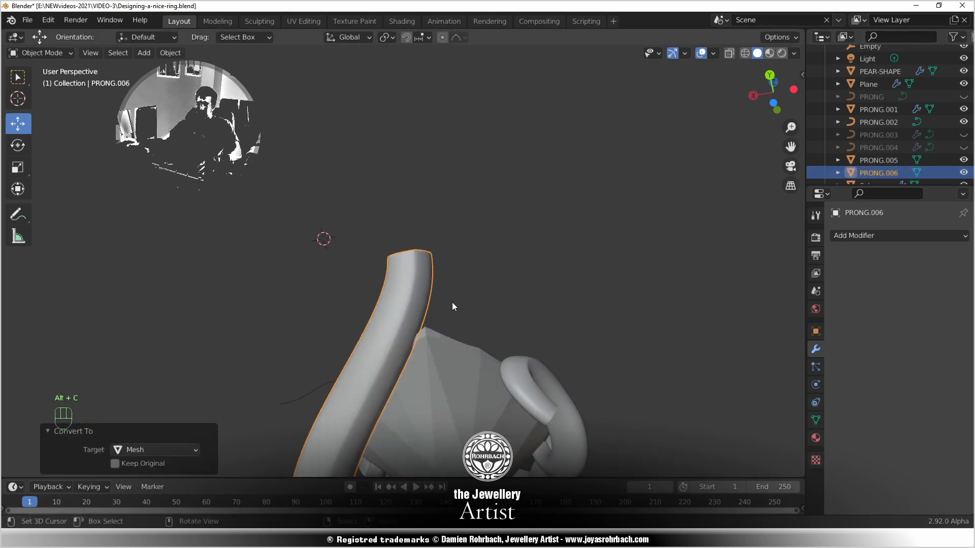
Enter Edit Mode on PRONG.006 with X-ray on and box-select the vertex loop at its open upper end
middle_click_drag(452, 302, 541, 396)
middle_click_drag(411, 376, 283, 245)
scroll(386, 276, "up", 3)
key("Tab")
middle_click_drag(386, 277, 526, 401)
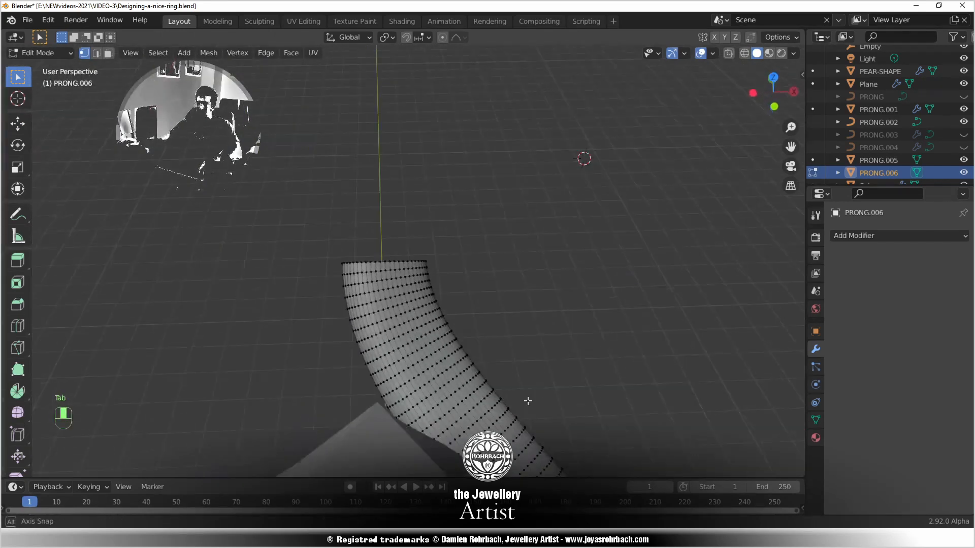
key("alt+z")
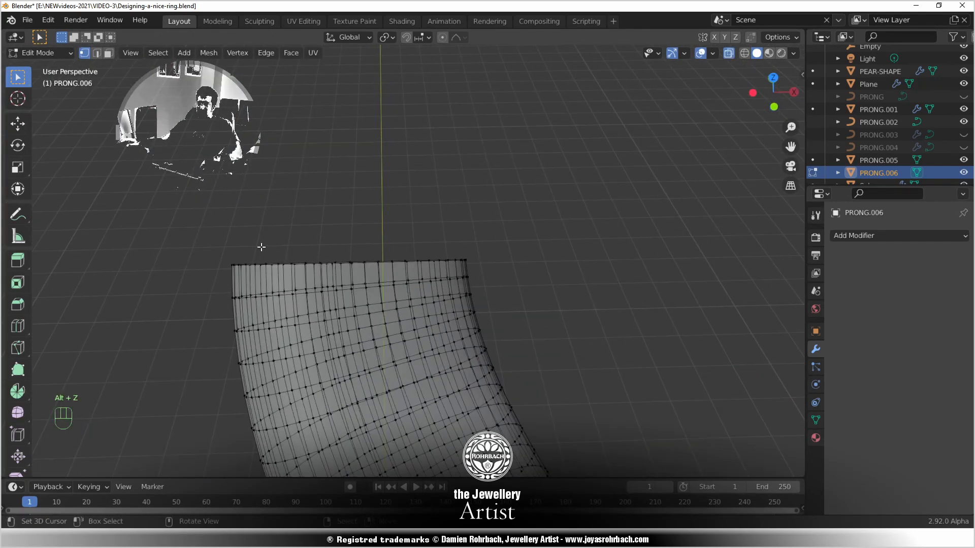
key("b")
left_click_drag(220, 243, 510, 260)
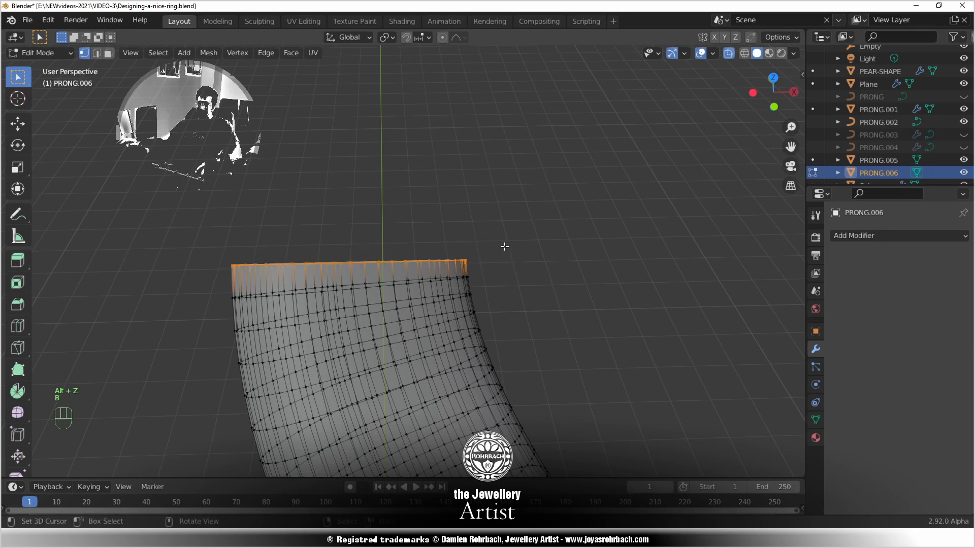
Try extending the open end with two short extrusions of about 0.08 m in Y and Z, scaling each new loop slightly inwards
key("e")
left_click(508, 203)
key("s")
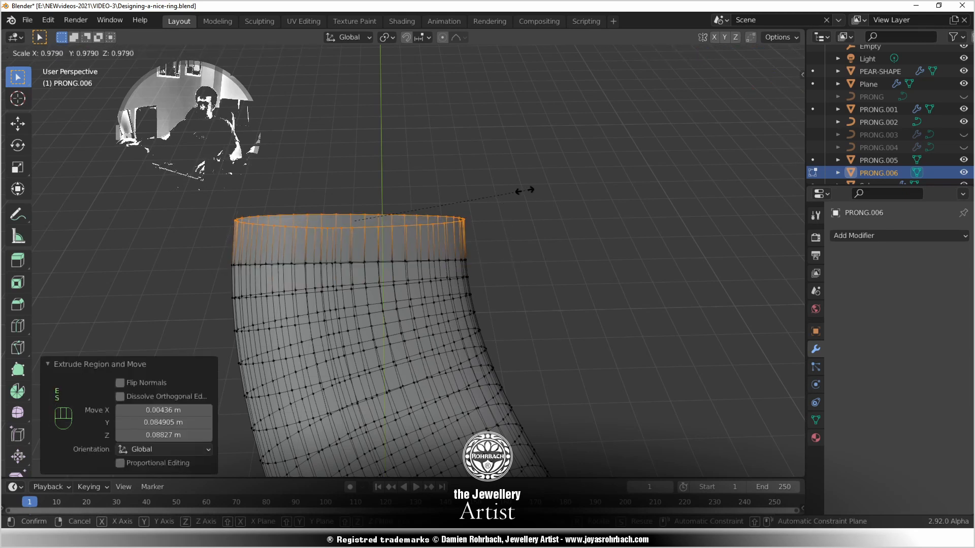
left_click(506, 210)
key("e")
left_click(511, 169)
key("s")
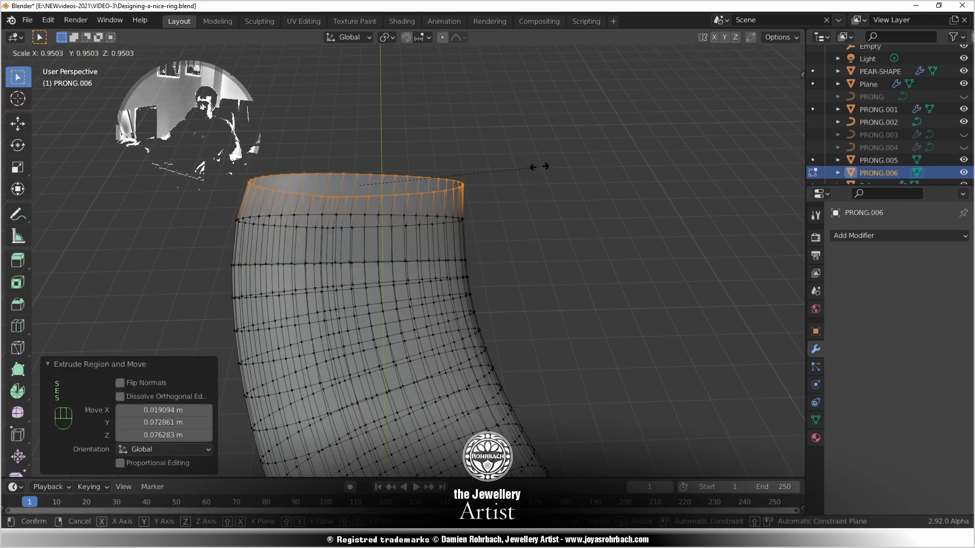
left_click(537, 166)
Undo both end-loop extrusions and their scaling, cancel the trial move of the loop, and return to Object Mode
key("ctrl+z")
key("ctrl+z")
key("ctrl+z")
key("ctrl+z")
key("ctrl+z")
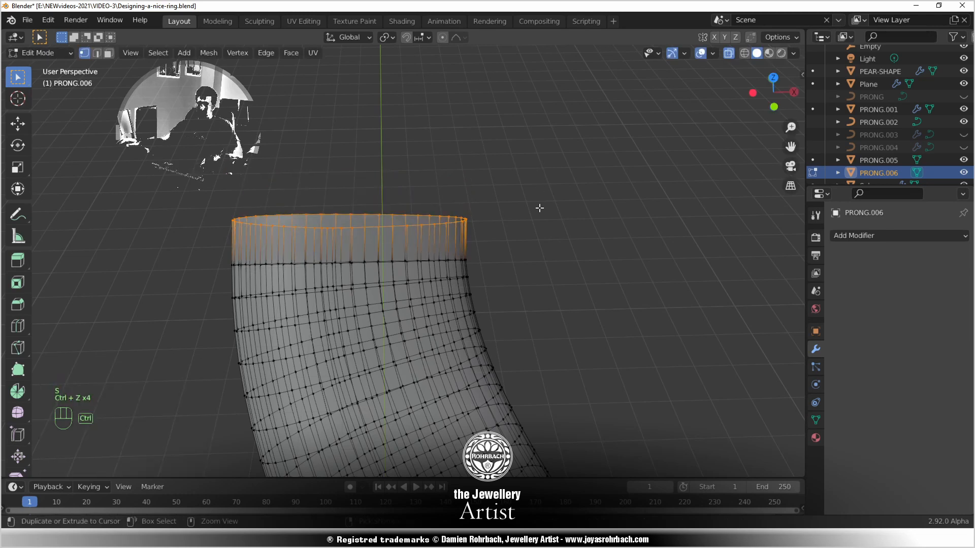
key("g")
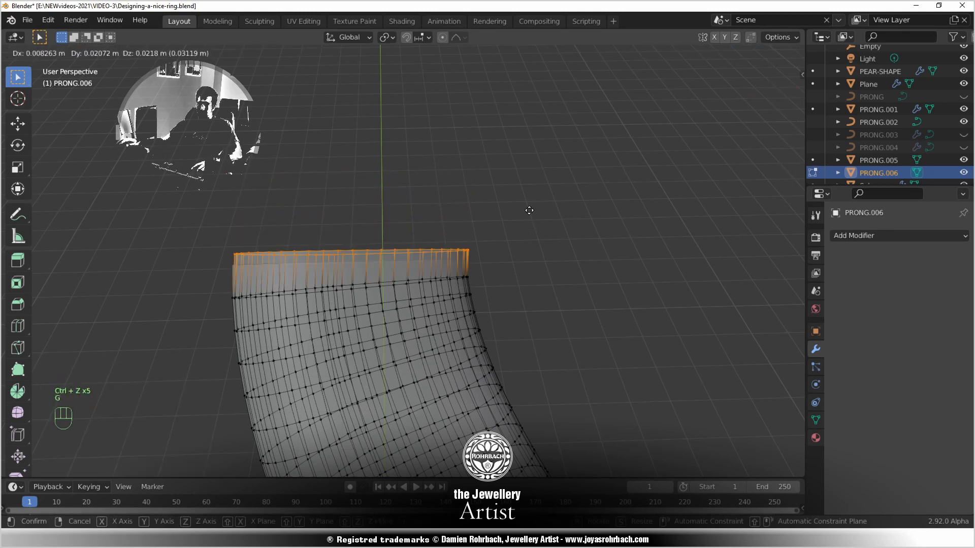
right_click(526, 203)
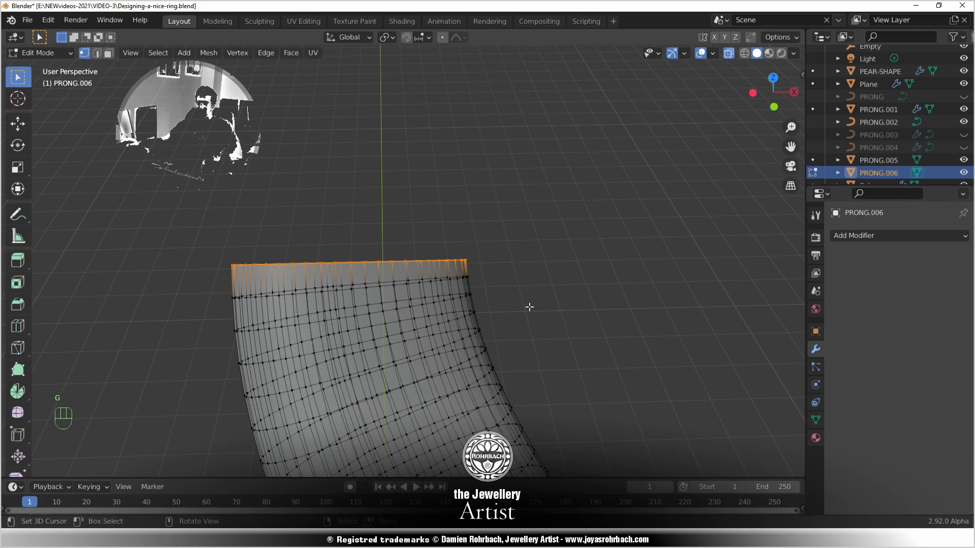
key("ctrl+z")
key("Tab")
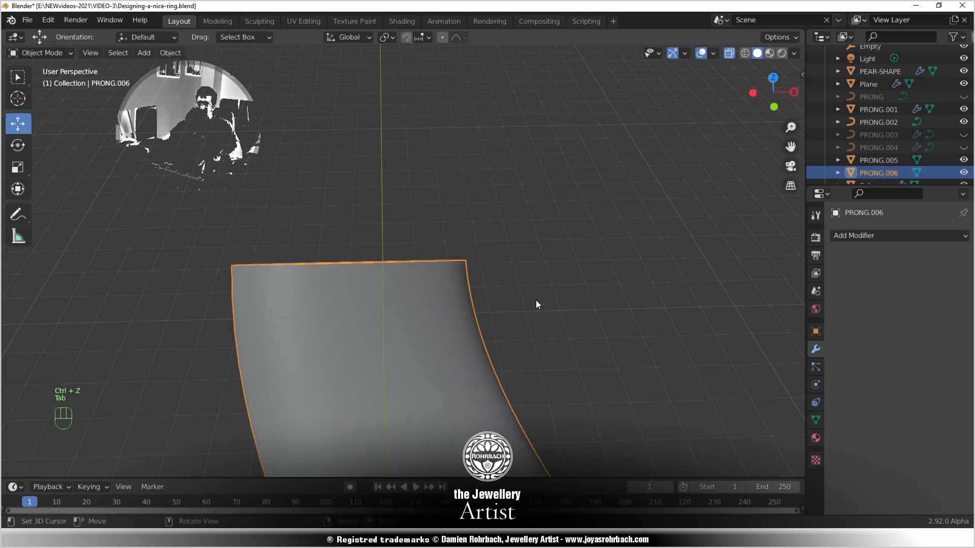
Add a Mirror modifier on the X axis to PRONG.006, using PEAR-SHAPE as the mirror object
left_click(855, 235)
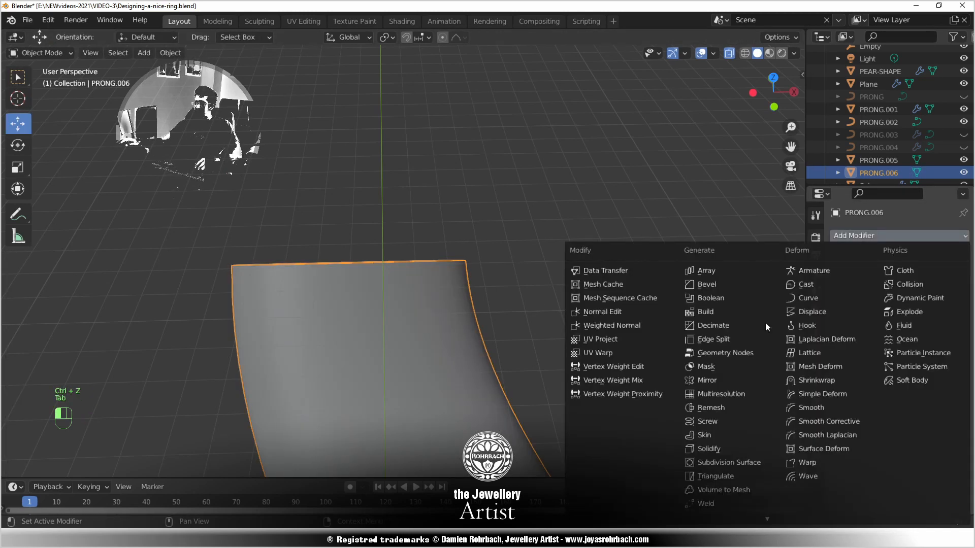
left_click(718, 376)
scroll(701, 385, "down", 5)
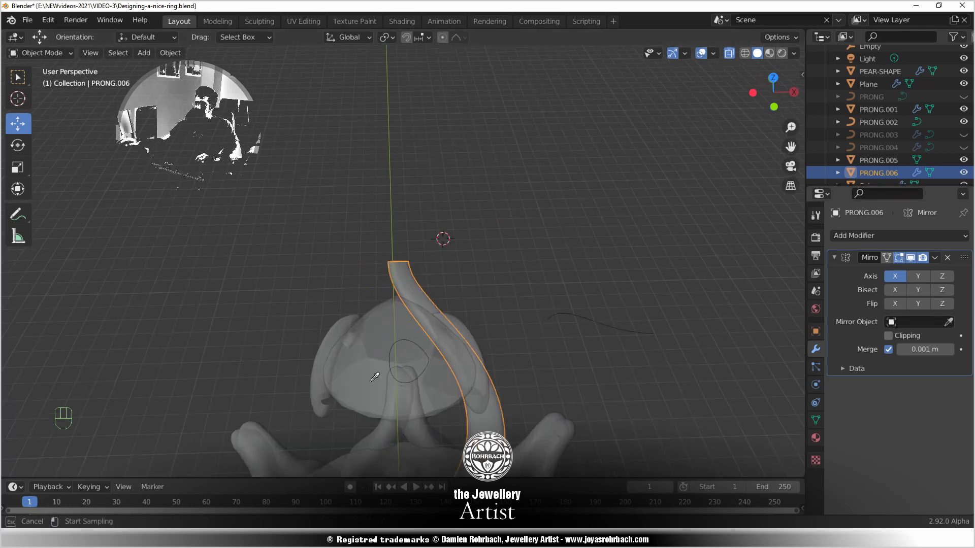
left_click(383, 362)
middle_click_drag(571, 337, 583, 356)
scroll(583, 355, "up", 2)
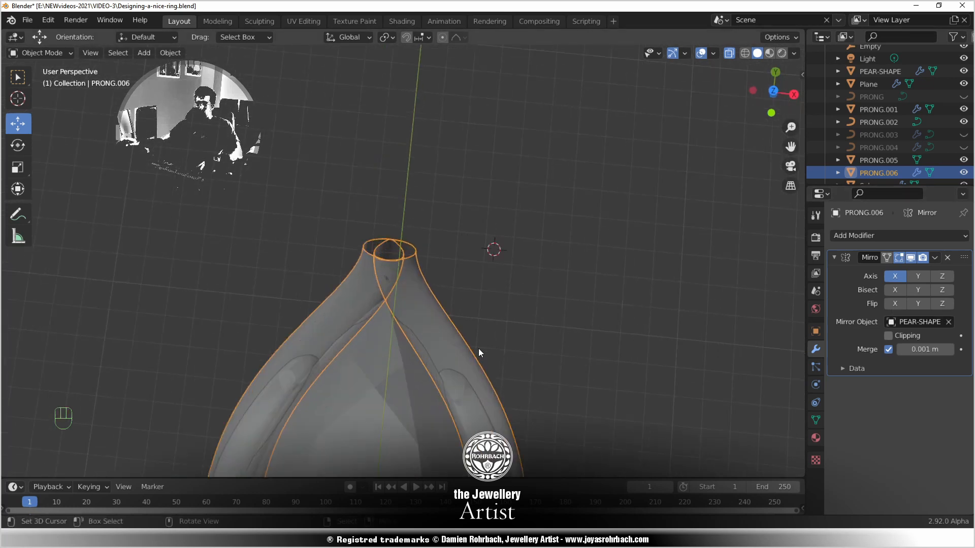
middle_click_drag(479, 349, 492, 346)
scroll(443, 334, "up", 5)
Enter Edit Mode on PRONG.006 and circle-select the vertex loop at its open upper end
key("Tab")
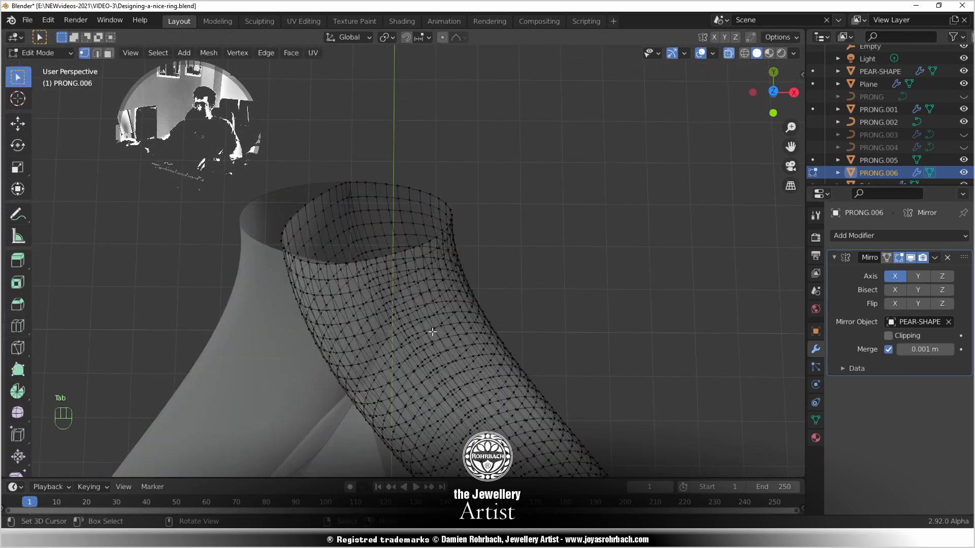
key("KP_1")
key("KP_7")
middle_click_drag(401, 325, 393, 256)
key("c")
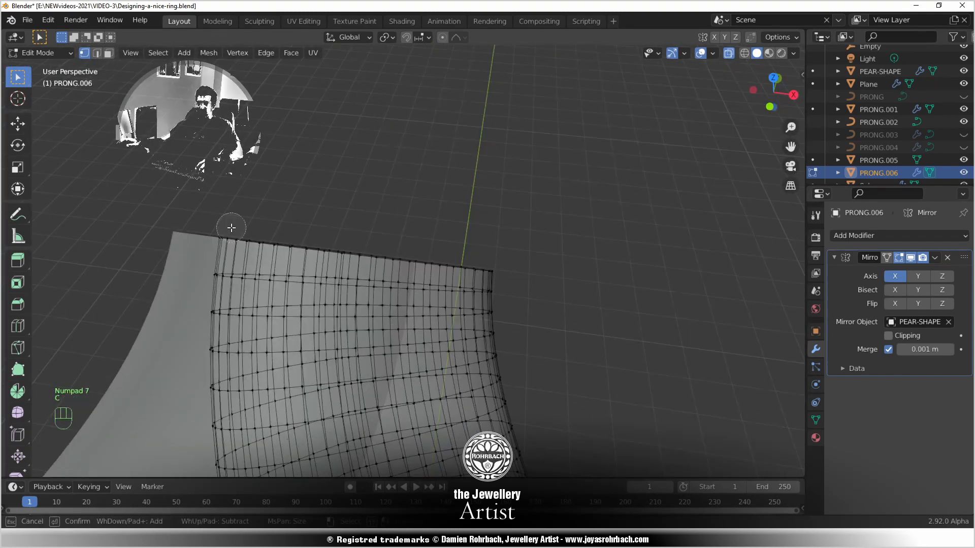
mouse_move(228, 233)
left_mouse_down()
mouse_move(417, 259)
mouse_move(543, 259)
left_mouse_up()
right_click(543, 259)
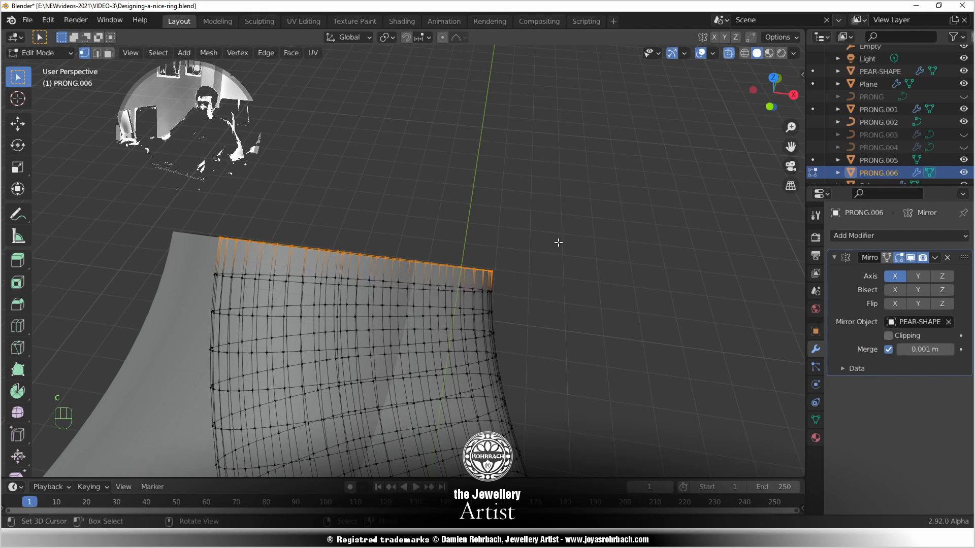
Extrude the open end twice, about 0.044 m and 0.058 m in Y and Z, scaling the new loops to 0.997 and 0.975
key("e")
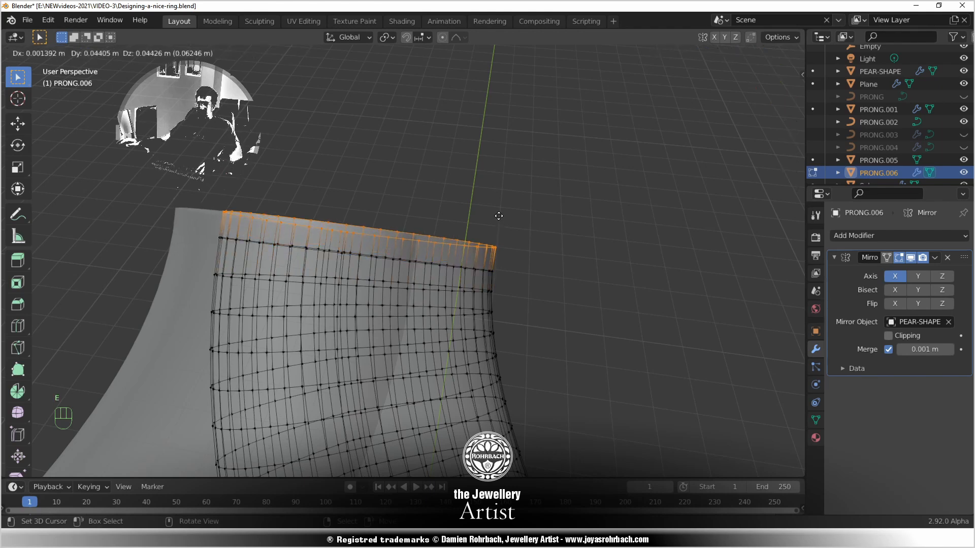
left_click(531, 210)
key("s")
left_click(518, 211)
key("g")
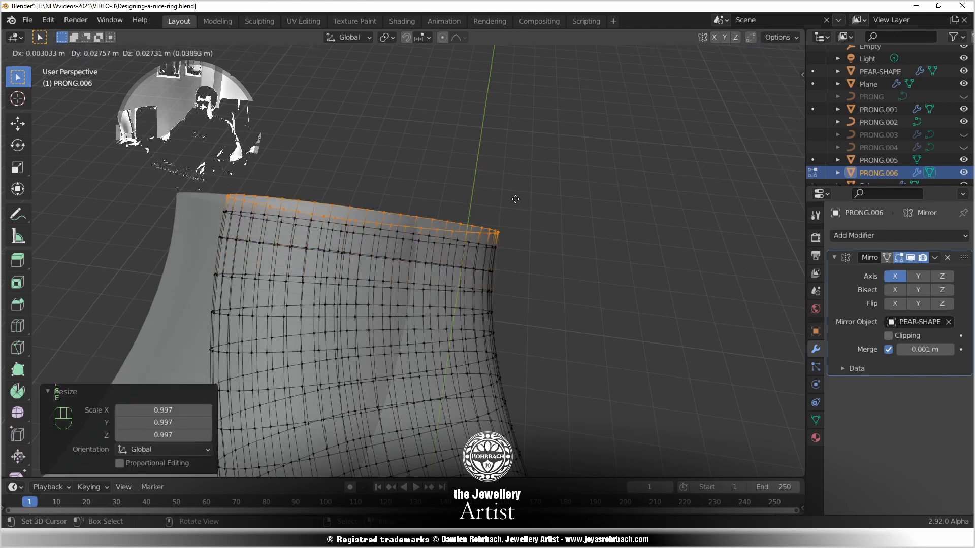
left_click(517, 186)
key("s")
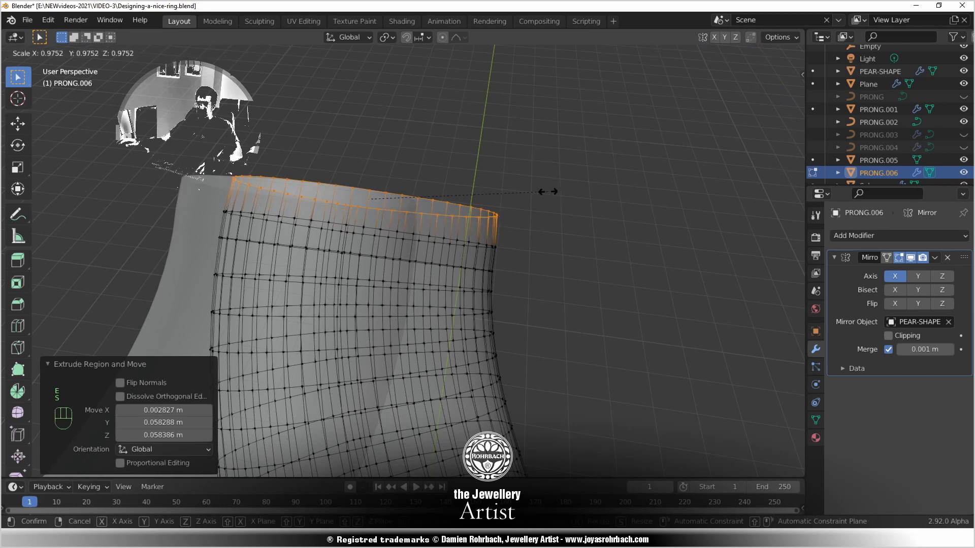
left_click(549, 192)
Extrude the end loop twice more by about 0.046 m in Y and Z, scaling the loops to about 0.946 and 0.856
key("e")
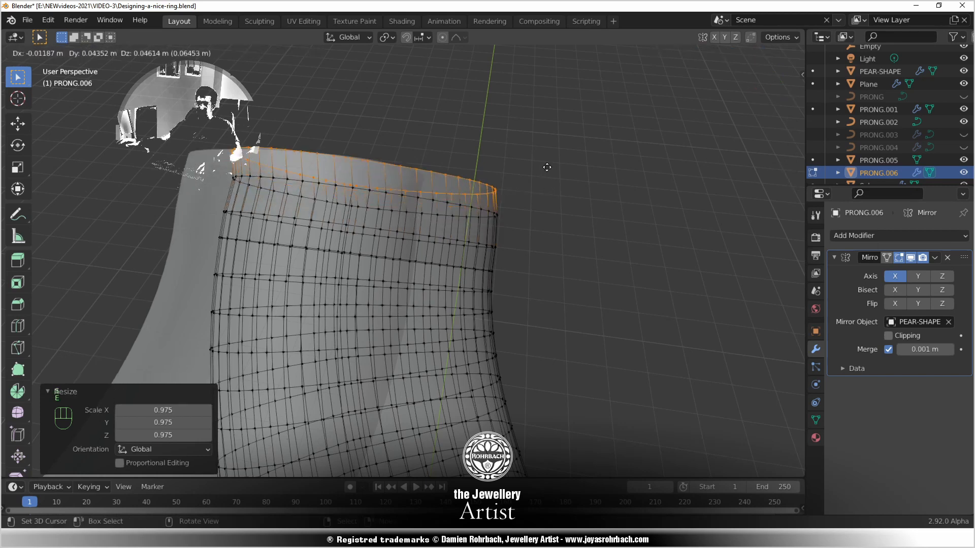
left_click(560, 166)
key("s")
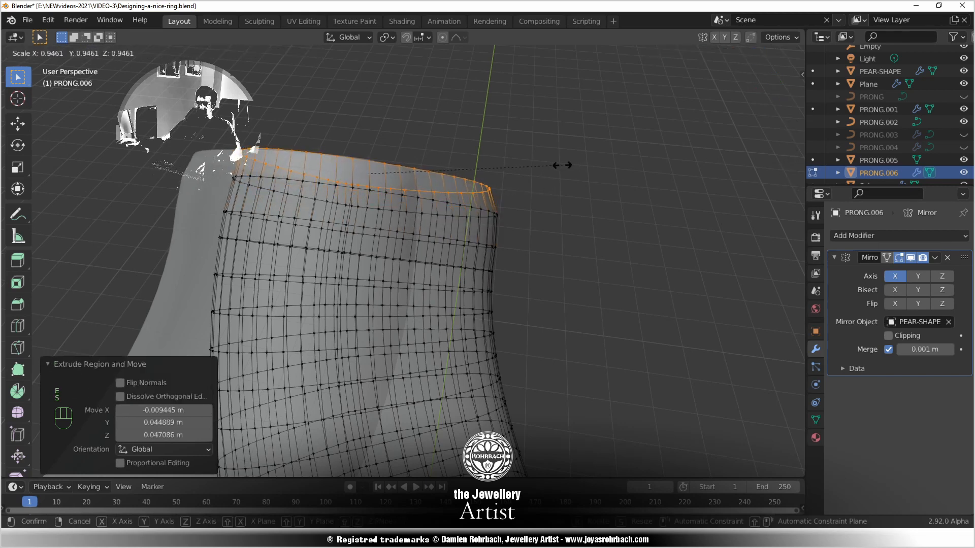
left_click(561, 165)
key("e")
left_click(557, 147)
key("s")
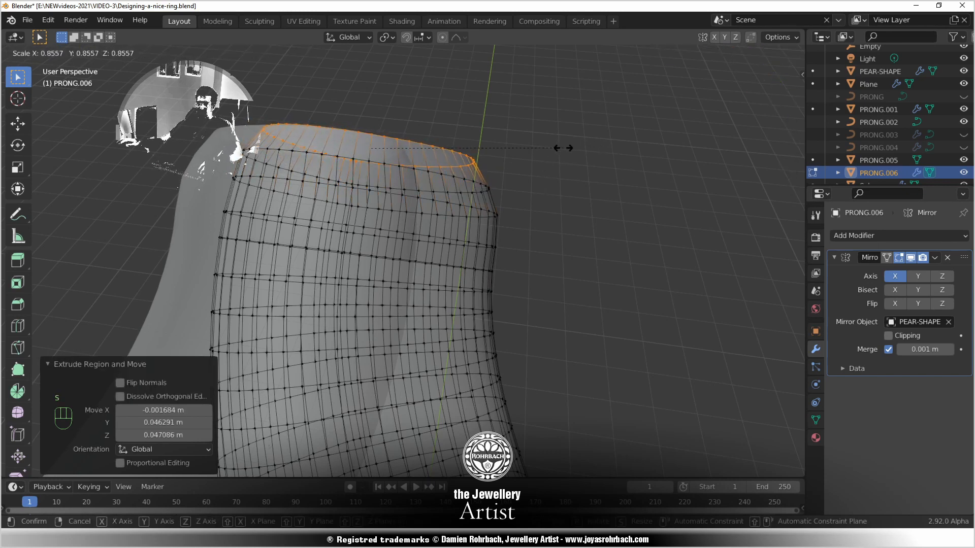
left_click(564, 148)
Circle-select the third vertex loop below the tip and shift it about -0.006 m in X
middle_click_drag(434, 217, 432, 225)
key("alt+a")
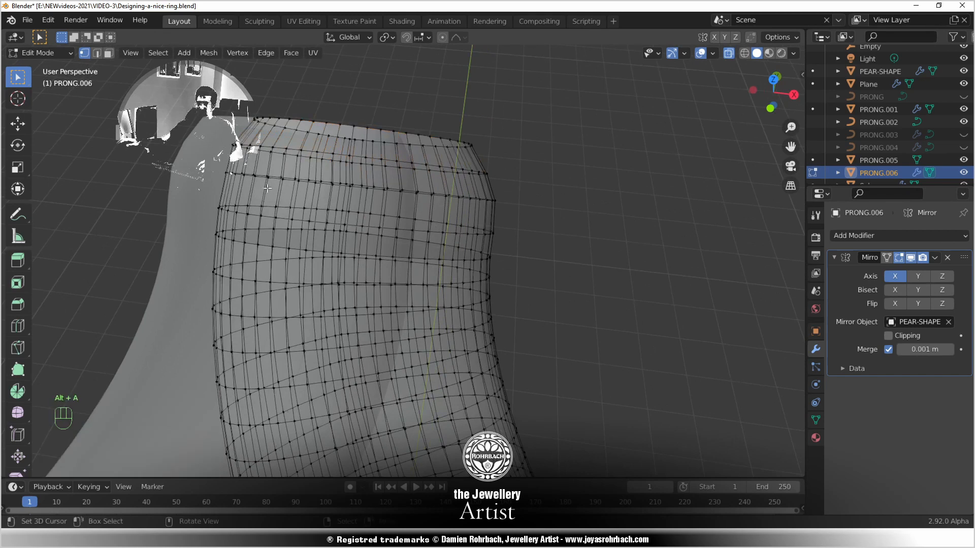
left_click_drag(236, 177, 500, 200)
right_click(528, 176)
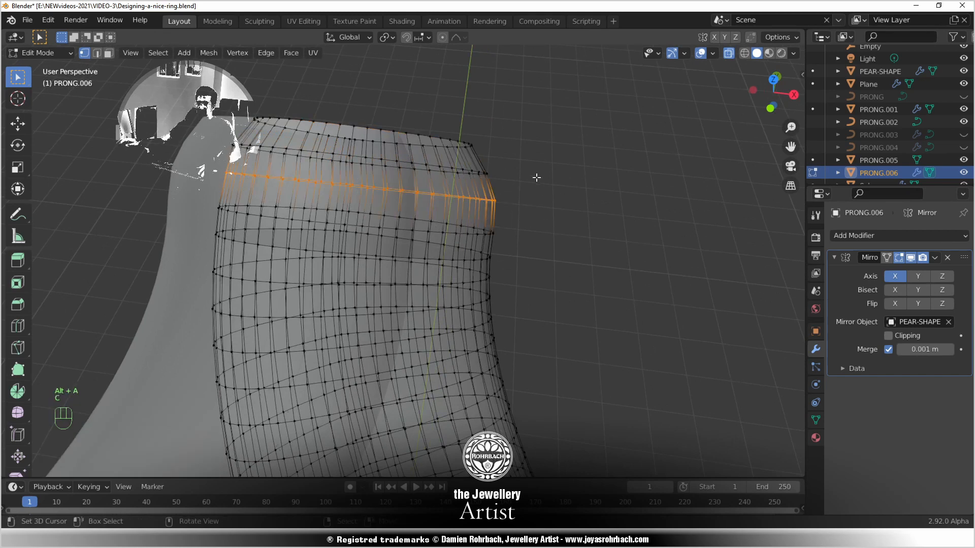
key("g")
left_click(521, 173)
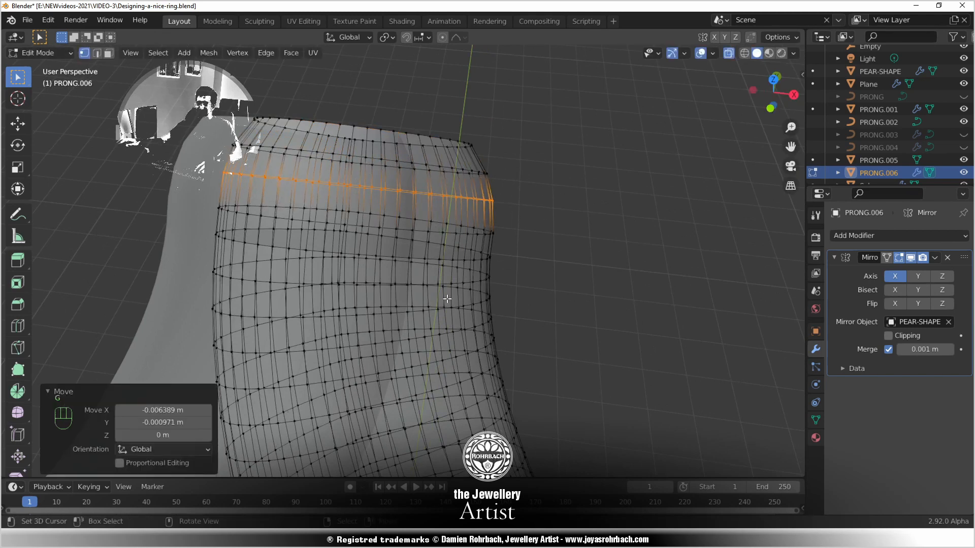
middle_click_drag(407, 183, 420, 192)
Extrude the topmost loop about 0.017 m in Y and 0.011 m in Z, scale it to 0.838, and nudge it outwards
key("alt+a")
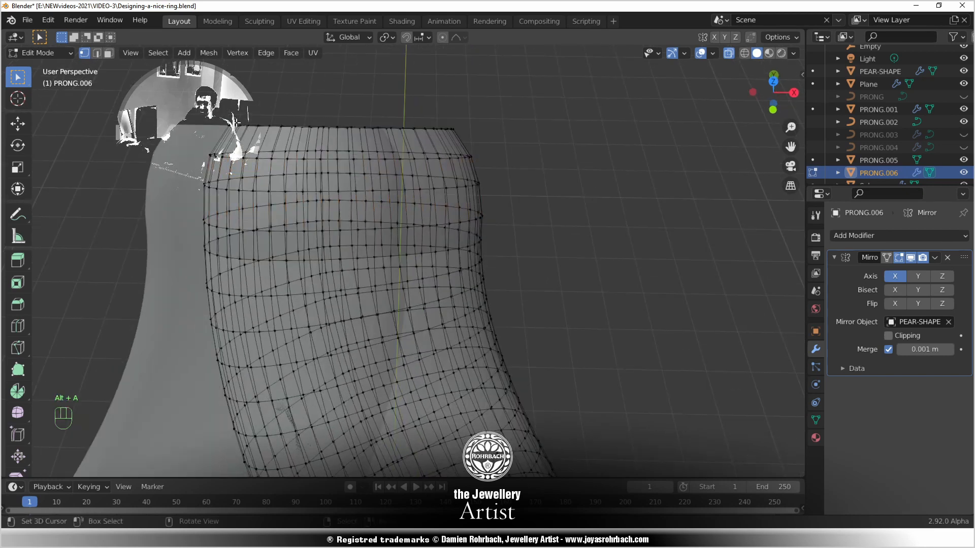
key("c")
left_click_drag(223, 133, 485, 130)
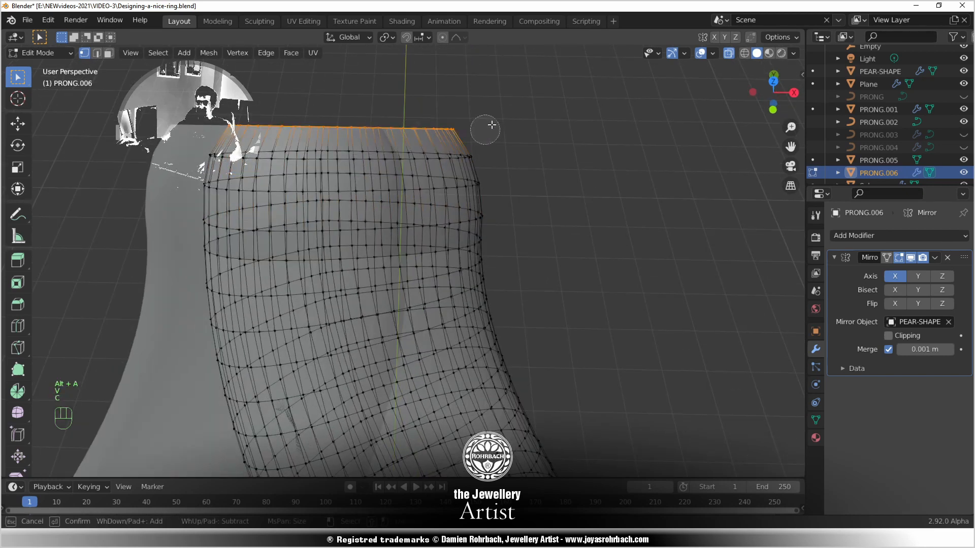
right_click(485, 136)
key("e")
left_click(480, 109)
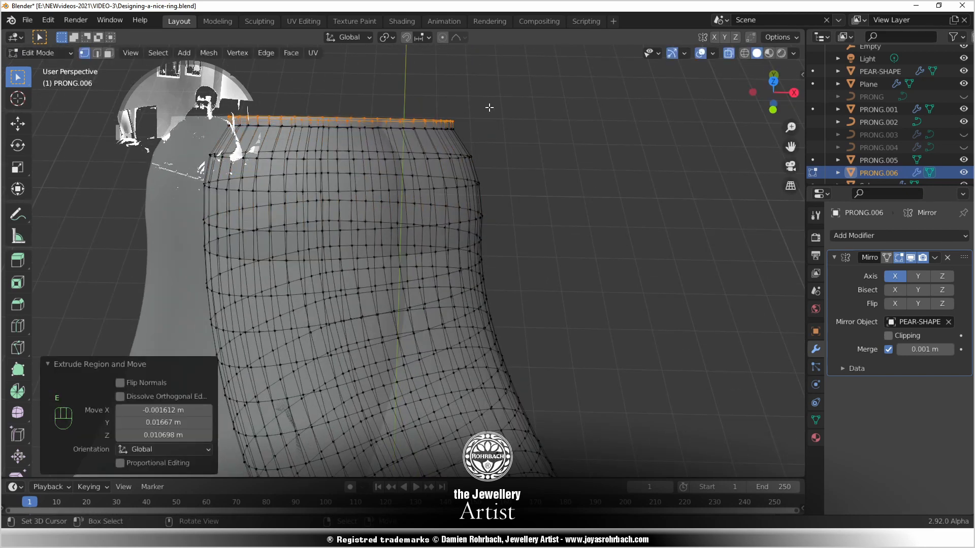
key("s")
left_click(473, 100)
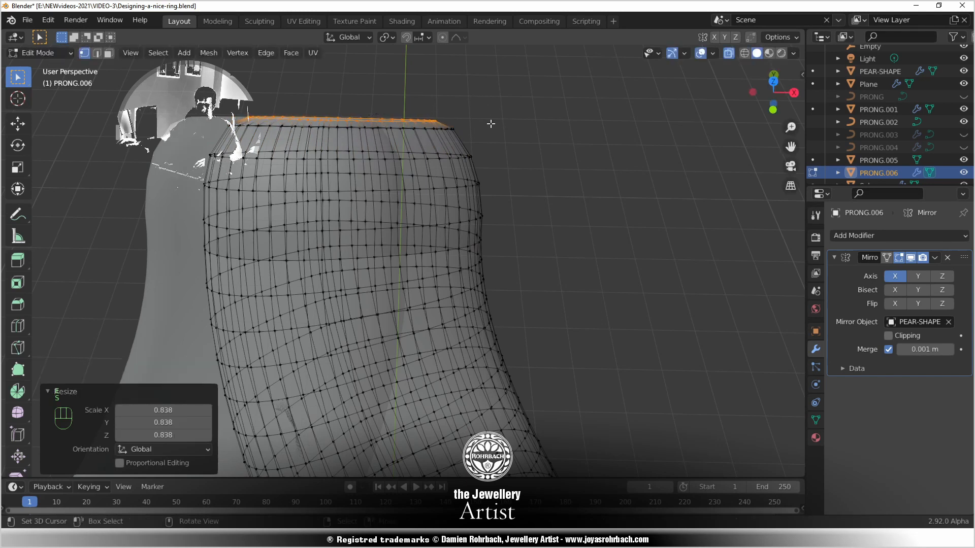
key("g")
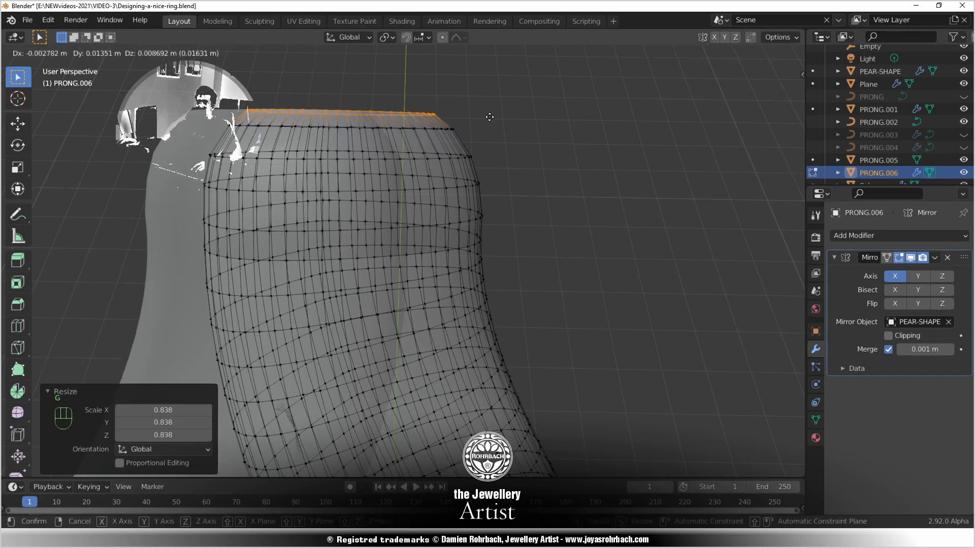
left_click(488, 117)
Fill the prong's open tip with a face, return to Object Mode and turn X-ray off
middle_click_drag(496, 166, 315, 205)
key("f")
middle_click_drag(442, 274, 371, 303)
key("Tab")
key("alt+z")
scroll(392, 296, "down", 2)
Duplicate the arrayed sphere about 7.576 m in Y and 0.591 m in Z onto the tube's outer end, and remove the copy's Array modifier
left_click(371, 273)
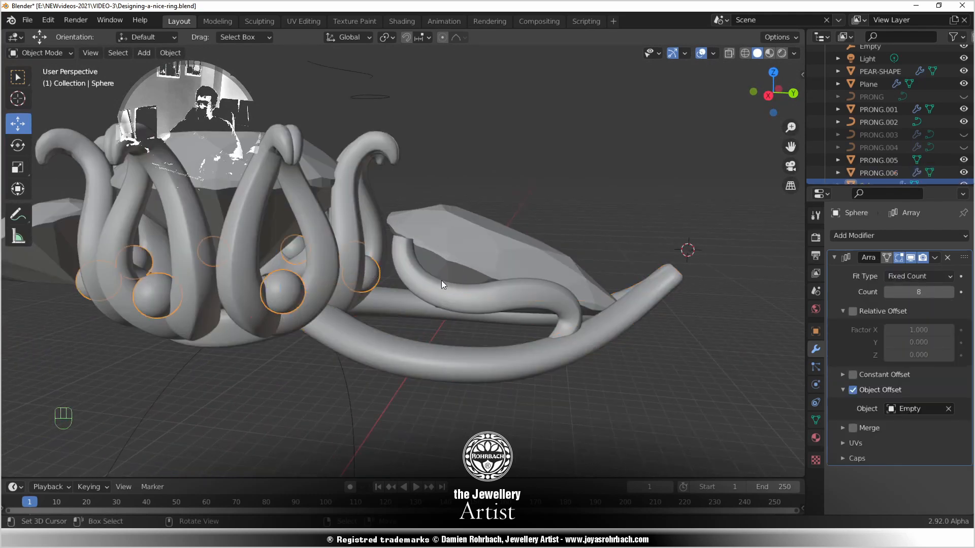
key("KP_3")
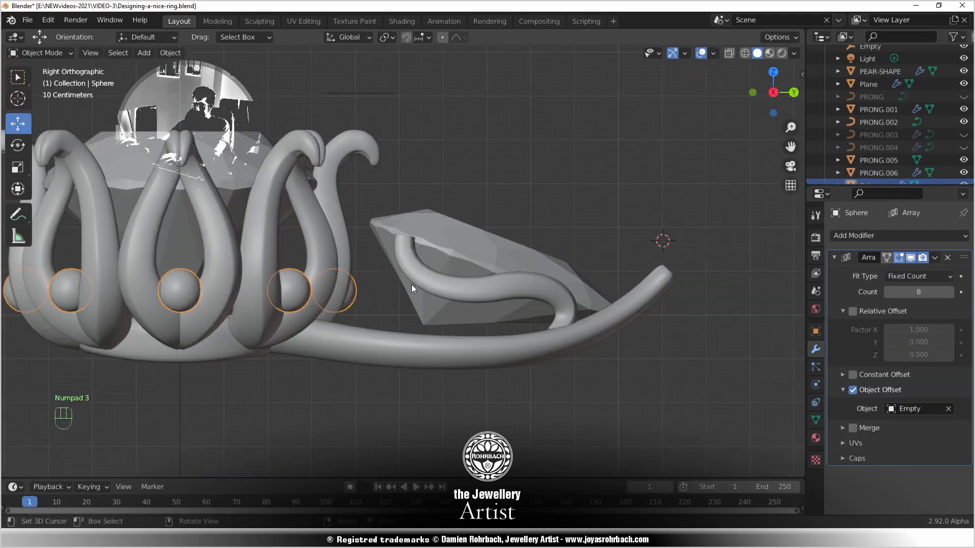
key("shift+d")
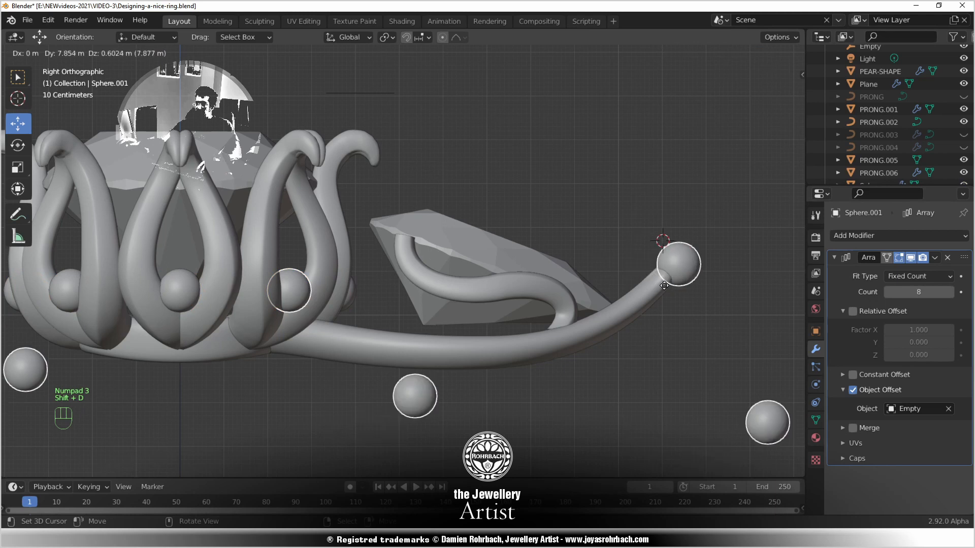
left_click(683, 269)
key("s")
left_click(642, 205)
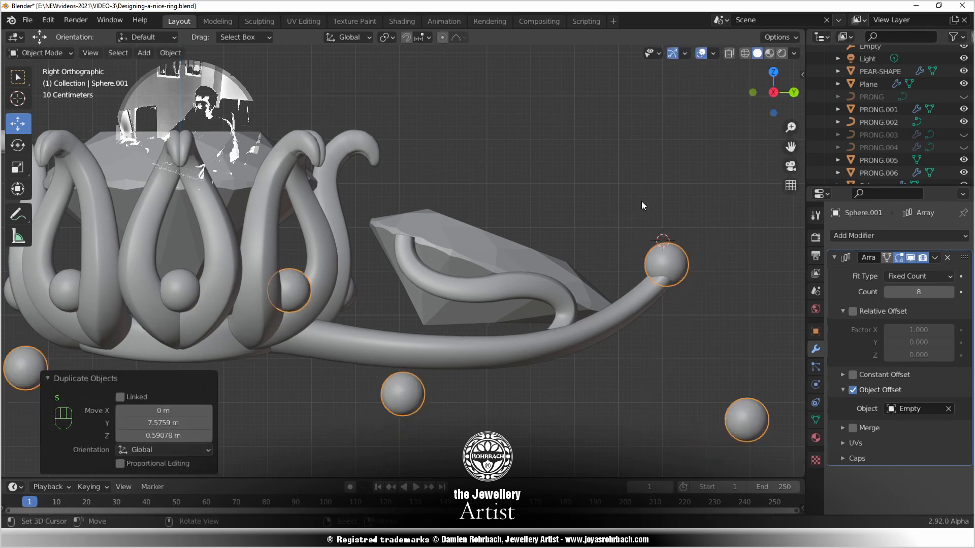
left_click(946, 257)
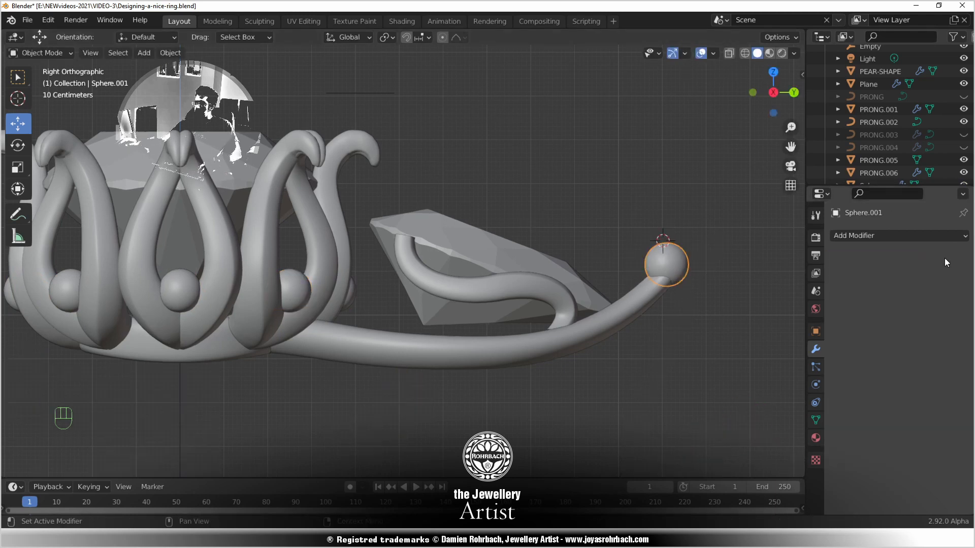
Set the sphere copy's origin to its geometry
key("s")
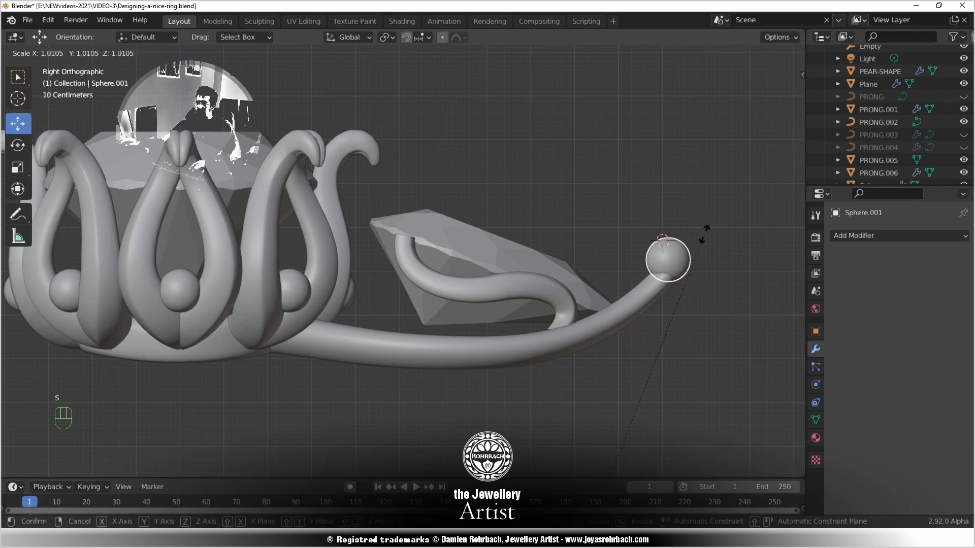
left_click(638, 207)
left_click(170, 53)
mouse_move(193, 93)
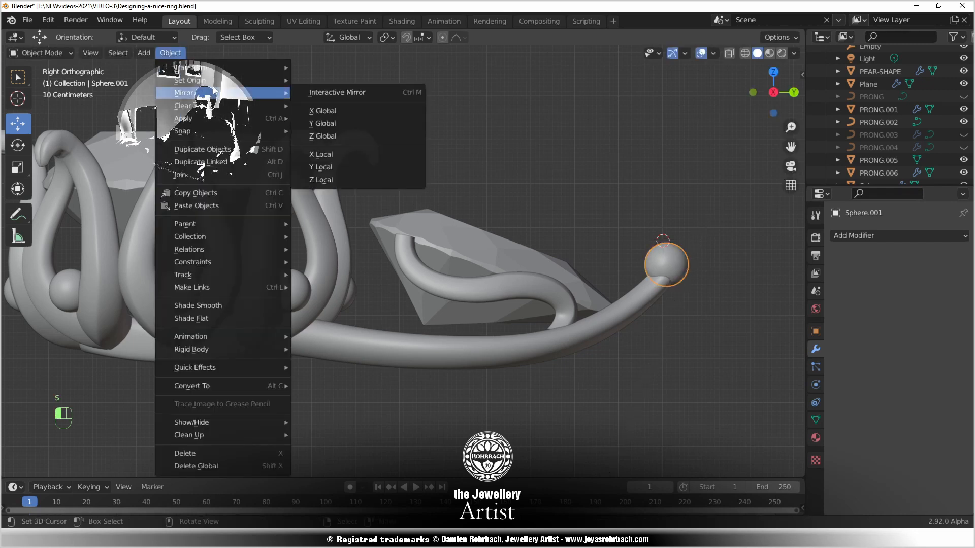
left_click(361, 96)
Scale the sphere copy by 1.361 and move it about -0.22 m in Y and -0.232 m in Z over the tube end
key("s")
left_click(712, 248)
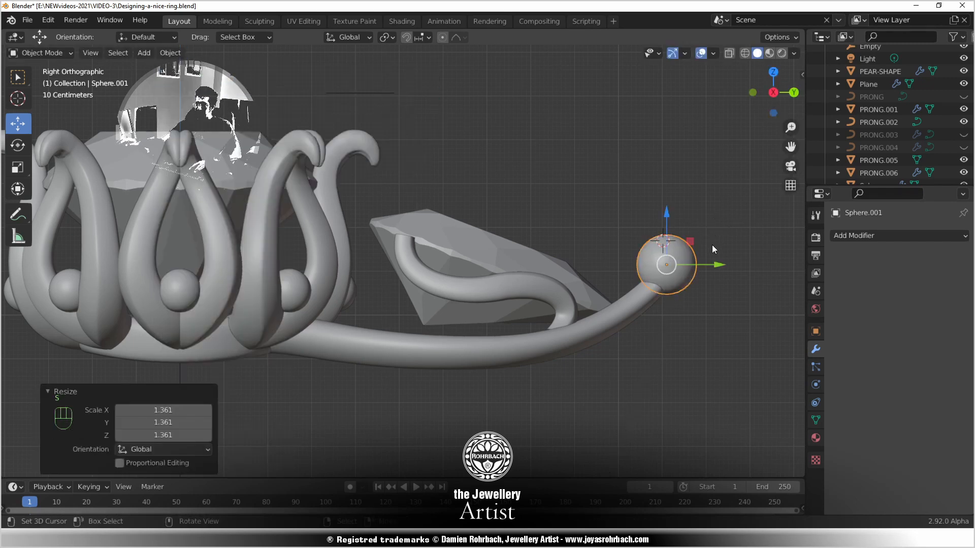
key("g")
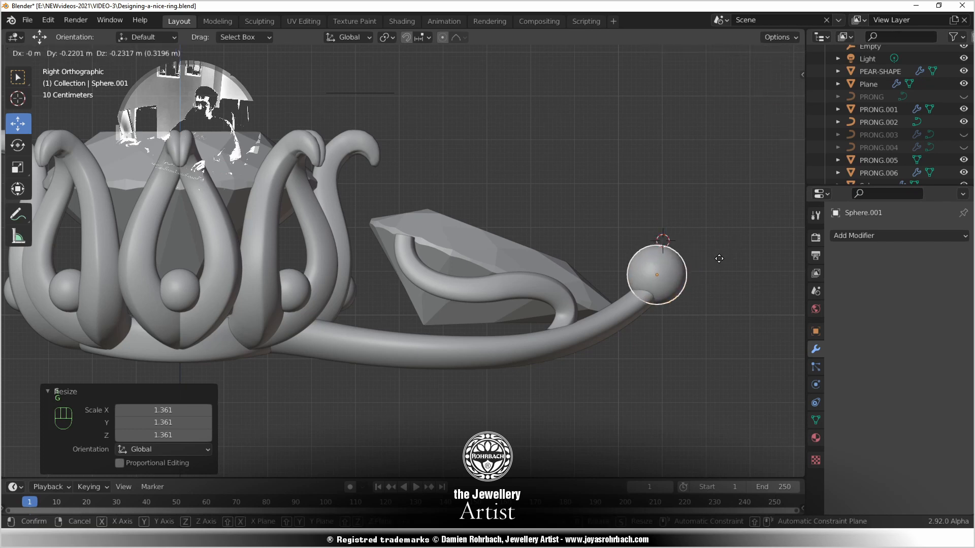
left_click(719, 258)
middle_click_drag(719, 258, 504, 364)
scroll(440, 355, "up", 5)
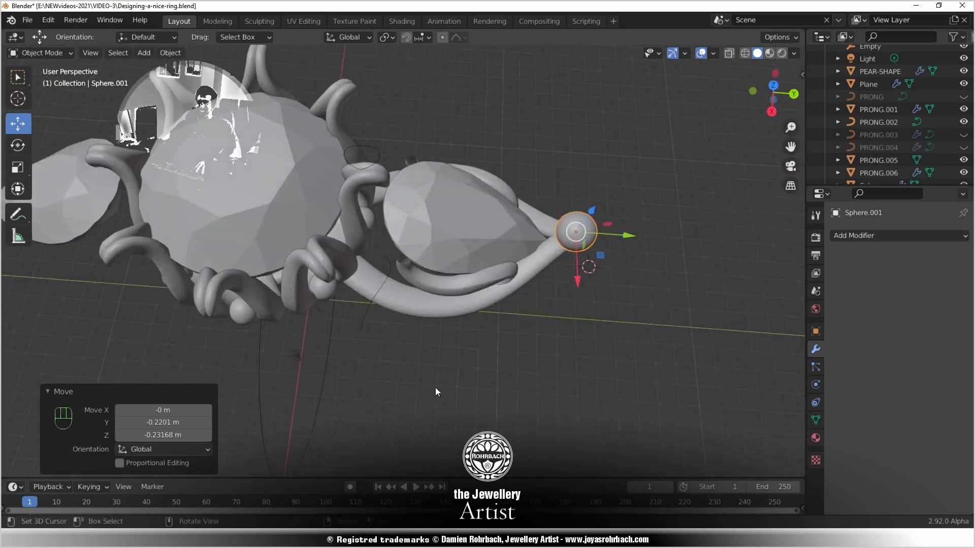
Set the sphere's X, Y and Z dimensions to 1.35 m and save the file
key("KP_7")
key("n")
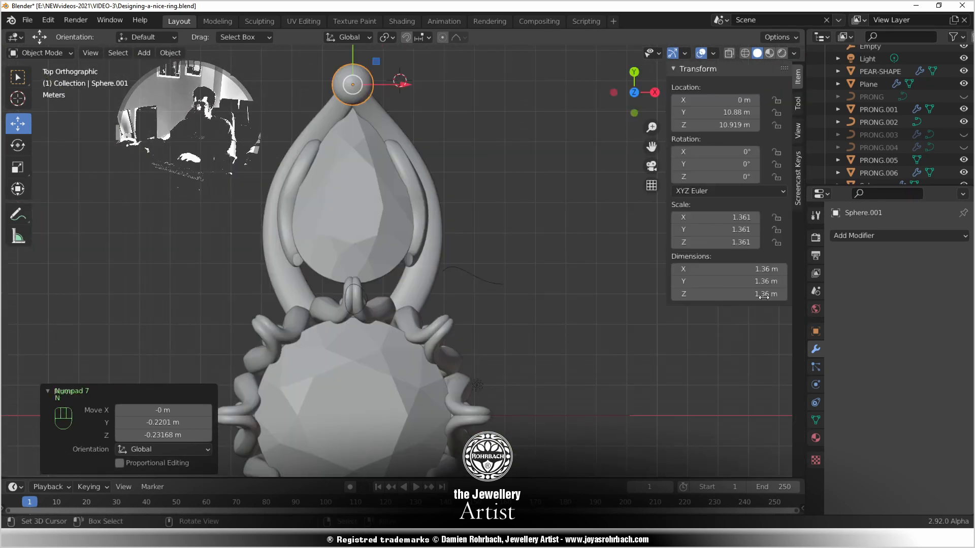
left_click(732, 270)
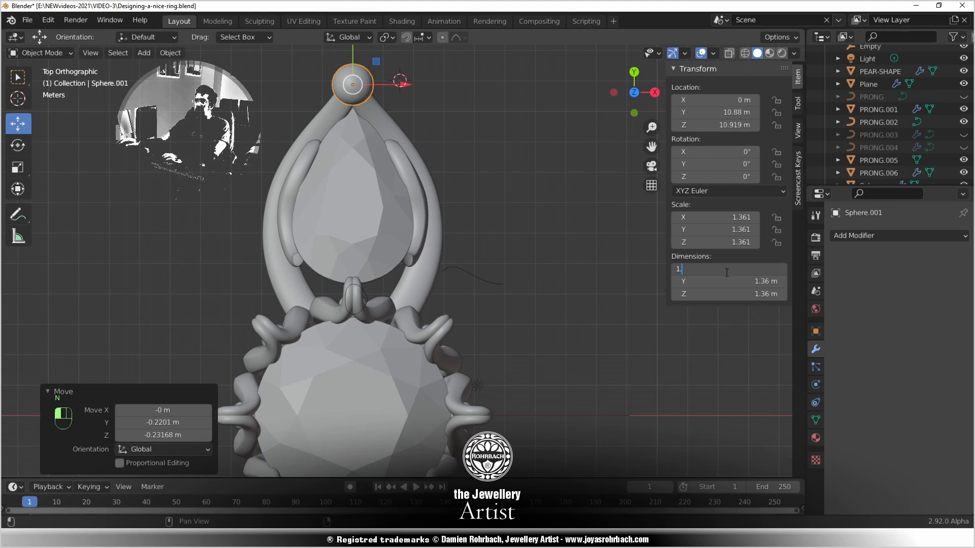
type("1.35")
key("Tab")
type("1.3")
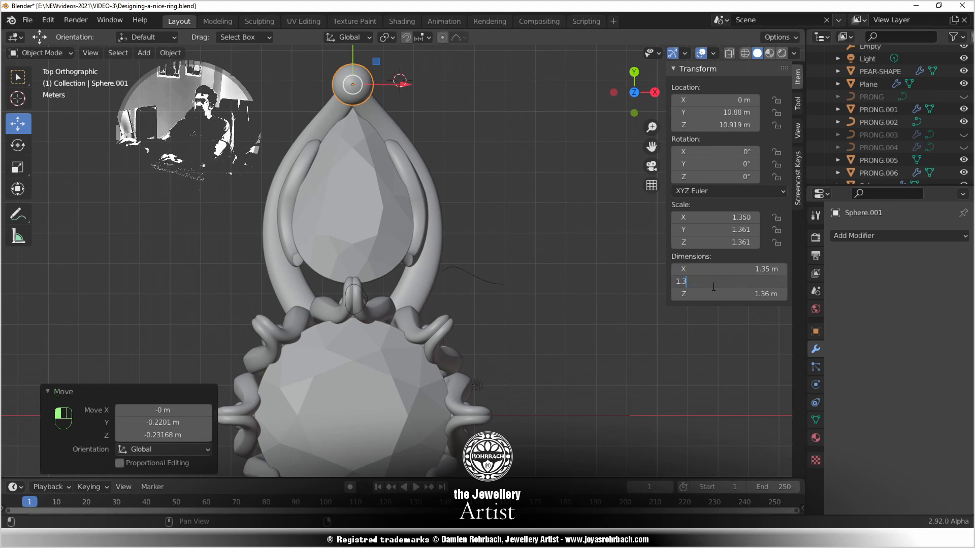
type("5")
key("Tab")
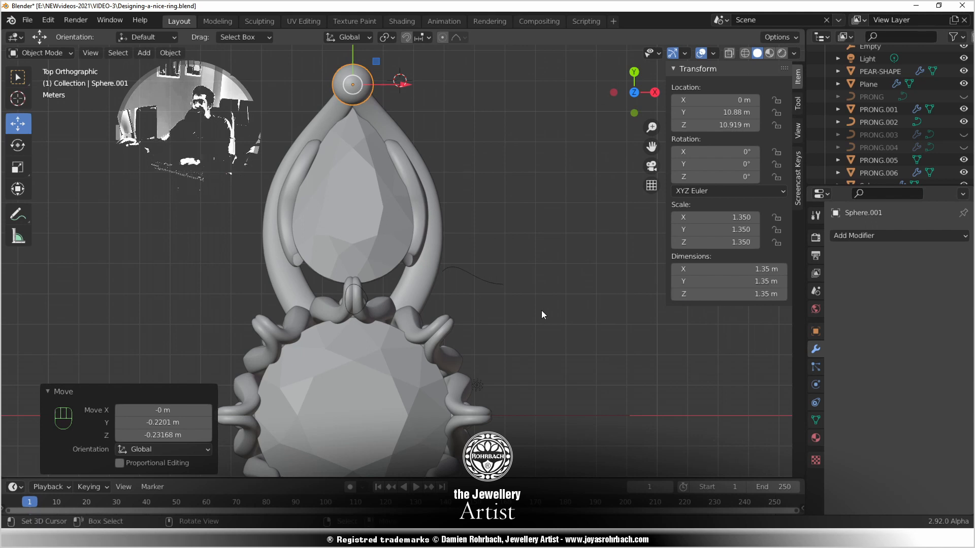
key("ctrl+s")
Duplicate the tube-end sphere about 1.651 m in X and -6.572 m in Y, then lower the copy about 0.826 m in Z
key("shift+d")
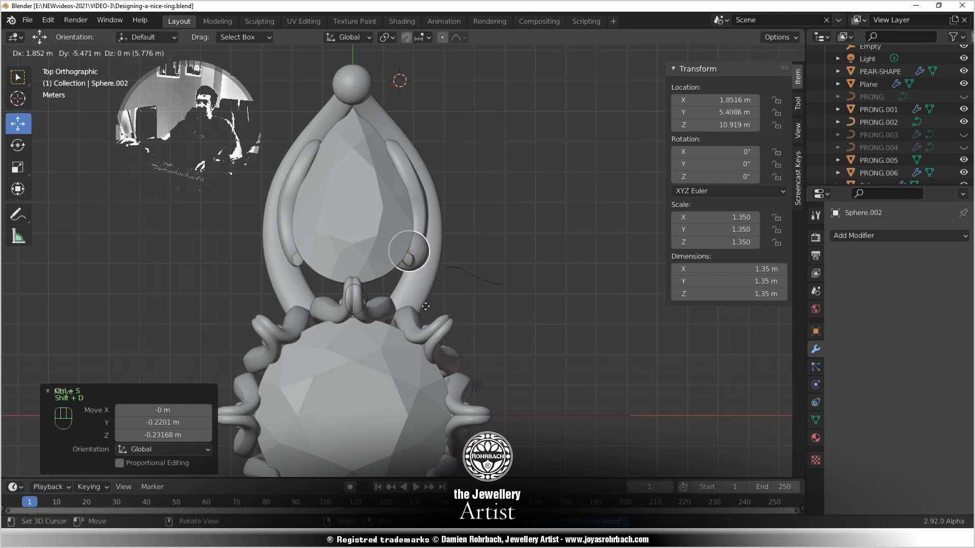
left_click(427, 295)
middle_click_drag(427, 294, 272, 234)
scroll(287, 254, "up", 3)
left_click_drag(366, 237, 373, 272)
middle_click_drag(372, 272, 366, 297)
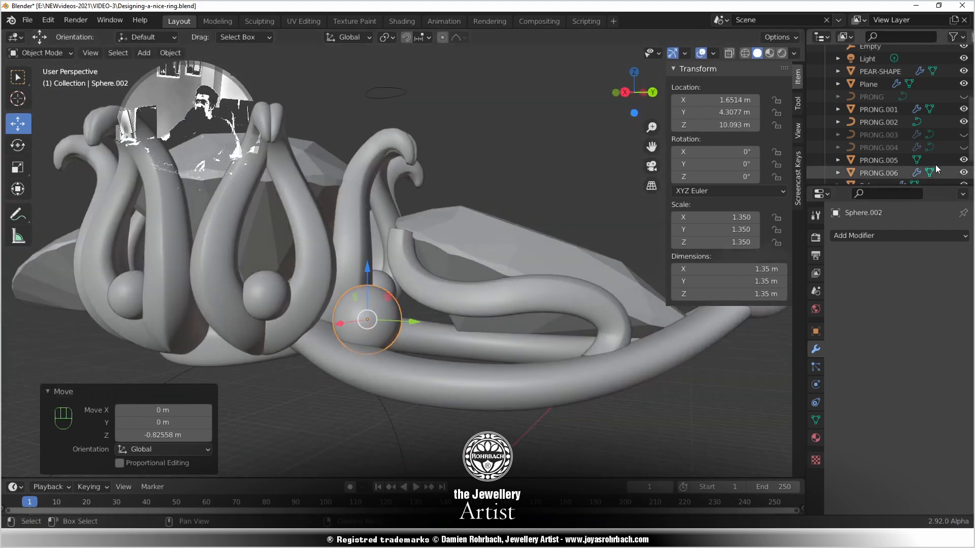
Check the hidden curves PRONG.003 and PRONG.004 by toggling their visibility, and keep PRONG.003 shown
left_click(963, 136)
left_click(962, 136)
left_click(963, 148)
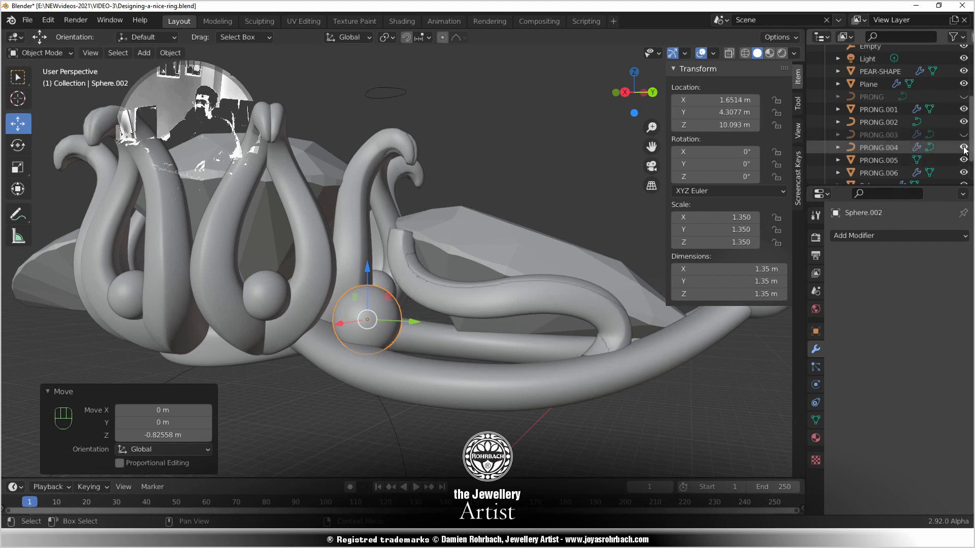
left_click(963, 148)
left_click(963, 136)
Move the sphere copy about 0.744 m in X and 0.898 m in Y, then about -0.885 m in Y and 0.228 m in Z
middle_click_drag(569, 246, 597, 317)
key("KP_7")
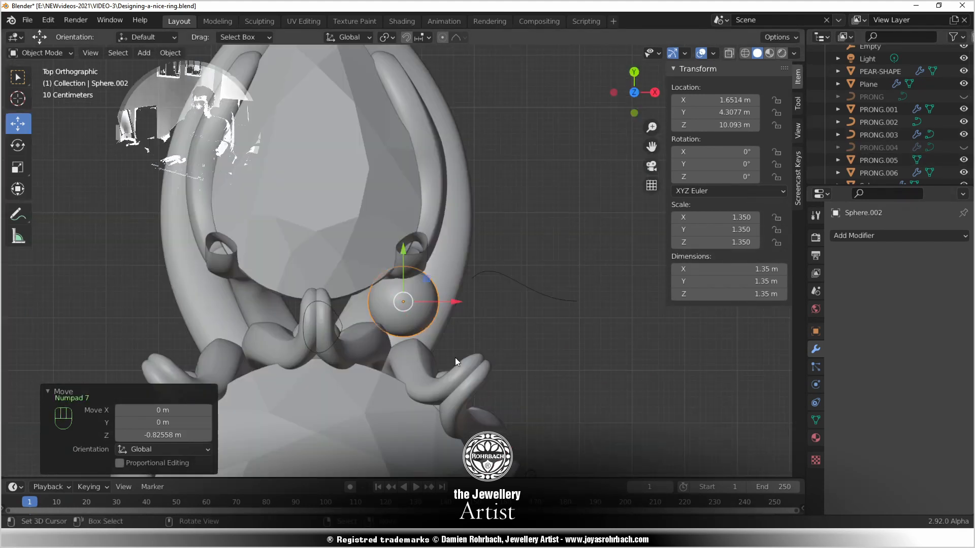
key("g")
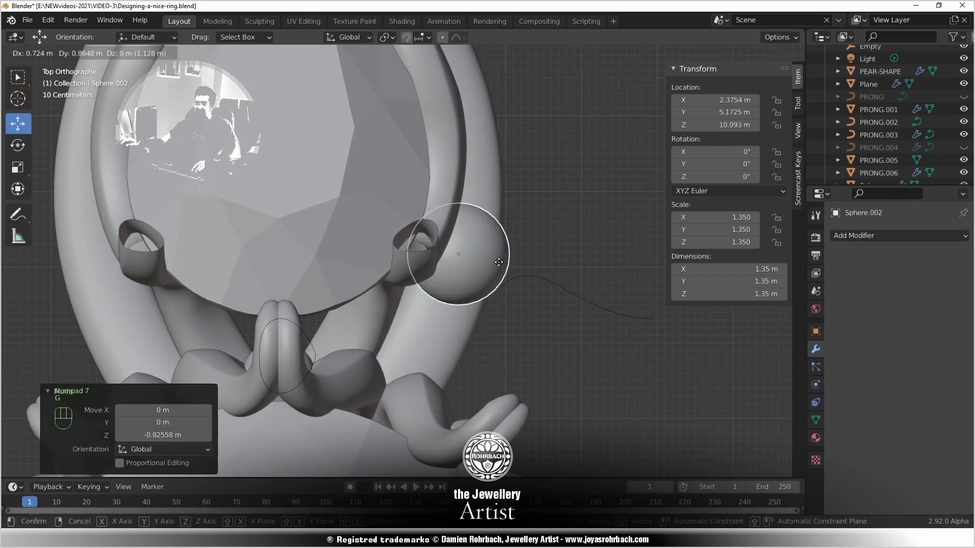
left_click(483, 273)
middle_click_drag(344, 364, 278, 273)
key("KP_3")
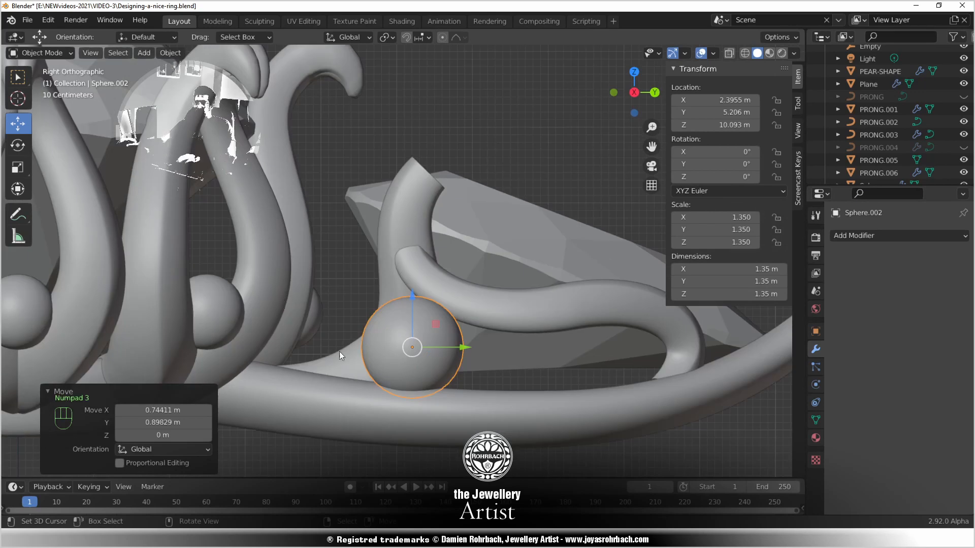
key("g")
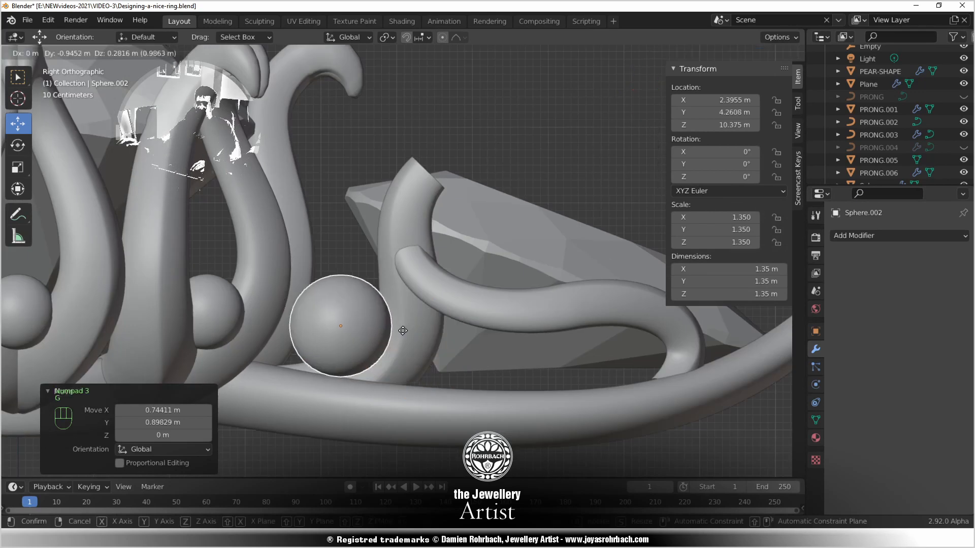
left_click(409, 334)
Seat the sphere copy on the tube by moving it about -0.583 m in X, -0.13 m in Y and -0.263 m in Z overall
middle_click_drag(410, 334, 394, 362)
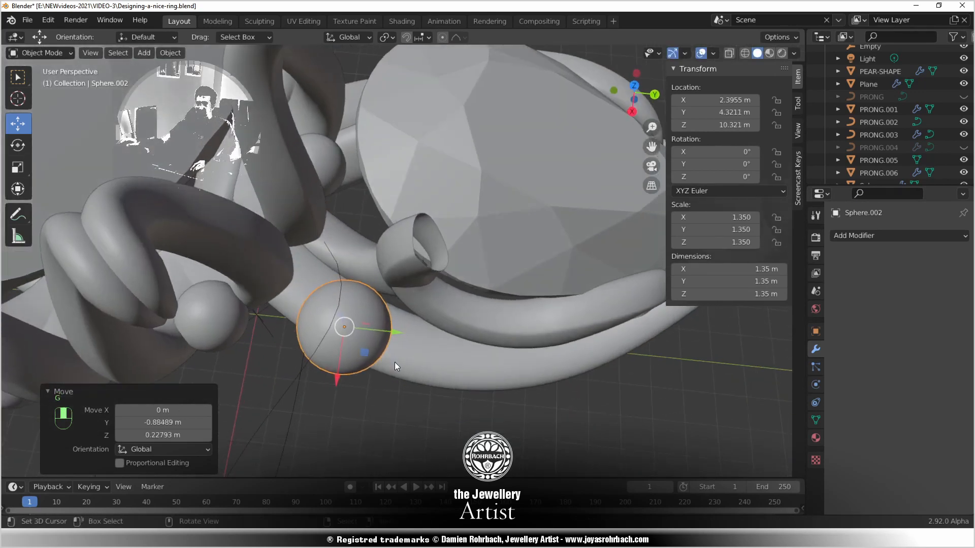
left_click_drag(344, 380, 347, 342)
middle_click_drag(347, 342, 321, 349)
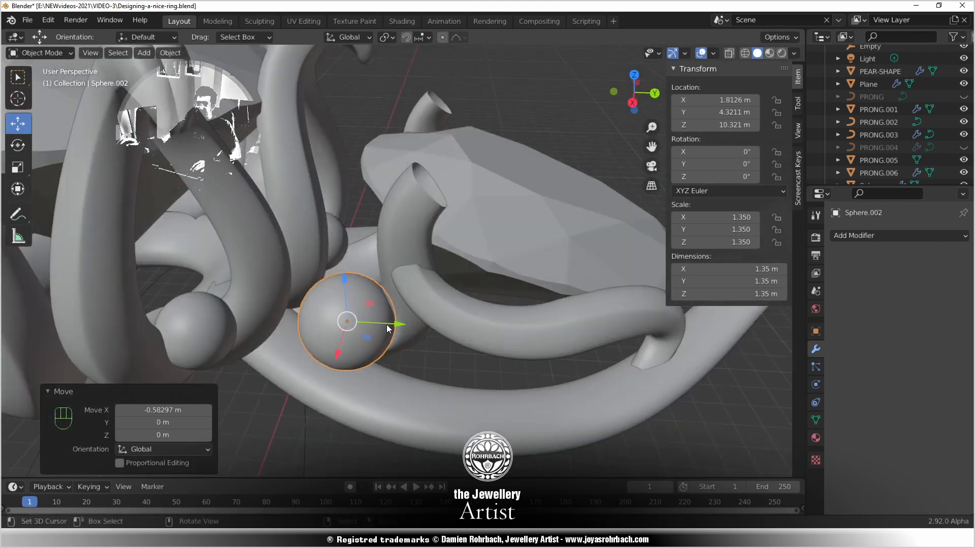
left_click_drag(387, 328, 376, 324)
left_click_drag(331, 276, 334, 299)
middle_click_drag(334, 248, 313, 233)
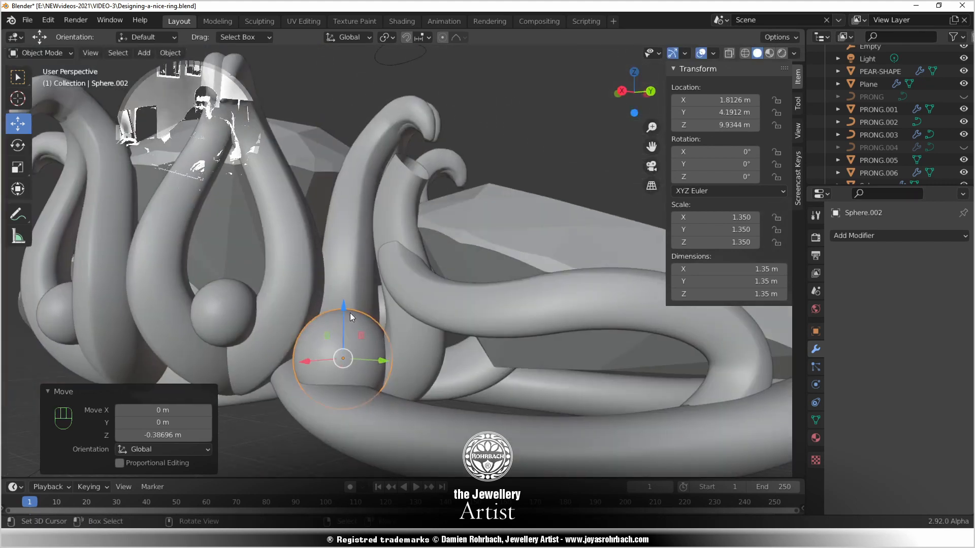
mouse_move(349, 313)
left_mouse_down()
mouse_move(350, 303)
mouse_move(363, 315)
left_mouse_up()
Scale the sphere at the tube's outer end by 0.782 and save the file
middle_click_drag(364, 315, 461, 339)
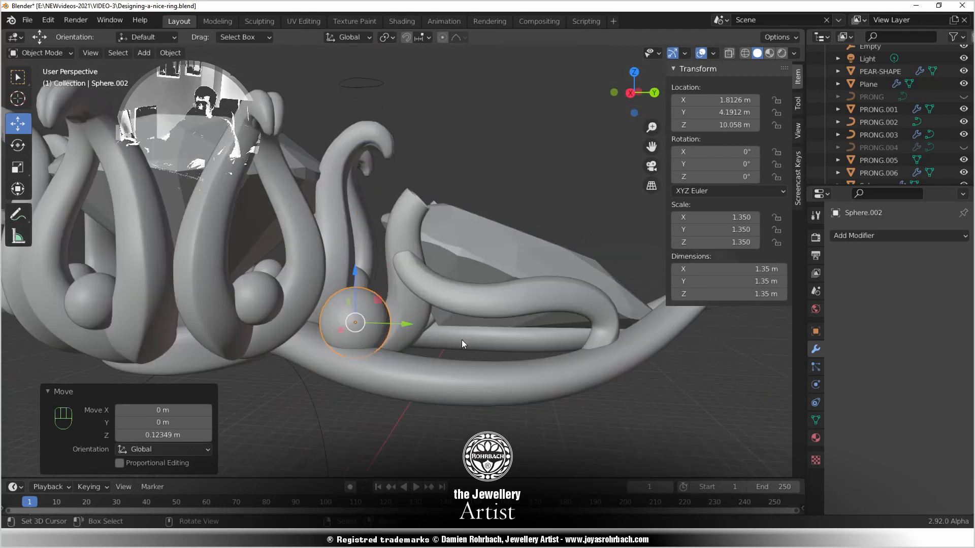
key("KP_3")
left_click(563, 260)
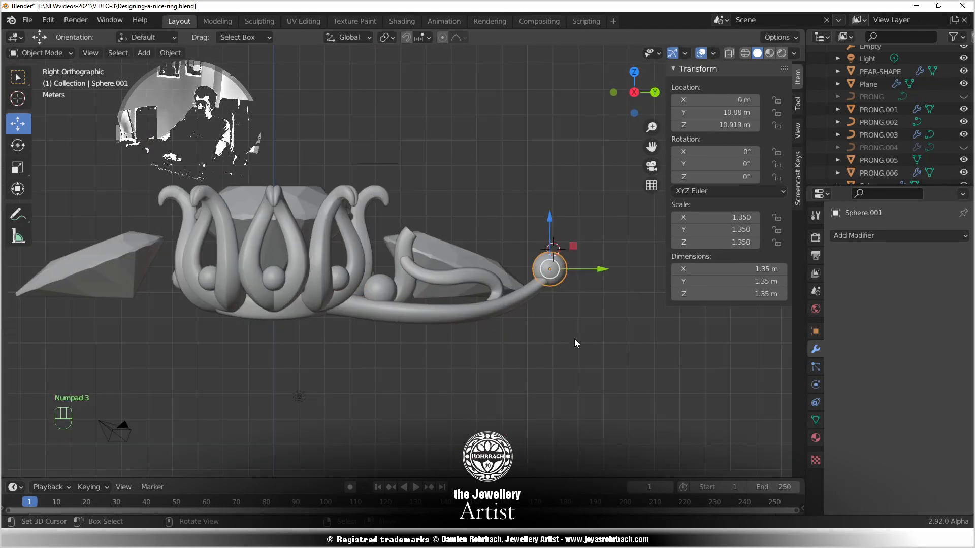
scroll(582, 325, "up", 3)
middle_click_drag(590, 306, 381, 361, "shift")
scroll(569, 327, "up", 2)
key("s")
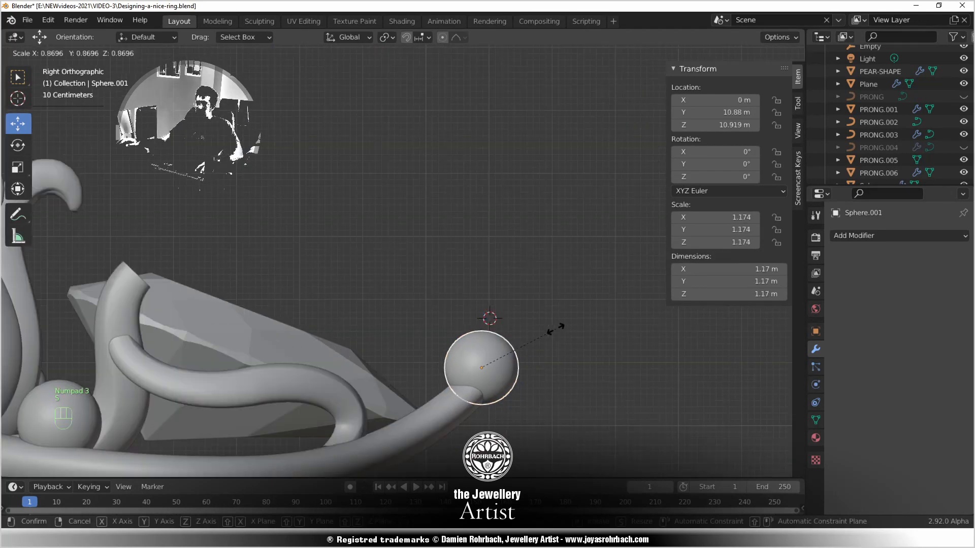
left_click(547, 331)
middle_click_drag(479, 328, 448, 352)
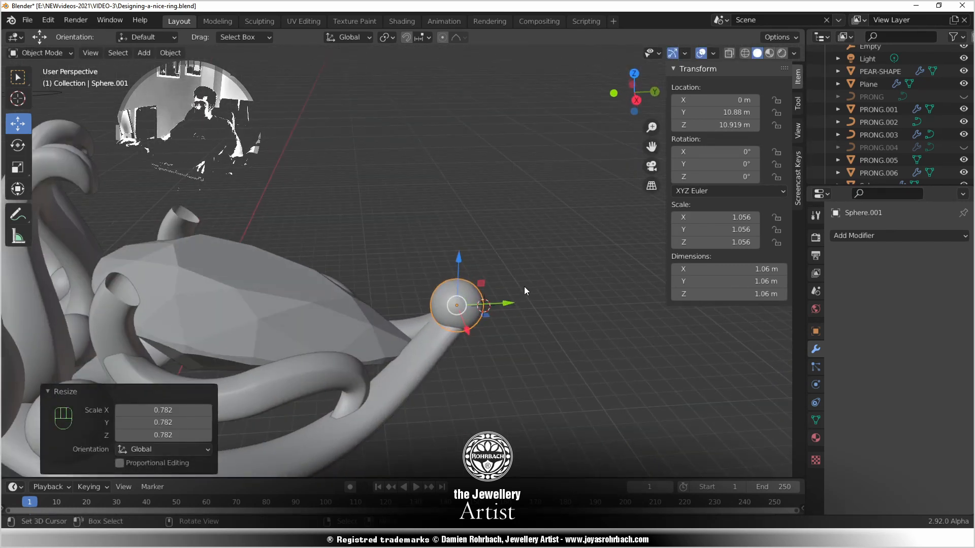
key("s")
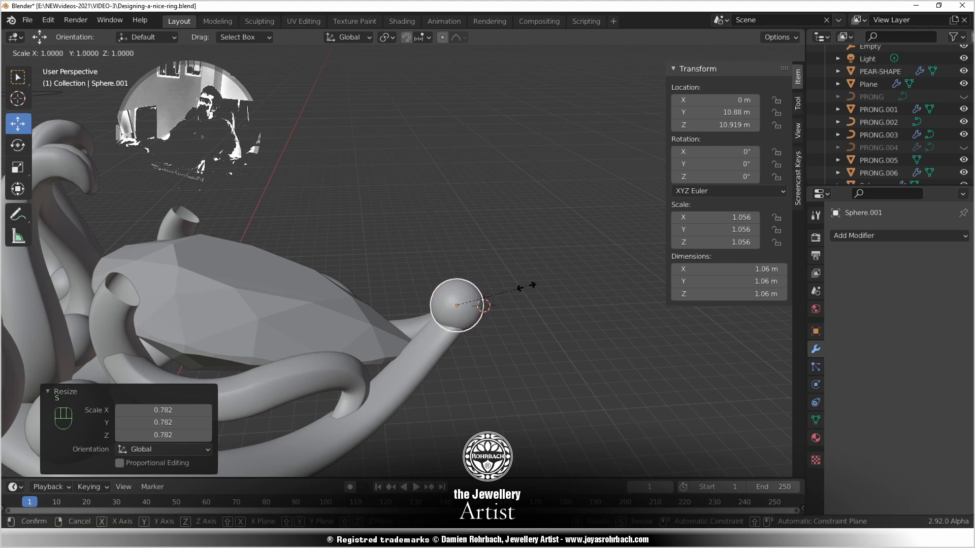
left_click(526, 287)
middle_click_drag(526, 287, 469, 361)
Add a Mirror modifier on X to Sphere.002 with PEAR-SHAPE as the mirror object, and save the file
left_click(277, 319)
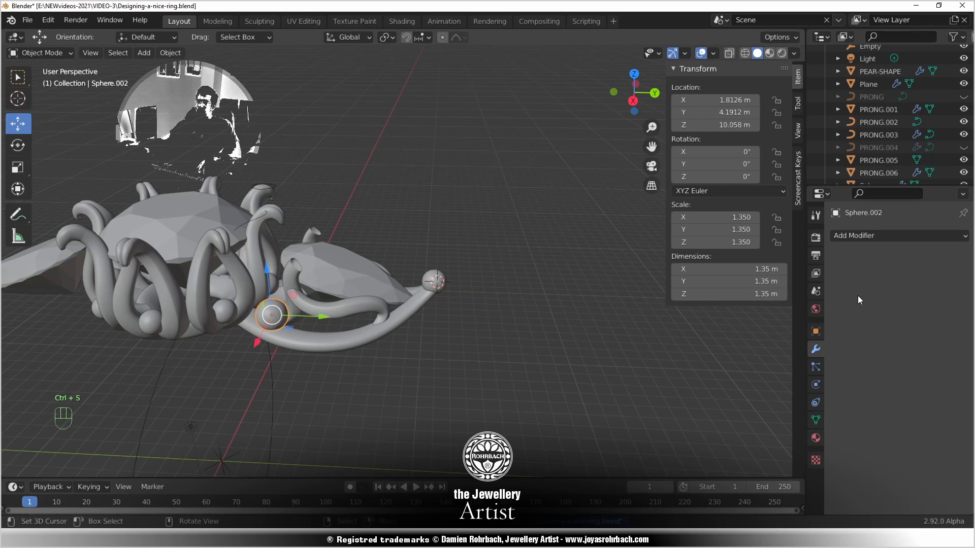
left_click(867, 236)
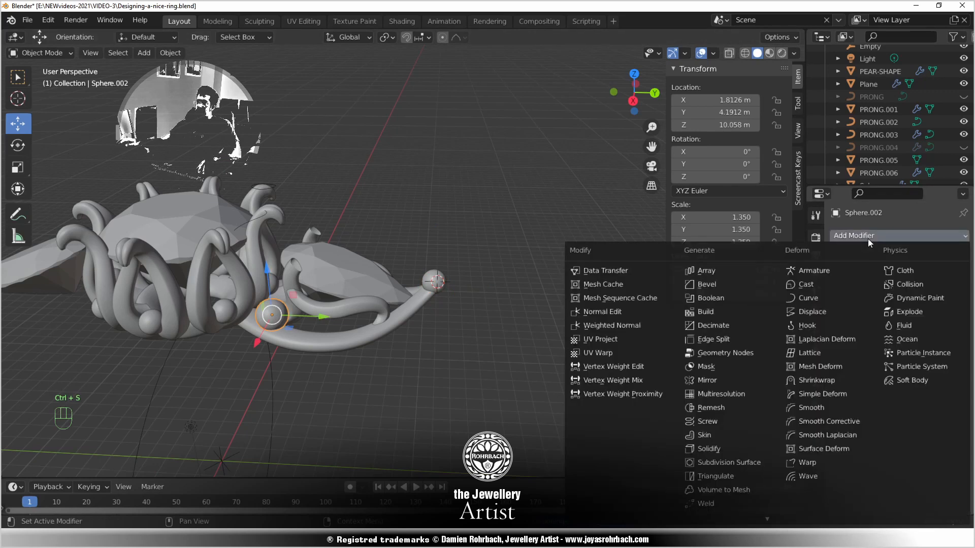
left_click(743, 379)
middle_click_drag(504, 325, 506, 374)
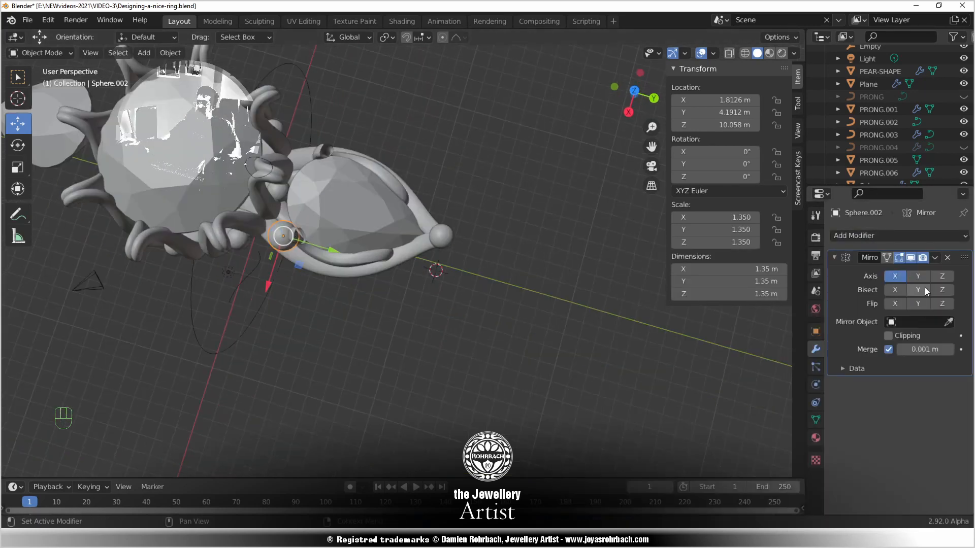
left_click(909, 322)
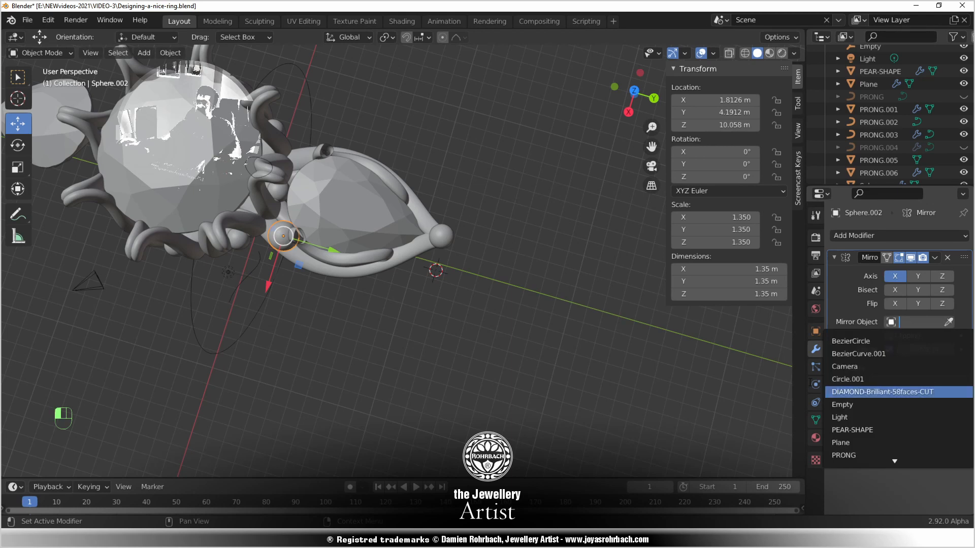
left_click(942, 324)
left_click(374, 254)
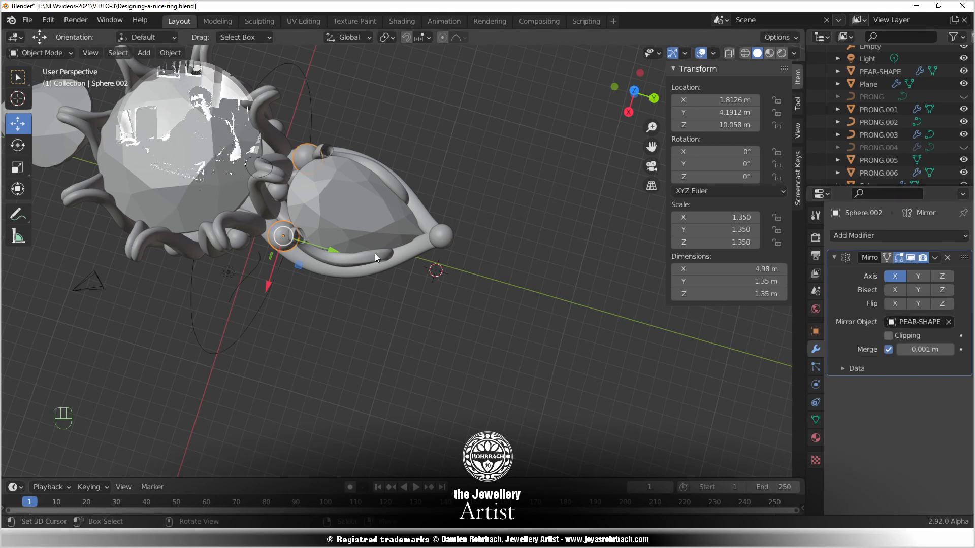
middle_click_drag(390, 269, 357, 216)
key("ctrl+s")
scroll(289, 262, "up", 3)
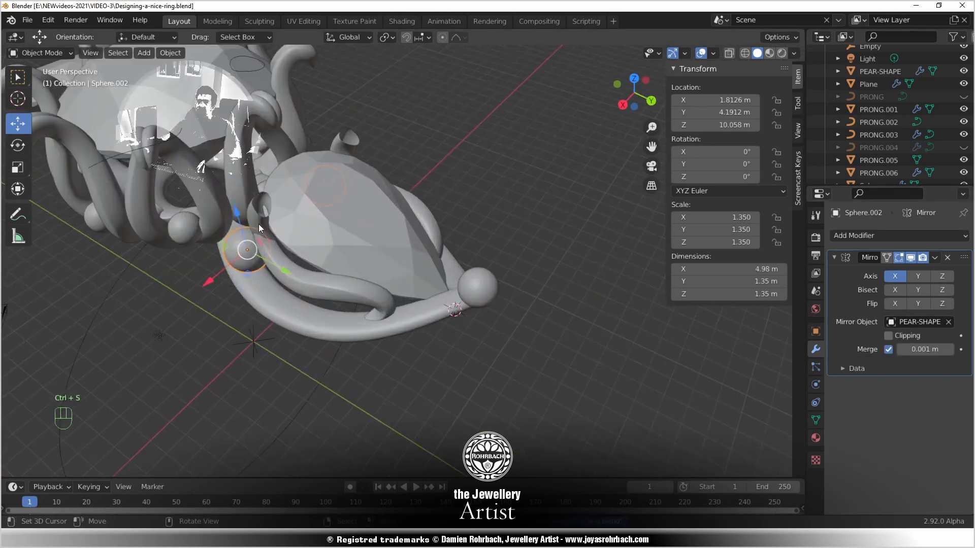
right_click(258, 224)
left_click(964, 135)
left_click(964, 136)
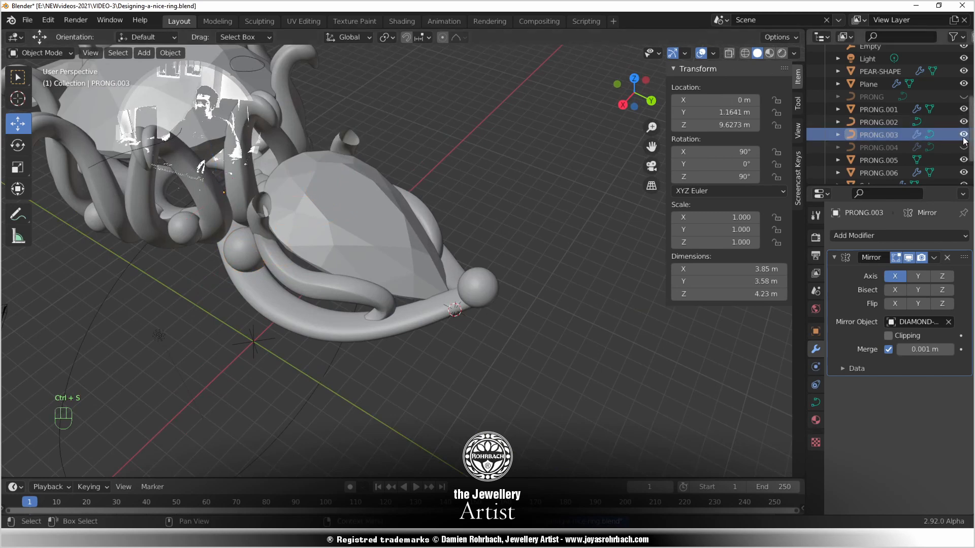
key("shift+d")
left_click(619, 162)
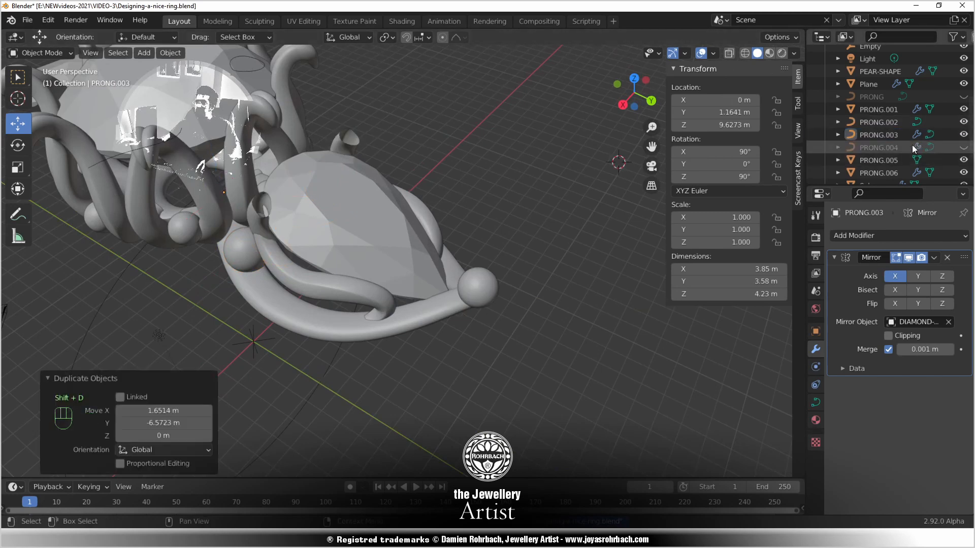
Duplicate PRONG.003 in place, hide the original curve, and select the copy
left_click(885, 138)
key("shift+d")
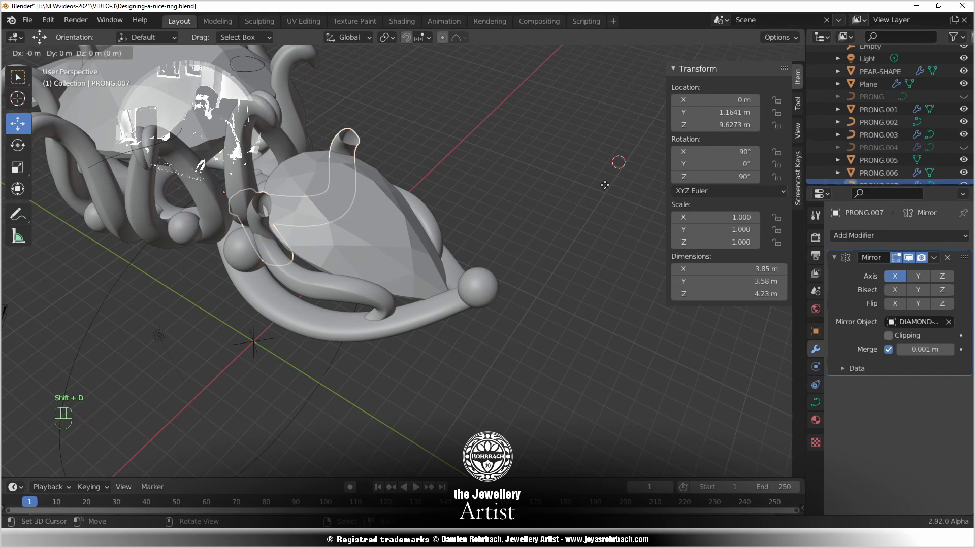
right_click(605, 185)
scroll(965, 137, "down", 4)
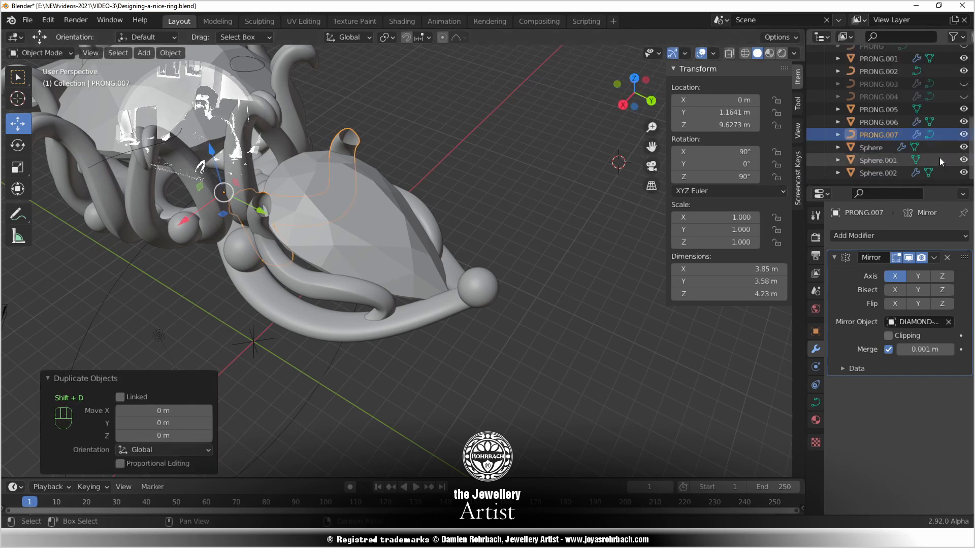
left_click(963, 135)
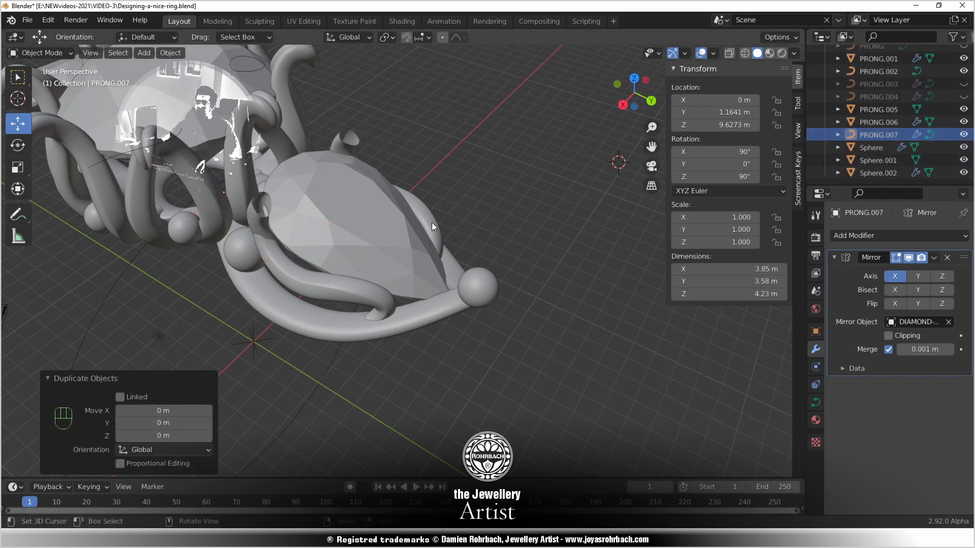
left_click(257, 210)
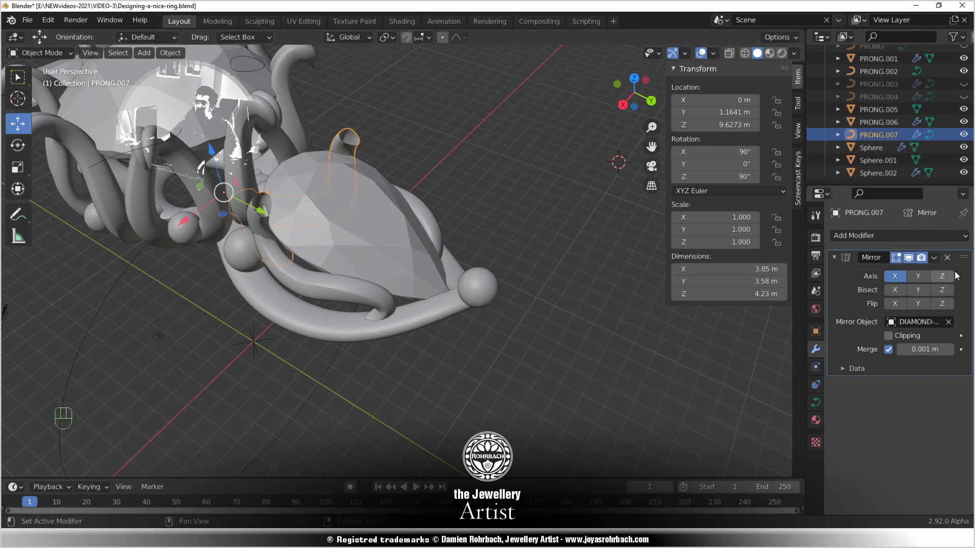
Remove the Mirror modifier from PRONG.007 and convert the curve to a mesh
left_click(948, 257)
key("Tab")
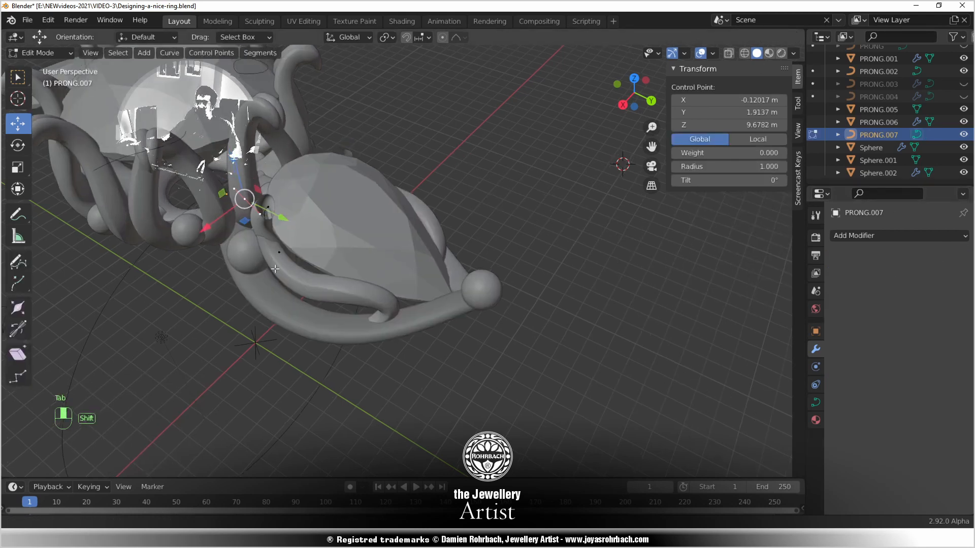
key("Tab")
middle_click_drag(314, 284, 347, 245)
middle_click(336, 304, "alt")
key("alt+c")
Extrude PRONG.007's open upper rim about 0.021 m in X, 0.309 m in Y and 0.429 m in Z, and fill its end with a face
key("Tab")
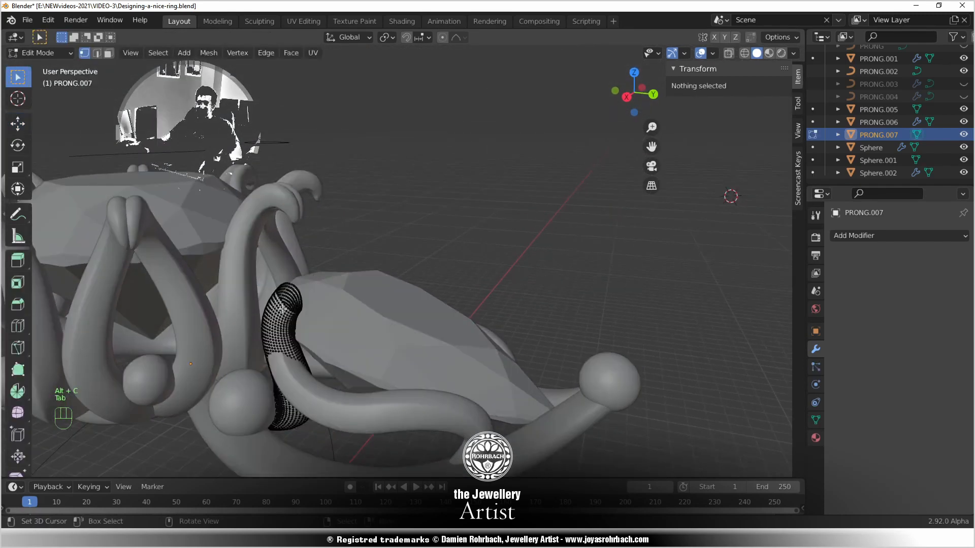
middle_click_drag(295, 313, 372, 340, "shift")
scroll(370, 355, "up", 3)
key("alt+z")
middle_click_drag(363, 389, 373, 307, "shift")
key("c")
left_click_drag(298, 322, 451, 323)
right_click(452, 304)
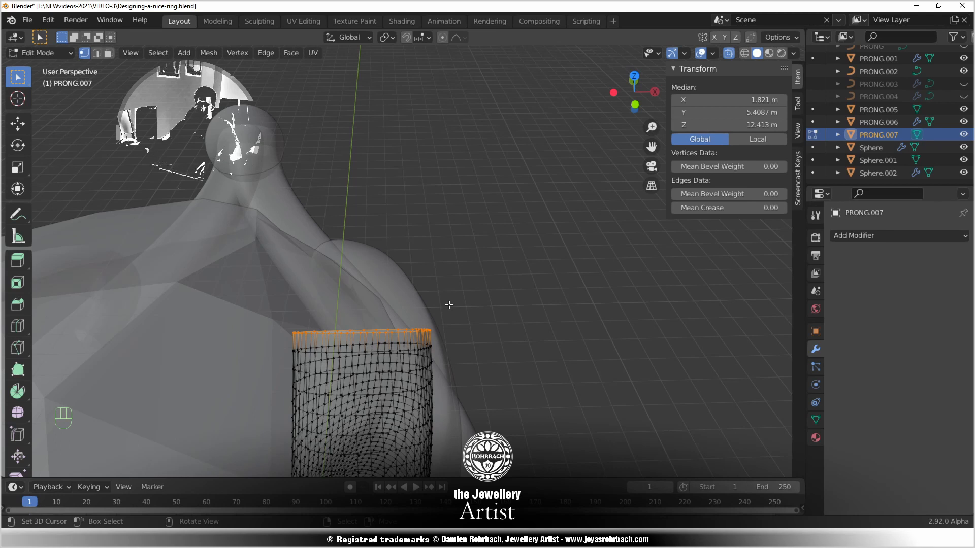
key("e")
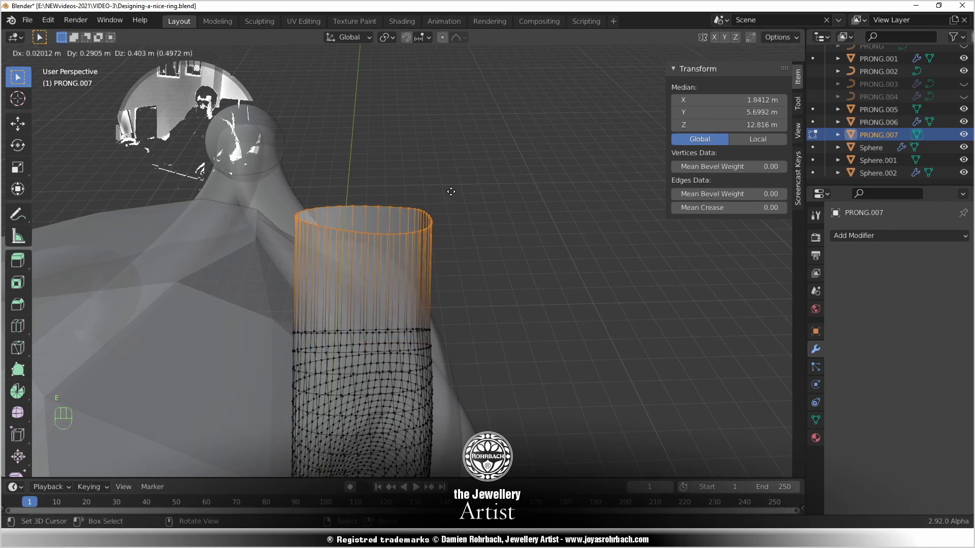
left_click(450, 188)
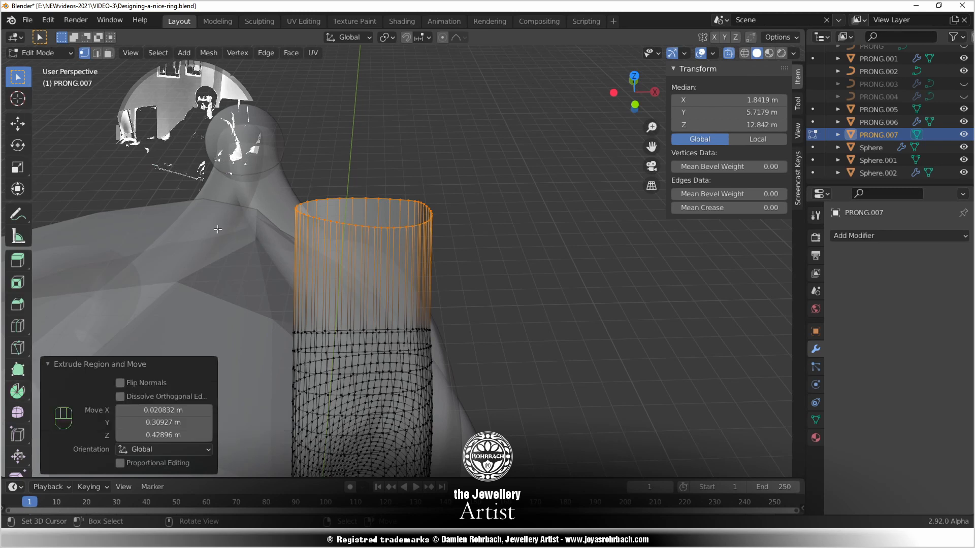
key("f")
Add eight loop cuts around PRONG.007's extruded end section and switch to face selection
left_click(23, 330)
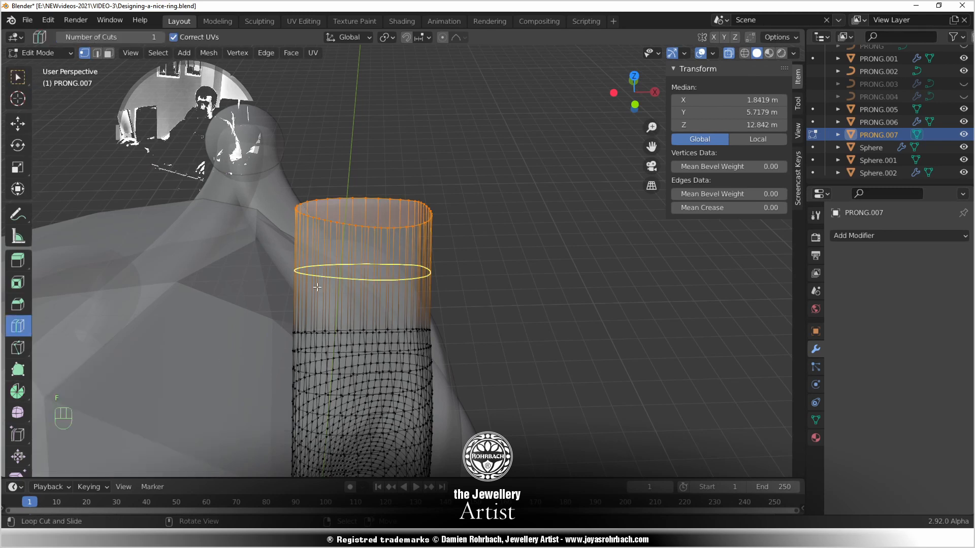
left_click(325, 284)
type("8")
key("Return")
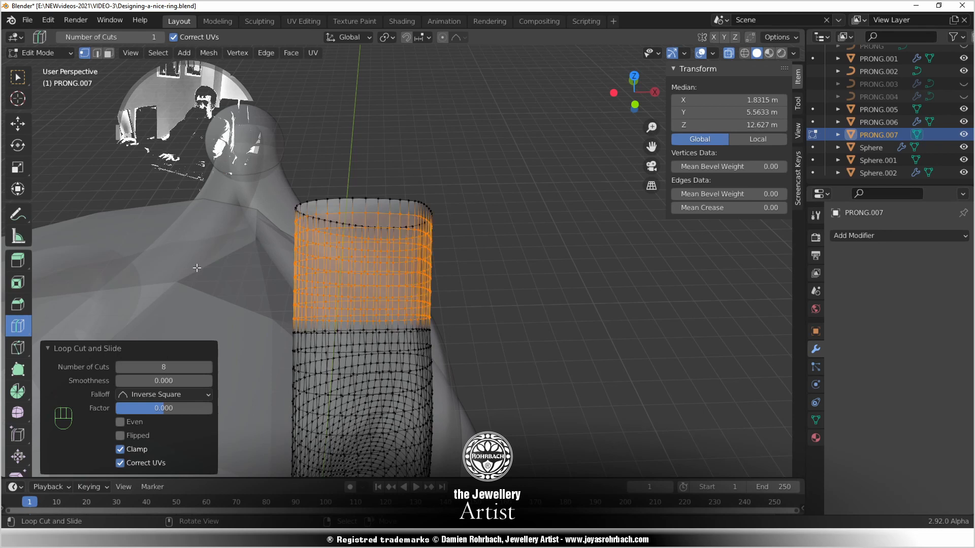
left_click(108, 53)
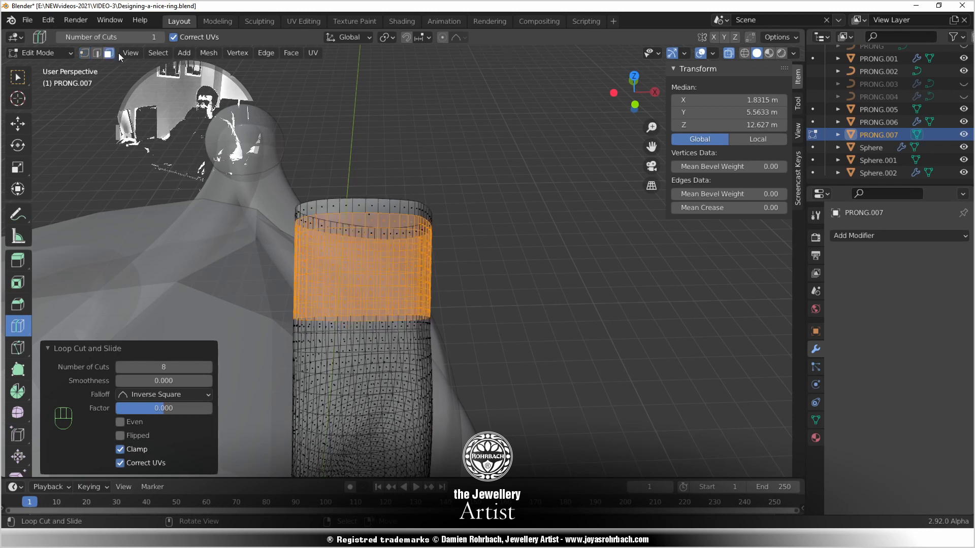
Select the vertices of PRONG.007's capped upper end rim in vertex mode and enable proportional editing
middle_click_drag(341, 197, 367, 211)
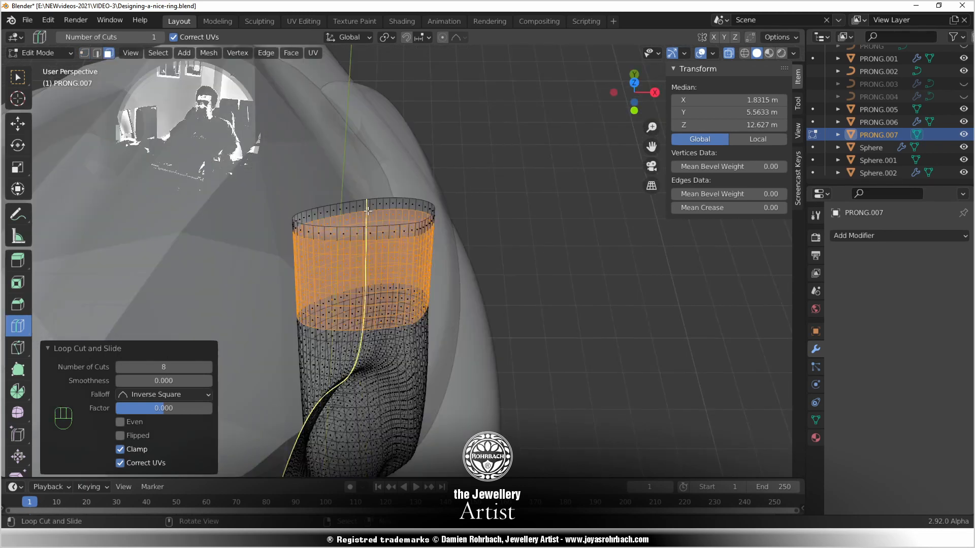
key("alt+a")
middle_click_drag(388, 253, 399, 234)
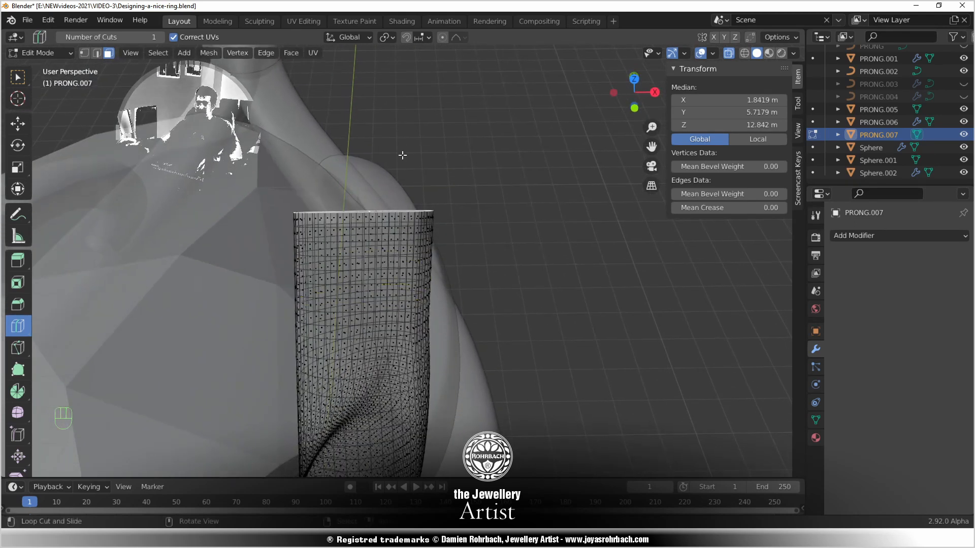
left_click(17, 77)
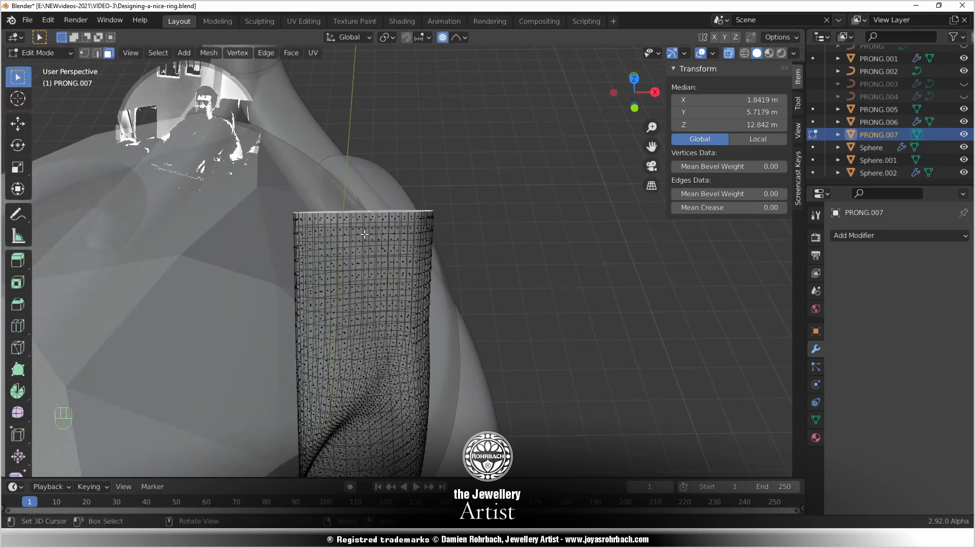
left_click(369, 212, "alt")
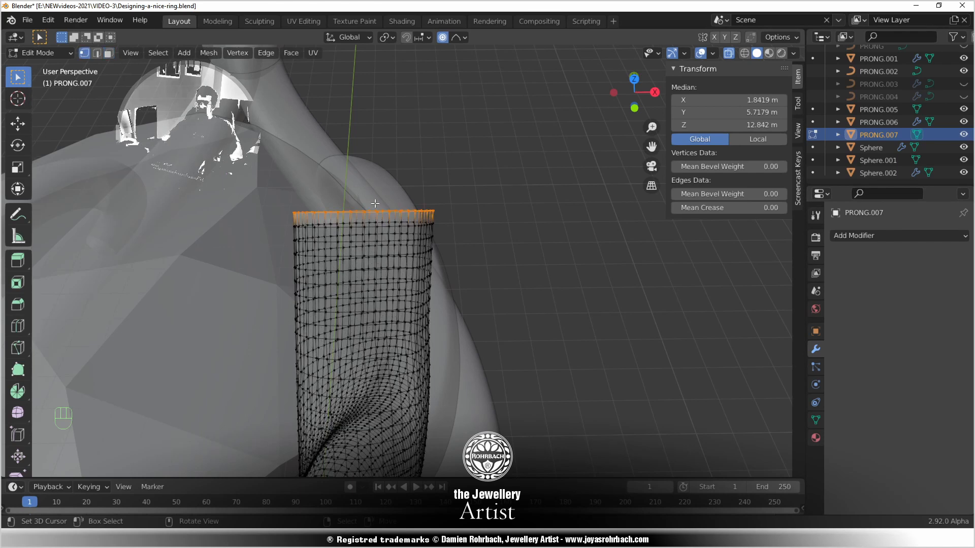
Try scaling the end rim with Root and Sphere falloffs, and set the proportional falloff to Sharp
key("s")
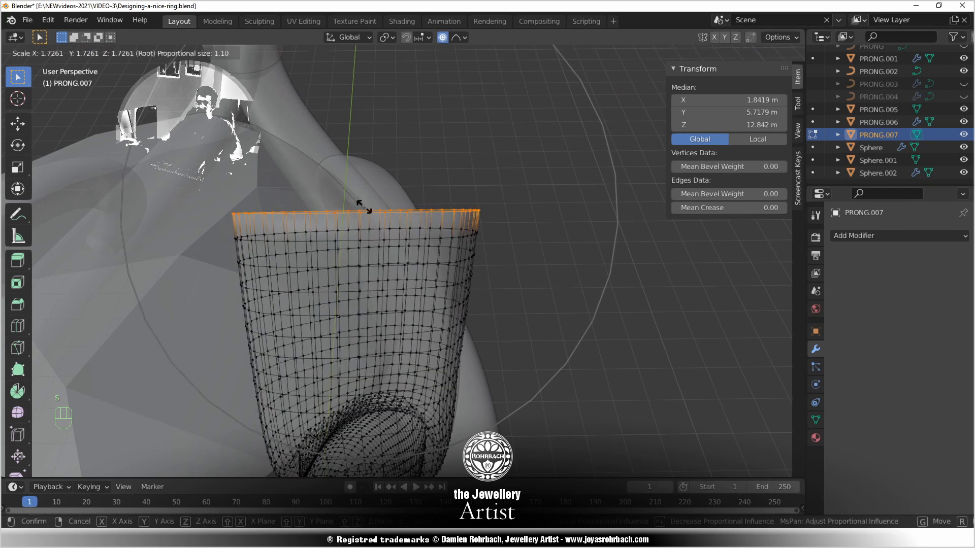
scroll(366, 207, "up", 7)
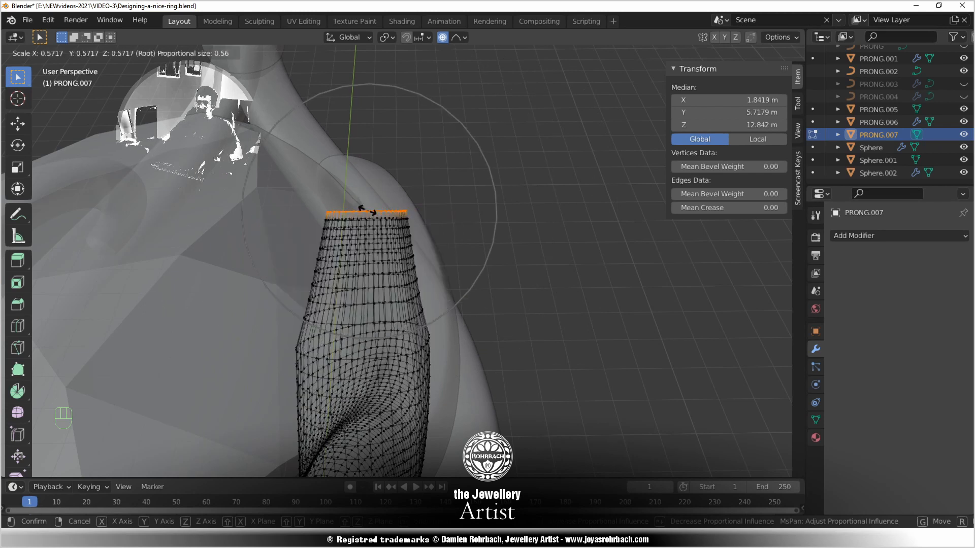
right_click(369, 209)
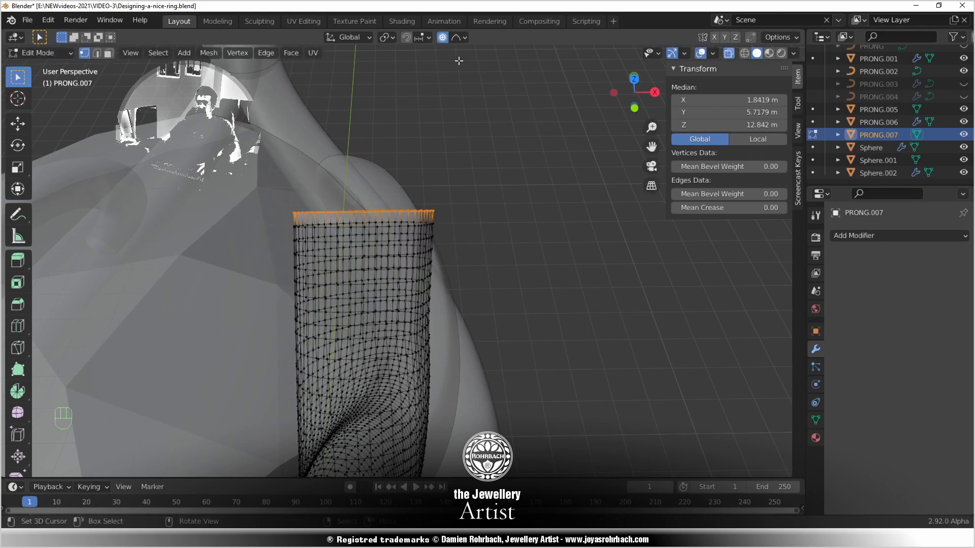
left_click(463, 39)
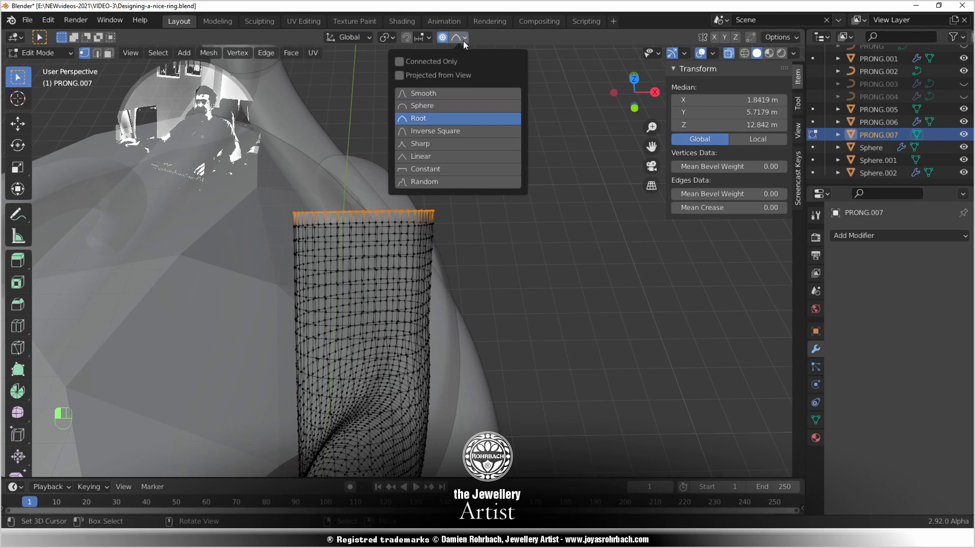
left_click(426, 108)
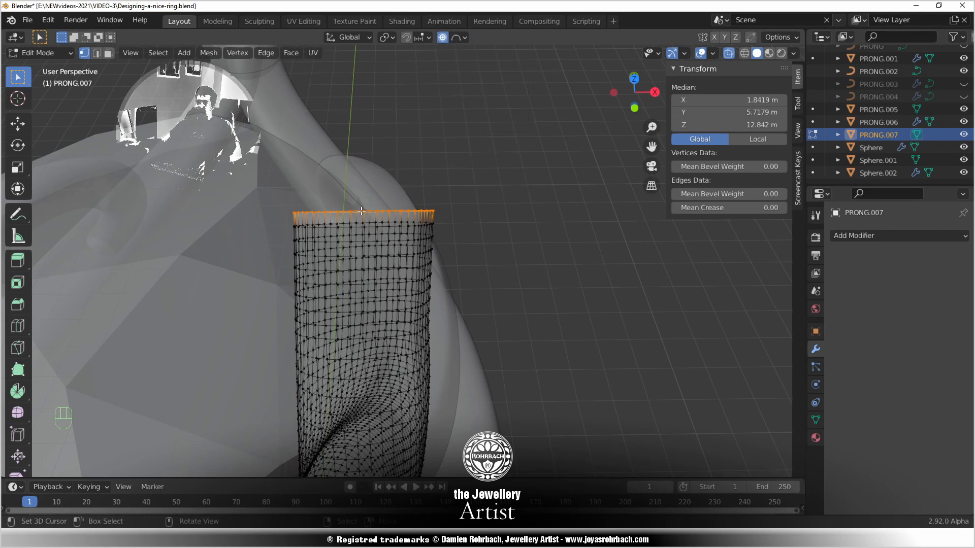
key("s")
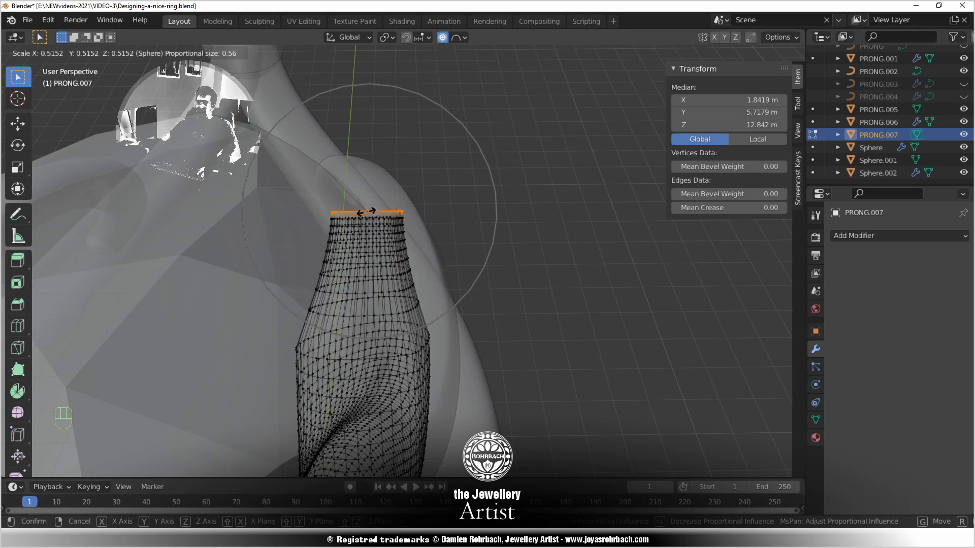
key("Escape")
left_click(464, 38)
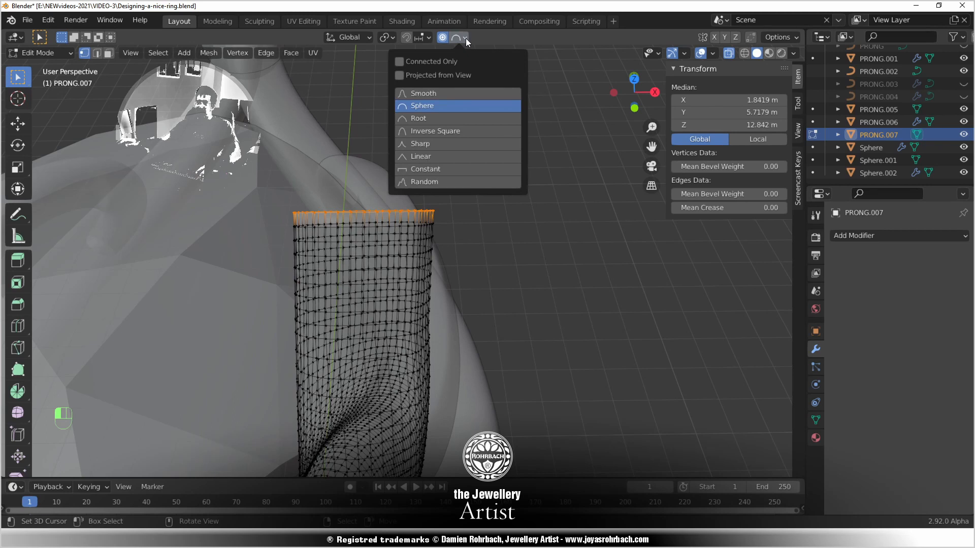
left_click(426, 143)
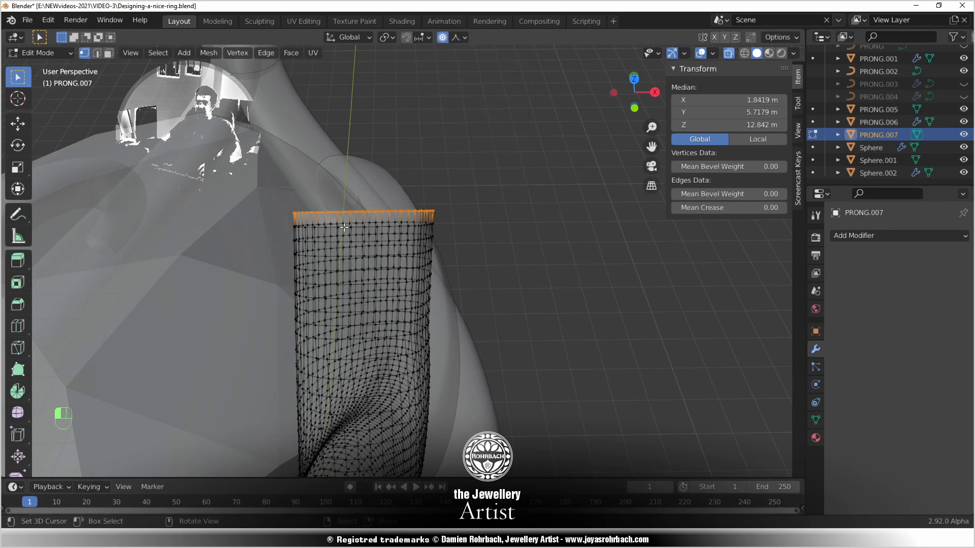
Scale the end rim to 0.2 in X, Y and Z with a proportional size of about 0.51
key("s")
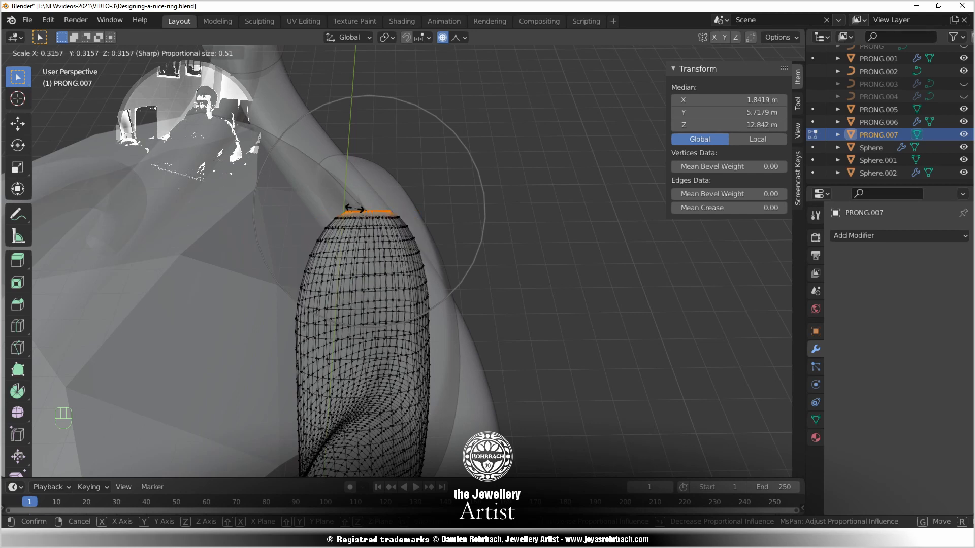
left_click(355, 209)
left_click(172, 357)
type(".2")
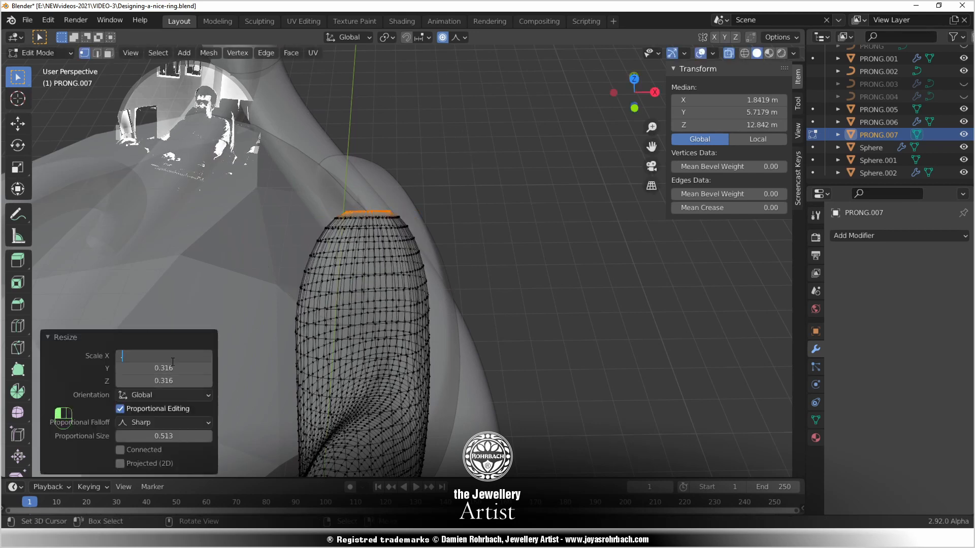
key("Return")
type(".2")
key("Return")
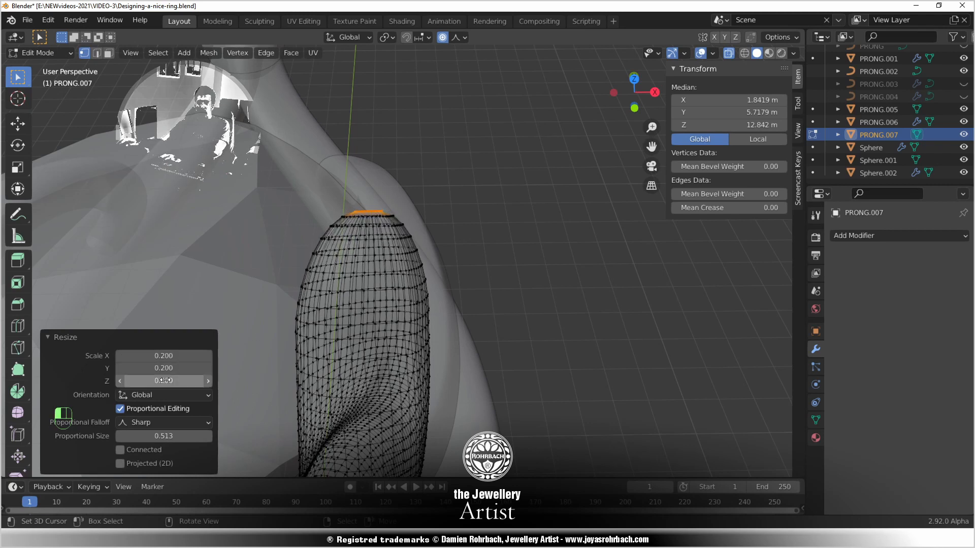
Check the tapered prong tip in Object Mode without X-ray, and undo the rim scaling
middle_click_drag(443, 309, 292, 298)
key("Tab")
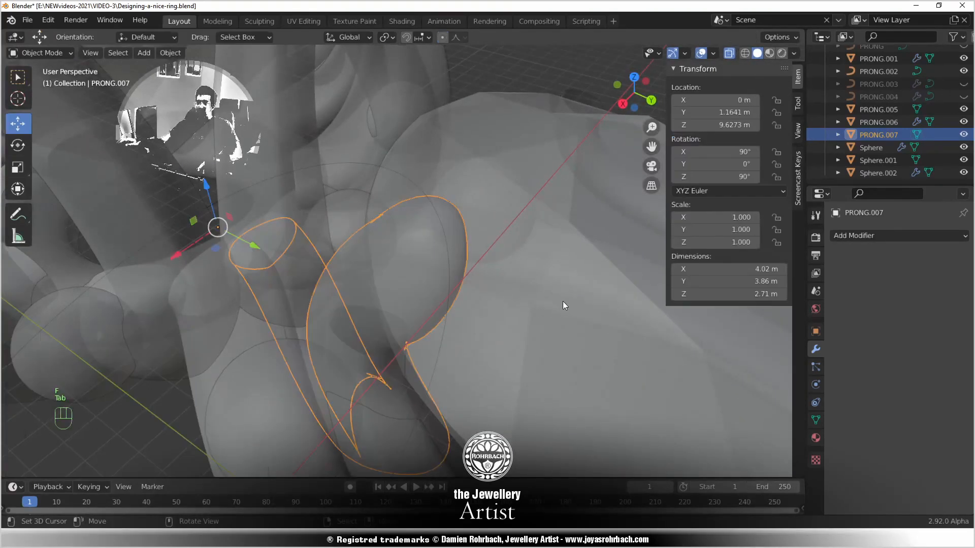
key("alt+z")
middle_click_drag(536, 342, 394, 295)
key("ctrl+z")
key("ctrl+z")
key("ctrl+z")
Rotate the end rim about 35° in the right view with a proportional size of about 1.33
scroll(394, 295, "up", 3)
key("KP_3")
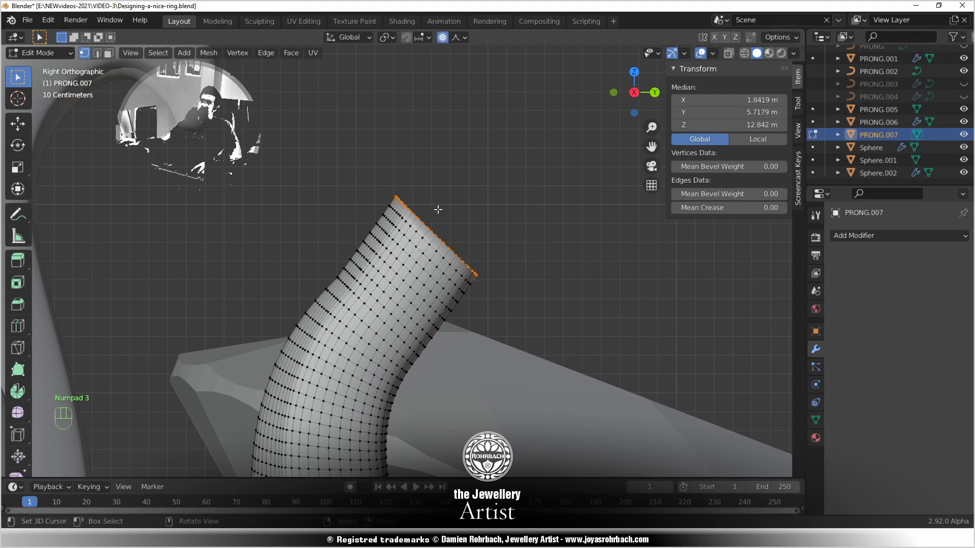
key("r")
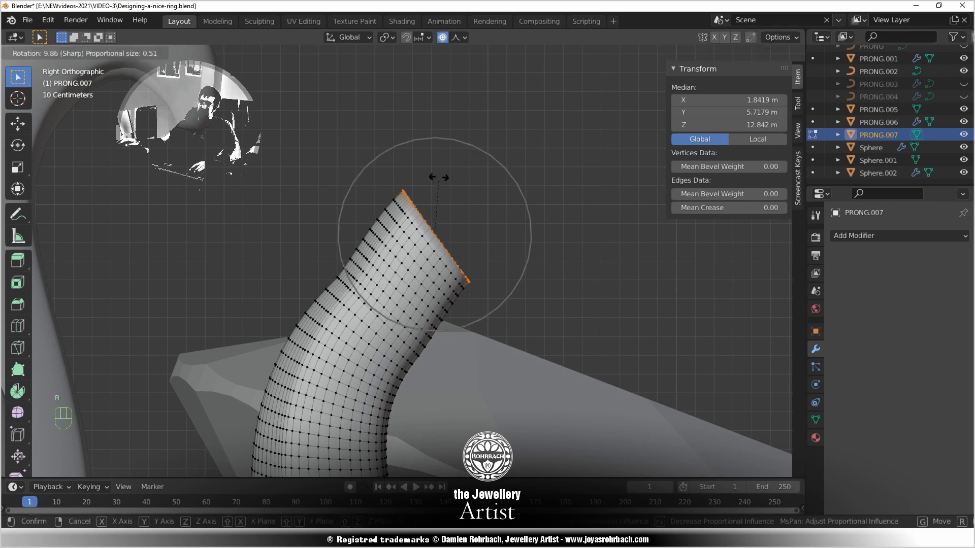
scroll(448, 181, "down", 6)
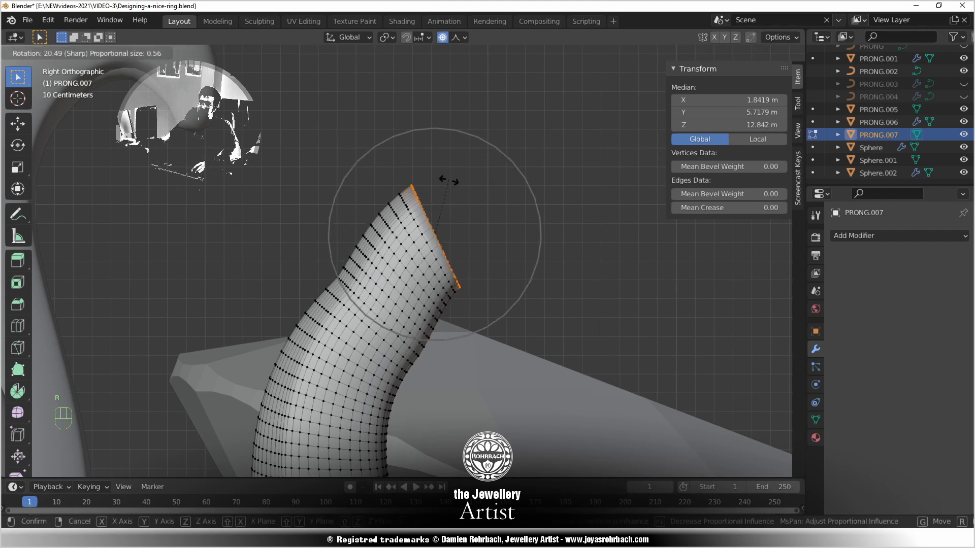
scroll(447, 181, "down", 4)
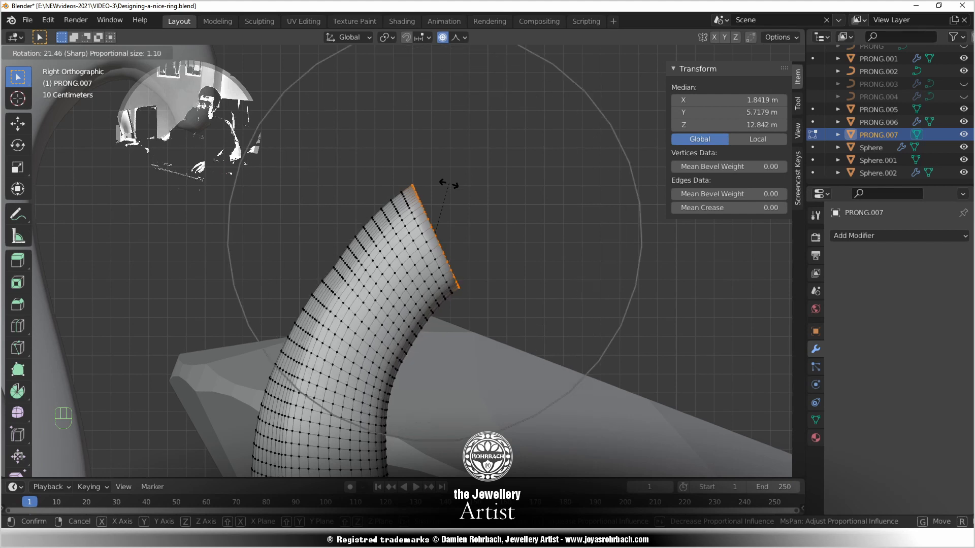
scroll(448, 184, "down", 2)
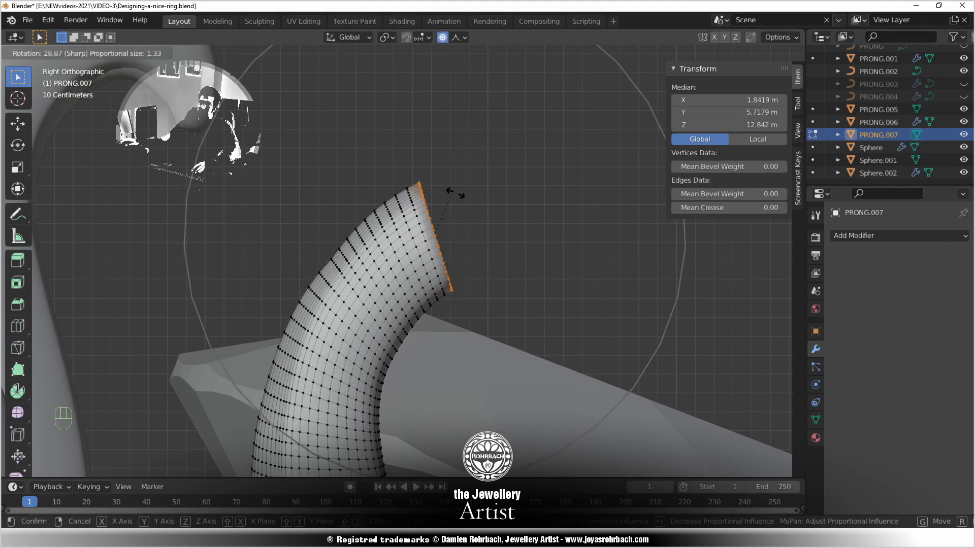
left_click(453, 196)
Move the end rim about 0.277 m in Y and -0.181 m in Z with a proportional size of about 0.75
key("g")
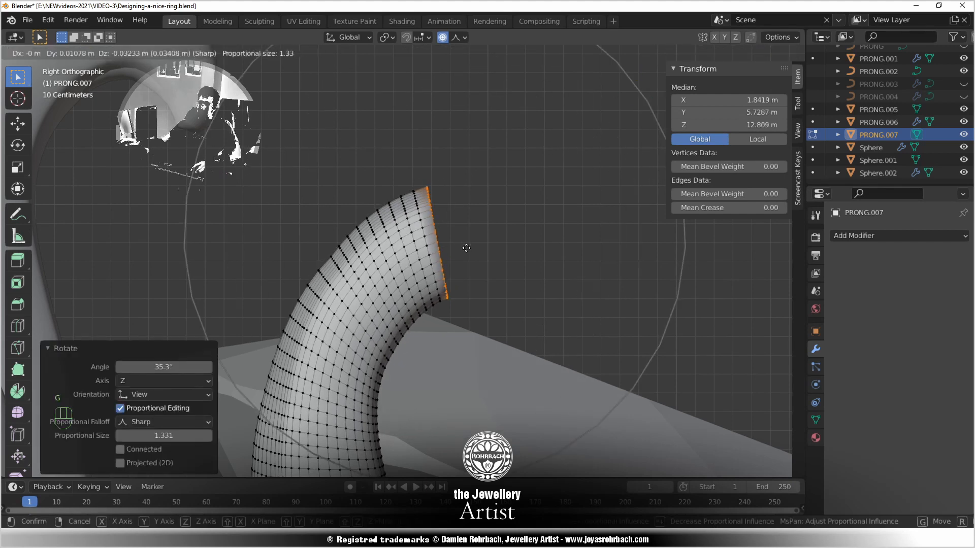
scroll(495, 275, "up", 5)
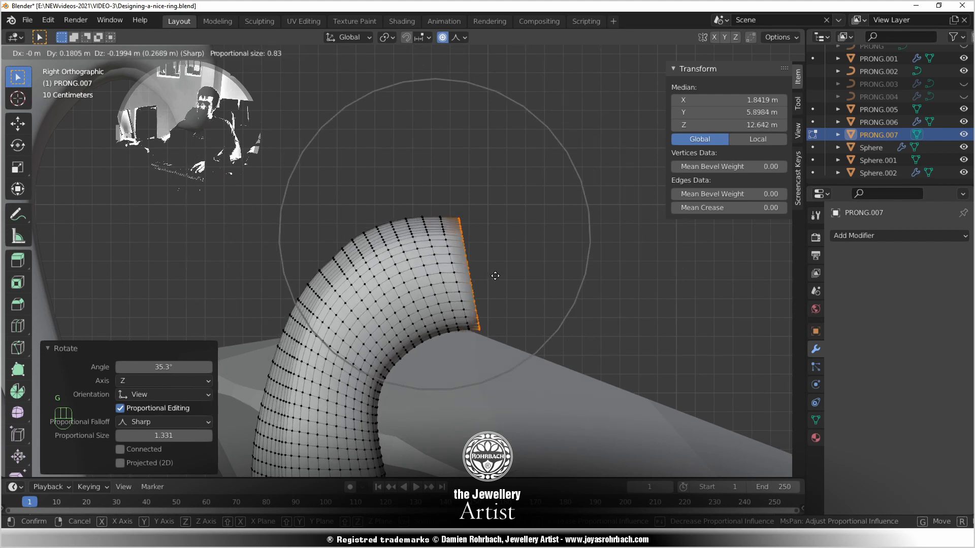
scroll(496, 275, "up", 7)
scroll(503, 279, "down", 5)
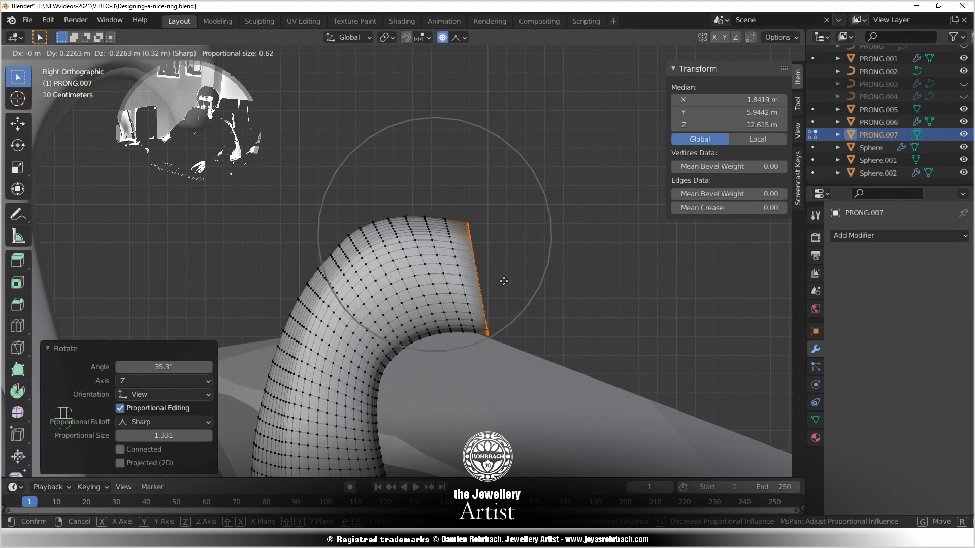
scroll(504, 281, "down", 1)
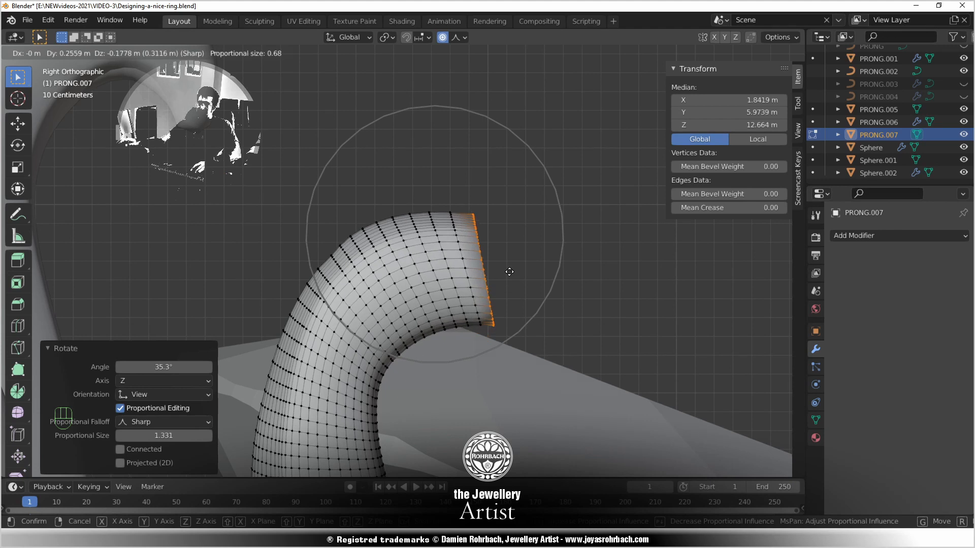
scroll(506, 265, "down", 1)
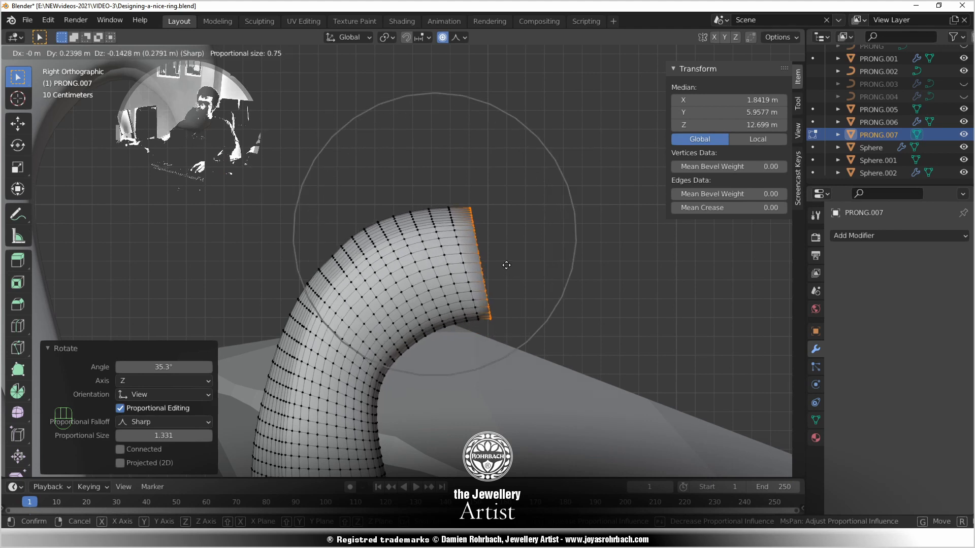
left_click(514, 273)
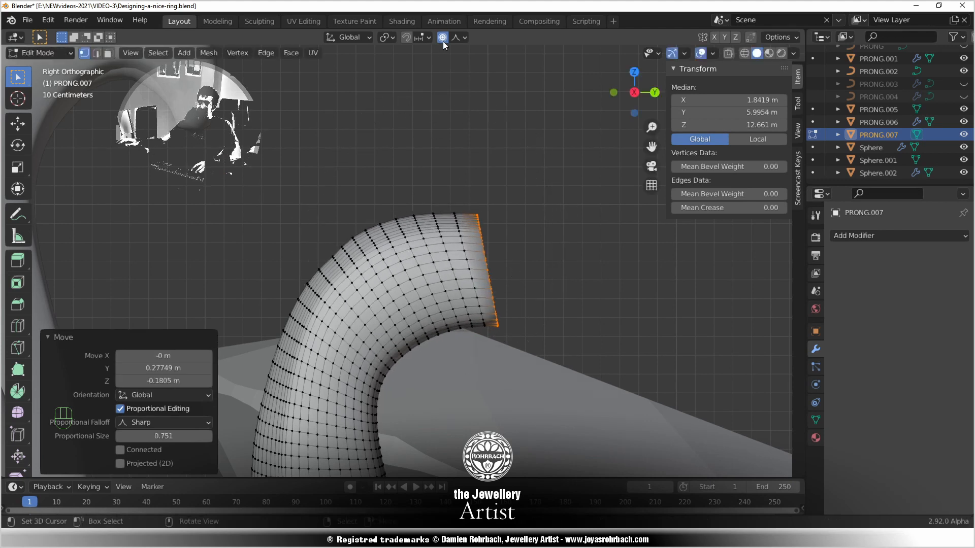
Turn off proportional editing, clear the selection and circle-select the visible vertices of the prong's bent end section
key("alt+a")
key("c")
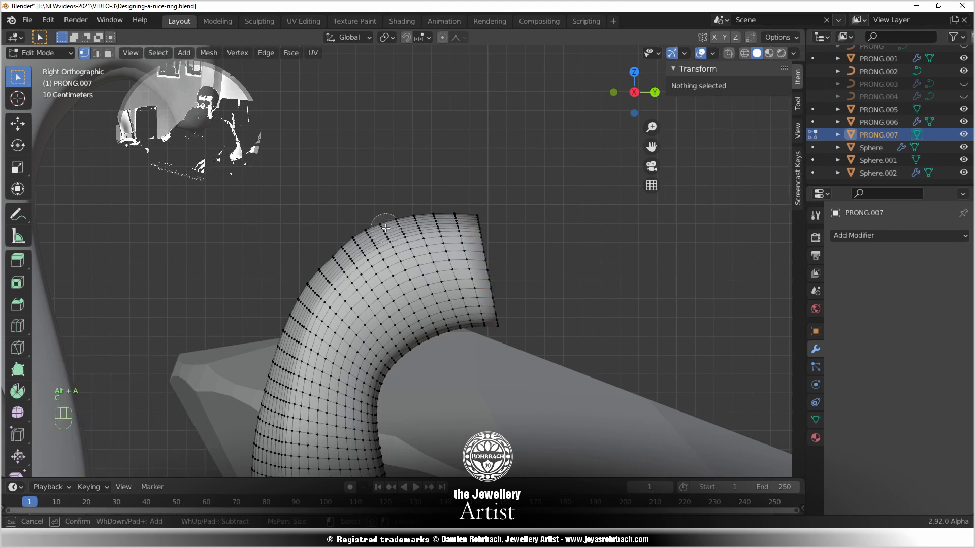
mouse_move(375, 219)
left_mouse_down()
mouse_move(414, 243)
mouse_move(457, 310)
mouse_move(487, 192)
left_mouse_up()
right_click(444, 181)
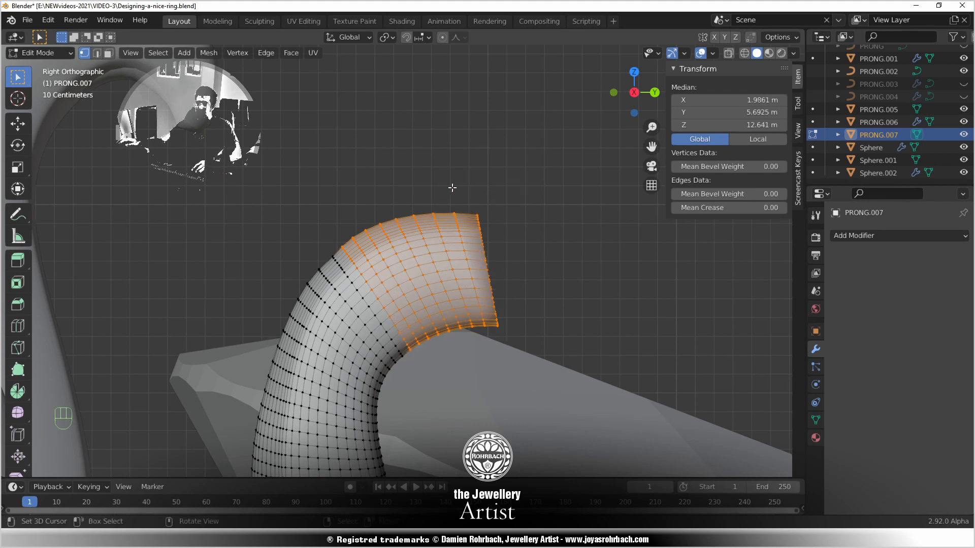
Try scaling the selected end section to 0.96 and rotating it about 3.5°, and undo both changes and the selection
key("s")
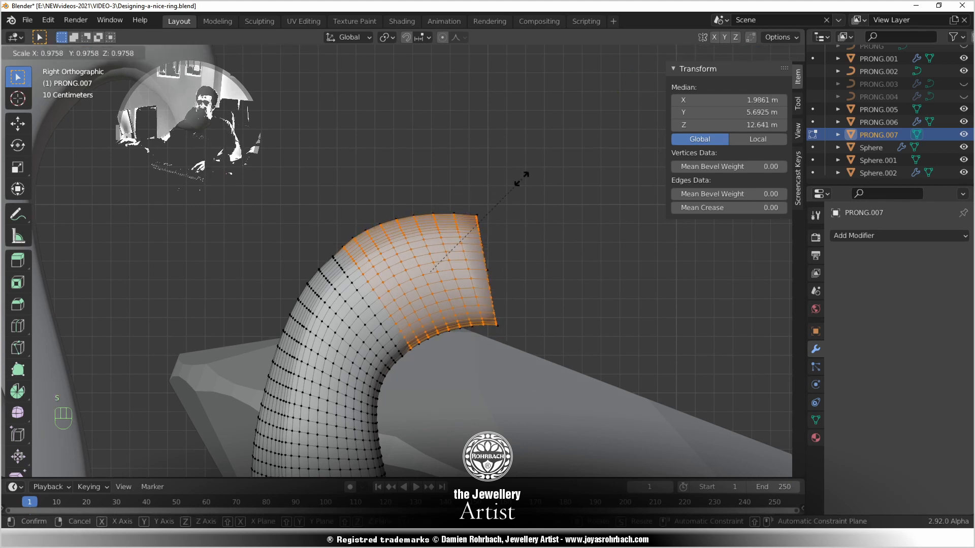
left_click(519, 179)
key("r")
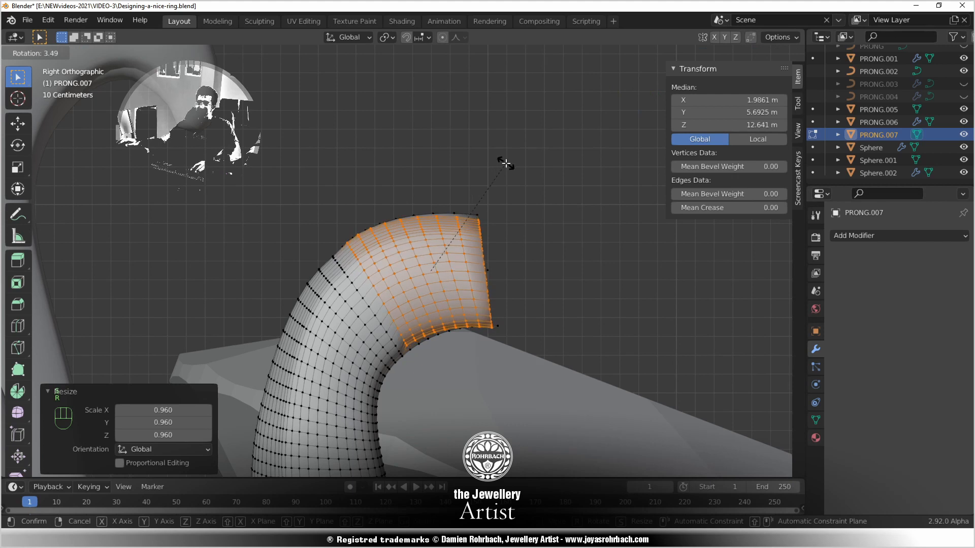
left_click(504, 162)
key("ctrl+z")
key("ctrl+z")
key("ctrl+z")
key("ctrl+z")
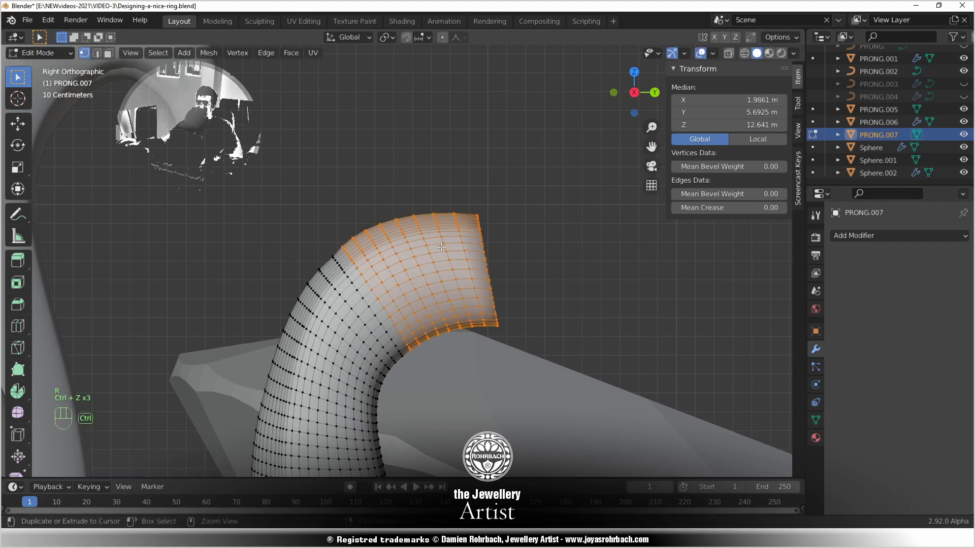
Turn on X-ray and circle-select all vertices of the prong's bent end section through the mesh
key("c")
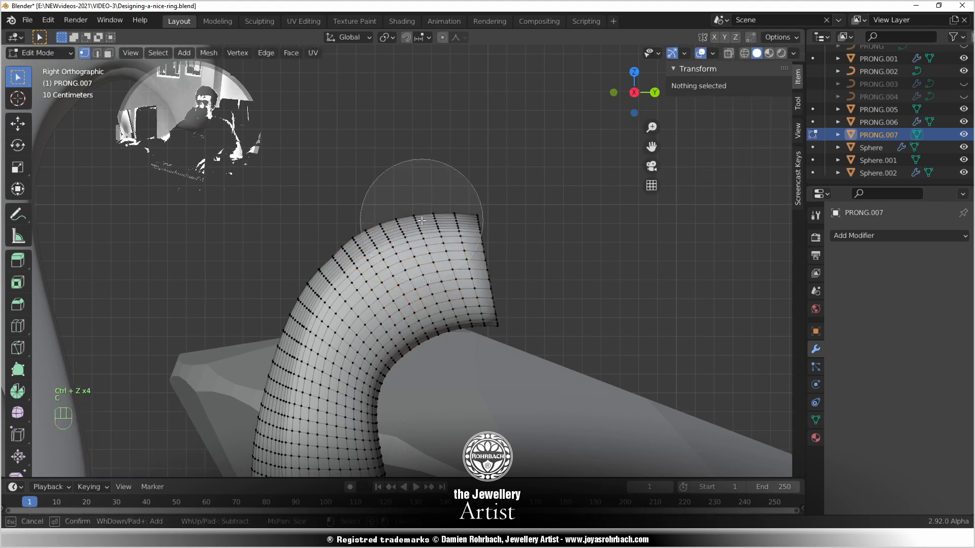
right_click(424, 223)
key("alt+z")
key("c")
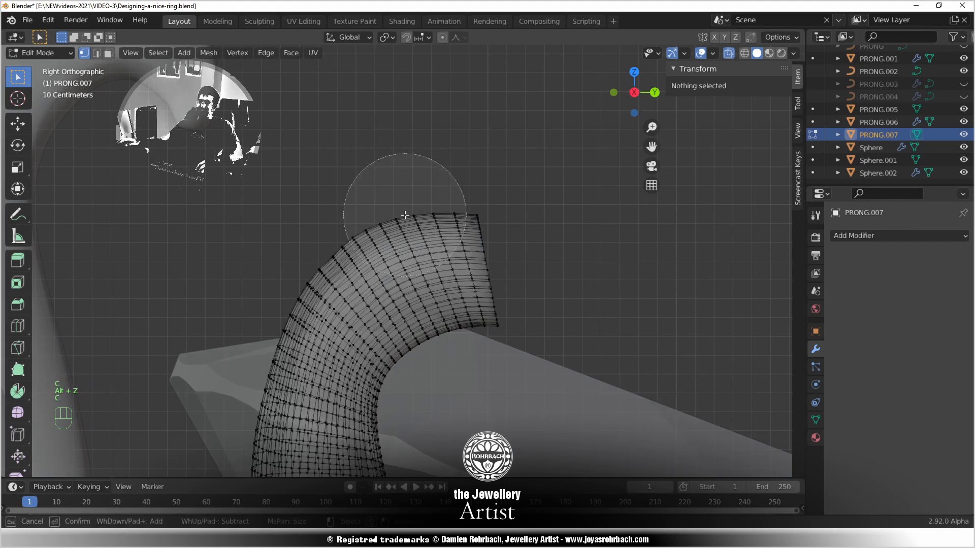
left_click_drag(398, 200, 476, 331)
right_click(475, 331)
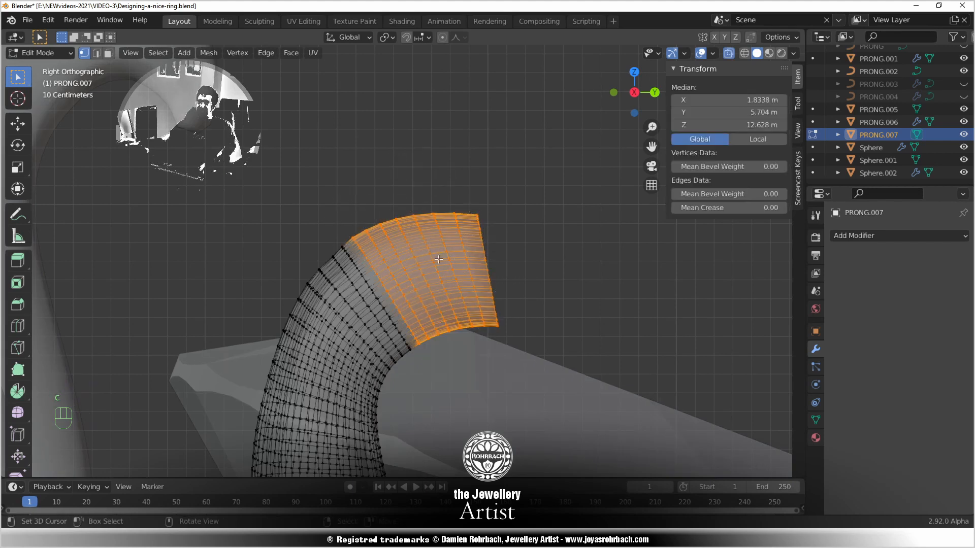
Scale the selected bent end section to 0.977, shift it slightly toward the tip and rotate it 2.13°
scroll(513, 167, "up", 3)
key("s")
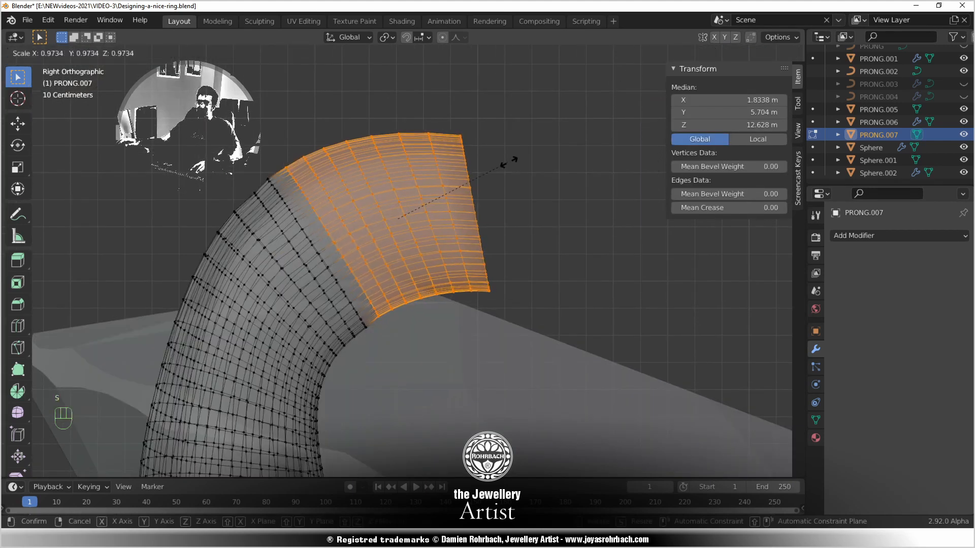
left_click(509, 160)
key("g")
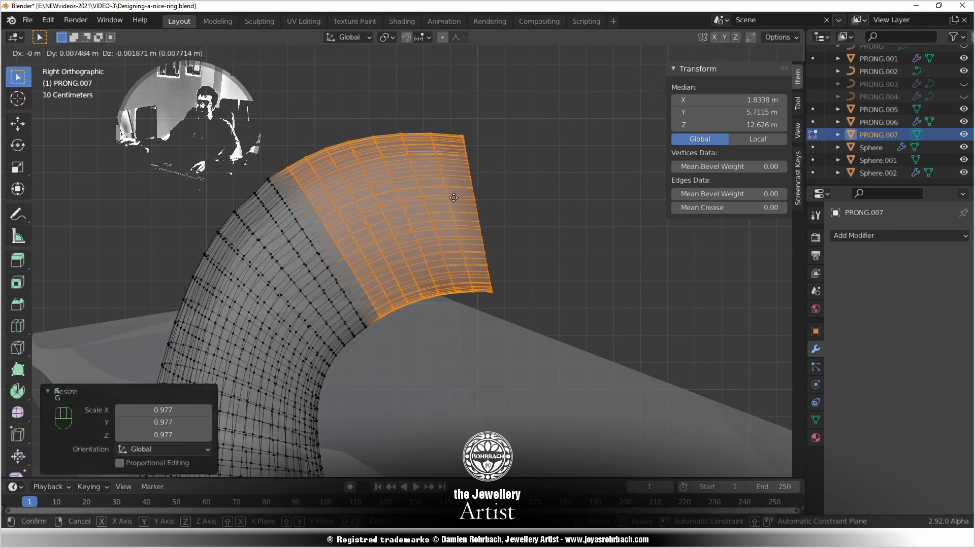
left_click(459, 196)
key("r")
left_click(450, 137)
Nudge the end section about -0.013 m in Y and -0.015 m in Z, and rotate it another 2.17°
key("g")
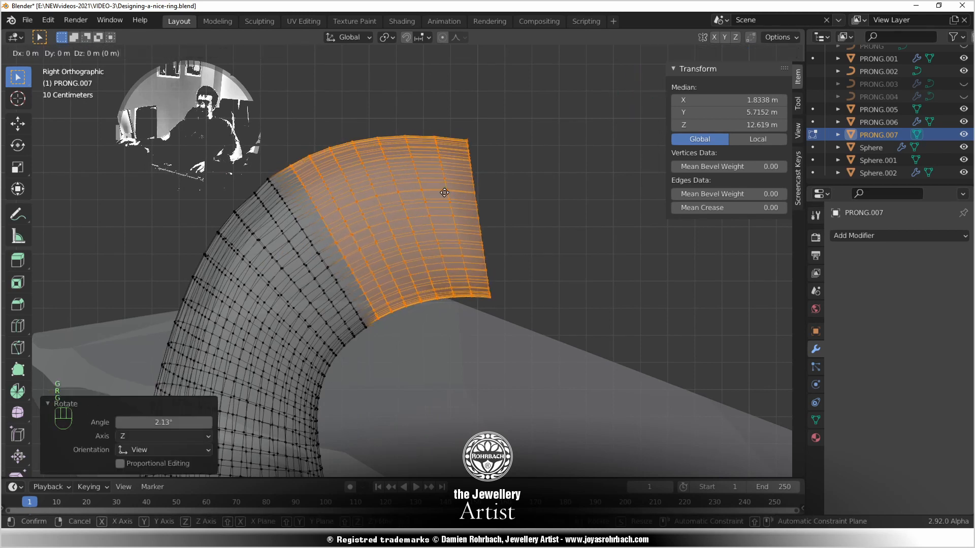
left_click(440, 194)
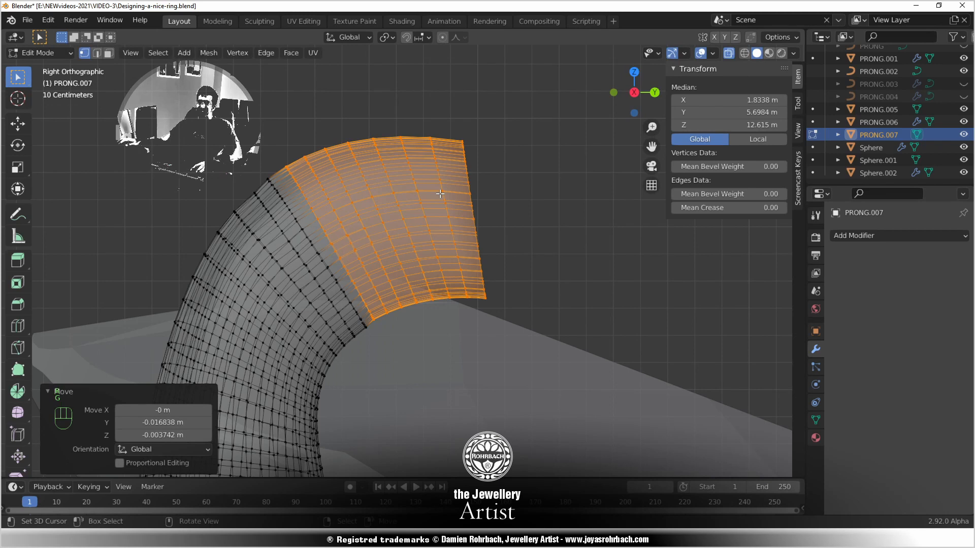
key("g")
left_click(438, 193)
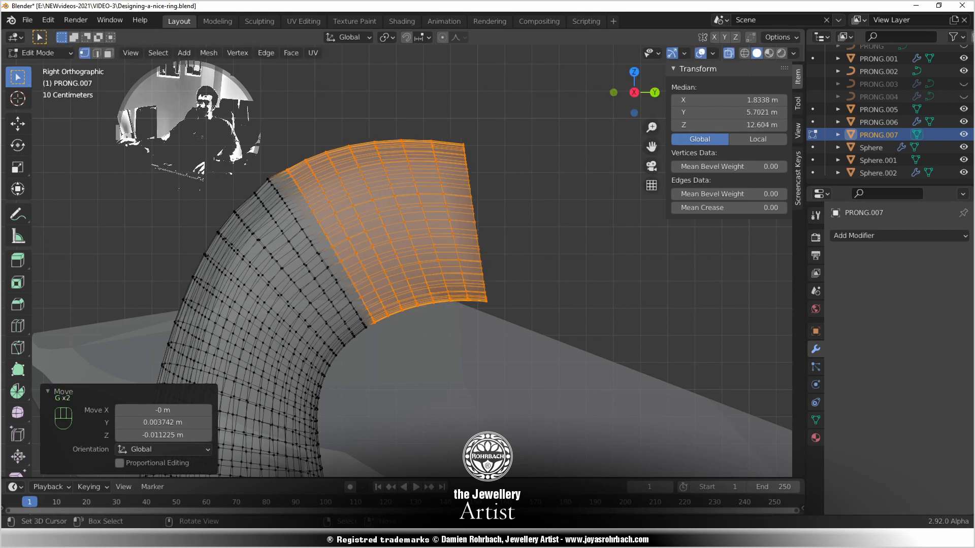
key("r")
left_click(448, 131)
Scale the end section to 1.015 and move it about 0.0056 m in Y and -0.0037 m in Z
key("s")
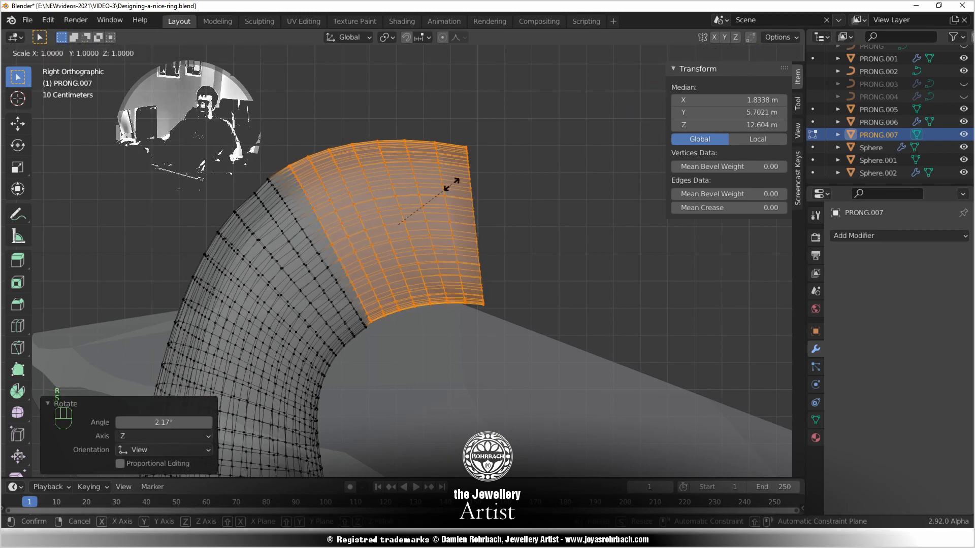
left_click(454, 183)
key("g")
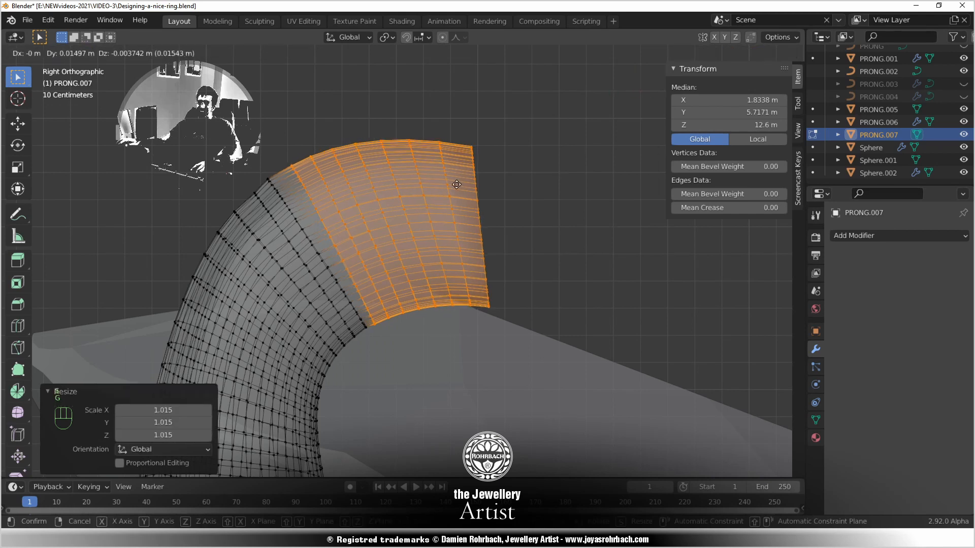
left_click(454, 186)
Circle-select only the prong's end rim vertices through the mesh in right view, turn on proportional editing and save the file
middle_click_drag(454, 187, 429, 246)
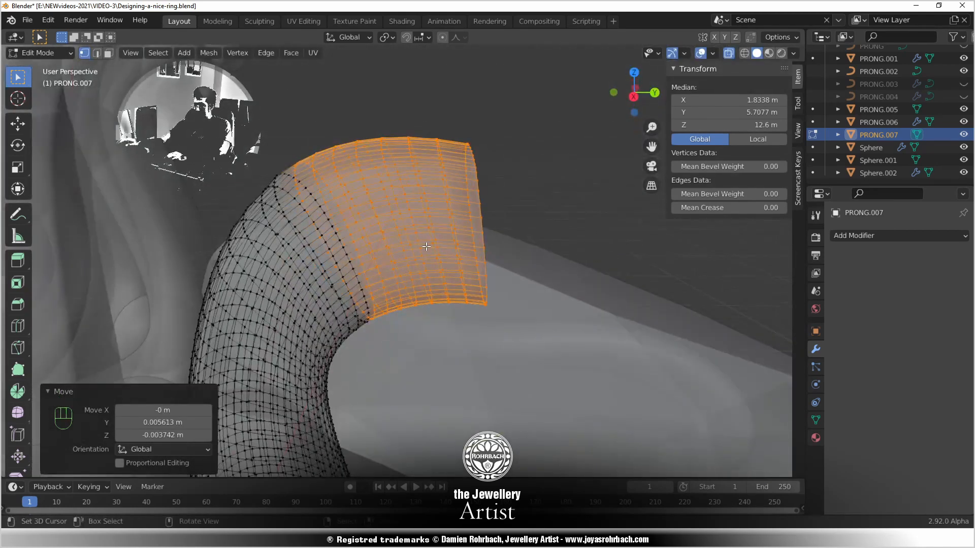
key("KP_3")
key("alt+a")
key("c")
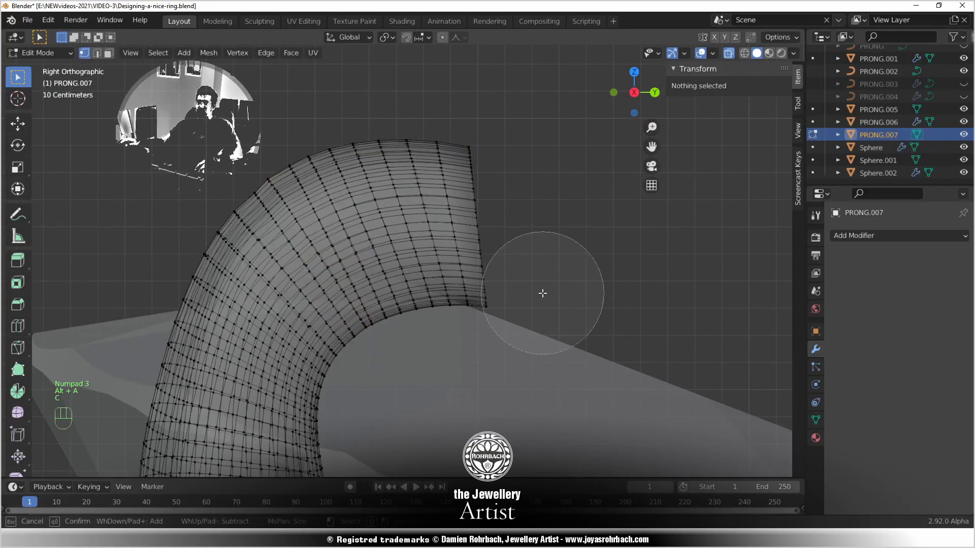
left_click_drag(528, 350, 514, 116)
right_click(513, 116)
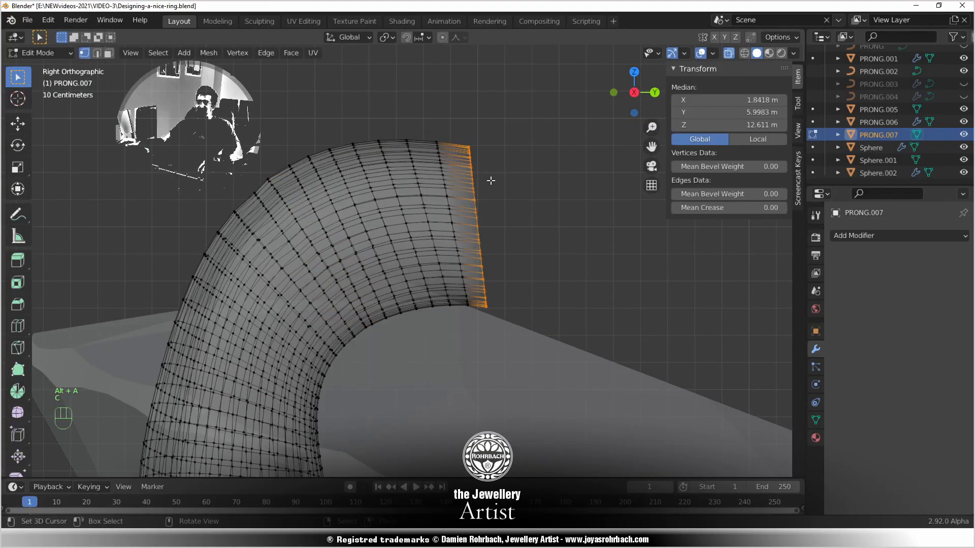
key("ctrl+s")
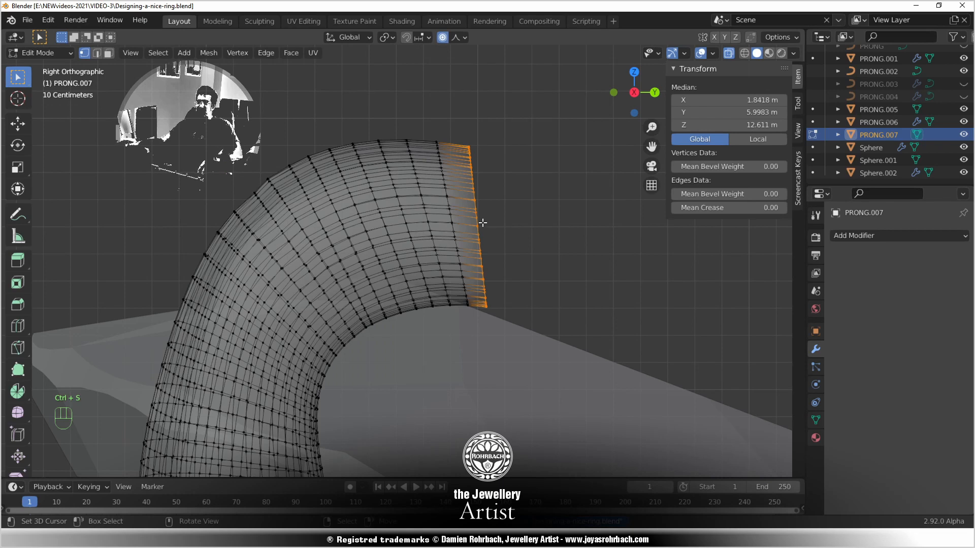
Try scaling the end rim to 0.525 with a proportional size of about 0.75, and undo the change
key("s")
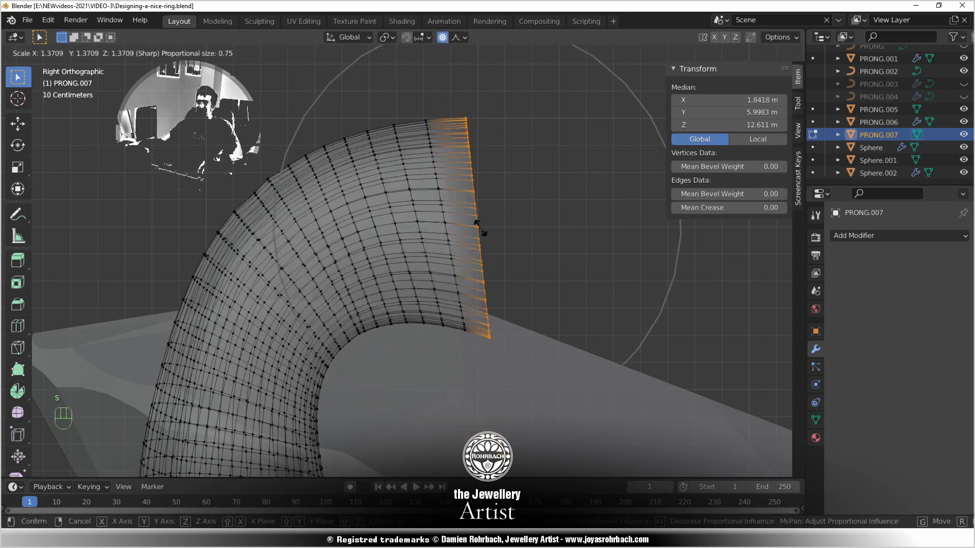
left_click(478, 221)
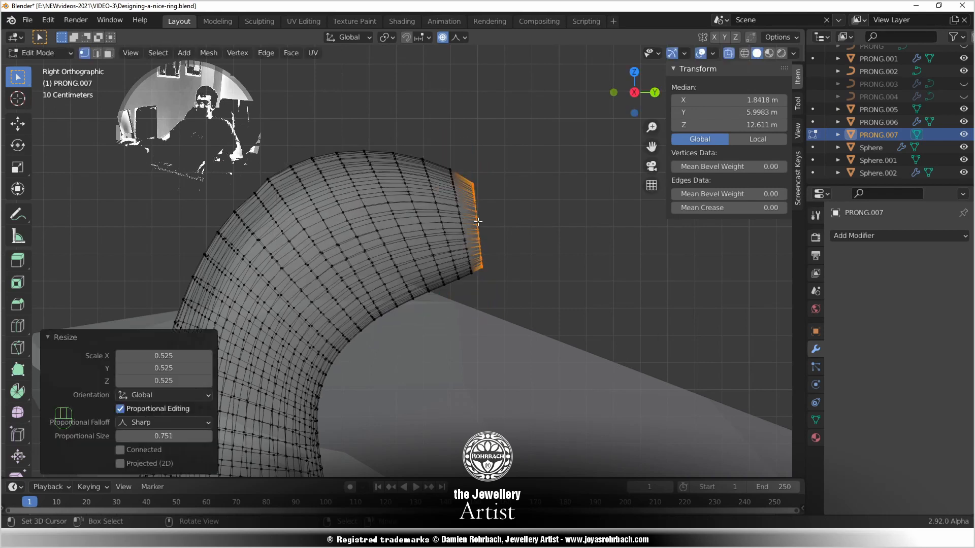
left_click(171, 357)
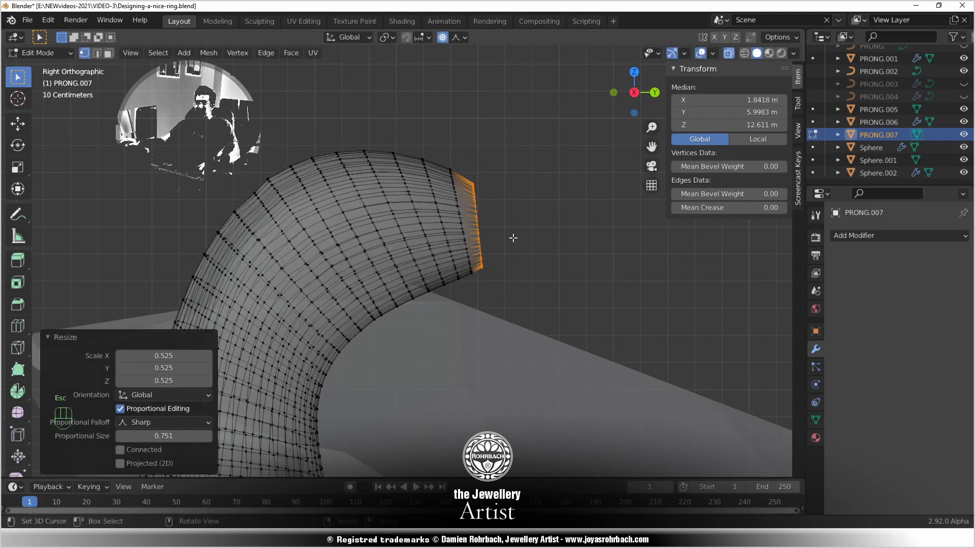
key("ctrl+z")
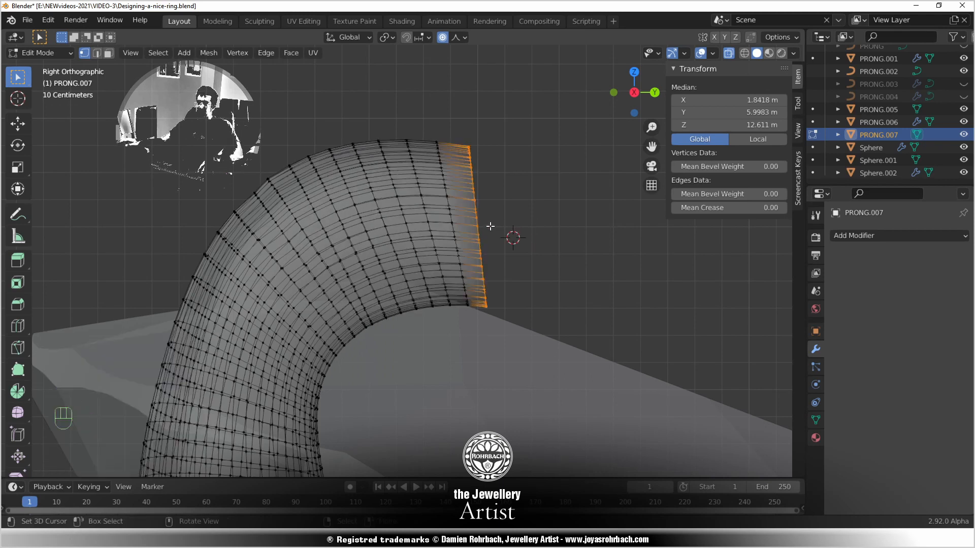
key("s")
right_click(538, 229)
Scale the end rim to 0.106 with Sharp falloff and a proportional size of 1.21 to taper the prong tip
key("s")
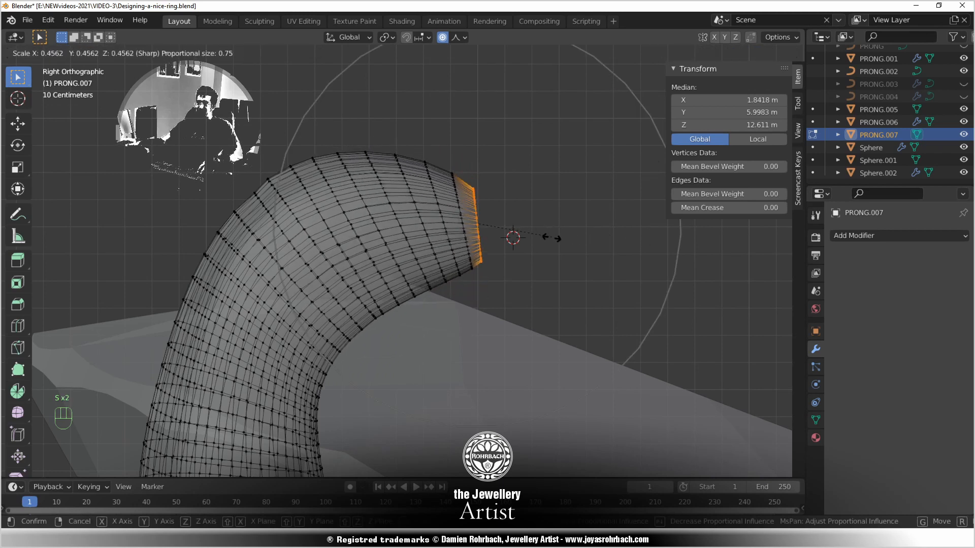
scroll(513, 238, "down", 5)
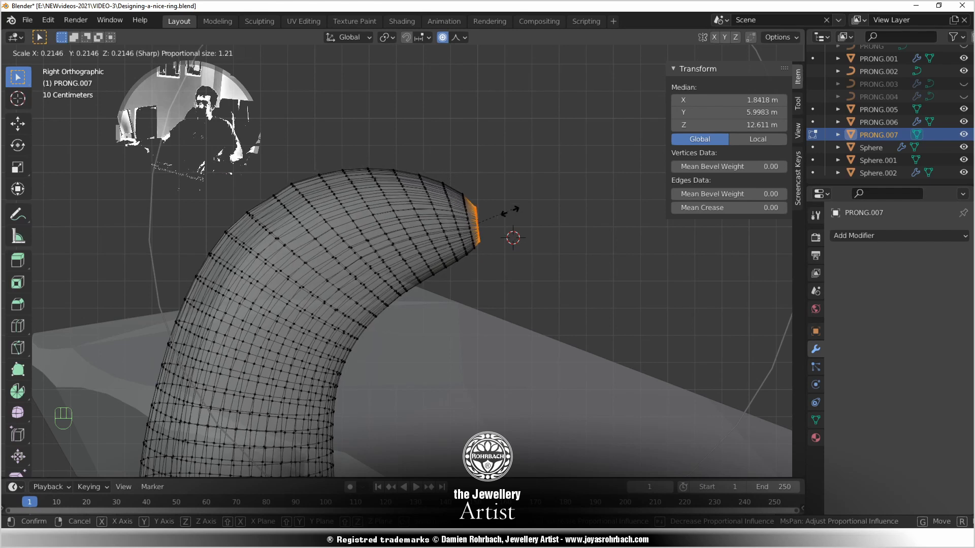
left_click(496, 221)
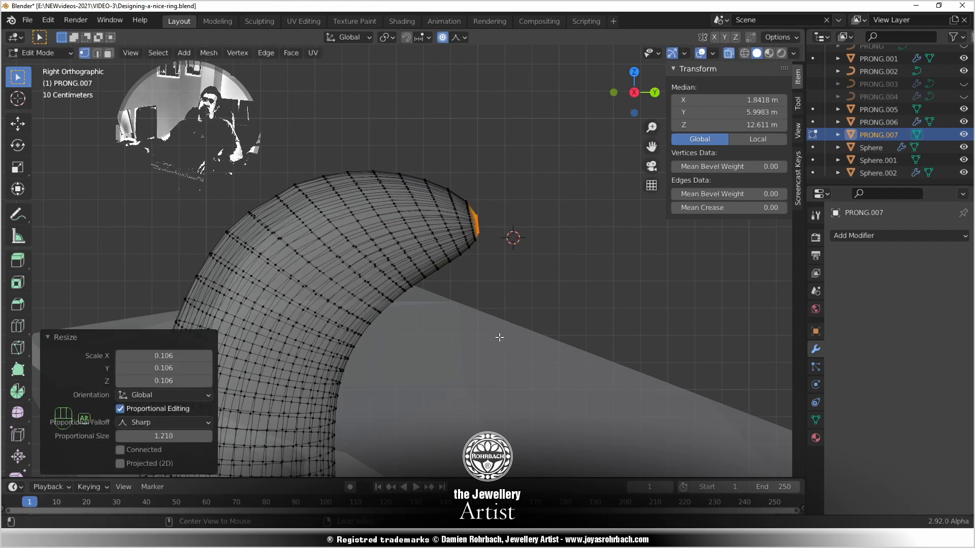
With proportional editing off, circle-select one vertex loop across the prong's bend, scale it to 1.010 and move it -0.0056 m in Y and 0.0037 m in Z
key("alt+a")
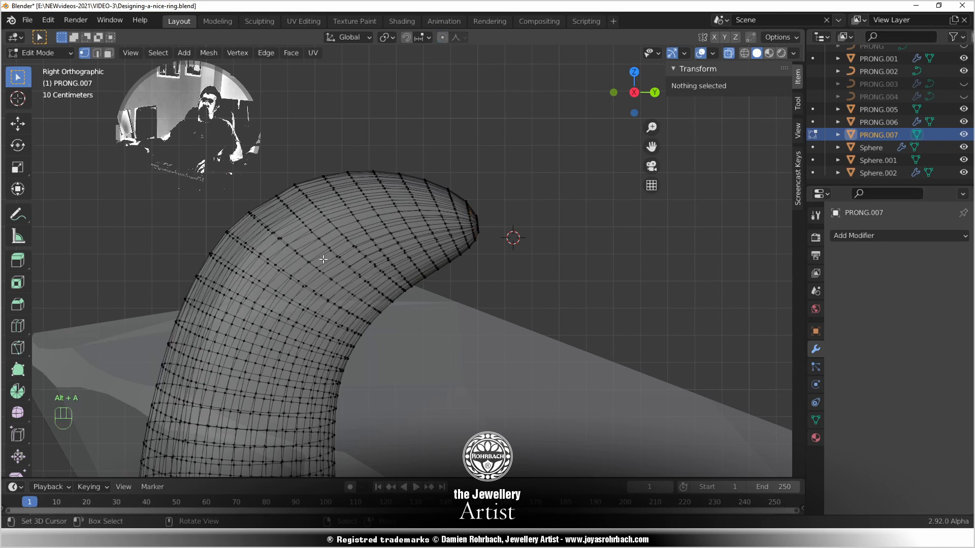
key("c")
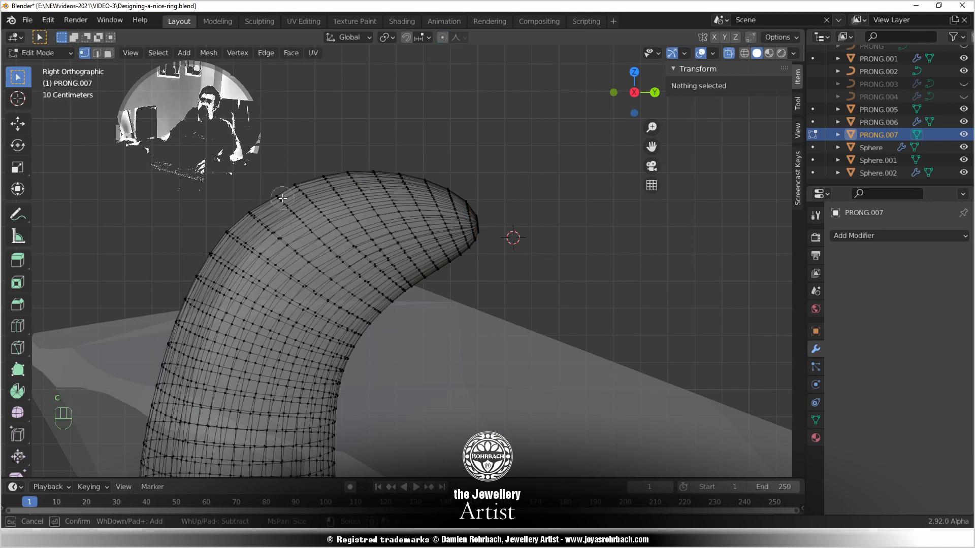
left_click_drag(282, 198, 377, 286)
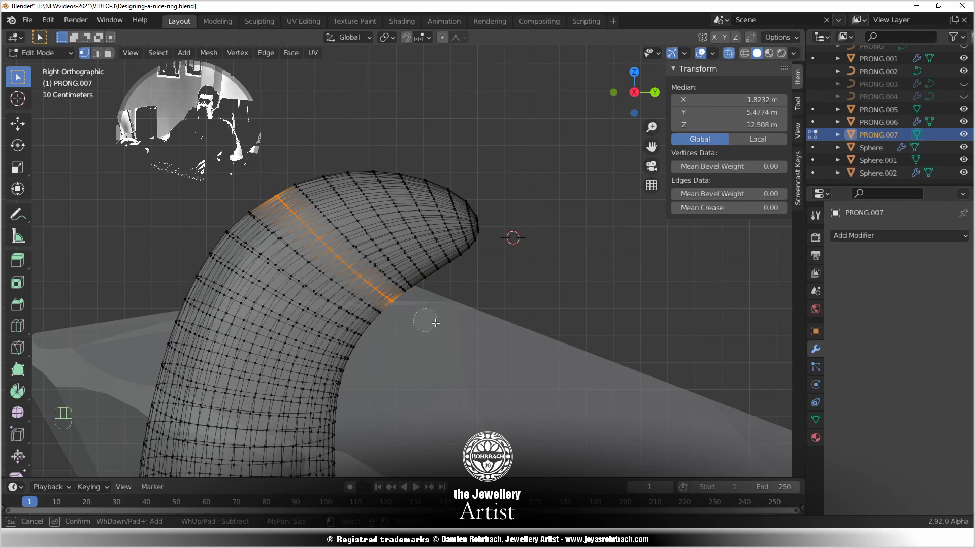
key("Escape")
key("s")
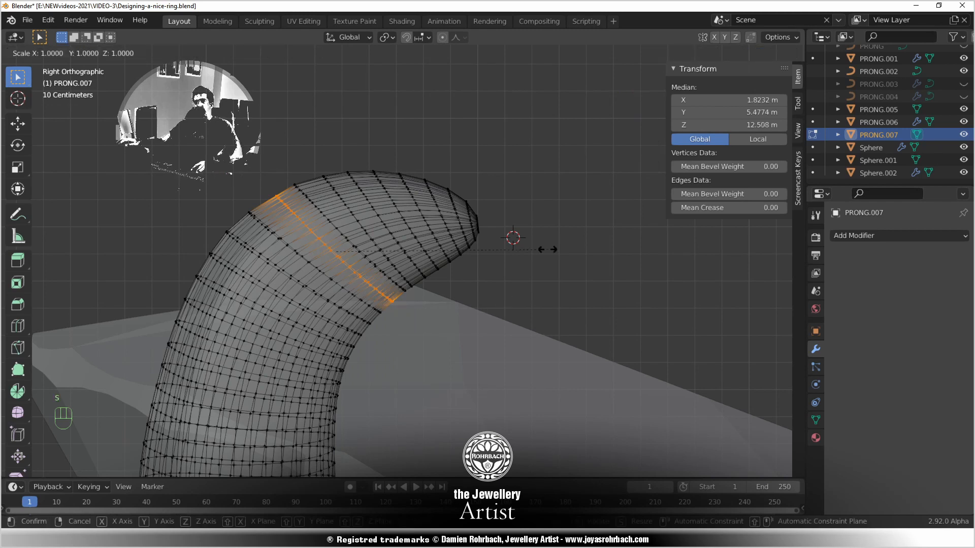
left_click(548, 249)
key("g")
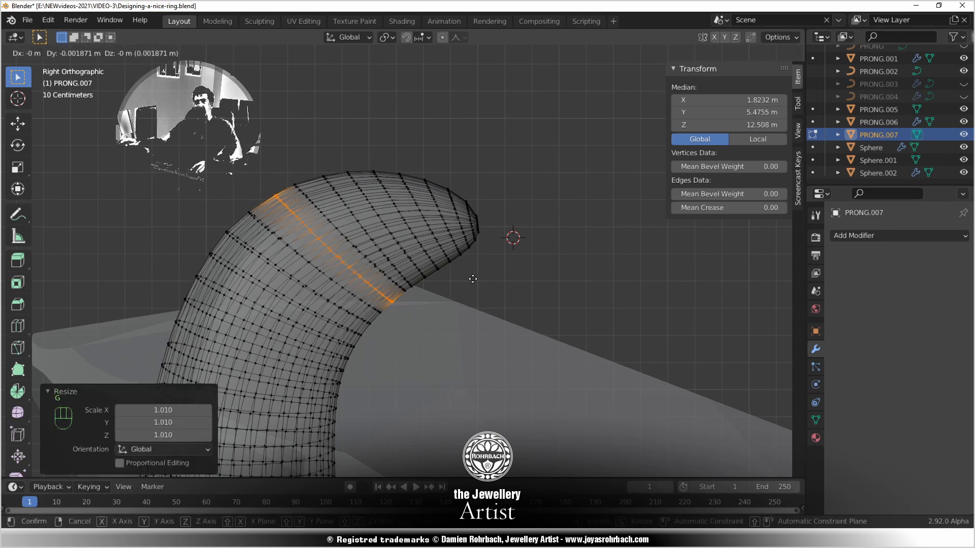
left_click(472, 278)
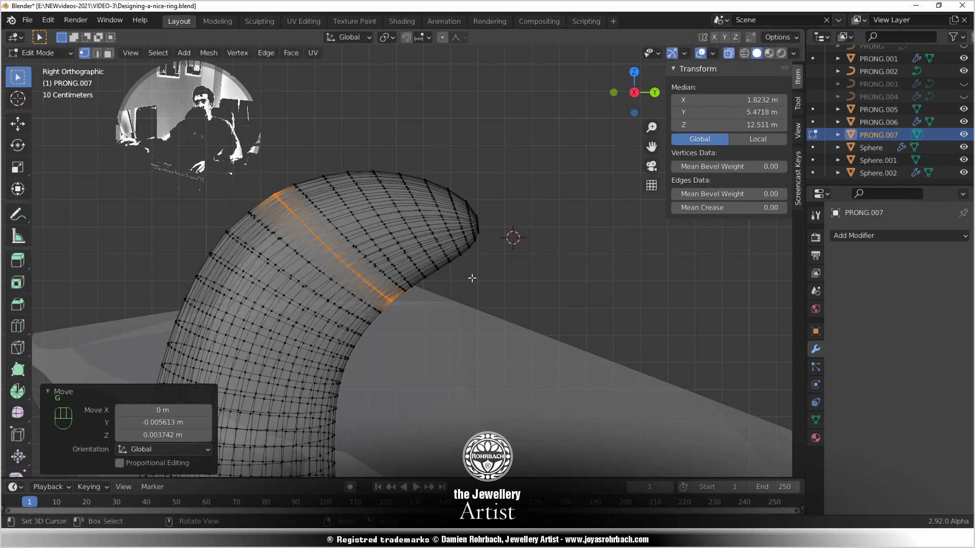
Return PRONG.007 to Object Mode and save the file
key("Tab")
scroll(450, 289, "down", 3)
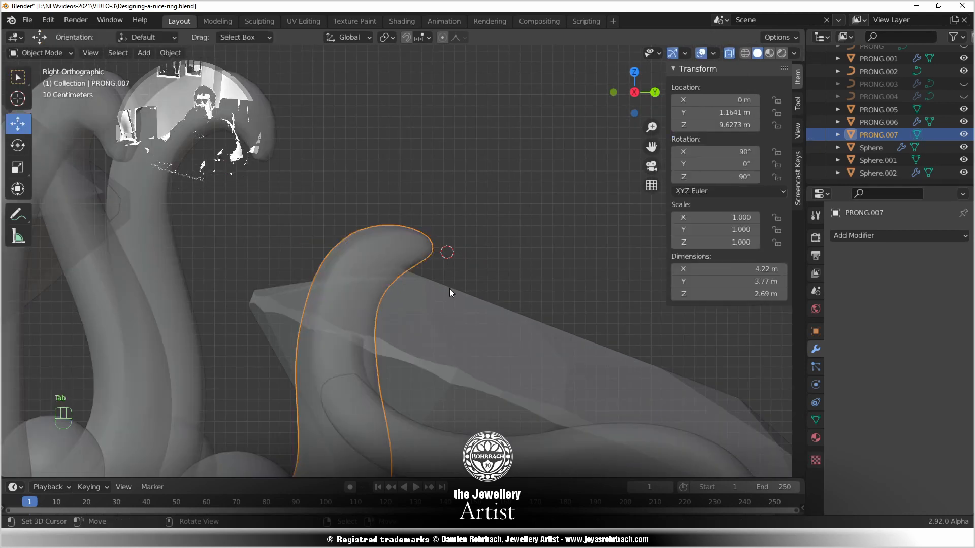
mouse_move(449, 288)
middle_mouse_down()
mouse_move(476, 348)
mouse_move(485, 348)
mouse_move(339, 254)
mouse_move(437, 286)
middle_mouse_up()
key("ctrl+s")
scroll(486, 349, "down", 5)
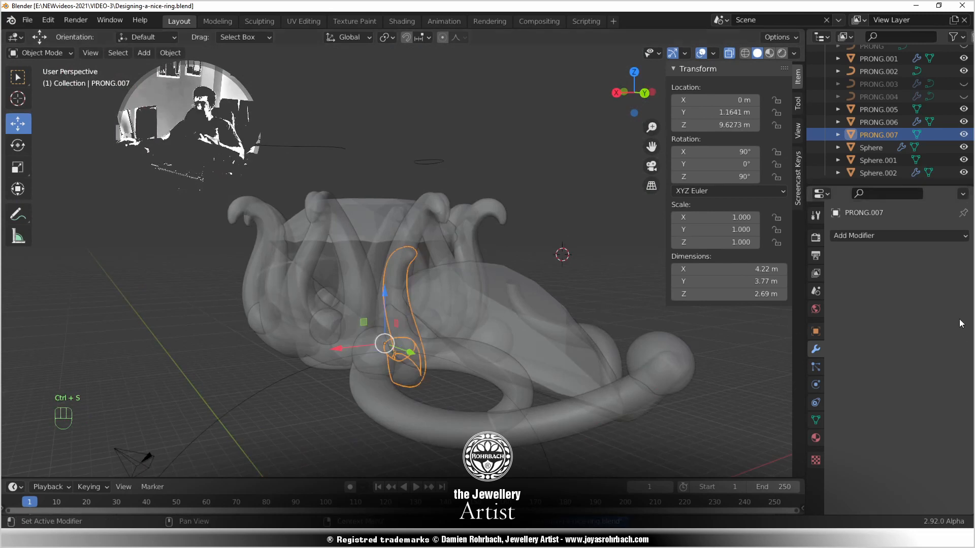
Place the 3D cursor on the pear stone and turn off X-ray
left_click(897, 240)
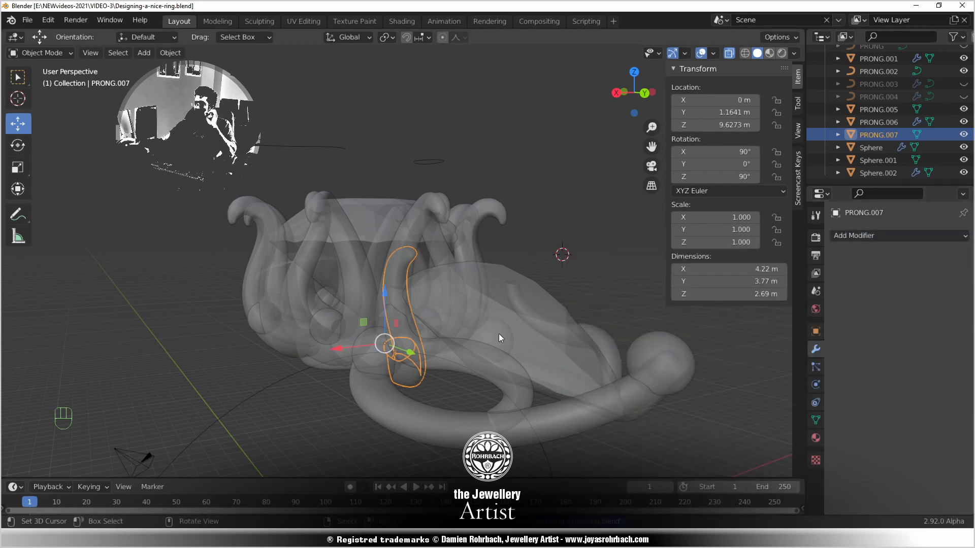
right_click(499, 333, "shift")
middle_click_drag(508, 278, 555, 354)
key("alt+z")
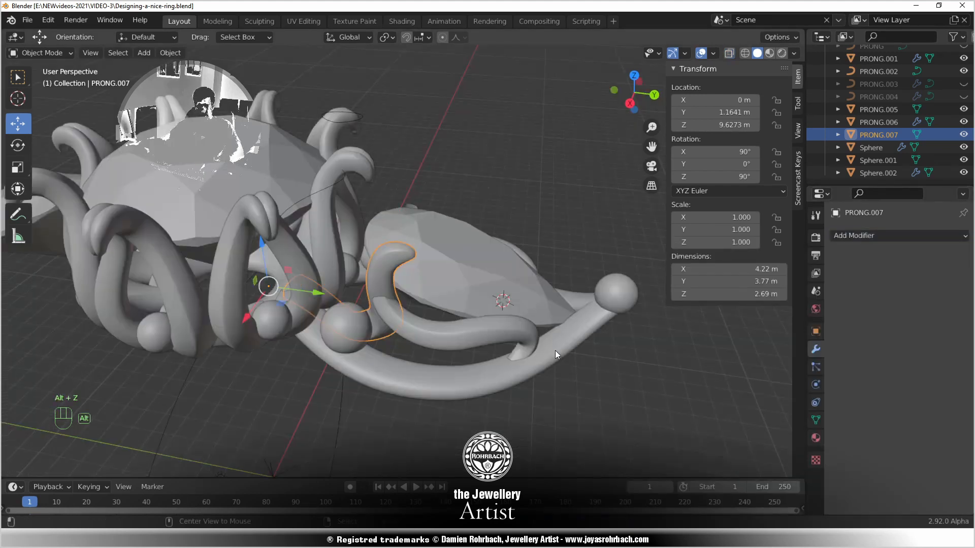
Add a Mirror modifier on the X axis to PRONG.007 with PEAR-SHAPE as the mirror object, and save the file
left_click(838, 237)
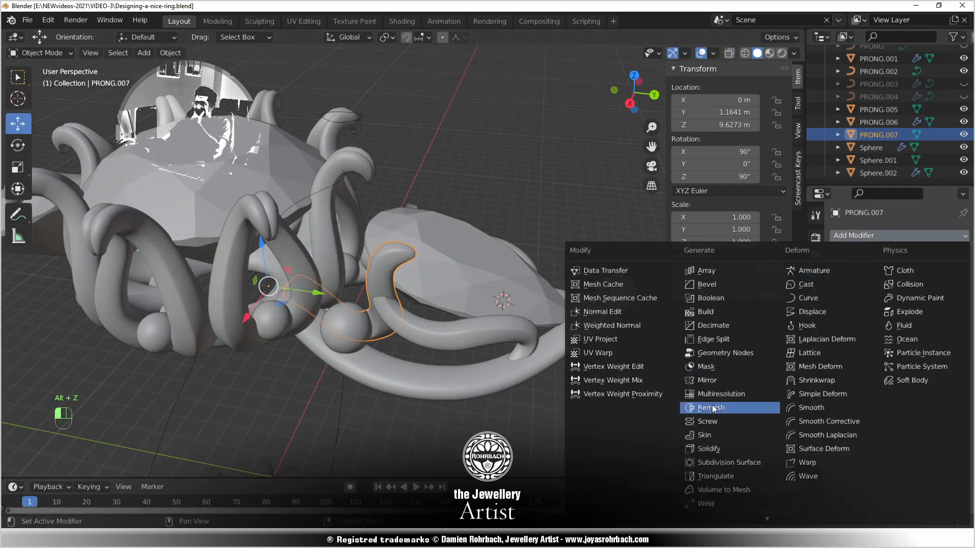
left_click(731, 381)
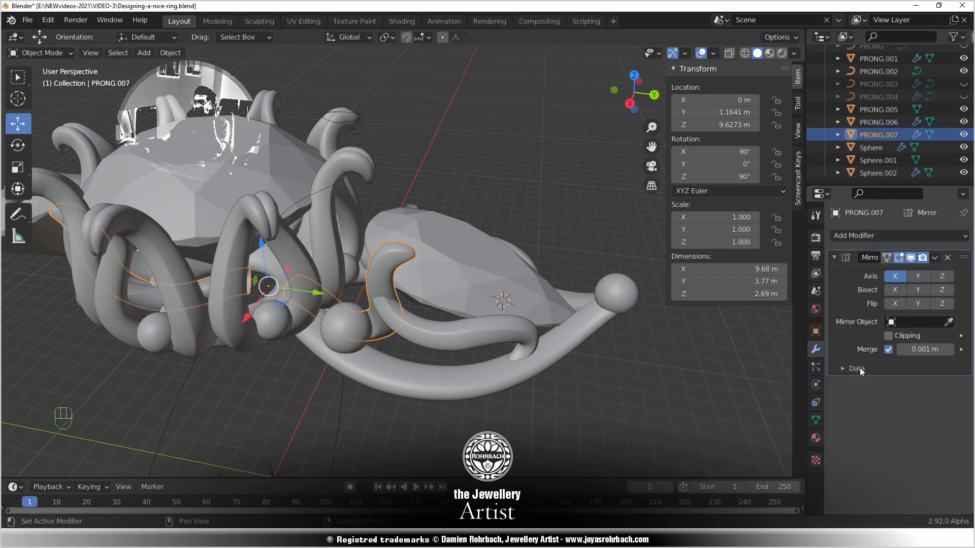
left_click(948, 322)
left_click(508, 269)
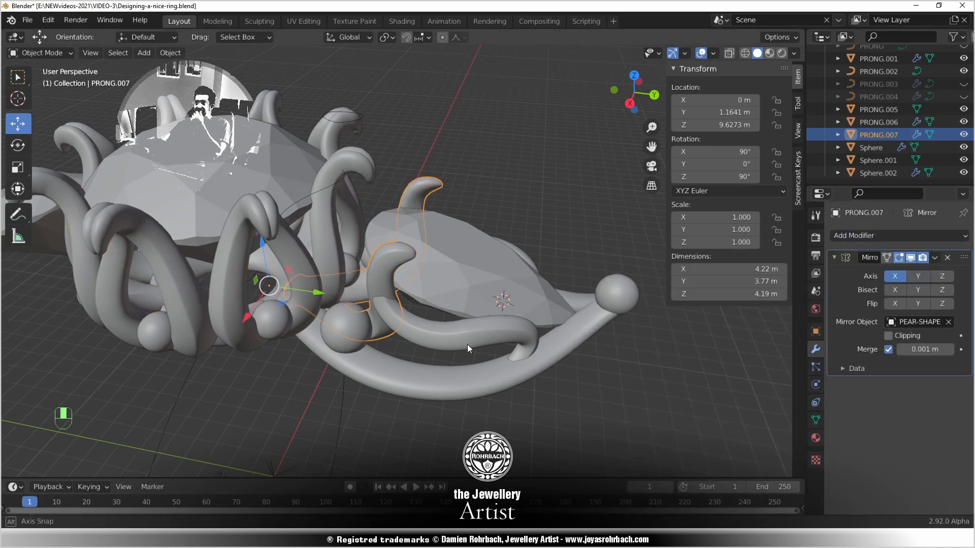
middle_click_drag(467, 344, 516, 304)
key("ctrl+s")
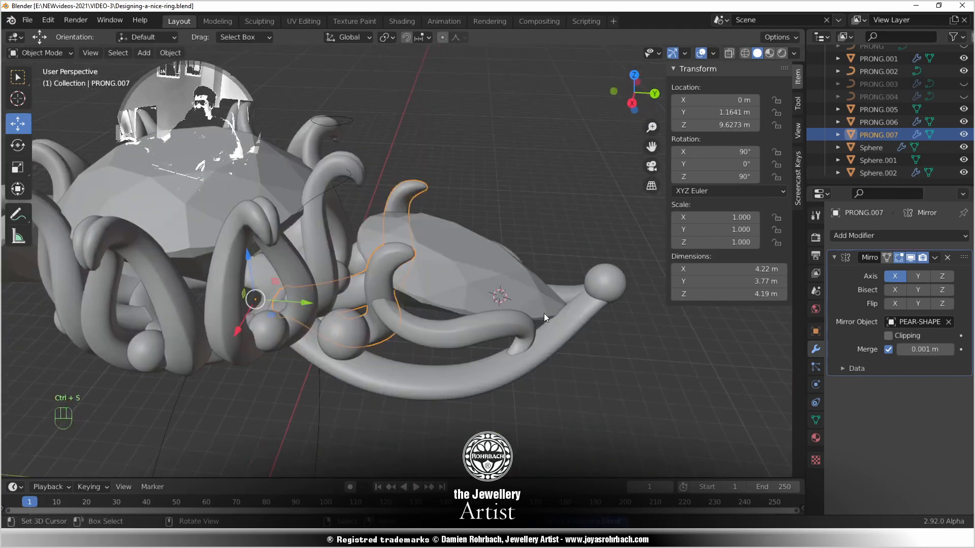
Remove the Mirror modifier from the PEAR-SHAPE stone and save the file
middle_click_drag(422, 278, 399, 305)
scroll(400, 273, "down", 5)
left_click(164, 338)
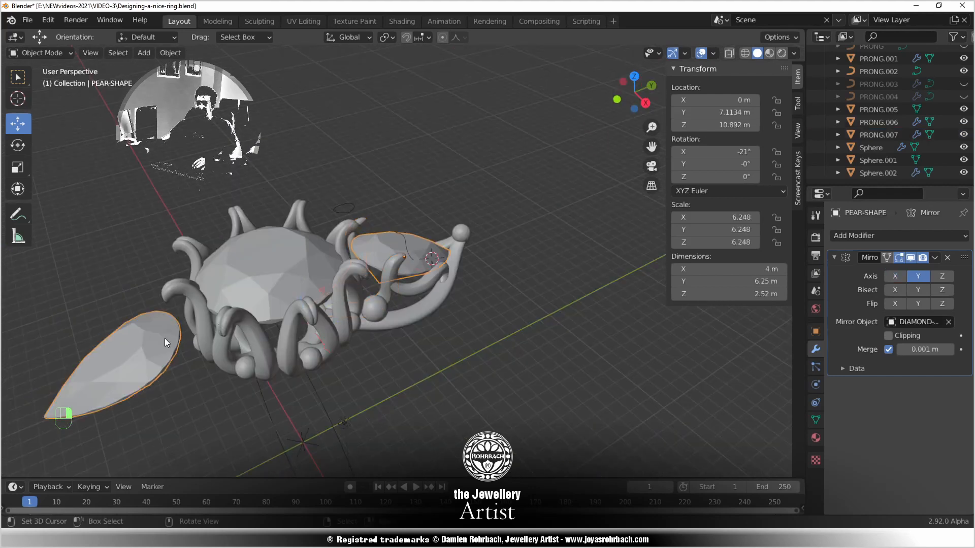
left_click(947, 257)
middle_click_drag(513, 315, 484, 328)
scroll(484, 328, "up", 2)
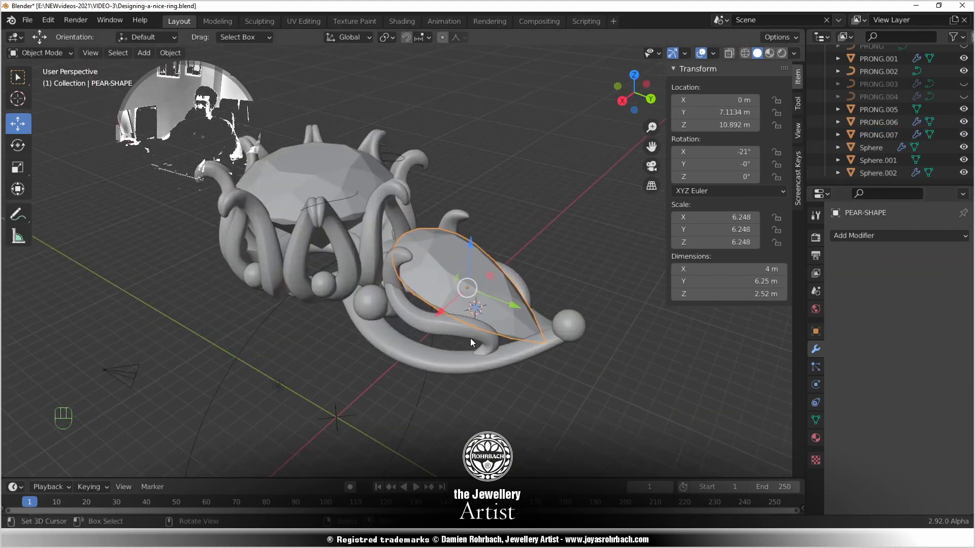
key("ctrl+s")
Rename the pear stone's material to RUBY and save the file
left_click(815, 436)
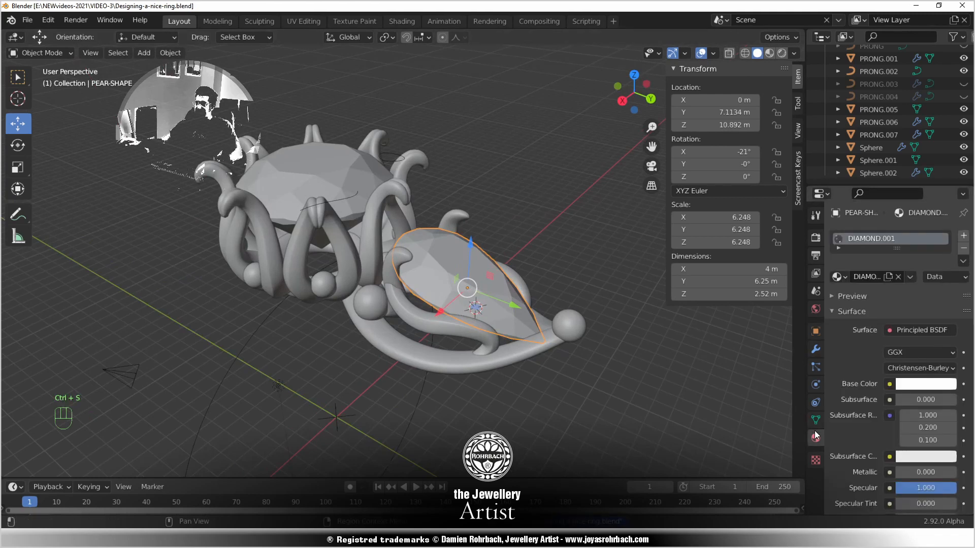
left_click(869, 277)
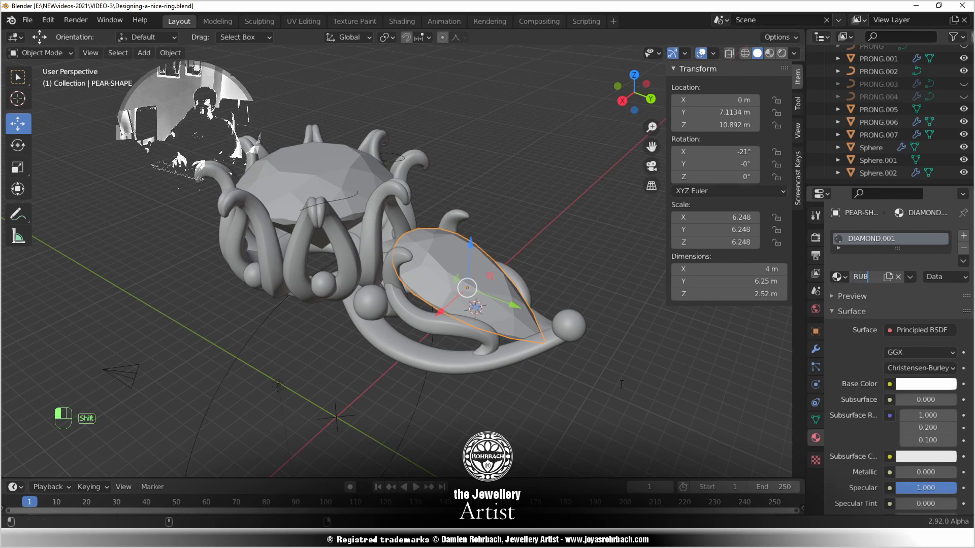
type("Y")
key("Return")
key("ctrl+s")
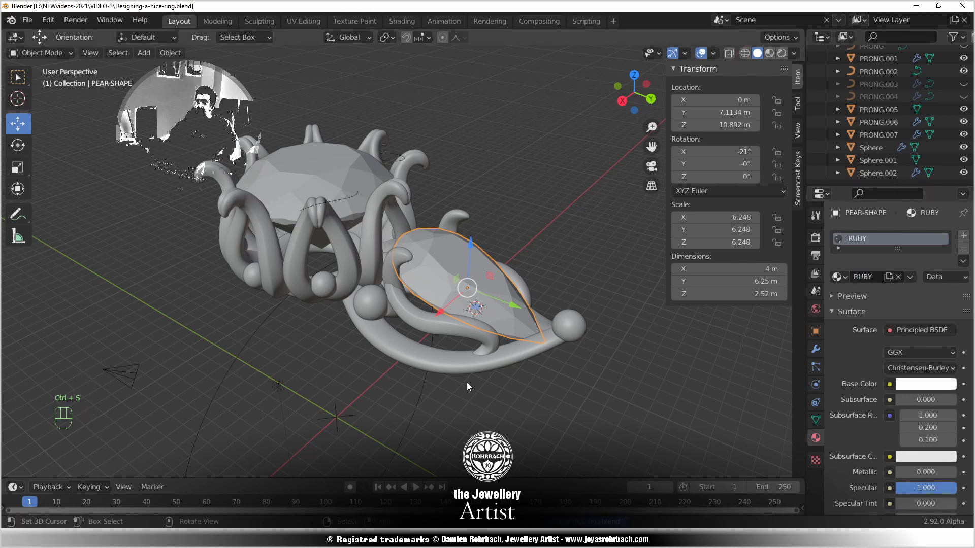
Convert the side ball Sphere.002, the outer band PRONG.006 and the inner strand PRONG.005 to meshes
scroll(466, 355, "up", 1)
middle_click_drag(466, 359, 472, 388)
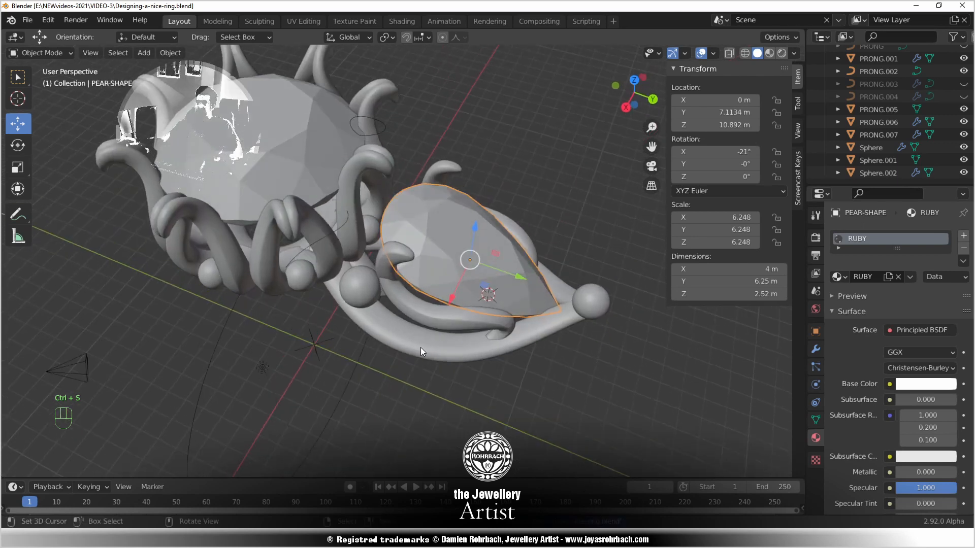
scroll(420, 347, "up", 1)
left_click(344, 299)
middle_click_drag(344, 298, 392, 330)
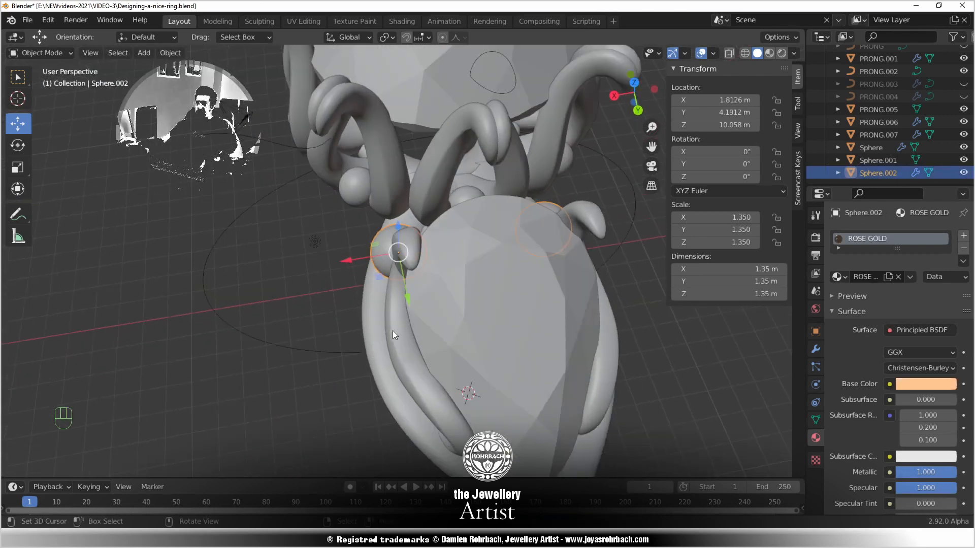
key("alt+c")
left_click(394, 331)
middle_click_drag(415, 431, 347, 332, "shift")
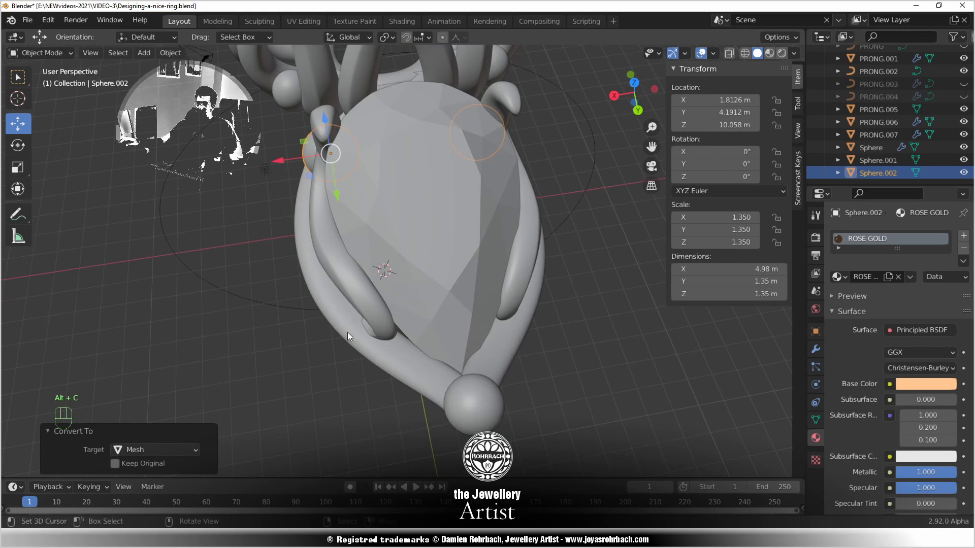
left_click(424, 382)
key("alt+c")
left_click(424, 381)
left_click(369, 308)
key("alt+c")
left_click(370, 308)
Assign ROSE GOLD to PRONG.007, and join it as a mesh with Sphere.001, PRONG.005 and PRONG.006
left_click(464, 405)
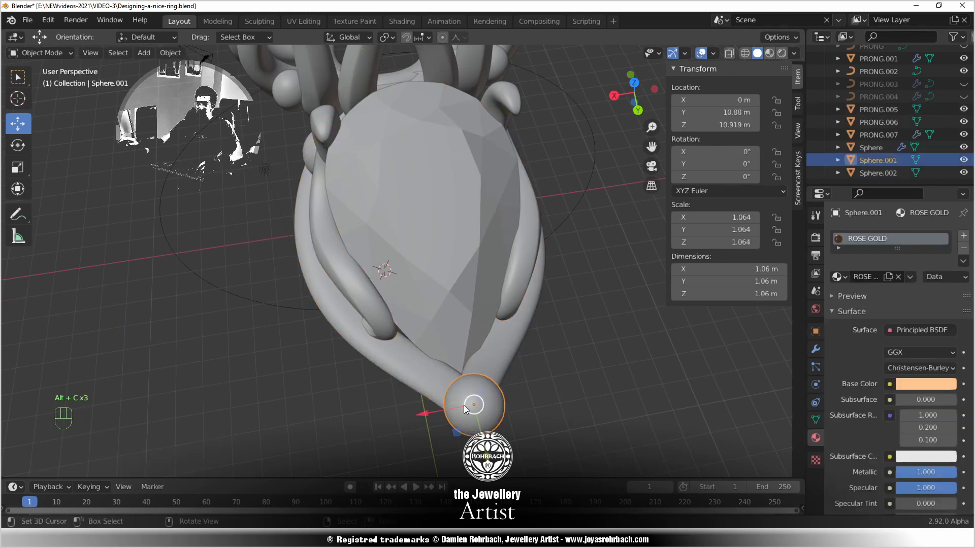
left_click(417, 371, "shift")
left_click(379, 313, "shift")
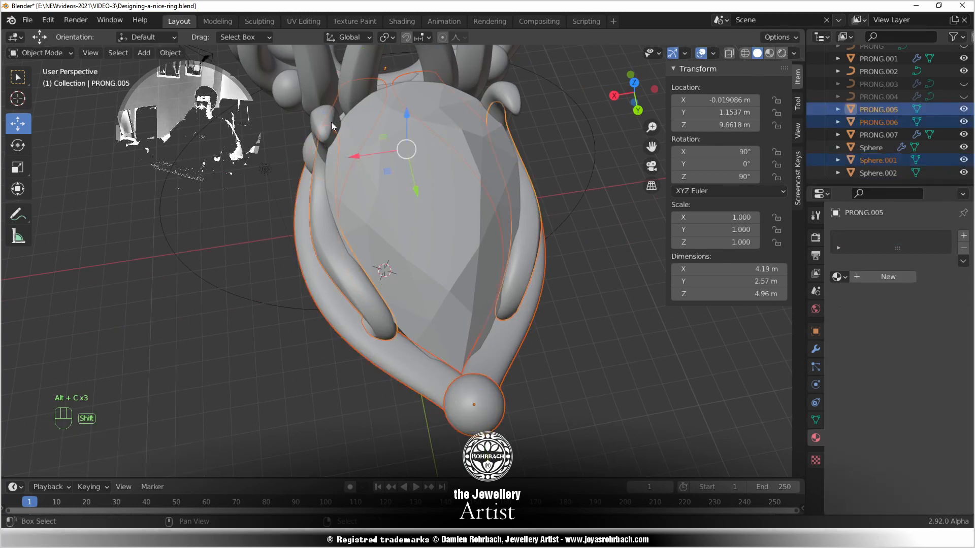
left_click(331, 122, "shift")
left_click(839, 277)
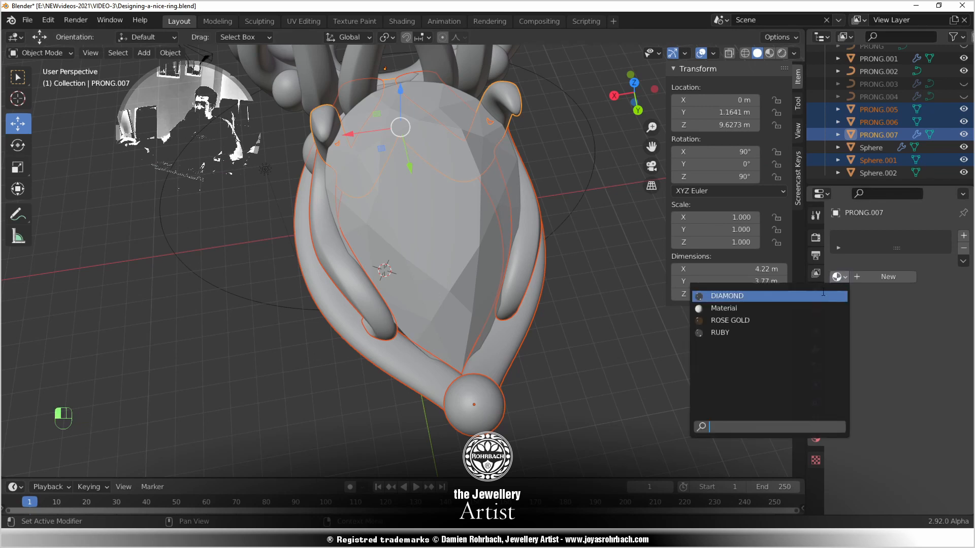
left_click(731, 320)
key("alt+c")
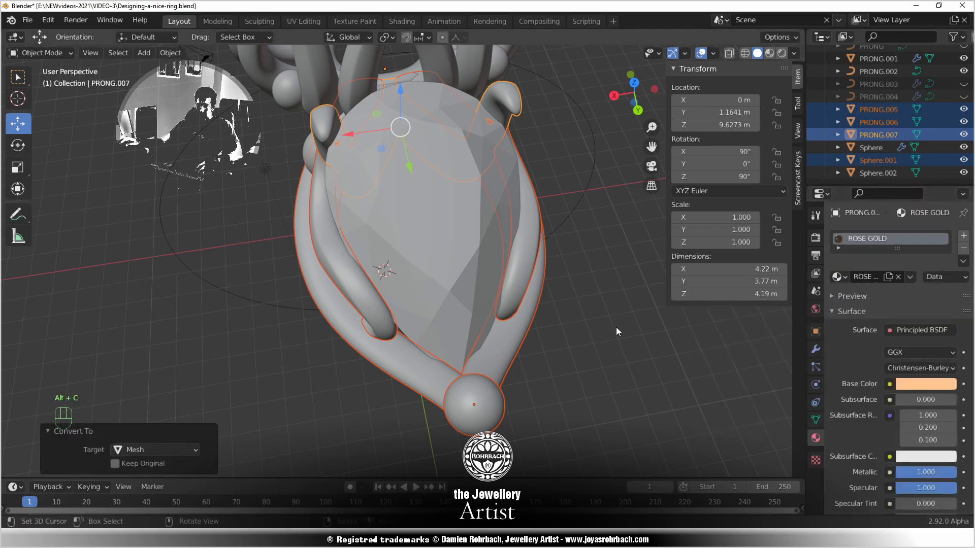
key("ctrl+j")
Mark all edges of the PEAR-SHAPE stone as sharp in Edit Mode and return to Object Mode
middle_click_drag(595, 345, 425, 218, "shift")
scroll(449, 258, "up", 4)
left_click(449, 257)
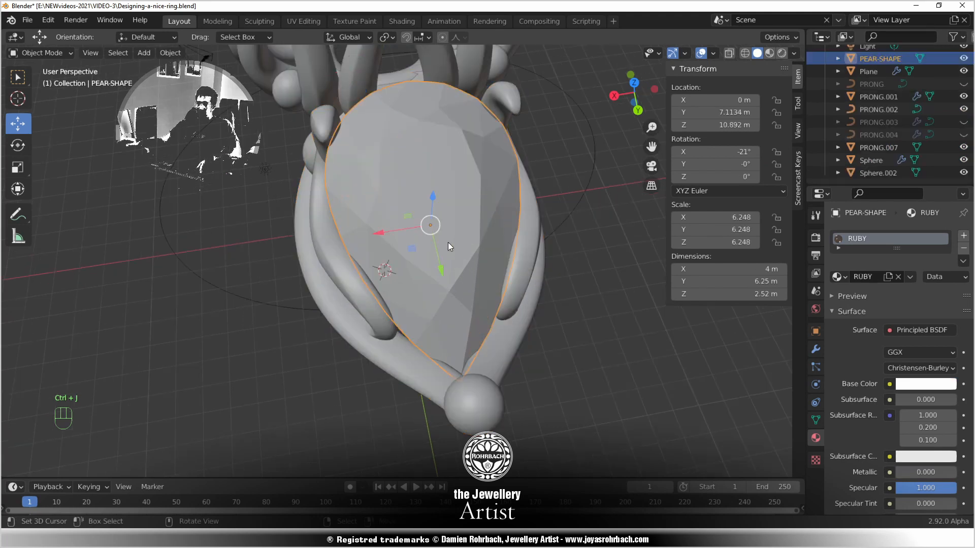
key("Tab")
key("a")
left_click(208, 53)
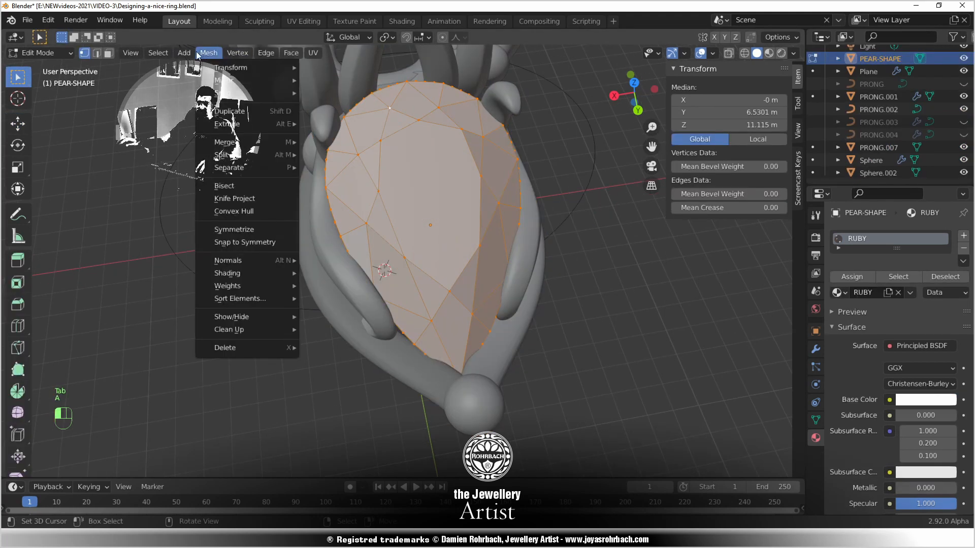
mouse_move(263, 270)
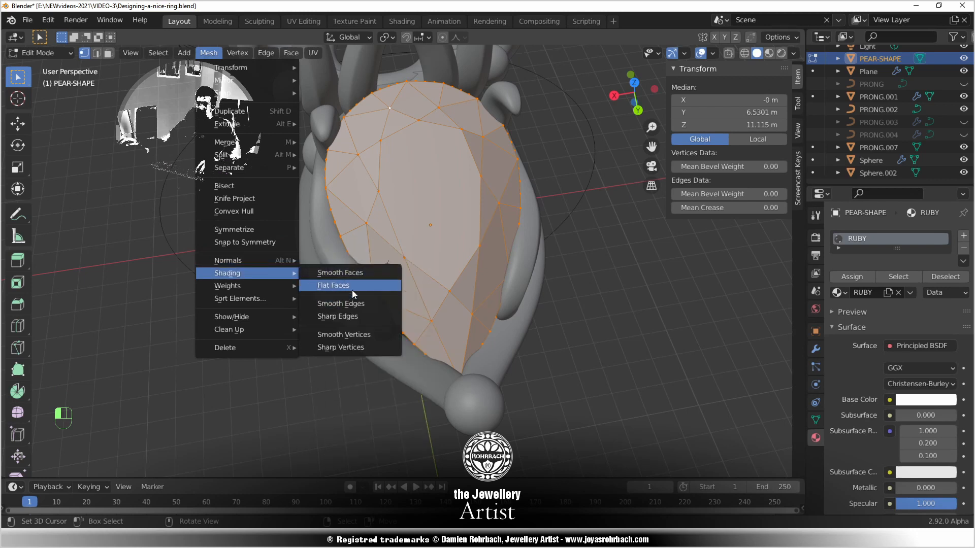
left_click(350, 319)
key("Tab")
Mark all edges of the round brilliant diamond as sharp, return to Object Mode and save the file
scroll(363, 305, "down", 4)
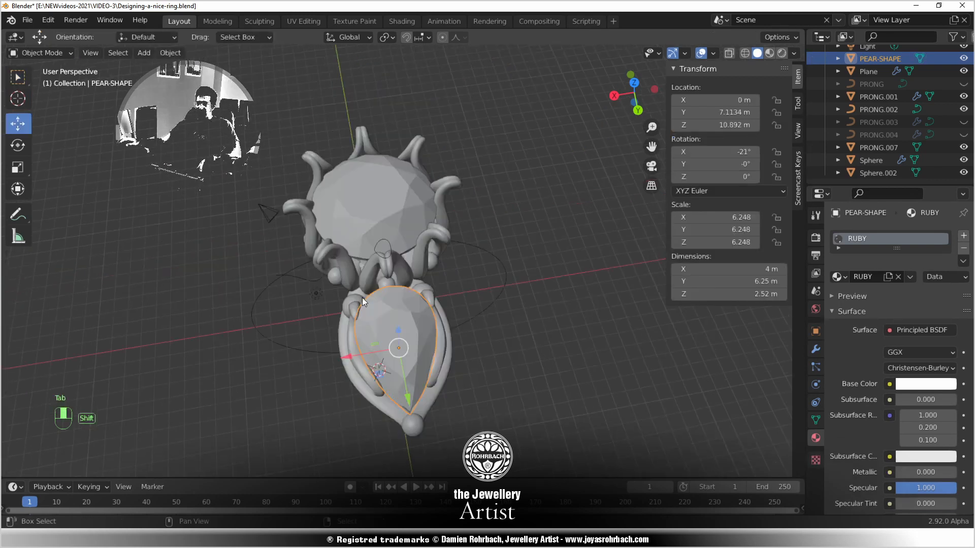
left_click(369, 200)
key("Tab")
key("a")
left_click(218, 53)
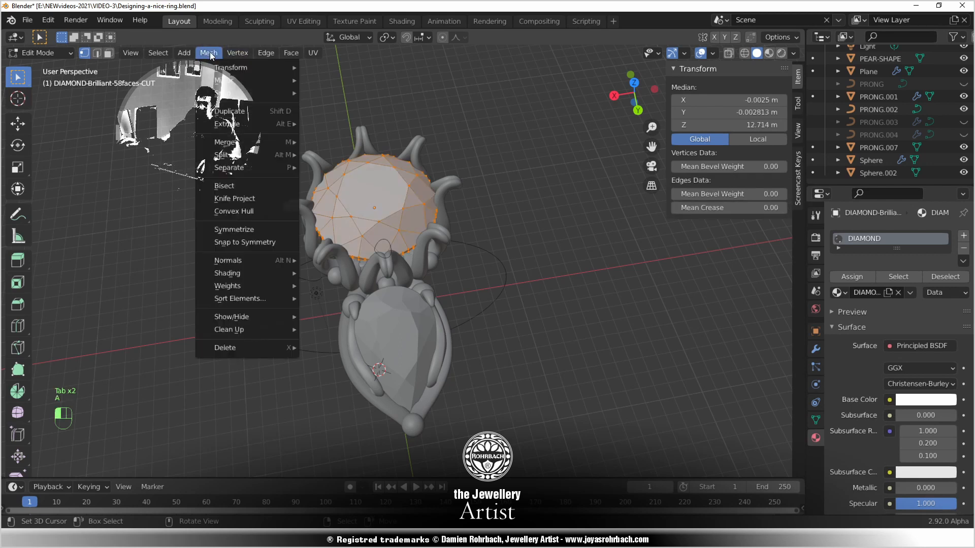
mouse_move(256, 274)
left_click(337, 318)
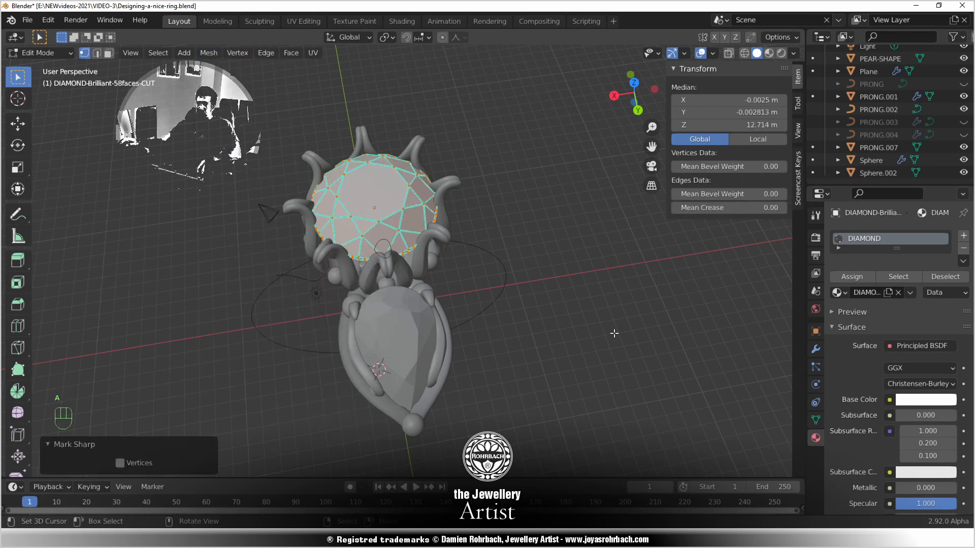
key("Tab")
middle_click_drag(553, 391, 529, 375)
key("ctrl+s")
Join the PEAR-SHAPE stone into its setting PRONG.007 and save the file
scroll(439, 314, "up", 5)
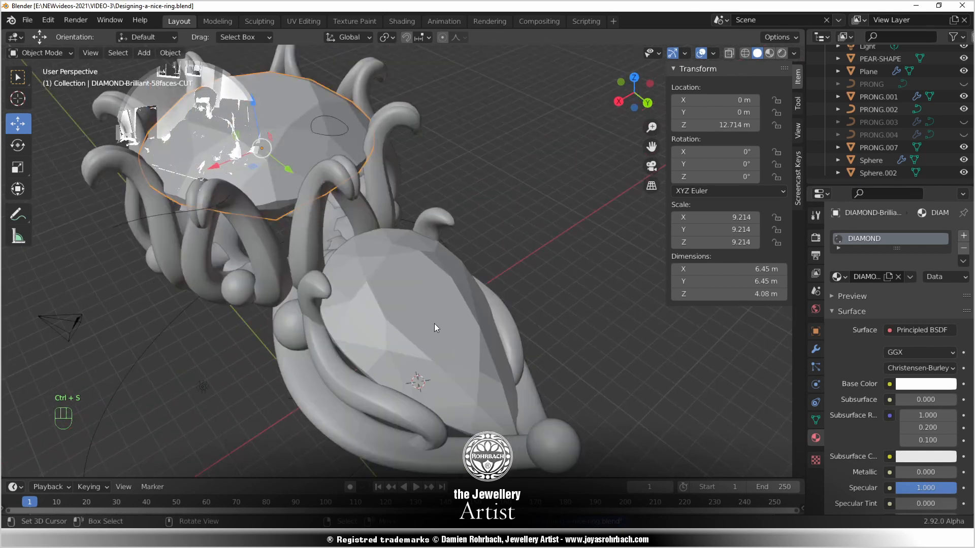
left_click(374, 403)
left_click(428, 288)
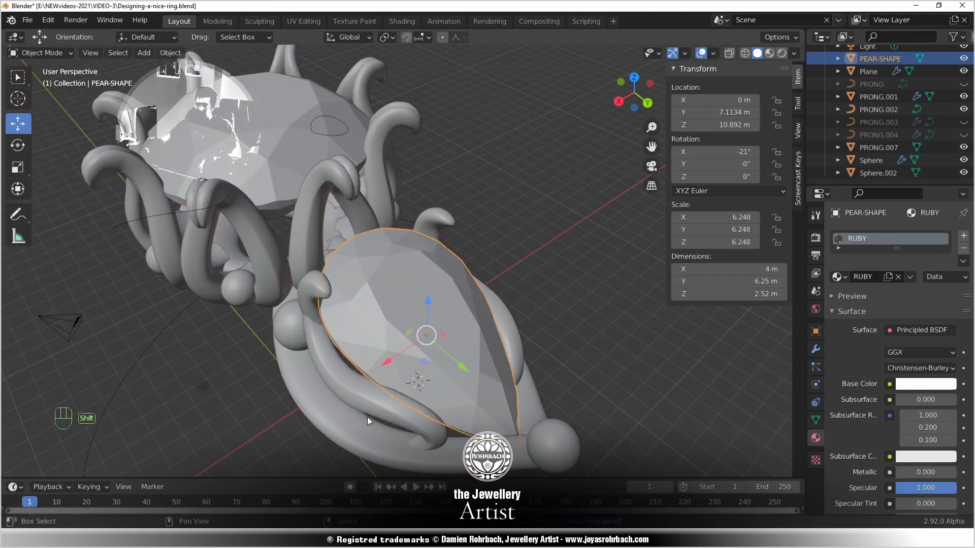
left_click(367, 416, "shift")
key("ctrl+j")
scroll(431, 328, "down", 3)
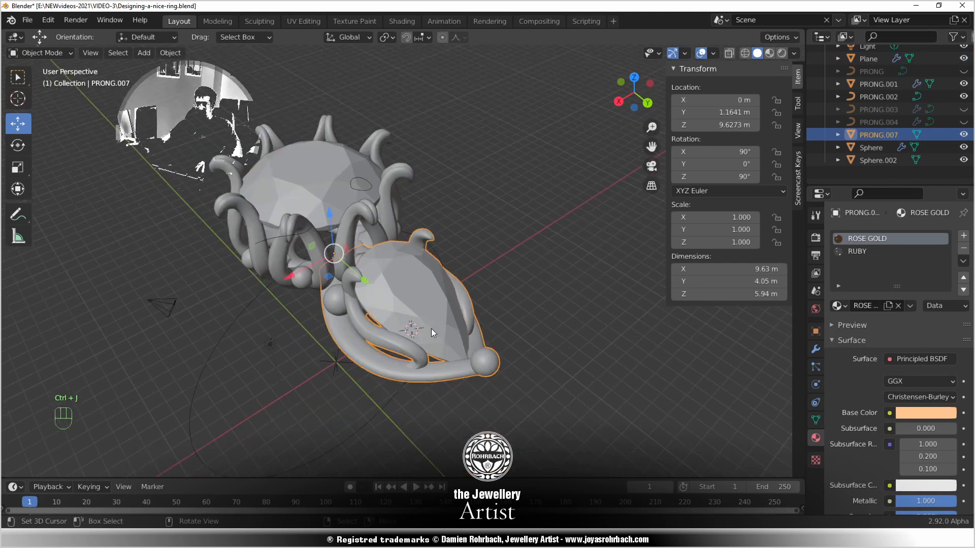
key("ctrl+s")
Add a Mirror modifier to PRONG.007 on the Y axis only, with the round brilliant diamond as mirror object
left_click(816, 349)
left_click(860, 236)
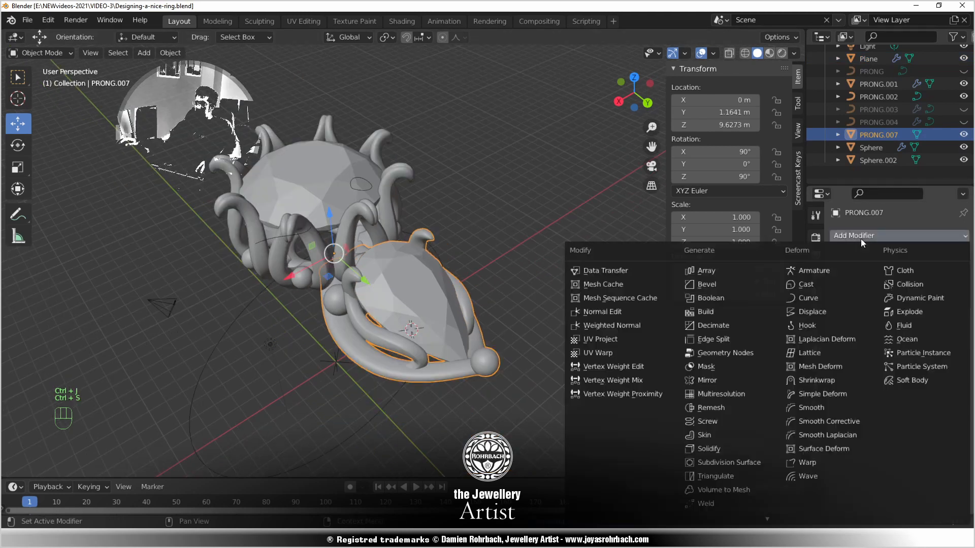
left_click(738, 381)
middle_click_drag(513, 315, 472, 254)
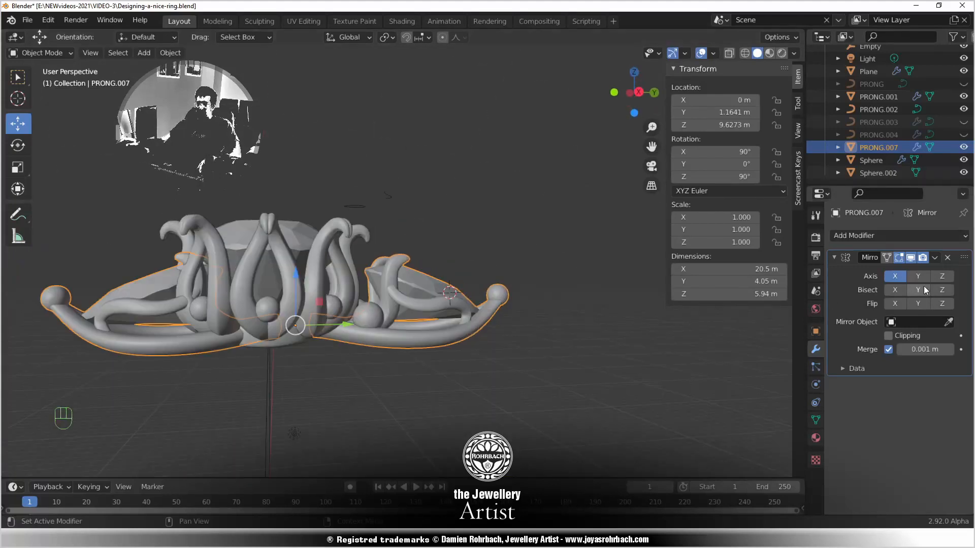
left_click(948, 322)
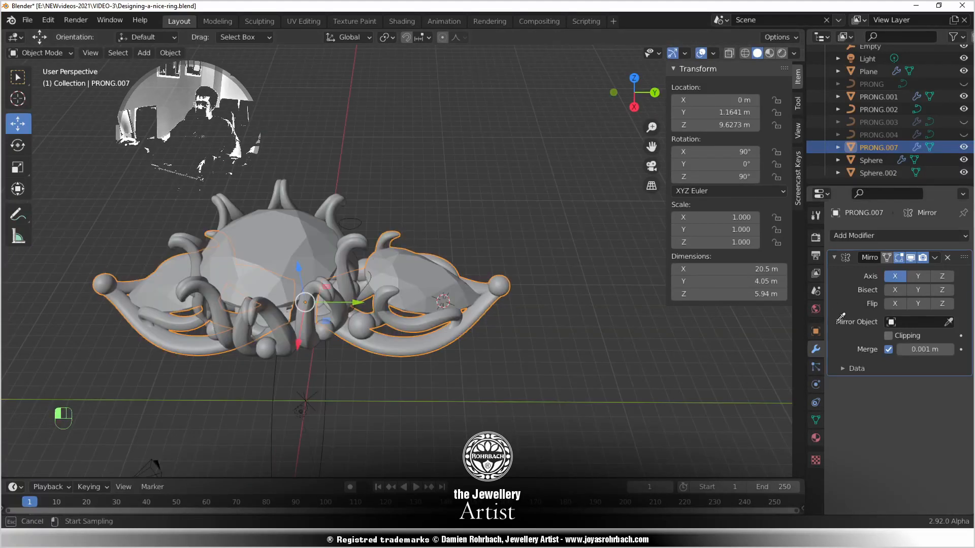
left_click(298, 240)
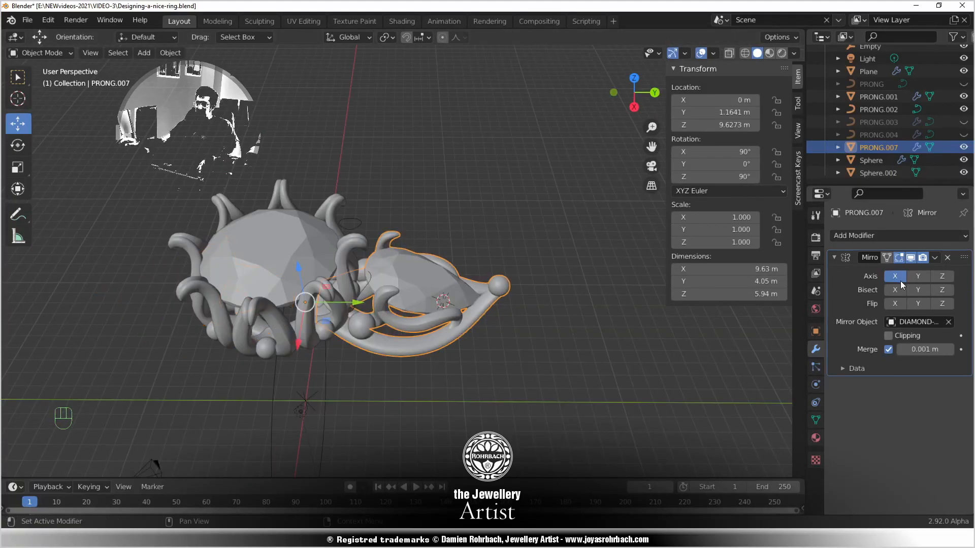
left_click(917, 276)
Inspect the mirrored pear settings from the side, front and in perspective, and save the file
middle_click_drag(436, 342, 382, 315)
scroll(385, 340, "up", 4)
scroll(376, 309, "down", 3)
middle_click_drag(392, 366, 368, 244)
key("KP_3")
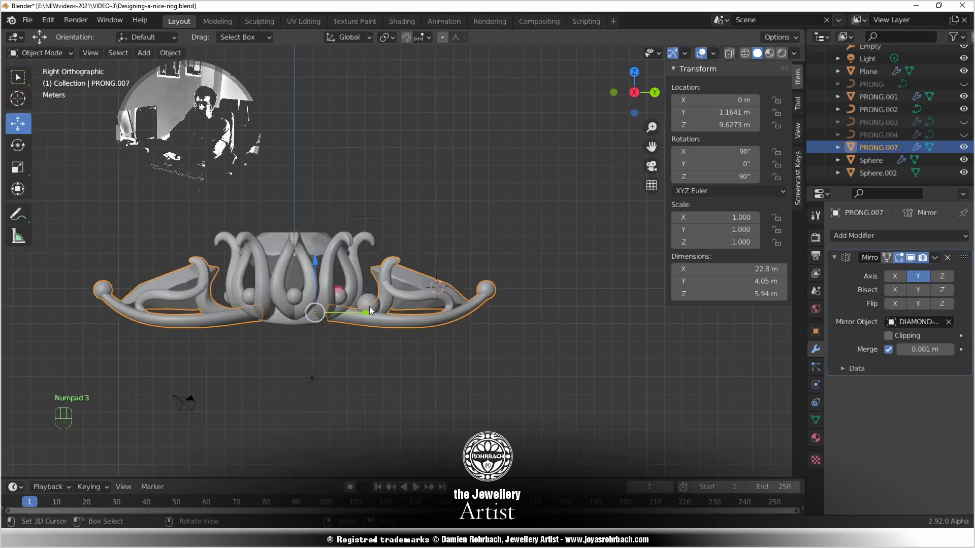
key("KP_1")
scroll(382, 331, "up", 4)
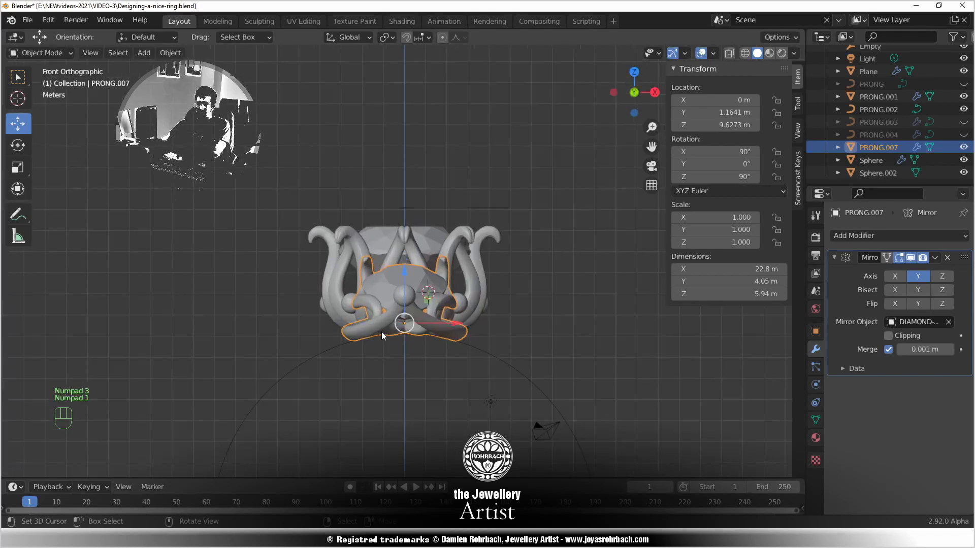
middle_click_drag(423, 396, 382, 373)
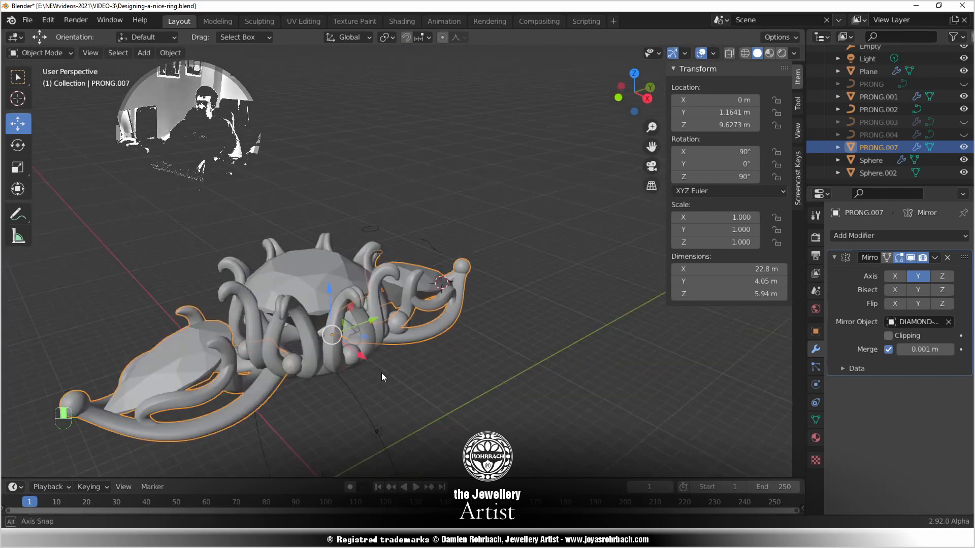
key("ctrl+s")
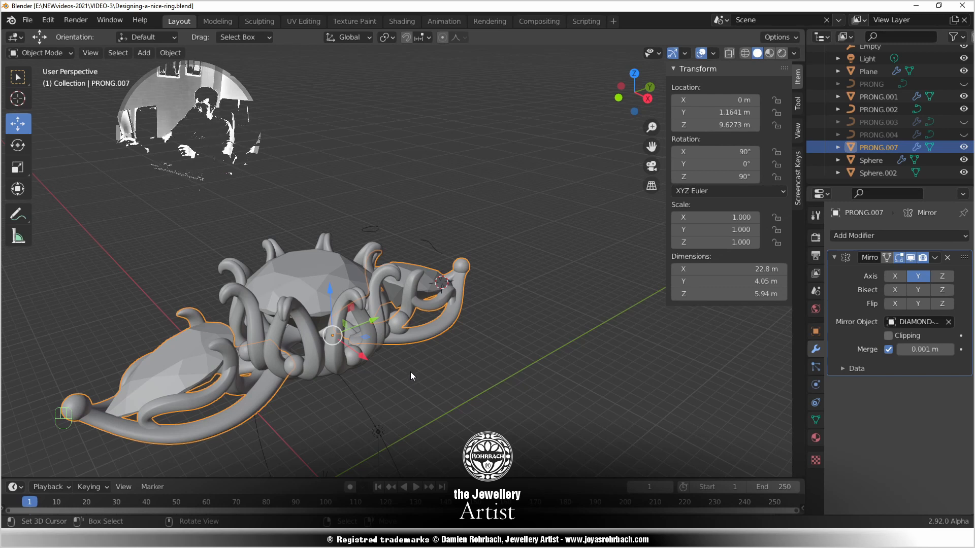
Add a Bezier curve at the 3D cursor in front view and align it to the view
key("KP_3")
key("KP_1")
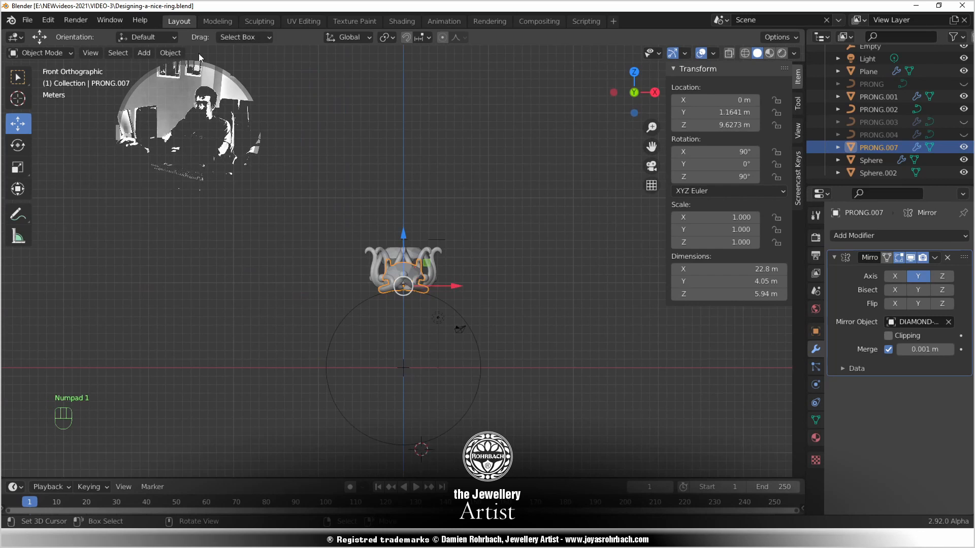
left_click(144, 52)
mouse_move(161, 80)
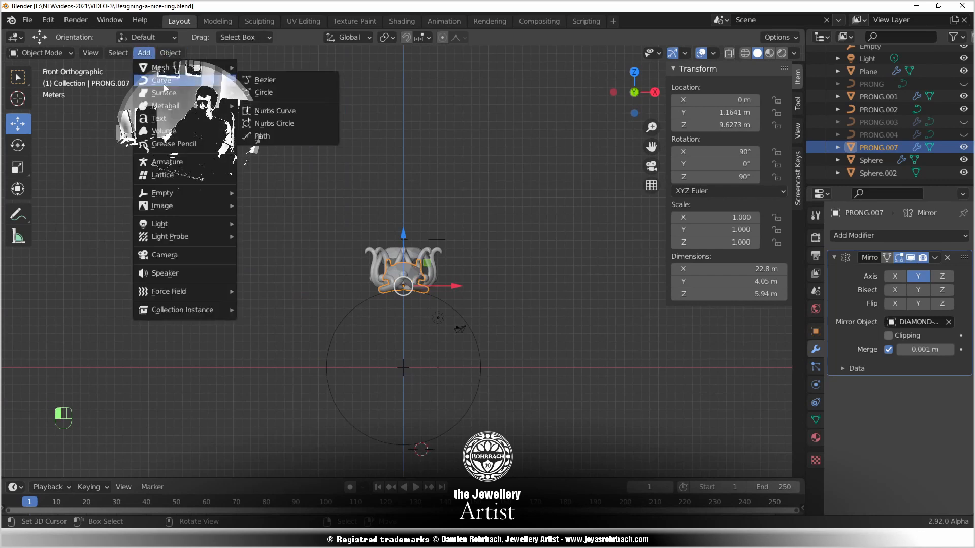
left_click(300, 78)
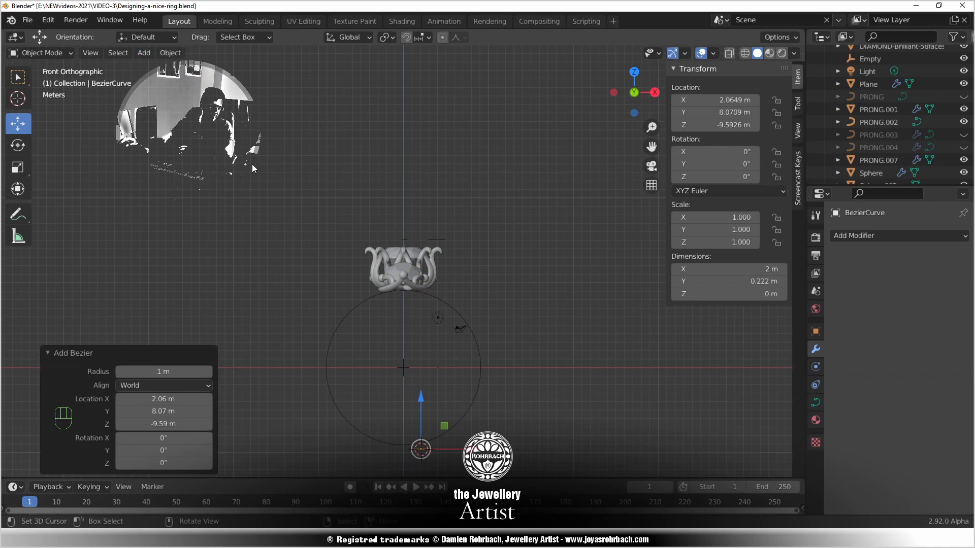
left_click(151, 385)
left_click(148, 413)
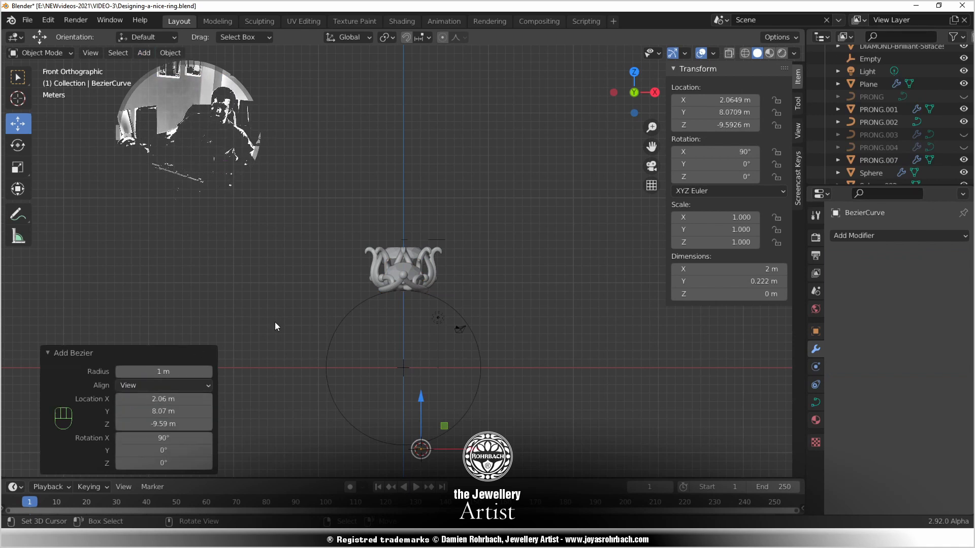
In Edit Mode, move the curve's right control point to about X 6.18 m, Z 13.53 m beside the stone setting, and save the file
key("Tab")
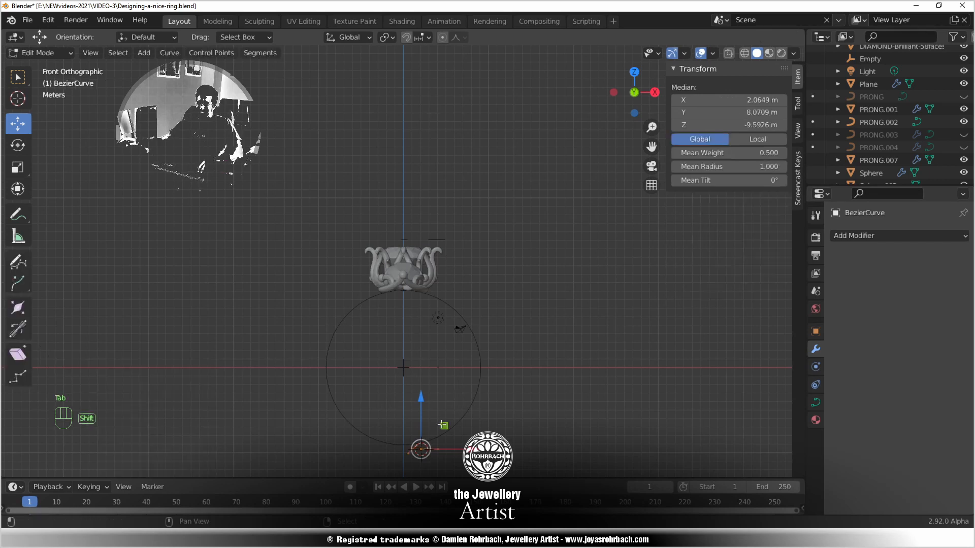
middle_click_drag(482, 397, 443, 315, "shift")
scroll(442, 335, "up", 2)
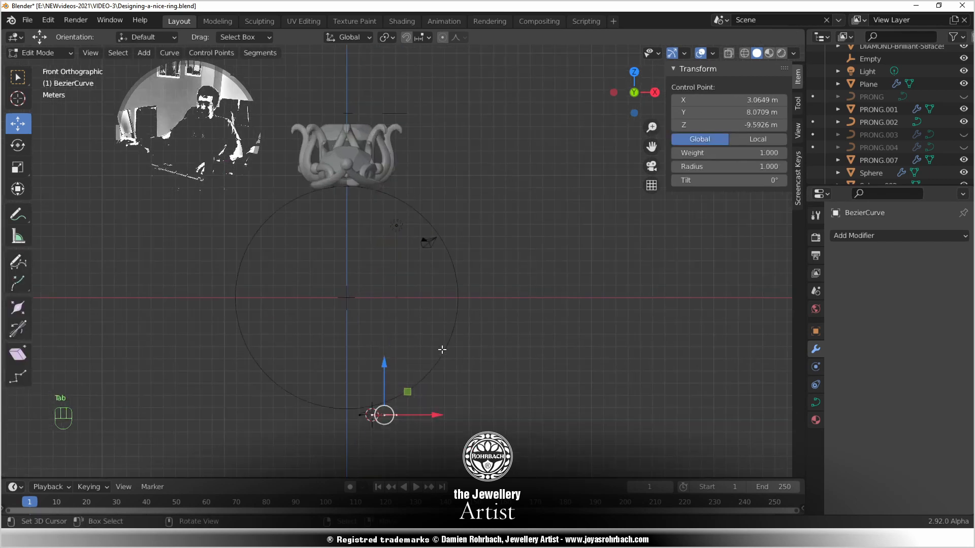
key("g")
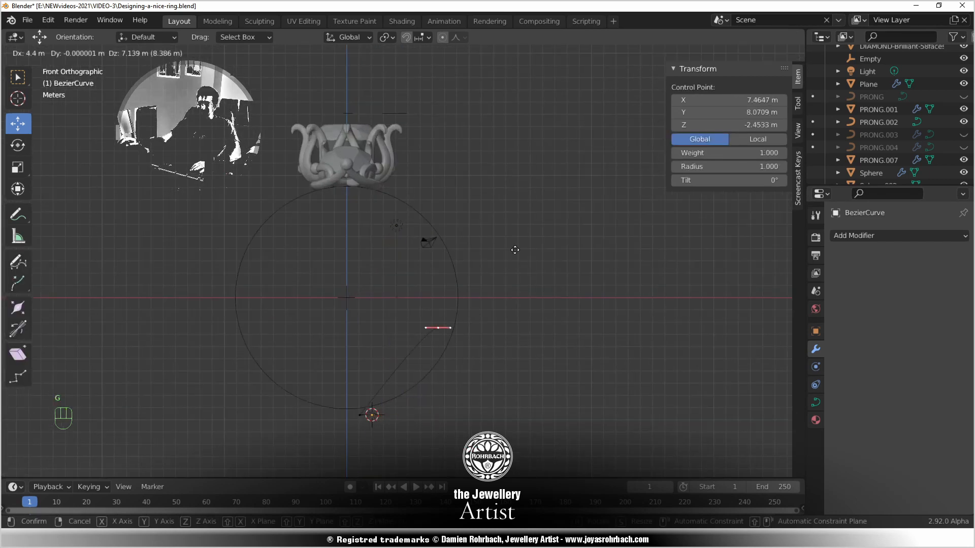
left_click(471, 162)
key("ctrl+s")
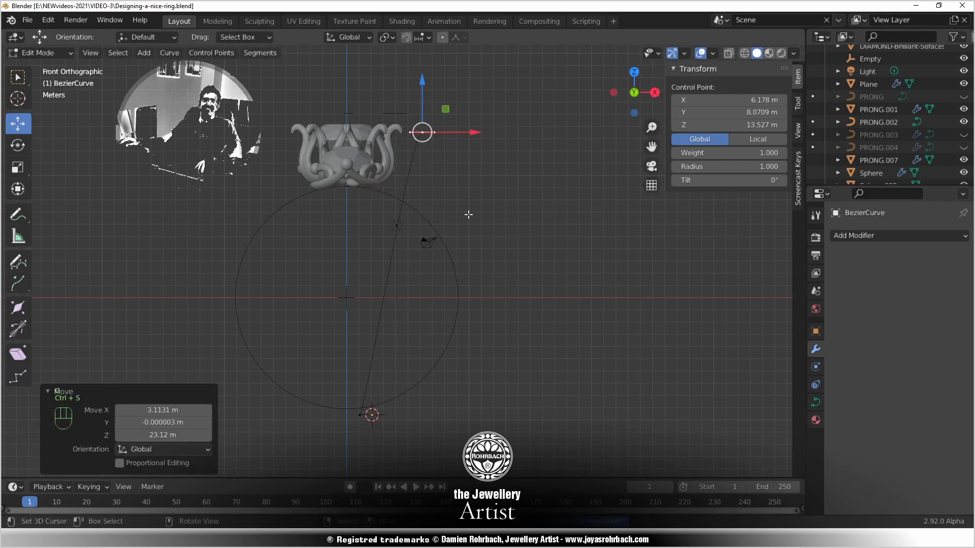
Pull the upper point's handle down and the bottom point's handle out to about X 16.4 m, Z -7.3 m, and save the file
left_click(409, 132)
key("g")
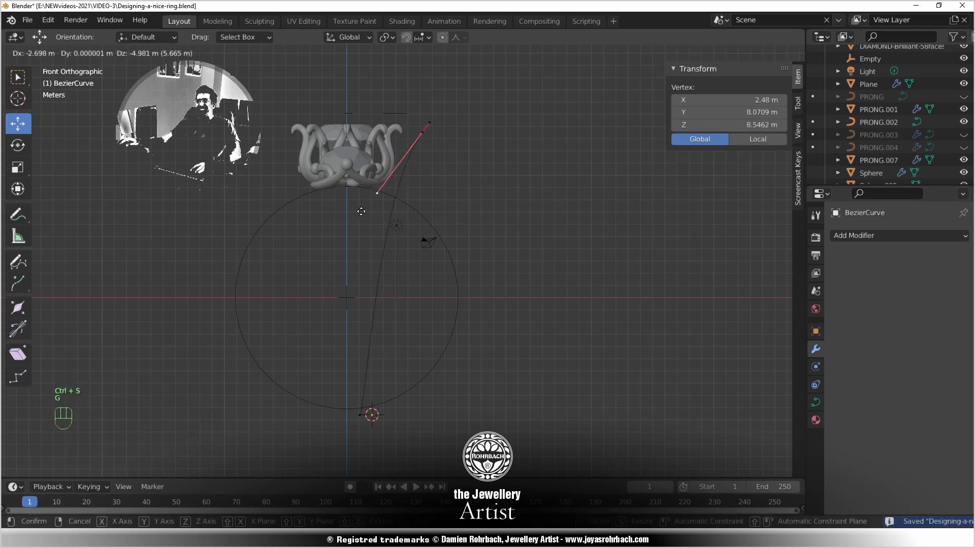
left_click(381, 183)
left_click(373, 402)
key("g")
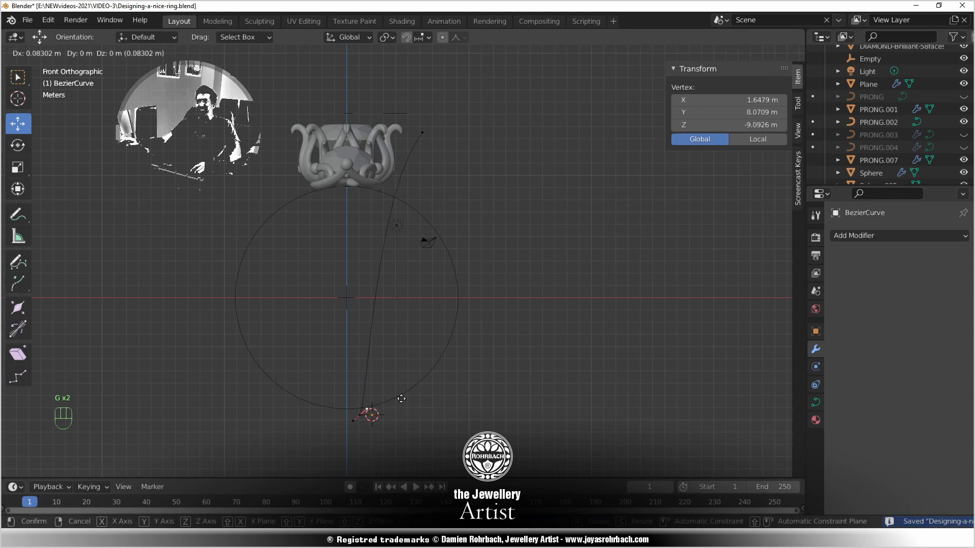
left_click(559, 375)
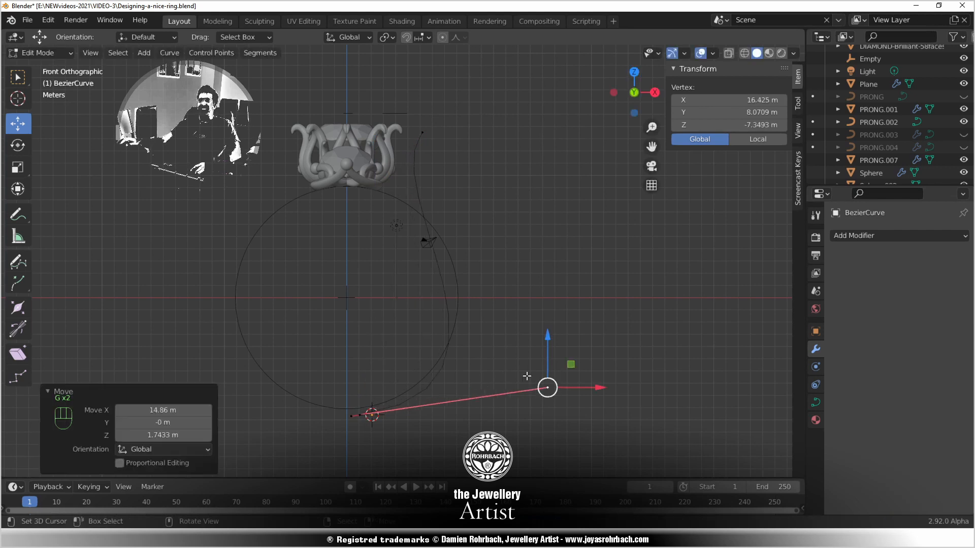
key("ctrl+s")
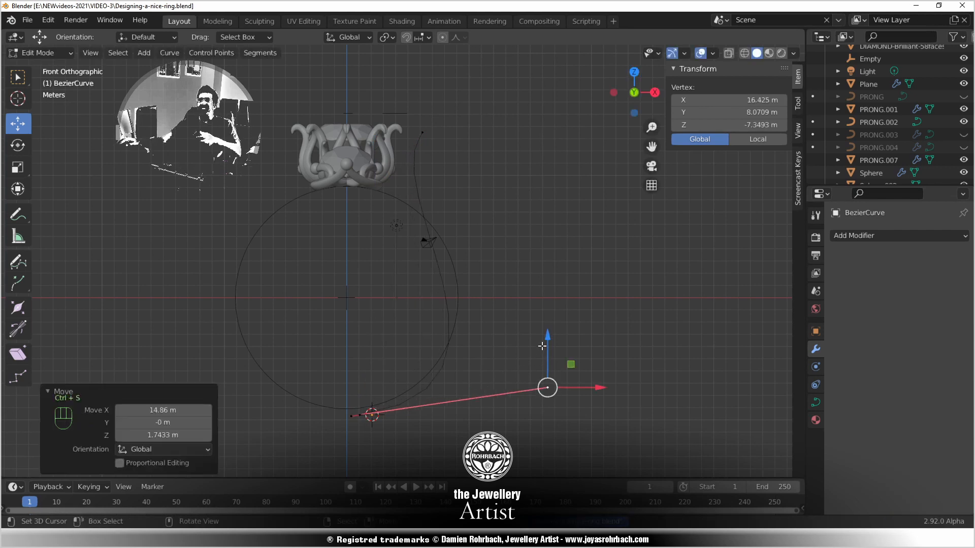
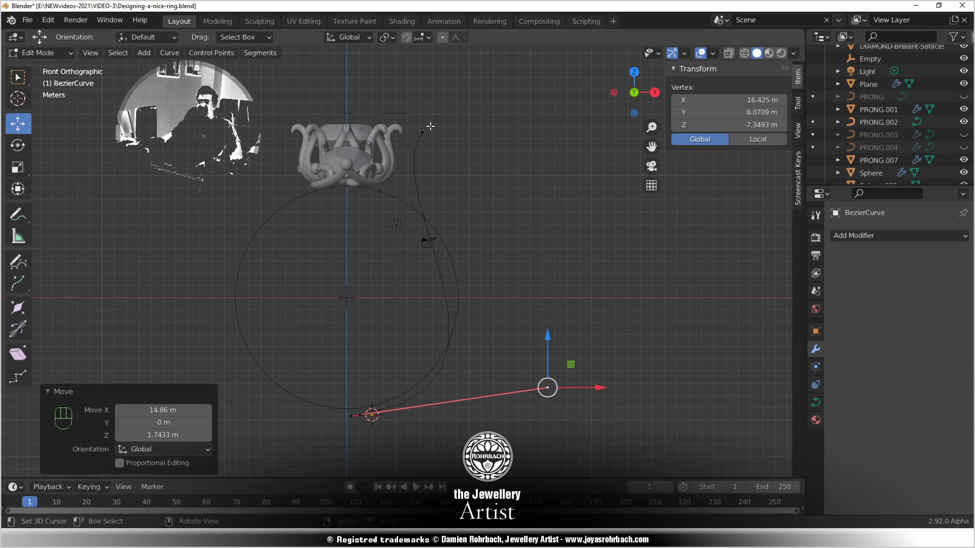
Return to Object Mode and set the Bezier curve's preview resolution to 85
left_click(434, 164)
key("Tab")
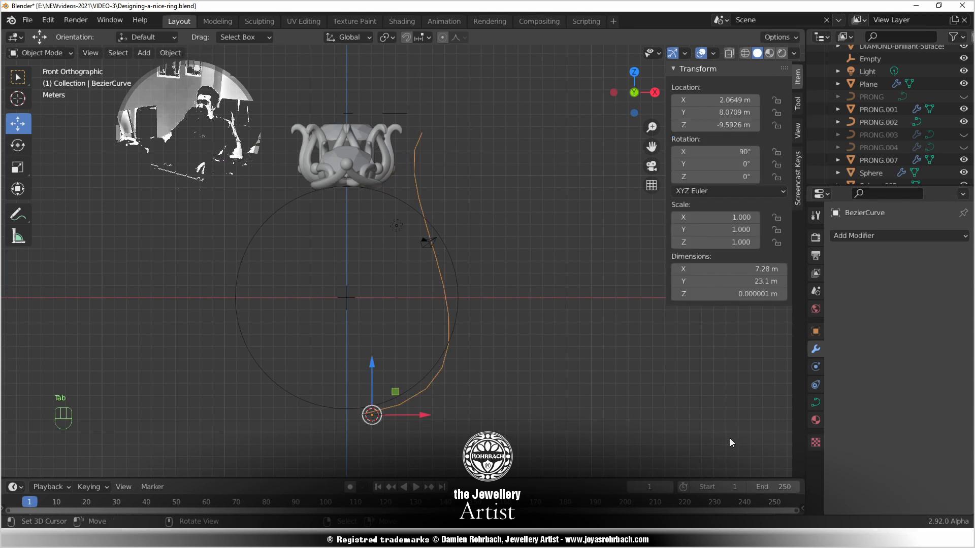
left_click(815, 404)
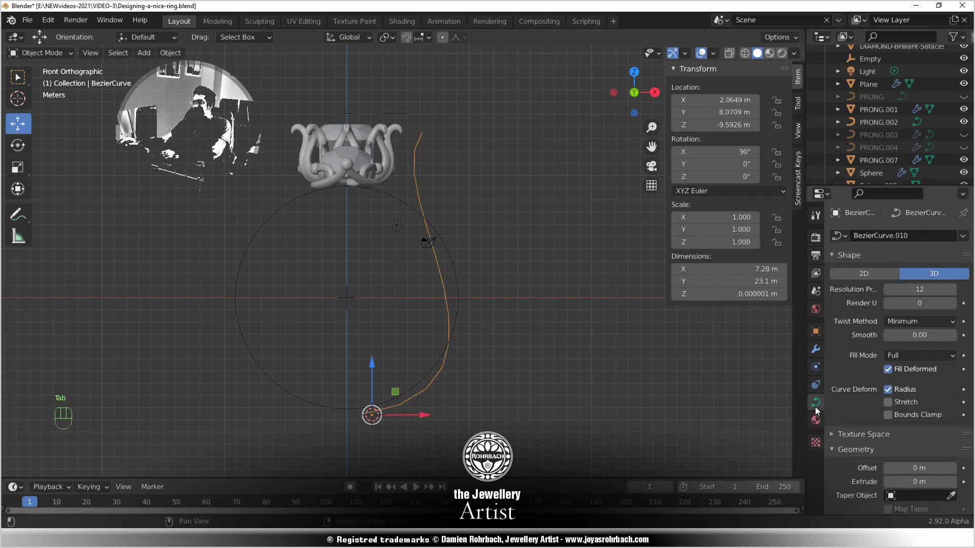
left_click(935, 291)
type("85")
key("Return")
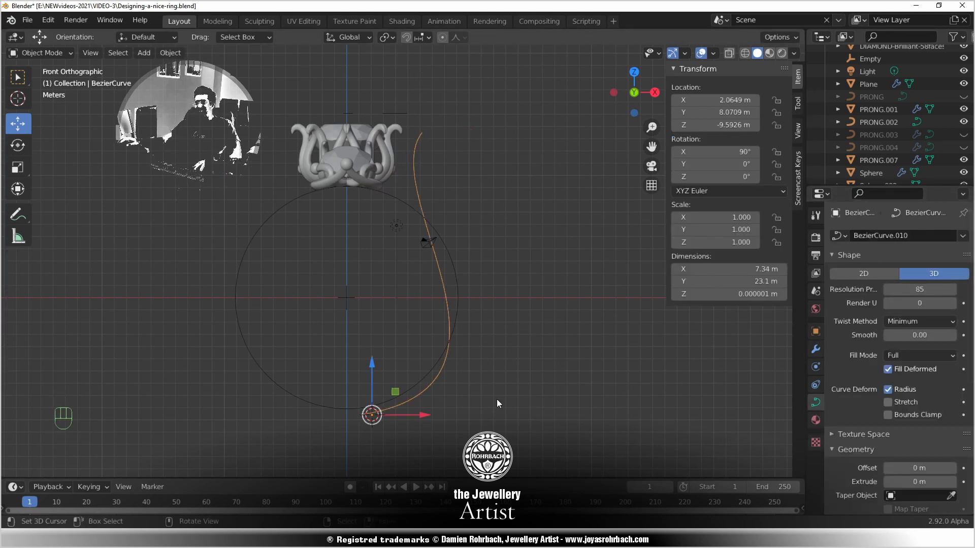
In Edit Mode, move the curve's bottom control point to about X 0.4 m, Z -10 m and pull its outer handle further outward
key("Tab")
left_click(381, 416)
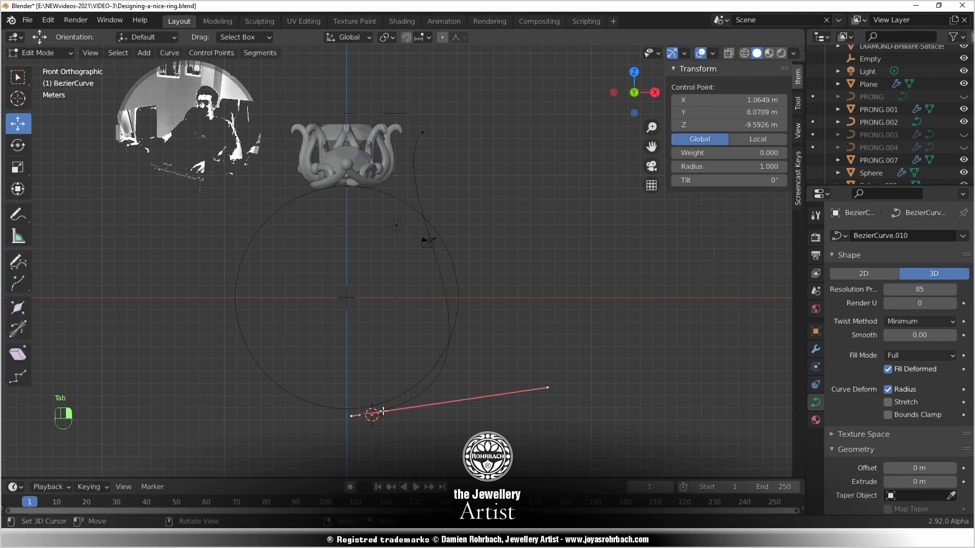
key("g")
left_click(412, 394)
right_click(537, 394)
key("g")
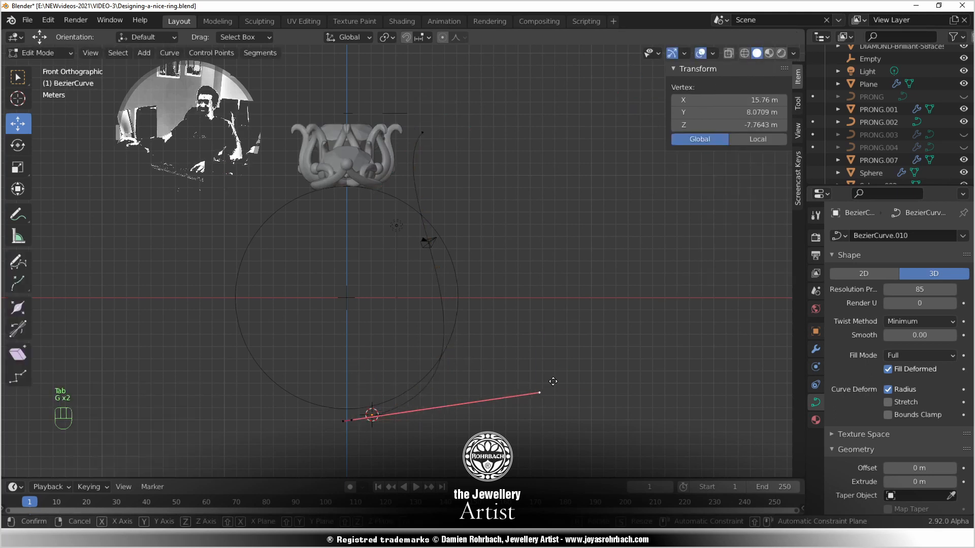
left_click(592, 367)
Move the curve's upper control point to about X 4.77 m, Z 13.86 m beside the setting and adjust its lower handle
right_click(437, 123)
key("g")
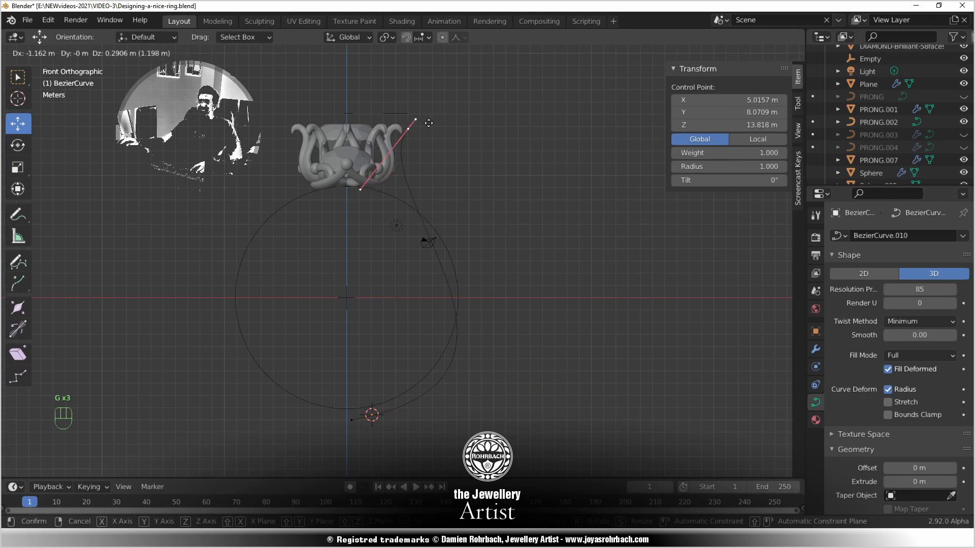
left_click(422, 119)
right_click(377, 181)
key("g")
left_click(392, 172)
right_click(414, 137)
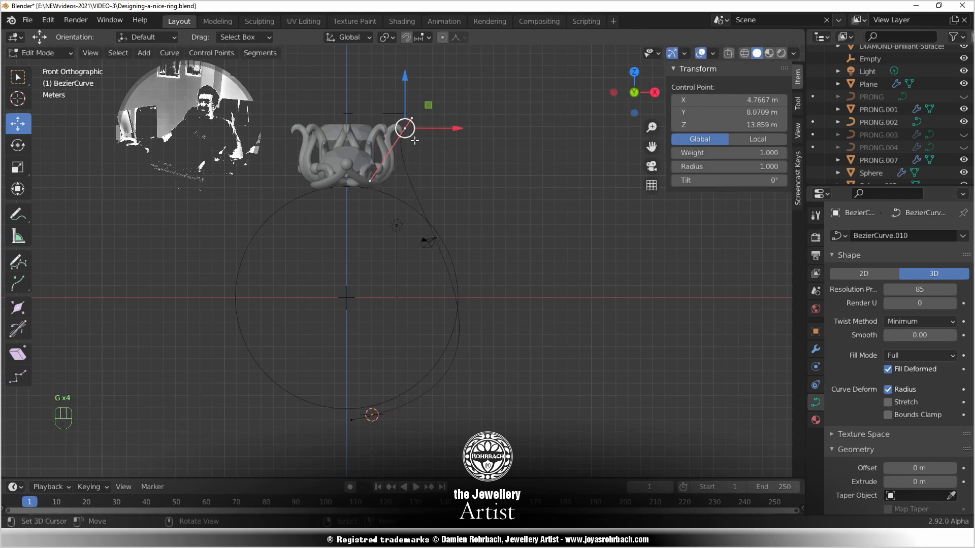
Subdivide the segment between both end points and move the new middle point outward to about X 9.64 m, Z 2.86 m
right_click(369, 415, "shift")
key("w")
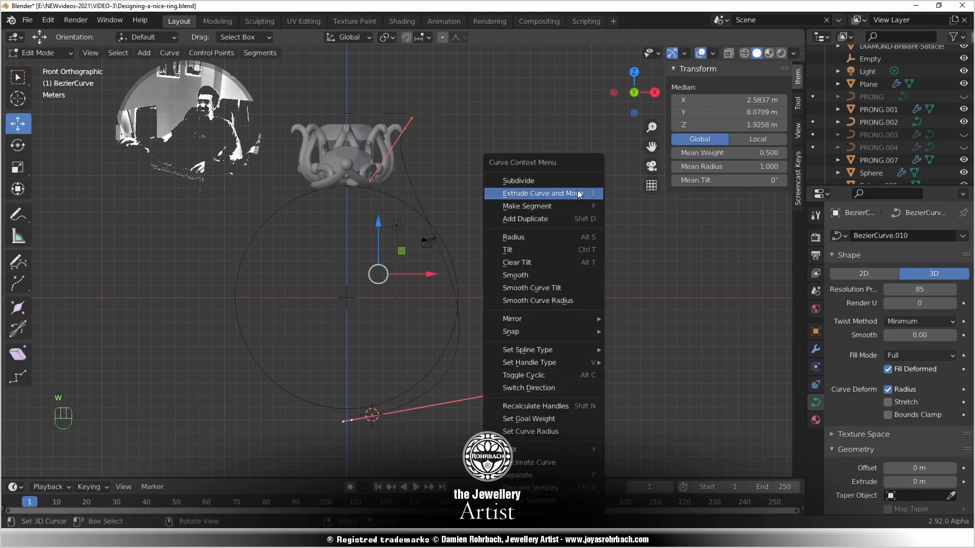
left_click(538, 179)
right_click(447, 272)
key("g")
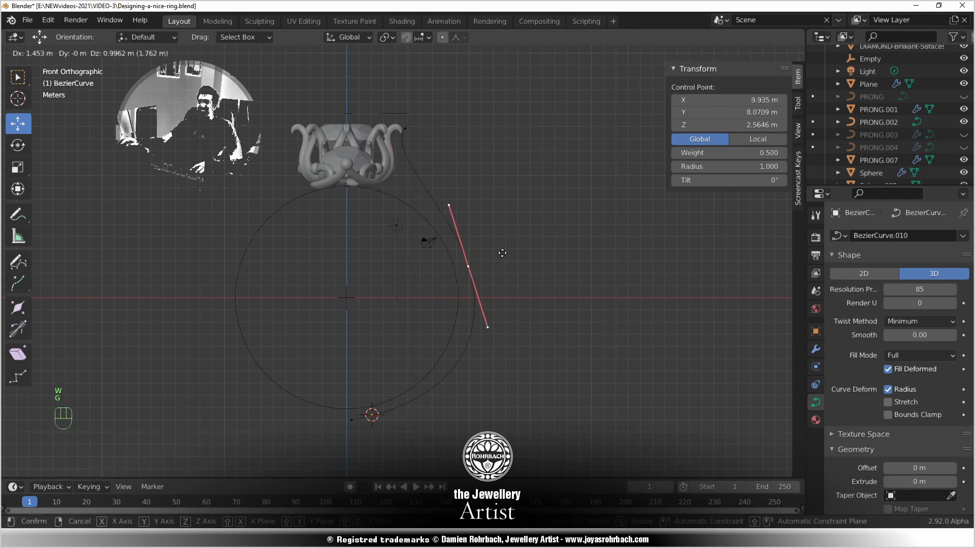
left_click(499, 260)
Lower the bottom control point to about X 0.44 m, Z -10.26 m and move its outer handle to about X 9.04 m, Z -9.16 m
right_click(352, 421)
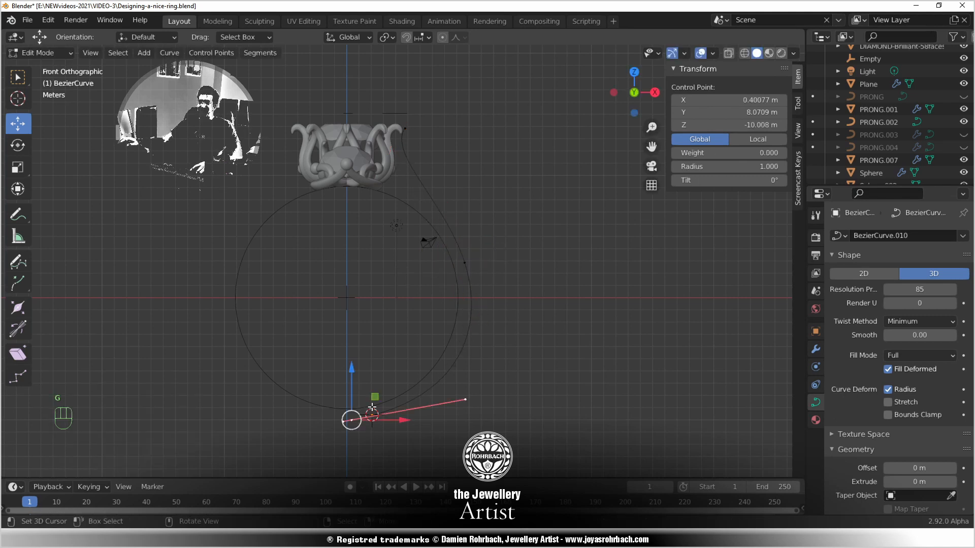
key("g")
left_click(473, 404)
right_click(473, 403)
key("g")
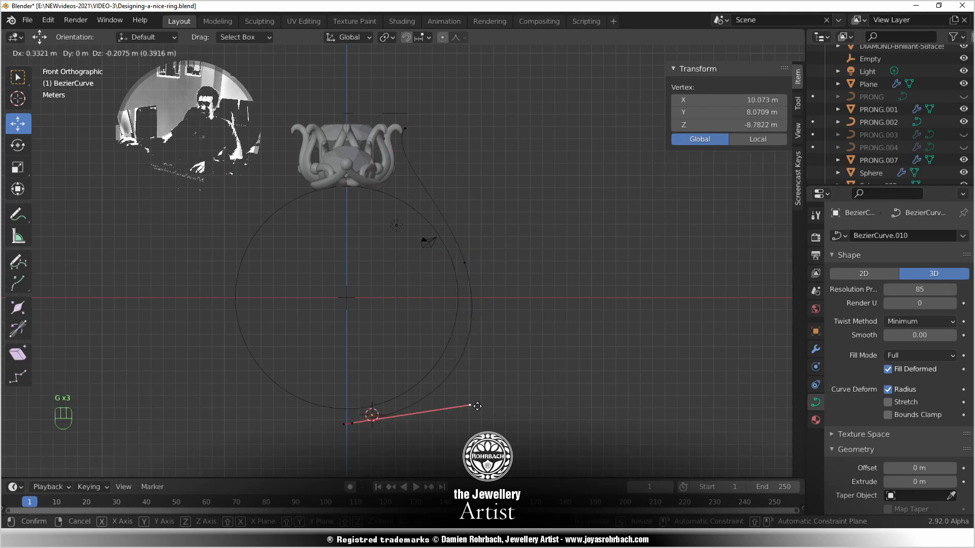
left_click(463, 411)
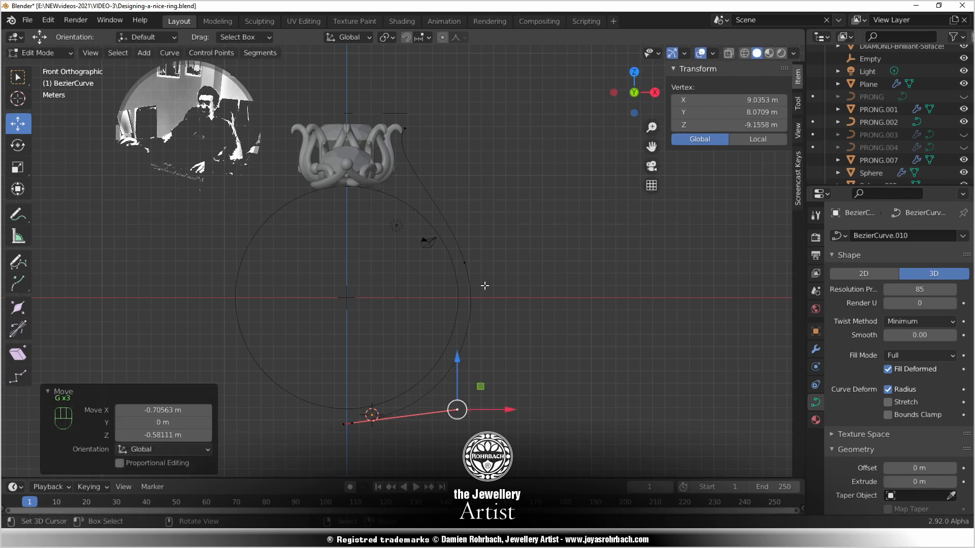
Select the whole curve, move it about -7.31 m along Y in right view to near the ring centre, and save the file
middle_click_drag(513, 297, 428, 323)
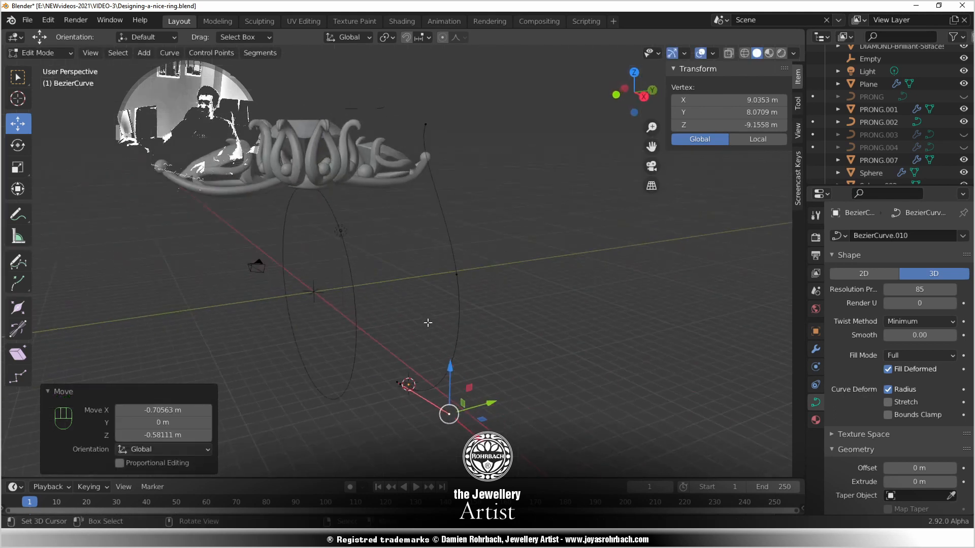
key("a")
key("KP_3")
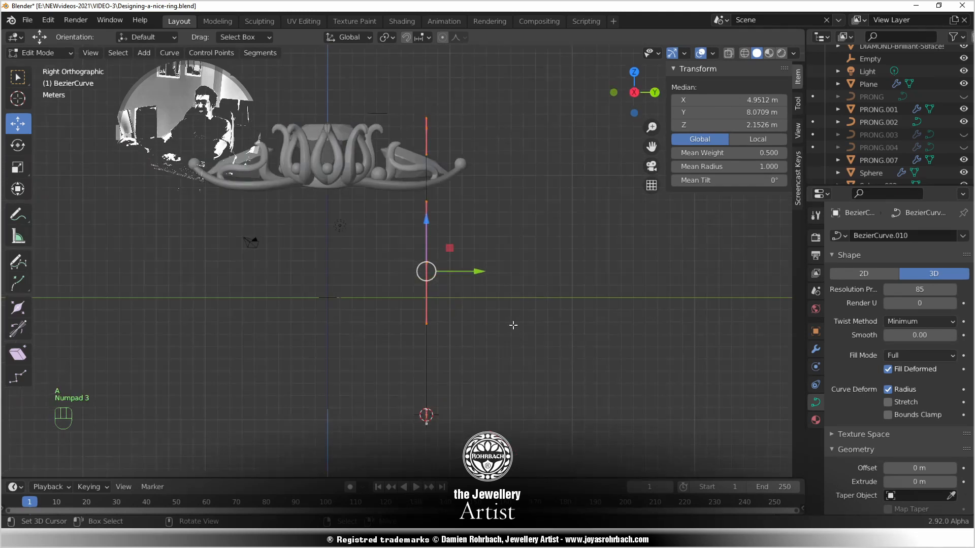
left_click_drag(477, 273, 387, 269)
middle_click_drag(407, 314, 437, 315)
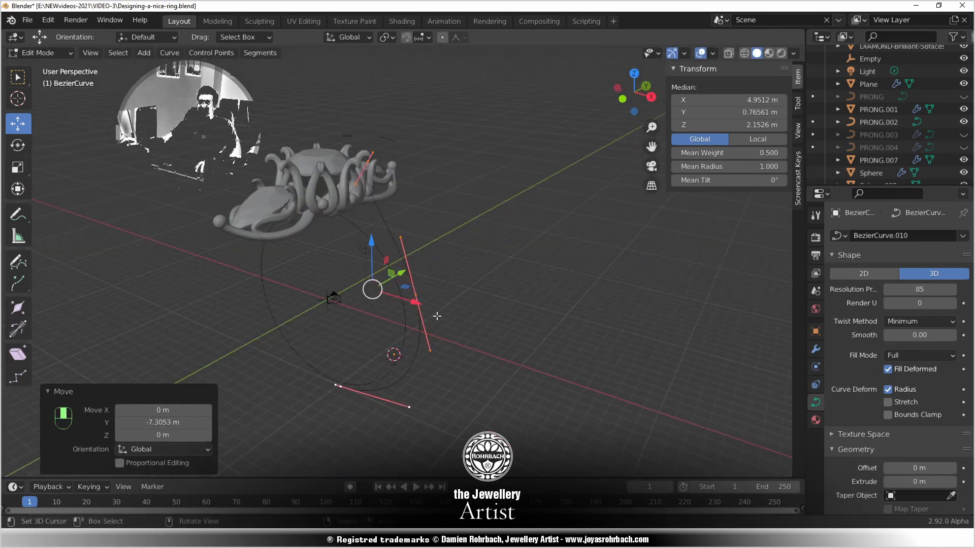
key("ctrl+s")
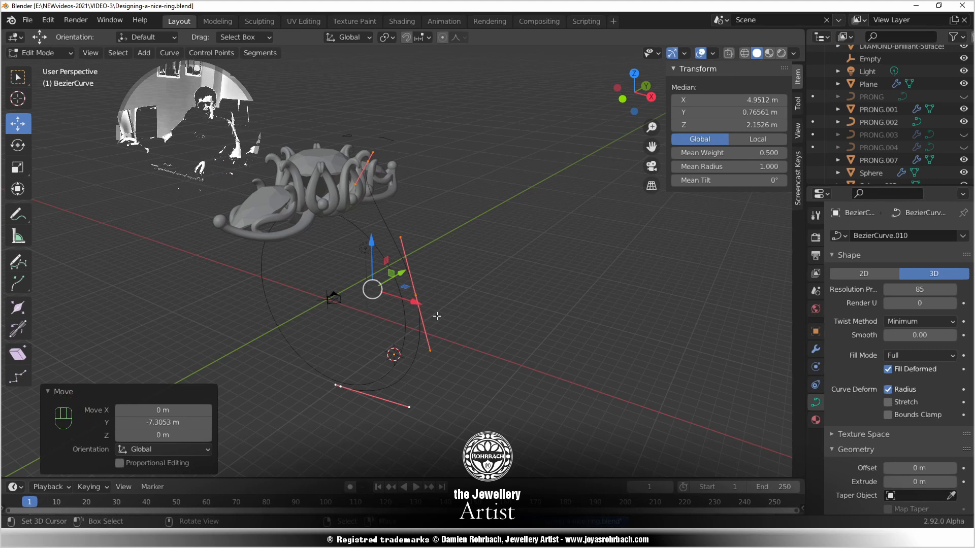
Move the curve's middle control point along Y to about 3.09 m, leave Edit Mode and save the file
middle_click_drag(428, 346, 390, 343)
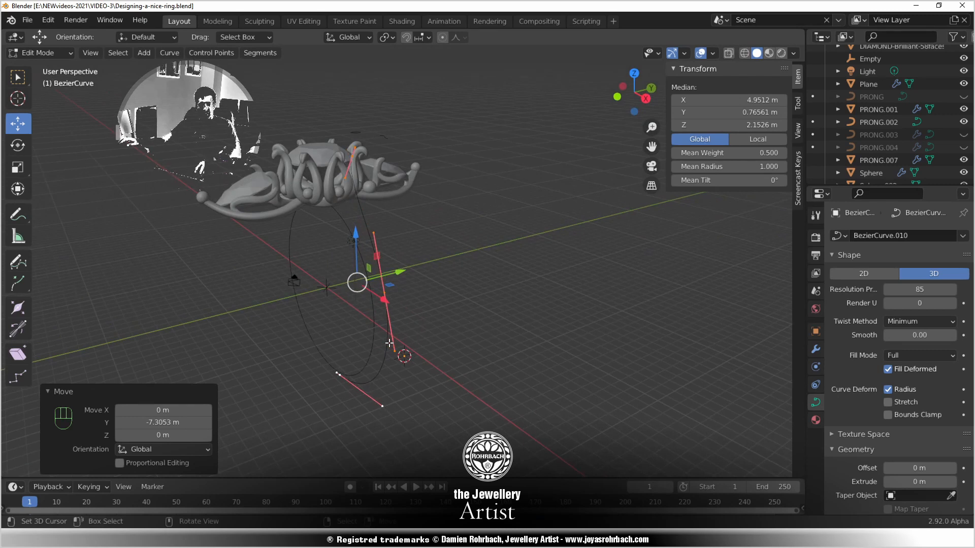
middle_click_drag(390, 343, 349, 312)
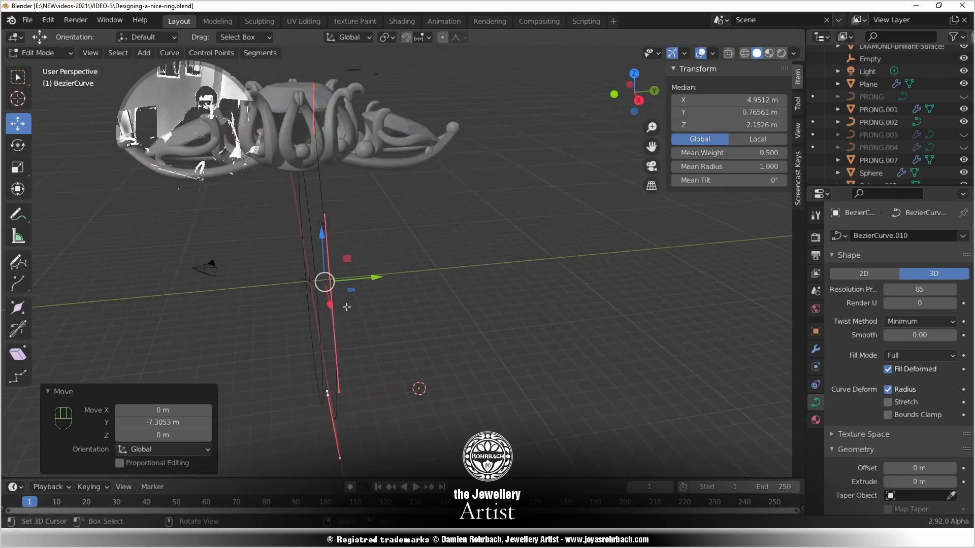
left_click(346, 307)
key("g")
key("y")
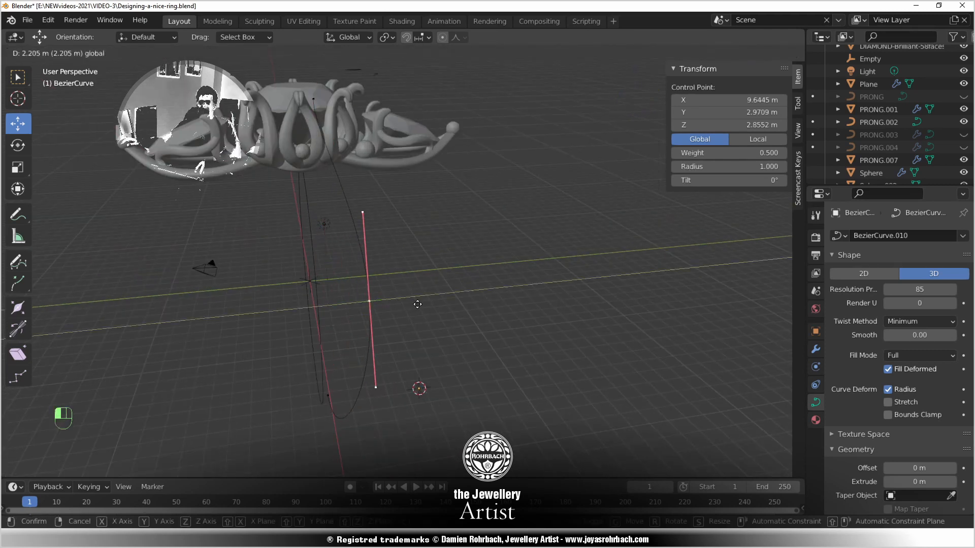
left_click(409, 303)
middle_click_drag(410, 303, 356, 330)
key("Tab")
key("ctrl+s")
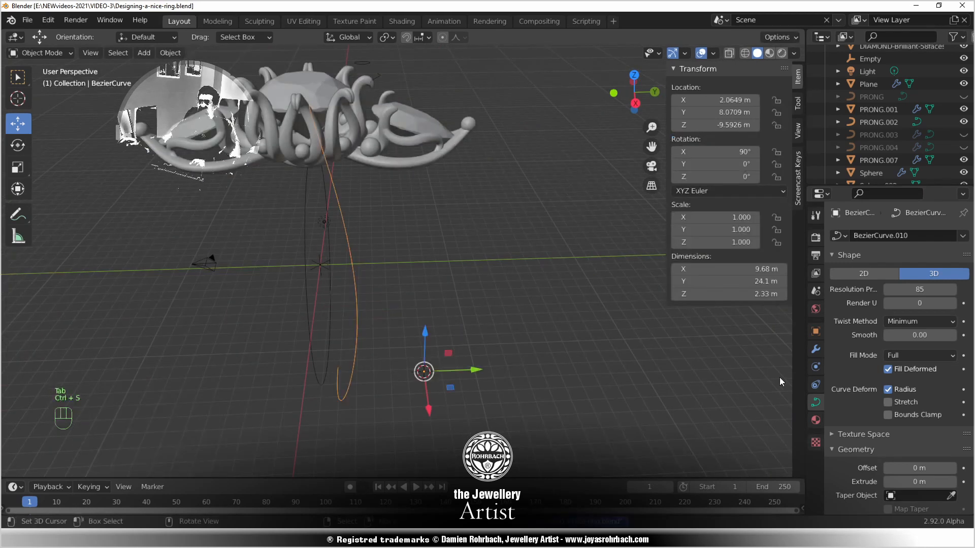
left_click(815, 350)
middle_click_drag(474, 339, 527, 342)
left_click(917, 237)
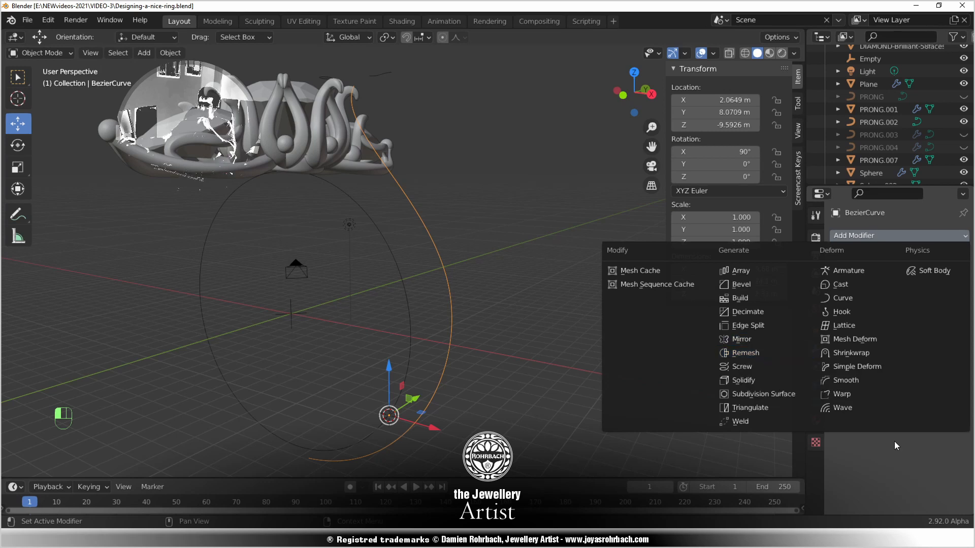
Set the curve's bevel type to Object and pick BezierCircle above the stone setting as the bevel object
left_click(816, 402)
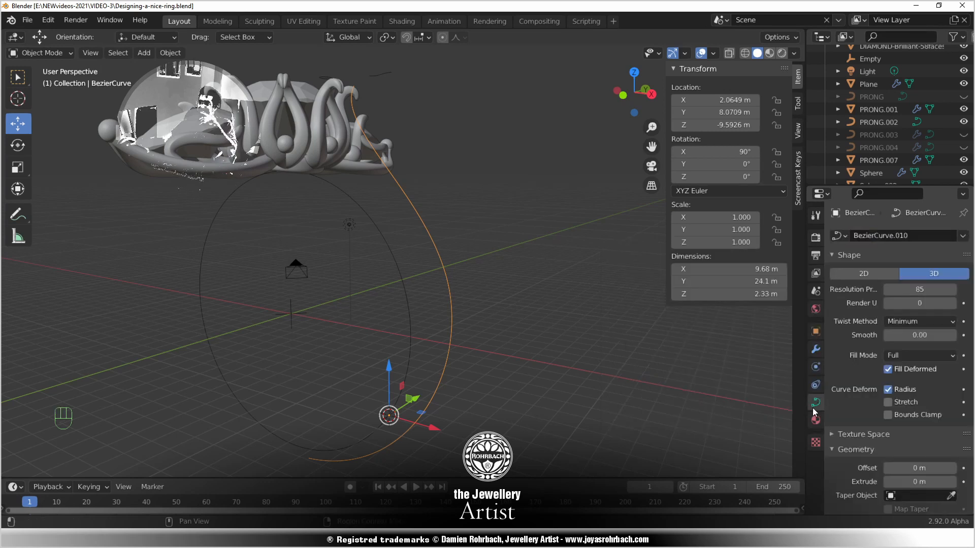
scroll(888, 420, "down", 3)
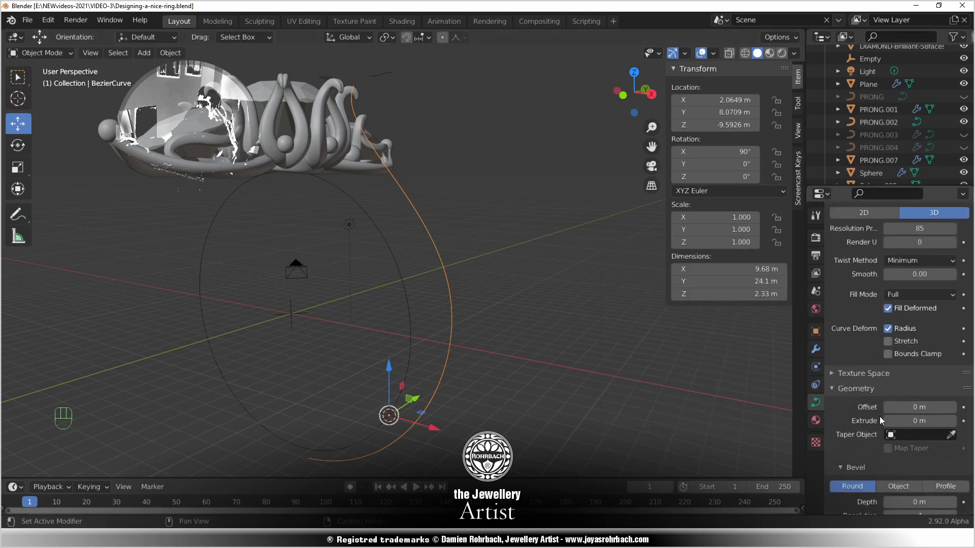
scroll(879, 421, "down", 4)
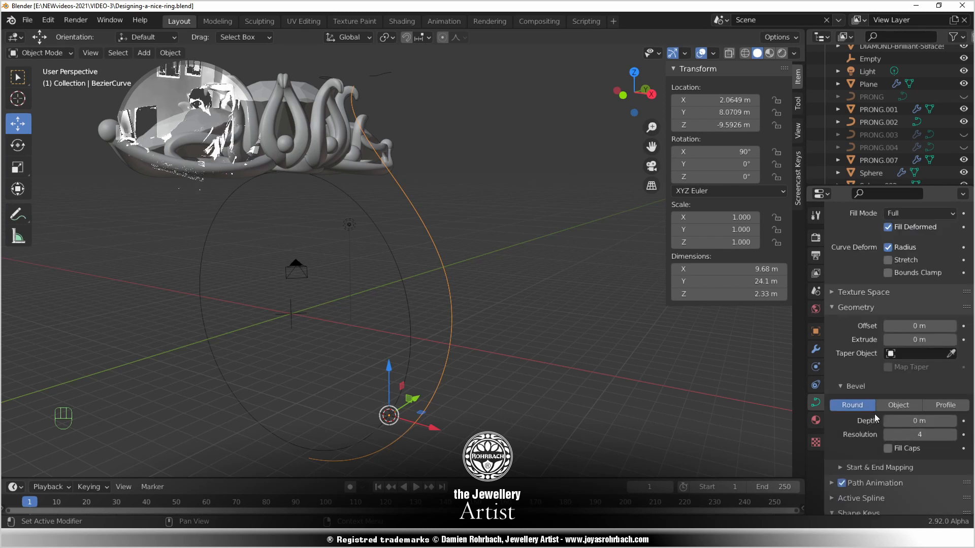
left_click(901, 404)
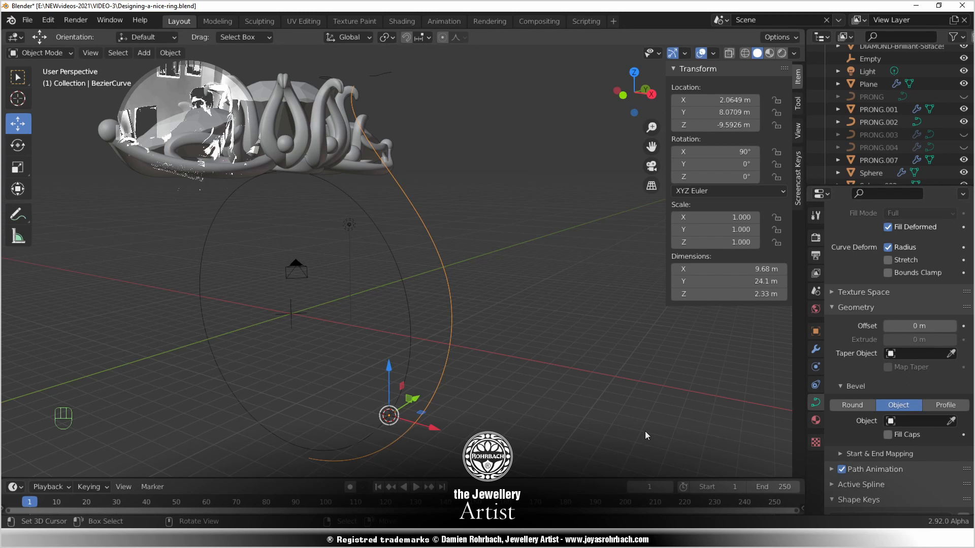
middle_click_drag(562, 354, 517, 399)
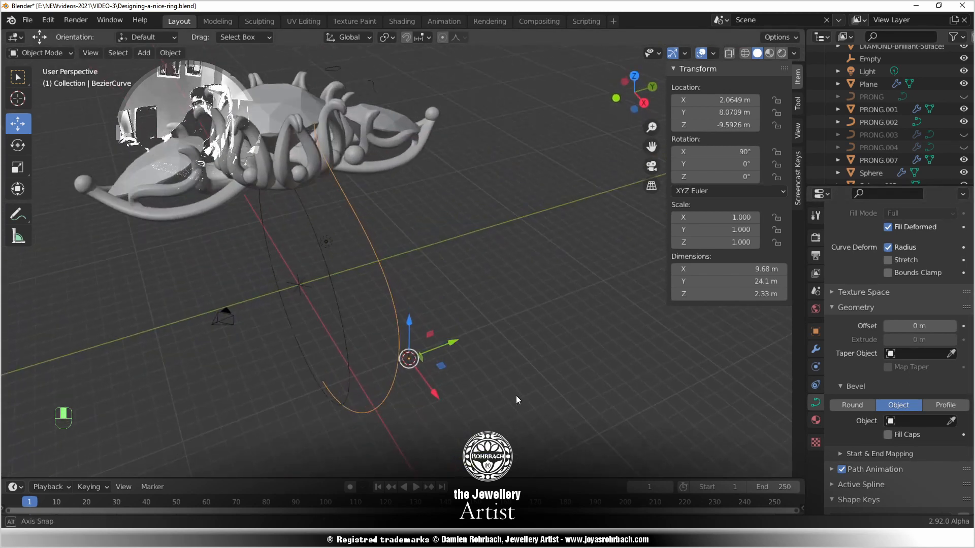
left_click(951, 421)
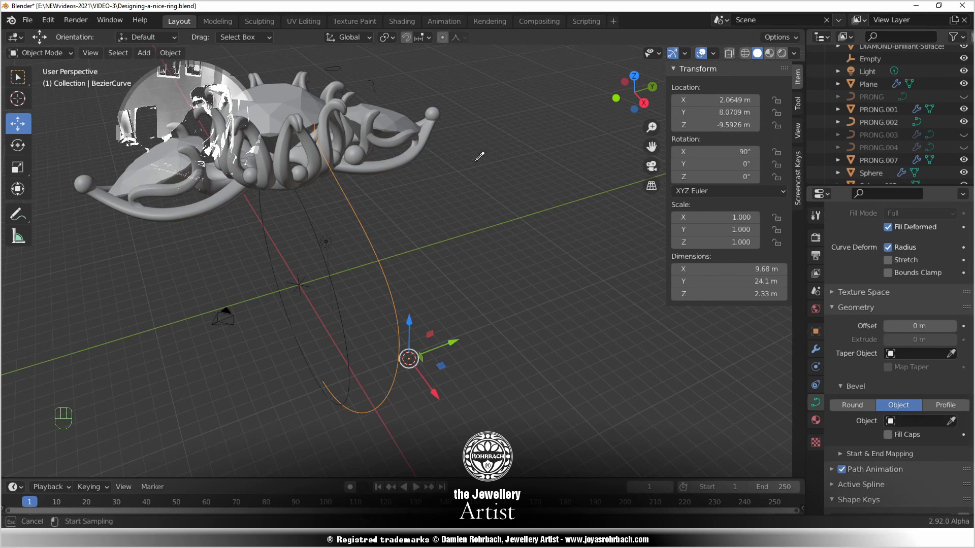
left_click(345, 67)
middle_click_drag(274, 236, 307, 292)
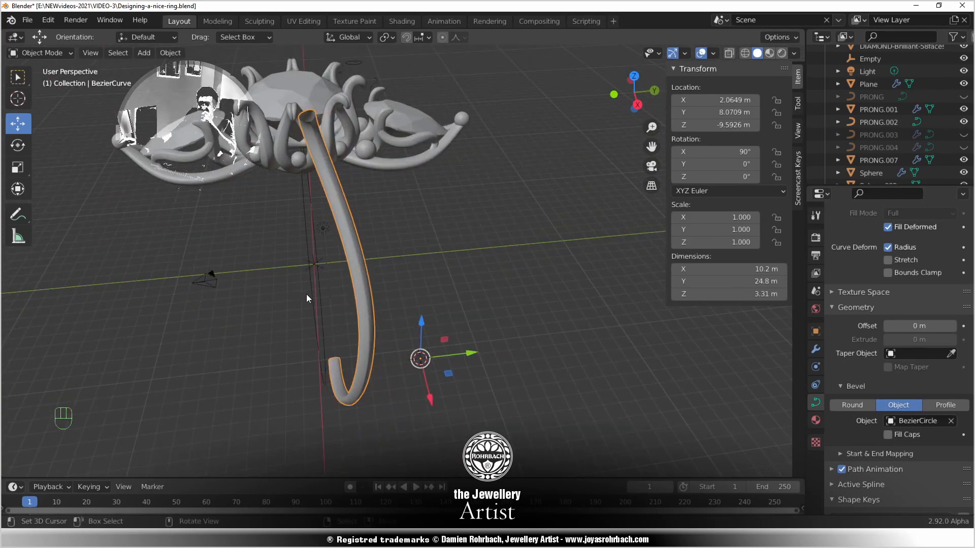
Enter Edit Mode on the shank curve and set its bottom end control point's radius to 3
key("Tab")
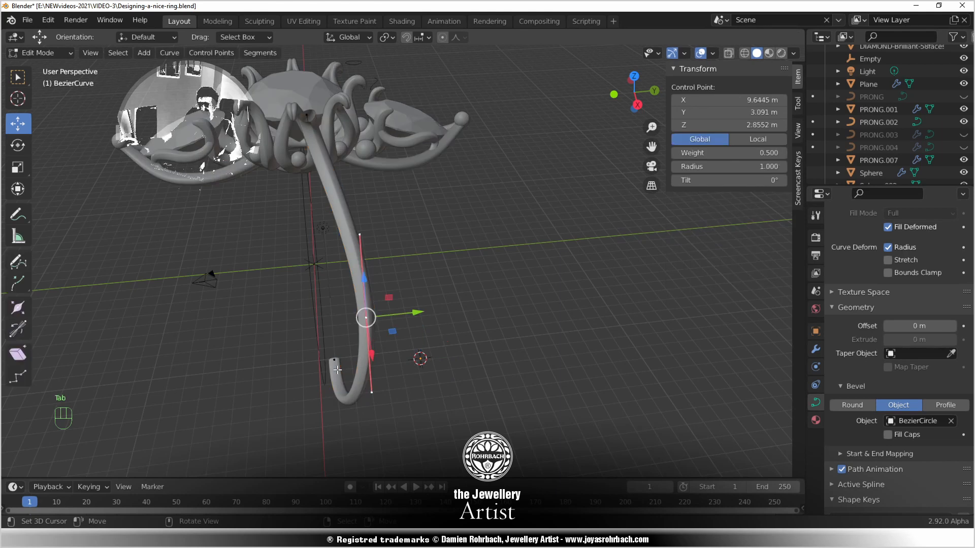
left_click(336, 363)
left_click(743, 168)
type("3")
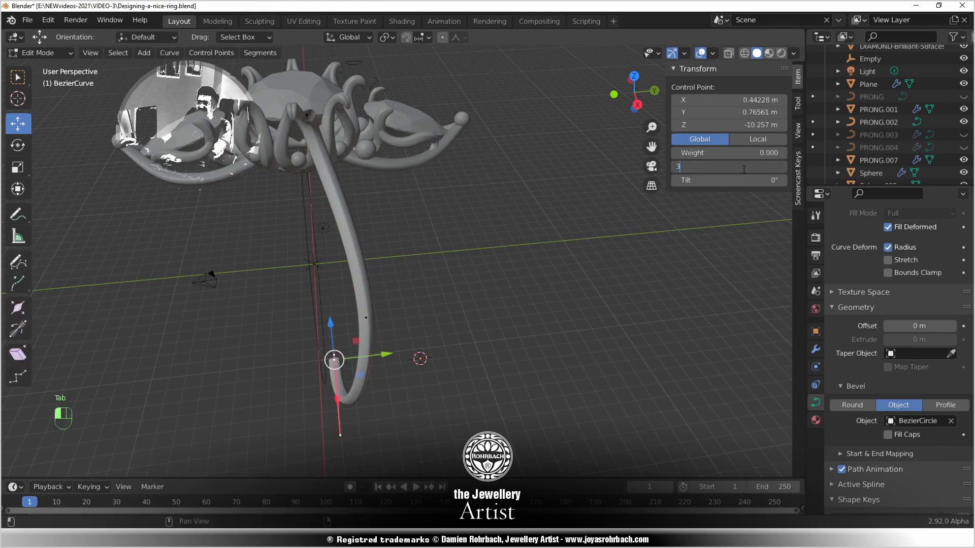
key("Return")
Set the shank curve's middle control point radius to 2, save the file and leave Edit Mode
left_click(366, 317)
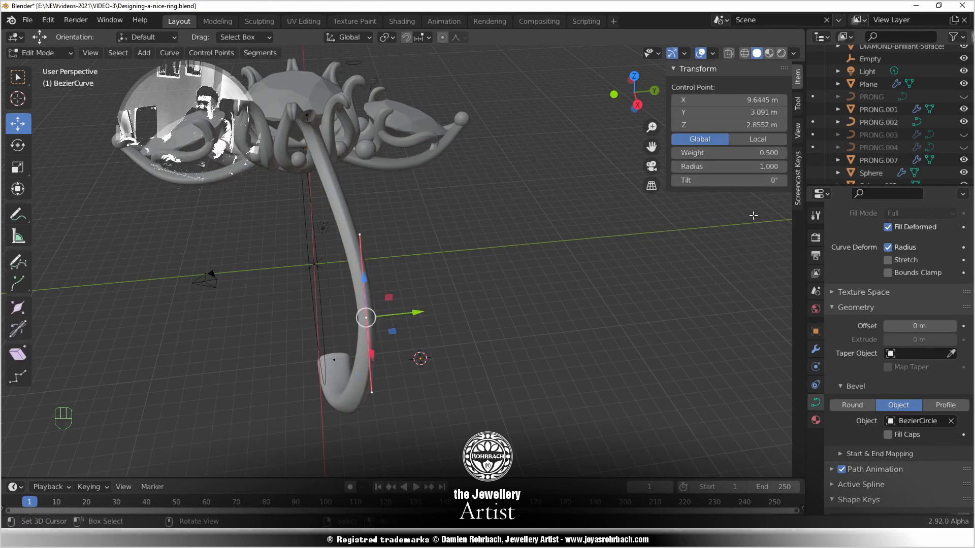
left_click(751, 168)
type("2")
key("Return")
middle_click_drag(356, 325, 445, 300)
key("ctrl+s")
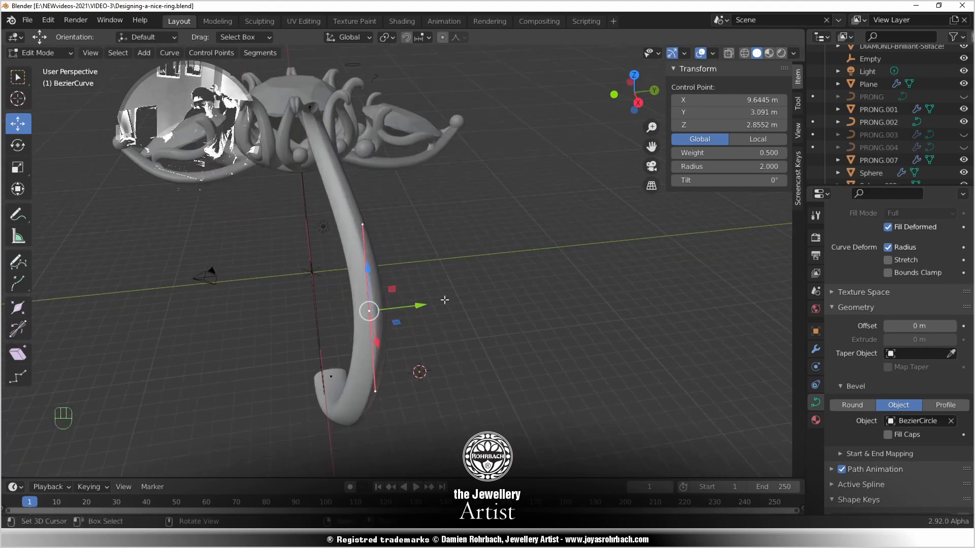
key("Tab")
Duplicate the large centre diamond in place
left_click(291, 89)
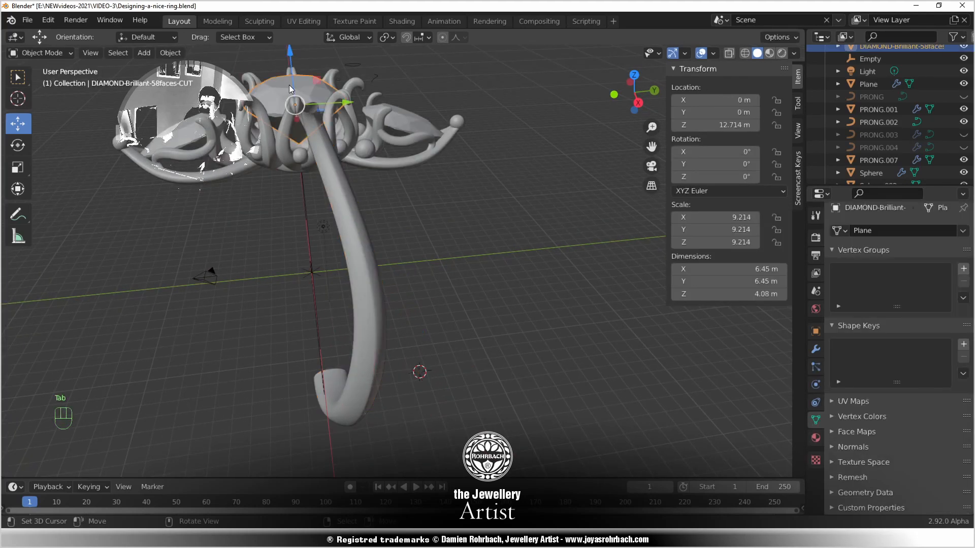
key("shift+d")
right_click(459, 193)
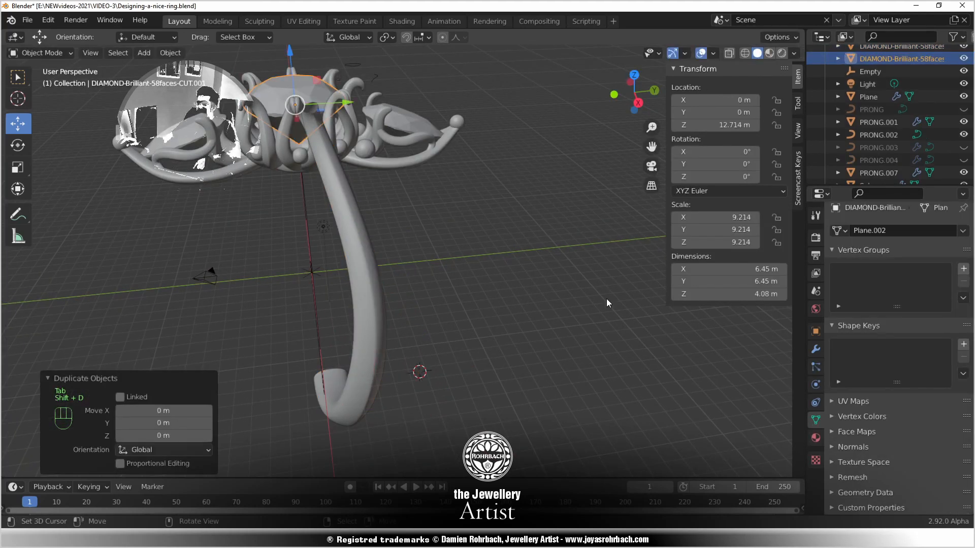
Set the duplicate diamond's X and Y dimensions to 2 m and match its Z scale to the Y scale of 2.85715
left_click(726, 269)
type("2")
key("Return")
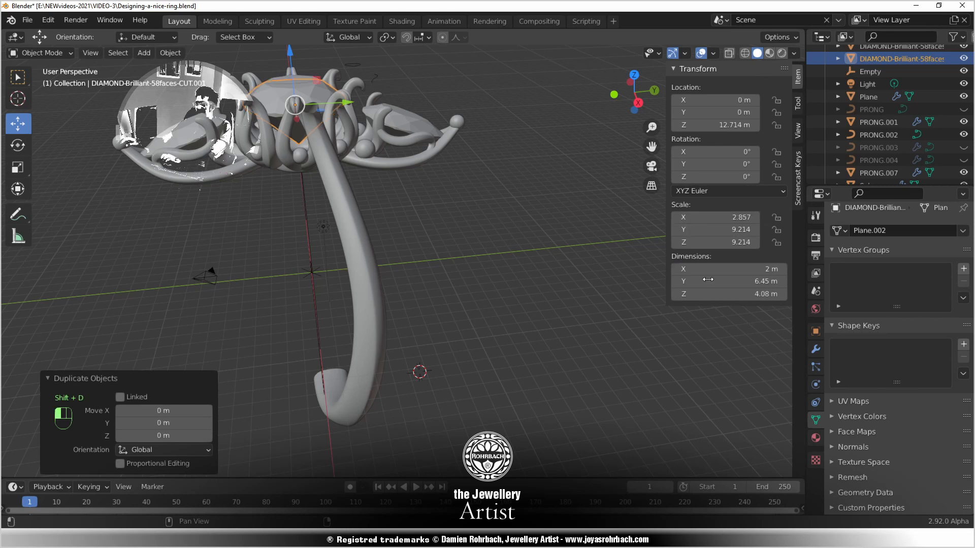
left_click(708, 281)
type("2")
key("Return")
double_click(711, 230)
key("ctrl+c")
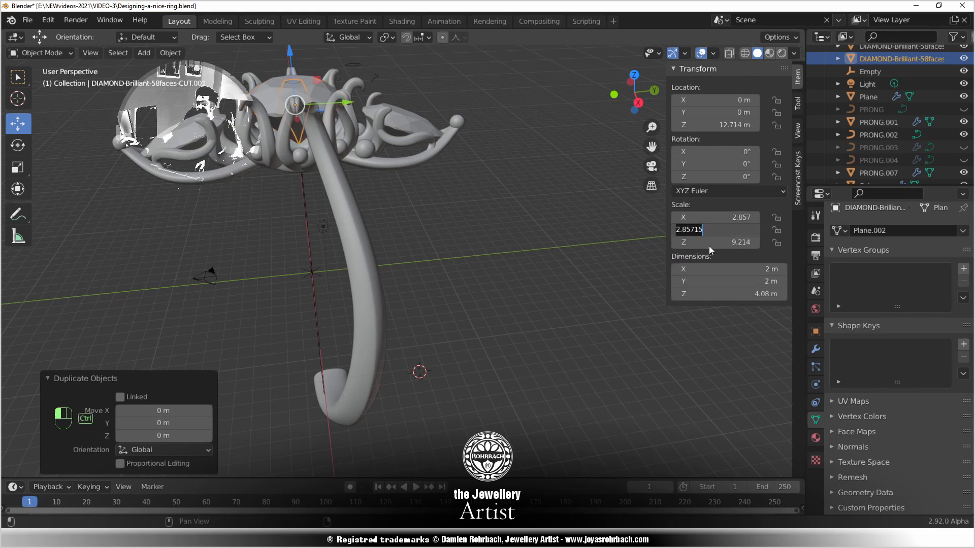
key("Tab")
key("ctrl+v")
key("Return")
In right view, set the duplicate diamond's X rotation to 180° and move it about -24.45 m along Z to the shank's bottom end
key("KP_3")
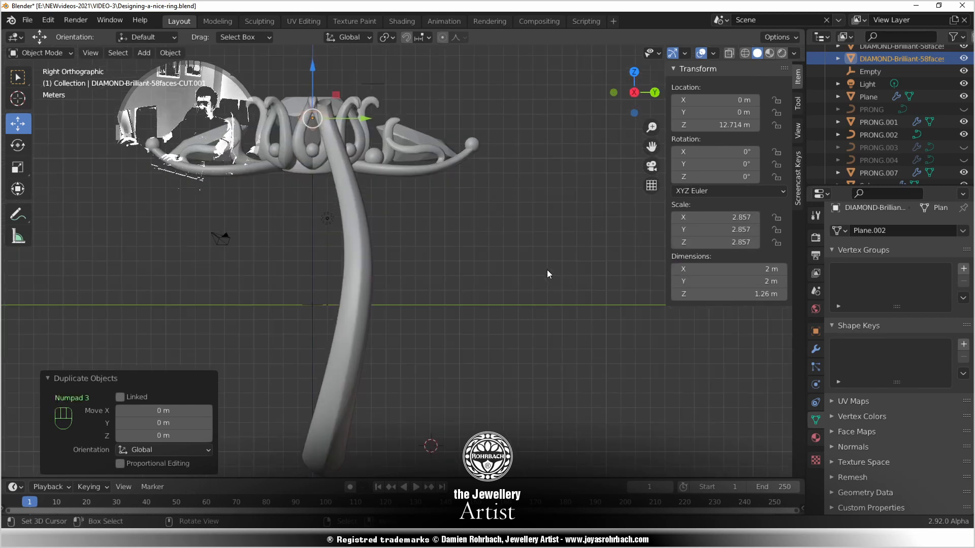
key("r")
left_click(300, 188)
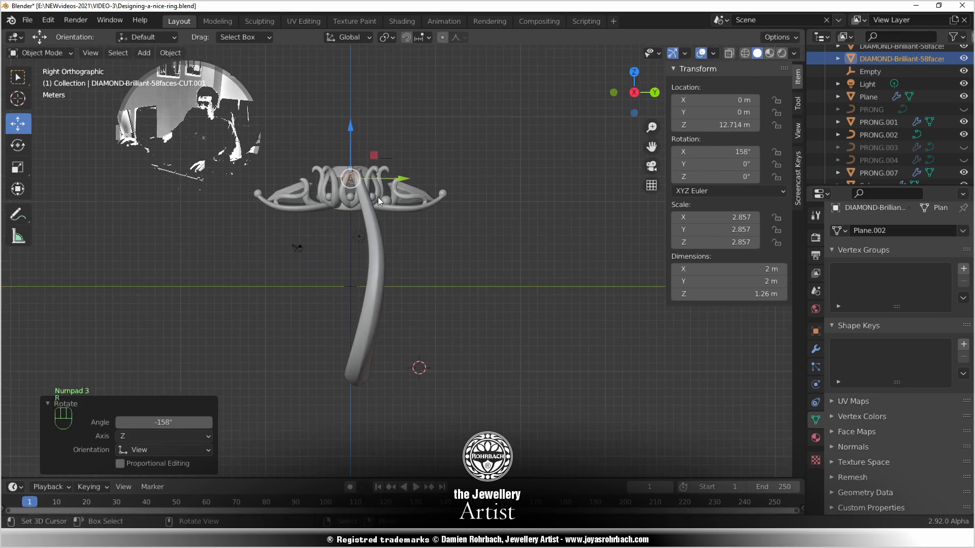
double_click(734, 153)
type("180")
key("Return")
left_click_drag(351, 118, 351, 326)
Set the flipped diamond's X and Y dimensions to 3 m and match its Z scale to the Y scale of 4.28573
double_click(724, 270)
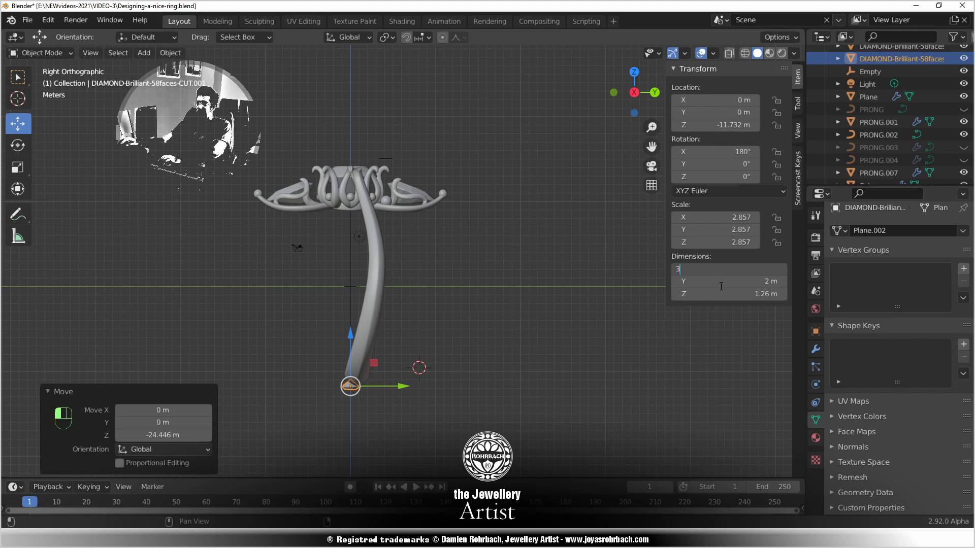
type("3")
key("Tab")
type("3")
key("Return")
double_click(725, 231)
key("ctrl+c")
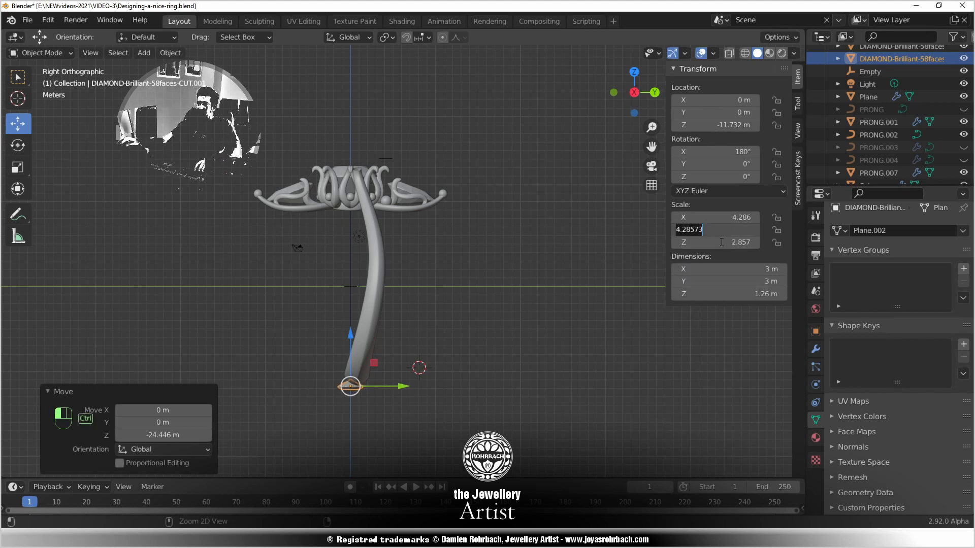
double_click(721, 243)
key("ctrl+v")
key("Return")
In front view, raise the small diamond about 0.9 m along Z to align with the shank's end, and save the file
key("KP_1")
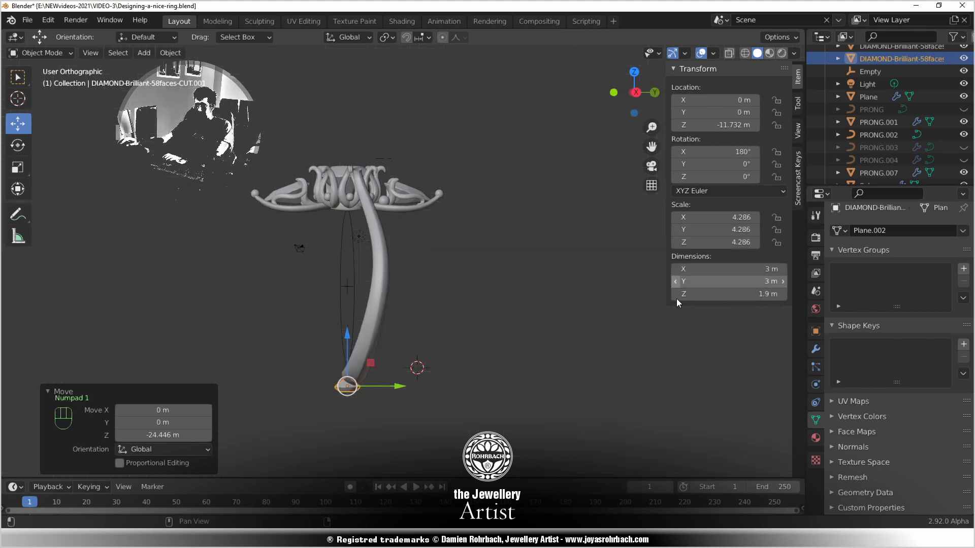
scroll(461, 375, "up", 2)
middle_click_drag(478, 333, 529, 157, "shift")
scroll(431, 267, "up", 3)
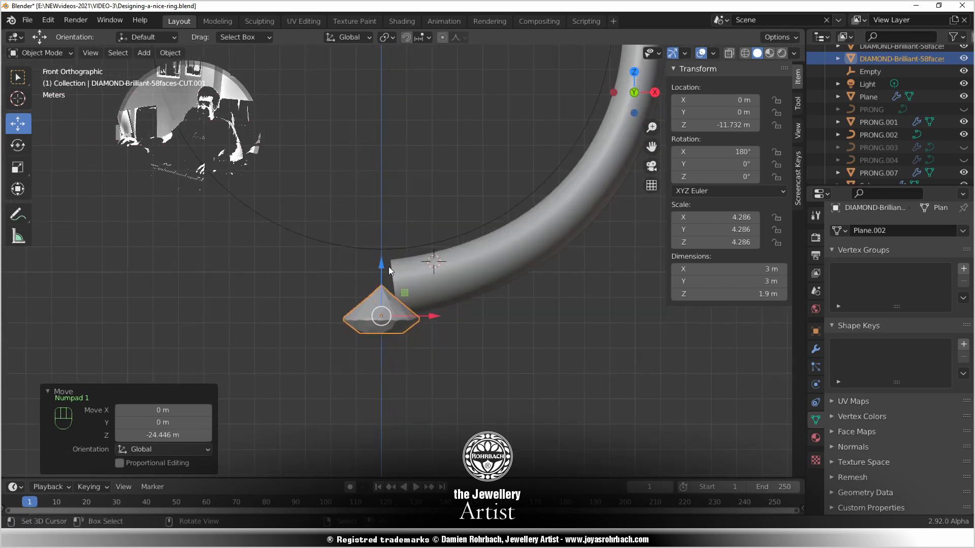
left_click_drag(383, 264, 383, 242)
scroll(495, 249, "down", 5)
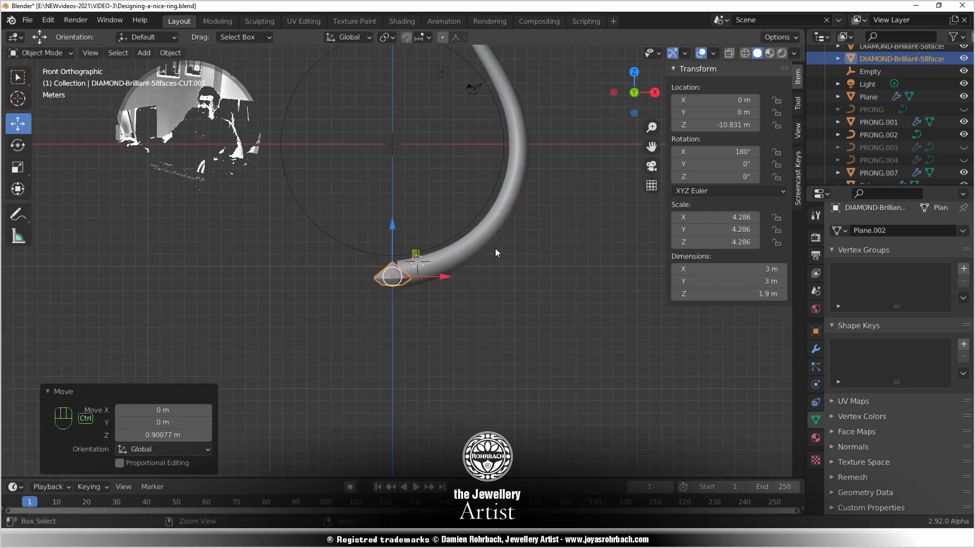
key("ctrl+s")
Select the short Bezier curve floating above the stone setting near the shank's upper end
middle_click_drag(511, 238, 448, 132)
left_click(431, 109)
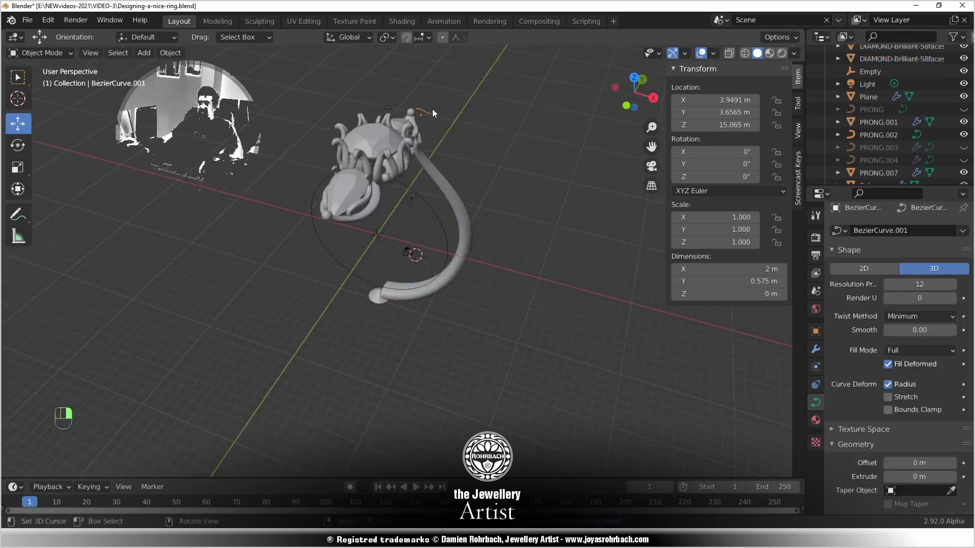
key("KP_1")
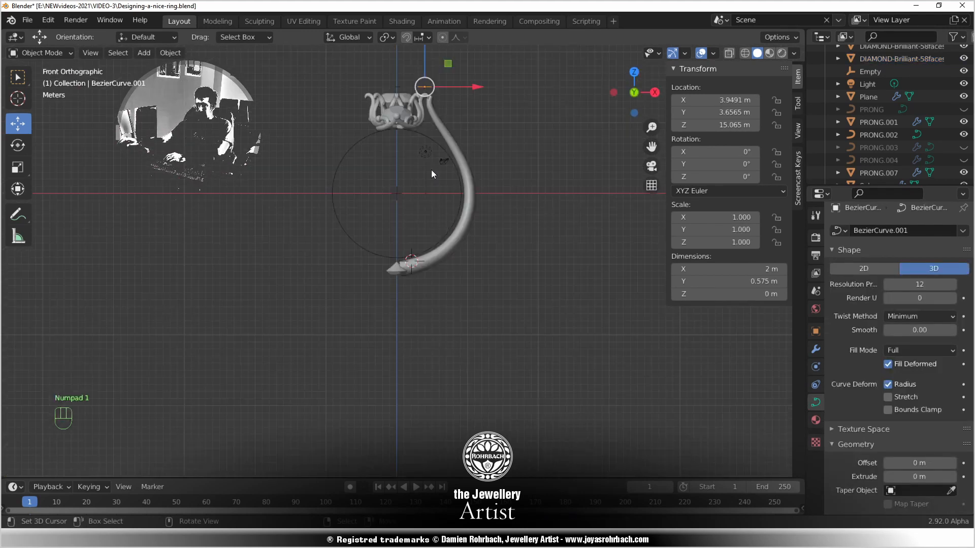
middle_click_drag(440, 173, 358, 234)
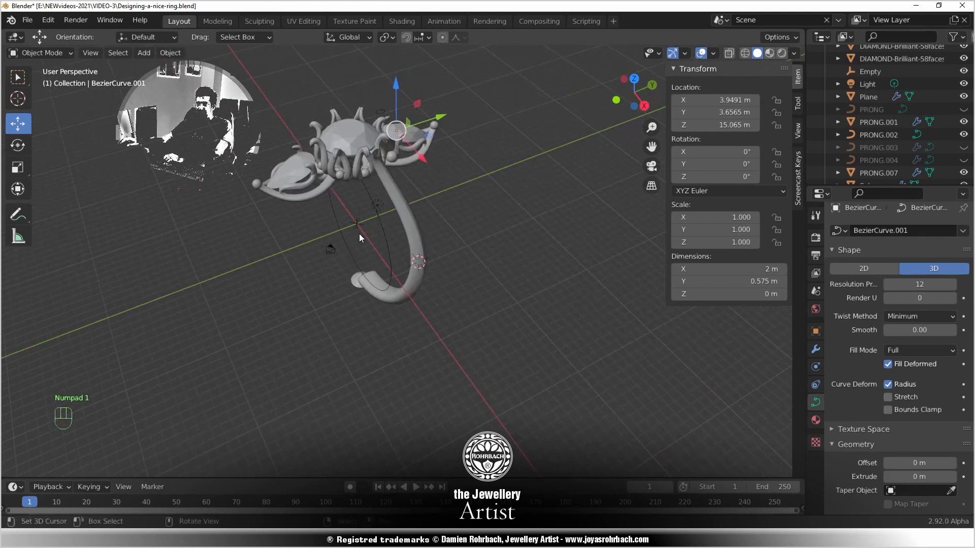
Duplicate the small Bezier curve in top view, offsetting the copy about 4.7 m in X and 2.5 m in Y
key("KP_7")
scroll(464, 325, "up", 4)
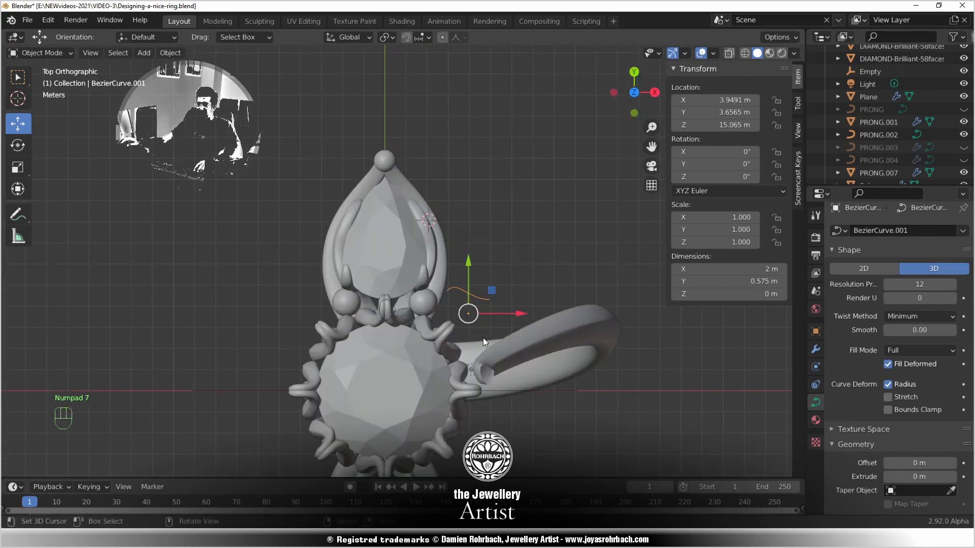
key("shift+d")
left_click(573, 283)
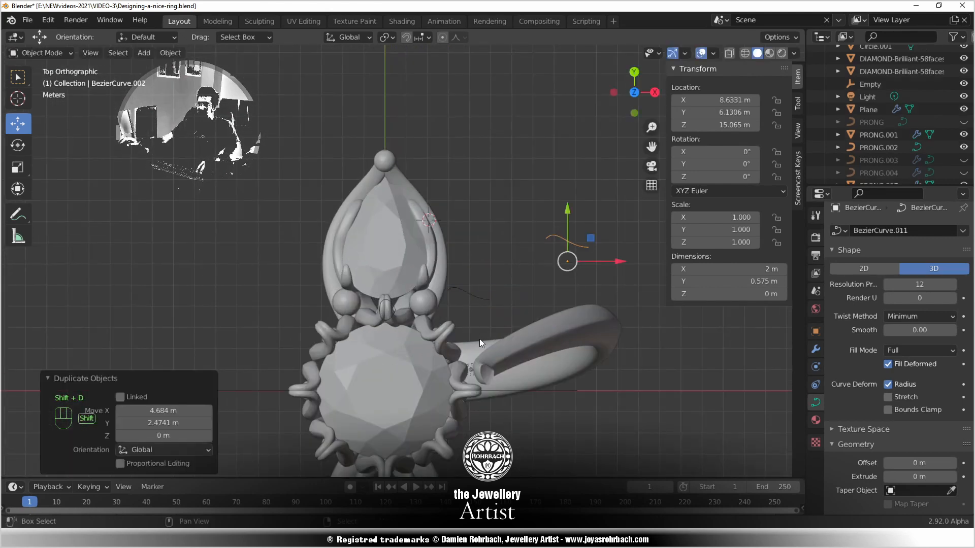
Assign the duplicated curve as the taper object of the ring band's curve
middle_click_drag(479, 339, 365, 308, "shift")
right_click(455, 312)
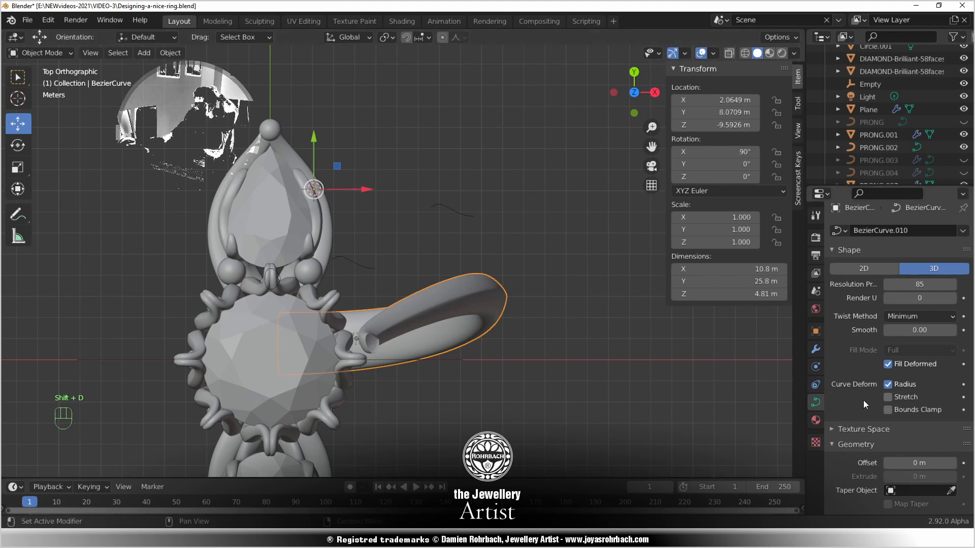
scroll(948, 443, "down", 3)
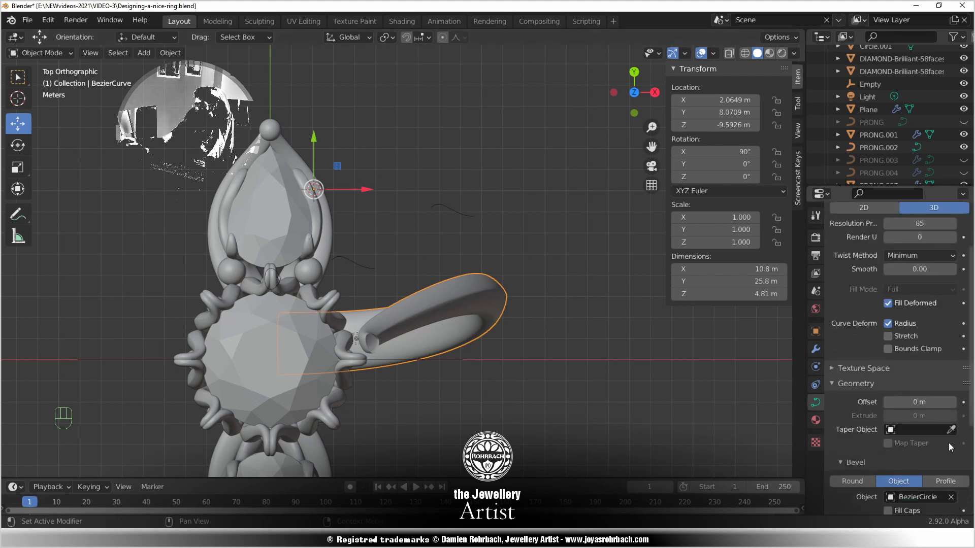
left_click(951, 430)
left_click(474, 214)
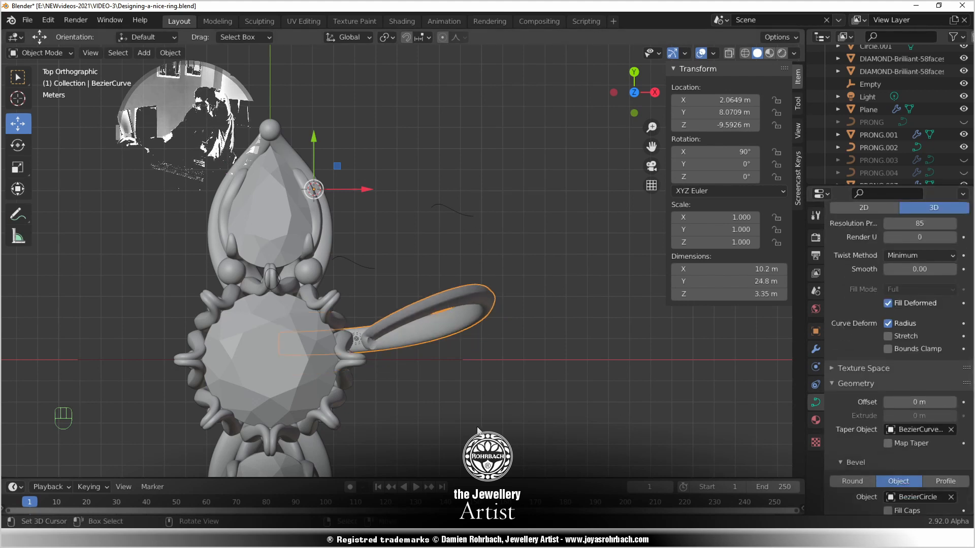
Move the duplicated taper curve about 2.5 m in X and -6.9 m in Y, beside the outer end of the band
middle_click_drag(443, 342, 431, 227)
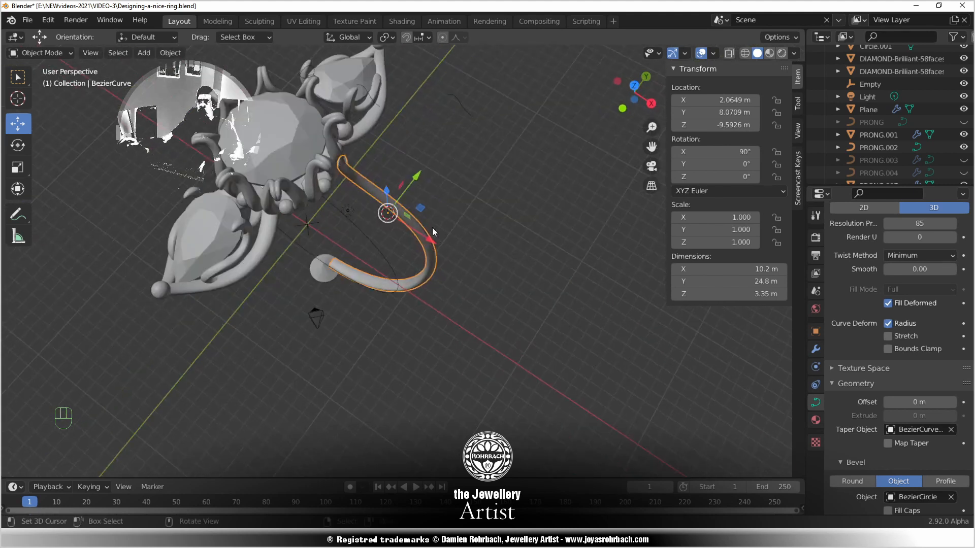
left_click(458, 112)
key("KP_7")
scroll(431, 252, "up", 4)
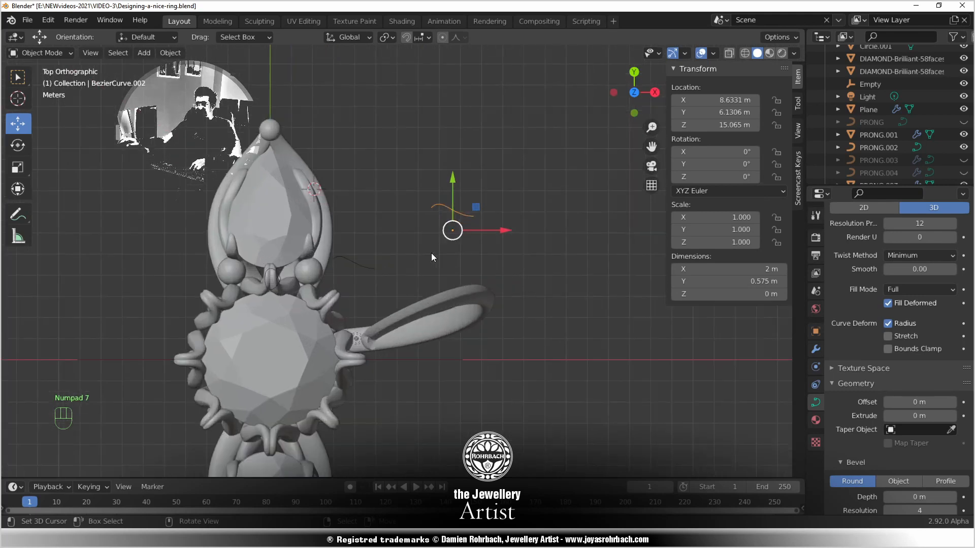
scroll(431, 252, "up", 2)
key("g")
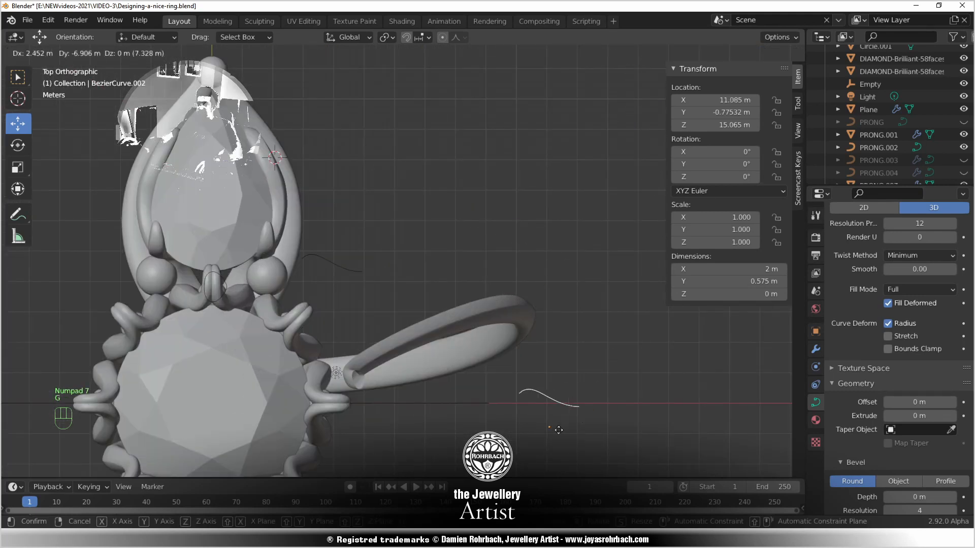
left_click(557, 431)
Edit the taper curve and move the right endpoint's inner handle about 0.66 m in X and 0.59 m in Y
middle_click_drag(441, 335, 273, 203, "shift")
scroll(389, 272, "up", 2)
key("Tab")
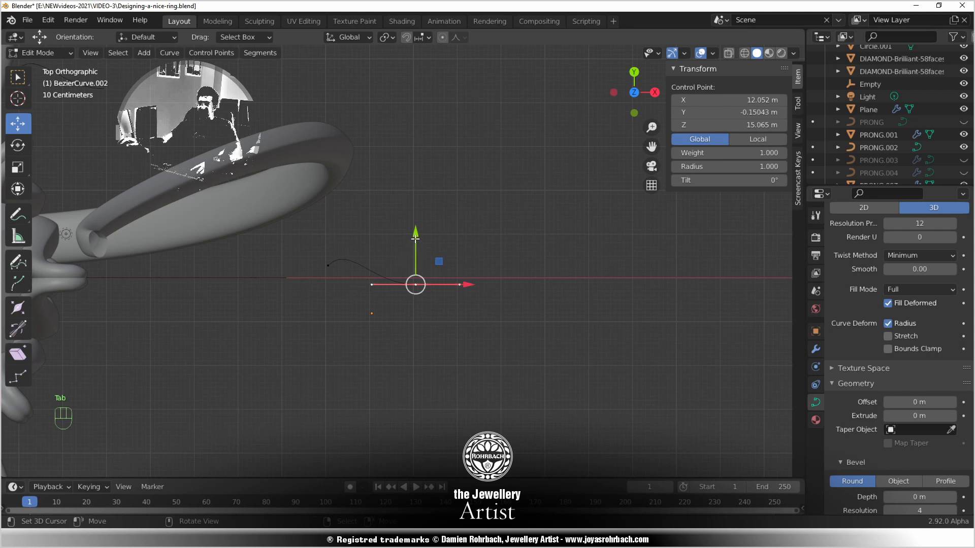
left_click(372, 284)
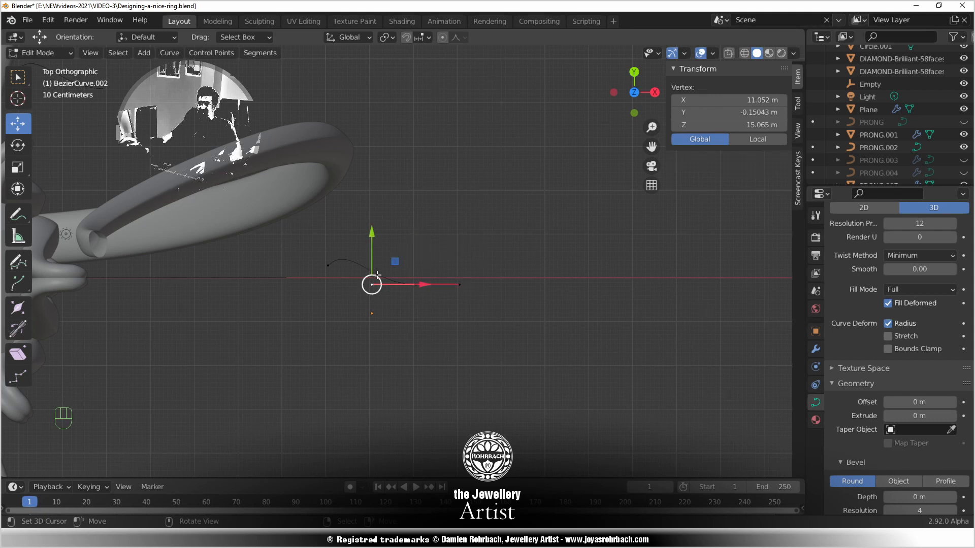
key("g")
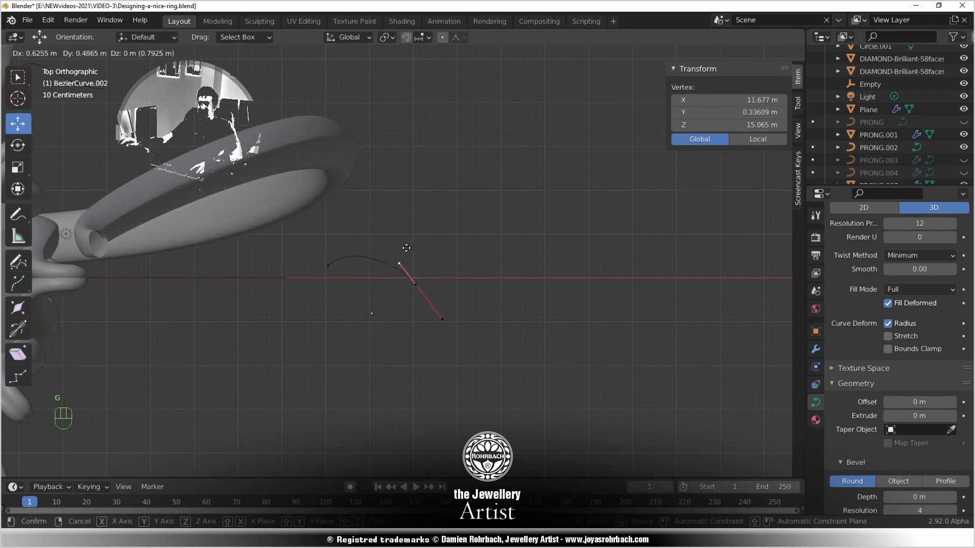
left_click(406, 248)
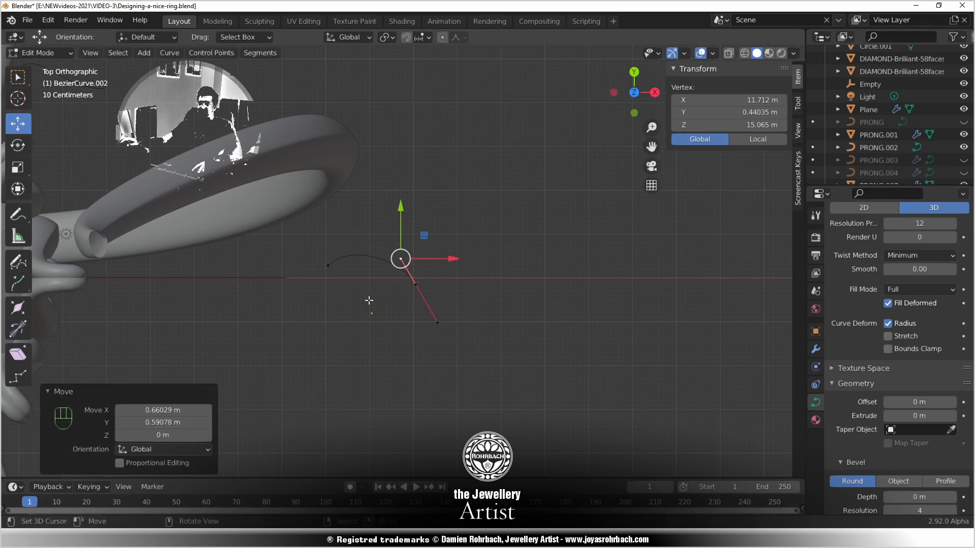
Subdivide the taper curve between its two endpoints with one cut
key("w")
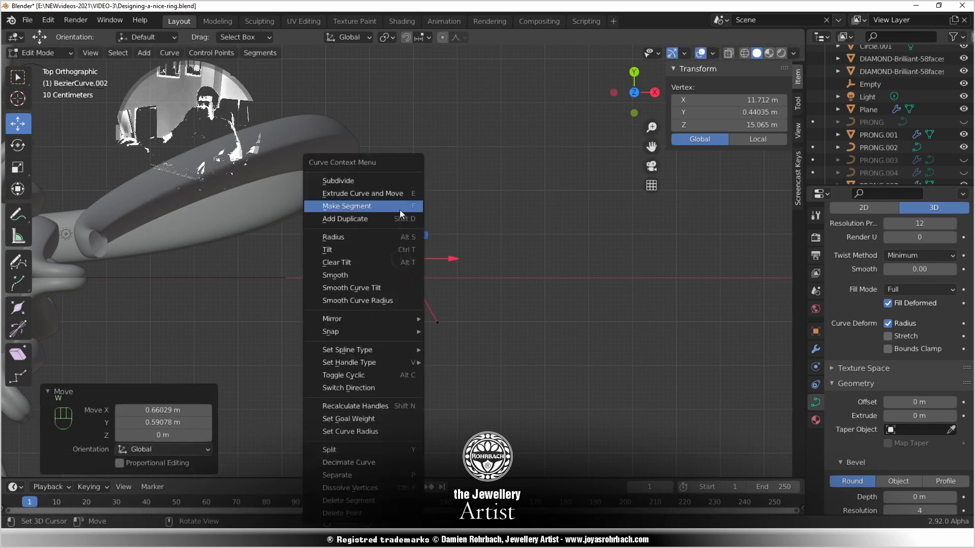
left_click(395, 184)
right_click(330, 264)
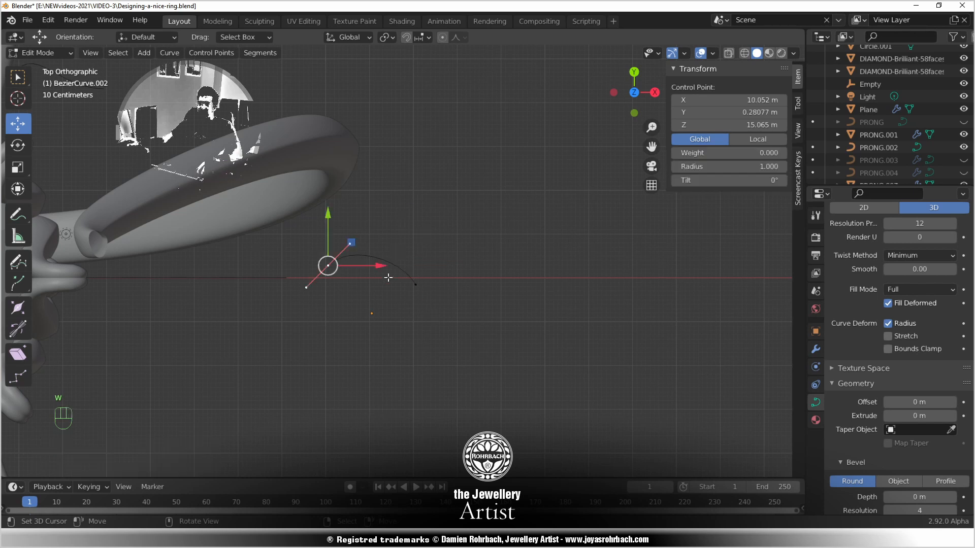
right_click(415, 284, "shift")
key("w")
left_click(444, 172)
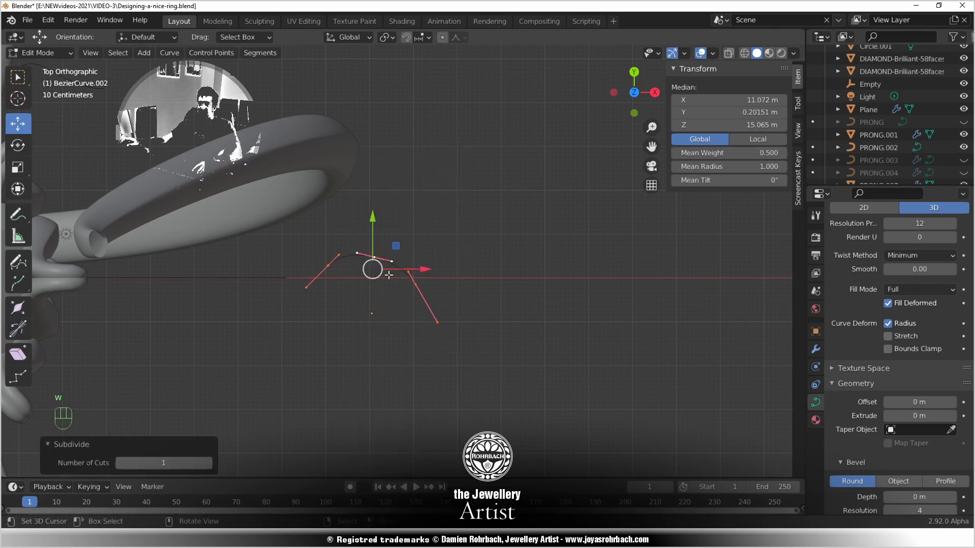
Shift the right endpoint's inner handle about 0.1 m in X and -0.03 m in Y to steepen the curve's end
scroll(406, 259, "up", 5)
right_click(418, 287)
key("g")
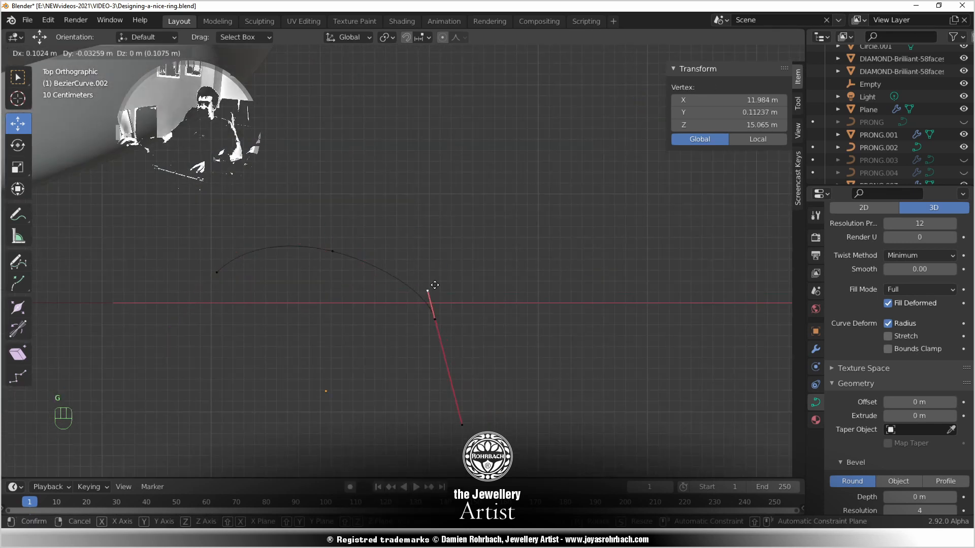
left_click(435, 286)
Move the taper curve's left endpoint -0.724 m in Y and save the file
right_click(217, 272)
scroll(249, 311, "down", 4)
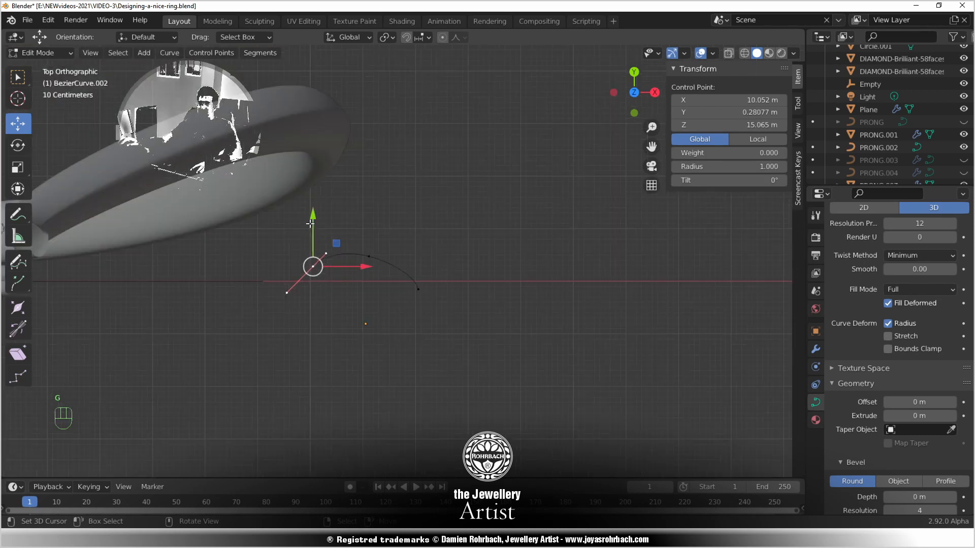
left_click(278, 302)
middle_click_drag(279, 303, 318, 249)
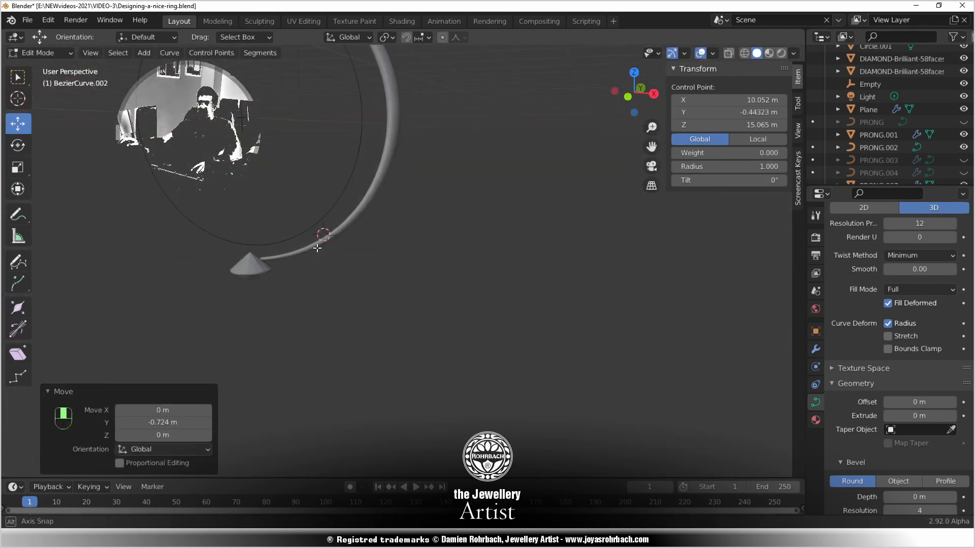
key("ctrl+s")
Pull the left endpoint's inner handle up and outward so the curve starts nearly vertically
key("KP_7")
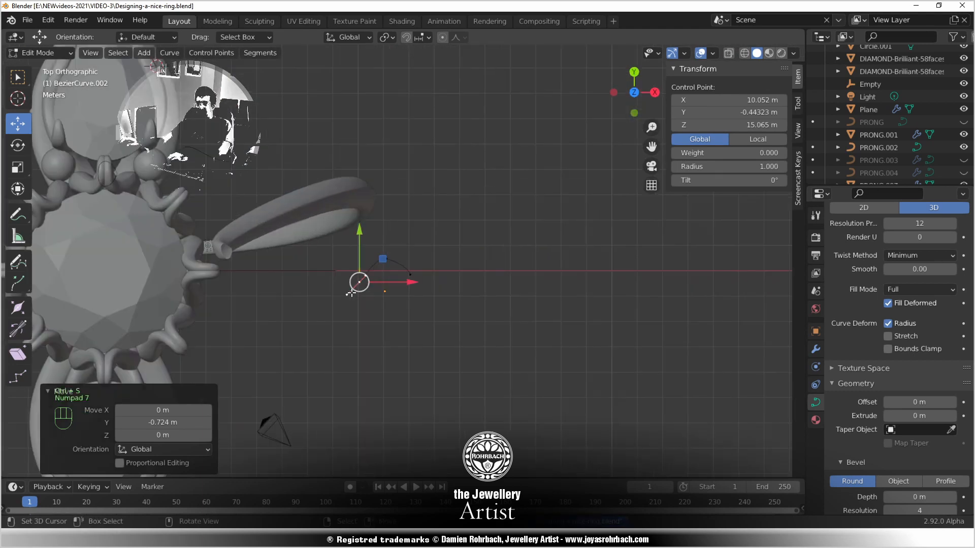
scroll(351, 294, "up", 2)
left_click(312, 295)
key("g")
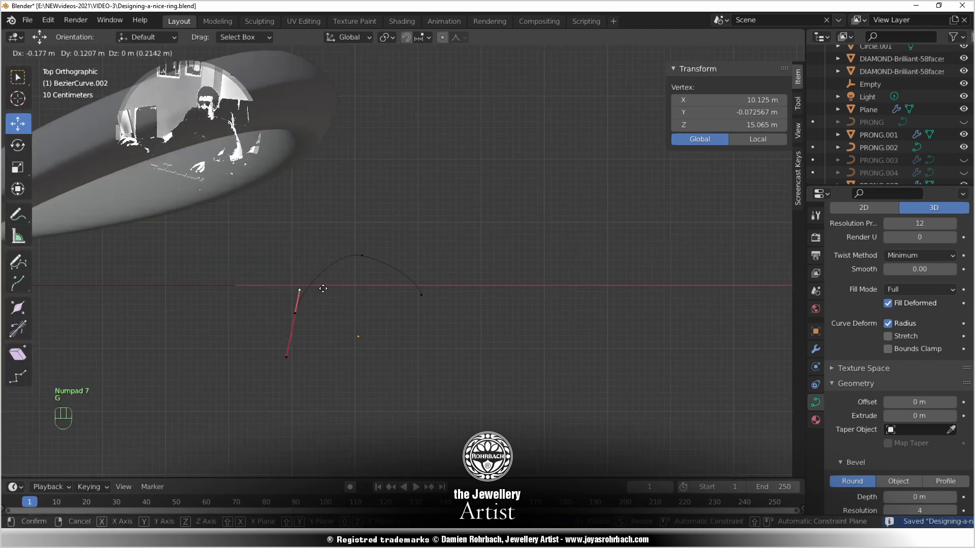
left_click(321, 288)
Subdivide the segment between the left endpoint and the middle point, and shift the new point down and outward
right_click(302, 310)
right_click(362, 254, "shift")
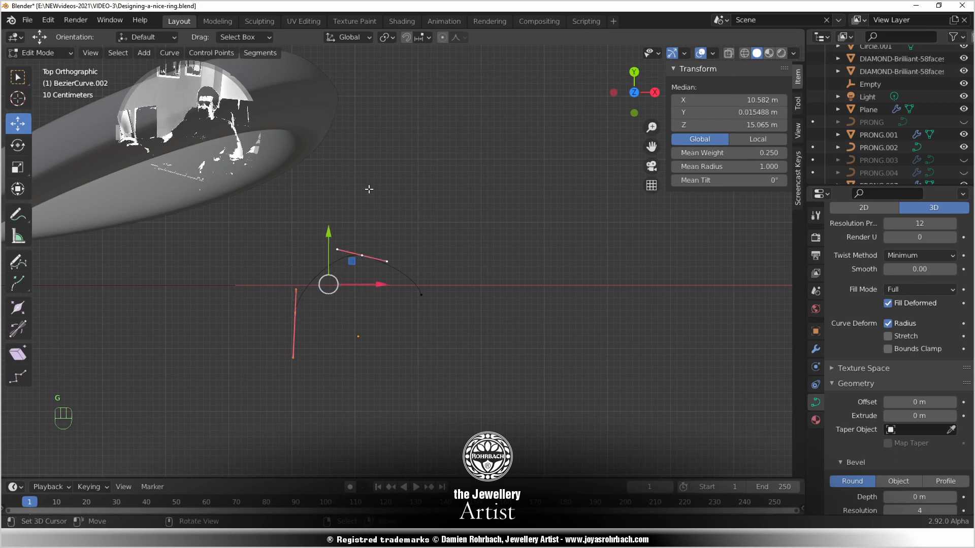
key("w")
left_click(356, 181)
scroll(292, 302, "up", 5)
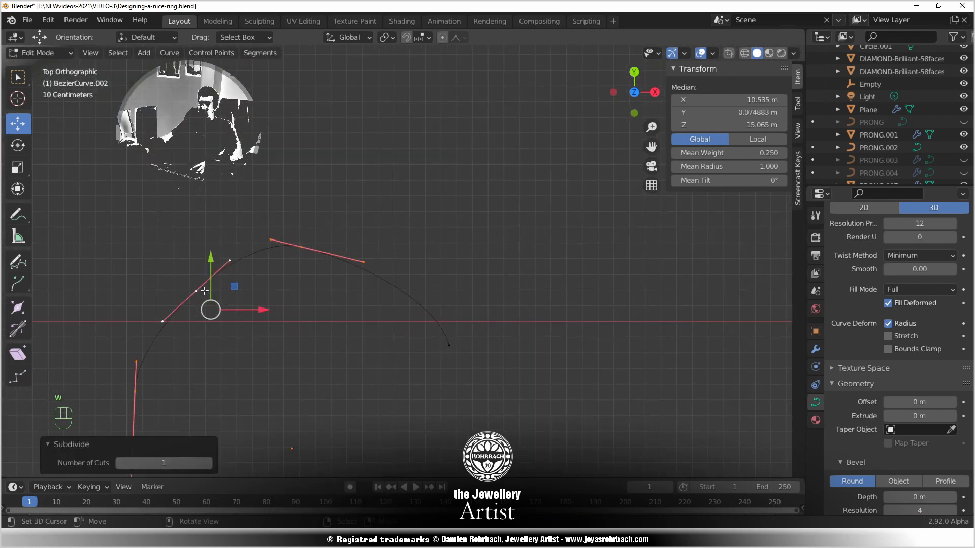
right_click(198, 293)
key("g")
left_click(178, 307)
Move the arch's top control point slightly down and to the right, and level its handles
right_click(226, 275)
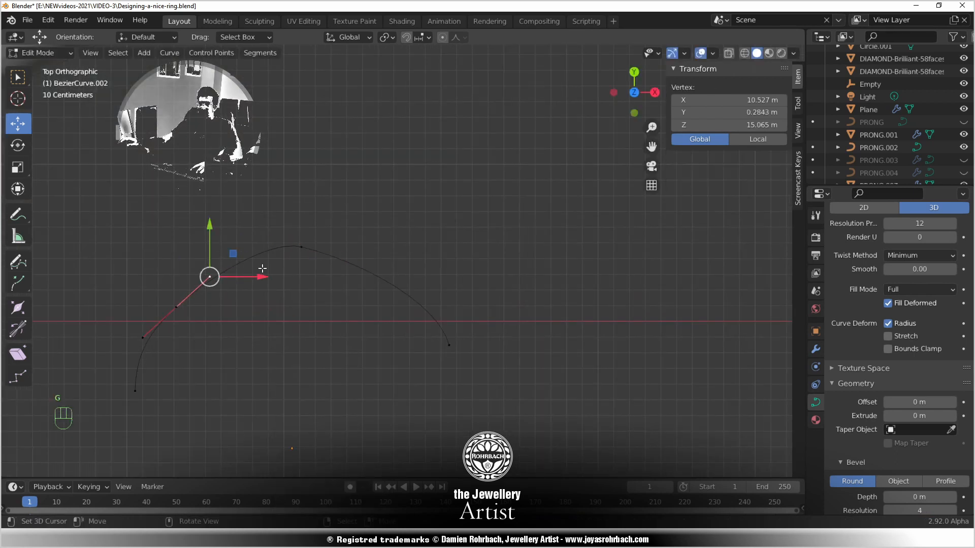
right_click(288, 249)
key("g")
left_click(306, 263)
right_click(379, 277)
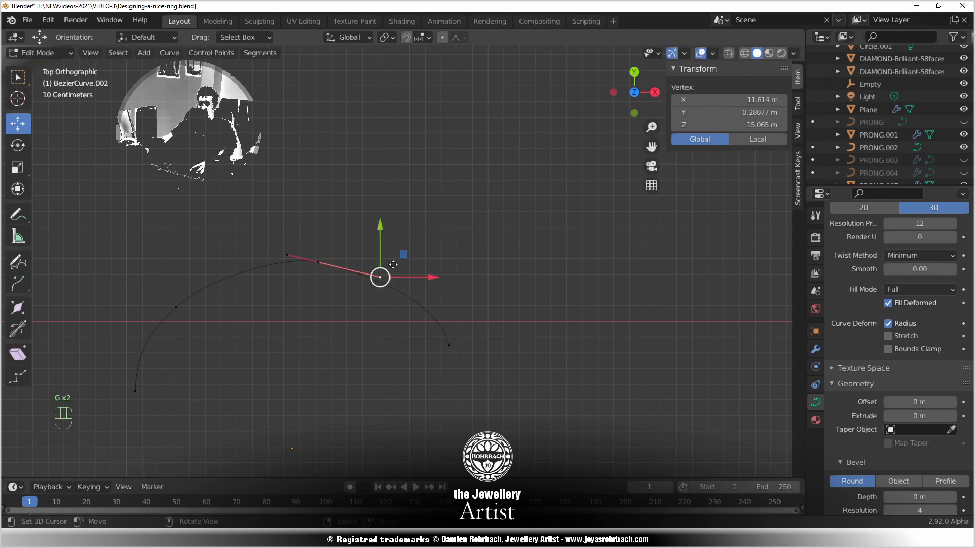
key("g")
left_click(431, 252)
Subdivide the segment between the arch's top point and the right endpoint
right_click(448, 342, "shift")
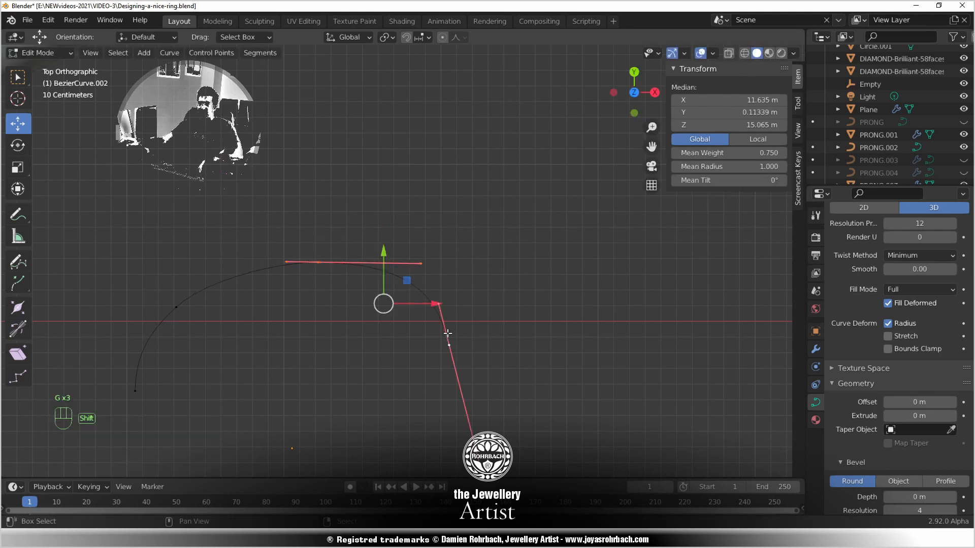
key("w")
left_click(437, 183)
Move the right endpoint's inner handle about 0.036 m in X to make it vertical, and save the file
right_click(446, 324)
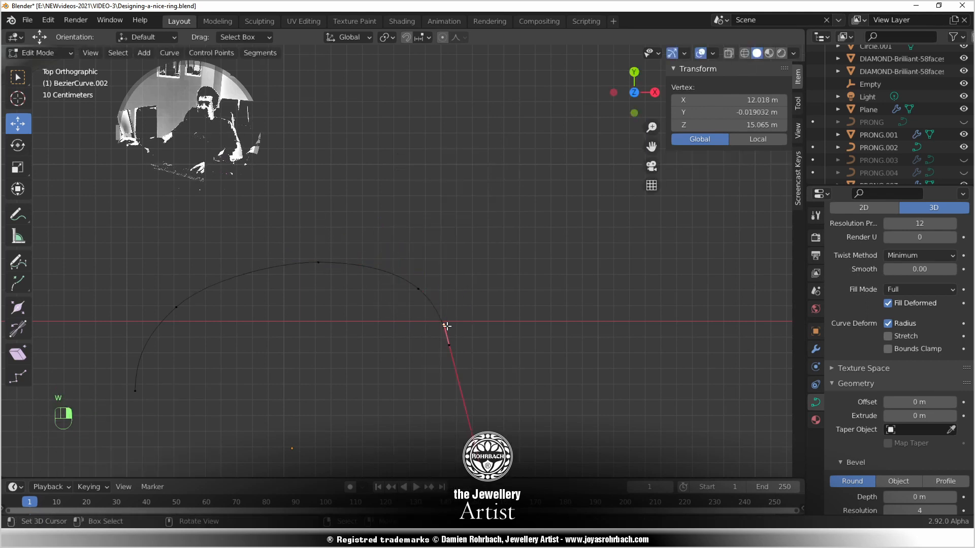
key("g")
left_click(460, 317)
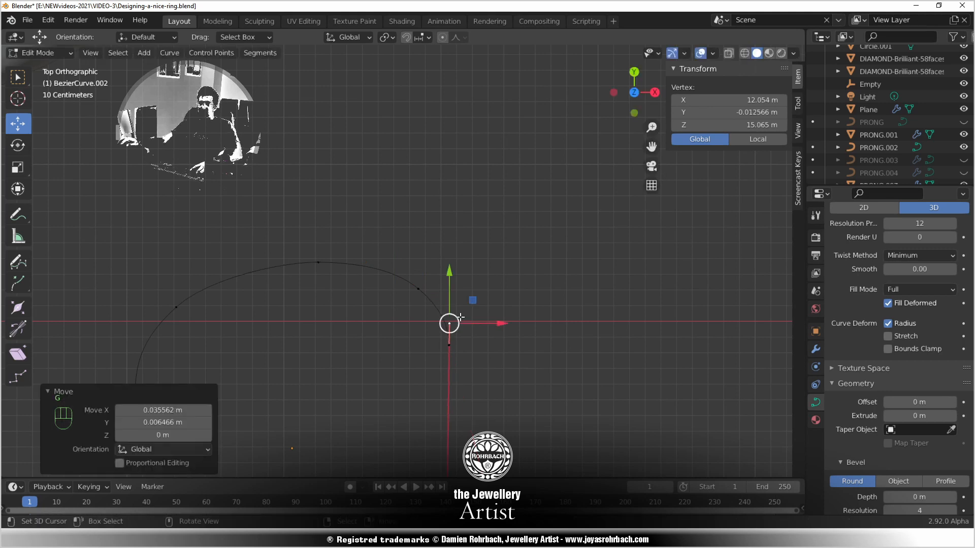
scroll(429, 342, "down", 4)
middle_click_drag(429, 342, 406, 284)
scroll(426, 324, "down", 4)
scroll(426, 324, "down", 4)
scroll(381, 218, "down", 2)
key("ctrl+s")
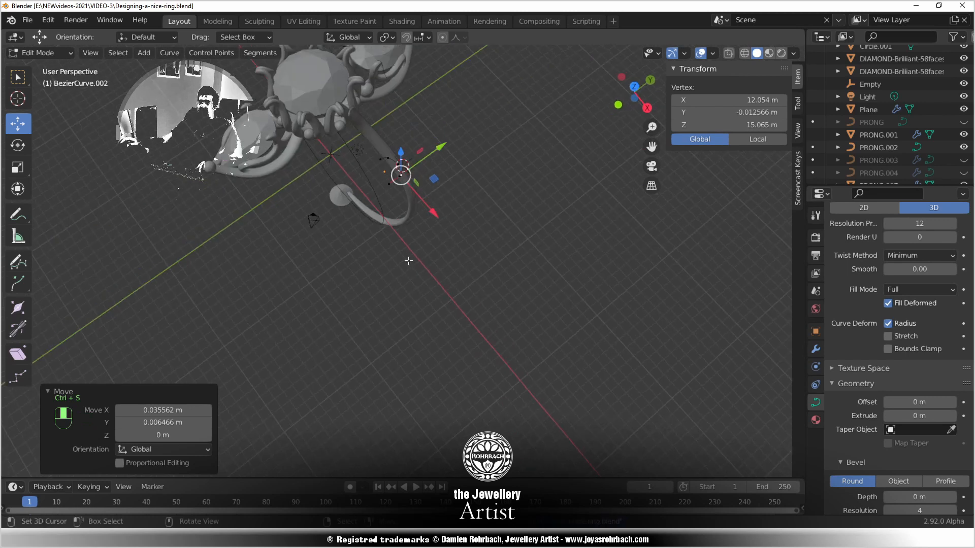
Select the control points along the right end of the taper curve and move them about 0.157 m in Y
scroll(406, 260, "up", 4)
middle_click_drag(401, 248, 418, 345, "shift")
scroll(418, 345, "up", 2)
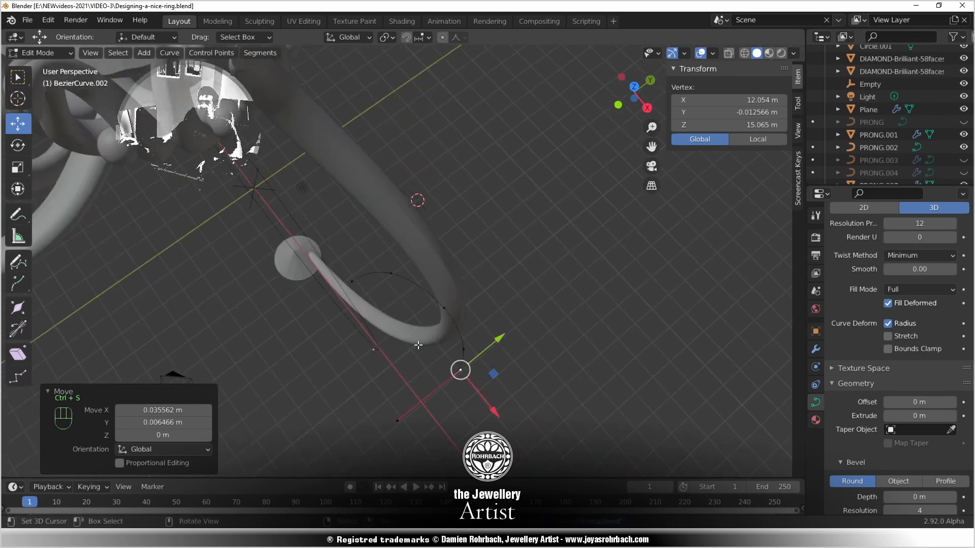
right_click(461, 349)
right_click(445, 309)
right_click(462, 350, "shift")
right_click(452, 374, "shift")
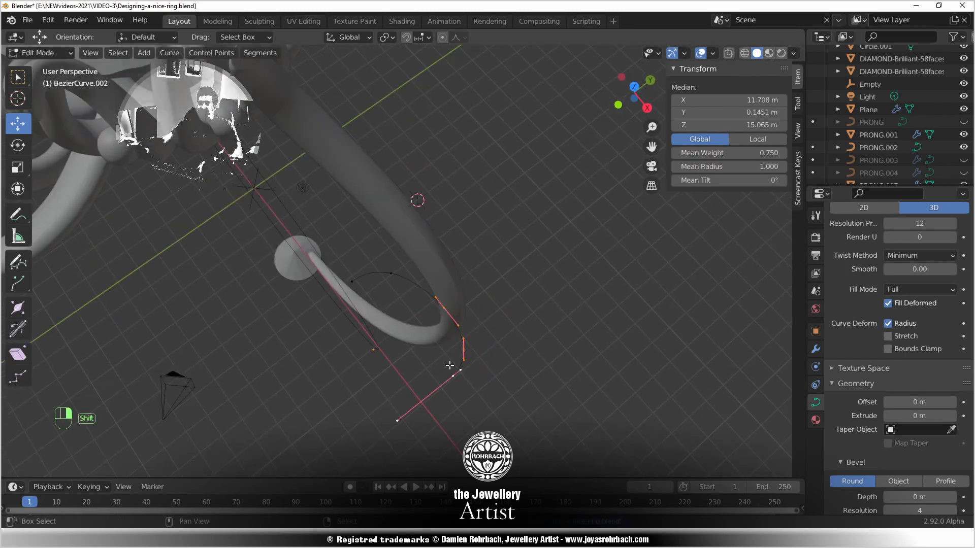
mouse_move(501, 315)
left_mouse_down()
mouse_move(520, 308)
mouse_move(509, 310)
left_mouse_up()
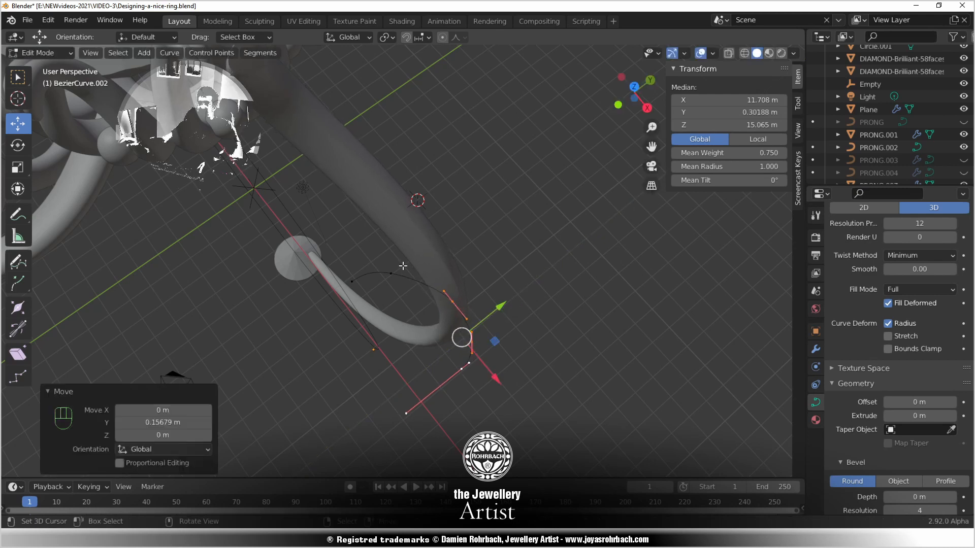
Raise the control point next to the left endpoint along Y to about 1.97 m to thicken the band
right_click(392, 272)
left_click_drag(433, 246, 550, 230)
middle_click_drag(383, 374, 400, 345)
scroll(359, 251, "down", 3)
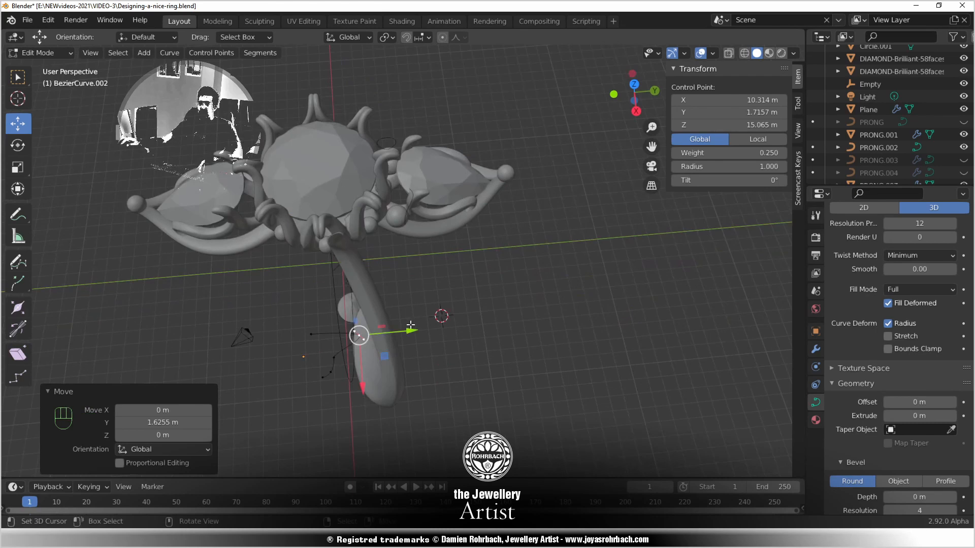
left_click_drag(406, 330, 411, 330)
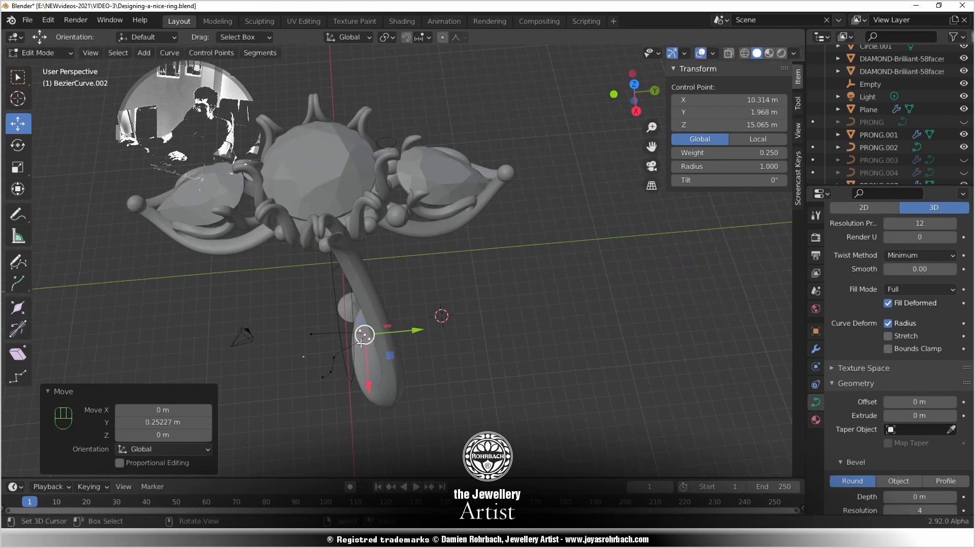
Move the taper curve's middle control point about 0.05 m in X and 0.65 m in Y
key("KP_7")
scroll(457, 355, "up", 4)
middle_click_drag(492, 376, 252, 312, "shift")
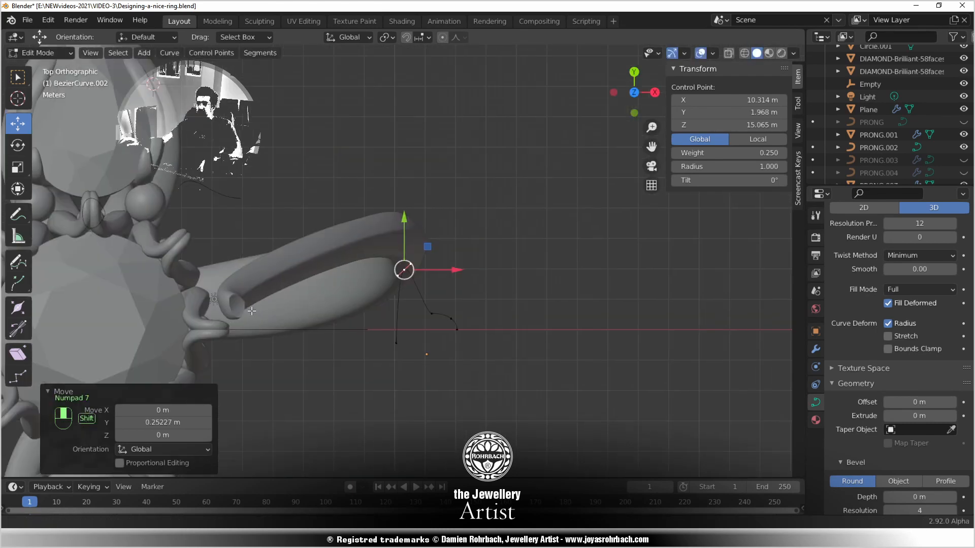
scroll(420, 352, "up", 3)
left_click(449, 362)
key("g")
left_click(438, 307)
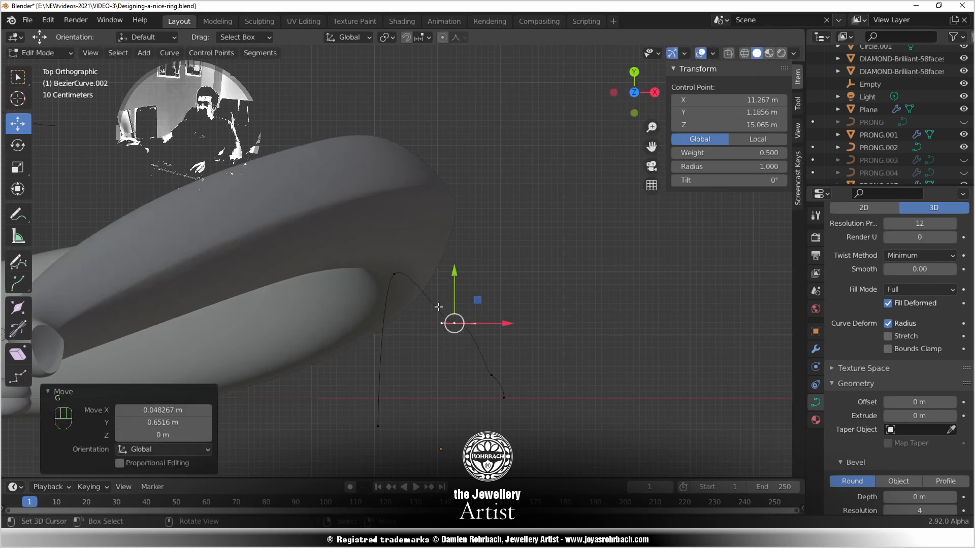
Adjust the taper curve's middle handle, and move the next point's upper handle about -0.064 m in X and 0.137 m in Y
left_click(440, 309)
key("g")
left_click(432, 286)
right_click(490, 374)
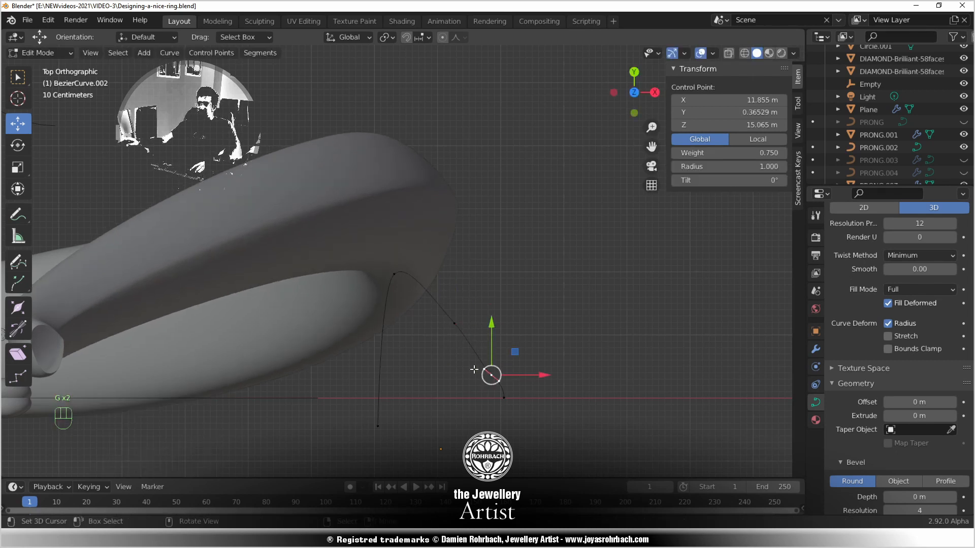
right_click(482, 367)
key("g")
left_click(478, 355)
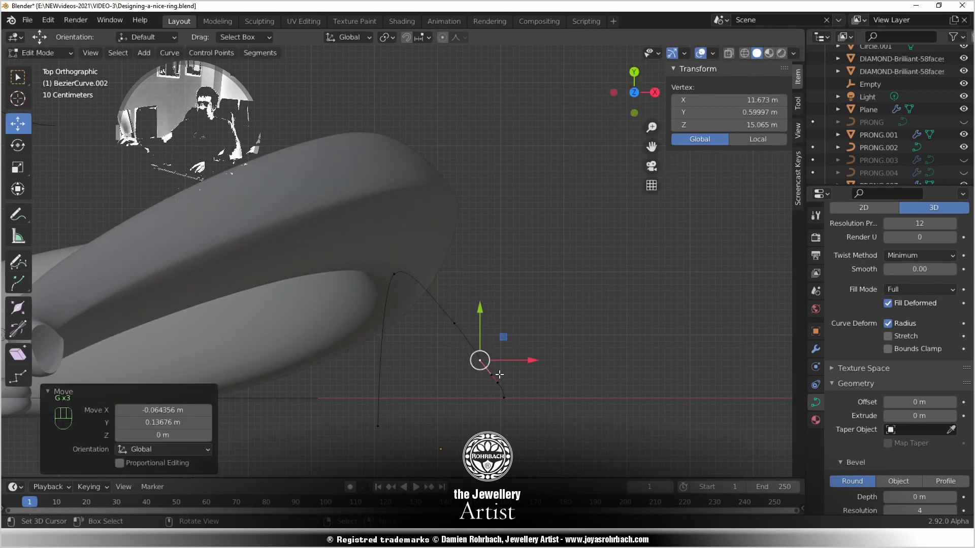
Move the control point before the right endpoint about 0.040 m in X and 0.080 m in Y, and save the file
right_click(492, 374)
key("g")
left_click(519, 360)
scroll(518, 359, "down", 3)
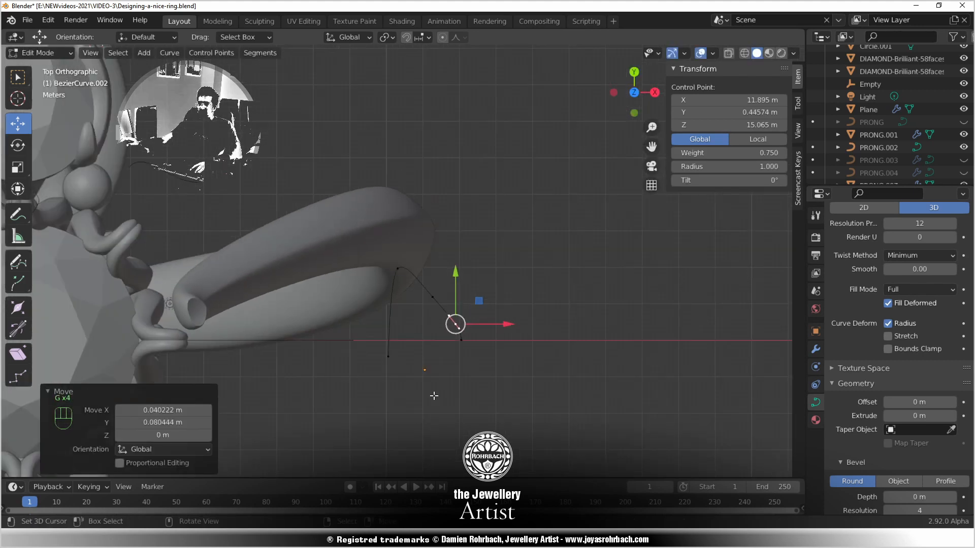
middle_click_drag(435, 392, 456, 242)
key("ctrl+s")
Examine the ring band's taper and its open upper end from above and in perspective
scroll(456, 242, "up", 3)
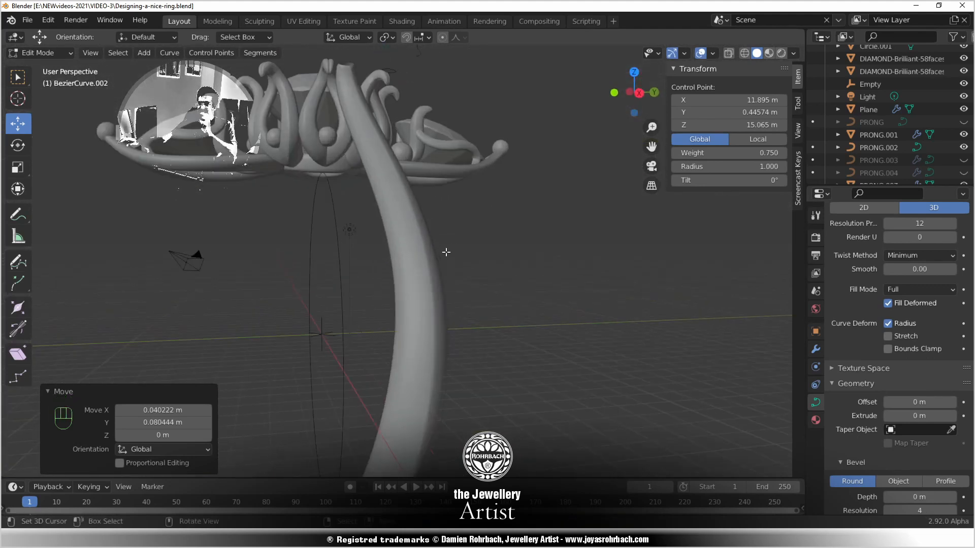
key("KP_7")
scroll(431, 292, "up", 4)
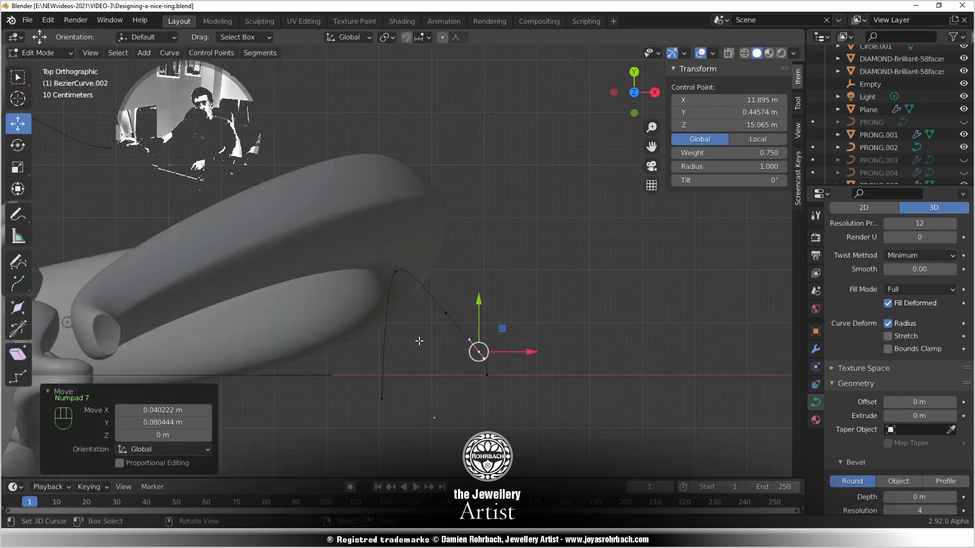
middle_click_drag(397, 316, 406, 411)
scroll(355, 295, "down", 4)
scroll(360, 300, "down", 3)
scroll(409, 391, "up", 4)
middle_click_drag(417, 342, 396, 288)
scroll(396, 289, "down", 3)
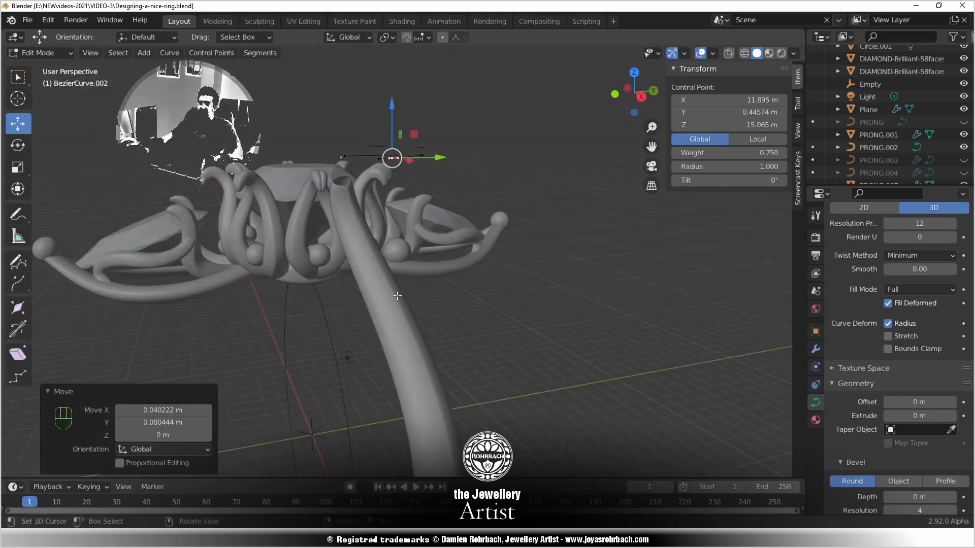
scroll(396, 291, "up", 4)
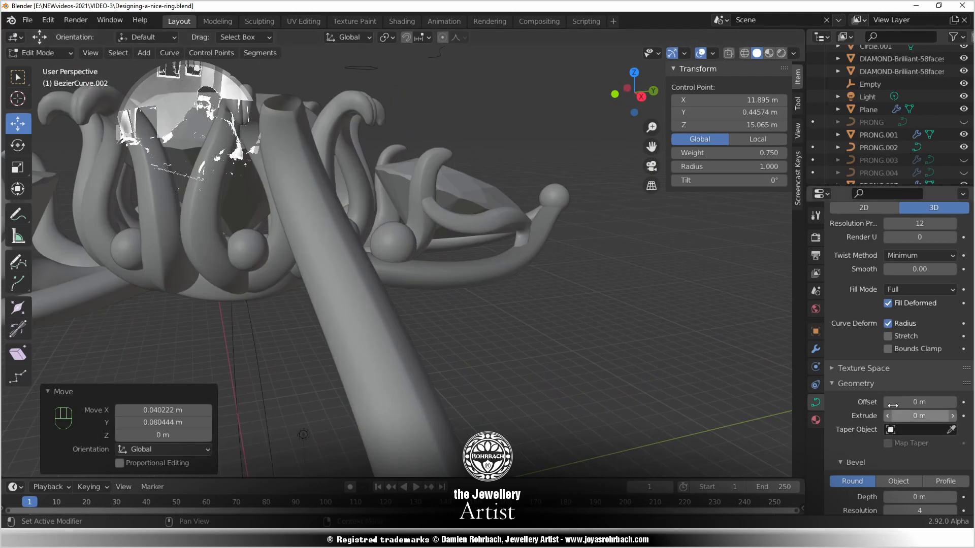
Leave curve editing, select the ring band and enable Fill Caps to close its ends
scroll(861, 434, "down", 4)
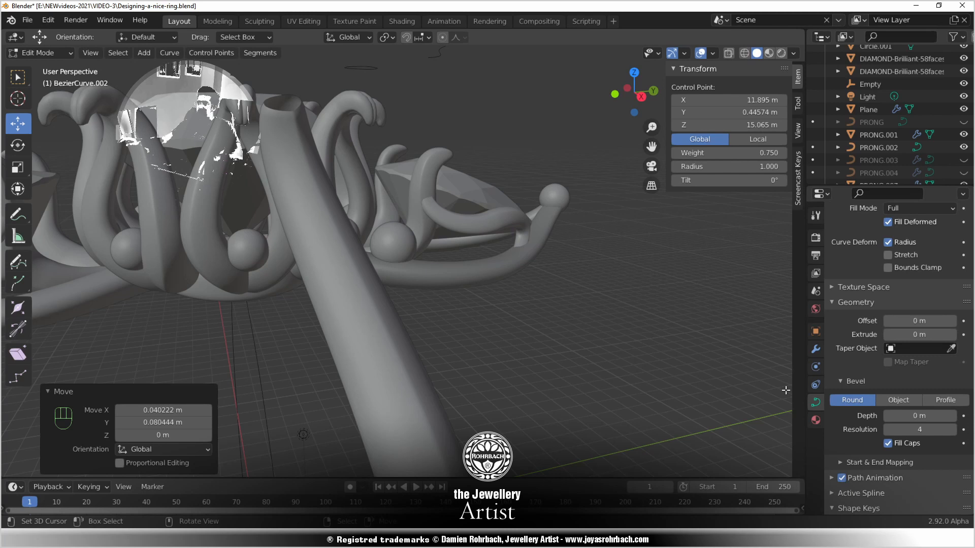
key("Tab")
left_click(330, 282)
left_click(886, 431)
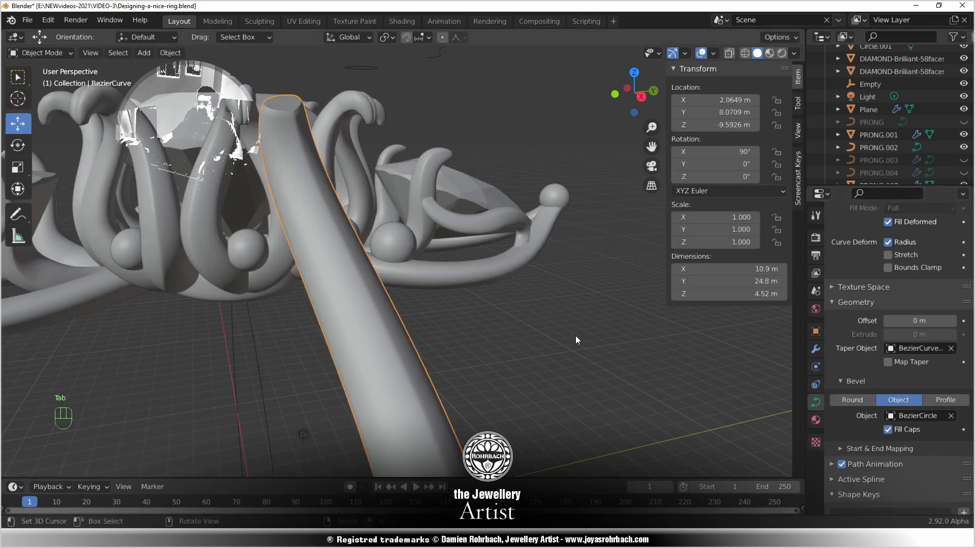
scroll(383, 261, "down", 4)
middle_click_drag(380, 190, 398, 260)
scroll(434, 277, "up", 2)
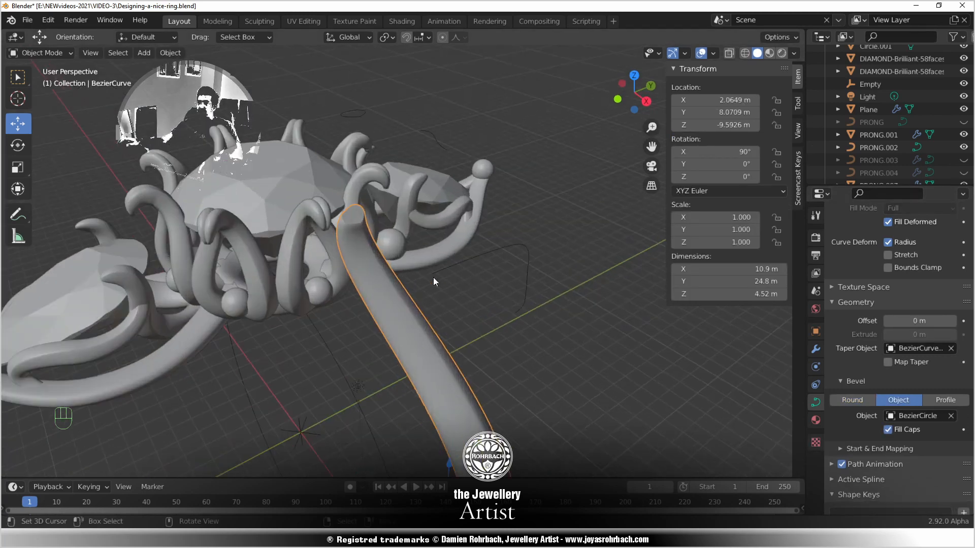
Reopen the taper curve for editing, save the file, and move its middle control point along Y to about 1.22 m
left_click(525, 282)
key("Tab")
key("ctrl+s")
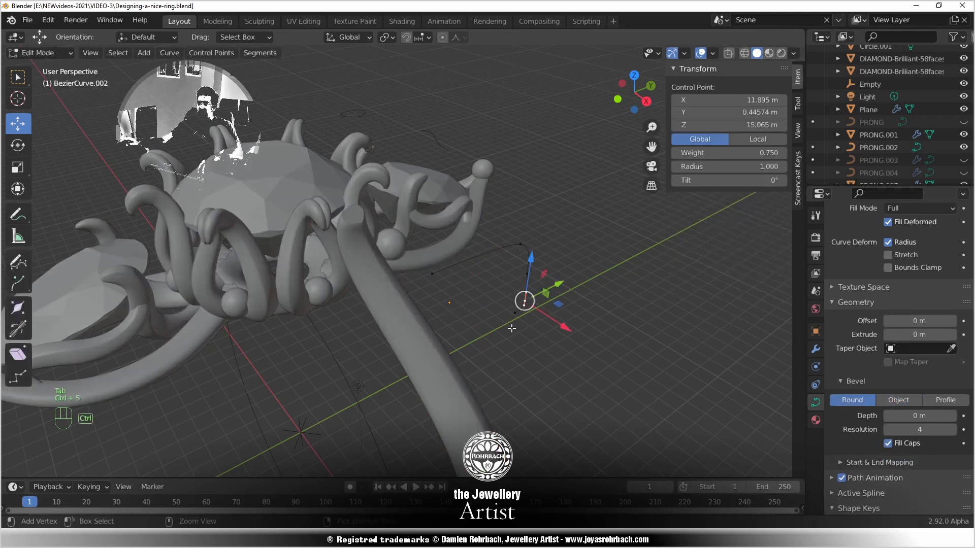
middle_click_drag(526, 282, 504, 333)
scroll(504, 333, "down", 2)
scroll(504, 333, "up", 6)
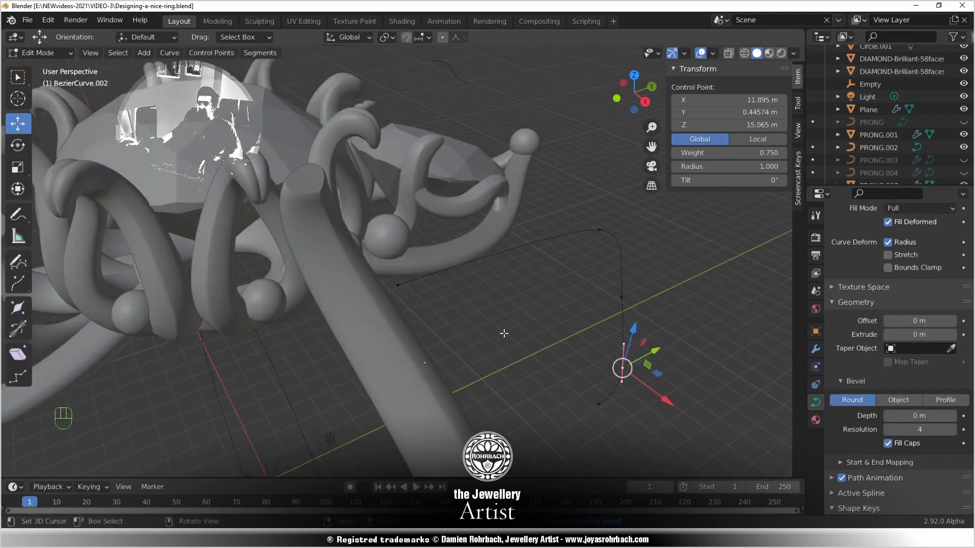
left_click(622, 296)
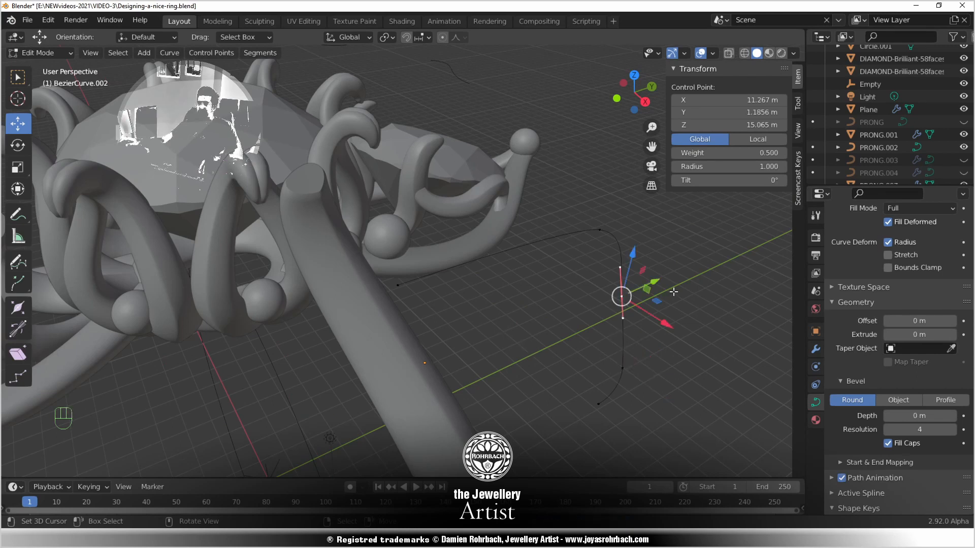
key("g")
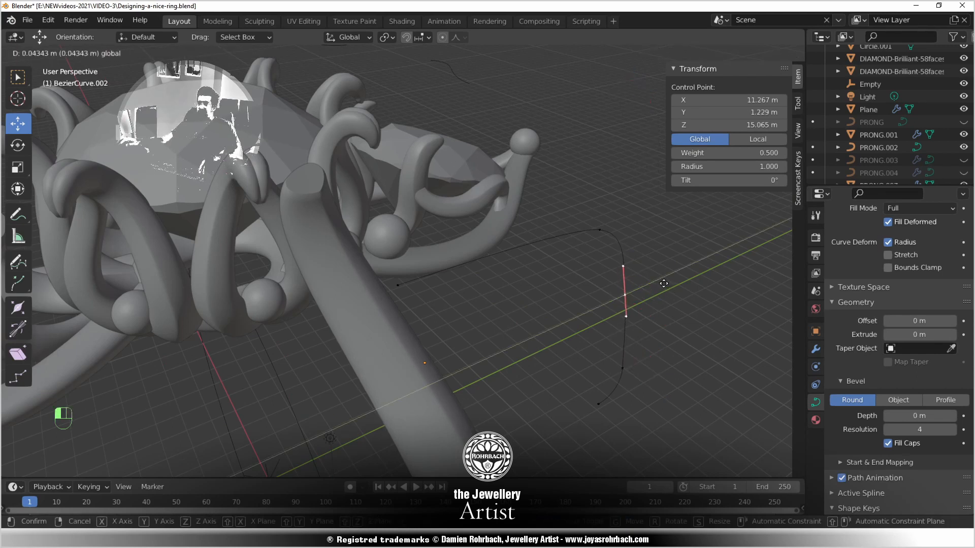
left_click(664, 284)
Move the control point before the right endpoint to about 0.46 m in Y, and the endpoint to about -0.71 m in Y
left_click(626, 361)
key("g")
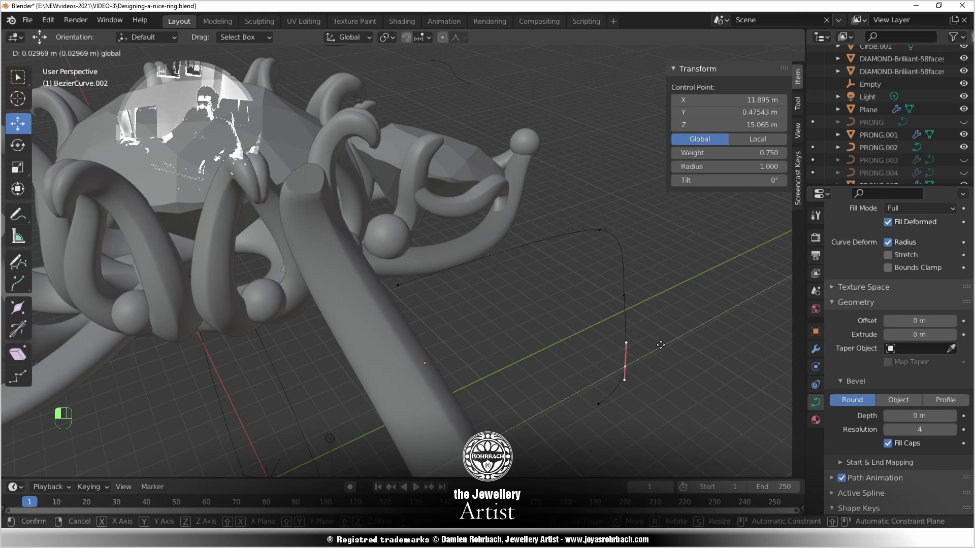
left_click(659, 345)
right_click(606, 399)
key("g")
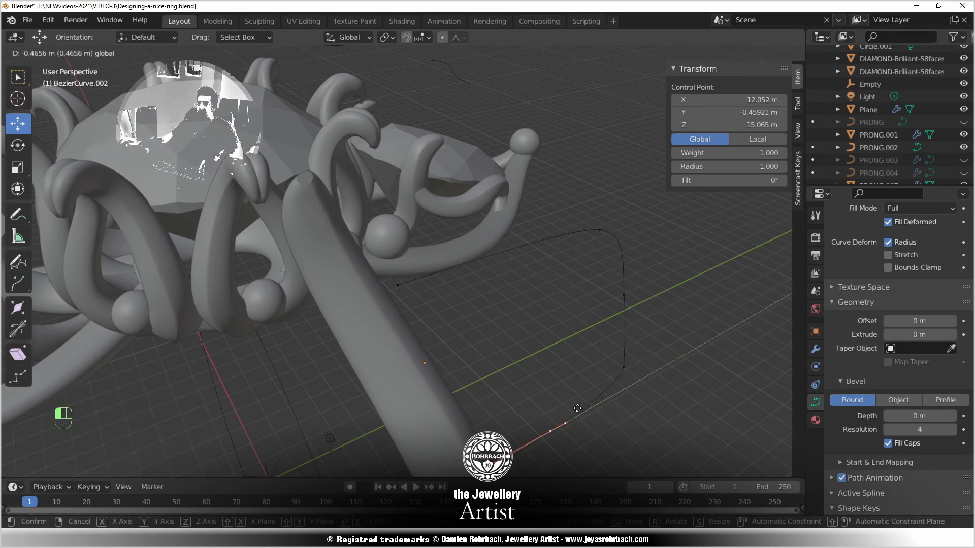
left_click(553, 421)
Move the handle facing the endpoint on the neighbouring control point about -0.02 m along X
right_click(622, 378)
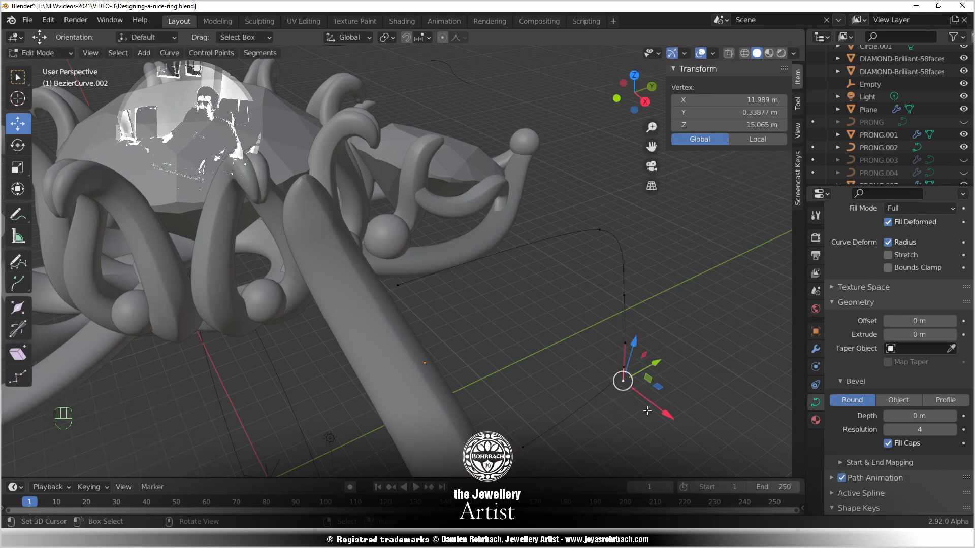
key("g")
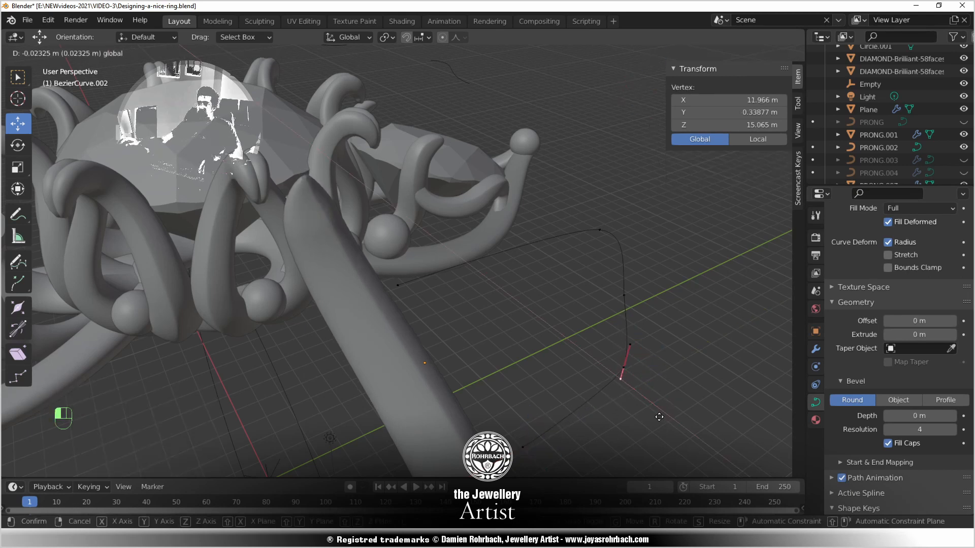
left_click(657, 416)
Lengthen the right endpoint's inner handle by moving it about 0.356 m along Y
right_click(541, 435)
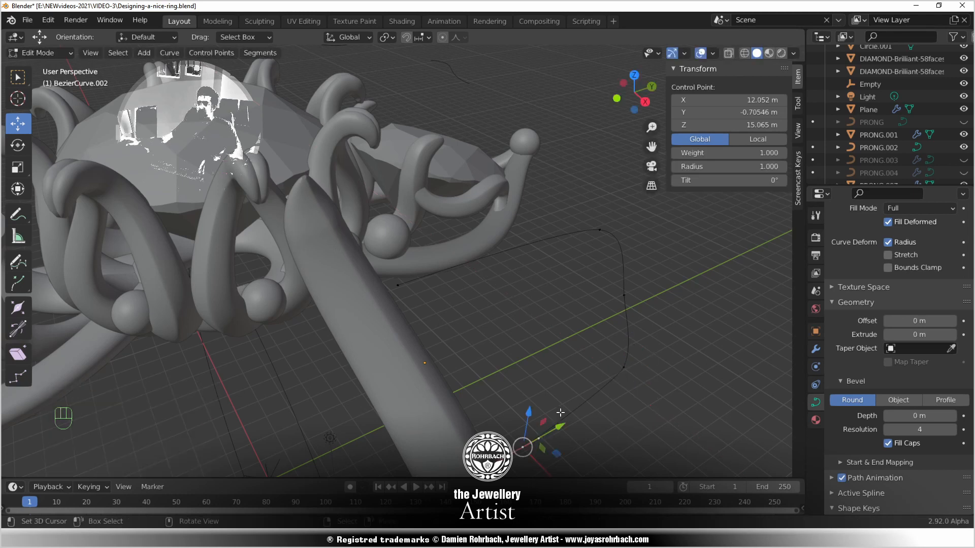
middle_click_drag(541, 436, 500, 379)
scroll(500, 378, "up", 2)
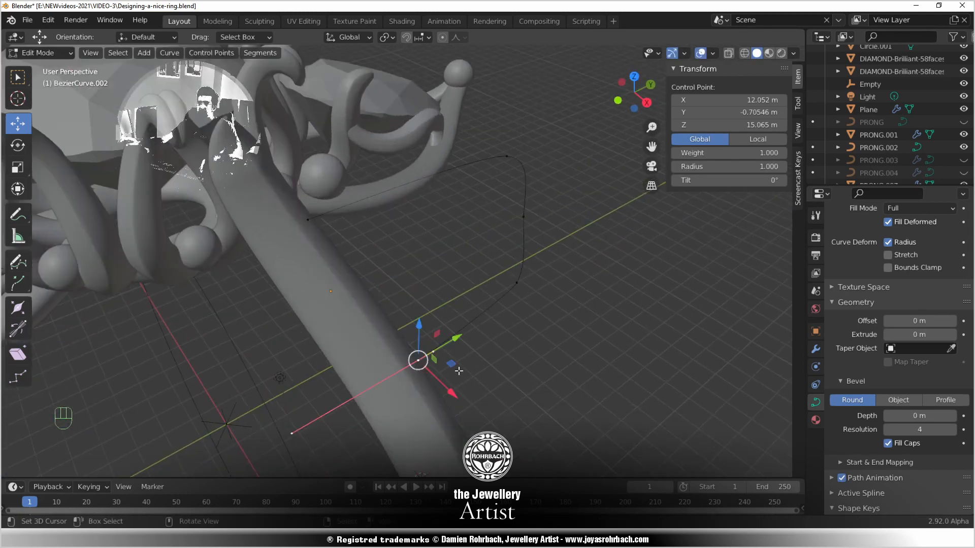
right_click(447, 352)
left_click_drag(472, 332, 477, 334)
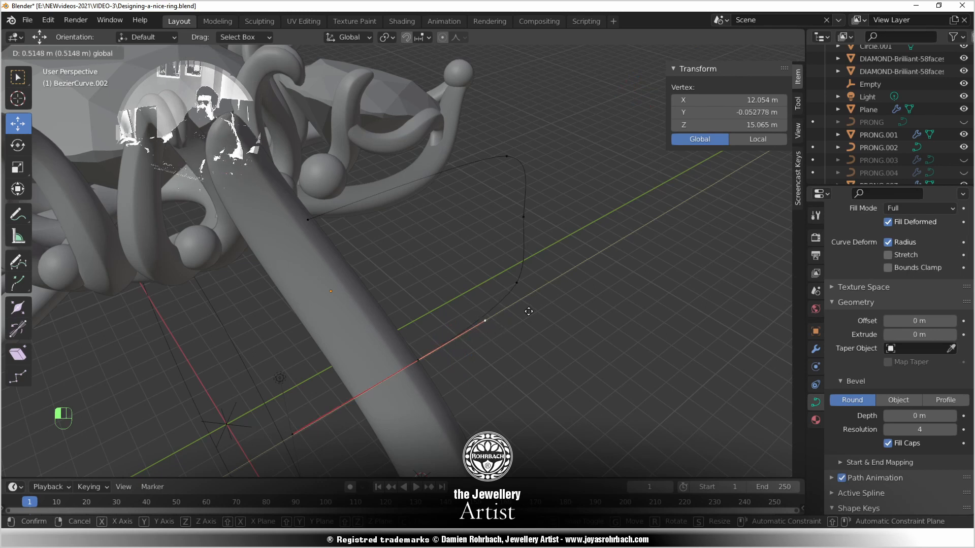
left_click_drag(513, 321, 514, 321)
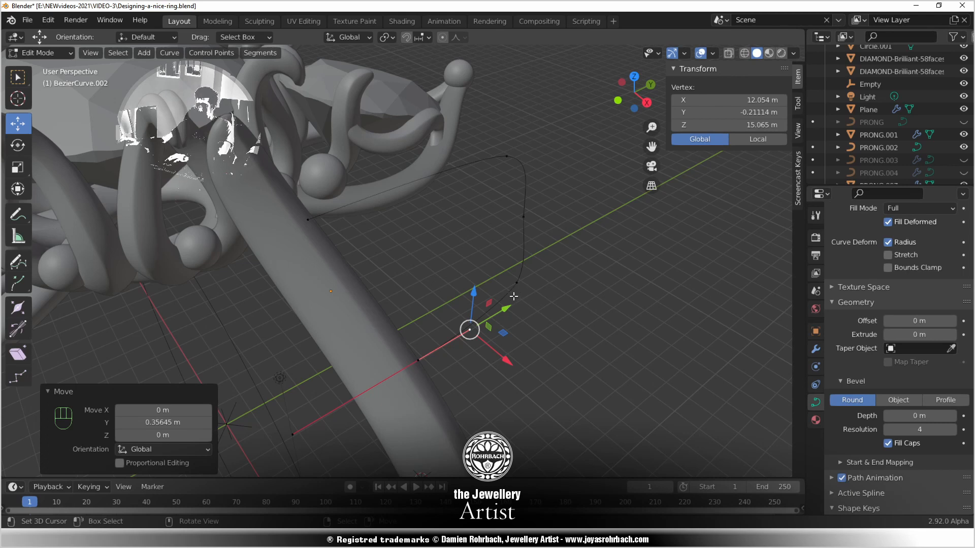
In top view, move the taper curve's middle control point about 0.008 m in X and 0.046 m in Y
key("KP_7")
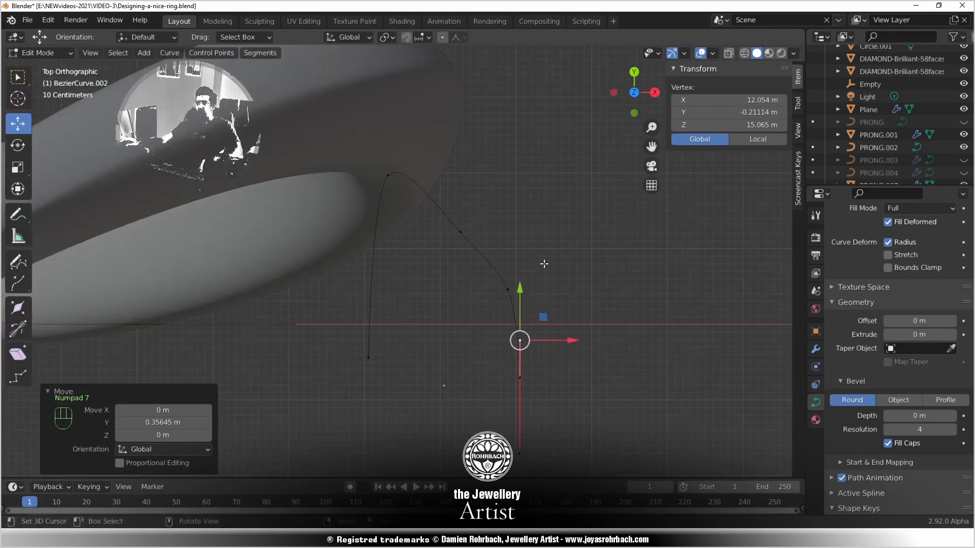
scroll(544, 264, "up", 5)
left_click(570, 204)
left_click(545, 190)
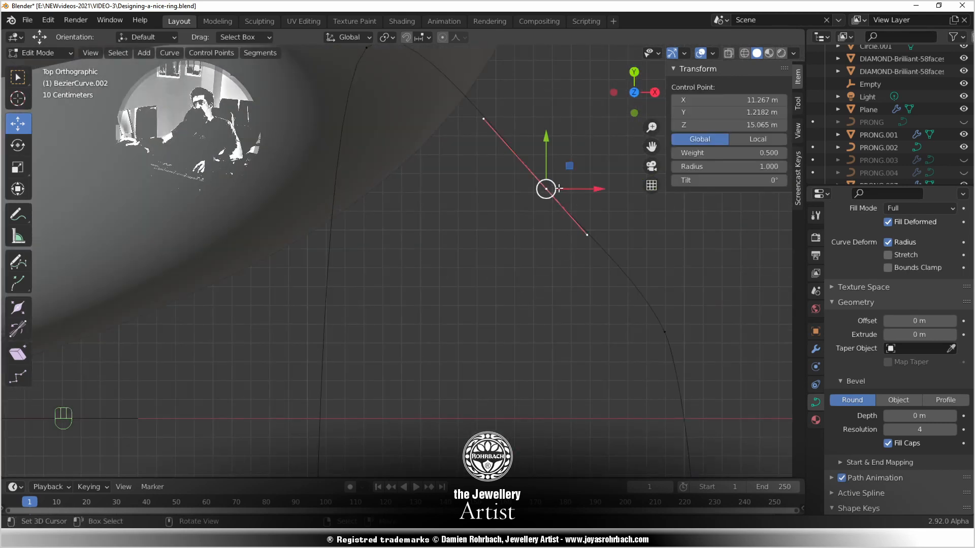
key("f")
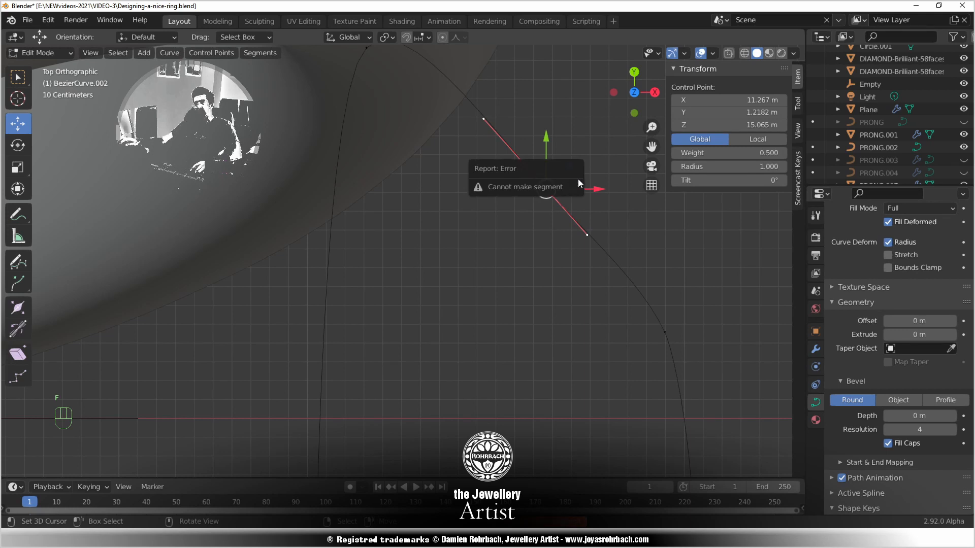
key("g")
left_click(573, 179)
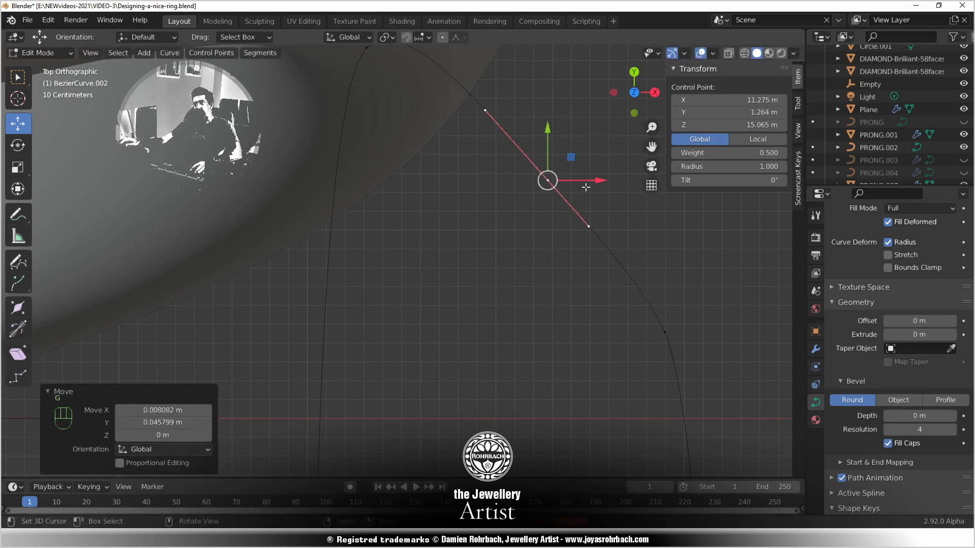
Move the control point before the right endpoint about -0.003 m in X and -0.024 m in Y, and save the file
right_click(644, 320)
key("g")
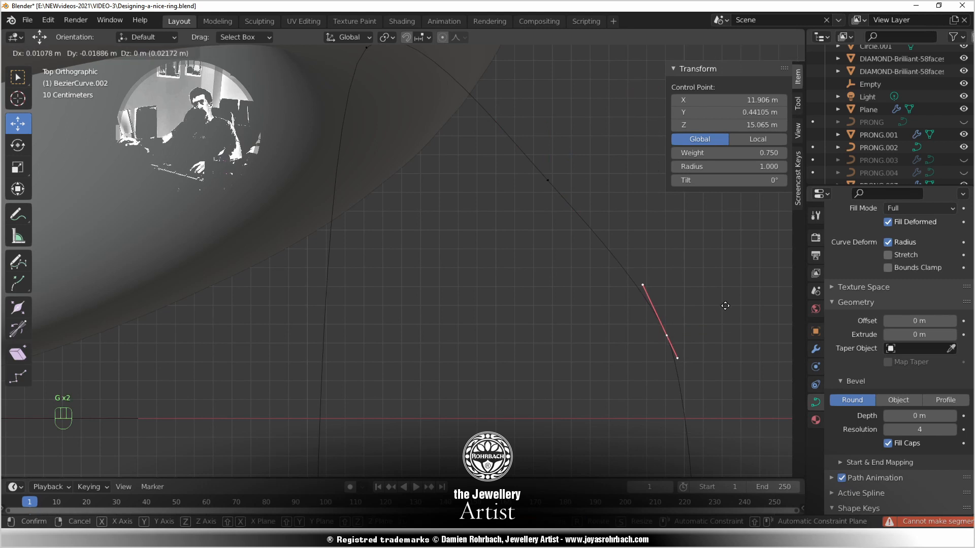
left_click(723, 307)
scroll(625, 325, "down", 4)
key("ctrl+s")
scroll(533, 325, "down", 5)
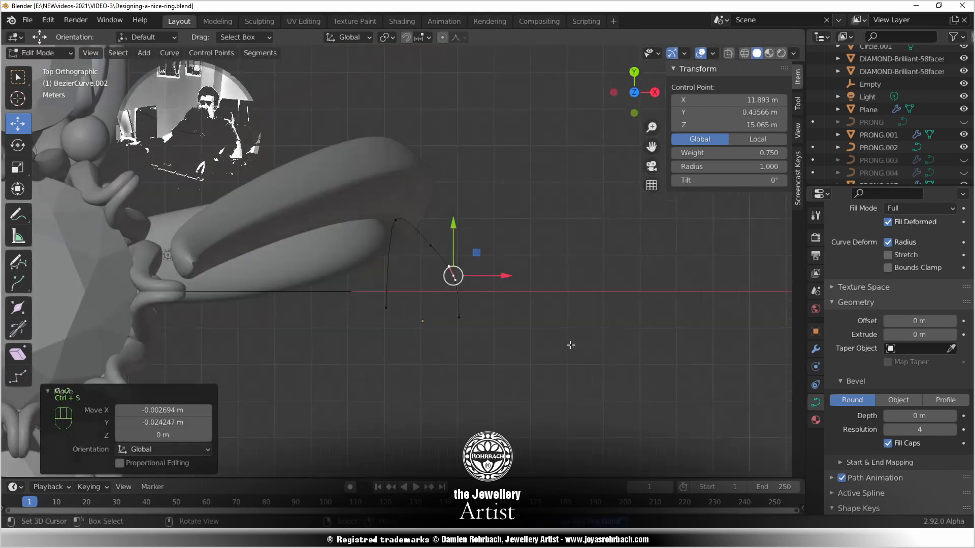
Leave curve editing, select the ring band and save the file
middle_click_drag(489, 316, 413, 243)
scroll(413, 224, "down", 4)
middle_click_drag(424, 200, 497, 315, "shift")
scroll(435, 244, "up", 3)
scroll(429, 321, "down", 1)
key("Tab")
left_click(482, 300)
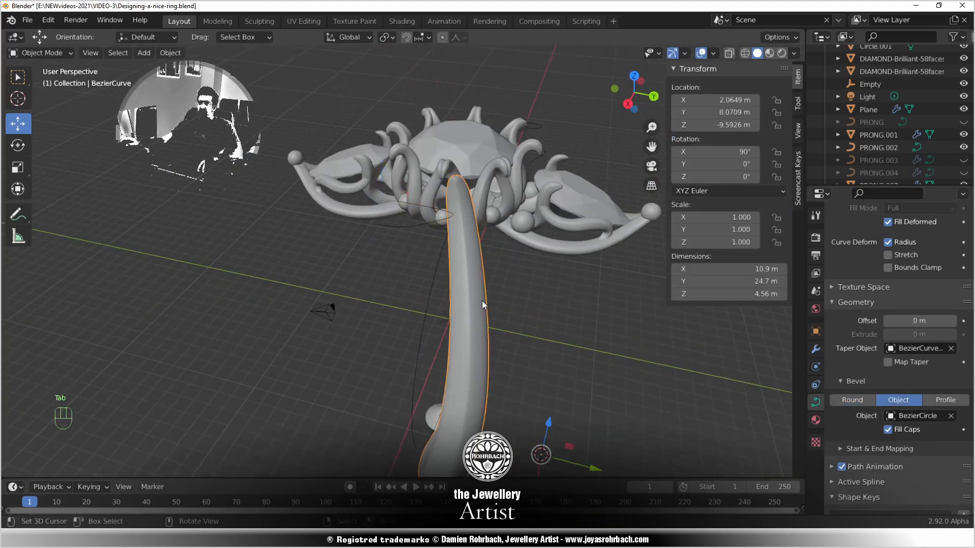
key("ctrl+s")
Add a Mirror modifier to the ring band on the X and Z axes, using the central diamond as mirror object
left_click(815, 349)
left_click(876, 238)
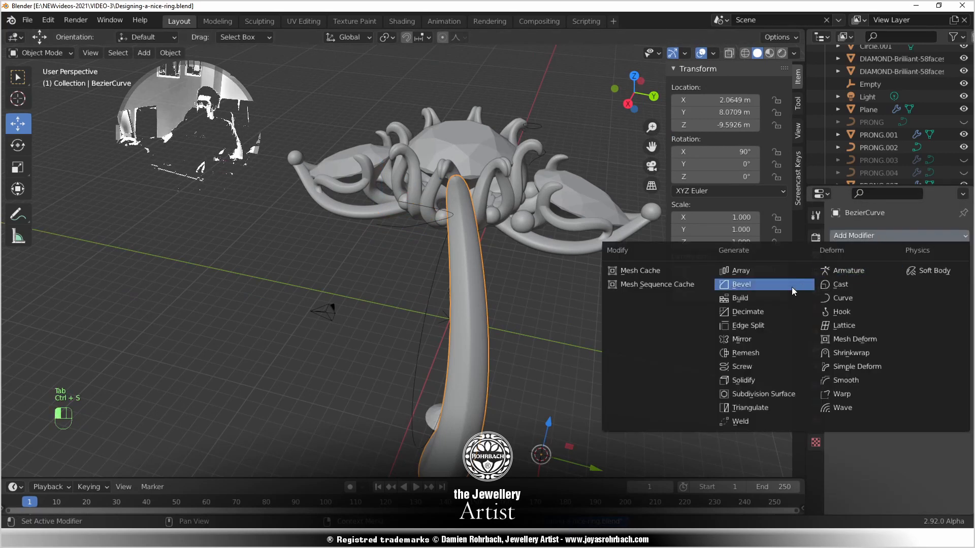
left_click(747, 339)
left_click(919, 277)
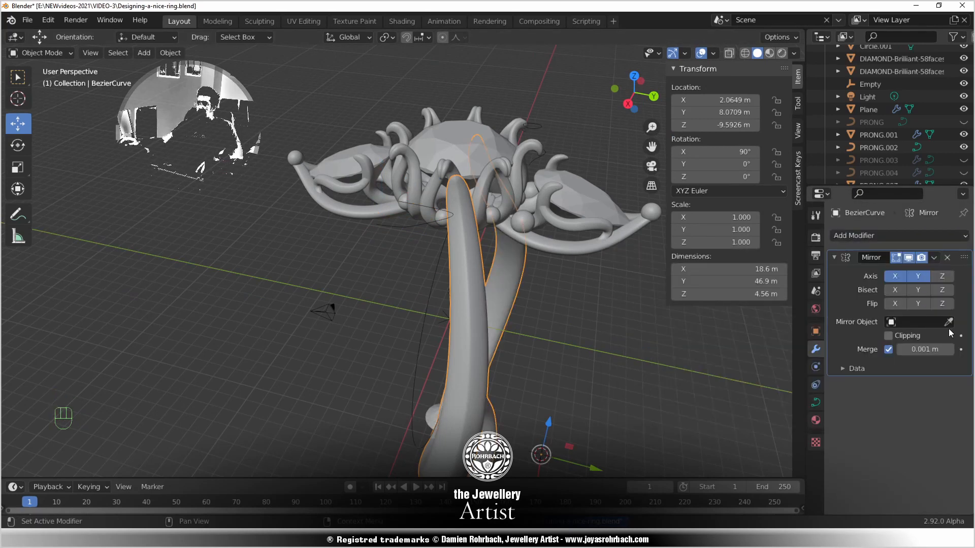
left_click(919, 279)
left_click(941, 279)
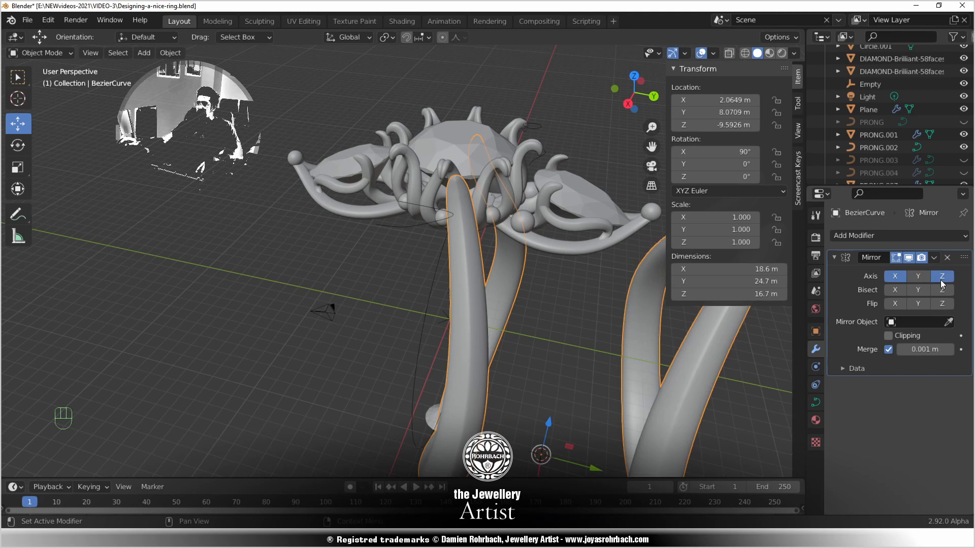
left_click(949, 323)
left_click(482, 143)
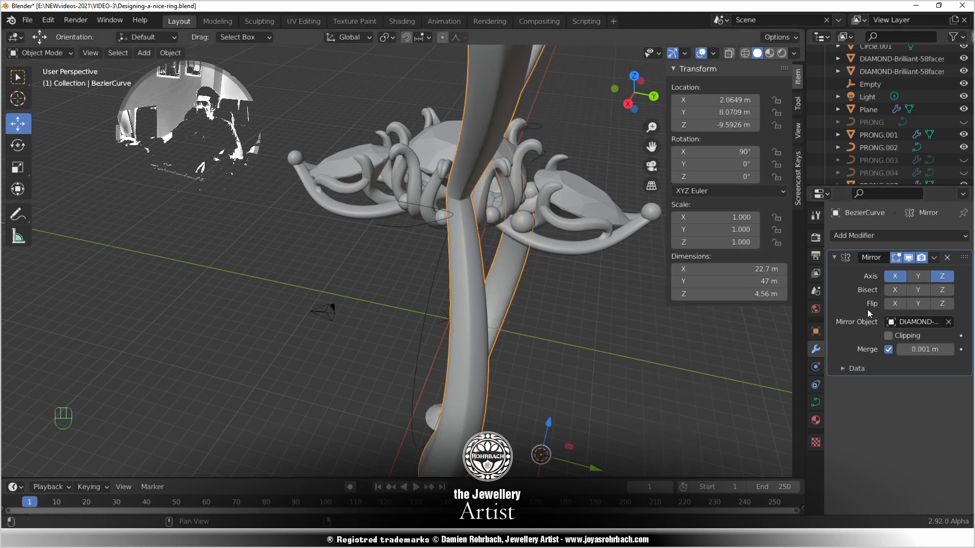
Set the band's mirror axes to X and Y only, save the file and check the mirrored band from the front
left_click(917, 276)
left_click(941, 276)
middle_click_drag(391, 294, 501, 305)
key("ctrl+s")
middle_click_drag(422, 400, 488, 327)
key("KP_1")
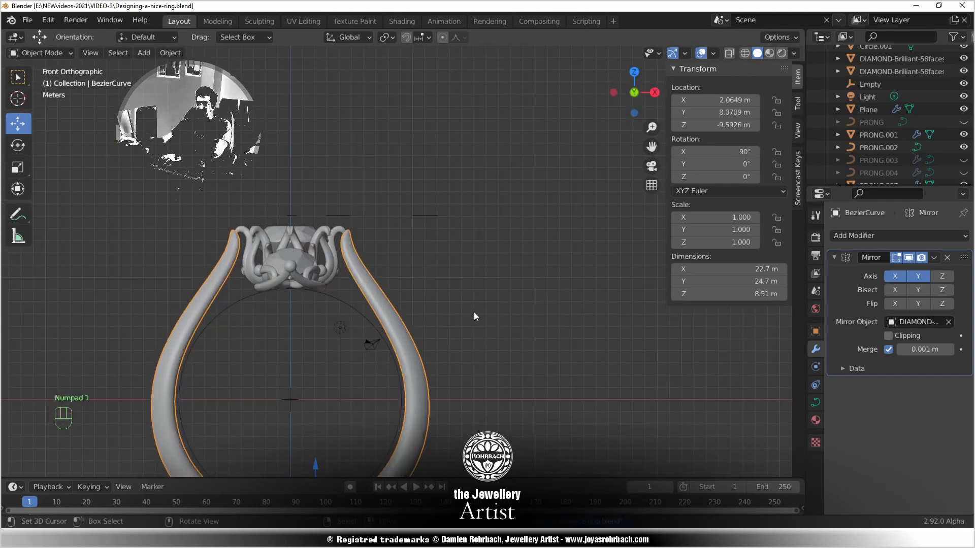
middle_click_drag(406, 389, 428, 260, "shift")
scroll(405, 314, "up", 2)
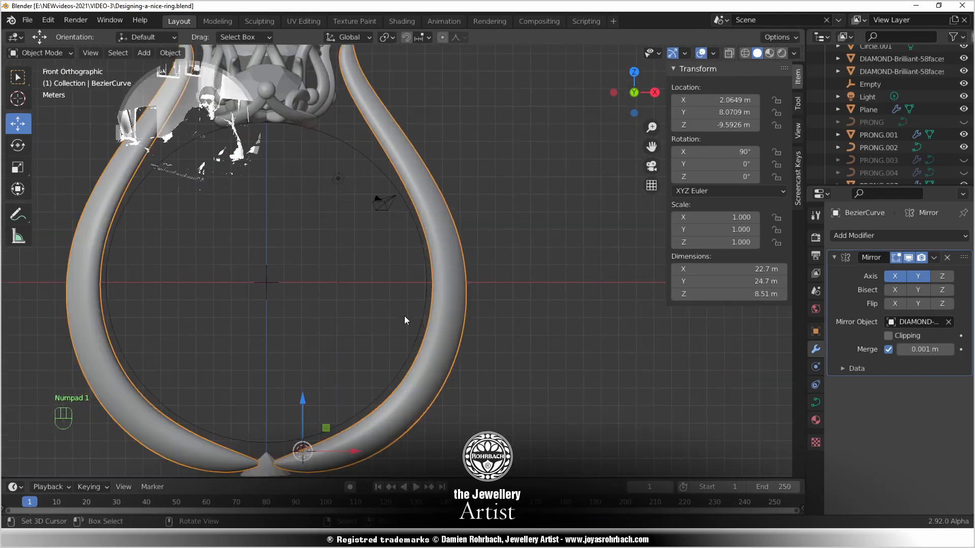
In curve editing, shift the band's bottom point by X 0.067, Z 0.550 m and its outer handle by X -1.068, Z -0.684 m
key("Tab")
middle_click_drag(352, 400, 391, 309, "shift")
left_click(394, 309)
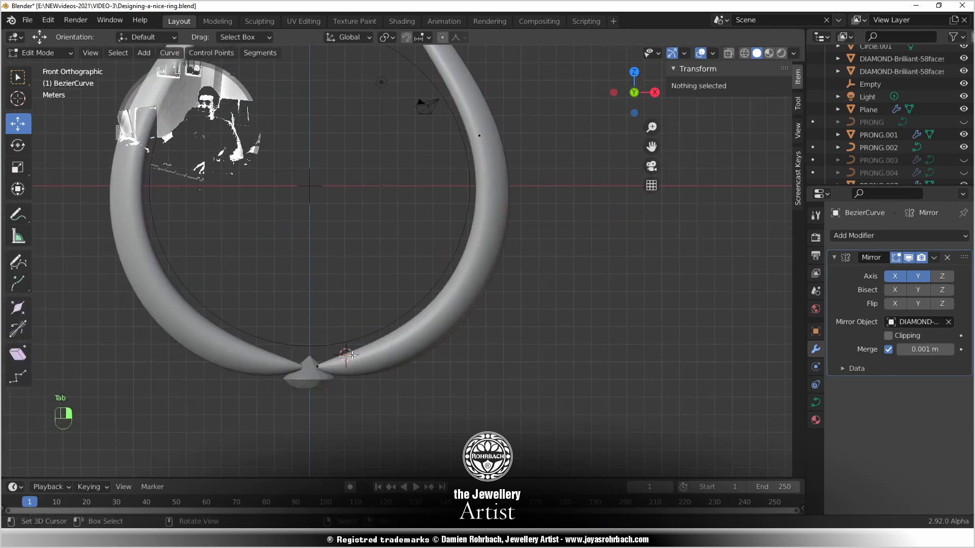
left_click(300, 375)
scroll(302, 374, "up", 3)
key("g")
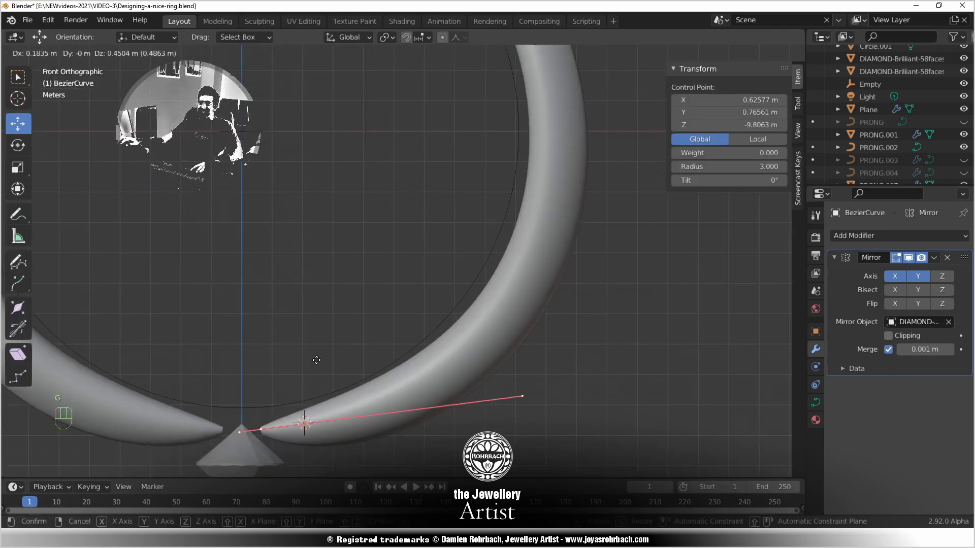
left_click(313, 357)
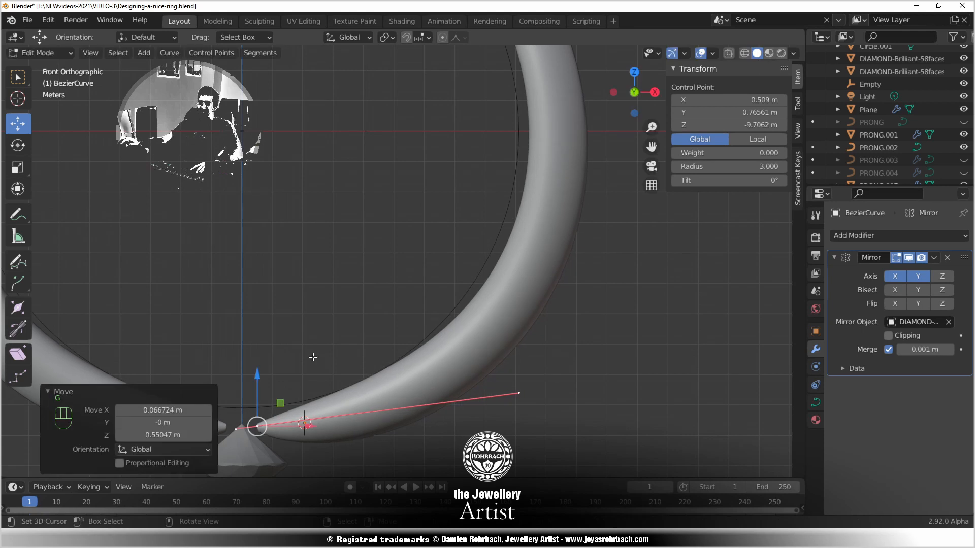
key("g")
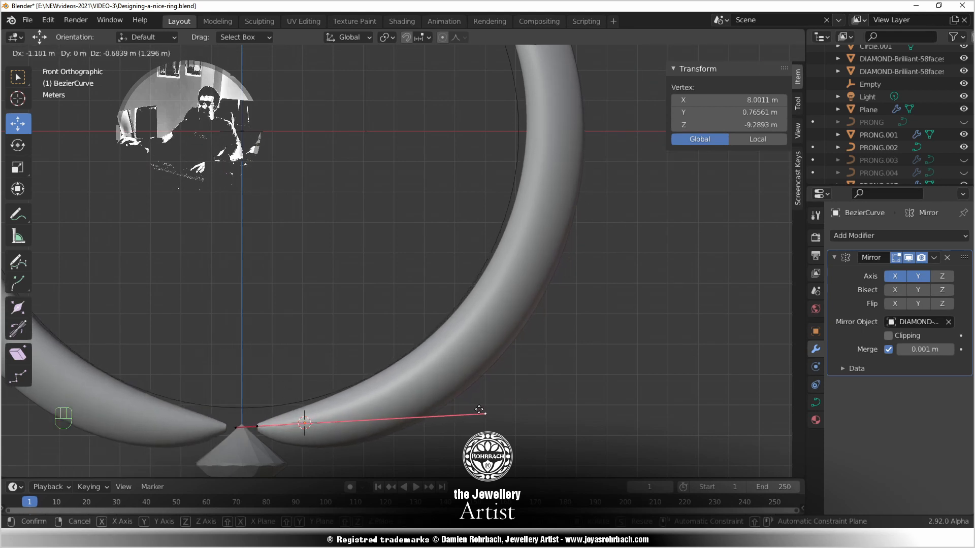
left_click(480, 409)
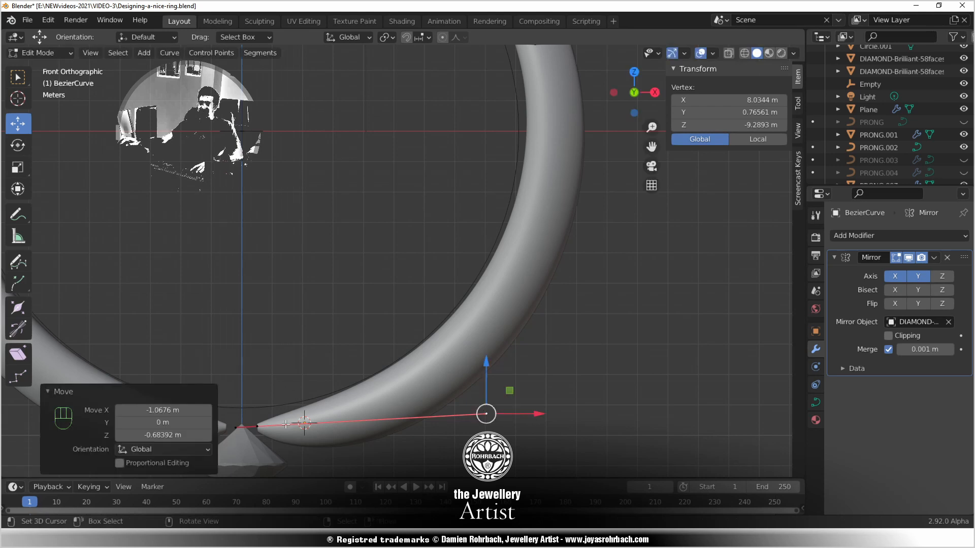
Reposition the band's bottom point to about X 0.976, Z -9.206 m and its outer handle to about X 7.834, Z -9.072 m
left_click(258, 425)
key("g")
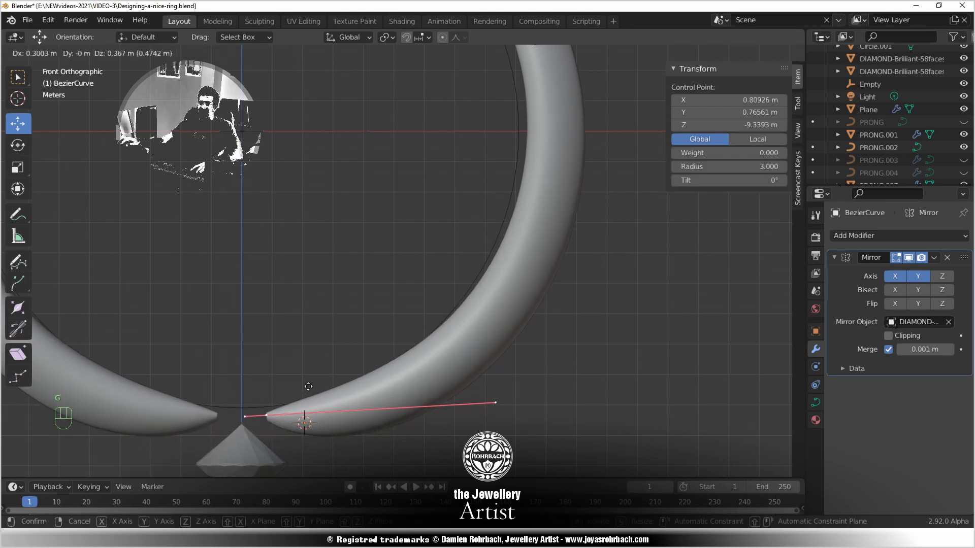
left_click(338, 390)
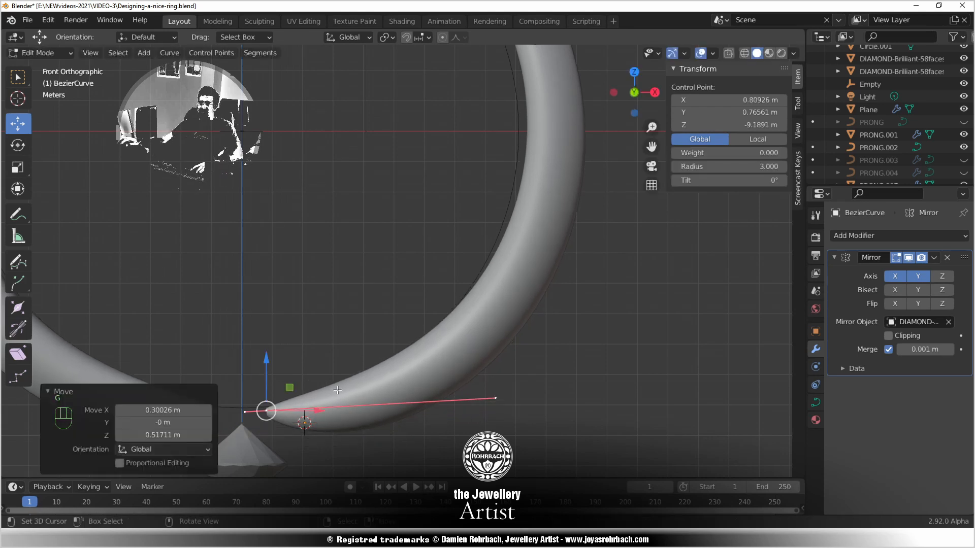
key("g")
left_click(365, 401)
right_click(491, 390)
key("g")
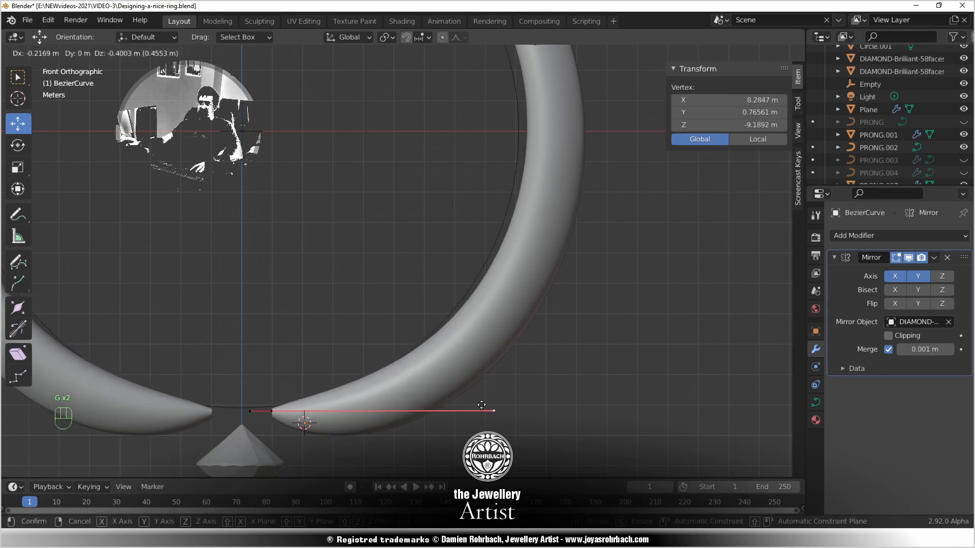
left_click(460, 401)
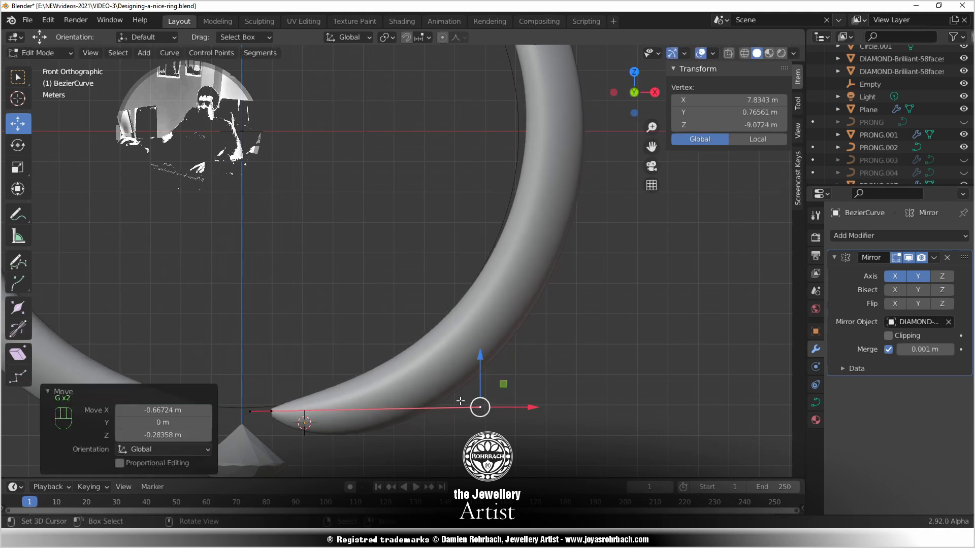
Move the control point midway along the band's side about -0.234 m in X and -0.334 m in Z
right_click(273, 413)
scroll(325, 379, "down", 3)
middle_click_drag(420, 290, 351, 411, "shift")
scroll(376, 365, "up", 3)
right_click(439, 256)
key("g")
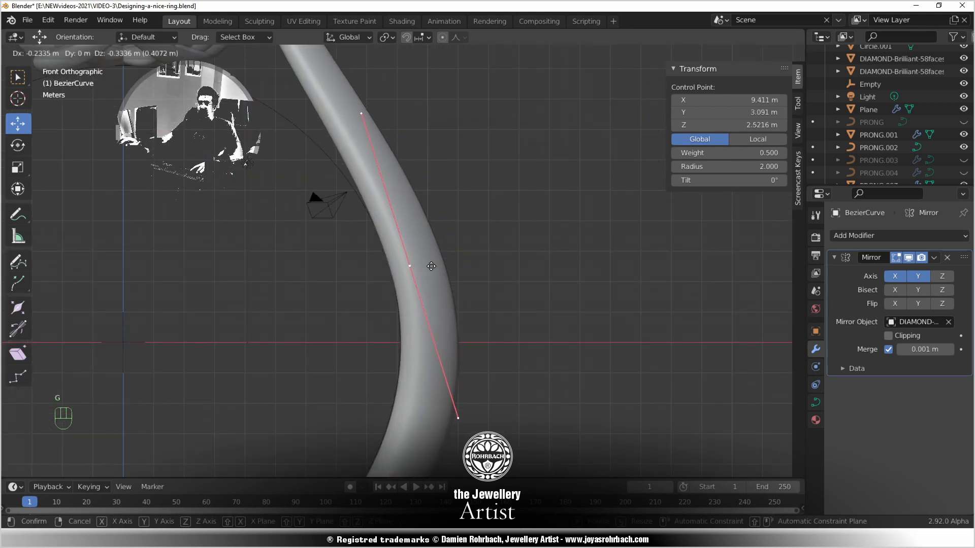
left_click(432, 266)
Move the band's top control point, beside the central setting, about -1.366 m along X
middle_click_drag(347, 180, 271, 334, "shift")
scroll(354, 300, "down", 4)
key("KP_3")
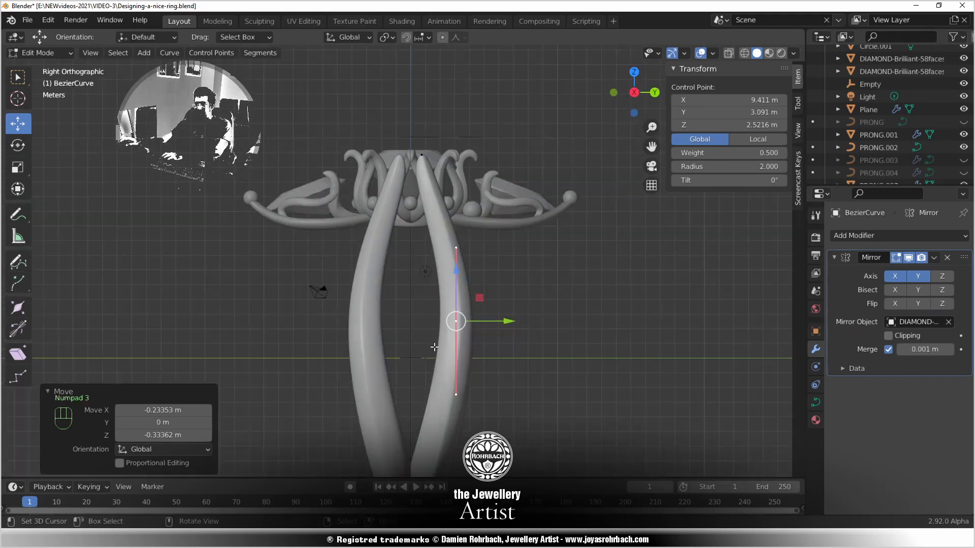
scroll(407, 335, "down", 3)
middle_click_drag(440, 324, 389, 323, "shift")
scroll(389, 322, "up", 4)
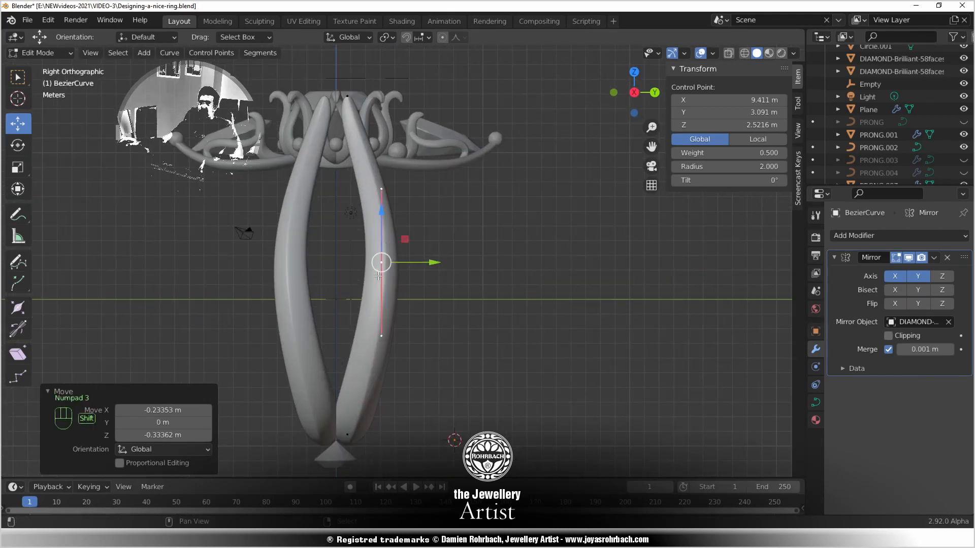
middle_click_drag(379, 276, 263, 323)
right_click(233, 184)
left_click_drag(287, 351, 228, 349)
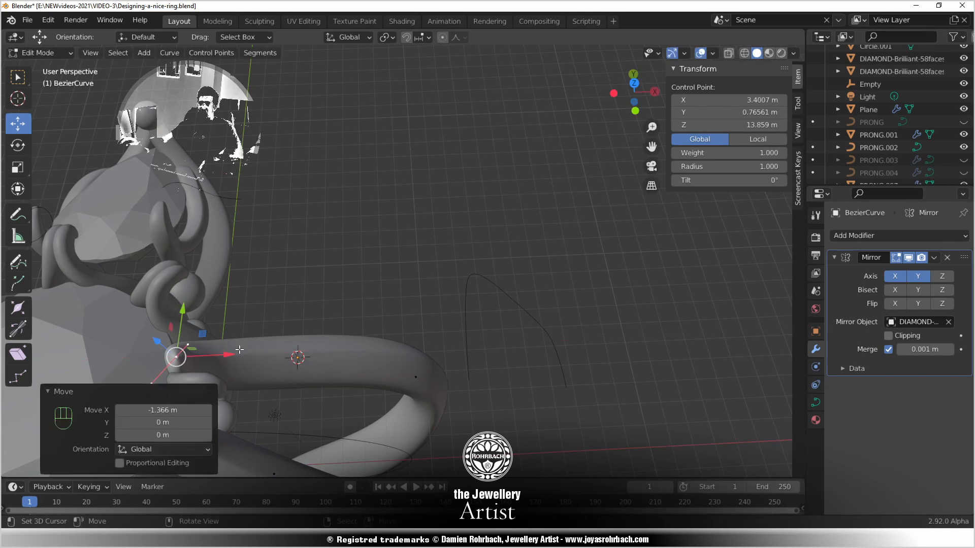
Move the top point's lower handle about -0.367 m in X and -0.250 m in Z in front view, and save the file
middle_click_drag(227, 348, 4, 283)
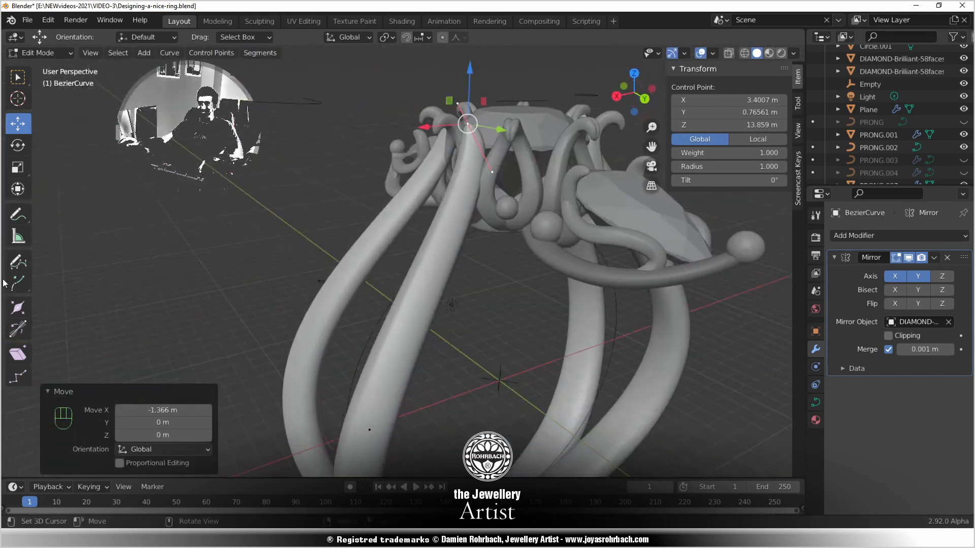
key("KP_3")
key("KP_1")
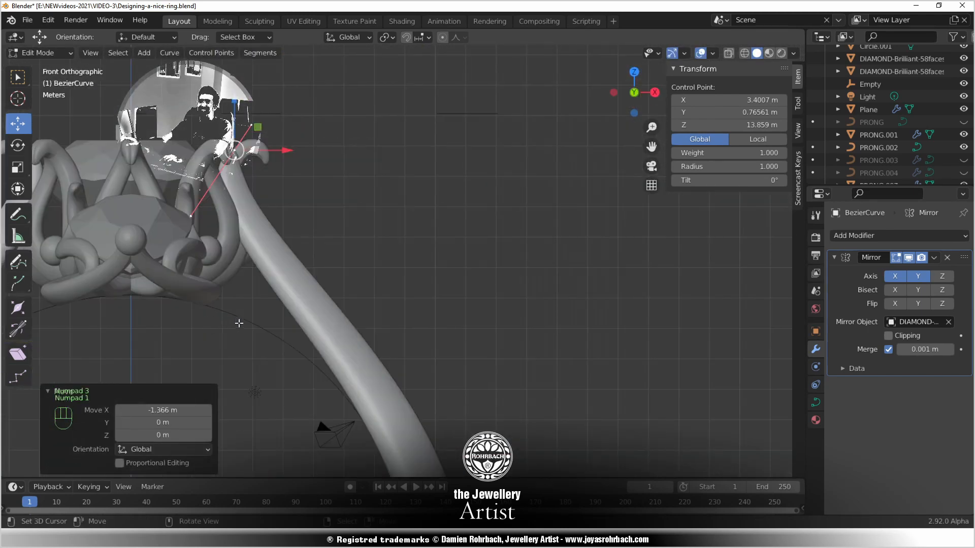
right_click(185, 231)
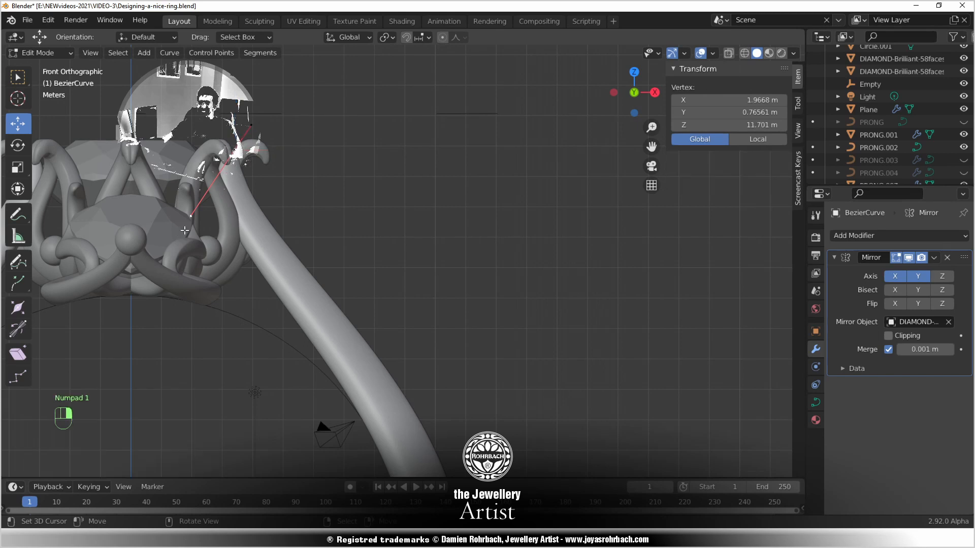
key("g")
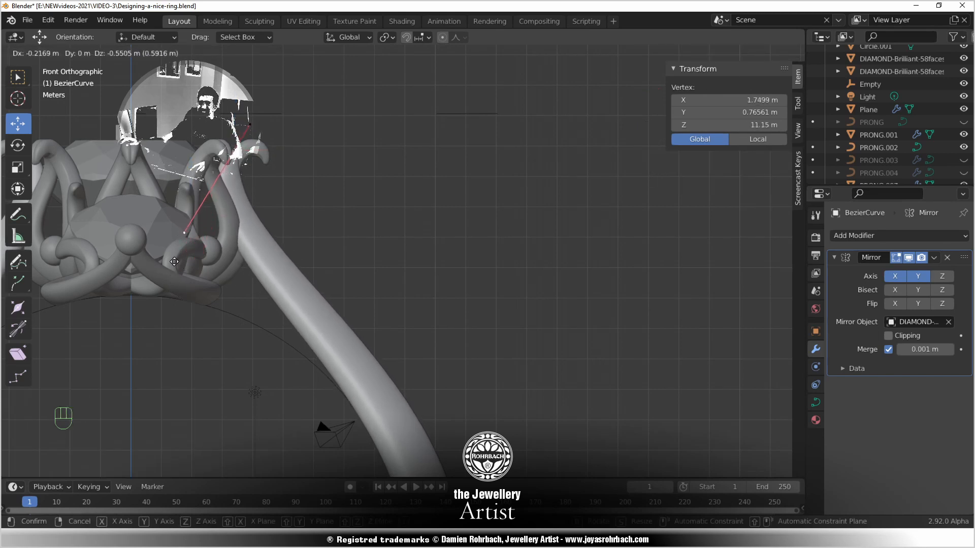
left_click(172, 254)
middle_click_drag(430, 295, 184, 350)
scroll(209, 352, "down", 3)
key("KP_3")
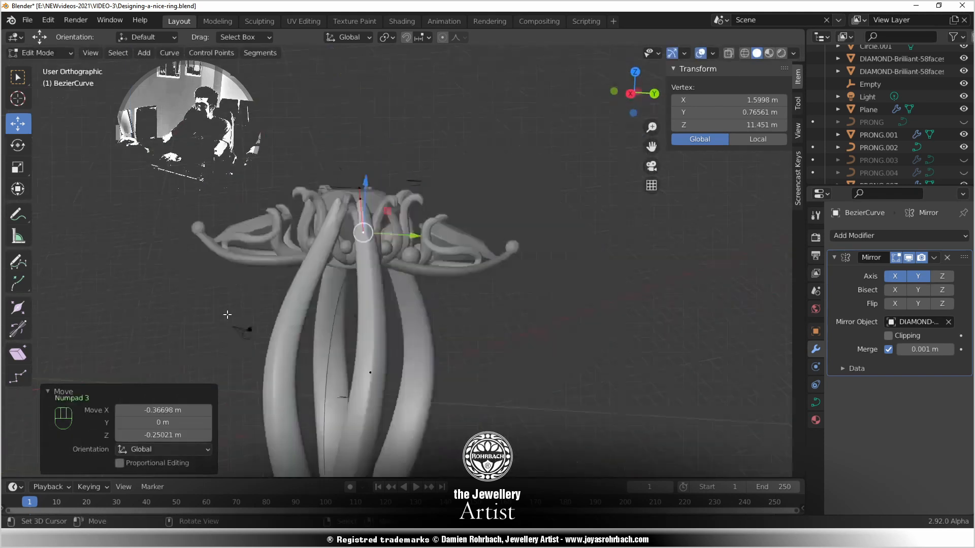
key("KP_1")
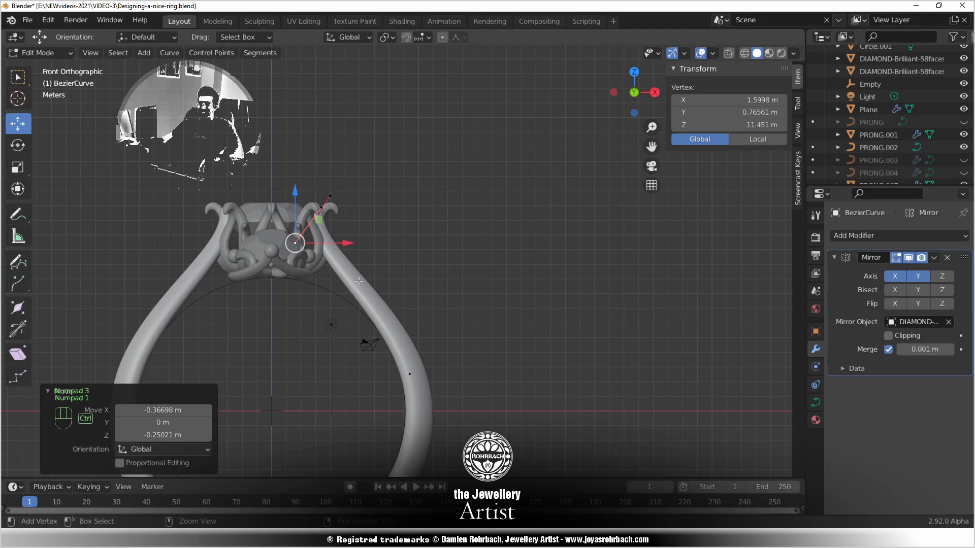
key("ctrl+s")
Move the band's top control point about 0.405 m along Y in the right side view
middle_click_drag(359, 281, 299, 244)
left_click(293, 150)
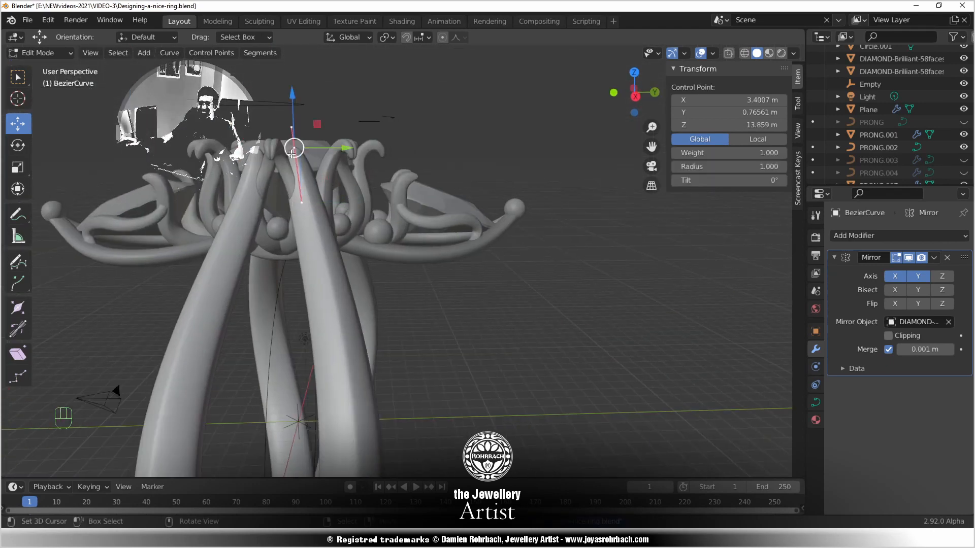
key("KP_3")
scroll(284, 162, "up", 4)
middle_click_drag(281, 164, 327, 288, "shift")
key("g")
key("y")
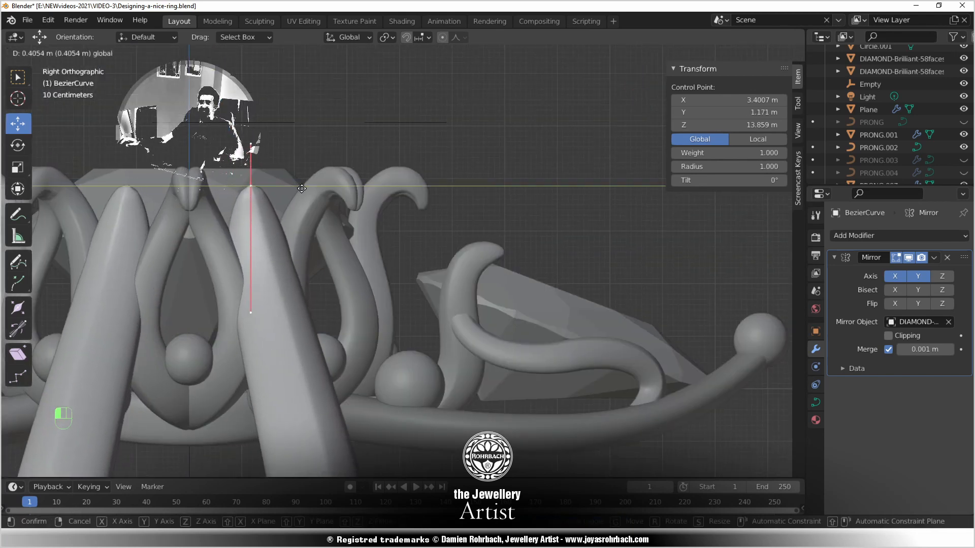
left_click(301, 188)
Lower the top point's lower handle about 3.62 m along Z to bend the band beneath the setting
left_click(250, 312)
scroll(310, 279, "down", 3)
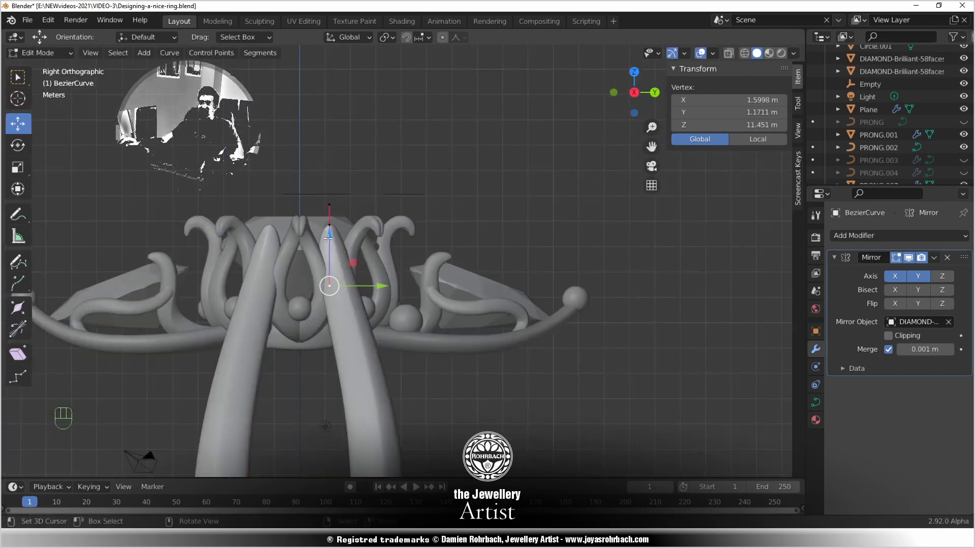
left_click_drag(328, 238, 322, 323)
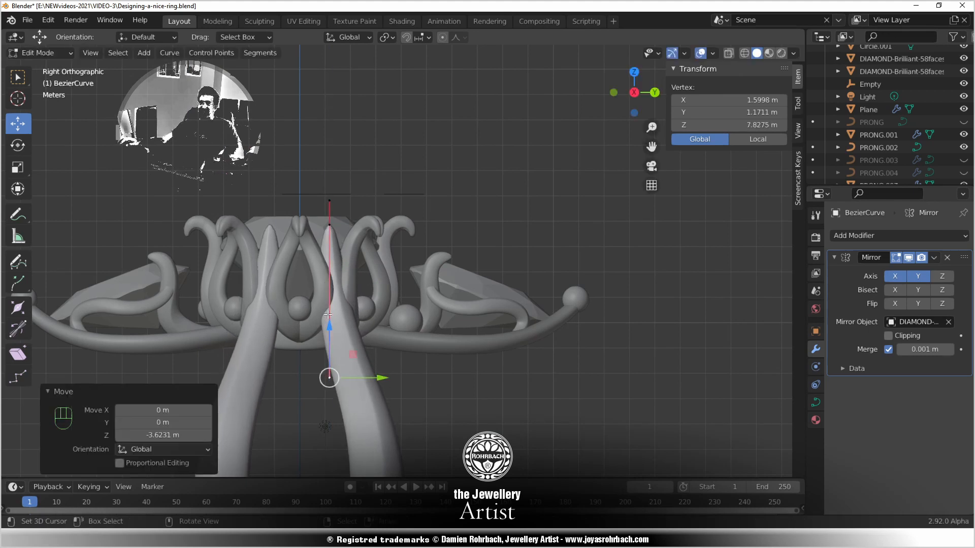
middle_click_drag(322, 323, 369, 262)
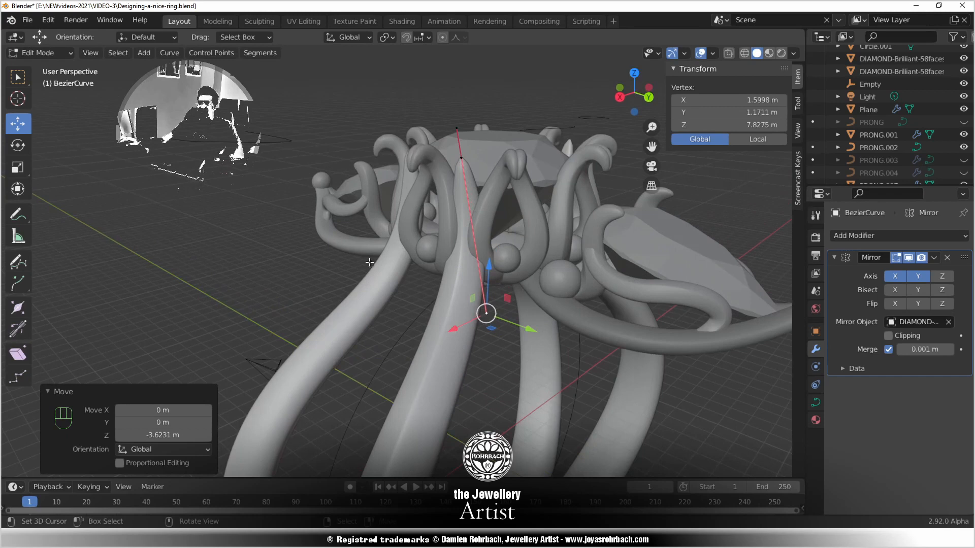
Move the band's top control point about 0.521 m in X and 0.058 m in Z in front view
left_click(449, 162)
key("KP_3")
key("KP_1")
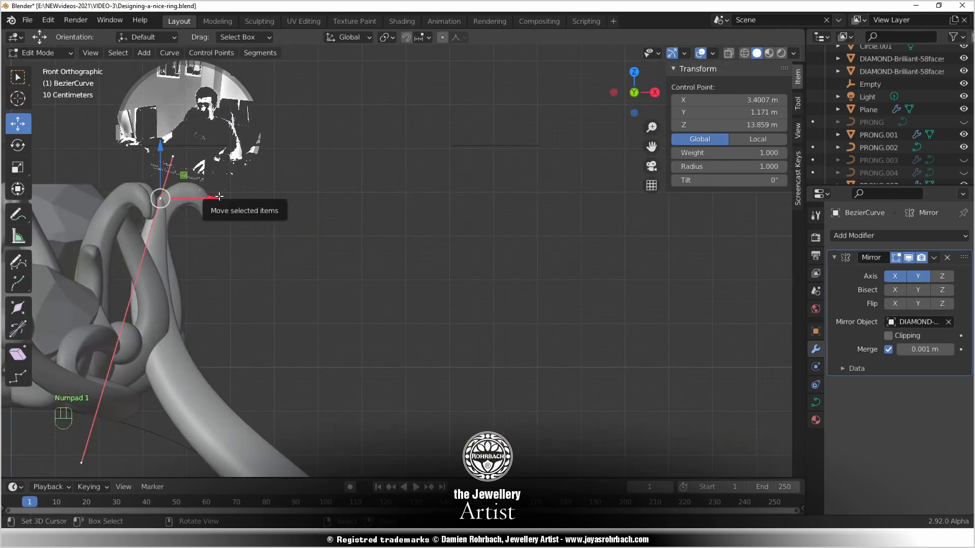
key("g")
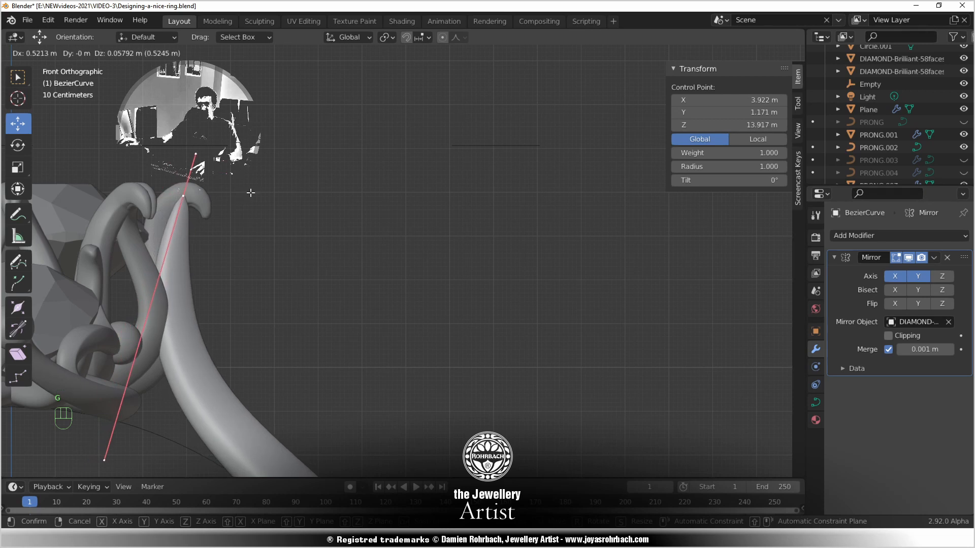
left_click(250, 193)
scroll(182, 353, "down", 2)
middle_click_drag(260, 332, 342, 320, "shift")
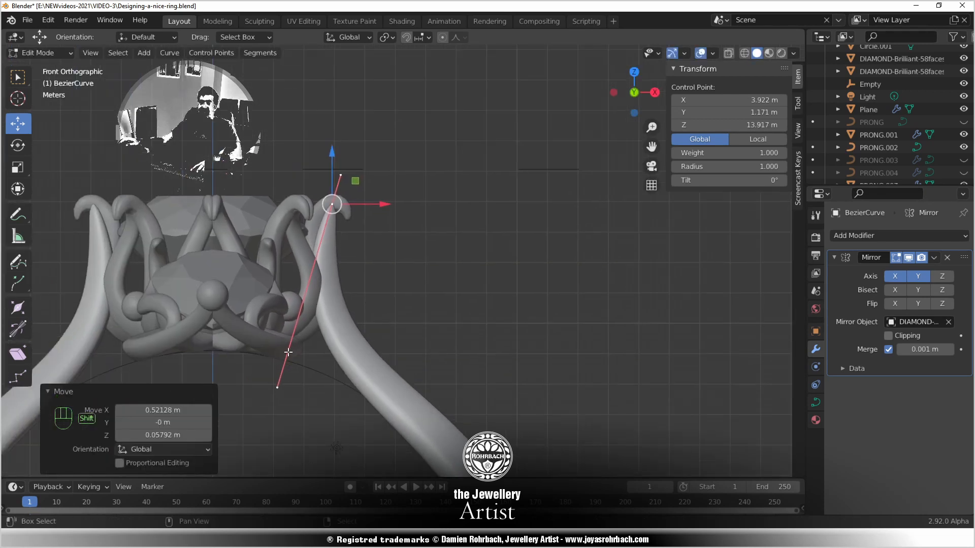
Move the top point's lower handle about -1.018 m in X and 2.969 m in Z, and save the file
left_click(277, 387)
key("g")
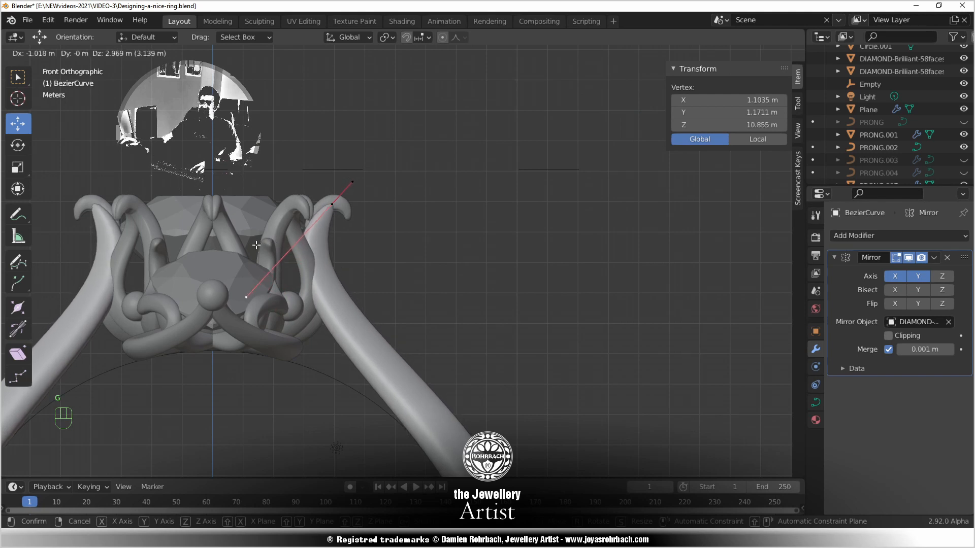
left_click(255, 246)
scroll(313, 254, "down", 1)
middle_click_drag(313, 254, 318, 331)
key("ctrl+s")
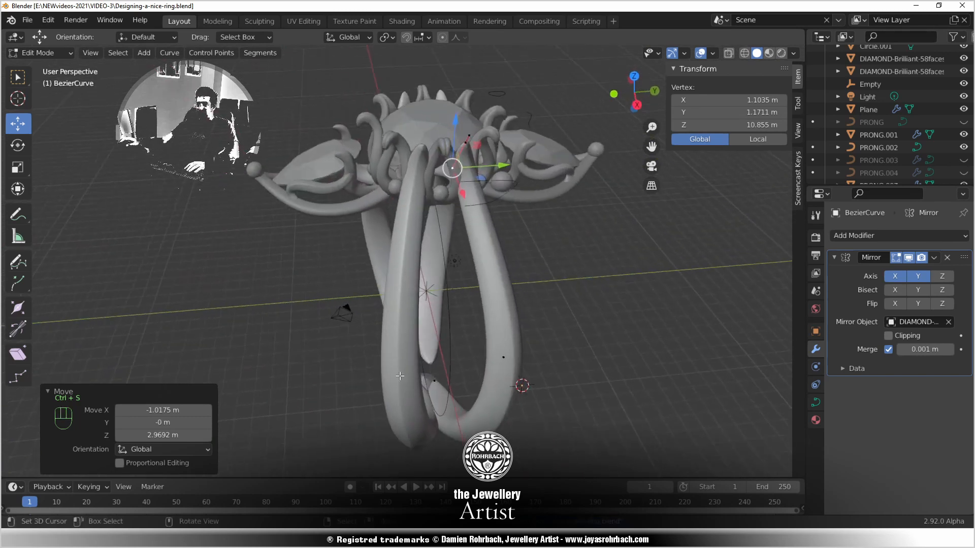
Move the band's bottom control point about 0.351 m along Y to separate the mirrored ends, and save the file
left_click(457, 375)
middle_click_drag(456, 376, 496, 380)
left_click_drag(499, 370, 502, 369)
middle_click_drag(502, 369, 388, 336)
key("ctrl+s")
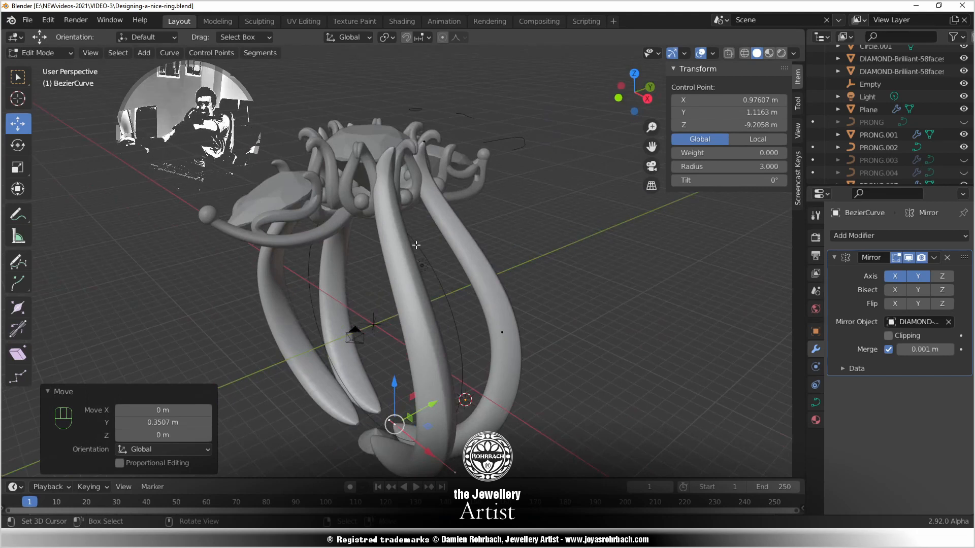
Examine the mirrored band's shape and its fit with the setting from several angles, hiding the sidebar
middle_click_drag(416, 245, 362, 285)
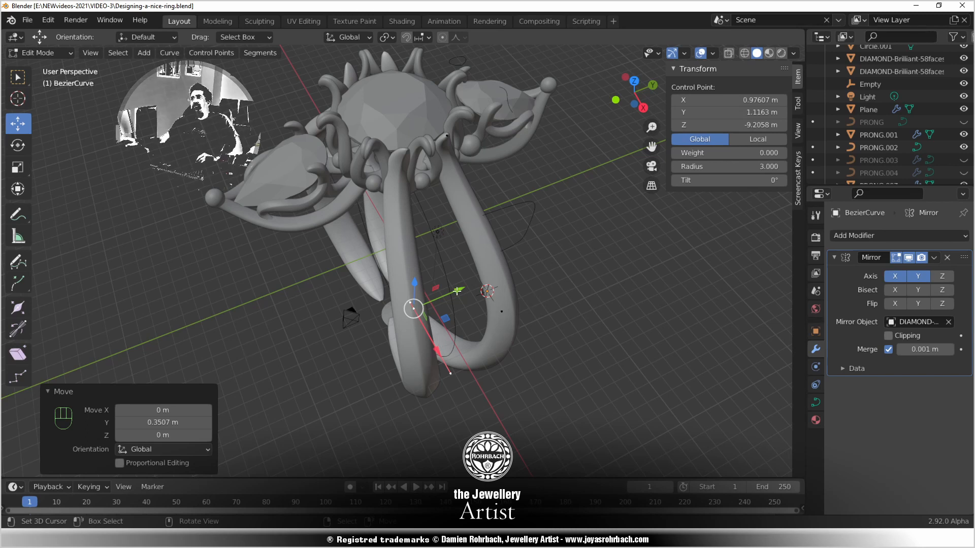
middle_click_drag(497, 279, 441, 285)
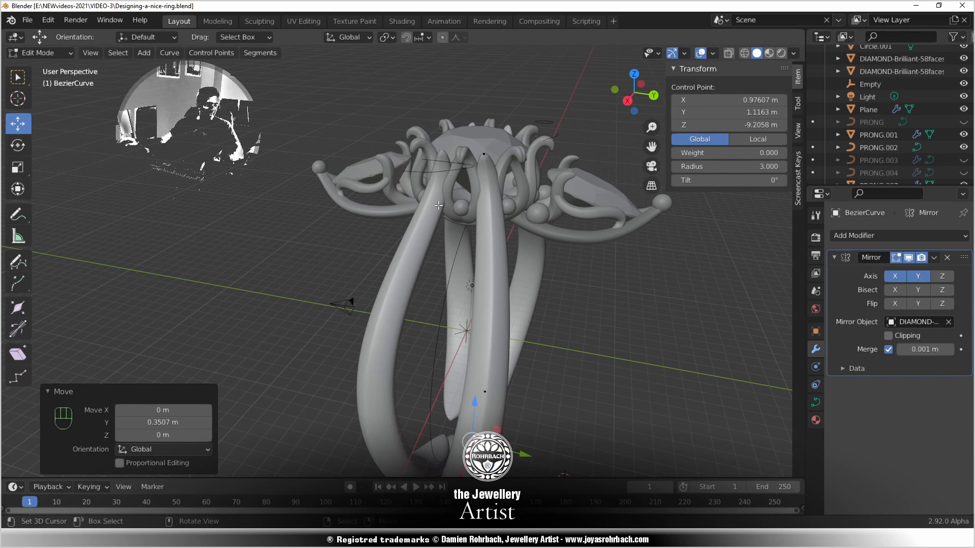
middle_click_drag(448, 208, 508, 254)
scroll(523, 274, "up", 5)
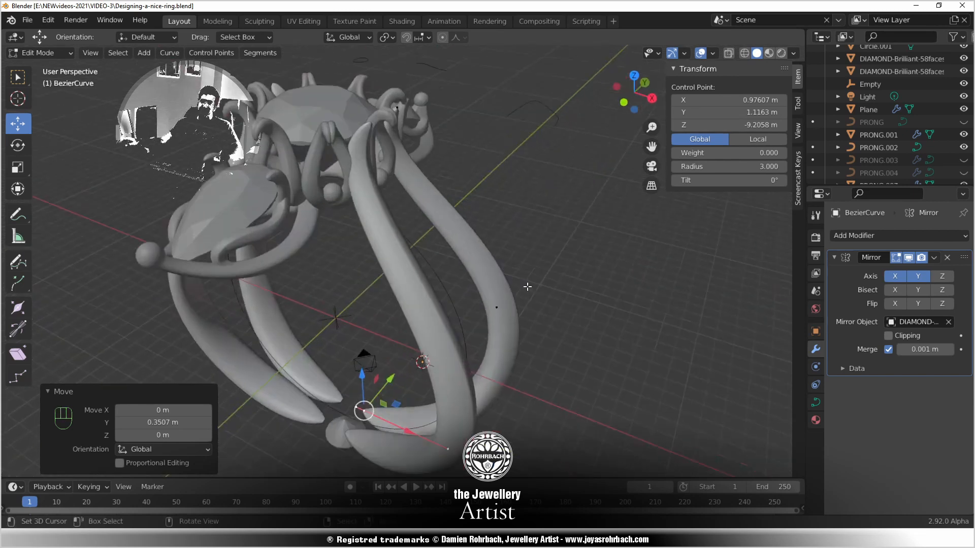
key("n")
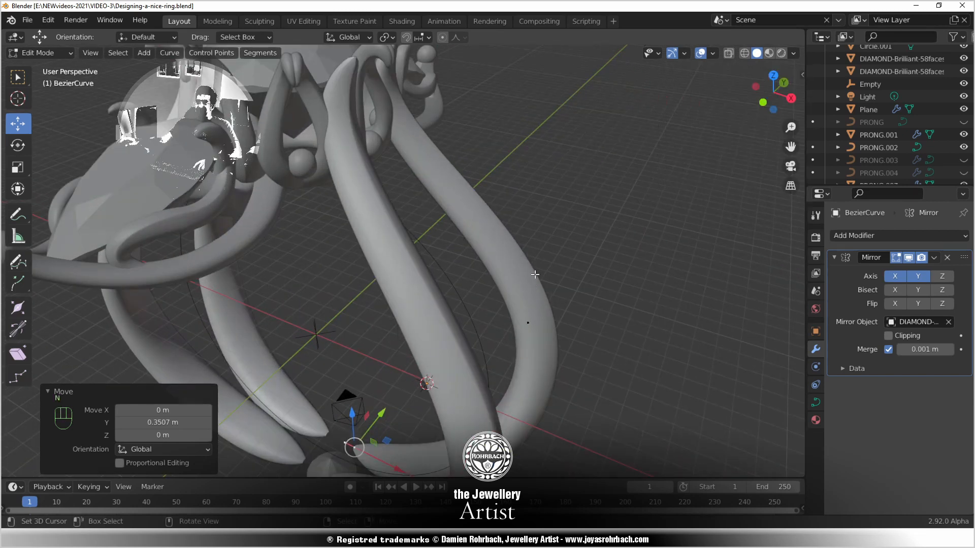
mouse_move(510, 242)
middle_mouse_down()
mouse_move(523, 269)
mouse_move(510, 237)
middle_mouse_up()
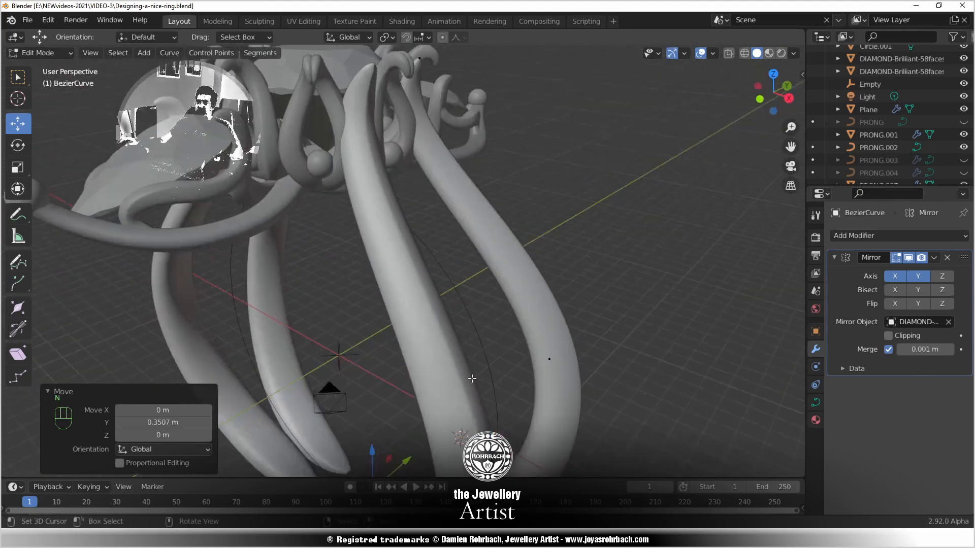
Move the band's bottom control point about -0.235 m along Y to bring the mirrored ends closer together, and save the file
scroll(508, 243, "down", 5)
middle_click_drag(452, 315, 395, 205)
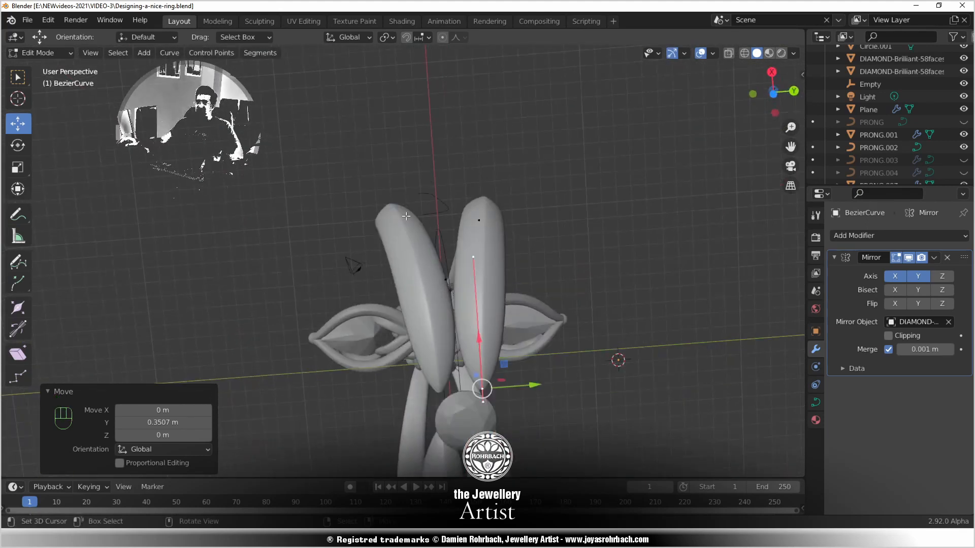
left_click_drag(531, 394, 528, 387)
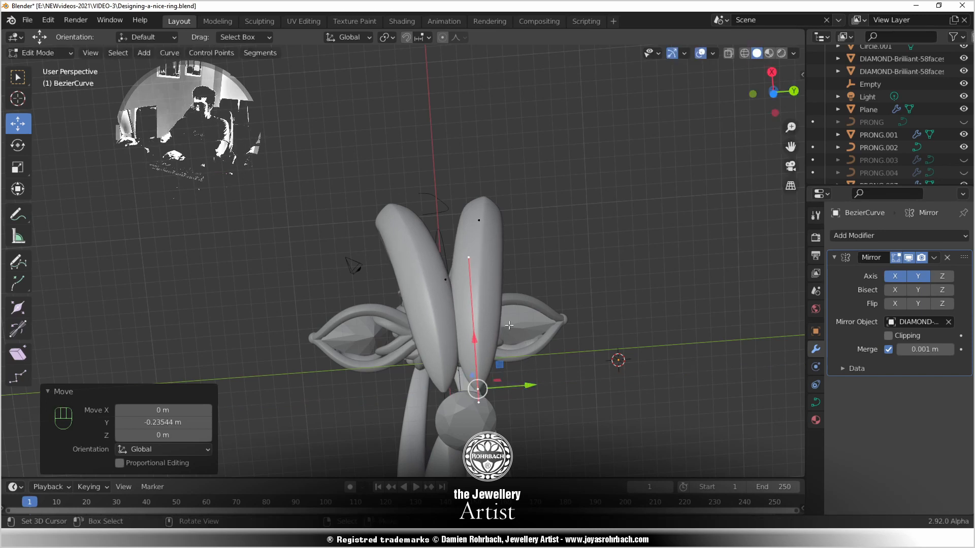
key("ctrl+KP_7")
scroll(438, 276, "up", 4)
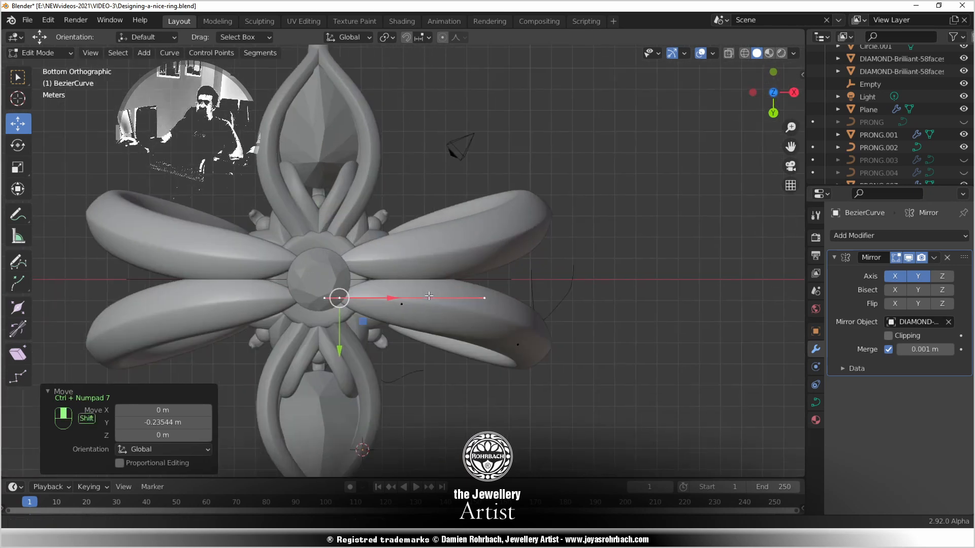
key("ctrl+s")
scroll(438, 277, "down", 3)
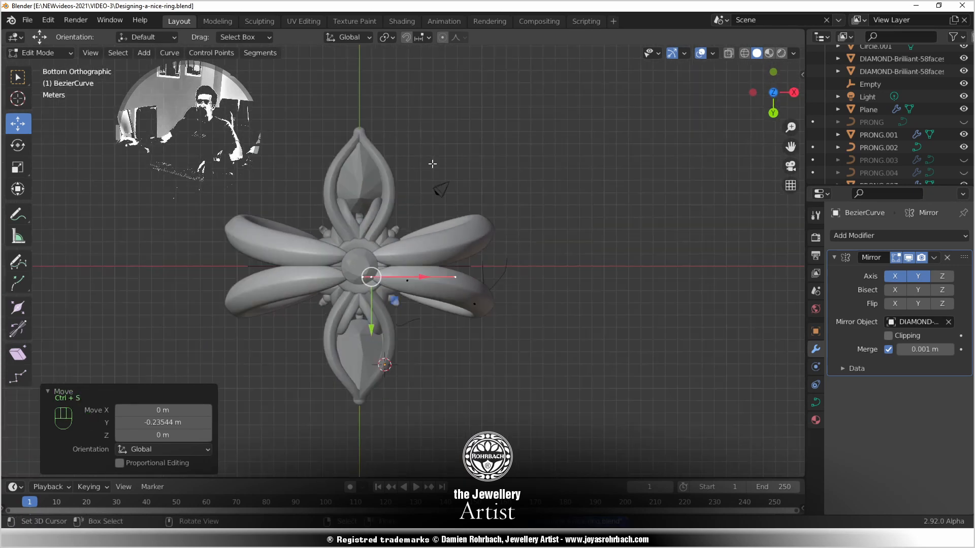
Leave curve editing and add a plane at the 3D cursor, aligned to the front view, between the band ends and the bottom diamond
middle_click_drag(438, 276, 229, 319)
key("Tab")
middle_click_drag(326, 343, 425, 144)
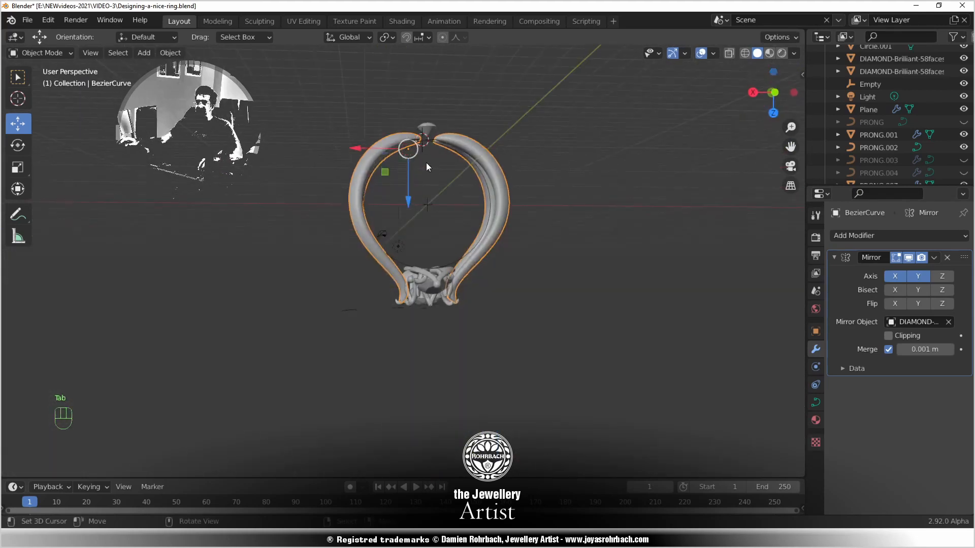
key("ctrl+KP_1")
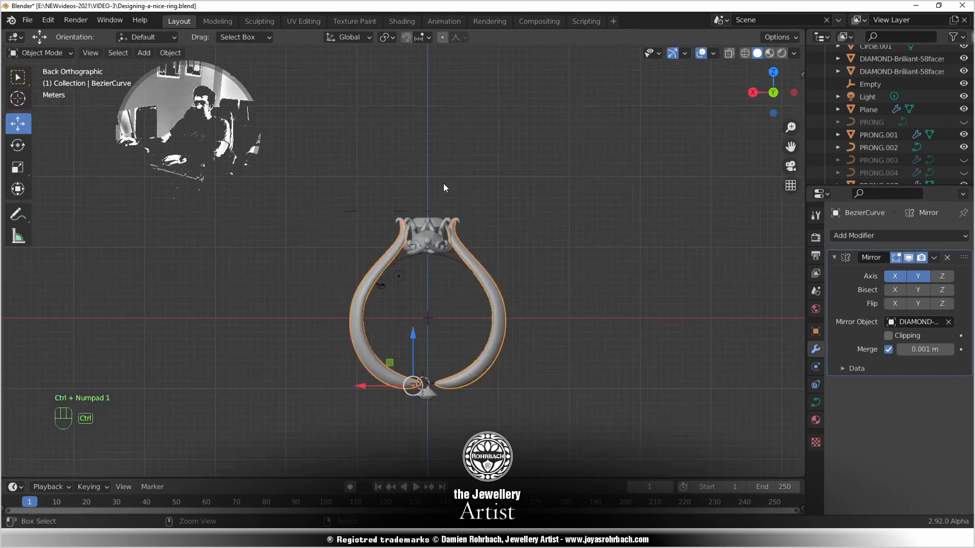
key("KP_1")
scroll(386, 308, "up", 10)
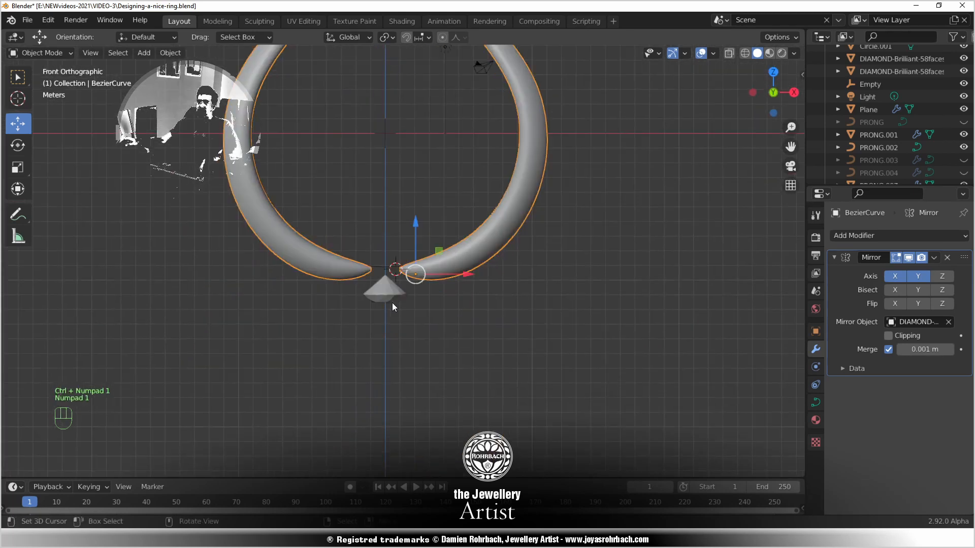
left_click(144, 53)
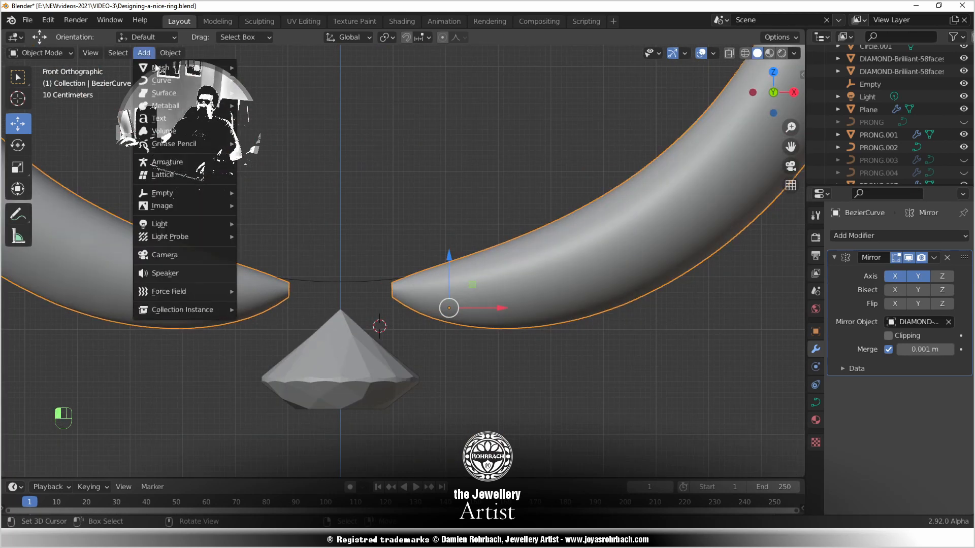
mouse_move(158, 65)
left_click(300, 66)
scroll(380, 271, "up", 3)
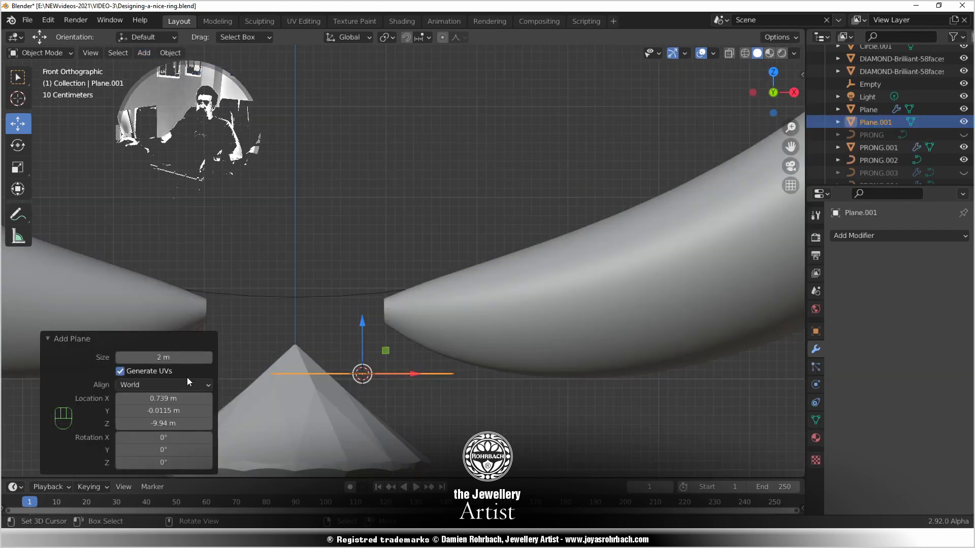
left_click(169, 385)
left_click(154, 409)
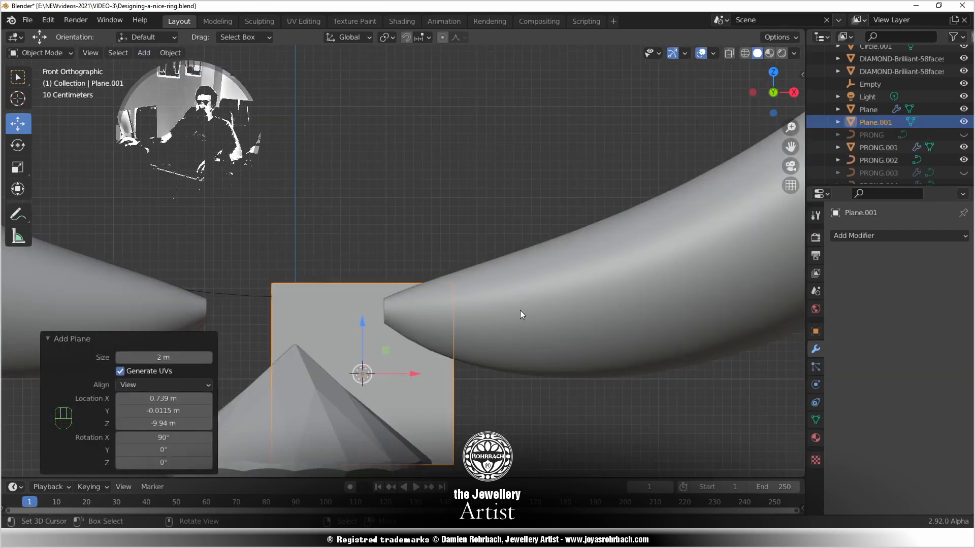
Scale the plane to about 0.247 and move it about 0.156 m in X and 0.612 m in Z onto the band's tip
key("s")
left_click(401, 362)
key("h")
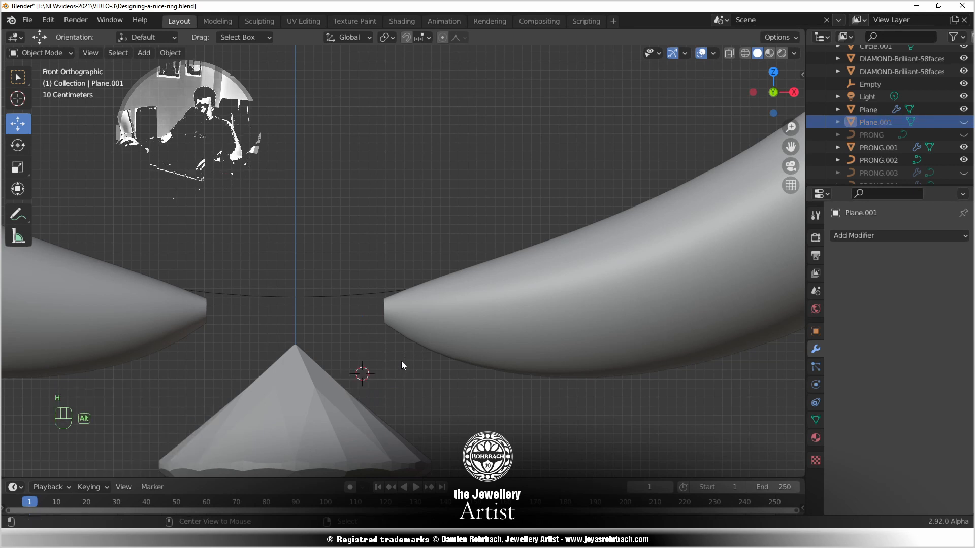
key("ctrl+z")
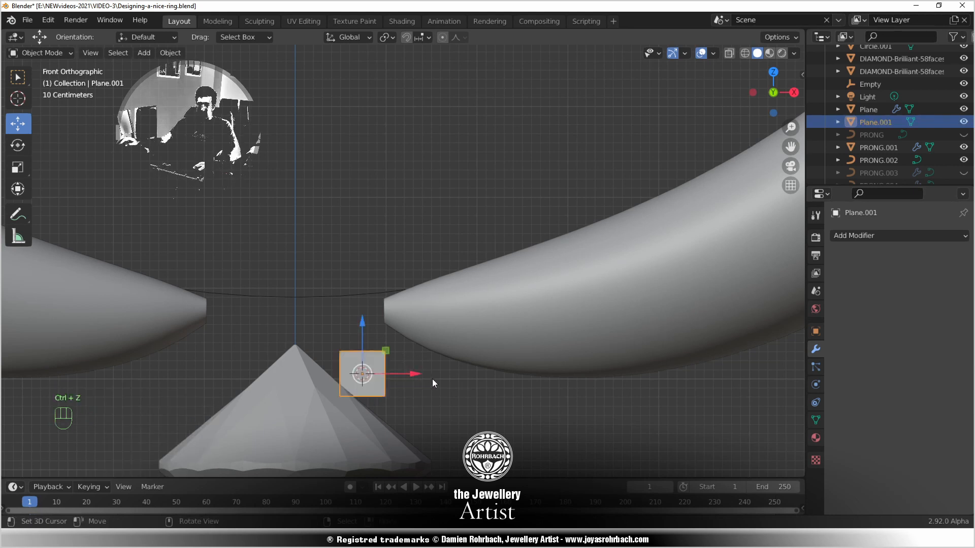
key("g")
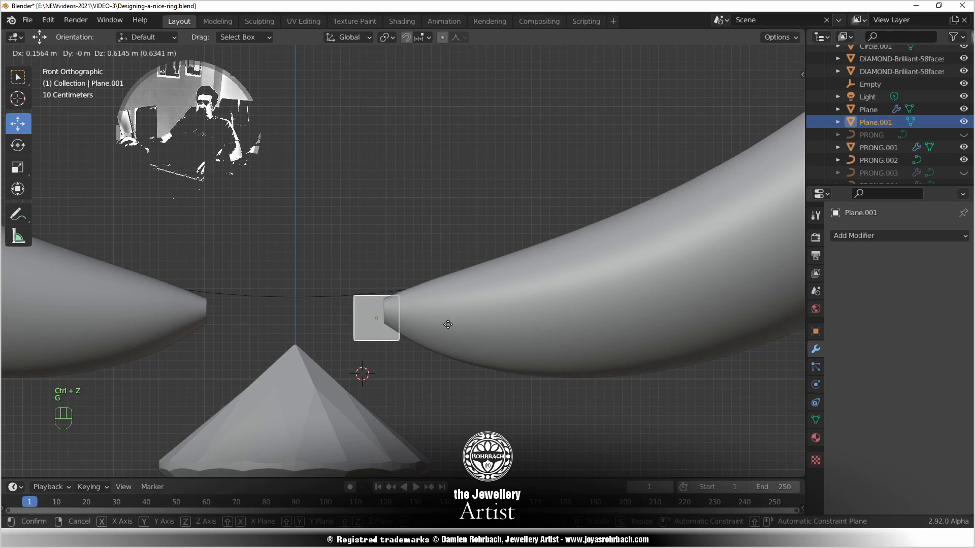
left_click(445, 324)
Show the sidebar and set the plane's Y location to 0 m
key("Tab")
scroll(430, 349, "up", 3)
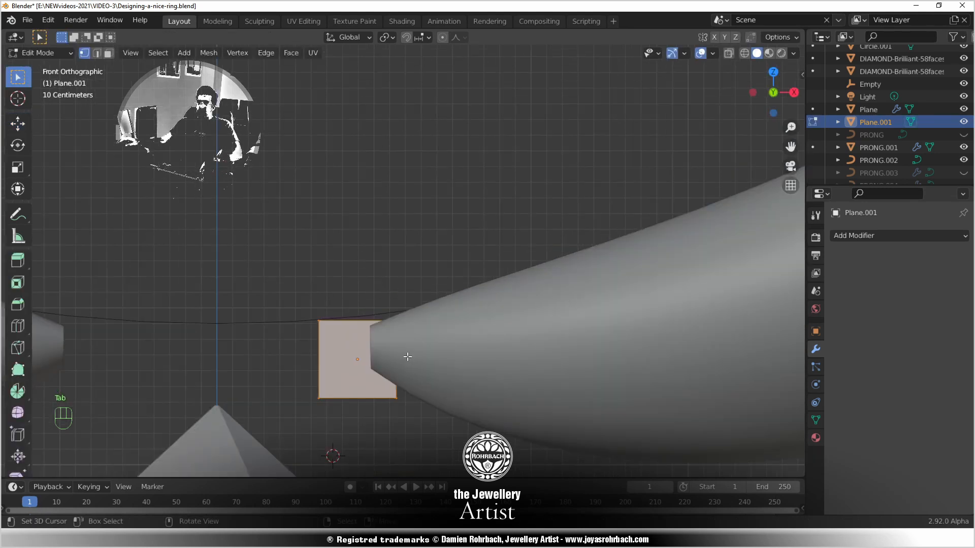
key("Tab")
key("n")
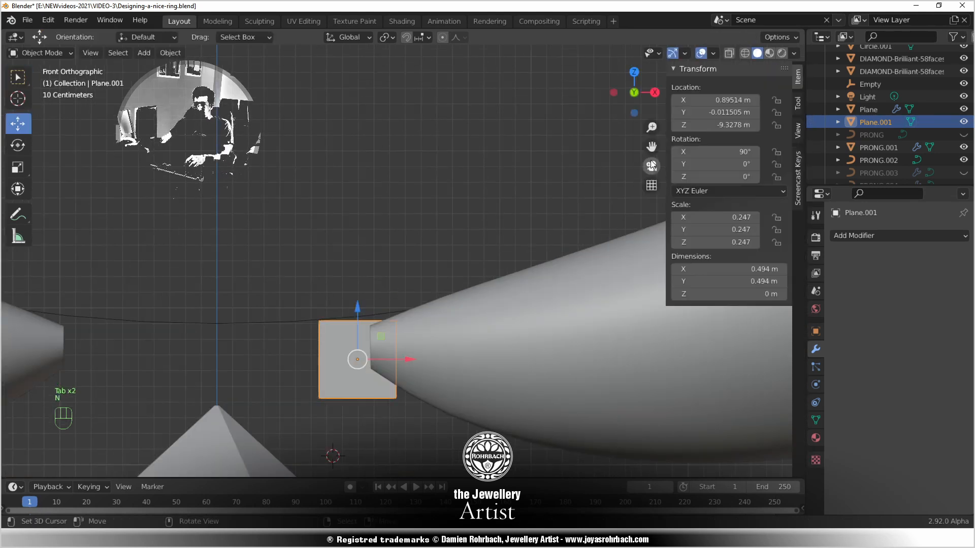
left_click(723, 112)
type("0")
key("Return")
scroll(461, 359, "up", 3)
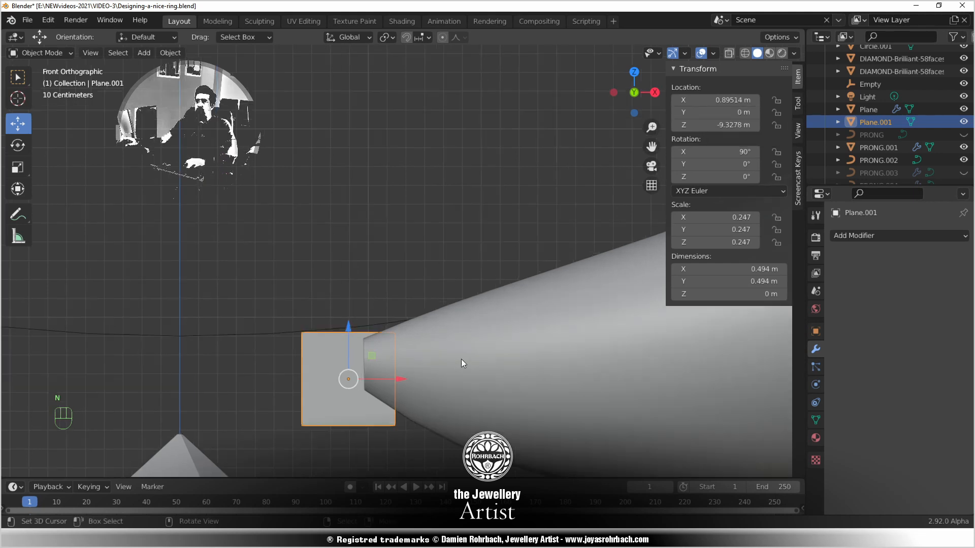
With X-ray on, move the plane's upper outer vertex about -0.009 m in X and 0.049 m in Z to match the band's edge
key("Tab")
key("alt+z")
left_click(394, 347)
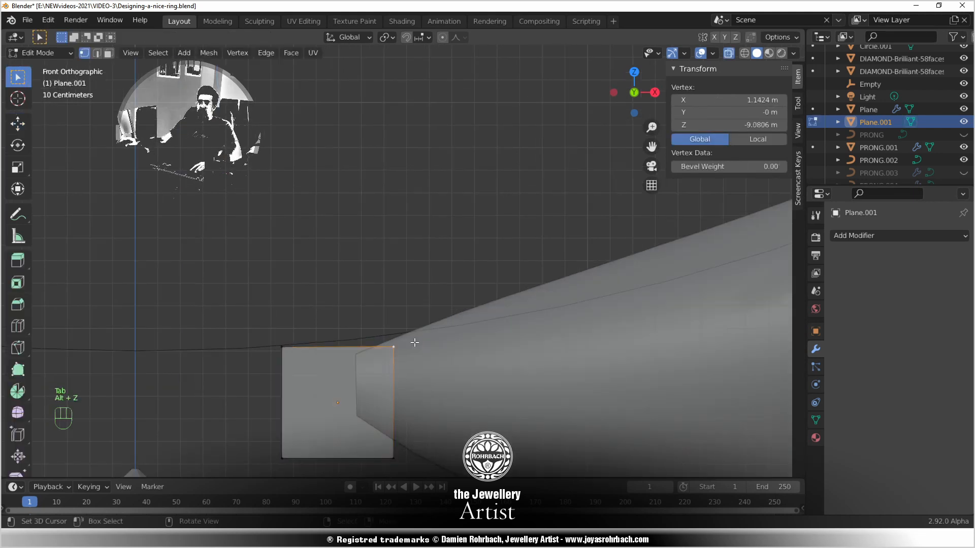
key("g")
left_click(413, 325)
scroll(413, 327, "down", 3)
middle_click_drag(420, 376, 437, 213, "shift")
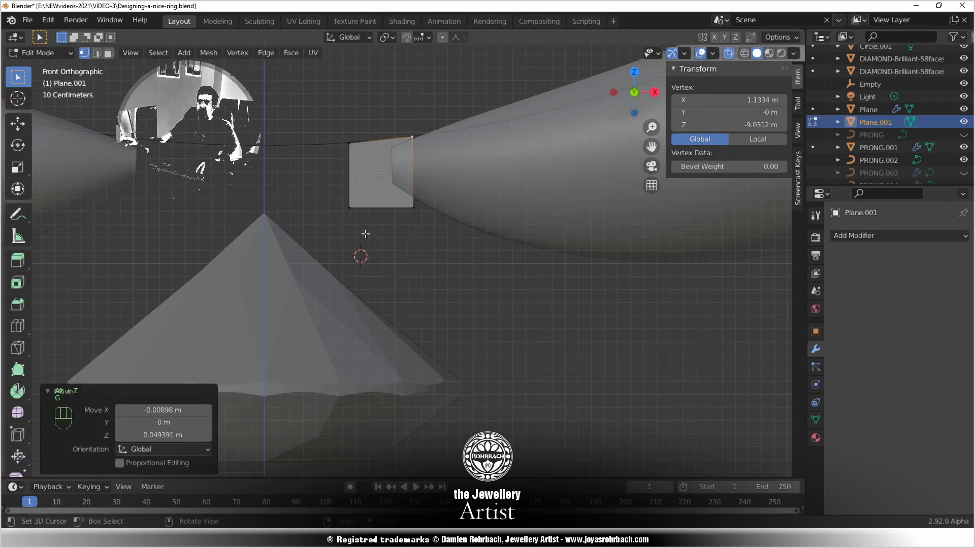
Extrude the plane's bottom edge three times downward and outward, following the slope of the diamond
left_click(355, 207)
left_click(417, 216, "shift")
key("e")
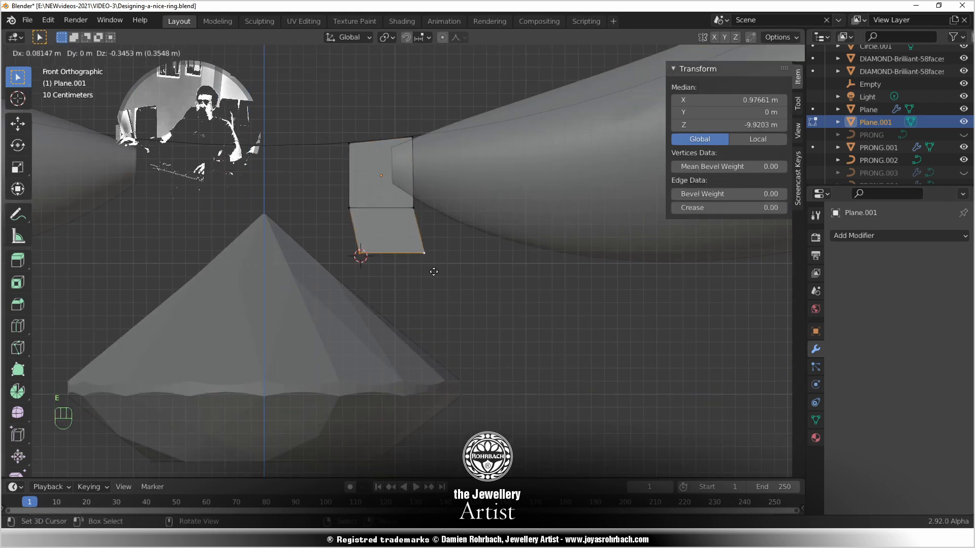
left_click(431, 258)
key("e")
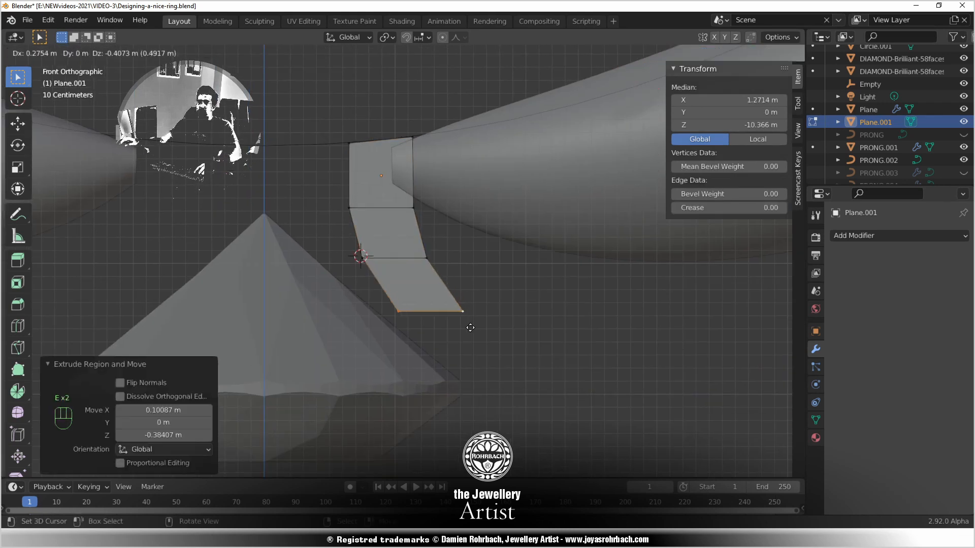
left_click(471, 327)
key("e")
left_click(488, 355)
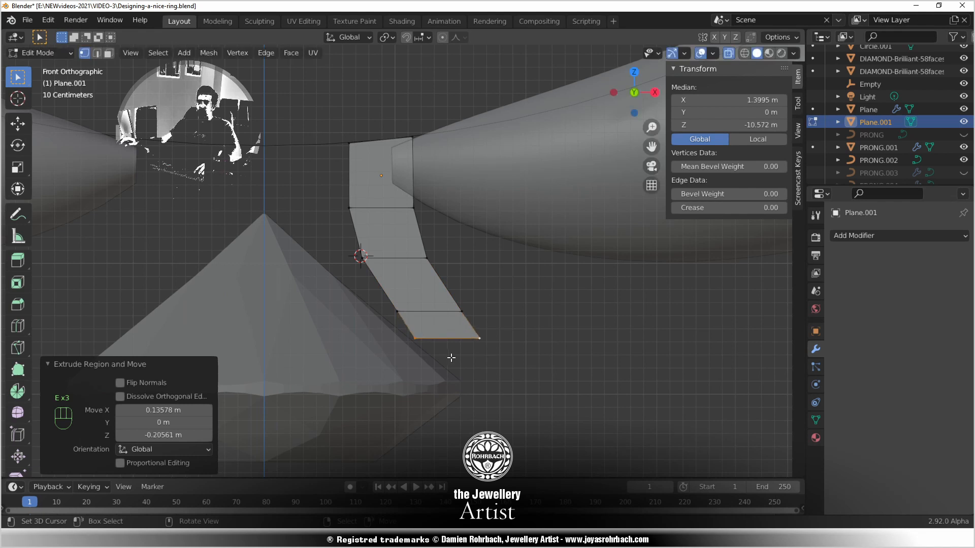
Extrude the strip's lower inner vertex four times around the diamond's girdle to outline a seat notch
left_click(431, 342)
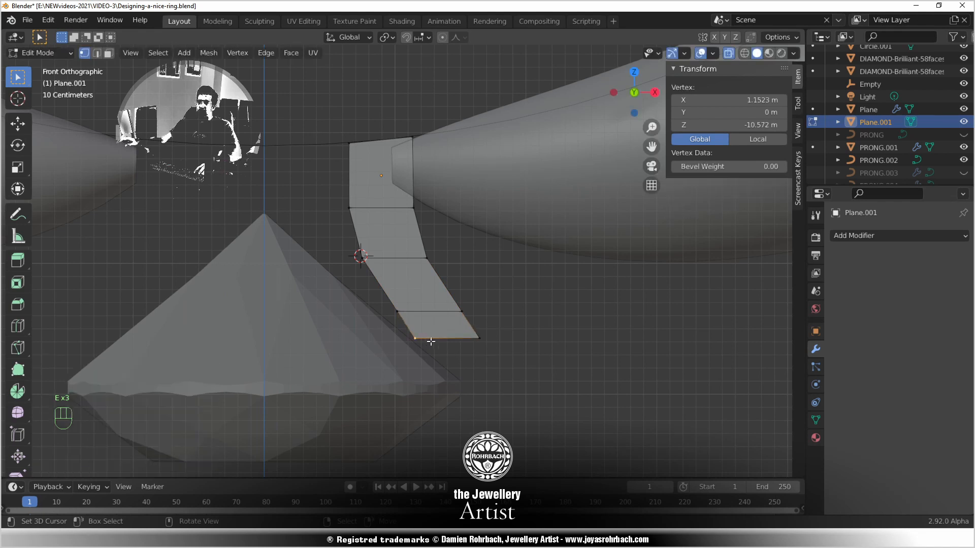
left_click(468, 369)
key("e")
left_click(489, 390)
key("e")
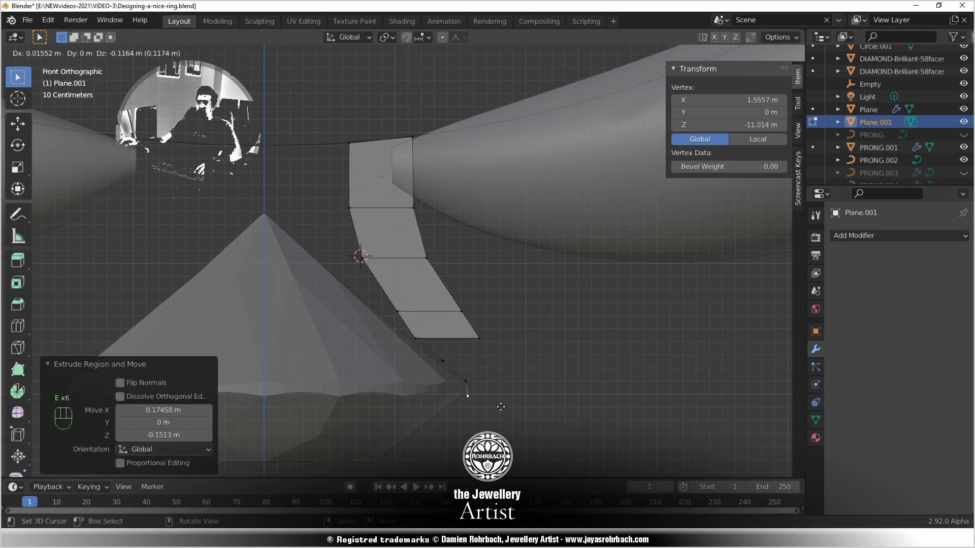
left_click(500, 407)
key("e")
left_click(482, 421)
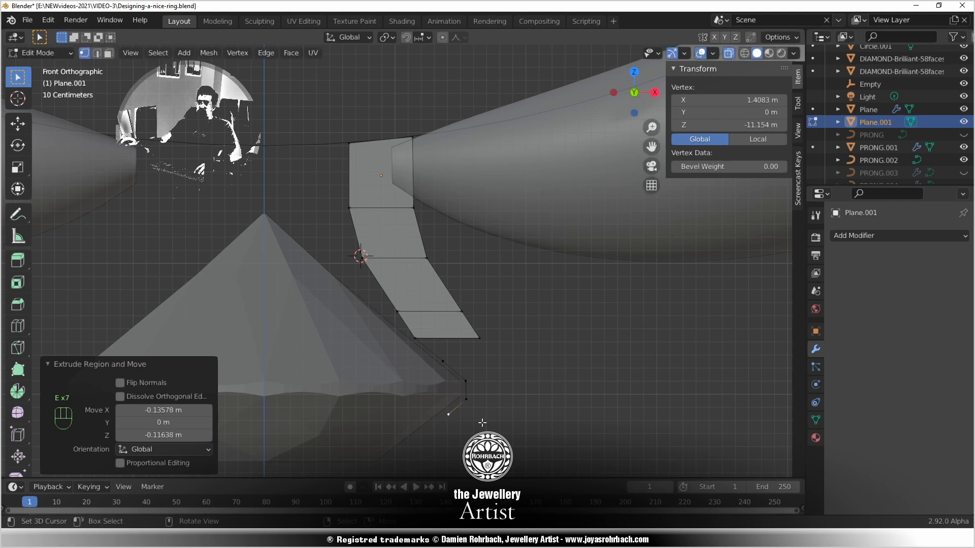
Extend the inner outline below the notch with two extrusions, about -0.248 m in Z, plus 0.12 m in X and -0.132 m in Z
middle_click_drag(487, 346, 475, 333, "shift")
scroll(475, 333, "down", 5, "shift")
key("e")
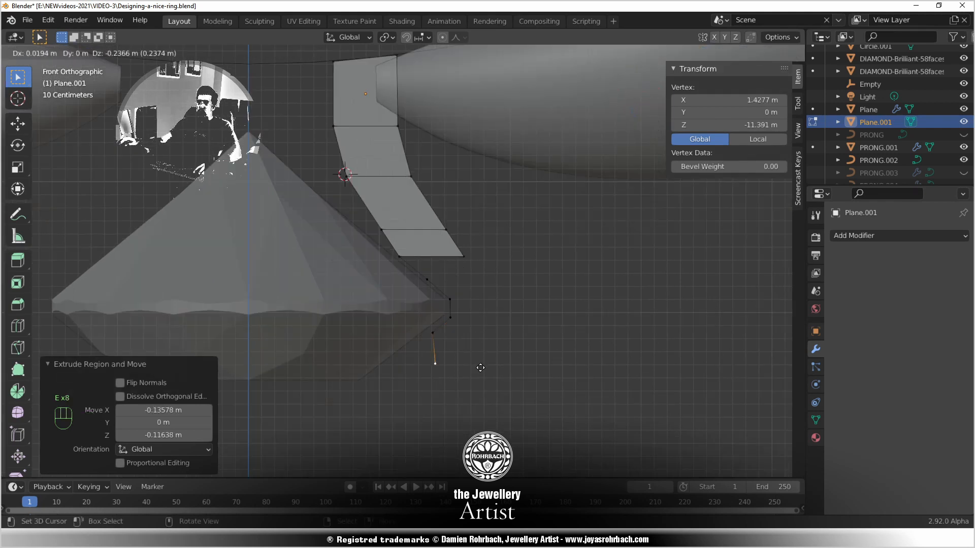
left_click(480, 369)
key("e")
left_click(495, 386)
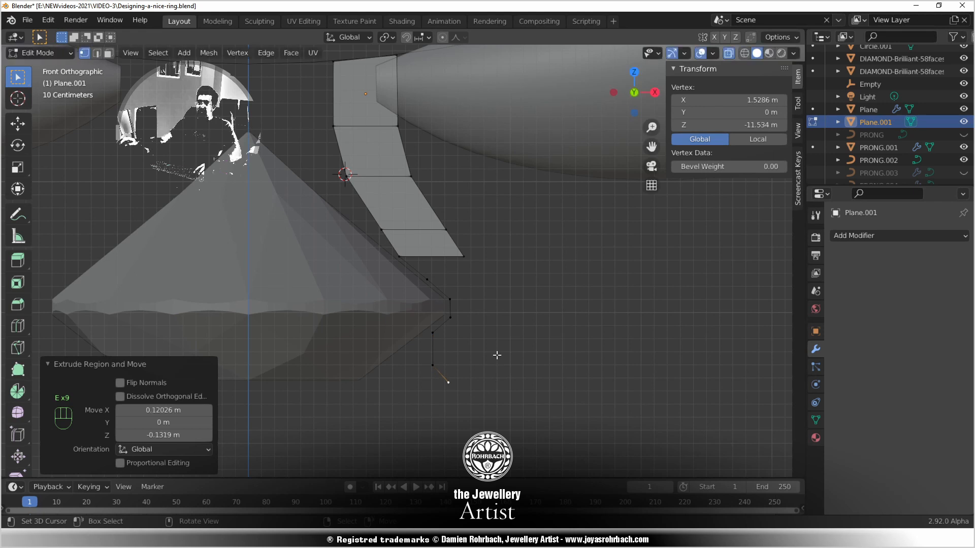
Extrude the strip's lower outer vertex five times into a curve bulging outward and down beside the diamond's girdle
right_click(468, 255)
key("e")
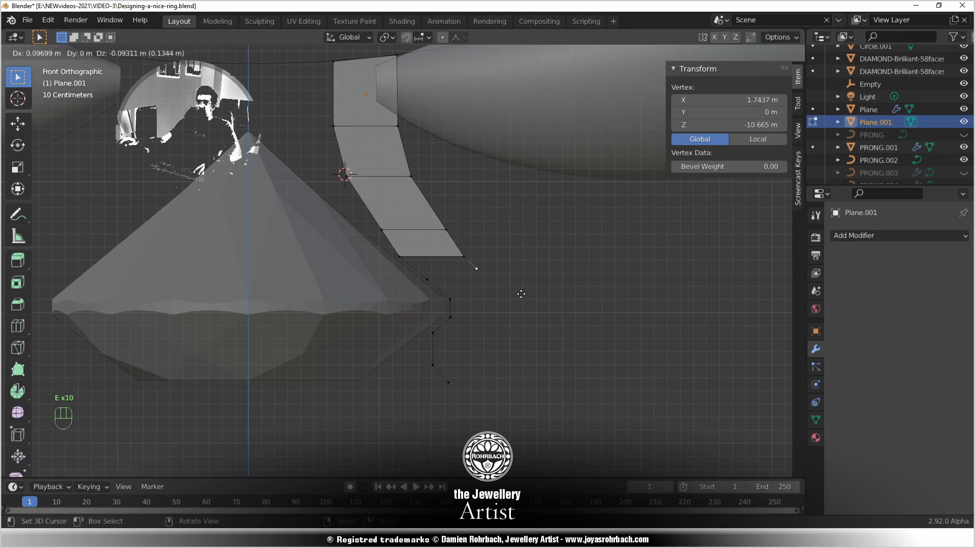
left_click(532, 296)
key("e")
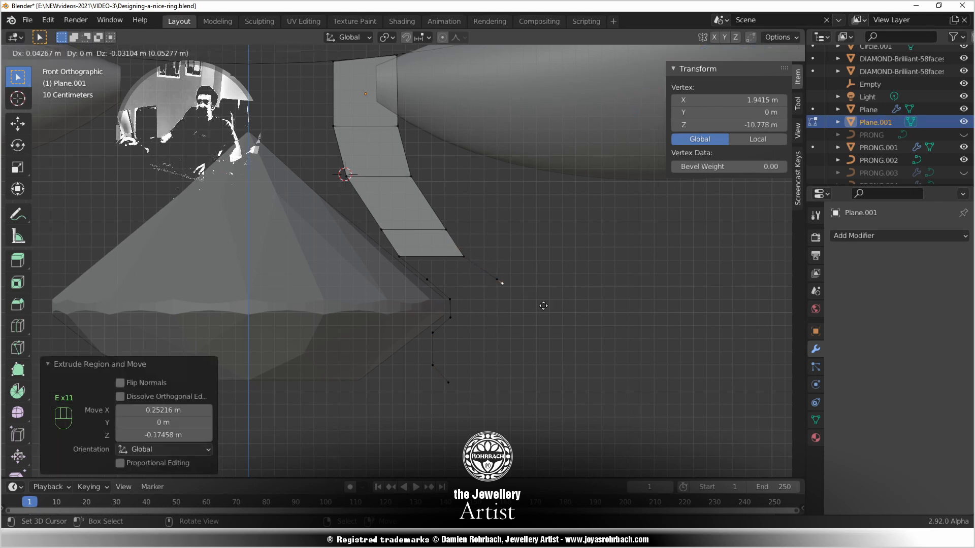
left_click(550, 315)
key("e")
left_click(564, 333)
key("e")
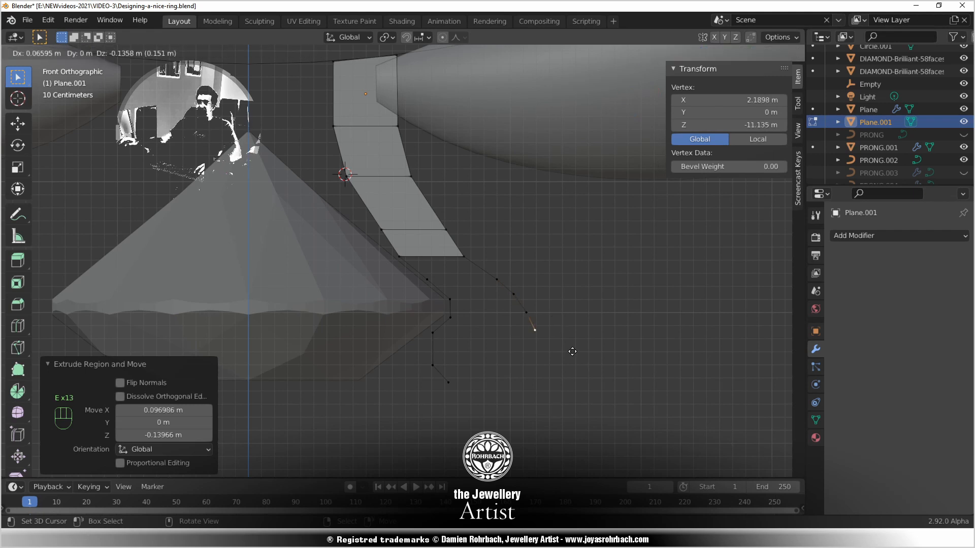
left_click(573, 352)
key("e")
left_click(591, 304)
Continue the outer outline with five more vertex extrusions, rounding the prong's tip back toward the inner outline's end
key("e")
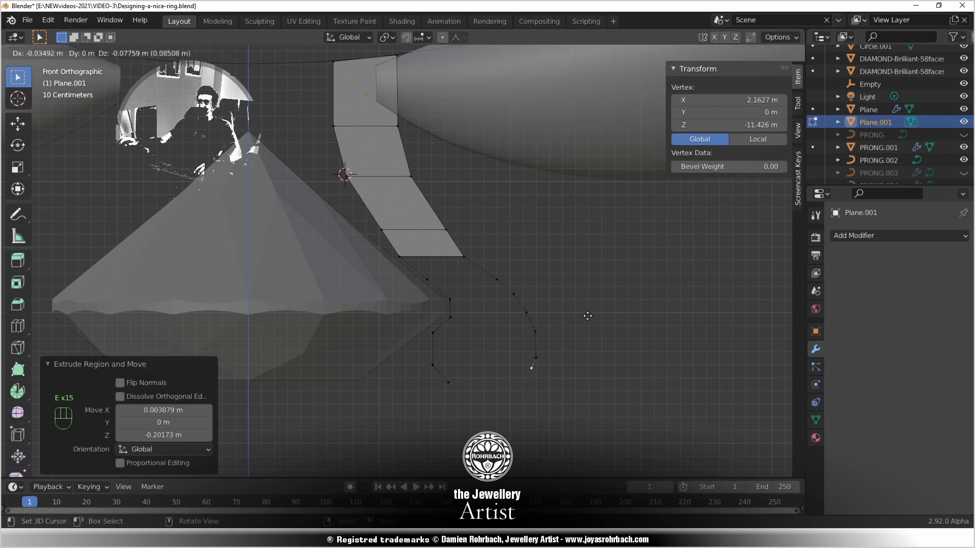
left_click(584, 318)
key("e")
left_click(573, 334)
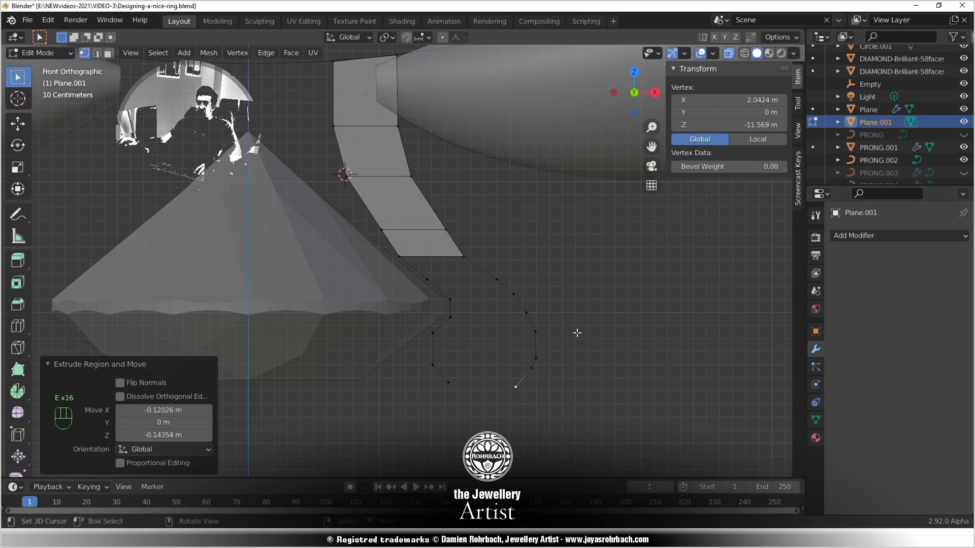
key("e")
left_click(553, 339)
key("e")
left_click(537, 337)
key("e")
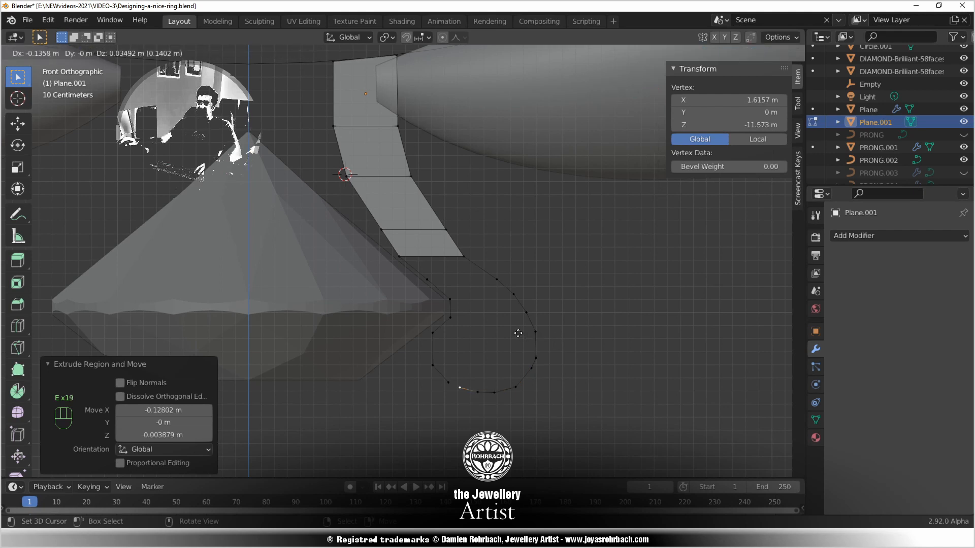
left_click(517, 335)
Join the two outline ends with an edge and move the outer outline's end vertex about 0.031 m in X
left_click(449, 381)
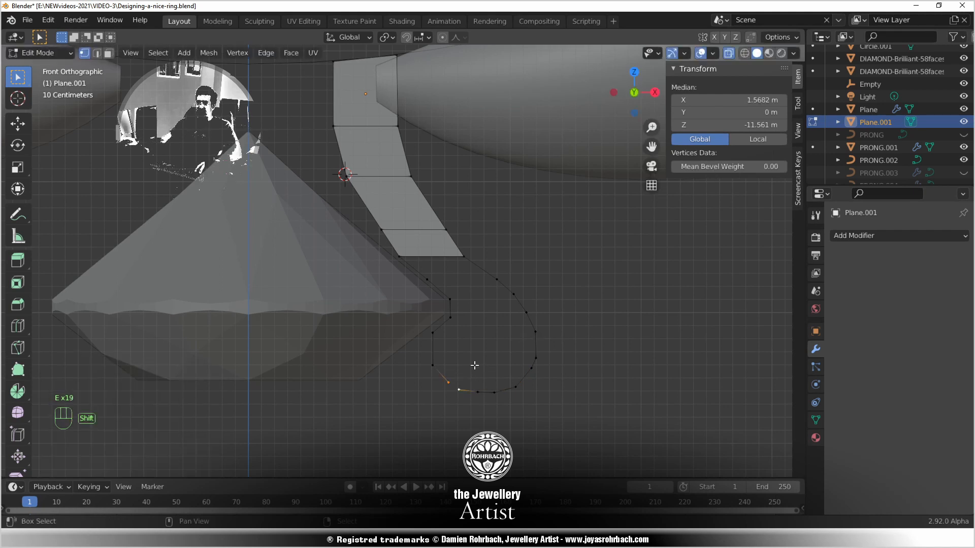
key("f")
key("g")
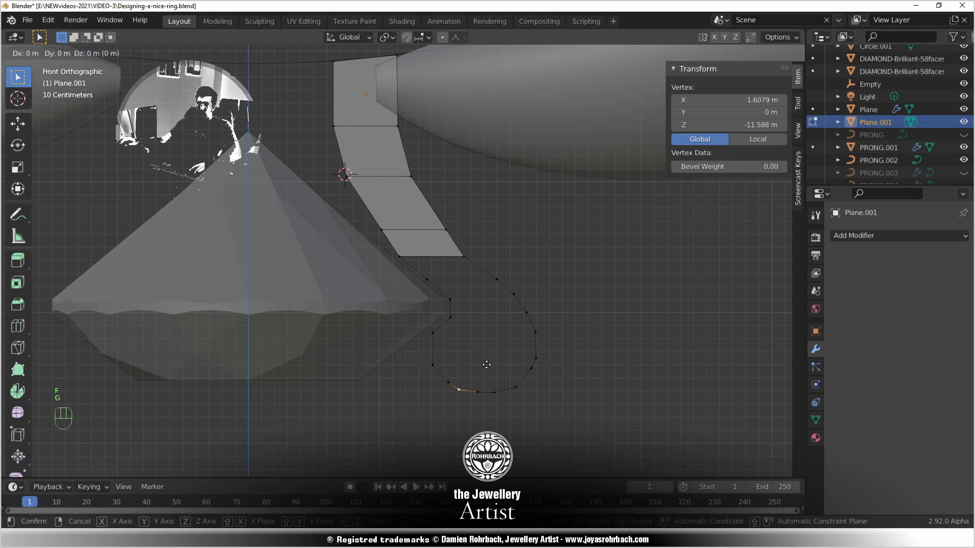
left_click(488, 365)
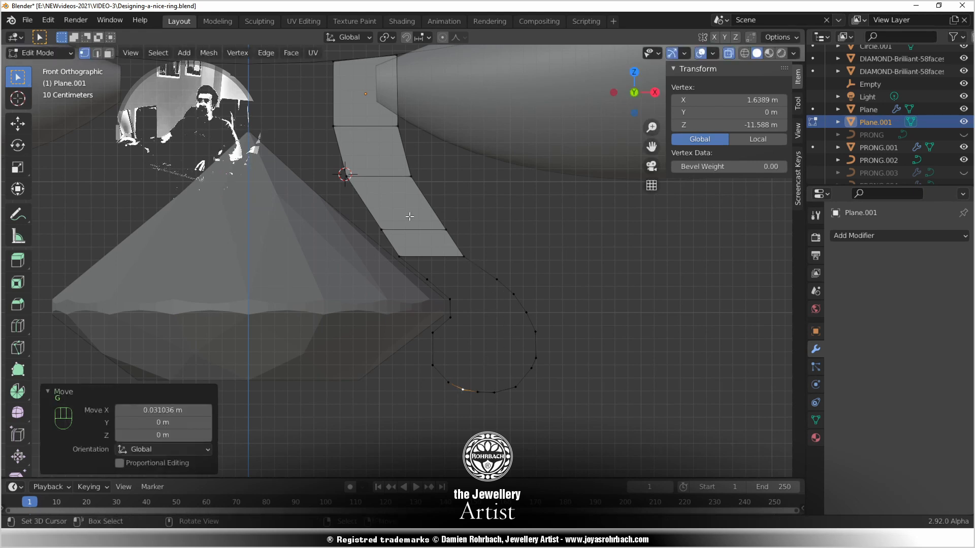
Delete the prong profile's inner cross edges and faces so only the closed outline is left, and save the file
left_click(97, 54)
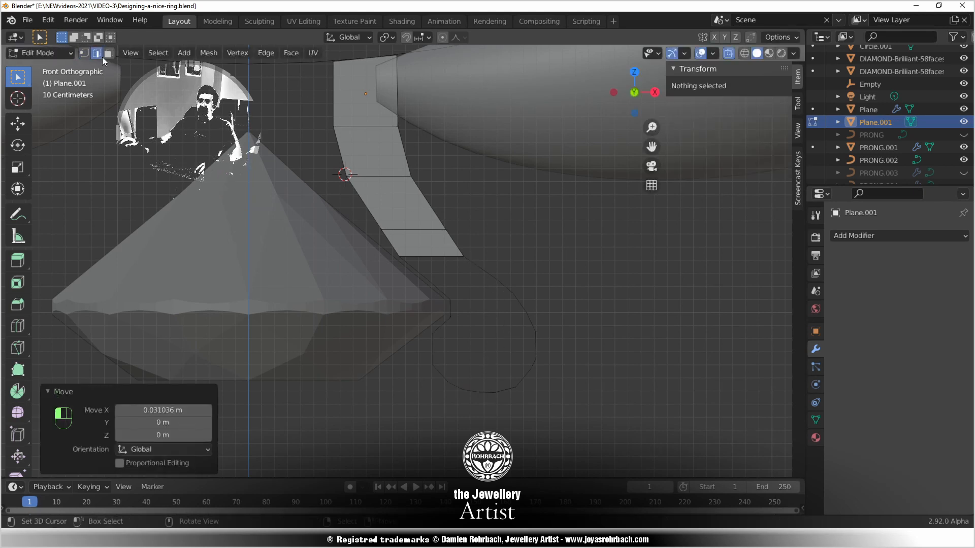
left_click(406, 229)
key("x")
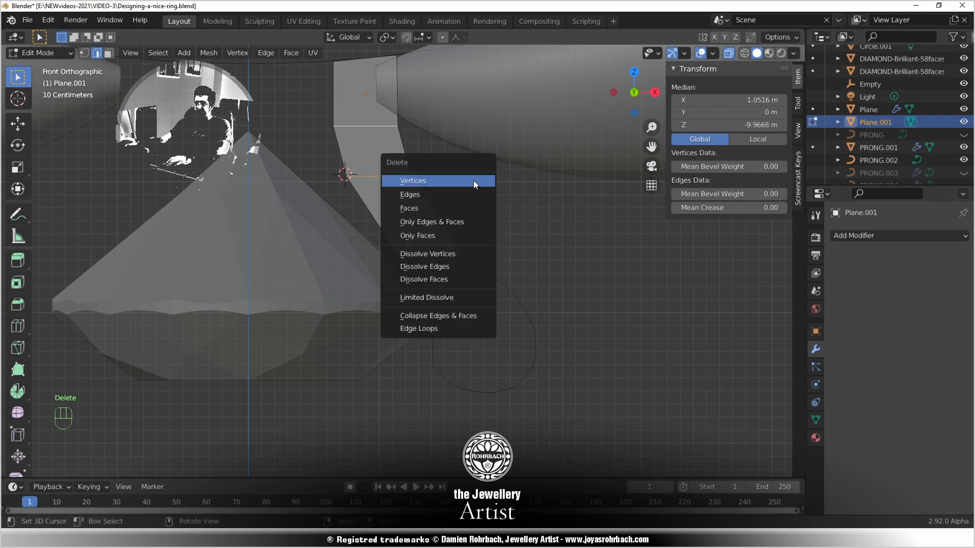
left_click(472, 222)
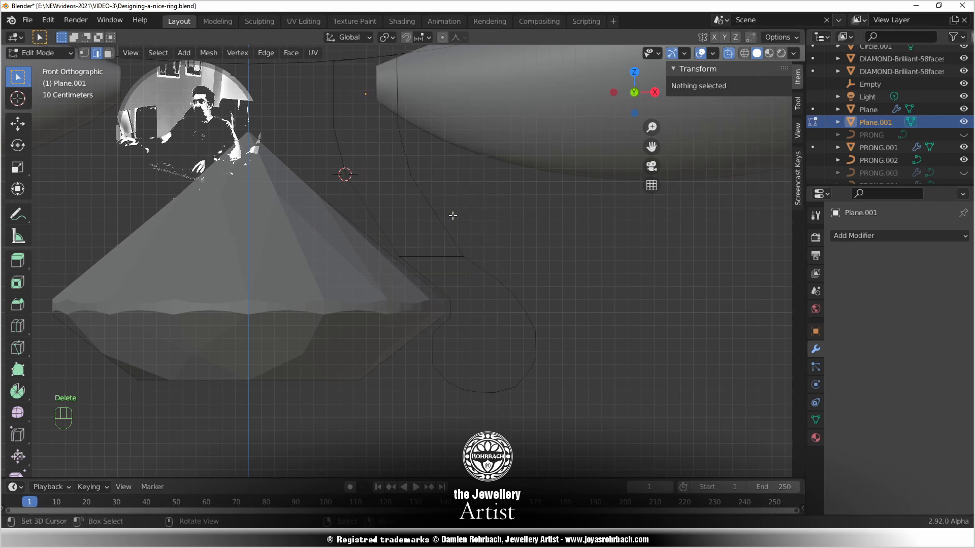
left_click(447, 258)
key("x")
left_click(438, 247)
key("ctrl+s")
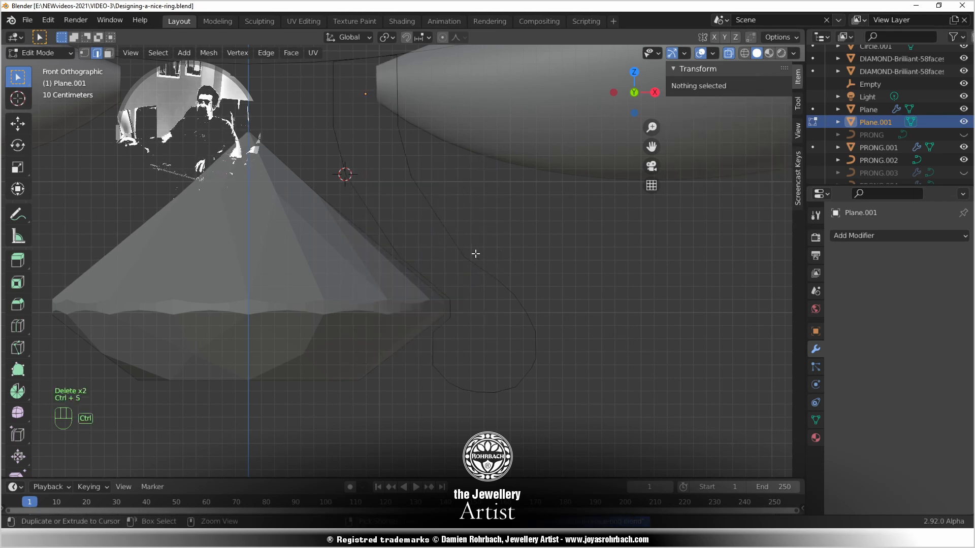
Move two vertices on the outer outline's slope, about 0.089 m in X, and about -0.062 m in X and 0.132 m in Z
left_click(84, 53)
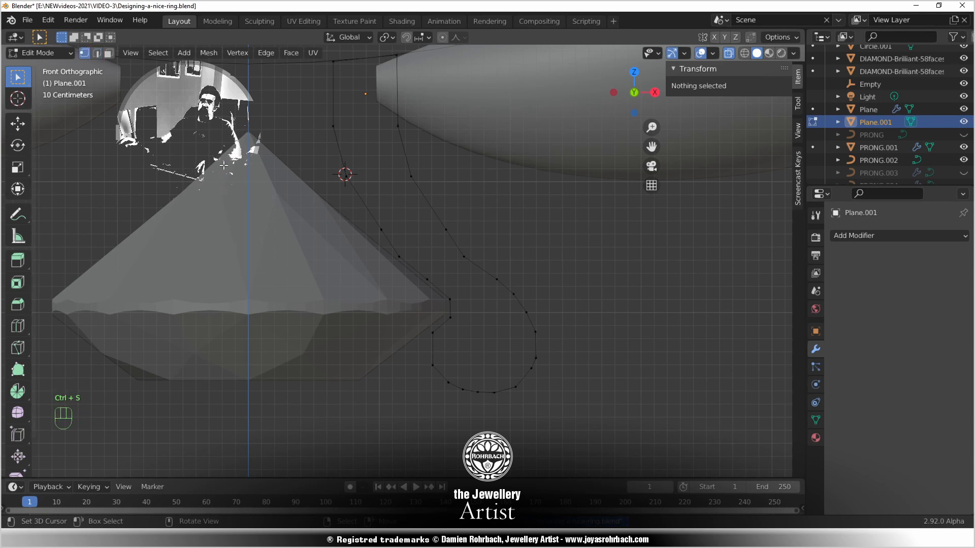
scroll(492, 267, "up", 2)
right_click(492, 258)
key("g")
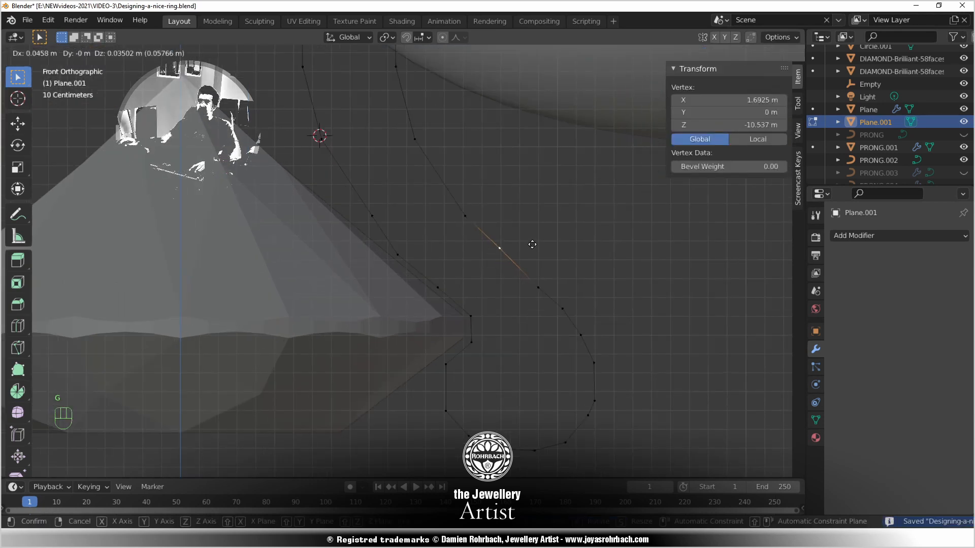
left_click(541, 251)
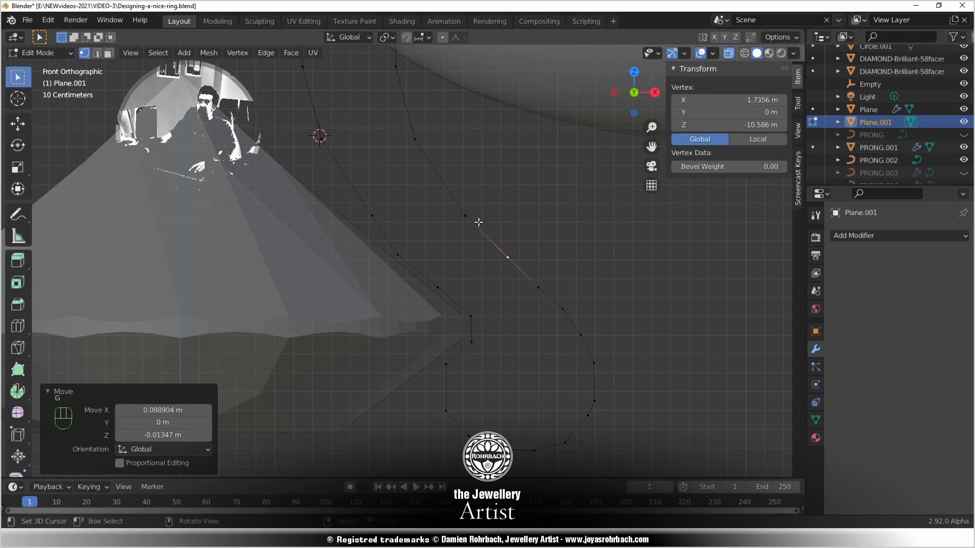
key("g")
left_click(458, 194)
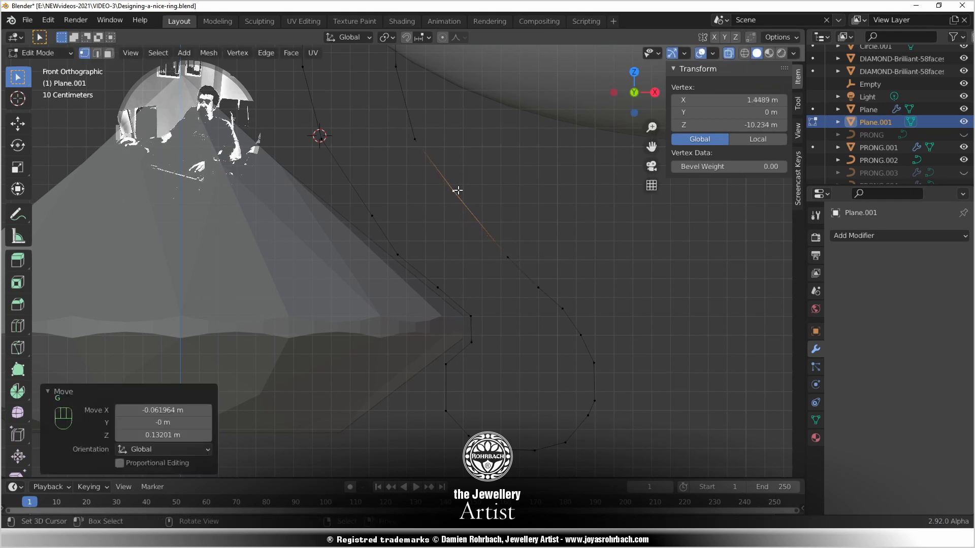
Raise the next outer vertex above them and nudge the one below it outward to smooth the outline's upper curve
key("g")
left_click(425, 138)
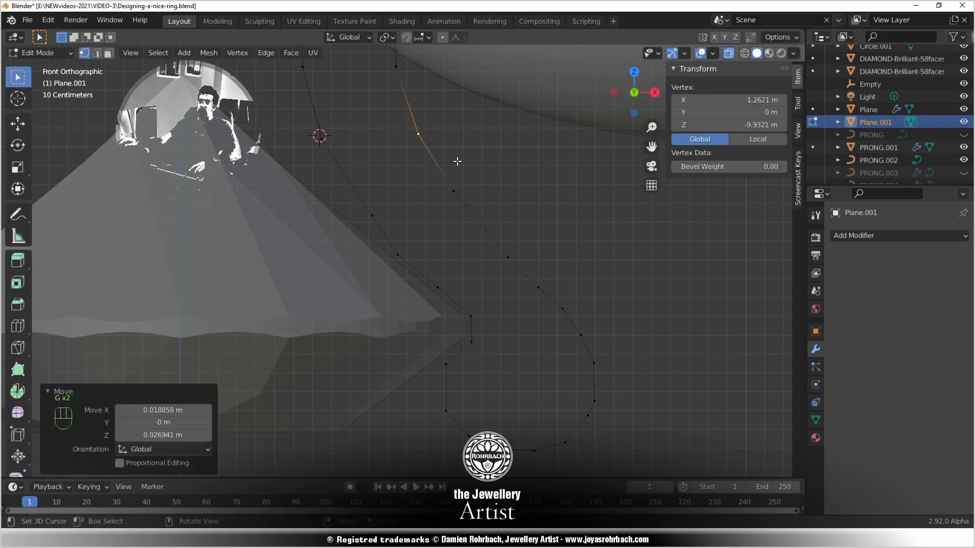
key("g")
left_click(457, 136)
right_click(480, 183)
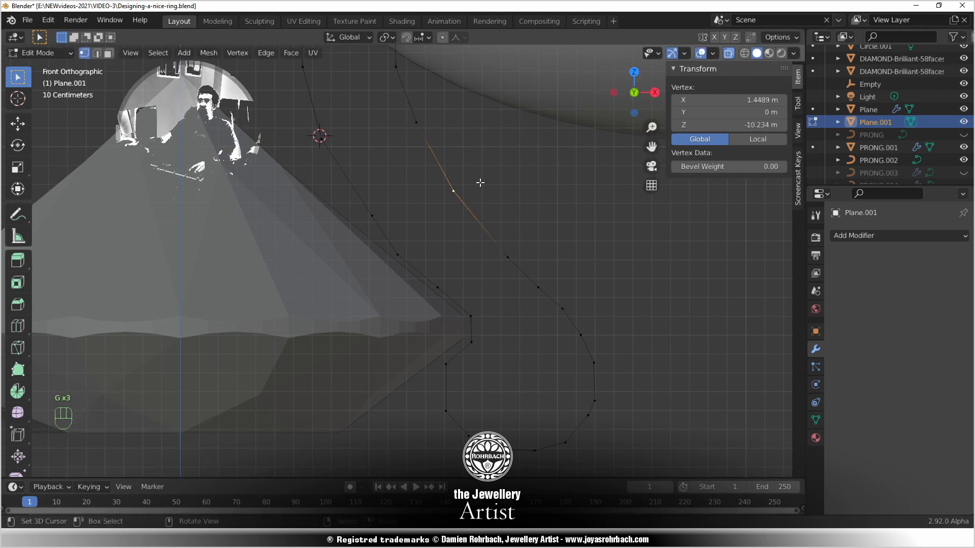
key("g")
left_click(486, 184)
Shift the run of outer vertices from mid-slope to the lower bulge outward together to thicken the prong's tip
right_click(520, 245)
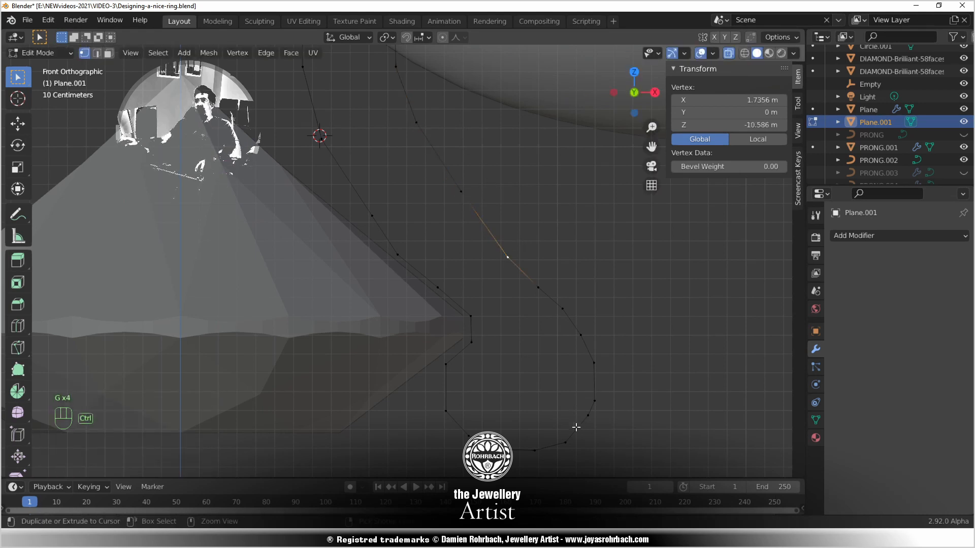
left_click(585, 418, "ctrl")
key("g")
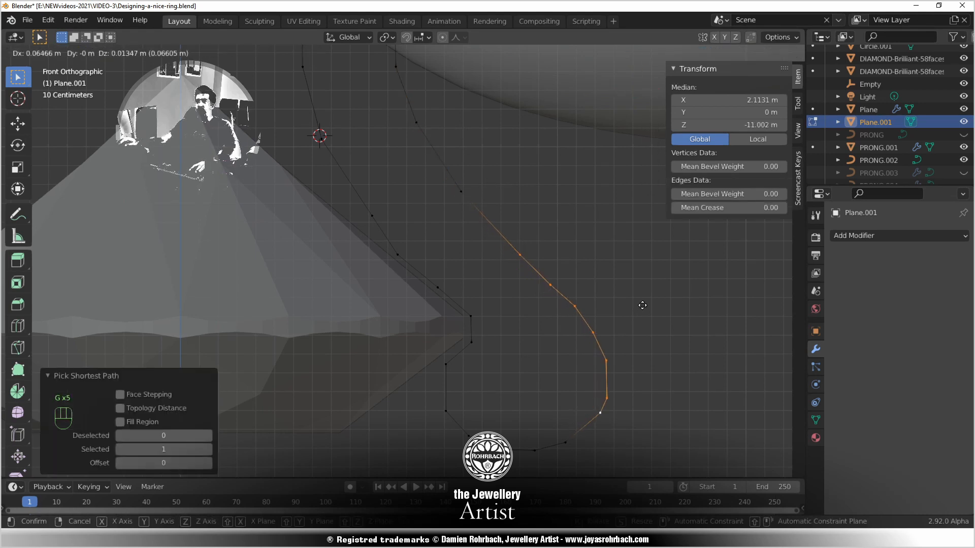
left_click(641, 305)
Move the two vertices on the tip's underside outward, the second about 0.073 m in X, and save the file
right_click(566, 443)
key("g")
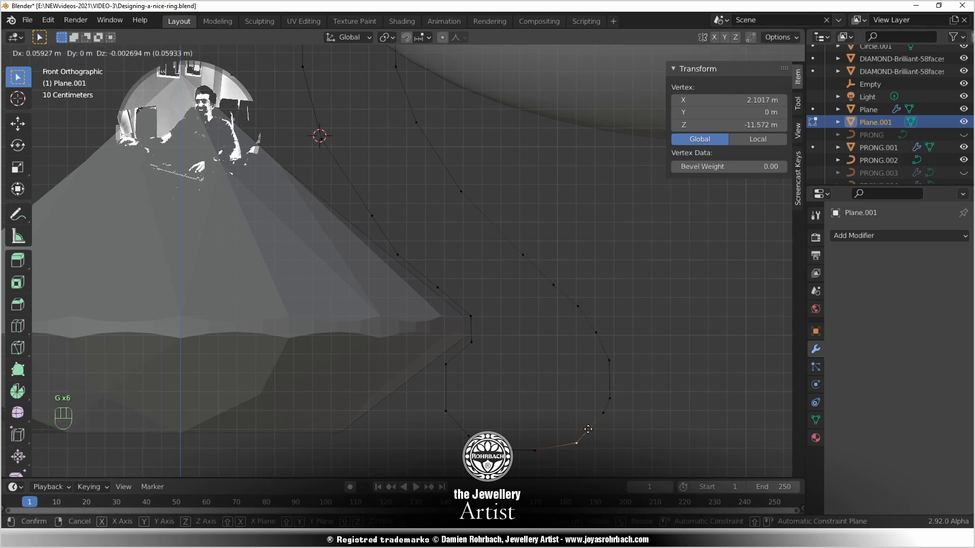
left_click(551, 444)
key("g")
left_click(559, 443)
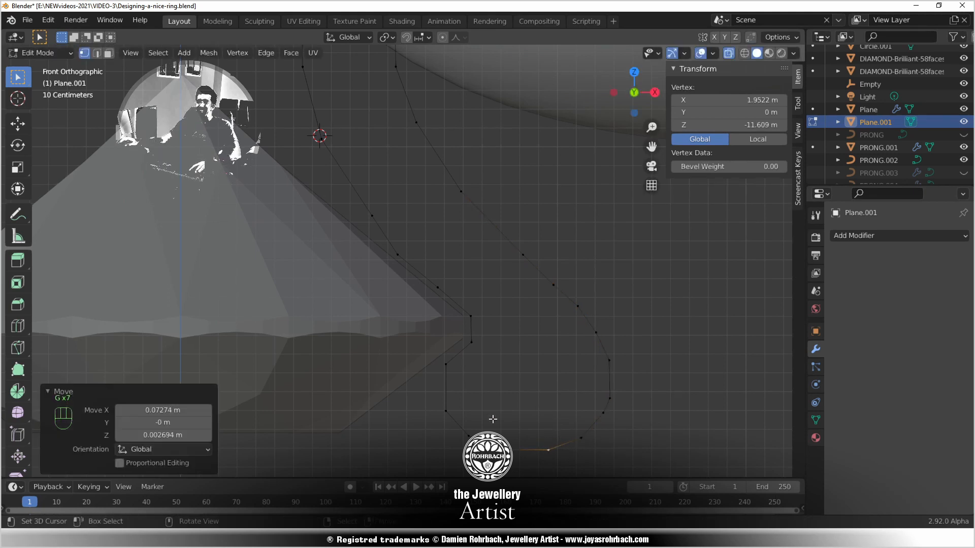
scroll(529, 358, "down", 5)
scroll(526, 331, "up", 3)
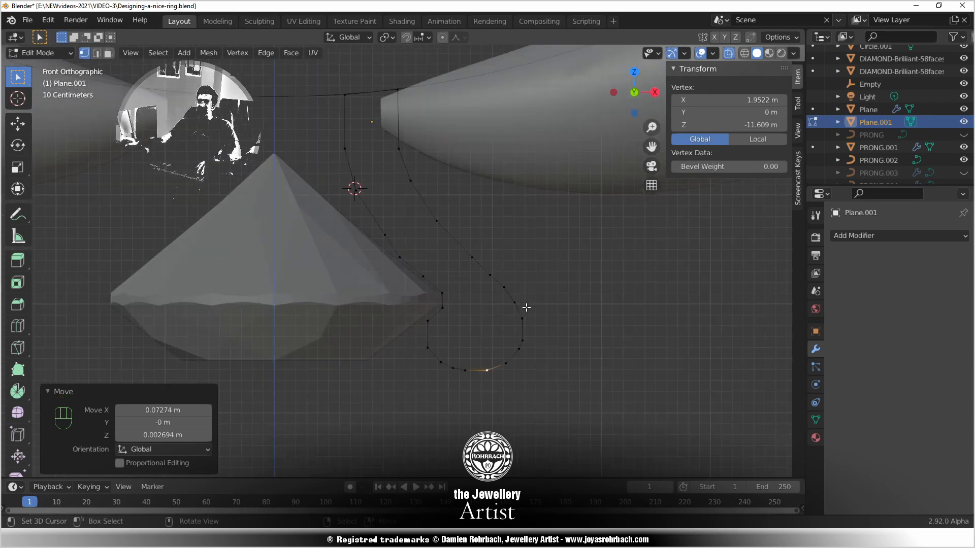
key("ctrl+s")
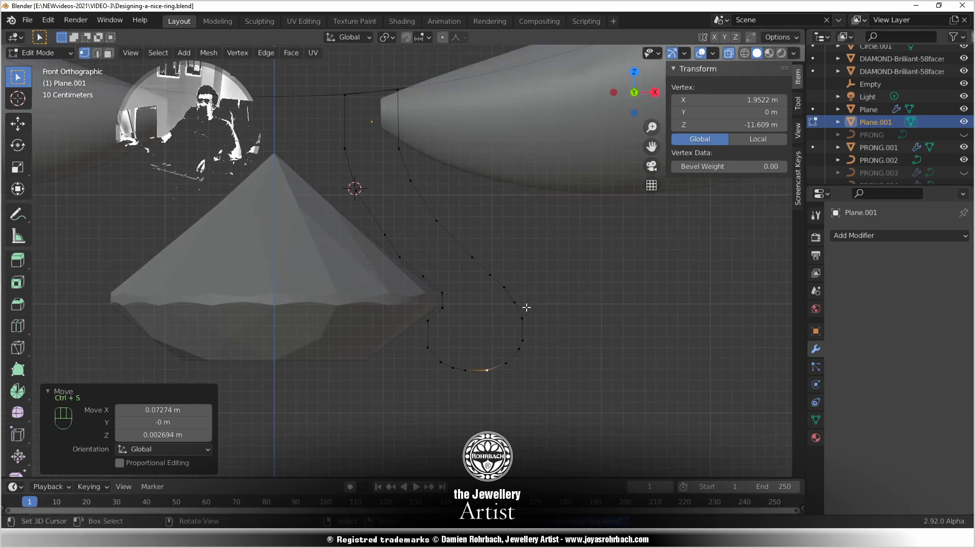
Select the whole outline and sweep it with the Spin tool by about 65.5°
key("a")
middle_click_drag(401, 346, 305, 366)
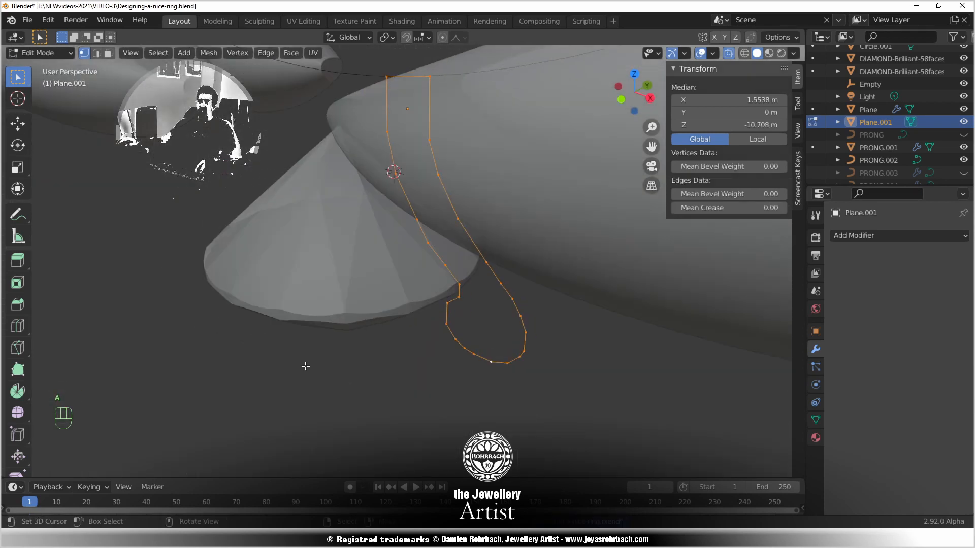
left_click(21, 391)
left_click_drag(494, 312, 315, 320)
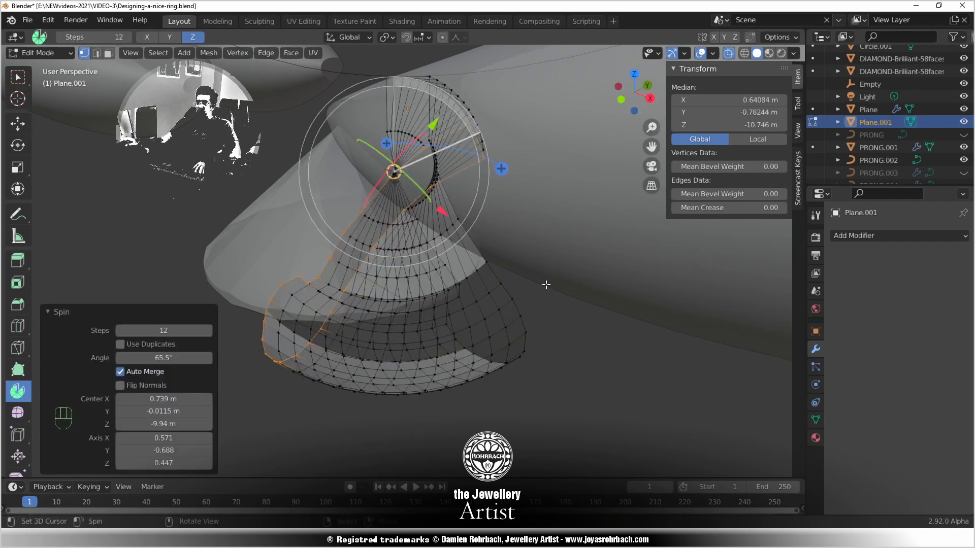
Set the spin to 120 steps and an angle of 360°
left_click(161, 330)
type("360")
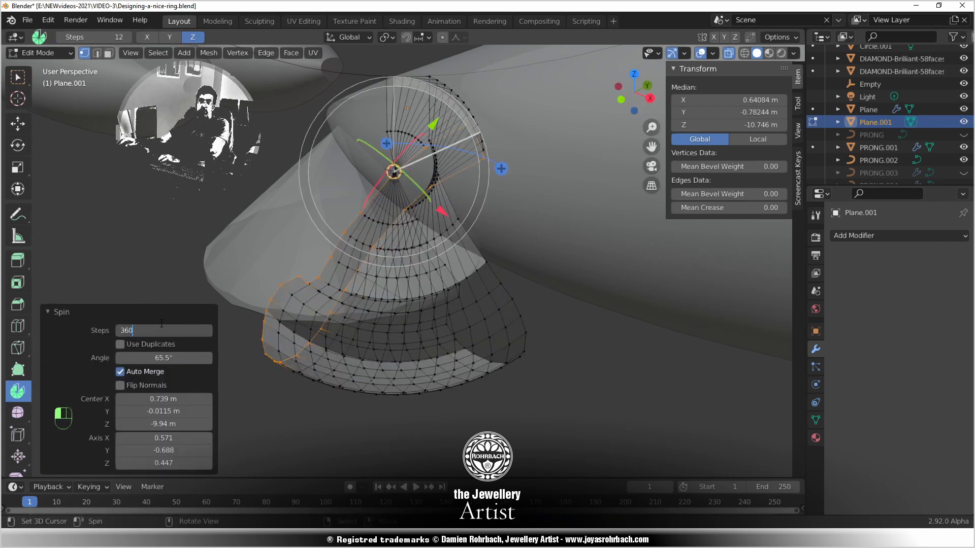
left_click(157, 349)
left_click(161, 331)
type("120")
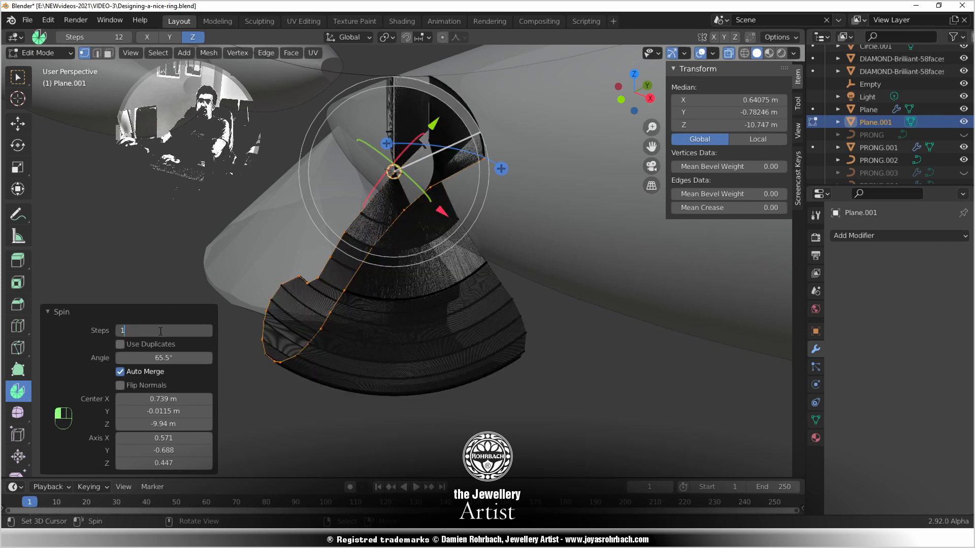
left_click(160, 361)
left_click(160, 359)
type("360")
key("Return")
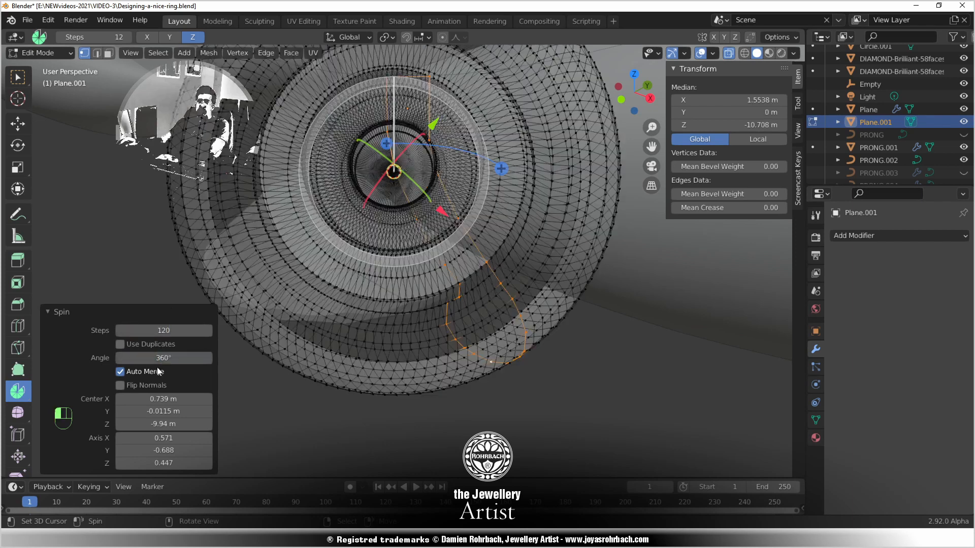
Set the spin's centre to 0 m in X, Y and Z
left_click(162, 411)
type("0")
left_click(163, 399)
type("0")
left_click(163, 424)
type("0")
Set the spin axis to X 0, Y 0 and Z 1 so the outline revolves around the diamond
left_click(168, 438)
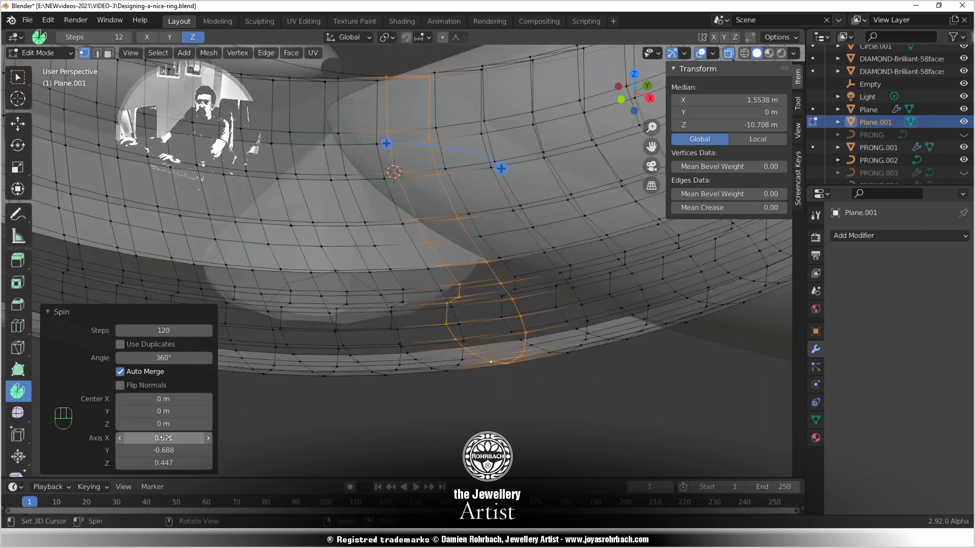
type("0")
key("Return")
key("KP_0")
left_click(167, 450)
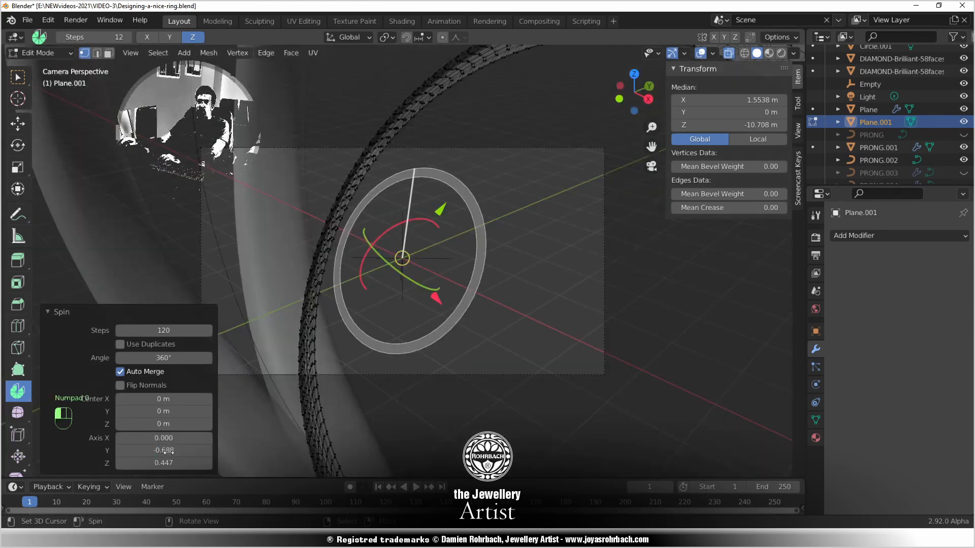
type("0")
key("Tab")
type("1")
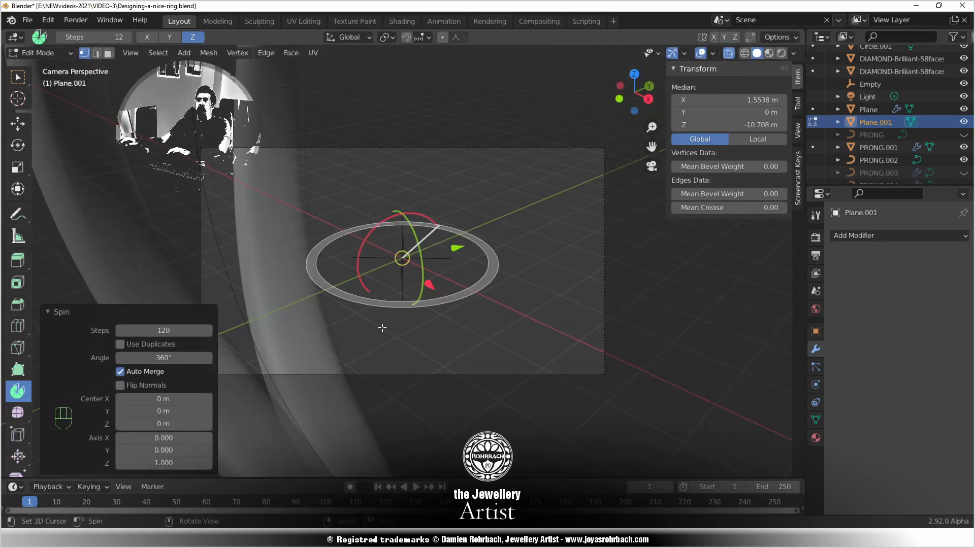
scroll(457, 303, "down", 2)
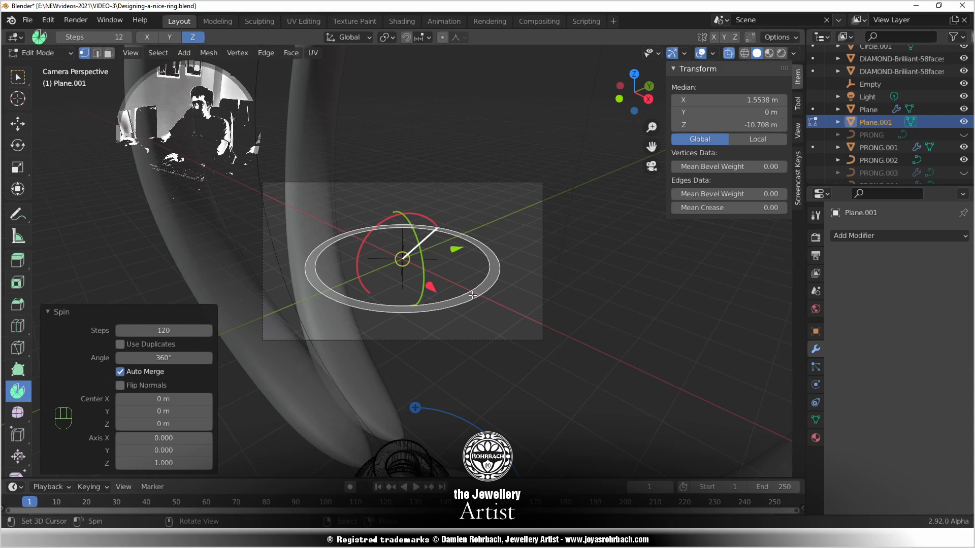
key("KP_0")
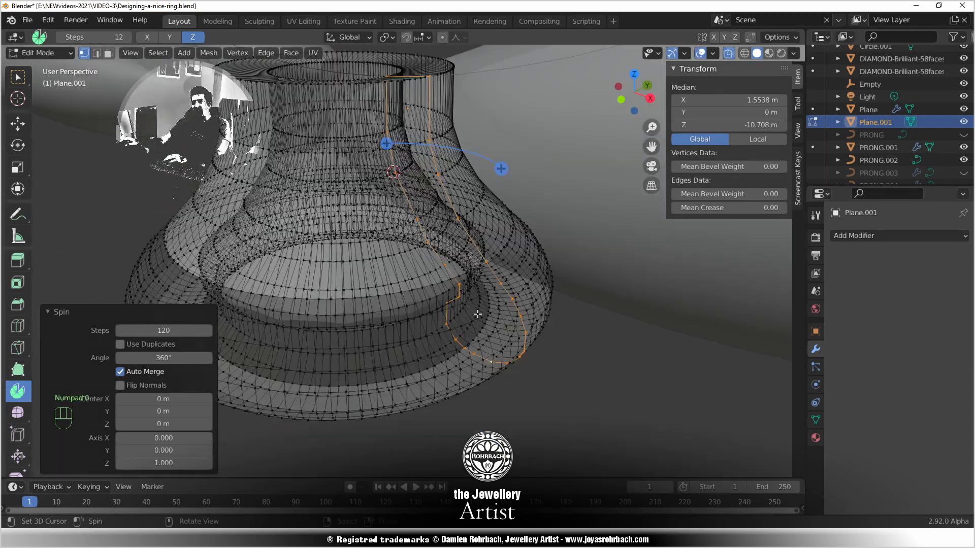
Return to Object Mode with X-ray off, add a Subdivision Surface modifier to the revolved setting, save, and apply Shade Smooth
key("Tab")
mouse_move(437, 370)
middle_mouse_down()
mouse_move(372, 297)
mouse_move(393, 238)
mouse_move(510, 373)
mouse_move(393, 331)
mouse_move(382, 237)
mouse_move(438, 97)
mouse_move(385, 388)
middle_mouse_up()
key("alt+z")
scroll(509, 374, "down", 2)
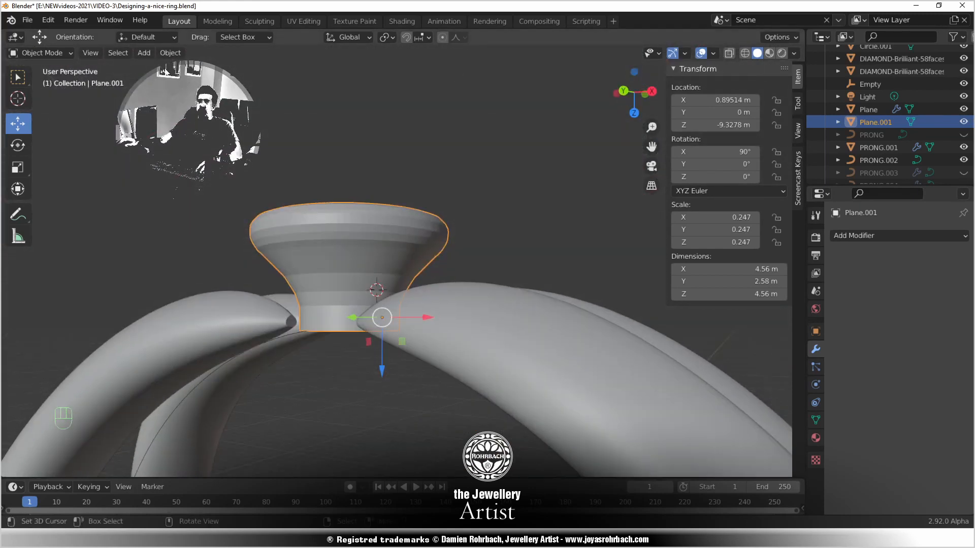
left_click(907, 235)
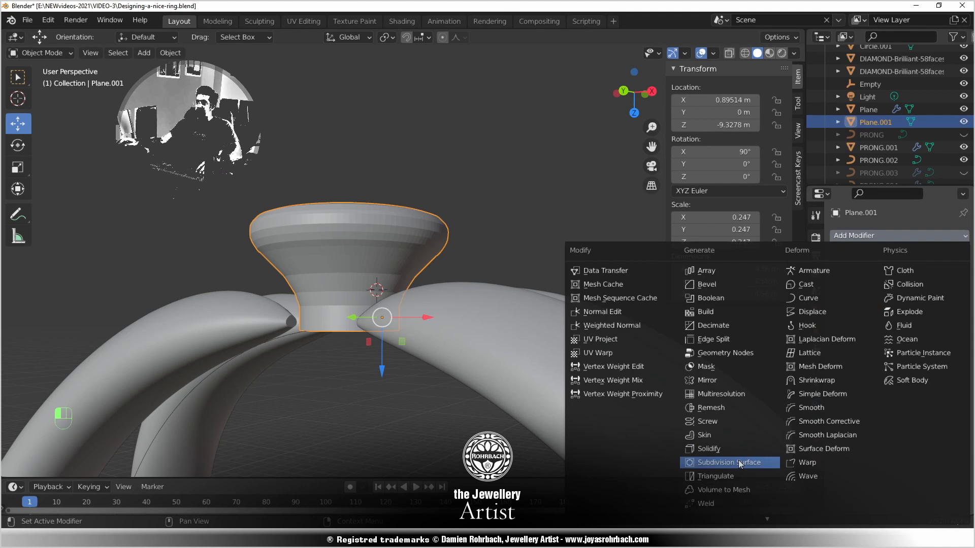
left_click(740, 463)
key("ctrl+s")
left_click(170, 52)
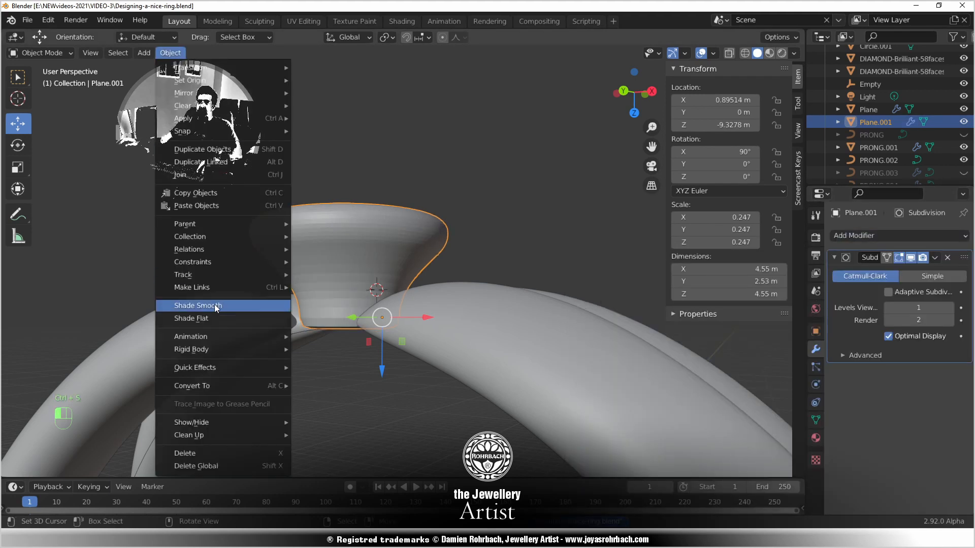
left_click(204, 305)
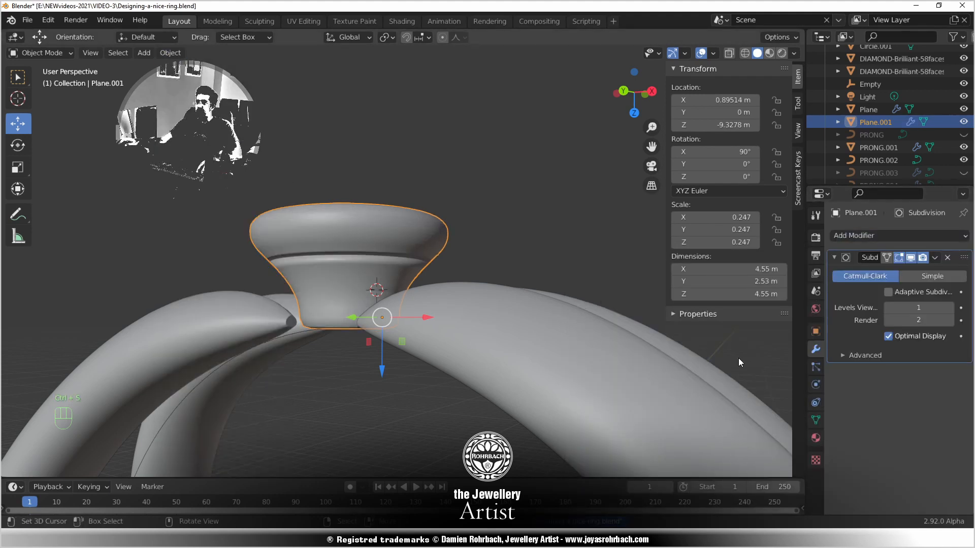
Examine the revolved setting's mesh rings and smooth surface from the side and close up
mouse_move(457, 310)
middle_mouse_down()
mouse_move(448, 303)
mouse_move(484, 322)
mouse_move(455, 294)
middle_mouse_up()
key("Tab")
scroll(450, 316, "up", 5)
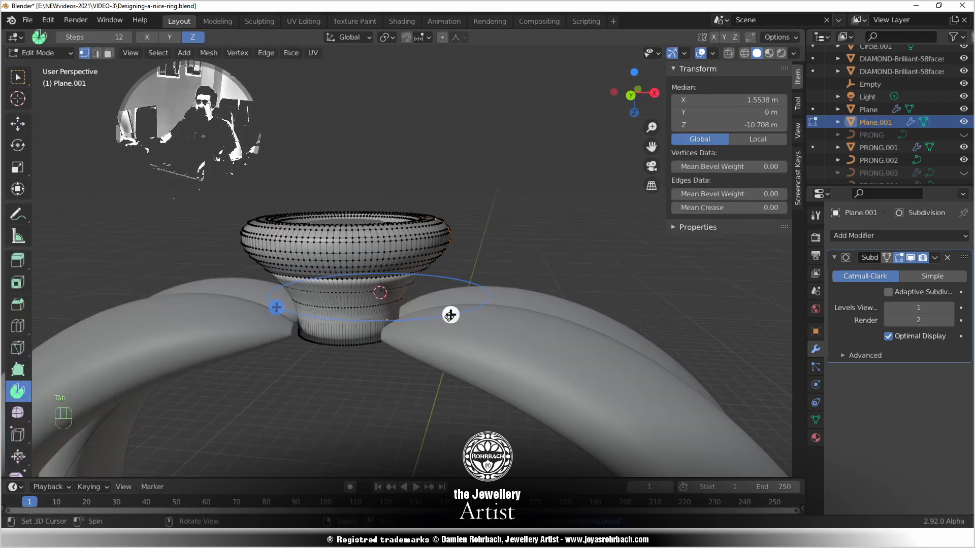
left_click(17, 77)
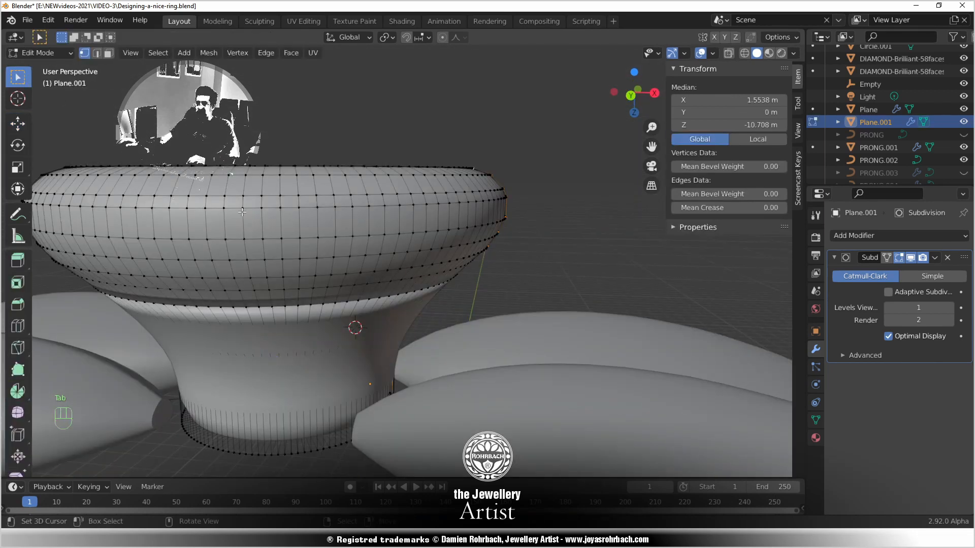
key("KP_3")
scroll(626, 327, "up", 2)
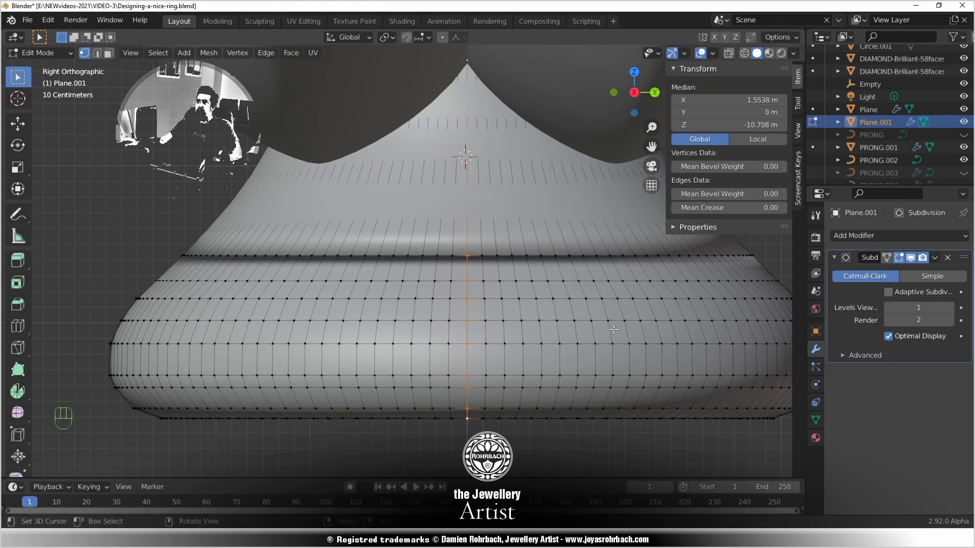
key("Tab")
scroll(610, 334, "down", 5)
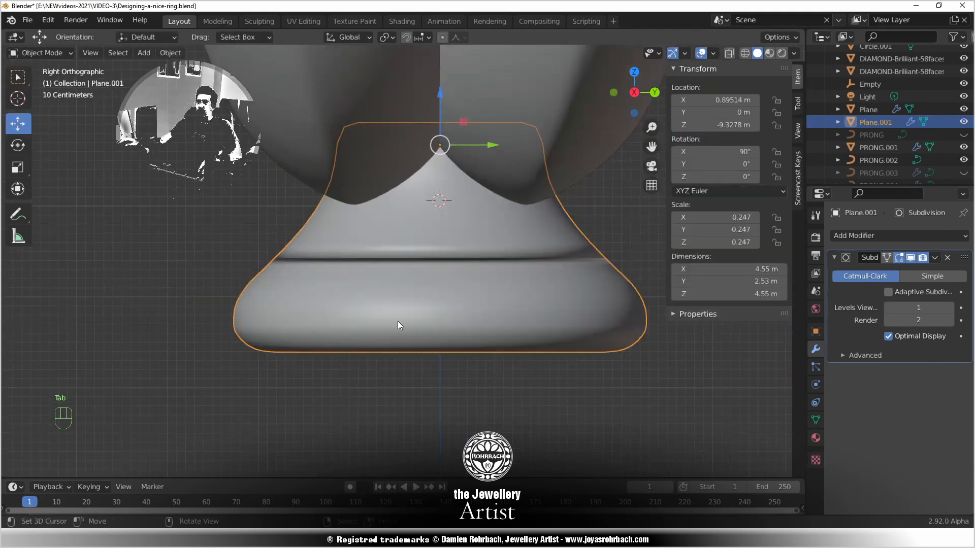
middle_click_drag(398, 320, 424, 119)
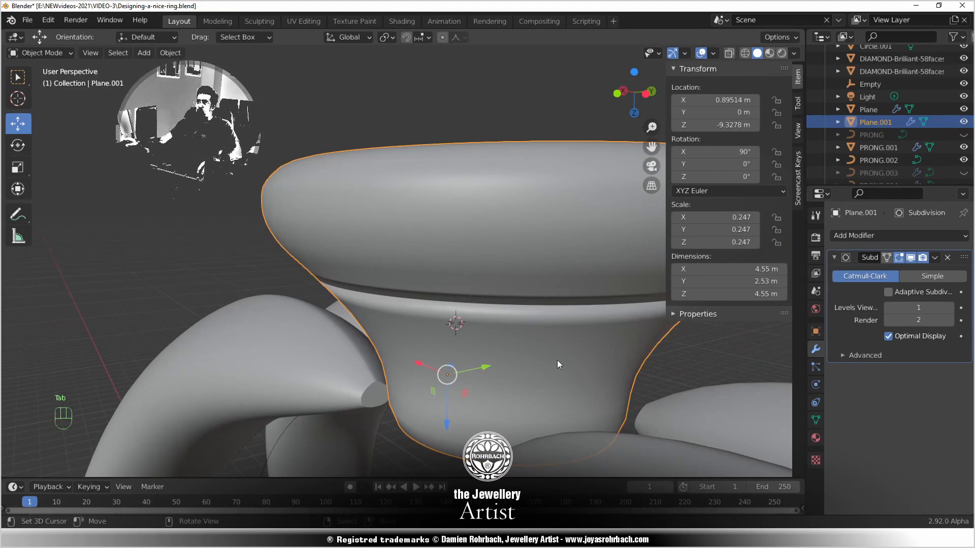
Raise the revolved setting's Subdivision Surface viewport level to 2
left_click(949, 307)
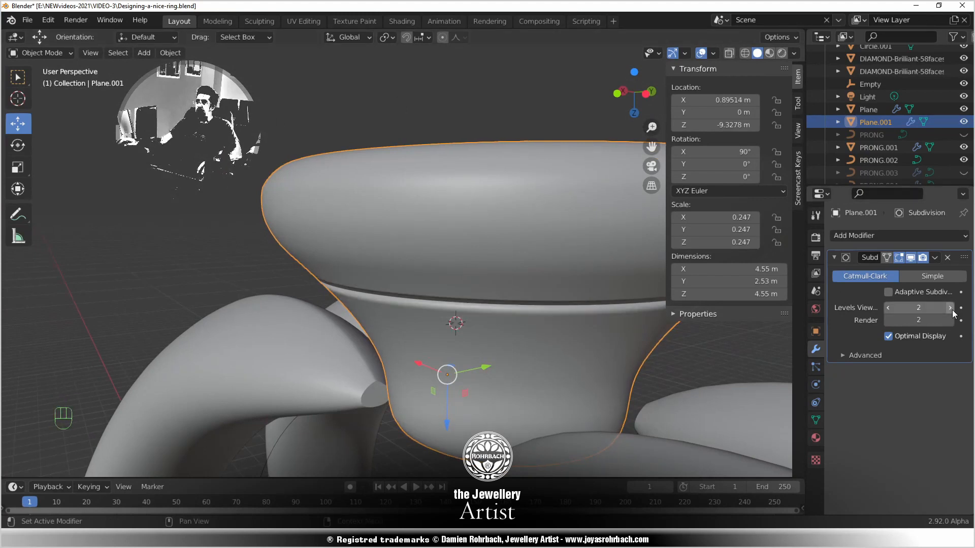
scroll(406, 319, "down", 2)
middle_click_drag(406, 319, 623, 319)
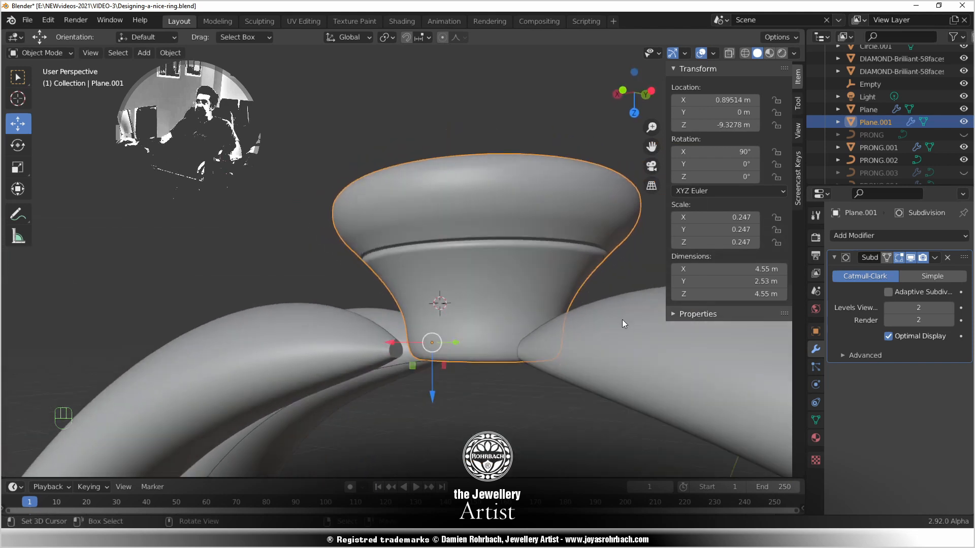
Isolate the revolved setting in Edit Mode with X-ray on and examine its inner and outer mesh rings
key("Tab")
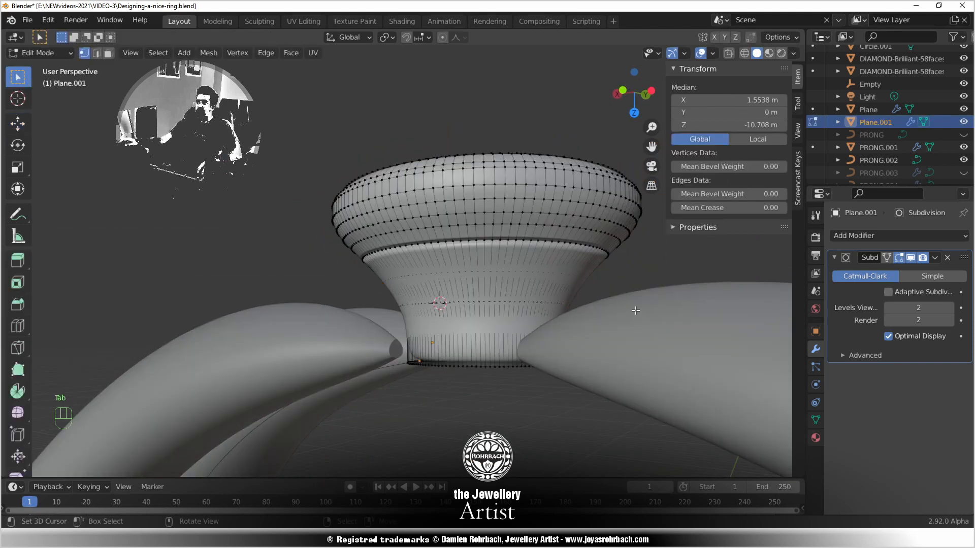
middle_click_drag(509, 272, 361, 231)
key("KP_Divide")
key("alt+z")
scroll(386, 305, "up", 4)
left_click(300, 224)
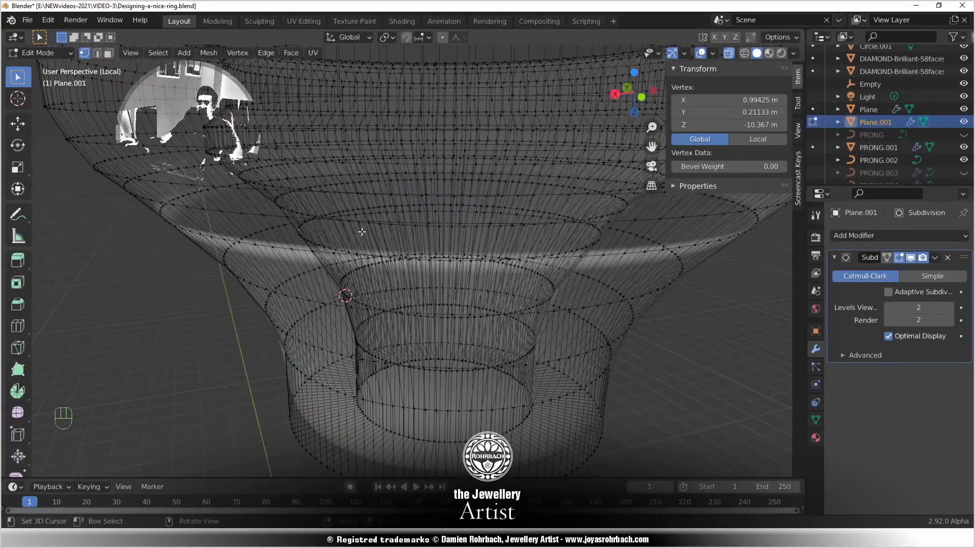
key("ctrl+z")
middle_click_drag(410, 275, 372, 265)
scroll(372, 264, "down", 5)
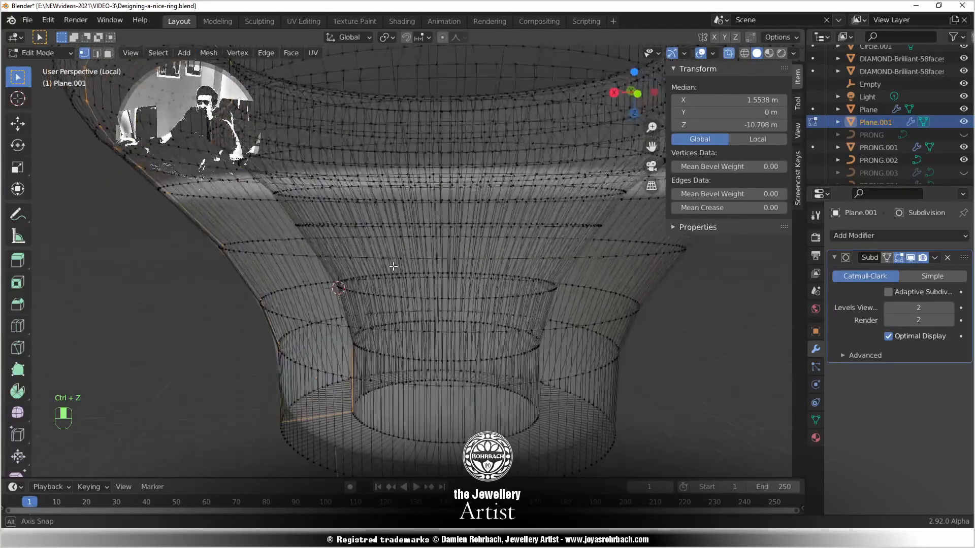
Return to Object Mode with X-ray off, enable Auto Smooth at 30° on the revolved setting, and save the file
key("Tab")
key("ctrl+s")
key("alt+z")
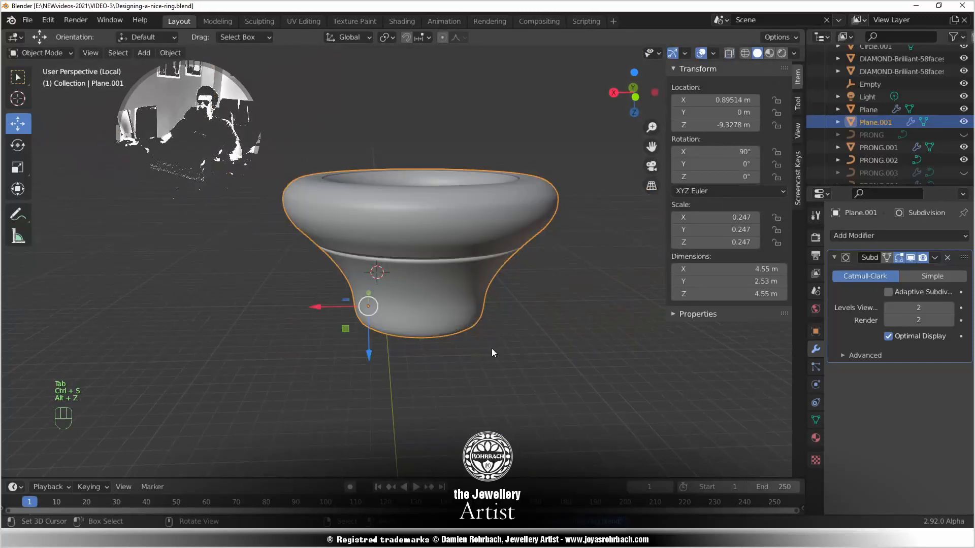
left_click(817, 421)
scroll(833, 437, "down", 1)
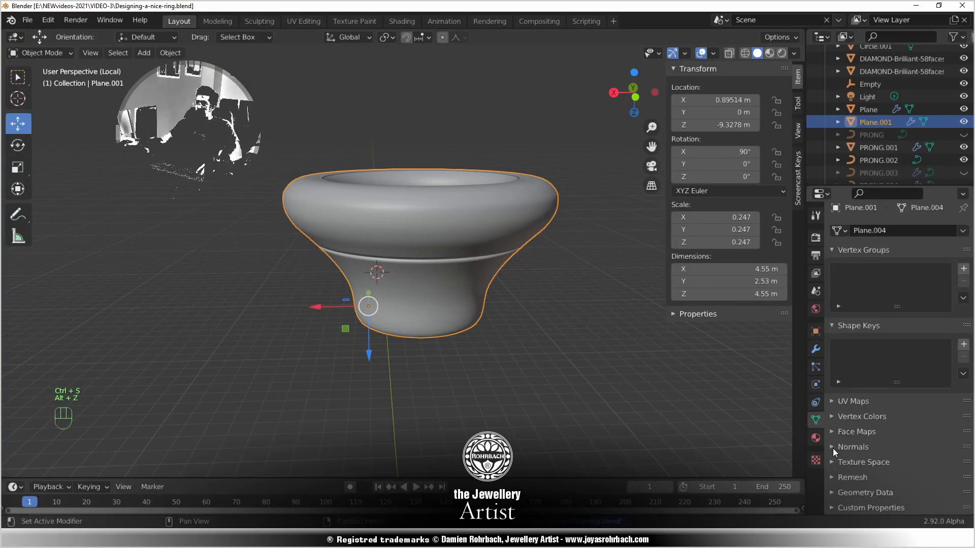
left_click(833, 449)
left_click(892, 465)
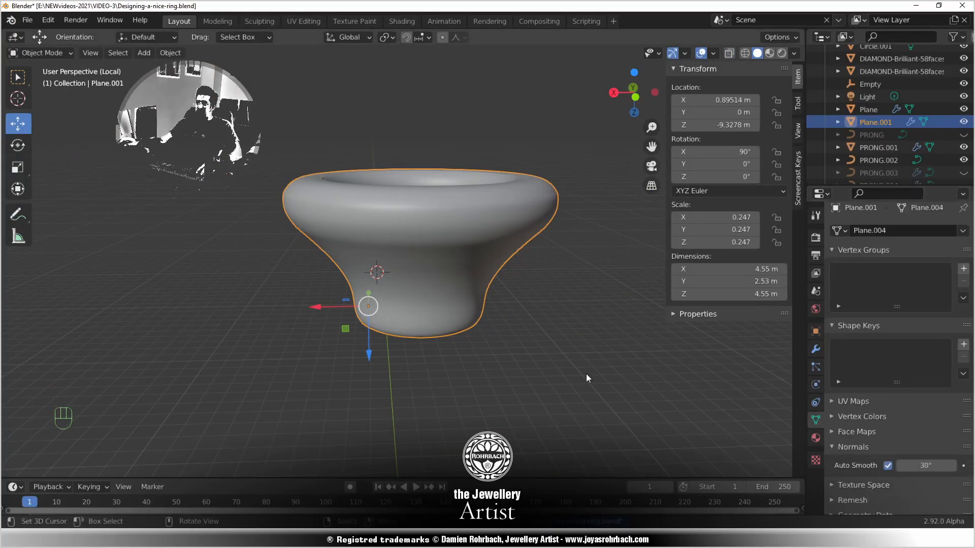
middle_click_drag(586, 374, 441, 355)
key("ctrl+s")
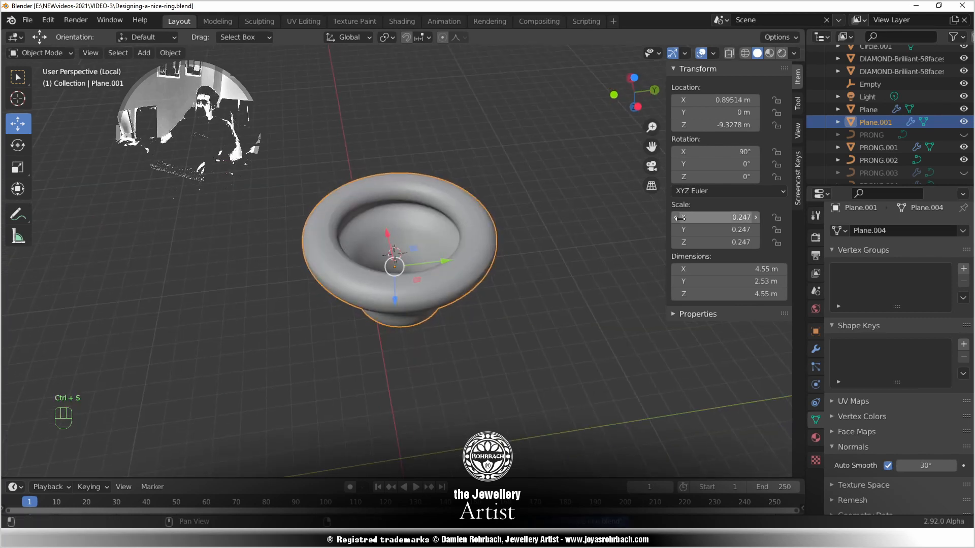
Leave the isolated view, select the diamond together with the setting, and move both about 0.034 m along Z toward the band
key("KP_Divide")
middle_click_drag(521, 254, 509, 315)
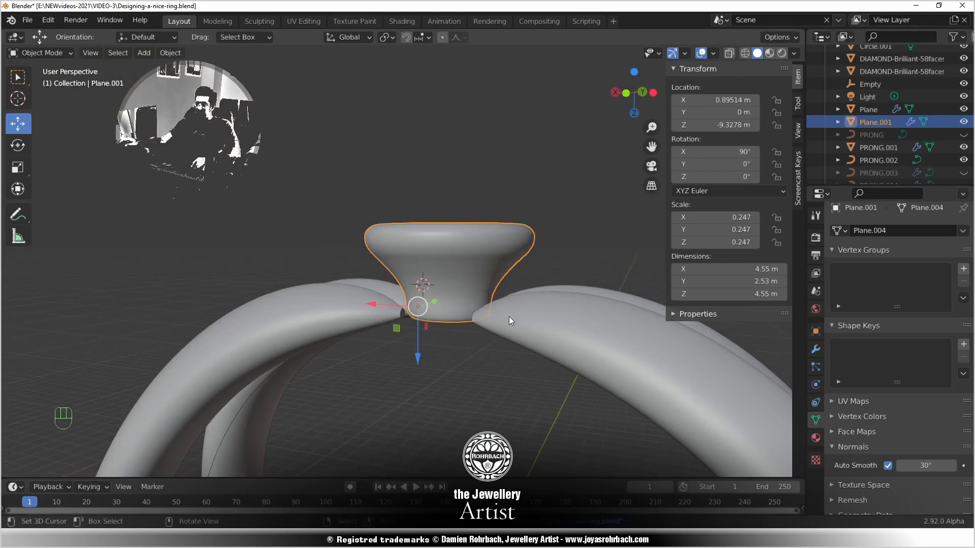
key("KP_7")
middle_click_drag(457, 296, 359, 309)
left_click(358, 308, "shift")
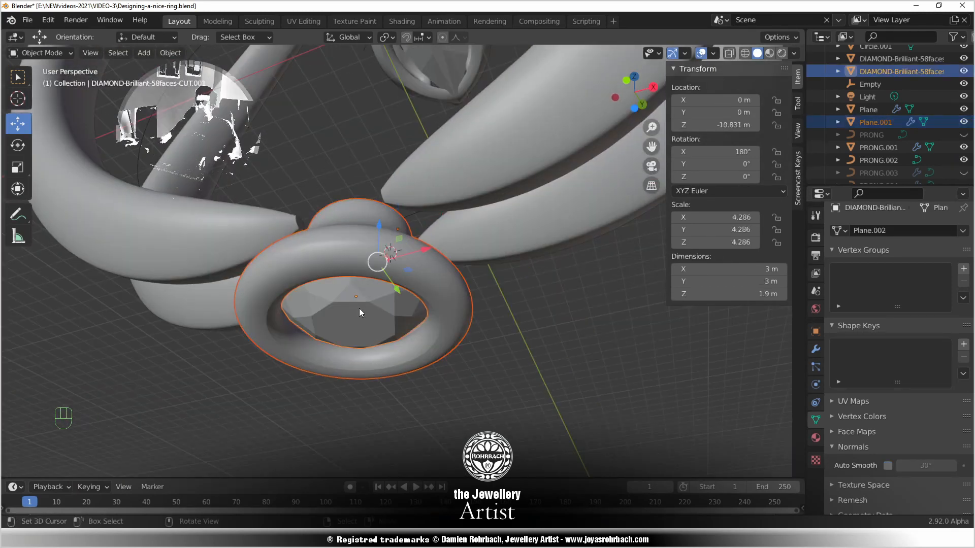
key("KP_1")
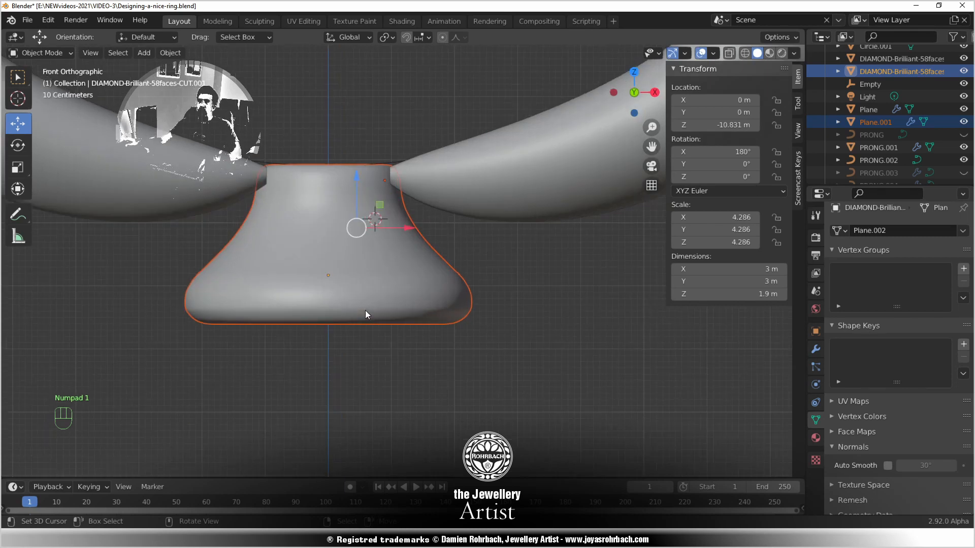
middle_click_drag(365, 309, 365, 237)
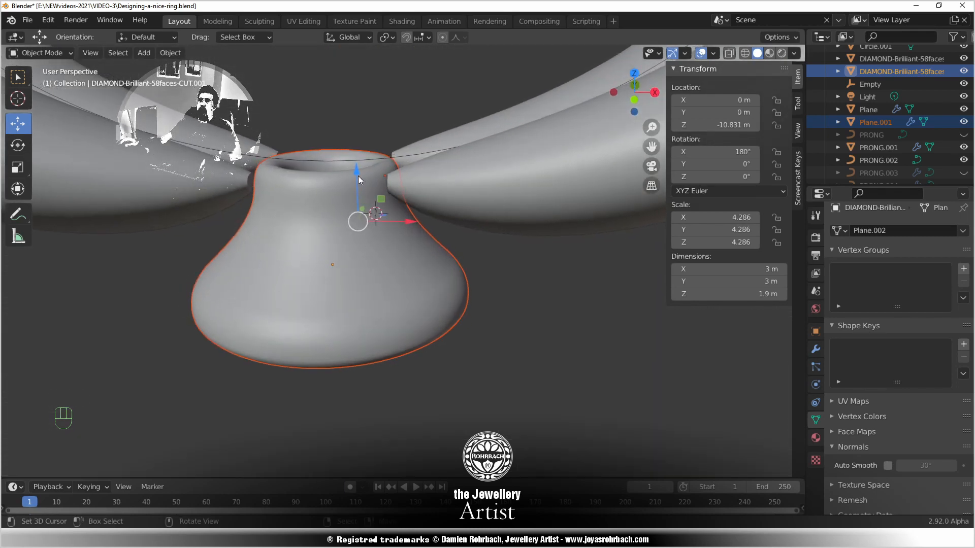
left_click_drag(358, 176, 357, 174)
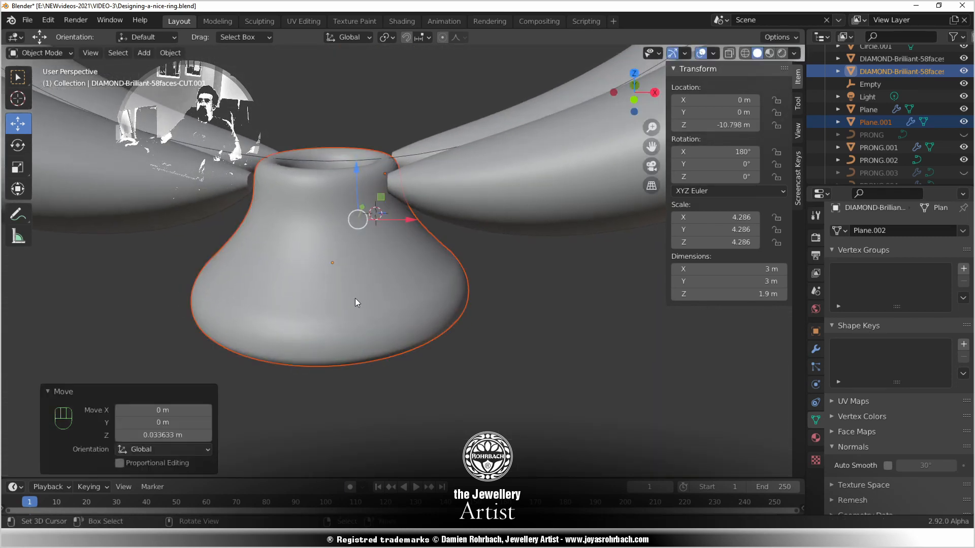
Edit the band's Bezier curve and subdivide the segment between its side control point and its end at the setting
scroll(353, 300, "down", 2)
middle_click_drag(325, 337, 373, 363)
right_click(458, 213)
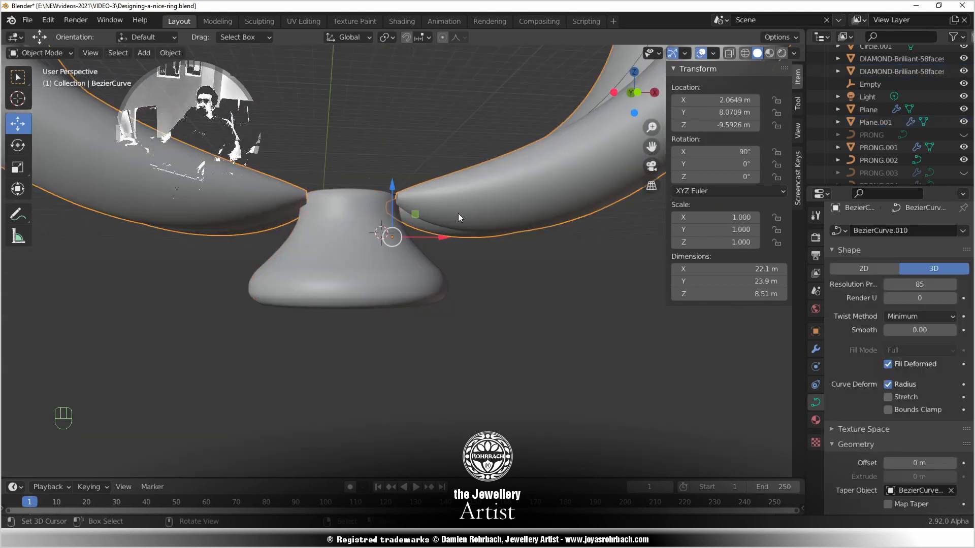
key("Tab")
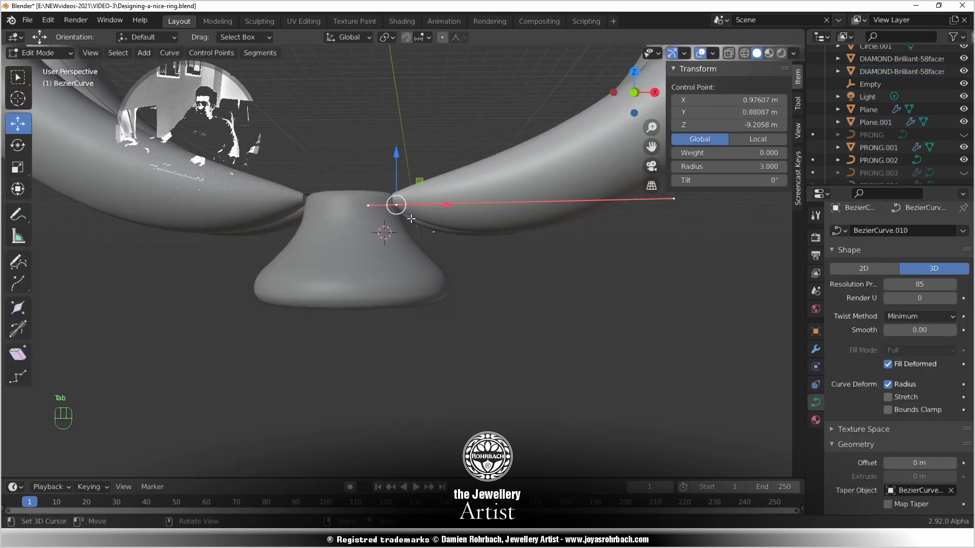
key("KP_1")
middle_click_drag(472, 181, 410, 287, "shift")
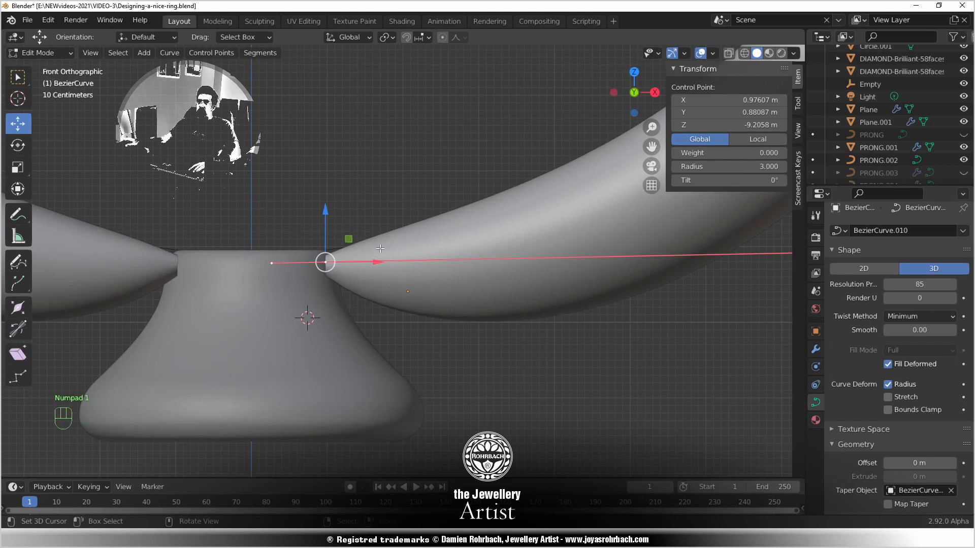
scroll(380, 248, "down", 6)
middle_click_drag(372, 320, 274, 442, "shift")
scroll(416, 274, "down", 2)
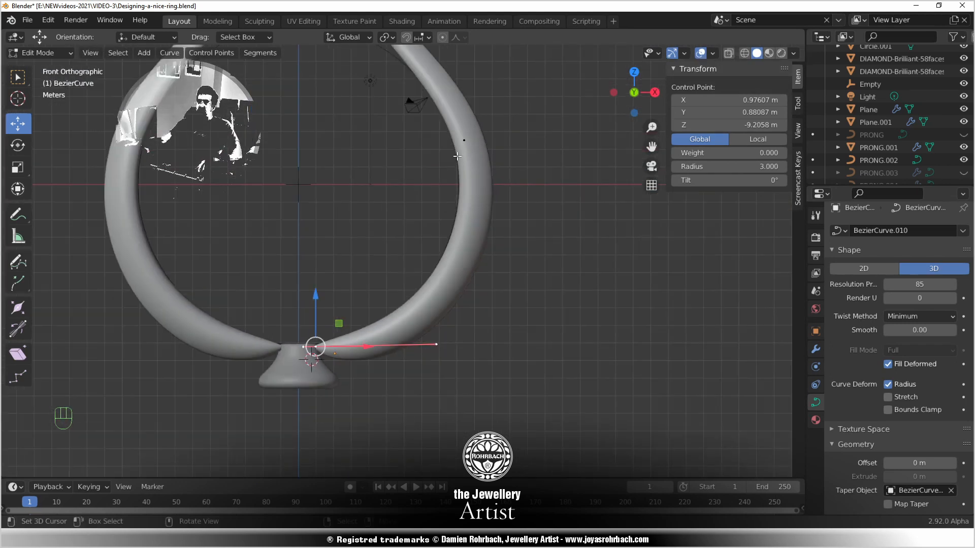
right_click(460, 145)
right_click(316, 348, "shift")
key("w")
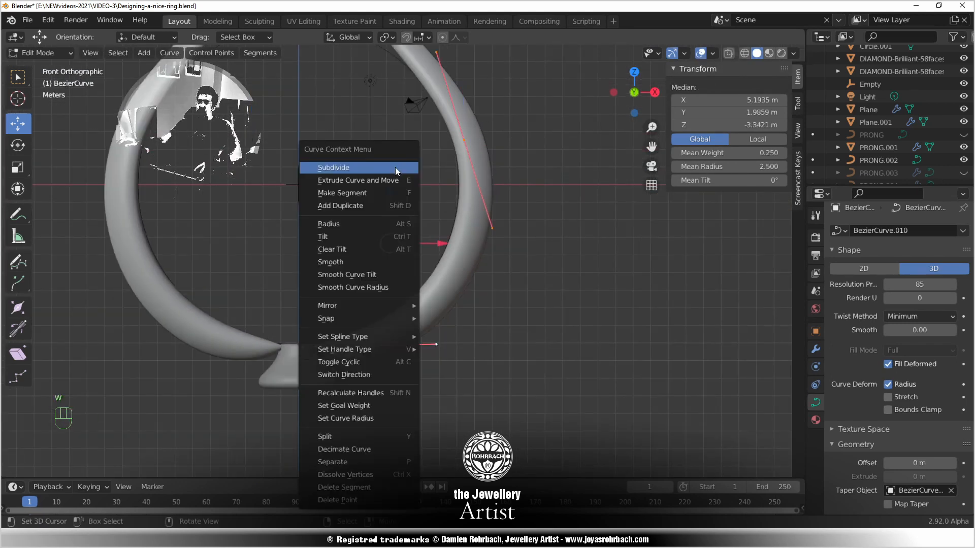
left_click(395, 166)
Move the curve's new middle control point about -0.10 m in X and -0.30 m in Z
scroll(356, 267, "up", 1)
scroll(355, 267, "up", 1)
right_click(454, 277)
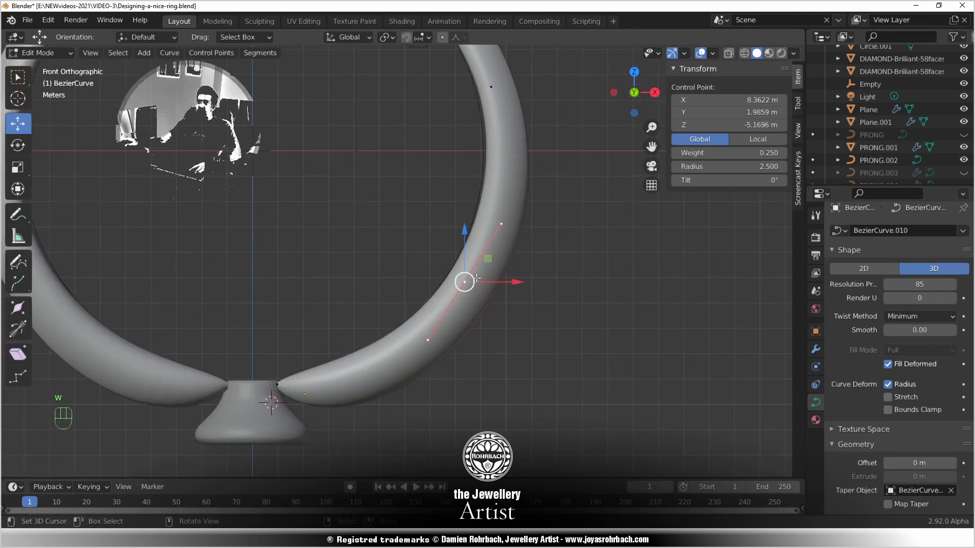
key("g")
left_click(462, 282)
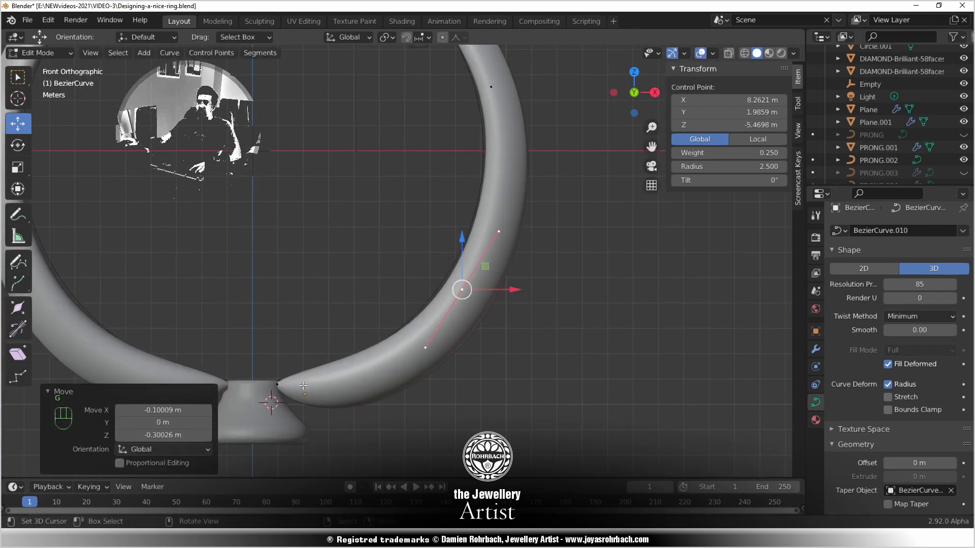
Move the band's end point into the setting at about X 0.46 m, Z -9.31 m, and lower its outer handle to round the band
right_click(276, 385)
key("g")
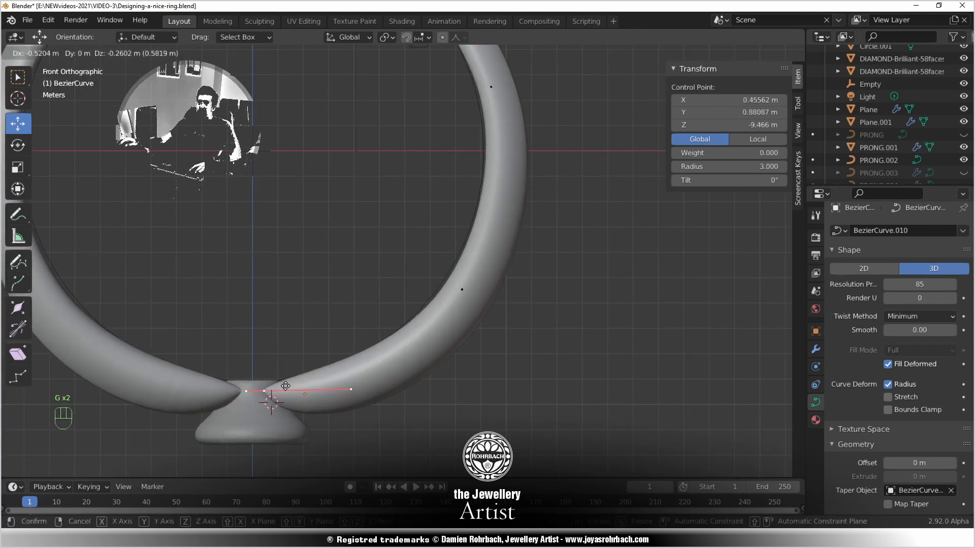
left_click(282, 382)
right_click(351, 389)
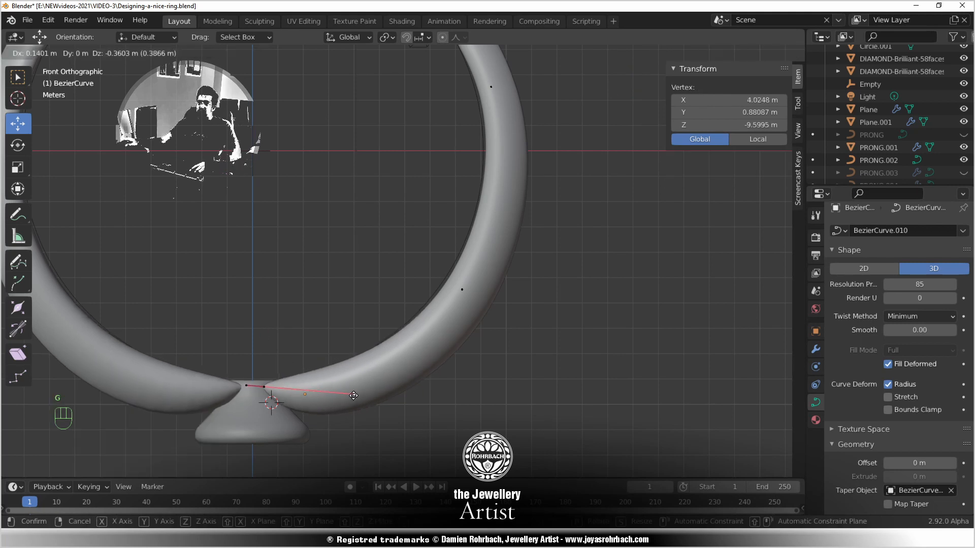
key("g")
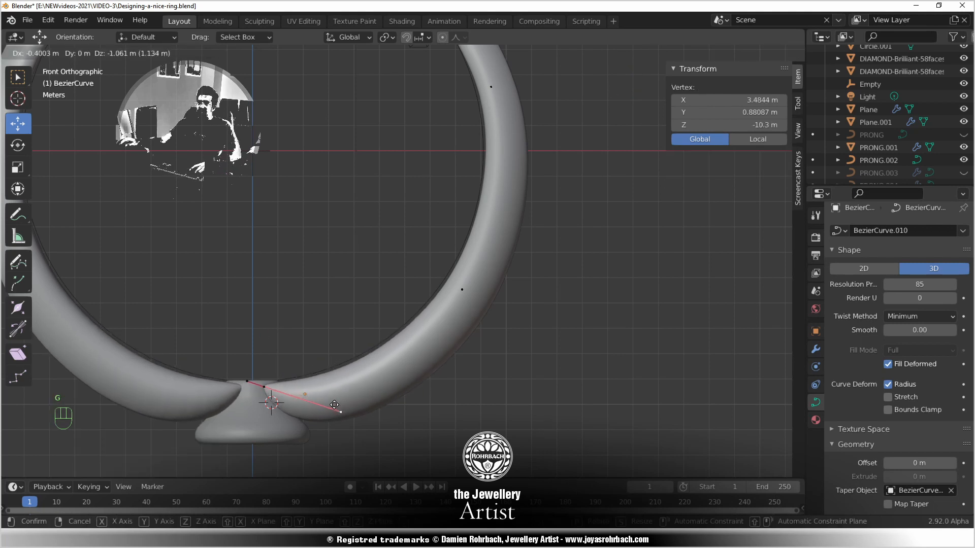
left_click(332, 405)
Shift the curve's middle control point about -0.06 m in X and save the file
right_click(462, 290)
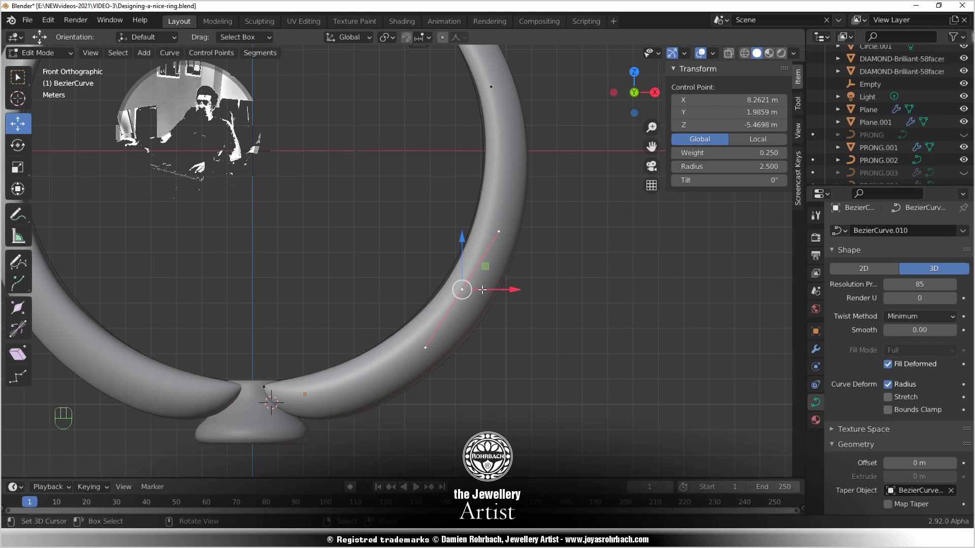
key("g")
left_click(482, 290)
scroll(462, 320, "down", 5)
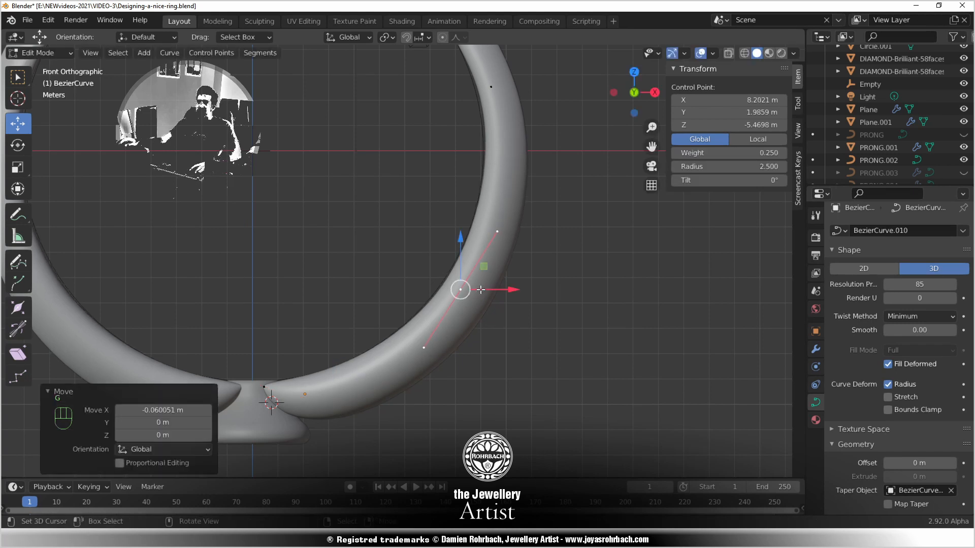
key("ctrl+s")
Examine how the bands meet the setting from the back, front and bottom views
middle_click_drag(440, 309, 392, 245)
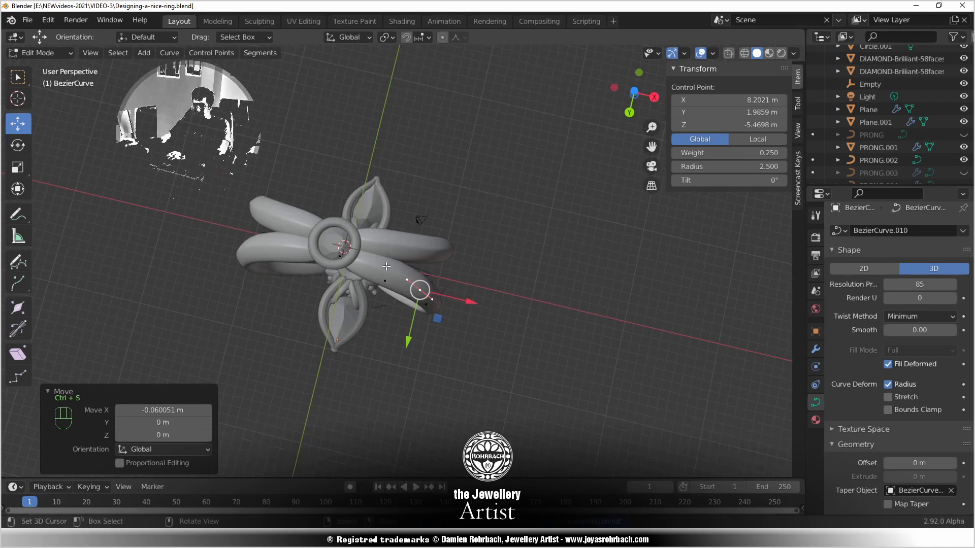
key("ctrl+KP_1")
scroll(398, 268, "up", 4)
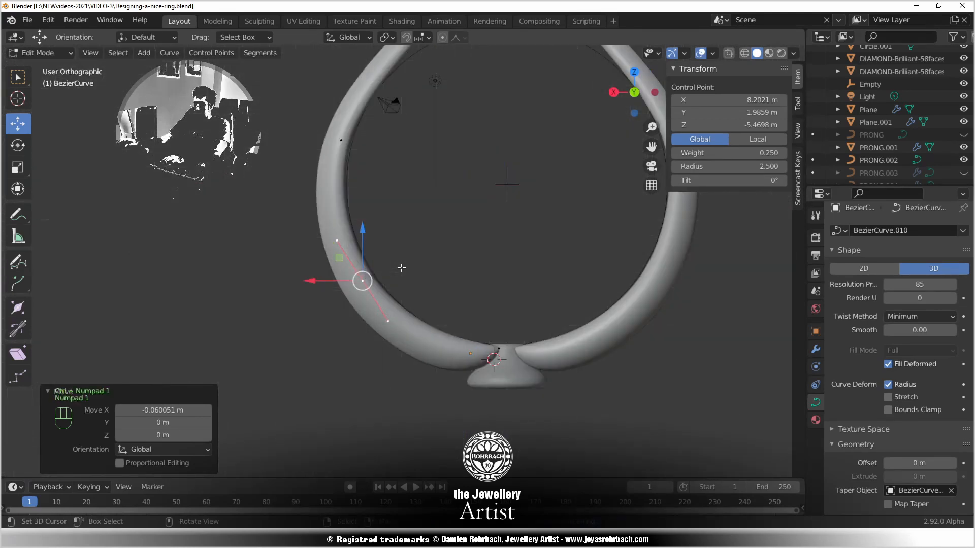
key("KP_1")
key("ctrl+KP_7")
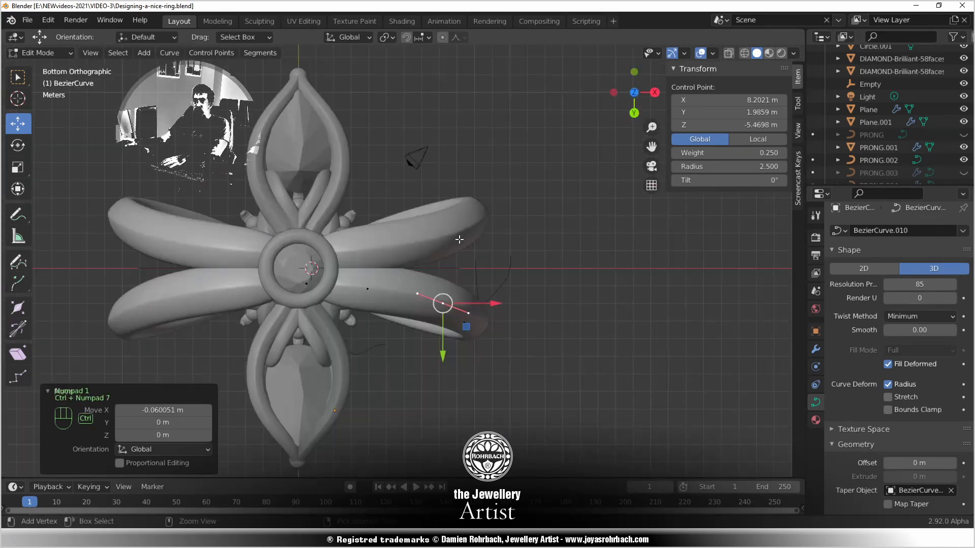
scroll(431, 305, "up", 3)
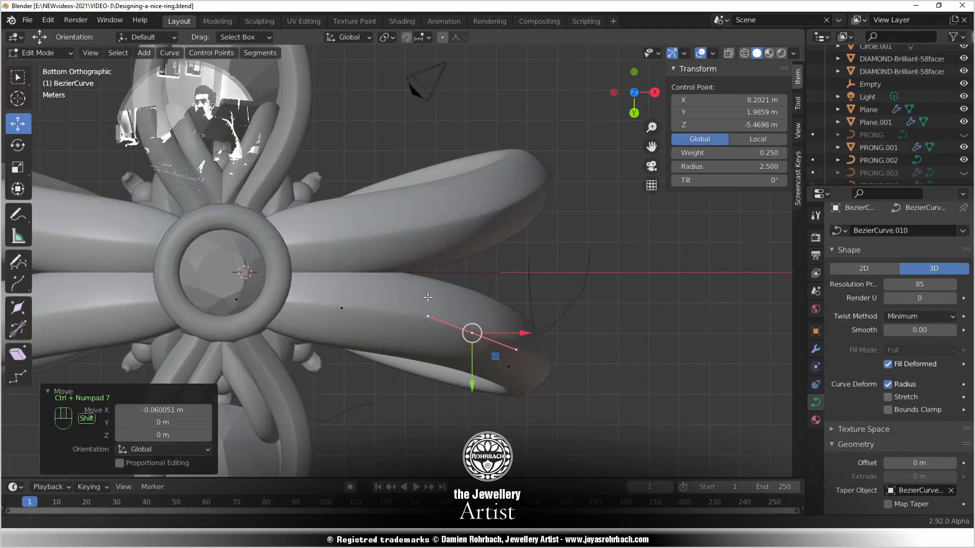
middle_click_drag(407, 330, 416, 292, "shift")
Try to shift the handle of the curve's far-side control point along Y, and undo the change
left_click(369, 269)
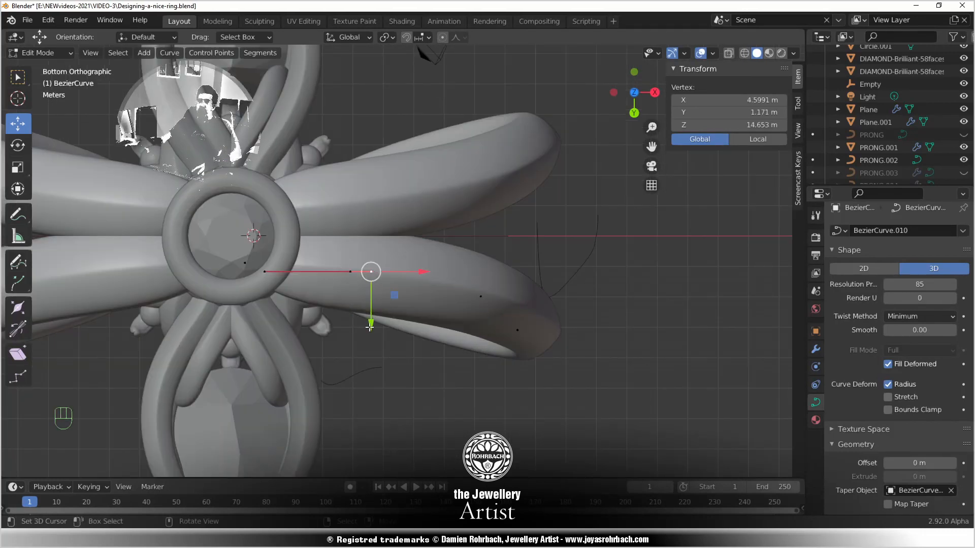
left_click_drag(370, 327, 371, 311)
key("ctrl+z")
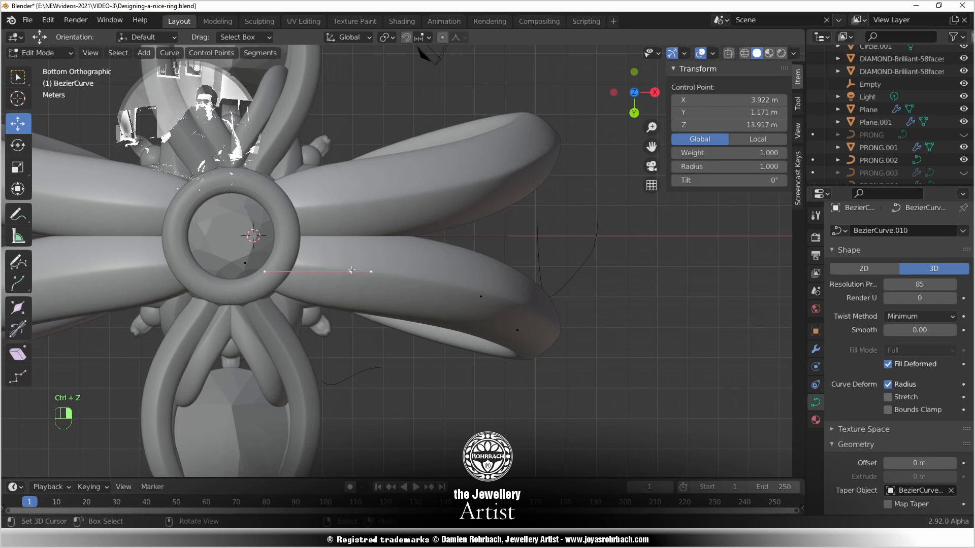
key("ctrl+z")
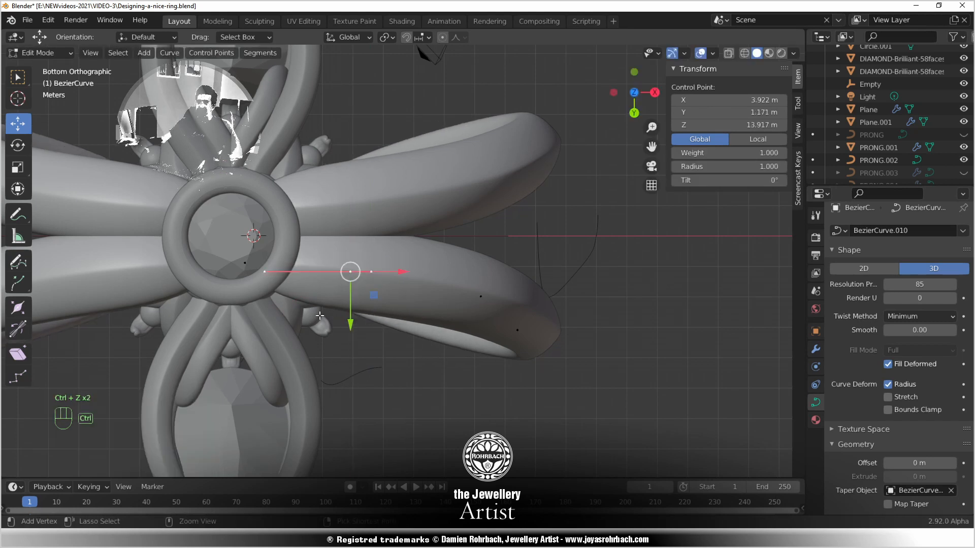
Move the band's end point inside the setting about -0.634 m along Y, toward the ring's centre line
right_click(245, 268)
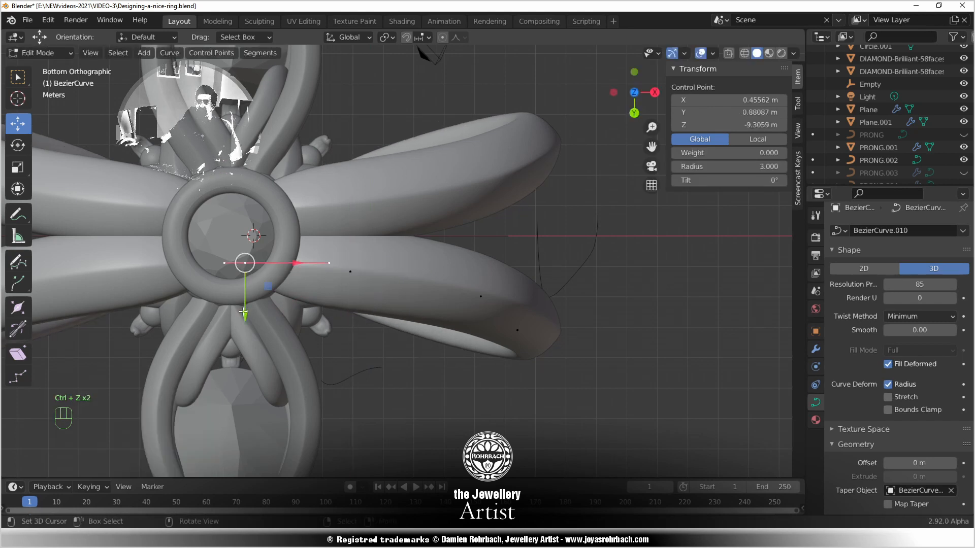
left_click_drag(243, 312, 242, 291)
scroll(433, 201, "down", 2)
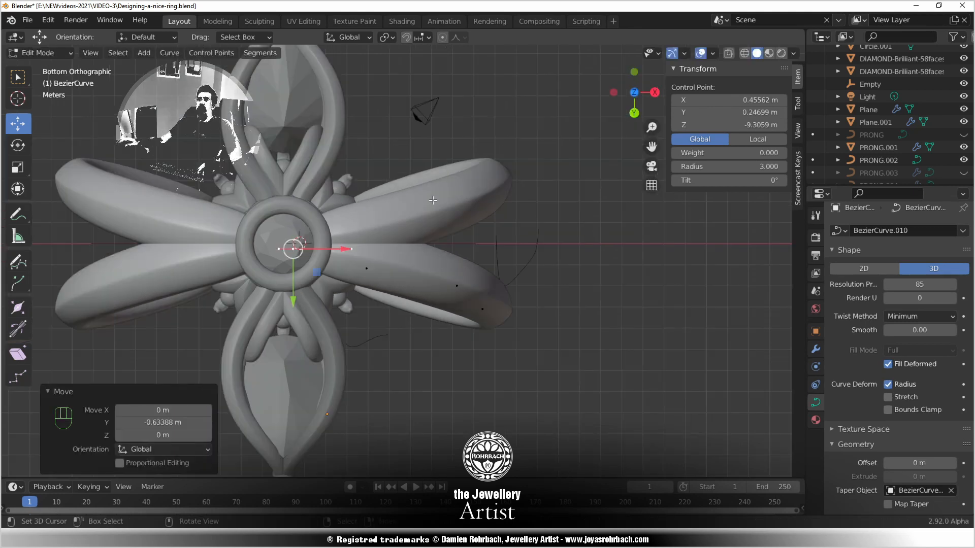
Try to shift the band curve's upper end control point and lower control point along Y, undoing each move
right_click(367, 267)
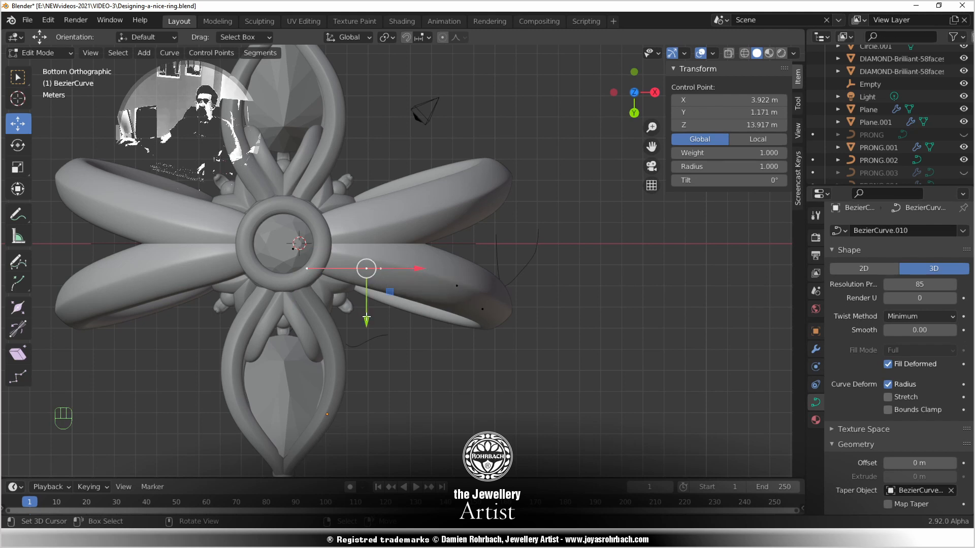
left_click_drag(366, 319, 362, 312)
key("ctrl+z")
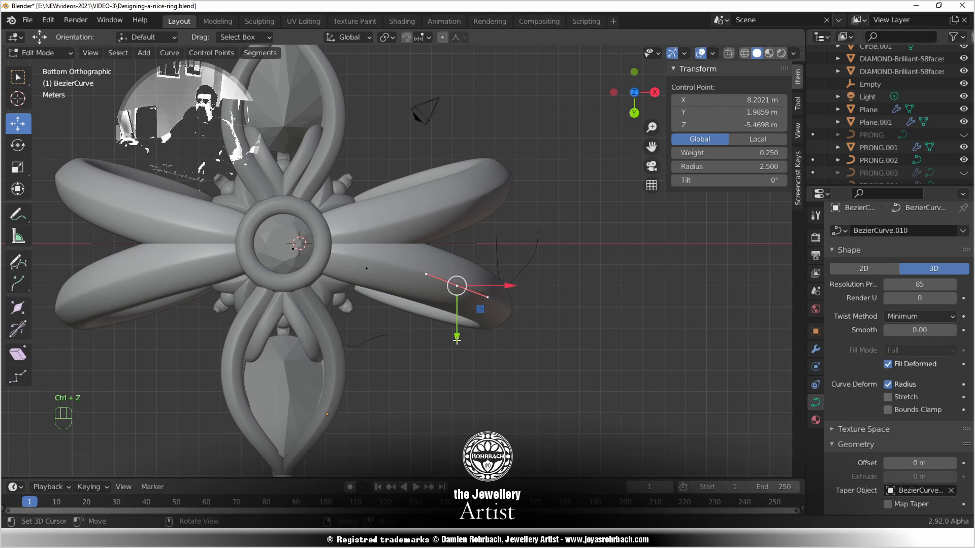
left_click_drag(456, 340, 453, 333)
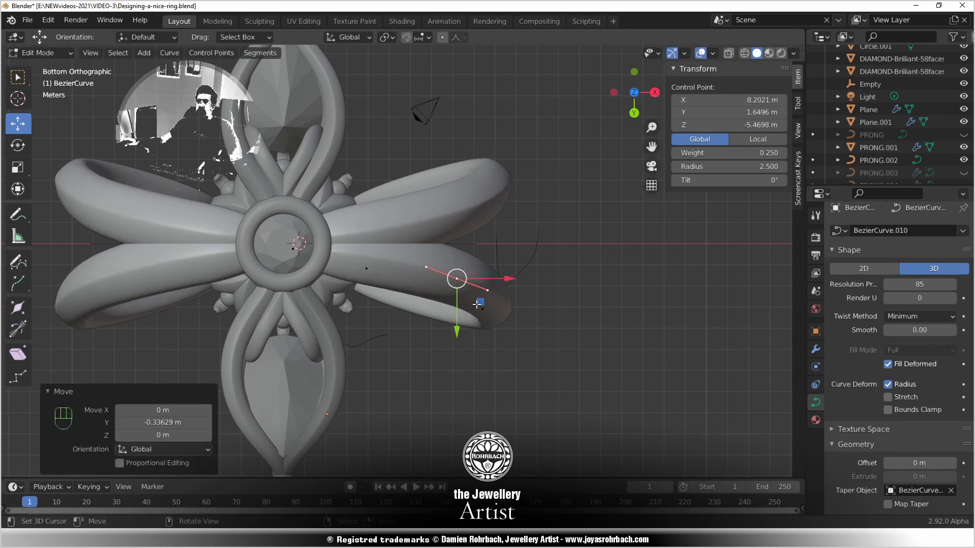
key("ctrl+z")
Try to shift the band's widest side control point and its upper handle along Y, reverting both changes
scroll(496, 330, "up", 3)
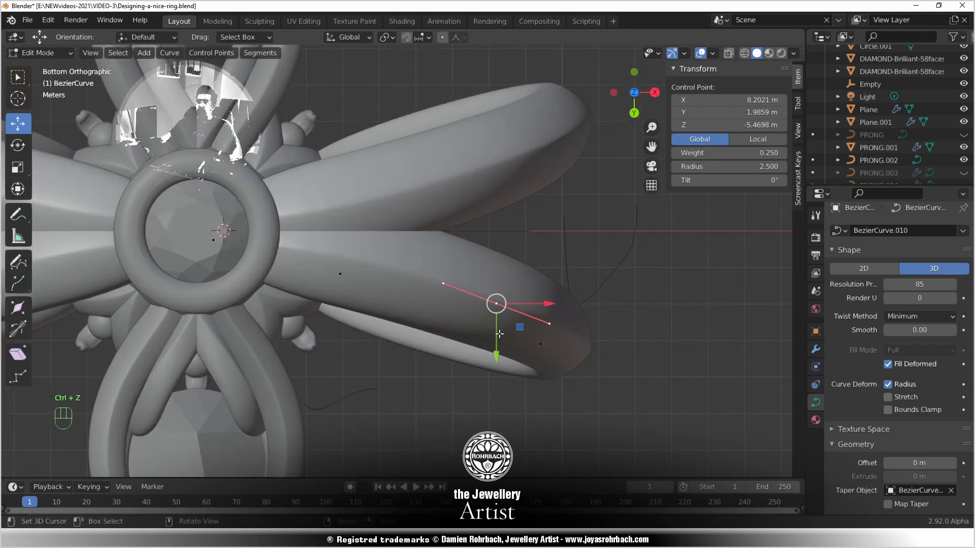
left_click(539, 344)
left_click_drag(542, 395, 543, 399)
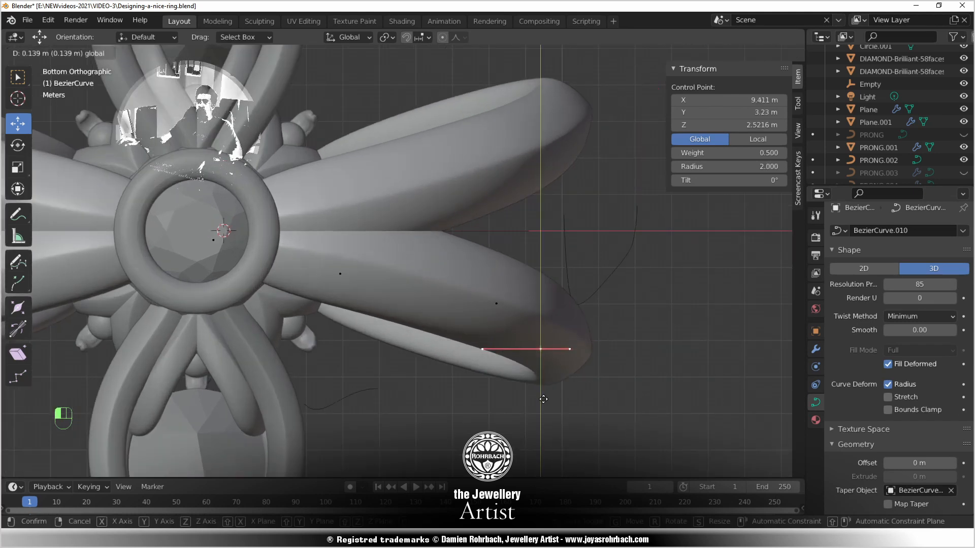
right_click(543, 400)
key("ctrl+z")
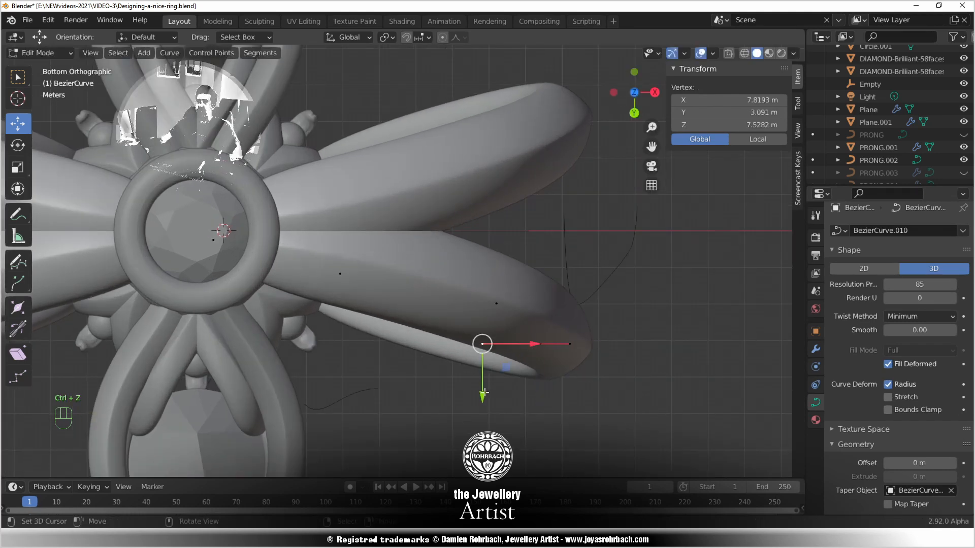
left_click_drag(484, 392, 477, 399)
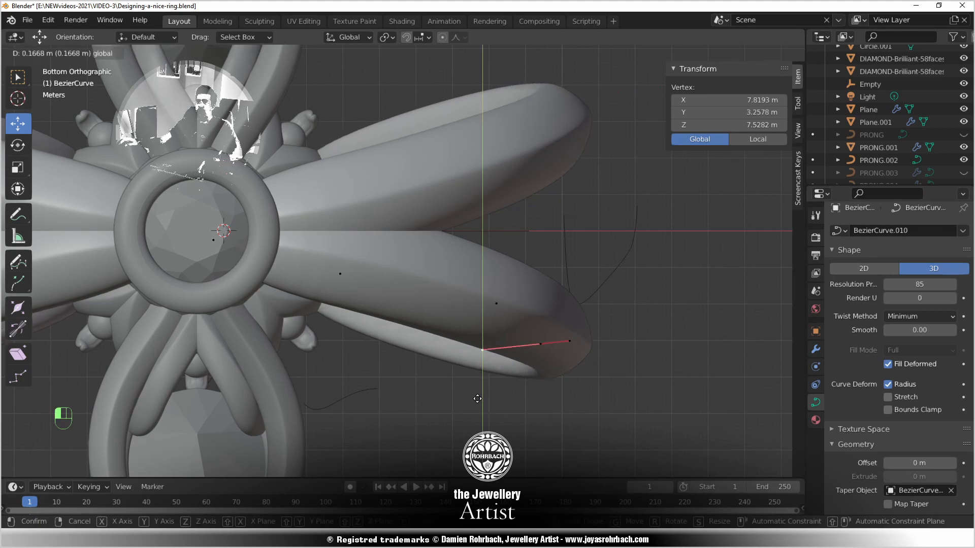
right_click(478, 398)
key("ctrl+z")
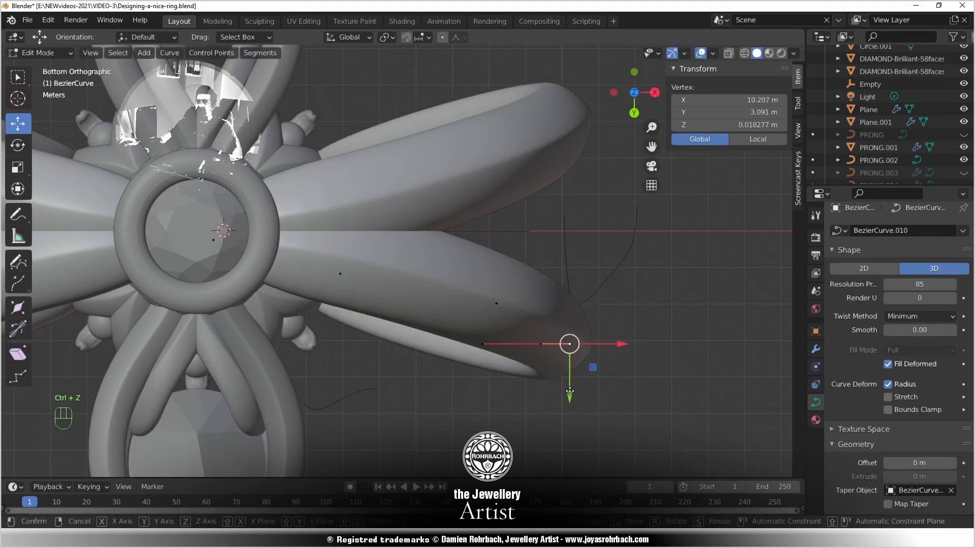
Shift the side control point's lower handle about -0.153 m along Y and move the point itself outward in the right view
left_click_drag(570, 391, 566, 385)
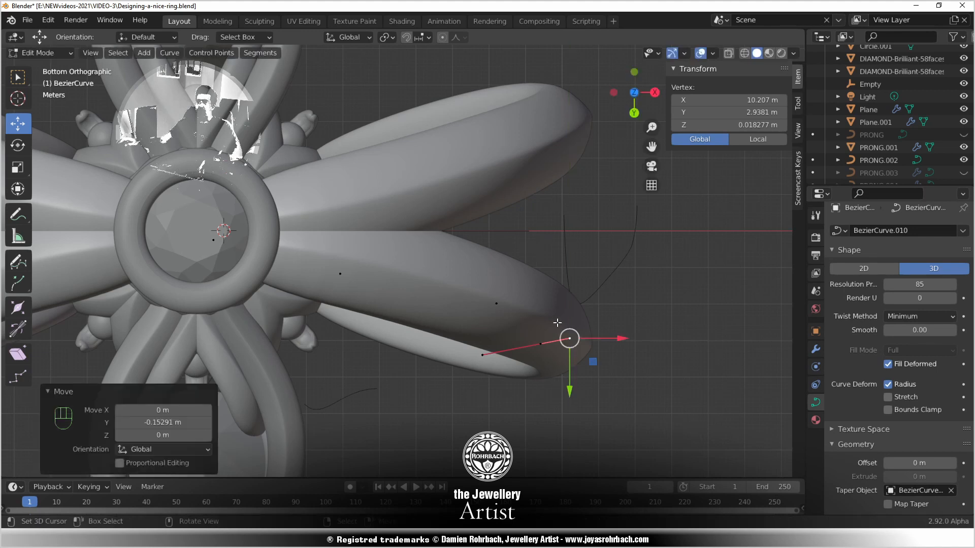
middle_click_drag(566, 386, 348, 361)
scroll(347, 361, "down", 5)
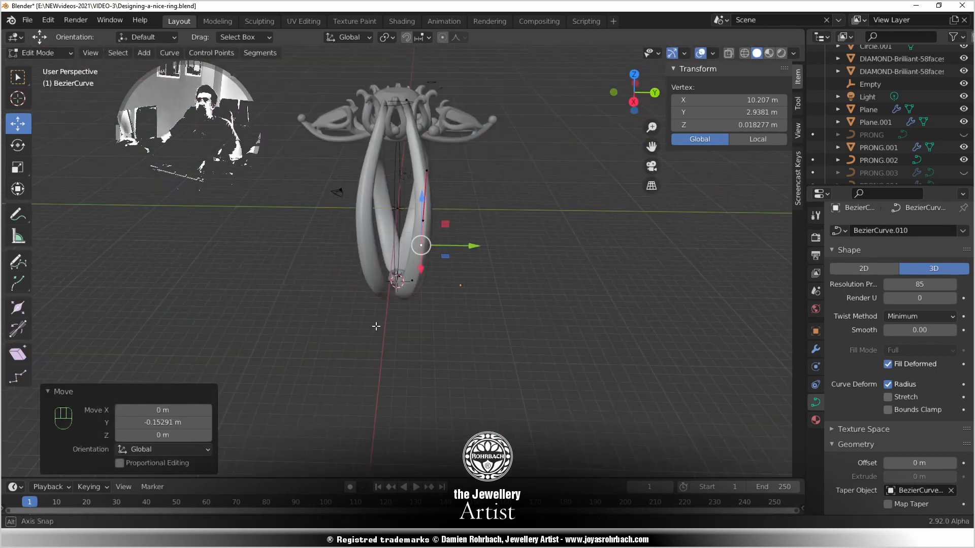
middle_click_drag(376, 320, 347, 358)
key("KP_3")
scroll(406, 198, "up", 4)
right_click(399, 224)
left_click_drag(438, 230, 444, 228)
Move the band's lower control point outward to about Y 2.62 m and the side control point to about Y 3.783 m
right_click(381, 361)
left_click_drag(421, 372, 434, 371)
right_click(404, 241)
left_click_drag(444, 231, 452, 231)
Shift the upper handle of the band's lower control point slightly outward along Y
right_click(379, 372)
right_click(391, 331)
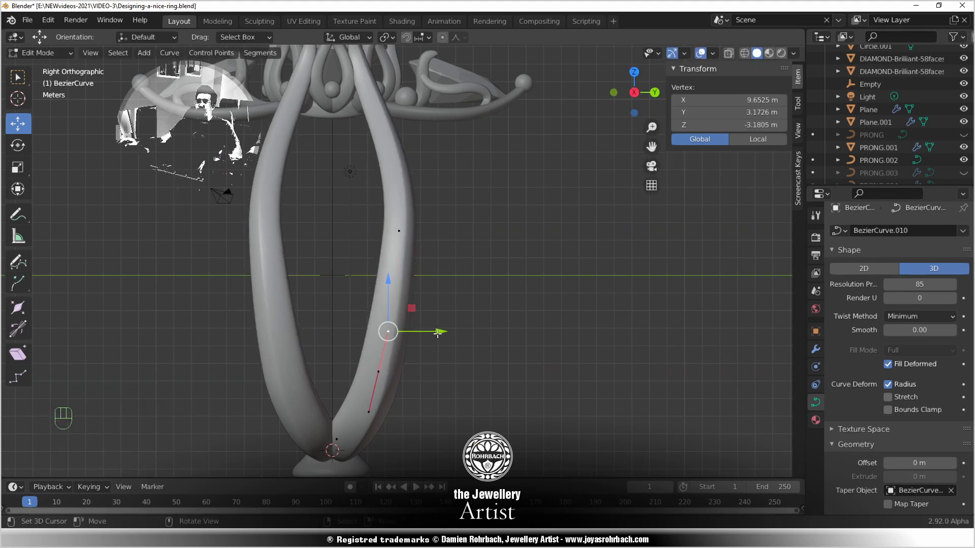
left_click_drag(436, 331, 443, 333)
Move the side control point about -0.058 m along Y and its upper handle about -0.605 m along Y
right_click(422, 237)
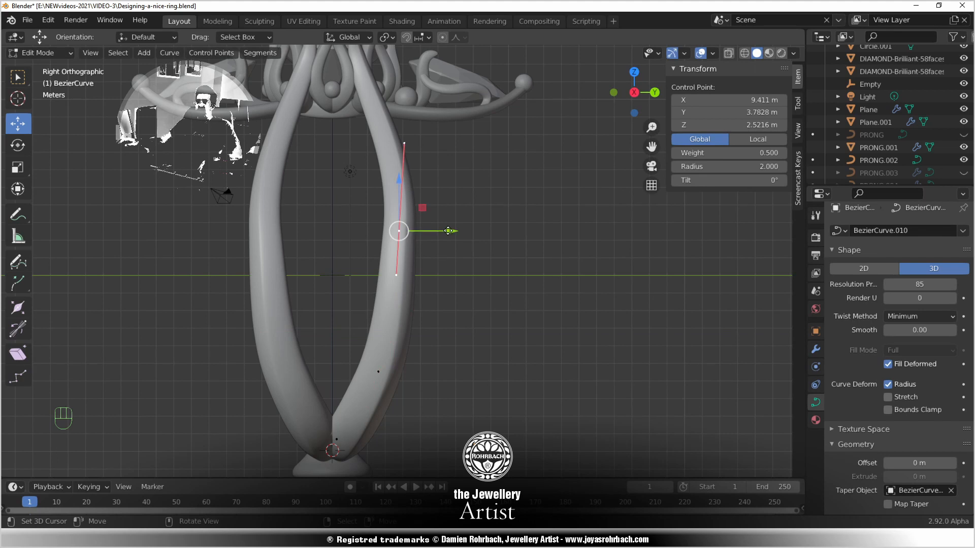
left_click_drag(448, 231, 447, 231)
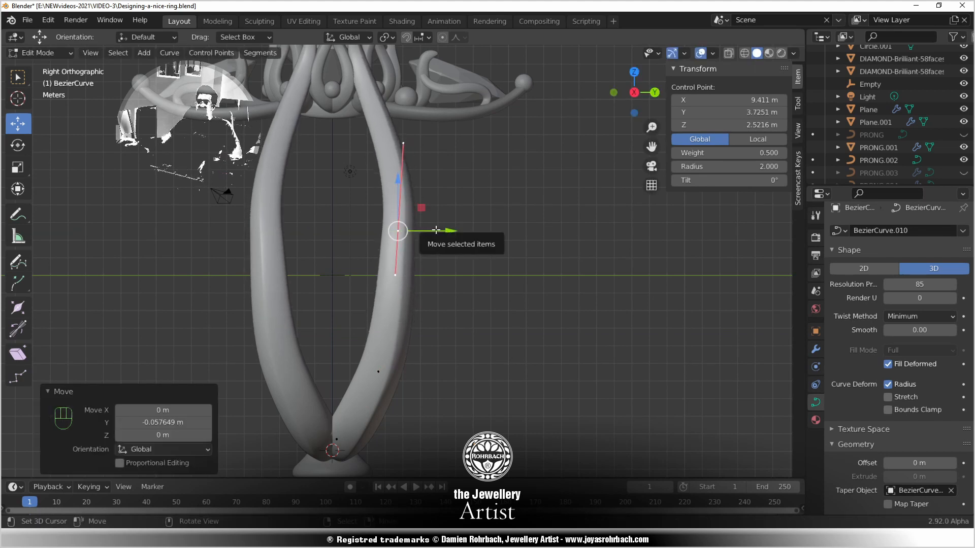
right_click(402, 144)
left_click_drag(451, 144, 445, 143)
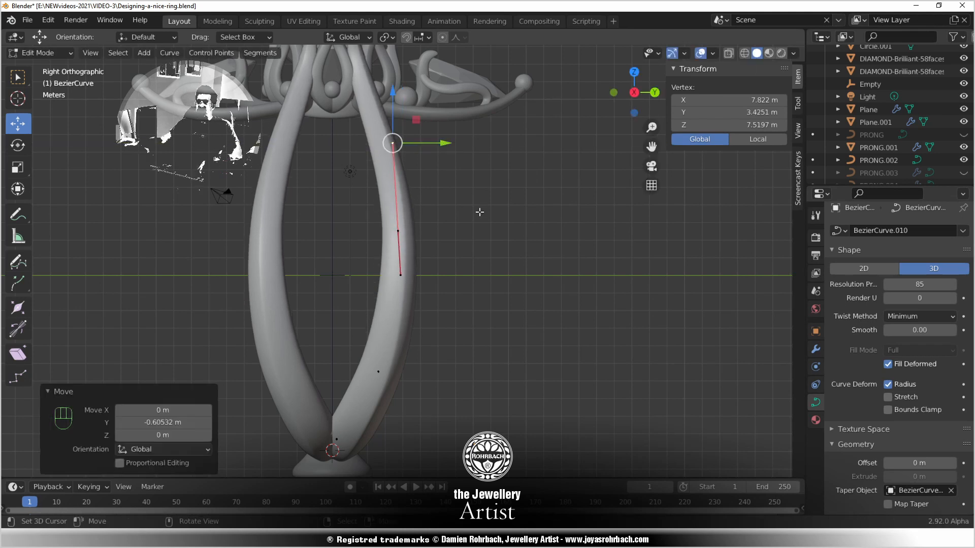
Move the band's end control point at the setting about 0.313 m along X
scroll(478, 212, "down", 4)
middle_click_drag(322, 336, 430, 384)
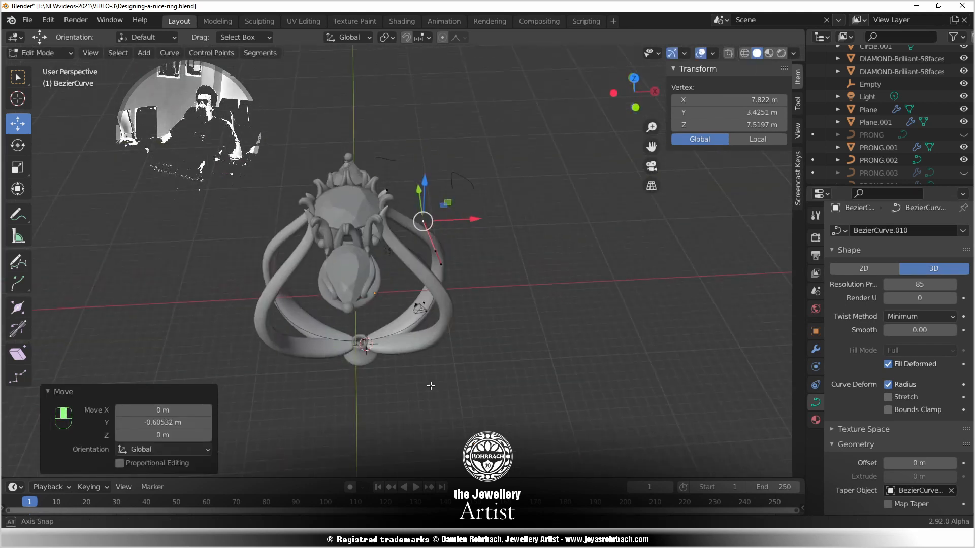
scroll(430, 385, "up", 4)
middle_click_drag(340, 442, 415, 338, "shift")
scroll(414, 338, "up", 4)
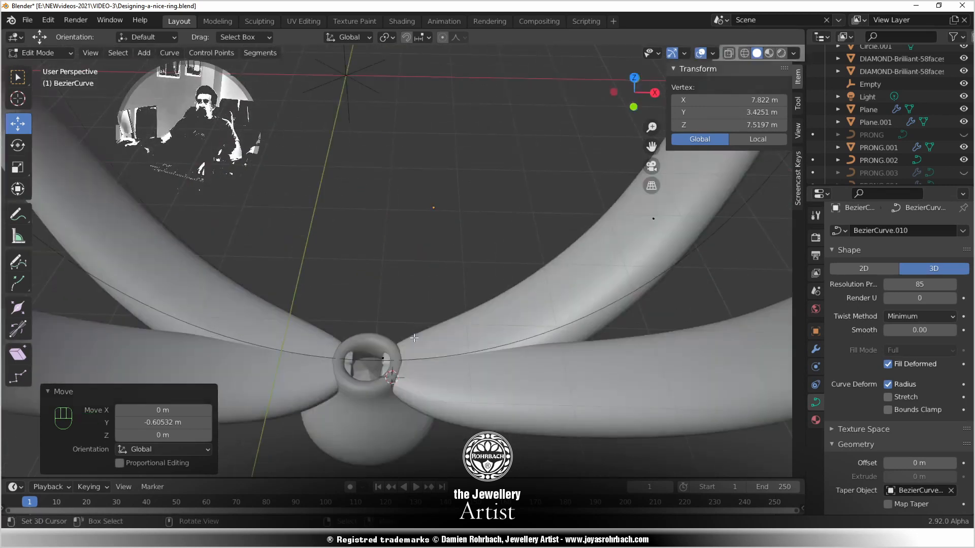
right_click(387, 358)
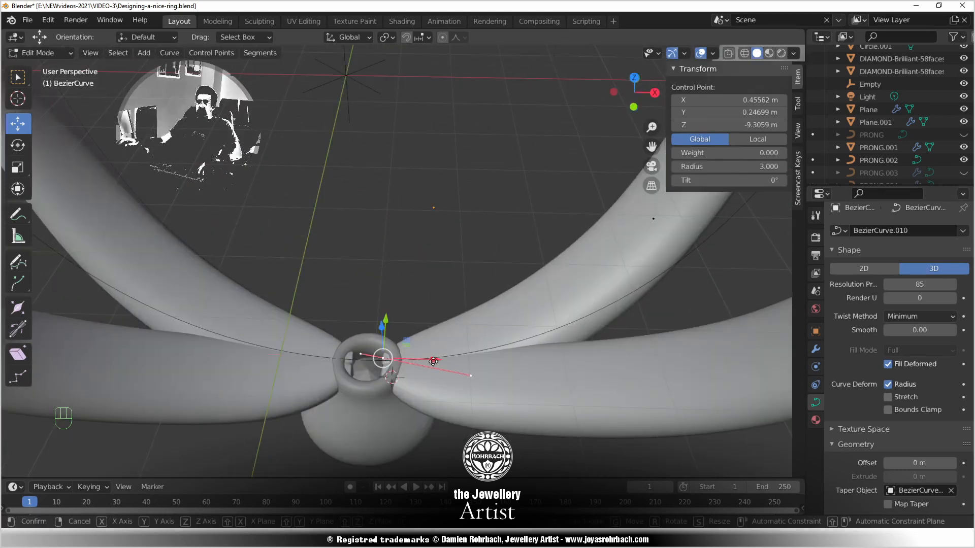
left_click_drag(421, 365, 444, 362)
Move the same end control point about 0.717 m along Y in the bottom view
scroll(442, 368, "down", 2)
middle_click_drag(407, 339, 424, 281)
key("ctrl+KP_1")
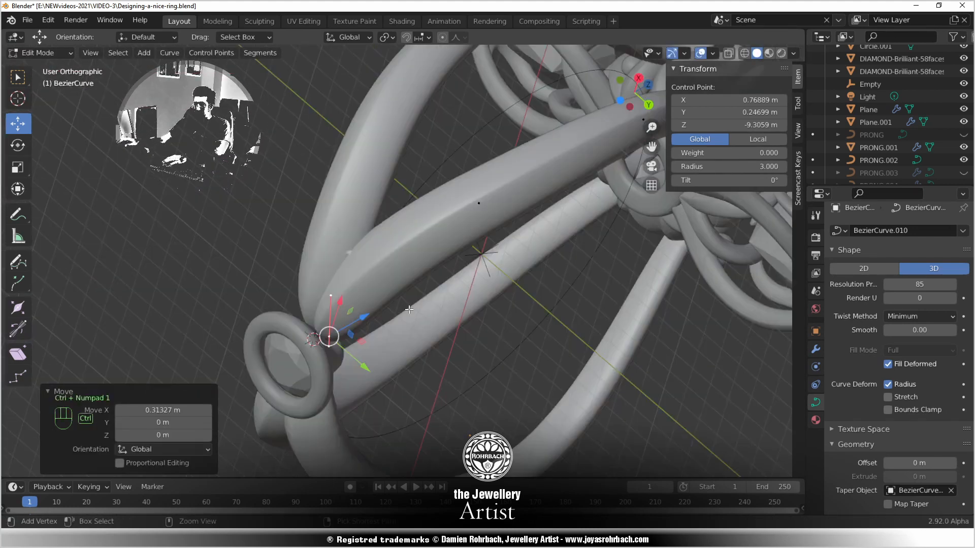
key("ctrl+KP_7")
scroll(404, 313, "up", 1)
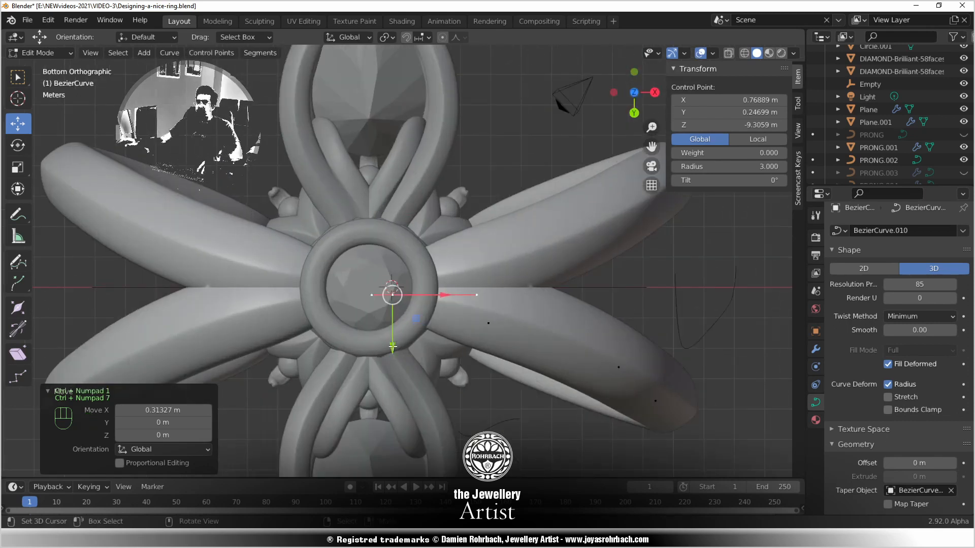
key("g")
key("y")
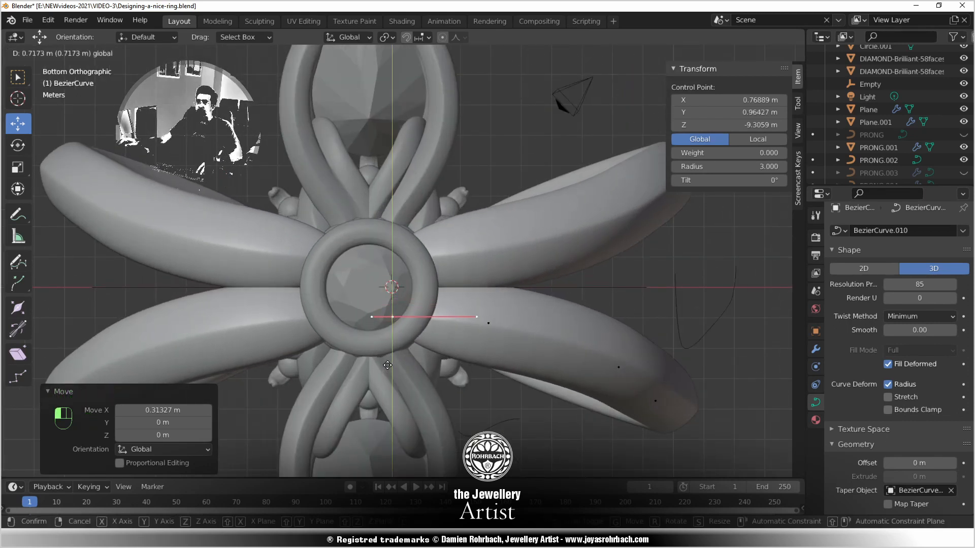
left_click(387, 365)
Shift the end point's outer handle about -0.334 m along Y, check the joint with the setting, and save the file
left_click(486, 324)
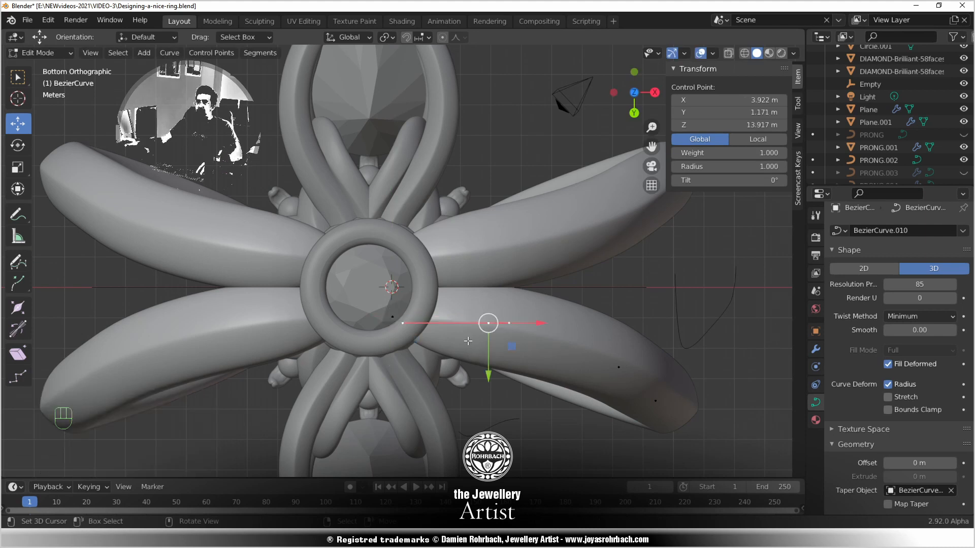
left_click(404, 321)
left_click(468, 324)
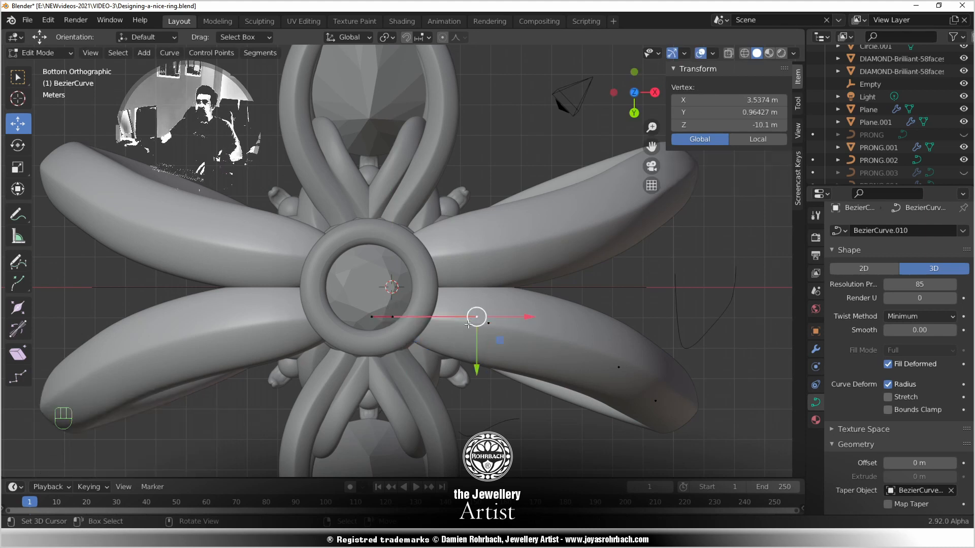
left_click_drag(473, 361, 472, 356)
middle_click_drag(472, 355, 403, 303)
scroll(364, 418, "up", 5)
scroll(392, 337, "up", 2)
key("ctrl+s")
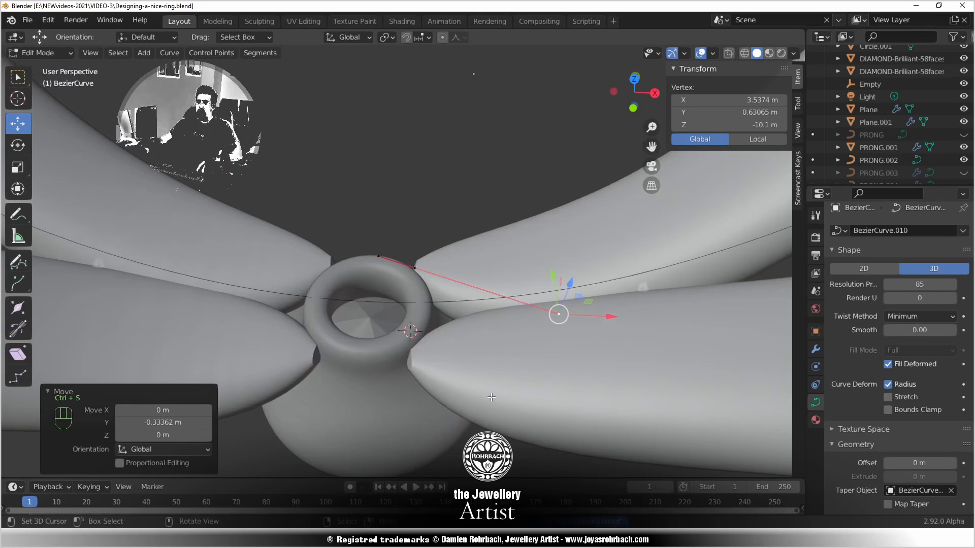
Move the end control point about -0.388 m along X into the setting, leave Edit Mode, and save the file
right_click(415, 282)
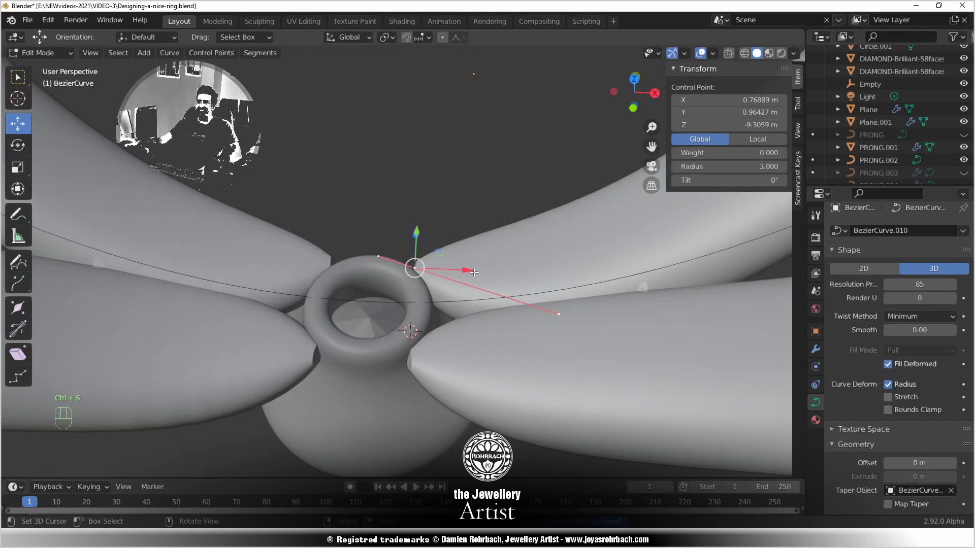
left_click_drag(473, 272, 447, 265)
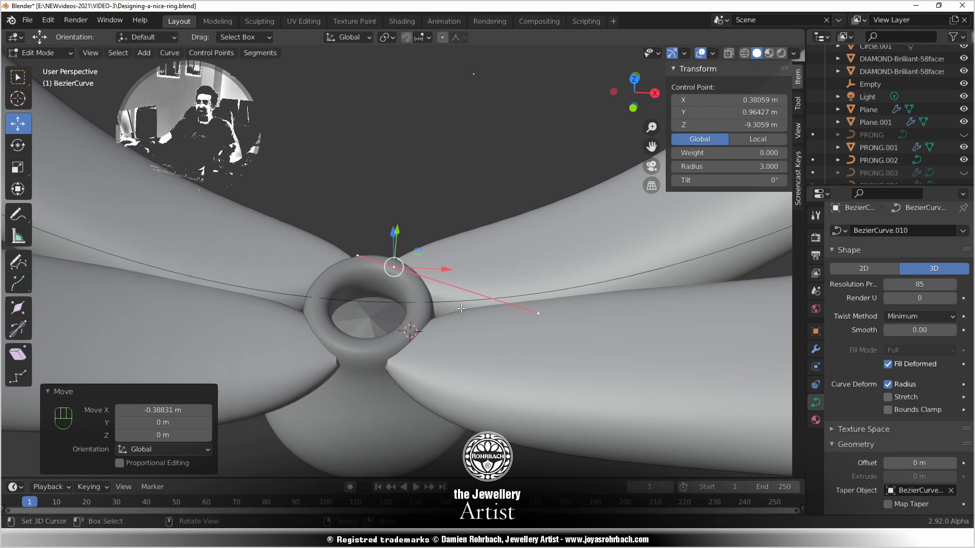
middle_click_drag(461, 308, 455, 350)
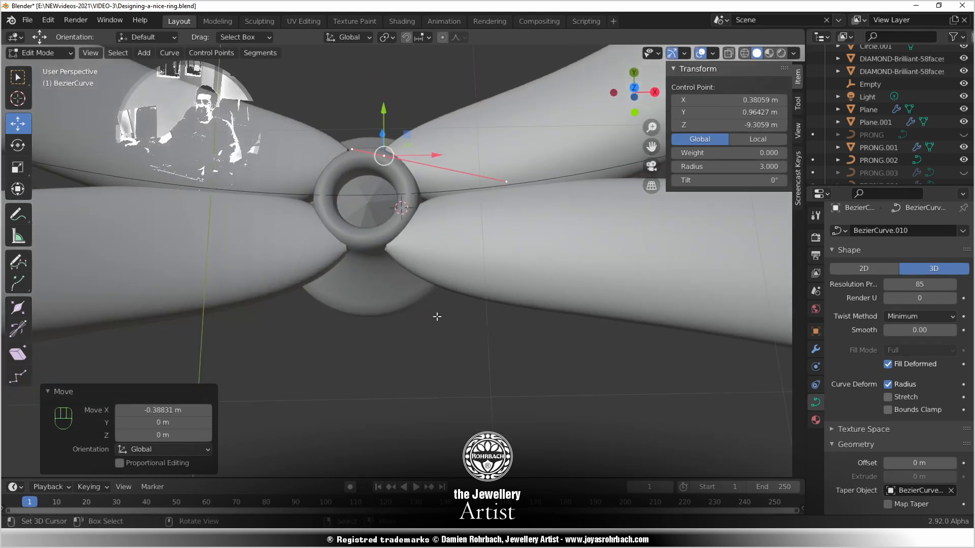
middle_click_drag(437, 317, 452, 242)
scroll(437, 260, "up", 4)
key("Tab")
scroll(437, 273, "down", 3)
key("ctrl+s")
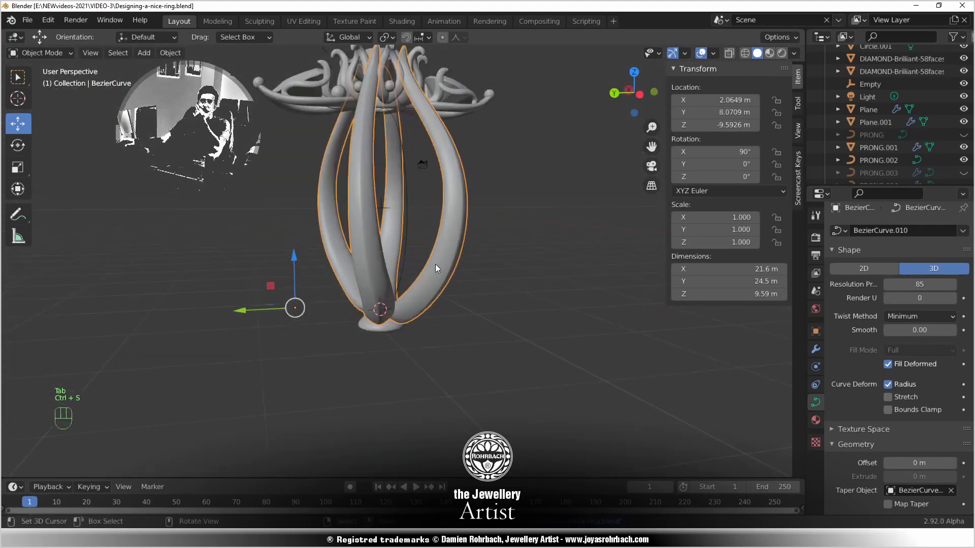
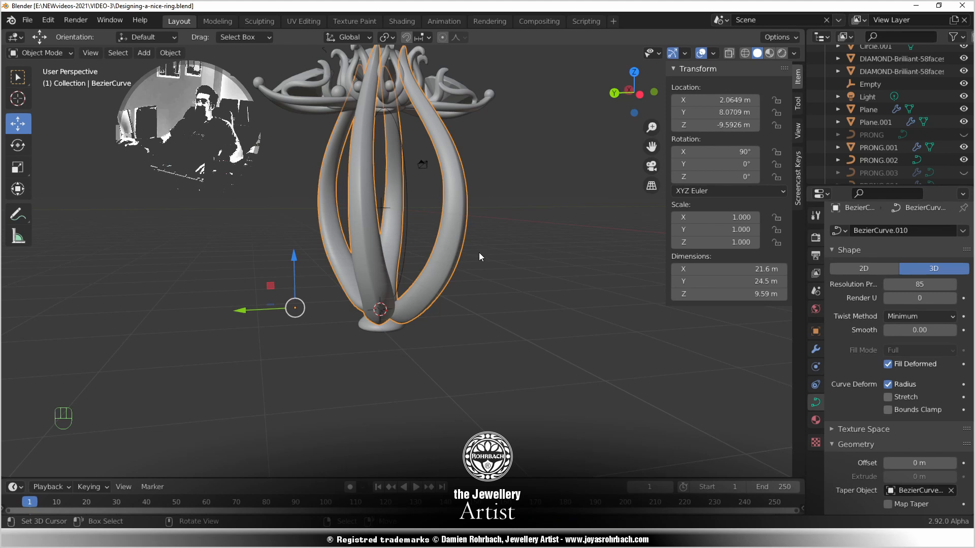
Duplicate the band curve in place and clear the copy's taper object
key("shift+d")
right_click(517, 246)
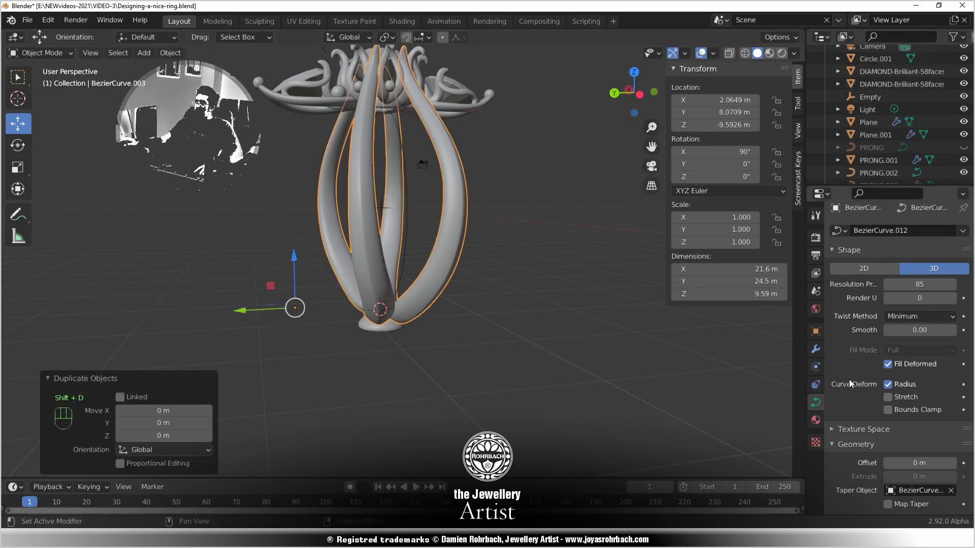
left_click(816, 350)
left_click(816, 402)
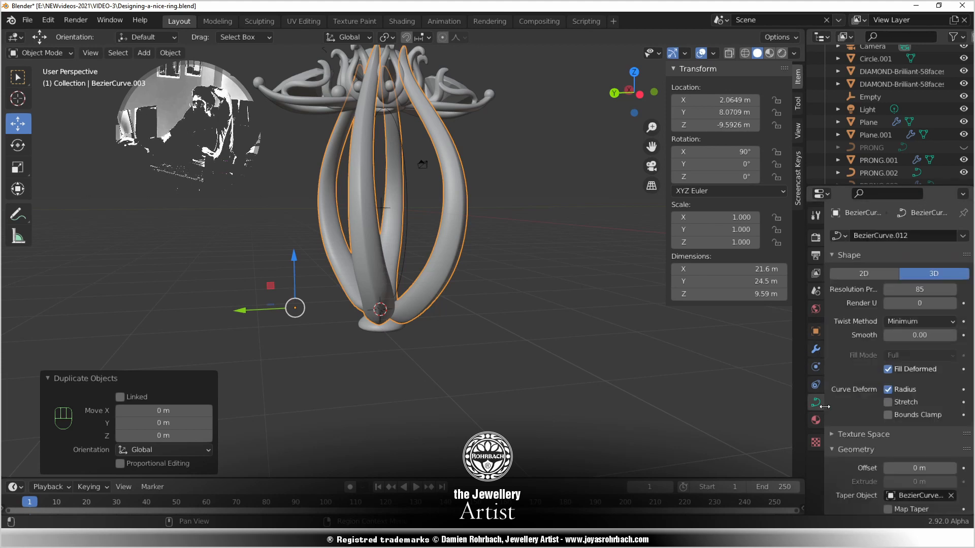
scroll(916, 455, "down", 4)
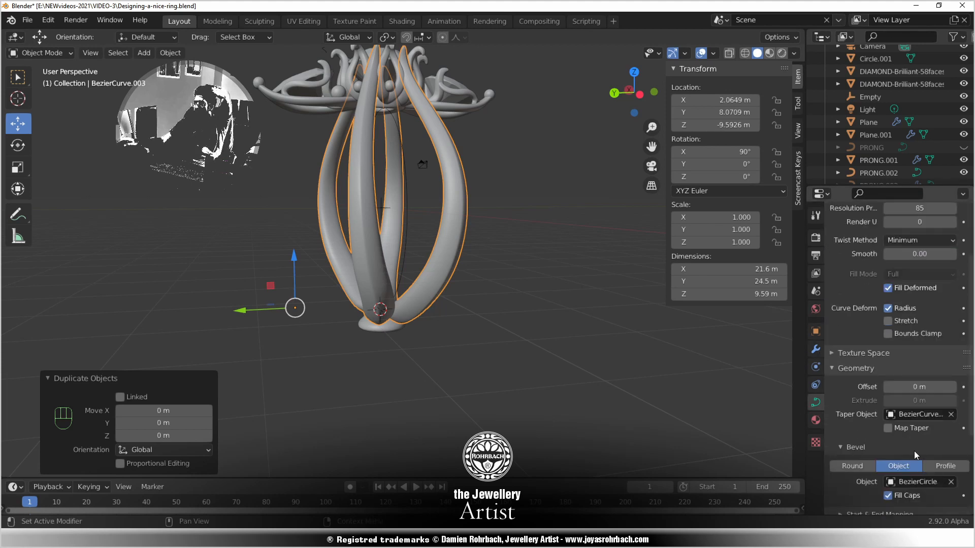
left_click(952, 414)
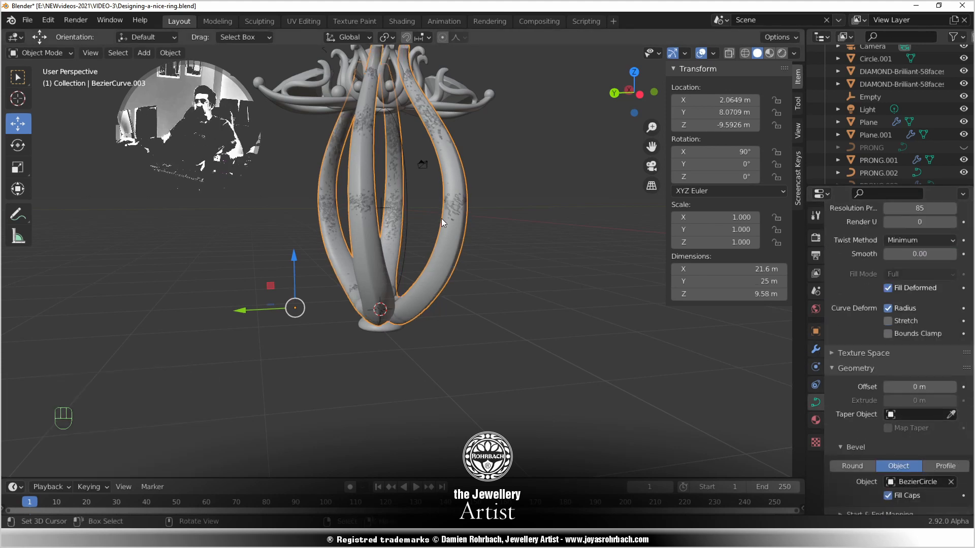
Delete the end control point inside the setting from the duplicated band curve
key("Tab")
middle_click_drag(414, 269, 592, 296)
scroll(506, 332, "up", 3)
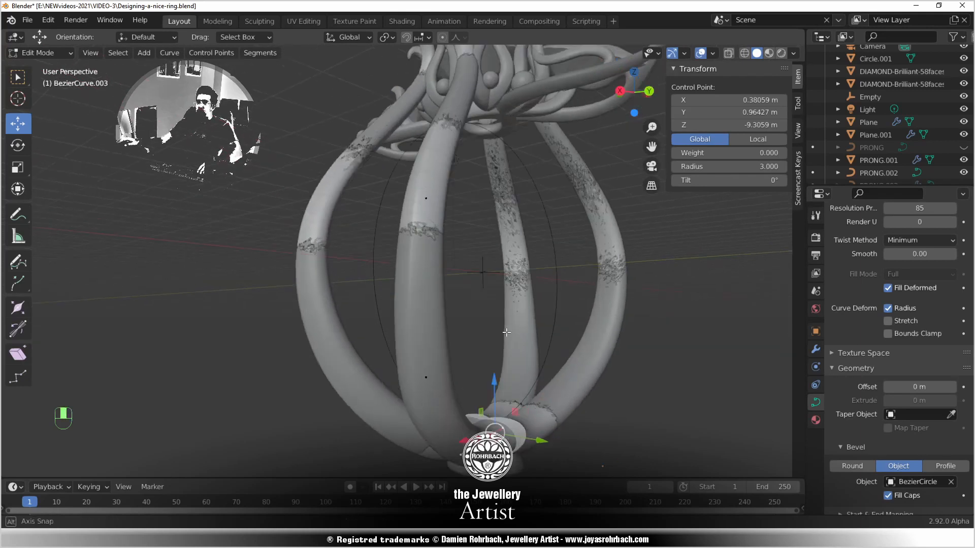
middle_click_drag(507, 332, 485, 326)
scroll(485, 325, "down", 1)
key("Delete")
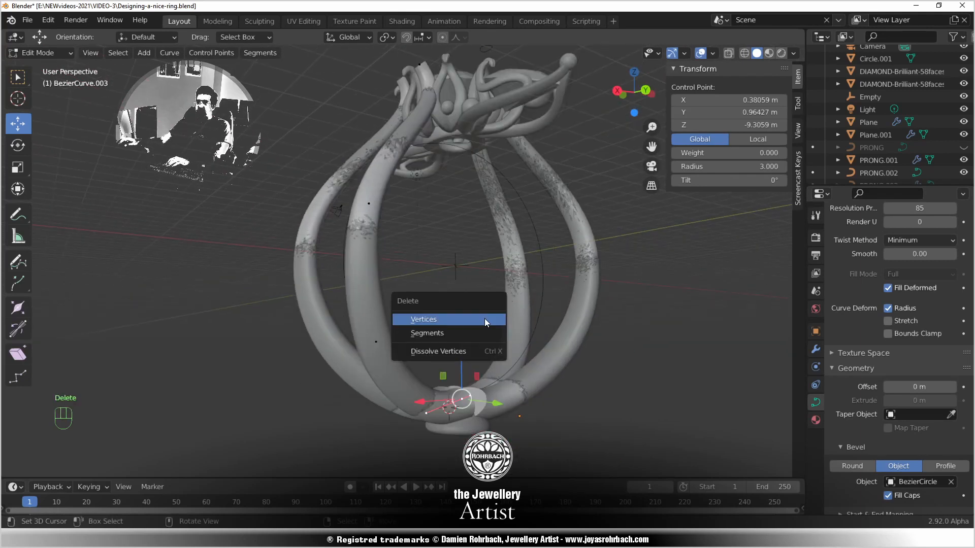
left_click(484, 318)
Move the duplicated band curve's lower control point about -2.297 m along Y towards the ring's centre line
left_click(376, 342)
middle_click_drag(376, 341, 441, 346)
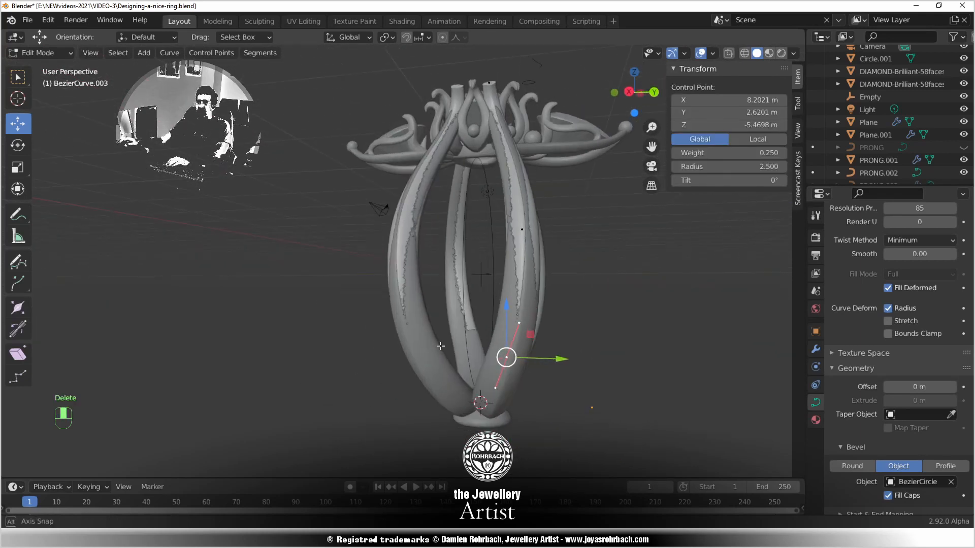
left_click_drag(559, 359, 531, 356)
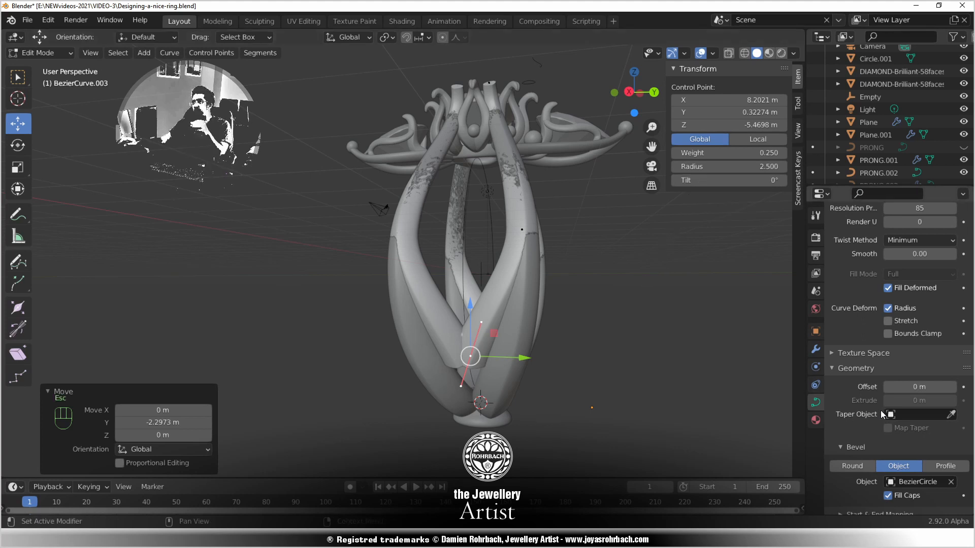
Assign the Bezier curve beside the ring as the duplicated band curve's taper object
middle_click_drag(653, 339, 719, 397)
left_click(951, 414)
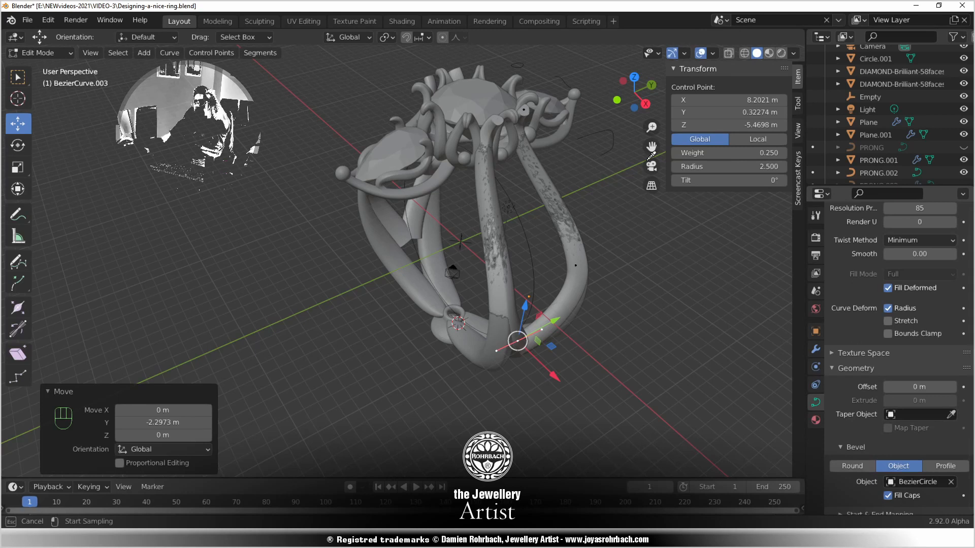
left_click(612, 138)
middle_click_drag(584, 178, 458, 335)
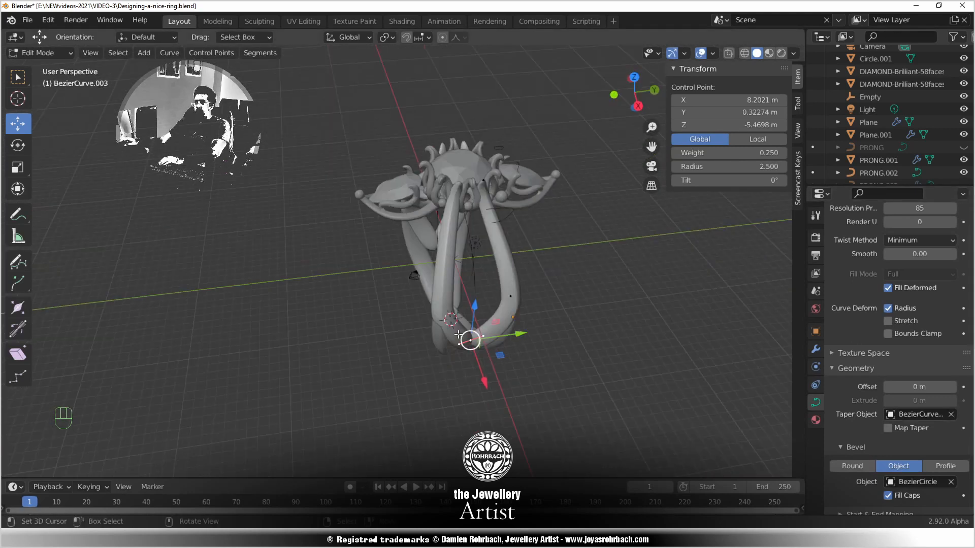
Move the lower control point about -0.46 m along Y and 3.459 m along Z in the side view
key("KP_1")
key("KP_3")
scroll(508, 302, "up", 3)
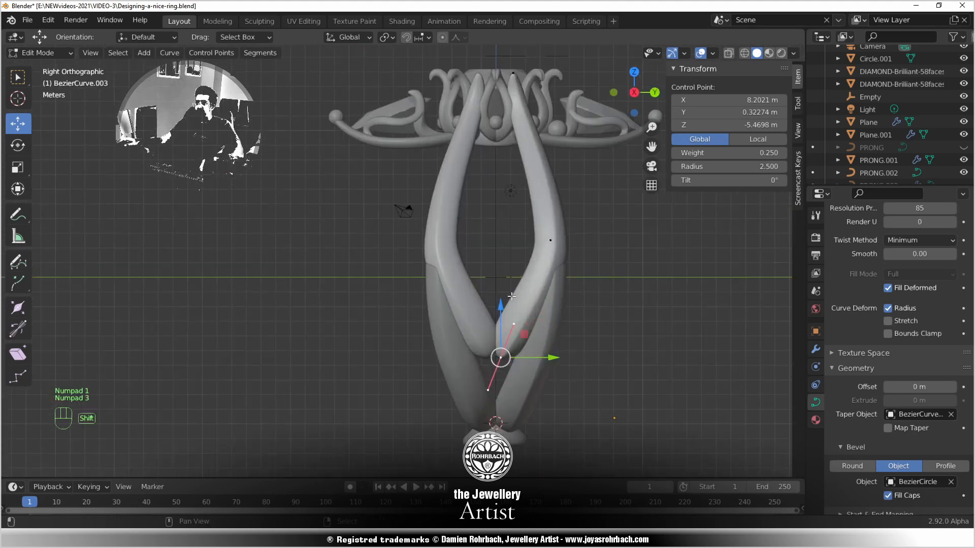
middle_click_drag(530, 288, 436, 329, "shift")
scroll(488, 410, "up", 1)
left_click_drag(459, 423, 452, 423)
left_click_drag(399, 382, 408, 327)
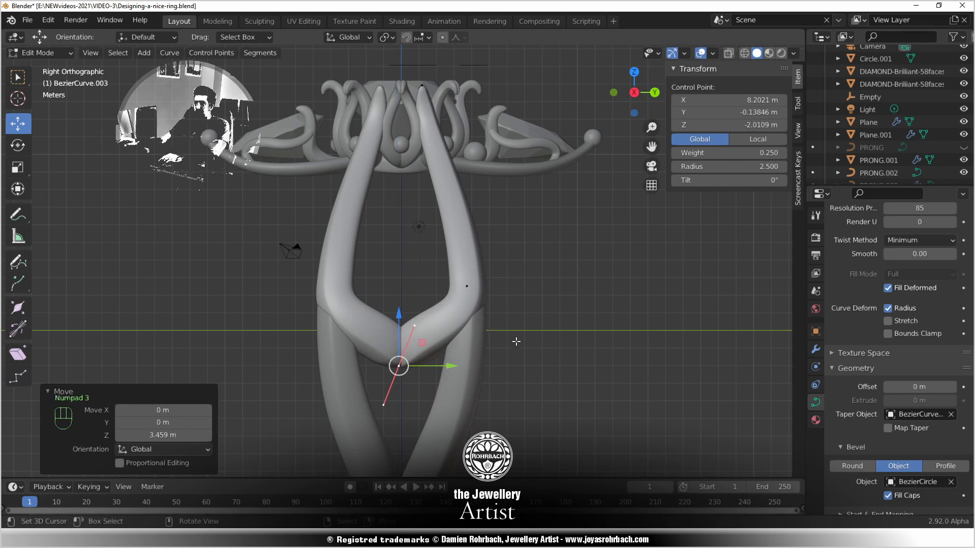
Shift the lower control point about 1.04 m along X and raise its upper handle to curve the junction on the band's side
key("KP_1")
mouse_move(602, 369)
left_mouse_down()
mouse_move(616, 374)
mouse_move(611, 367)
left_mouse_up()
left_click(583, 325)
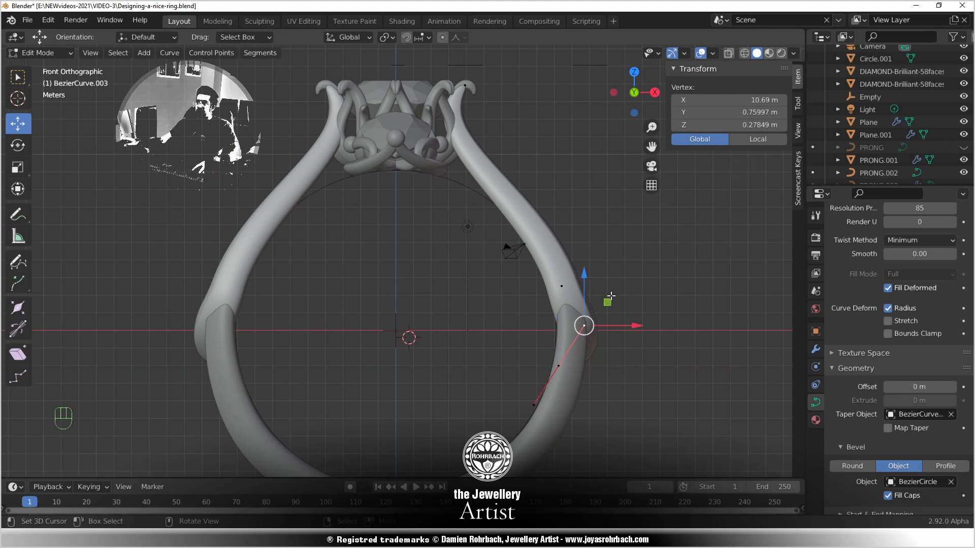
key("g")
left_click(593, 222)
Move the lower control point about 0.202 m along X, check the band's shape, and save the file
left_click(560, 364)
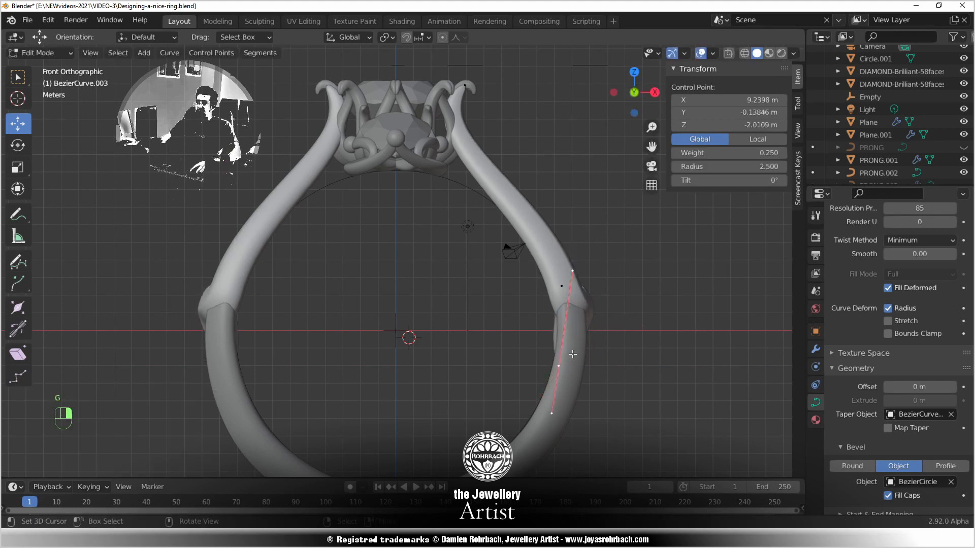
key("g")
left_click(593, 348)
middle_click_drag(599, 318, 458, 341)
scroll(457, 341, "down", 3)
scroll(453, 350, "up", 3)
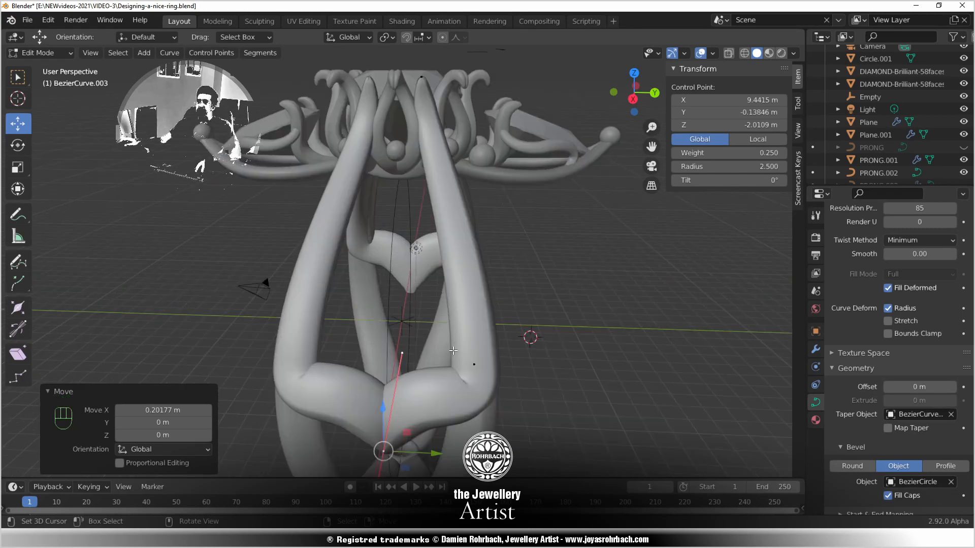
key("ctrl+s")
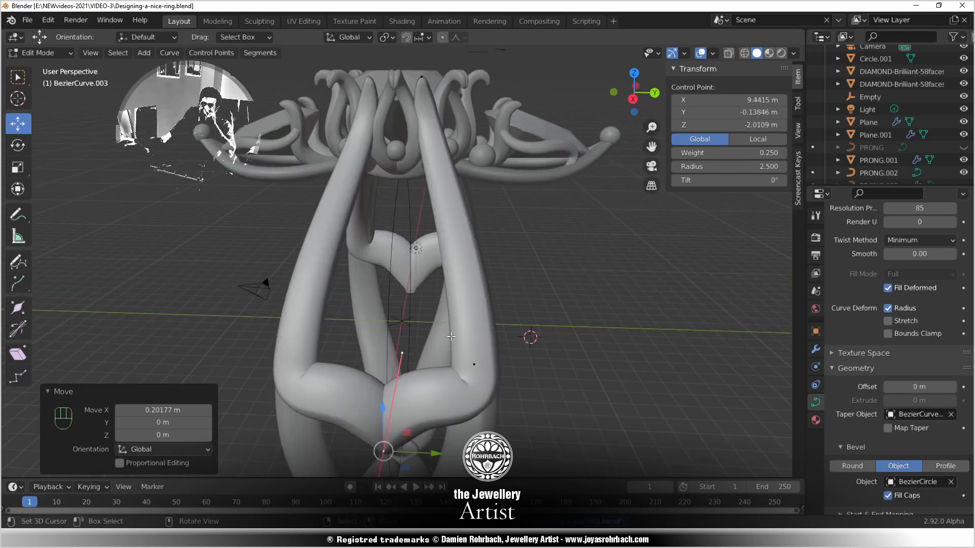
Move the top control point about -1.182 m along Y and -3.891 m along Z to below the diamond setting
key("KP_3")
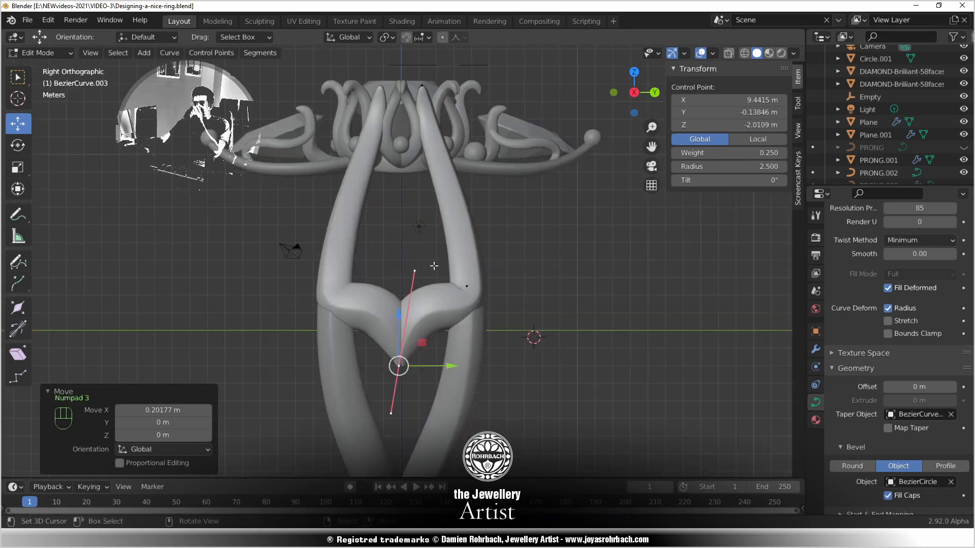
left_click(436, 100)
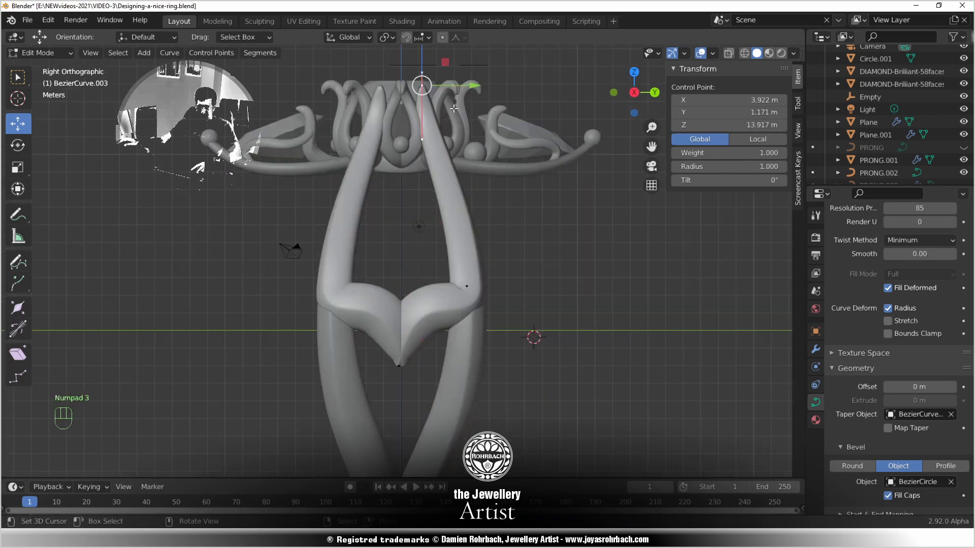
key("g")
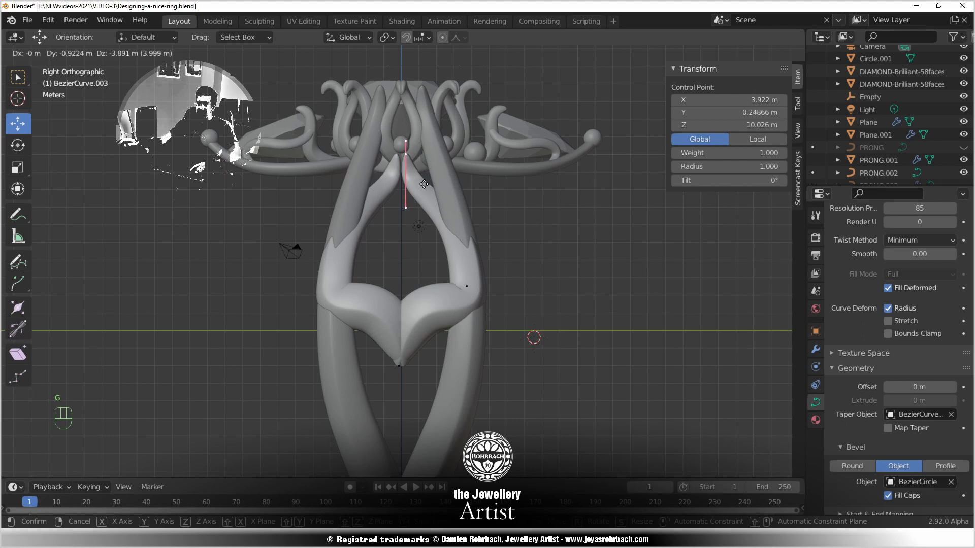
left_click(420, 183)
middle_click_drag(336, 243, 451, 275)
key("KP_3")
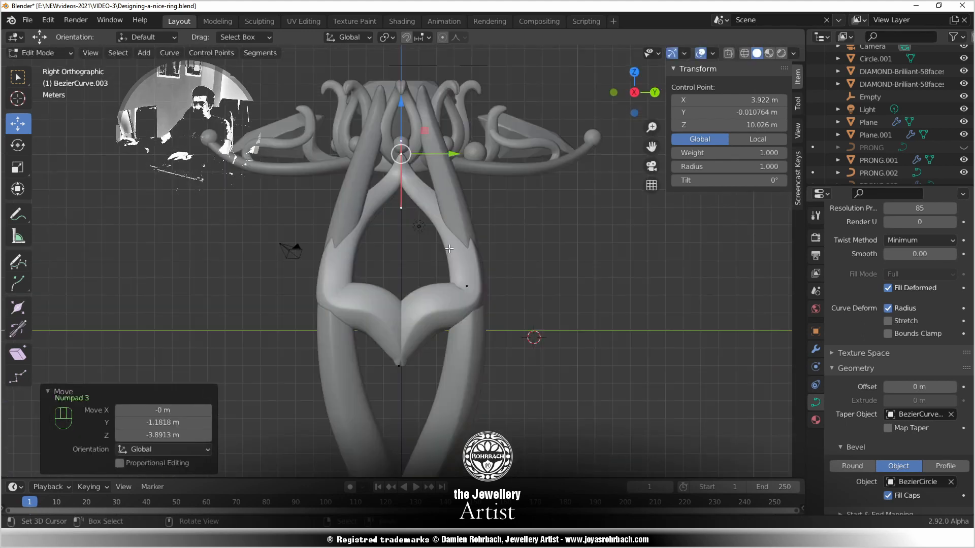
Move the top control point's lower handle about 5.6 m along X and 1.1 m along Z in the front view
key("KP_1")
scroll(446, 182, "up", 3)
left_click(432, 191)
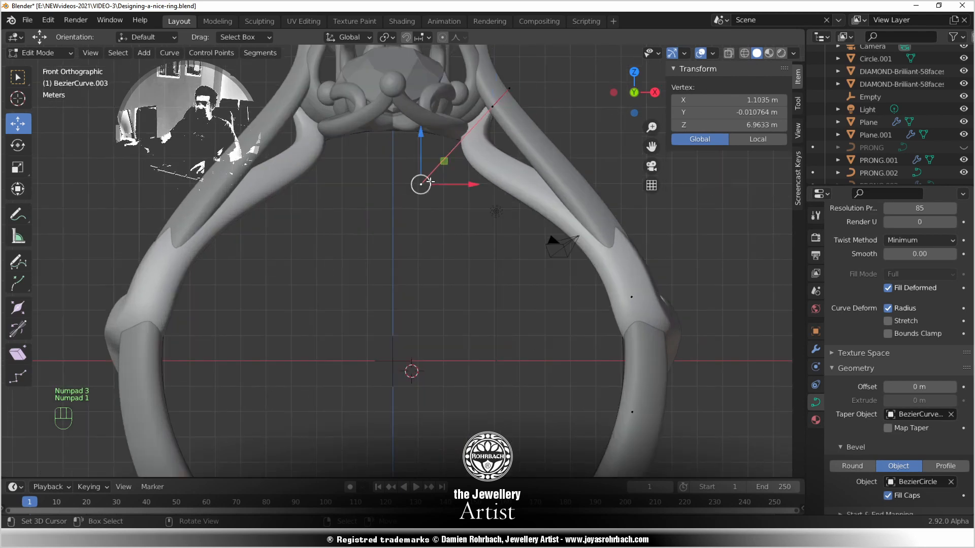
key("g")
left_click(566, 153)
Move the top control point about -2.302 m along X and -0.2 m along Z, and raise its outer handle about 0.62 m
left_click(492, 107)
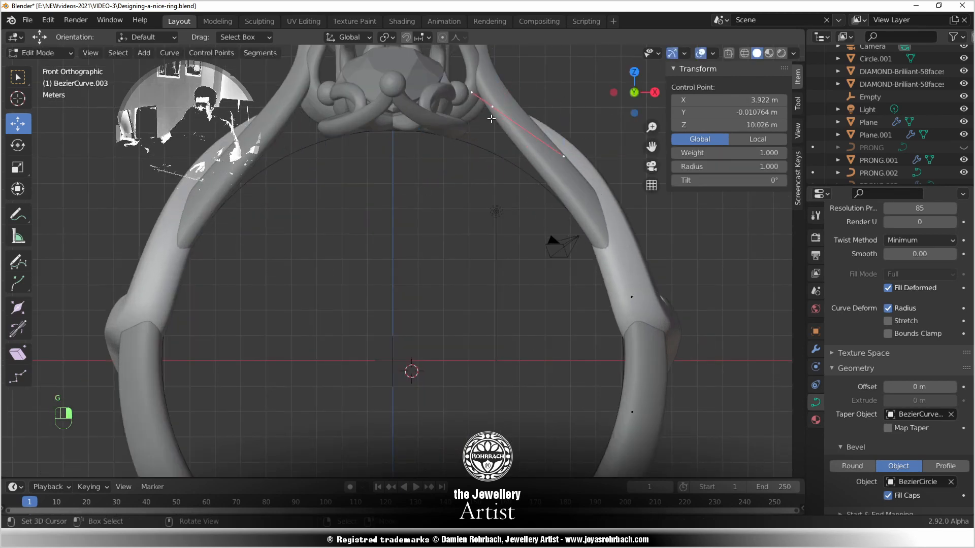
key("g")
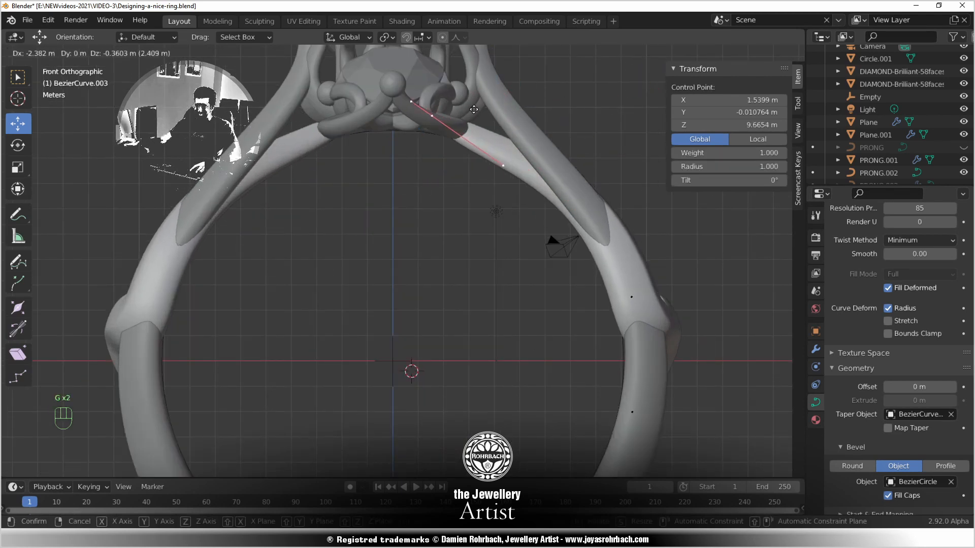
left_click(474, 107)
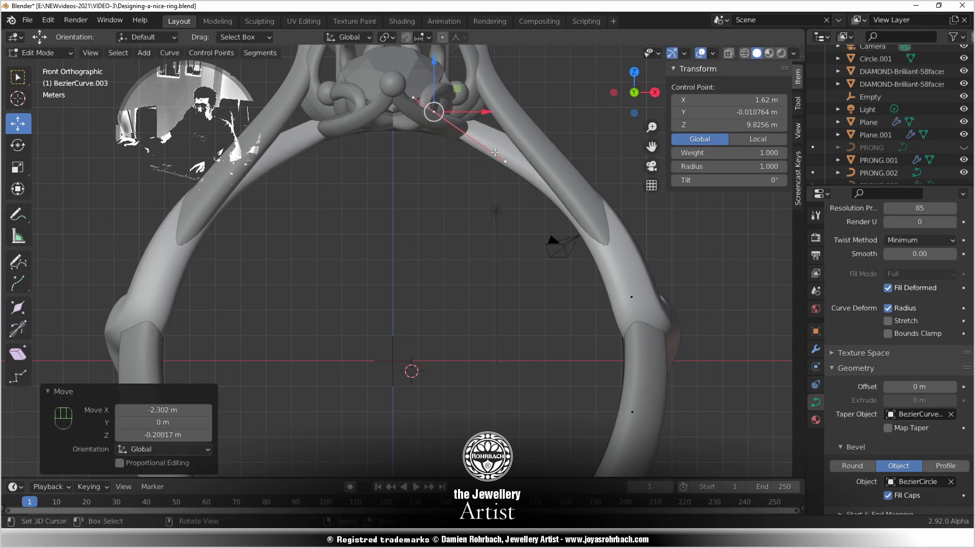
left_click(506, 154)
key("g")
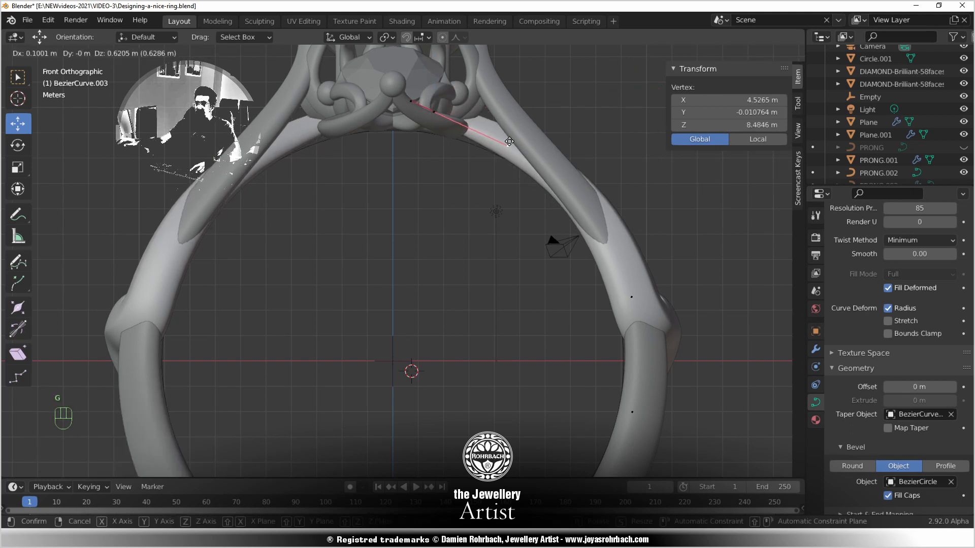
left_click(507, 144)
Move the middle control point about 0.28 m along X and 0.04 m along Z, and save the file
left_click(633, 294)
key("g")
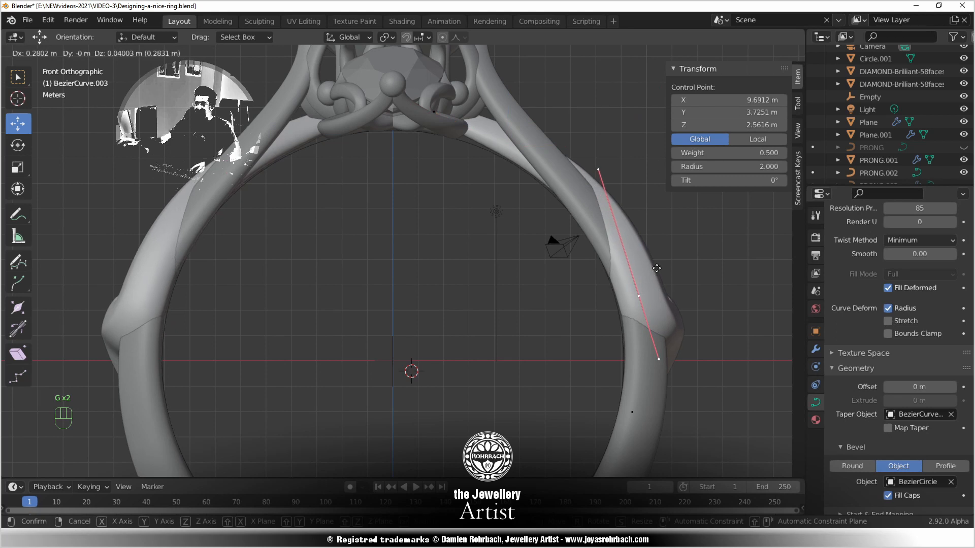
left_click(656, 269)
middle_click_drag(655, 269, 402, 271)
scroll(426, 267, "down", 3)
key("ctrl+s")
Move the middle control point about -0.869 m along Y to narrow the inner element, and save the file
scroll(406, 285, "up", 8)
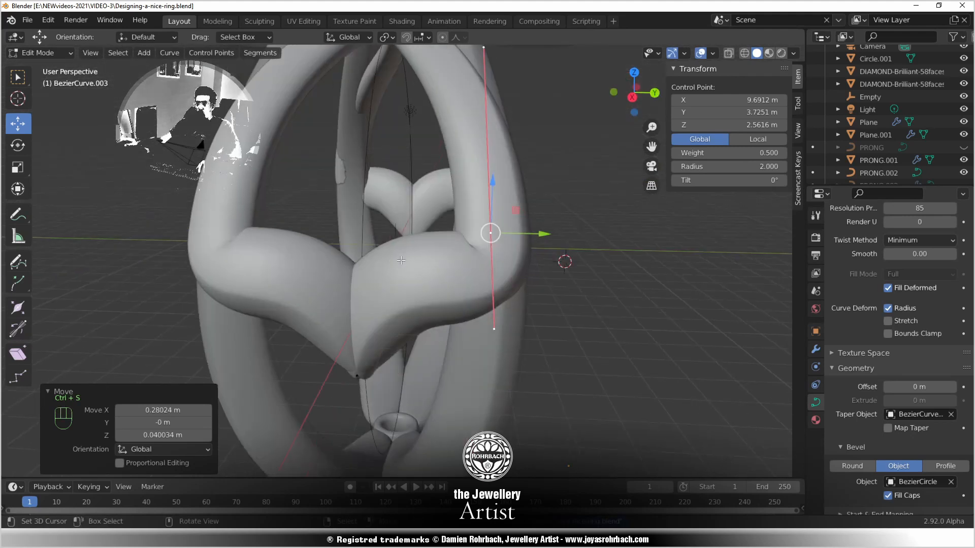
scroll(409, 253, "down", 3)
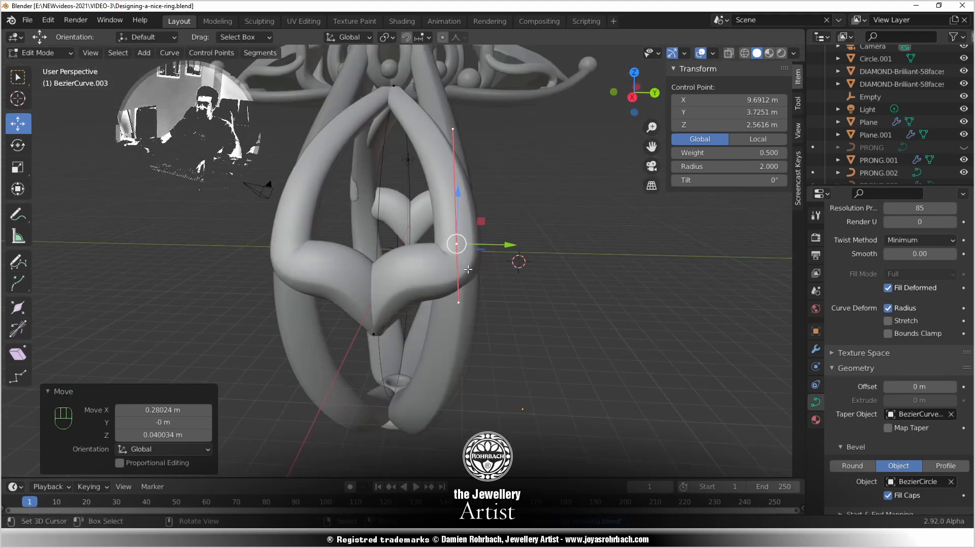
scroll(466, 272, "down", 4)
mouse_move(466, 272)
middle_mouse_down()
mouse_move(385, 284)
mouse_move(305, 273)
mouse_move(350, 319)
mouse_move(583, 284)
mouse_move(609, 267)
mouse_move(498, 307)
mouse_move(449, 271)
middle_mouse_up()
scroll(448, 272, "up", 3)
left_click_drag(511, 258, 496, 261)
middle_click_drag(496, 261, 363, 297)
key("ctrl+s")
Move the top control point's outer handle about 2.21 m along X
middle_click_drag(357, 333, 395, 298)
scroll(405, 218, "up", 3)
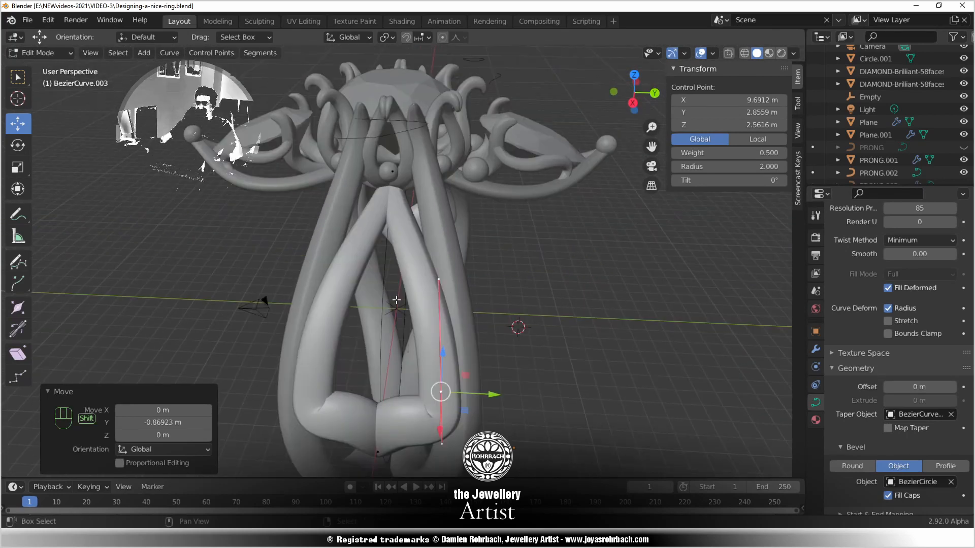
right_click(405, 180)
right_click(394, 221)
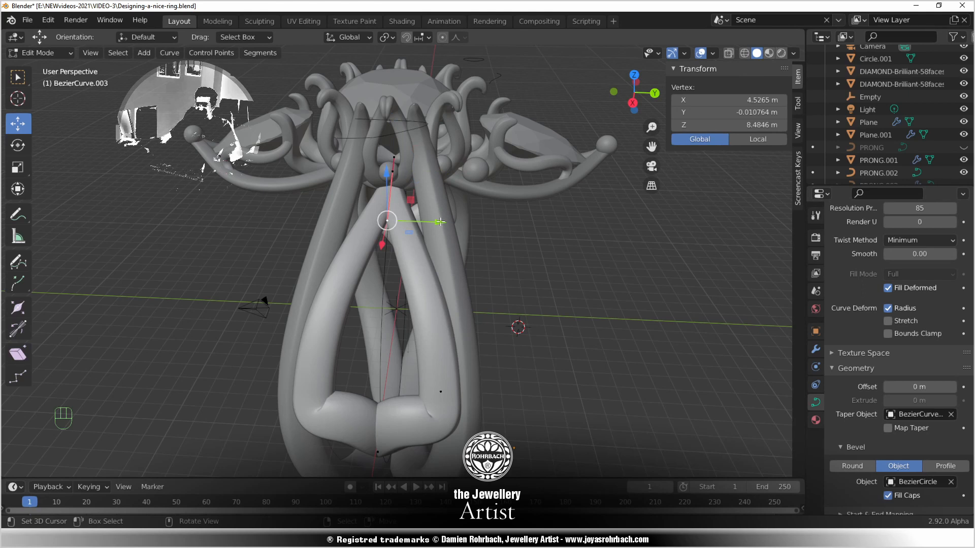
middle_click_drag(423, 229, 486, 277)
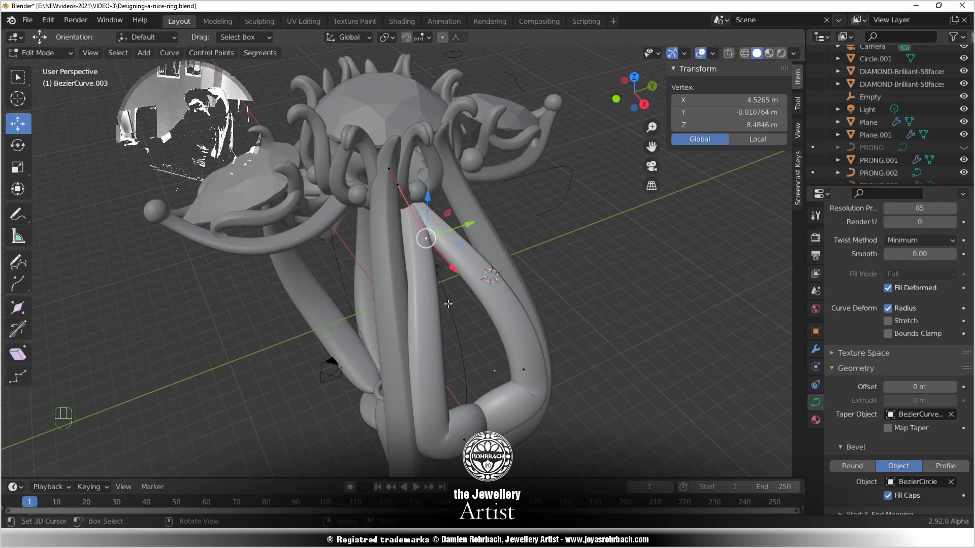
left_click_drag(444, 273, 469, 301)
middle_click_drag(470, 301, 485, 295)
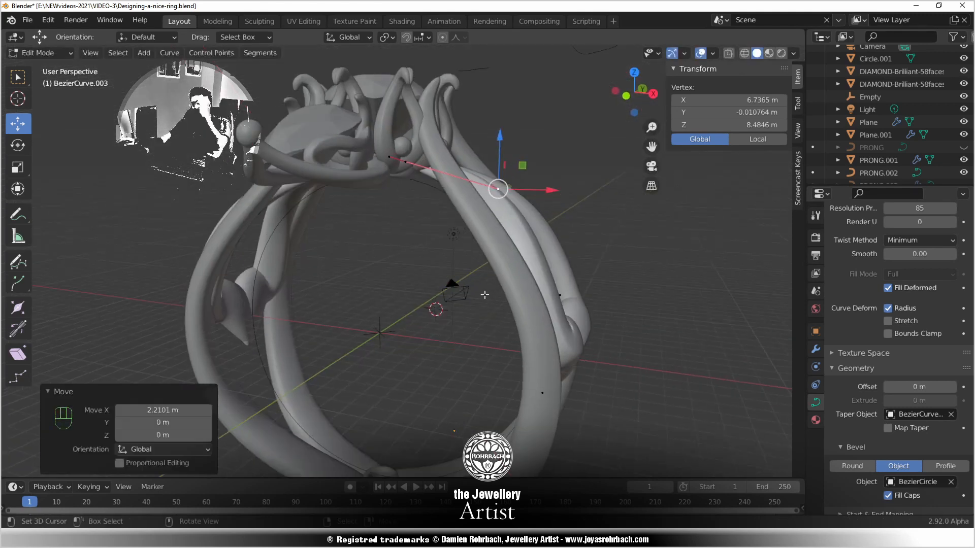
Move the top point's outer handle about 0.111 m along X and -1.446 m along Z in the front view
key("KP_3")
key("KP_1")
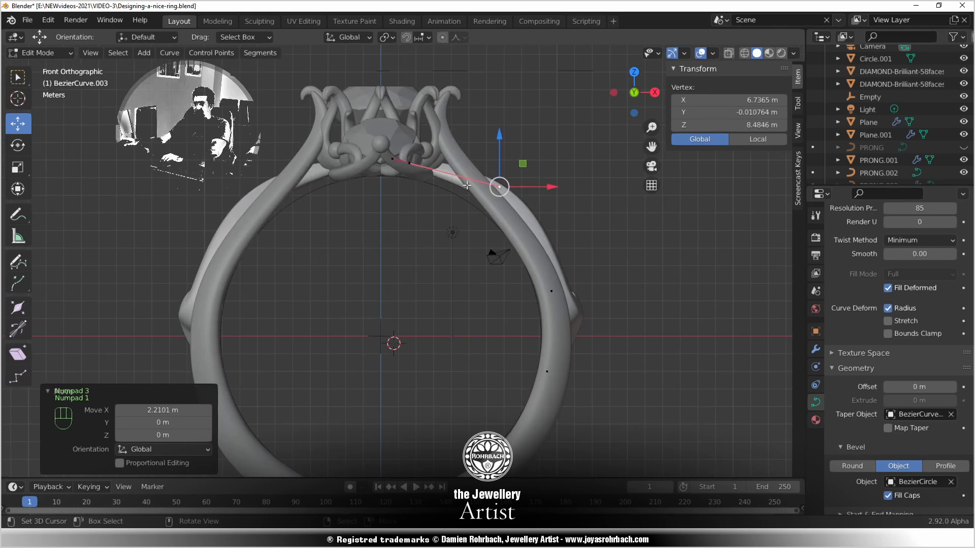
scroll(462, 198, "up", 2)
middle_click_drag(526, 194, 400, 255, "shift")
scroll(465, 203, "up", 2)
key("g")
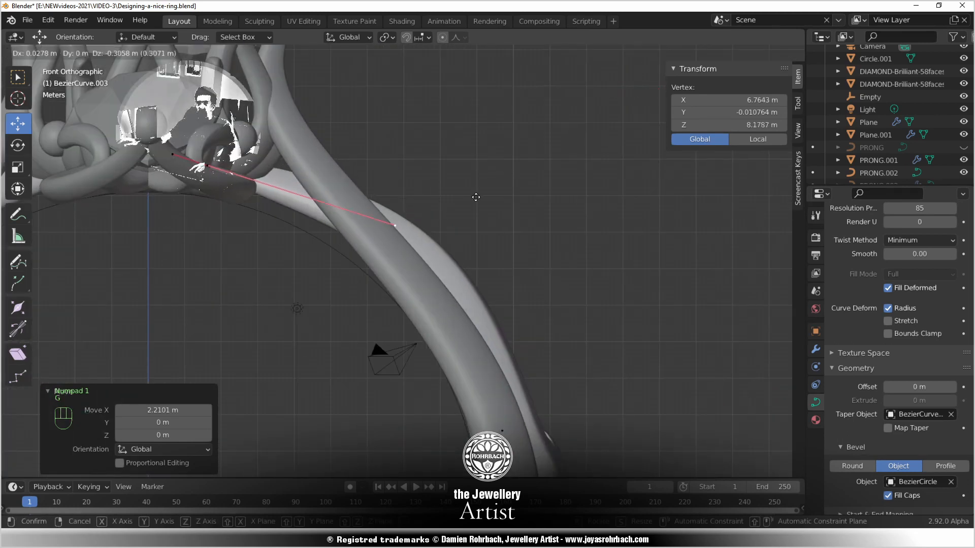
left_click(478, 236)
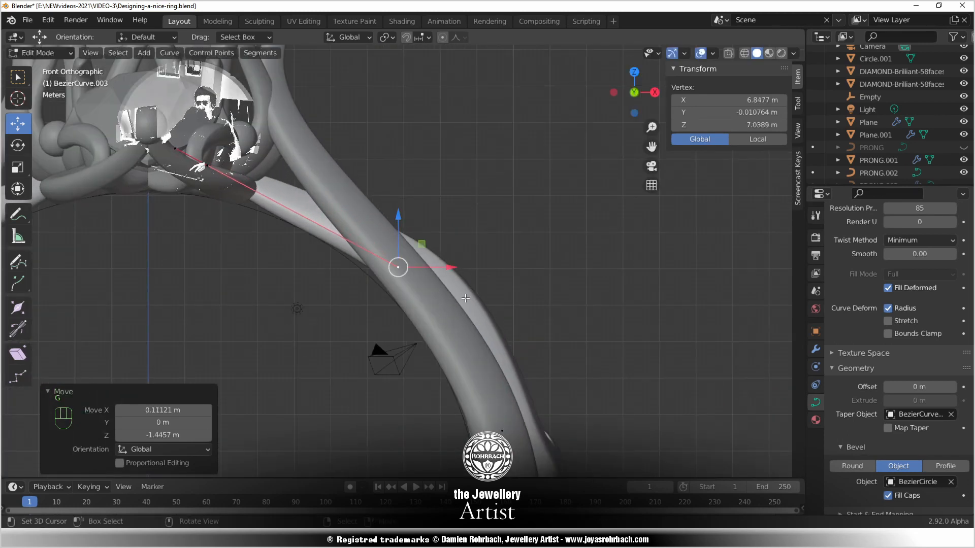
Move the middle control point's upper handle about -0.8 m along X and 0.2 m along Z
scroll(464, 301, "down", 1)
right_click(487, 390)
right_click(441, 253)
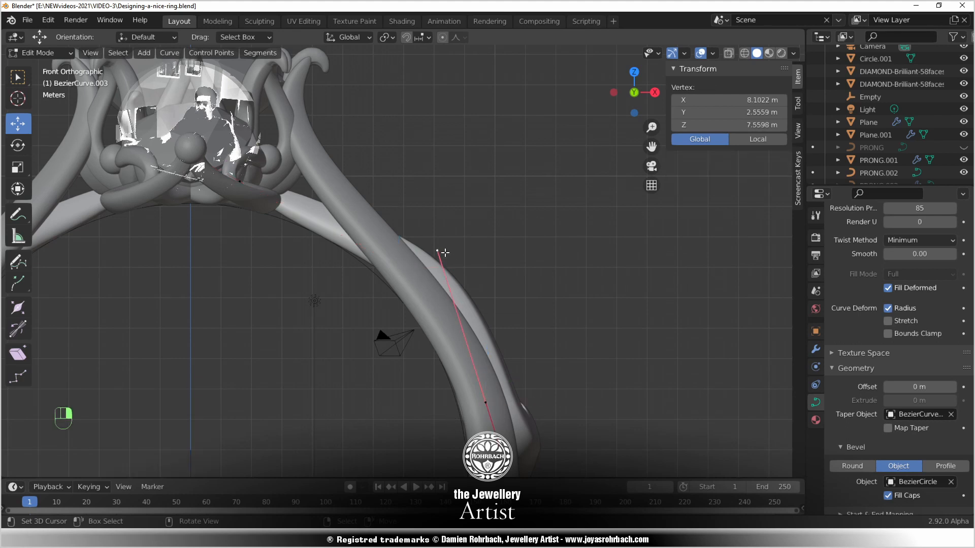
key("g")
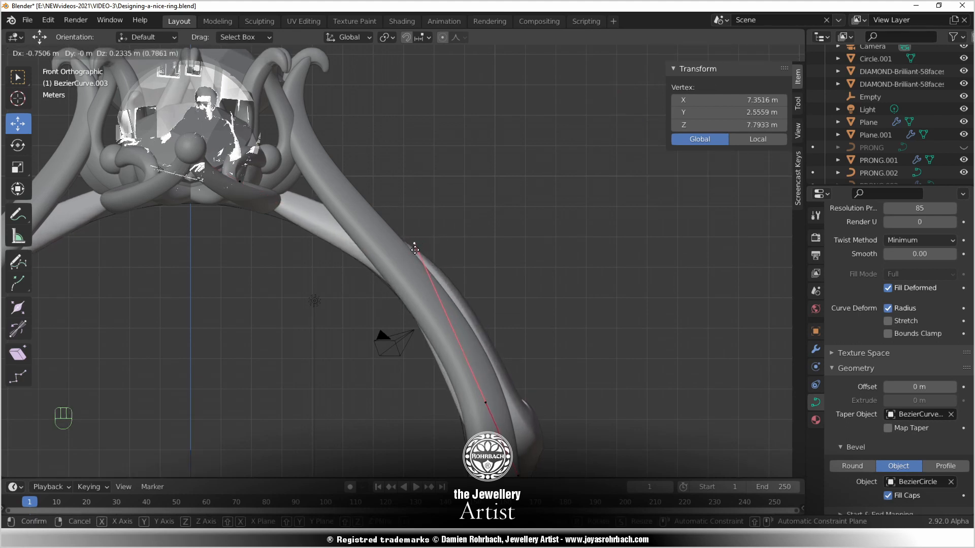
left_click(411, 250)
Move the top control point's outer handle about -0.234 m along X and 0.434 m along Z
left_click(243, 182)
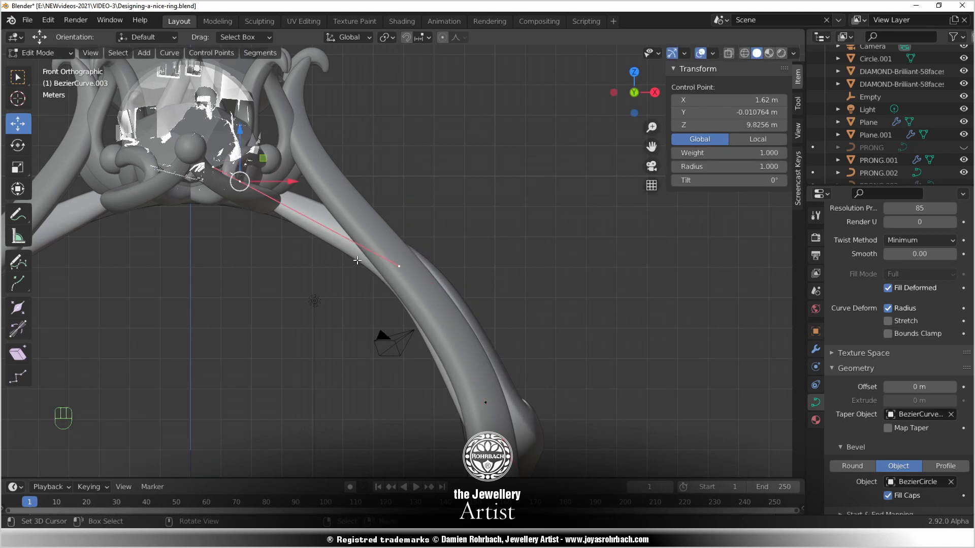
left_click(378, 262)
key("g")
left_click(372, 248)
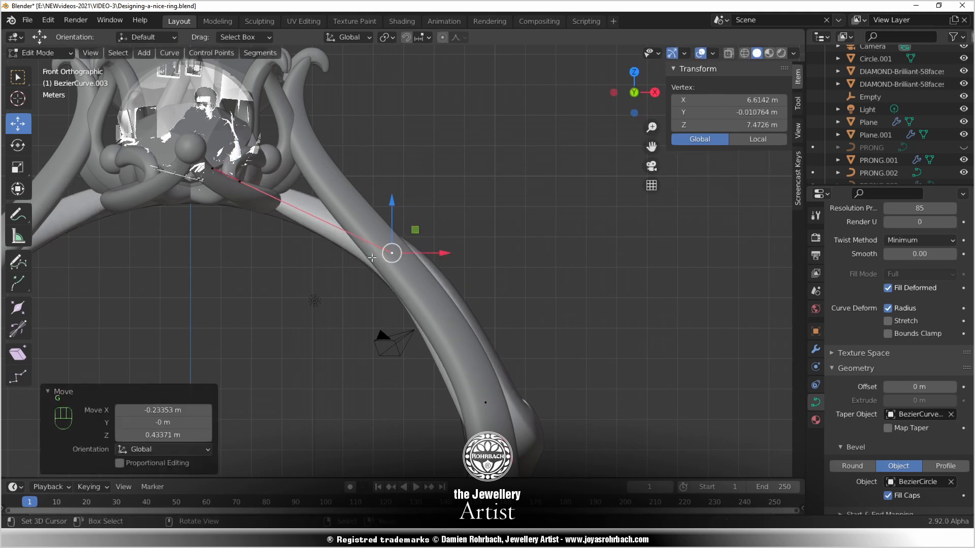
Subdivide the curve segment between the middle and top control points with one cut
scroll(373, 291, "down", 2)
middle_click_drag(432, 391, 359, 326, "shift")
scroll(359, 326, "up", 1)
right_click(406, 301)
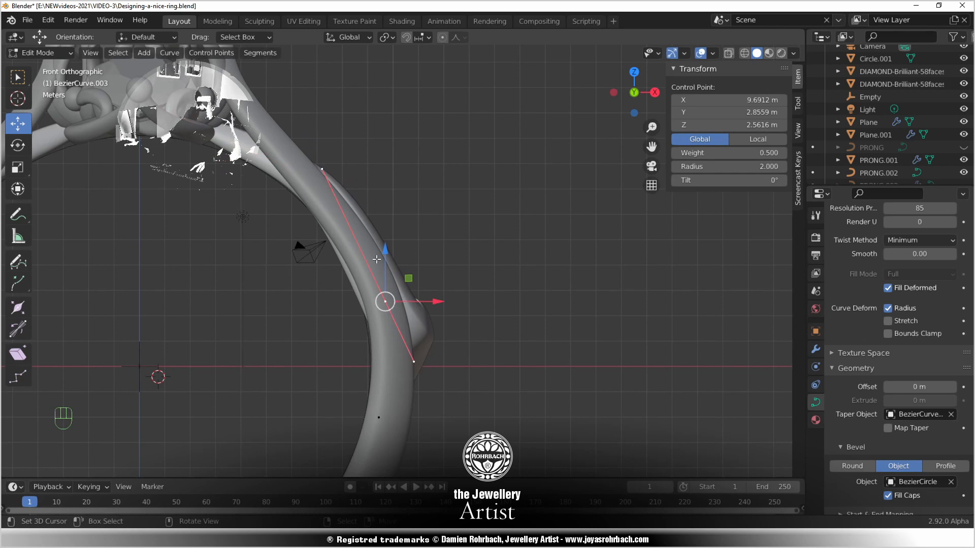
scroll(376, 259, "down", 2)
middle_click_drag(376, 259, 266, 280)
right_click(391, 146, "shift")
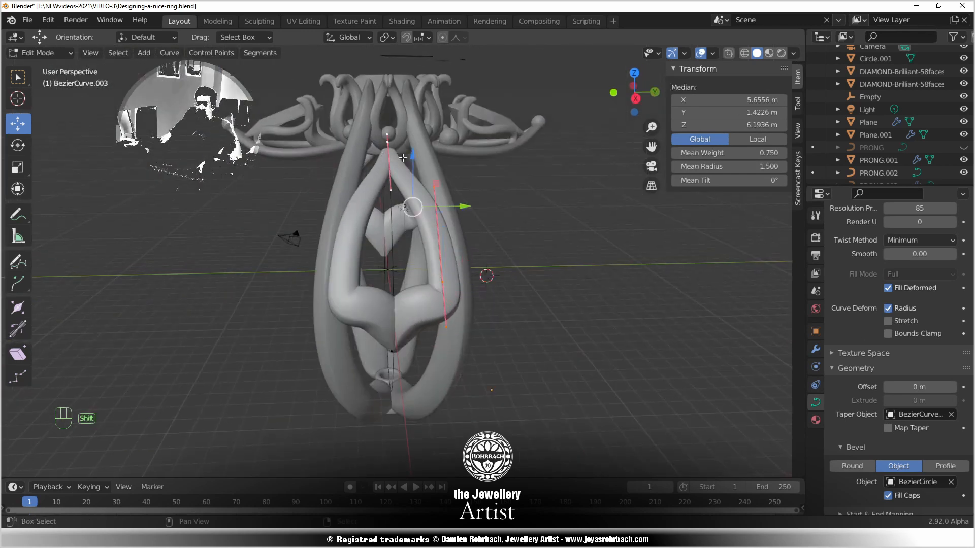
key("w")
left_click(482, 163)
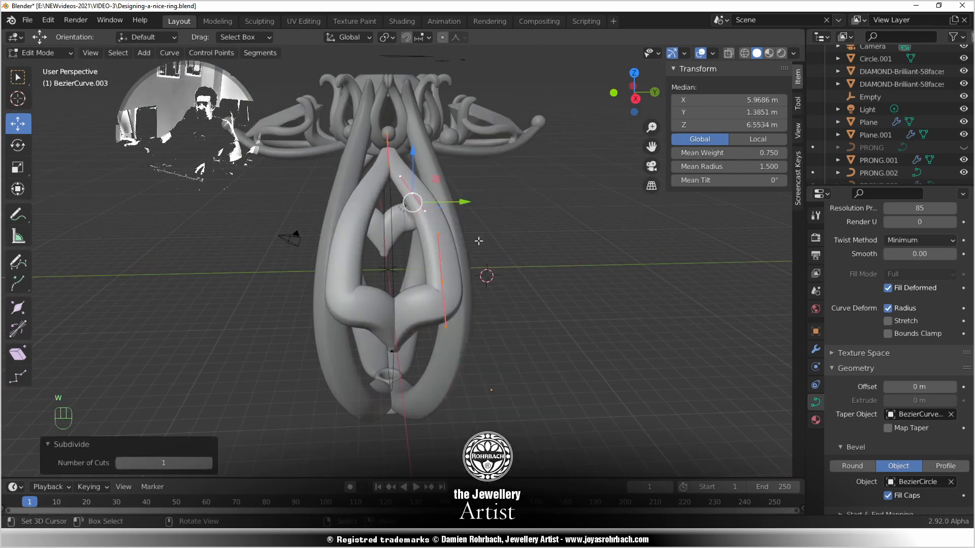
Move the new control point's lower handle outward and down along the band in the front view
key("KP_3")
scroll(416, 260, "up", 3)
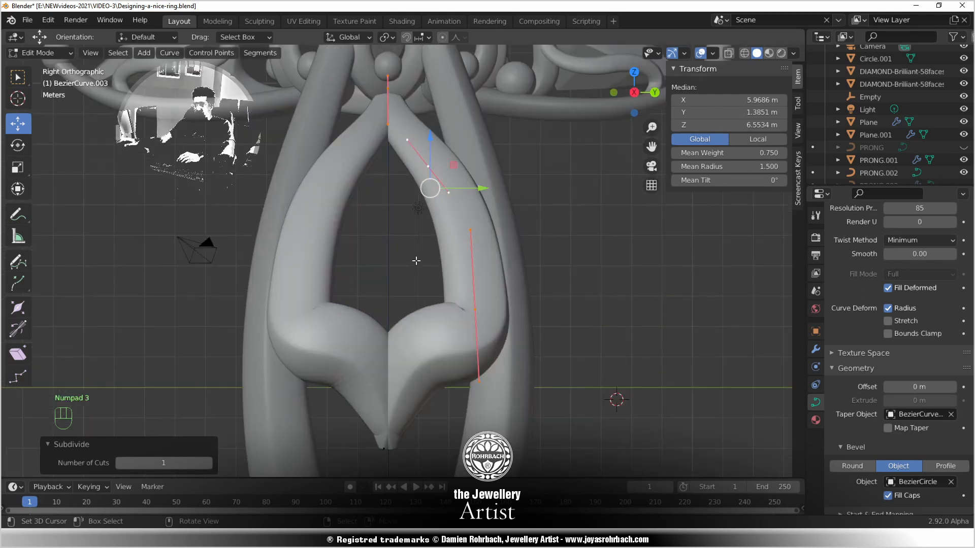
key("KP_1")
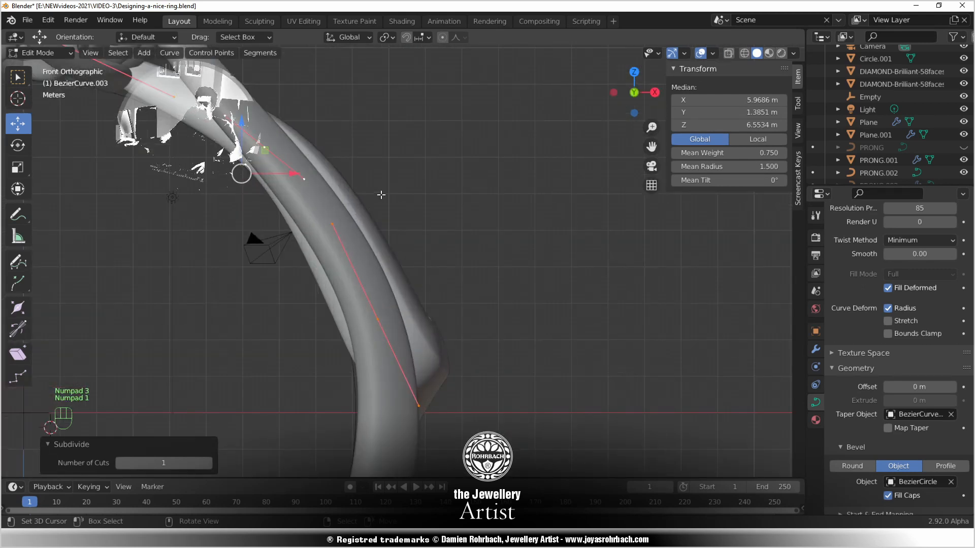
left_click(325, 186)
key("g")
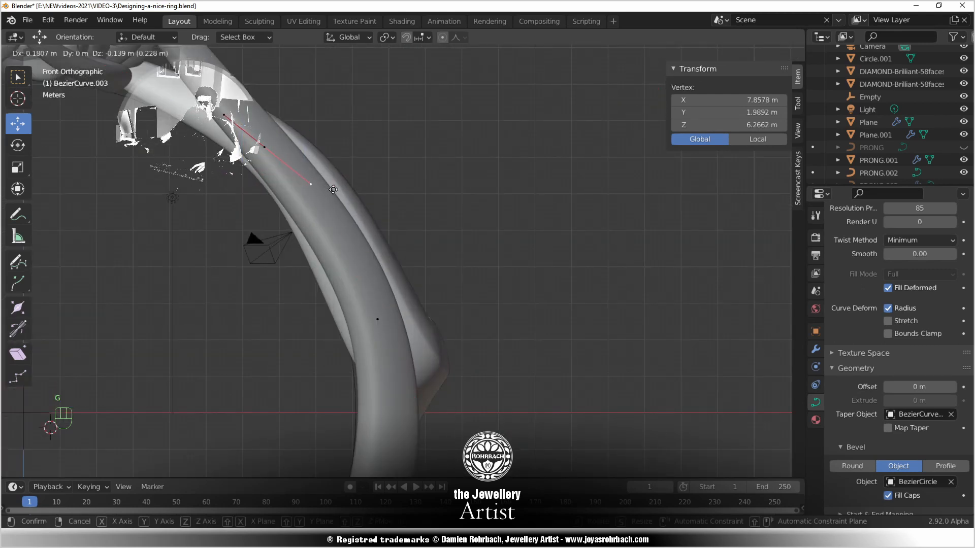
left_click(359, 273)
Move the middle control point's upper handle outward, and shift the point itself about 0.195 m along X and 0.042 m along Z
left_click(376, 311)
left_click(349, 227)
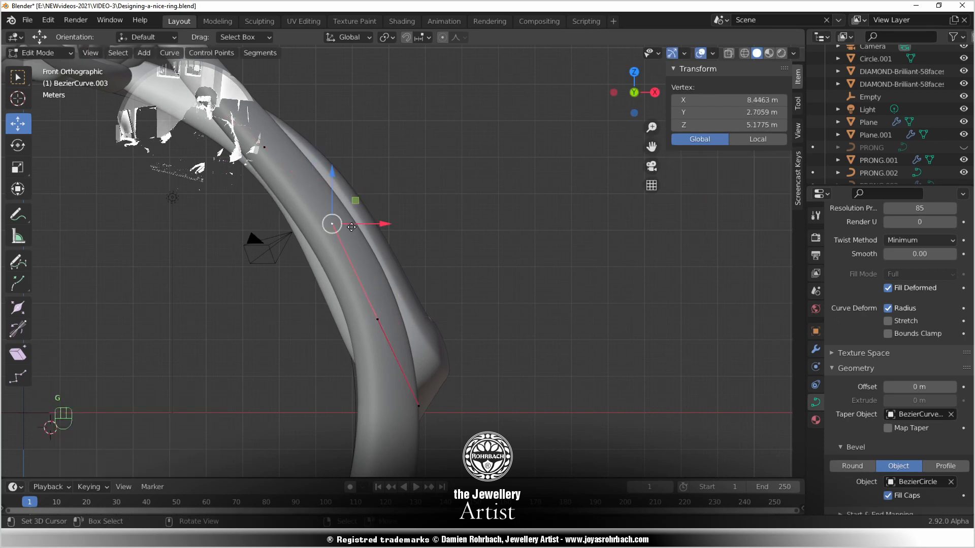
key("g")
left_click(363, 233)
left_click(378, 318)
key("g")
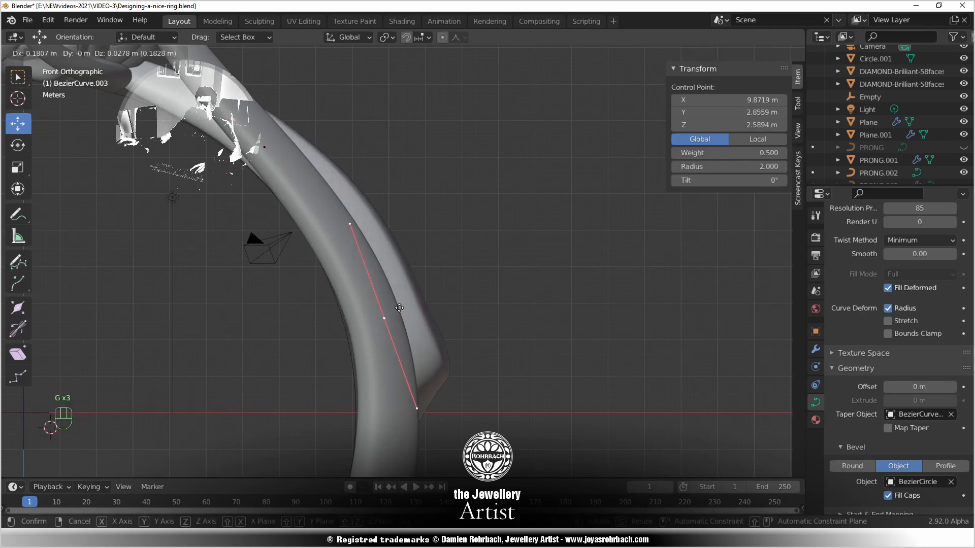
left_click(398, 308)
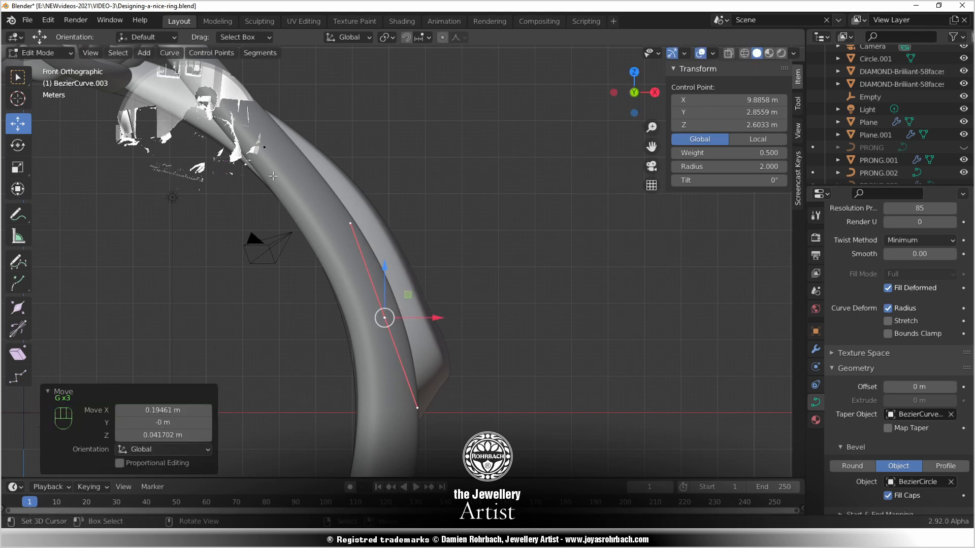
Raise the subdivided control point about 0.028 m along Z and leave edit mode
left_click(271, 148)
key("g")
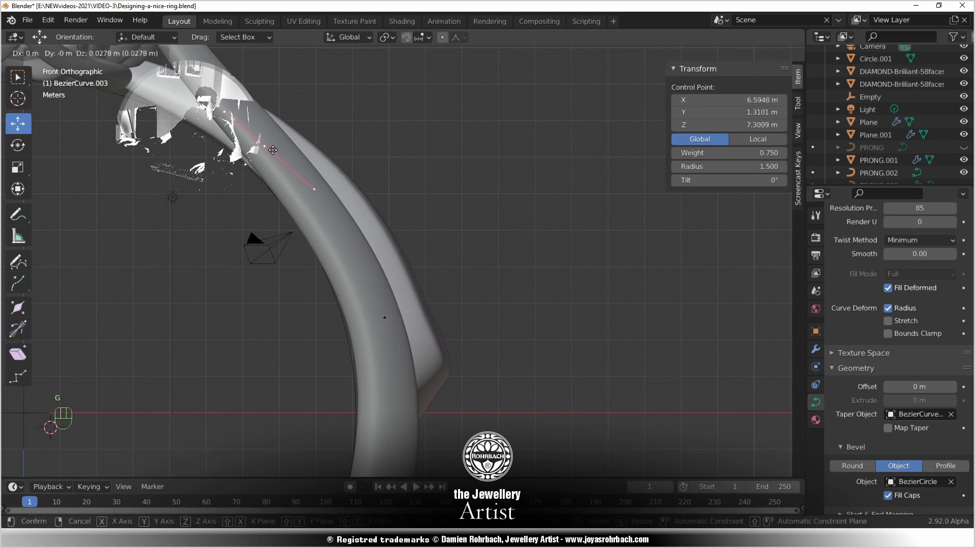
left_click(273, 150)
middle_click_drag(273, 150, 292, 317)
scroll(293, 316, "up", 3)
left_click(457, 180)
middle_click_drag(436, 190, 368, 232)
scroll(391, 273, "down", 4)
middle_click_drag(385, 283, 406, 355)
key("Tab")
Duplicate the taper curve in the top view and place the copy about 3.892 m along X and -1.904 m along Y
right_click(407, 165)
key("KP_7")
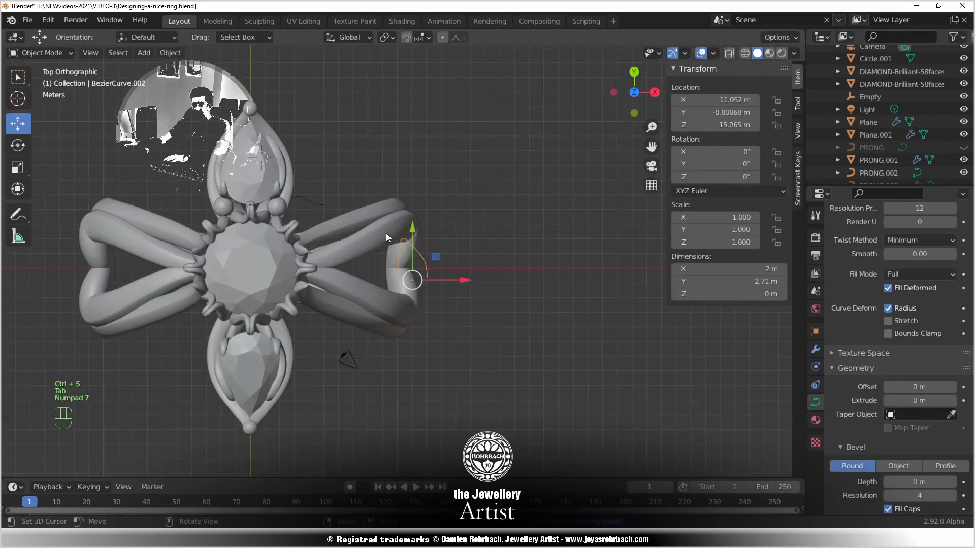
scroll(413, 303, "up", 4)
key("shift+d")
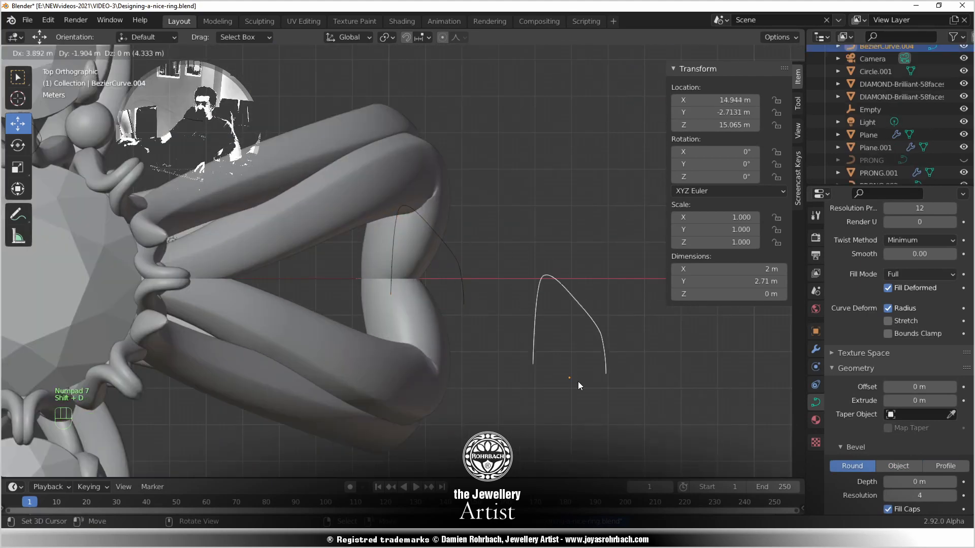
left_click(578, 382)
Assign the duplicated taper curve as the taper object of the inner decorative curve
right_click(409, 183)
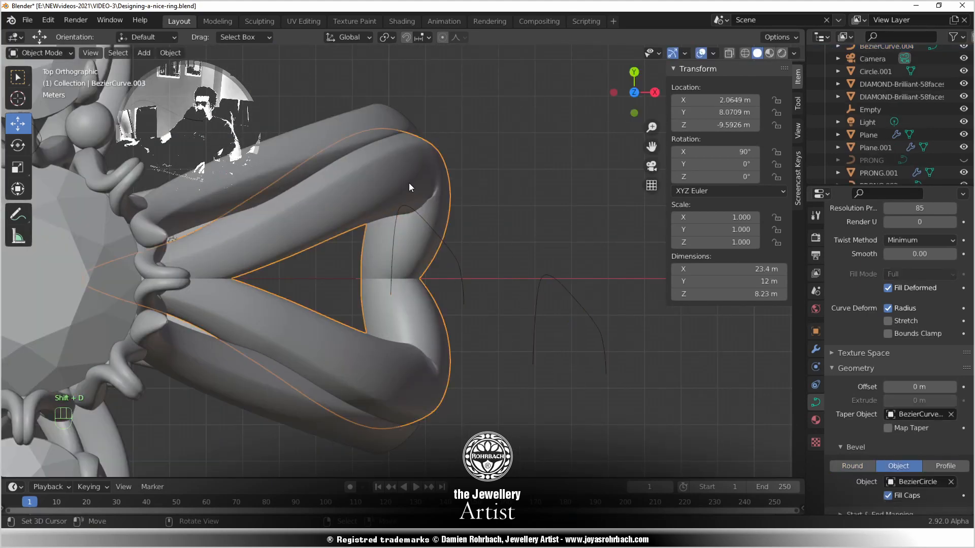
left_click(950, 415)
left_click(951, 414)
left_click(601, 326)
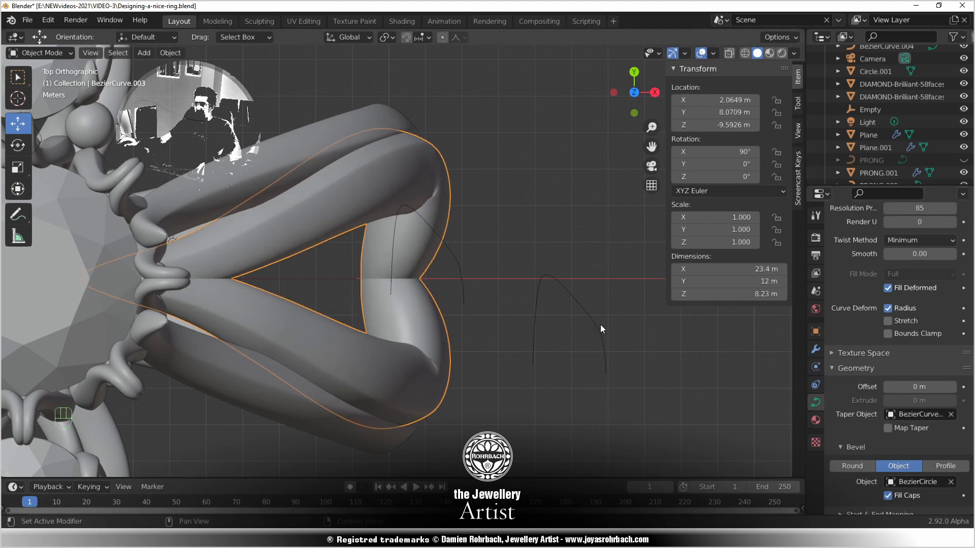
Move the three middle control points of the duplicated taper curve about -0.709 m along Y
right_click(584, 326)
key("Tab")
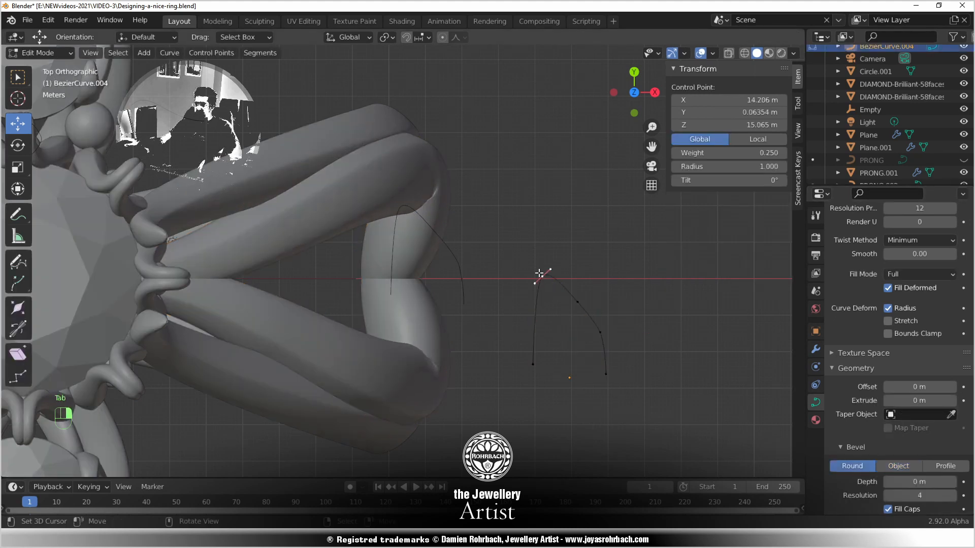
left_click_drag(573, 253, 571, 278)
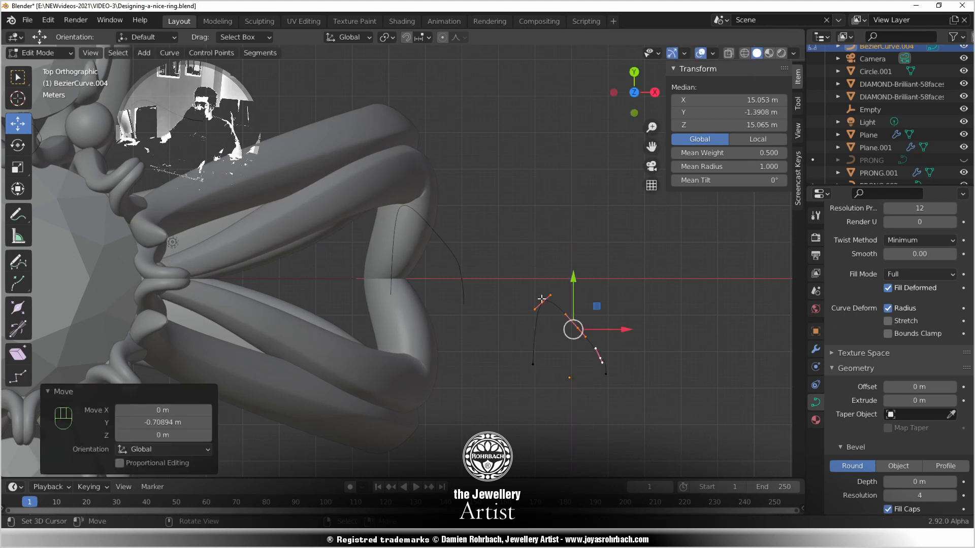
Move the taper curve's fourth point about 0.236 m along Y and its second point about -0.236 m along Y
left_click(603, 358)
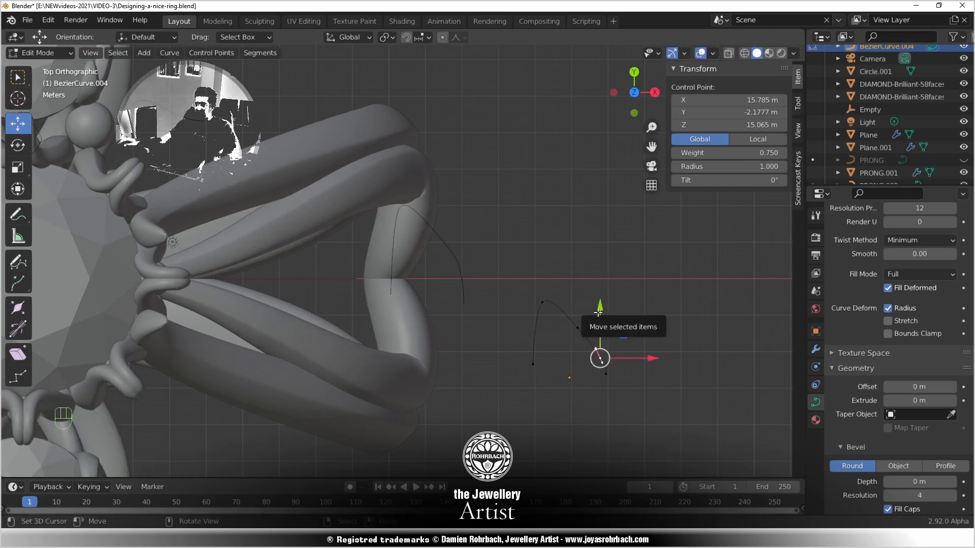
left_click_drag(598, 314, 596, 297)
left_click(543, 302)
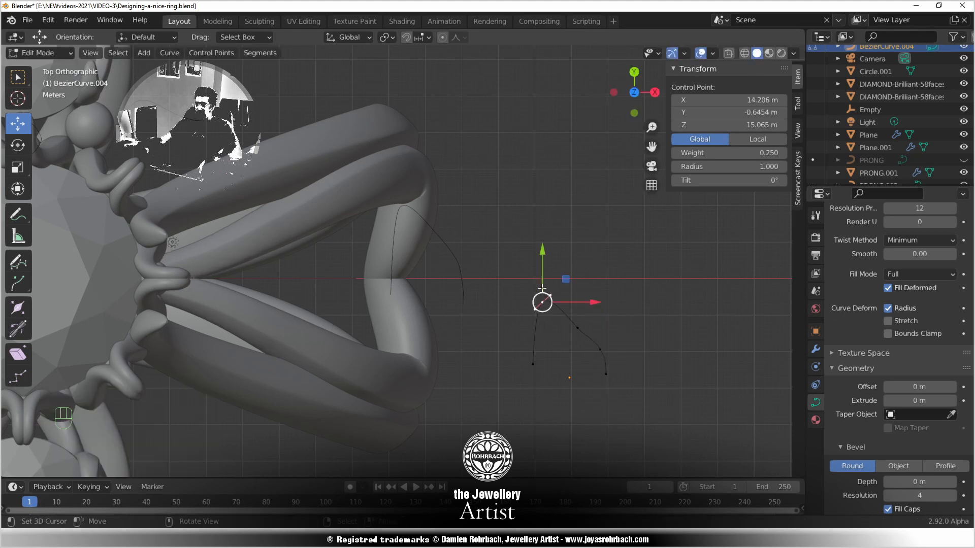
left_click_drag(541, 253, 540, 263)
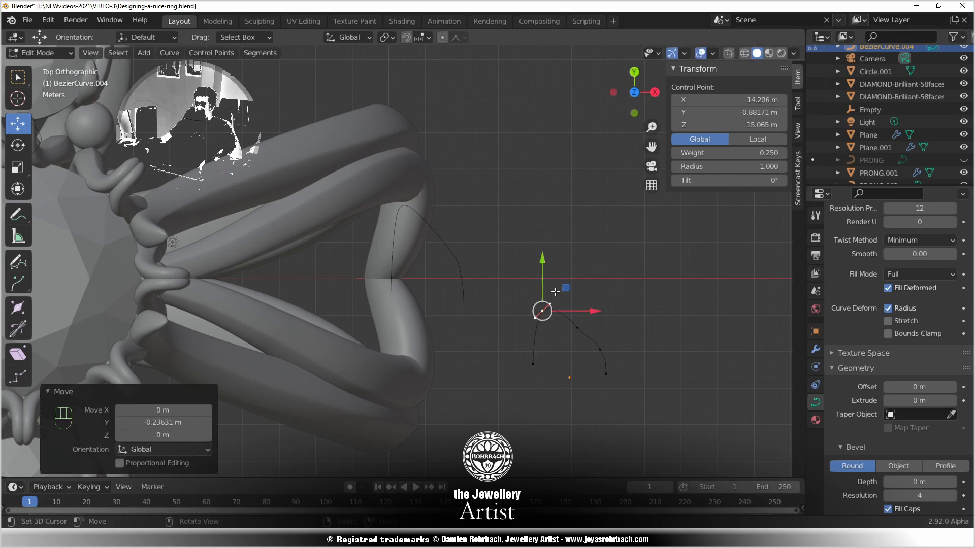
Shift the taper curve's middle point slightly outward and move its upper handle about -0.065 m along X and 0.009 m along Y
left_click(577, 327)
scroll(563, 320, "up", 3)
middle_click_drag(563, 321, 287, 232, "shift")
scroll(287, 231, "up", 3)
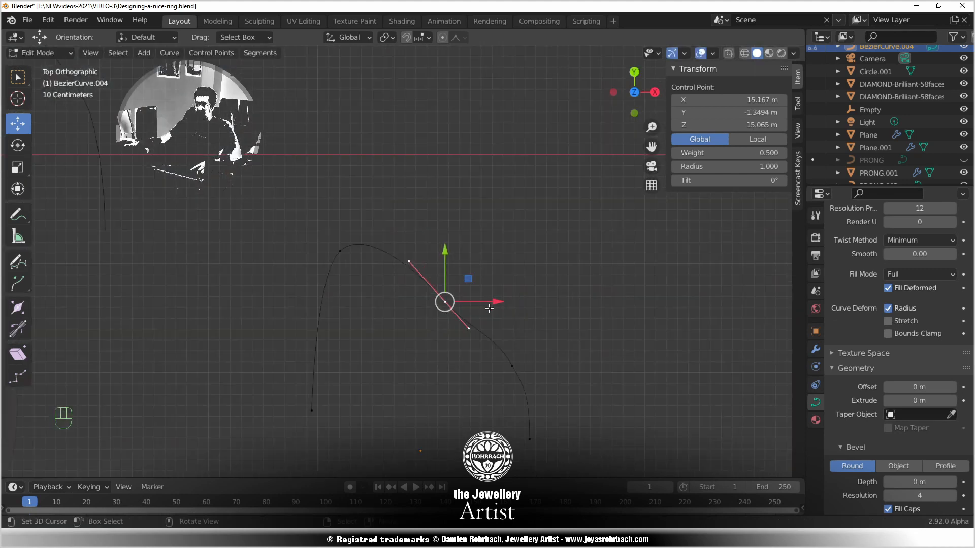
key("g")
left_click(499, 297)
left_click(436, 253)
key("g")
left_click(428, 252)
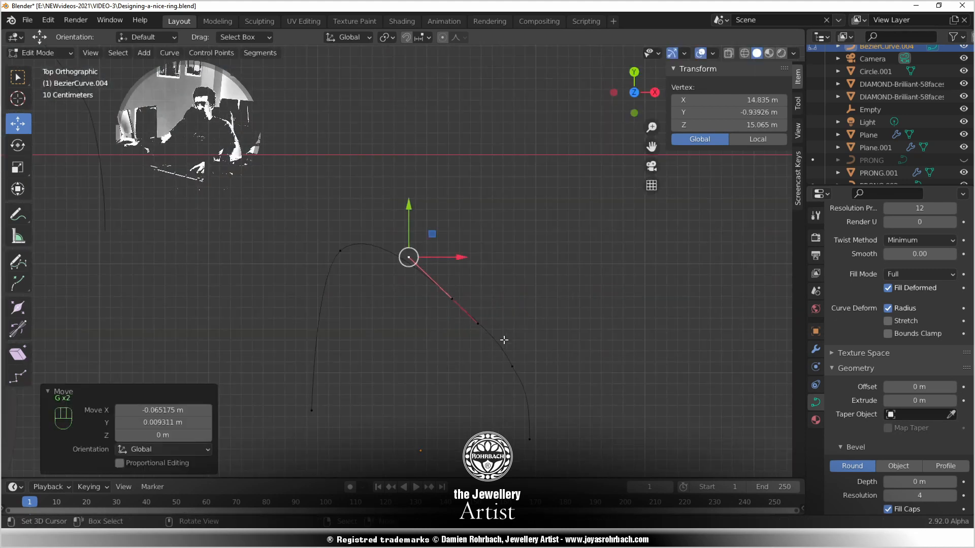
Angle the handles of the taper curve's fourth point and shift the point about 0.011 m along X and 0.002 m along Y
right_click(516, 354)
scroll(523, 357, "up", 2)
middle_click_drag(567, 404, 426, 300, "shift")
scroll(457, 333, "up", 2)
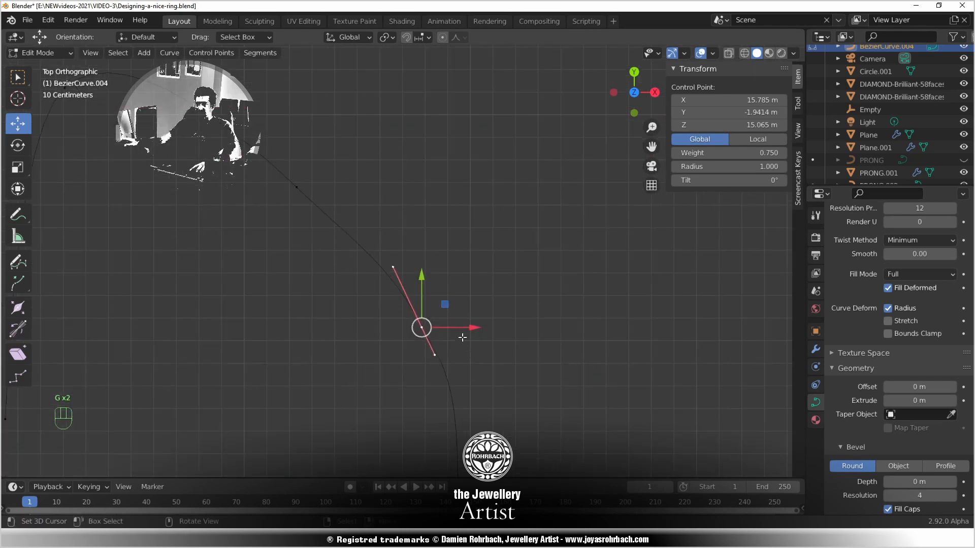
key("g")
left_click(419, 322)
key("g")
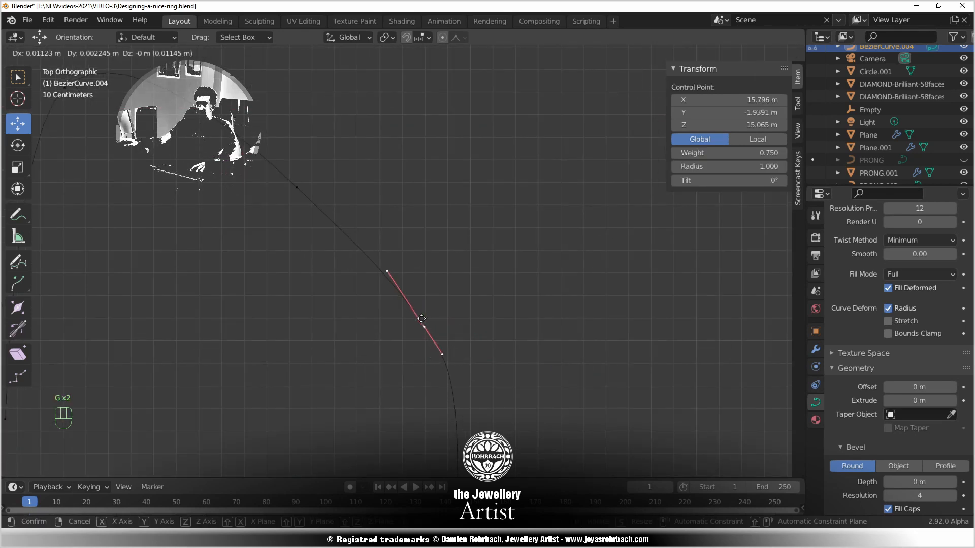
left_click(422, 318)
Leave edit mode on the taper curve and save the file
scroll(457, 330, "down", 8)
key("Tab")
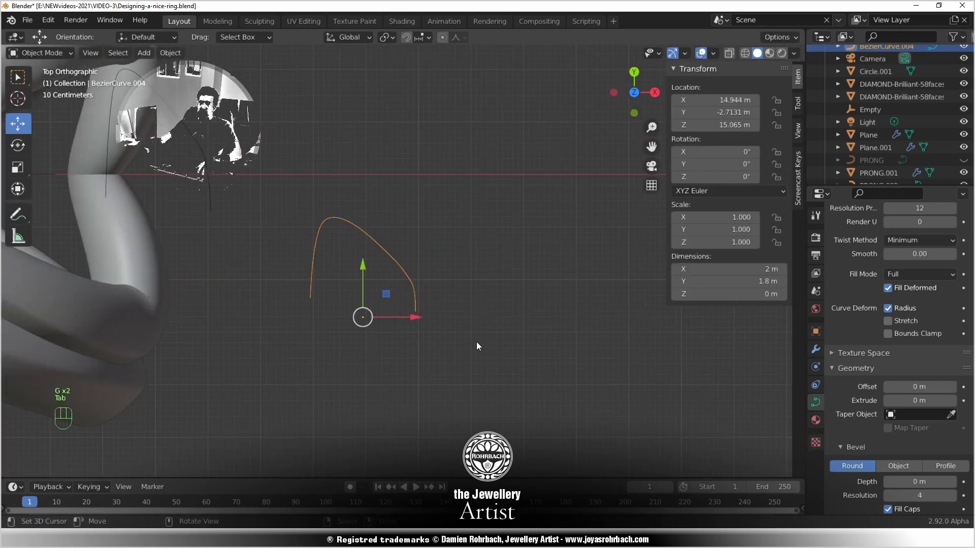
middle_click_drag(476, 343, 371, 244)
key("ctrl+s")
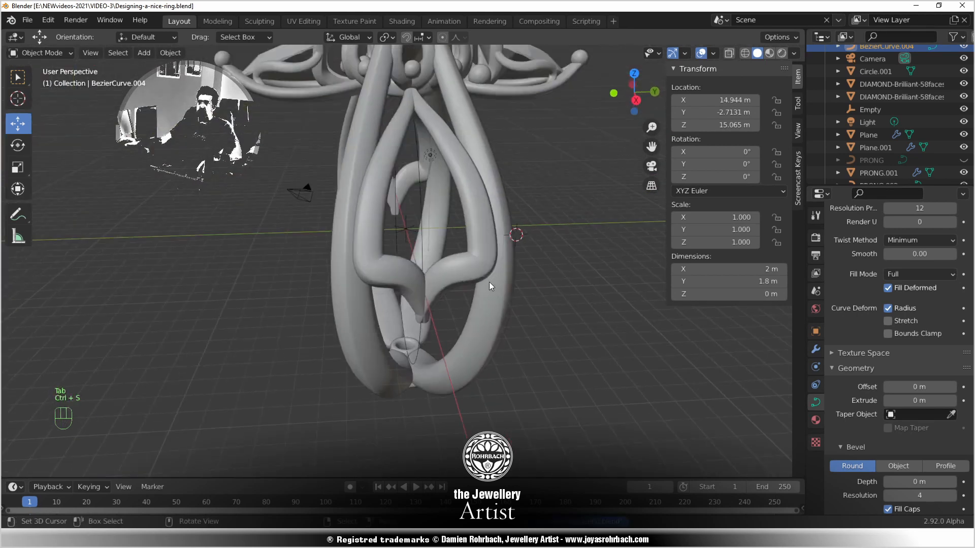
Move the inner curve's lower tip point about 0.126 m along Y and 0.097 m along Z in the right view
middle_click_drag(489, 282, 468, 307)
left_click(468, 308)
scroll(457, 350, "up", 3)
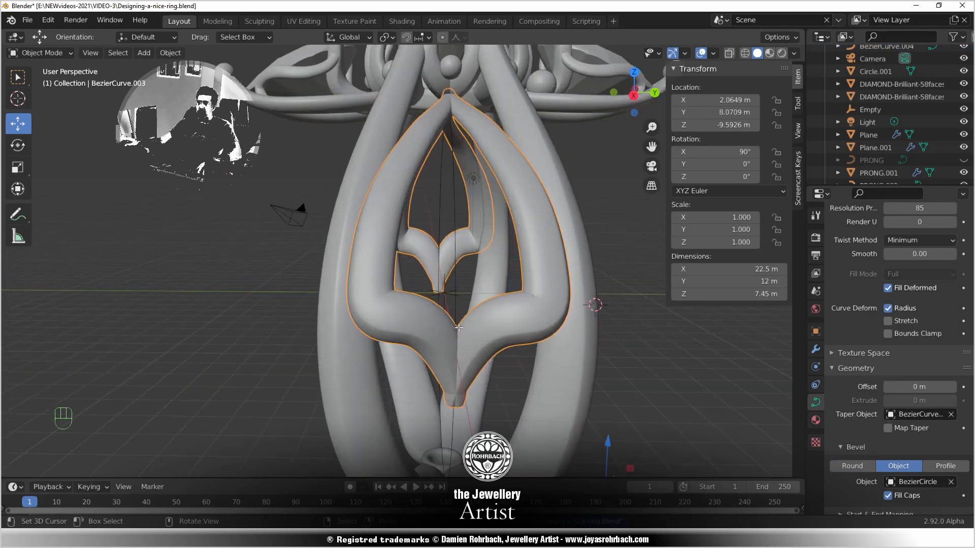
key("Tab")
left_click(455, 399)
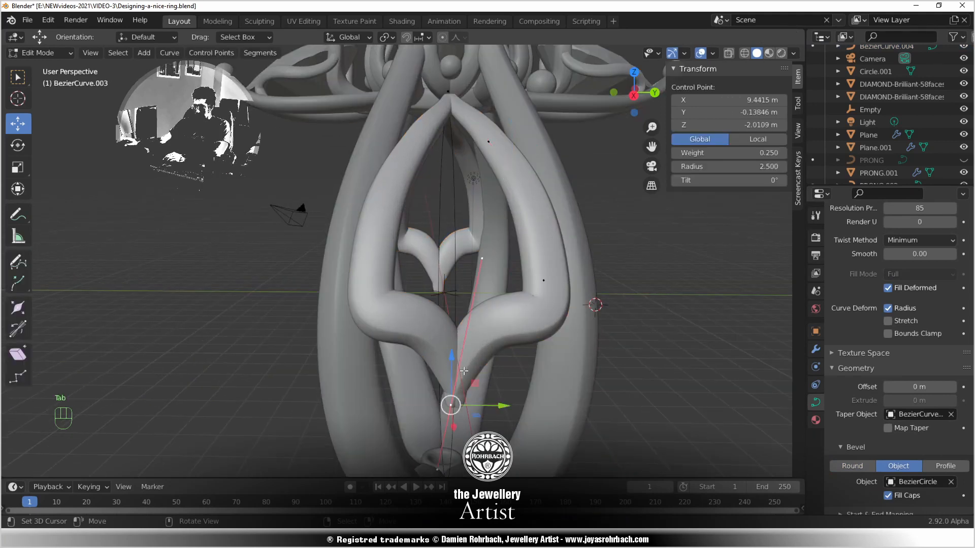
key("KP_3")
scroll(478, 382, "down", 1)
middle_click_drag(483, 408, 395, 307, "shift")
scroll(395, 307, "up", 2)
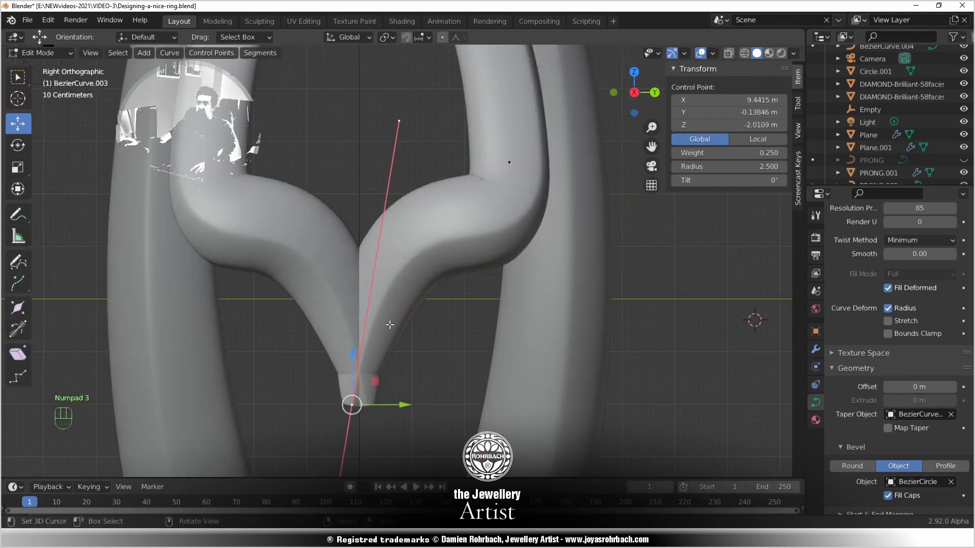
key("g")
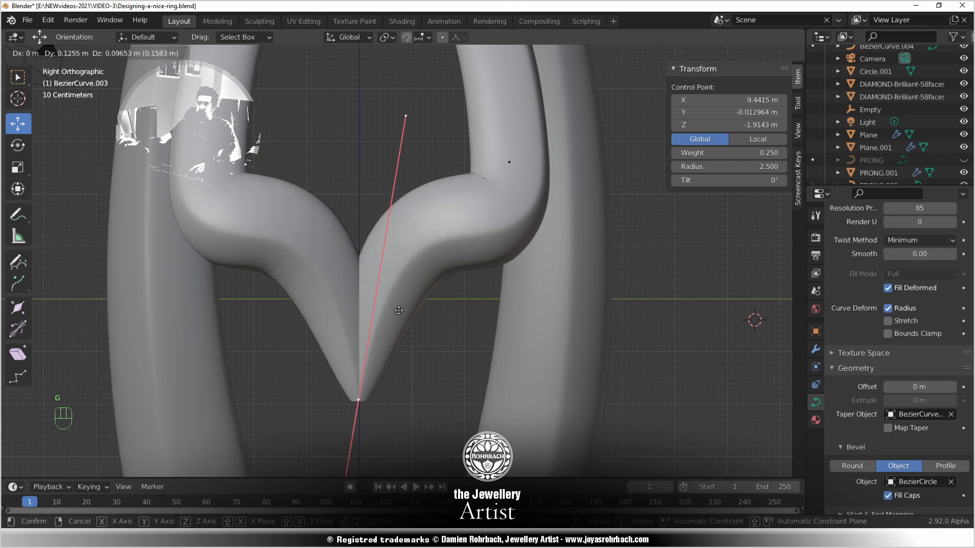
left_click(398, 310)
Move the lower tip point's upper handle about -0.183 m along Y and -1.033 m along Z
left_click(405, 117)
key("g")
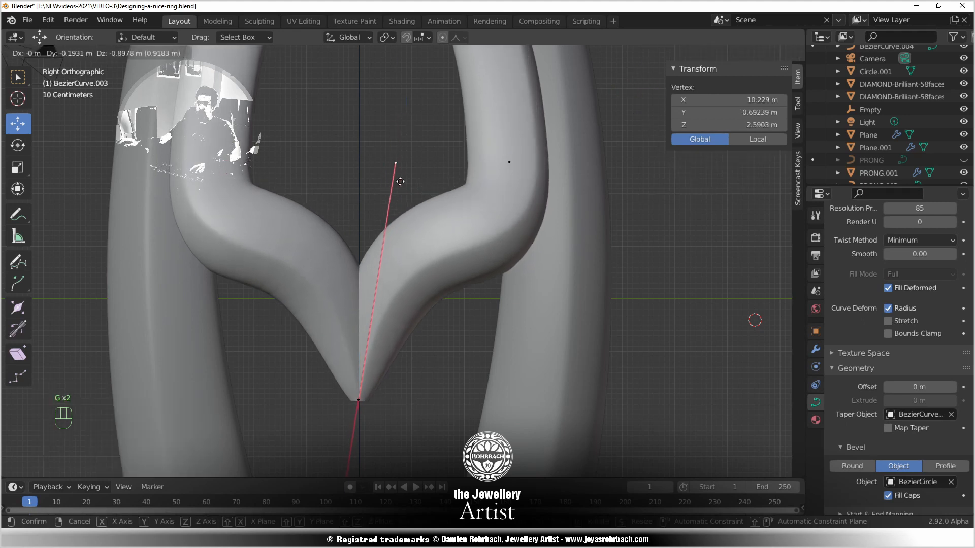
left_click(401, 178)
Move the subdivided control point about -0.083 m along Y and -0.598 m along Z in the right view
scroll(436, 203, "down", 4)
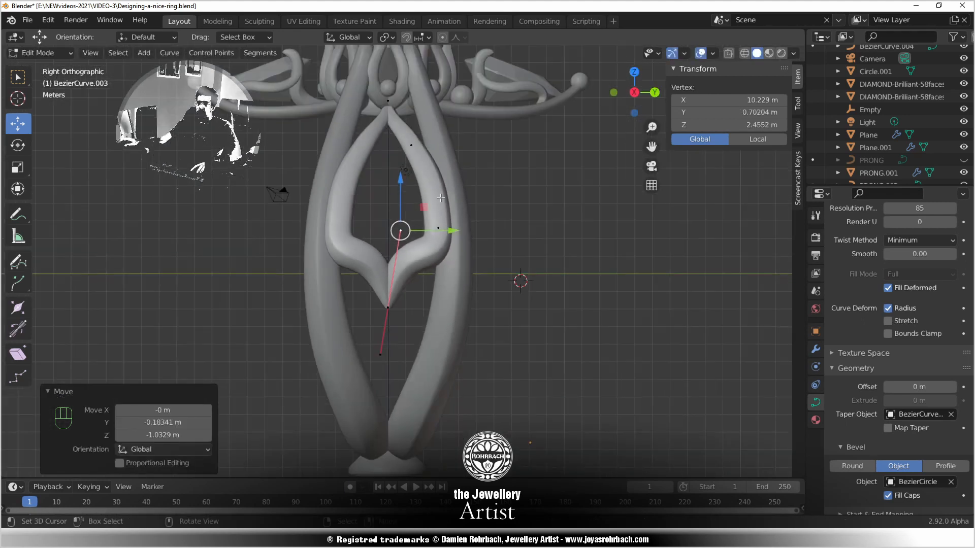
middle_click_drag(440, 197, 457, 243)
left_click(395, 116)
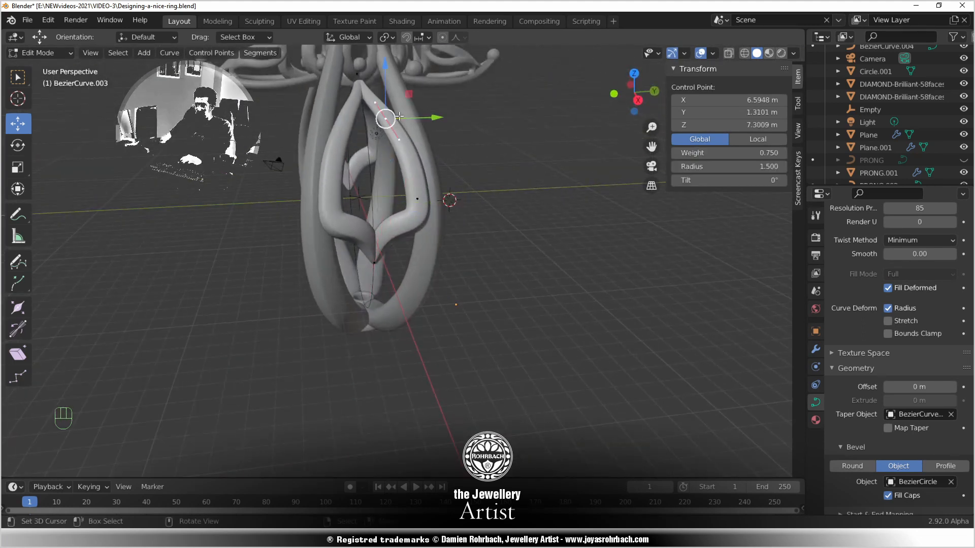
key("KP_3")
scroll(425, 157, "up", 2)
middle_click_drag(425, 157, 393, 276, "shift")
scroll(434, 219, "up", 2)
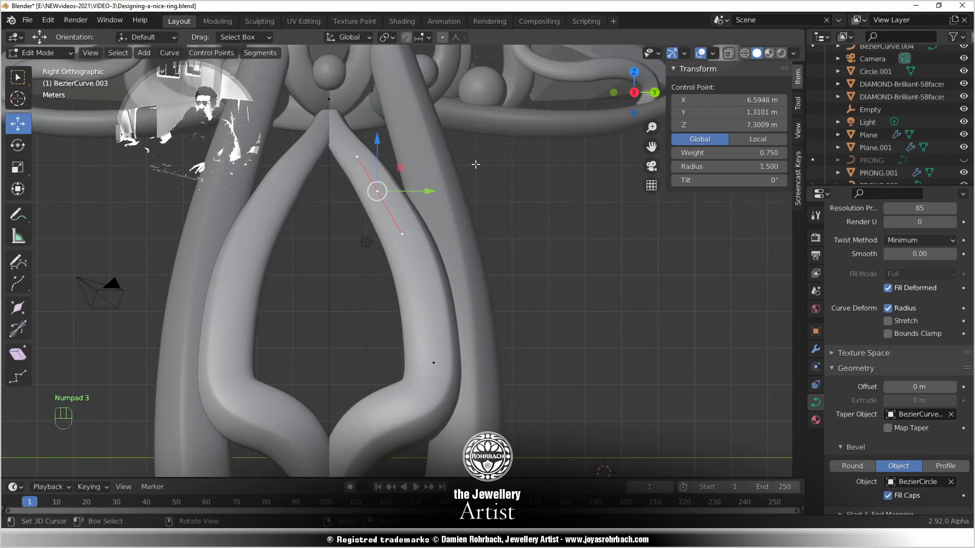
key("g")
left_click(466, 230)
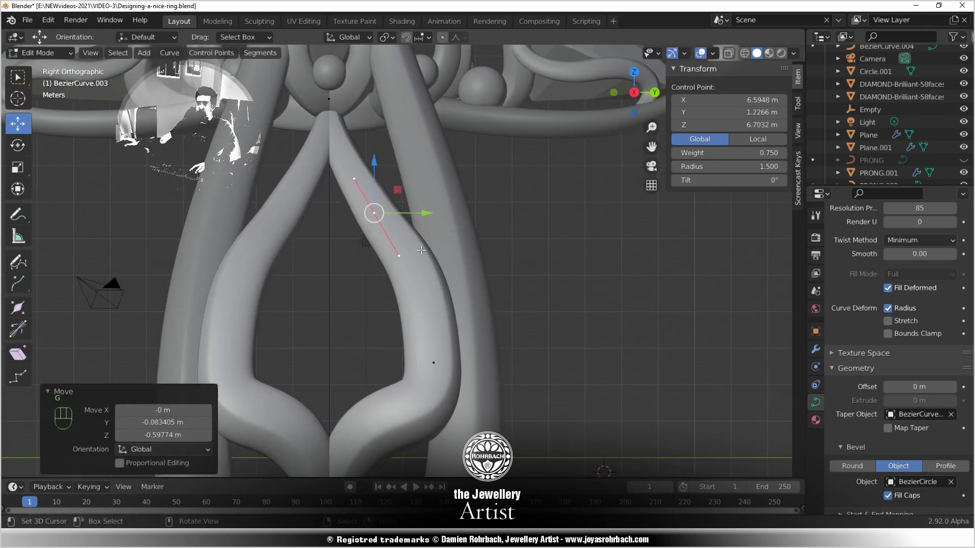
Move the subdivided point's lower handle about 0.236 m along Y and -0.306 m along Z
left_click(422, 250)
key("g")
left_click(427, 264)
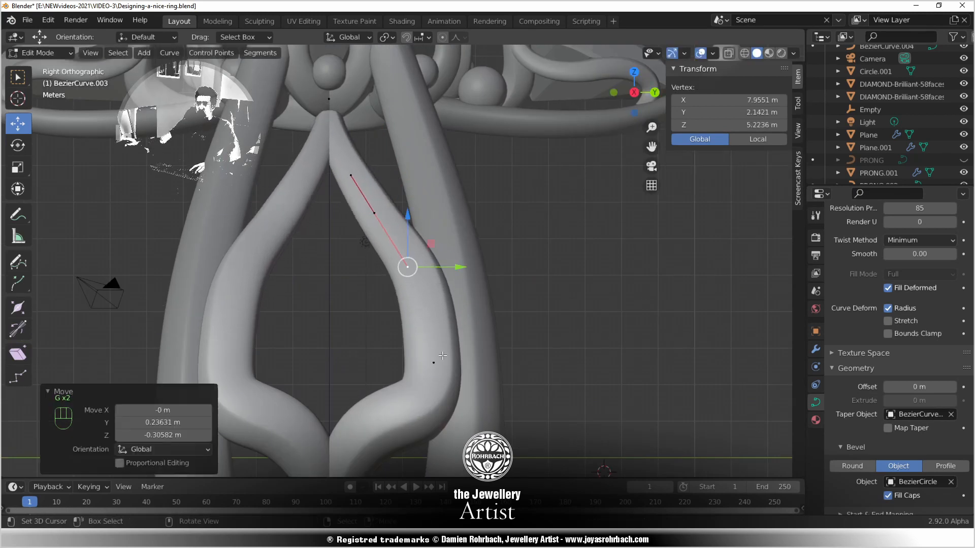
Move the upper handle of the inner curve's widest side point about 0.667 m along Y and -0.431 m along Z
left_click(433, 362)
left_click(428, 268)
key("g")
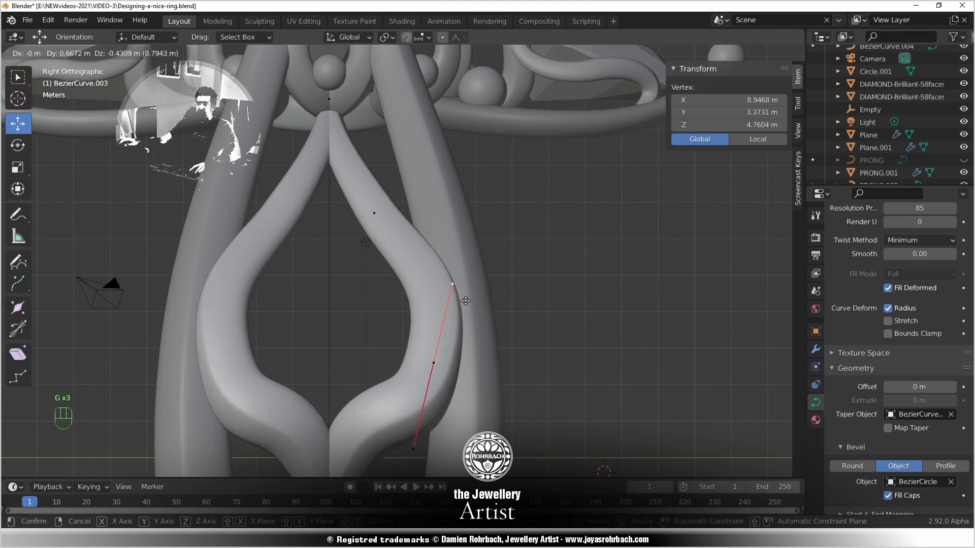
left_click(465, 300)
scroll(443, 280, "down", 1)
left_click(433, 362)
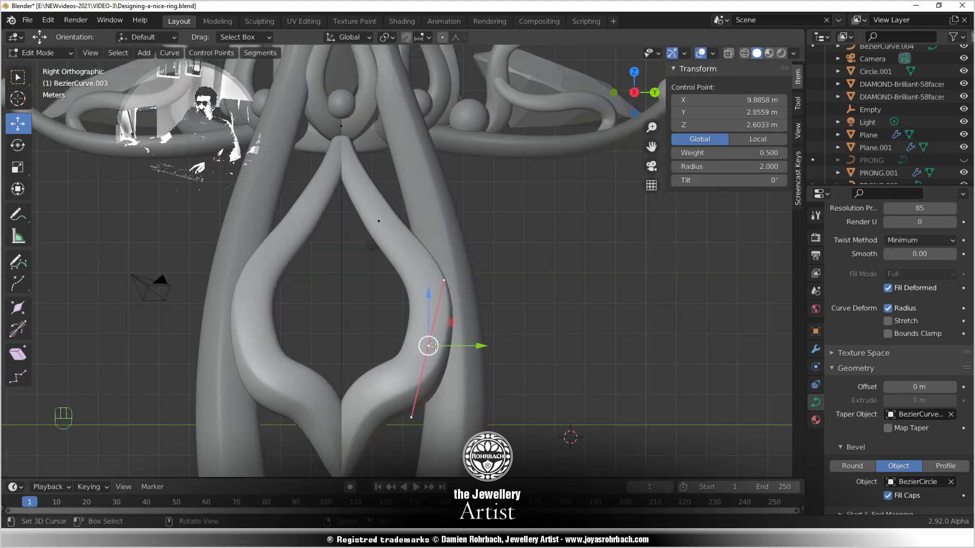
Move the widest side point about 0.017 m along Y and -0.317 m along Z, and readjust its upper handle
right_click(446, 284)
key("g")
left_click(451, 293)
right_click(431, 342)
key("g")
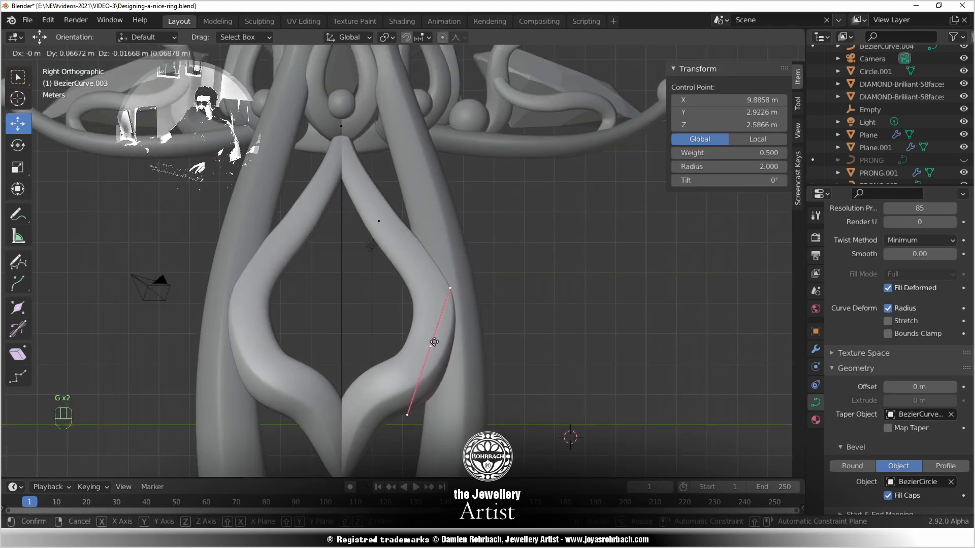
left_click(454, 300)
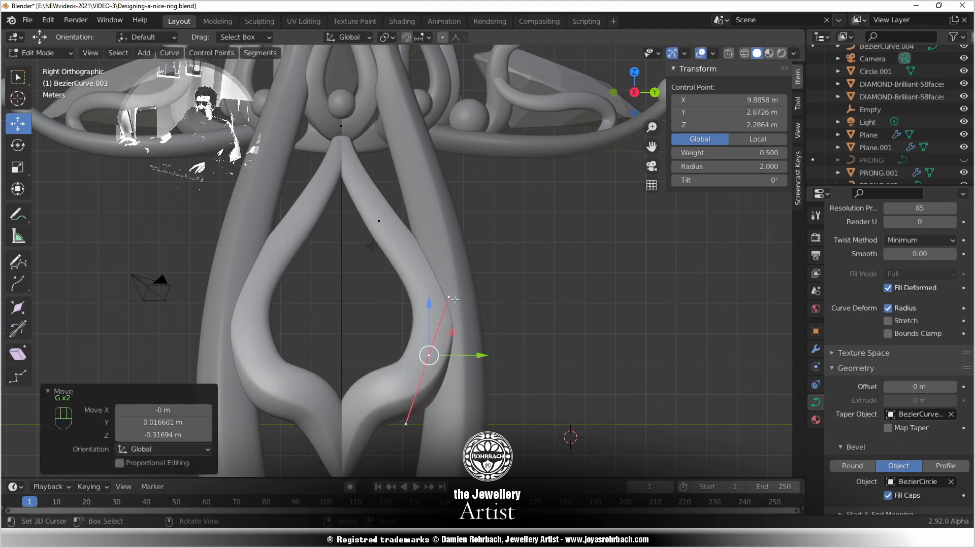
right_click(455, 300)
key("g")
left_click(458, 305)
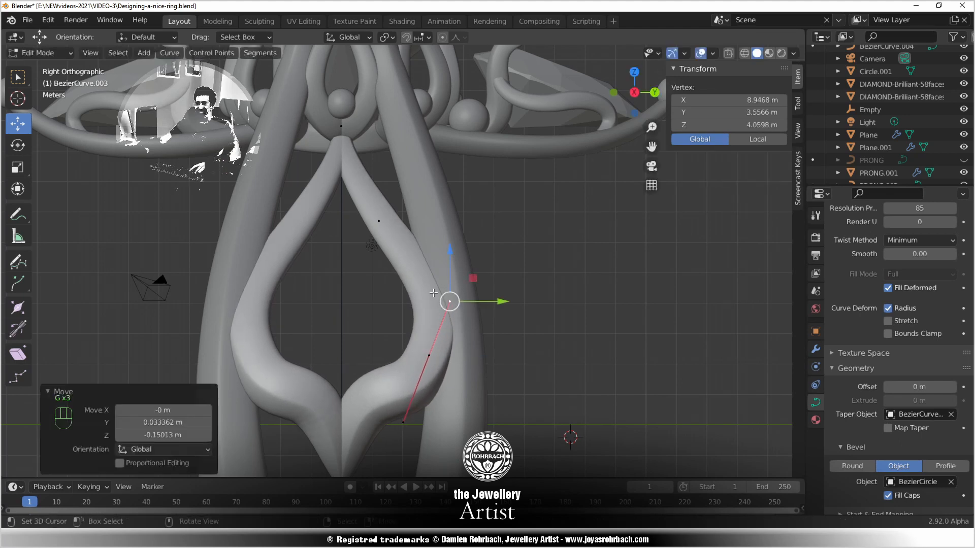
In the front view, move the subdivided point about 0.25 m along X and its lower handle about 0.117 m along X and 0.033 m along Z
key("KP_1")
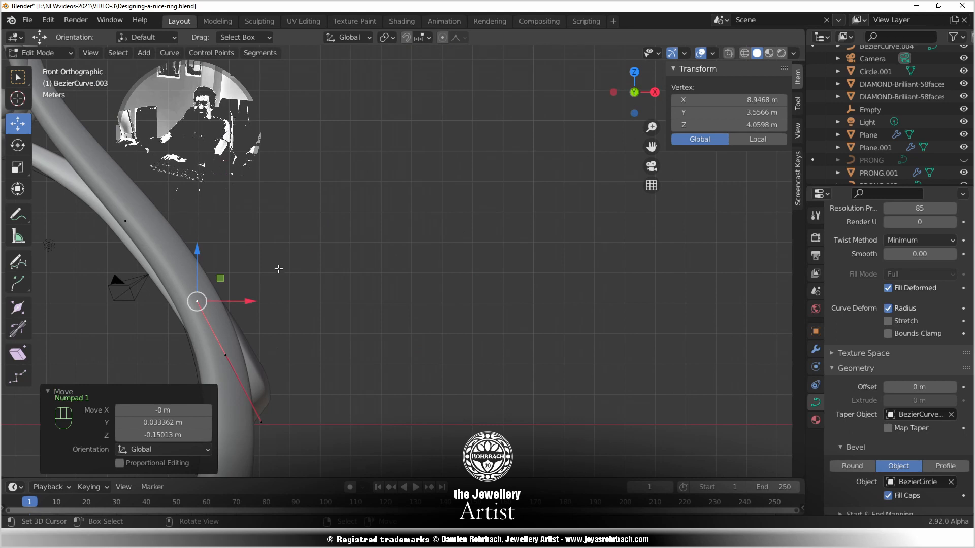
middle_click_drag(308, 249, 438, 202, "shift")
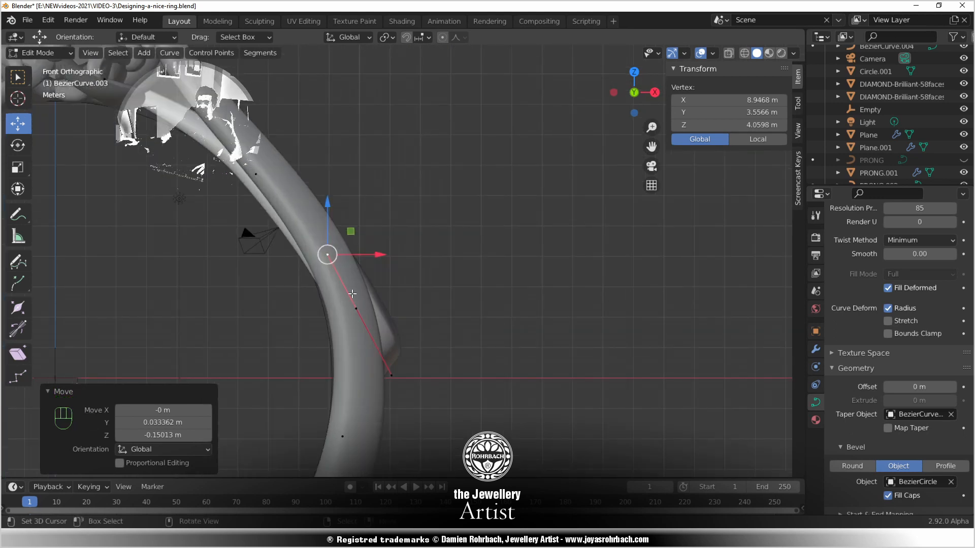
left_click(261, 173)
key("g")
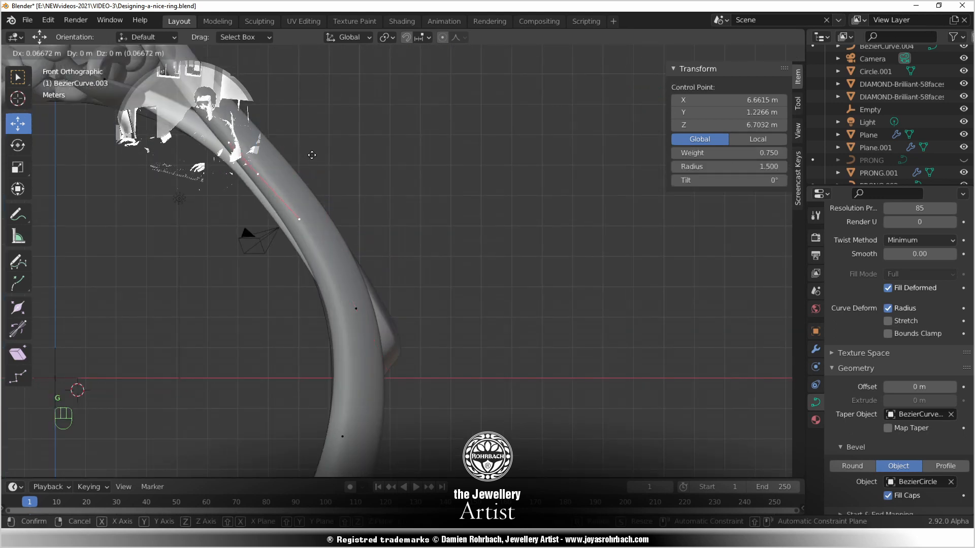
left_click(302, 173)
key("g")
key("g")
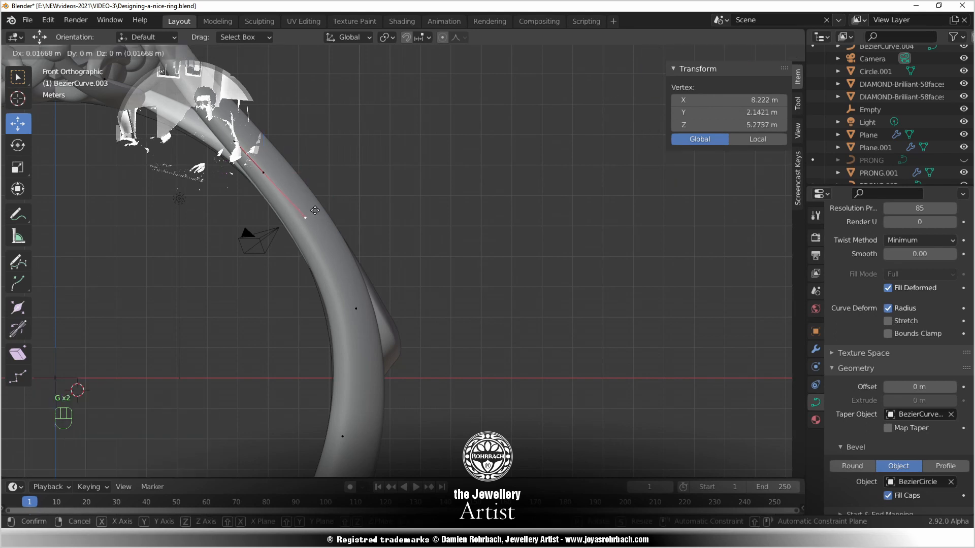
left_click(316, 209)
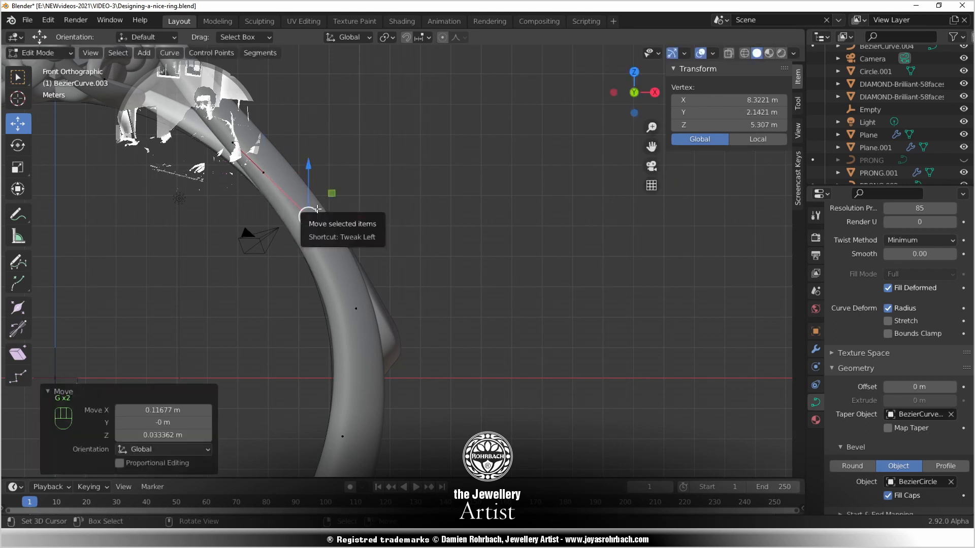
Isolate the inner curve together with the guide circle in local view and save the file
key("Tab")
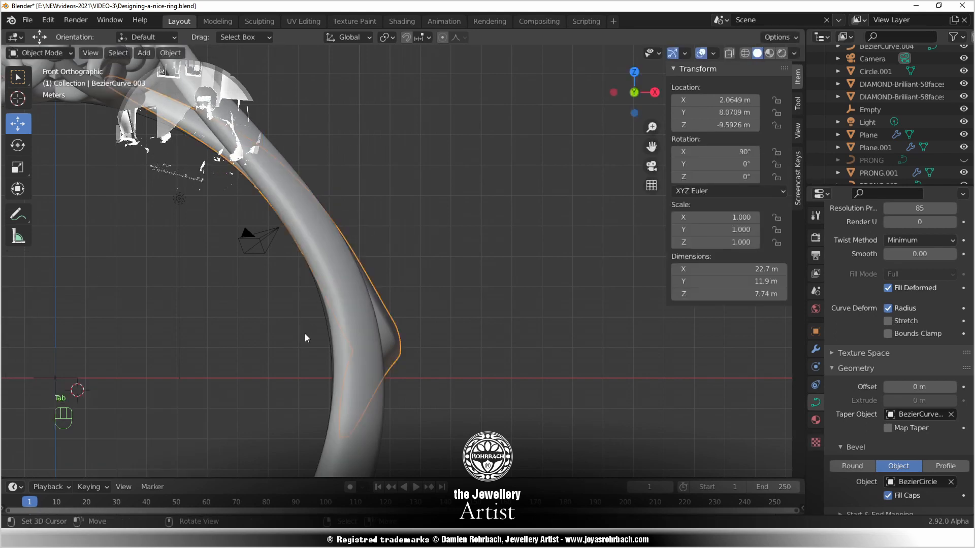
left_click(325, 342, "shift")
key("KP_Divide")
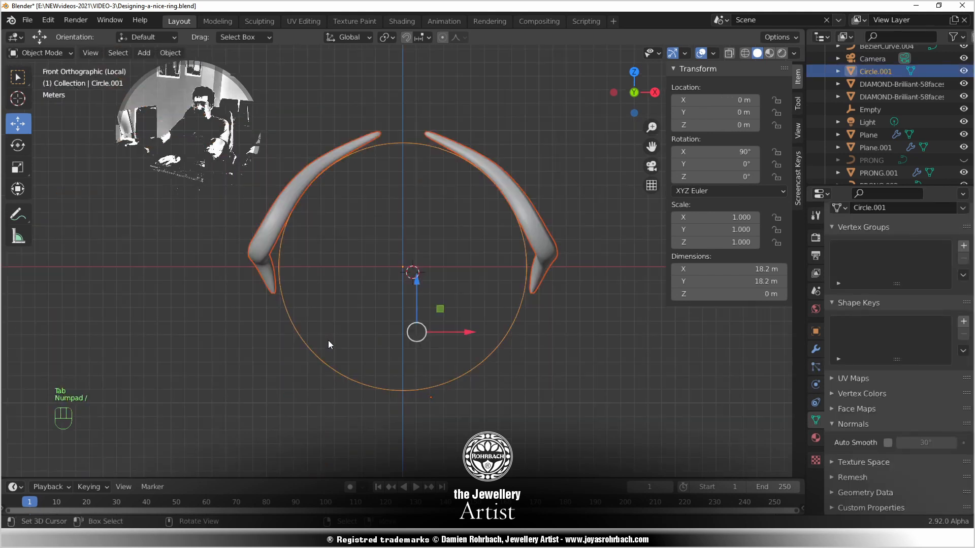
scroll(483, 322, "up", 5)
key("ctrl+s")
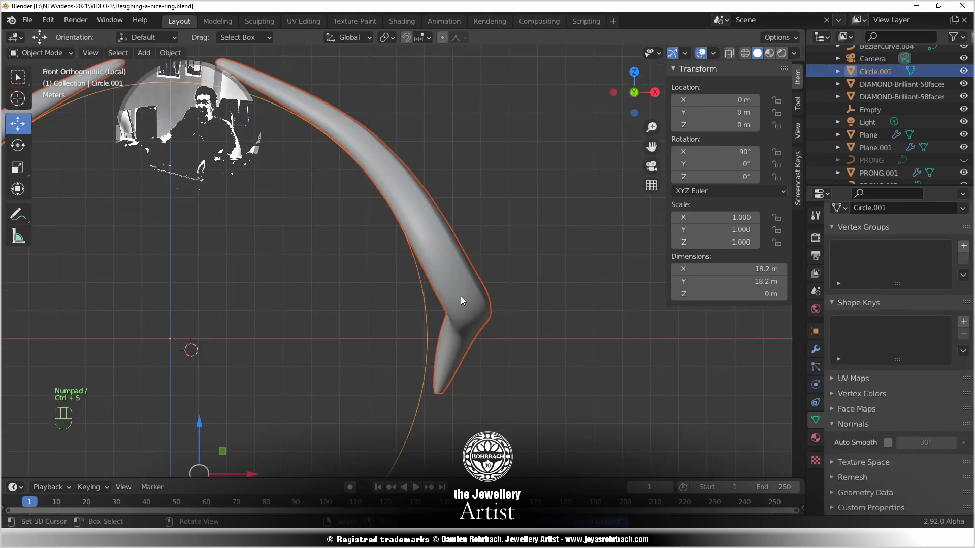
Edit the inner curve in the front view, shifting the side point to X about 9.826 m and adjusting its upper handle along X
key("Tab")
key("Tab")
left_click(458, 291)
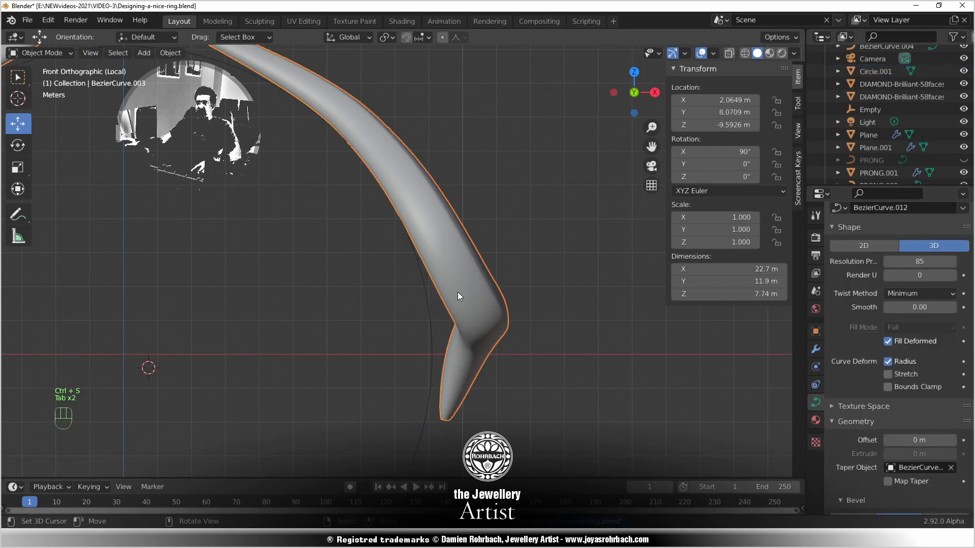
key("Tab")
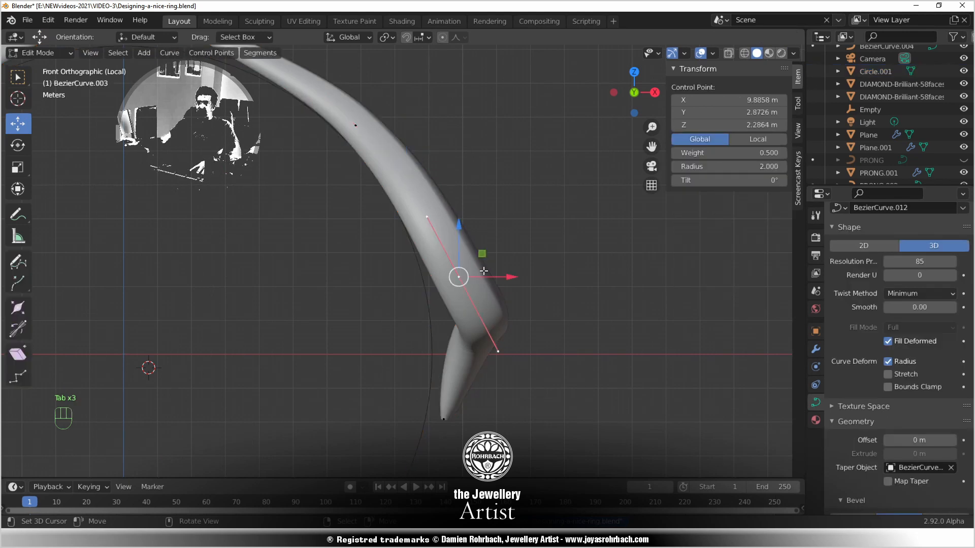
left_click(440, 214)
left_click_drag(481, 217, 496, 217)
right_click(463, 276)
left_click_drag(512, 279, 500, 279)
left_click(431, 216)
left_click_drag(483, 216, 479, 215)
left_click(447, 277)
left_click_drag(494, 278, 507, 278)
Leave local view and move the side point about 0.703 m along X
middle_click_drag(502, 278, 410, 292)
key("KP_Divide")
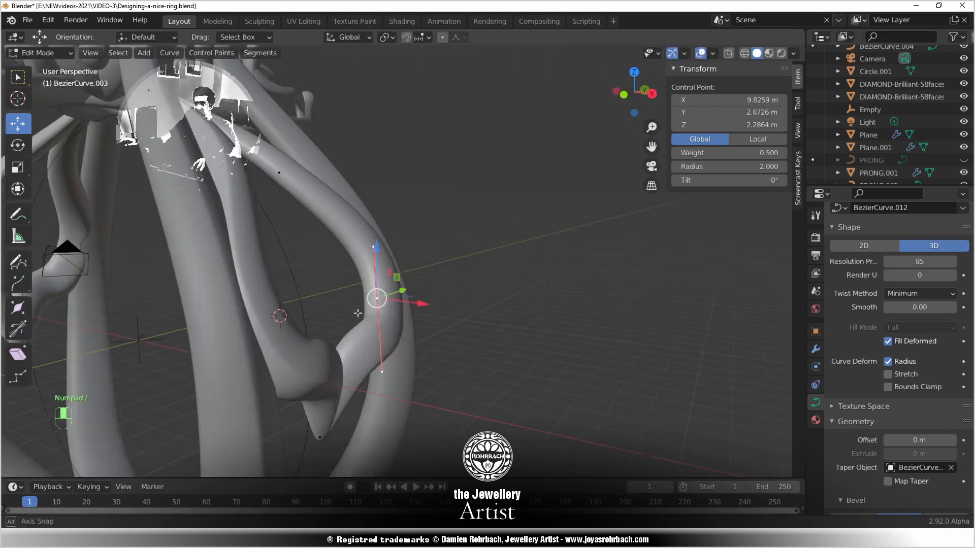
left_click_drag(428, 276, 437, 285)
middle_click_drag(436, 286, 371, 260)
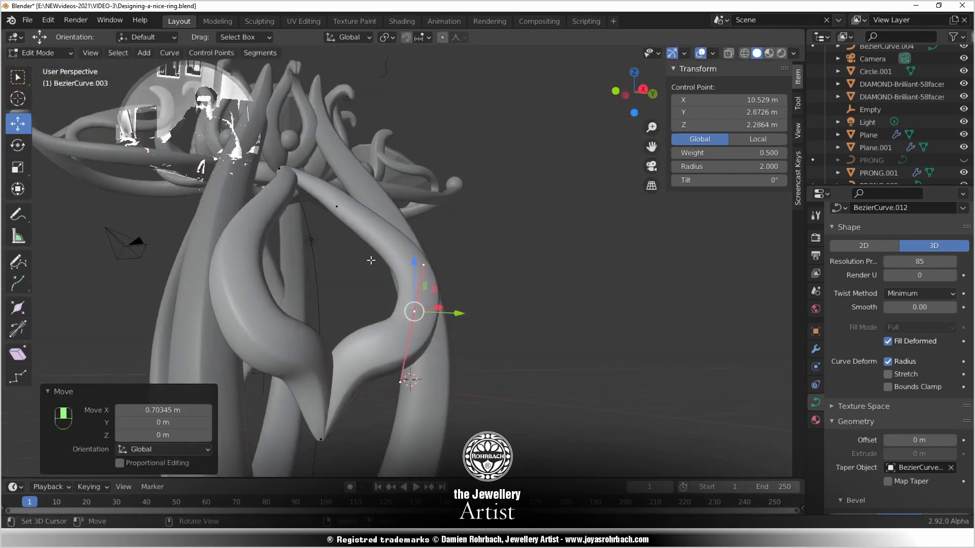
Set the side point's tilt to -39° and save the file
left_click_drag(733, 180, 704, 181)
scroll(609, 260, "down", 3)
middle_click_drag(507, 275, 477, 316)
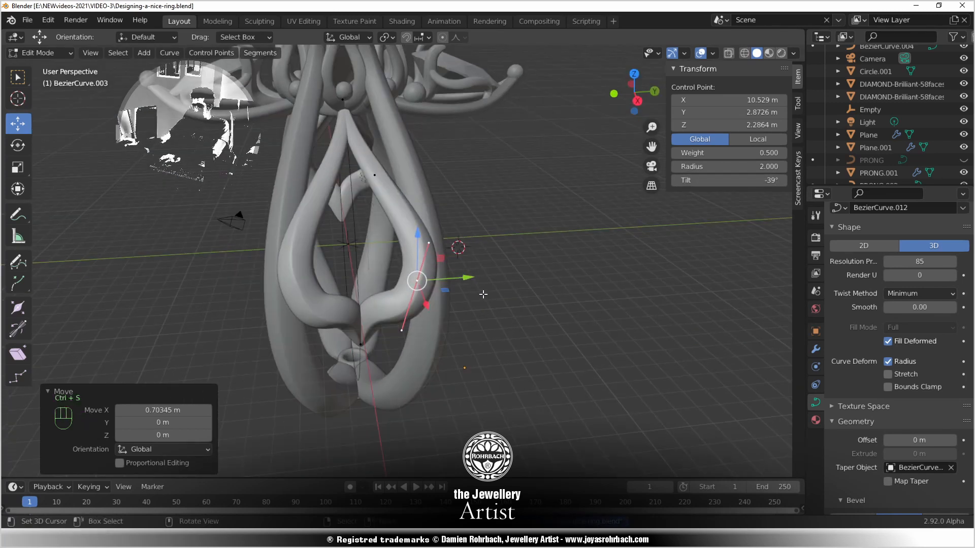
In the right view, move the side point's lower handle about 0.579 m along Y and 0.429 m along Z
key("KP_3")
scroll(437, 315, "up", 4)
middle_click_drag(431, 355, 429, 303, "shift")
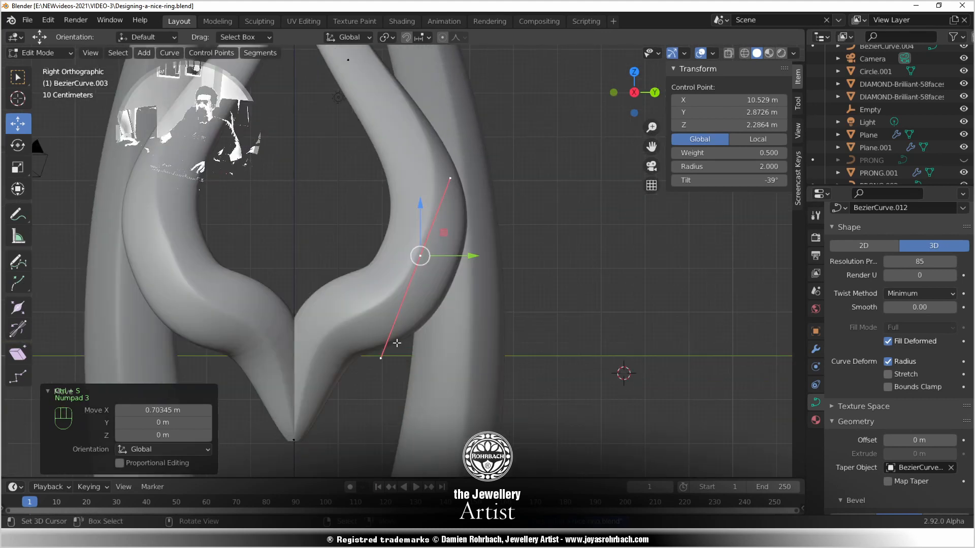
left_click(380, 358)
key("g")
left_click(445, 268)
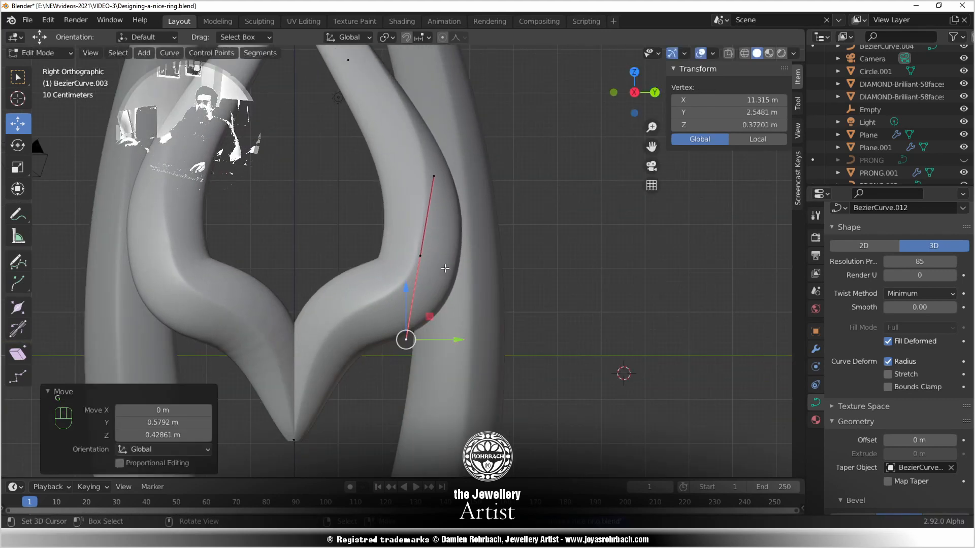
Move the side point about 0.209 m along Y and -0.127 m along Z, and its upper handle about 0.445 m and -0.236 m
left_click(421, 256)
key("g")
scroll(456, 267, "down", 1)
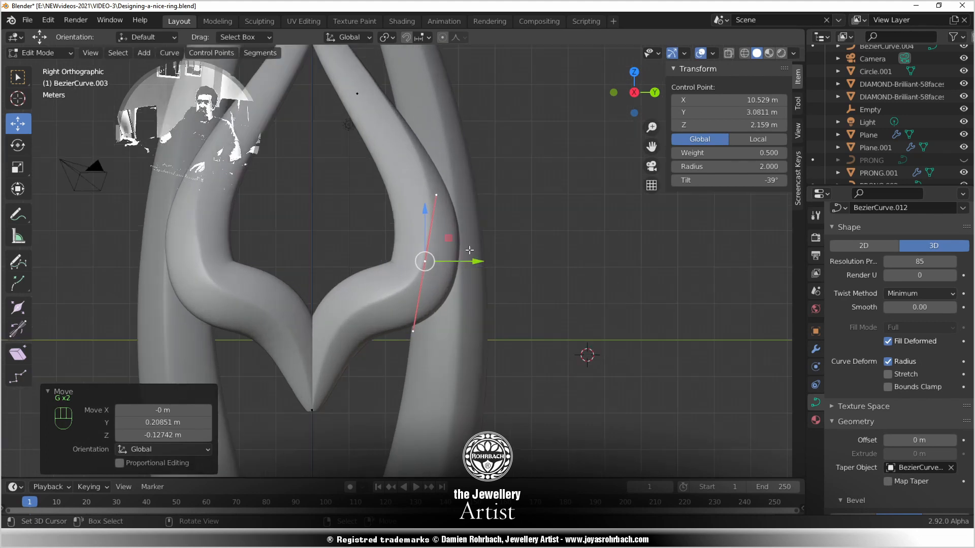
left_click(436, 194)
key("g")
left_click(459, 230)
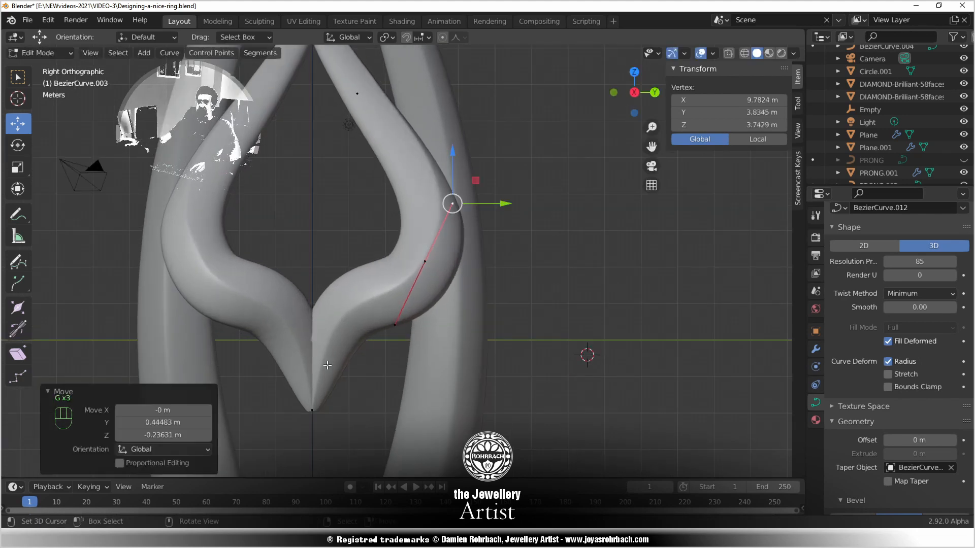
Raise the lower tip point slightly and move its upper handle about -0.306 m along Y and -0.639 m along Z
right_click(328, 393)
key("g")
left_click(341, 361)
right_click(348, 256)
key("g")
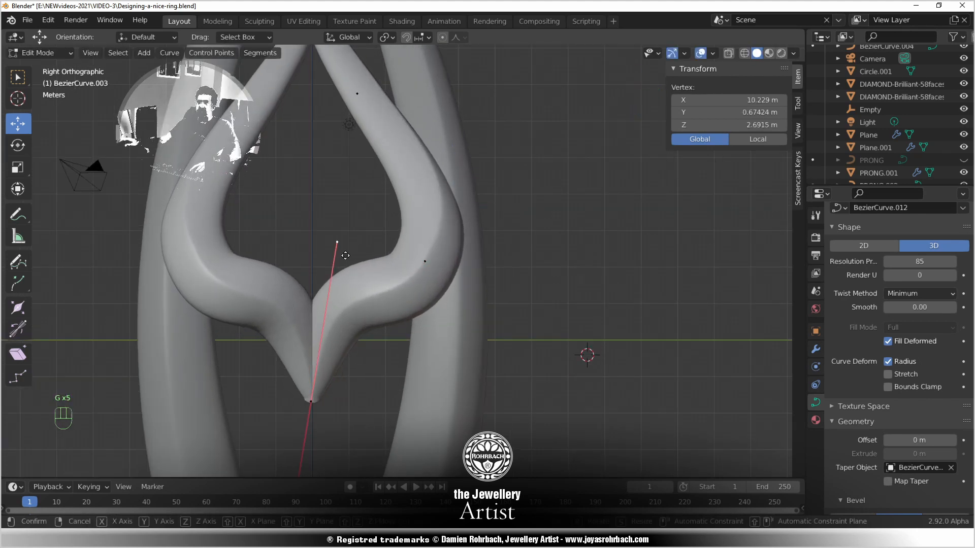
left_click(337, 277)
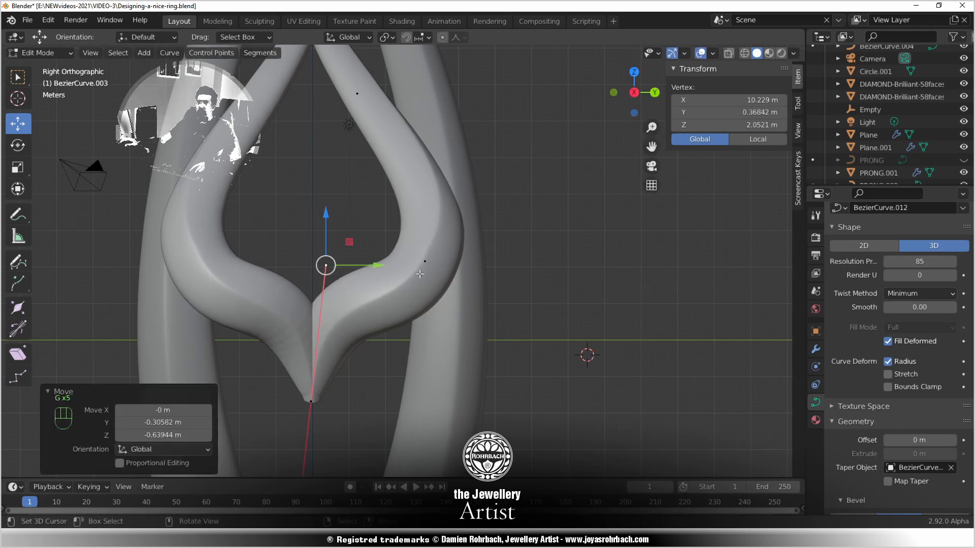
Move the side point's upper handle about 0.125 m along Y and -0.292 m along Z
right_click(425, 267)
right_click(447, 226)
key("g")
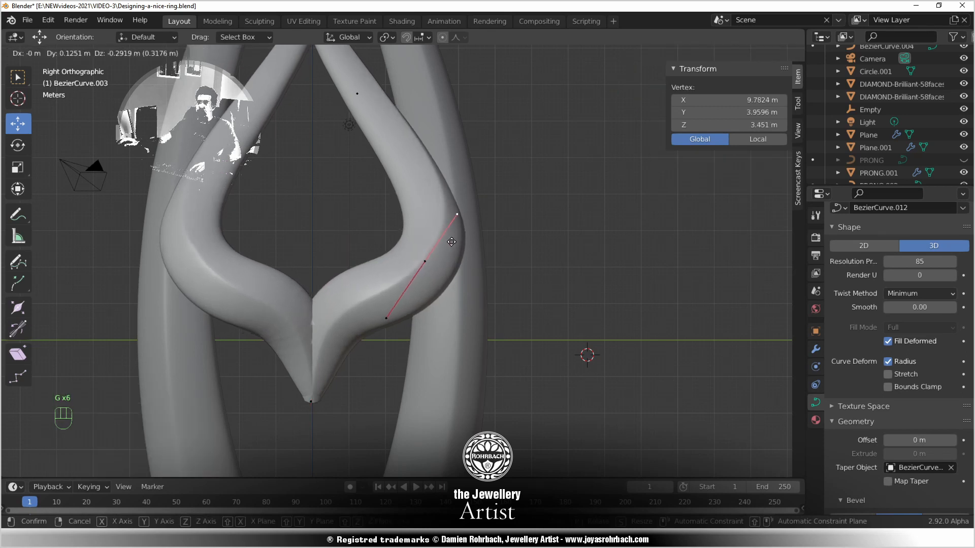
left_click(452, 241)
scroll(446, 218, "down", 2)
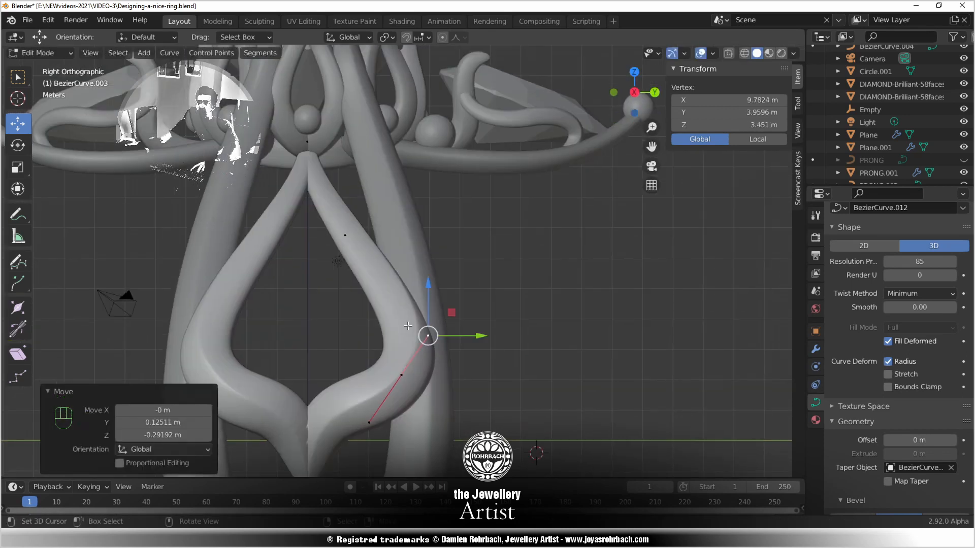
scroll(428, 333, "up", 4)
middle_click_drag(416, 324, 369, 389)
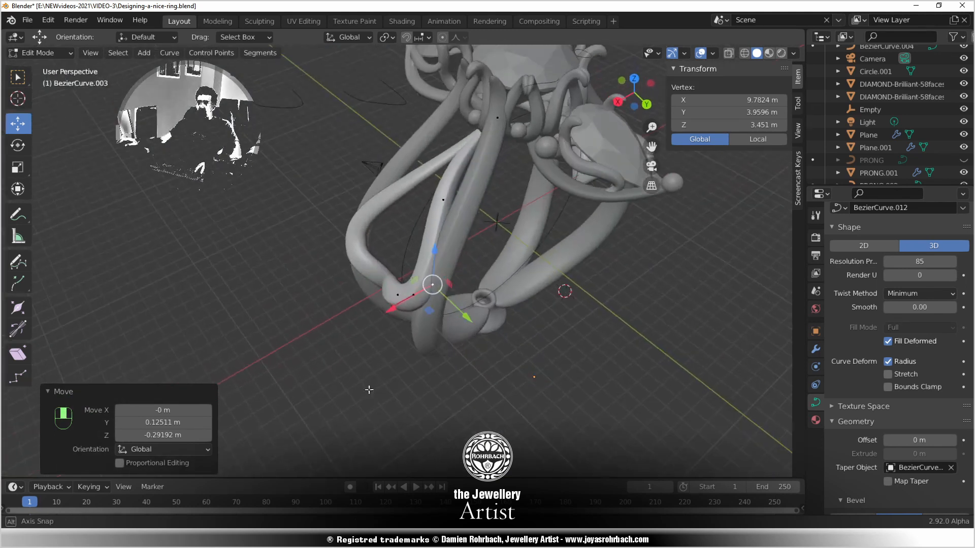
middle_click_drag(352, 338, 285, 251)
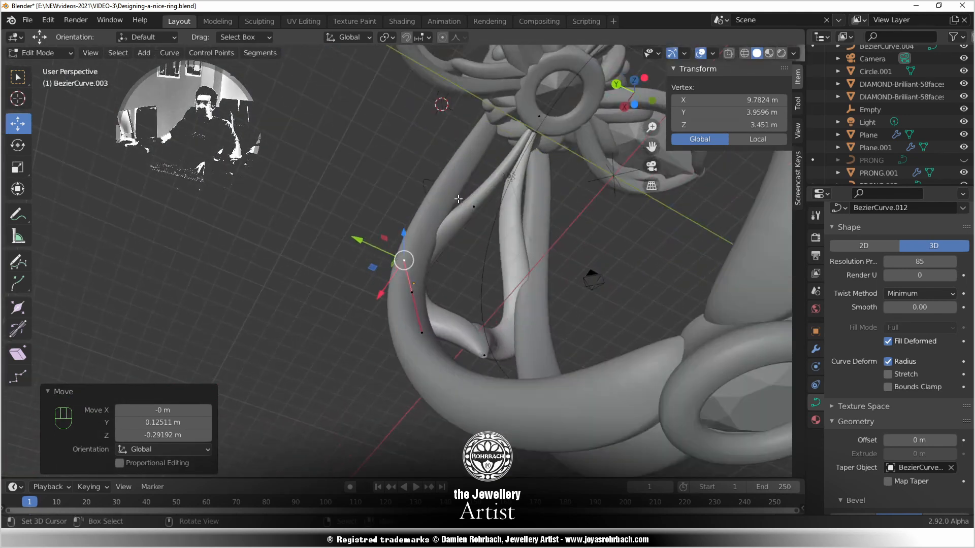
Leave curve editing, select the inner element's taper curve and save the file
key("Tab")
middle_click_drag(458, 204, 291, 244)
left_click(431, 321)
key("ctrl+s")
Move the last two control points of the taper curve along Y, undoing the first trial move
key("Tab")
scroll(264, 223, "up", 1)
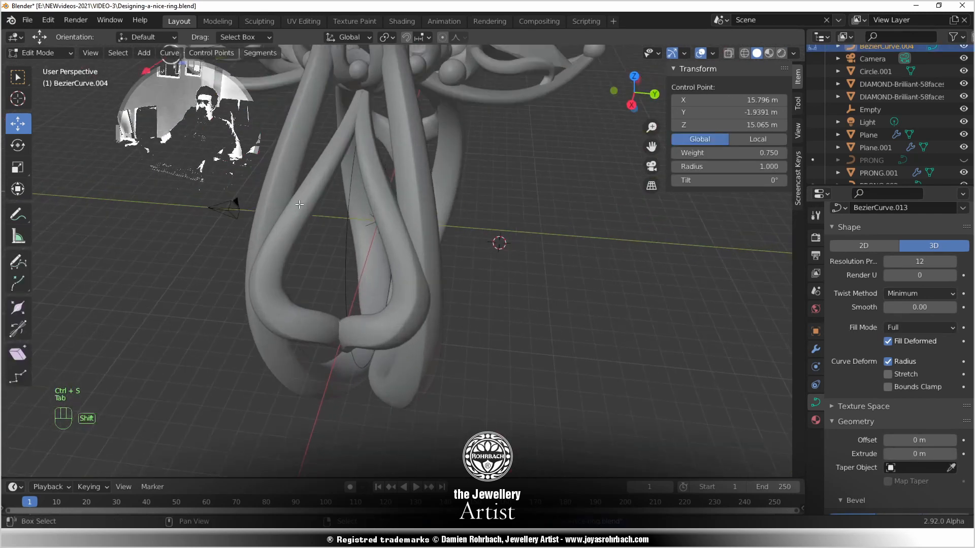
middle_click_drag(235, 202, 287, 320, "shift")
scroll(279, 319, "up", 1)
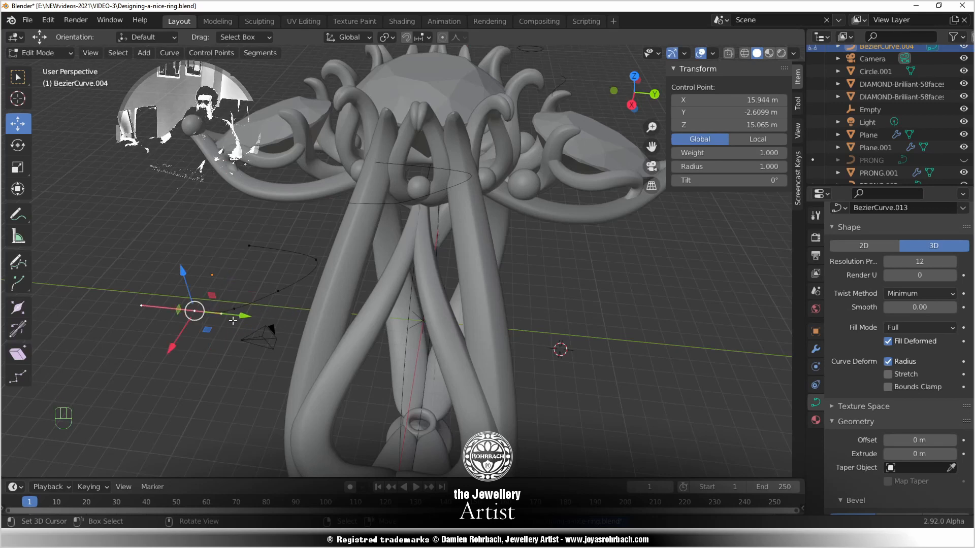
left_click_drag(244, 316, 259, 320)
key("ctrl+z")
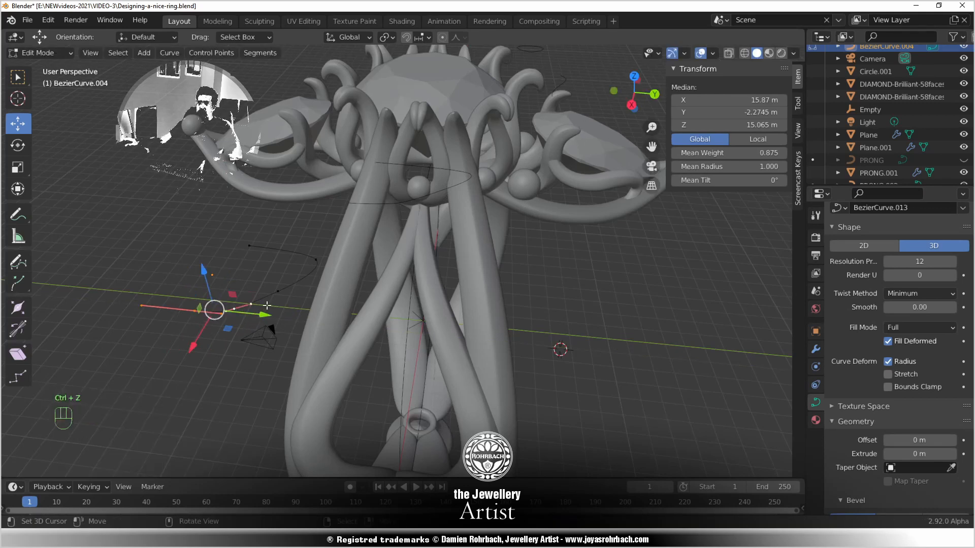
left_click_drag(288, 309, 309, 313)
key("Tab")
Edit the inner curve and shift its top end point slightly along Y beneath the diamond setting
left_click(438, 241)
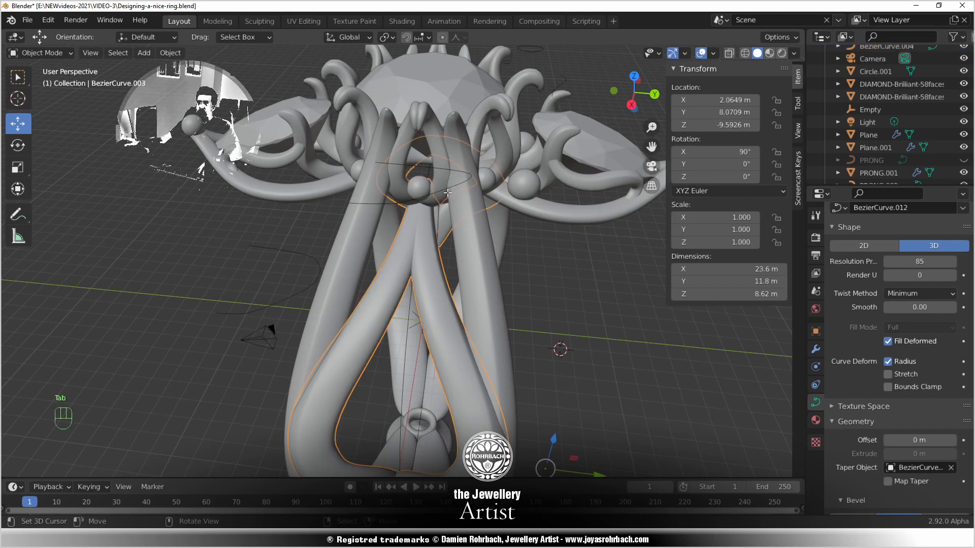
key("Tab")
scroll(443, 205, "up", 2)
left_click(444, 170)
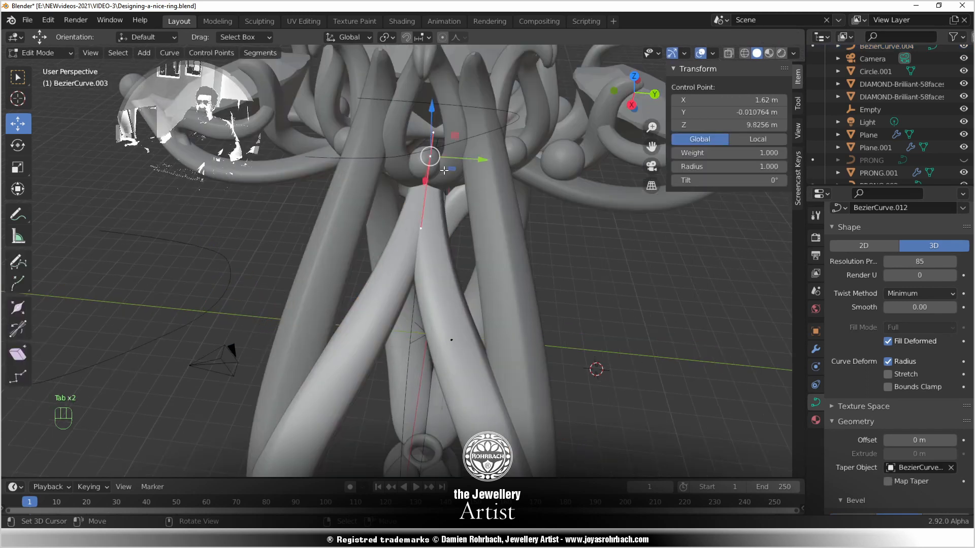
left_click(476, 165)
left_click(434, 156)
left_click_drag(472, 159, 477, 160)
scroll(428, 313, "down", 1)
Set the tilt of the inner curve's subdivided point to -73.3° and finish editing the curve
middle_click_drag(428, 315, 406, 261)
right_click(461, 385)
left_click_drag(731, 180, 678, 181)
key("Tab")
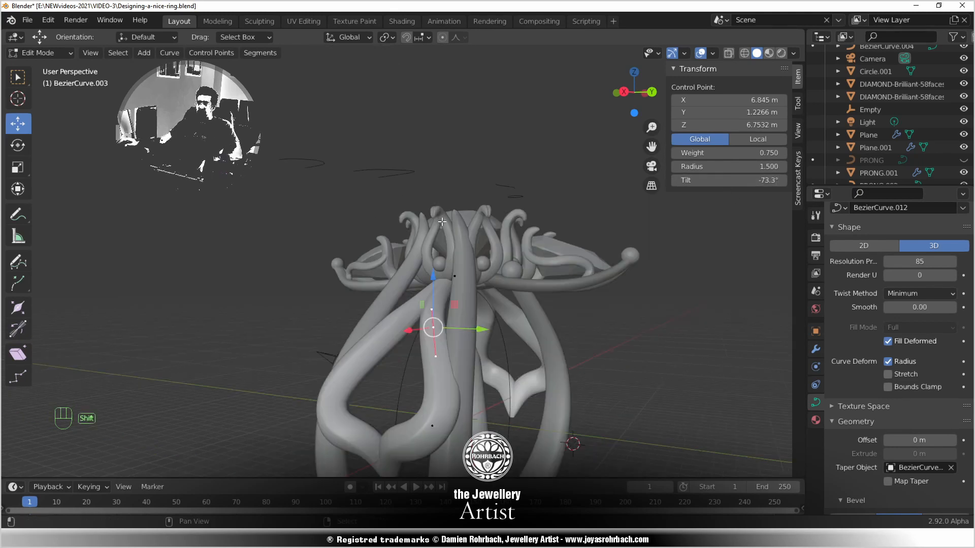
Edit the inner element's taper curve, move one of its control points about -0.22 m along Y and save the file
middle_click_drag(660, 219, 422, 342)
left_click(343, 308)
key("Tab")
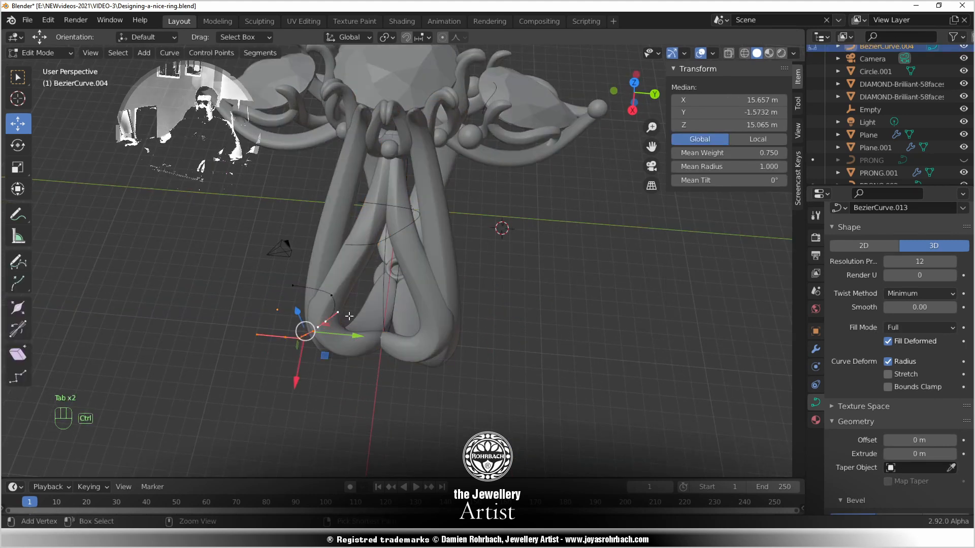
scroll(345, 320, "up", 3)
middle_click_drag(272, 362, 491, 284, "shift")
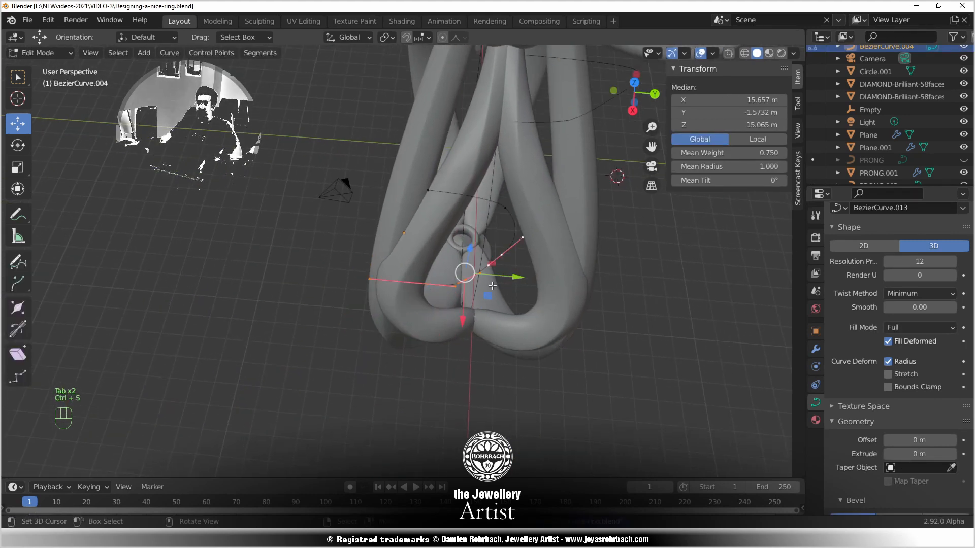
right_click(530, 238)
left_click_drag(575, 242, 543, 256)
right_click(501, 254)
scroll(477, 348, "down", 3)
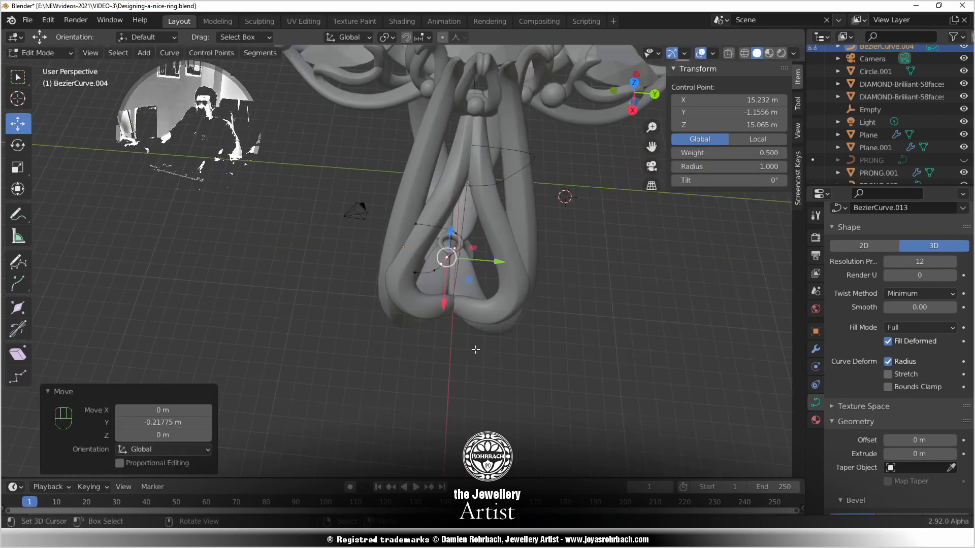
middle_click_drag(475, 349, 460, 253)
key("ctrl+s")
Finish editing the taper curve, select the inner decorative curve and save the file
scroll(475, 321, "up", 2)
scroll(511, 312, "down", 3)
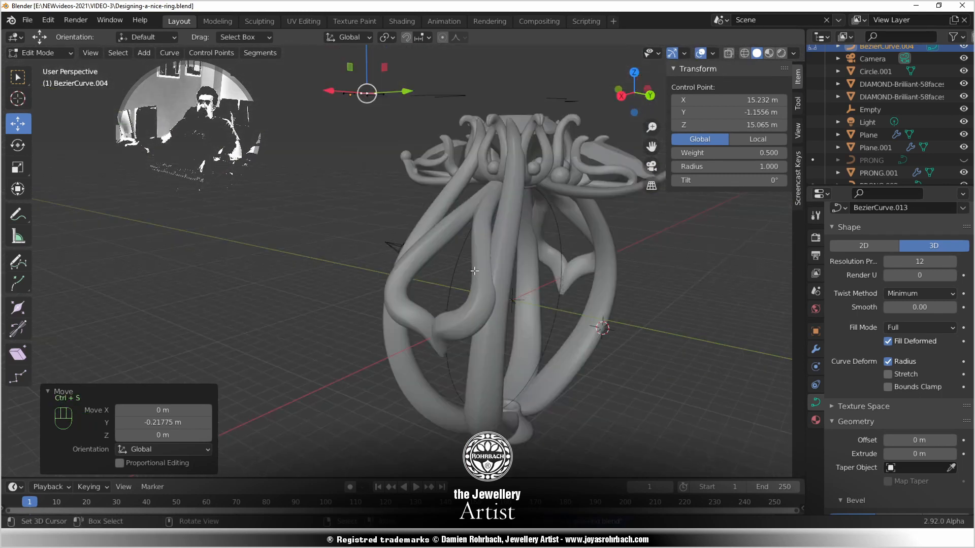
middle_click_drag(436, 304, 478, 340)
middle_click_drag(539, 243, 498, 301, "shift")
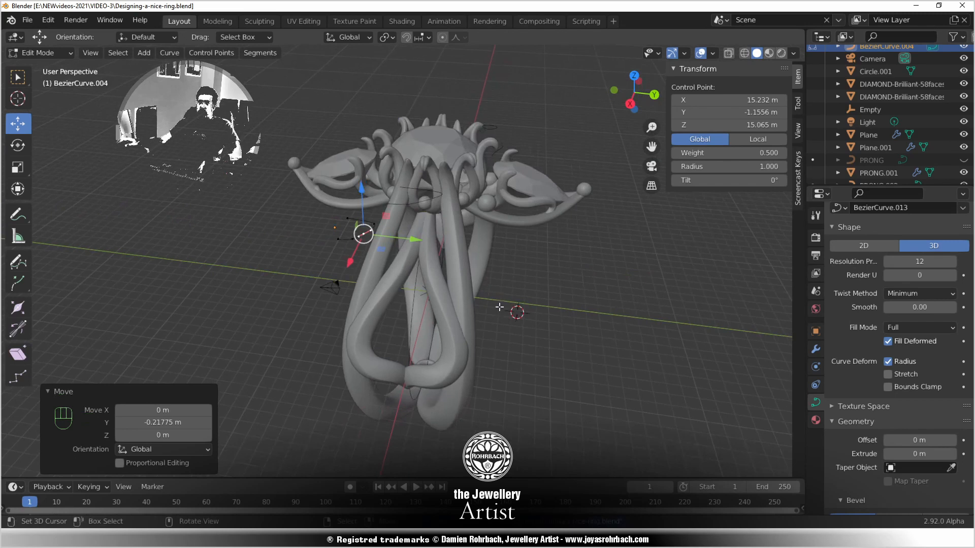
scroll(499, 308, "up", 2)
key("Tab")
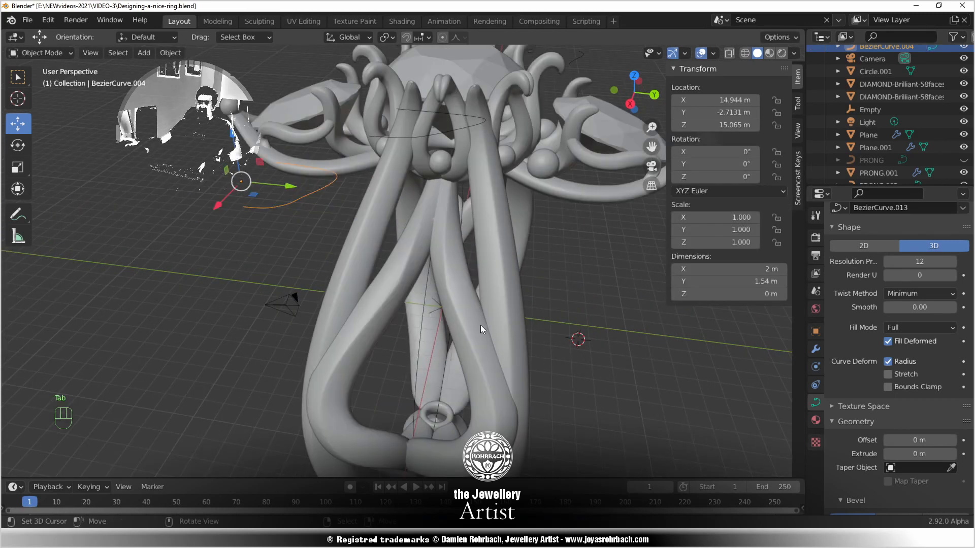
left_click(455, 306)
key("ctrl+s")
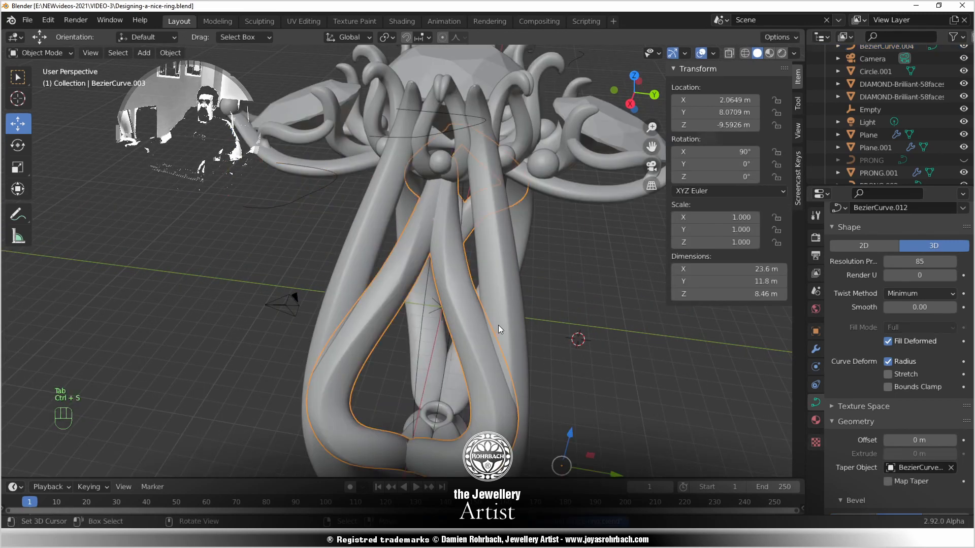
Edit the inner curve, set the tilt of its subdivided point to -47° and save the file
middle_click_drag(504, 364, 470, 310)
key("Tab")
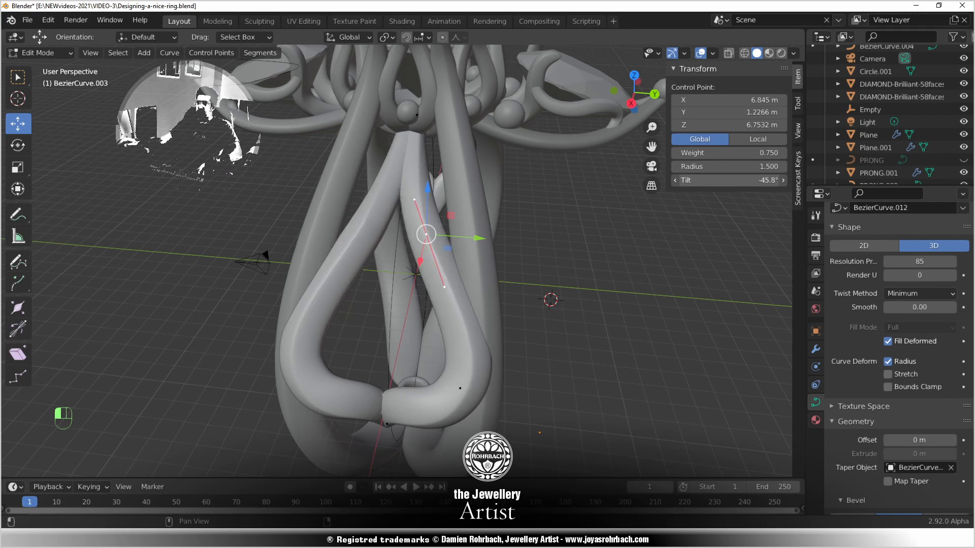
middle_click_drag(588, 256, 431, 127)
key("ctrl+s")
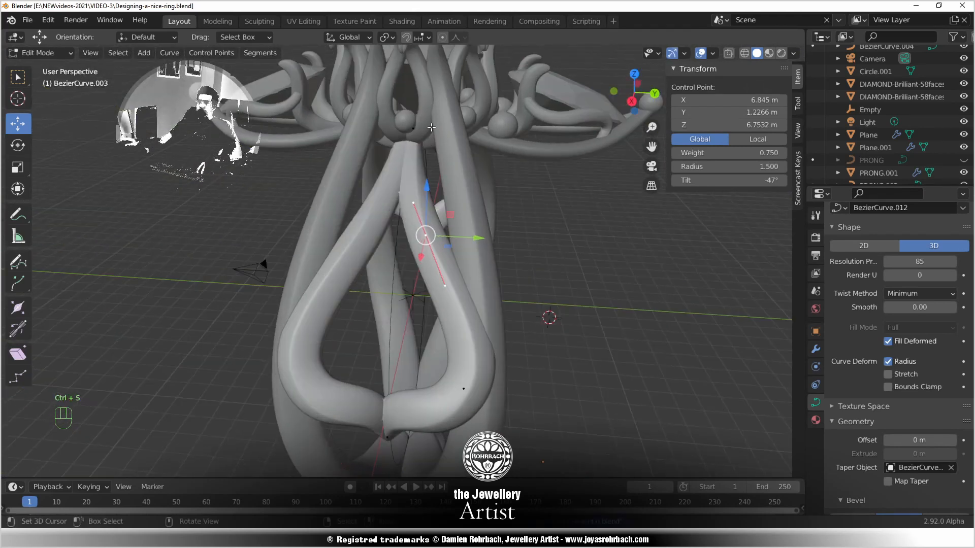
Move the inner curve's end point beneath the setting to about Y 0.98 m and shift its upper handle back along Y
middle_click_drag(464, 173, 525, 130)
scroll(386, 362, "up", 1)
middle_click_drag(384, 365, 479, 266, "shift")
scroll(425, 386, "up", 1)
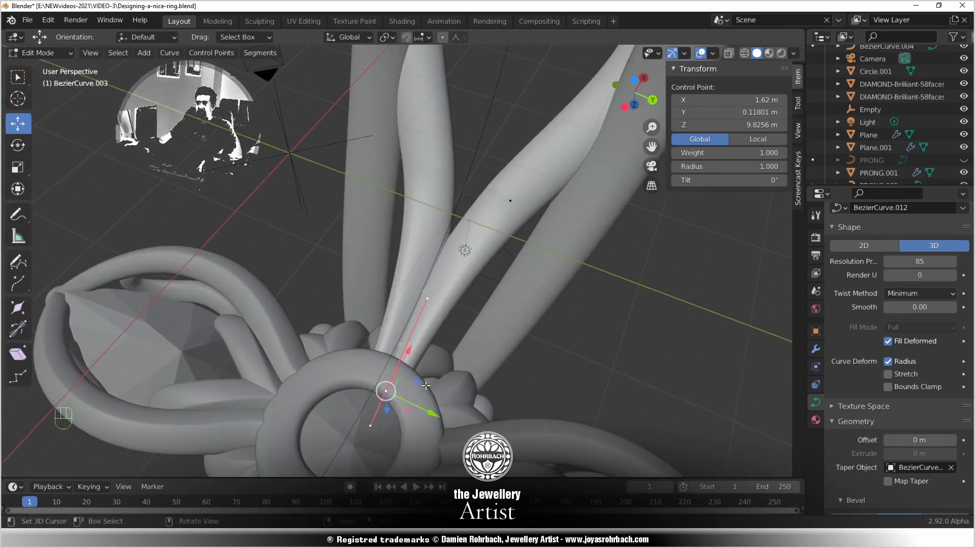
left_click_drag(435, 413, 460, 427)
right_click(456, 311)
left_click_drag(506, 324, 484, 321)
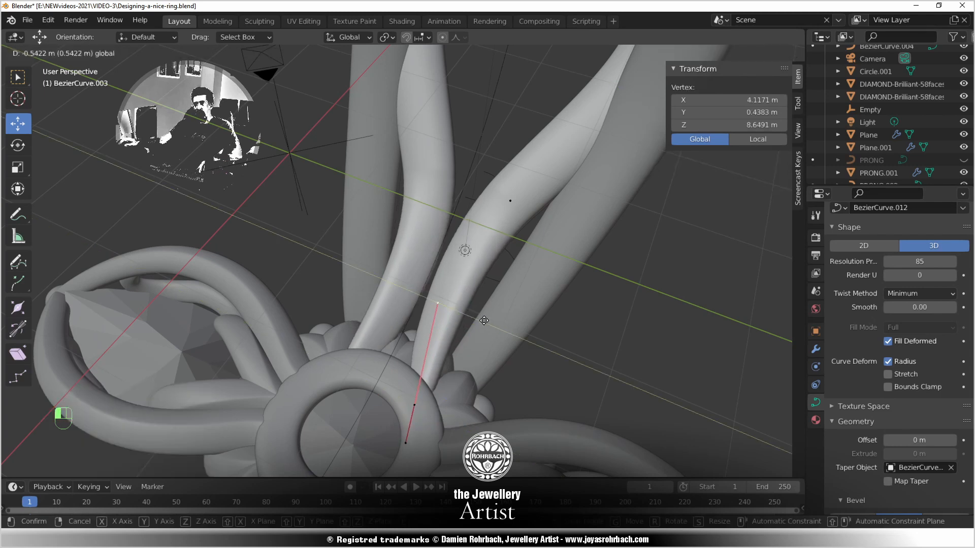
left_click(471, 316)
Move the inner curve's end point about 0.71 m along Y and -0.24 m along X, and adjust its height slightly
right_click(414, 404)
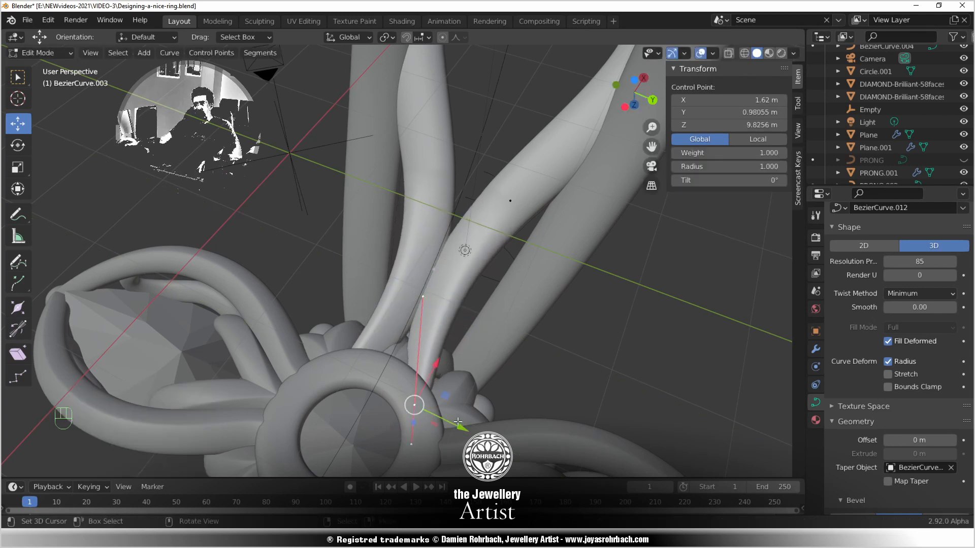
left_click_drag(460, 433, 483, 445)
middle_click_drag(478, 390, 377, 369)
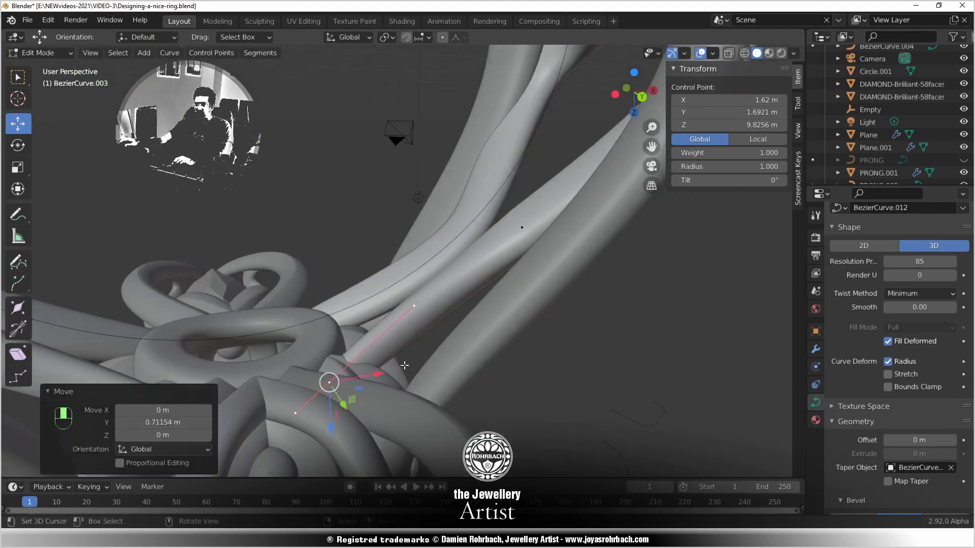
left_click_drag(376, 369, 366, 369)
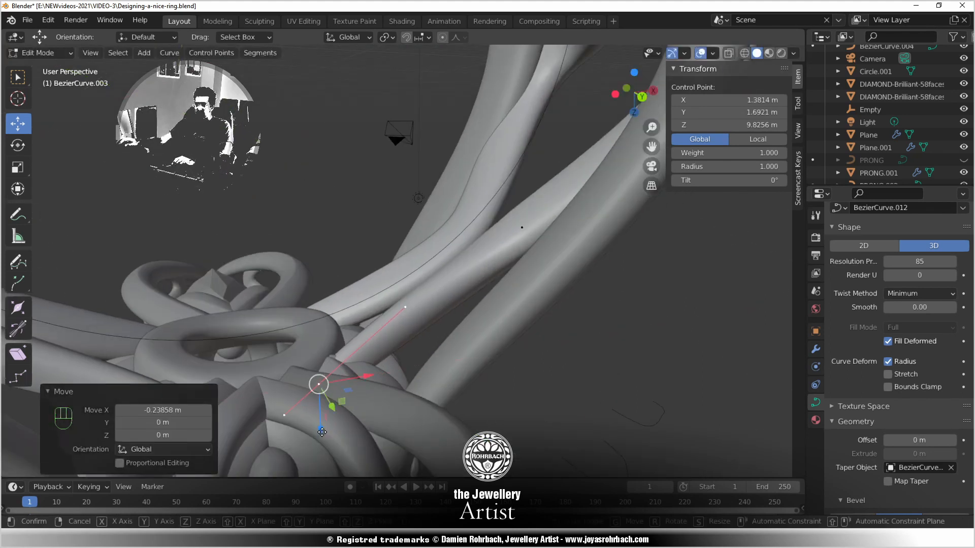
left_click_drag(327, 432, 323, 437)
Shift the upper handle of the inner curve's end point along Y to reshape the curve near the setting
middle_click_drag(324, 437, 468, 324)
left_click_drag(454, 296, 492, 299)
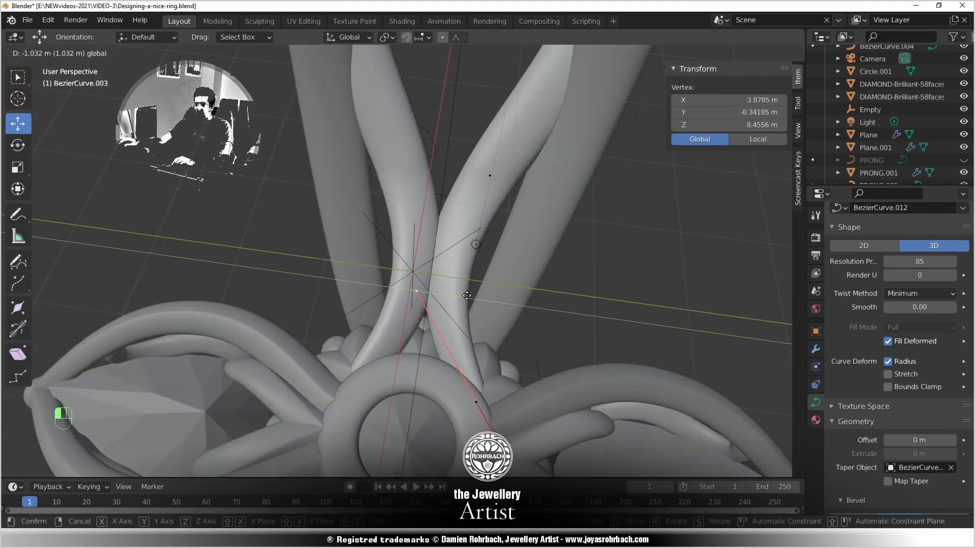
Move the selected curve handle near the central ring about -1.06 m along Y, finish editing the strand and save the file
left_click_drag(467, 296, 468, 297)
middle_click_drag(468, 297, 464, 338)
key("ctrl+s")
scroll(464, 338, "up", 5)
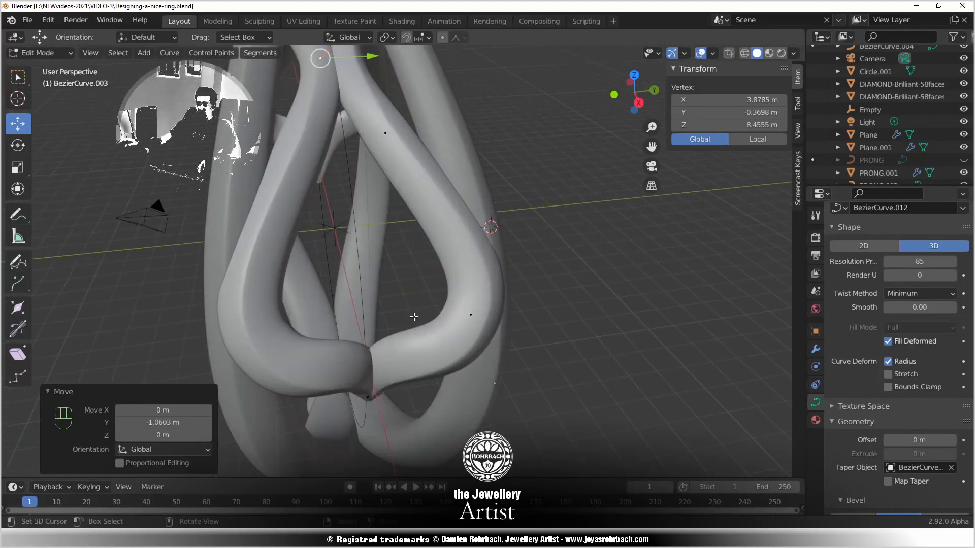
key("Tab")
scroll(444, 313, "down", 5)
key("ctrl+s")
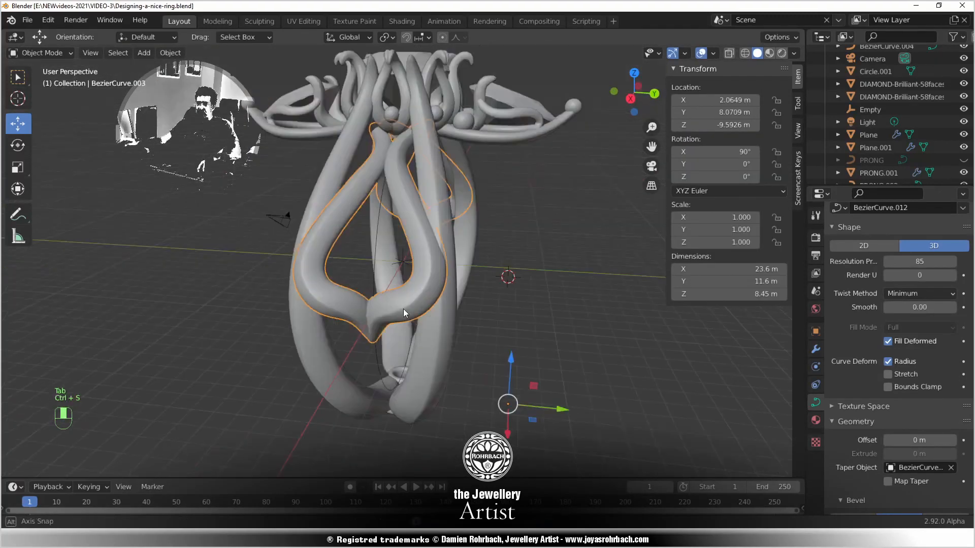
Edit the taper curve BezierCurve.004 and shift its second control point about -0.28 m along Y to slim the strand
middle_click_drag(401, 304, 471, 389)
right_click(449, 315)
key("Tab")
middle_click_drag(474, 332, 423, 344)
scroll(423, 344, "up", 1)
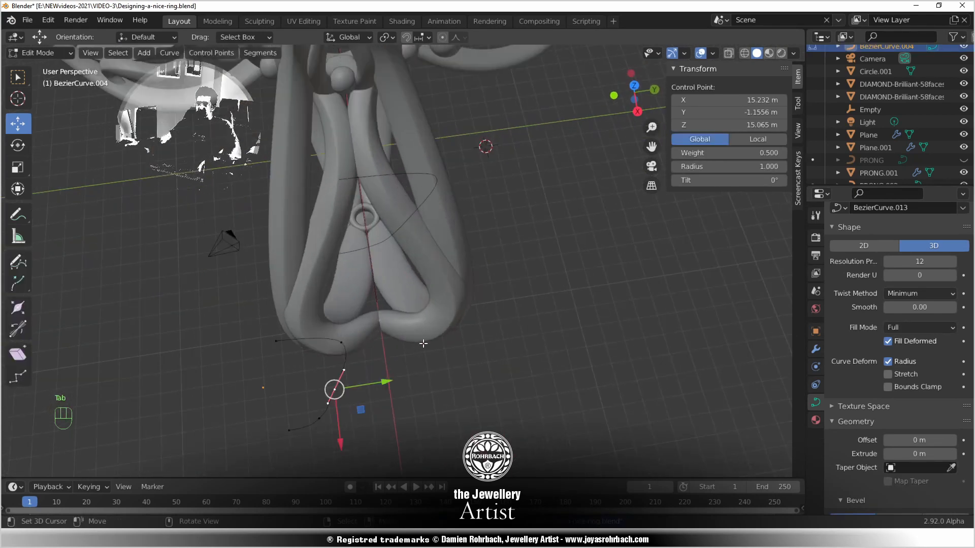
right_click(351, 368)
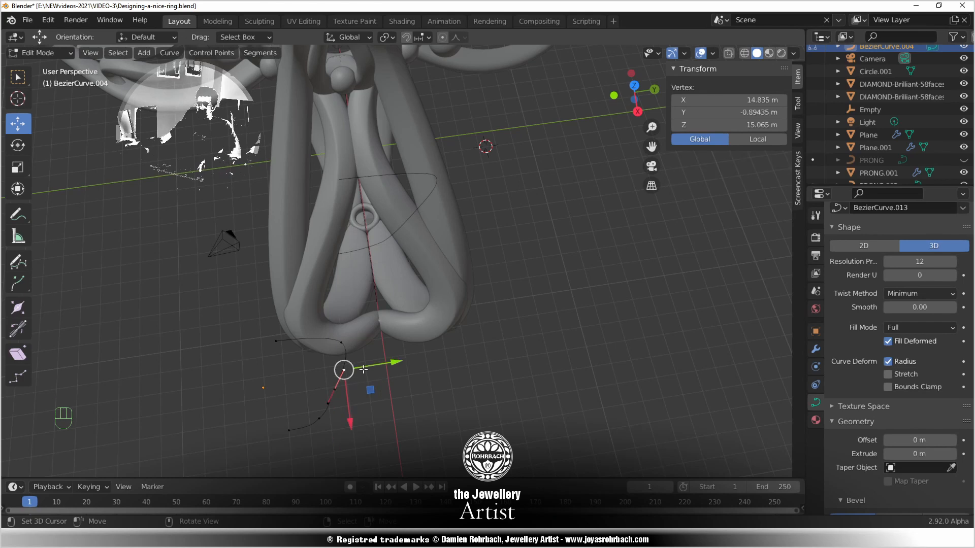
left_click(384, 363)
right_click(376, 344)
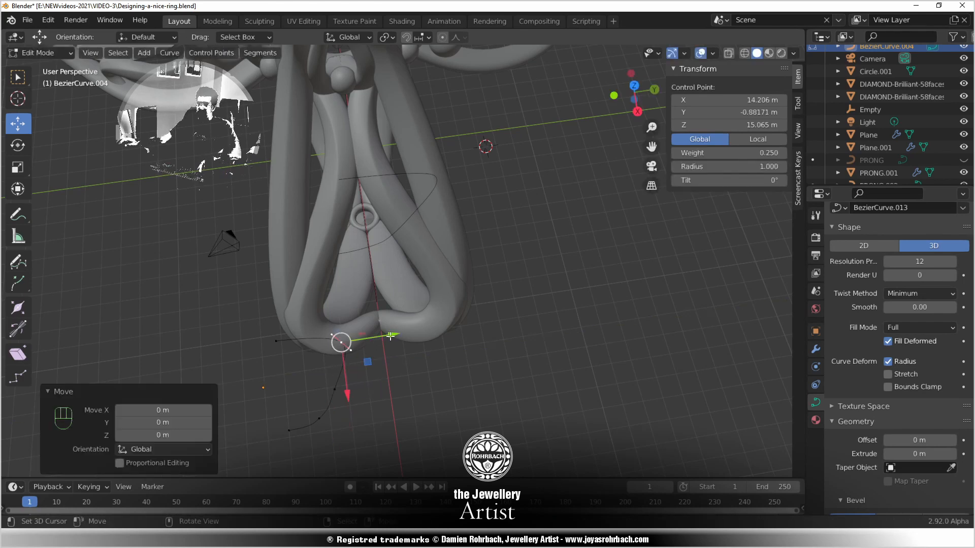
left_click_drag(390, 336, 385, 335)
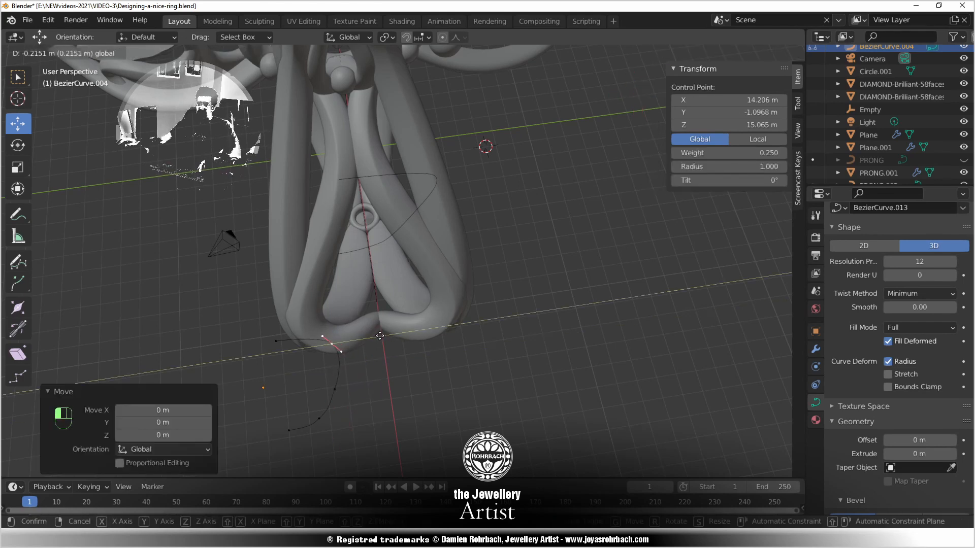
left_click_drag(377, 335, 378, 335)
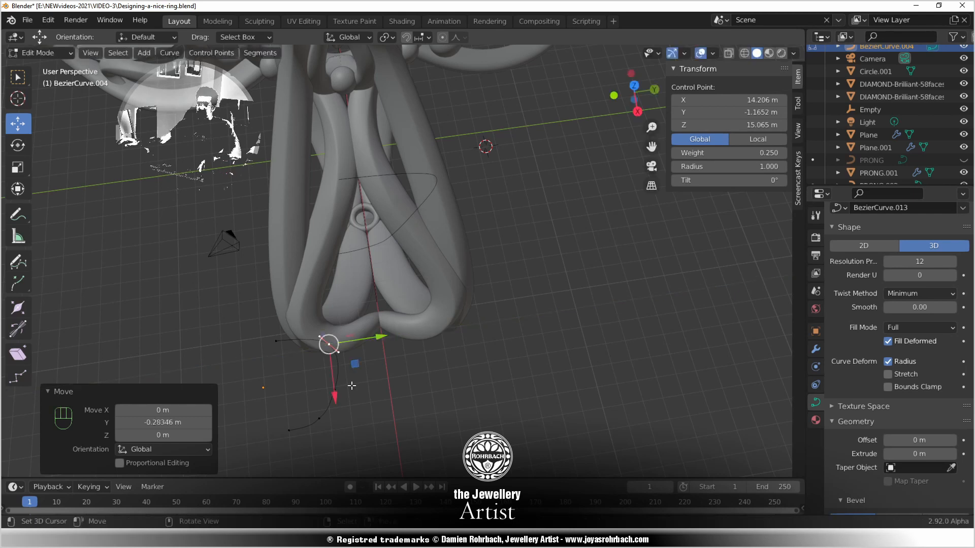
In front view, reopen BezierCurve.003 for editing and raise its selected upper handle slightly along Z beneath the setting
middle_click_drag(350, 385, 520, 298)
scroll(350, 322, "down", 3)
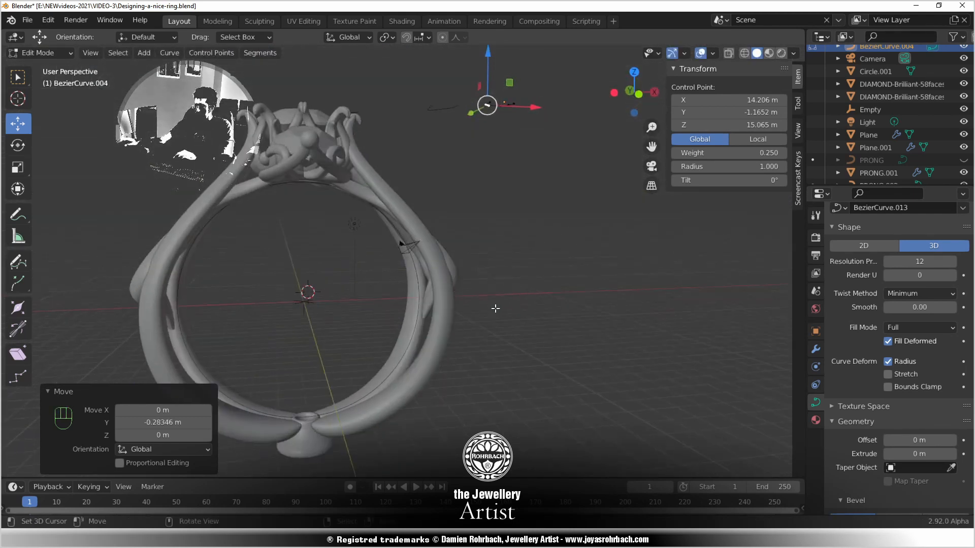
key("KP_1")
scroll(343, 197, "up", 3)
key("Tab")
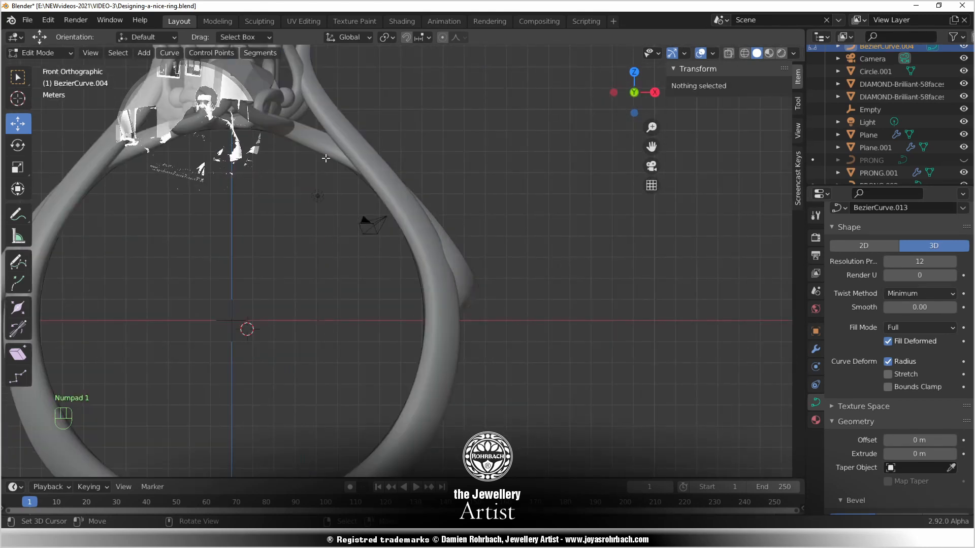
right_click(328, 151)
key("Tab")
middle_click_drag(316, 220, 360, 330, "shift")
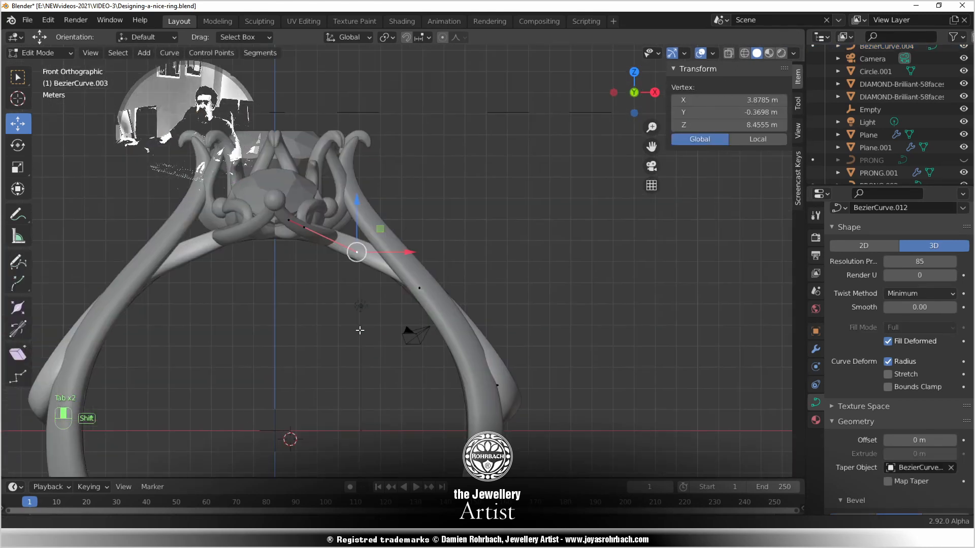
scroll(328, 220, "up", 2)
left_click_drag(336, 208, 337, 196)
Nudge the strand's upper-shank handle up and inward, shift its control point about -0.2 m in X and 0.03 m in Z, and save
right_click(418, 293)
left_click(398, 257)
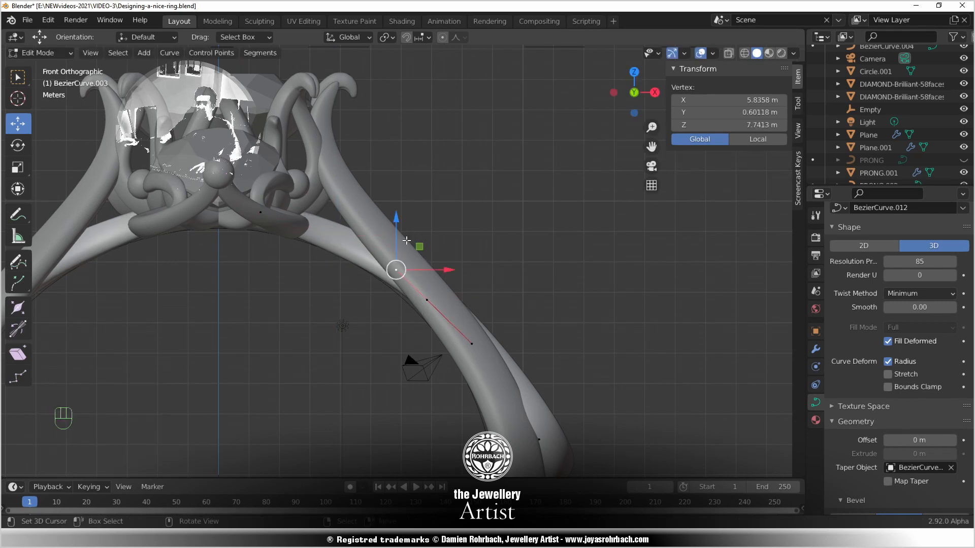
key("g")
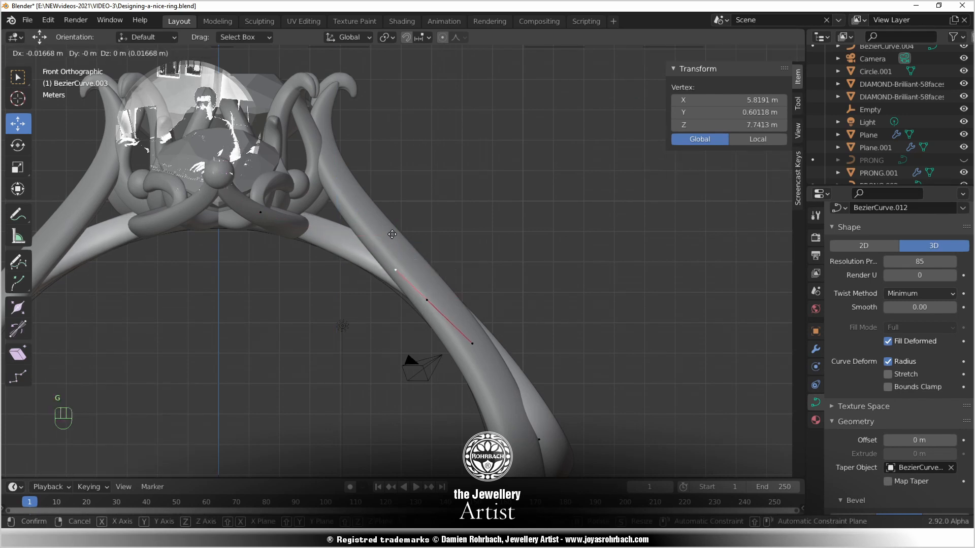
left_click(384, 226)
left_click(427, 300)
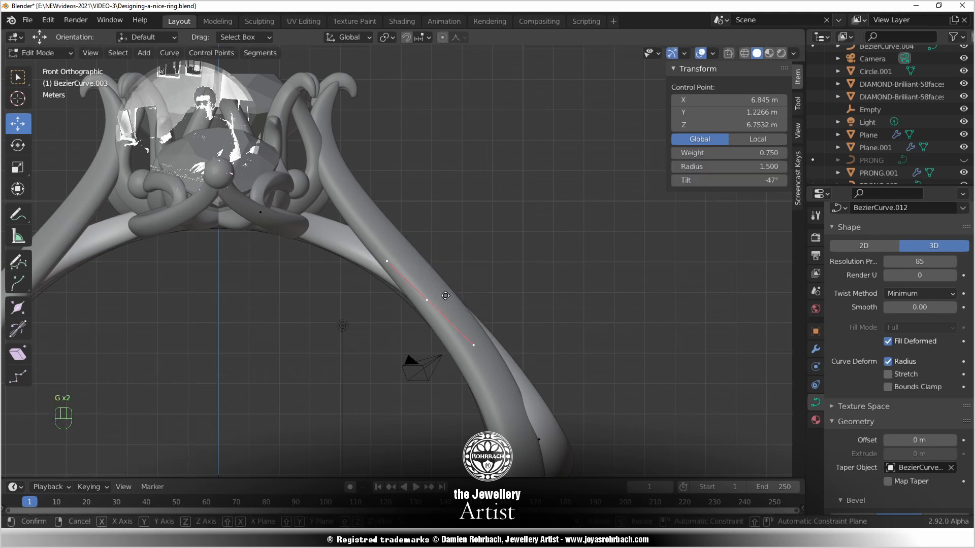
key("g")
left_click(440, 295)
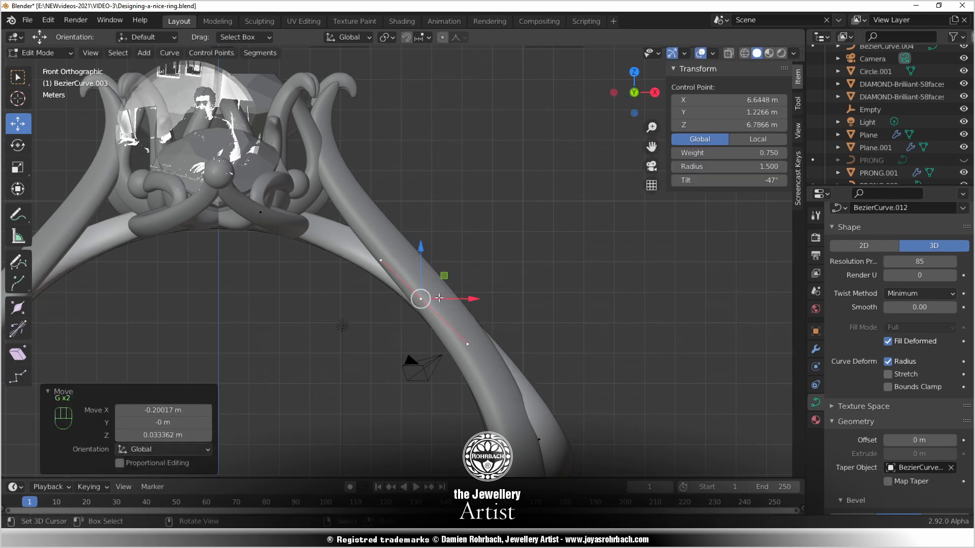
middle_click_drag(439, 295, 401, 282)
key("ctrl+s")
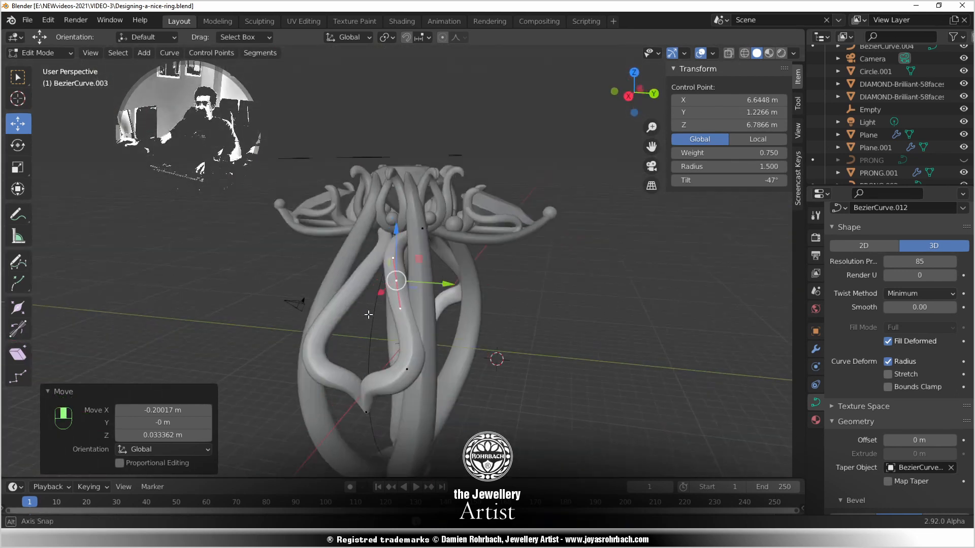
Move the strand's upper-shank control point slightly inward along Y and the lower bend's control point about -0.25 m along Y
scroll(406, 279, "up", 6)
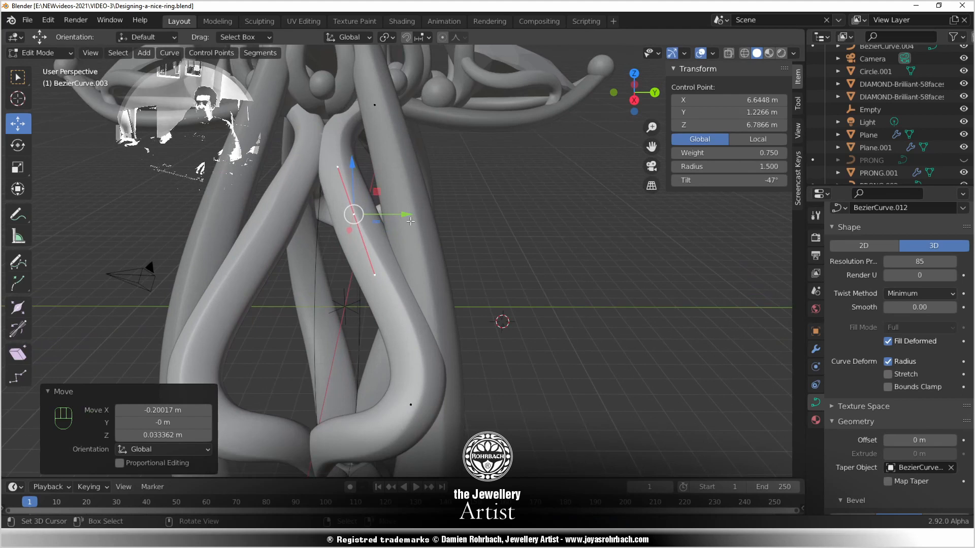
left_click_drag(409, 217, 402, 216)
left_click(411, 405)
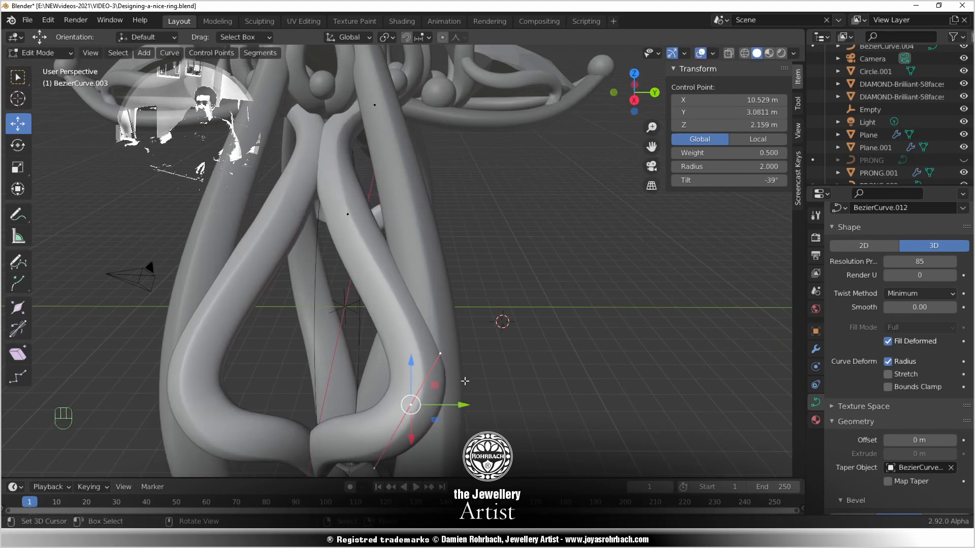
left_click_drag(466, 409, 447, 408)
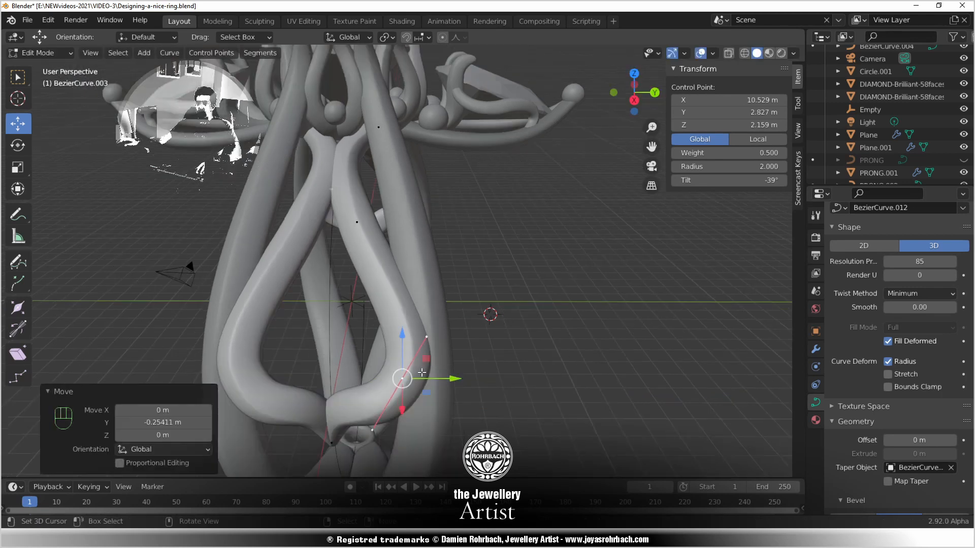
In front view with X-ray on, move the lower bend's upper handle about 0.53 m outward along X
middle_click_drag(446, 407, 304, 298)
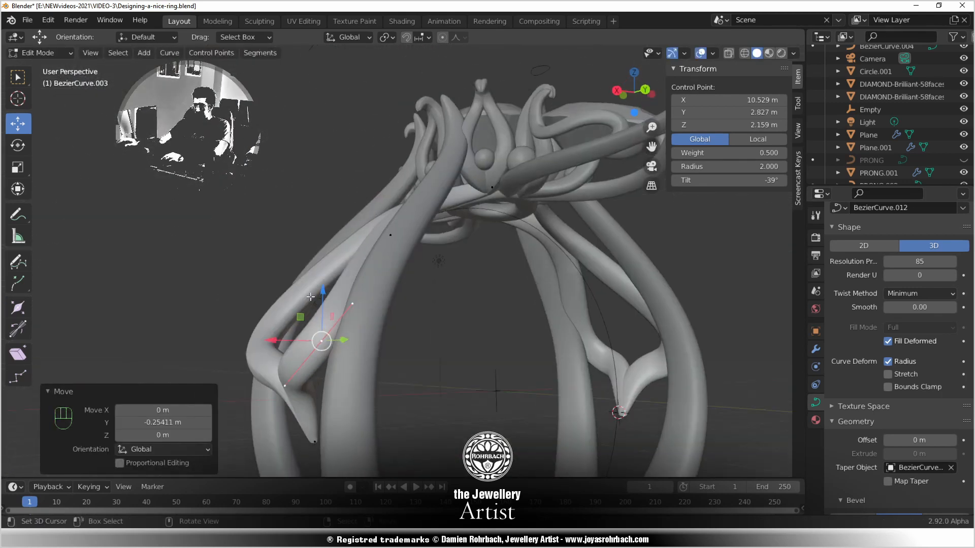
key("KP_3")
key("KP_1")
scroll(311, 295, "down", 3)
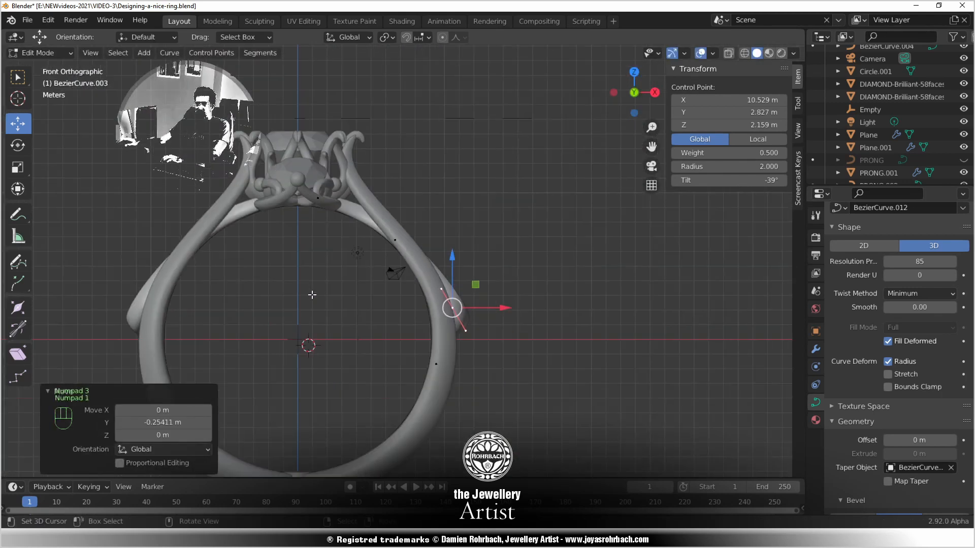
scroll(345, 332, "up", 3)
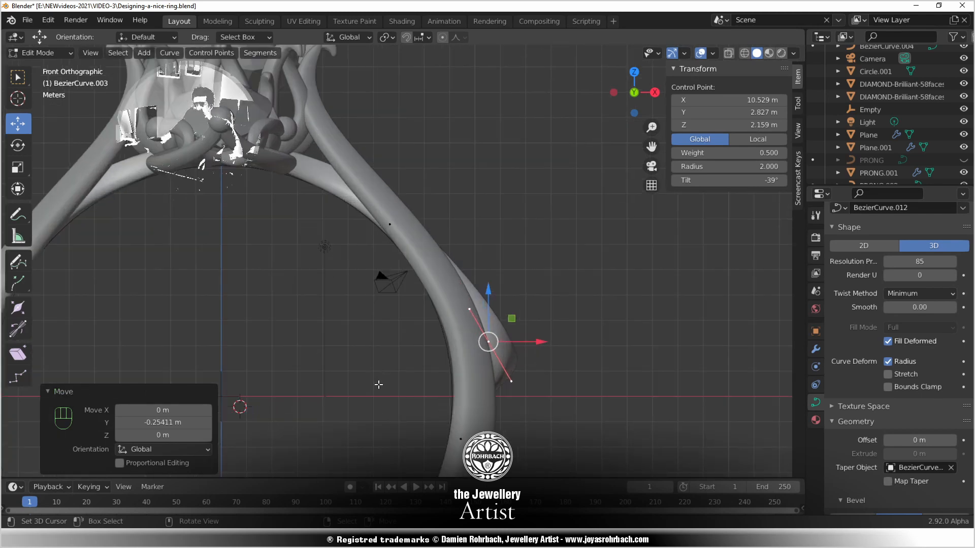
key("alt+z")
middle_click_drag(408, 412, 334, 334, "shift")
scroll(334, 333, "up", 2)
right_click(390, 223)
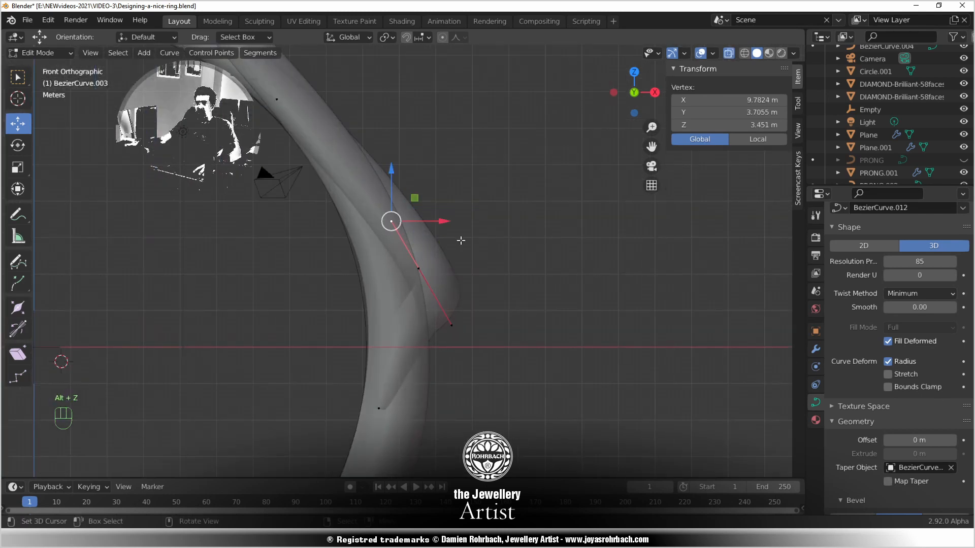
left_click_drag(445, 221, 459, 220)
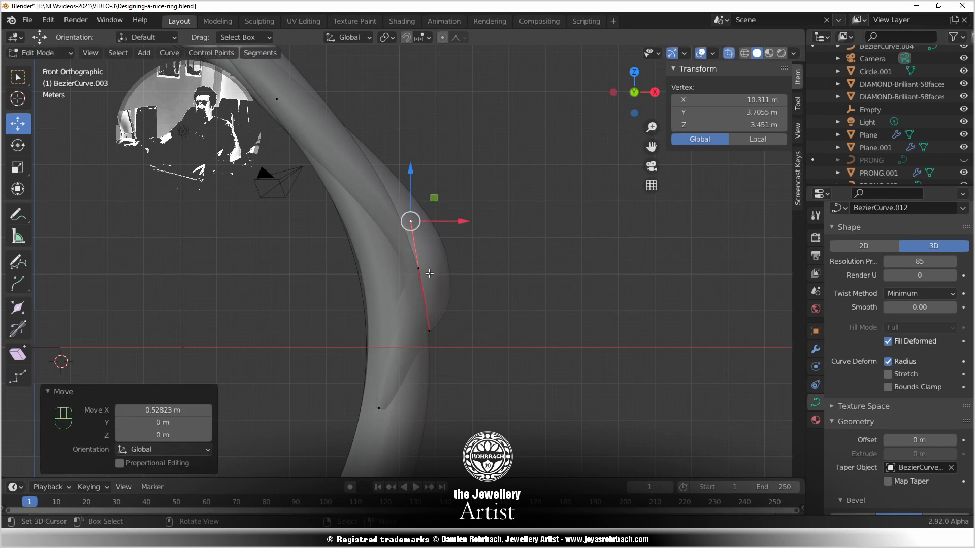
Move the lower bend's control point about -0.46 m along X toward the shank and save the file
right_click(418, 268)
left_click_drag(471, 267, 458, 268)
middle_click_drag(453, 309, 438, 170)
scroll(309, 376, "down", 6)
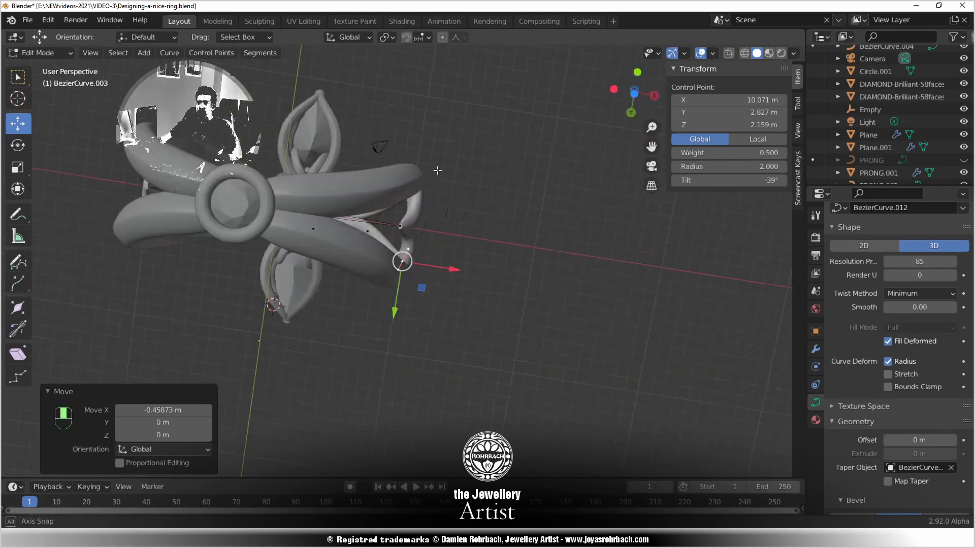
key("ctrl+s")
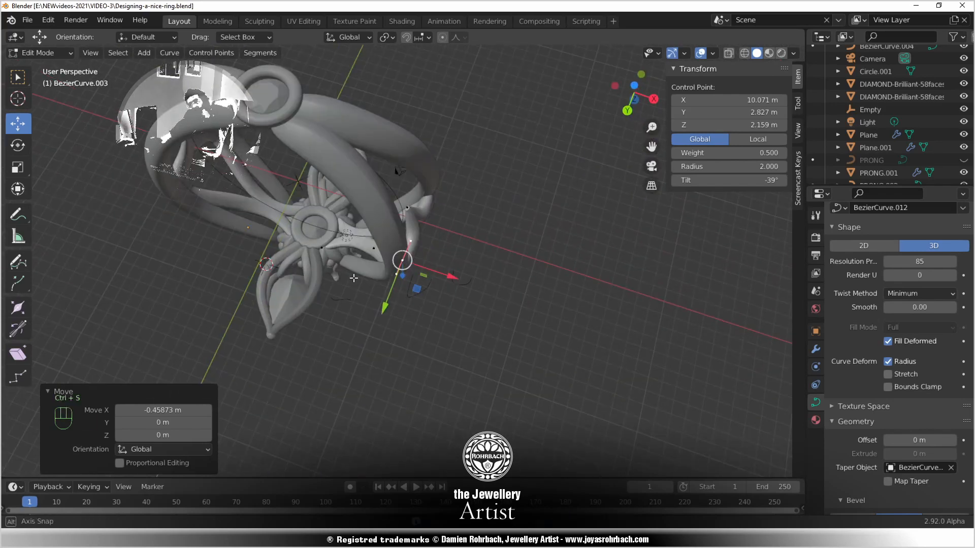
Examine the reshaped strands from below, the front and the side, checking how they meet the central ring and the shank
middle_click_drag(354, 277, 317, 277)
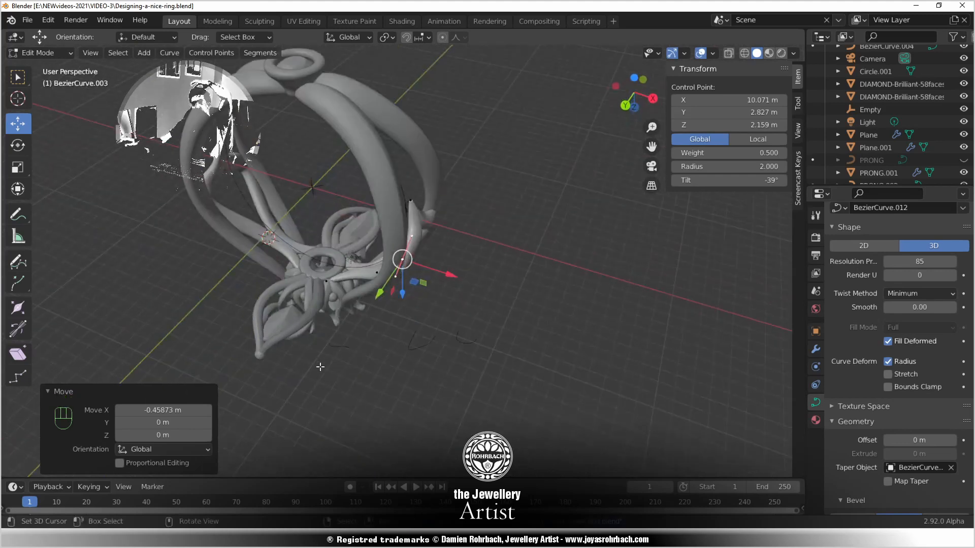
middle_click_drag(290, 346, 354, 164)
scroll(320, 350, "up", 3)
scroll(425, 320, "up", 3)
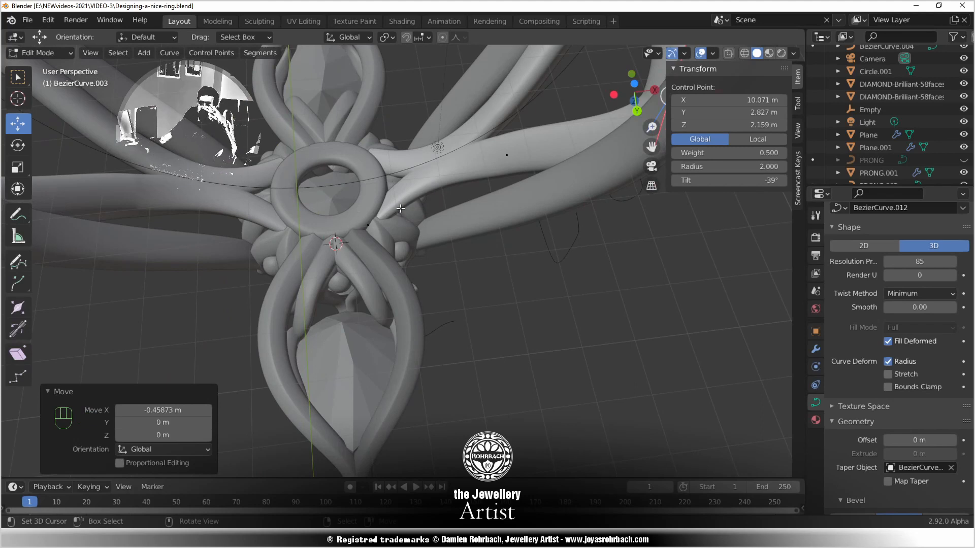
scroll(400, 209, "down", 5)
middle_click_drag(437, 139, 457, 274)
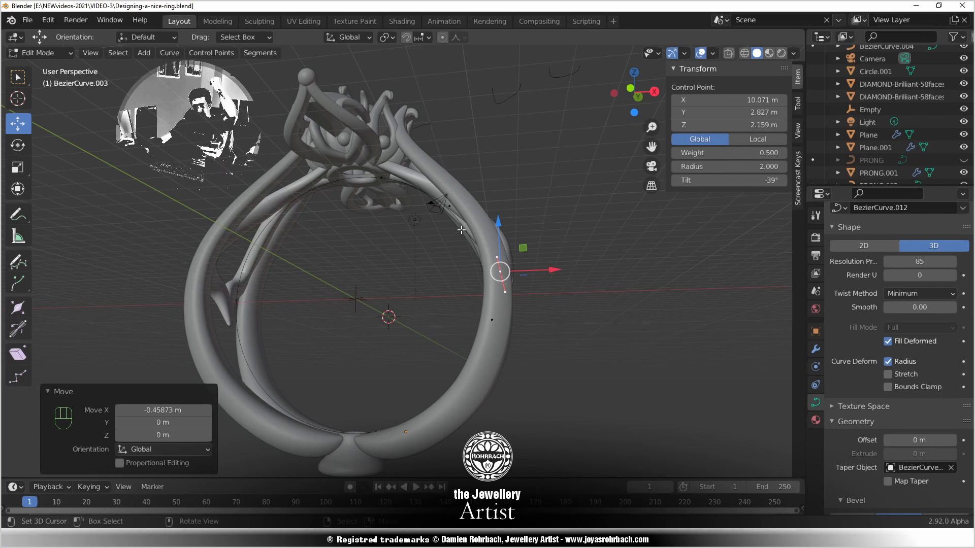
key("Tab")
key("Tab")
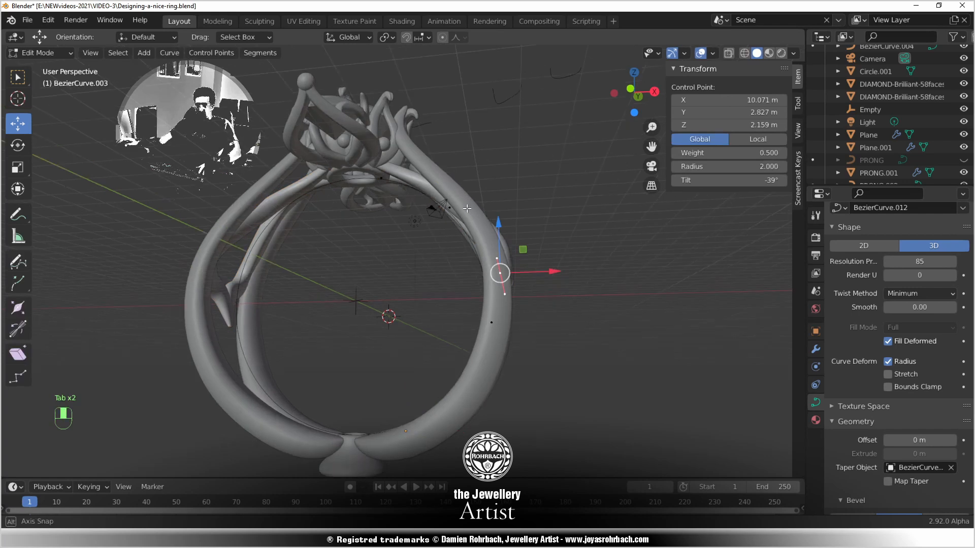
middle_click_drag(468, 203, 345, 266)
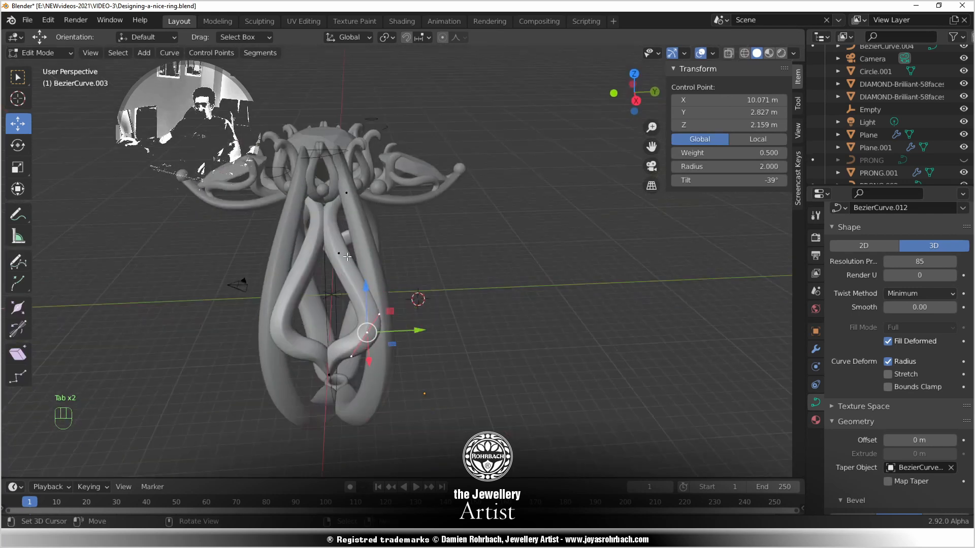
Duplicate the strand curve in place and open the copy for editing
key("Tab")
key("shift")
key("shift+d")
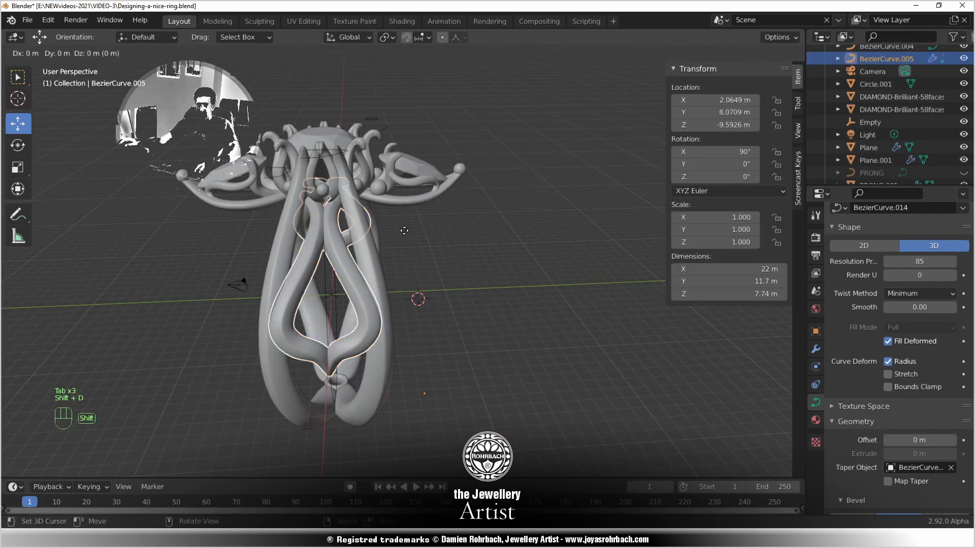
key("Tab")
Pull the copied strand's upper end point outward along Y to the side leaf's tip, and move the next control point outward too
middle_click_drag(402, 263, 360, 218)
left_click(346, 196)
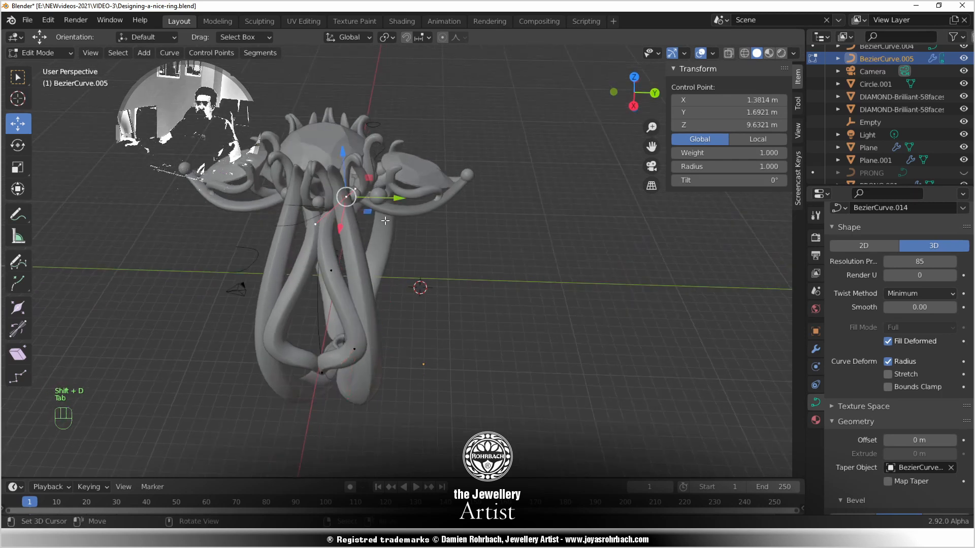
left_click_drag(399, 201, 495, 223)
middle_click_drag(384, 313, 356, 259)
left_click(354, 257)
left_click_drag(379, 259, 416, 266)
Move the copied strand's lower bend control point inward along Y to about 1.01 m and view the shape from the right
left_click(354, 335)
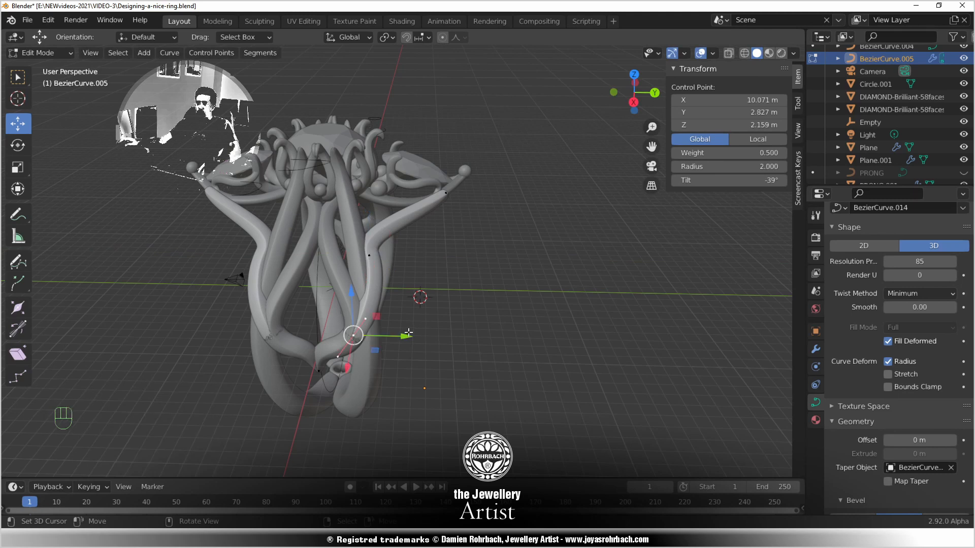
left_click_drag(406, 334, 376, 320)
left_click(347, 318)
scroll(296, 372, "up", 3)
left_click(254, 401)
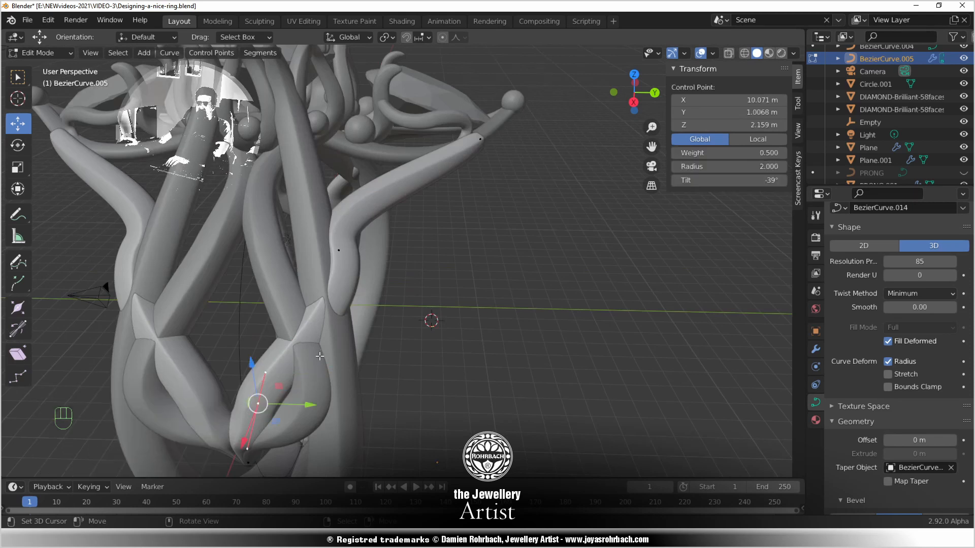
scroll(254, 401, "down", 5)
key("KP_3")
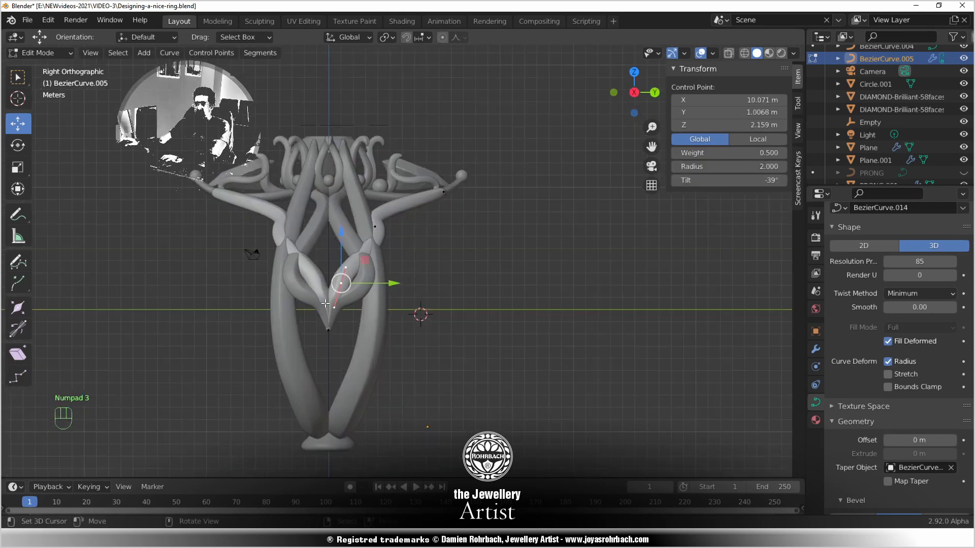
Move the upper handle of the copied strand's middle control point about 2.02 m outward along Y and 0.34 m up
scroll(330, 338, "up", 2)
scroll(331, 332, "up", 1)
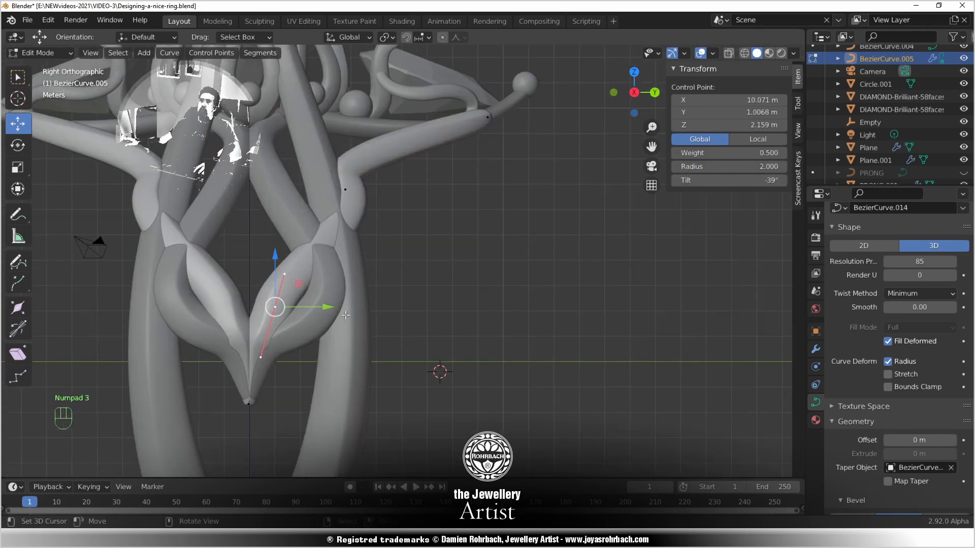
left_click(349, 192)
left_click(334, 154)
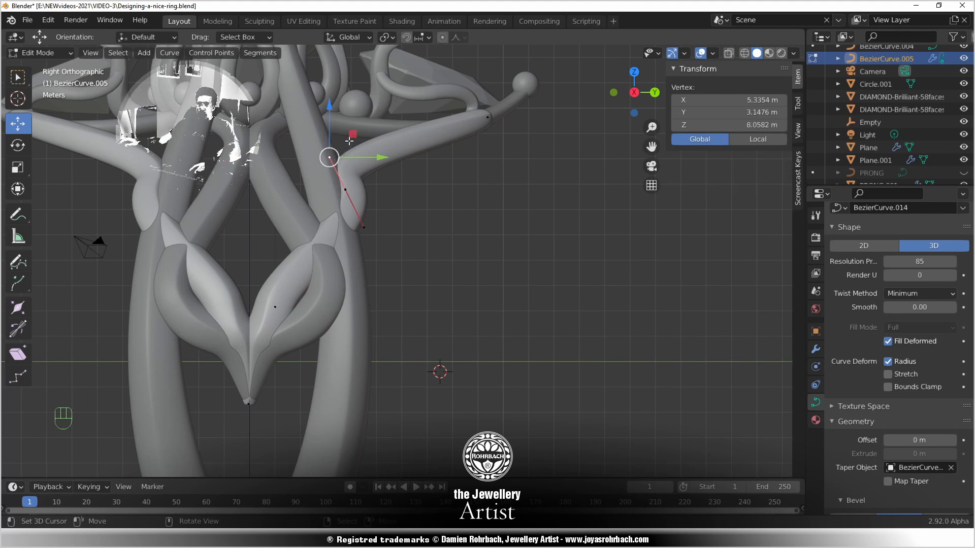
key("g")
left_click(359, 189)
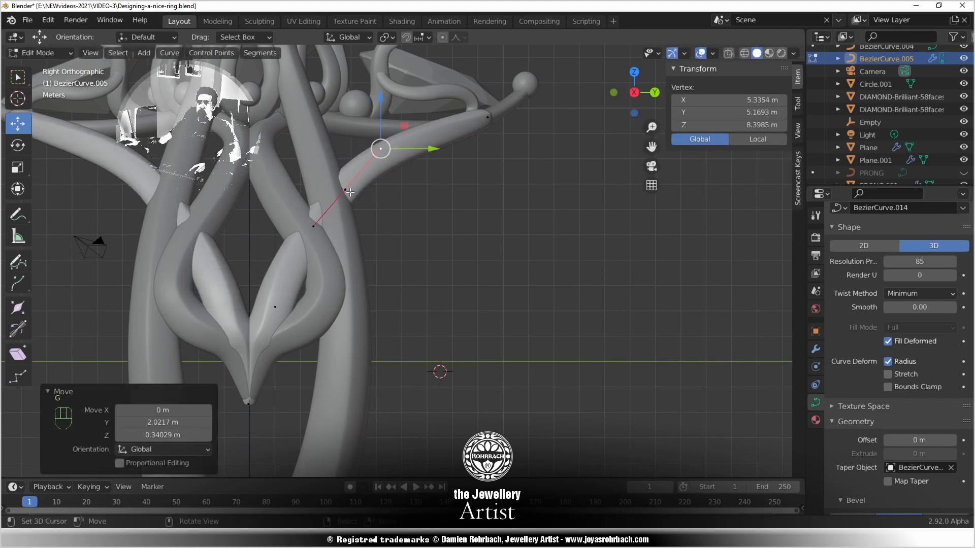
Move the copied strand's middle control point inward along Y to about 2.65 m
left_click(347, 190)
left_click_drag(386, 189, 358, 191)
right_click(281, 230)
mouse_move(336, 227)
left_mouse_down()
mouse_move(277, 227)
mouse_move(324, 227)
left_mouse_up()
Delete the lowest control point of the copied strand, at the tip of the heart shape
right_click(283, 293)
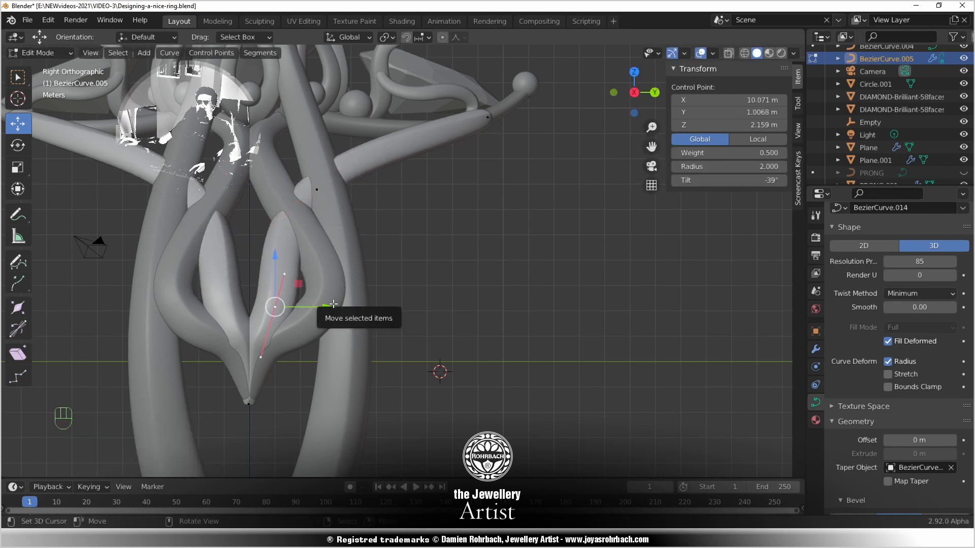
right_click(248, 404)
key("x")
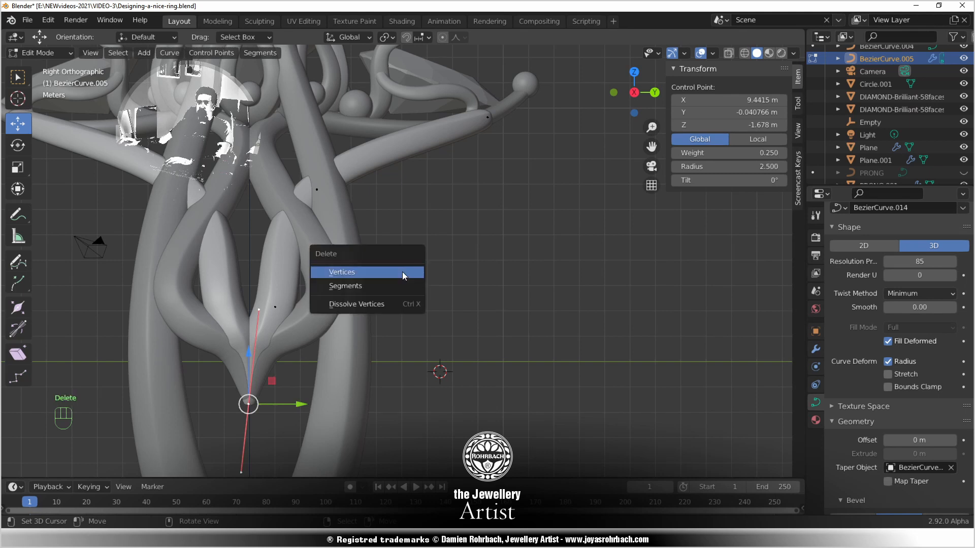
left_click(404, 275)
Move the strand's new bottom end point inward along Y to about 0.07 m and set its tilt to 32.1°
right_click(276, 305)
left_click_drag(329, 308, 303, 308)
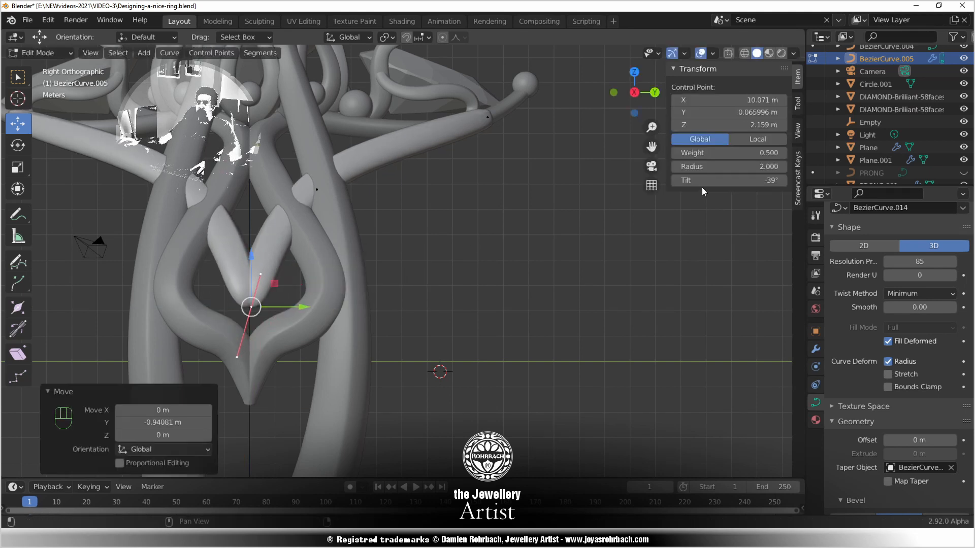
left_click_drag(711, 180, 757, 180)
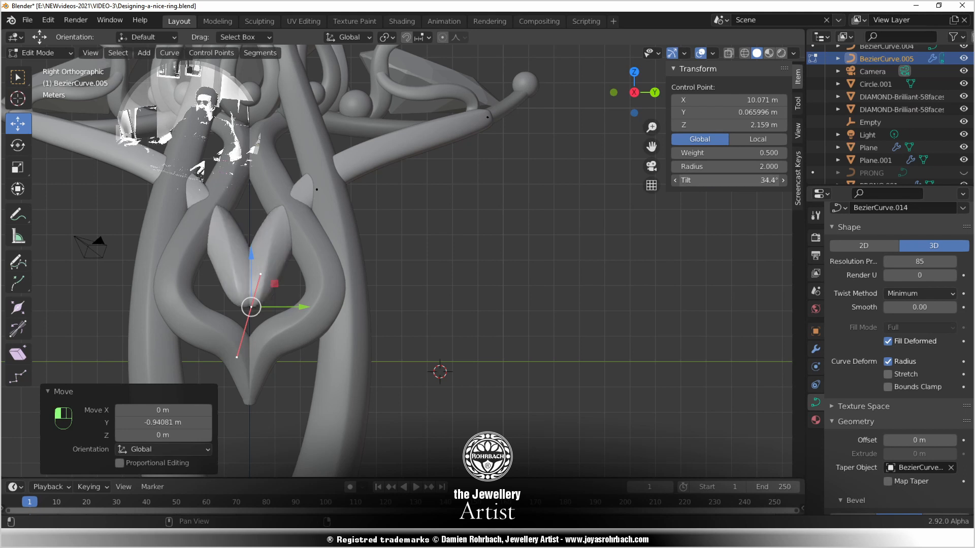
Set the middle control point's tilt to 1.15° and shift the bottom end point along Y to about -0.054 m
left_click(317, 189)
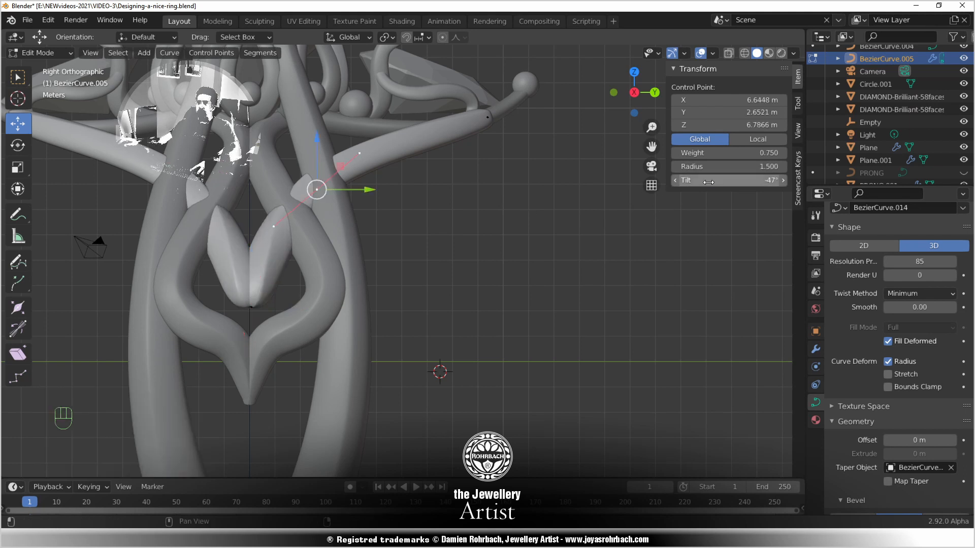
left_click_drag(694, 180, 712, 180)
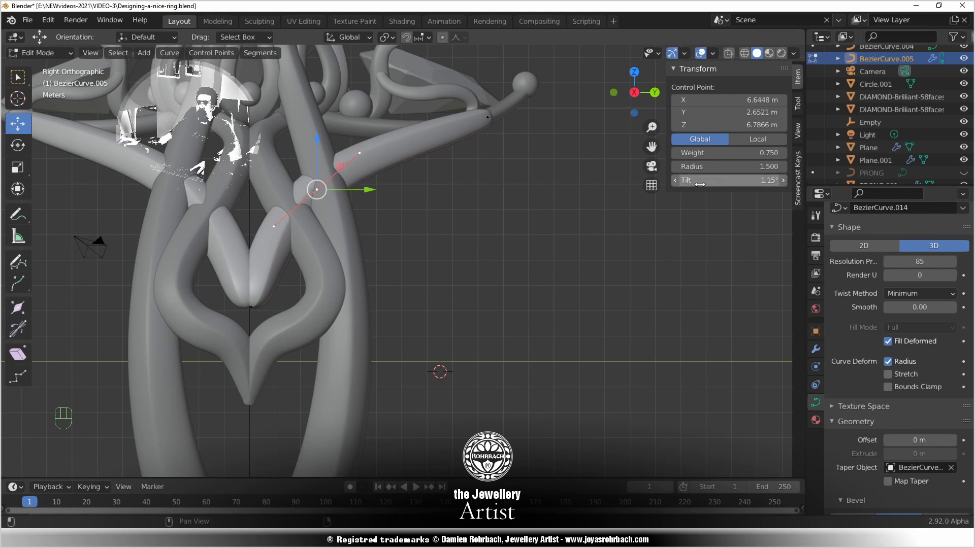
left_click(289, 296)
key("g")
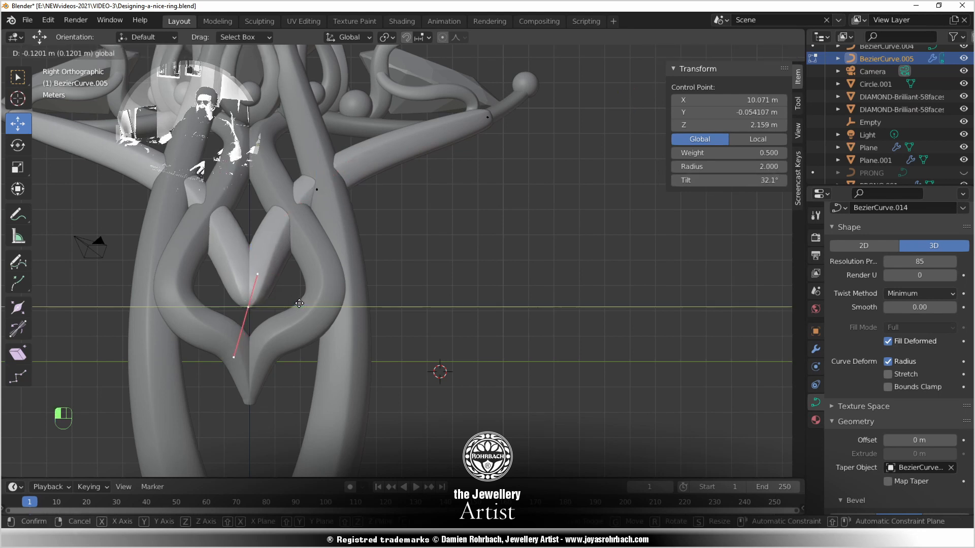
left_click(309, 292)
Return the strand curve to Object Mode and save the file
scroll(436, 190, "down", 5)
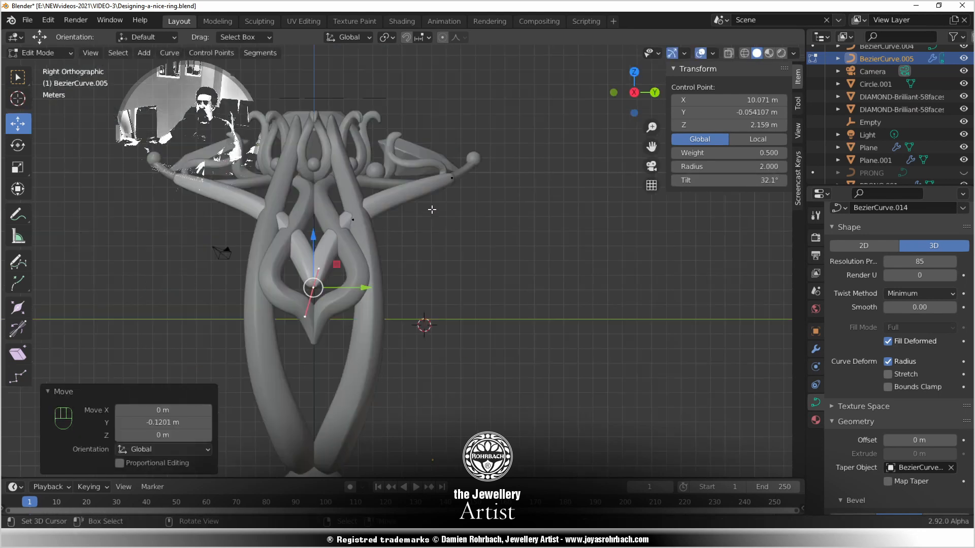
middle_click_drag(435, 190, 436, 243)
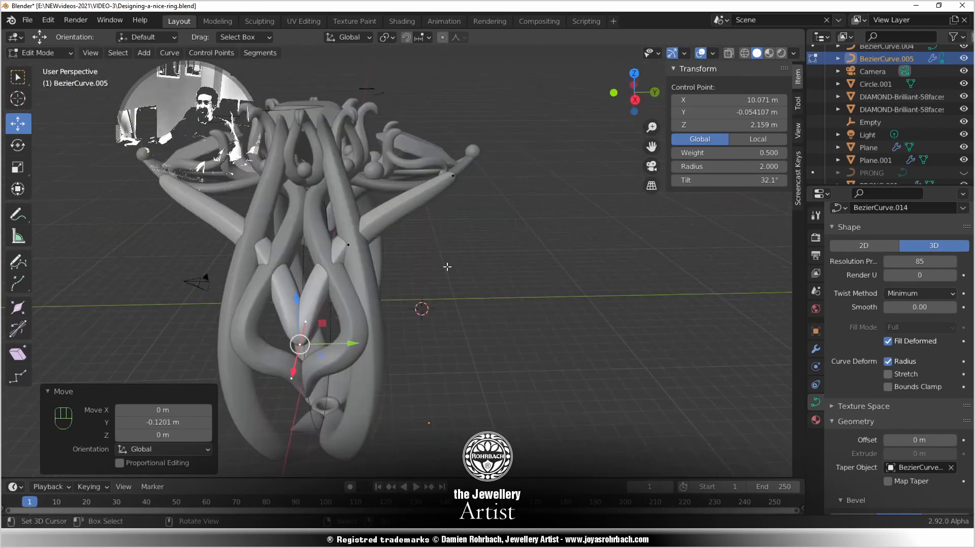
key("Tab")
key("ctrl+s")
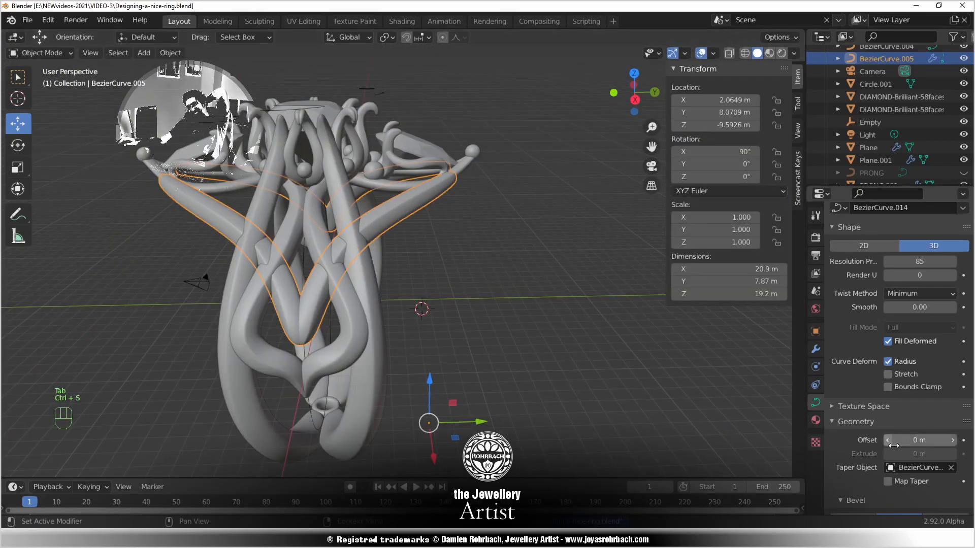
Remove the taper object from the strand curve's geometry settings and save the file
scroll(937, 426, "down", 4)
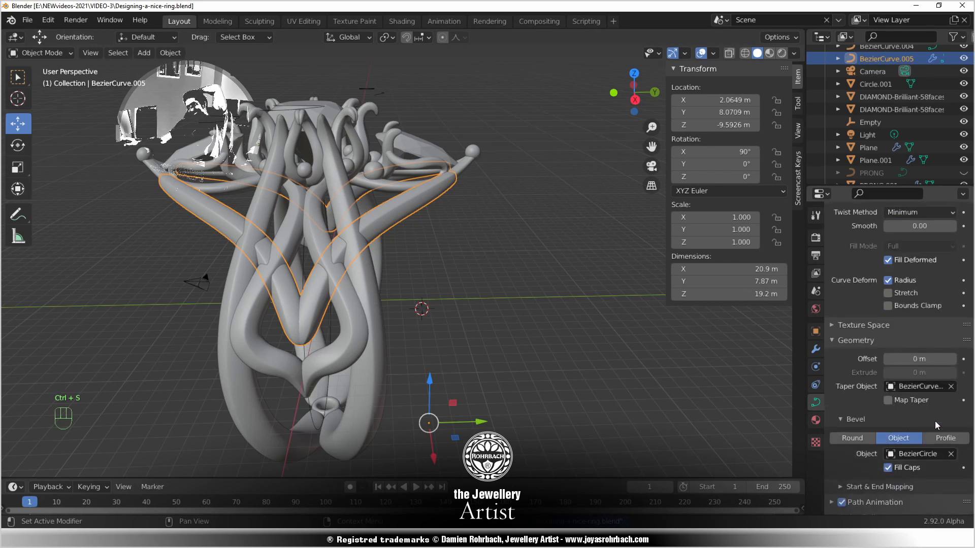
left_click(951, 387)
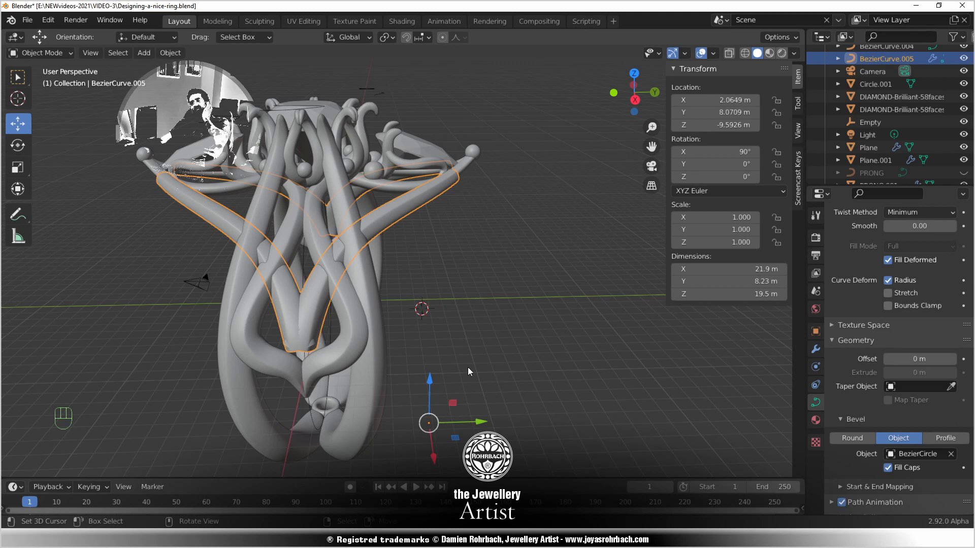
scroll(356, 310, "up", 5)
scroll(365, 312, "down", 4)
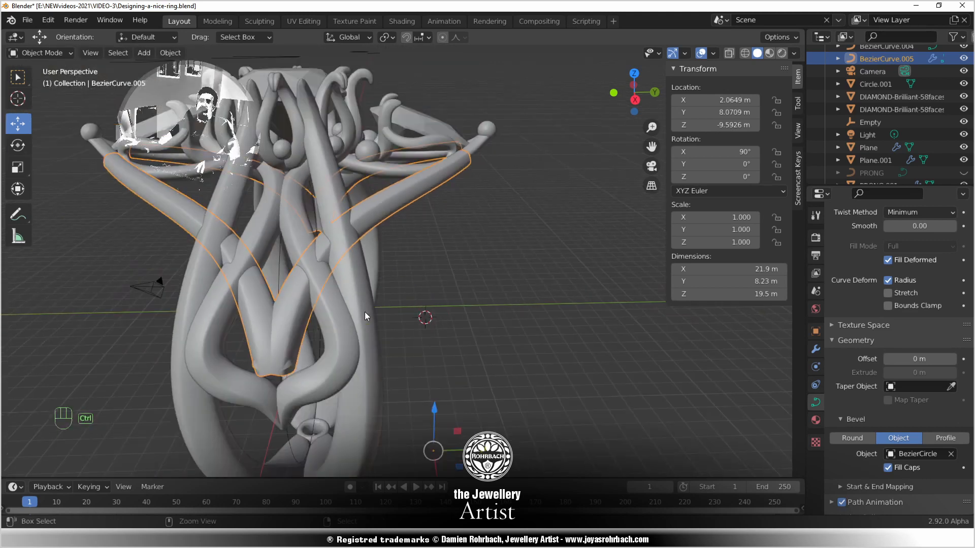
key("ctrl+s")
Edit the curve and, in top view, move its outer tip point onto the side leaf at about X 1.09 m, Y 9.17 m
middle_click_drag(364, 312, 385, 306)
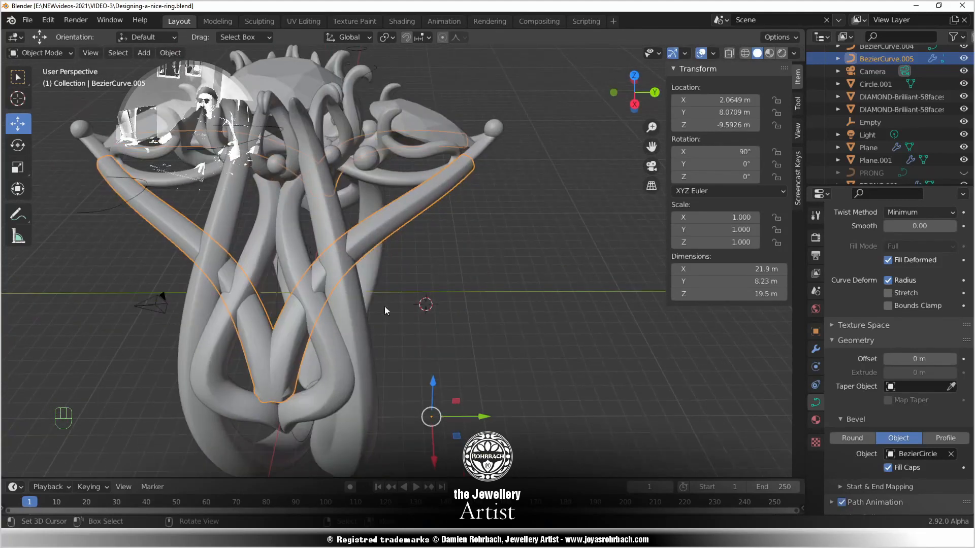
key("Tab")
middle_click_drag(429, 274, 430, 296)
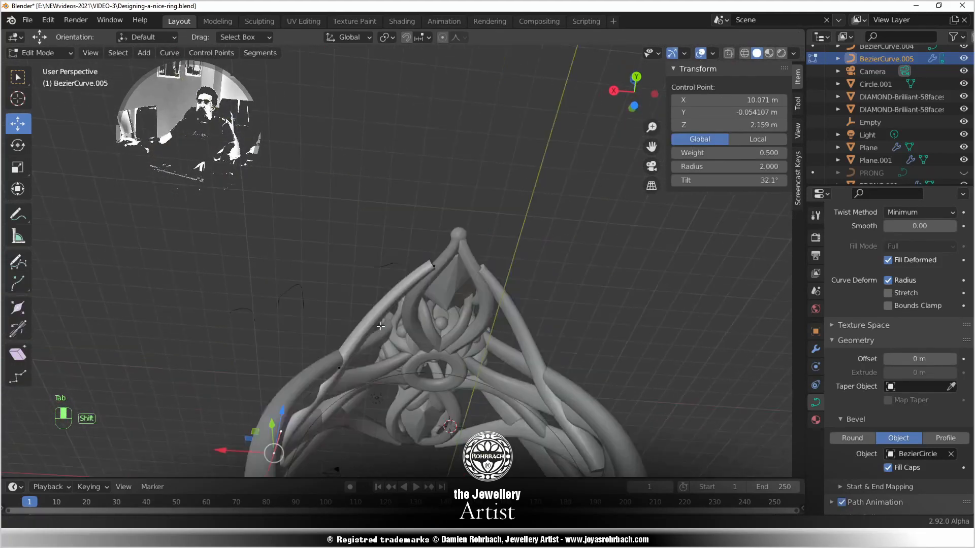
scroll(430, 296, "up", 4)
left_click(462, 277)
key("KP_7")
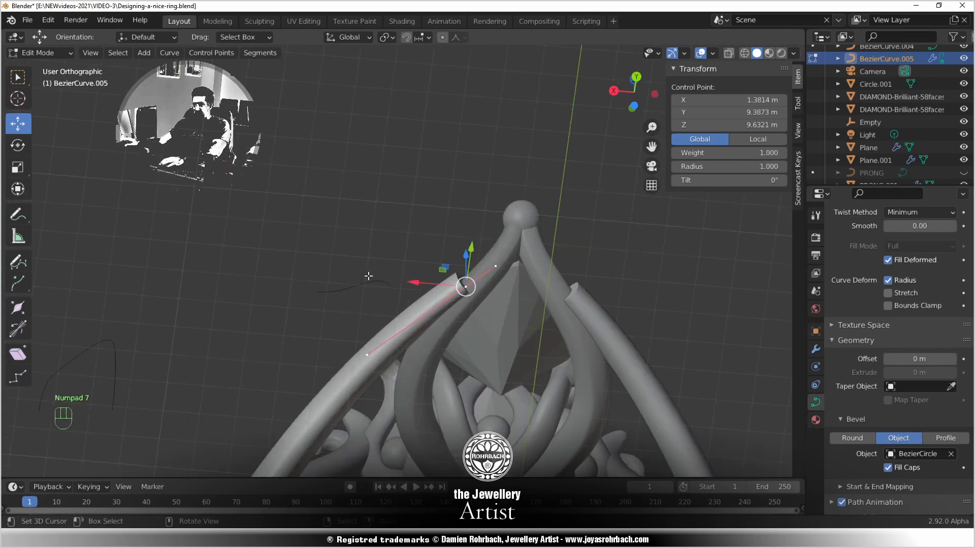
scroll(383, 345, "up", 2)
key("g")
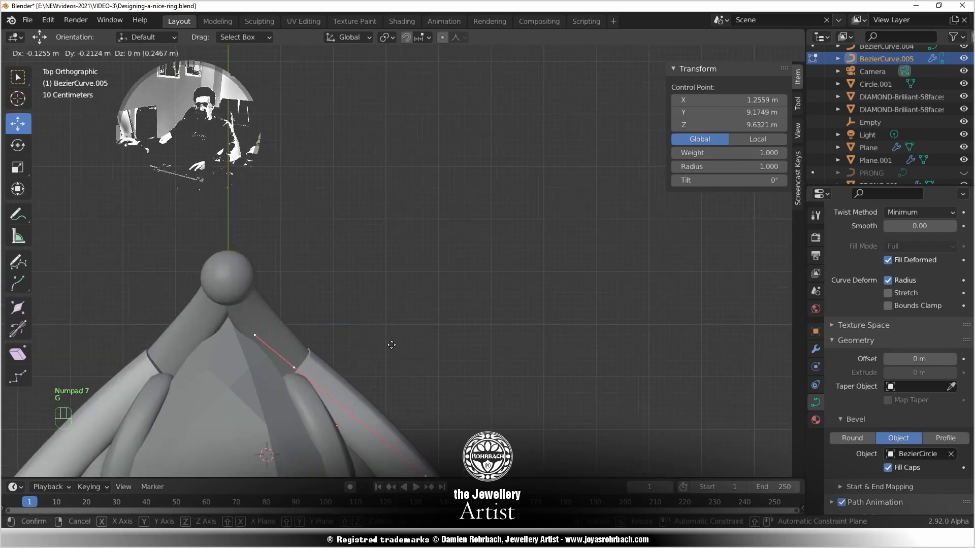
left_click(388, 342)
Set the outer tip point's radius to 0.5 and, in right view, move it outward along Y to about 9.29 m
scroll(418, 444, "down", 3)
middle_click_drag(284, 431, 219, 299)
key("KP_3")
scroll(335, 290, "up", 2)
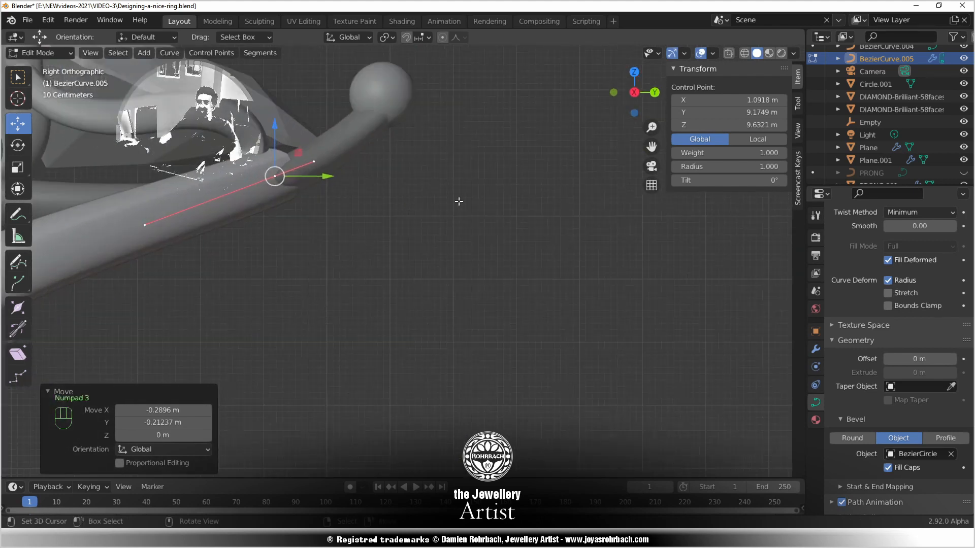
left_click_drag(724, 167, 698, 166)
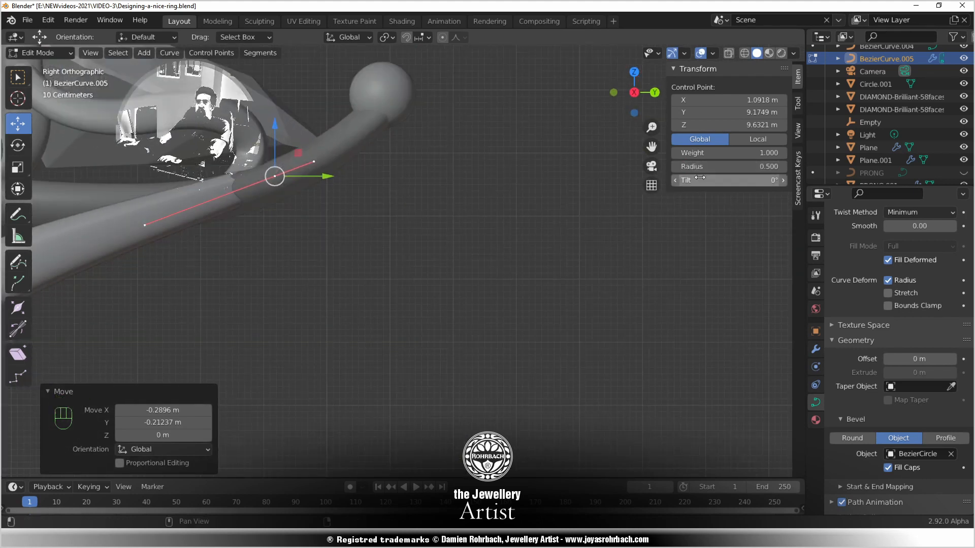
key("g")
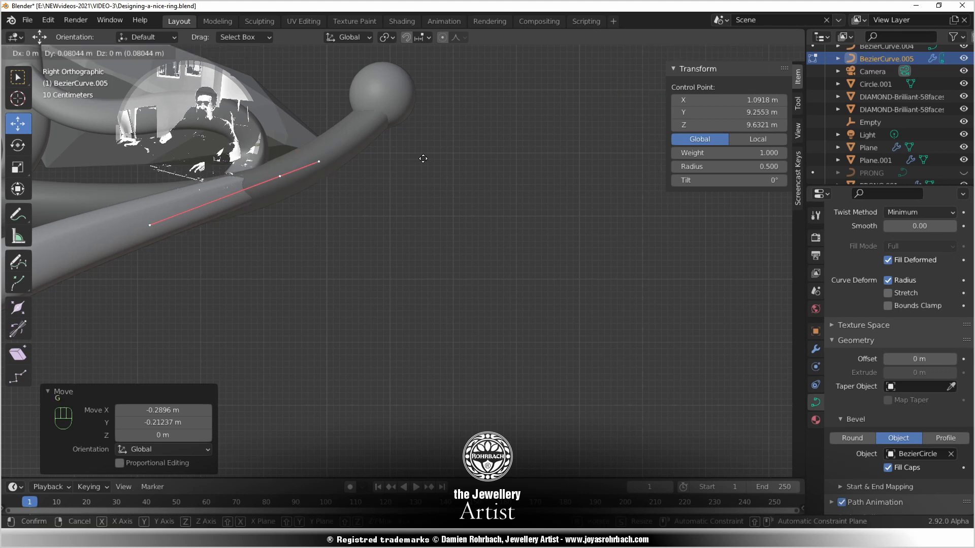
left_click(425, 159)
scroll(406, 180, "down", 2)
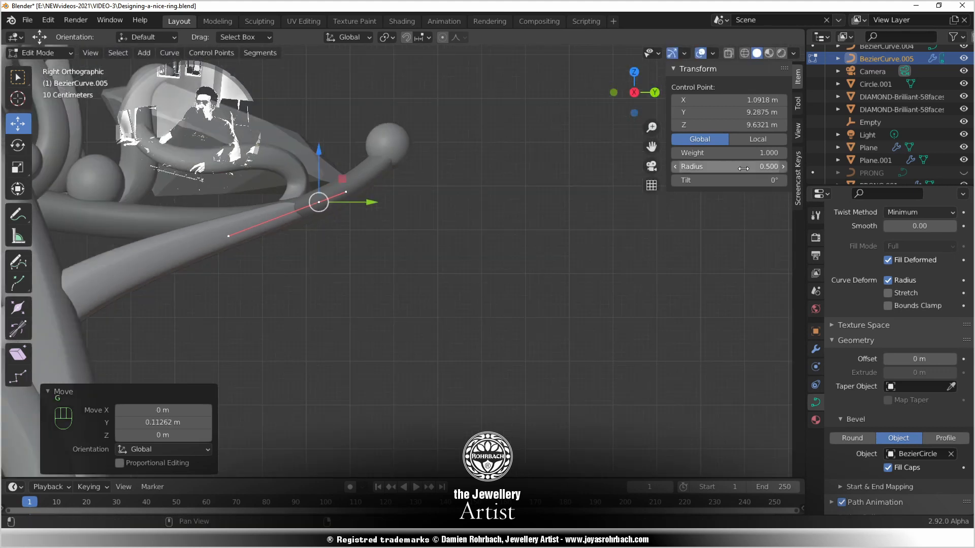
Set the outer tip point's tilt to 25.2°, check the joint from the front and right, and save the file
key("ctrl+z")
left_click_drag(729, 179, 754, 180)
scroll(457, 285, "down", 3)
middle_click_drag(383, 305, 339, 185)
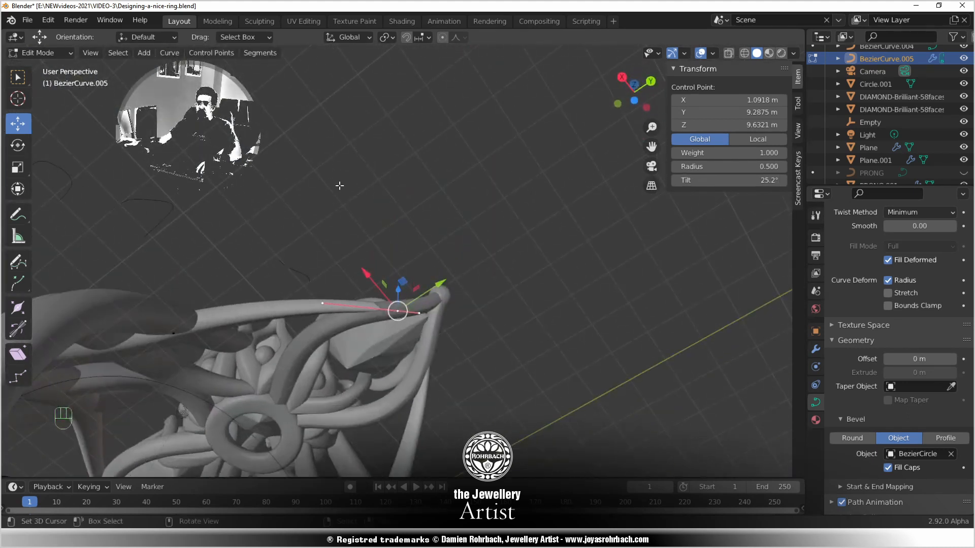
key("KP_1")
key("KP_3")
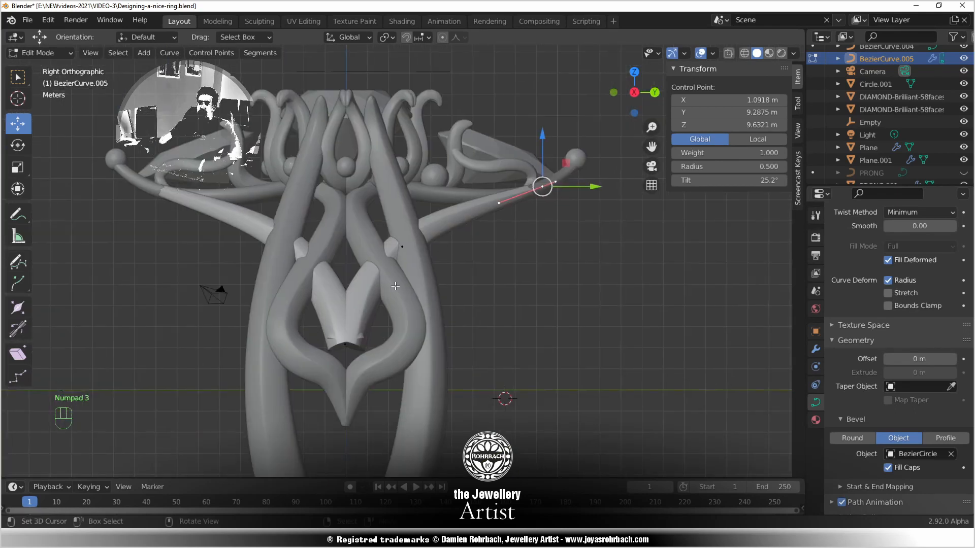
key("ctrl+s")
Set the radius of the strand's bottom end point to 0.5
left_click(347, 348)
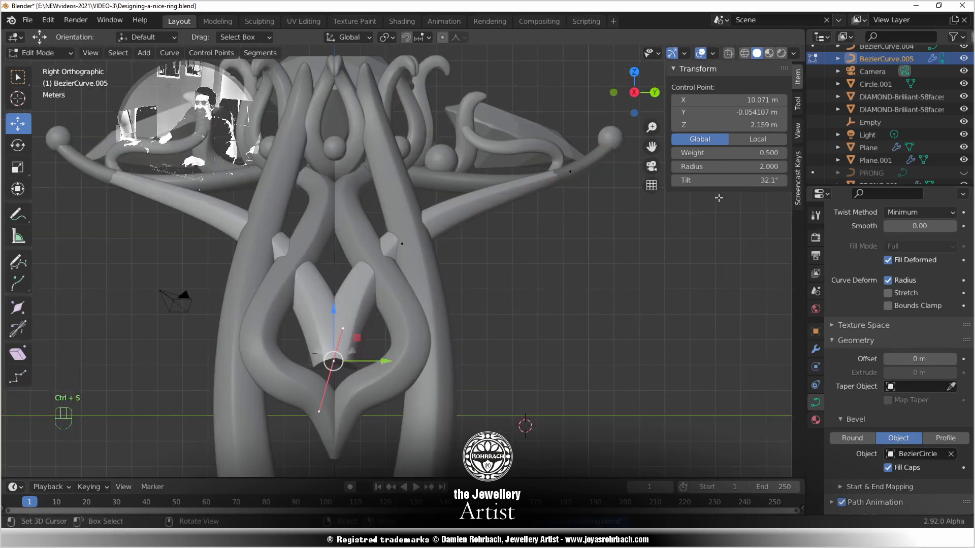
left_click(570, 171)
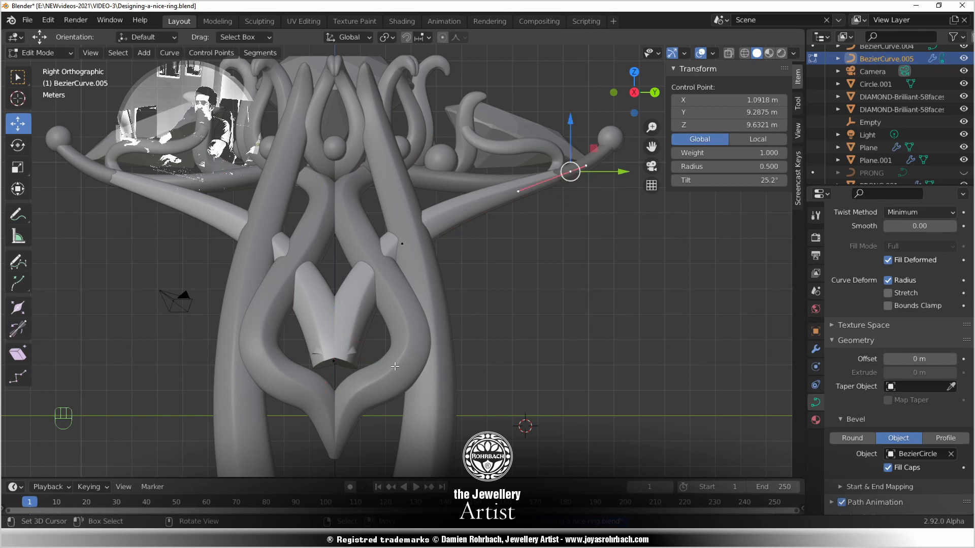
left_click(348, 350)
left_click(740, 170)
type("0.5")
key("Return")
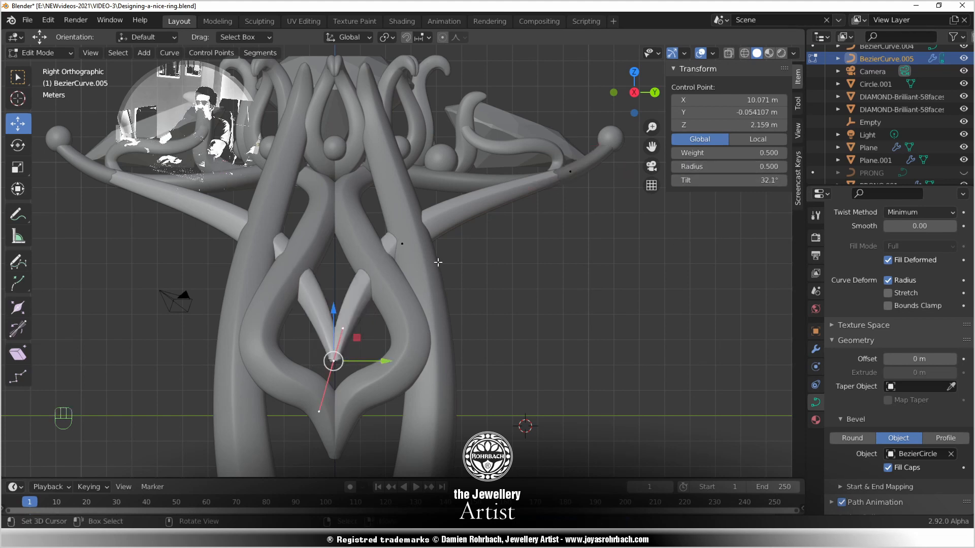
Move the strand's bottom end point along Y to about 0.026 m and save the file
left_click(402, 244)
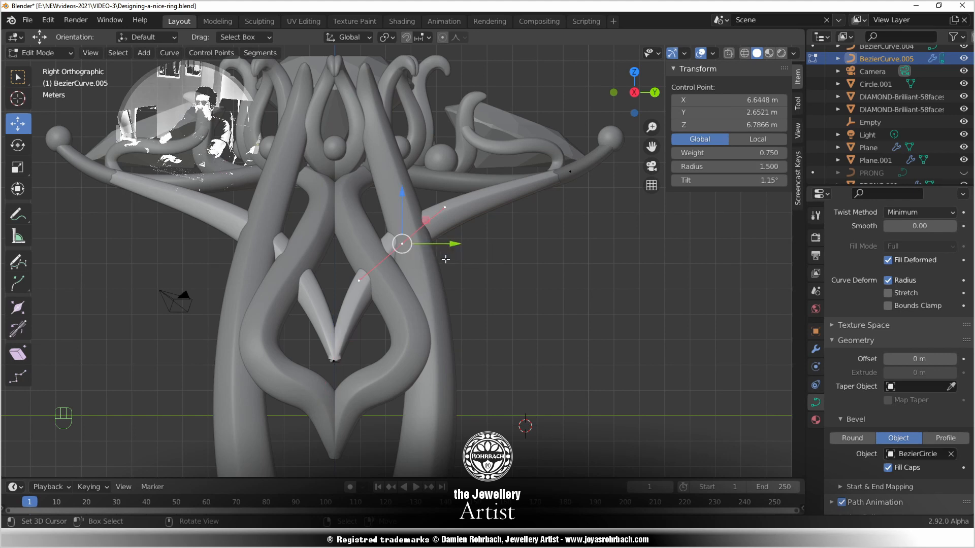
left_click(347, 359)
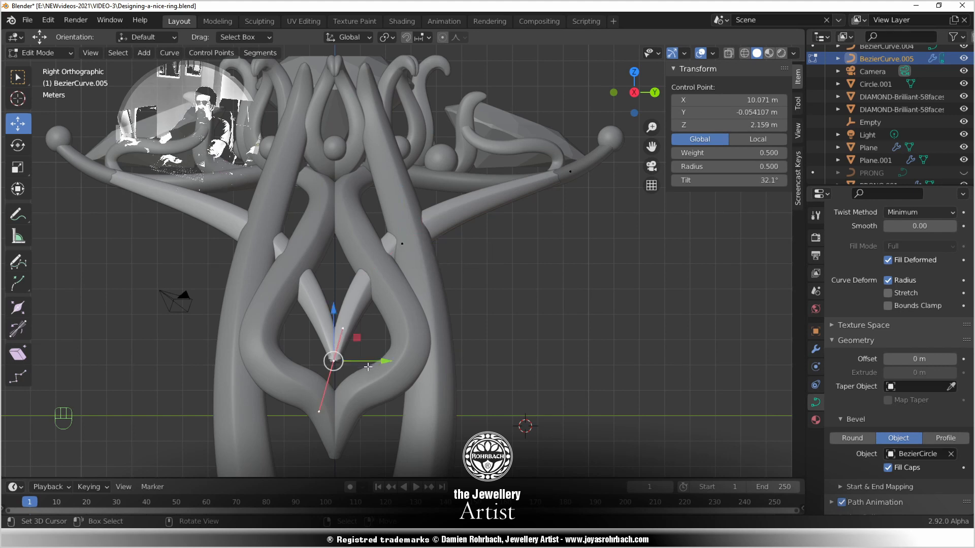
key("g")
key("y")
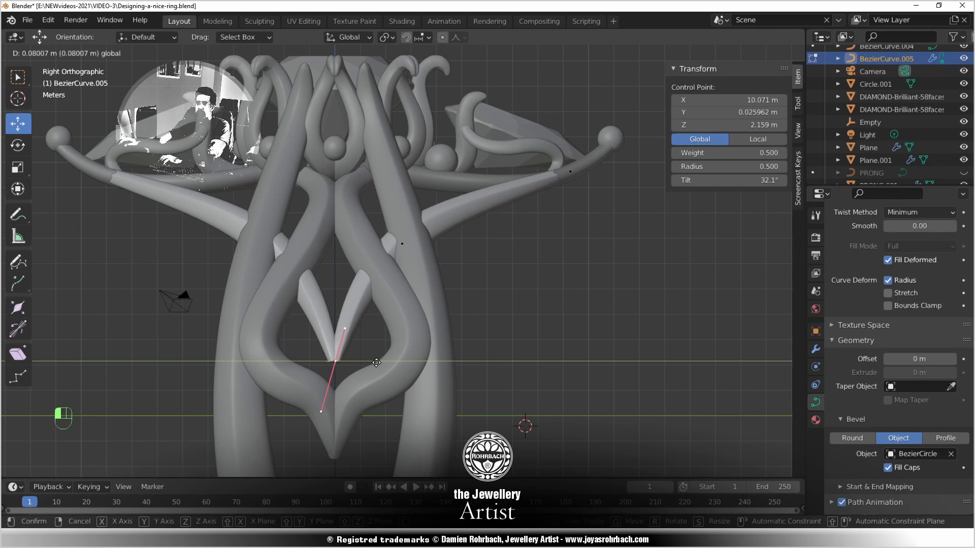
left_click(377, 362)
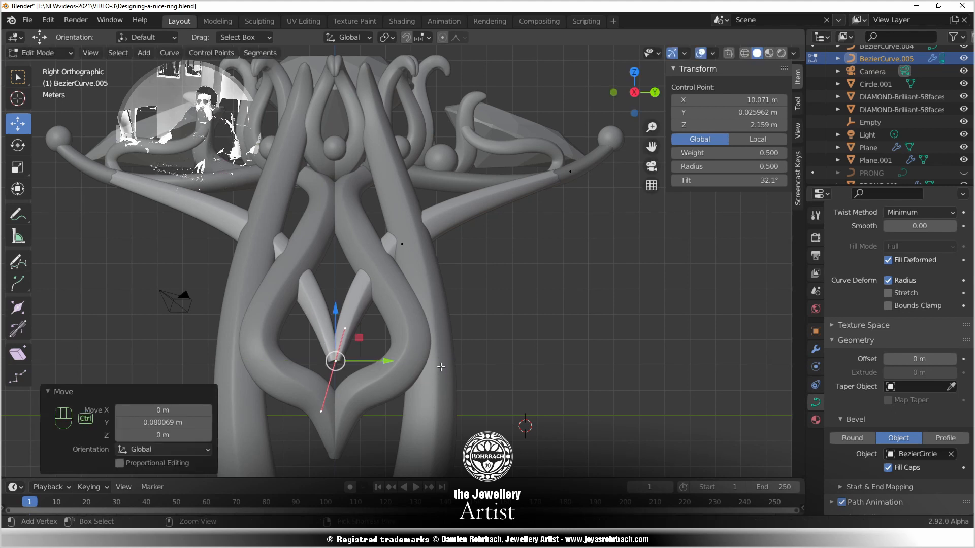
key("ctrl+s")
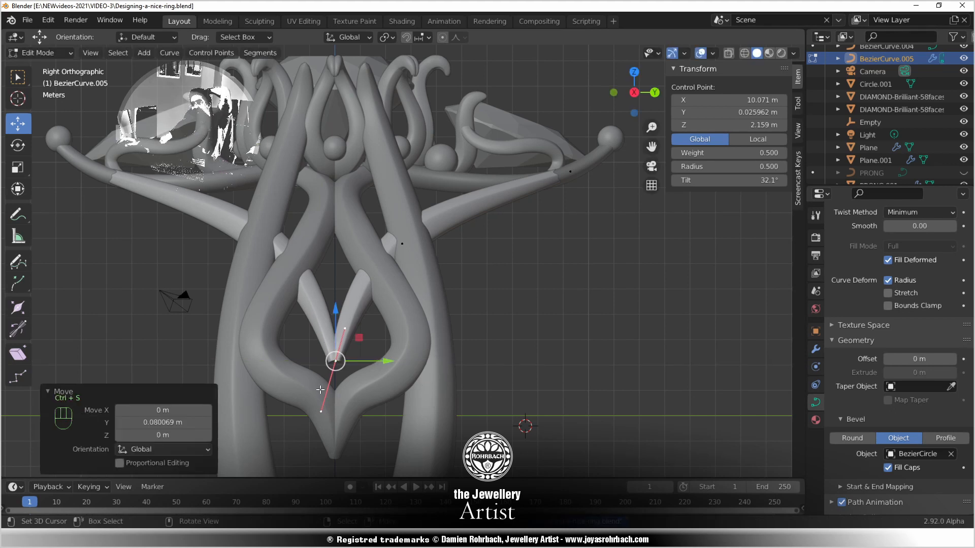
Lower the strand's bottom end point to about Z 1.118 m and place its upper handle at about Y 0.136 m, Z 3.451 m
left_click_drag(335, 310, 343, 357)
left_click(342, 357)
key("g")
key("y")
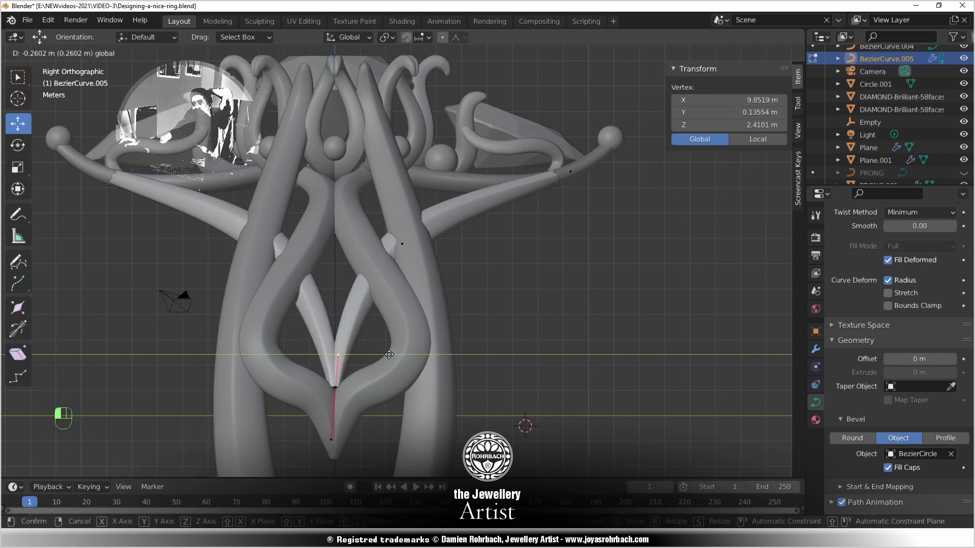
left_click(362, 340)
left_click_drag(338, 303, 342, 277)
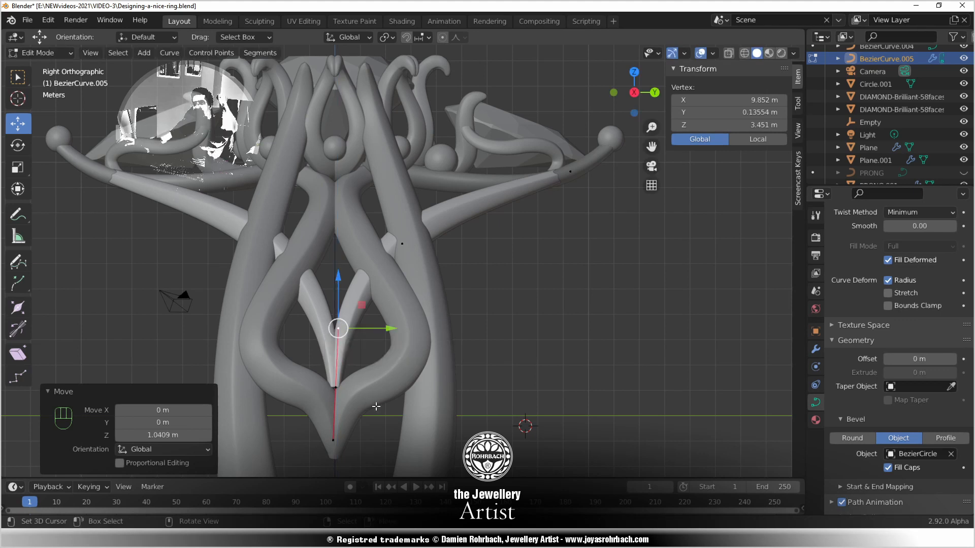
Edit the heart-shaped strand and move its bottom tip's upper handle to about Y 0.382 m, Z 1.705 m
key("Tab")
right_click(375, 385)
middle_click_drag(374, 385, 380, 306, "shift")
scroll(378, 309, "up", 2)
key("Tab")
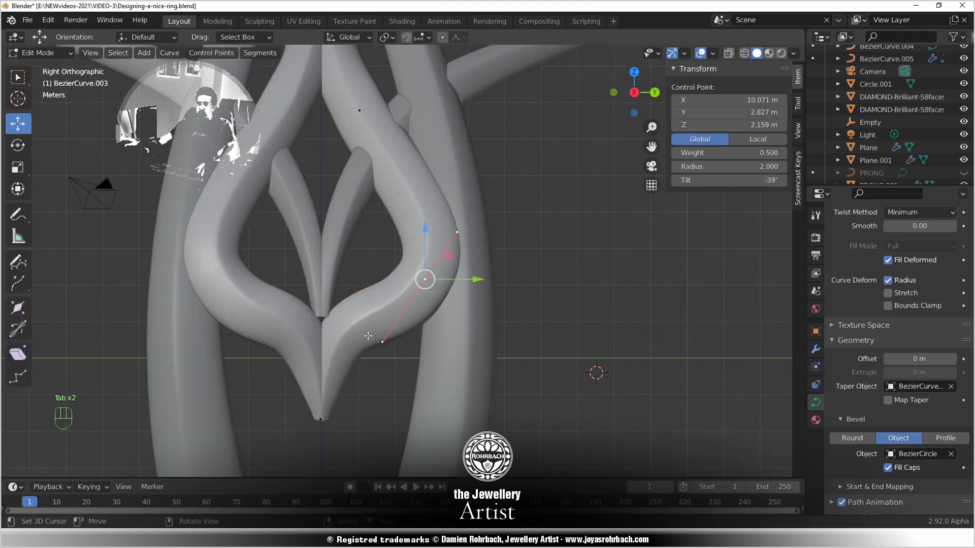
left_click(320, 418)
left_click(337, 283)
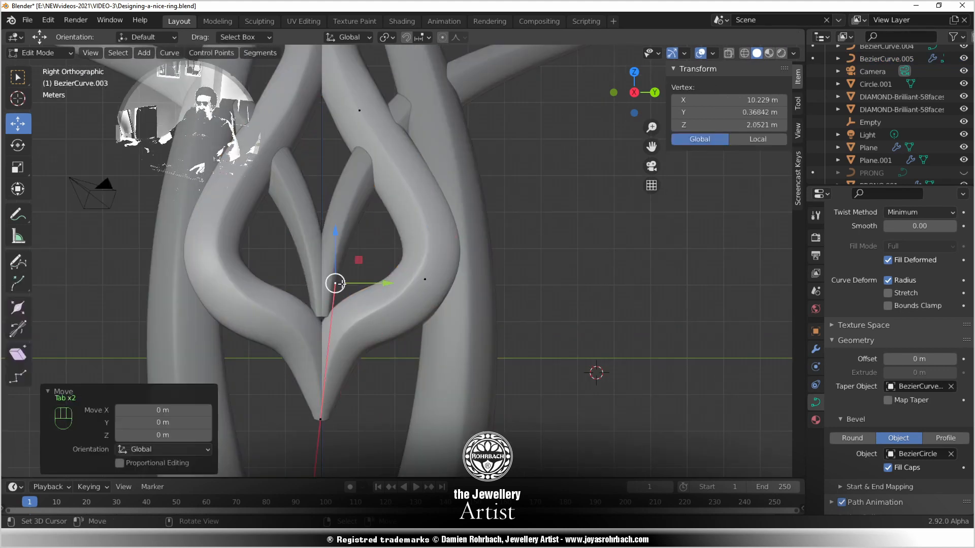
key("g")
left_click(342, 297)
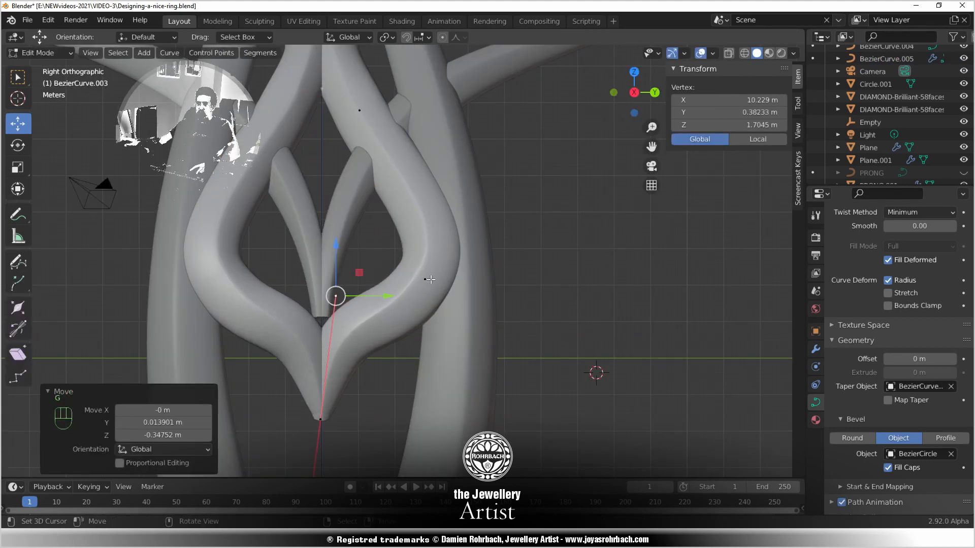
Move the upper handle of the heart strand's widest point to about Y 3.511 m, Z 3.548 m and save the file
left_click(431, 280)
key("g")
left_click(432, 279)
left_click(466, 236)
key("g")
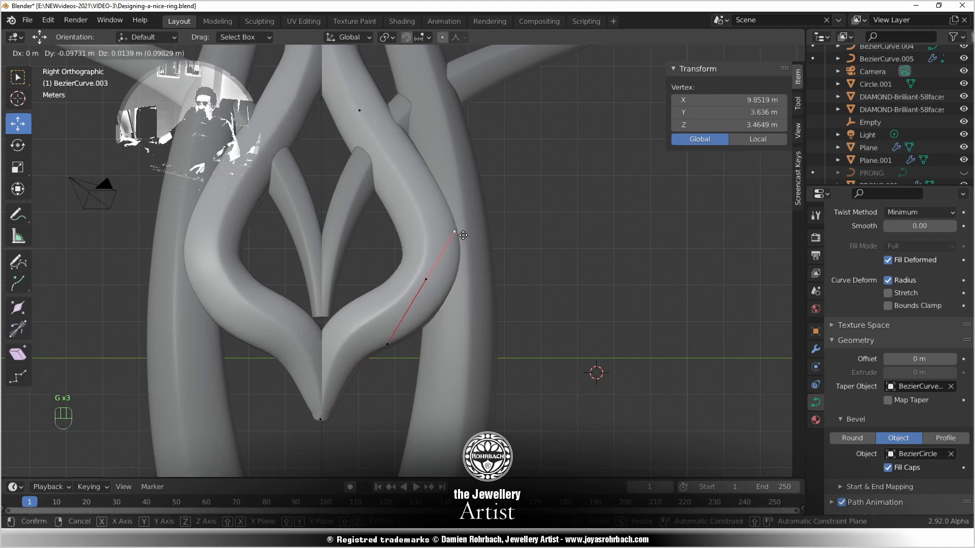
left_click(459, 233)
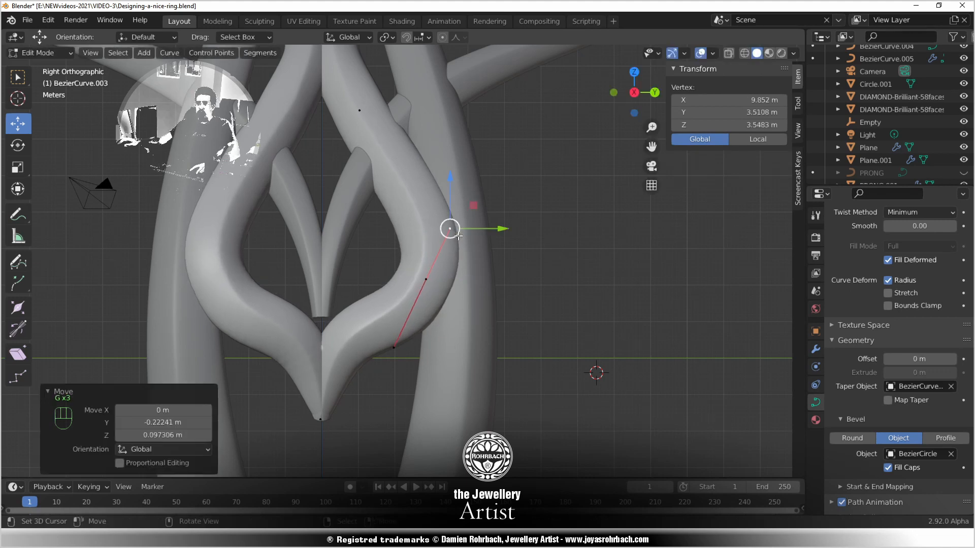
scroll(449, 284, "down", 1)
middle_click_drag(420, 219, 426, 310, "shift")
scroll(426, 310, "up", 1)
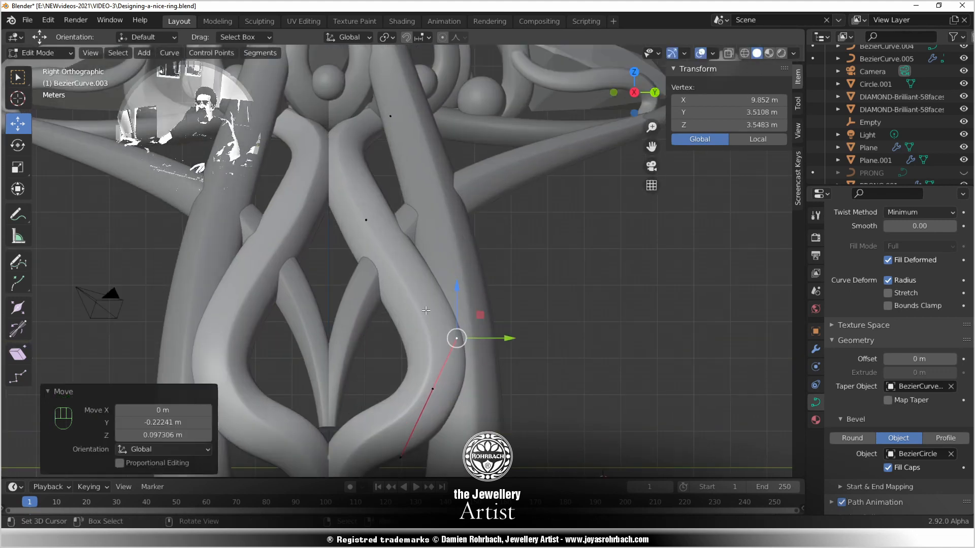
scroll(405, 274, "down", 3)
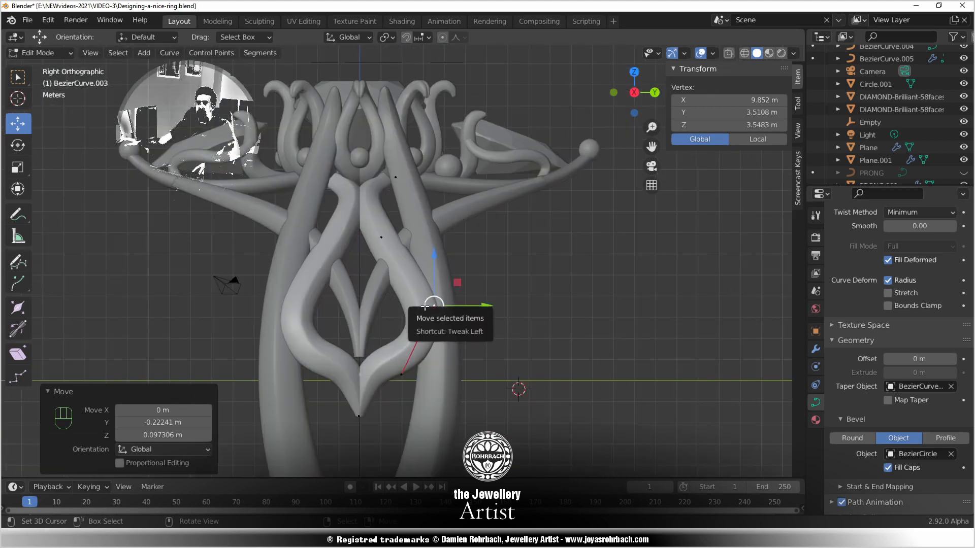
key("Tab")
key("ctrl+s")
Edit the flat taper curve BezierCurve.004 and shift two neighbouring upper control points about -0.158 m along Y
middle_click_drag(440, 327, 514, 388)
right_click(577, 382)
middle_click_drag(578, 381, 405, 301, "shift")
scroll(405, 301, "up", 3)
key("Tab")
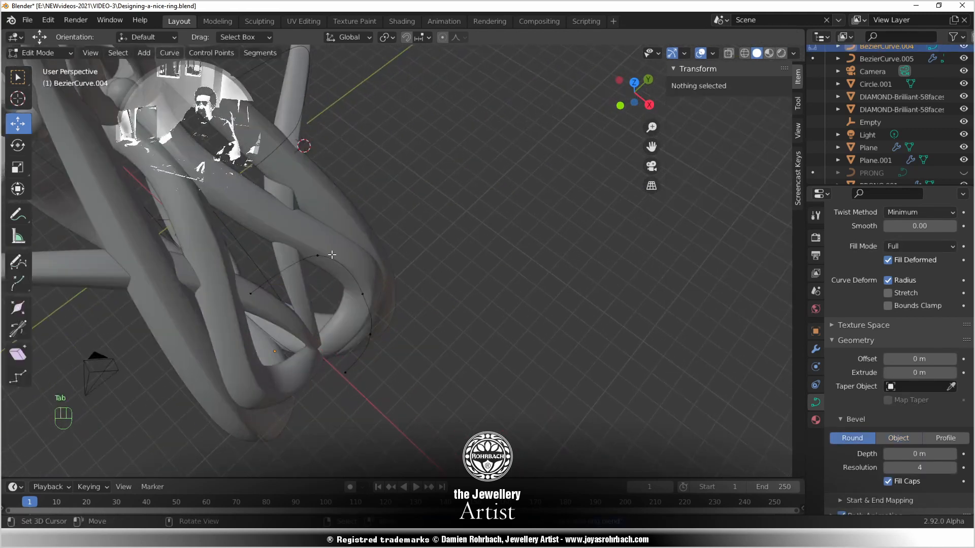
right_click(316, 256)
right_click(371, 264, "shift")
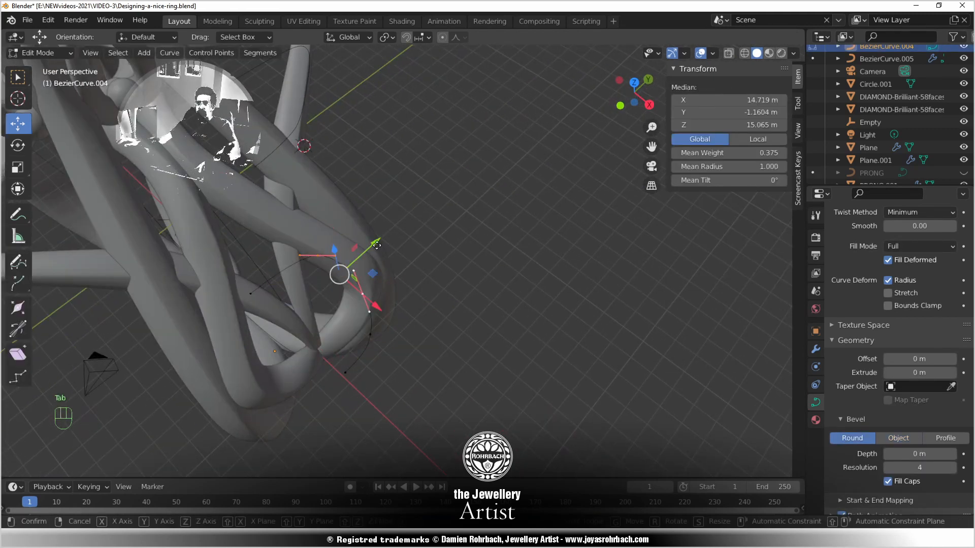
left_click_drag(375, 242, 365, 247)
Move the inner handle of the taper curve's middle point about -0.057 m along Y
middle_click_drag(387, 354, 425, 323)
scroll(425, 323, "up", 1)
middle_click_drag(559, 384, 470, 341, "shift")
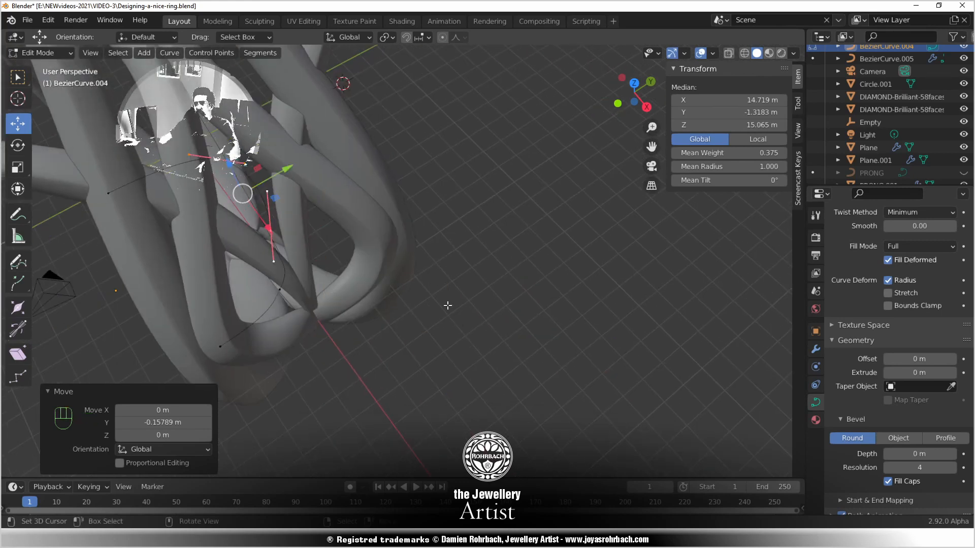
left_click(268, 195)
left_click_drag(305, 164, 302, 166)
middle_click_drag(301, 167, 315, 270)
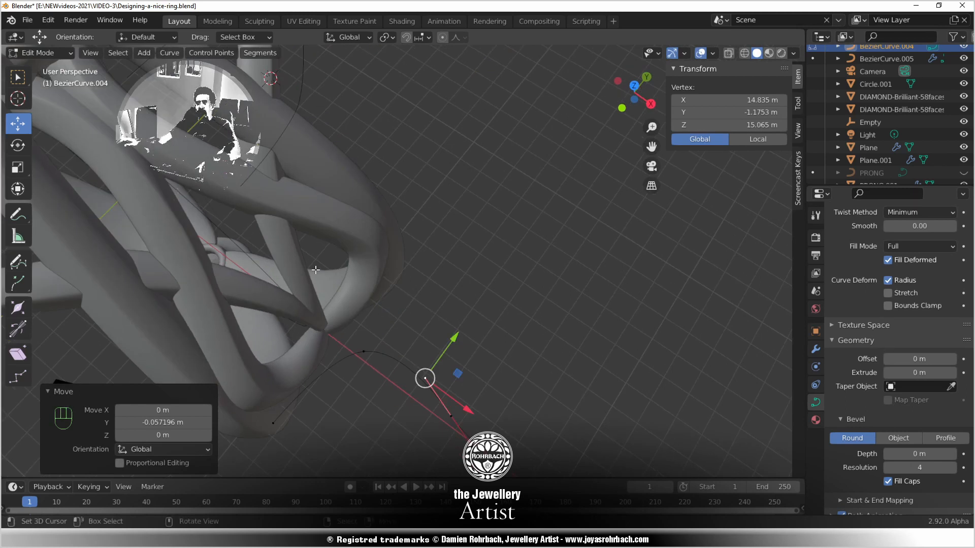
In top view, move the outer handle of the taper curve's middle point slightly in the positive Y direction
key("KP_7")
key("KP_Decimal")
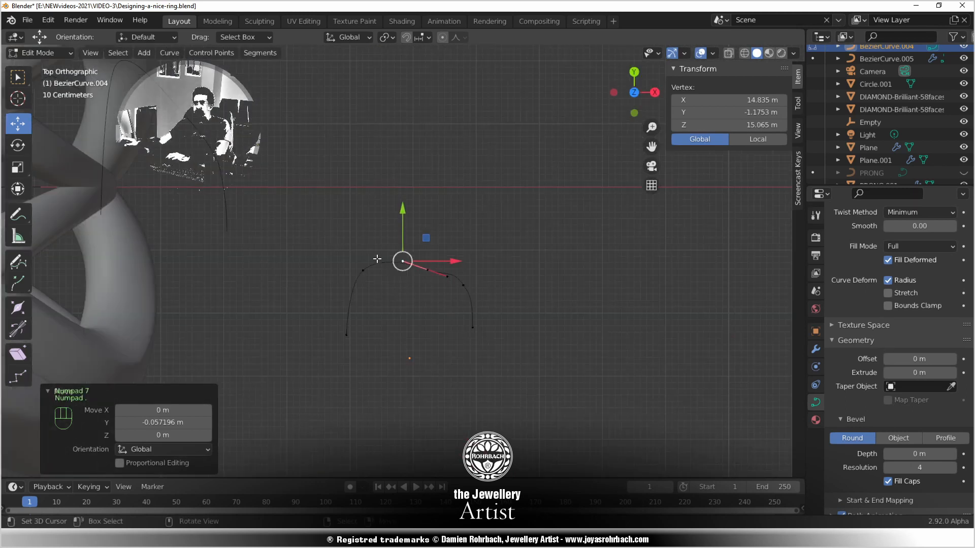
scroll(461, 291, "up", 3)
middle_click_drag(447, 288, 293, 228, "shift")
right_click(440, 256)
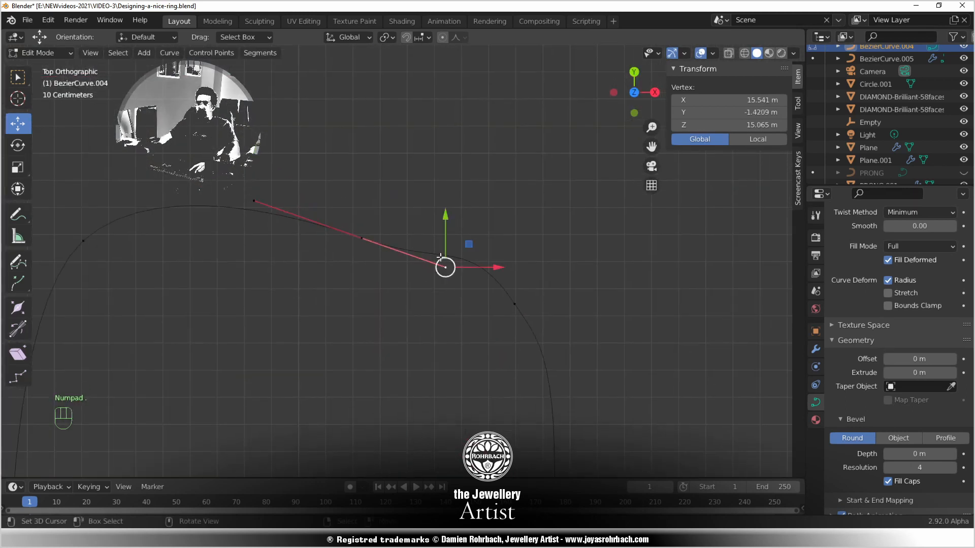
key("g")
left_click(445, 246)
Smooth the taper curve's +X shoulder by shifting its control point and placing its inner handle at about X 15.679 m, Y -1.474 m
right_click(507, 292)
right_click(481, 235)
key("g")
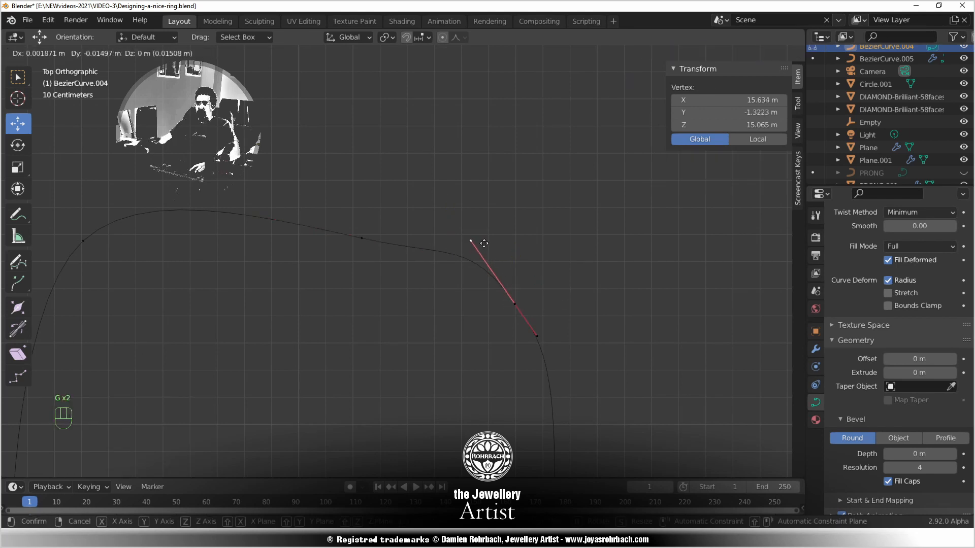
left_click(493, 265)
right_click(514, 303)
key("g")
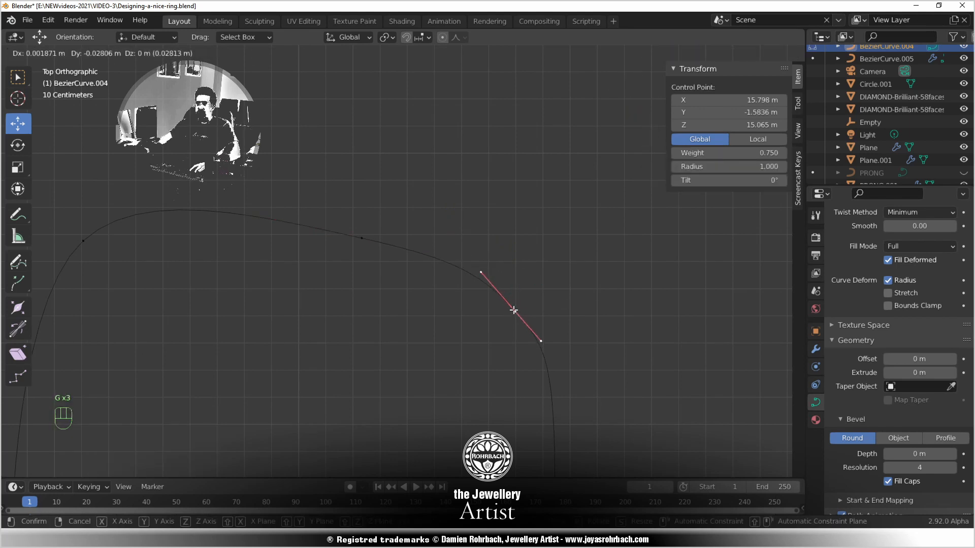
left_click(513, 307)
right_click(480, 273)
key("g")
left_click(479, 278)
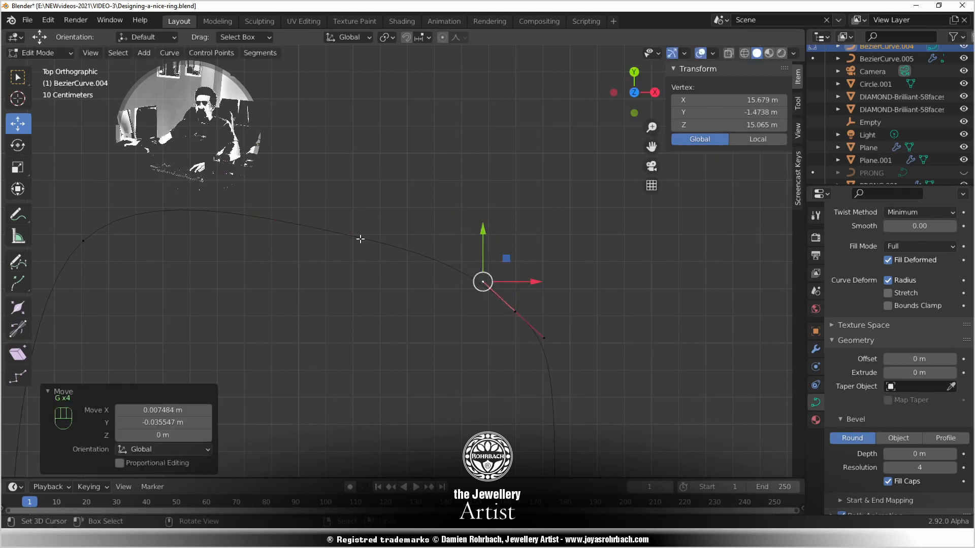
Move the taper curve's middle point to about X 15.122 m, Y -1.276 m, check the shank in perspective, and save the file
right_click(362, 237)
key("g")
left_click(342, 234)
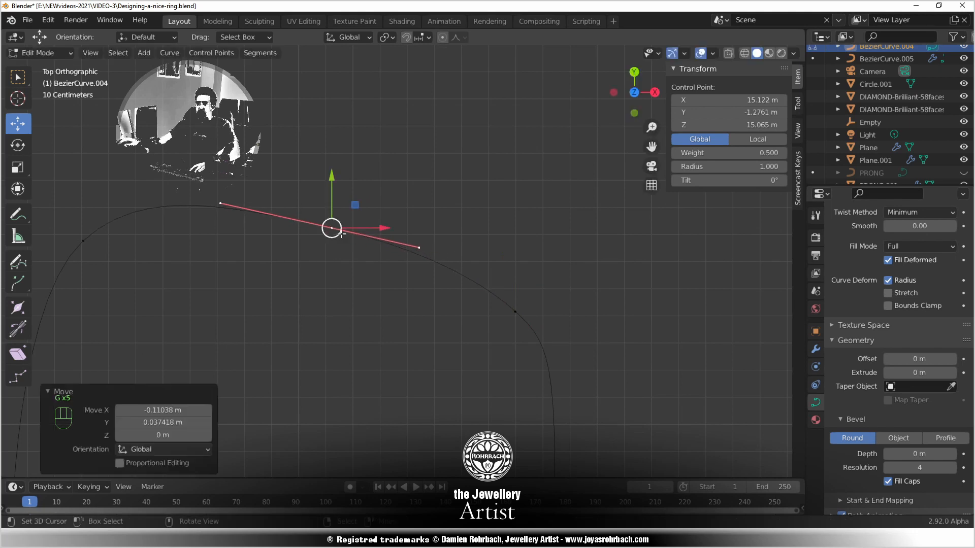
middle_click_drag(364, 236, 372, 301)
middle_click_drag(435, 369, 350, 306)
key("ctrl+s")
Edit the duplicated strand BezierCurve.005 again and set its bottom end point's radius to 0.62
left_click(315, 335)
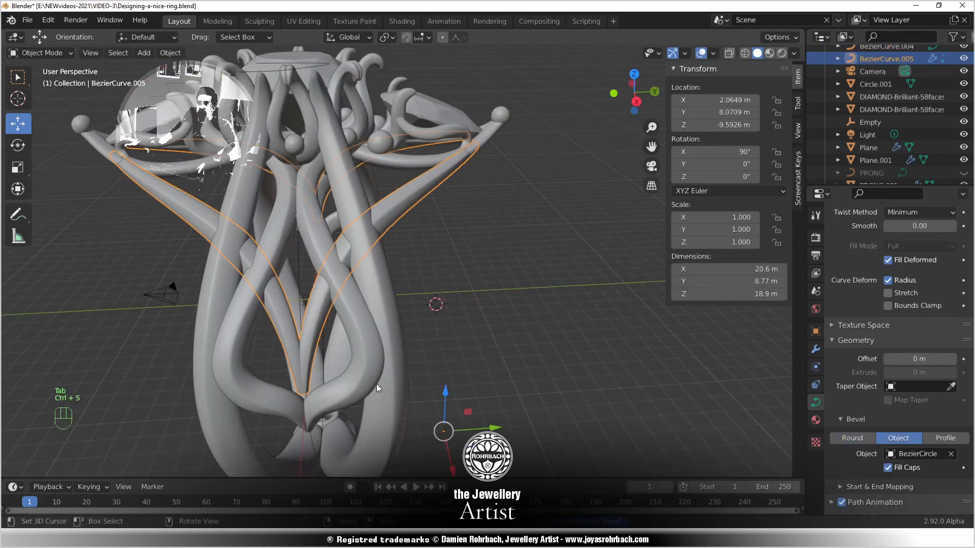
middle_click_drag(376, 384, 375, 367)
key("Tab")
left_click(311, 429)
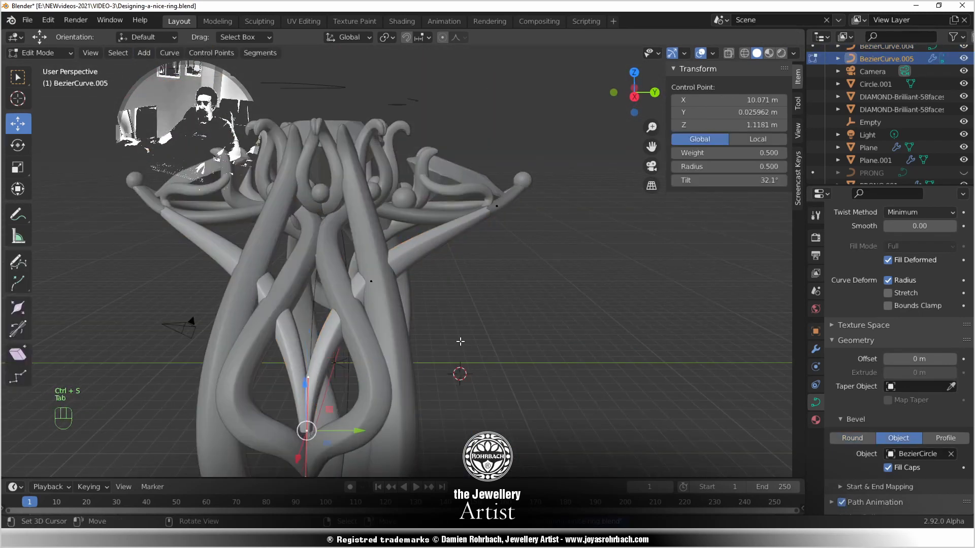
left_click(725, 169)
type(".62")
key("Return")
In right view, move the strand's bottom end point along Y to about 0.084 m and save the file
key("KP_3")
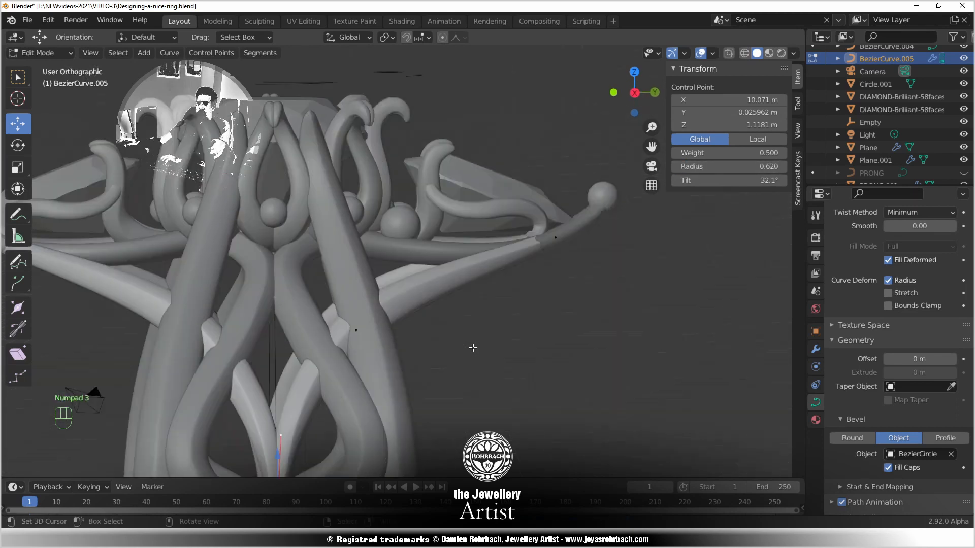
key("KP_Decimal")
left_click_drag(453, 269, 457, 268)
scroll(457, 269, "down", 6)
middle_click_drag(523, 284, 466, 328)
scroll(467, 328, "up", 2)
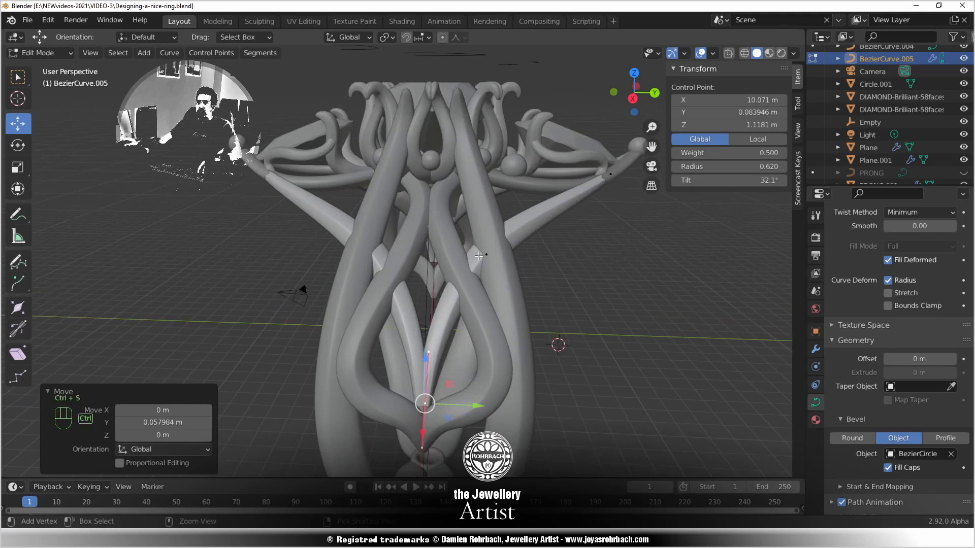
Try to move the strand's middle control point about 0.86 m outward along X
left_click(480, 255)
middle_click_drag(480, 255, 512, 279)
key("g")
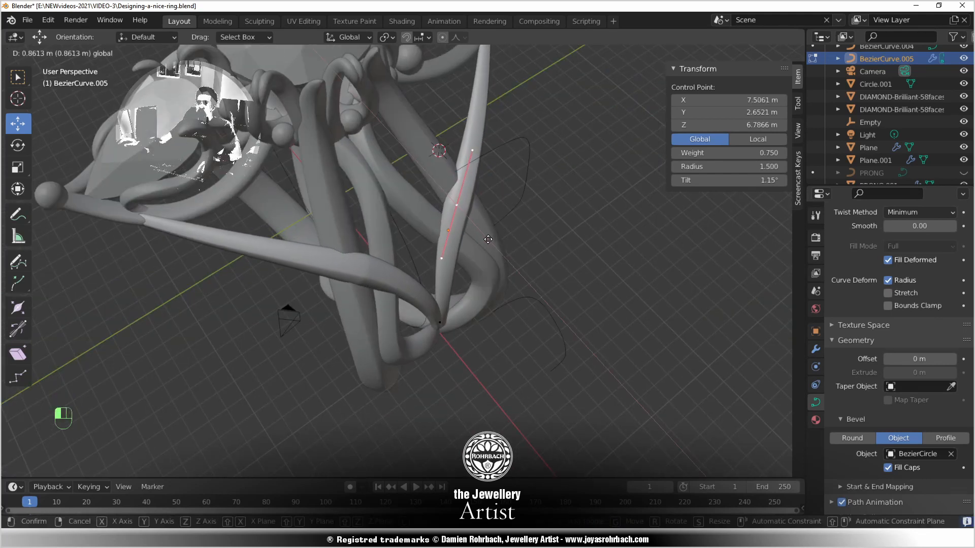
left_click(485, 241)
middle_click_drag(485, 241, 341, 283)
key("ctrl+z")
In right view, move the middle point to about Y 2.246 m, Z 7.733 m and its outer handle to Y 4.364 m, Z 9.277 m
key("KP_3")
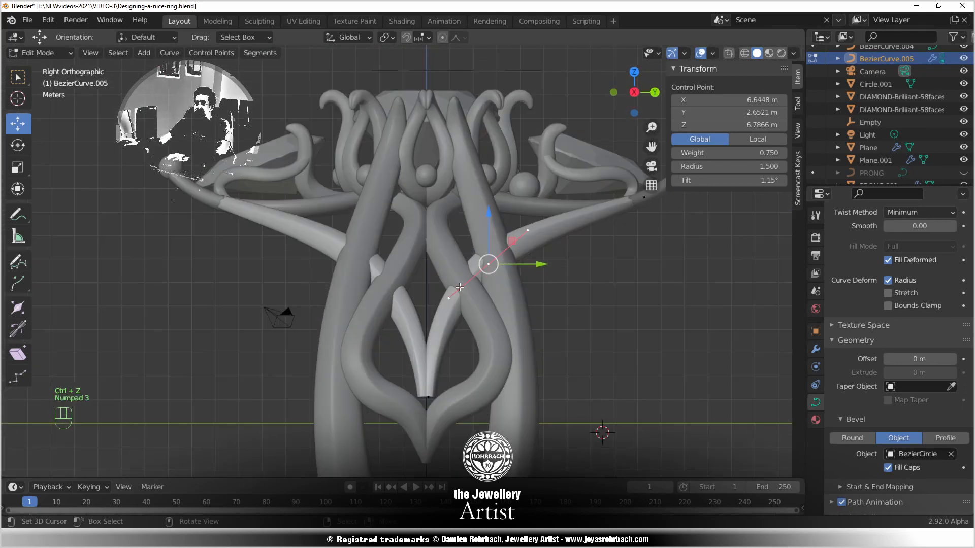
scroll(637, 317, "up", 2)
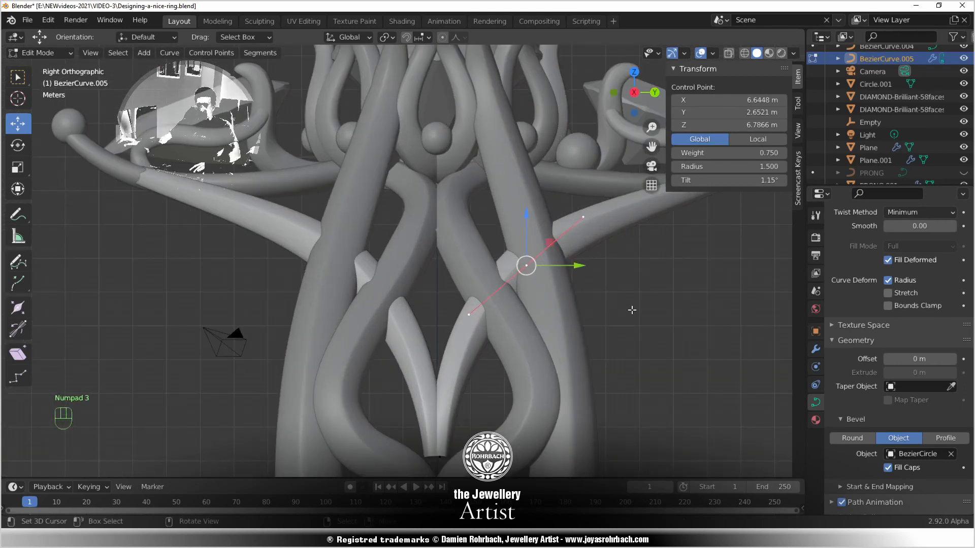
key("g")
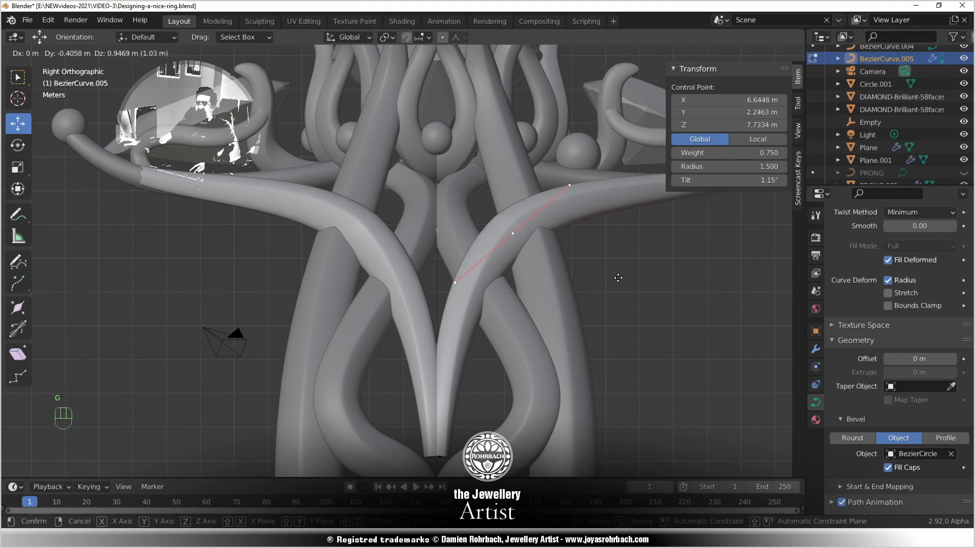
left_click(618, 278)
middle_click_drag(533, 306, 396, 367, "shift")
right_click(429, 246)
key("g")
left_click(443, 242)
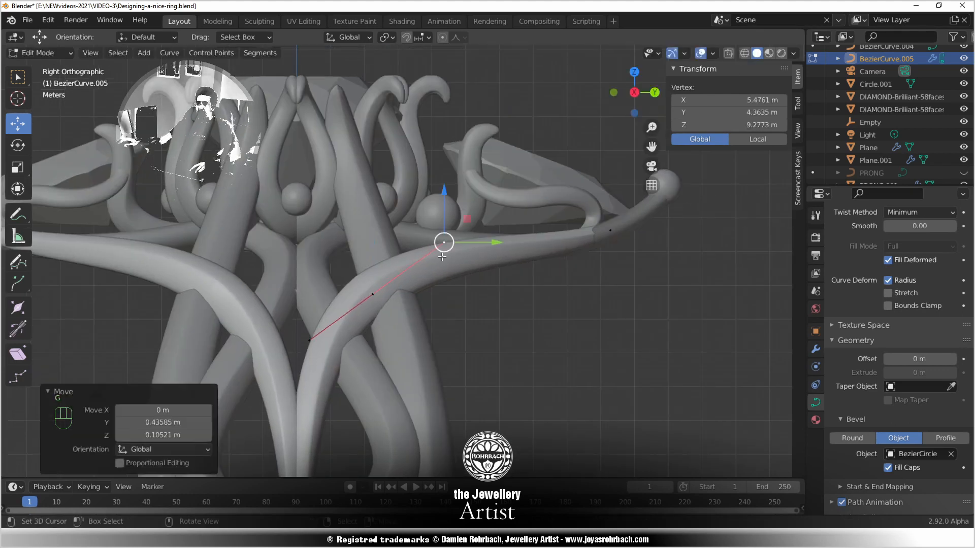
Move the strand's middle control point along Y to about 2.953 m
right_click(372, 294)
key("g")
key("y")
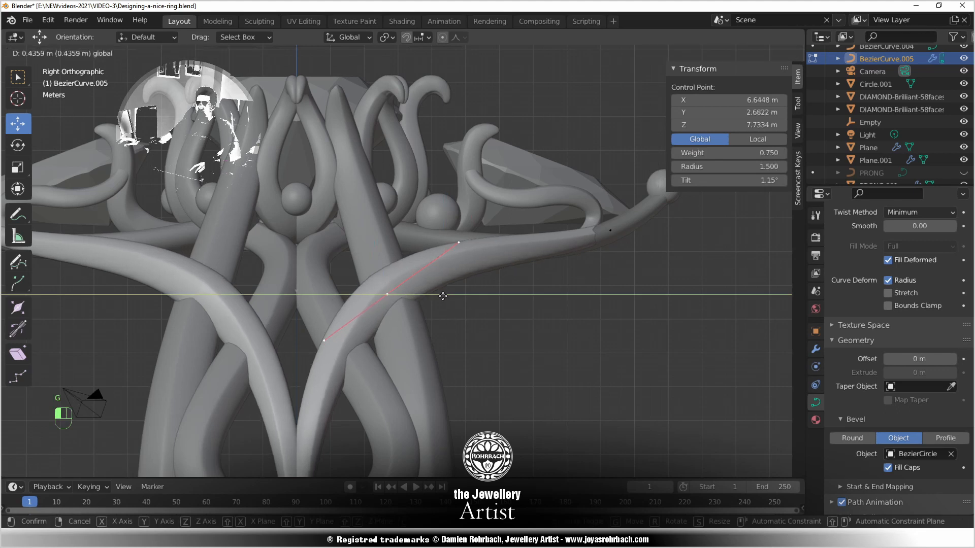
left_click_drag(448, 297, 450, 297)
scroll(451, 311, "down", 2)
middle_click_drag(432, 341, 374, 380)
scroll(421, 353, "up", 4)
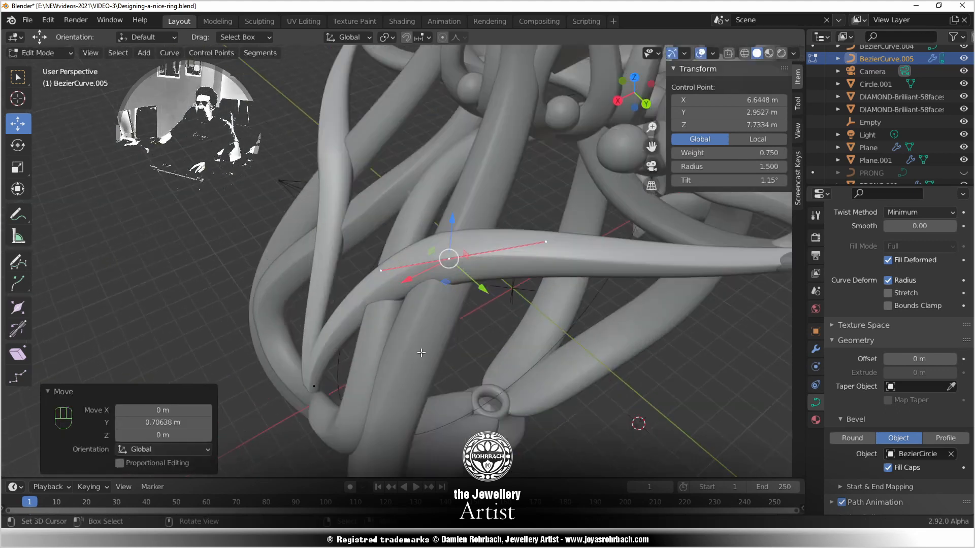
Move the strand's middle control point inward along X to about 6.05 m and inspect it from behind
key("g")
key("x")
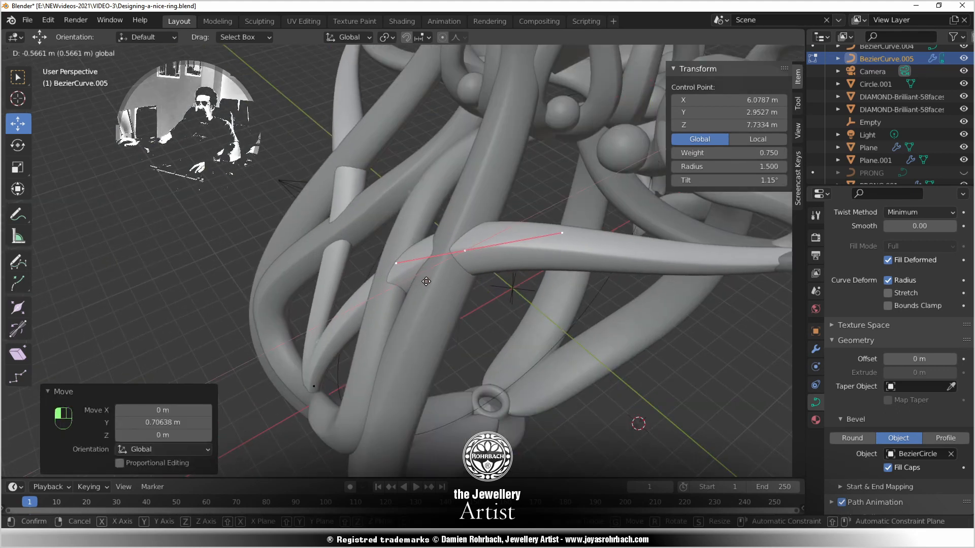
left_click(426, 282)
middle_click_drag(426, 281, 380, 248)
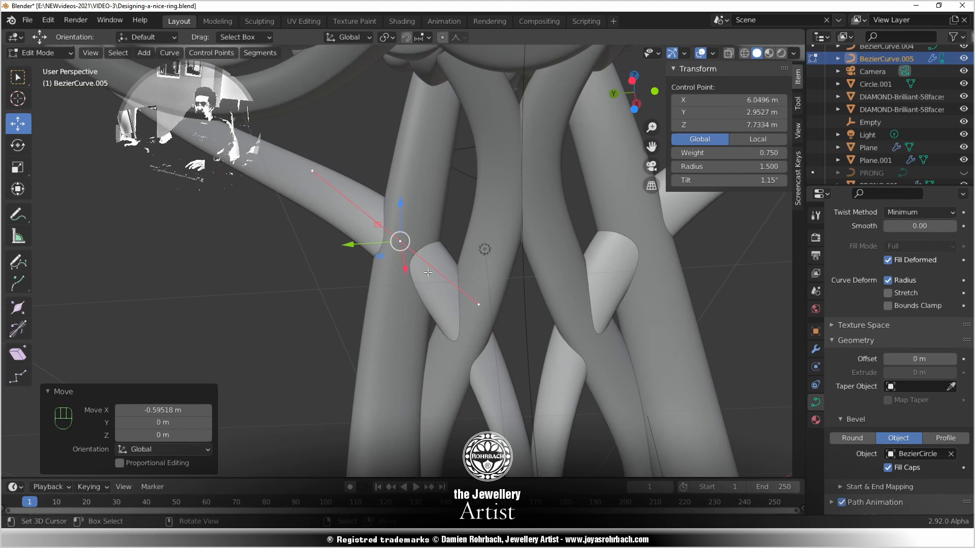
Raise the middle point's inner handle and move the point to about X 5.890 m, Y 2.729 m, Z 7.996 m
left_click(469, 286)
key("g")
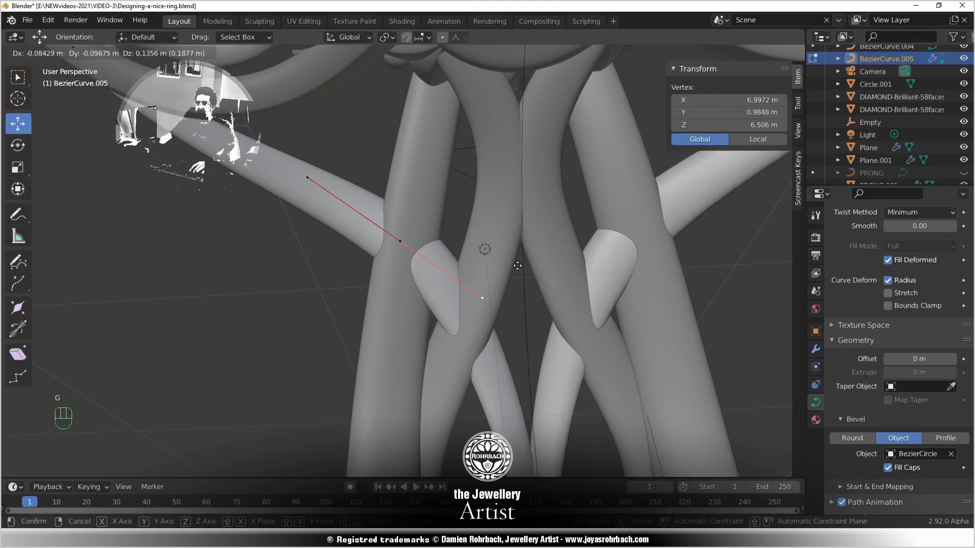
left_click(496, 289)
right_click(404, 238)
key("g")
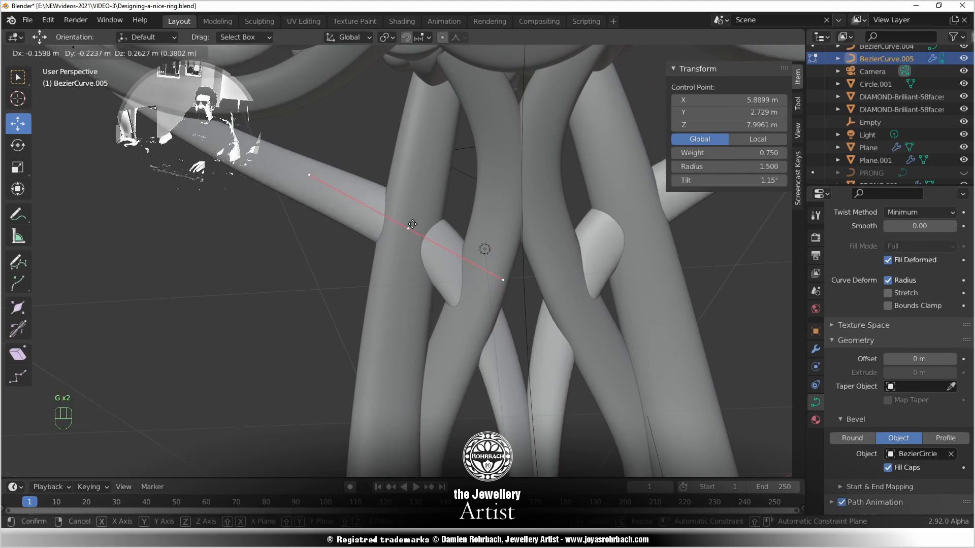
left_click(406, 237)
middle_click_drag(406, 236, 682, 352)
scroll(442, 347, "up", 2)
middle_click_drag(441, 346, 531, 318, "shift")
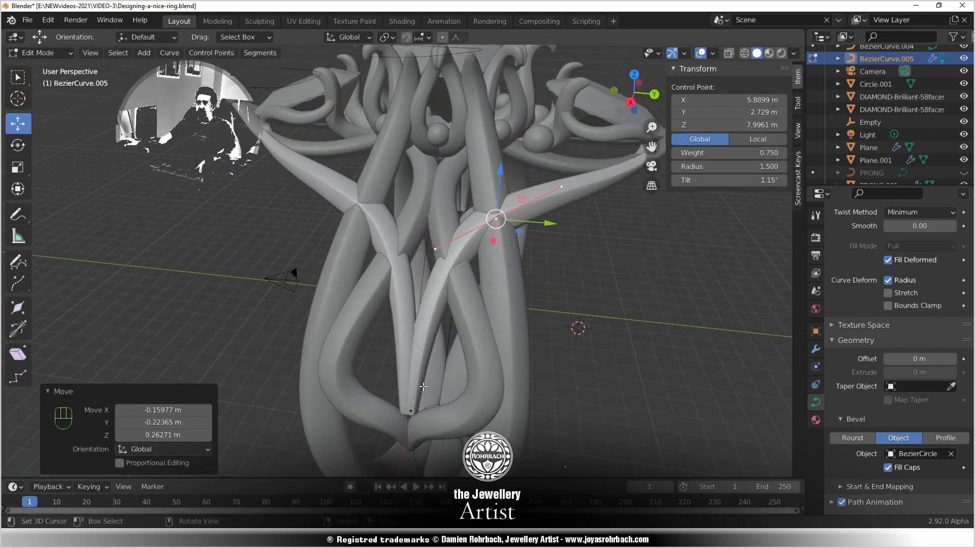
In right view, raise the strand's lower end point to about Y 0.066 m, Z 4.112 m and readjust its upper handle
right_click(418, 394)
key("KP_3")
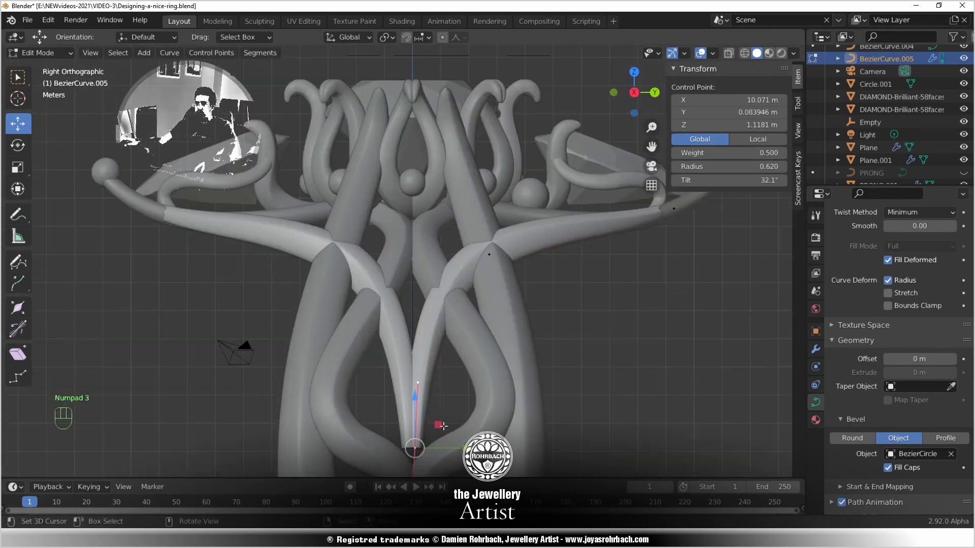
key("g")
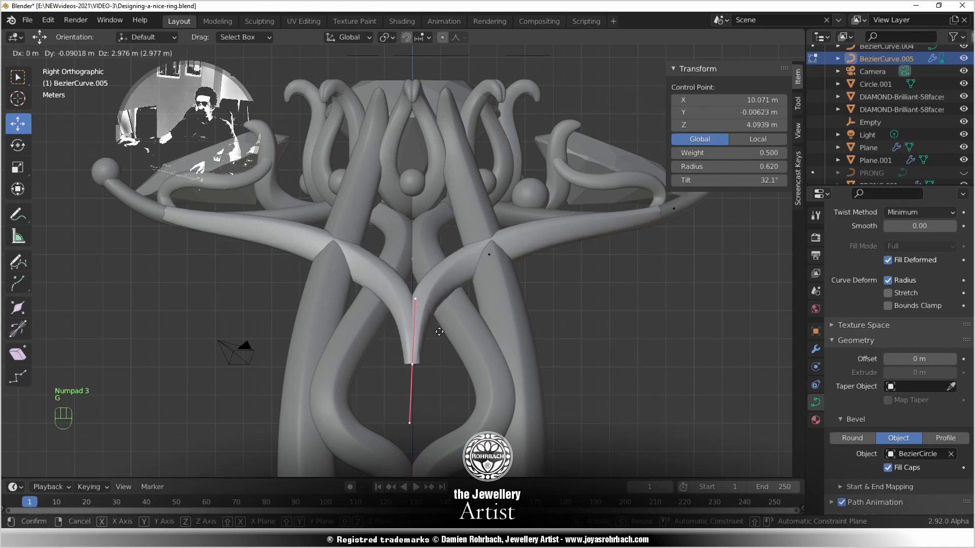
left_click(441, 331)
right_click(416, 298)
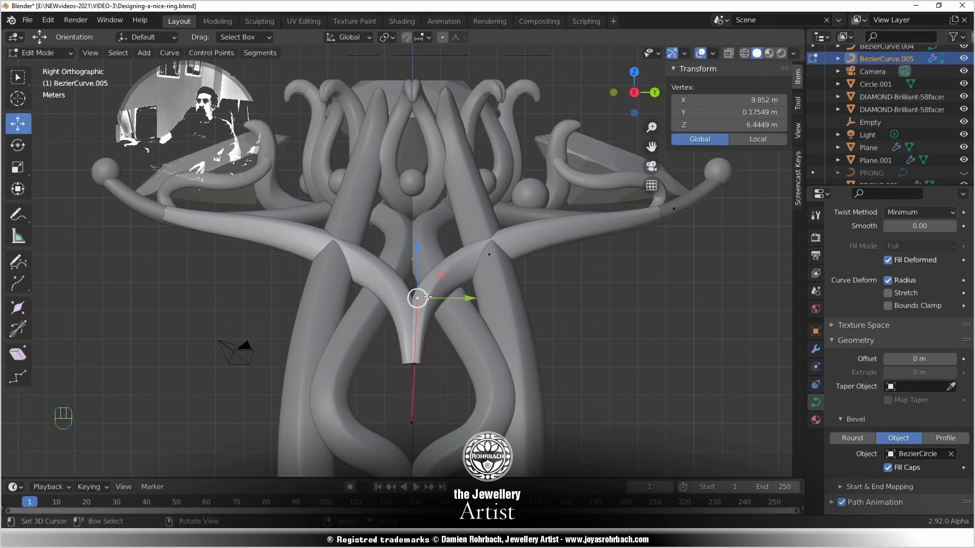
key("g")
left_click(426, 315)
Move the strand's middle control point outward to about Y 3.090 m, Z 7.942 m and save the file
right_click(488, 255)
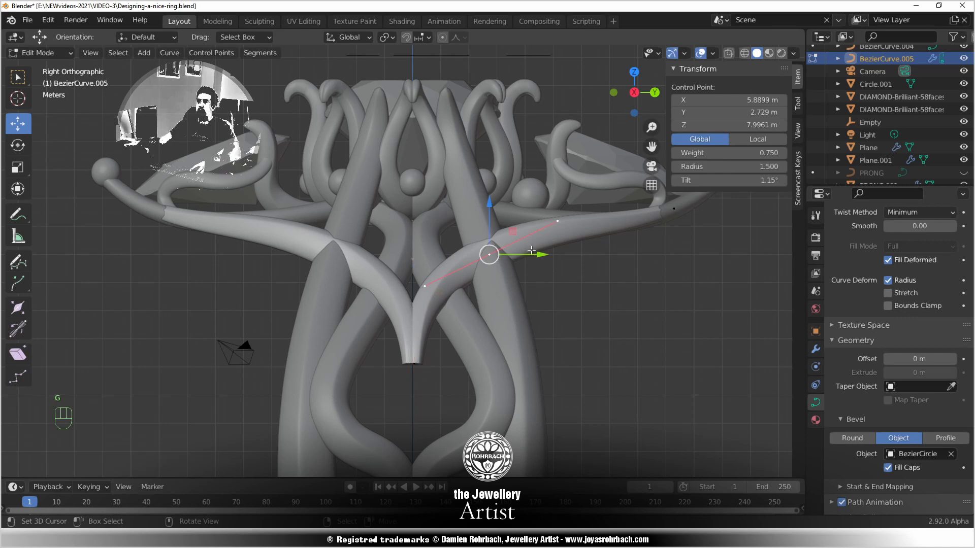
key("g")
left_click(542, 252)
middle_click_drag(543, 334, 486, 373)
scroll(463, 227, "up", 2)
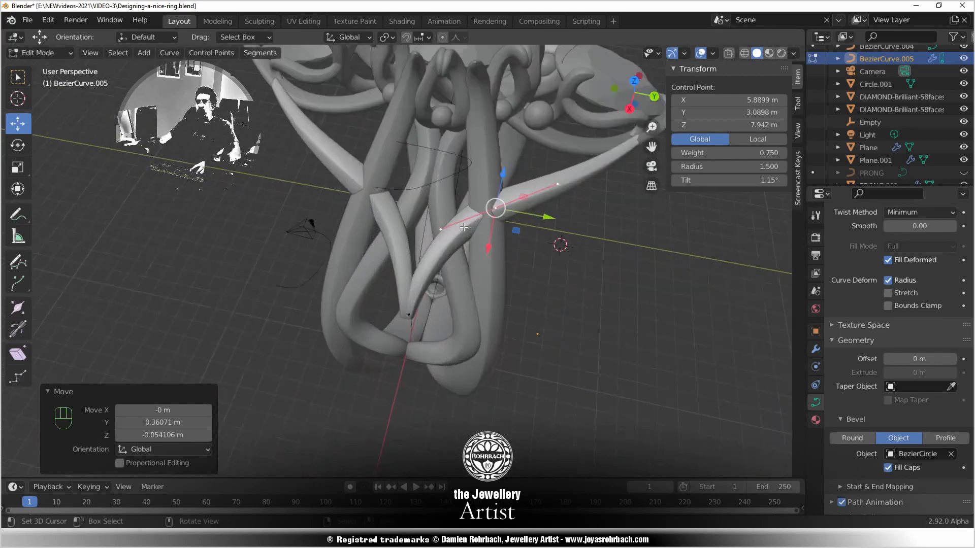
scroll(513, 187, "down", 2)
middle_click_drag(457, 226, 402, 293, "shift")
key("ctrl+s")
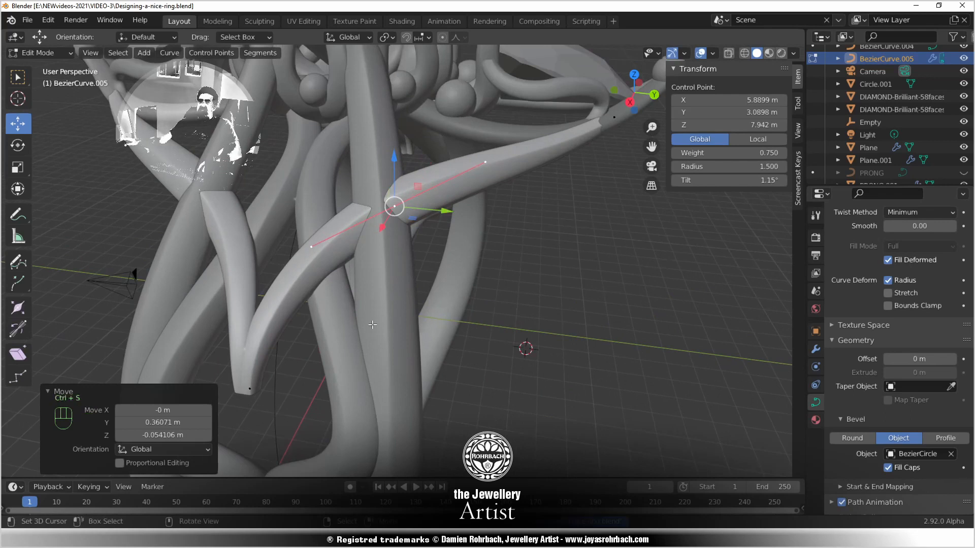
Raise the middle point's inner handle along Z by about 0.590 m and save the file
middle_click_drag(372, 324, 328, 239)
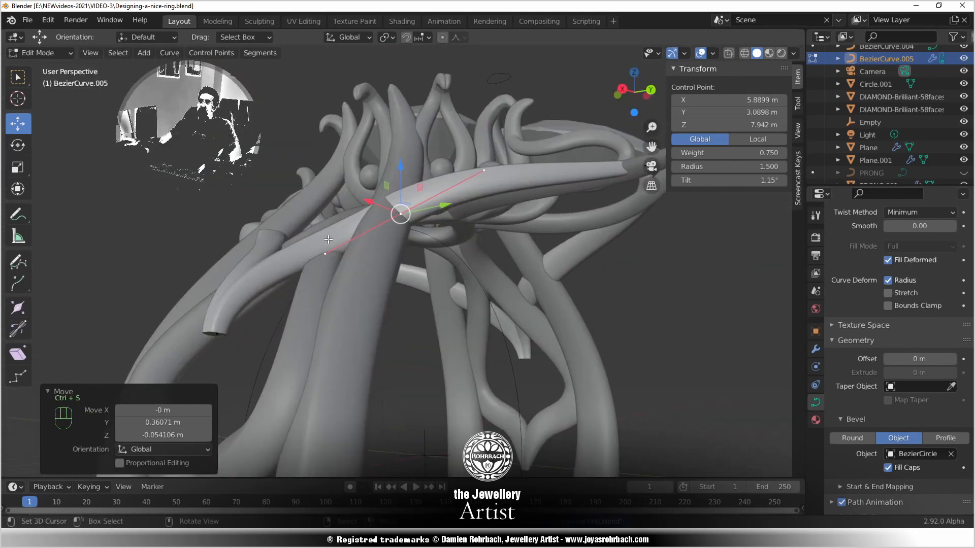
left_click(327, 244)
left_click_drag(326, 207, 321, 189)
middle_click_drag(330, 198, 491, 309)
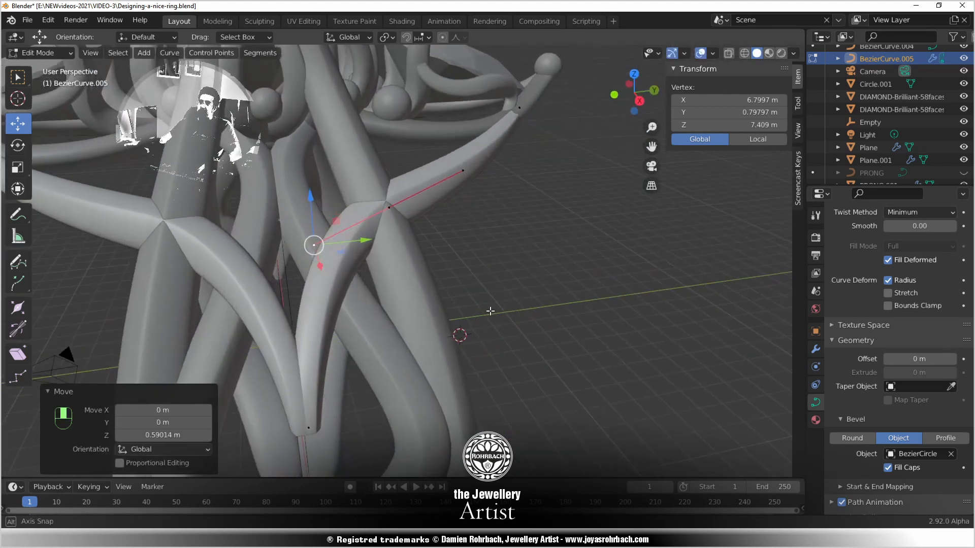
scroll(483, 310, "down", 5)
key("ctrl+s")
scroll(440, 335, "up", 8)
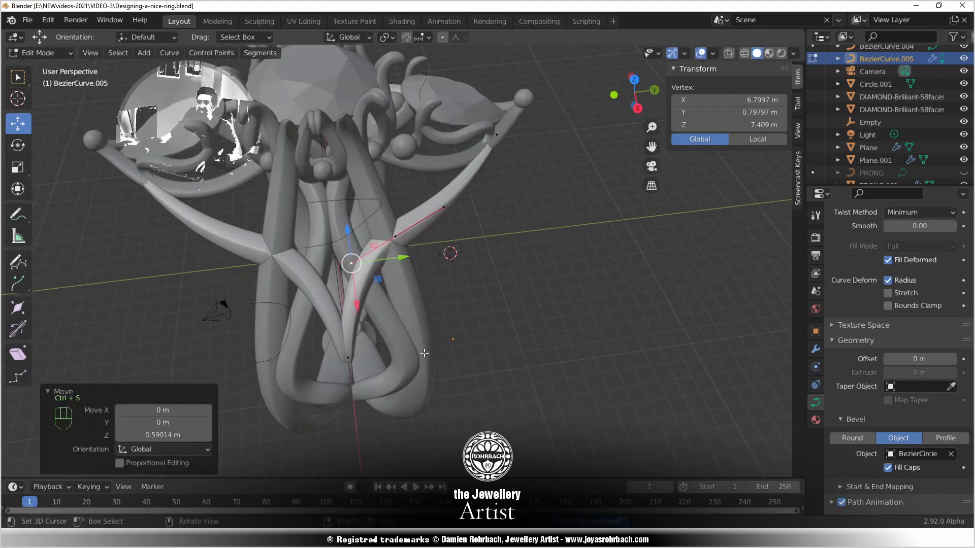
Set the tilt of the strand's lower end point to about 15.5° in right view
key("KP_3")
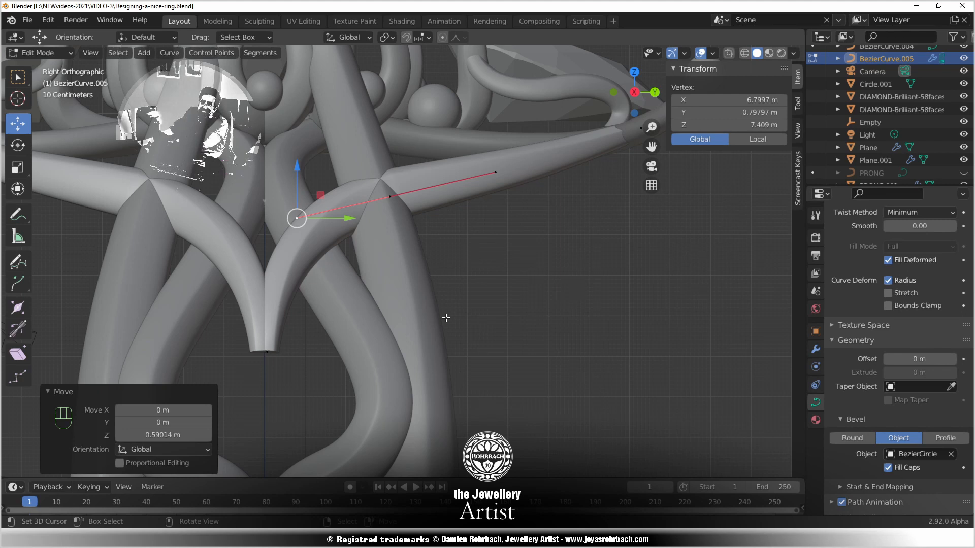
left_click(268, 352)
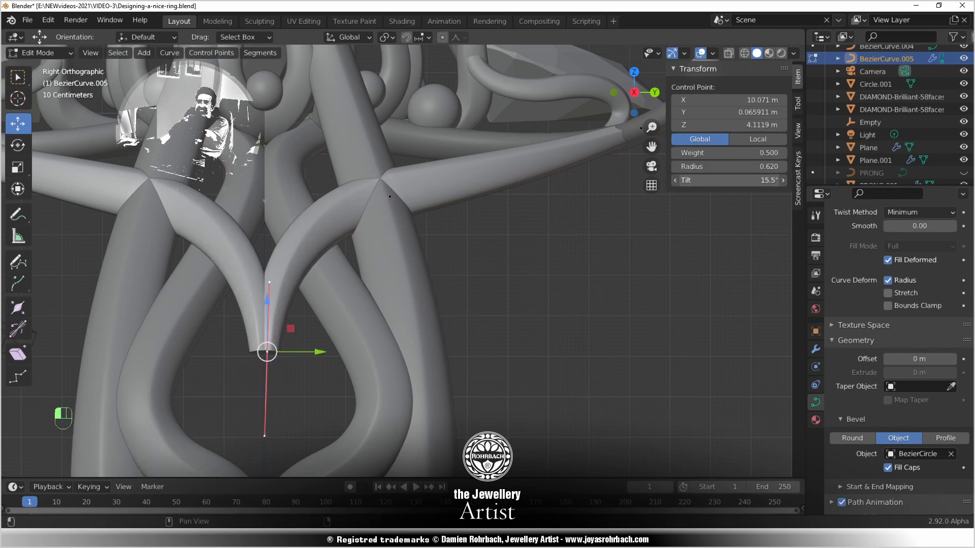
scroll(320, 334, "down", 3)
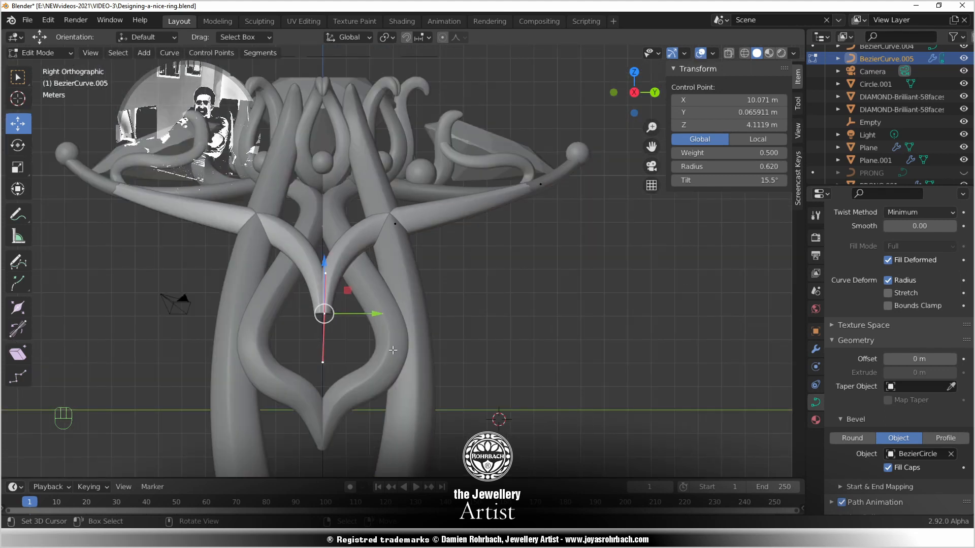
Leave Edit Mode, place the 3D cursor inside the heart-shaped opening and add a UV sphere there scaled by 0.74
key("Tab")
left_click(423, 173)
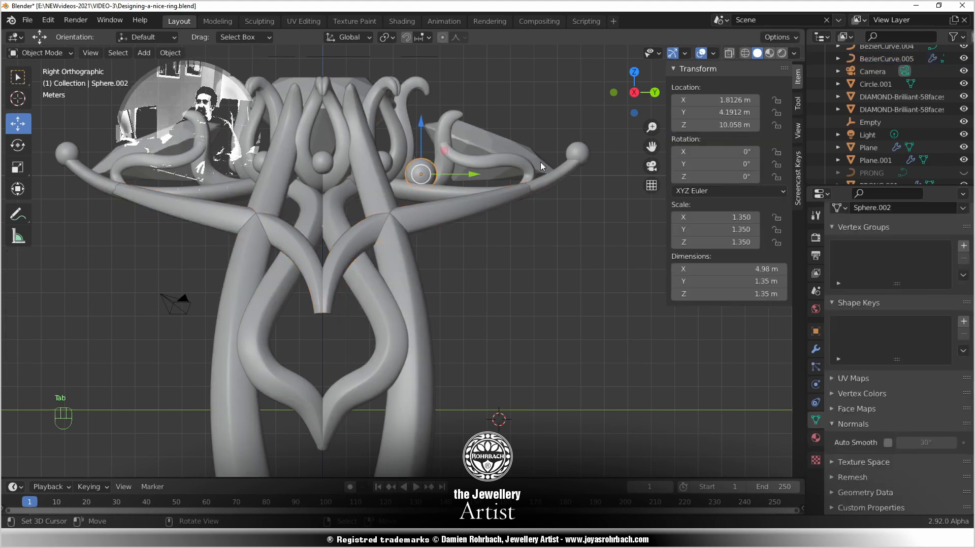
left_click(577, 148)
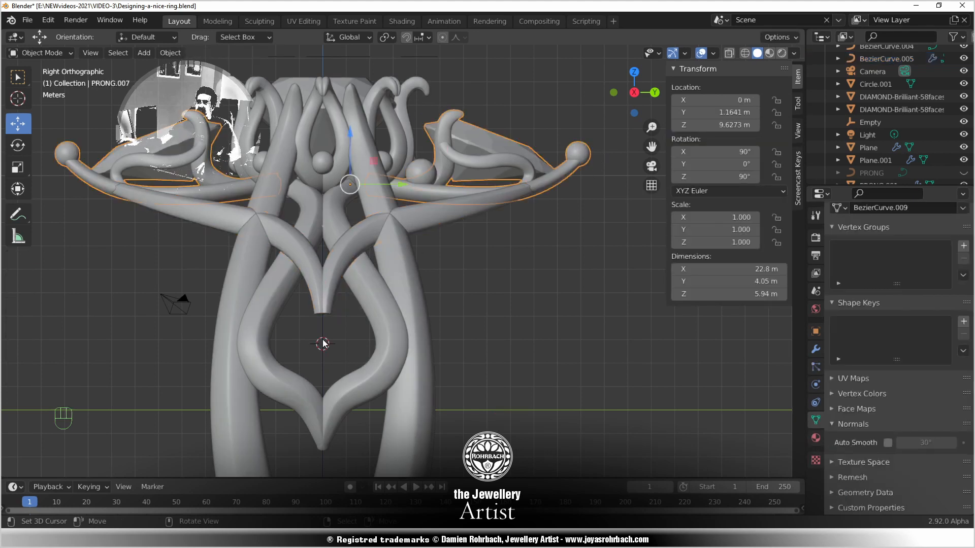
left_click(143, 52)
left_click(168, 67)
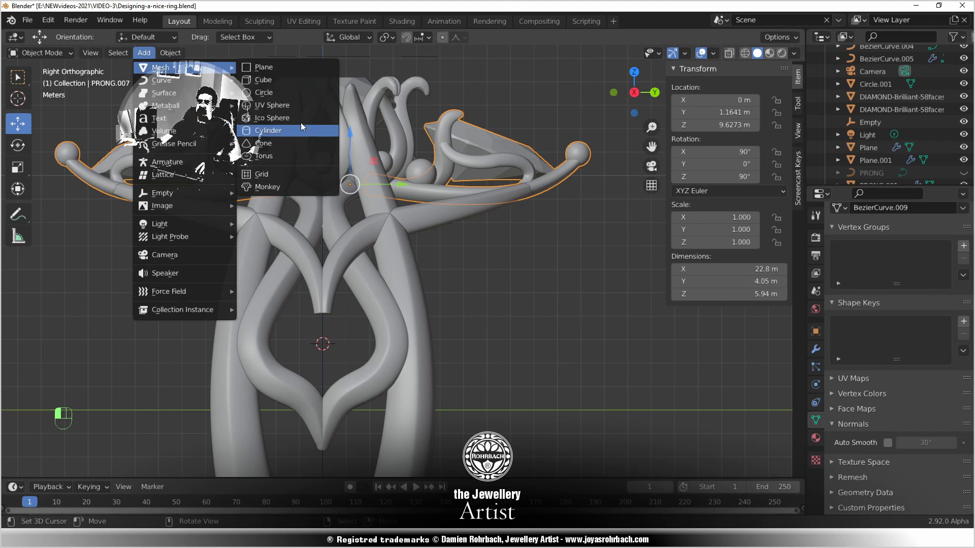
left_click(298, 106)
type("s0.74")
key("Return")
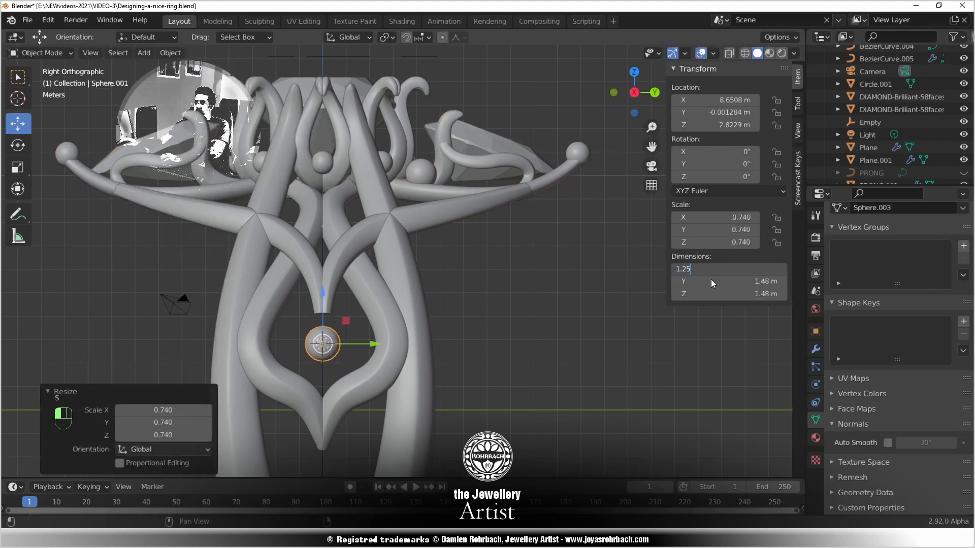
Set the sphere's dimensions to 1.25 m on all axes and raise it along Z to about 4.121 m
type("0.25")
key("Return")
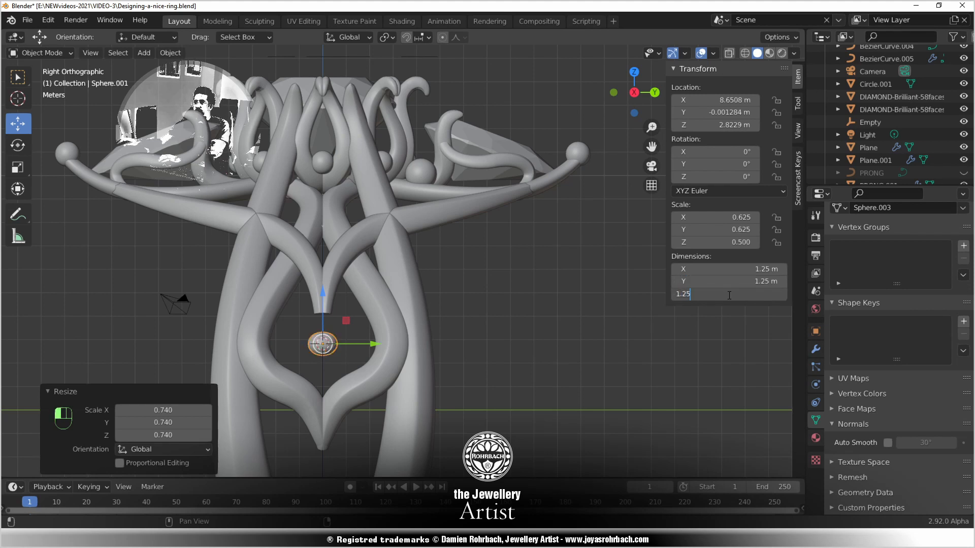
left_click_drag(322, 294, 318, 289)
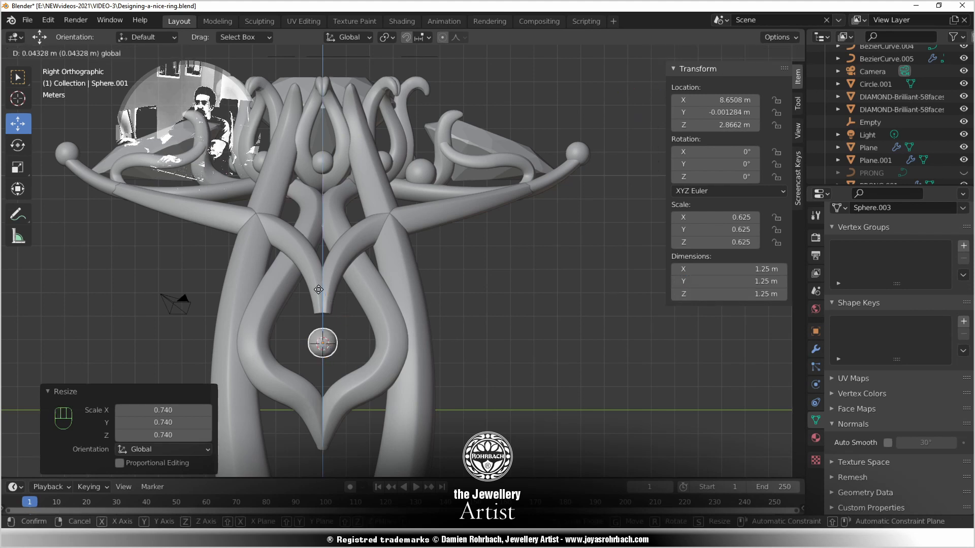
left_click(312, 264)
key("KP_Decimal")
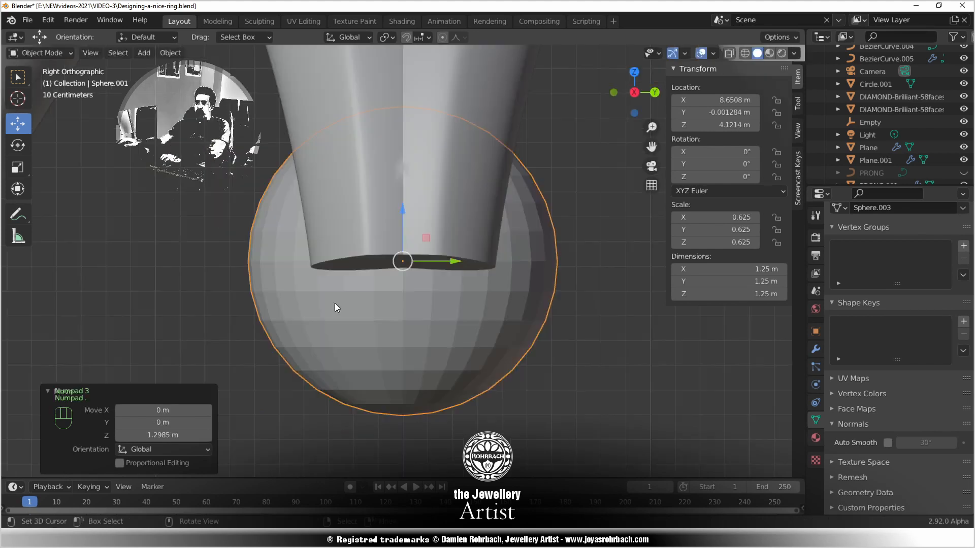
Move the sphere along X to about 10.138 m onto the strand ends and apply Shade Smooth
middle_click_drag(334, 303, 440, 285)
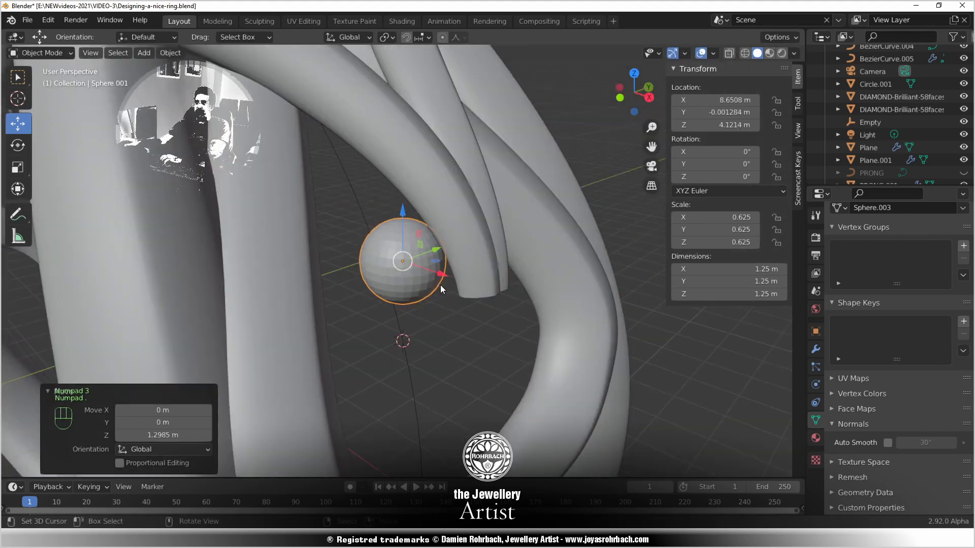
left_click_drag(440, 285, 520, 317)
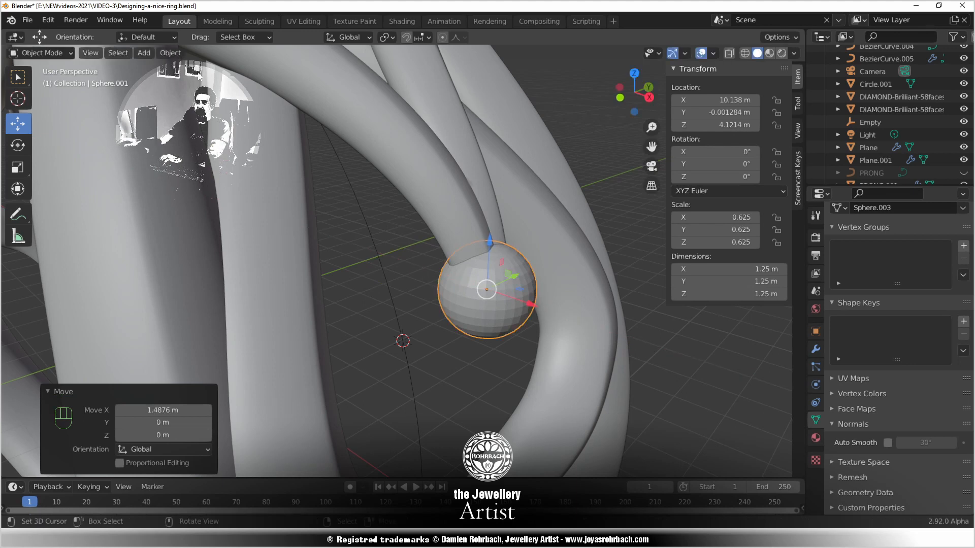
left_click(170, 53)
left_click(214, 305)
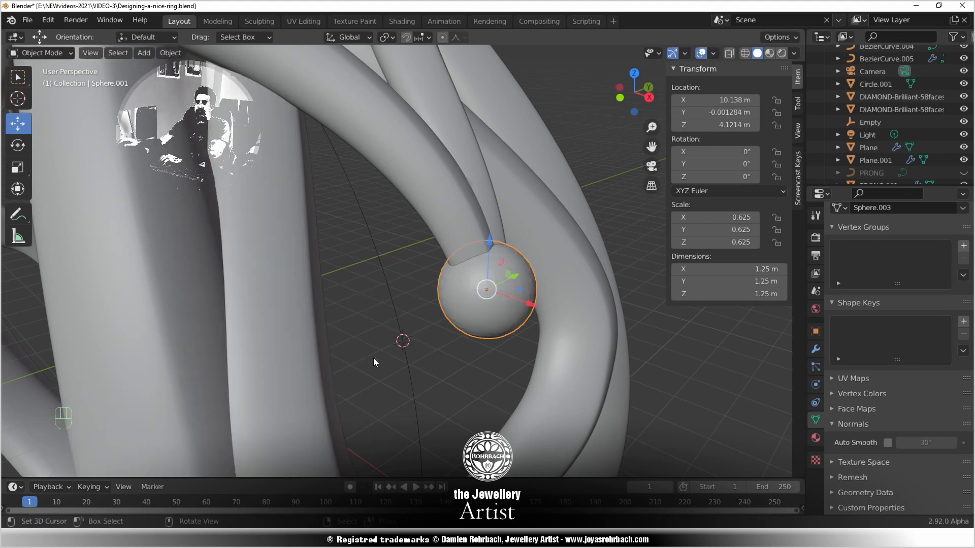
In right view, lower the sphere along Z to about 3.777 m below the joined strand tips
middle_click_drag(373, 357, 425, 400)
key("KP_3")
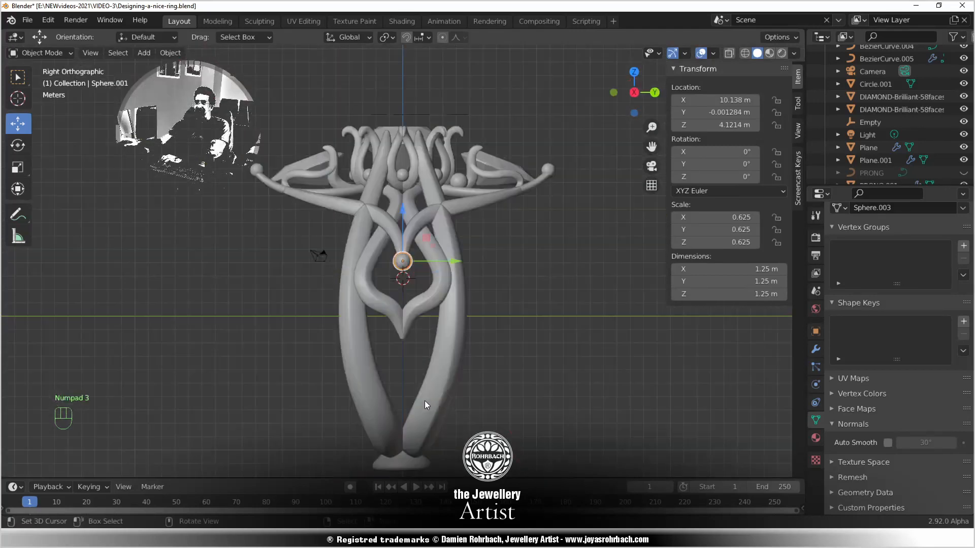
scroll(398, 394, "up", 3)
scroll(414, 360, "up", 3)
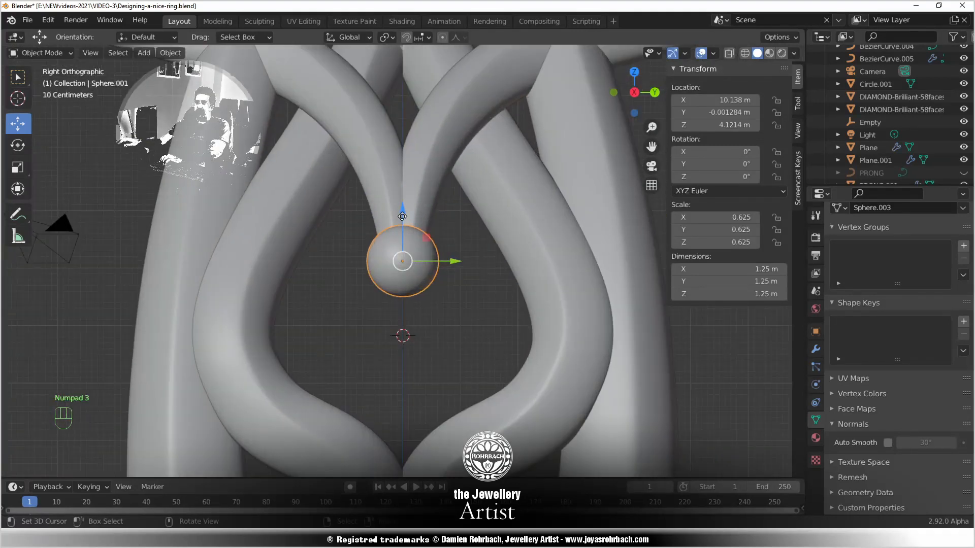
left_click_drag(402, 217, 403, 236)
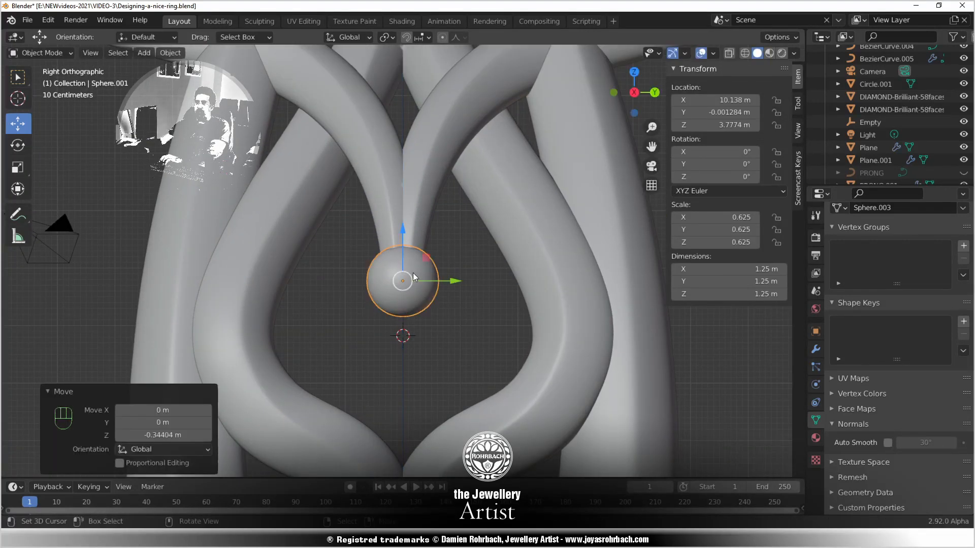
scroll(413, 273, "down", 4)
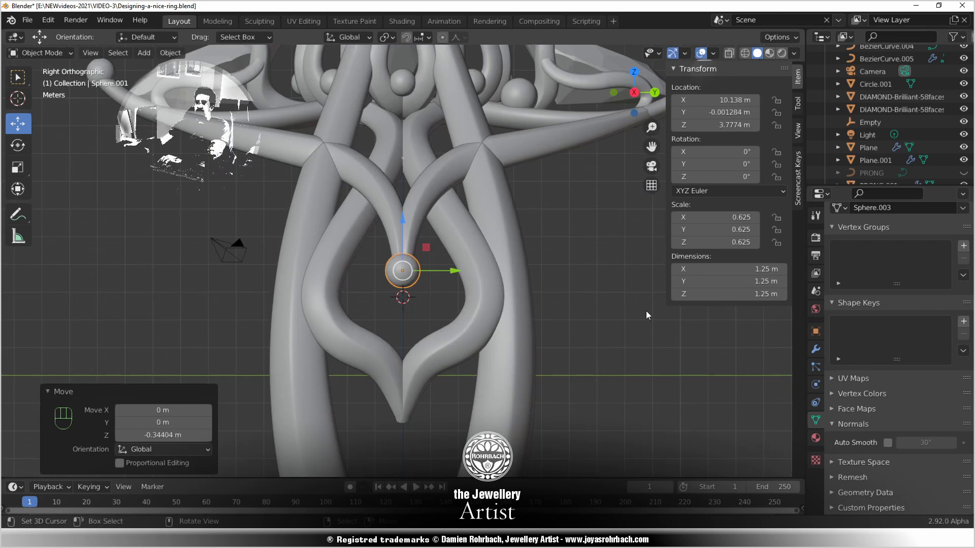
Set the sphere's dimensions to 1.5 m on all axes, check its placement from the front and save the file
type("1.5")
key("Return")
left_click(724, 289)
type("1.5")
key("Return")
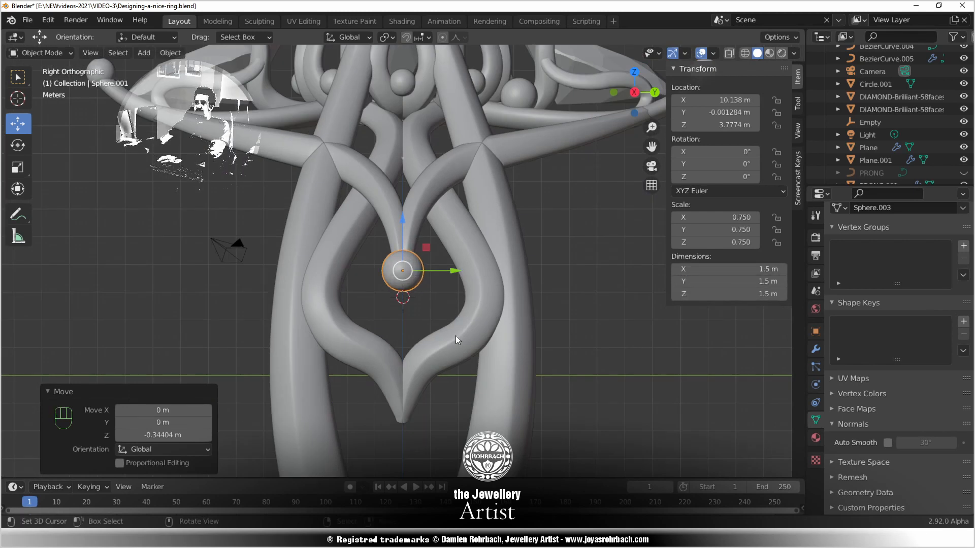
middle_click_drag(456, 336, 605, 339)
key("KP_1")
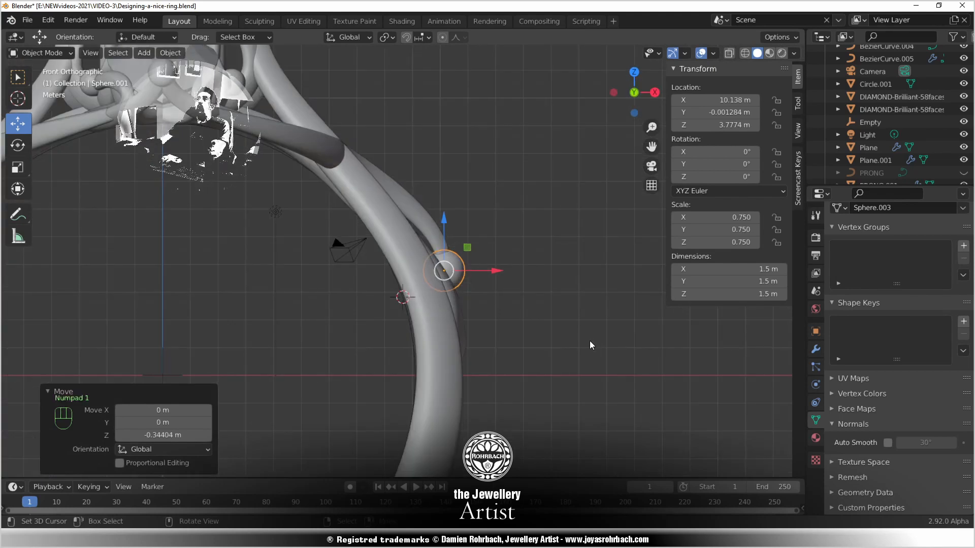
scroll(589, 342, "down", 3)
middle_click_drag(520, 282, 299, 188)
key("ctrl+s")
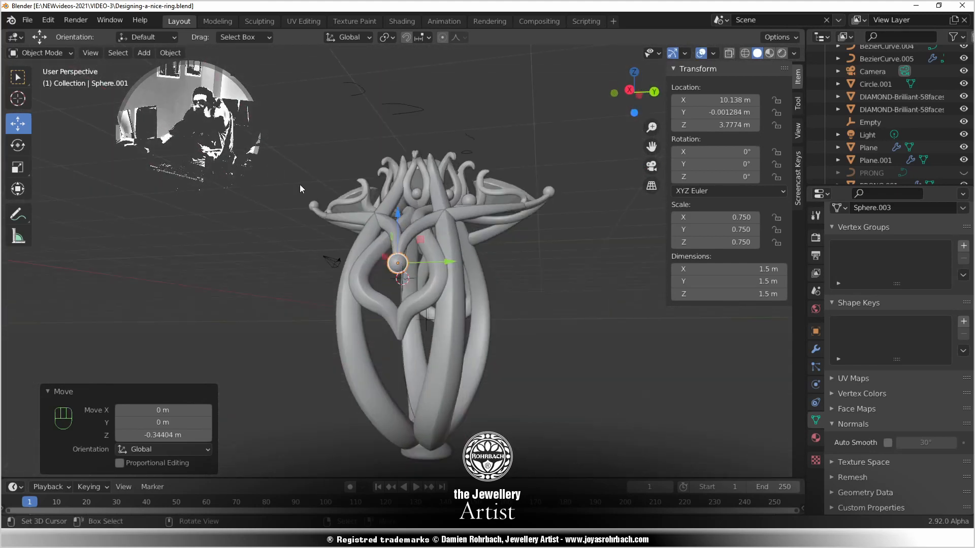
Examine the whole ring from above and in perspective with the sidebar hidden, and save the file
middle_click_drag(385, 291, 494, 348)
key("KP_7")
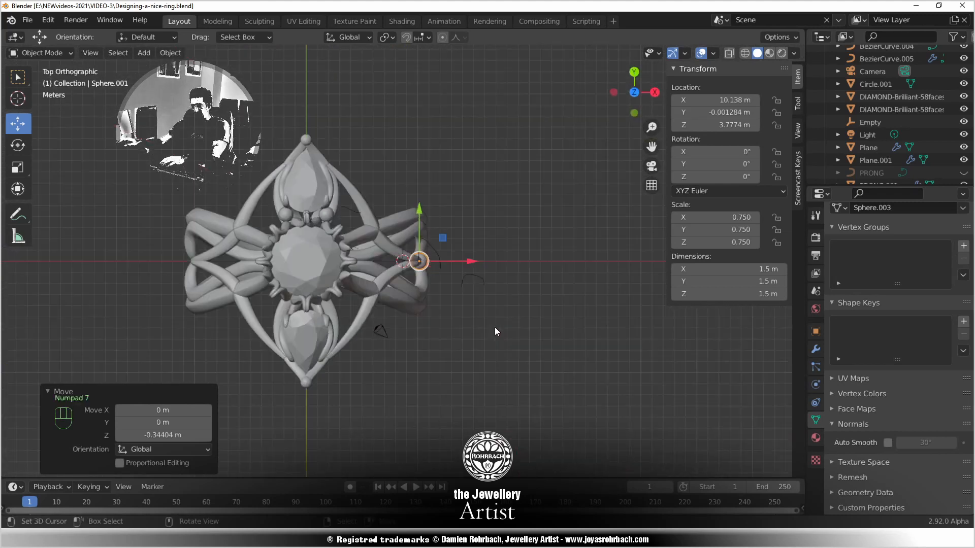
scroll(376, 280, "up", 4)
scroll(373, 281, "down", 3)
middle_click_drag(316, 318, 397, 277, "shift")
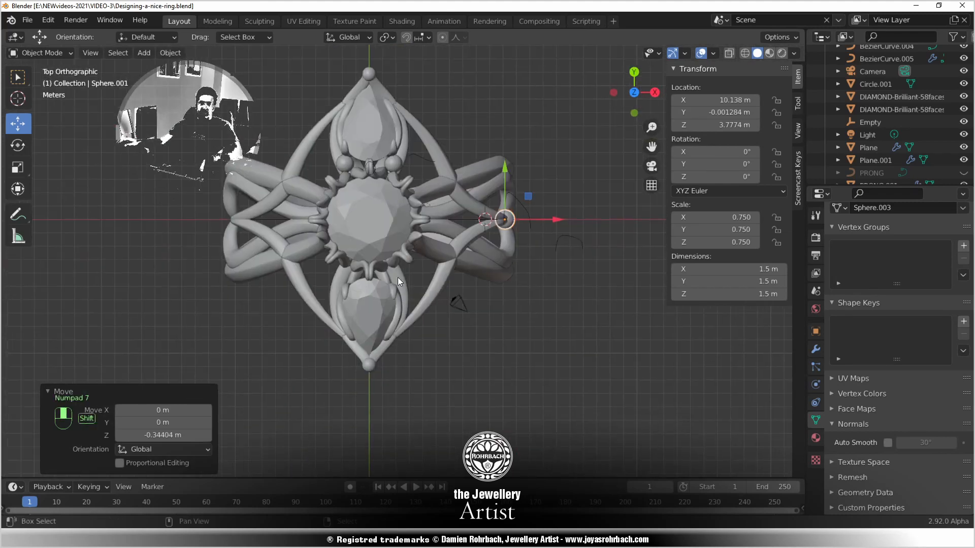
key("n")
scroll(427, 270, "up", 4)
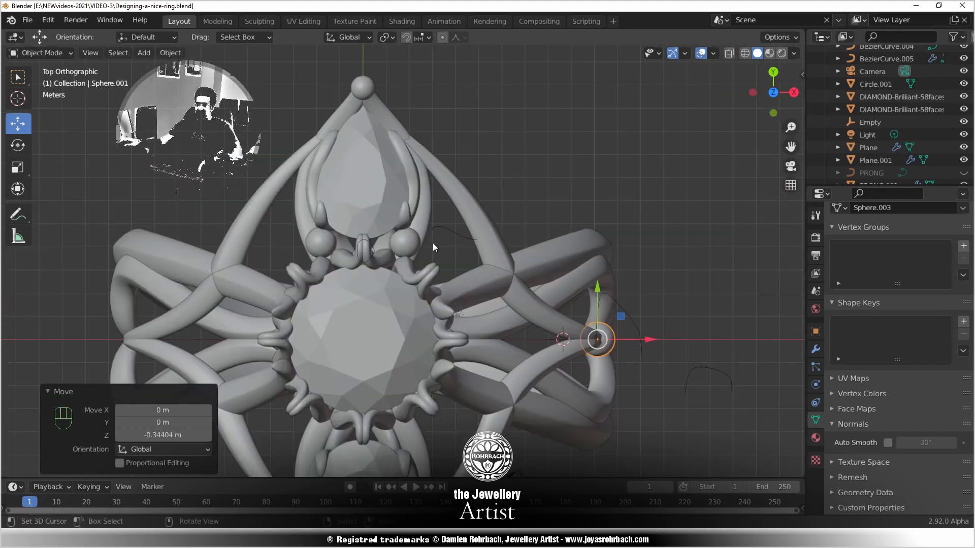
scroll(432, 242, "down", 3)
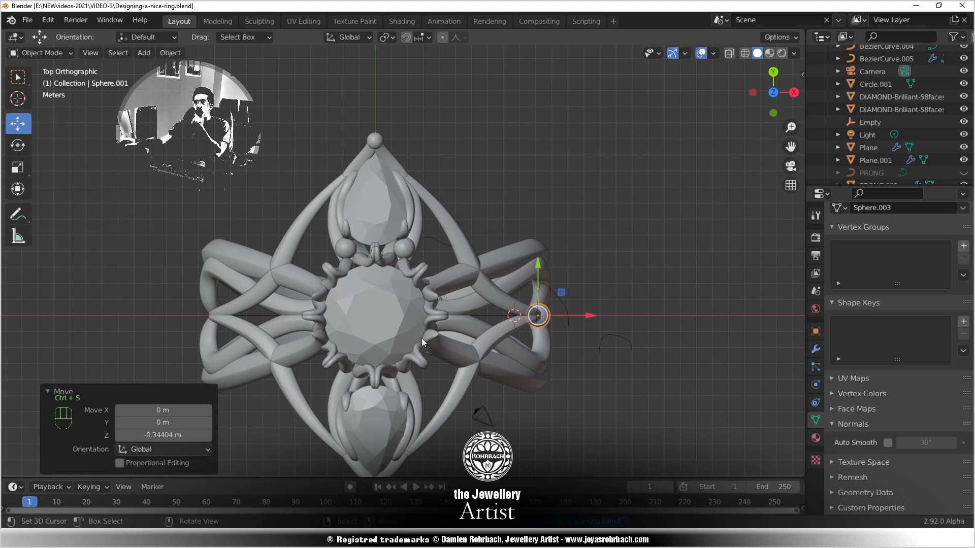
middle_click_drag(426, 394, 309, 296)
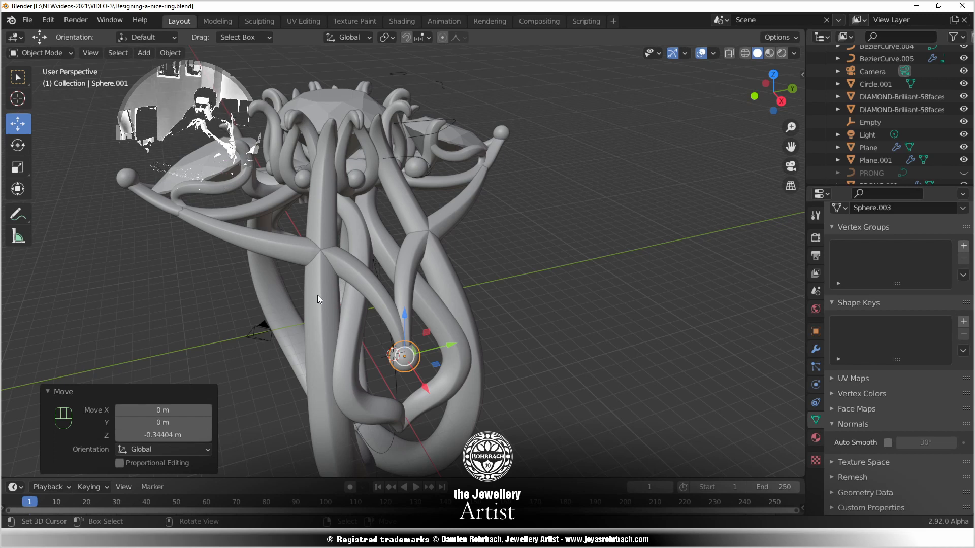
key("ctrl+s")
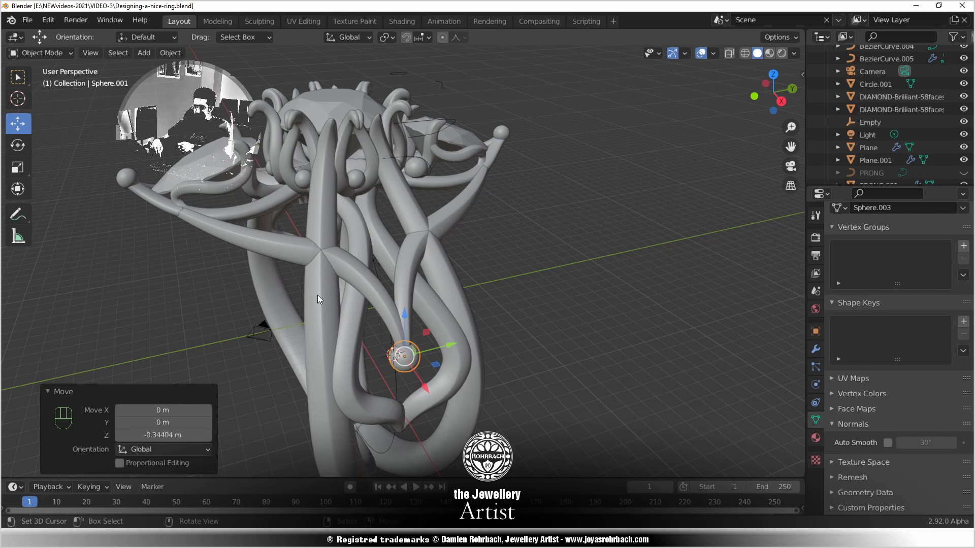
Examine the sphere-tipped strands in right view and in perspective, and save the file
key("KP_3")
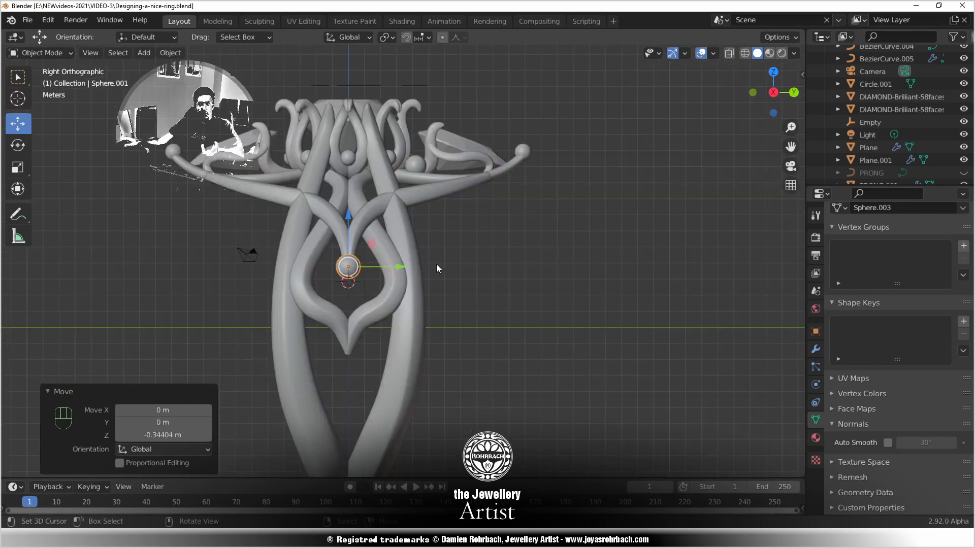
key("ctrl+s")
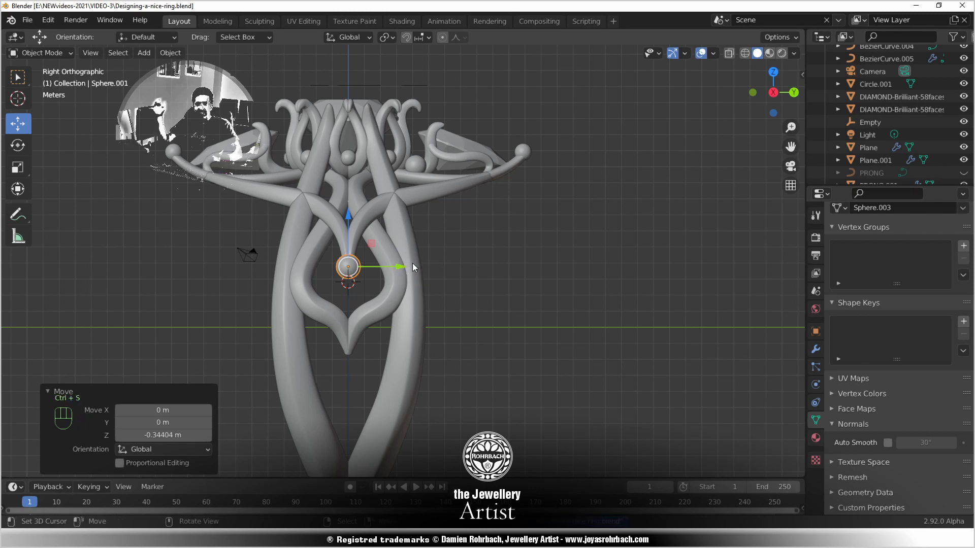
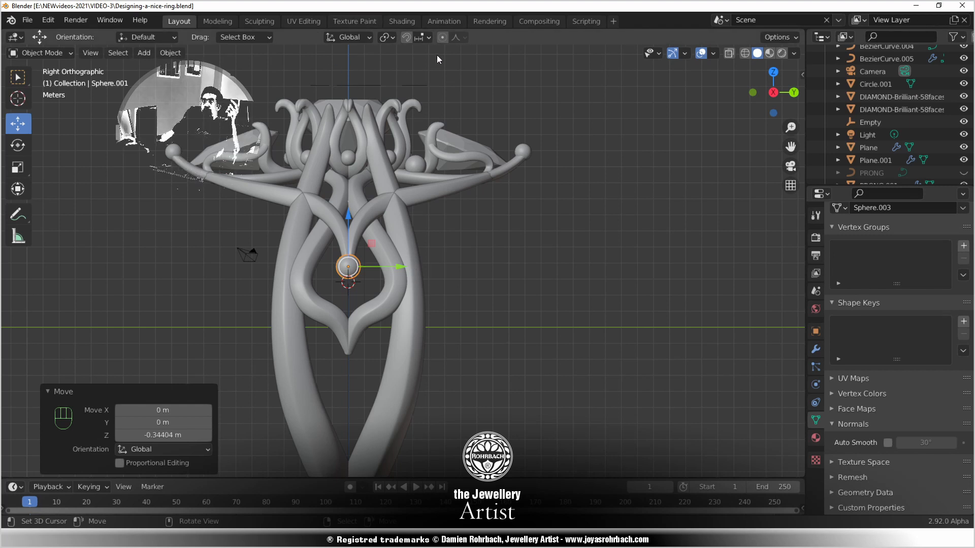
middle_click_drag(468, 229, 328, 218)
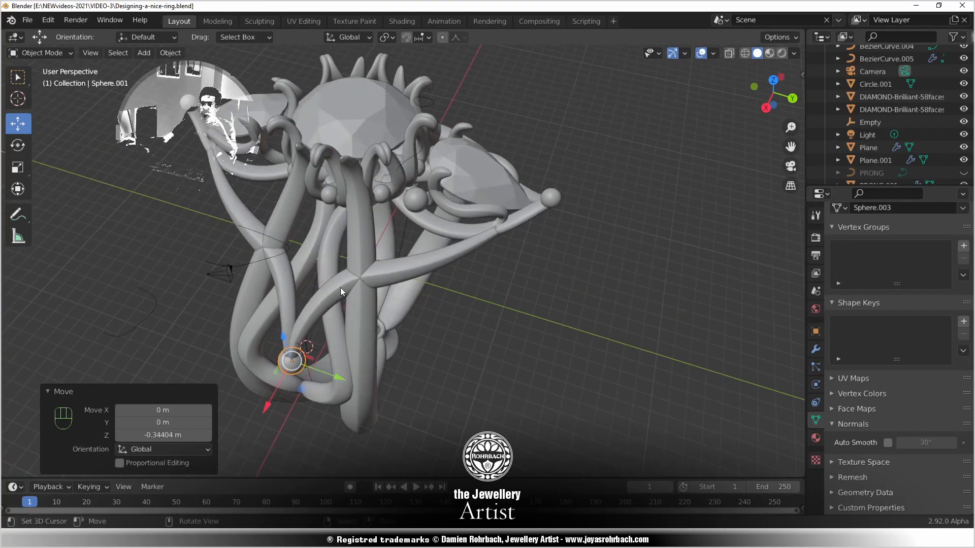
key("Tab")
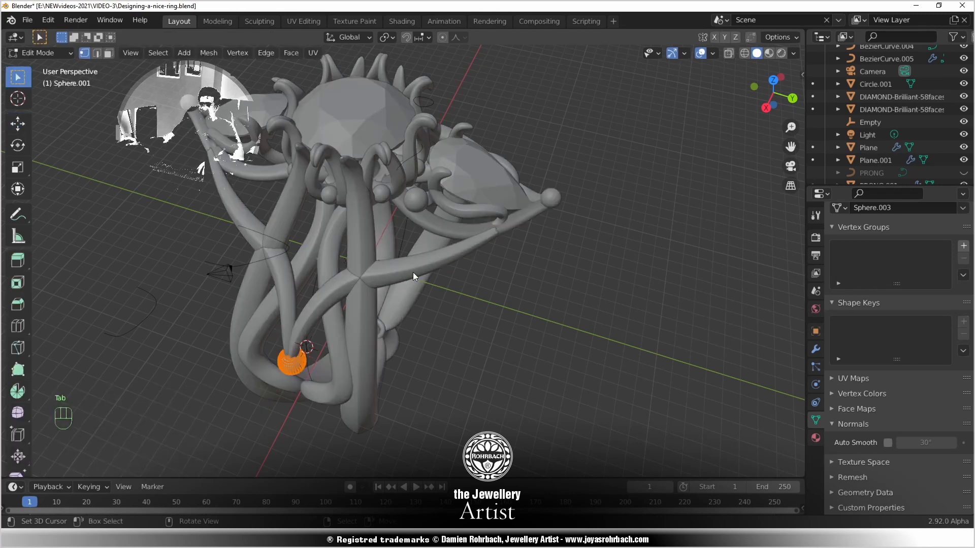
key("Tab")
Select the forked side strand that ends at the lower sphere, save the file and duplicate the strand in place
left_click(413, 272)
key("ctrl+s")
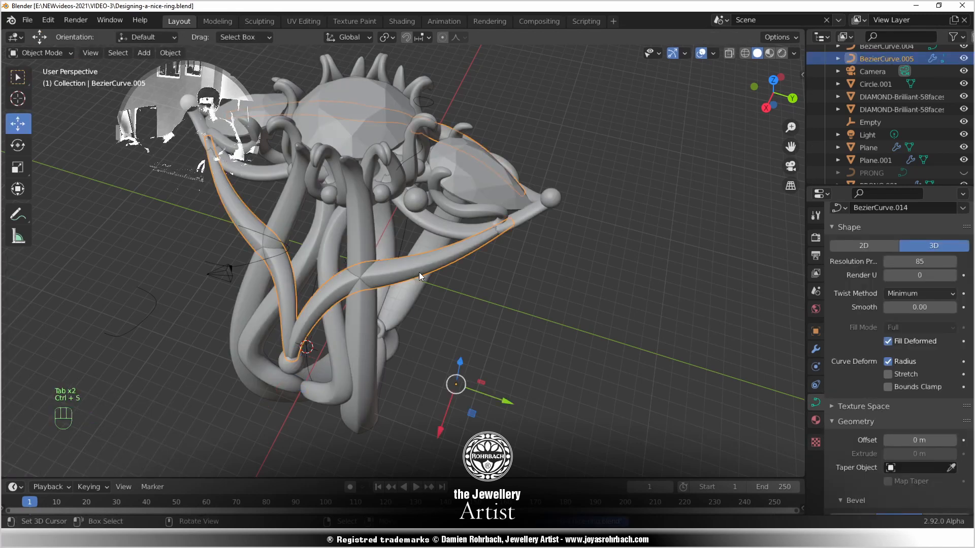
mouse_move(419, 272)
middle_mouse_down()
mouse_move(398, 287)
mouse_move(370, 245)
mouse_move(420, 303)
mouse_move(465, 331)
mouse_move(440, 297)
mouse_move(398, 275)
mouse_move(414, 300)
mouse_move(403, 268)
mouse_move(420, 288)
mouse_move(397, 265)
mouse_move(420, 288)
middle_mouse_up()
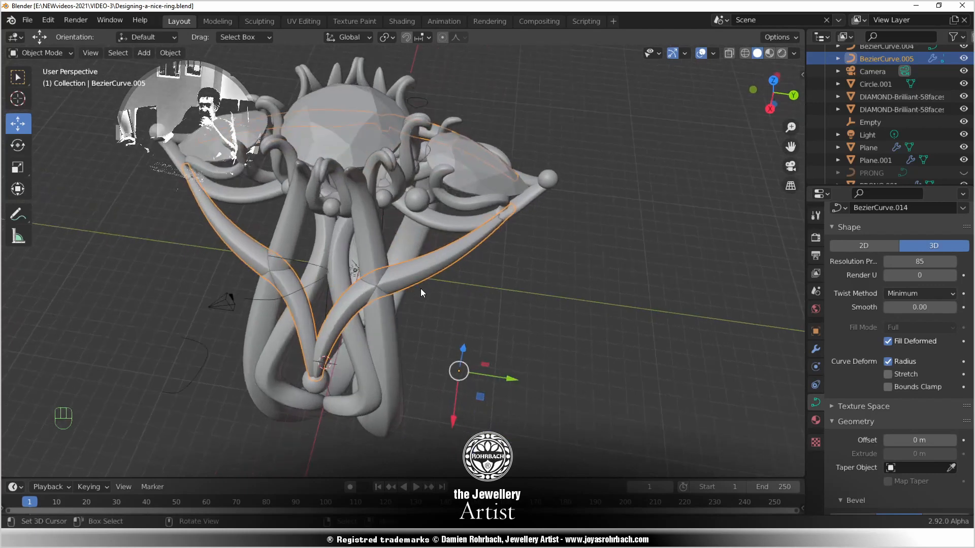
left_click_drag(511, 378, 539, 378)
key("ctrl+z")
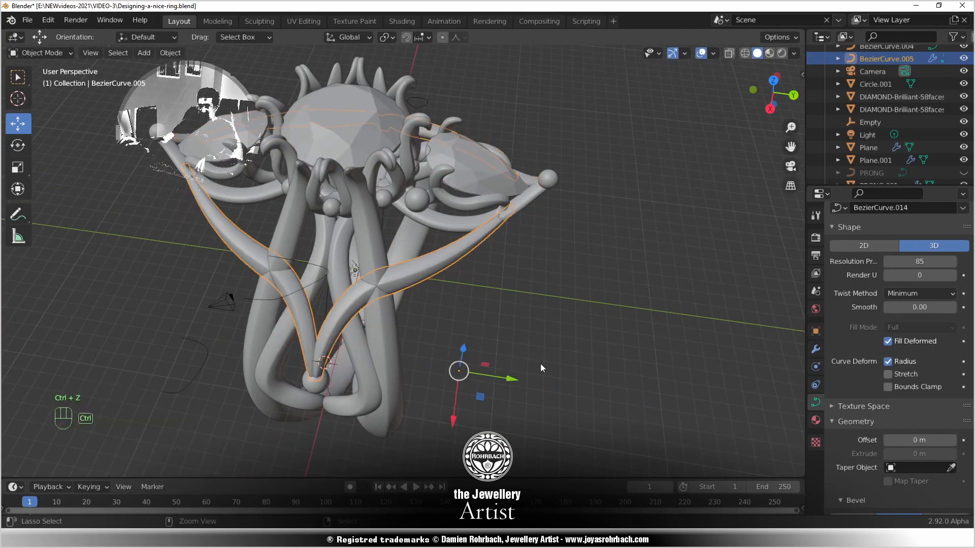
key("shift+d")
right_click(519, 294)
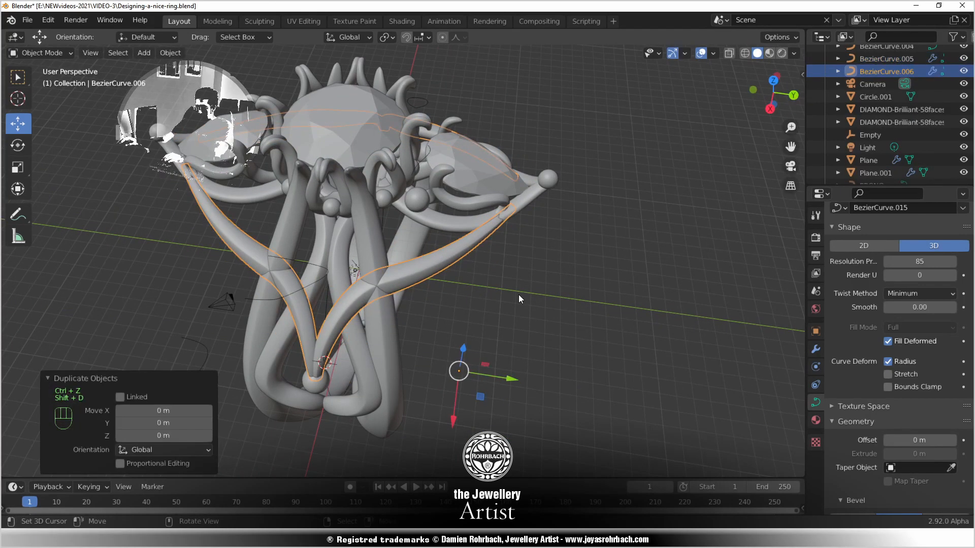
Move the duplicate's lower end point up beside the central stone's prongs, to about X 3.38 m, Y 1.74 m, Z 12.11 m
key("KP_1")
key("KP_3")
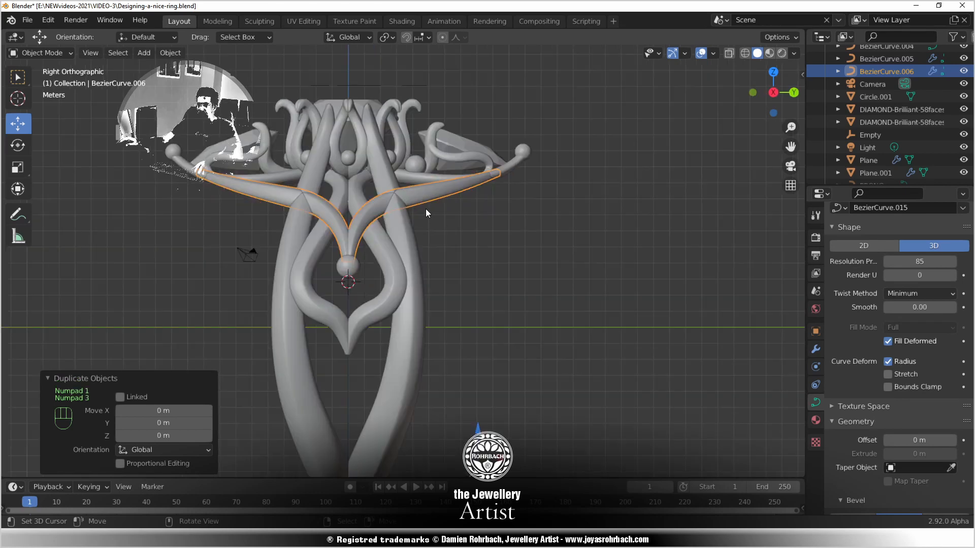
key("Tab")
key("g")
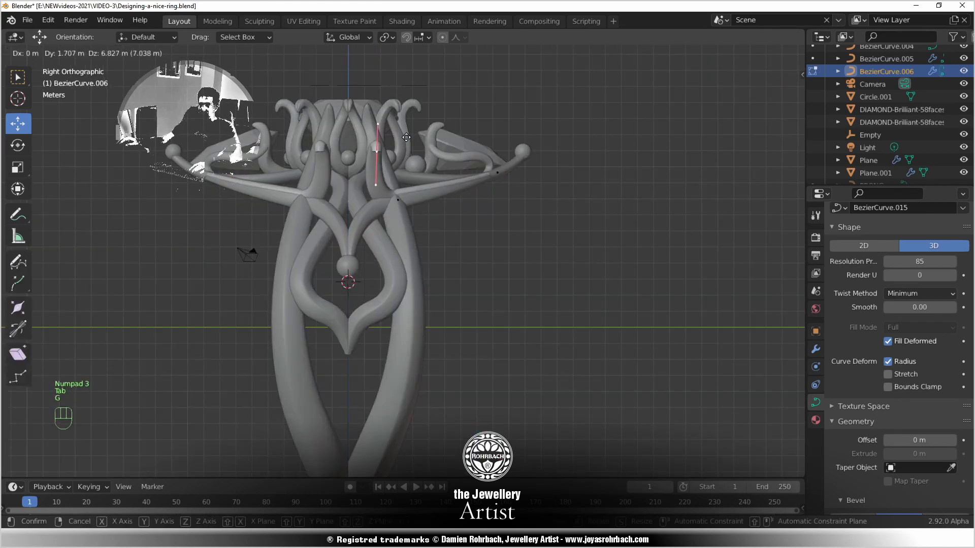
left_click(403, 195)
middle_click_drag(404, 193, 230, 245)
right_click(229, 246)
left_click_drag(197, 275, 332, 253)
Move the duplicate's middle control point about -2.80 m along X and 2.81 m up along Z
middle_click_drag(332, 254, 342, 245)
right_click(348, 256)
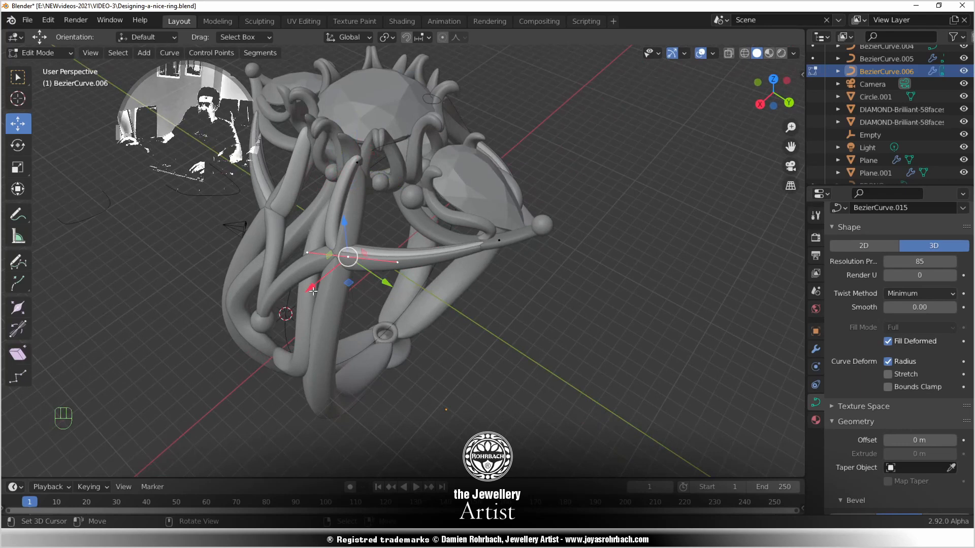
left_click_drag(311, 290, 346, 281)
middle_click_drag(320, 230, 274, 178)
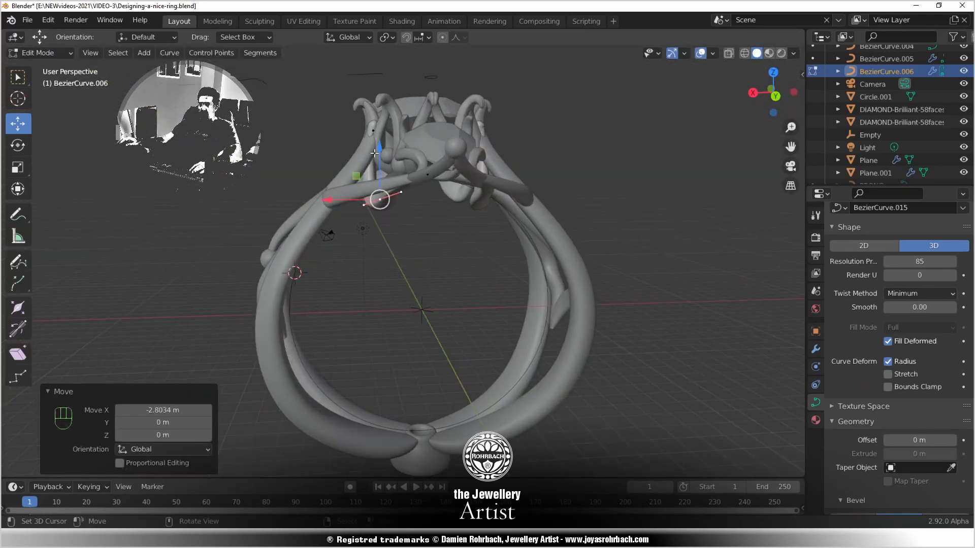
left_click_drag(374, 152, 375, 119)
middle_click_drag(376, 119, 411, 224)
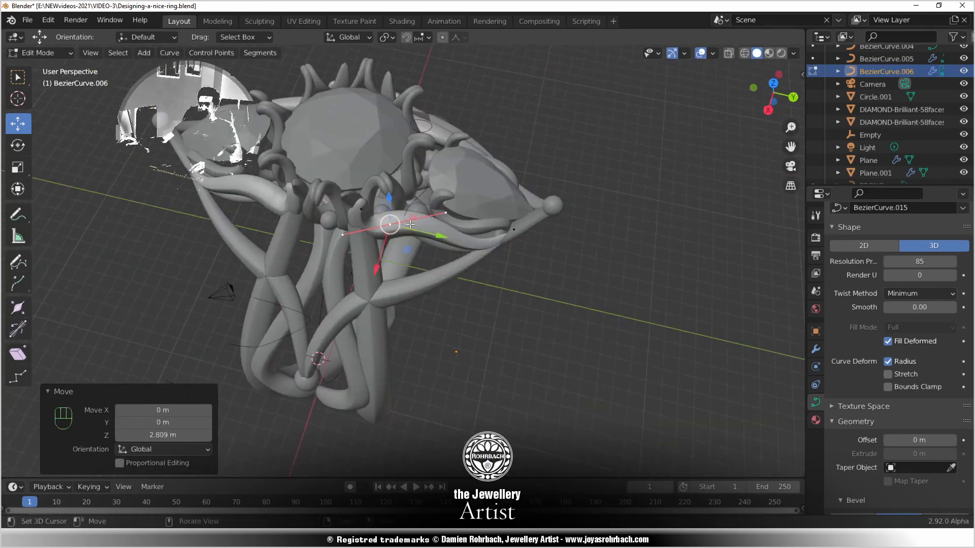
In top view, move the middle control point outward about 1.39 m along X and 1.25 m along Y
key("KP_7")
scroll(426, 259, "up", 5)
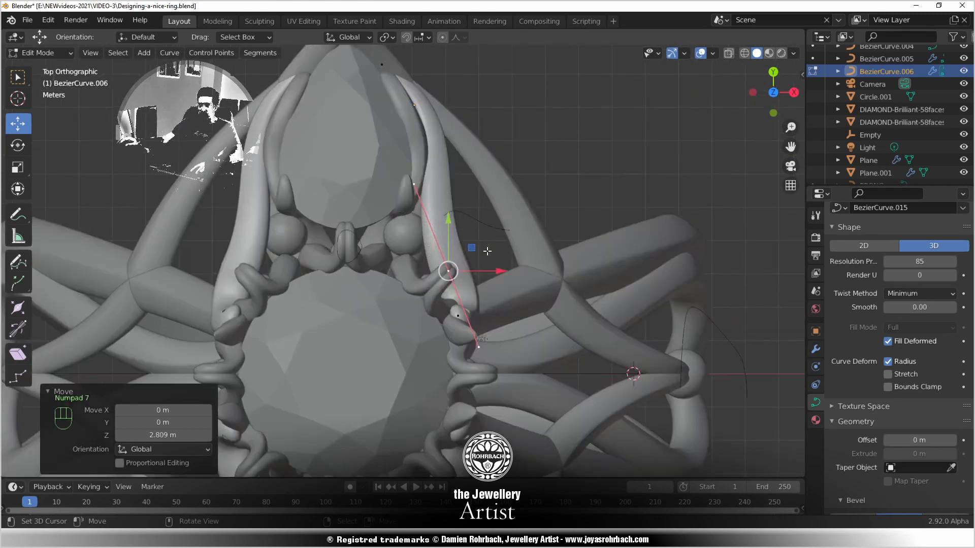
key("g")
left_click(445, 128)
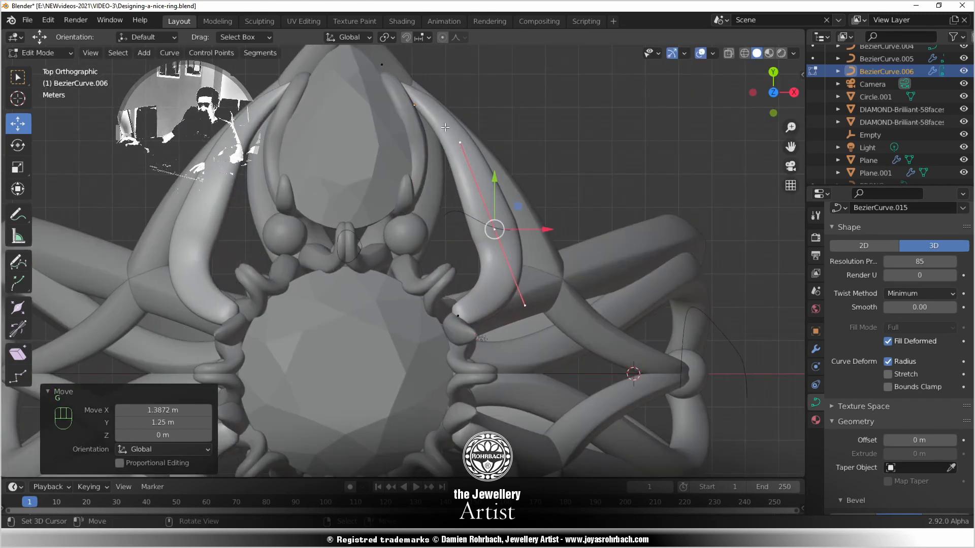
Frame the new upper strand in right view, select its middle control point and show the transform values
left_click(384, 62)
middle_click_drag(459, 143, 346, 222)
key("KP_3")
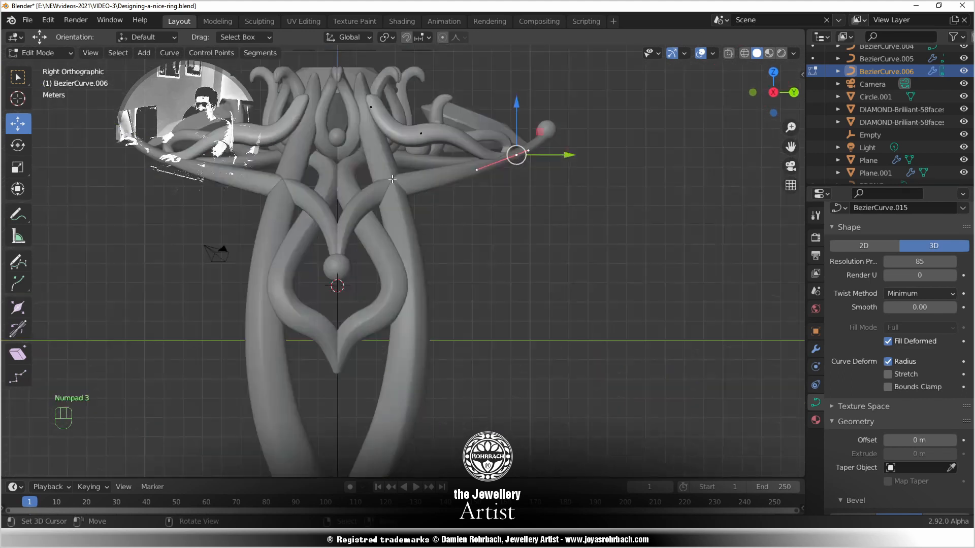
scroll(395, 180, "up", 2)
middle_click_drag(519, 141, 463, 313, "shift")
left_click(382, 244)
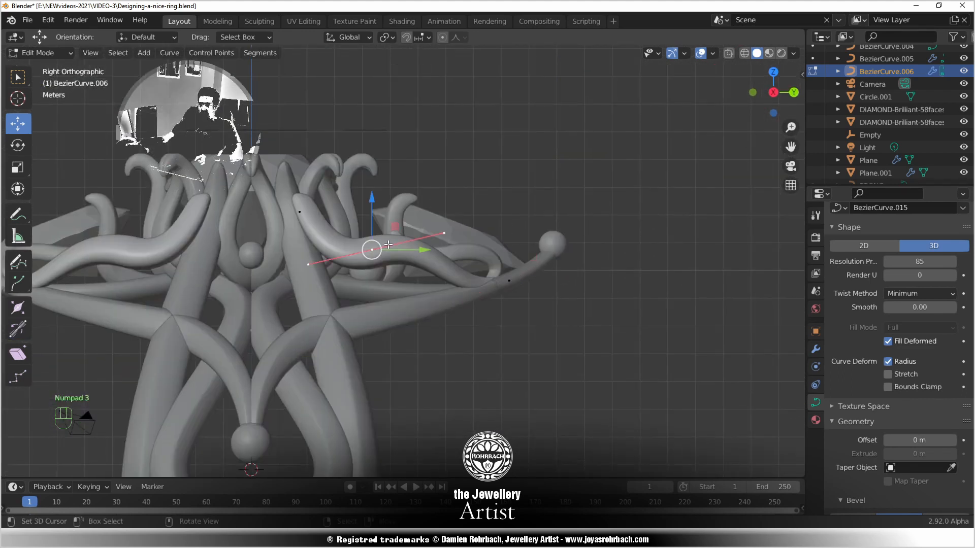
key("n")
Set the tilt of the new strand's three control points to 0°
left_click(311, 204)
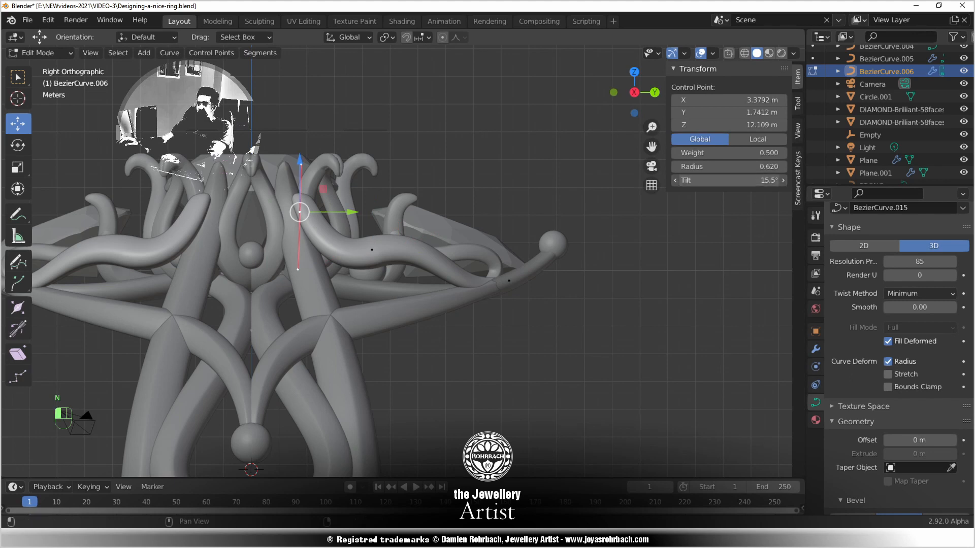
left_click(509, 278)
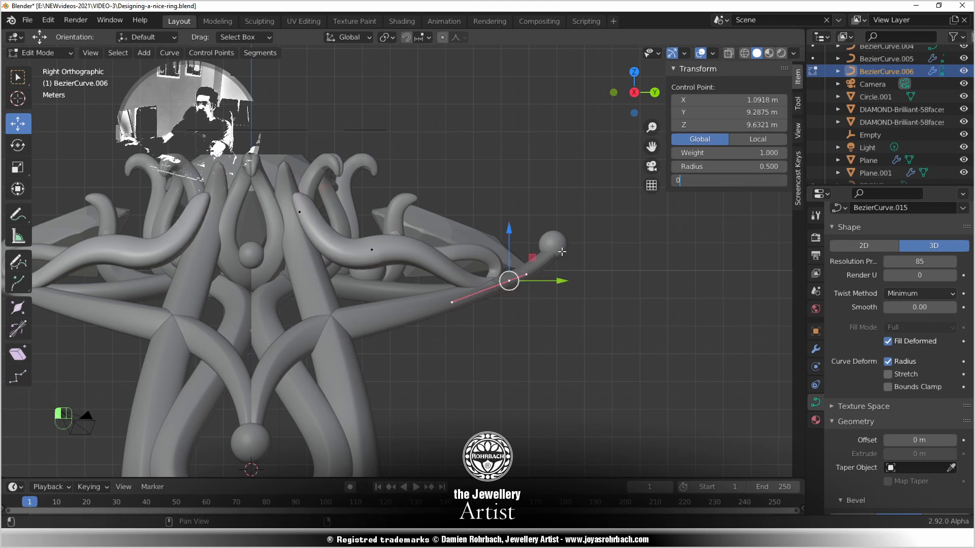
left_click(367, 251)
left_click(713, 181)
type("0")
key("Return")
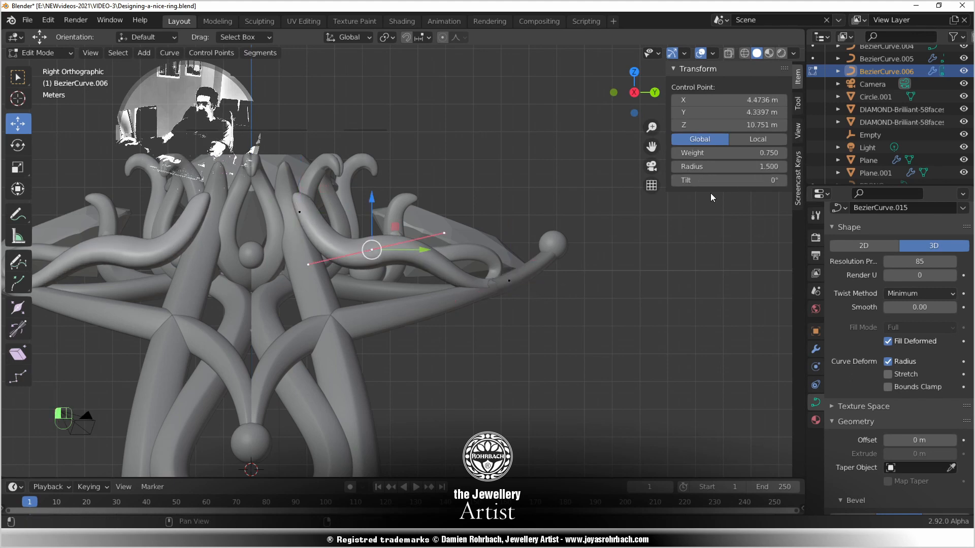
Set the tilt to -154° at the middle point, -161° at the prong end and -159° at the outer end, and save the file
left_click_drag(726, 180, 666, 180)
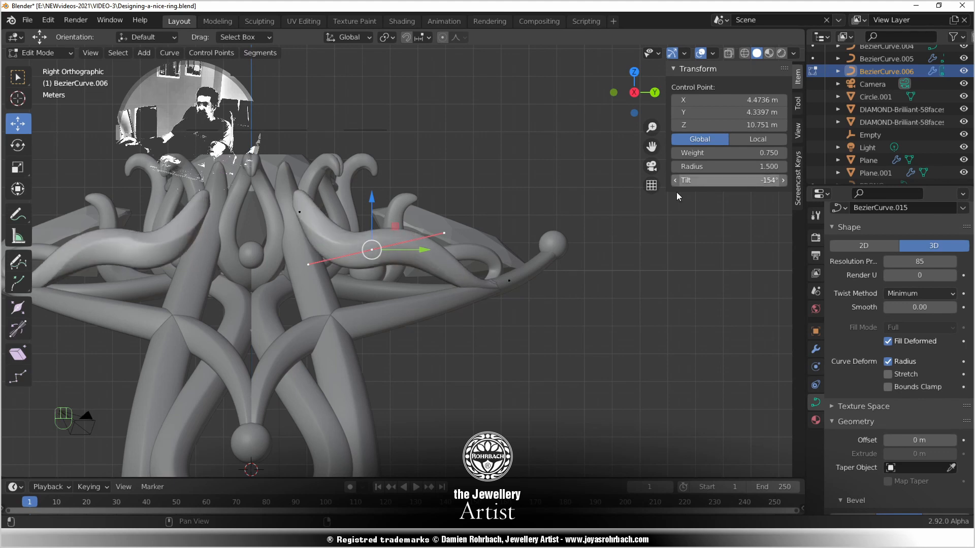
left_click(302, 212)
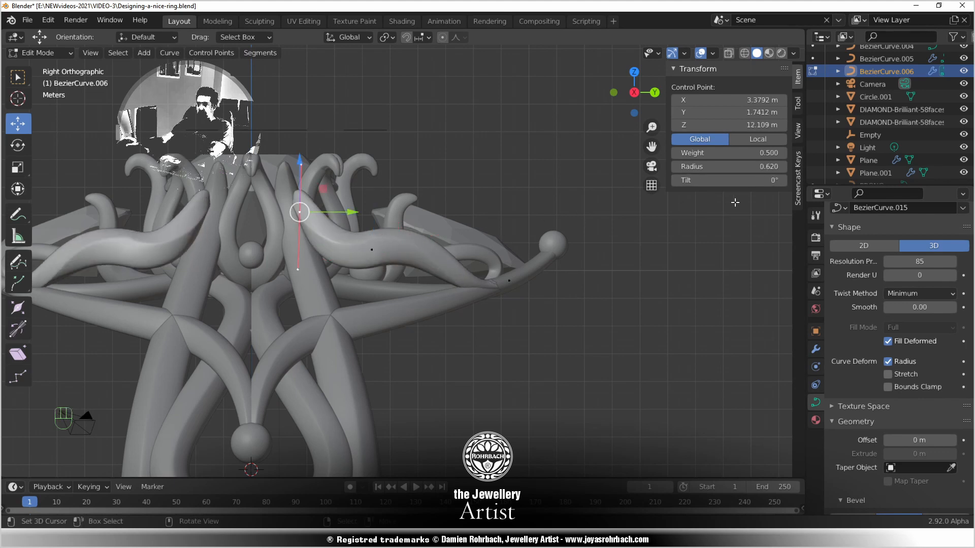
left_click_drag(734, 180, 695, 181)
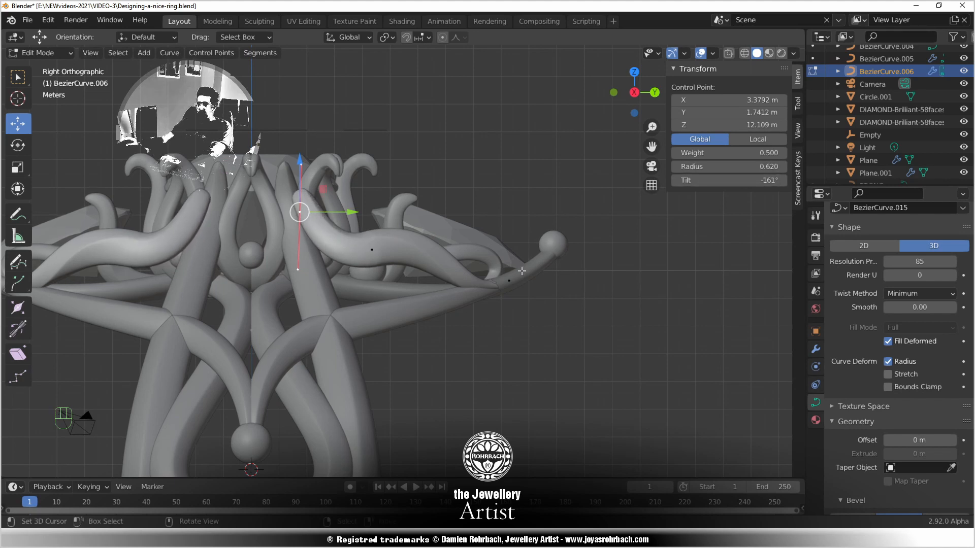
left_click(509, 281)
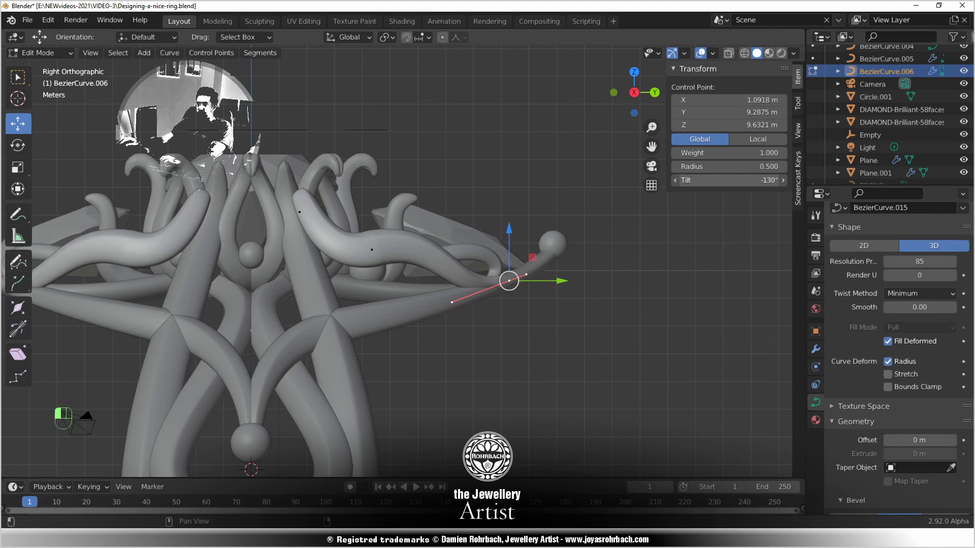
left_click_drag(726, 181, 718, 180)
scroll(515, 282, "down", 3)
middle_click_drag(515, 282, 457, 346)
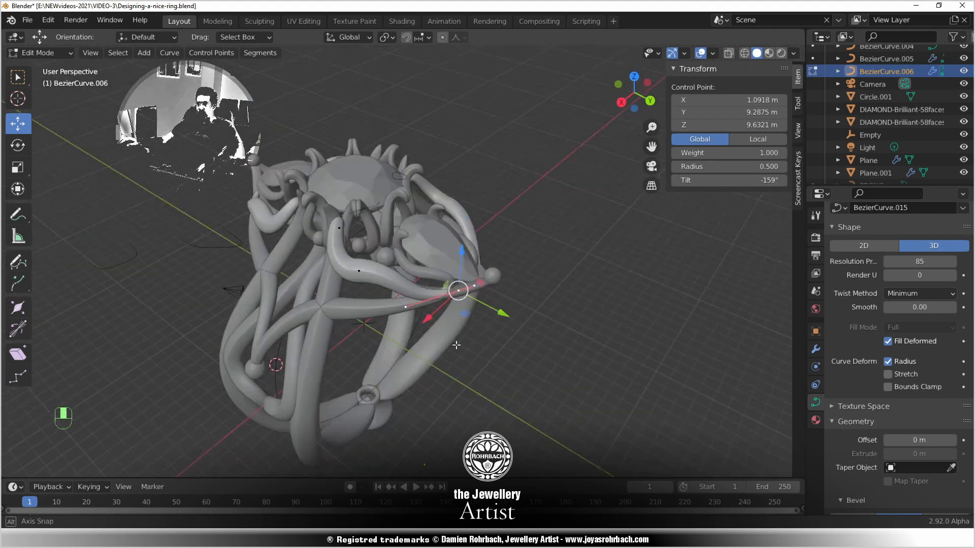
scroll(456, 345, "up", 3)
key("ctrl+s")
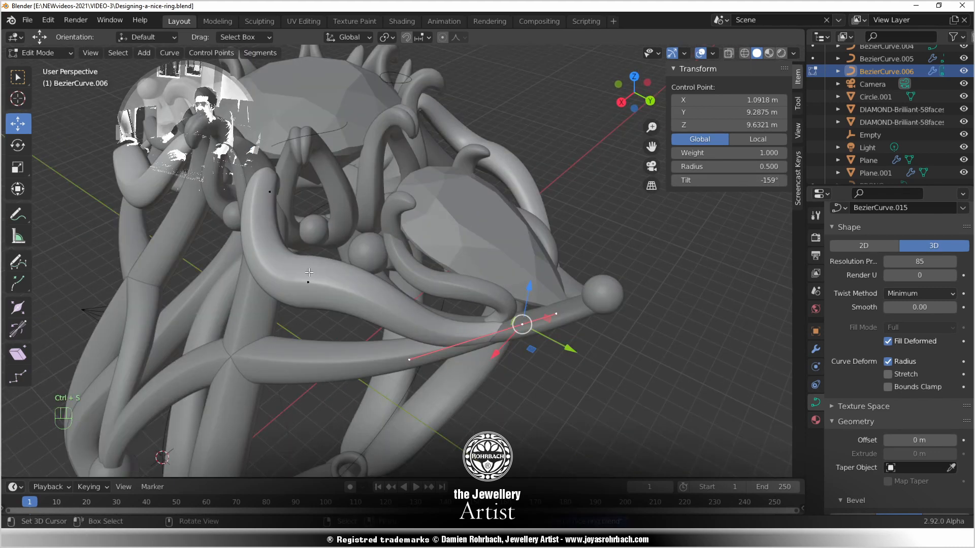
In top view, move the outer end point's inner handle about 0.52 m along X and -0.86 m along Y
middle_click_drag(308, 272, 359, 263)
key("KP_7")
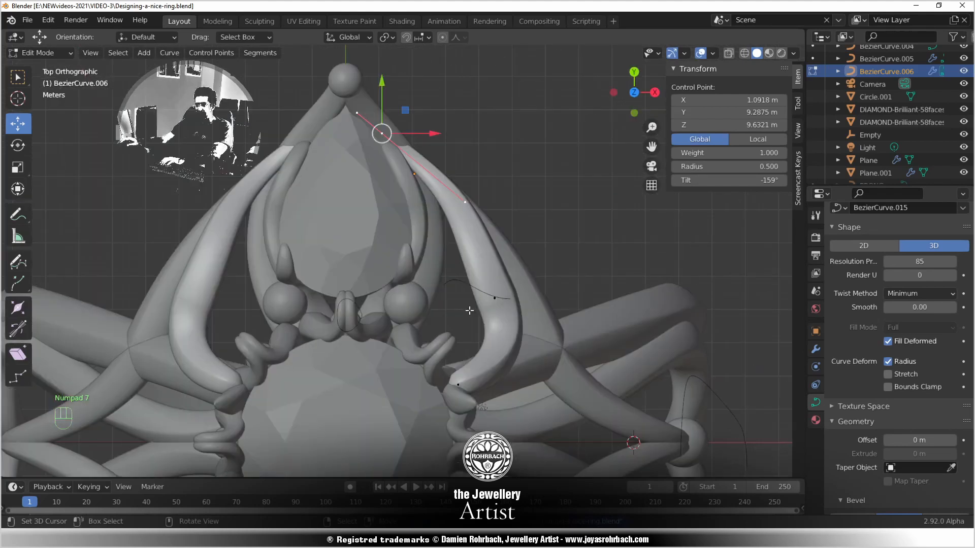
left_click(498, 203)
key("g")
left_click(514, 219)
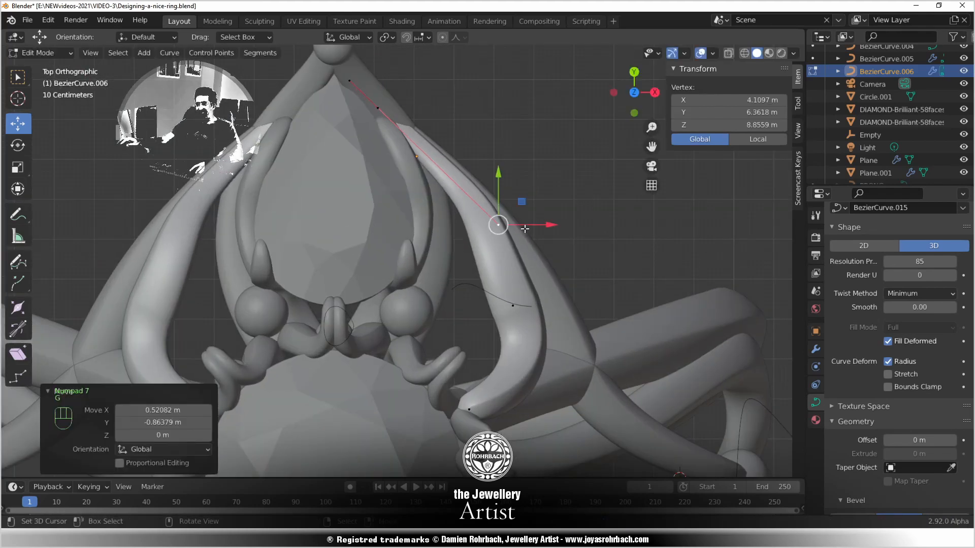
Move the middle control point's upper handle about 0.99 m along X and -0.67 m along Y to round the bend
left_click(514, 305)
left_click(525, 304)
left_click(514, 305)
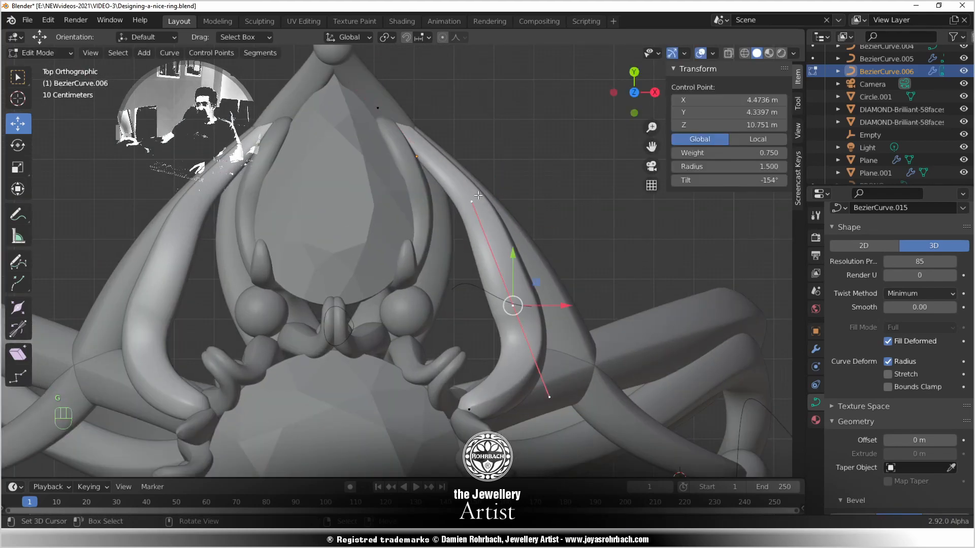
key("g")
left_click(521, 227)
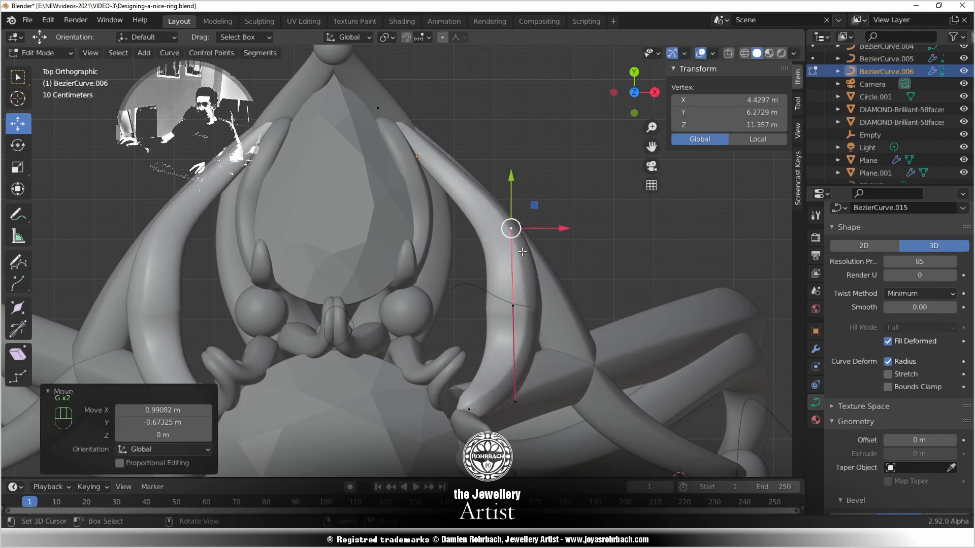
Shorten the middle point's upper handle in top view by moving it about 0.01 m along X and -0.82 m along Y
scroll(497, 340, "down", 3)
middle_click_drag(479, 340, 461, 333)
scroll(499, 304, "up", 2)
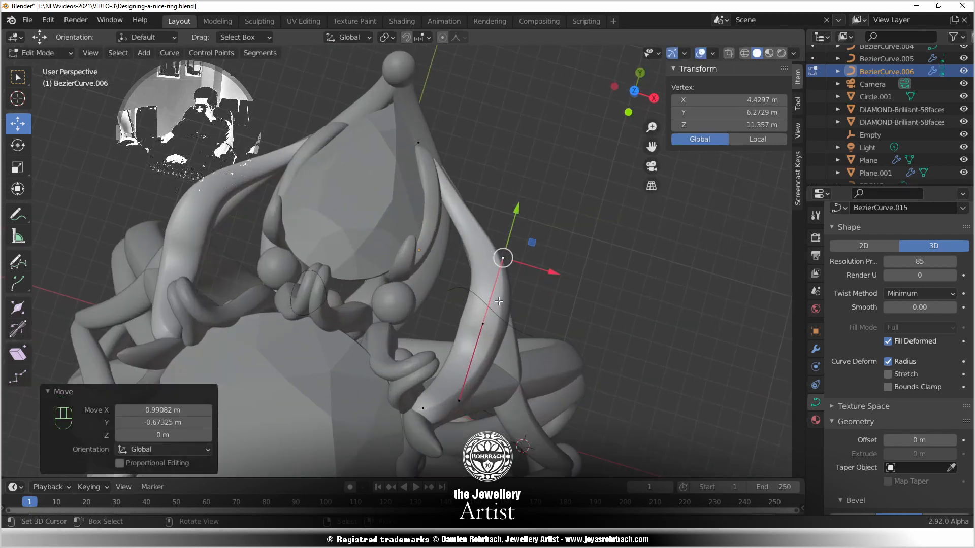
key("KP_1")
key("KP_7")
scroll(496, 282, "up", 1)
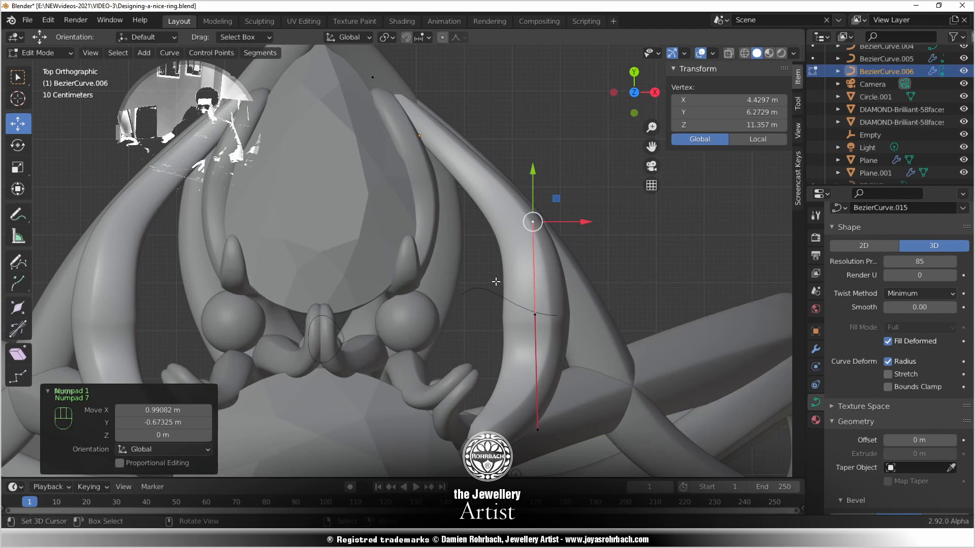
key("g")
left_click(552, 228)
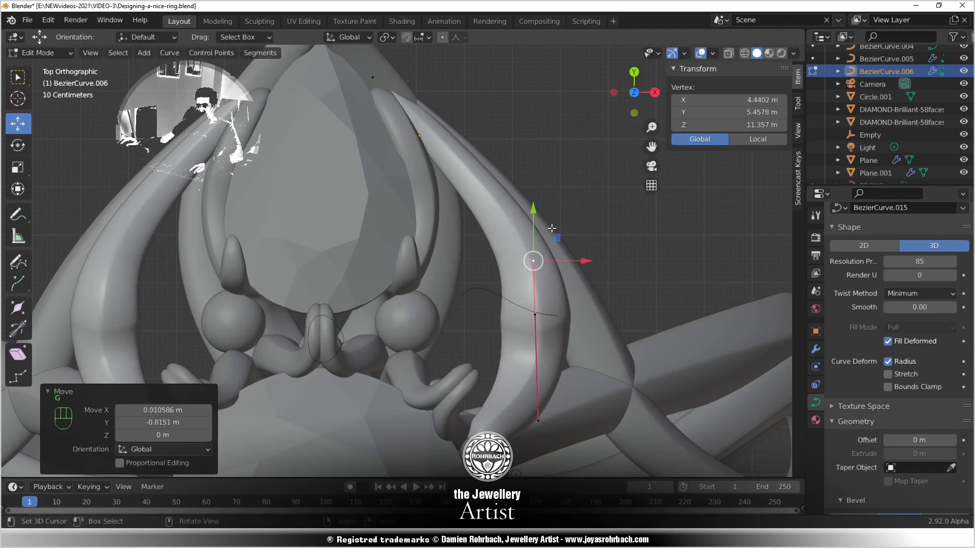
scroll(552, 228, "down", 3)
middle_click_drag(552, 228, 373, 250)
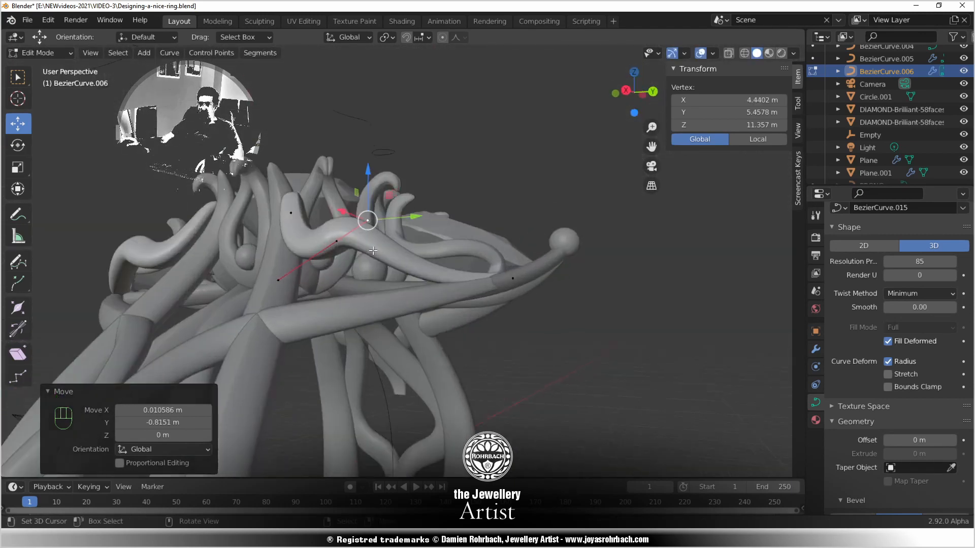
In right view, move the middle point's inner handle about 0.53 m along Y and 1.37 m along Z, and lower the prong-end point's outward handle
key("KP_3")
scroll(340, 292, "up", 1)
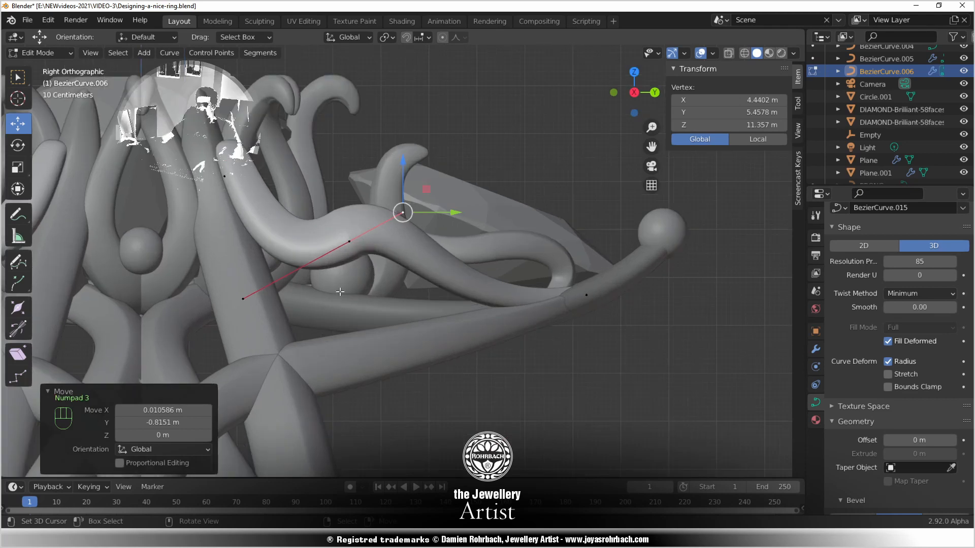
left_click(249, 298)
key("g")
left_click(249, 177)
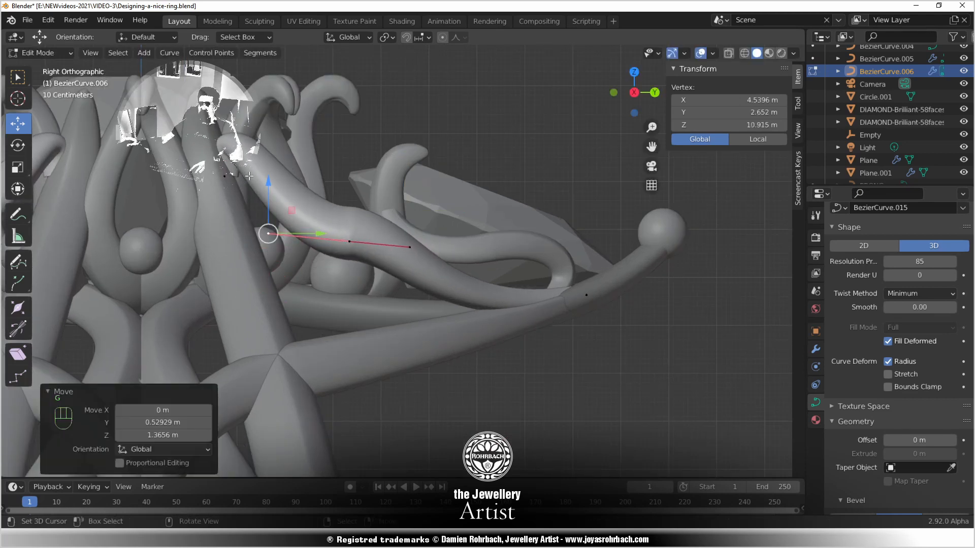
left_click(226, 176)
key("g")
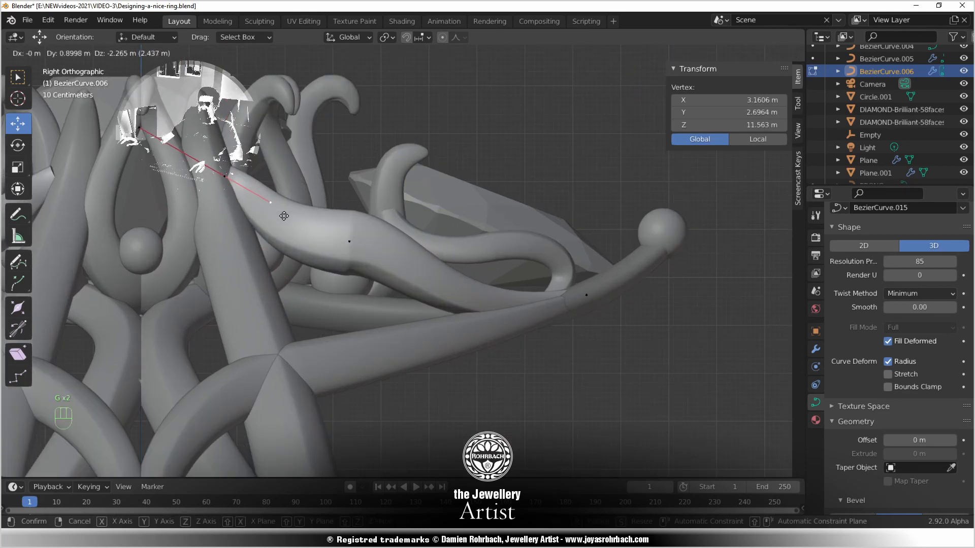
left_click(282, 232)
Lower the strand's middle control point slightly, and move the prong-end point about -0.17 m along Y and 0.19 m along Z
left_click(375, 246)
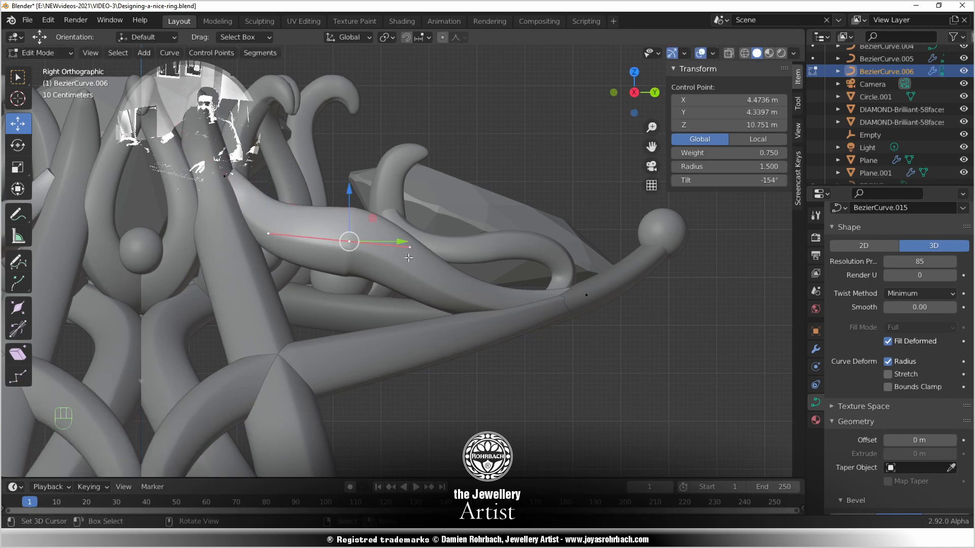
key("g")
left_click(396, 270)
left_click(224, 176)
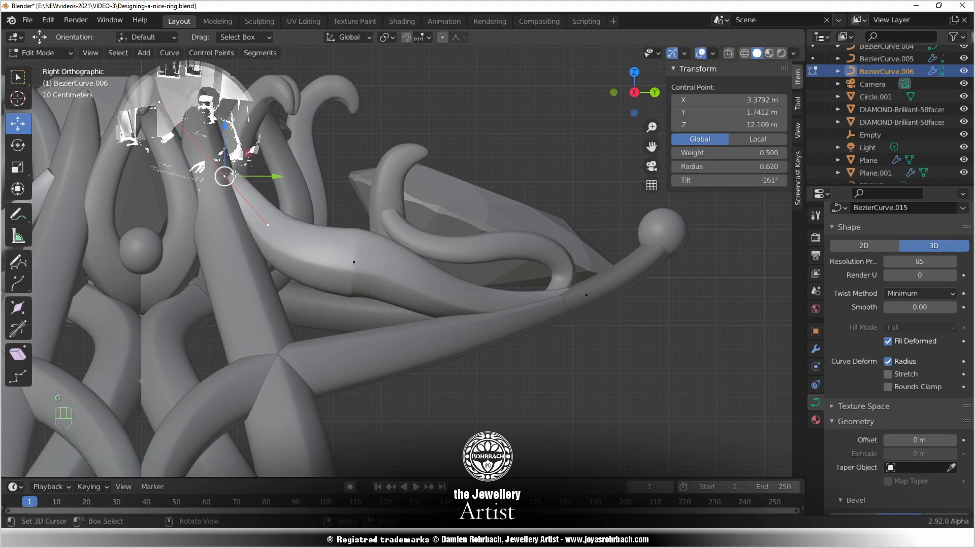
key("g")
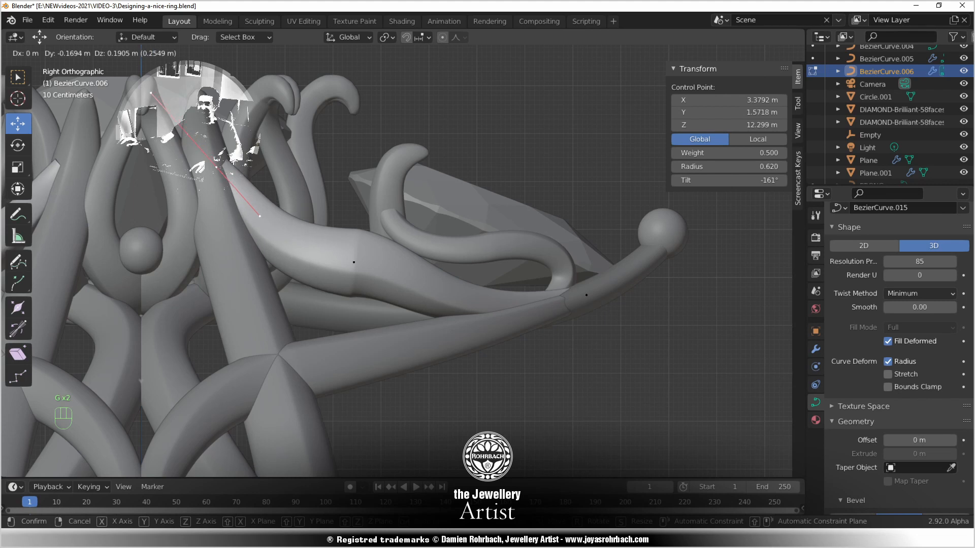
left_click(239, 162)
Adjust the outer end point's inner handle, and move the middle point's outer handle about 0.13 m along Y and -0.31 m along Z
left_click(379, 267)
right_click(552, 293)
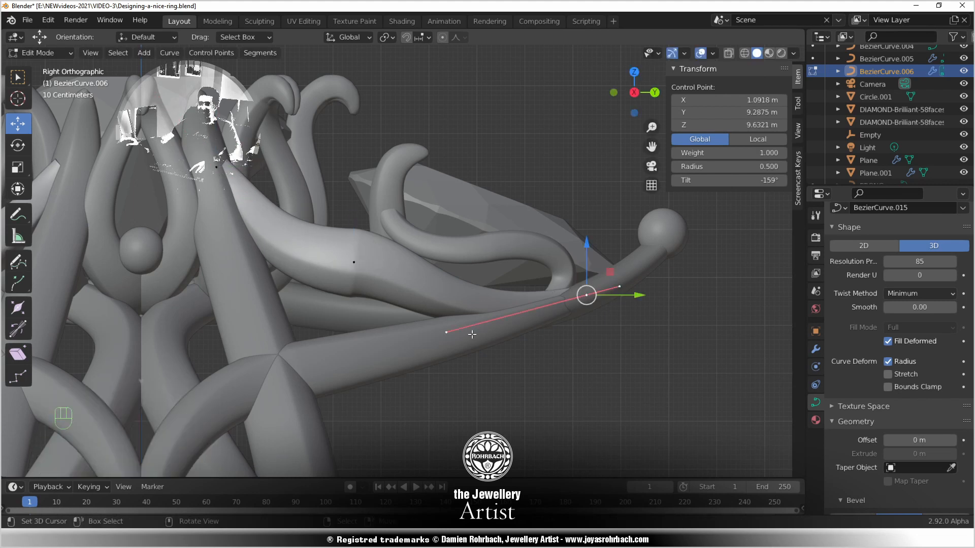
right_click(472, 335)
key("g")
left_click(441, 324)
right_click(397, 263)
right_click(415, 267)
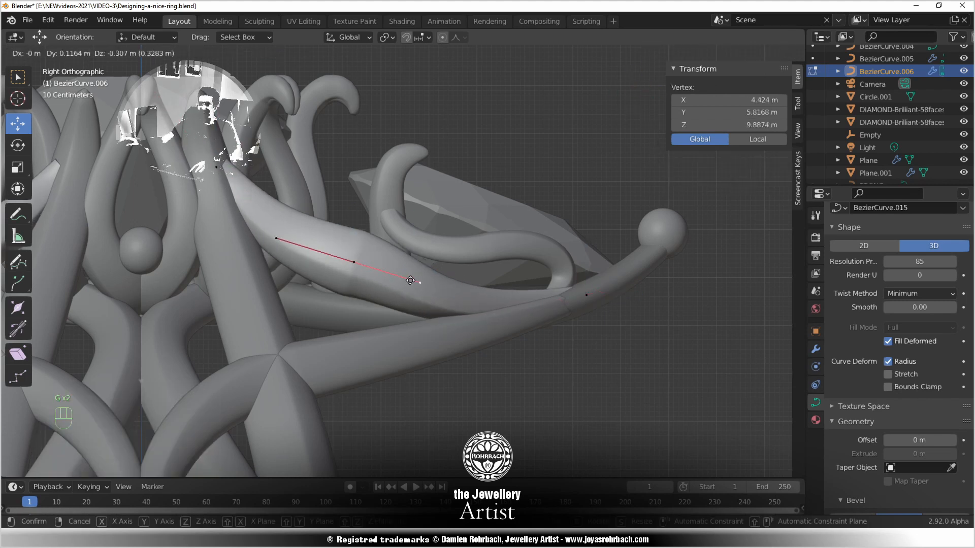
key("g")
left_click(413, 279)
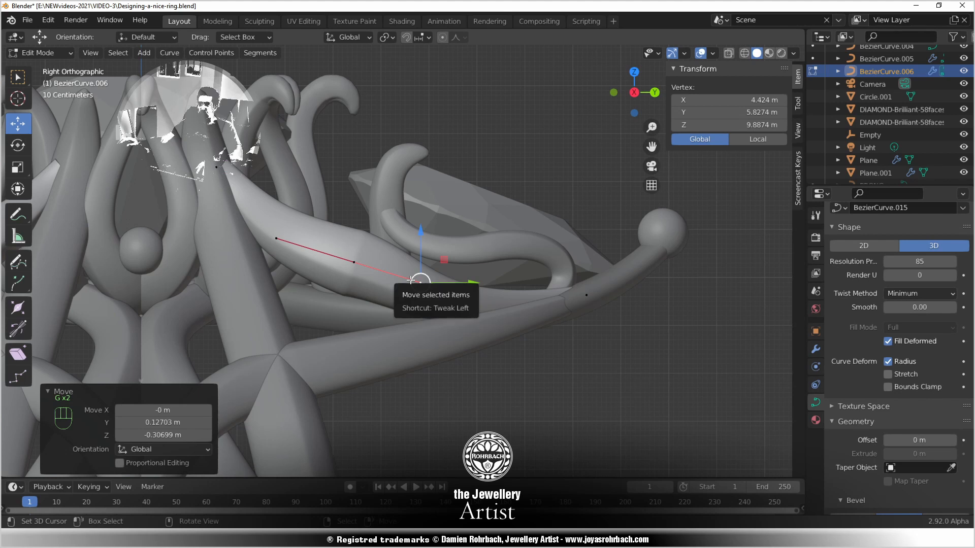
In top view, duplicate the open taper curve beside the ring and place the copy next to the side stone
key("Tab")
scroll(410, 280, "down", 9)
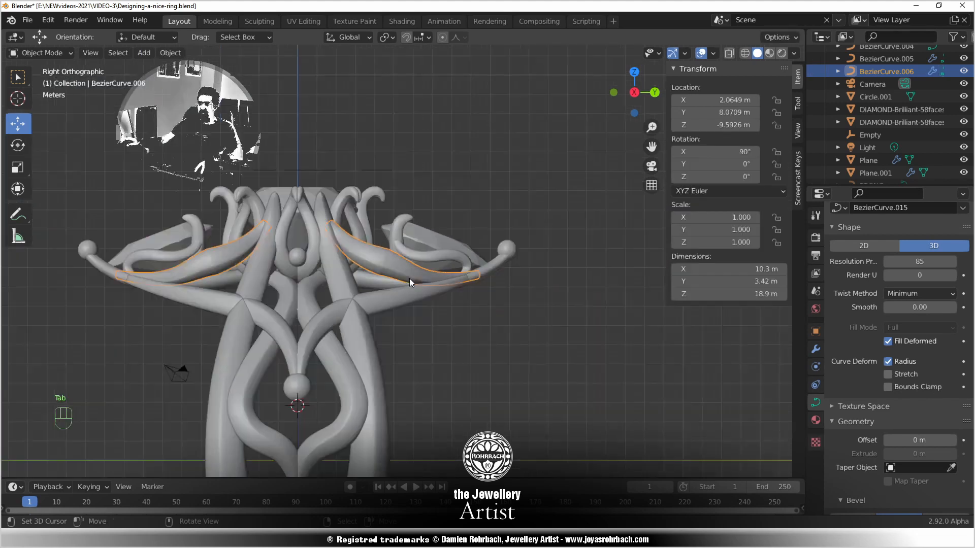
key("KP_7")
scroll(477, 320, "up", 3)
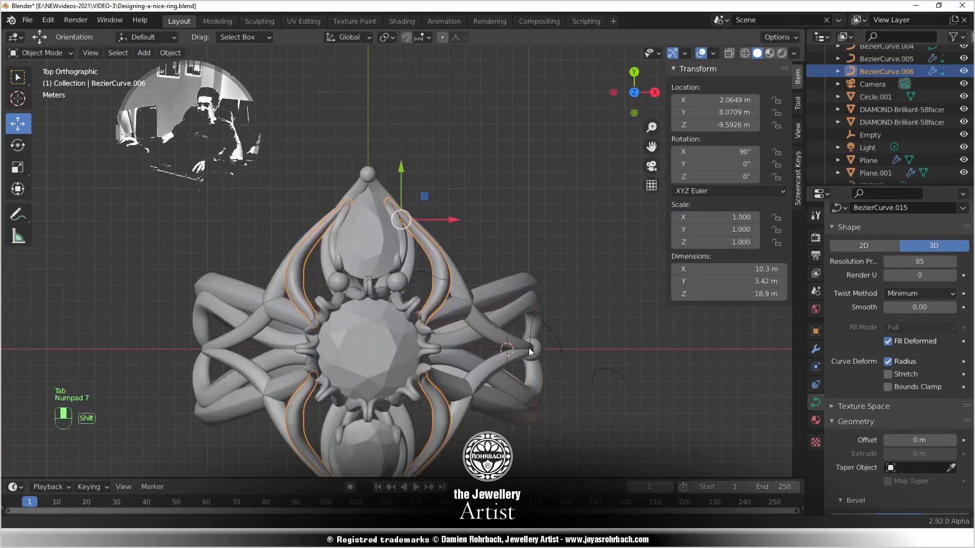
middle_click_drag(625, 376, 530, 348, "shift")
right_click(530, 349)
key("shift+d")
left_click(428, 199)
Assign the duplicated curve as the upper strand's taper object and save the file
middle_click_drag(396, 318, 445, 291)
scroll(446, 284, "up", 3)
right_click(447, 249)
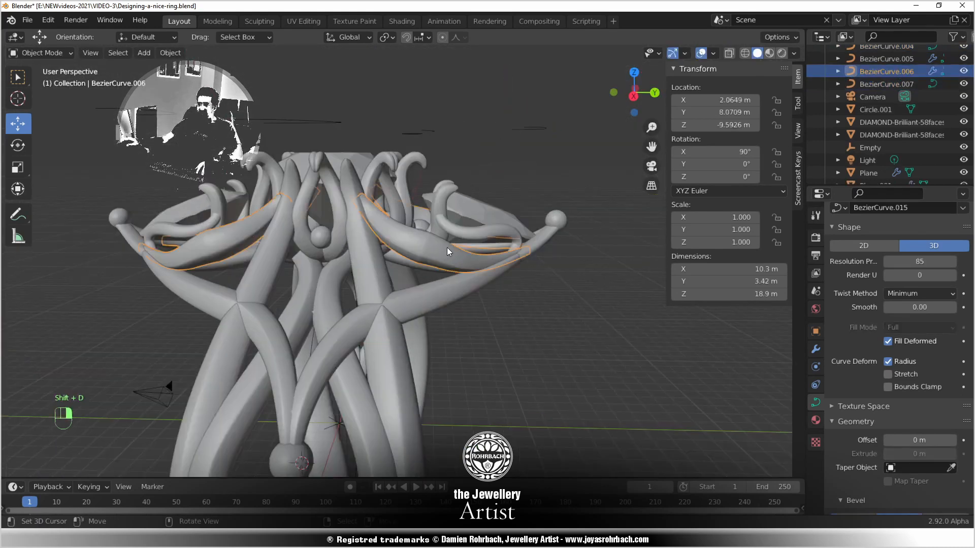
left_click(951, 468)
left_click(554, 123)
middle_click_drag(455, 217, 454, 307)
key("ctrl+s")
Move the taper copy's second control point about -0.73 m along Y and its middle control point about 2.64 m along Y
scroll(454, 307, "up", 2)
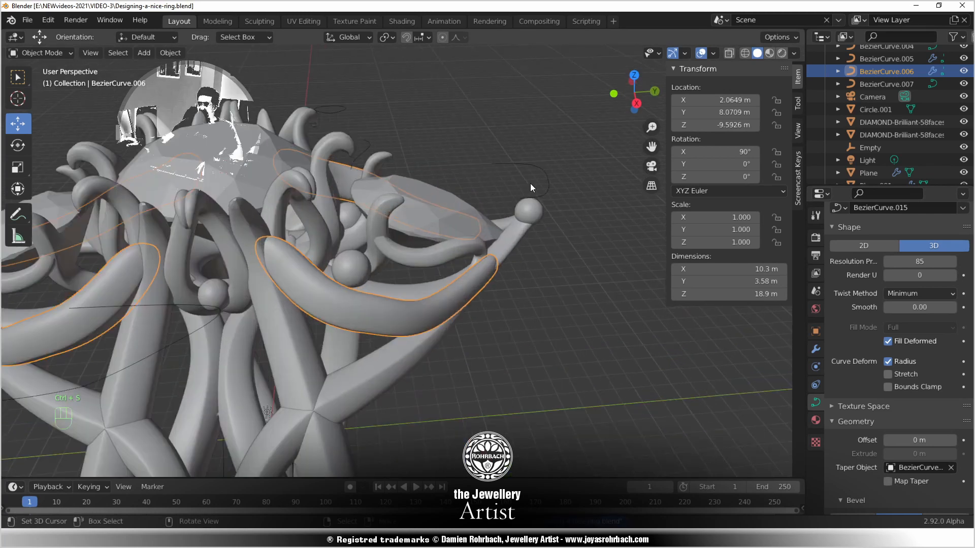
right_click(537, 163)
key("Tab")
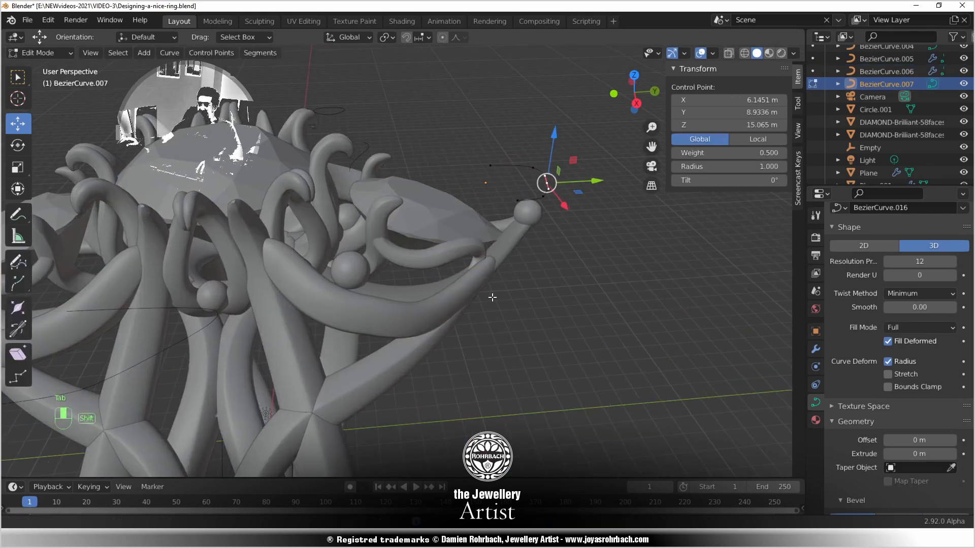
middle_click_drag(521, 208, 499, 247, "shift")
left_click(506, 220)
left_click_drag(553, 217, 526, 220)
middle_click_drag(524, 262, 557, 282)
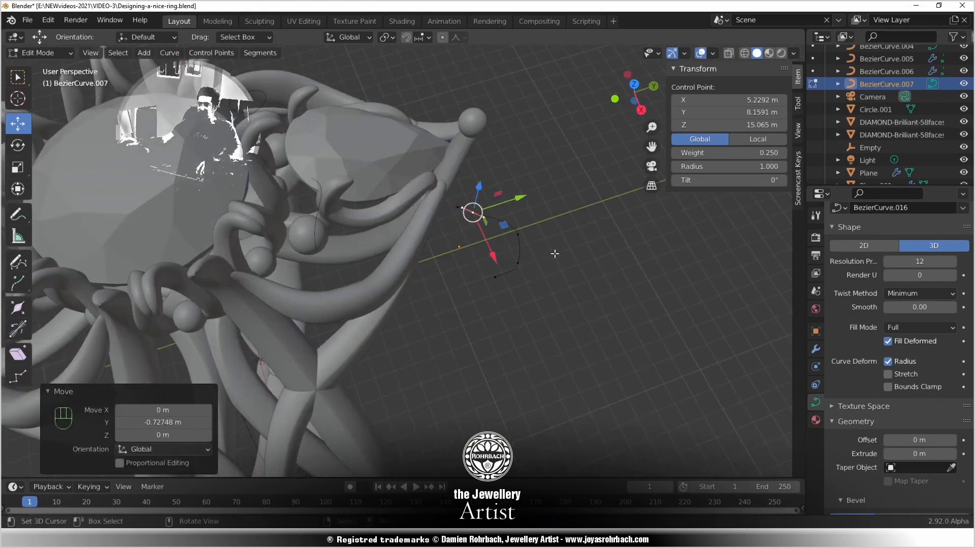
left_click(519, 234)
left_click_drag(558, 226, 669, 208)
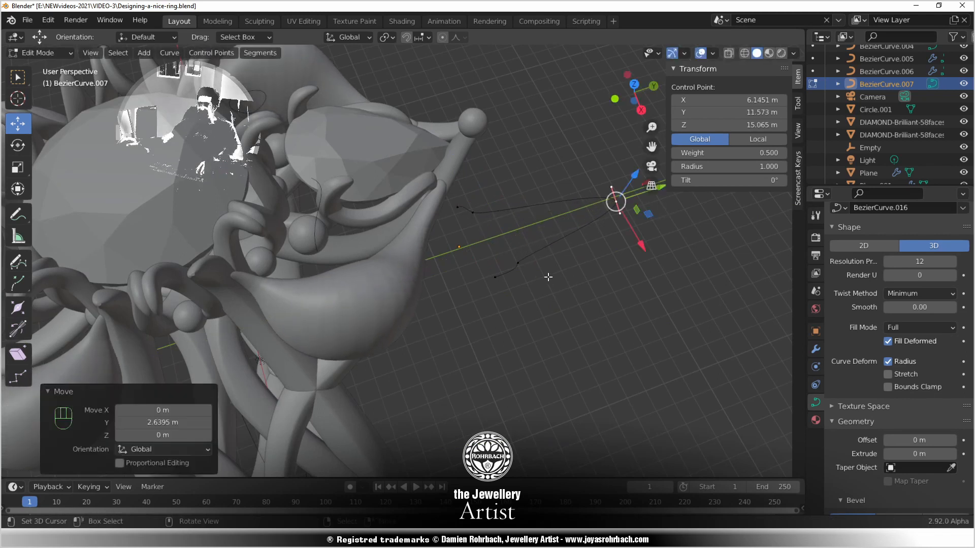
left_click(528, 261)
key("x")
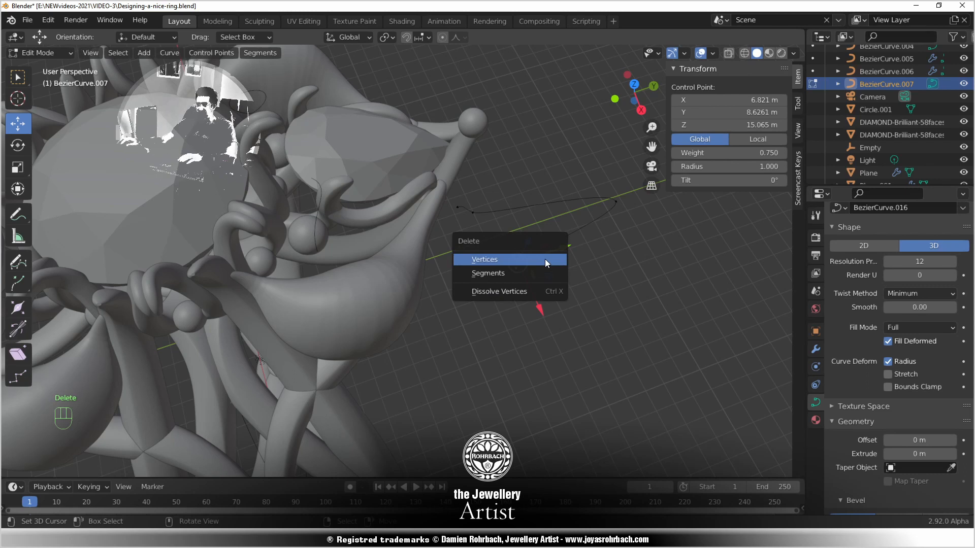
left_click(544, 259)
middle_click_drag(544, 258, 446, 328)
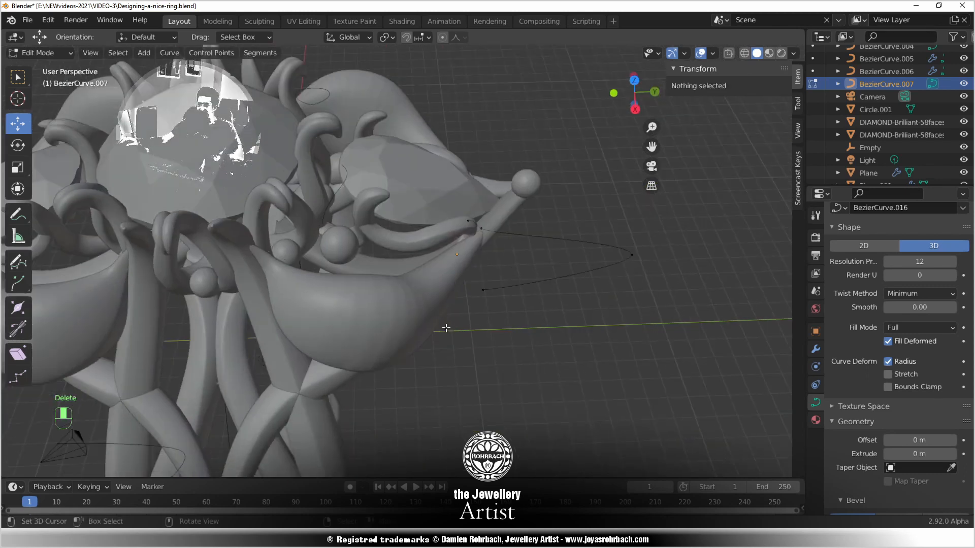
key("ctrl+z")
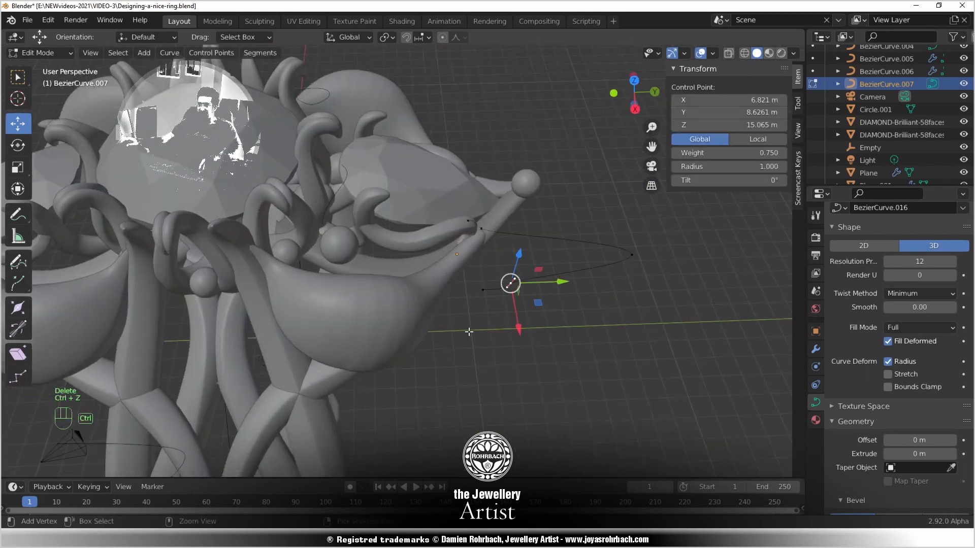
Move the taper curve's fourth control point about 1.32 m along Y and save the file
right_click(487, 293)
right_click(511, 285)
left_click_drag(557, 282, 616, 282)
mouse_move(516, 315)
middle_mouse_down()
mouse_move(528, 311)
mouse_move(506, 311)
middle_mouse_up()
key("ctrl+s")
Refine the handles of the taper curve's first end point and its neighbouring point to adjust the strand's narrow end, and save the file
scroll(502, 324, "up", 5)
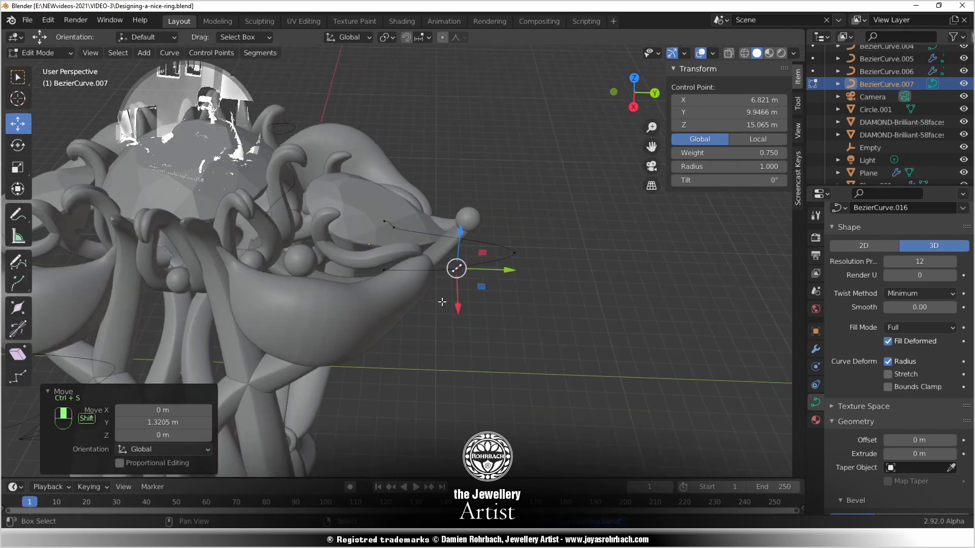
left_click(364, 174)
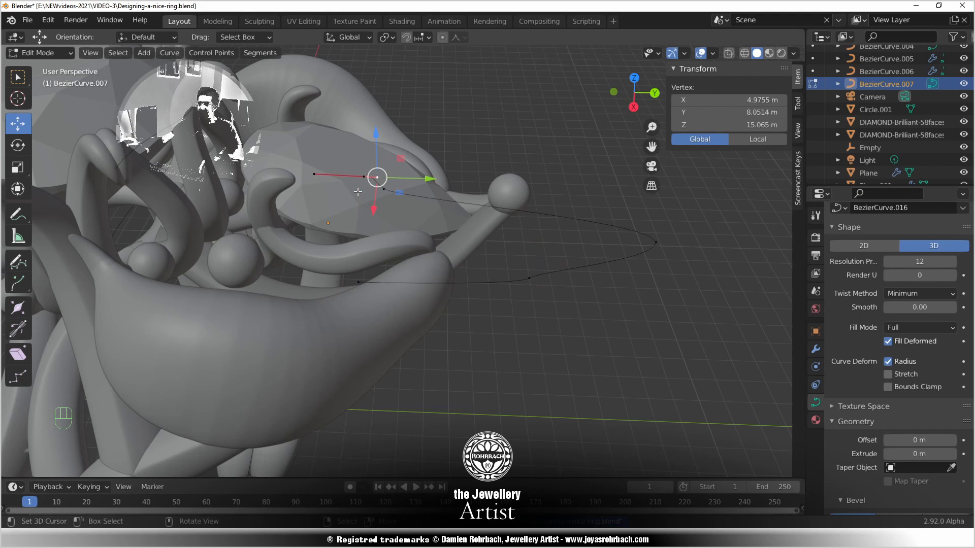
left_click_drag(365, 175, 350, 200)
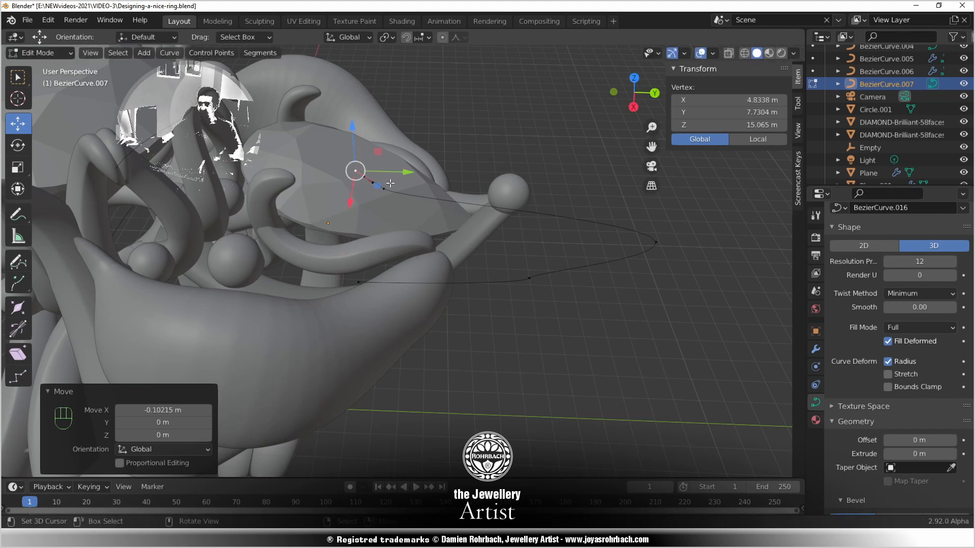
left_click(381, 187)
key("KP_7")
key("KP_Decimal")
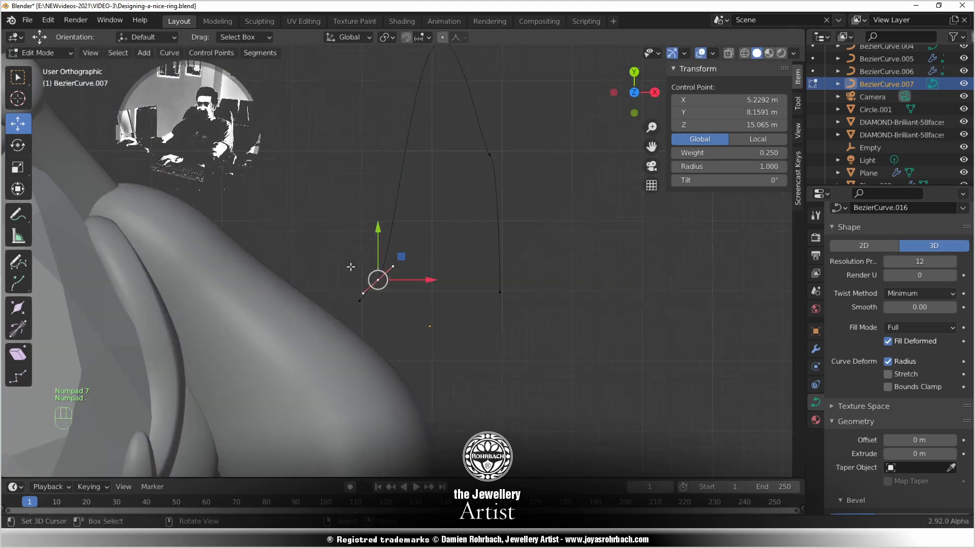
left_click(492, 180)
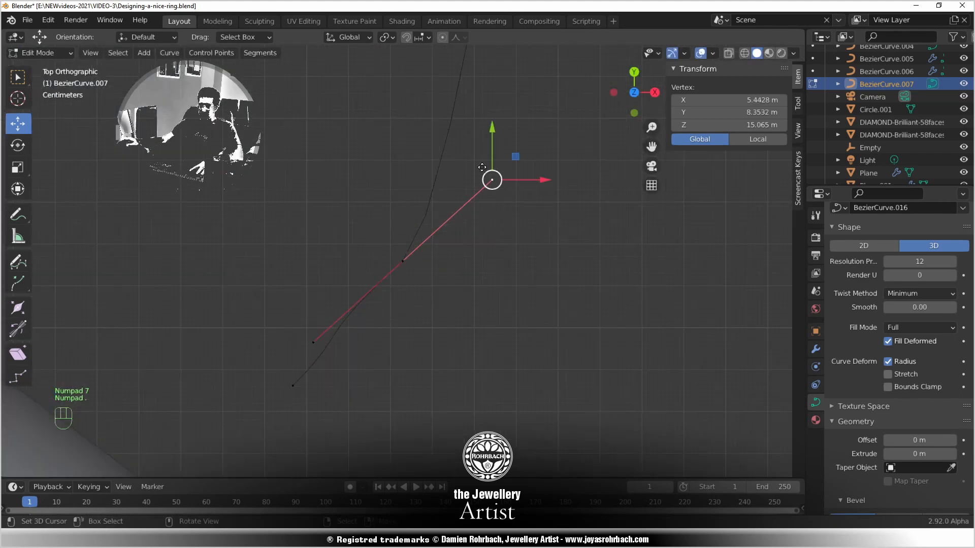
key("g")
left_click(467, 172)
middle_click_drag(557, 259, 362, 320)
key("ctrl+s")
key("Tab")
left_click(450, 292)
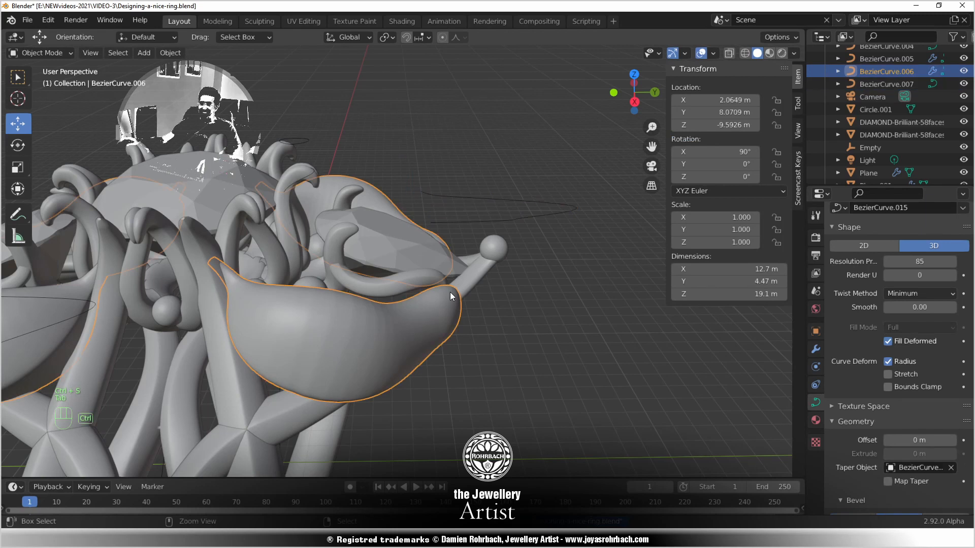
key("Tab")
key("Tab")
left_click(479, 219)
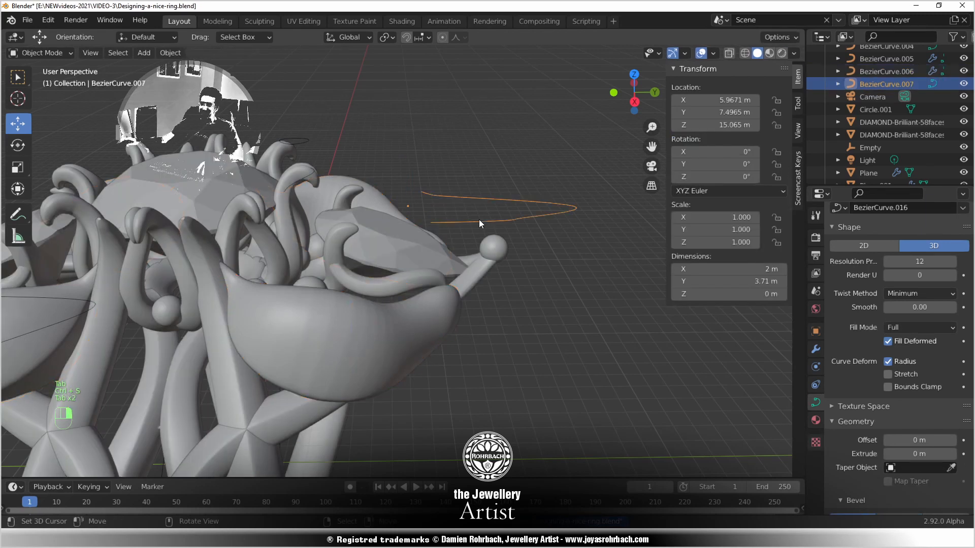
key("Tab")
middle_click_drag(488, 271, 432, 335)
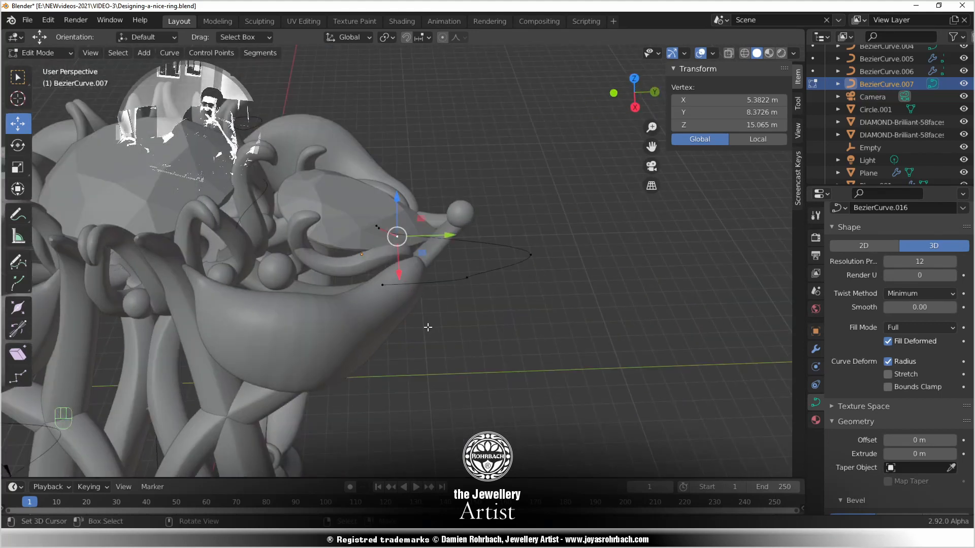
Delete the duplicated taper curve and the upper strand it shapes
key("Tab")
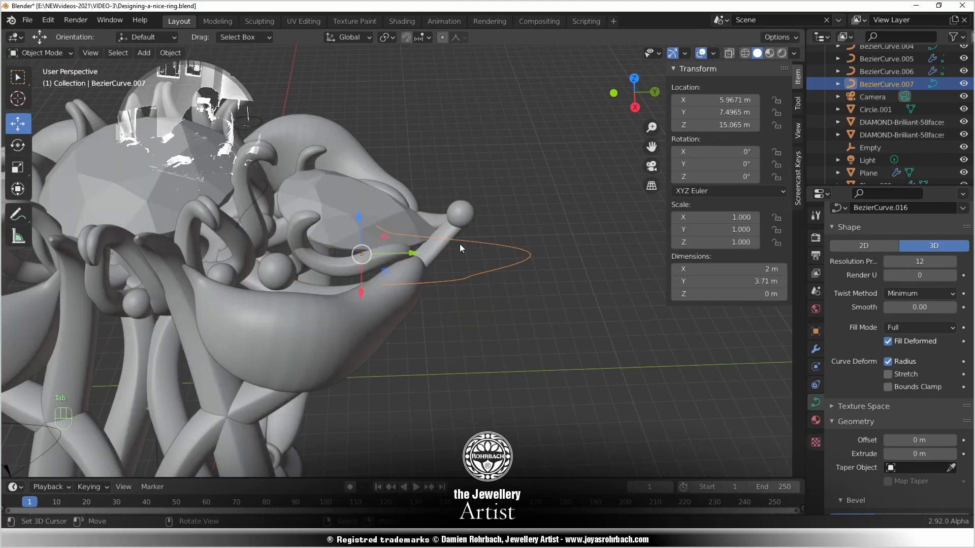
key("Delete")
key("Delete")
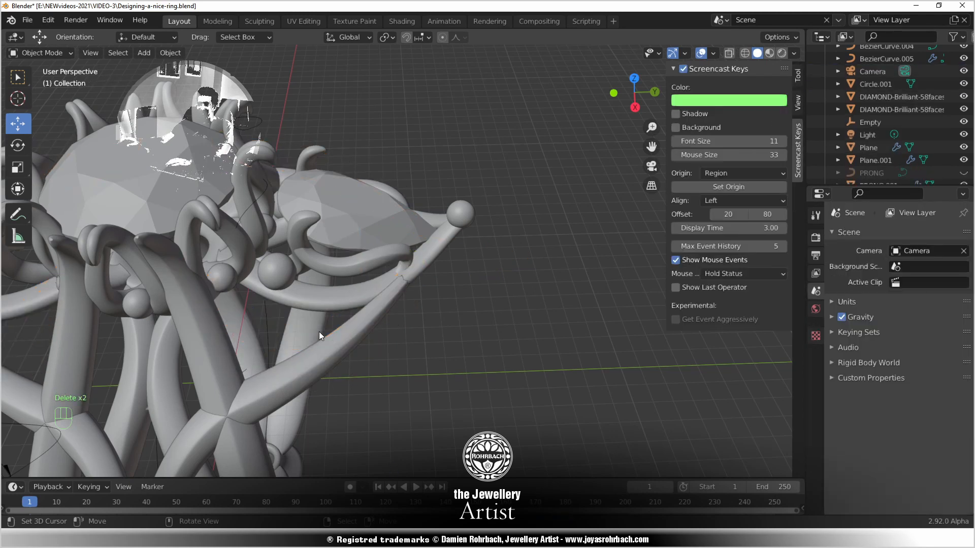
In top view, place the 3D cursor just beyond the ball at the ring's tip and save the file
middle_click_drag(324, 314, 428, 390)
scroll(440, 365, "down", 5)
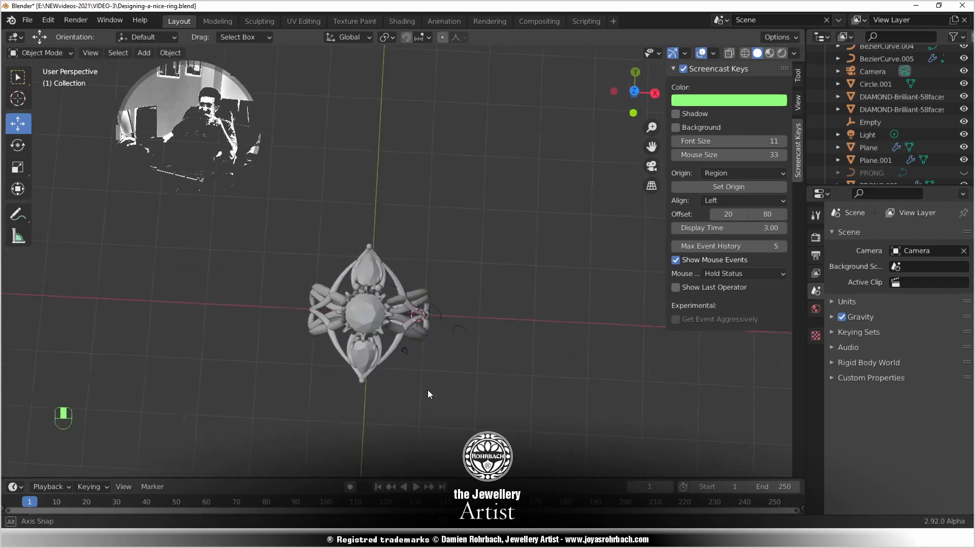
scroll(422, 382, "up", 3)
key("KP_1")
scroll(412, 352, "up", 3)
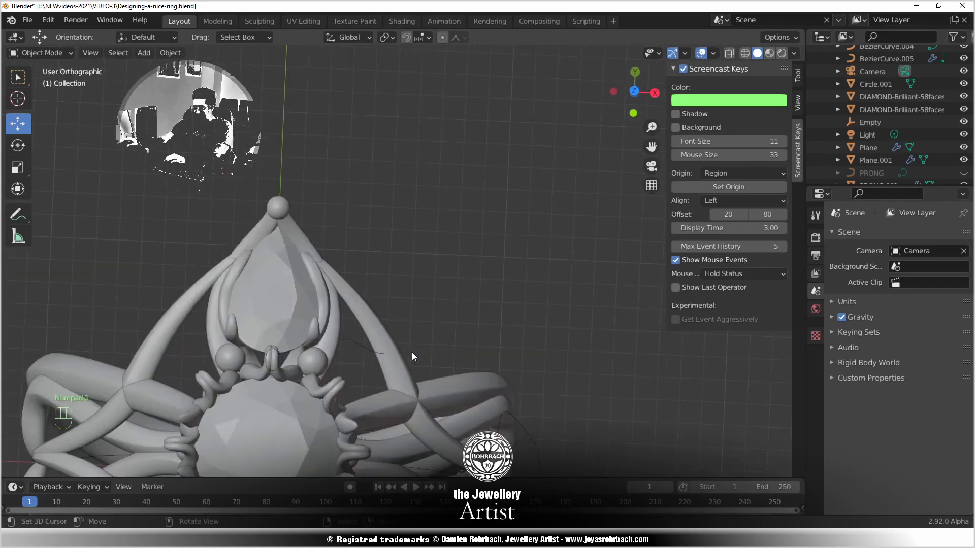
key("KP_7")
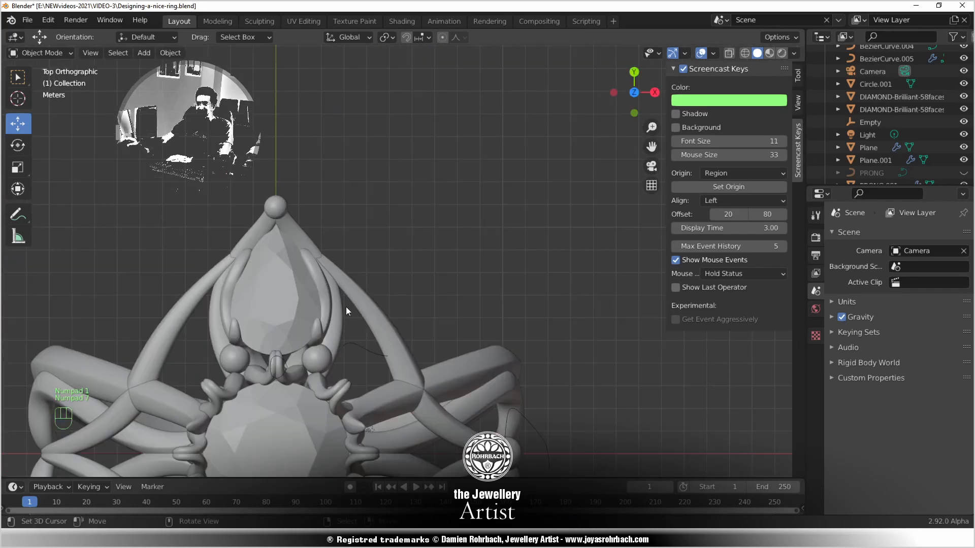
left_click(296, 130)
middle_click_drag(296, 131, 378, 263, "shift")
scroll(376, 261, "up", 3)
key("ctrl+s")
Add a mesh plane at the 3D cursor and scale it uniformly to about 0.286
left_click(144, 53)
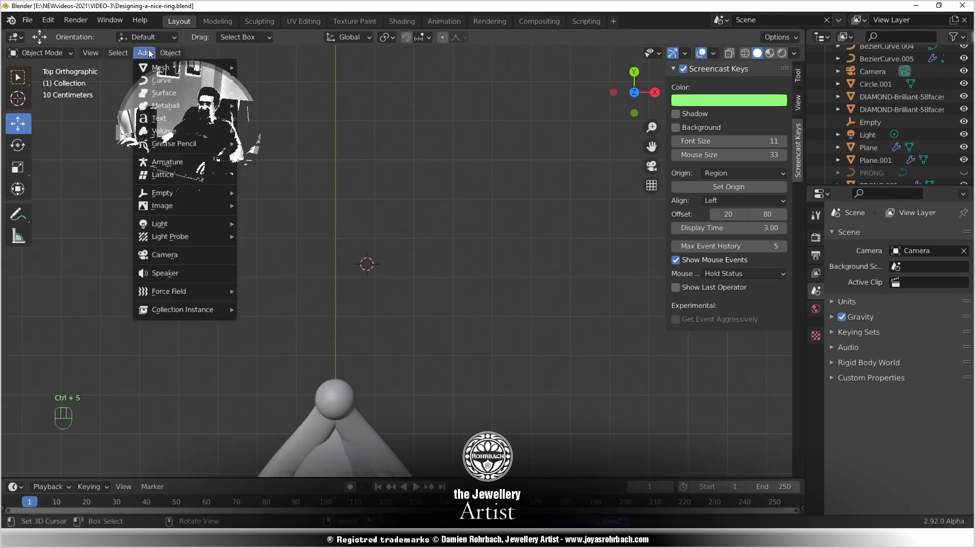
mouse_move(173, 67)
left_click(284, 67)
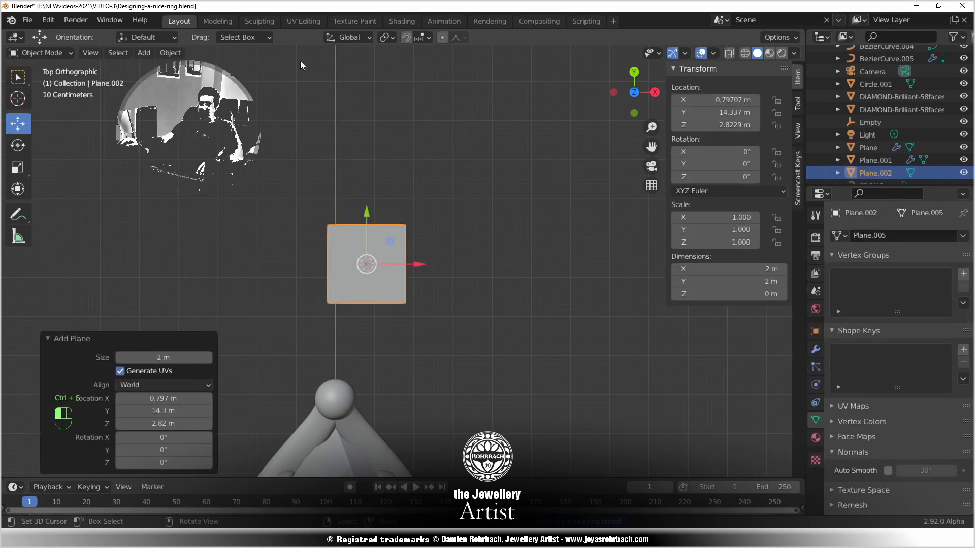
key("s")
left_click(414, 266)
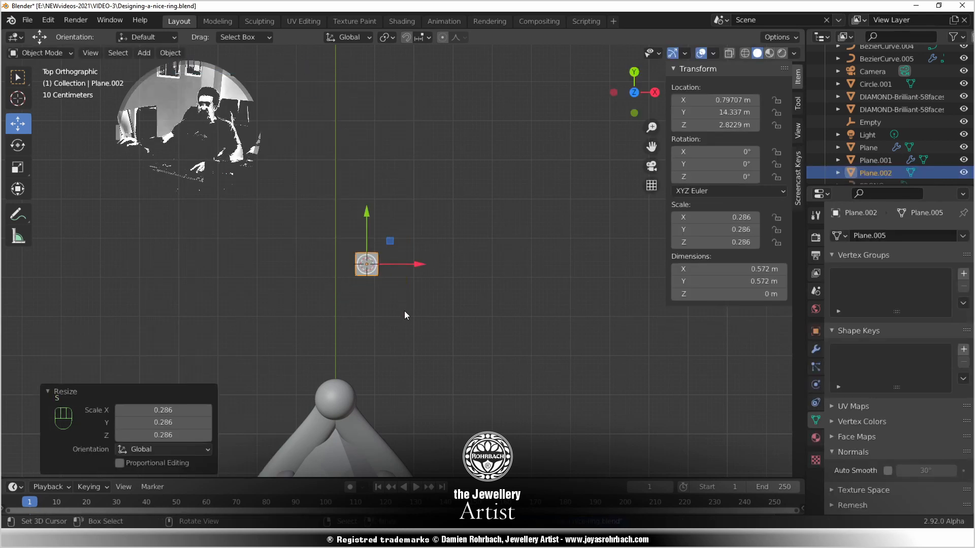
Move the plane about 0.41 m toward the centre line and 1.88 m toward the ball, and add a Mirror modifier to it
key("g")
left_click(386, 359)
left_click(815, 349)
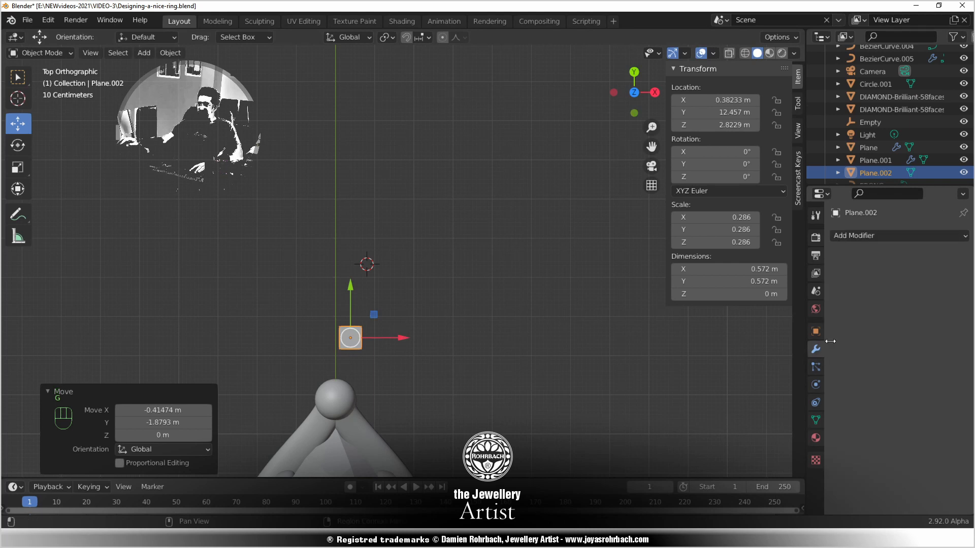
left_click(876, 236)
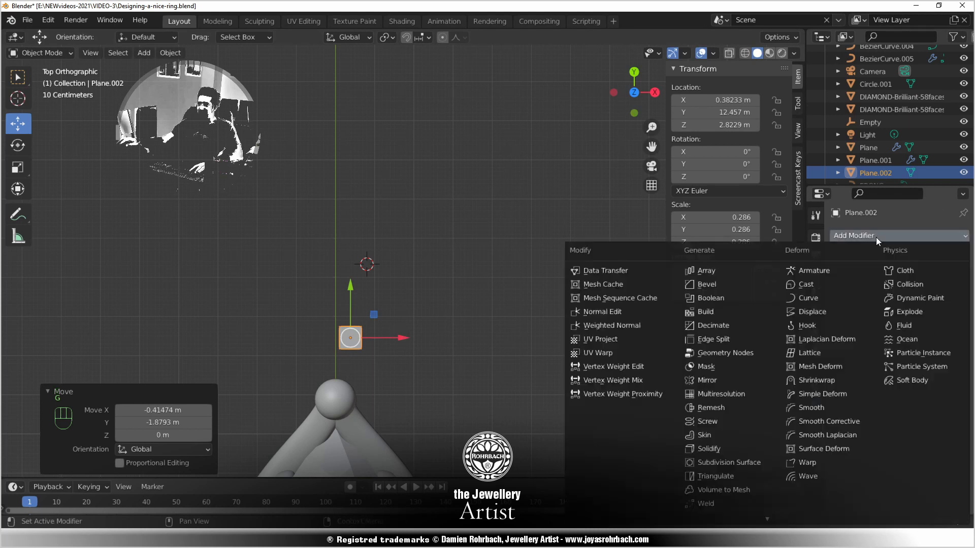
left_click(744, 379)
scroll(515, 364, "down", 5)
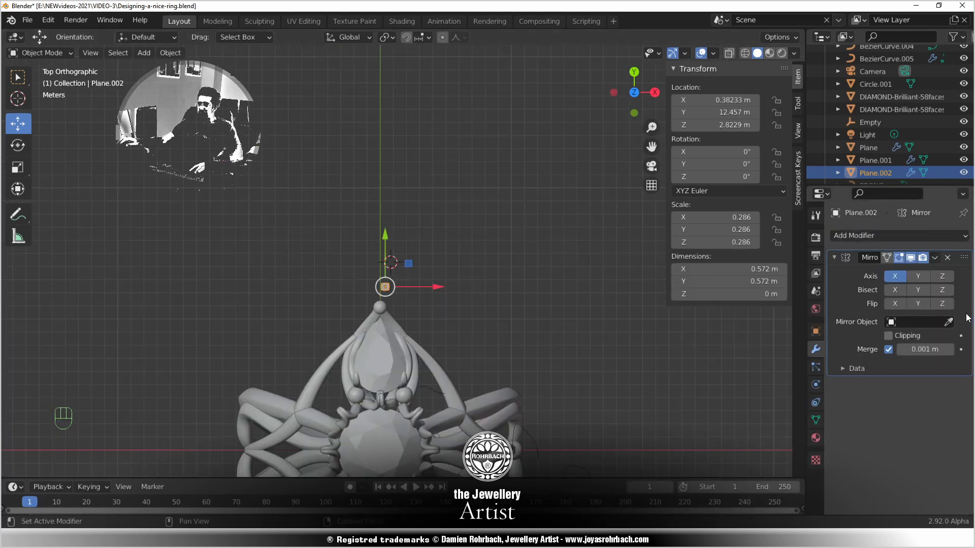
Set the large central diamond as the plane's Mirror object on the X axis and save the file
left_click(919, 322)
left_click(944, 341)
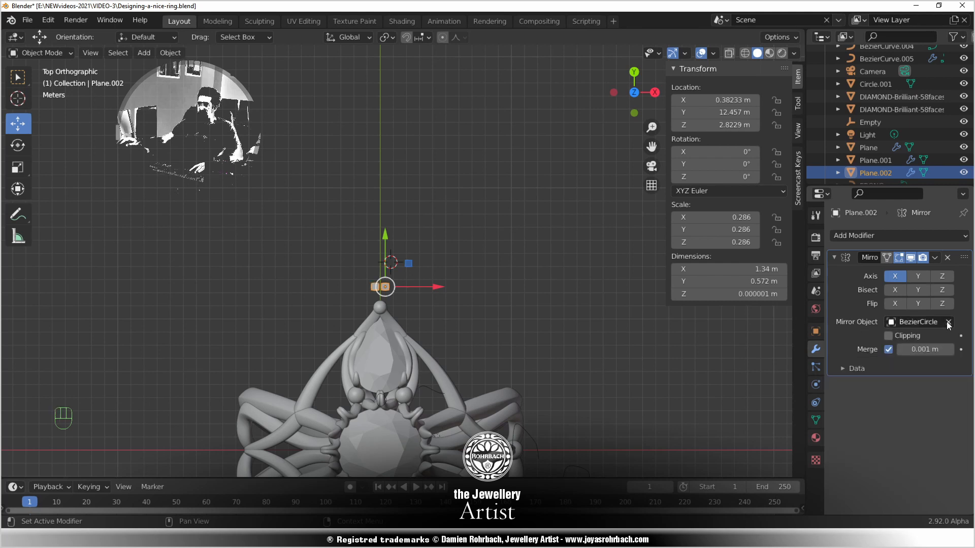
left_click(952, 325)
left_click(389, 438)
scroll(395, 287, "up", 4)
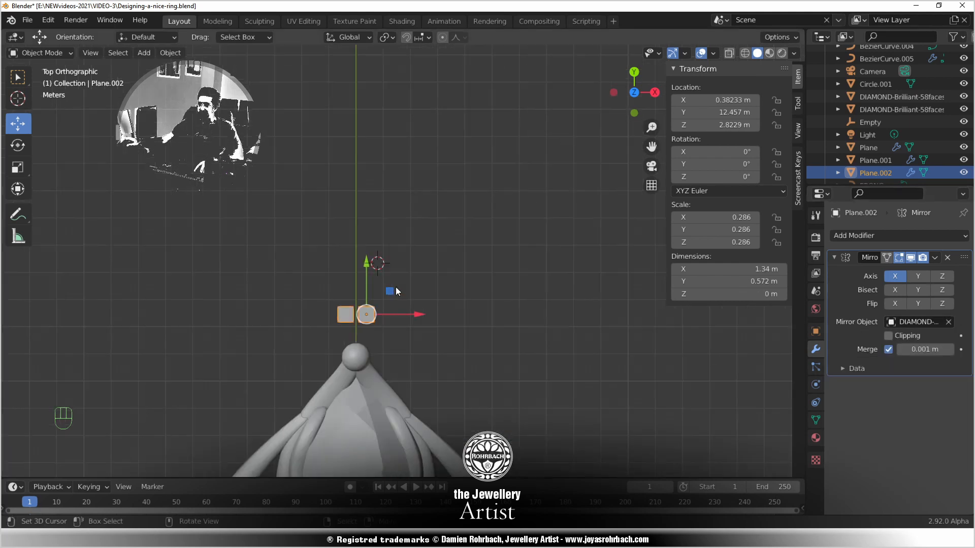
key("ctrl+s")
Scale the plane uniformly by about 0.526 and move it right beside the mirror axis
scroll(361, 328, "up", 5)
key("s")
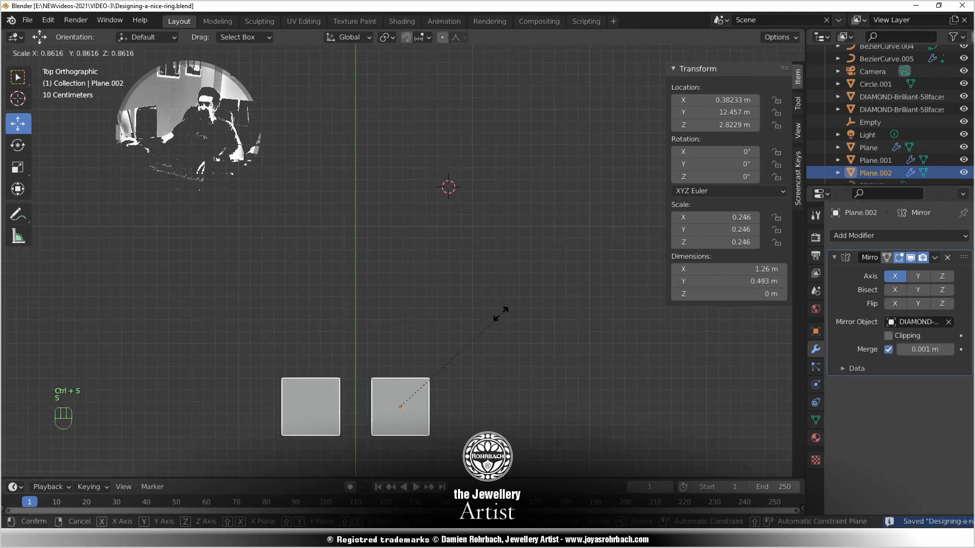
left_click(464, 374)
key("g")
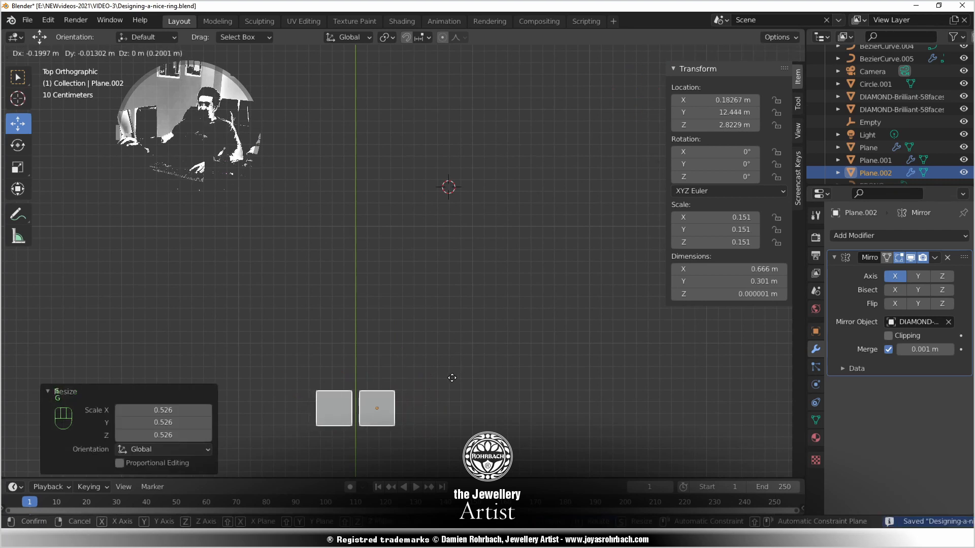
left_click(453, 382)
In Edit Mode, extrude the plane's far edge three times away from the ball, the first segment about 0.41 m and the third about 0.83 m
key("Tab")
right_click(360, 389)
right_click(396, 391, "shift")
scroll(422, 384, "down", 2)
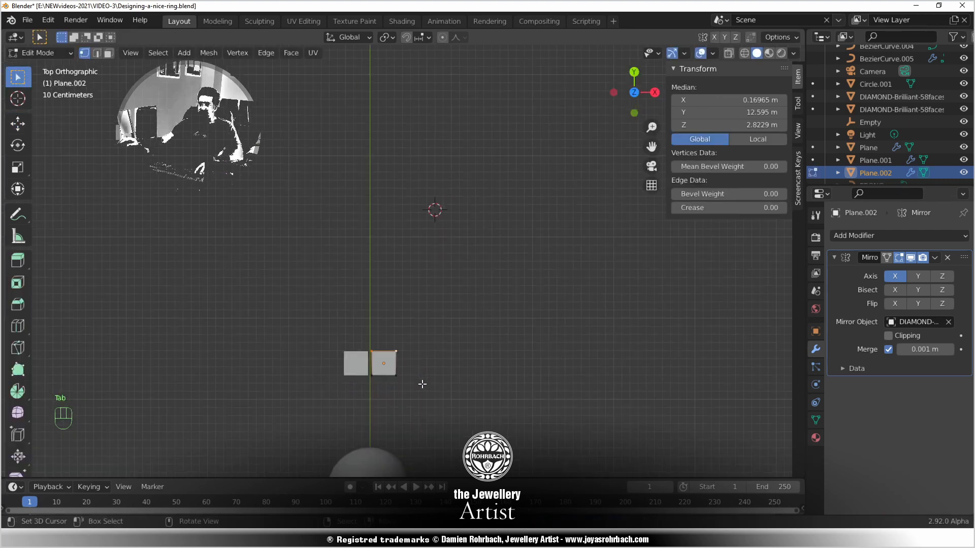
key("e")
left_click(441, 312)
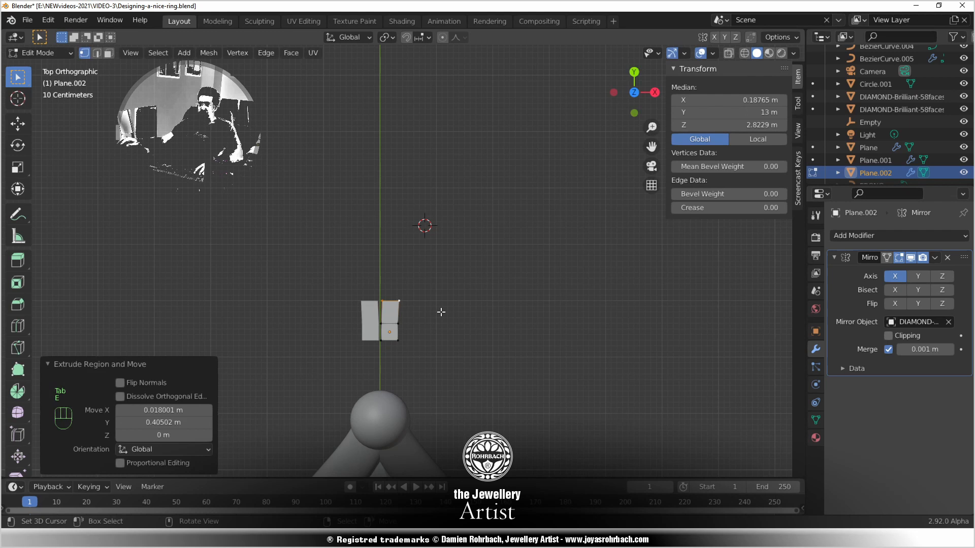
key("e")
left_click(441, 277)
key("e")
left_click(442, 235)
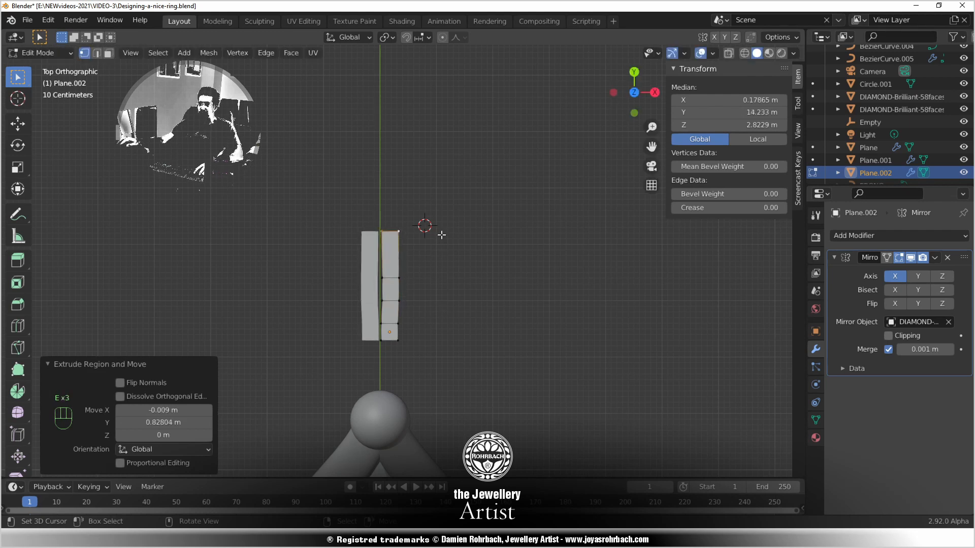
Extrude the strip's far edge four more times along Y by about 0.95, 0.79, 0.97 and 0.6 m
key("e")
left_click(441, 179)
key("e")
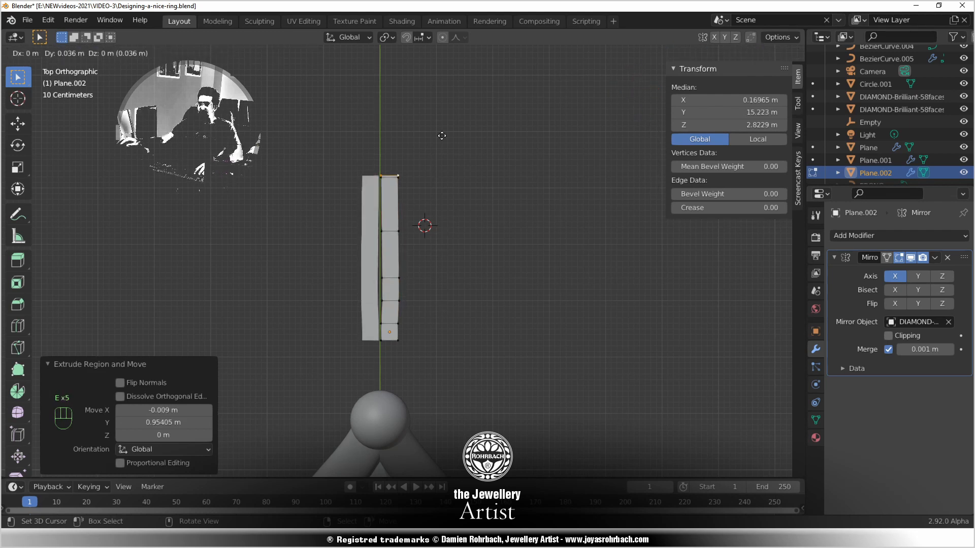
left_click(442, 122)
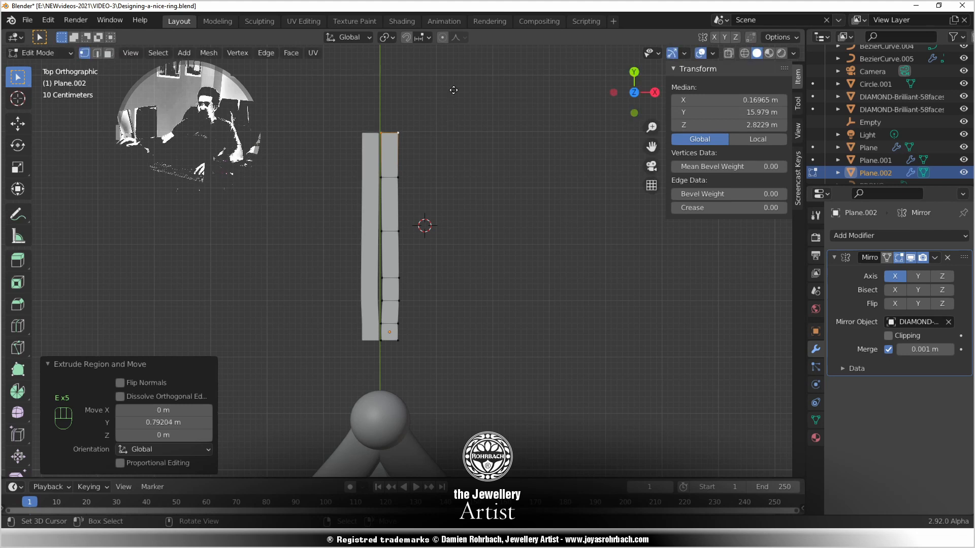
key("e")
left_click(448, 71)
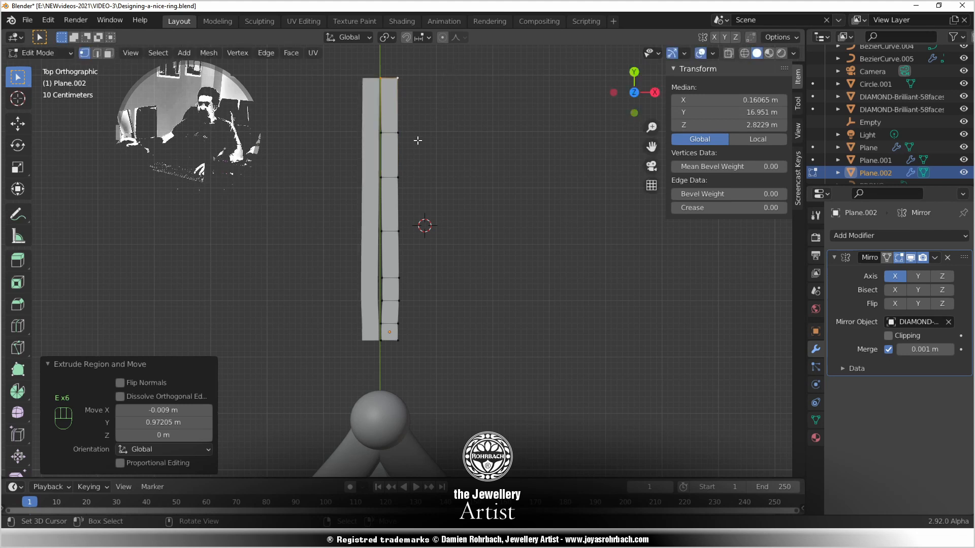
middle_click_drag(437, 178, 451, 344, "shift")
scroll(447, 254, "up", 2)
key("e")
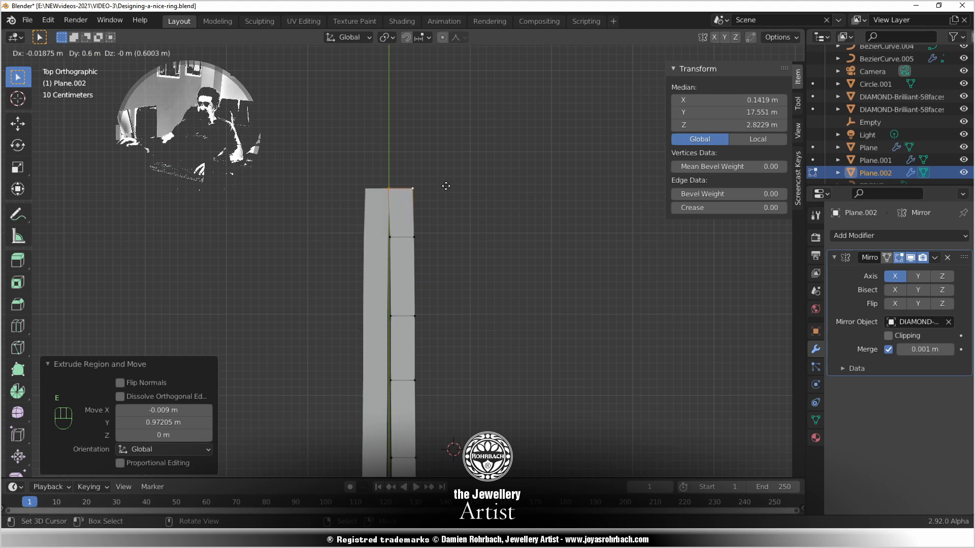
left_click(449, 191)
Select the strip's outer side edges, excluding its end segments, and extrude them outward about 0.3 m
scroll(409, 249, "down", 2)
middle_click_drag(409, 250, 409, 113, "shift")
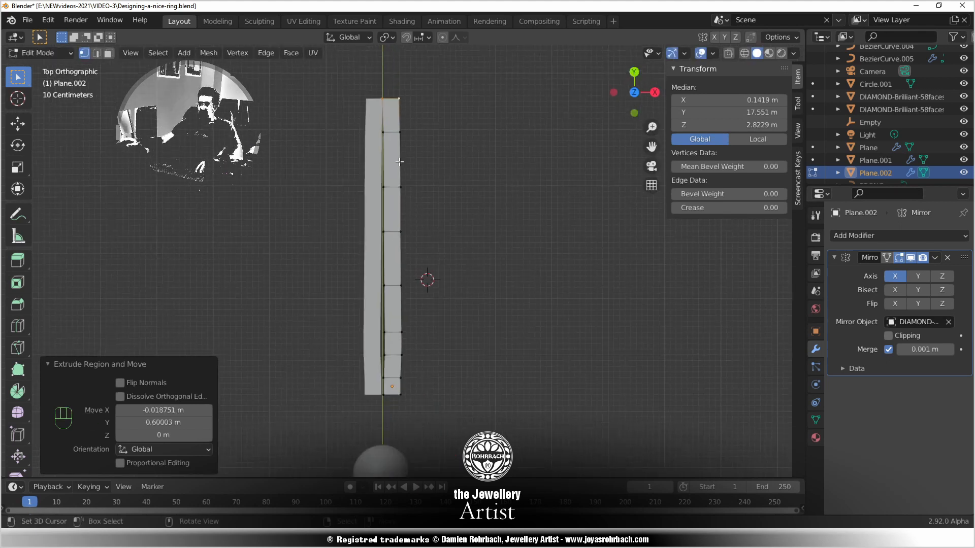
left_click(405, 135)
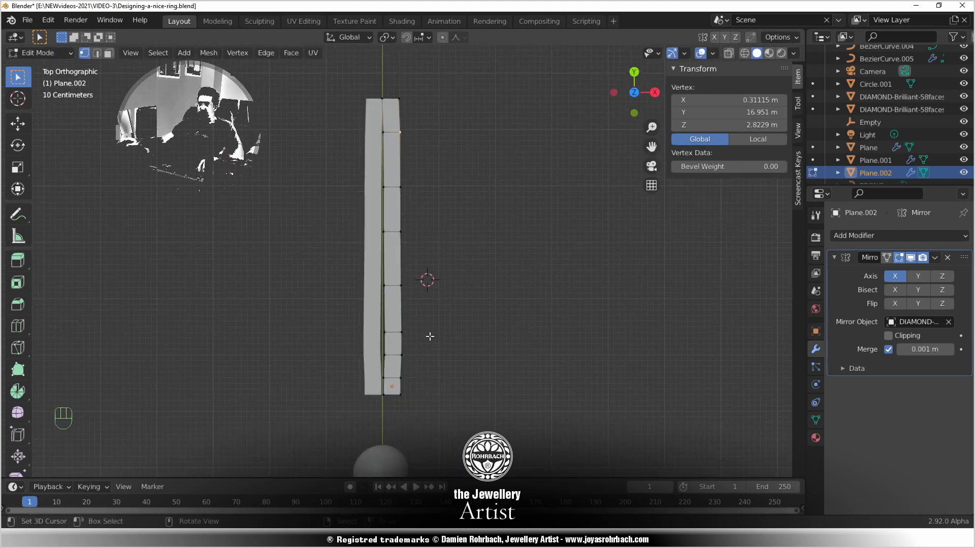
left_click(403, 359, "ctrl")
key("e")
left_click(459, 228)
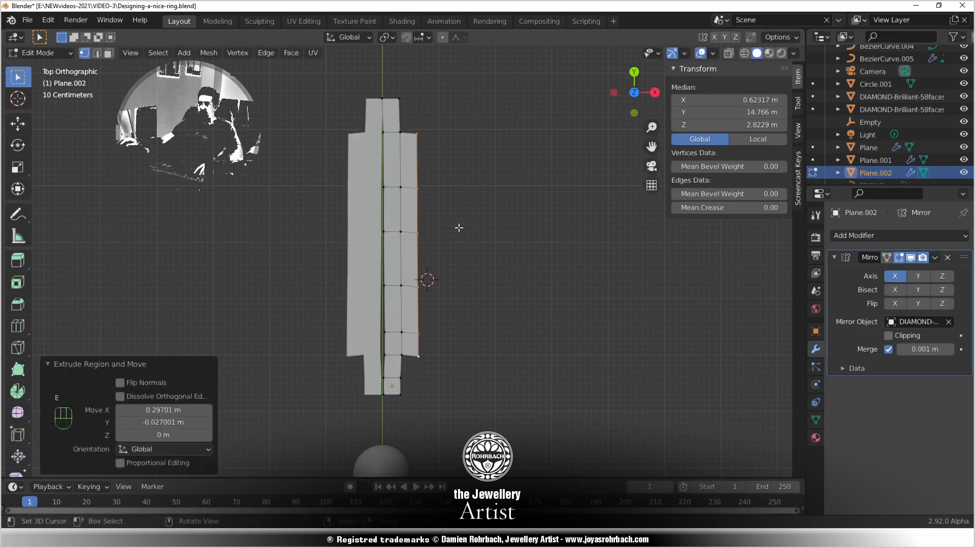
Extrude the outer side edges outward another 0.34 m and scale them uniformly to about 0.865
key("e")
left_click(476, 226)
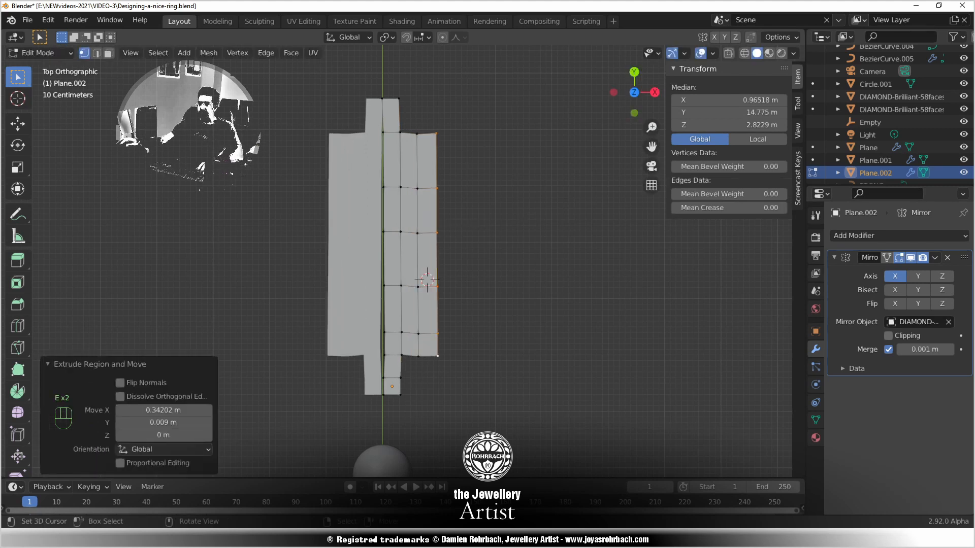
key("s")
left_click(517, 220)
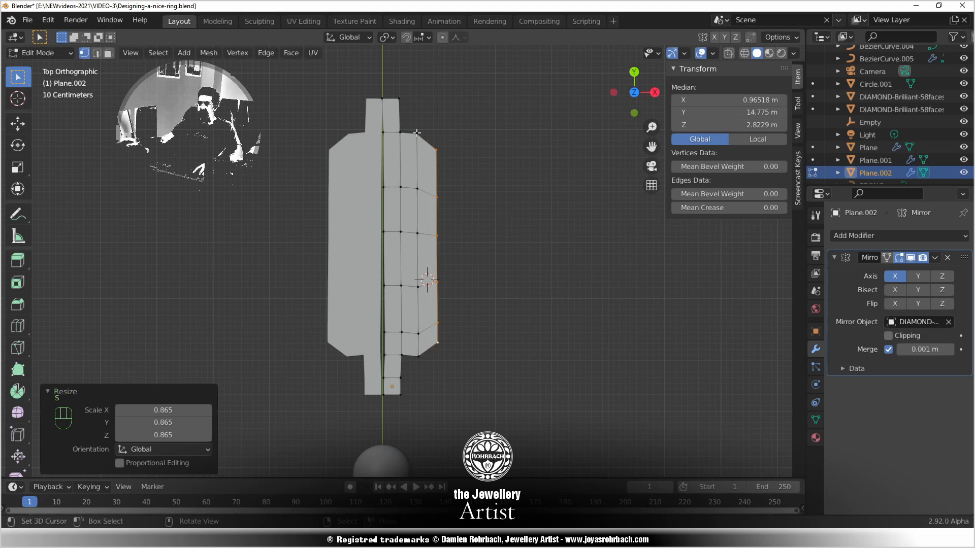
Narrow the far tip by moving its outer corner vertex inward, and raise the outer vertex at the tip's base about 0.16 m along Y
right_click(408, 93)
key("g")
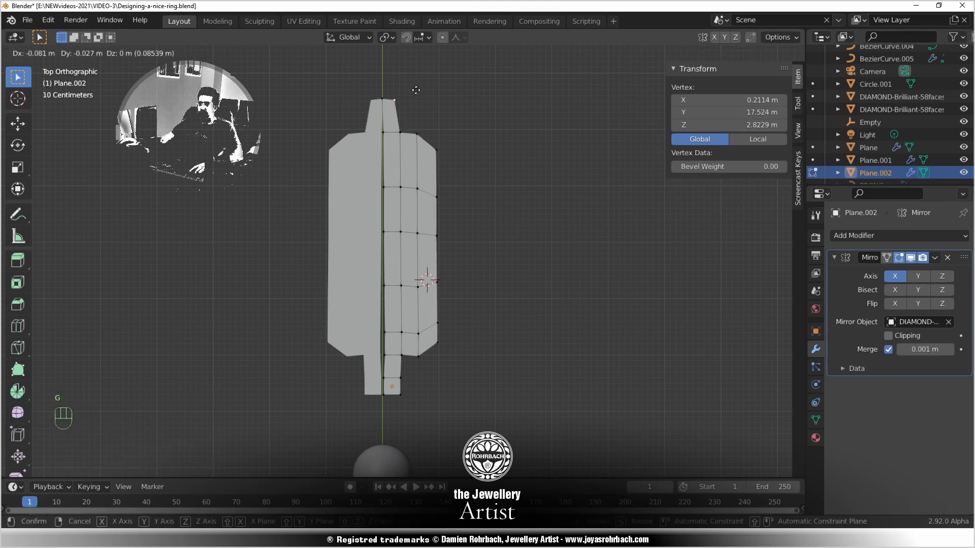
left_click(412, 91)
right_click(403, 131)
key("g")
left_click(403, 119)
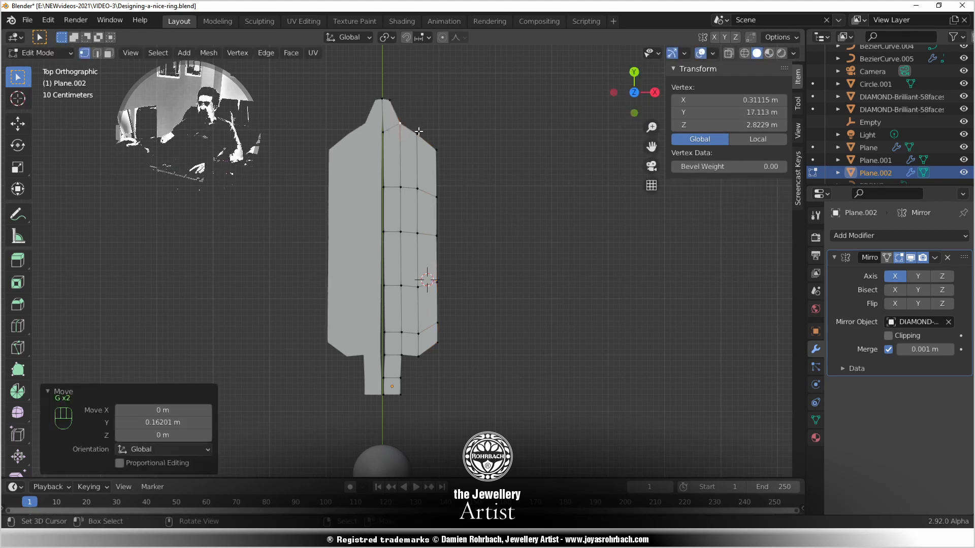
Lower the next two vertices along the upper shoulder slightly so the outline slopes outward from the tip
right_click(419, 131)
key("g")
left_click(418, 136)
right_click(435, 150)
key("g")
left_click(440, 180)
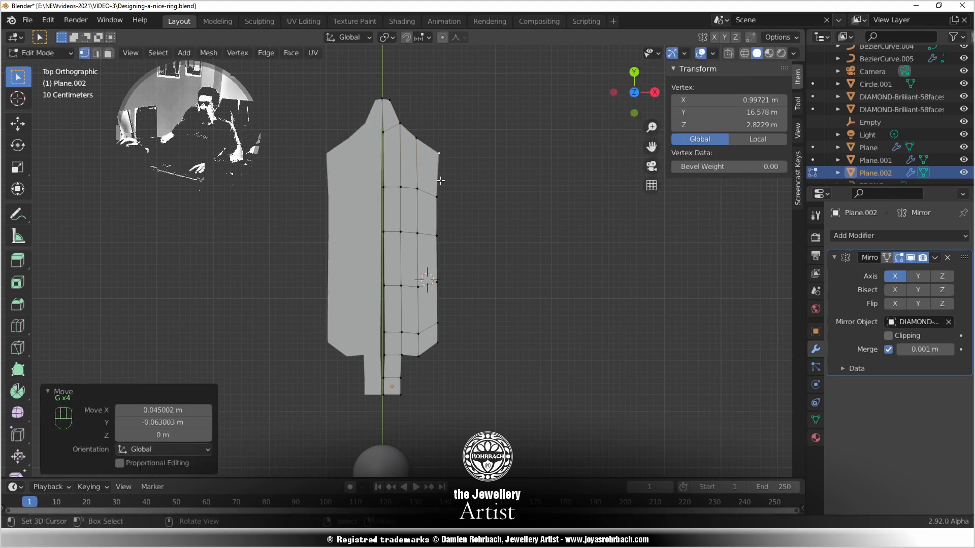
Select the outer side edges below the upper shoulder corner and extrude them outward by one more column
right_click(440, 205, "ctrl")
key("e")
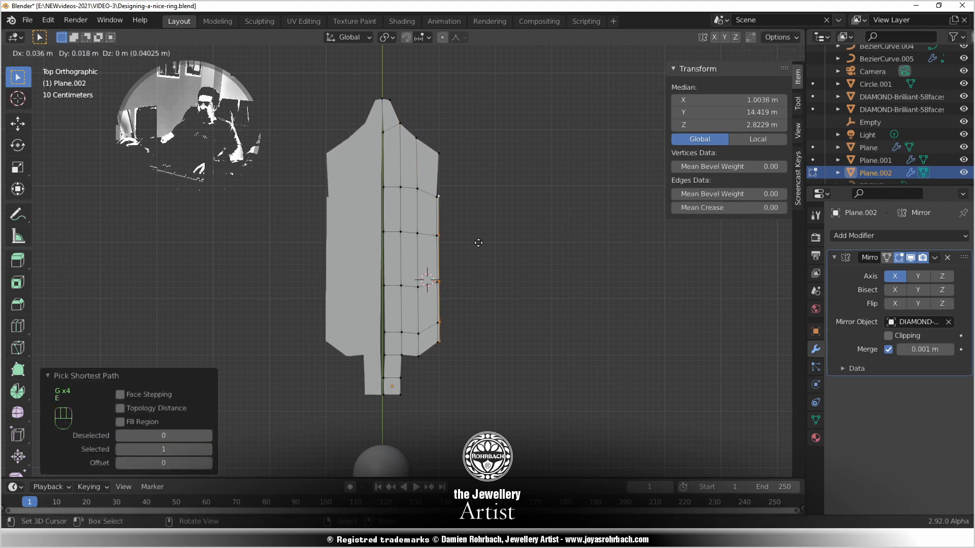
left_click(482, 244)
key("e")
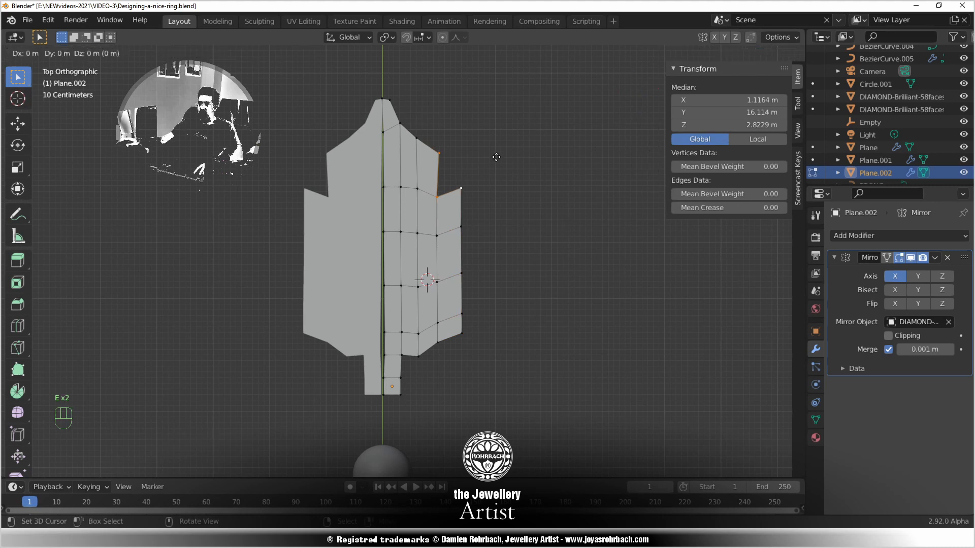
left_click(509, 203)
key("ctrl+z")
Fill the triangular gap between the upper shoulder corner and the new outer column with a face
key("f")
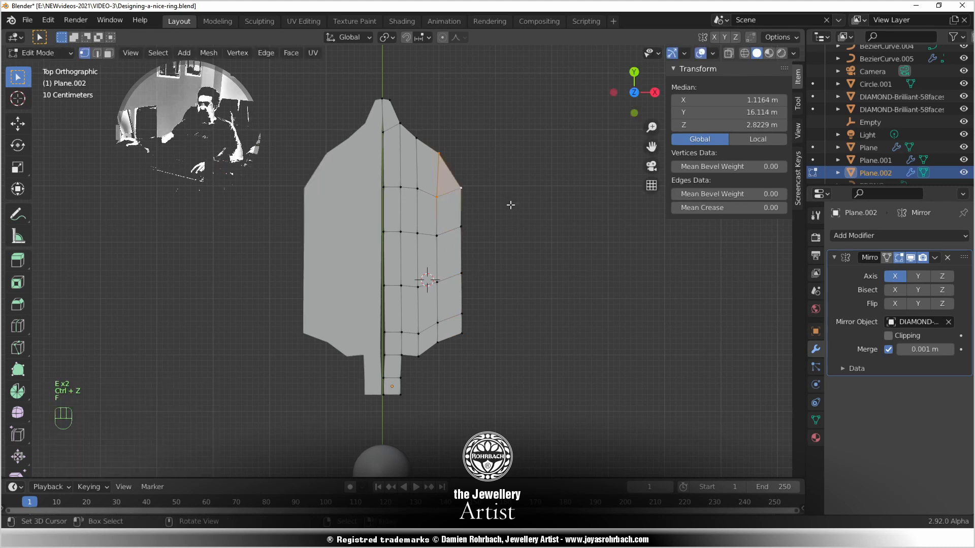
Taper the end of the stem near the ball by pulling its outer corner vertex inward and down and its inner corner vertex down
scroll(468, 304, "up", 2)
middle_click_drag(468, 304, 470, 270, "shift")
right_click(406, 365)
right_click_drag(403, 419, 397, 421)
key("g")
left_click(453, 389)
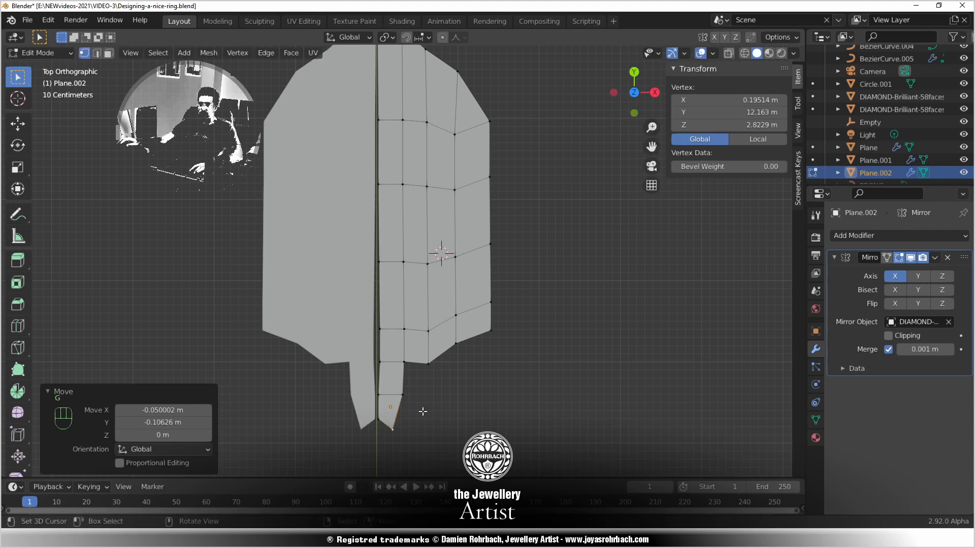
key("g")
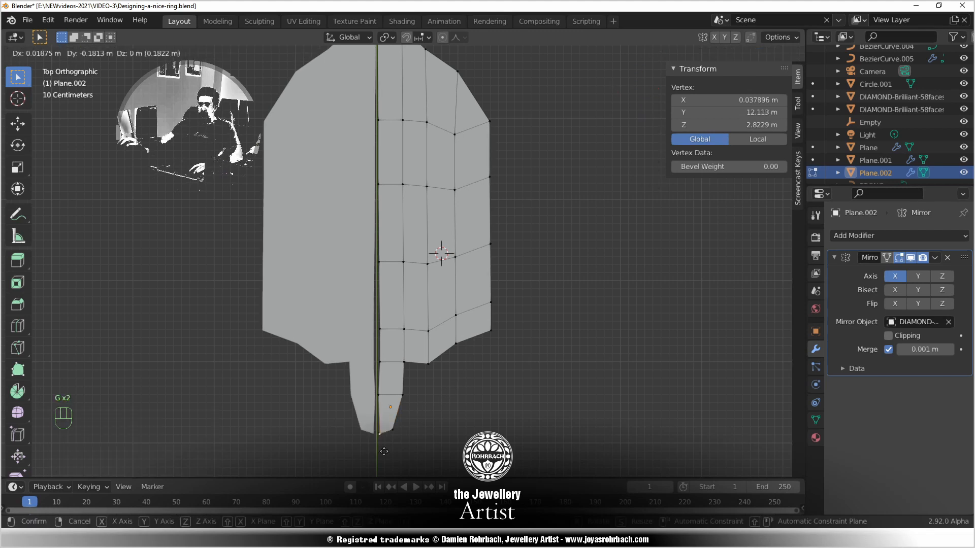
left_click(384, 451)
Reposition the outer vertices on the stem and where it meets the leaf body to form a smooth, sloping transition
right_click(404, 362)
key("g")
left_click(408, 372)
right_click(401, 397)
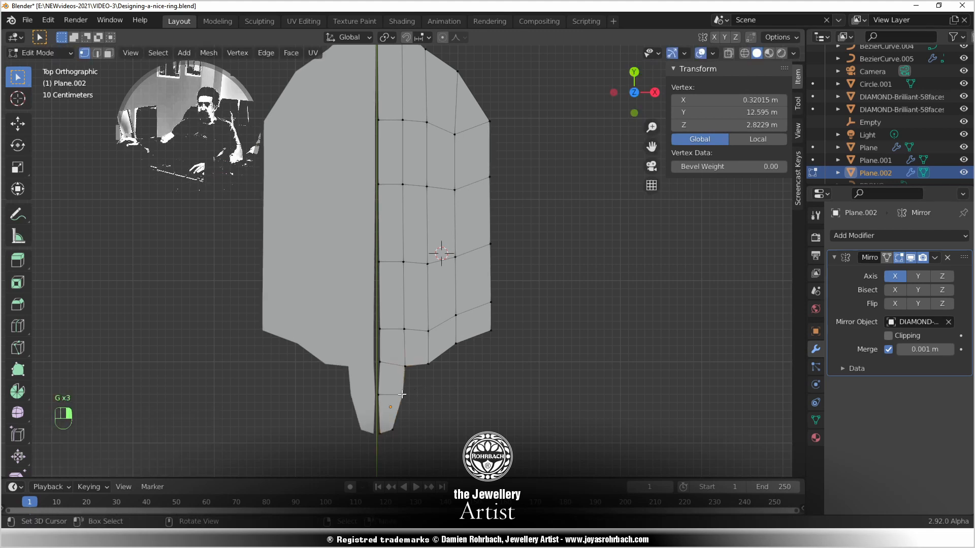
key("g")
left_click(397, 396)
right_click(409, 371)
key("g")
key("g")
left_click(467, 352)
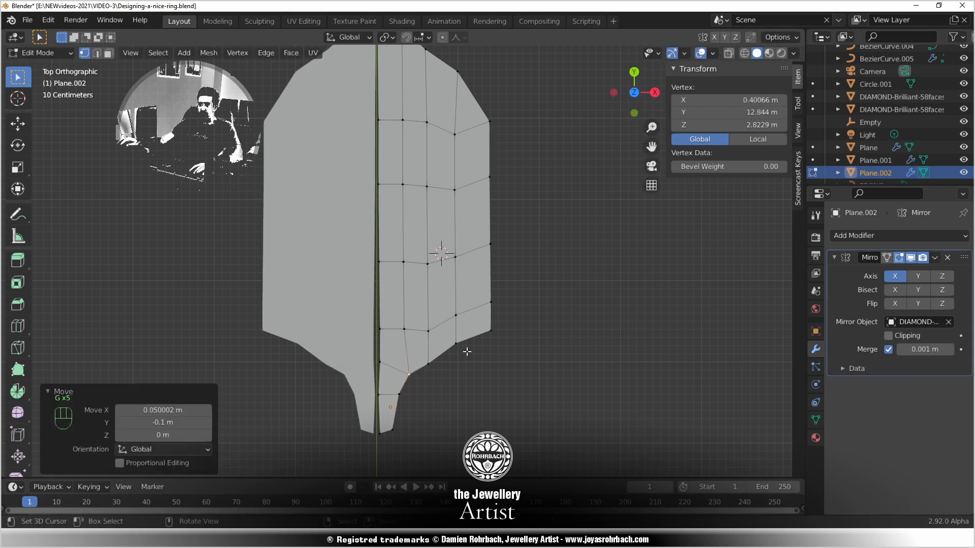
Round the leaf's lower outer corner by raising the vertex above it and moving the corner vertex inward and up
right_click(492, 304)
key("g")
left_click(495, 282)
right_click(494, 327)
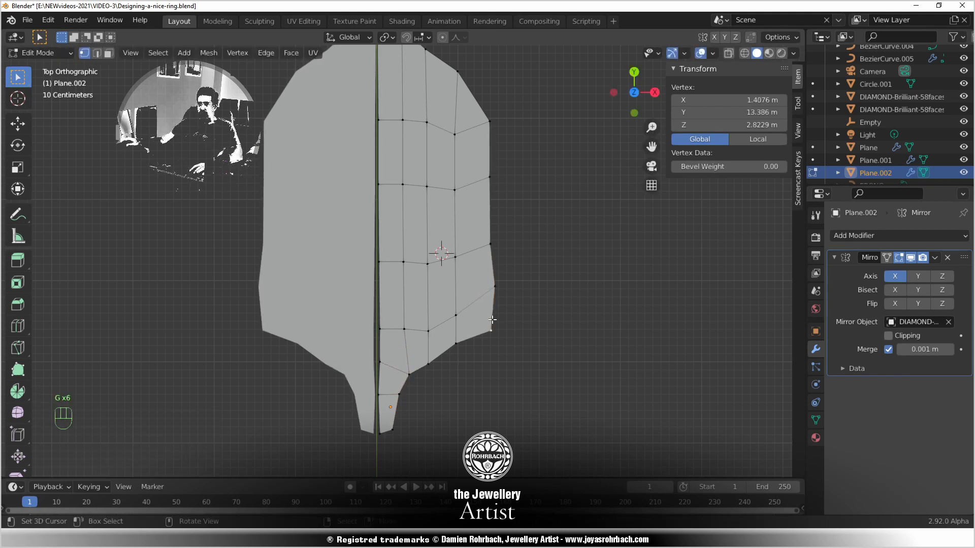
key("g")
left_click(483, 318)
Move the two middle vertices of the leaf's outer side slightly outward to curve the outline
right_click(492, 242)
key("g")
left_click(496, 241)
right_click(493, 183)
key("g")
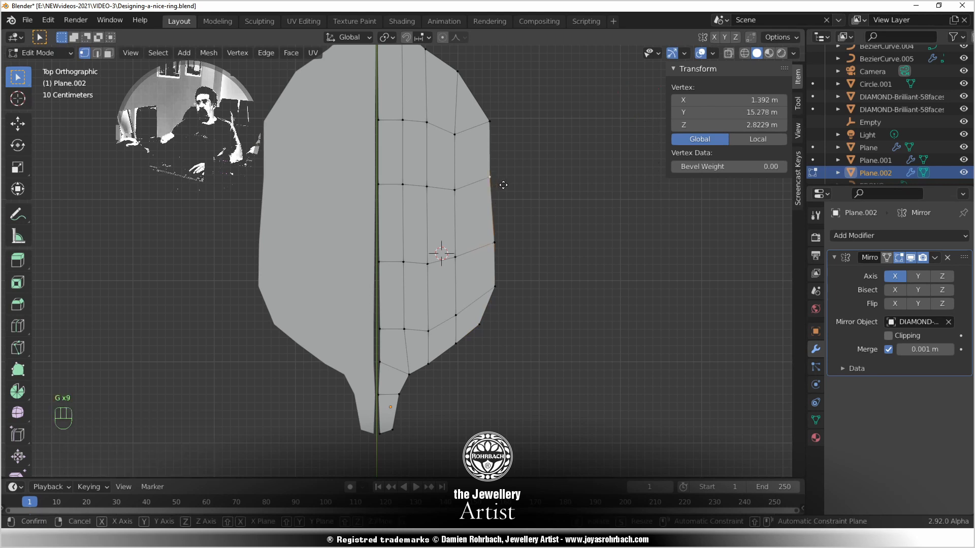
left_click(503, 186)
Extrude the leaf's outer side edges outward as a narrow strip and lower the strip's top vertex about 0.38 m along Y
right_click(495, 133)
right_click(485, 322, "ctrl")
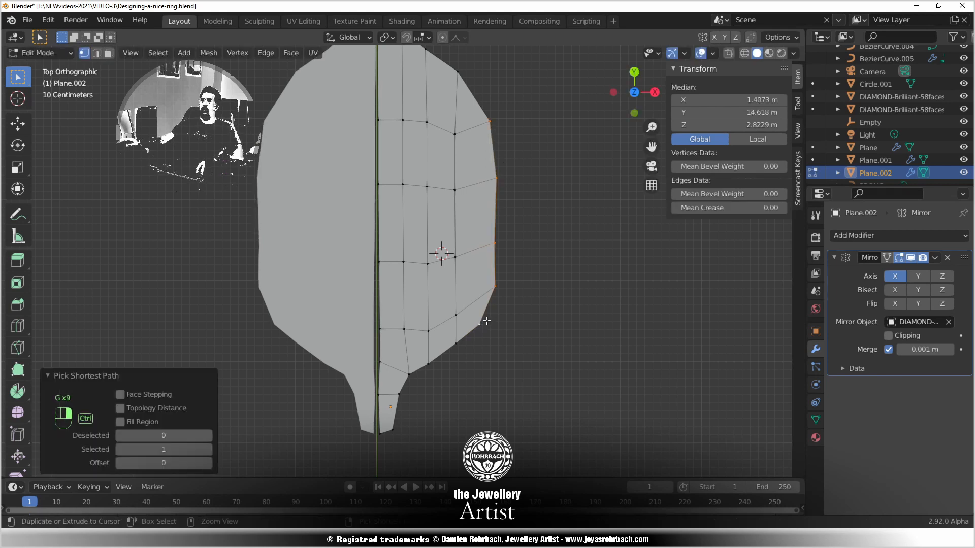
key("e")
left_click(546, 233)
right_click(514, 119)
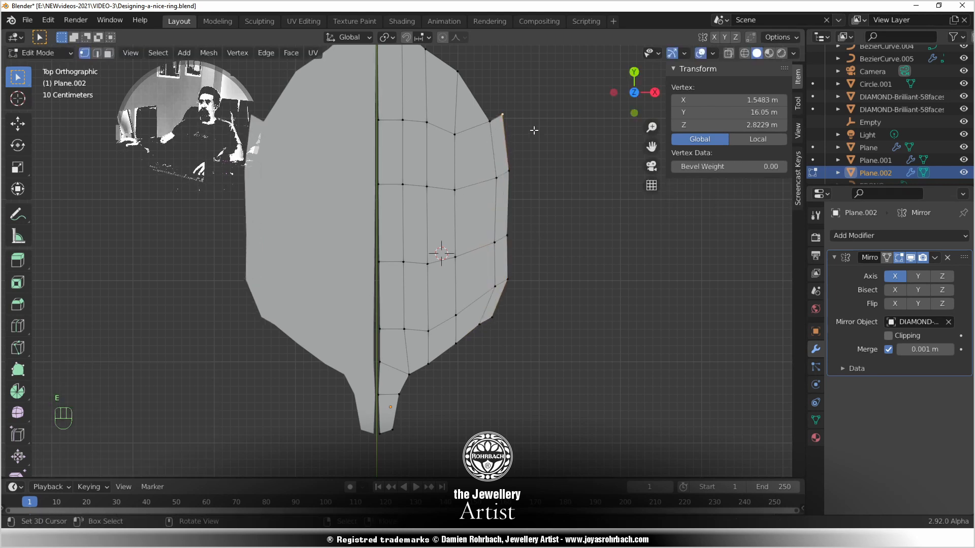
key("g")
left_click(530, 187)
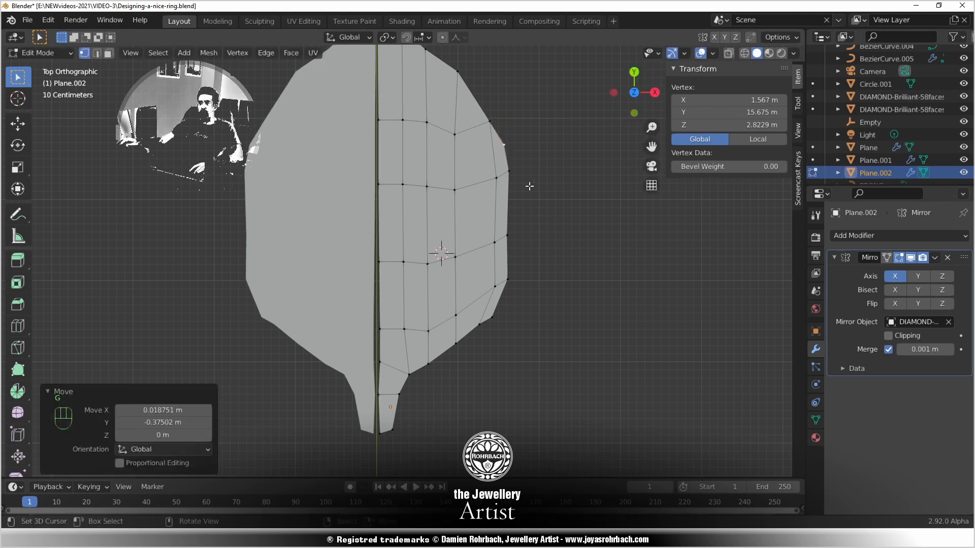
Move the upper vertices in the fourth column from the leaf's centre line and the neighbouring outline vertex up and slightly inward
key("g")
left_click(459, 178)
right_click(459, 73)
key("g")
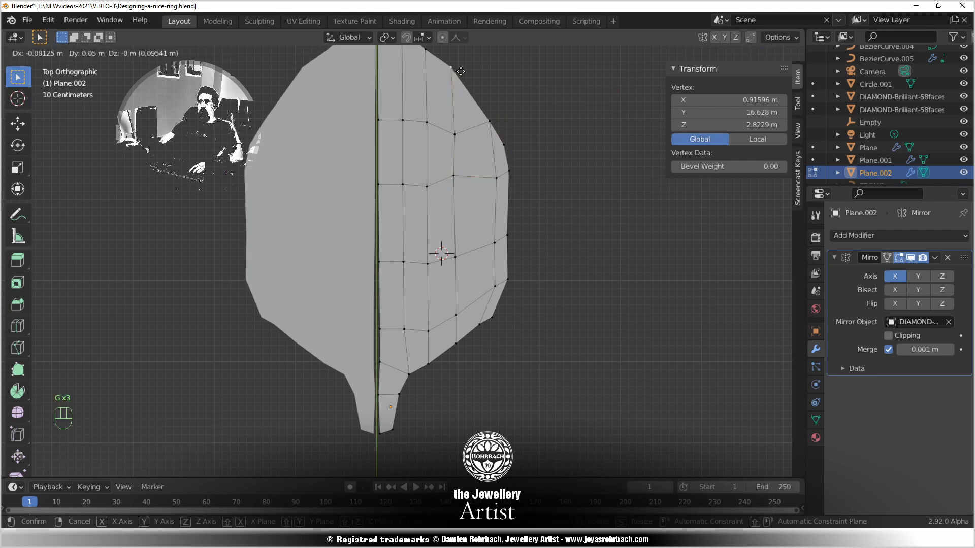
left_click(458, 72)
right_click(455, 132)
key("g")
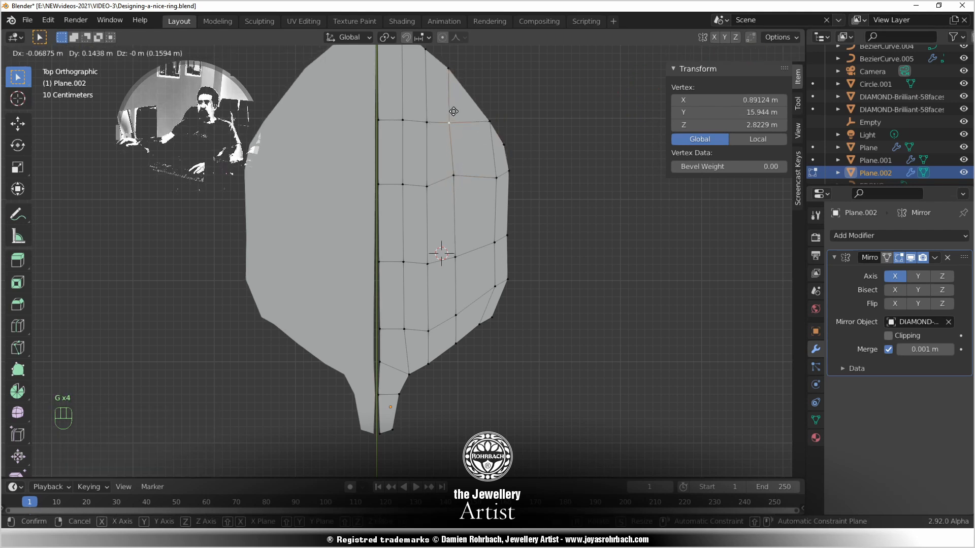
left_click(453, 111)
right_click(488, 121)
key("g")
left_click(479, 108)
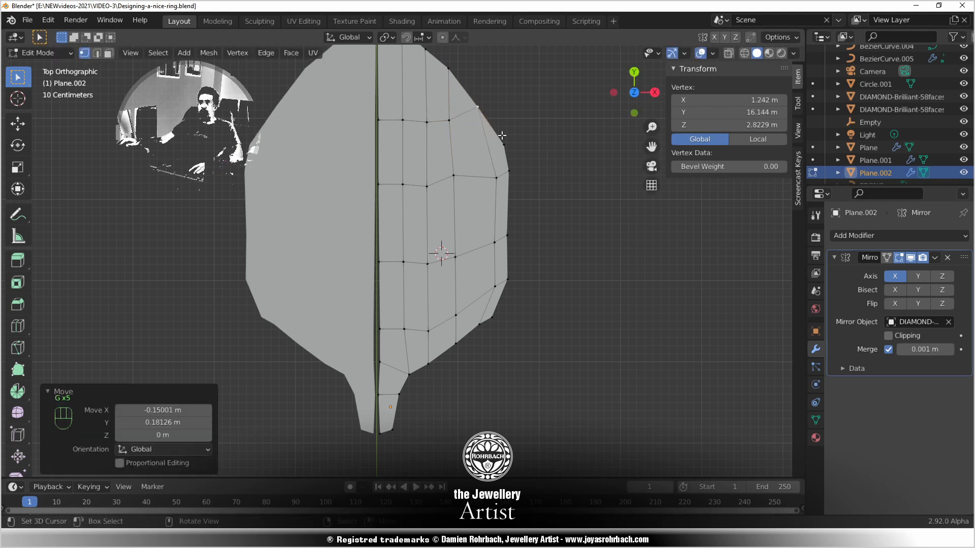
Even out the leaf's upper grid rows by shifting the outer interior vertices and nudging the adjoining outline vertex inward
right_click(496, 173)
key("g")
left_click(479, 155)
right_click(425, 185)
key("g")
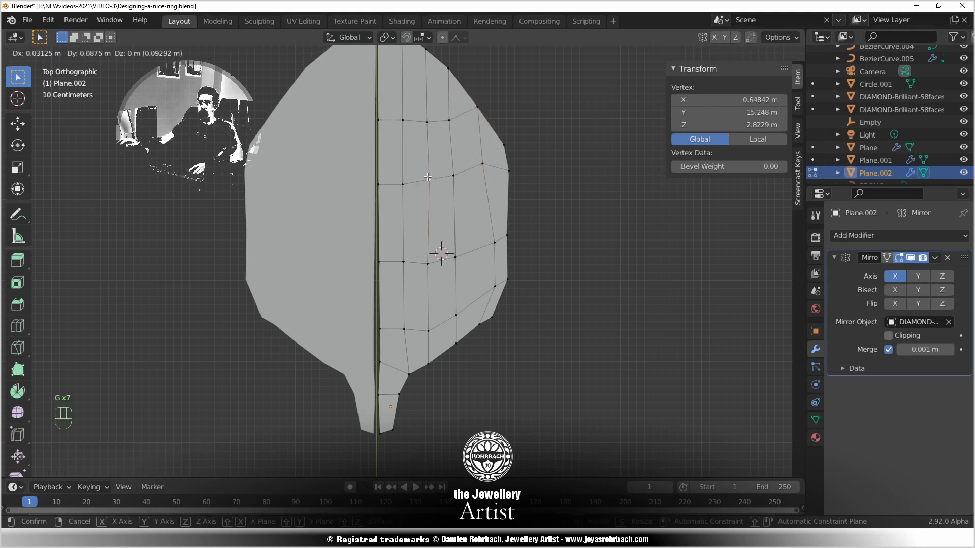
left_click(428, 178)
right_click(482, 163)
key("g")
left_click(477, 164)
right_click(477, 107)
key("g")
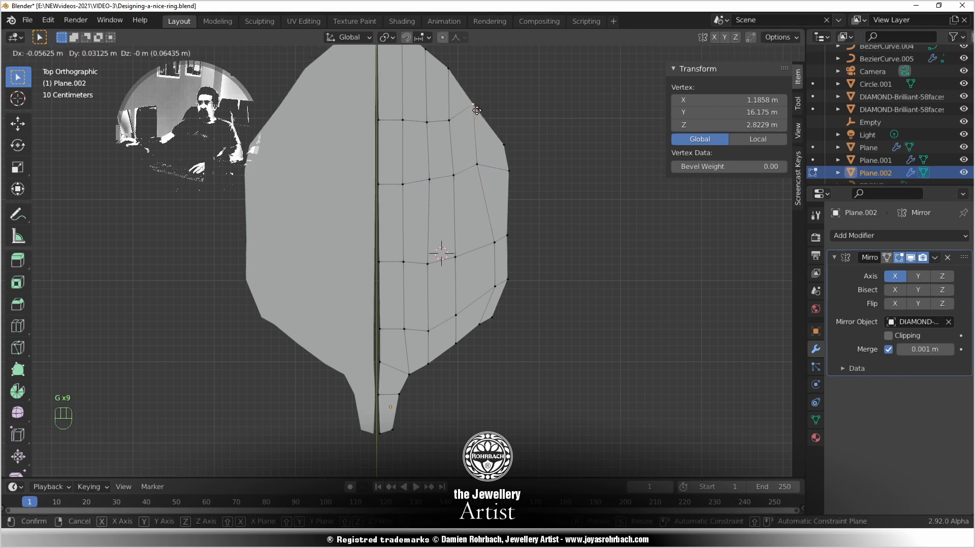
left_click(477, 111)
Pull the two upper side outline vertices up and inward, and shift the middle row's two outer vertices inward
right_click(505, 138)
key("g")
left_click(499, 129)
right_click(510, 167)
key("g")
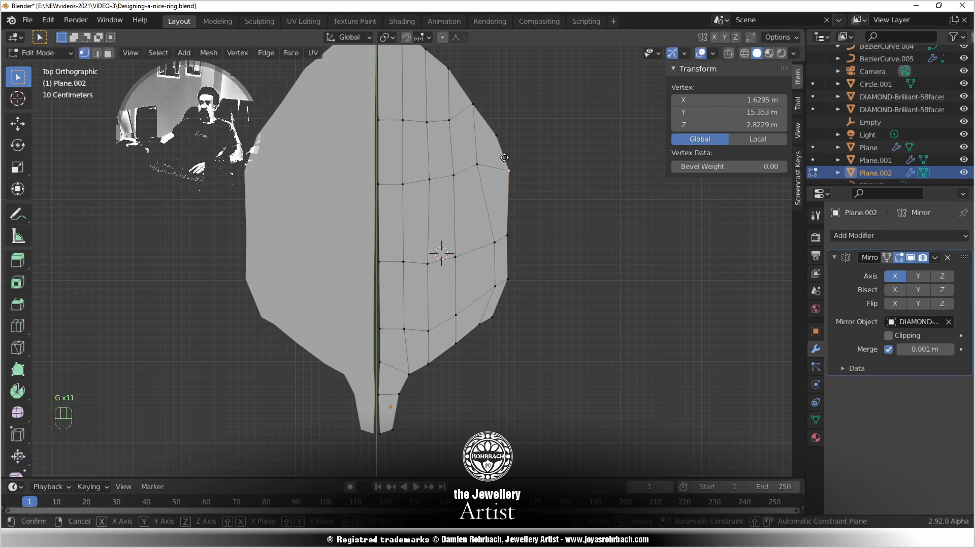
left_click(502, 156)
right_click(494, 242)
key("g")
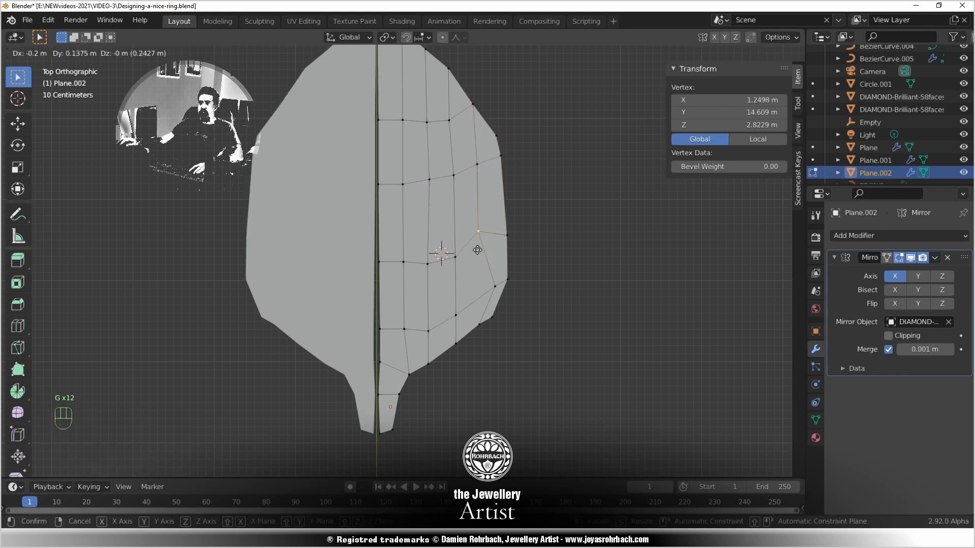
left_click(472, 260)
right_click(506, 234)
key("g")
left_click(505, 233)
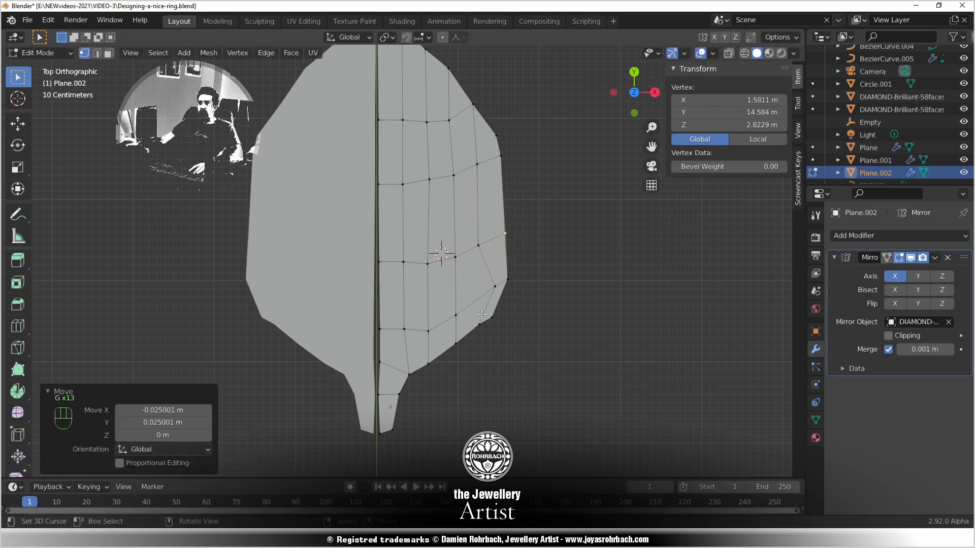
Curve the leaf's lower grid row smoothly by repositioning its three outer interior vertices and nudging its outline vertex inward
right_click(482, 296)
key("g")
left_click(471, 300)
right_click(508, 279)
key("g")
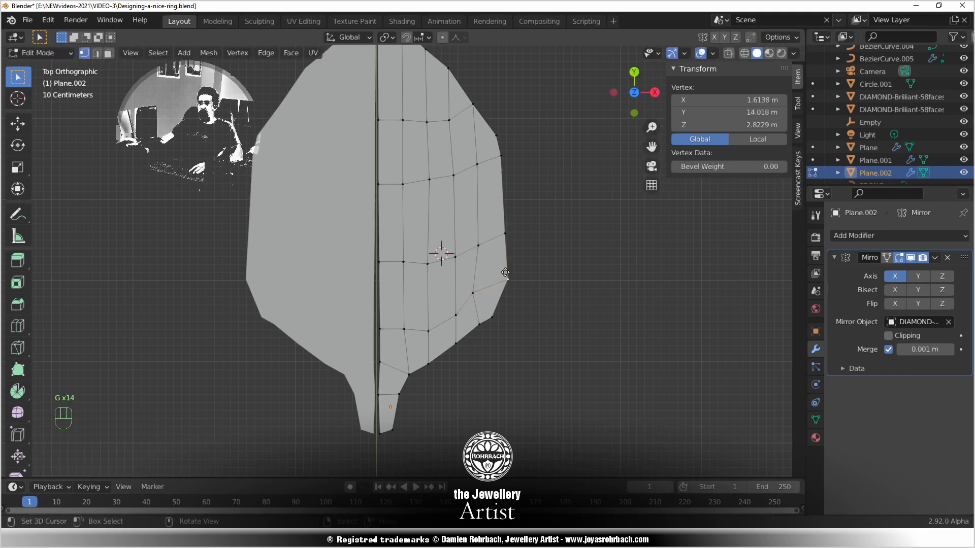
left_click(503, 276)
right_click(456, 311)
key("g")
left_click(454, 307)
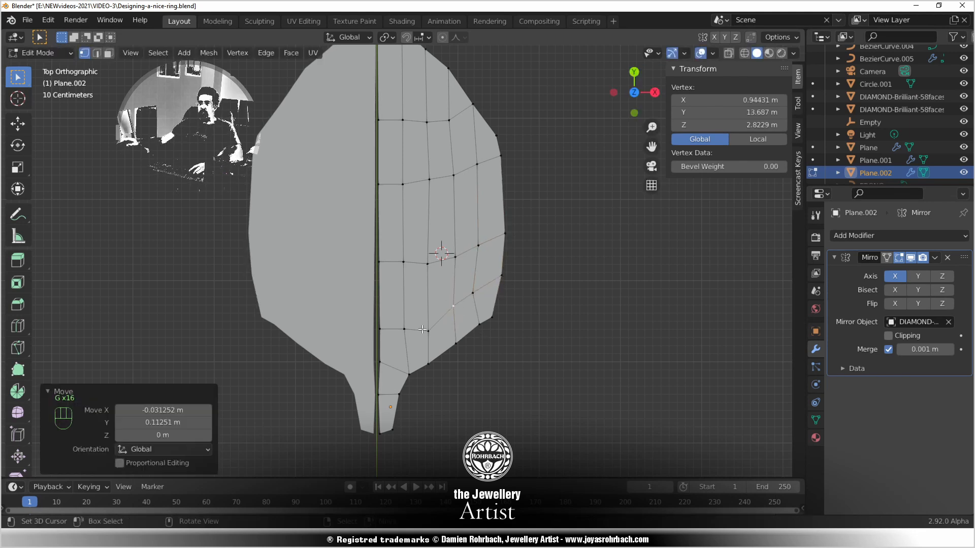
right_click(428, 332)
key("g")
left_click(430, 321)
Round the leaf's lower outline by moving two edge vertices inward and raising the corner vertex about 0.18 m along Y
right_click(456, 340)
key("g")
left_click(446, 346)
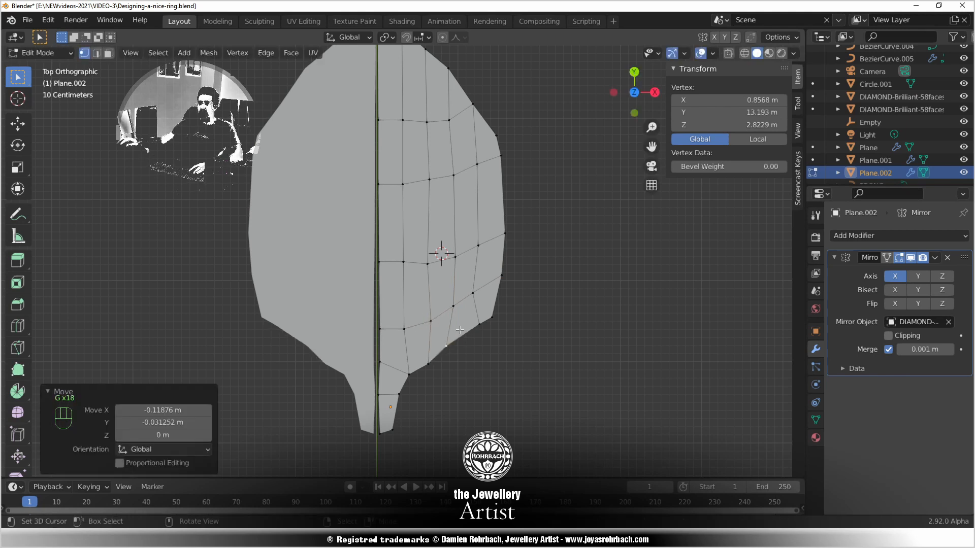
right_click(478, 320)
key("g")
left_click(468, 321)
right_click(491, 318)
key("g")
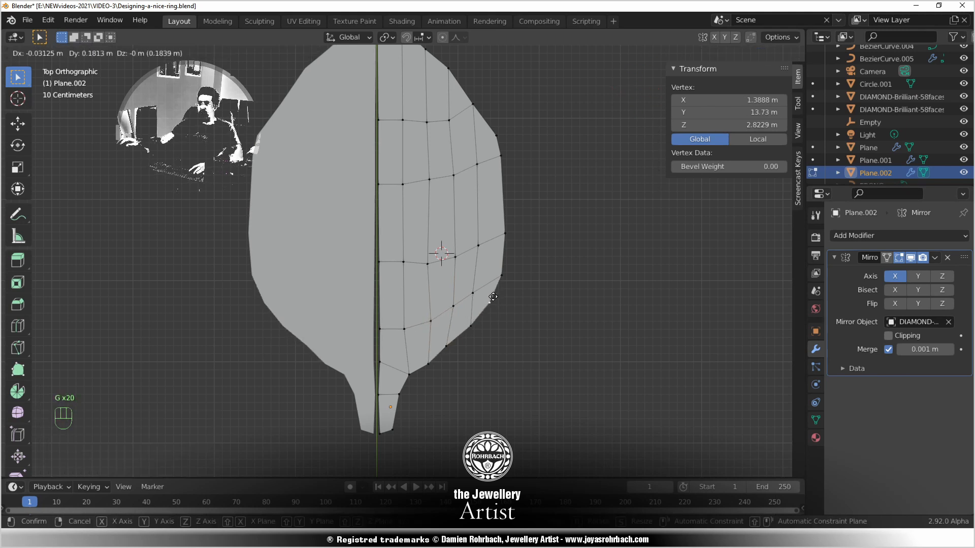
left_click(495, 302, "shift")
scroll(470, 258, "down", 3)
scroll(470, 259, "up", 4)
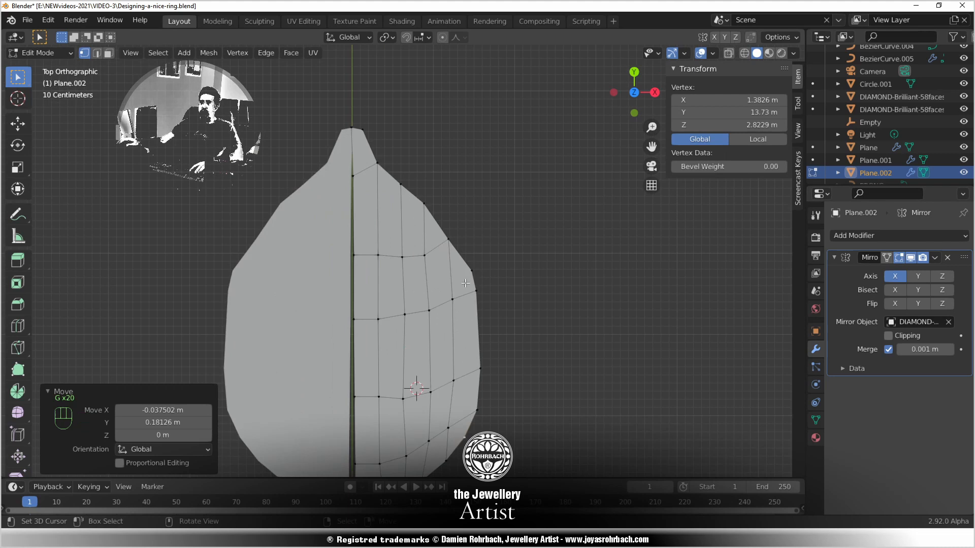
Sharpen the leaf's tip by nudging an upper outline vertex inward, the vertex beside the tip down and inward, and the shoulder vertex up
right_click(444, 170)
key("g")
left_click(436, 187)
right_click(350, 82)
key("g")
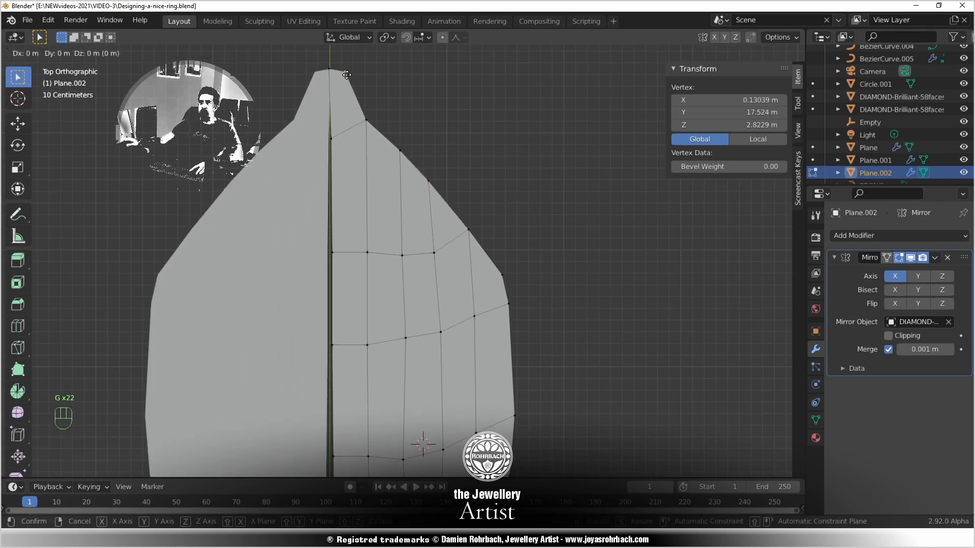
left_click(346, 81)
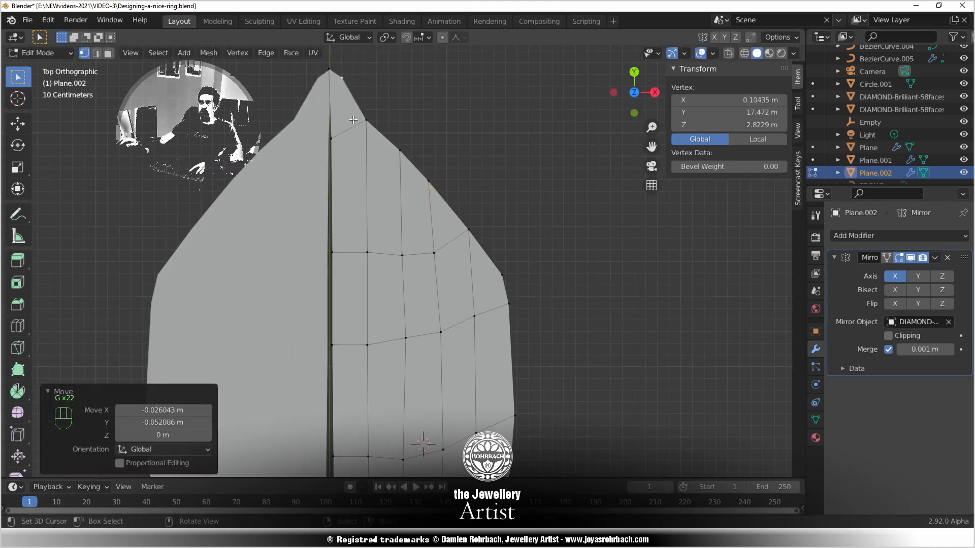
right_click(365, 119)
key("g")
left_click(363, 113)
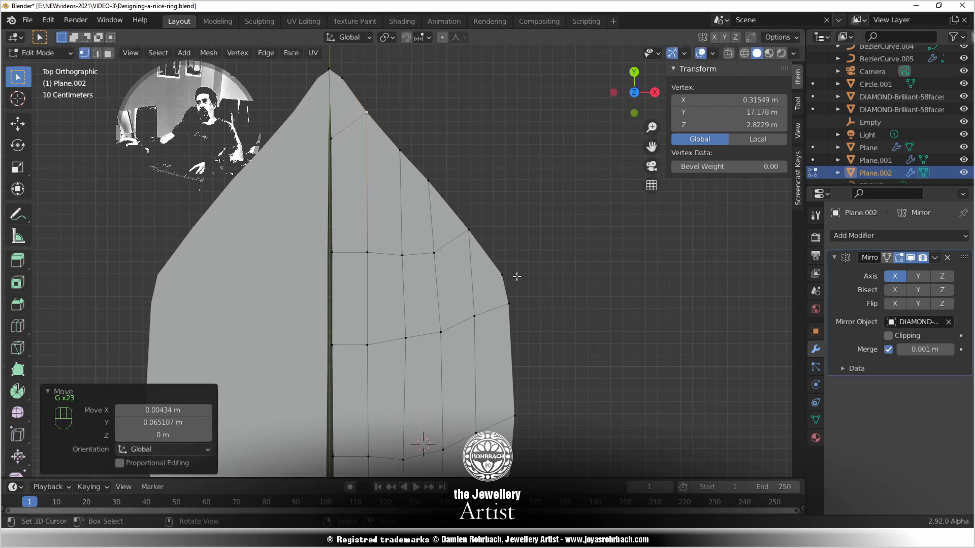
Move the upper side vertex outward about 0.07 m and slightly down, and raise the middle side vertex about 0.34 m along Y
right_click(508, 303)
key("g")
left_click(516, 310)
middle_click_drag(544, 321, 524, 229, "shift")
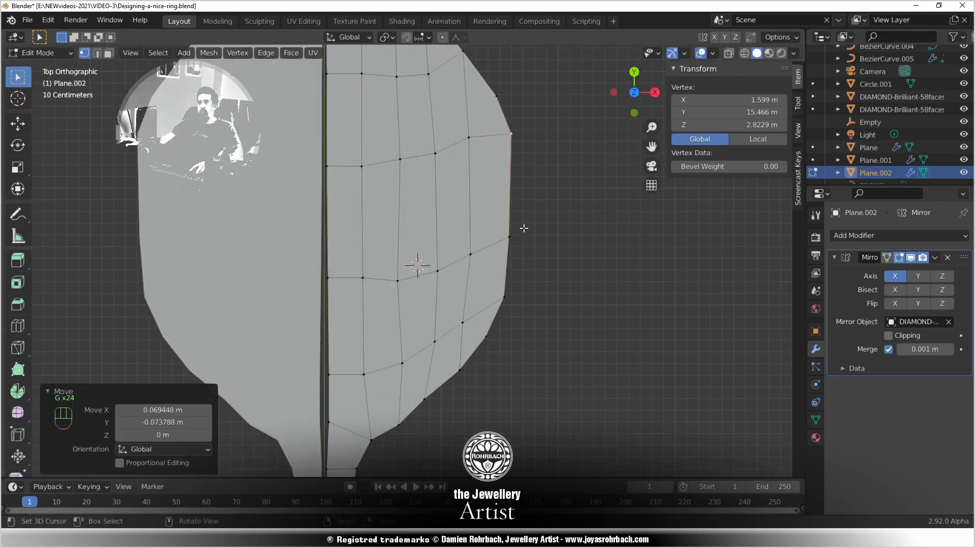
key("g")
left_click(557, 184)
scroll(539, 294, "down", 2)
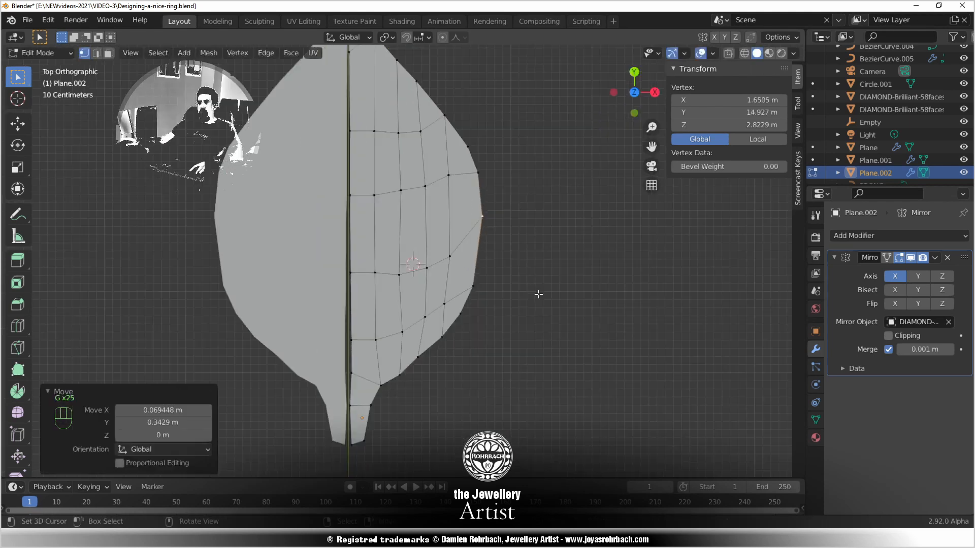
Move the lower side vertex slightly outward and lower the leaf's widest side vertex about 0.16 m along Y
scroll(538, 295, "down", 1)
scroll(522, 309, "up", 3)
right_click(516, 287)
key("g")
left_click(531, 281)
right_click(525, 202)
key("g")
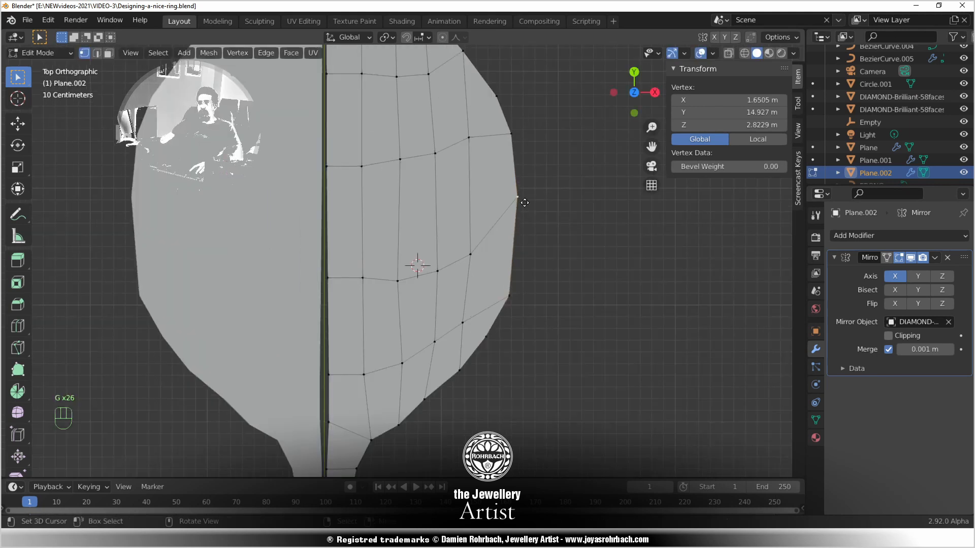
left_click(530, 218)
scroll(523, 253, "down", 3)
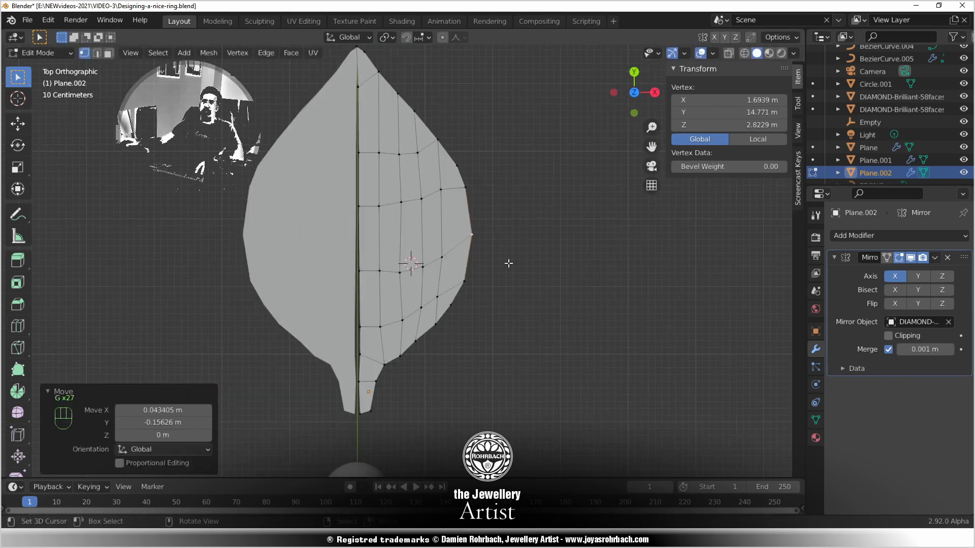
Return the leaf to Object Mode and save the ring file
key("Tab")
key("ctrl+s")
middle_click_drag(428, 349, 369, 291)
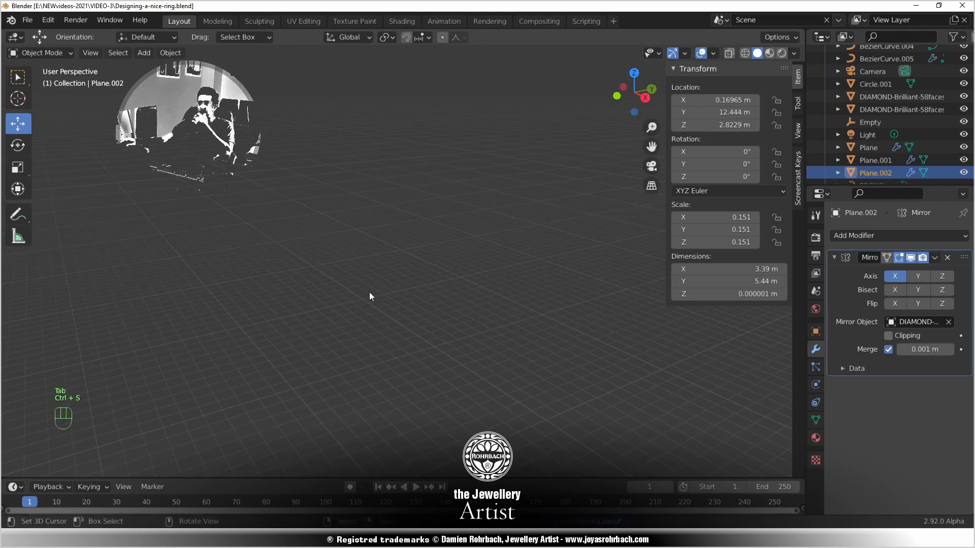
key("KP_Decimal")
scroll(397, 331, "down", 2)
scroll(409, 349, "up", 6)
key("ctrl+s")
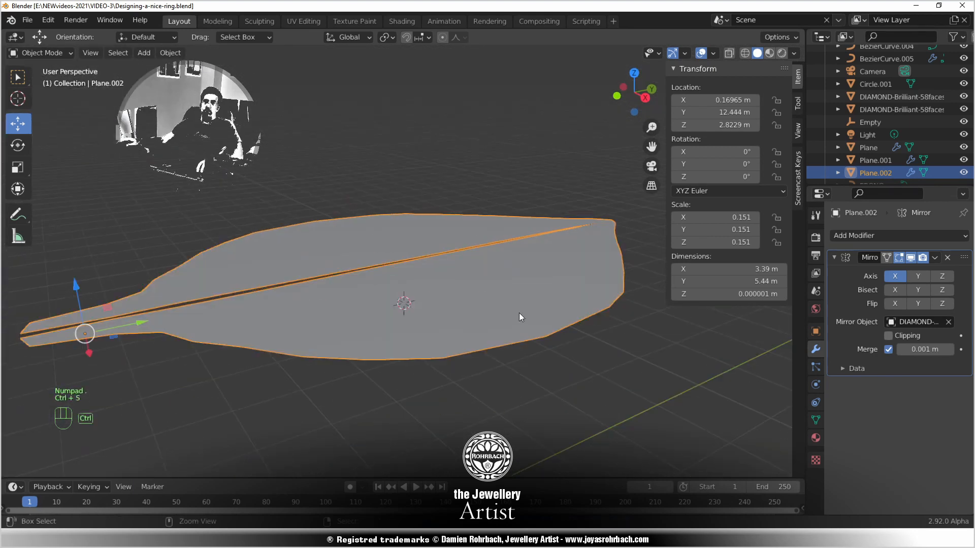
Add a Solidify modifier to the leaf and enable Clipping in its Mirror modifier
left_click(884, 239)
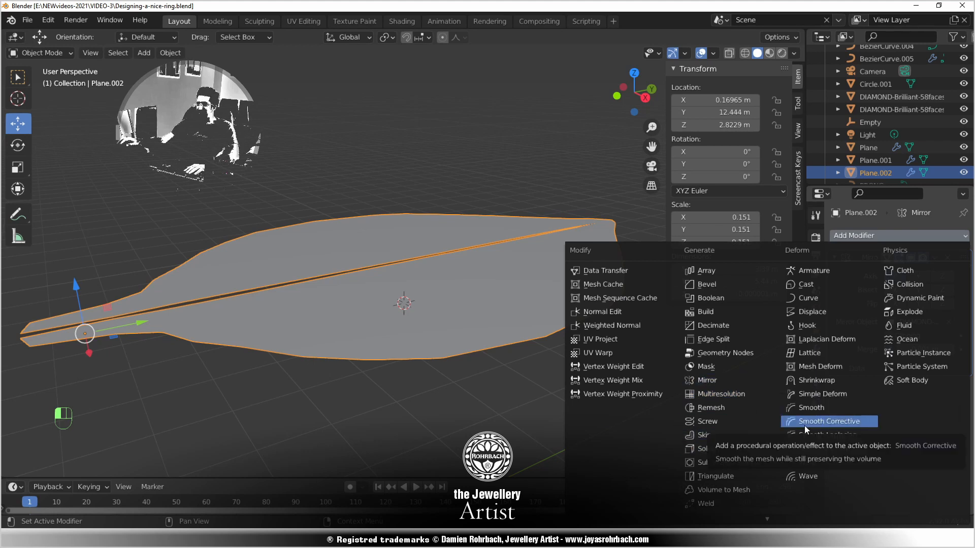
left_click(727, 449)
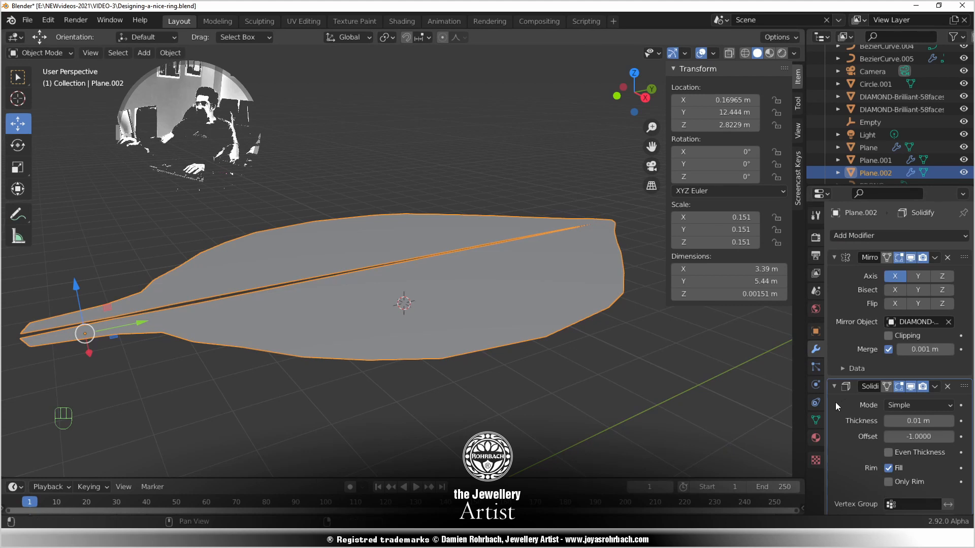
left_click(897, 336)
Close the leaf's central gap by moving the whole inner edge row along X onto the mirror plane, then save the file
key("Tab")
scroll(590, 366, "up", 5)
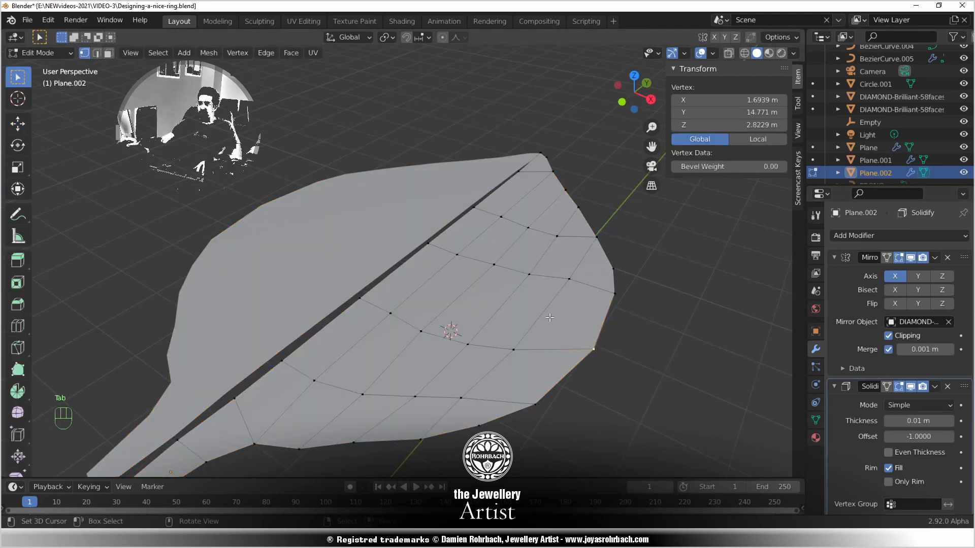
scroll(549, 317, "down", 3)
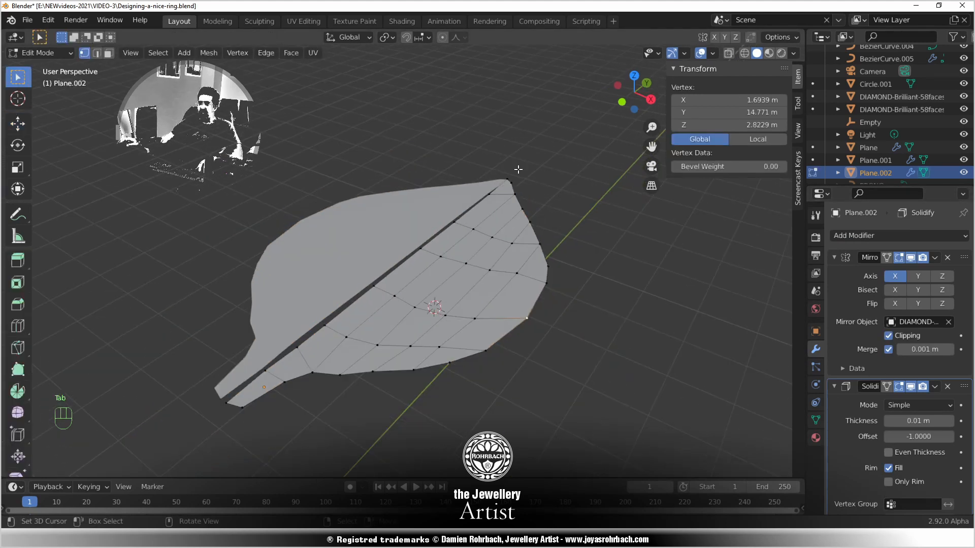
left_click(223, 398, "ctrl")
key("g")
key("x")
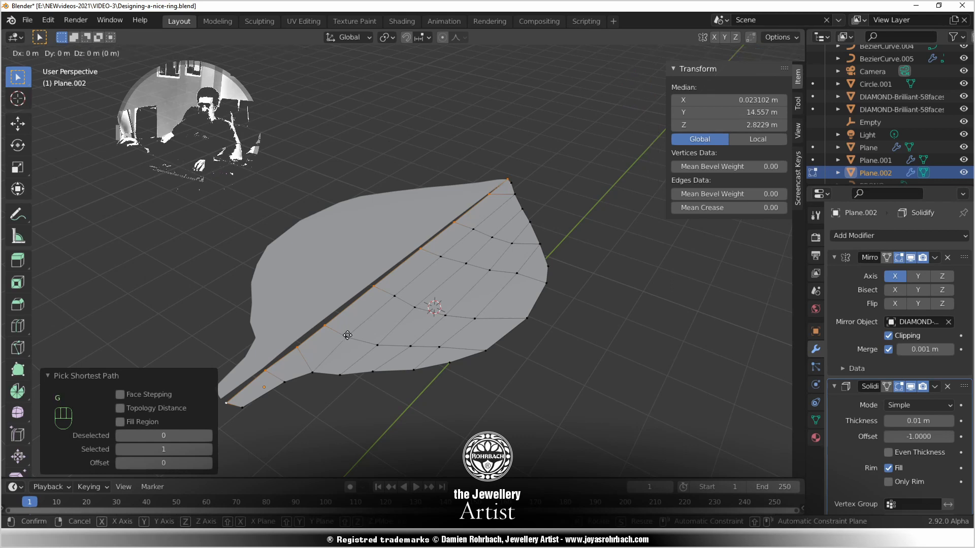
left_click(342, 330)
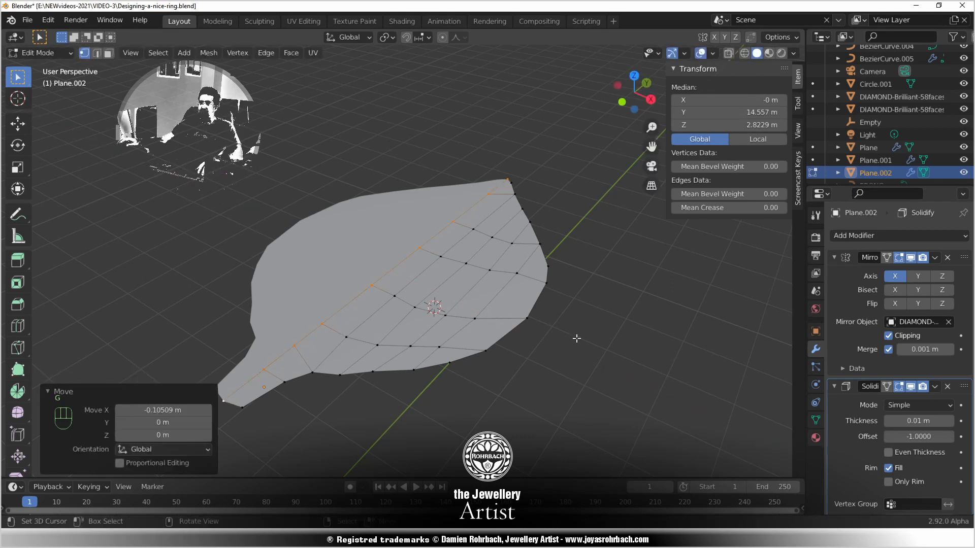
key("Tab")
key("ctrl+s")
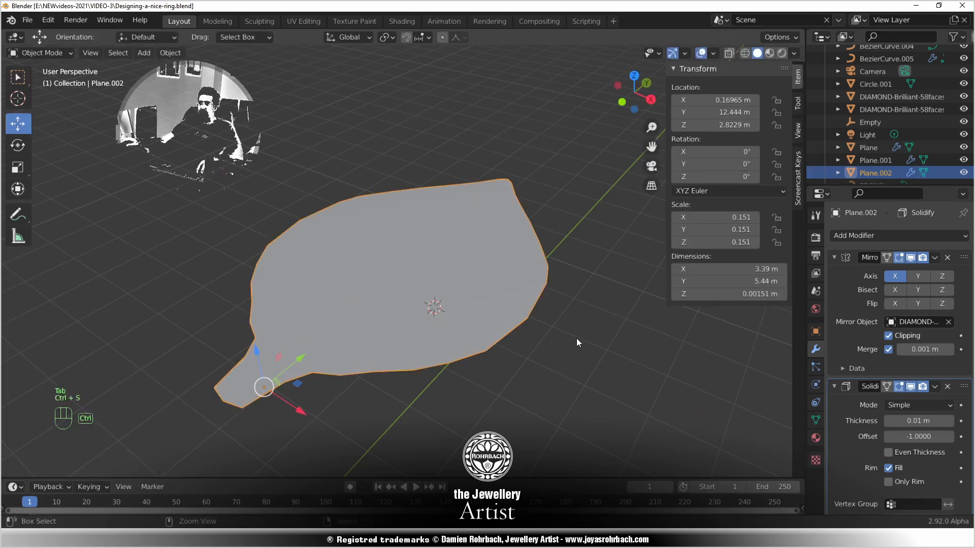
Set the leaf's Solidify offset to 1 and its thickness first to 1 m, then to 1.5 m
left_click(915, 425)
type("1")
key("Return")
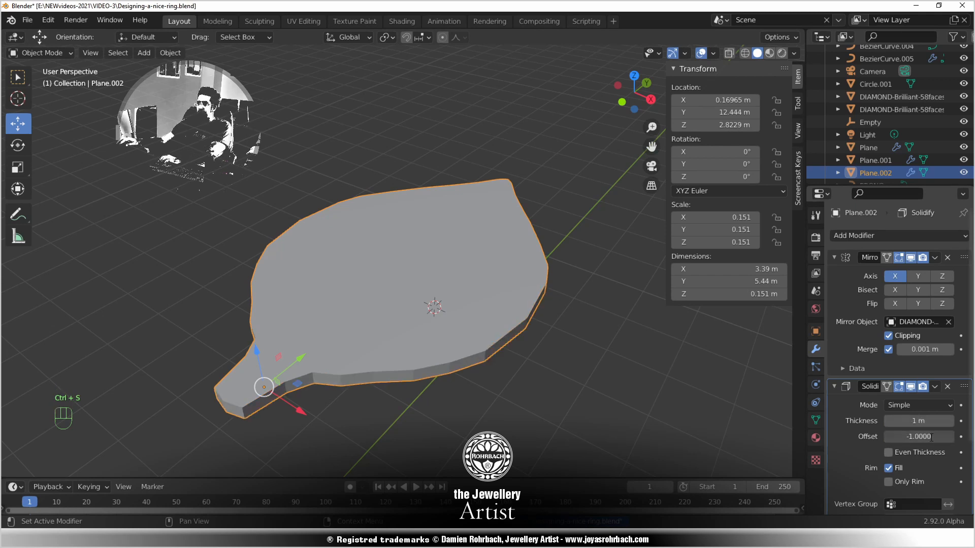
left_click(930, 437)
type("1")
key("Return")
left_click(927, 423)
type("1.5")
key("Return")
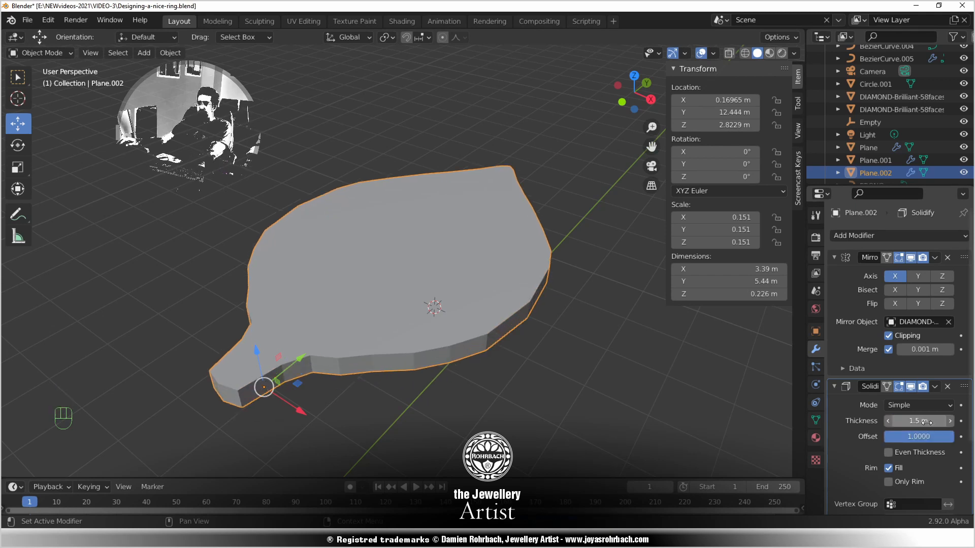
Compare the leaf with the ring in the right orthographic view and set the Solidify thickness to 3 m
scroll(531, 402, "down", 5)
middle_click_drag(532, 402, 410, 352)
scroll(411, 353, "down", 6)
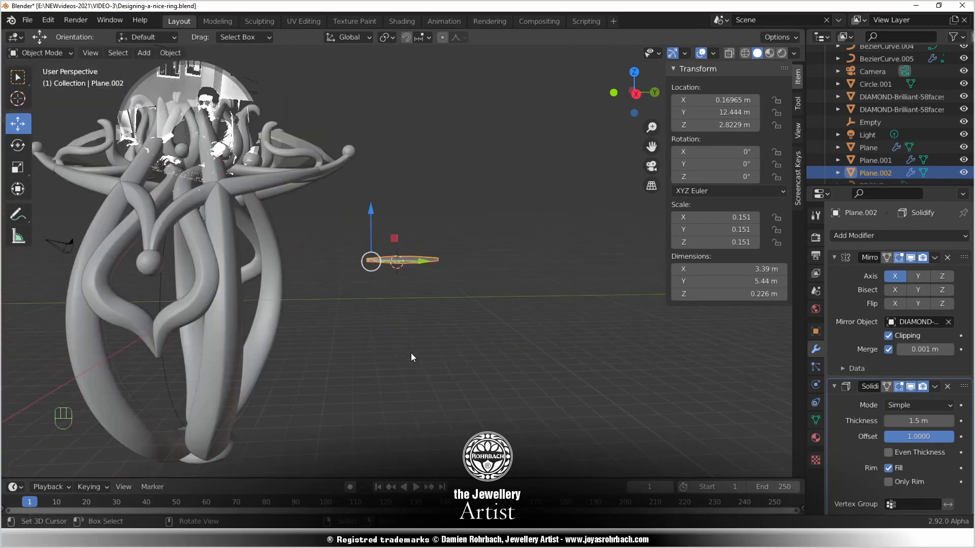
key("KP_1")
key("KP_3")
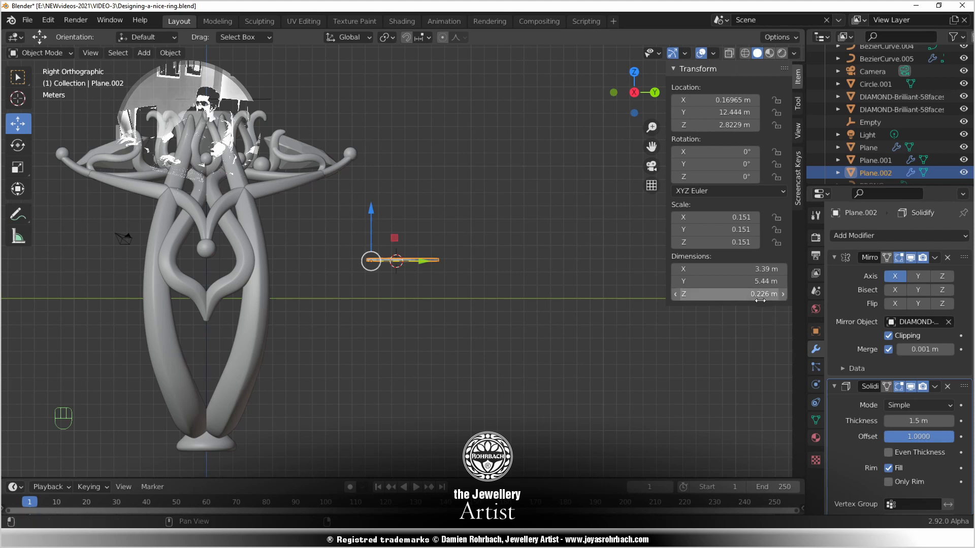
key("Return")
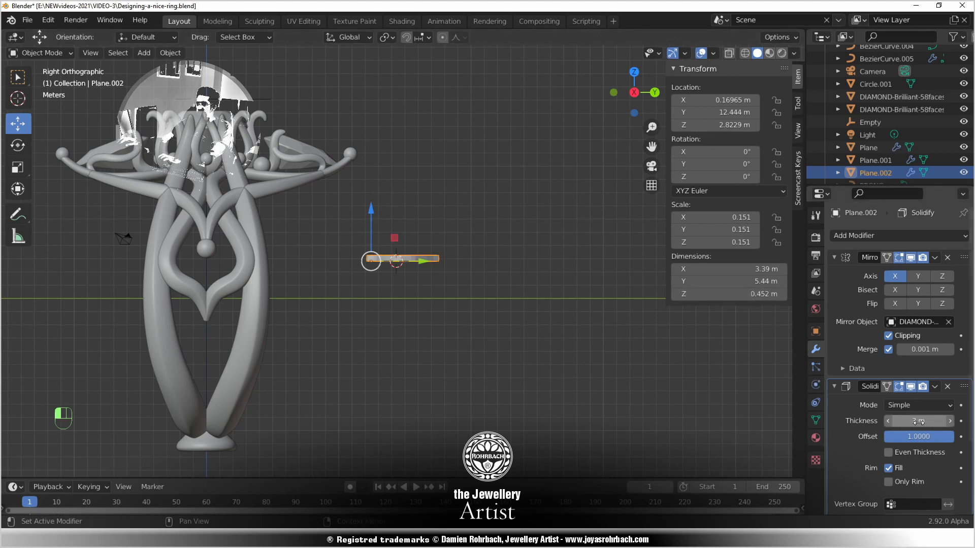
Try Solidify thicknesses of 0.8, 1, 2 and 8 m on the leaf
left_click(919, 422)
key("BackSpace")
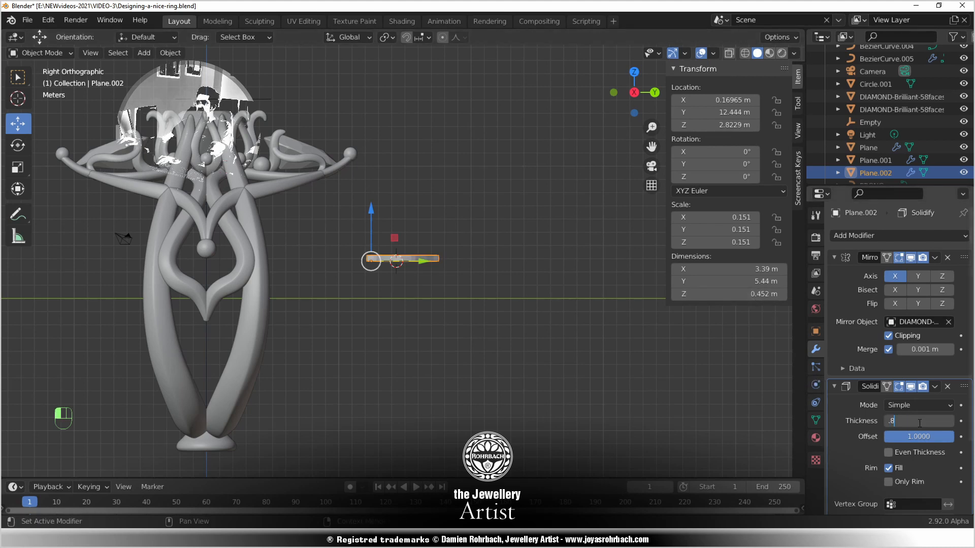
key("Return")
left_click(924, 421)
type("1")
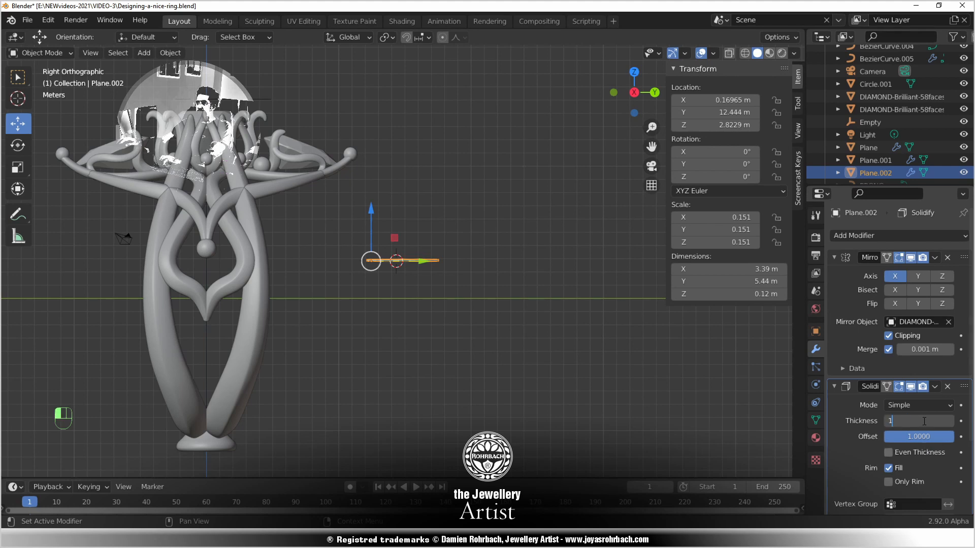
key("Return")
left_click(924, 421)
type("2")
key("Return")
left_click(924, 422)
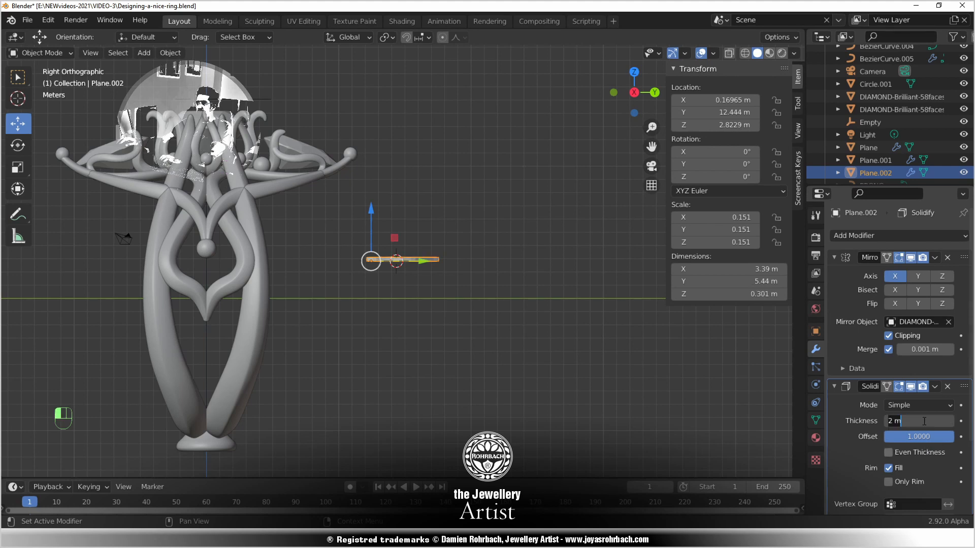
type("8")
key("Return")
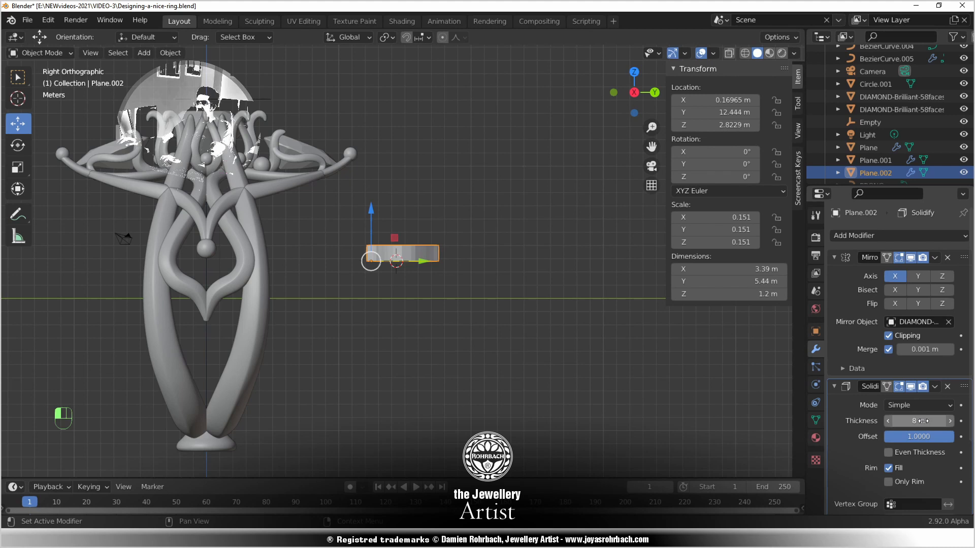
Reduce the leaf's Solidify thickness to 7 m, 6.5 m and finally 6 m, and save the file
left_click(924, 421)
type("7")
key("Return")
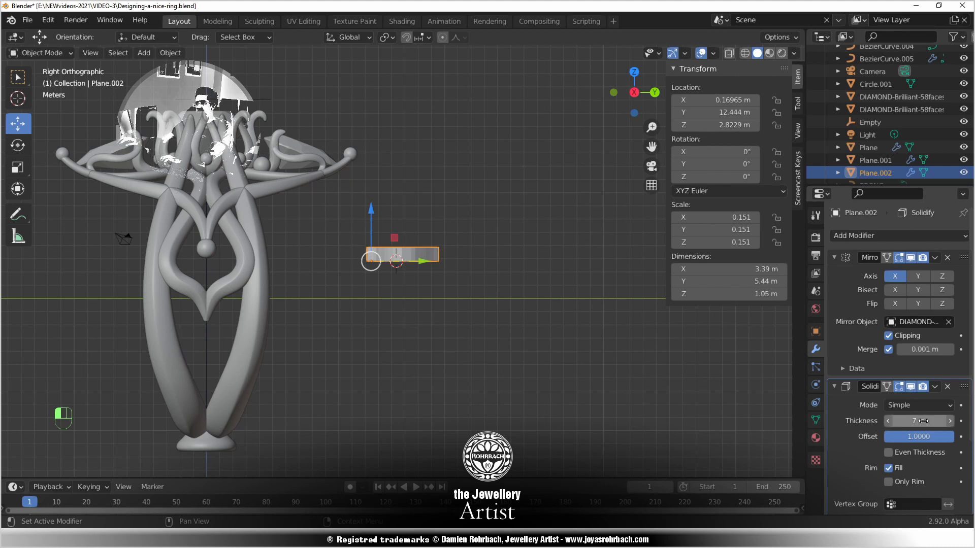
left_click(923, 421)
type("6")
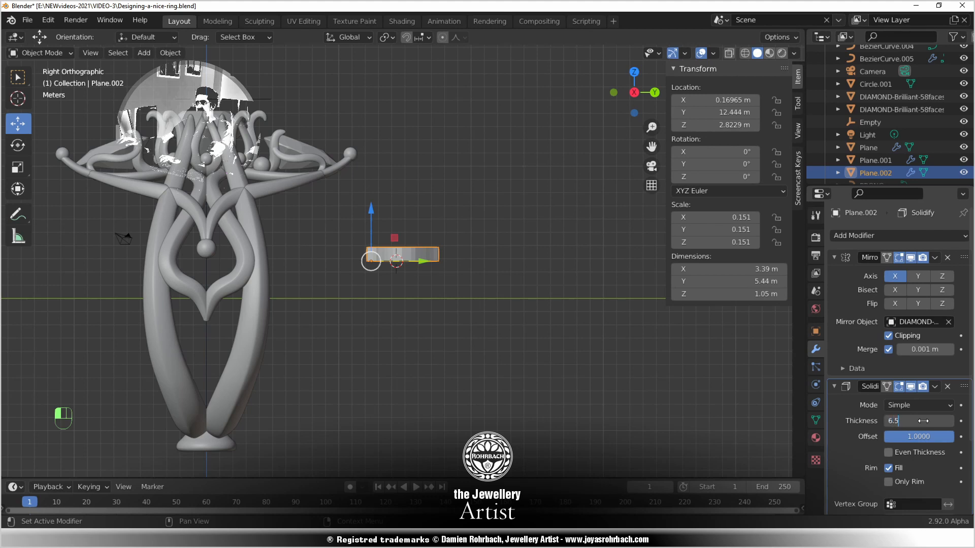
type(".5")
key("Return")
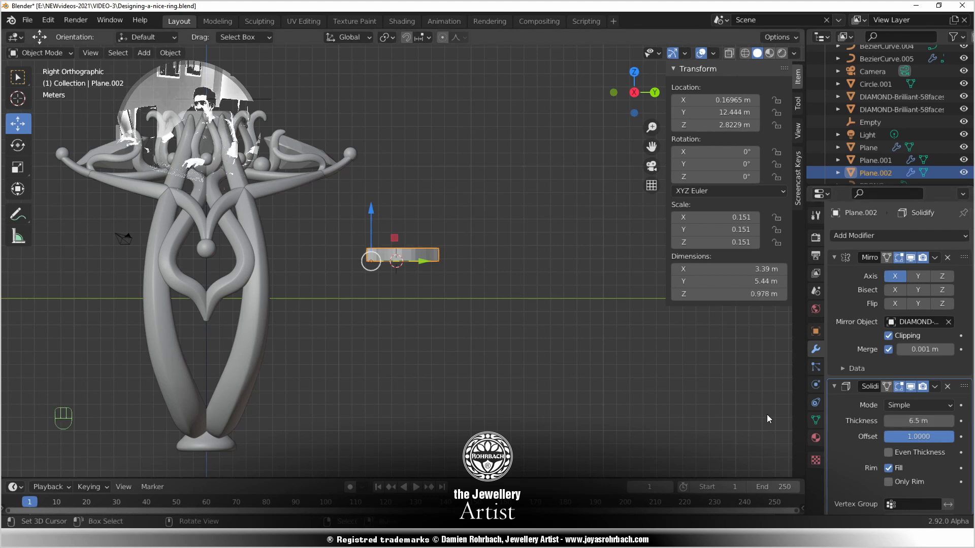
left_click(914, 422)
type("6")
key("Return")
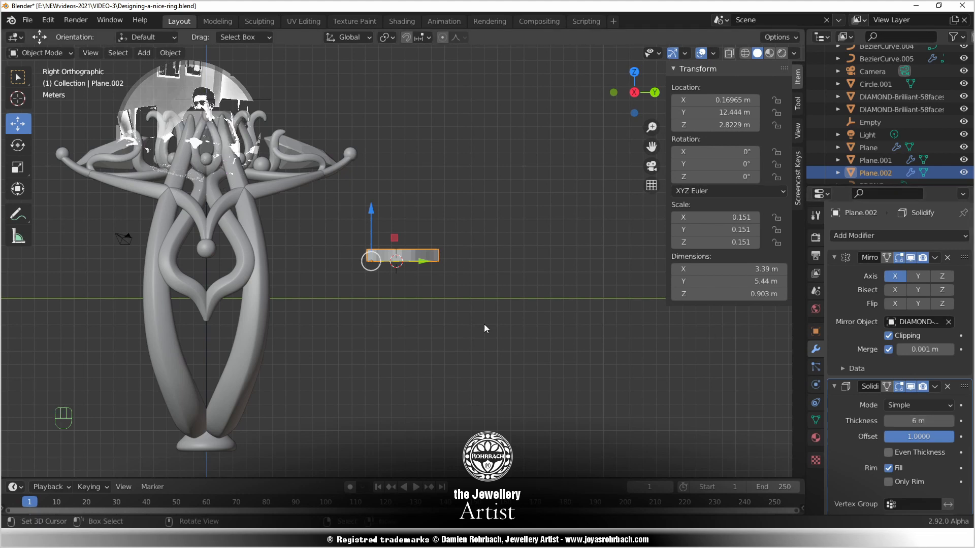
scroll(483, 327, "up", 4)
key("ctrl+s")
Add a Subdivision Surface modifier to the leaf and inspect the smoothed shape
scroll(483, 328, "down", 4)
middle_click_drag(412, 311, 444, 331, "shift")
middle_click_drag(466, 343, 502, 370)
scroll(501, 371, "up", 4)
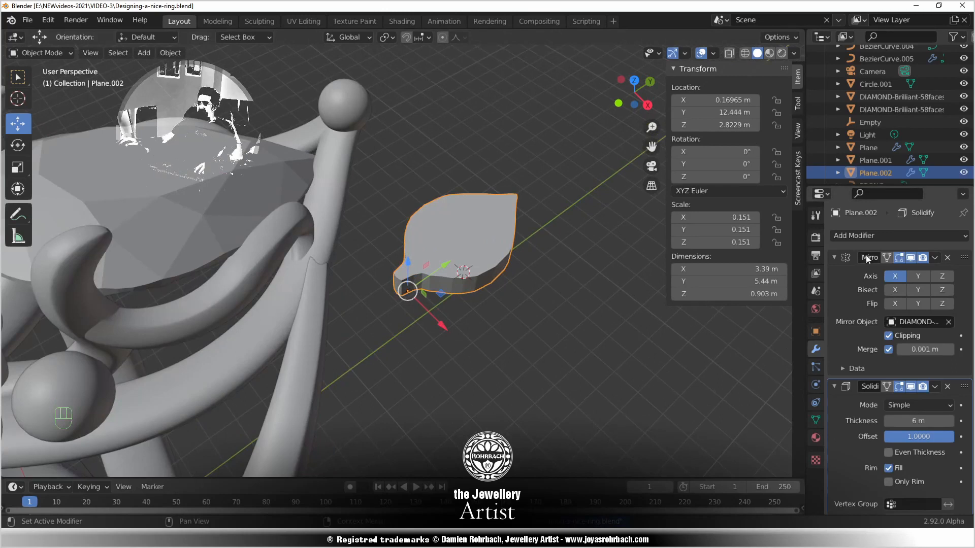
left_click(868, 235)
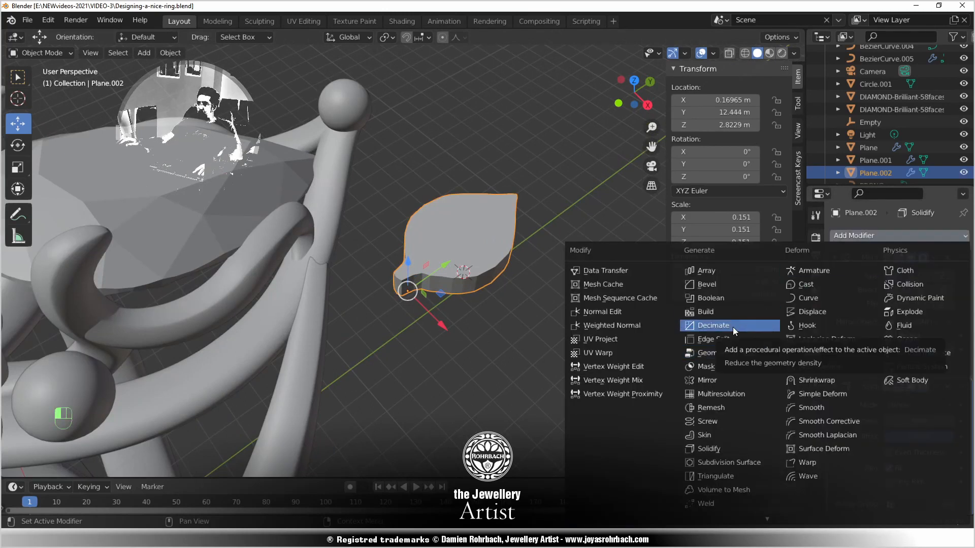
left_click(717, 462)
middle_click_drag(520, 352, 736, 388)
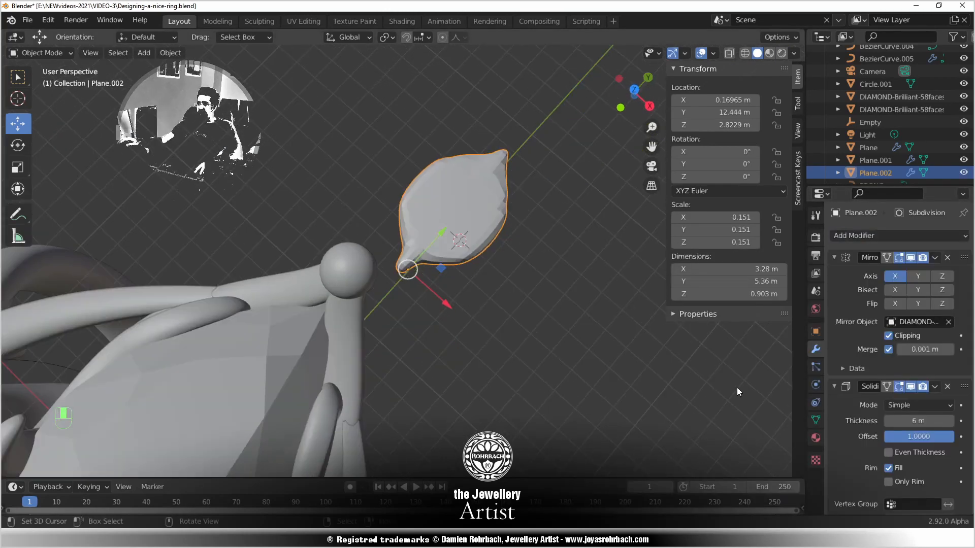
Set the Subdivision Surface viewport levels to 3 and save the file
scroll(922, 446, "down", 10)
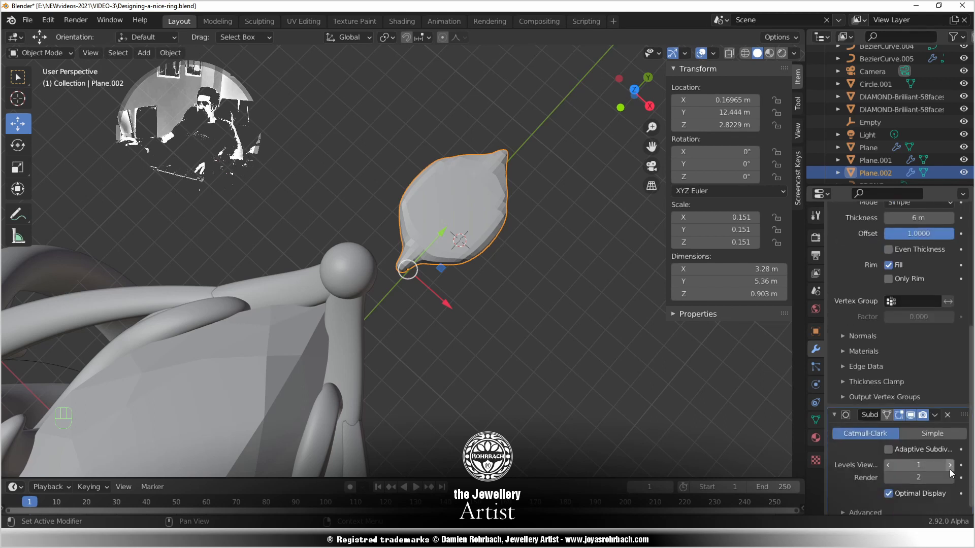
left_click(949, 466)
left_click(949, 465)
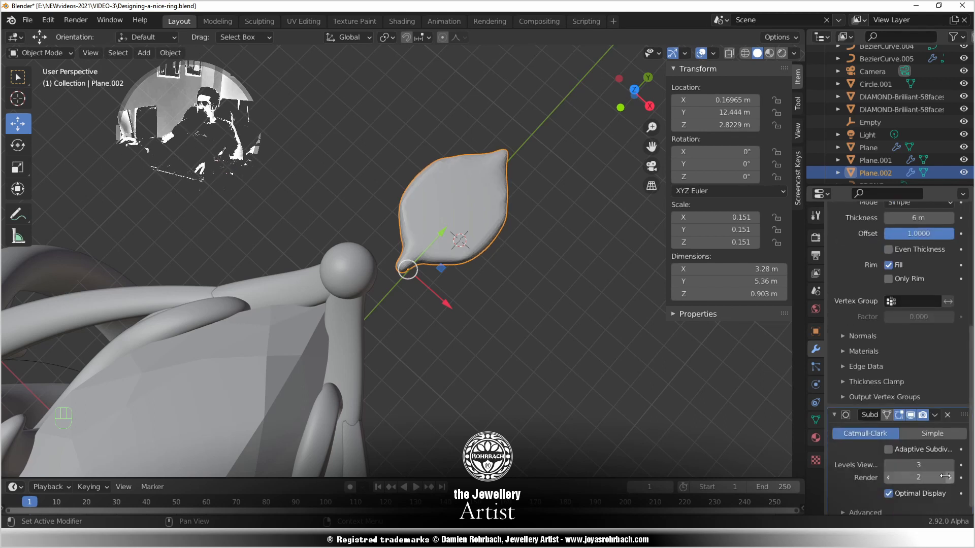
key("ctrl+s")
Enable Even Thickness in the leaf's Solidify modifier and open its mesh for editing in a see-through top view
middle_click_drag(580, 376, 538, 406)
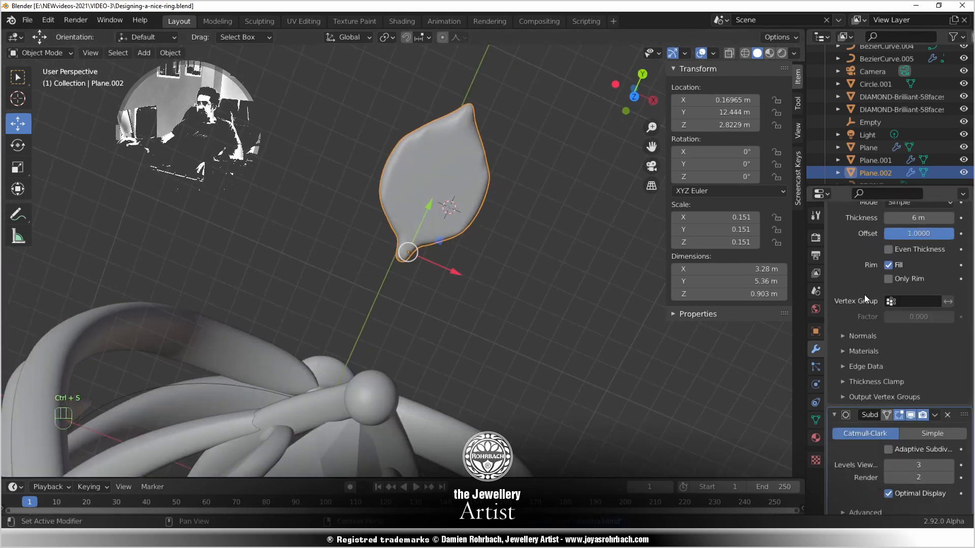
left_click(888, 250)
key("Tab")
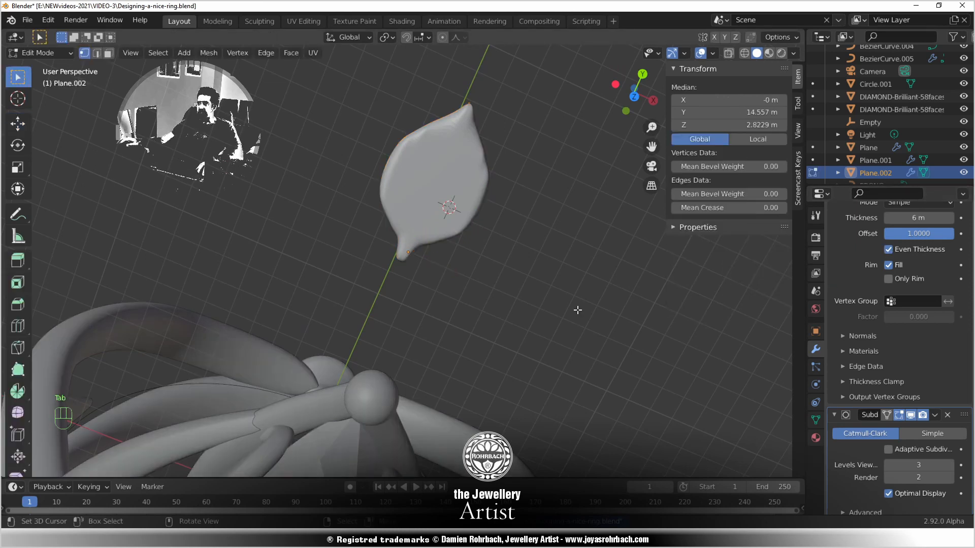
key("KP_1")
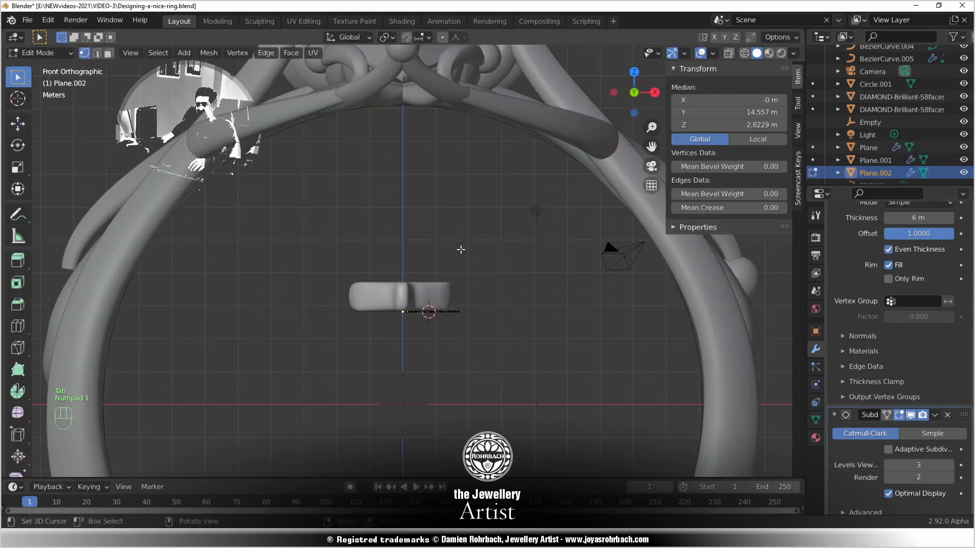
key("KP_7")
scroll(429, 192, "up", 3)
key("alt+z")
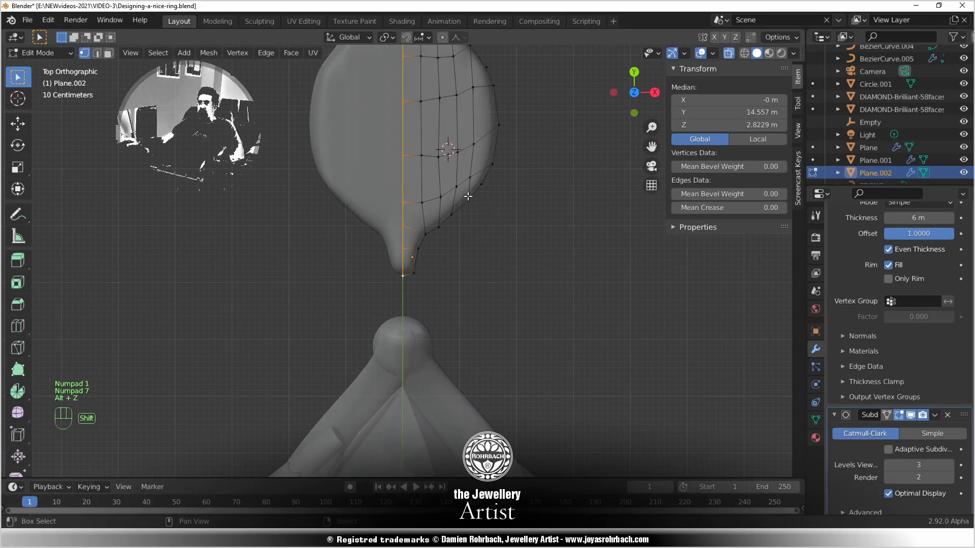
middle_click_drag(483, 300, 484, 366, "shift")
scroll(484, 366, "up", 3)
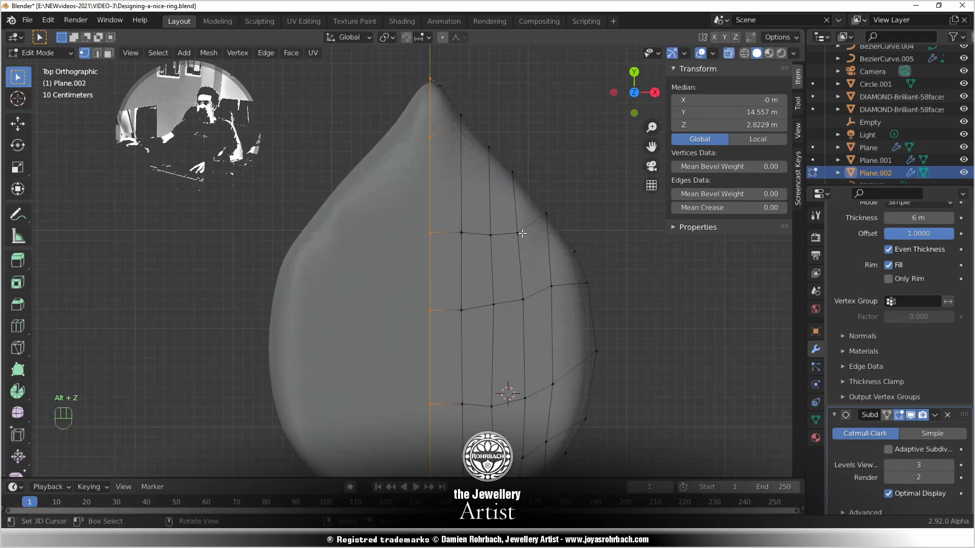
Move the inner vertex nearest the outline in the row below the leaf's tip about 0.07 m along Y
left_click(522, 233)
key("g")
left_click(522, 219)
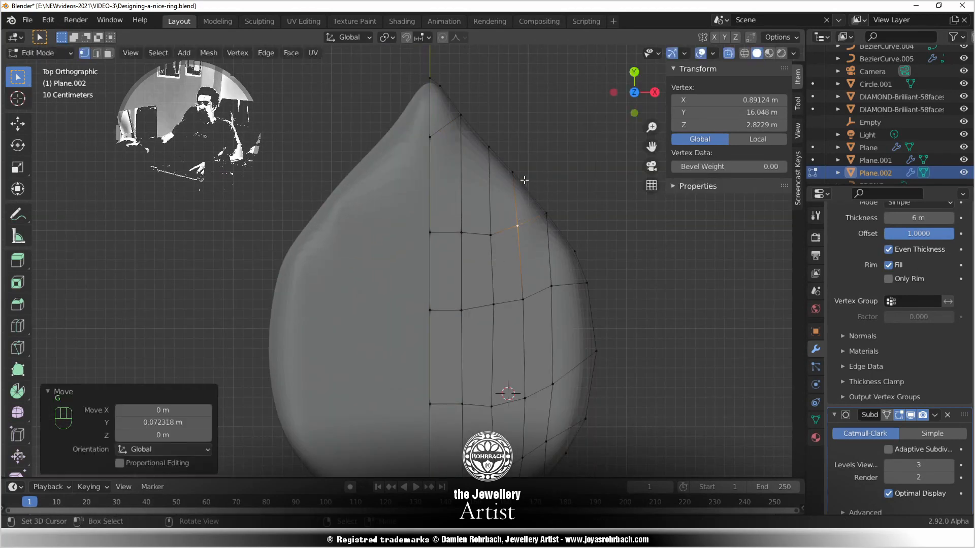
Subdivide the outline edge above that row and shift the new vertex about 0.03 m toward the leaf's centre
left_click(541, 206)
scroll(558, 213, "up", 2)
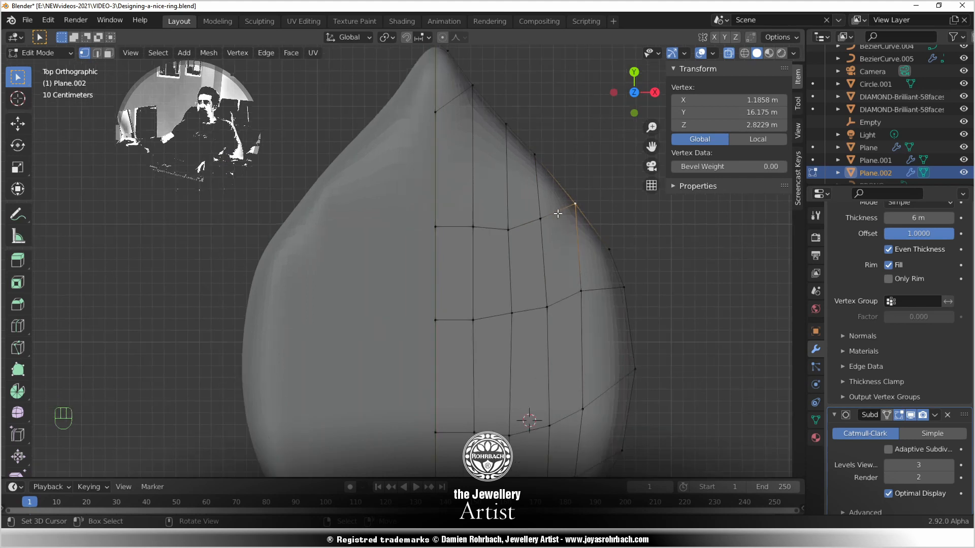
middle_click_drag(559, 213, 460, 313, "shift")
left_click(508, 290, "shift")
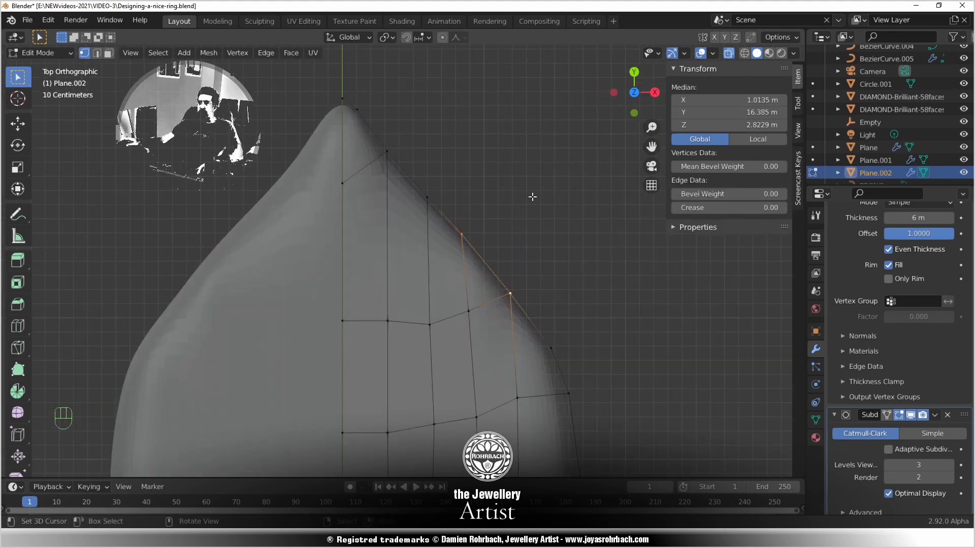
key("w")
left_click(489, 198)
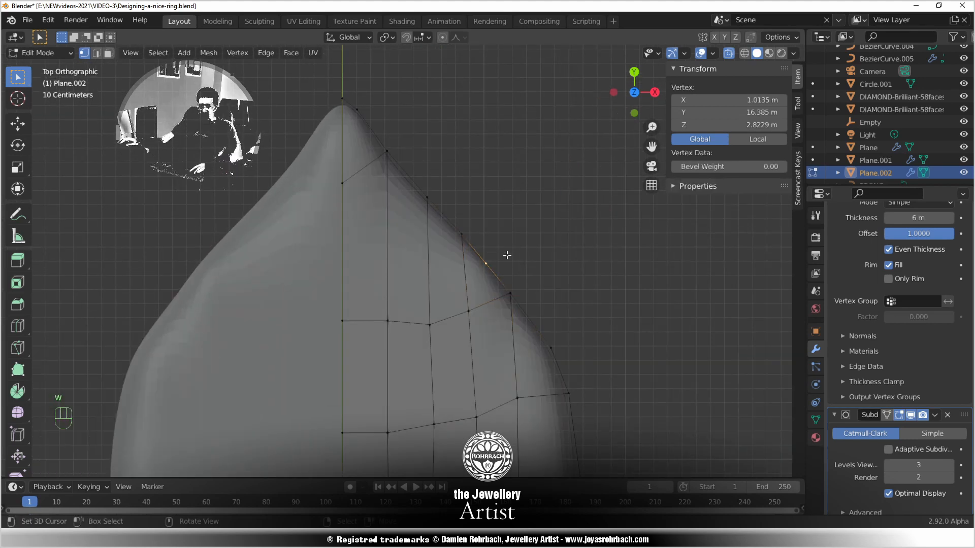
key("g")
left_click(505, 255)
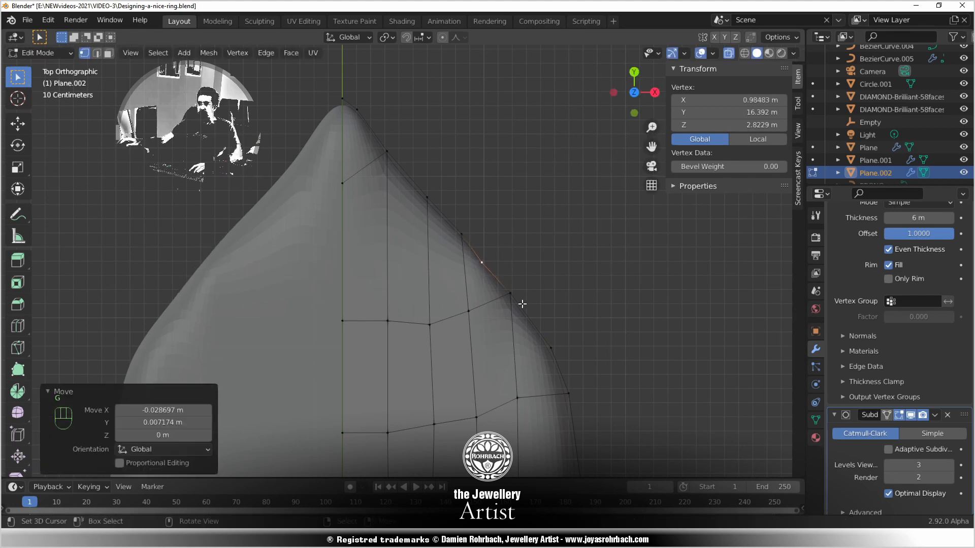
Lower the outline vertex below the subdivision slightly outward, raise an inner vertex of that row about 0.06 m, and save the file
left_click(512, 294)
key("g")
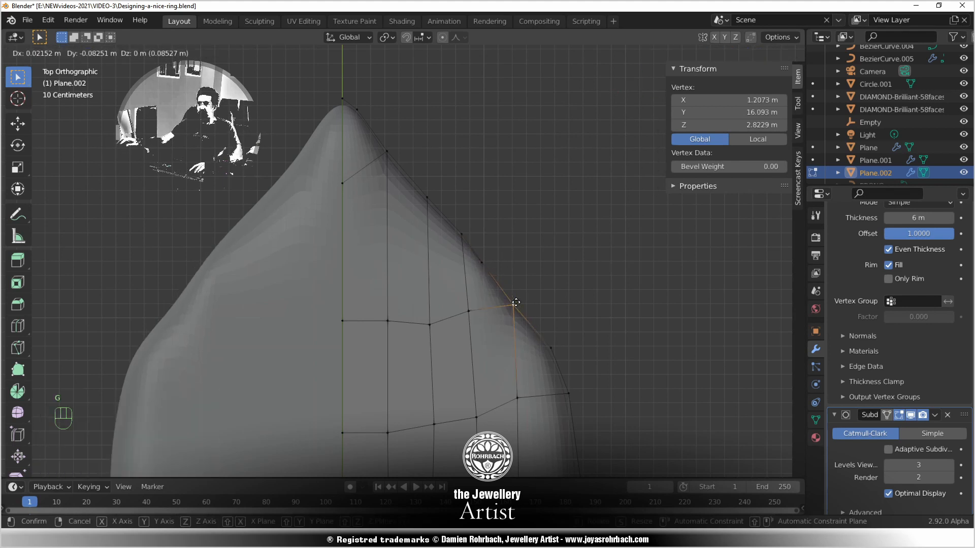
left_click(522, 303)
left_click(431, 318)
key("g")
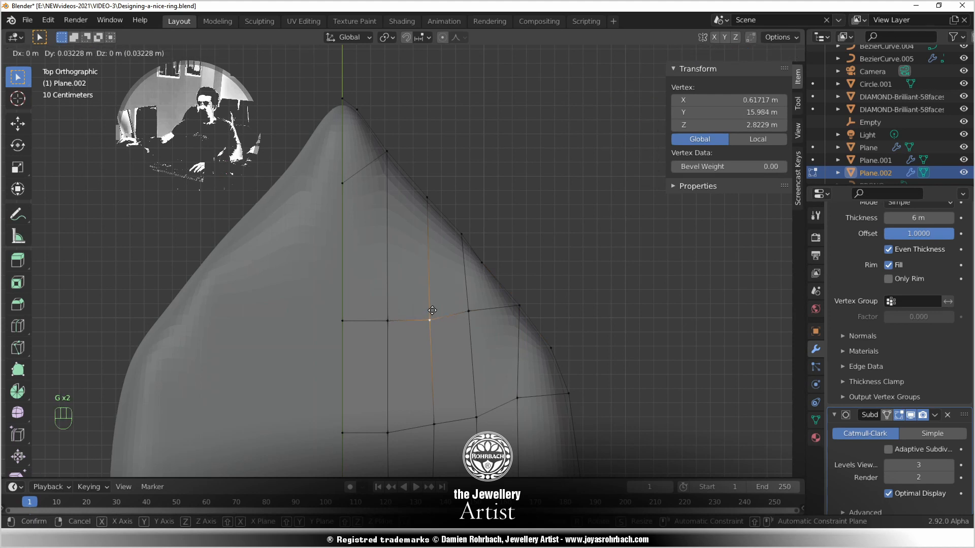
left_click(432, 309)
scroll(459, 340, "down", 1)
middle_click_drag(478, 388, 432, 118, "shift")
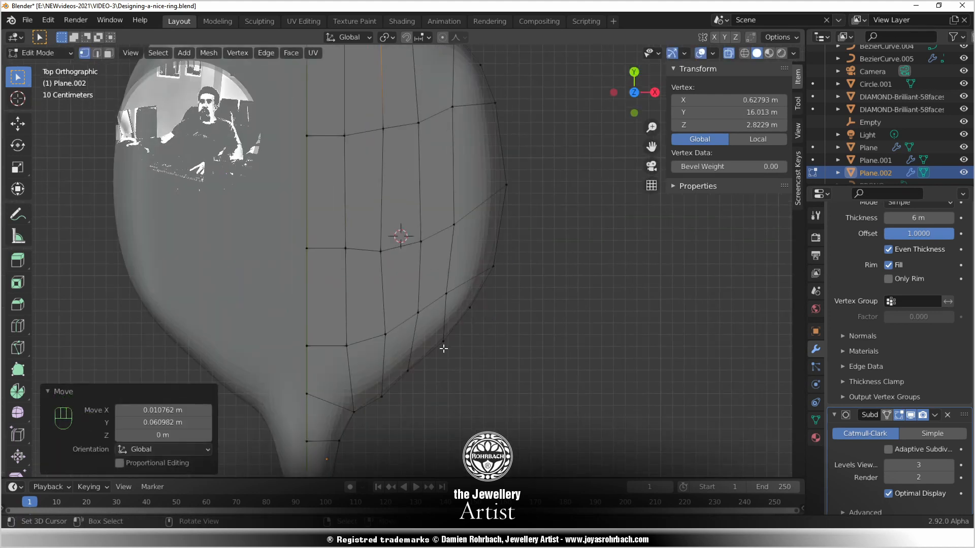
key("ctrl+s")
Move an outline vertex on the leaf's lower curve about 0.04 m outward
scroll(441, 351, "up", 2)
middle_click_drag(441, 352, 404, 247, "shift")
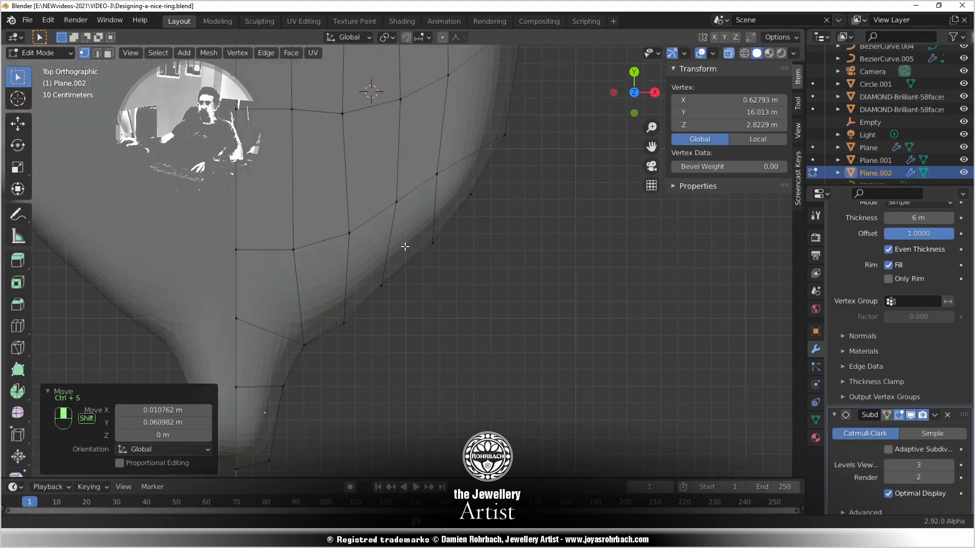
left_click(384, 284)
key("g")
left_click(398, 283)
scroll(404, 284, "down", 3)
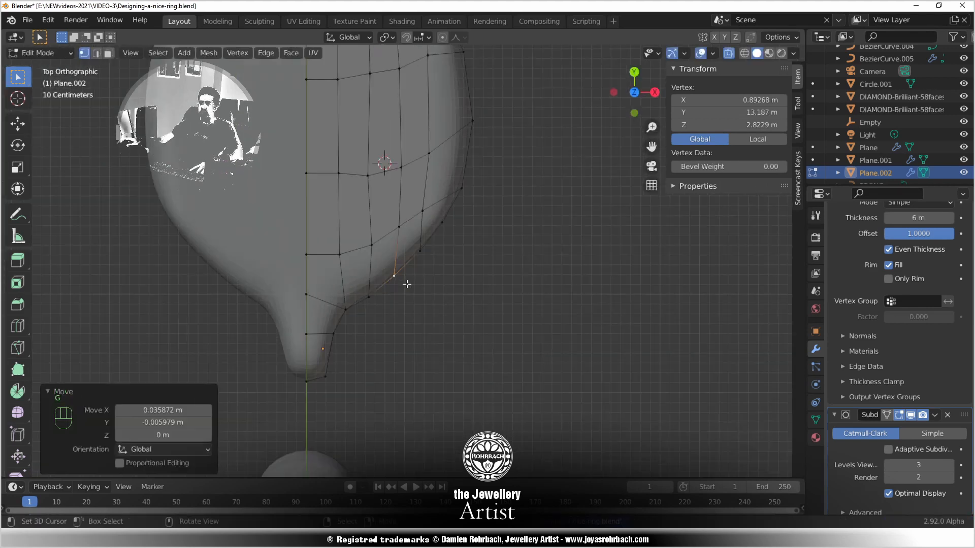
Move the second row's inner vertex nearest the outline about 0.07 m outward and slightly adjust the adjoining outline vertex
middle_click_drag(445, 226, 445, 336, "shift")
middle_click_drag(434, 237, 428, 314, "shift")
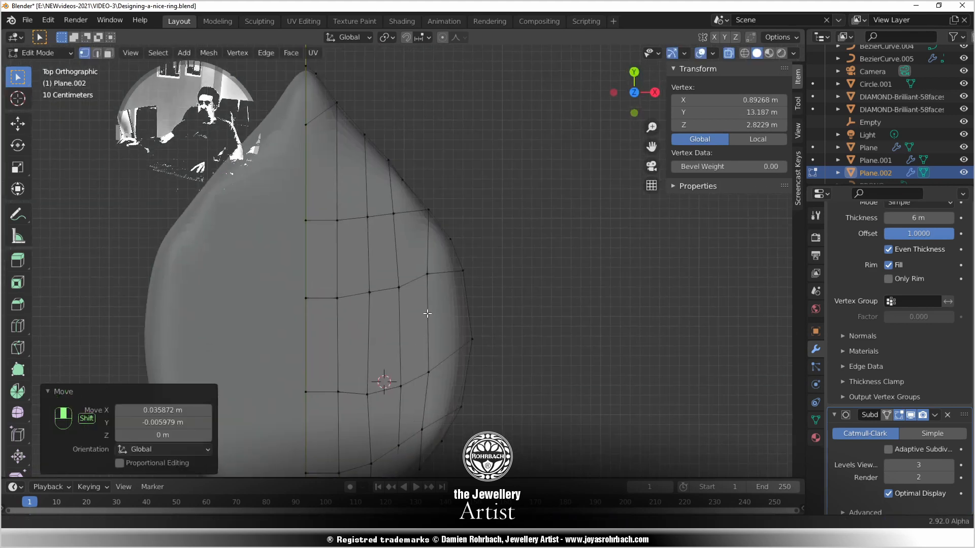
scroll(427, 314, "up", 1)
right_click(447, 272)
key("g")
left_click(460, 274)
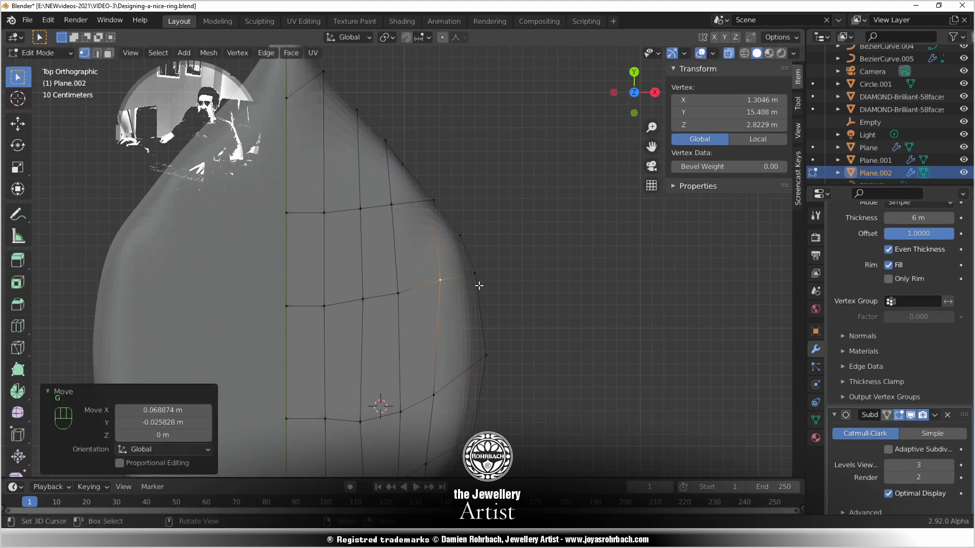
right_click(477, 273)
key("g")
left_click(477, 270)
Move the outline vertex at the leaf's widest point about 0.06 m toward the tip, return to Object Mode and save
right_click(488, 350)
key("g")
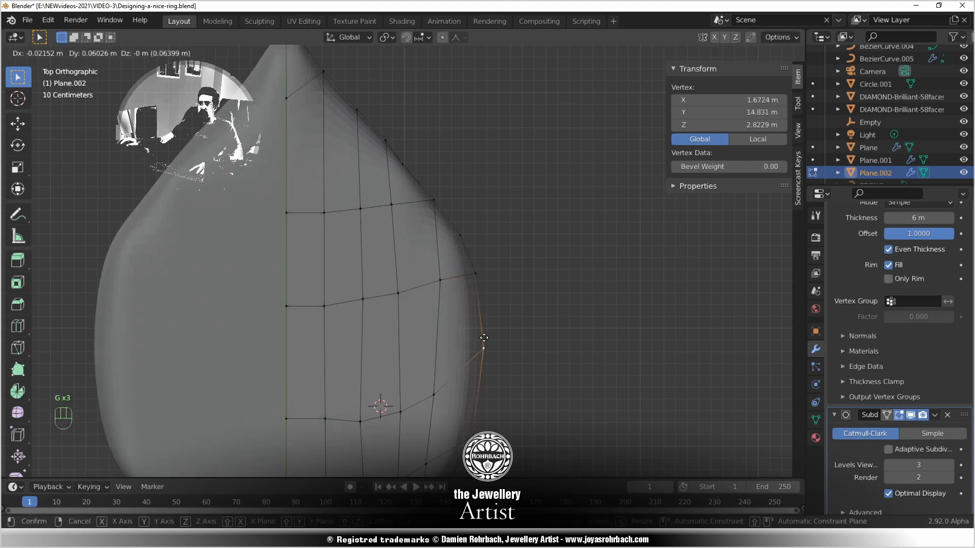
left_click(484, 338)
scroll(459, 320, "down", 3)
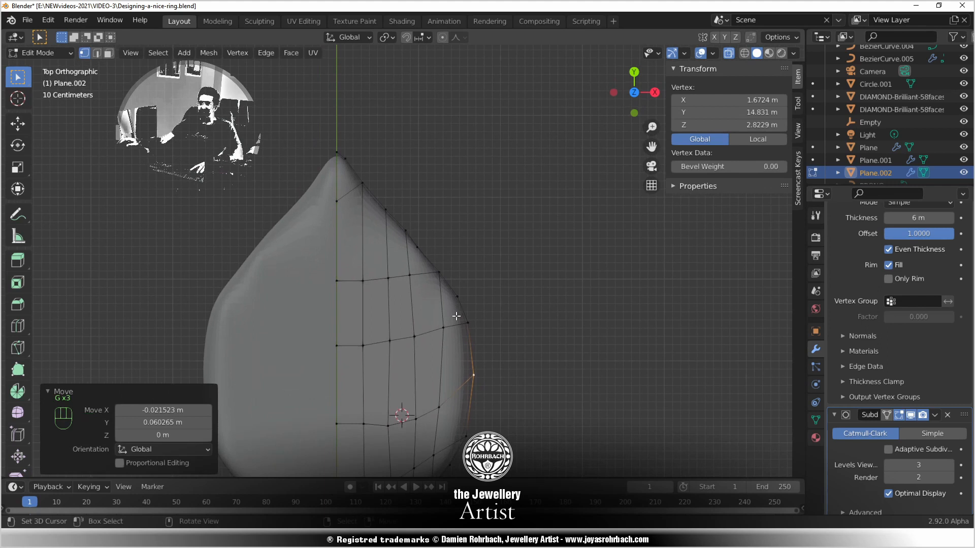
middle_click_drag(444, 327, 348, 268)
key("Tab")
key("ctrl+s")
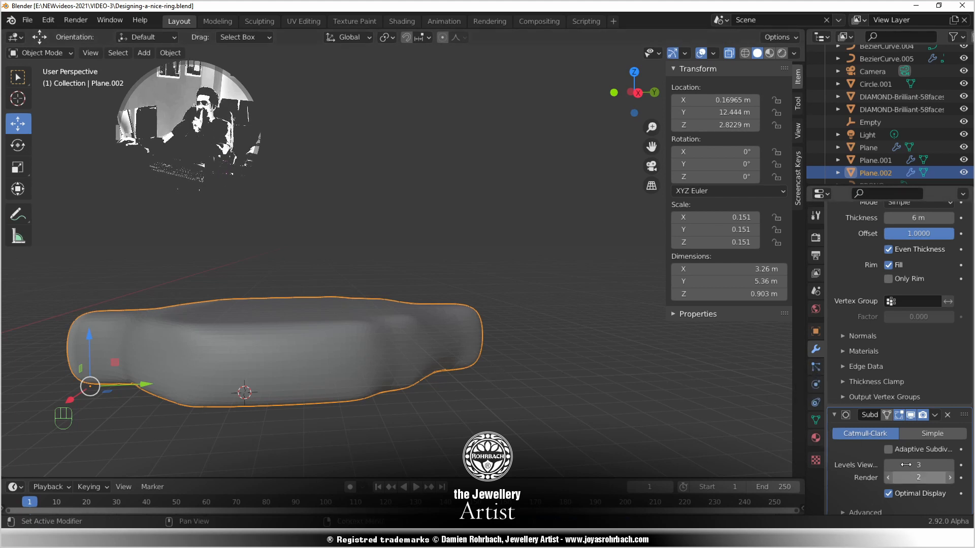
Set the leaf's Solidify thickness first to 4 m, then to 5 m
left_click(922, 221)
type("4")
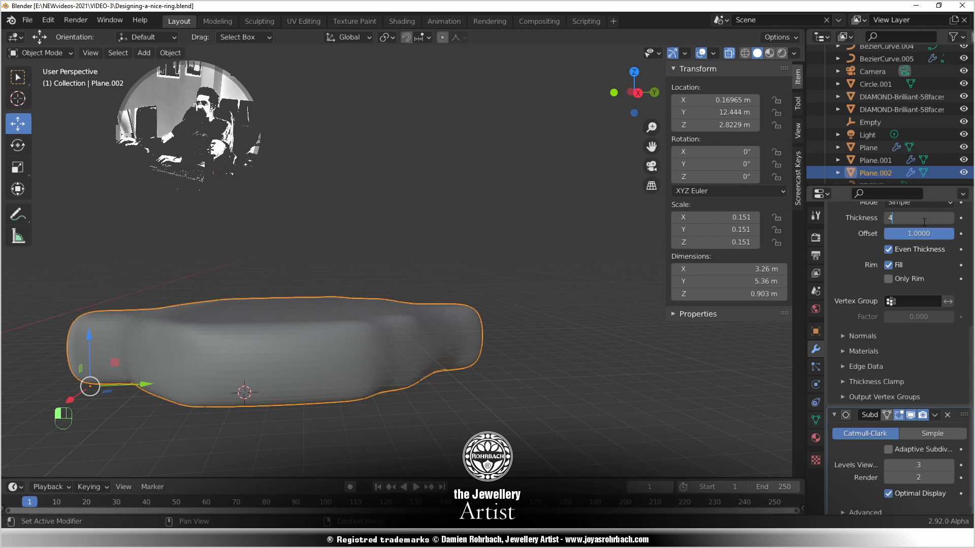
key("Return")
left_click(923, 221)
type("5")
key("Return")
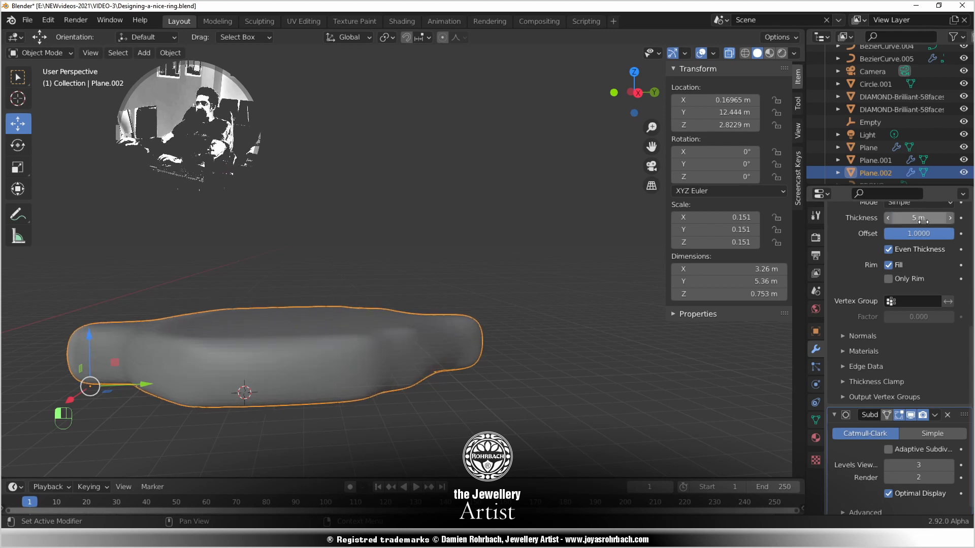
Save the file and turn off X-ray display in the viewport
middle_click_drag(545, 370, 389, 346)
key("ctrl+s")
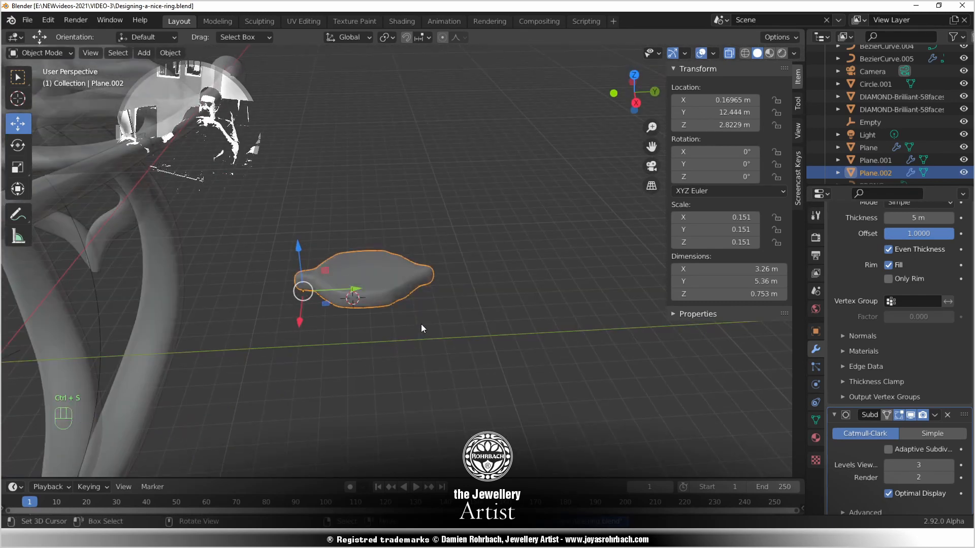
key("Tab")
key("Tab")
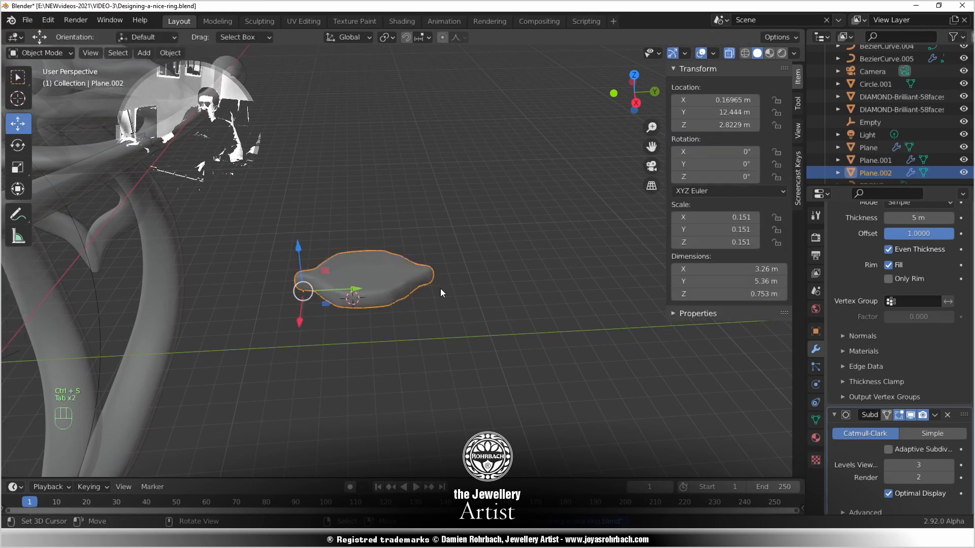
key("alt+z")
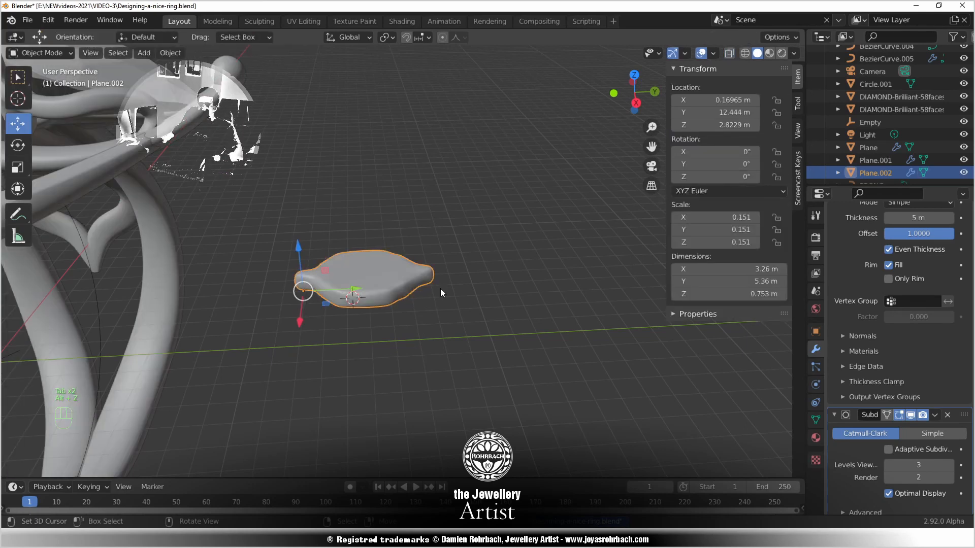
Rename the Plane.002 leaf object LEAF and save the file
double_click(884, 174)
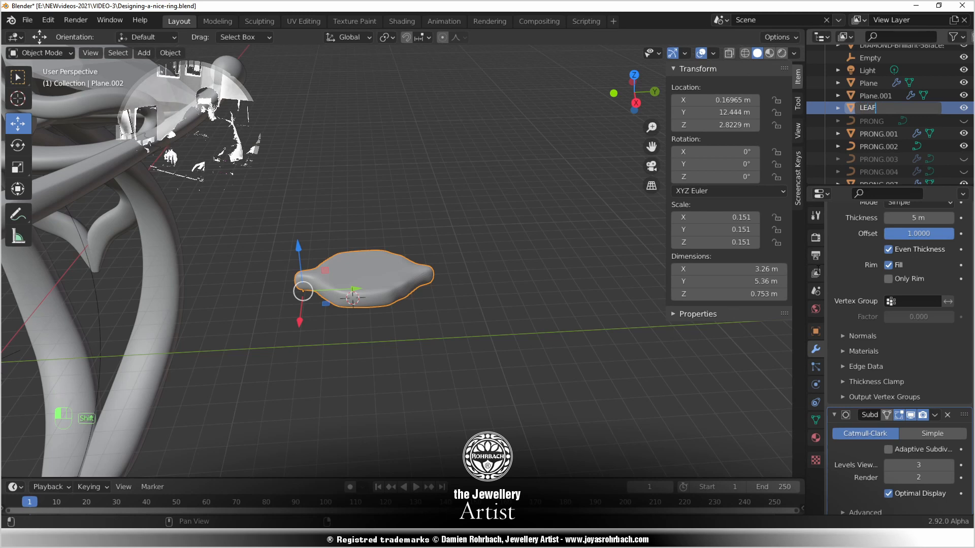
type("LEAF")
key("Return")
key("ctrl+s")
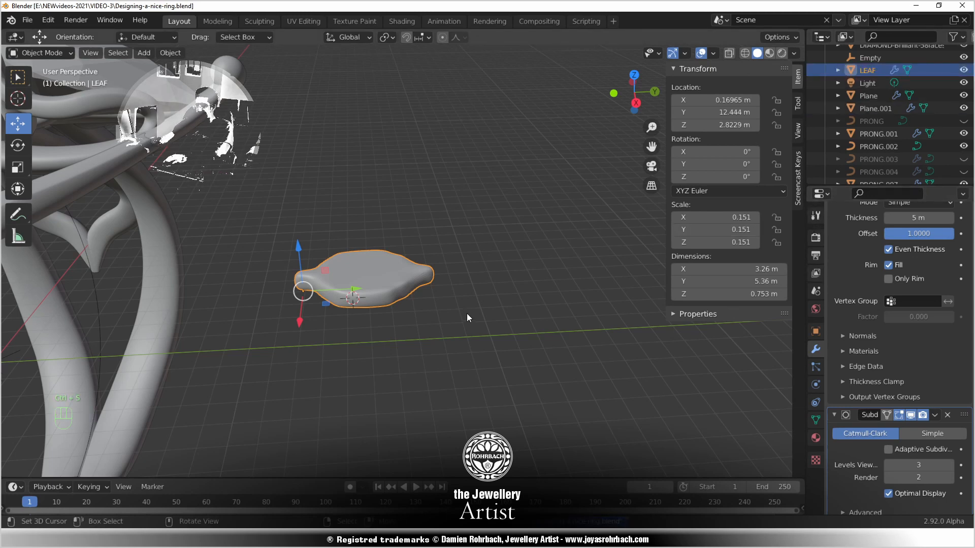
Duplicate the leaf in place and hide the original LEAF object
key("KP_7")
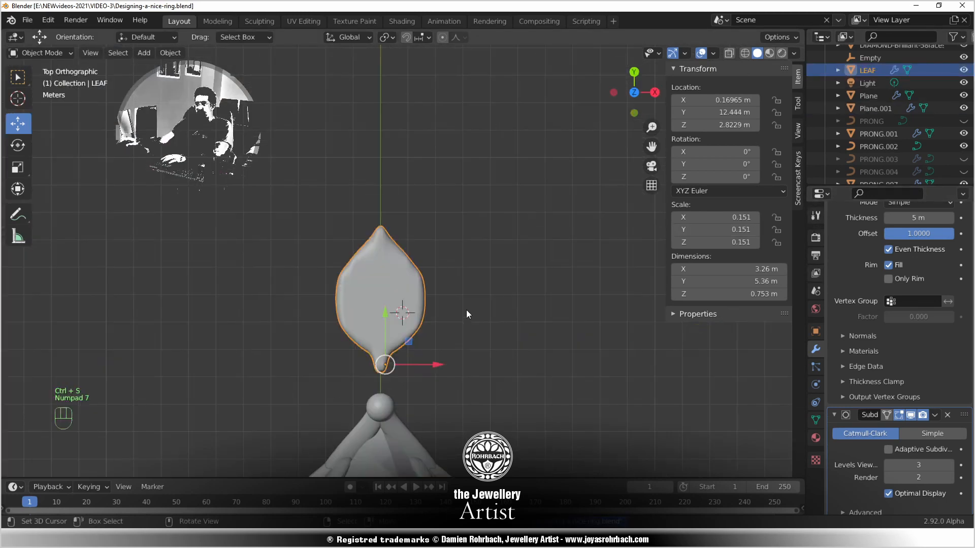
key("shift+d")
right_click(507, 226)
left_click(963, 69)
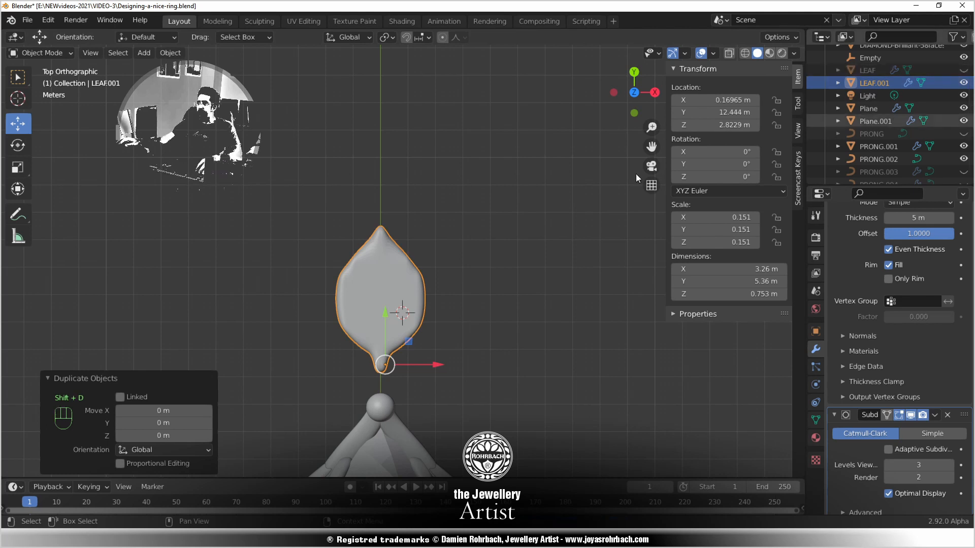
Convert the duplicate leaf to a mesh and check its vertex density in the Sculpting workspace
key("alt+c")
left_click(412, 267)
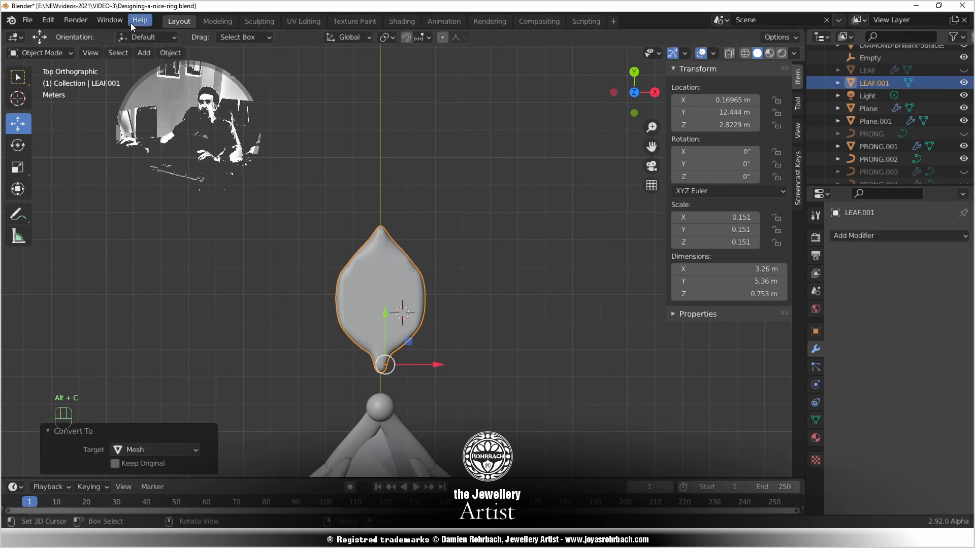
left_click(250, 19)
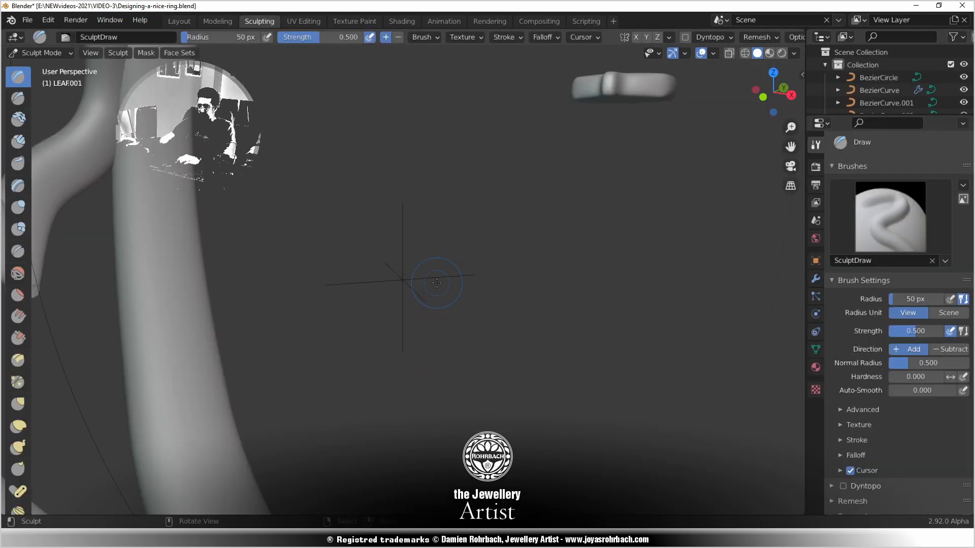
key("KP_7")
scroll(438, 283, "up", 6)
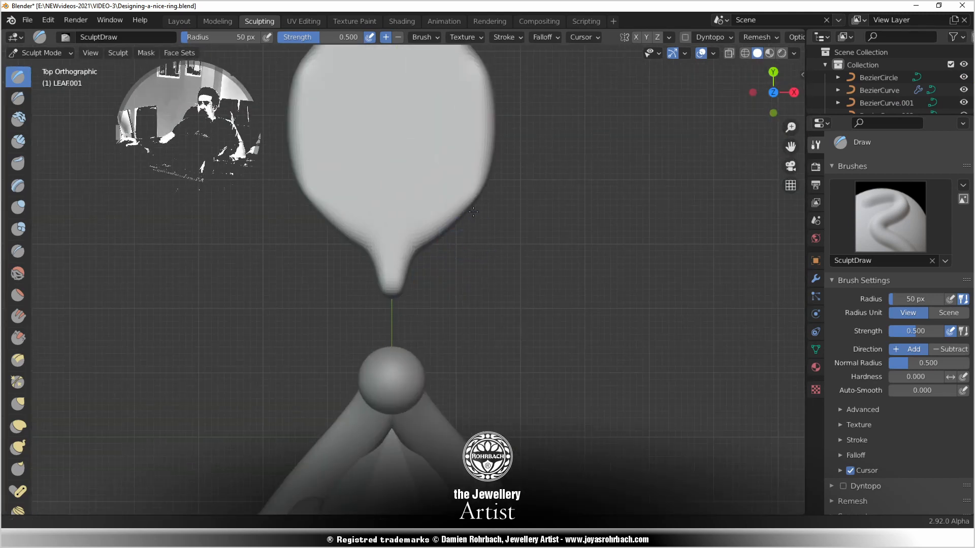
key("Tab")
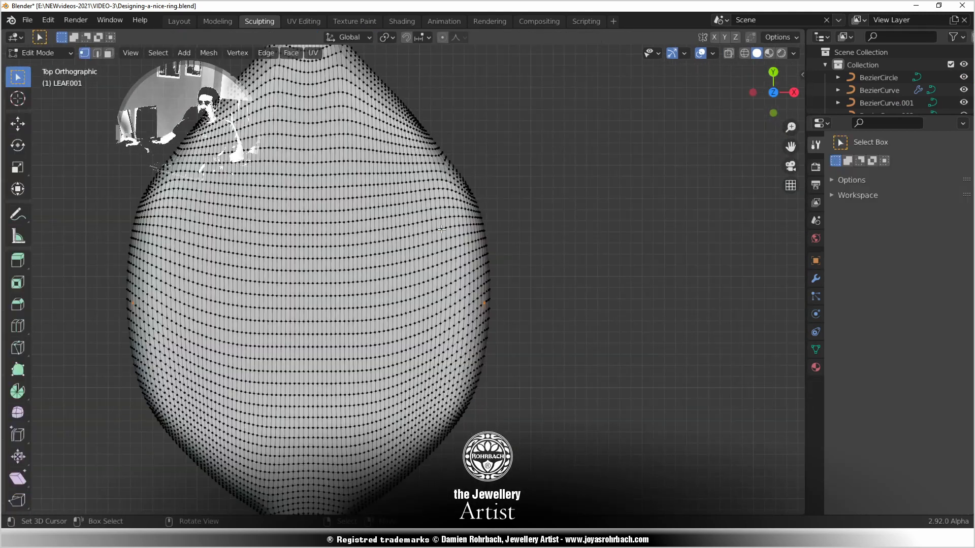
key("Tab")
left_click(179, 22)
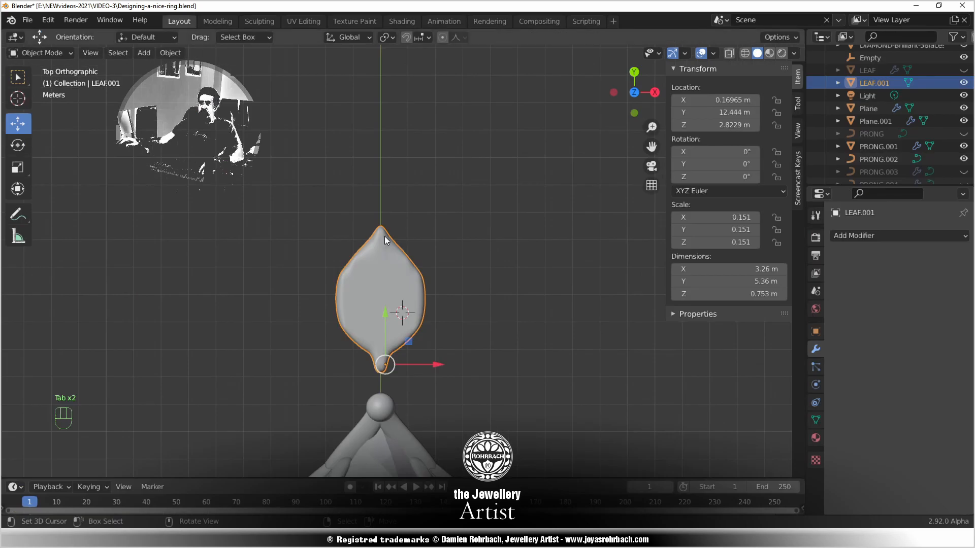
Apply location, rotation and scale to the duplicate leaf, set its origin to geometry and save the file
key("ctrl+a")
left_click(385, 236)
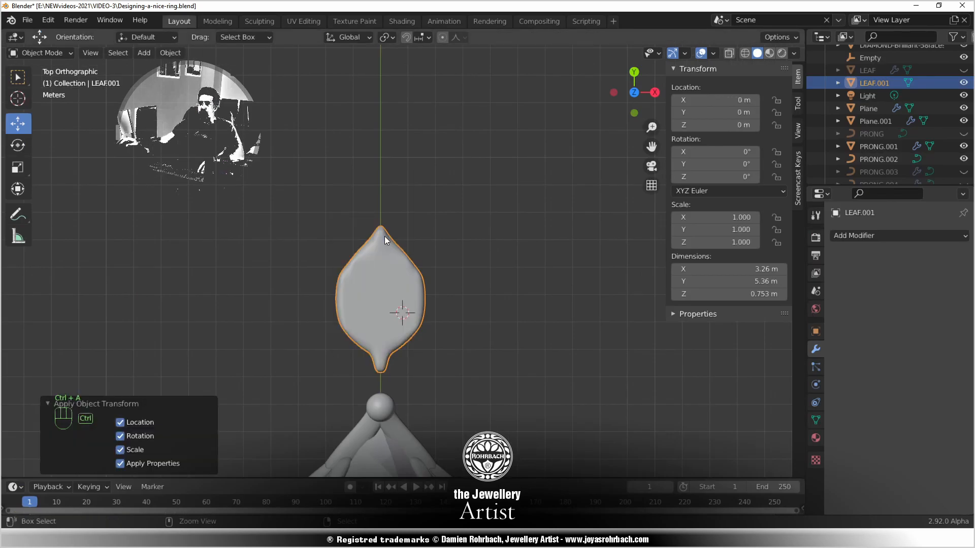
key("ctrl+s")
left_click(170, 53)
mouse_move(213, 87)
left_click(322, 93)
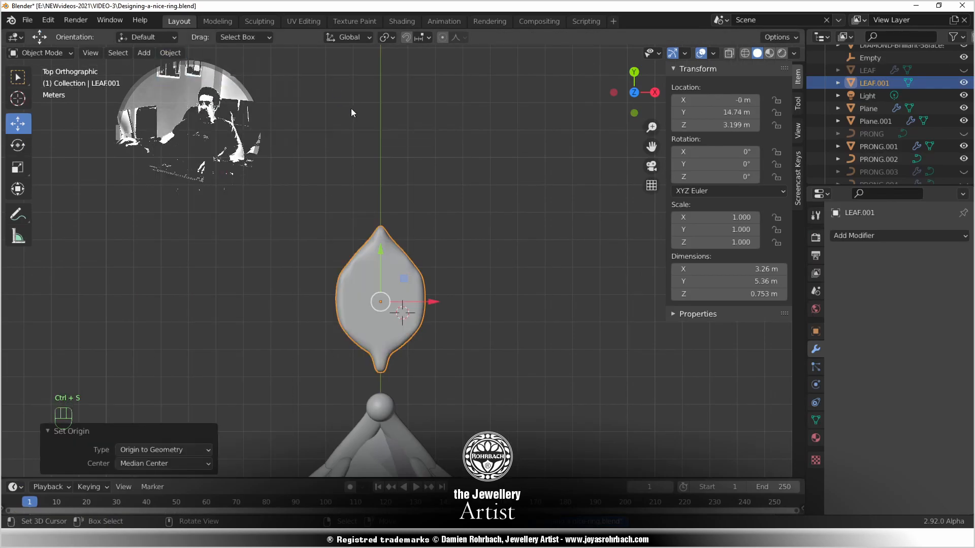
key("ctrl+s")
Switch to the Sculpting workspace and enable X and Z symmetry for the leaf
left_click(263, 23)
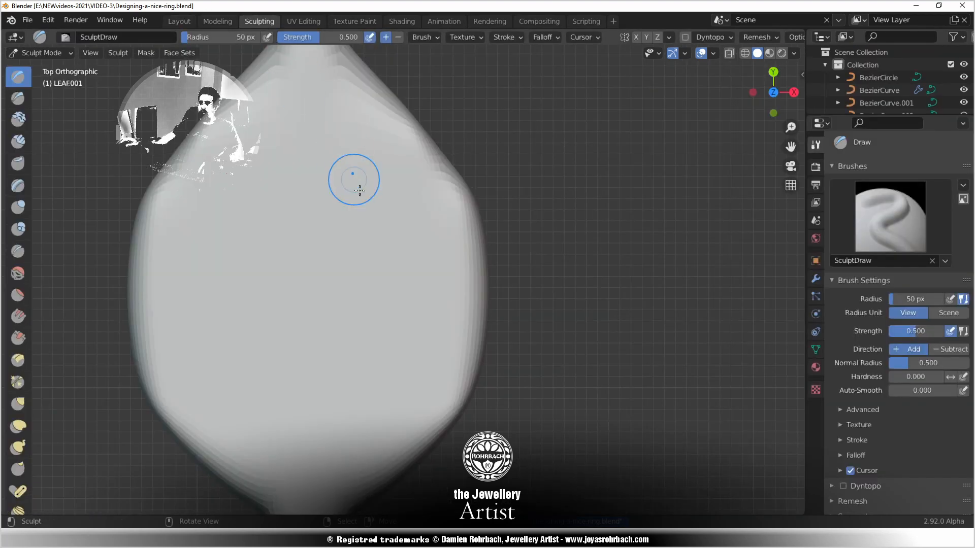
scroll(382, 205, "down", 3)
mouse_move(422, 260)
middle_mouse_down()
mouse_move(382, 240)
mouse_move(337, 189)
mouse_move(383, 196)
middle_mouse_up()
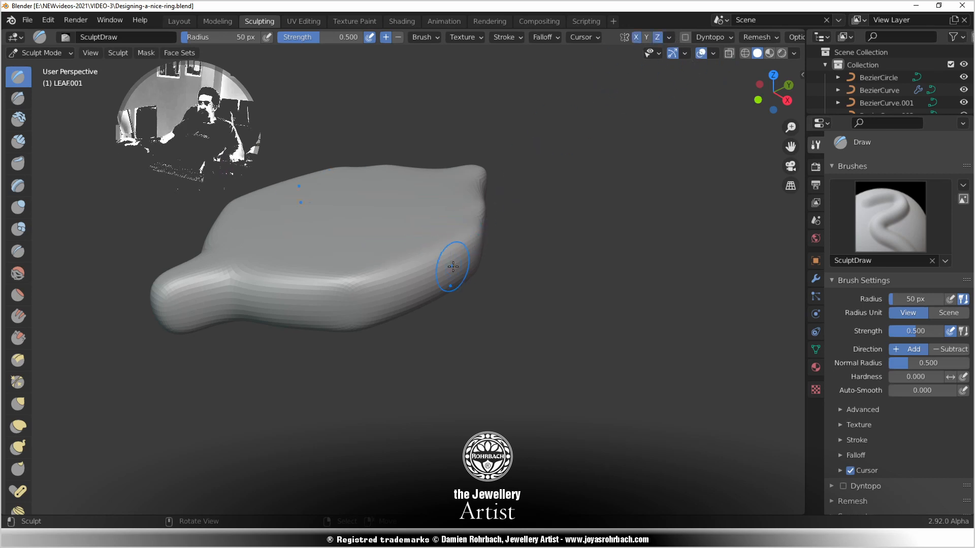
Build up the leaf's sloping edge between the tip and the widest part with Draw brush strokes and lightly smooth it
key("KP_7")
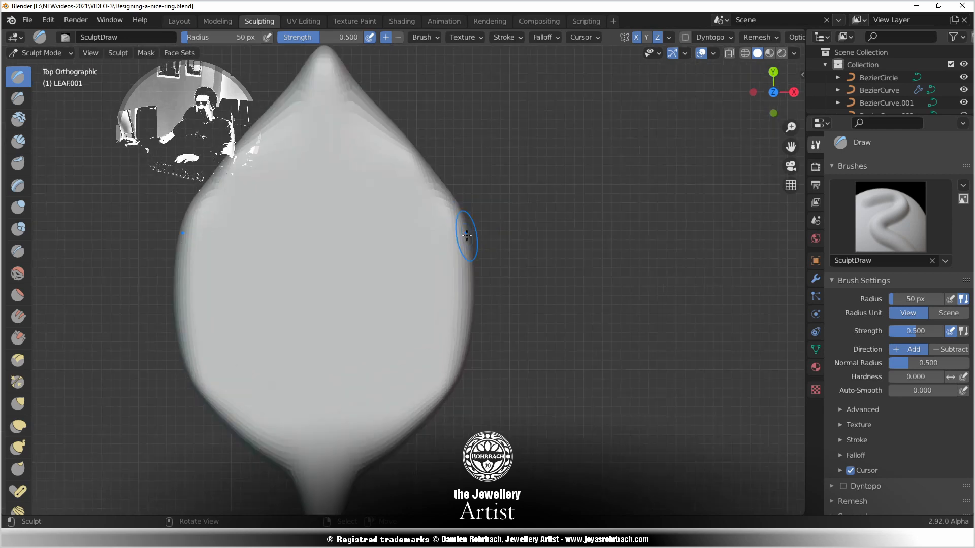
scroll(452, 233, "up", 3)
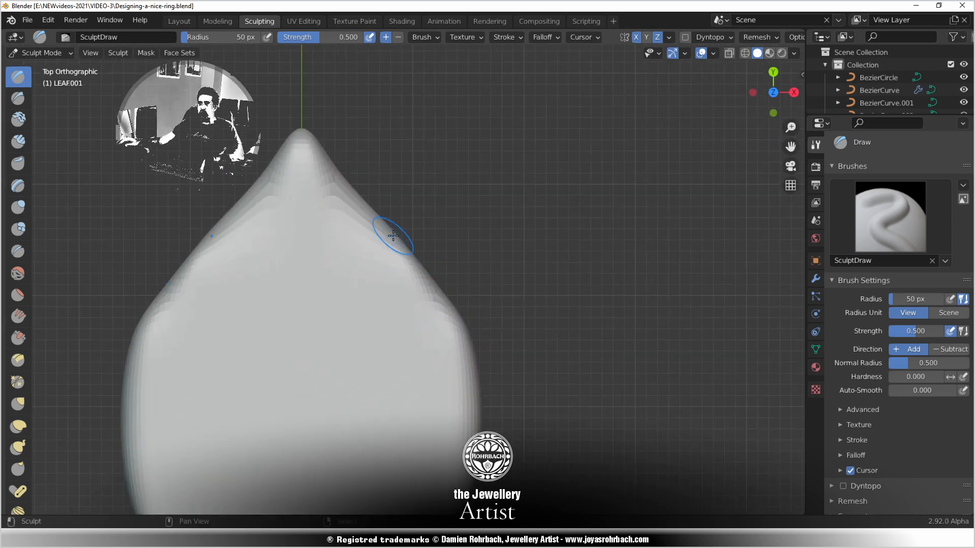
left_click_drag(393, 235, 410, 262)
left_click_drag(371, 216, 379, 233)
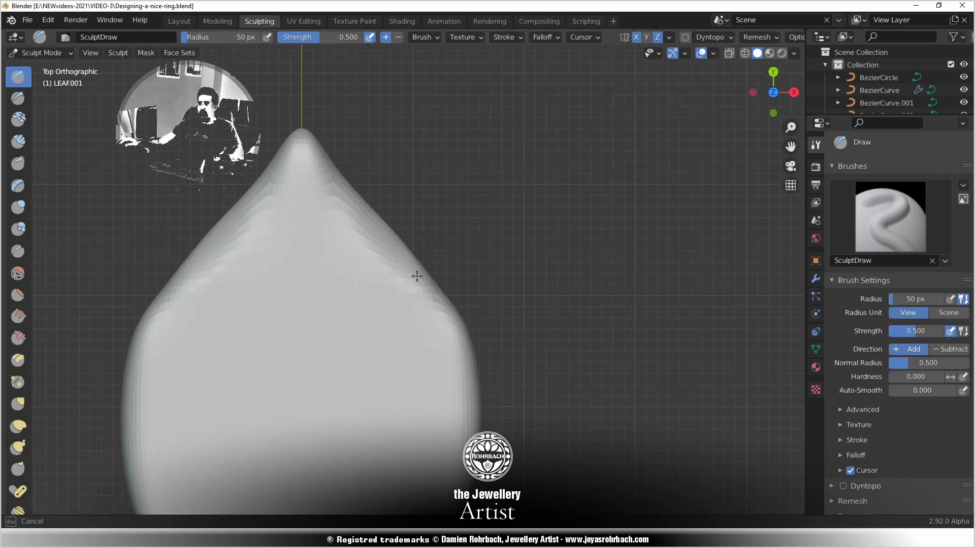
left_click_drag(417, 276, 459, 356)
mouse_move(392, 235)
left_mouse_down()
mouse_move(359, 208)
mouse_move(375, 213)
left_mouse_up()
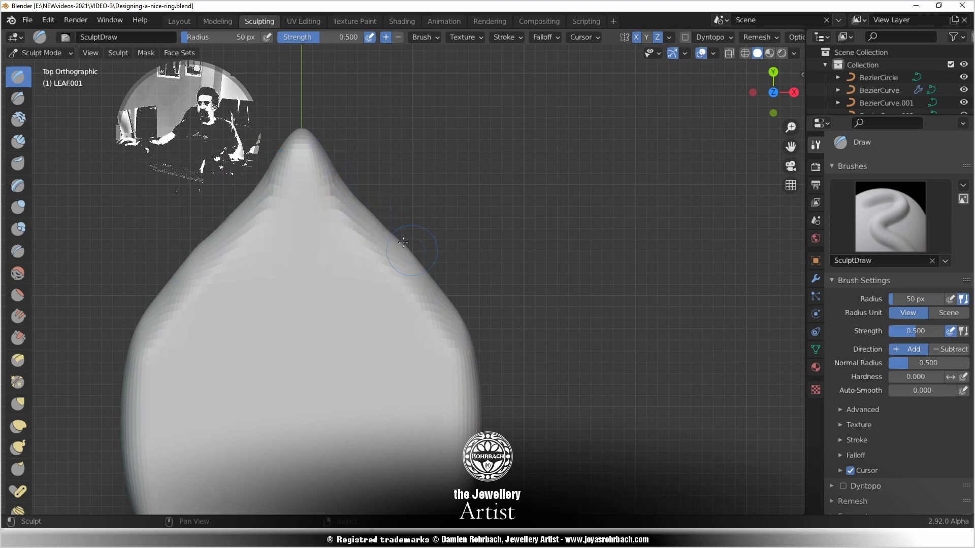
left_click_drag(408, 247, 398, 239, "shift")
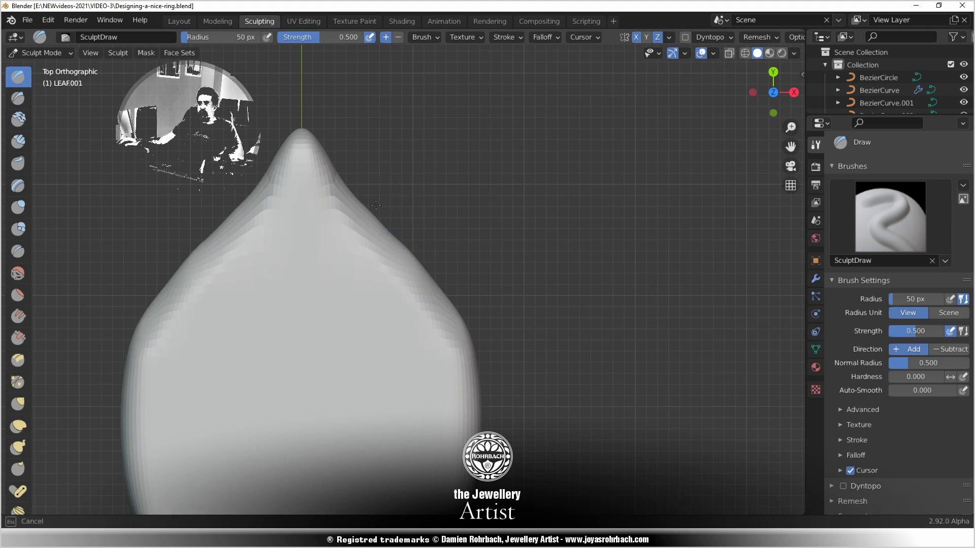
Smooth the leaf's side wall and rim along its length with repeated smoothing strokes
middle_click_drag(376, 205, 388, 243)
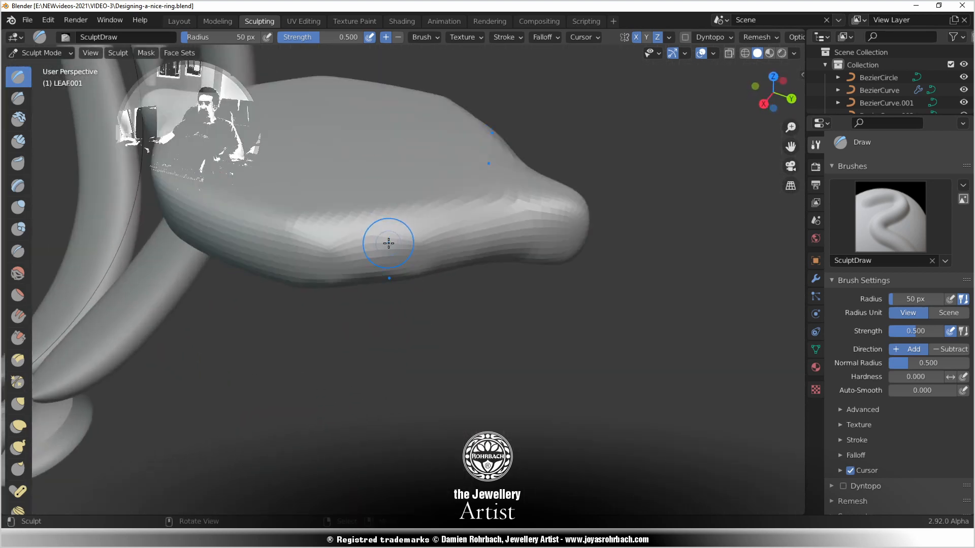
scroll(388, 243, "up", 1)
left_click_drag(421, 231, 424, 231, "shift")
mouse_move(358, 244)
left_mouse_down("shift")
mouse_move(279, 239)
mouse_move(523, 216)
left_mouse_up("shift")
left_click_drag(412, 235, 215, 224, "shift")
mouse_move(215, 224)
middle_mouse_down()
mouse_move(392, 261)
mouse_move(390, 322)
mouse_move(380, 285)
mouse_move(393, 295)
middle_mouse_up()
mouse_move(274, 257)
left_mouse_down("shift")
mouse_move(420, 250)
mouse_move(323, 262)
left_mouse_up("shift")
left_click_drag(413, 251, 539, 240, "shift")
Carve down the leaf's upper rim from the stem end toward the tip with the Draw brush in subtract mode
mouse_move(506, 263)
middle_mouse_down()
mouse_move(370, 264)
mouse_move(385, 301)
mouse_move(435, 289)
middle_mouse_up()
mouse_move(345, 308)
middle_mouse_down("shift")
mouse_move(420, 297)
mouse_move(378, 315)
mouse_move(330, 314)
middle_mouse_up("shift")
scroll(419, 297, "up", 3)
scroll(292, 318, "down", 1)
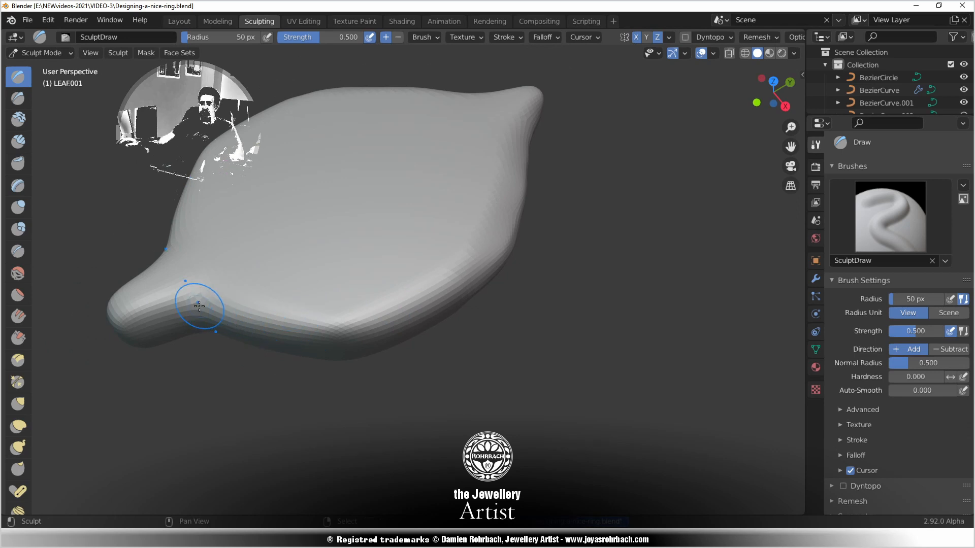
left_click_drag(199, 305, 340, 318, "ctrl")
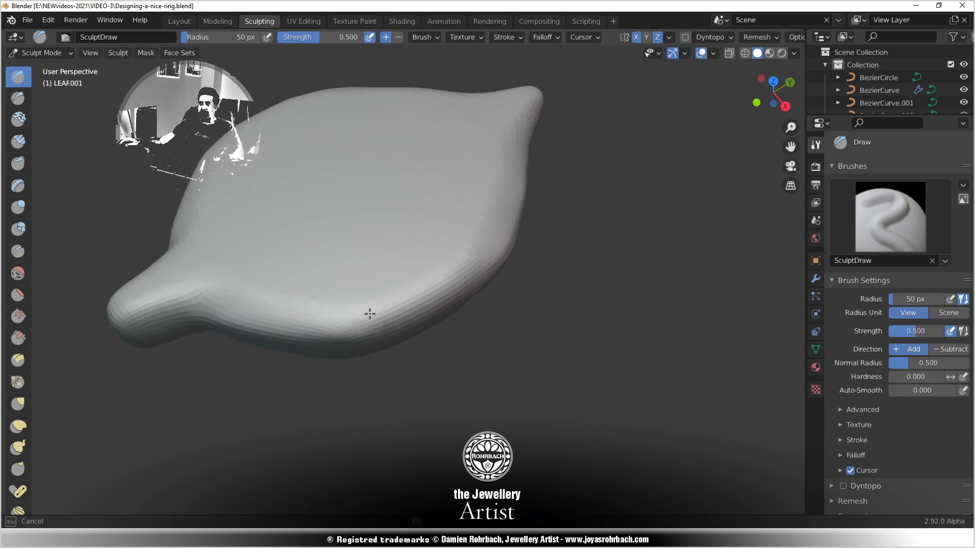
left_click_drag(406, 304, 448, 285, "ctrl")
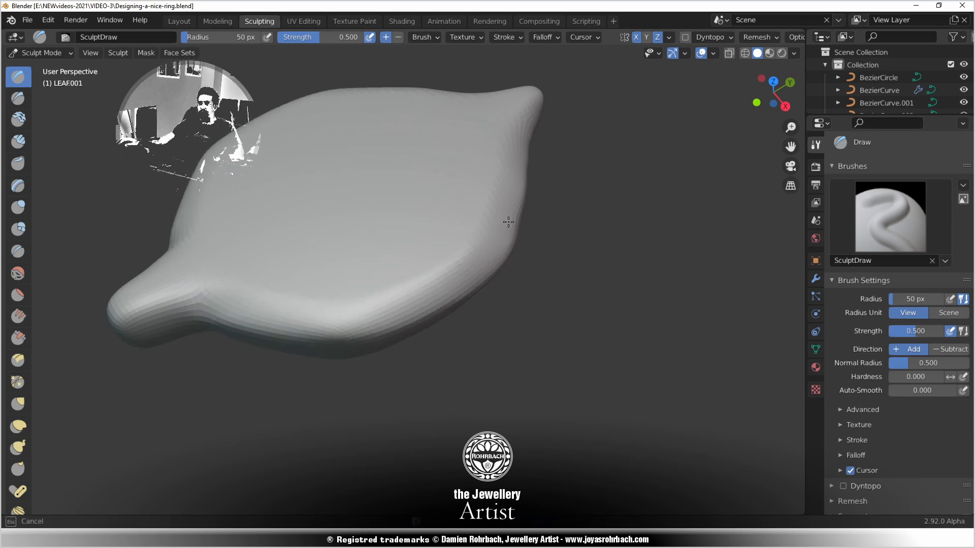
middle_click_drag(509, 222, 522, 266)
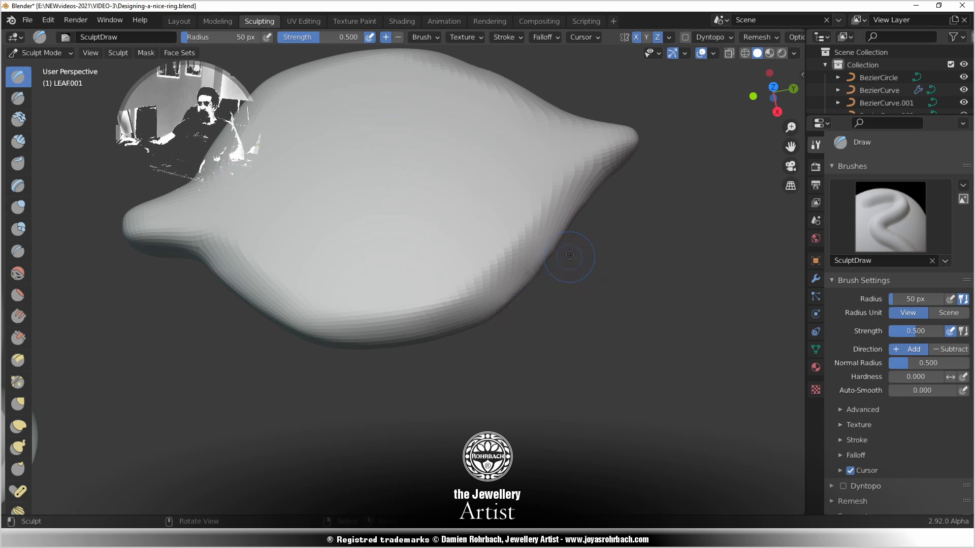
Enable Dyntopo dynamic topology for sculpting the leaf
scroll(457, 348, "down", 3)
middle_click_drag(457, 348, 450, 376)
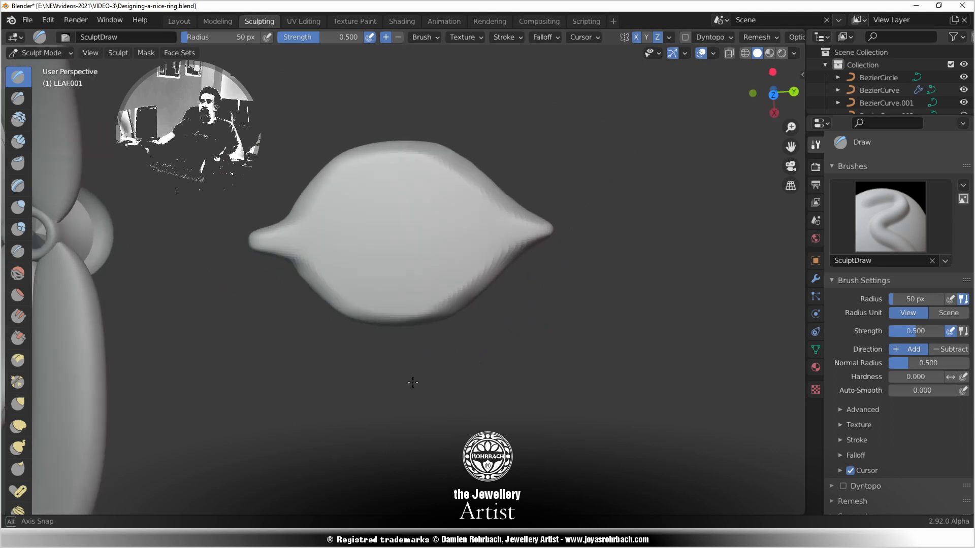
middle_click_drag(420, 244, 396, 330, "shift")
scroll(402, 309, "up", 5)
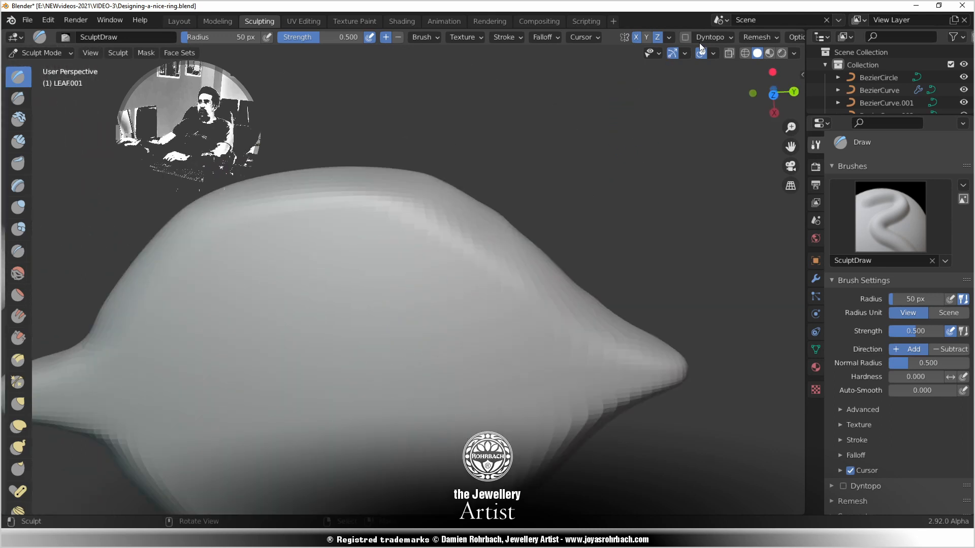
left_click(685, 37)
left_click(689, 67)
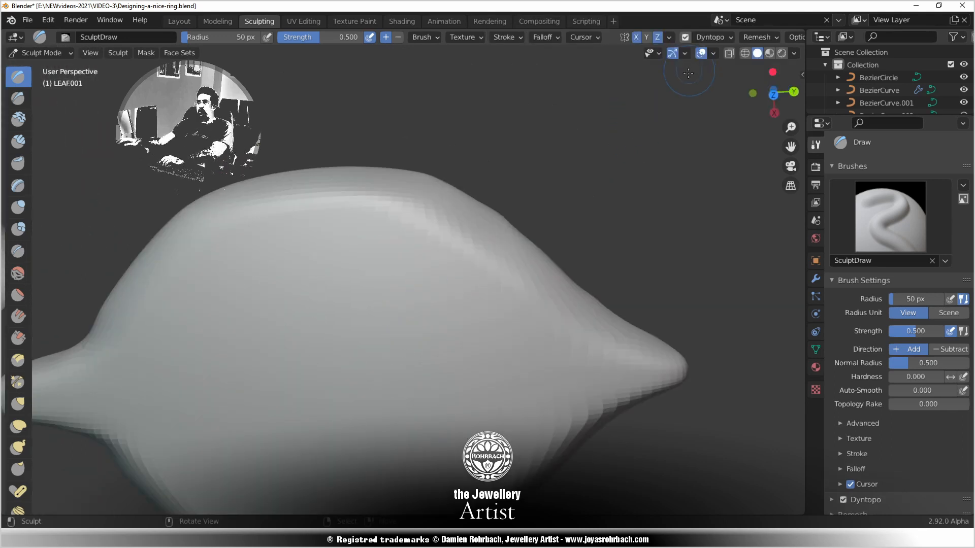
Try a Draw brush stroke along the leaf's side wall with Dyntopo active, and undo it
scroll(459, 318, "down", 2)
mouse_move(459, 318)
middle_mouse_down()
mouse_move(472, 261)
mouse_move(335, 366)
mouse_move(367, 378)
mouse_move(322, 320)
middle_mouse_up()
left_click_drag(321, 320, 457, 334)
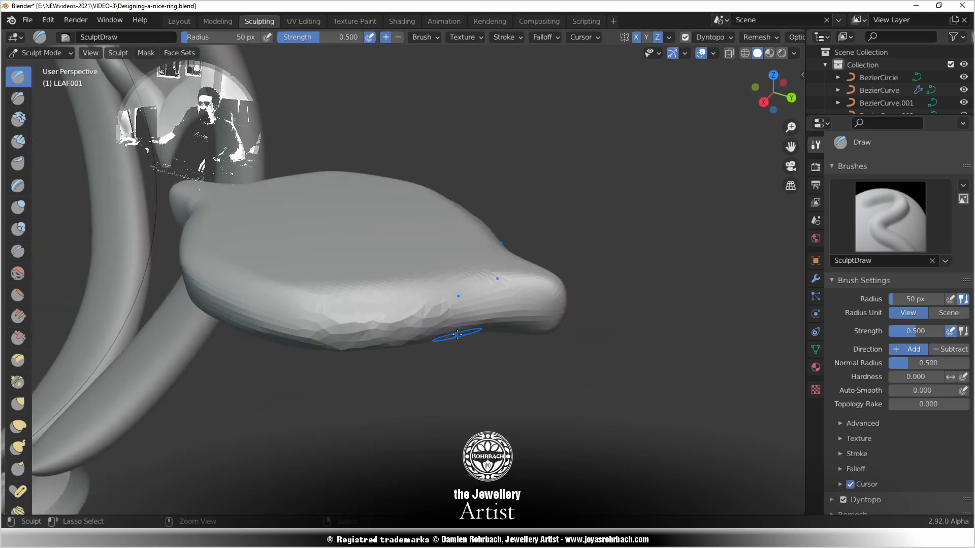
key("ctrl+z")
Edit the Dyntopo detail size and confirm it for sculpting the leaf
left_click(718, 36)
left_click(738, 62)
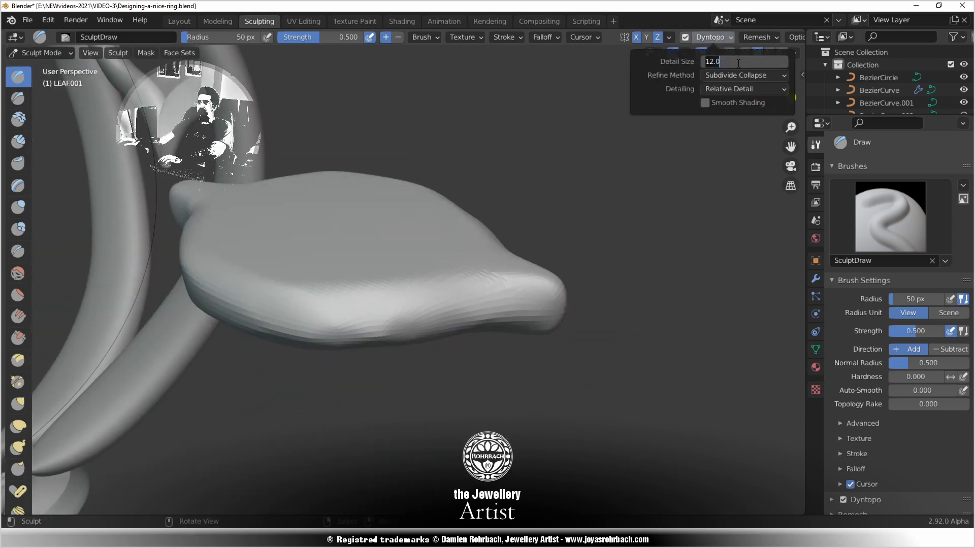
key("Return")
Fill out the leaf's long side wall with Draw brush strokes running toward the tip, and save the file
scroll(342, 313, "up", 3)
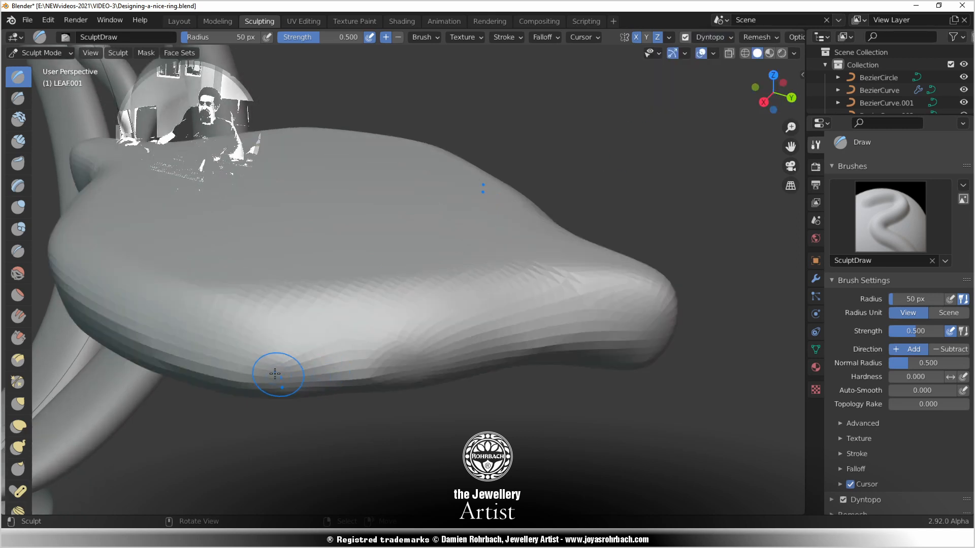
left_click_drag(274, 374, 610, 334)
left_click_drag(499, 319, 345, 330)
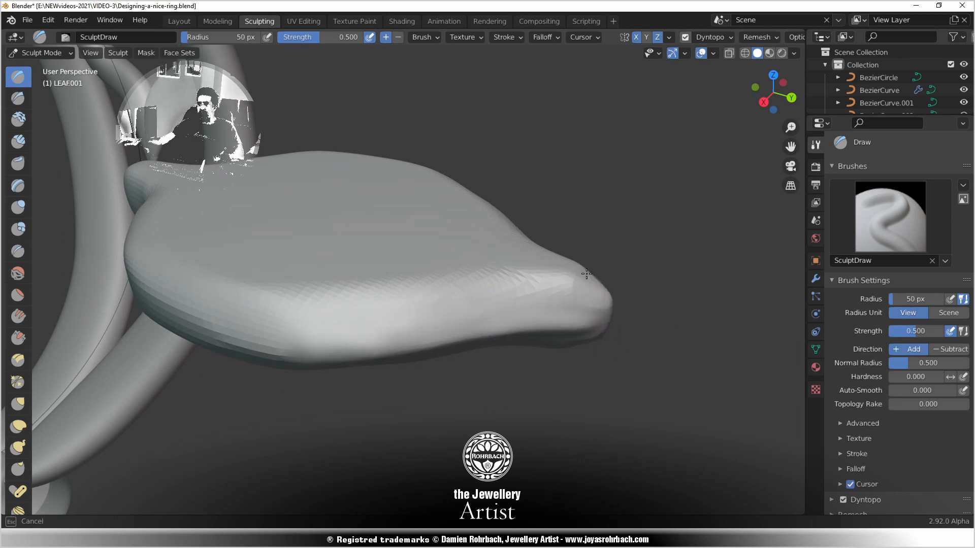
mouse_move(544, 313)
middle_mouse_down()
mouse_move(536, 380)
mouse_move(550, 316)
middle_mouse_up()
mouse_move(432, 364)
middle_mouse_down()
mouse_move(426, 386)
mouse_move(407, 341)
mouse_move(378, 411)
middle_mouse_up()
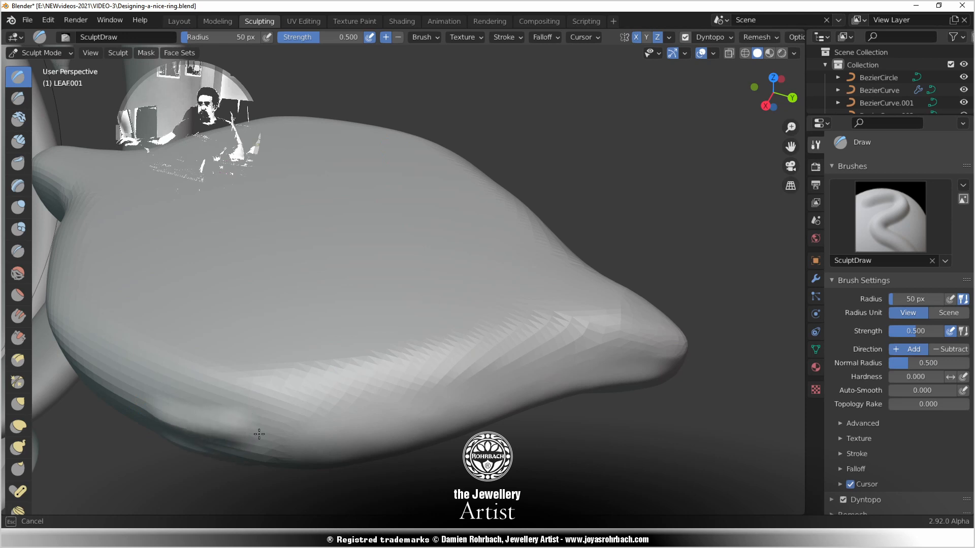
middle_click_drag(320, 434, 398, 344)
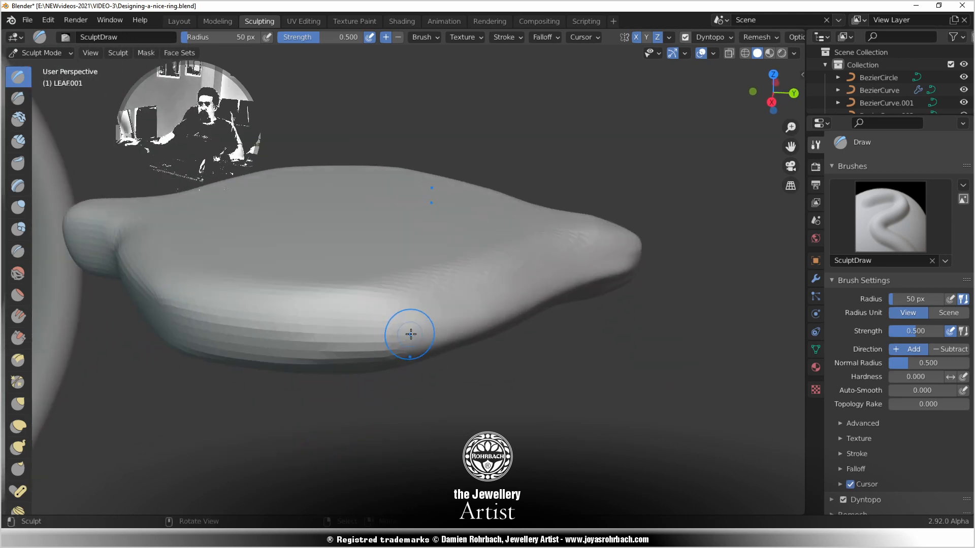
key("ctrl+s")
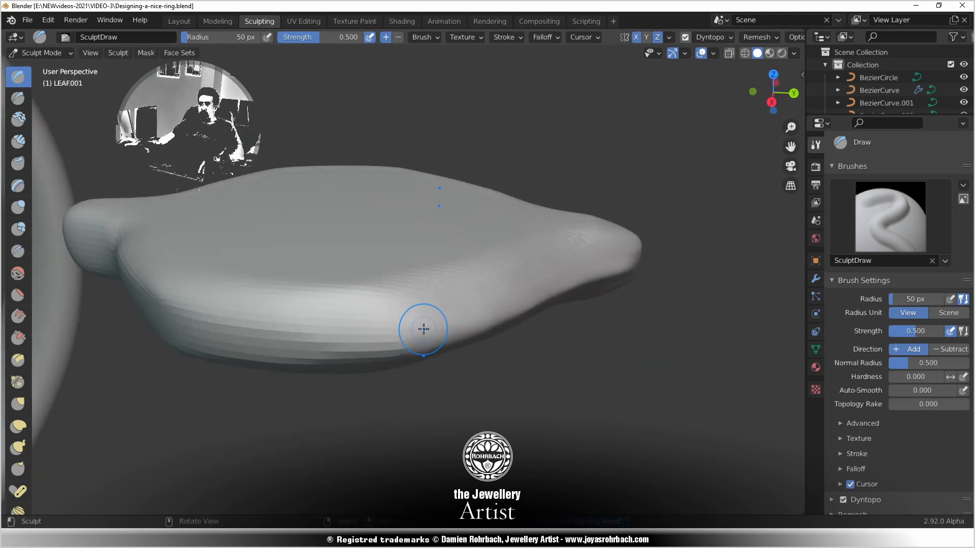
Round the leaf's lower side wall between its widest part and the tip with further Draw brush strokes
middle_click_drag(424, 329, 419, 331)
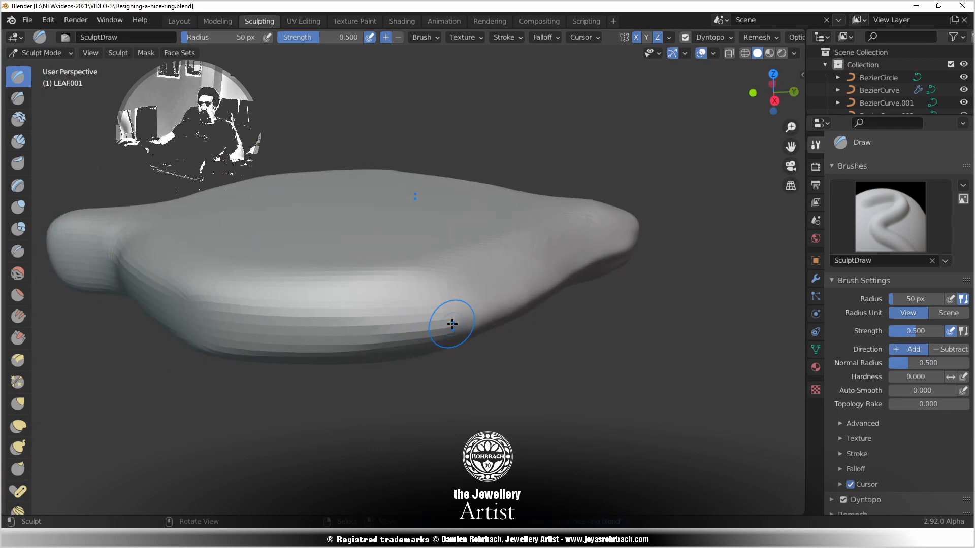
left_click_drag(452, 324, 240, 331)
middle_click_drag(449, 322, 432, 344)
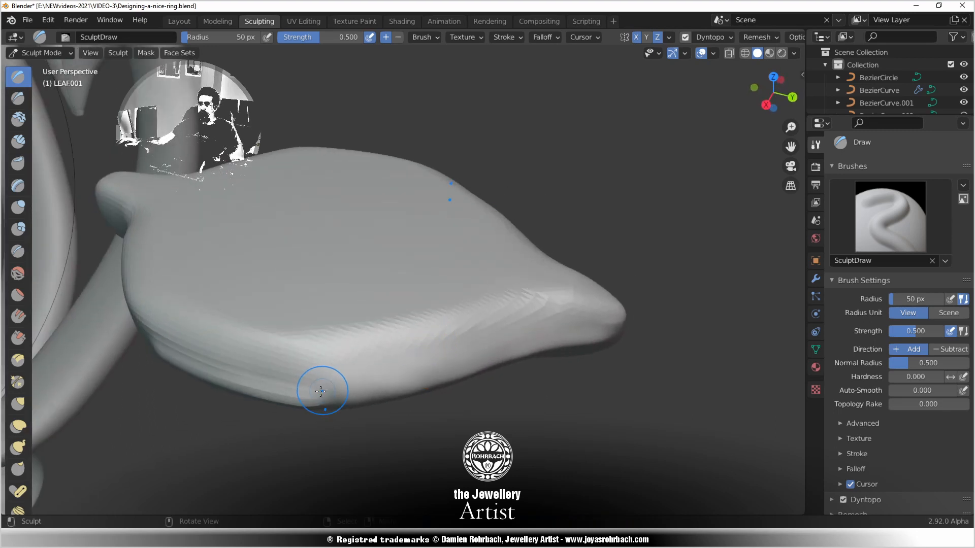
left_click_drag(321, 391, 600, 334)
middle_click_drag(394, 390, 413, 391)
left_click_drag(360, 388, 359, 388)
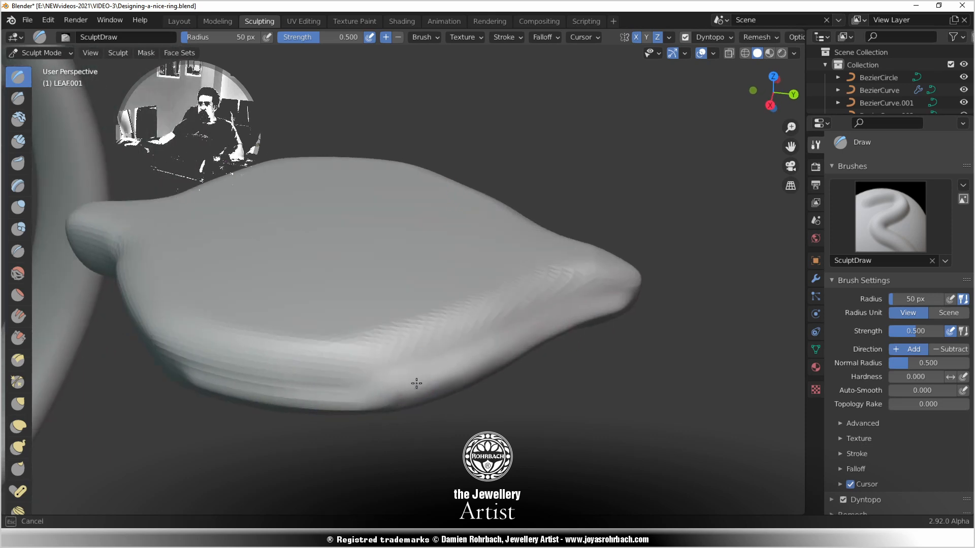
left_click_drag(267, 384, 469, 357)
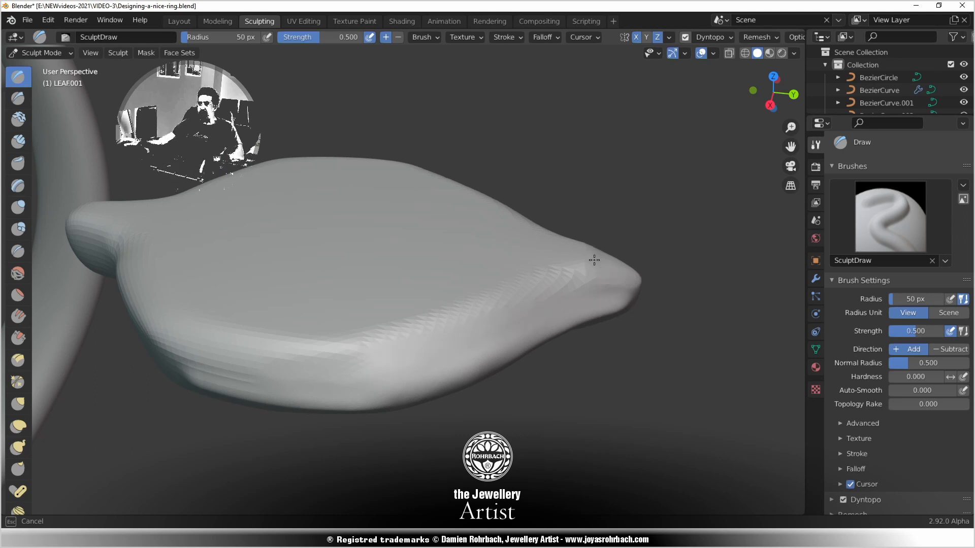
Shape the leaf's pointed tip and the adjoining rim on both sides with Draw brush strokes from several angles
mouse_move(648, 269)
middle_mouse_down()
mouse_move(522, 337)
mouse_move(575, 343)
middle_mouse_up()
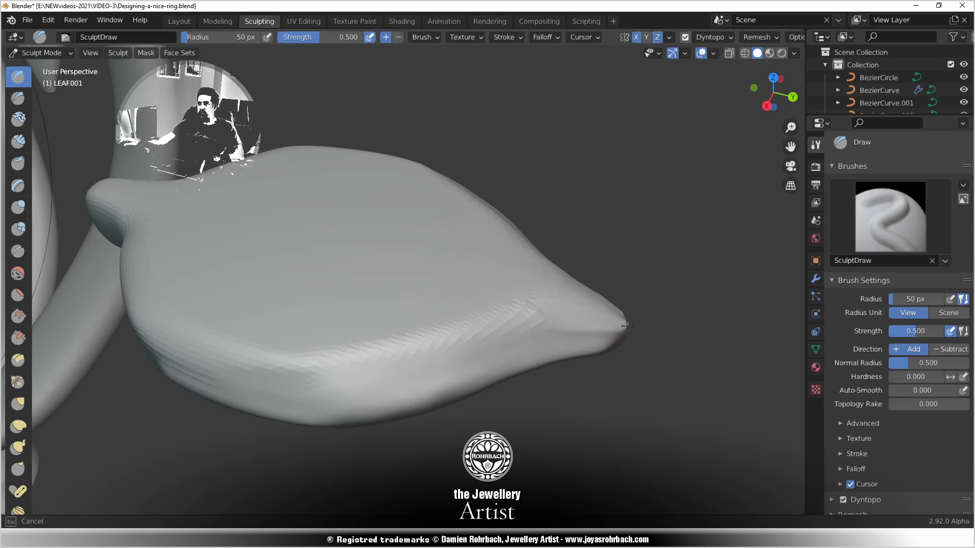
mouse_move(626, 326)
middle_mouse_down()
mouse_move(508, 398)
mouse_move(570, 447)
mouse_move(562, 457)
mouse_move(582, 453)
middle_mouse_up()
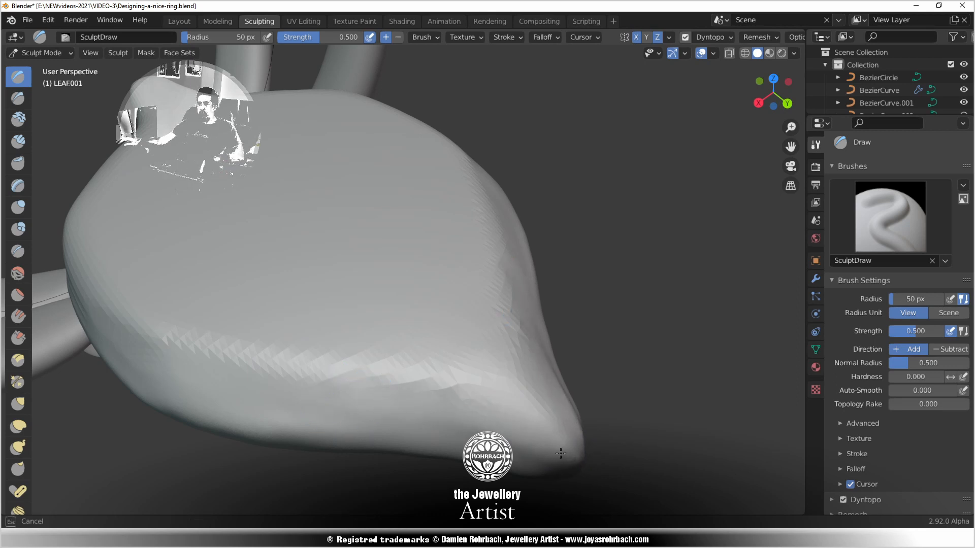
middle_click_drag(539, 473, 396, 388)
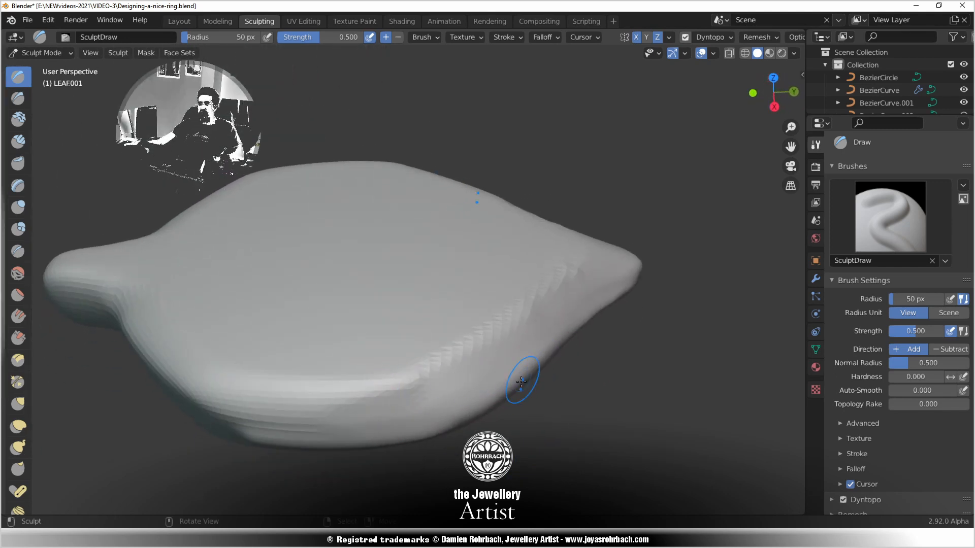
scroll(521, 381, "down", 1)
middle_click_drag(377, 392, 373, 351)
scroll(374, 350, "up", 2)
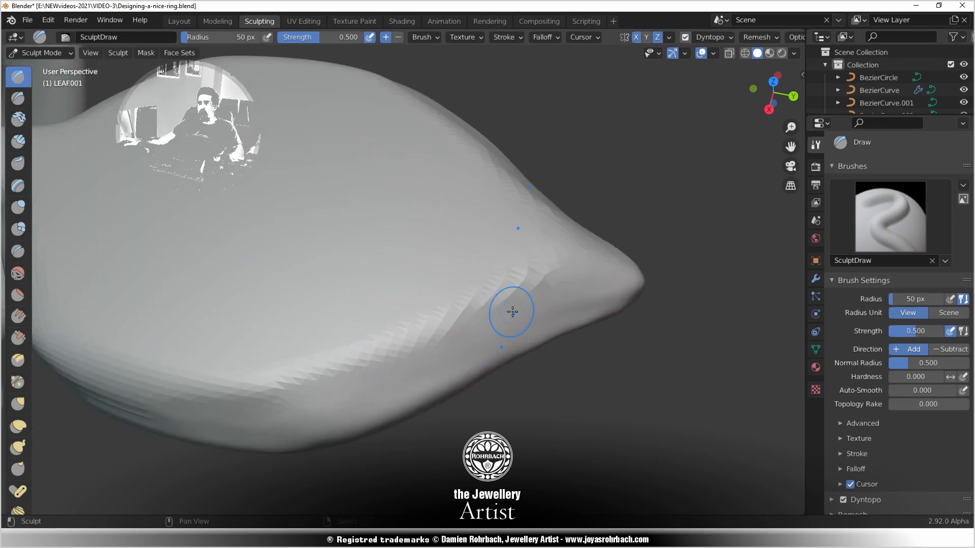
Save the file and build up the leaf's stem end and adjoining side wall with Draw brush strokes
mouse_move(462, 348)
middle_mouse_down()
mouse_move(401, 376)
mouse_move(315, 392)
mouse_move(333, 370)
mouse_move(298, 391)
mouse_move(348, 366)
mouse_move(188, 373)
mouse_move(278, 380)
middle_mouse_up()
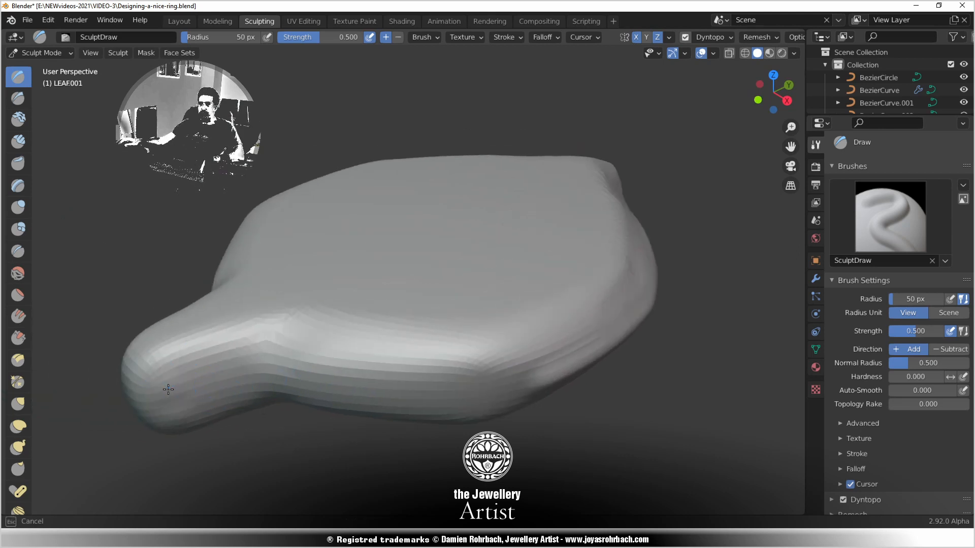
key("ctrl+s")
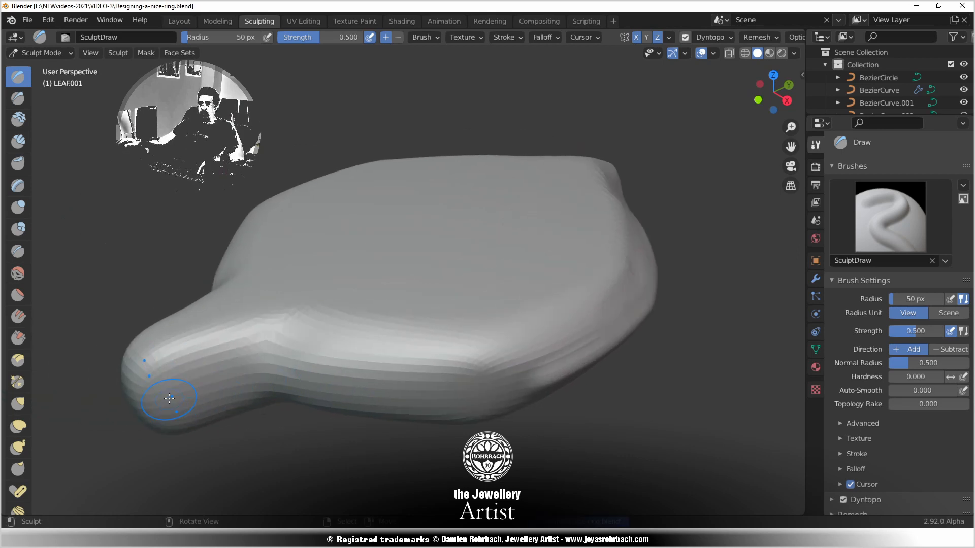
mouse_move(179, 398)
left_mouse_down()
mouse_move(254, 377)
mouse_move(238, 382)
mouse_move(497, 392)
mouse_move(203, 376)
left_mouse_up()
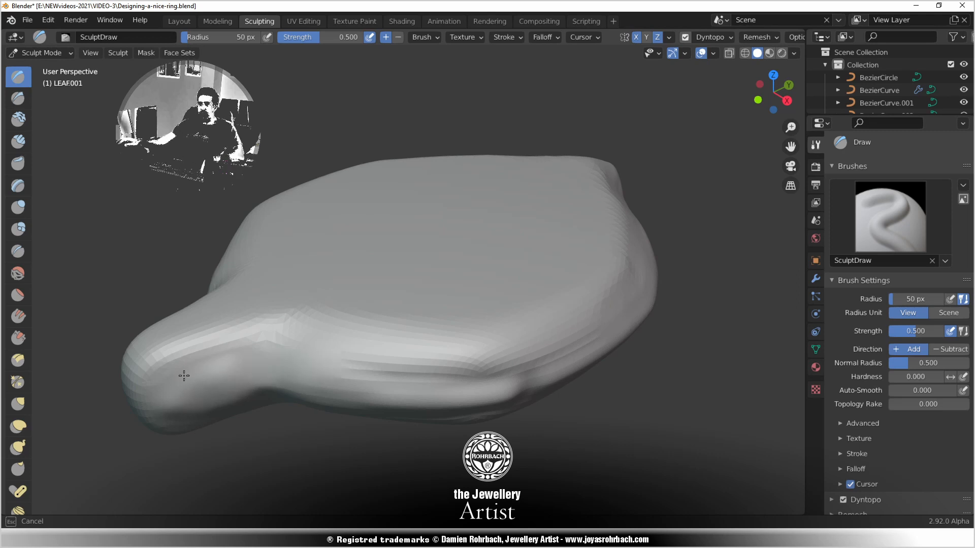
mouse_move(366, 377)
left_mouse_down()
mouse_move(505, 376)
mouse_move(518, 384)
left_mouse_up()
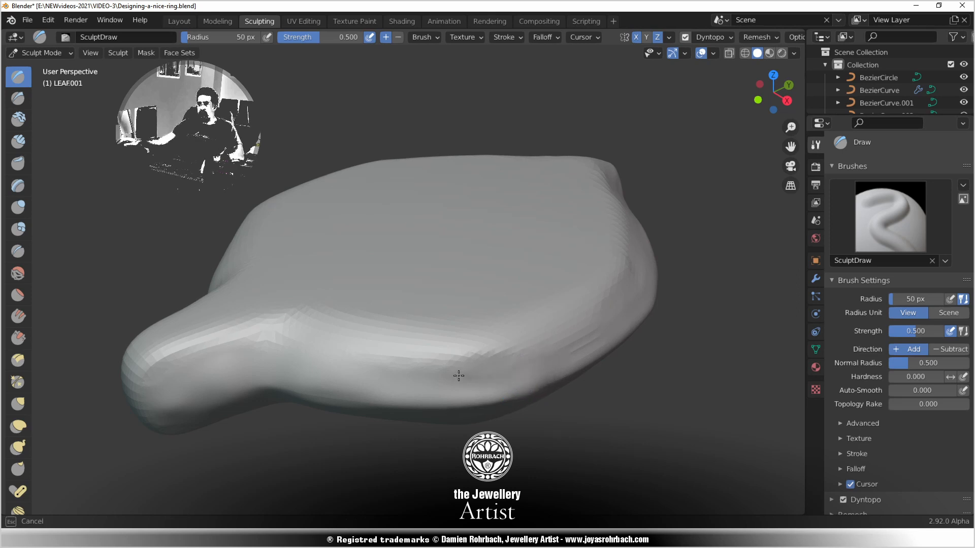
Smooth the leaf's near side rim and the edges running up to its pointed tip
left_click_drag(415, 365, 570, 345)
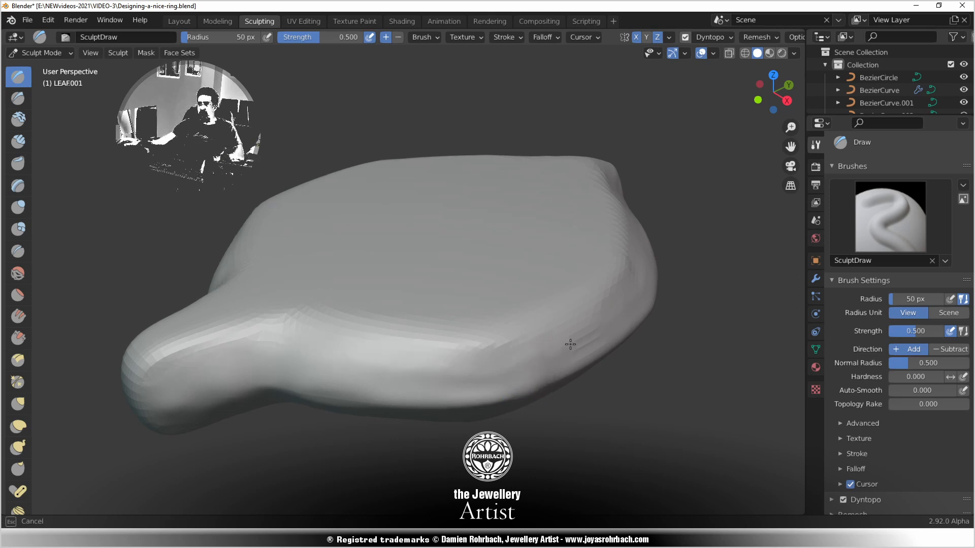
middle_click_drag(592, 318, 429, 415)
scroll(429, 414, "up", 3)
scroll(435, 353, "down", 2)
middle_click_drag(443, 332, 319, 388, "shift")
scroll(373, 269, "up", 2)
mouse_move(316, 192)
left_mouse_down()
mouse_move(413, 273)
mouse_move(451, 320)
mouse_move(471, 404)
left_mouse_up()
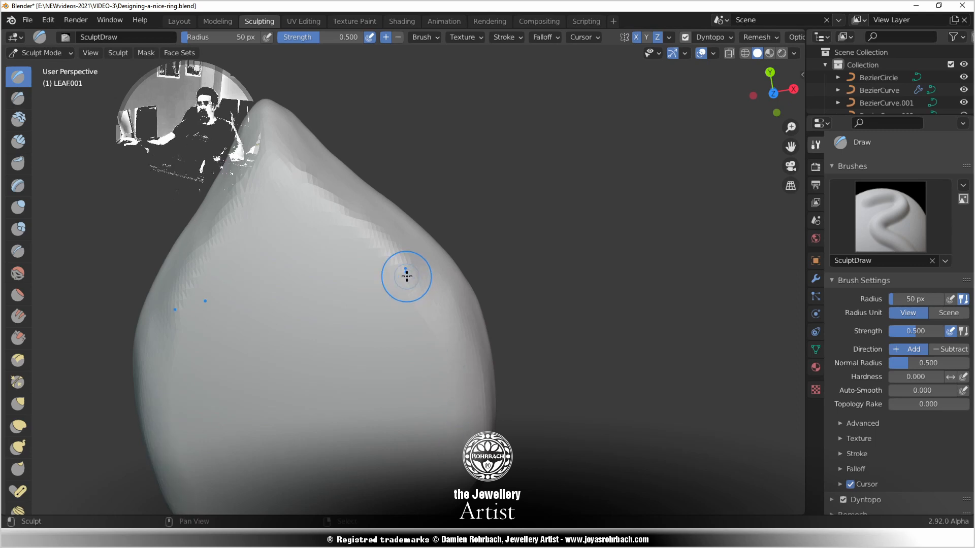
left_click_drag(407, 276, 278, 138)
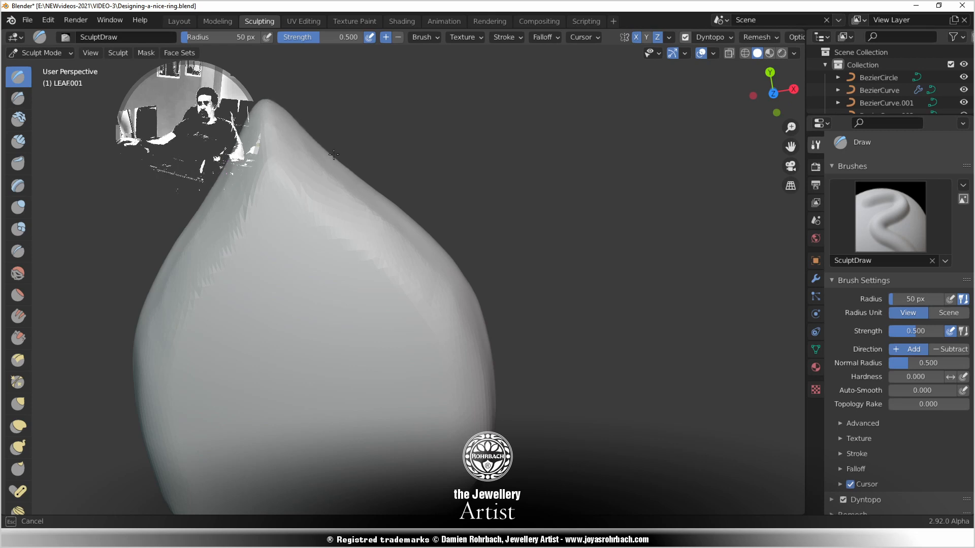
left_click_drag(333, 154, 428, 196)
Smooth the leaf's bevelled rim from its widest side down to where the stem begins
scroll(483, 233, "down", 8)
middle_click_drag(448, 337, 429, 323)
scroll(429, 323, "up", 3)
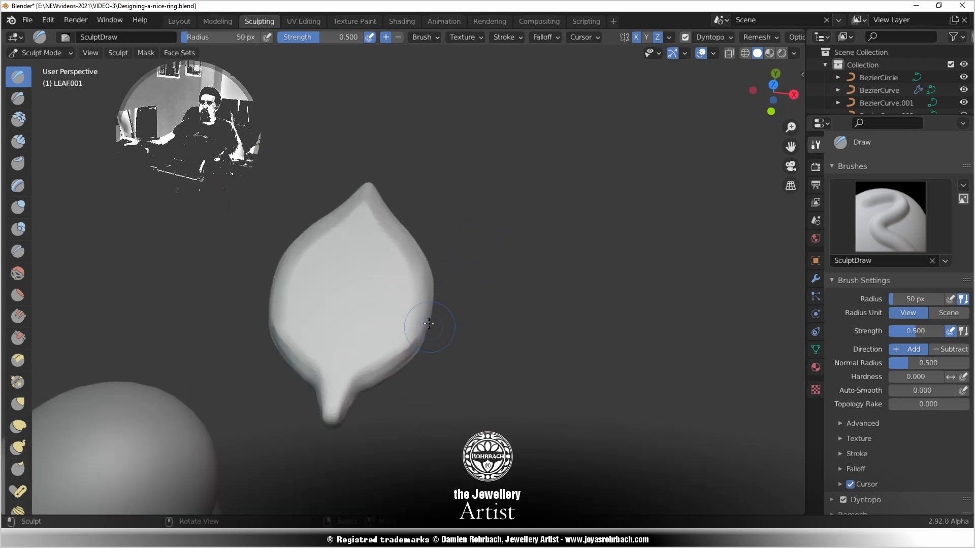
scroll(429, 323, "up", 3)
middle_click_drag(370, 381, 246, 342)
scroll(246, 342, "up", 3)
left_click_drag(337, 355, 294, 383)
mouse_move(391, 331)
left_mouse_down()
mouse_move(292, 391)
mouse_move(222, 414)
left_mouse_up()
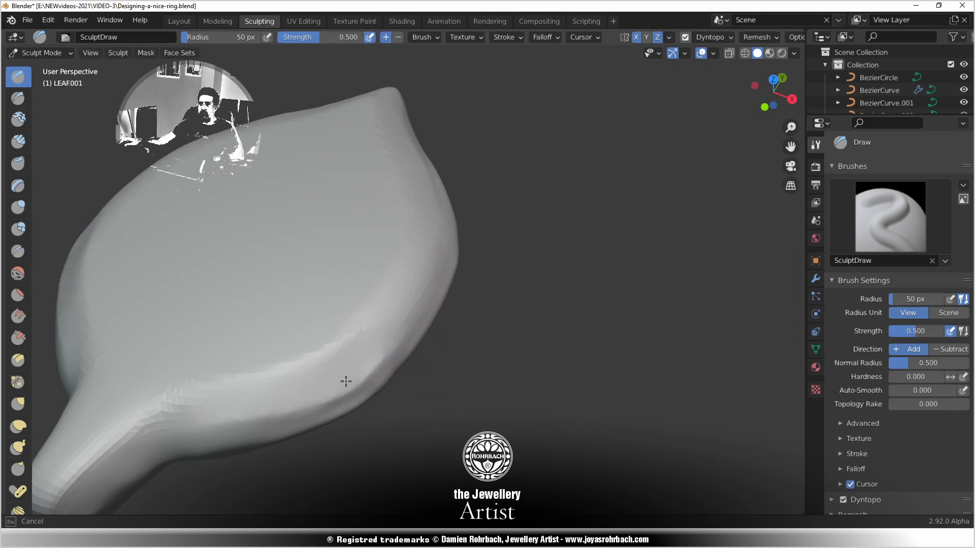
left_click_drag(407, 296, 228, 396)
Smooth the remaining roughness along the curved rim between the stem and the leaf's widest part
scroll(433, 364, "down", 5)
mouse_move(433, 363)
middle_mouse_down()
mouse_move(375, 355)
mouse_move(354, 318)
middle_mouse_up()
scroll(306, 344, "up", 6)
middle_click_drag(254, 325, 318, 336, "shift")
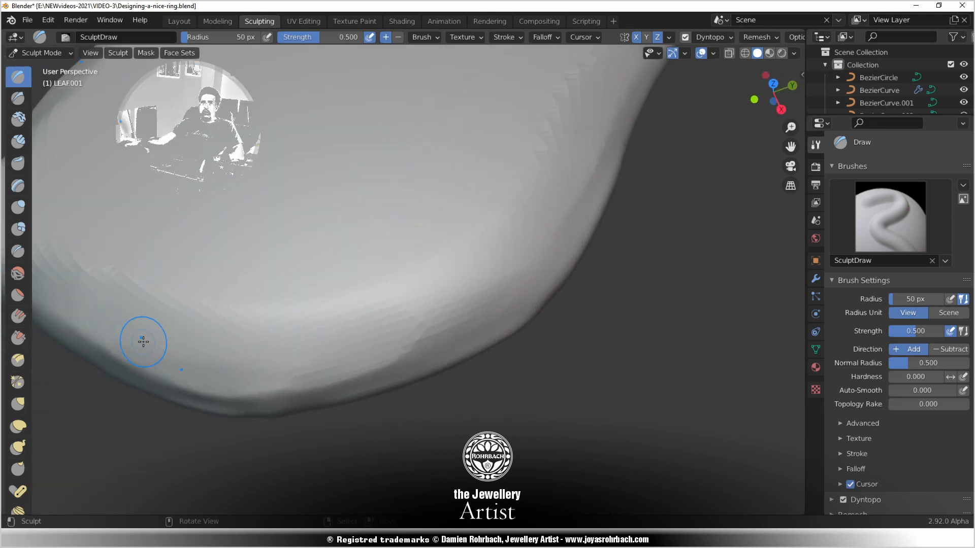
scroll(142, 339, "down", 2)
left_click_drag(126, 270, 267, 339)
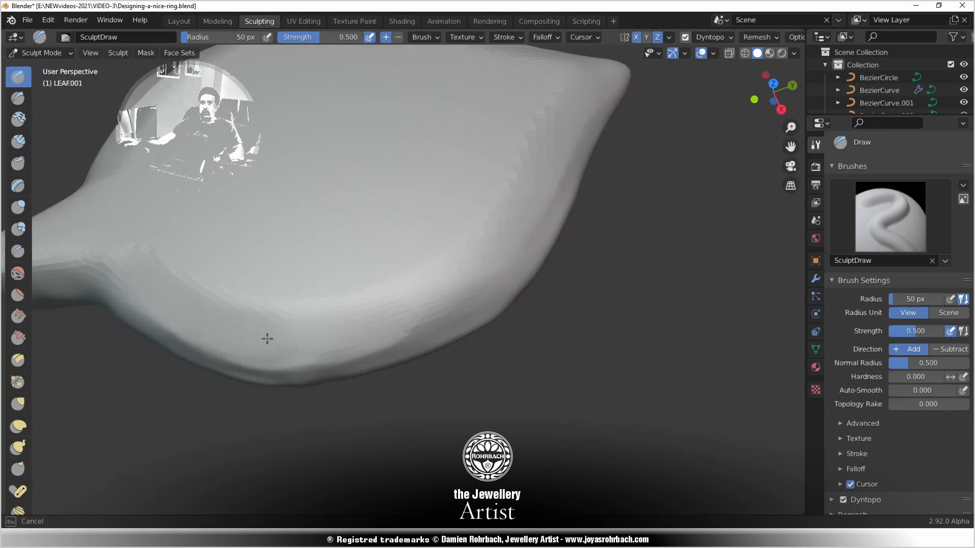
mouse_move(417, 308)
left_mouse_down()
mouse_move(501, 243)
mouse_move(415, 316)
left_mouse_up()
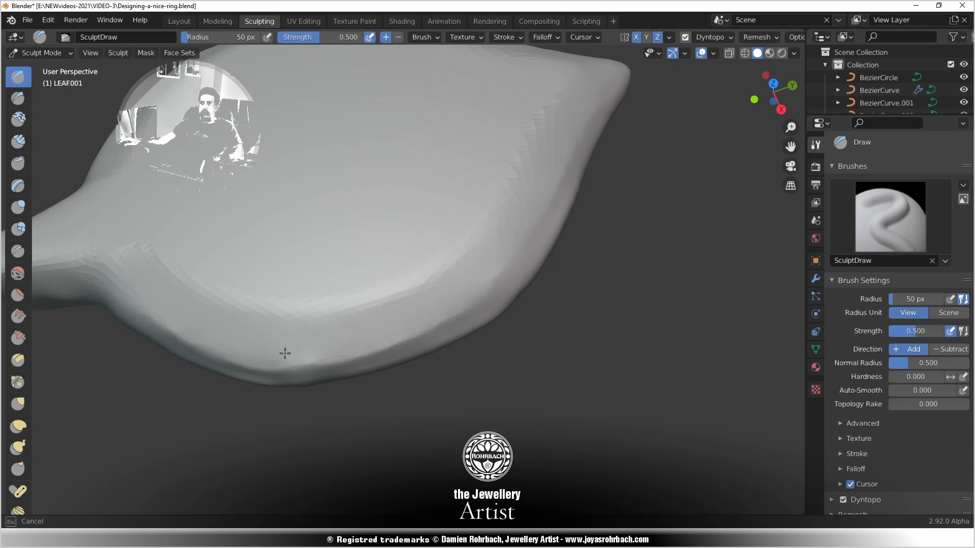
scroll(311, 328, "up", 3)
mouse_move(257, 359)
left_mouse_down()
mouse_move(350, 344)
mouse_move(230, 363)
left_mouse_up()
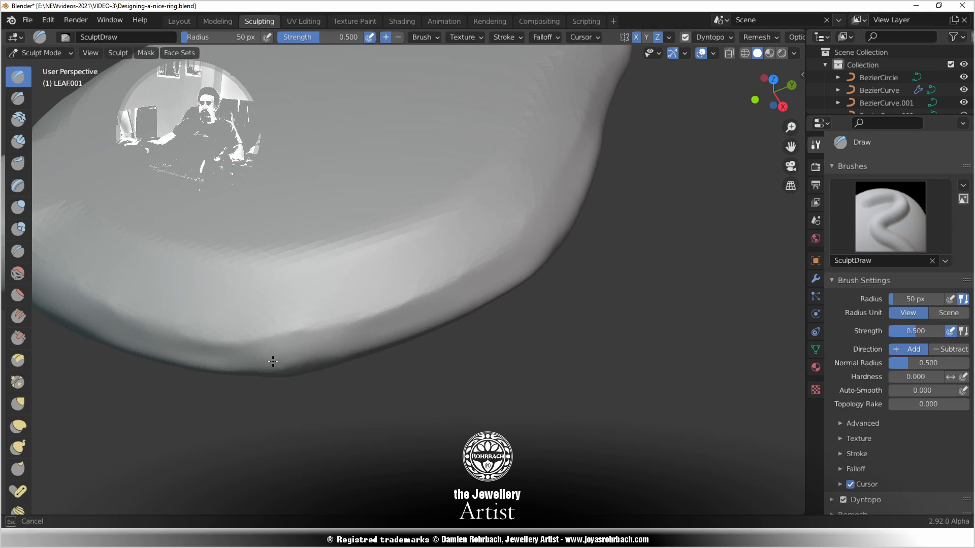
left_click_drag(396, 315, 412, 306)
Smooth the outer contour around the whole leaf blade, including the side below the tip
scroll(428, 302, "down", 5)
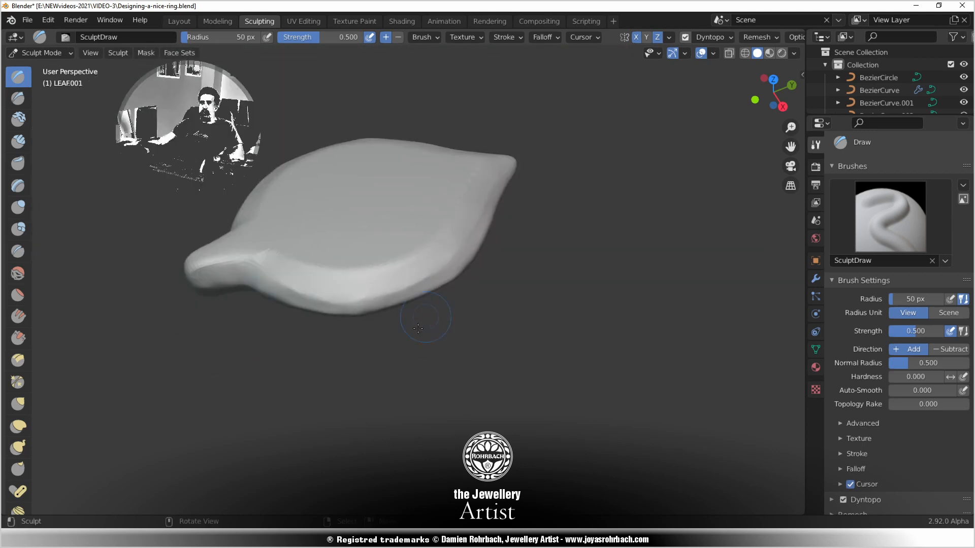
mouse_move(420, 316)
middle_mouse_down()
mouse_move(427, 343)
mouse_move(464, 358)
mouse_move(406, 355)
mouse_move(429, 346)
middle_mouse_up()
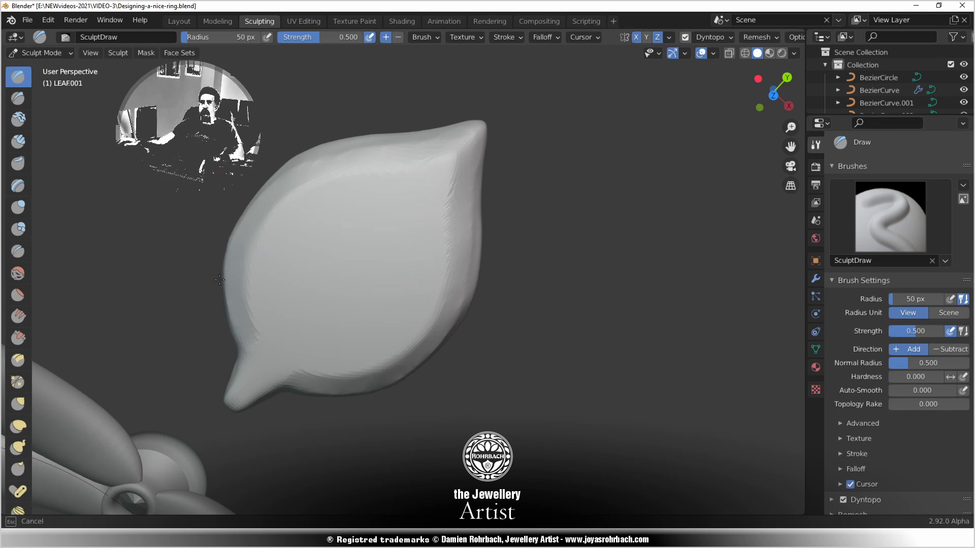
left_click_drag(393, 344, 374, 361)
scroll(412, 359, "down", 3)
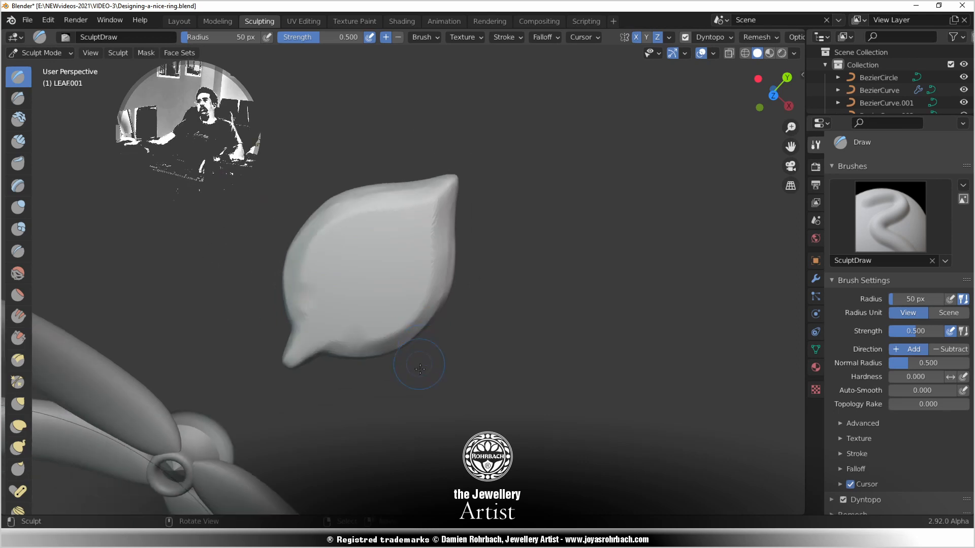
middle_click_drag(414, 359, 381, 335)
scroll(406, 316, "up", 5)
middle_click_drag(463, 281, 489, 264)
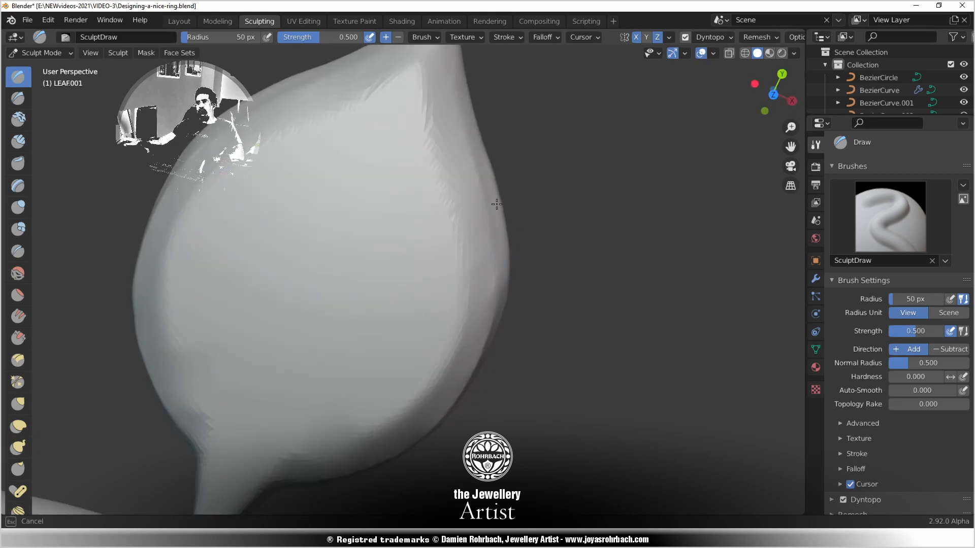
scroll(498, 185, "down", 5)
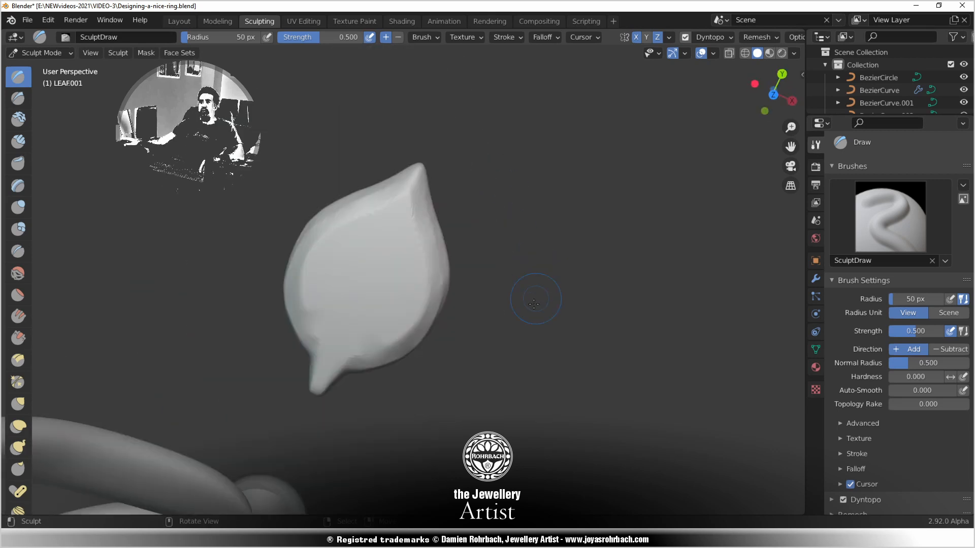
Save the file, limit sculpt mirroring to the X axis and view the leaf from the top
middle_click_drag(401, 290, 474, 284)
key("ctrl+s")
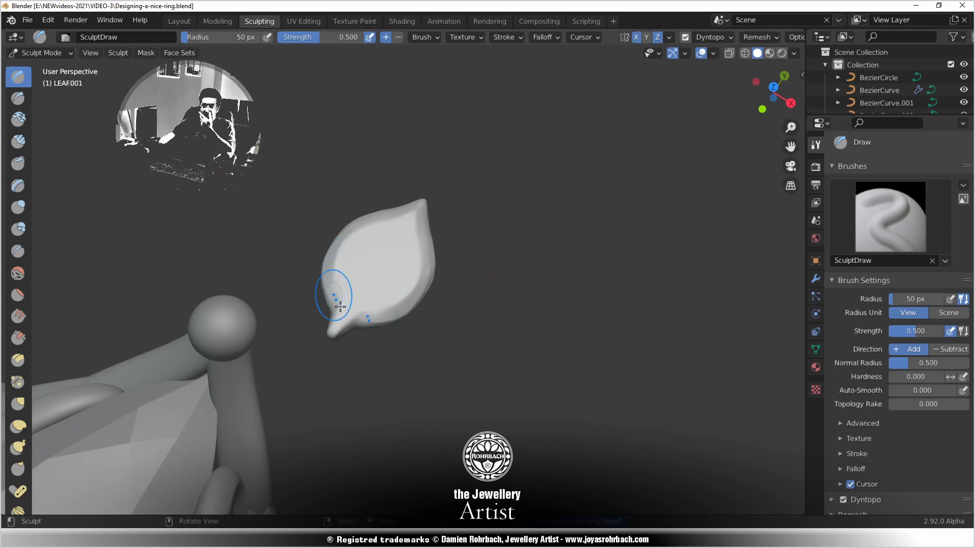
key("KP_Decimal")
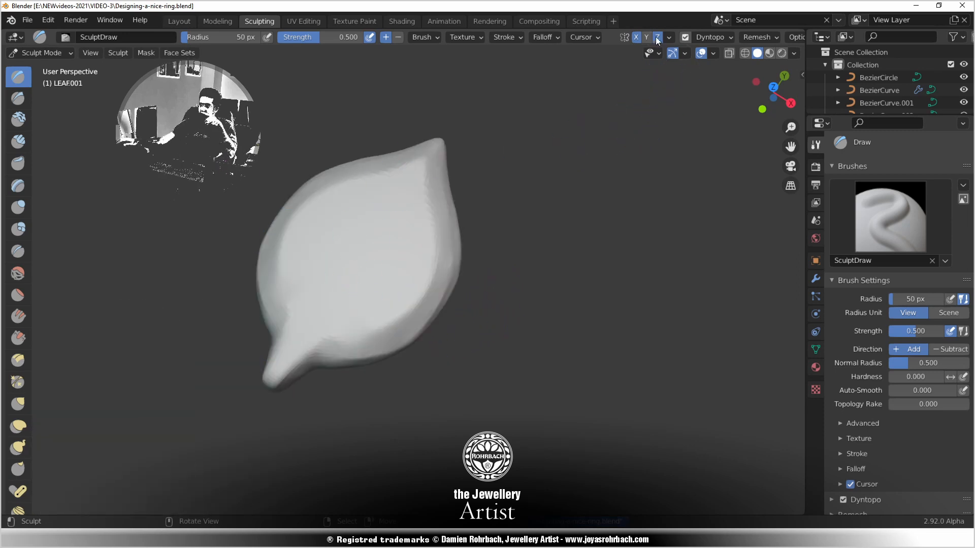
key("KP_1")
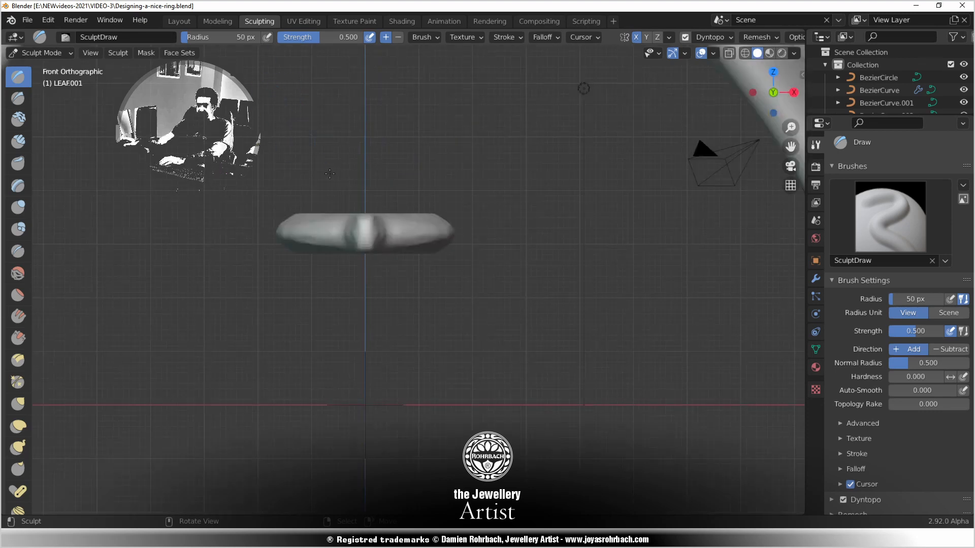
key("KP_7")
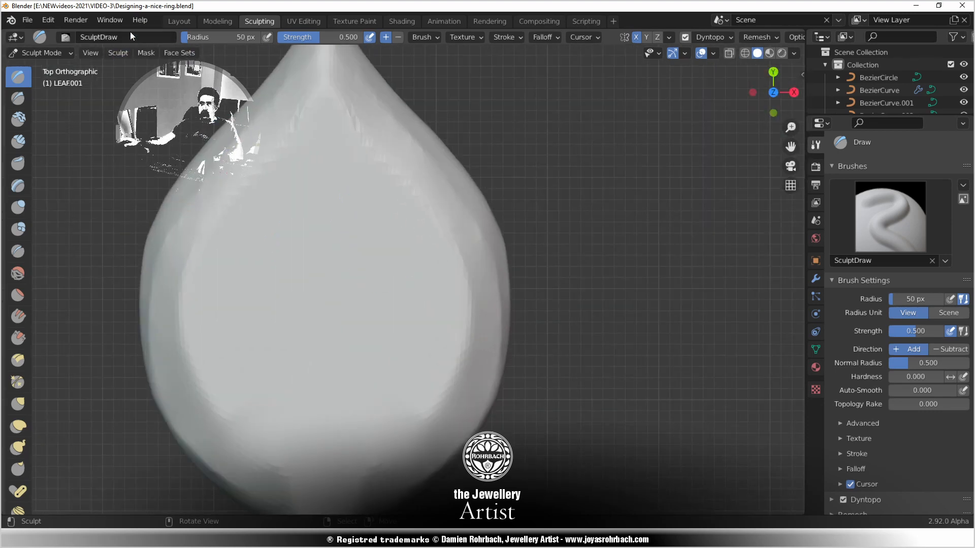
Duplicate the leaf in the Layout workspace beside the original, reselect the original and save the file
left_click(180, 21)
key("shift+d")
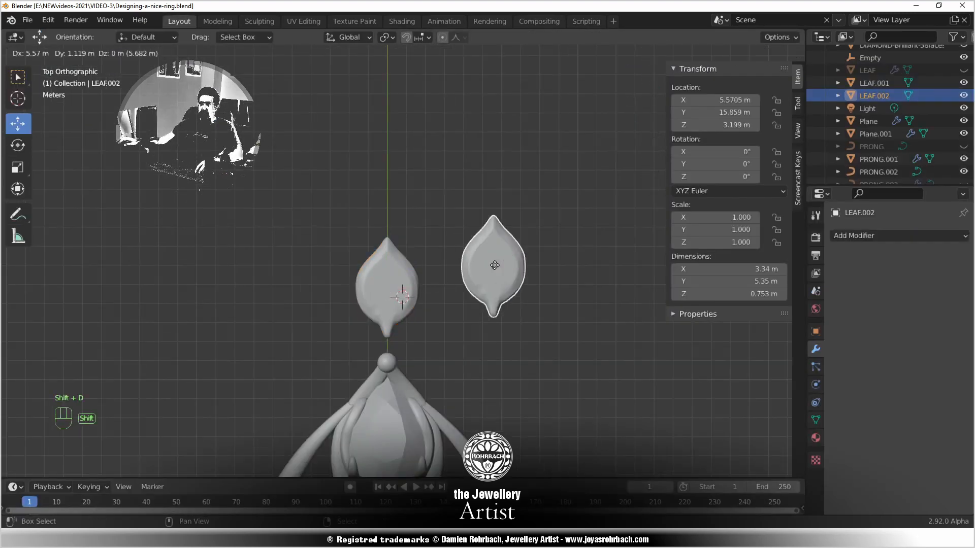
left_click(556, 264)
left_click(385, 304)
key("ctrl+s")
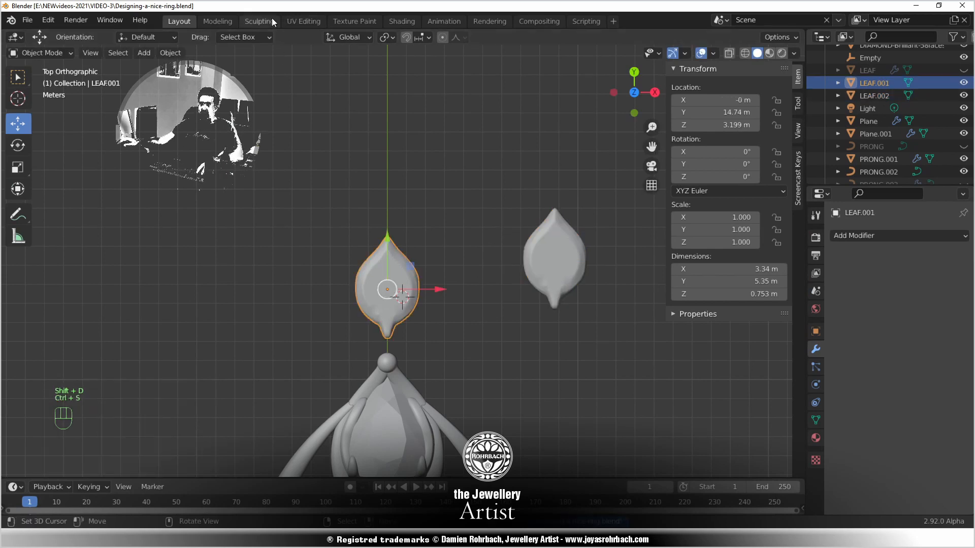
Return to sculpting the original leaf and frame its lower part above the stem
left_click(272, 23)
scroll(385, 299, "down", 2)
middle_click_drag(366, 325, 367, 251, "shift")
scroll(348, 369, "up", 2)
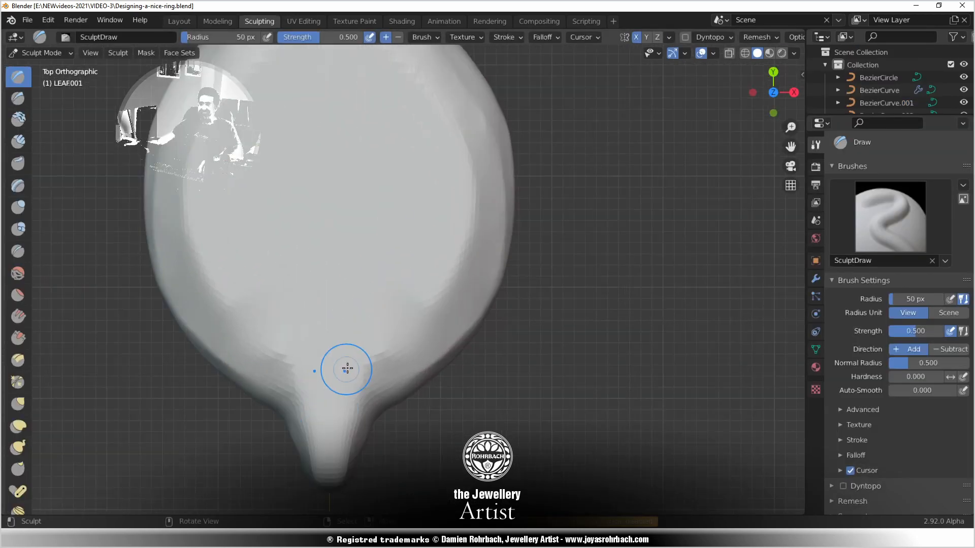
middle_click_drag(374, 343, 381, 387, "shift")
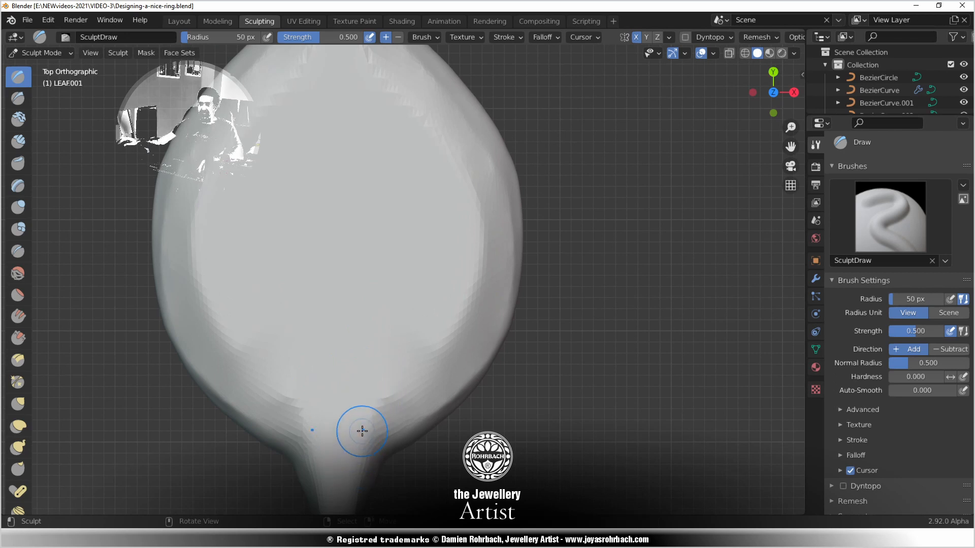
Try a mirrored vein stroke from the stem to the leaf's side, undo it and enable Dyntopo
mouse_move(362, 431)
left_mouse_down()
mouse_move(374, 383)
mouse_move(495, 325)
left_mouse_up()
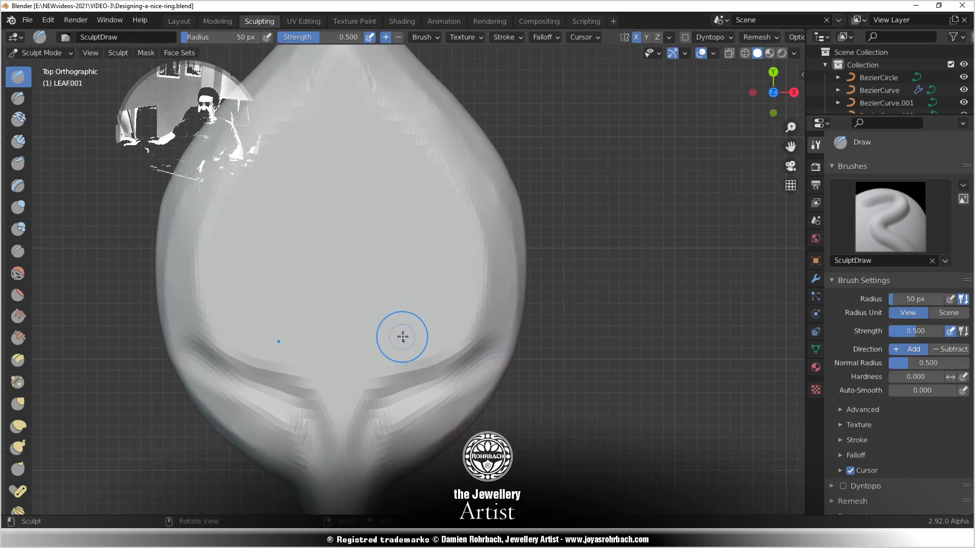
key("ctrl+z")
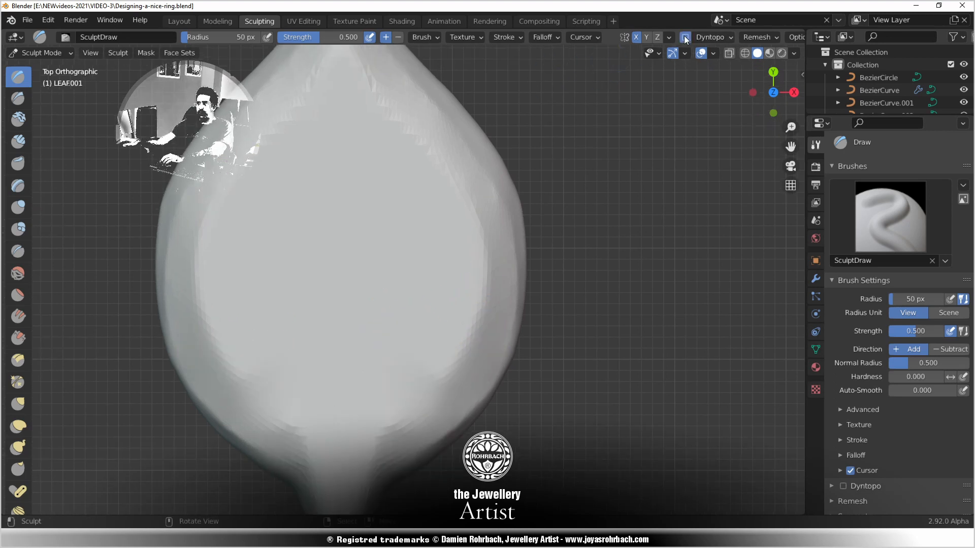
left_click(685, 38)
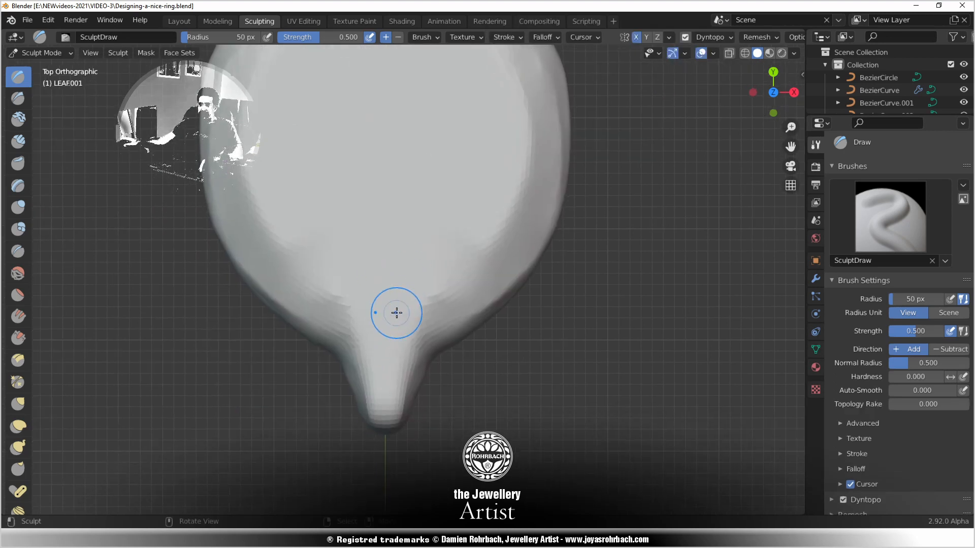
Draw four mirrored pairs of curved veins from the leaf's centre line to its edges, working from the stem towards the tip
mouse_move(409, 359)
left_mouse_down()
mouse_move(427, 274)
mouse_move(577, 198)
left_mouse_up()
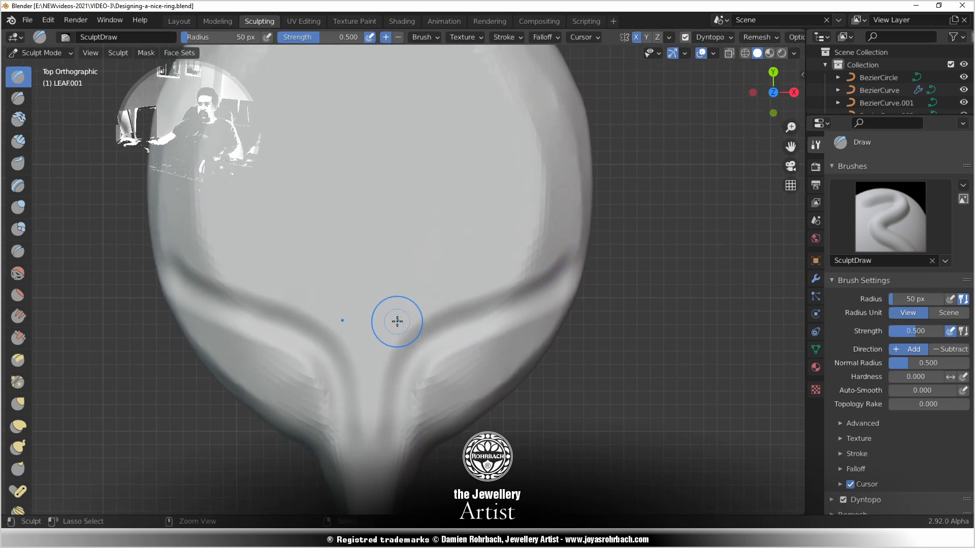
mouse_move(397, 321)
left_mouse_down()
mouse_move(409, 272)
mouse_move(459, 235)
mouse_move(526, 215)
mouse_move(582, 173)
mouse_move(575, 152)
left_mouse_up()
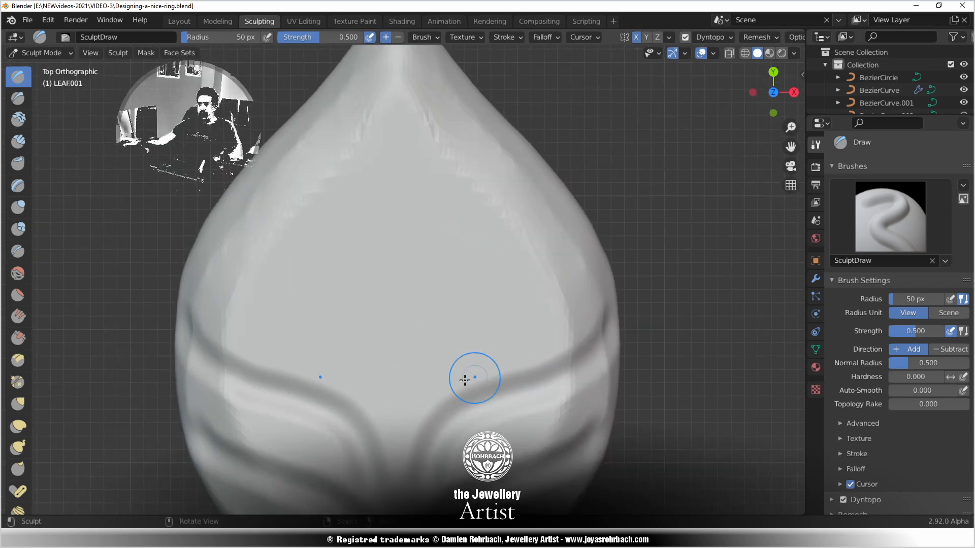
mouse_move(420, 396)
left_mouse_down()
mouse_move(426, 357)
mouse_move(488, 306)
mouse_move(562, 270)
mouse_move(565, 207)
left_mouse_up()
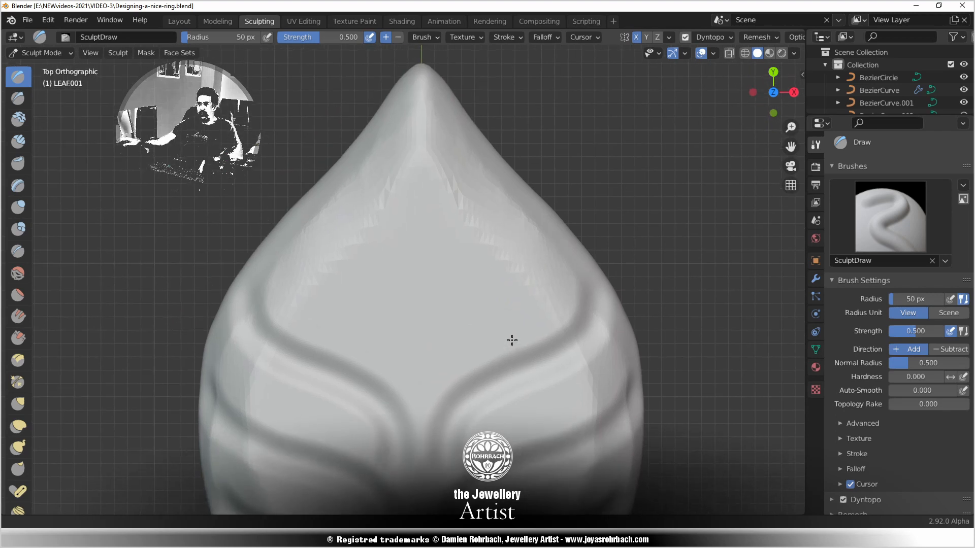
mouse_move(440, 365)
left_mouse_down()
mouse_move(437, 344)
mouse_move(457, 300)
mouse_move(512, 259)
mouse_move(527, 196)
left_mouse_up()
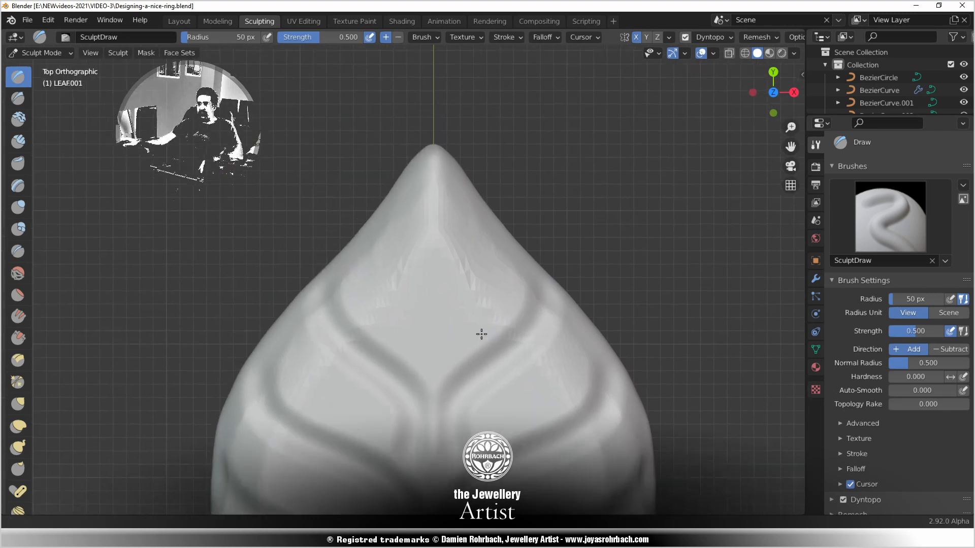
Try another mirrored vein pair near the leaf's tip, inspect it at an angle, undo it and restore the top view
mouse_move(459, 359)
left_mouse_down()
mouse_move(442, 306)
mouse_move(488, 266)
mouse_move(499, 237)
left_mouse_up()
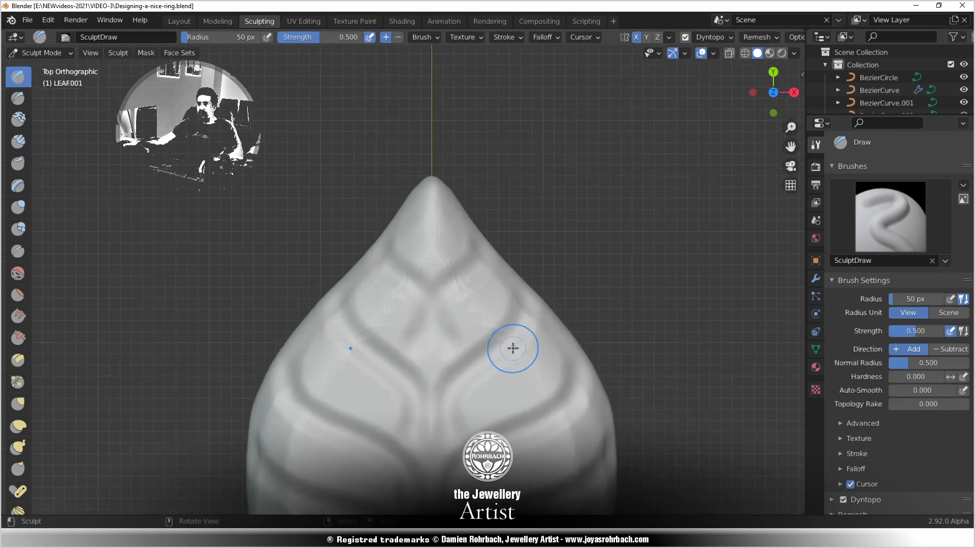
middle_click_drag(512, 348, 380, 359)
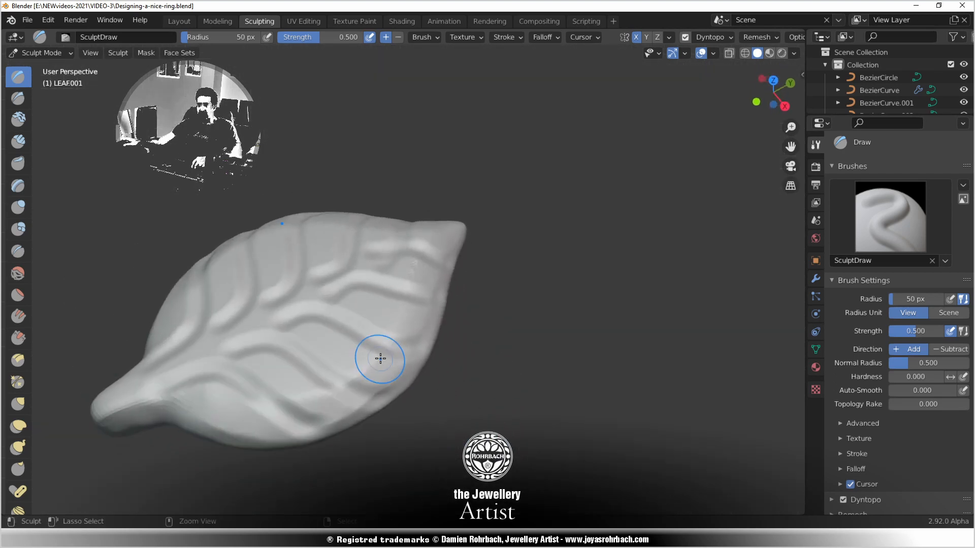
key("ctrl+z")
key("KP_1")
key("KP_7")
Draw two finer mirrored pairs of curved veins from the centre line to the edges near the leaf's tip
scroll(399, 318, "up", 3)
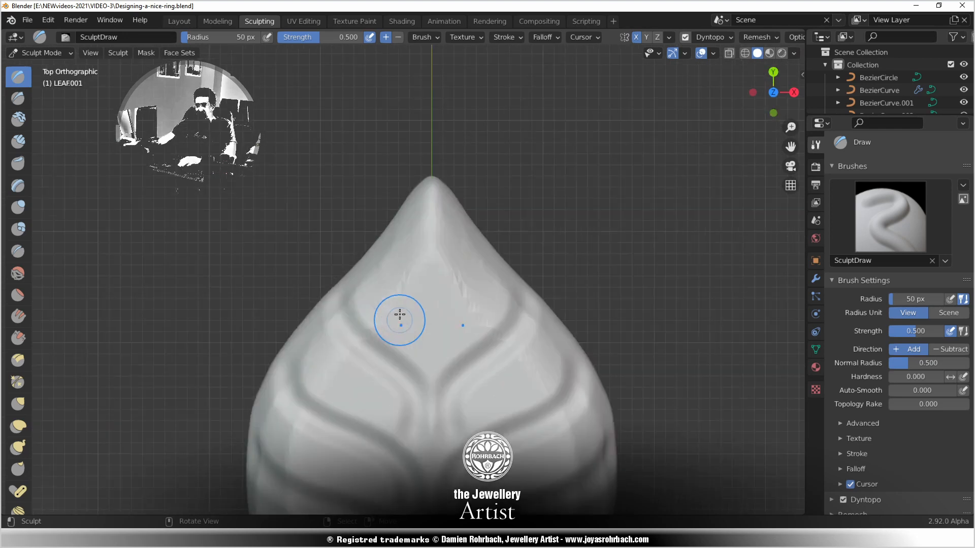
scroll(421, 344, "up", 2)
mouse_move(420, 343)
middle_mouse_down("shift")
mouse_move(421, 370)
mouse_move(397, 381)
middle_mouse_up("shift")
scroll(401, 381, "up", 2)
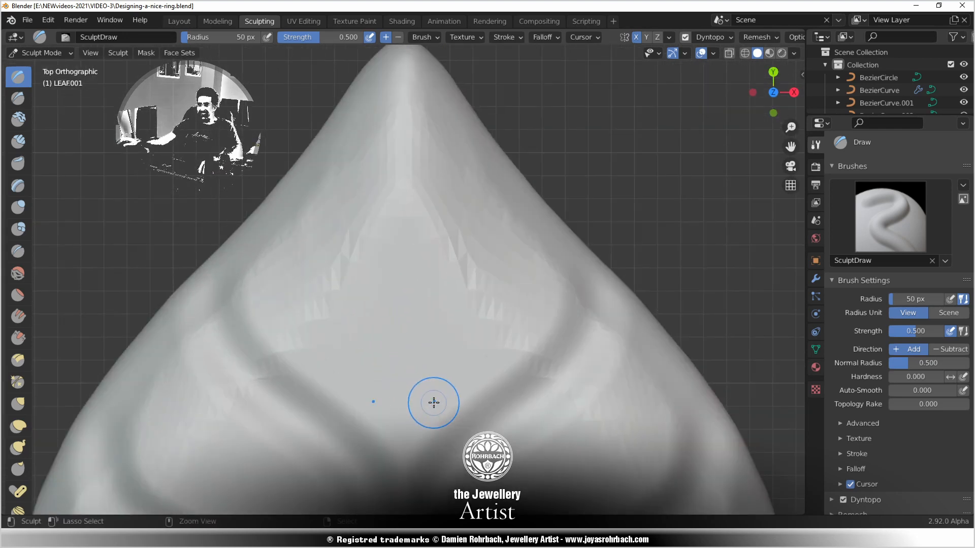
mouse_move(434, 402)
left_mouse_down()
mouse_move(426, 366)
mouse_move(435, 322)
mouse_move(527, 228)
mouse_move(530, 198)
left_mouse_up()
mouse_move(429, 267)
left_mouse_down()
mouse_move(420, 200)
mouse_move(478, 136)
left_mouse_up()
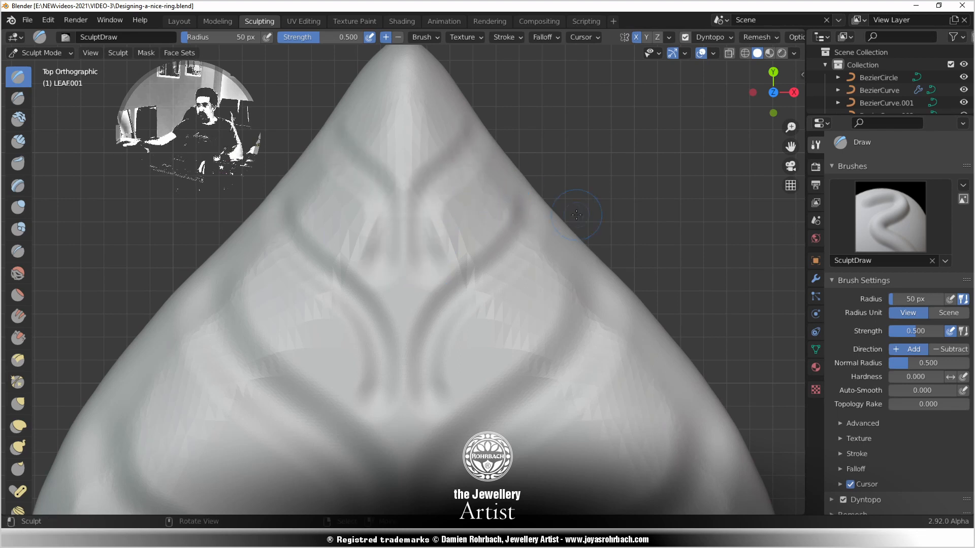
scroll(576, 215, "down", 8)
scroll(464, 355, "up", 4)
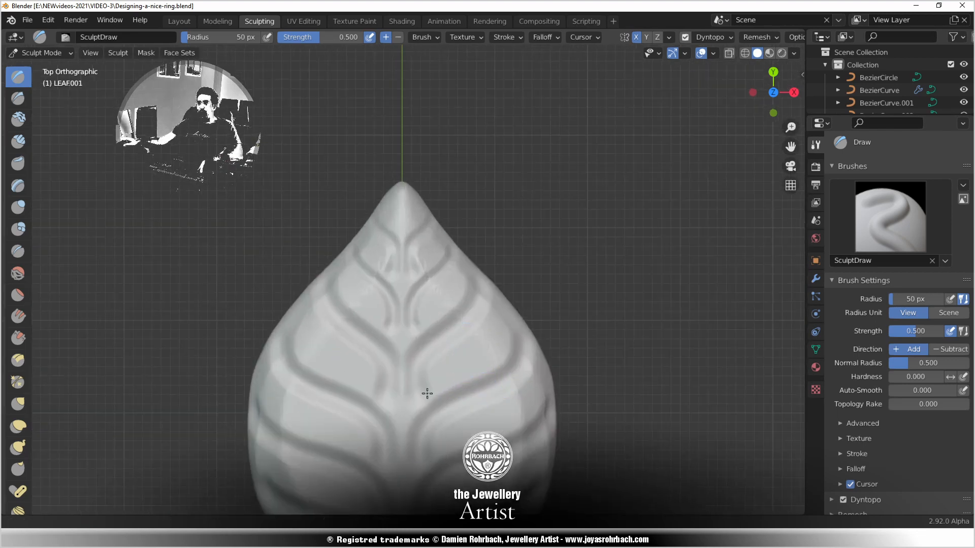
Draw a mirrored pair of veins from the stem along the leaf's lower edges and inspect them at an angle
middle_click_drag(427, 393, 428, 226, "shift")
scroll(407, 298, "up", 4)
middle_click_drag(407, 372, 351, 325, "shift")
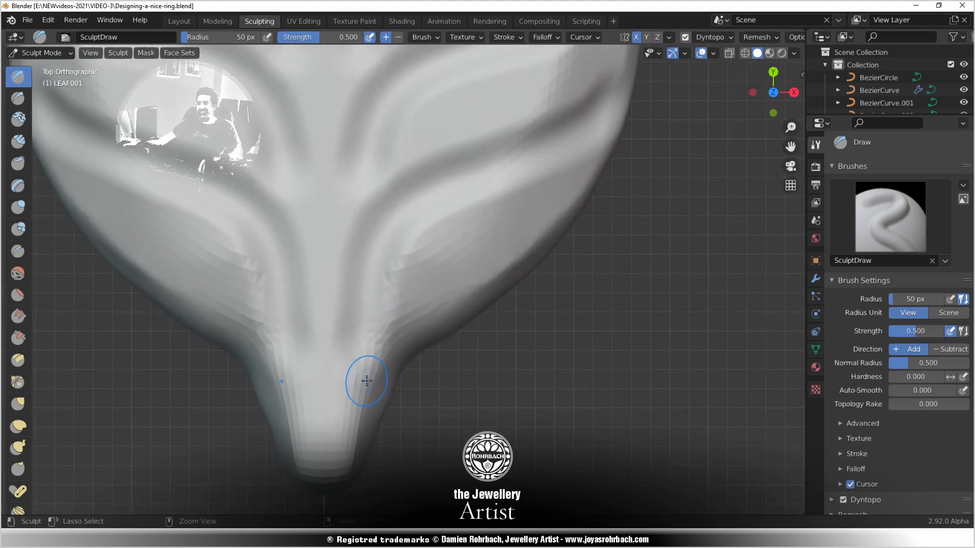
mouse_move(343, 457)
left_mouse_down()
mouse_move(359, 381)
mouse_move(392, 331)
mouse_move(523, 264)
mouse_move(550, 236)
left_mouse_up()
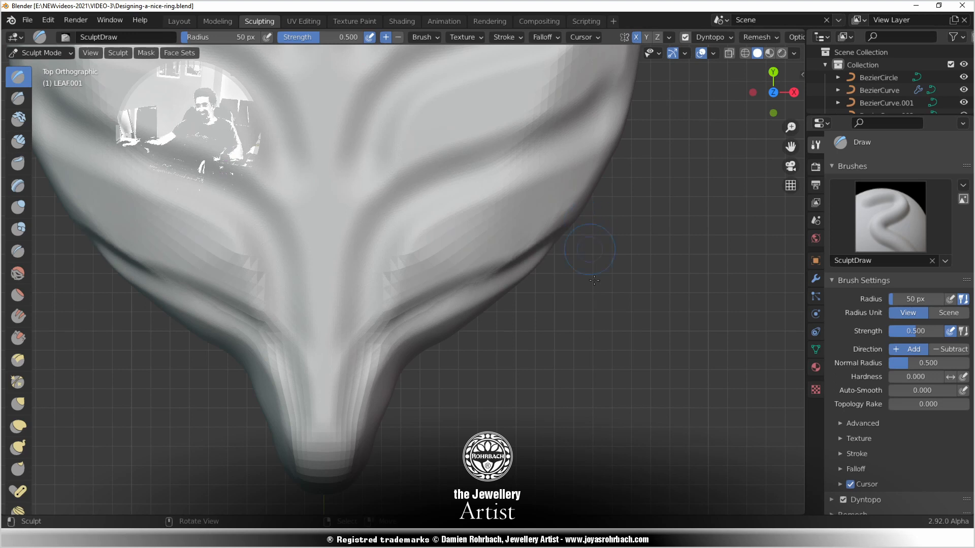
scroll(587, 360, "down", 2)
scroll(584, 361, "down", 2)
mouse_move(488, 373)
middle_mouse_down()
mouse_move(391, 317)
mouse_move(367, 321)
mouse_move(370, 368)
middle_mouse_up()
scroll(366, 321, "up", 6)
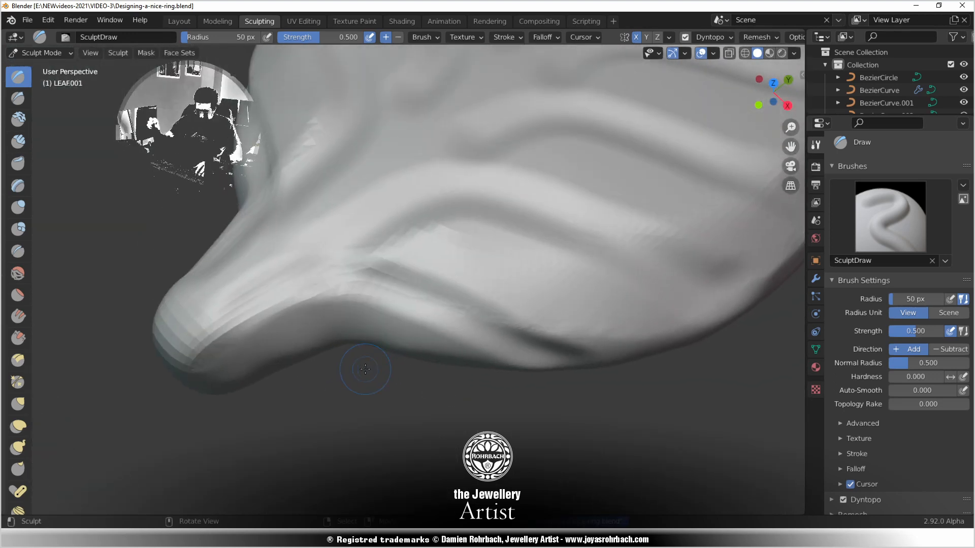
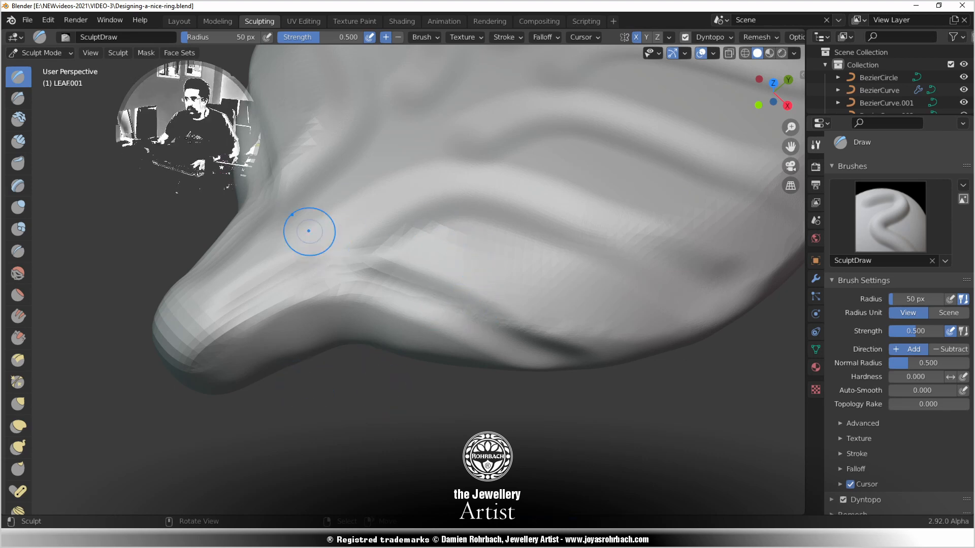
Set the brush strength to 0.750, duplicate the veined leaf beside the original, and return to sculpting the original
key("Return")
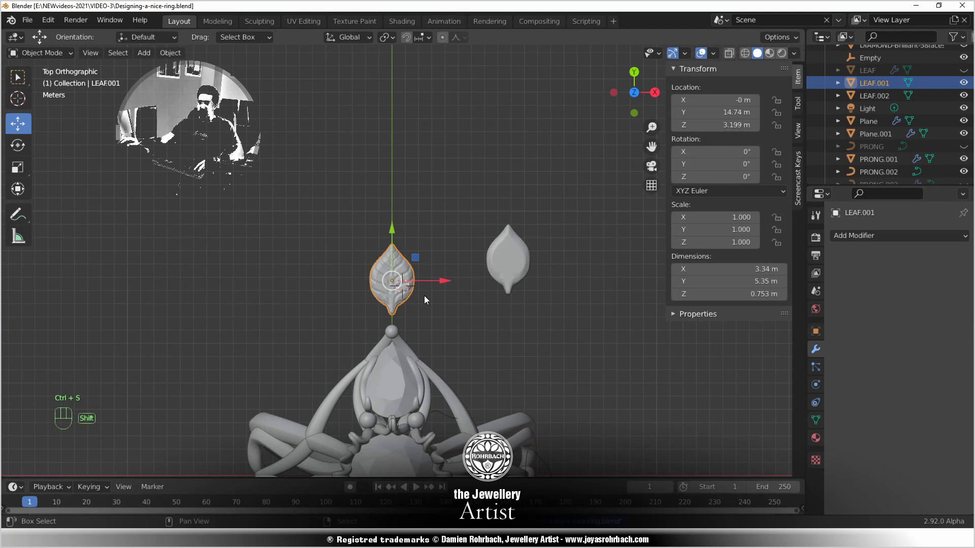
key("shift+d")
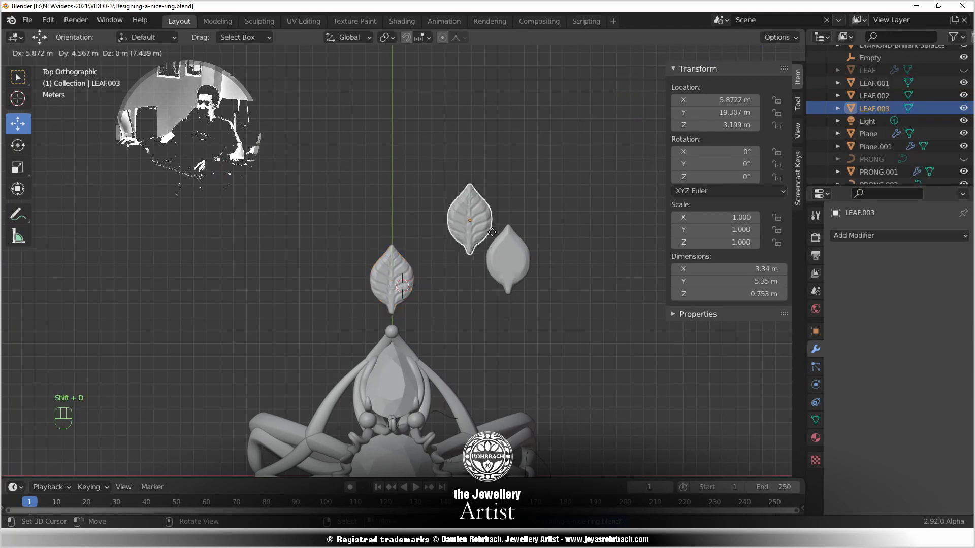
left_click(498, 239)
scroll(422, 251, "up", 4)
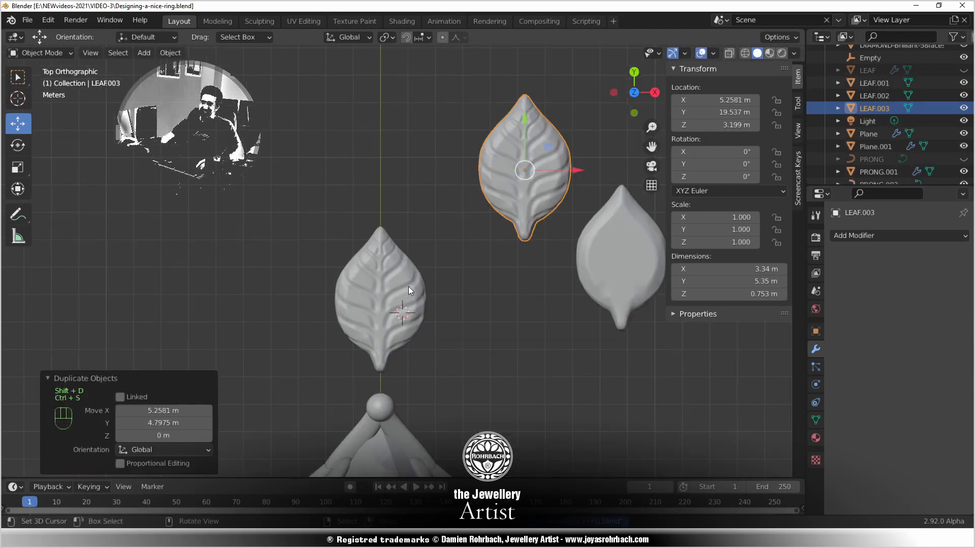
left_click(348, 273)
left_click(270, 20)
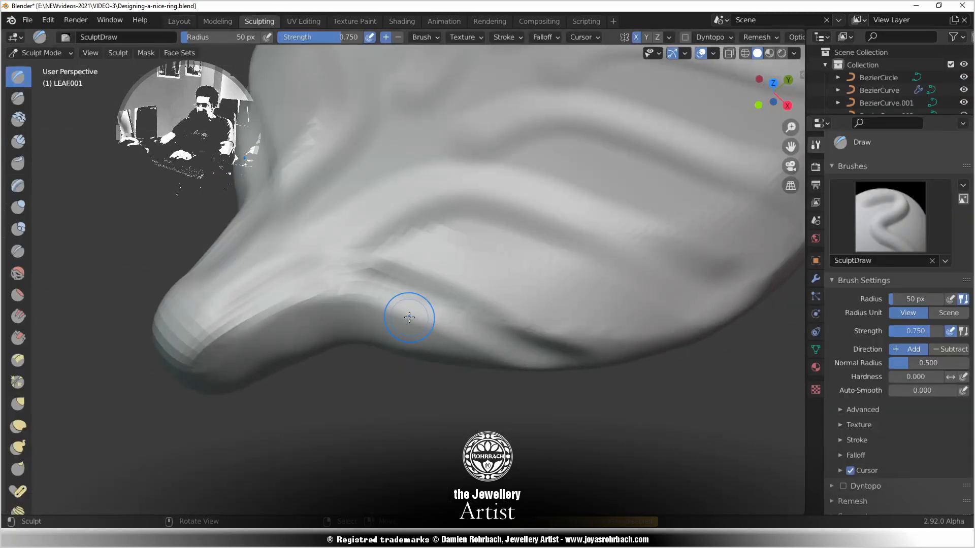
Try a mirrored stroke over the lowest vein pair from the stem to the leaf's edge and undo it
mouse_move(410, 317)
middle_mouse_down()
mouse_move(409, 333)
mouse_move(327, 379)
mouse_move(315, 318)
middle_mouse_up()
scroll(315, 319, "down", 2)
scroll(225, 345, "down", 2)
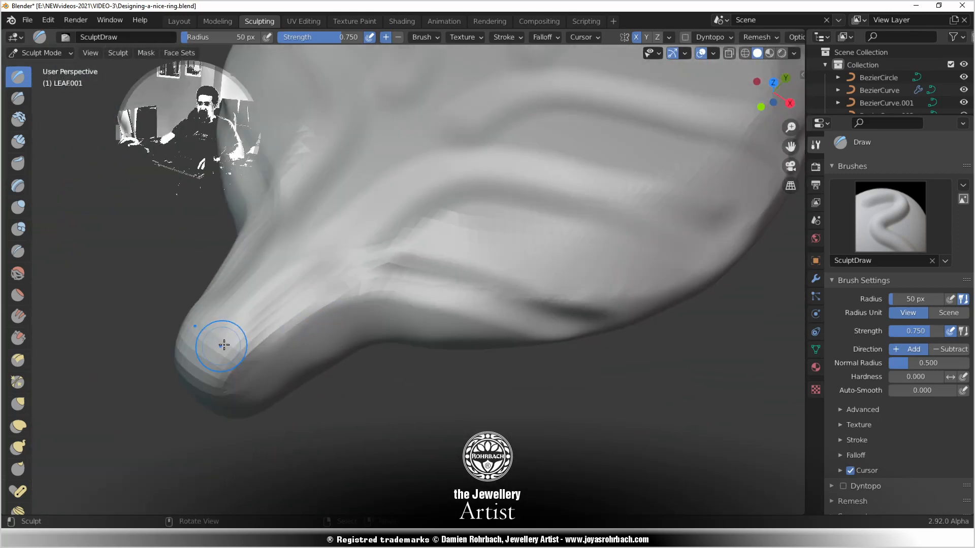
mouse_move(246, 337)
left_mouse_down()
mouse_move(257, 318)
mouse_move(344, 289)
mouse_move(584, 319)
left_mouse_up()
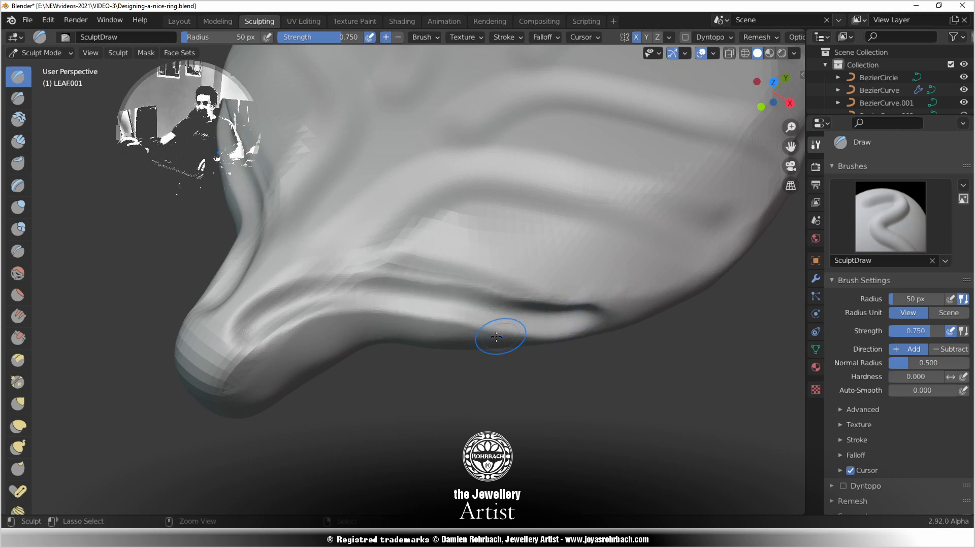
key("ctrl+z")
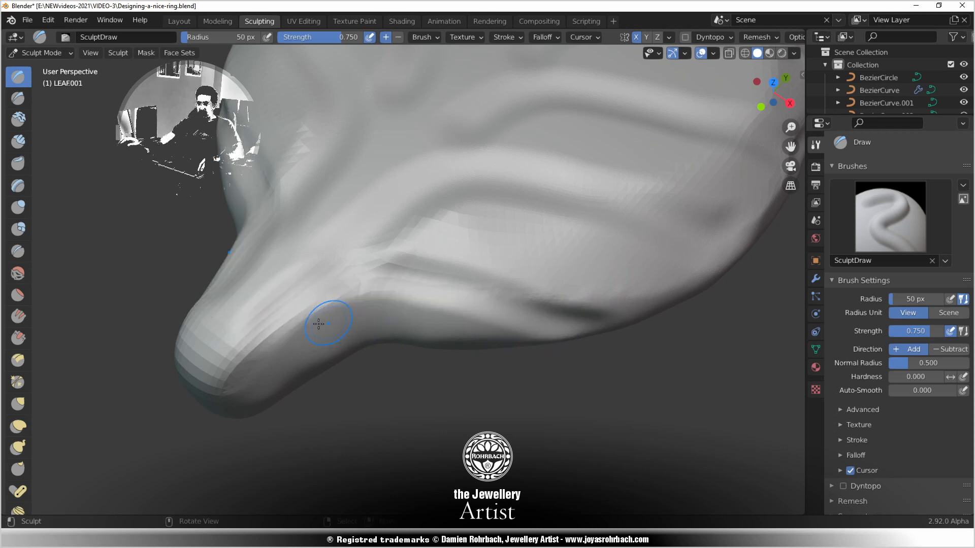
Enable Dyntopo and retrace the two mirrored vein pairs nearest the stem out to the leaf's edges
left_click(685, 37)
key("Return")
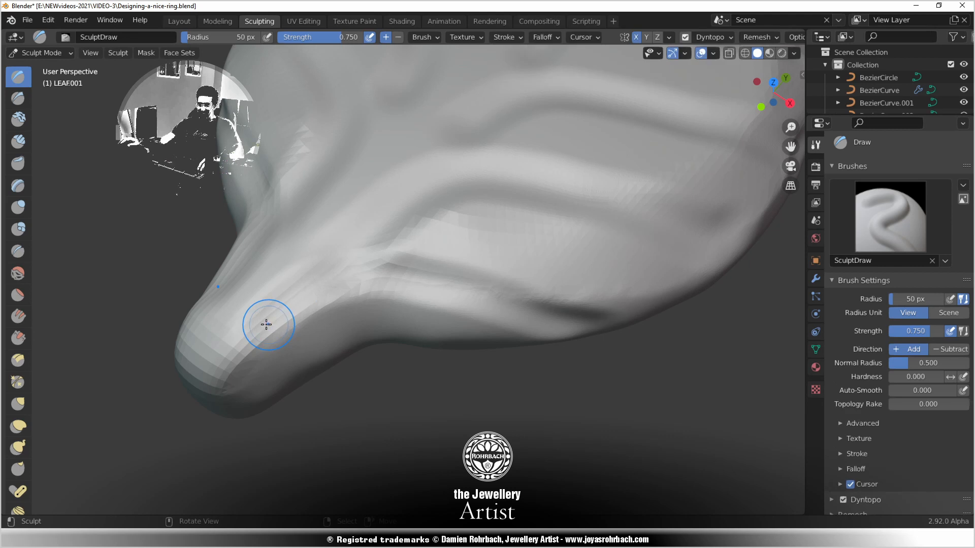
mouse_move(257, 327)
left_mouse_down()
mouse_move(322, 288)
mouse_move(392, 283)
mouse_move(555, 319)
left_mouse_up()
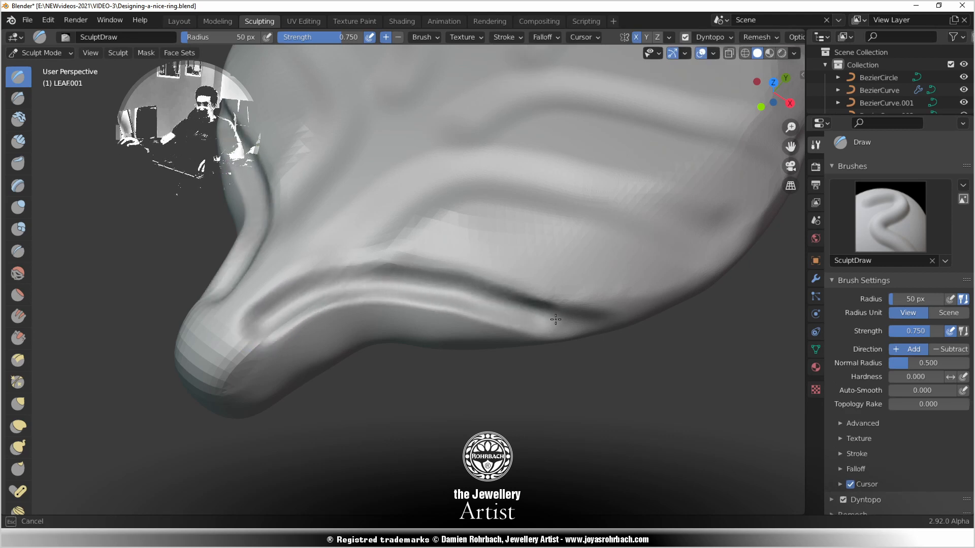
middle_click_drag(548, 298, 406, 337)
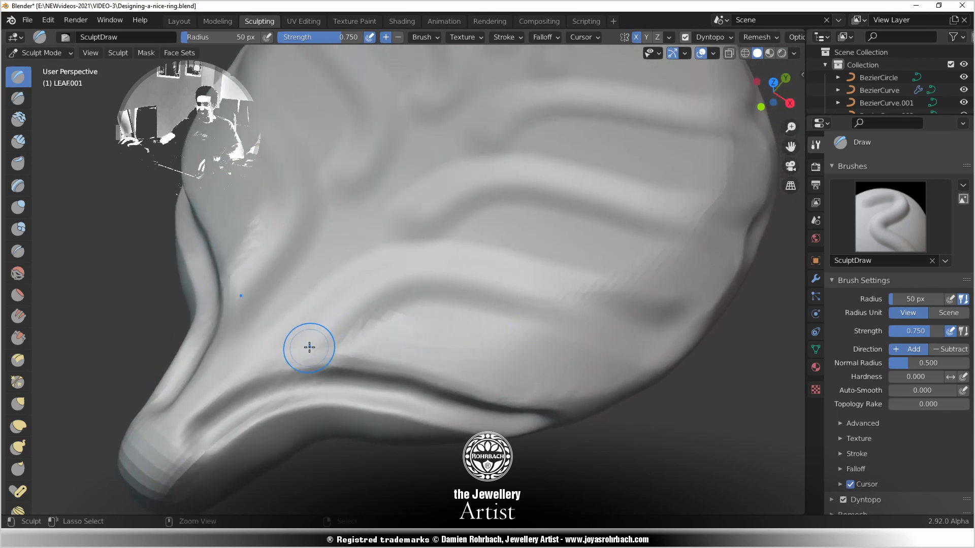
mouse_move(309, 347)
left_mouse_down()
mouse_move(355, 304)
mouse_move(422, 279)
mouse_move(618, 324)
mouse_move(714, 312)
left_mouse_up()
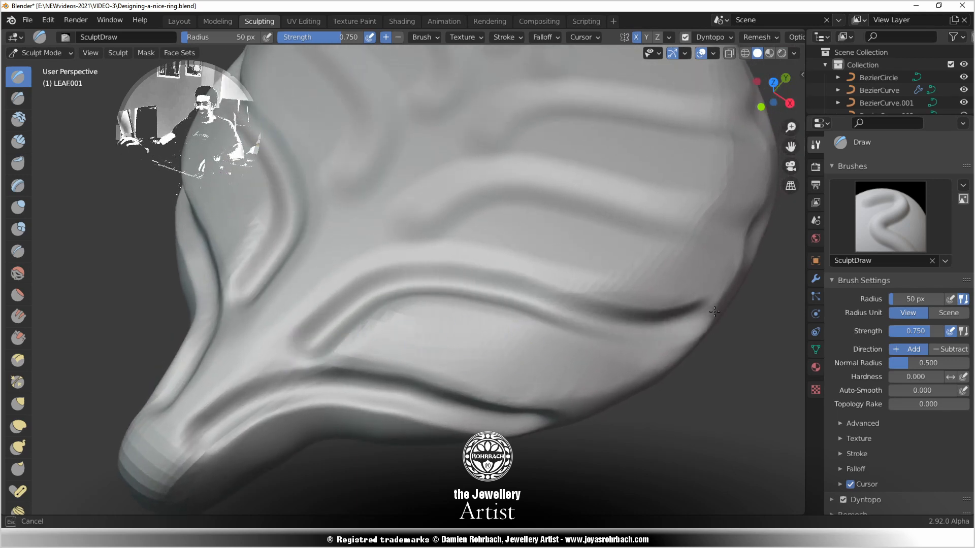
Retrace the third mirrored vein pair from the stem, running from the centre line to the leaf's edge
middle_click_drag(528, 278, 418, 350, "shift")
mouse_move(364, 349)
left_mouse_down()
mouse_move(385, 327)
mouse_move(452, 309)
mouse_move(613, 349)
left_mouse_up()
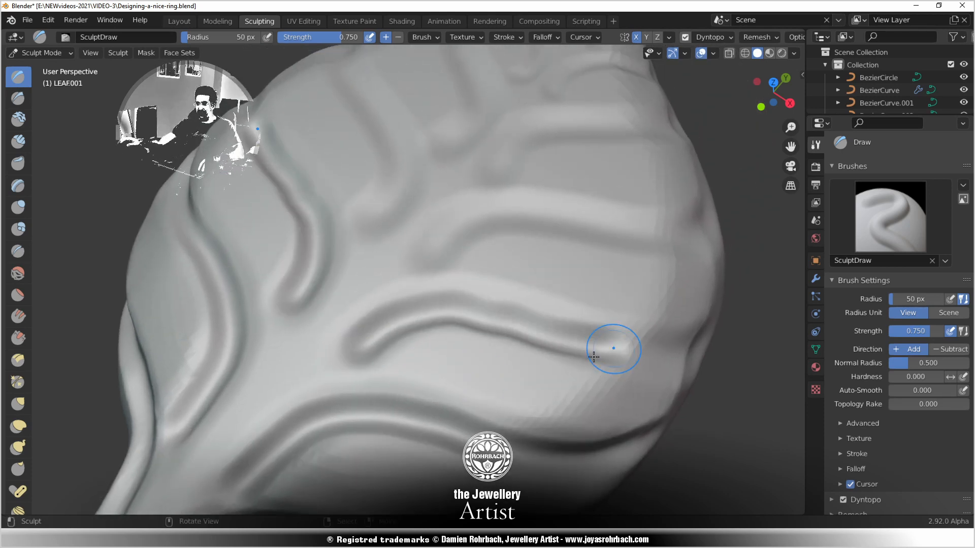
middle_click_drag(592, 355, 578, 369)
middle_click_drag(515, 415, 405, 331, "shift")
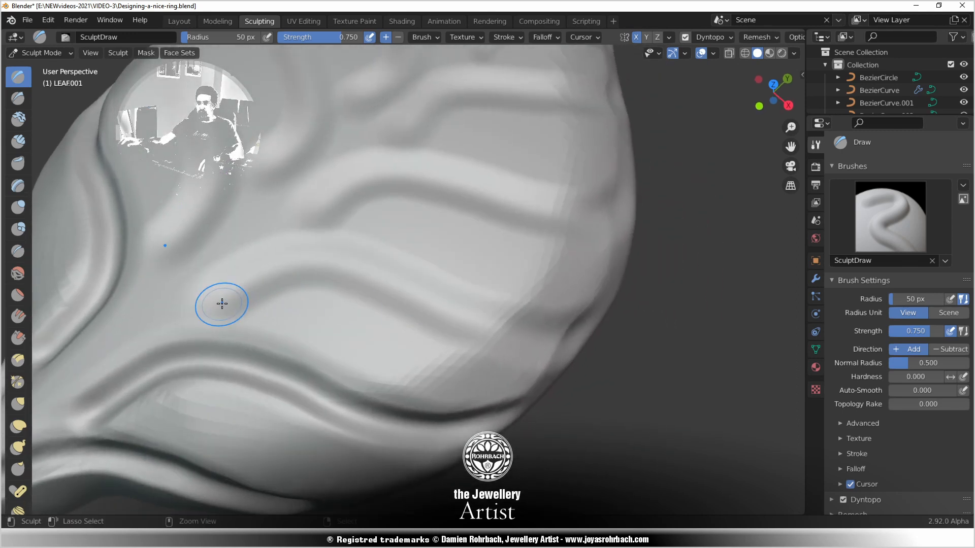
mouse_move(222, 303)
left_mouse_down()
mouse_move(318, 279)
mouse_move(394, 294)
mouse_move(507, 337)
mouse_move(544, 343)
mouse_move(587, 332)
left_mouse_up()
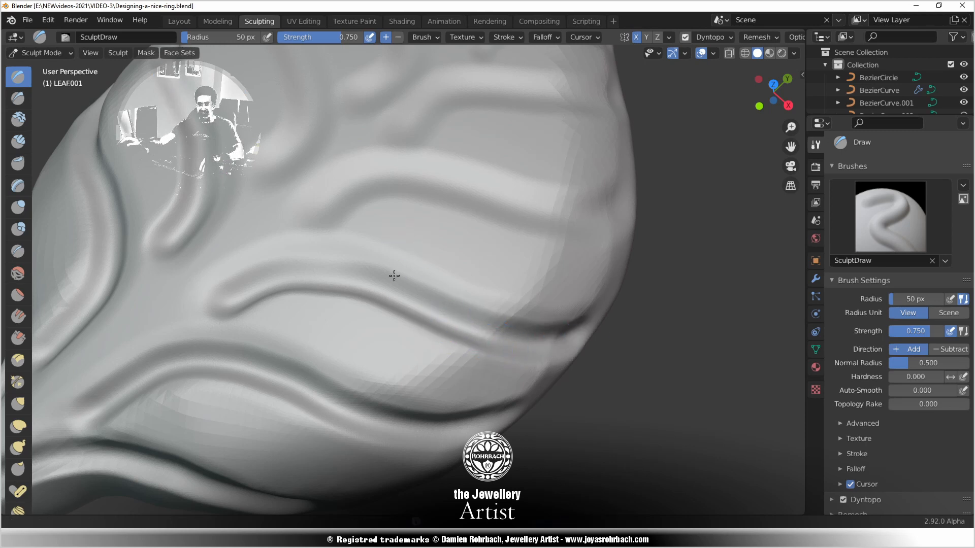
Retrace the fourth and fifth mirrored vein pairs from the centre line to the edges on the leaf's upper half
mouse_move(394, 276)
middle_mouse_down("shift")
mouse_move(386, 340)
mouse_move(405, 350)
middle_mouse_up("shift")
mouse_move(283, 337)
left_mouse_down()
mouse_move(320, 311)
mouse_move(361, 306)
mouse_move(537, 316)
left_mouse_up()
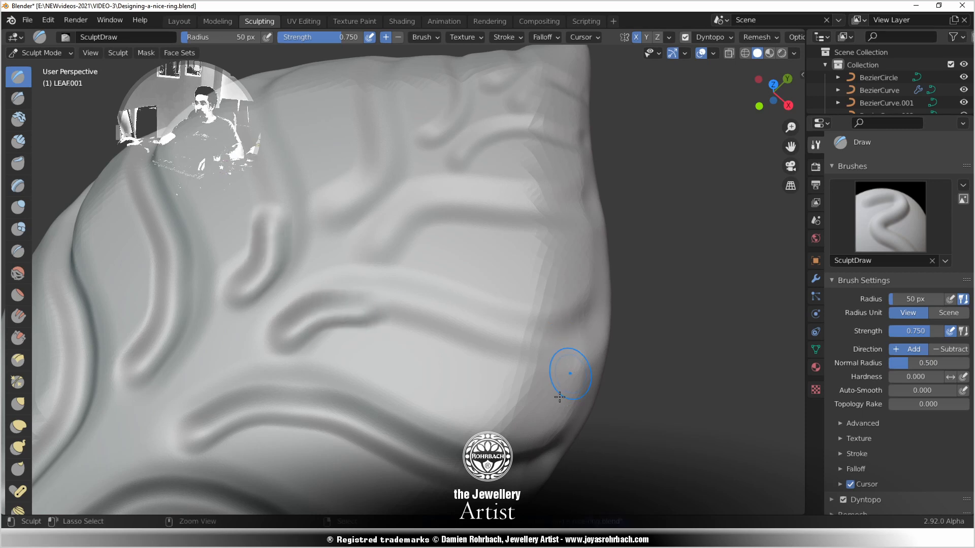
middle_click_drag(568, 358, 498, 369)
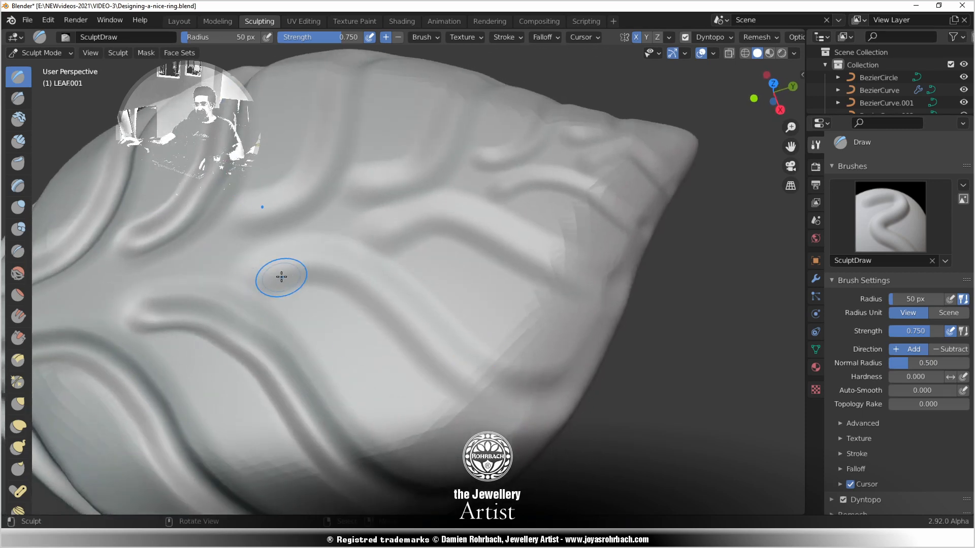
mouse_move(258, 275)
left_mouse_down()
mouse_move(309, 270)
mouse_move(381, 288)
mouse_move(457, 370)
mouse_move(501, 394)
mouse_move(564, 393)
left_mouse_up()
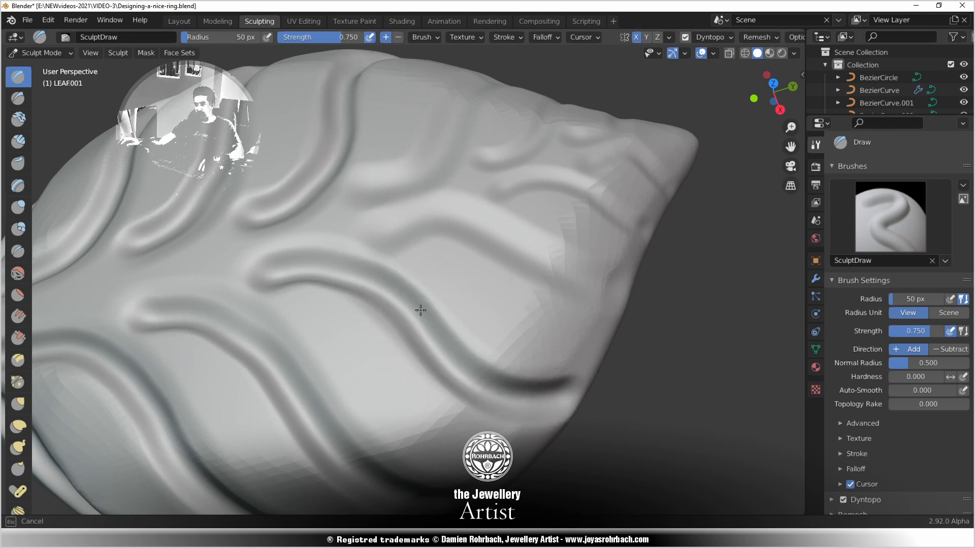
middle_click_drag(420, 310, 376, 319)
mouse_move(385, 258)
left_mouse_down()
mouse_move(402, 235)
mouse_move(470, 243)
mouse_move(560, 296)
mouse_move(615, 292)
left_mouse_up()
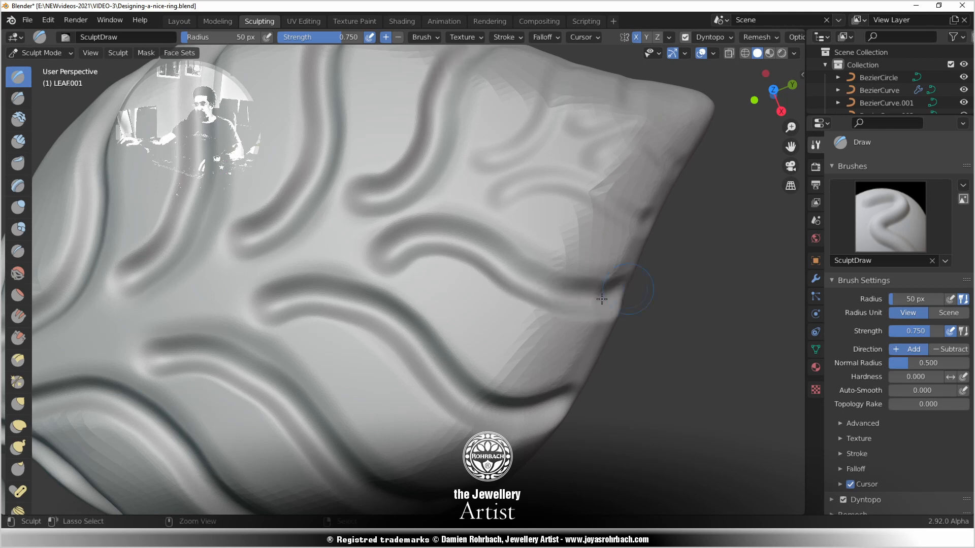
Retrace the two small mirrored vein pairs nearest the leaf's tip, saving the file between the strokes
mouse_move(533, 320)
middle_mouse_down()
mouse_move(505, 322)
mouse_move(364, 282)
middle_mouse_up()
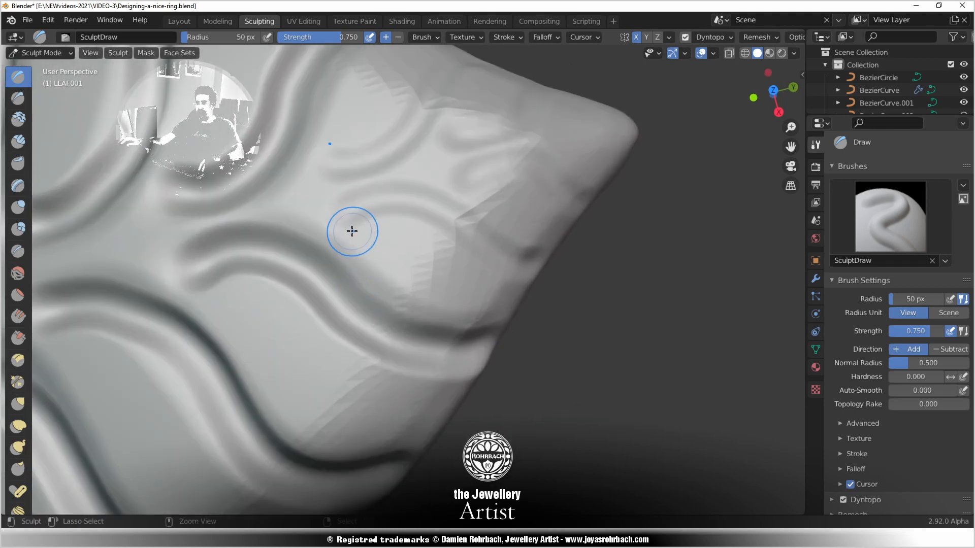
mouse_move(352, 231)
left_mouse_down()
mouse_move(355, 218)
mouse_move(420, 202)
mouse_move(496, 256)
mouse_move(539, 256)
left_mouse_up()
middle_click_drag(488, 260, 311, 293)
key("ctrl+s")
mouse_move(292, 282)
left_mouse_down()
mouse_move(333, 263)
mouse_move(407, 270)
mouse_move(477, 332)
mouse_move(519, 327)
left_mouse_up()
Examine the retraced veins across the whole leaf, from the tip down to the stem
scroll(564, 354, "down", 11)
middle_click_drag(455, 368, 379, 350)
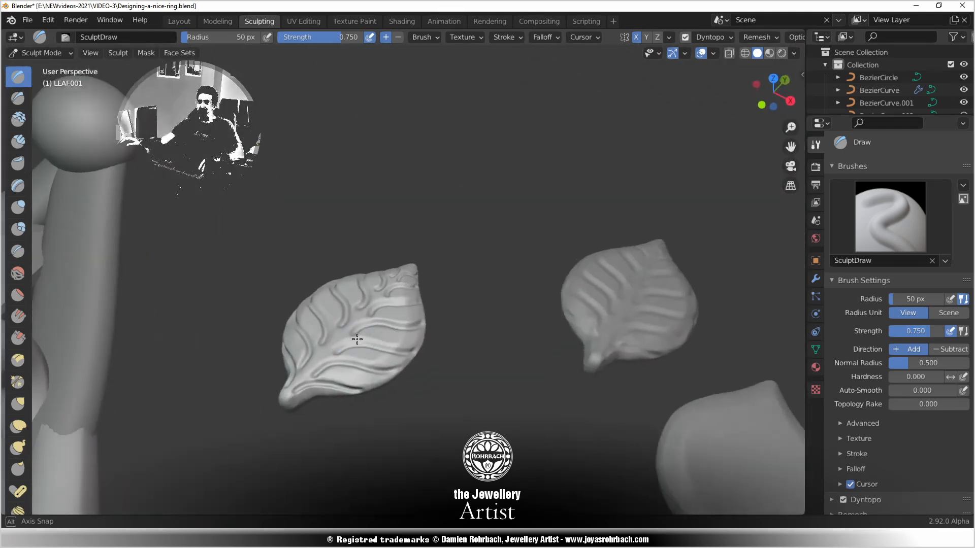
scroll(376, 348, "up", 7)
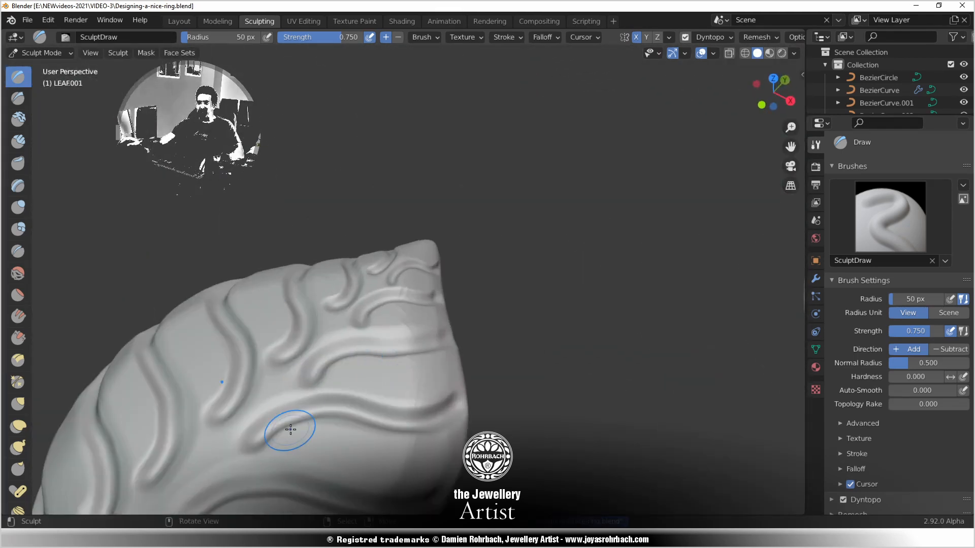
middle_click_drag(421, 266, 485, 183, "shift")
scroll(398, 292, "down", 4)
middle_click_drag(384, 322, 447, 221, "shift")
scroll(340, 327, "up", 5)
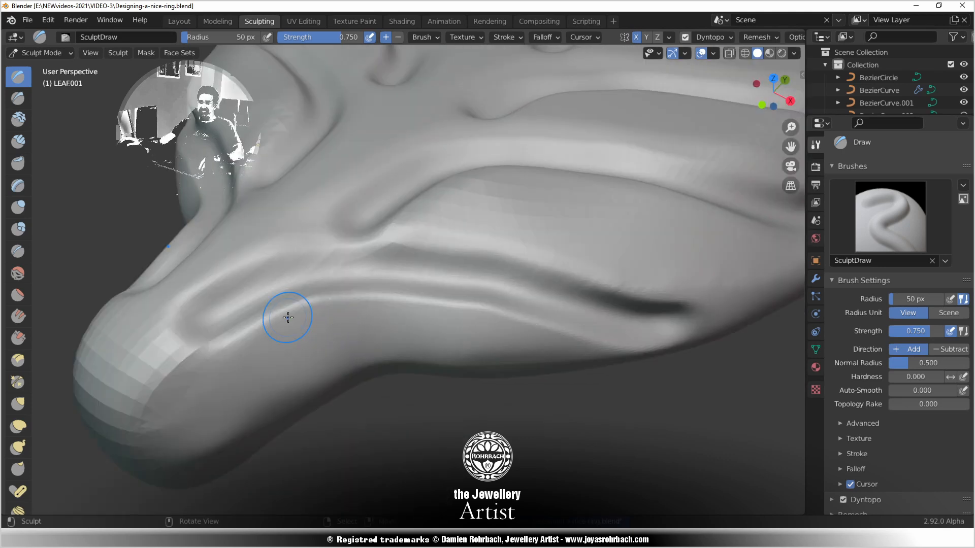
scroll(288, 317, "down", 3)
middle_click_drag(316, 301, 305, 319)
scroll(297, 330, "up", 3)
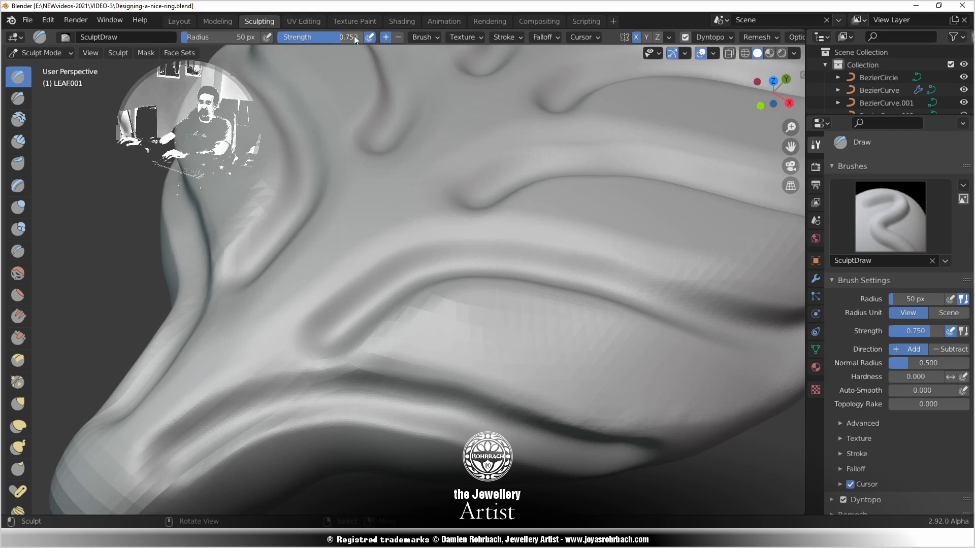
Set the brush strength to 0.500, try a mirrored stroke over the lowest vein pair, and undo it
type("0.5")
key("Return")
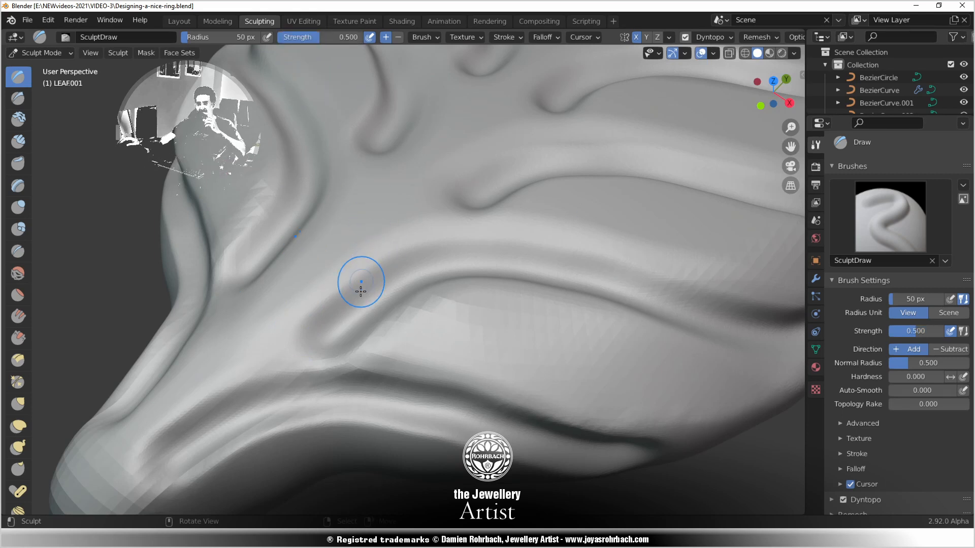
middle_click_drag(311, 359, 324, 312)
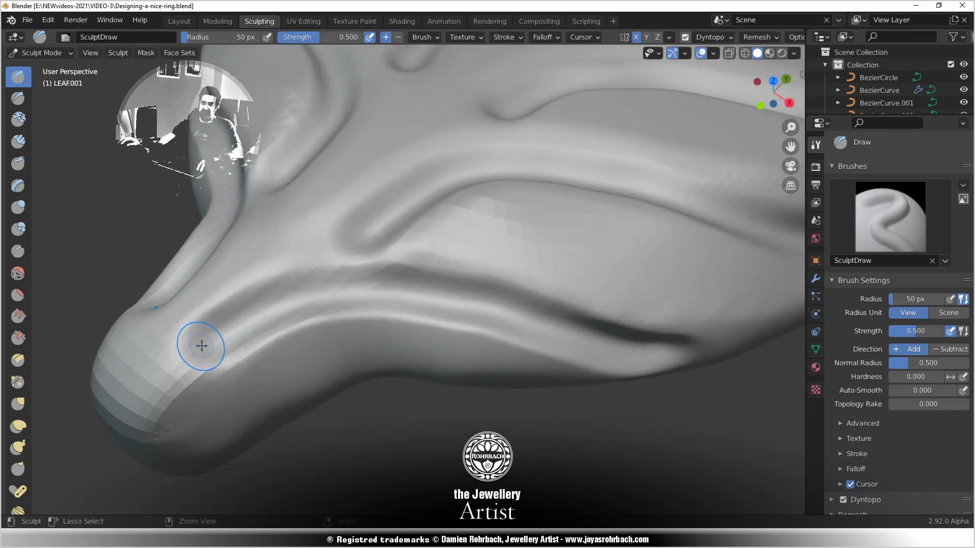
left_click_drag(202, 345, 235, 325)
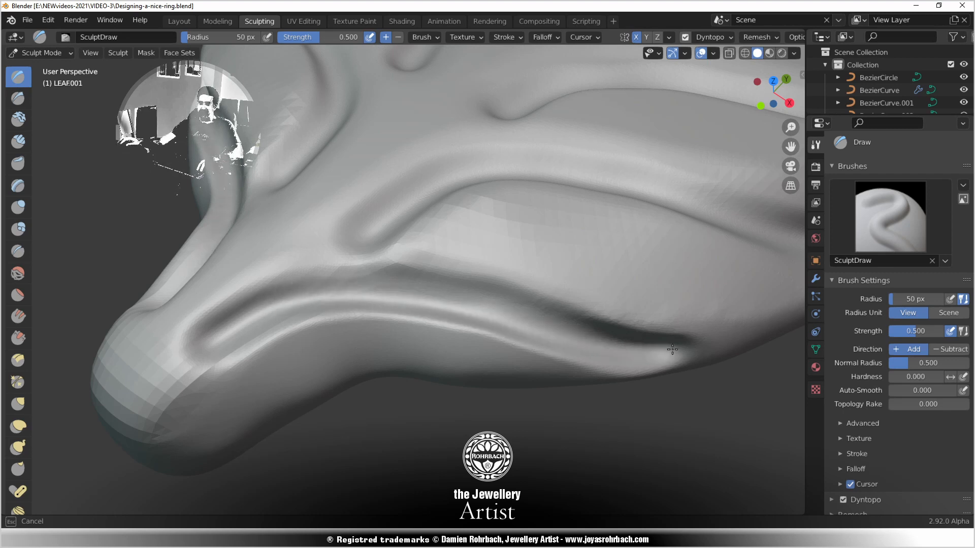
left_click_drag(672, 349, 578, 425)
key("ctrl+z")
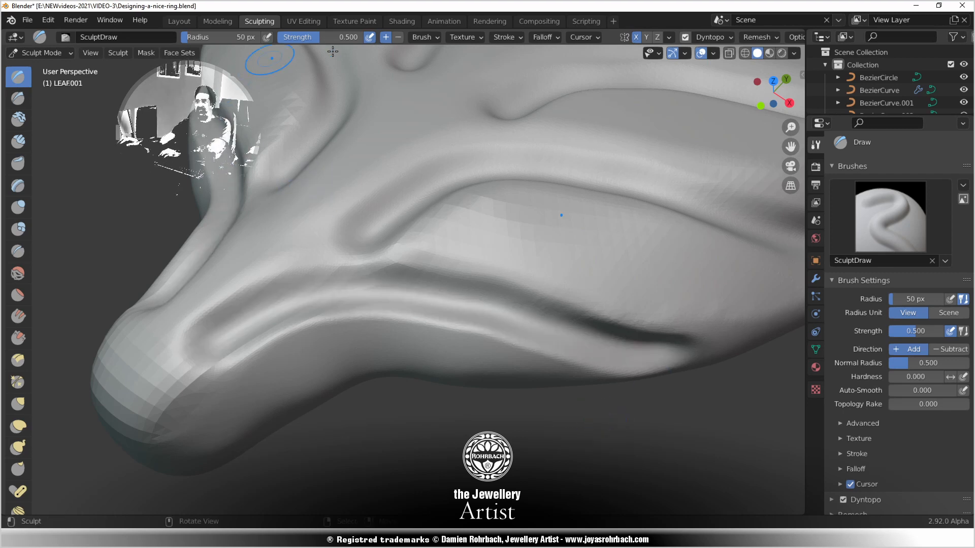
Set the brush strength to 0.750 and retrace the lowest mirrored vein pair from the stem towards the leaf's edge
key("Return")
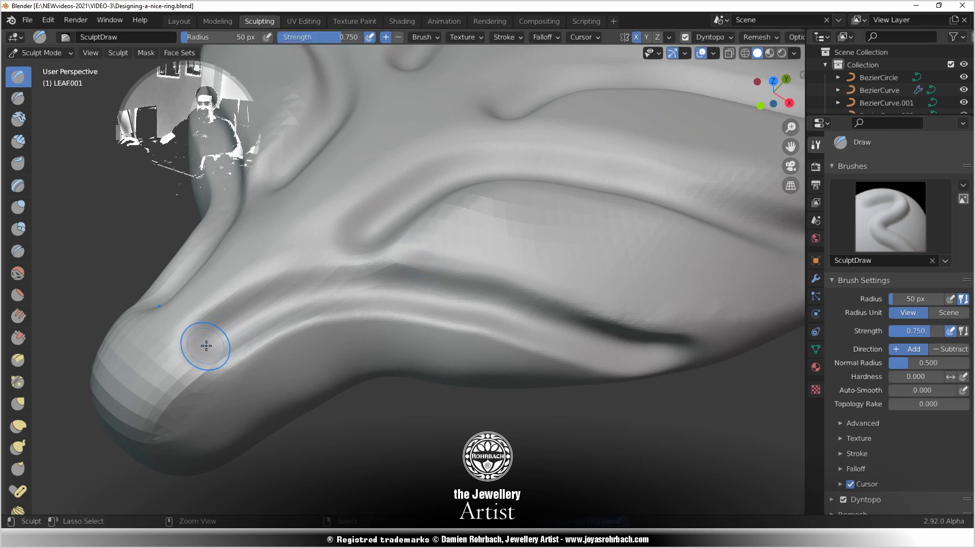
mouse_move(206, 346)
left_mouse_down()
mouse_move(234, 326)
mouse_move(312, 303)
mouse_move(393, 307)
left_mouse_up()
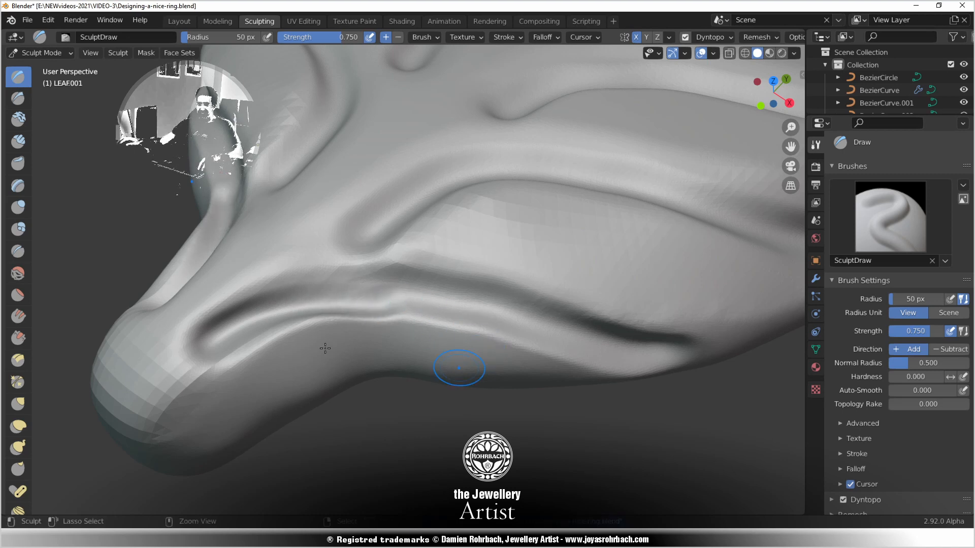
key("ctrl+z")
mouse_move(217, 347)
left_mouse_down()
mouse_move(272, 311)
mouse_move(356, 300)
mouse_move(447, 305)
mouse_move(641, 351)
left_mouse_up()
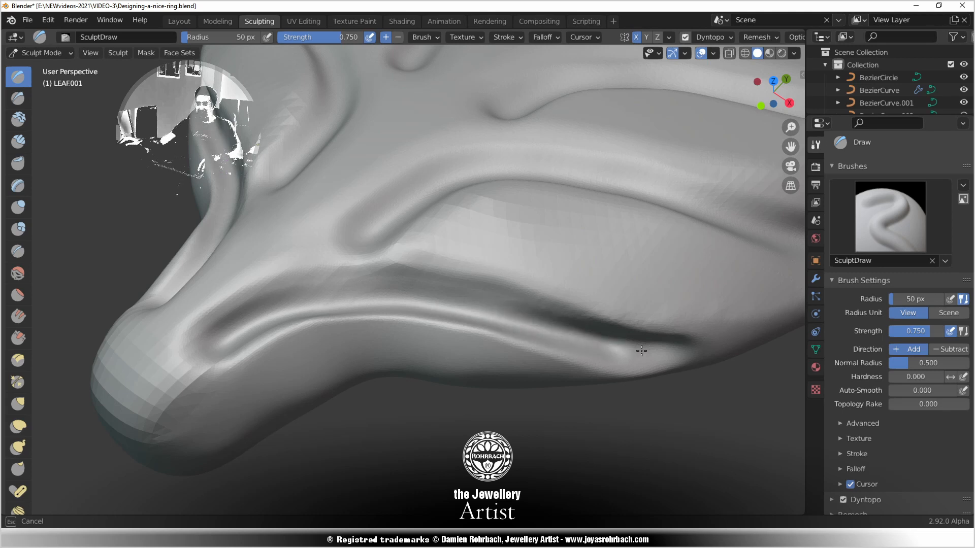
scroll(515, 371, "down", 5)
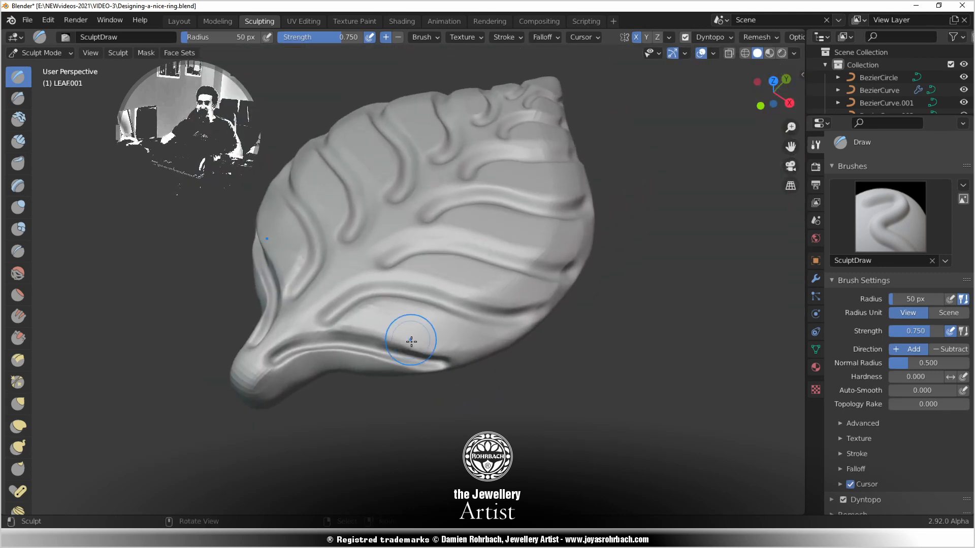
Save the file and retrace the second-lowest mirrored vein pair up to the leaf's edge, undoing the trial strokes first
scroll(410, 337, "up", 5)
scroll(350, 330, "up", 3)
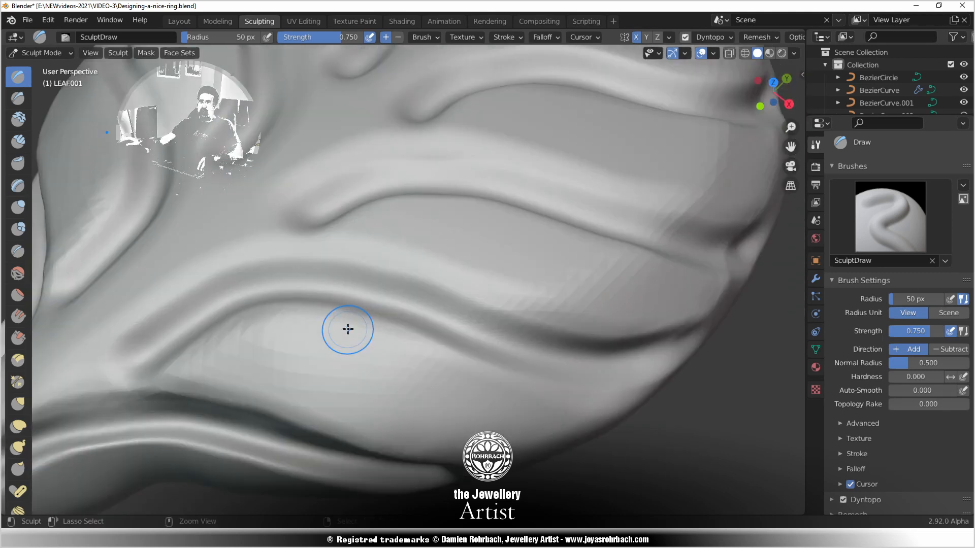
key("ctrl+s")
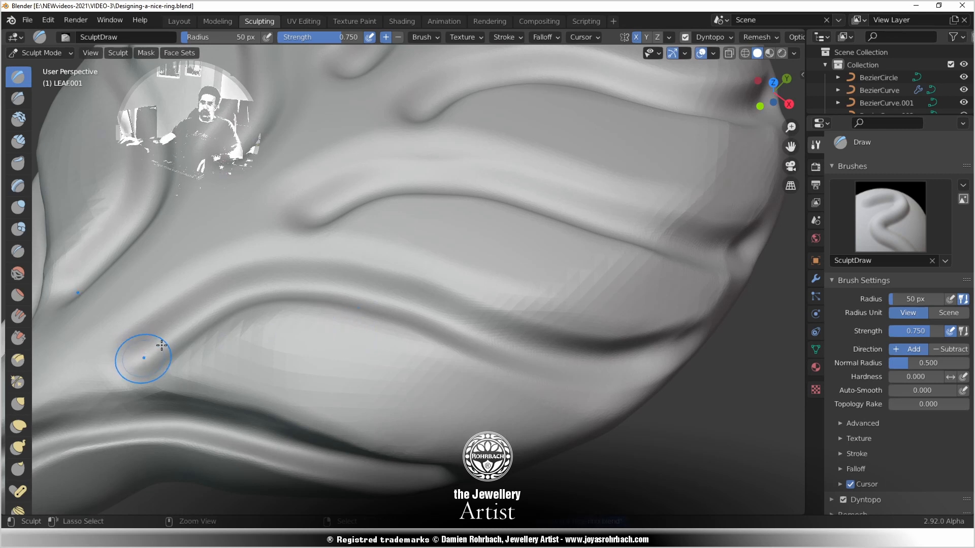
mouse_move(144, 358)
left_mouse_down()
mouse_move(218, 302)
mouse_move(270, 304)
left_mouse_up()
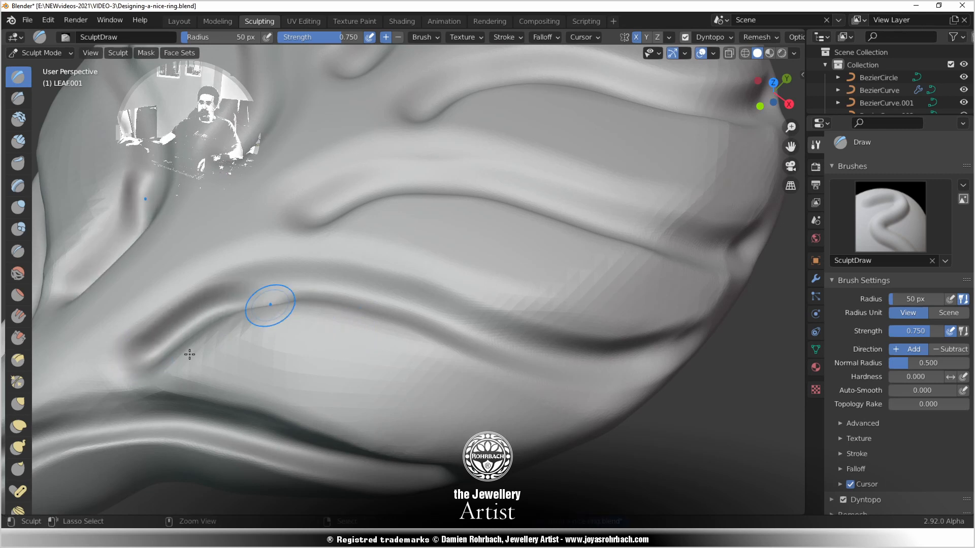
mouse_move(142, 355)
left_mouse_down()
mouse_move(183, 322)
mouse_move(248, 293)
mouse_move(322, 291)
mouse_move(432, 323)
left_mouse_up()
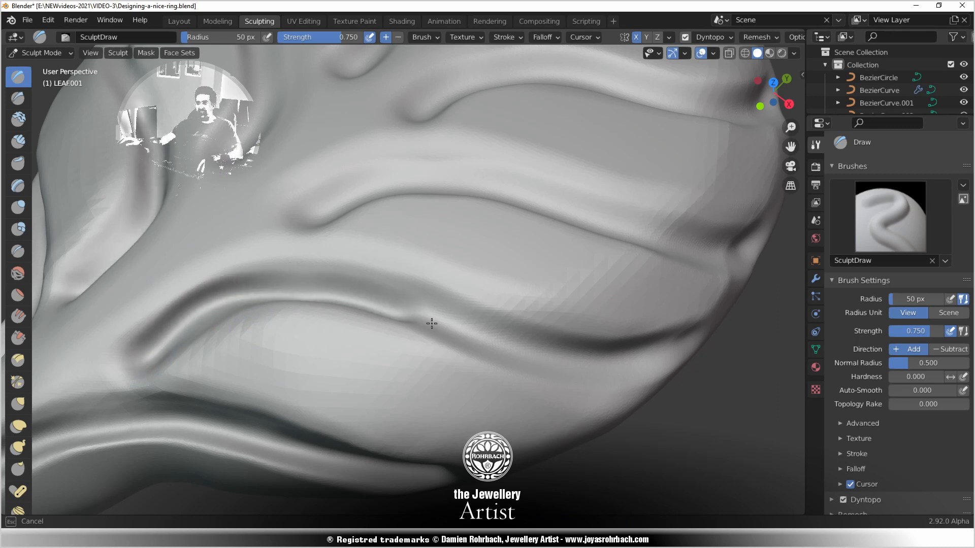
key("ctrl+z")
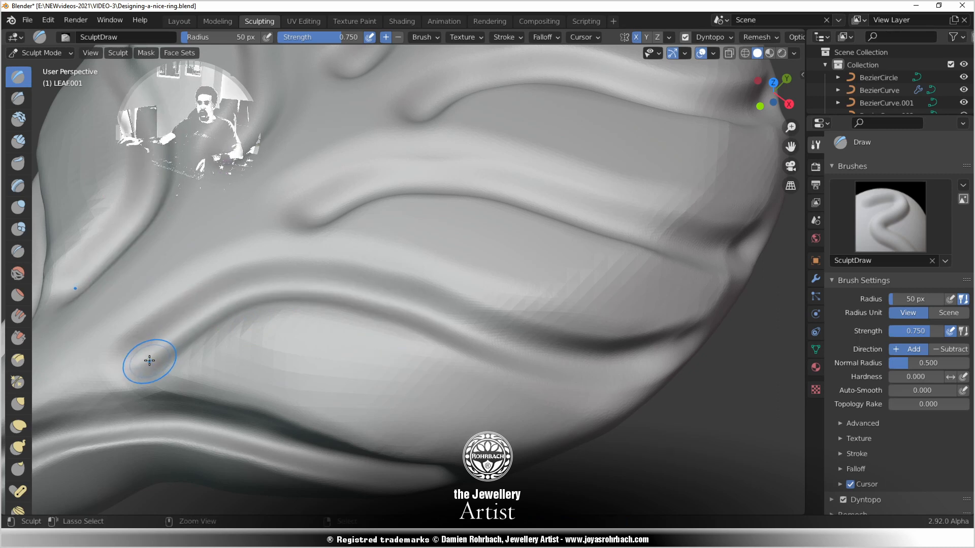
mouse_move(150, 360)
left_mouse_down()
mouse_move(219, 307)
mouse_move(282, 297)
mouse_move(368, 303)
mouse_move(589, 360)
mouse_move(685, 349)
left_mouse_up()
Retrace the third and fourth mirrored vein pairs above the stem, from the midrib out to the leaf's edge
mouse_move(572, 296)
middle_mouse_down()
mouse_move(542, 348)
mouse_move(483, 330)
middle_mouse_up()
middle_click_drag(272, 299, 373, 297)
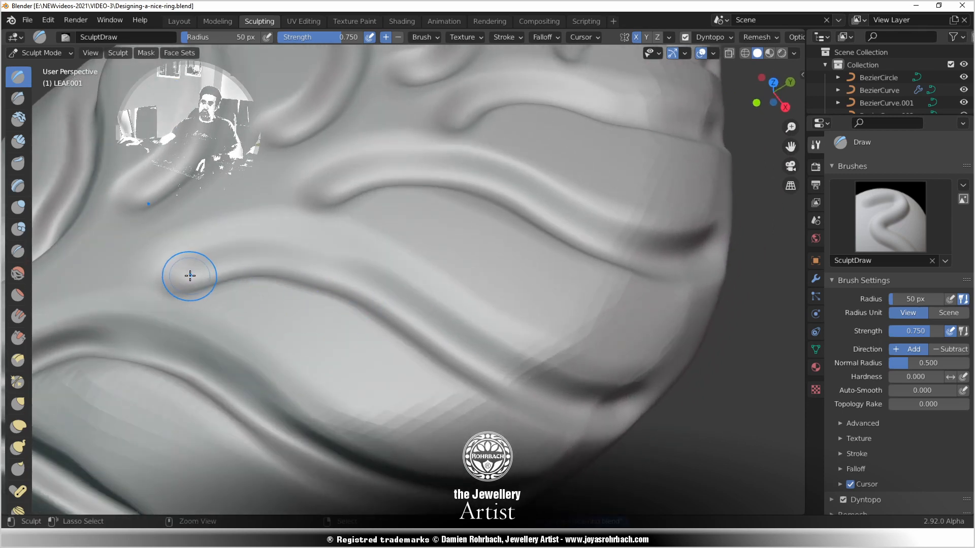
mouse_move(229, 269)
left_mouse_down()
mouse_move(342, 277)
mouse_move(540, 394)
mouse_move(627, 406)
left_mouse_up()
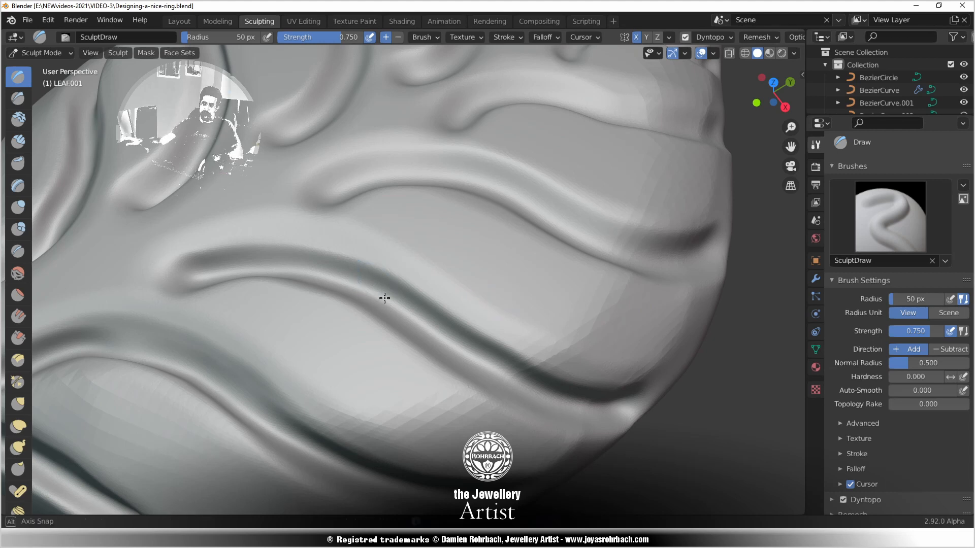
mouse_move(384, 298)
middle_mouse_down()
mouse_move(416, 270)
mouse_move(374, 276)
mouse_move(328, 245)
middle_mouse_up()
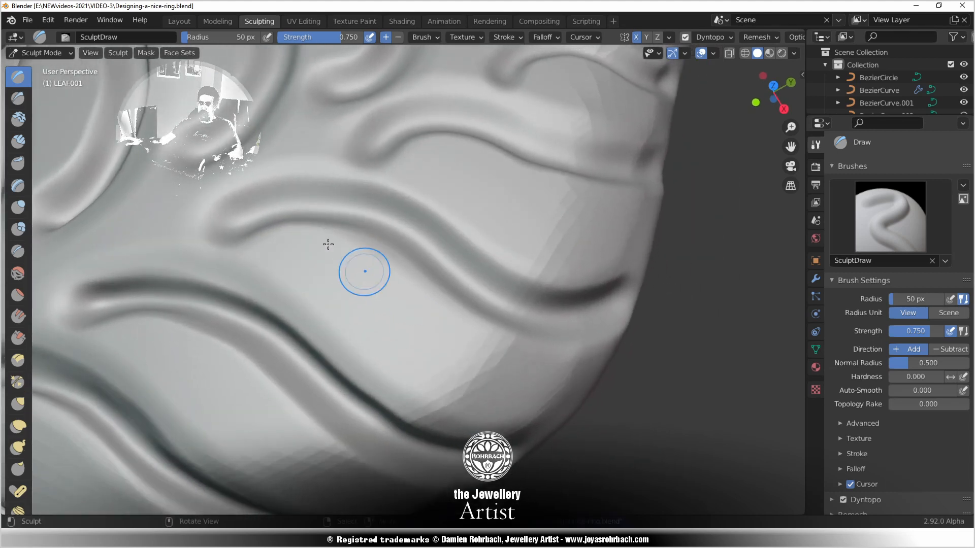
mouse_move(250, 222)
left_mouse_down()
mouse_move(250, 213)
mouse_move(348, 211)
mouse_move(528, 308)
mouse_move(577, 315)
left_mouse_up()
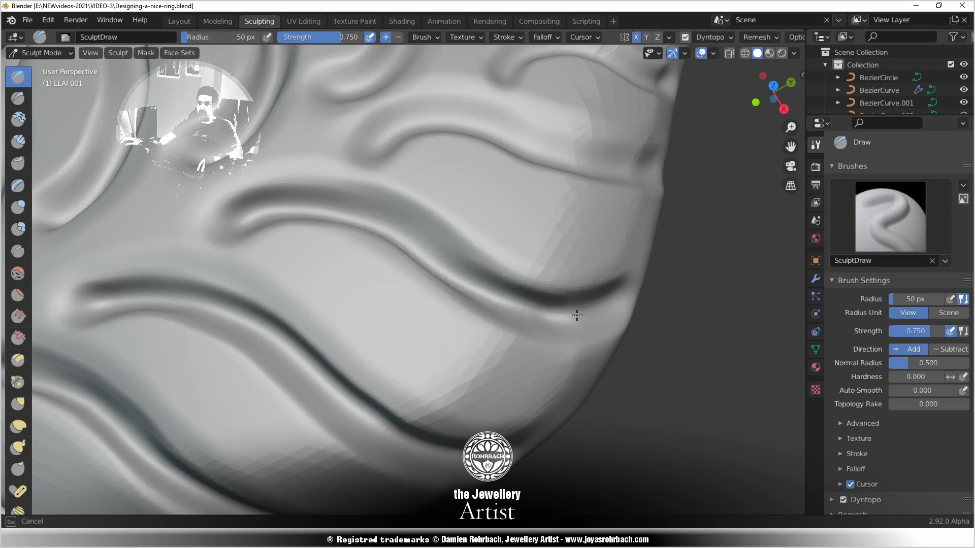
Retrace the fifth mirrored vein pair above the stem, from the midrib to the leaf's edge
scroll(529, 330, "down", 3)
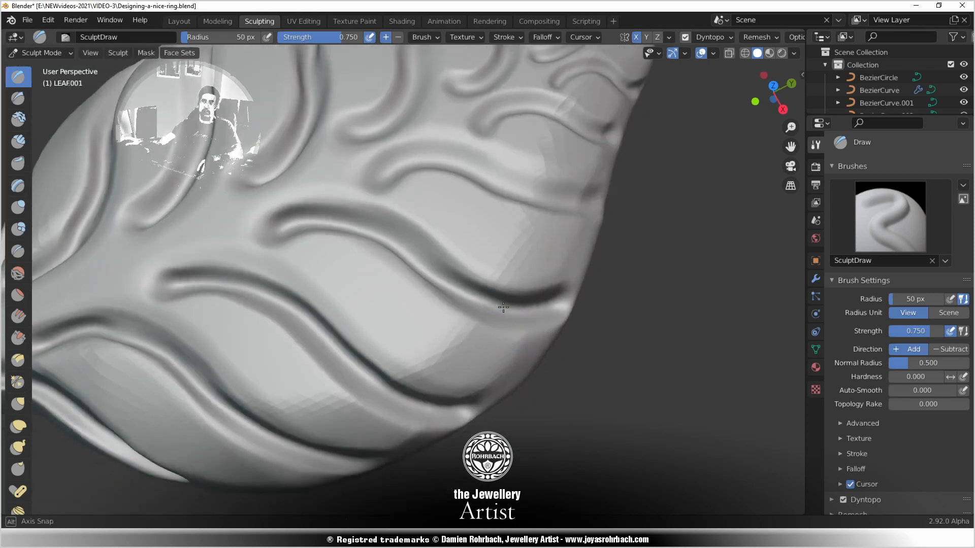
middle_click_drag(505, 307, 498, 254)
scroll(497, 238, "up", 4)
middle_click_drag(496, 218, 409, 233, "shift")
scroll(427, 234, "down", 2)
mouse_move(278, 177)
left_mouse_down()
mouse_move(316, 166)
mouse_move(371, 178)
mouse_move(426, 215)
mouse_move(526, 321)
mouse_move(583, 354)
mouse_move(633, 368)
left_mouse_up()
scroll(604, 384, "down", 11)
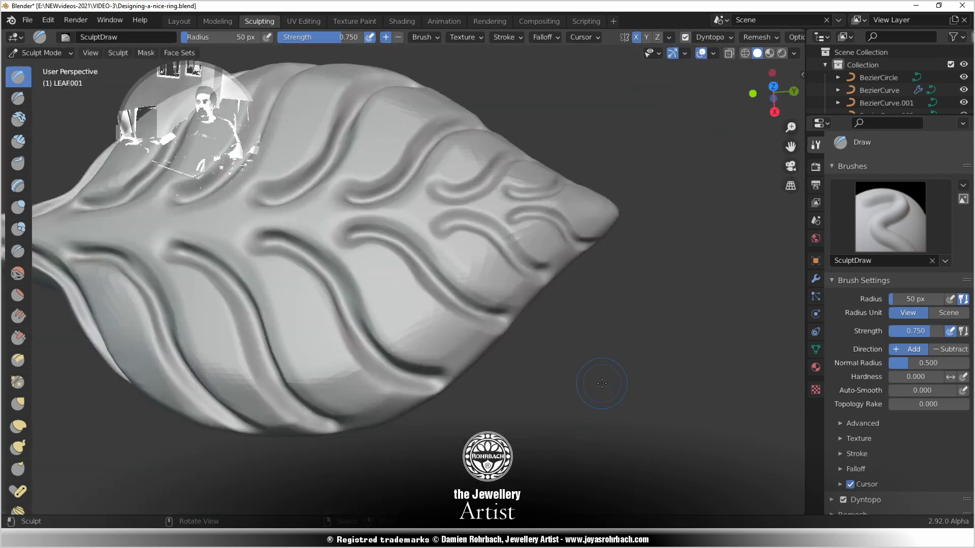
Retrace the two small mirrored vein pairs closest to the leaf's tip with the 0.750 strength brush
scroll(564, 376, "up", 11)
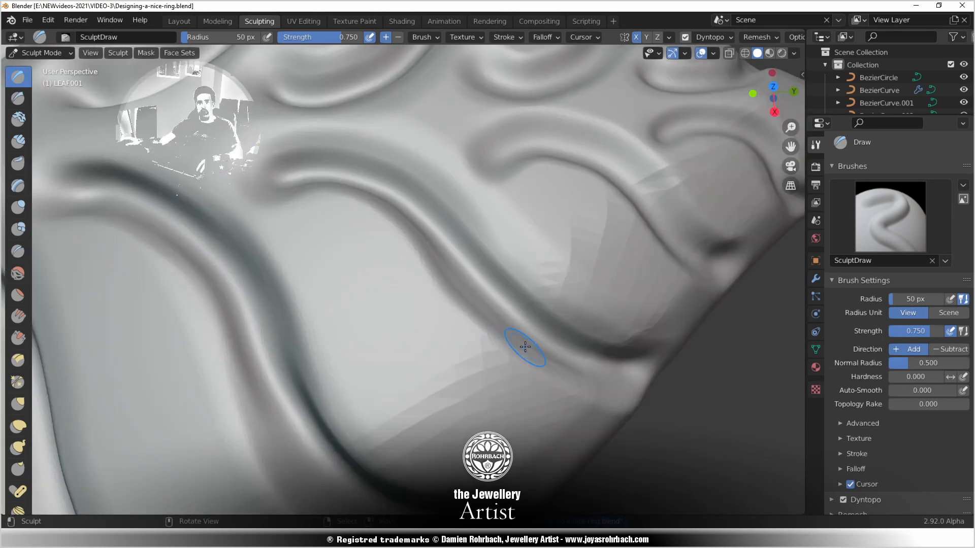
scroll(520, 290, "down", 3)
middle_click_drag(518, 291, 368, 235)
scroll(440, 283, "up", 2)
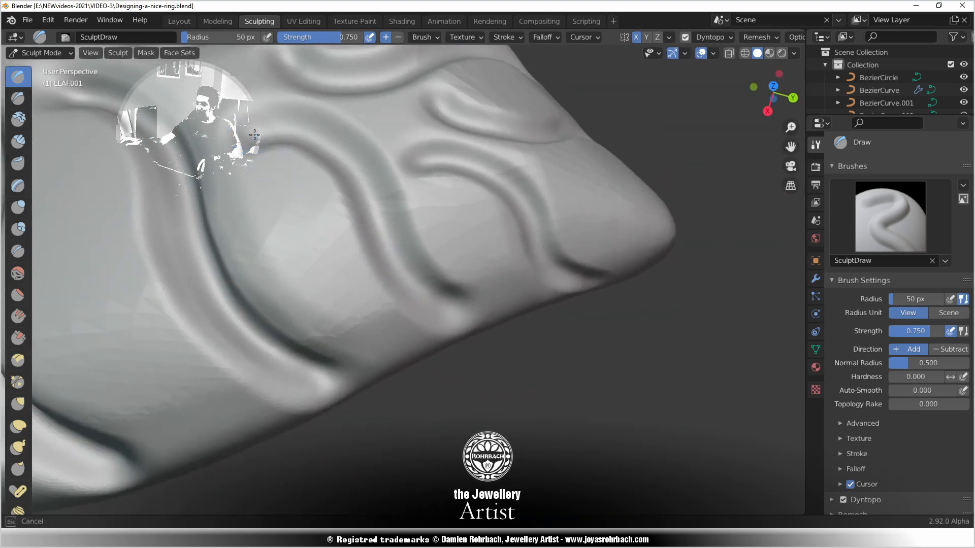
mouse_move(290, 134)
left_mouse_down()
mouse_move(337, 152)
mouse_move(405, 285)
mouse_move(442, 306)
mouse_move(443, 288)
left_mouse_up()
middle_click_drag(445, 169, 309, 215)
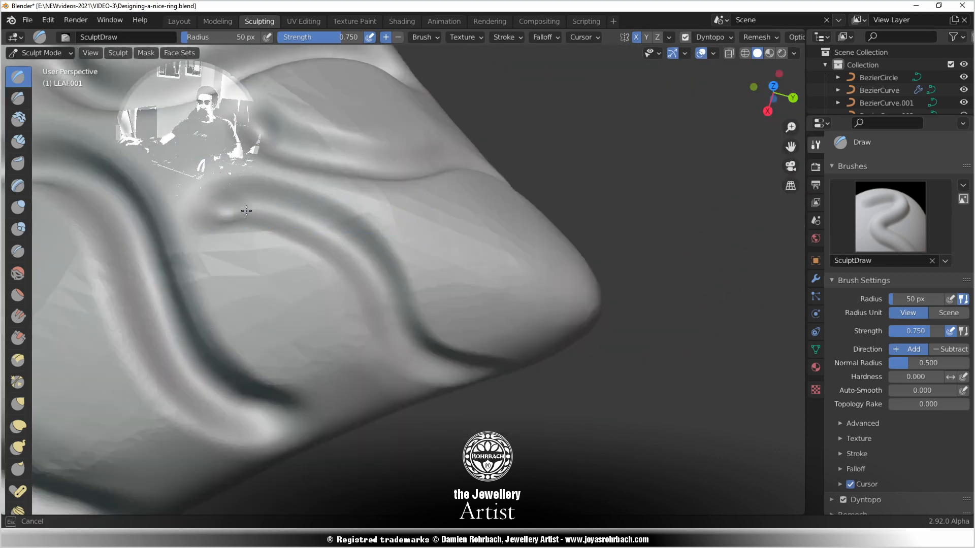
mouse_move(246, 211)
left_mouse_down()
mouse_move(298, 218)
mouse_move(336, 246)
mouse_move(442, 365)
left_mouse_up()
scroll(515, 381, "down", 9)
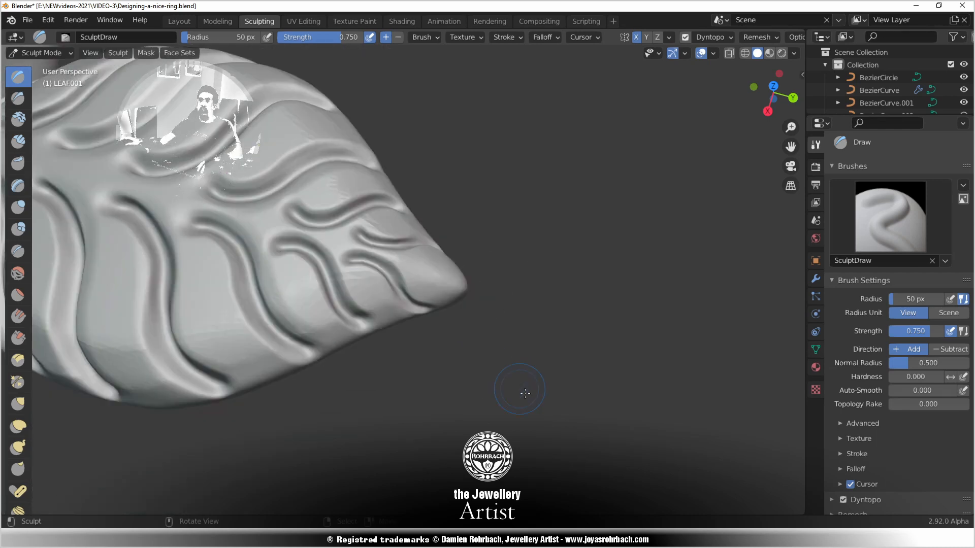
middle_click_drag(406, 355, 447, 345)
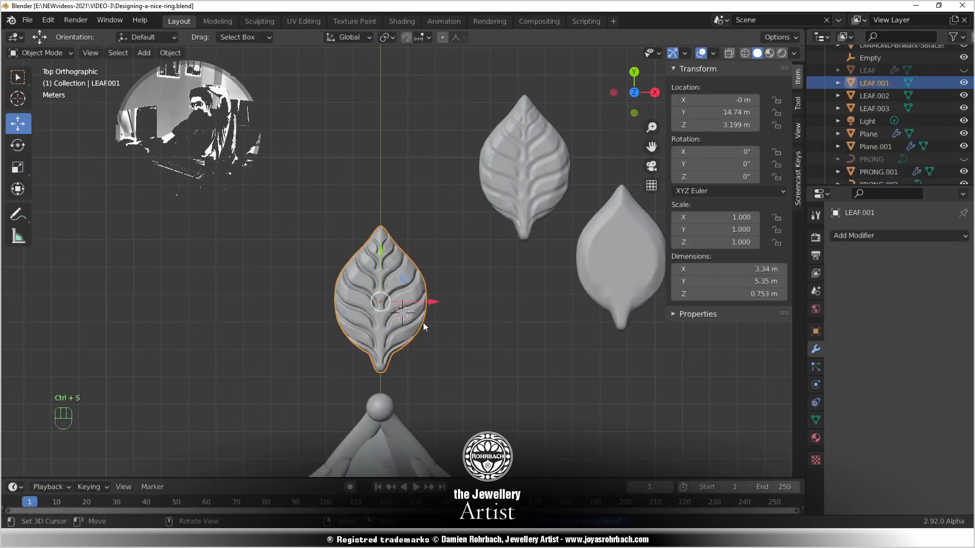
Hide the duplicate leaves LEAF.003 and LEAF.002 and save the file
scroll(422, 324, "up", 4)
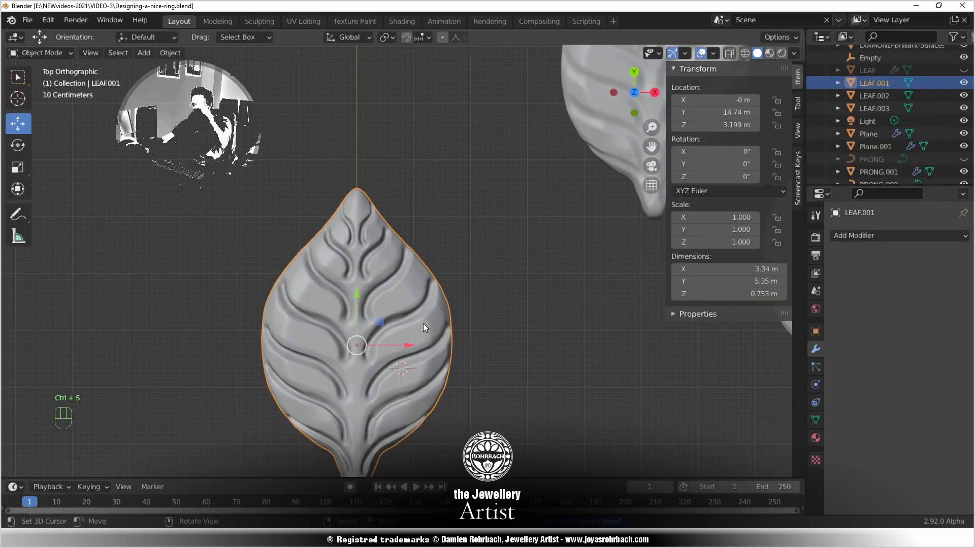
scroll(424, 324, "down", 4)
left_click(555, 195)
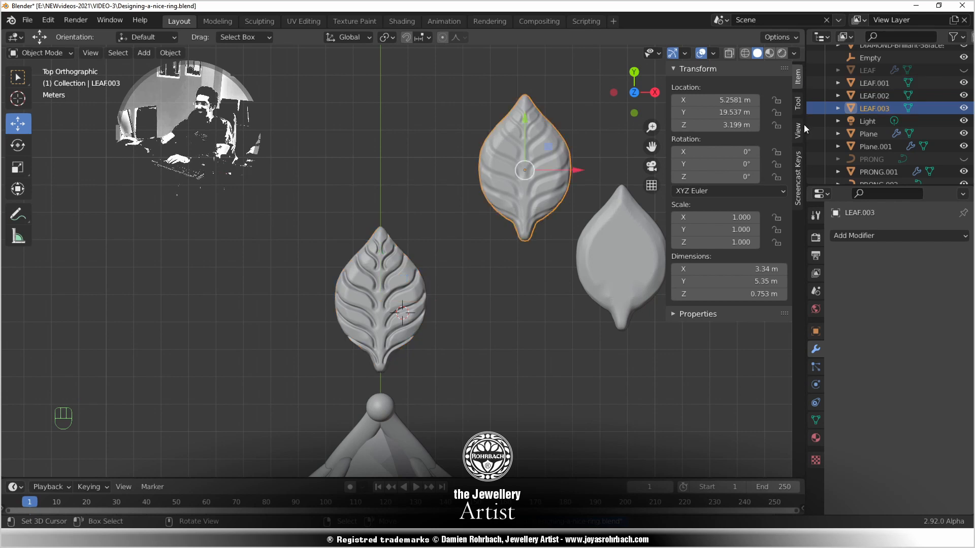
key("h")
left_click(594, 268)
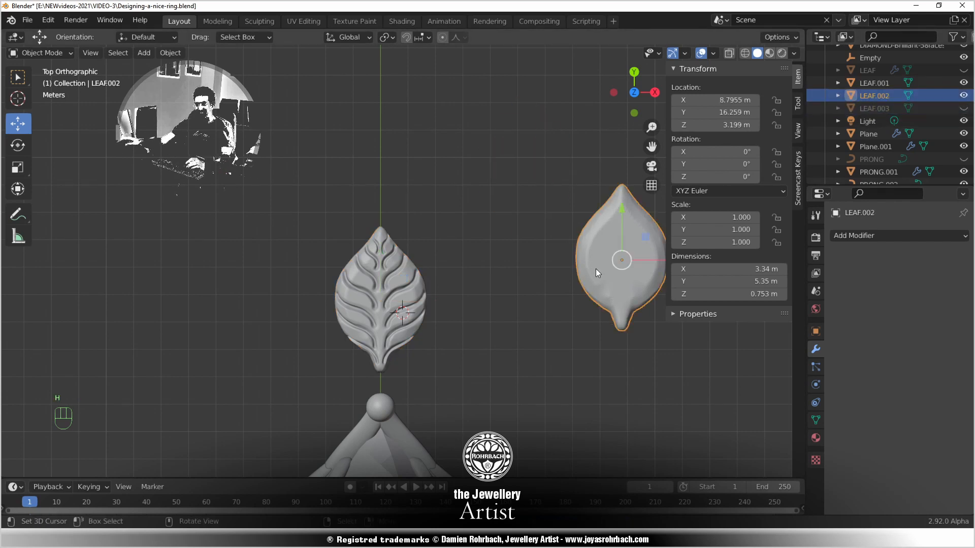
key("h")
scroll(431, 346, "down", 4)
middle_click_drag(431, 346, 371, 265)
key("ctrl+s")
Assign the existing ROSE GOLD material to the veined leaf LEAF.001
left_click(364, 290)
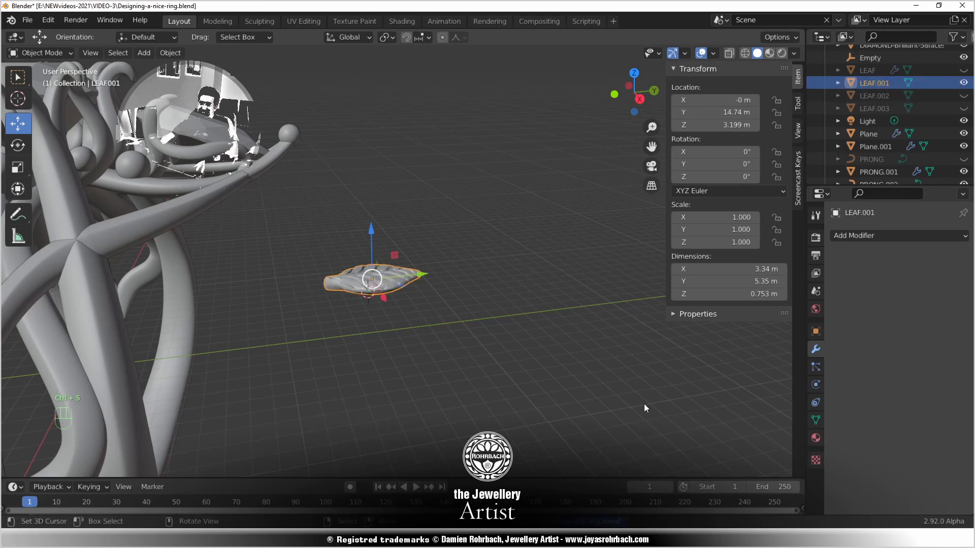
left_click(816, 438)
left_click(843, 277)
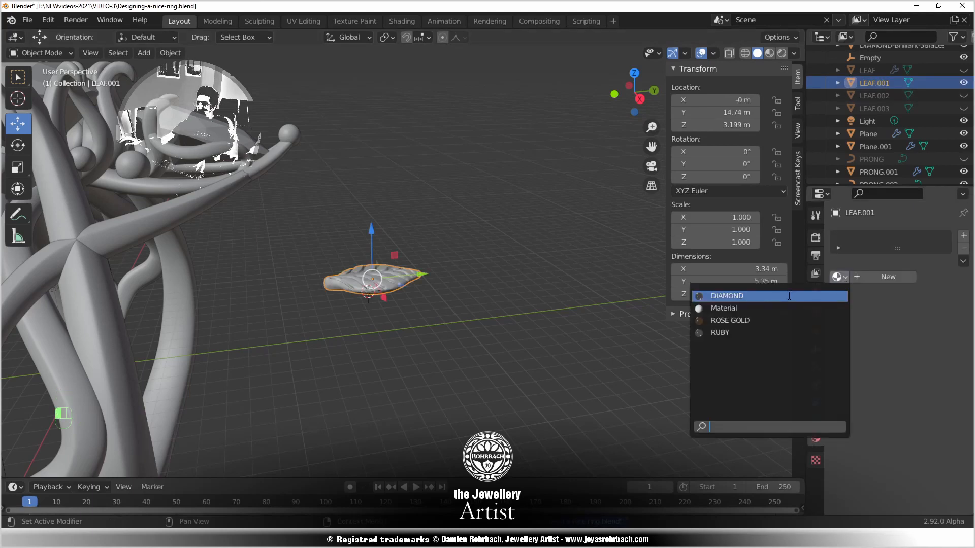
left_click(754, 320)
middle_click_drag(395, 343, 354, 301)
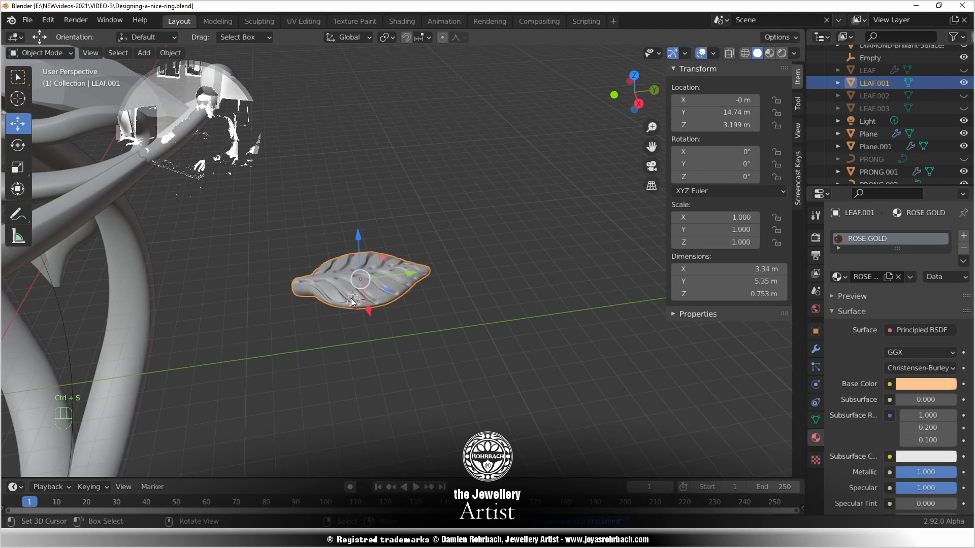
Snap the 3D cursor to the selected leaf and add a Bezier curve there
key("shift+s")
left_click(356, 363)
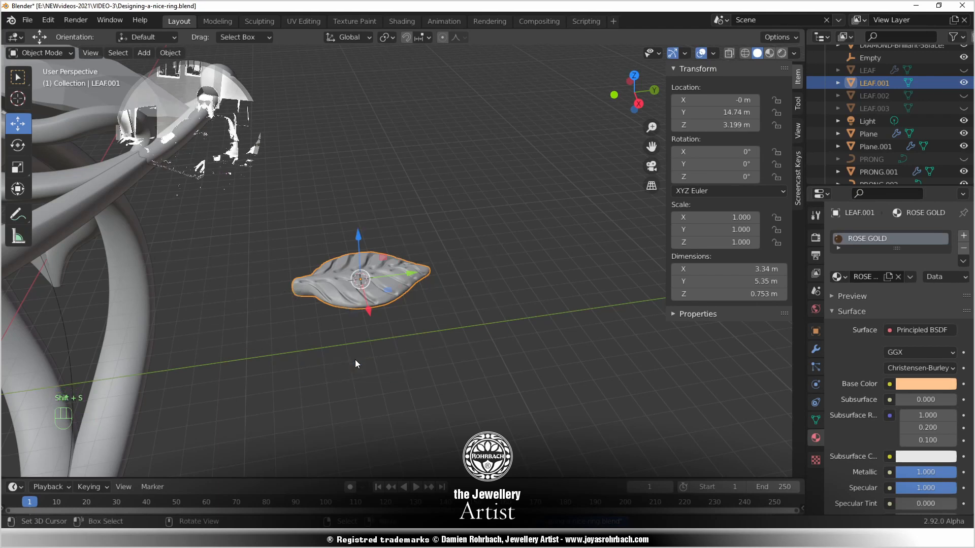
left_click(150, 53)
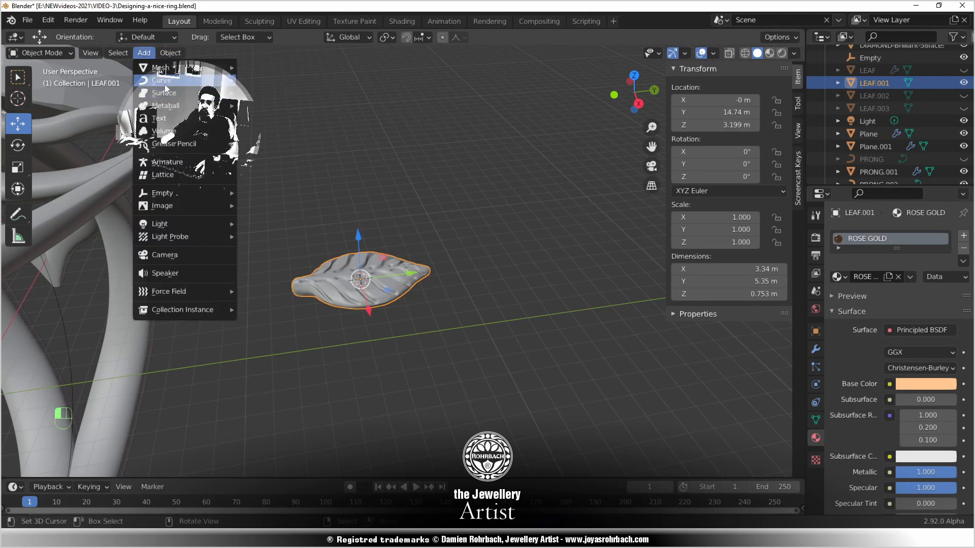
mouse_move(165, 84)
left_click(286, 79)
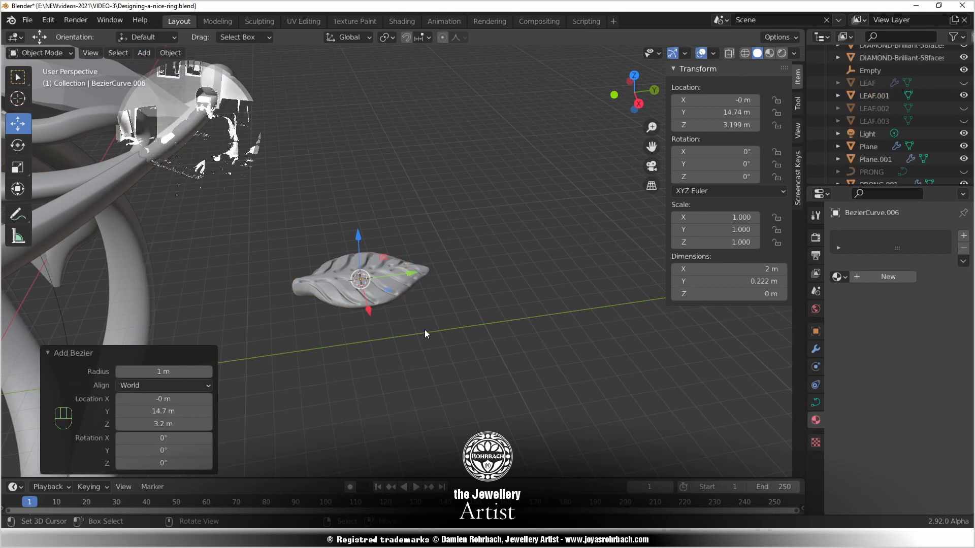
Set the Bezier curve's Y rotation to 90° in the right orthographic view
key("KP_3")
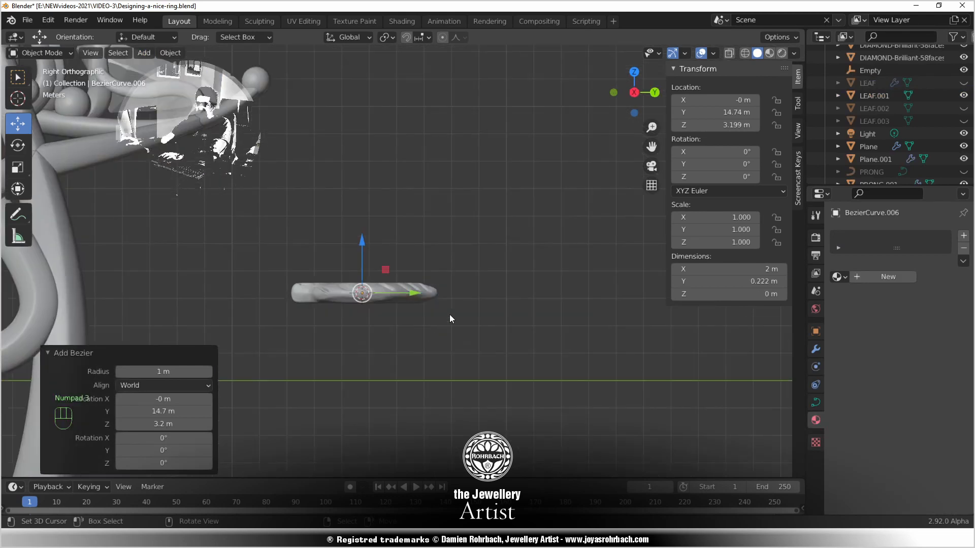
left_click(715, 165)
type("90")
key("Return")
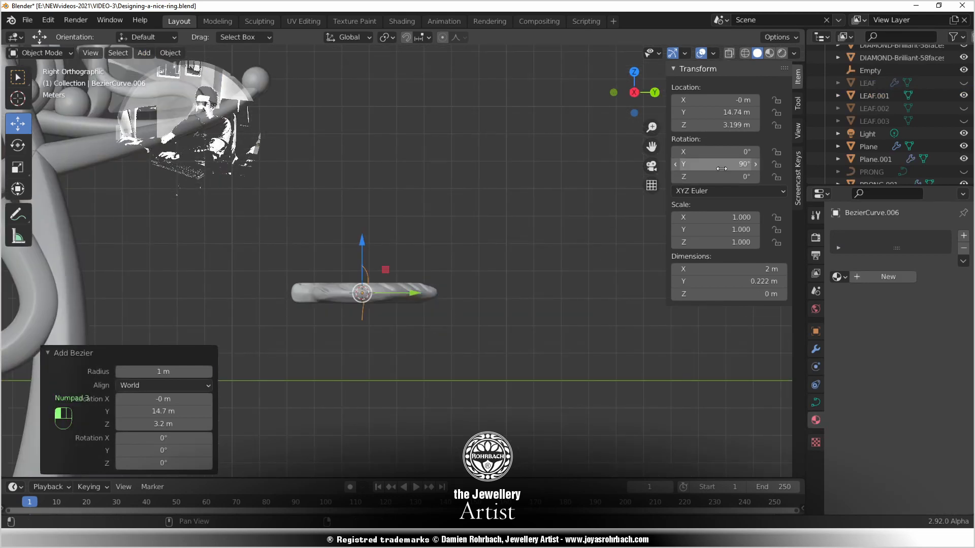
scroll(340, 295, "up", 3)
Edit the Bezier curve, placing its end points at the leaf's stem and tip, and turn on X-ray
key("Tab")
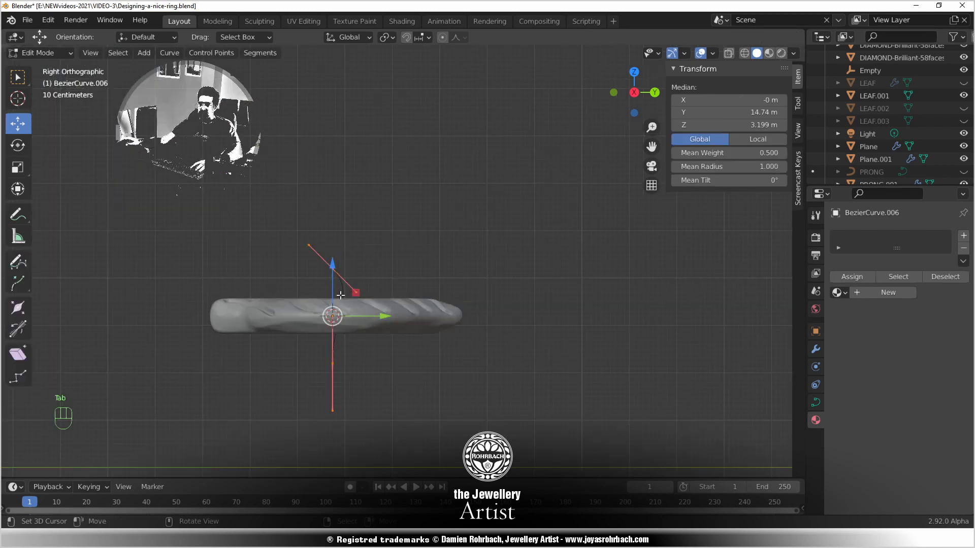
left_click(333, 267)
key("g")
left_click(276, 289)
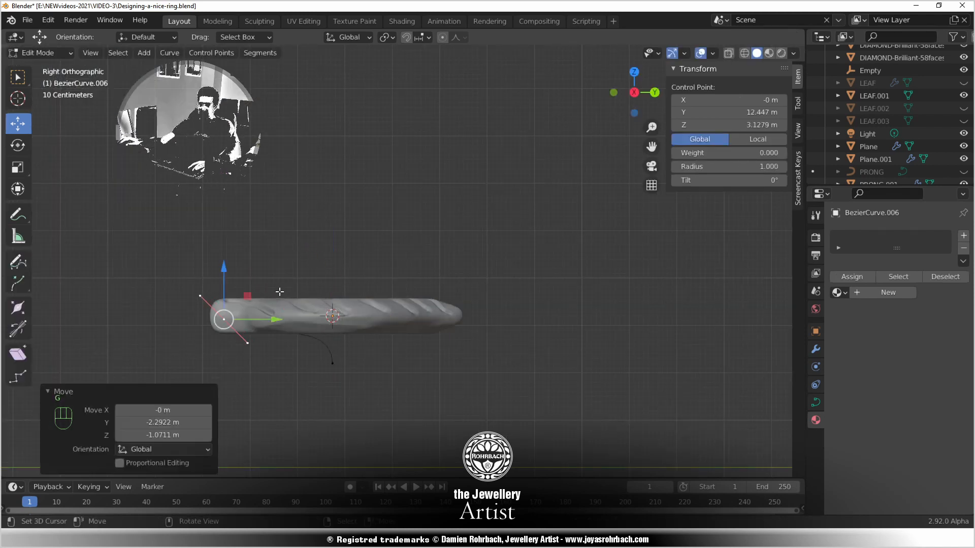
key("g")
left_click(457, 311)
key("alt+z")
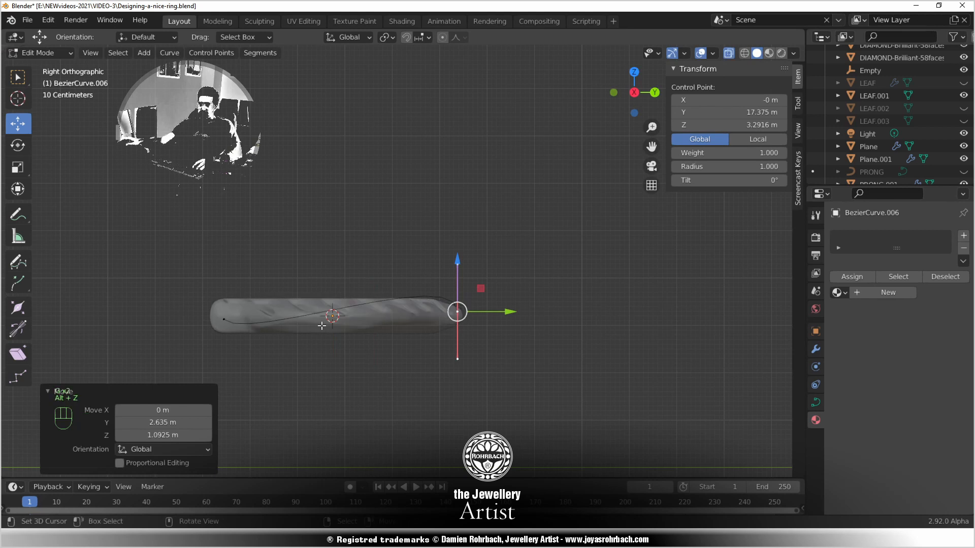
Raise the upper handle of the tip end point so the curve arches above the leaf
left_click(457, 260)
key("g")
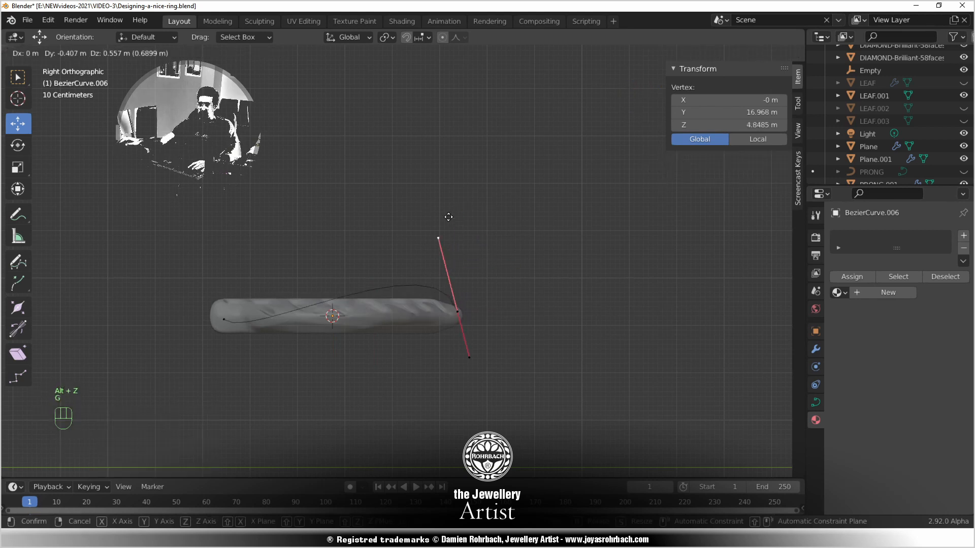
left_click(422, 229)
Move the curve's stem end point out to the leaf's end and lower its inner handle to dip the curve
right_click(228, 324)
right_click(250, 343)
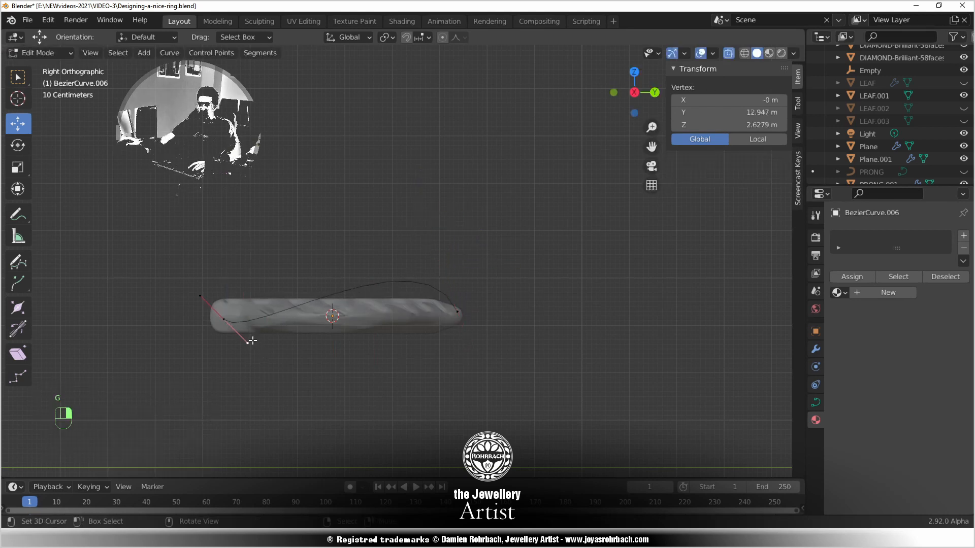
key("g")
left_click(268, 357)
right_click(218, 308)
key("g")
left_click(201, 300)
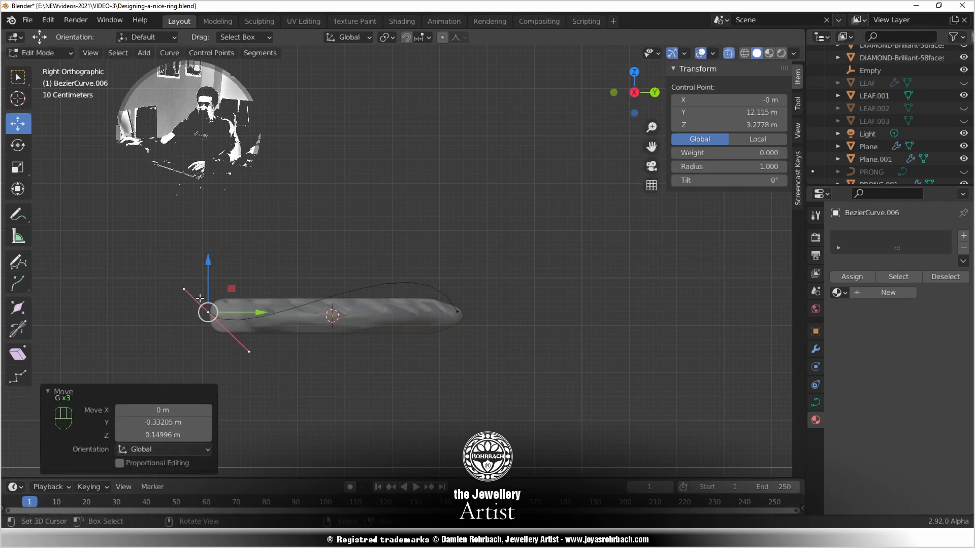
right_click(236, 338)
key("g")
left_click(244, 347)
Shift the curve's tip end point slightly outward past the leaf's tip and raise its upper handle
right_click(455, 315)
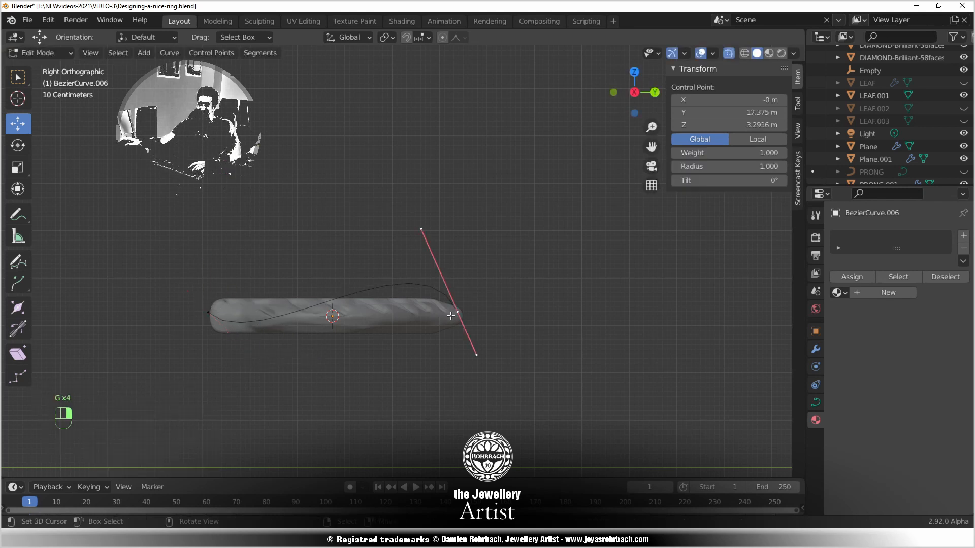
key("g")
left_click(504, 324)
right_click(428, 221)
key("g")
left_click(422, 210)
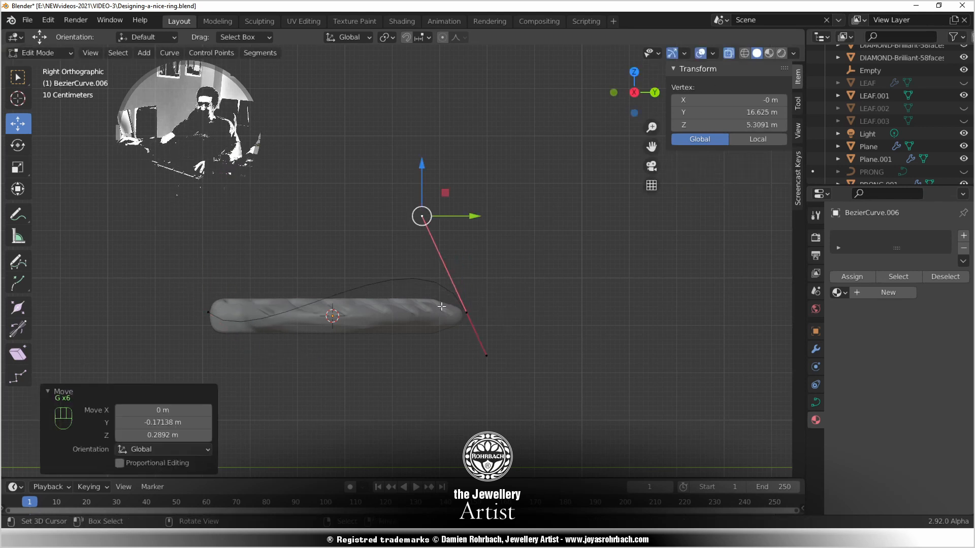
Finish editing the Bezier curve and save the file
key("Tab")
middle_click_drag(386, 293, 415, 296)
key("ctrl+s")
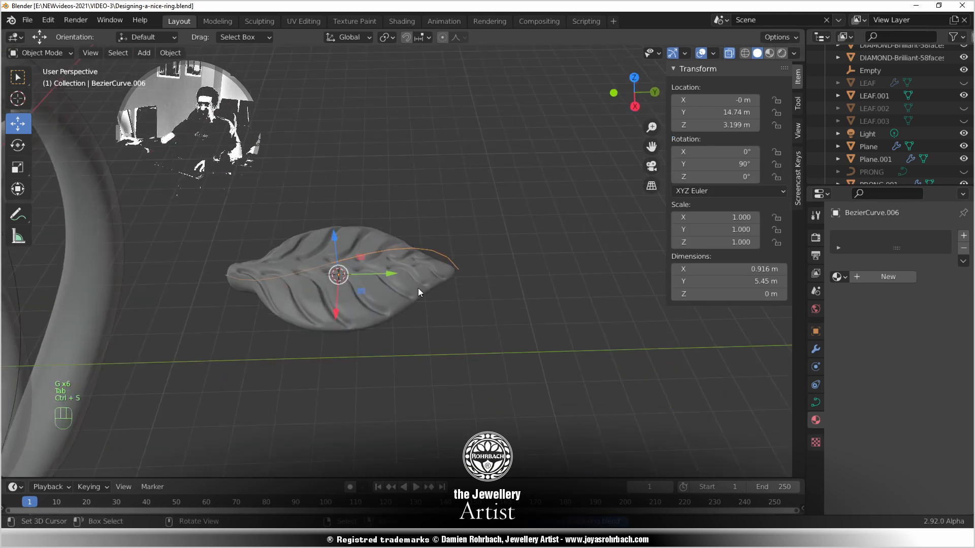
Add a Curve modifier to the leaf with the Bezier curve along it as the curve object
left_click(419, 287)
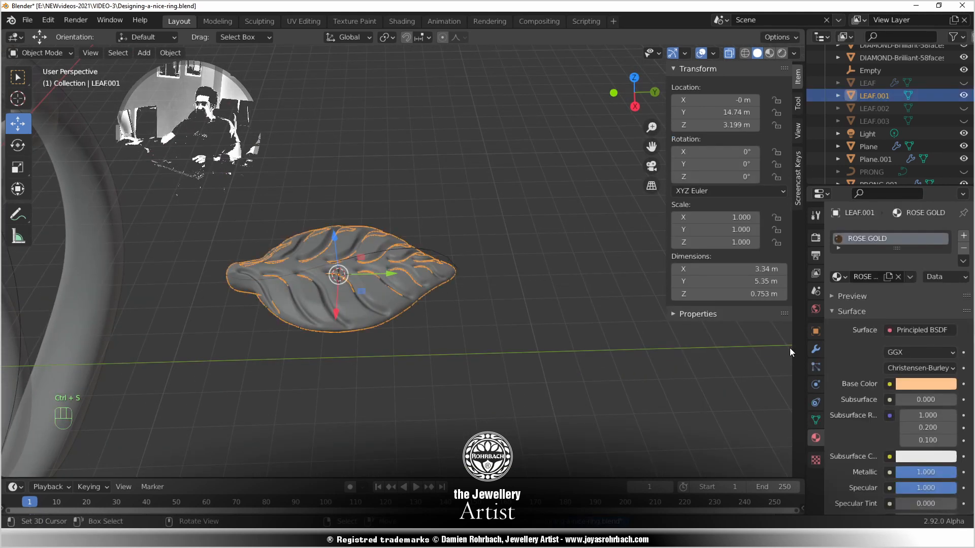
left_click(815, 351)
left_click(889, 239)
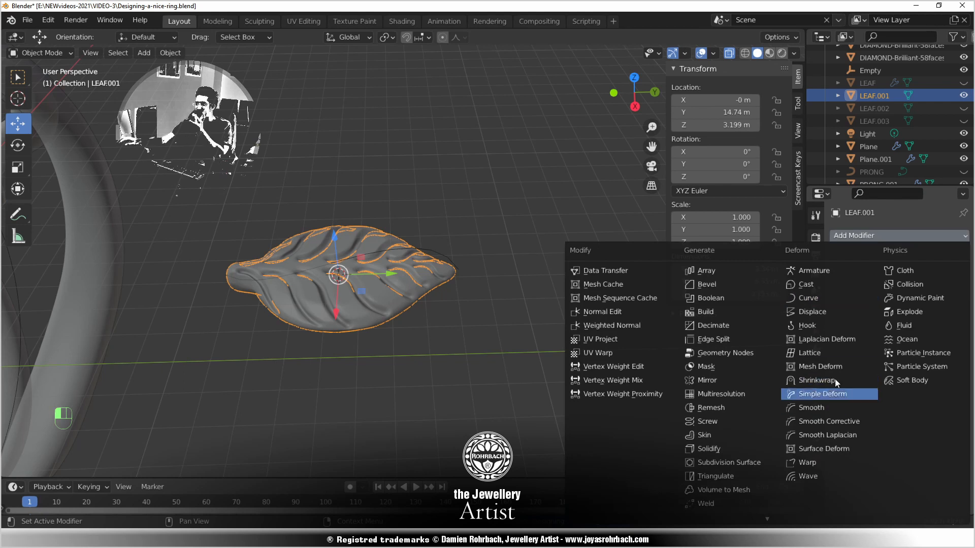
left_click(826, 300)
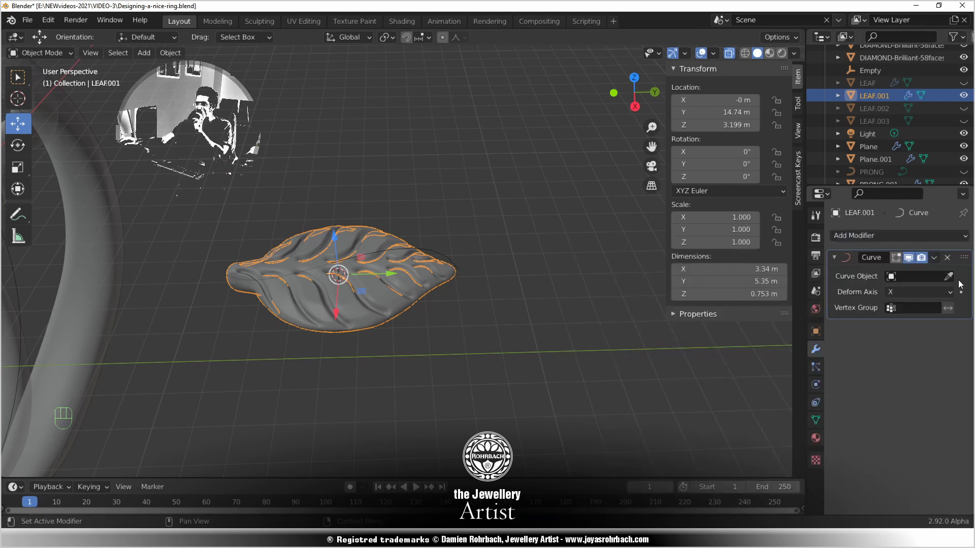
left_click(948, 276)
left_click(446, 246)
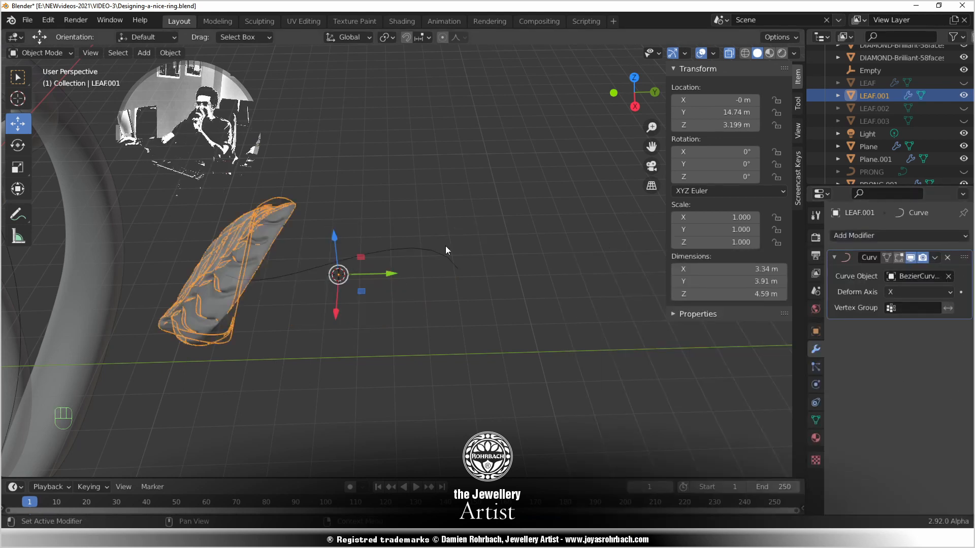
middle_click_drag(405, 355, 150, 293)
key("KP_3")
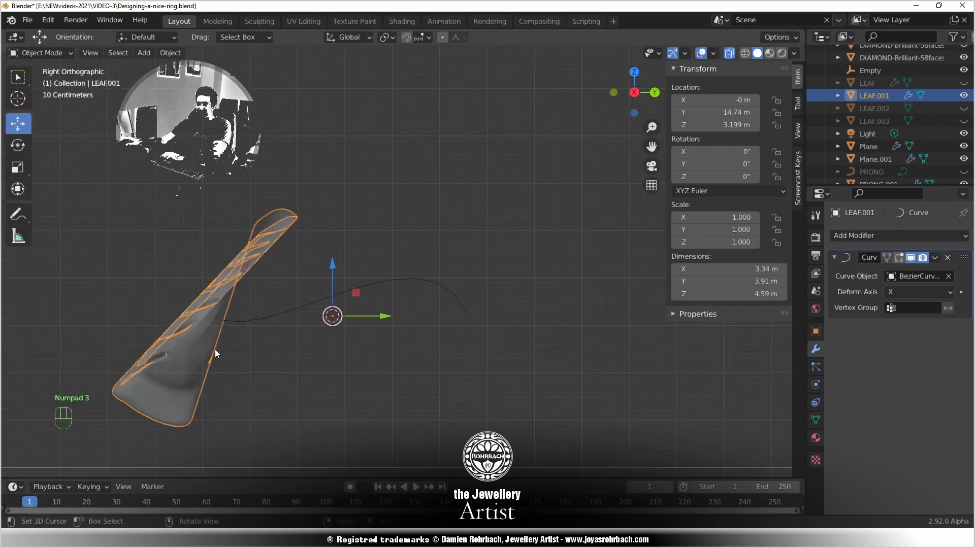
key("g")
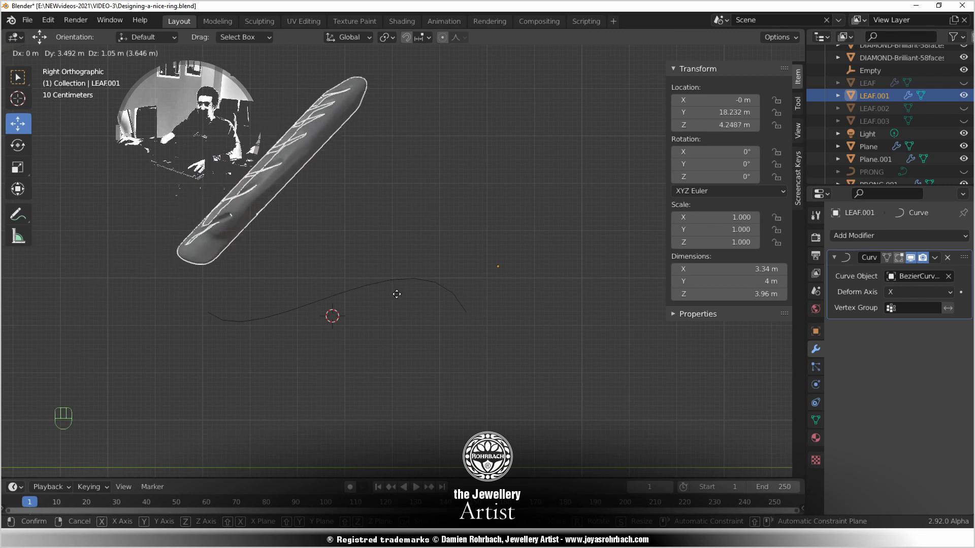
right_click(398, 325)
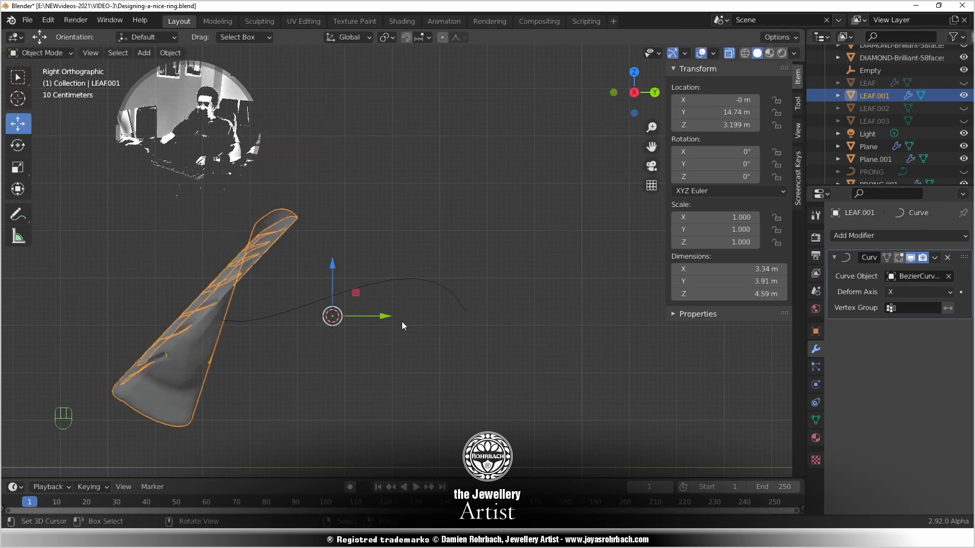
Turn off X-ray and set the leaf's Curve modifier to deform along the Y axis
middle_click_drag(385, 313, 433, 341)
key("alt+z")
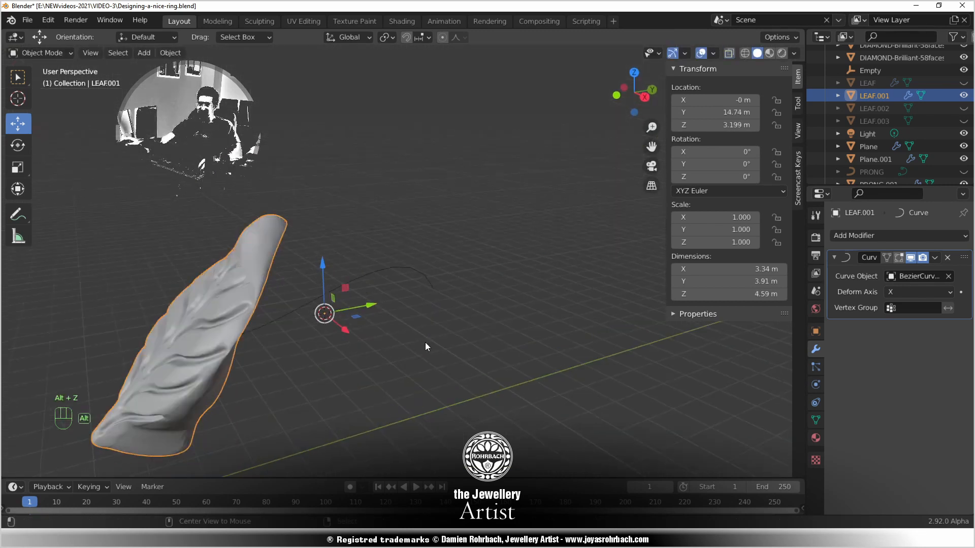
middle_click_drag(348, 365, 305, 316)
left_click(909, 293)
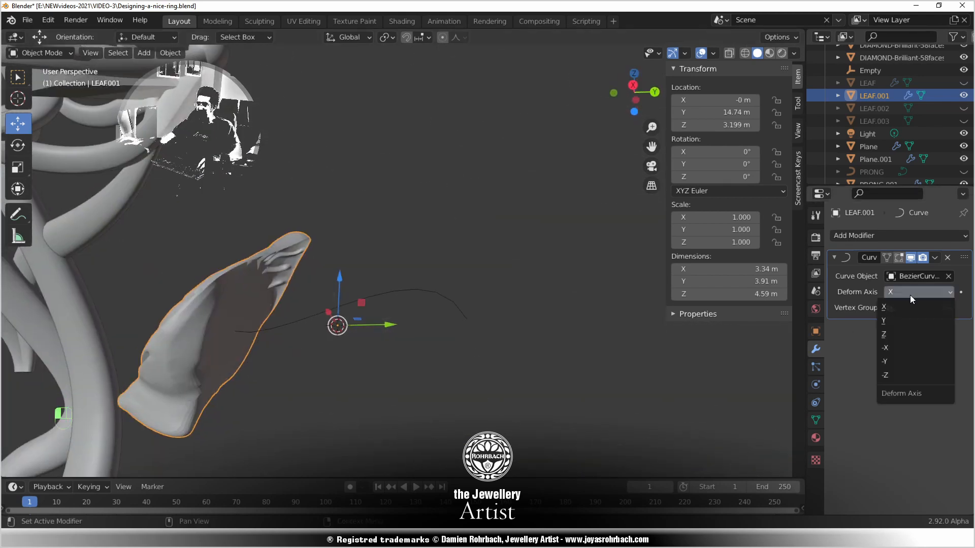
left_click(909, 318)
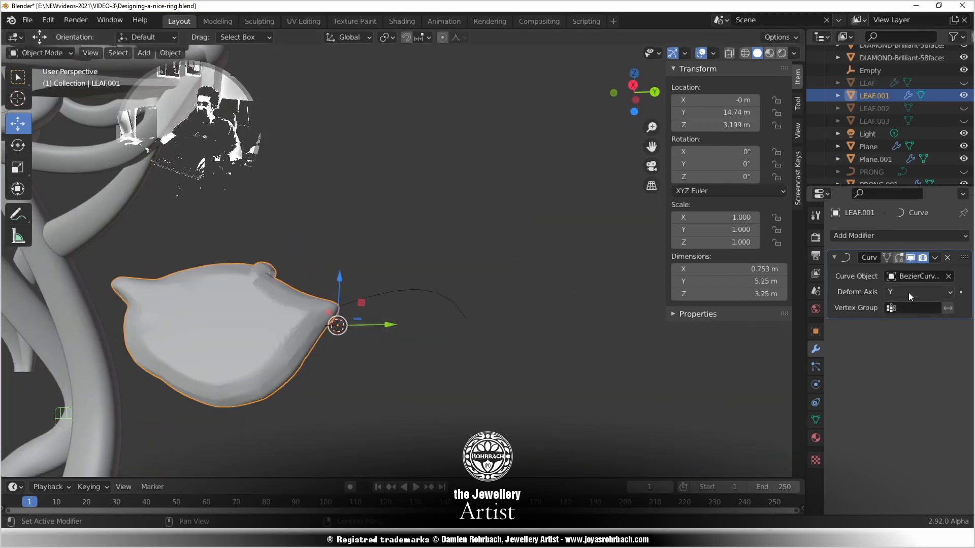
middle_click_drag(361, 267, 385, 376)
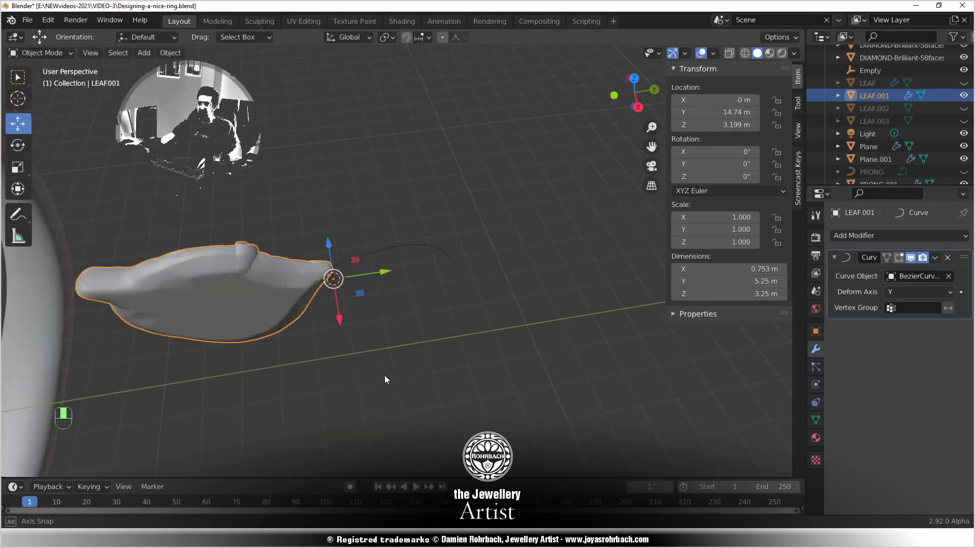
Select the Bezier curve and set its Y rotation to 0°
left_click(387, 246)
left_click(716, 164)
type("0d")
key("Return")
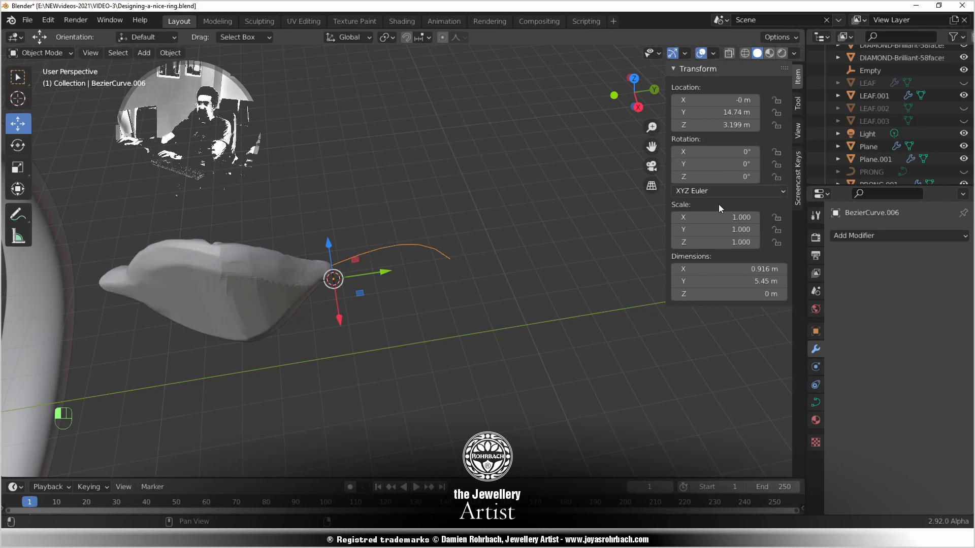
Try the X and Z deform axes on the leaf's Curve modifier and return it to Y
middle_click_drag(413, 295, 311, 303)
left_click(254, 253)
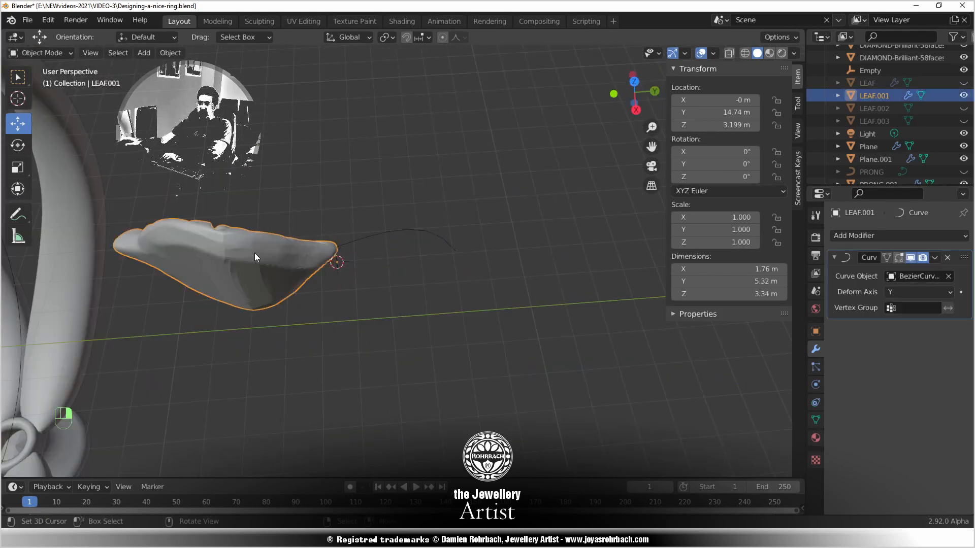
left_click(916, 293)
left_click(912, 307)
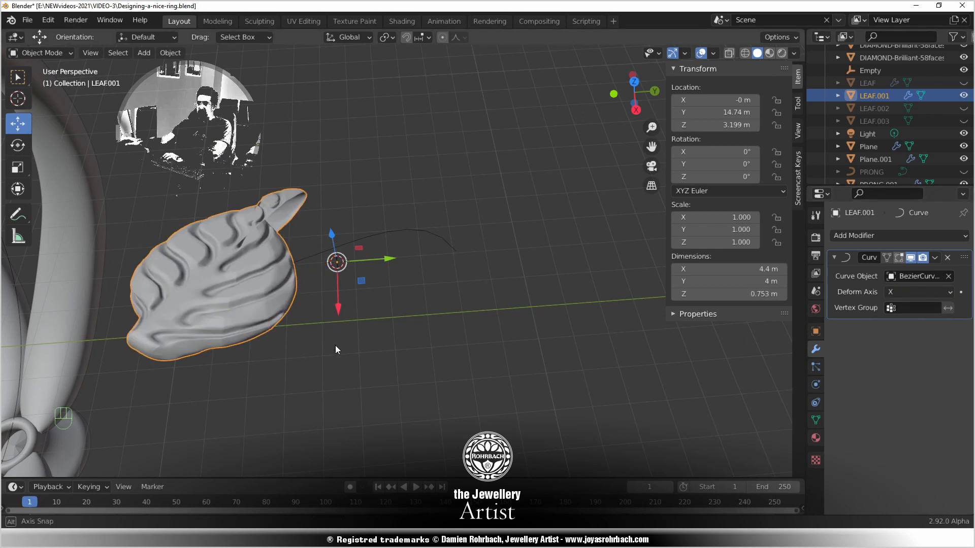
middle_click_drag(336, 346, 366, 325)
left_click(910, 293)
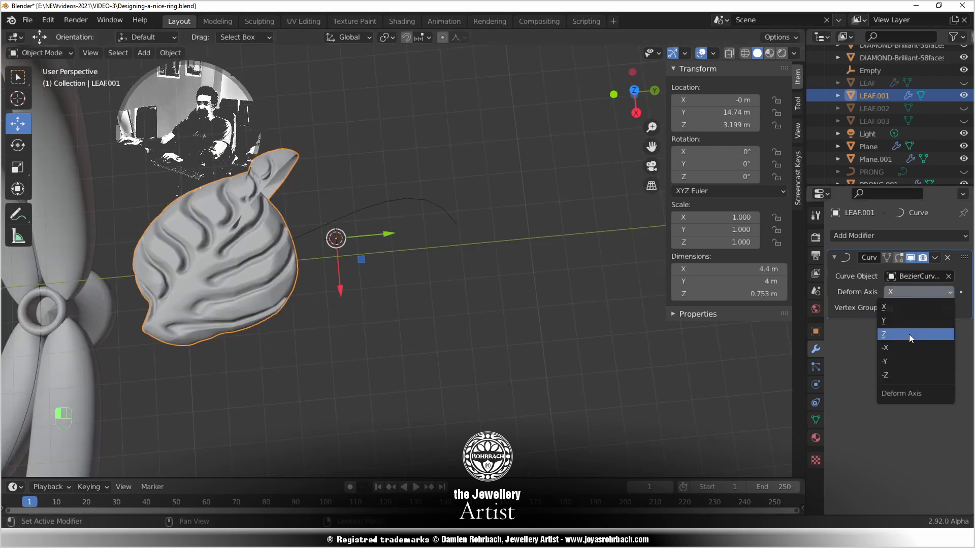
left_click(909, 335)
left_click(912, 294)
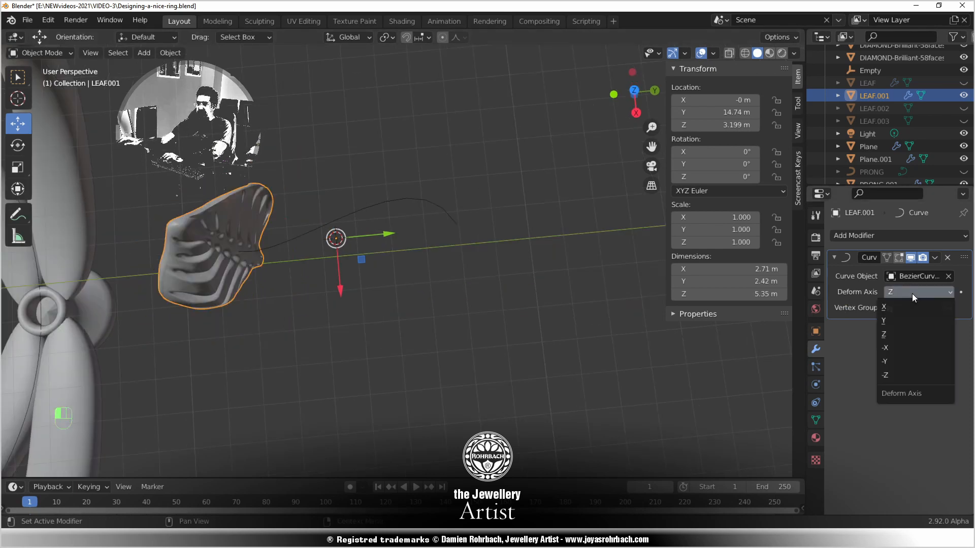
left_click(905, 319)
Move the leaf about 2.76 m along Y so it lies along the curve, check it from several sides and save the file
middle_click_drag(388, 312, 372, 248)
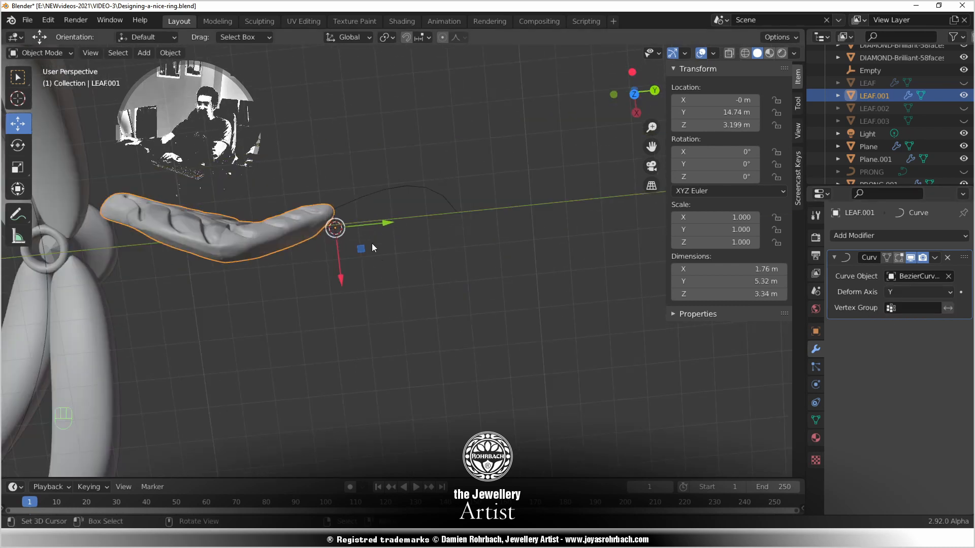
left_click_drag(385, 227, 506, 244)
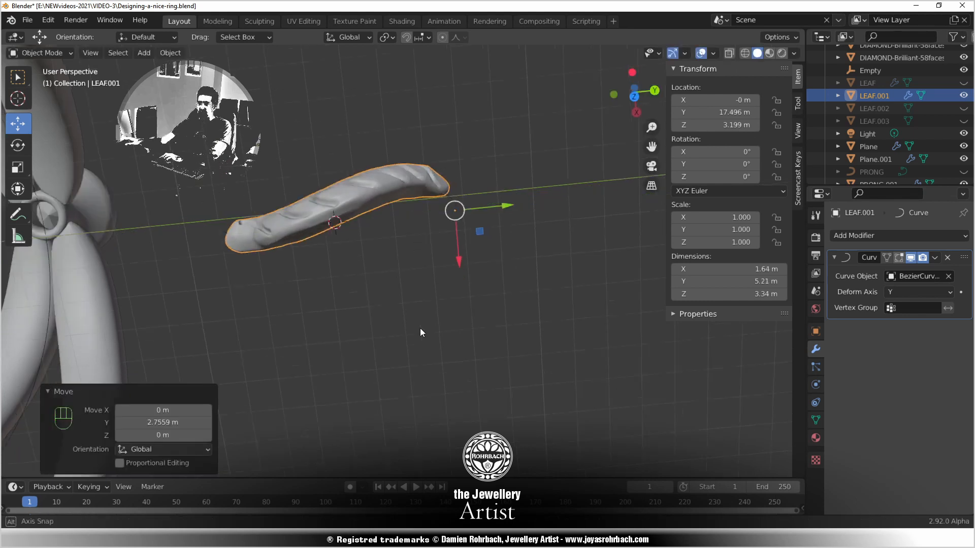
middle_click_drag(458, 403, 452, 289)
key("KP_3")
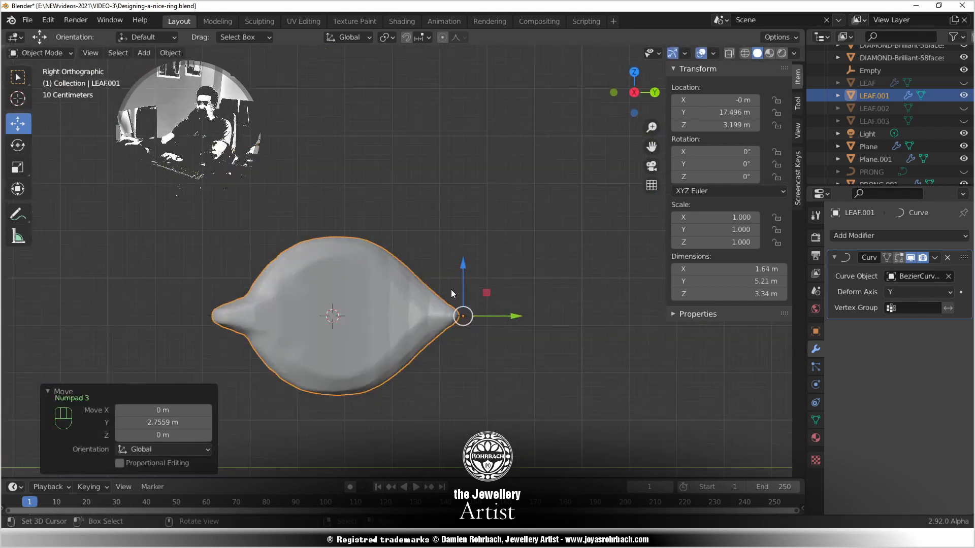
key("KP_1")
key("KP_7")
middle_click_drag(422, 332, 453, 153)
key("ctrl+s")
Shade the leaf smooth and try to add a Subdivision Surface modifier to it
left_click(170, 53)
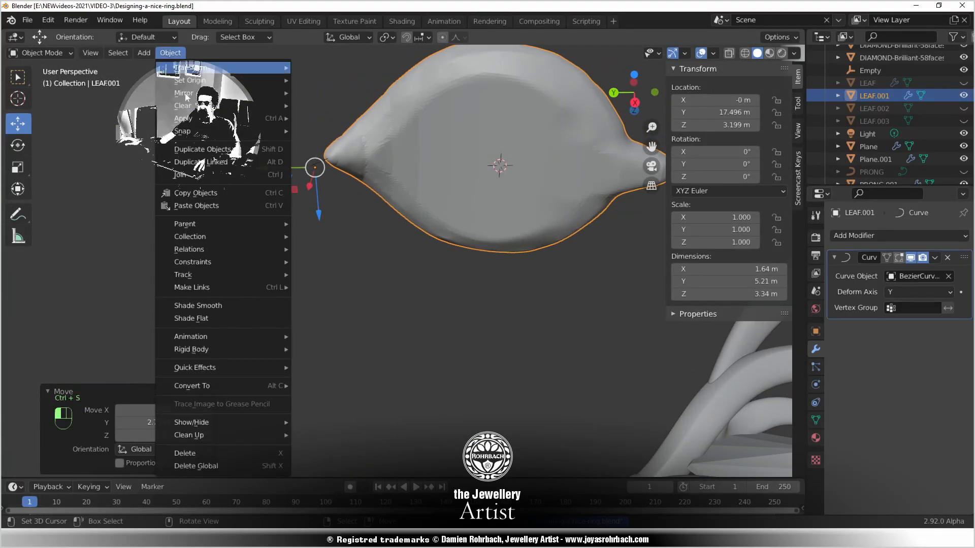
left_click(199, 306)
middle_click_drag(273, 242, 303, 87)
middle_click_drag(307, 164, 342, 147)
left_click(909, 235)
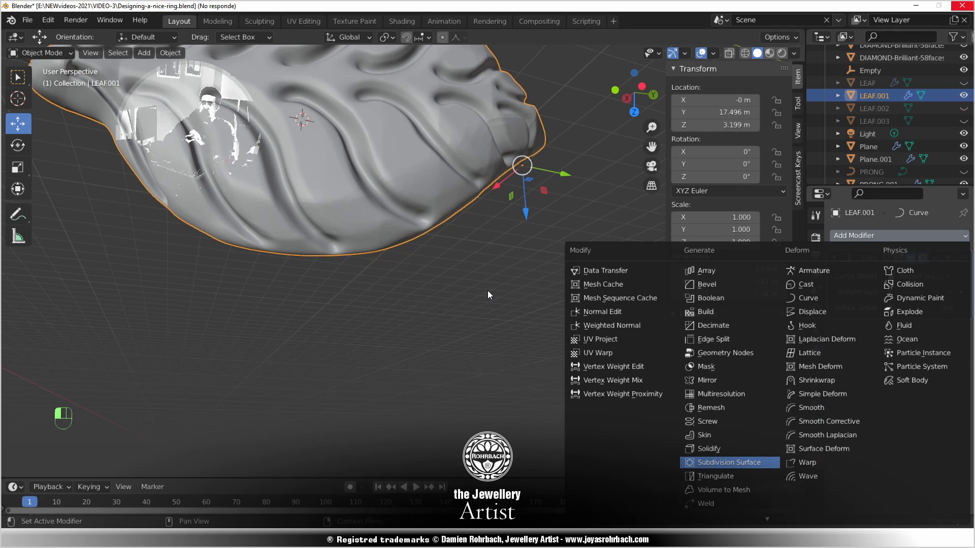
Restart Blender and reopen Designing-a-nice-ring.blend
left_click(960, 6)
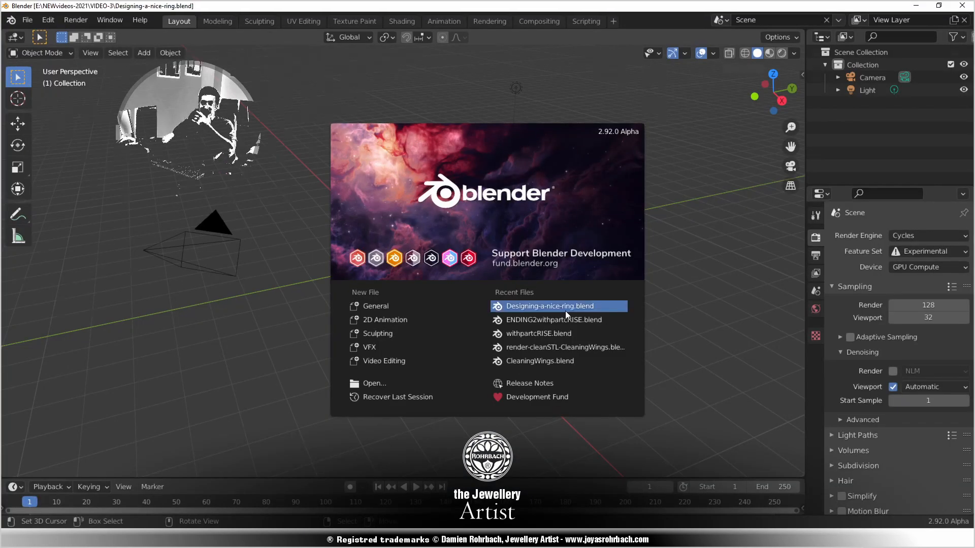
left_click(565, 307)
scroll(523, 258, "down", 3)
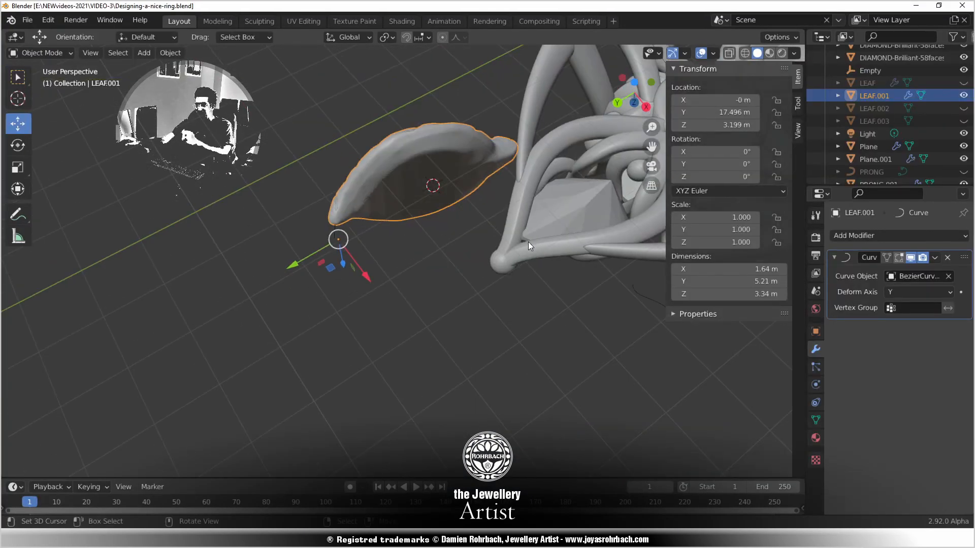
mouse_move(528, 242)
middle_mouse_down()
mouse_move(501, 255)
mouse_move(516, 311)
mouse_move(488, 291)
mouse_move(486, 313)
mouse_move(513, 363)
mouse_move(467, 370)
mouse_move(455, 346)
mouse_move(409, 378)
mouse_move(525, 358)
mouse_move(507, 335)
middle_mouse_up()
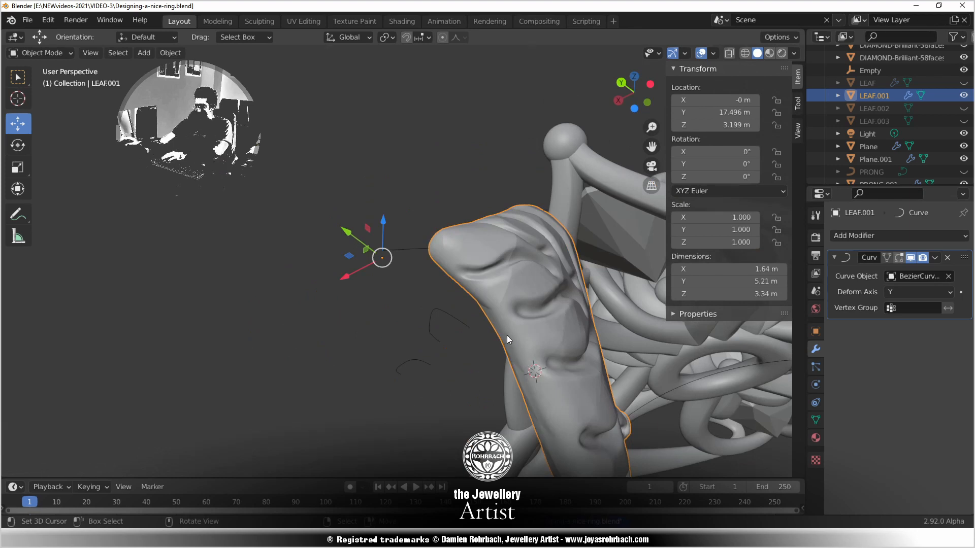
Edit the Bezier curve from above, moving the stem end point's inner handle about 0.45 m in X and 0.32 m in Y
key("KP_7")
scroll(506, 335, "down", 4)
middle_click_drag(440, 328, 472, 245, "shift")
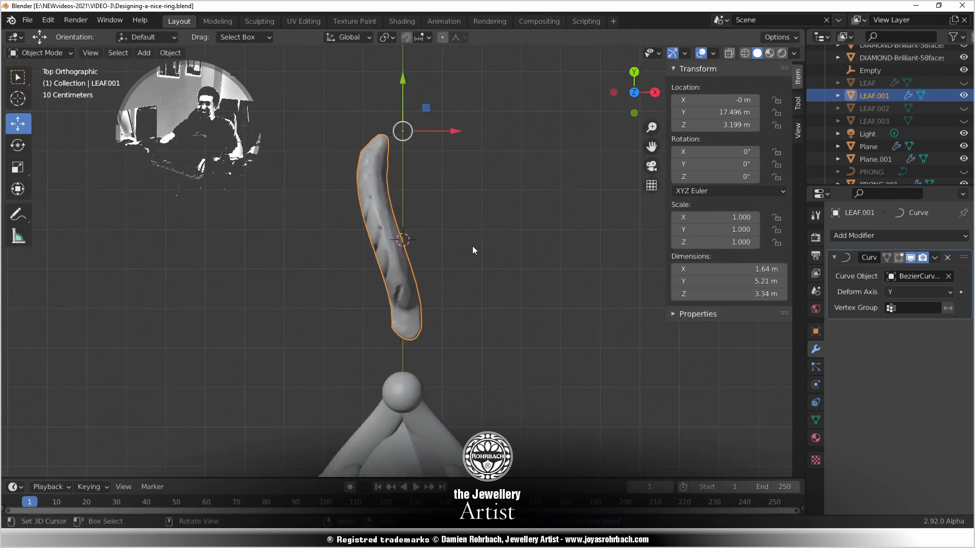
scroll(472, 246, "up", 3)
right_click(399, 402)
key("Tab")
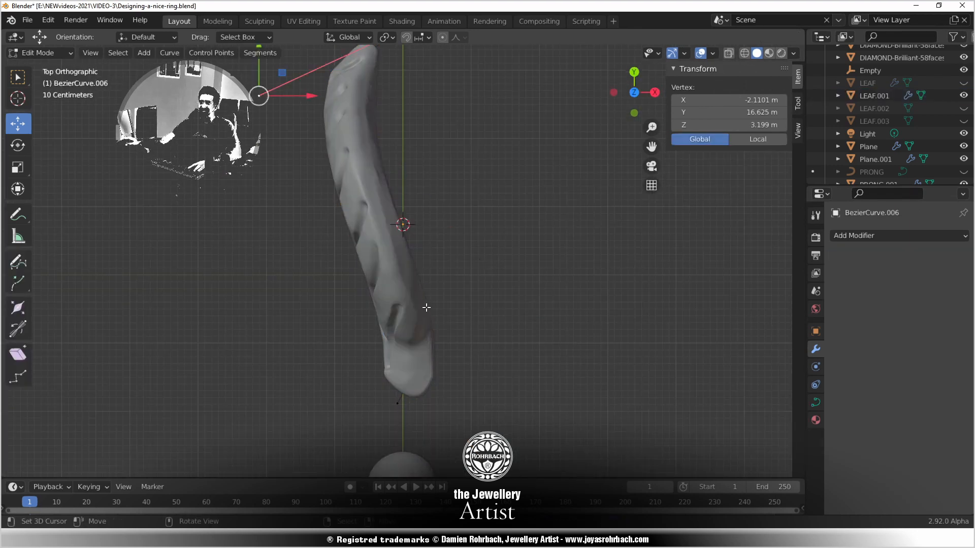
scroll(426, 307, "down", 1)
right_click(399, 380)
right_click(455, 322)
key("g")
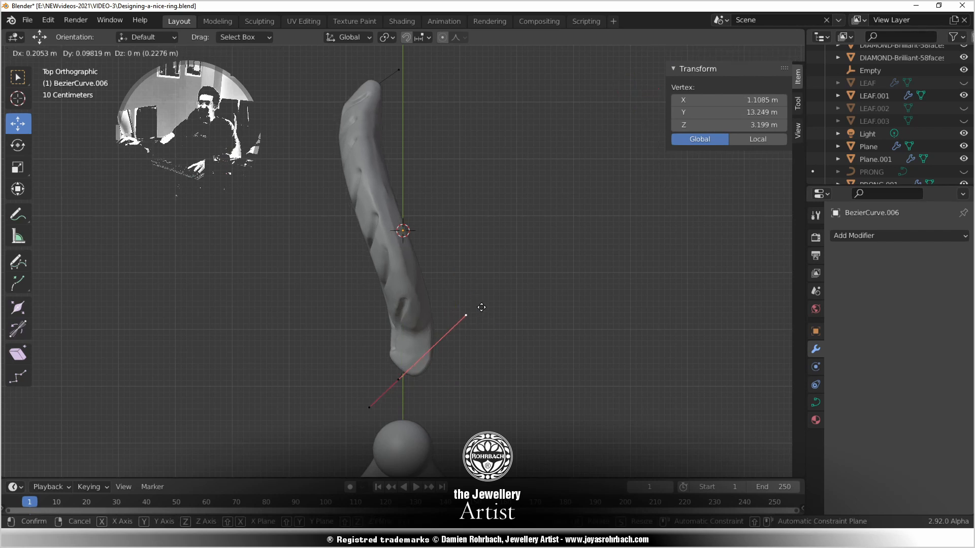
left_click(482, 300)
middle_click_drag(482, 299, 479, 355, "shift")
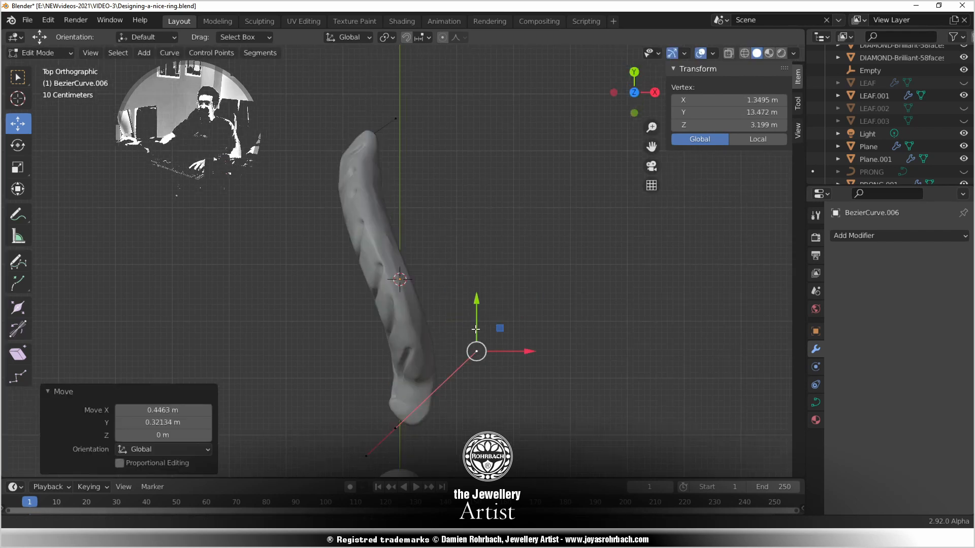
Shift the curve's tip end point outward and move its inner handle about -1 m in X and -1.37 m in Y to bend the leaf more
right_click(397, 125)
key("g")
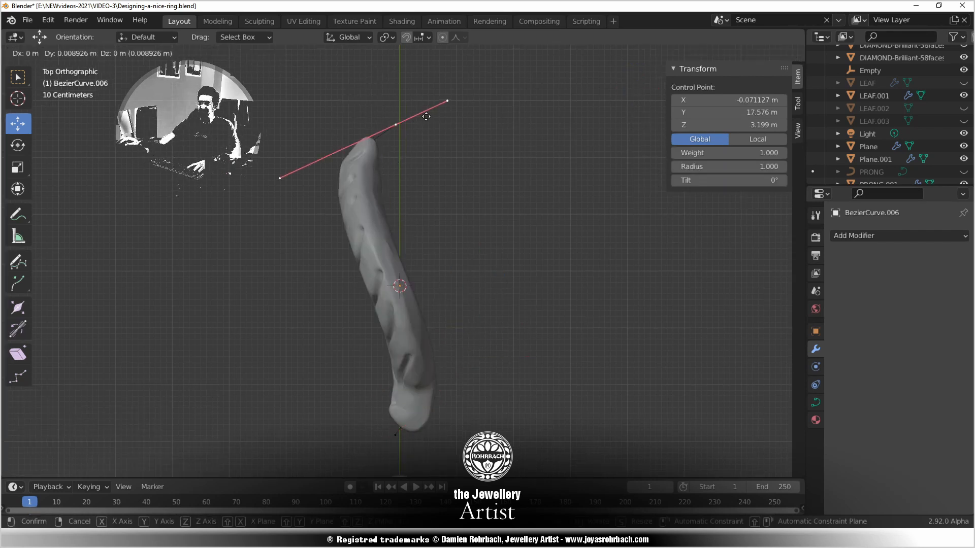
left_click(432, 109)
right_click(301, 160)
key("g")
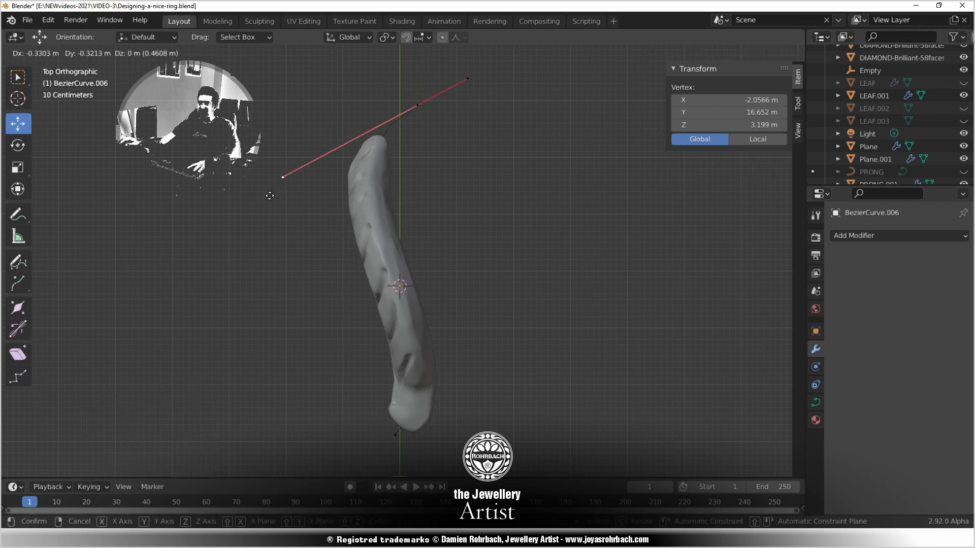
left_click(245, 243)
middle_click_drag(298, 276, 418, 165)
scroll(496, 269, "up", 4)
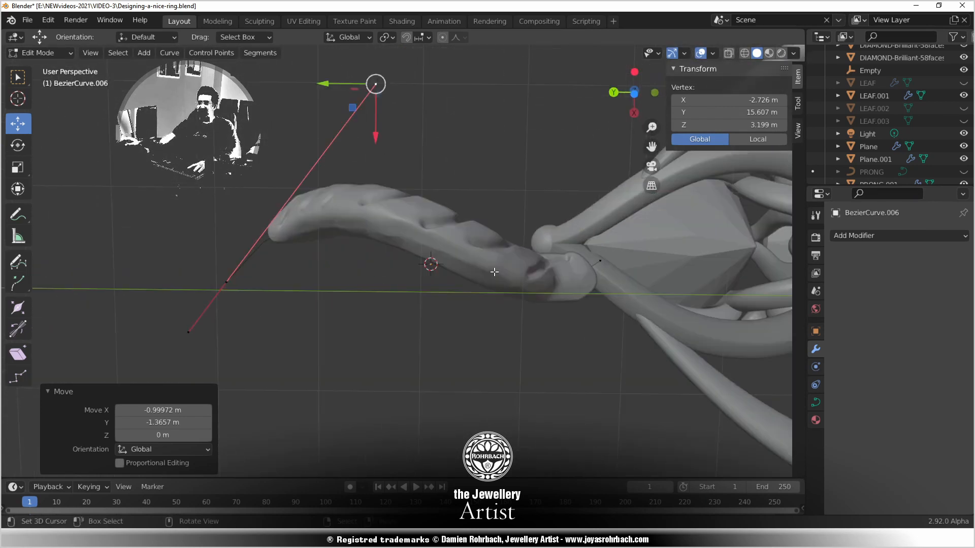
middle_click_drag(496, 270, 466, 264)
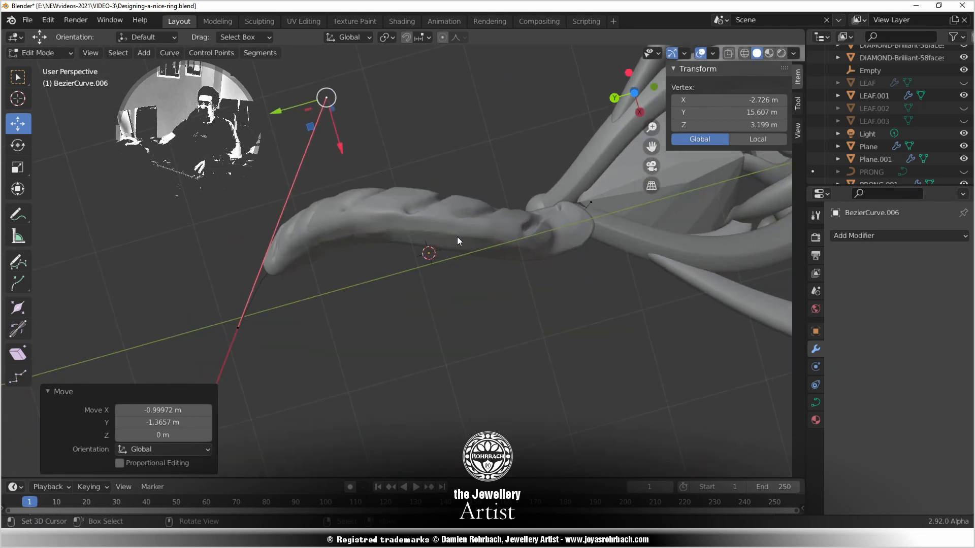
Finish editing the curve and convert the bent leaf to a mesh
key("Tab")
left_click(457, 225)
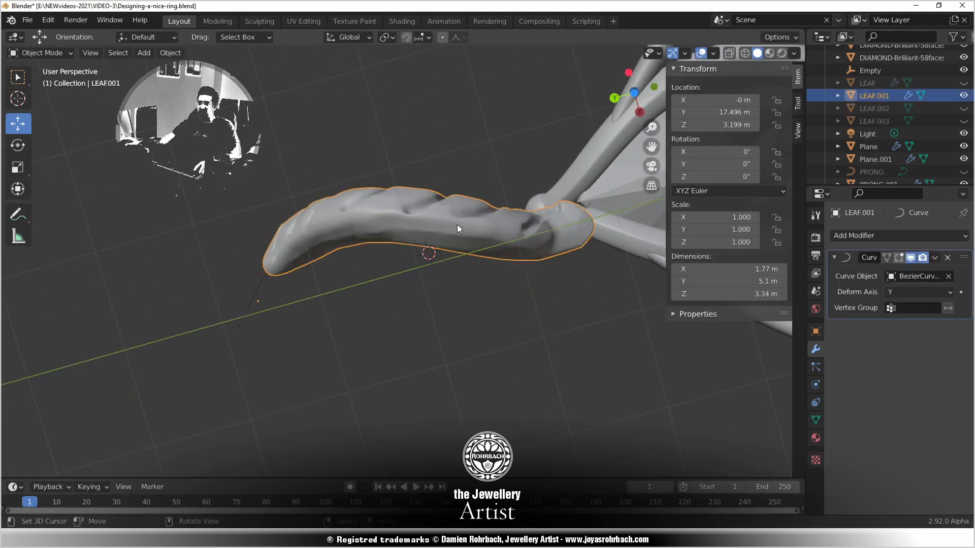
key("alt+c")
left_click(466, 235)
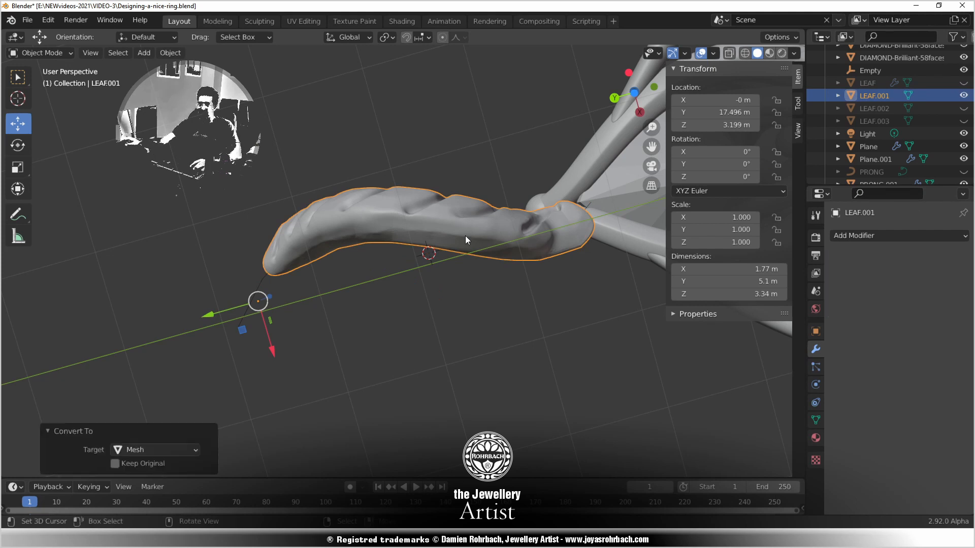
Check the bent leaf mesh from several angles and save the ring file
middle_click_drag(406, 310, 416, 349)
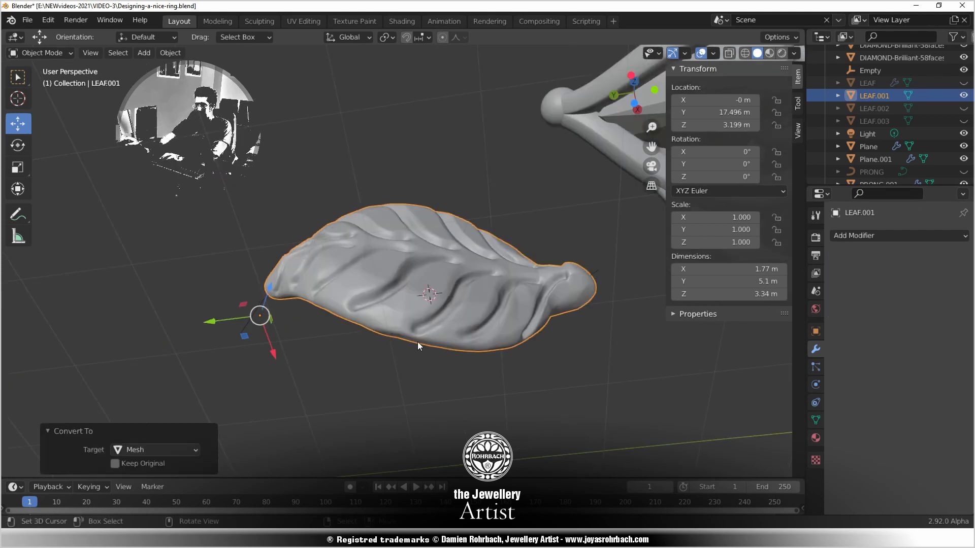
key("KP_7")
scroll(419, 336, "down", 5)
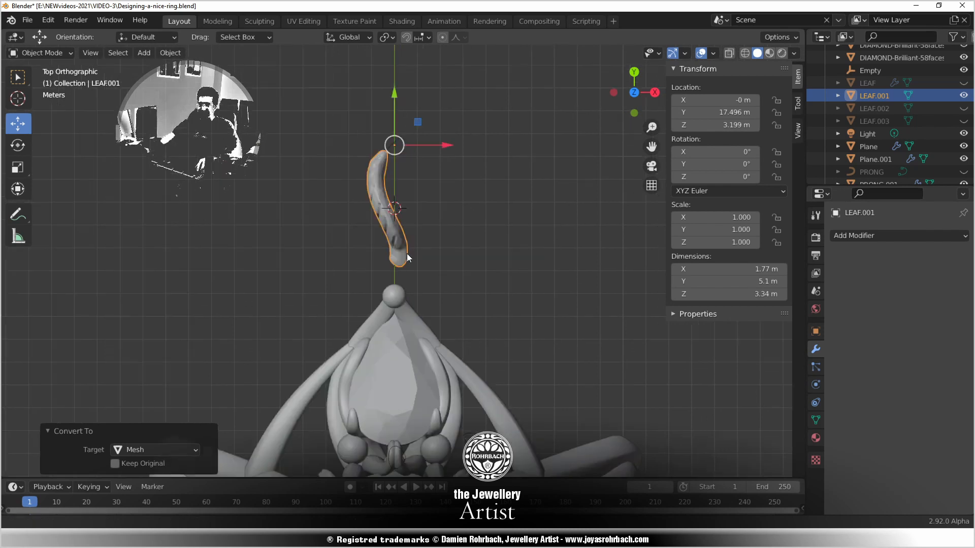
key("ctrl+s")
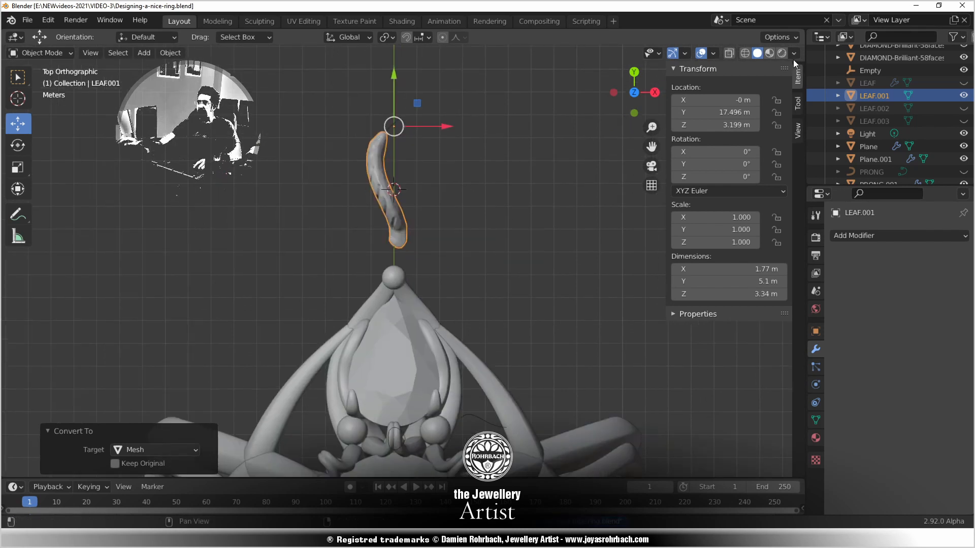
Enable the System: Screencast Keys add-on in the preferences, finding it with the search term "scr"
left_click(49, 20)
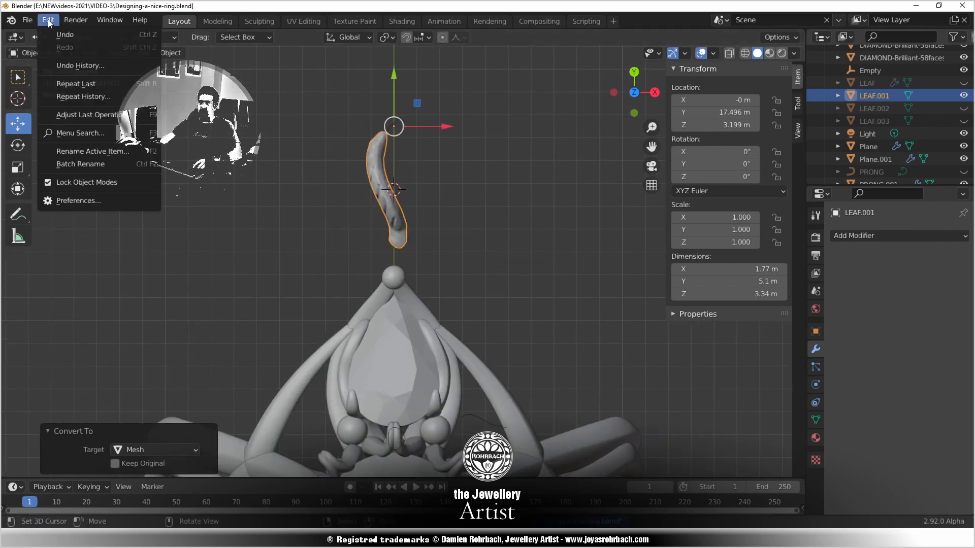
left_click(78, 200)
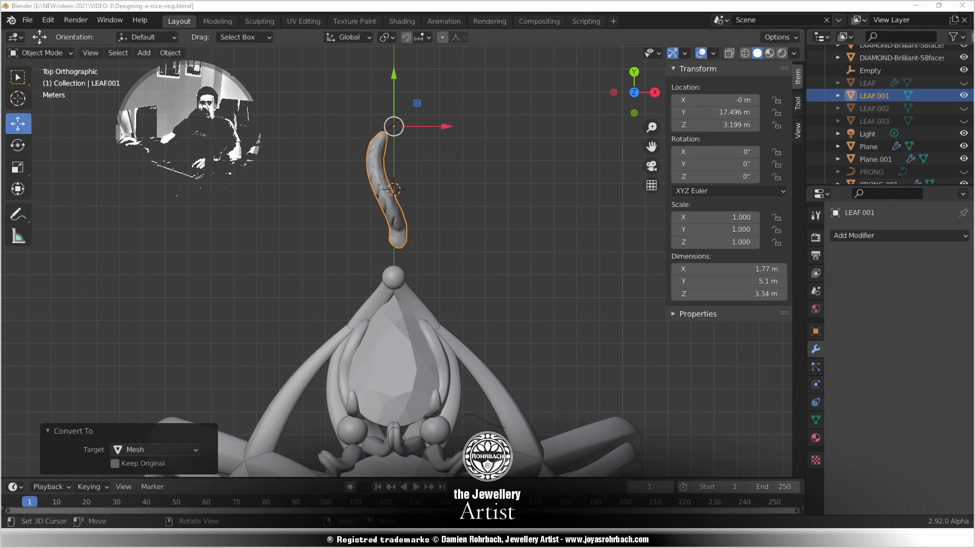
left_click(309, 221)
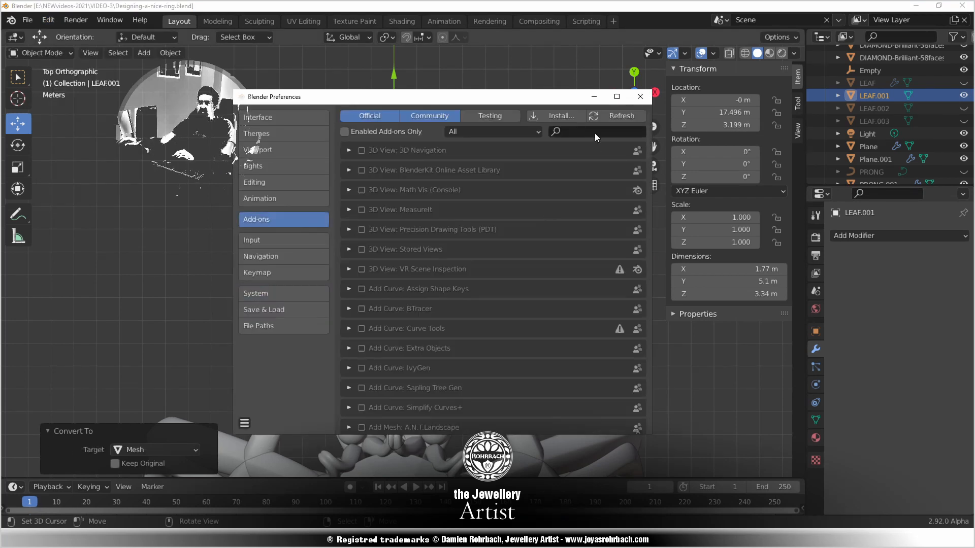
type("scr")
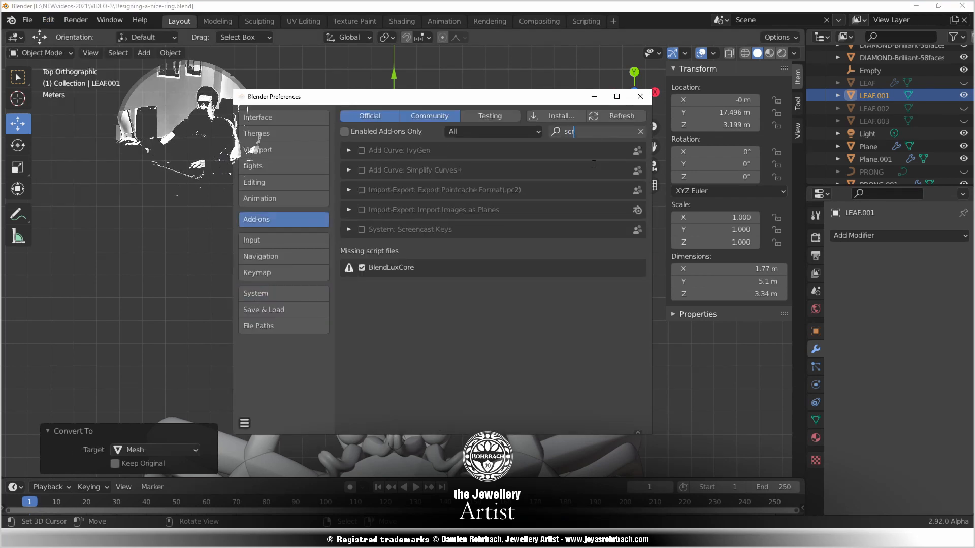
left_click(363, 229)
left_click(361, 230)
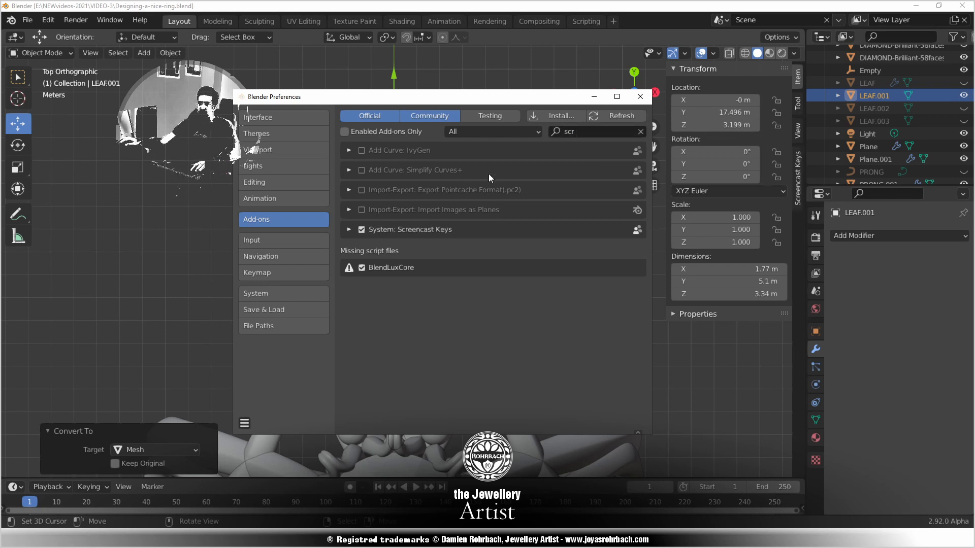
left_click(642, 101)
Turn on the Screencast Keys display and set its colour to light green, about H 0.261, S 0.402, V 1.000
left_click(797, 179)
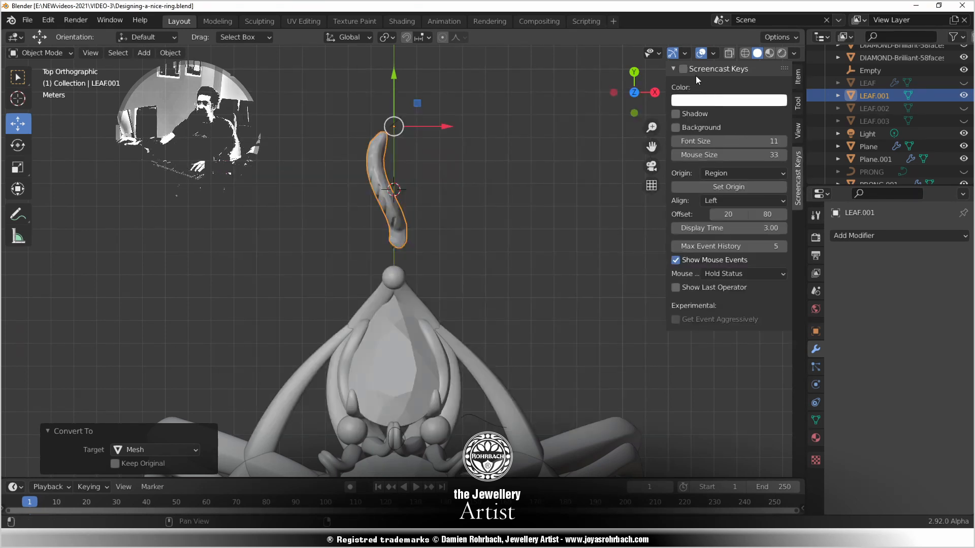
left_click(701, 105)
left_click(711, 166)
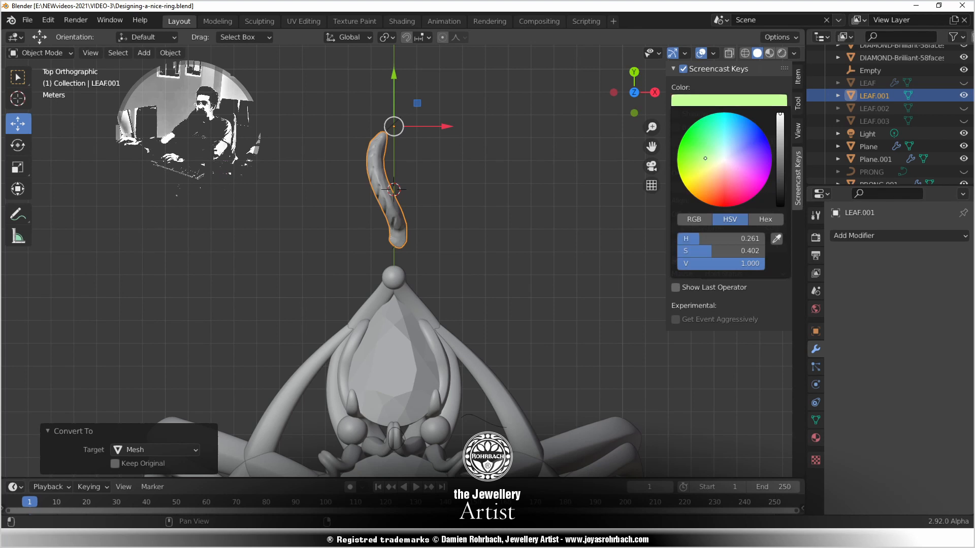
View the whole ring with the leaf and save the file with the key display enabled
key("KP_1")
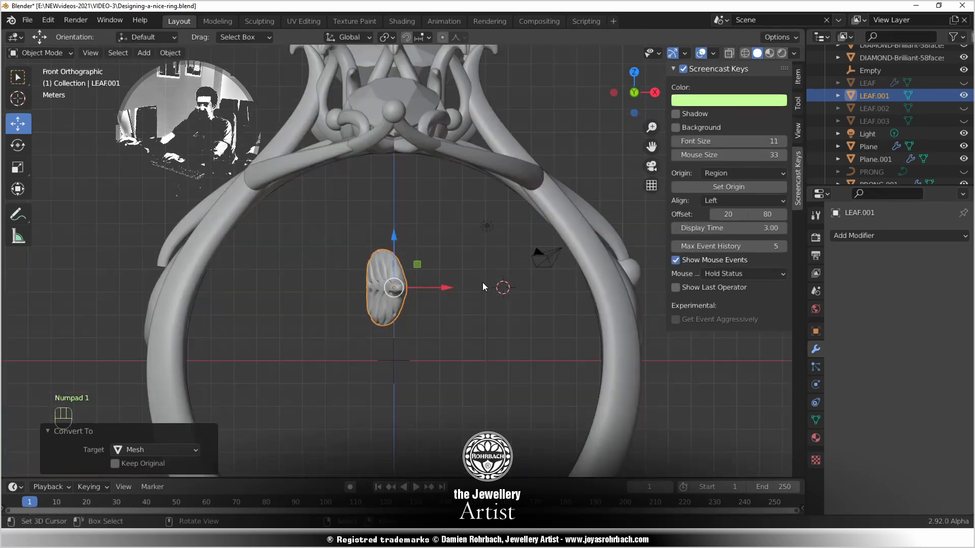
middle_click_drag(483, 282, 459, 331)
key("ctrl+s")
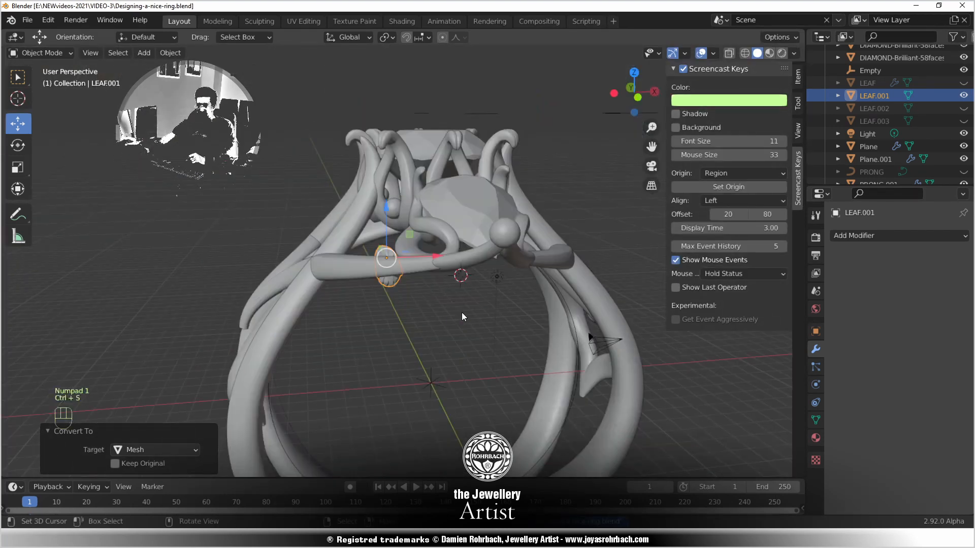
Show the leaf's transform values and set its Y rotation to 90°
key("n")
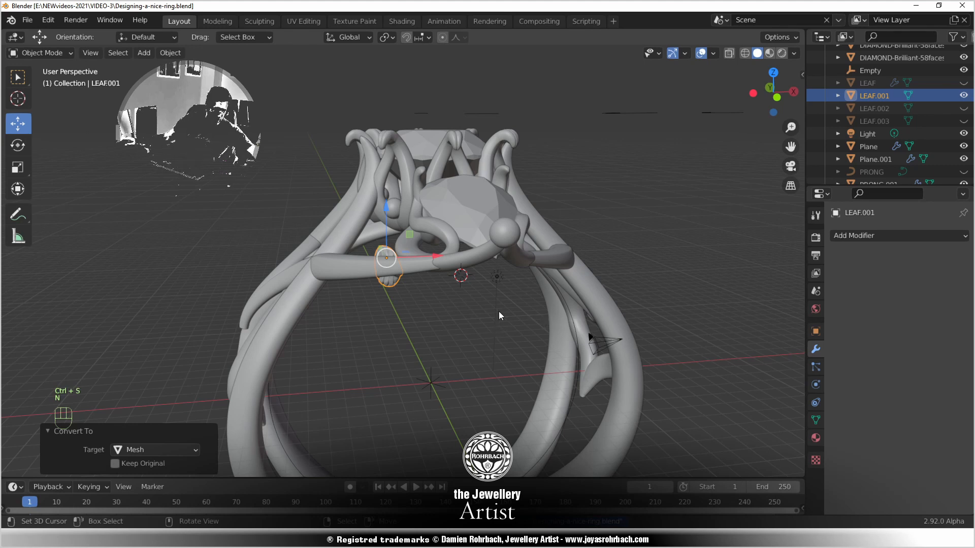
middle_click_drag(505, 297, 552, 324)
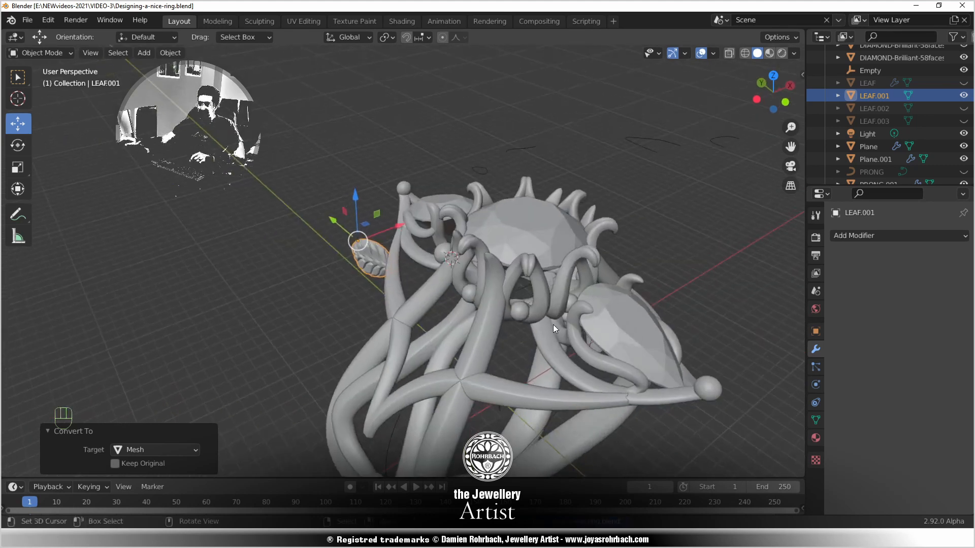
key("n")
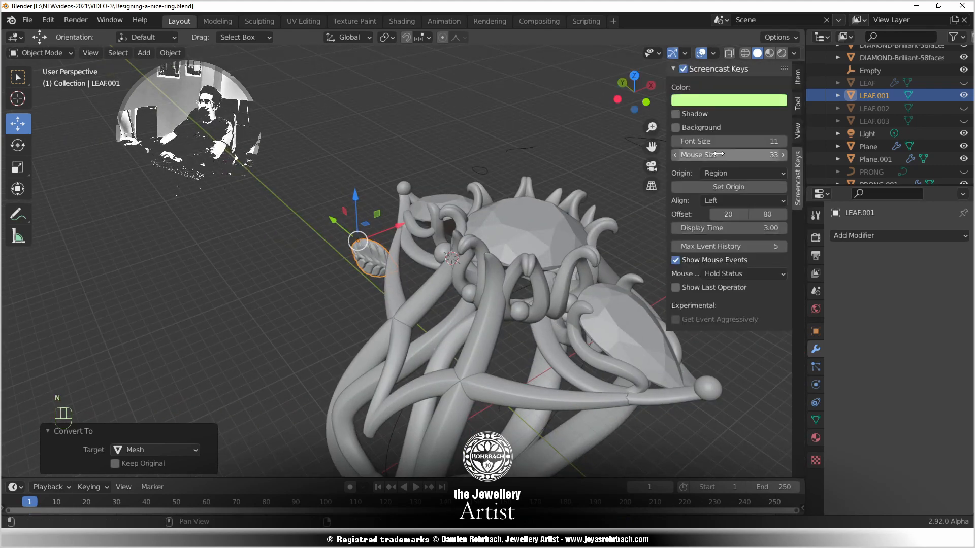
left_click(798, 78)
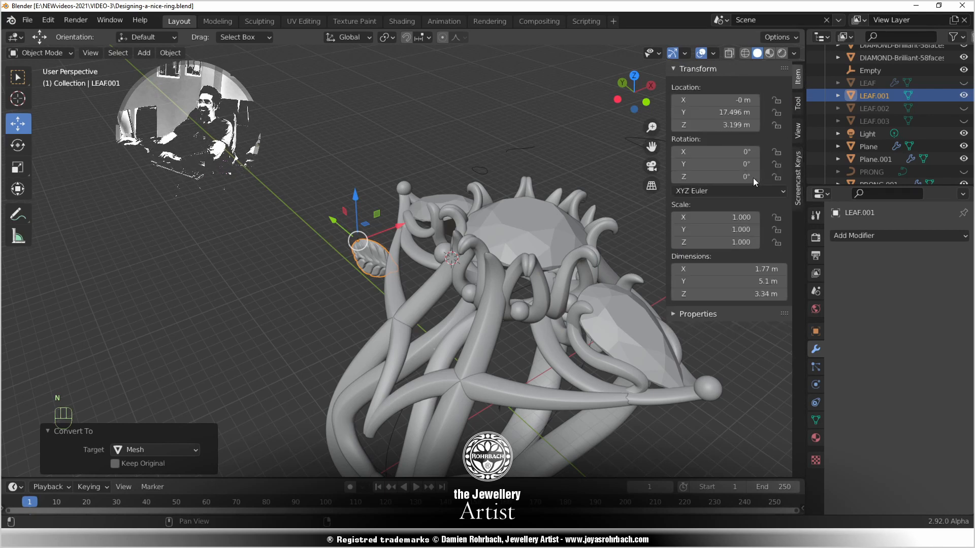
left_click(720, 164)
type("90")
key("Return")
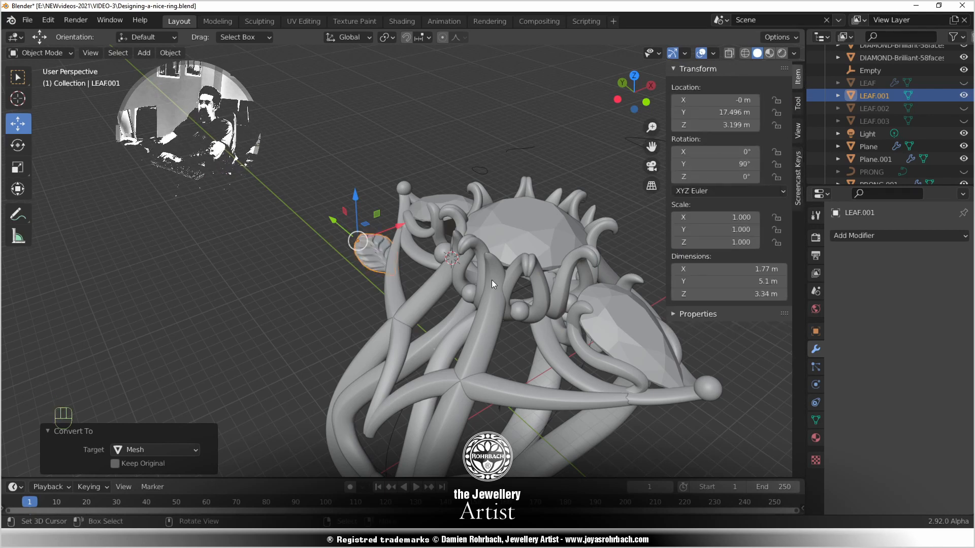
Duplicate the leaf and place the copy beside the pear-shaped stone, offset about 3.2 m in X, -10.45 m in Y and 6.67 m in Z
middle_click_drag(492, 279, 253, 226)
key("KP_7")
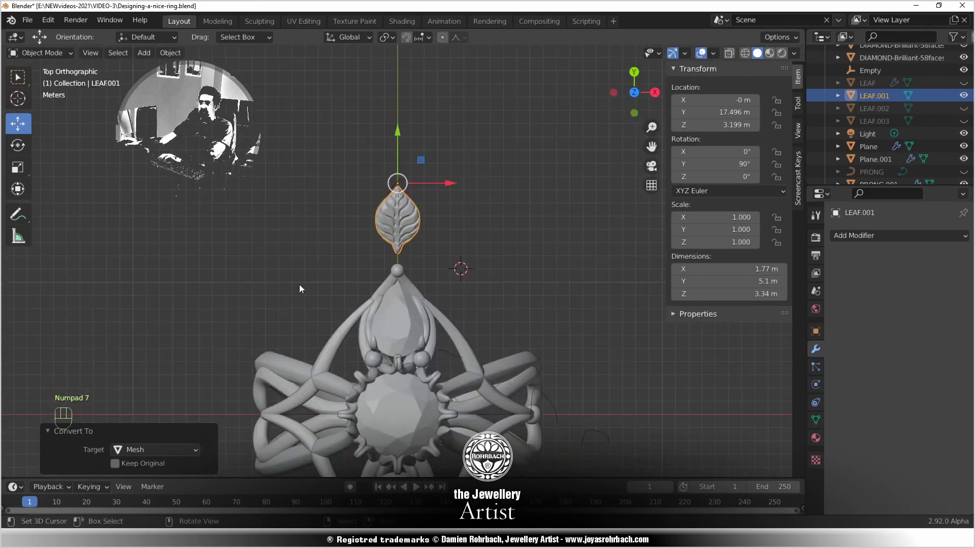
key("shift+d")
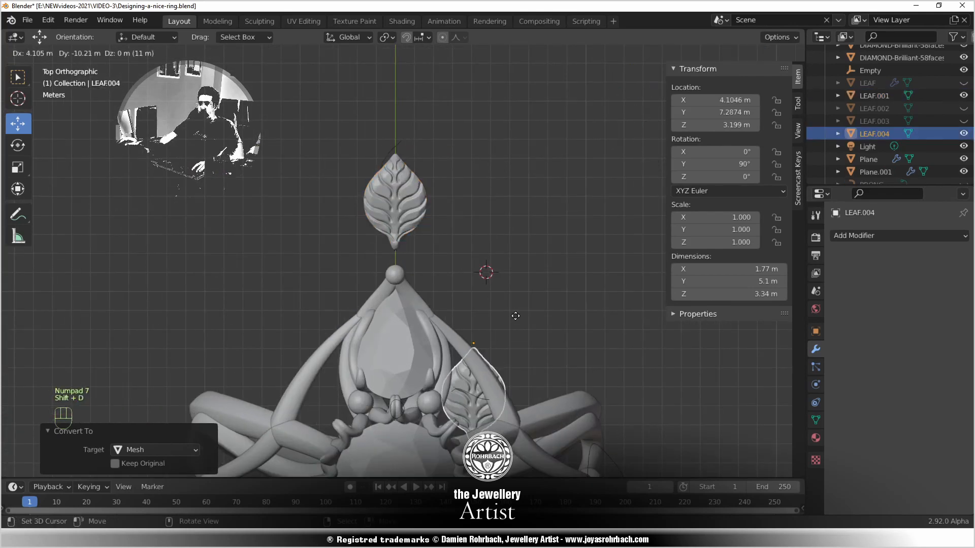
left_click(473, 395)
middle_click_drag(470, 393, 296, 271)
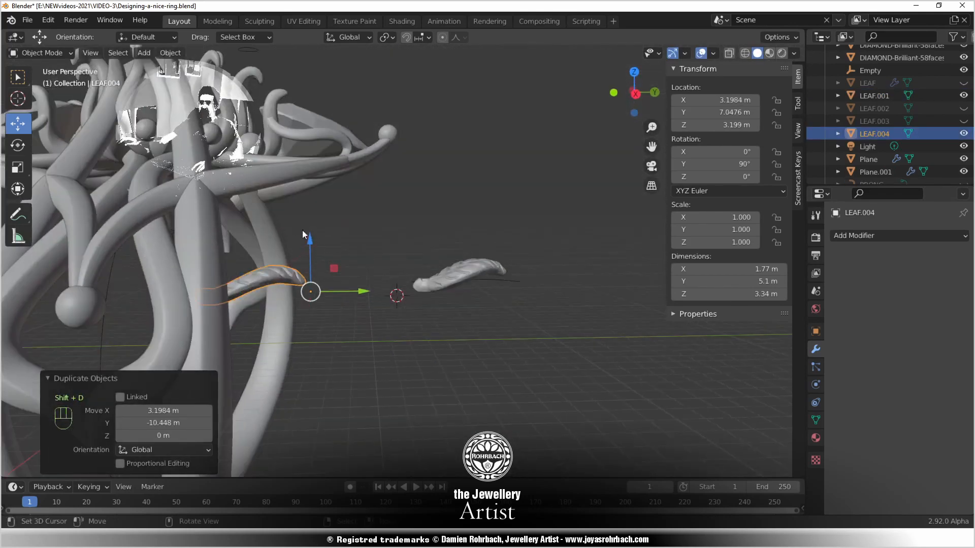
left_click_drag(306, 236, 309, 103)
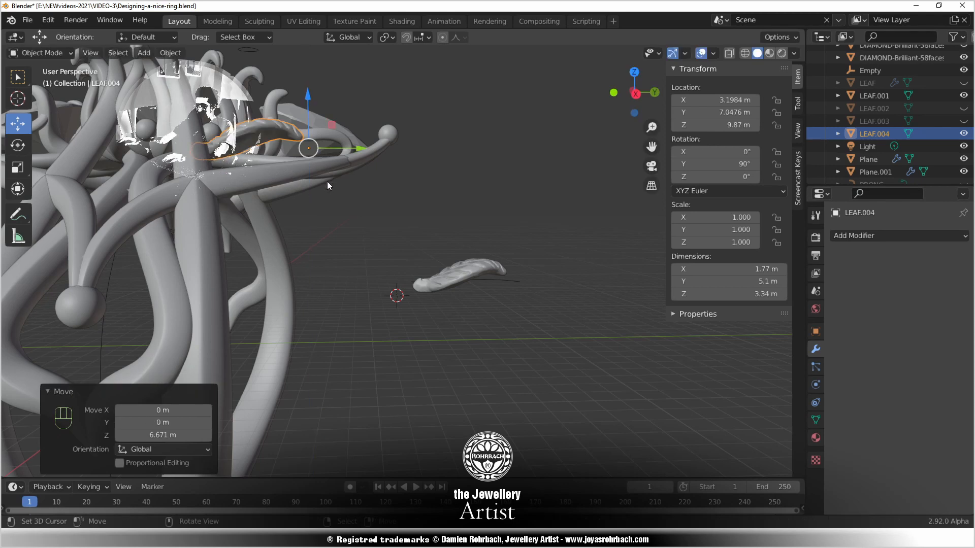
Try Y rotations of 70° and 120° on the duplicated leaf beside the pear-shaped stone
key("KP_7")
scroll(382, 330, "up", 2)
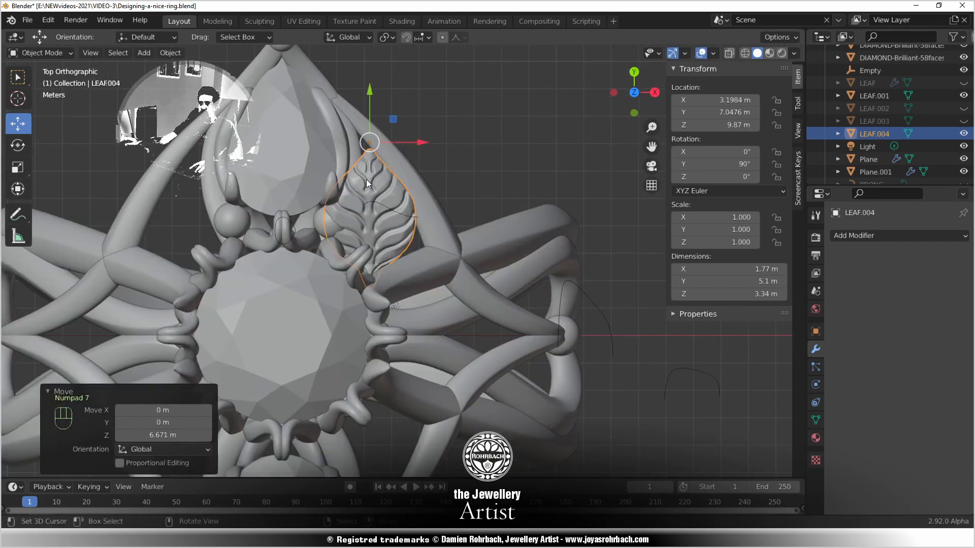
middle_click_drag(343, 233, 275, 174)
middle_click_drag(412, 204, 641, 248)
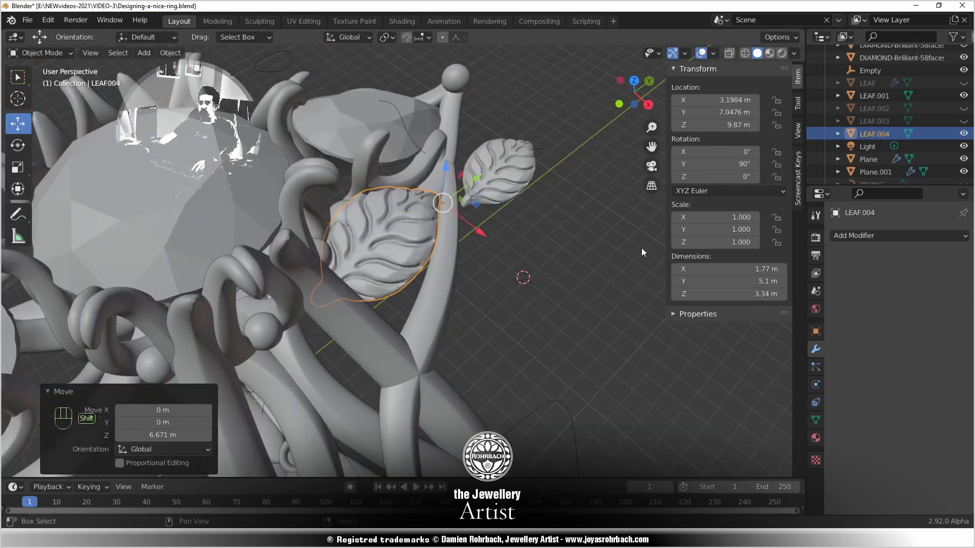
left_click(717, 167)
type("70")
key("Return")
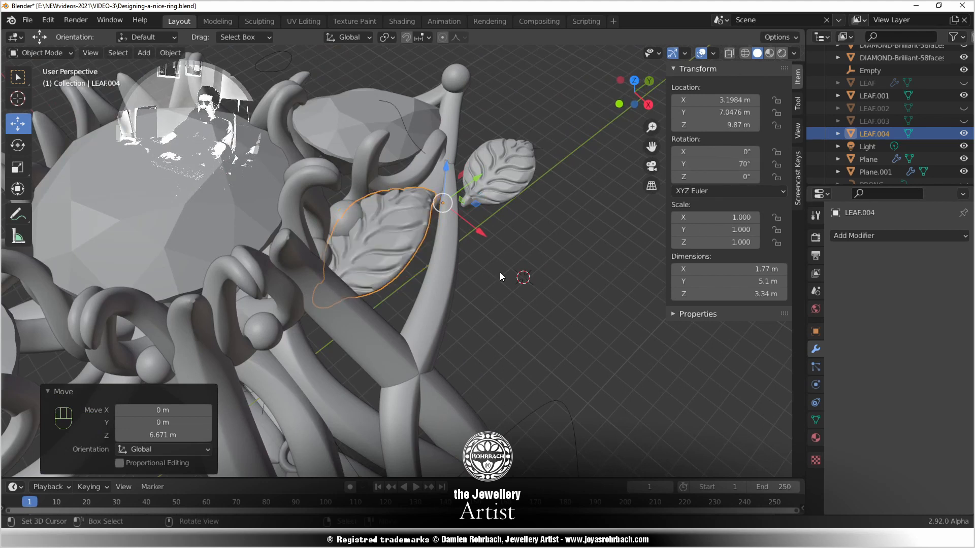
middle_click_drag(423, 214, 388, 189)
left_click(706, 165)
type("120")
key("Return")
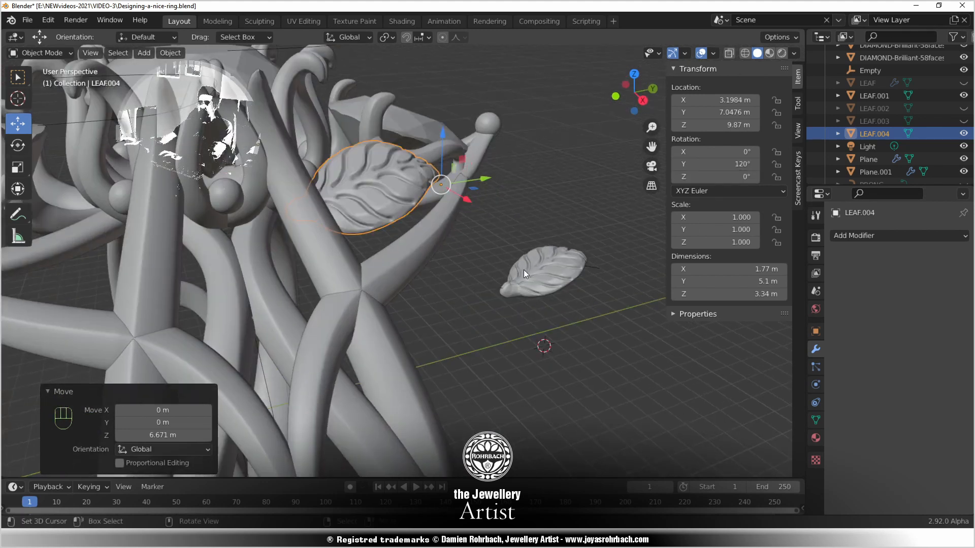
Rotate the duplicated leaf about 20° clockwise as seen from above and set its Y rotation to 135°
middle_click_drag(381, 309, 387, 277)
key("KP_7")
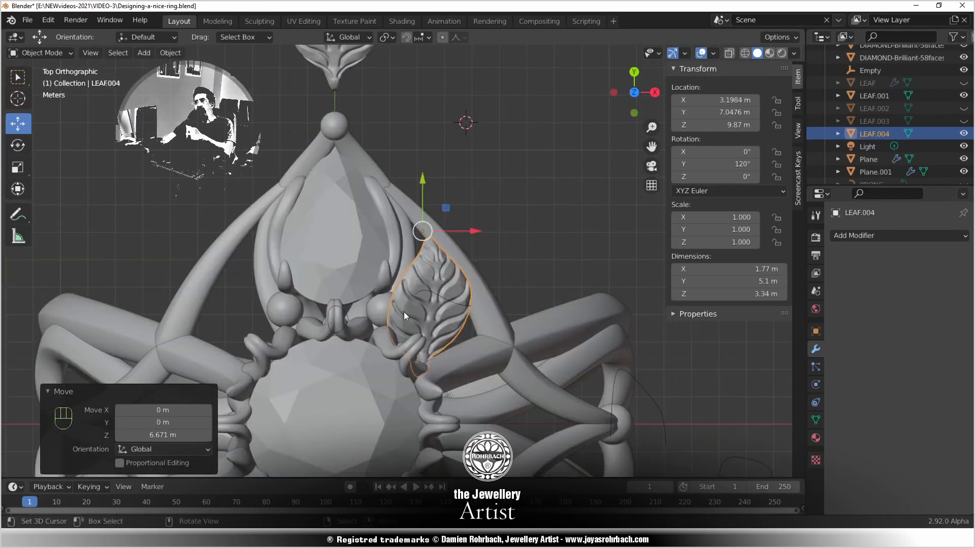
key("r")
left_click(410, 313)
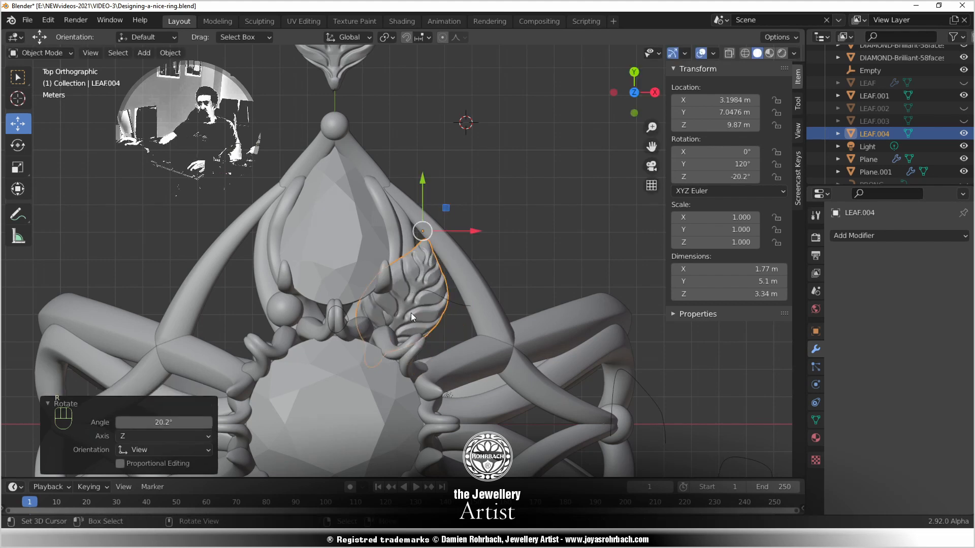
left_click(708, 168)
type("135")
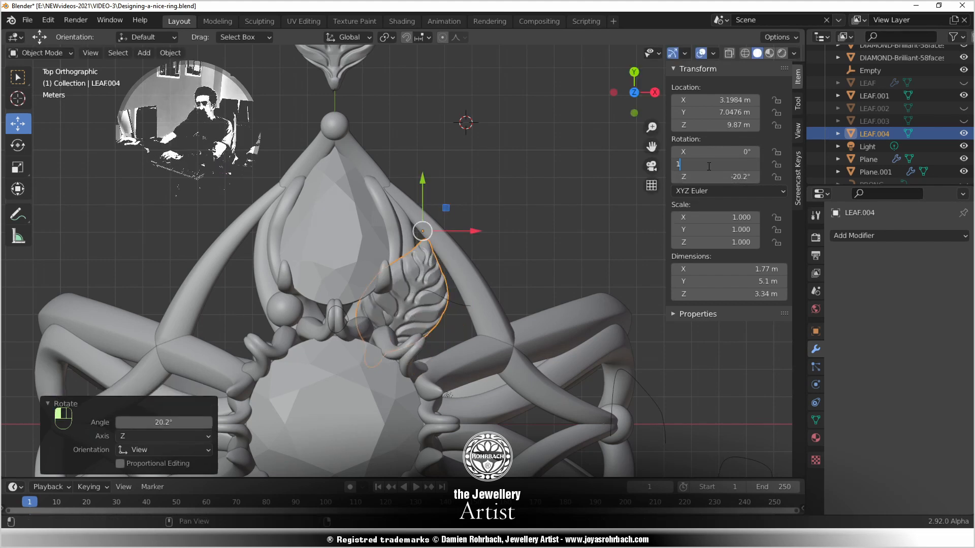
key("Return")
Move the duplicated leaf about 0.81 m in X and -0.44 m in Y, and rotate it about 25° in the right side view
key("g")
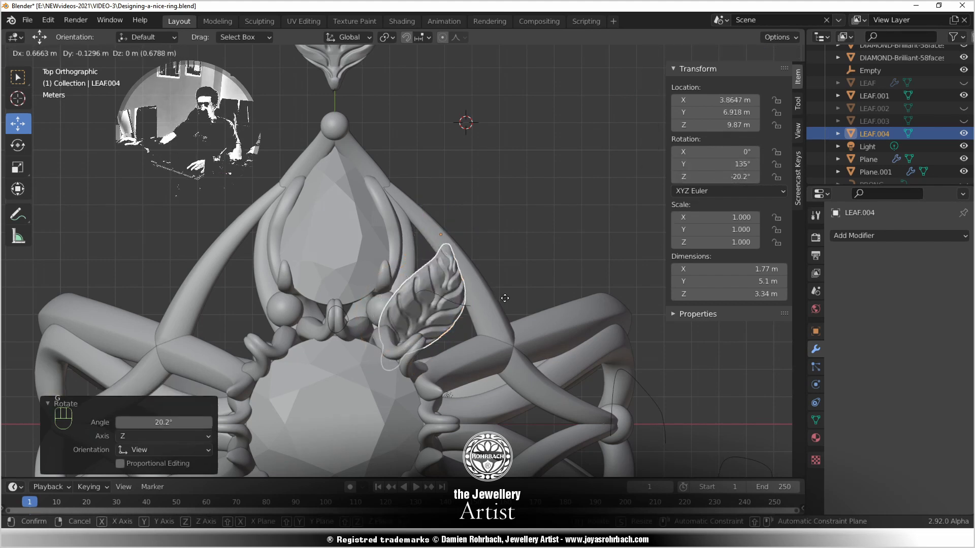
left_click(508, 307)
middle_click_drag(508, 306, 206, 268)
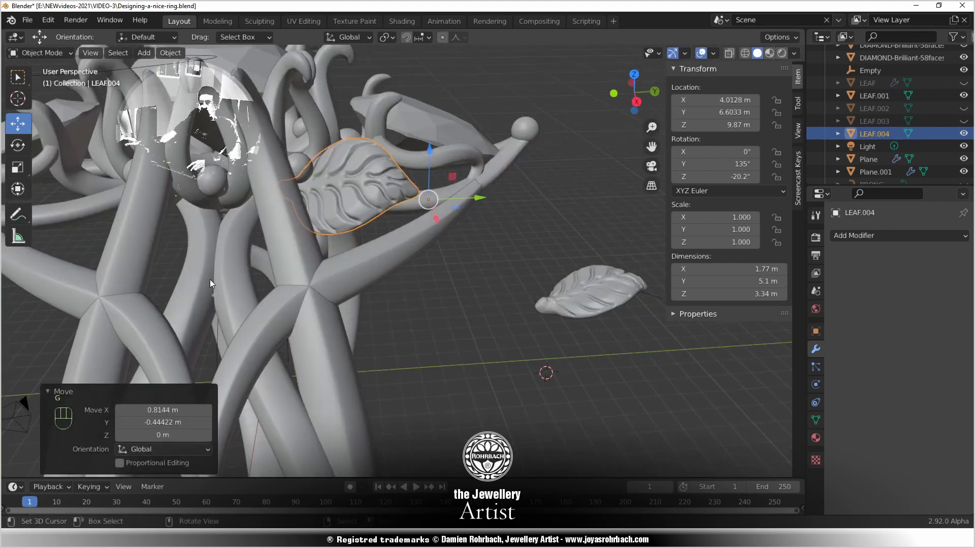
key("KP_3")
key("r")
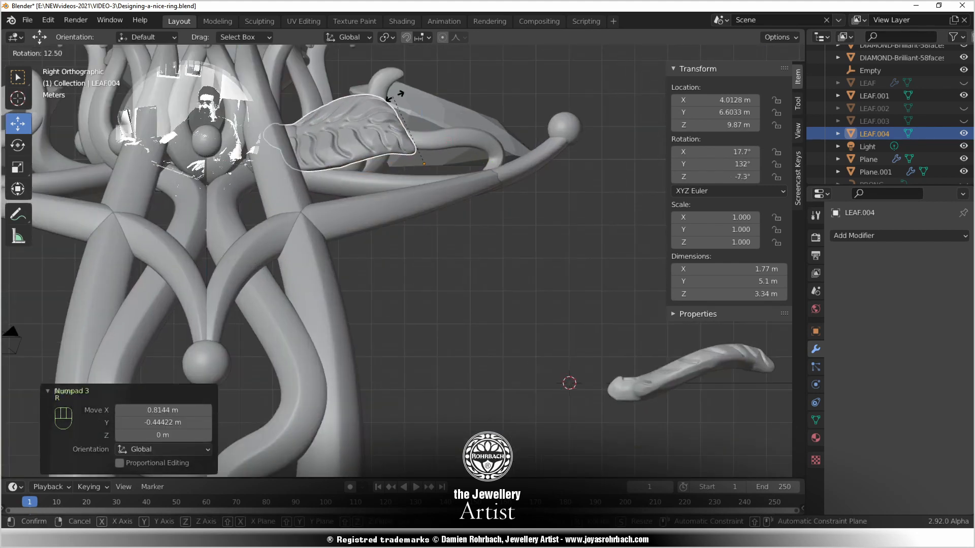
left_click(408, 95)
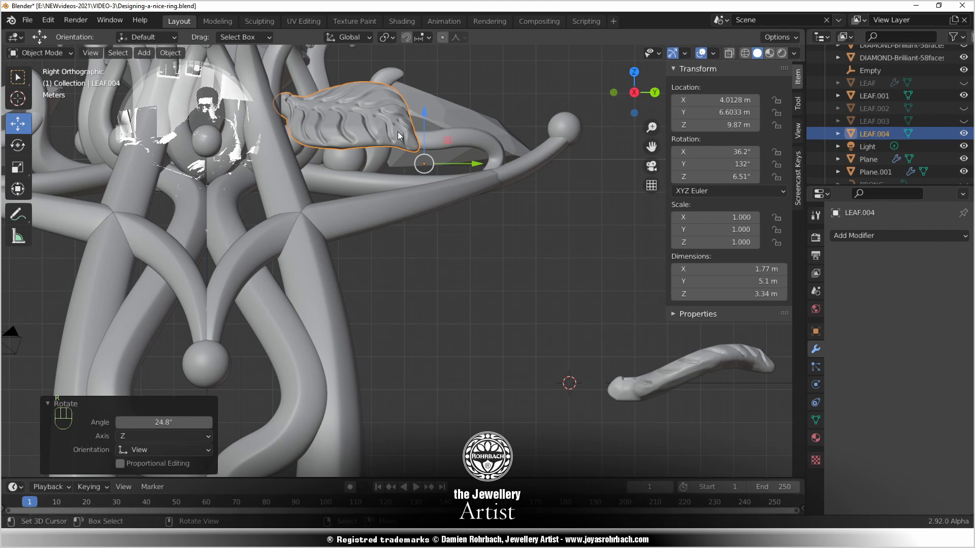
Lower the duplicated leaf about 1.48 m onto the ring branch and shift it about 0.2 m in Y and 0.38 m in X
key("g")
left_click(404, 189)
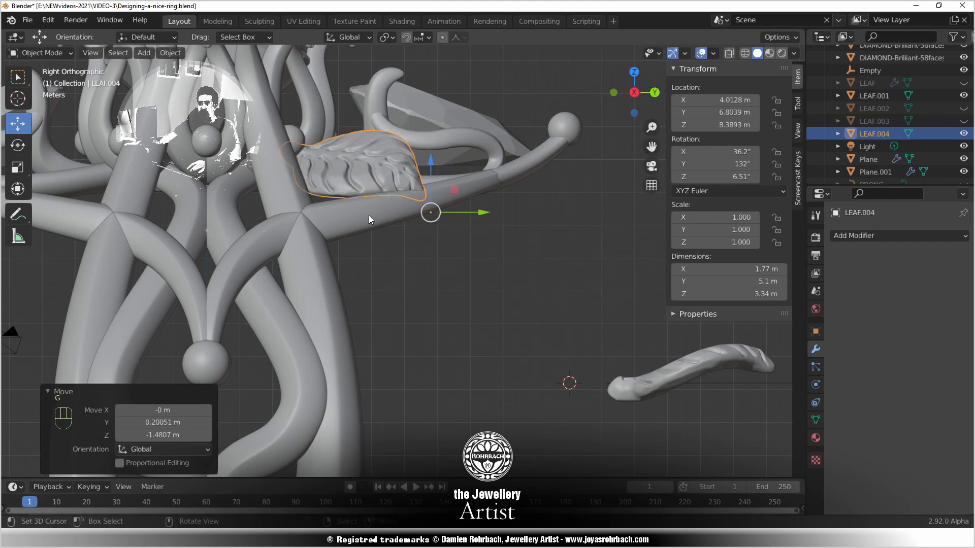
middle_click_drag(368, 216, 286, 291)
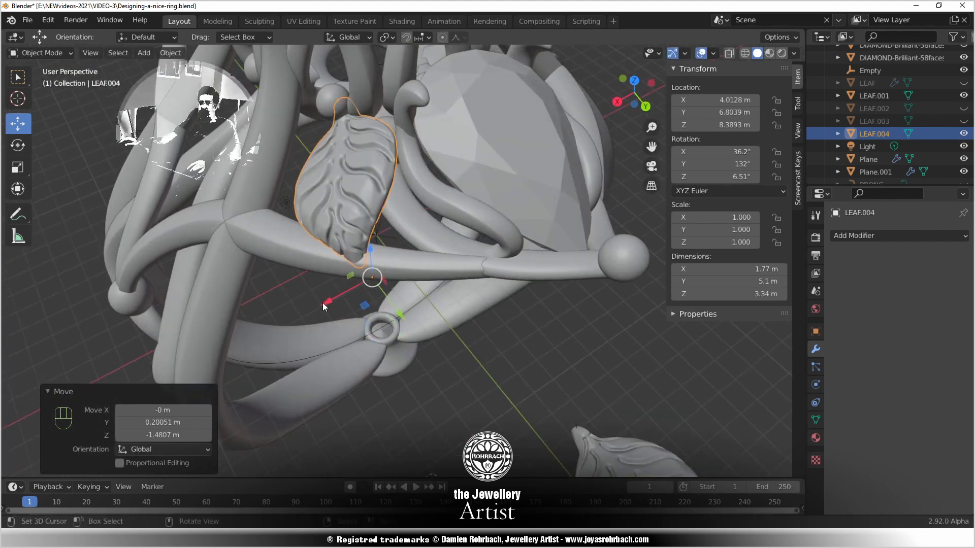
left_click_drag(322, 303, 313, 324)
Scale the duplicated leaf to 0.971 and rotate it about 5° counterclockwise in the angled perspective view
middle_click_drag(313, 324, 470, 189)
key("s")
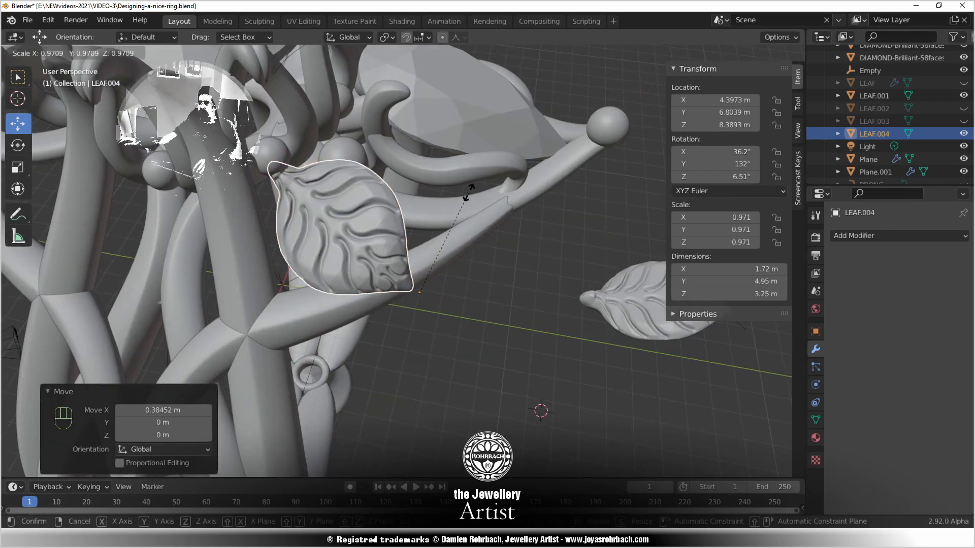
left_click(468, 192)
middle_click_drag(346, 253, 406, 333)
key("r")
left_click(424, 130)
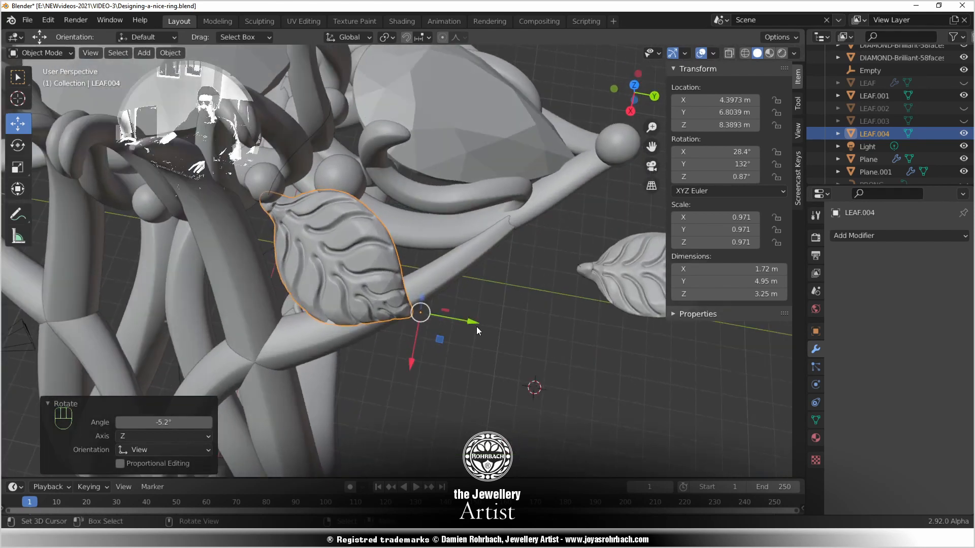
Move the duplicated leaf about -0.22 m in Y and -0.11 m in X along the ring branch
key("g")
key("y")
left_click(437, 345)
key("g")
key("x")
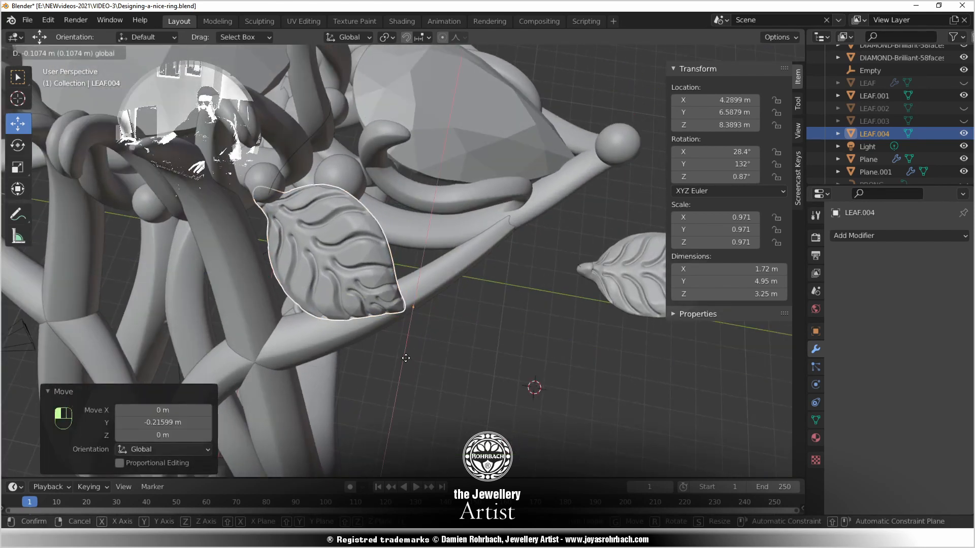
left_click(405, 358)
mouse_move(406, 358)
middle_mouse_down()
mouse_move(324, 325)
mouse_move(270, 285)
mouse_move(394, 344)
middle_mouse_up()
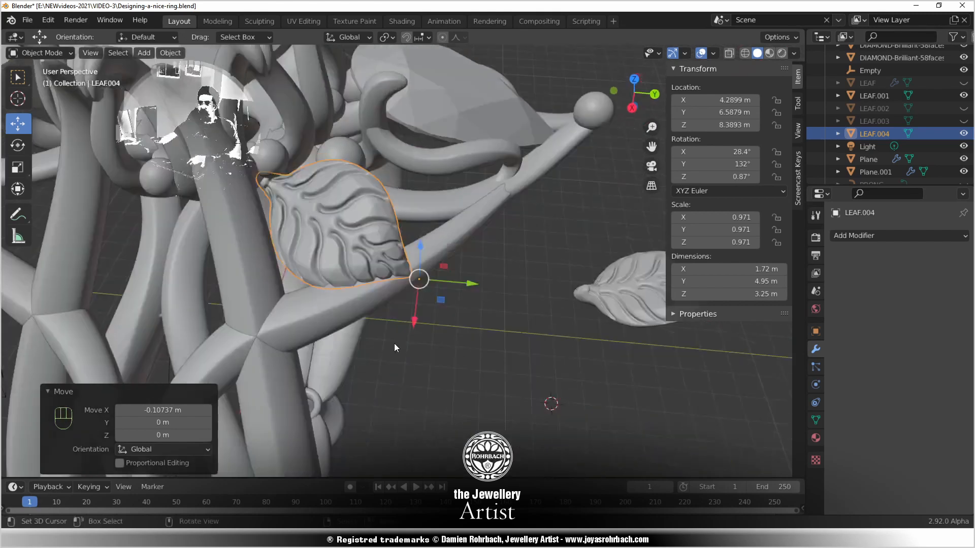
Check the leaf's placement from above and from the side of the ring, and save the file
key("KP_7")
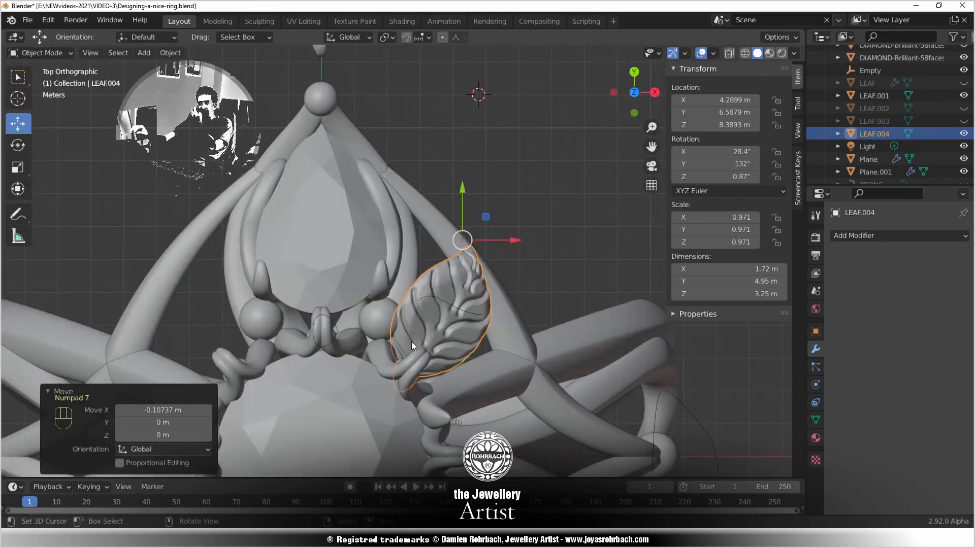
scroll(411, 342, "down", 2)
scroll(398, 318, "down", 3)
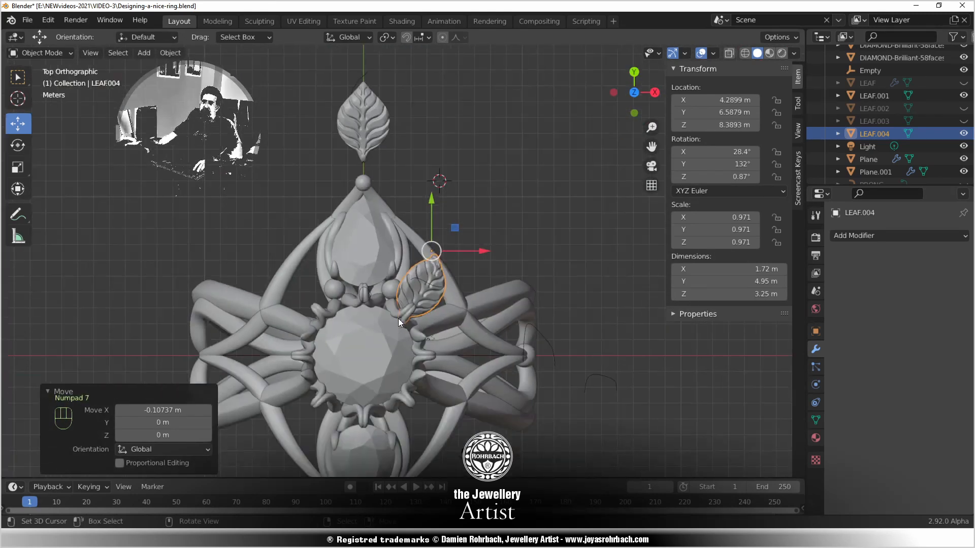
middle_click_drag(398, 318, 308, 208)
scroll(379, 270, "up", 3)
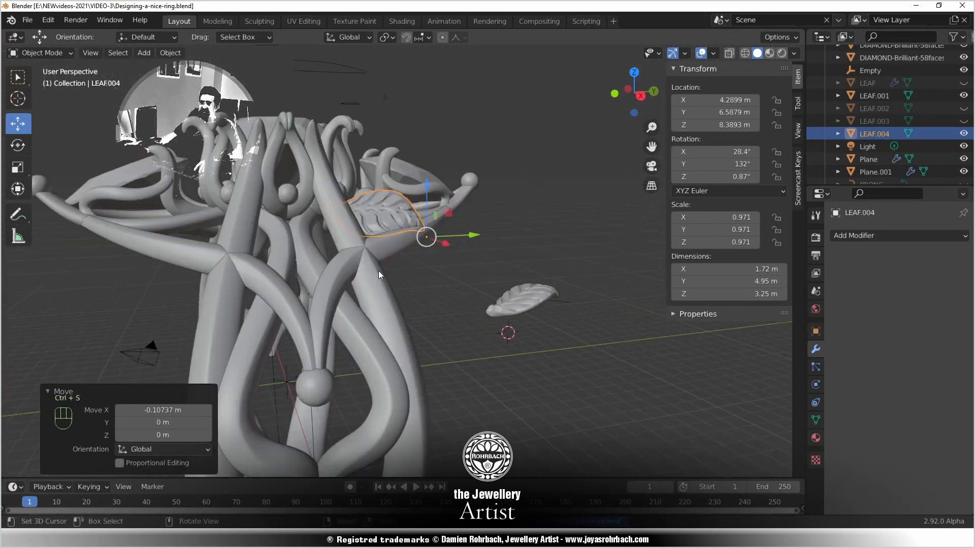
key("ctrl+s")
Rotate the duplicated leaf about 7.6° counterclockwise as seen from above
middle_click_drag(379, 273, 300, 317)
scroll(334, 351, "up", 3)
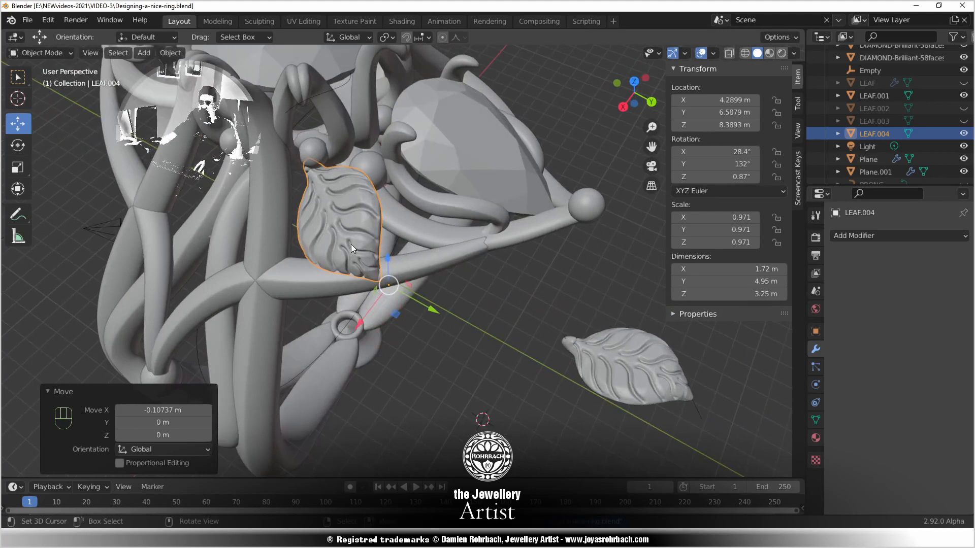
key("KP_7")
key("r")
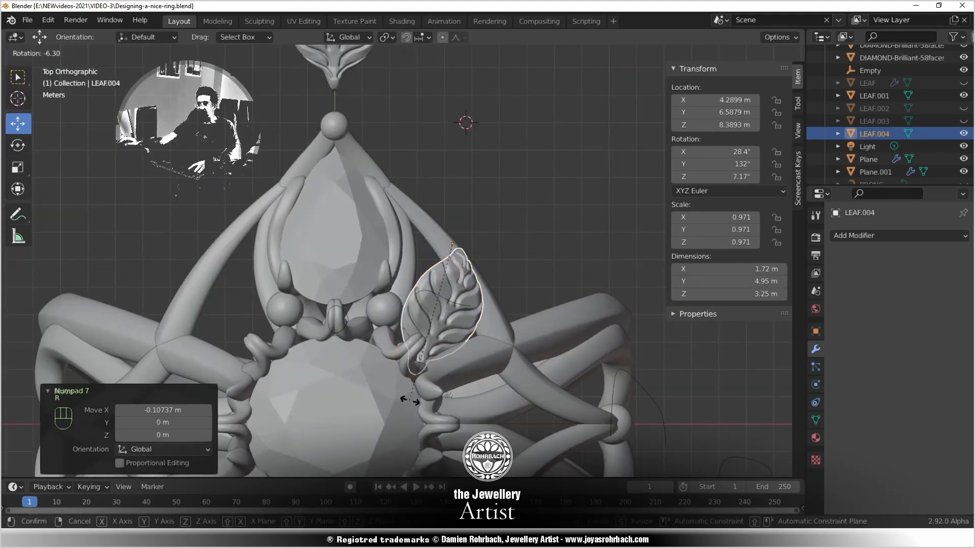
left_click(409, 401)
middle_click_drag(437, 342, 204, 255)
key("KP_1")
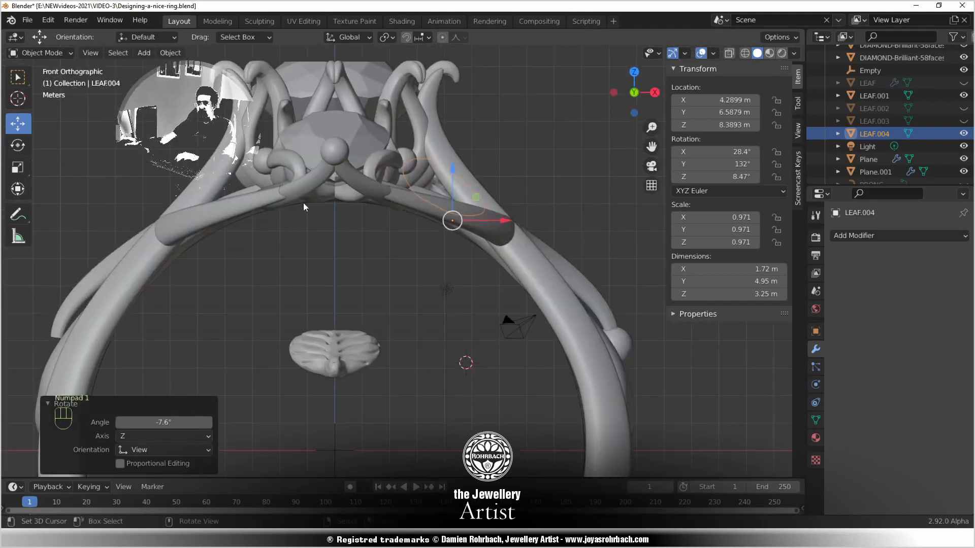
Rotate the duplicated leaf about 6.2° clockwise in the right side view
key("KP_3")
scroll(364, 266, "up", 2)
middle_click_drag(383, 243, 338, 256, "shift")
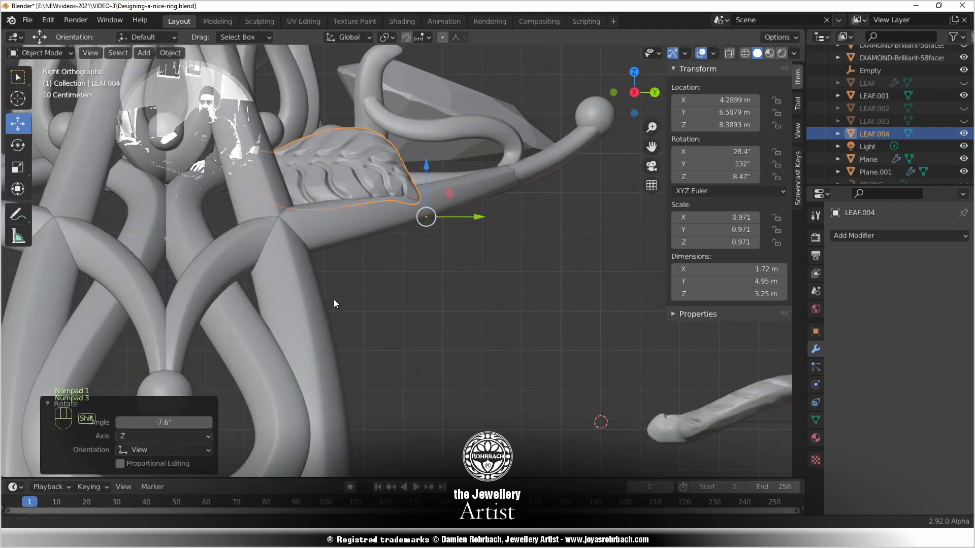
middle_click_drag(333, 300, 350, 371, "shift")
key("r")
left_click(294, 239)
middle_click_drag(294, 238, 270, 282)
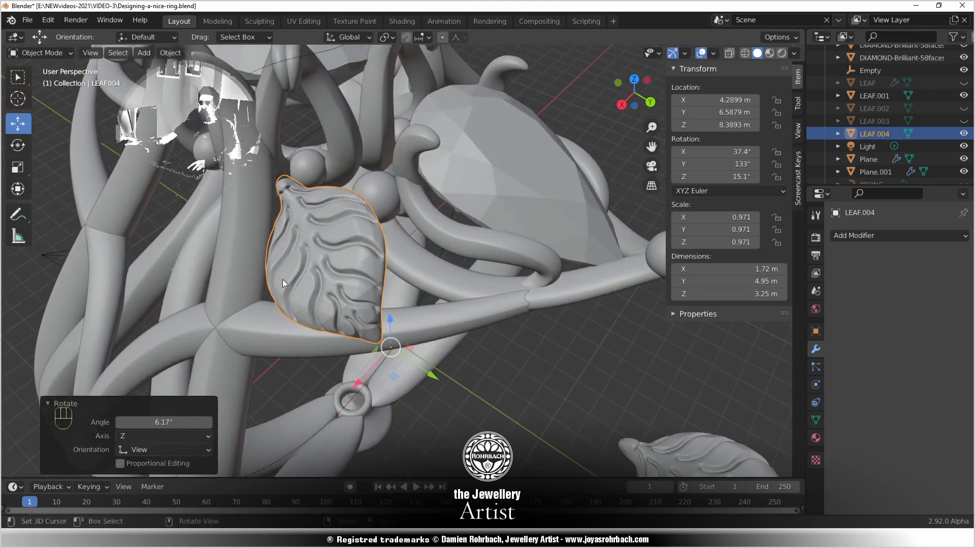
scroll(306, 181, "up", 1)
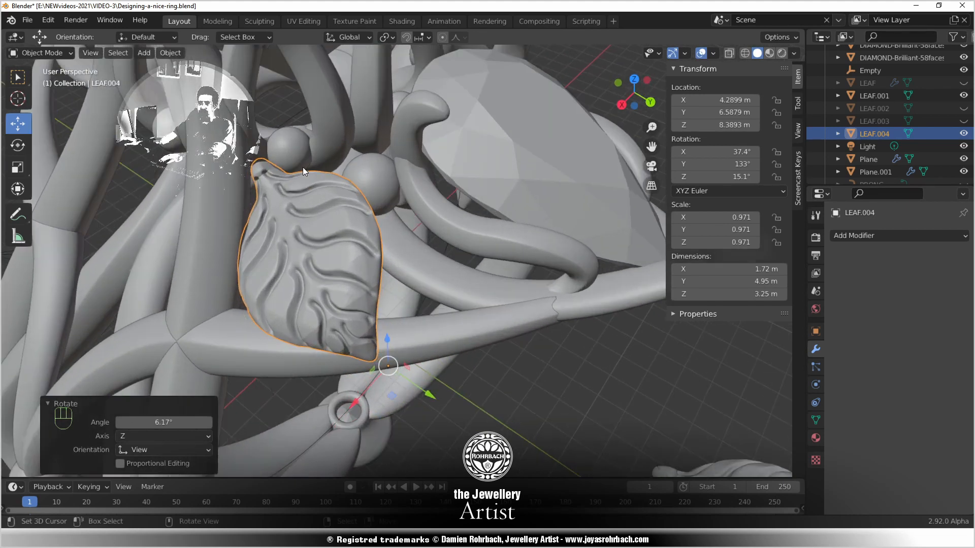
Rotate the duplicated leaf about 4.5° counterclockwise as seen from above and about 5.7° clockwise in the right side view
key("KP_7")
key("r")
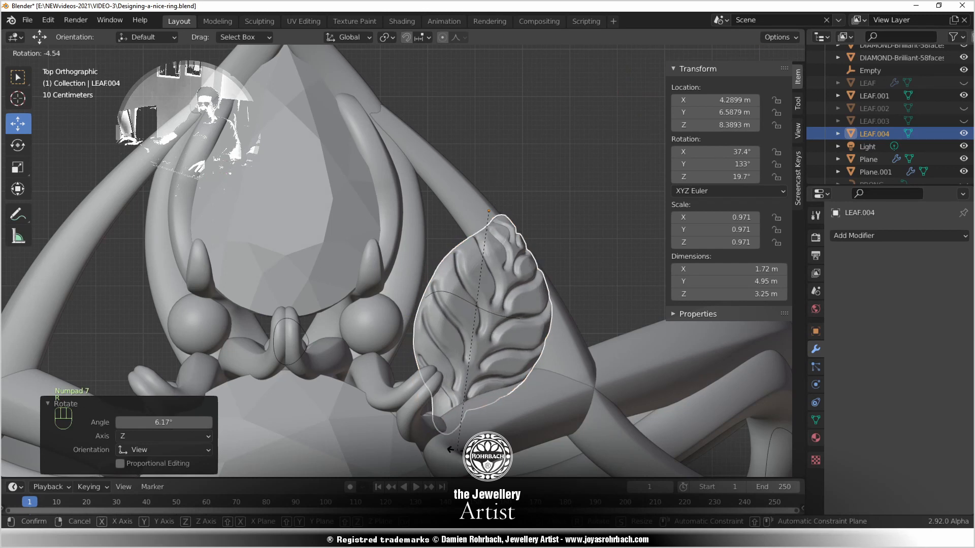
left_click(399, 442)
middle_click_drag(399, 443, 261, 327)
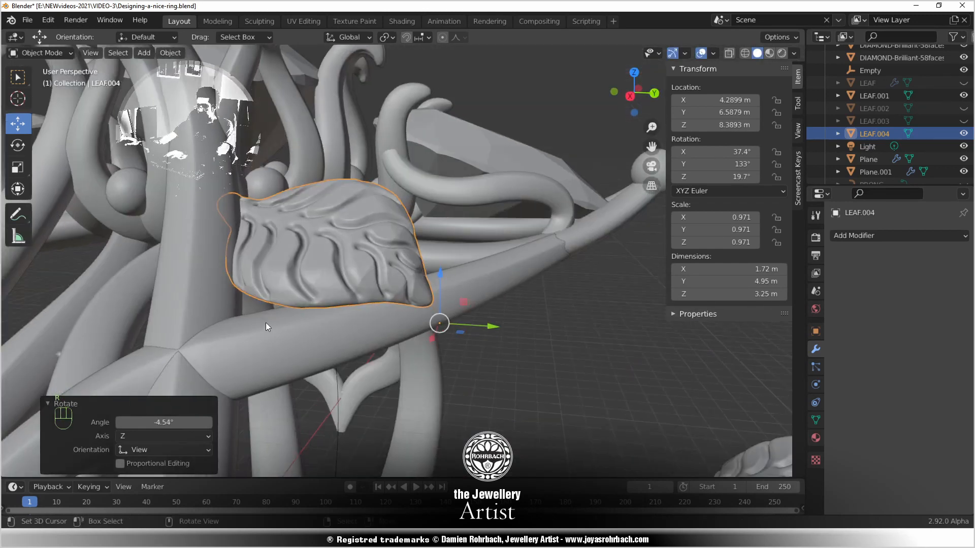
key("KP_3")
key("r")
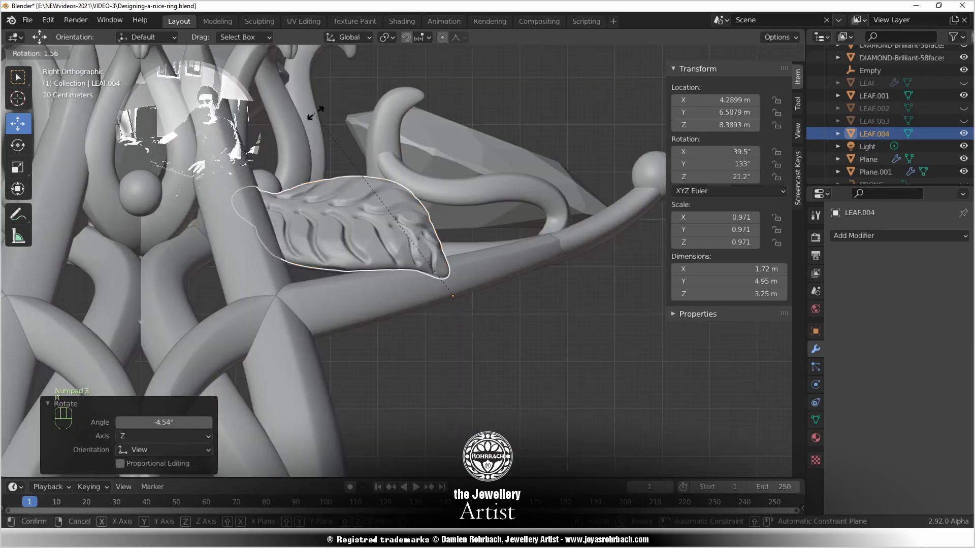
left_click(334, 113)
middle_click_drag(334, 113, 270, 294)
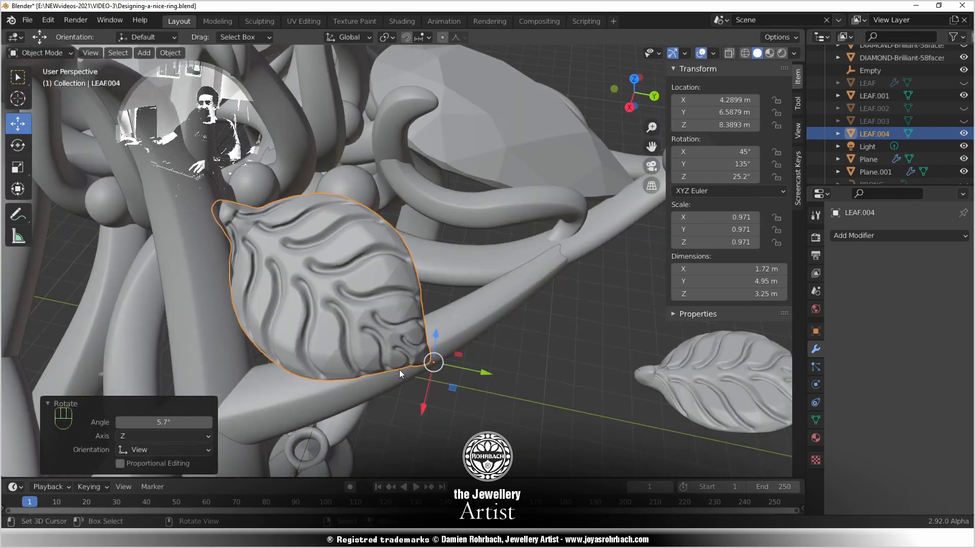
Move the duplicated leaf about -0.21 m in Y and trackball-rotate it to about 53.5°, 125° and 44.6°
key("g")
key("y")
left_click(480, 376)
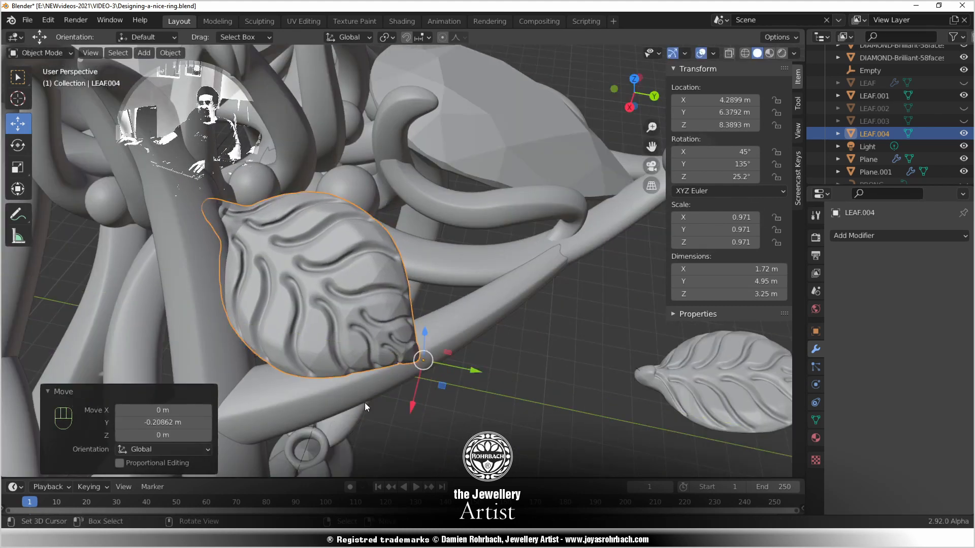
middle_click_drag(365, 403, 285, 209)
key("r")
key("r")
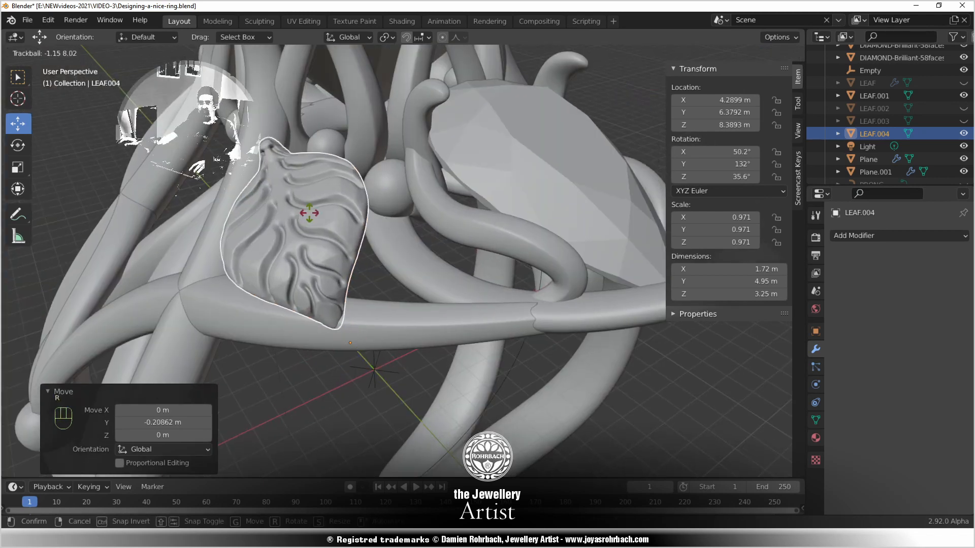
left_click(306, 217)
Shift the leaf about -0.11 m in X and 0.06 m in Y, and rotate it about 2.7° clockwise in the perspective view
key("g")
left_click(282, 141)
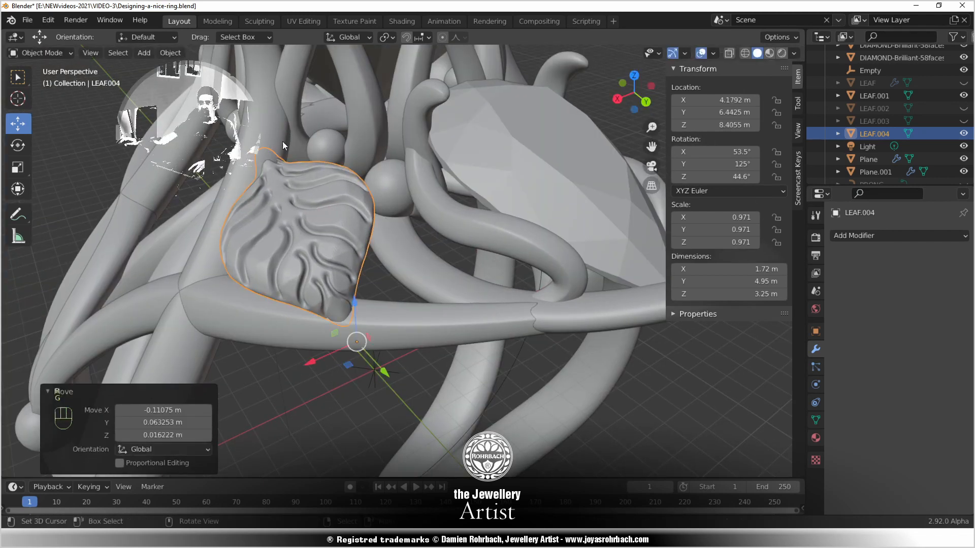
key("r")
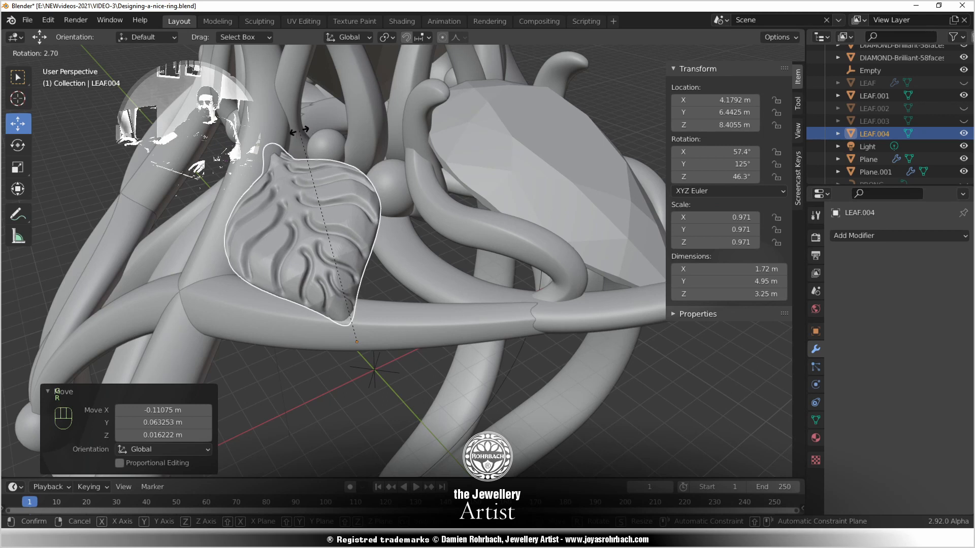
left_click(318, 206)
middle_click_drag(318, 206, 288, 280)
Rotate the leaf about 21° clockwise as seen from above and about 11.7° counterclockwise in the right side view
key("KP_7")
key("KP_7")
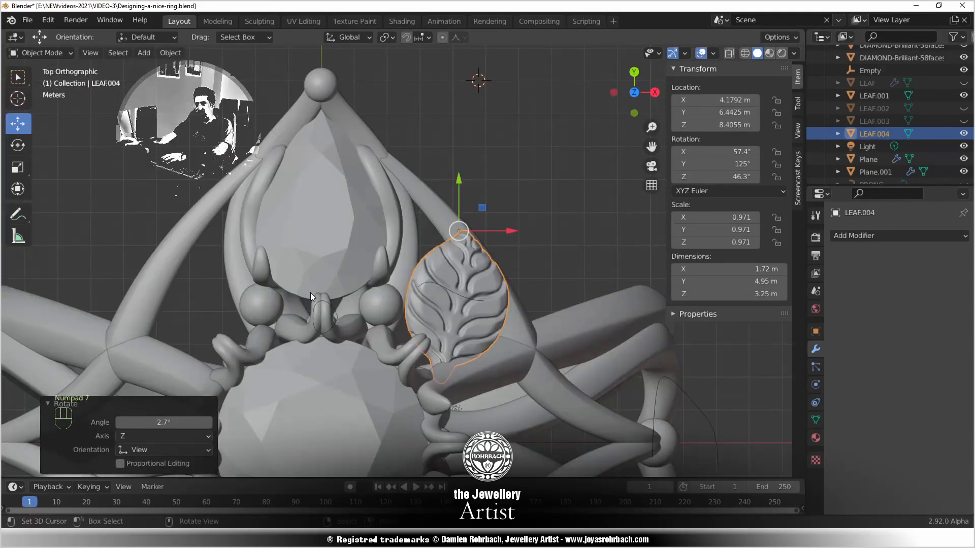
key("r")
left_click(343, 373)
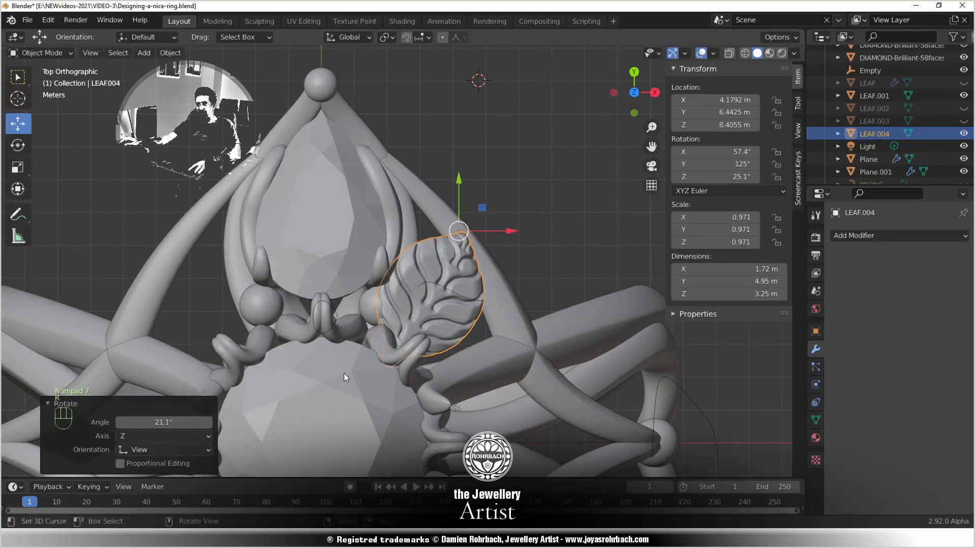
middle_click_drag(344, 373, 258, 260)
key("KP_3")
key("r")
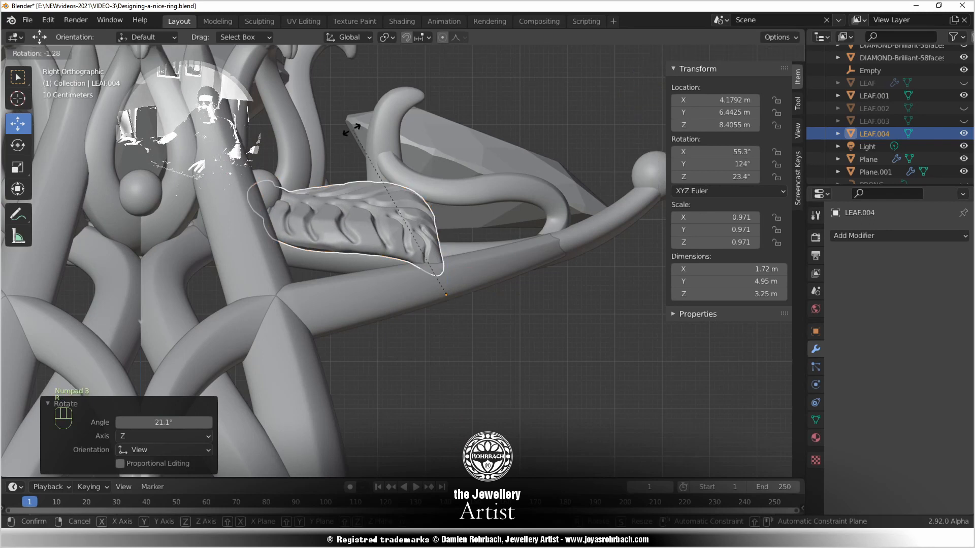
left_click(311, 133)
middle_click_drag(311, 133, 287, 341)
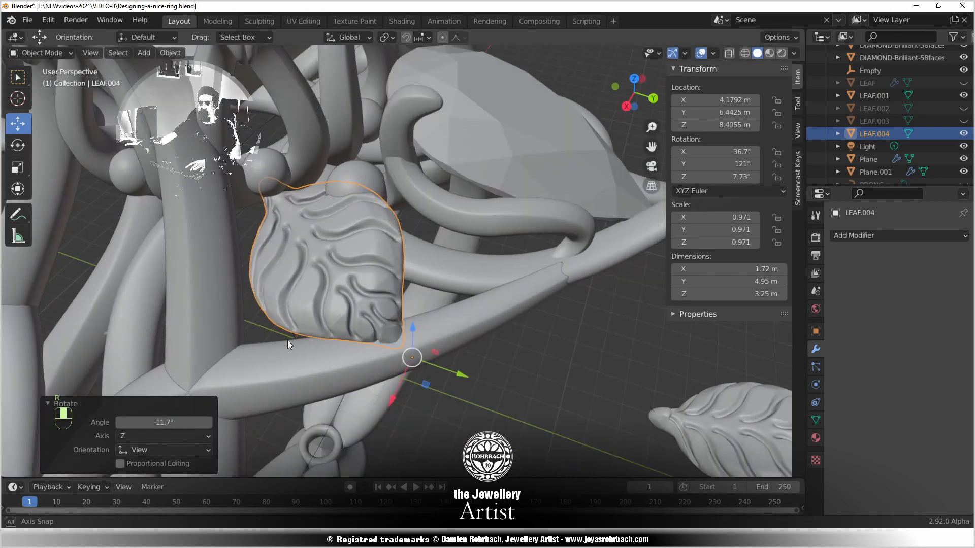
Move the leaf about 0.58 m in X and rotate it about 13.7° clockwise in the back view
left_click_drag(394, 399, 380, 422)
middle_click_drag(370, 399, 303, 340)
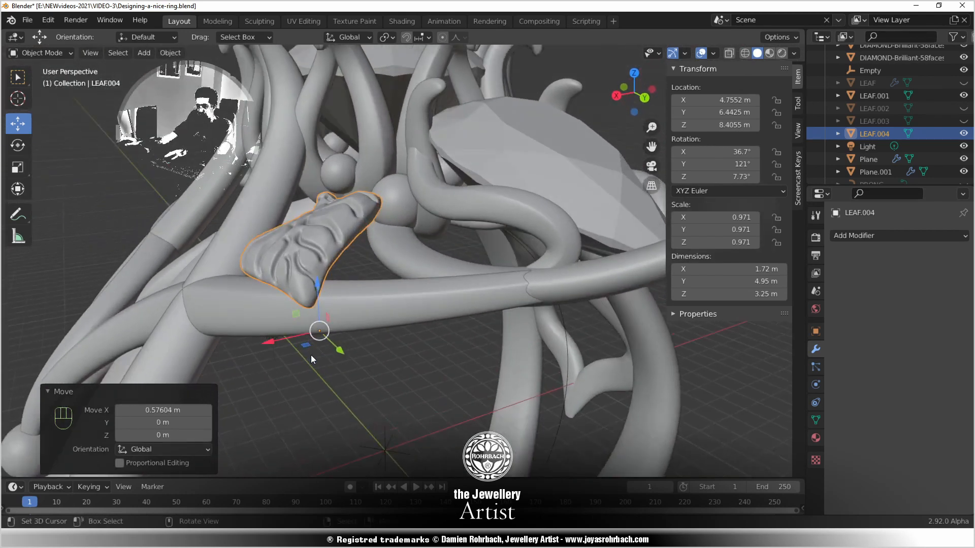
key("ctrl+KP_1")
key("r")
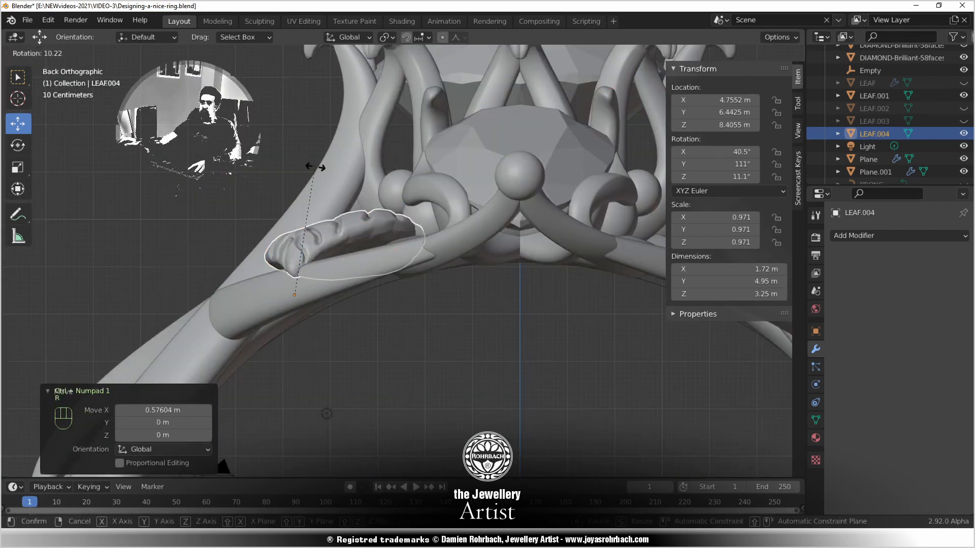
left_click(317, 170)
Move the leaf about 0.48 m in X and 0.1 m in Z in the back view, following the branch
key("g")
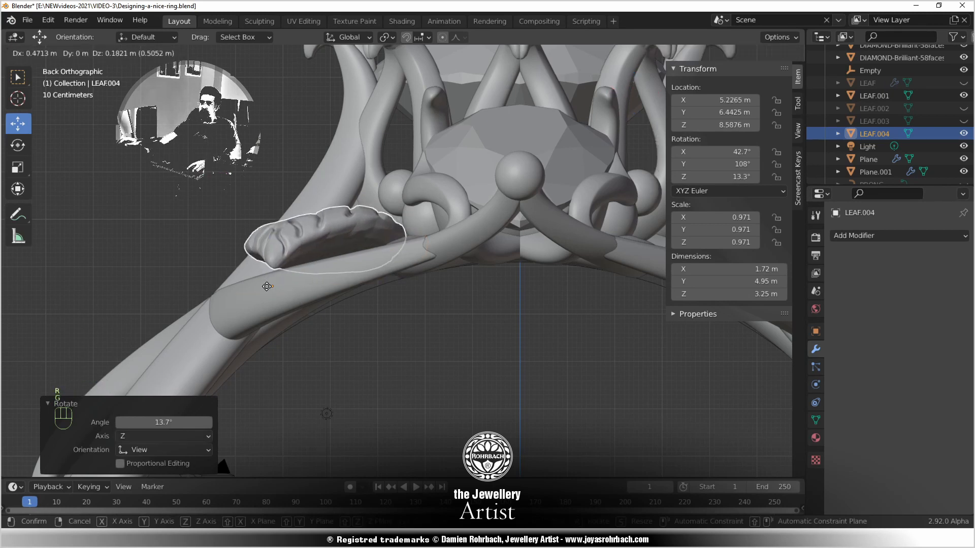
left_click(267, 287)
middle_click_drag(269, 288, 288, 319)
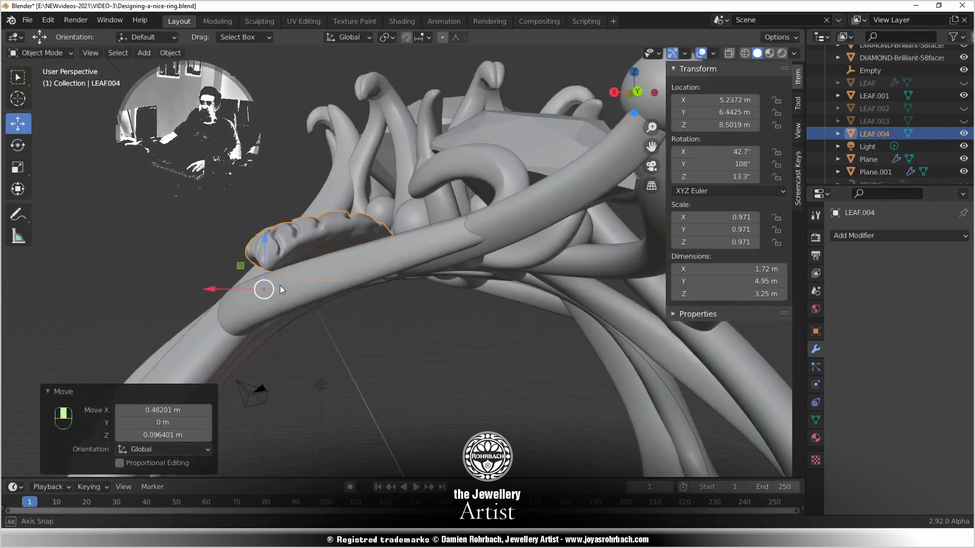
Rotate the leaf about 4.8° clockwise in the right side view and move it about -0.06 m in Y and -0.16 m in Z
key("KP_3")
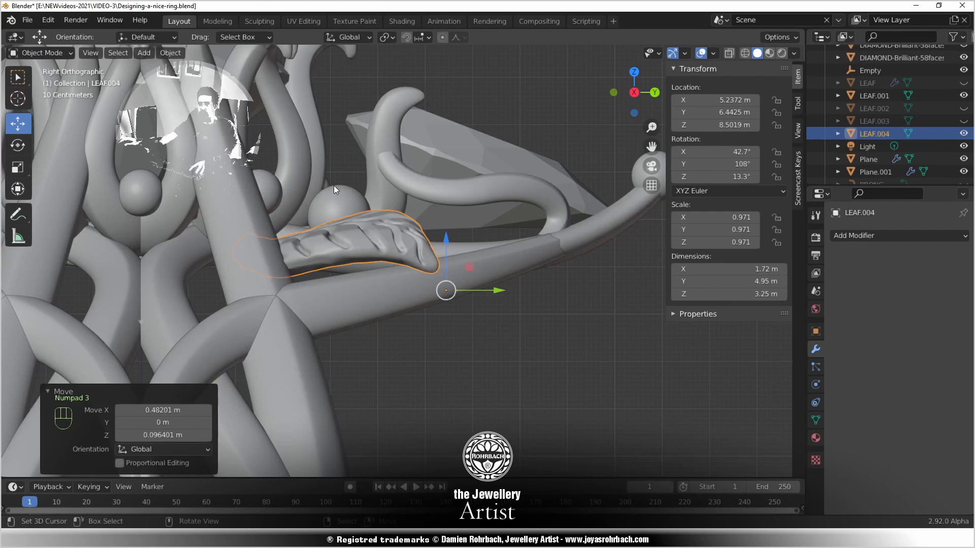
key("r")
left_click(356, 191)
key("g")
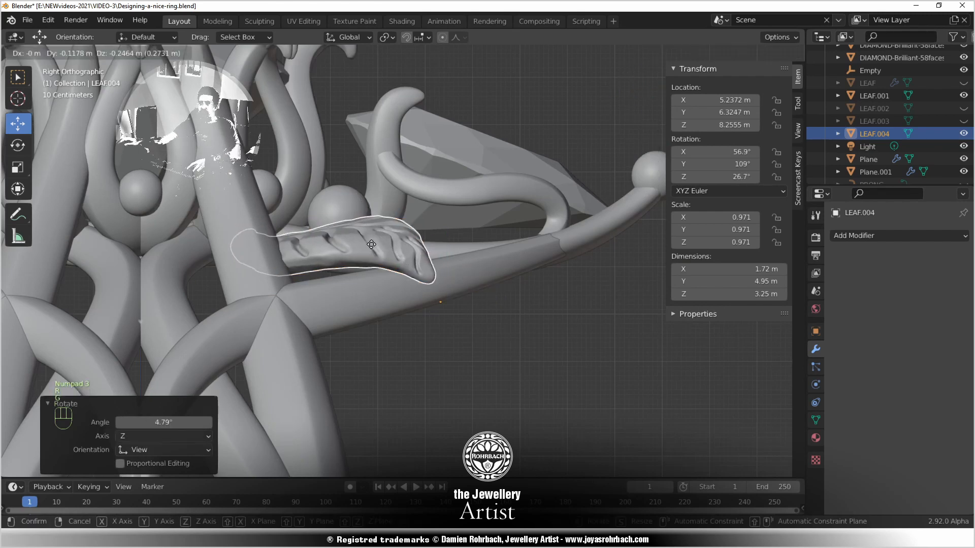
left_click(369, 243)
middle_click_drag(368, 243, 294, 291)
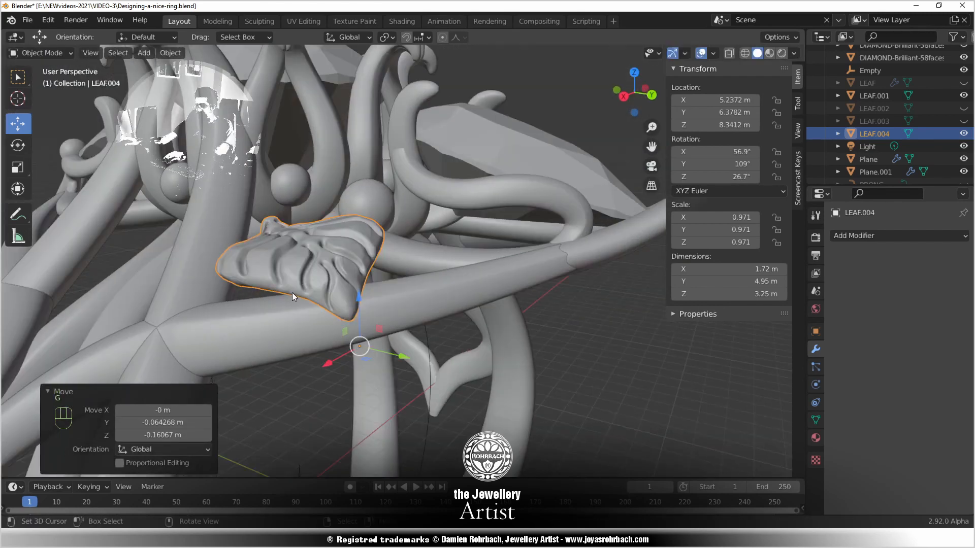
Save the ring file and check the leaf's fit on the branch from the front and from above
key("KP_1")
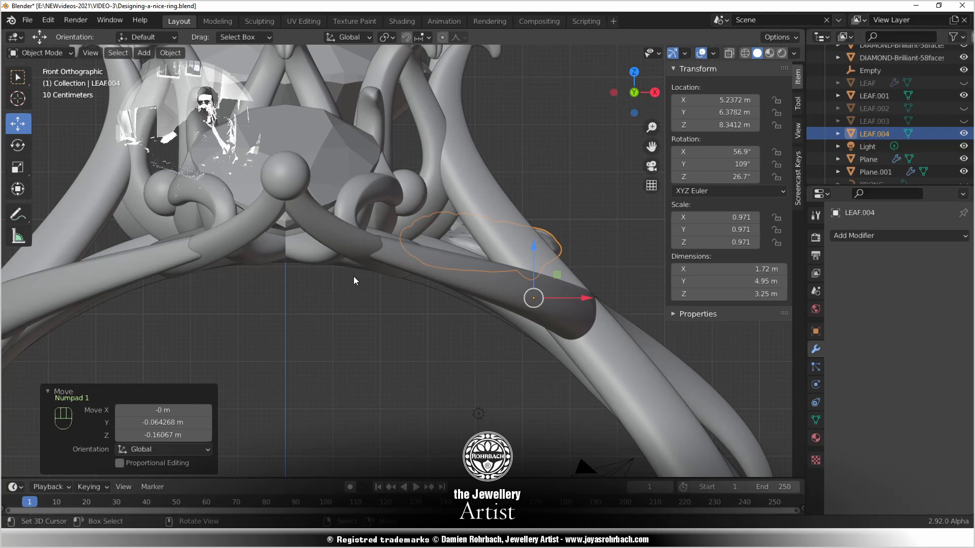
key("ctrl+s")
key("KP_7")
middle_click_drag(448, 260, 387, 316)
key("KP_7")
middle_click_drag(430, 413, 138, 291)
Set the duplicated leaf's origin to its geometry
key("s")
key("Escape")
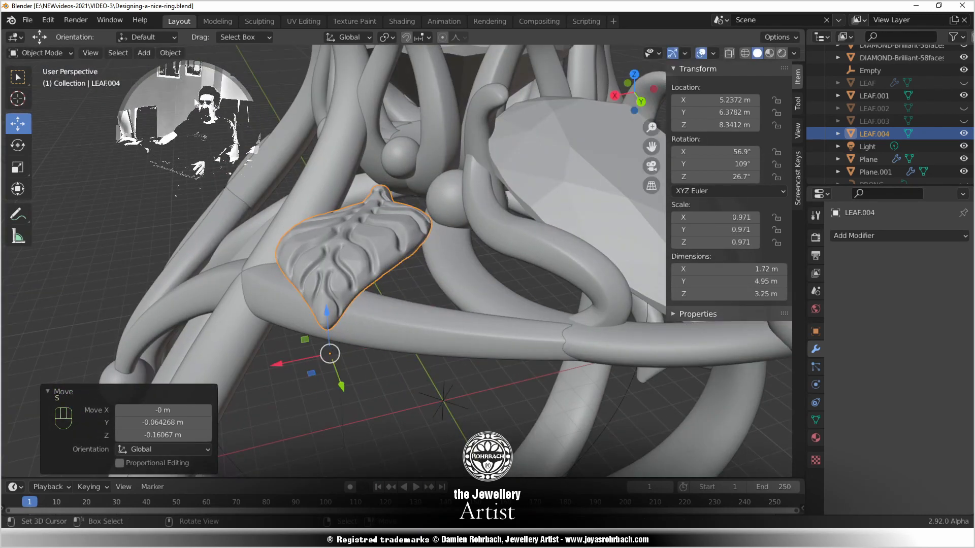
left_click(170, 53)
mouse_move(243, 92)
left_click(330, 94)
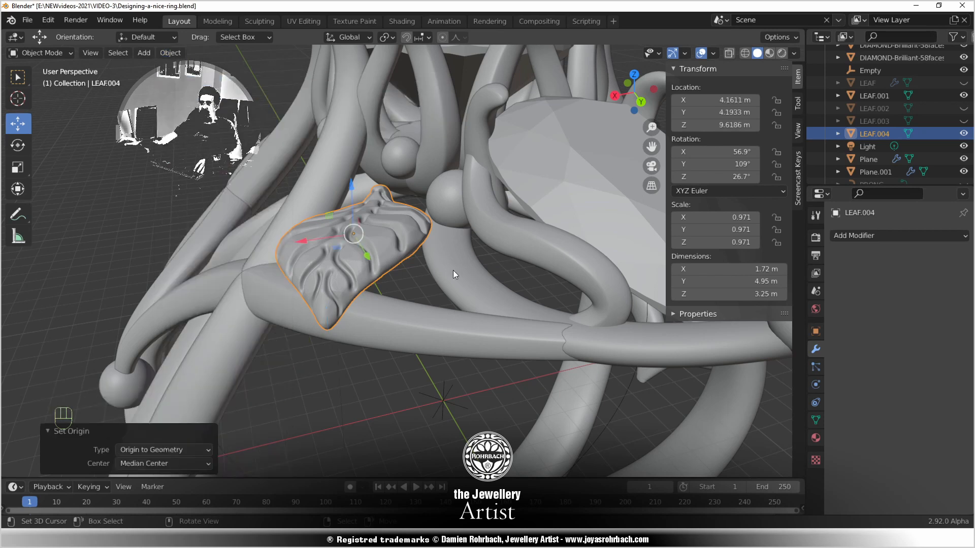
Scale the duplicated leaf up uniformly by about 1.27
key("s")
left_click(485, 256)
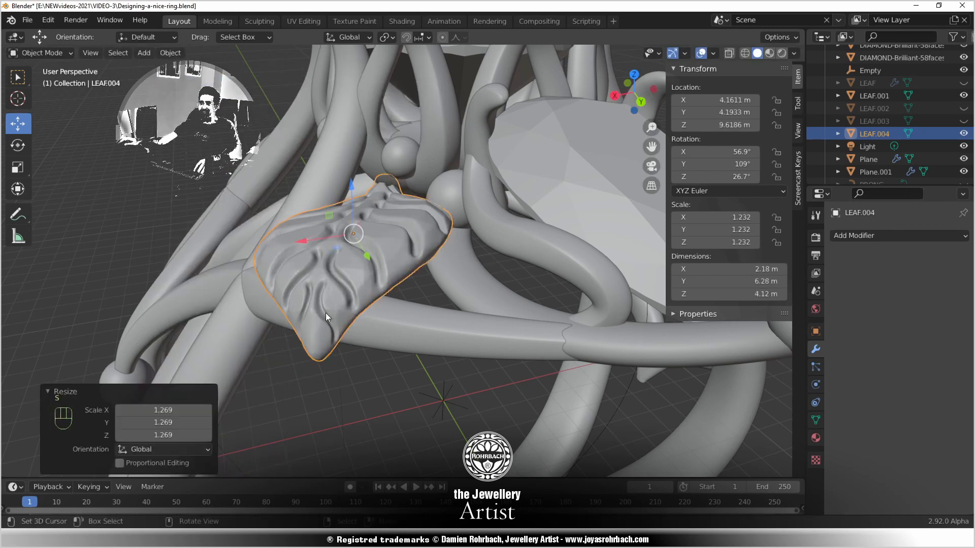
middle_click_drag(325, 312, 346, 345)
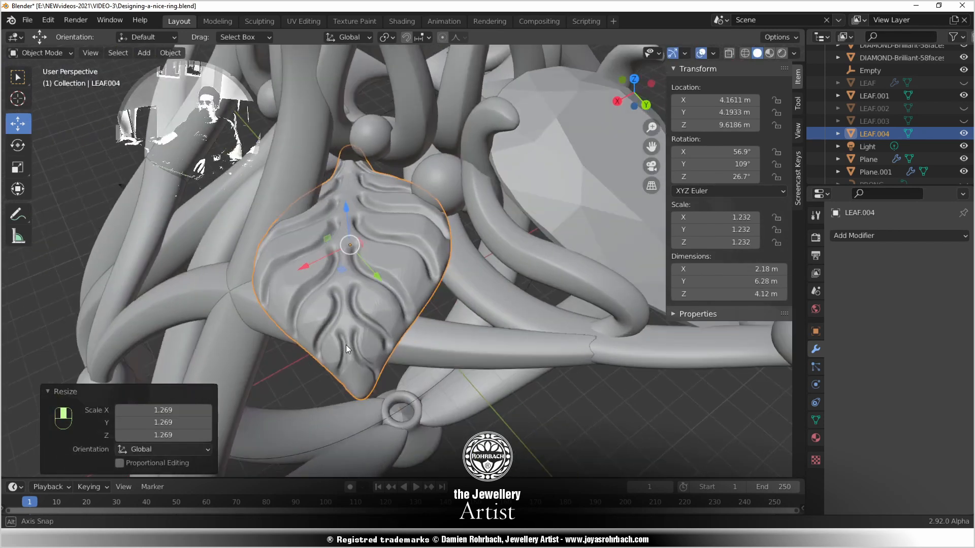
Move the enlarged leaf about 0.24 m in Y and -0.24 m in X over the branch
key("g")
key("y")
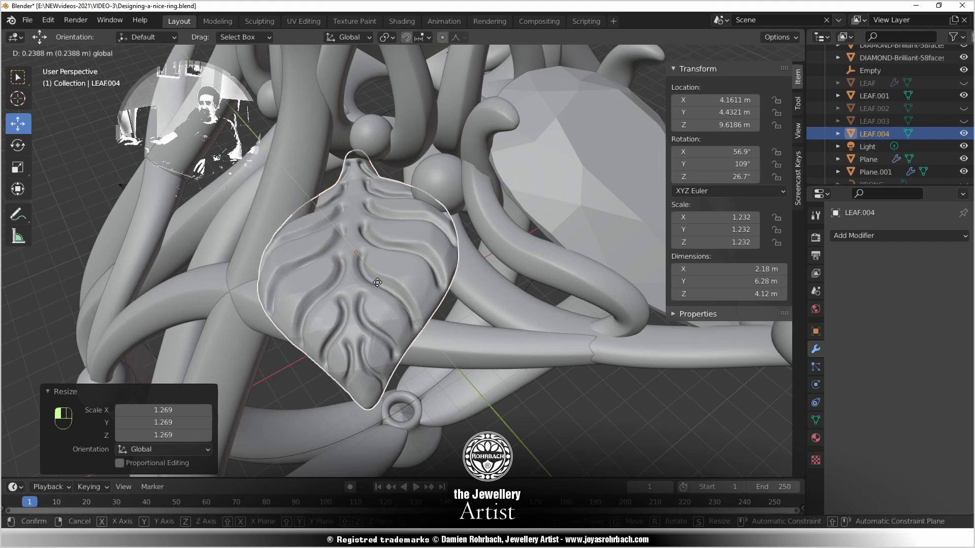
left_click(325, 292)
key("g")
key("x")
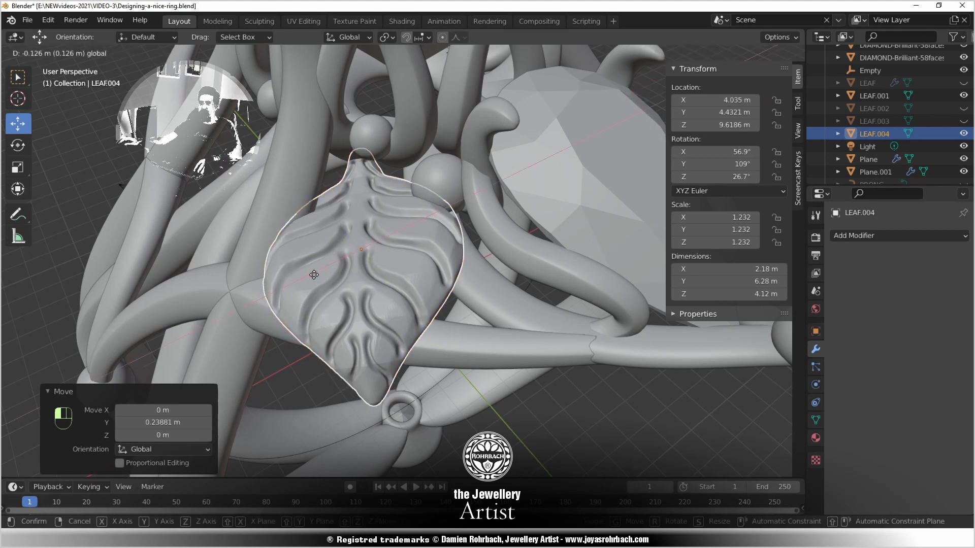
left_click(313, 273)
Set the leaf's rotation to 60° in X, 110° in Y and 30° in Z
key("KP_7")
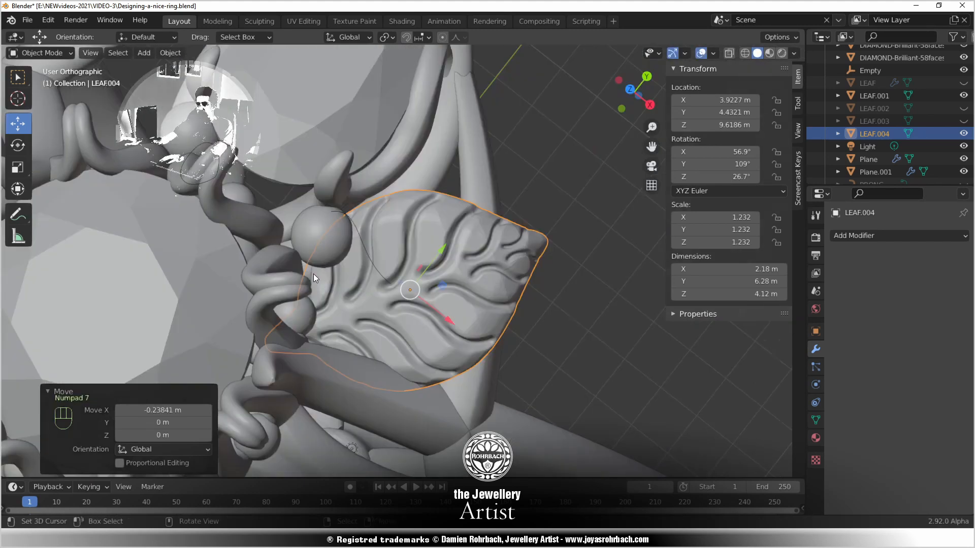
left_click(710, 152)
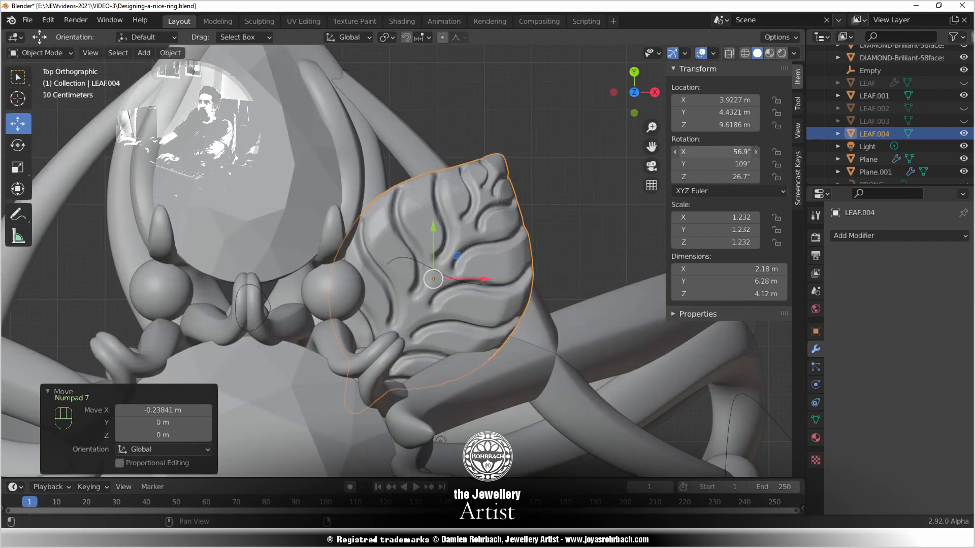
type("60")
key("Return")
left_click(713, 177)
type("30")
key("Return")
left_click(716, 164)
type("1")
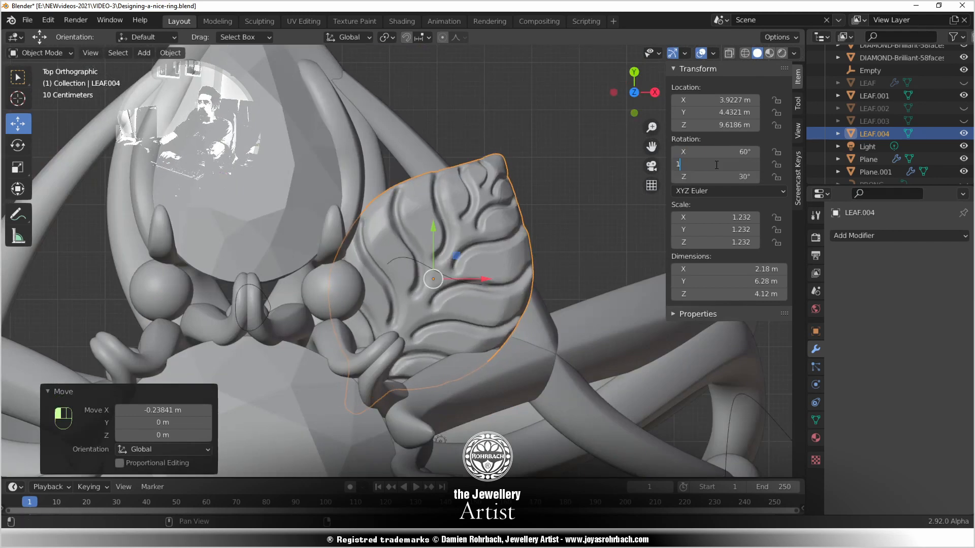
middle_click_drag(651, 241, 357, 386)
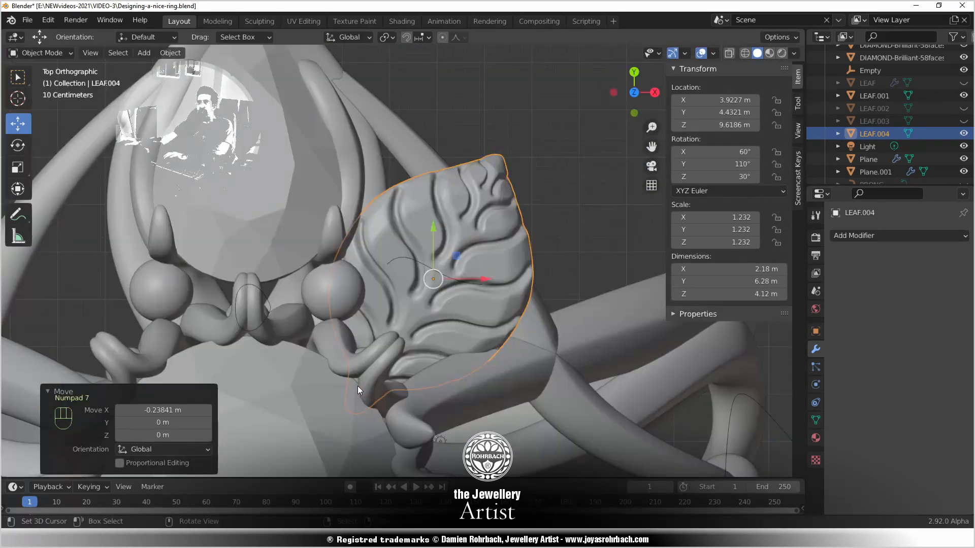
Hide the spare leaf lying beyond the tip of the ring in the top view
key("KP_7")
scroll(374, 390, "up", 2)
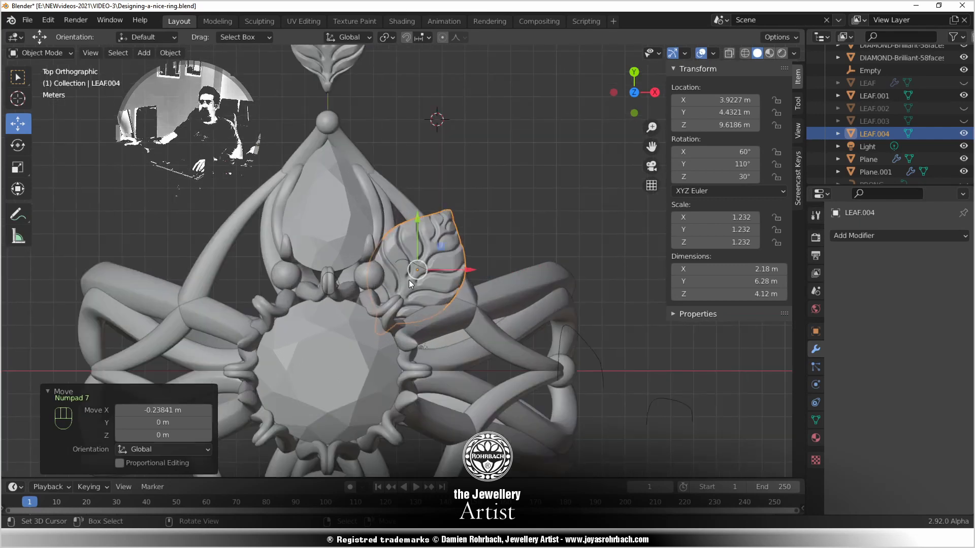
middle_click_drag(330, 65, 348, 153, "shift")
left_click(348, 154)
key("h")
Add a Mirror modifier to the placed leaf on the X and Y axes about the central round diamond, and save the file
left_click(452, 348)
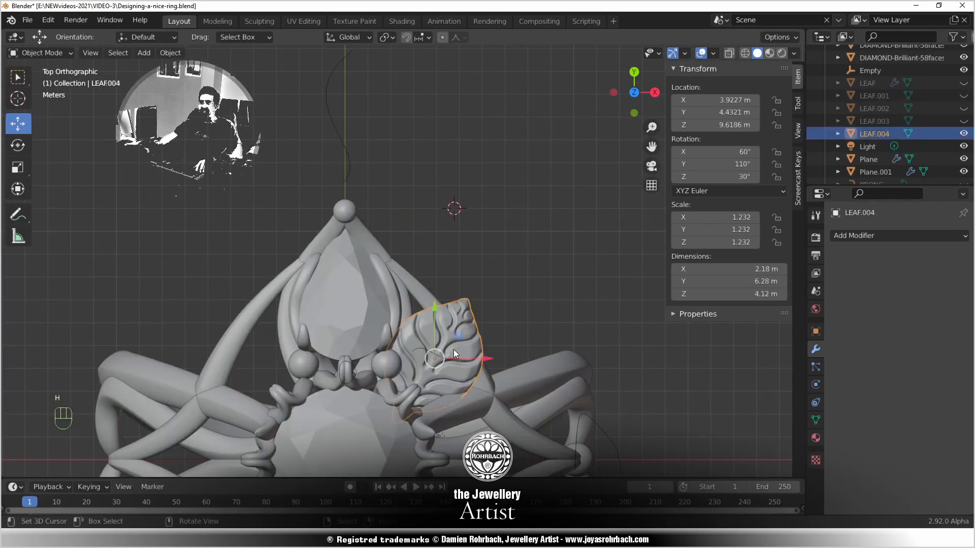
left_click(860, 236)
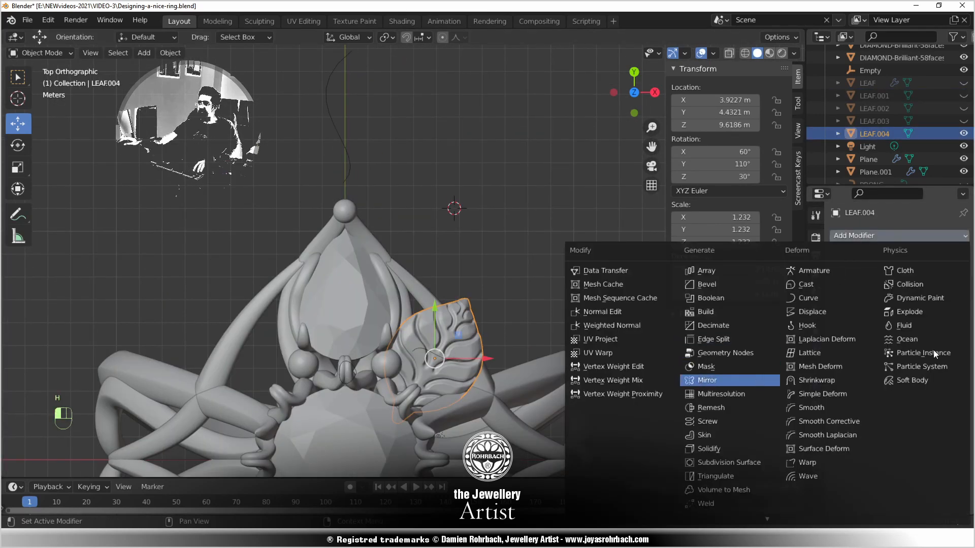
left_click(948, 322)
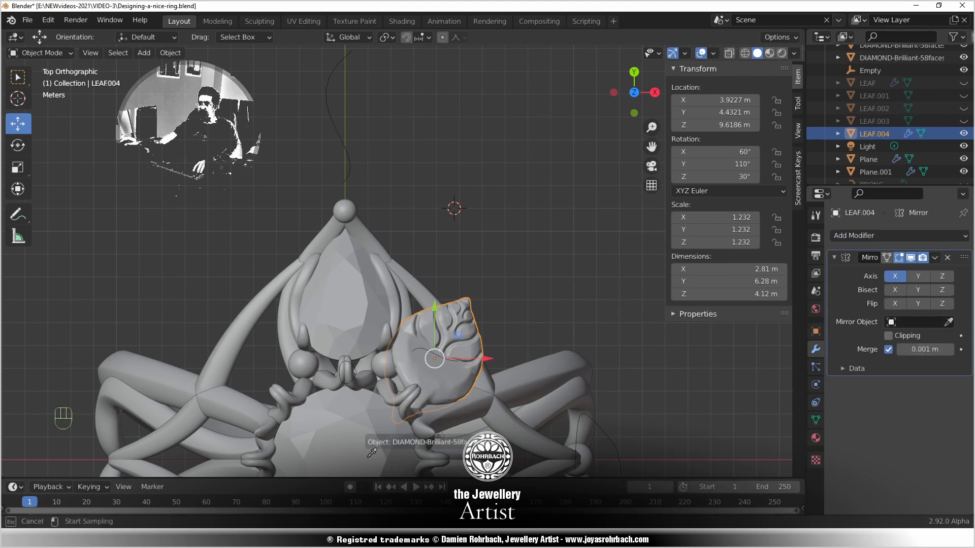
left_click(440, 437)
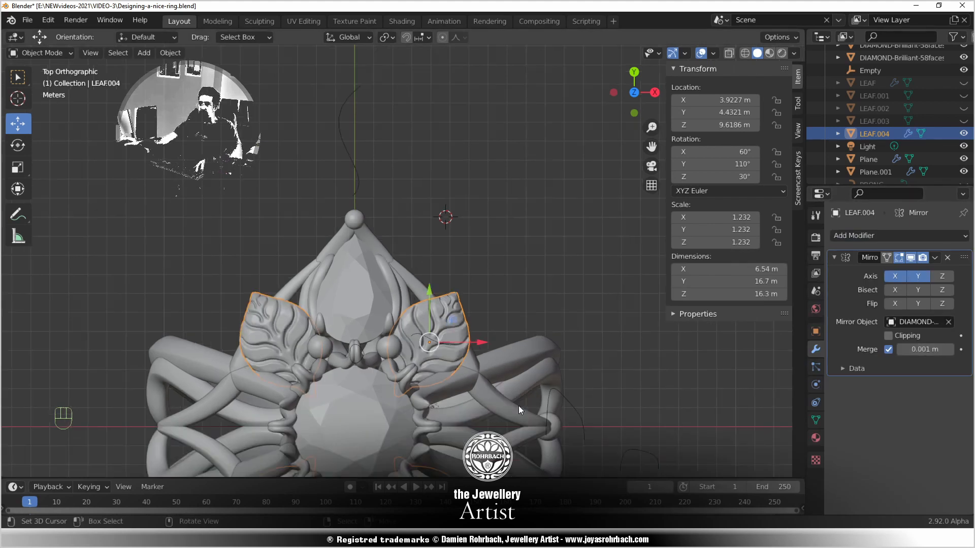
middle_click_drag(519, 406, 479, 242, "shift")
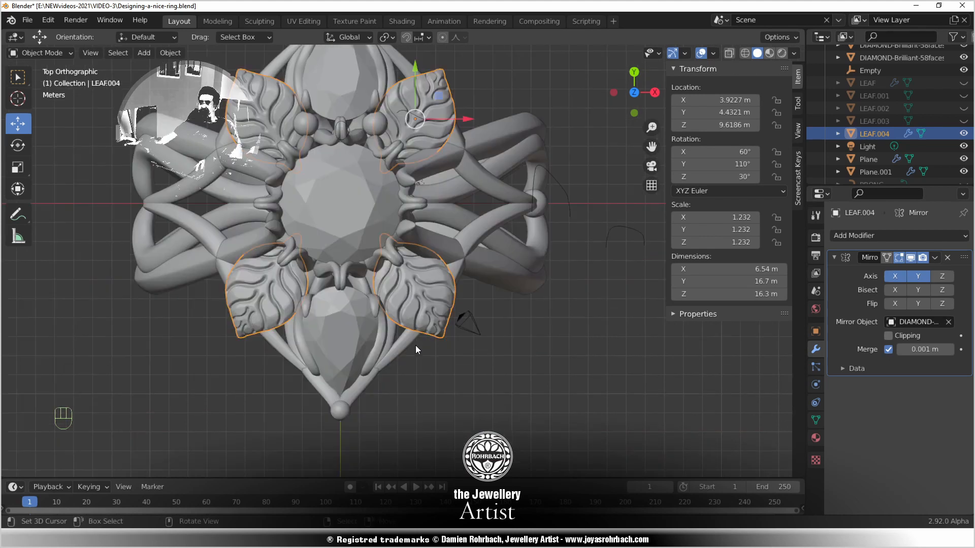
middle_click_drag(415, 349, 429, 197)
key("ctrl+s")
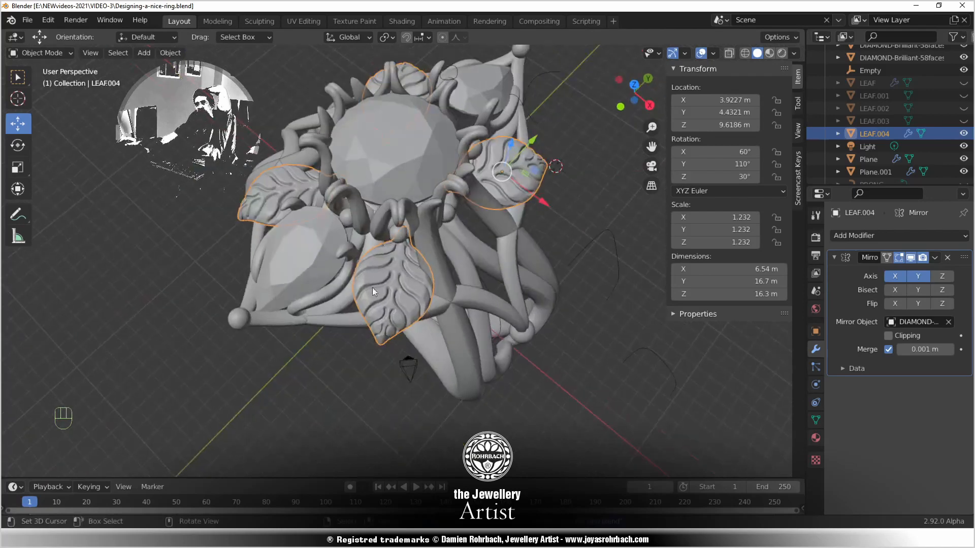
Examine the four mirrored leaves on the ring from above, from the side and around the shank
middle_click_drag(373, 287, 438, 253)
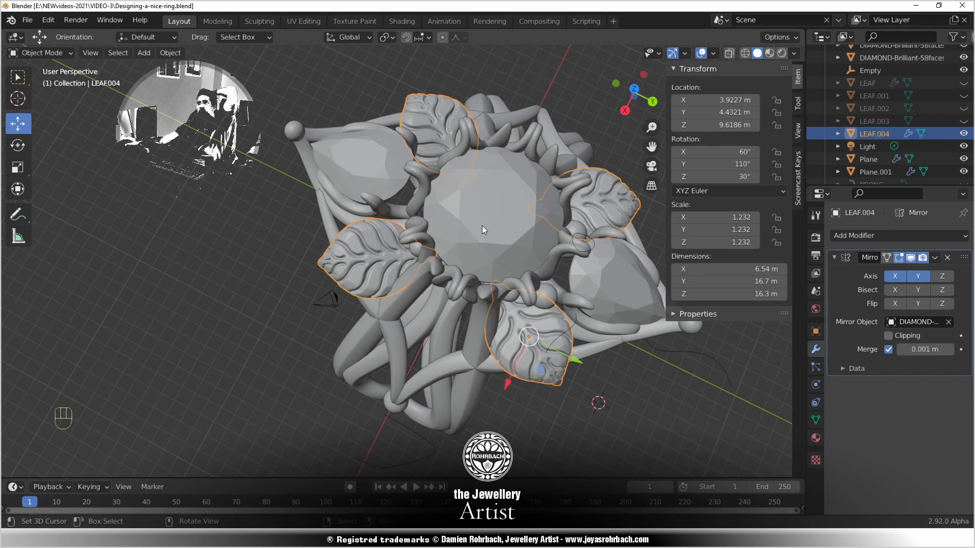
middle_click_drag(482, 227, 480, 293)
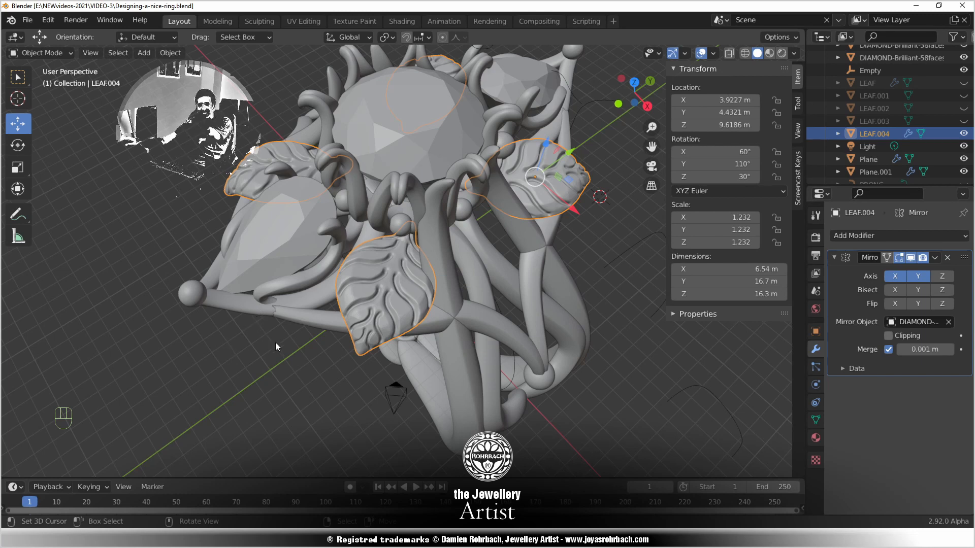
mouse_move(442, 318)
middle_mouse_down()
mouse_move(379, 262)
mouse_move(422, 311)
mouse_move(442, 312)
middle_mouse_up()
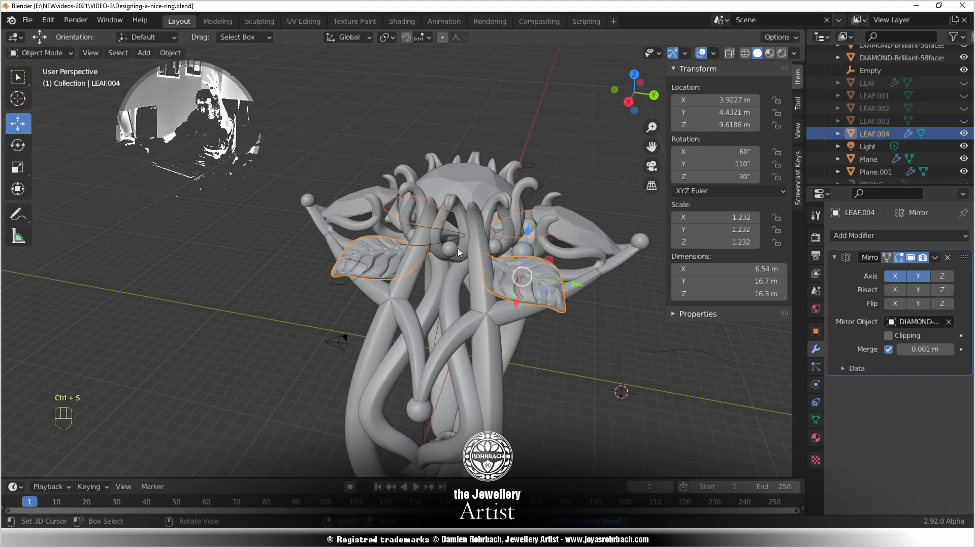
middle_click_drag(431, 238, 421, 330)
scroll(422, 331, "down", 4)
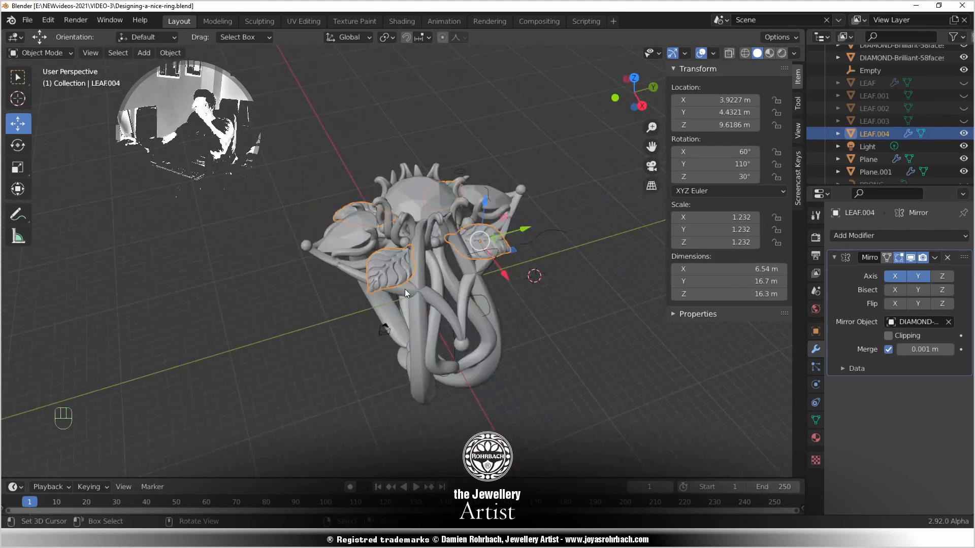
key("KP_3")
scroll(394, 260, "up", 1)
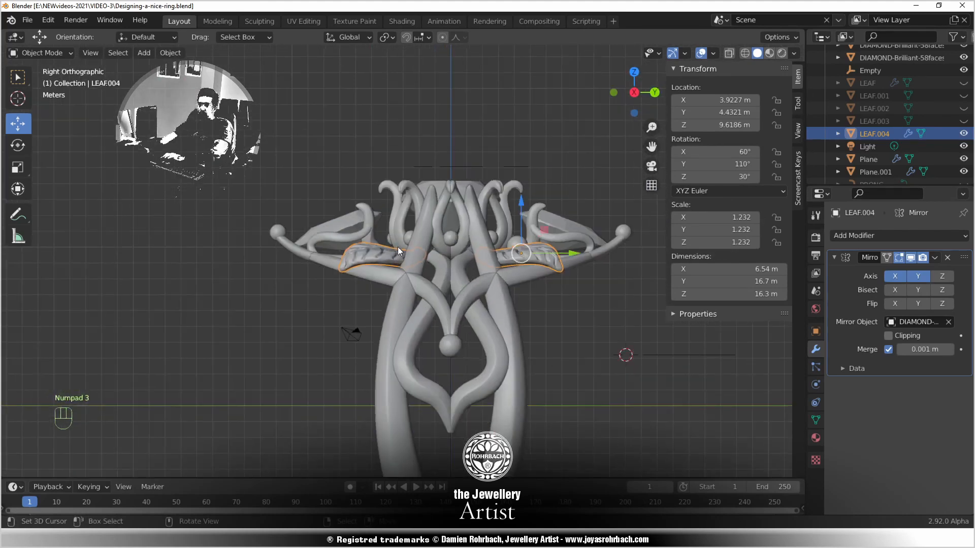
middle_click_drag(398, 247, 434, 364)
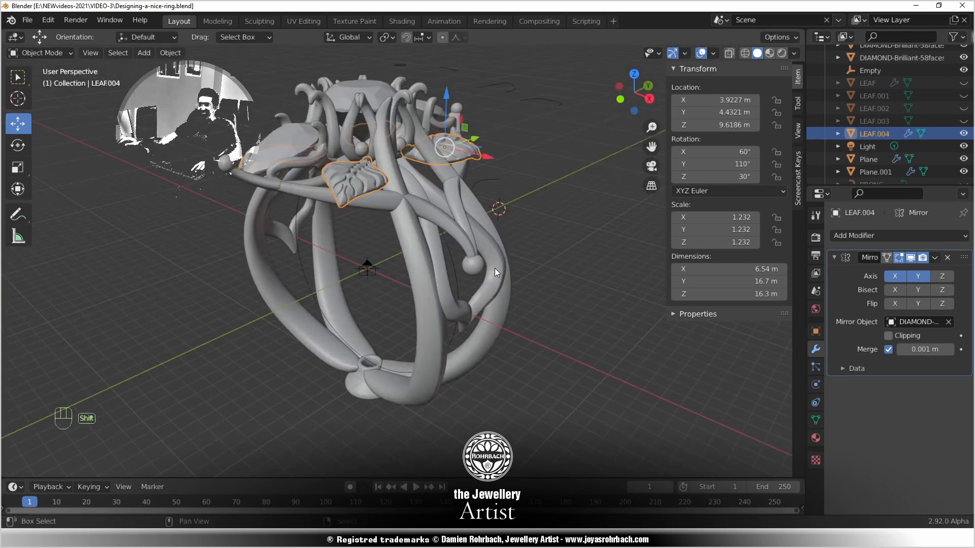
Duplicate the mirrored leaf and remove the Mirror modifier from the copy
key("shift+d")
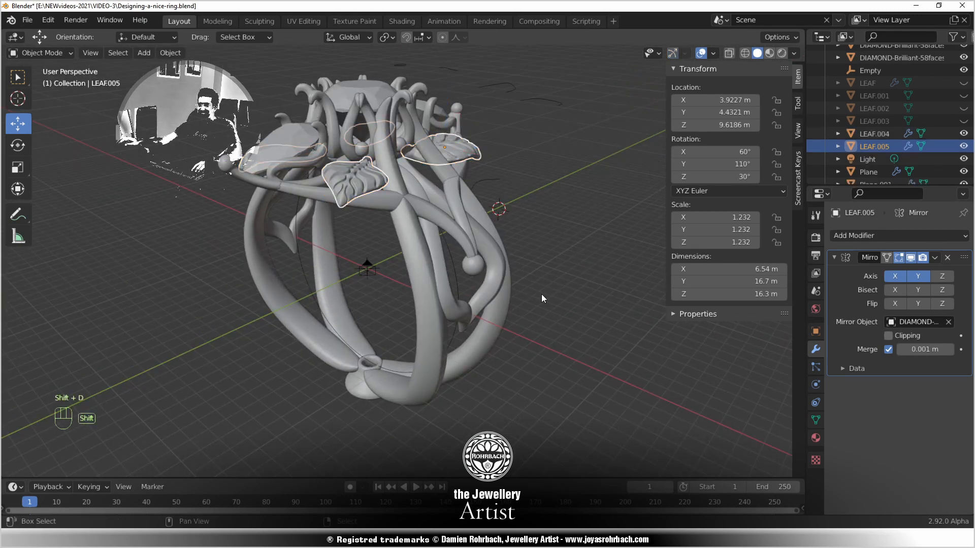
left_click(967, 289)
left_click(947, 257)
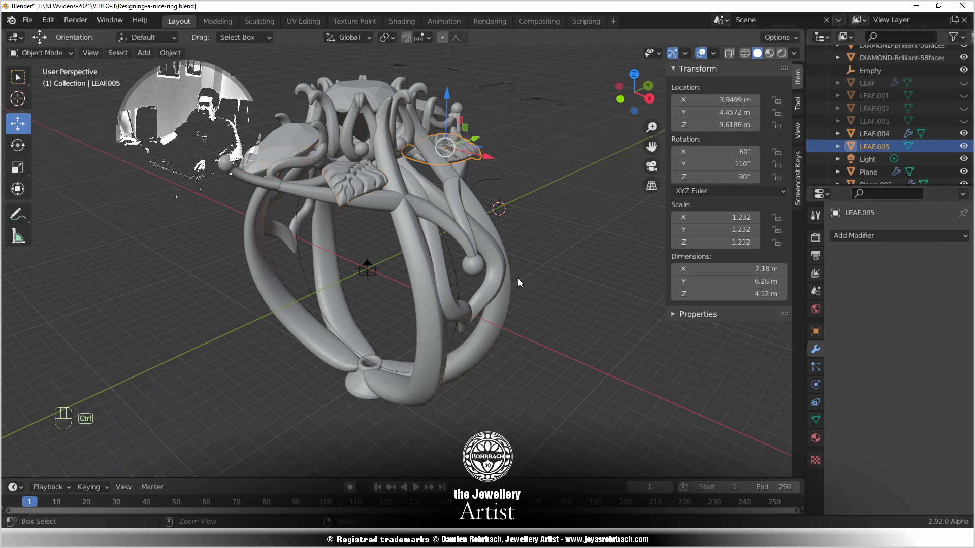
Set the leaf copy's rotation to 0° in X and 90° in Y
middle_click_drag(501, 260, 463, 322)
left_click(739, 153)
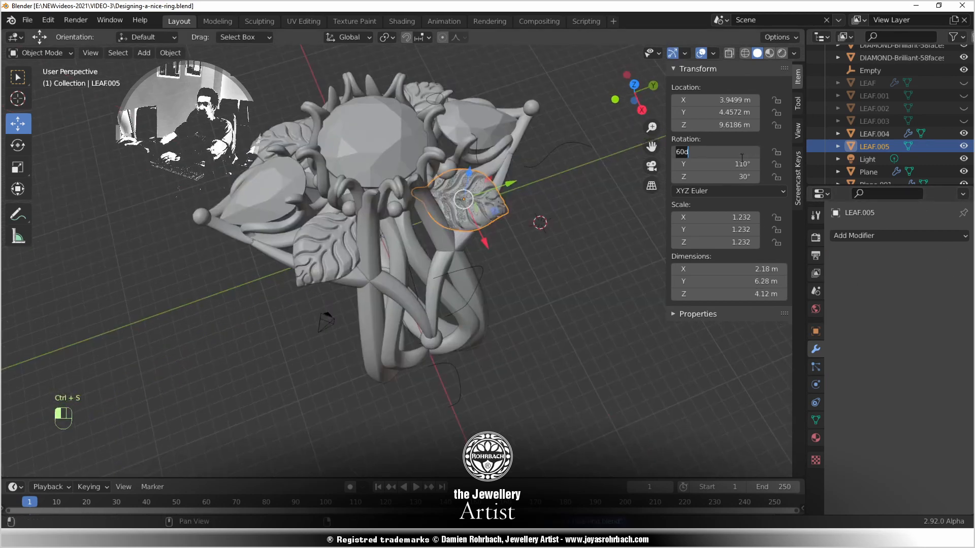
type("0")
key("Return")
type("0")
key("Return")
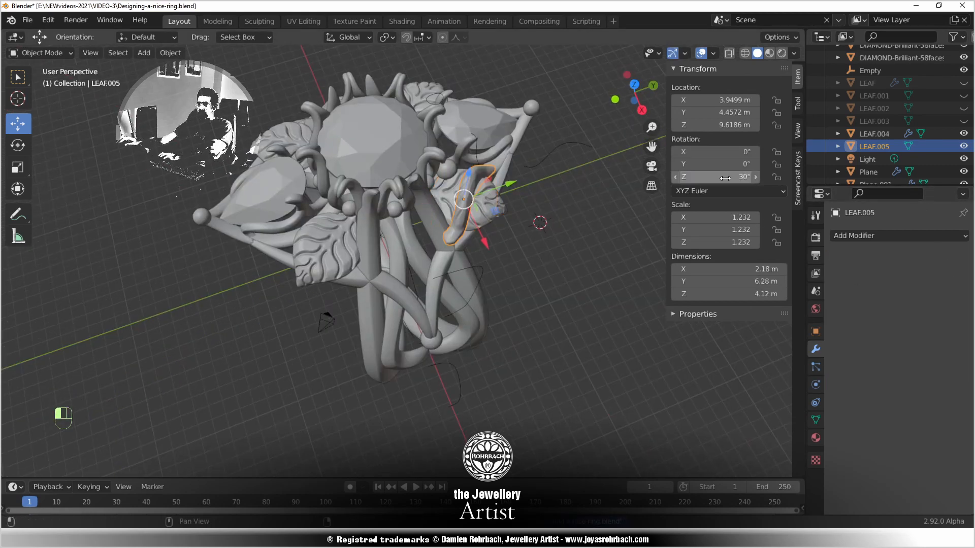
left_click(722, 167)
type("90")
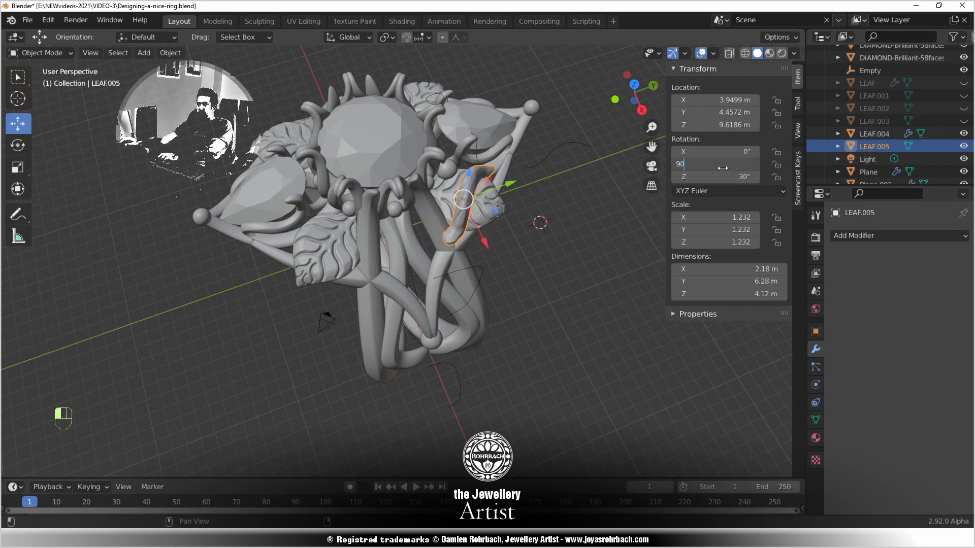
key("Return")
Try Z rotations of 0° and 90° on the leaf copy, and set it to -90°
key("KP_7")
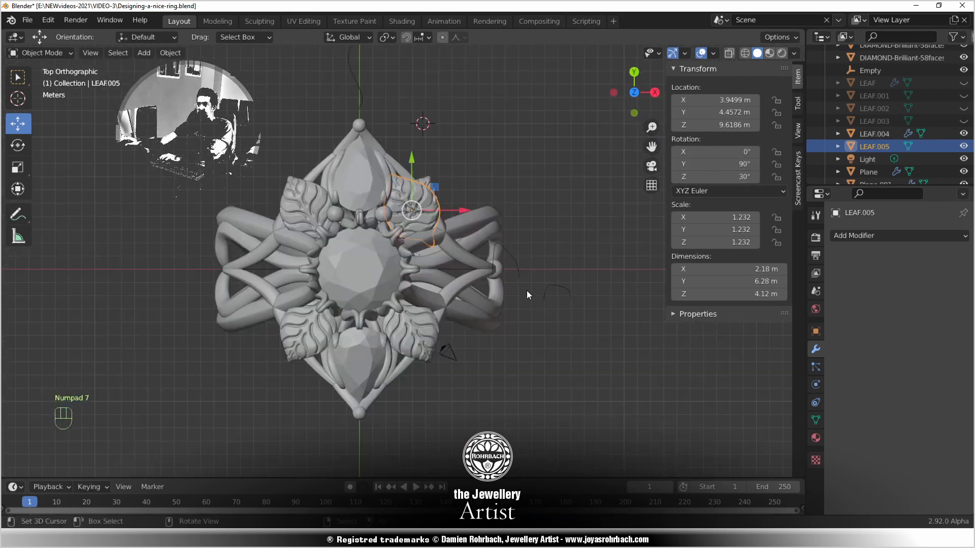
left_click(722, 180)
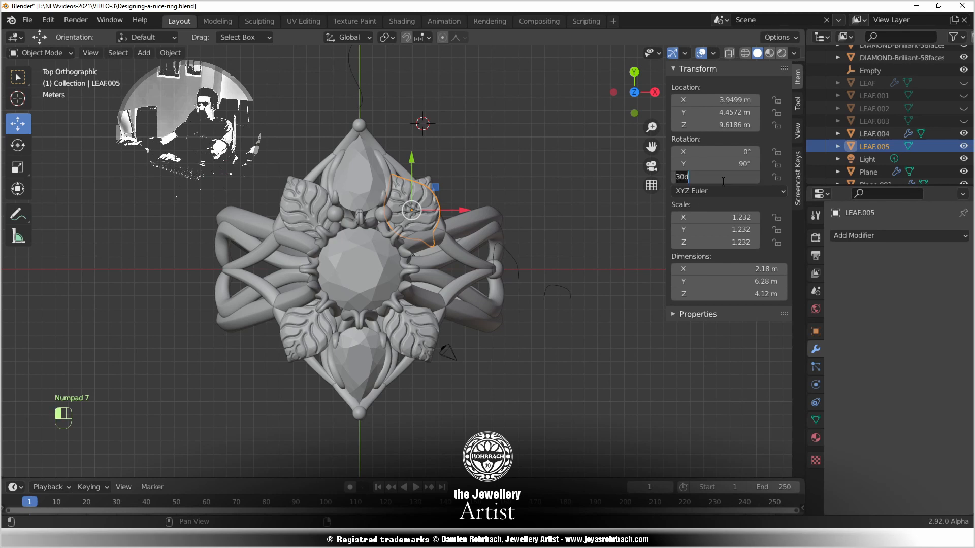
type("0")
key("Return")
left_click(722, 181)
type("90")
key("Return")
left_click(722, 181)
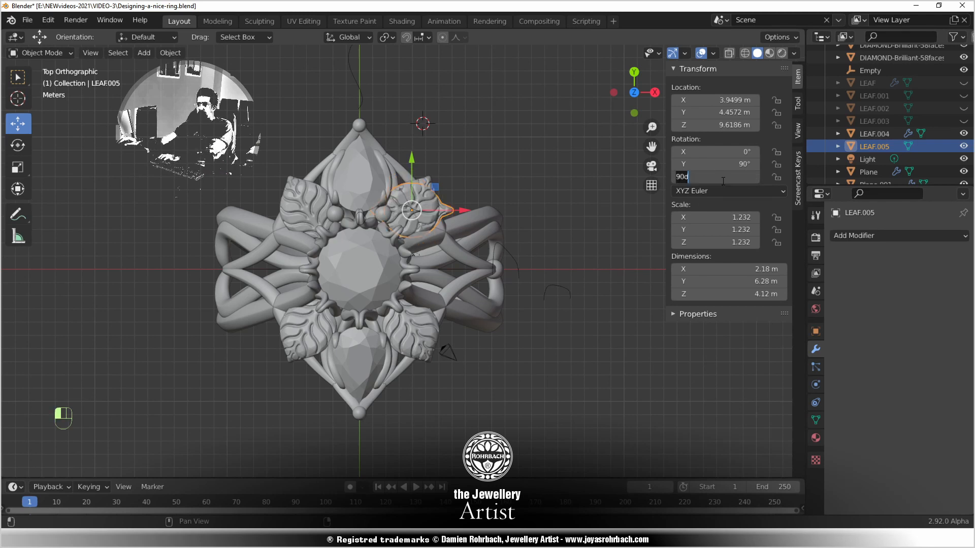
type("-90")
key("Return")
In the front view, rotate the leaf copy about 79° and move it about 8.1 m in X and -11.4 m in Z beside the shank
key("KP_1")
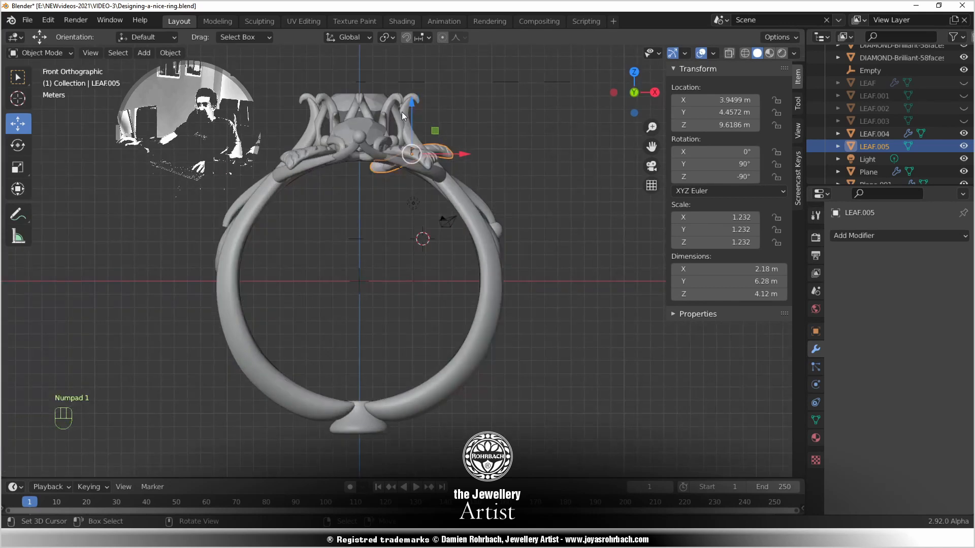
key("r")
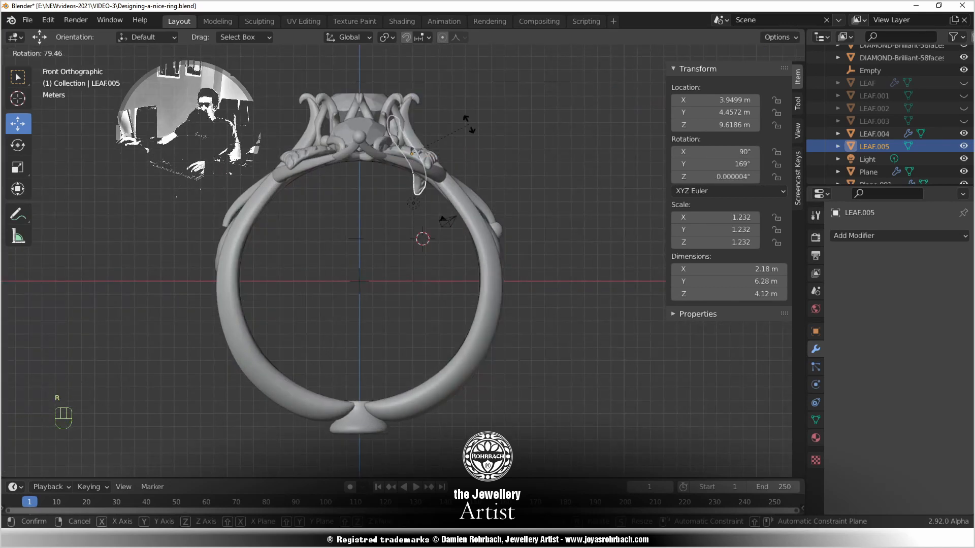
left_click(447, 178)
key("g")
left_click(553, 302)
Rotate the leaf copy about 30.8° to follow the shank's curve and move it about -1.73 m in X and -0.46 m in Z
key("r")
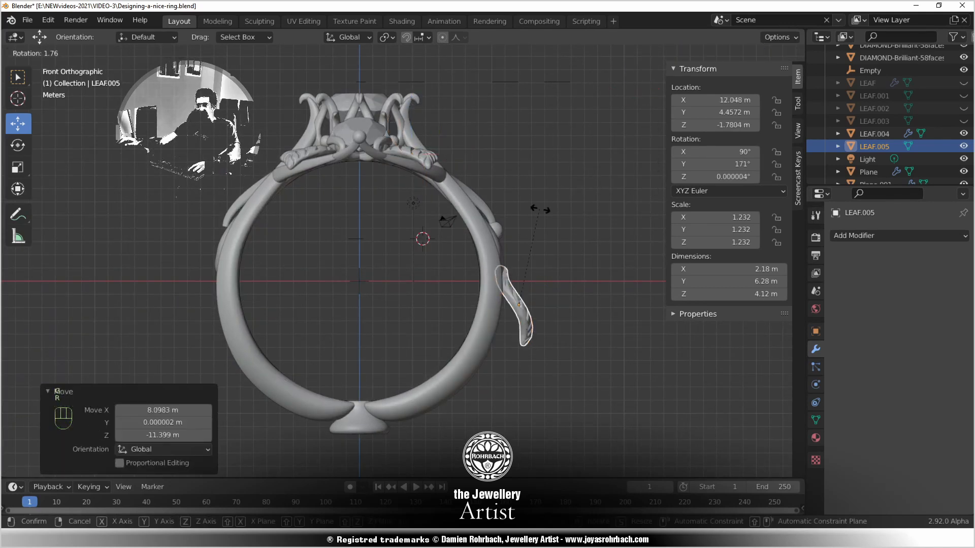
left_click(542, 329)
key("g")
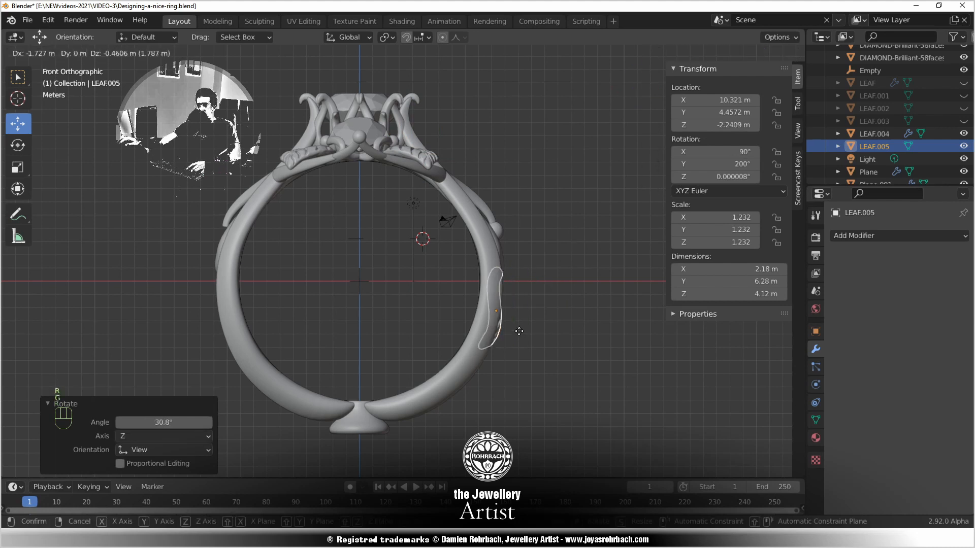
left_click(517, 336)
Move the leaf copy about -4.71 m in Y into the gap between the shank's bands
middle_click_drag(517, 336, 495, 325)
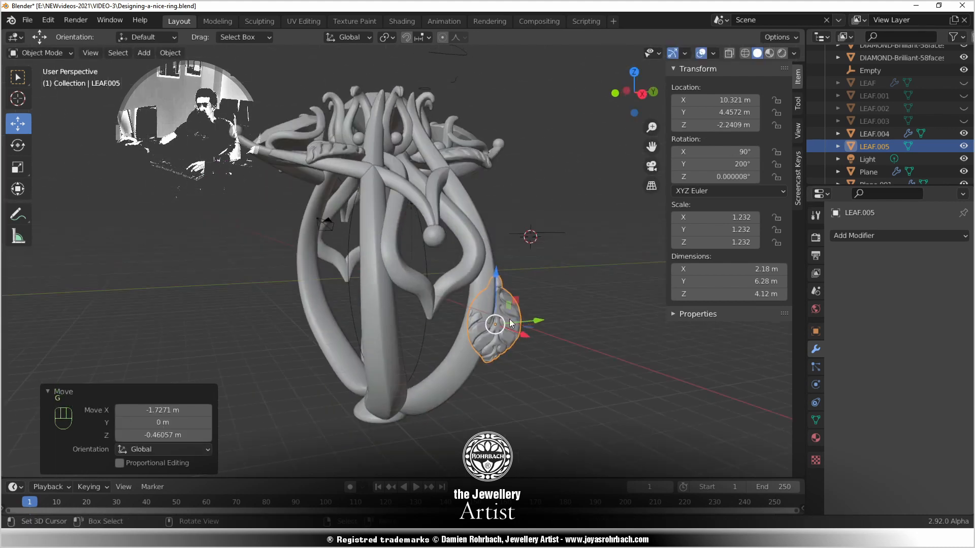
key("g")
key("y")
left_click(473, 325)
key("KP_1")
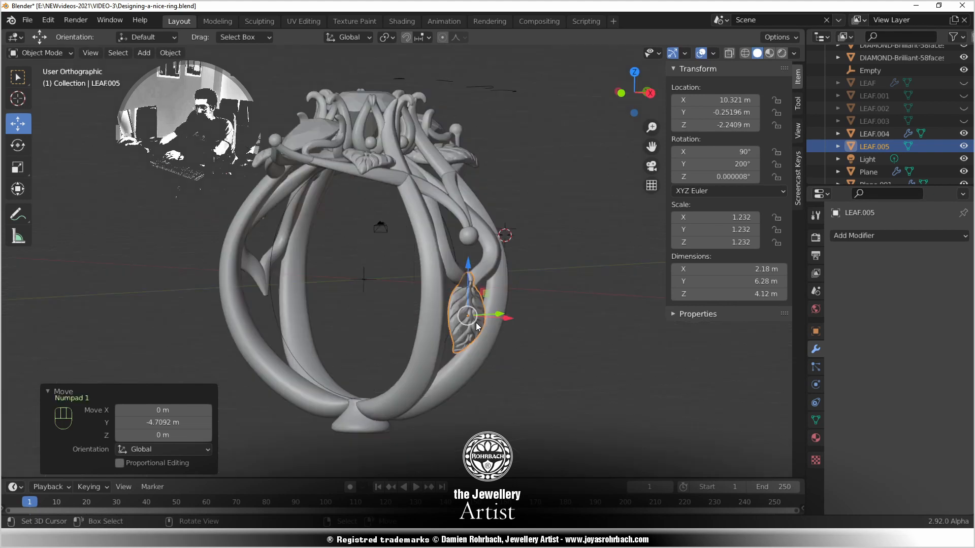
Rotate the leaf copy about -1.37° in the front view and lower it about 1.79 m in Z between the shank's bands
key("KP_Decimal")
key("r")
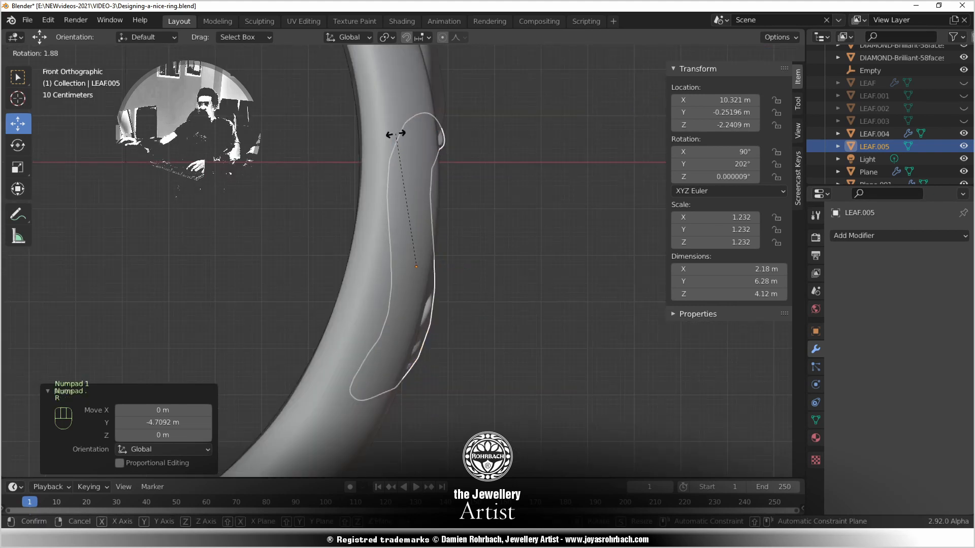
left_click(387, 127)
middle_click_drag(507, 263, 394, 291)
key("KP_3")
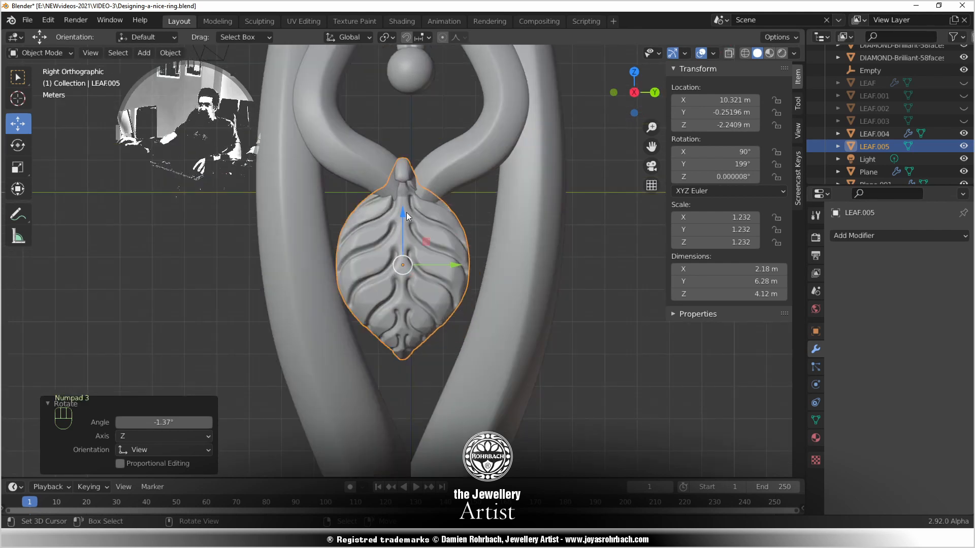
left_click_drag(401, 215, 406, 271)
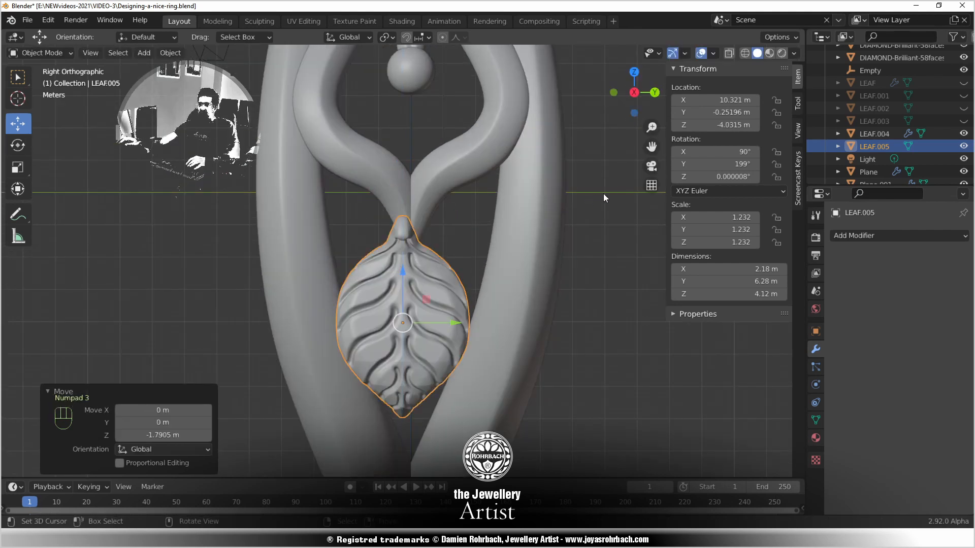
Center the leaf copy between the bands by setting its Y location to 0 m
left_click(711, 112)
type("0")
key("Return")
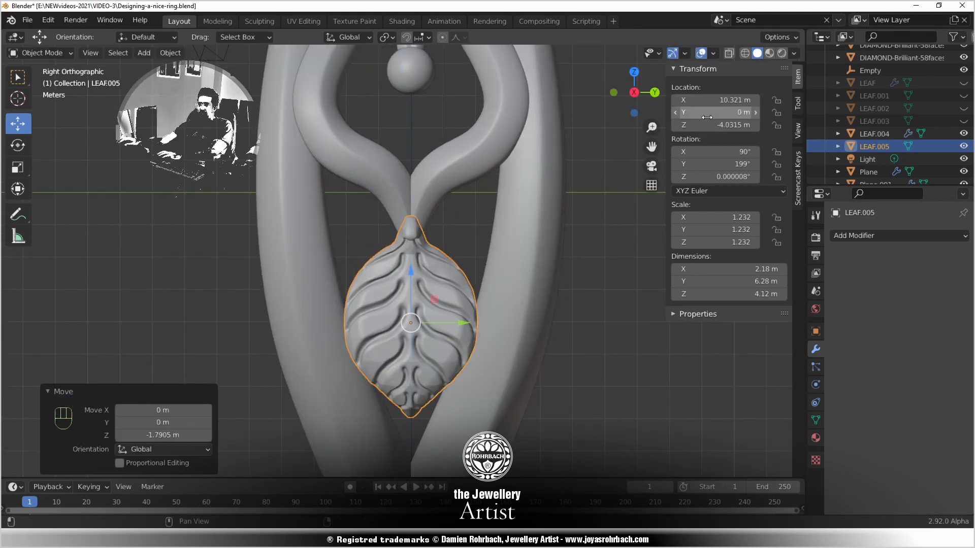
In the front view with X-ray on, rotate the leaf copy about 11.4° and scale it up by about 1.336
scroll(365, 264, "down", 3)
middle_click_drag(364, 297, 469, 275)
key("KP_1")
key("alt+z")
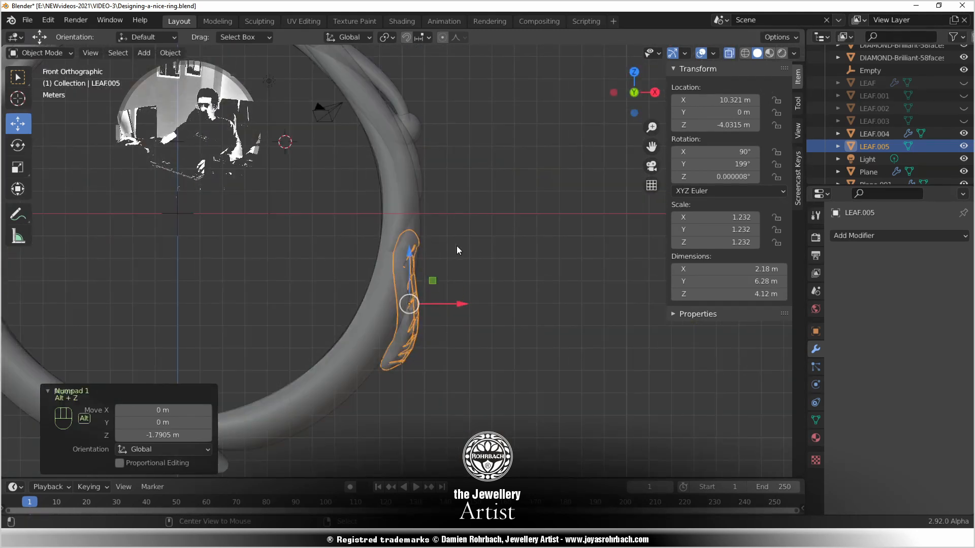
key("r")
left_click(428, 175)
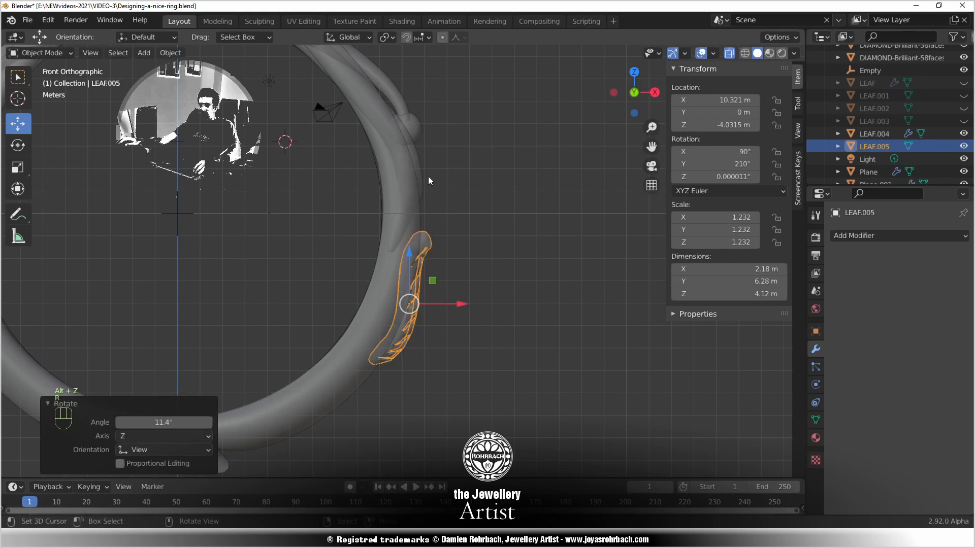
key("s")
left_click(530, 185)
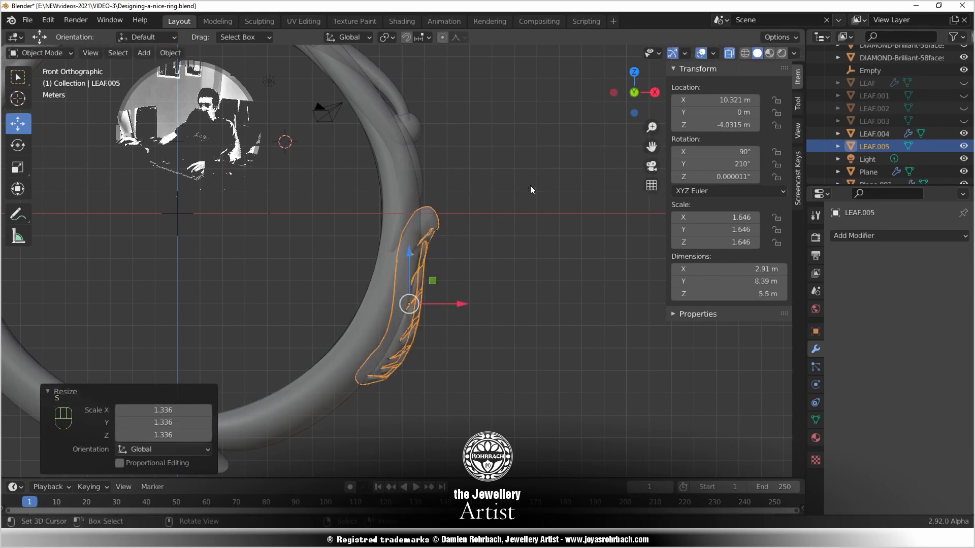
Shift the leaf copy about -0.79 m in X and 0.14 m in Z into the shank and tilt it to a Y rotation of 215°
key("g")
left_click(384, 334)
key("r")
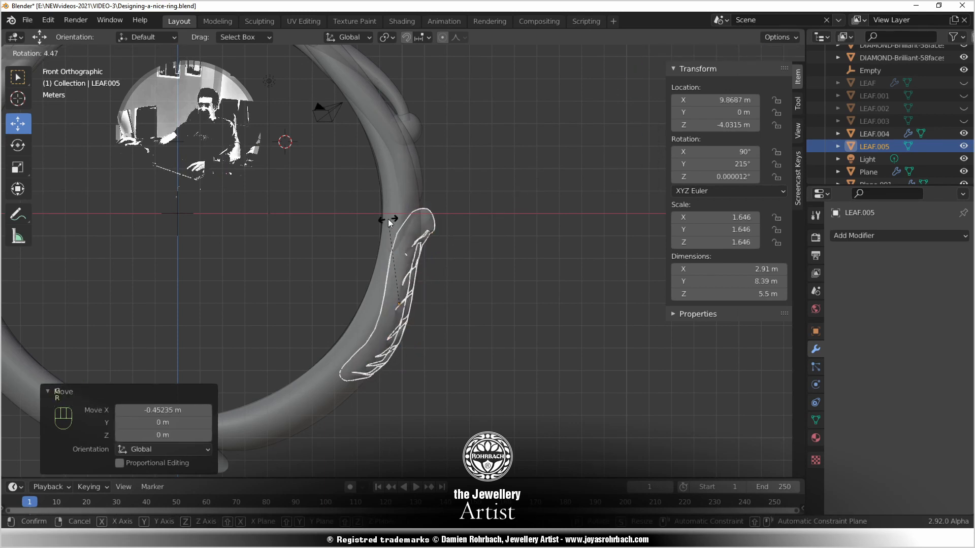
left_click(391, 219)
key("g")
left_click(373, 324)
key("KP_3")
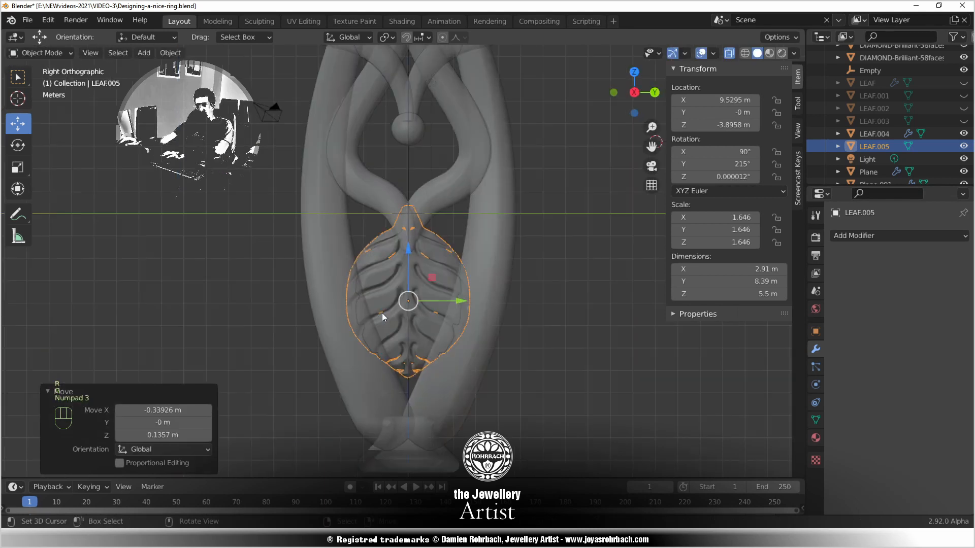
key("alt+z")
middle_click_drag(390, 319, 341, 357)
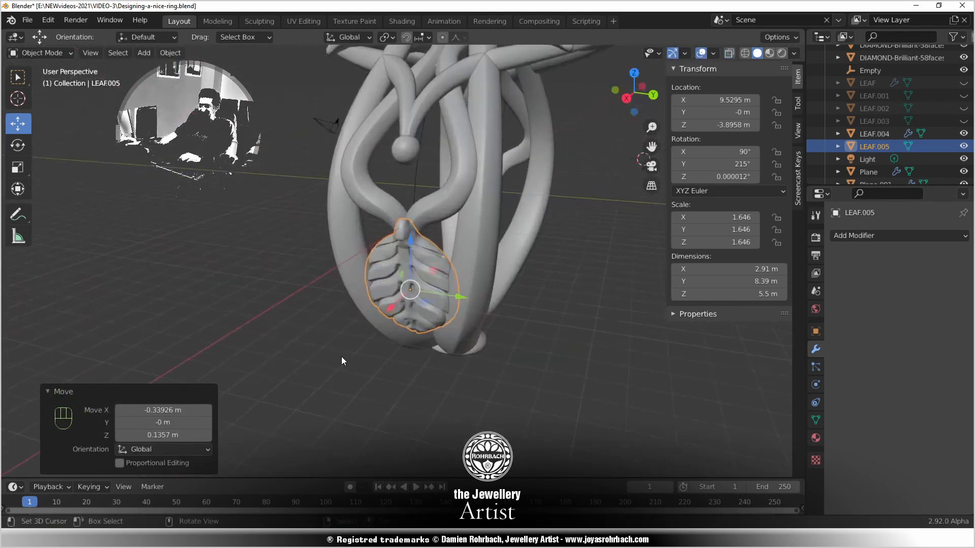
Rotate the leaf copy about -5° in the front view and nudge it about 0.11 m in X and 0.02 m in Z
key("KP_1")
scroll(472, 315, "up", 2)
key("r")
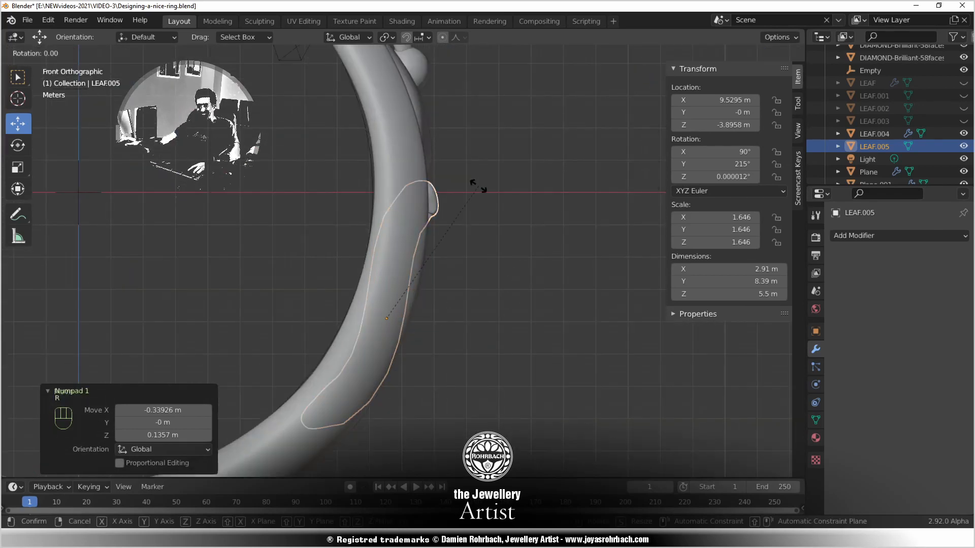
left_click(457, 185)
key("g")
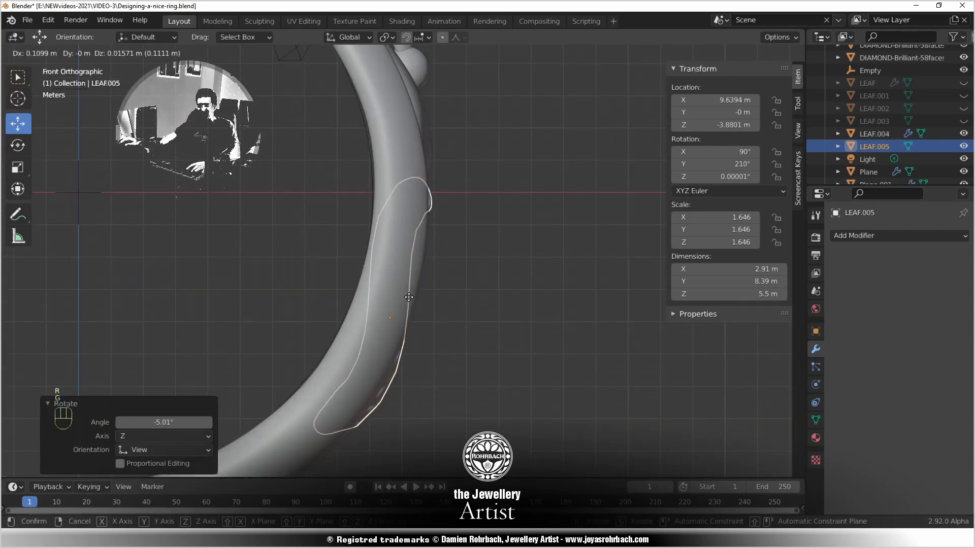
left_click(421, 205)
Rotate the leaf copy about -1.23° and another -3.43°, shifting it about 0.27 m in X and 0.14 m in Z
key("r")
left_click(419, 203)
key("g")
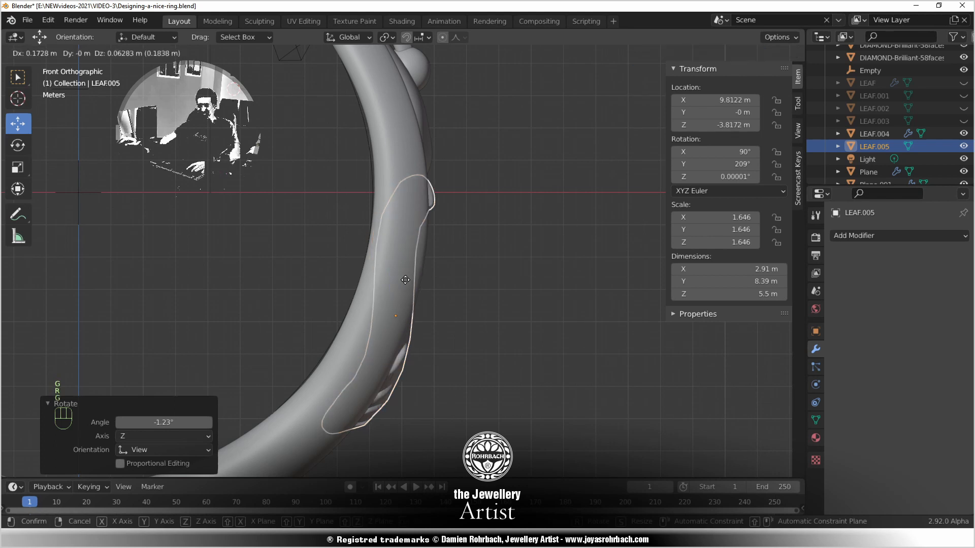
left_click(422, 261)
key("r")
left_click(427, 201)
middle_click_drag(427, 201, 196, 279)
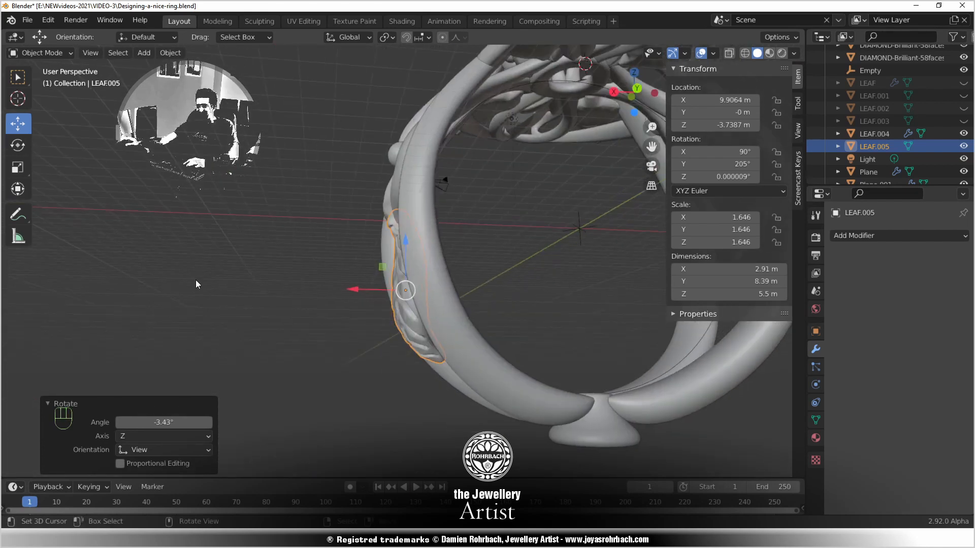
Rotate the leaf copy about 4.11°, move it about -0.20 m in X and 0.16 m in Z, and save the file
key("KP_1")
scroll(355, 359, "up", 2)
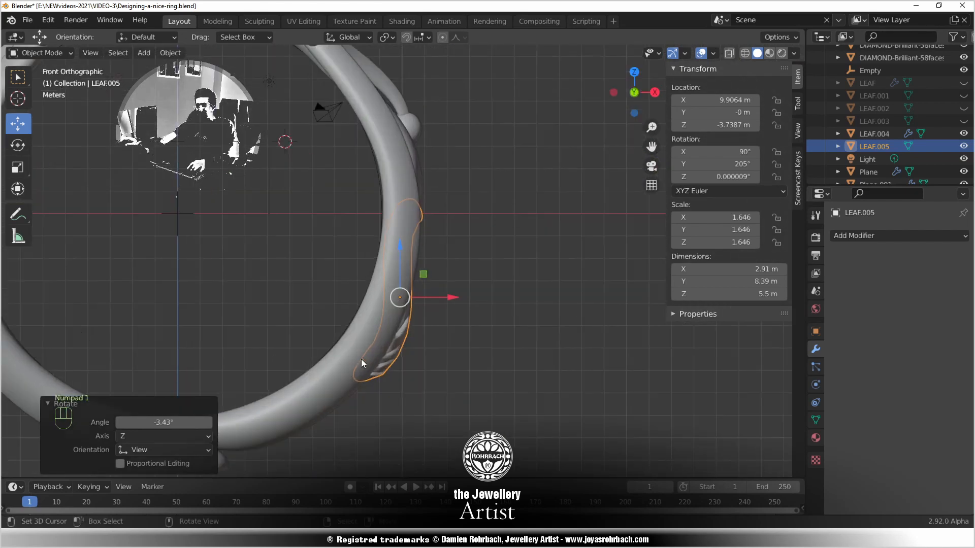
key("r")
left_click(409, 181)
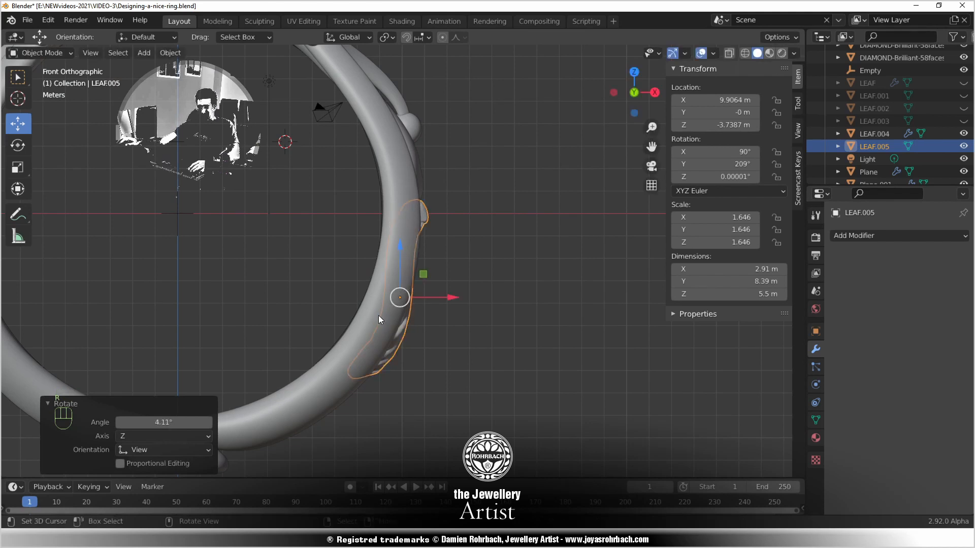
key("g")
left_click(369, 307)
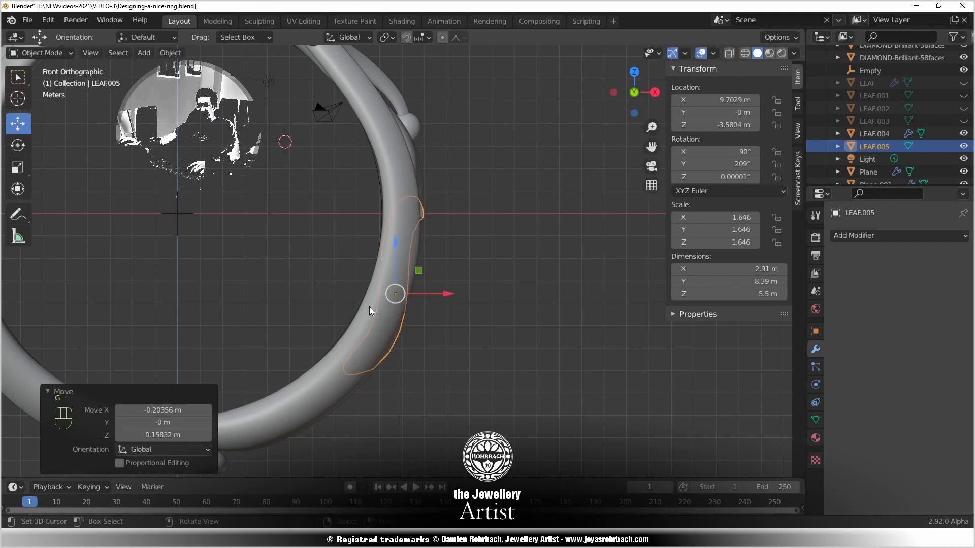
scroll(437, 335, "down", 3)
middle_click_drag(436, 334, 464, 324)
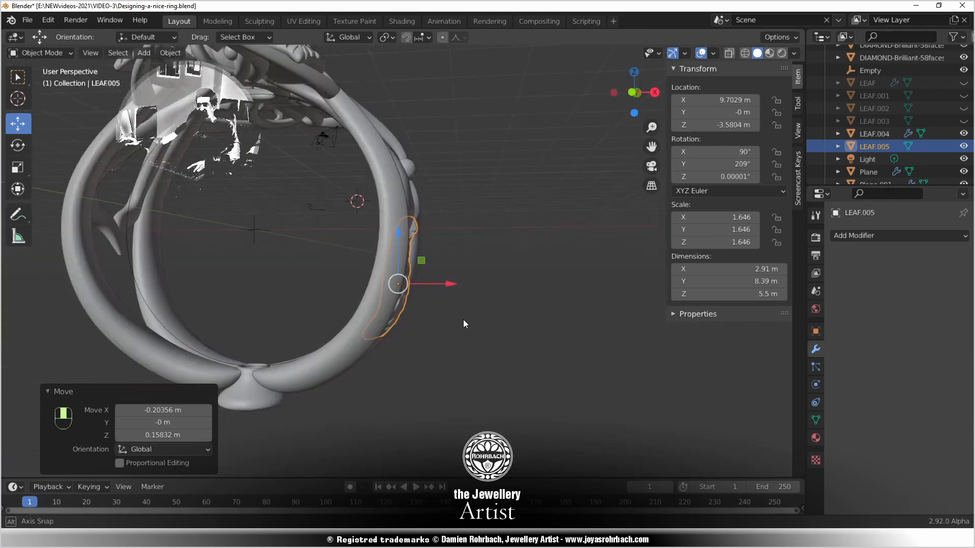
key("ctrl+s")
middle_click_drag(406, 332, 338, 337)
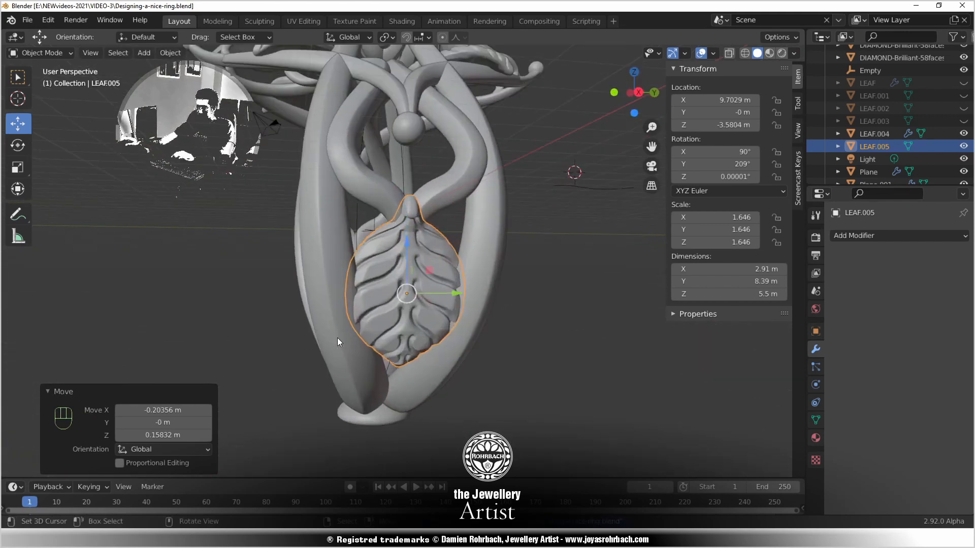
Move the leaf copy outward about 0.76 m in X and scale it up by about 1.132
key("KP_3")
middle_click_drag(399, 294, 441, 306)
left_click_drag(441, 306, 443, 314)
key("s")
left_click(503, 227)
middle_click_drag(504, 227, 360, 248)
key("KP_1")
key("KP_3")
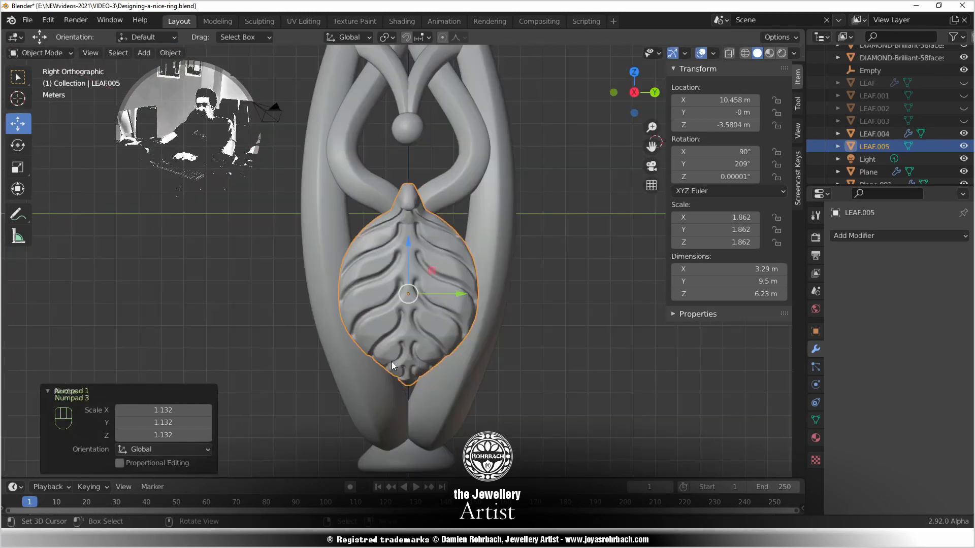
In the right view, scale the leaf copy down by about 0.937 and lower it about 1.51 m in Z
scroll(392, 362, "up", 2)
key("s")
left_click(544, 208)
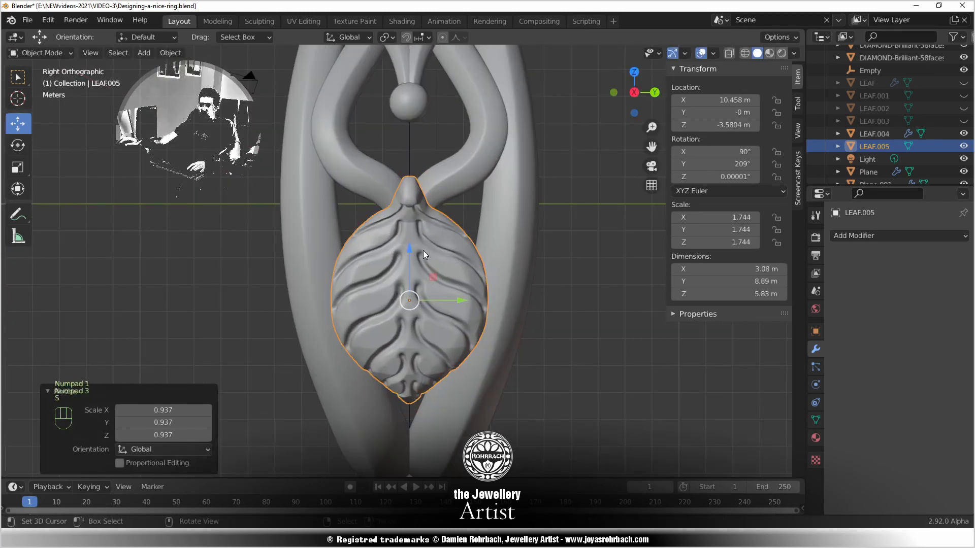
left_click_drag(410, 253, 426, 293)
middle_click_drag(431, 315, 522, 311)
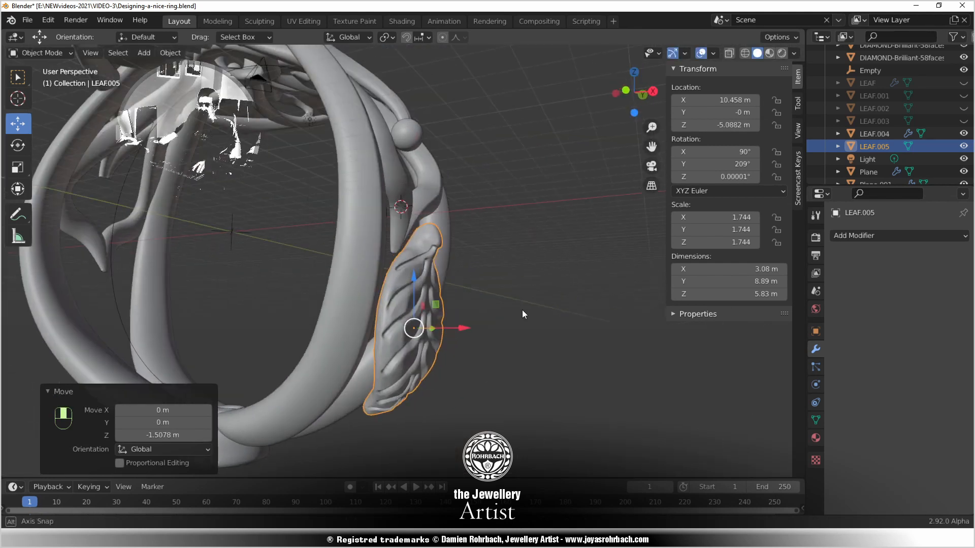
Move the leaf copy about -0.72 m in X back into the shank and save the file
middle_click_drag(424, 350, 458, 343)
left_click_drag(458, 343, 437, 343)
middle_click_drag(437, 343, 432, 287)
key("KP_1")
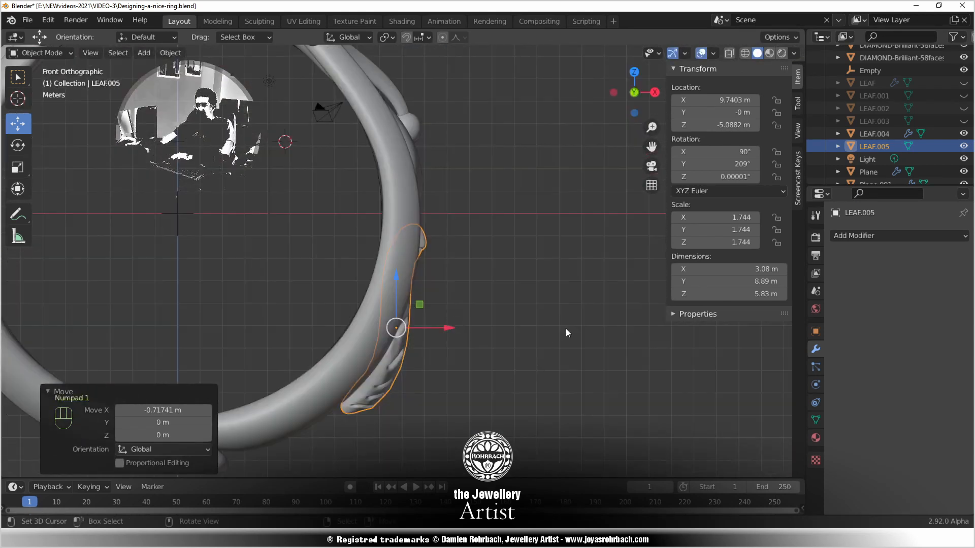
key("ctrl+s")
Add a Simple Deform modifier to the leaf copy, set to Bend at 90° on the Y axis after trying Z
left_click(876, 236)
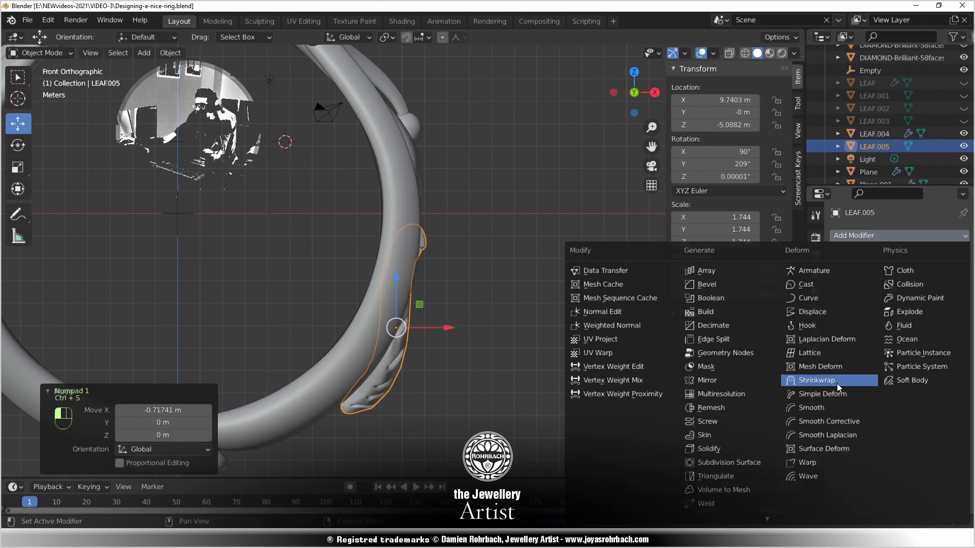
left_click(839, 396)
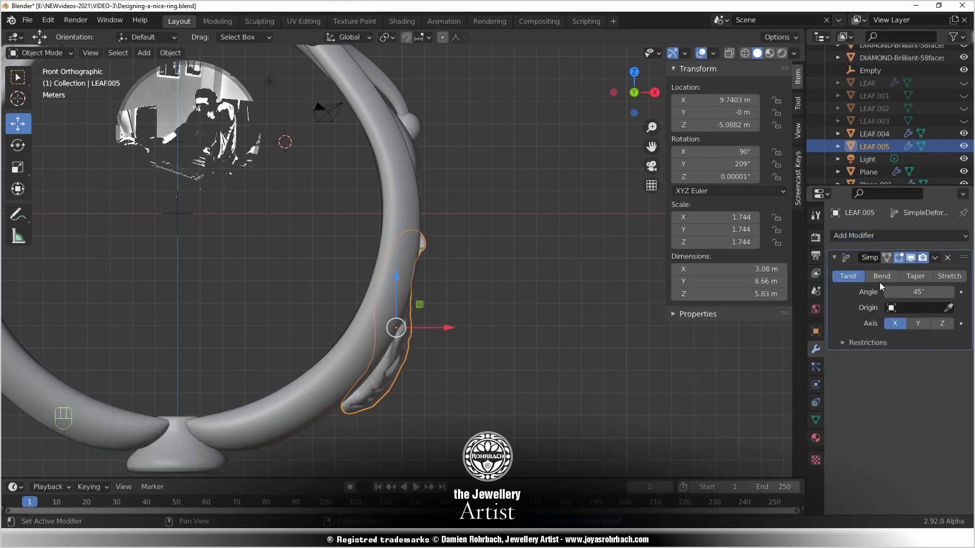
left_click(880, 276)
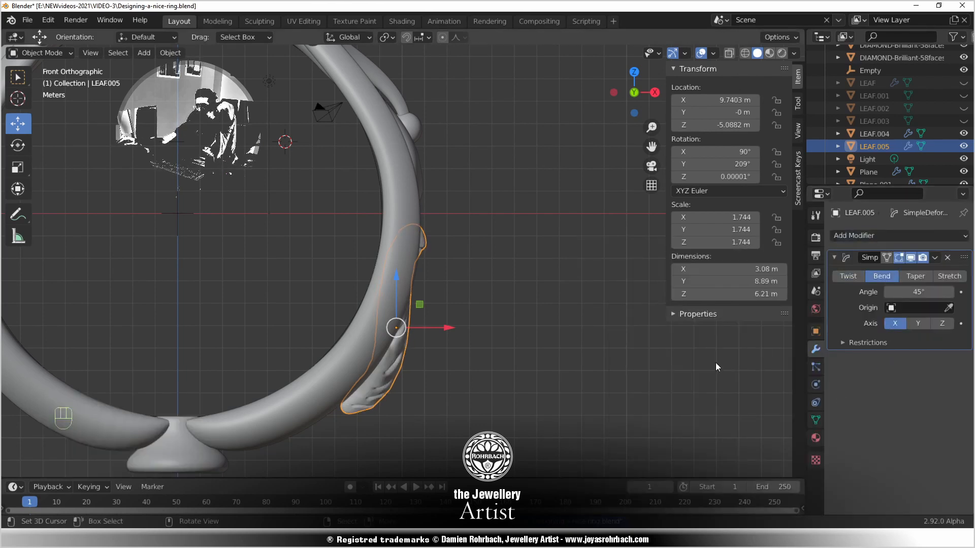
left_click(923, 293)
type("90")
key("Return")
left_click(917, 325)
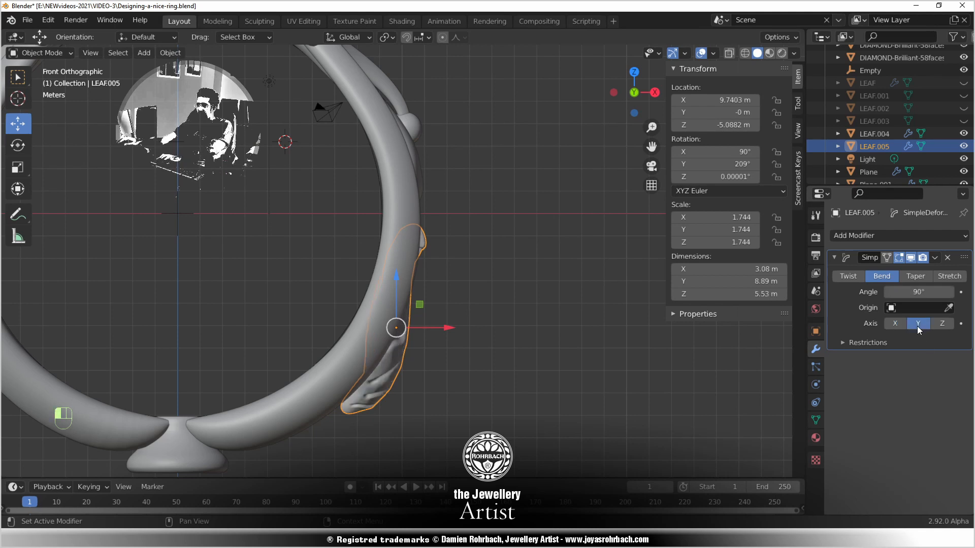
left_click(945, 326)
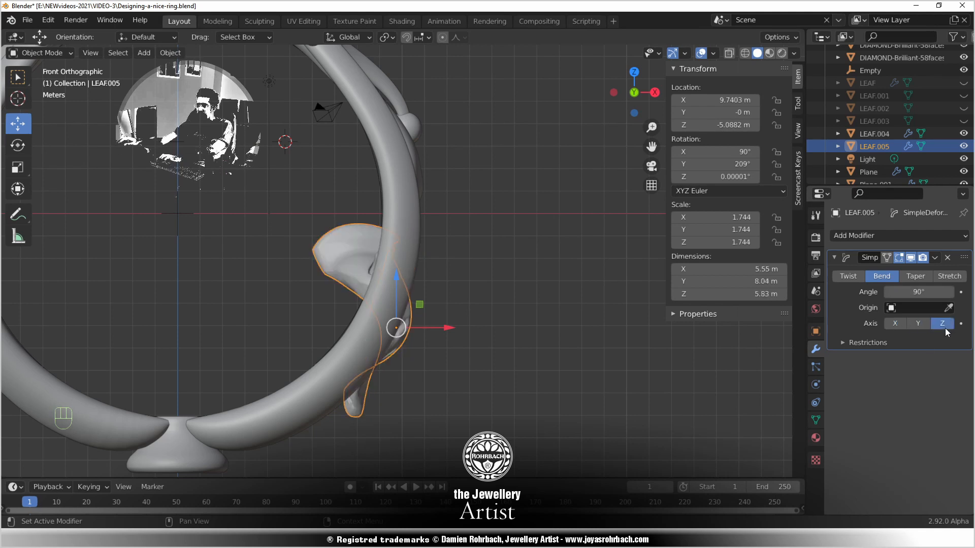
left_click(919, 326)
Snap the 3D cursor to the selected leaf and add a cube there as a bend origin
key("shift+s")
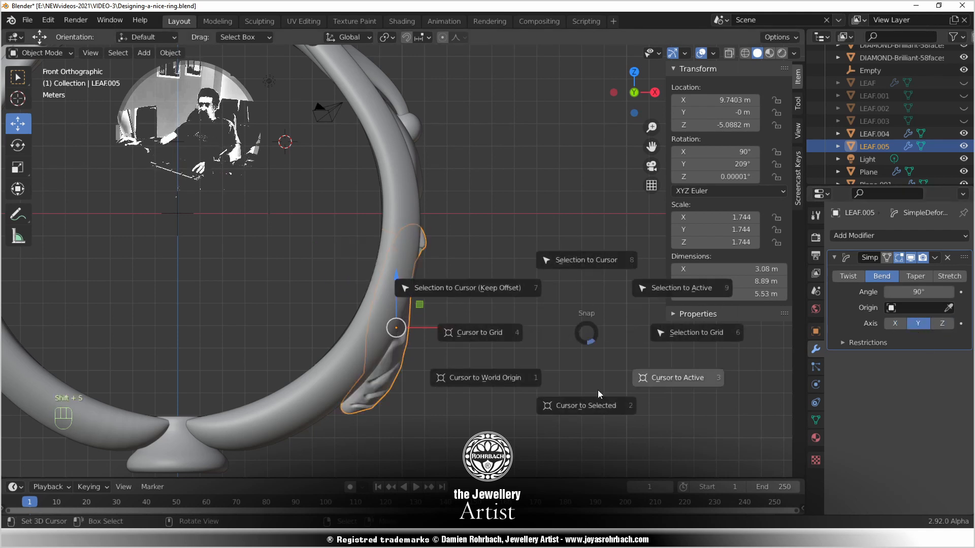
left_click(559, 405)
left_click(145, 52)
mouse_move(168, 66)
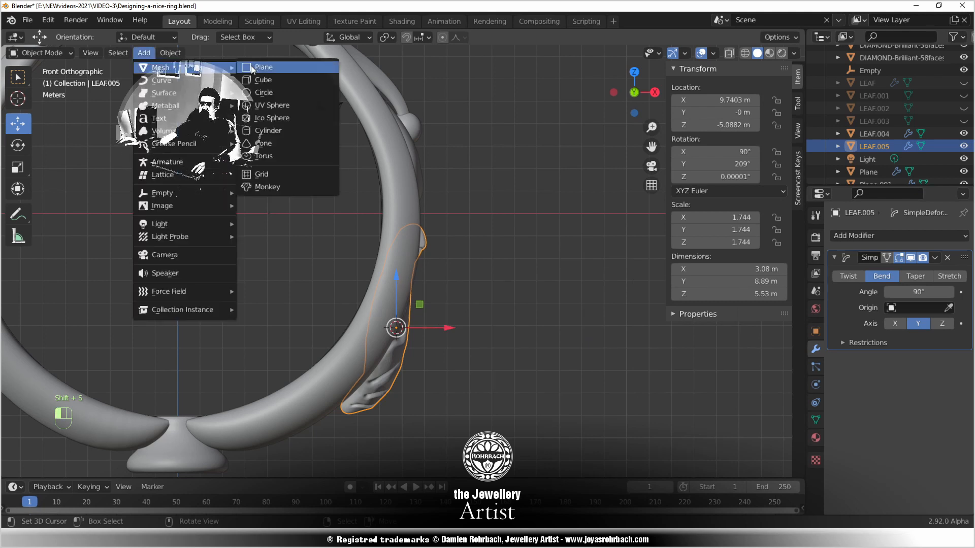
left_click(257, 80)
Assign the cube as origin of the leaf's Bend modifier and set the bend angle to -45°
right_click(395, 378)
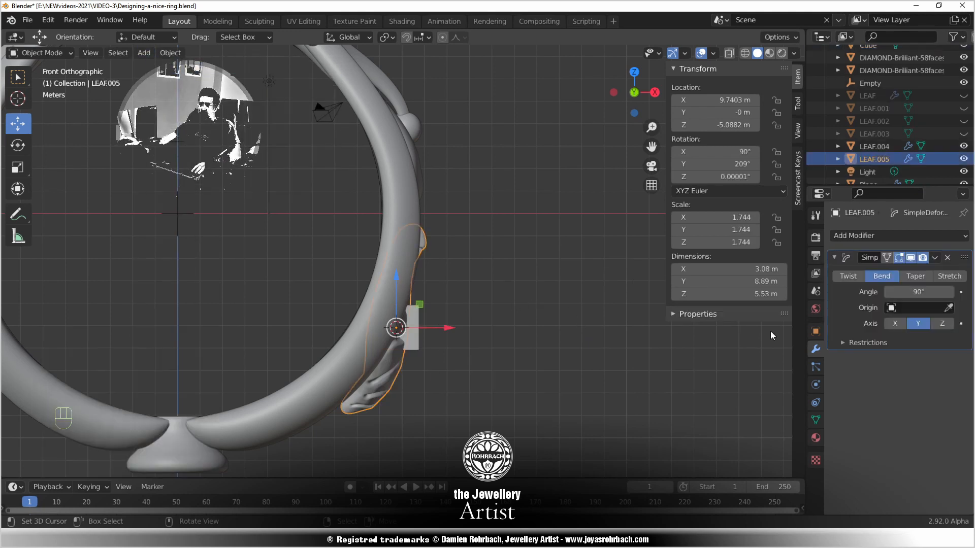
left_click(429, 345)
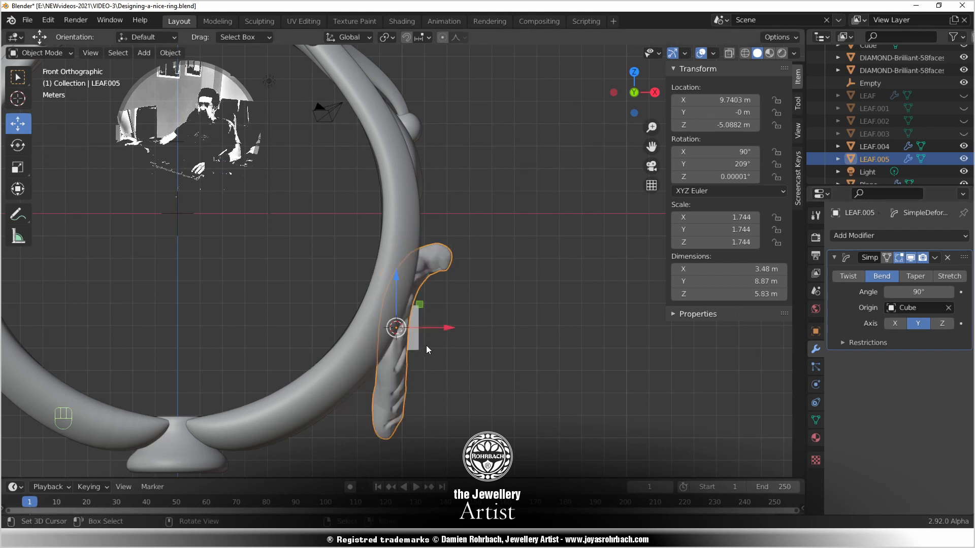
right_click(422, 344)
right_click(443, 267)
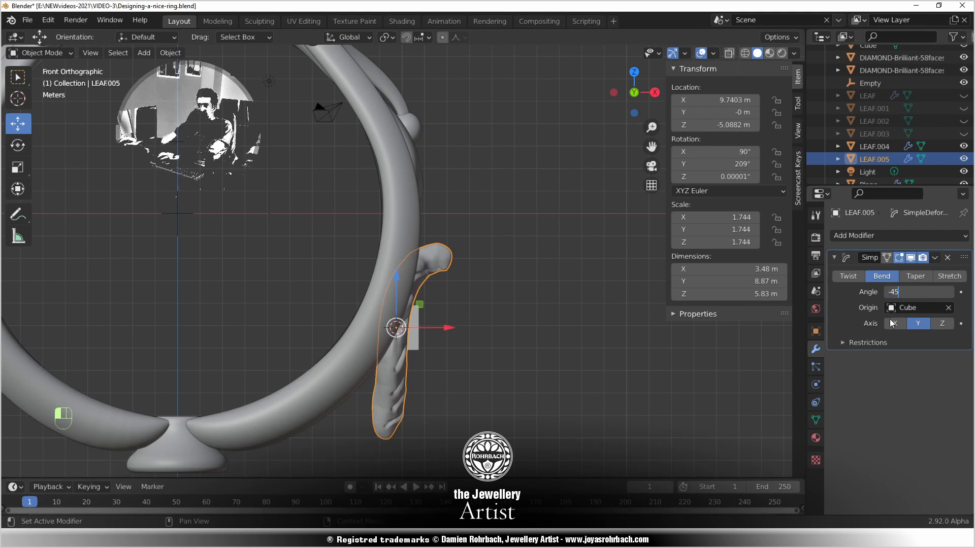
type("-45")
key("Return")
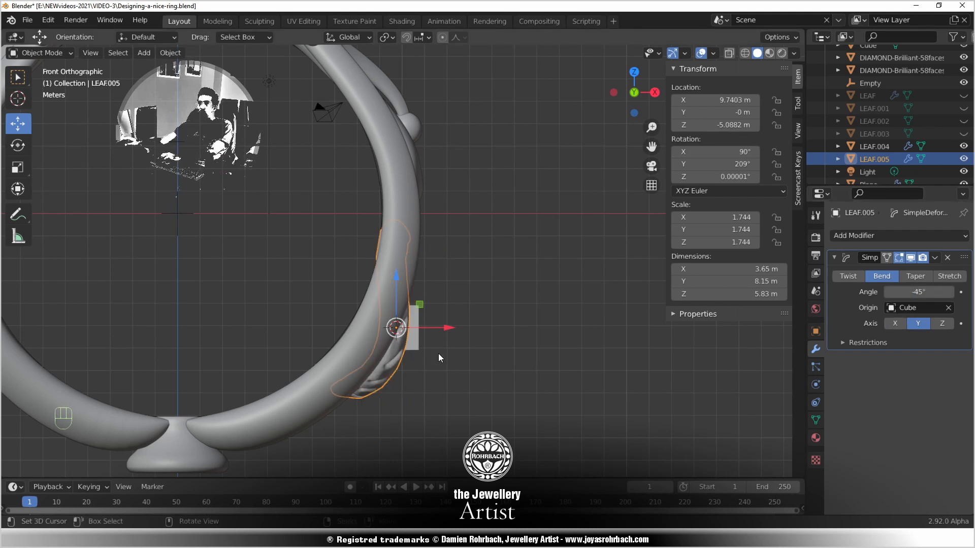
Move the cube about 0.41 m in X to adjust the leaf's bend
right_click(416, 347)
left_click_drag(452, 327, 460, 328)
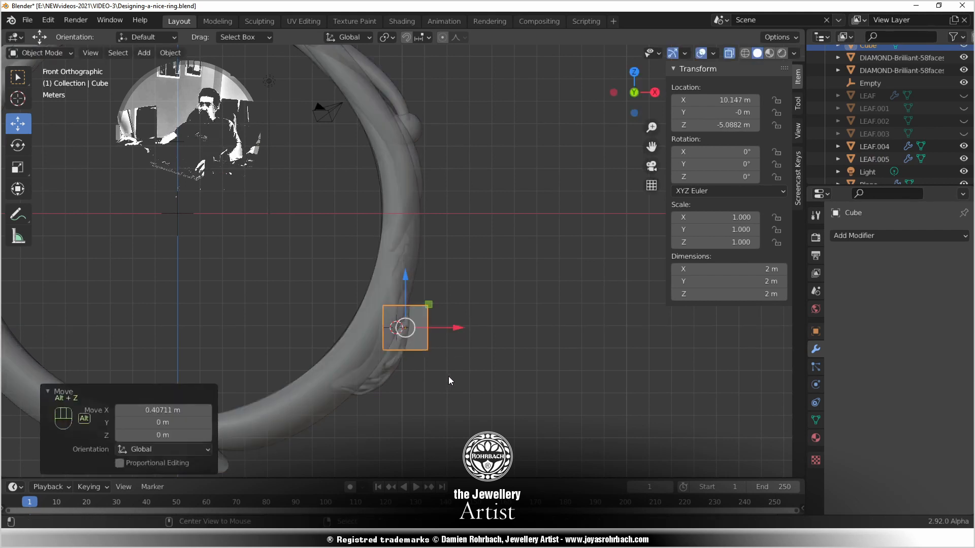
Set the Bend angle of the leaf between the shank's bands to -62° after trying -60° and -66°, and save the file
scroll(426, 399, "up", 2)
right_click(400, 410)
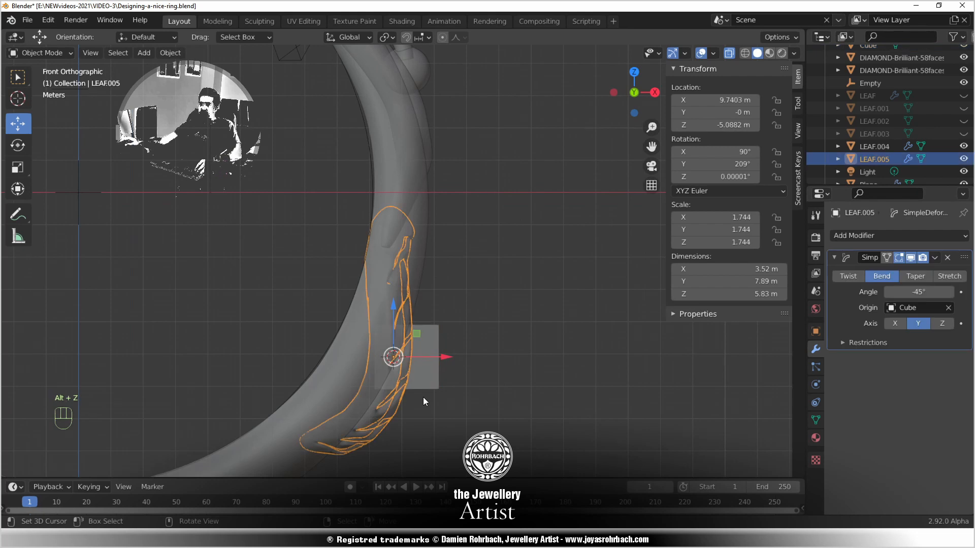
middle_click_drag(528, 417, 427, 401)
key("alt+z")
middle_click_drag(387, 374, 264, 383)
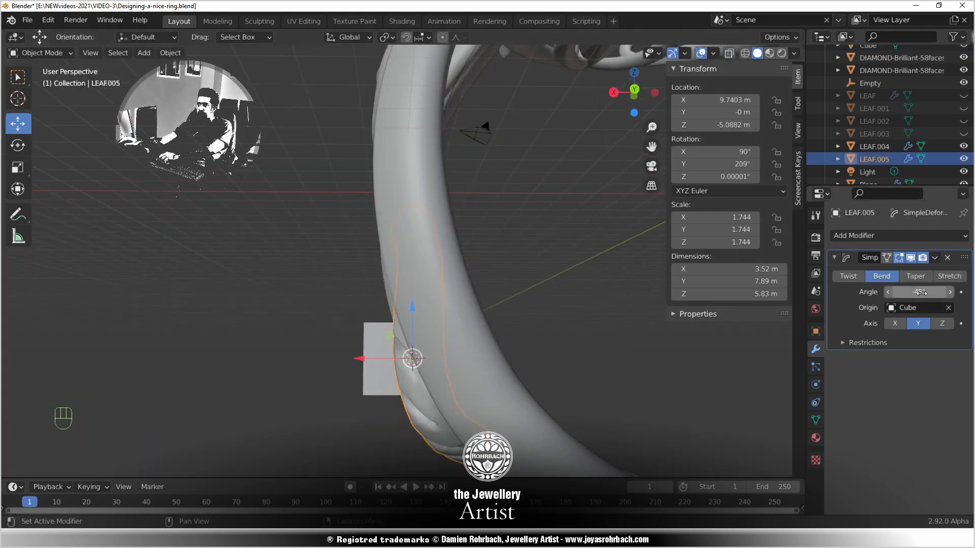
left_click(916, 323)
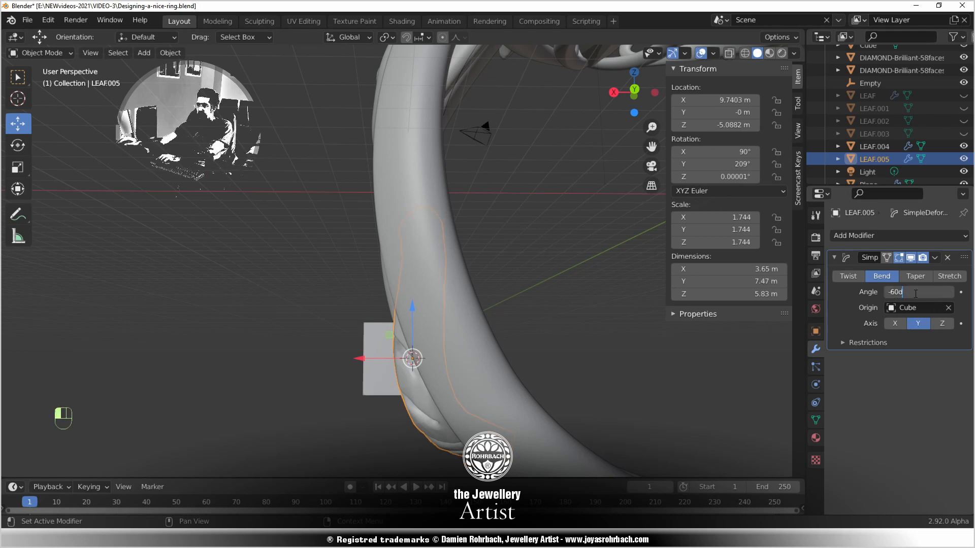
key("Return")
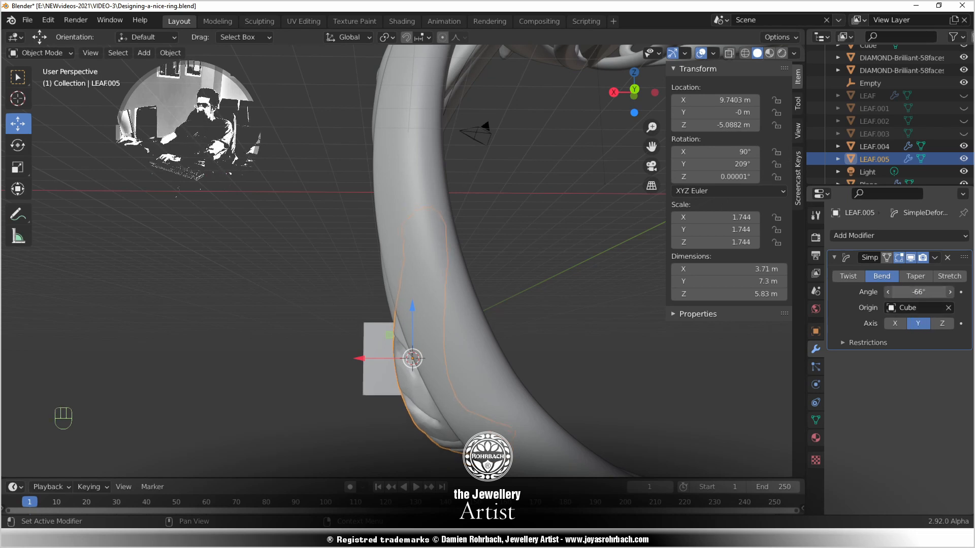
left_click(733, 331)
scroll(433, 281, "down", 3)
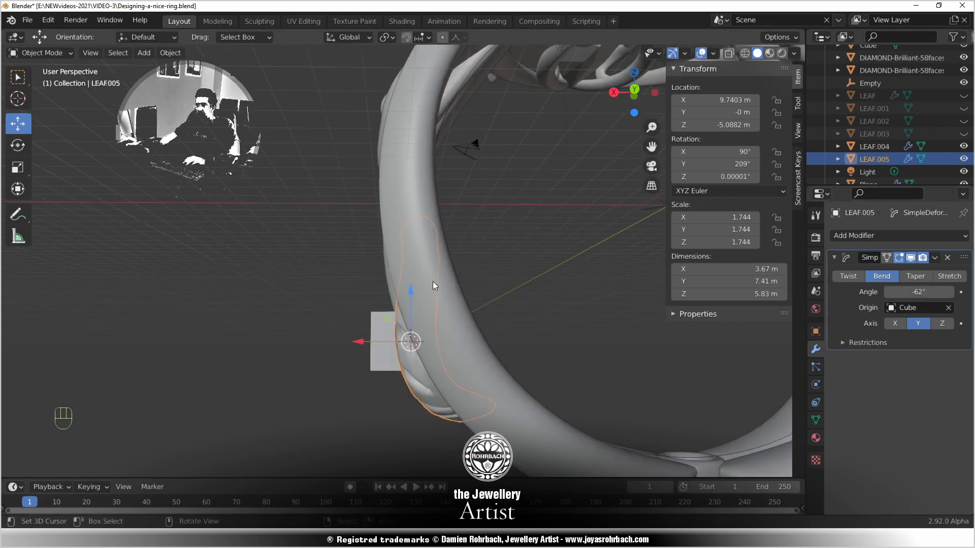
middle_click_drag(411, 280, 520, 332)
scroll(521, 332, "up", 2)
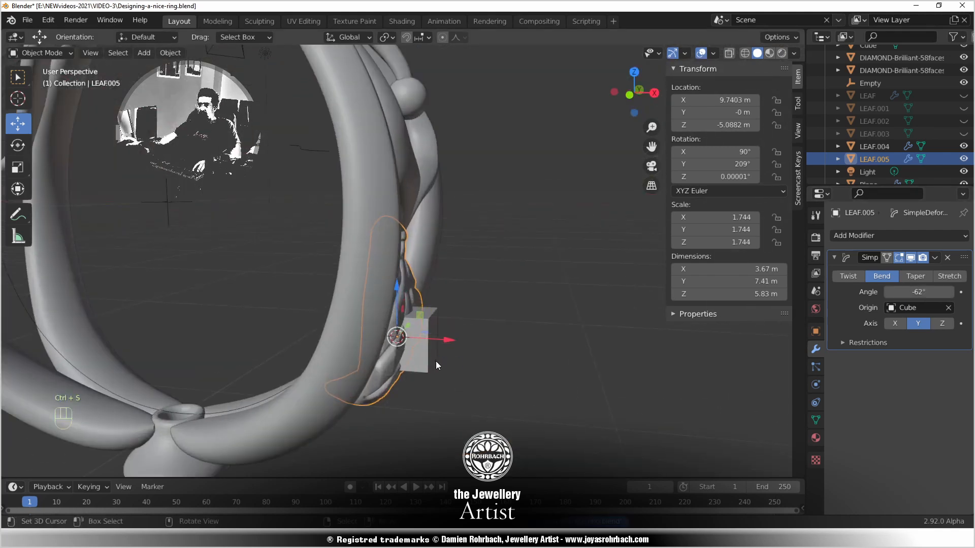
Move the bend-origin cube about 1.4 m up in Z
left_click(422, 350)
left_click_drag(409, 287, 412, 248)
key("KP_1")
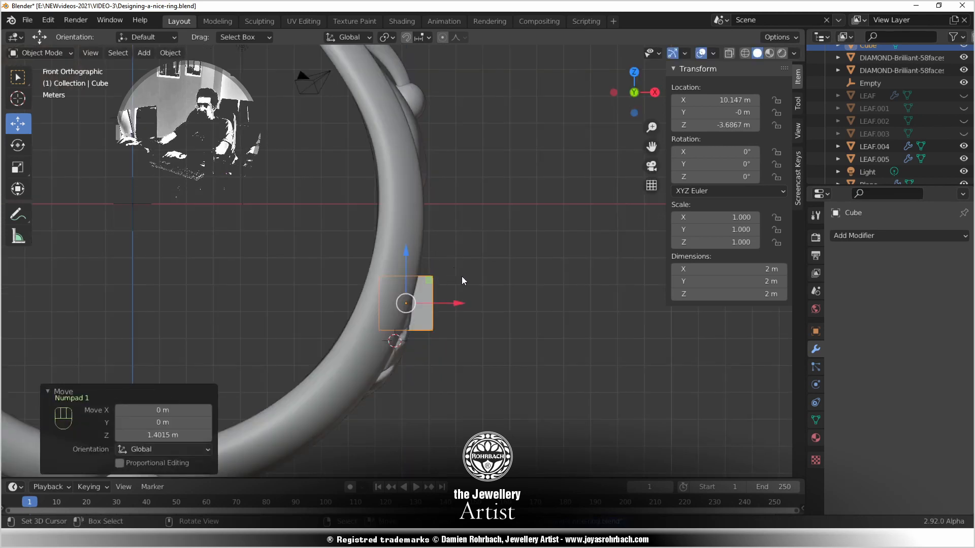
Reposition the cube in front view to about X 9.66 m and Z -4.36 m to tune the leaf's bend
key("alt+z")
scroll(472, 300, "up", 2)
key("alt+z")
scroll(431, 334, "down", 1)
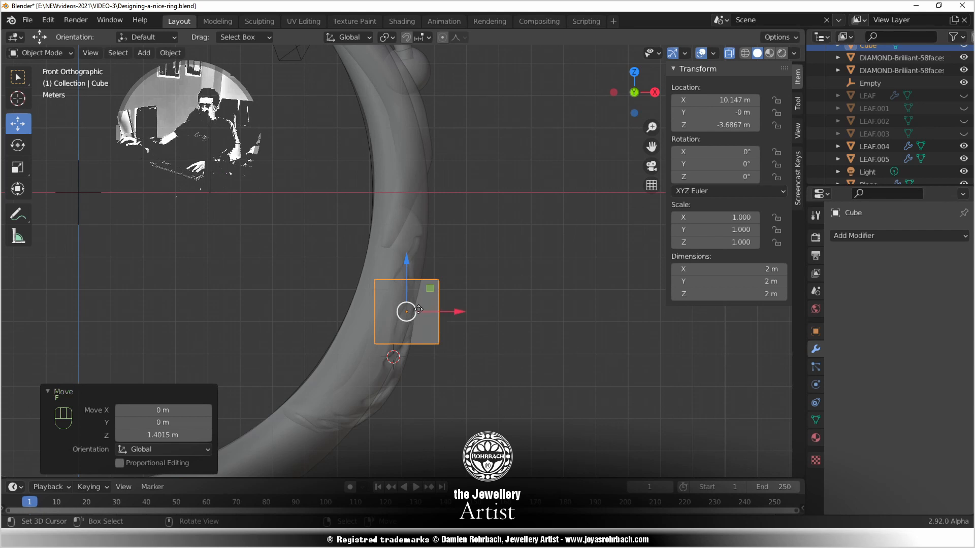
key("g")
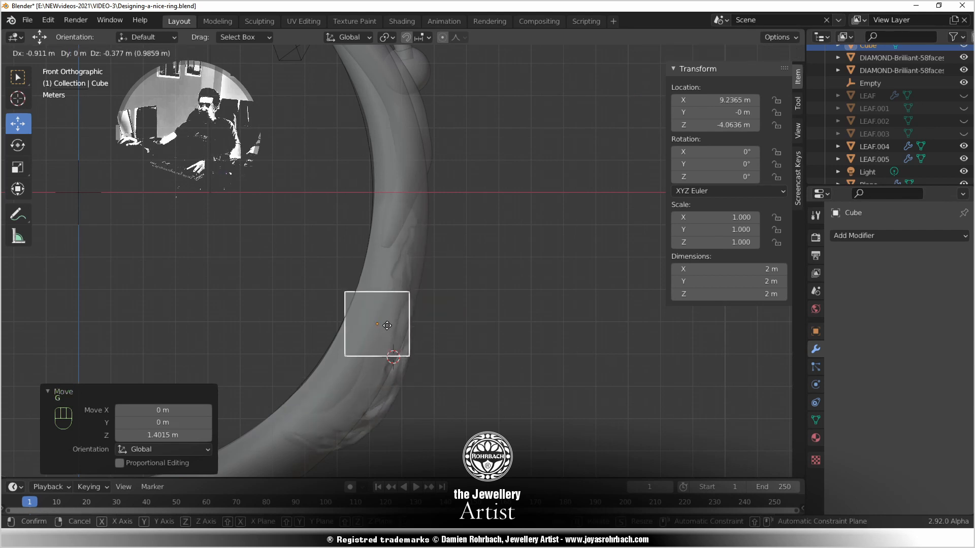
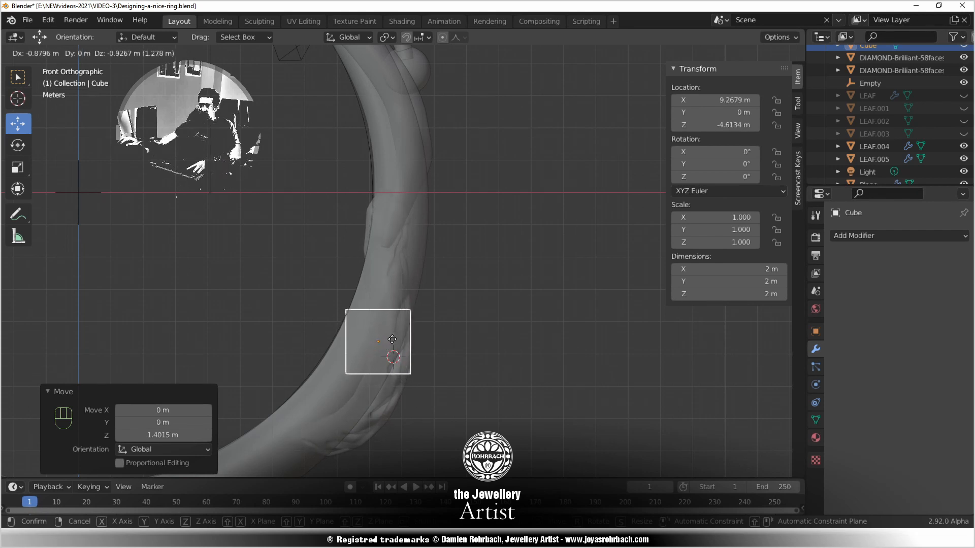
left_click_drag(395, 338, 403, 335)
Select the bent leaf and try rotating it about -151° in the right side view
middle_click_drag(481, 355, 414, 394)
key("alt+z")
left_click(409, 355)
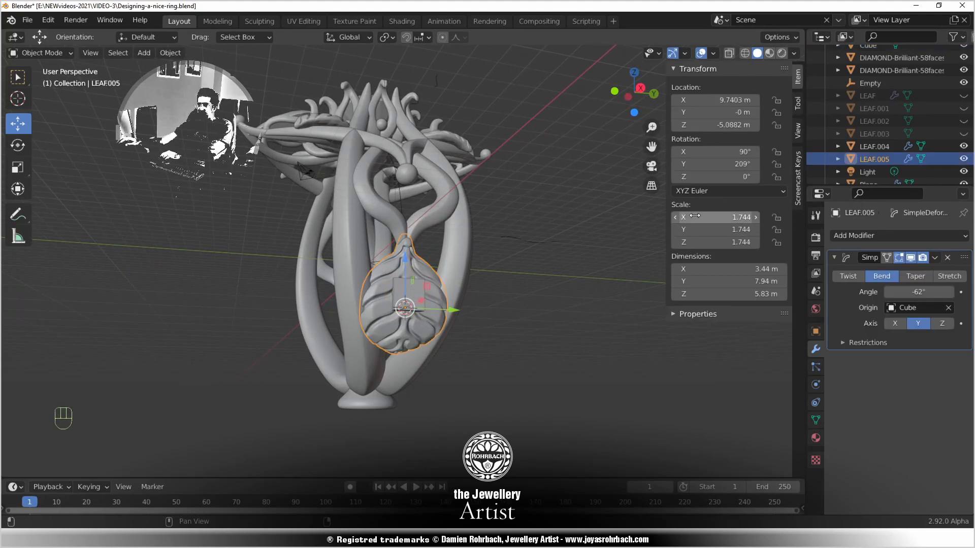
key("KP_1")
key("KP_3")
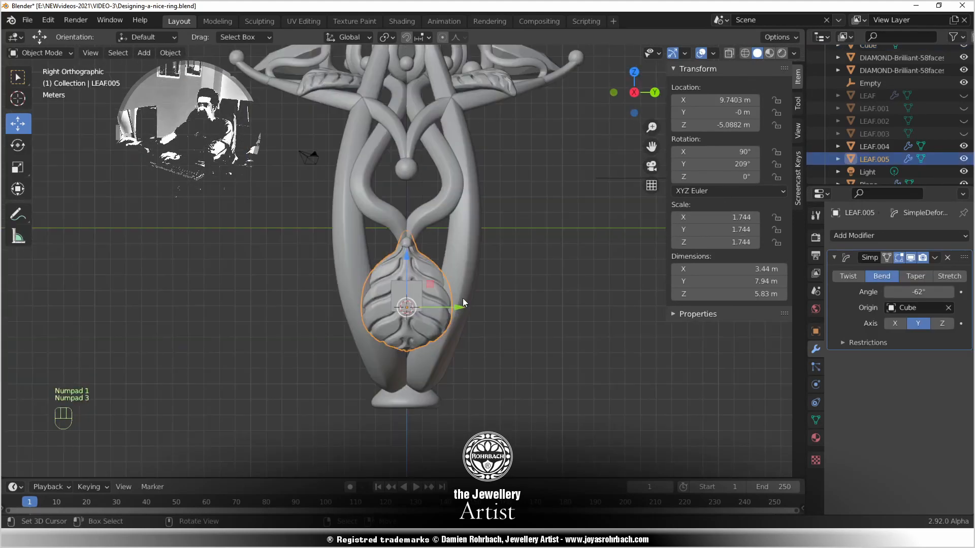
key("r")
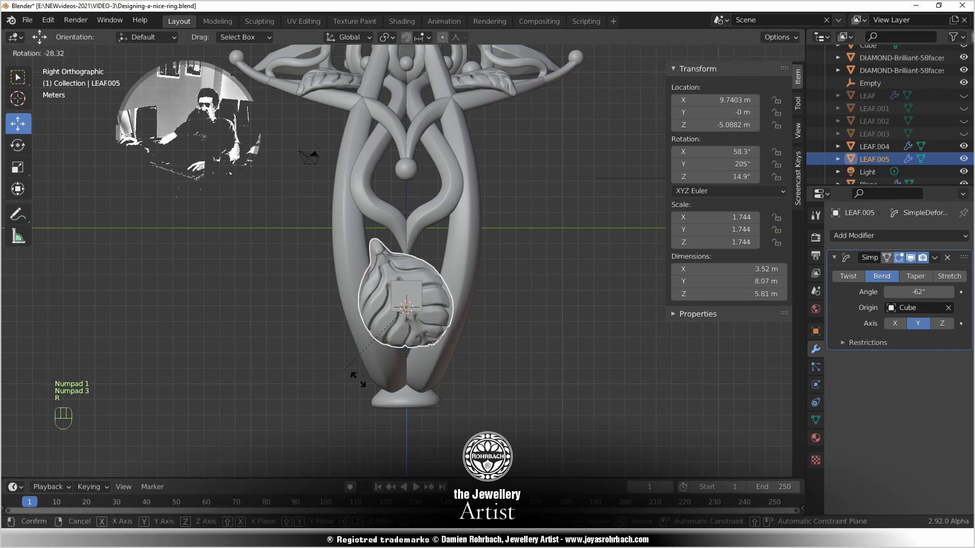
left_click(702, 368)
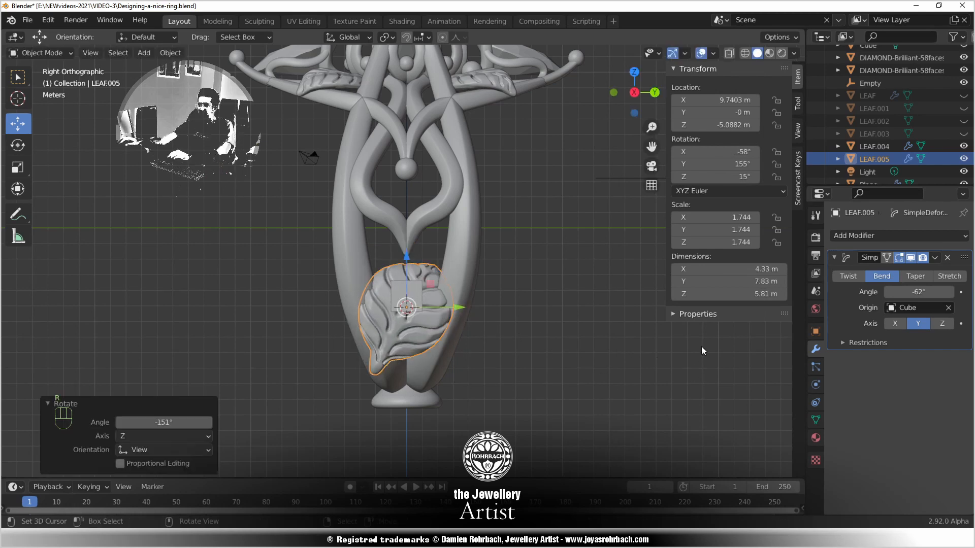
Reset the leaf's X, Y and Z rotation to 0°
key("Return")
key("Return")
double_click(729, 178)
type("0")
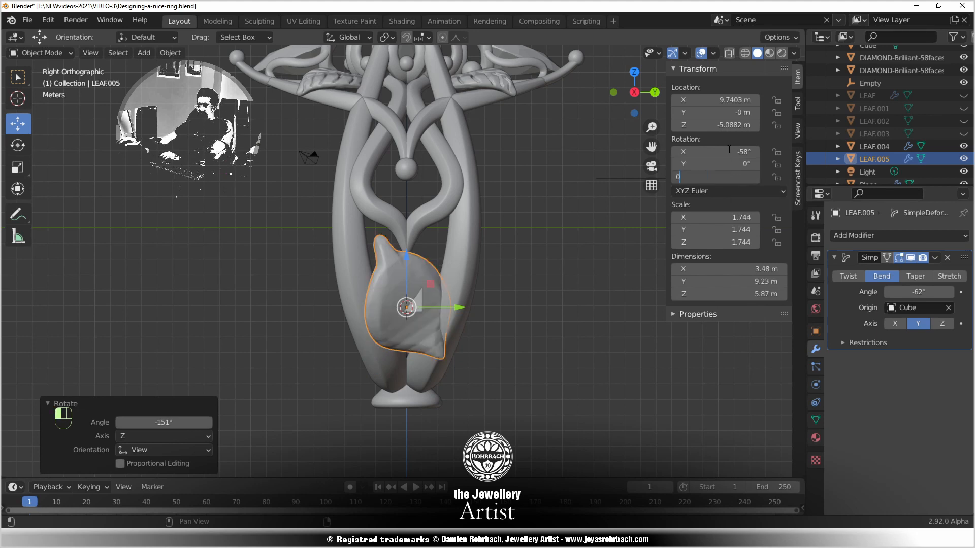
key("Return")
double_click(729, 152)
type("0")
key("Return")
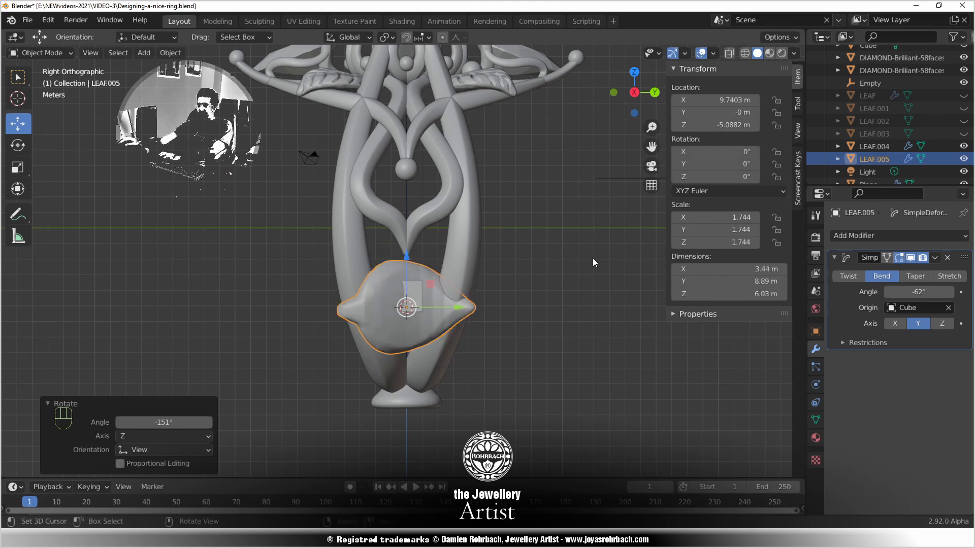
Set the leaf's rotation to 90° in X and 180° in Z while its Bend modifier is temporarily hidden in the viewport
left_click(912, 260)
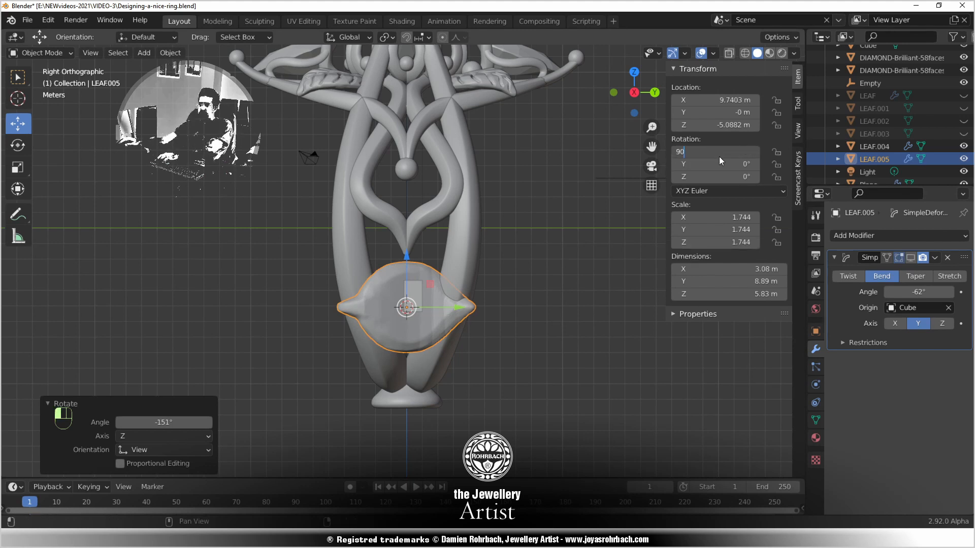
key("Return")
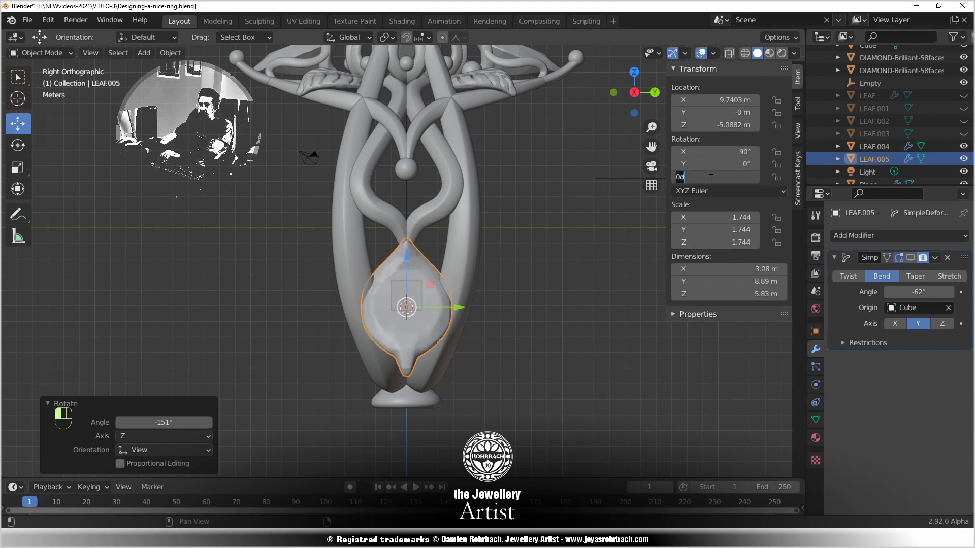
left_click(711, 178)
type("180")
key("Return")
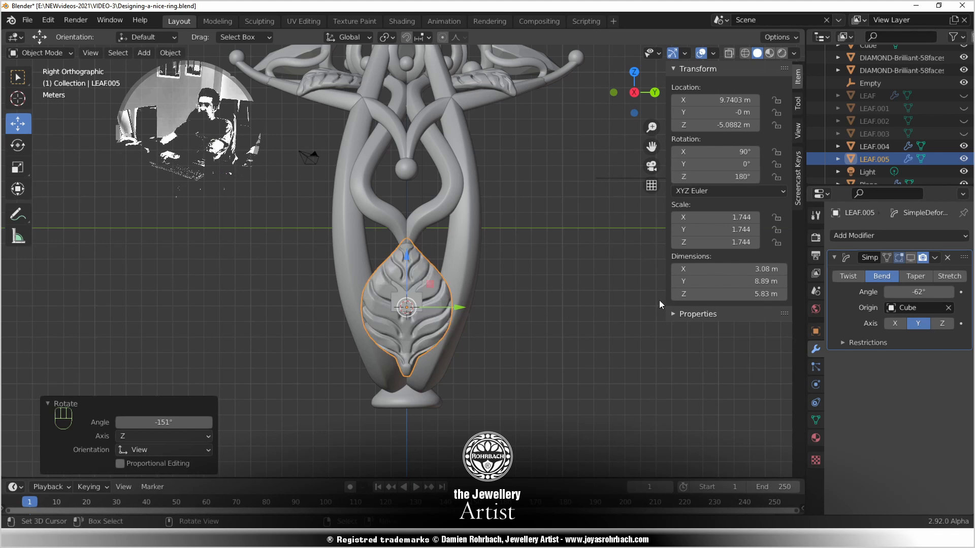
left_click(910, 258)
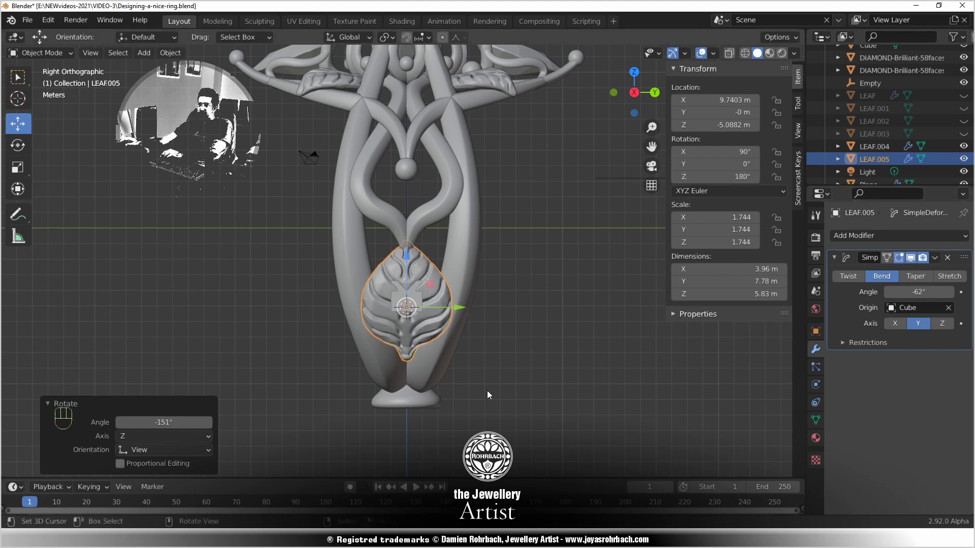
Move the leaf and its cube together about 1.24 m in X and 2.26 m in Z, onto the shank's outer side
middle_click_drag(487, 391, 522, 380)
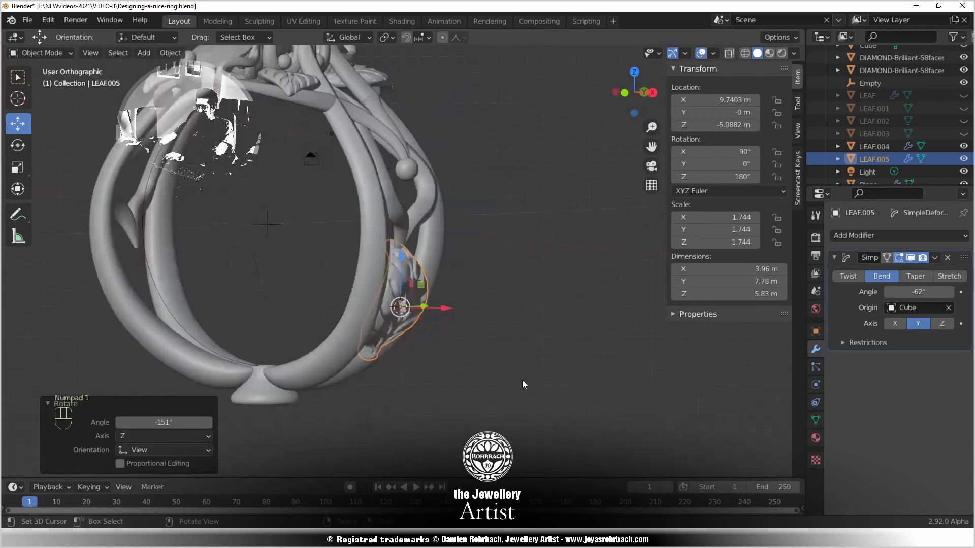
key("KP_1")
left_click(419, 352, "shift")
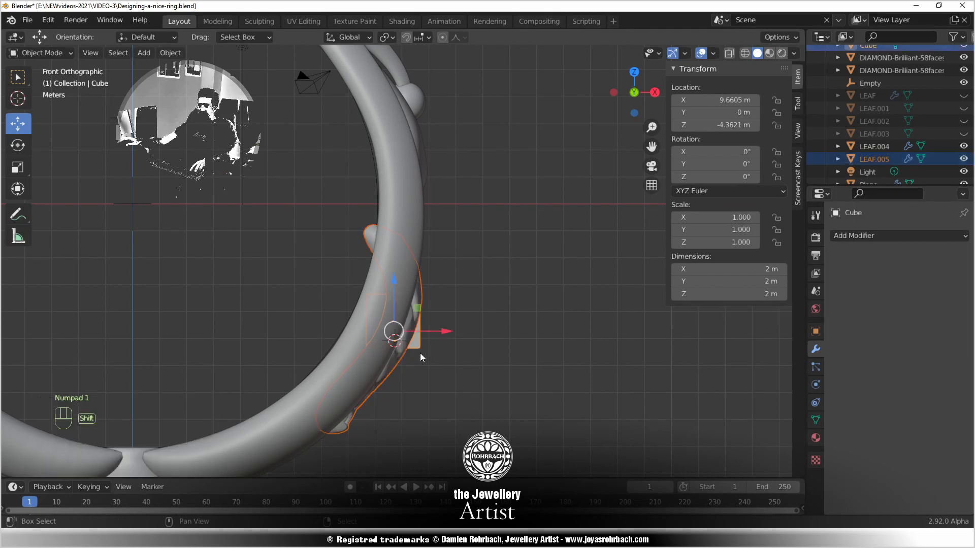
key("g")
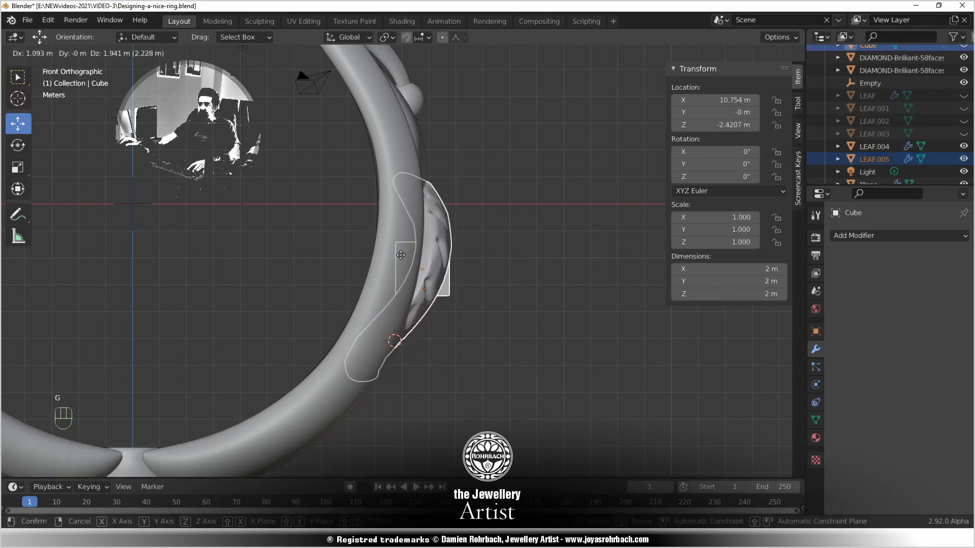
left_click(450, 283)
Move only the cube about -0.23 m in X and 0.06 m in Z, and save the file
left_click(451, 282)
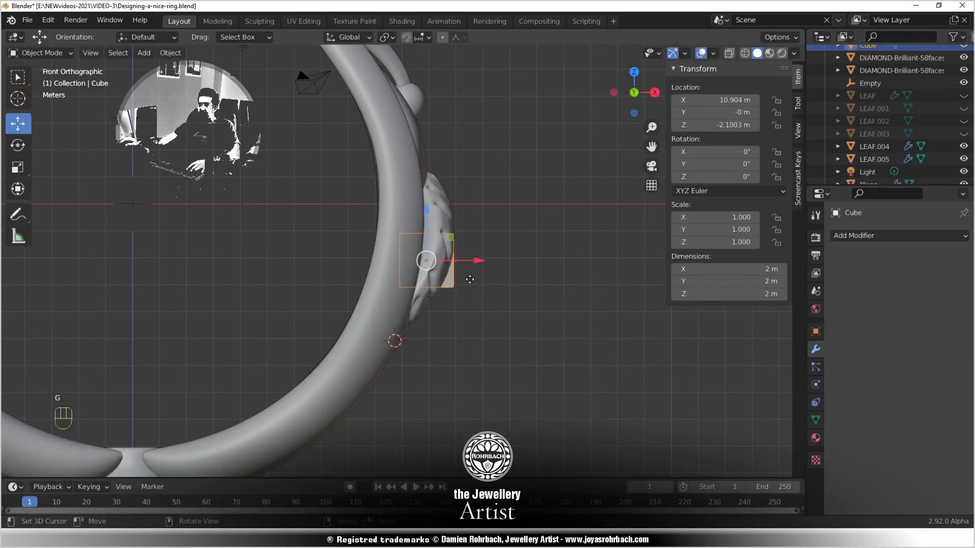
key("g")
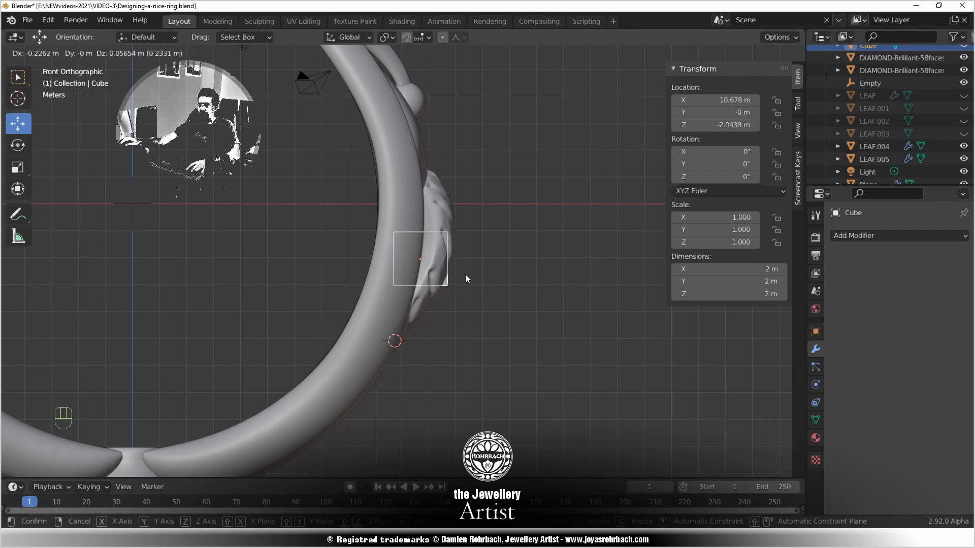
left_click(466, 279)
scroll(461, 345, "down", 3)
middle_click_drag(461, 344, 386, 294)
scroll(386, 295, "up", 6)
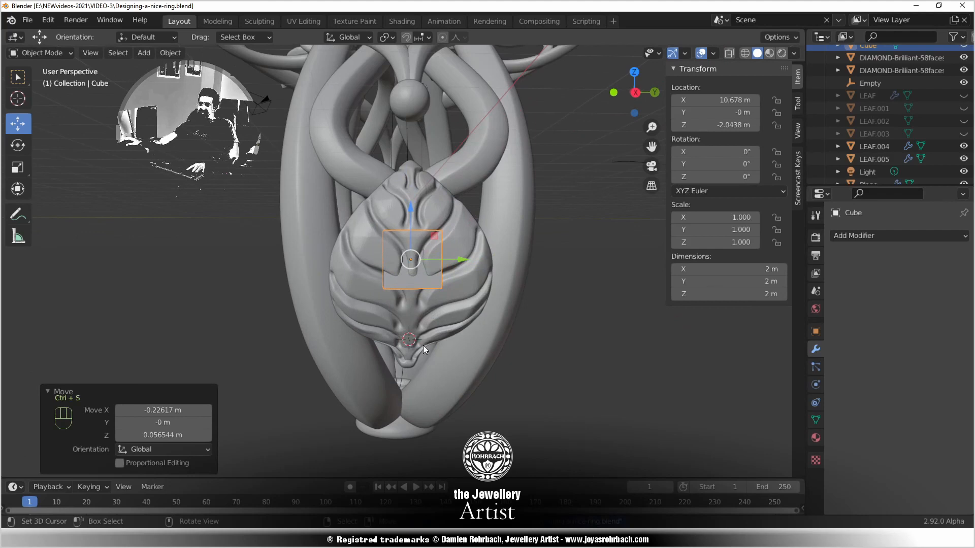
Select the leaf together with the cube and move both about 1.06 m up in Z
scroll(423, 345, "down", 4)
middle_click_drag(423, 345, 402, 330)
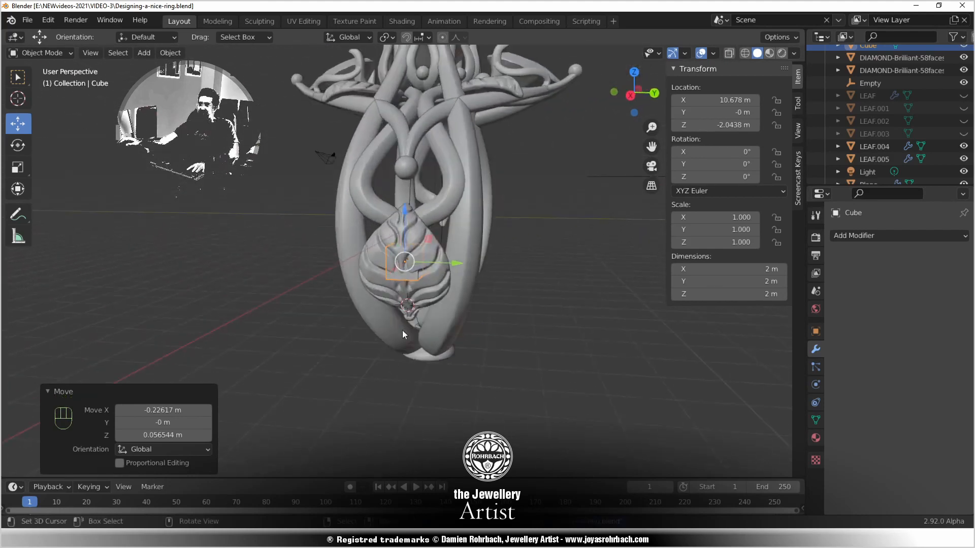
left_click(419, 282)
scroll(419, 282, "up", 2)
left_click(416, 288, "shift")
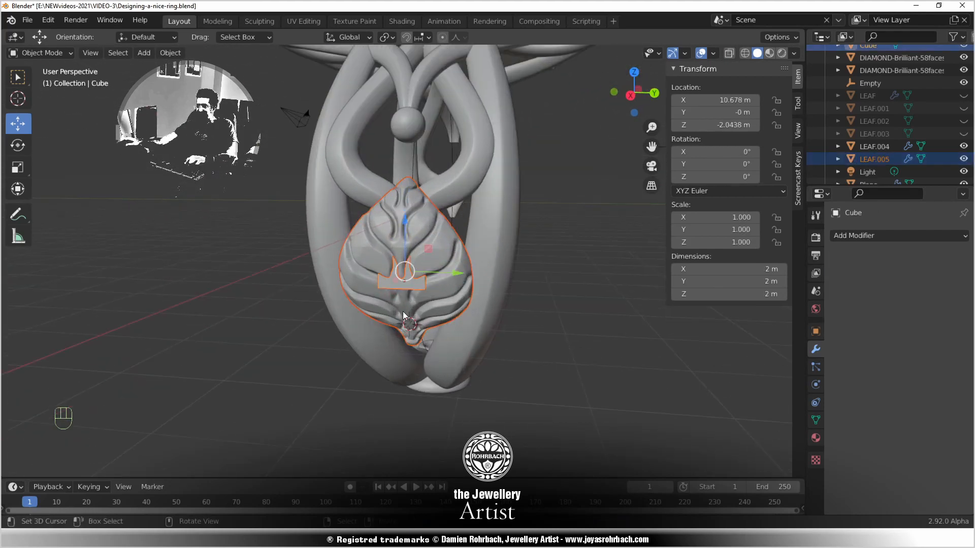
key("KP_1")
key("KP_3")
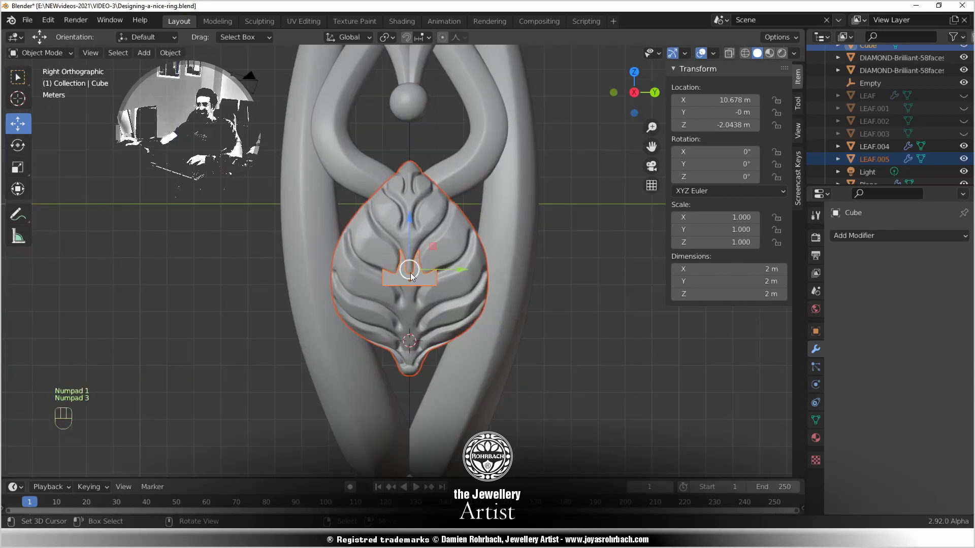
left_click_drag(410, 224, 417, 188)
Inspect the leaf's underside where the curved bands meet, and save the file
middle_click_drag(412, 238, 367, 297)
middle_click_drag(440, 306, 307, 282)
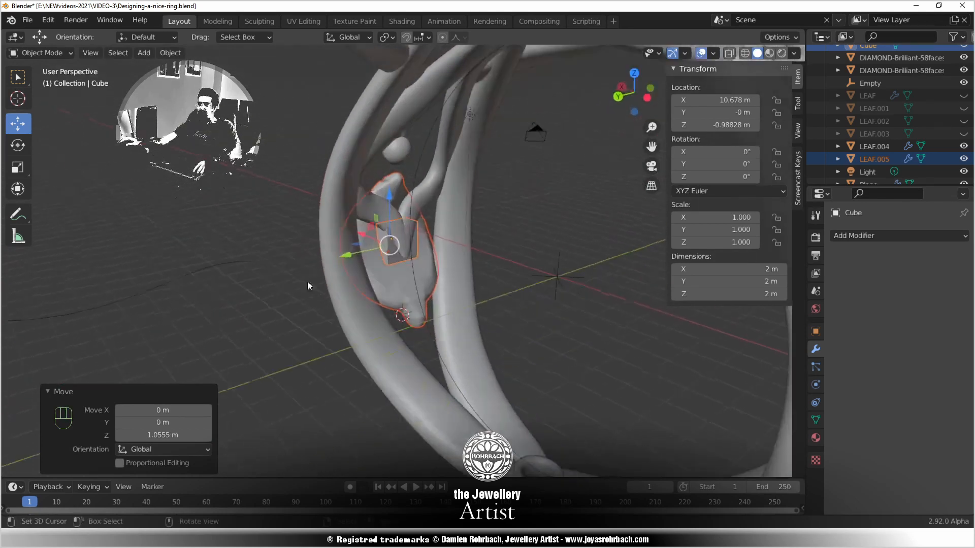
scroll(391, 252, "up", 3)
middle_click_drag(391, 253, 383, 181)
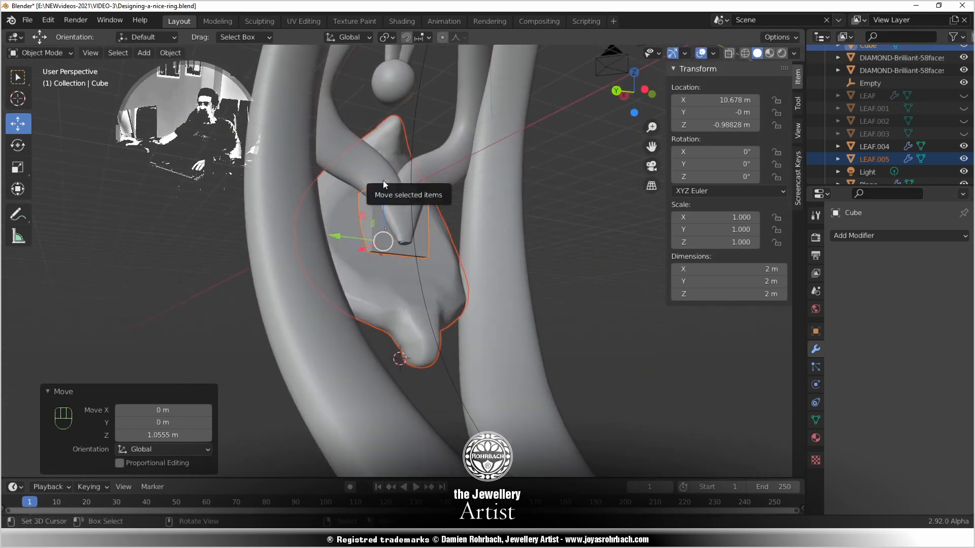
right_click(383, 181)
middle_click_drag(369, 224, 525, 301)
key("ctrl+s")
Make the leaf the active object alongside the cube and move both about -2.70 m in Z
right_click(464, 245)
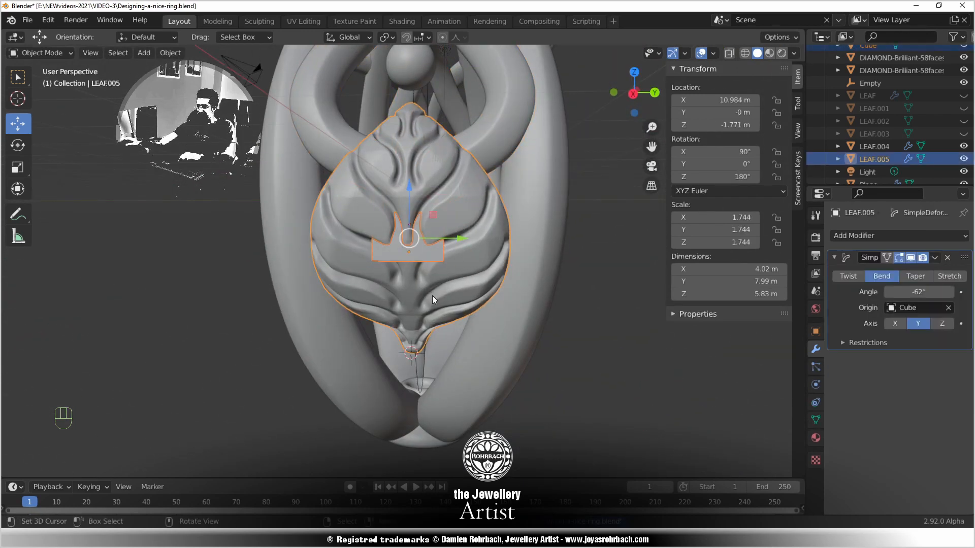
key("KP_1")
key("KP_3")
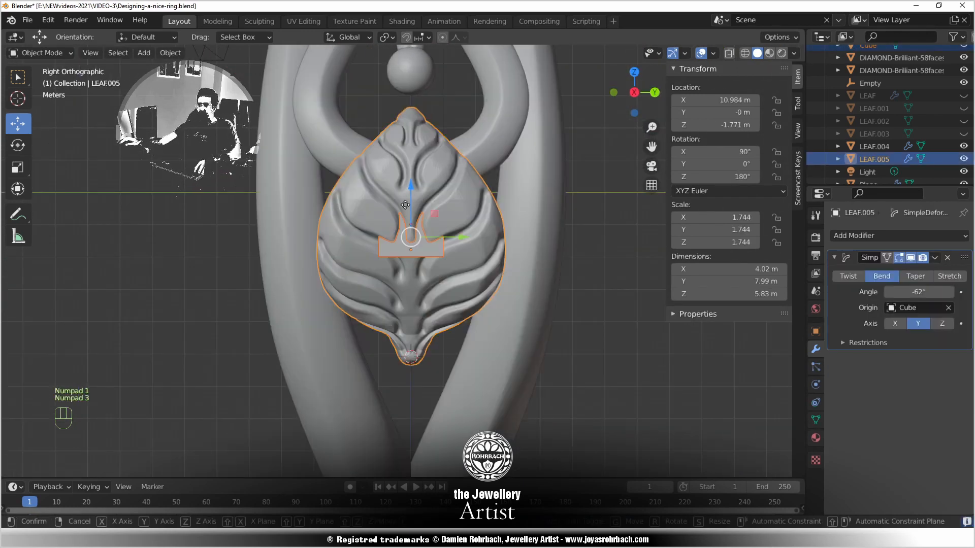
left_click_drag(420, 191, 398, 270)
Rotate the leaf and cube together in the front view until the leaf's Y rotation is about -9°
middle_click_drag(398, 270, 481, 311)
key("KP_1")
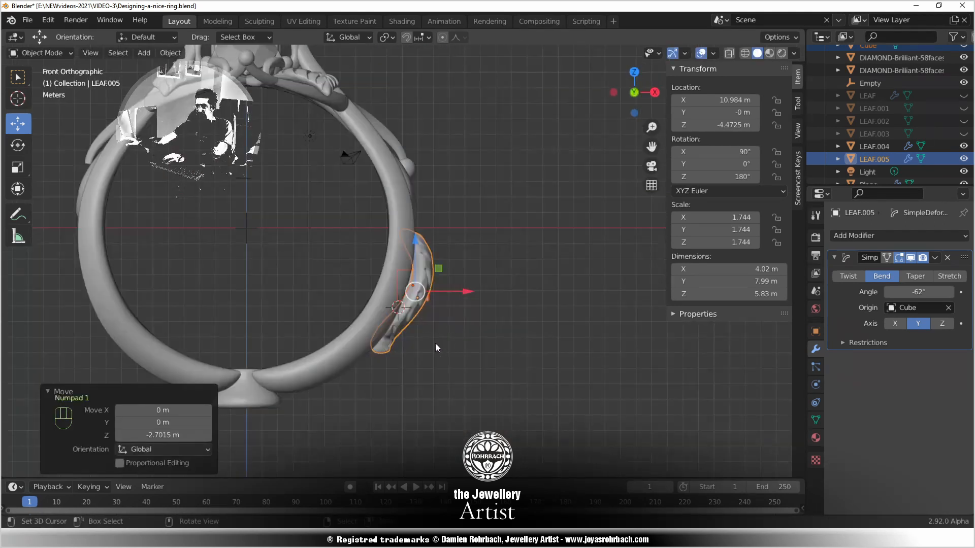
scroll(406, 294, "up", 4)
key("r")
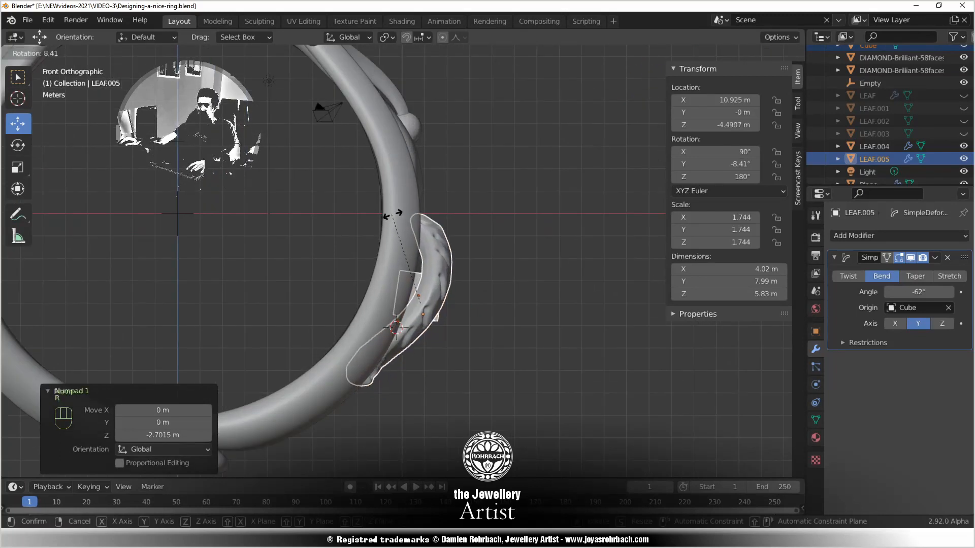
left_click(396, 212)
Move the leaf and cube onto the shank, about -0.72 m in X and 0.25 m in Z, and inspect the fit
key("g")
left_click_drag(386, 320, 382, 315)
left_click(382, 314)
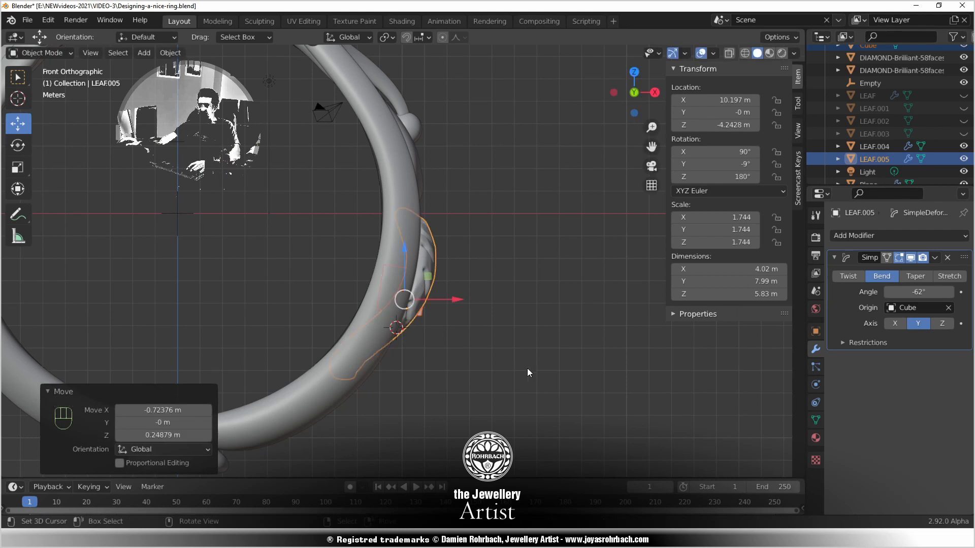
middle_click_drag(382, 314, 216, 358)
scroll(360, 342, "down", 5)
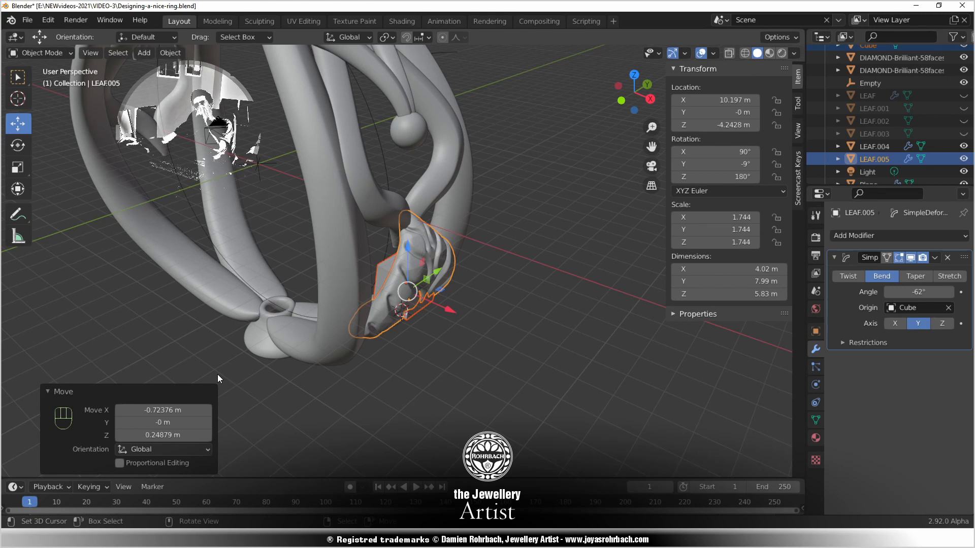
middle_click_drag(218, 374, 307, 371)
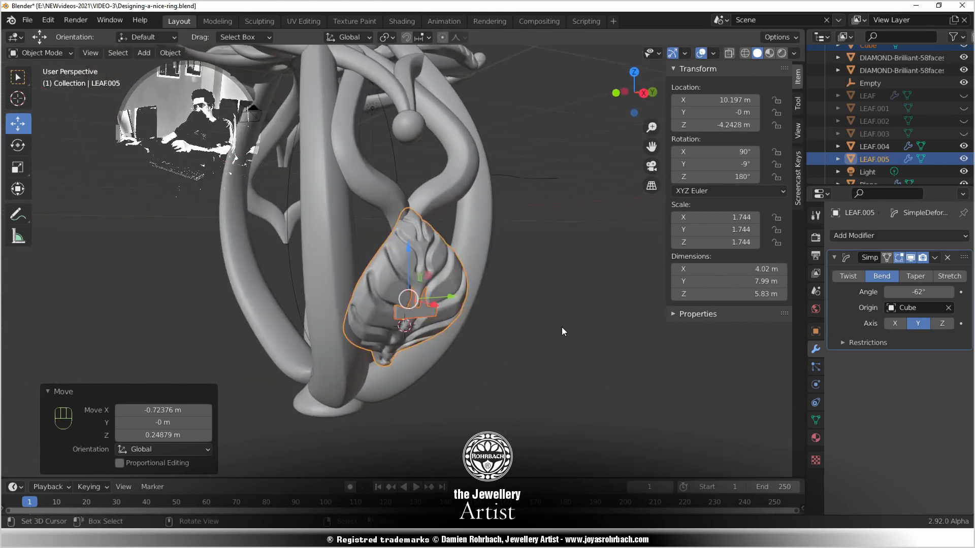
Try to replace the bent leaf by deleting it with the cube and showing the stored copy LEAF.003 for inspection
key("Delete")
middle_click_drag(534, 333, 538, 284)
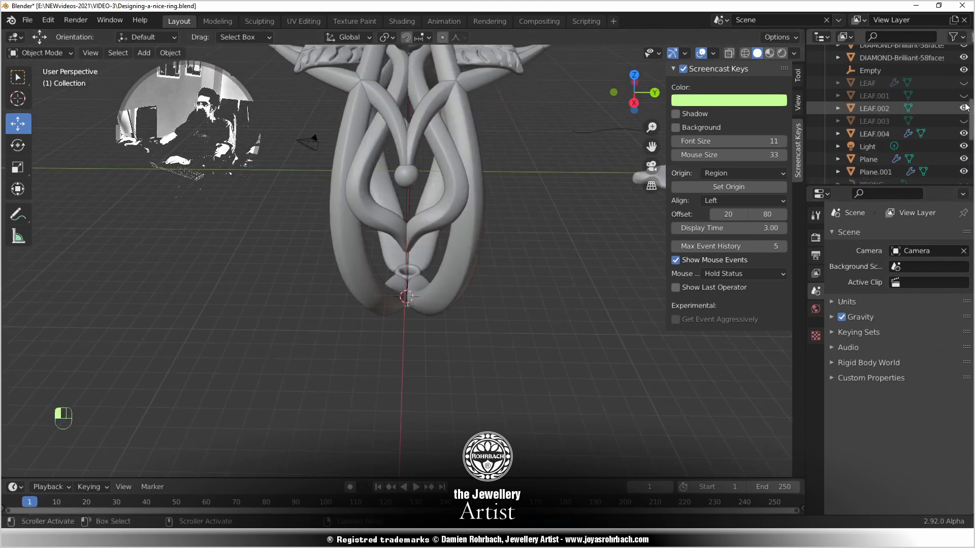
left_click(964, 120)
scroll(500, 244, "down", 3)
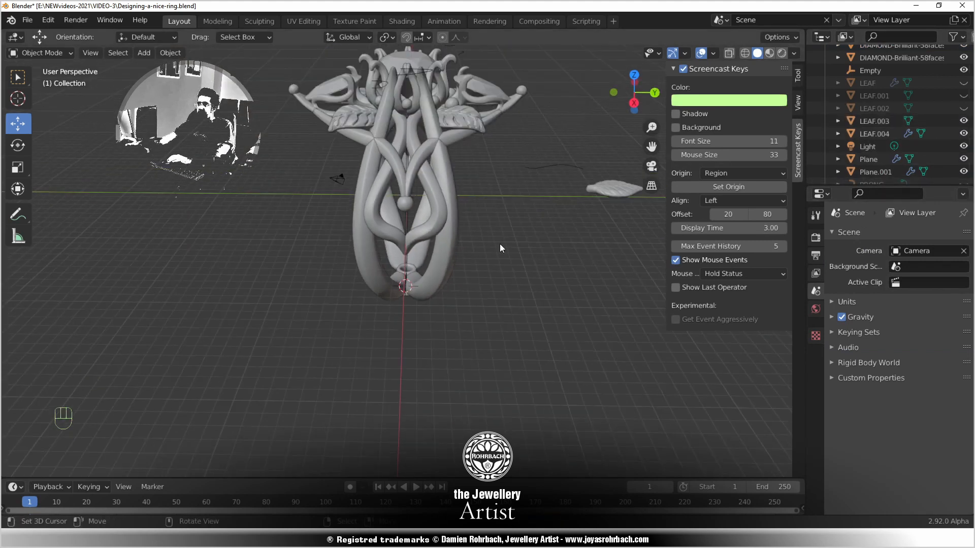
middle_click_drag(537, 255, 352, 319, "shift")
scroll(394, 328, "up", 4)
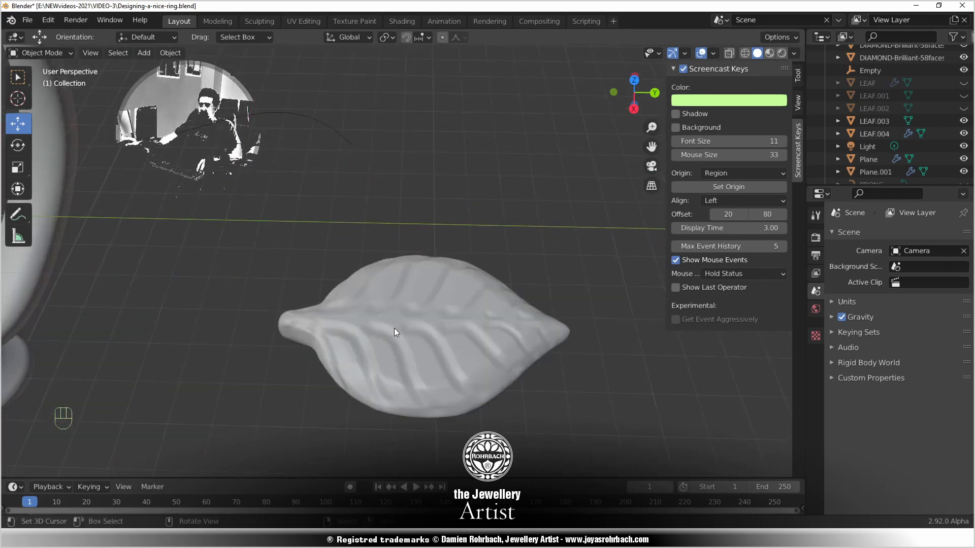
scroll(394, 328, "down", 5)
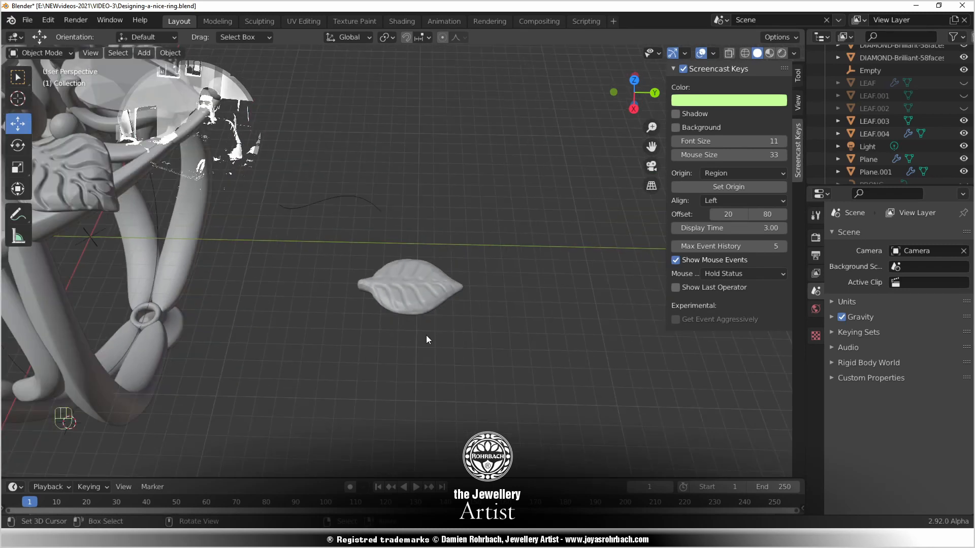
left_click(964, 121)
Undo the visibility changes and the deletion of the leaf and cube
key("ctrl+z")
key("ctrl+z")
key("ctrl+z")
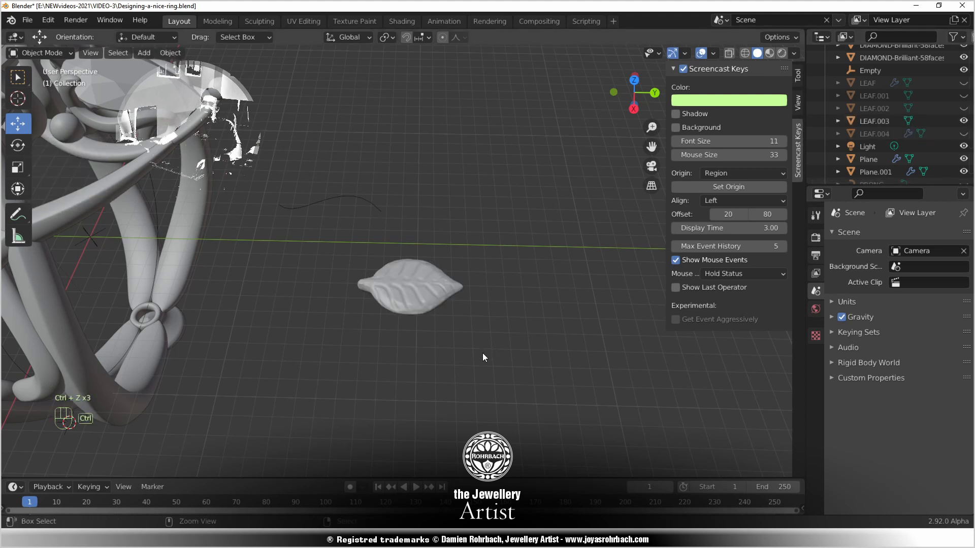
key("ctrl+z")
key("ctrl+z")
key("ctrl+z")
key("ctrl+z")
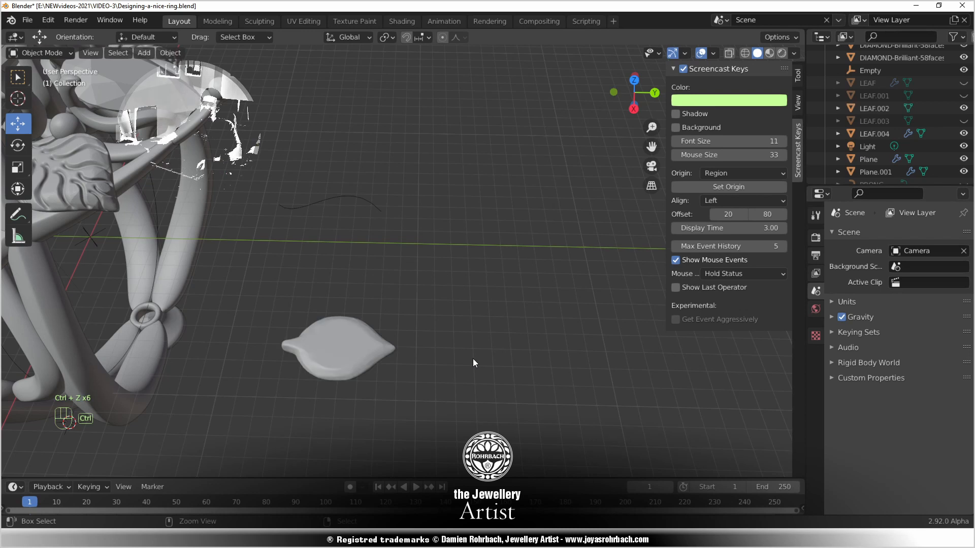
key("ctrl+z")
Set the leaf's X rotation to -90°
middle_click_drag(333, 379, 262, 313)
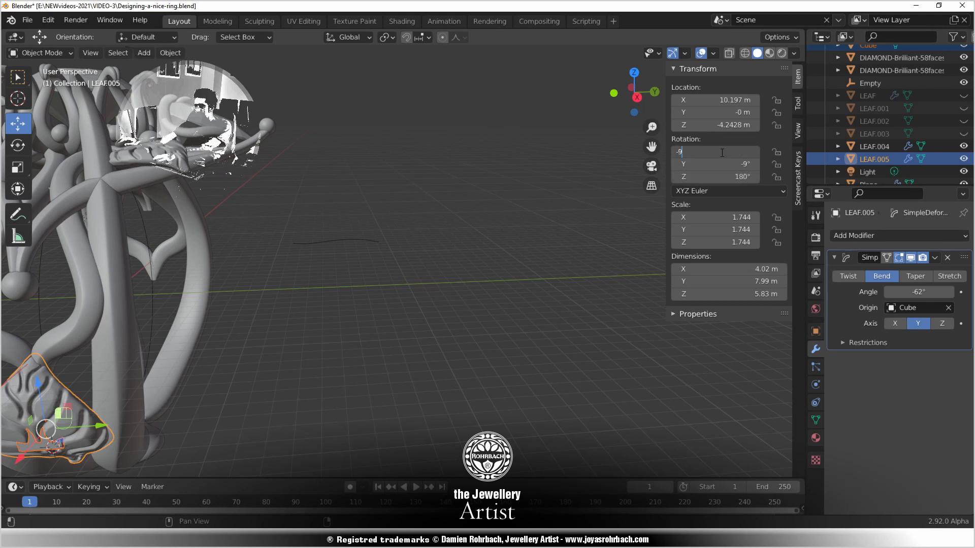
key("Return")
key("KP_1")
scroll(410, 350, "up", 3)
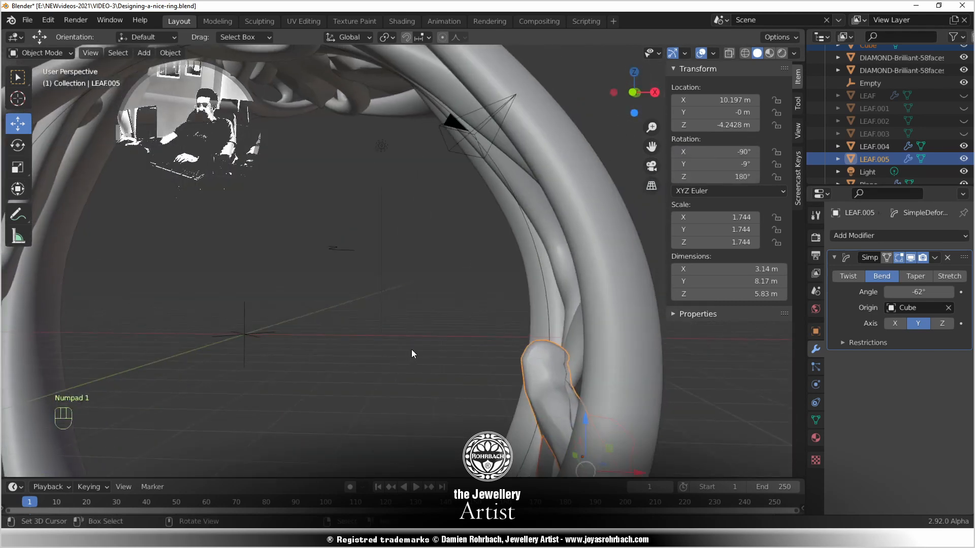
Rotate the leaf and cube together by about 18.7° in the front view, and save the file
key("KP_3")
key("KP_1")
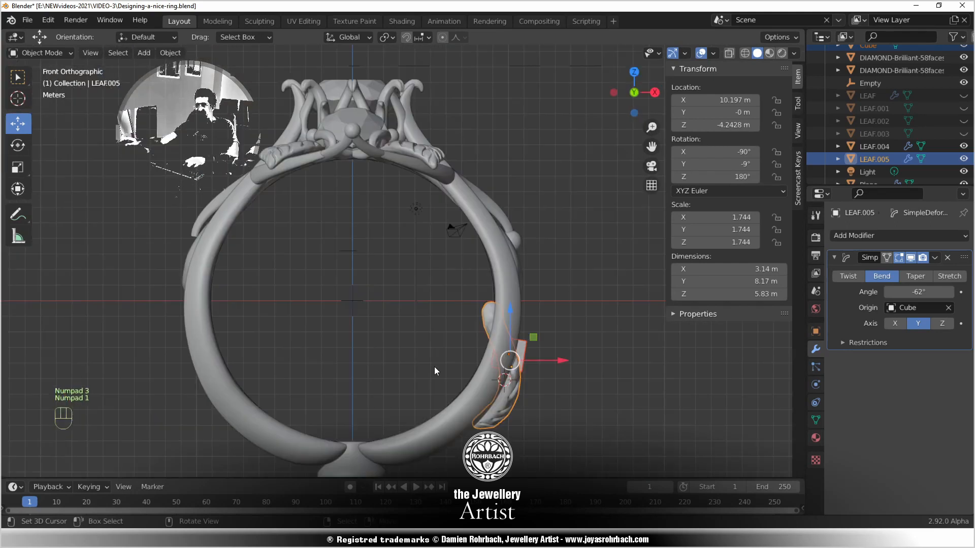
scroll(364, 263, "up", 4)
key("r")
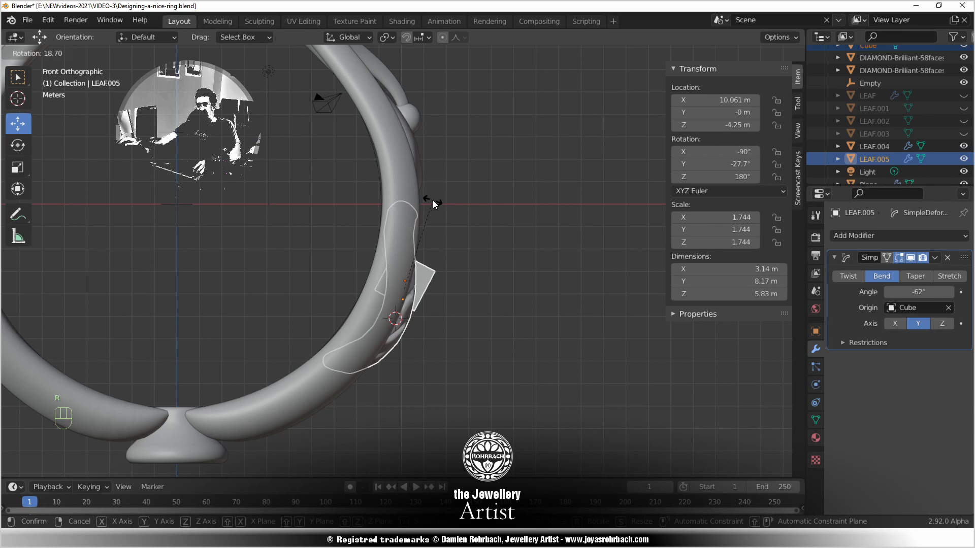
left_click(432, 200)
middle_click_drag(507, 385, 450, 374)
scroll(375, 358, "down", 4)
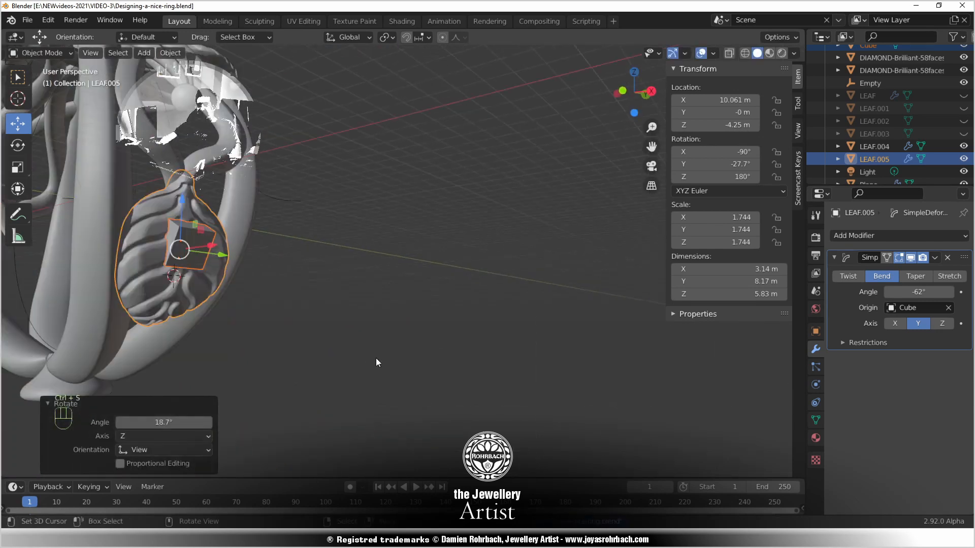
Move the leaf and cube about 0.22 m outward along X only
middle_click_drag(376, 358, 493, 337, "shift")
scroll(406, 315, "up", 4)
middle_click_drag(387, 299, 348, 318)
key("KP_3")
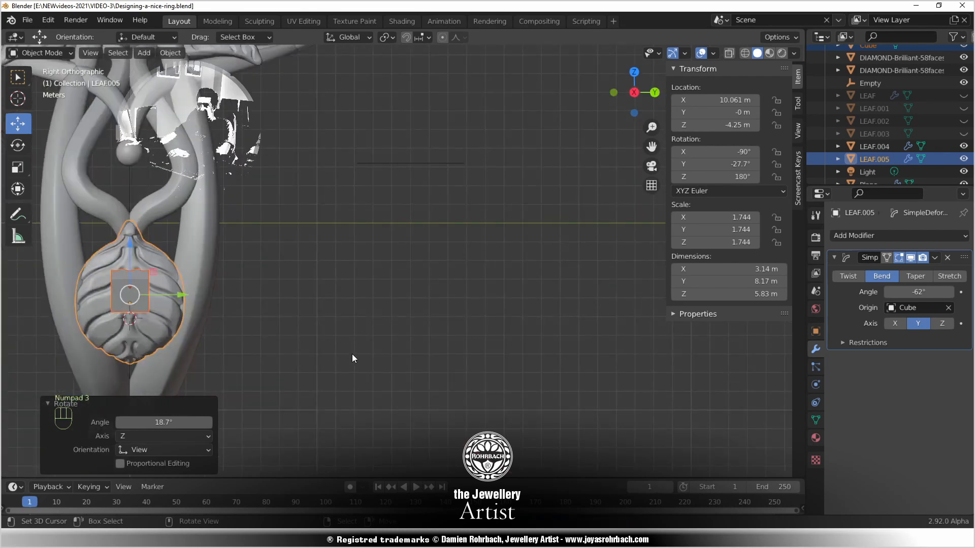
scroll(345, 352, "down", 1)
middle_click_drag(238, 332, 367, 301, "shift")
scroll(352, 299, "up", 2)
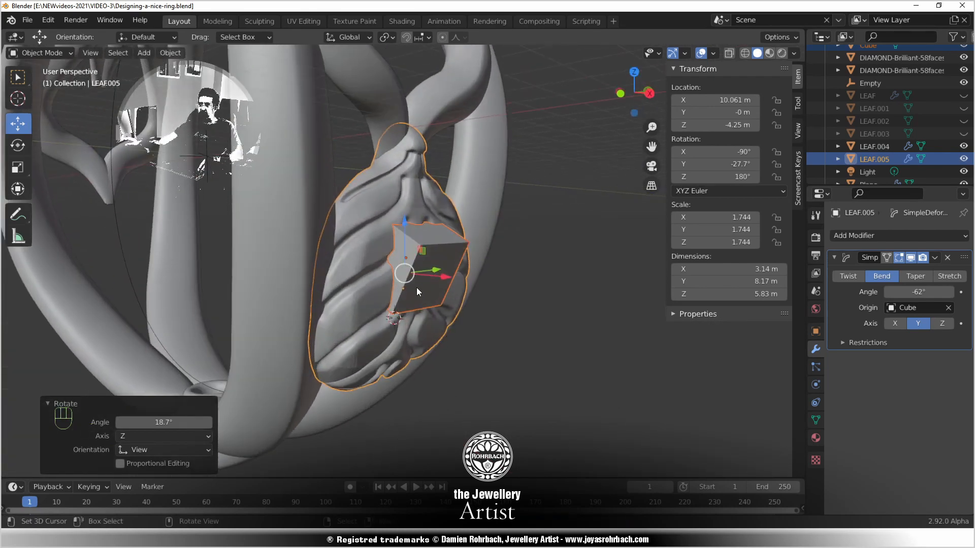
middle_click_drag(442, 288, 436, 299)
key("g")
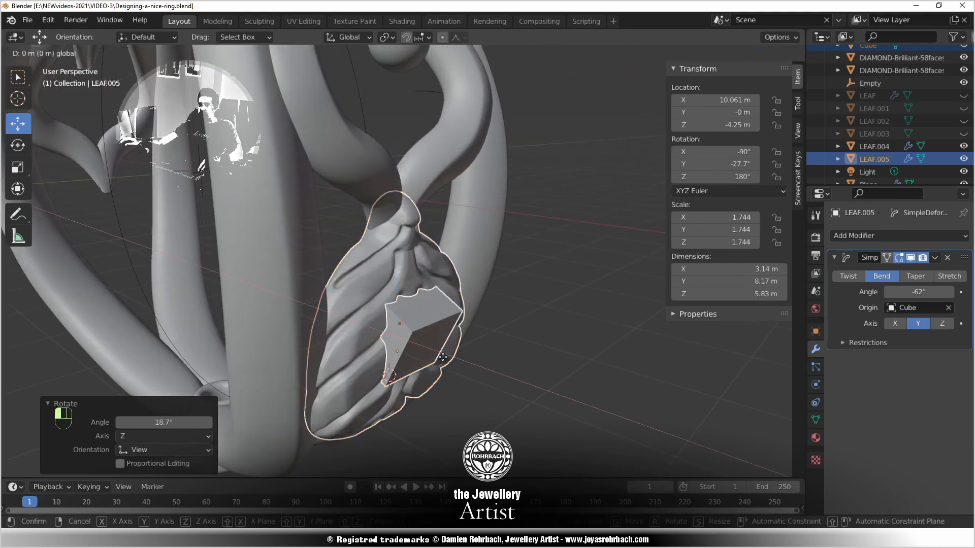
left_click(443, 361)
Rotate the leaf and cube by about -3.74° in the front view, and save the file
key("KP_1")
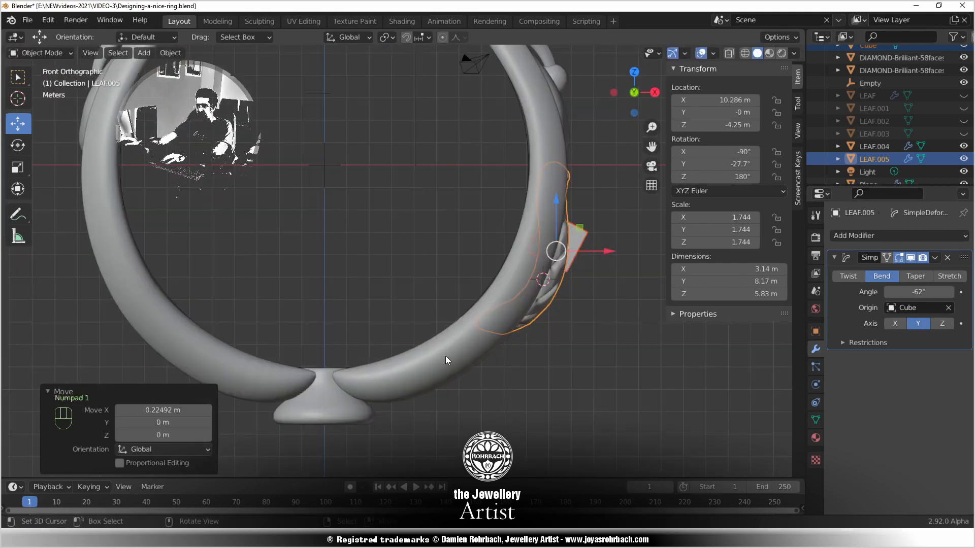
middle_click_drag(529, 252, 423, 319, "shift")
scroll(497, 216, "up", 1)
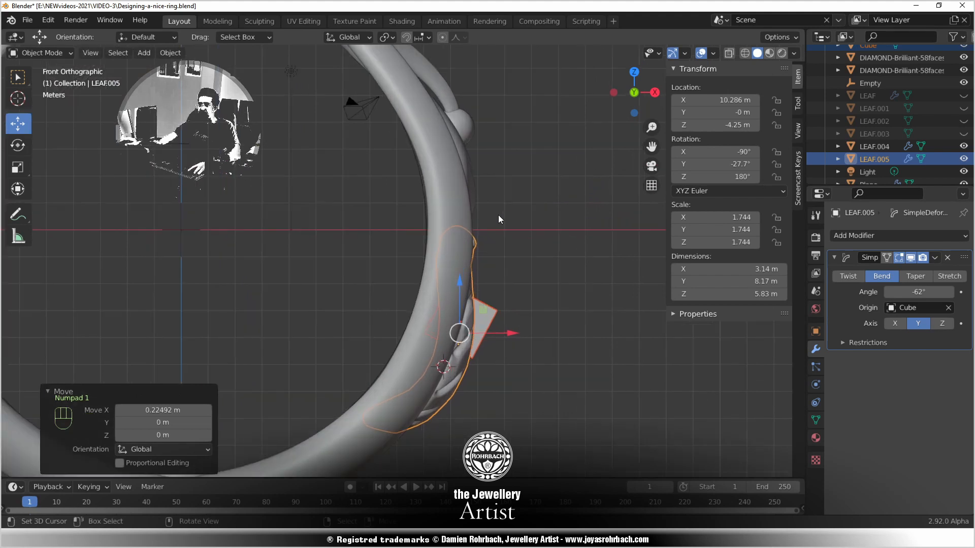
key("r")
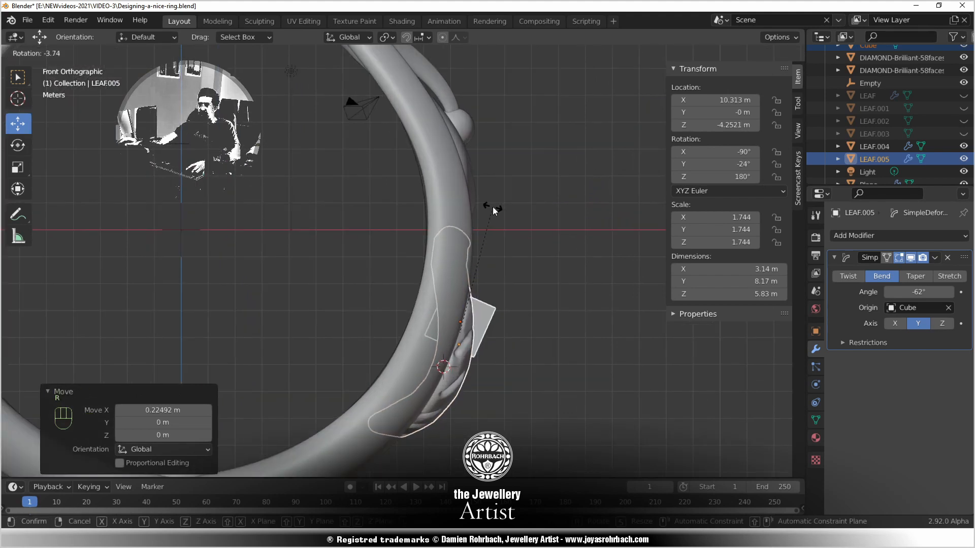
left_click(492, 206)
middle_click_drag(571, 302, 334, 331)
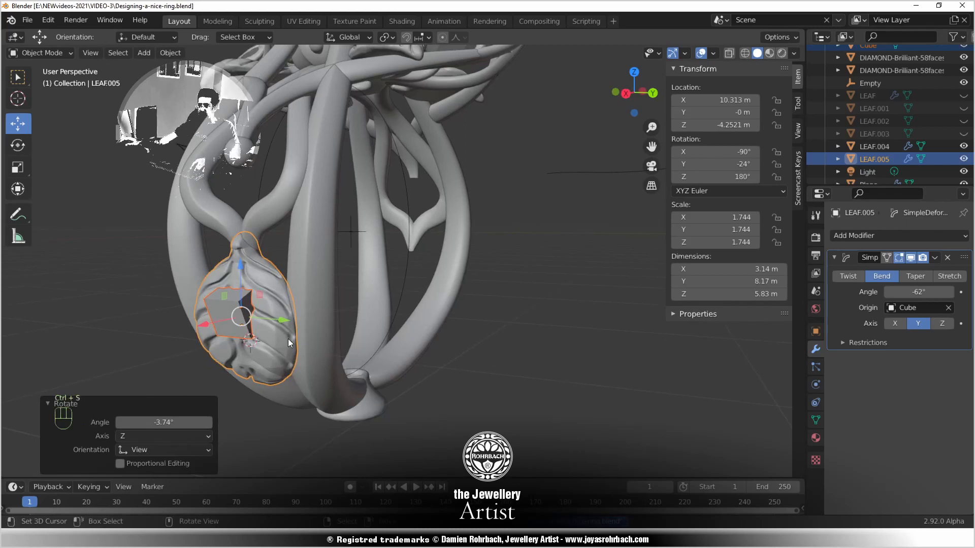
Scale the leaf and cube together uniformly by about 0.937
key("KP_1")
key("KP_3")
key("s")
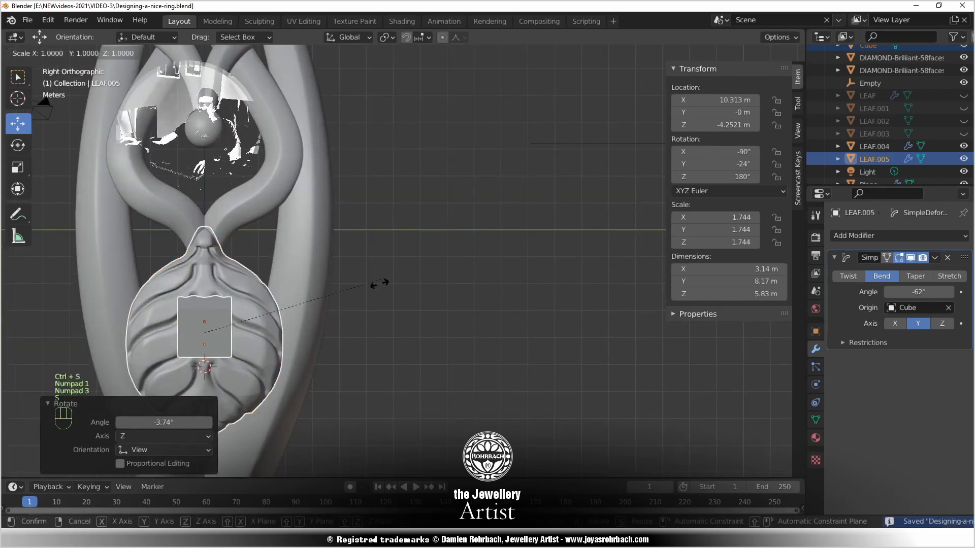
left_click(375, 286)
Move the leaf and cube about -0.24 m along X, into the shank
middle_click_drag(321, 327, 266, 153)
scroll(340, 289, "down", 4)
scroll(208, 236, "up", 2)
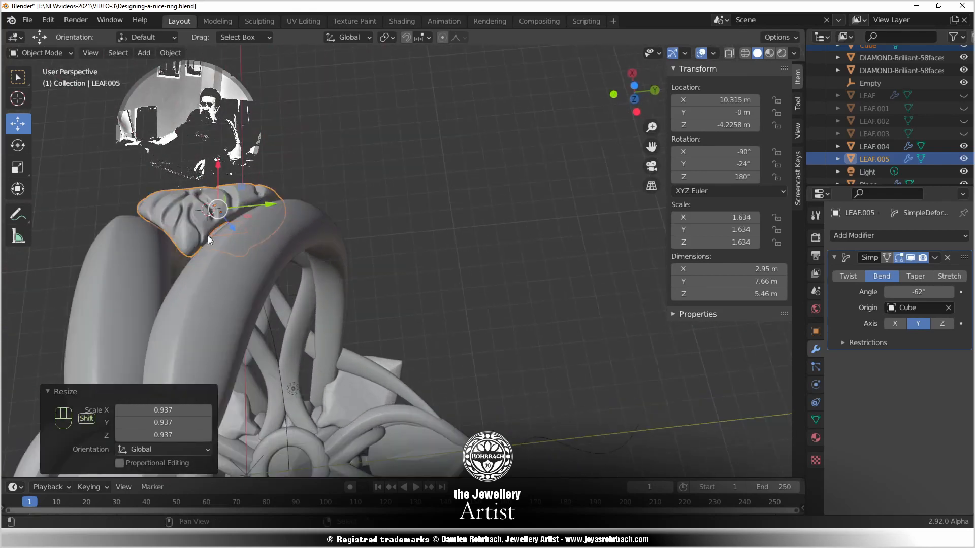
middle_click_drag(208, 235, 400, 258, "shift")
scroll(400, 258, "up", 3)
left_click_drag(409, 164, 411, 191)
scroll(416, 226, "down", 2)
middle_click_drag(416, 227, 489, 347)
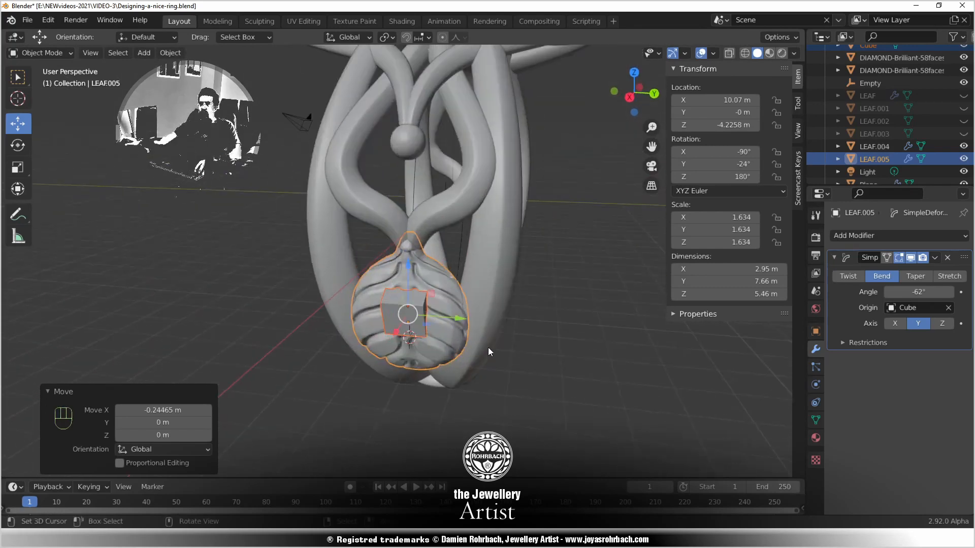
Select only the leaf, save the file, and add a Mirror modifier to the leaf
left_click(452, 292)
left_click(461, 329)
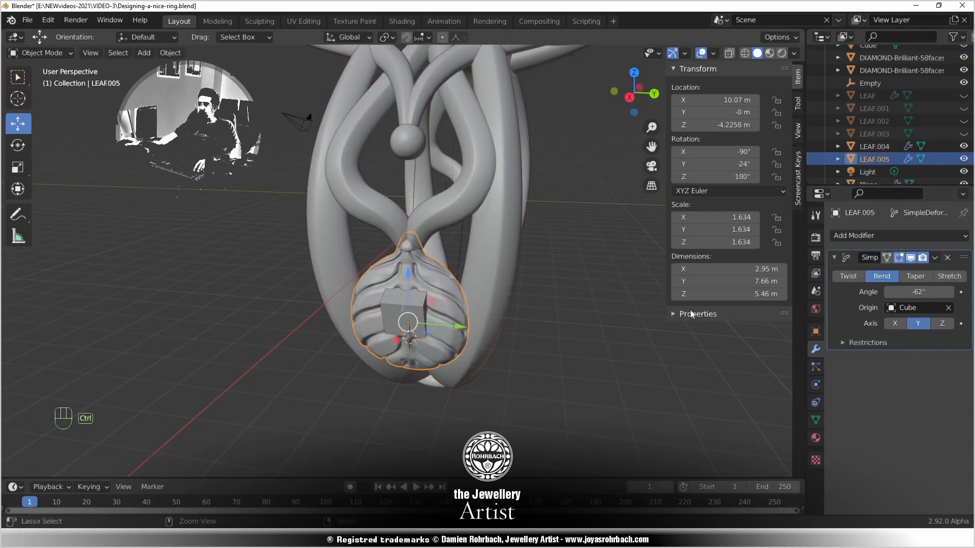
key("ctrl+s")
left_click(874, 237)
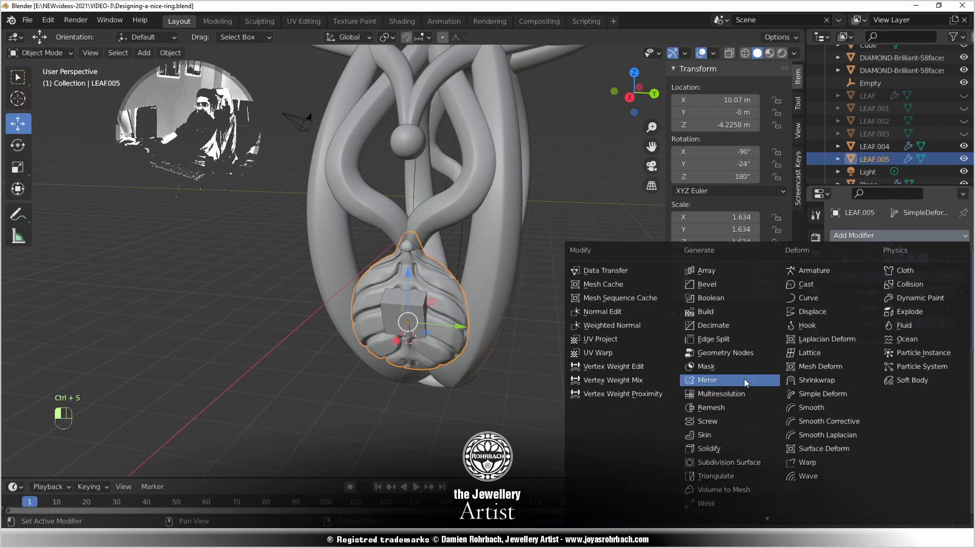
key("Return")
Set the large central diamond as the mirror object for the leaf's Mirror modifier
middle_click_drag(302, 311, 392, 331)
scroll(406, 305, "down", 3)
middle_click_drag(363, 248, 382, 282)
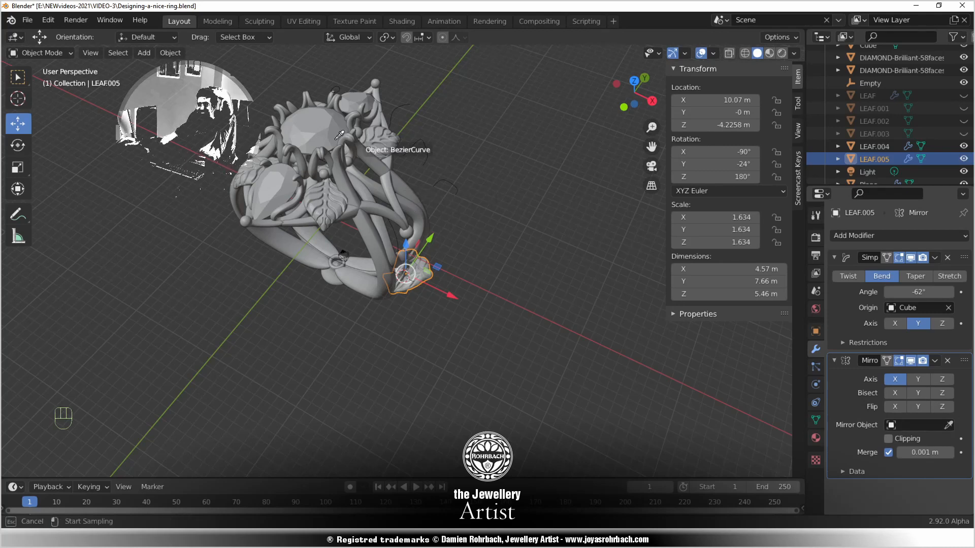
left_click(331, 118)
right_click(331, 118)
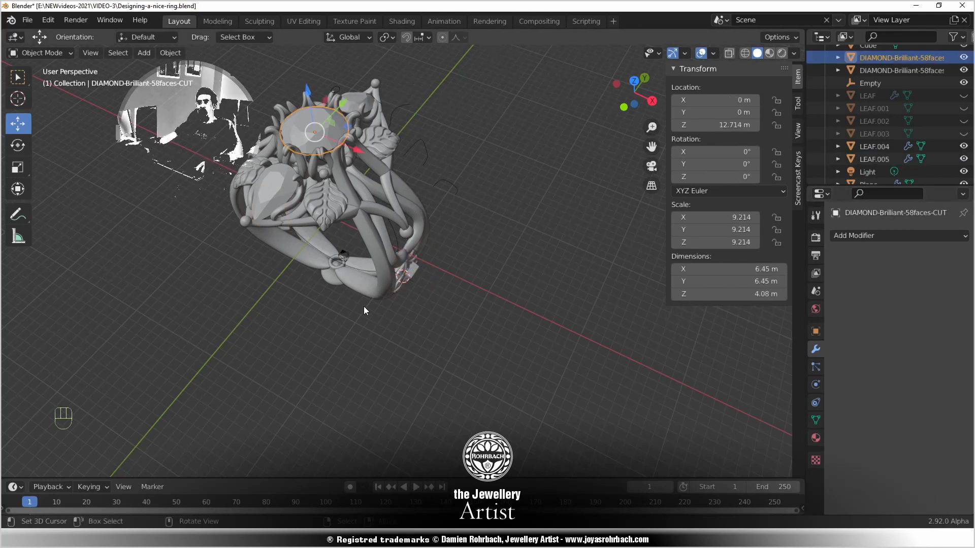
Hide the cube that serves as the leaf's bend origin, and save the file
scroll(363, 300, "up", 3)
middle_click_drag(355, 254, 296, 253)
scroll(296, 254, "up", 5)
left_click(449, 239)
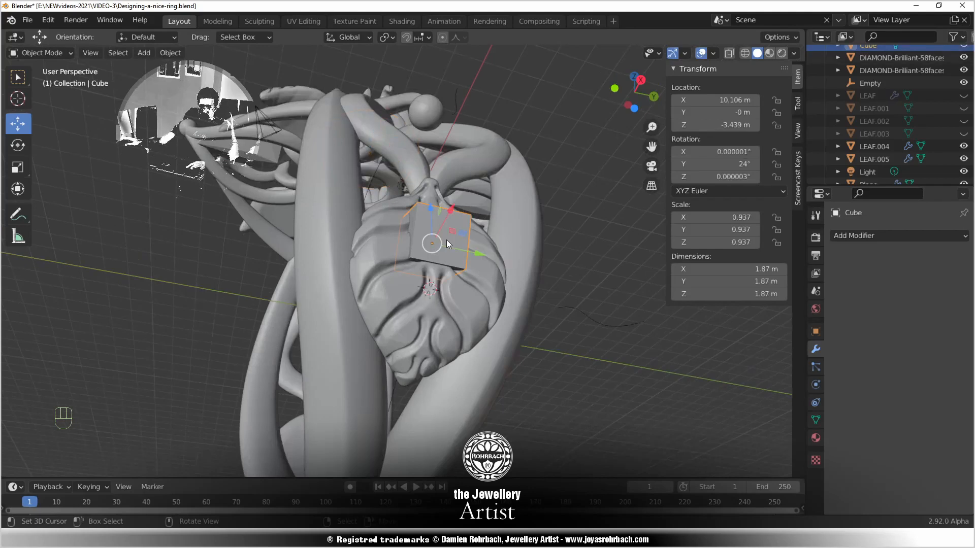
key("h")
middle_click_drag(447, 240, 313, 315)
key("ctrl+s")
Move the small ball above the leaf about 0.19 m outward along X, and save the file
left_click(474, 226)
key("KP_Decimal")
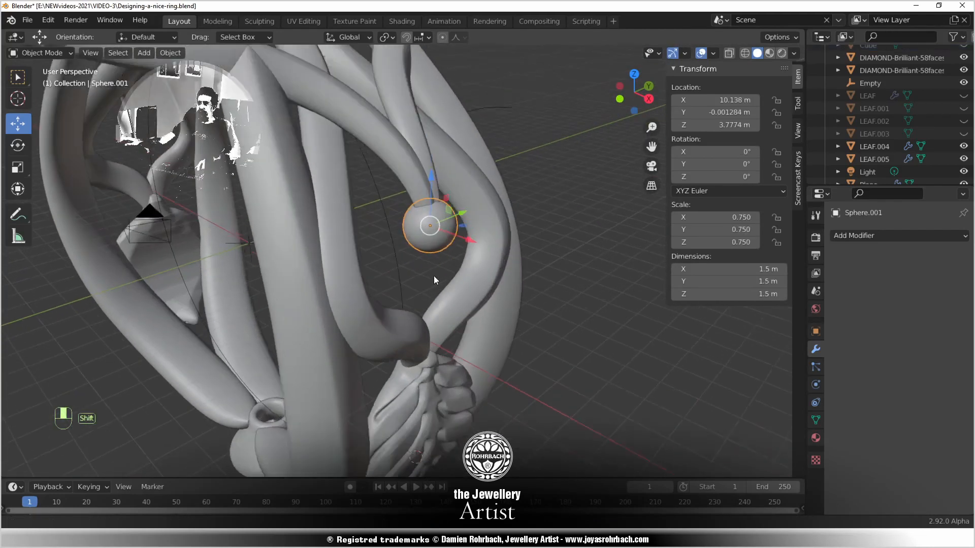
key("KP_3")
key("KP_1")
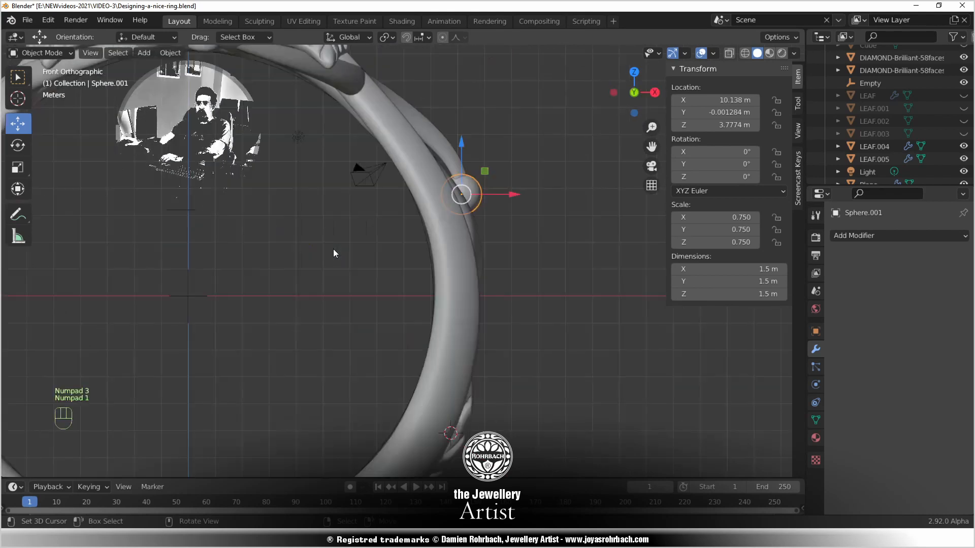
key("KP_Decimal")
middle_click_drag(333, 249, 373, 282)
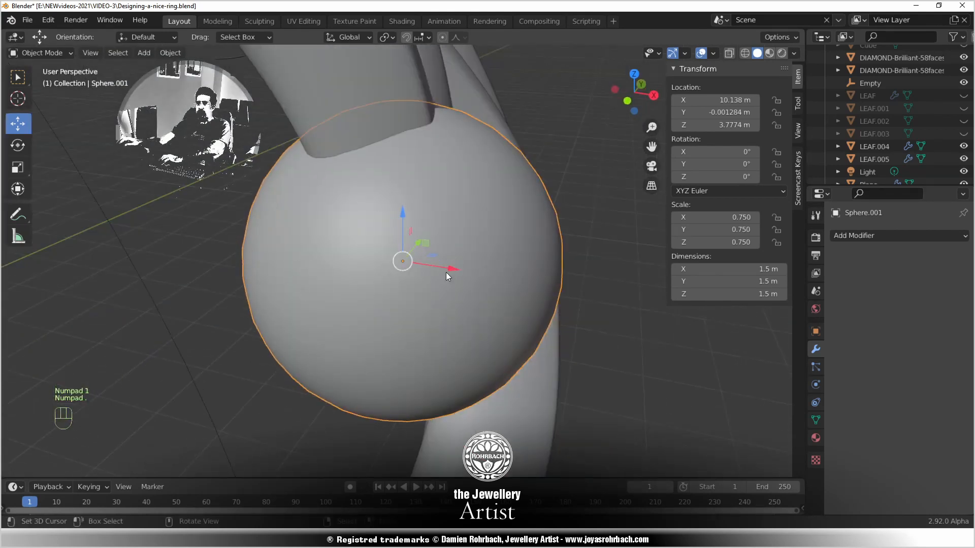
left_click_drag(446, 274, 484, 281)
scroll(483, 278, "down", 5)
middle_click_drag(482, 277, 397, 287)
key("KP_1")
key("KP_Decimal")
key("KP_3")
key("ctrl+s")
scroll(447, 373, "up", 3)
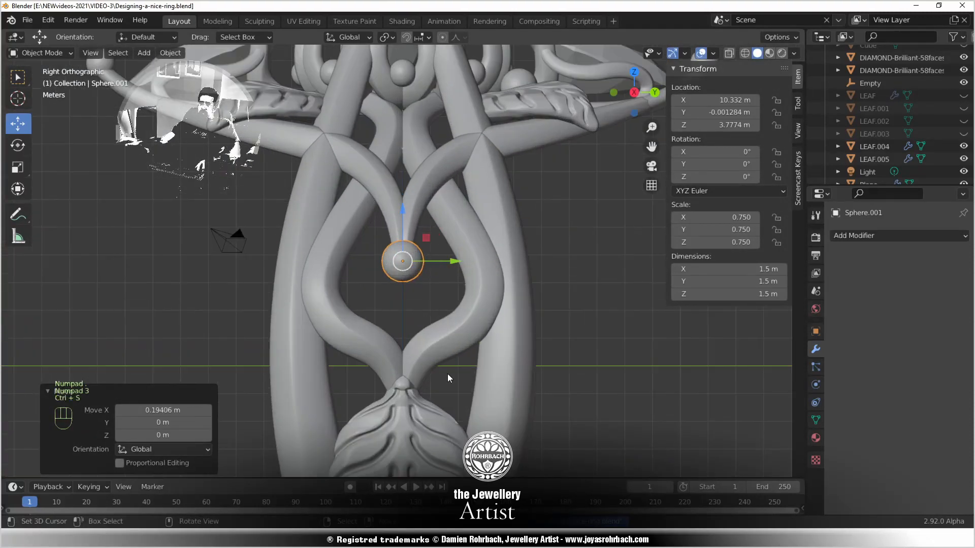
Duplicate the small ball, place the copy at the leaf's upper tip where the curved strands meet, and enlarge it to about 1.95 m
middle_click_drag(435, 327, 427, 252, "shift")
scroll(427, 239, "up", 2)
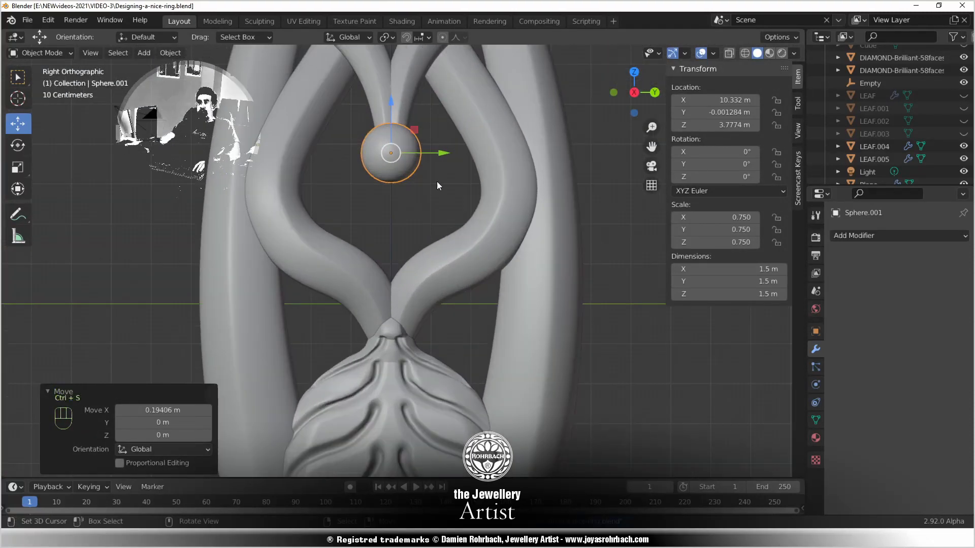
key("shift+d")
right_click(440, 167)
left_click_drag(392, 122, 392, 300)
key("s")
left_click(464, 314)
Move the new ball about 0.43 m inward along X to seat it on the leaf's tip
middle_click_drag(464, 313, 432, 362)
left_click_drag(431, 362, 426, 346)
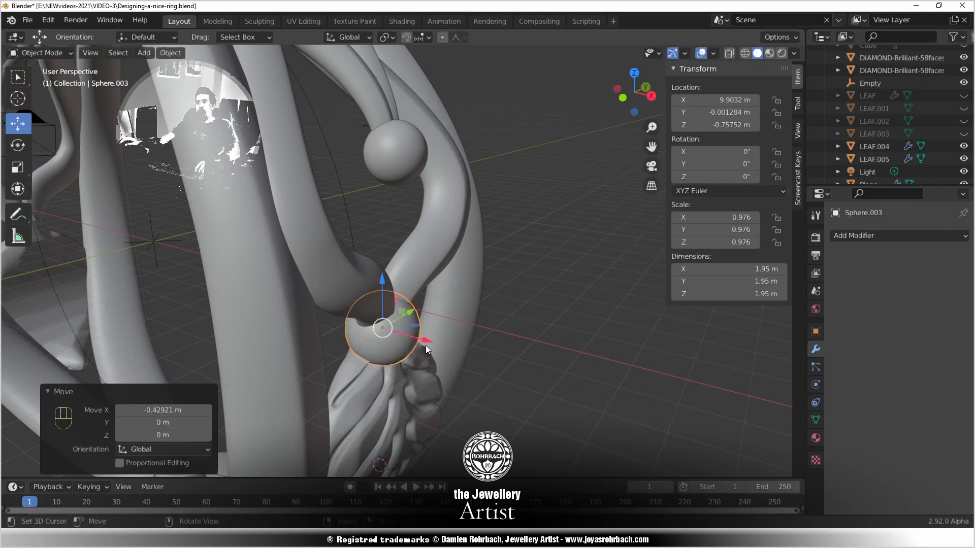
middle_click_drag(425, 345, 451, 301)
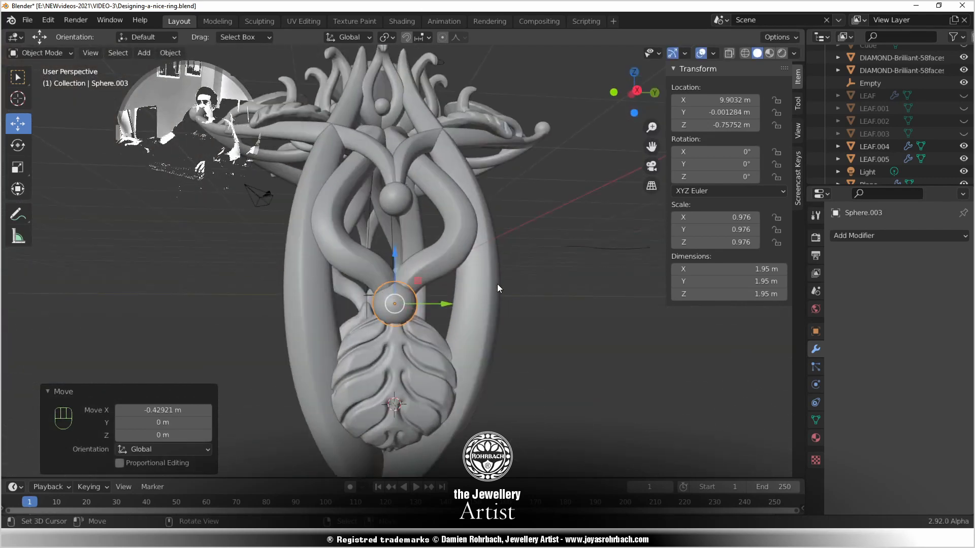
Compare the new ball with the upper ball and try matching its dimensions at 1.5 m
right_click(398, 207)
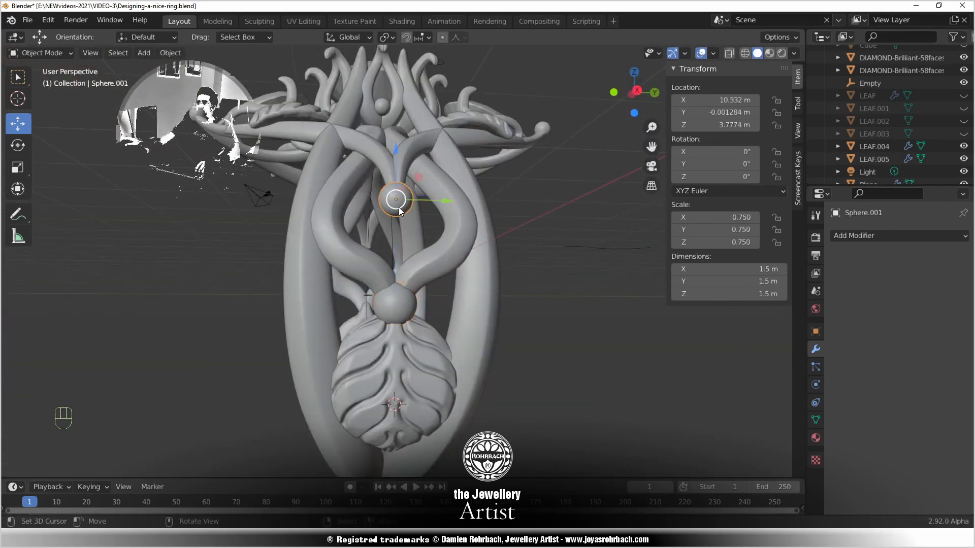
right_click(396, 296)
left_click(714, 279)
type("1")
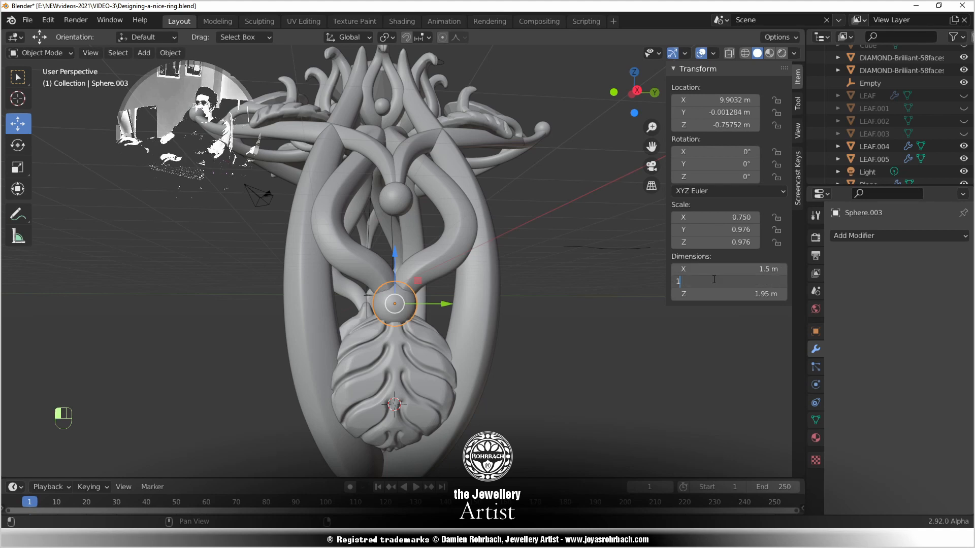
type(".5")
key("Return")
Set the lower ball's X, Y and Z dimensions to 1.75 m, move it about 0.08 m outward along X, and deselect it
middle_click_drag(459, 286, 291, 319)
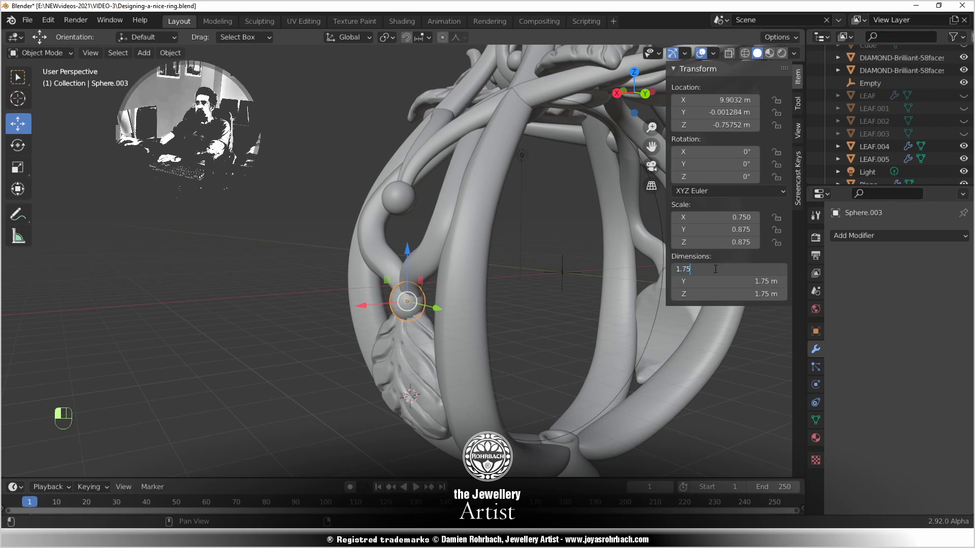
key("Return")
middle_click_drag(425, 314, 466, 328)
key("KP_Decimal")
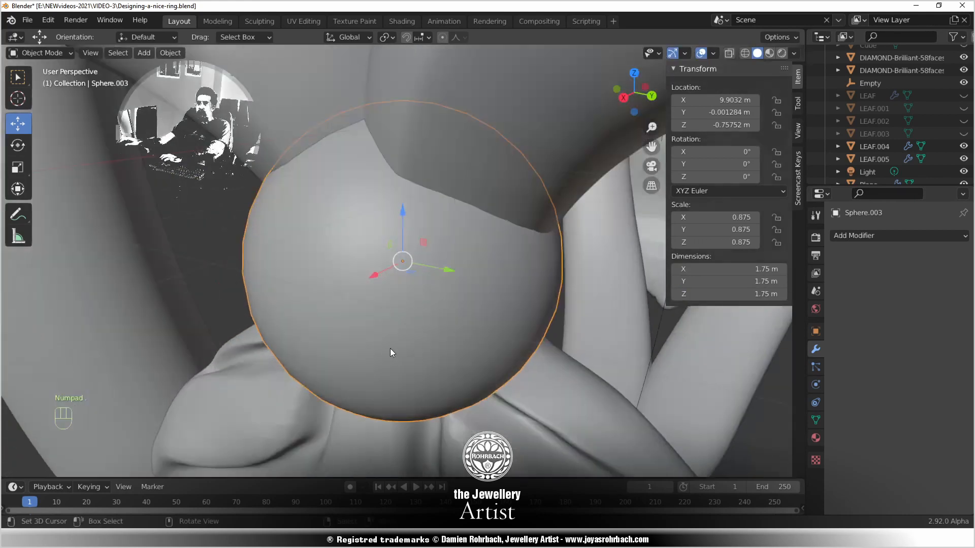
middle_click_drag(391, 352, 398, 300)
key("g")
key("x")
left_click(465, 273)
scroll(517, 291, "down", 5)
scroll(386, 318, "up", 4)
key("alt+a")
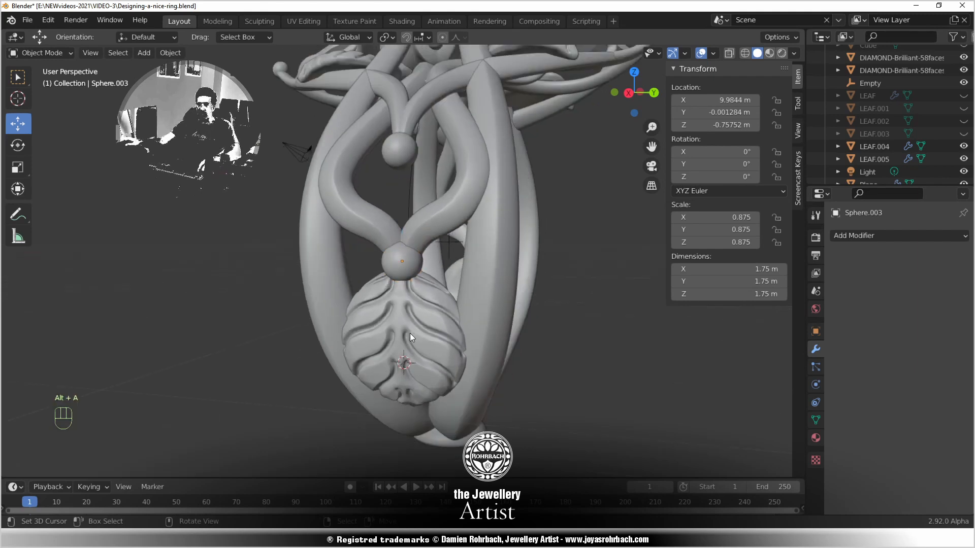
Select the veined leaf on the shank's side and unhide the cube that serves as its bend origin
scroll(410, 333, "down", 6)
middle_click_drag(410, 333, 455, 358)
key("KP_3")
scroll(456, 341, "up", 2)
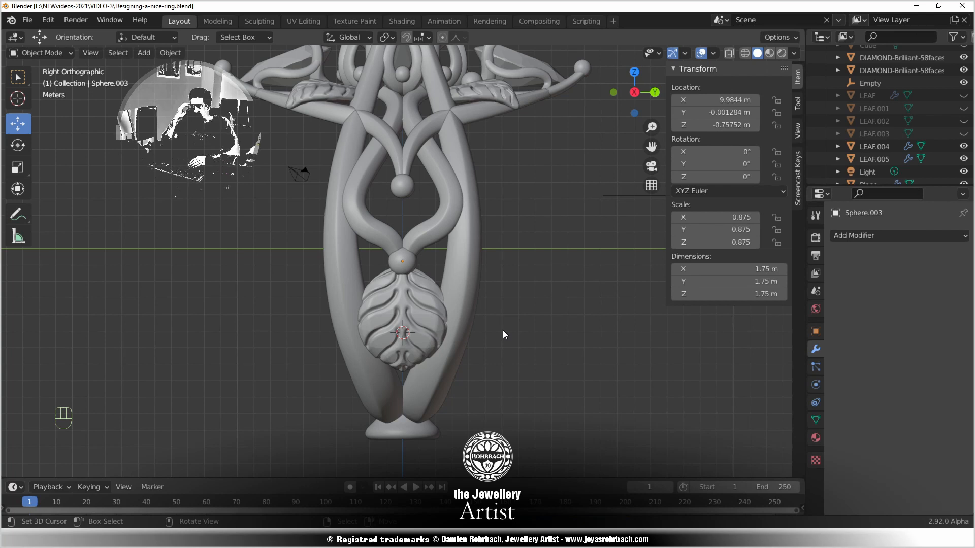
left_click(429, 319)
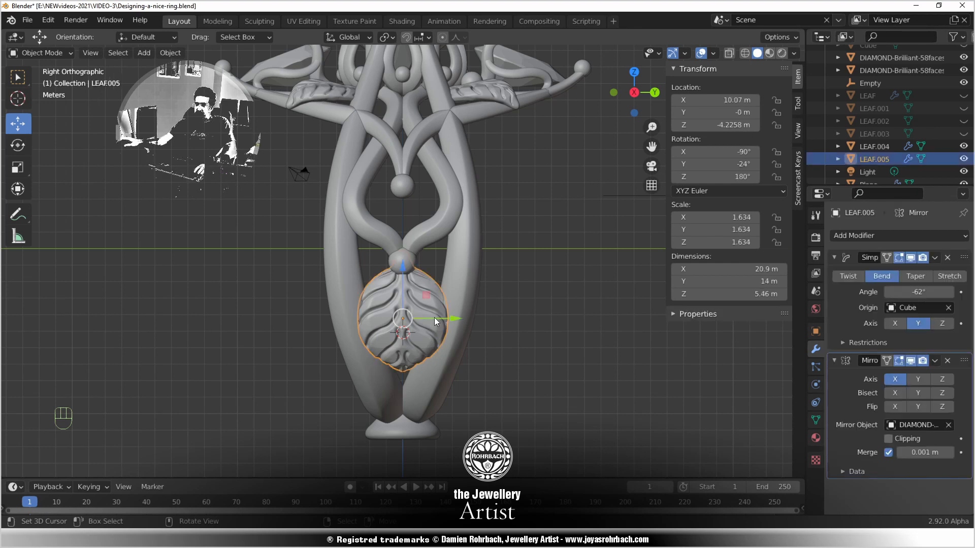
scroll(906, 150, "up", 5)
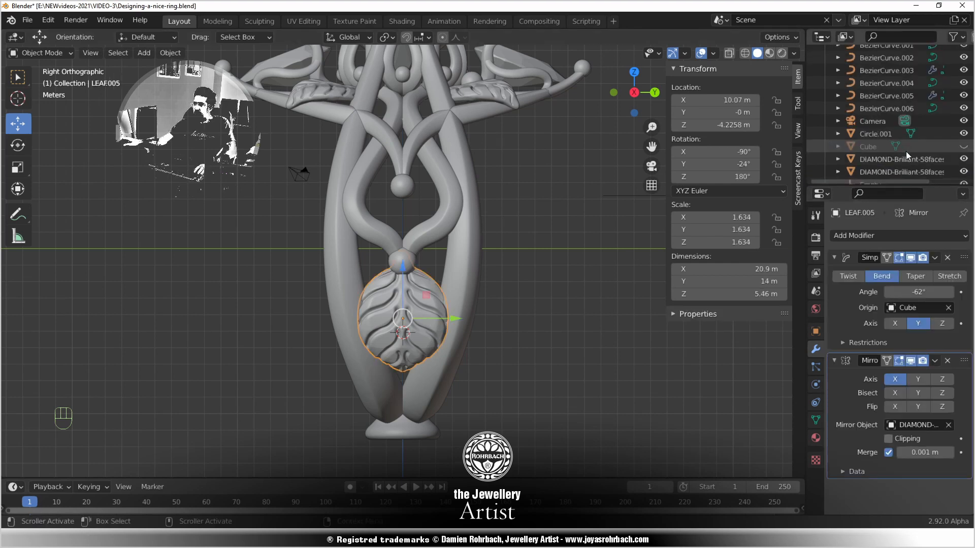
left_click(965, 146)
Add the bend-origin cube to the leaf selection and scale both down together by a factor of about 0.903
left_click(868, 147)
scroll(548, 285, "up", 3)
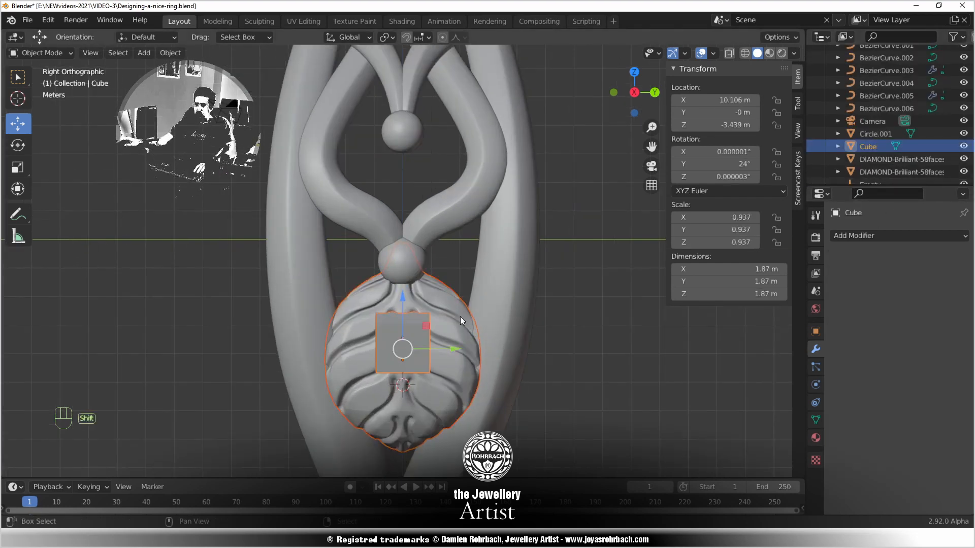
key("s")
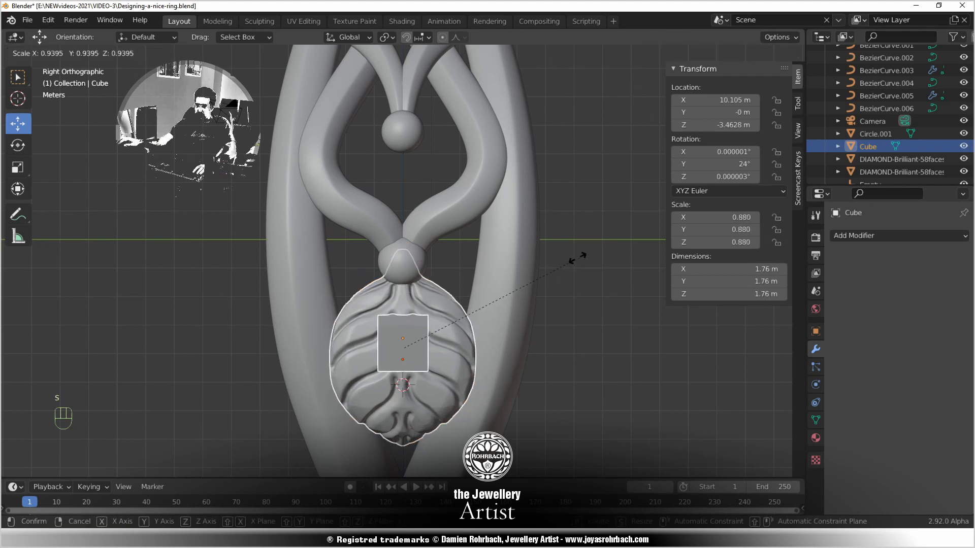
left_click(482, 328)
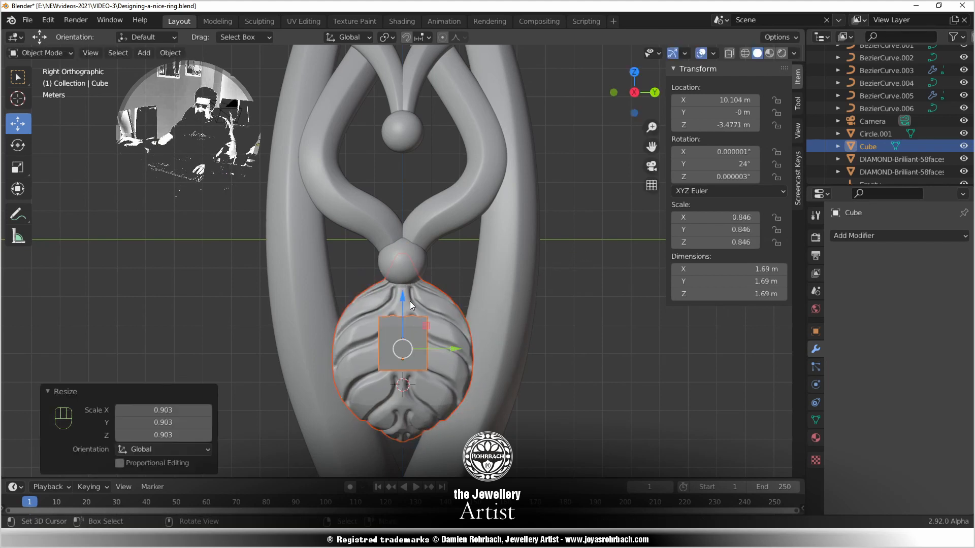
Move the leaf and its cube down about 0.82 m, and lower the small sphere above them by the same amount
left_click_drag(402, 305, 401, 325)
left_click(421, 268)
left_click_drag(402, 214, 400, 235)
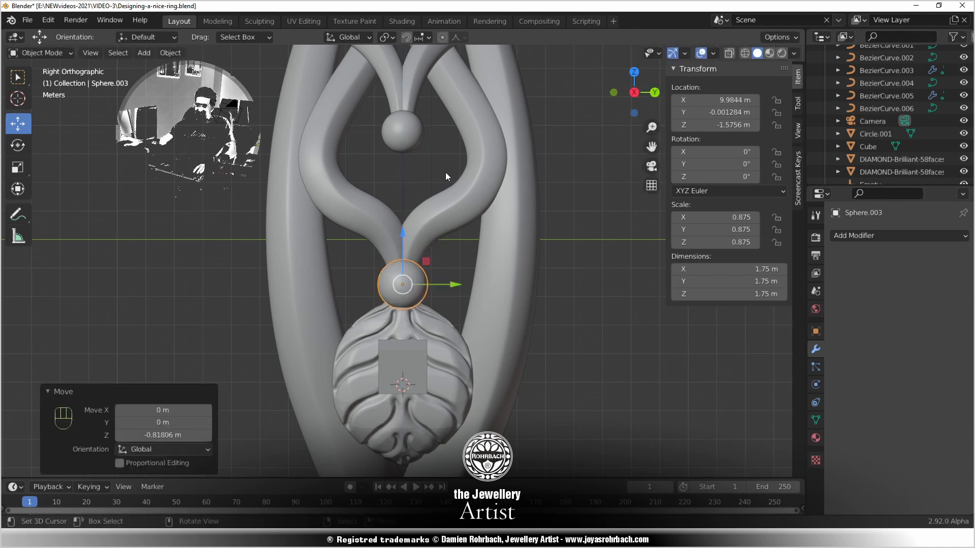
Shift the sphere between the curve ends and the leaf inward about 0.1 m along the X axis
left_click(480, 199)
middle_click_drag(473, 305, 251, 349)
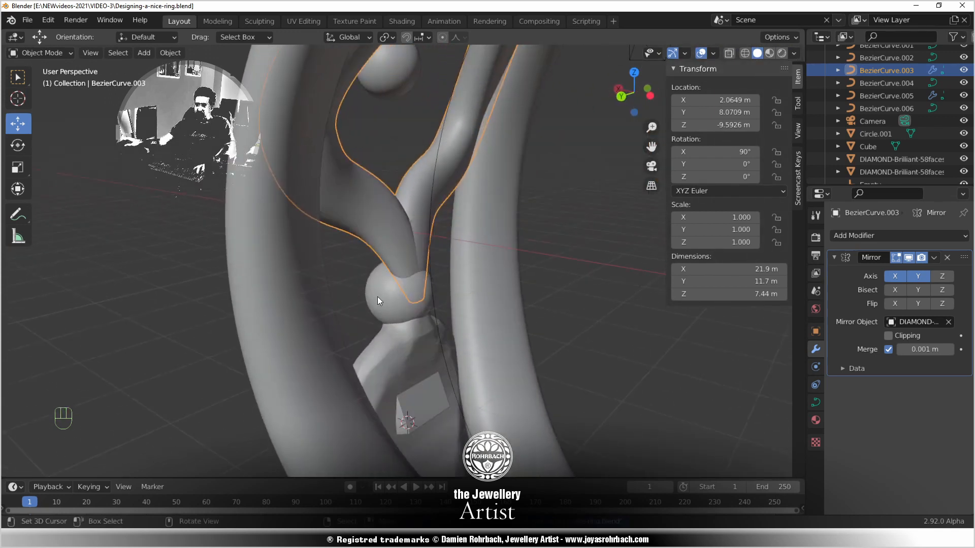
left_click(391, 304)
left_click_drag(361, 288, 365, 341)
key("ctrl+z")
middle_click_drag(363, 305, 373, 321)
left_click_drag(359, 279, 364, 281)
middle_click_drag(346, 290, 487, 284)
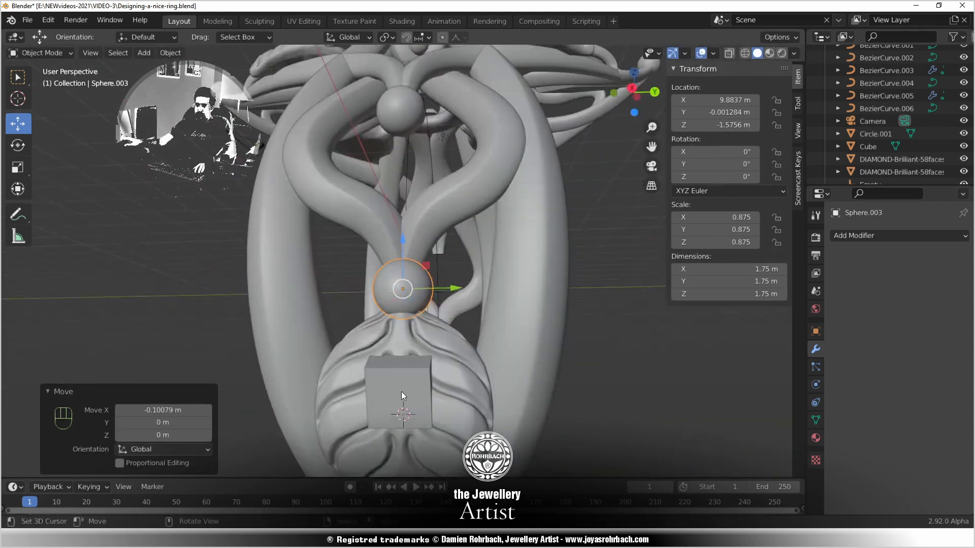
Hide the cube in front of the leaf and inspect the leaf's fit from the front and the side
left_click(401, 391)
key("h")
key("KP_1")
scroll(412, 363, "down", 5)
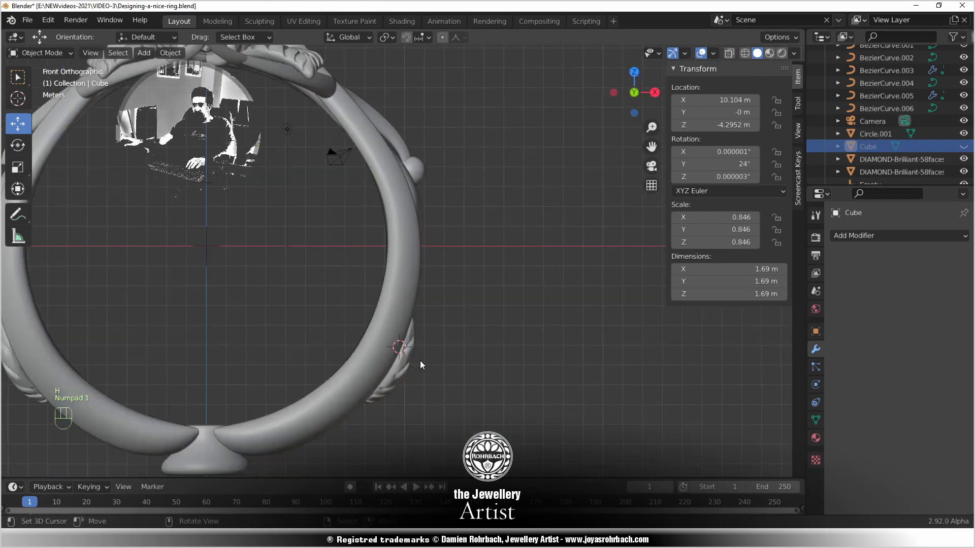
key("KP_3")
scroll(422, 371, "up", 2)
middle_click_drag(421, 370, 413, 320)
left_click(413, 321)
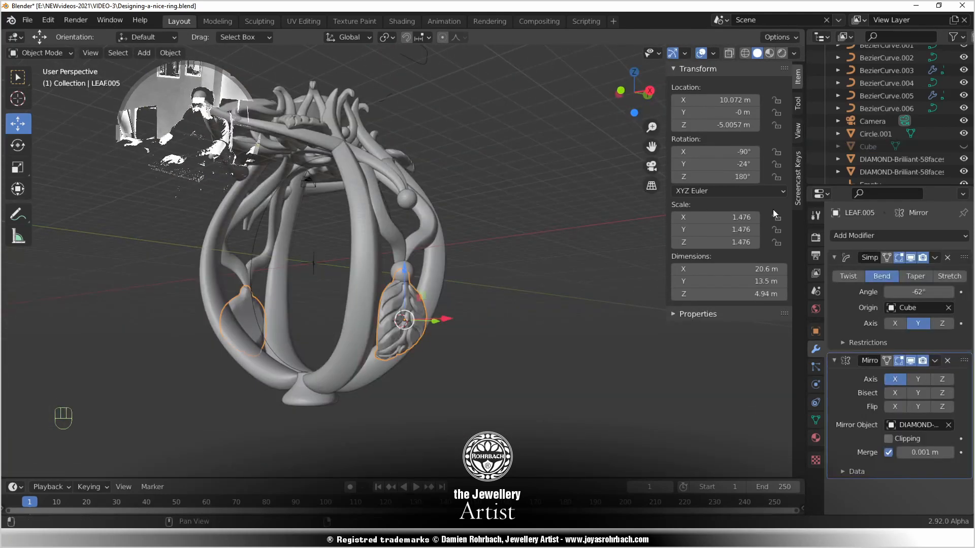
Unhide the cube and select it together with the leaf in the front view
left_click(872, 145)
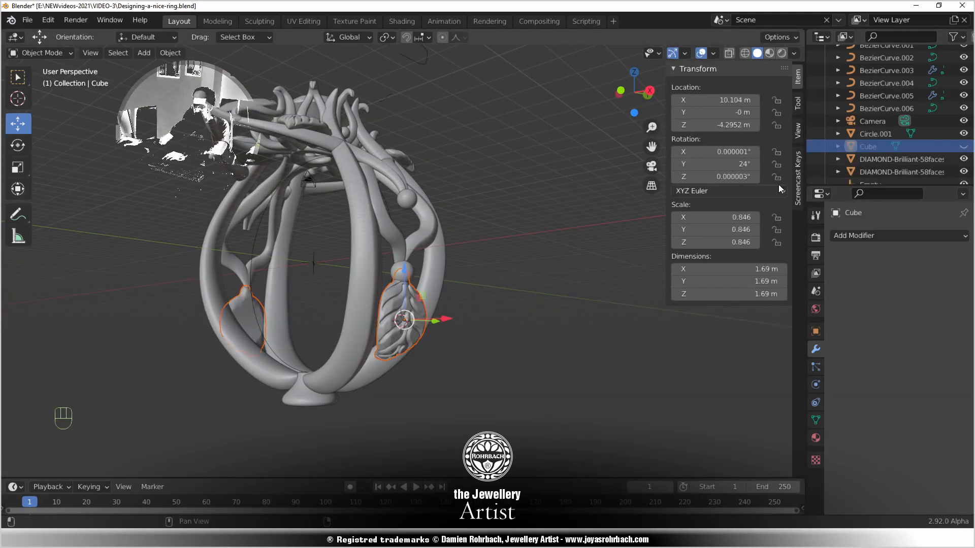
scroll(483, 365, "up", 3)
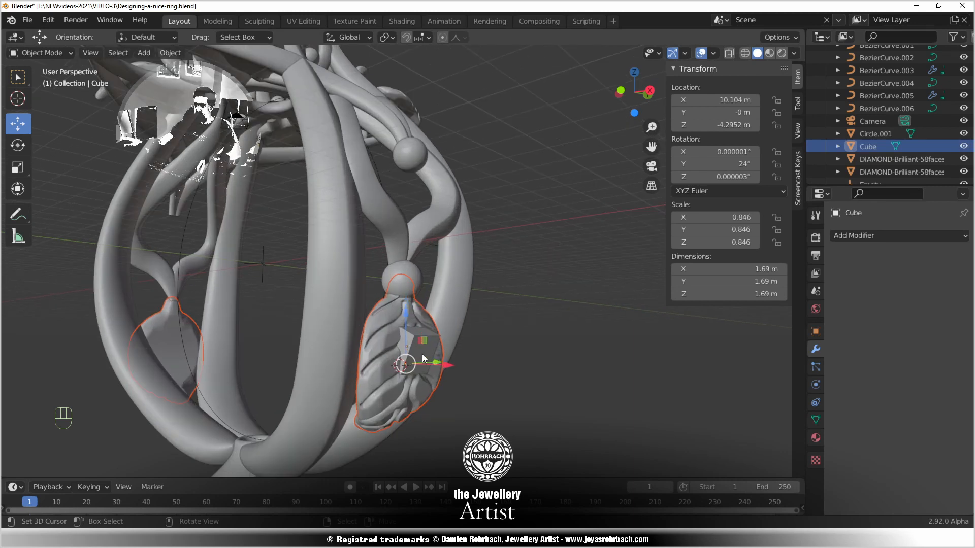
left_click(398, 341, "shift")
key("KP_1")
key("KP_Decimal")
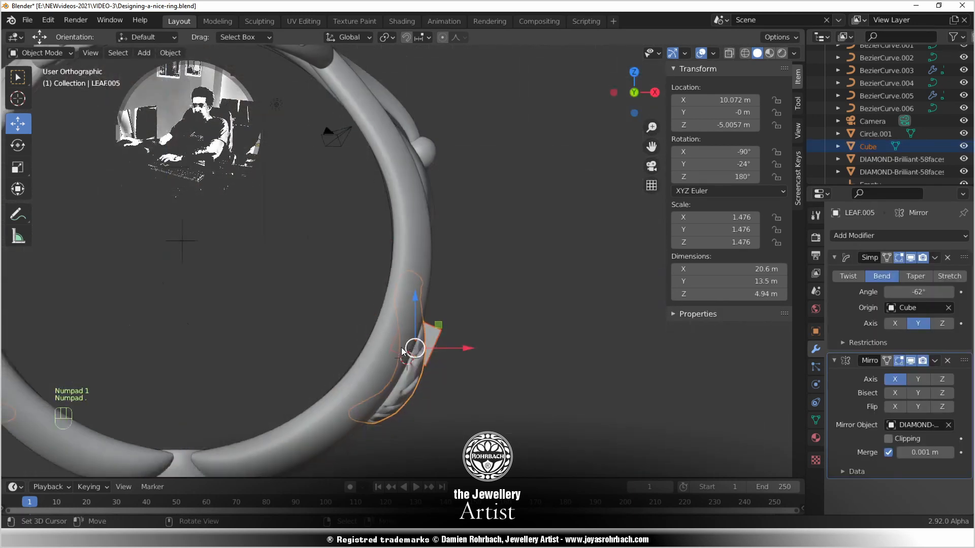
Rotate the leaf and cube 4.2° in the front view and move them about 0.42 m inward toward the ring band
middle_click_drag(564, 307, 323, 359, "shift")
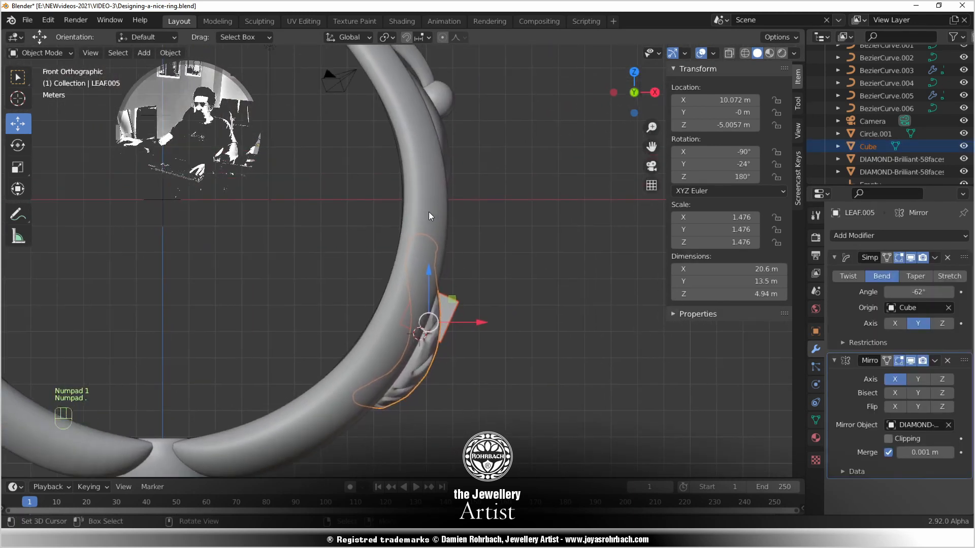
key("r")
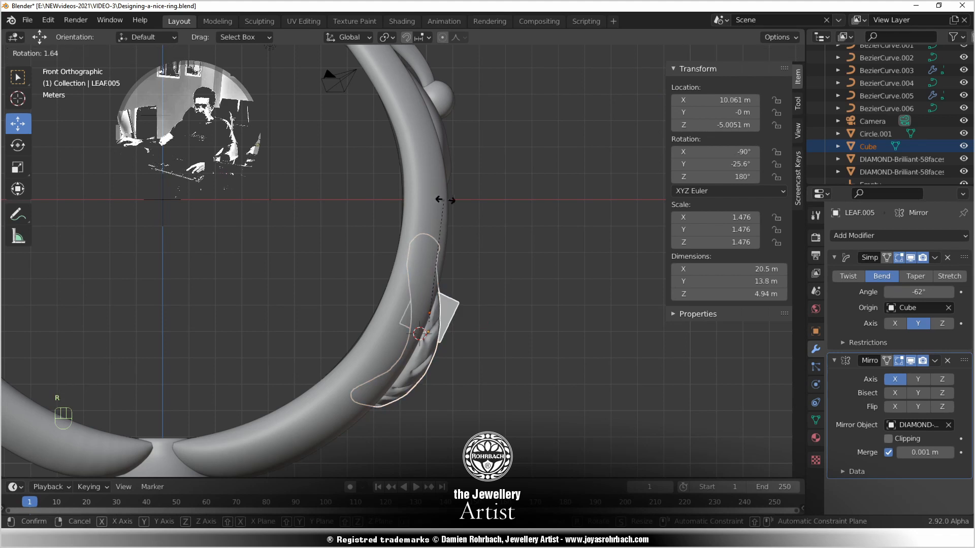
left_click(440, 224)
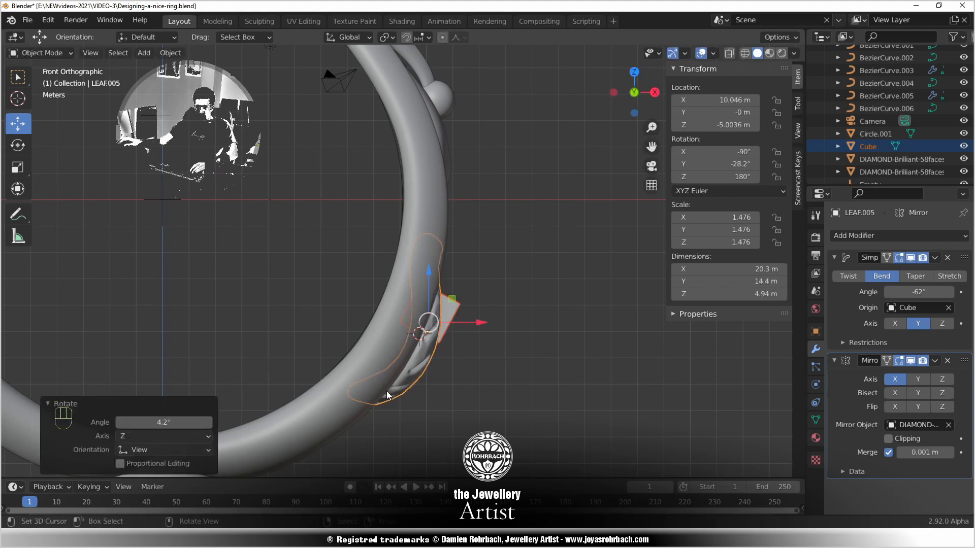
key("g")
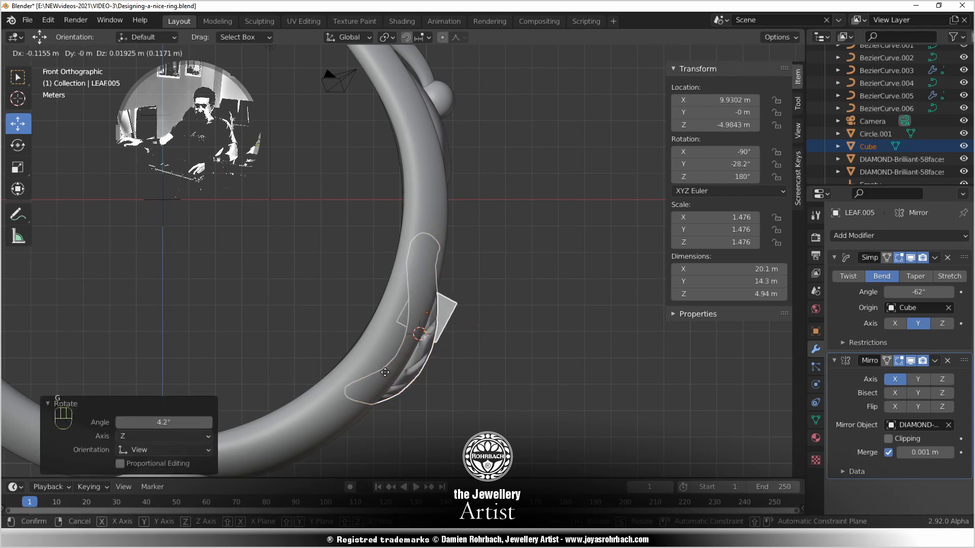
left_click(380, 284)
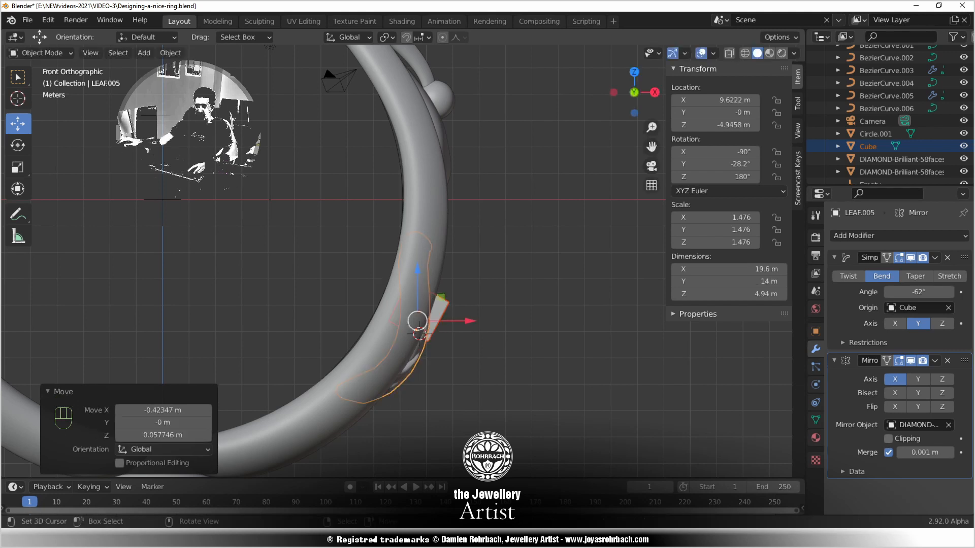
Refine the leaf and cube's fit to the band with rotations of 6.09° and -1.92° and a shift of about -0.1 m along X
key("r")
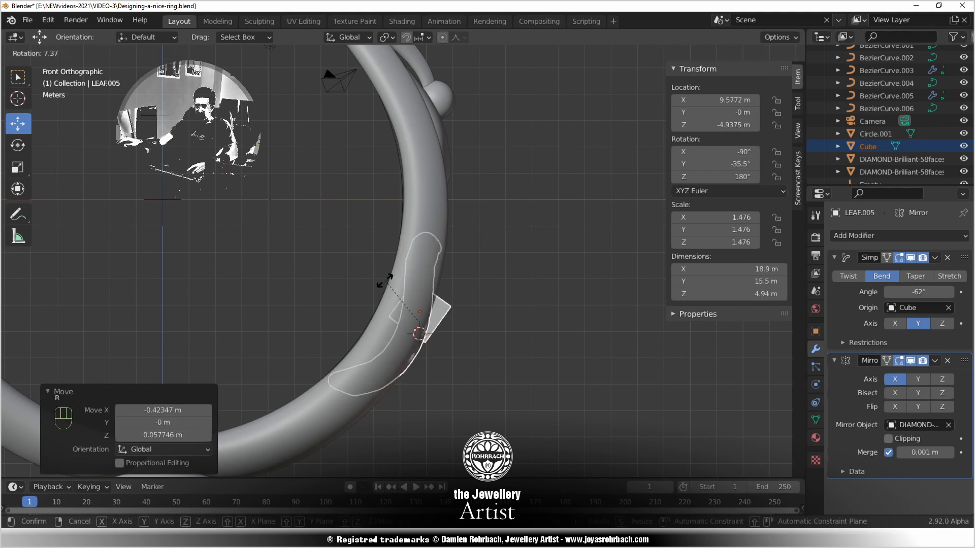
left_click(404, 318)
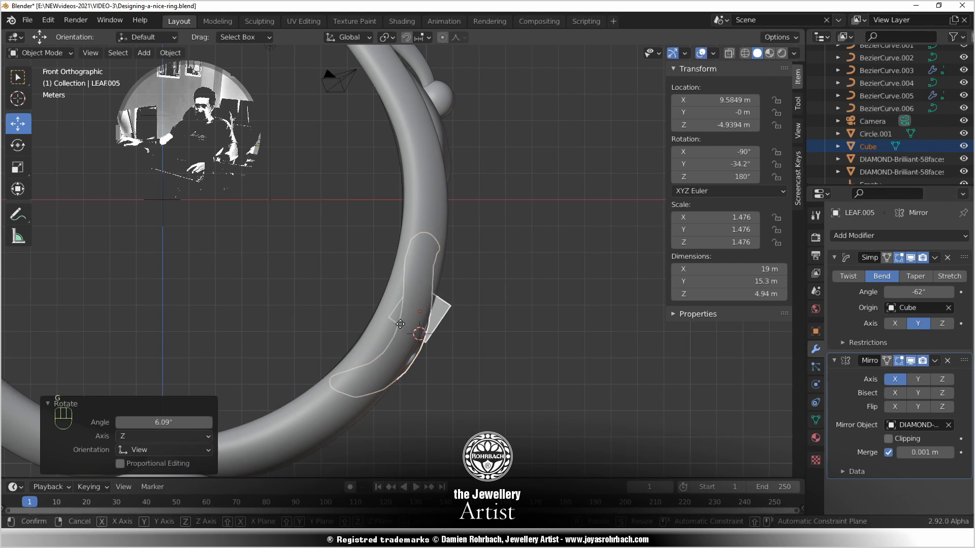
key("g")
left_click(430, 225)
key("r")
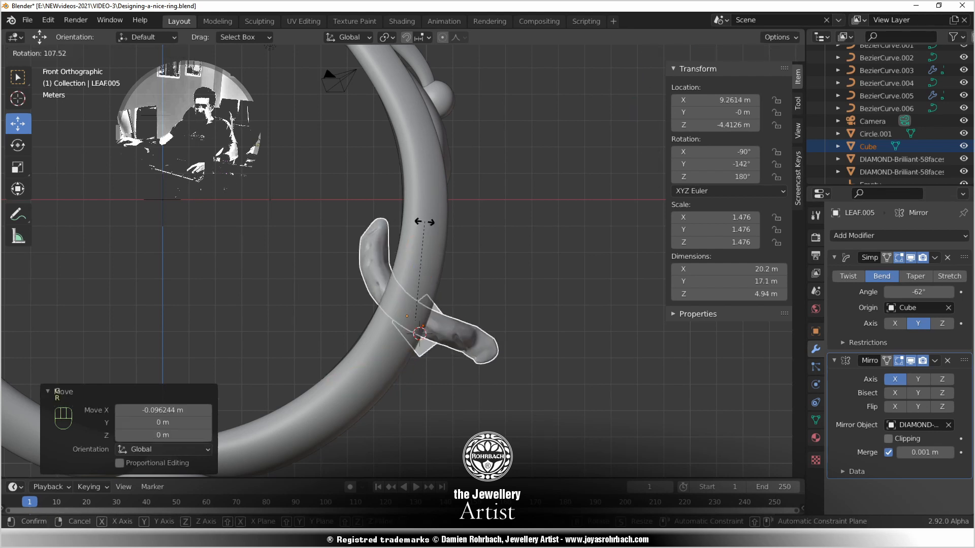
key("r")
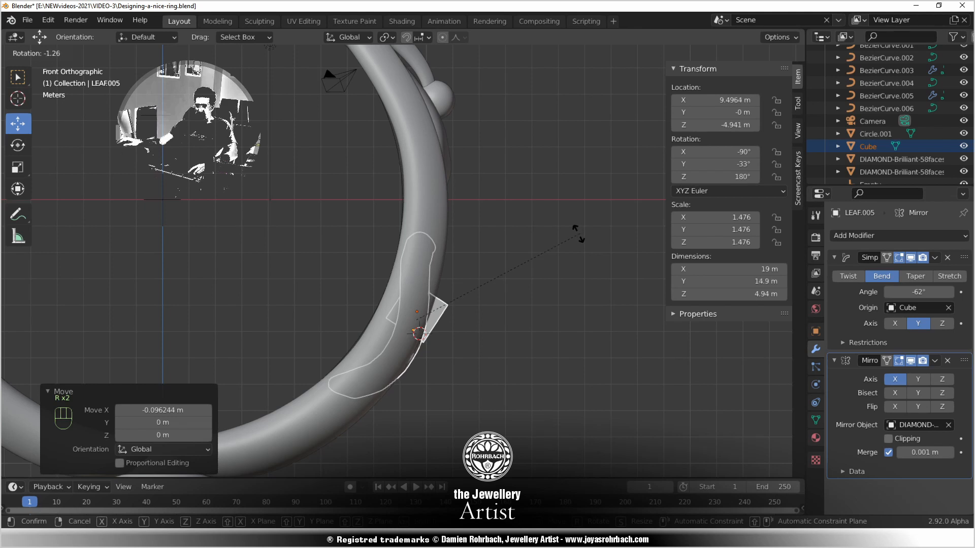
left_click(576, 233)
Scale the leaf and cube by 0.910 and move them down about 0.45 m along Z below the sphere
middle_click_drag(574, 250, 441, 208)
key("KP_3")
scroll(425, 288, "up", 5)
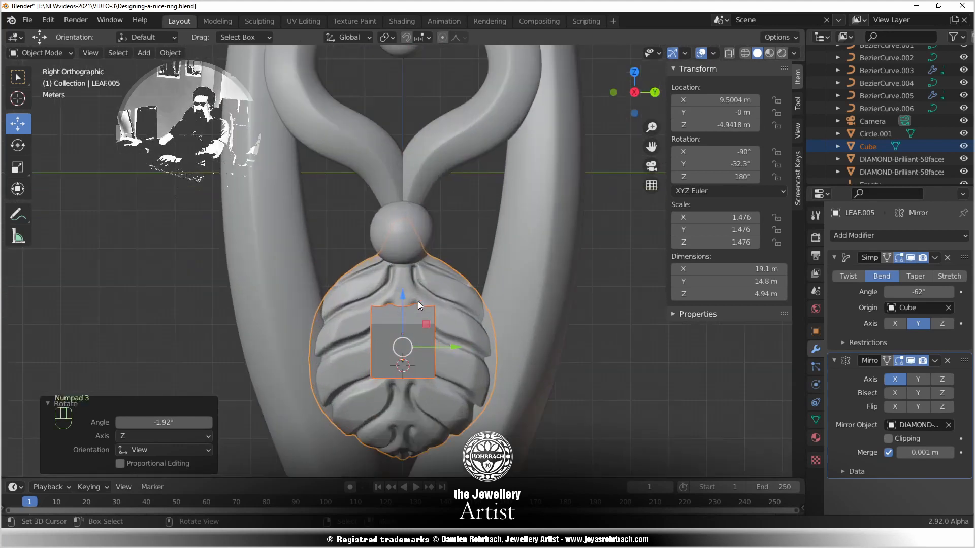
key("s")
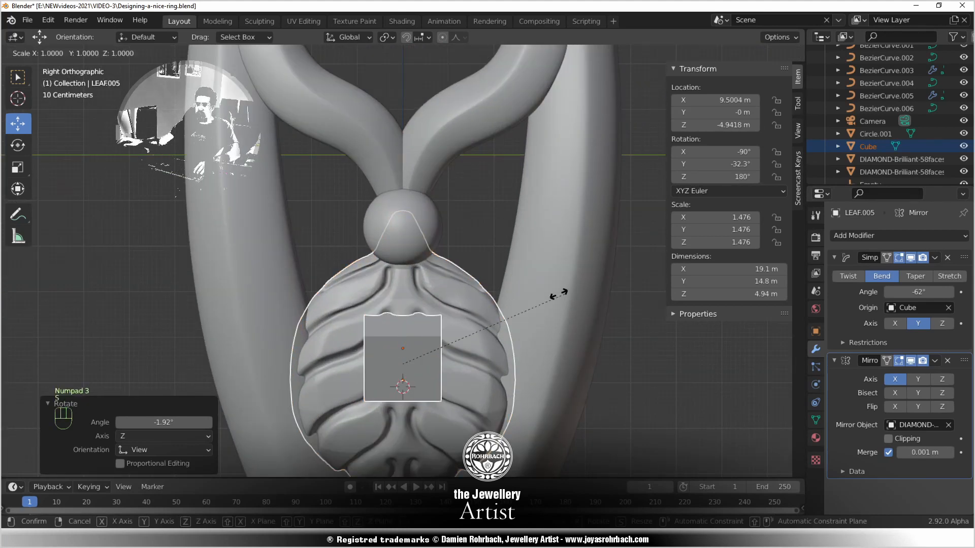
left_click(416, 316)
key("g")
key("z")
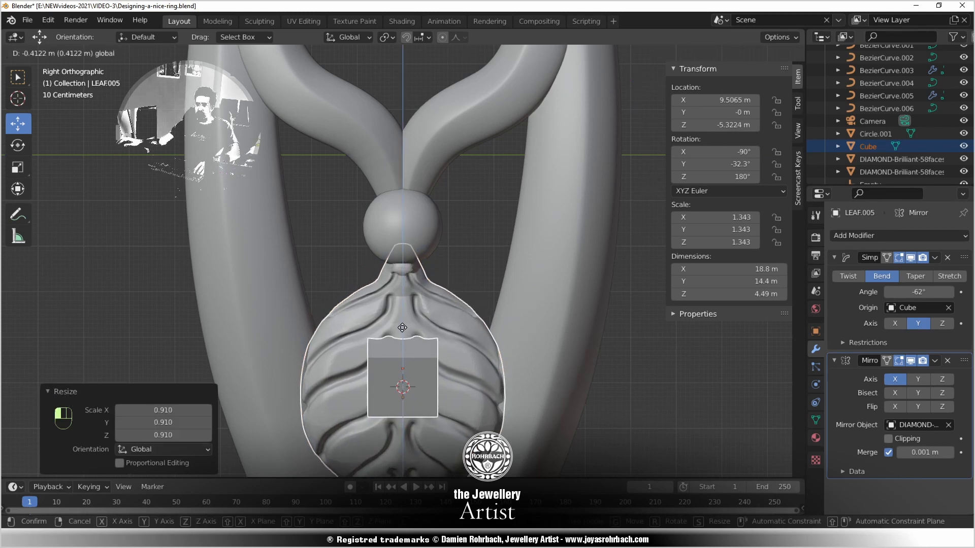
left_click(415, 323)
Examine the joint between the leaf and the sphere from the outside and from inside the ring
scroll(446, 319, "down", 5)
middle_click_drag(446, 319, 451, 212)
scroll(443, 337, "up", 4)
middle_click_drag(442, 337, 364, 285)
scroll(363, 286, "up", 3)
middle_click_drag(377, 322, 465, 346)
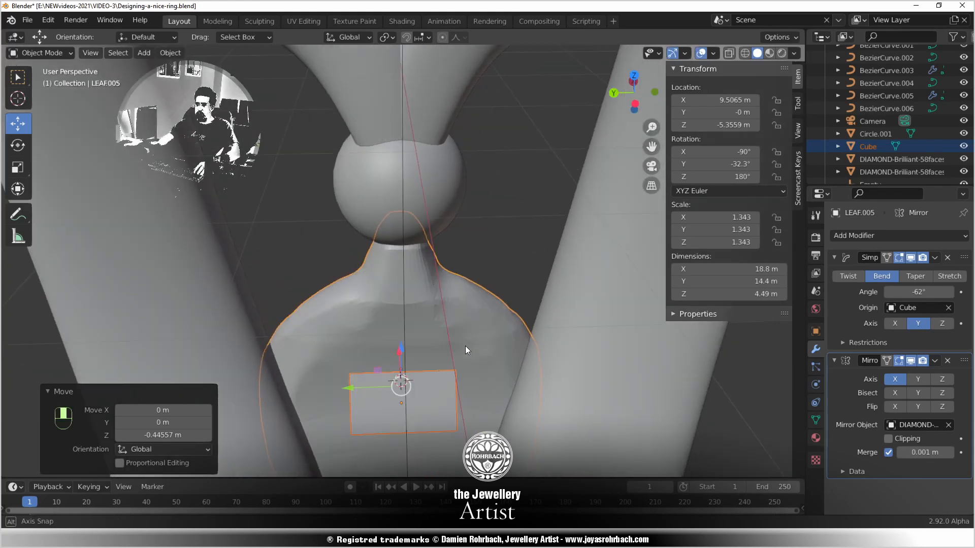
left_click(181, 57)
left_click(193, 306)
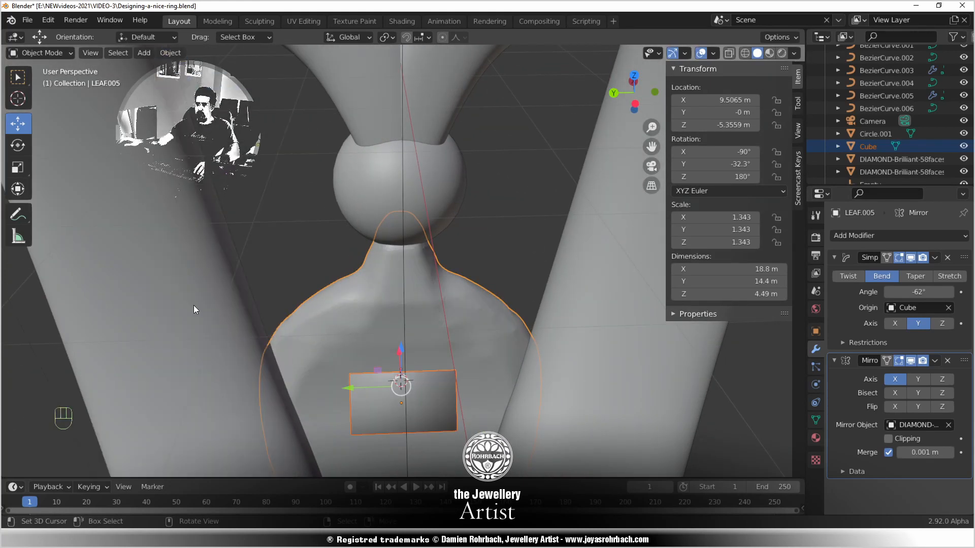
left_click(376, 195)
key("h")
scroll(406, 240, "down", 5)
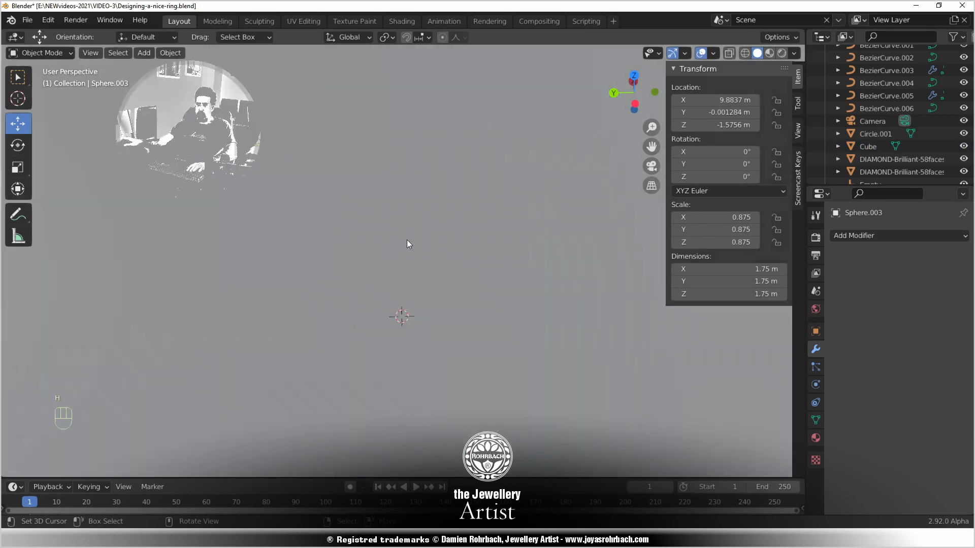
key("ctrl+z")
Hide the cube that serves as the leaf's bend origin
middle_click_drag(451, 314, 422, 306)
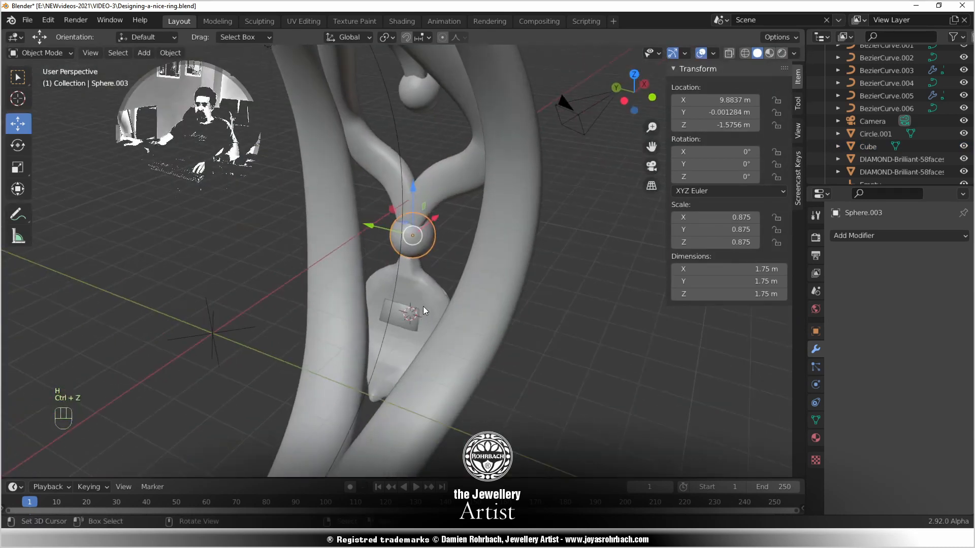
scroll(417, 325, "up", 2)
left_click(393, 338)
key("h")
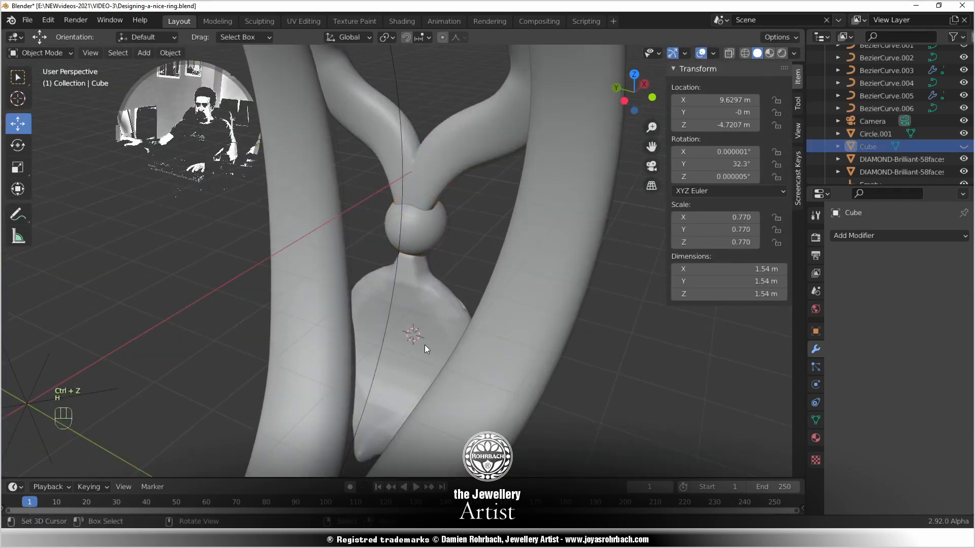
Join the upper and lower spheres on the side of the ring into a single object
scroll(425, 345, "down", 5)
middle_click_drag(424, 346, 401, 141)
left_click(401, 142)
left_click(409, 249, "shift")
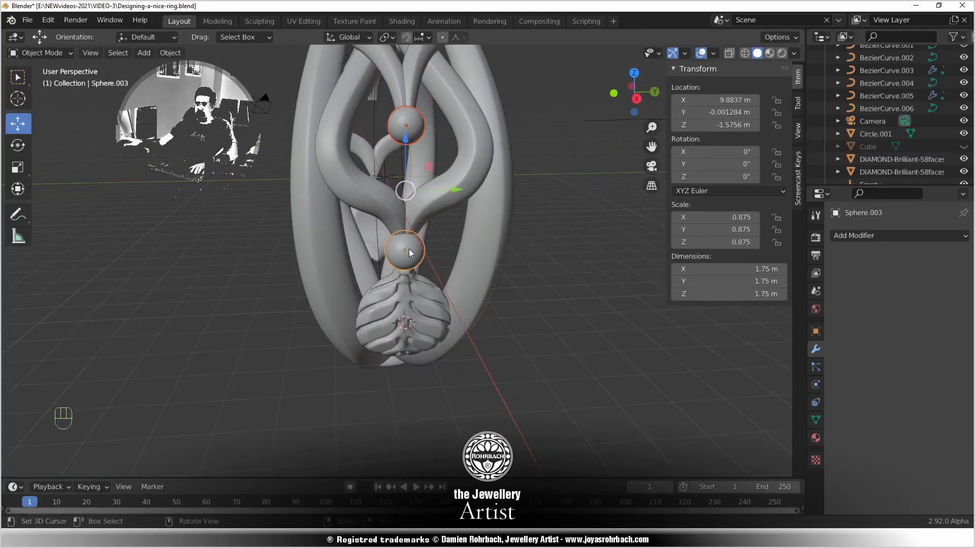
key("ctrl+j")
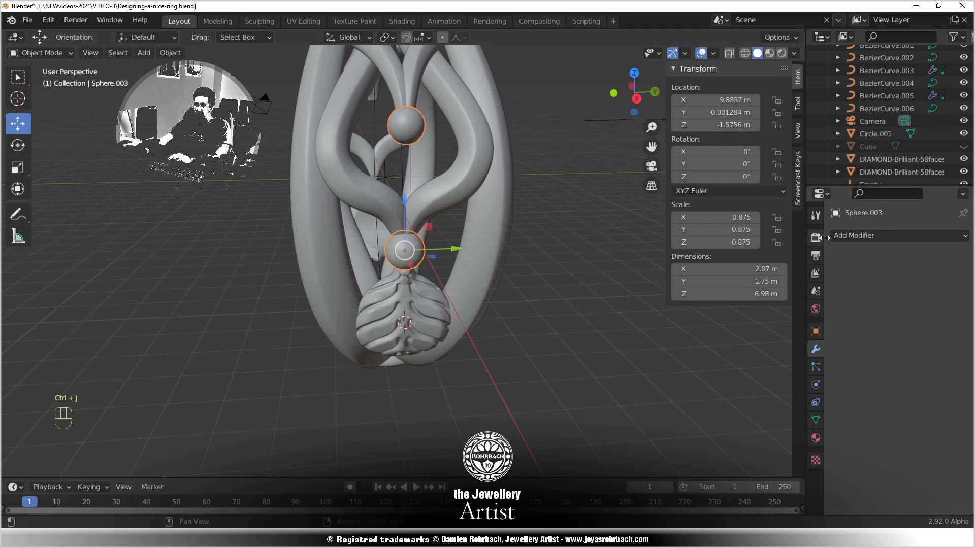
Add a Mirror modifier on the X axis to the joined spheres, with the central diamond as the mirror object
left_click(870, 239)
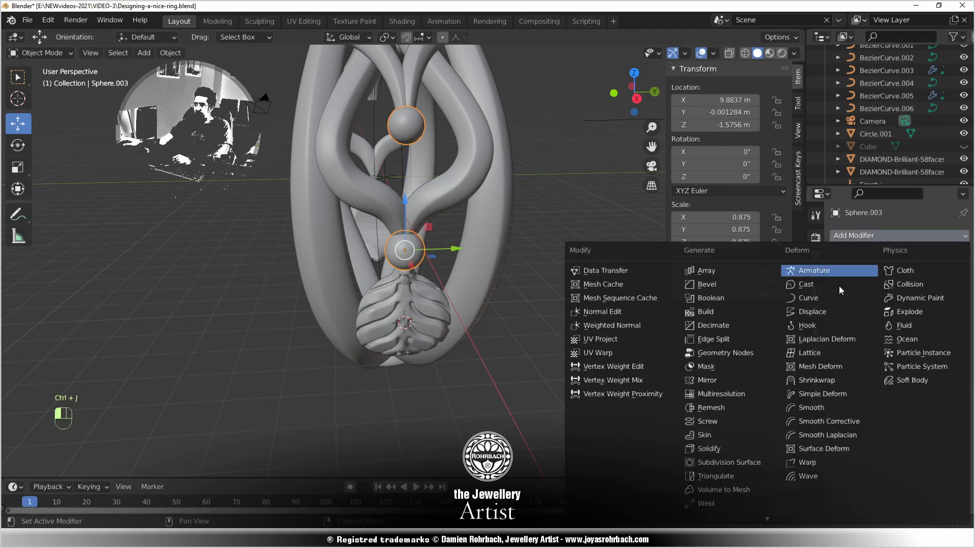
left_click(736, 379)
middle_click_drag(674, 370, 346, 279)
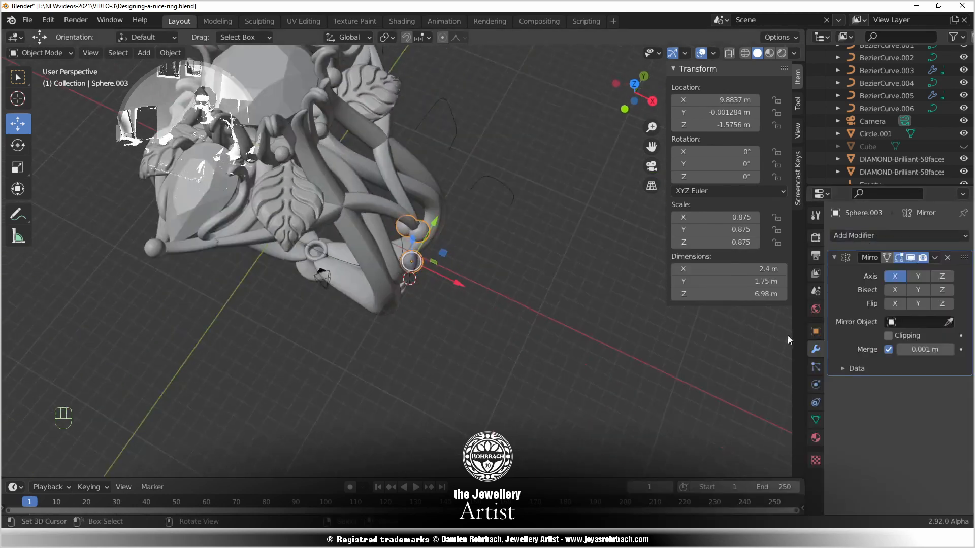
left_click(939, 323)
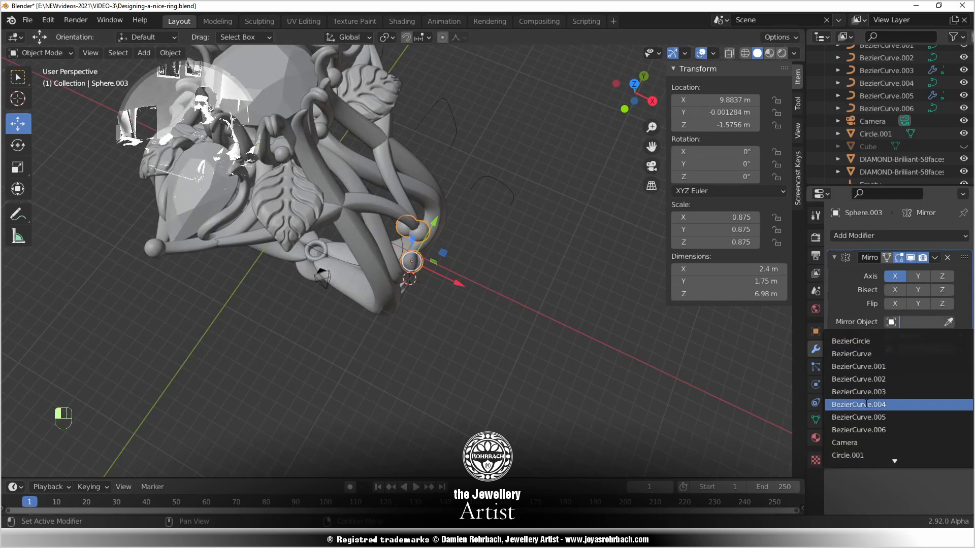
key("Escape")
left_click(281, 100)
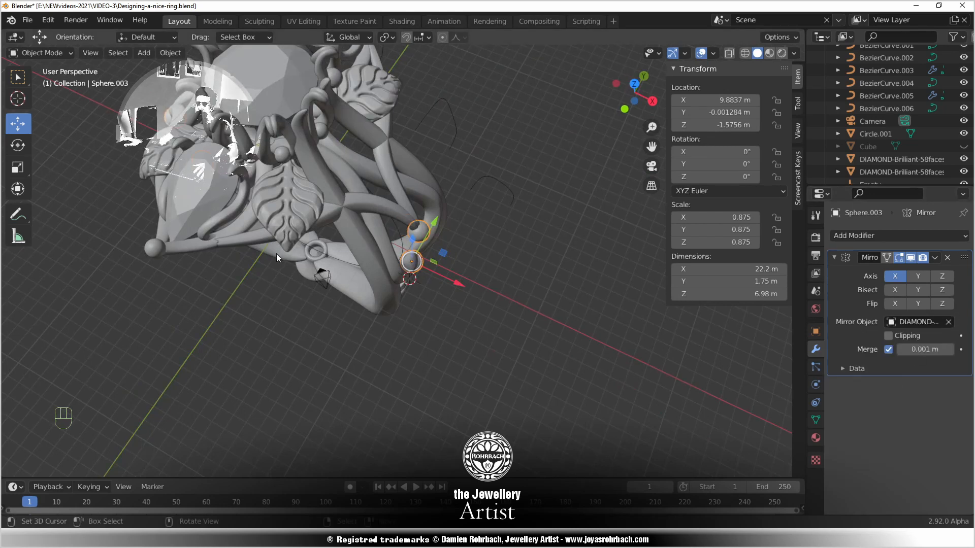
Move the upper sphere of the joined mesh about -0.20 m in X and -0.19 m in Z, closer to the shank, and return to Object Mode
middle_click_drag(276, 254, 482, 279)
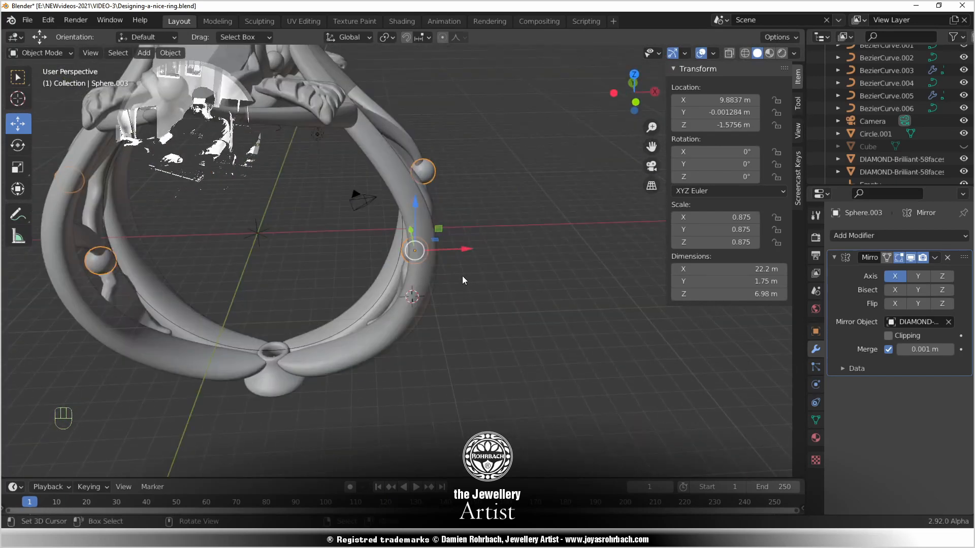
key("KP_1")
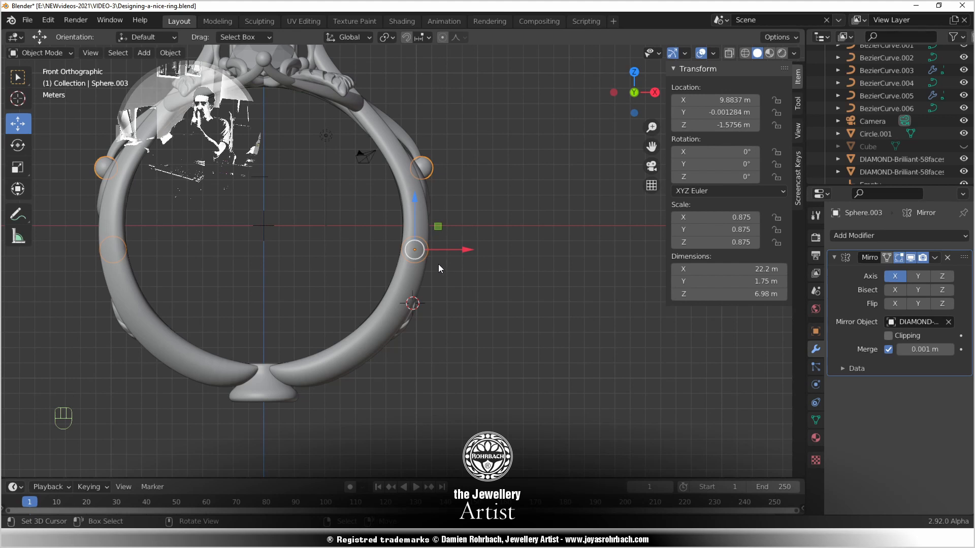
key("alt+z")
key("Tab")
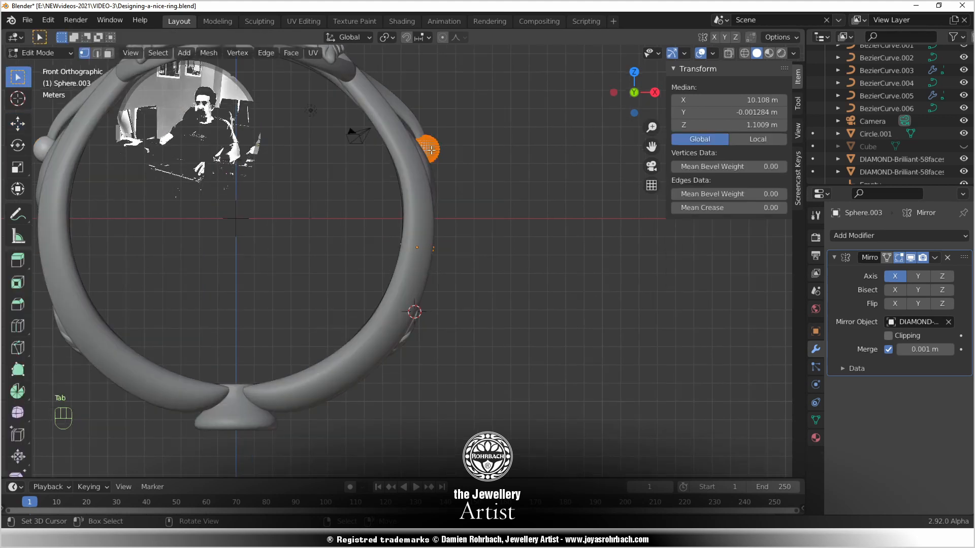
scroll(419, 257, "up", 4)
key("alt+a")
scroll(411, 261, "up", 2)
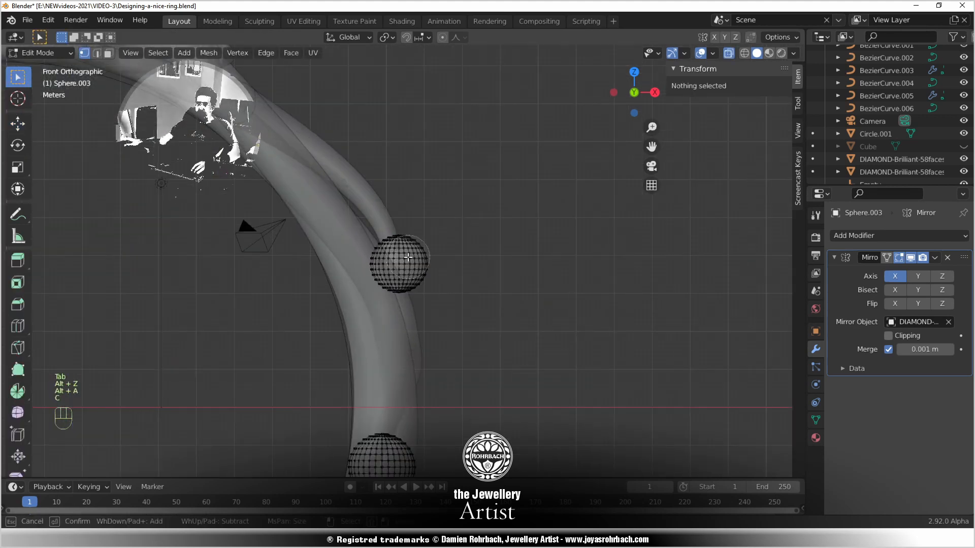
key("c")
left_click(402, 269)
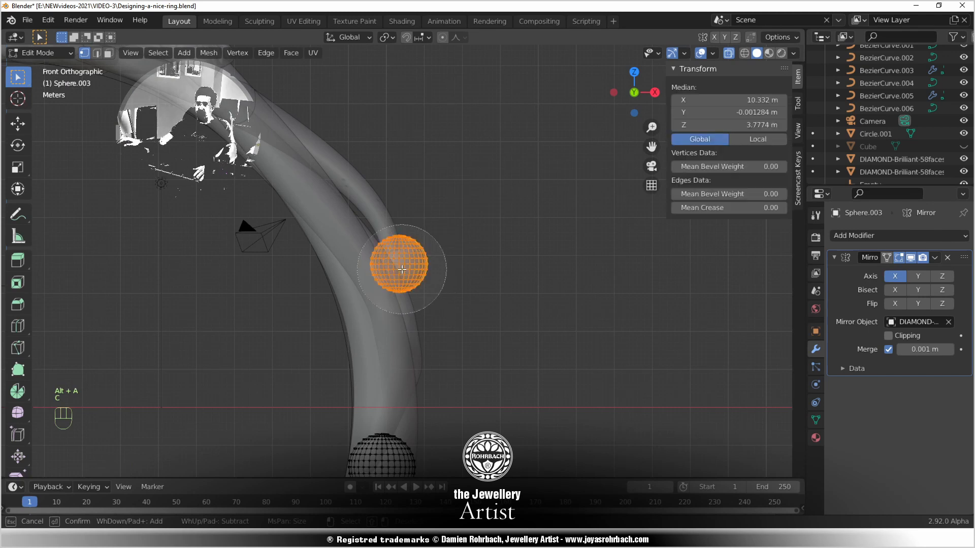
right_click(429, 234)
scroll(436, 238, "up", 5)
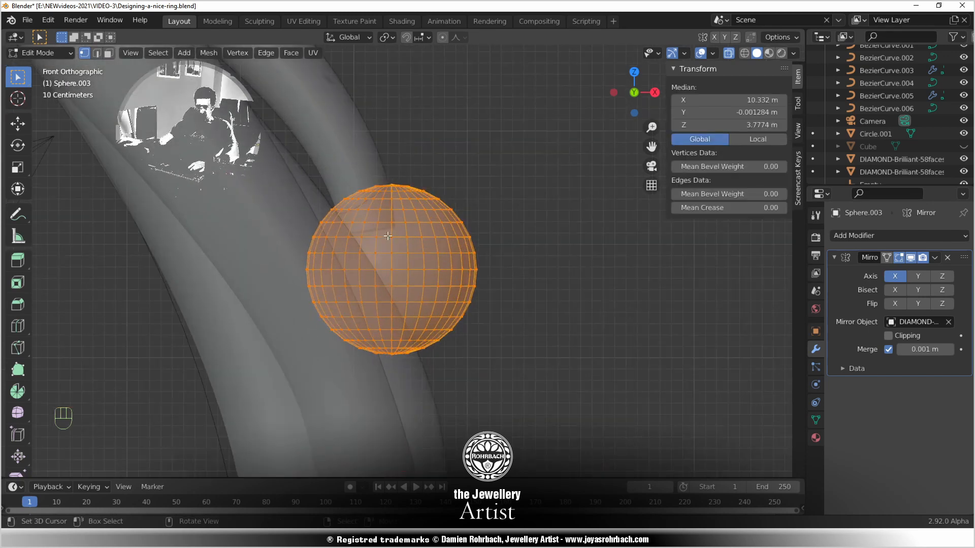
key("g")
left_click(352, 272)
scroll(395, 281, "down", 2)
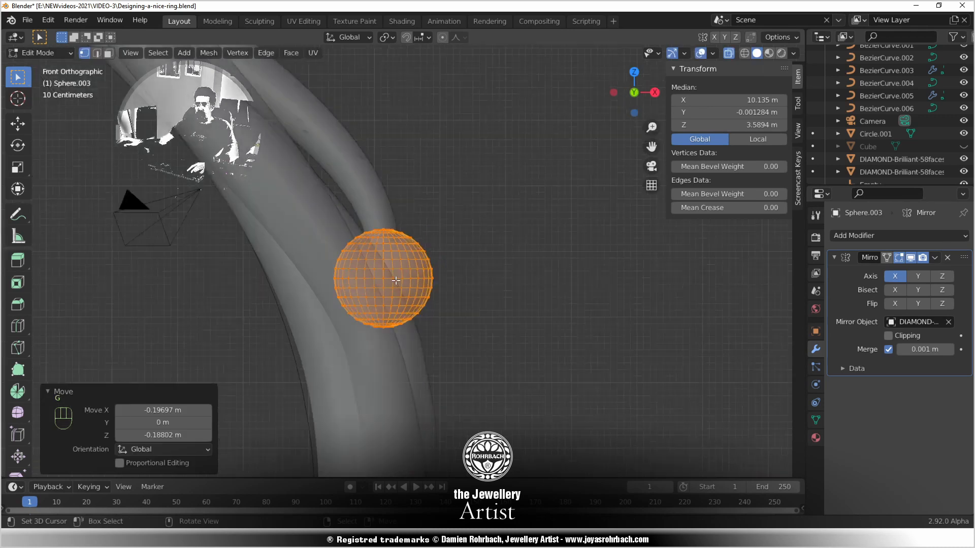
key("alt+z")
scroll(477, 274, "down", 4)
middle_click_drag(525, 279, 396, 260)
key("alt+a")
key("Tab")
key("alt+a")
Open the joined spheres for mesh editing and select only the vertices of the lower sphere above the leaf
scroll(426, 300, "down", 4)
scroll(440, 337, "up", 5)
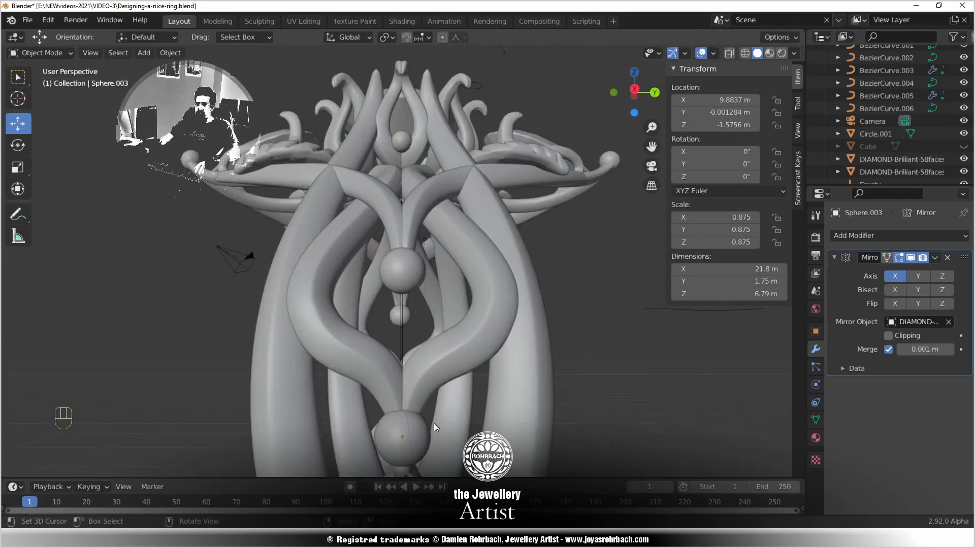
left_click(427, 429)
middle_click_drag(426, 429, 459, 274, "shift")
scroll(461, 302, "down", 2)
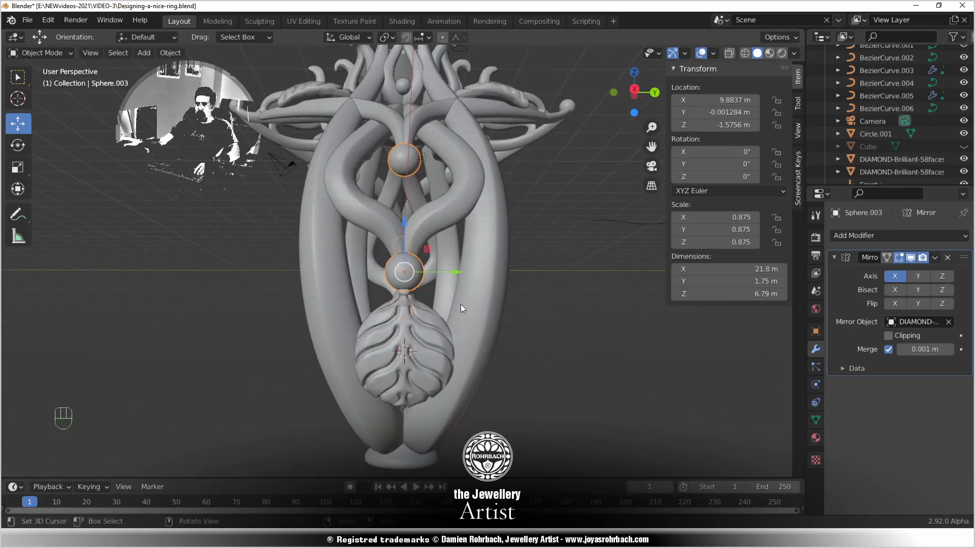
scroll(464, 301, "up", 2)
key("Tab")
key("alt+z")
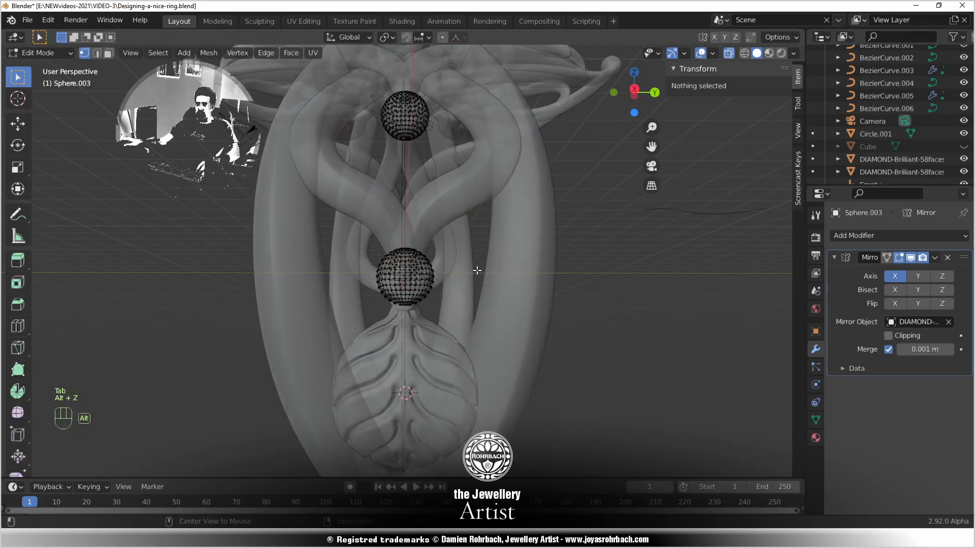
key("alt+a")
key("c")
scroll(425, 269, "down", 4)
left_click(422, 267)
right_click(424, 268)
key("alt+z")
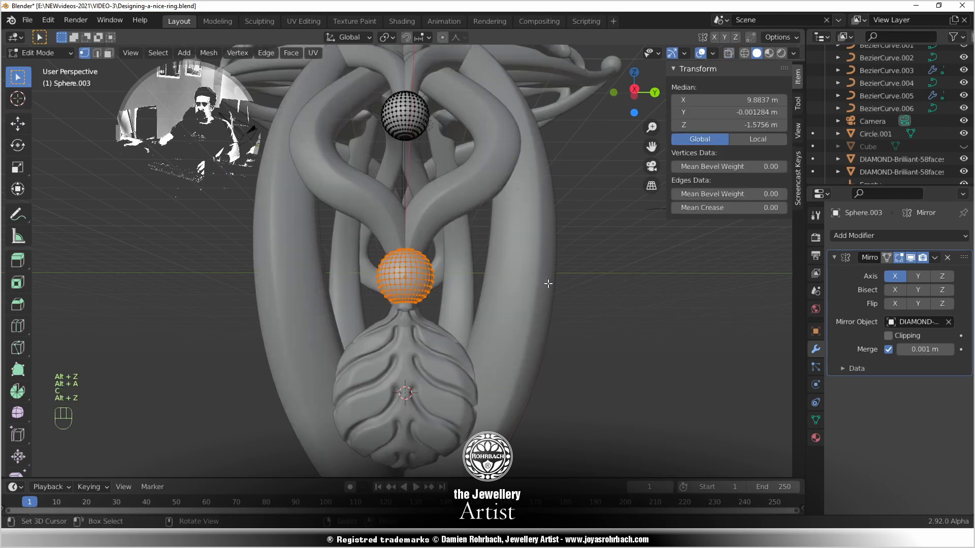
Try enlarging the lower sphere to about 1.18 times its size and undo the scaling
key("s")
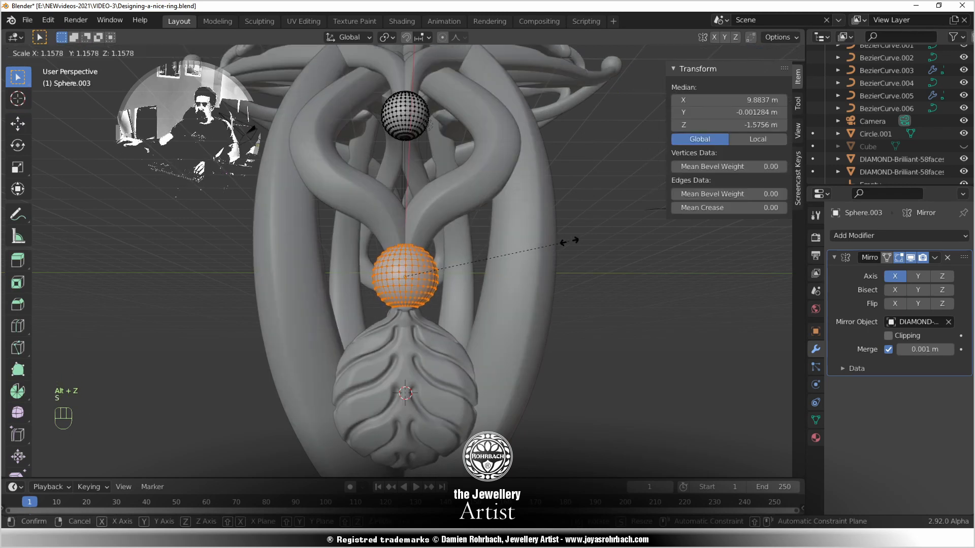
left_click(573, 240)
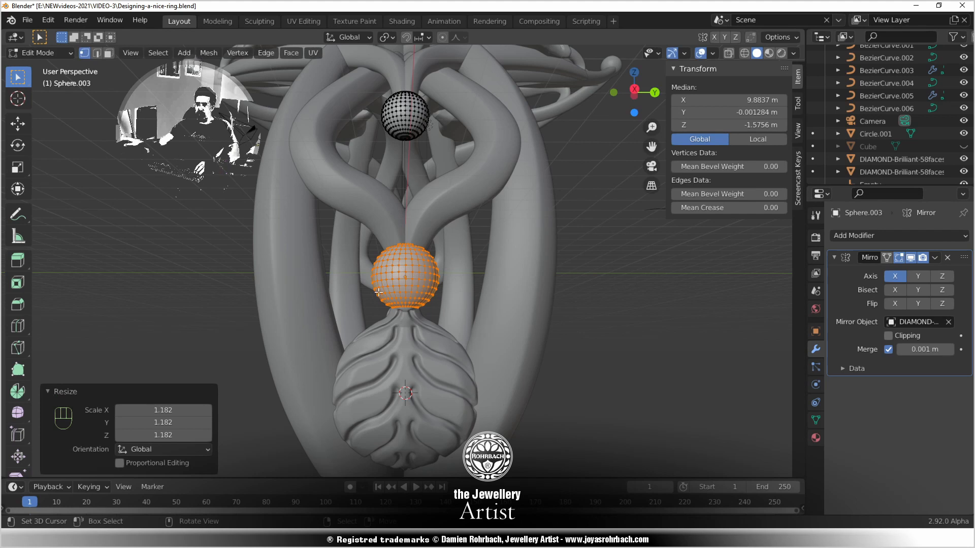
mouse_move(379, 292)
middle_mouse_down()
mouse_move(163, 300)
mouse_move(356, 300)
mouse_move(269, 298)
mouse_move(401, 309)
mouse_move(387, 308)
middle_mouse_up()
scroll(533, 298, "up", 2)
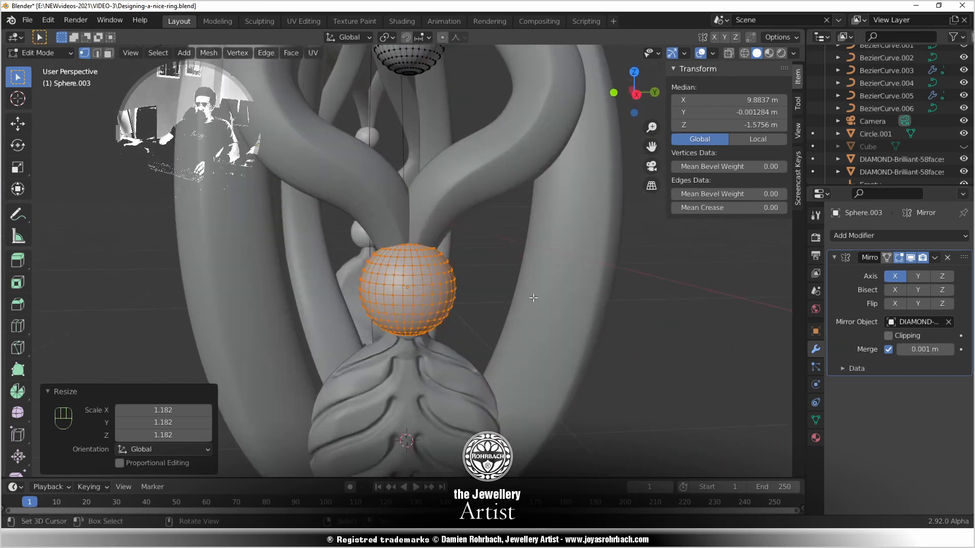
key("ctrl+z")
Move the lower sphere about 0.18 m down along Z onto the leaf's stem, return to Object Mode and save the file
scroll(495, 284, "up", 2)
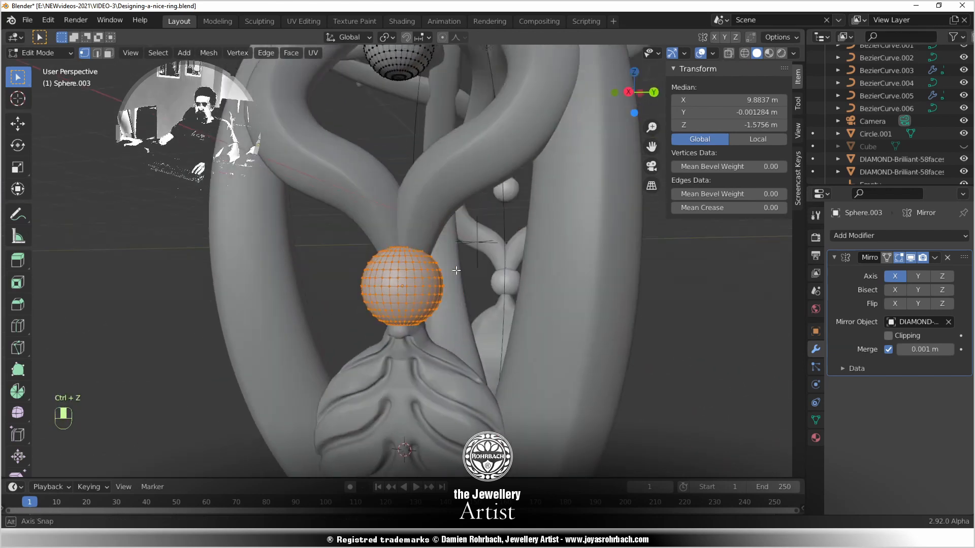
key("KP_1")
key("KP_3")
key("KP_Decimal")
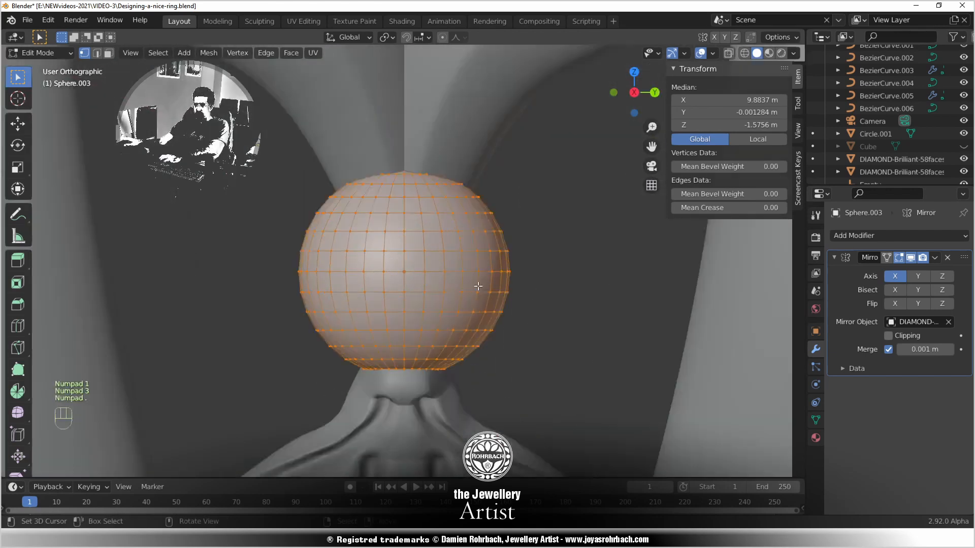
key("g")
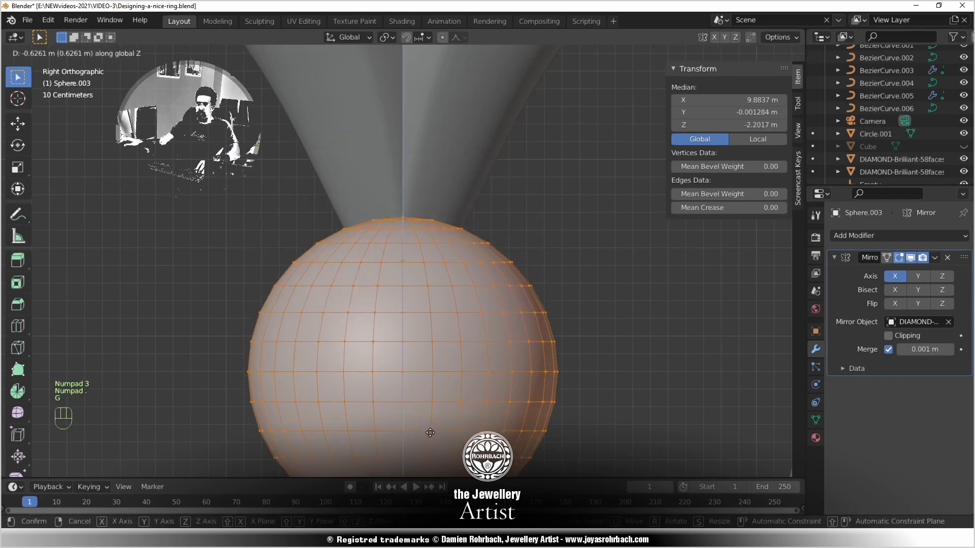
left_click(483, 329)
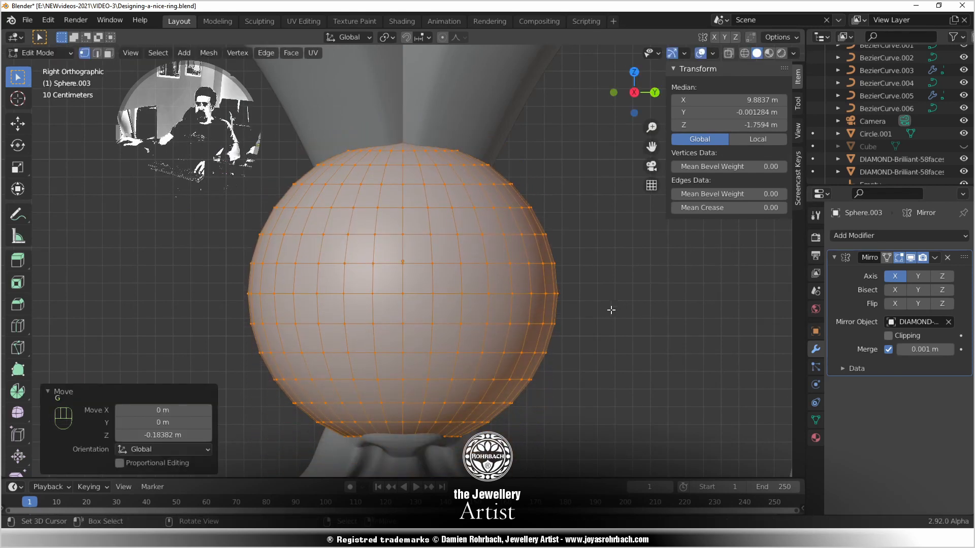
scroll(611, 310, "down", 6)
key("Tab")
key("alt+z")
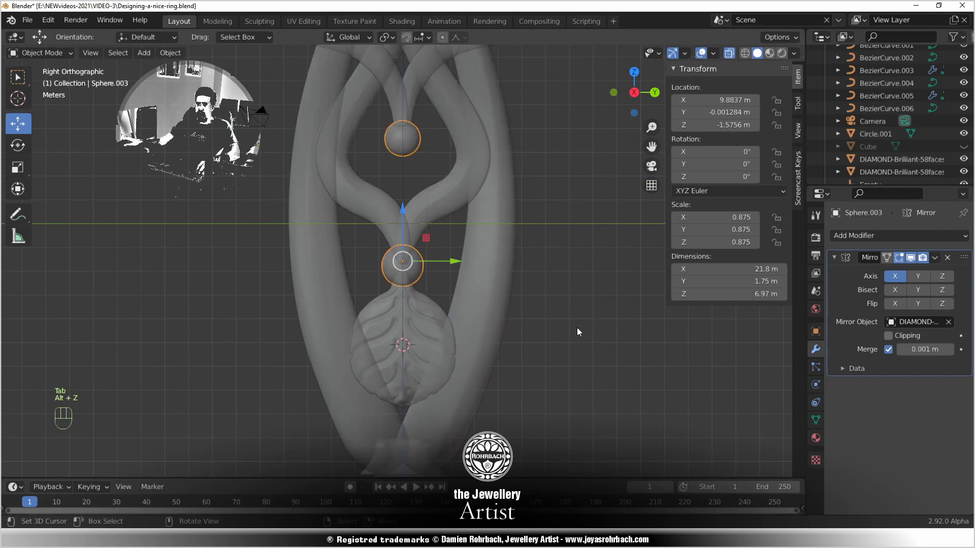
key("alt+z")
key("alt+a")
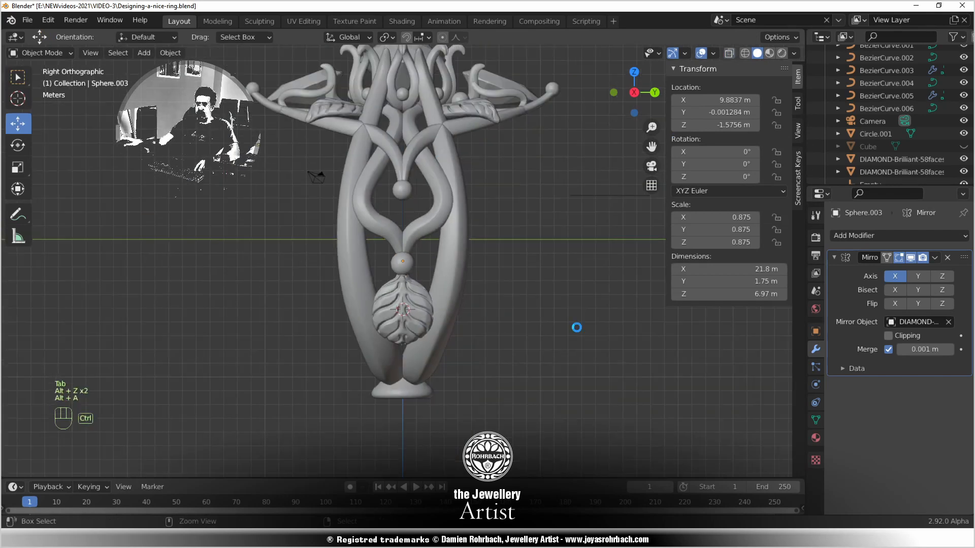
Duplicate the mirrored V-shaped branch curve above the upper sphere and place the copy lower on the ring shank
middle_click_drag(403, 338, 432, 367)
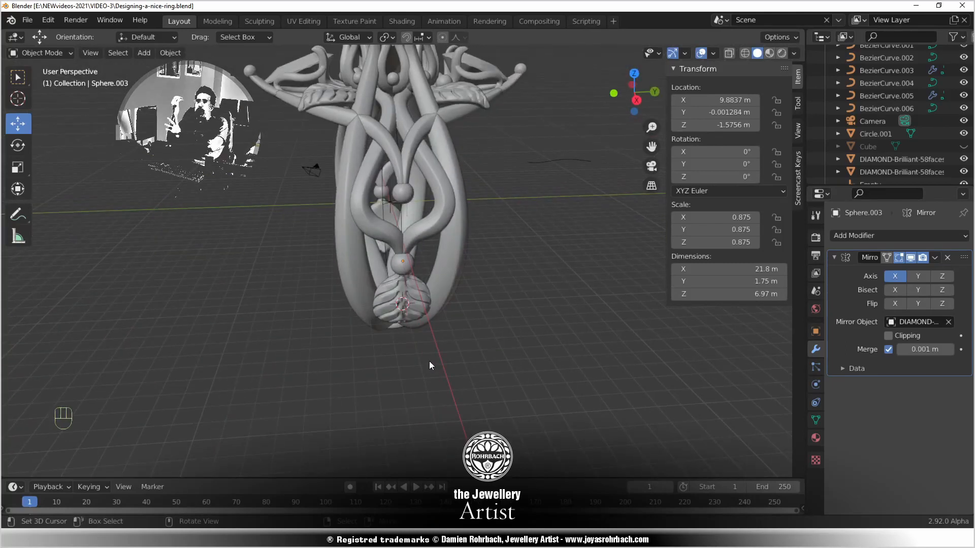
scroll(444, 255, "up", 2)
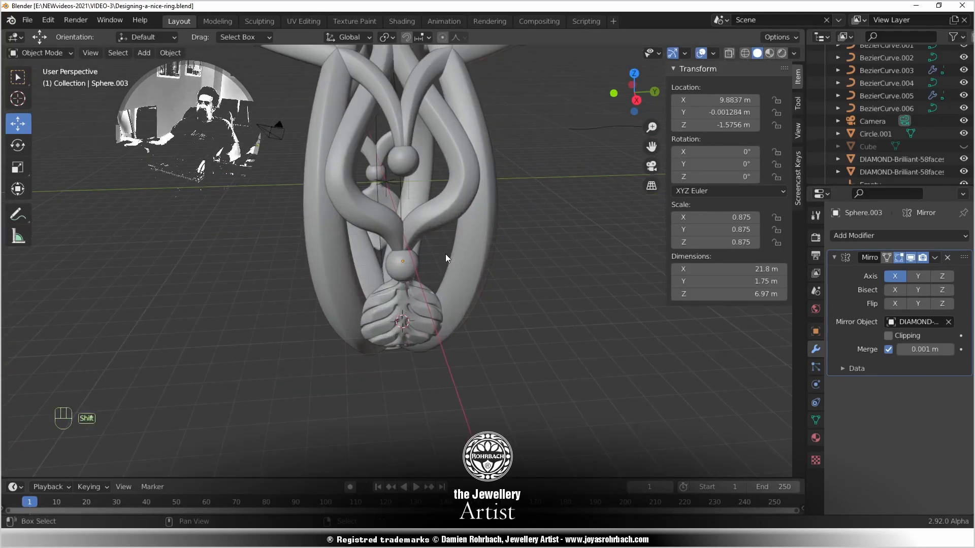
middle_click_drag(445, 254, 412, 381, "shift")
left_click(398, 197)
key("shift+d")
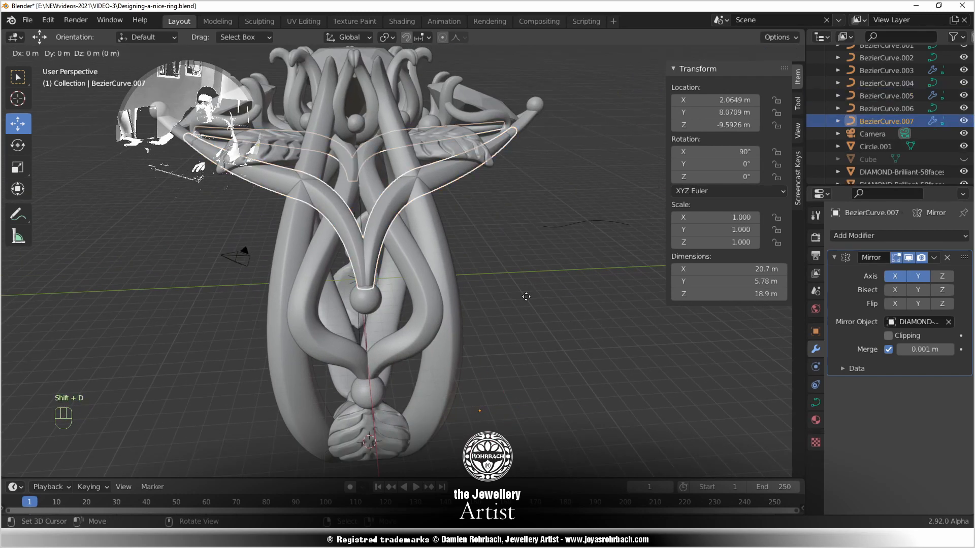
left_click(551, 365)
Move the duplicated curve's lower end point about 1.13 m in Y and -4.57 m in Z, down beside the leaf
key("Tab")
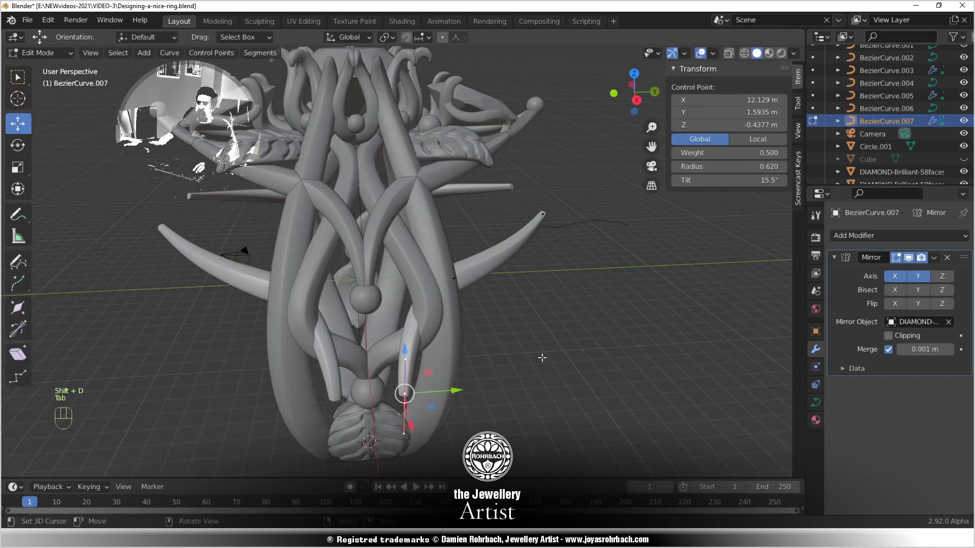
key("KP_1")
key("KP_3")
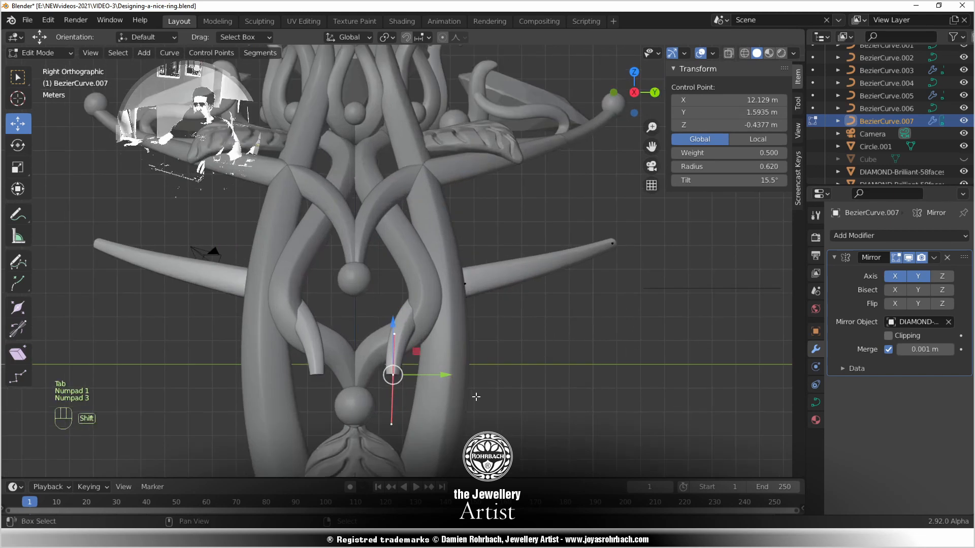
middle_click_drag(457, 358, 457, 339, "shift")
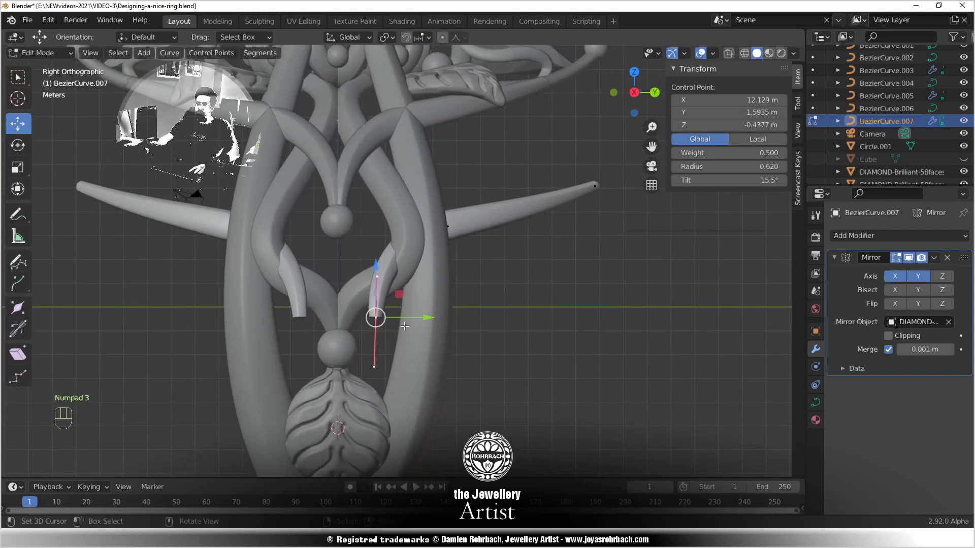
key("f")
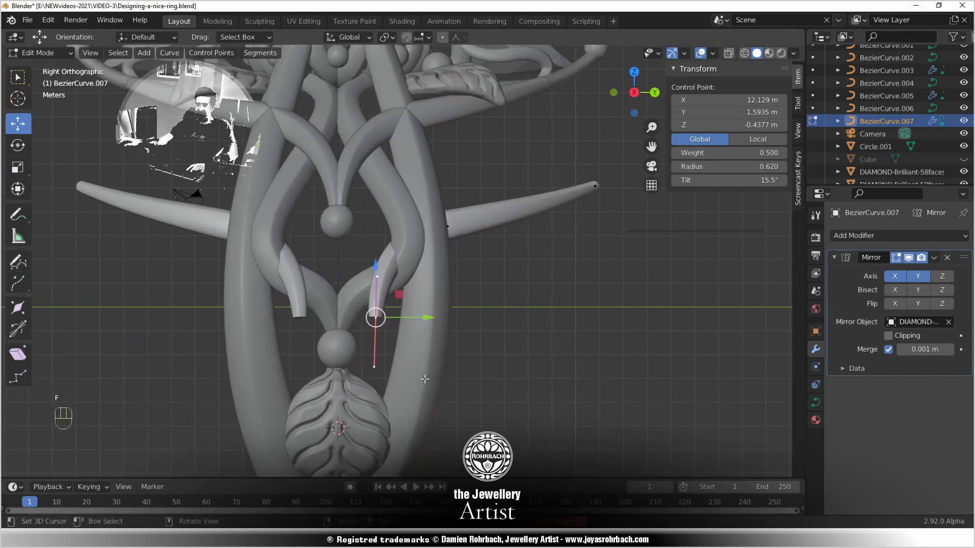
key("g")
left_click(407, 387)
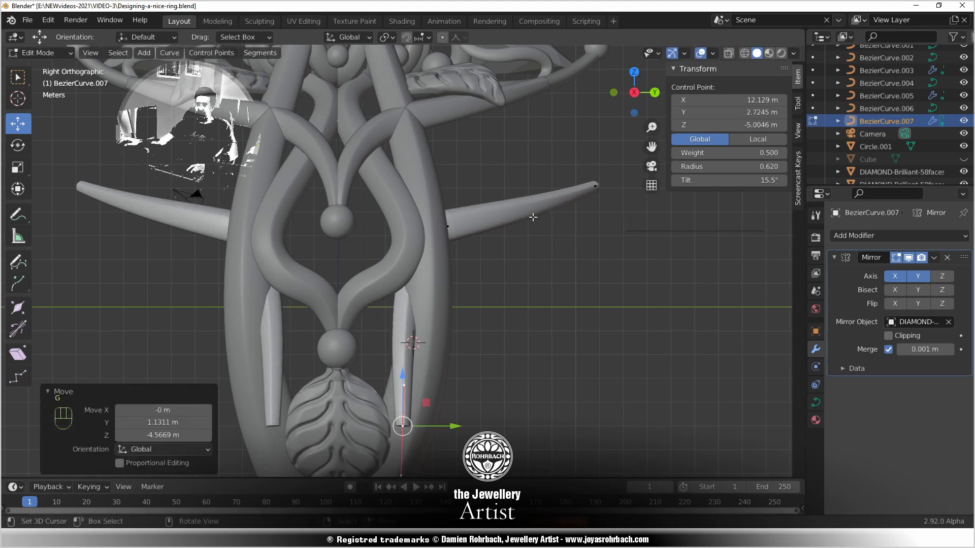
Move the curve's outer end point about -10.5 m in Y and -1.5 m in Z, onto the upper sphere
left_click(589, 195)
key("g")
left_click(337, 230)
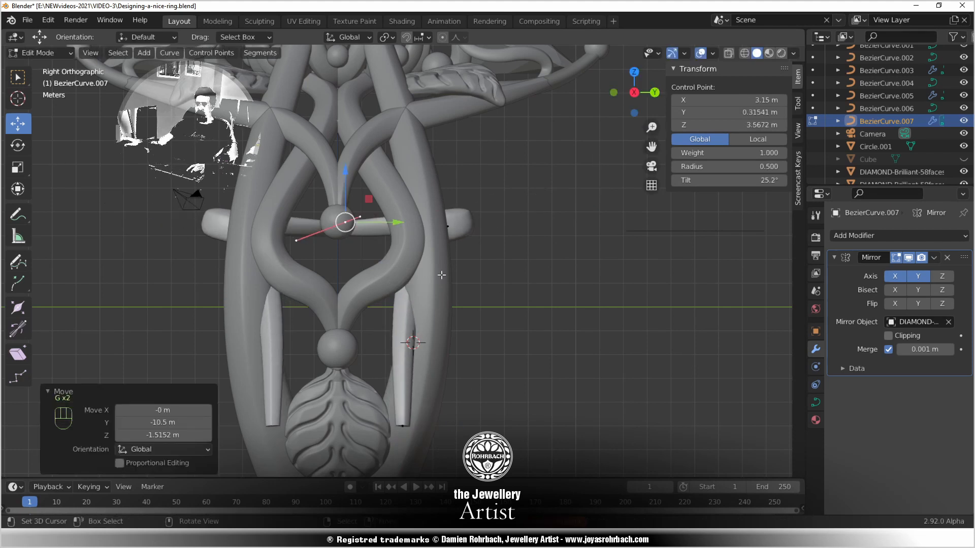
Reshape the curve between the spheres by moving its middle control point to about Y 1.29 m, Z -0.49 m and adjusting its handles
left_click(447, 226)
key("g")
left_click(495, 298)
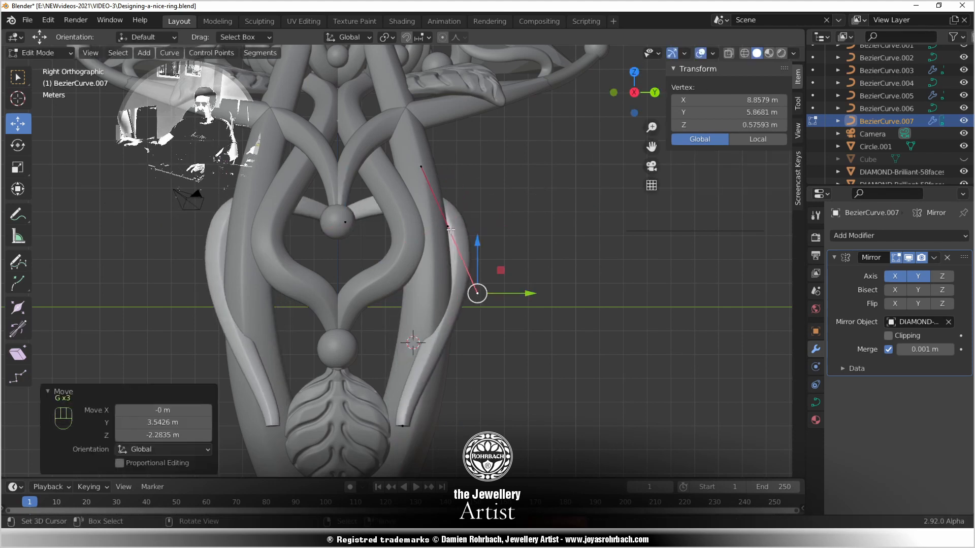
left_click(449, 224)
key("g")
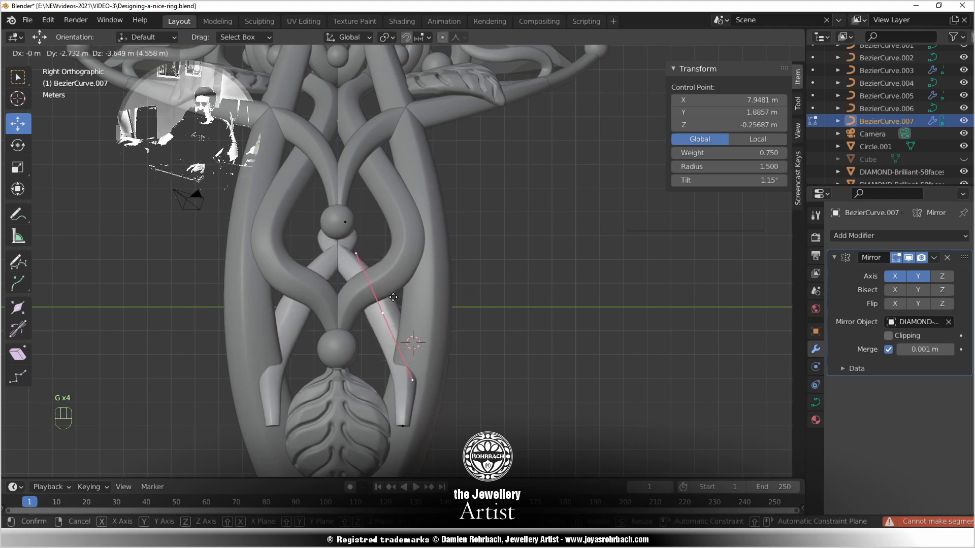
left_click(380, 301)
left_click(342, 259)
key("g")
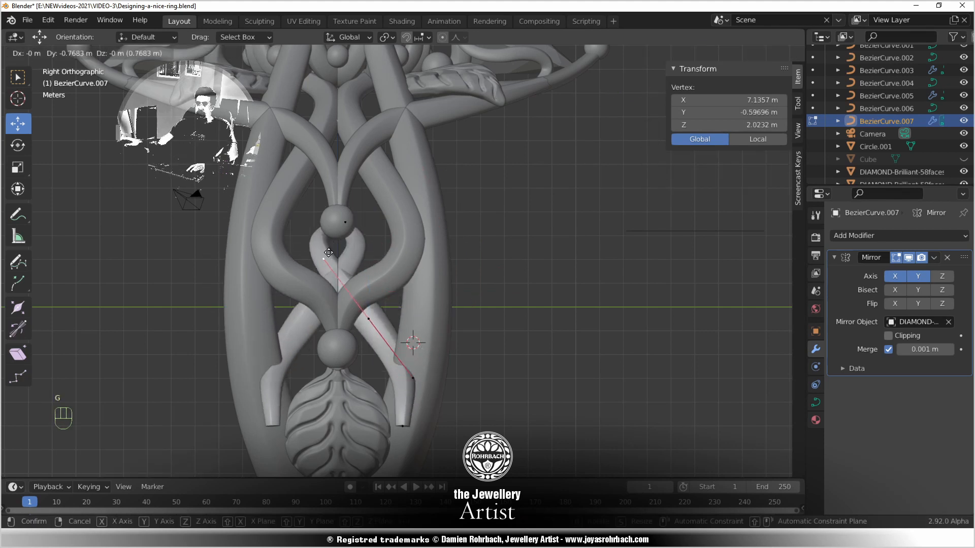
left_click(302, 250)
Move the curve's lower end point about -0.51 m in Y and -0.79 m in Z, closer alongside the leaf
left_click(368, 319)
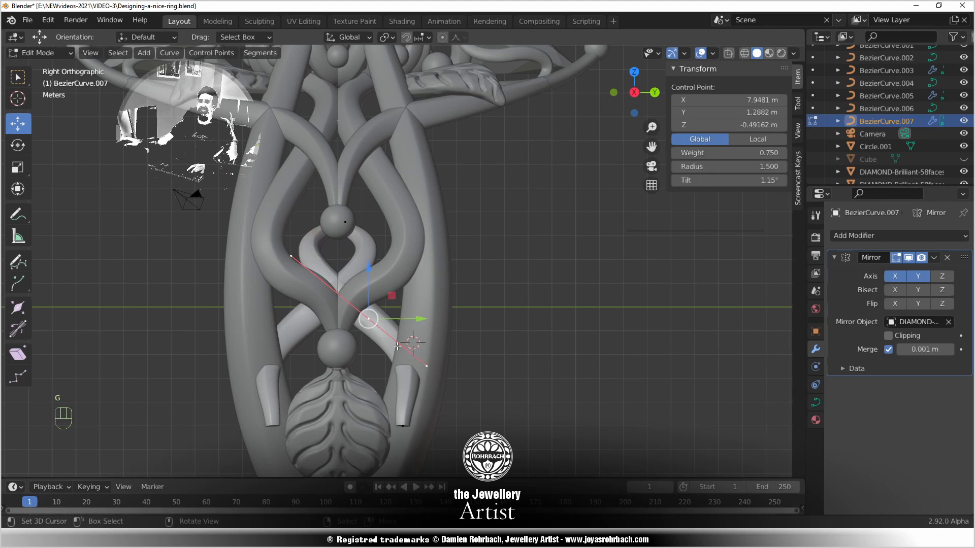
key("g")
left_click(411, 437)
scroll(386, 288, "down", 3)
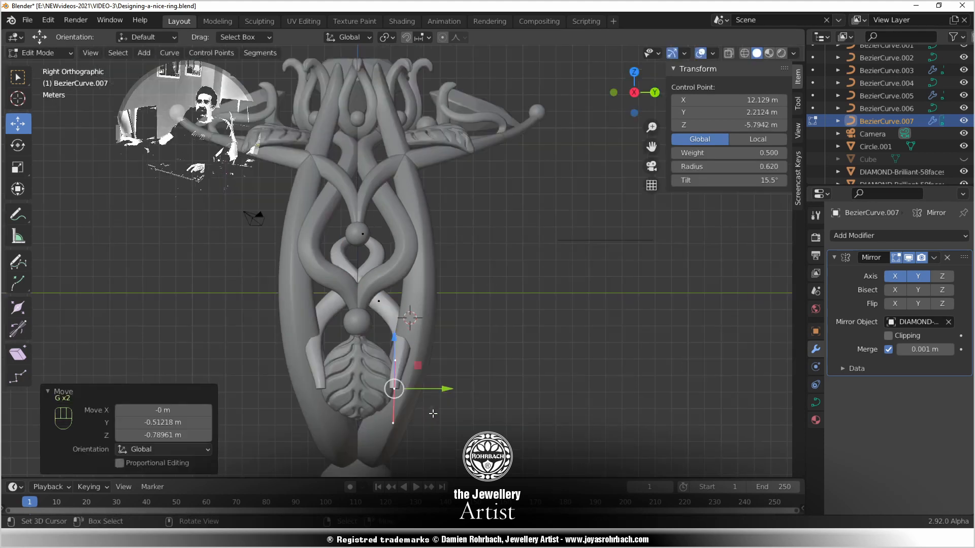
middle_click_drag(386, 288, 281, 335)
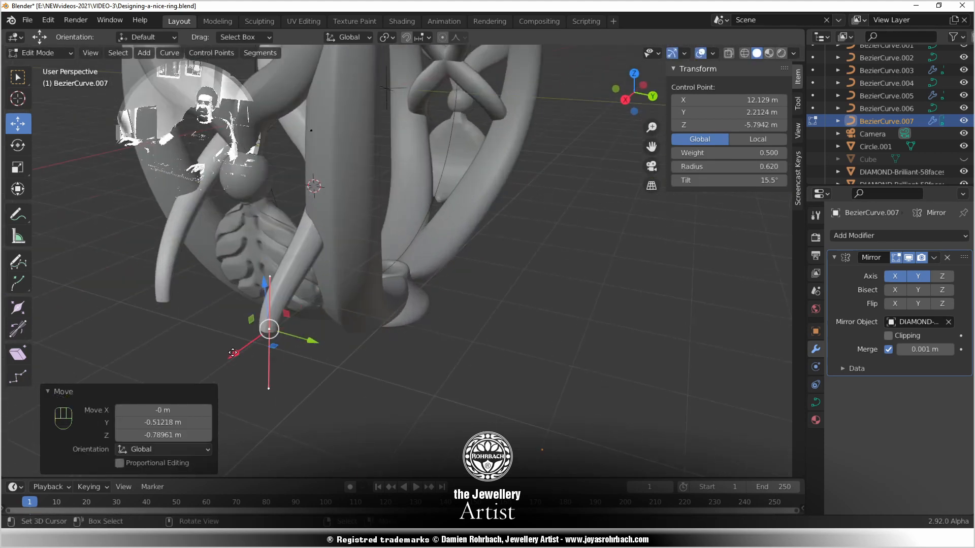
Move the curve's lower end point about -3.42 m in X, into the ring shank beside the leaf
left_click_drag(233, 352, 313, 339)
scroll(313, 339, "down", 1)
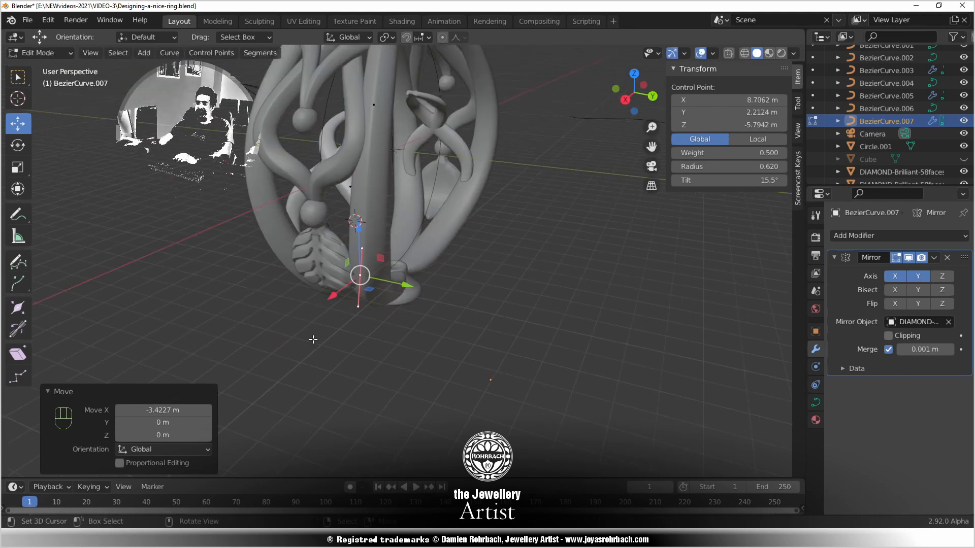
key("KP_3")
middle_click_drag(300, 244, 437, 284)
key("KP_3")
key("KP_1")
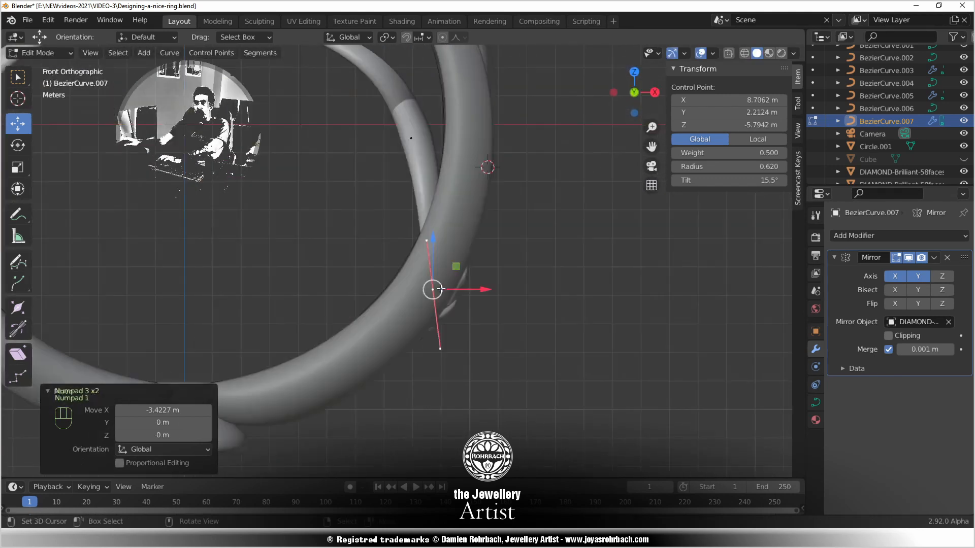
Move the curve's upper end point about 6.21 m in X, out to the ring shank by the upper sphere
right_click(430, 238)
scroll(429, 238, "down", 3)
middle_click_drag(383, 150, 352, 229, "shift")
right_click(294, 200)
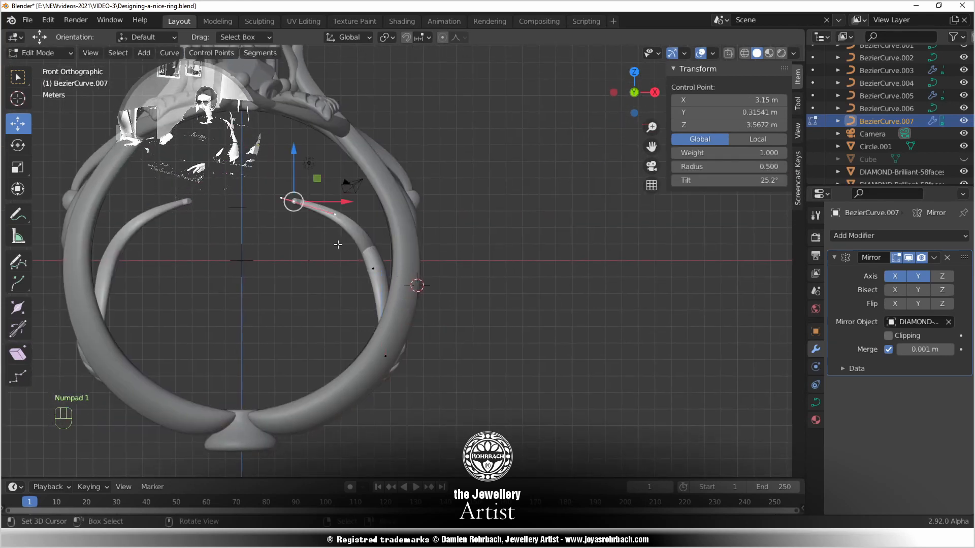
left_click_drag(342, 204, 444, 216)
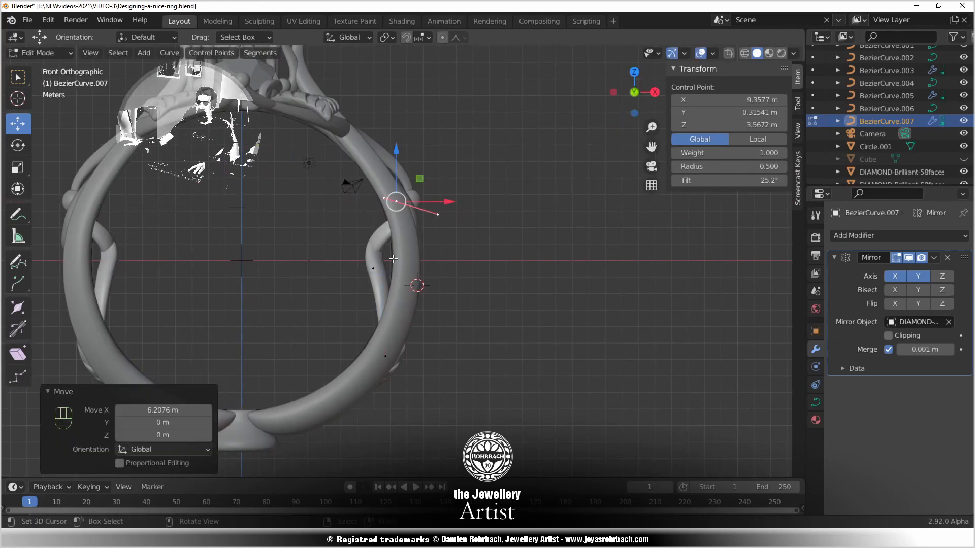
Move the curve's middle control point about 1.78 m in X, onto the ring shank
right_click(373, 268)
left_click_drag(432, 269, 460, 274)
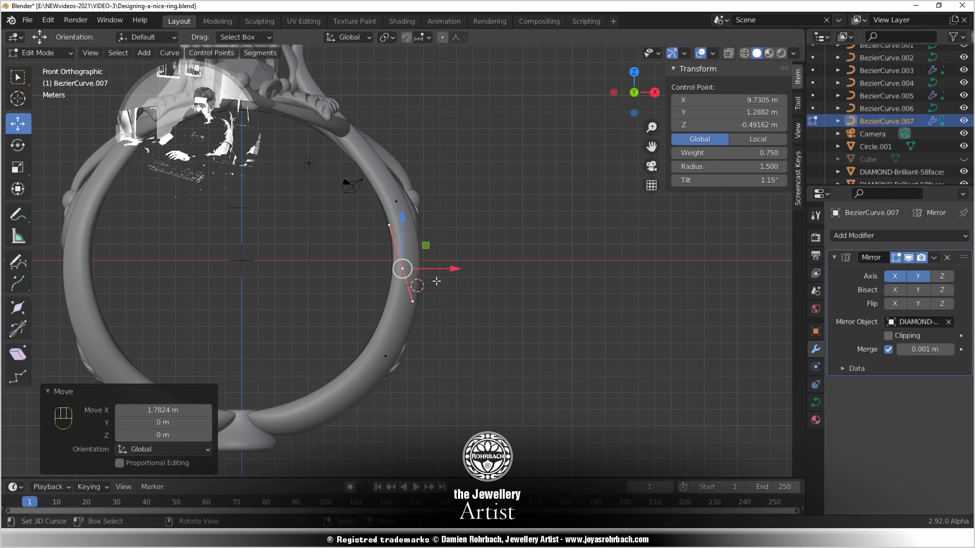
key("KP_3")
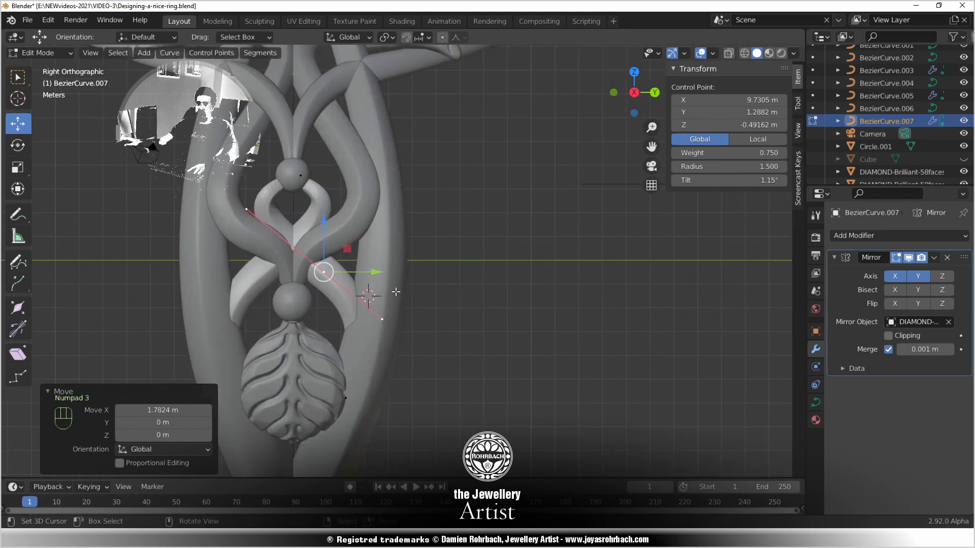
scroll(396, 292, "down", 3)
scroll(382, 278, "up", 3)
middle_click_drag(365, 279, 350, 292)
Shorten the upper handle of the curve's lower end point by moving it down along Z
left_click(346, 364)
key("KP_1")
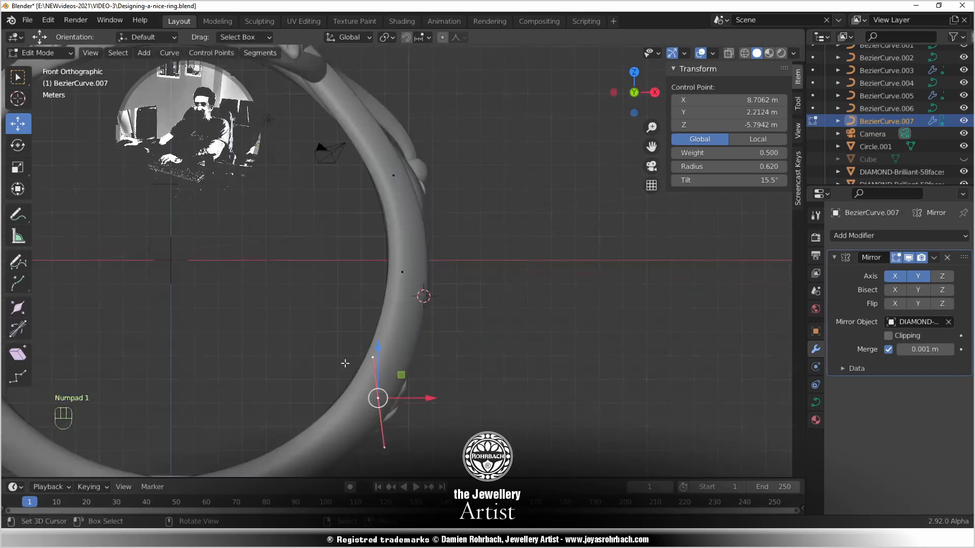
key("KP_3")
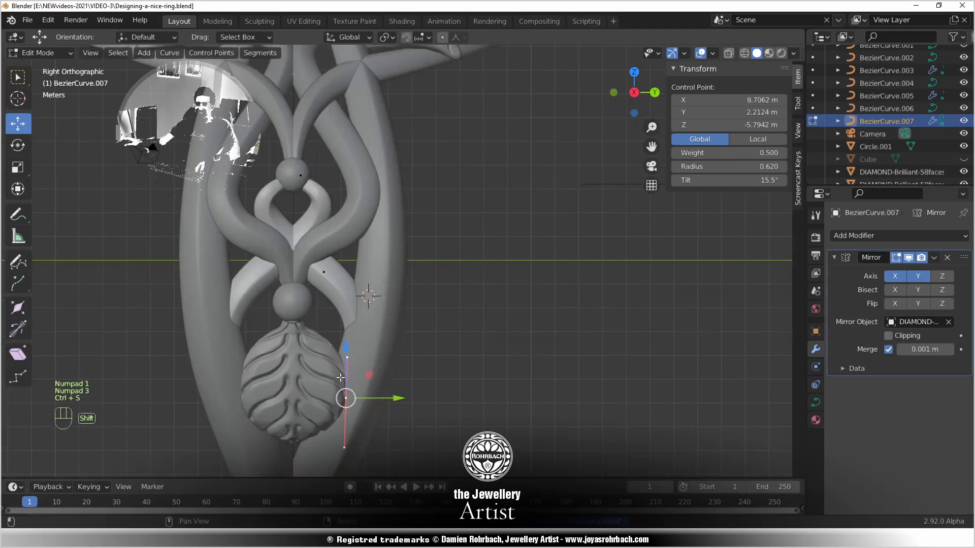
middle_click_drag(341, 378, 365, 319, "shift")
scroll(365, 319, "up", 2)
right_click(361, 314)
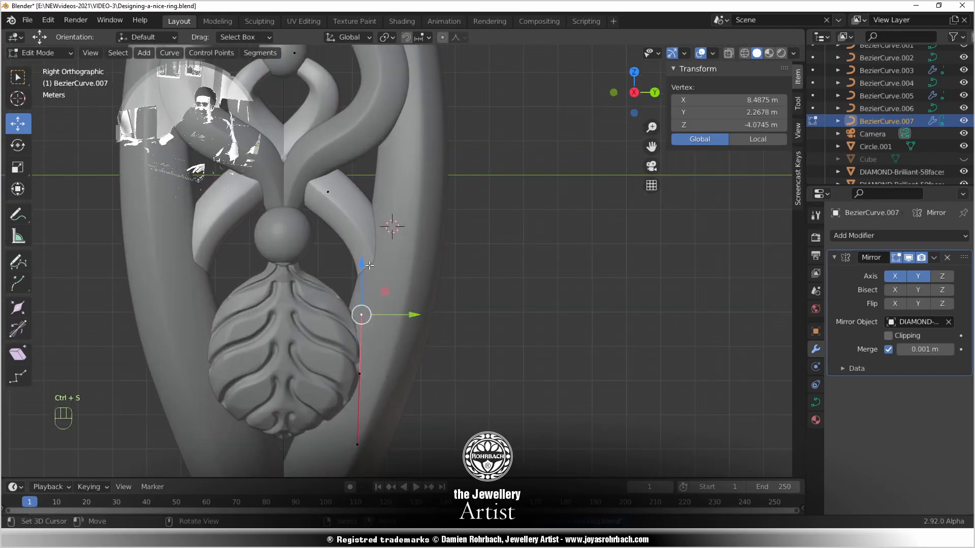
left_click_drag(369, 265, 405, 372)
Shift the middle control point about 0.1 m in Y and its upper handle about 0.46 m in Y and -0.44 m in Z
right_click(328, 192)
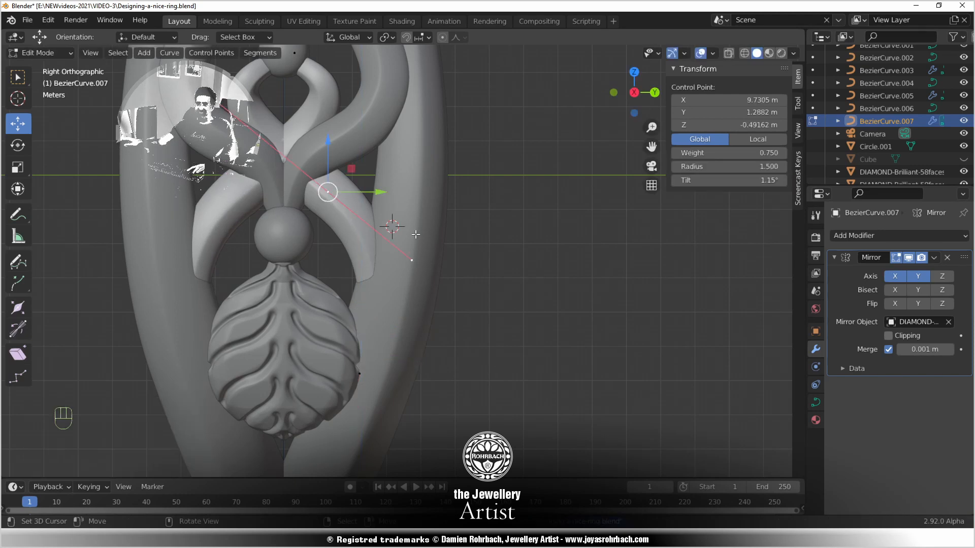
mouse_move(387, 194)
left_mouse_down()
mouse_move(355, 197)
mouse_move(386, 204)
left_mouse_up()
left_click(226, 106)
key("g")
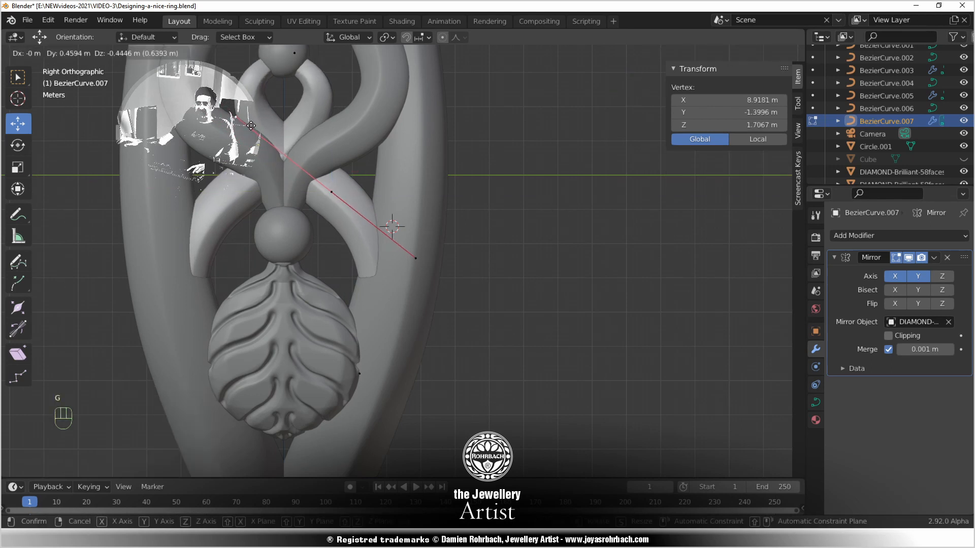
left_click(252, 125)
Steepen the upper end point's handles at the upper sphere, moving the lower handle about -0.41 m in Y and -0.28 m in Z
middle_click_drag(257, 124, 277, 259, "shift")
right_click(315, 187)
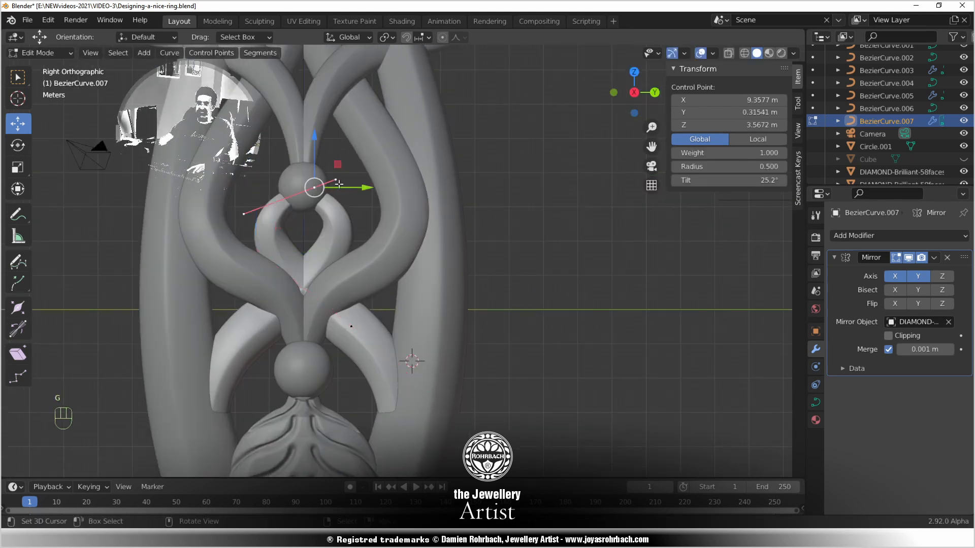
right_click(339, 182)
key("g")
left_click(335, 156)
right_click(231, 241)
key("g")
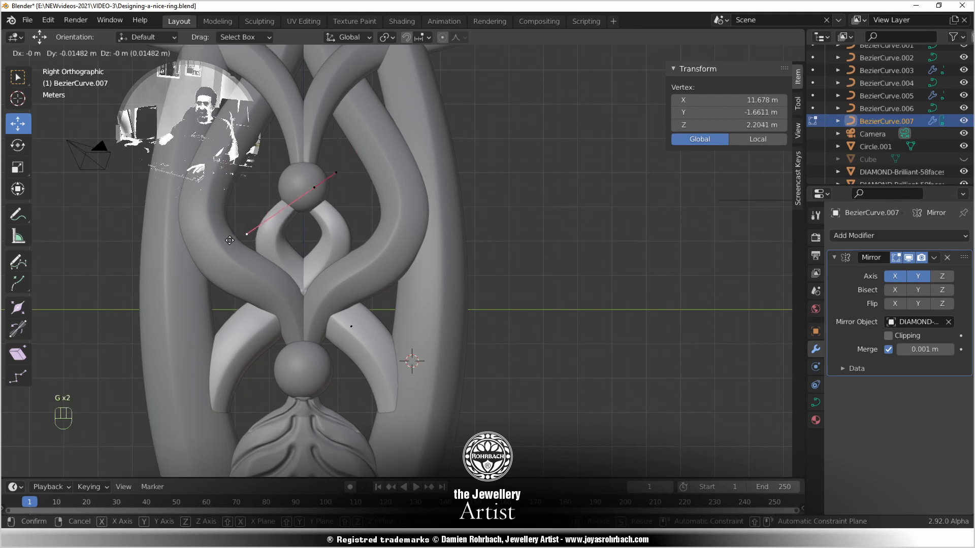
left_click(216, 251)
Move the curve's middle control point about 0.96 m outward in X so the curve crosses in front of the shank branches
middle_click_drag(257, 271, 383, 285)
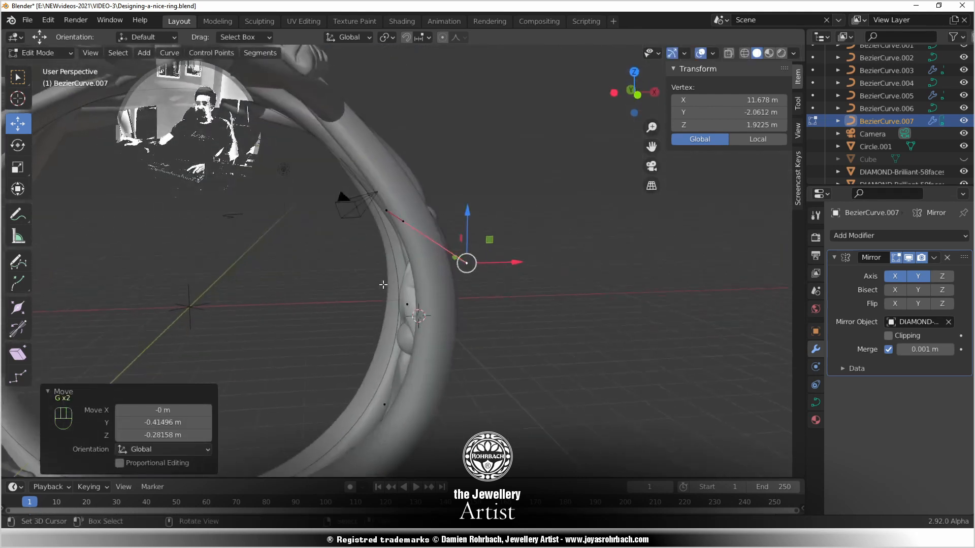
key("KP_1")
key("KP_3")
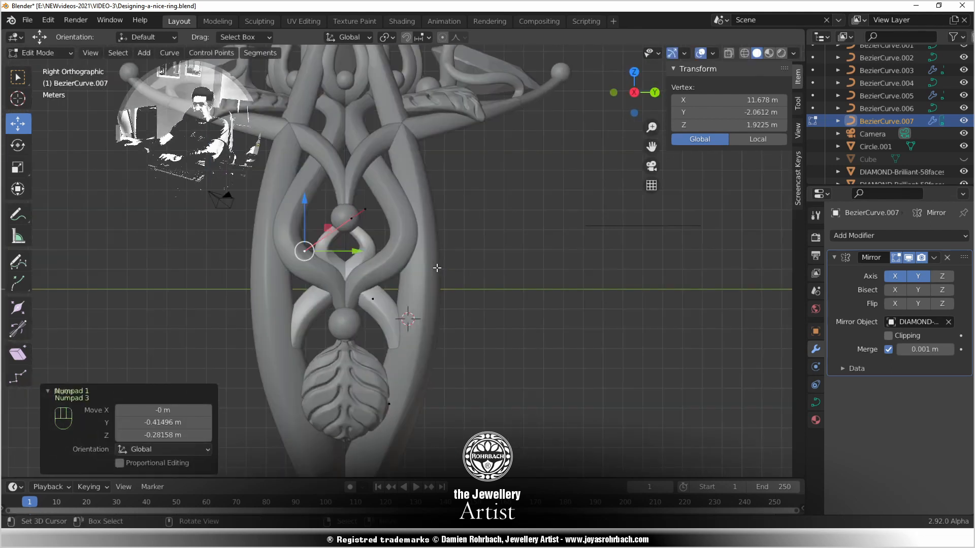
key("KP_1")
scroll(440, 303, "up", 1)
right_click(439, 313)
left_click_drag(454, 325, 487, 330)
middle_click_drag(488, 331, 333, 317)
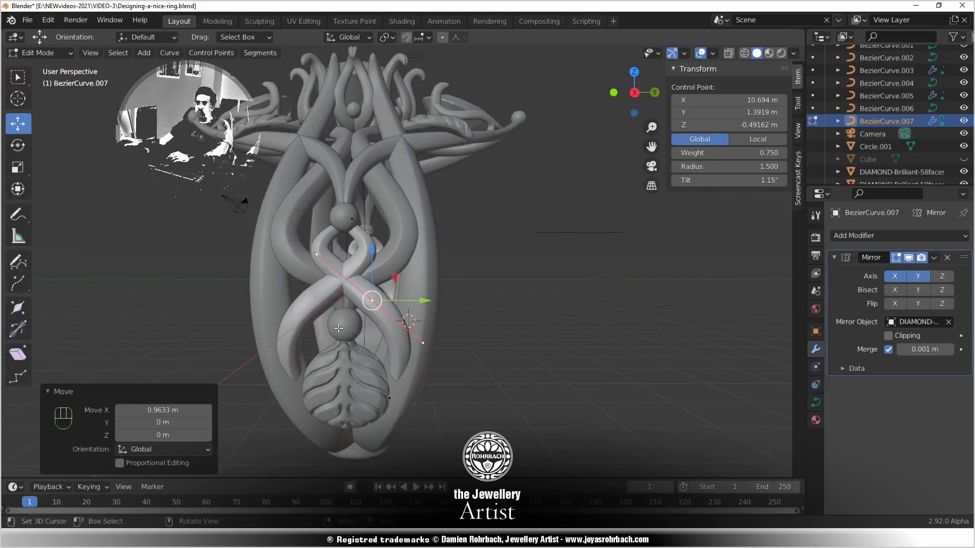
Move the middle control point's upper handle about -0.39 m in Y and -0.22 m in Z
key("KP_1")
key("KP_3")
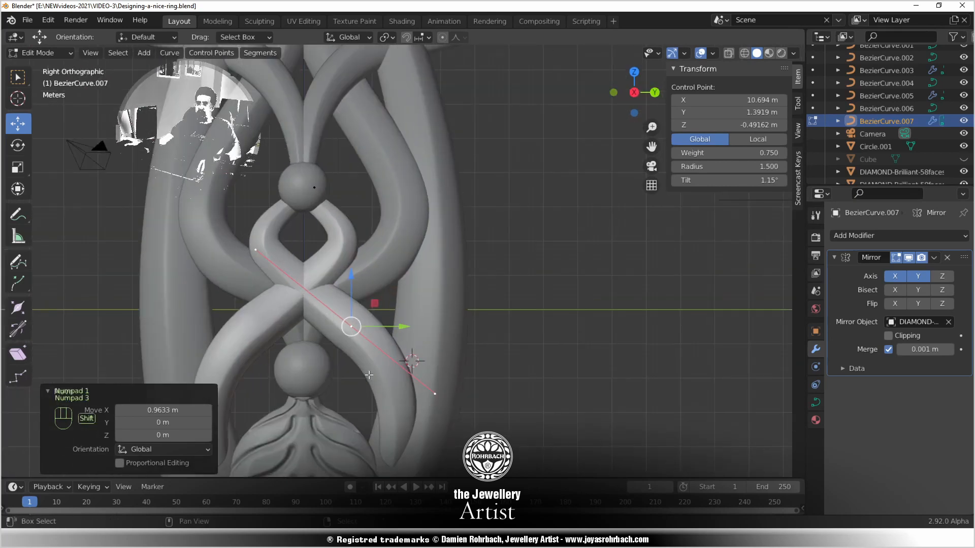
middle_click_drag(369, 375, 391, 326, "shift")
right_click(305, 237)
right_click(346, 275)
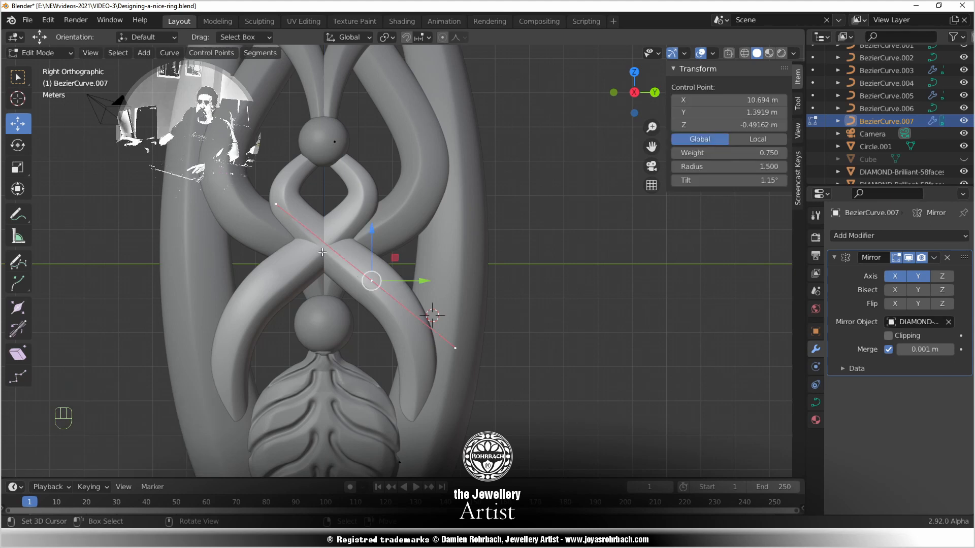
right_click(290, 213)
key("g")
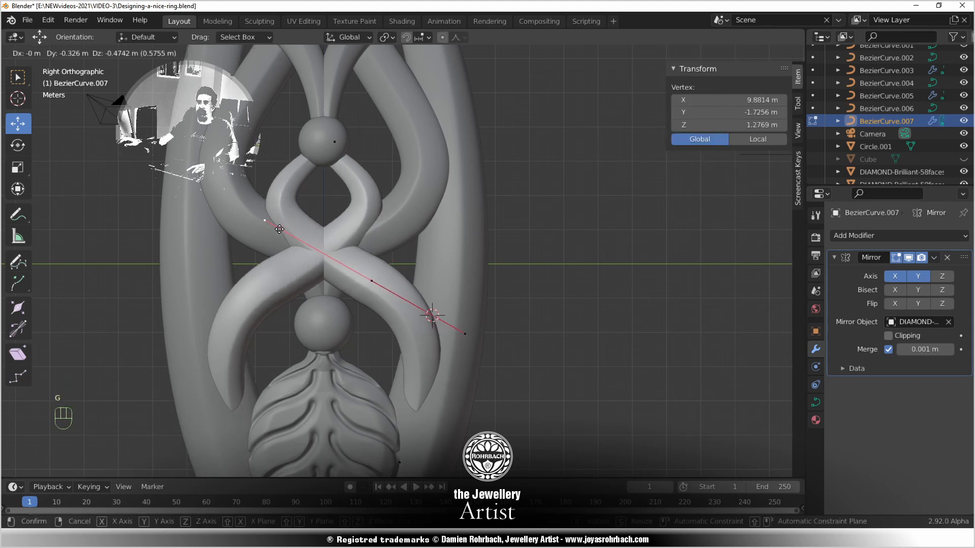
left_click(278, 221)
Move the curve's lower end point about -0.59 m in Y and -1.14 m in Z, down to the leaf's lower edge
middle_click_drag(359, 345, 349, 281, "shift")
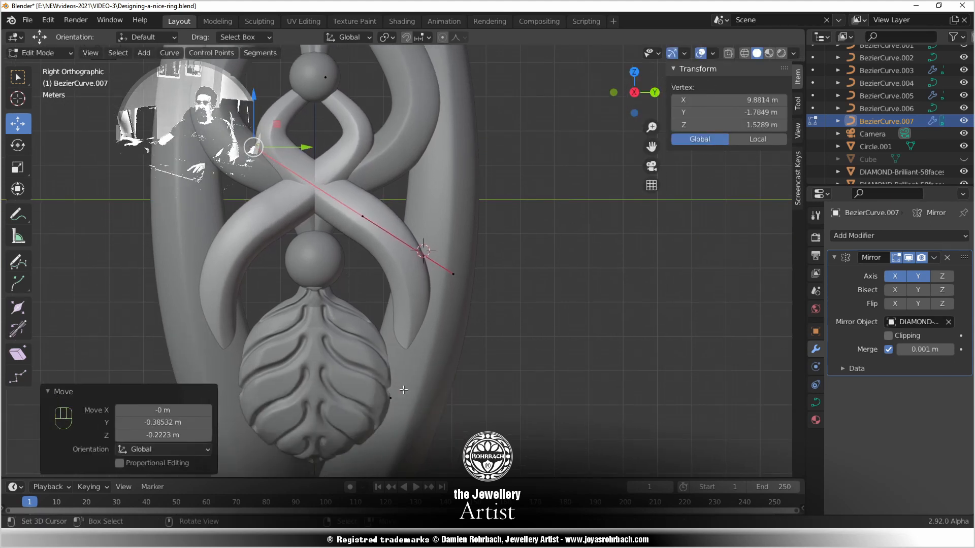
right_click(395, 394)
key("g")
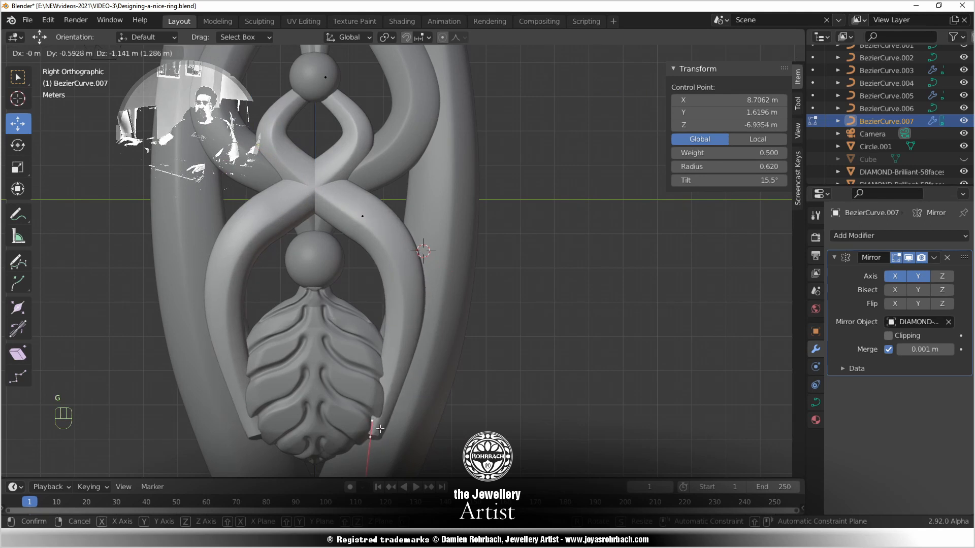
left_click(380, 429)
Lower the outer handle of the curve's middle control point to widen the bend around the leaf
right_click(373, 213)
right_click(465, 272)
key("g")
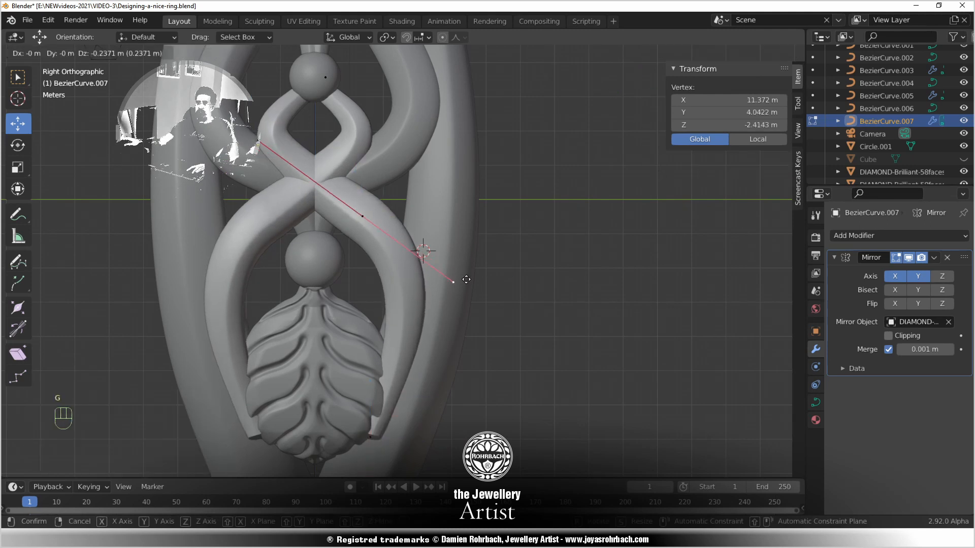
left_click(456, 292)
Move the middle control point to about Y 1.24 m, Z -0.97 m and readjust its upper handle
right_click(363, 216)
key("g")
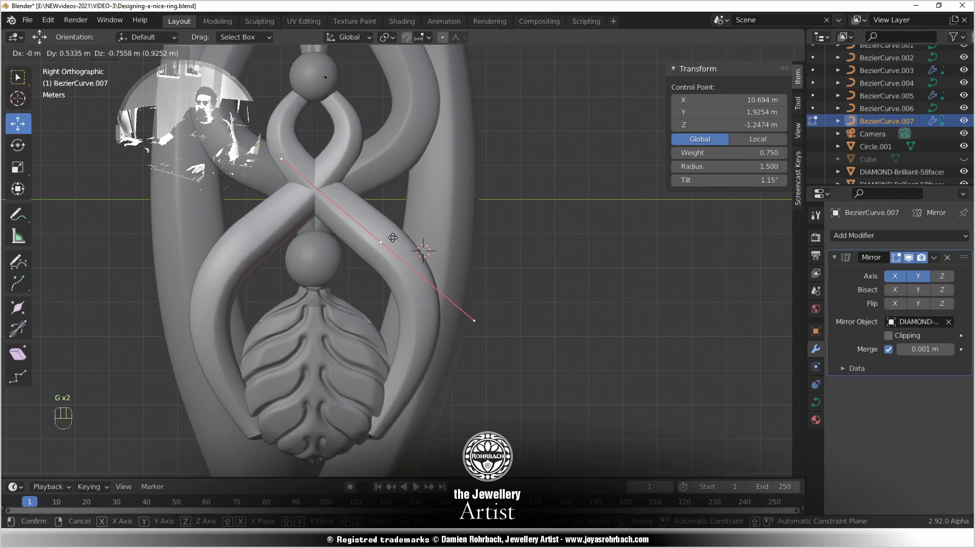
left_click(385, 236)
key("g")
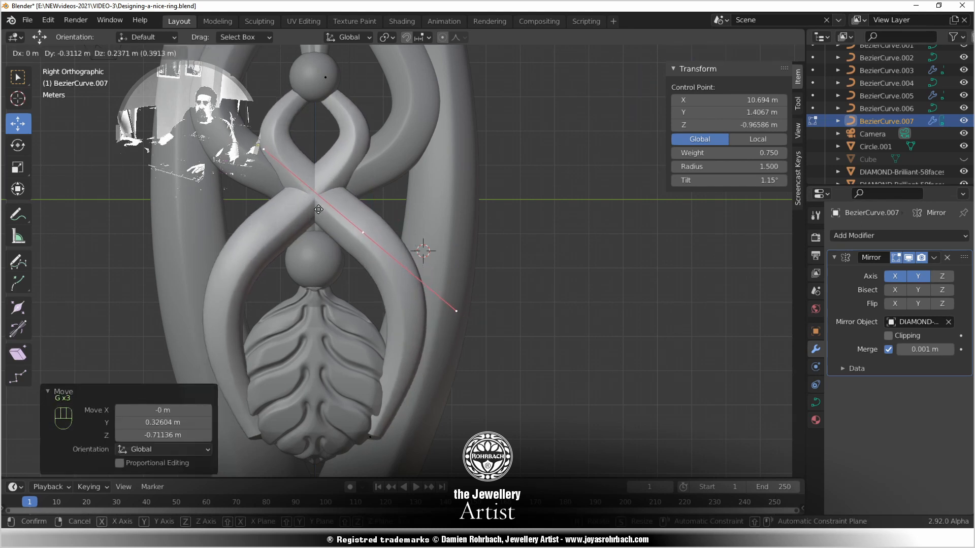
left_click(319, 212)
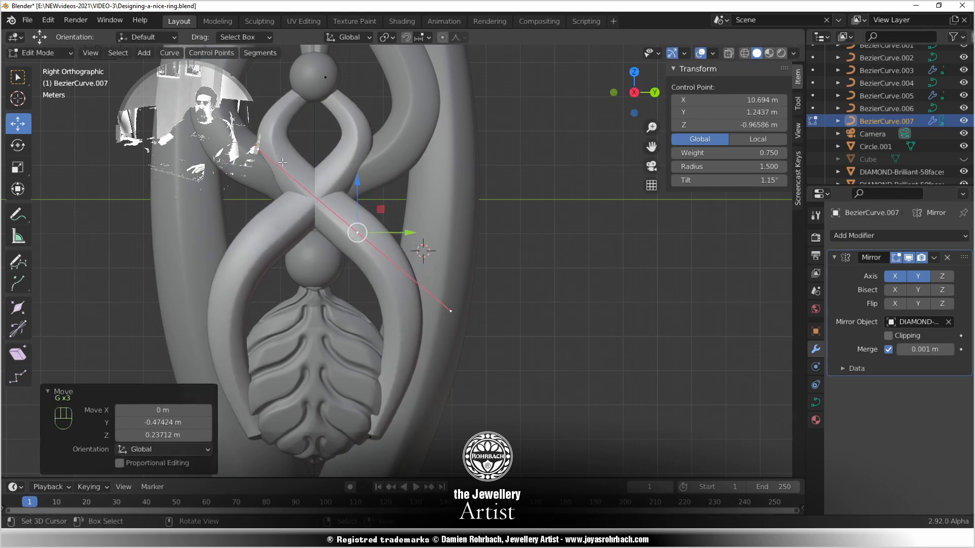
right_click(269, 152)
key("g")
left_click(266, 156)
Move the curve's lower end point about -0.70 m in X, deeper into the ring shank
middle_click_drag(266, 157, 298, 298)
right_click(420, 423)
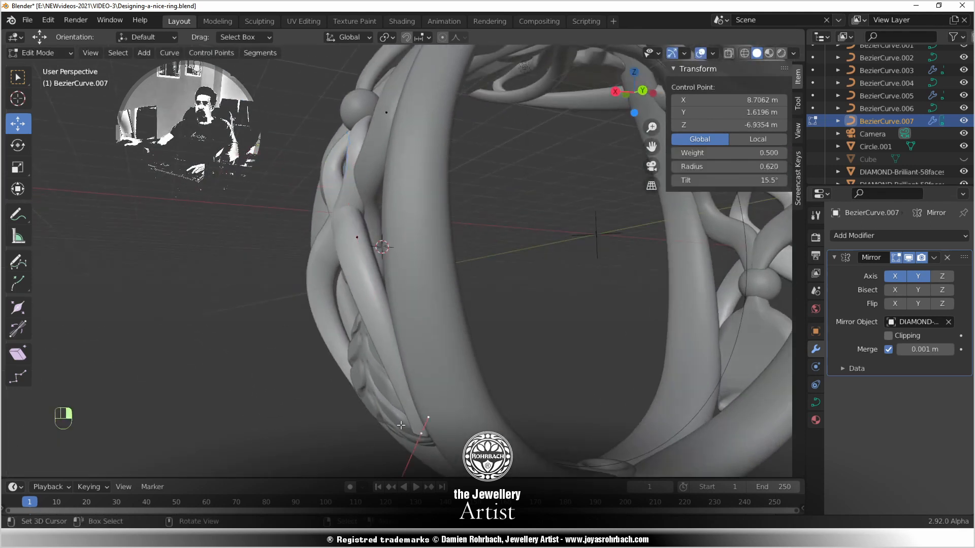
middle_click_drag(418, 427, 393, 422)
left_click_drag(369, 425, 385, 421)
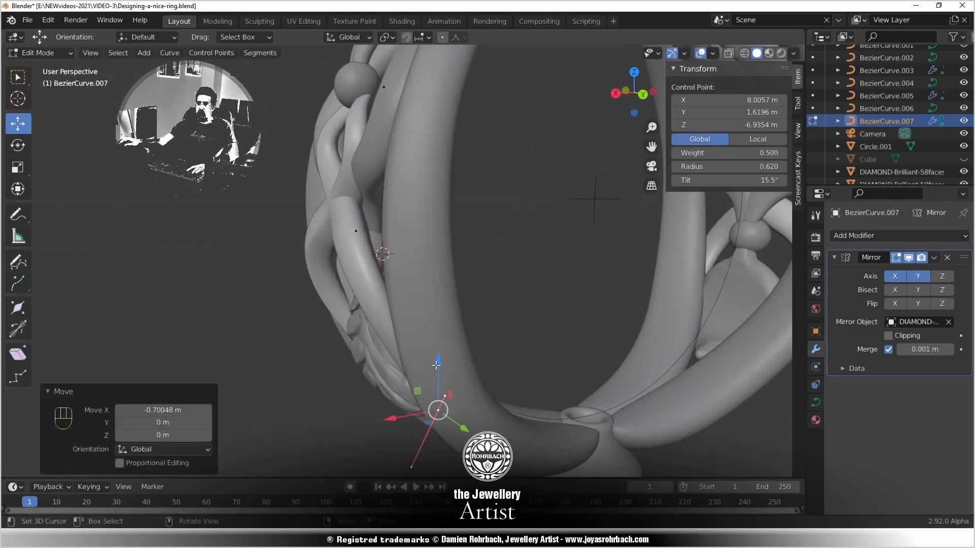
middle_click_drag(386, 421, 531, 321)
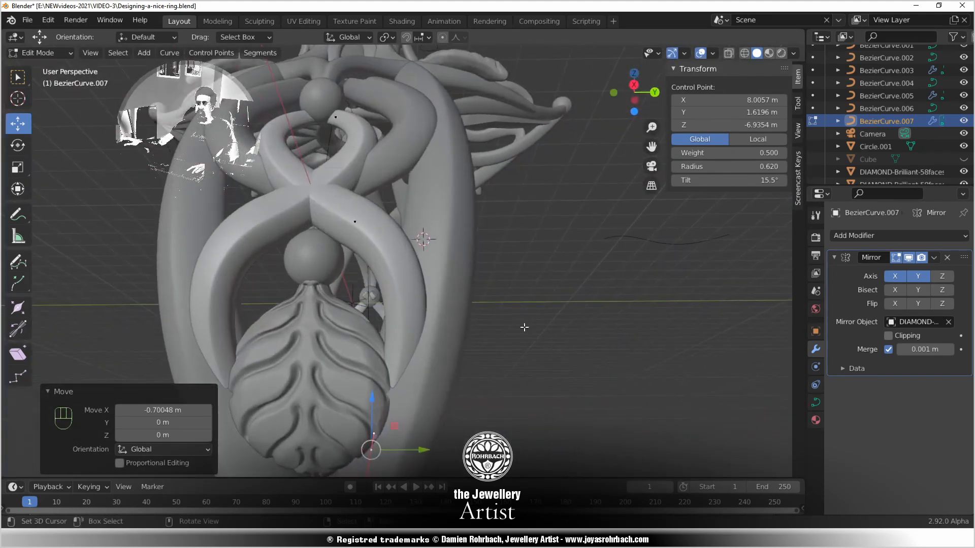
scroll(523, 329, "down", 4)
scroll(440, 361, "up", 3)
scroll(432, 356, "down", 1)
middle_click_drag(426, 355, 407, 335)
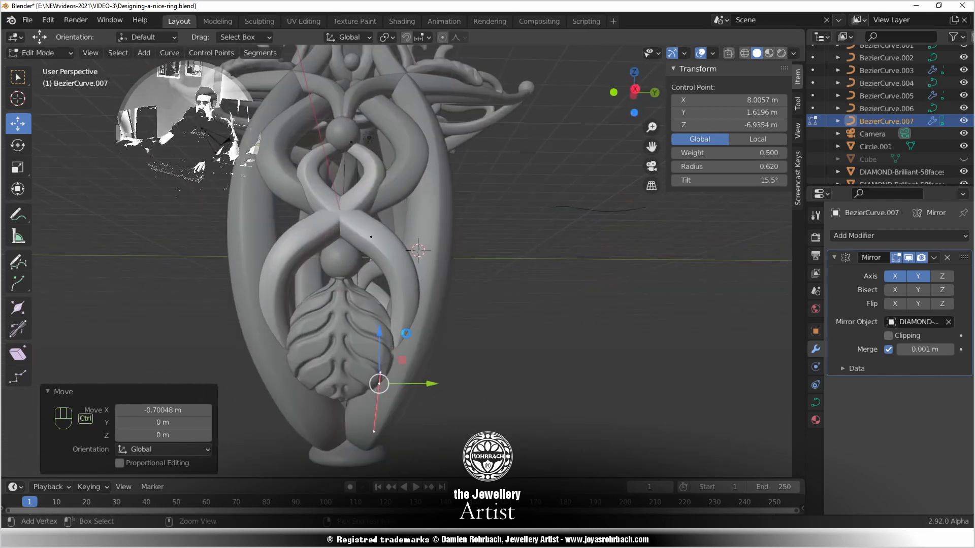
Swing the upper end point's lower handle across to the positive Y side of the upper sphere
key("KP_3")
scroll(401, 325, "up", 2)
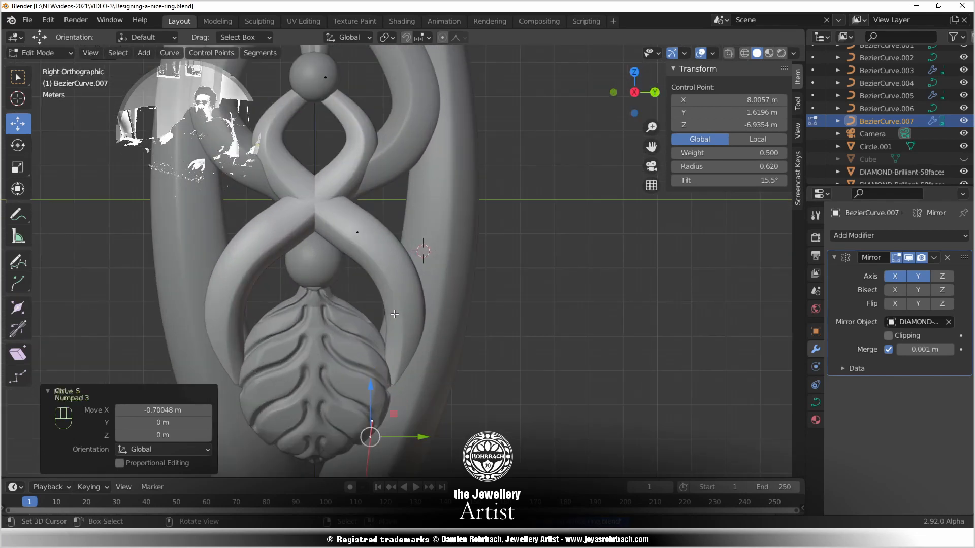
left_click(341, 108)
left_click(349, 61)
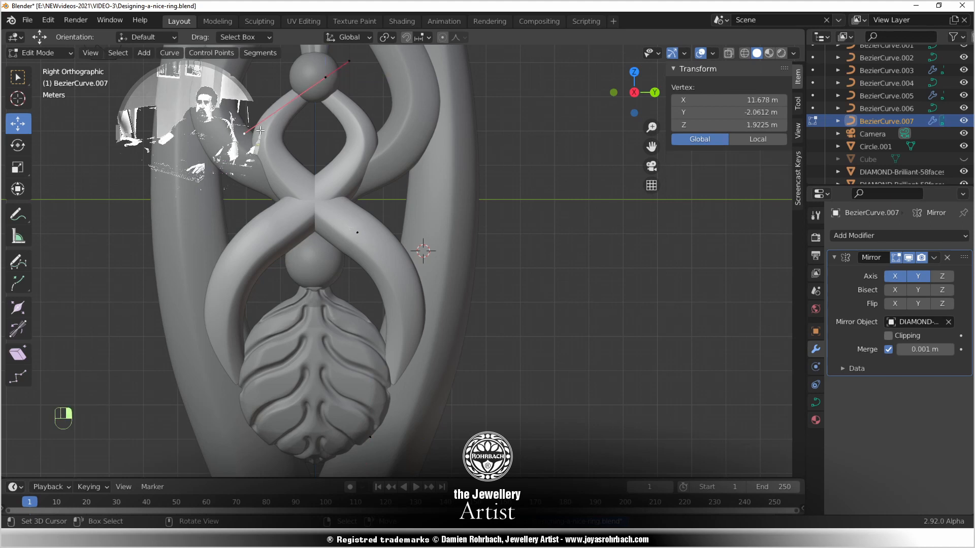
key("g")
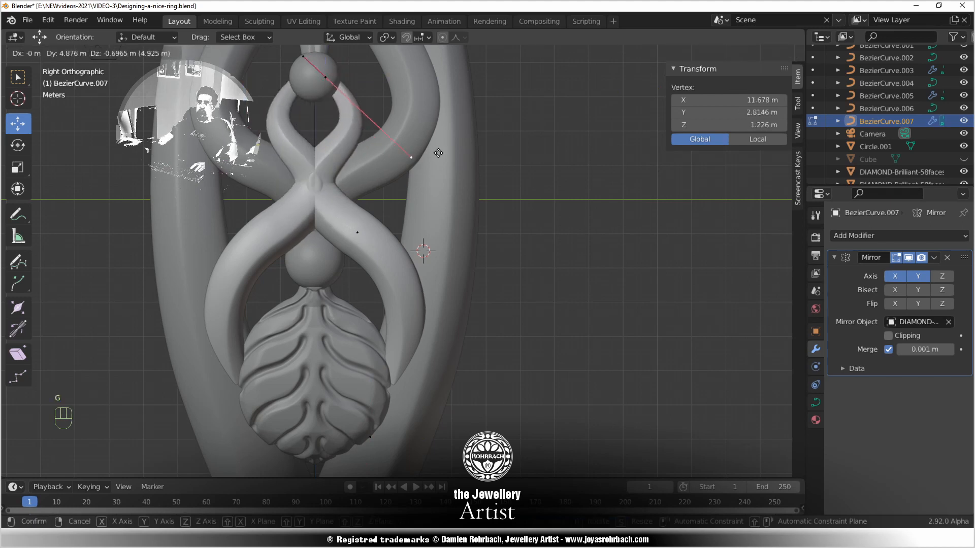
left_click(457, 152)
Swing the middle control point's upper handle to the positive Y side so the mirrored curves no longer cross
left_click(360, 203)
right_click(246, 155)
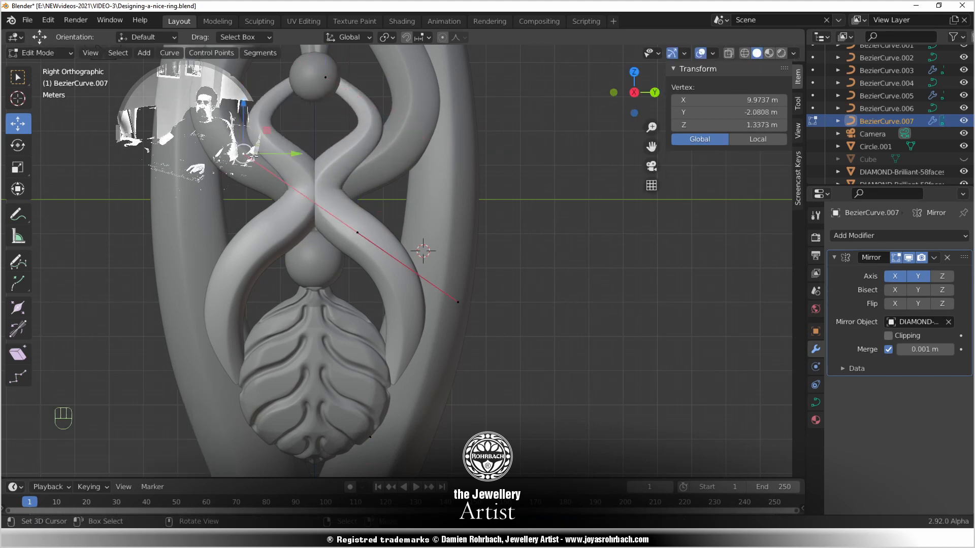
key("g")
left_click(385, 195)
Move the middle control point about 1.39 m in Y and -1.97 m in Z, down beside the leaf
right_click(354, 238)
key("g")
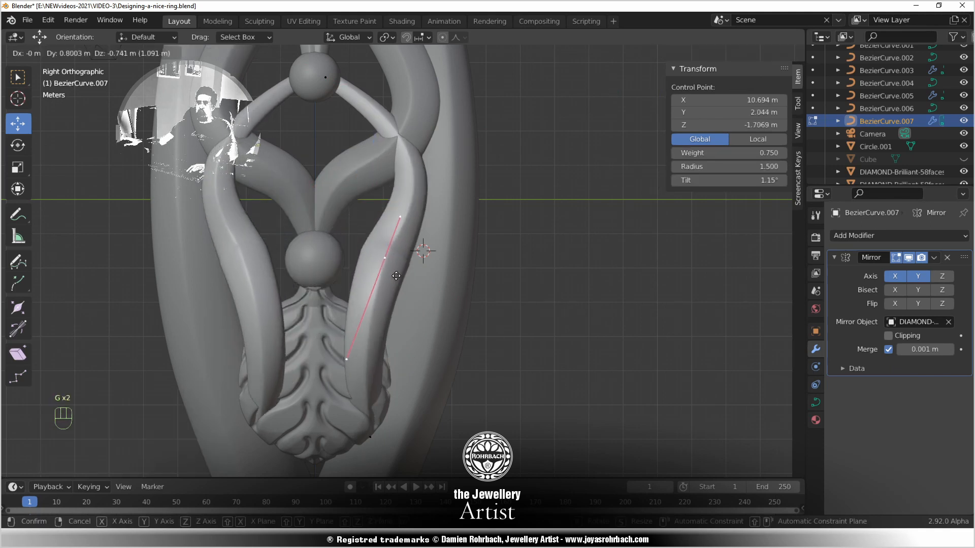
left_click(402, 305)
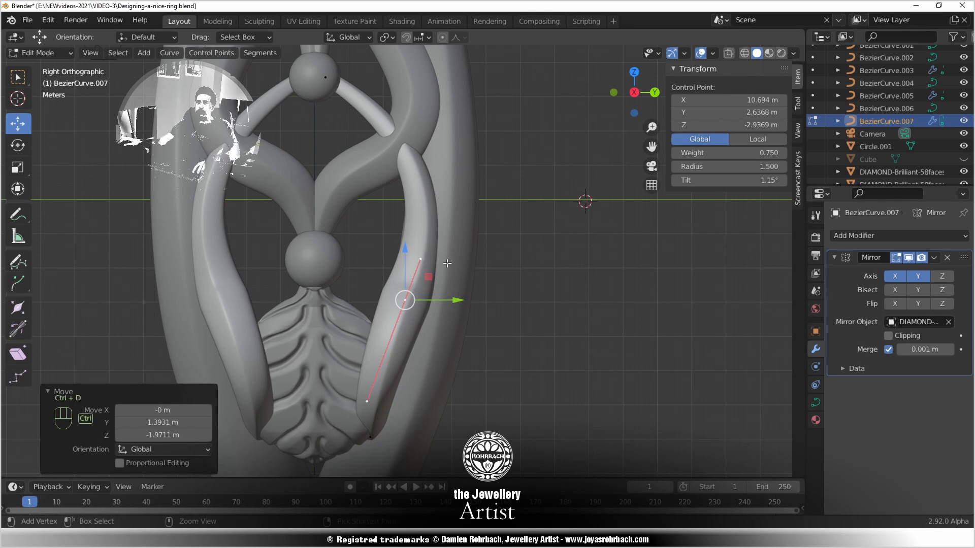
Check the mirrored curve in Object Mode, return to Edit Mode and save the file
key("Tab")
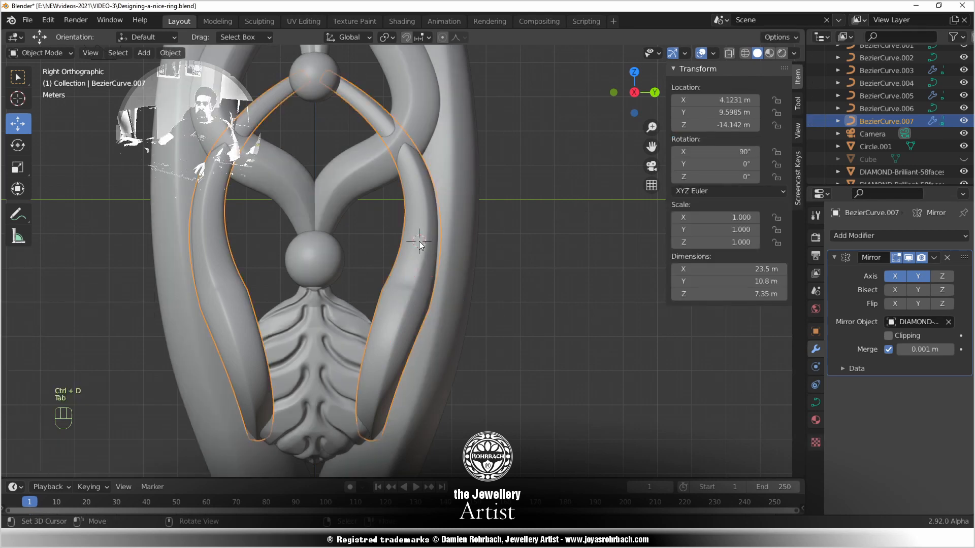
key("Tab")
key("ctrl+s")
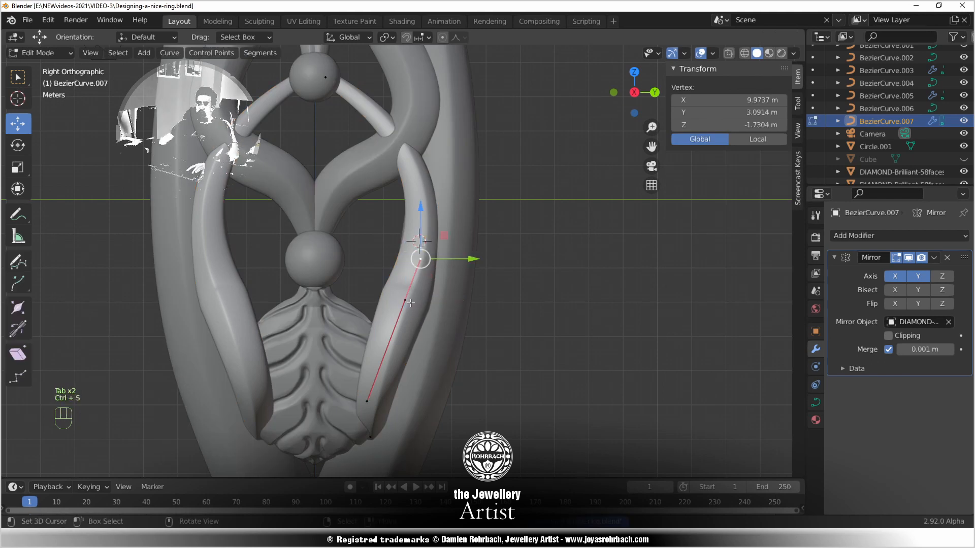
Raise the middle control point about 0.53 m in Z and its upper handle about 1 m in Z
key("g")
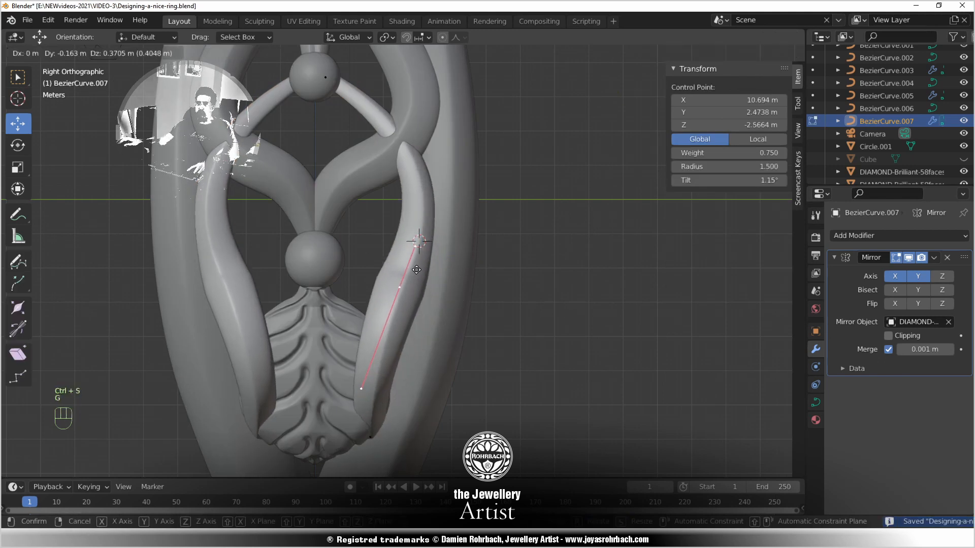
left_click(411, 277)
key("g")
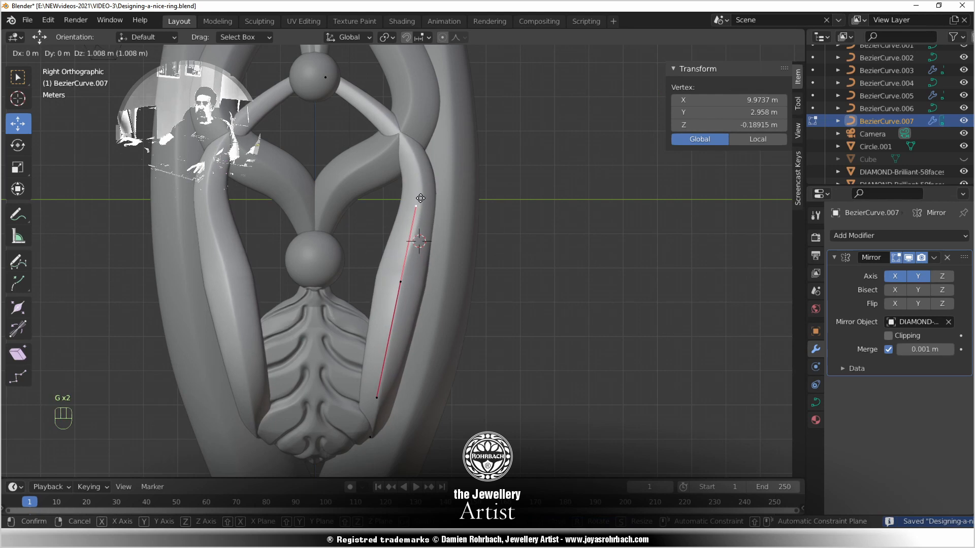
left_click(418, 201)
Move the upper end point's lower handle about -1.60 m in Y and -1.38 m in Z
left_click(392, 122)
left_click(344, 94)
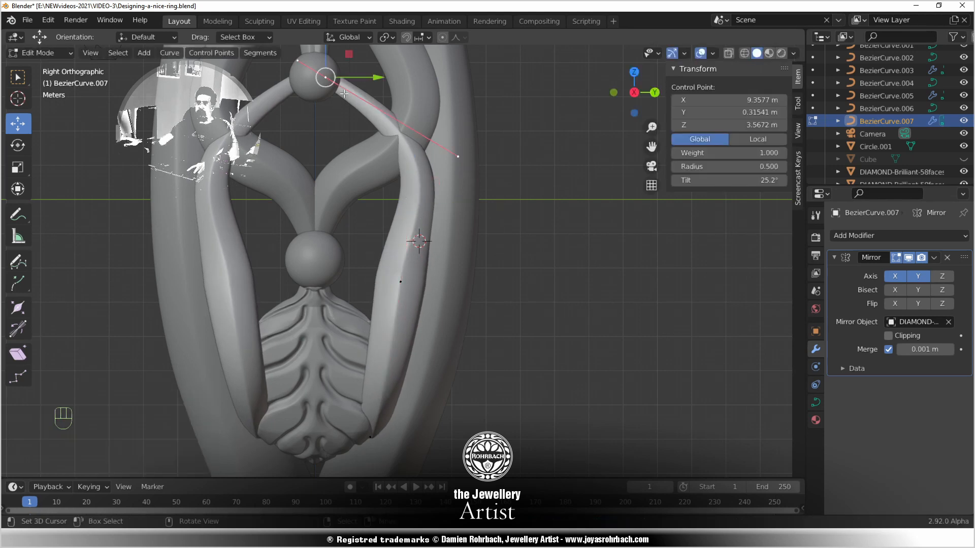
left_click(458, 156)
key("g")
left_click(403, 204)
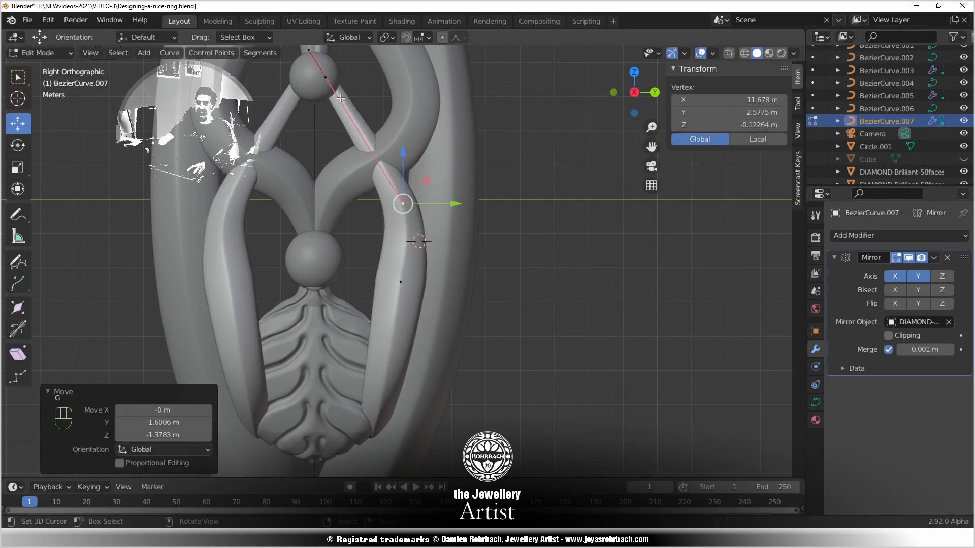
Move the upper end point about -0.24 m in Y inside the upper sphere and raise its lower handle about 0.70 m in Z
right_click(331, 72)
key("g")
left_click(332, 81)
right_click(388, 191)
key("g")
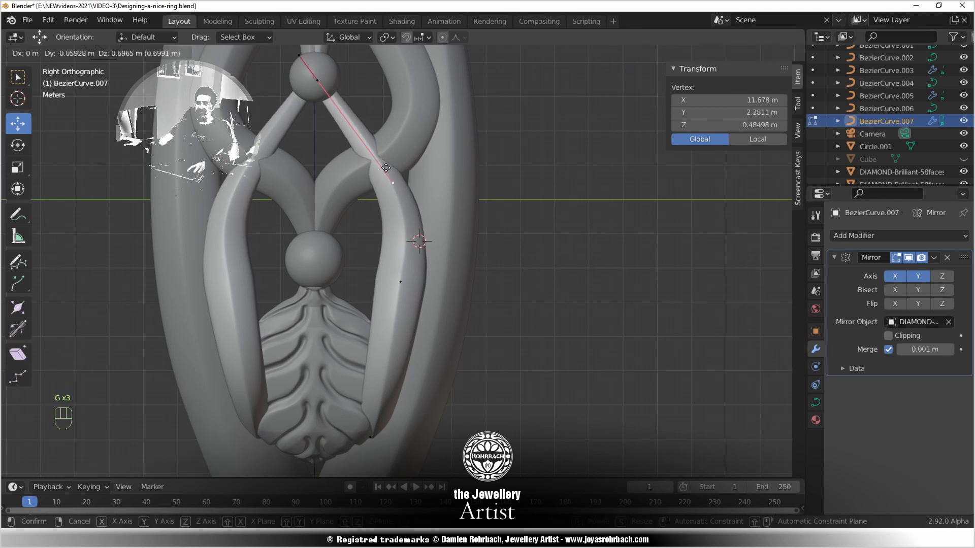
left_click(386, 168)
Move the lower end point about -1.66 m in Y and 3.84 m in Z, up to the base of the lower sphere
right_click(375, 436)
key("g")
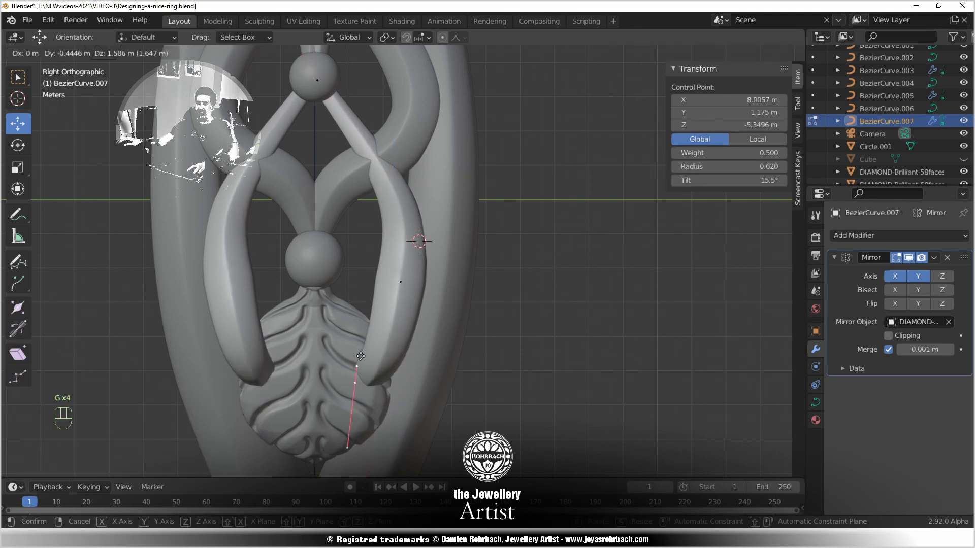
left_click(325, 298)
Raise the middle control point about 1.51 m in Z and move its upper handle about -0.27 m in Y and -0.61 m in Z
right_click(401, 282)
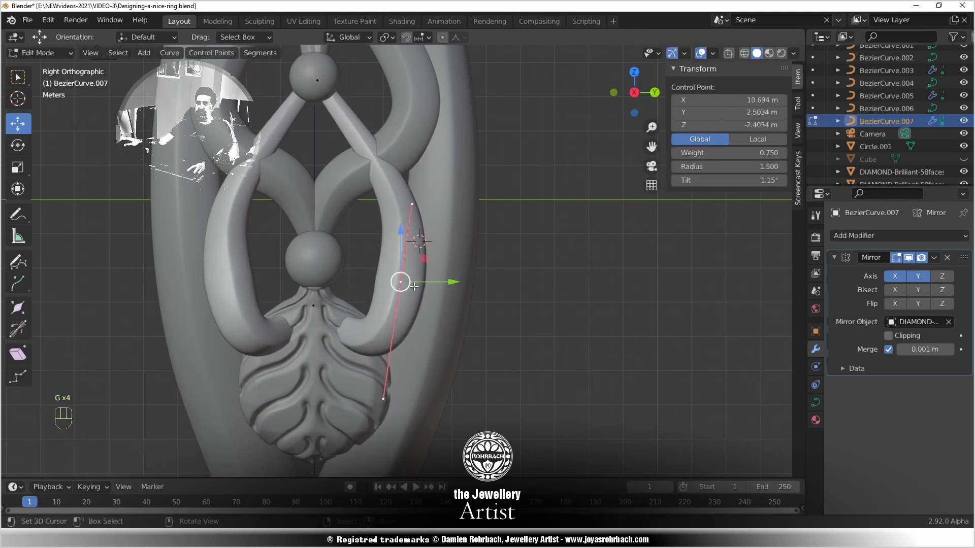
key("g")
left_click(415, 230)
right_click(412, 158)
key("g")
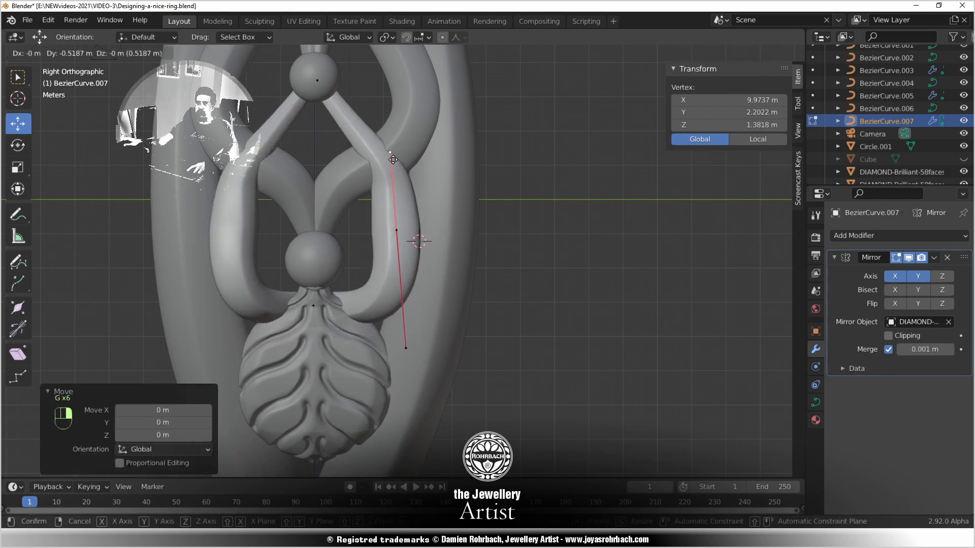
left_click(404, 180)
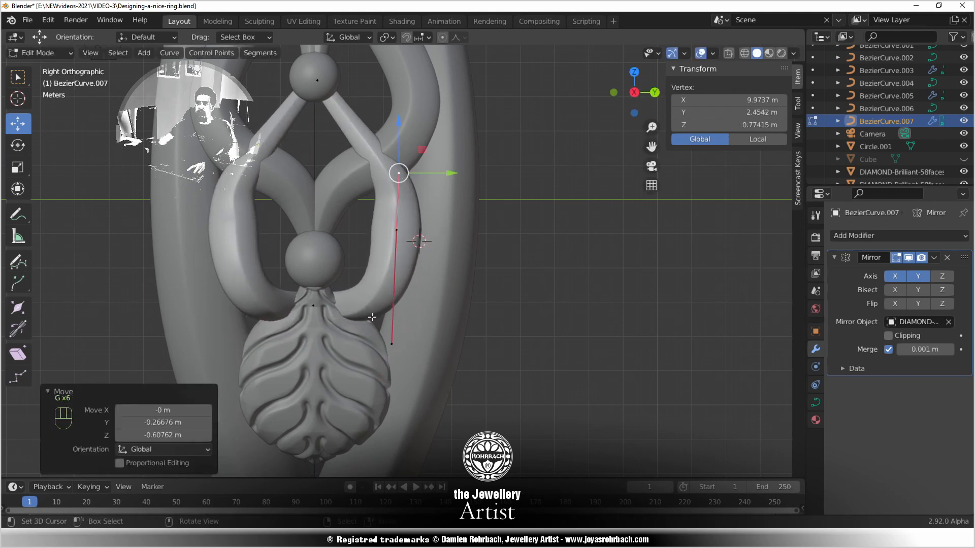
Shift the lower end point 0.37 m in Y, to the positive Y side of the mirror line
right_click(351, 304)
right_click(321, 299)
left_click_drag(364, 312, 376, 311)
In a see-through front view, move the lower end point about 0.96 m in X and -0.24 m in Z, into the shank
scroll(344, 303, "down", 3)
middle_click_drag(344, 303, 213, 312)
key("KP_1")
scroll(252, 321, "up", 3)
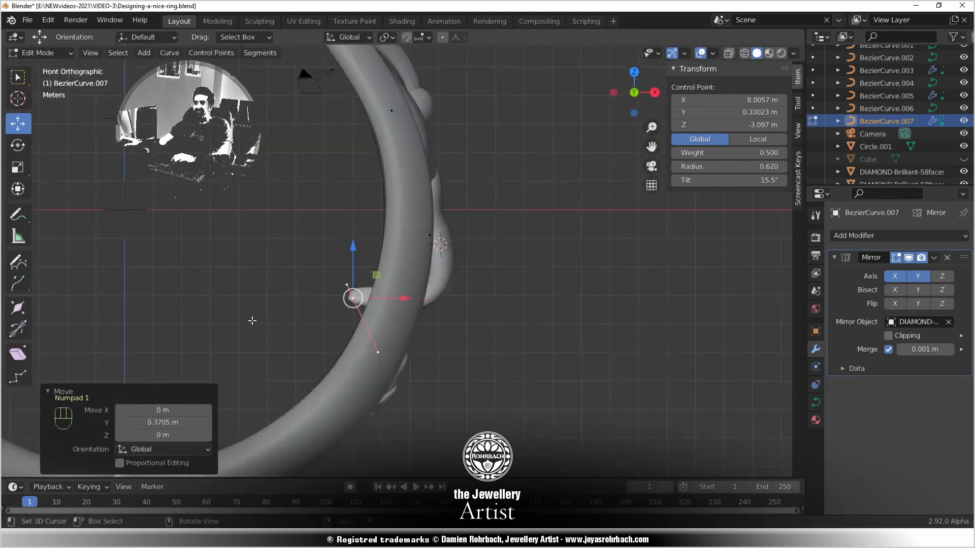
key("alt+z")
middle_click_drag(431, 278, 396, 345, "shift")
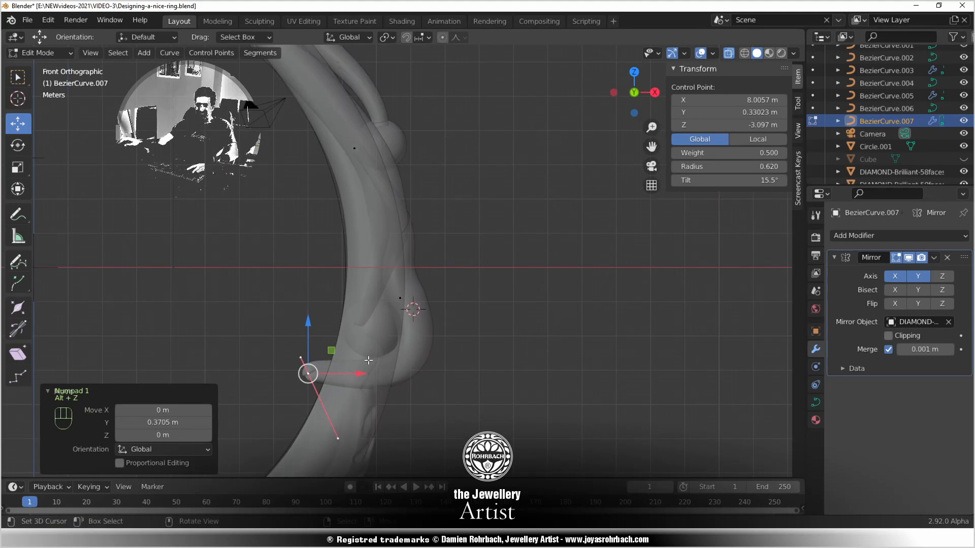
key("g")
left_click(401, 369)
Pull the lower end point's lower handle about -1.5 m in X
right_click(382, 412)
key("g")
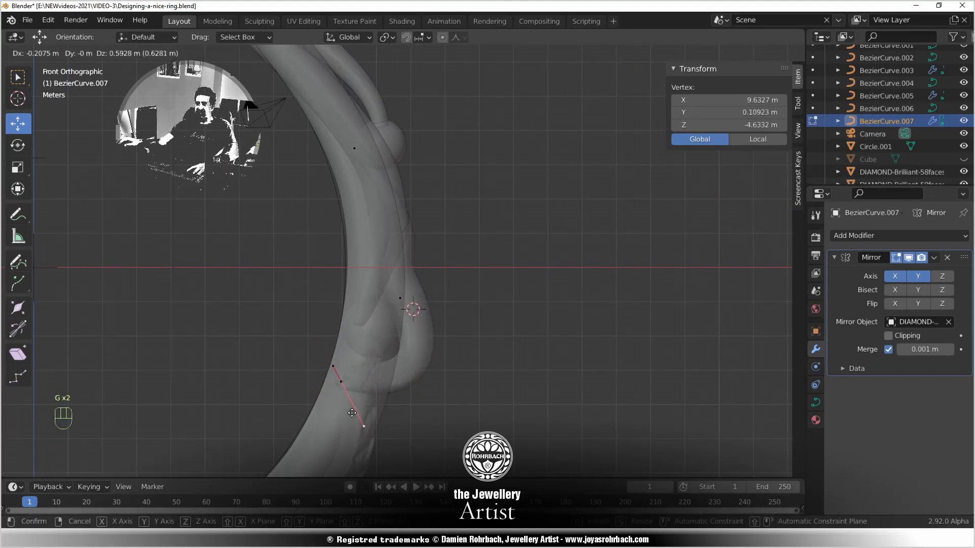
left_click(325, 425)
Move the middle control point's upper handle about 0.73 m outward in X and raise its lower handle so both run nearly vertical
right_click(400, 297)
key("g")
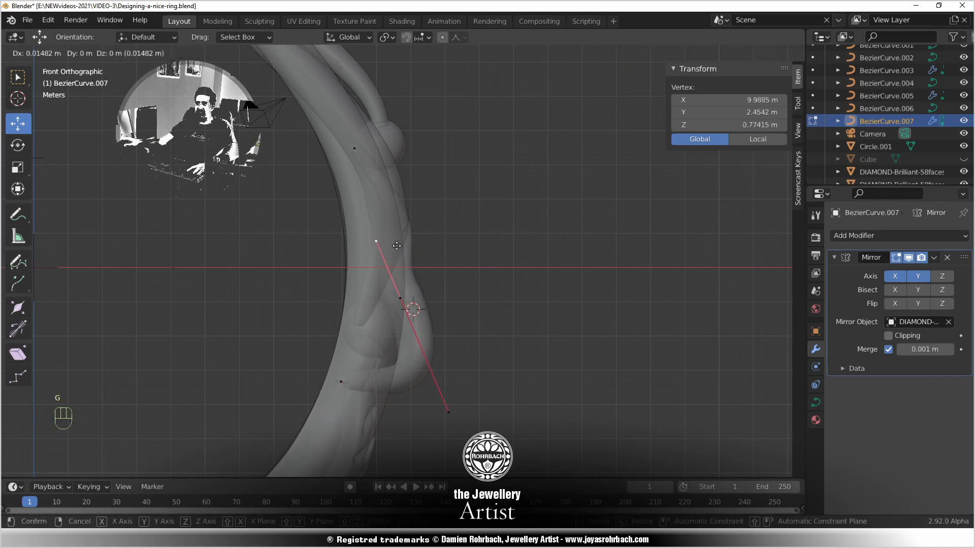
left_click(412, 248)
right_click(409, 423)
key("g")
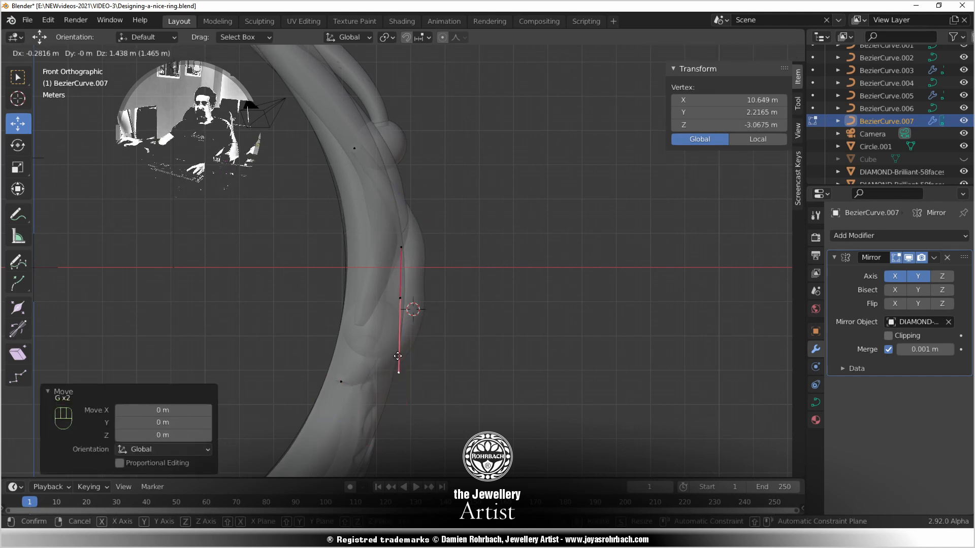
left_click(398, 362)
Shorten the middle control point's upper handle by moving it about -0.73 m in Z
right_click(400, 253)
key("g")
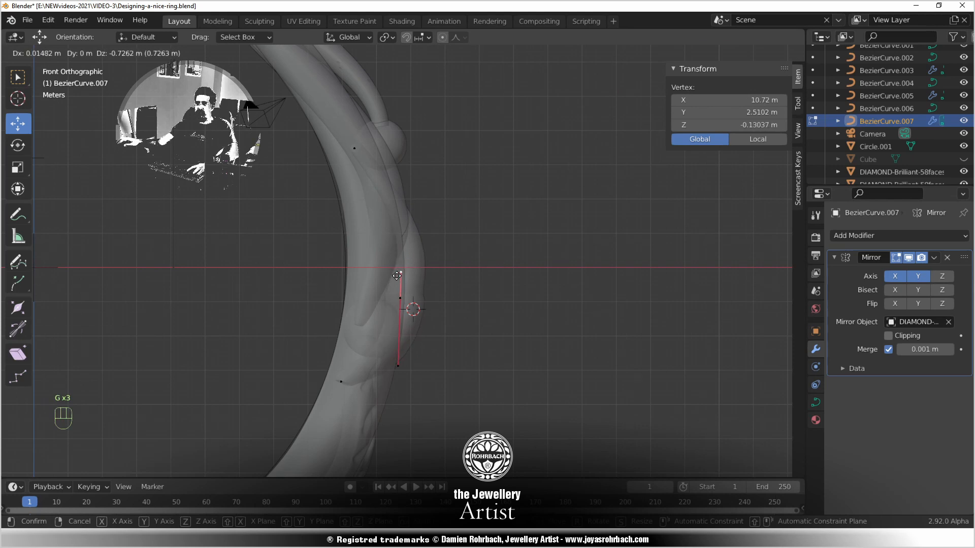
left_click(397, 275)
In the right side view, raise the lower end point about 1.06 m in Z so it sits within the lower sphere
middle_click_drag(456, 347, 359, 344)
key("KP_1")
key("KP_3")
right_click(326, 323)
key("g")
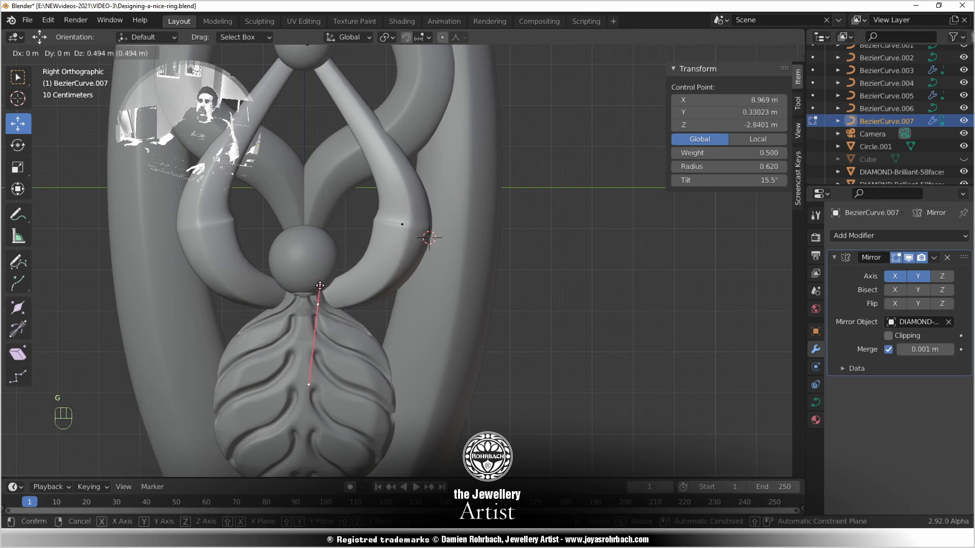
left_click(325, 279)
Pull the lower end point's lower handle farther down over the leaf ornament
right_click(317, 355)
key("g")
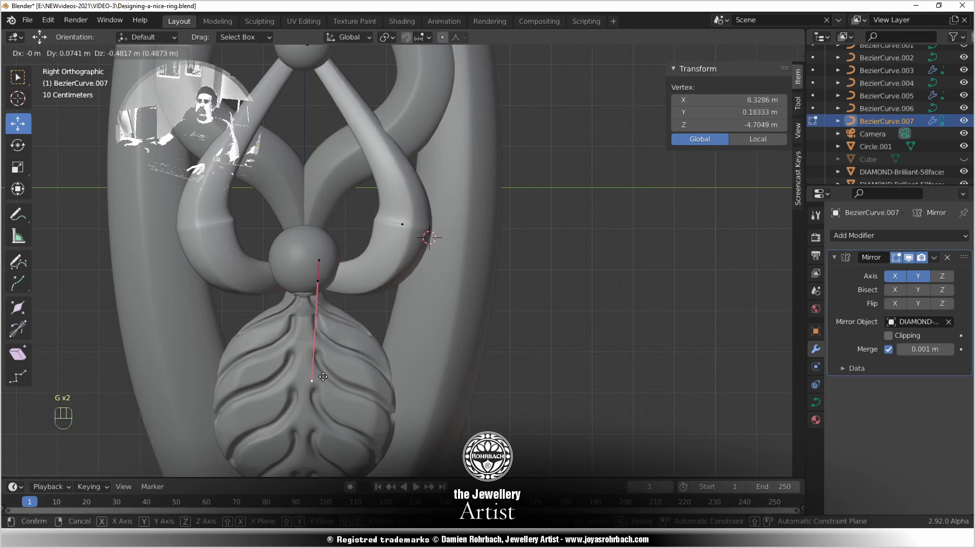
left_click(319, 431)
Move the middle control point's lower handle about -0.26 m in Y and -1.30 m in Z
right_click(393, 231)
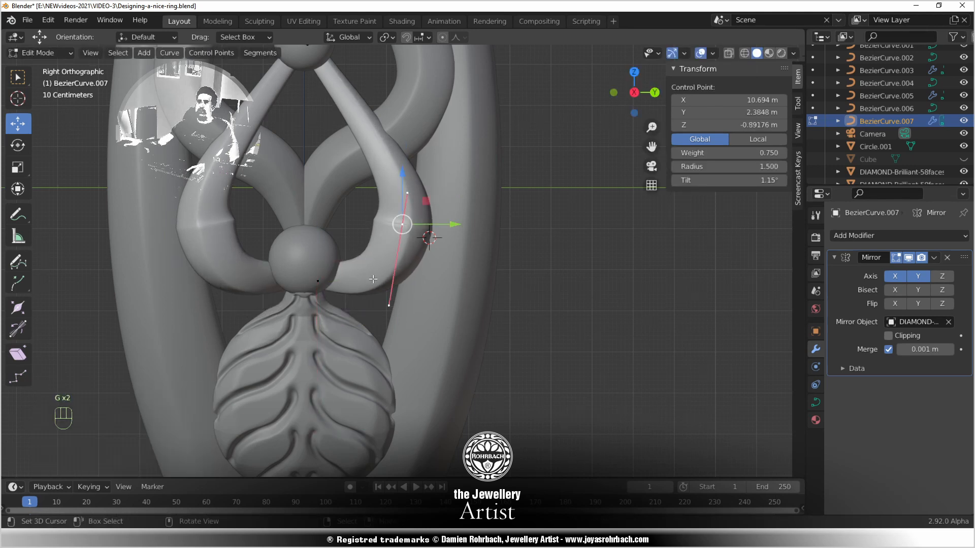
right_click(386, 291)
key("g")
left_click(376, 345)
Move the middle control point about 0.21 m in Y and -0.36 m in Z, widening the loop around the lower sphere
scroll(386, 305, "down", 3)
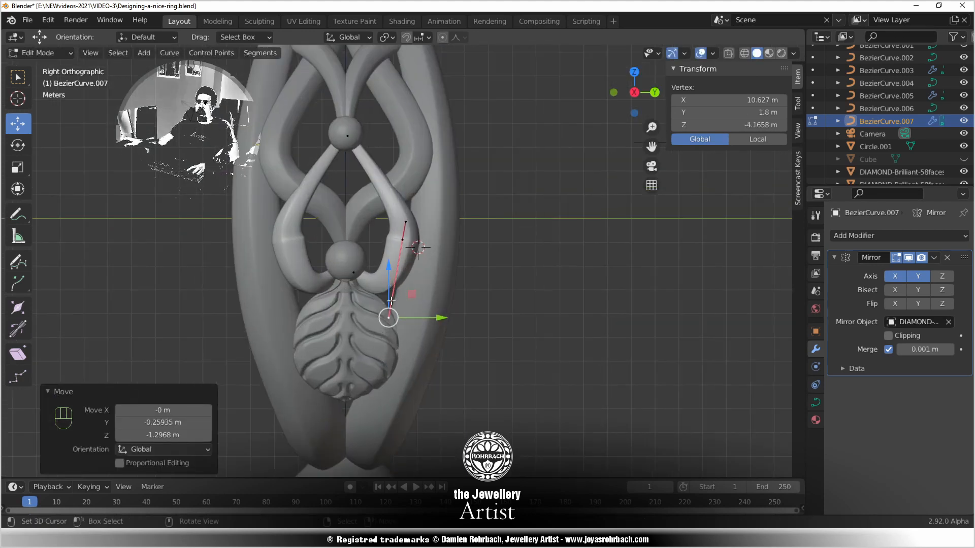
scroll(386, 286, "up", 2)
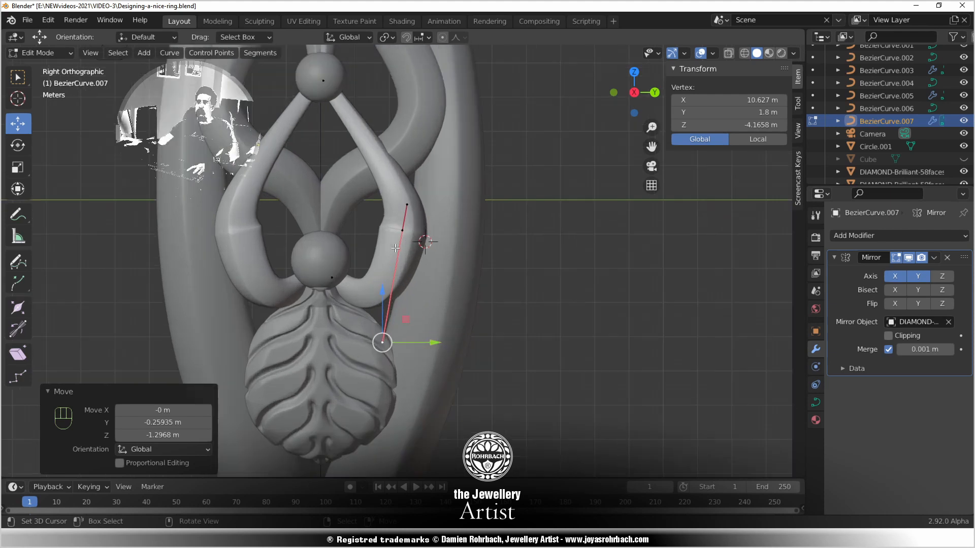
middle_click_drag(396, 248, 395, 311, "shift")
right_click(408, 284)
key("g")
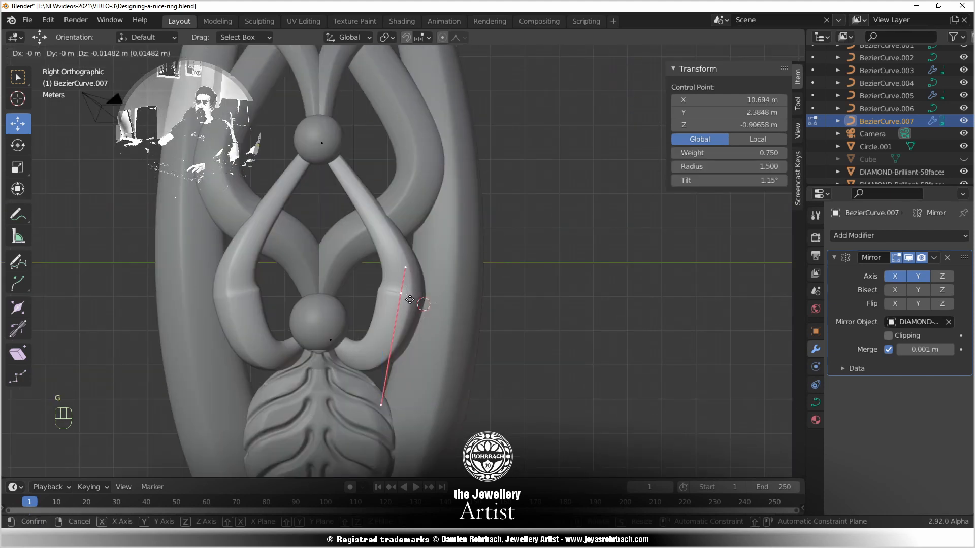
left_click(415, 297)
Move the upper end point's lower handle about -2.07 m in Y and 0.96 m in Z, close to the mirror line
right_click(359, 186)
right_click(347, 176)
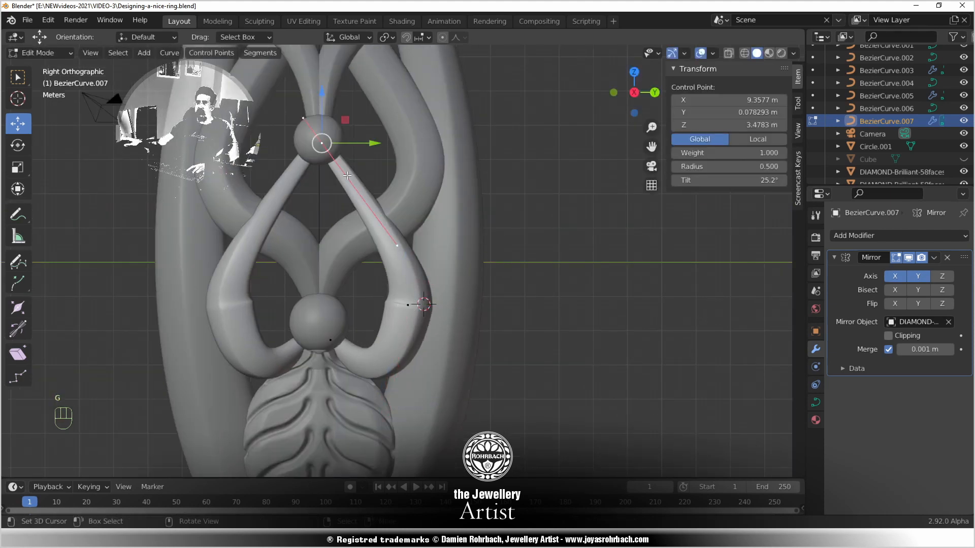
right_click(396, 242)
key("g")
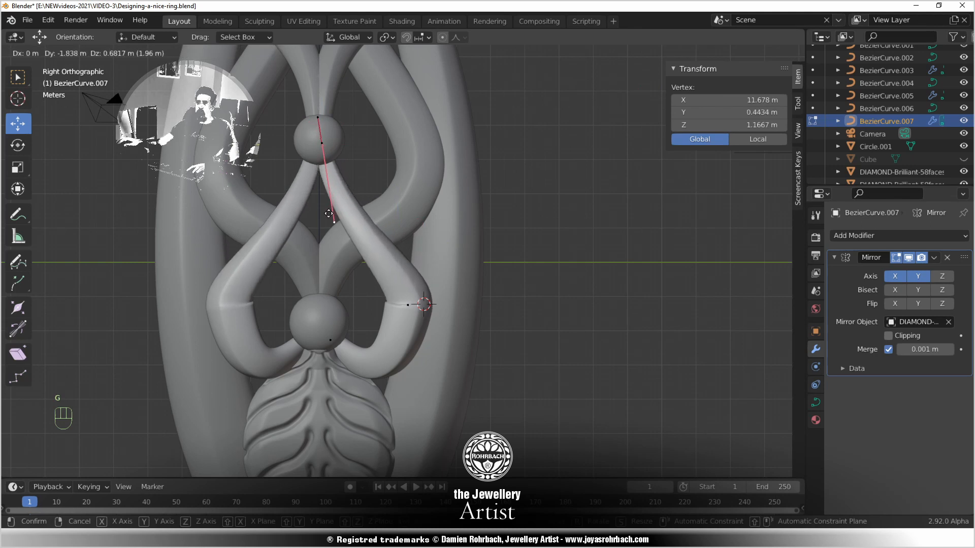
left_click(321, 210)
Set the middle control point's radius to 1.25 and edit the upper end point's radius
scroll(356, 254, "down", 5)
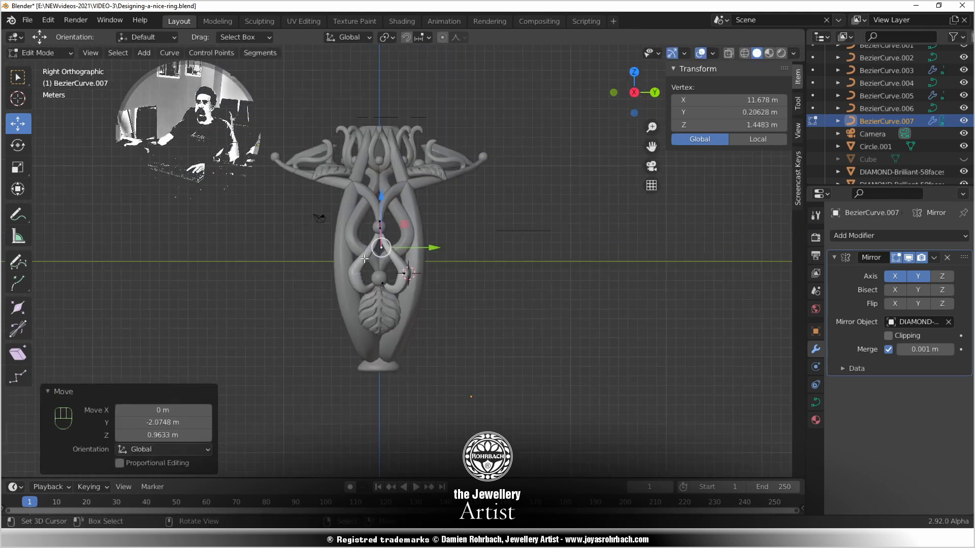
scroll(372, 272, "up", 4)
scroll(372, 272, "up", 3)
right_click(407, 304)
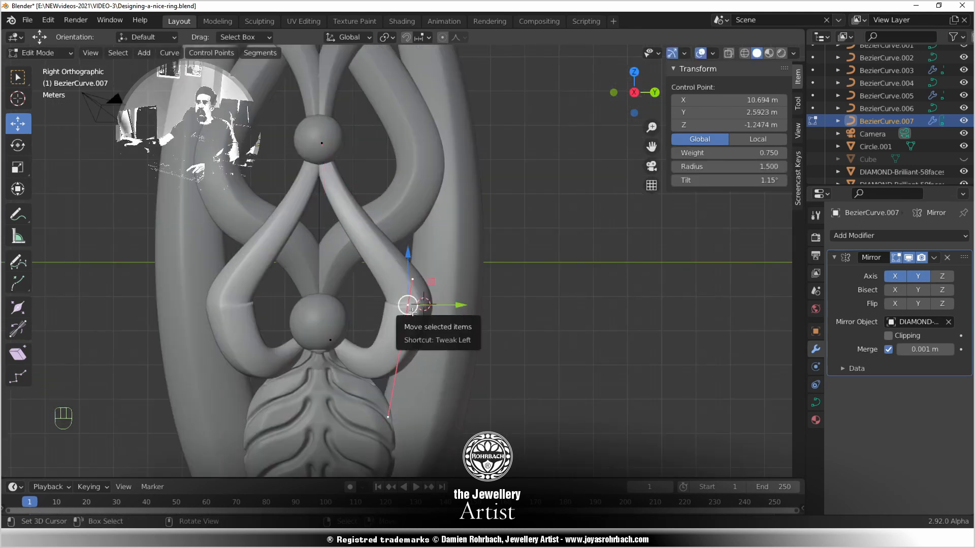
key("Return")
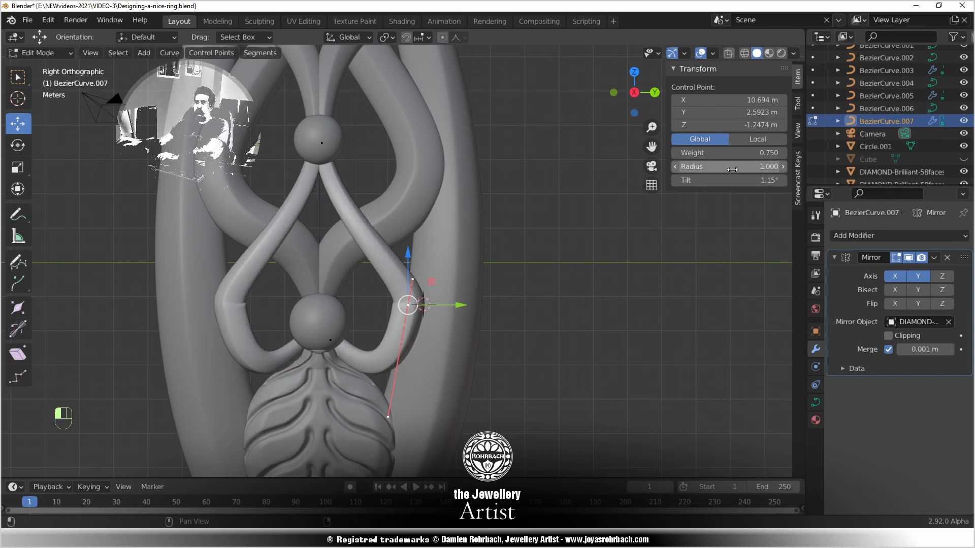
left_click(734, 171)
type(".25")
key("Return")
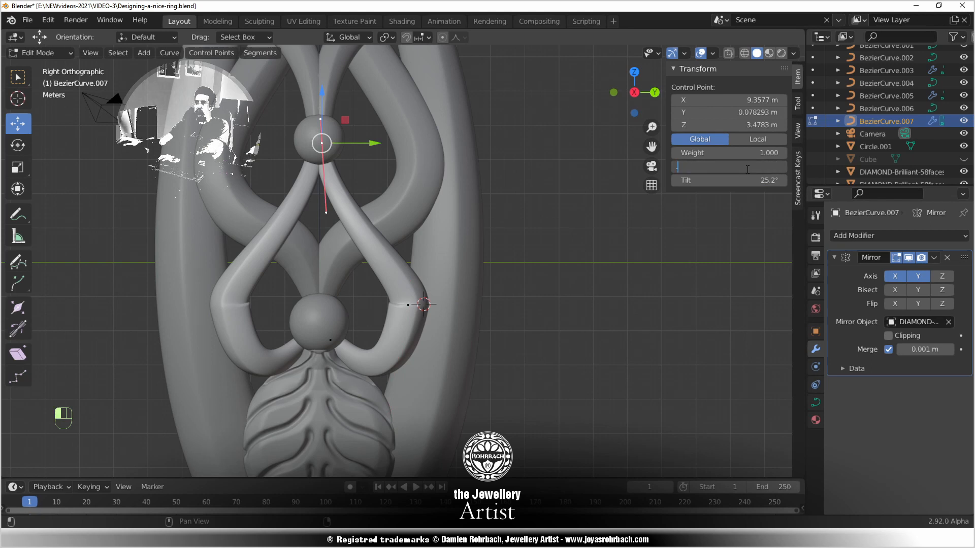
left_click_drag(742, 168, 747, 169)
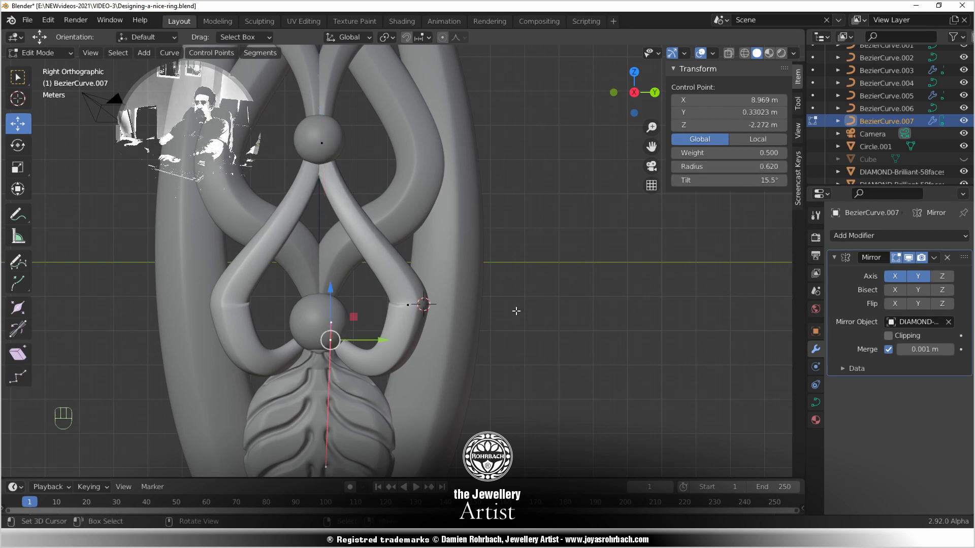
Set the lower end point's tilt to 0° and the middle control point's tilt to about -26.9°
left_click(738, 182)
key("Return")
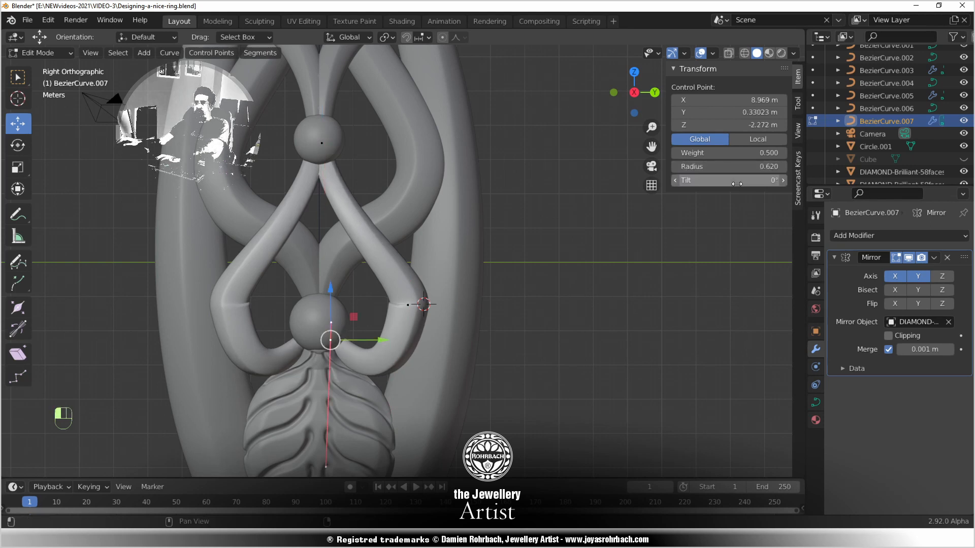
left_click_drag(738, 182, 716, 180)
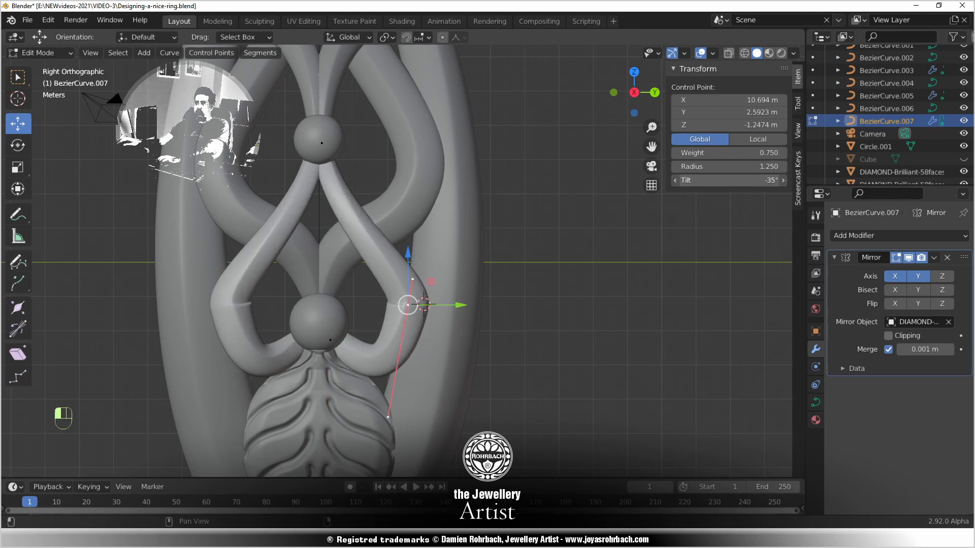
Move the middle control point about 0.28 m in Y and -0.15 m in Z, farther out from the lower sphere
right_click(388, 415)
right_click(427, 317)
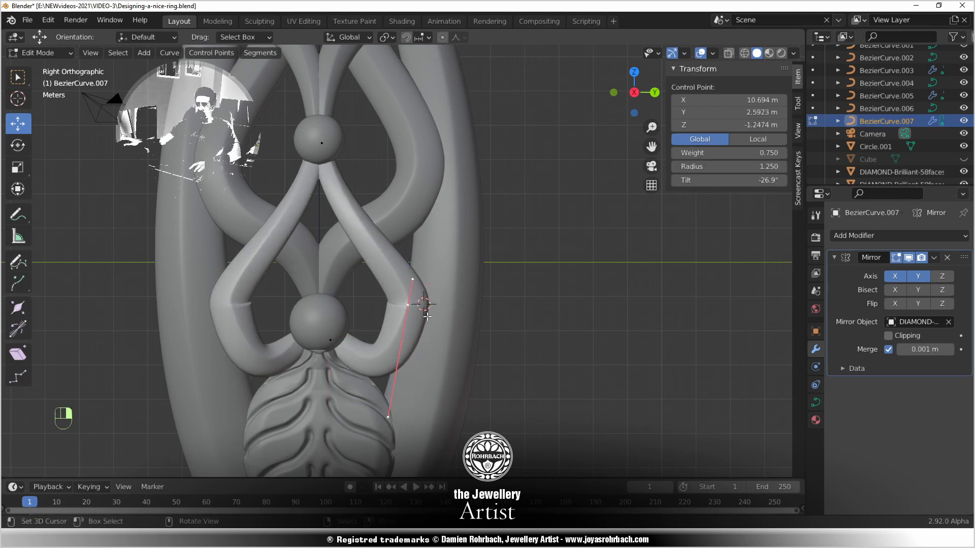
key("g")
left_click(475, 321)
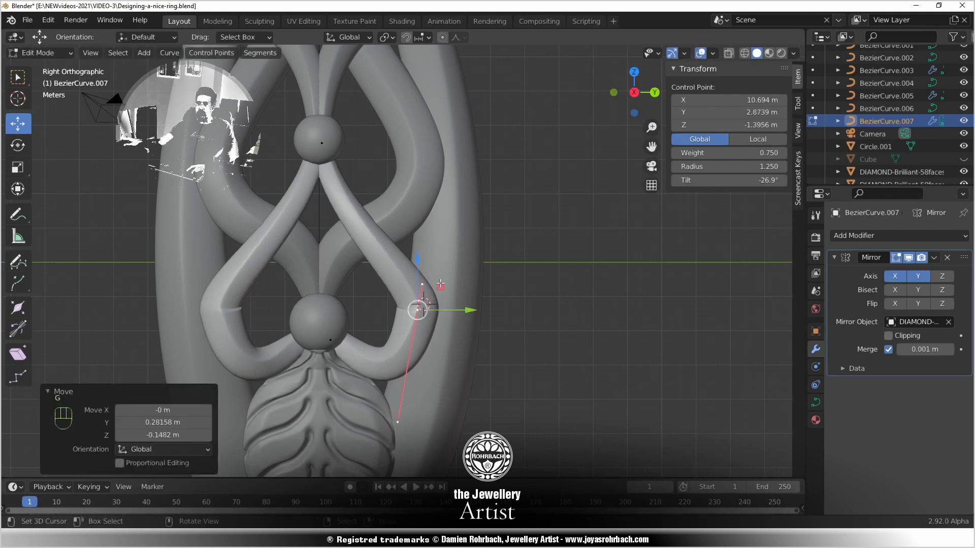
Move the middle control point's lower handle about -1.24 m in Y and 0.70 m in Z, toward the leaf
right_click(428, 281)
key("g")
left_click(422, 280)
right_click(399, 421)
key("g")
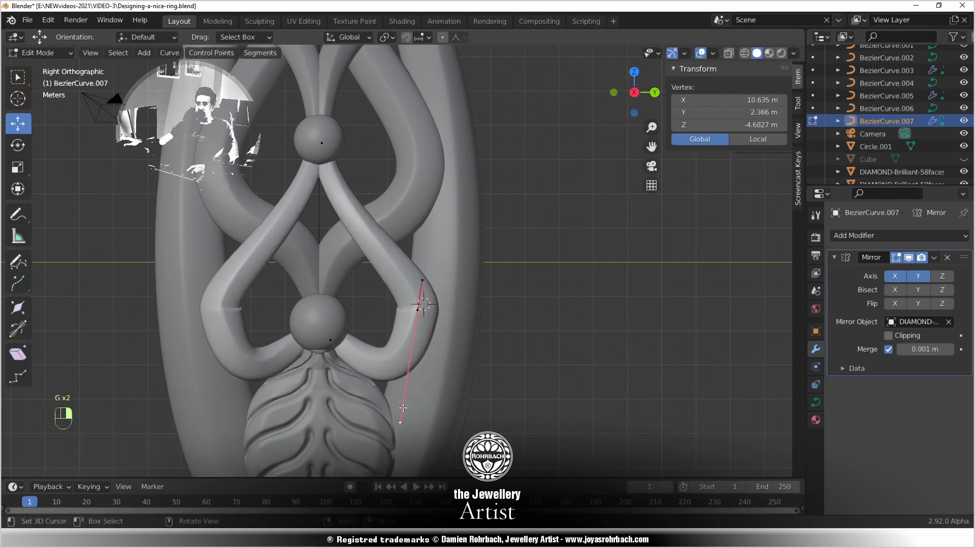
left_click(358, 394)
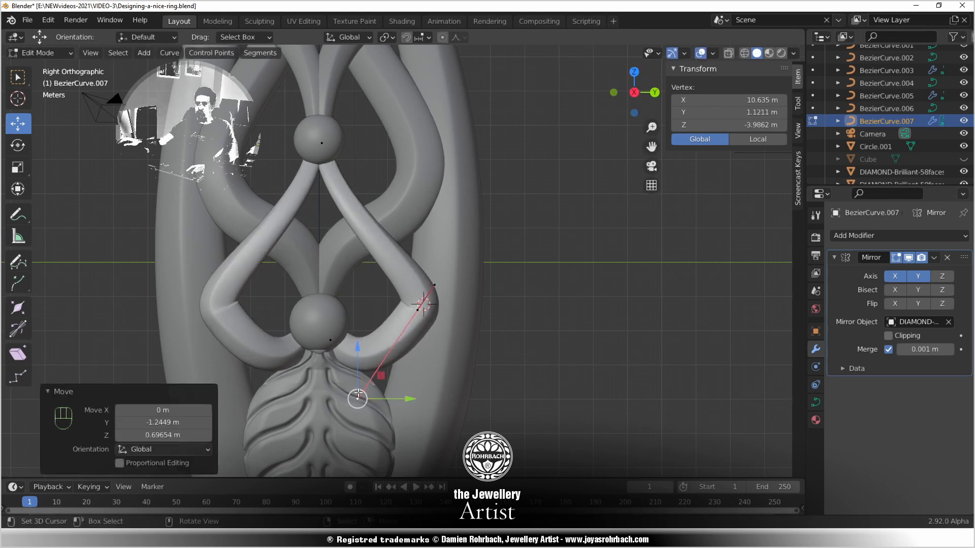
left_click(330, 340)
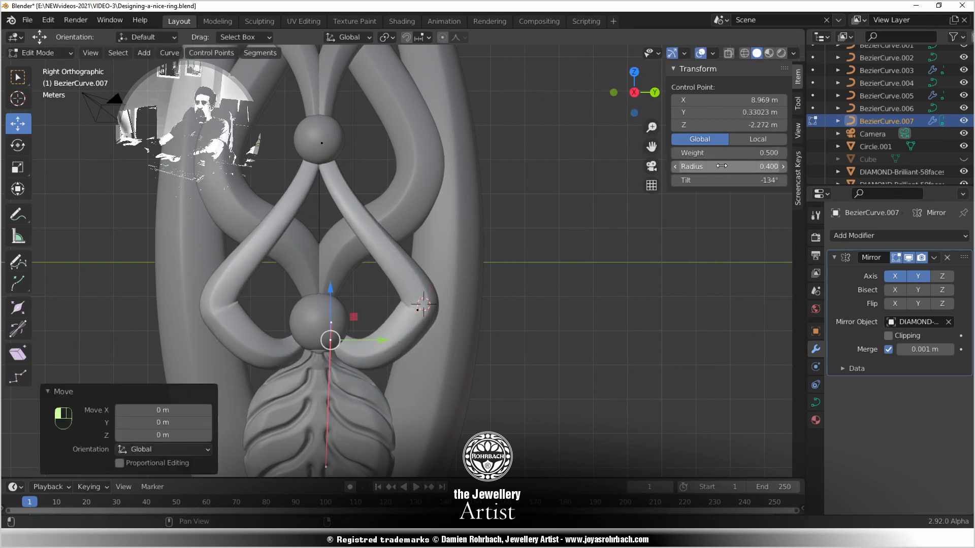
Move the middle control point's upper handle about -0.28 m in Y and 0.64 m in Z
left_click(434, 275)
key("g")
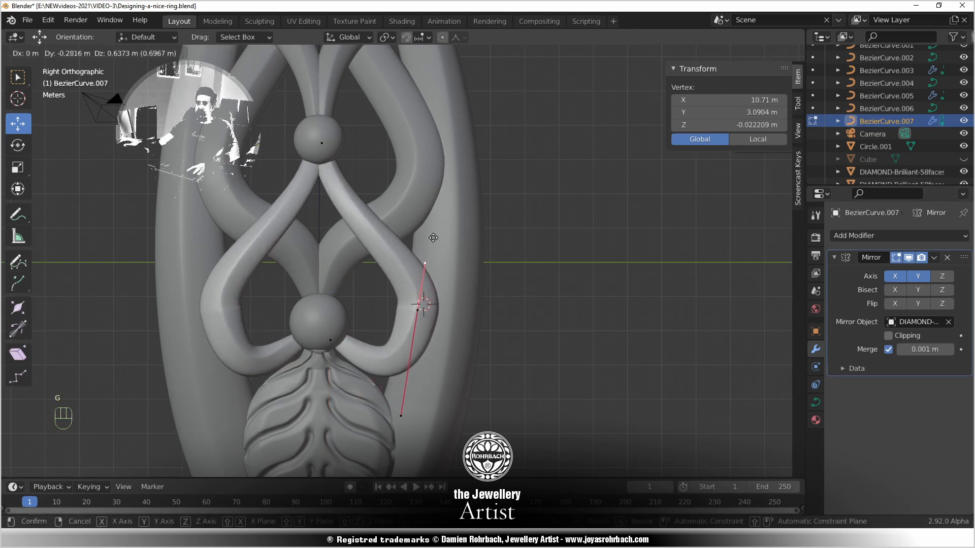
left_click(433, 238)
Move the middle control point outward to about Y 3.21 m, Z -1.16 m, and its upper handle about 0.31 m up in Z
left_click(429, 310)
key("g")
left_click(440, 300)
left_click(444, 258)
key("g")
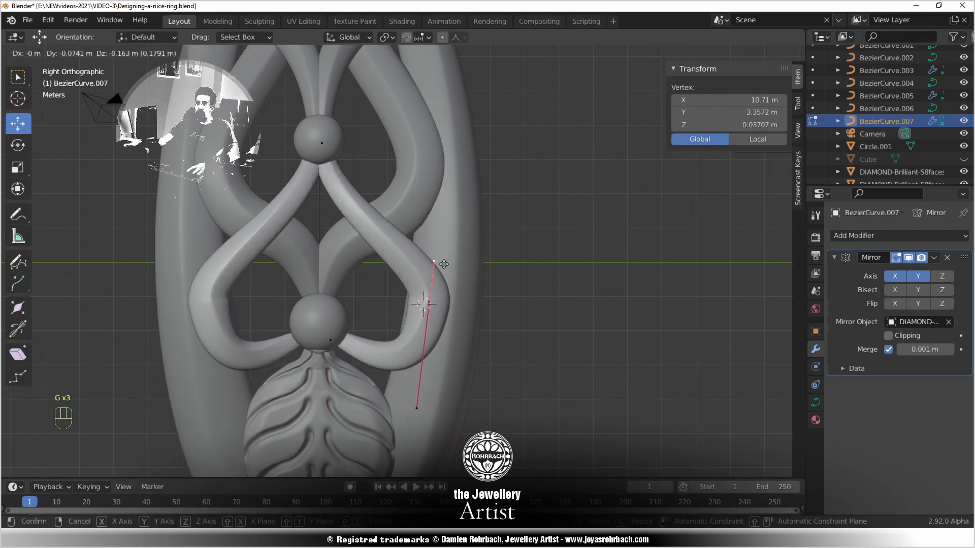
left_click(446, 273)
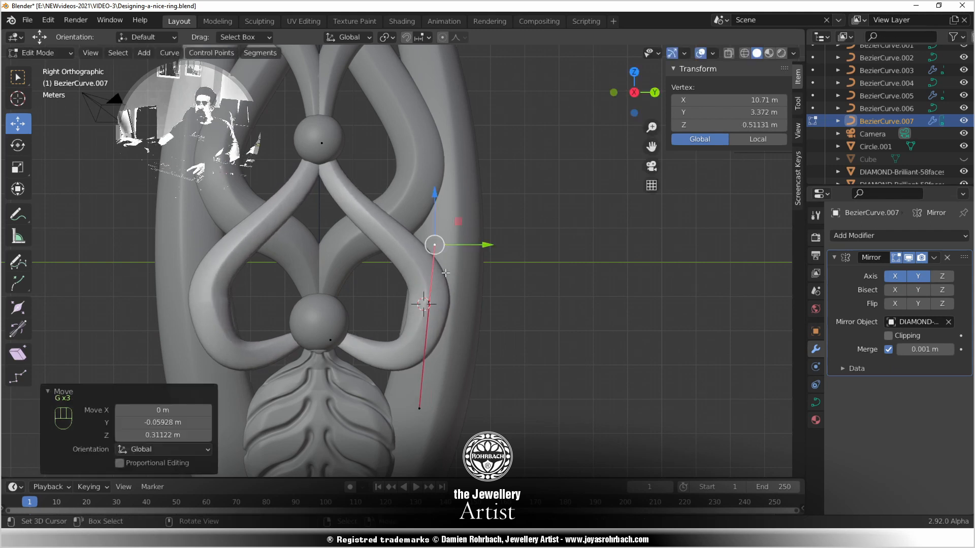
Shorten both handles of the middle control point, bringing the lower one to about Y 2.89 m, Z -3.89 m
scroll(452, 316, "up", 1)
left_click(429, 310)
left_click(423, 437)
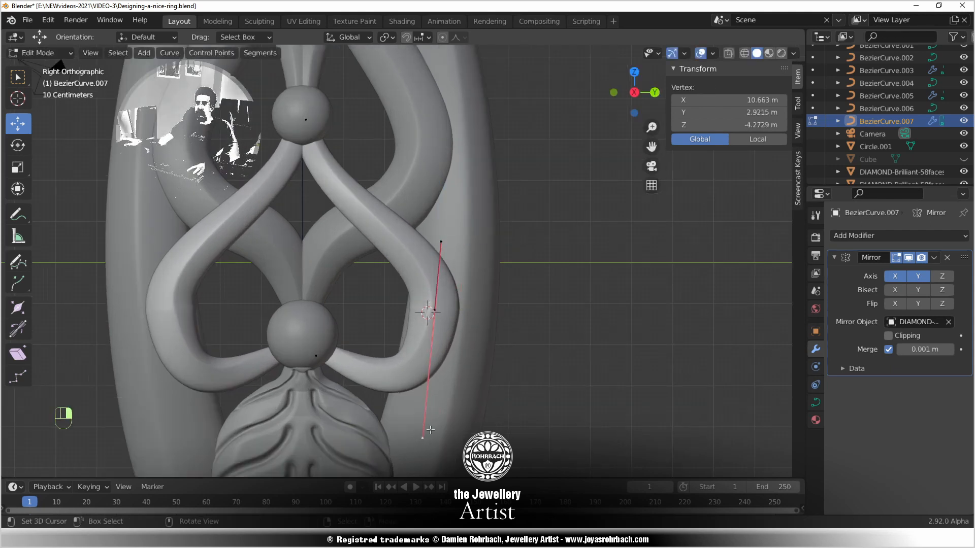
key("g")
left_click(424, 398)
left_click(447, 242)
key("g")
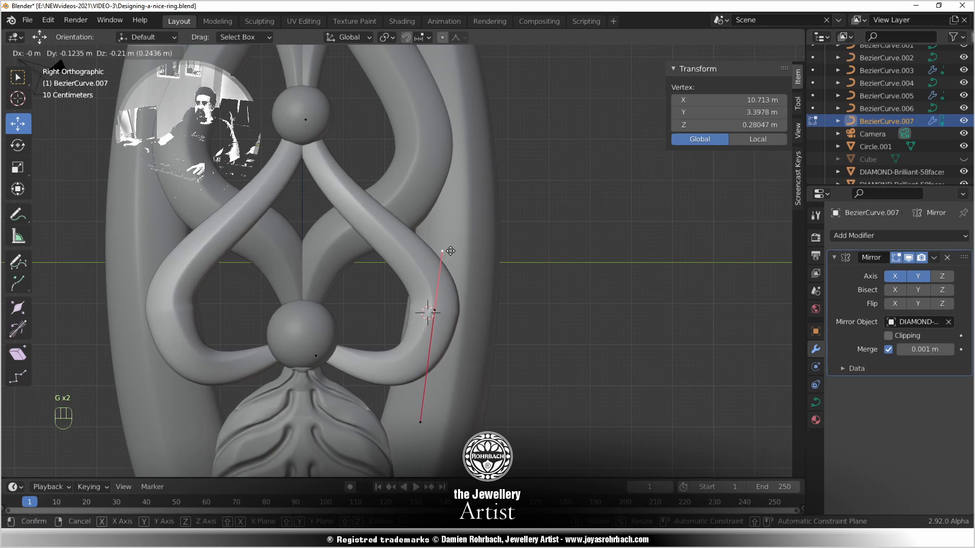
left_click(439, 305)
Set the middle control point's radius to 1.07 and the curve's preview resolution to 120
left_click(436, 309)
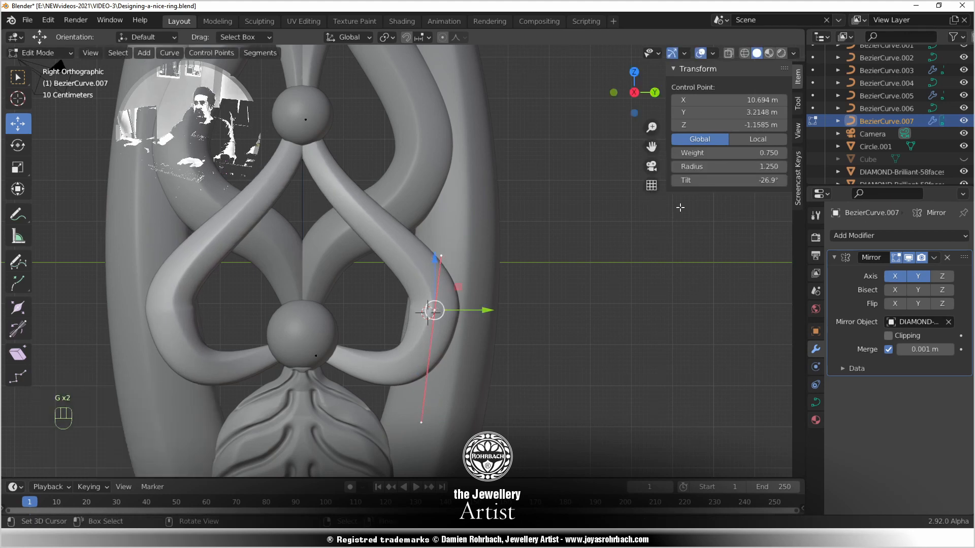
left_click_drag(731, 167, 705, 167)
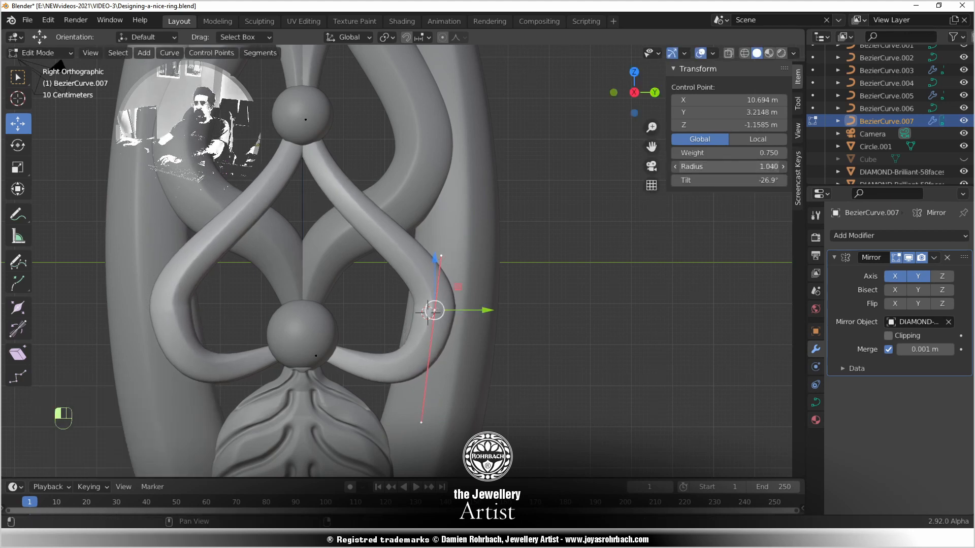
key("Tab")
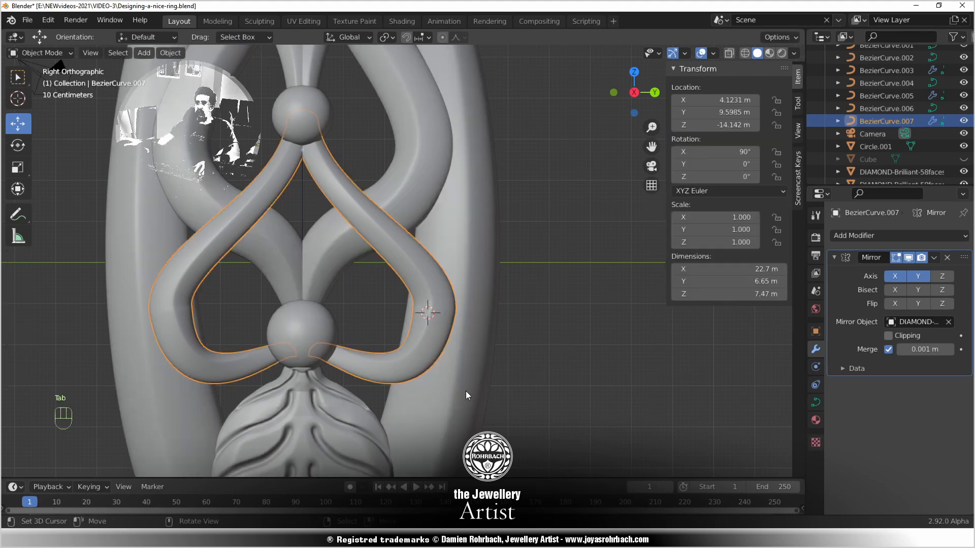
left_click(816, 402)
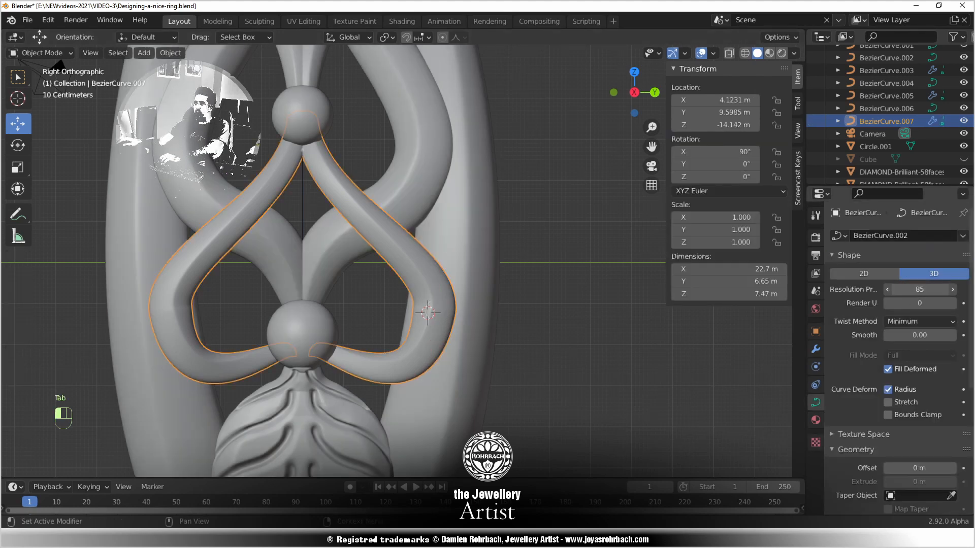
key("Return")
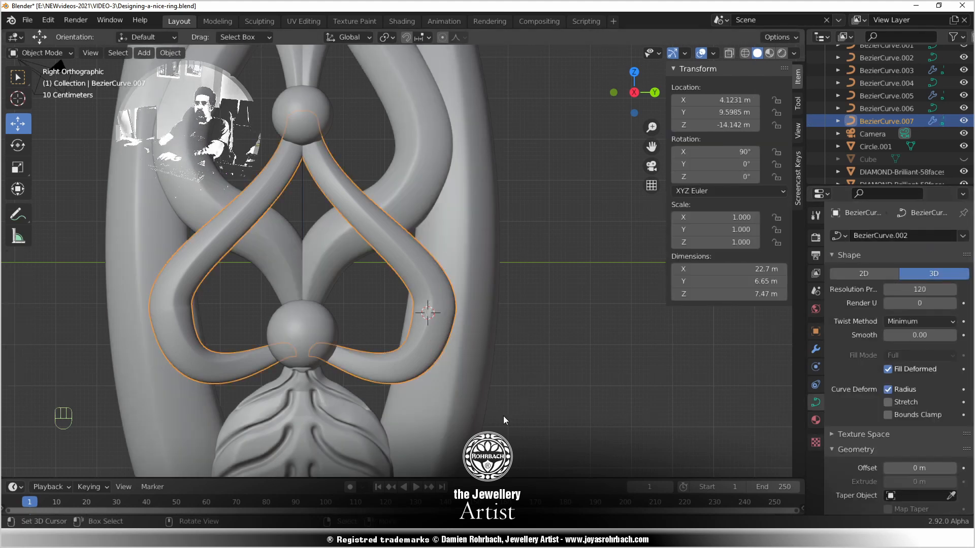
Move the middle control point's lower handle about 0.27 m in Y and 0.31 m in Z, making it nearly vertical
scroll(503, 416, "up", 2)
key("Tab")
left_click(436, 451)
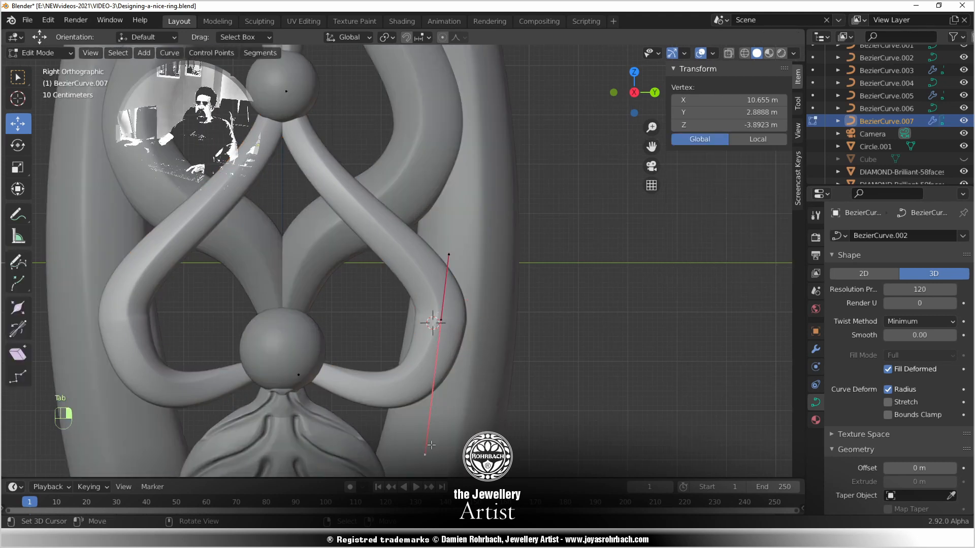
key("g")
left_click(445, 428)
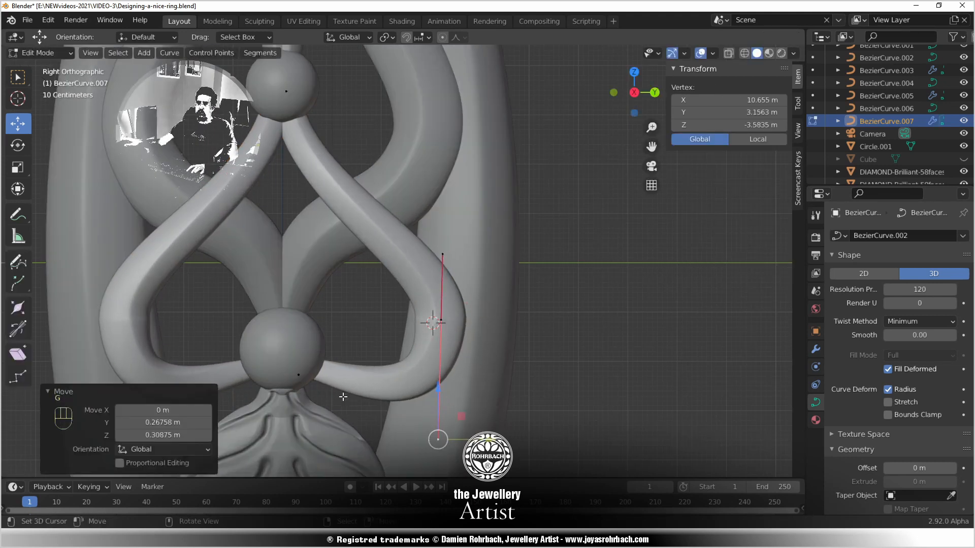
Move the middle control point's lower handle about -1.55 m in Y and -0.96 m in Z, over the leaf
key("g")
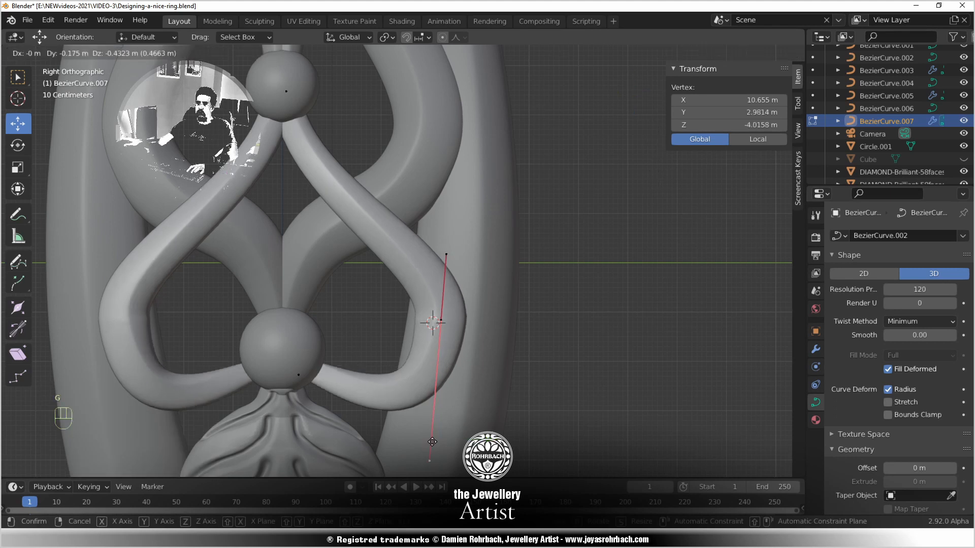
left_click(365, 470)
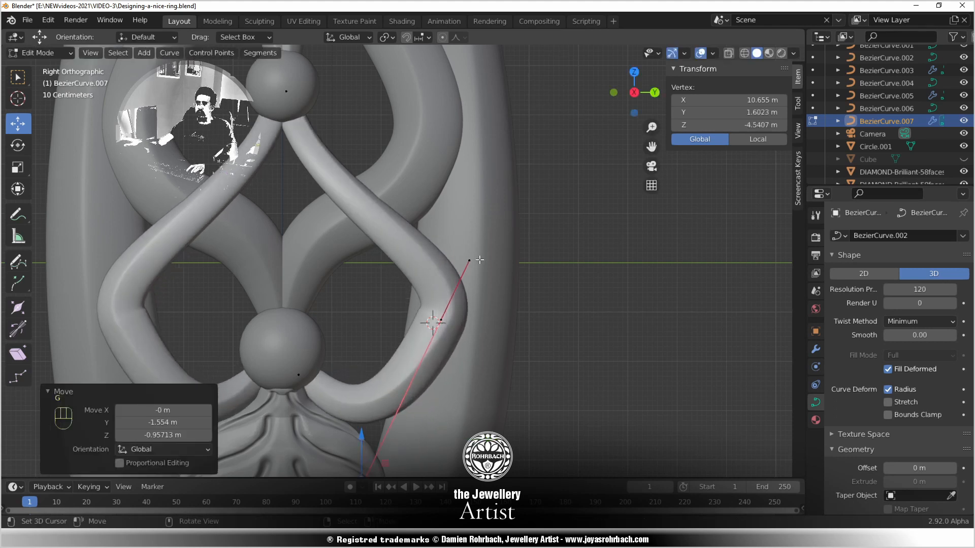
key("g")
left_click(473, 263)
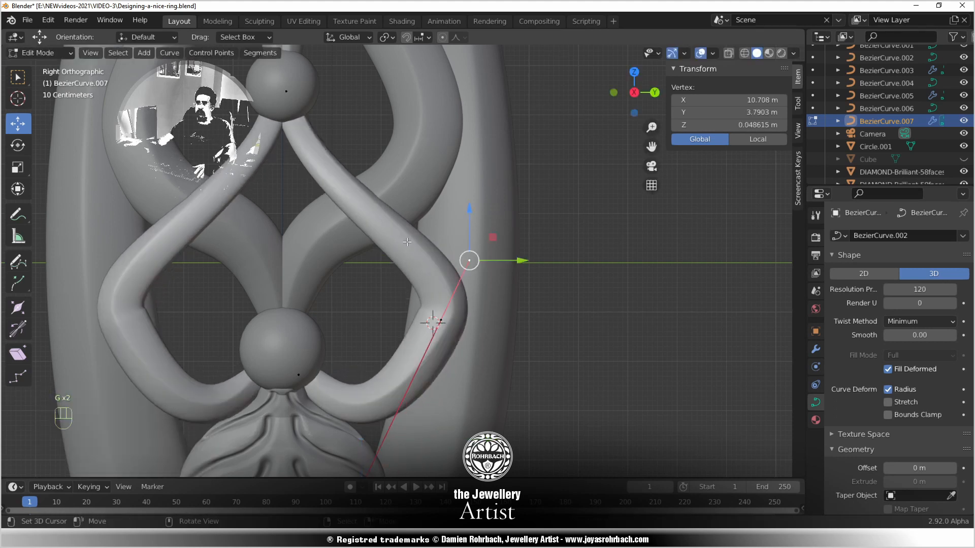
Move the upper end point's lower handle about -0.74 m in Z and set the point's tilt to -25.2°
right_click(290, 96)
right_click(304, 191)
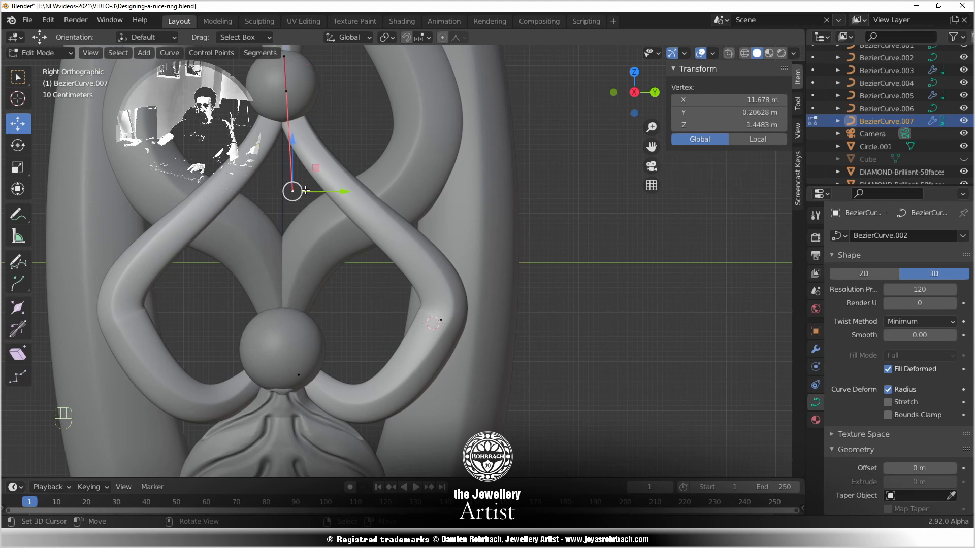
key("g")
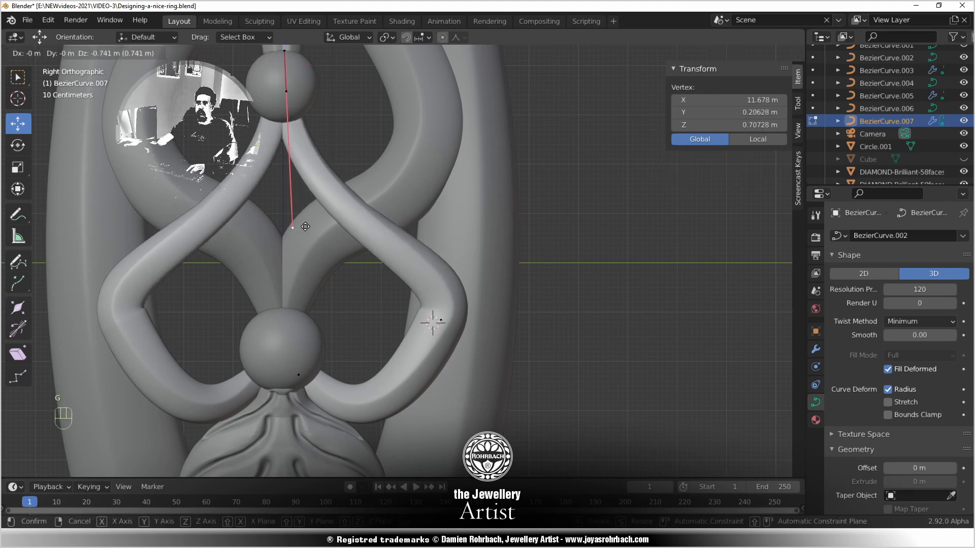
left_click(306, 227)
left_click(286, 91)
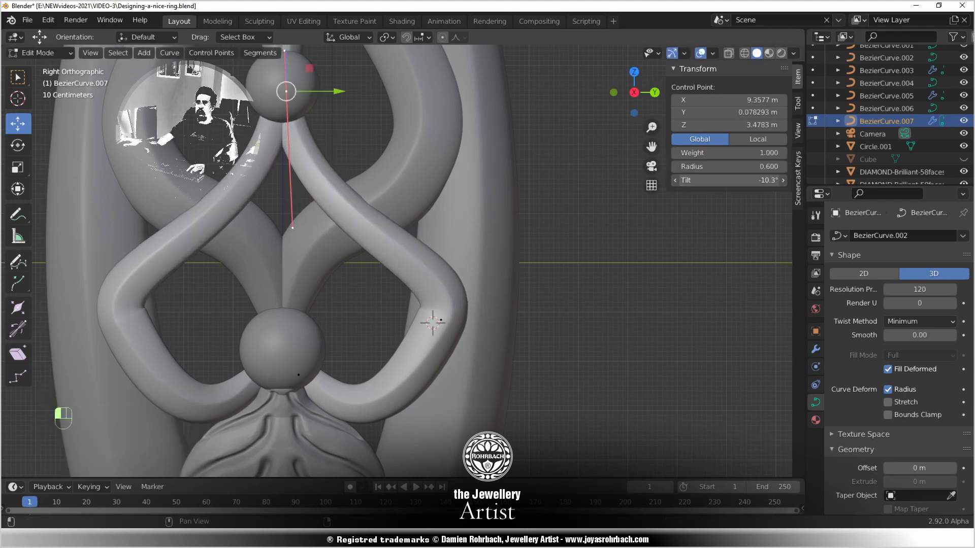
Save the ring file and view the reshaped branch on the shank
scroll(458, 329, "down", 6)
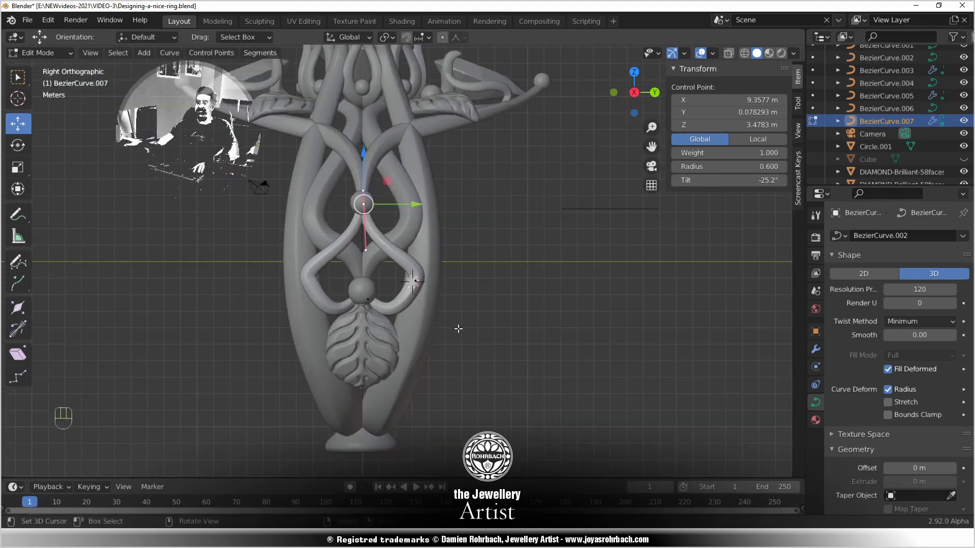
key("ctrl+s")
scroll(406, 284, "up", 3)
middle_click_drag(388, 298, 419, 295)
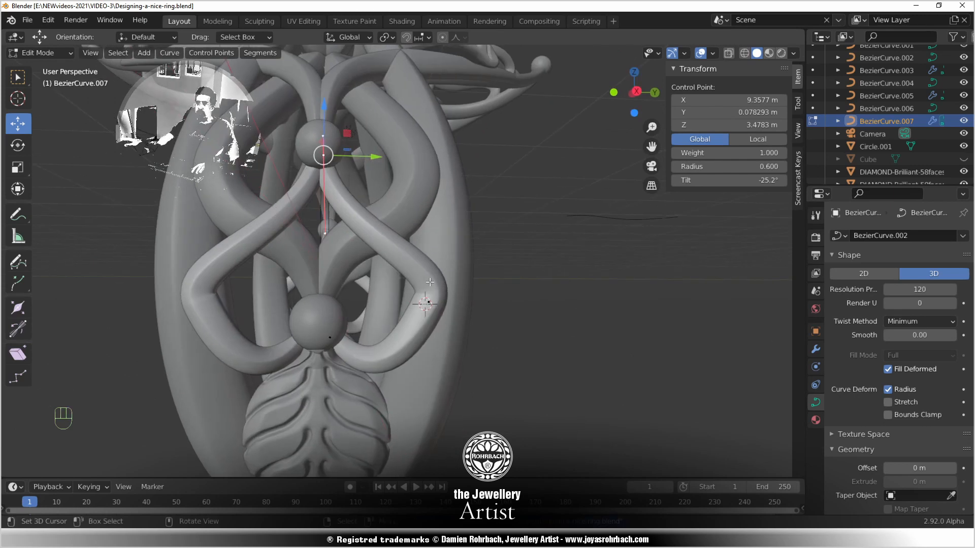
In the right view, move the middle control point's lower handle about 1.47 m in Y and 0.26 m in Z
key("KP_1")
key("KP_3")
scroll(424, 322, "up", 1)
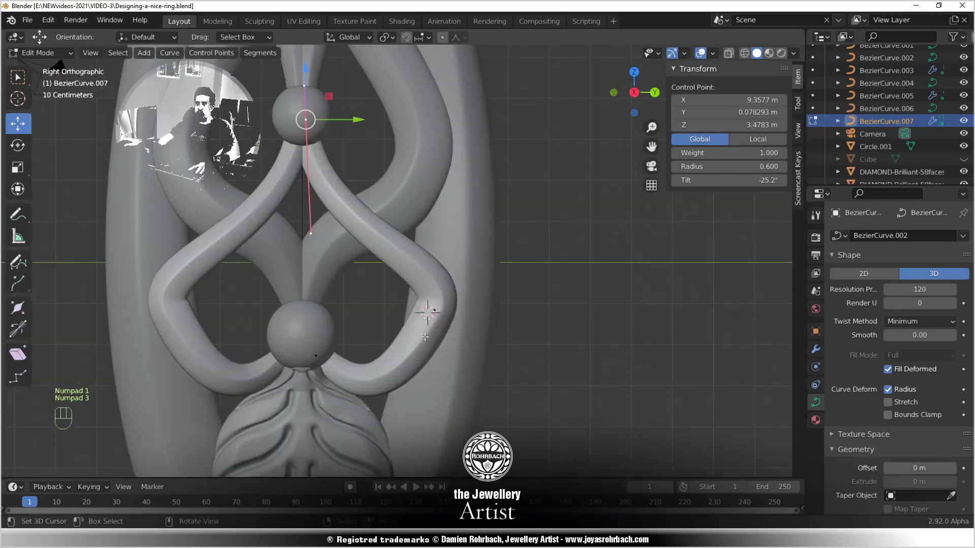
left_click(437, 312)
left_click(367, 441)
key("g")
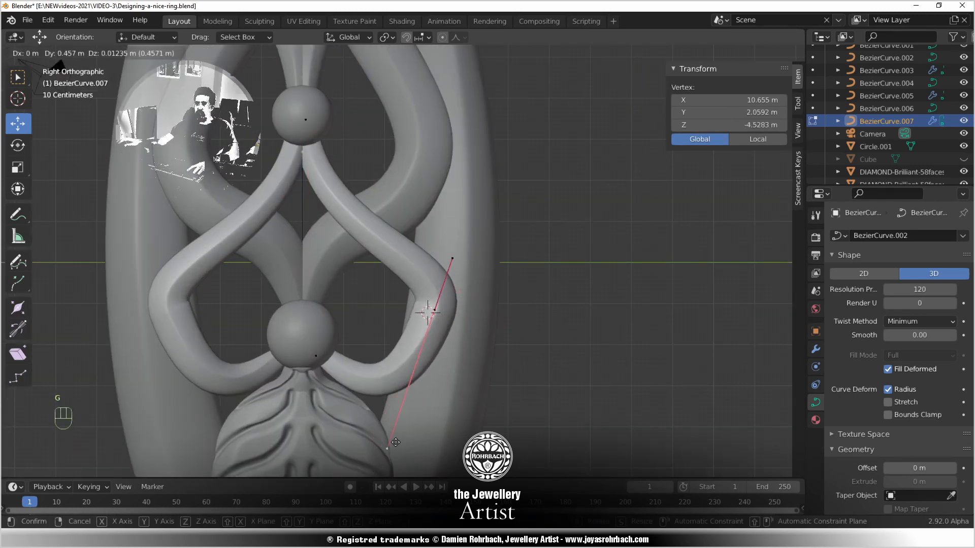
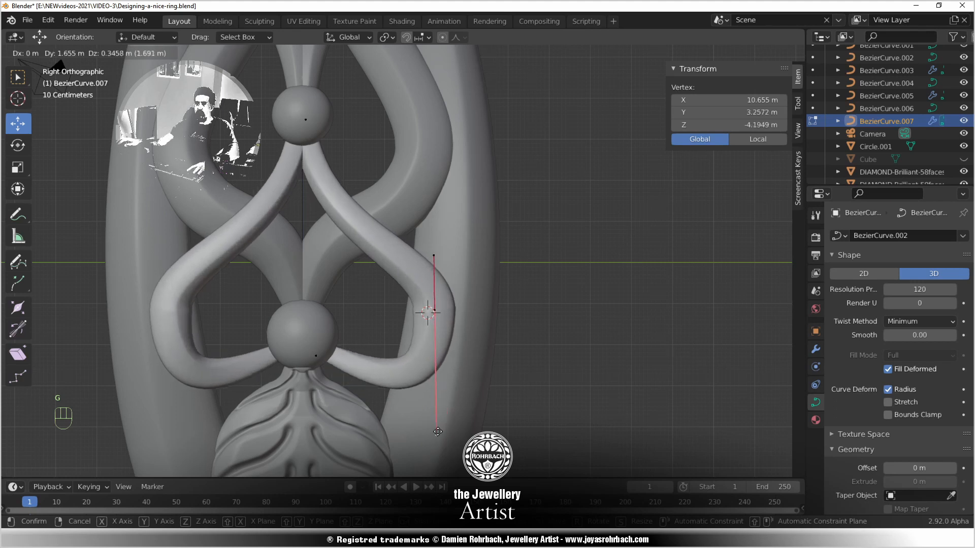
left_click(435, 401)
In the front view with X-ray on, move the lower end point slightly outward in X and down in Z
middle_click_drag(435, 401, 436, 386)
key("KP_1")
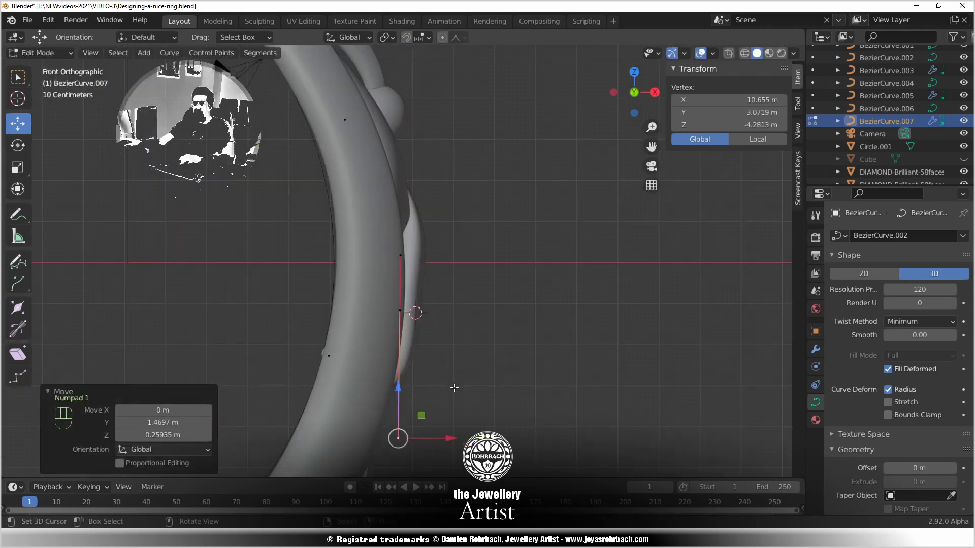
key("alt+z")
right_click(343, 350)
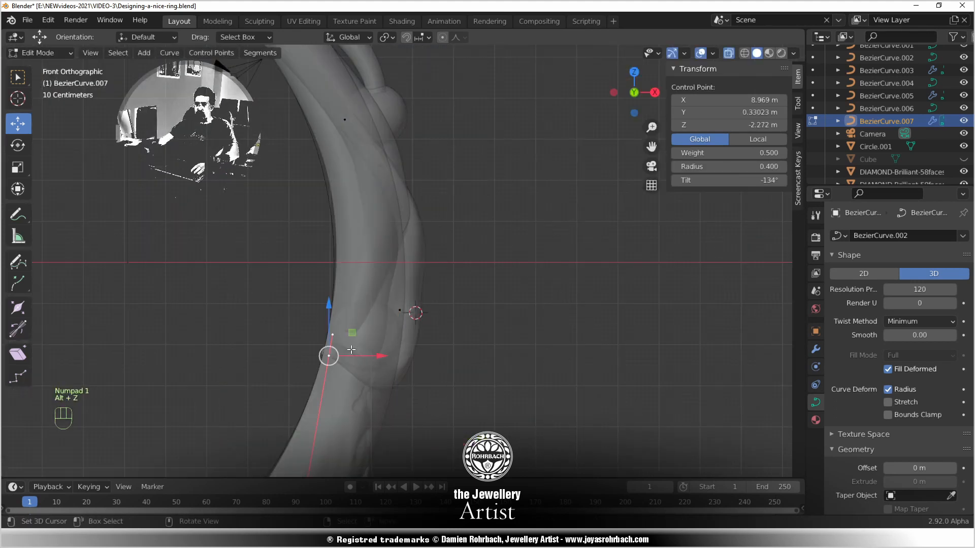
key("g")
left_click(407, 311)
Move the middle control point's upper handle about 0.06 m in X and -0.43 m in Z, and raise its lower handle
right_click(408, 310)
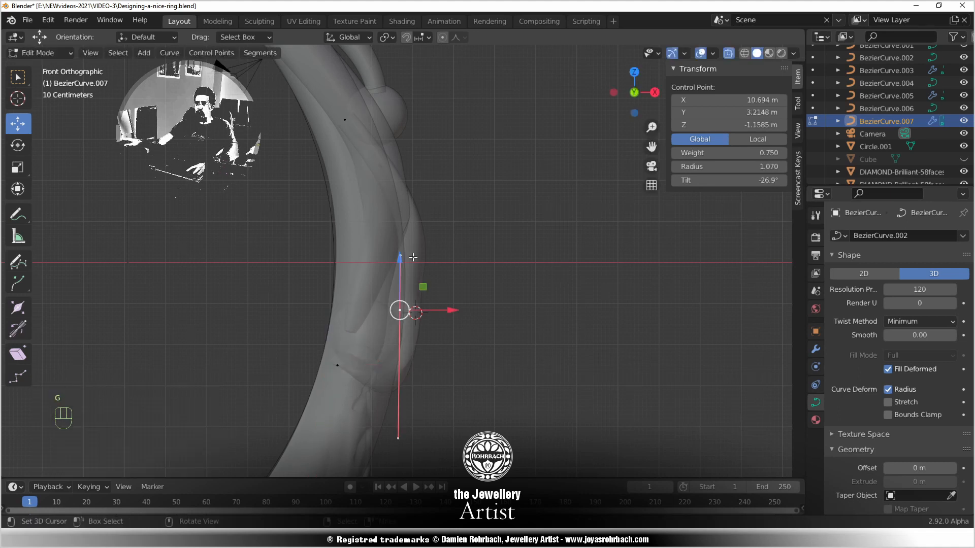
right_click(411, 258)
key("g")
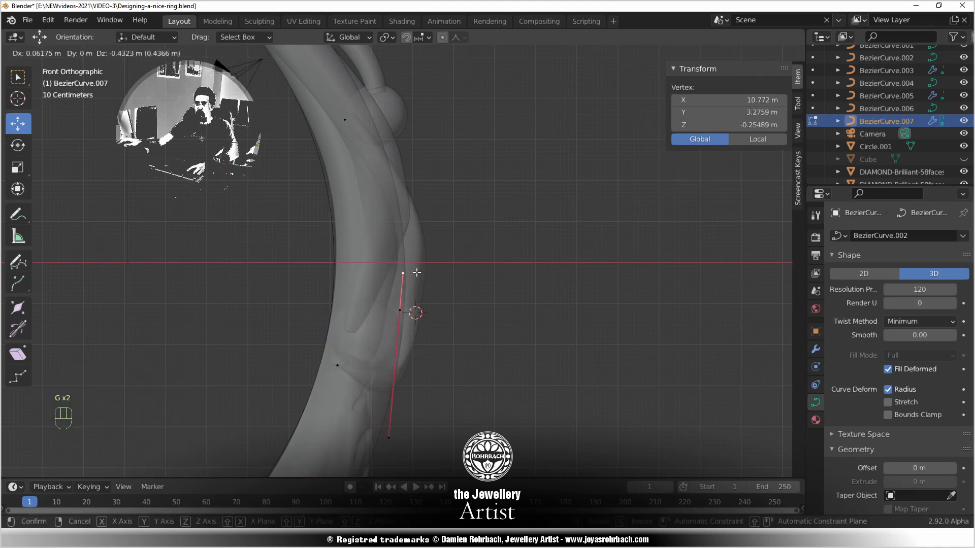
left_click(416, 273)
right_click(398, 425)
key("g")
left_click(400, 391)
Move the middle control point outward in X, and its upper handle about -0.04 m in X and -0.25 m in Z
right_click(407, 304)
key("g")
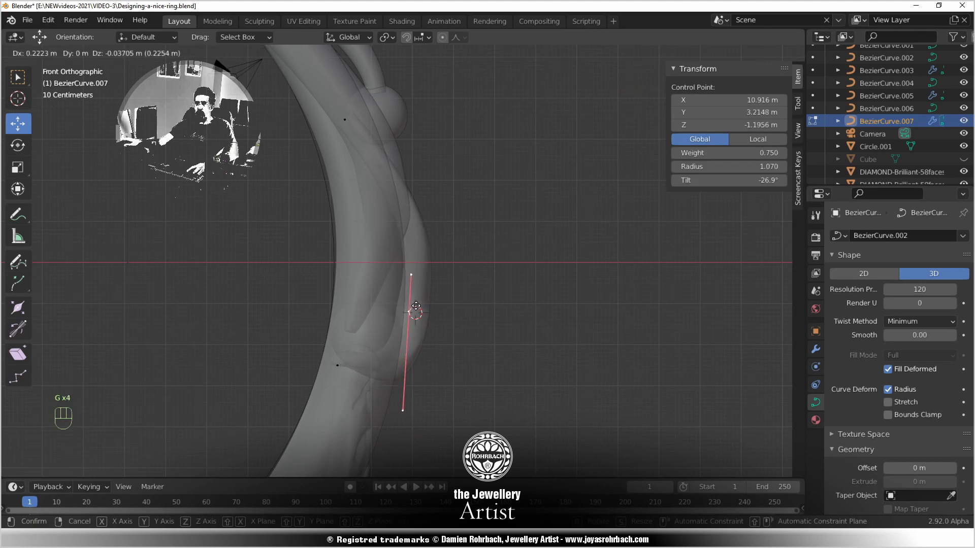
left_click(412, 309)
right_click(414, 271)
key("g")
left_click(420, 280)
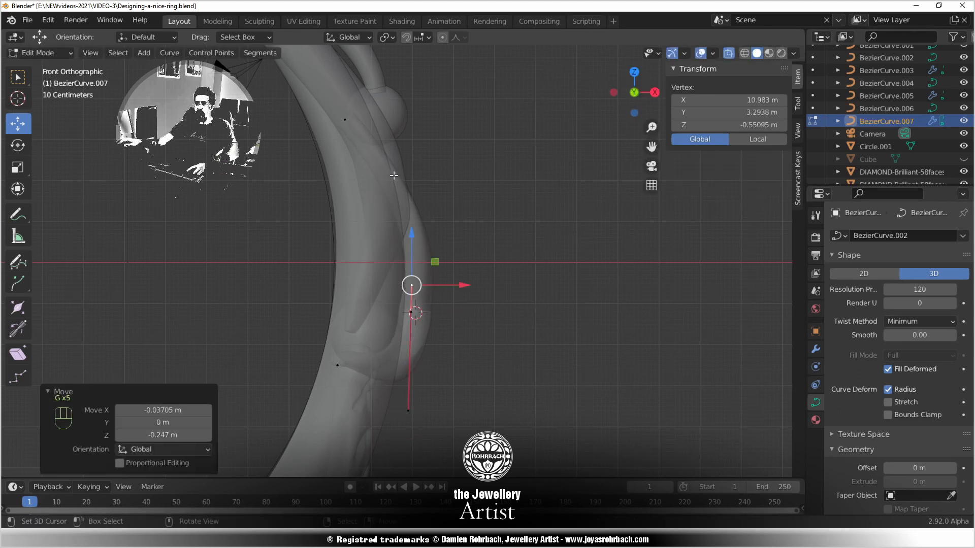
Move the upper end point's lower handle about -0.52 m in X and -0.94 m in Z, and turn off X-ray
right_click(367, 131)
right_click(424, 232)
key("g")
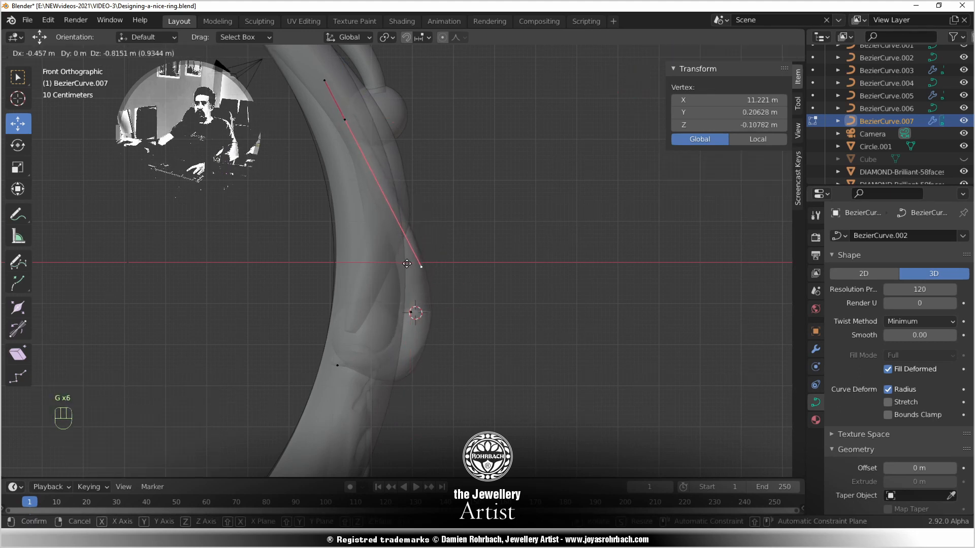
left_click(406, 264)
key("alt+z")
middle_click_drag(437, 335, 335, 372)
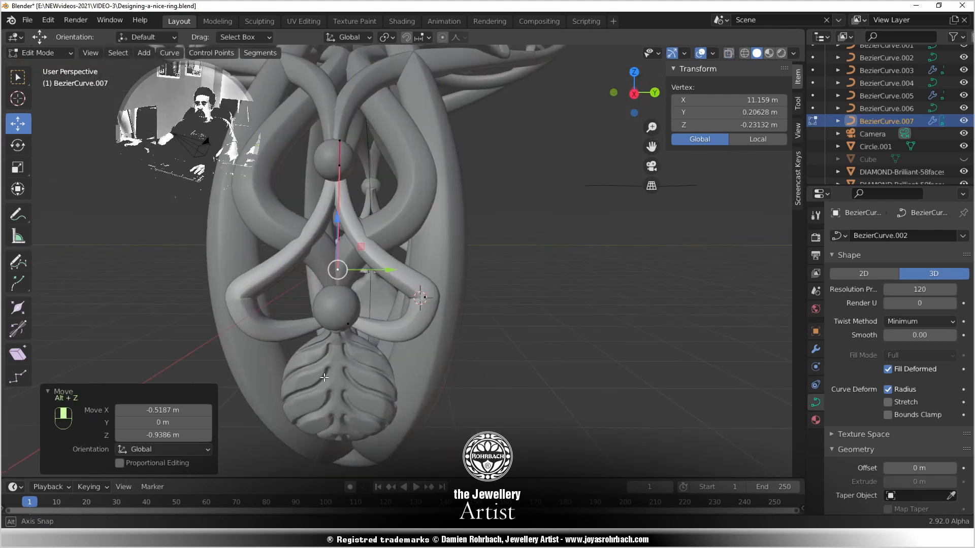
Try subdividing the mirrored branch curve between its middle control point and lower end point, and undo it
scroll(335, 371, "up", 2)
right_click(326, 359)
key("w")
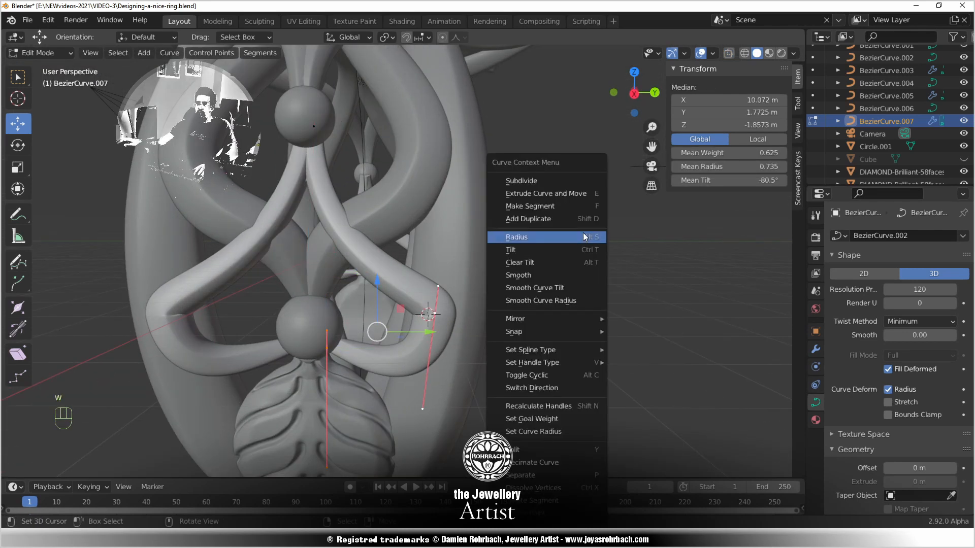
left_click(572, 184)
middle_click_drag(414, 346, 419, 326)
key("ctrl+z")
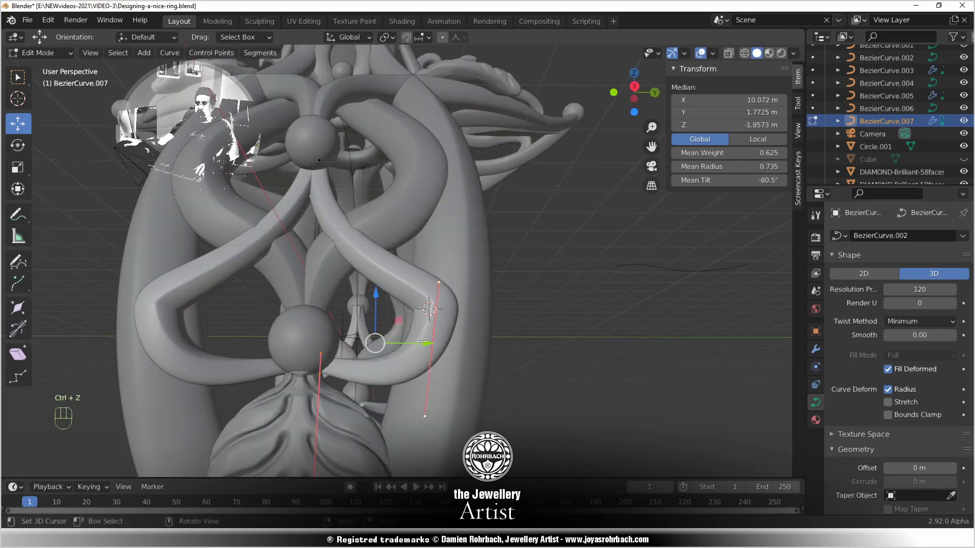
Leave editing of the mirrored branch curve and save the ring file
key("Tab")
scroll(422, 342, "down", 3)
middle_click_drag(417, 361, 498, 329)
scroll(442, 389, "down", 6)
key("ctrl+s")
key("ctrl+s")
Assign the loose arc-shaped curve beside the ring as the mirrored branch curve's taper object
scroll(902, 465, "down", 5)
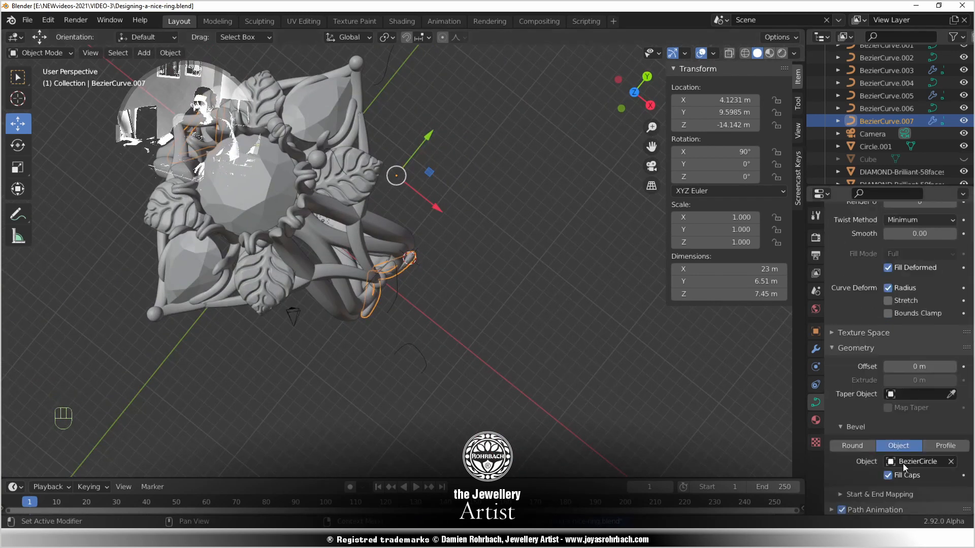
left_click(951, 407)
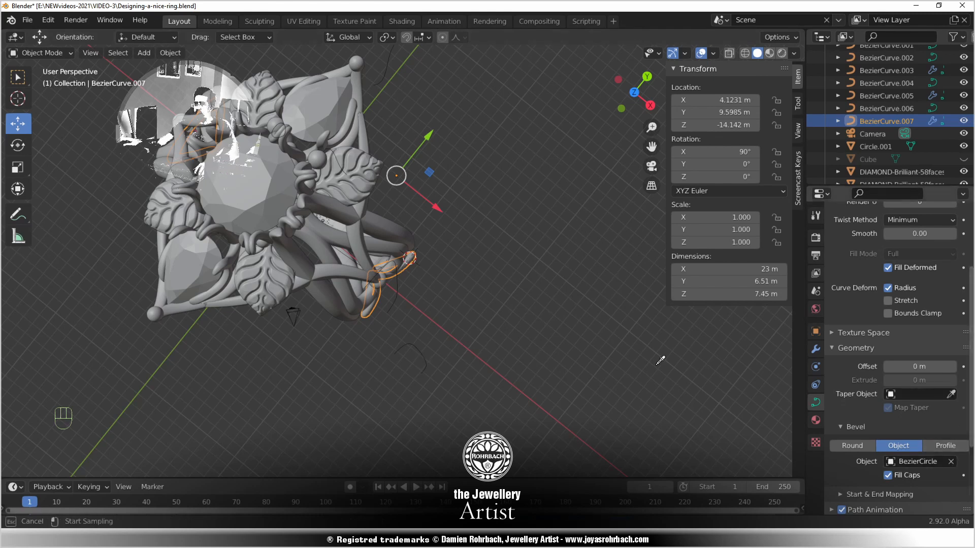
left_click(425, 358)
middle_click_drag(428, 354, 435, 292)
scroll(435, 292, "up", 5)
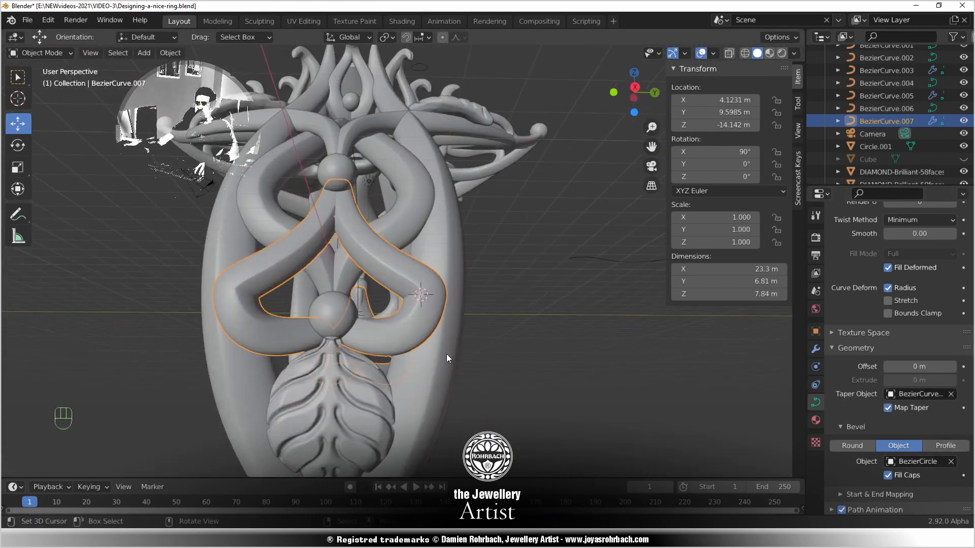
In the right view, move the lower end point's lower handle about 0.21 m in Y and 1.10 m in Z
scroll(385, 398, "down", 5)
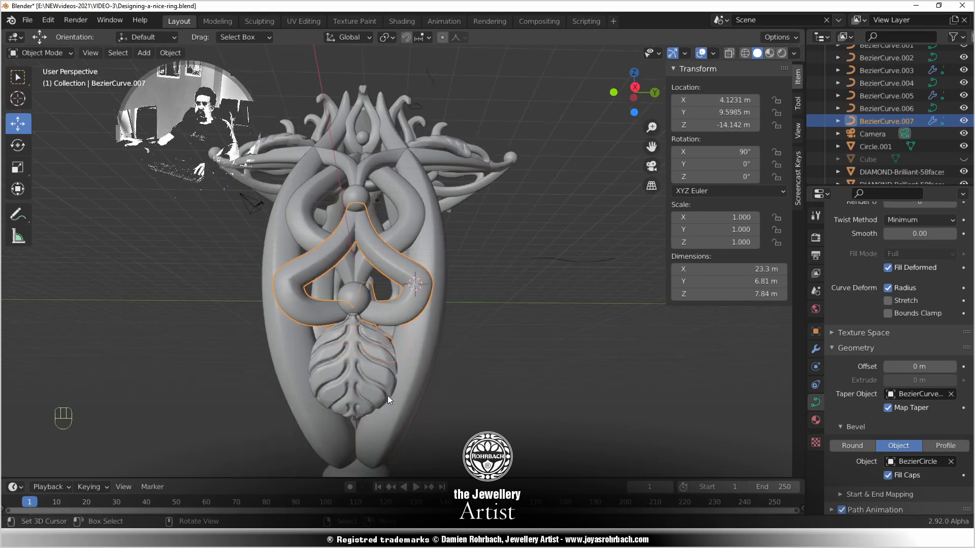
middle_click_drag(405, 328, 395, 347)
scroll(401, 362, "up", 5)
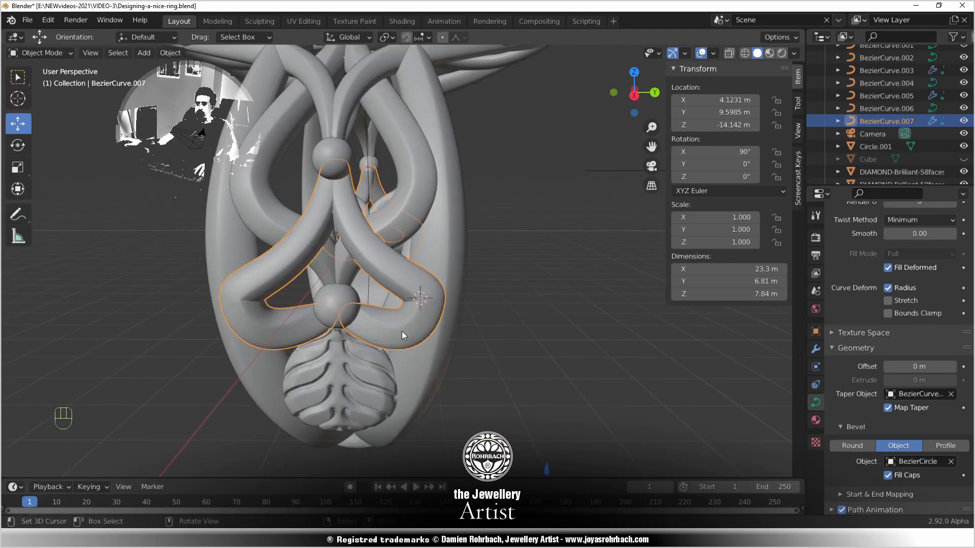
key("Tab")
key("KP_1")
key("KP_3")
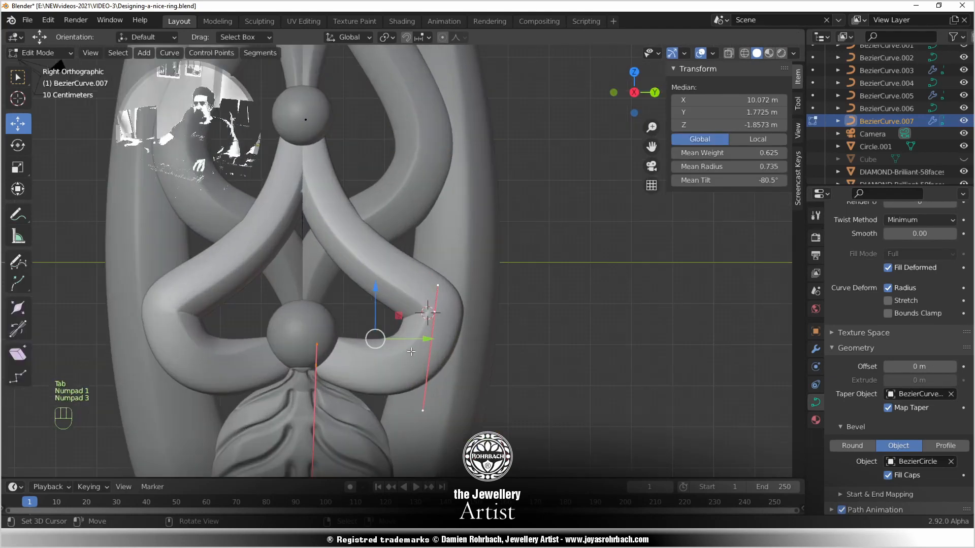
scroll(315, 276, "up", 2)
left_click(314, 286)
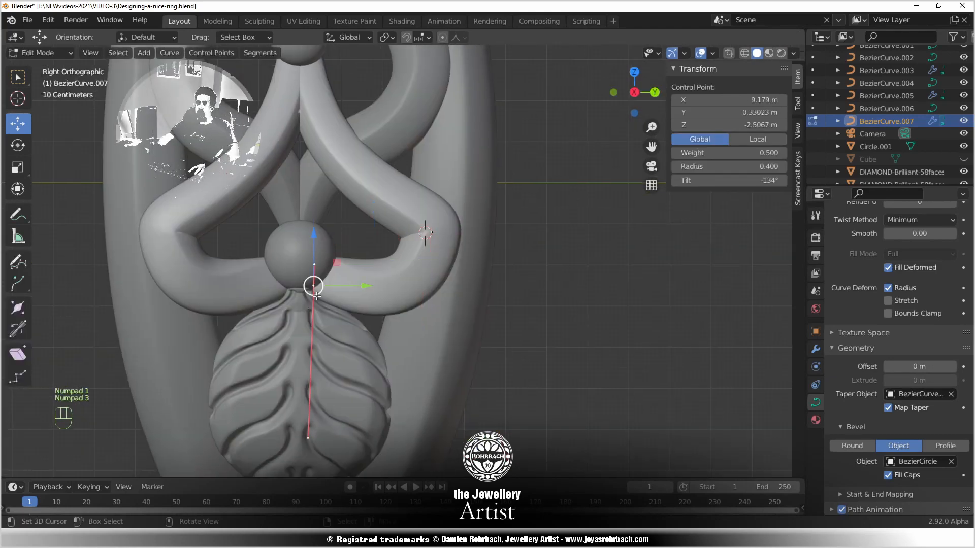
left_click(310, 432)
key("f")
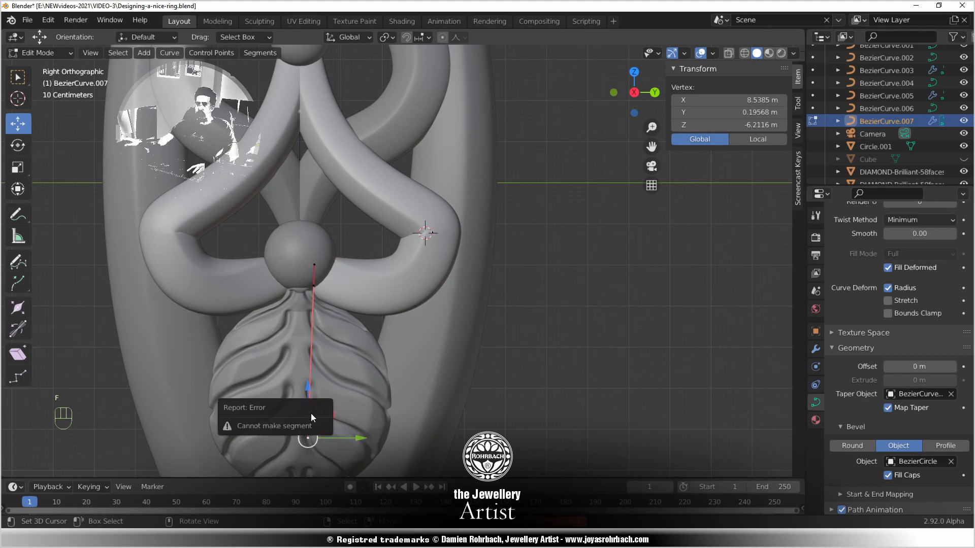
key("g")
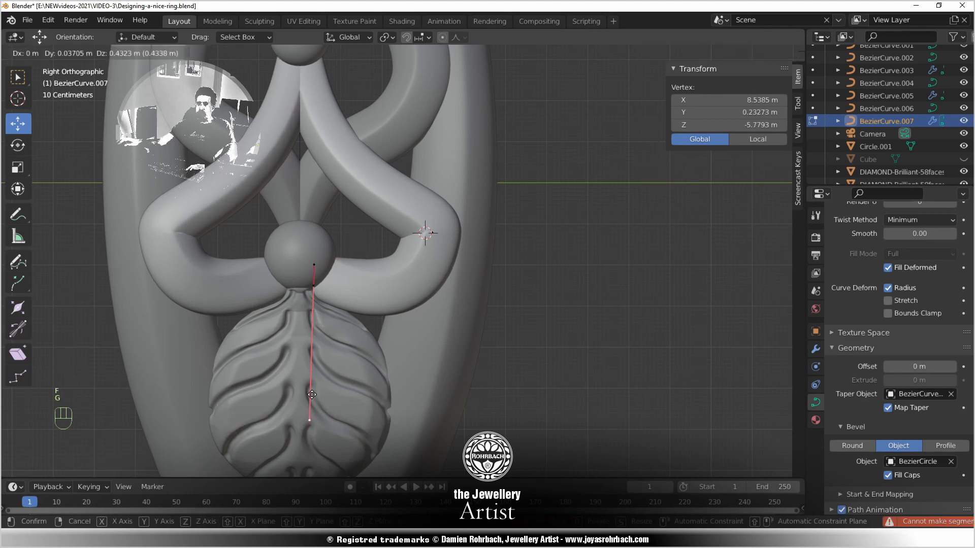
left_click(319, 368)
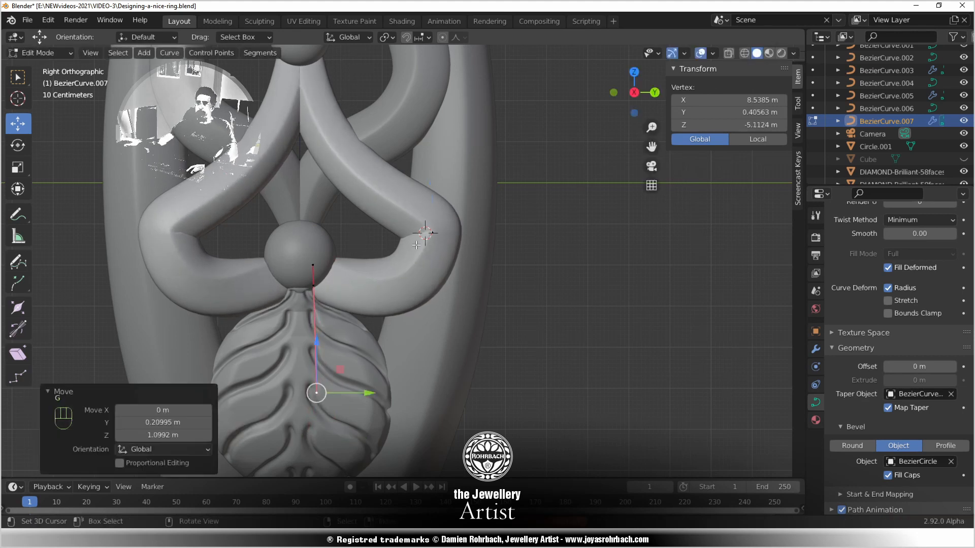
Move the middle control point's lower handle outward in Y, and its upper handle inward in Y and up in Z
right_click(432, 233)
right_click(423, 330)
key("g")
left_click(443, 333)
right_click(434, 234)
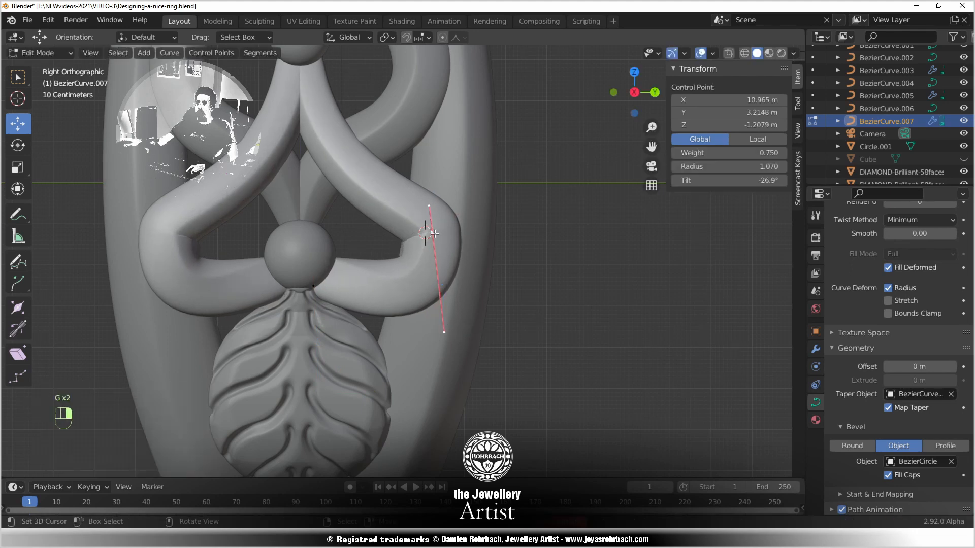
key("g")
right_click(435, 229)
right_click(427, 205)
key("g")
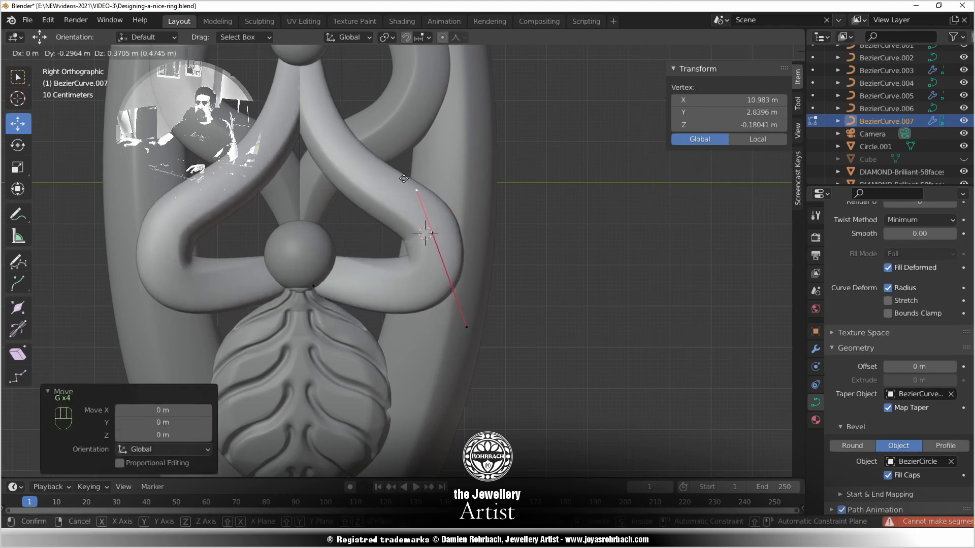
left_click(398, 174)
Move the lower end point's lower handle about 0.48 m in Y and 0.09 m in Z
right_click(313, 286)
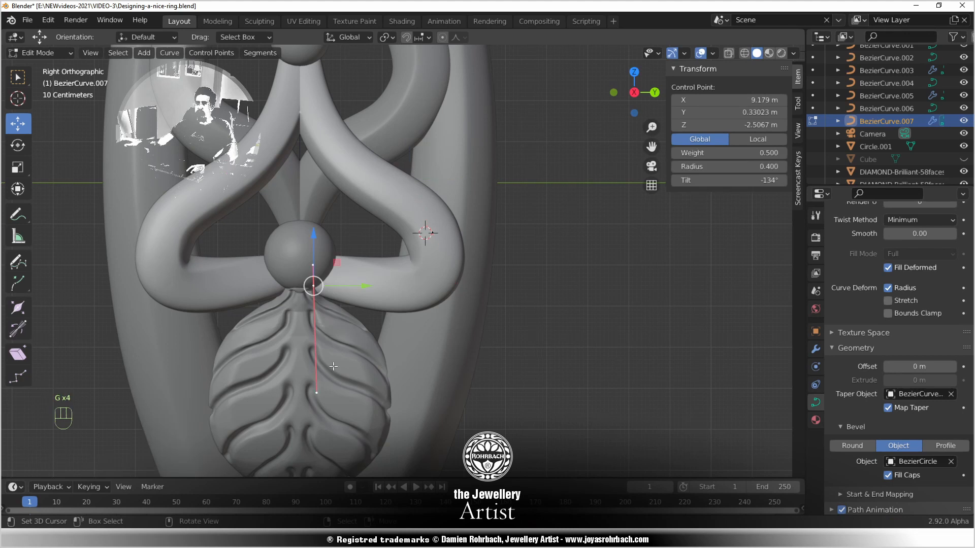
right_click(322, 373)
key("g")
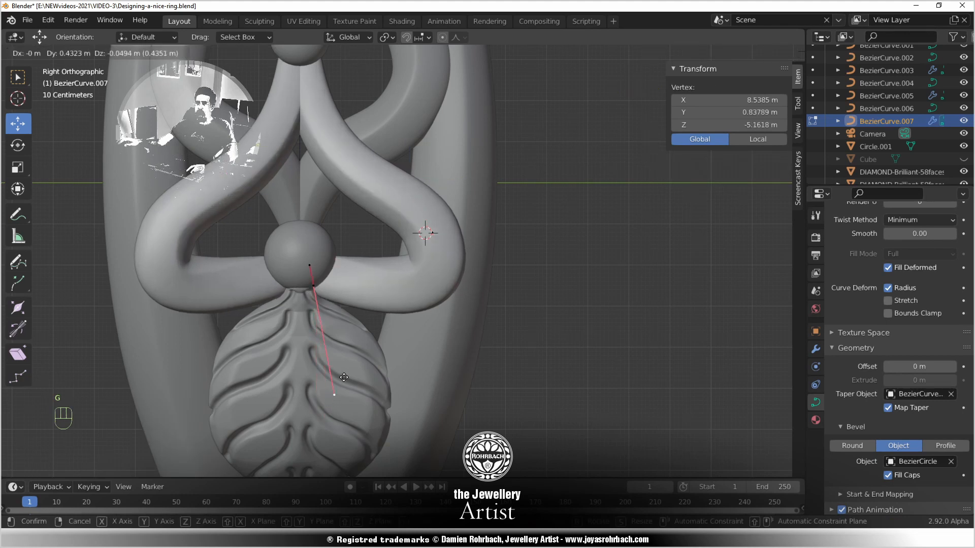
left_click(339, 406)
In the front view with X-ray on, move the same handle about -0.26 m in X and -0.02 m in Z, and turn X-ray off
key("KP_1")
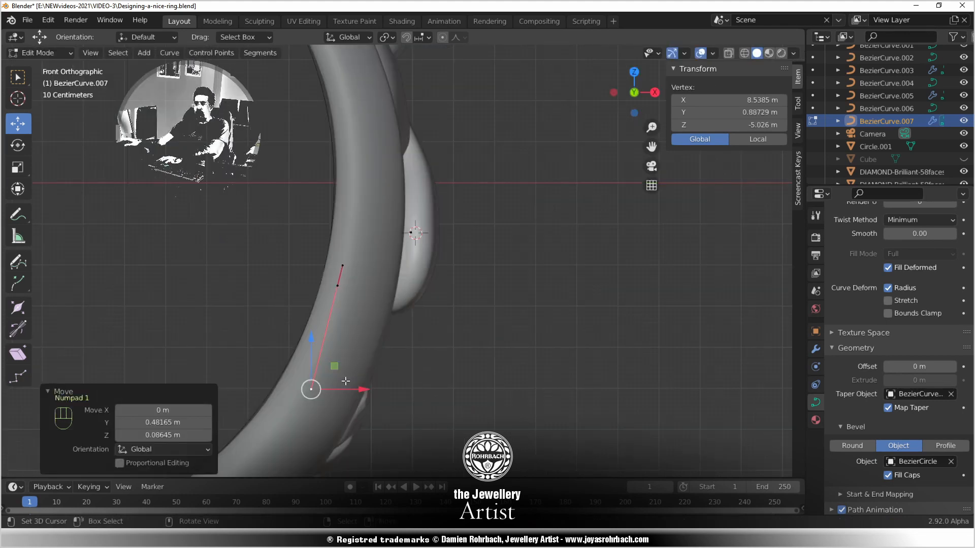
key("alt+z")
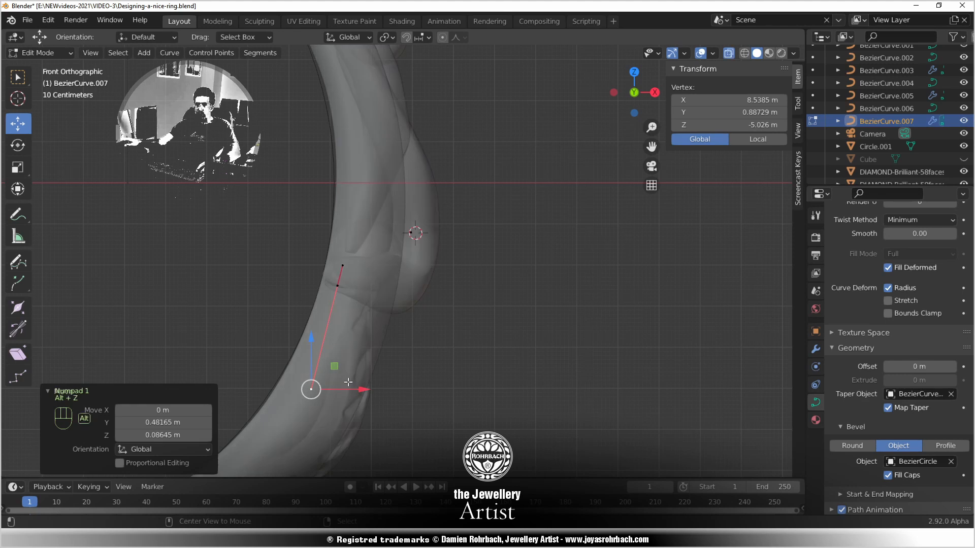
key("g")
left_click(331, 403)
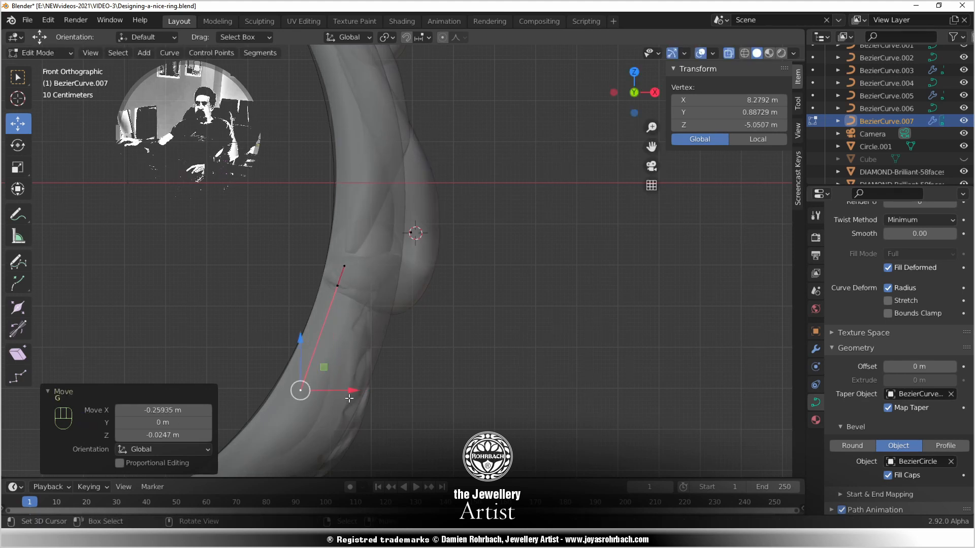
key("KP_3")
key("alt+z")
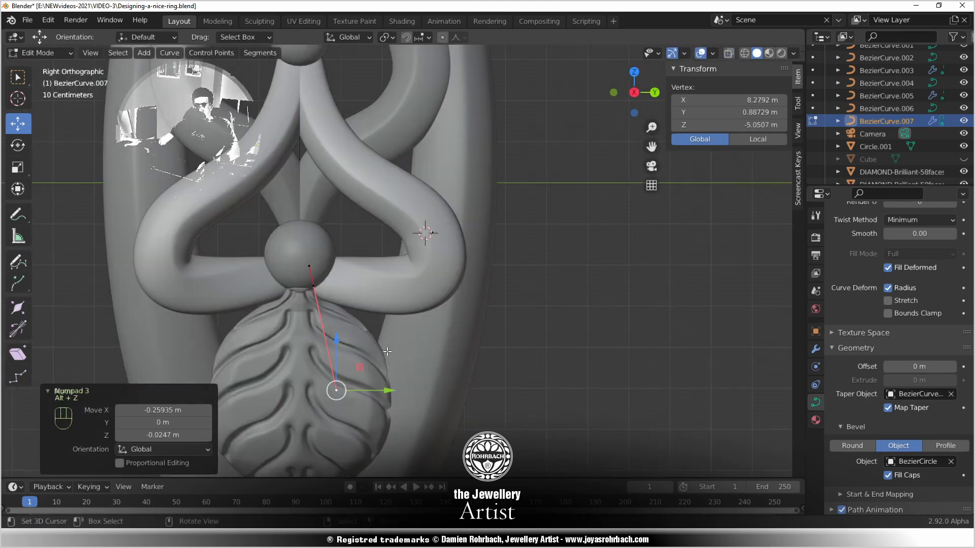
Adjust the lower end point's tilt and set the middle control point's tilt to -12.6°
scroll(346, 361, "up", 1)
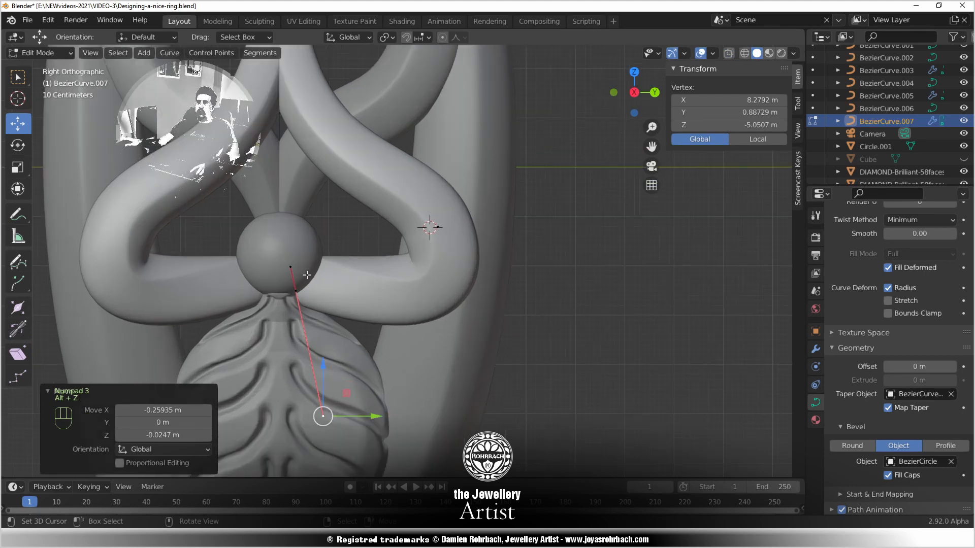
left_click(290, 267)
left_click(296, 291)
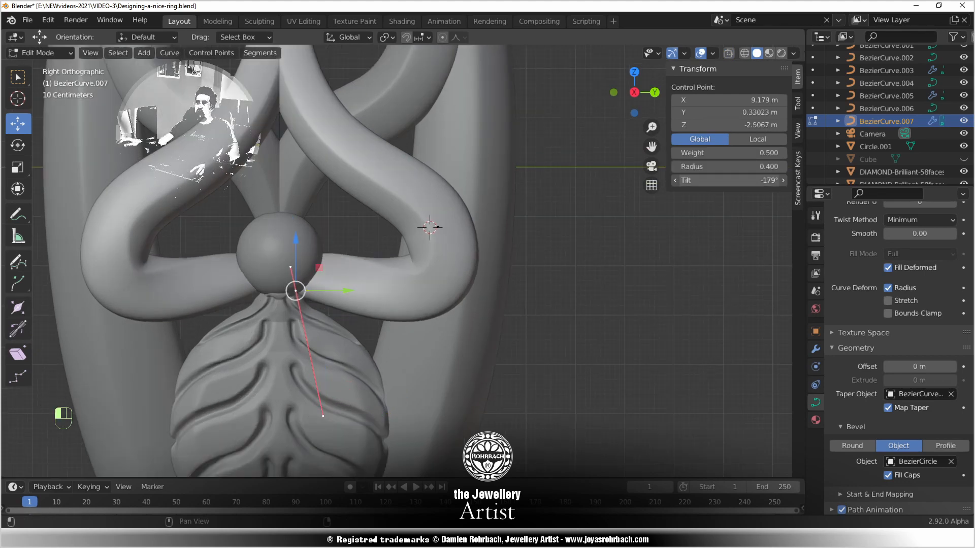
left_click_drag(729, 180, 760, 180)
left_click(437, 227)
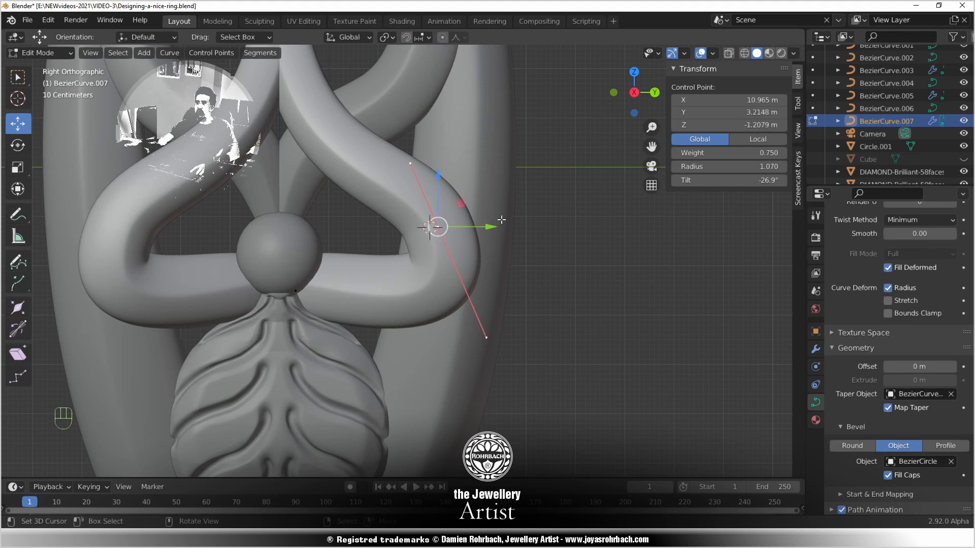
left_click_drag(723, 181, 717, 180)
scroll(557, 246, "down", 2)
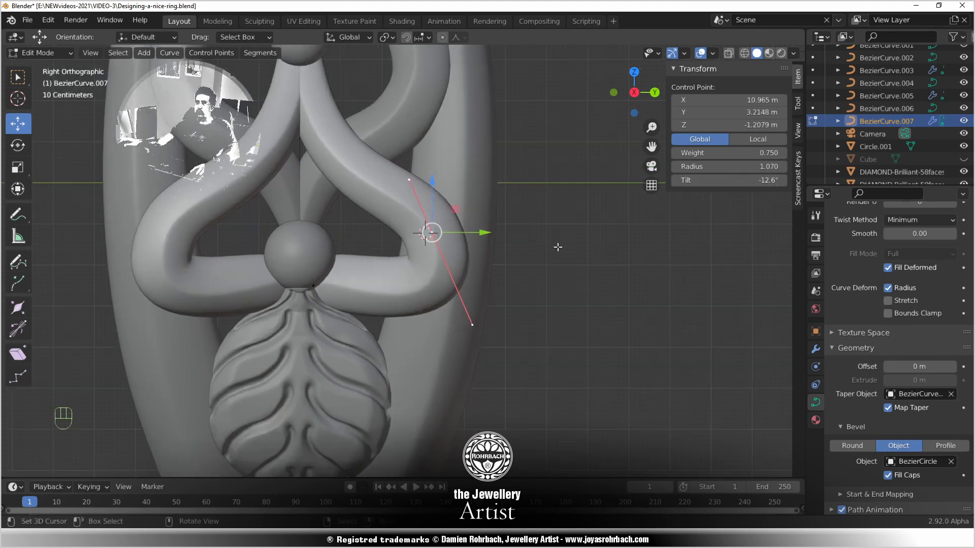
Set the tilt of the upper end point at the upper sphere to 13.8°
middle_click_drag(493, 297, 512, 366, "shift")
right_click(336, 146)
left_click_drag(761, 177, 773, 180)
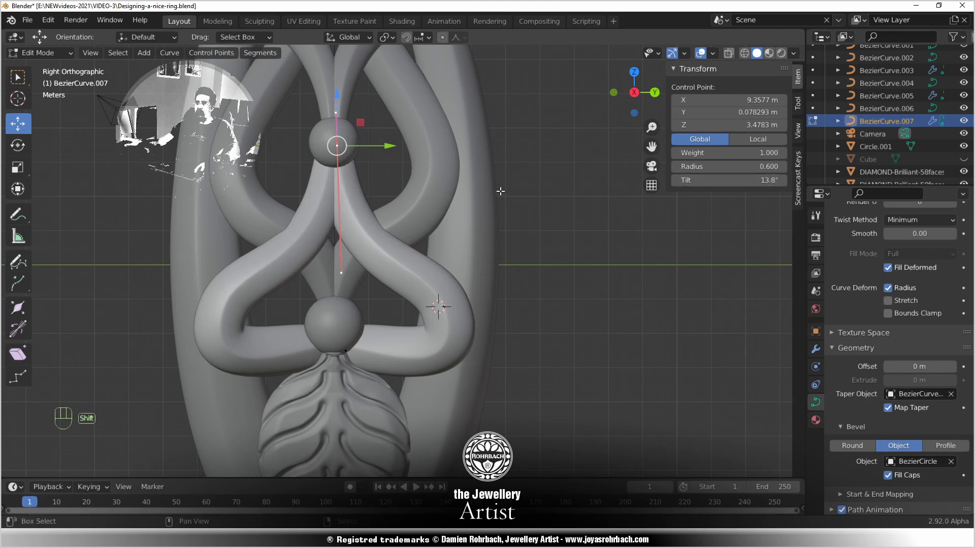
Move the middle control point's upper handle about 0.79 m in Y and 0.10 m in Z
middle_click_drag(479, 244, 496, 267, "shift")
scroll(466, 343, "up", 1)
middle_click_drag(465, 343, 486, 238, "shift")
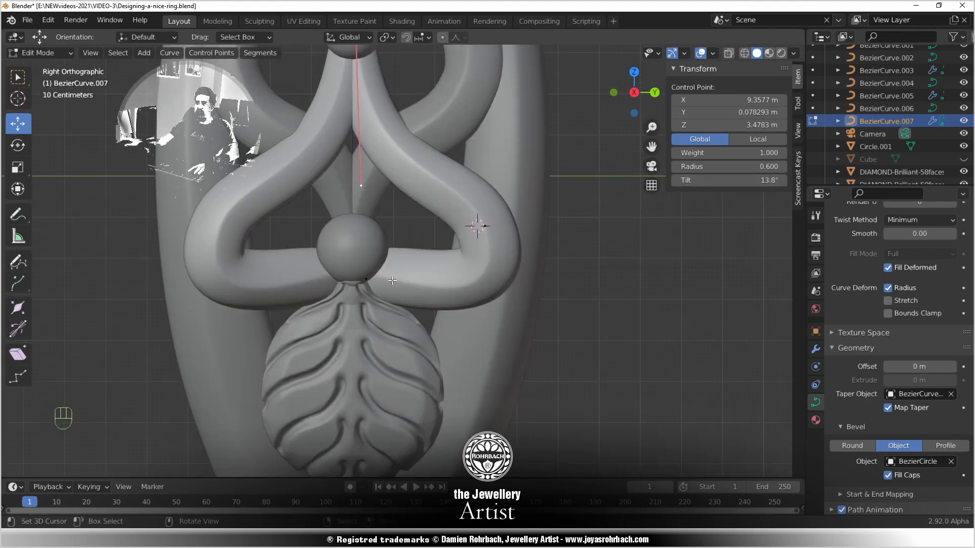
left_click(500, 236)
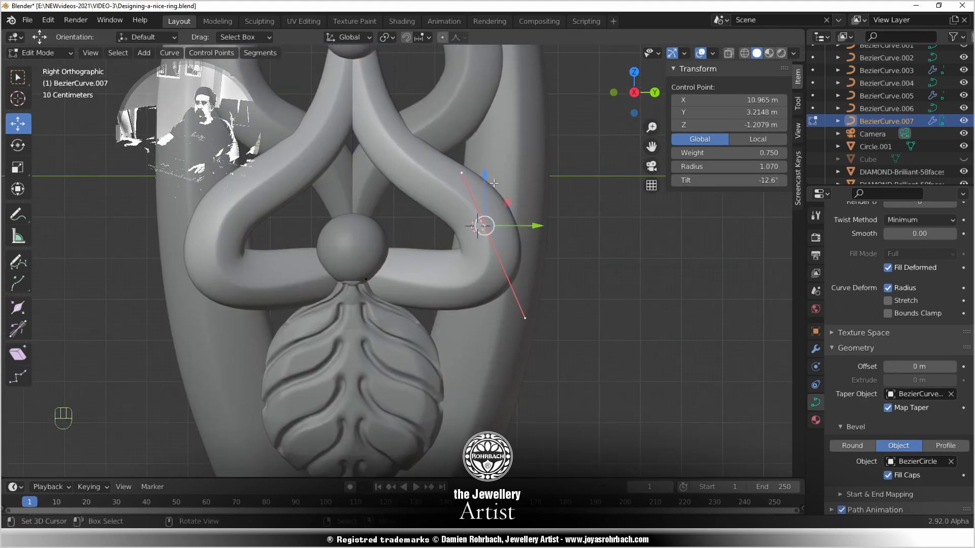
left_click(462, 173)
key("g")
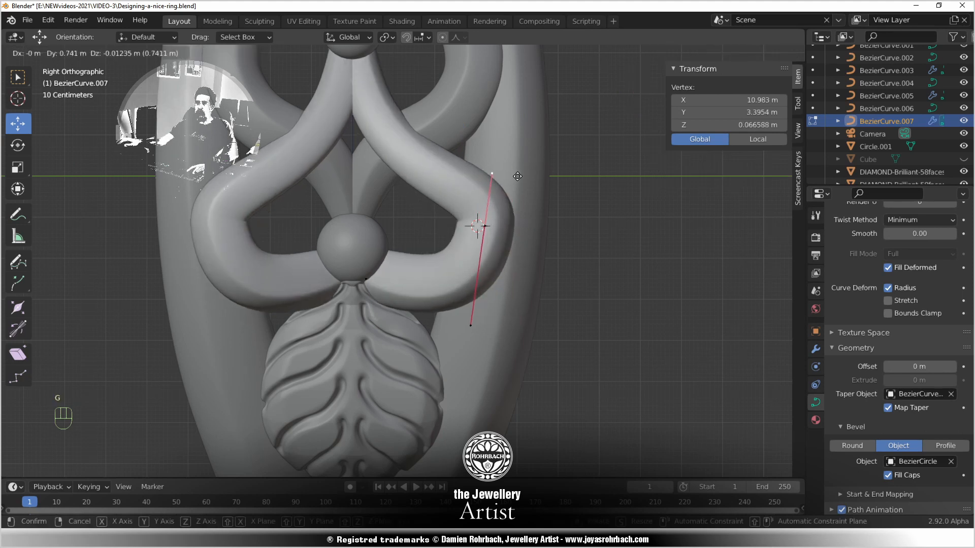
left_click(518, 172)
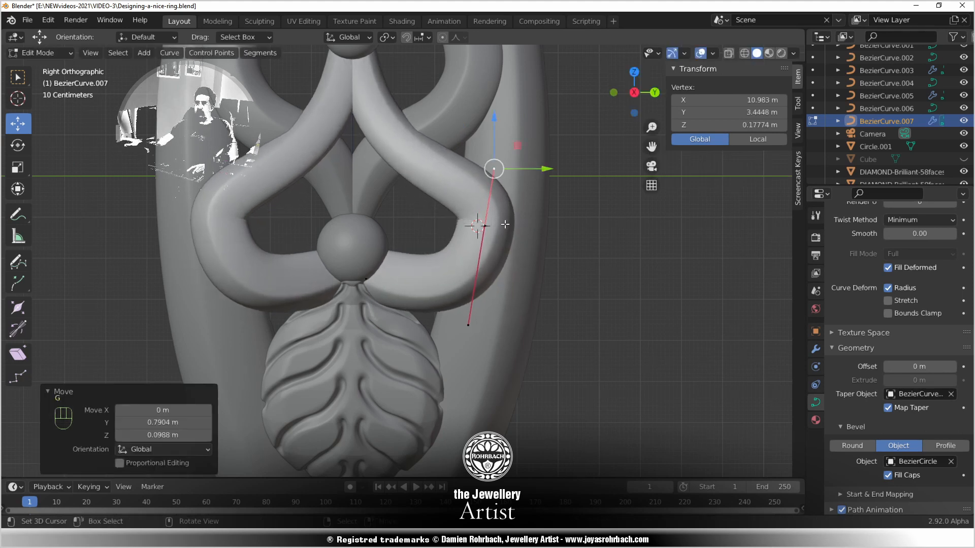
Move the middle control point's lower handle about 0.21 m in Y and 0.27 m in Z, and the point itself about -0.19 m in Y and -0.57 m in Z
left_click(484, 225)
key("g")
left_click(475, 311)
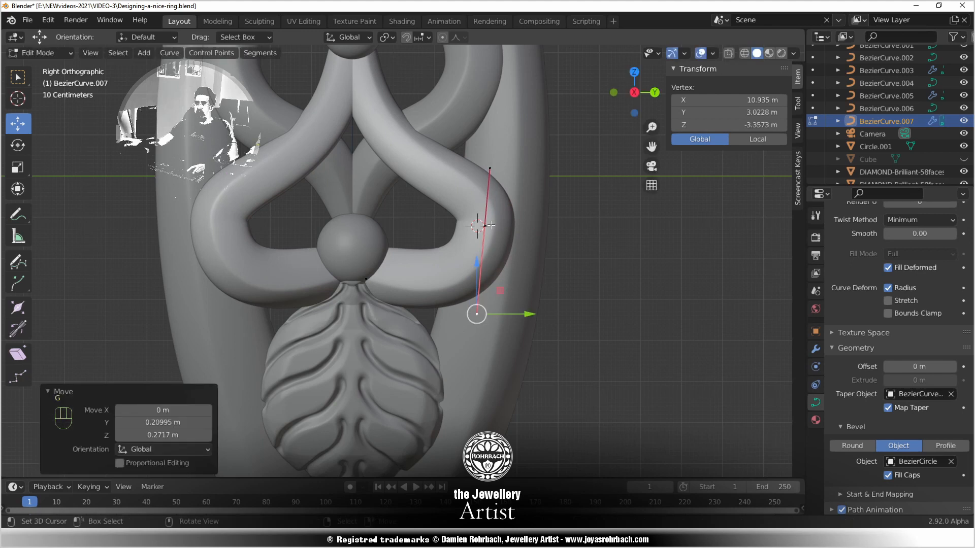
key("g")
left_click(481, 245)
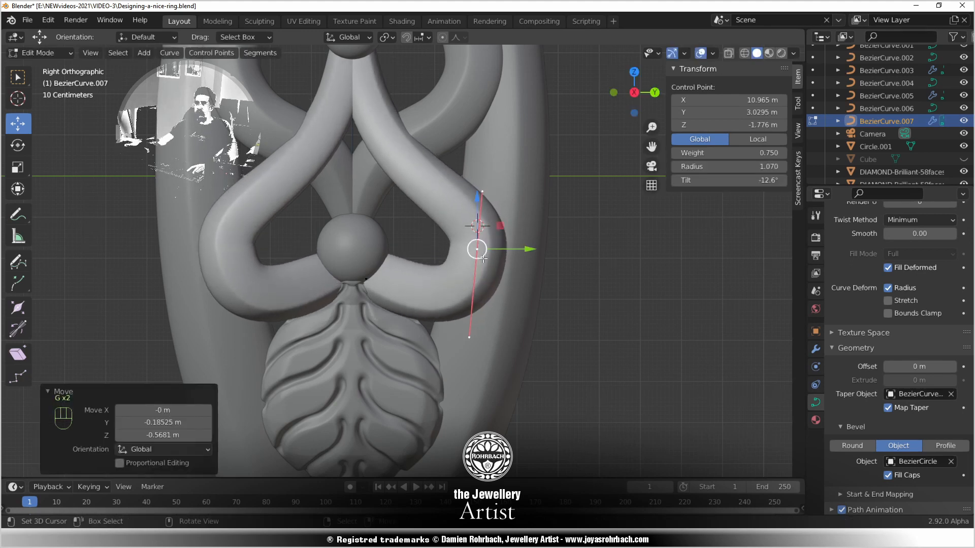
Save the ring file and return the branch curve to object mode
scroll(482, 291, "down", 5)
key("ctrl+s")
scroll(487, 295, "up", 3)
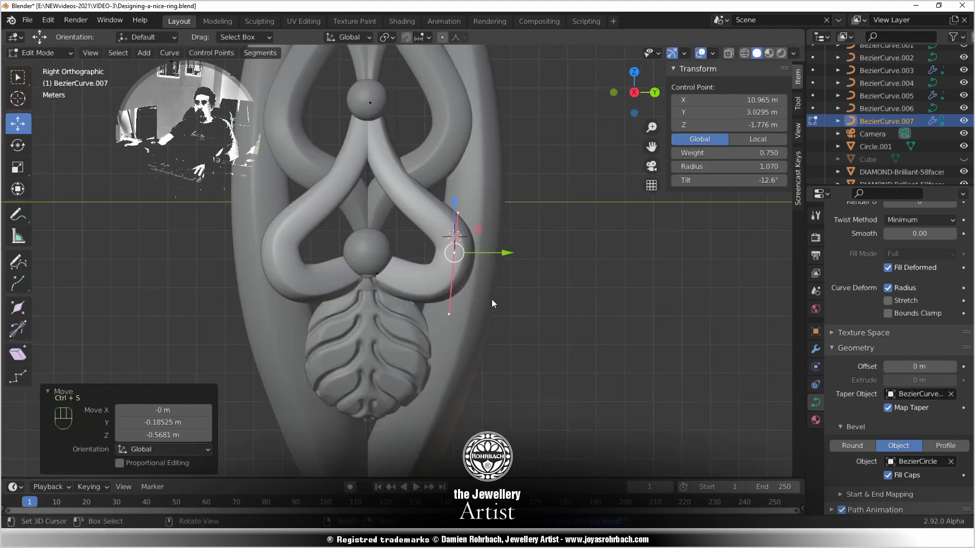
key("Tab")
In the top view, duplicate the loose arc curve BezierCurve.004 and place the copy beside the original
middle_click_drag(470, 343, 561, 406)
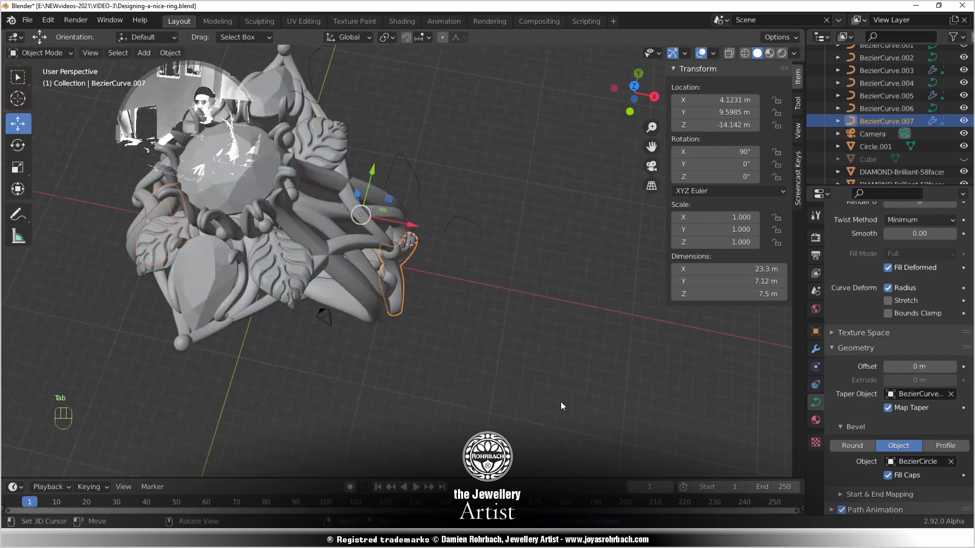
left_click(486, 234)
key("KP_7")
scroll(499, 309, "up", 6)
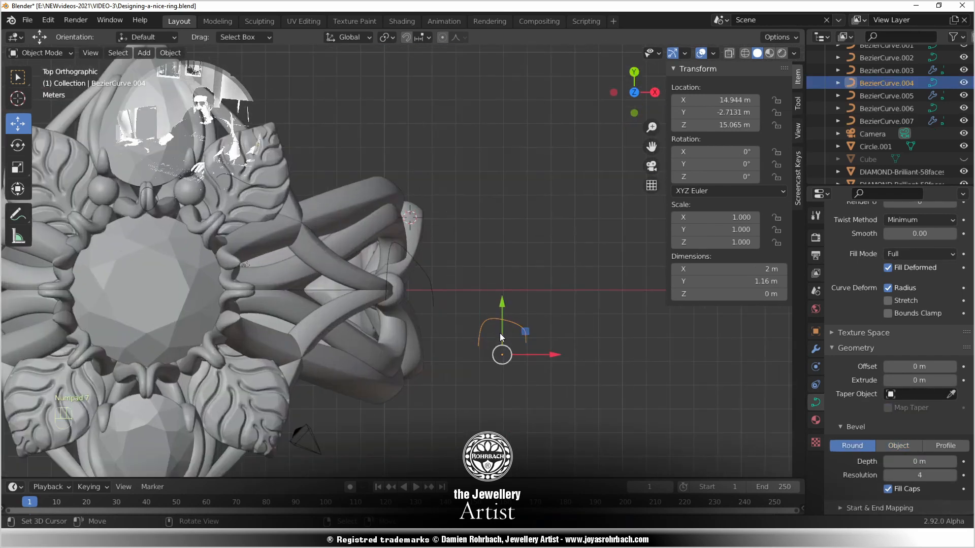
key("shift+d")
left_click(527, 348)
Replace the branch curve's taper object with the duplicated arc curve, BezierCurve.008
middle_click_drag(416, 375, 401, 296)
scroll(401, 296, "down", 2)
left_click_drag(395, 62, 382, 239)
scroll(437, 203, "up", 5)
left_click(441, 196)
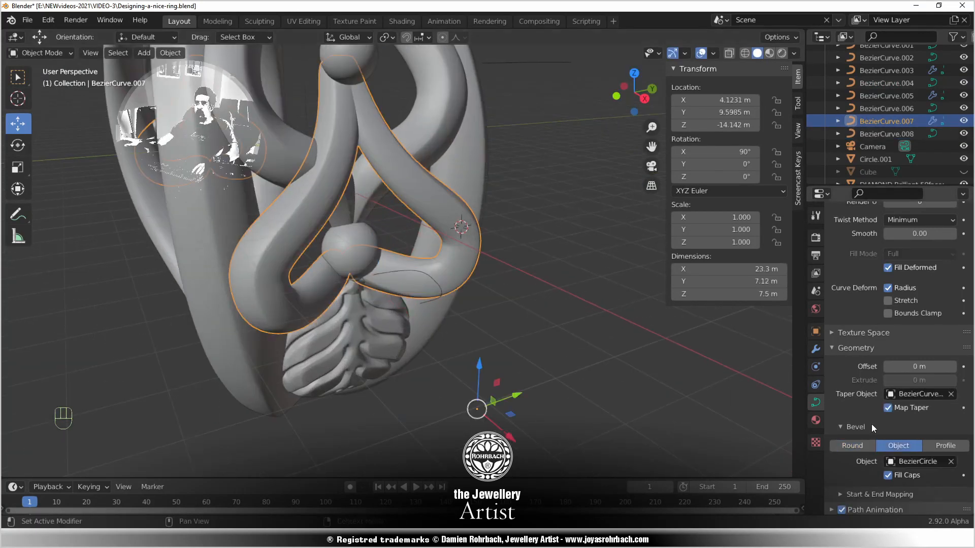
left_click(951, 394)
left_click(951, 394)
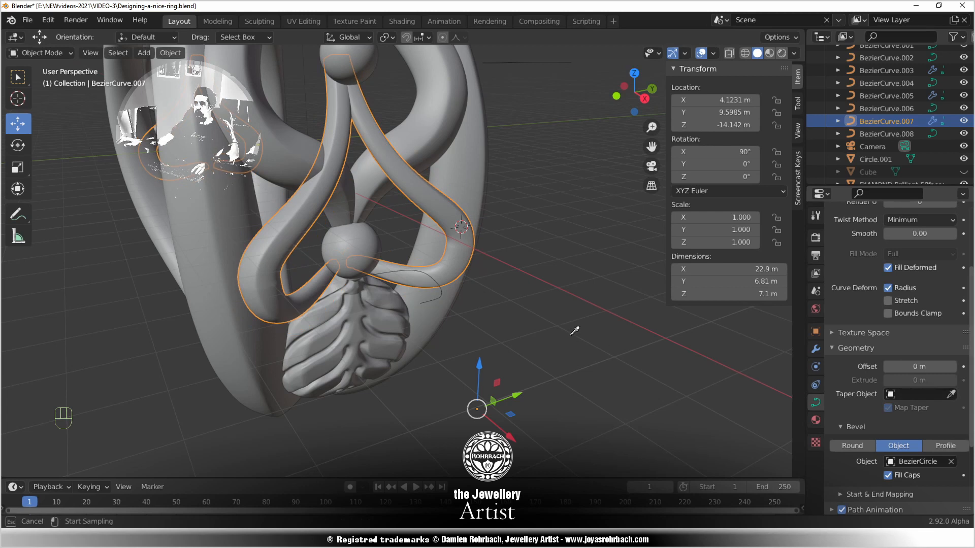
left_click(442, 290)
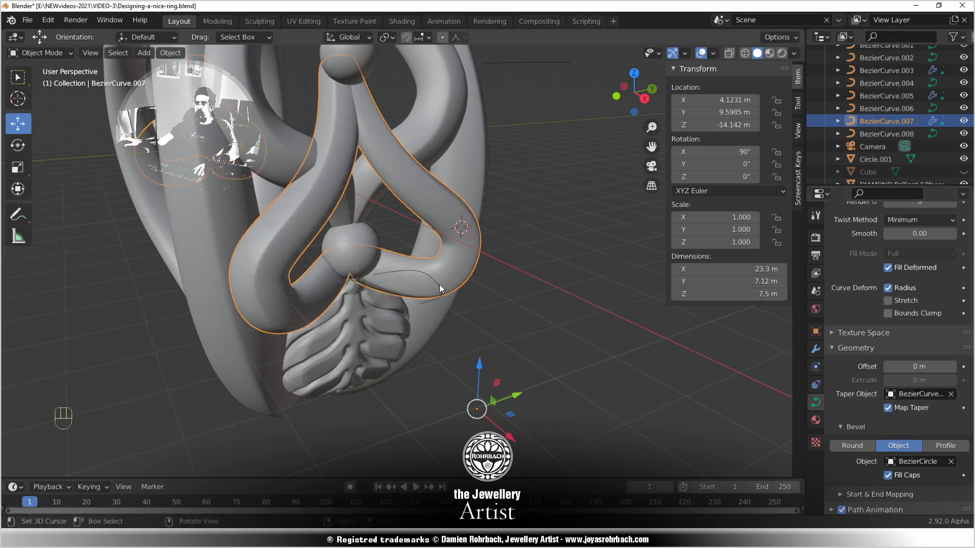
Edit the duplicated taper curve and move its three interior control points about -0.37 m in Y
left_click(440, 284)
scroll(440, 284, "up", 4)
key("Tab")
left_click(427, 278)
left_click(462, 310, "shift")
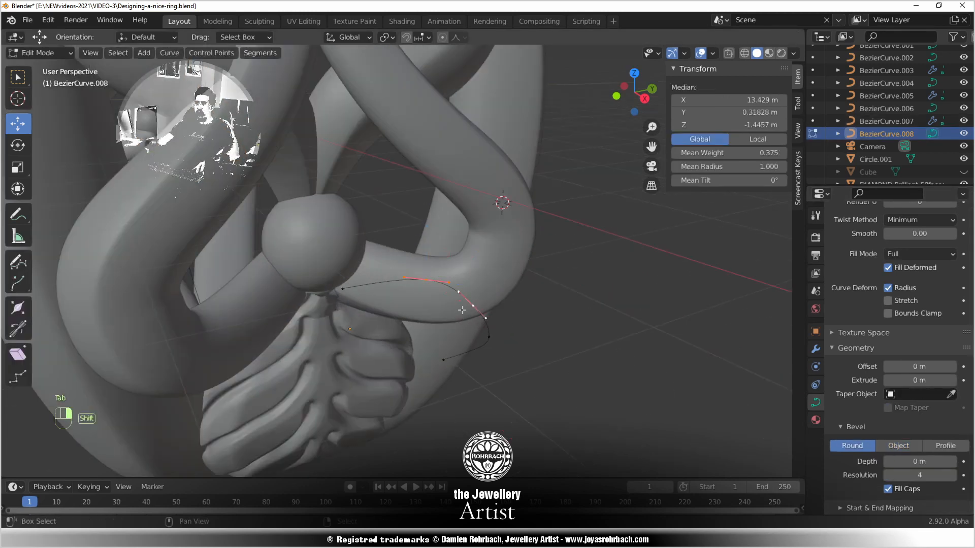
key("g")
key("y")
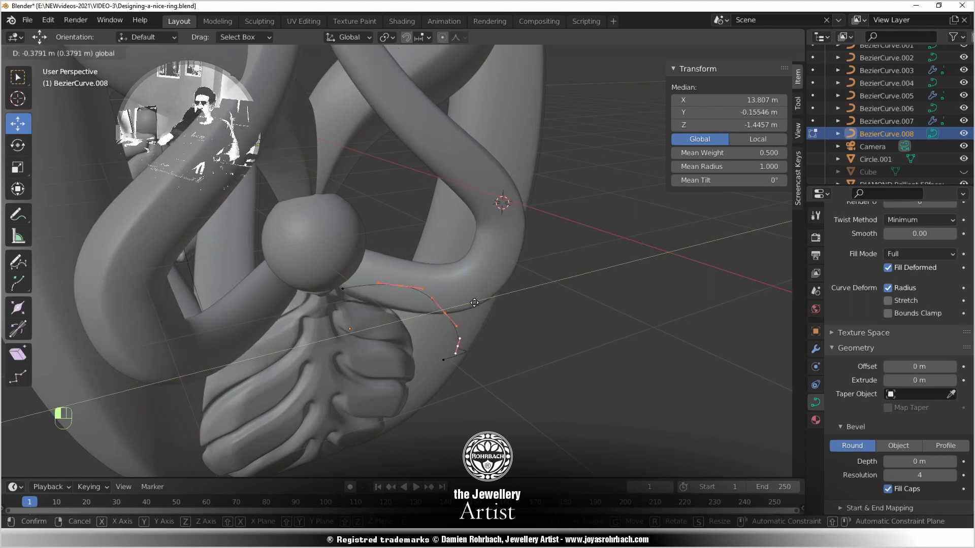
left_click(473, 303)
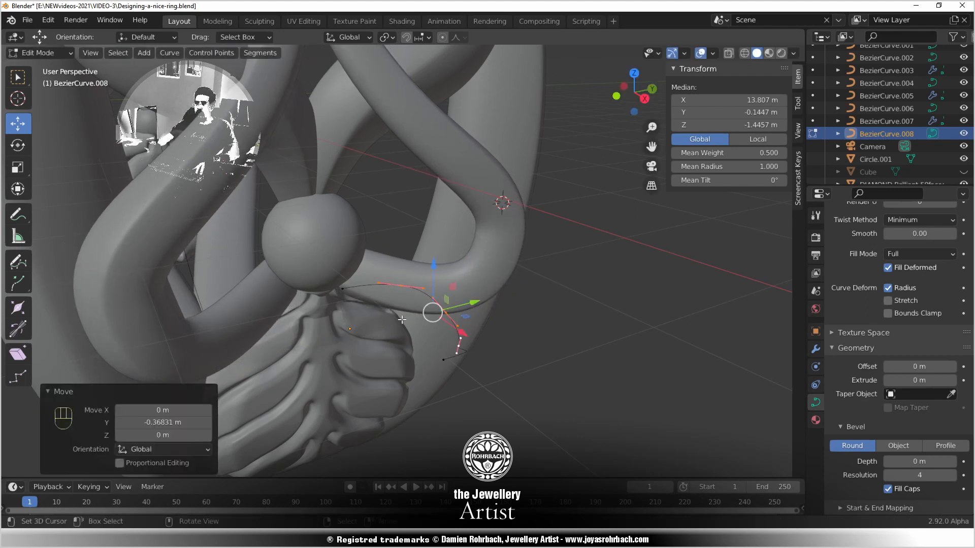
Move the taper curve's outer end point about -0.19 m in Y and shift its inner end point along Y
right_click(345, 290)
scroll(402, 336, "down", 2)
right_click(416, 323, "shift")
middle_click_drag(406, 325, 372, 398)
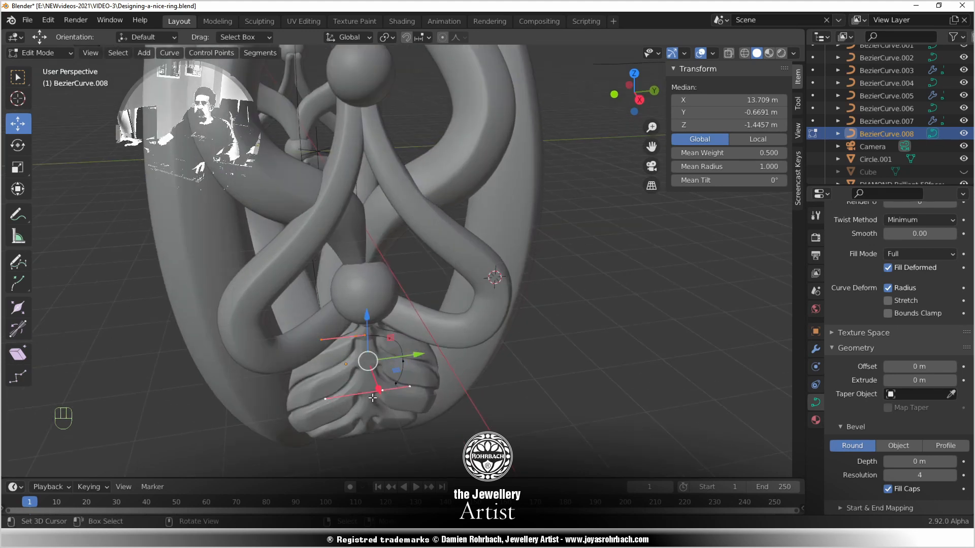
right_click(367, 394)
left_click_drag(413, 390, 412, 390)
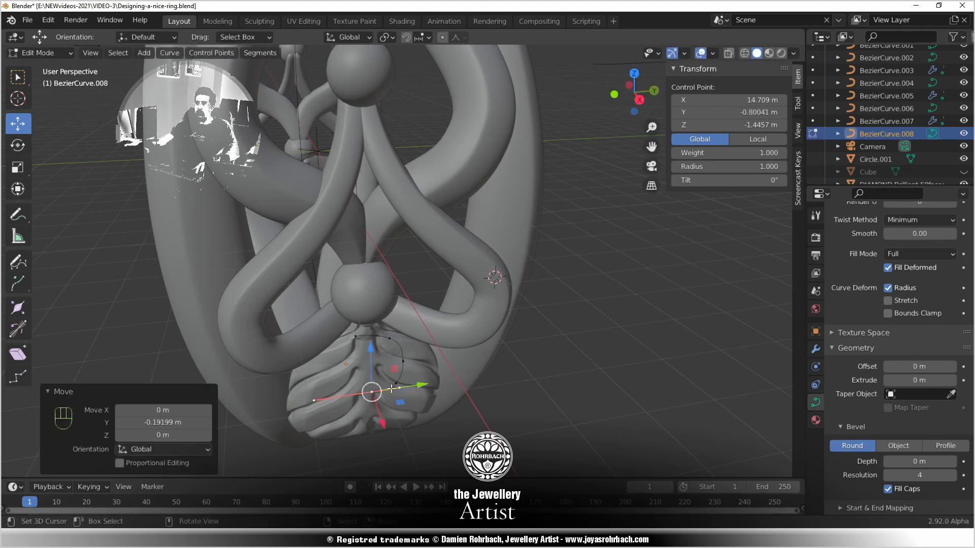
right_click(352, 334)
left_click_drag(400, 331, 394, 331)
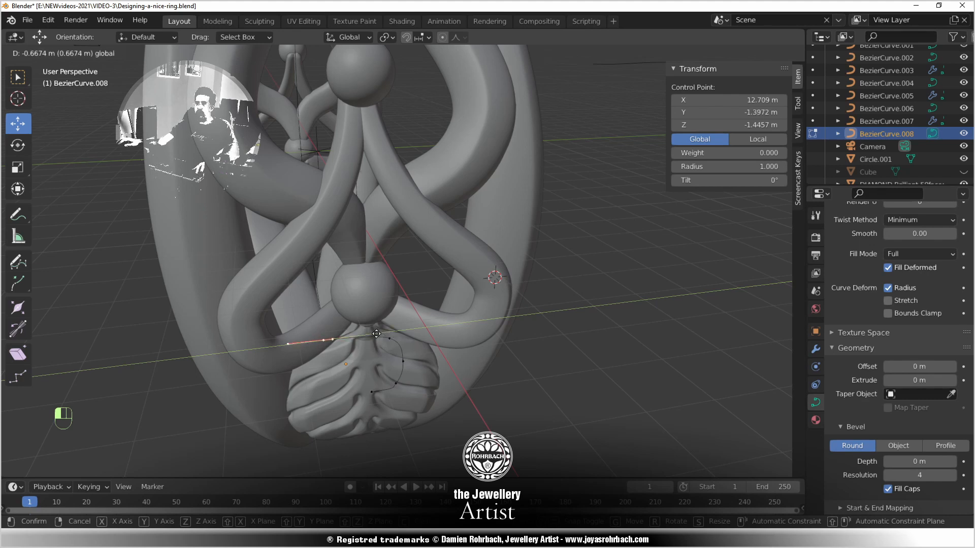
left_click_drag(376, 333, 401, 336)
Delete the control point next to the taper curve's inner end, and move that end point about -0.17 m in Y
middle_click_drag(422, 254, 425, 266)
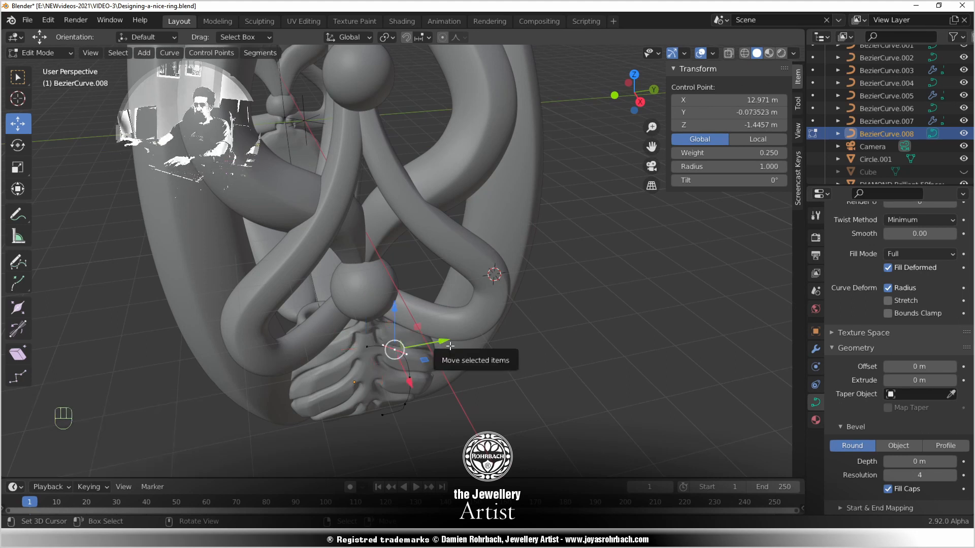
key("x")
left_click(450, 346)
middle_click_drag(449, 351, 403, 312)
key("ctrl+z")
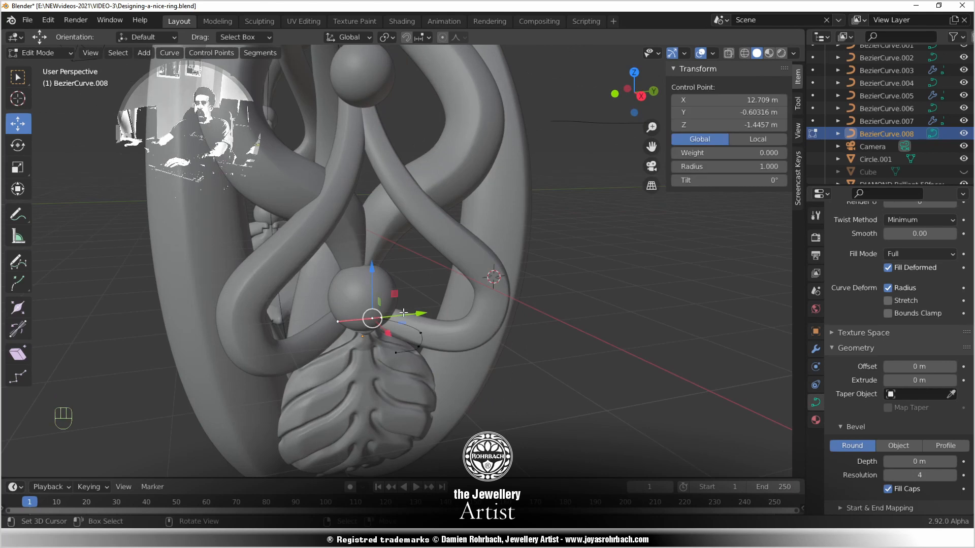
left_click_drag(421, 309, 413, 316)
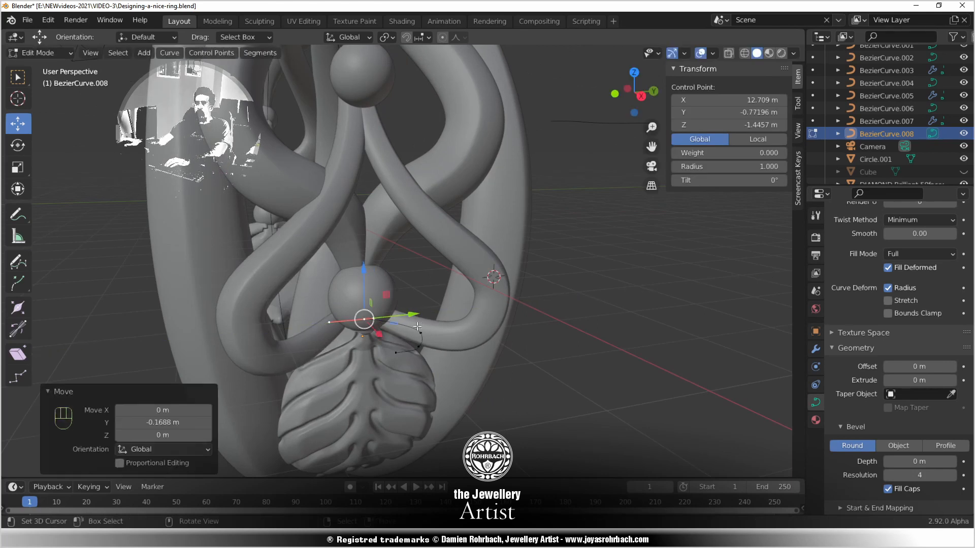
Delete the taper curve's middle control point, leaving one interior point between the two ends
middle_click_drag(413, 316, 403, 376)
left_click(402, 376)
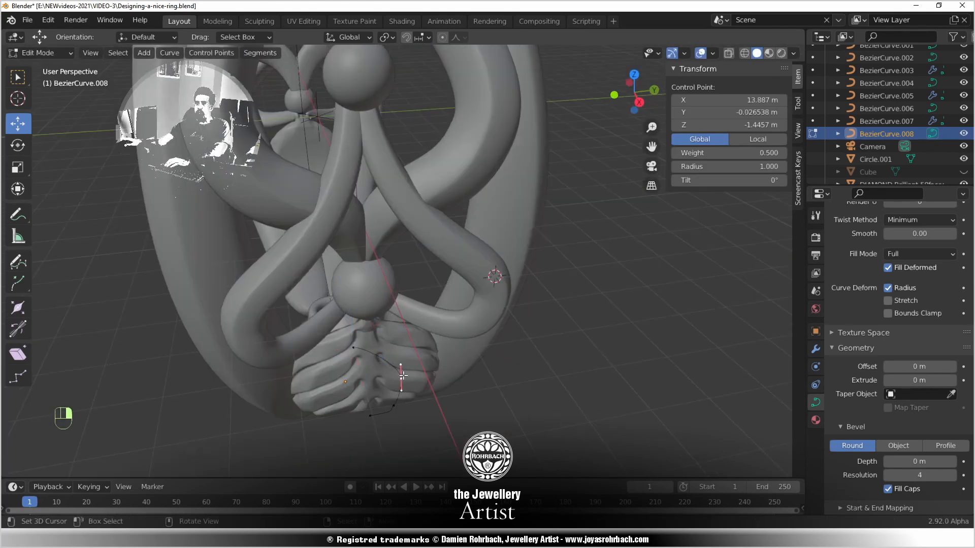
left_click_drag(446, 371, 437, 371)
key("Delete")
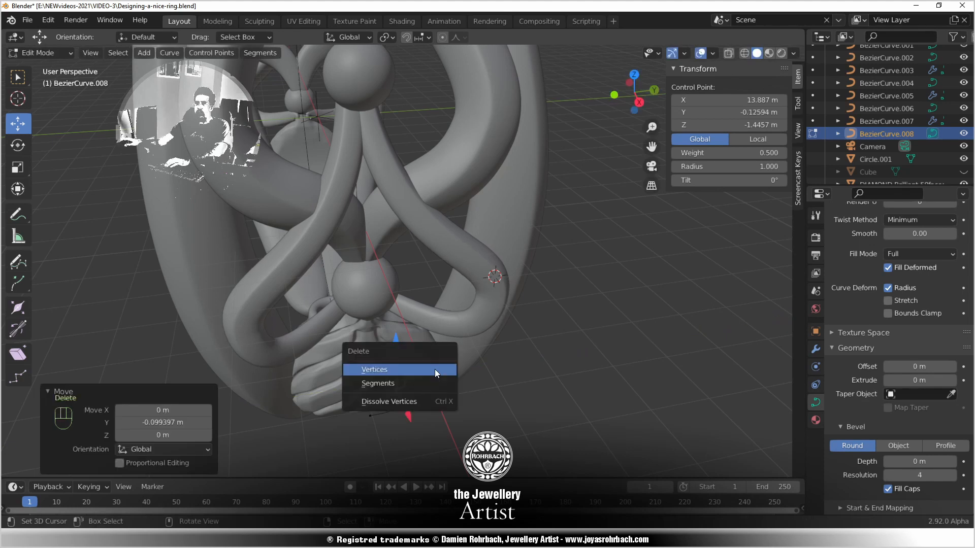
left_click(434, 369)
In the top view, move the remaining interior point about -0.60 m in X and 0.14 m in Y to center it
left_click(402, 397)
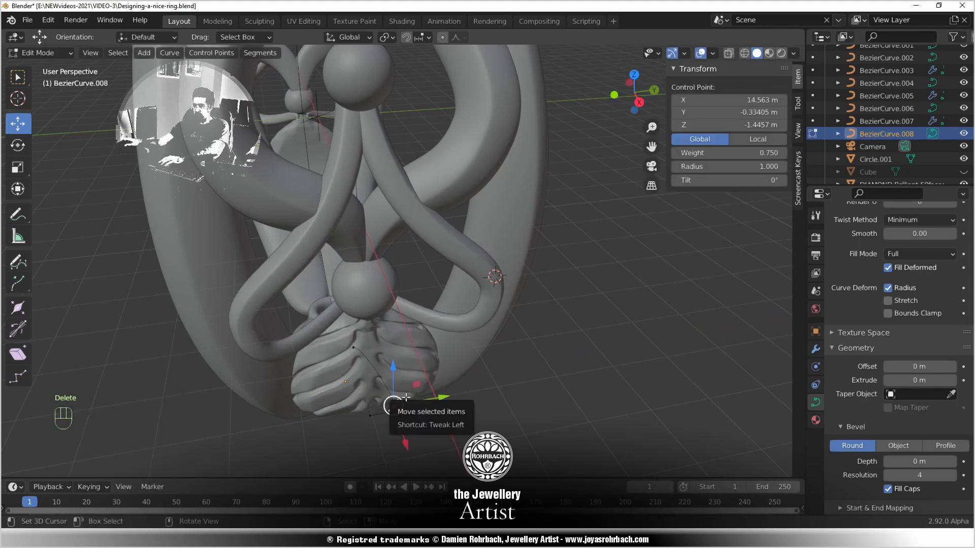
key("KP_7")
scroll(511, 361, "up", 2)
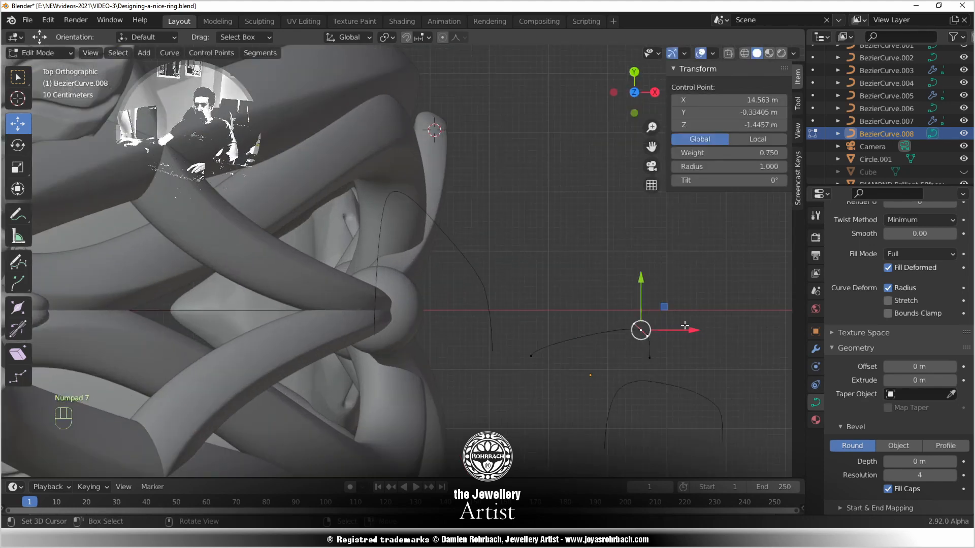
key("g")
left_click(623, 295)
Level out the interior point's two handles, moving the outer one about 0.18 m in X and -0.02 m in Y
right_click(577, 317)
key("g")
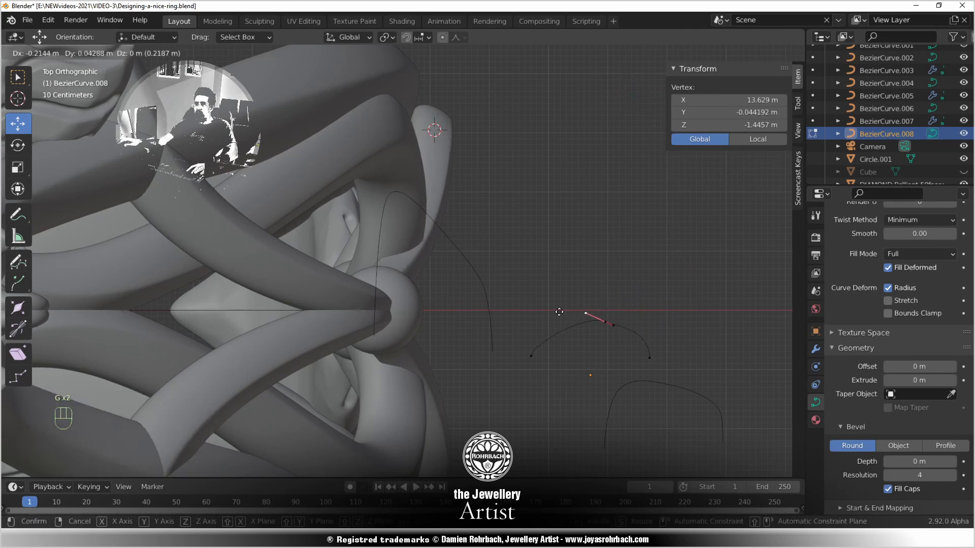
left_click(550, 317)
right_click(614, 322)
key("g")
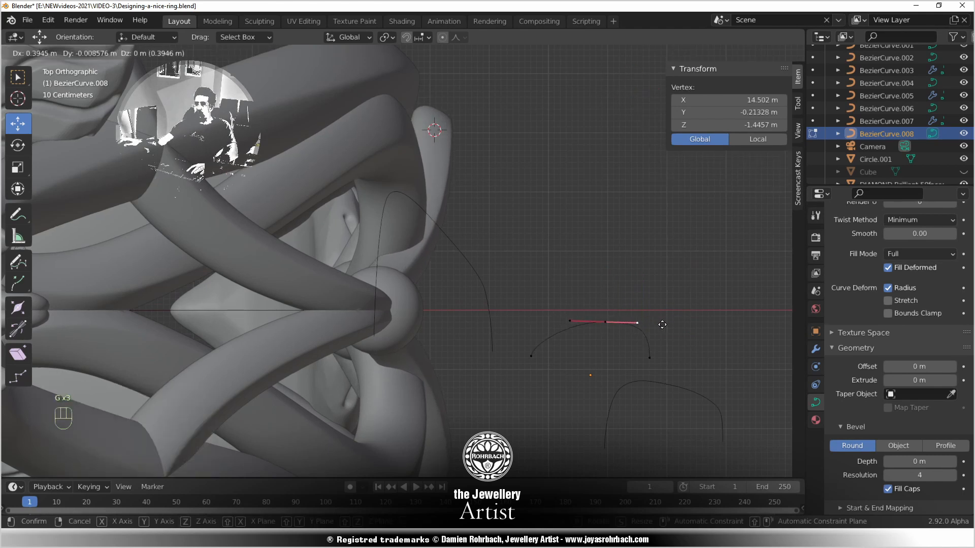
left_click(649, 325)
Raise the taper curve's interior point about 0.21 m in Y and return to object mode
middle_click_drag(650, 325, 375, 355)
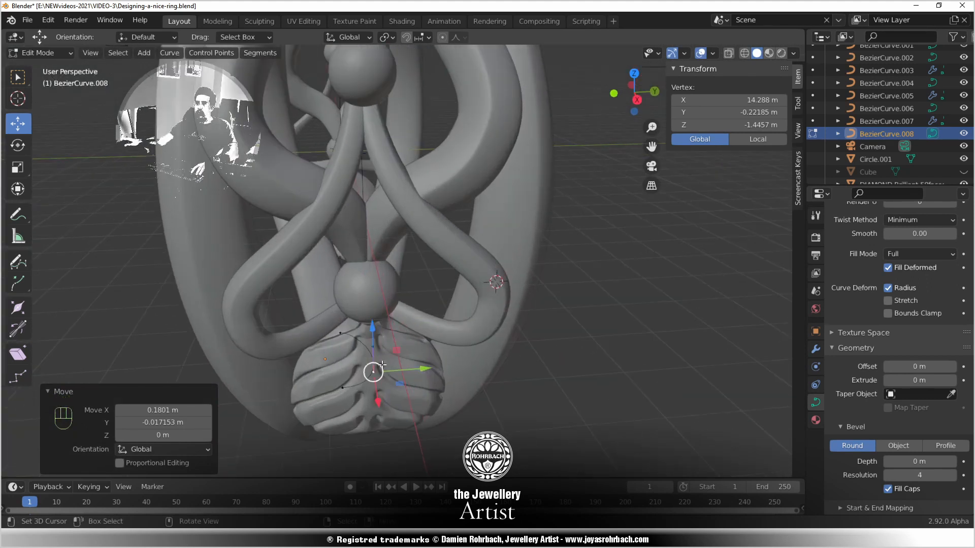
right_click(374, 363)
left_click_drag(429, 360, 441, 358)
scroll(424, 374, "down", 1)
middle_click_drag(424, 374, 403, 335)
key("KP_3")
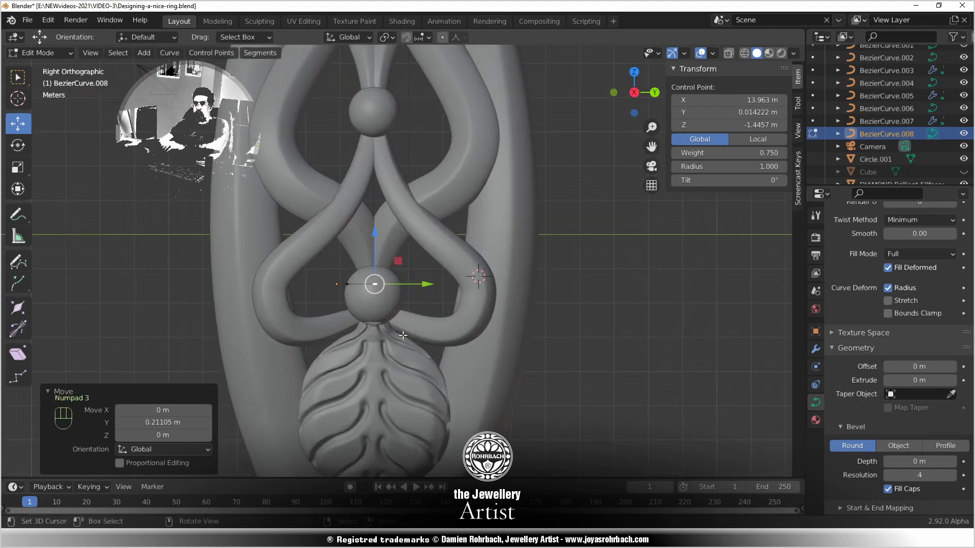
scroll(407, 354, "up", 2)
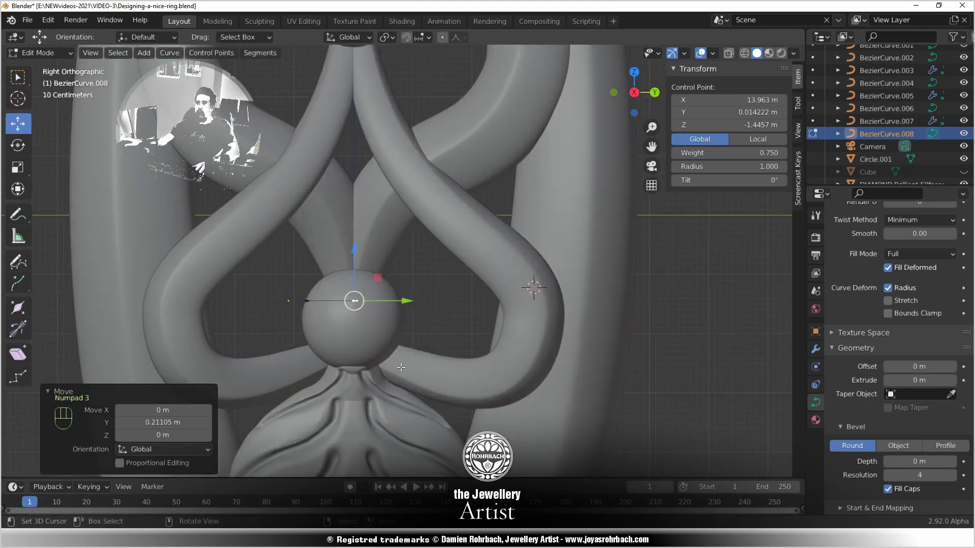
key("Tab")
Save the ring file and open the branch curve BezierCurve.007 for point editing
middle_click_drag(385, 327, 385, 310, "shift")
left_click(273, 311)
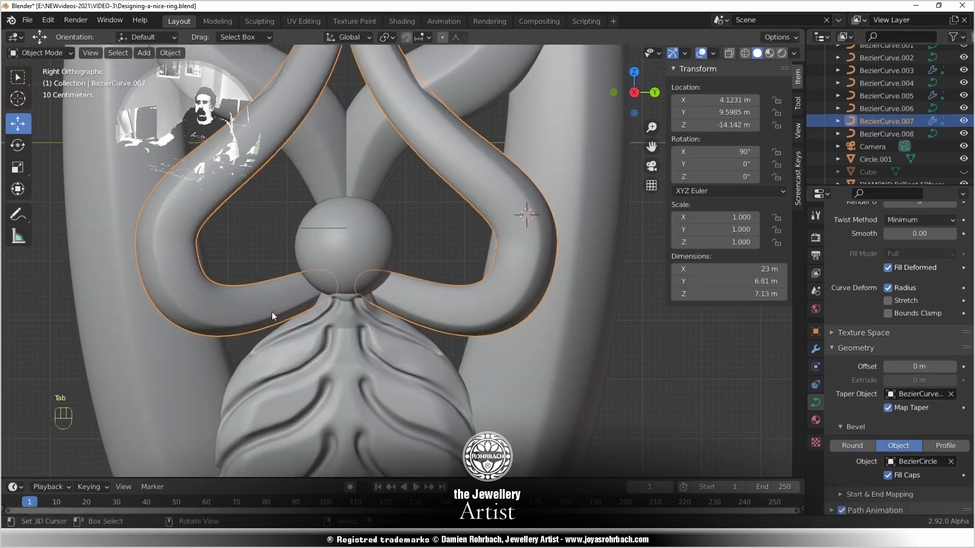
middle_click_drag(274, 313, 324, 318)
key("ctrl+s")
key("Tab")
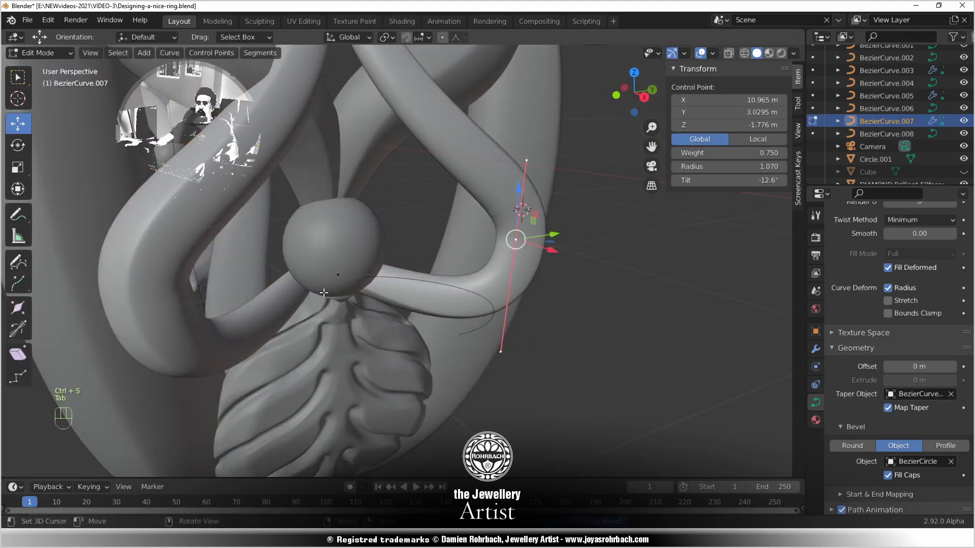
Move the lower handle of the branch curve's point at the lower sphere about -0.33 m in X
left_click_drag(358, 288, 372, 310)
scroll(372, 310, "down", 5)
middle_click_drag(412, 308, 348, 214)
scroll(373, 284, "up", 3)
right_click(398, 388)
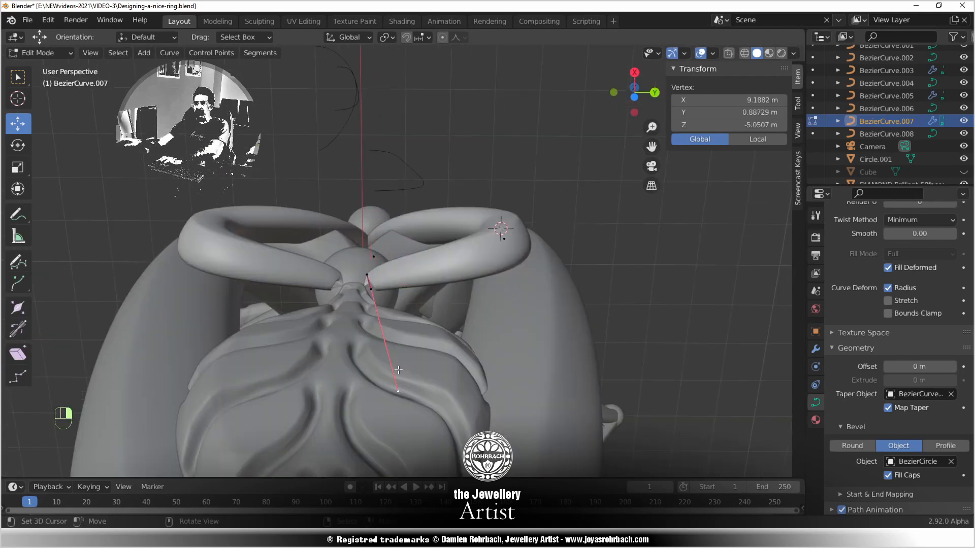
middle_click_drag(398, 386, 403, 307)
left_click_drag(397, 293, 395, 314)
In the front view, move that lower handle about 0.91 m in X and 1.83 m in Z
right_click(365, 269)
middle_click_drag(365, 269, 369, 292)
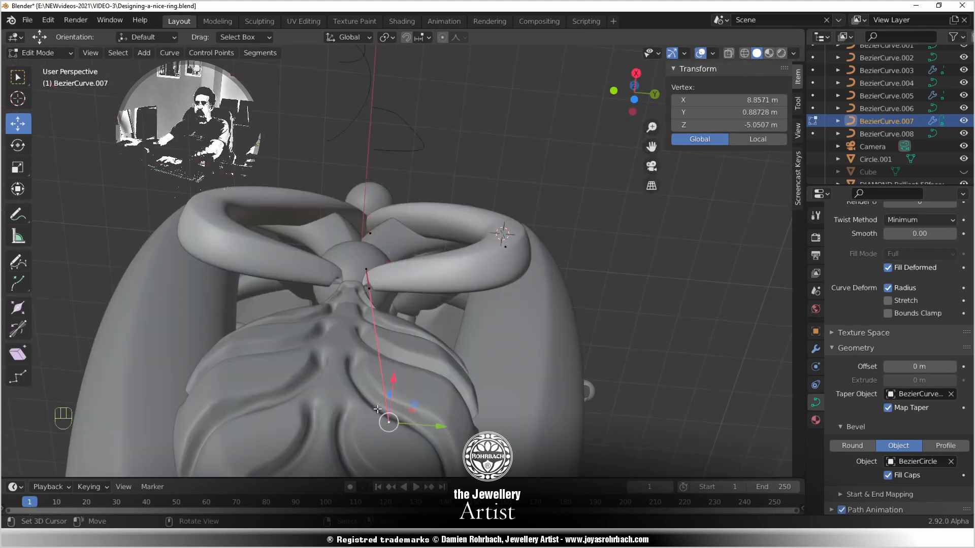
key("KP_1")
key("g")
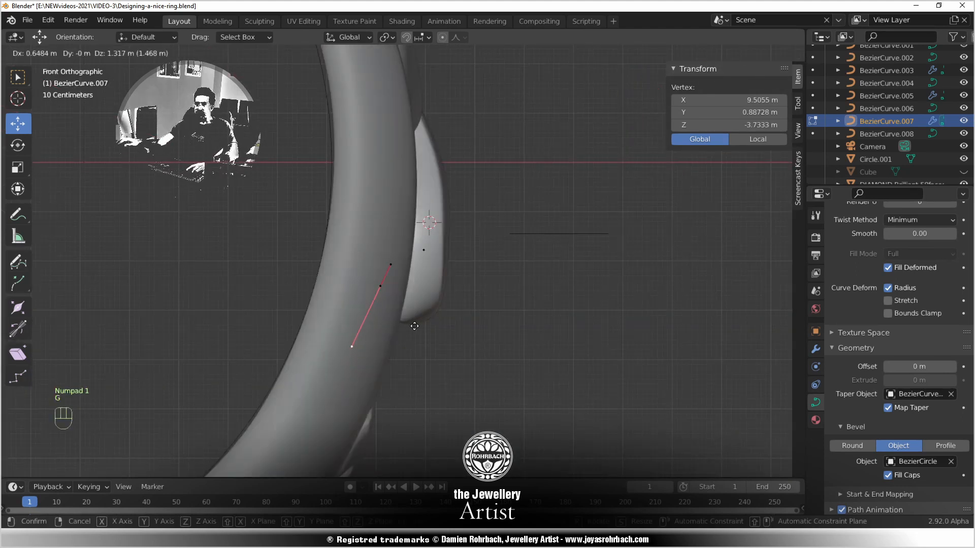
left_click(424, 311)
key("KP_3")
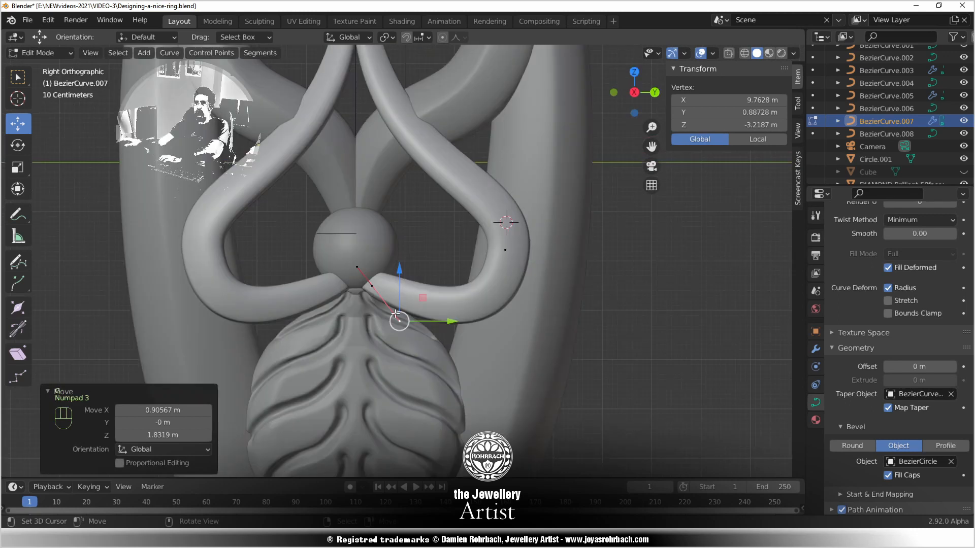
Move the branch curve's side control point about -0.38 m in X and save the file
middle_click_drag(359, 269, 500, 274)
right_click(499, 253)
left_click_drag(515, 204, 516, 228)
middle_click_drag(477, 231, 468, 259)
middle_click_drag(398, 263, 374, 304)
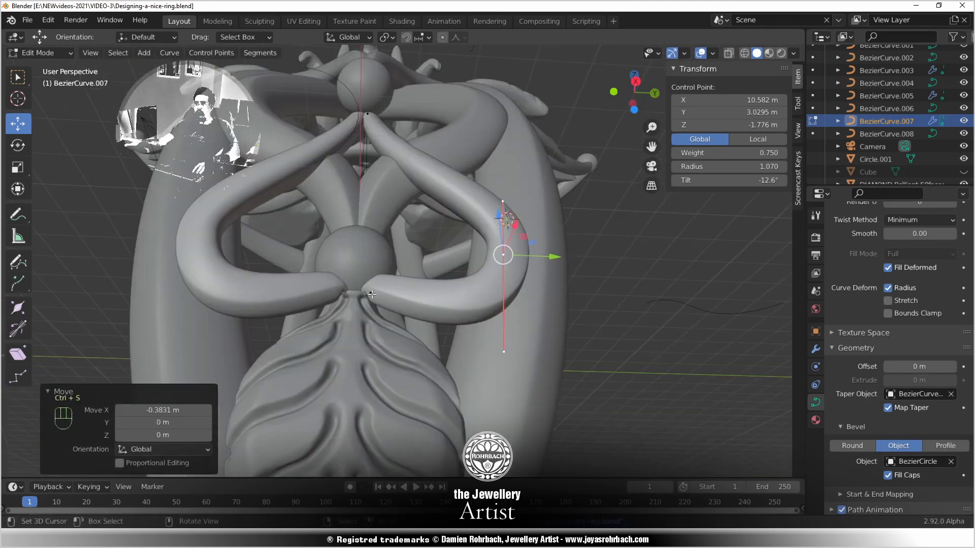
right_click(371, 293)
key("ctrl+s")
In the right side view, swing the upper handle of the lower sphere's control point outward and up toward the side loop
key("KP_7")
key("KP_3")
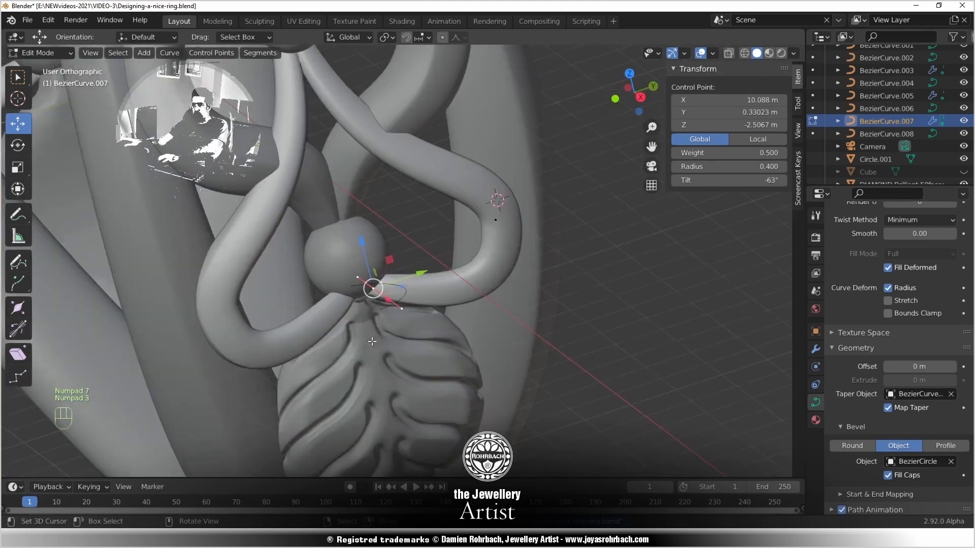
scroll(371, 347, "up", 1)
right_click(399, 333)
key("g")
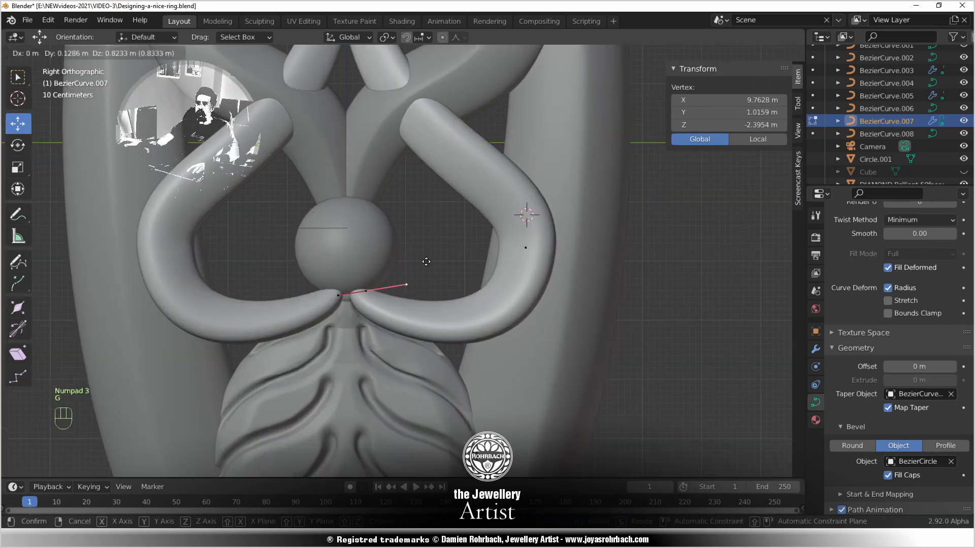
right_click(408, 278)
key("g")
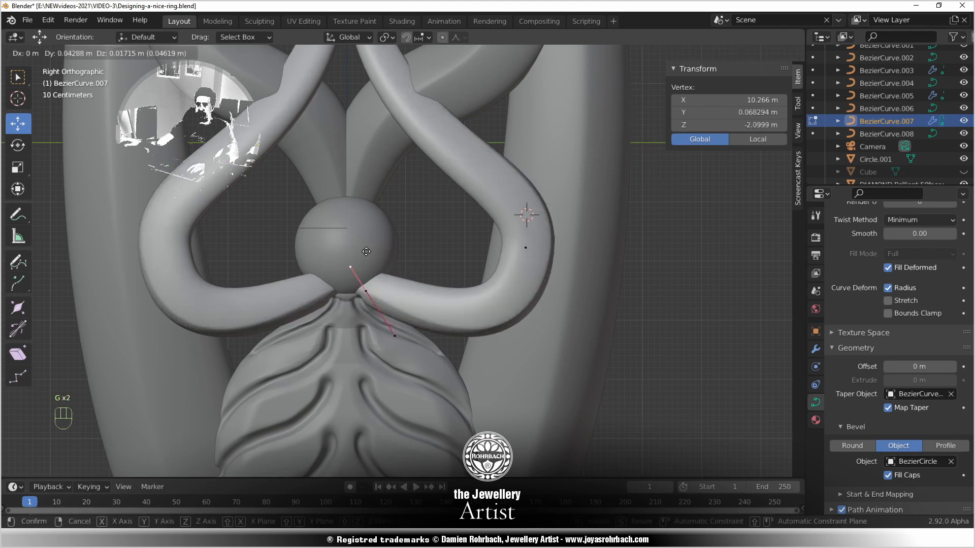
left_click(460, 215)
Nudge the lower sphere's control point and move its upper handle about -0.20 m in Y and 0.11 m in Z
right_click(525, 248)
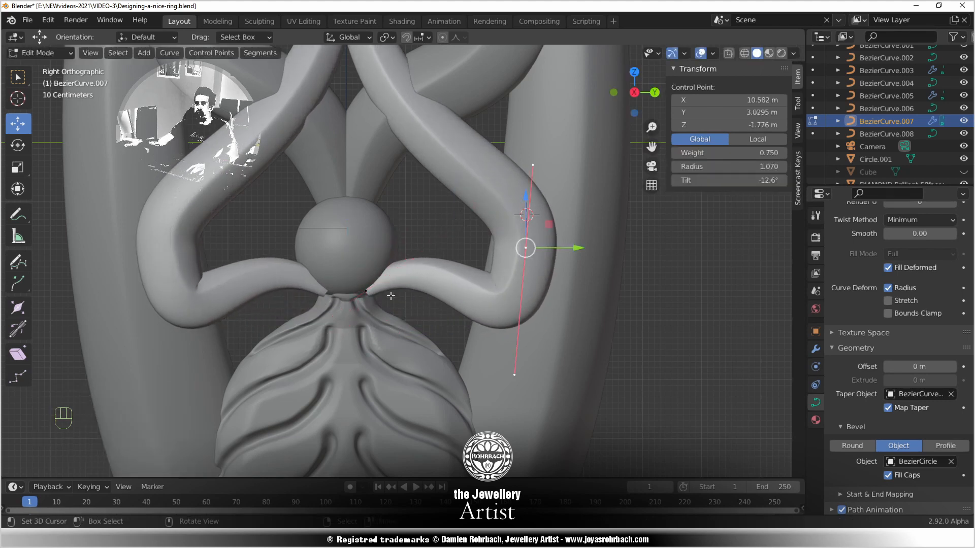
key("g")
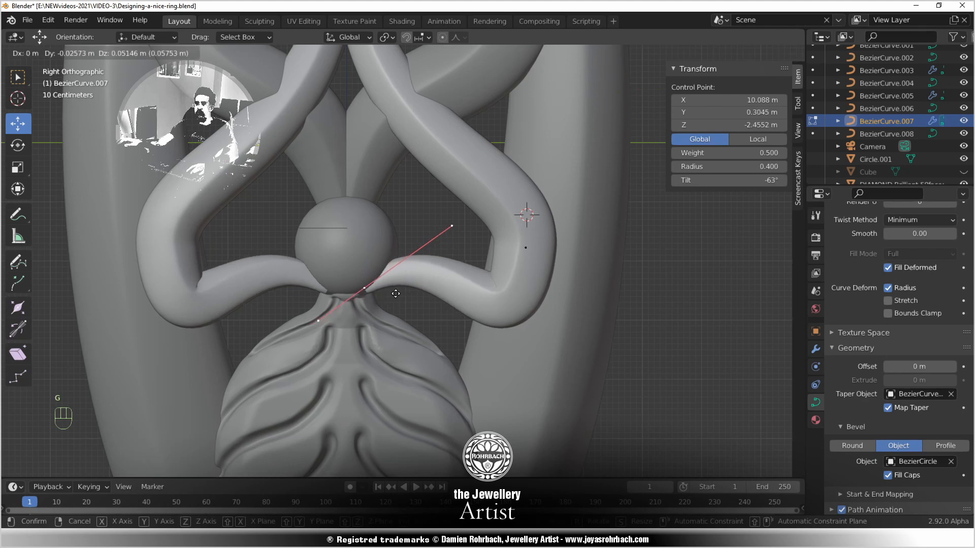
left_click(402, 296)
right_click(452, 226)
key("g")
left_click(445, 216)
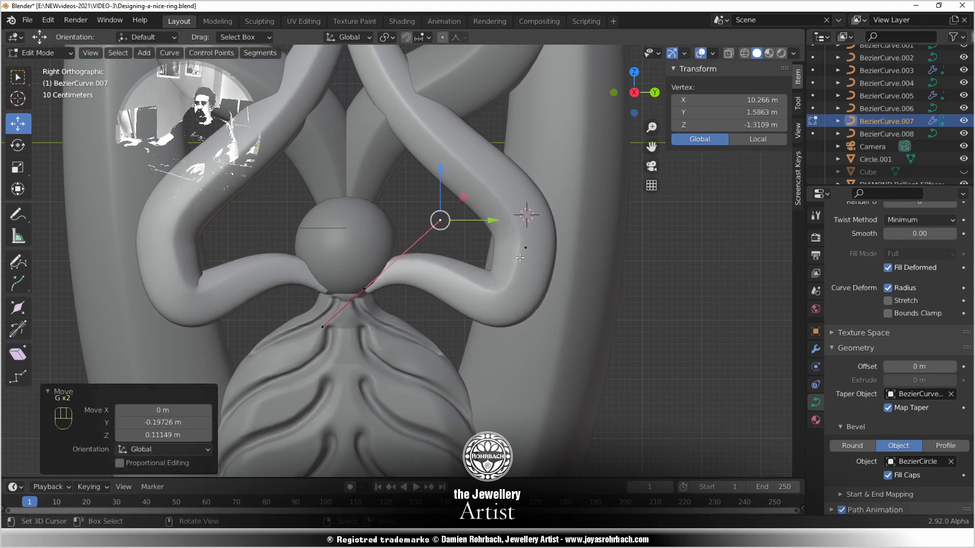
Swing the upper handle of the branch curve's side control point to smooth the side bend
right_click(525, 249)
right_click(541, 173)
key("g")
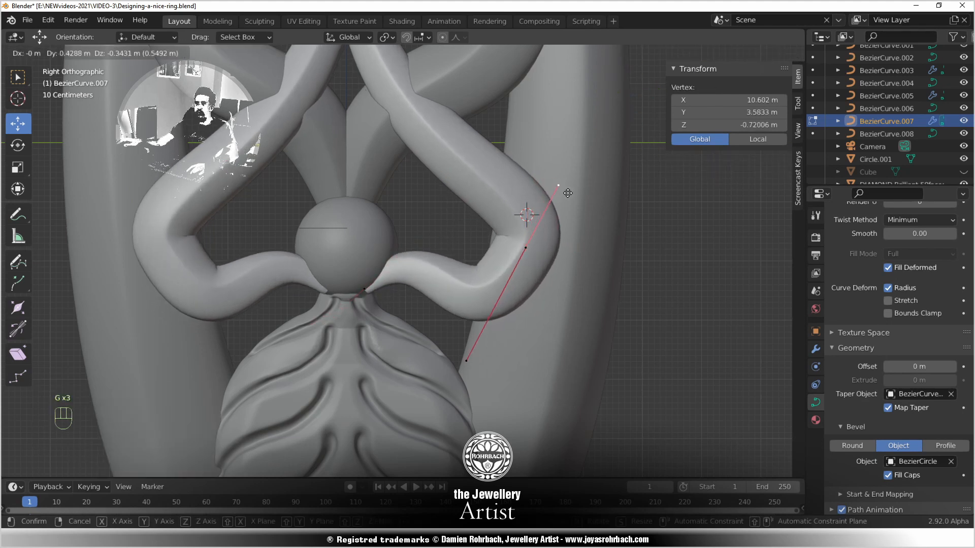
left_click(519, 188)
Subdivide the segment between the side and lower sphere control points, and move the new point about -0.35 m in Y and -0.57 m in Z
right_click(364, 289, "shift")
key("w")
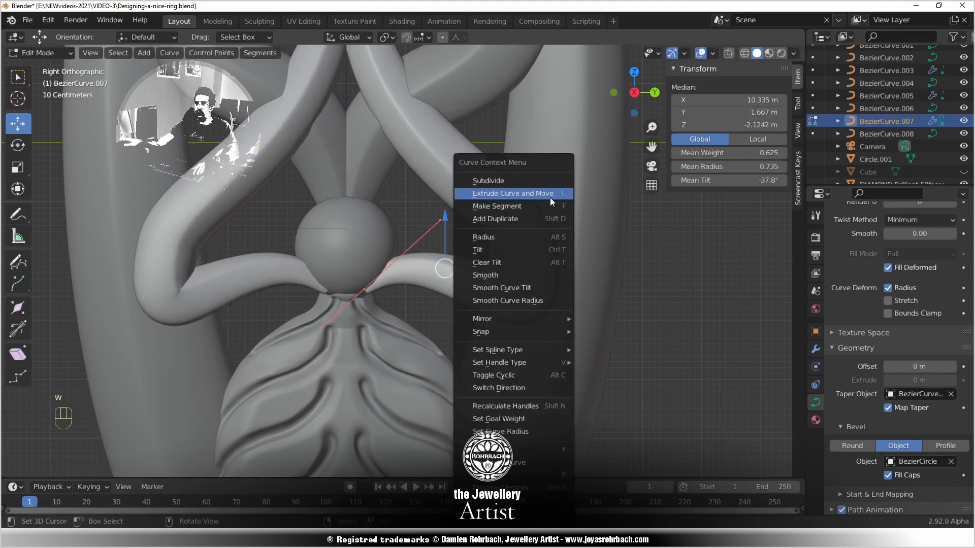
left_click(546, 182)
right_click(483, 286)
key("g")
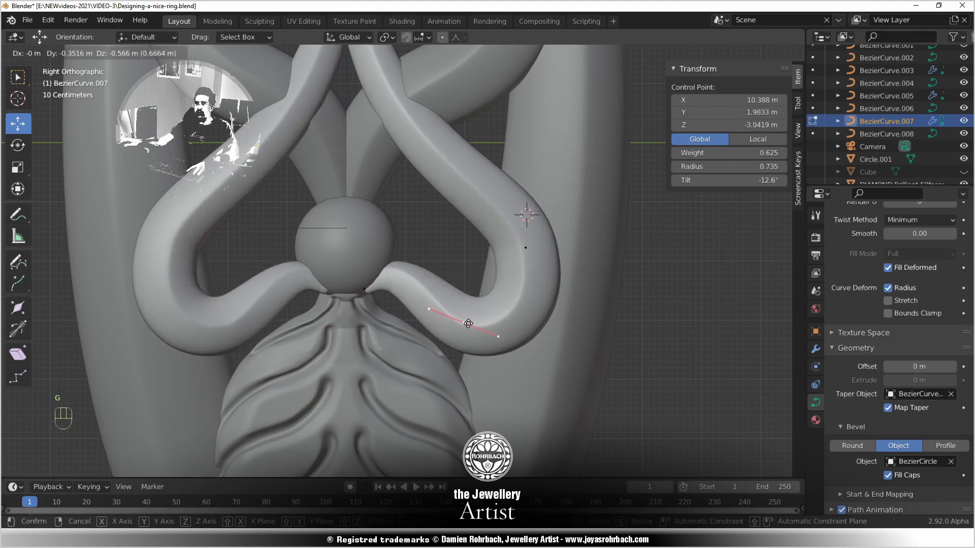
left_click(468, 323)
scroll(462, 325, "down", 7)
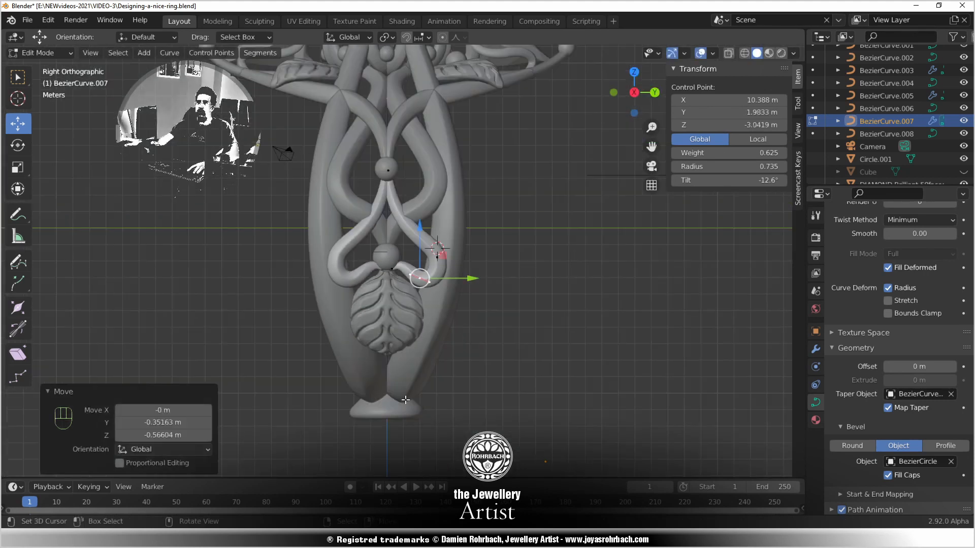
Move the curve's top end point about 2.26 m in Y and 1.05 m in Z, its lower handle about -4.68 m and 1.24 m
scroll(418, 350, "up", 4)
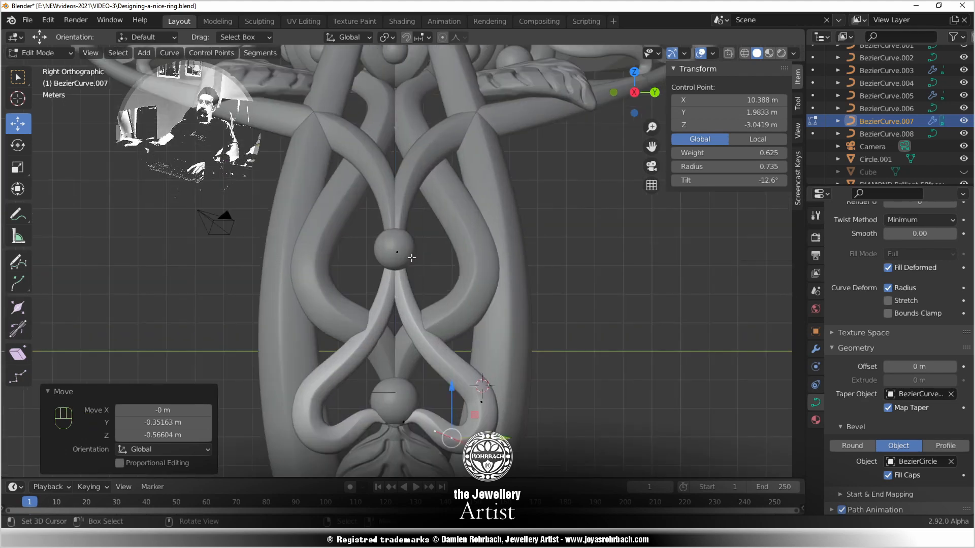
right_click(428, 245)
key("g")
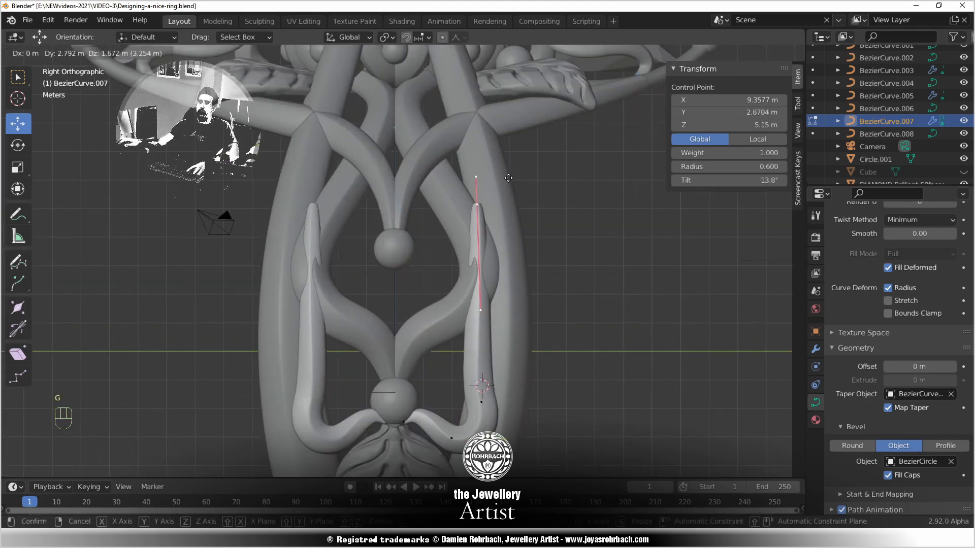
left_click(489, 196)
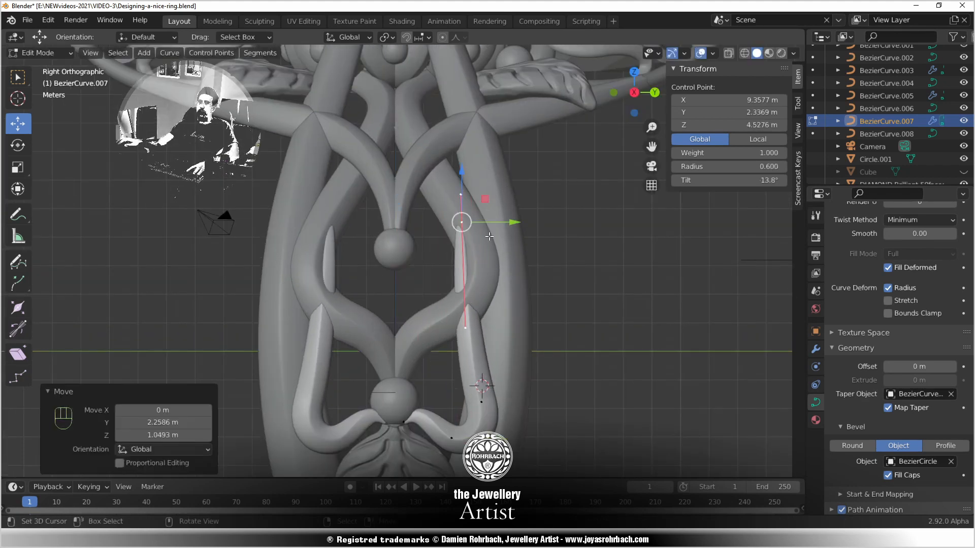
right_click(456, 309)
key("g")
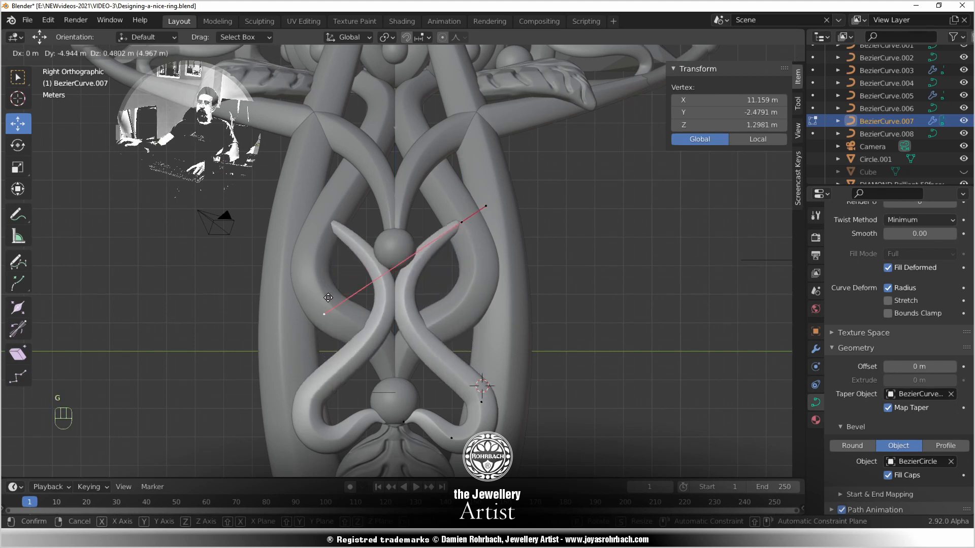
left_click(331, 292)
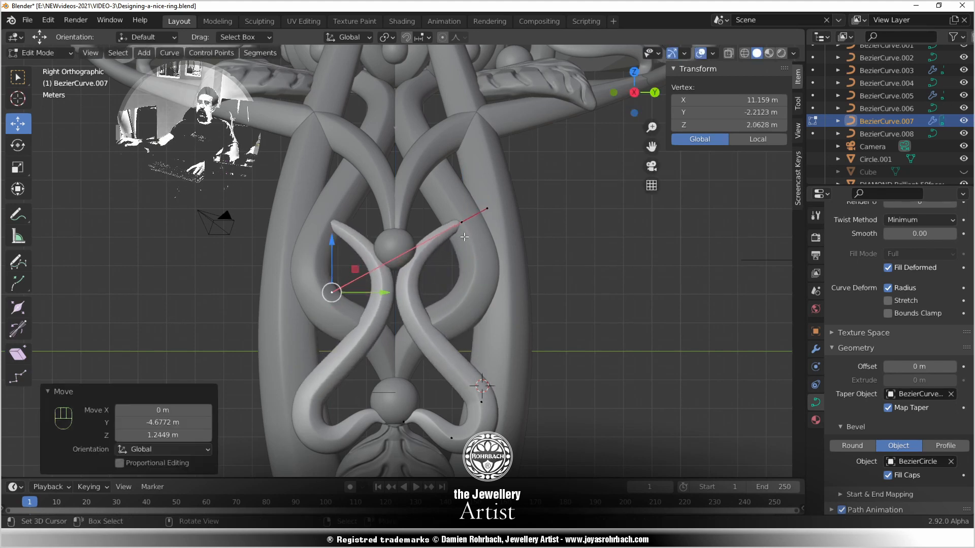
Move the top end point about -0.16 m in Y and -0.37 m in Z, and save the file
right_click(461, 224)
key("g")
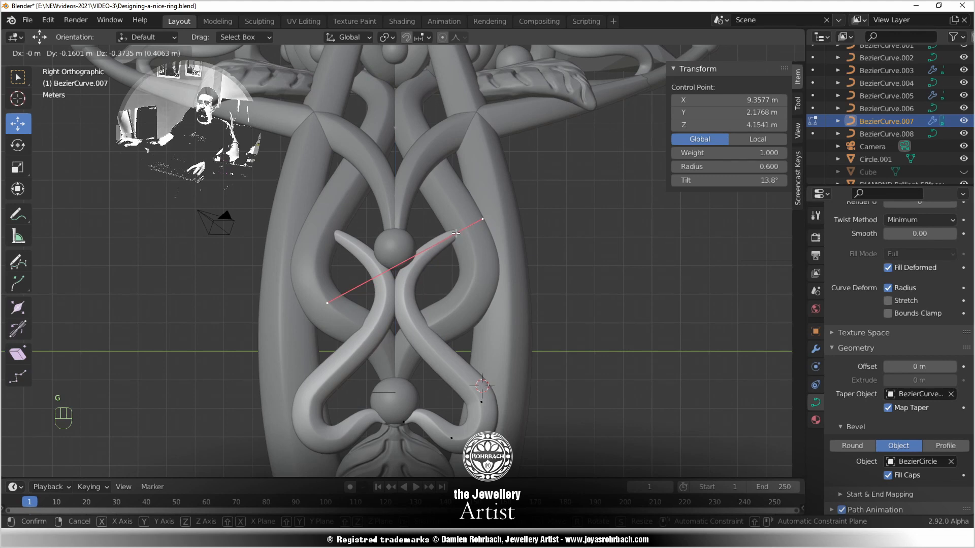
left_click(456, 233)
scroll(417, 344, "down", 7)
scroll(417, 344, "up", 7)
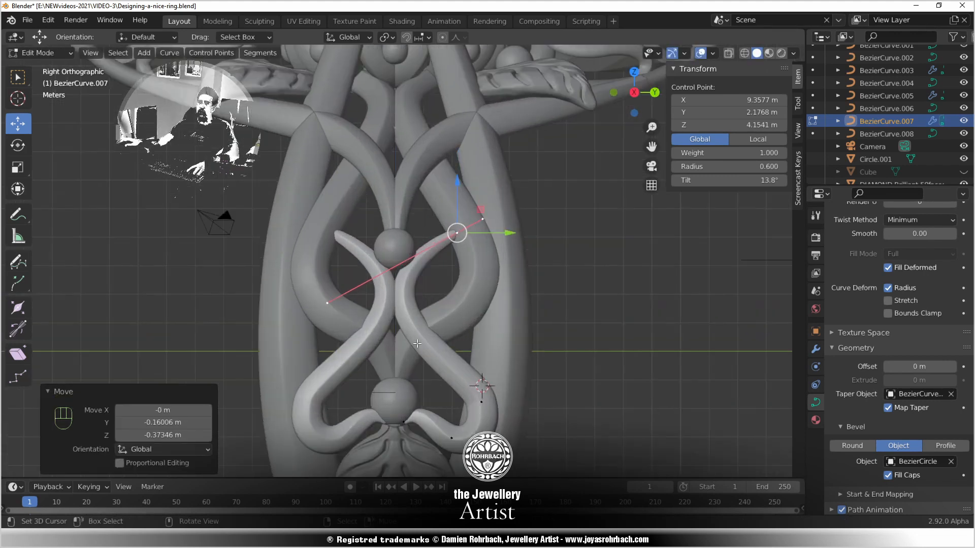
middle_click_drag(417, 344, 428, 376)
key("ctrl+s")
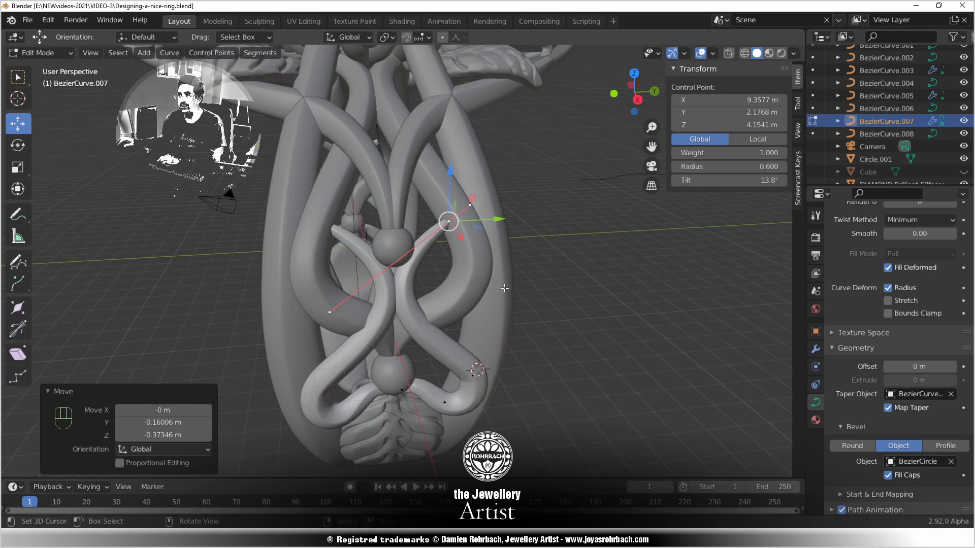
In the right side view, move the top end point about -2.28 m in Y and -0.55 m in Z onto the upper sphere
key("KP_3")
middle_click_drag(485, 368, 412, 231, "shift")
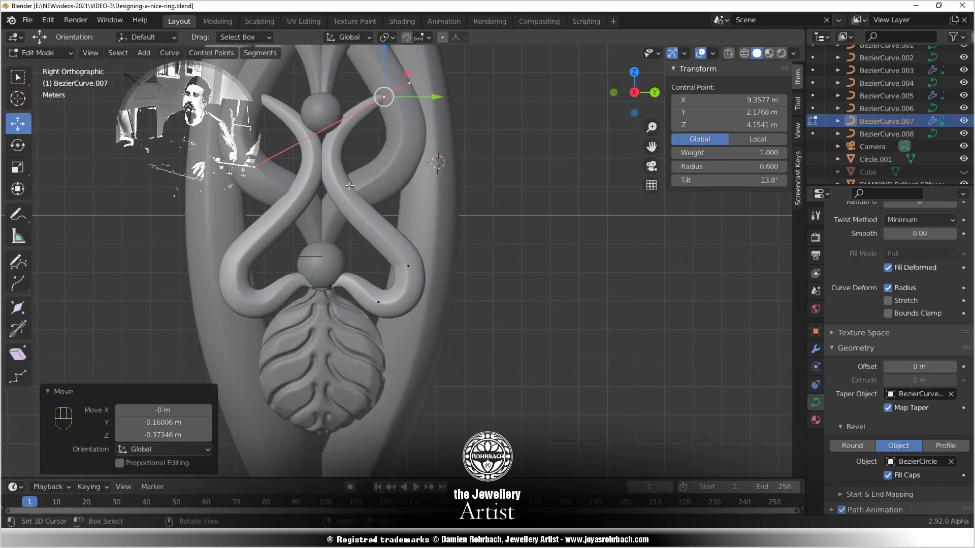
scroll(350, 186, "down", 2)
middle_click_drag(350, 186, 398, 259, "shift")
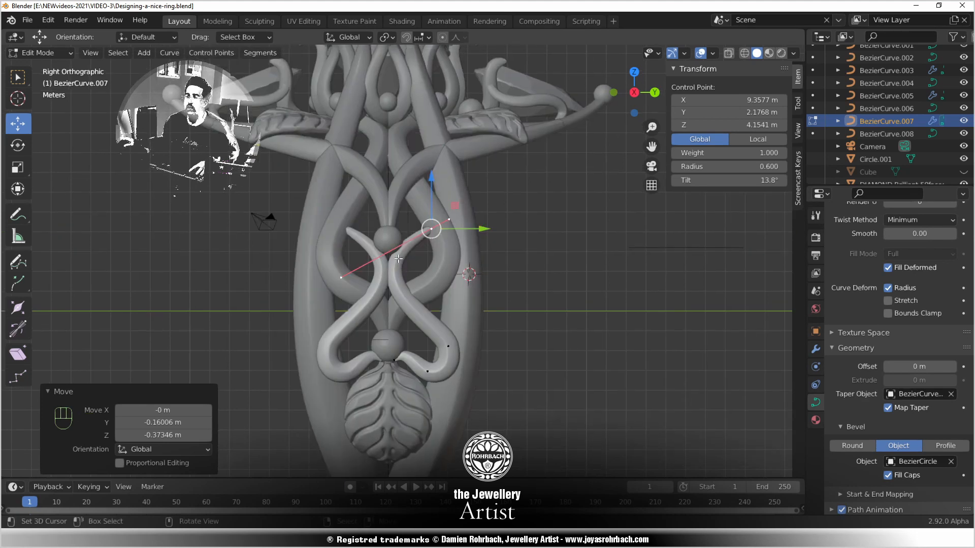
scroll(398, 258, "up", 1)
key("g")
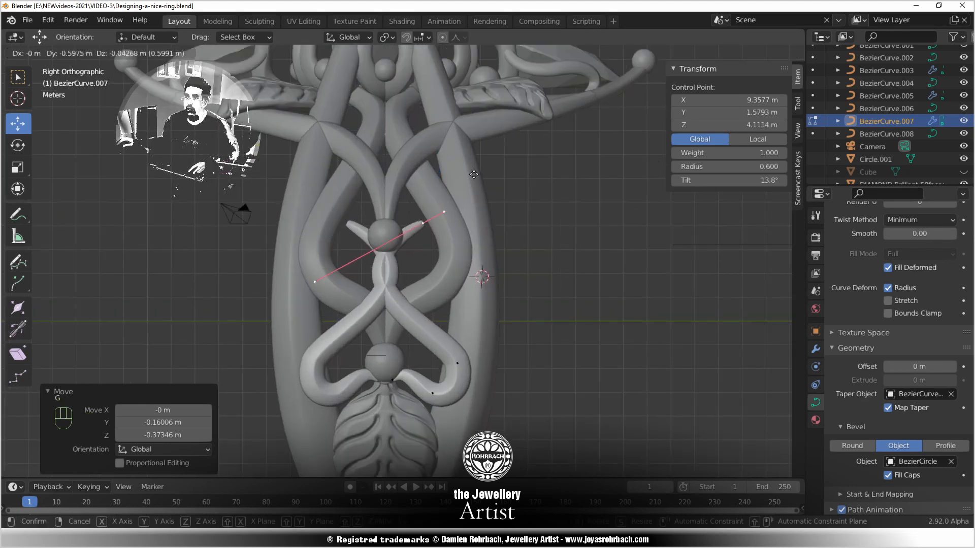
left_click(454, 183)
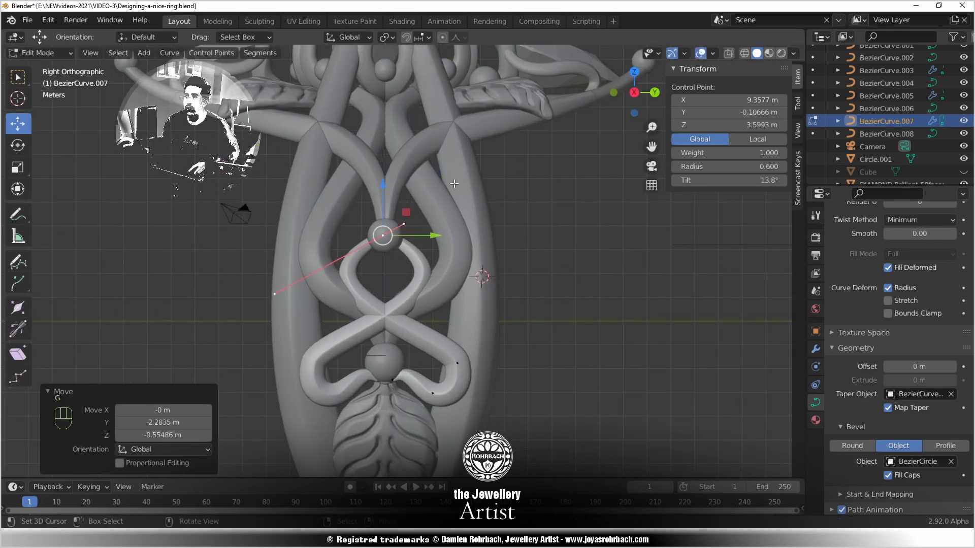
Move the top end point's lower handle about 1.54 m in Y and -0.41 m in Z, and the point itself about -0.21 m in Y
left_click(283, 294)
key("g")
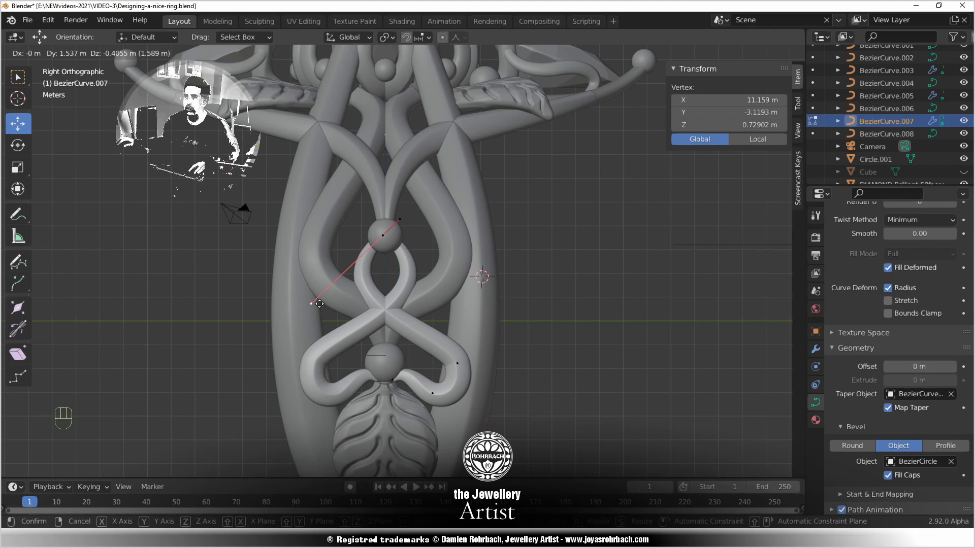
left_click(319, 304)
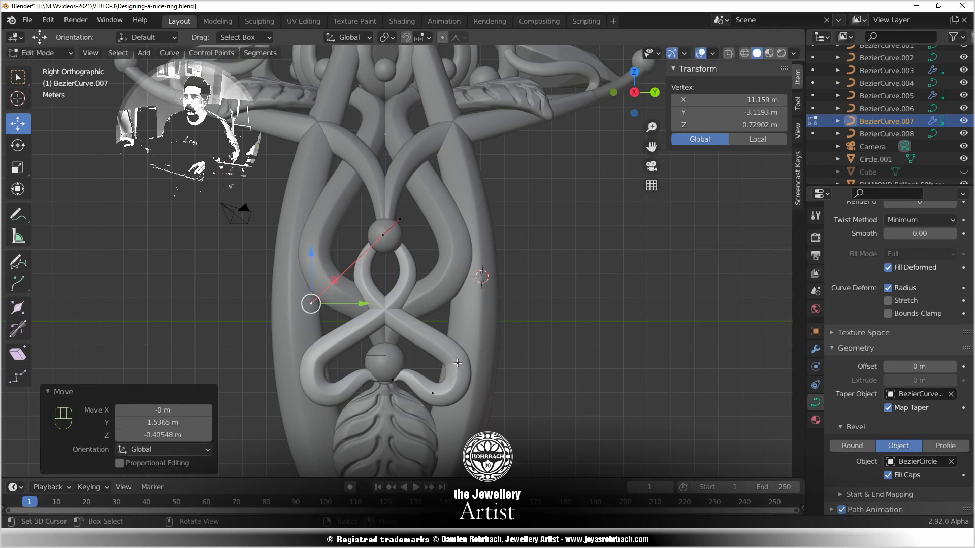
left_click(458, 363)
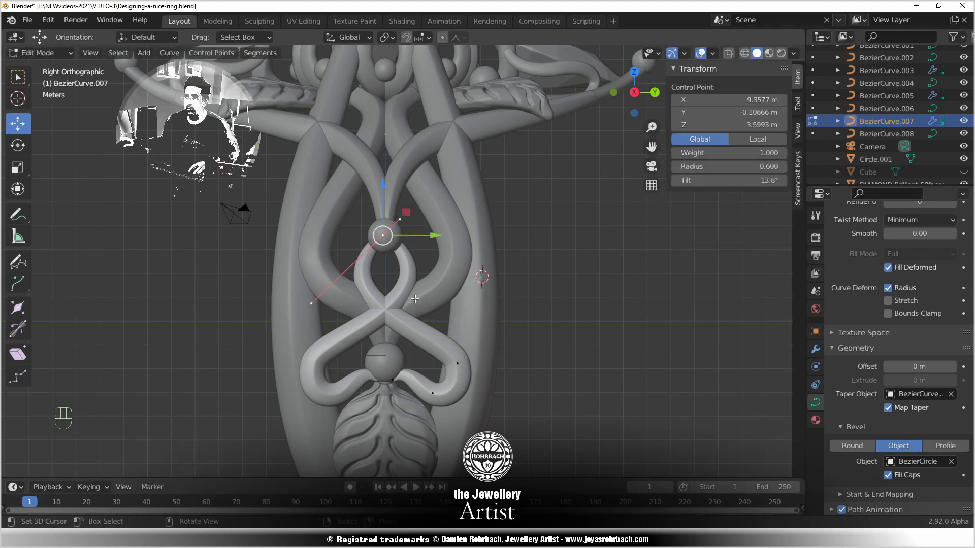
key("g")
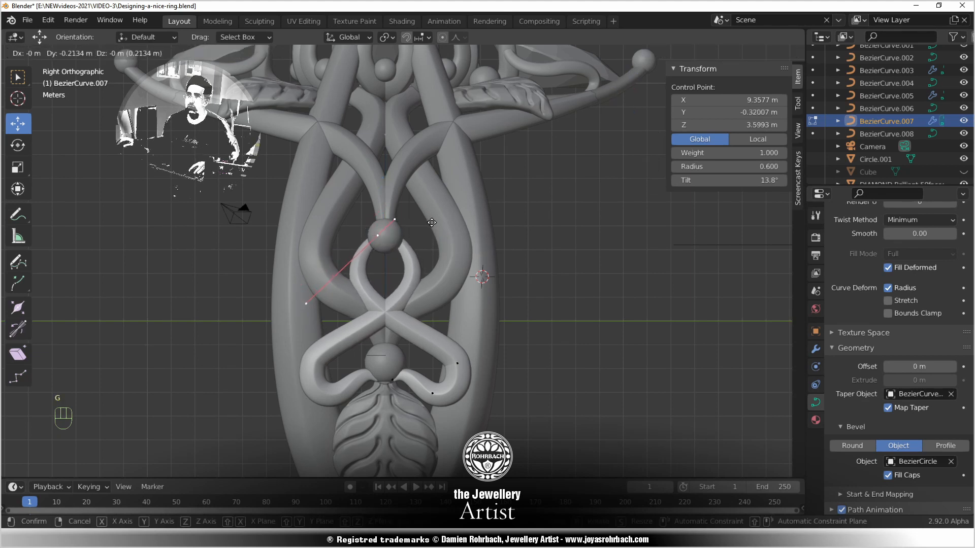
left_click(432, 223)
scroll(464, 360, "down", 4)
scroll(464, 360, "up", 4)
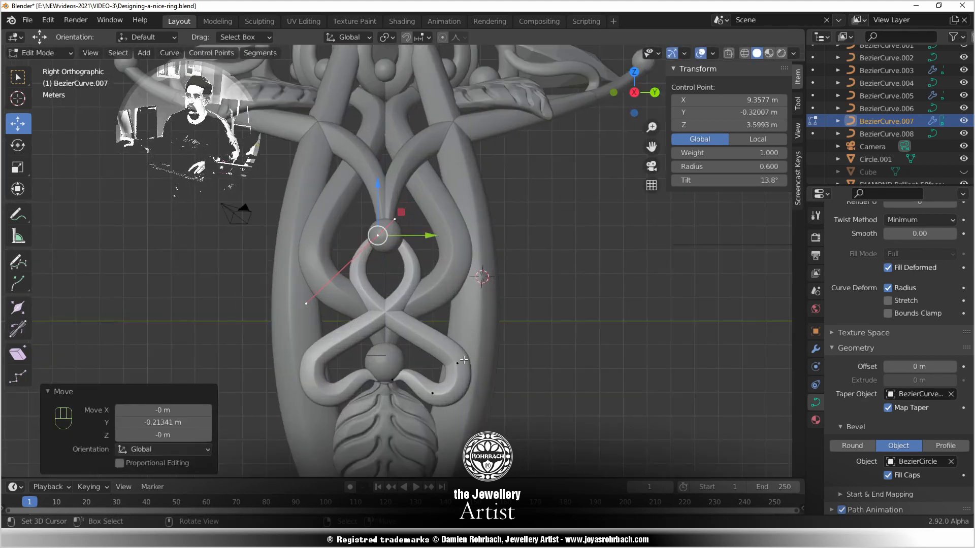
Delete the branch curve's side control point and swing the remaining loop point's inner handle up and outward
left_click(462, 361)
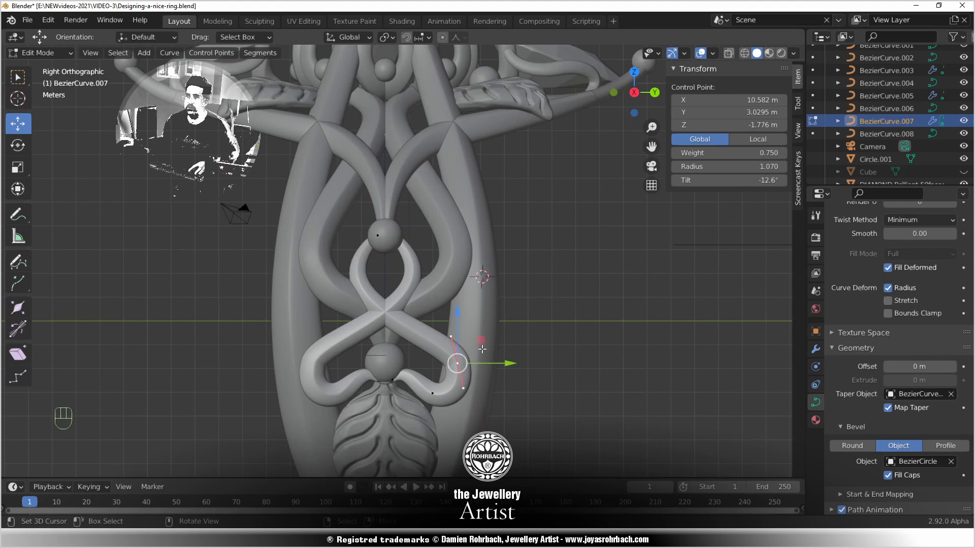
key("x")
left_click(458, 367)
left_click(431, 393)
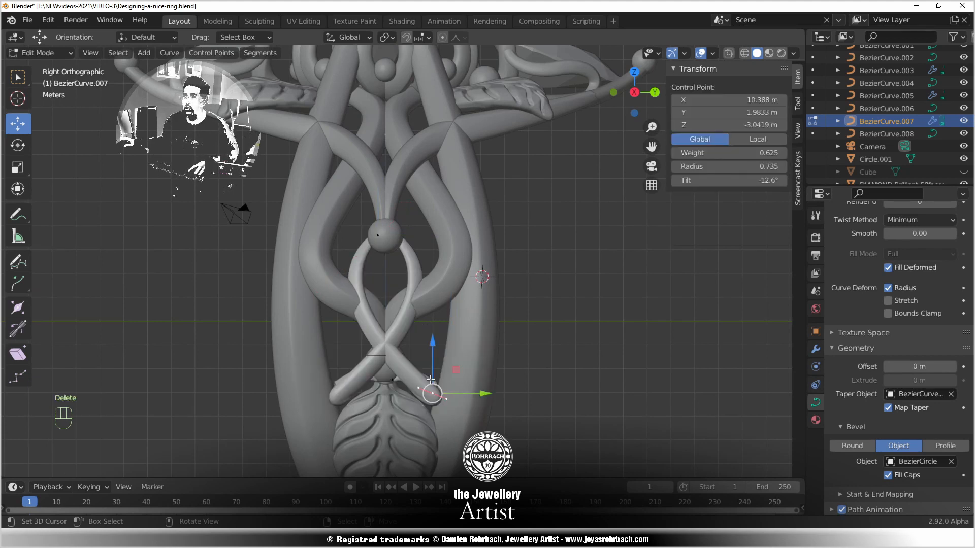
left_click(419, 389)
key("g")
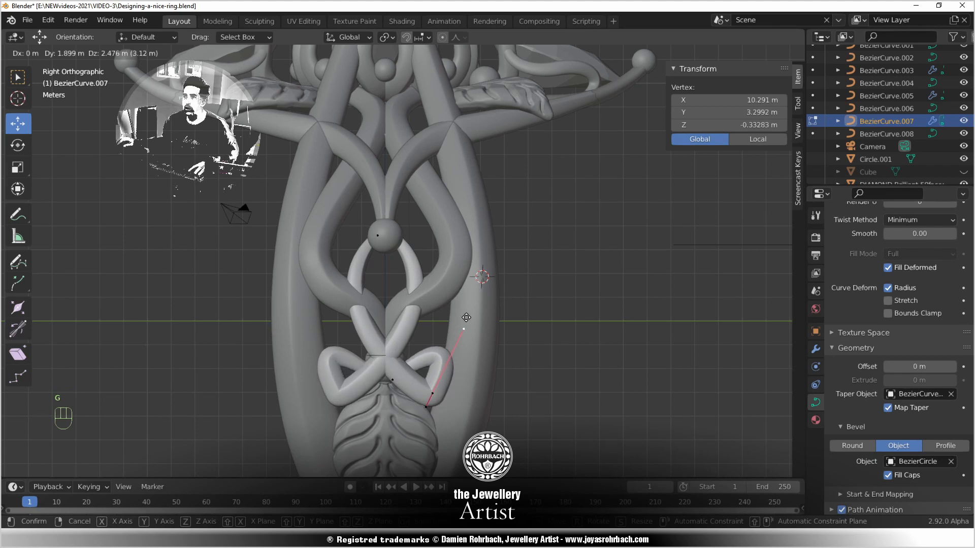
left_click(459, 330)
right_click(413, 371)
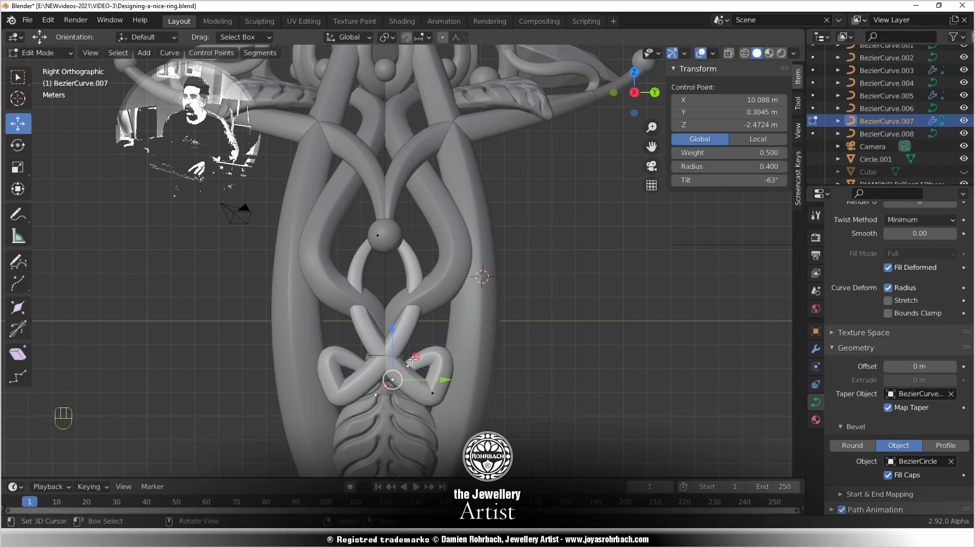
left_click(414, 358)
key("g")
left_click(411, 384)
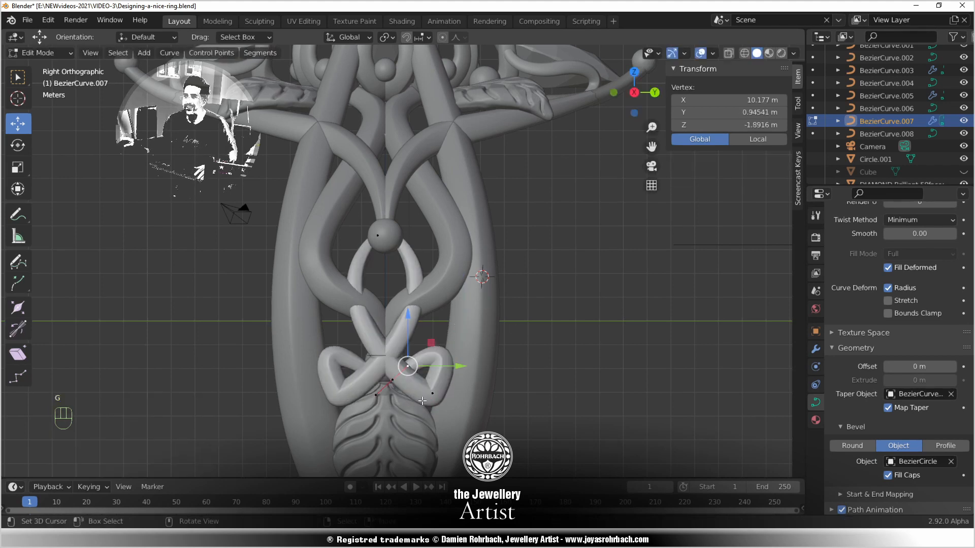
Move the loop control point to about Y 2.37 m, Z -1.70 m, and its raised handle about -1.86 m in Y and -3.99 m in Z
right_click(432, 393)
key("g")
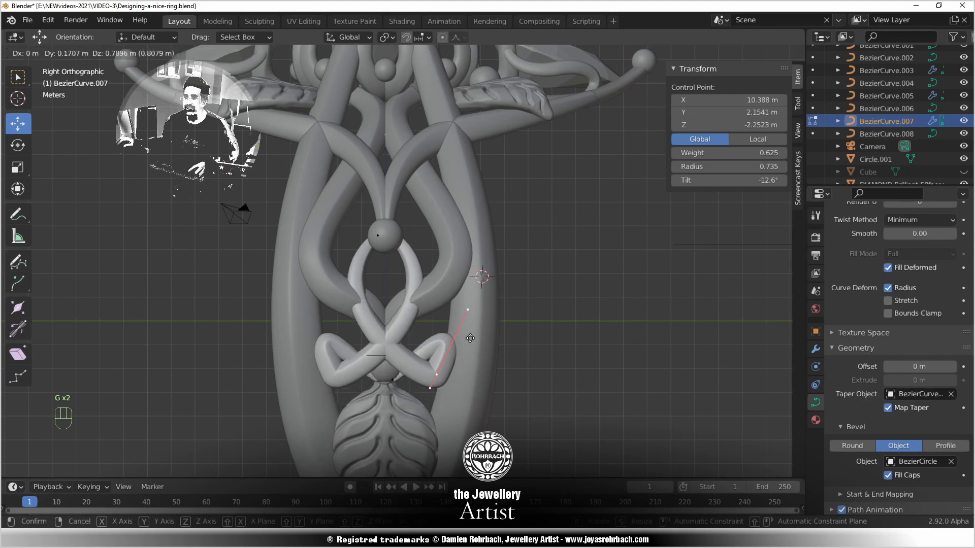
left_click(473, 335)
right_click(468, 295)
key("g")
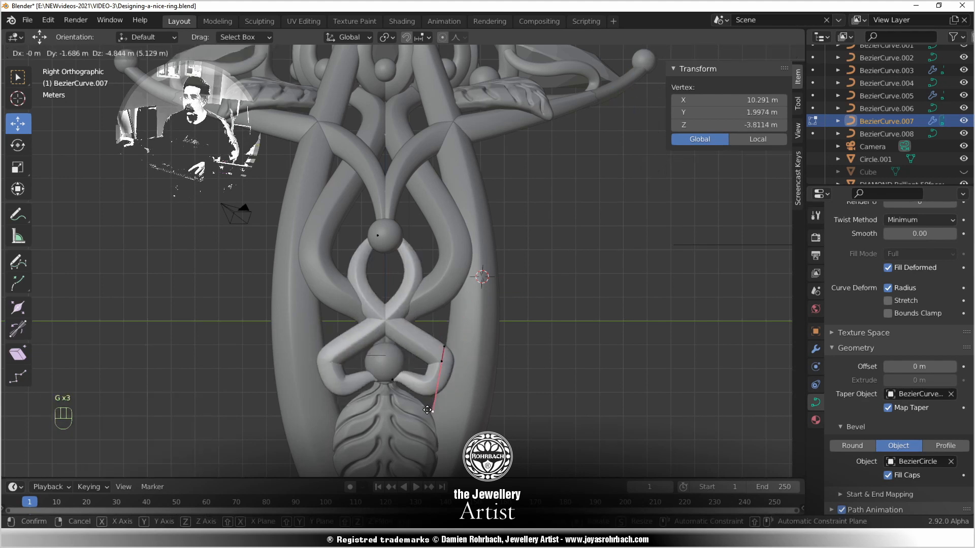
left_click(424, 389)
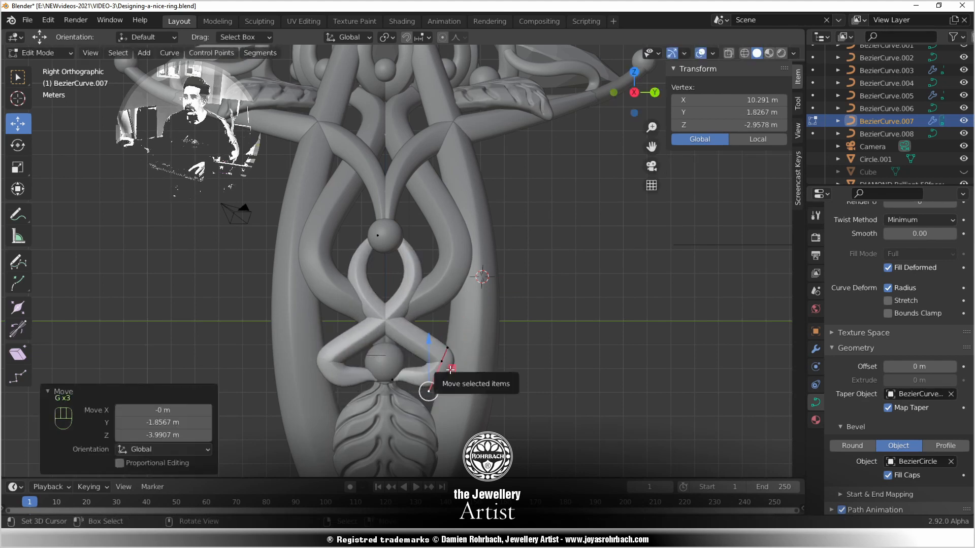
right_click(442, 359)
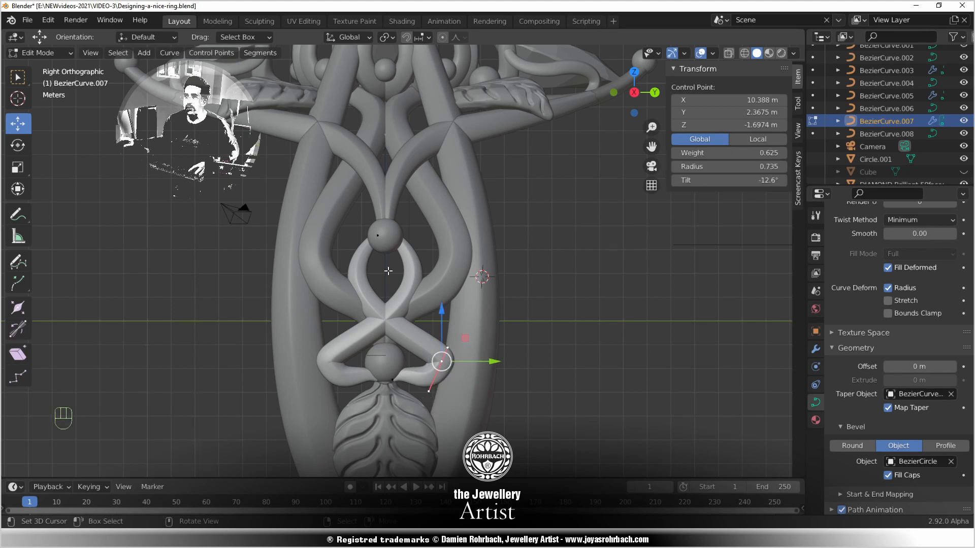
Pull the lower handle of the upper sphere's control point further down and outward to widen the crossing
right_click(306, 303)
key("g")
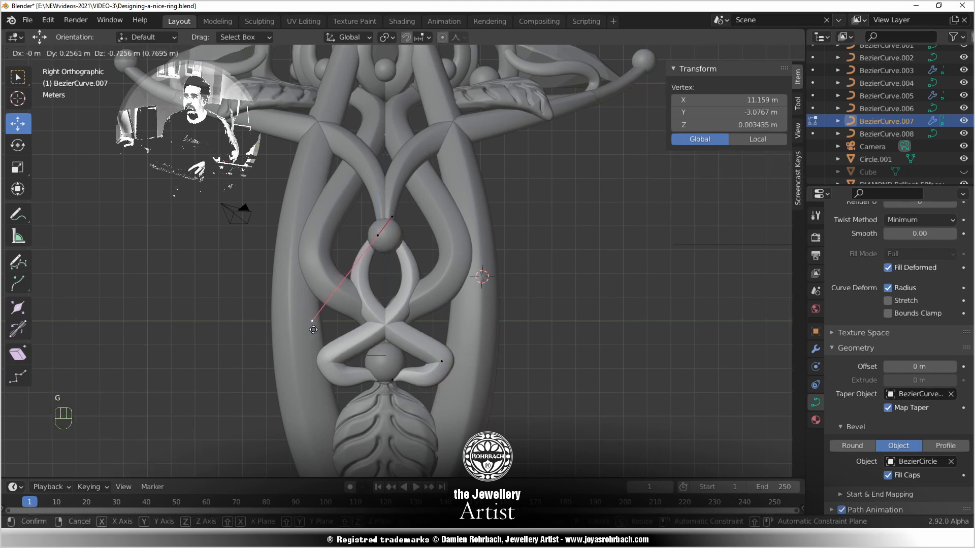
left_click(264, 353)
Move the curve's lower end point about 0.49 m in Y and -2.01 m in Z onto the leaf
right_click(392, 380)
key("g")
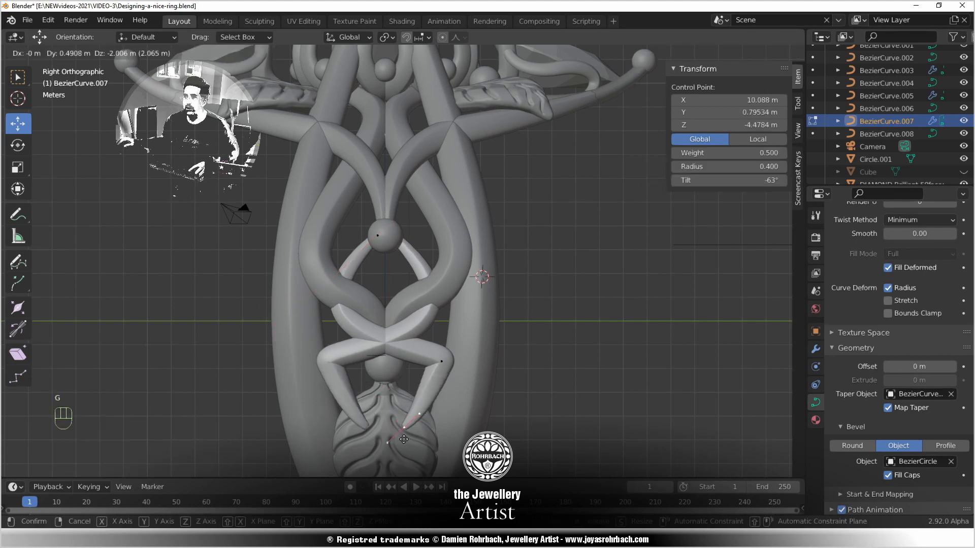
left_click(404, 440)
Move the loop point's lower handle about 0.70 m in Y and -0.68 m in Z, and shift the point itself down and outward
right_click(443, 375)
key("g")
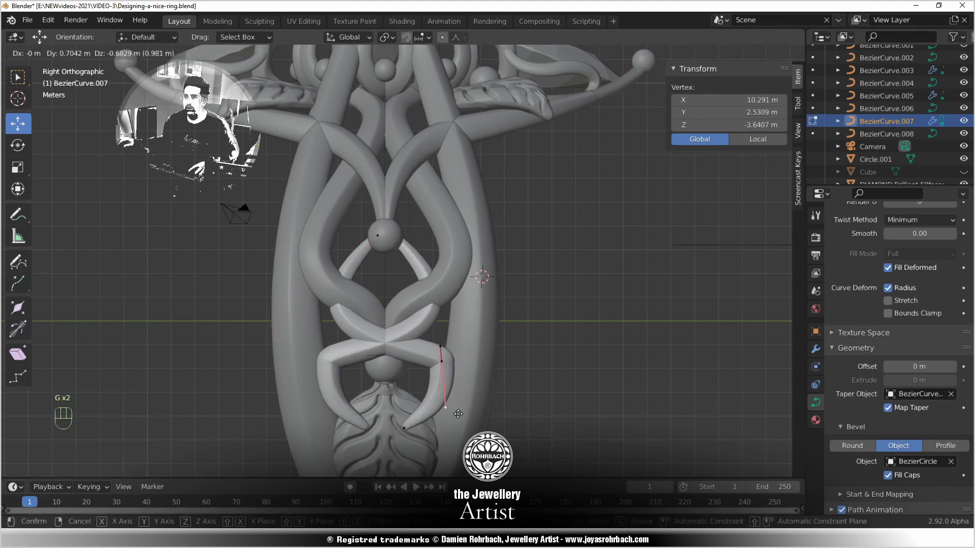
left_click(458, 414)
right_click(443, 364)
key("g")
left_click(452, 389)
Move the loop point's lower handle about -0.23 m in Y and -0.13 m in Z
right_click(446, 439)
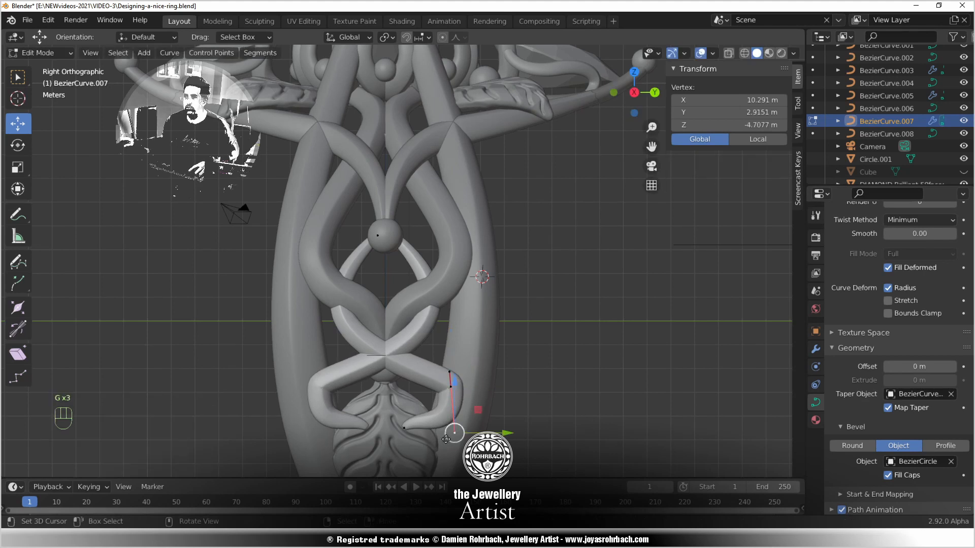
key("g")
left_click(439, 443)
scroll(447, 305, "down", 5)
scroll(446, 350, "up", 4)
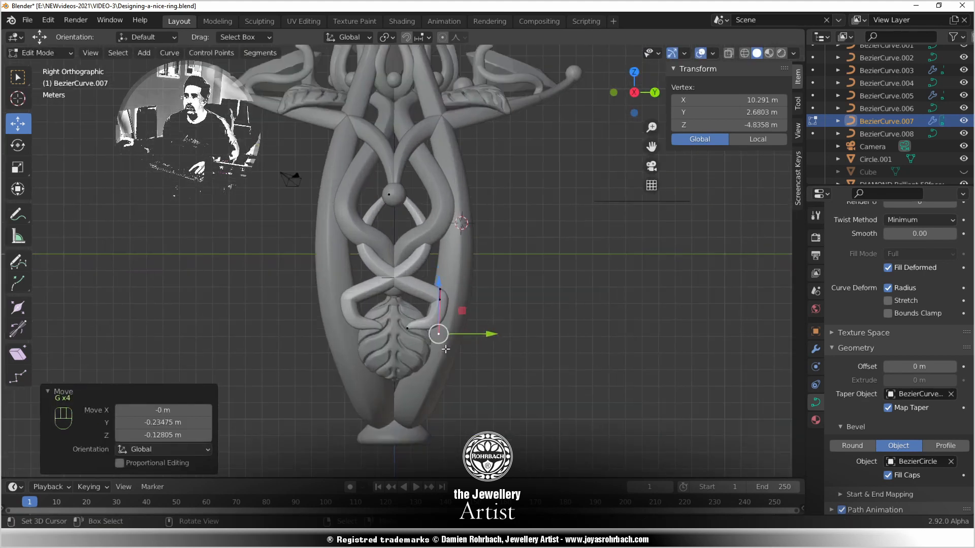
Raise the loop point's upper handle slightly, and raise the lower handle of the upper sphere's control point
scroll(445, 349, "up", 2)
right_click(439, 290)
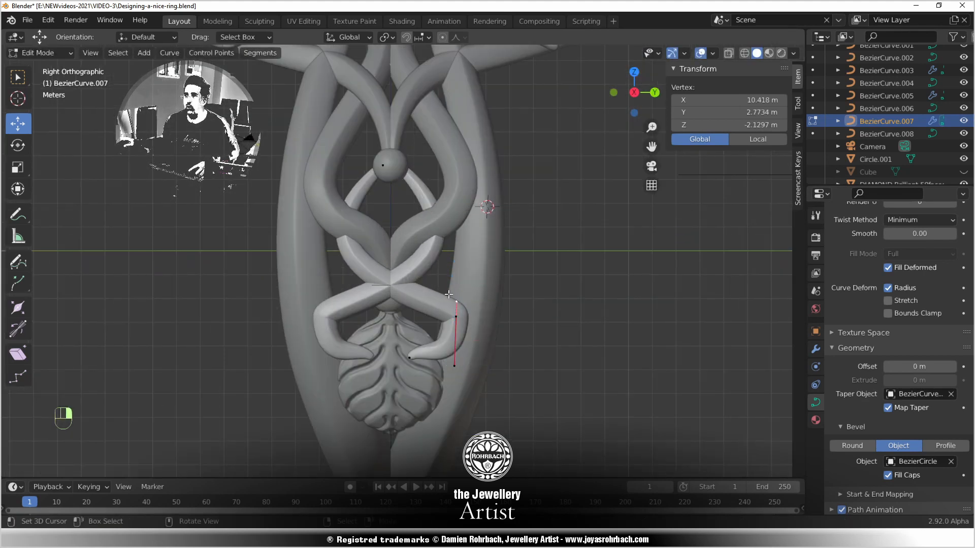
key("g")
left_click(447, 281)
right_click(384, 174)
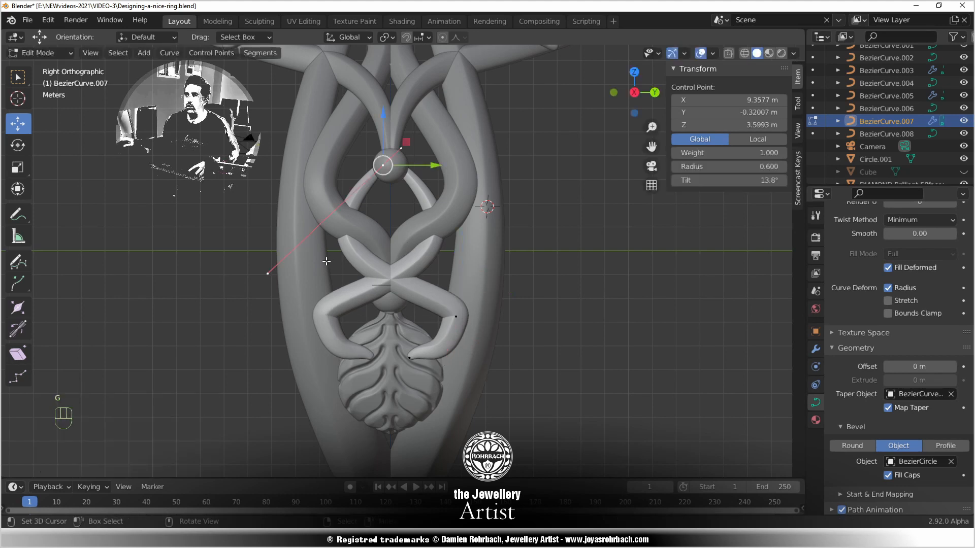
right_click(265, 278)
key("g")
left_click(269, 249)
Move the upper sphere's control point about 2.45 m in Y and 1.15 m in Z, and swing its lower handle to the outer side
right_click(381, 167)
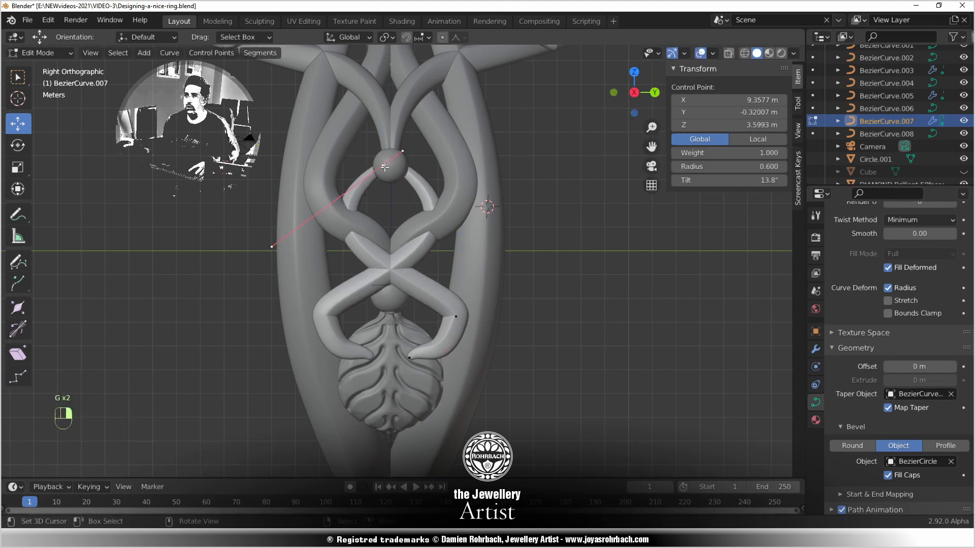
key("g")
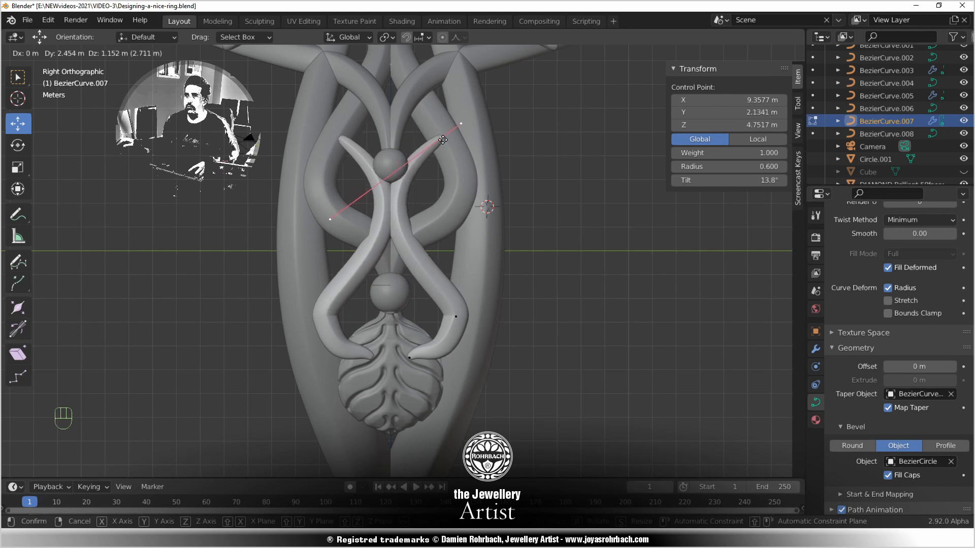
left_click(442, 138)
right_click(330, 219)
key("g")
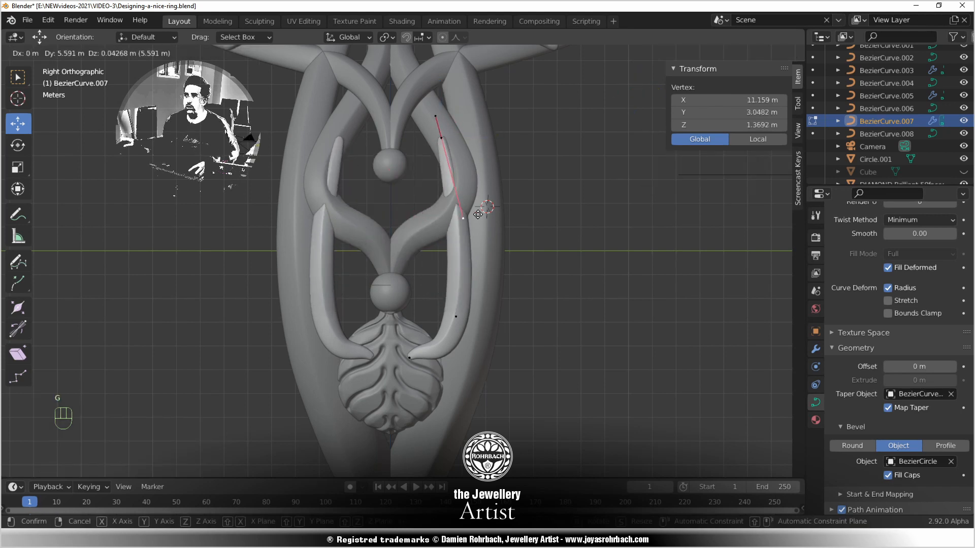
left_click(463, 158)
Move the control point back onto the upper sphere by about -2.07 m in Y and -1.15 m in Z
right_click(441, 137)
key("g")
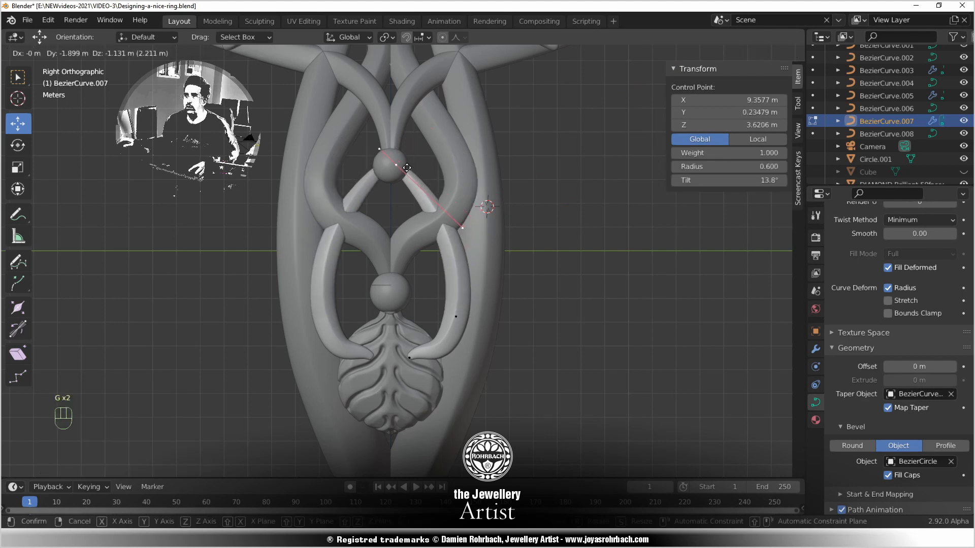
left_click(405, 168)
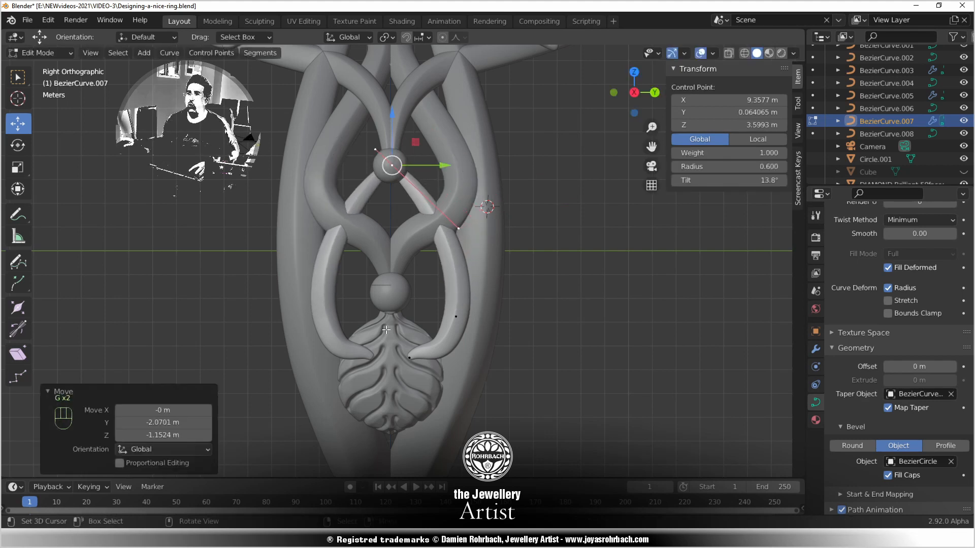
Move the curve's lower end point about -0.49 m in Y and 2.05 m in Z to the lower sphere, and nudge it further up and outward
right_click(409, 356)
key("g")
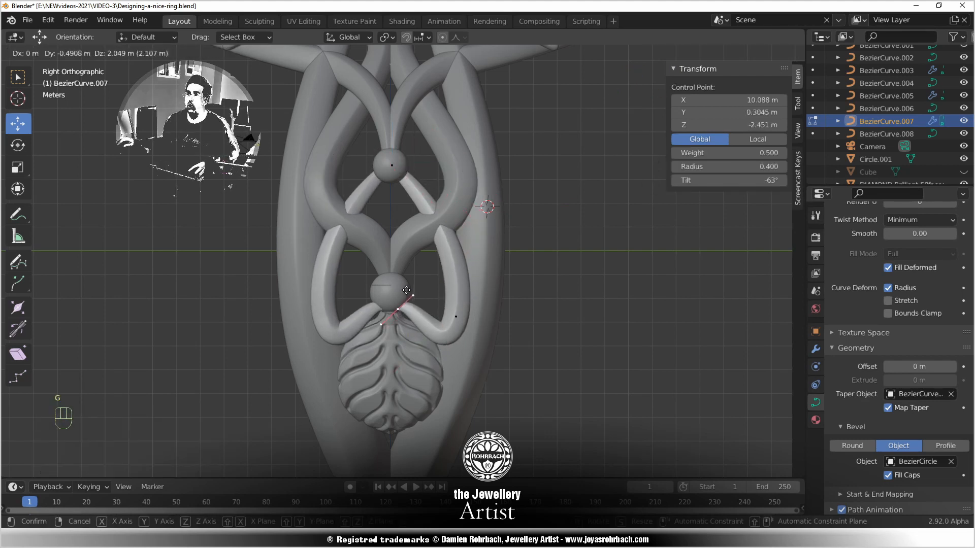
left_click(406, 290)
scroll(457, 299, "up", 4)
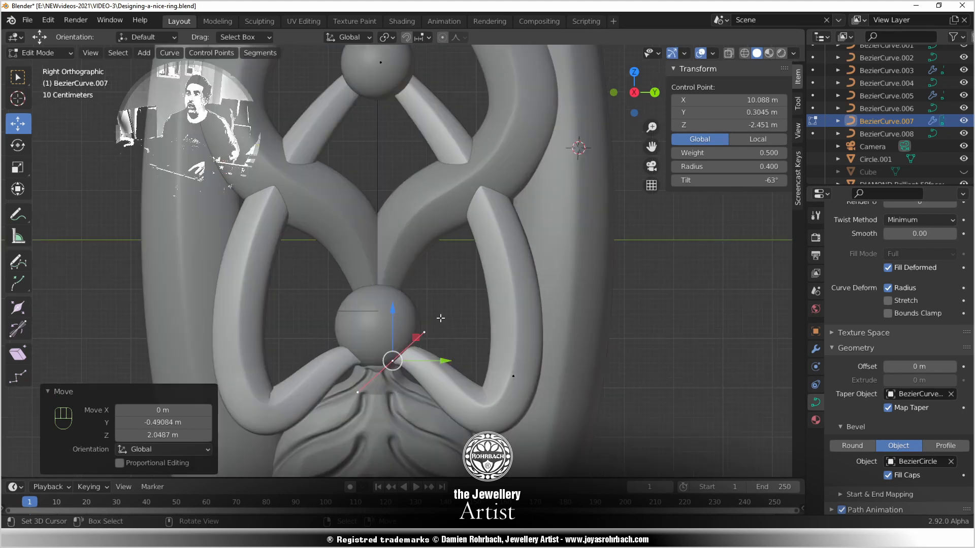
right_click(433, 314)
right_click(394, 360)
key("g")
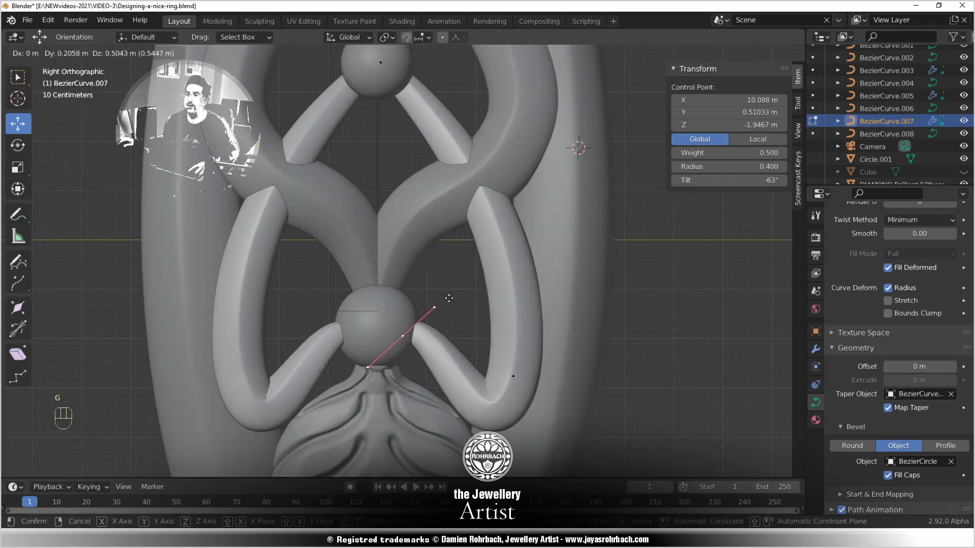
left_click(445, 307)
Move the loop control point about -0.03 m in Y and 0.41 m in Z
right_click(511, 358)
key("g")
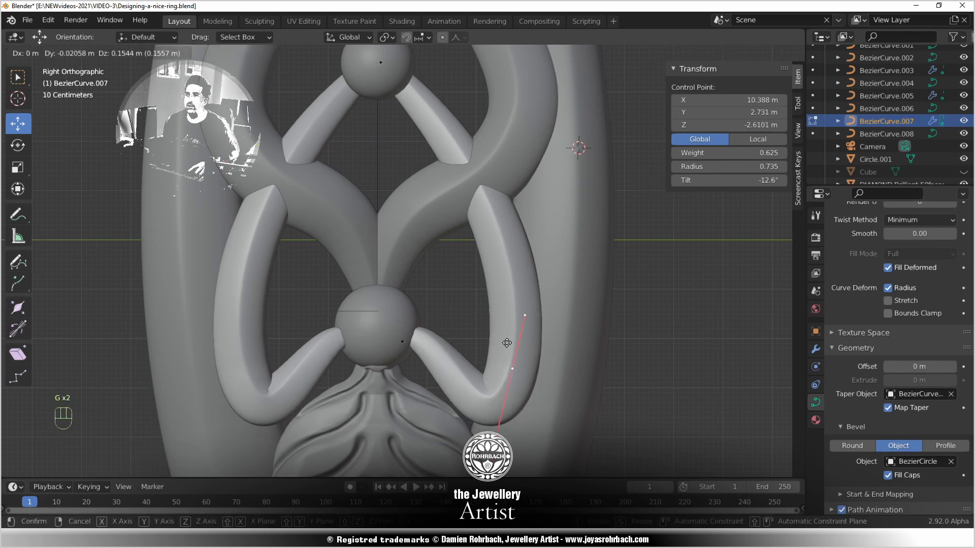
left_click(509, 337)
scroll(487, 292, "down", 1)
middle_click_drag(487, 292, 446, 249)
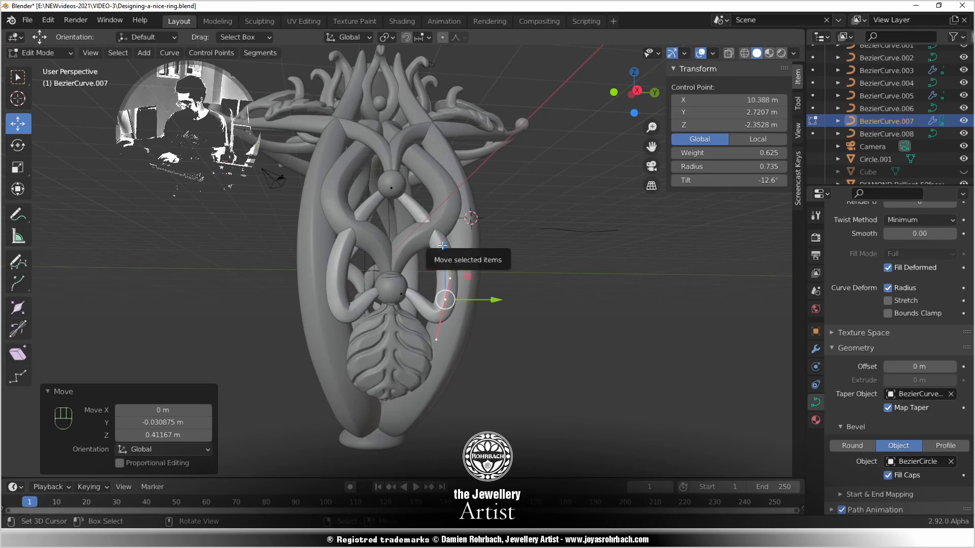
Move the upper sphere's control point about -0.25 m in Y and -0.39 m in Z, and its lower handle about -0.25 m in Y
key("KP_3")
left_click(388, 123)
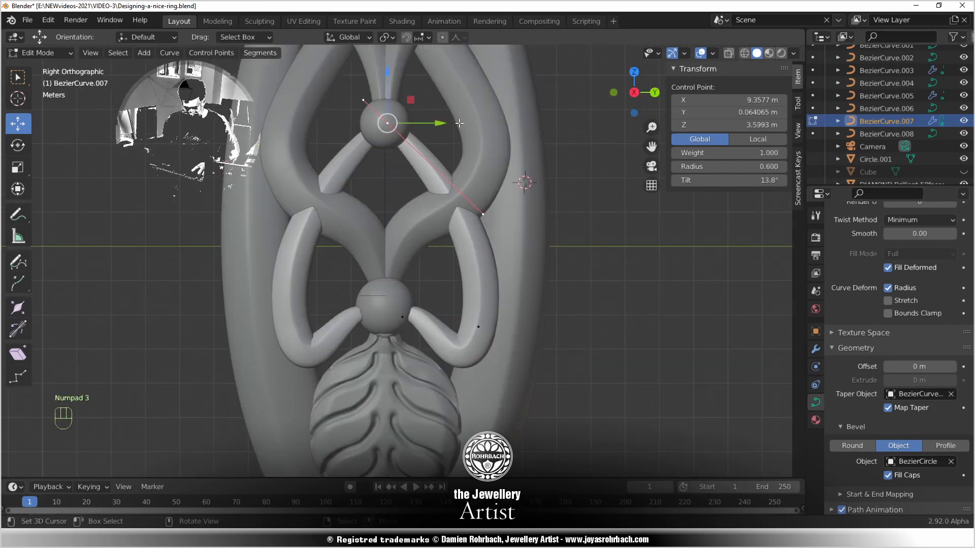
key("g")
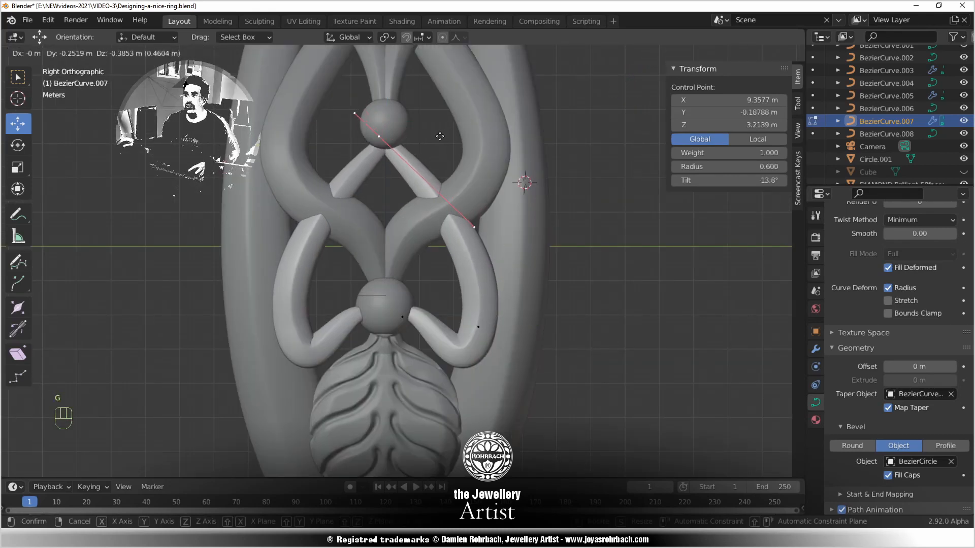
left_click(440, 136)
left_click(468, 219)
key("g")
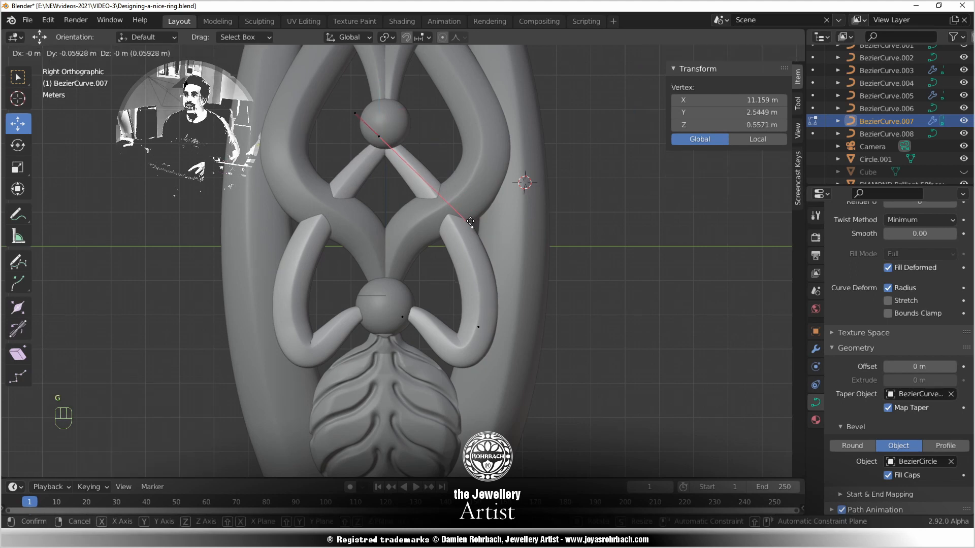
left_click(461, 234)
Save the Blender file
scroll(423, 267, "down", 3)
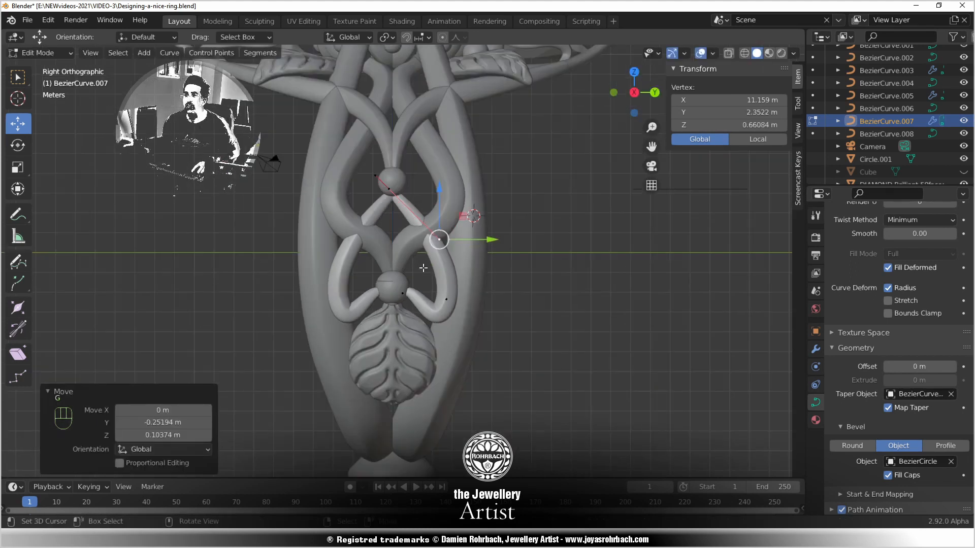
scroll(401, 299, "up", 3)
key("ctrl+s")
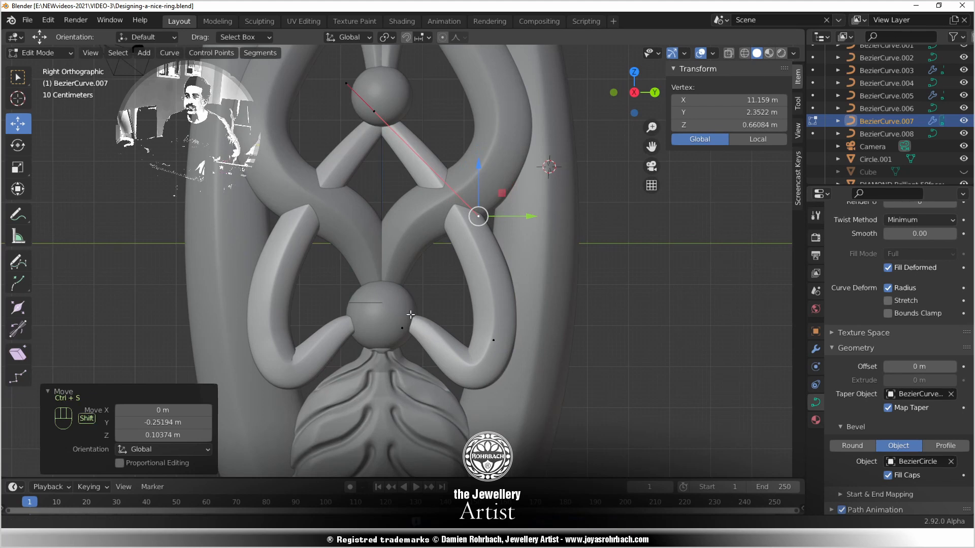
Move the inner end point of BezierCurve.008, the small curve in front of the leaf, about 0.34 m and another 0.17 m in Y
middle_click_drag(410, 315, 498, 320)
key("Tab")
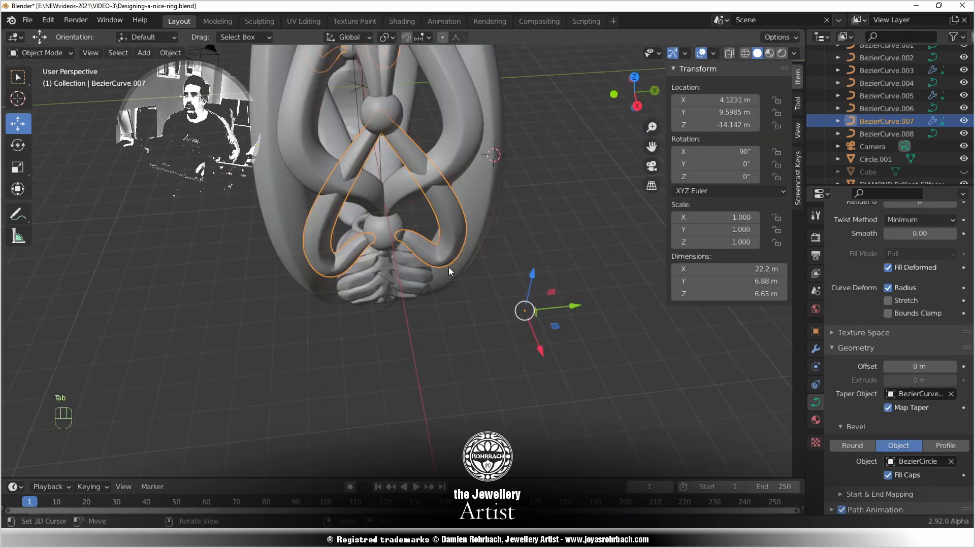
middle_click_drag(448, 267, 405, 293)
scroll(418, 303, "up", 2)
right_click(418, 303)
scroll(415, 300, "up", 4)
key("Tab")
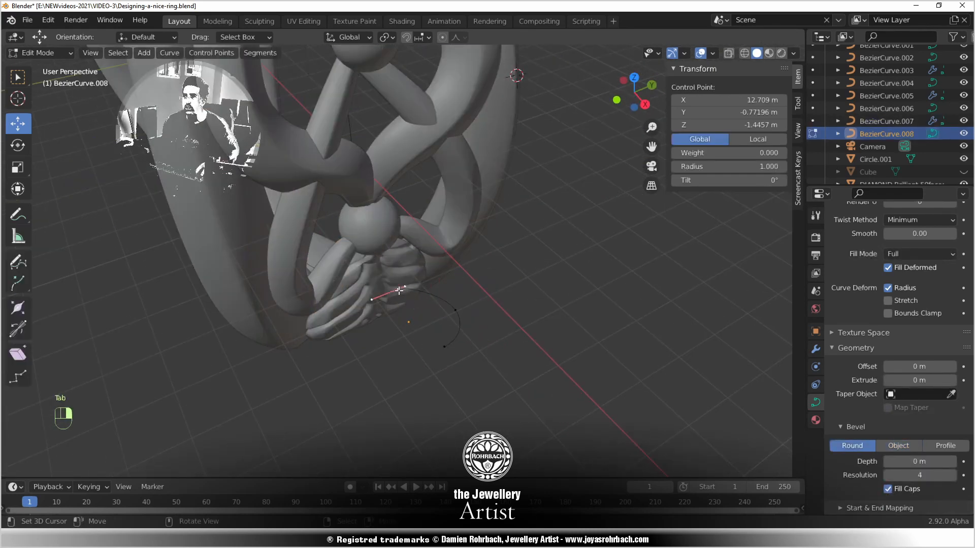
left_click_drag(441, 274, 442, 276)
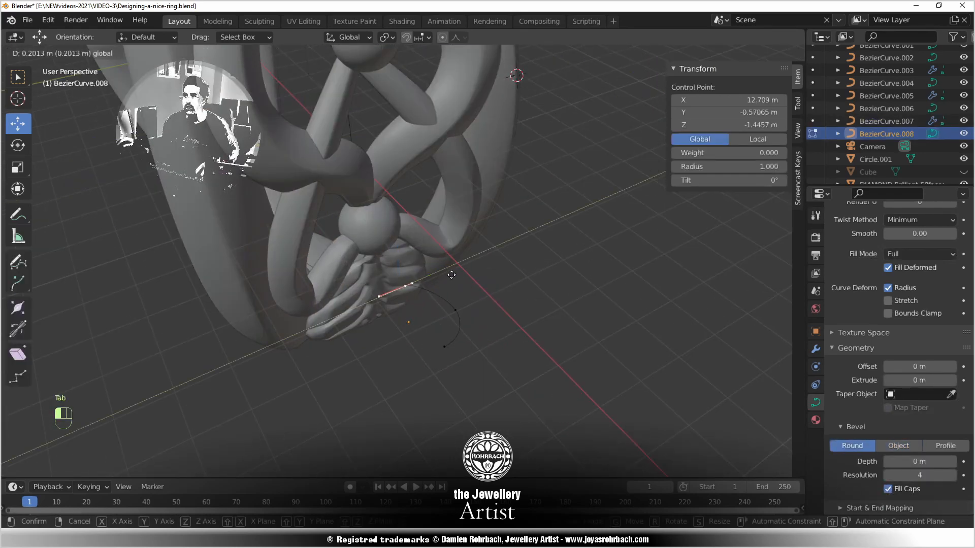
left_click_drag(456, 274, 456, 274)
middle_click_drag(455, 274, 408, 246)
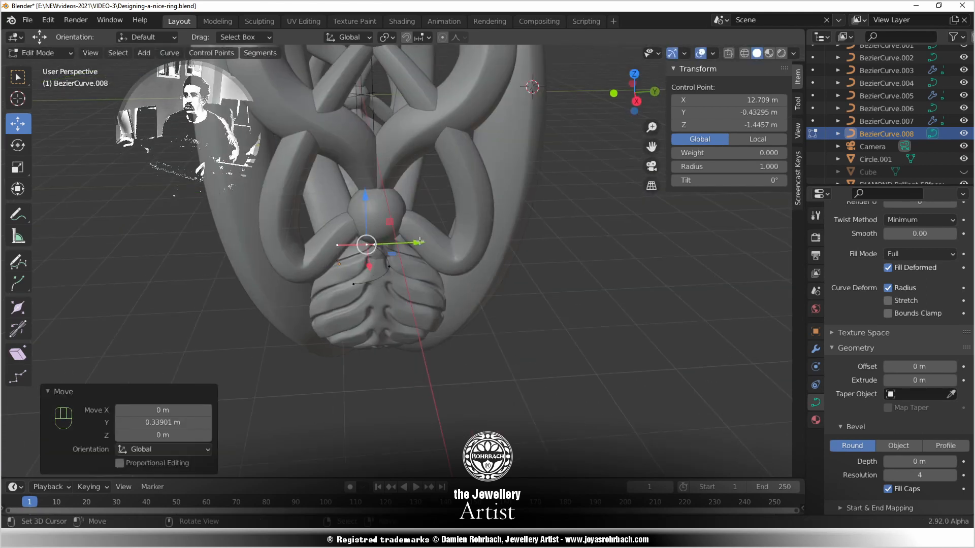
left_click_drag(416, 241, 424, 242)
middle_click_drag(424, 243, 413, 228)
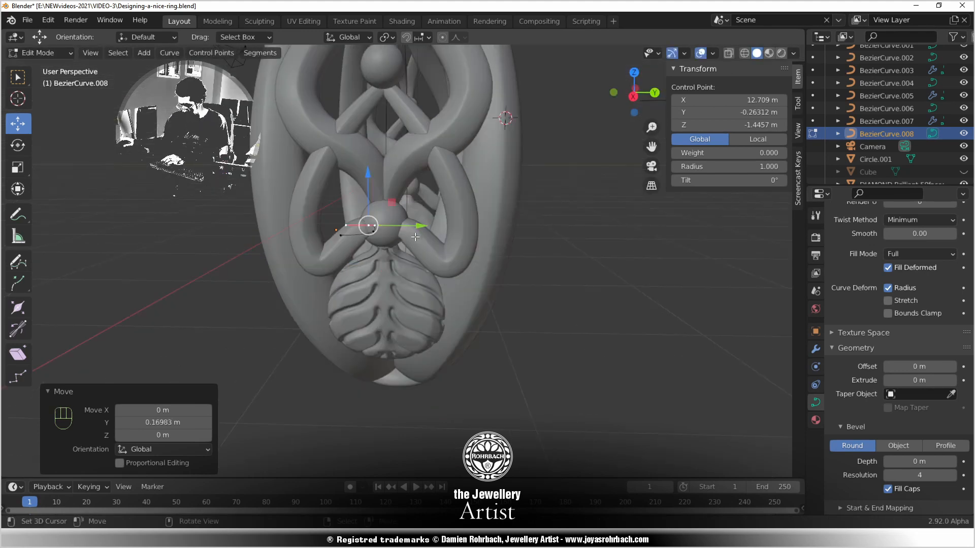
Move the loop control point of the mirrored branch curve BezierCurve.007 about 0.23 m in Y and -0.06 m in Z
key("KP_3")
scroll(417, 237, "up", 4)
scroll(433, 254, "down", 2)
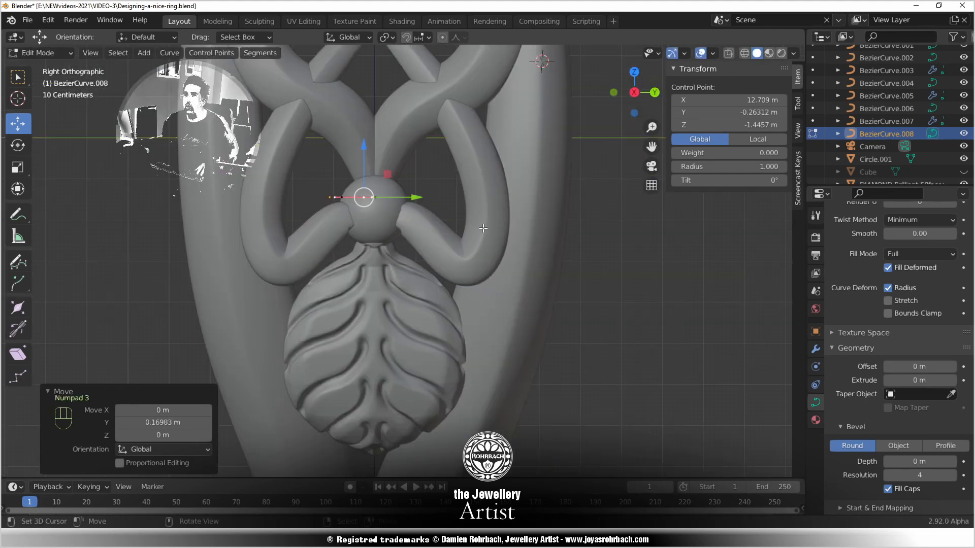
key("Tab")
right_click(480, 224)
middle_click_drag(447, 199, 447, 259, "shift")
key("Tab")
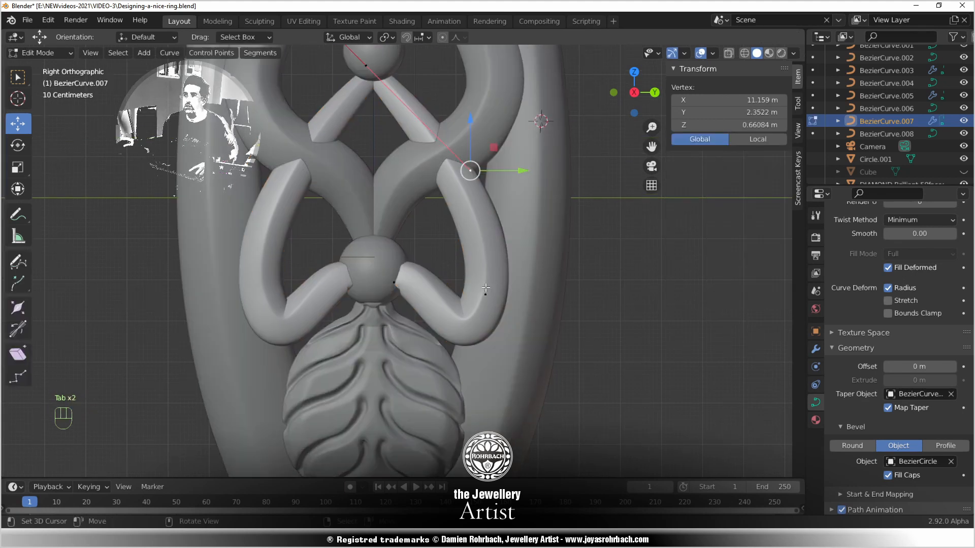
right_click(467, 288)
key("g")
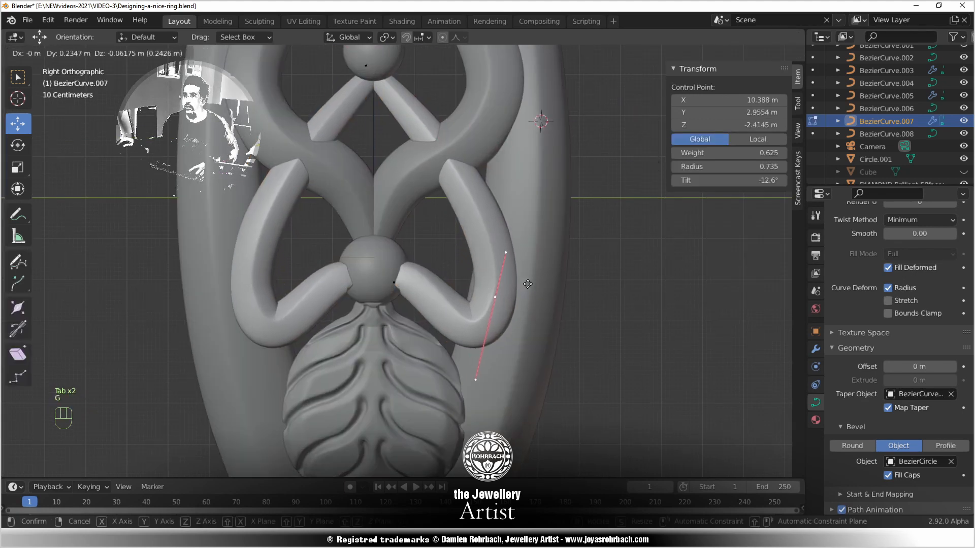
left_click(528, 284)
Shift the branch curve's lower end point outward in Y, and move its inner handle about -0.40 m in Y and 0.37 m in Z
middle_click_drag(523, 284, 431, 315)
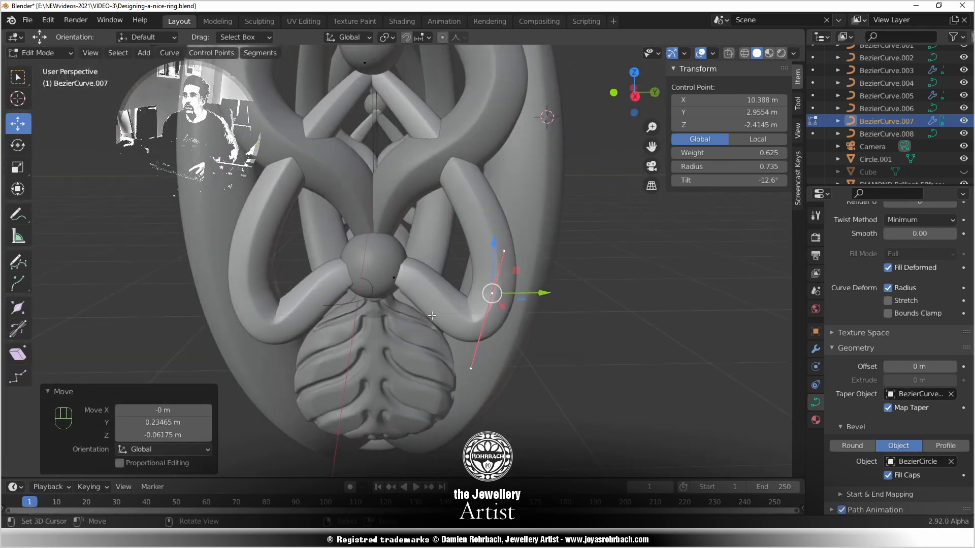
key("KP_3")
left_click(394, 283)
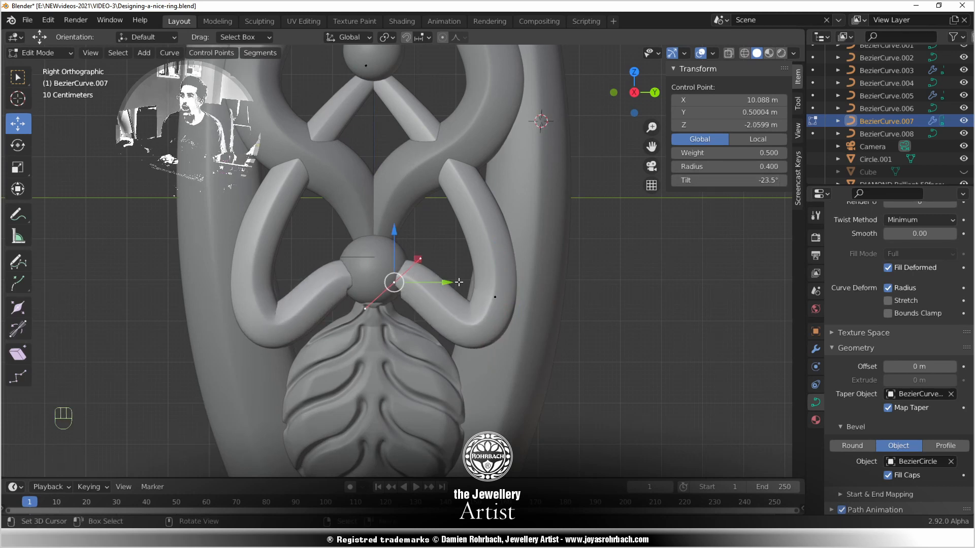
left_click_drag(459, 283, 458, 279)
left_click(382, 304)
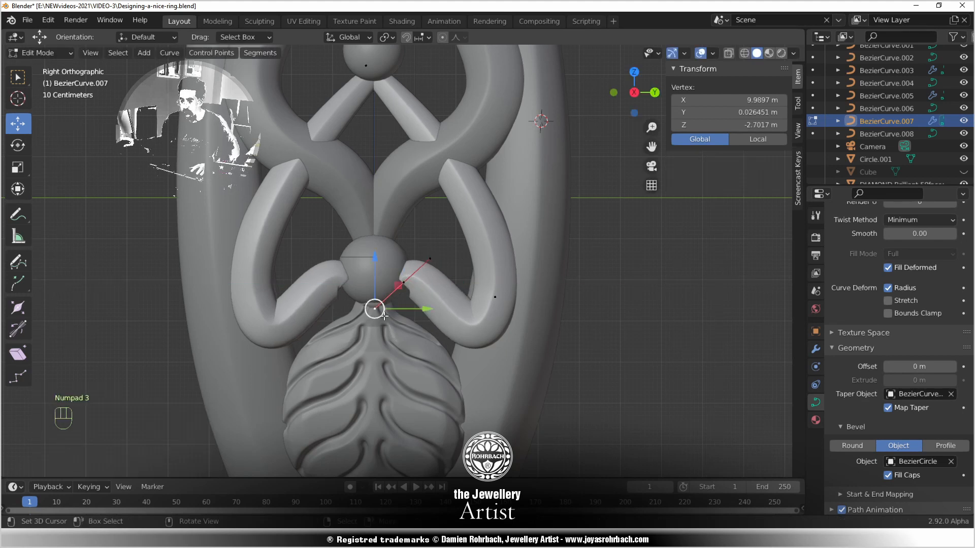
key("g")
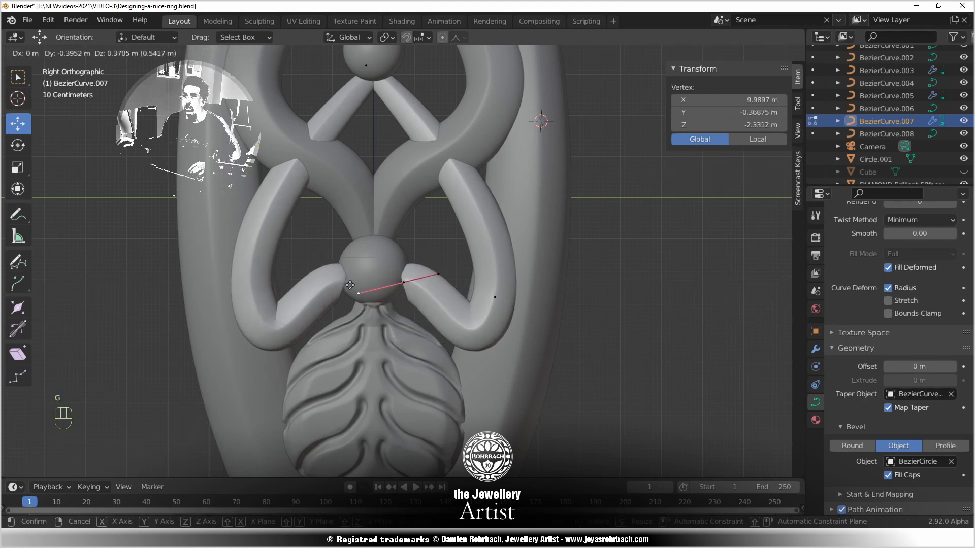
left_click(350, 285)
Move the branch curve's lower end point about -0.23 m in Y and 0.20 m in Z, and save the file
left_click(402, 280)
key("g")
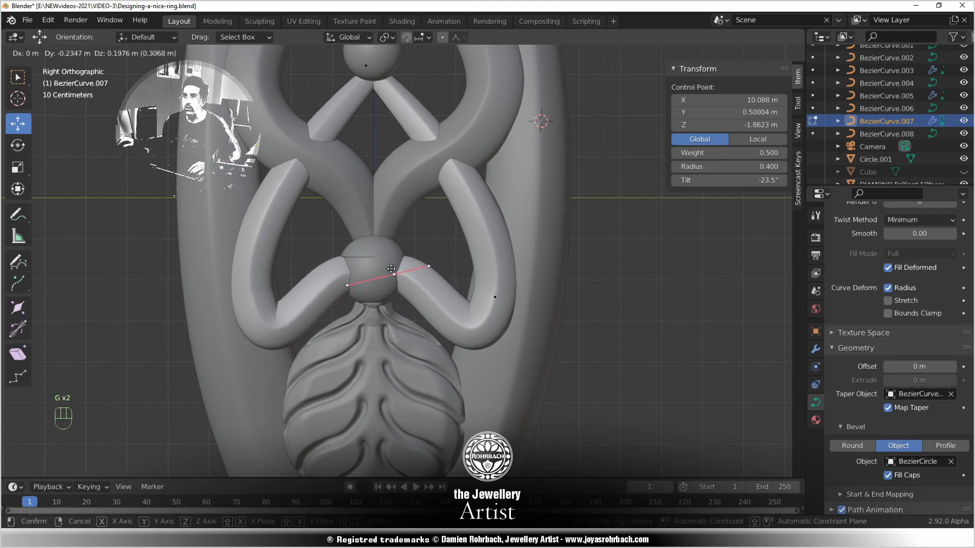
left_click(391, 269)
key("ctrl+s")
Move BezierCurve.008's inner end point about -0.32 m in Y and its middle point about 0.09, -0.11 and -0.12 m in X, Y, Z
scroll(438, 265, "down", 4)
middle_click_drag(424, 246, 452, 307)
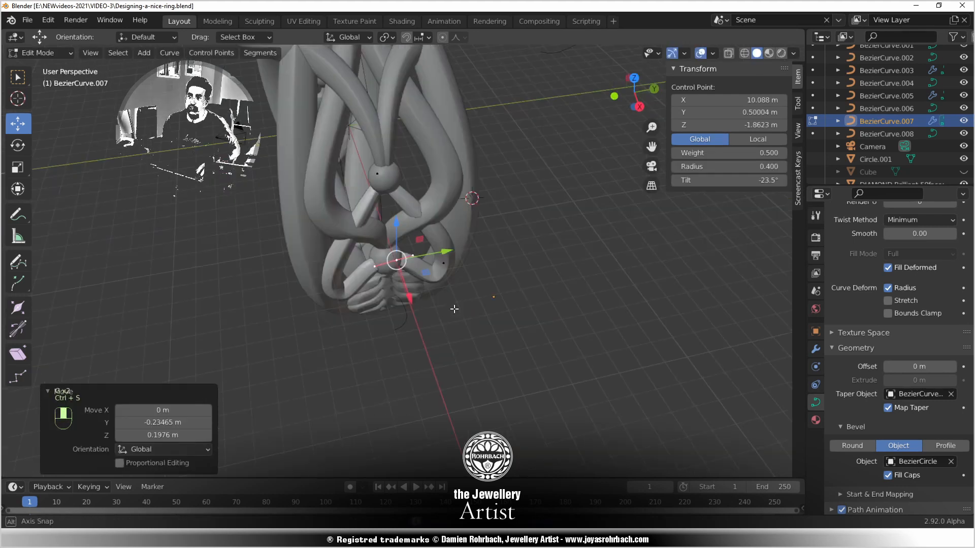
key("Tab")
scroll(446, 307, "up", 4)
left_click(418, 335)
key("Tab")
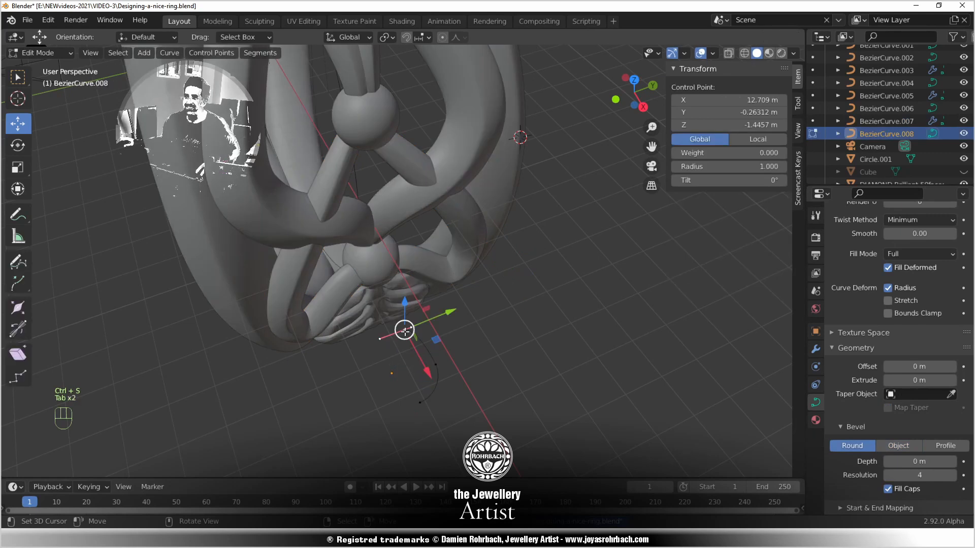
left_click_drag(442, 310, 442, 307)
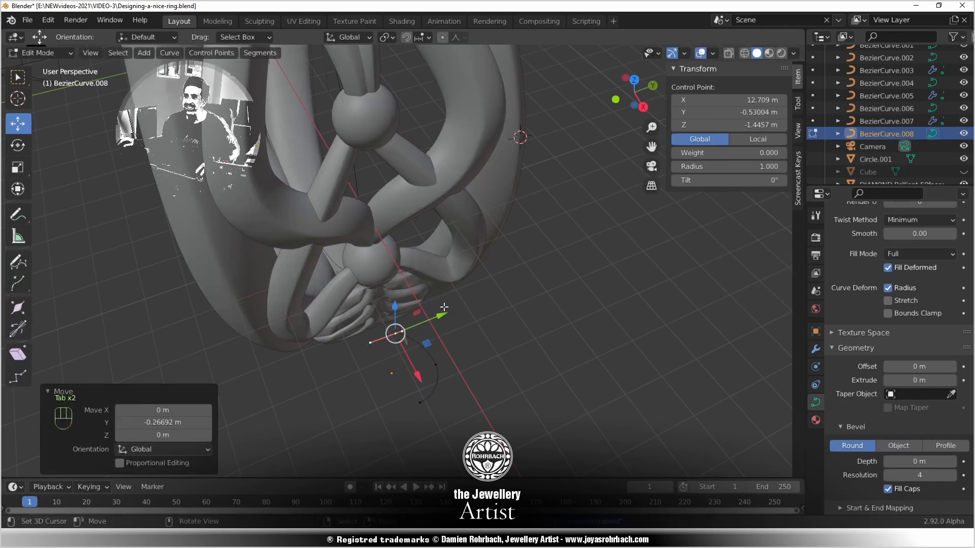
middle_click_drag(443, 308, 394, 214)
left_click_drag(410, 269, 402, 275)
middle_click_drag(409, 299, 417, 333)
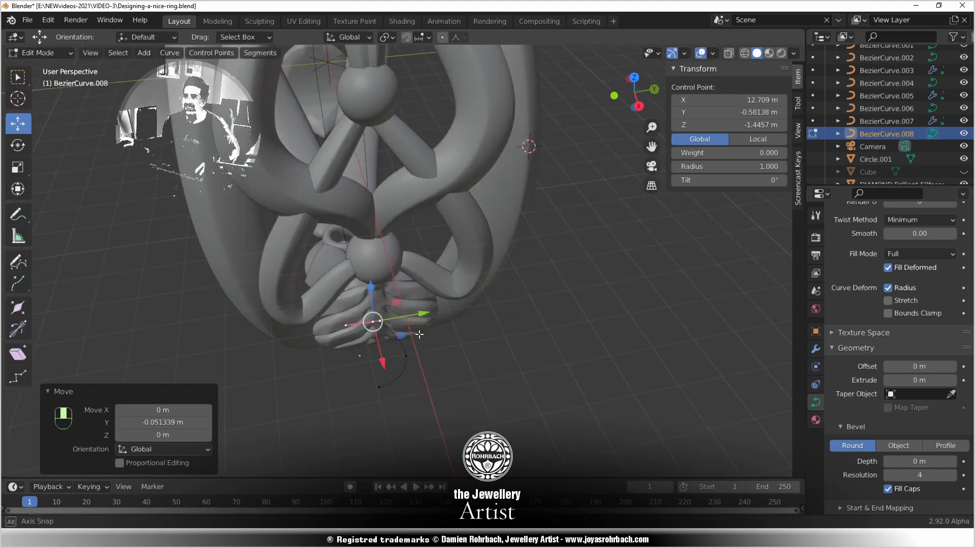
right_click_drag(419, 333, 413, 344)
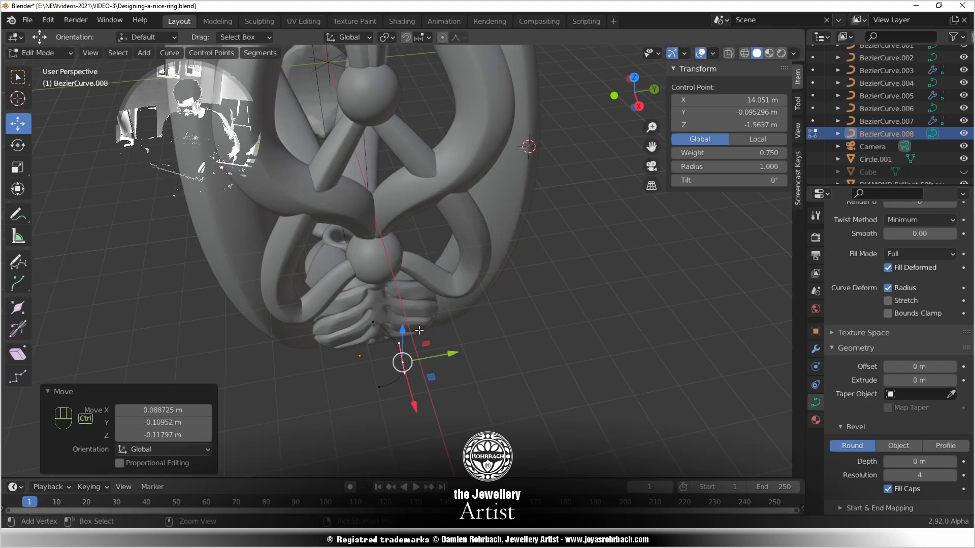
Undo the last move of BezierCurve.008's middle point, and reposition the point in top view at about 13.56 m in X
key("ctrl+z")
key("KP_7")
middle_click_drag(495, 274, 391, 268, "shift")
scroll(447, 285, "up", 3)
key("g")
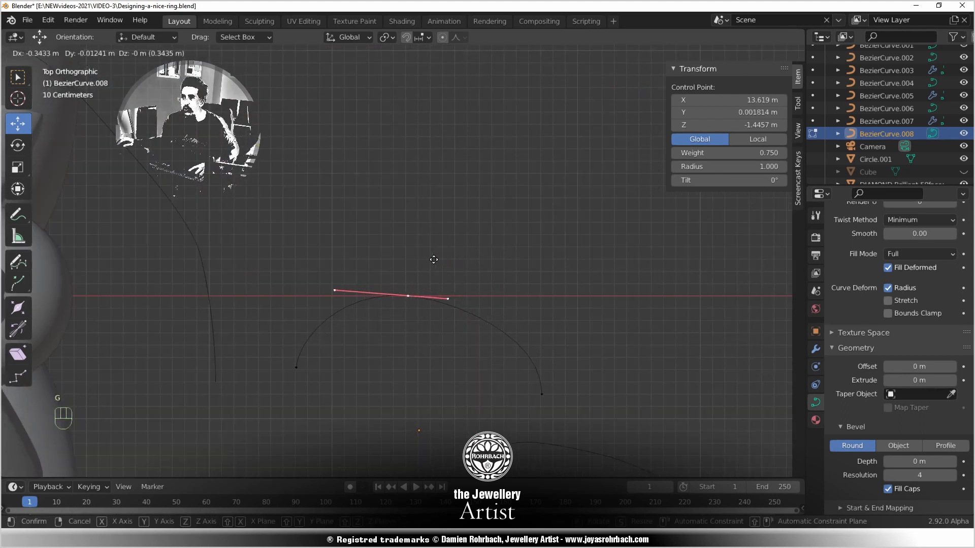
left_click(427, 259)
Move BezierCurve.008's middle point about 0.17 m and back about -0.10 m in Y, and finish editing the curve
right_click(539, 390)
scroll(412, 336, "down", 3)
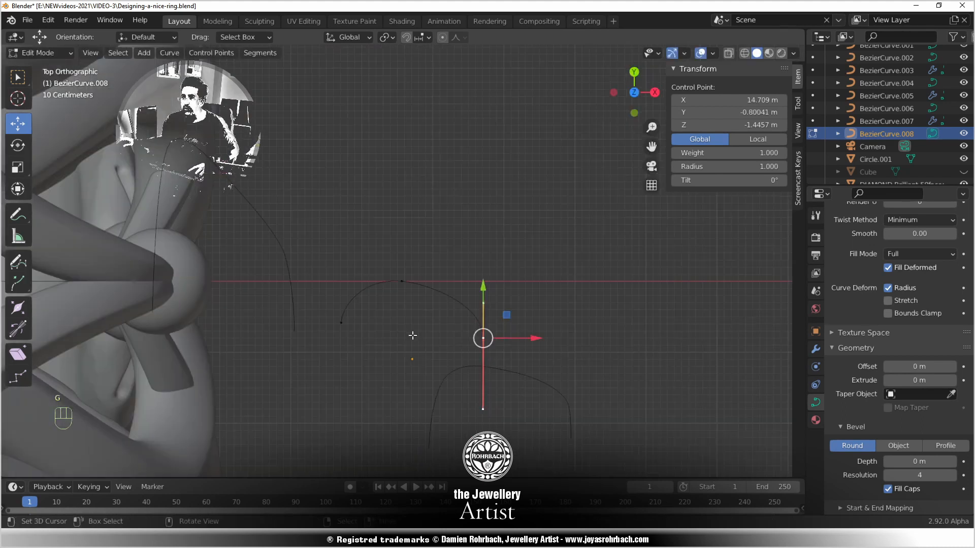
middle_click_drag(376, 314, 254, 170)
middle_click_drag(398, 252, 376, 260)
scroll(376, 259, "up", 1)
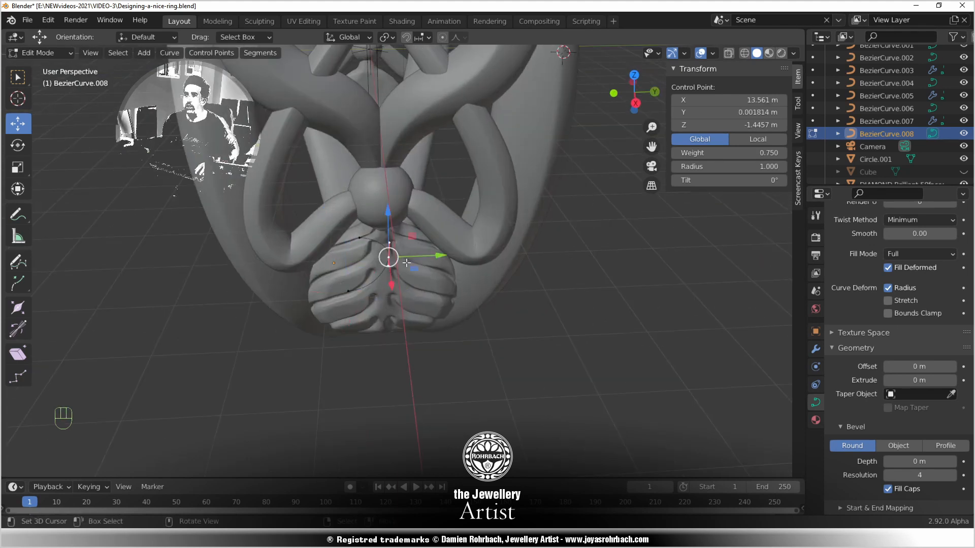
left_click_drag(407, 262, 437, 259)
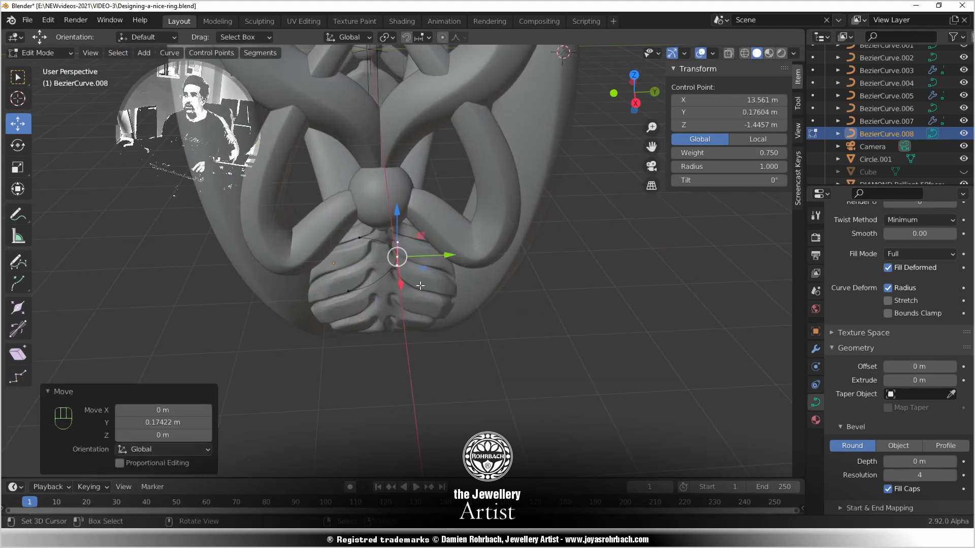
middle_click_drag(388, 280, 400, 241)
left_click_drag(445, 261, 442, 260)
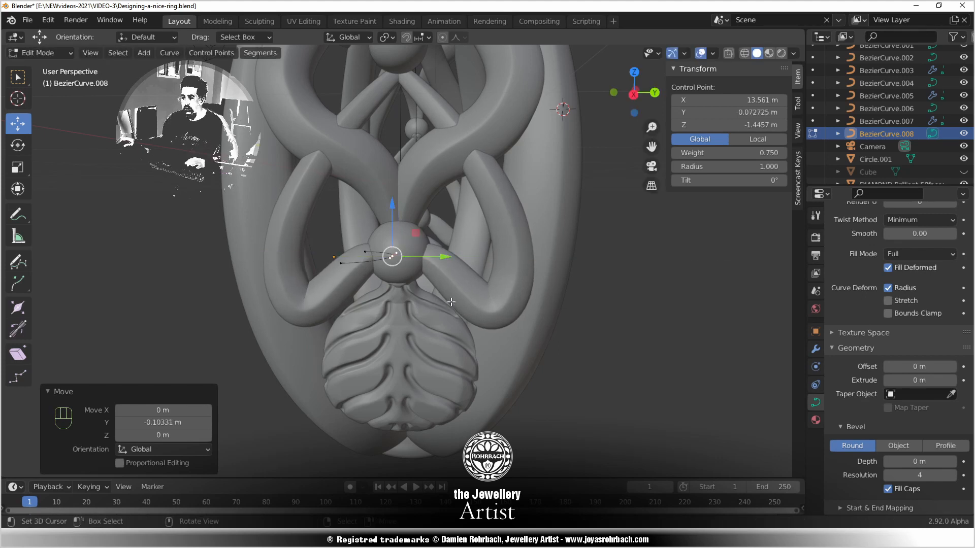
left_click(459, 274)
key("Tab")
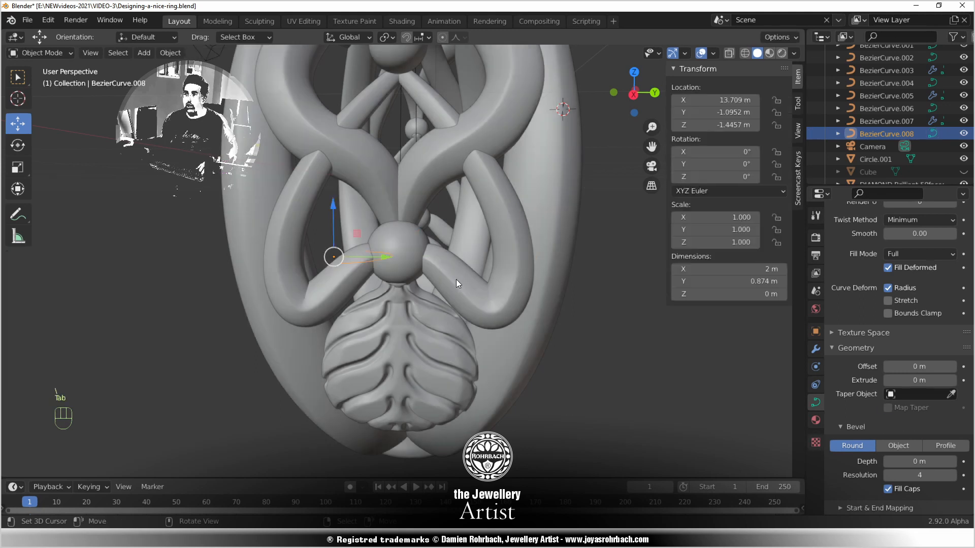
Save the file, and move the loop control point of the branch curve BezierCurve.007 about 0.19 m in X
left_click(456, 279)
key("ctrl+s")
key("KP_3")
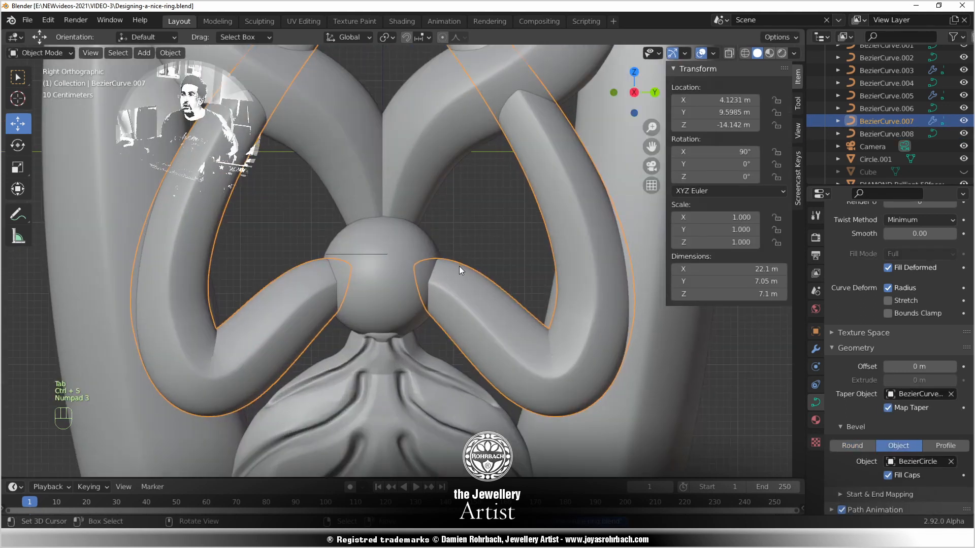
scroll(459, 267, "down", 3)
middle_click_drag(394, 273, 361, 257)
key("n")
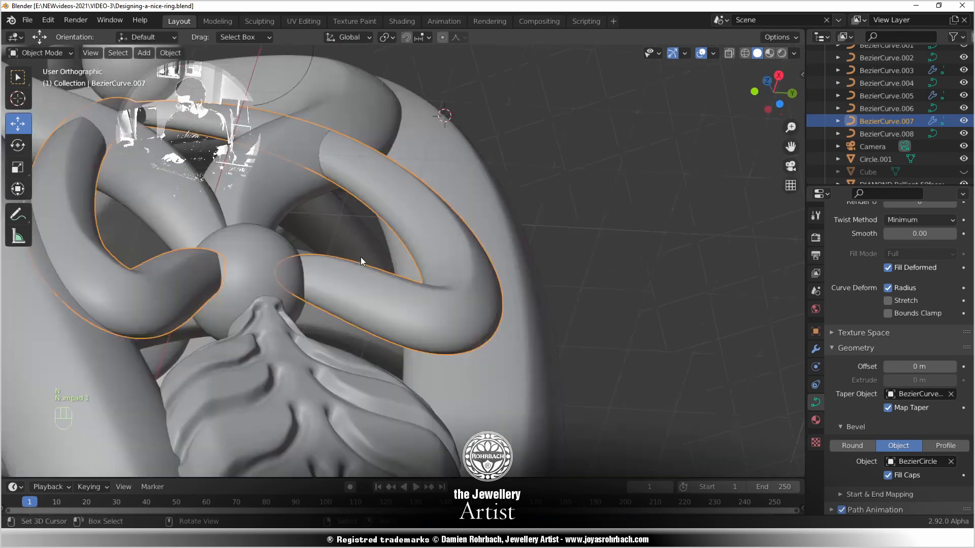
key("KP_1")
scroll(381, 230, "up", 2)
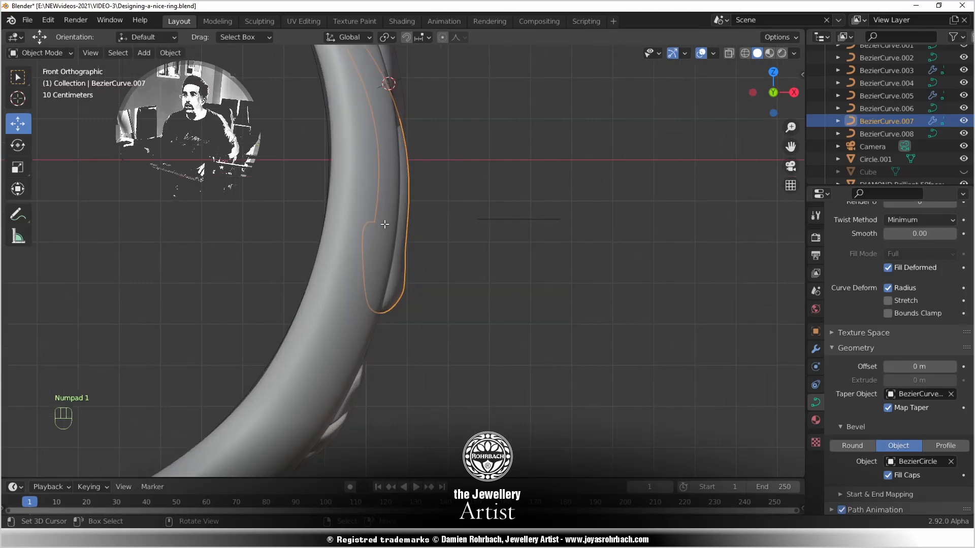
key("Tab")
key("alt+z")
middle_click_drag(380, 233, 384, 299, "shift")
scroll(402, 328, "up", 4)
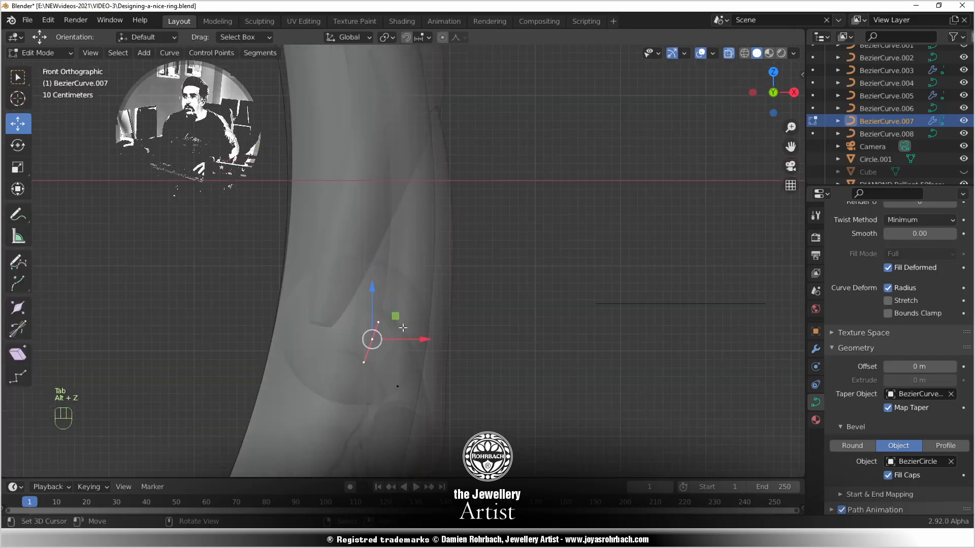
middle_click_drag(400, 338, 432, 327)
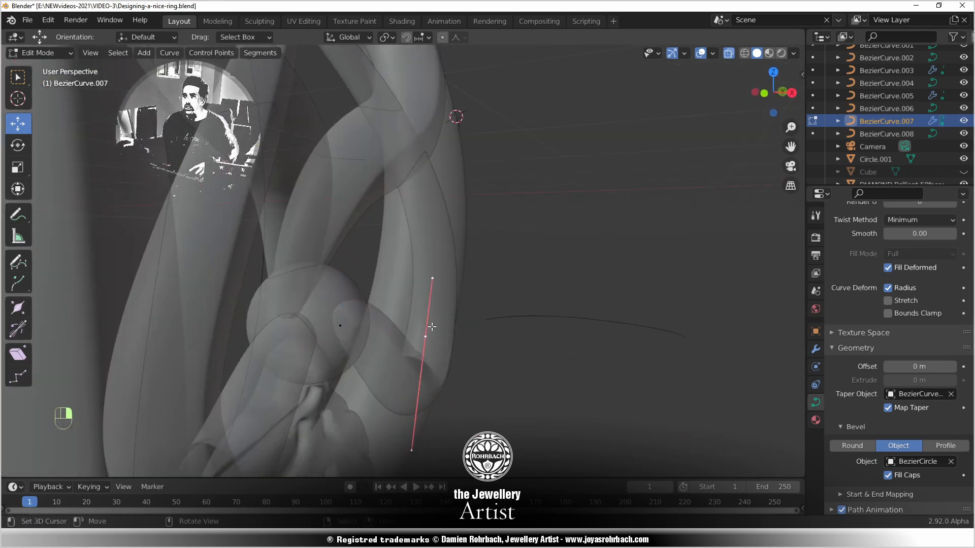
left_click_drag(475, 341, 485, 341)
middle_click_drag(461, 411, 336, 415)
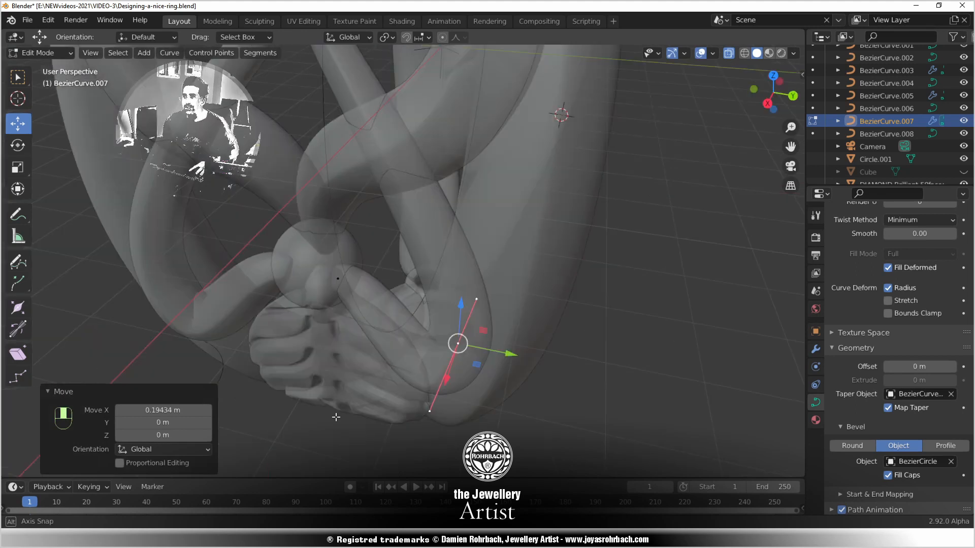
key("alt+z")
Shift the outer handle of the branch curve's lower end point about -0.50 m and back about 0.08 m in X
middle_click_drag(373, 374, 394, 316)
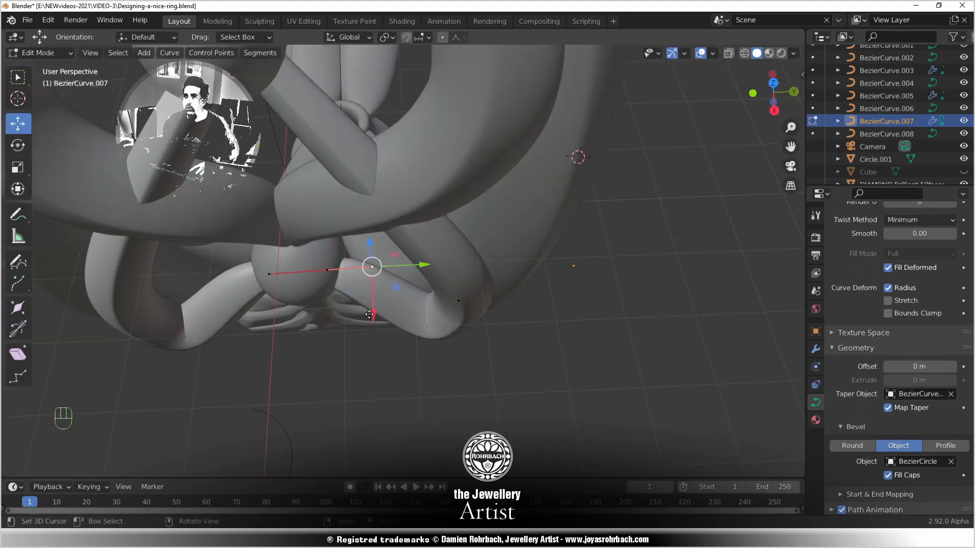
left_click_drag(369, 314, 371, 320)
middle_click_drag(377, 334, 388, 103)
key("g")
key("x")
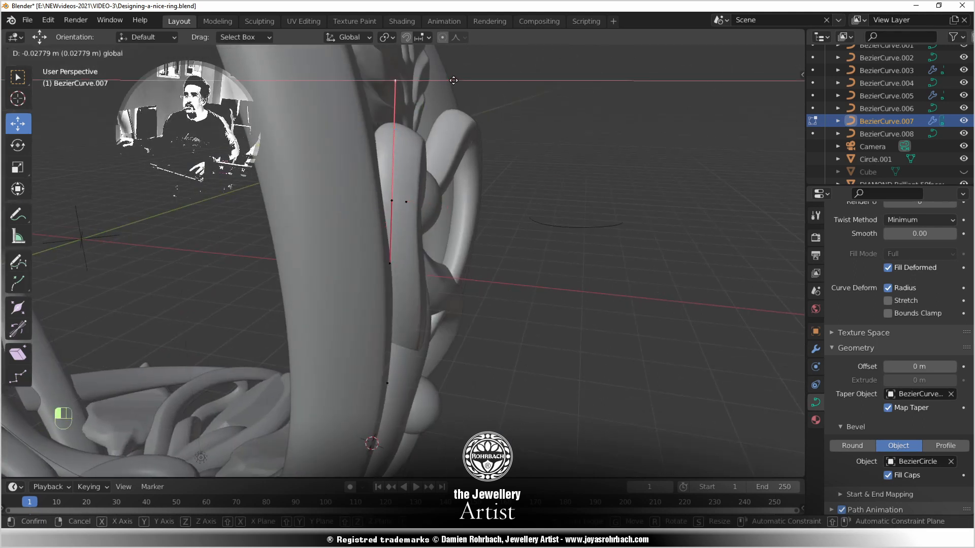
left_click(430, 79)
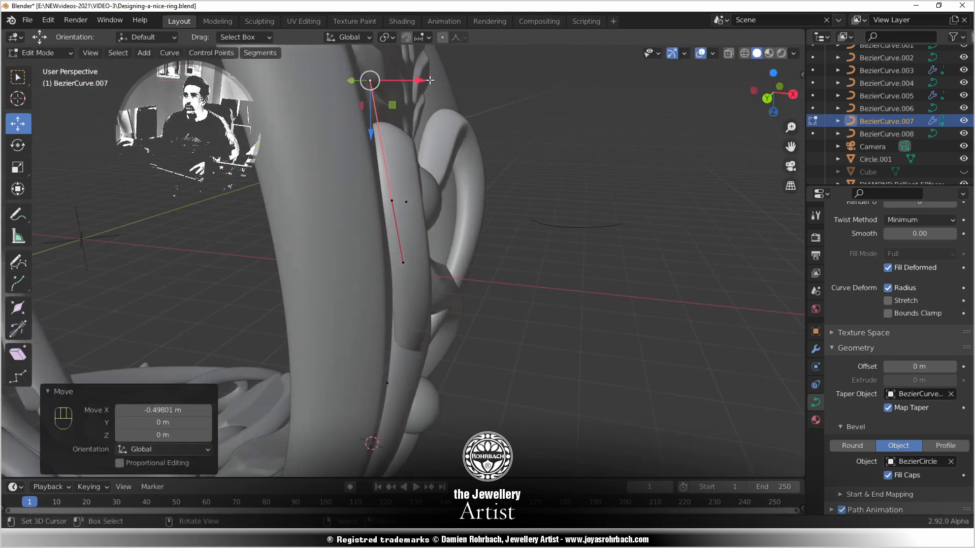
key("g")
key("x")
left_click_drag(425, 88, 426, 89)
scroll(394, 251, "down", 1)
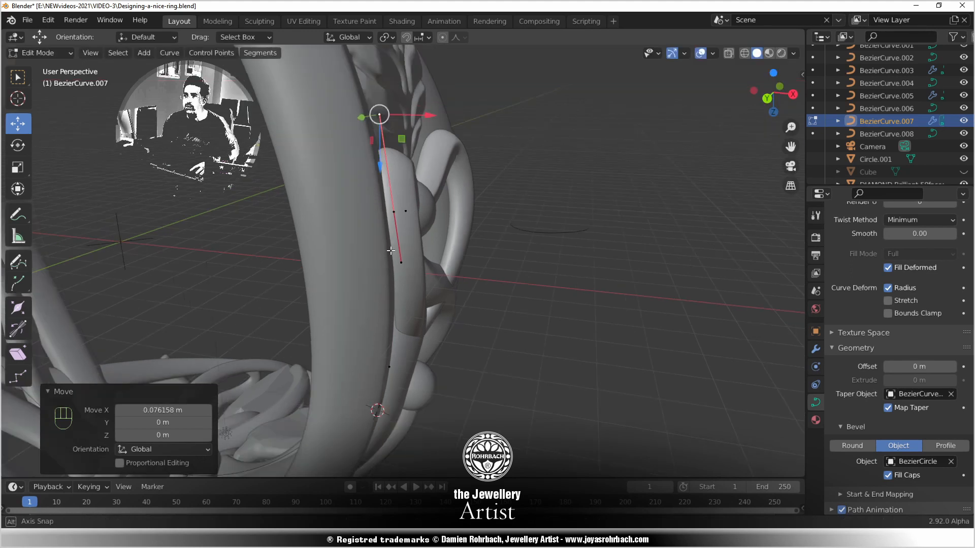
Move the lower handle of the branch curve's upper end point about -0.16 m in X
middle_click_drag(394, 251, 399, 323)
right_click(387, 362)
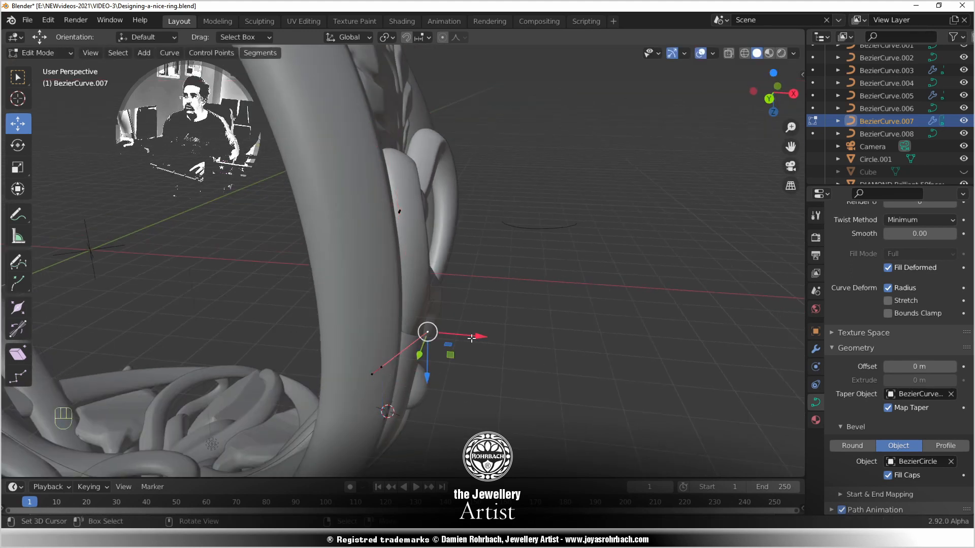
left_click_drag(472, 338, 465, 338)
middle_click_drag(526, 262, 411, 247)
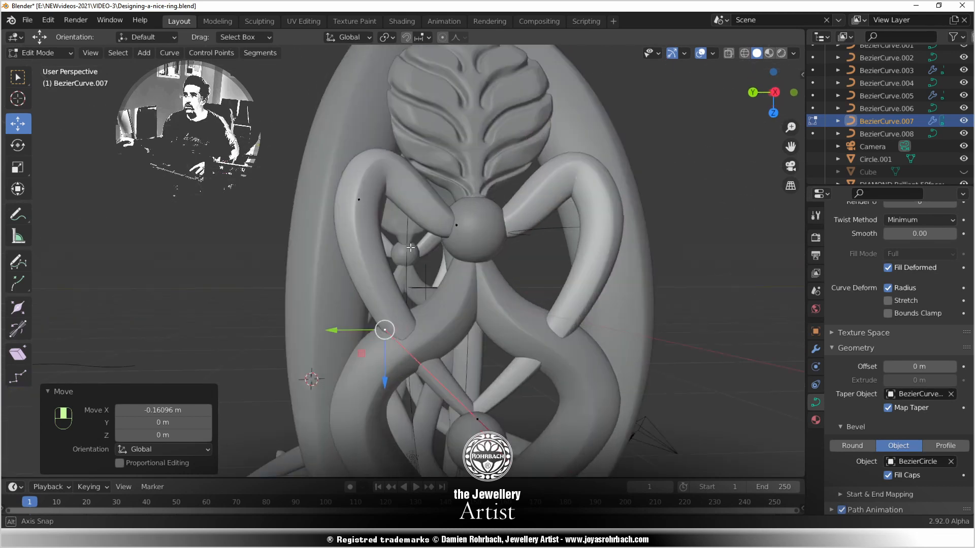
Raise the loop point's lower handle about 0.63 m in Z, and move the loop point about 0.15 m in Y and -0.02 m in Z
key("KP_3")
scroll(399, 264, "up", 1)
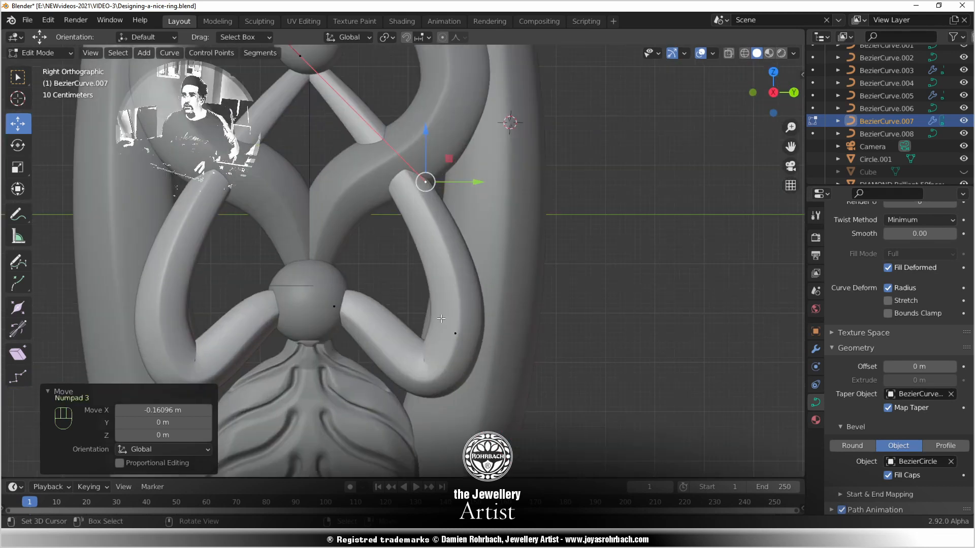
left_click(469, 330)
key("g")
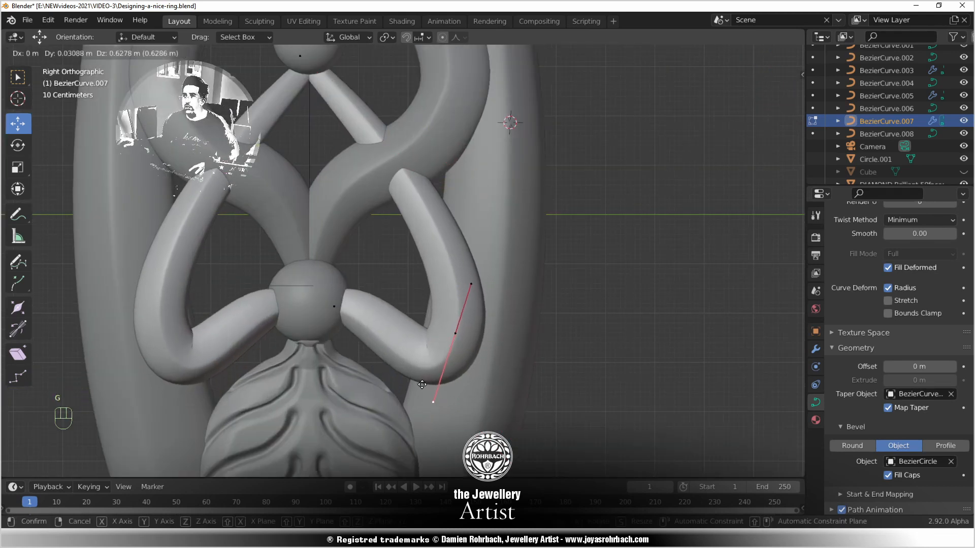
left_click(460, 331)
right_click(461, 331)
key("g")
left_click(469, 332)
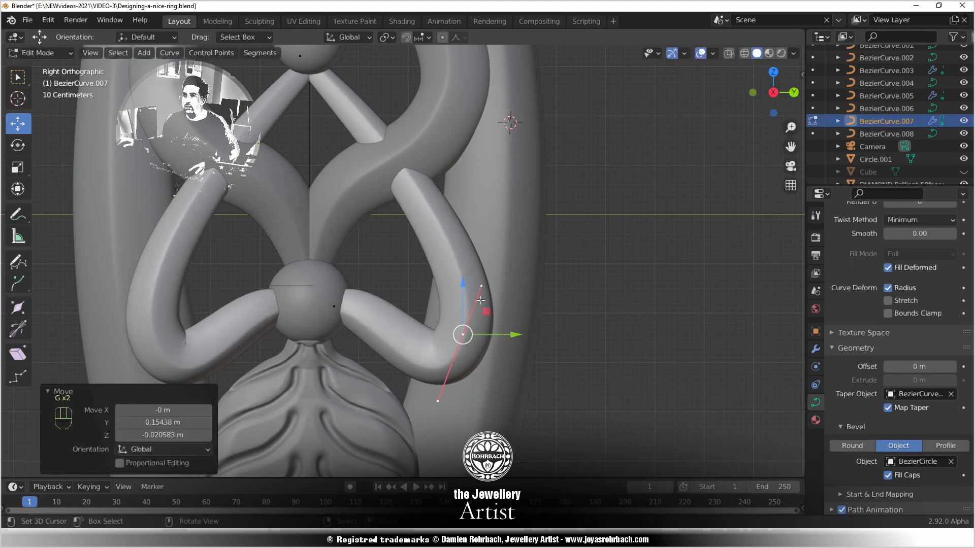
Move the loop point's upper handle about 0.22 m outward in Y, and save the file
right_click(484, 289)
key("g")
left_click(492, 285)
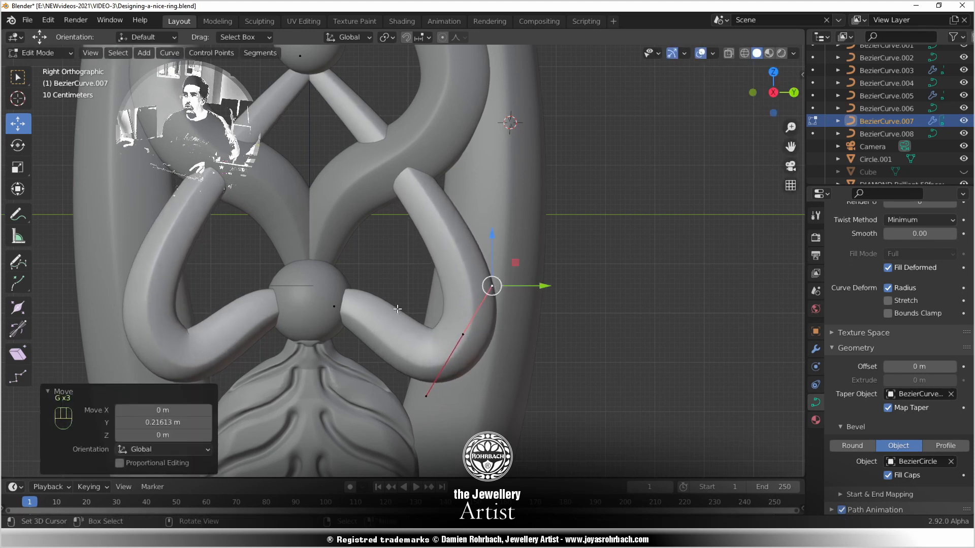
middle_click_drag(364, 268, 383, 307, "ctrl")
key("ctrl+s")
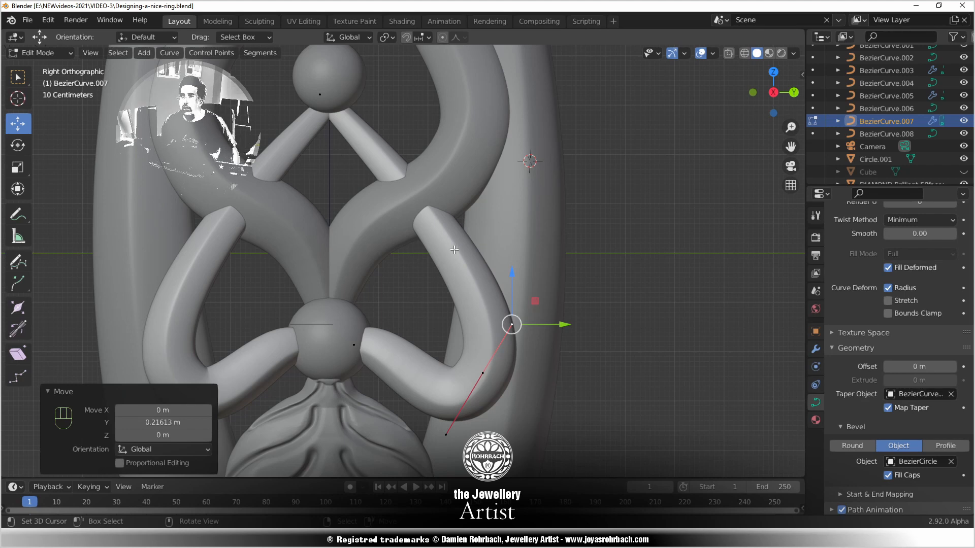
Move the branch curve's upper end point about 0.66 m in X into the upper sphere, and inspect the junction
scroll(455, 249, "down", 3)
middle_click_drag(454, 250, 425, 265)
key("Tab")
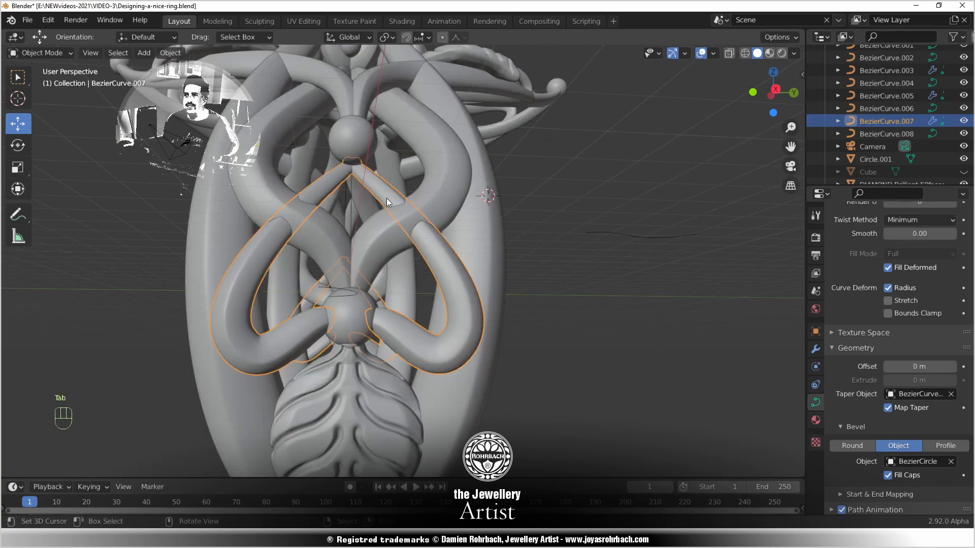
key("Tab")
right_click(350, 160)
middle_click_drag(378, 151, 362, 175)
middle_click_drag(361, 170, 409, 276, "shift")
middle_click_drag(391, 226, 379, 265)
scroll(376, 244, "up", 3)
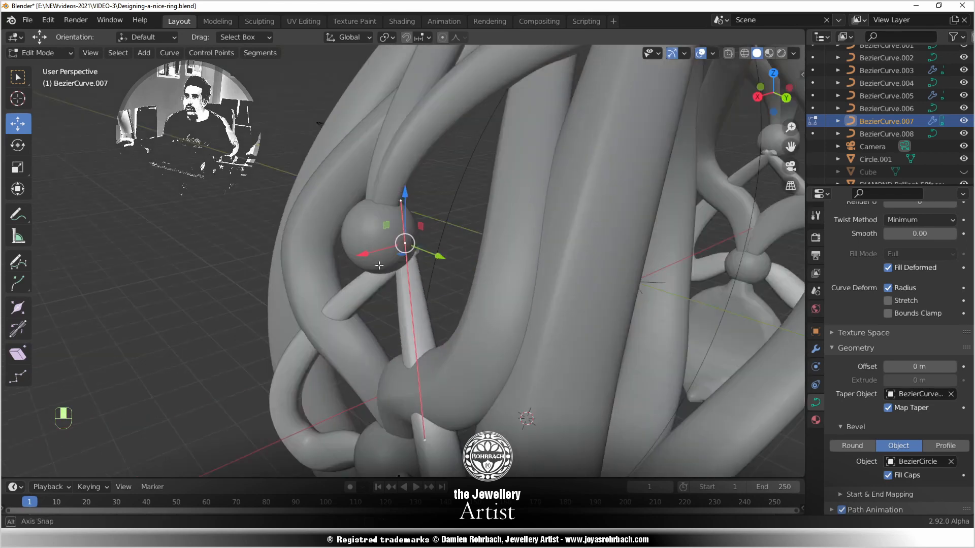
key("g")
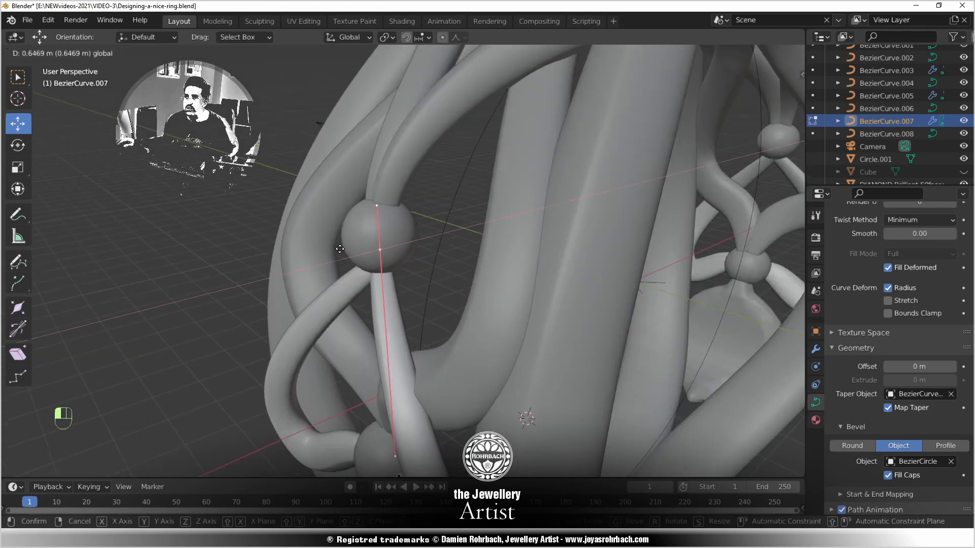
left_click(340, 249)
middle_click_drag(350, 246, 421, 170)
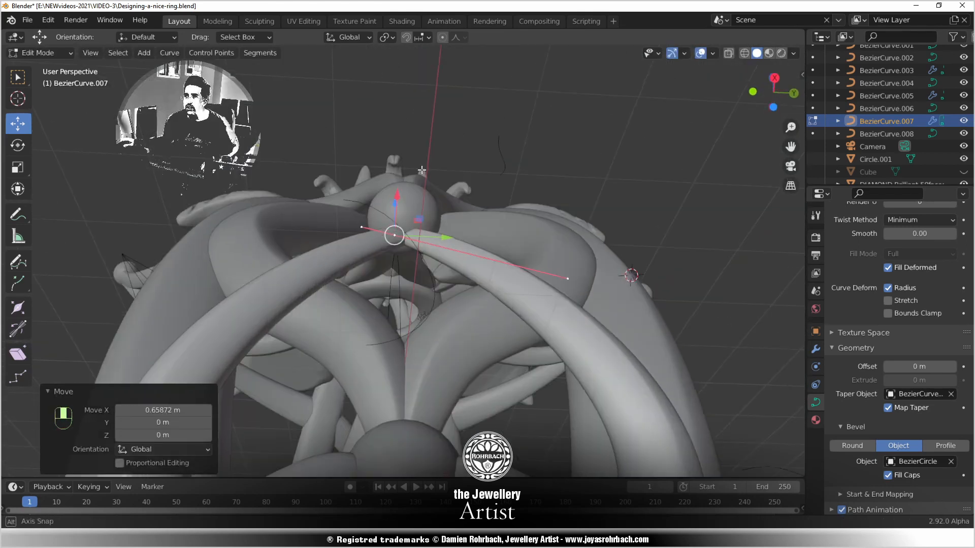
scroll(432, 193, "down", 3)
scroll(430, 232, "down", 3)
middle_click_drag(430, 226, 420, 269)
key("KP_3")
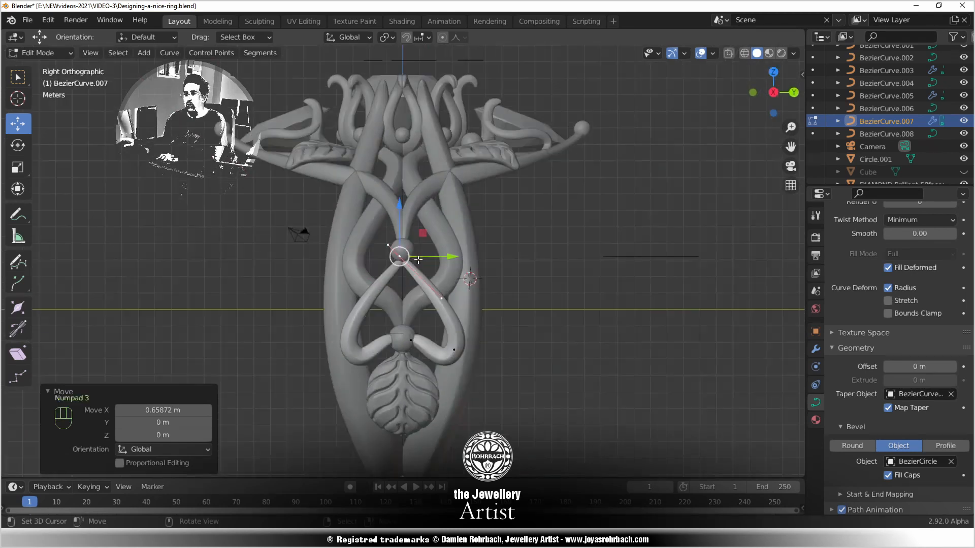
Move the lower handle of the branch curve's upper end point about -1.08 m in X, and save the file
scroll(437, 367, "up", 3)
middle_click_drag(438, 368, 523, 337)
left_click(503, 329)
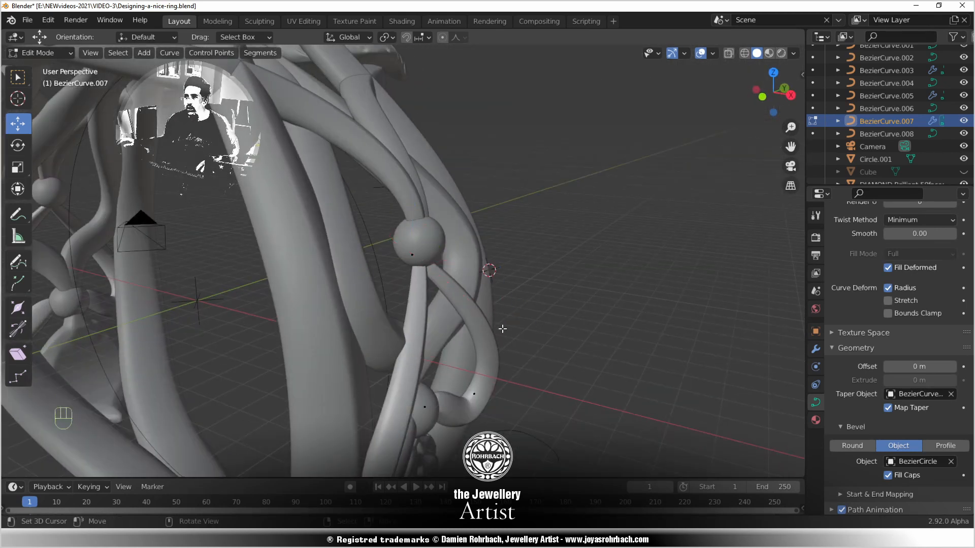
key("ctrl+z")
mouse_move(496, 321)
left_mouse_down()
mouse_move(543, 333)
mouse_move(513, 329)
left_mouse_up()
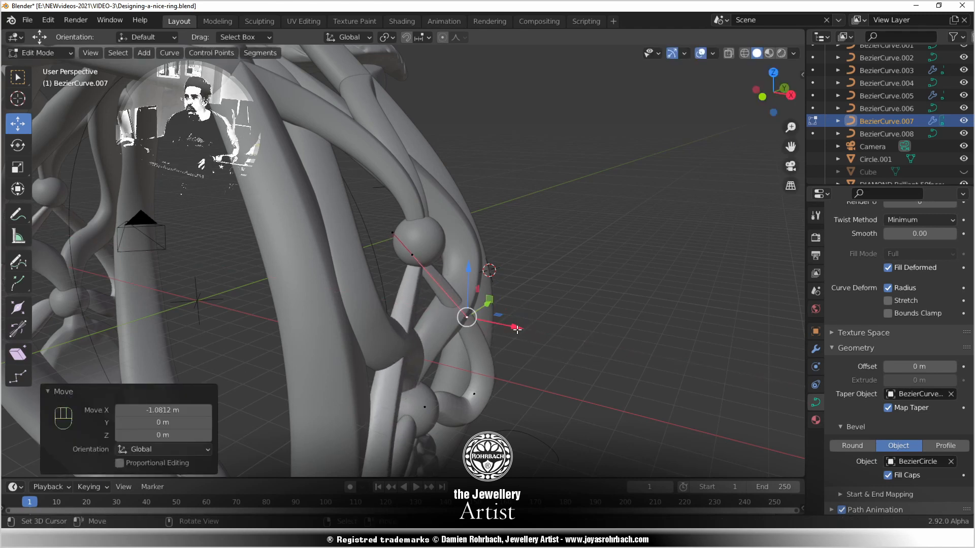
scroll(521, 332, "down", 1)
middle_click_drag(526, 354, 367, 311)
key("KP_3")
key("ctrl+s")
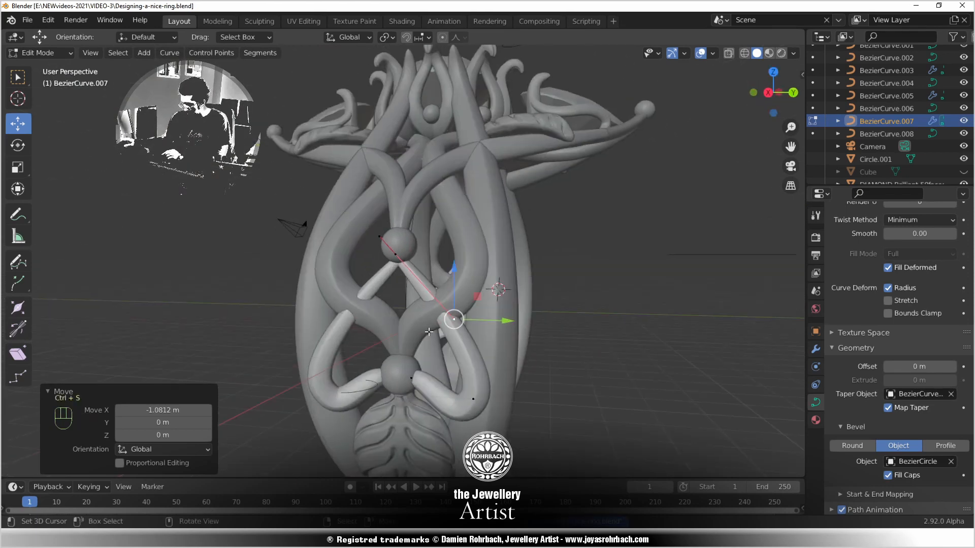
Open BezierCurve.008 for editing, and move its outer end point and middle point together slightly outward in Y
scroll(446, 341, "up", 2)
scroll(455, 361, "down", 4)
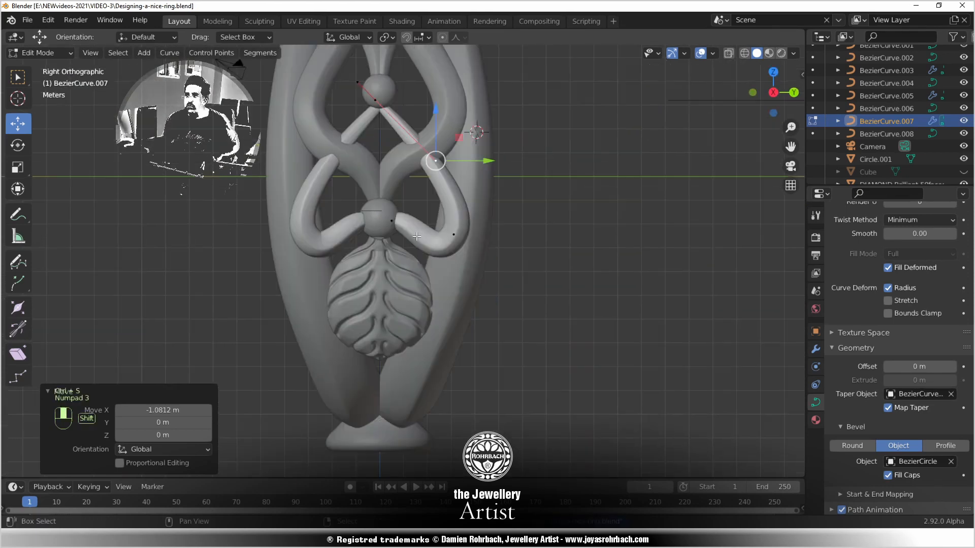
key("Tab")
middle_click_drag(431, 346, 433, 351)
middle_click_drag(492, 394, 412, 320)
left_click(412, 320)
scroll(426, 322, "up", 4)
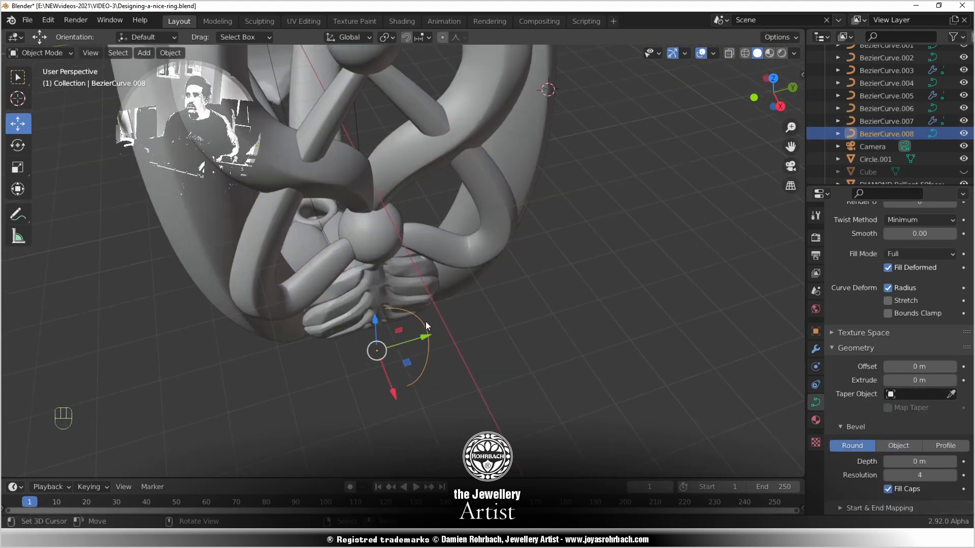
key("Tab")
right_click(388, 381)
right_click(412, 331, "shift")
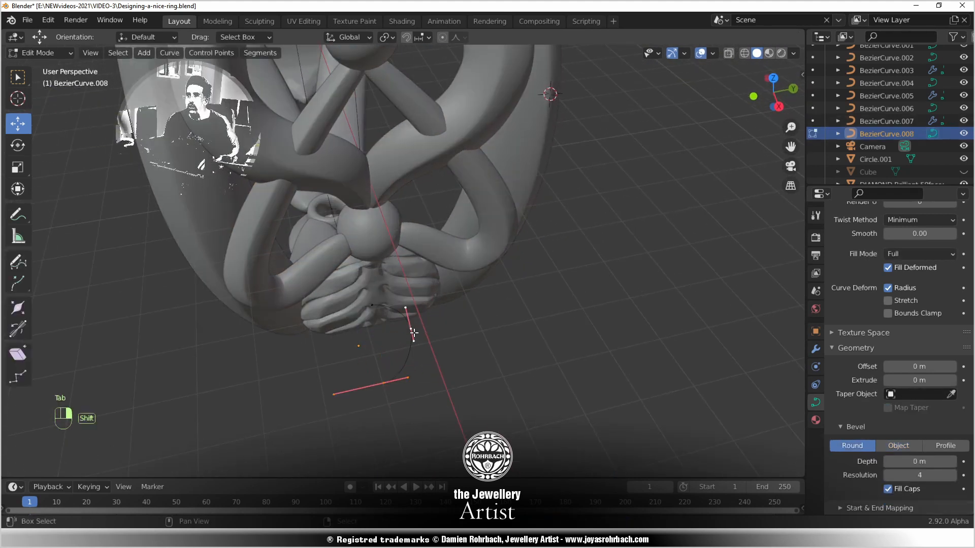
left_click_drag(445, 344, 450, 346)
Move a single end point of BezierCurve.008 about 0.03 m in Y
middle_click_drag(422, 385, 373, 310)
scroll(369, 308, "up", 3)
right_click(362, 304)
left_click_drag(413, 286, 412, 289)
middle_click_drag(412, 288, 461, 362)
scroll(461, 350, "down", 3)
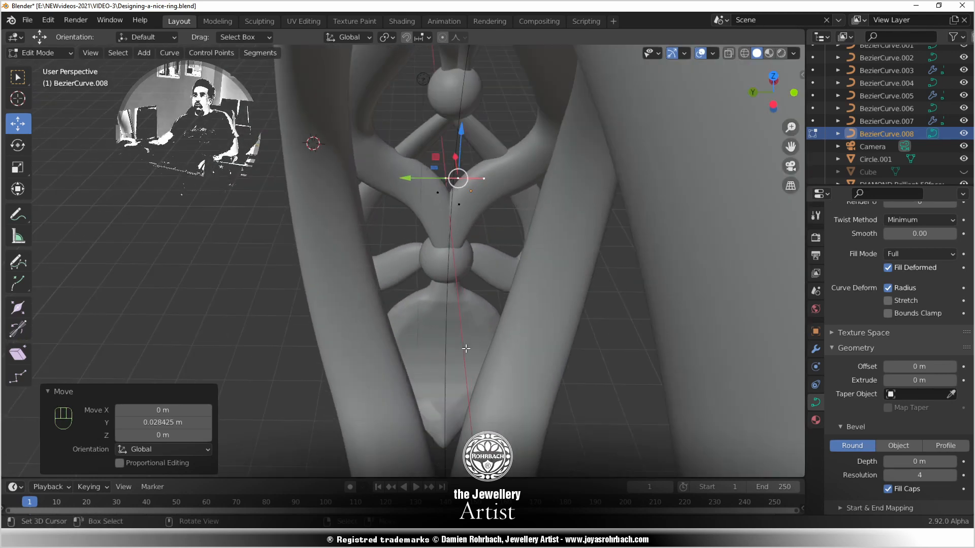
Inspect the reshaped BezierCurve.008 from several sides, finish editing it, and save the file
middle_click_drag(456, 320, 655, 308)
middle_click_drag(443, 362, 277, 356)
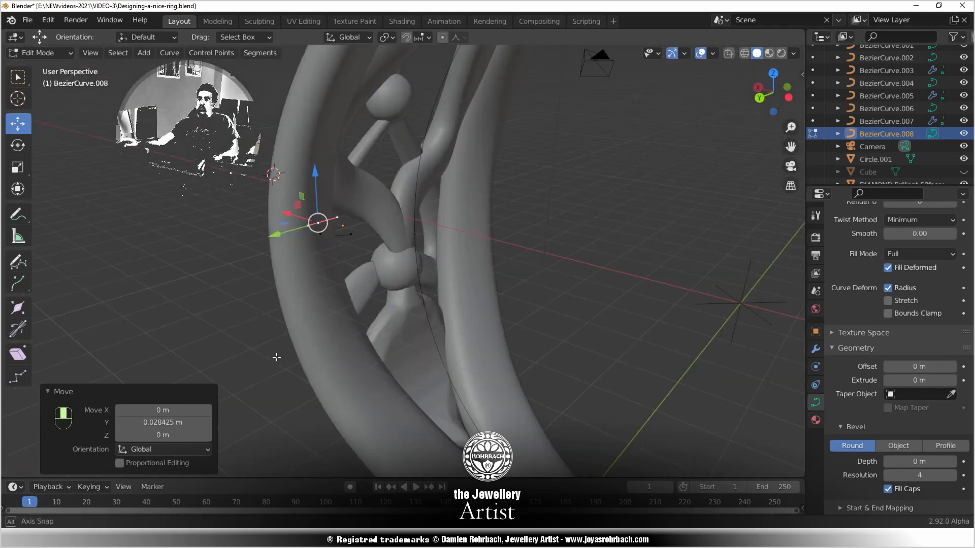
scroll(285, 355, "up", 2)
middle_click_drag(424, 351, 598, 319)
key("Tab")
scroll(598, 319, "down", 3)
key("ctrl+s")
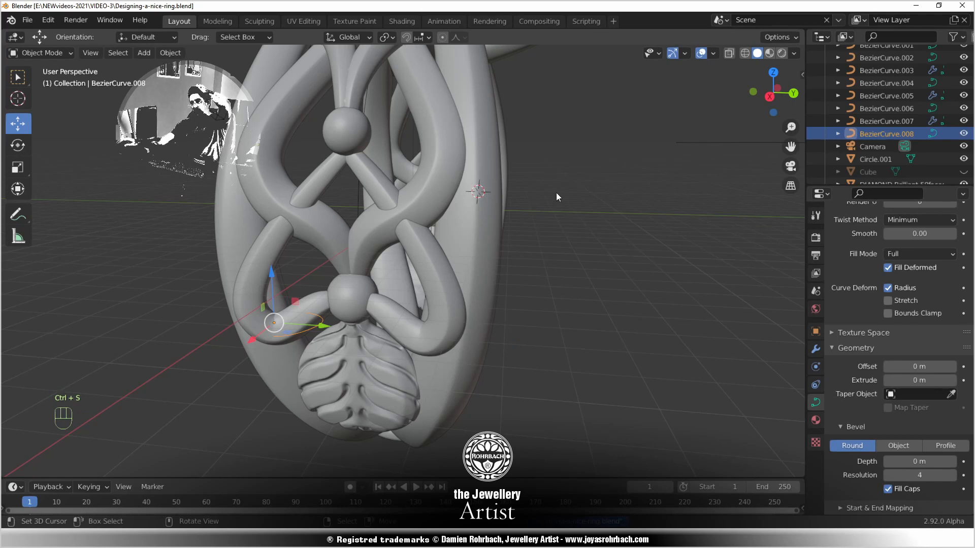
Select the leaf LEAF.005 below the lower sphere, save the file, and isolate the leaf in the Sculpting workspace
middle_click_drag(556, 193, 383, 319)
left_click(384, 319)
middle_click_drag(610, 257, 595, 114)
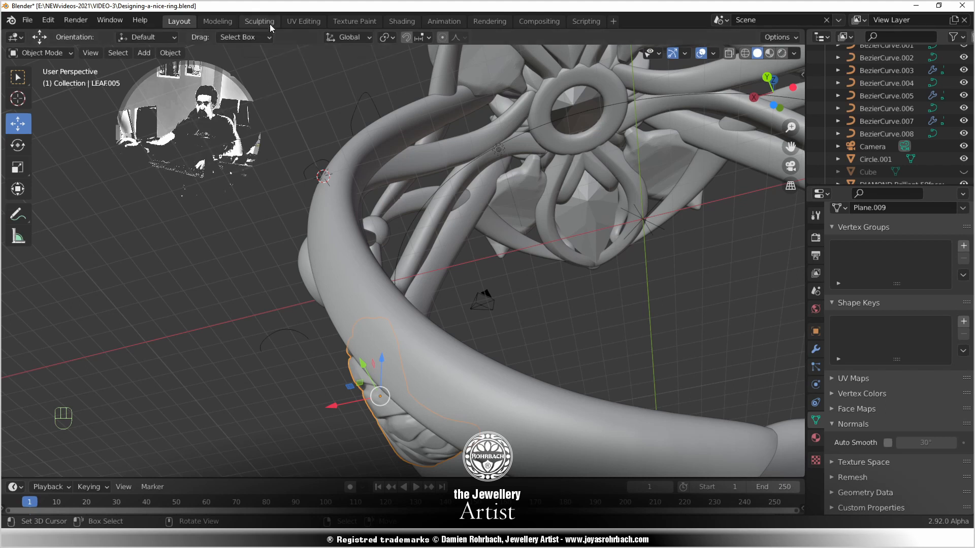
key("ctrl+s")
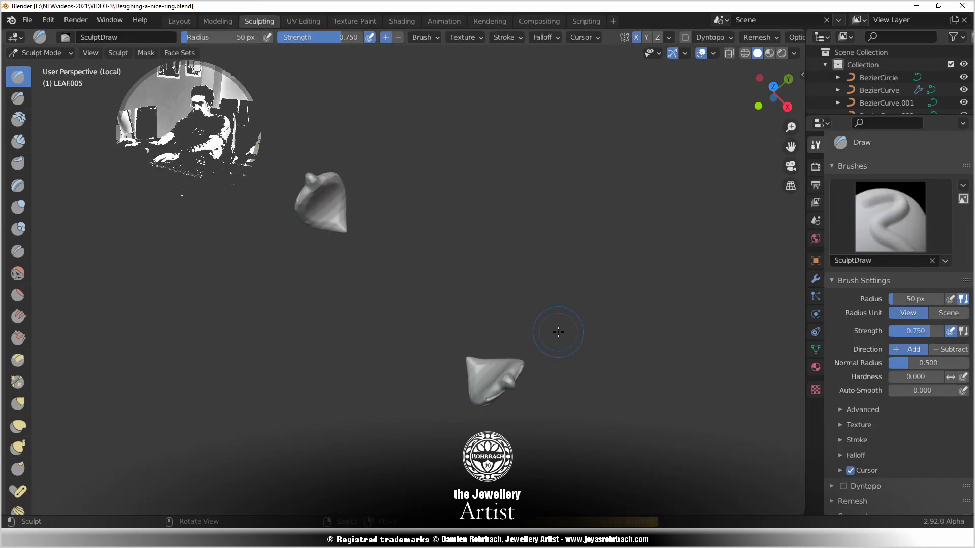
Enable Dyntopo on the isolated leaf, accepting the warning, and change the sculpt symmetry axis from X to Y
middle_click_drag(558, 332, 365, 287)
key("KP_7")
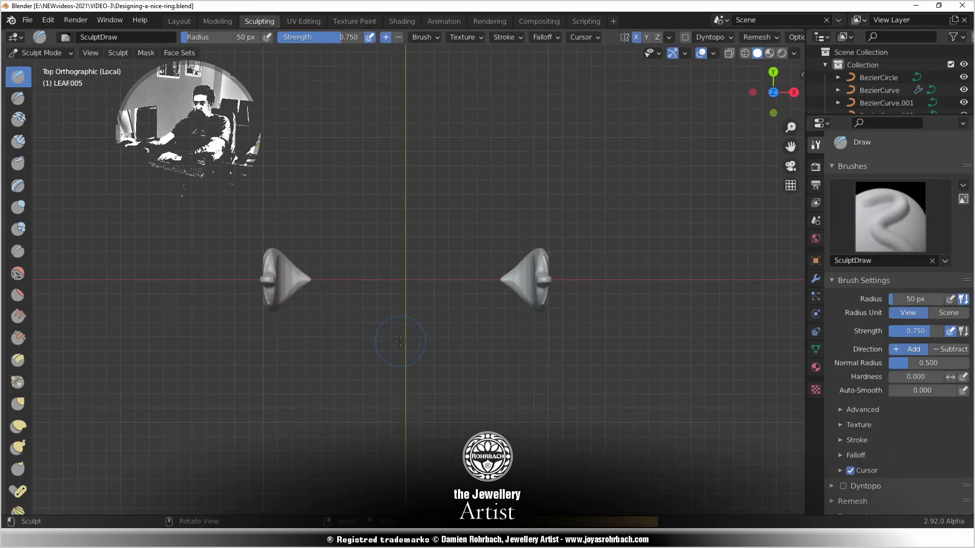
middle_click_drag(424, 322, 499, 258)
scroll(513, 241, "up", 5)
middle_click_drag(524, 222, 401, 300, "shift")
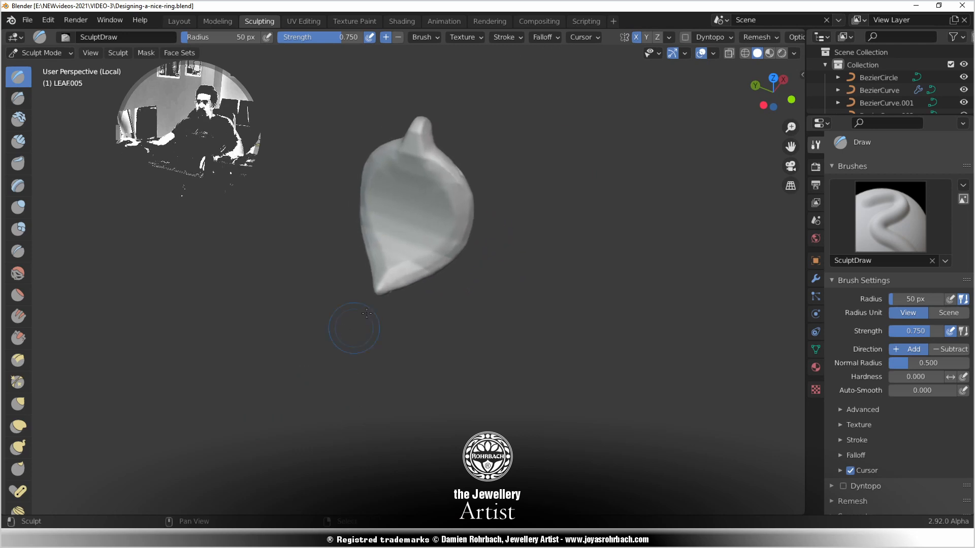
scroll(401, 299, "up", 3)
left_click(685, 37)
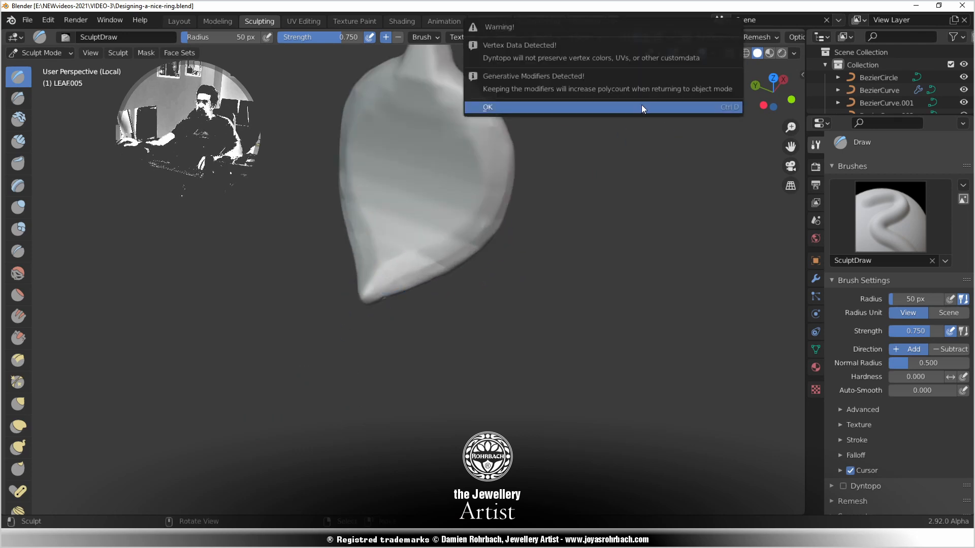
left_click(655, 104)
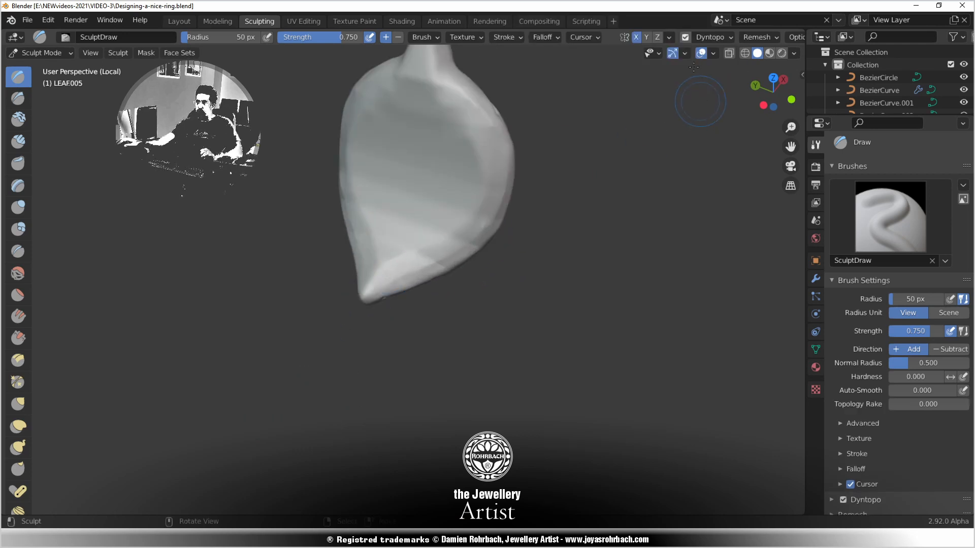
left_click(639, 37)
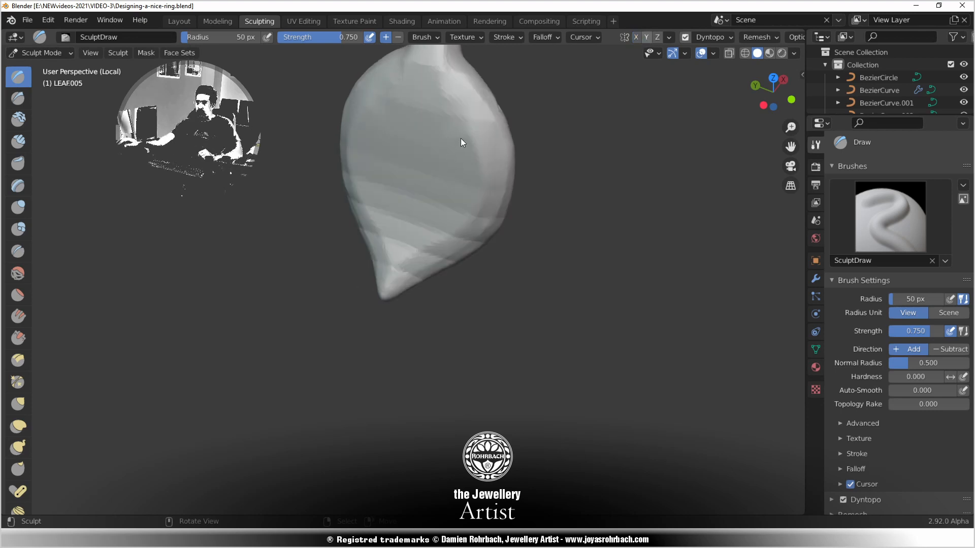
left_click(647, 37)
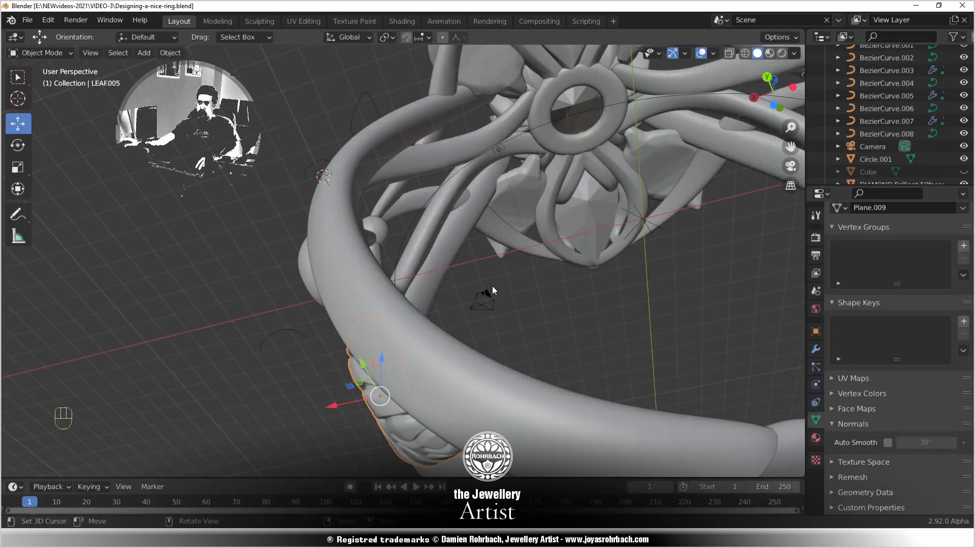
Return to the Layout workspace, apply the leaf's rotation and scale, and save the file
middle_click_drag(492, 285, 551, 321)
key("ctrl+a")
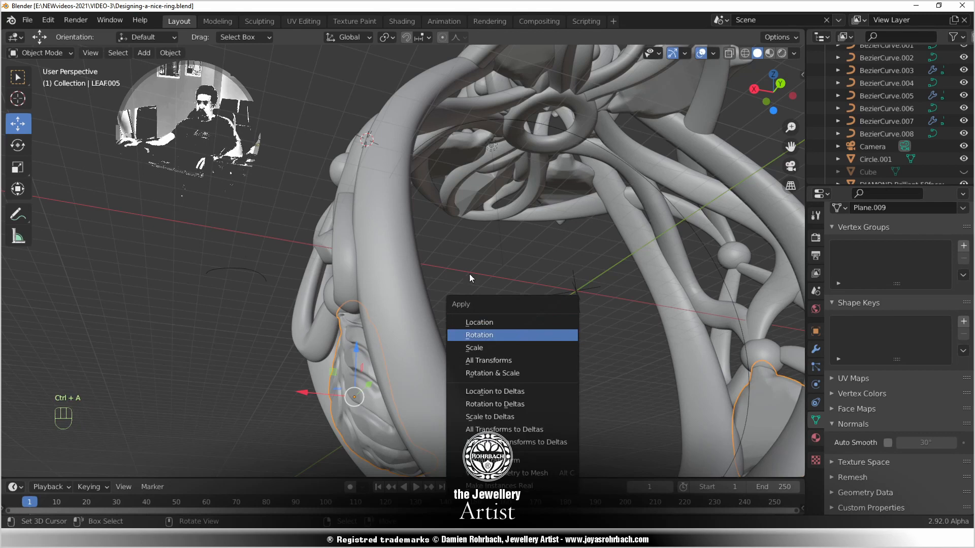
left_click(517, 335)
key("ctrl+a")
left_click(454, 271)
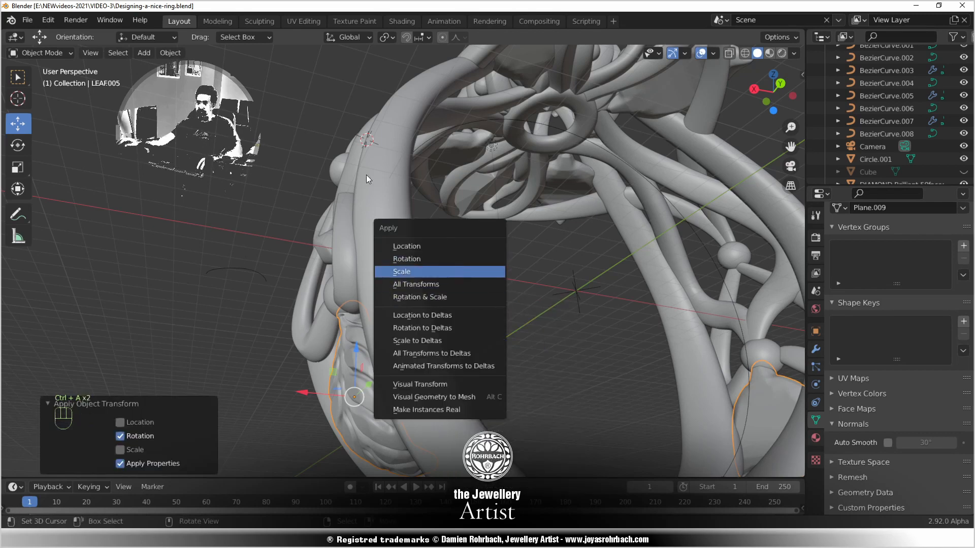
key("ctrl+s")
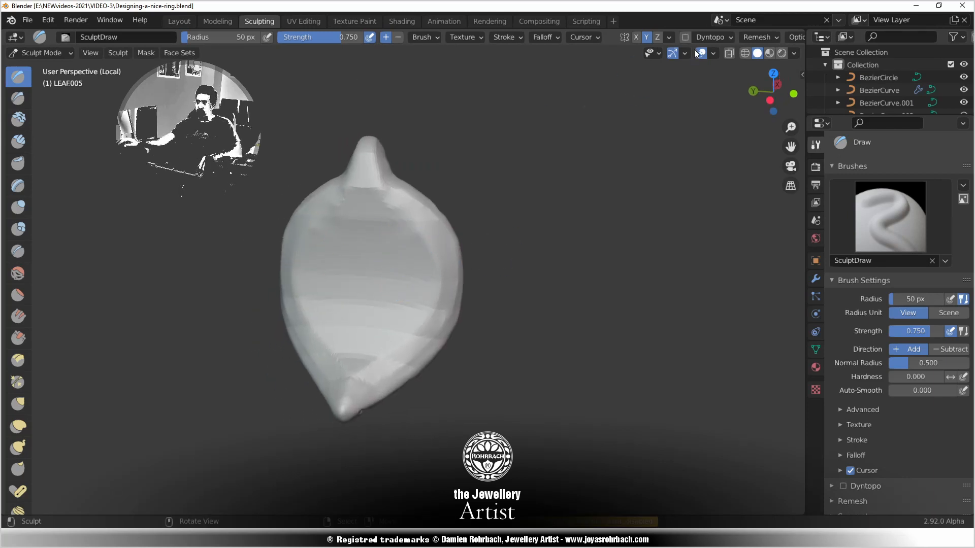
Turn Dyntopo on for the isolated leaf in the Sculpting workspace, accepting the vertex data and modifier warning
left_click(684, 38)
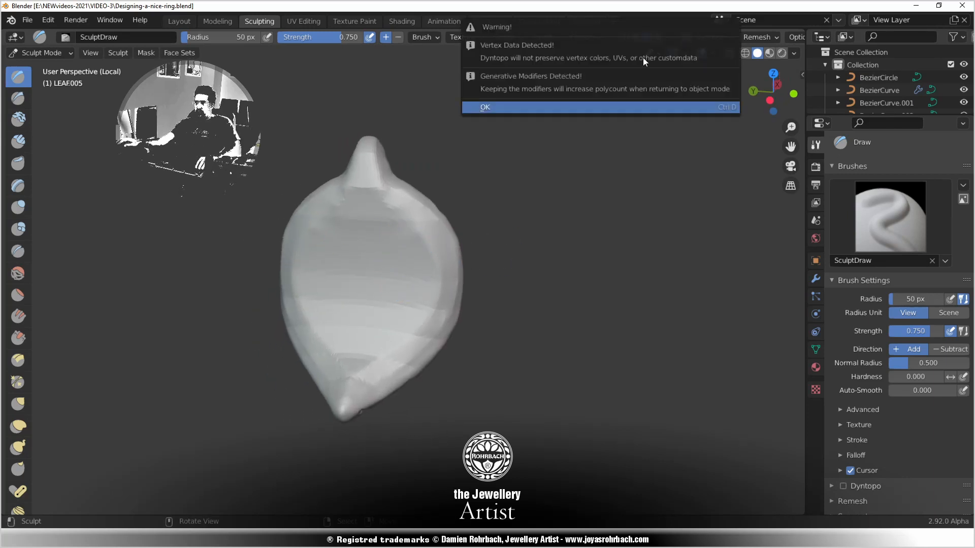
left_click(639, 109)
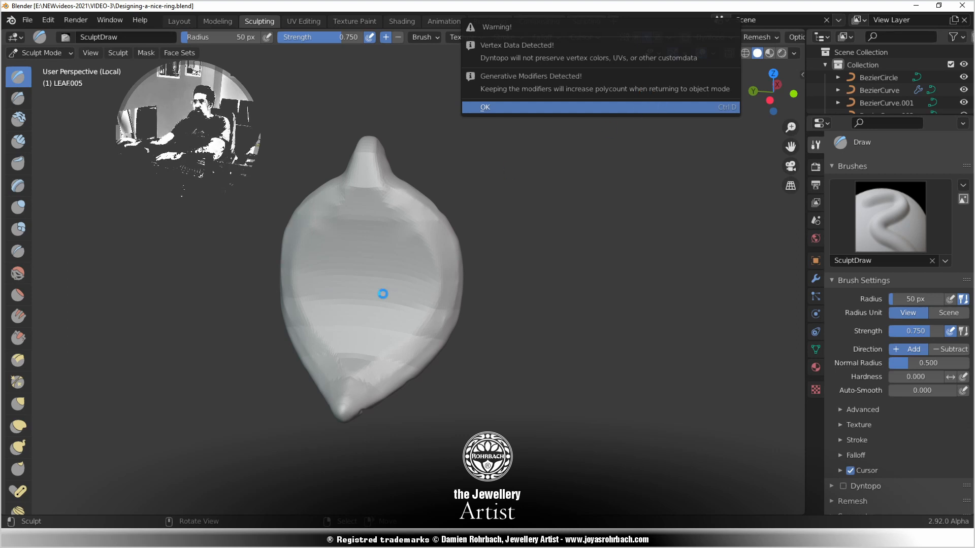
scroll(377, 350, "up", 1)
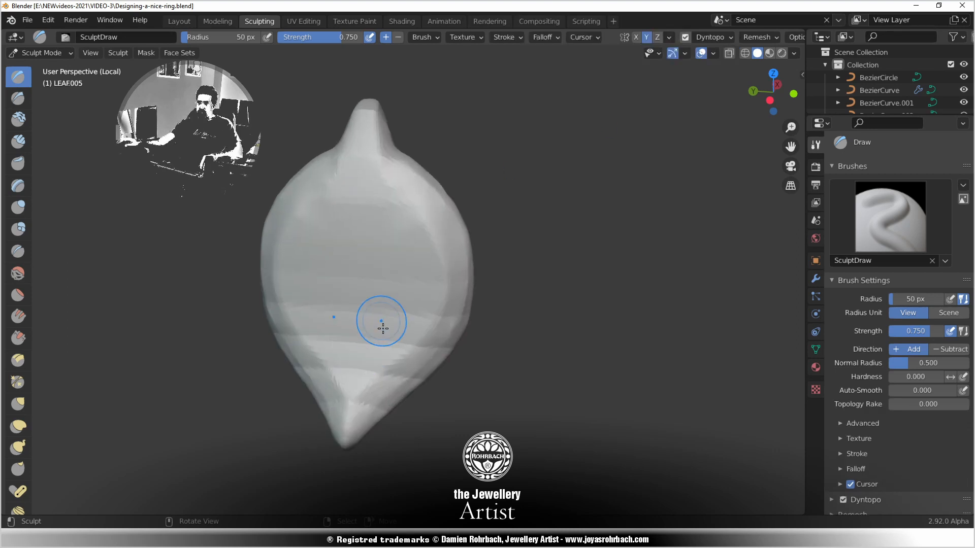
Smooth the stepped ridges across the leaf's plain back face with a 50 px brush, and leave local view
middle_click_drag(380, 324, 365, 401, "shift")
left_click_drag(367, 405, 359, 415)
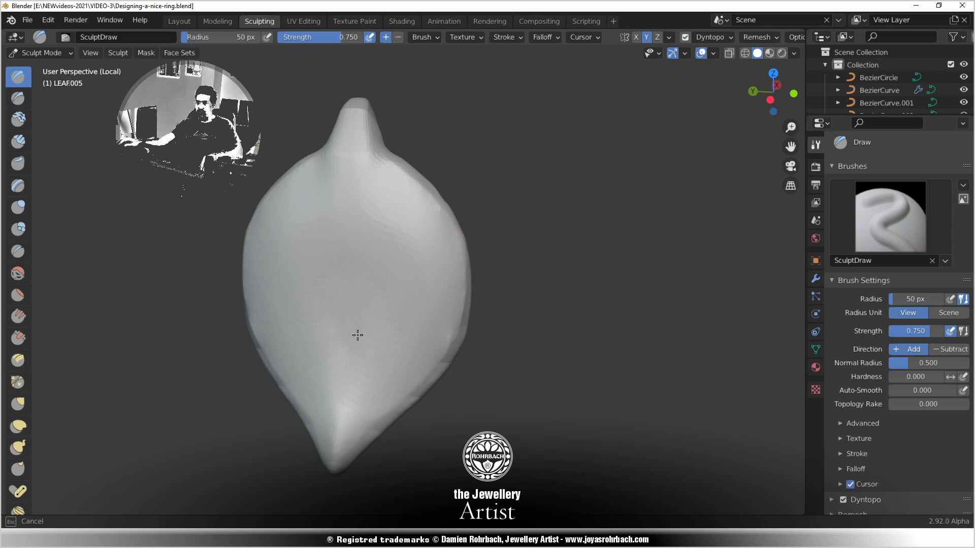
left_click_drag(366, 205, 365, 206, "shift")
left_click_drag(362, 245, 348, 309, "shift")
mouse_move(371, 257)
left_mouse_down("shift")
mouse_move(362, 366)
mouse_move(333, 330)
mouse_move(347, 315)
mouse_move(402, 358)
mouse_move(391, 354)
mouse_move(399, 333)
left_mouse_up("shift")
left_click_drag(405, 254, 403, 211, "shift")
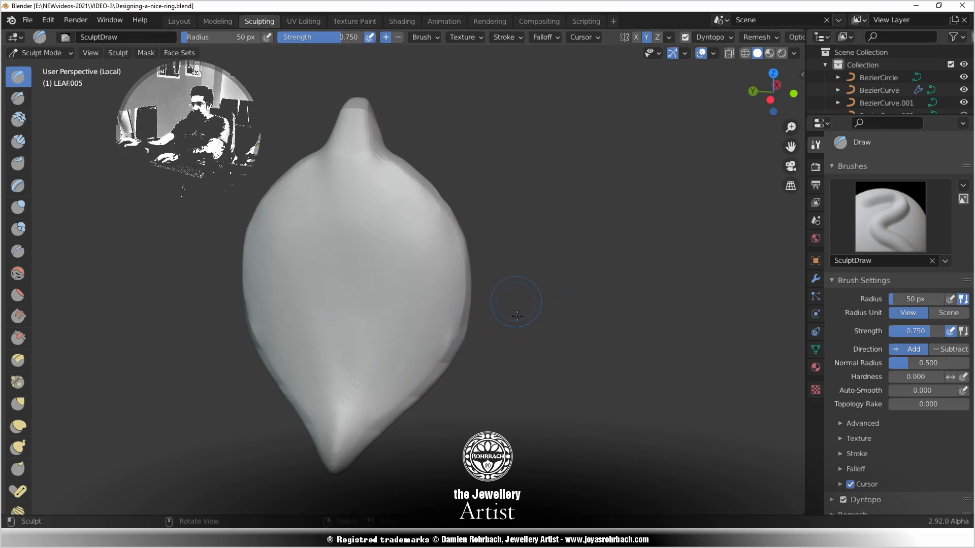
key("KP_Divide")
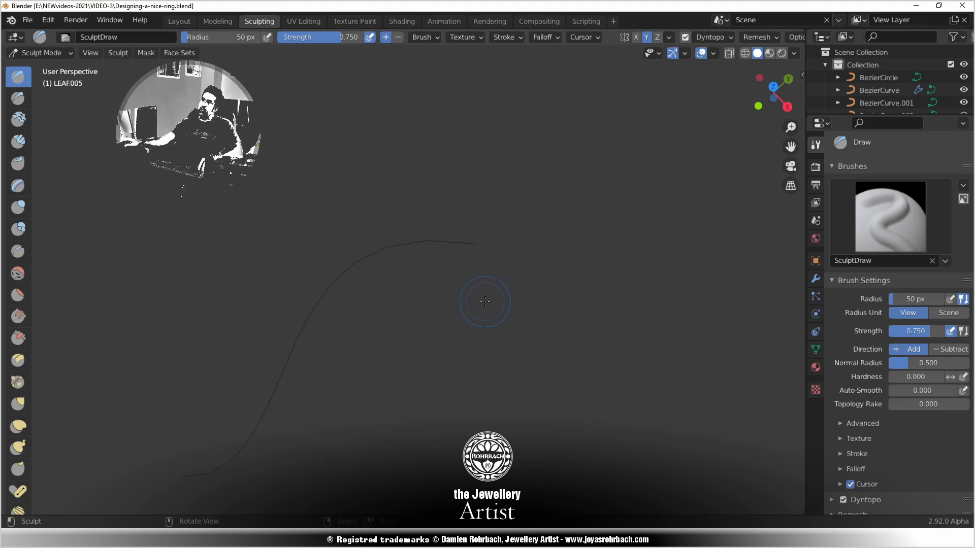
Sculpt the neck and outer edge of leaf LEAF.005, just below the small ball, with the Draw brush
scroll(450, 353, "down", 6)
middle_click_drag(452, 352, 500, 101, "shift")
middle_click_drag(448, 317, 285, 239)
scroll(422, 250, "up", 7)
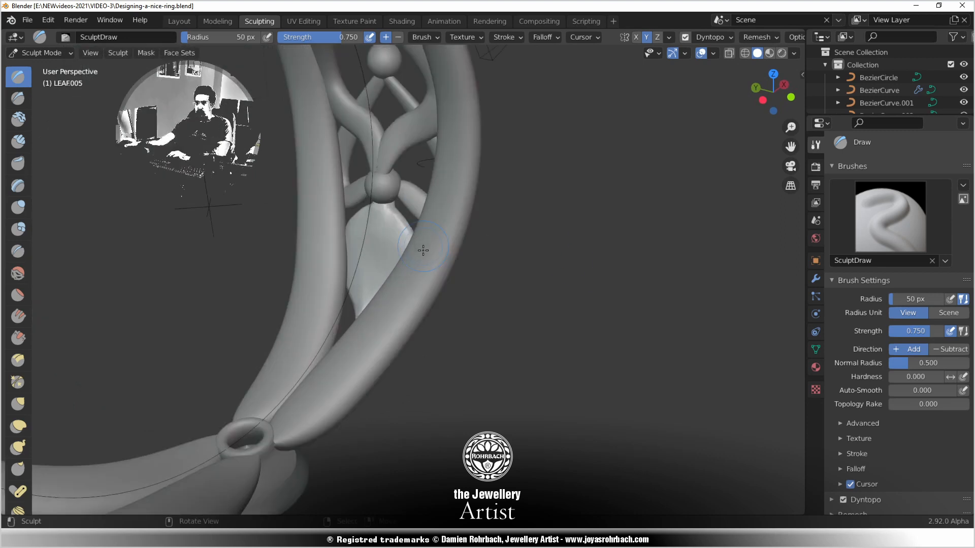
middle_click_drag(409, 278, 452, 421, "shift")
scroll(454, 289, "up", 3)
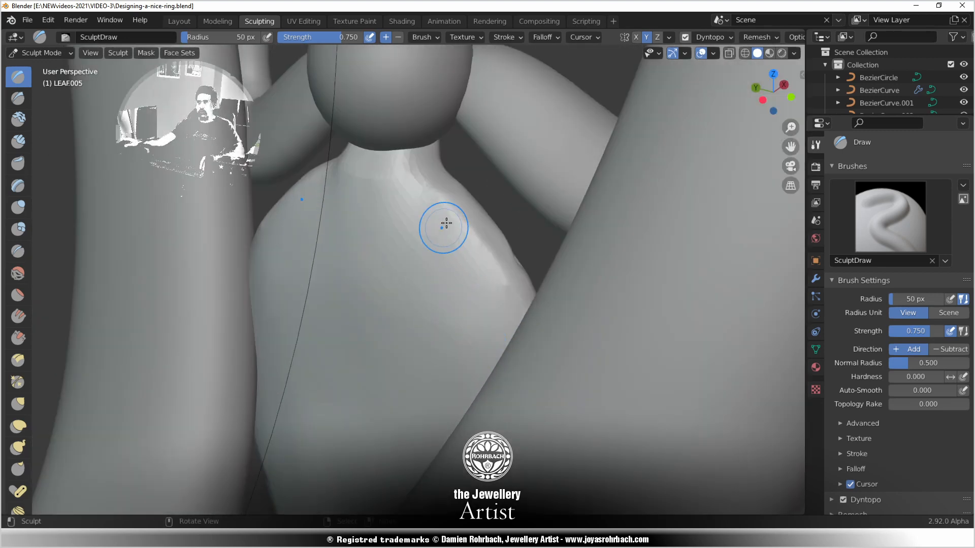
mouse_move(419, 154)
left_mouse_down()
mouse_move(413, 127)
mouse_move(432, 173)
left_mouse_up()
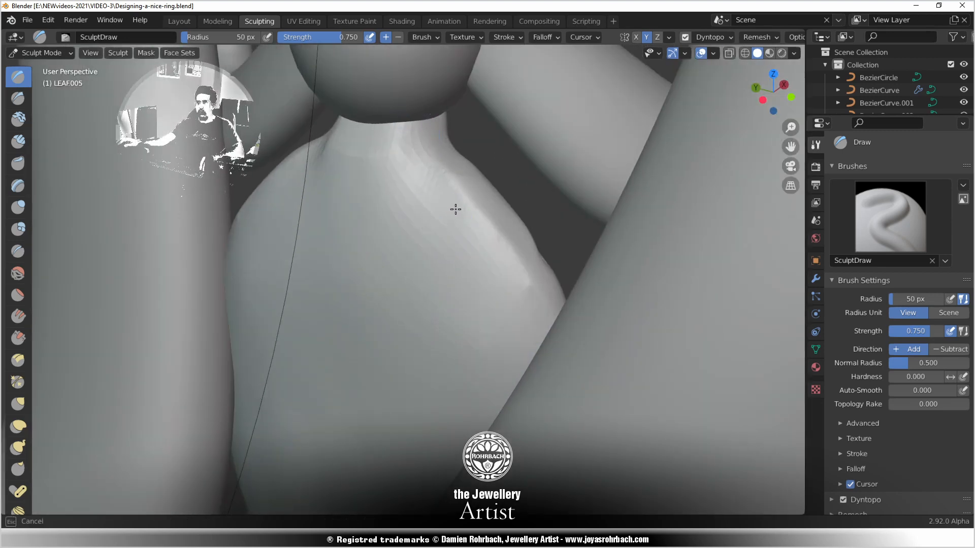
left_click_drag(456, 209, 444, 175)
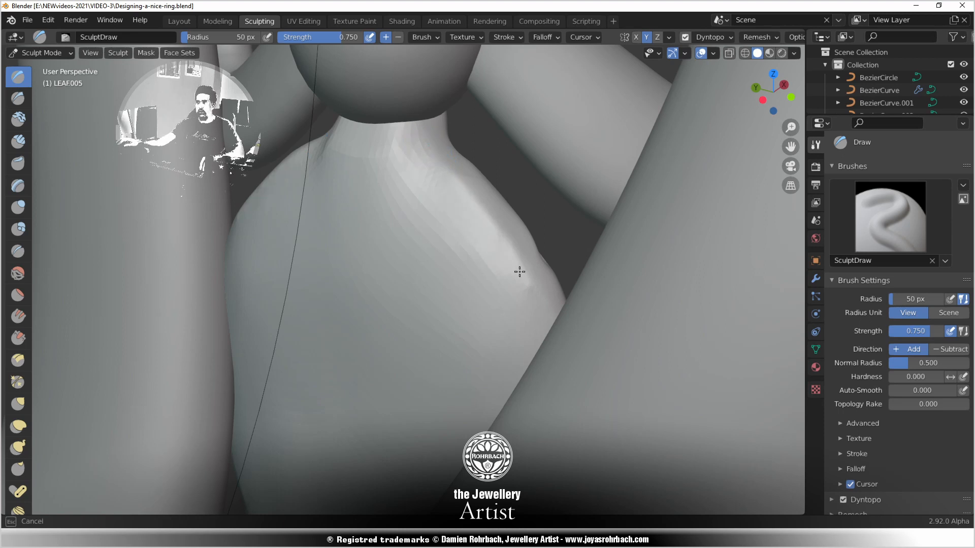
mouse_move(545, 316)
left_mouse_down()
mouse_move(452, 178)
mouse_move(494, 221)
left_mouse_up()
mouse_move(555, 331)
left_mouse_down()
mouse_move(426, 187)
mouse_move(413, 113)
mouse_move(461, 216)
left_mouse_up()
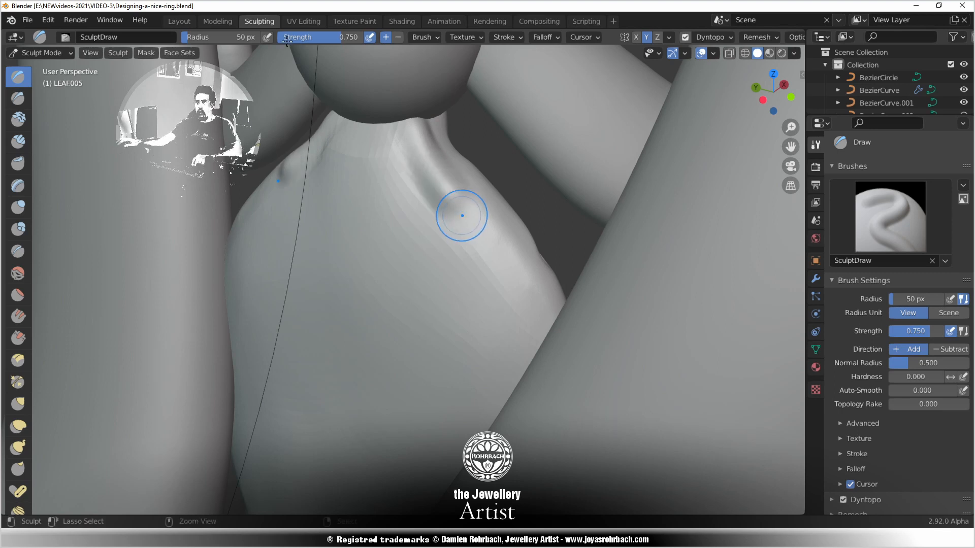
Undo the last Draw stroke on the leaf and set the brush strength to 0.400
key("ctrl+z")
left_click(325, 38)
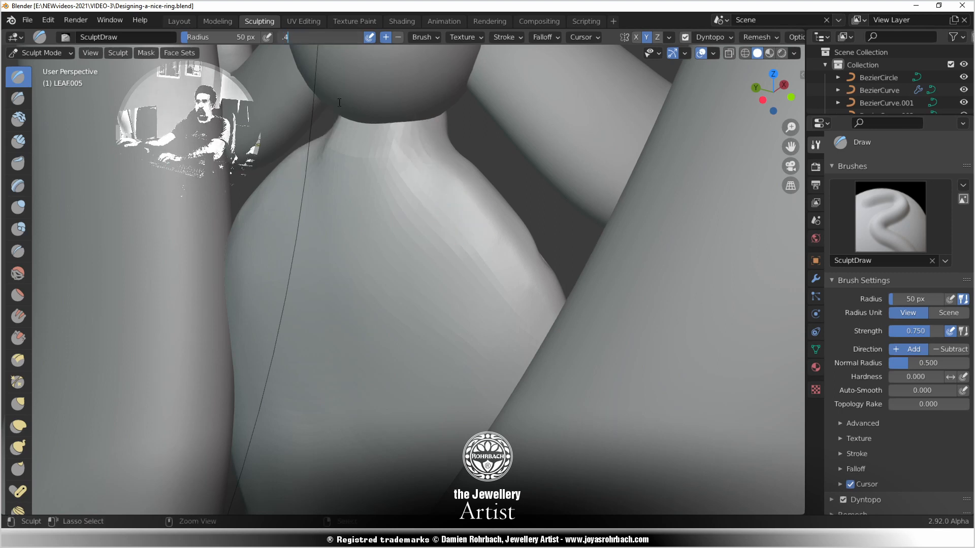
type(".4")
key("Return")
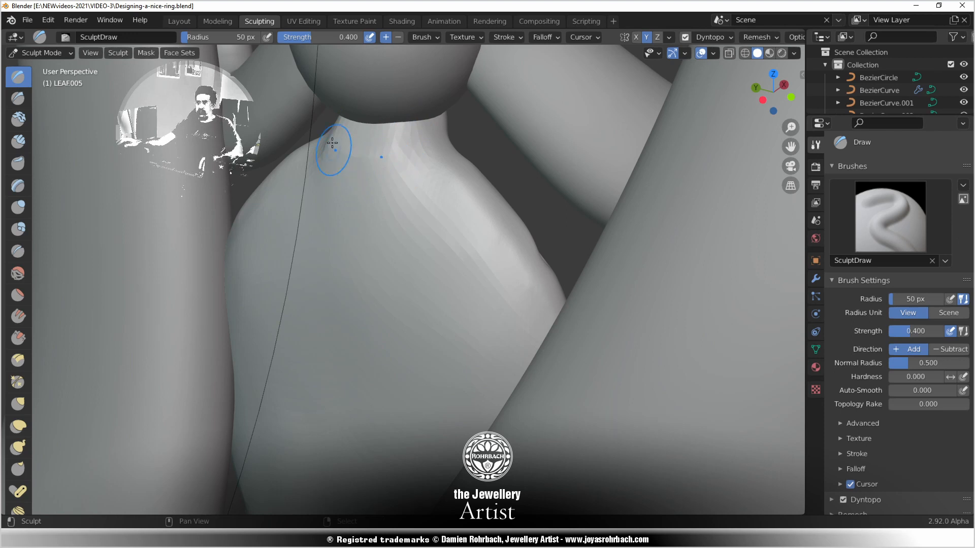
Sculpt a soft ridge from the leaf's neck down along its outer edge with the Draw brush
mouse_move(332, 143)
left_mouse_down()
mouse_move(358, 152)
mouse_move(346, 147)
left_mouse_up()
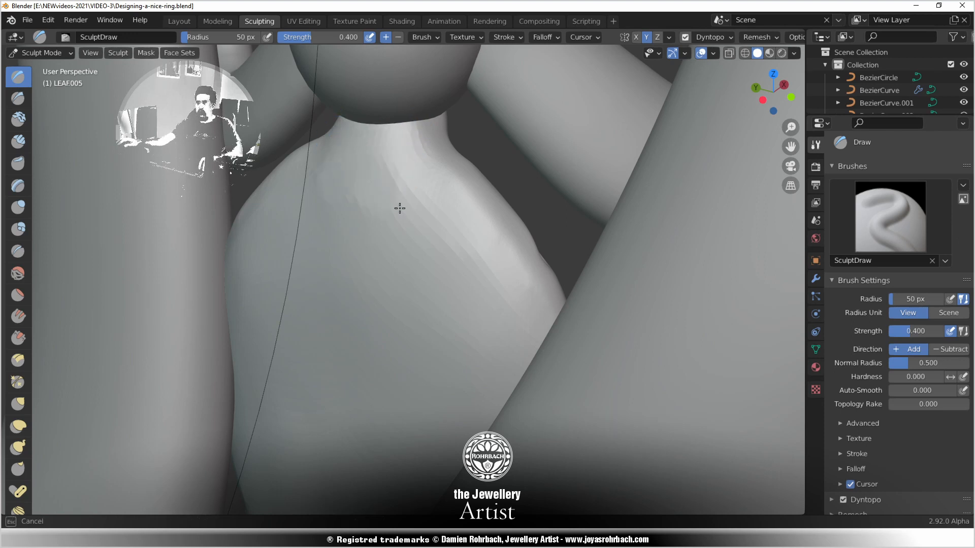
mouse_move(399, 208)
left_mouse_down()
mouse_move(407, 113)
mouse_move(411, 131)
left_mouse_up()
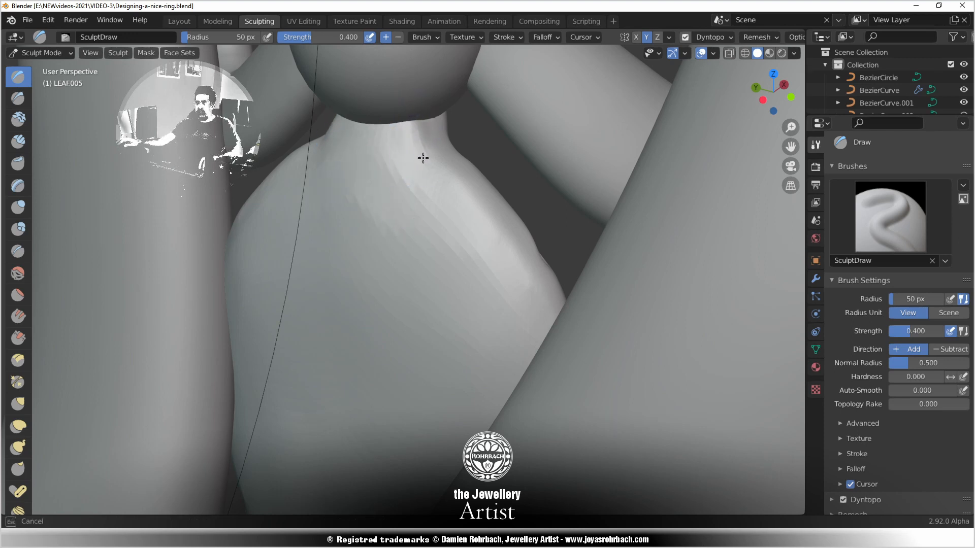
mouse_move(448, 189)
left_mouse_down()
mouse_move(533, 303)
mouse_move(546, 348)
left_mouse_up()
left_click_drag(554, 387, 435, 206)
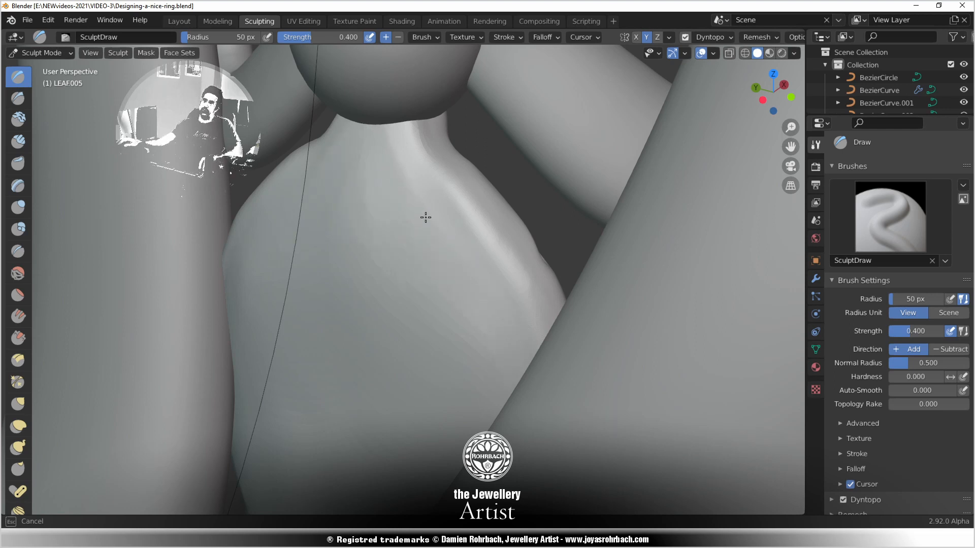
Sculpt and soften the pointed lower end of the leaf and its edges between the two ring bands
scroll(474, 307, "down", 7)
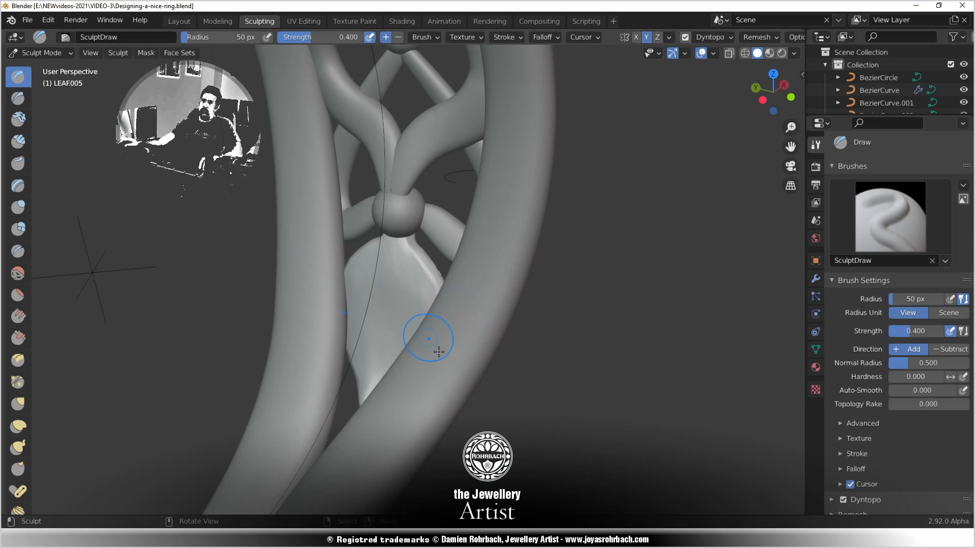
middle_click_drag(437, 353, 485, 362)
scroll(443, 213, "up", 6)
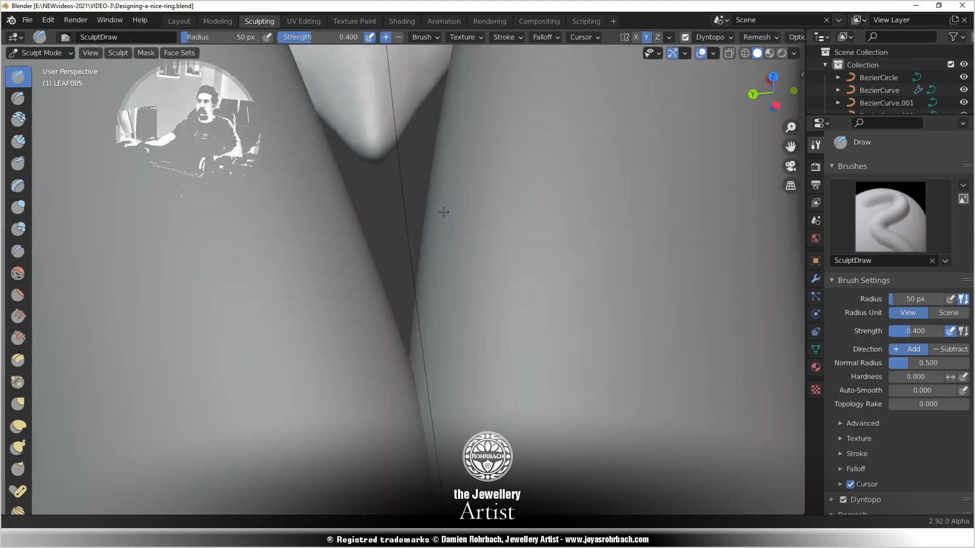
middle_click_drag(443, 212, 428, 385, "shift")
middle_click_drag(391, 261, 326, 228)
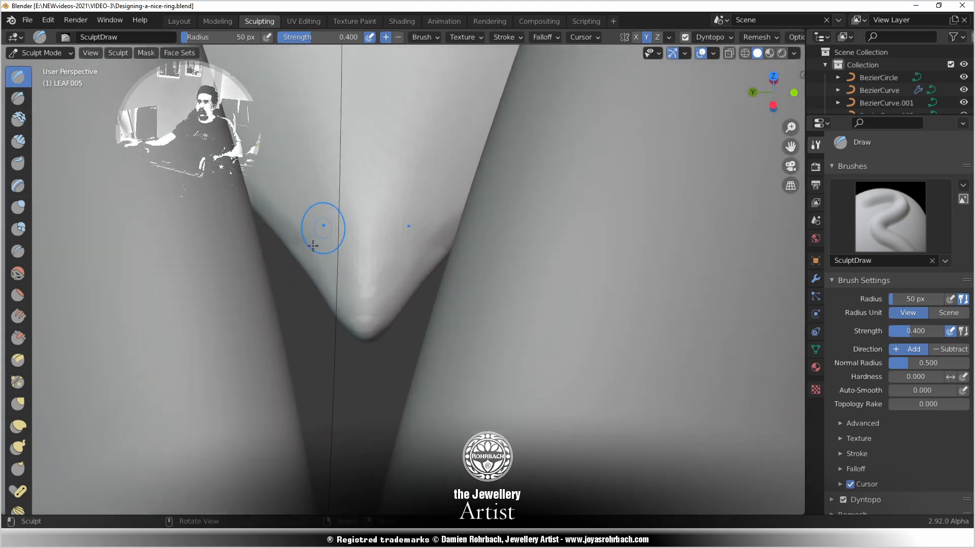
left_click_drag(273, 184, 325, 264)
middle_click_drag(388, 246, 381, 277)
scroll(381, 277, "up", 3)
left_click_drag(372, 282, 368, 318)
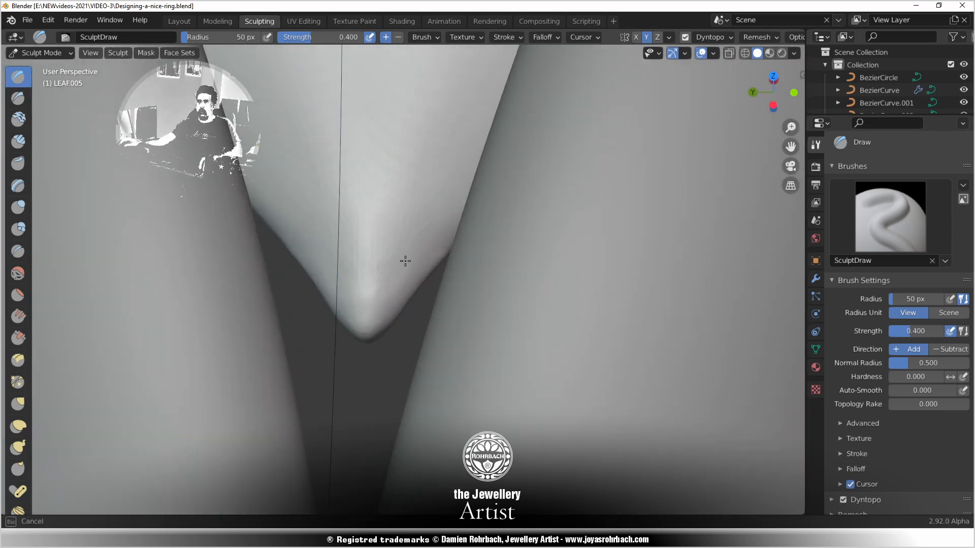
scroll(464, 181, "down", 8)
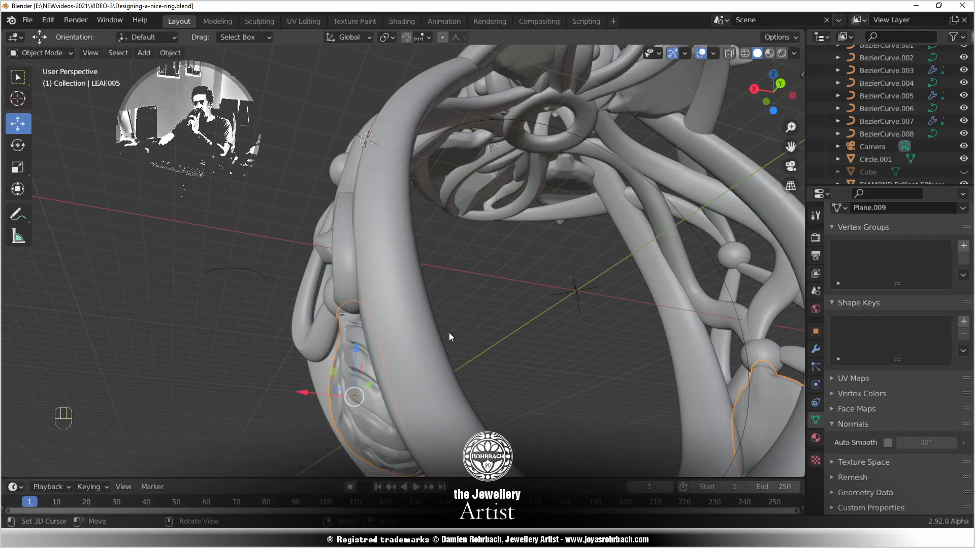
Save the file with leaf LEAF.004 beside the gemstone selected, and apply the leaf's scale and rotation
right_click(643, 94)
middle_click_drag(607, 294, 623, 232)
key("ctrl+s")
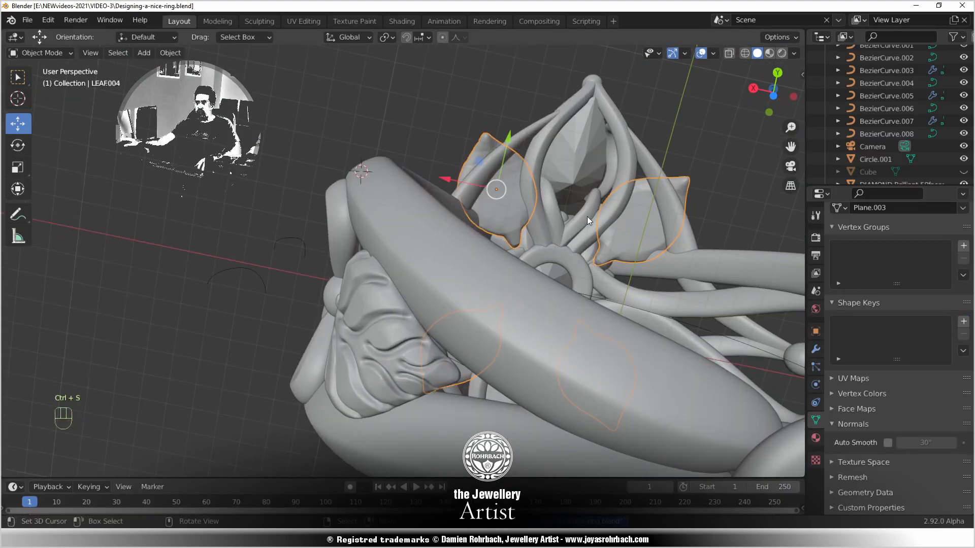
key("ctrl+a")
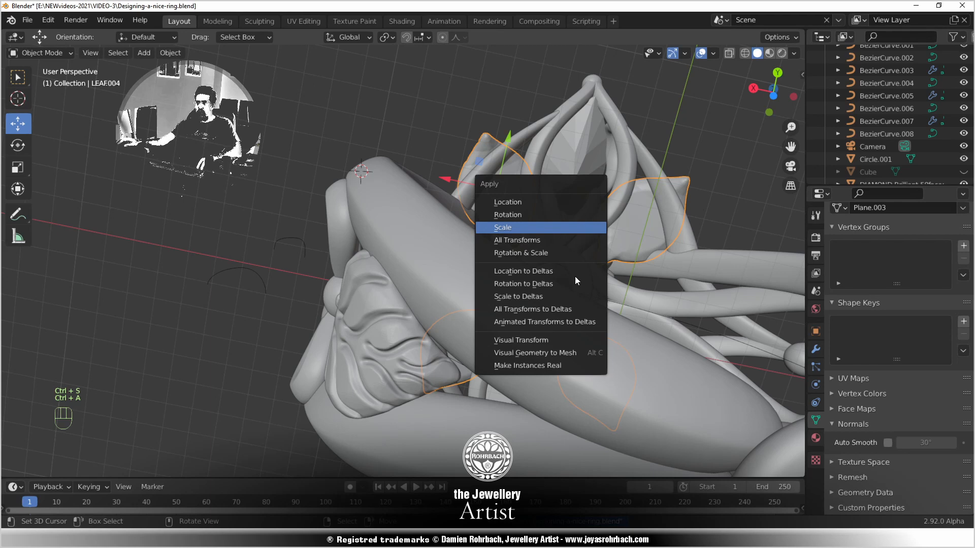
left_click(581, 227)
key("ctrl+a")
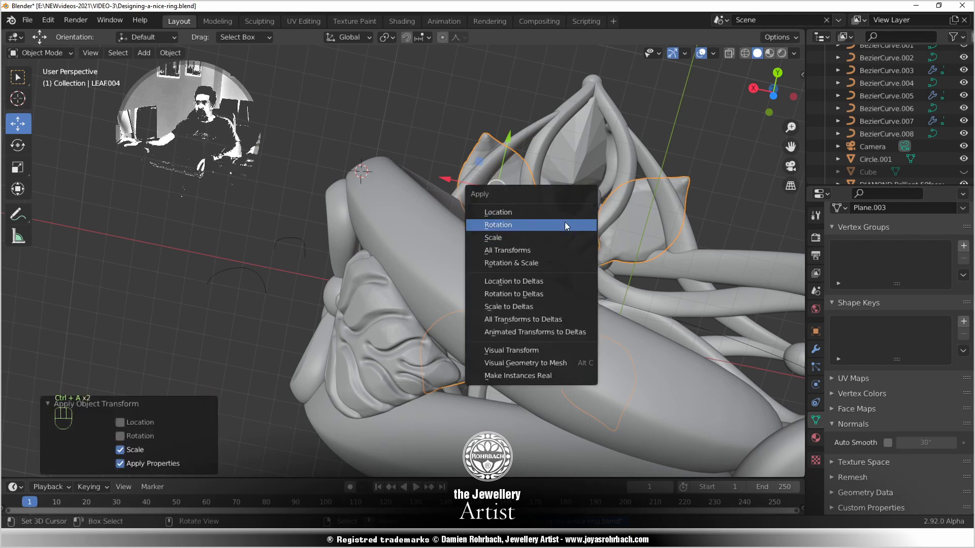
key("Return")
Save the file and turn off the viewport display of the Mirror modifier on LEAF.004
left_click(816, 349)
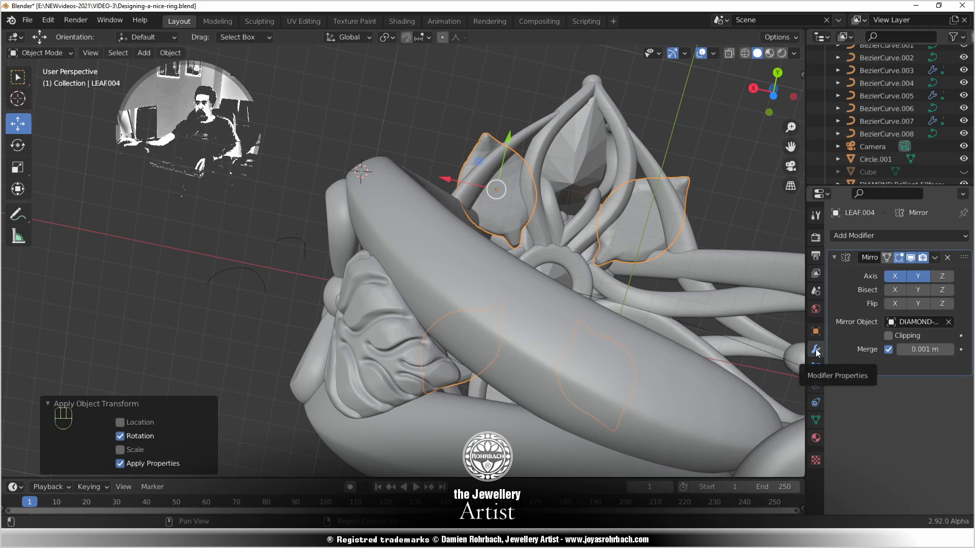
key("ctrl+s")
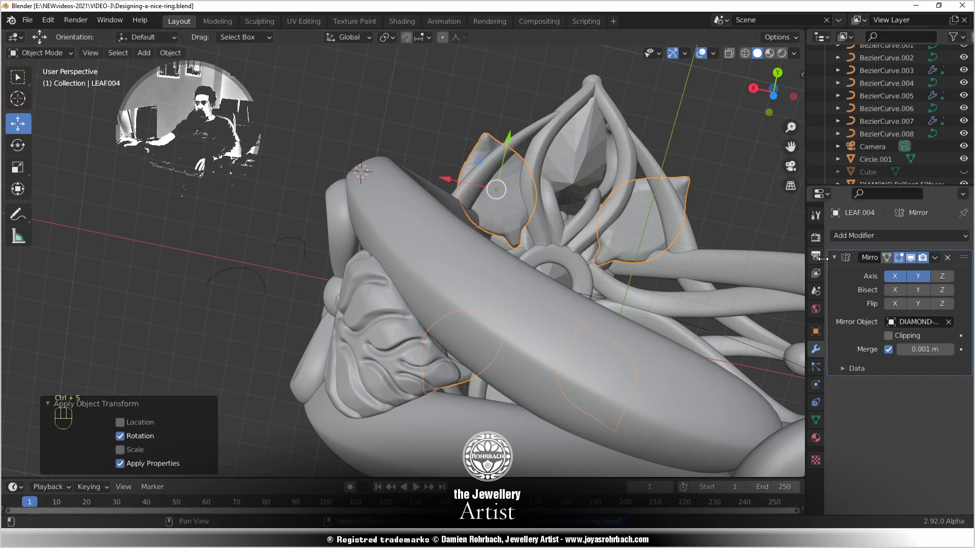
left_click(911, 257)
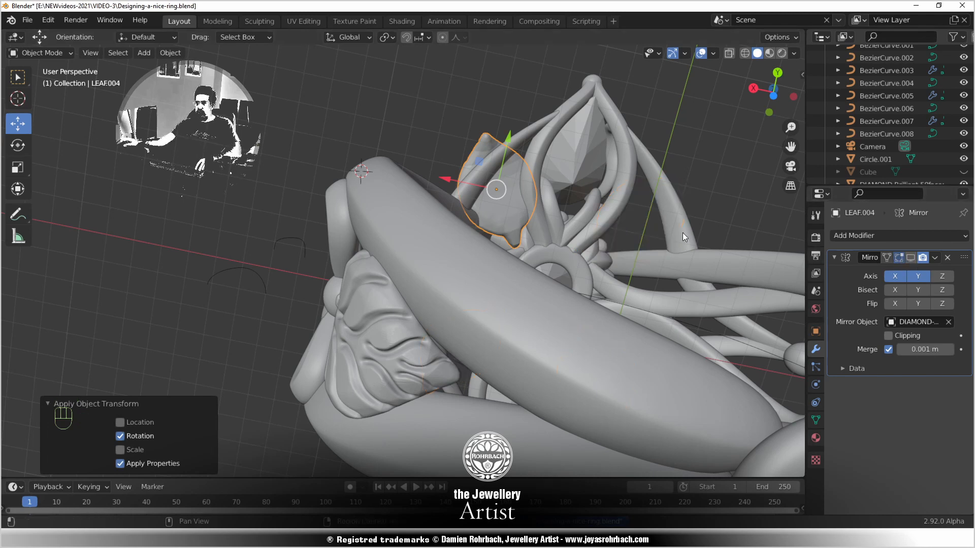
Isolate leaf LEAF.004 for sculpting, with Dyntopo enabled and X symmetry turned off
left_click(257, 20)
scroll(389, 216, "down", 5)
key("KP_Divide")
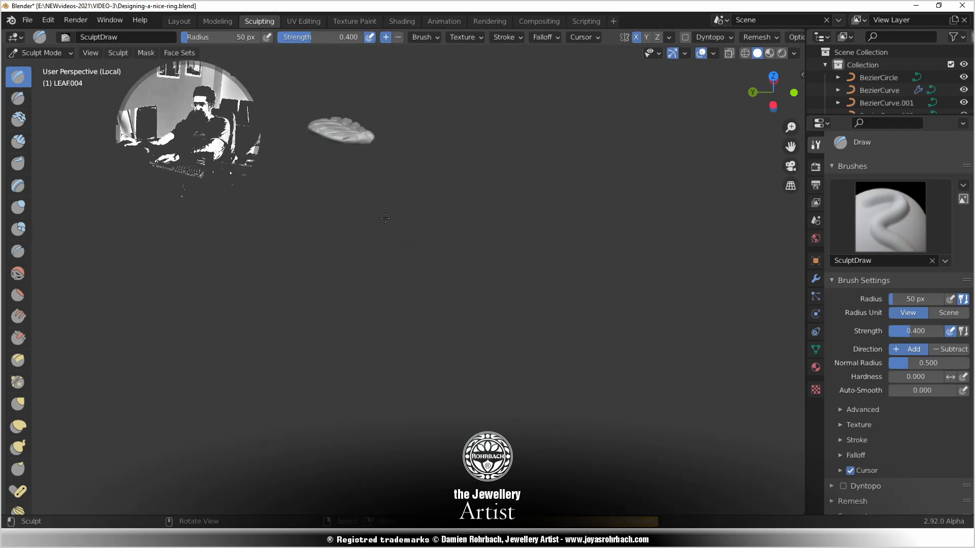
middle_click_drag(388, 215, 337, 211)
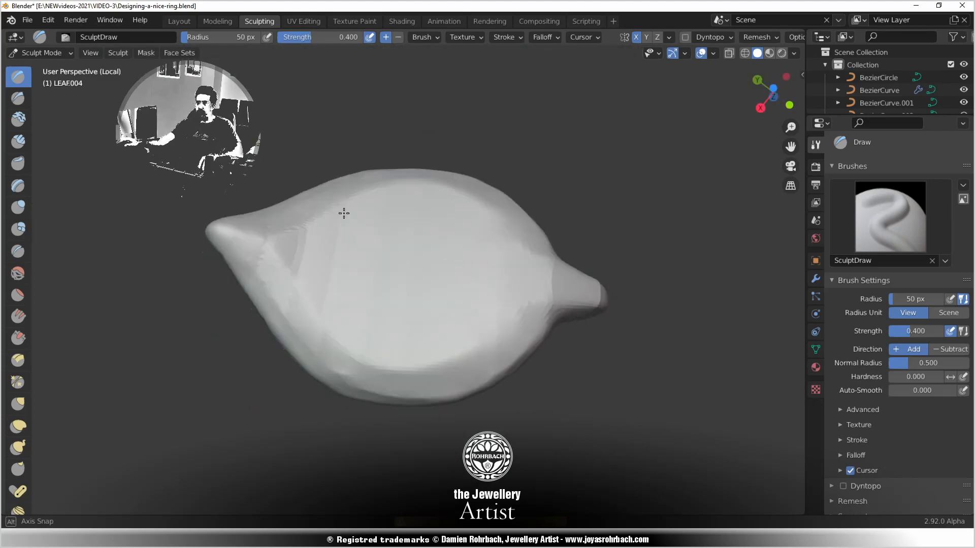
left_click(690, 36)
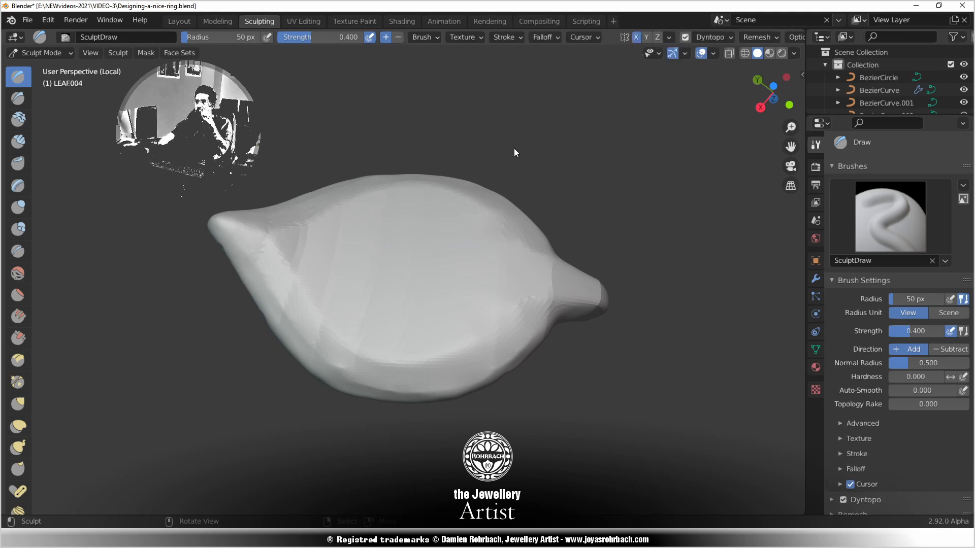
left_click(638, 41)
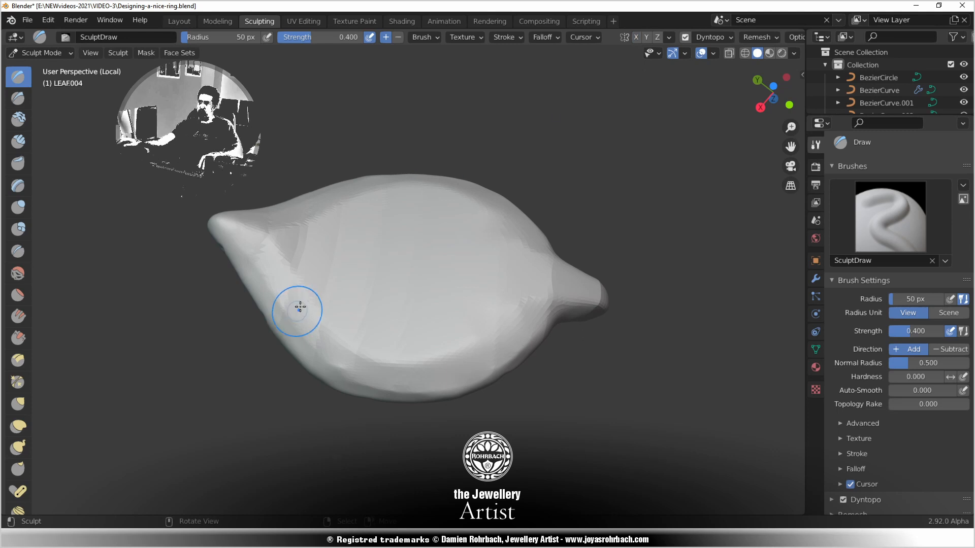
Sculpt over the rim and pointed end of the isolated leaf to soften the hard edges around its flat face
middle_click_drag(298, 309, 301, 265)
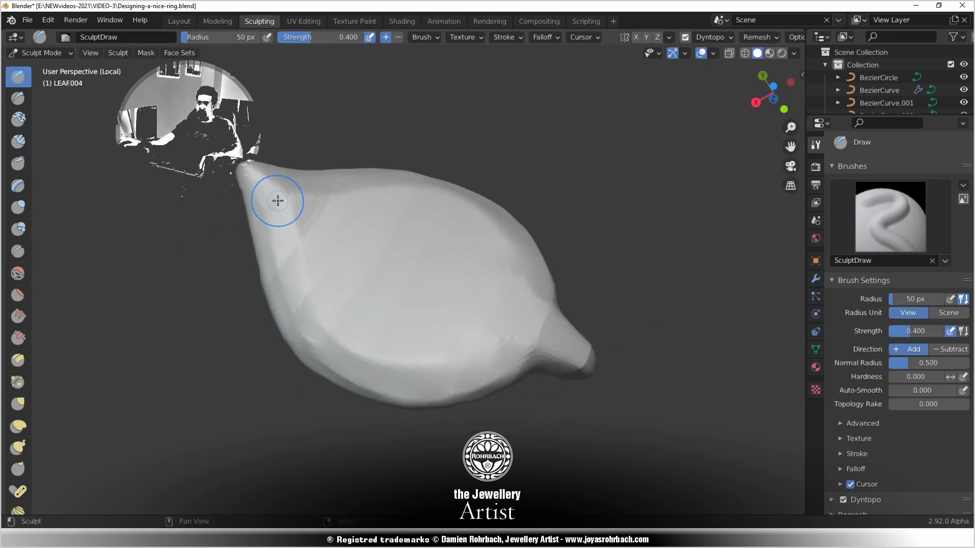
mouse_move(320, 333)
left_mouse_down()
mouse_move(401, 359)
mouse_move(514, 337)
left_mouse_up()
mouse_move(344, 365)
left_mouse_down()
mouse_move(431, 366)
mouse_move(496, 330)
mouse_move(487, 313)
left_mouse_up()
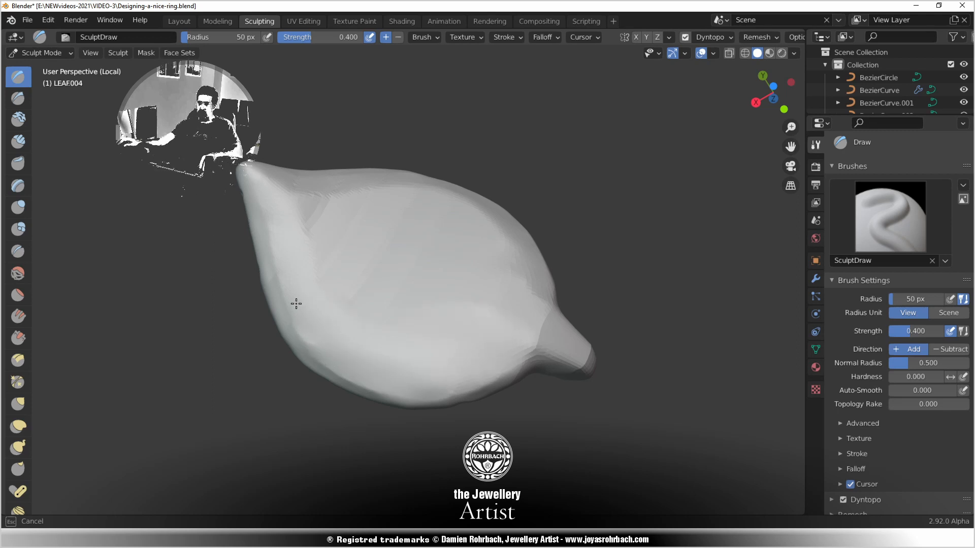
left_click_drag(275, 218, 307, 200)
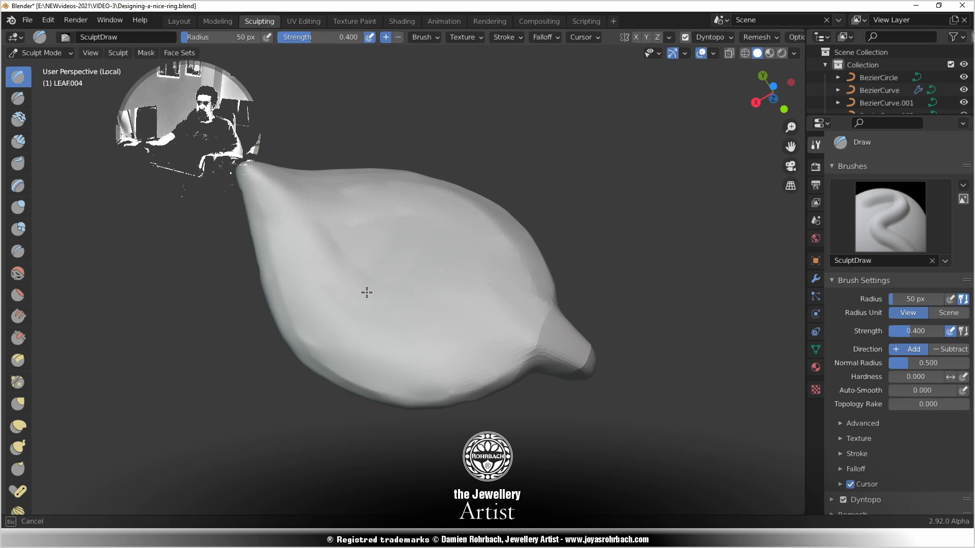
Smooth the middle of the leaf's flat face and its remaining edges into an even rounded surface
mouse_move(462, 277)
left_mouse_down("shift")
mouse_move(336, 228)
mouse_move(411, 226)
mouse_move(379, 238)
mouse_move(423, 243)
left_mouse_up("shift")
mouse_move(320, 224)
middle_mouse_down()
mouse_move(337, 226)
mouse_move(346, 262)
middle_mouse_up()
scroll(359, 263, "down", 1)
left_click_drag(333, 244, 347, 293, "shift")
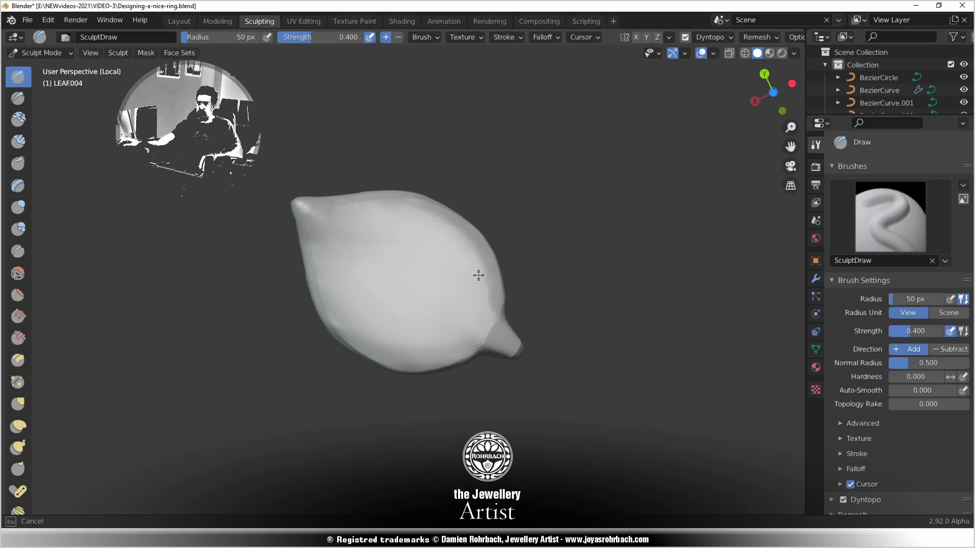
left_click_drag(478, 275, 466, 319, "shift")
left_click_drag(333, 301, 406, 304, "shift")
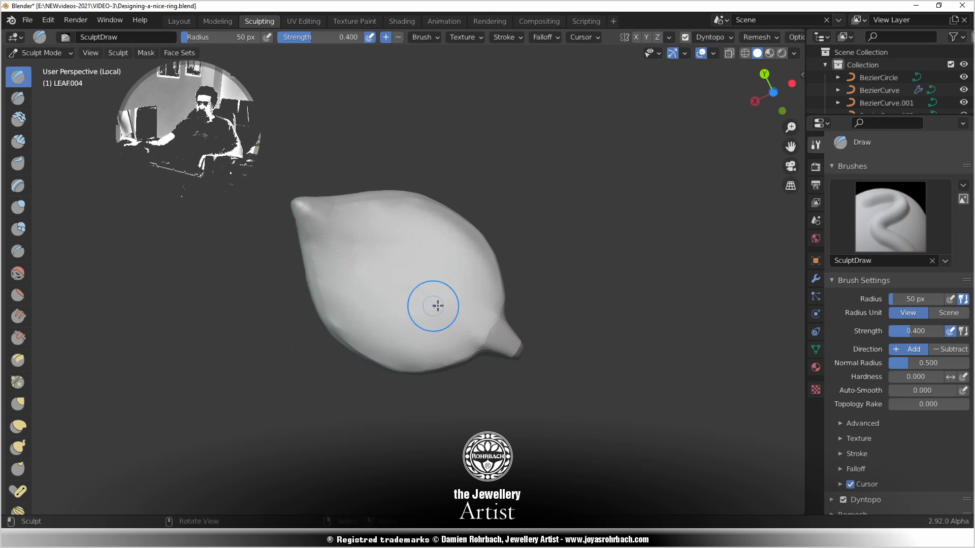
Smooth the ridge where the stem joins the leaf face and blend it into the adjoining surface
scroll(433, 307, "up", 2)
mouse_move(414, 306)
middle_mouse_down("shift")
mouse_move(300, 278)
mouse_move(394, 302)
mouse_move(395, 292)
middle_mouse_up("shift")
scroll(376, 295, "up", 3)
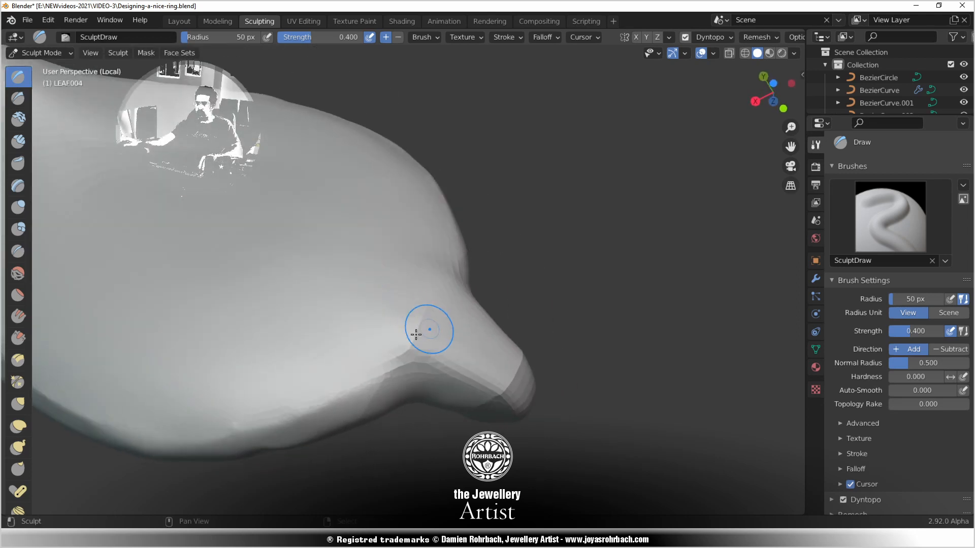
mouse_move(427, 330)
left_mouse_down("shift")
mouse_move(385, 363)
mouse_move(439, 310)
left_mouse_up("shift")
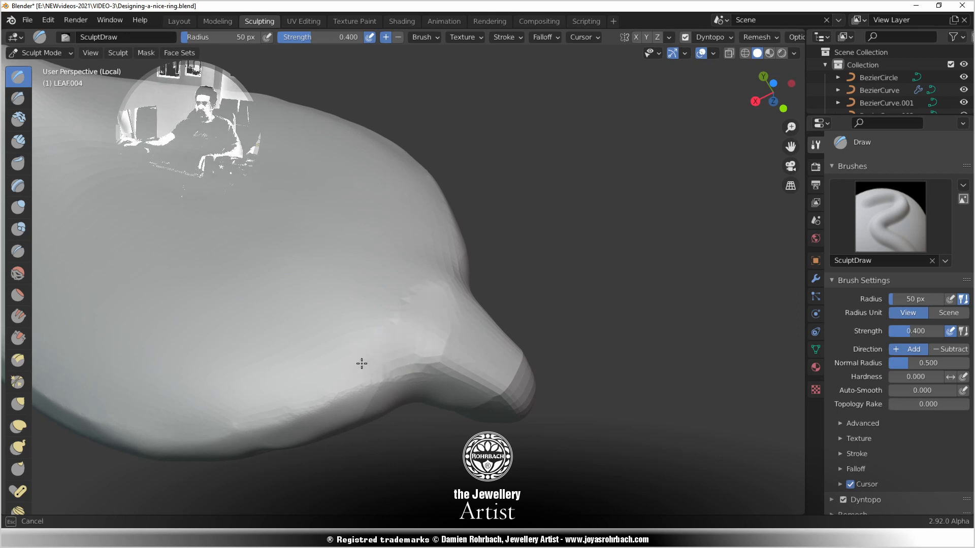
mouse_move(362, 364)
left_mouse_down("shift")
mouse_move(411, 289)
mouse_move(448, 309)
mouse_move(436, 345)
mouse_move(406, 317)
mouse_move(420, 300)
mouse_move(385, 294)
left_mouse_up("shift")
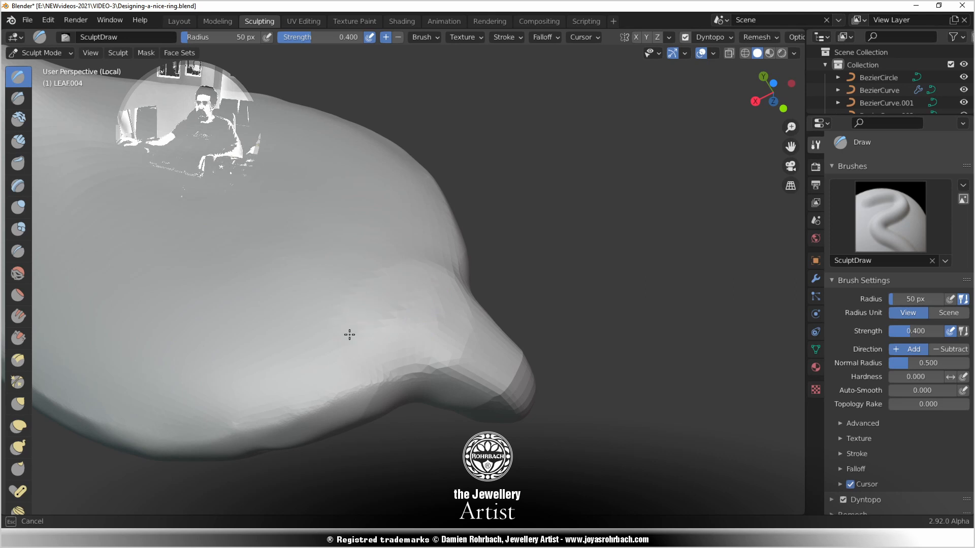
left_click_drag(346, 321, 403, 278, "shift")
mouse_move(435, 322)
middle_mouse_down()
mouse_move(331, 316)
mouse_move(374, 307)
middle_mouse_up()
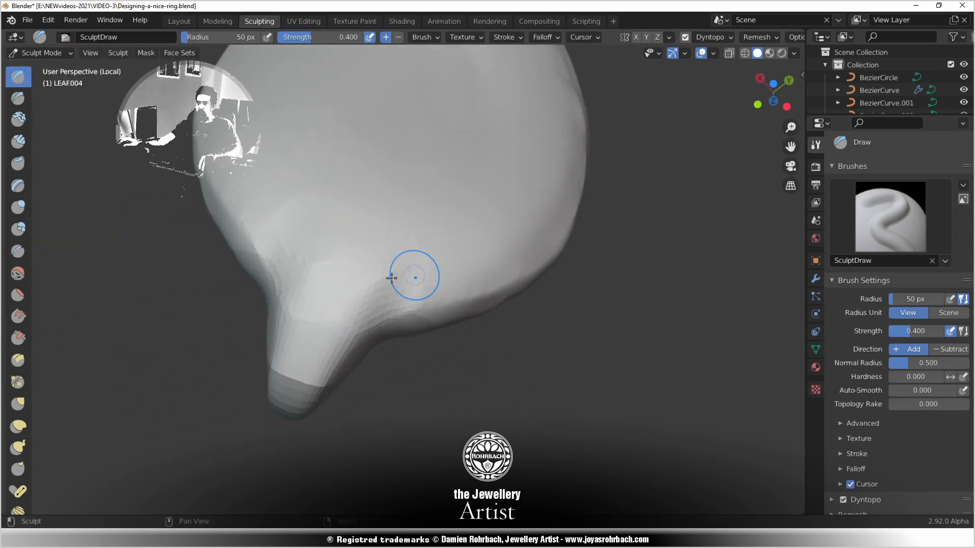
Blend the wide end of the leaf into the stem by smoothing across both shoulders of the junction
left_click_drag(447, 280, 354, 279, "shift")
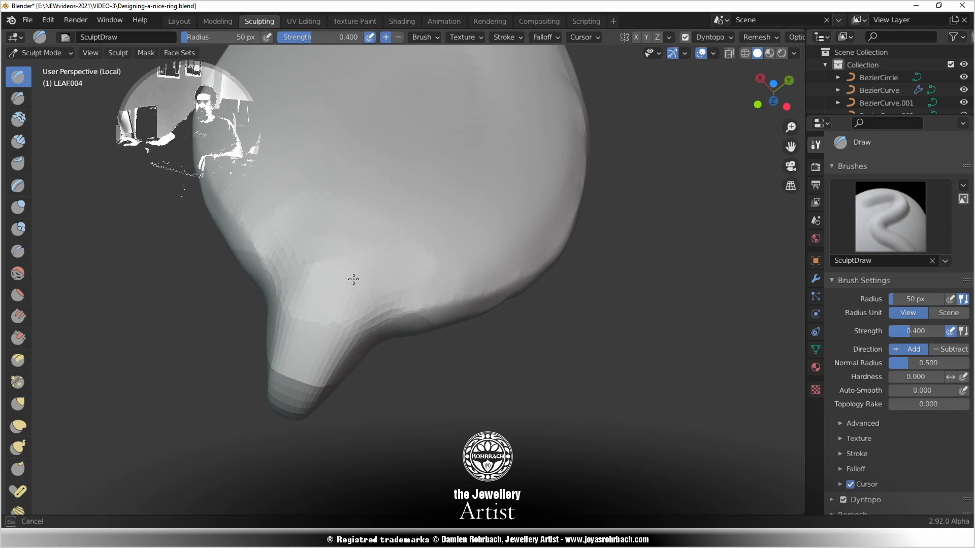
mouse_move(302, 251)
left_mouse_down("shift")
mouse_move(386, 296)
mouse_move(444, 273)
left_mouse_up("shift")
mouse_move(379, 280)
left_mouse_down("shift")
mouse_move(337, 264)
mouse_move(420, 244)
mouse_move(315, 201)
left_mouse_up("shift")
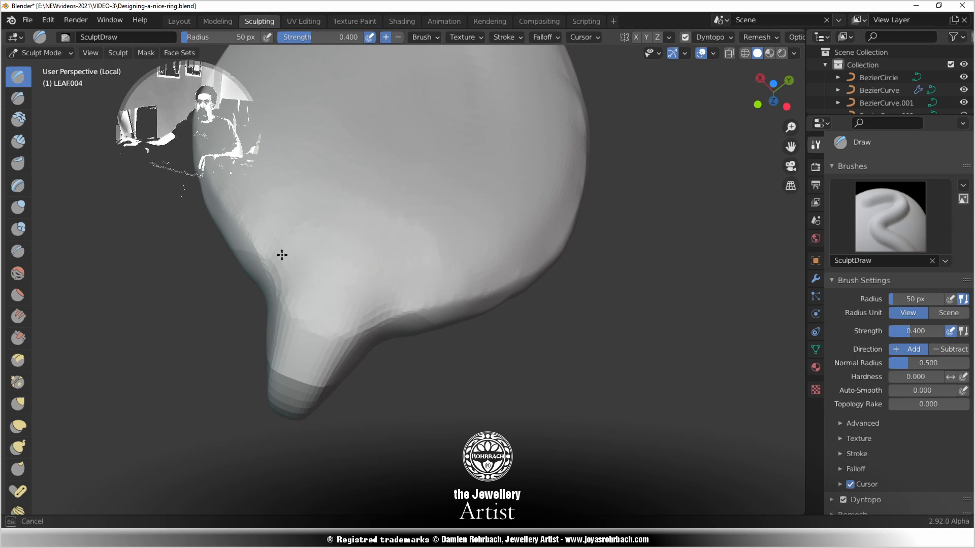
mouse_move(282, 255)
left_mouse_down("shift")
mouse_move(233, 185)
mouse_move(288, 221)
left_mouse_up("shift")
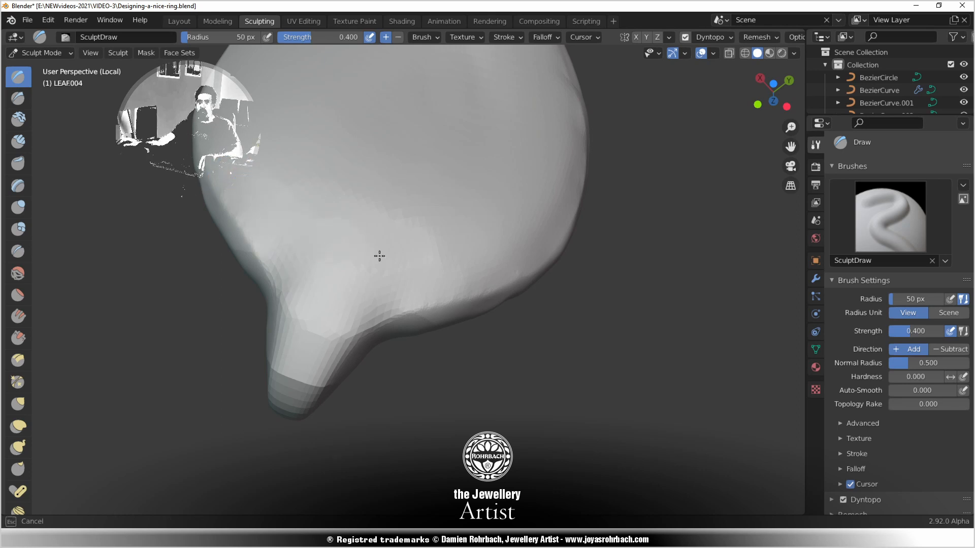
mouse_move(379, 256)
left_mouse_down("shift")
mouse_move(441, 251)
mouse_move(307, 185)
mouse_move(377, 220)
mouse_move(348, 230)
left_mouse_up("shift")
scroll(390, 229, "down", 2)
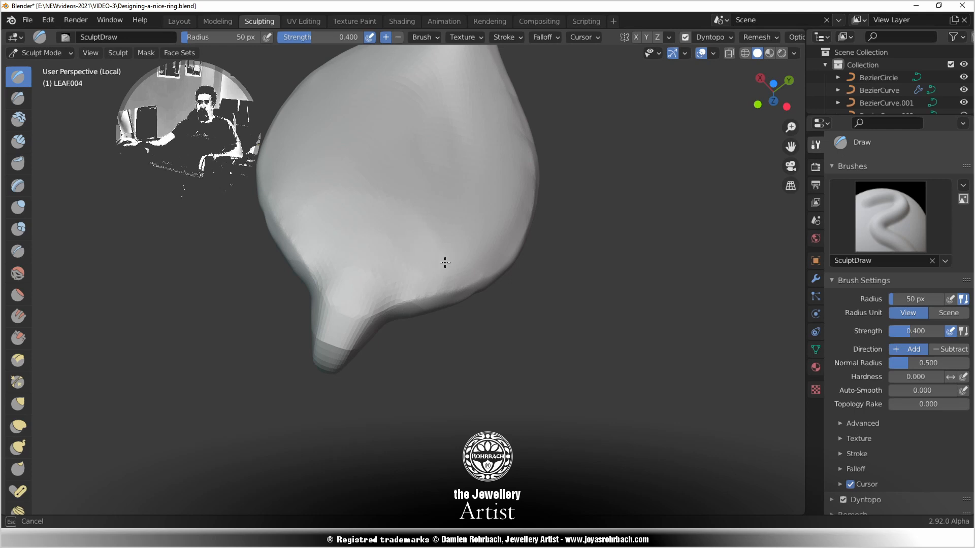
Smooth the leaf's broad face from above the stem across to the pointed end
mouse_move(445, 263)
left_mouse_down("shift")
mouse_move(464, 250)
mouse_move(414, 211)
left_mouse_up("shift")
left_click_drag(321, 194, 311, 198, "shift")
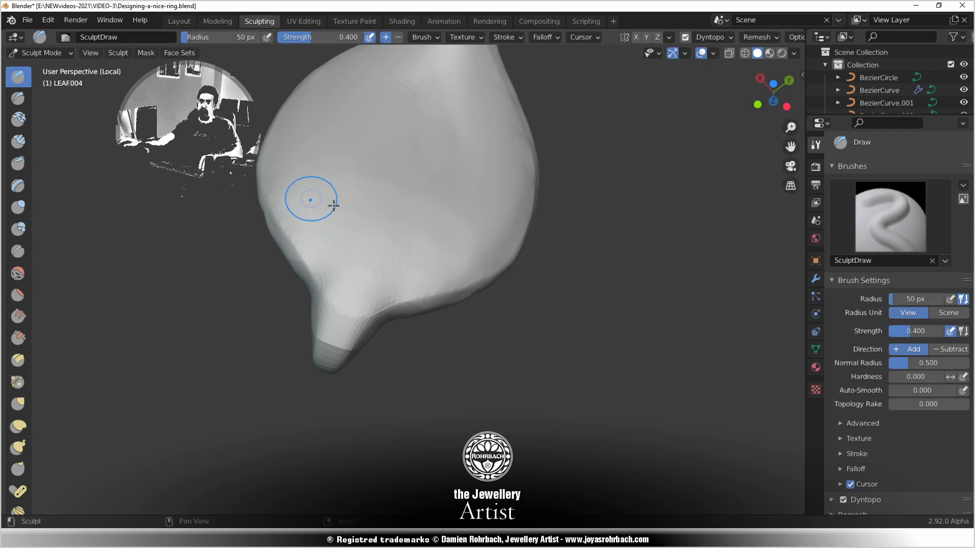
mouse_move(439, 251)
left_mouse_down("shift")
mouse_move(341, 222)
mouse_move(341, 245)
mouse_move(392, 257)
mouse_move(439, 247)
mouse_move(315, 183)
mouse_move(430, 217)
left_mouse_up("shift")
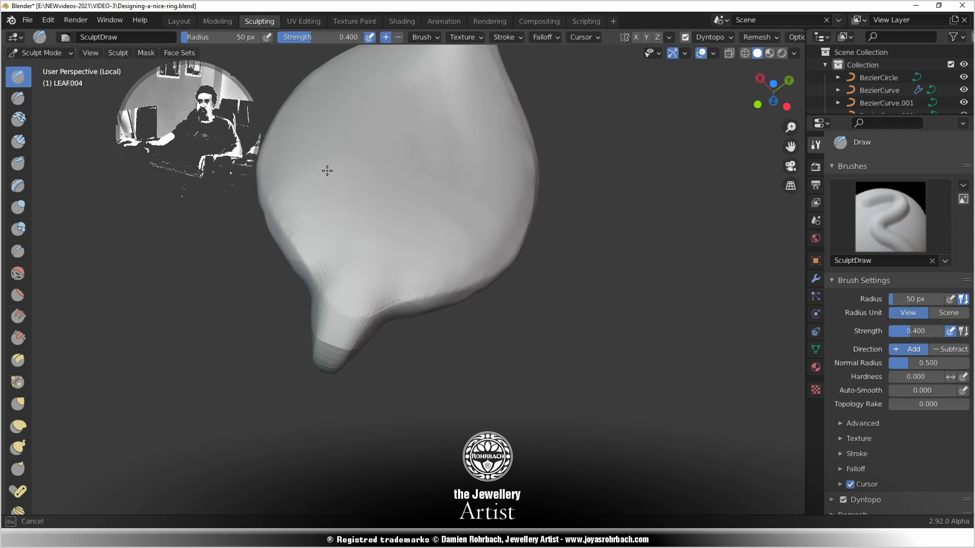
left_click_drag(327, 171, 479, 243, "shift")
mouse_move(478, 244)
middle_mouse_down()
mouse_move(457, 265)
mouse_move(385, 254)
mouse_move(510, 233)
middle_mouse_up()
mouse_move(542, 206)
left_mouse_down("shift")
mouse_move(478, 228)
mouse_move(487, 195)
mouse_move(429, 161)
mouse_move(528, 153)
left_mouse_up("shift")
left_click_drag(568, 181, 552, 152, "shift")
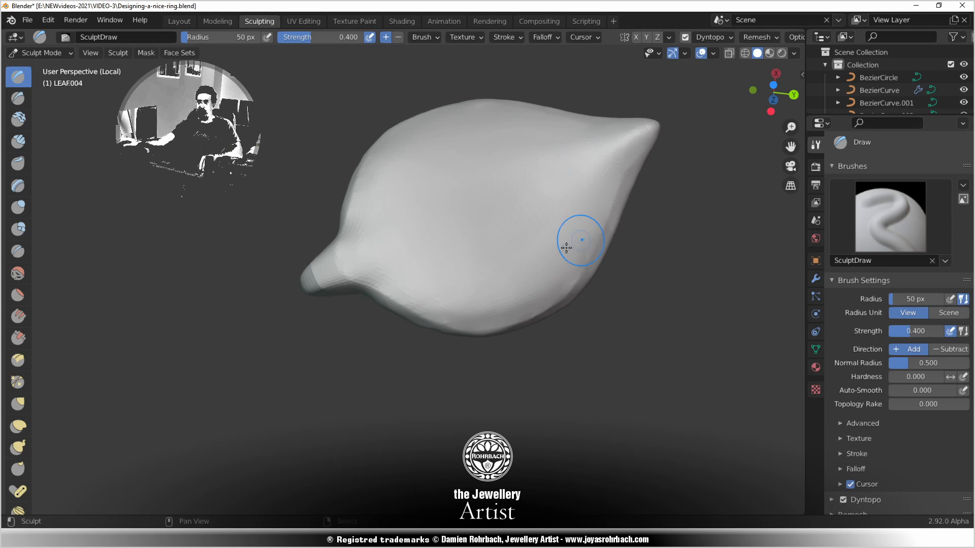
Even out the bumpy long side edge of the leaf between the pointed end and the stem end
mouse_move(563, 244)
middle_mouse_down()
mouse_move(392, 298)
mouse_move(395, 235)
middle_mouse_up()
scroll(495, 258, "up", 1)
middle_click_drag(505, 254, 460, 317)
scroll(483, 303, "up", 2)
scroll(485, 304, "up", 1)
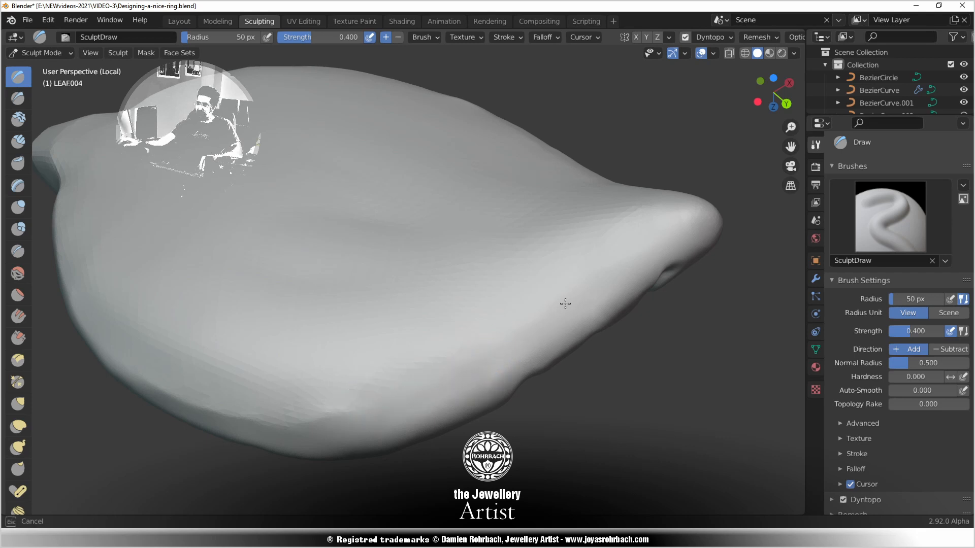
mouse_move(598, 252)
middle_mouse_down()
mouse_move(469, 292)
mouse_move(411, 261)
mouse_move(420, 257)
mouse_move(451, 337)
mouse_move(449, 374)
mouse_move(384, 335)
middle_mouse_up()
left_click_drag(367, 388, 433, 387)
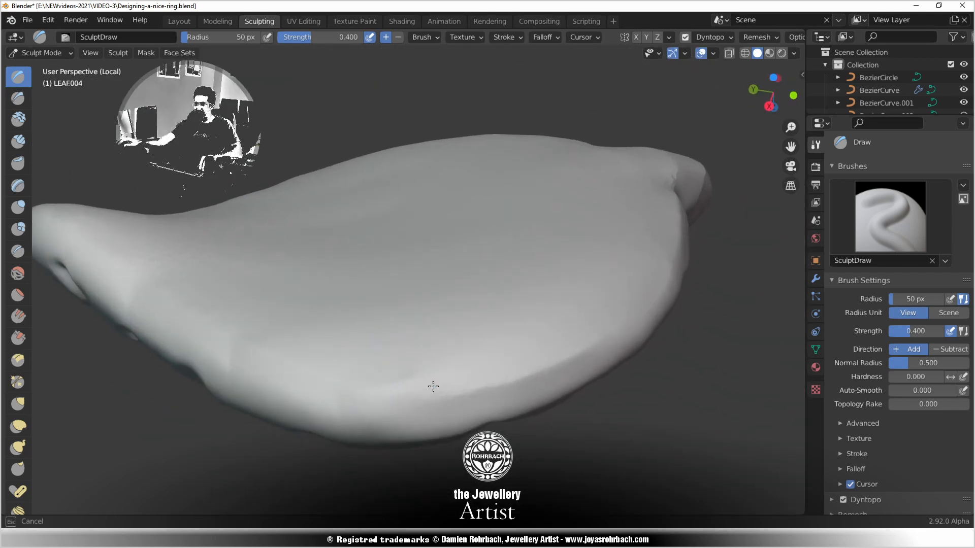
mouse_move(530, 363)
left_mouse_down()
mouse_move(583, 330)
mouse_move(325, 355)
mouse_move(215, 334)
left_mouse_up()
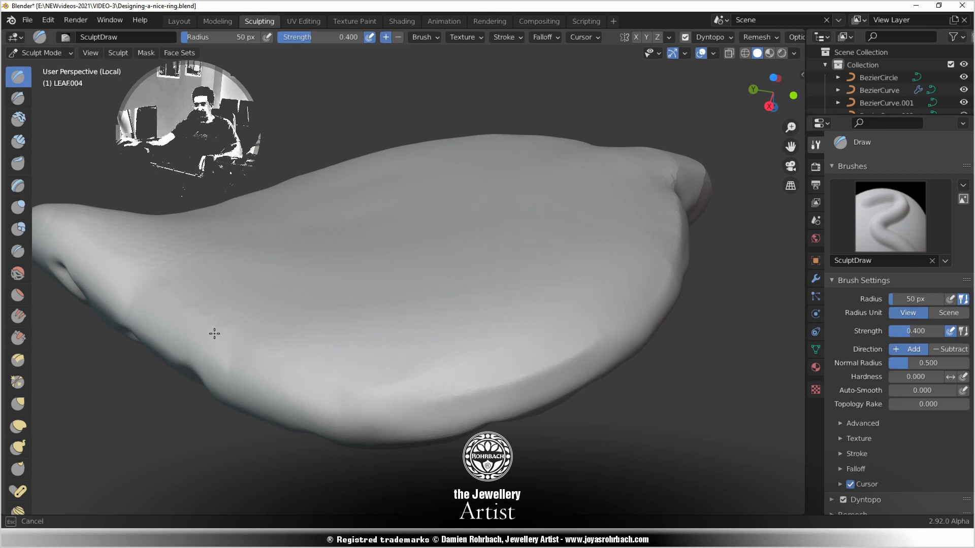
left_click_drag(144, 277, 248, 352)
mouse_move(359, 383)
left_mouse_down()
mouse_move(136, 285)
mouse_move(148, 317)
left_mouse_up()
left_click_drag(224, 353, 324, 392)
mouse_move(456, 381)
left_mouse_down()
mouse_move(429, 265)
mouse_move(305, 237)
left_mouse_up()
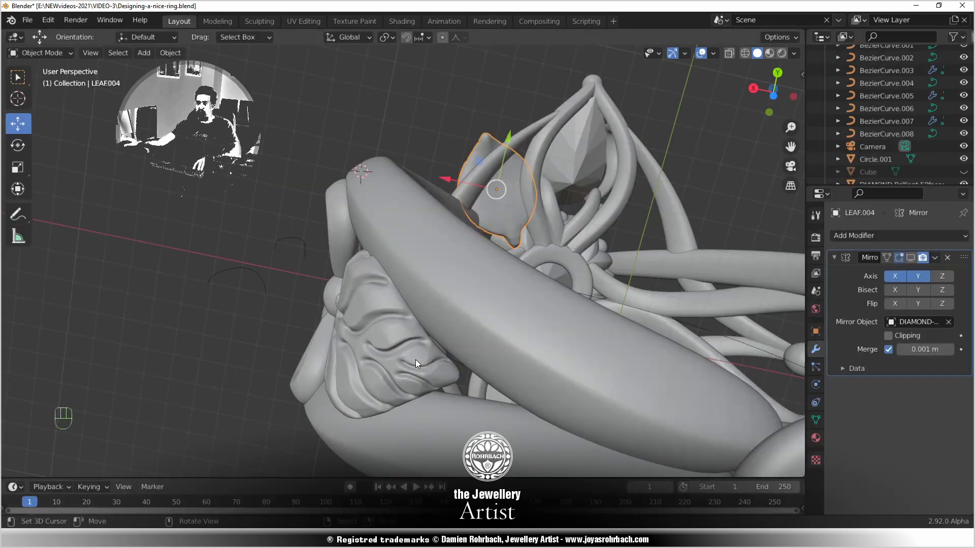
Turn the Mirror modifier's viewport display back on for LEAF.004 and save the file with nothing selected
mouse_move(415, 360)
middle_mouse_down()
mouse_move(439, 403)
mouse_move(431, 397)
mouse_move(442, 391)
middle_mouse_up()
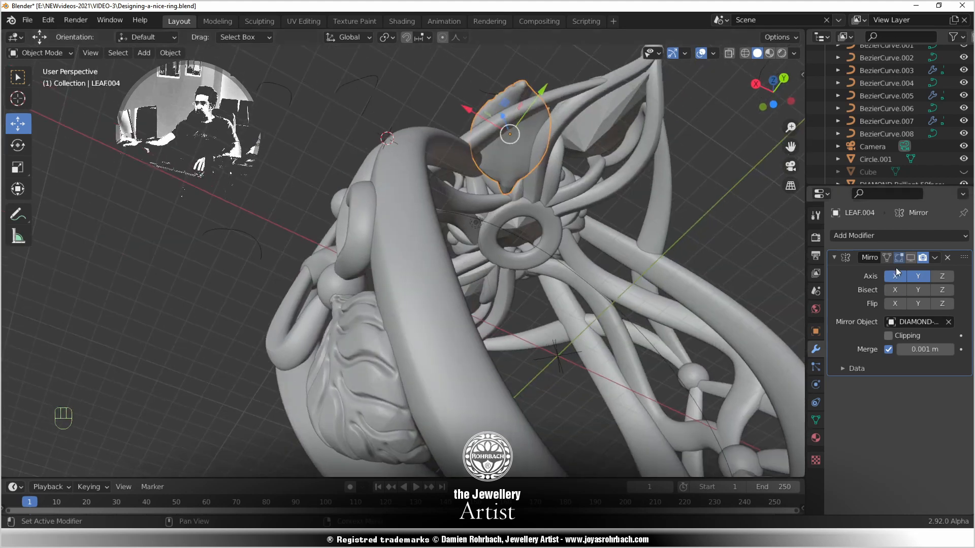
key("alt+a")
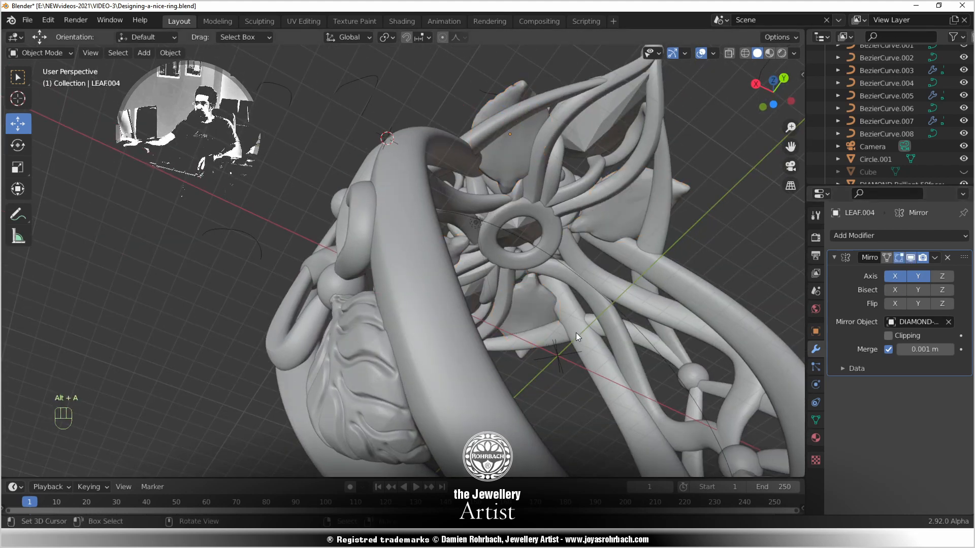
middle_click_drag(576, 333, 433, 449, "shift")
scroll(401, 287, "up", 4)
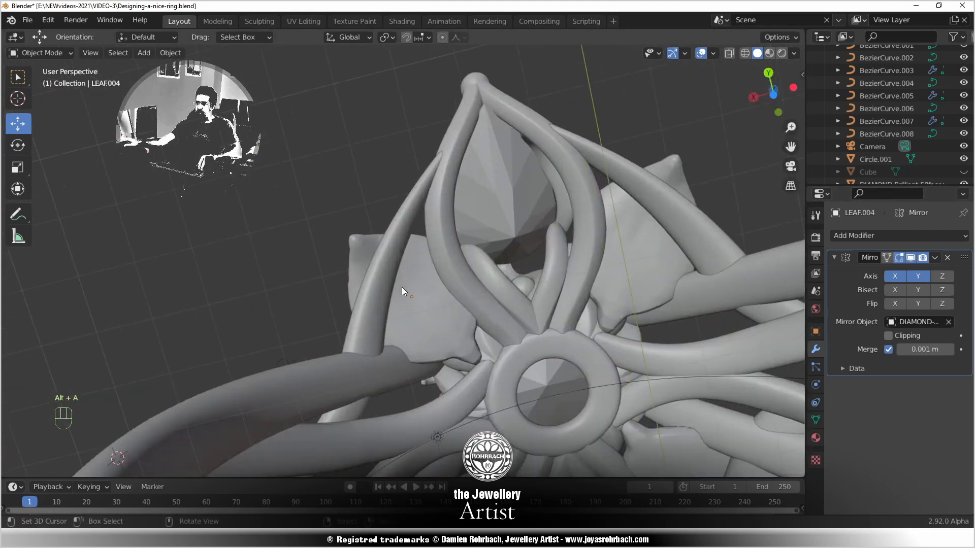
key("ctrl+s")
scroll(449, 316, "up", 1)
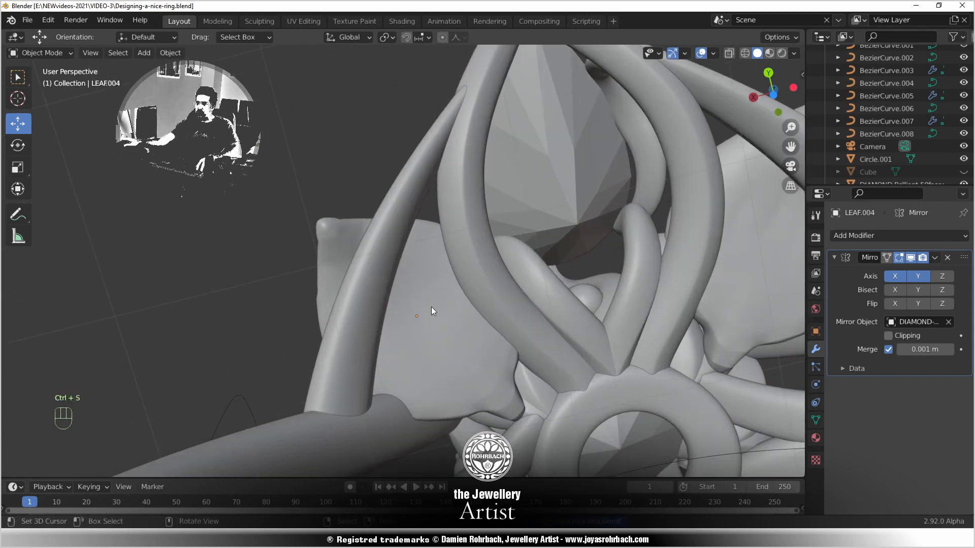
Select LEAF.004 in the ring and isolate it with its mirrored copies in the Sculpting workspace
left_click(431, 307)
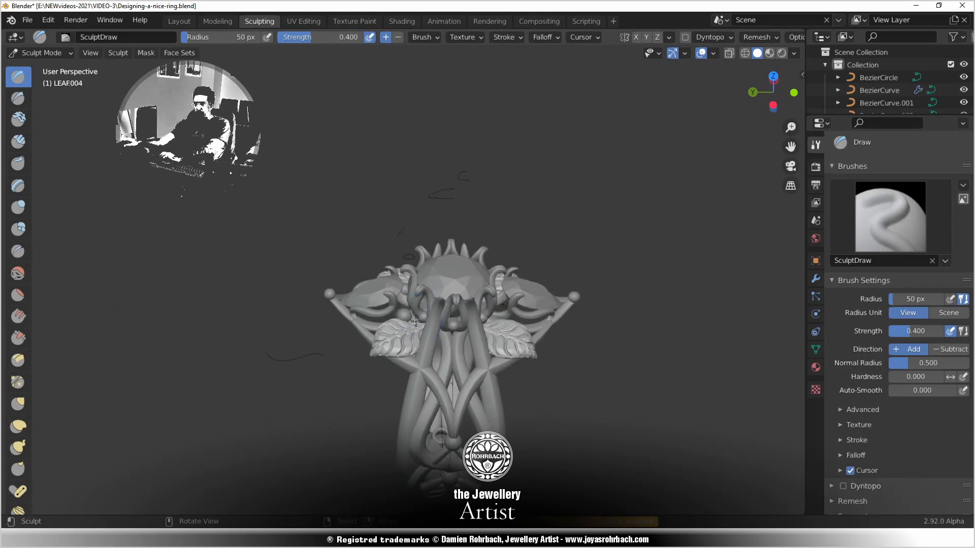
middle_click_drag(416, 321, 355, 223)
scroll(355, 244, "up", 4)
middle_click_drag(356, 274, 325, 302)
scroll(518, 333, "up", 6)
scroll(335, 326, "up", 2)
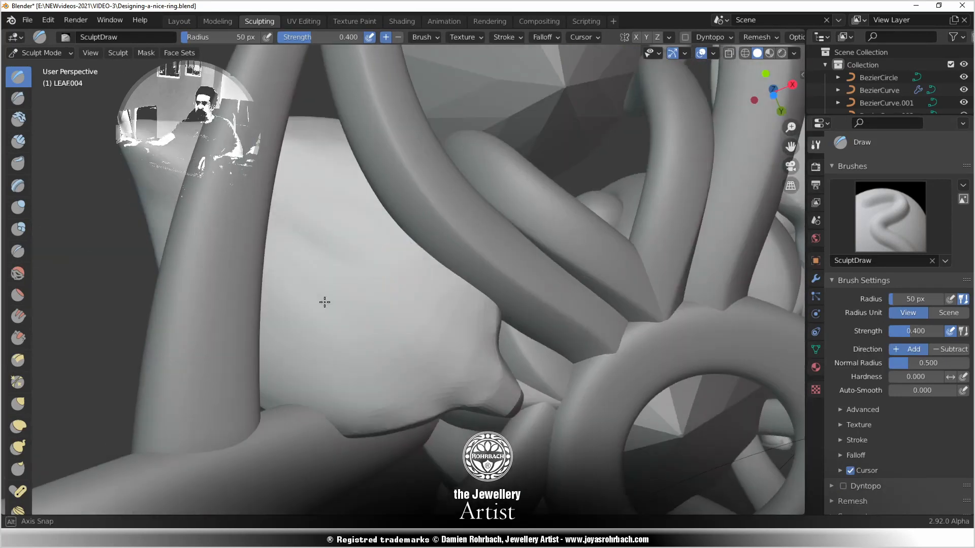
left_click_drag(312, 261, 314, 255)
scroll(390, 308, "down", 5)
key("KP_Divide")
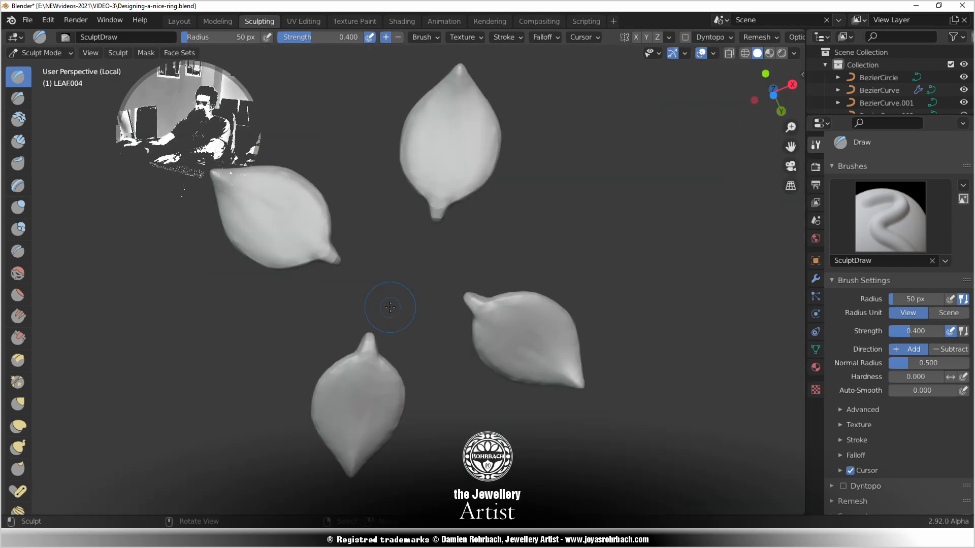
left_click(816, 279)
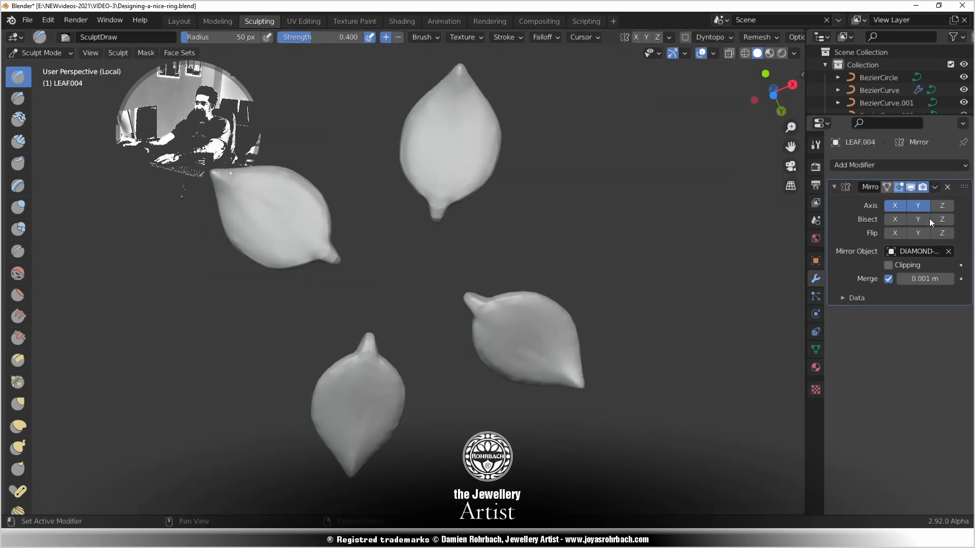
left_click(911, 187)
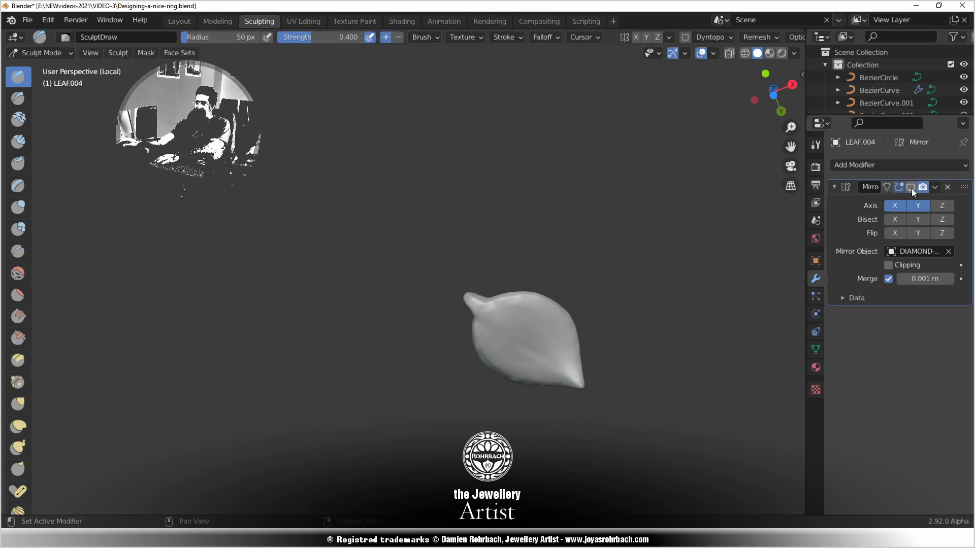
key("ctrl+z")
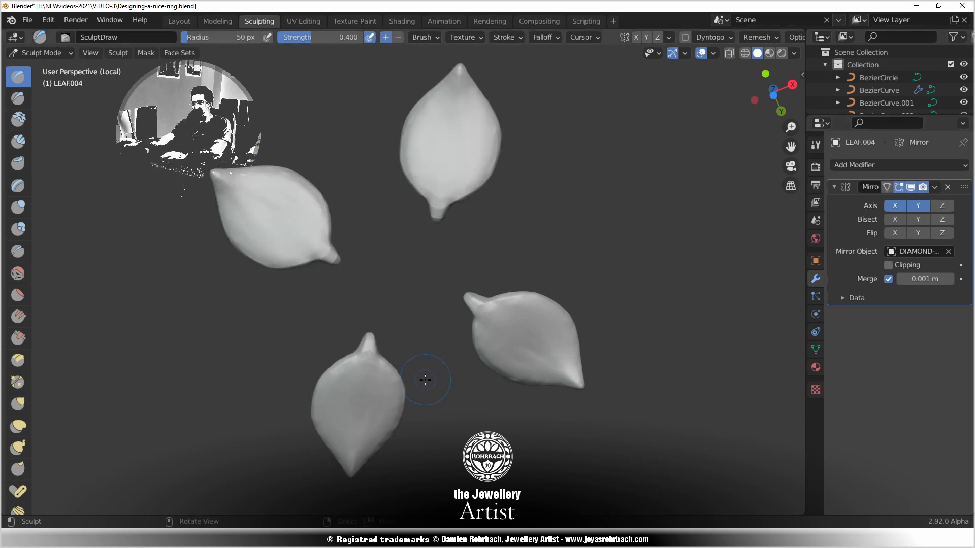
Smooth the shallow dents in the middle of the isolated leaf's face and save the file
mouse_move(433, 381)
middle_mouse_down()
mouse_move(464, 361)
mouse_move(319, 287)
mouse_move(312, 269)
middle_mouse_up()
scroll(325, 284, "up", 5)
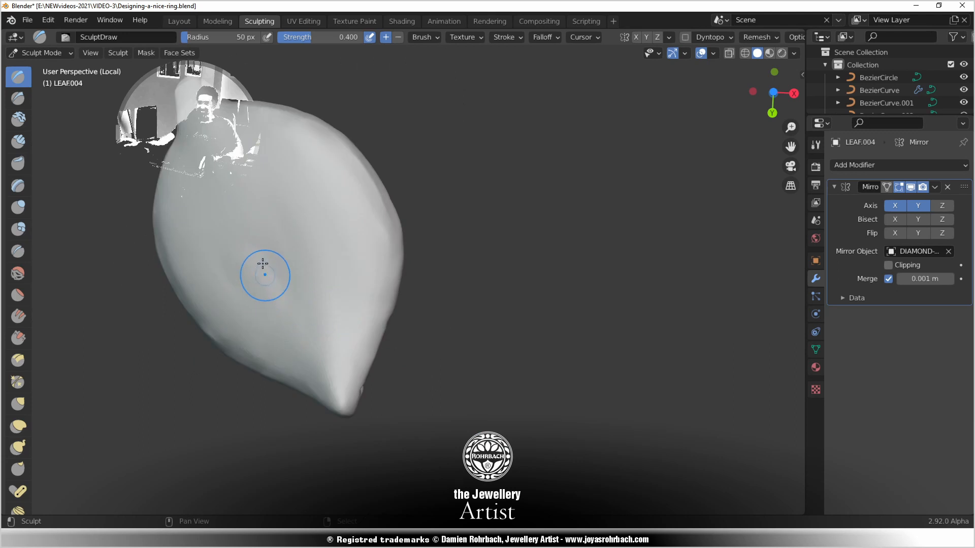
left_click_drag(243, 276, 235, 268)
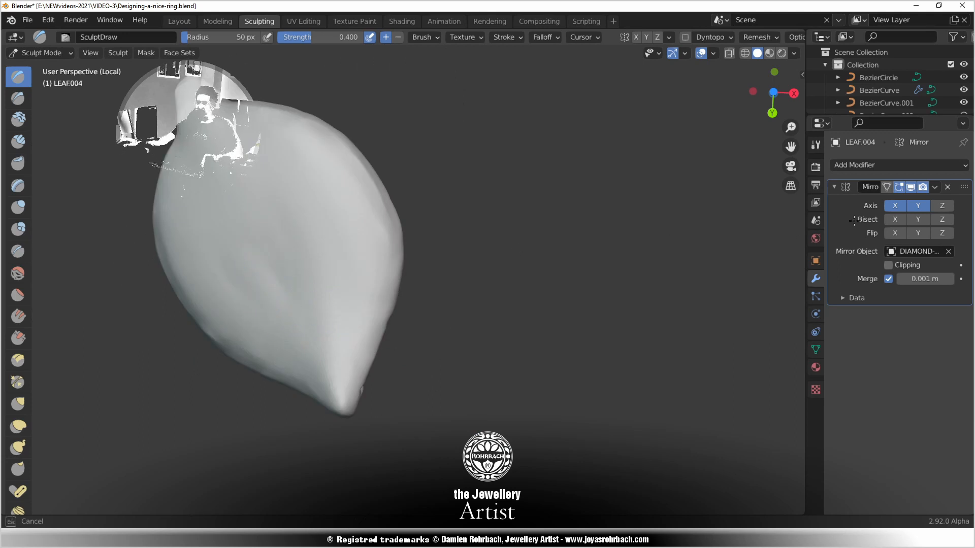
left_click(915, 188)
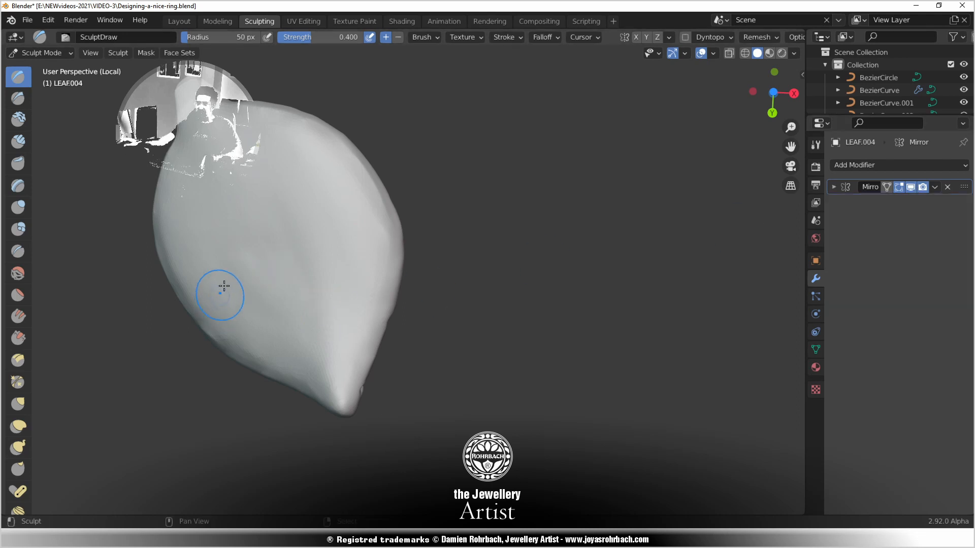
left_click_drag(264, 312, 254, 272)
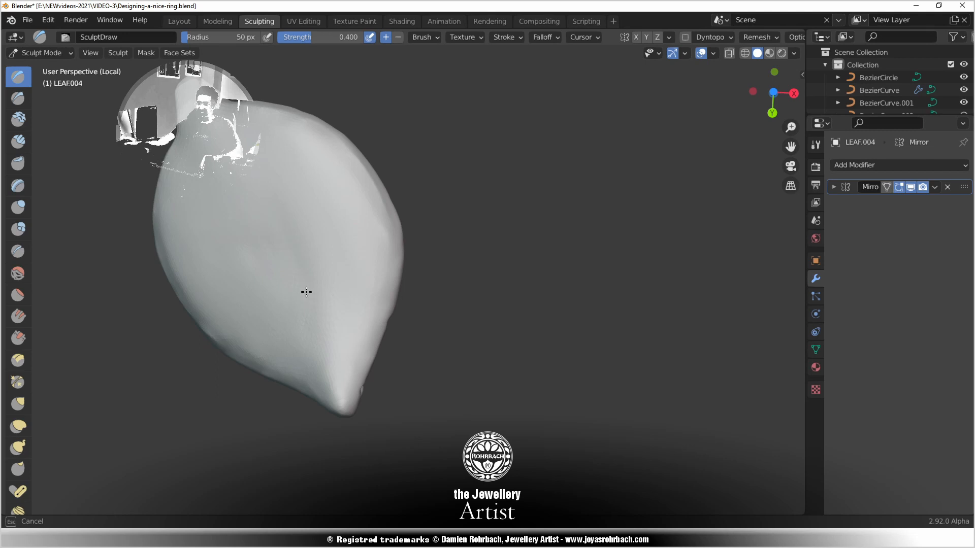
left_click_drag(303, 285, 309, 276)
left_click_drag(310, 276, 303, 286)
key("ctrl+s")
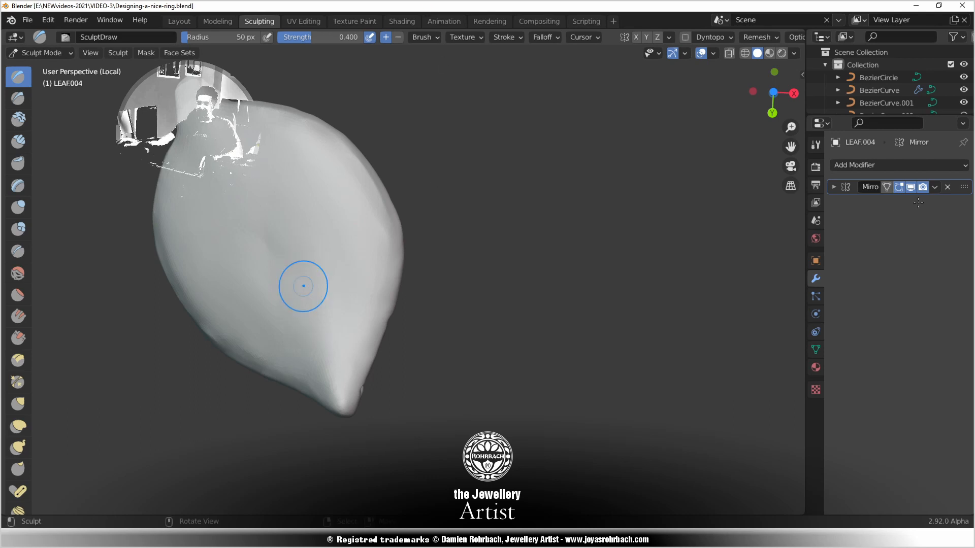
Remove the Mirror modifier from LEAF.004 and smooth the middle and upper part of the leaf's face
left_click(948, 186)
mouse_move(285, 277)
left_mouse_down()
mouse_move(273, 248)
mouse_move(290, 289)
left_mouse_up()
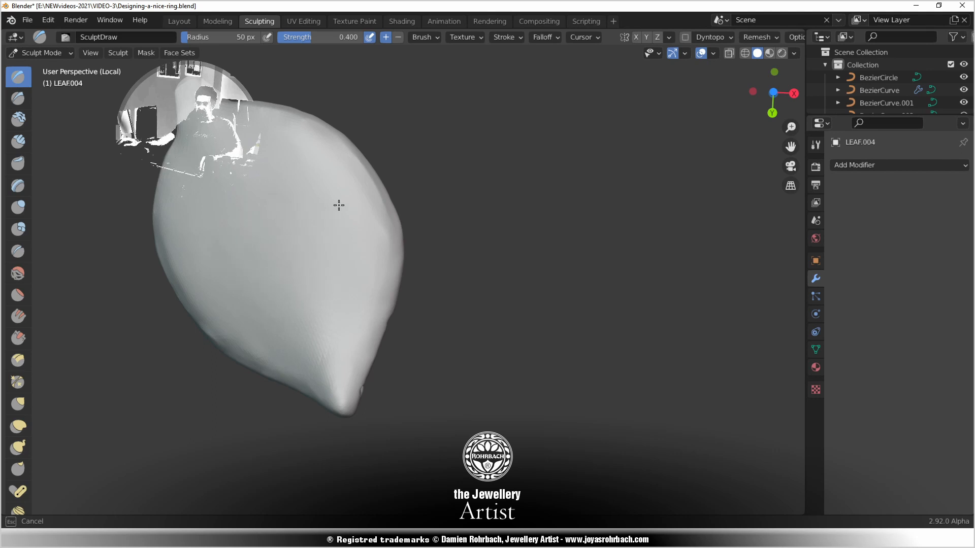
left_click_drag(339, 205, 338, 189)
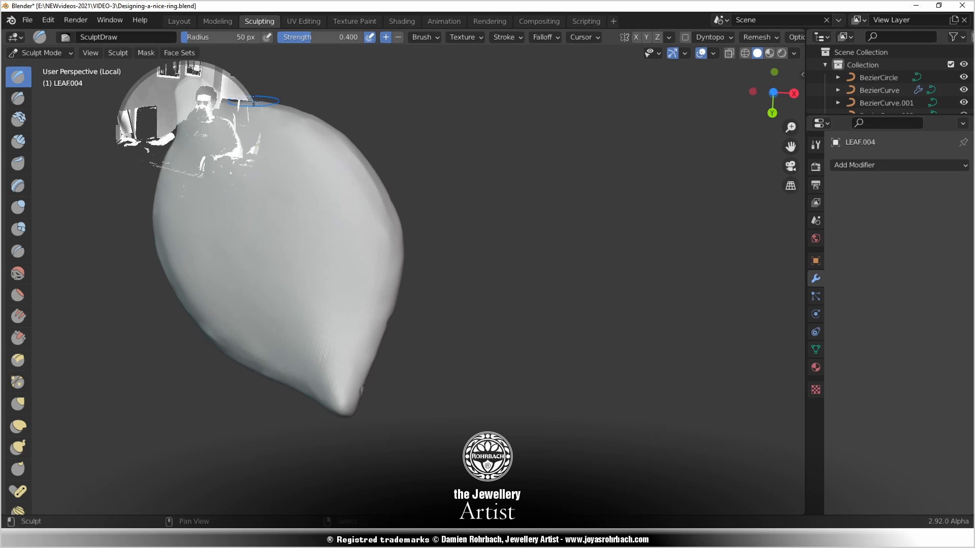
Enable Dyntopo for LEAF.004 in the Sculpting workspace and accept the vertex data warning
left_click(193, 21)
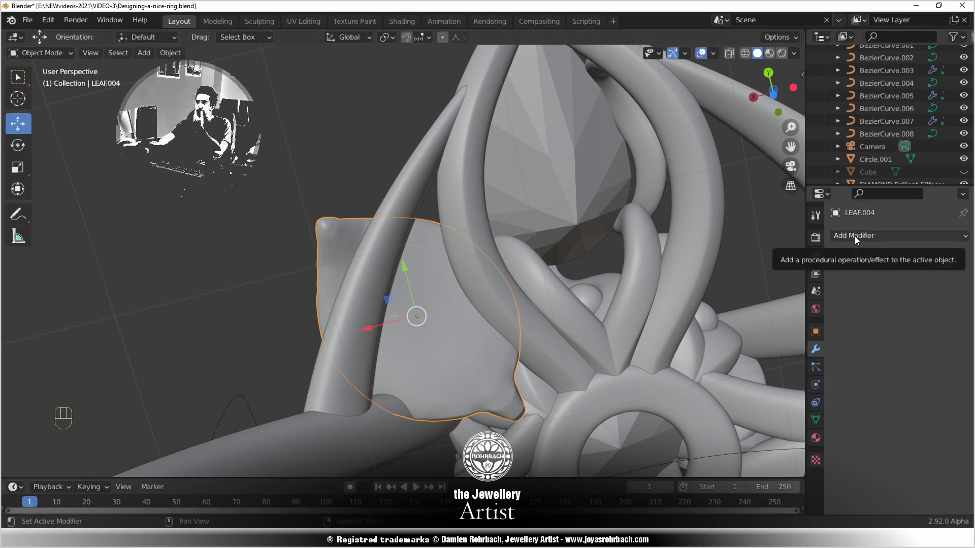
left_click(259, 21)
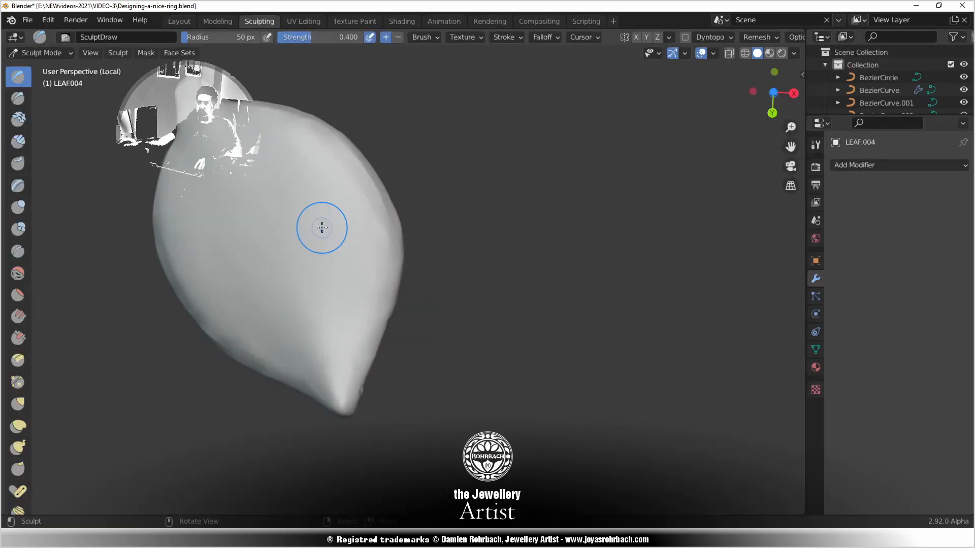
mouse_move(329, 342)
middle_mouse_down()
mouse_move(459, 374)
mouse_move(440, 322)
mouse_move(399, 284)
middle_mouse_up()
scroll(411, 292, "up", 3)
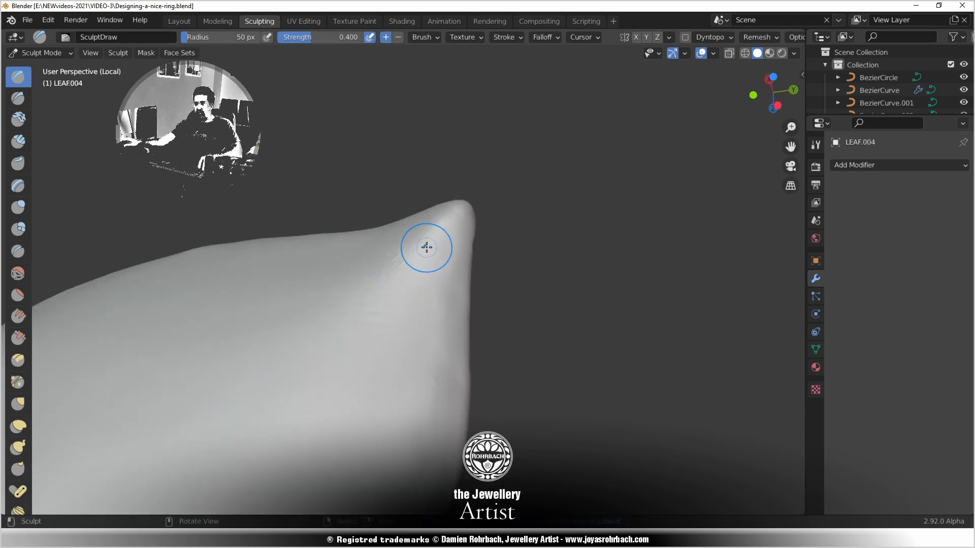
left_click(685, 37)
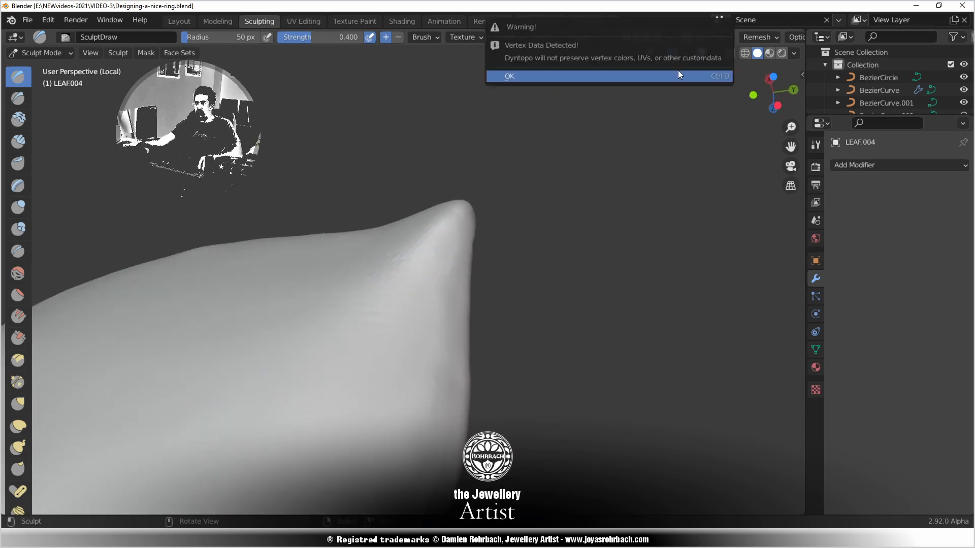
key("Return")
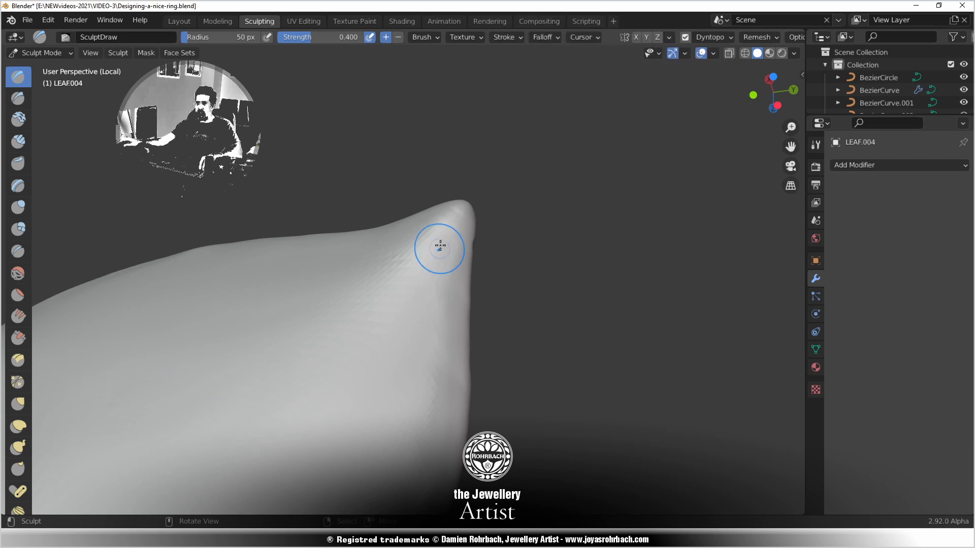
Smooth the rough patch beside LEAF.004's pointed tip and the rounded side running toward its stem
mouse_move(443, 230)
left_mouse_down()
mouse_move(416, 458)
mouse_move(424, 429)
left_mouse_up()
left_click_drag(406, 428, 423, 385)
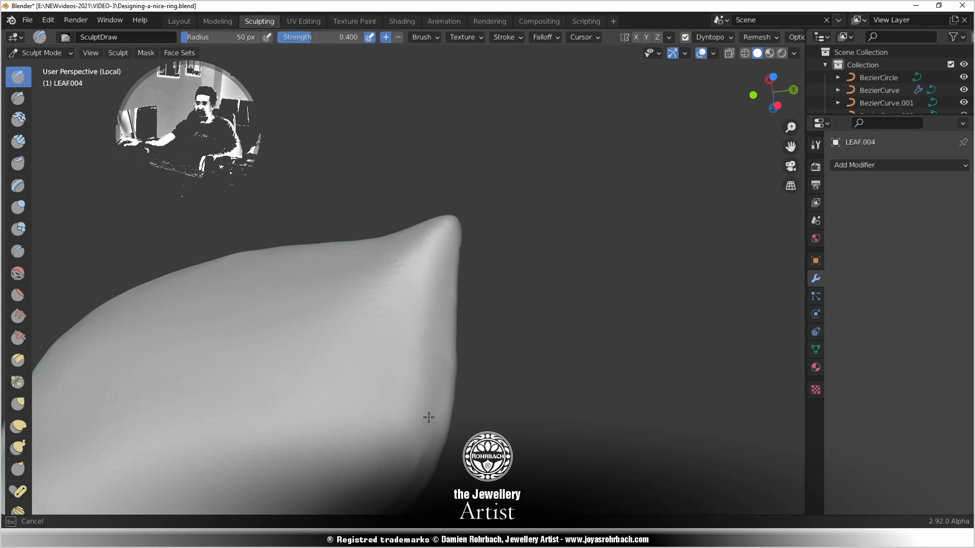
scroll(382, 396, "down", 3)
mouse_move(383, 396)
middle_mouse_down()
mouse_move(370, 378)
mouse_move(388, 379)
middle_mouse_up()
scroll(221, 415, "up", 2)
middle_click_drag(211, 416, 308, 369, "shift")
scroll(213, 412, "up", 3)
scroll(190, 424, "down", 2)
mouse_move(179, 439)
left_mouse_down()
mouse_move(222, 416)
mouse_move(331, 406)
mouse_move(220, 413)
mouse_move(177, 447)
mouse_move(326, 412)
left_mouse_up()
mouse_move(202, 399)
left_mouse_down()
mouse_move(319, 398)
mouse_move(434, 414)
mouse_move(457, 398)
left_mouse_up()
mouse_move(337, 396)
left_mouse_down()
mouse_move(289, 391)
mouse_move(338, 383)
mouse_move(166, 398)
left_mouse_up()
left_click_drag(241, 356, 242, 357)
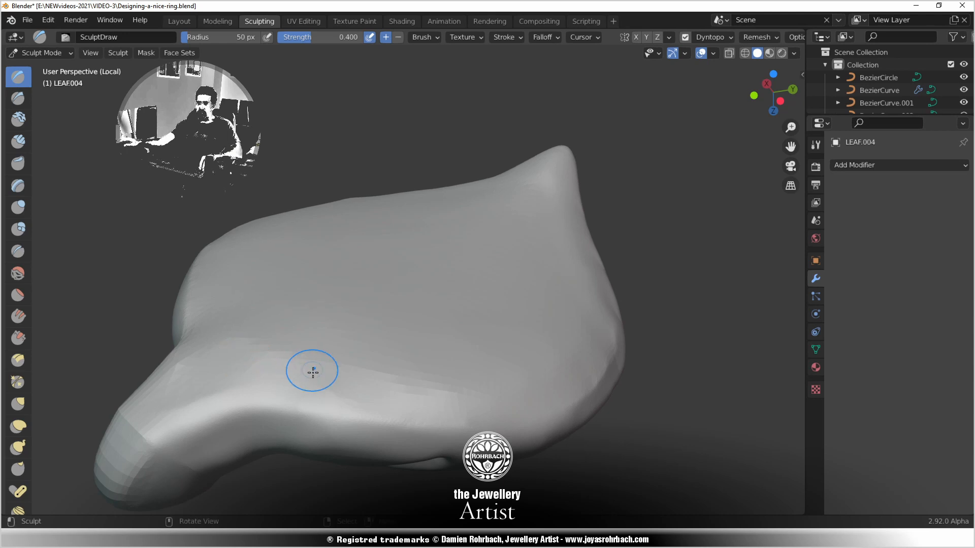
Smooth the faceted transition where the stem meets the leaf and the adjoining band along the leaf's lower edge
scroll(325, 361, "down", 4)
mouse_move(340, 330)
middle_mouse_down()
mouse_move(379, 353)
mouse_move(439, 352)
middle_mouse_up()
scroll(533, 335, "up", 2)
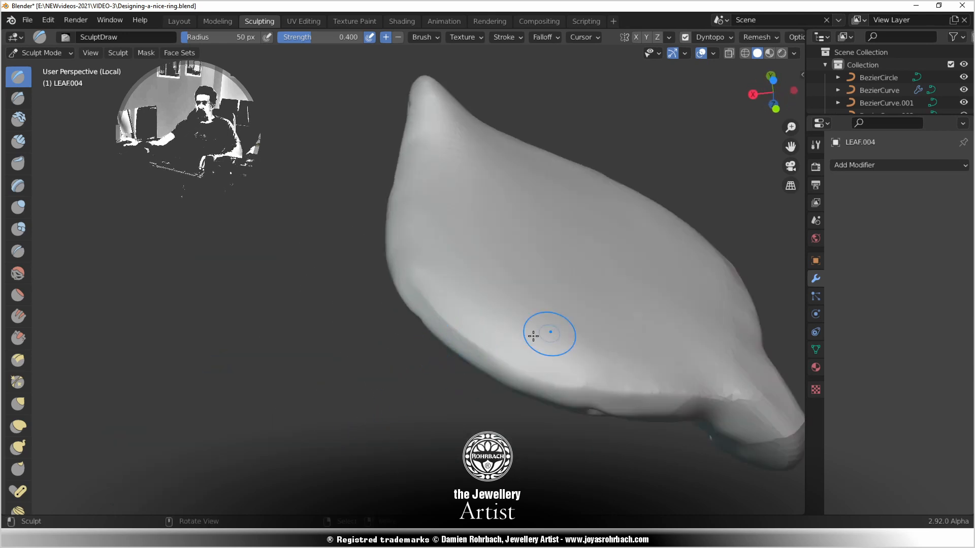
middle_click_drag(536, 335, 372, 328, "shift")
scroll(405, 388, "up", 1)
mouse_move(339, 410)
left_mouse_down()
mouse_move(401, 429)
mouse_move(513, 439)
mouse_move(568, 459)
mouse_move(603, 442)
left_mouse_up()
middle_click_drag(603, 442, 501, 359, "shift")
mouse_move(281, 322)
left_mouse_down()
mouse_move(226, 304)
mouse_move(352, 318)
mouse_move(382, 309)
left_mouse_up()
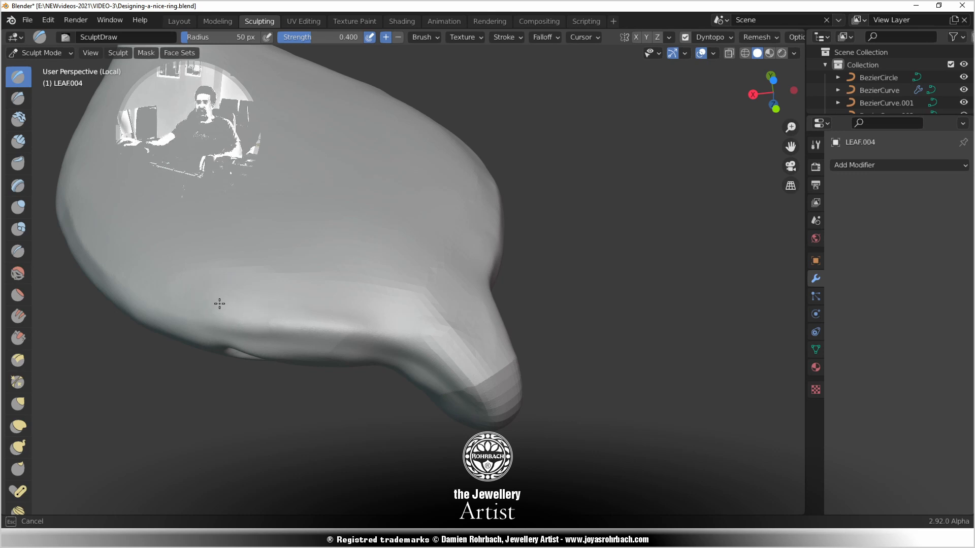
mouse_move(439, 339)
left_mouse_down()
mouse_move(483, 388)
mouse_move(450, 330)
mouse_move(414, 314)
left_mouse_up()
left_click_drag(467, 328, 348, 269)
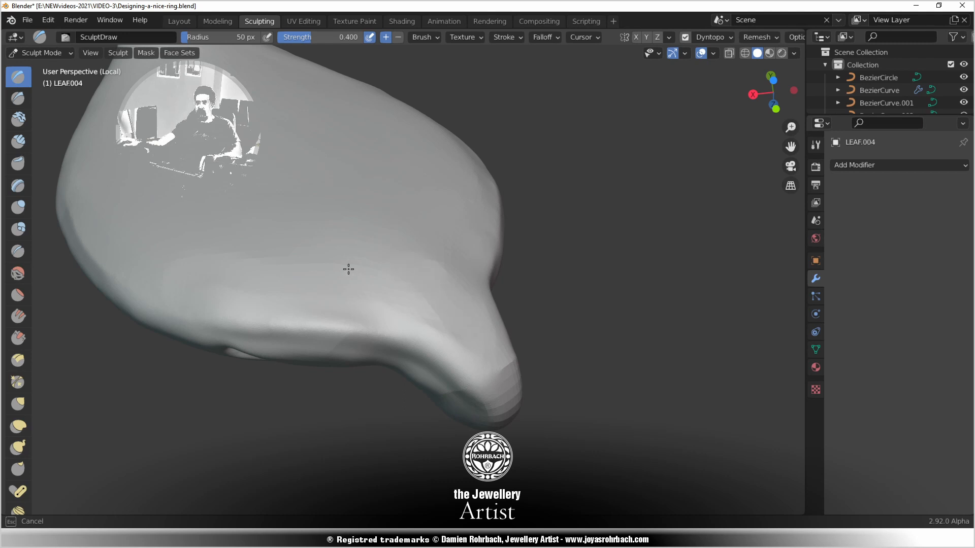
mouse_move(186, 269)
left_mouse_down()
mouse_move(174, 265)
mouse_move(376, 252)
left_mouse_up()
left_click_drag(394, 242, 211, 309)
Smooth the leaf's face and side edge just behind the pointed tip
mouse_move(211, 309)
middle_mouse_down()
mouse_move(348, 407)
mouse_move(410, 380)
mouse_move(372, 348)
middle_mouse_up()
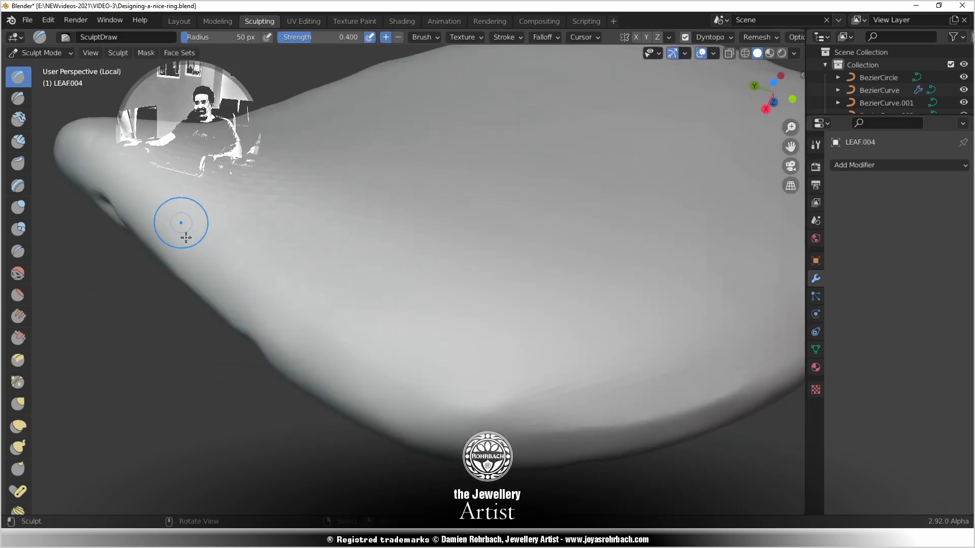
mouse_move(188, 235)
middle_mouse_down()
mouse_move(296, 327)
mouse_move(285, 315)
middle_mouse_up()
mouse_move(205, 280)
left_mouse_down()
mouse_move(309, 342)
mouse_move(341, 374)
left_mouse_up()
scroll(342, 374, "down", 2)
left_click_drag(269, 294, 262, 289)
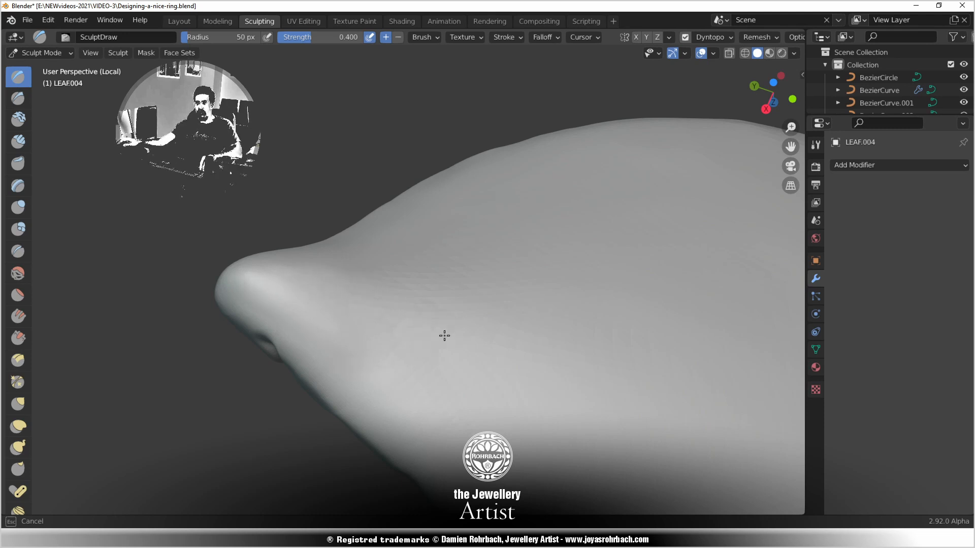
scroll(385, 330, "down", 2)
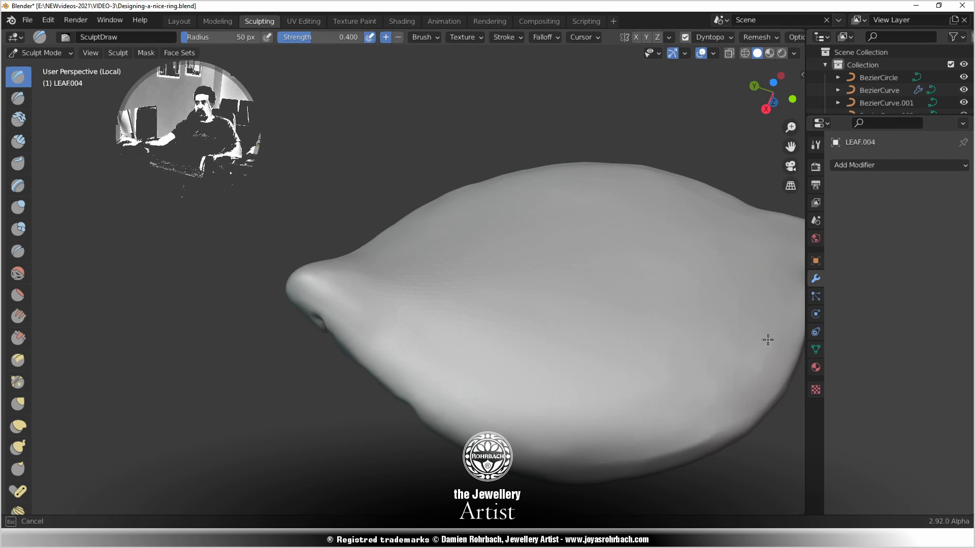
scroll(528, 285, "down", 4)
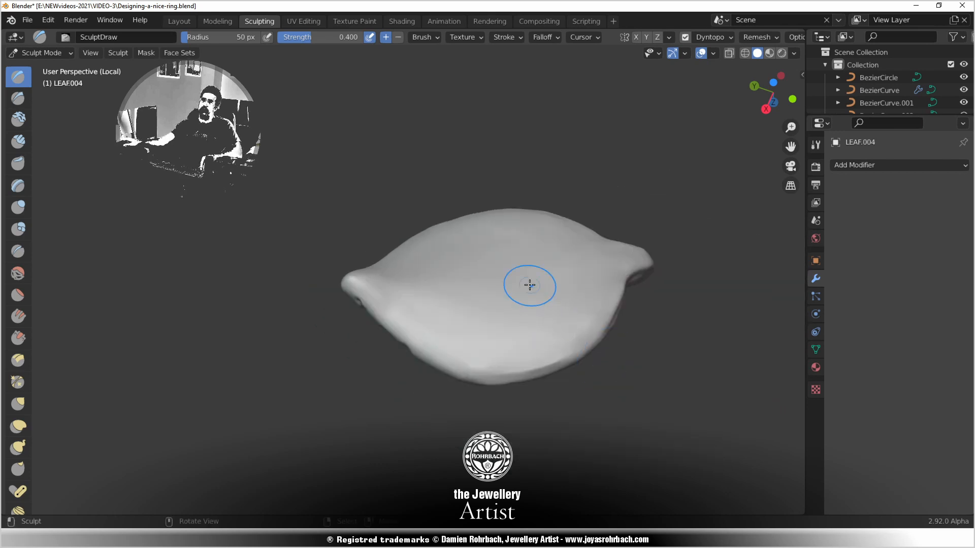
Smooth the fine ridges on the leaf's face near the tip and along the adjacent curved edge
middle_click_drag(528, 285, 453, 343)
scroll(453, 343, "up", 5)
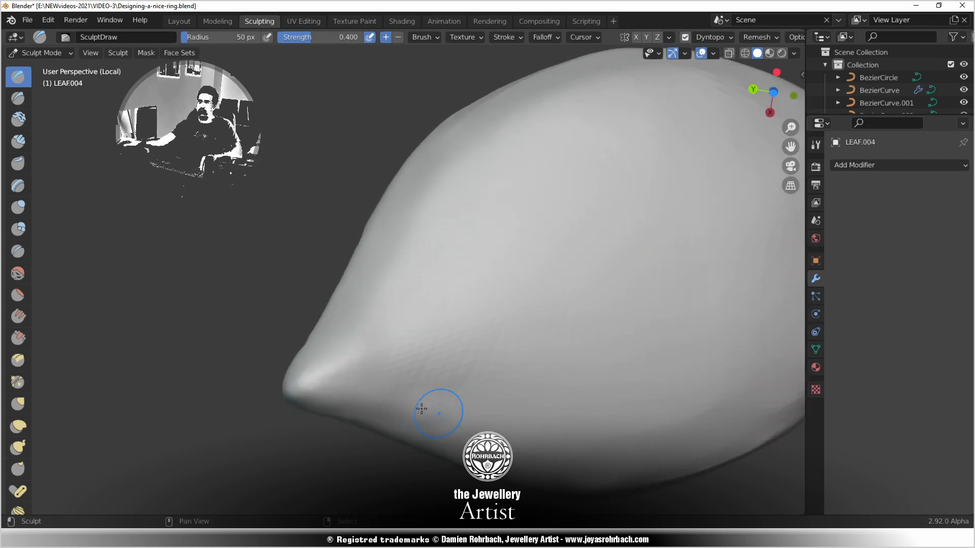
left_click_drag(441, 410, 456, 421)
mouse_move(456, 377)
left_mouse_down()
mouse_move(437, 365)
mouse_move(424, 385)
left_mouse_up()
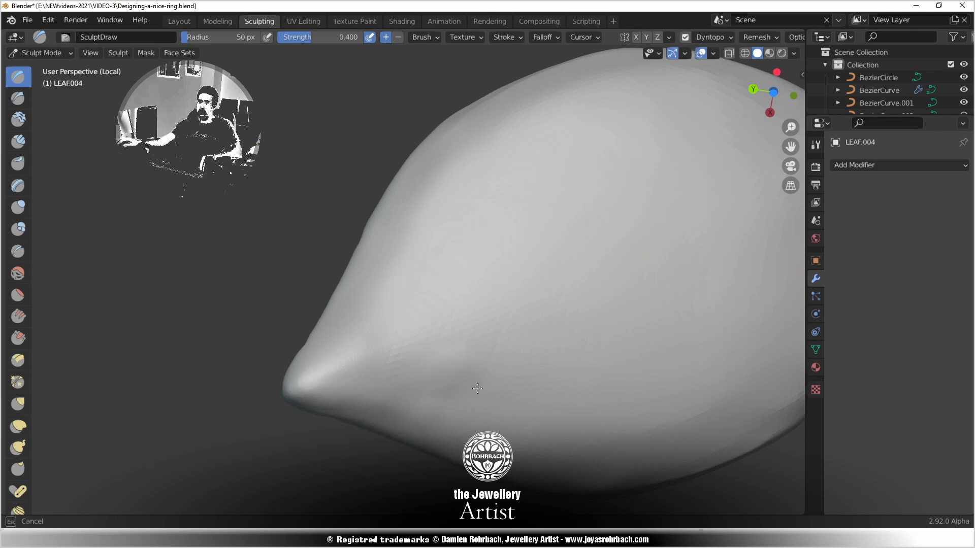
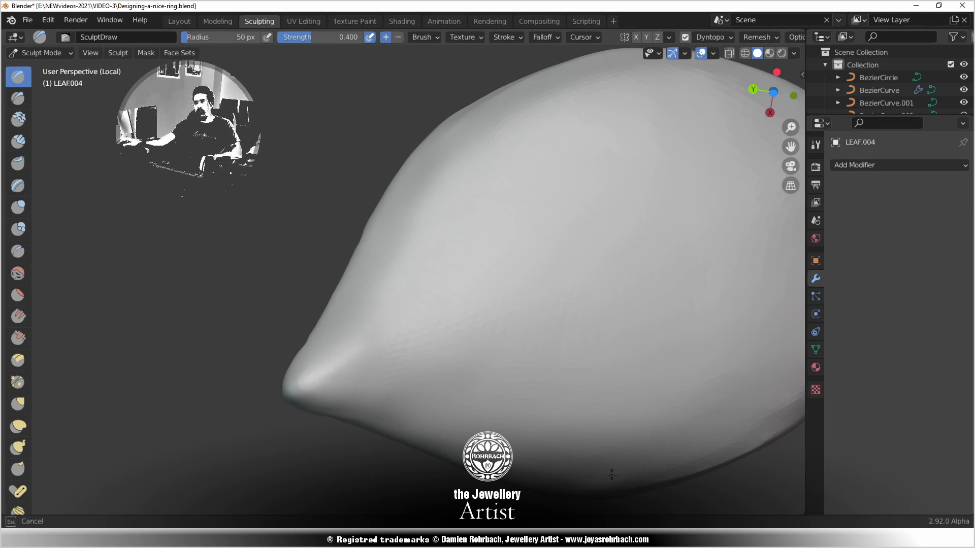
left_click_drag(627, 440, 614, 442)
scroll(609, 419, "down", 5)
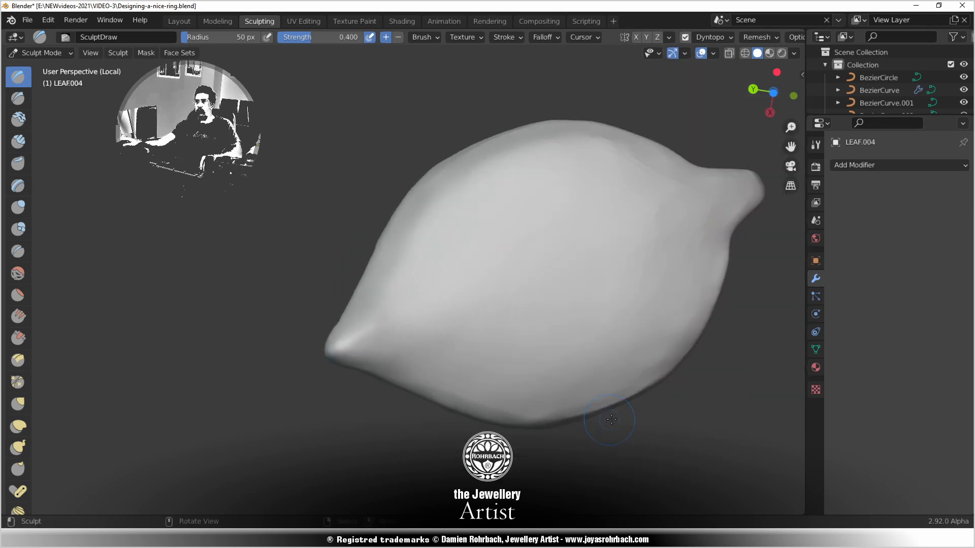
Smooth the end of the leaf's face around the base of the stem and along the upper edge
mouse_move(565, 399)
middle_mouse_down()
mouse_move(562, 370)
mouse_move(465, 397)
middle_mouse_up()
scroll(472, 386, "up", 4)
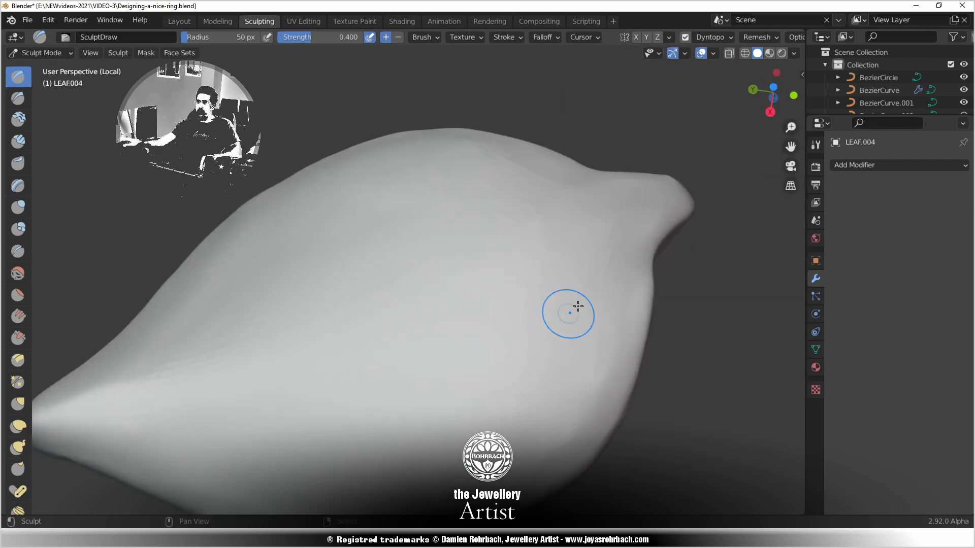
left_click_drag(595, 298, 586, 364)
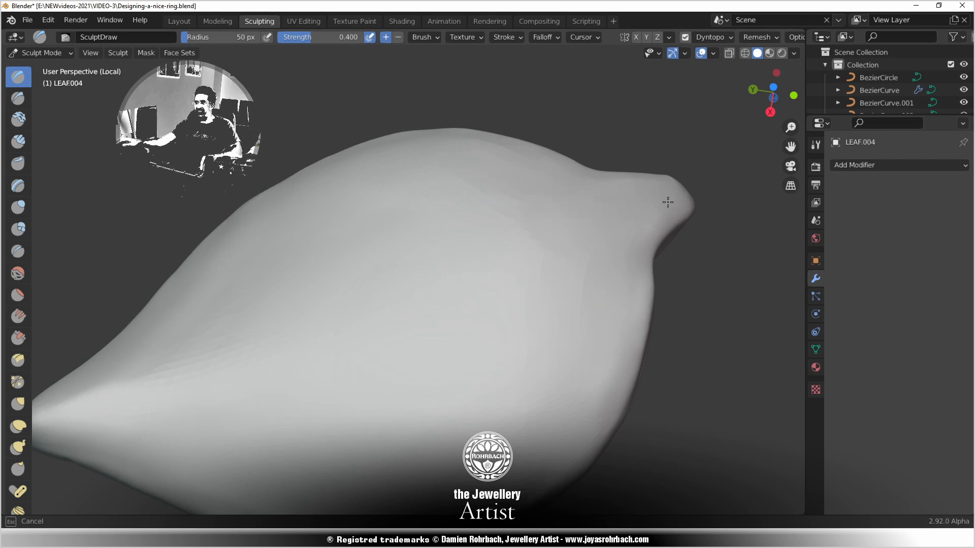
mouse_move(463, 168)
left_mouse_down("shift")
mouse_move(569, 180)
mouse_move(478, 144)
mouse_move(452, 167)
left_mouse_up("shift")
Smooth the leaf's rim beside the stem and the bulging side between stem and tip
scroll(567, 304, "down", 8)
middle_click_drag(441, 312, 469, 374)
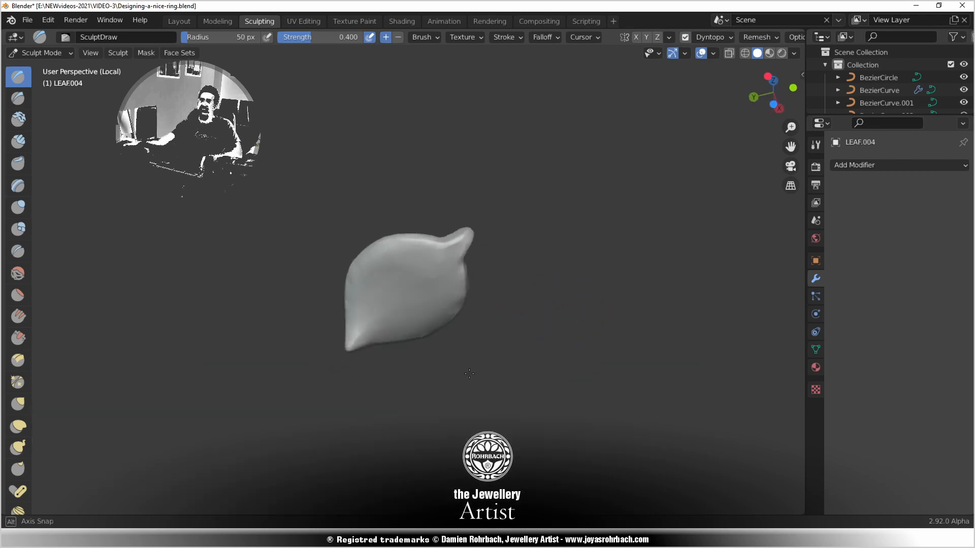
scroll(413, 287, "up", 5)
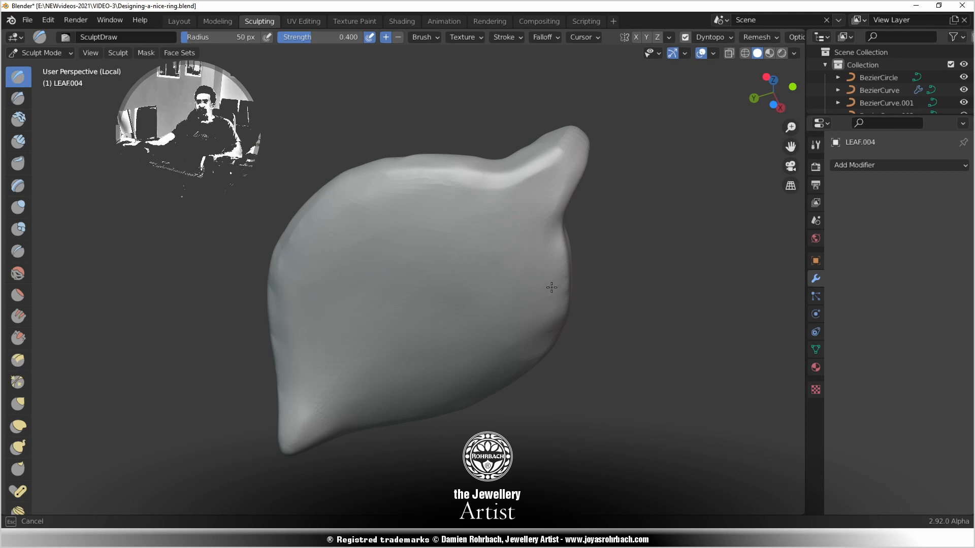
middle_click_drag(541, 334, 454, 391)
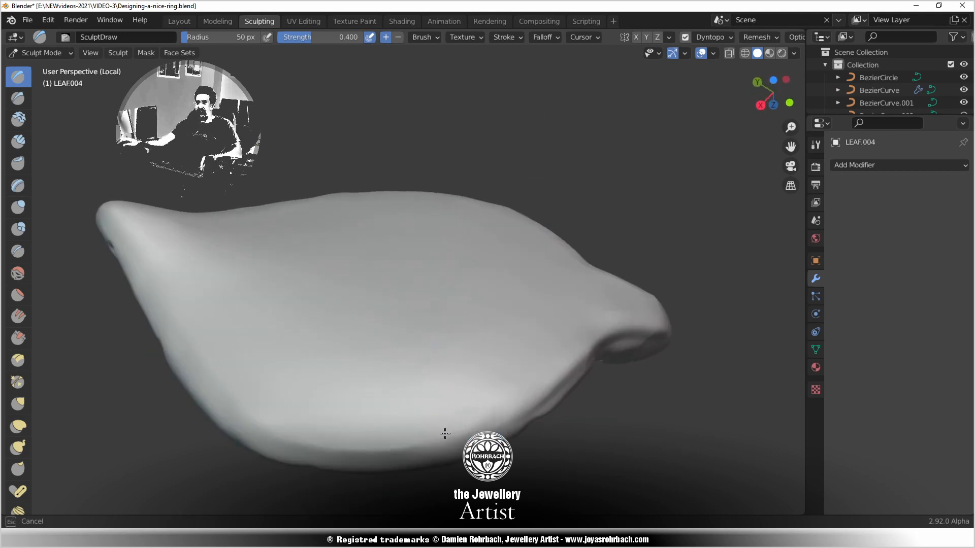
mouse_move(390, 427)
left_mouse_down("shift")
mouse_move(493, 407)
mouse_move(417, 434)
mouse_move(469, 409)
mouse_move(370, 385)
mouse_move(435, 376)
mouse_move(407, 370)
left_mouse_up("shift")
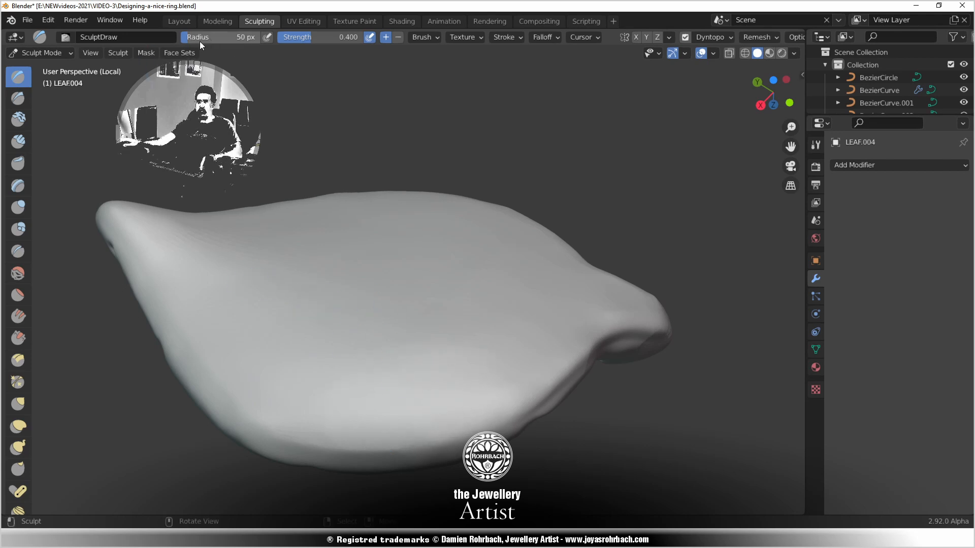
Add a Mirror modifier to LEAF.004 in the Layout workspace, on X and Y, with DIAMOND-Brilliant-58faces-CUT as the mirror object
left_click(186, 22)
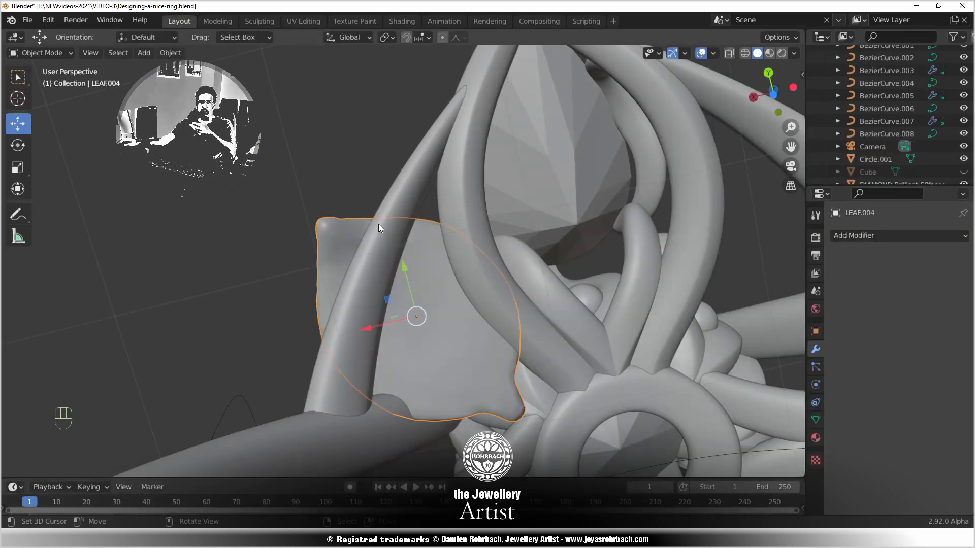
middle_click_drag(397, 197, 508, 264)
left_click(913, 236)
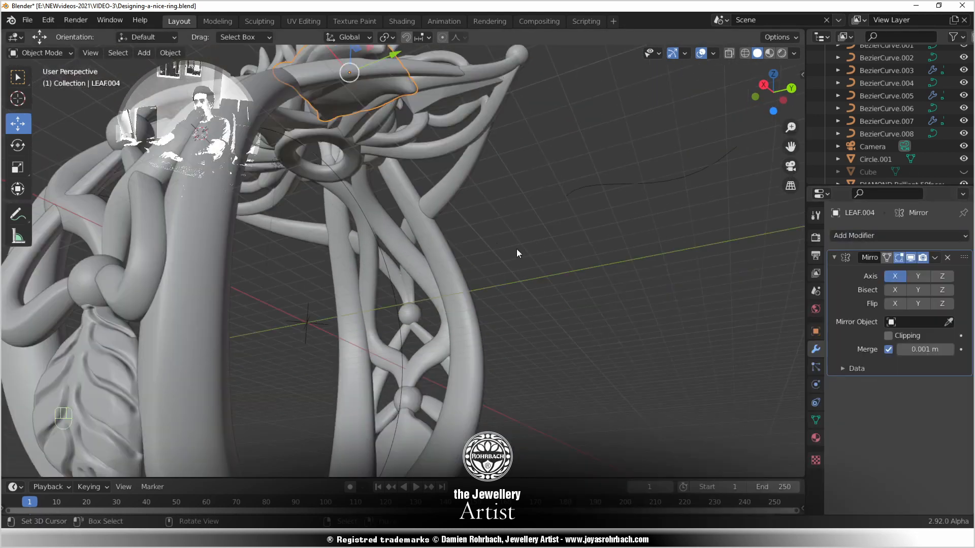
middle_click_drag(350, 201, 412, 300)
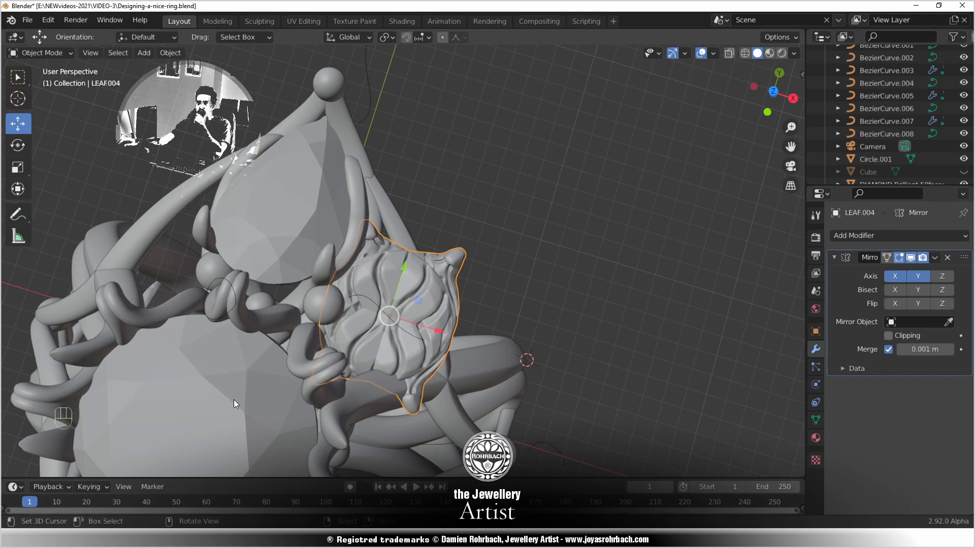
left_click(948, 322)
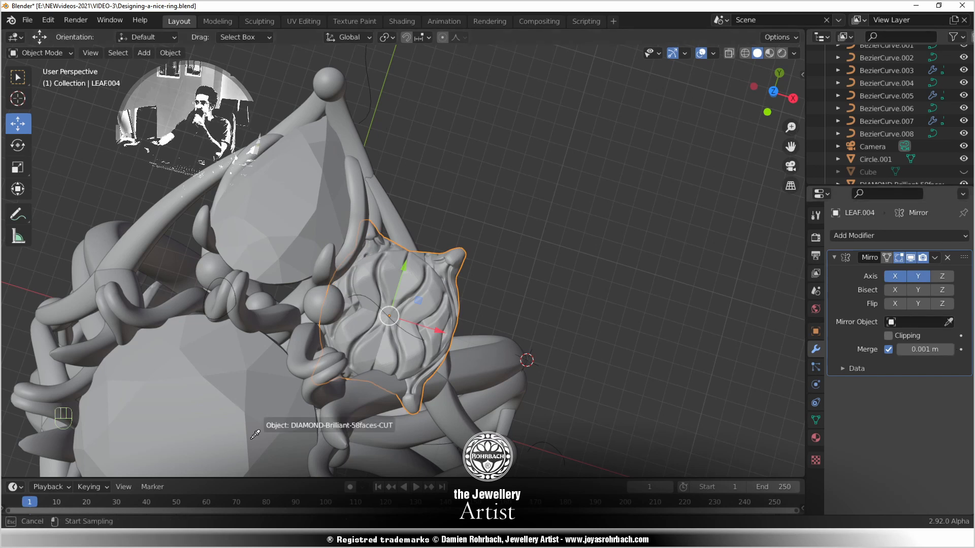
left_click(243, 429)
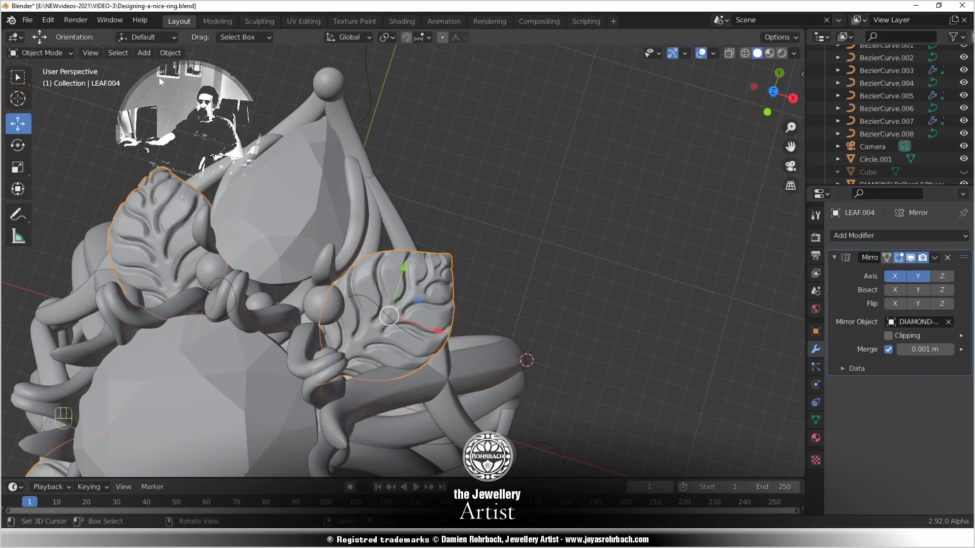
Open the object operations for LEAF.004 and for LEAF.005 on the ring's side, and save the file
left_click(170, 53)
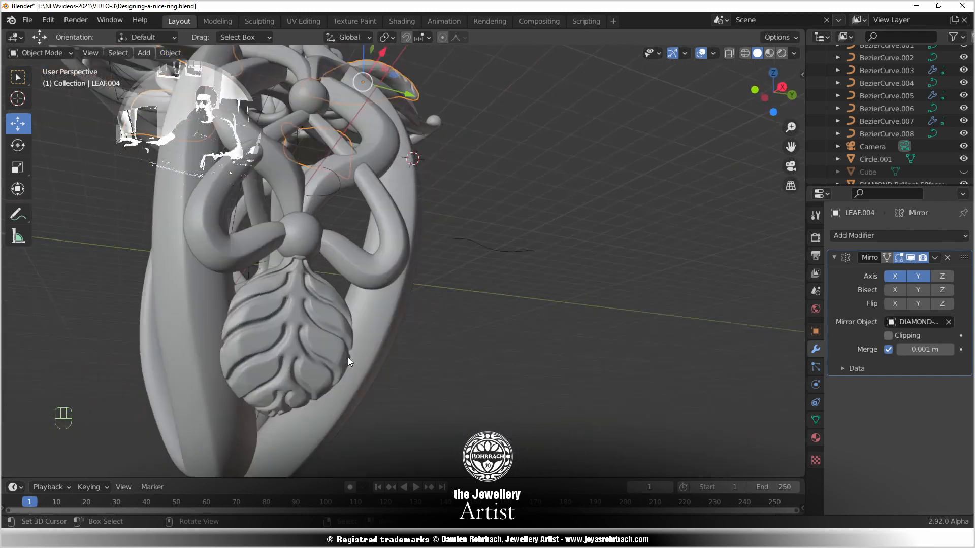
left_click(327, 333)
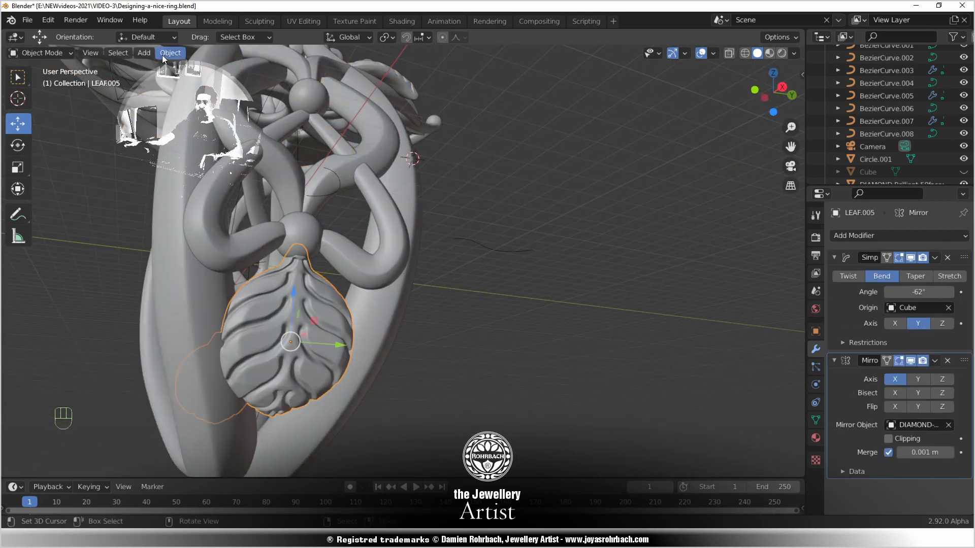
left_click(170, 53)
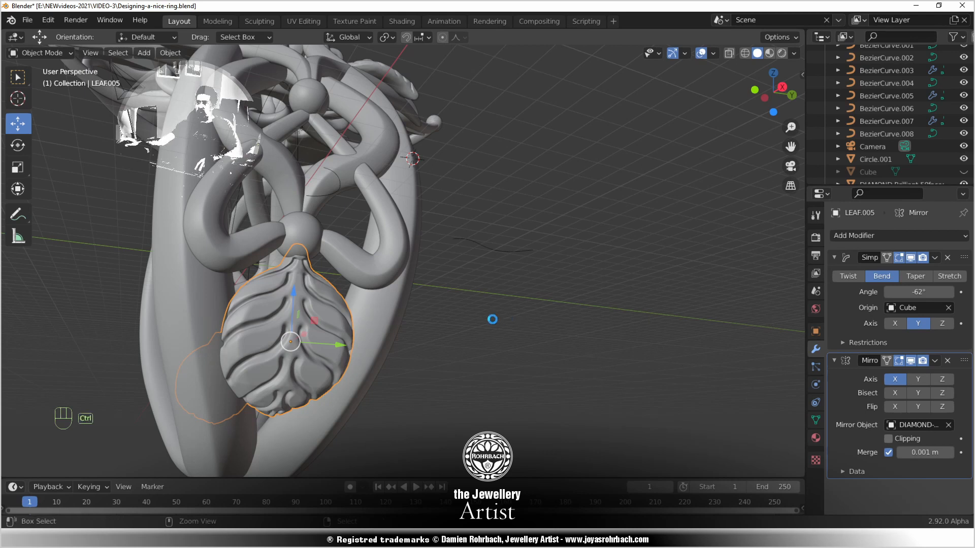
key("ctrl+s")
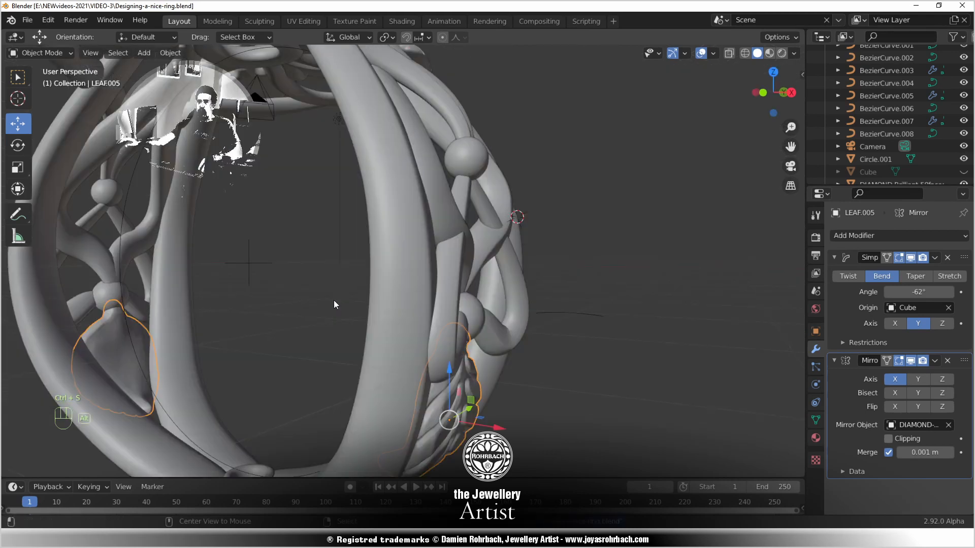
Deselect everything, check the leaves on the whole ring and save the file again
key("alt+a")
scroll(349, 333, "down", 8)
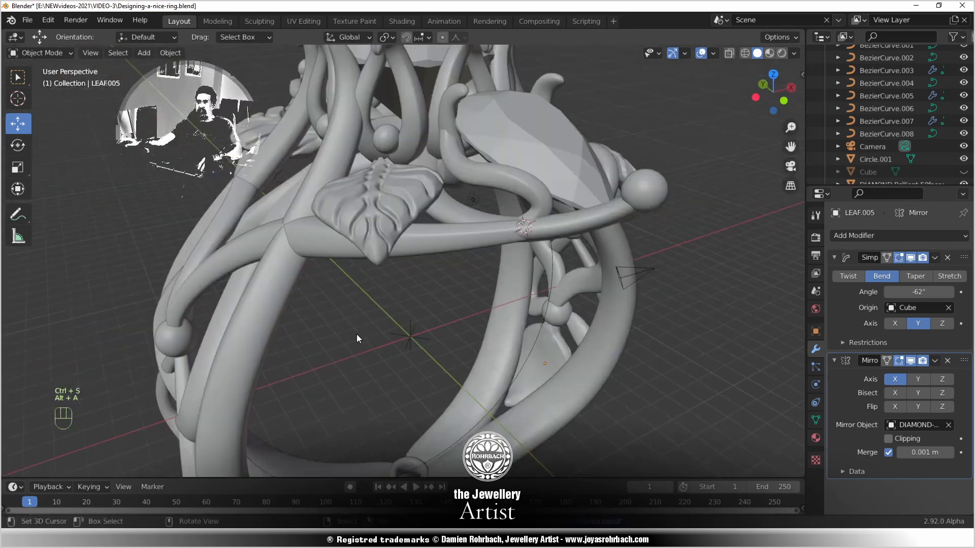
middle_click_drag(435, 291, 541, 251)
scroll(421, 320, "up", 5)
scroll(518, 283, "down", 2)
key("ctrl+s")
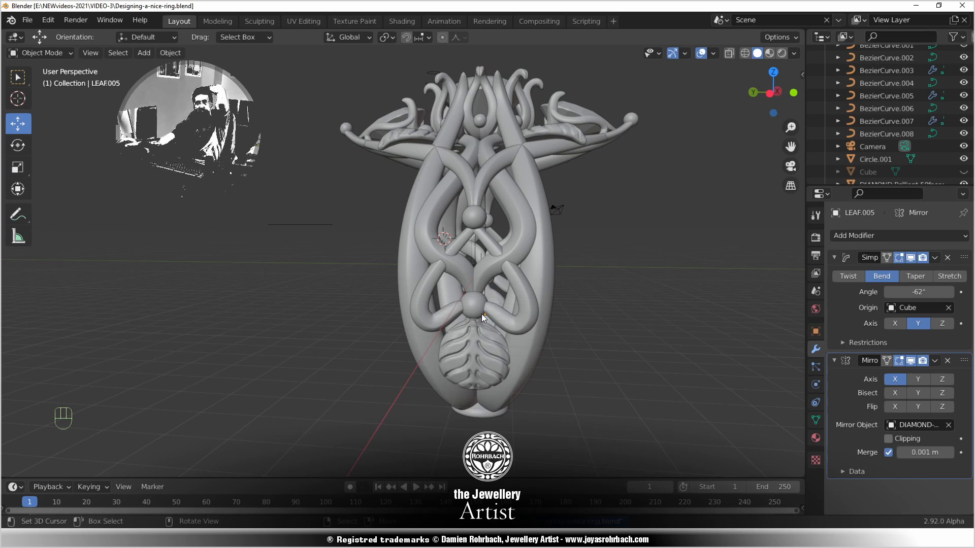
Examine the mirrored leaves around the central diamond from the top view and save the file
middle_click_drag(350, 248, 517, 374)
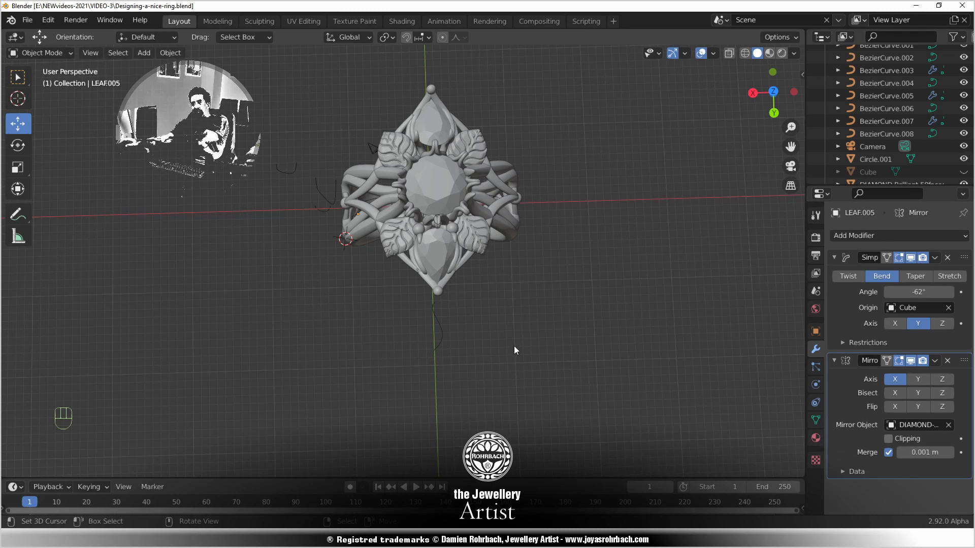
key("KP_1")
scroll(425, 353, "up", 3)
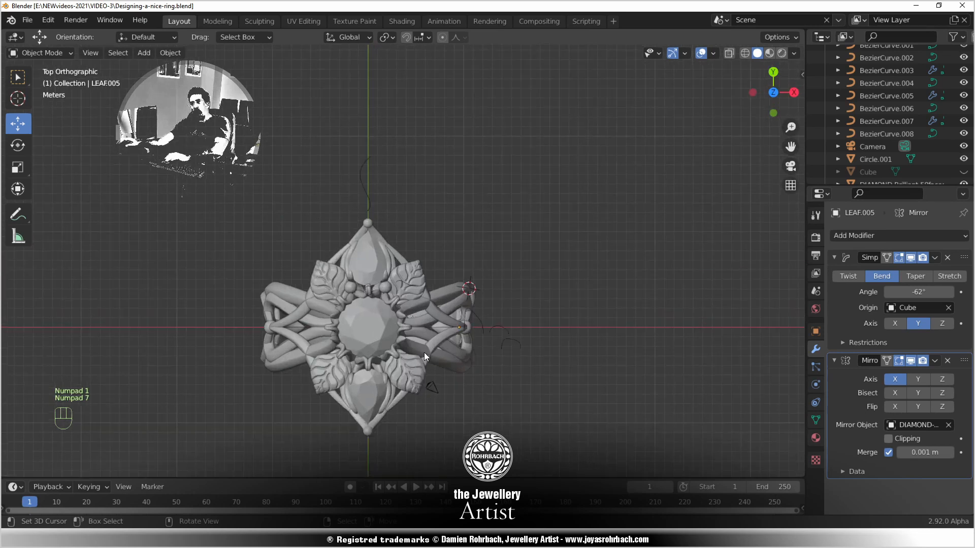
middle_click_drag(424, 312, 449, 250, "shift")
scroll(450, 258, "up", 4)
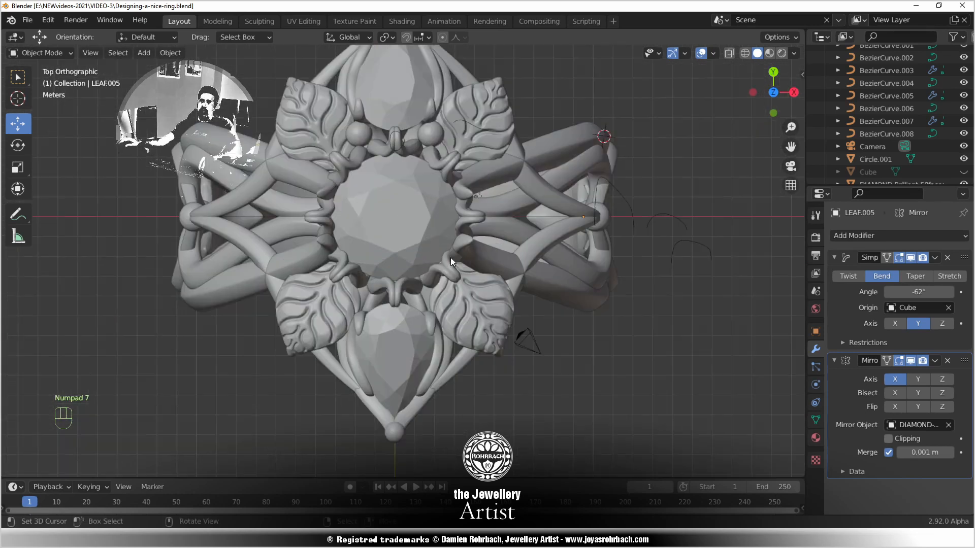
scroll(450, 258, "down", 2)
key("ctrl+s")
scroll(478, 188, "down", 1)
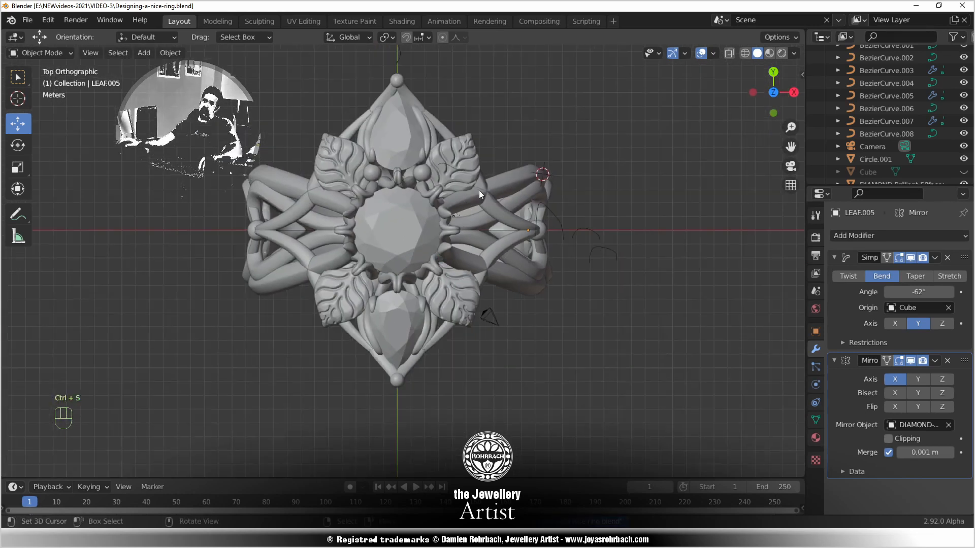
middle_click_drag(468, 195, 459, 213, "shift")
scroll(458, 213, "up", 1)
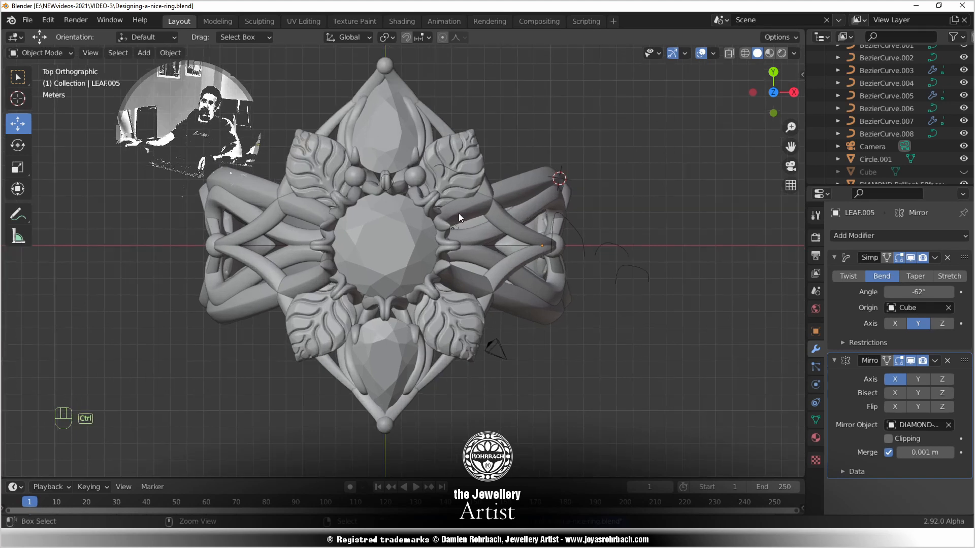
key("ctrl+s")
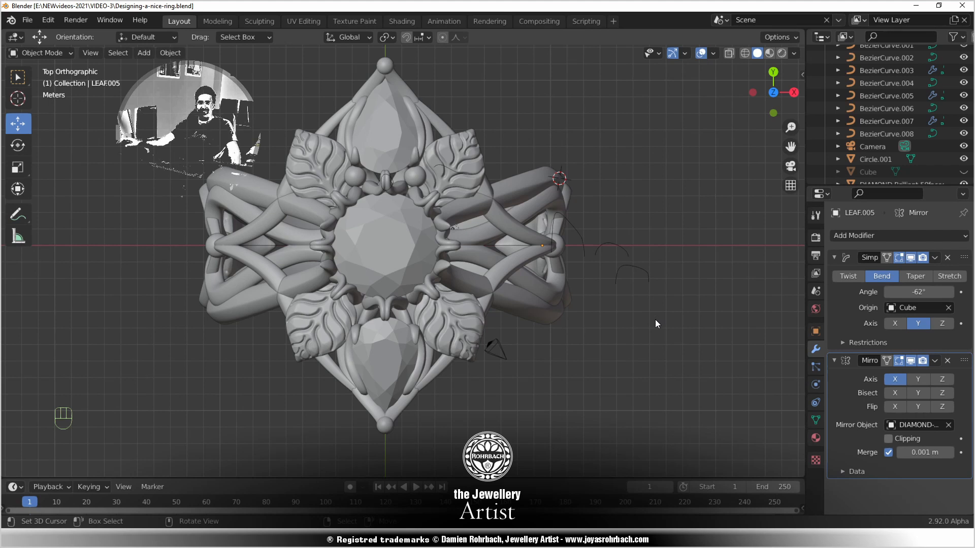
scroll(655, 319, "up", 3)
scroll(650, 326, "down", 3)
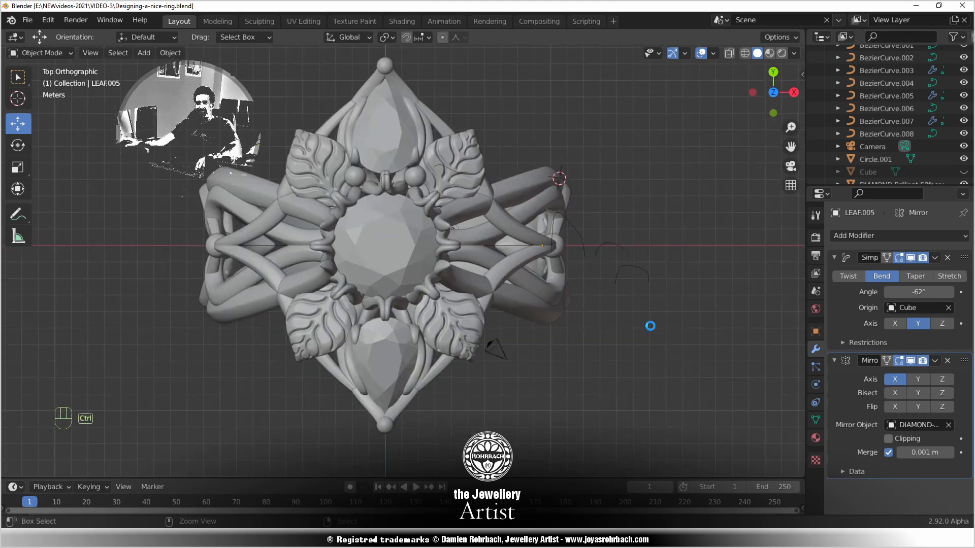
key("ctrl+s")
Examine the leaf and scrollwork on the ring's side from the right orthographic view and save the file again
middle_click_drag(564, 364, 525, 270)
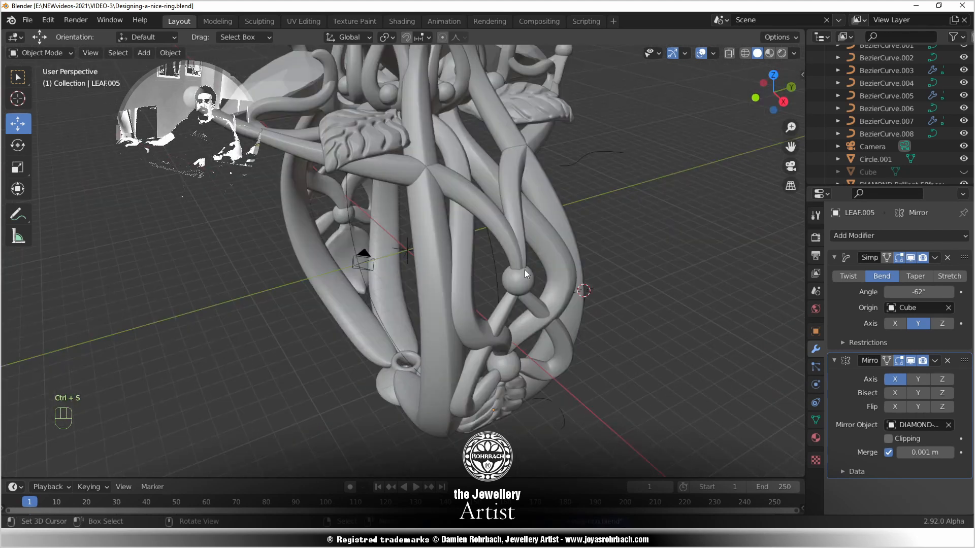
middle_click_drag(580, 359, 532, 282)
scroll(532, 283, "down", 2)
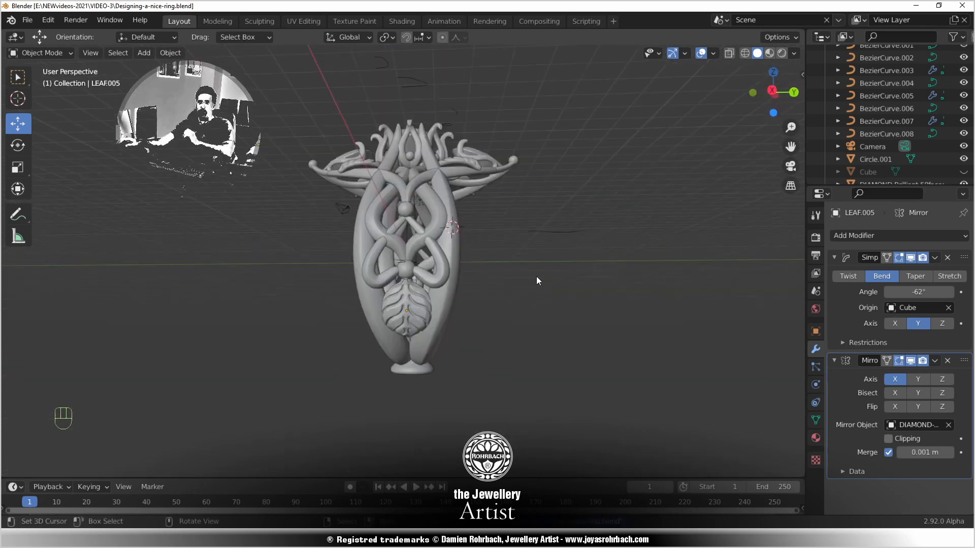
key("KP_3")
scroll(457, 251, "up", 4)
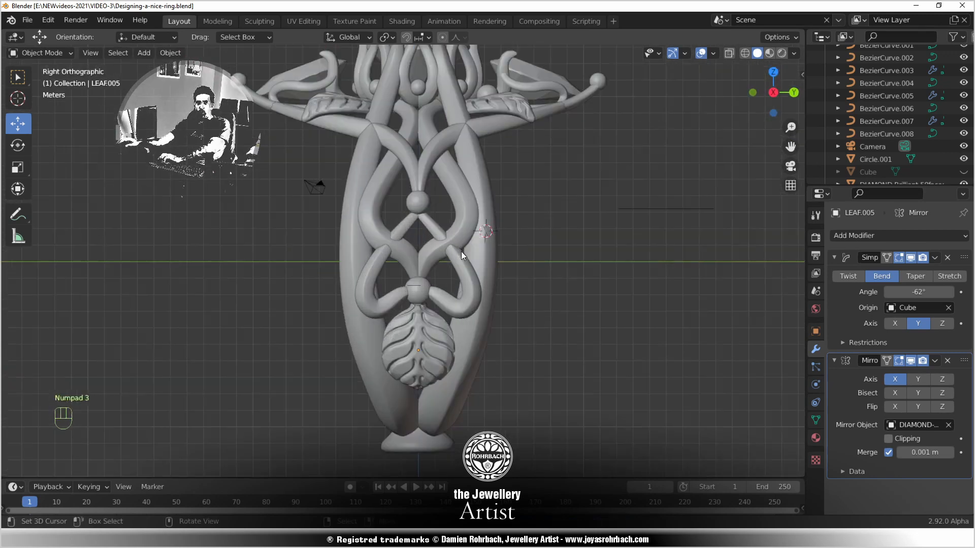
middle_click_drag(460, 216, 507, 235, "shift")
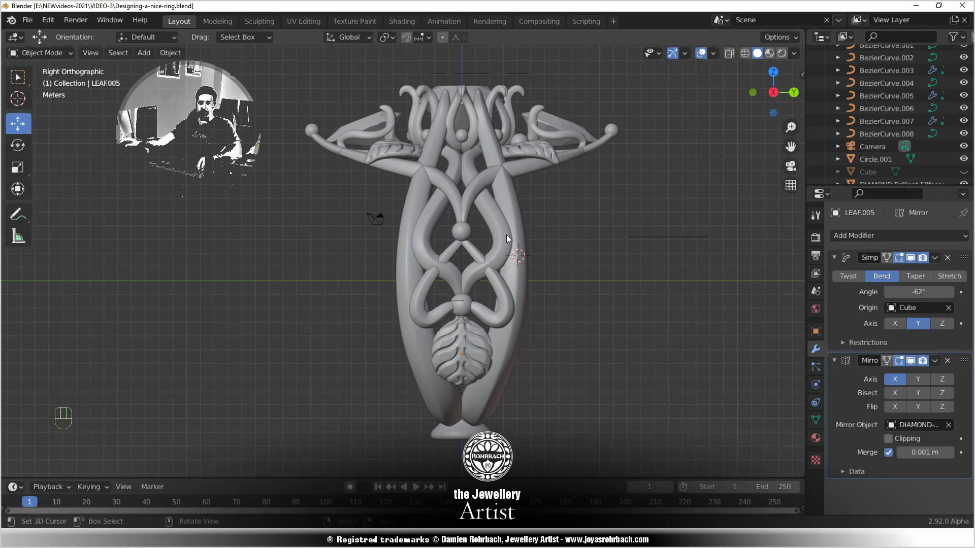
key("ctrl+s")
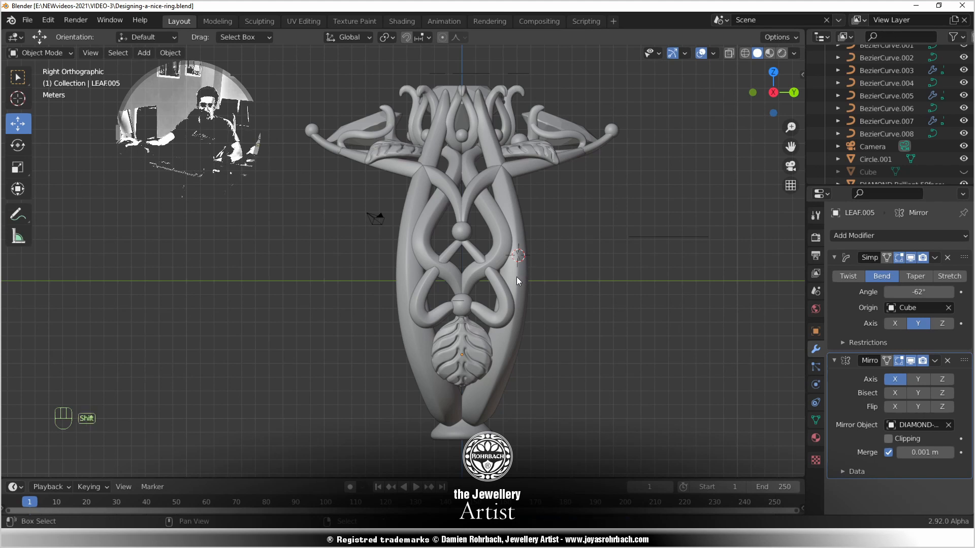
middle_click_drag(516, 276, 506, 246, "shift")
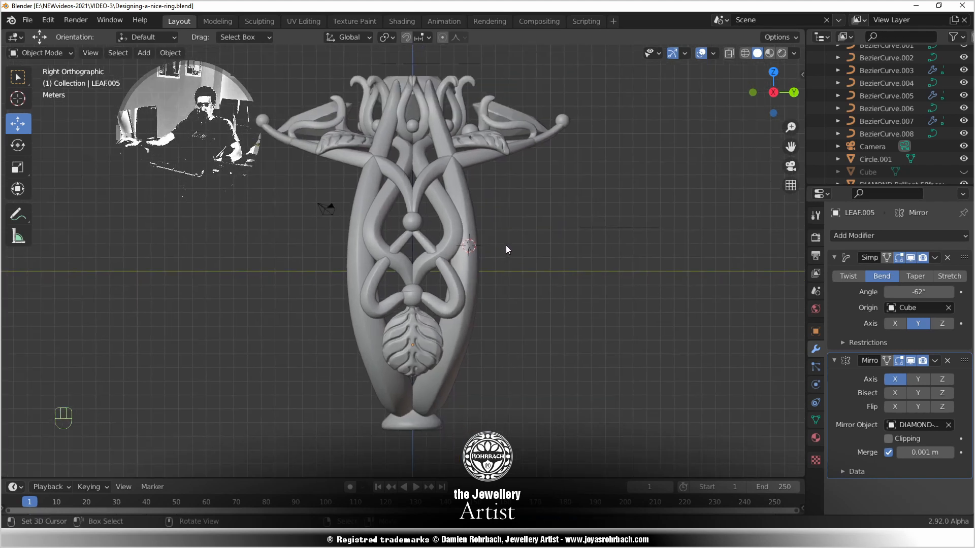
key("ctrl+s")
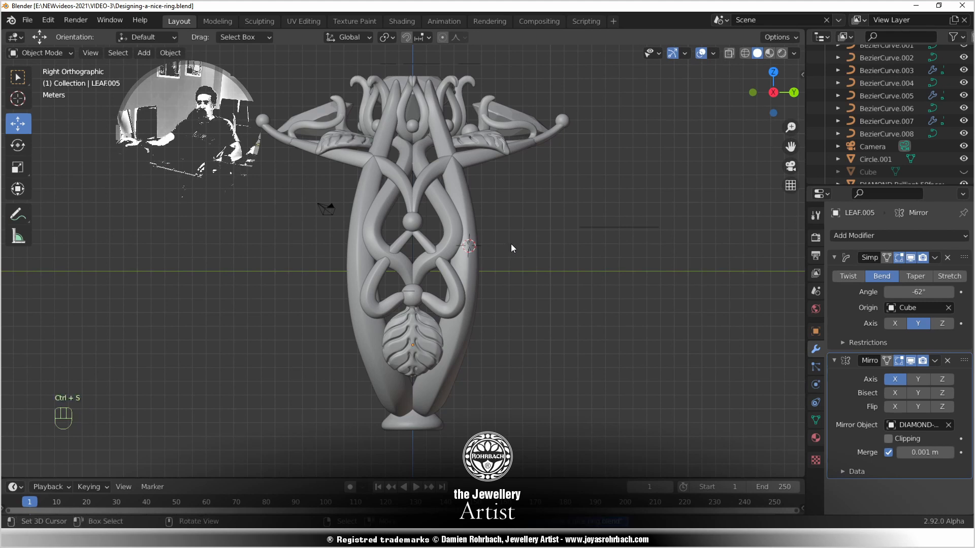
Place the 3D cursor beside the pointed end of the ring head and add a Text object there
middle_click_drag(434, 233, 514, 382)
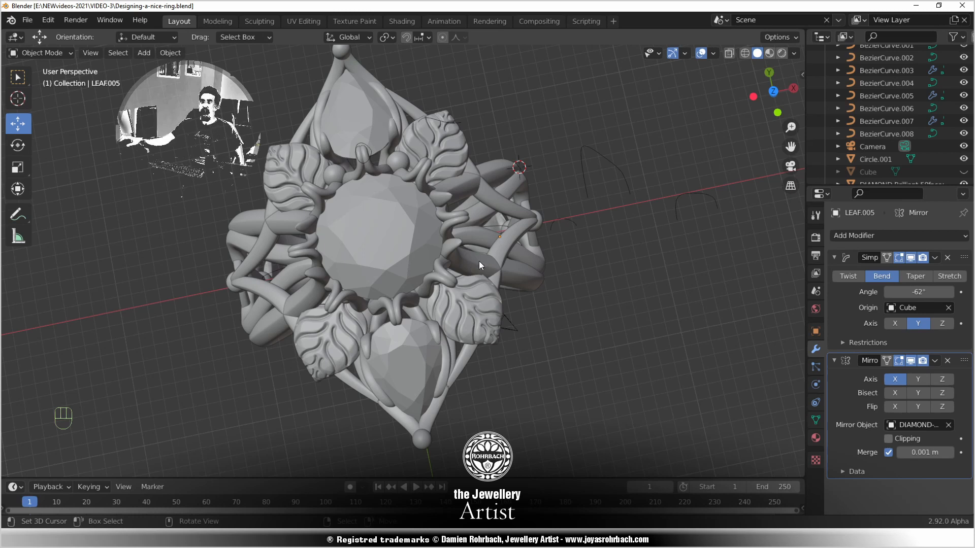
middle_click_drag(603, 351, 240, 307)
scroll(400, 299, "up", 4)
scroll(400, 298, "down", 2)
scroll(479, 379, "up", 3)
scroll(479, 378, "down", 3)
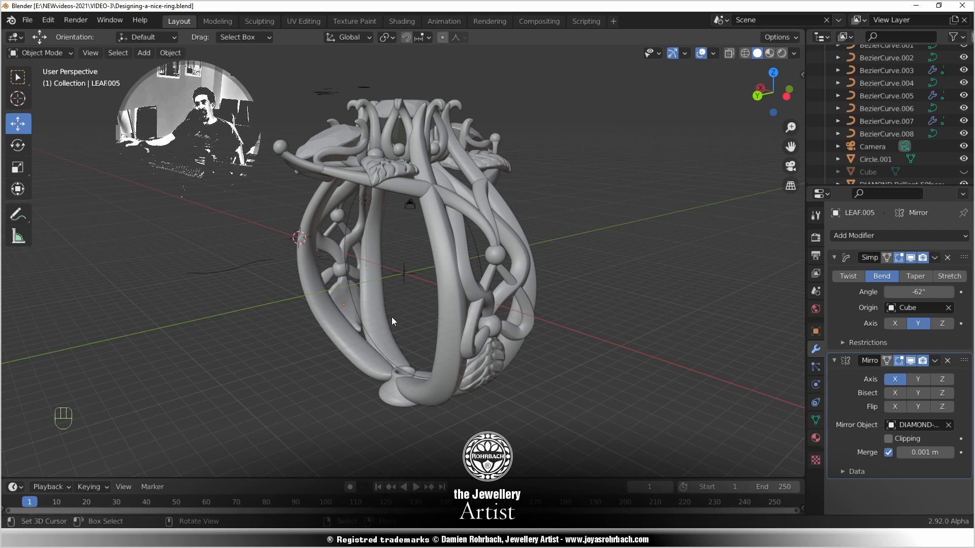
middle_click_drag(375, 329, 463, 131)
right_click(463, 142, "shift")
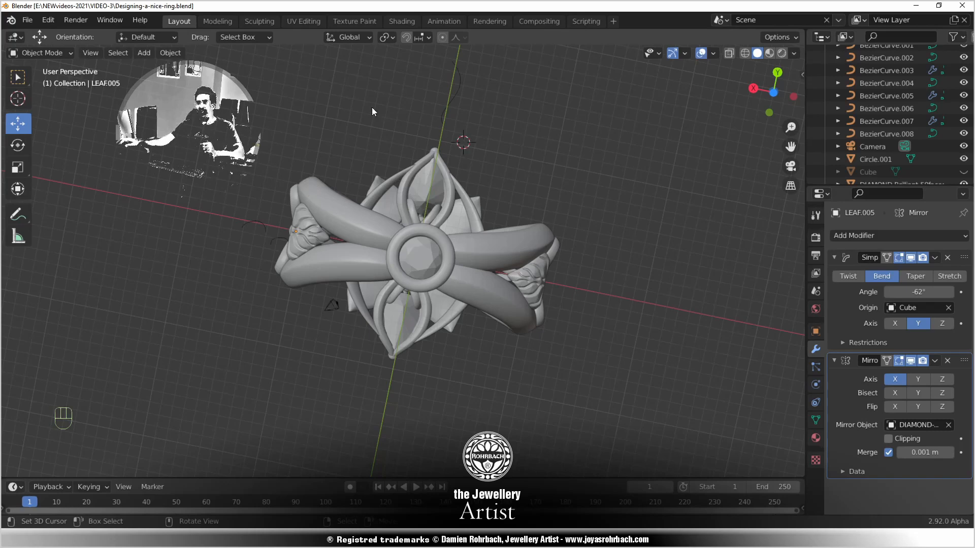
left_click(143, 53)
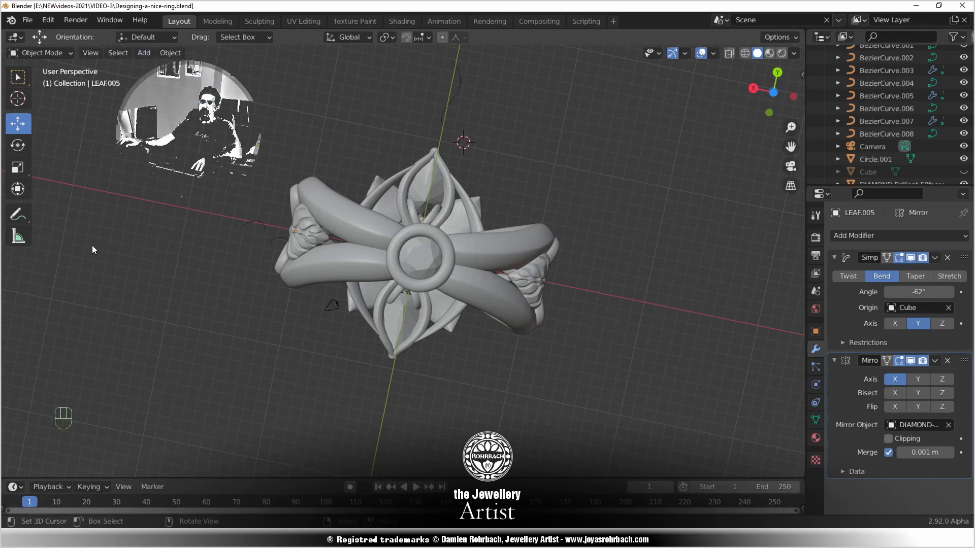
middle_click_drag(365, 259, 262, 349)
left_click(144, 54)
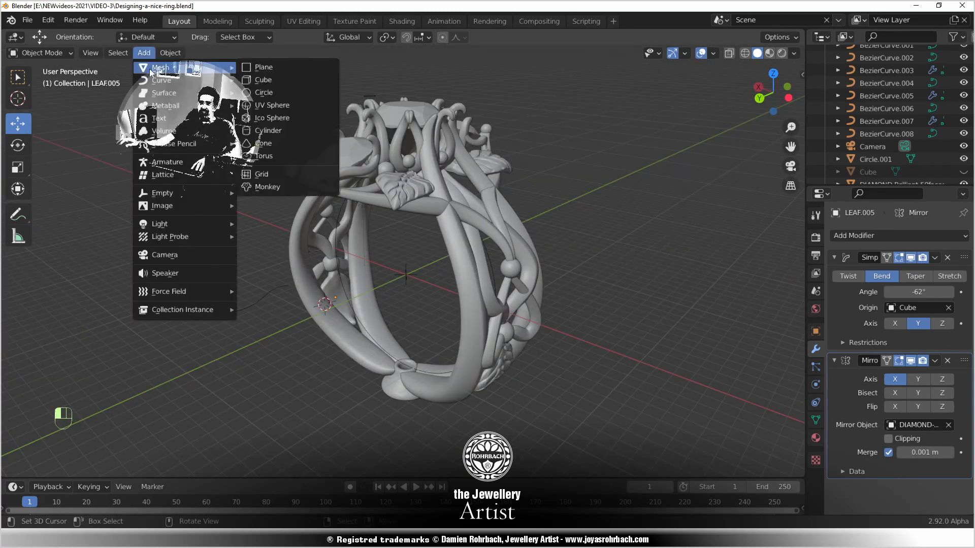
left_click(178, 119)
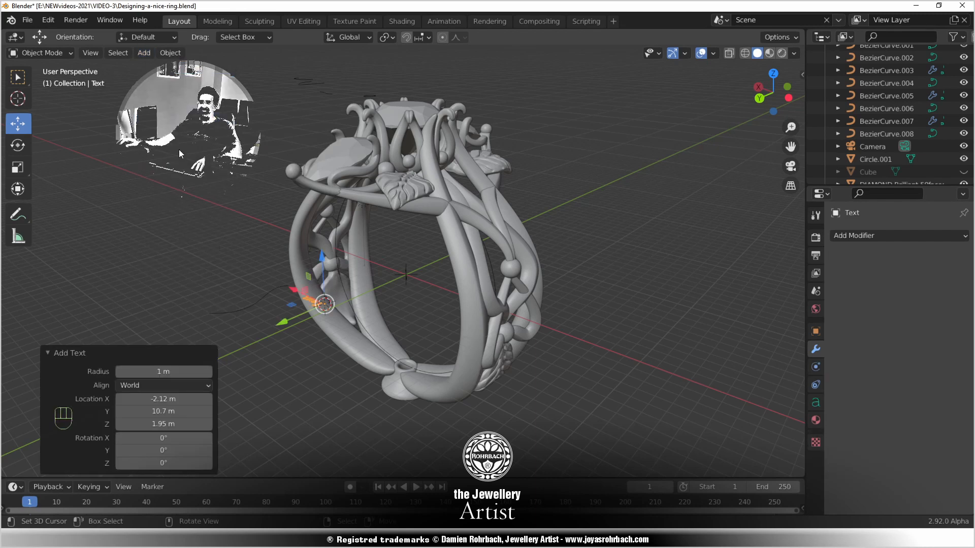
Move the text about -0.50 m in X and 0.51 m in Y, away from the small sphere at the ring's tip
key("KP_7")
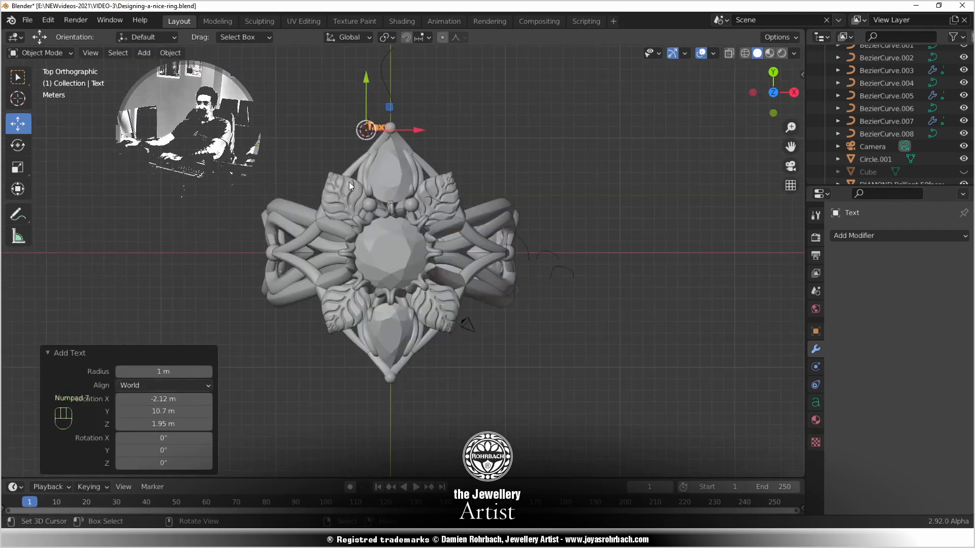
key("KP_Decimal")
key("g")
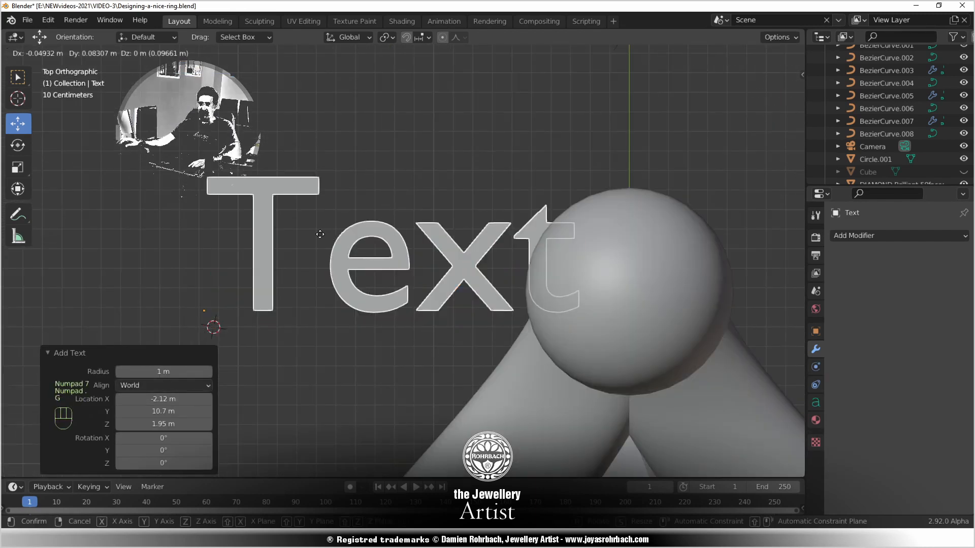
left_click(151, 56)
left_click(144, 53)
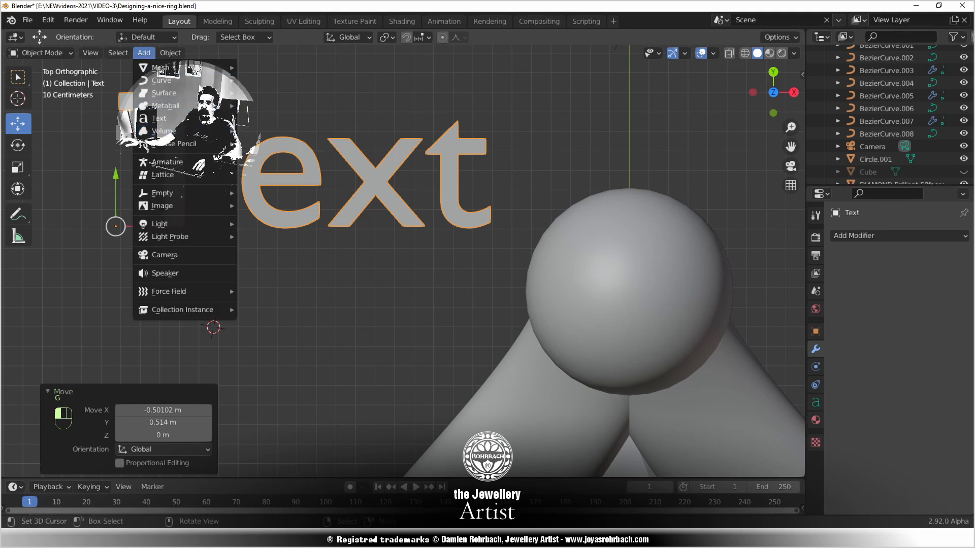
Replace the text object's default wording with "DR"
key("Tab")
key("BackSpace")
key("BackSpace")
key("BackSpace")
key("BackSpace")
key("BackSpace")
key("BackSpace")
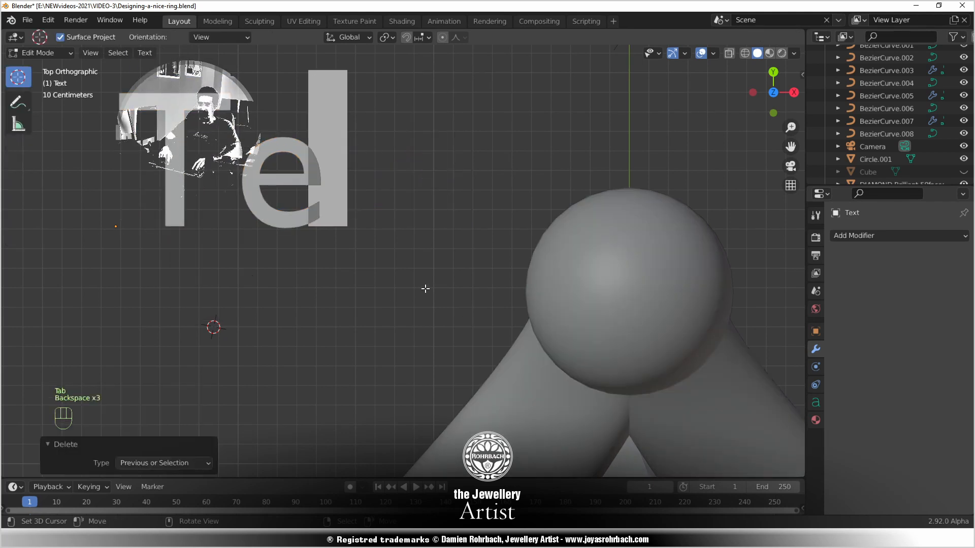
type("DR")
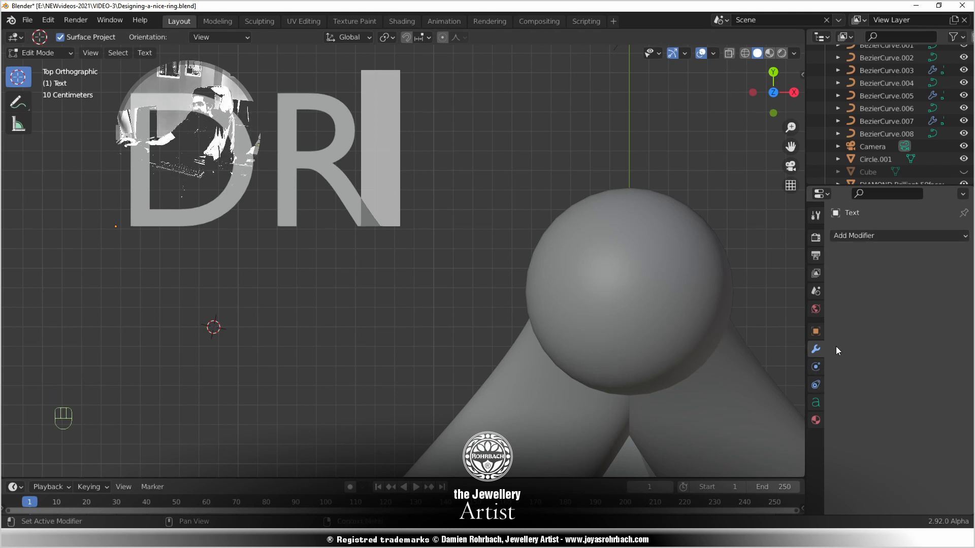
Load the CenturySch... serif font as the text's regular font and return to Object Mode
left_click(816, 396)
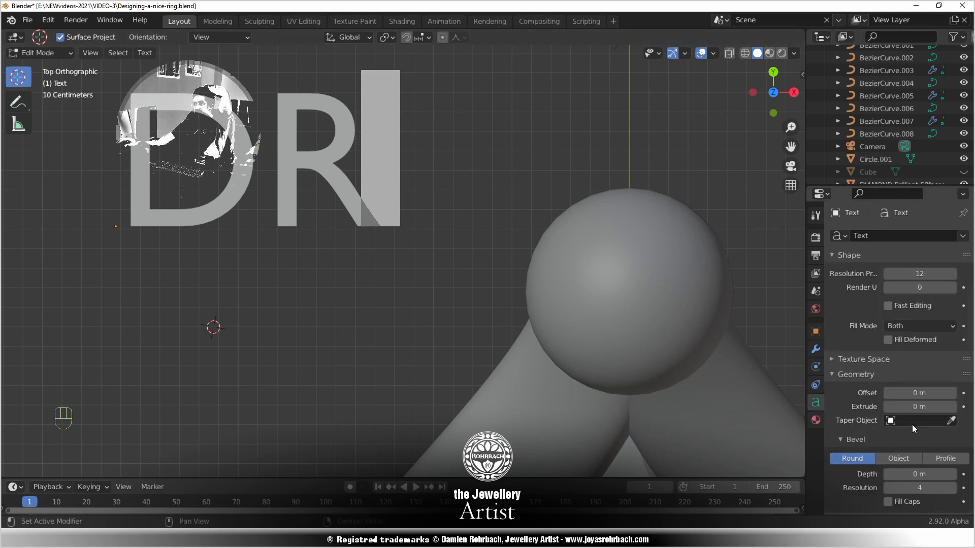
scroll(909, 427, "down", 3)
scroll(877, 299, "up", 4)
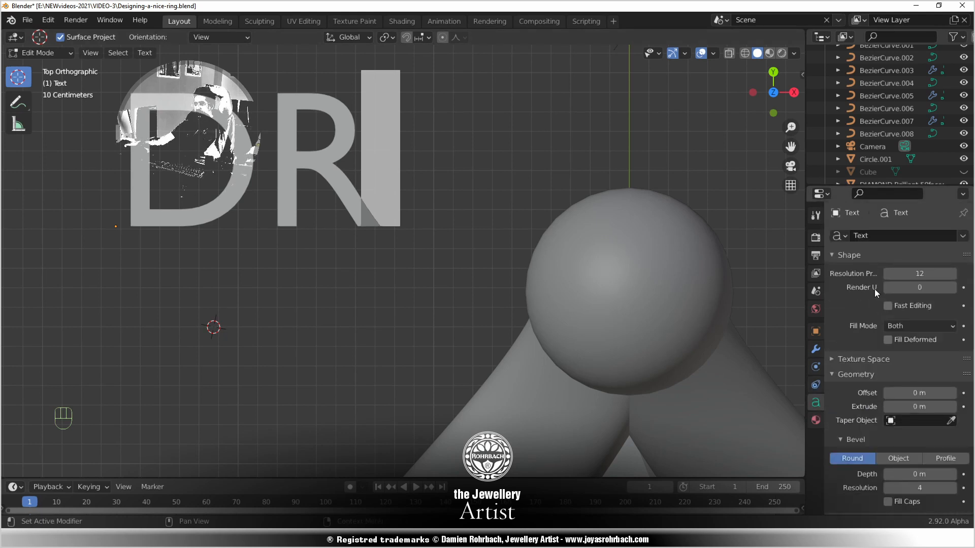
scroll(876, 406, "down", 6)
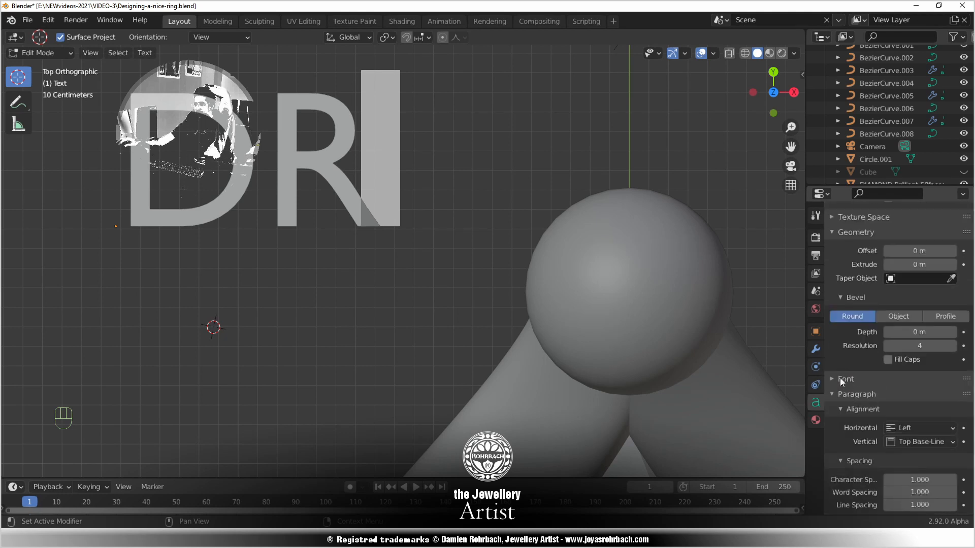
left_click(841, 380)
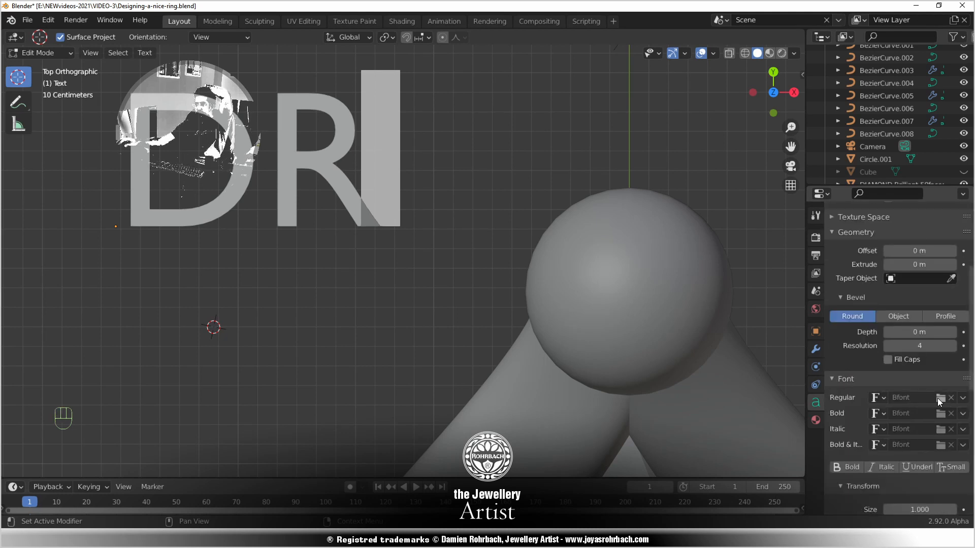
left_click(939, 399)
left_click(964, 399)
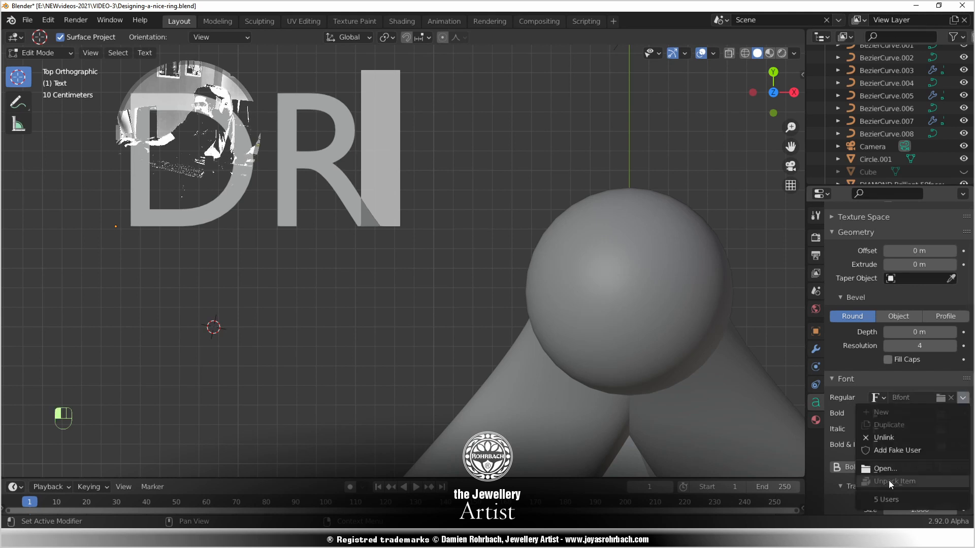
left_click(894, 467)
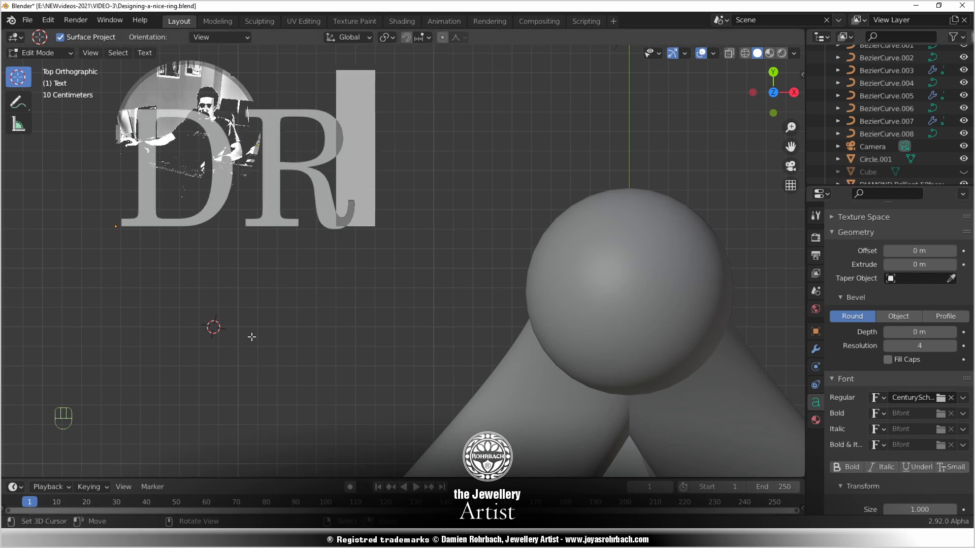
key("Tab")
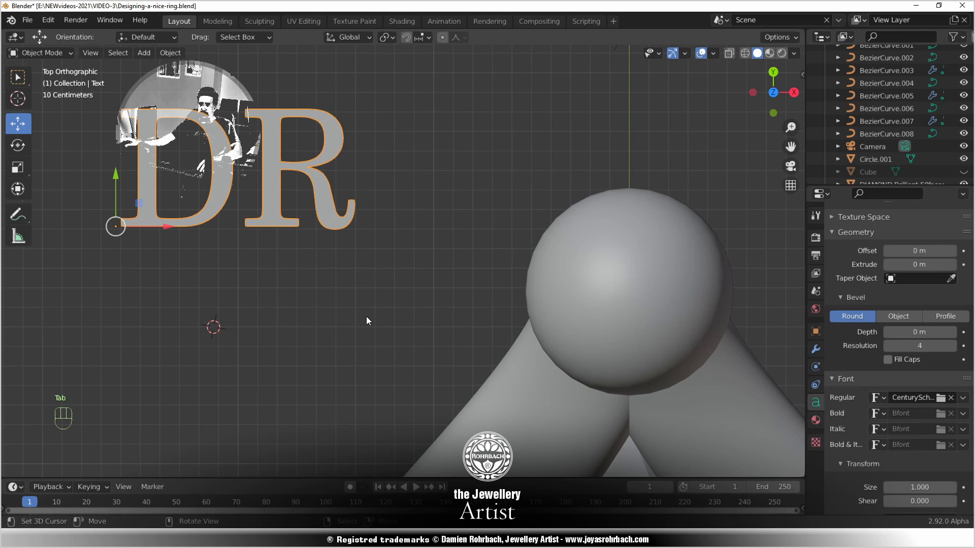
Switch to the Firefox browser and search Google for "diseñador de joyas"
scroll(366, 320, "down", 3)
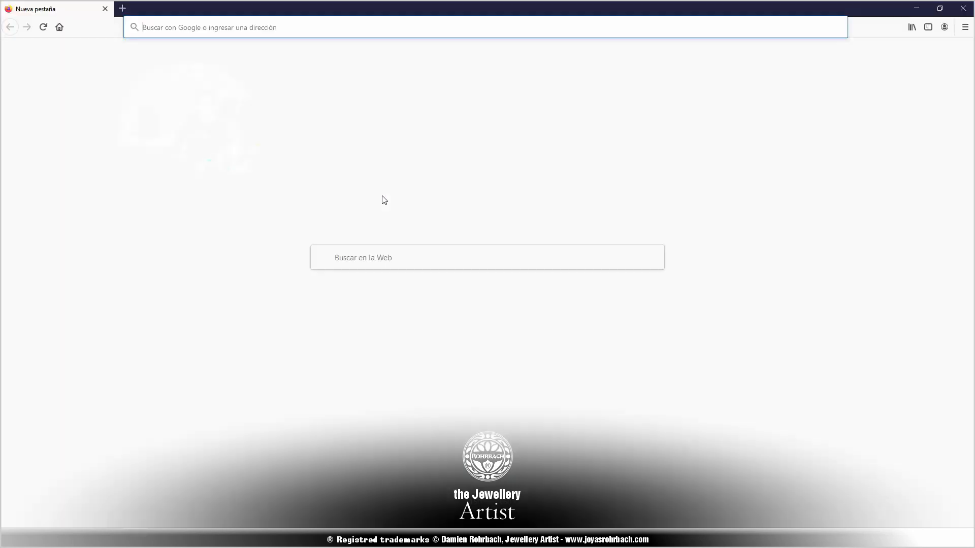
type("diseñado")
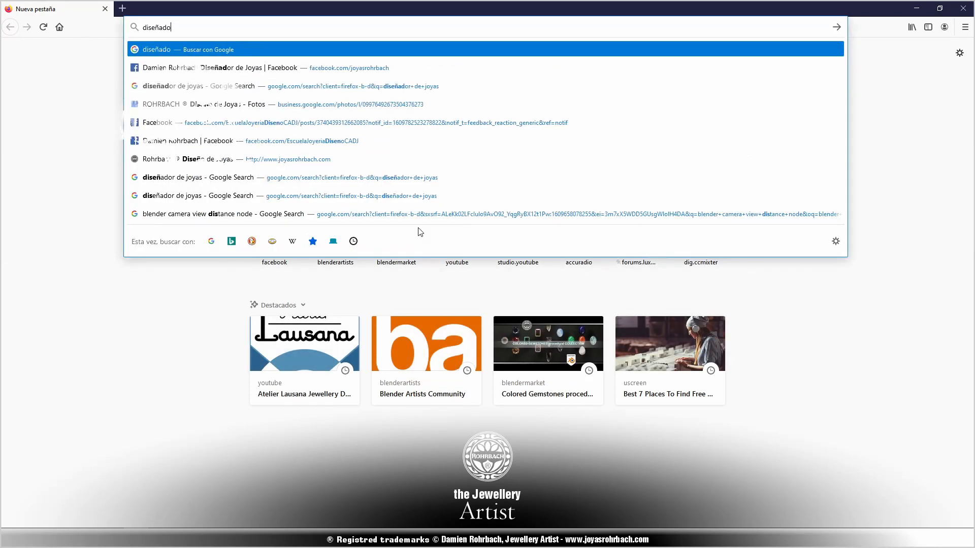
type("r de joyas")
key("Return")
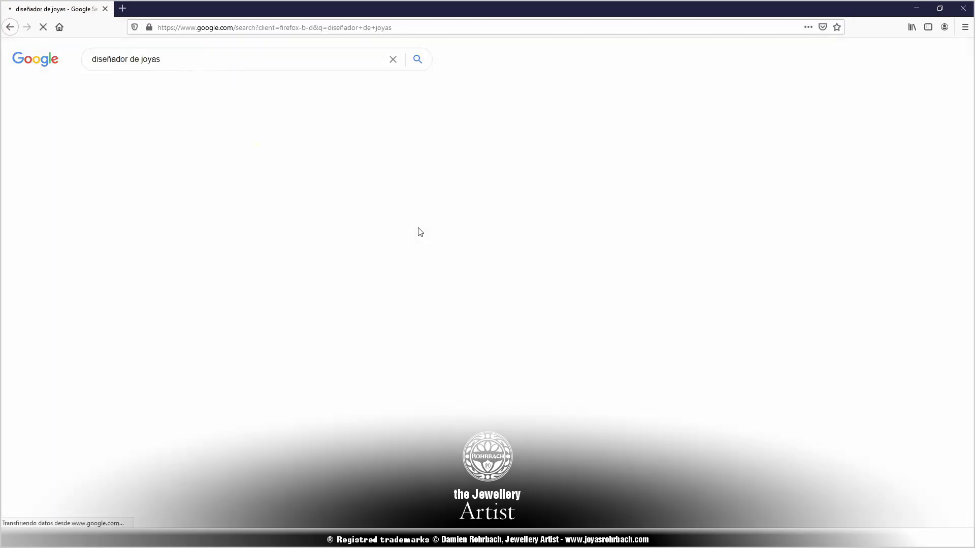
Find and open the "Rohrbach ® Diseño de Joyas" result as a source for the ® symbol
scroll(330, 394, "down", 10)
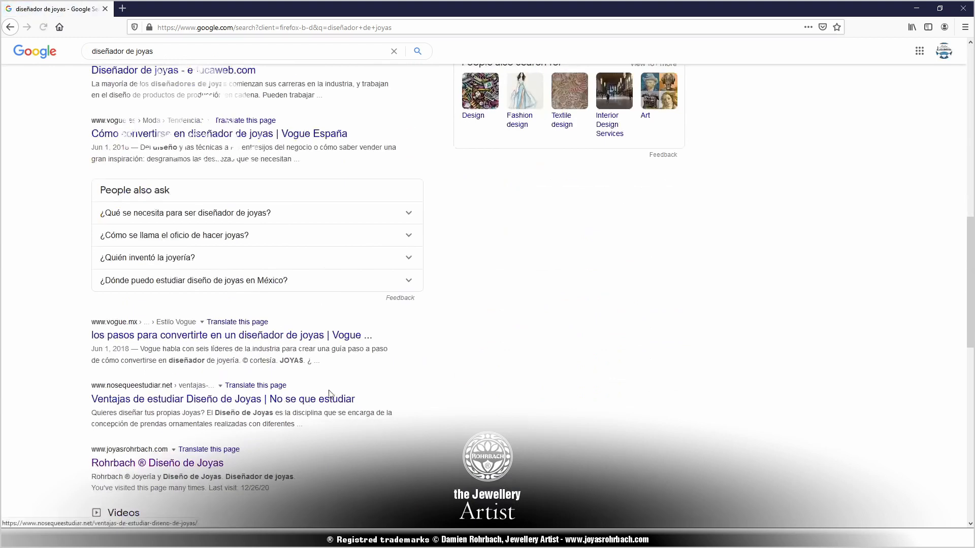
left_click(203, 463)
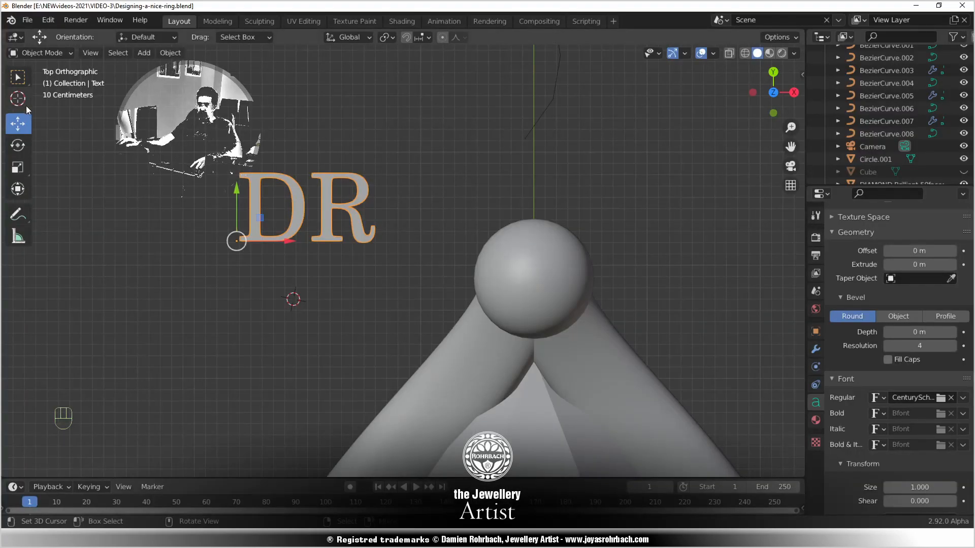
Switch back to Blender, append a space and the ® symbol to the "DR" text, and save the file
right_click(342, 193, "shift")
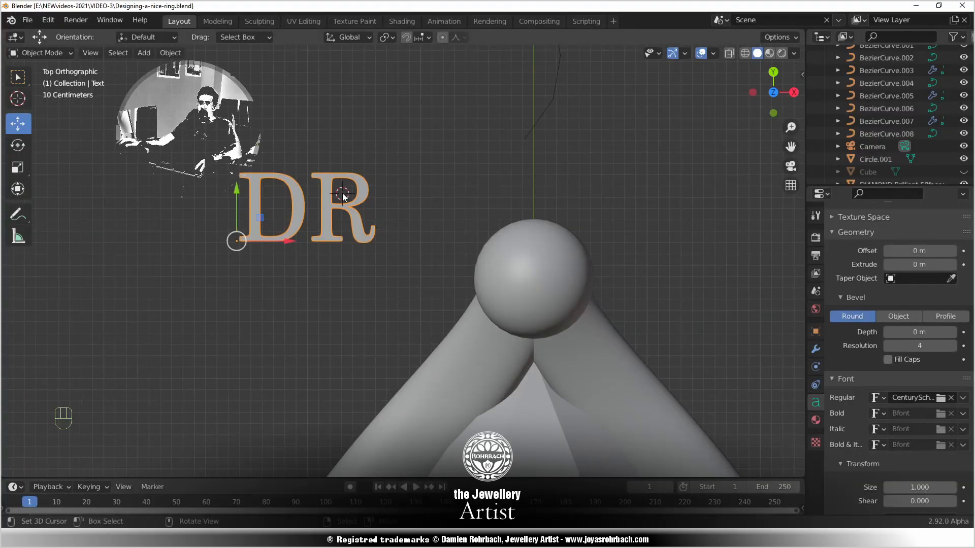
key("Tab")
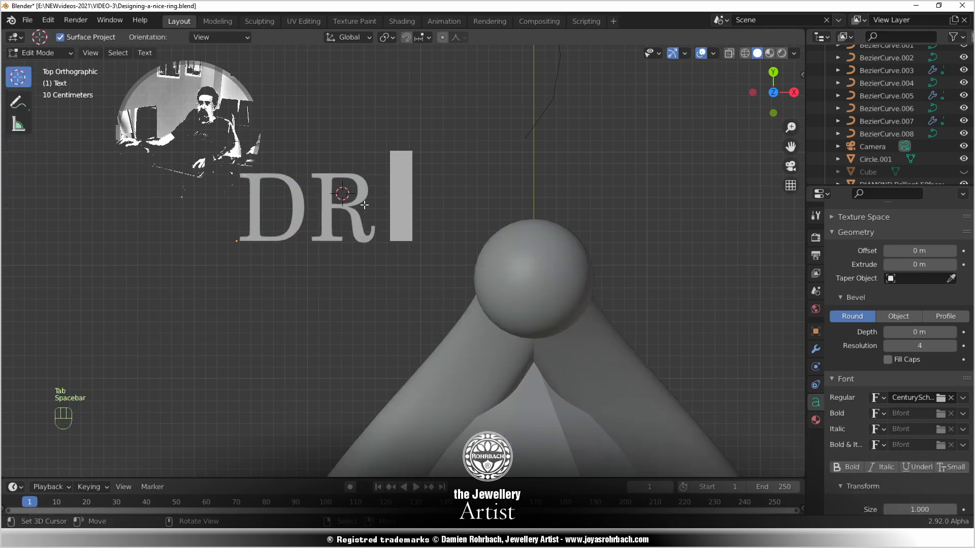
type("®")
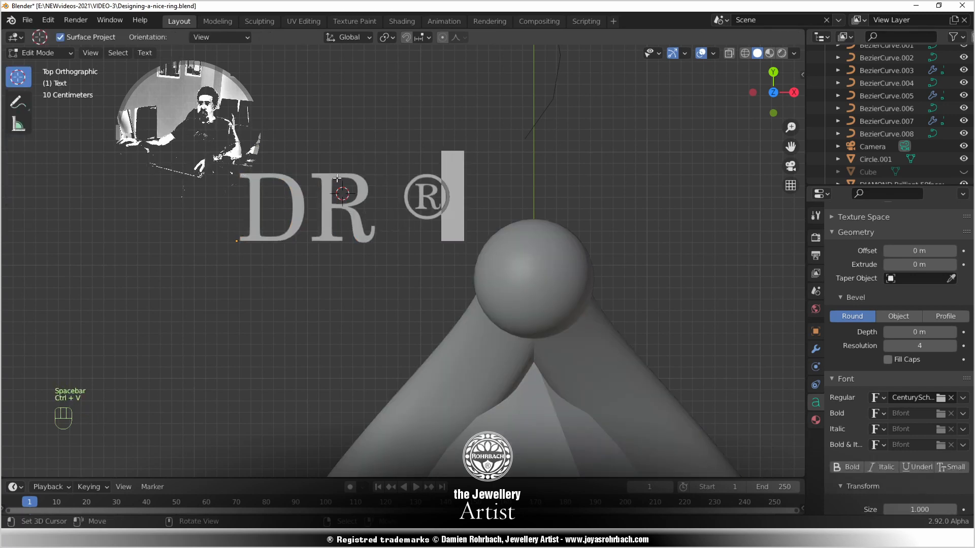
key("Tab")
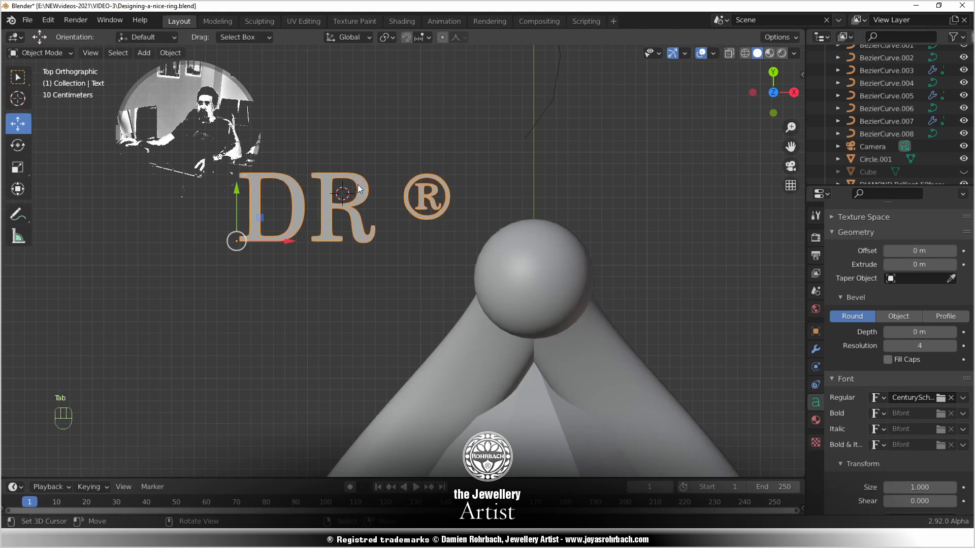
key("ctrl+s")
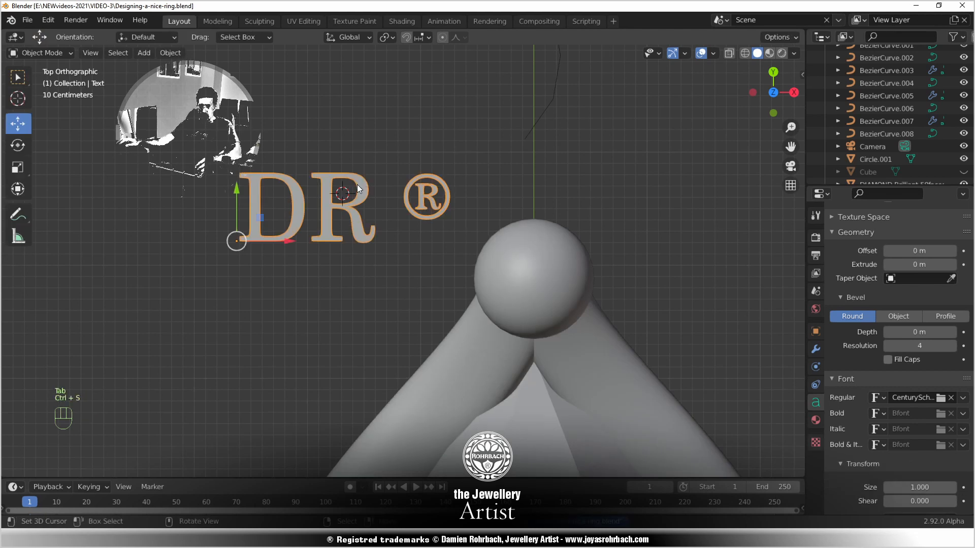
Duplicate the "DR ®" text below the original, change the copy's wording to "14K", and save the file
key("shift+d")
left_click(287, 329)
key("Tab")
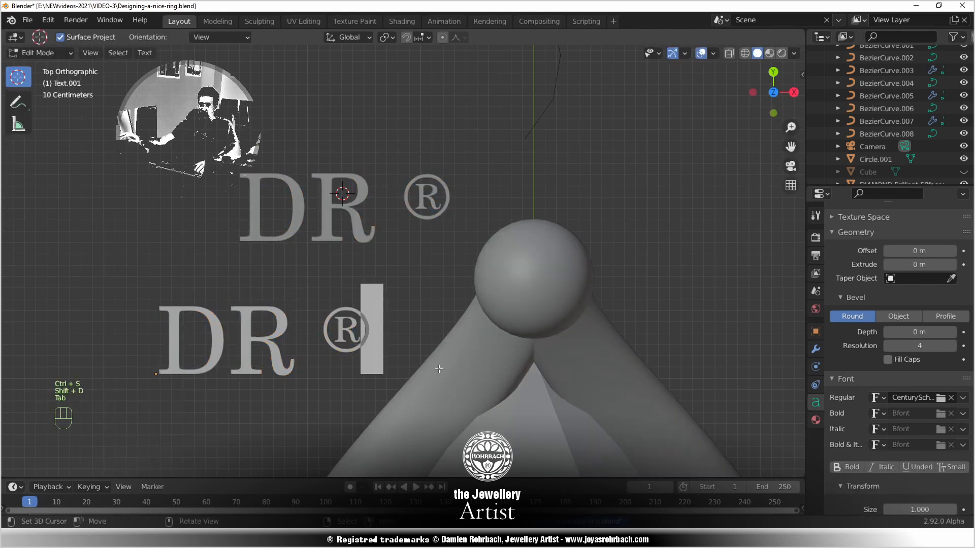
key("BackSpace")
key("BackSpace")
key("BackSpace")
key("BackSpace")
key("BackSpace")
key("BackSpace")
type("14K")
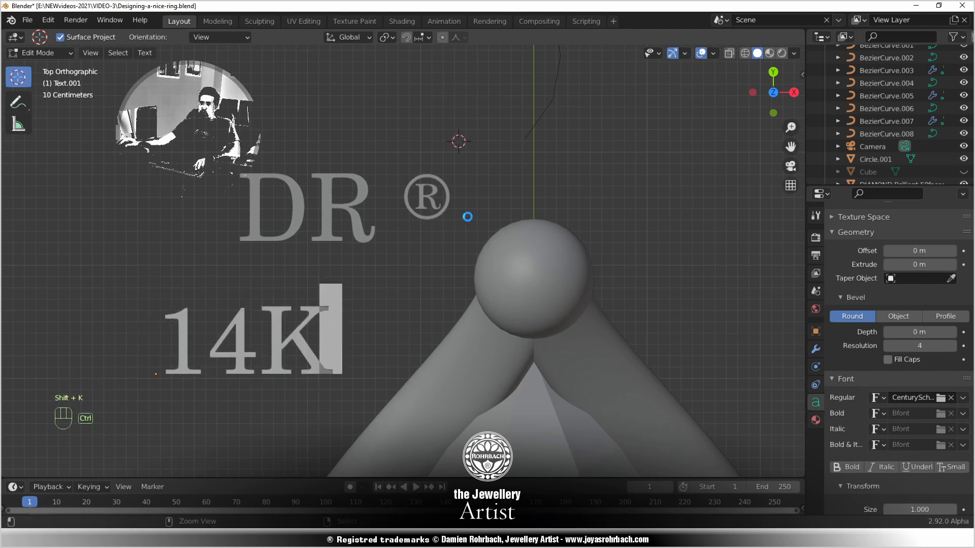
key("ctrl+s")
key("Tab")
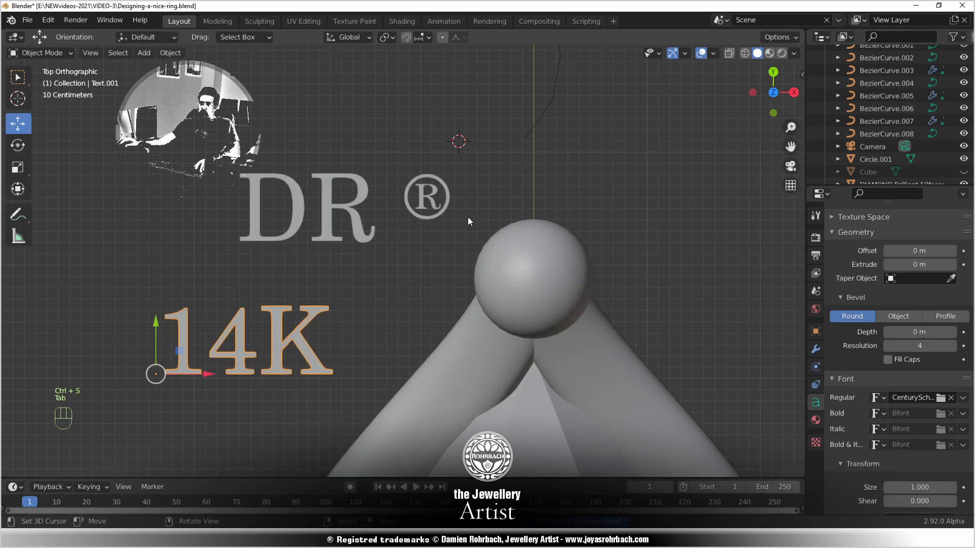
Convert both the "14K" and the "DR ®" text objects to meshes
key("alt+c")
left_click(385, 318)
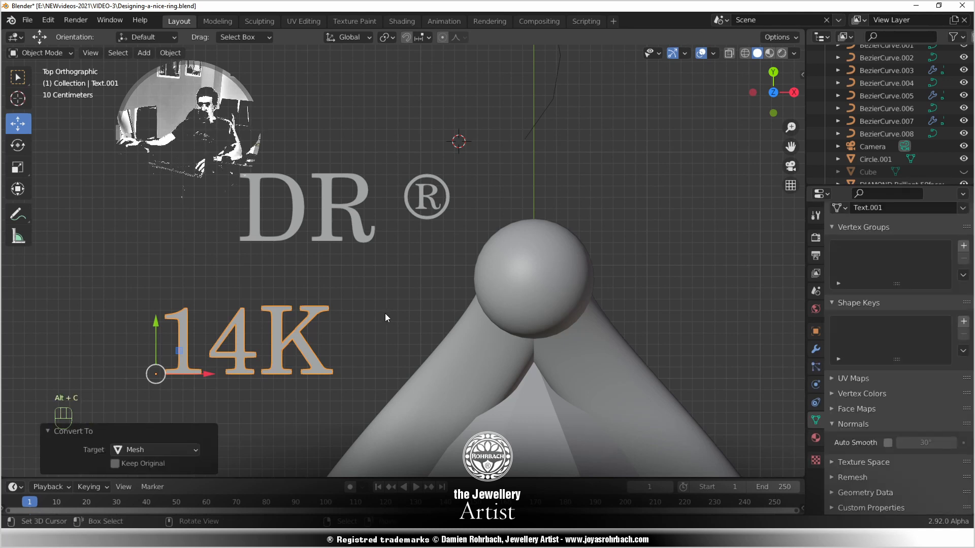
left_click(355, 226)
key("alt+c")
left_click(357, 228)
scroll(371, 236, "up", 1)
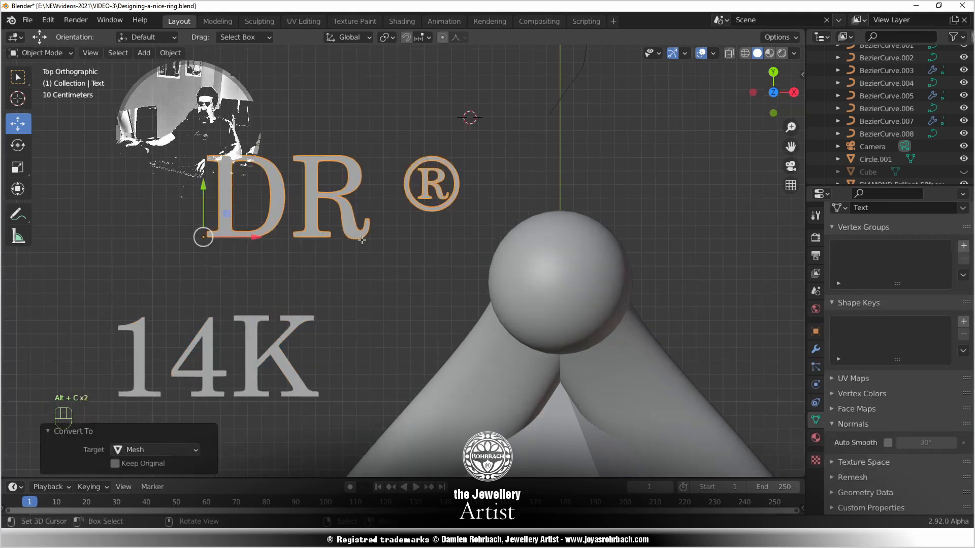
Thicken the ® sign's ring by selecting only its outer circle of vertices and scaling it up slightly
key("Tab")
scroll(398, 203, "up", 4)
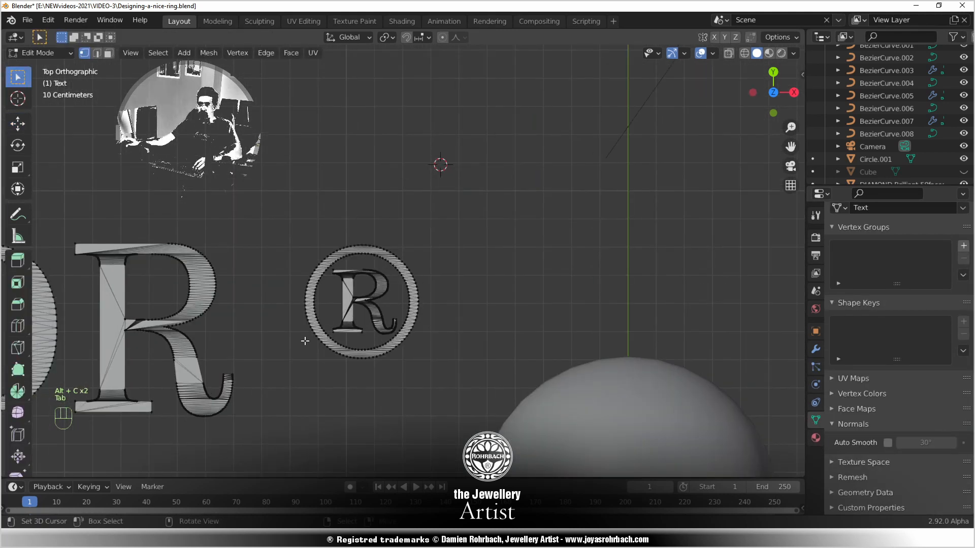
scroll(305, 341, "up", 2)
key("alt+z")
key("c")
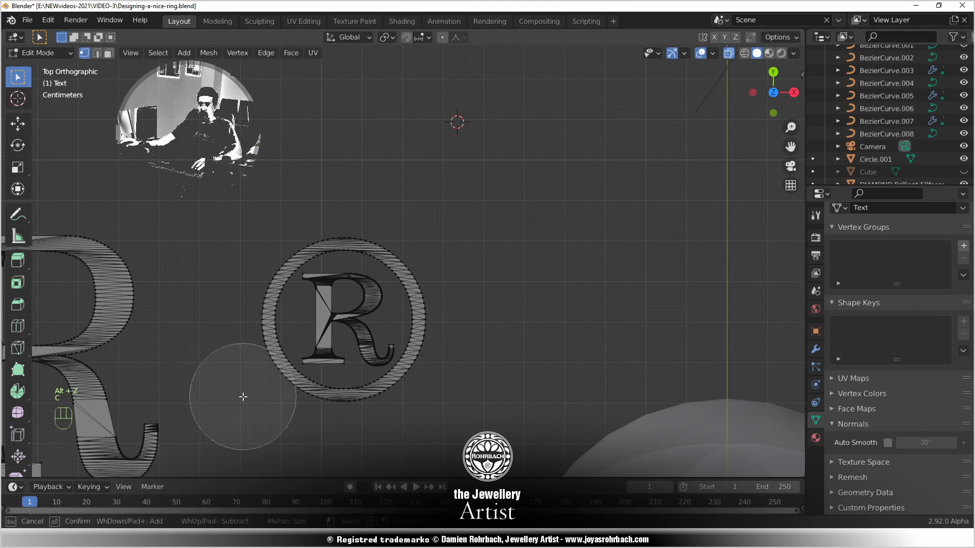
scroll(249, 394, "up", 4)
mouse_move(266, 370)
left_mouse_down()
mouse_move(243, 300)
mouse_move(285, 226)
mouse_move(290, 234)
mouse_move(331, 218)
mouse_move(383, 222)
mouse_move(409, 241)
mouse_move(443, 301)
mouse_move(442, 342)
mouse_move(398, 396)
mouse_move(348, 420)
mouse_move(299, 412)
left_mouse_up()
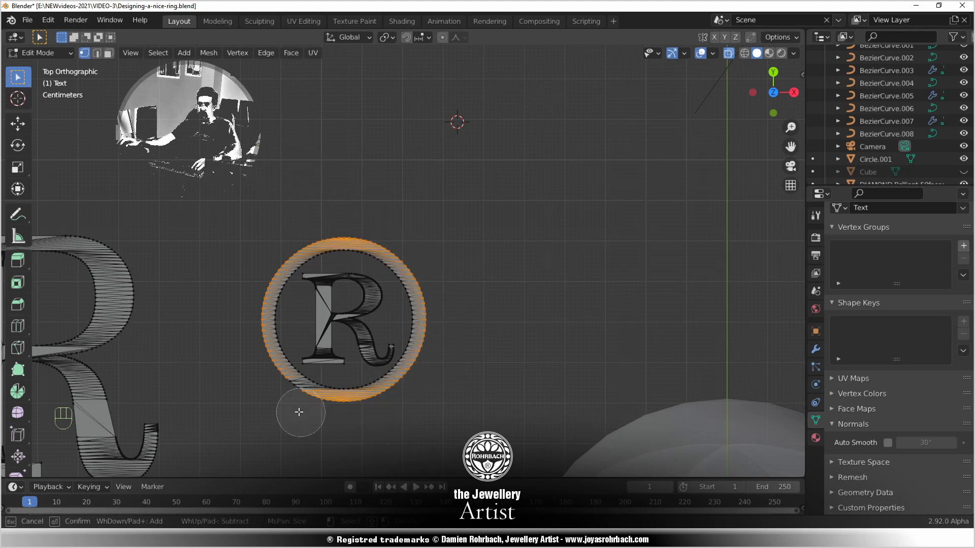
right_click(263, 387)
key("s")
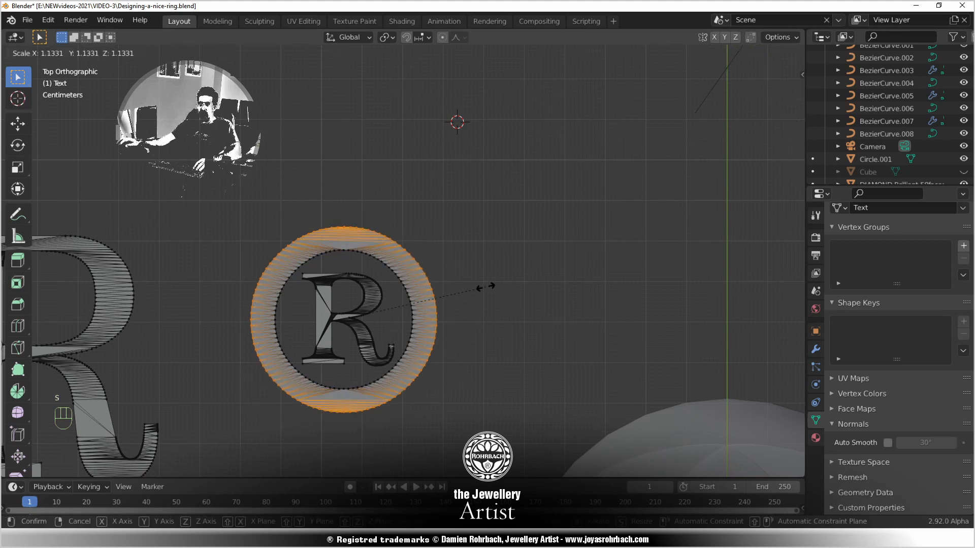
left_click(479, 283)
key("alt+a")
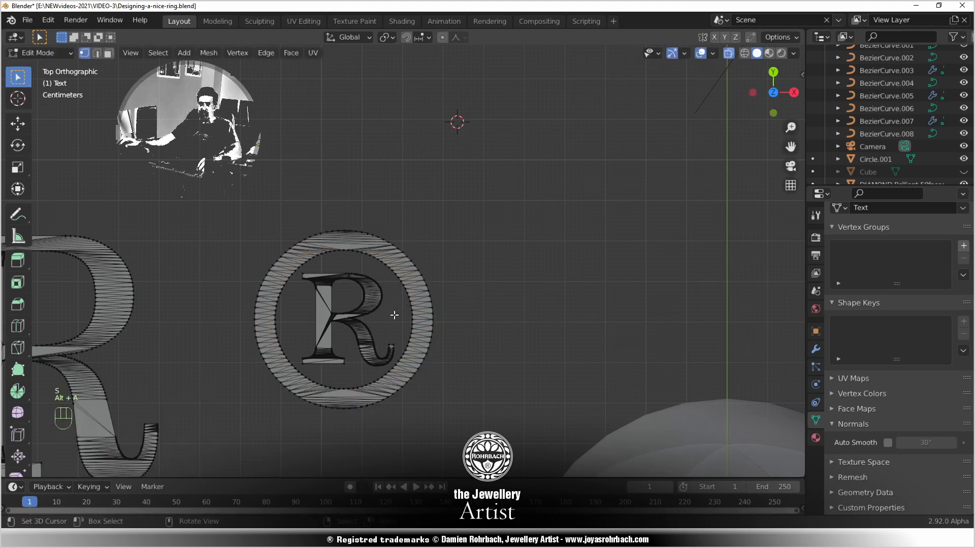
Select the entire ® sign, including its inner R, and enlarge it towards the height of the DR letters
key("c")
scroll(351, 329, "down", 10)
left_click(362, 320)
right_click(414, 289)
key("s")
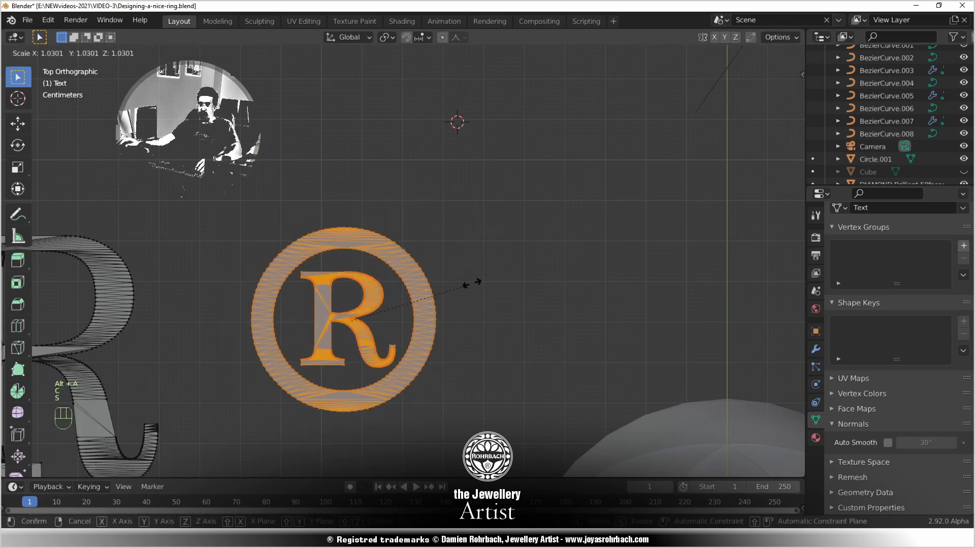
left_click(425, 283)
Move the ® sign about -0.10 m in Y to line up with DR, scale it by 0.93, and return to Object Mode
key("g")
left_click(432, 304)
scroll(432, 304, "down", 4)
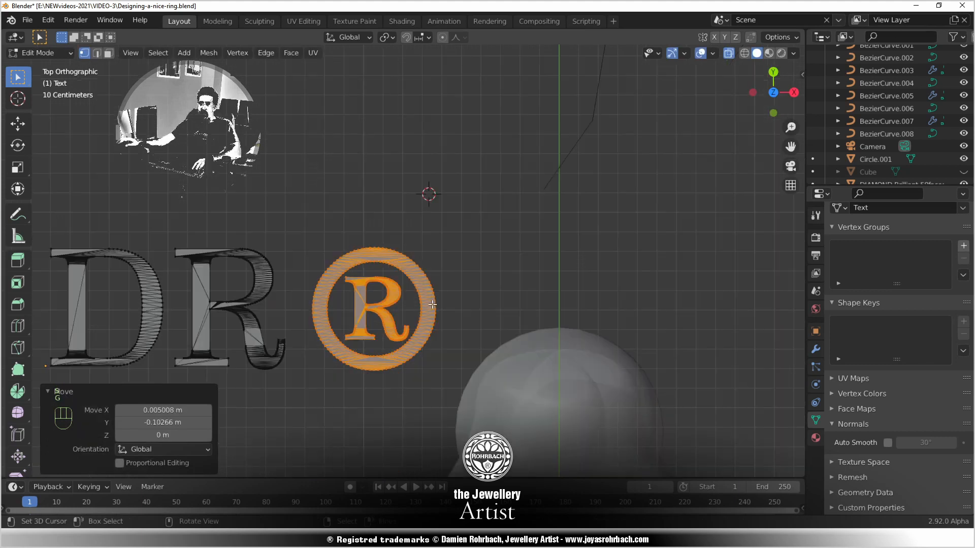
middle_click_drag(432, 304, 466, 285, "shift")
key("s")
left_click(490, 267)
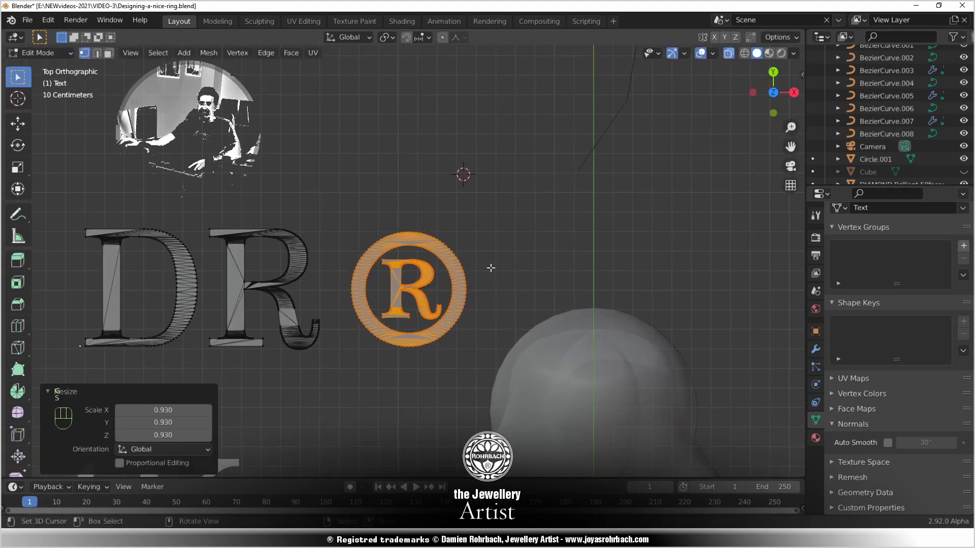
scroll(490, 268, "down", 3)
middle_click_drag(370, 357, 435, 312, "shift")
key("Tab")
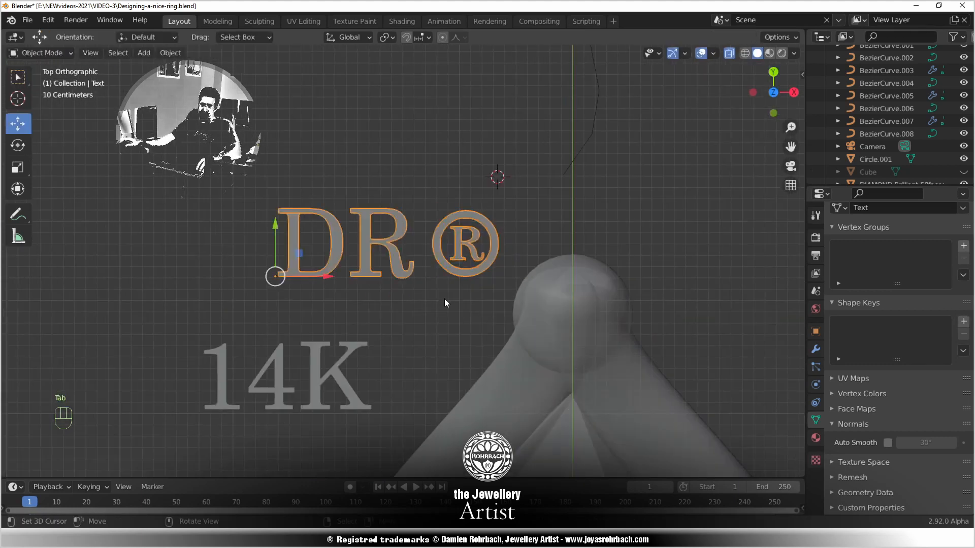
Move the digit 1 of the "14K" mesh about 0.084 m along X, closer to the 4
scroll(440, 246, "up", 2)
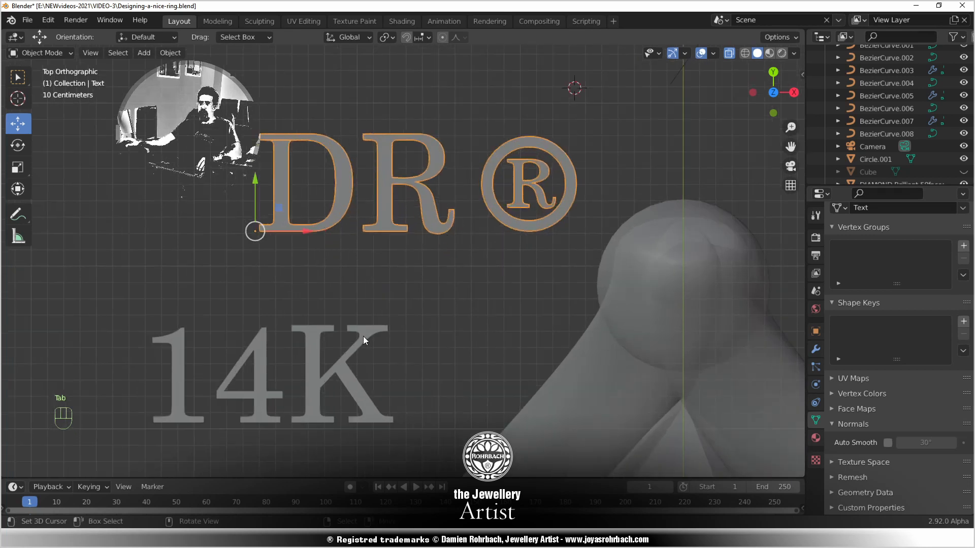
left_click(364, 336)
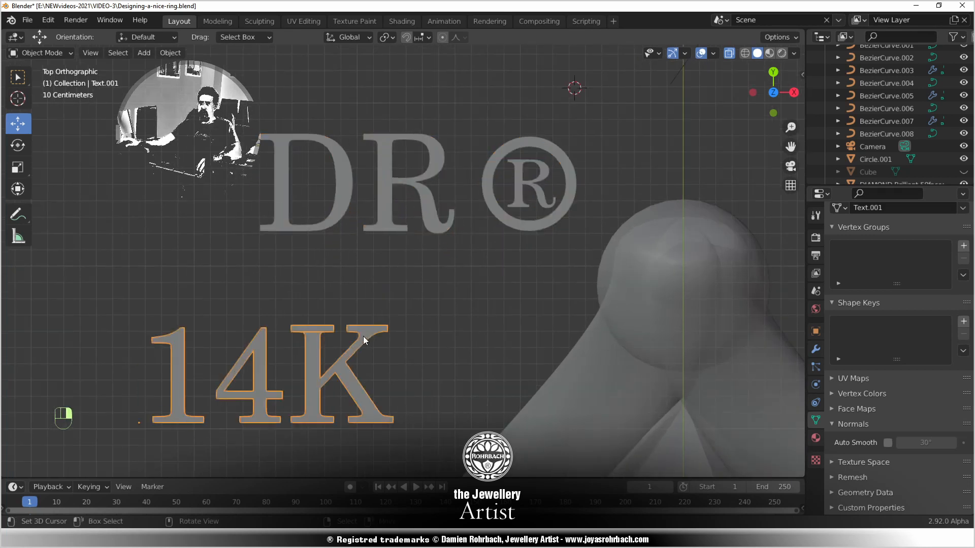
key("Tab")
key("alt+a")
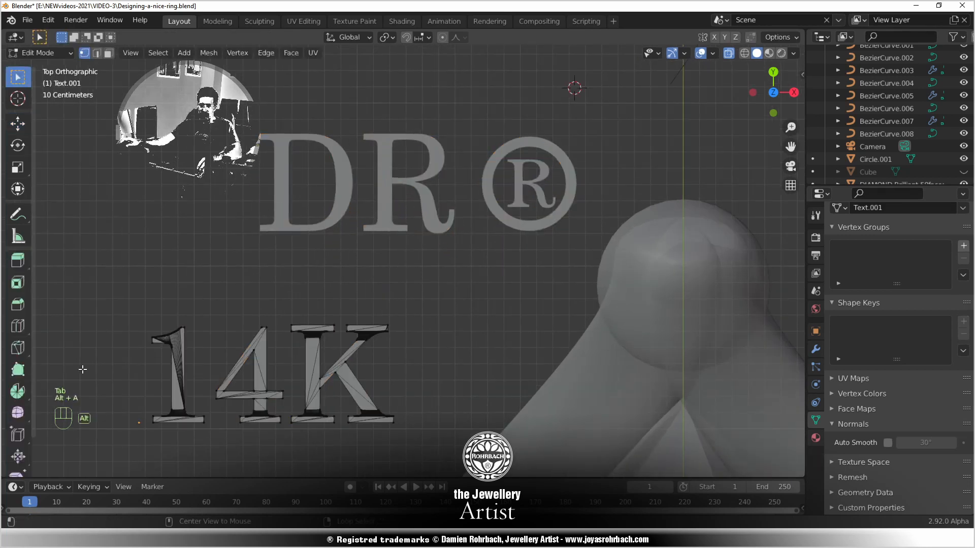
key("alt+z")
key("alt+z")
key("alt+z")
key("b")
left_click_drag(86, 303, 207, 458)
left_click(18, 123)
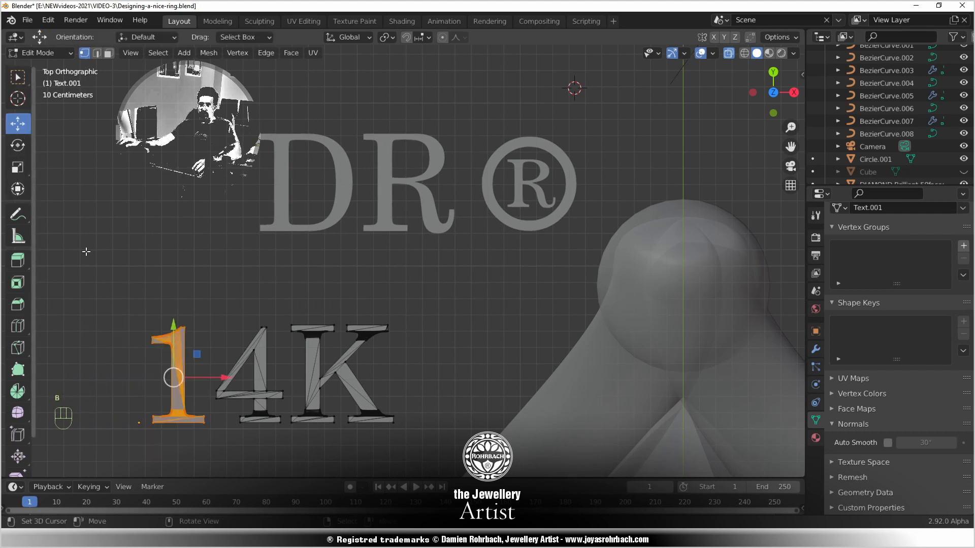
left_click_drag(225, 381, 238, 382)
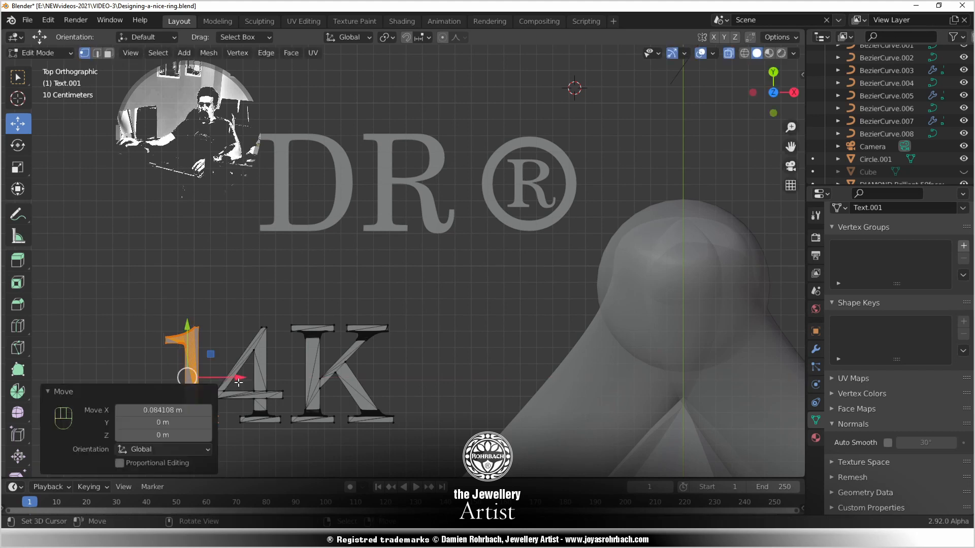
key("a")
key("c")
right_click(385, 361)
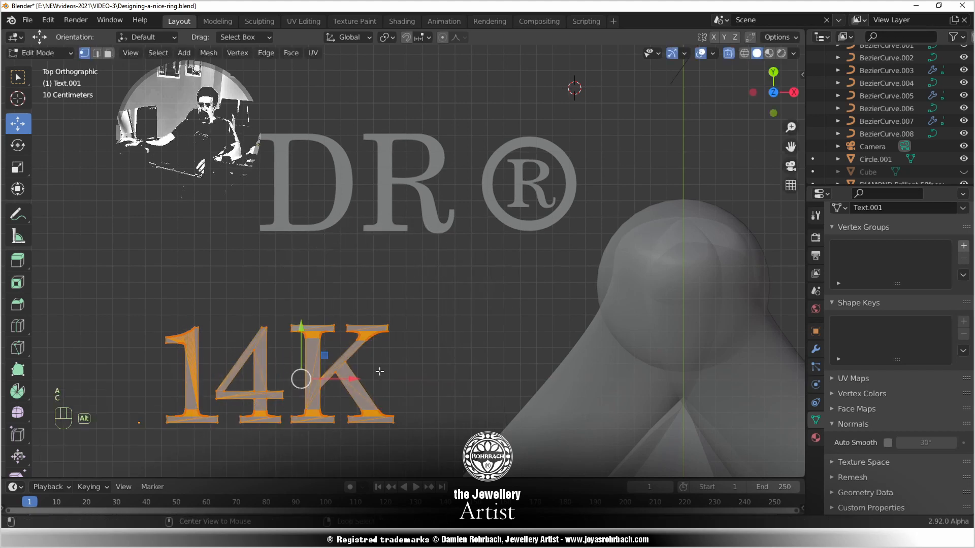
Select only the letter K of the "14K" mesh and scale it by 0.866
key("alt+a")
key("c")
scroll(358, 397, "up", 8)
mouse_move(343, 424)
left_mouse_down()
mouse_move(375, 396)
mouse_move(343, 355)
mouse_move(382, 393)
left_mouse_up()
right_click(383, 394)
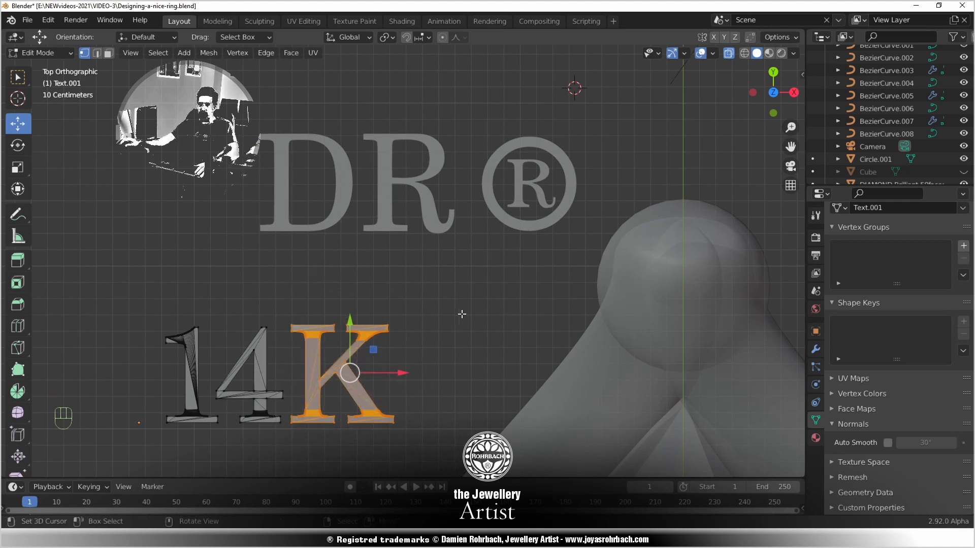
key("s")
left_click(443, 315)
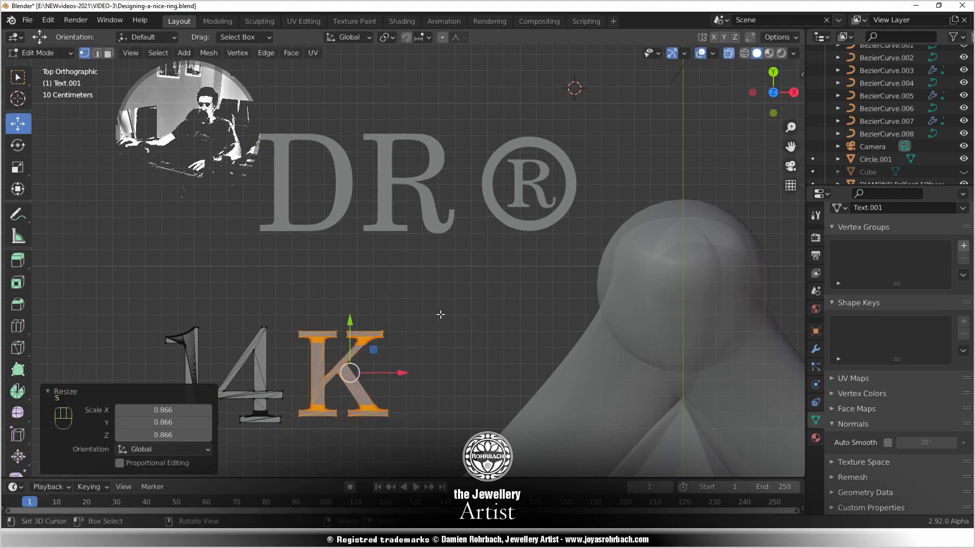
Try to fill the letter K with a single face in place of its triangles
key("KP_Decimal")
key("f")
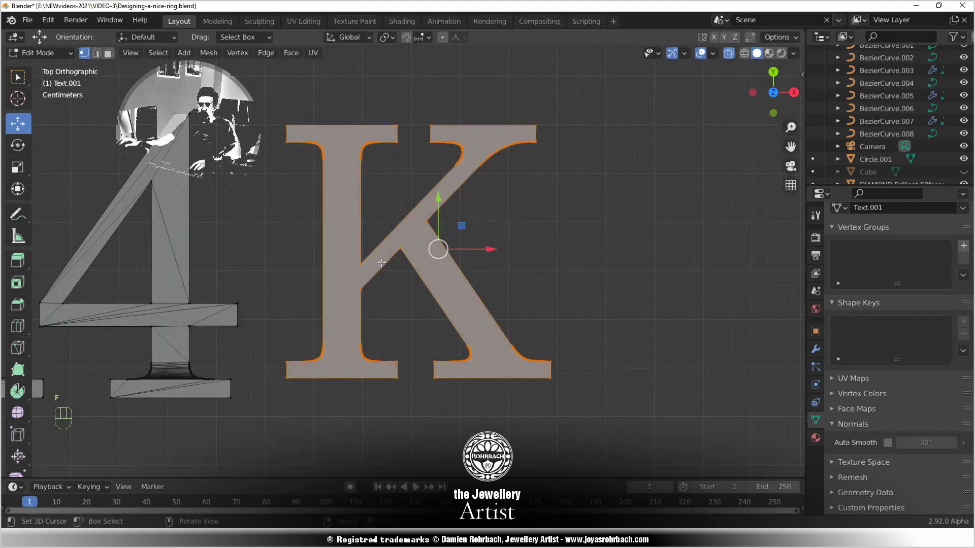
key("alt+z")
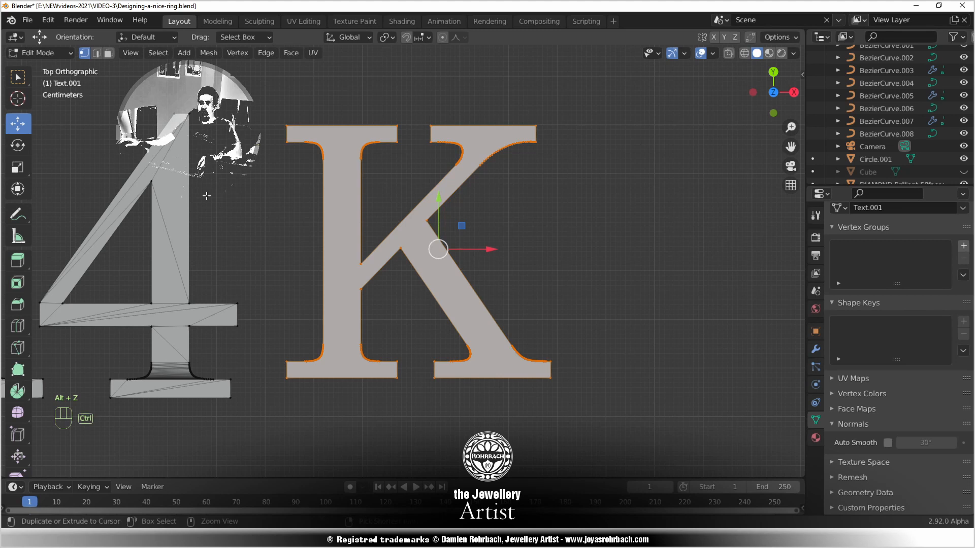
key("ctrl+z")
Move the K about 0.04 m down onto the 4's baseline and shift it about 0.074 m along X for even letter spacing
key("g")
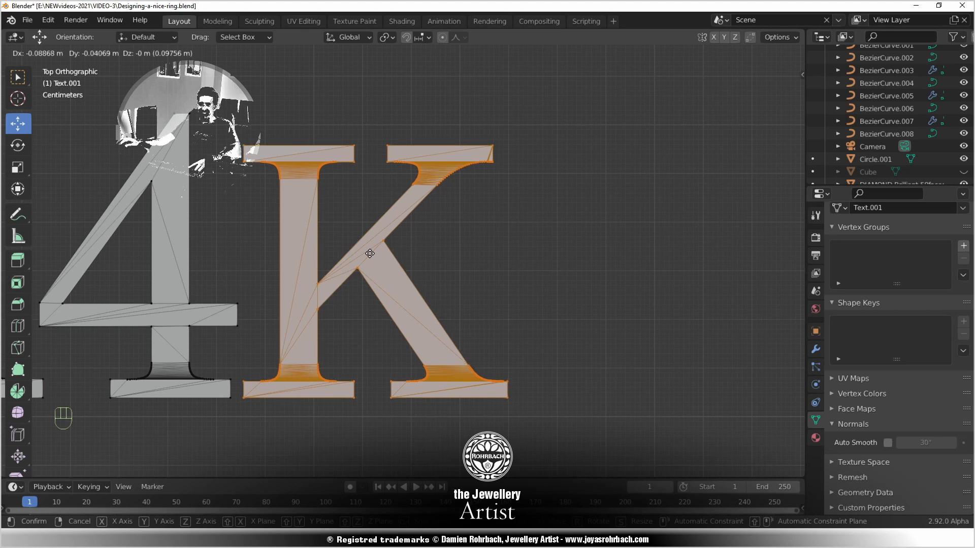
left_click(370, 254)
key("g")
key("x")
left_click(470, 279)
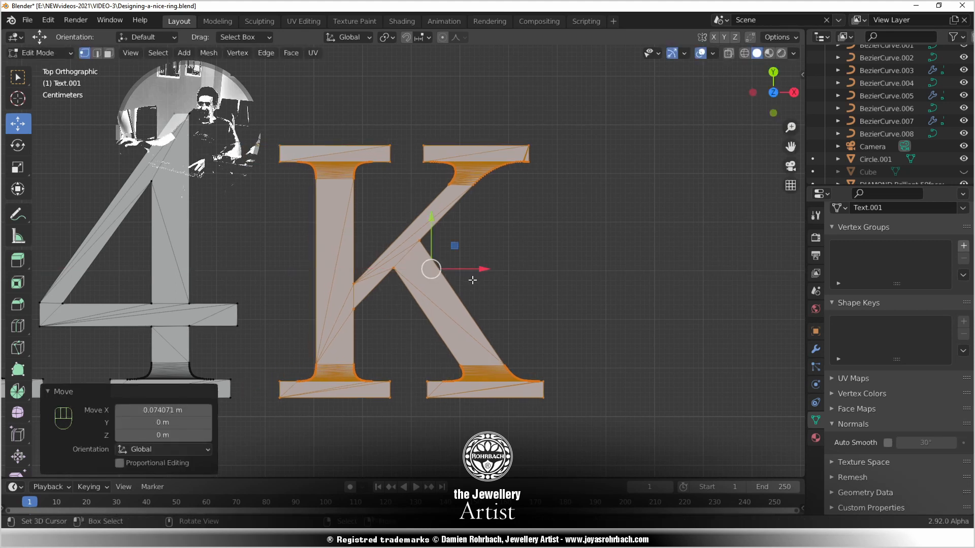
Return to Object Mode with the finished "14K" mesh and save the file
scroll(470, 285, "down", 3)
scroll(466, 285, "down", 3)
key("Tab")
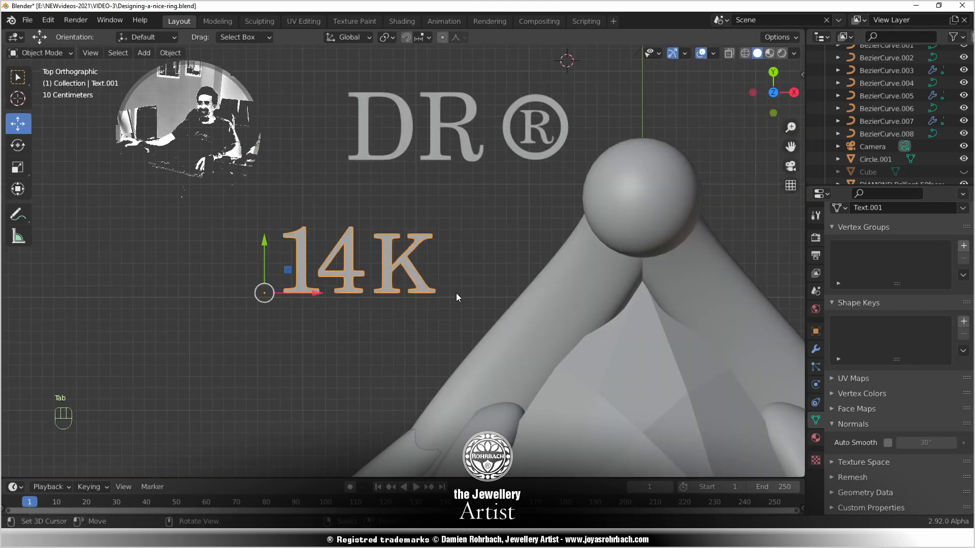
key("ctrl+s")
scroll(440, 308, "down", 4)
scroll(438, 308, "up", 2)
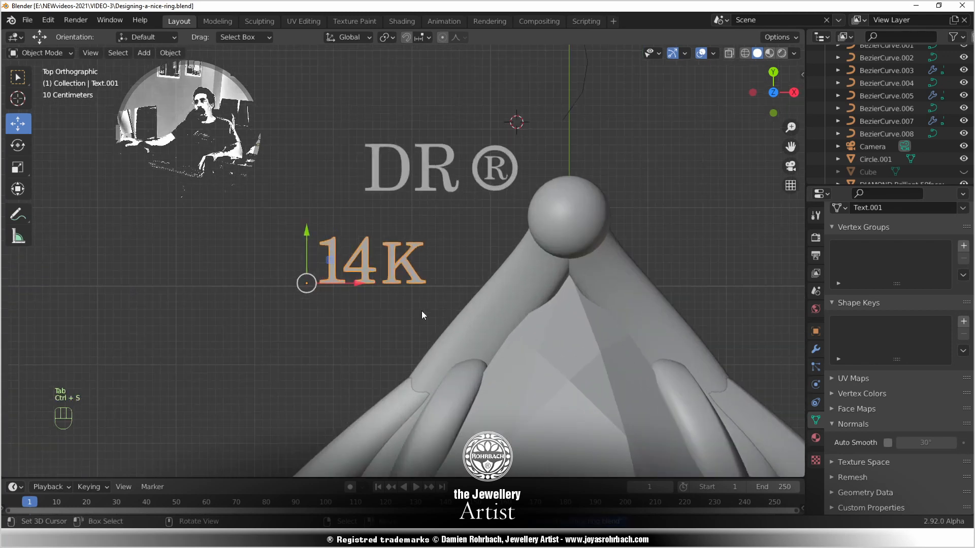
middle_click_drag(422, 311, 384, 221)
scroll(378, 274, "up", 2)
key("Tab")
scroll(424, 256, "up", 1)
key("a")
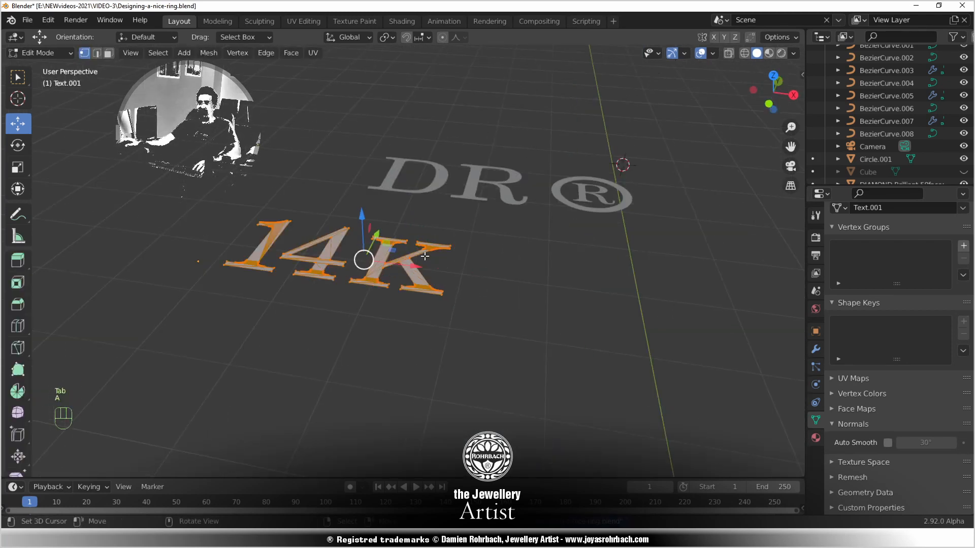
key("Tab")
key("a")
Extrude all faces of the "DR ®" and "14K" meshes together upward by about 0.34 m
left_click(473, 197)
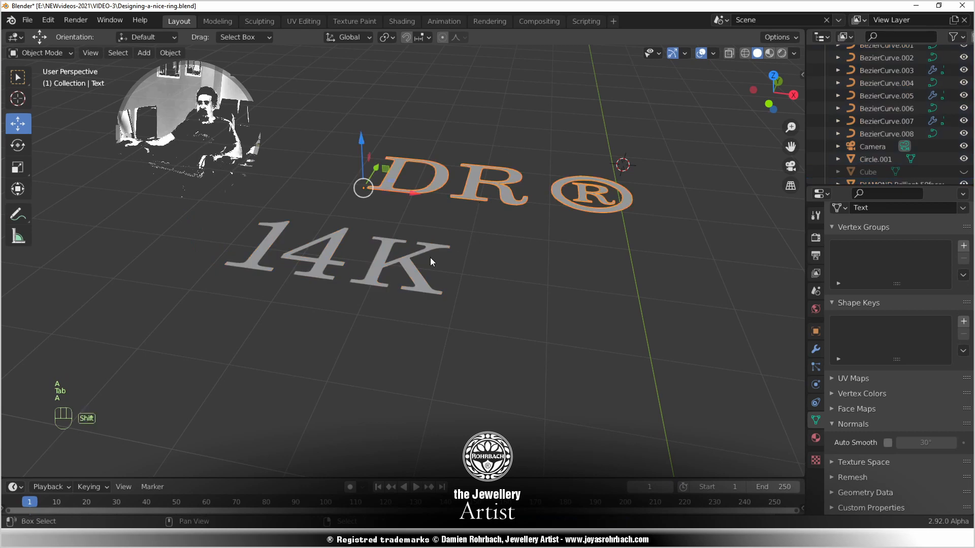
left_click(431, 259, "shift")
key("Tab")
key("a")
key("e")
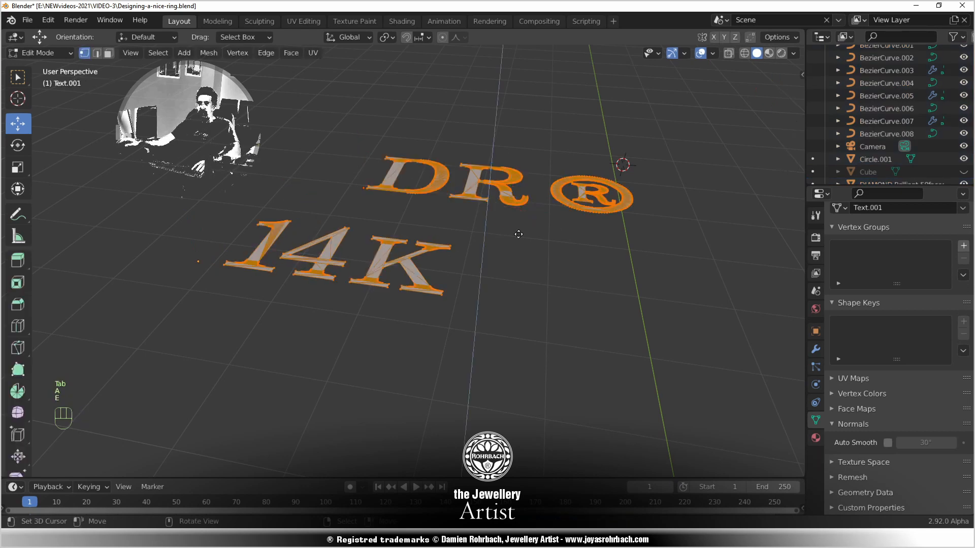
left_click(544, 193)
key("Tab")
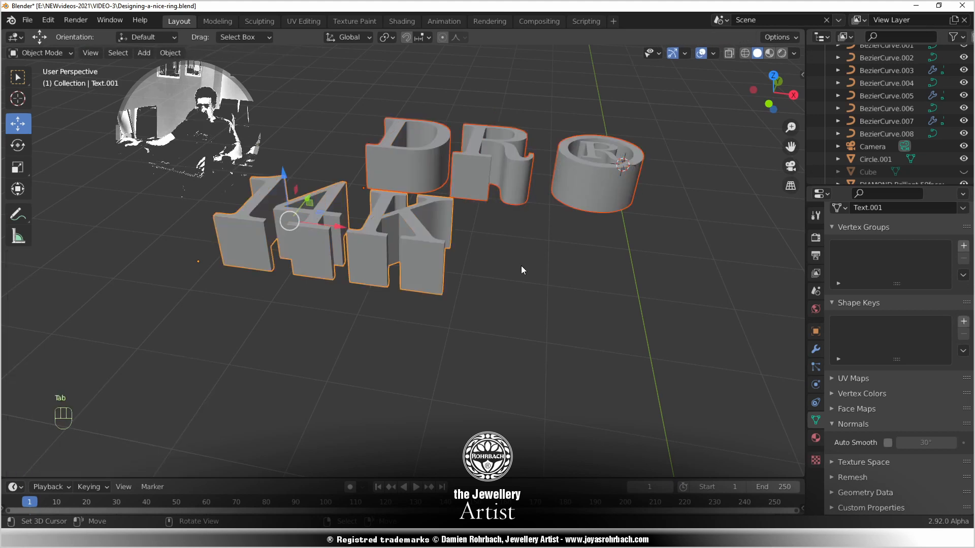
Show the object dimensions and raise the extruded front faces of both lettering meshes to a depth of about 0.73 m
key("n")
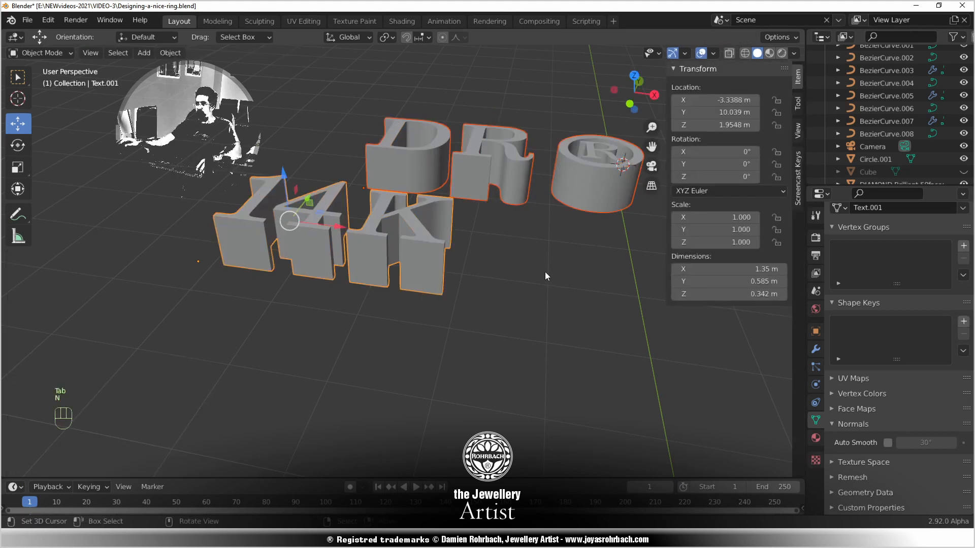
key("Tab")
left_click_drag(498, 109, 498, 62)
key("Tab")
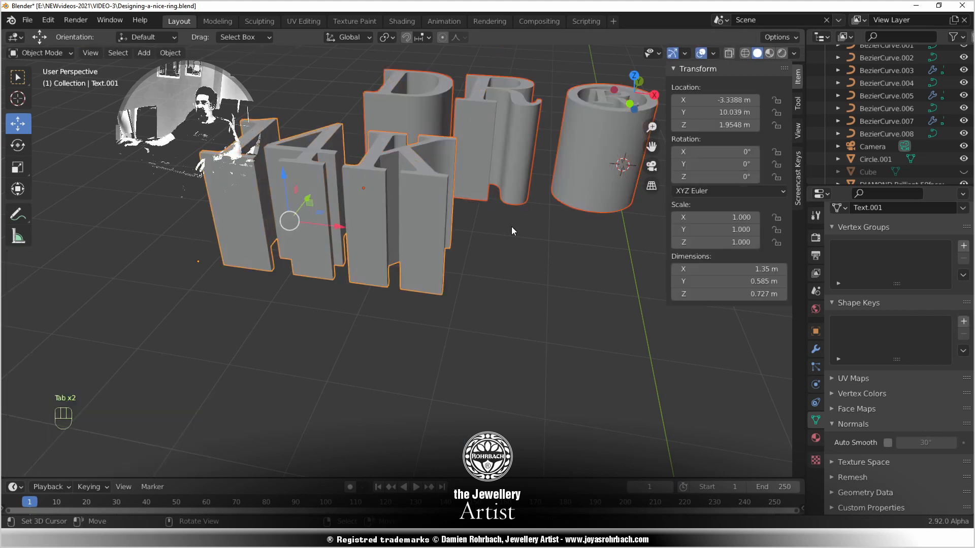
Set the X and Y scale of the "14K" mesh and the "DR ®" mesh to 1.5 each
left_click(708, 217)
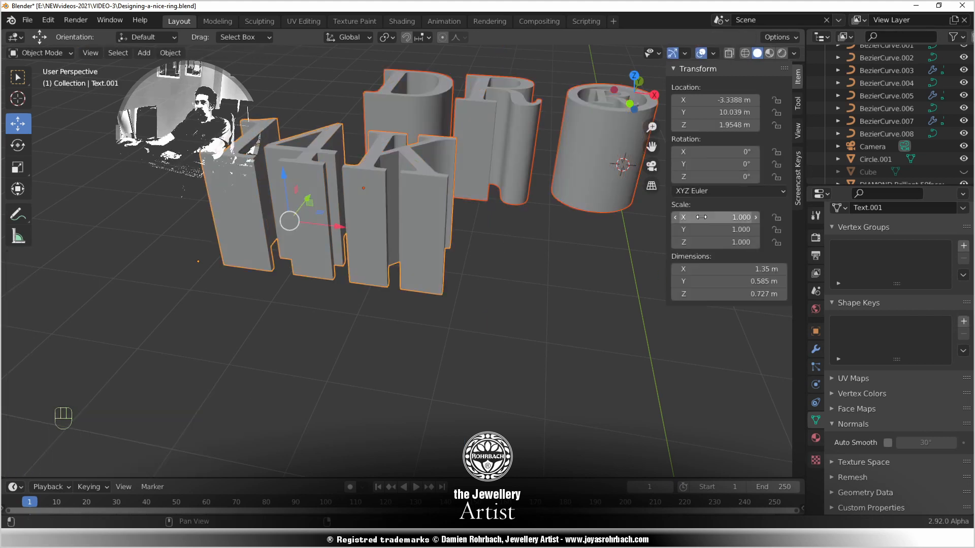
type(".5")
key("Return")
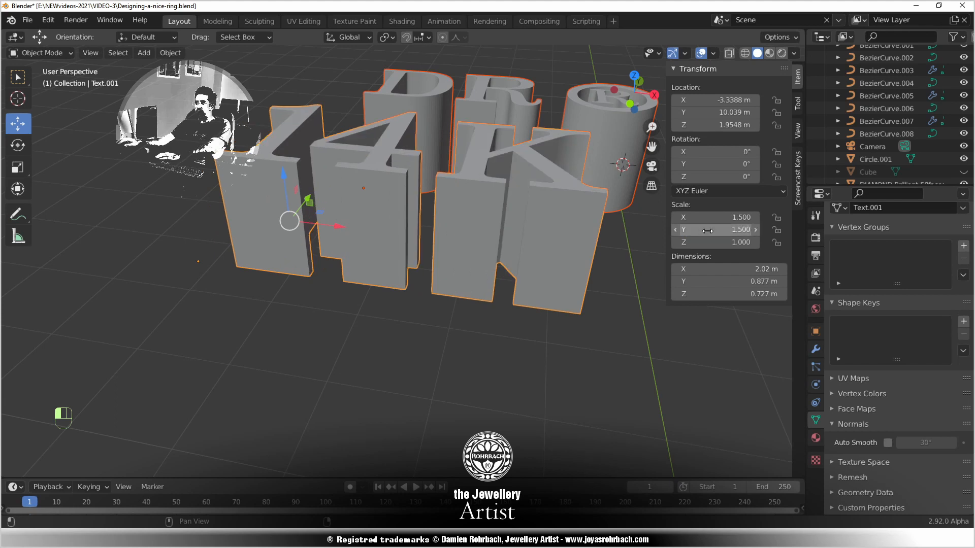
left_click(573, 110)
left_click(705, 218)
type("1.5")
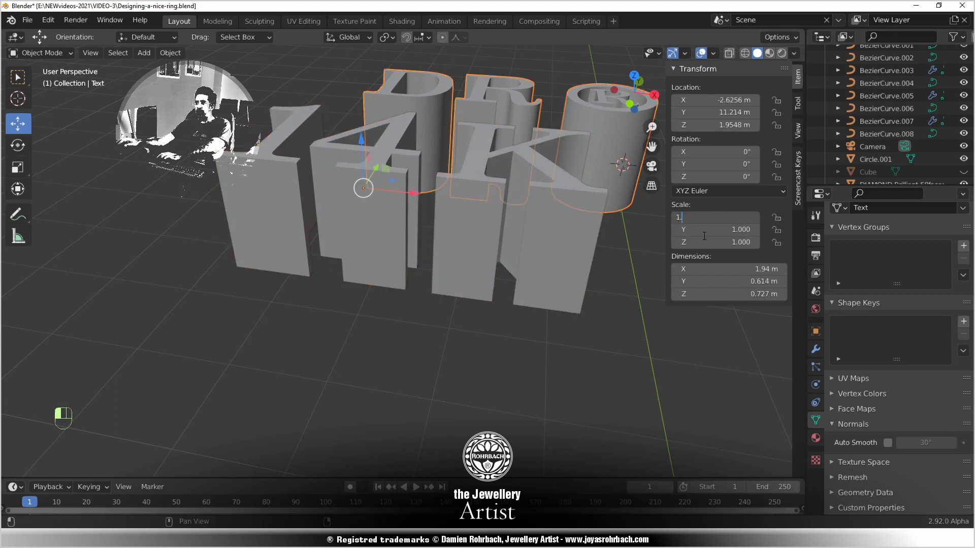
key("Tab")
type("1.5")
key("Return")
Set the origin of the "14K" and "DR ®" meshes to their geometry and save the file
scroll(273, 229, "down", 6)
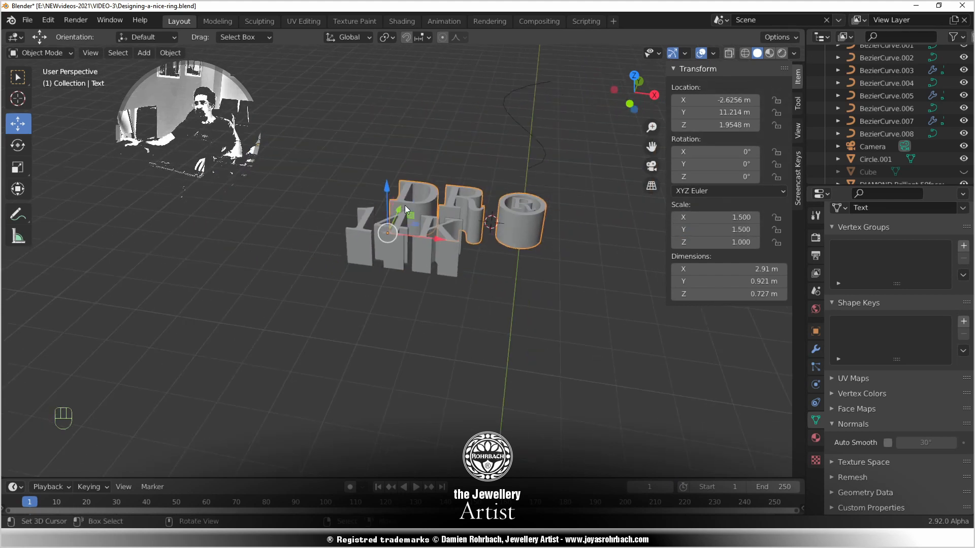
right_click(401, 229)
left_click(170, 53)
mouse_move(213, 83)
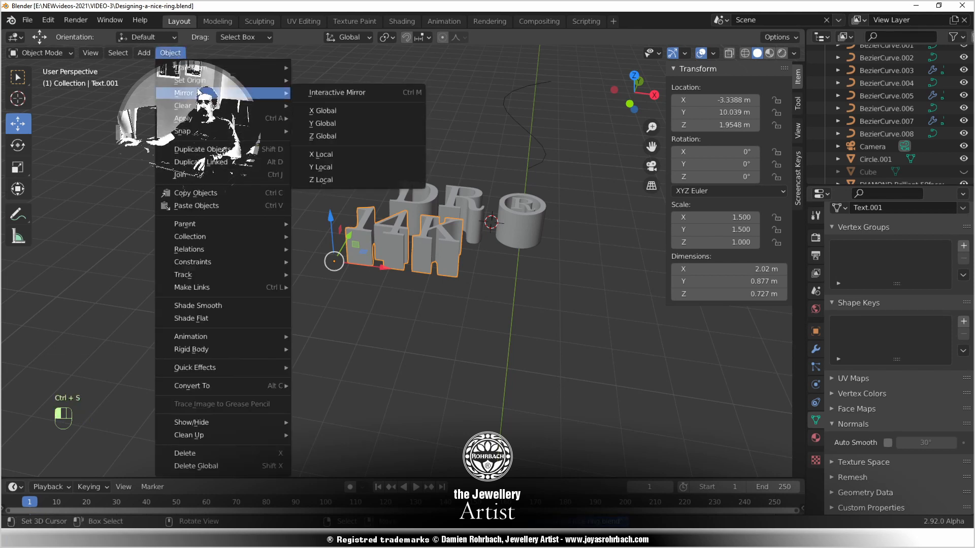
left_click(335, 94)
key("ctrl+s")
right_click(420, 179)
left_click(170, 52)
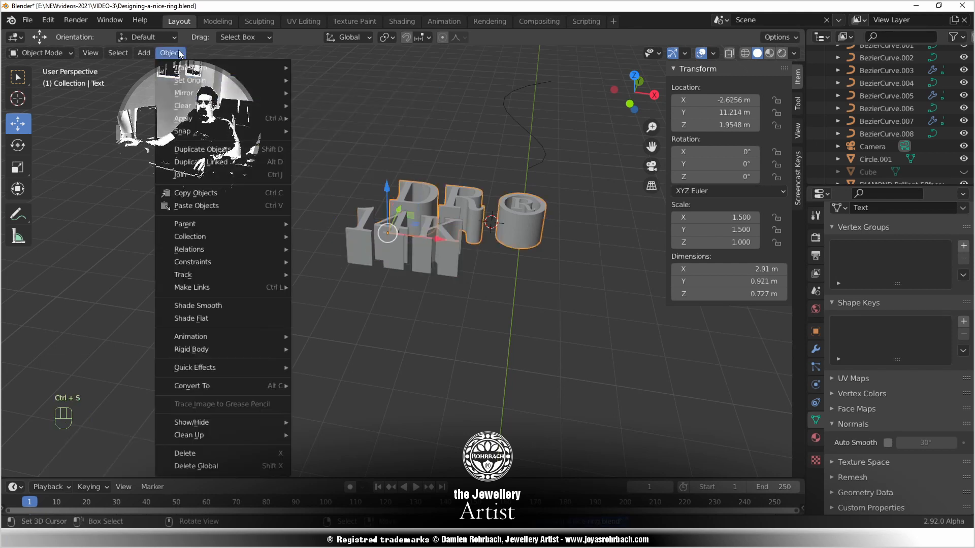
mouse_move(223, 80)
left_click(340, 94)
In front view, move the "DR ®" mesh about 8.13 m in X and -8.67 m in Z to the ring's lower shank and rotate it -49.3°
scroll(368, 290, "down", 5)
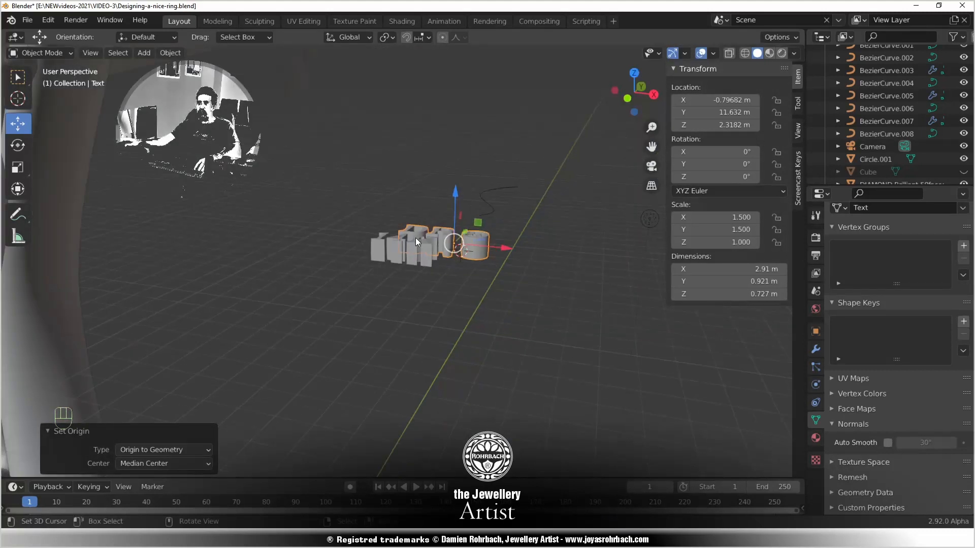
middle_click_drag(415, 237, 384, 247)
scroll(422, 234, "down", 4)
mouse_move(383, 247)
middle_mouse_down()
mouse_move(425, 266)
mouse_move(392, 242)
middle_mouse_up()
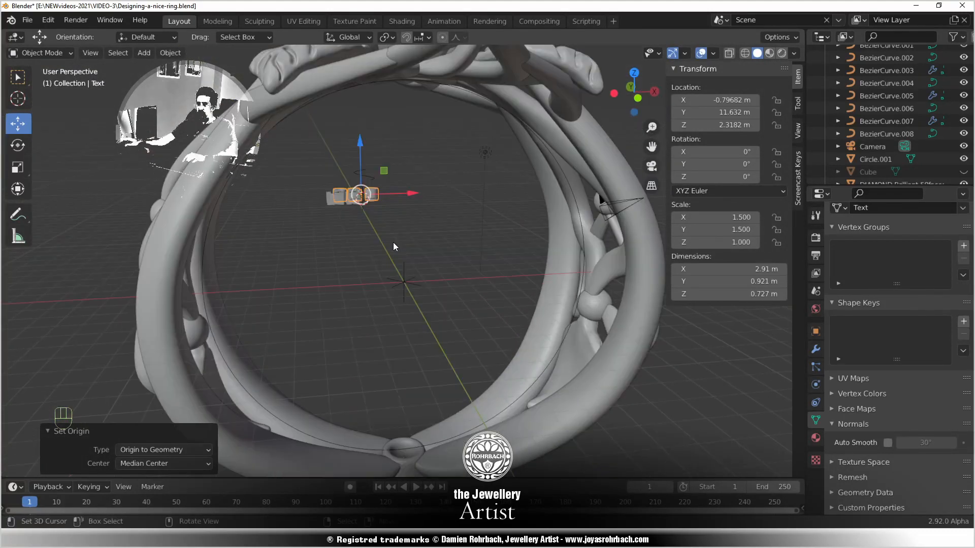
key("KP_3")
key("KP_1")
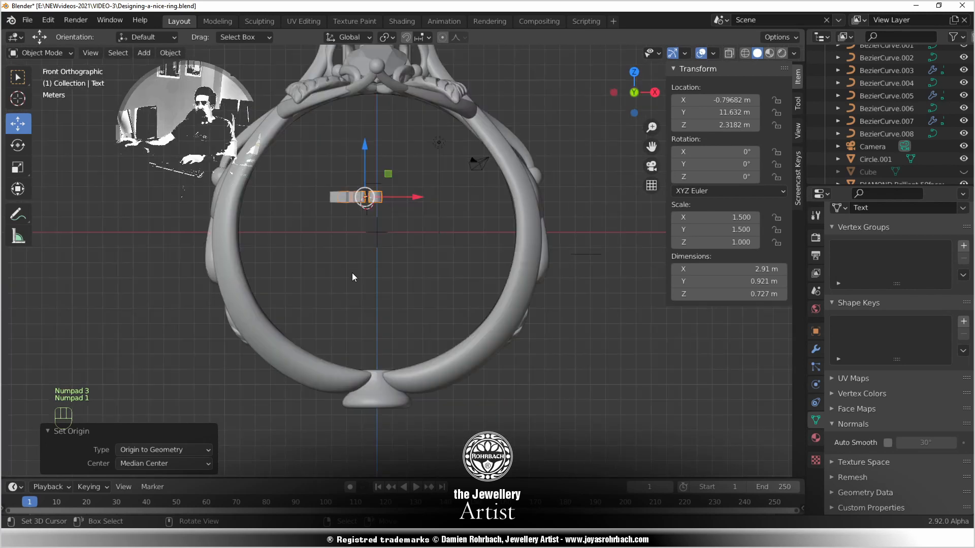
key("g")
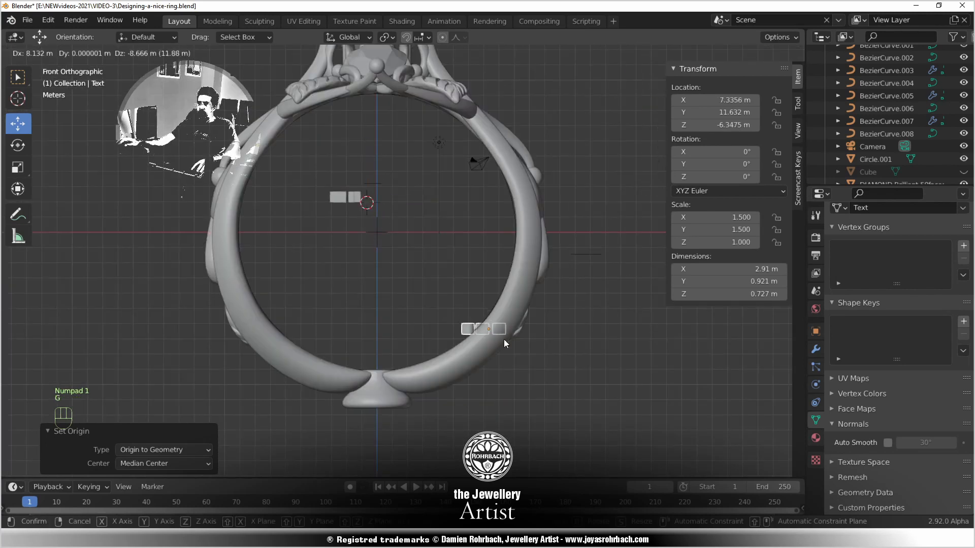
left_click(504, 339)
key("r")
left_click(464, 241)
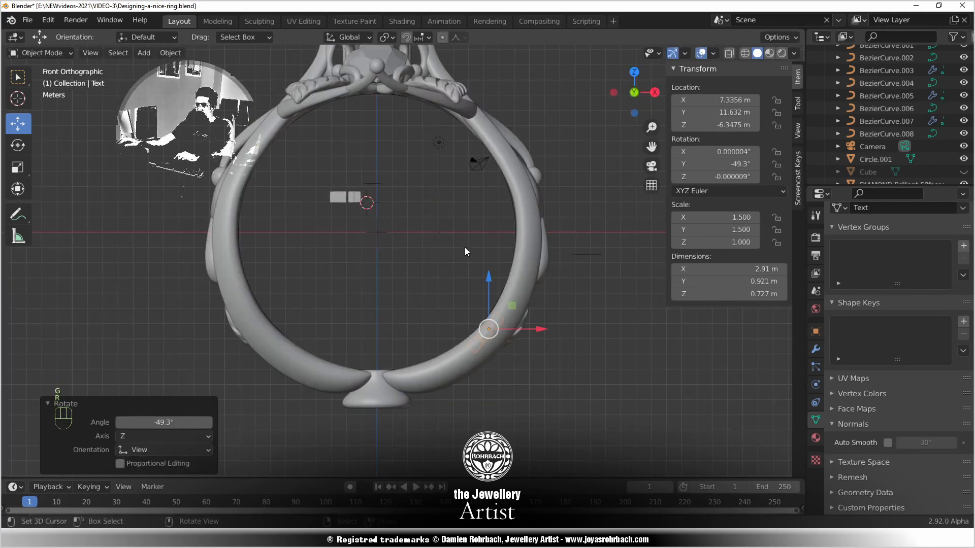
Shift the "DR ®" mesh about 0.17 m in X and 0.42 m in Z, and move it about -11.32 m along Y into the ring
key("KP_Decimal")
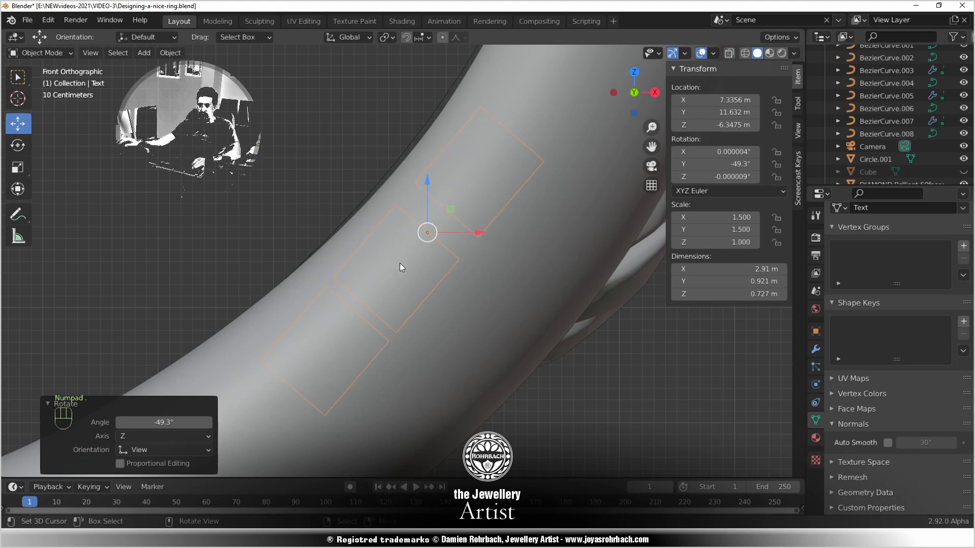
key("g")
left_click(419, 215)
middle_click_drag(419, 214, 383, 253)
scroll(383, 252, "down", 4)
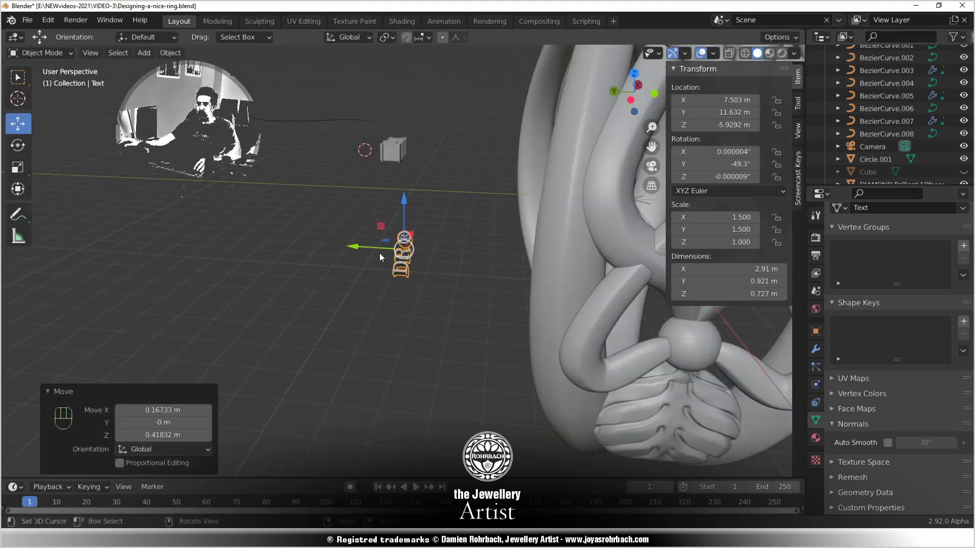
scroll(386, 264, "down", 2)
key("g")
key("y")
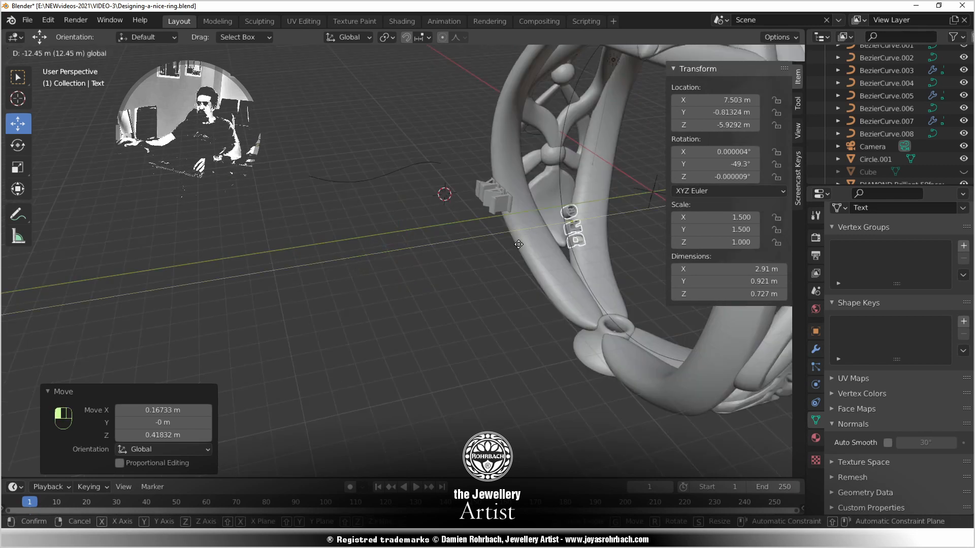
left_click(485, 268)
In see-through front view, tilt the "DR ®" mesh to about -59.7° and move it about 0.95 m in X and 0.84 m in Z
key("KP_3")
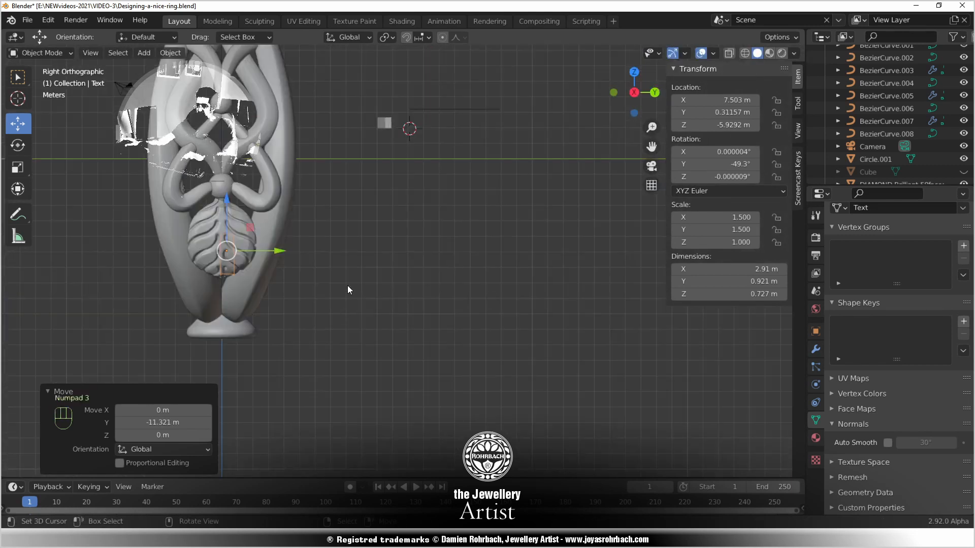
key("KP_1")
scroll(375, 312, "up", 6)
key("alt+z")
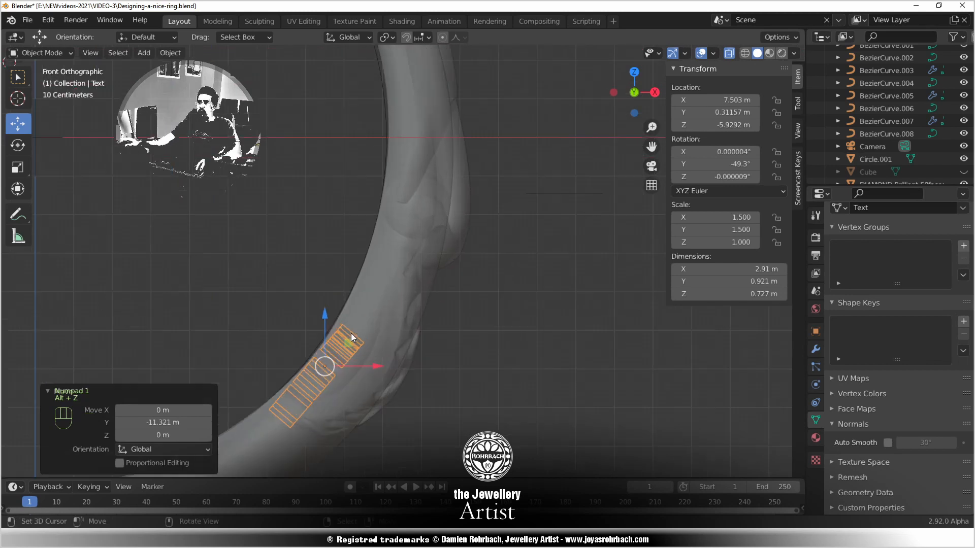
scroll(355, 325, "up", 1)
key("r")
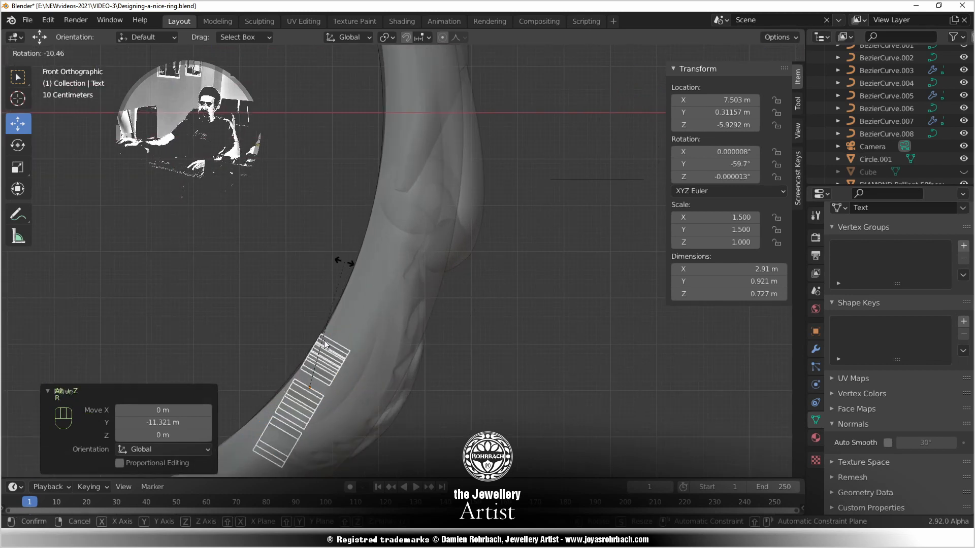
left_click(337, 257)
key("g")
left_click(354, 359)
Enlarge the "DR ®" mesh to a scale of about 2.065 in X and Y, repositioning it within the shank behind the leaf
key("s")
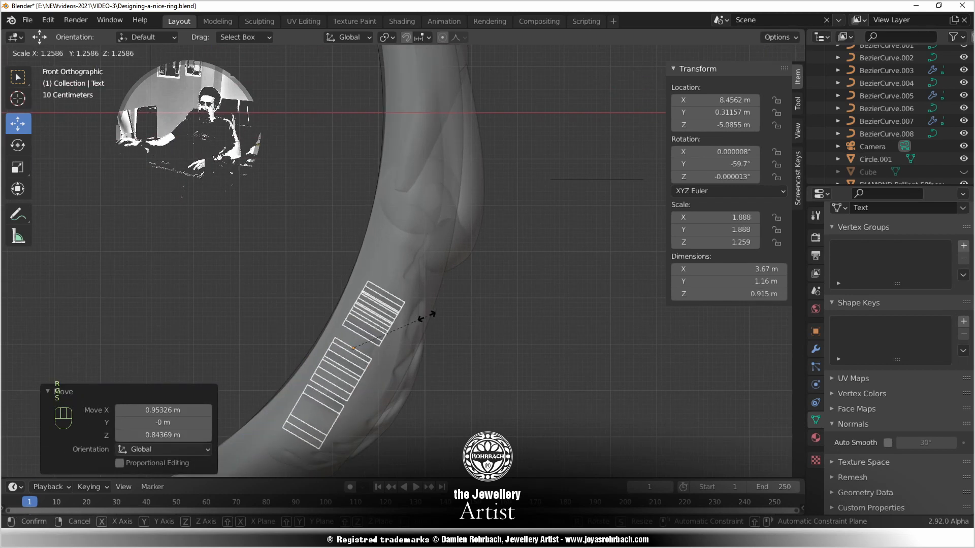
left_click(425, 318)
key("g")
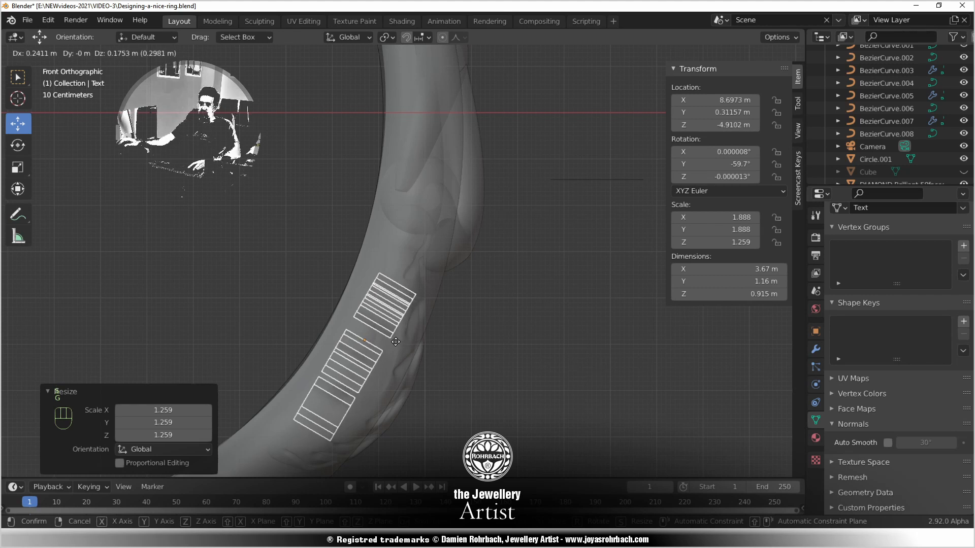
left_click(399, 340)
key("s")
left_click(442, 310)
key("g")
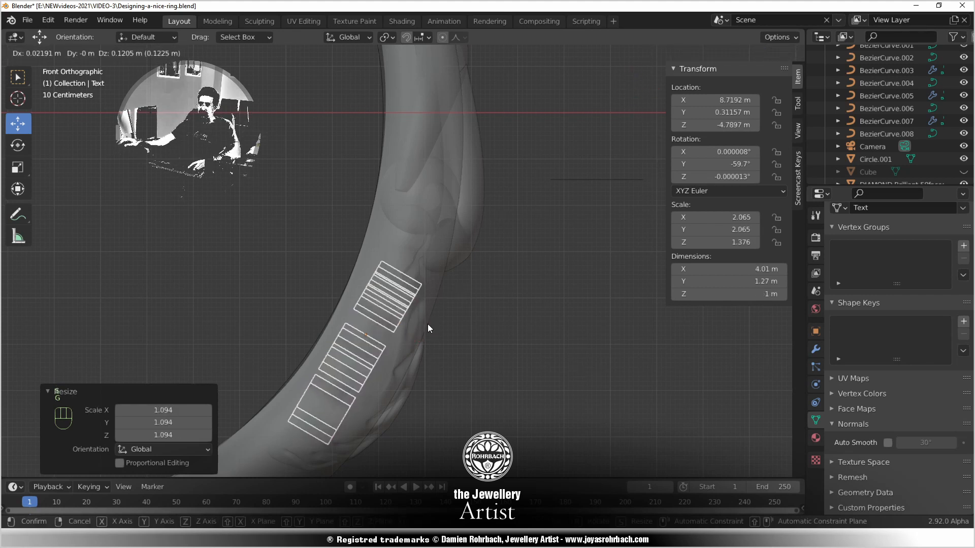
left_click(426, 330)
Centre the "DR ®" mesh on the back of the leaf by moving it along Y and setting its Y location to 0
key("alt+z")
mouse_move(418, 341)
middle_mouse_down()
mouse_move(330, 322)
mouse_move(417, 333)
middle_mouse_up()
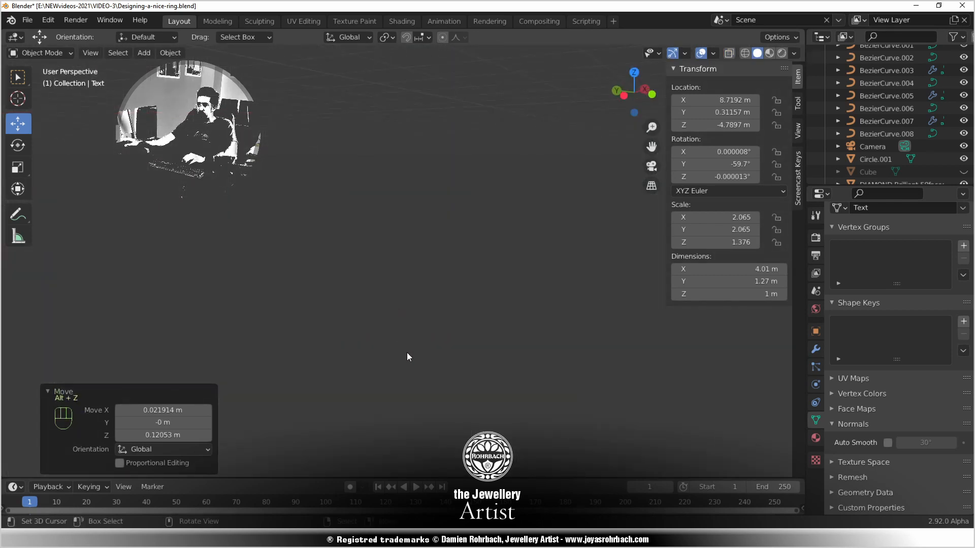
key("KP_Decimal")
scroll(362, 356, "down", 2)
middle_click_drag(361, 356, 393, 364)
scroll(337, 291, "up", 1)
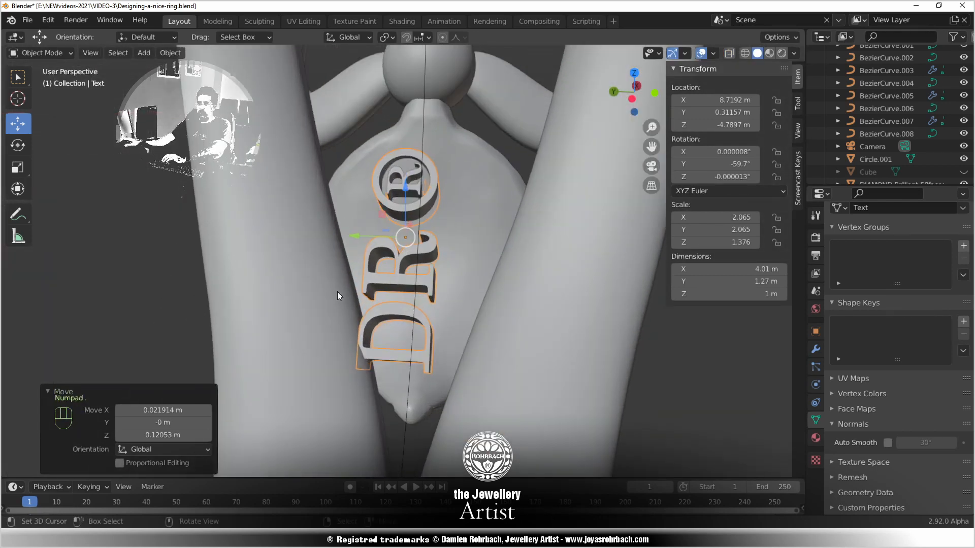
middle_click_drag(337, 292, 350, 231)
key("g")
key("y")
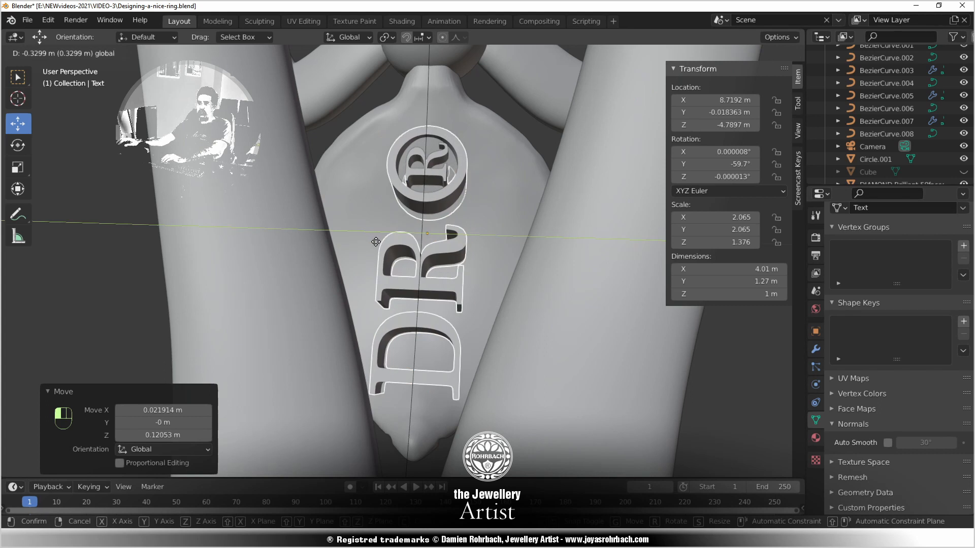
left_click(376, 241)
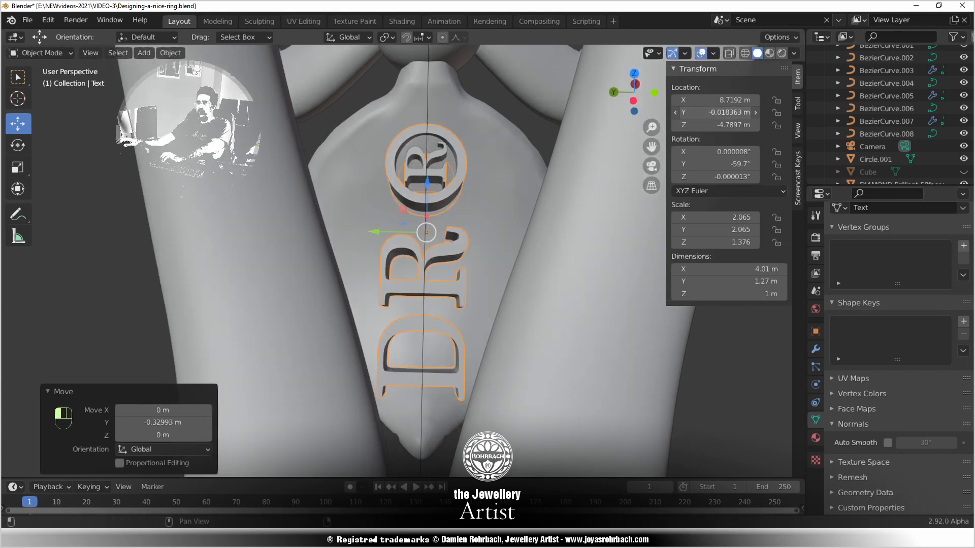
key("BackSpace")
Sink the "DR ®" mesh slightly deeper into the leaf's back by moving it about 0.076 m along X
middle_click_drag(449, 339, 398, 323)
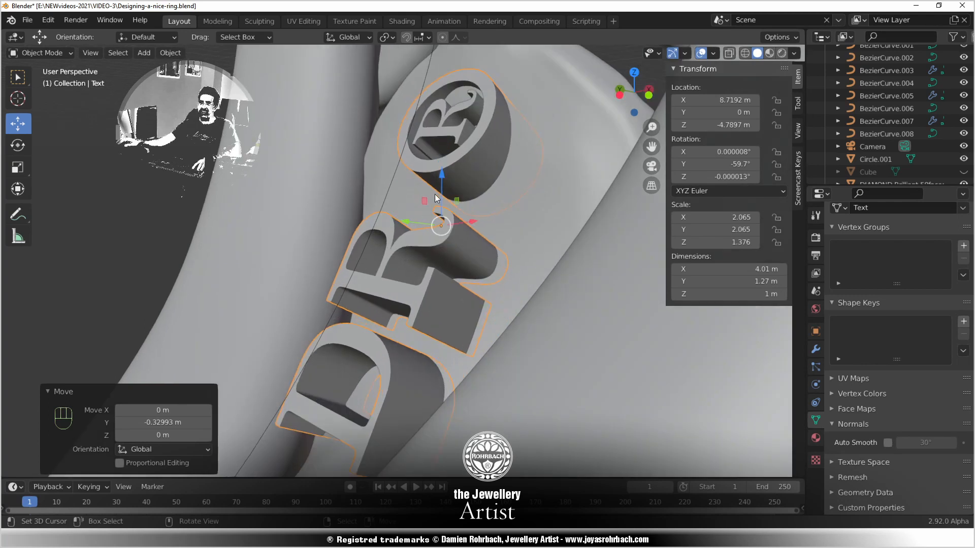
middle_click_drag(431, 224, 403, 242)
key("g")
left_click(484, 245)
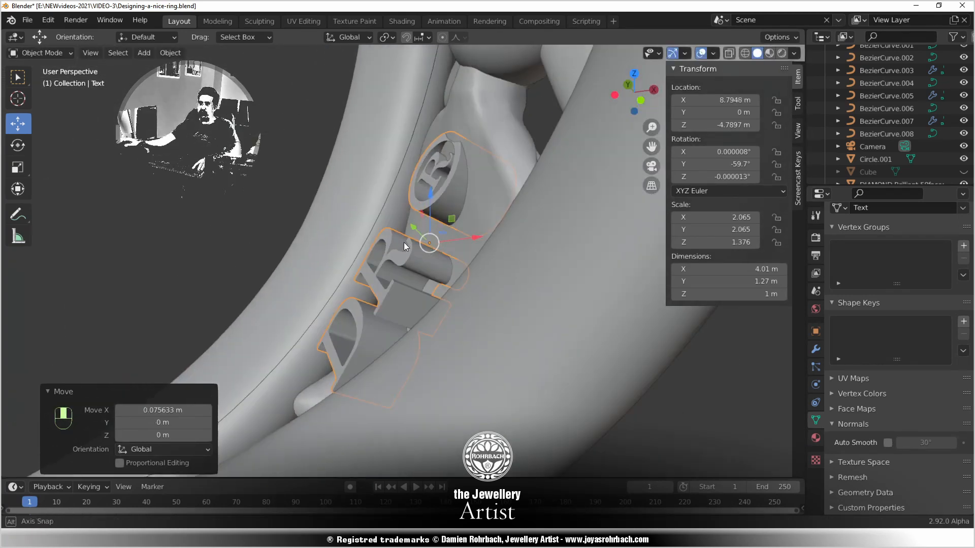
In the "DR ®" mesh's edit mode, rotate only the ® about -11.1° and move it about -0.136 m in X and 0.201 m in Z
key("KP_3")
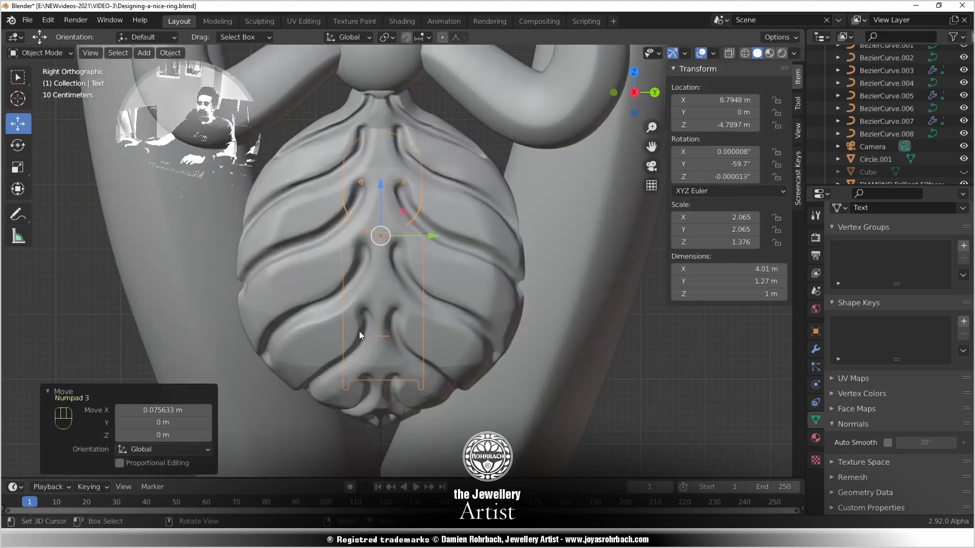
key("KP_1")
key("alt+z")
key("alt+a")
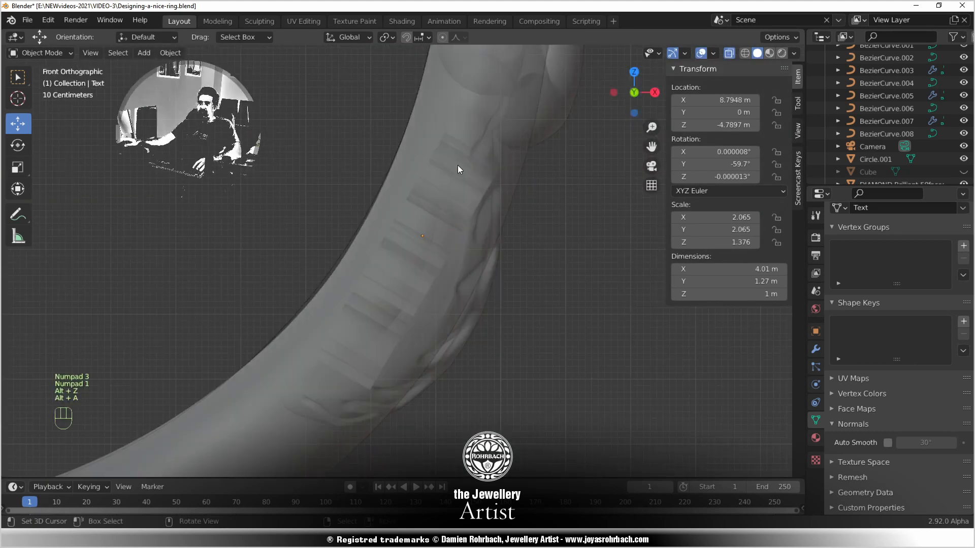
scroll(458, 190, "up", 2)
key("alt+a")
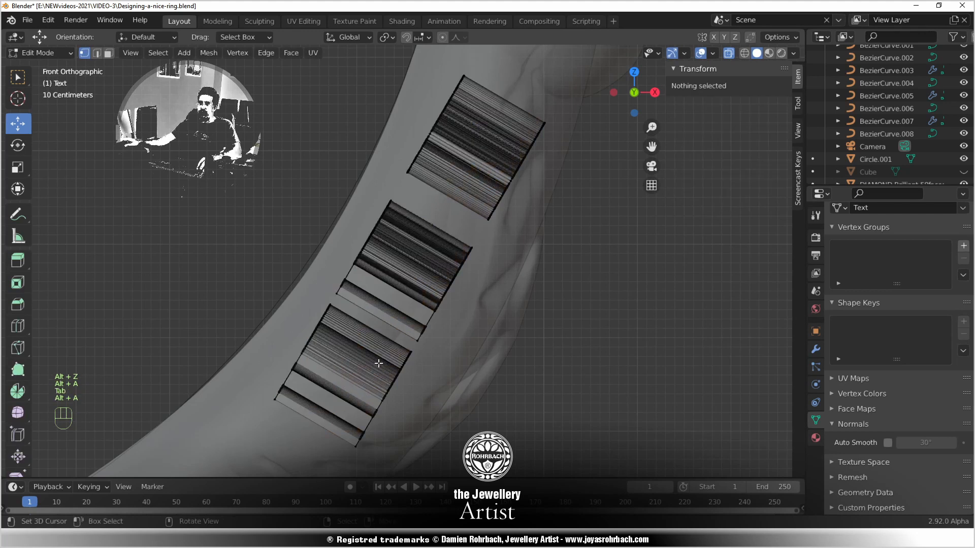
key("c")
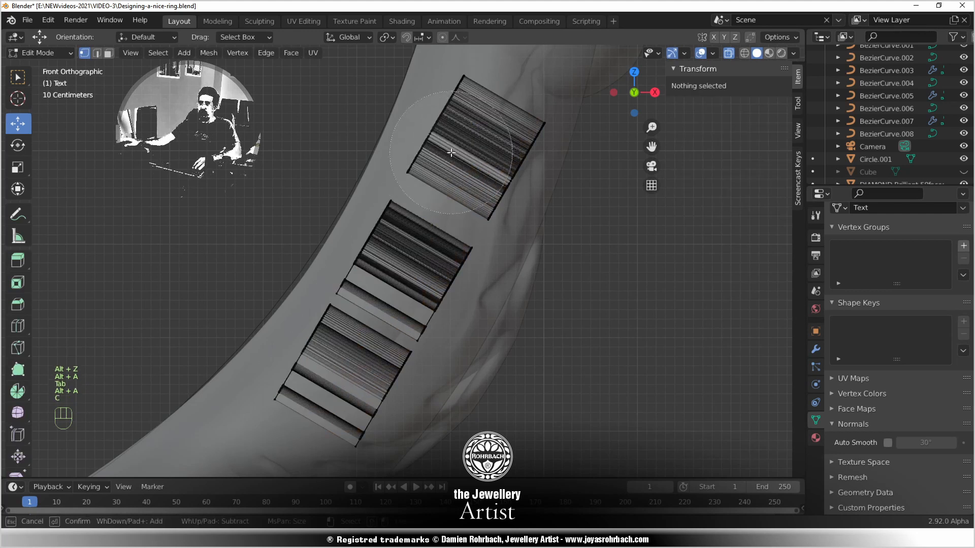
left_click(491, 110)
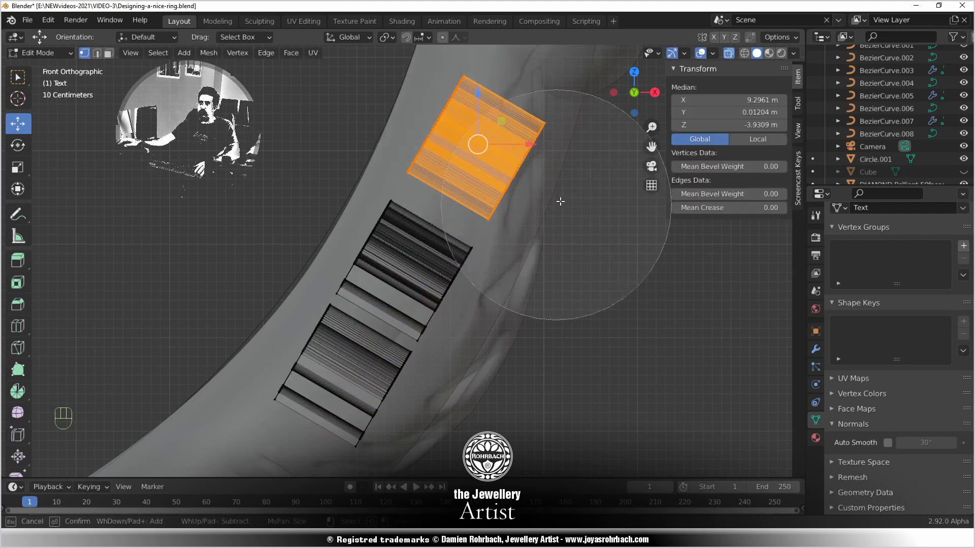
key("r")
left_click(488, 77)
key("g")
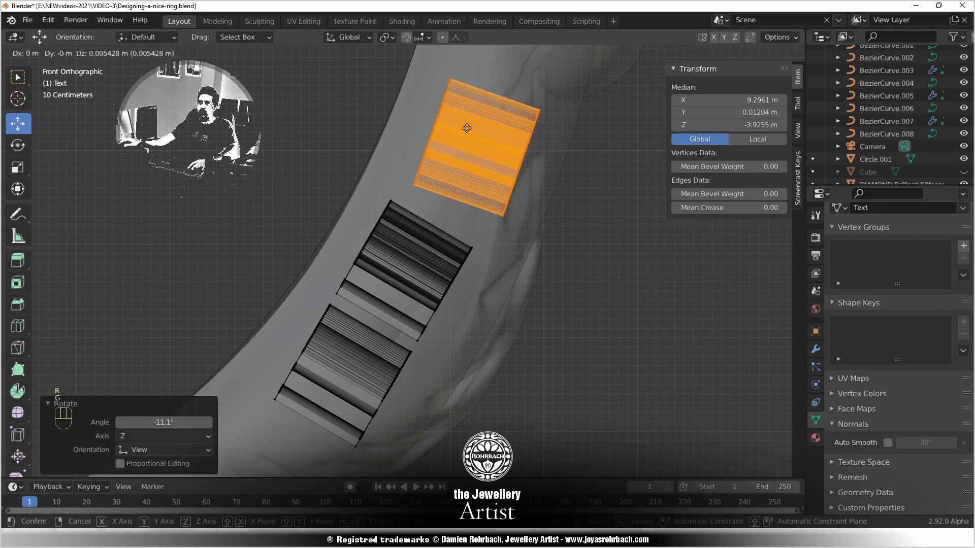
left_click(461, 118)
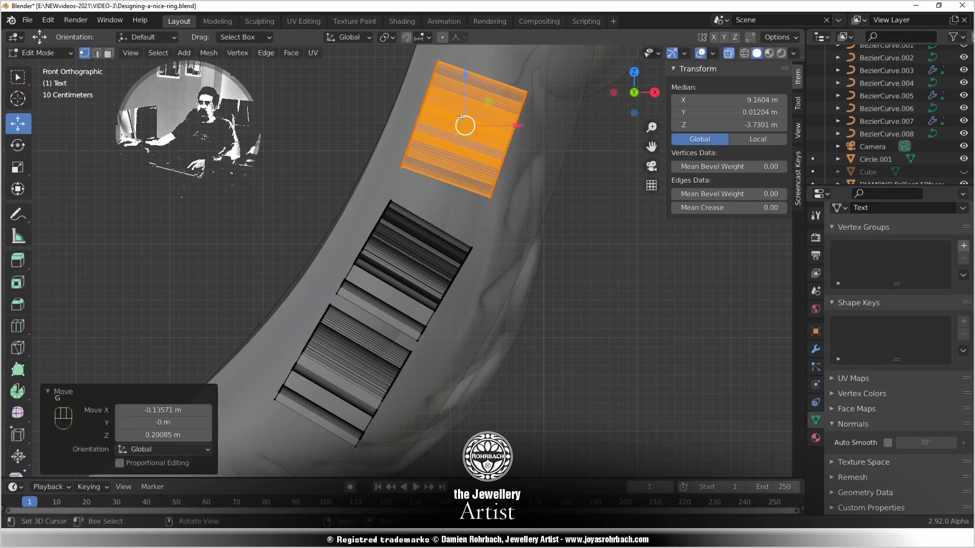
key("alt+a")
Rotate only the D of the "DR ®" mesh about 20.8° and move it about -0.353 m in X and -0.016 m in Z
scroll(372, 248, "down", 3, "shift")
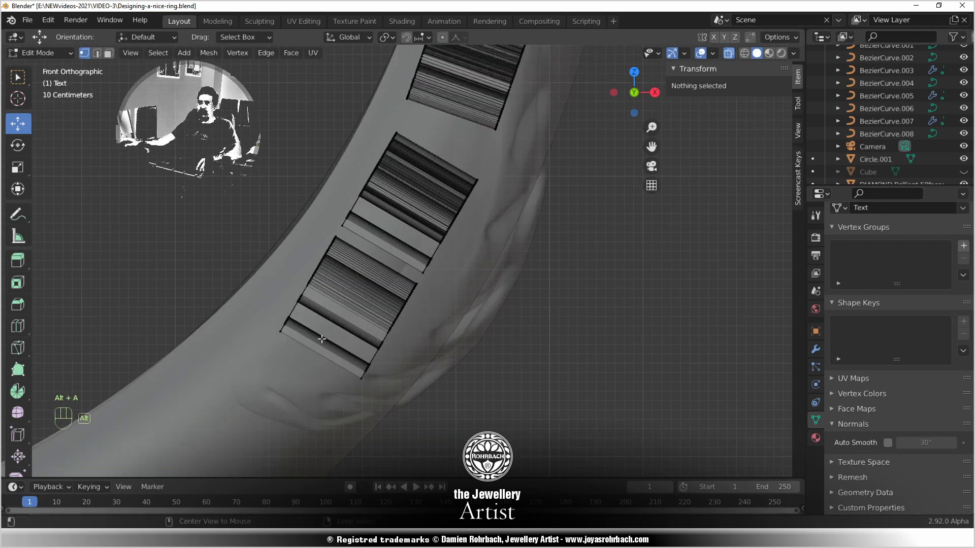
key("c")
left_click(319, 357)
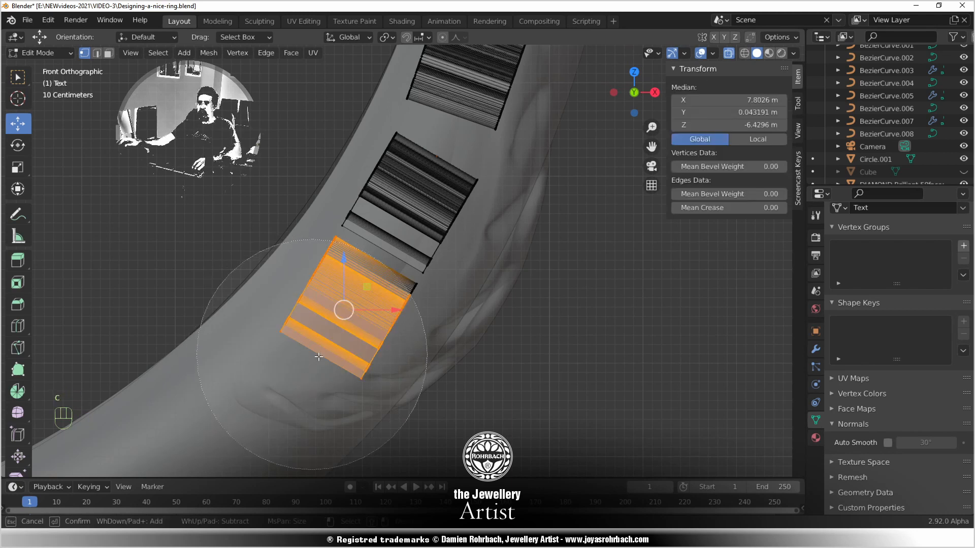
key("Escape")
key("r")
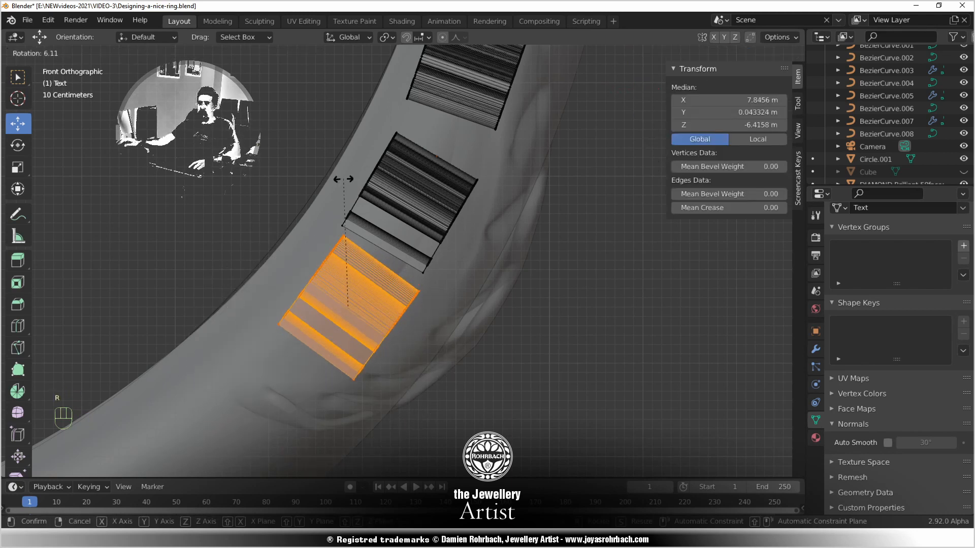
left_click(369, 262)
key("g")
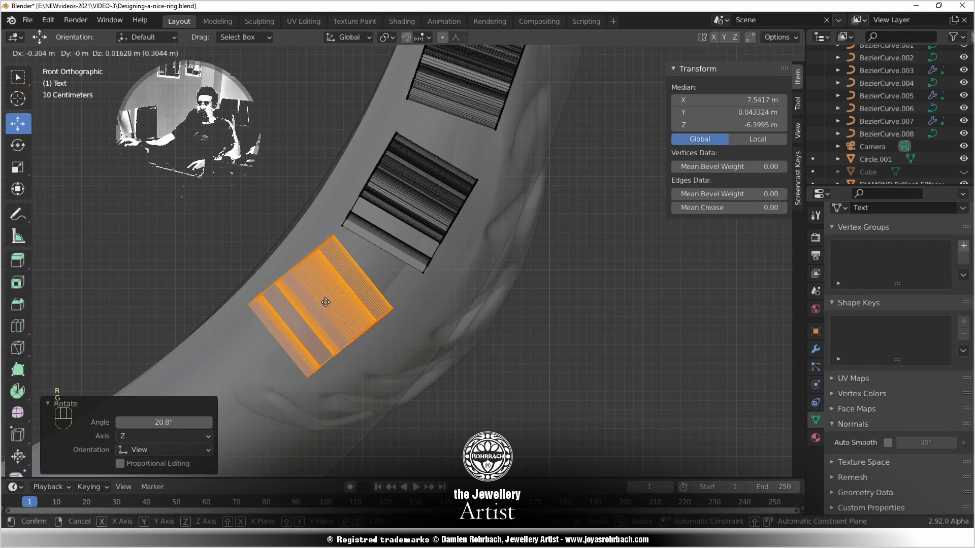
left_click(321, 305)
In see-through front view, move the D and R together about 0.105 m in X and 0.131 m in Z
middle_click_drag(321, 305, 276, 264)
key("KP_3")
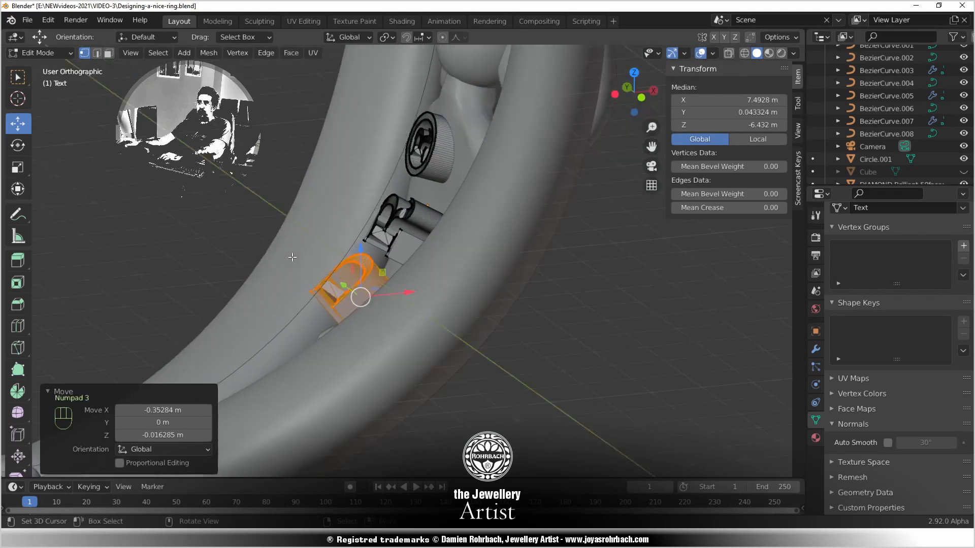
key("KP_1")
key("KP_Decimal")
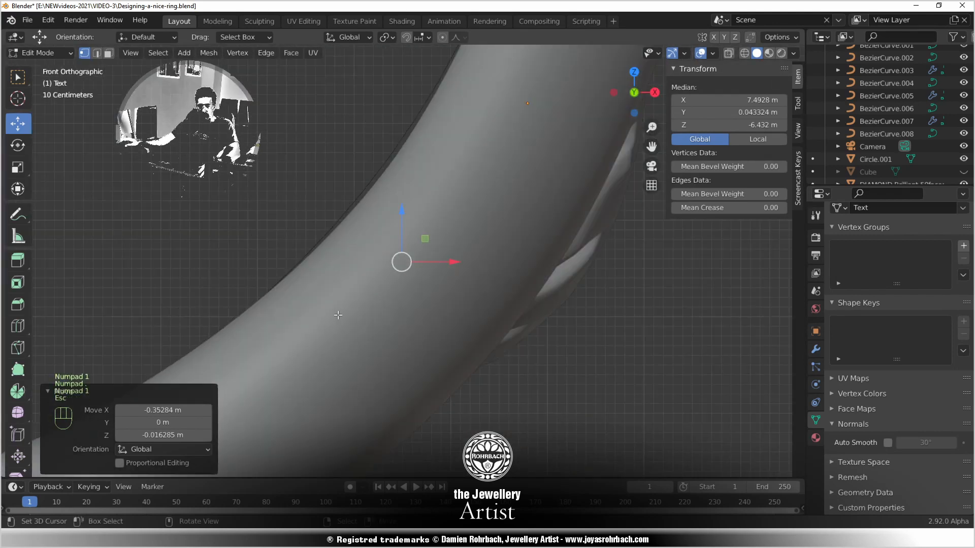
key("alt+z")
scroll(338, 315, "down", 2)
key("c")
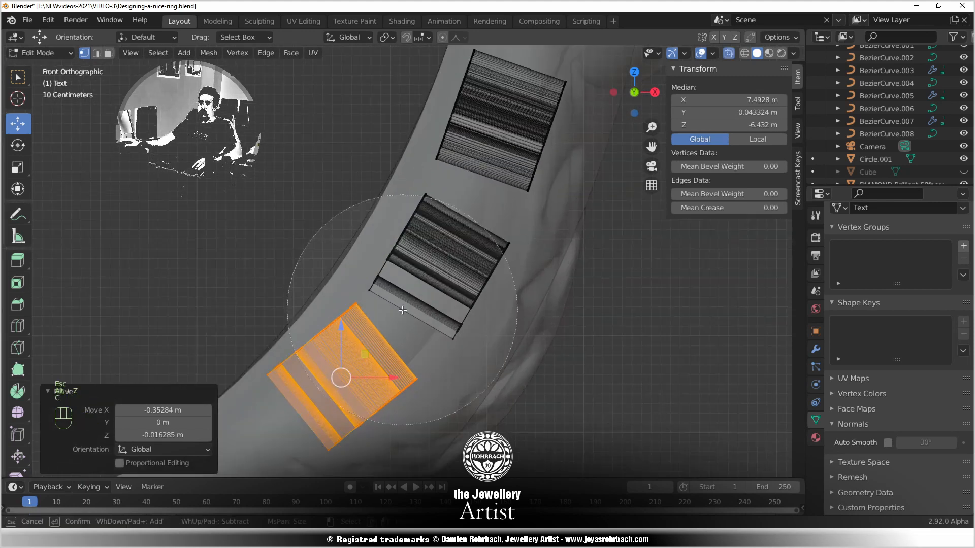
left_click(413, 294)
right_click(444, 289)
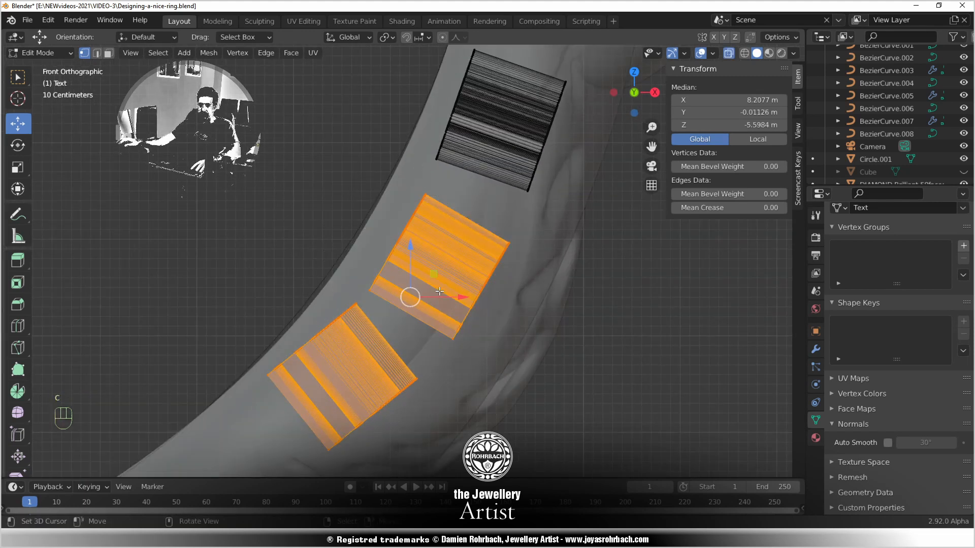
key("g")
left_click(477, 277)
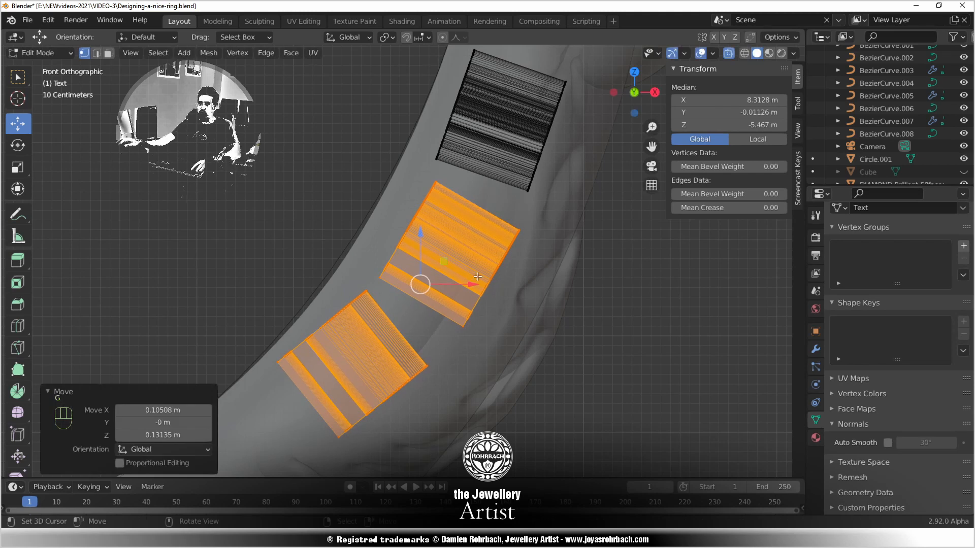
key("alt+a")
Rotate the D alone about -5.1° and move it about 0.131 m in X and 0.016 m in Z
key("c")
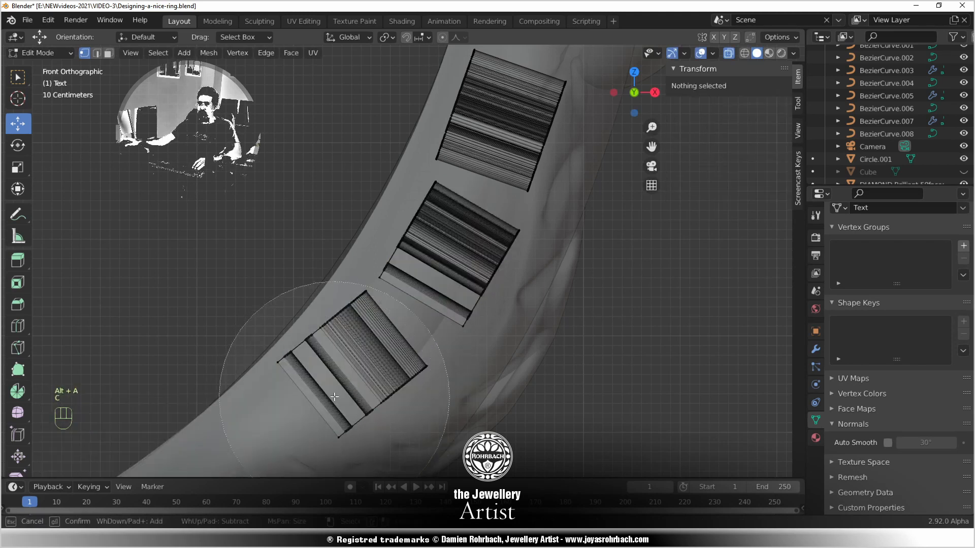
left_click(334, 395)
right_click(420, 310)
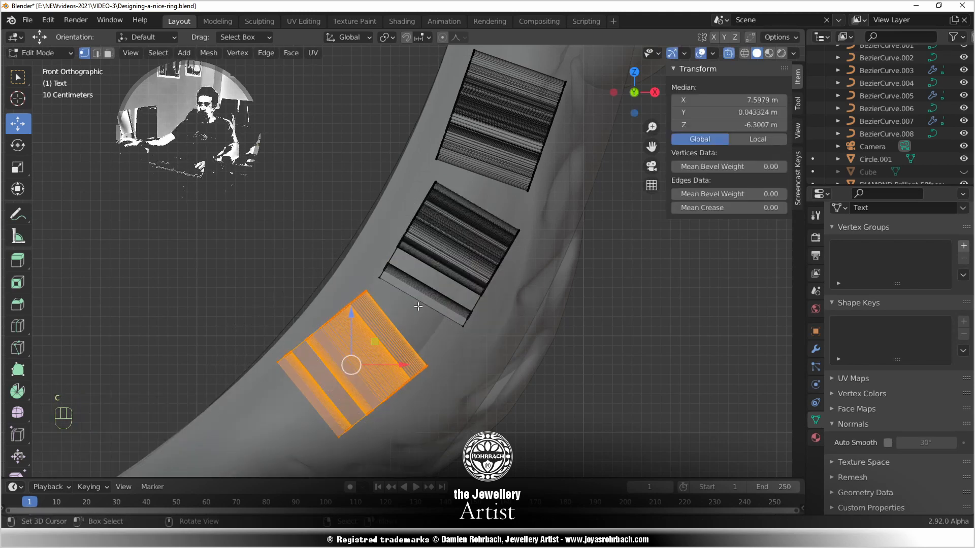
key("r")
left_click(365, 212)
key("g")
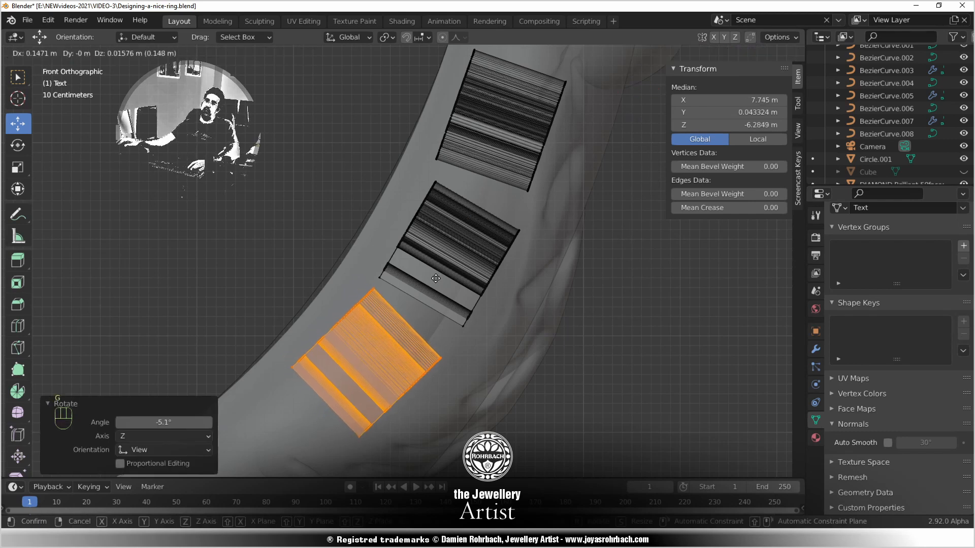
left_click(434, 279)
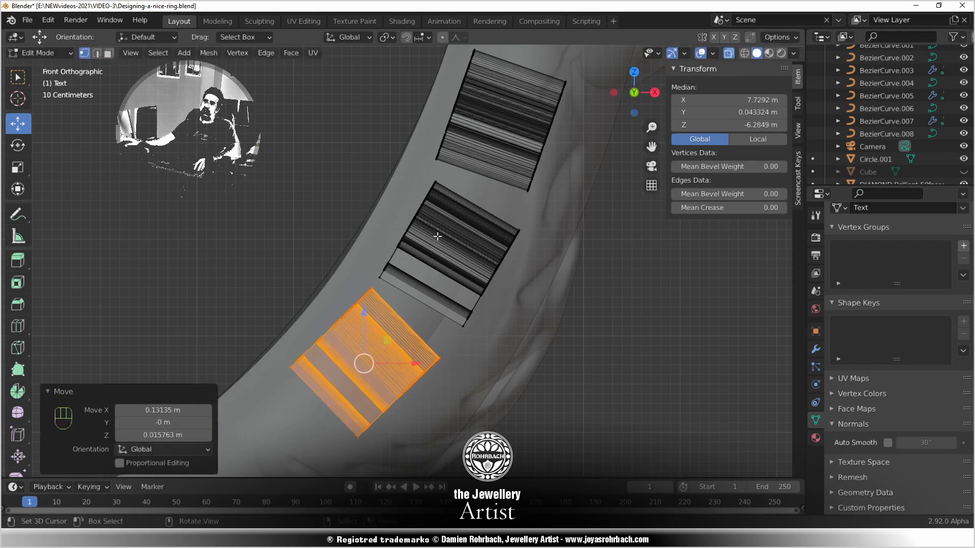
Rotate the ® about -4.35° and nudge it about 0.005 m along X to follow the shank's curve
middle_click_drag(483, 173, 463, 250, "shift")
key("alt+a")
key("c")
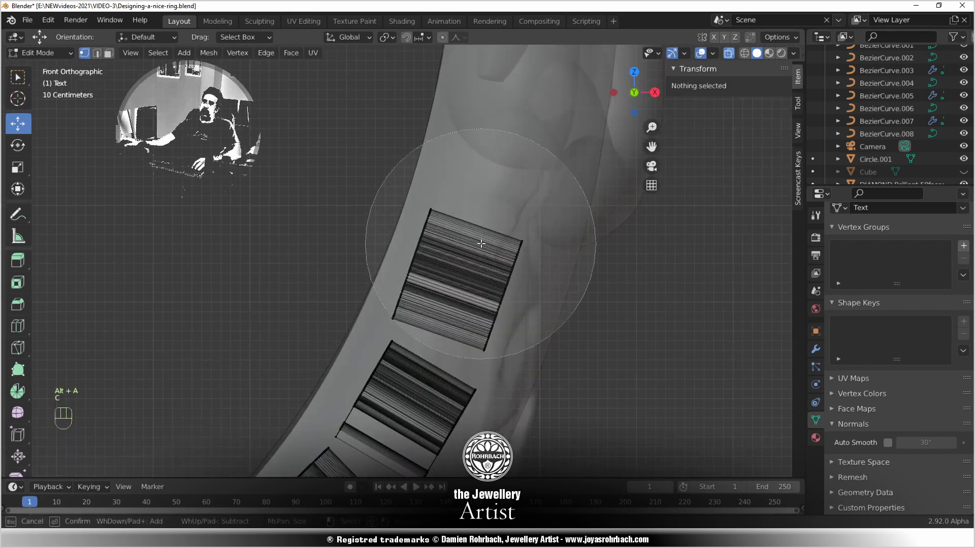
left_click(465, 238)
right_click(510, 169)
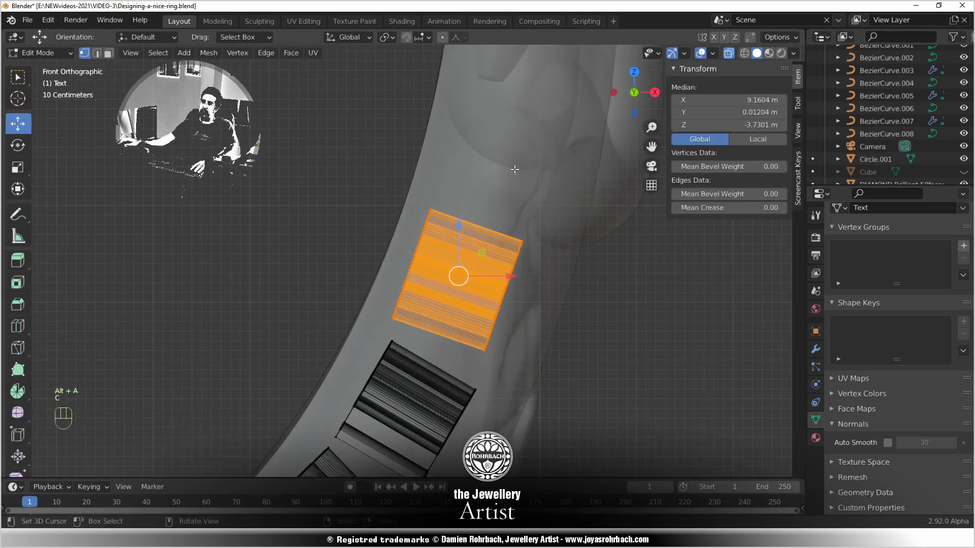
key("r")
left_click(504, 169)
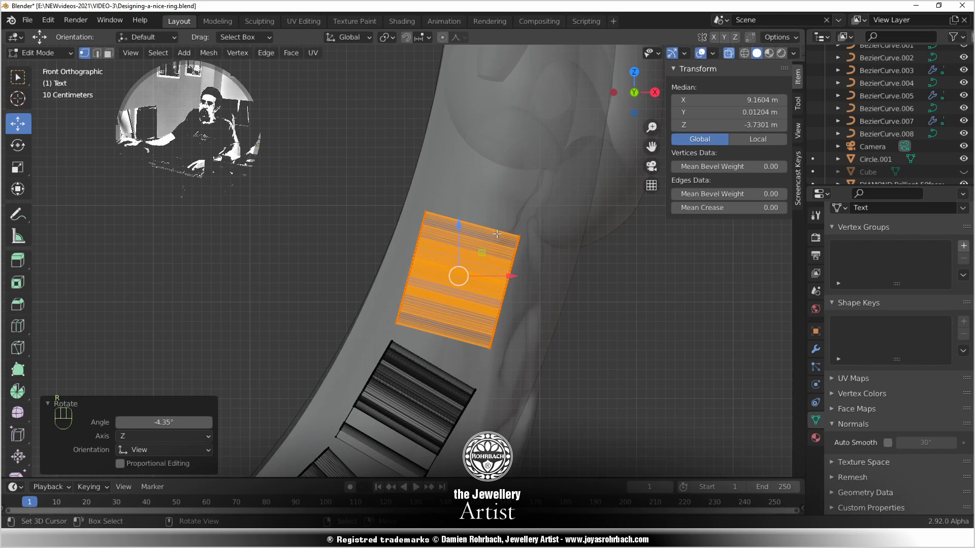
key("g")
left_click(481, 266)
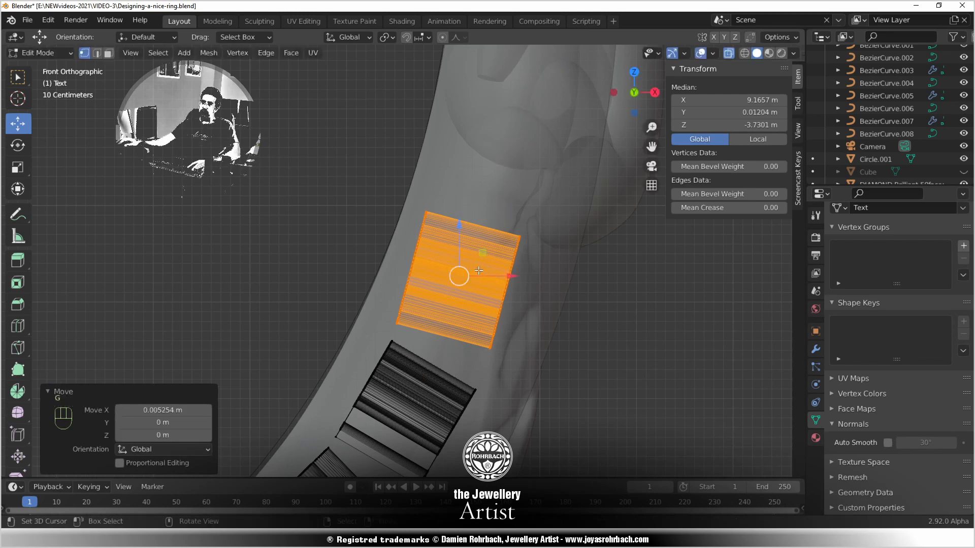
Return to object mode in solid shading, select the "14K" mesh and save the file
scroll(477, 269, "down", 3)
middle_click_drag(424, 284, 348, 307)
key("alt+z")
key("alt+a")
scroll(452, 331, "down", 3)
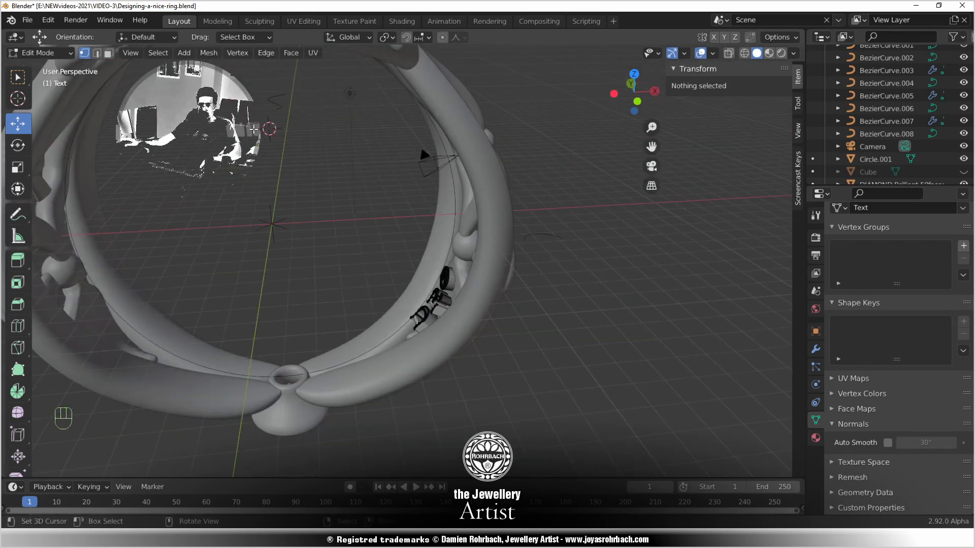
key("Tab")
left_click(251, 130)
key("ctrl+s")
middle_click_drag(273, 252, 296, 257)
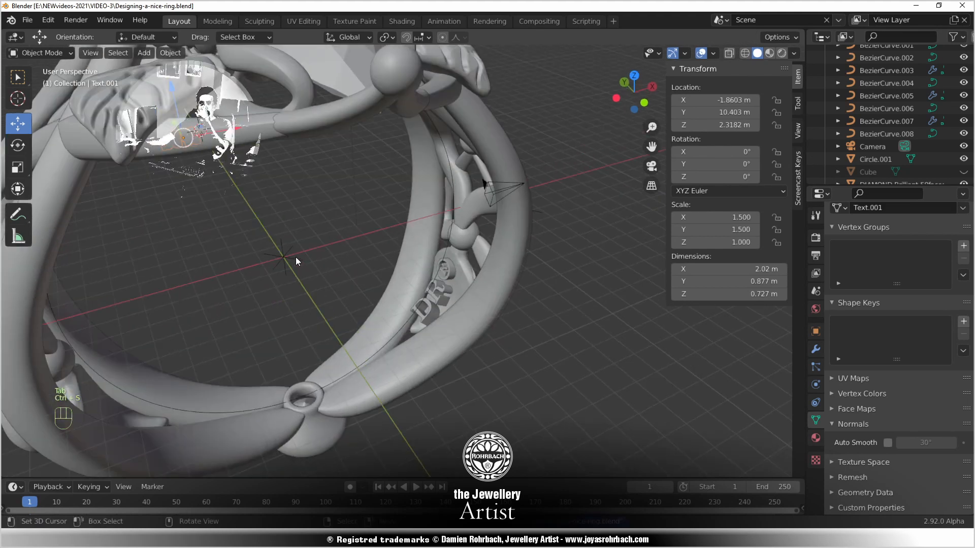
middle_click_drag(283, 292, 252, 266)
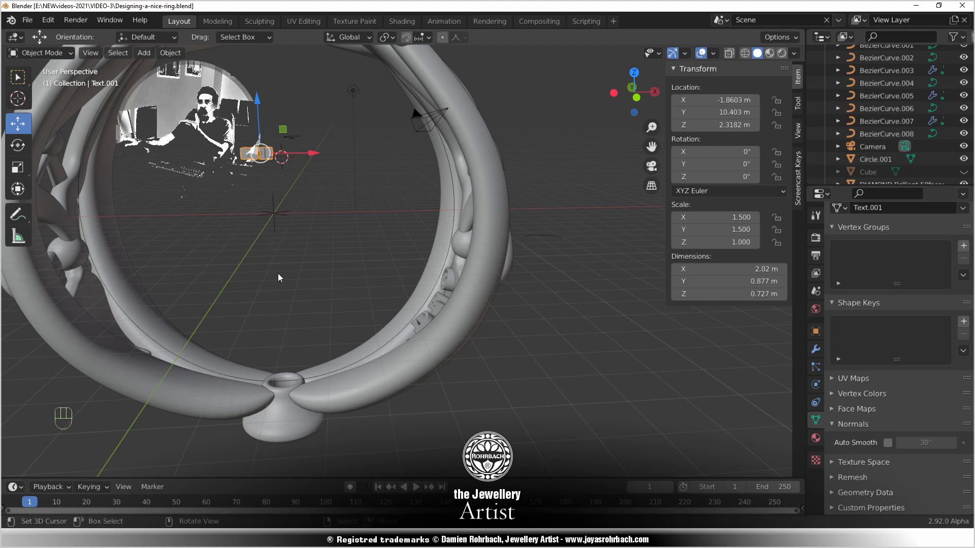
In front view, rotate the "14K" mesh about 34.7° and move it about -2.684 m in X and -11.17 m in Z
key("KP_1")
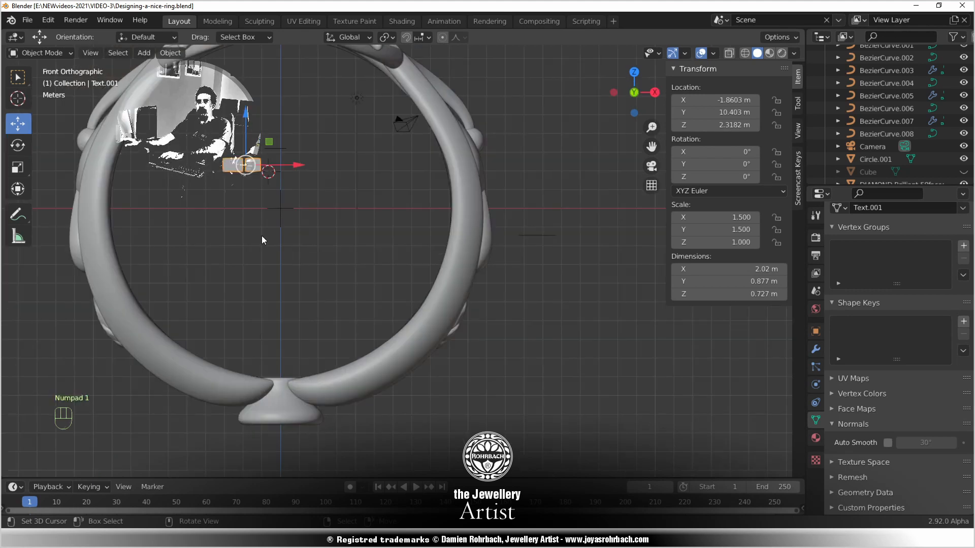
key("r")
left_click(329, 172)
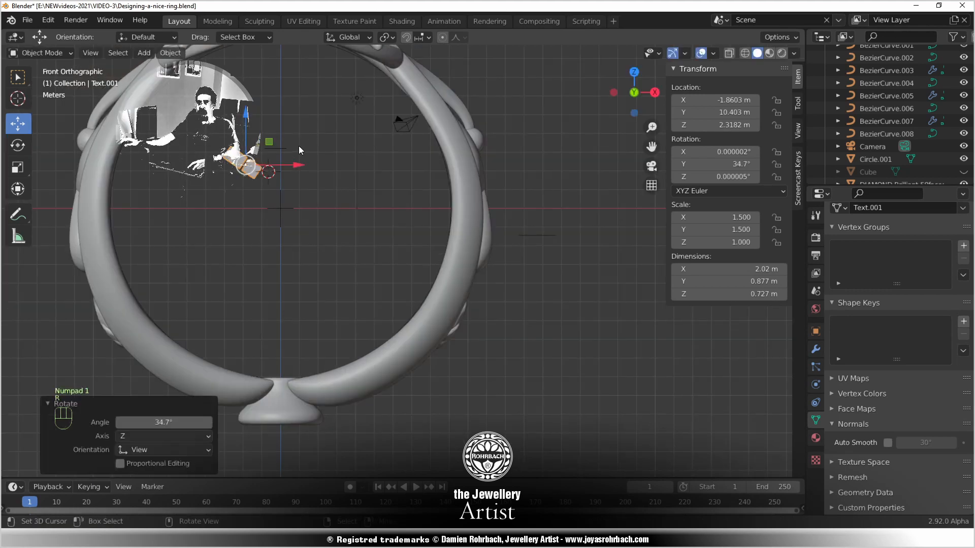
key("g")
left_click(248, 358)
Shift the "14K" mesh about -3.66 m in X and 3.199 m in Z onto the shank, tilting it to about 60.2°
key("r")
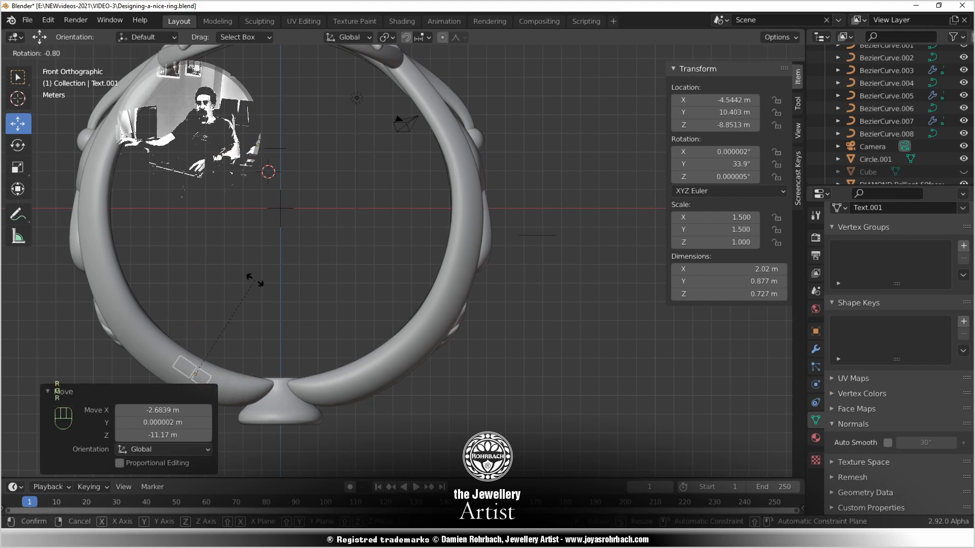
left_click(258, 362)
key("g")
left_click(187, 302)
key("r")
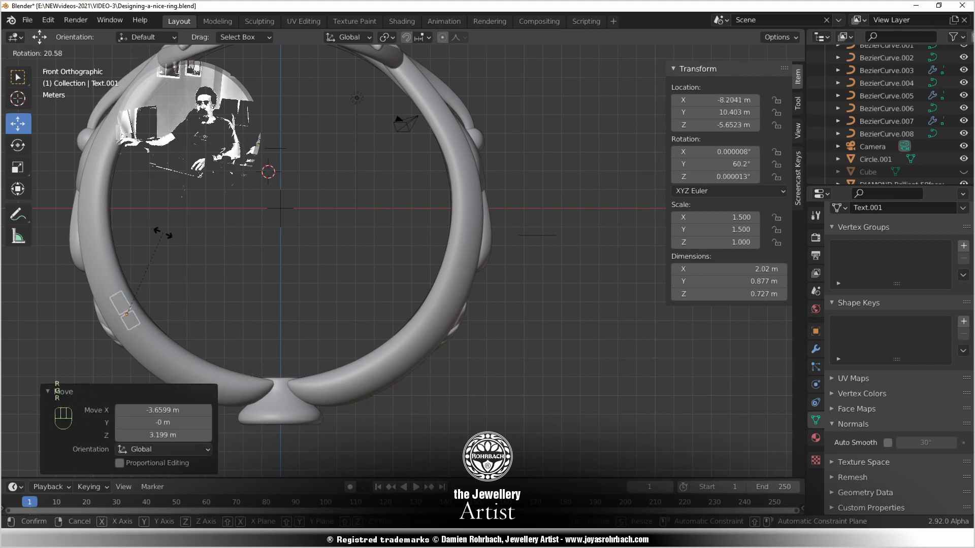
left_click(182, 239)
Enlarge the "14K" mesh to a scale of about 2.003 in X and Y, and move it about -10.409 m along Y into the ring
key("s")
left_click(221, 233)
middle_click_drag(220, 233, 302, 256)
key("g")
left_click_drag(260, 234, 224, 250)
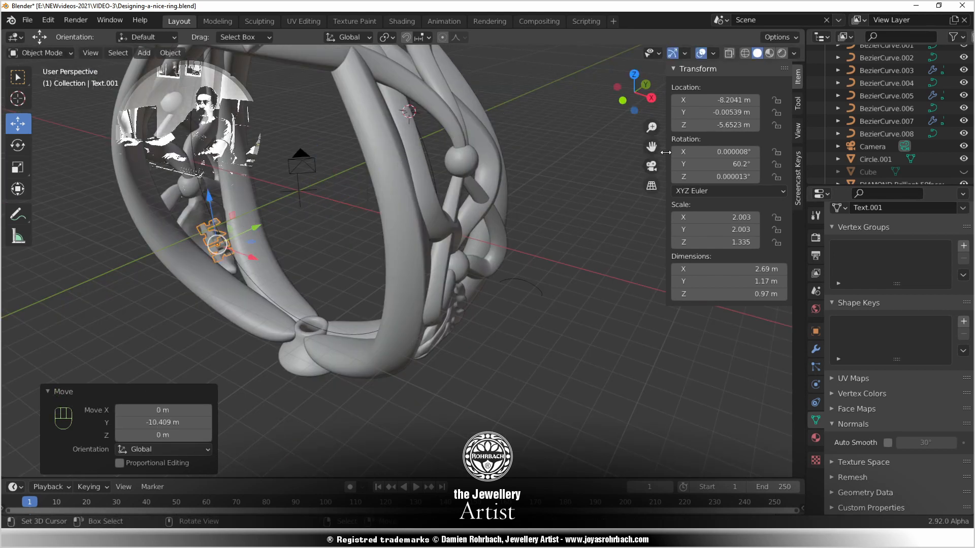
In see-through front view, rotate the "14K" mesh to about 61.7° and move it about -0.12 m in X and 0.128 m in Z
key("KP_Decimal")
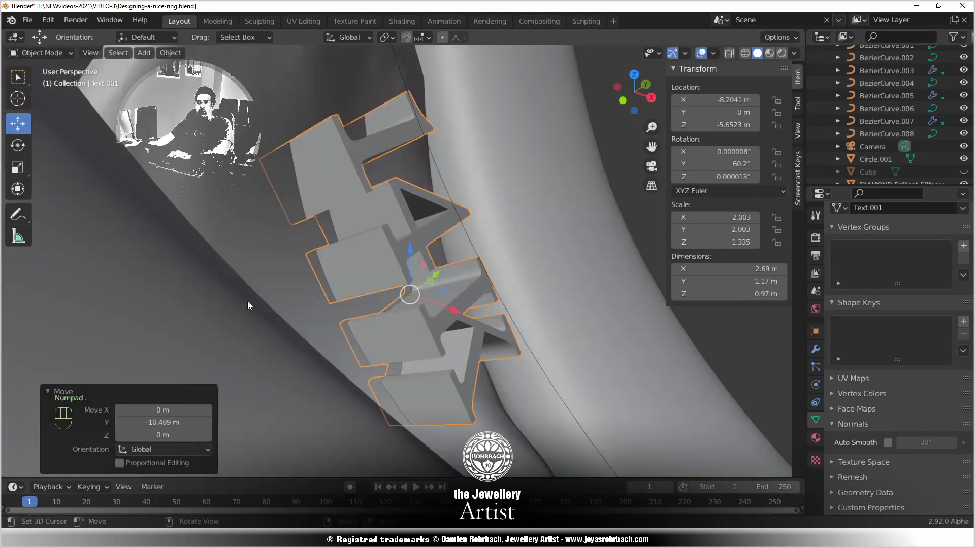
key("KP_1")
key("KP_3")
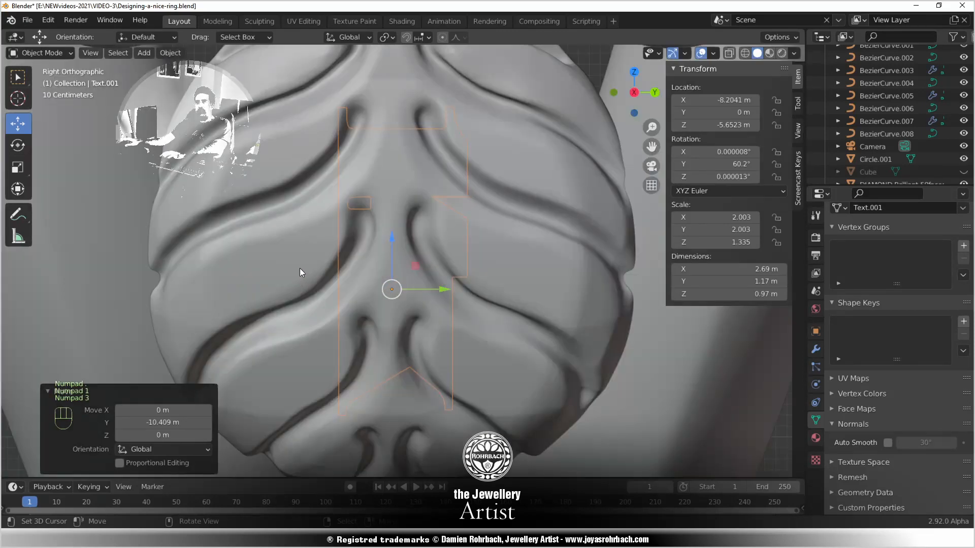
key("KP_1")
key("alt+z")
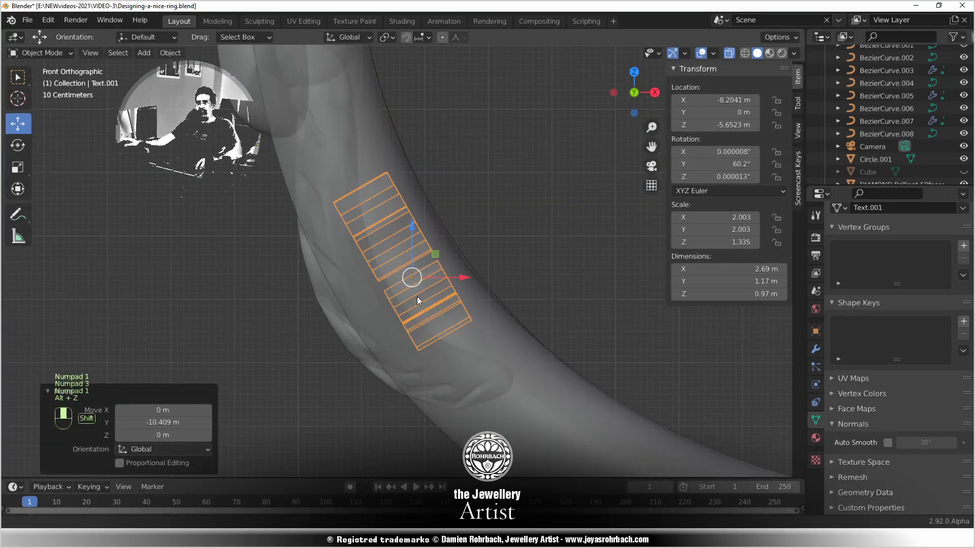
middle_click_drag(416, 297, 382, 356, "shift")
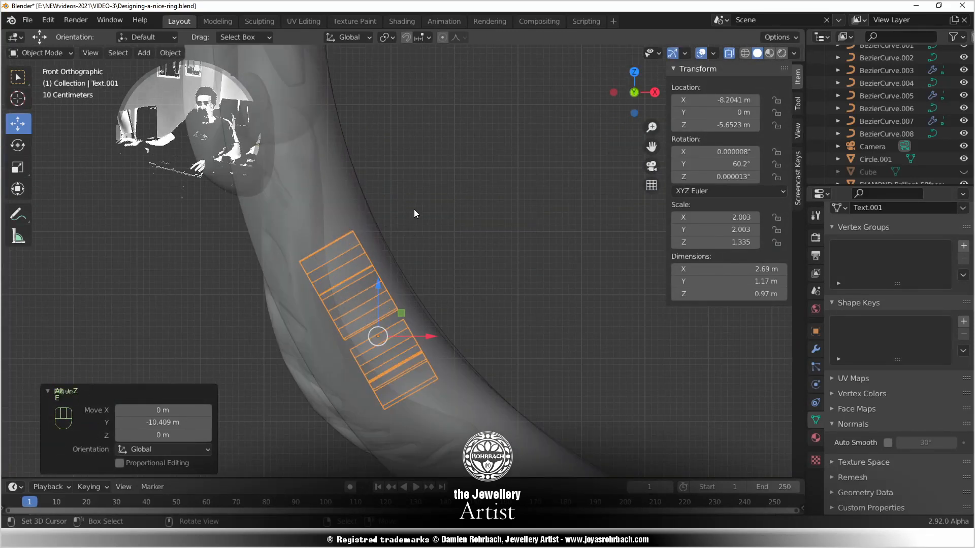
key("r")
left_click(430, 230)
key("r")
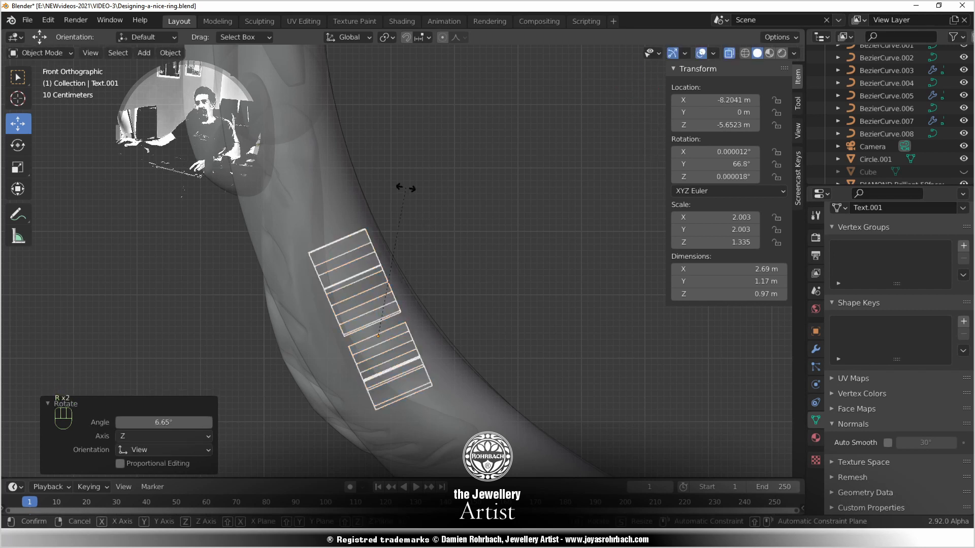
left_click(392, 196)
key("g")
left_click(389, 214)
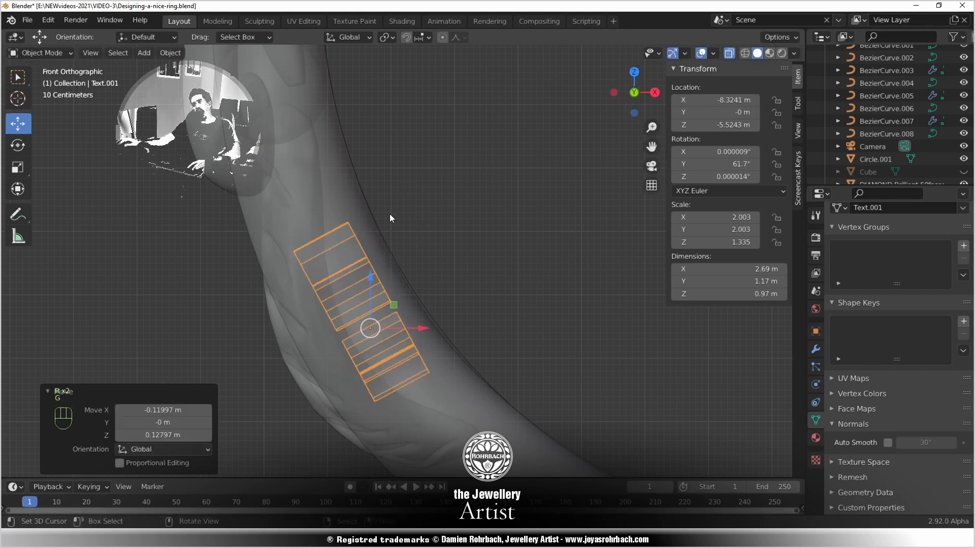
Rotate the "14K" mesh to about 57.3° and move it about 0.04 m in X and -0.127 m in Z
scroll(445, 274, "down", 2)
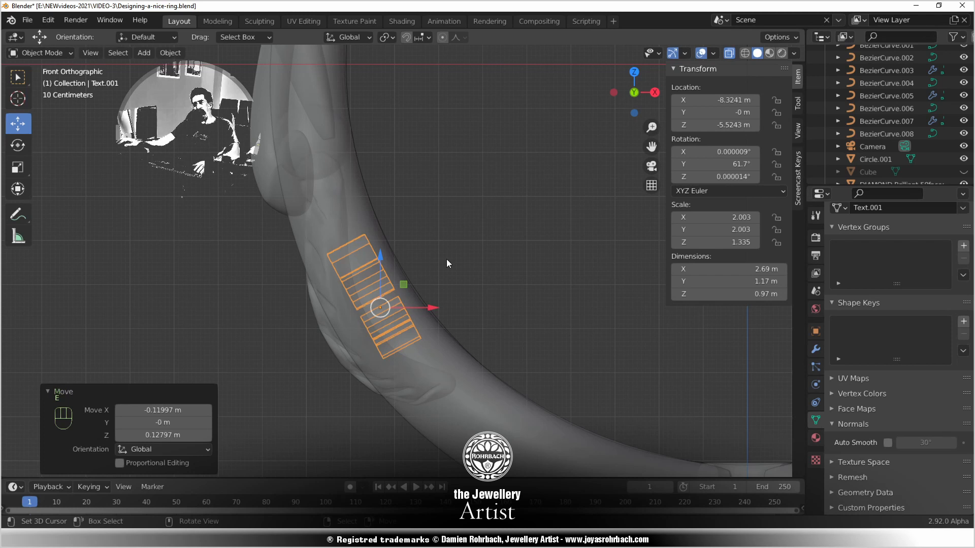
scroll(446, 262, "up", 3)
key("r")
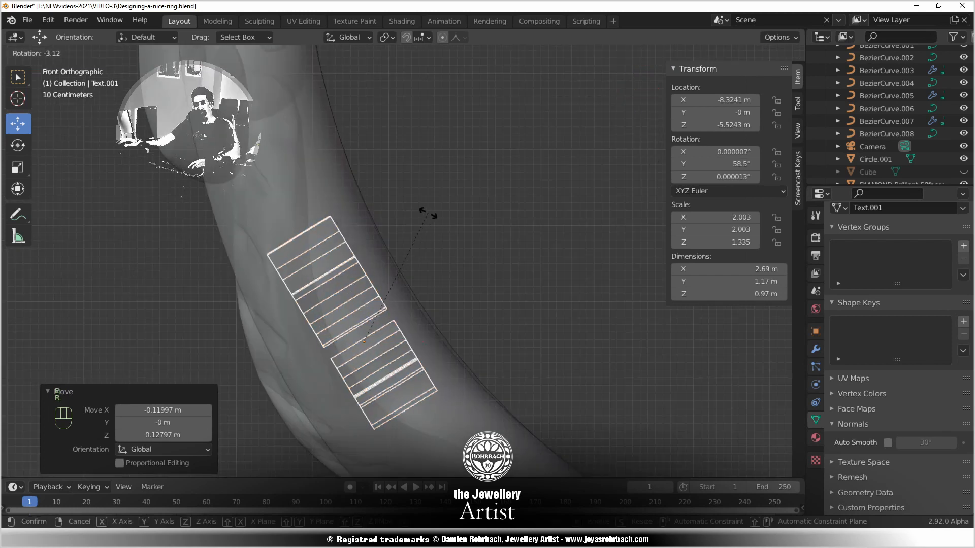
left_click(417, 239)
key("g")
left_click(423, 257)
scroll(432, 246, "down", 1)
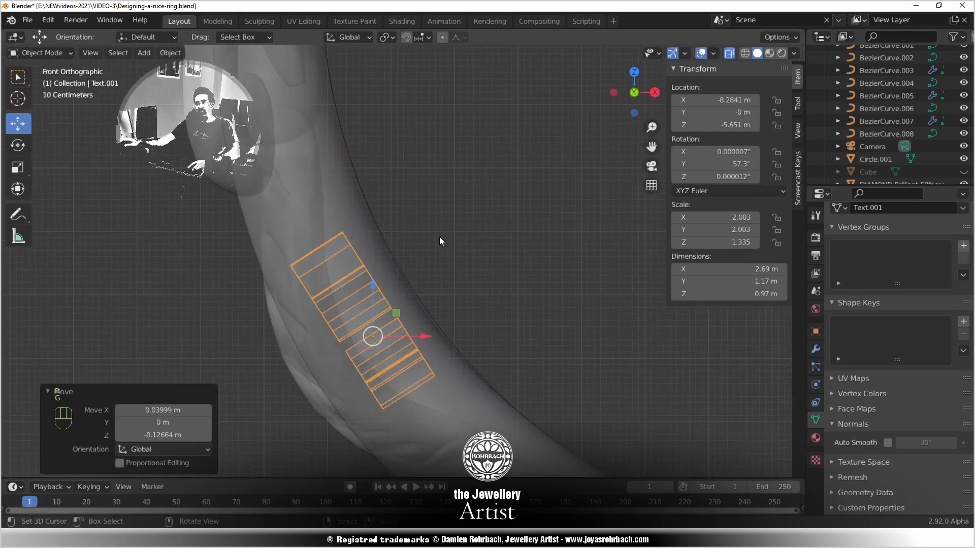
Rotate the "14K" mesh about -2.7° and check its fit against the shank in solid view
key("r")
left_click(419, 209)
key("alt+z")
scroll(437, 228, "down", 5)
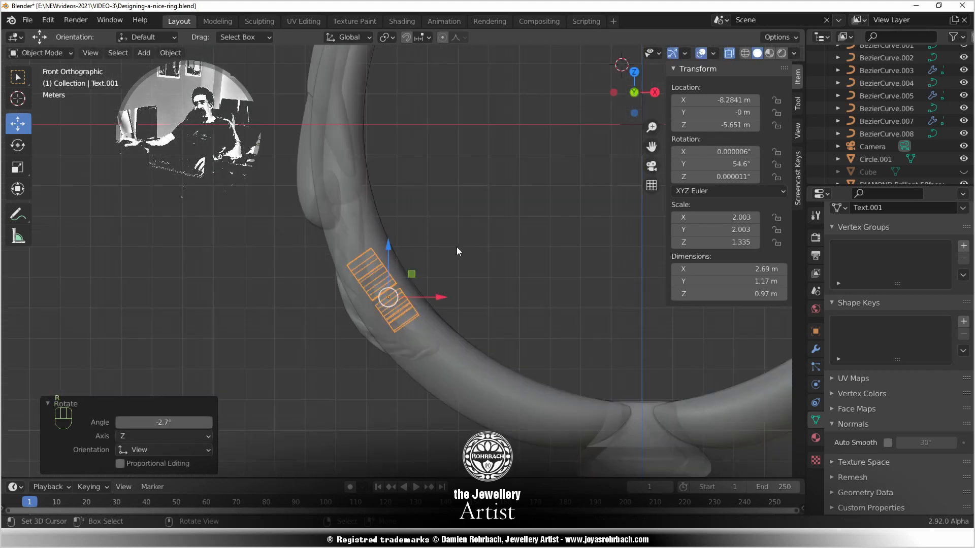
middle_click_drag(456, 246, 426, 322)
scroll(425, 322, "up", 3)
key("KP_1")
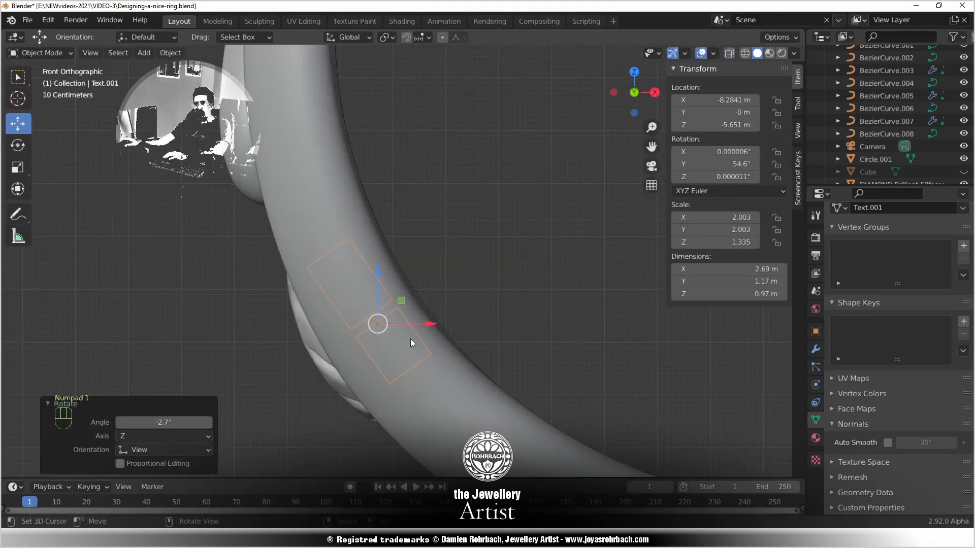
In the see-through mesh, select only the "K", rotate it about -7.25° and move it to follow the shank's inner curve
key("alt+z")
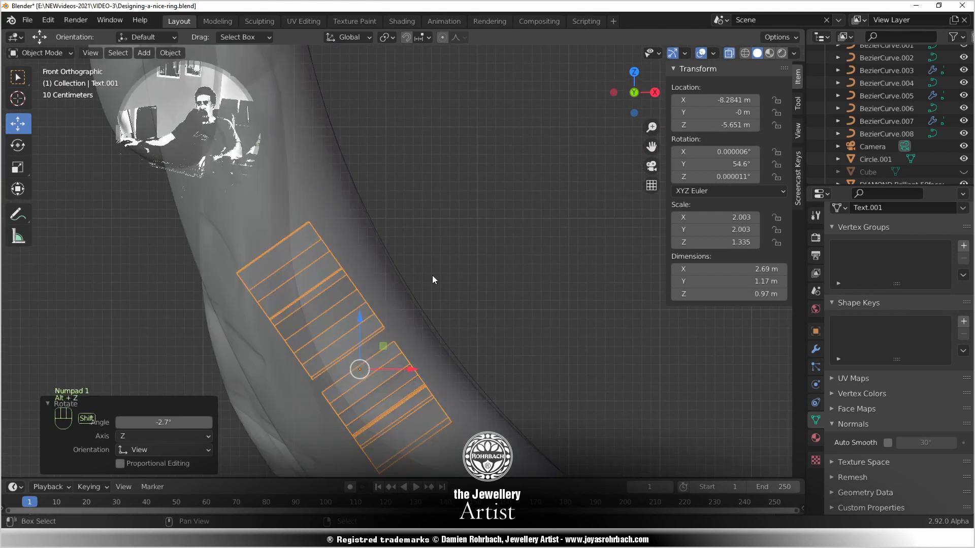
middle_click_drag(432, 277, 441, 160, "shift")
scroll(384, 317, "up", 3)
key("Tab")
scroll(384, 315, "down", 1)
middle_click_drag(381, 295, 401, 332, "shift")
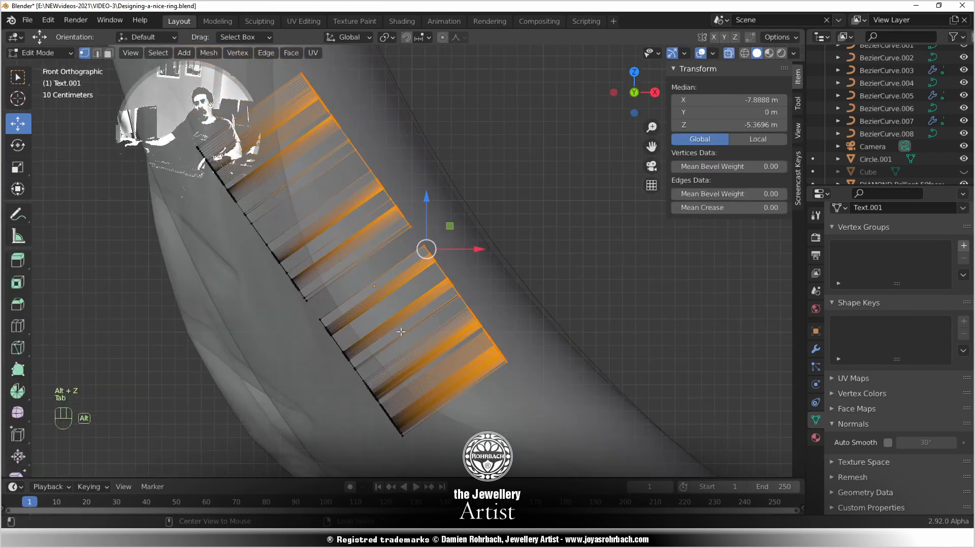
key("alt+a")
key("l")
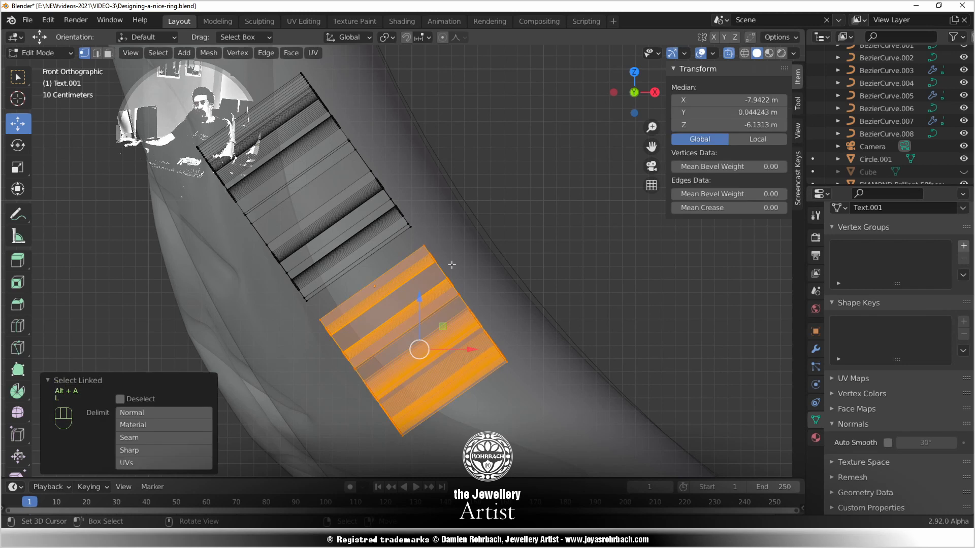
key("r")
left_click(455, 211)
key("g")
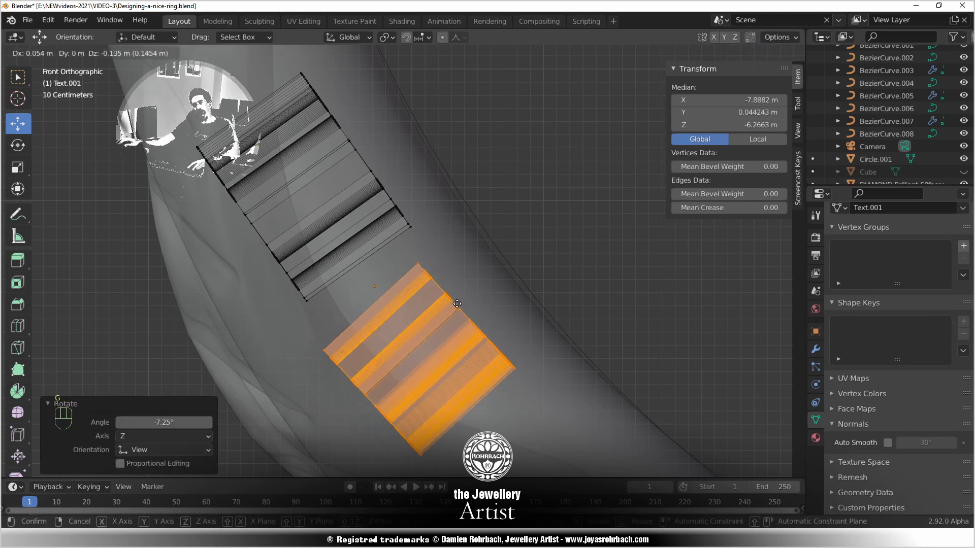
left_click(455, 295)
Select the linked "4", move it about -0.008 m in X and -0.123 m in Z towards the "K", and adjust its rotation
key("alt+a")
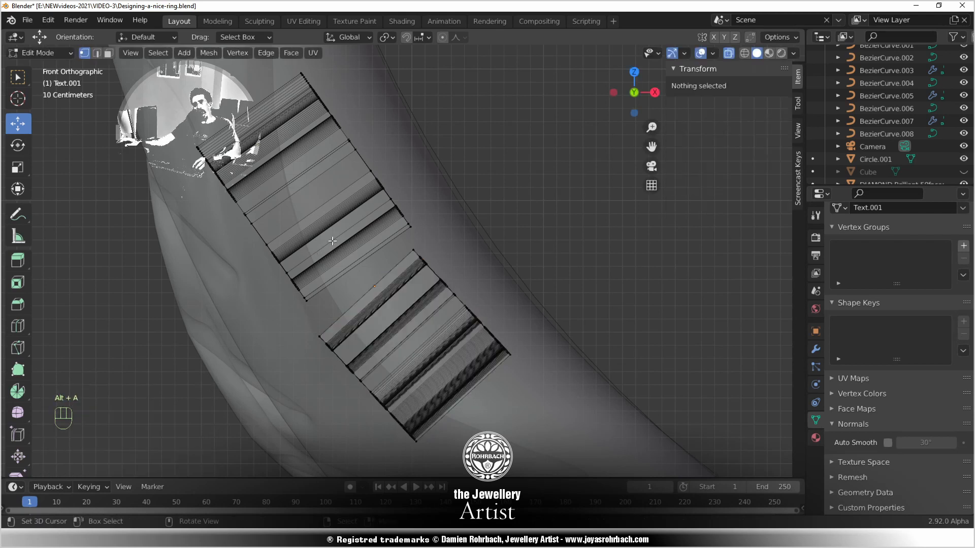
key("l")
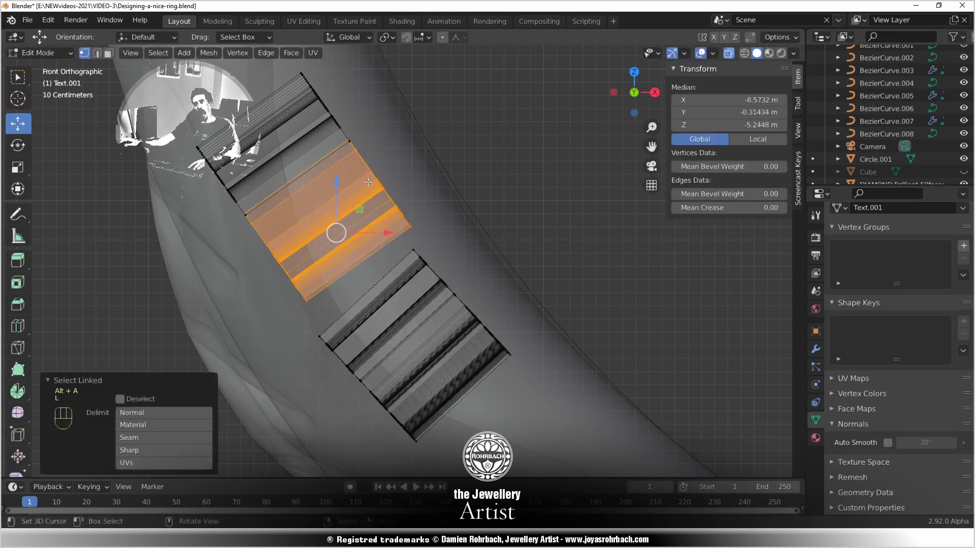
key("g")
left_click(366, 204)
key("r")
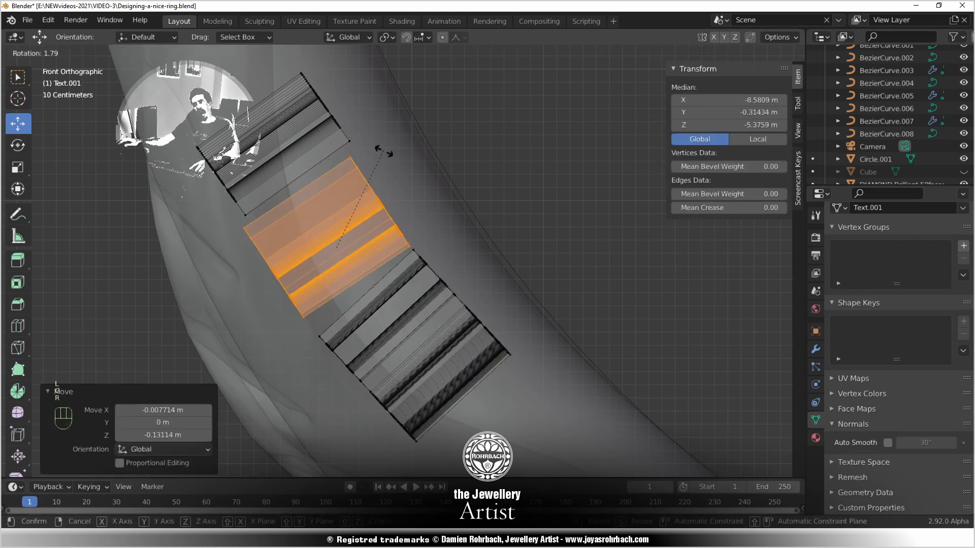
left_click(384, 152)
key("g")
left_click(368, 170)
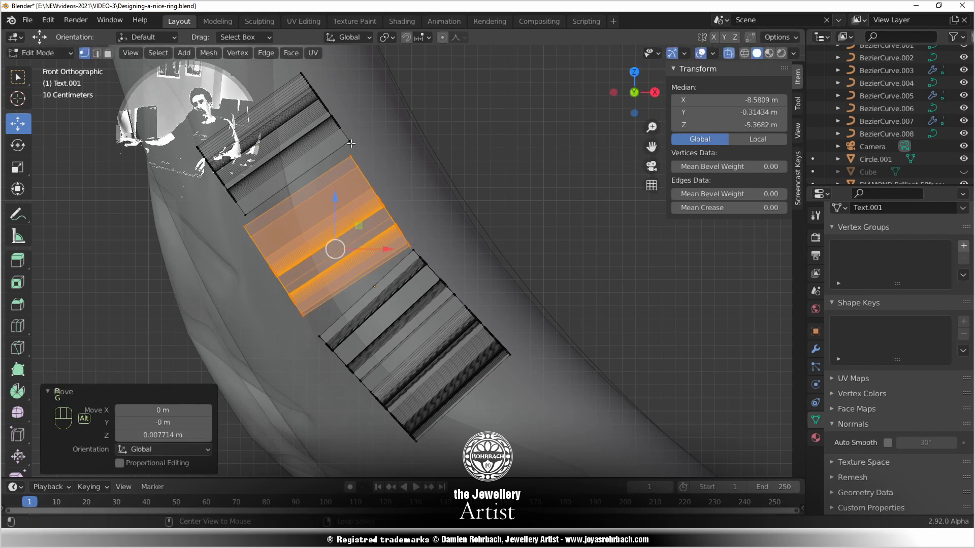
Rotate the "1" to follow the shank's curve, with a final turn of about 5.8°, and shift it about 0.093 m in Z
key("alt+a")
key("l")
key("r")
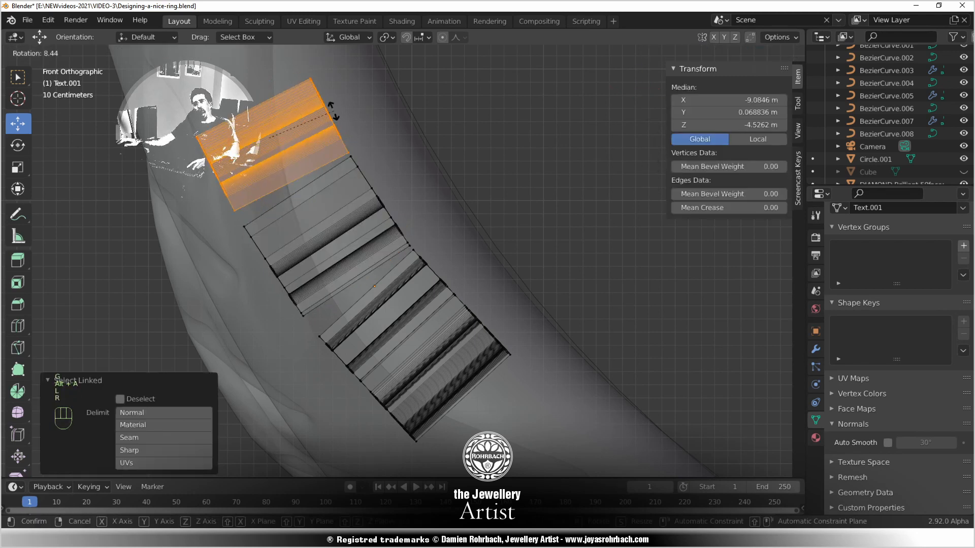
left_click(300, 111)
key("g")
left_click(300, 110)
key("r")
left_click(300, 112)
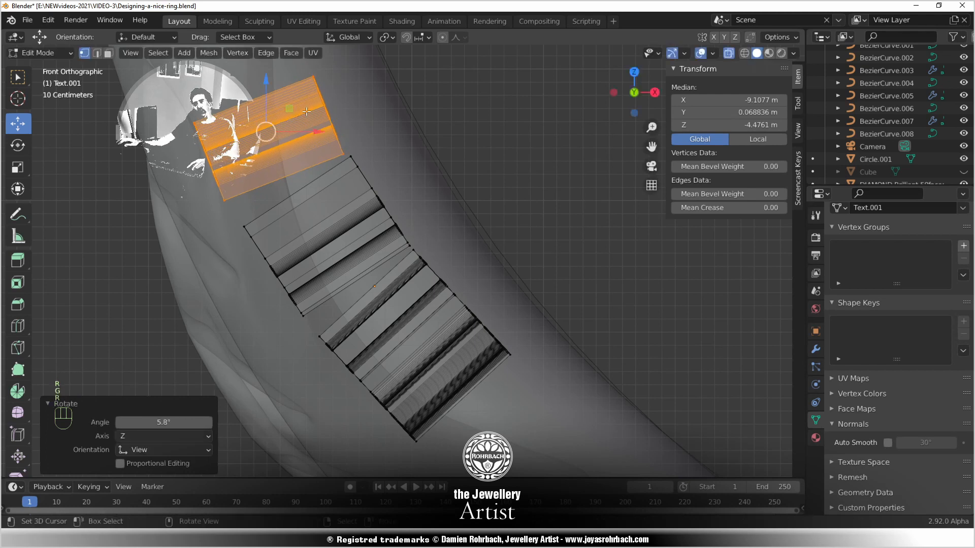
key("g")
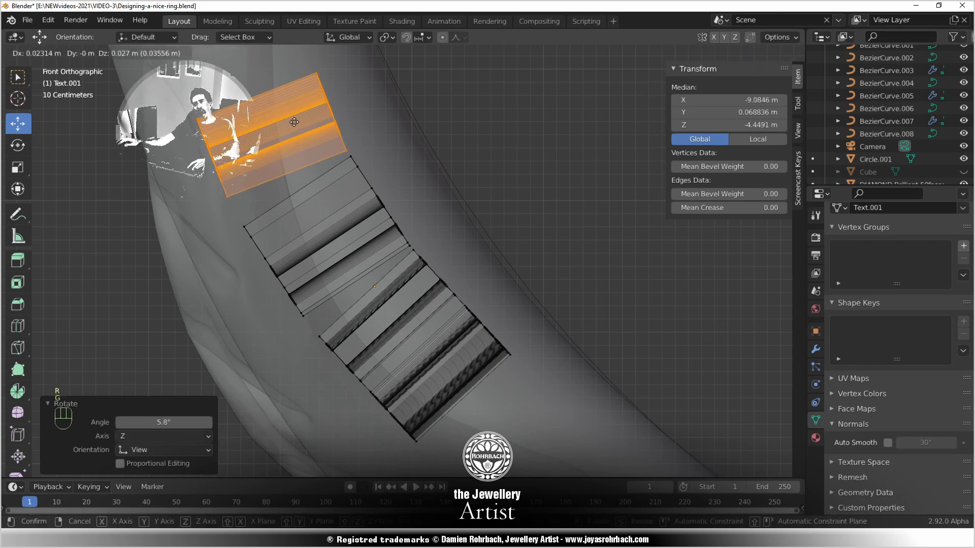
left_click(294, 118)
scroll(375, 213, "down", 2)
middle_click_drag(397, 233, 375, 307)
key("alt+z")
key("alt+a")
Move the "4" about -0.022 m in X and 0.032 m in Z to even its spacing, and return to object mode
scroll(386, 290, "down", 3)
key("Tab")
scroll(407, 316, "up", 3)
key("Tab")
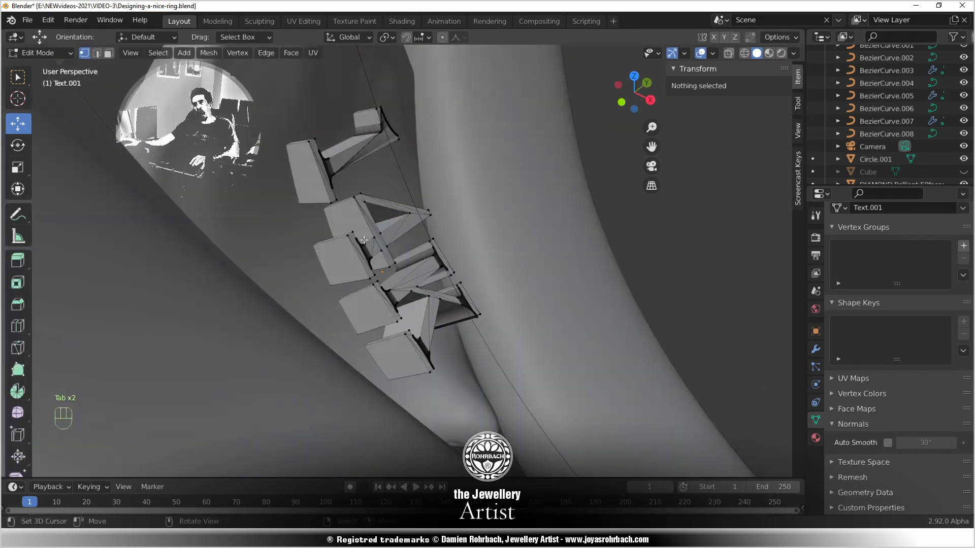
key("l")
key("KP_1")
key("KP_Decimal")
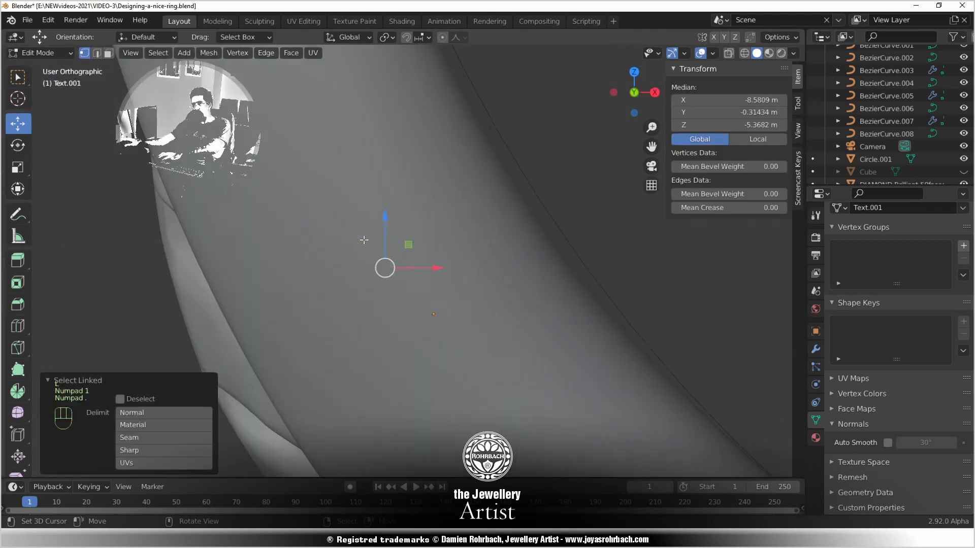
scroll(374, 243, "down", 4)
key("alt+z")
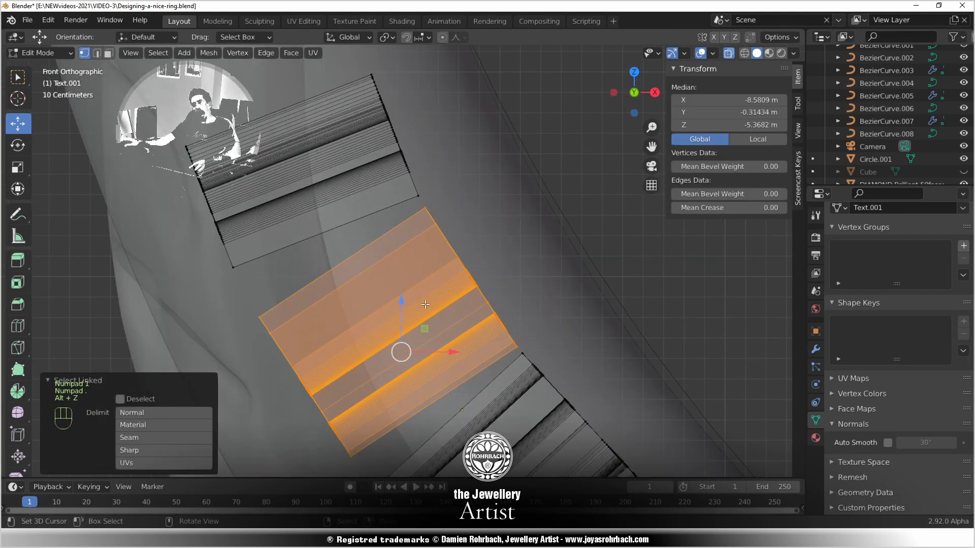
key("g")
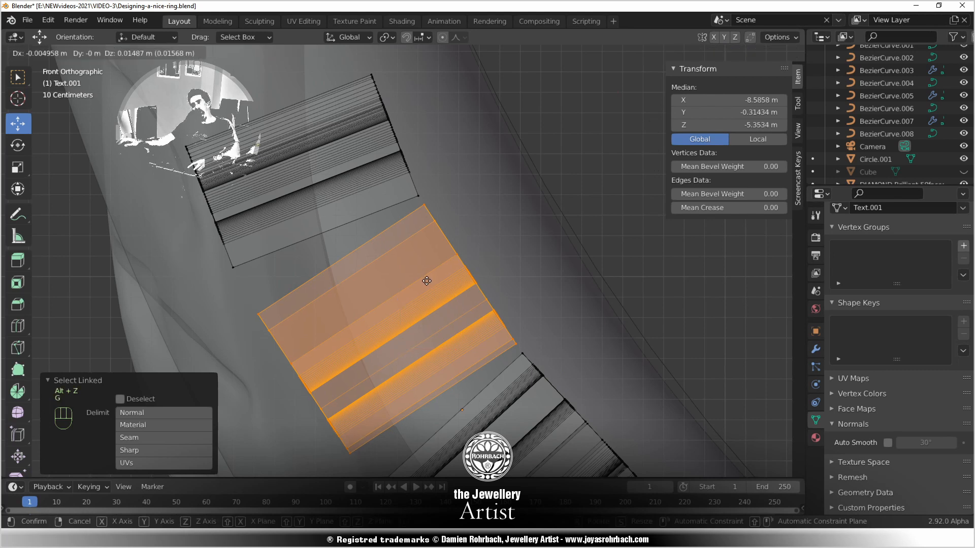
left_click(426, 278)
scroll(437, 276, "down", 3)
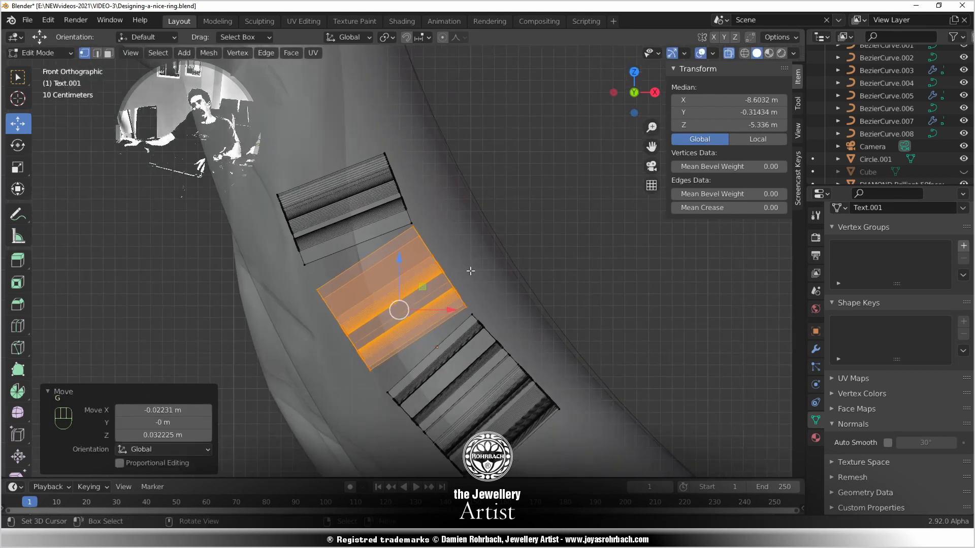
key("Tab")
key("alt+z")
Select the linked "1" in the mesh and move it about 0.033 m in X and -0.064 m in Z towards the "4"
middle_click_drag(482, 263, 428, 316)
key("alt+a")
scroll(422, 313, "down", 4)
scroll(428, 316, "up", 4)
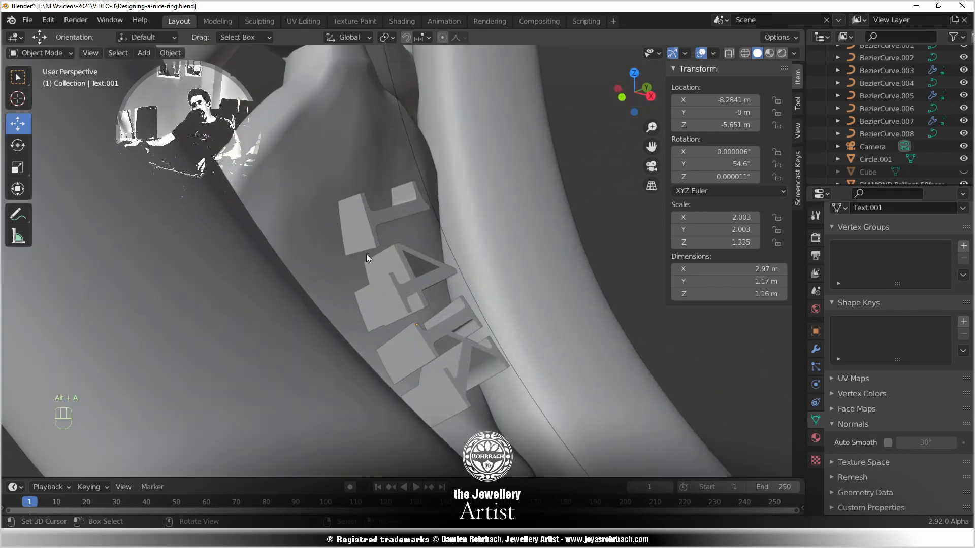
key("Tab")
key("alt+a")
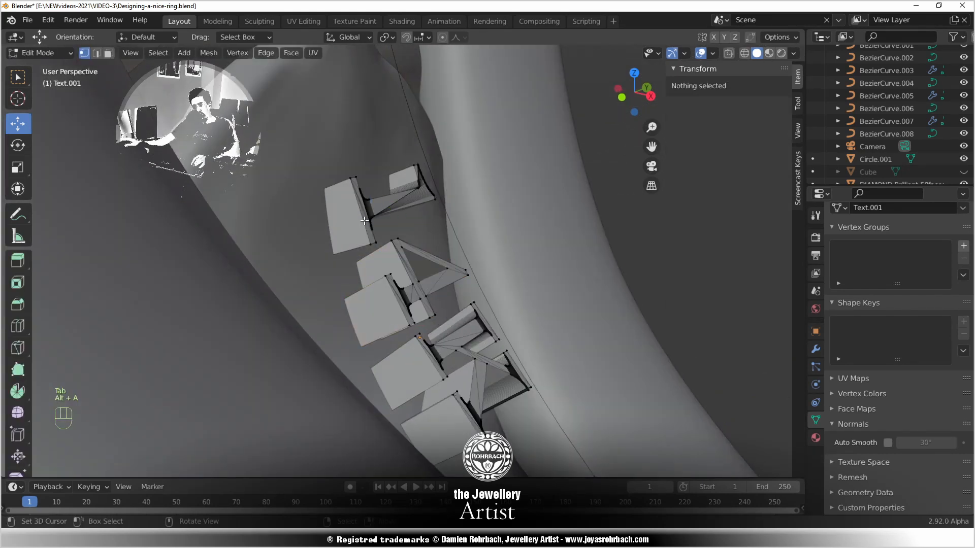
key("l")
key("KP_1")
key("KP_Decimal")
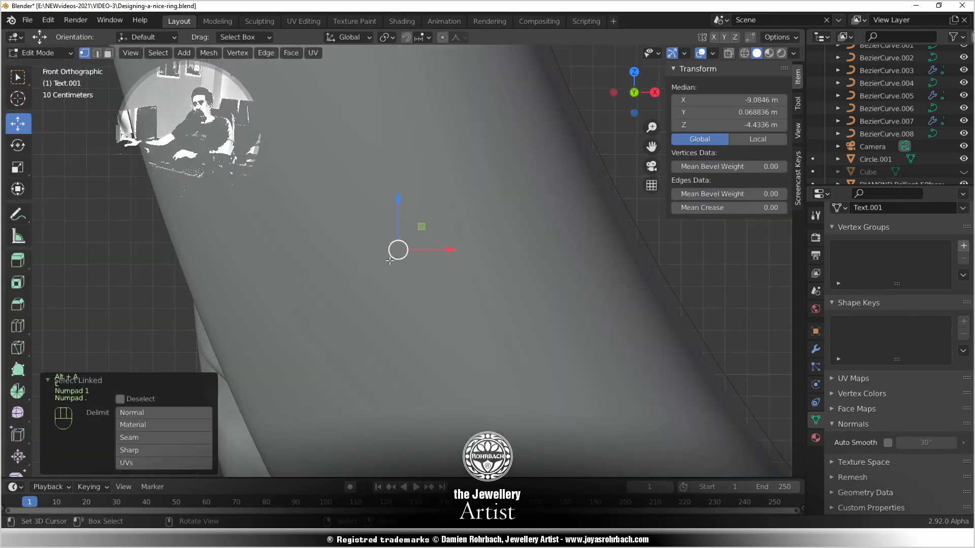
key("alt+z")
key("g")
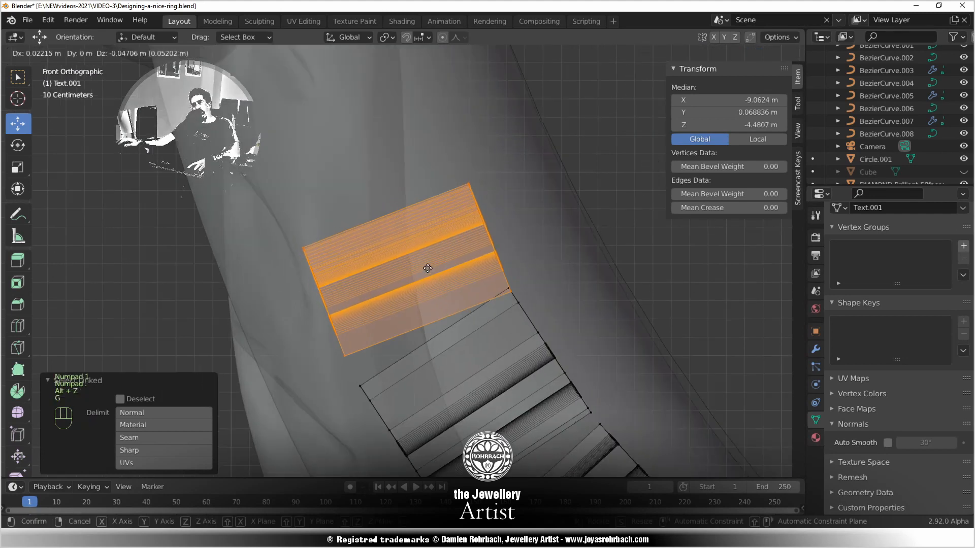
left_click(428, 267)
key("alt+z")
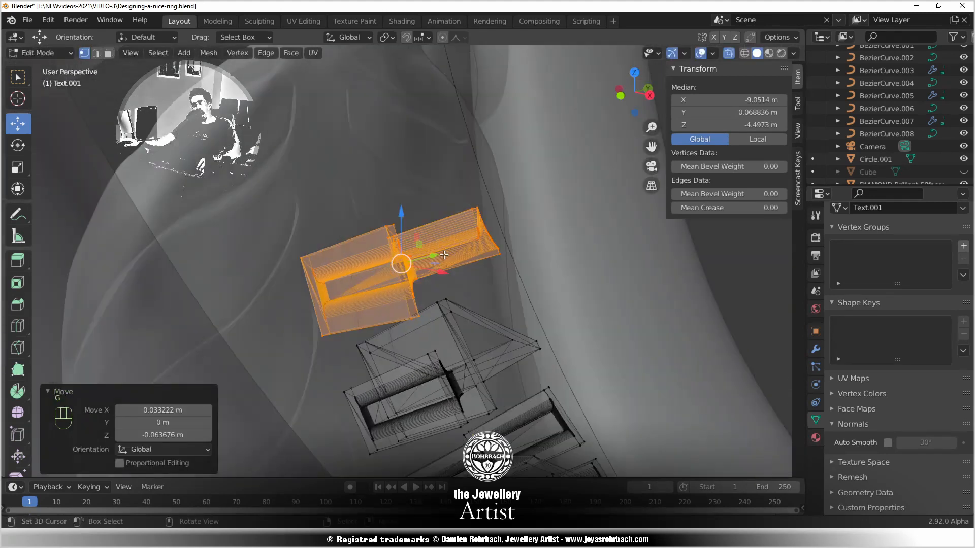
Select the linked "4", "1" and "K" together and show the whole "14K" see-through from the front
middle_click_drag(491, 232, 506, 346)
scroll(429, 271, "down", 5)
scroll(506, 347, "up", 6)
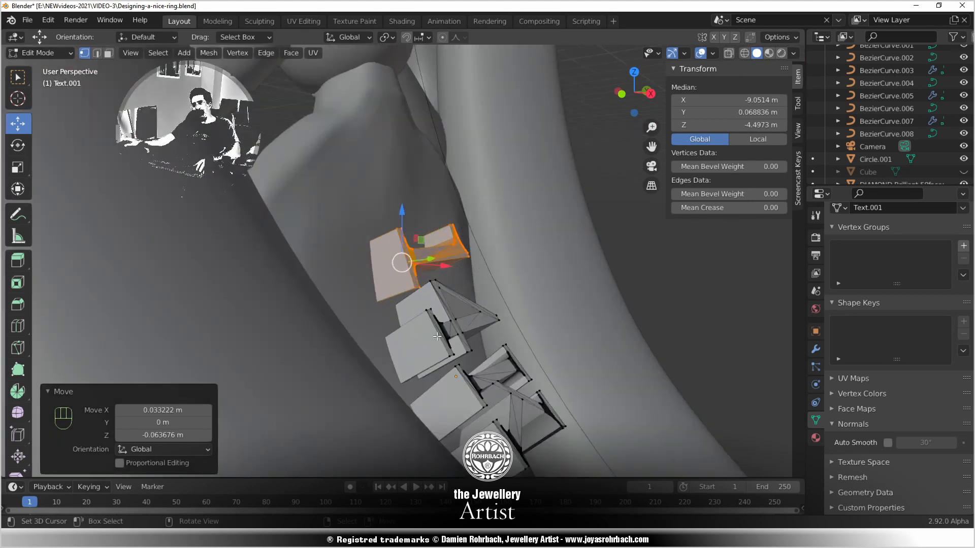
key("Tab")
key("Tab")
key("alt+a")
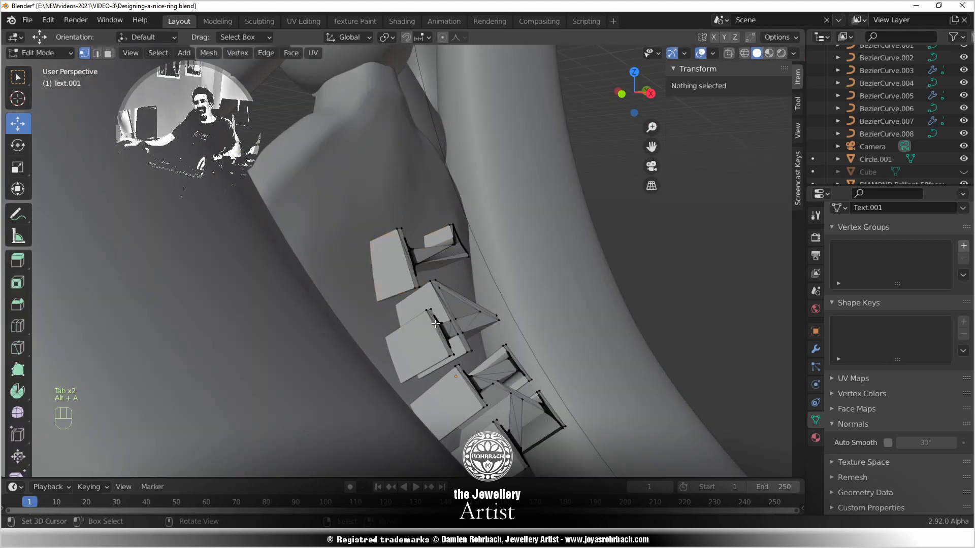
key("l")
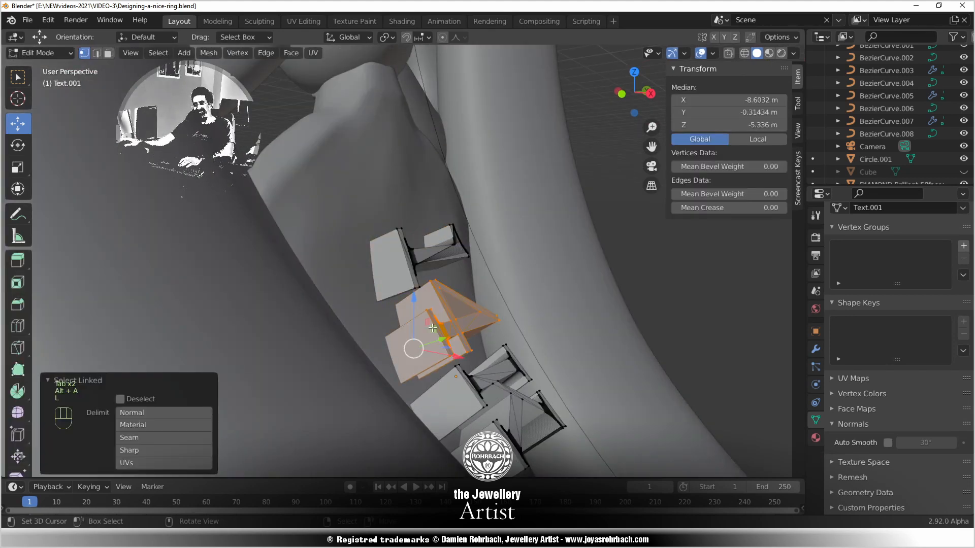
key("KP_1")
key("KP_Decimal")
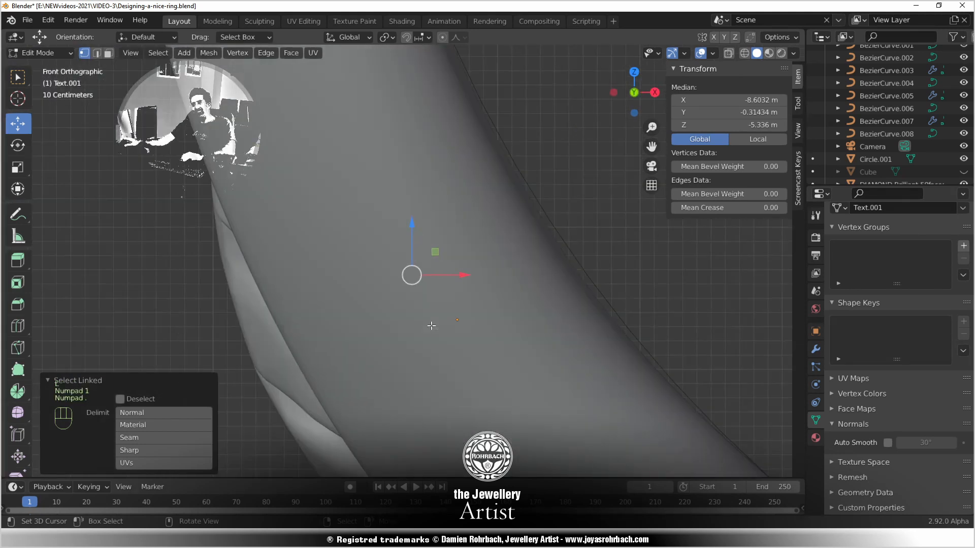
key("alt+z")
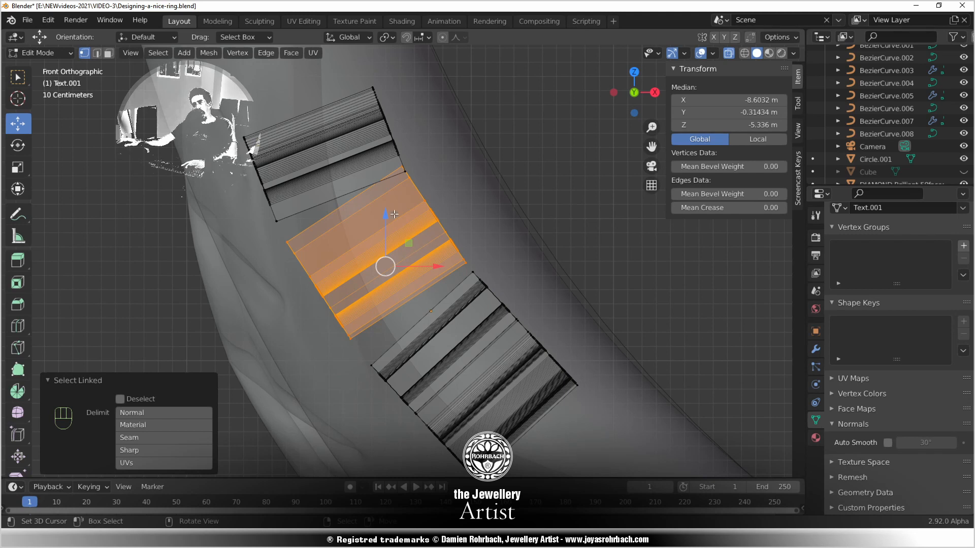
key("k")
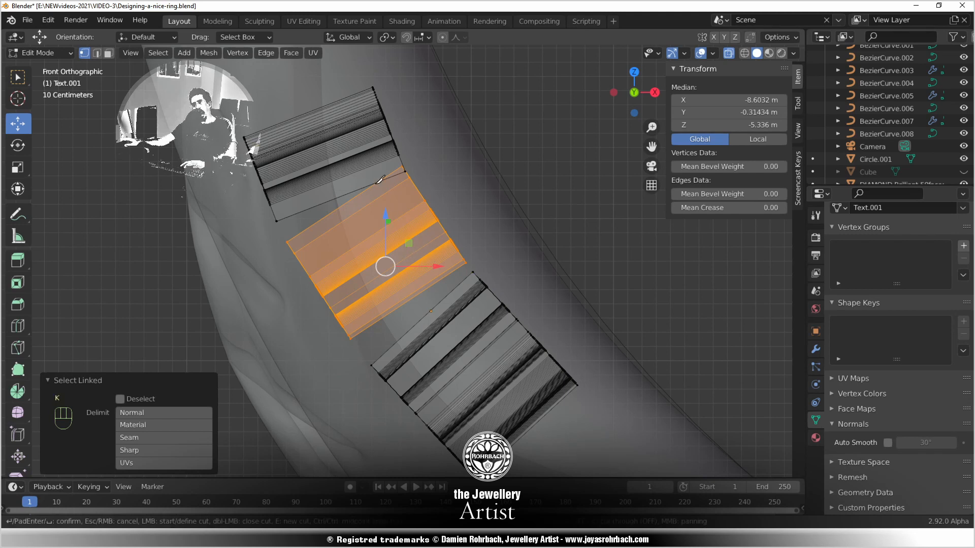
key("Escape")
key("l")
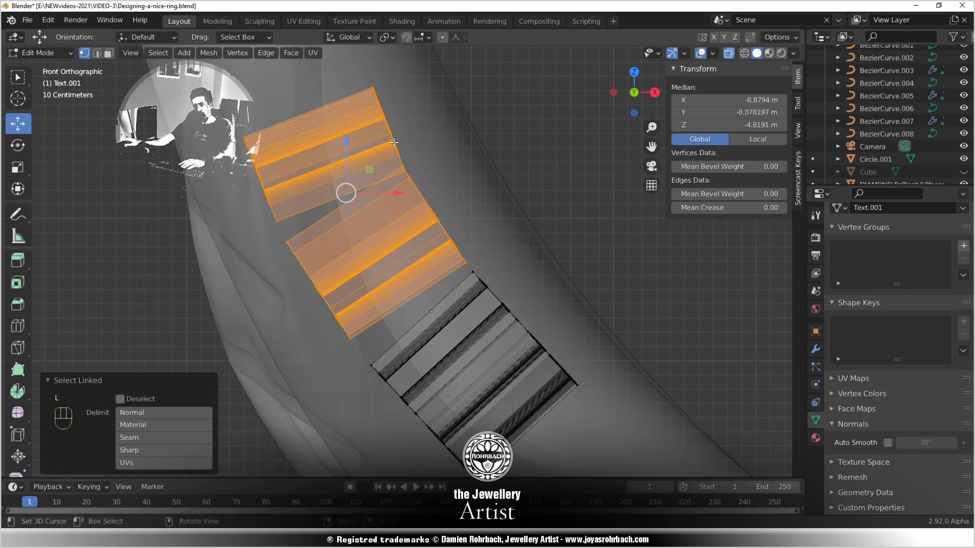
key("l")
key("KP_Decimal")
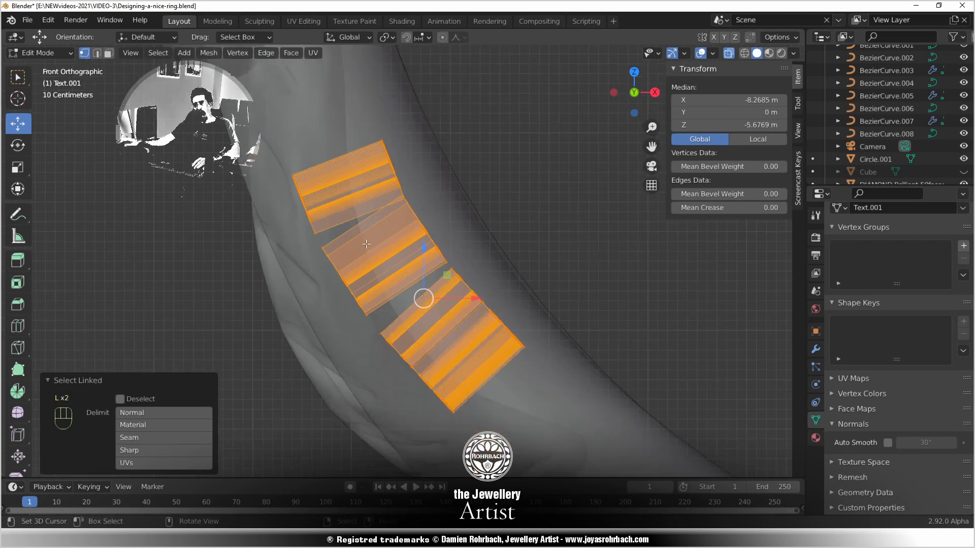
Move the whole "14K" about -0.154 m in X and -0.216 m in Z, and scale it to 0.886
key("g")
left_click(377, 257)
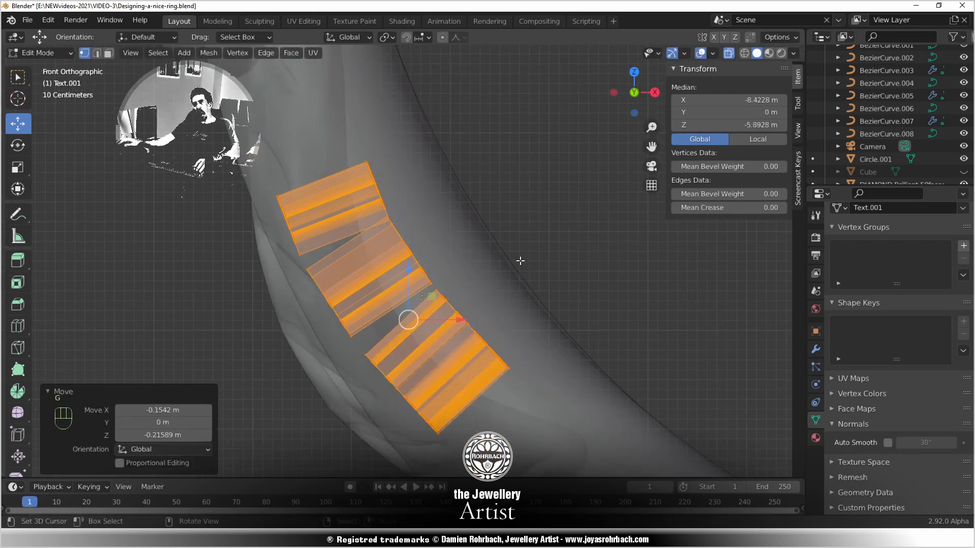
key("s")
right_click(507, 262)
Rotate the "14K" about 4.2°, shift it about -0.036 m in X, and turn it another 0.57° to follow the shank
key("r")
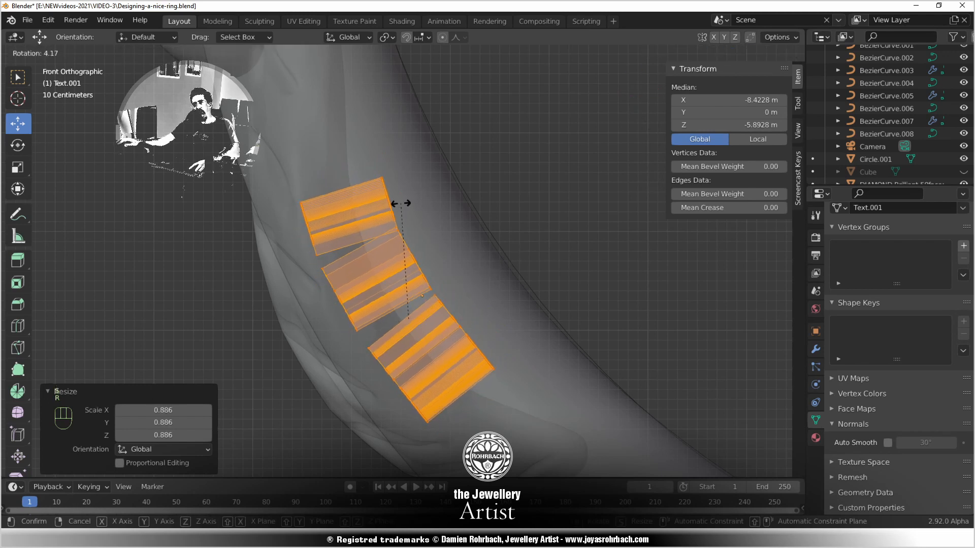
left_click(398, 204)
key("g")
left_click(388, 256)
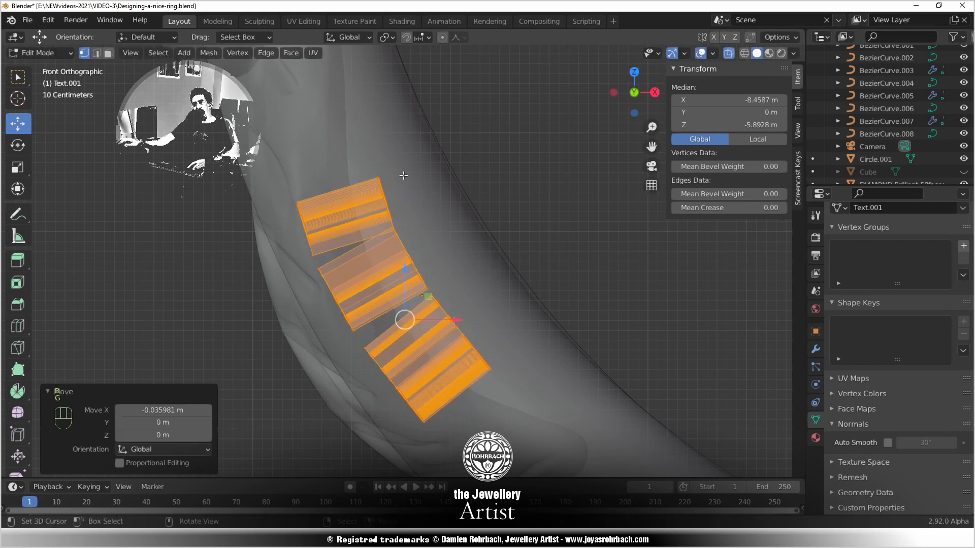
key("r")
left_click(402, 166)
scroll(419, 250, "down", 2)
key("alt+z")
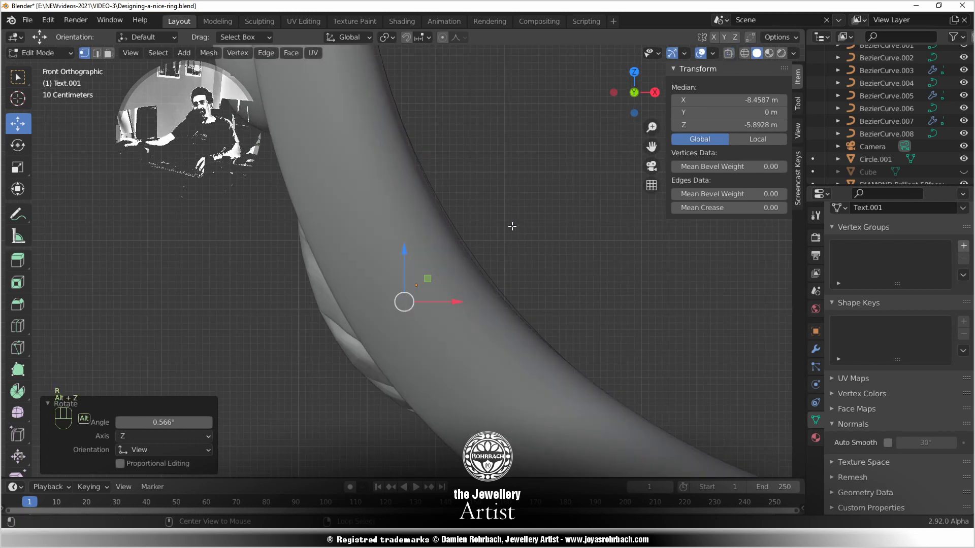
middle_click_drag(511, 224, 382, 259)
middle_click_drag(294, 311, 353, 313)
scroll(352, 312, "up", 3)
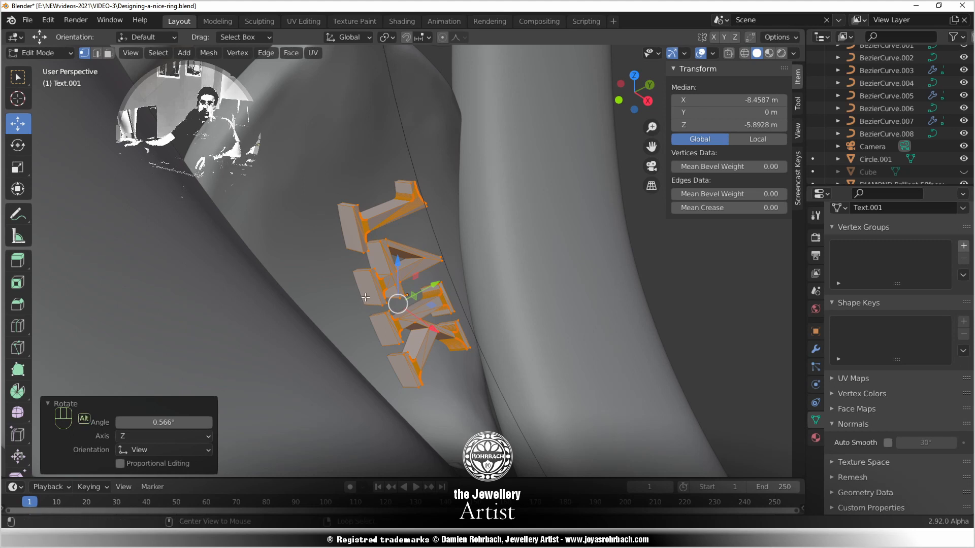
Finish editing the "14K", make the "DR ®" text on the opposite side the active object, and save the file
key("alt+a")
scroll(366, 300, "down", 3)
middle_click_drag(476, 325, 298, 396)
scroll(315, 385, "up", 1)
key("Tab")
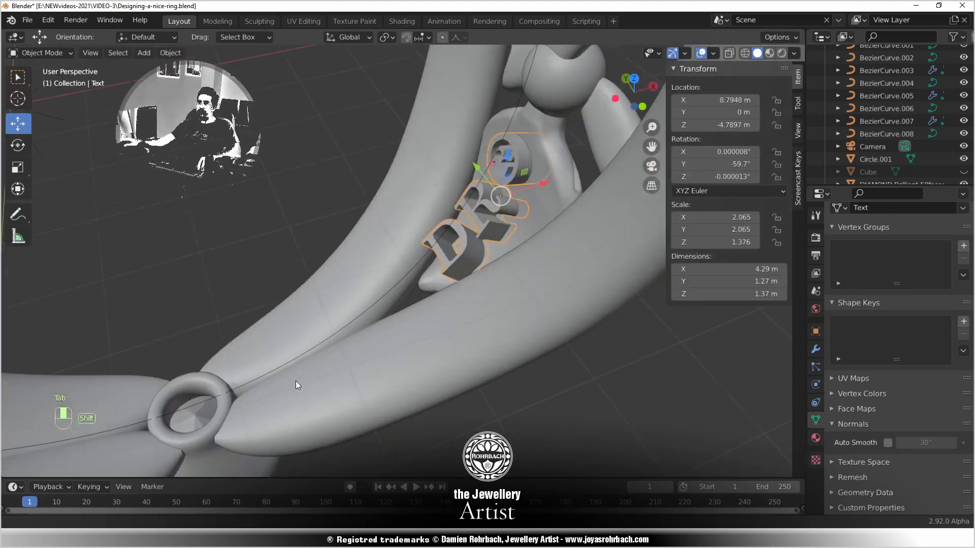
middle_click_drag(296, 381, 404, 338)
key("KP_3")
key("KP_Decimal")
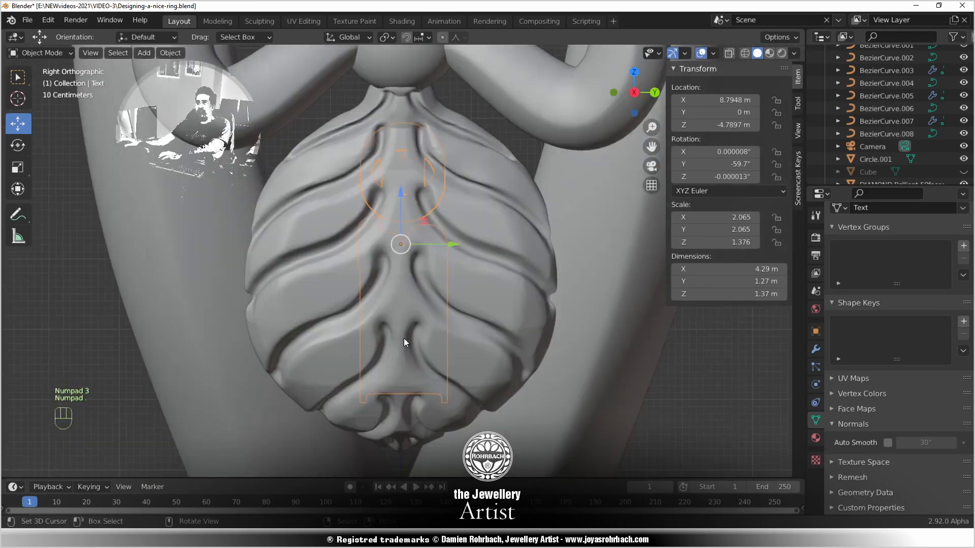
key("KP_1")
key("KP_Decimal")
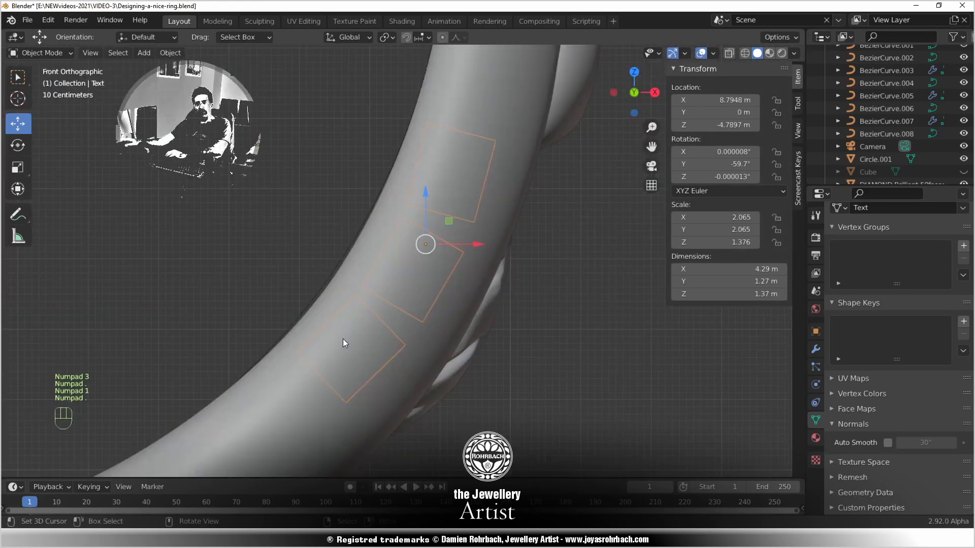
key("ctrl")
key("ctrl+s")
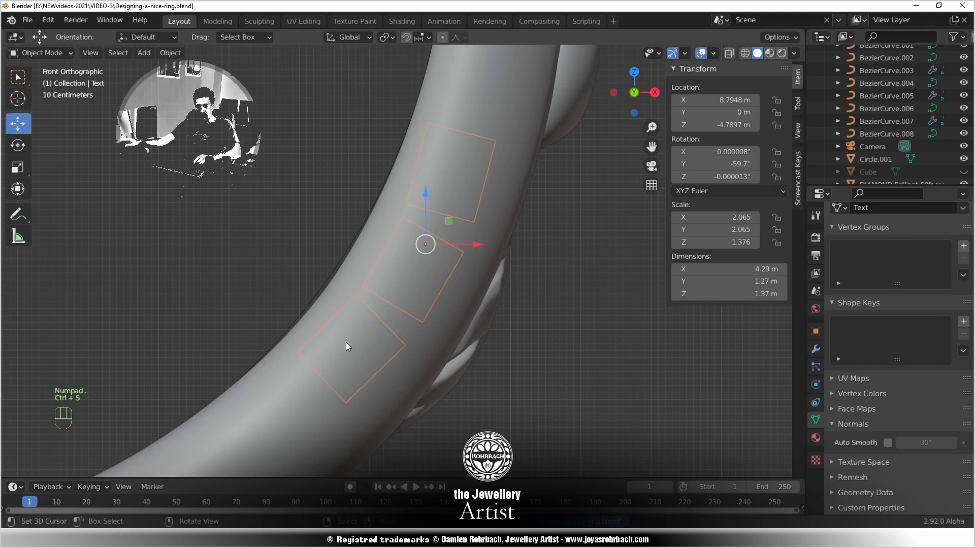
Scale the entire "DR ®" mesh to 0.838 in edit mode with the ring shown see-through
key("alt+z")
key("Tab")
scroll(367, 340, "up", 2)
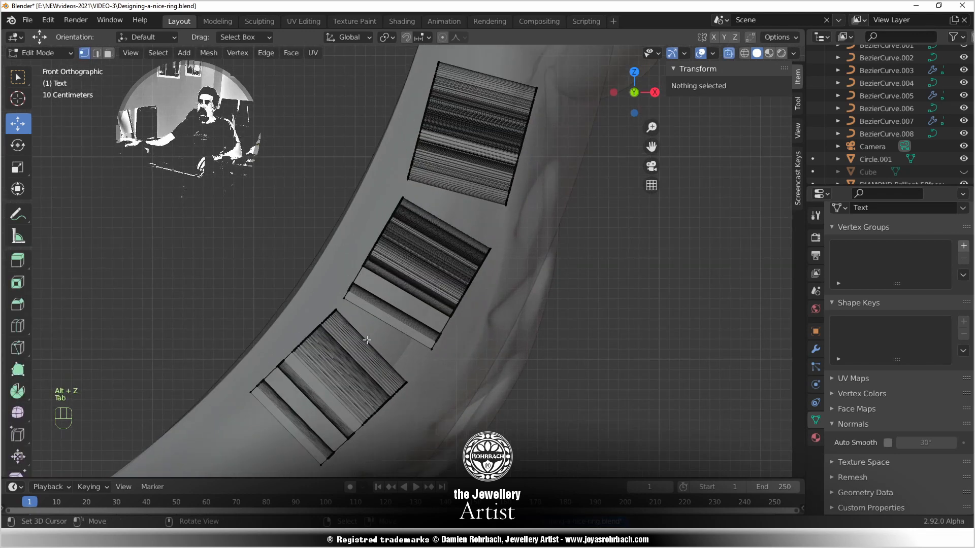
scroll(364, 345, "down", 2)
middle_click_drag(341, 341, 331, 339, "shift")
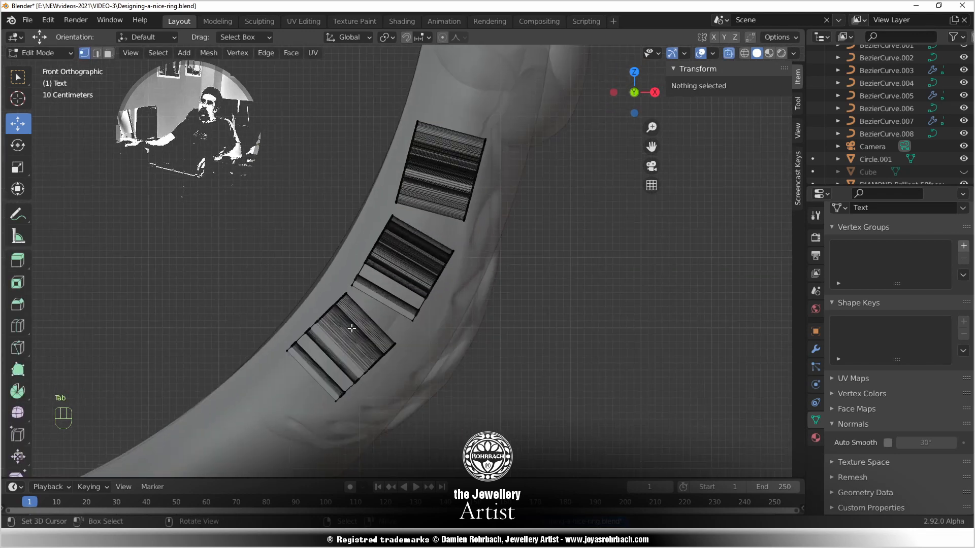
key("a")
key("s")
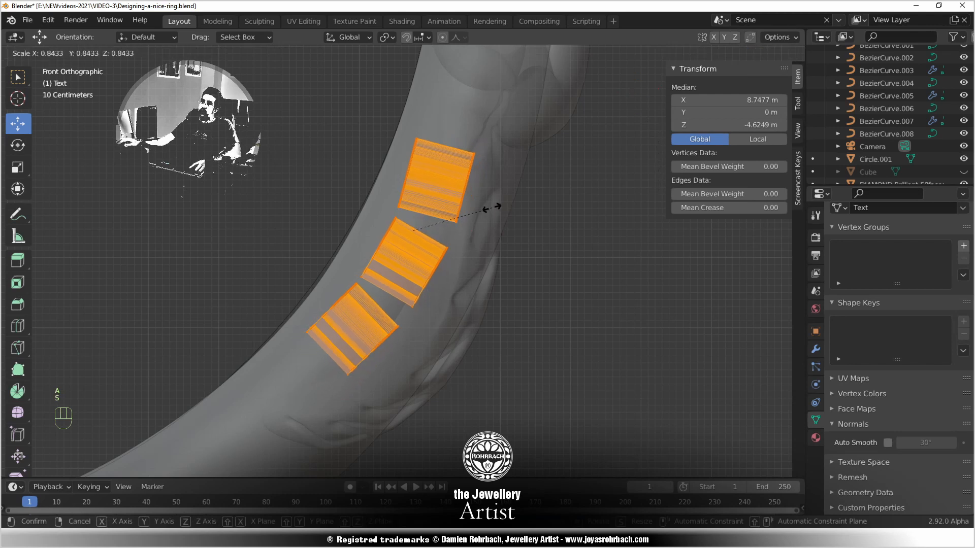
left_click(485, 208)
scroll(467, 216, "up", 2)
key("e")
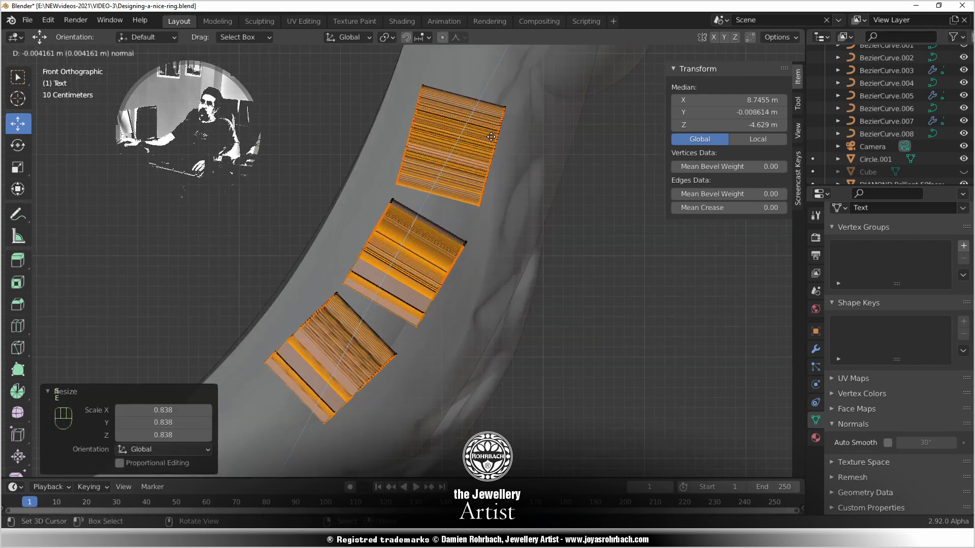
right_click(484, 194)
key("ctrl+z")
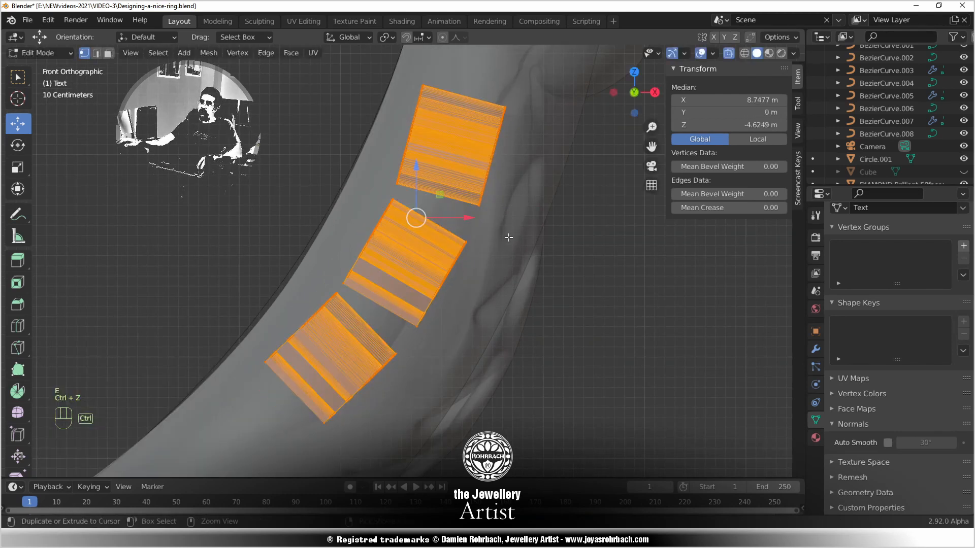
Rotate the "DR ®" mesh about -5° and move it about 0.22 m in X and -0.035 m in Z towards the leaf
key("r")
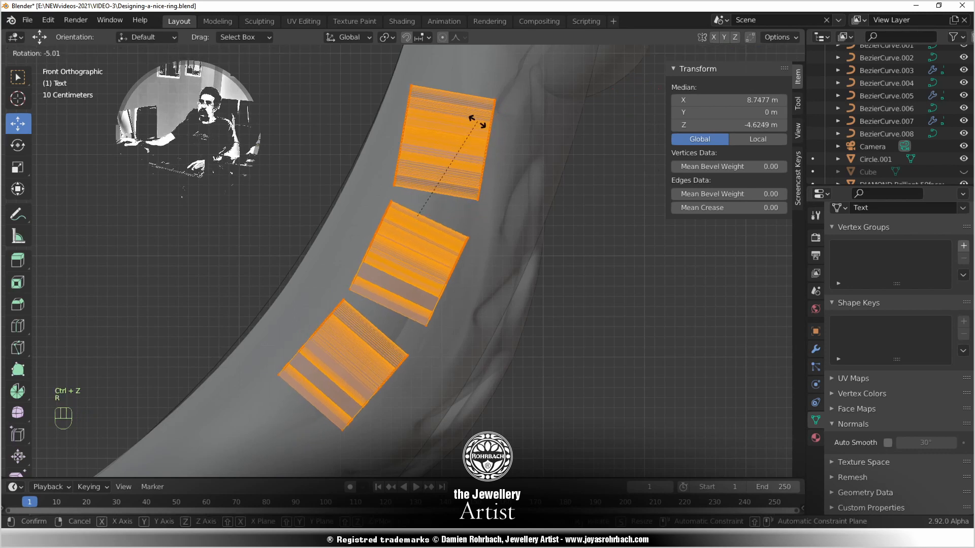
left_click(463, 217)
key("g")
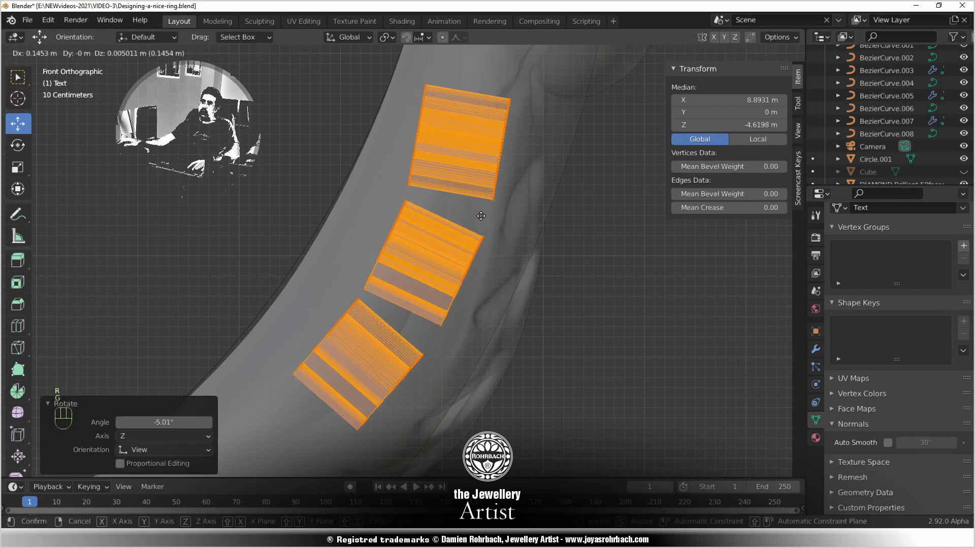
left_click(481, 216)
key("g")
left_click(461, 229)
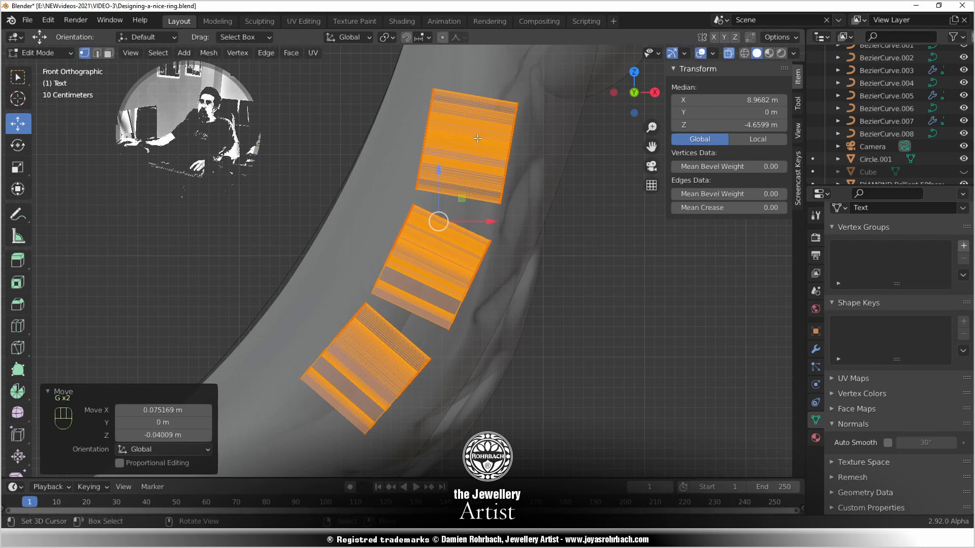
Turn the "DR ®" mesh by about -2.96° and -1.08°, and shift it about -0.03 m in X and 0.03 m in Z
key("r")
left_click(468, 109)
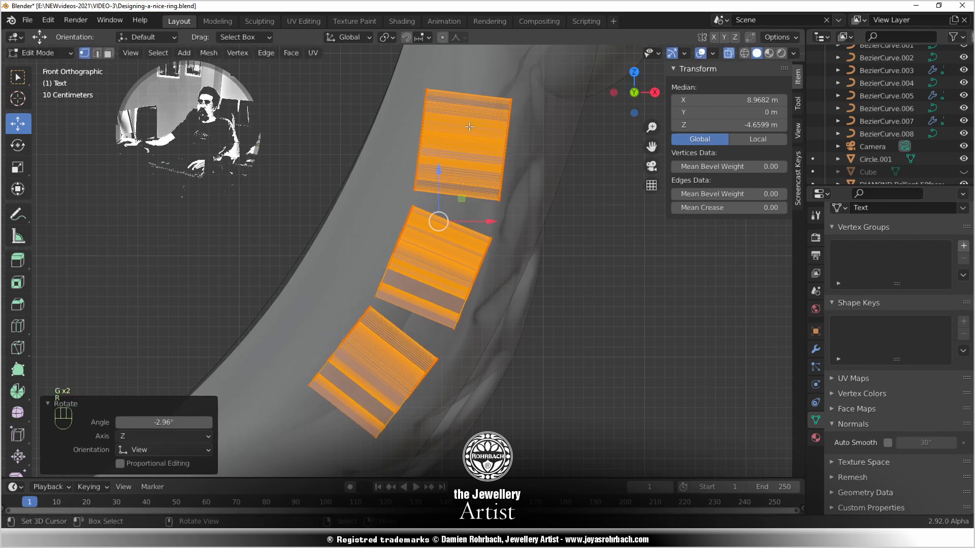
key("r")
left_click(471, 96)
key("g")
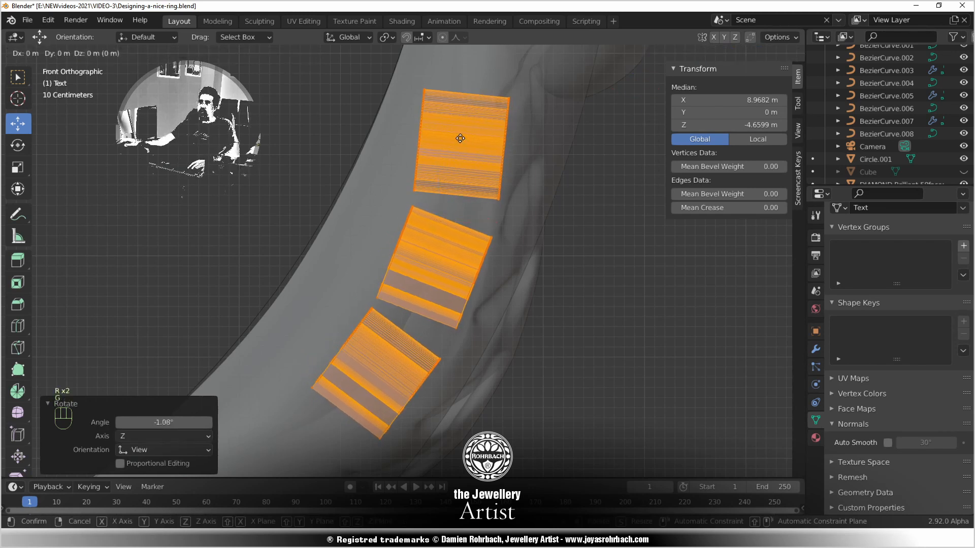
left_click(435, 218)
key("alt+z")
middle_click_drag(376, 277, 314, 289)
key("KP_3")
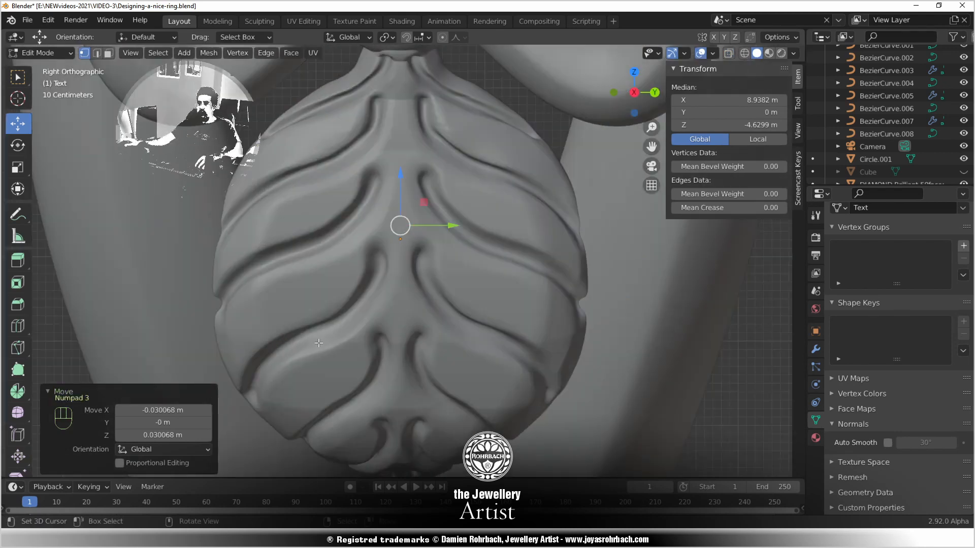
Rotate the "DR ®" mesh slightly from the front, return to object mode, and check its fit behind the leaf
key("KP_1")
key("alt+z")
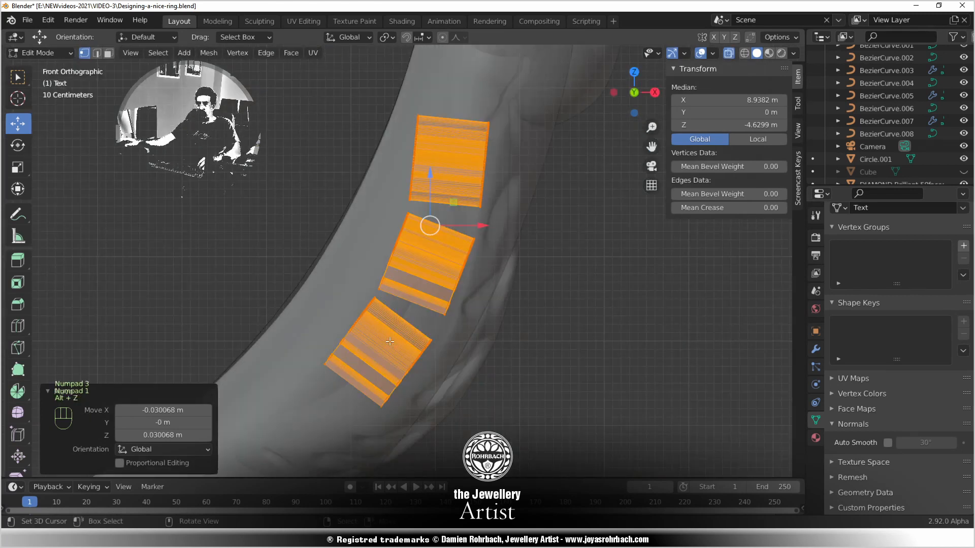
scroll(327, 370, "down", 2)
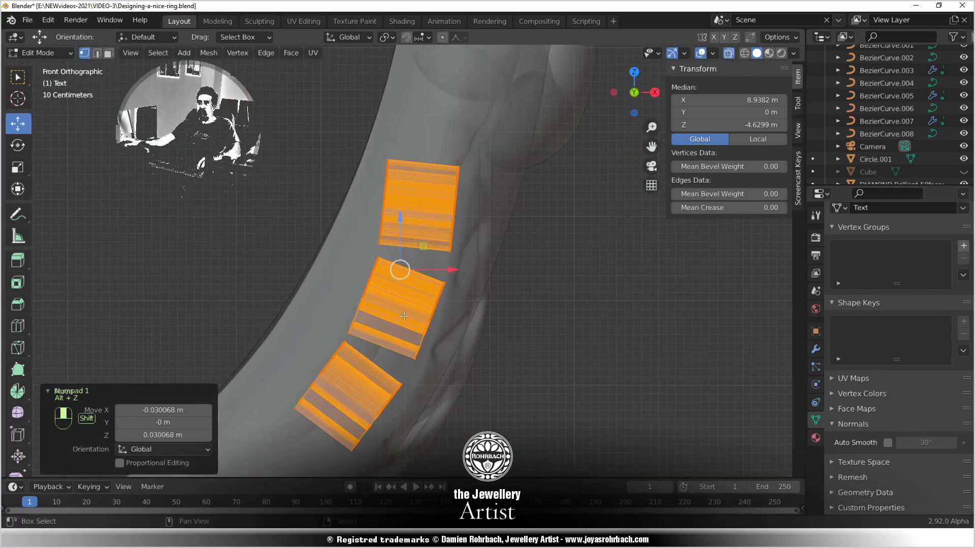
key("r")
left_click(442, 165)
middle_click_drag(360, 215, 406, 250)
key("alt+z")
middle_click_drag(358, 284, 389, 277)
key("Tab")
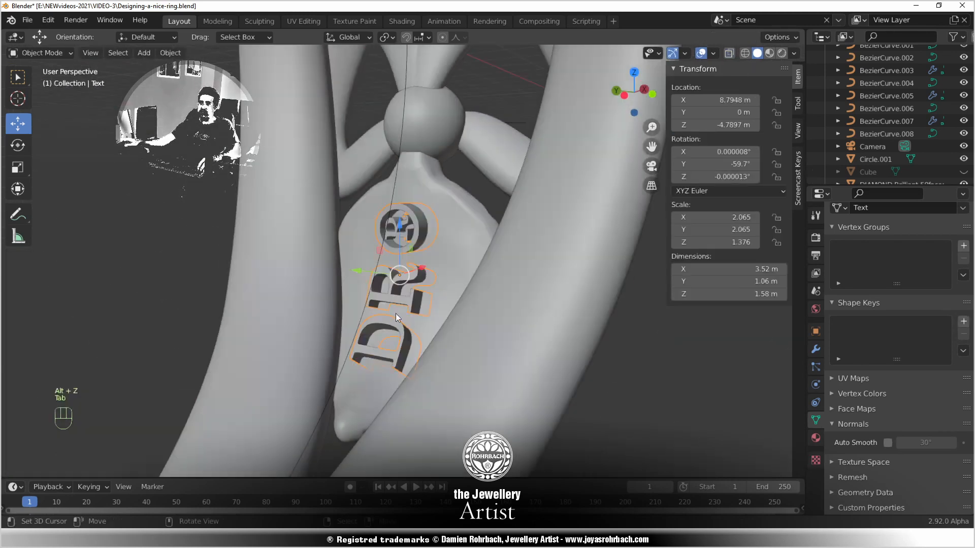
middle_click_drag(386, 318, 337, 338)
key("KP_3")
key("KP_1")
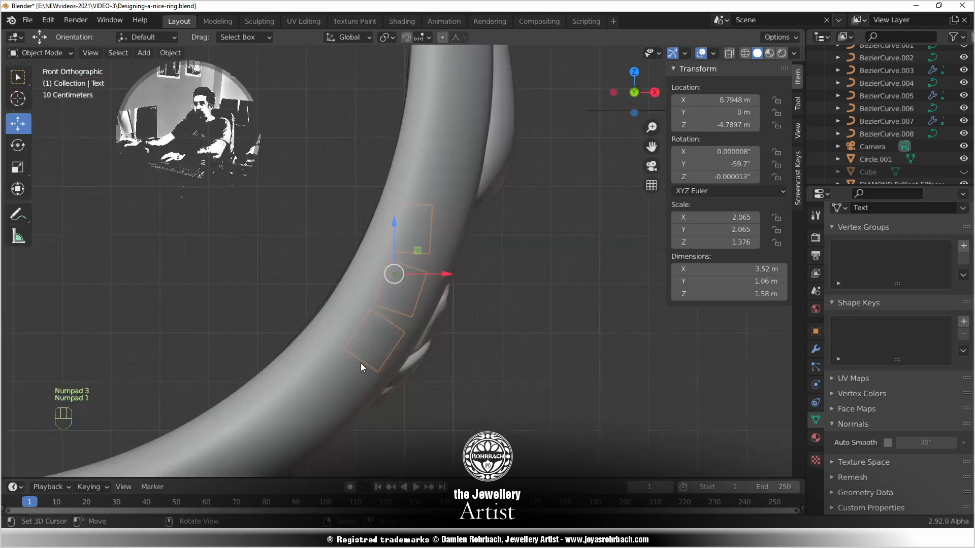
Rotate the whole "DR ®" mesh 2.07° in edit mode from the front, save the file and return to object mode
key("alt+z")
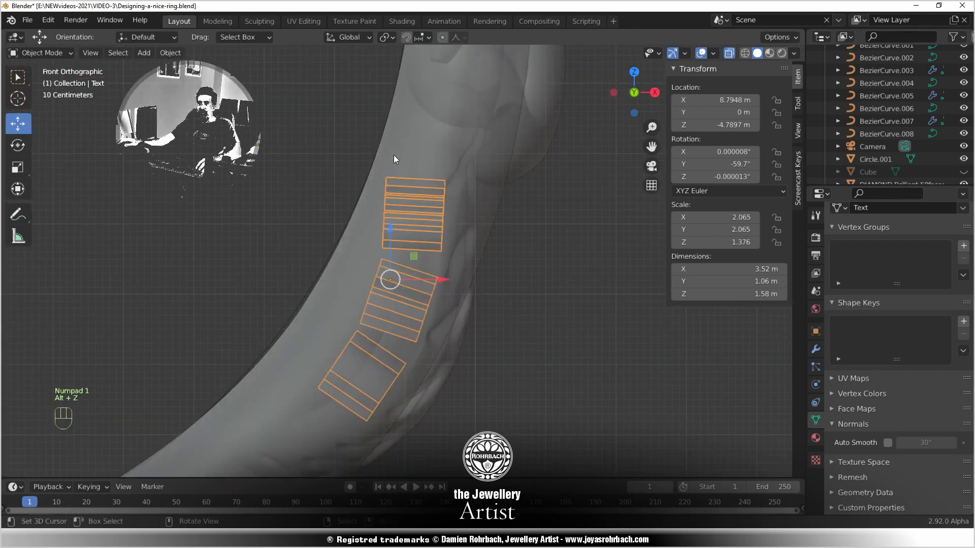
key("e")
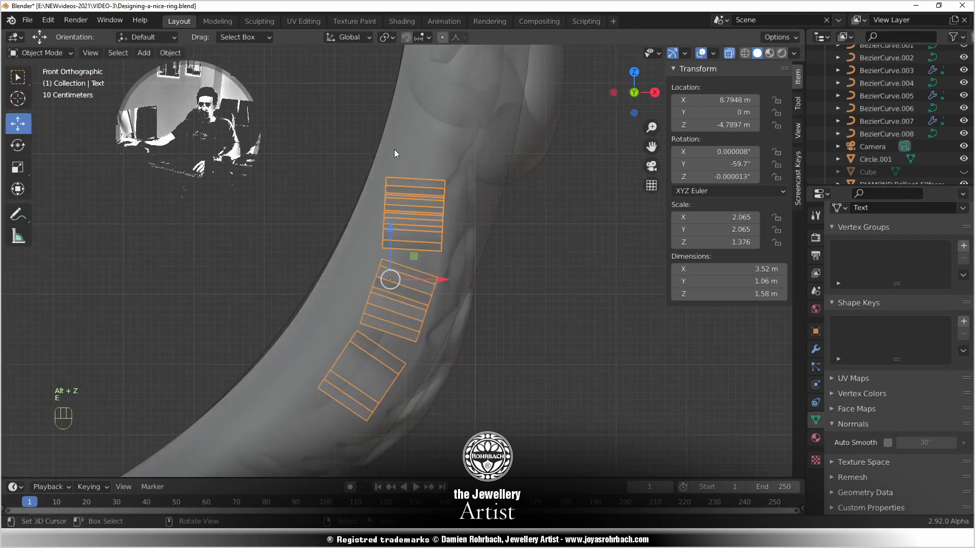
key("Tab")
key("r")
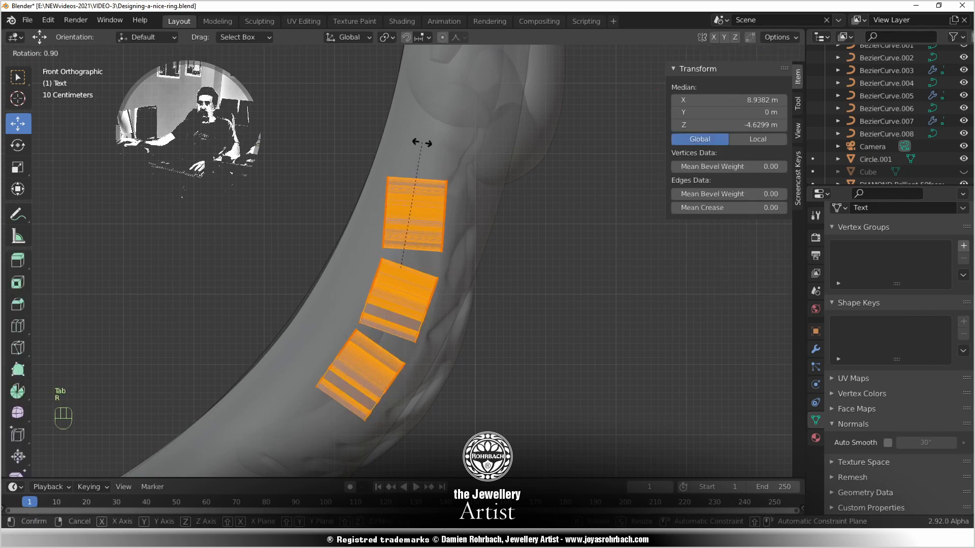
left_click(425, 144)
key("alt+z")
middle_click_drag(406, 178, 390, 316)
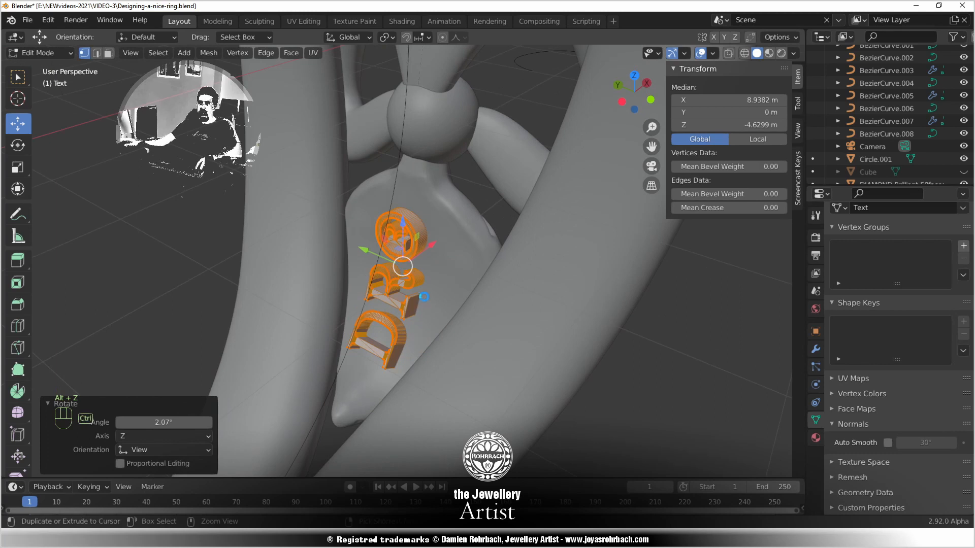
key("ctrl+s")
scroll(389, 316, "down", 2)
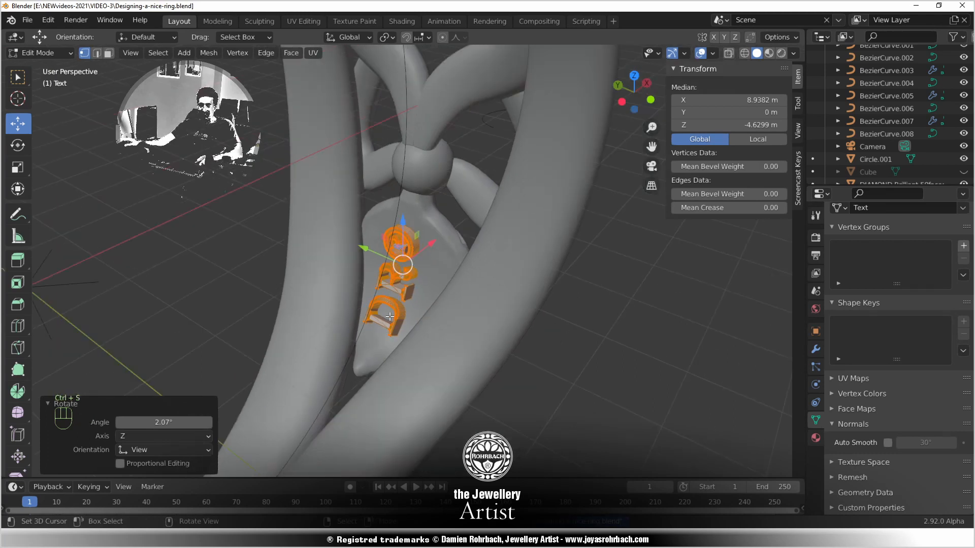
key("Tab")
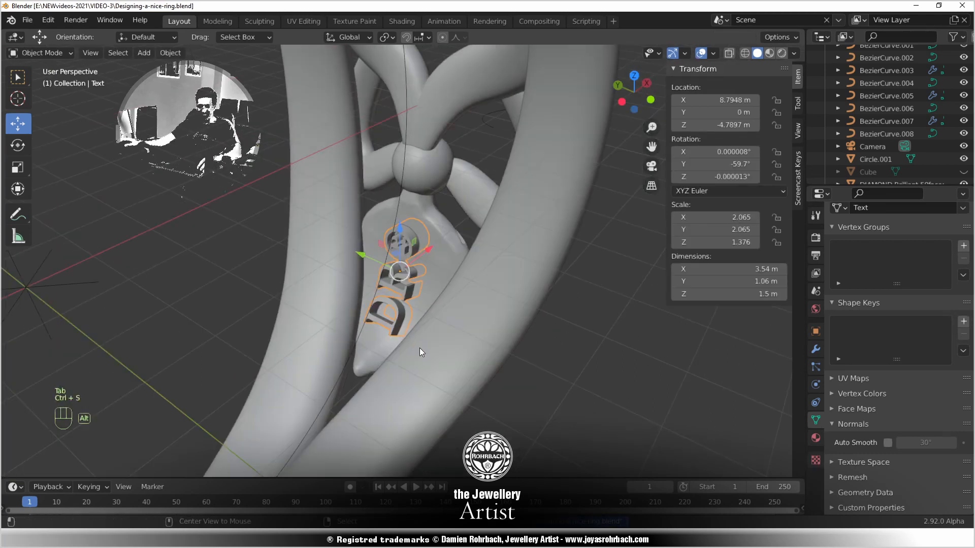
Deselect everything, hide the sidebar, and examine how the "DR ®" lettering sits on the leaf's inner surface
key("alt+a")
scroll(438, 370, "up", 2)
key("n")
middle_click_drag(439, 367, 403, 325)
scroll(498, 358, "down", 5)
scroll(404, 325, "up", 5)
scroll(403, 325, "up", 2)
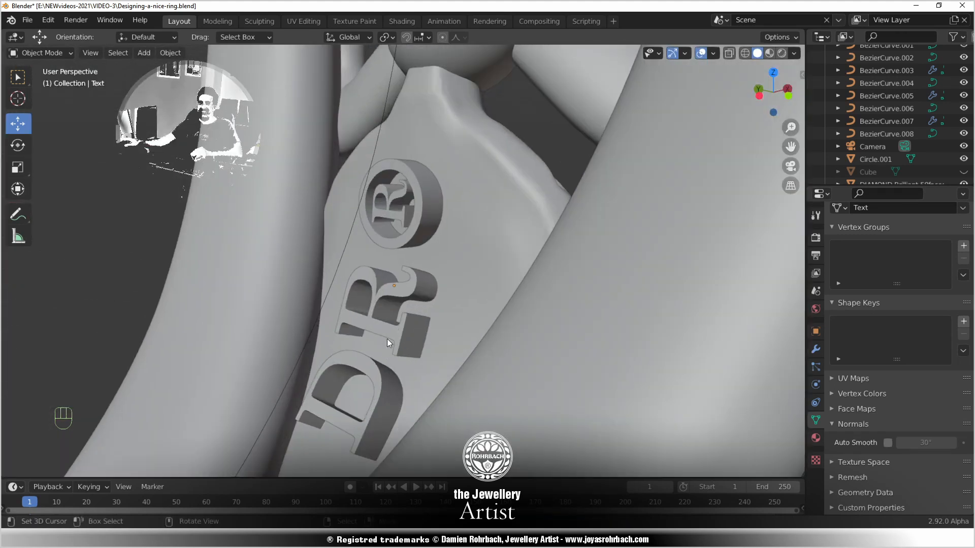
Move only the letter "D" of the hallmark about 0.02 m in X and 0.03 m in Z, and save in object mode
left_click(393, 386)
key("Tab")
key("alt+a")
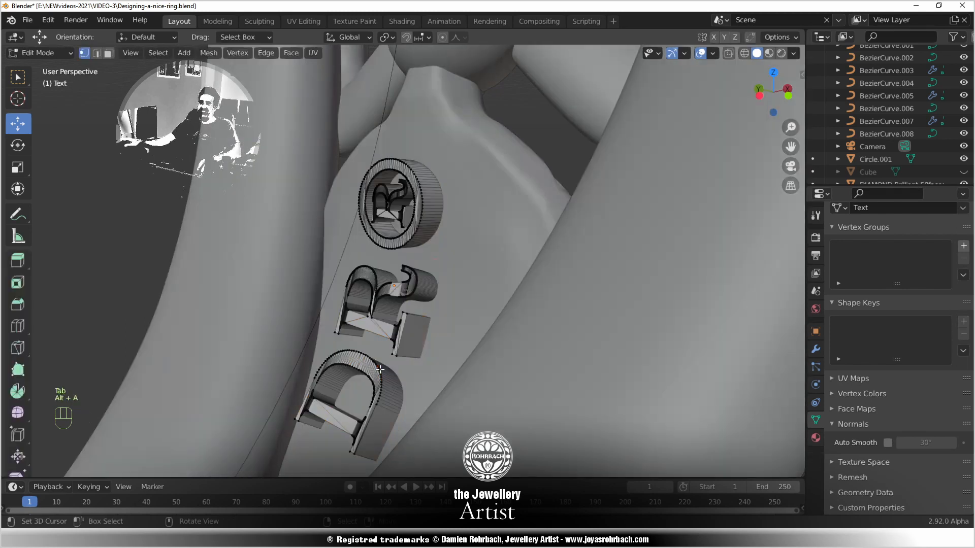
key("l")
key("KP_3")
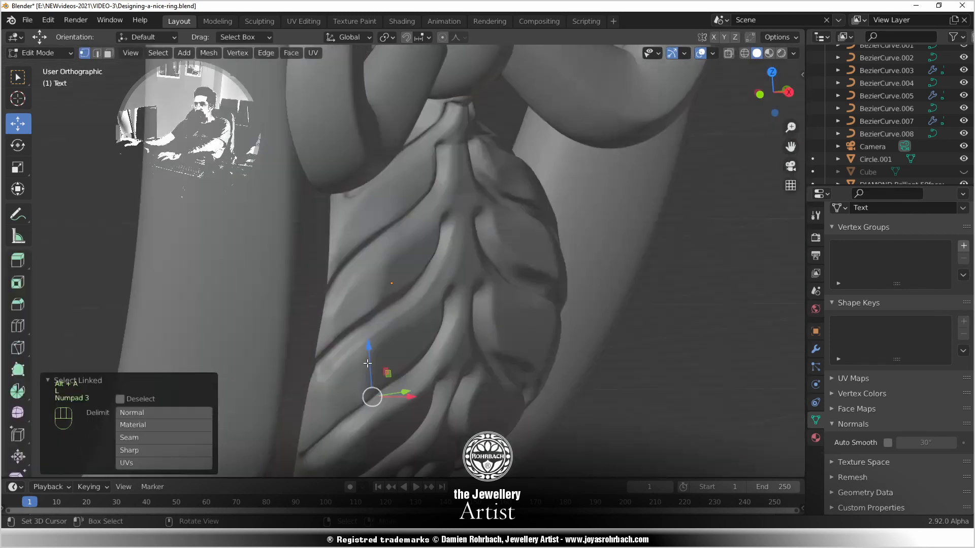
key("KP_Decimal")
key("KP_1")
key("KP_Decimal")
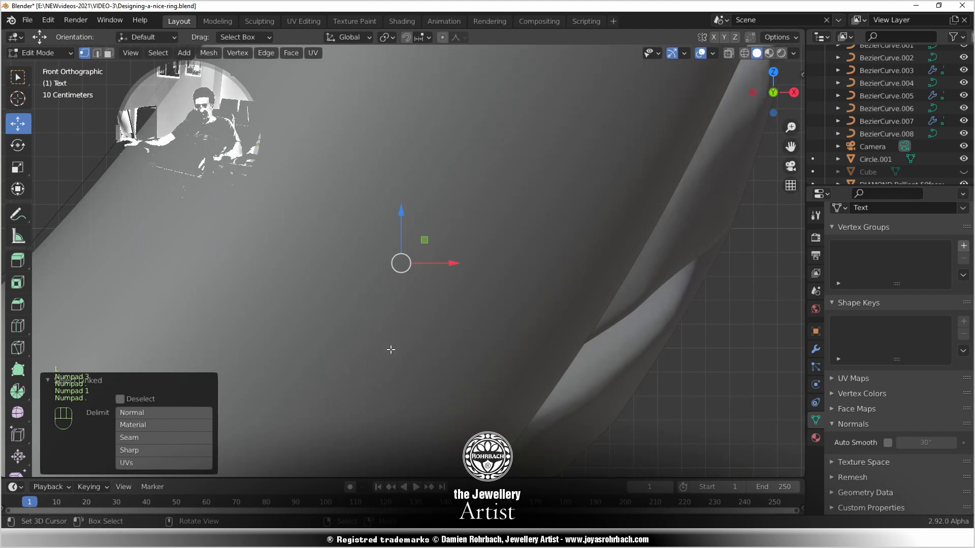
key("alt+z")
key("g")
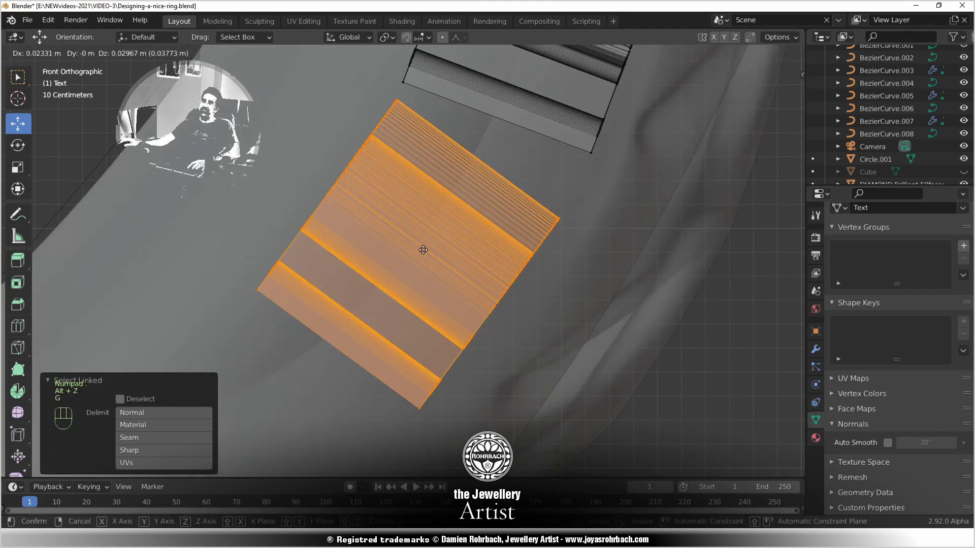
left_click(424, 248)
scroll(431, 288, "down", 4)
middle_click_drag(394, 285, 330, 294)
key("Tab")
key("alt+z")
key("ctrl+s")
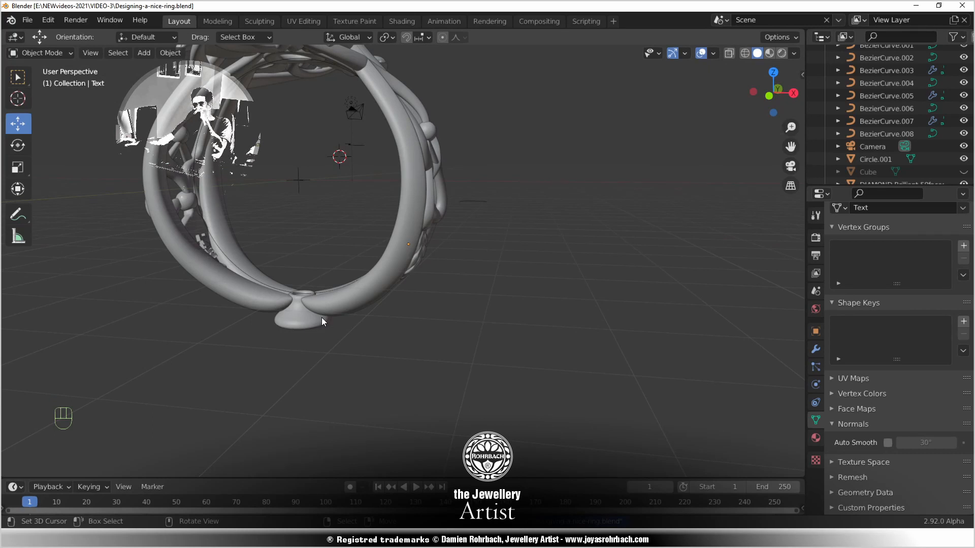
Examine the complete ring in perspective and from the top, front and right side
middle_click_drag(306, 318, 472, 325)
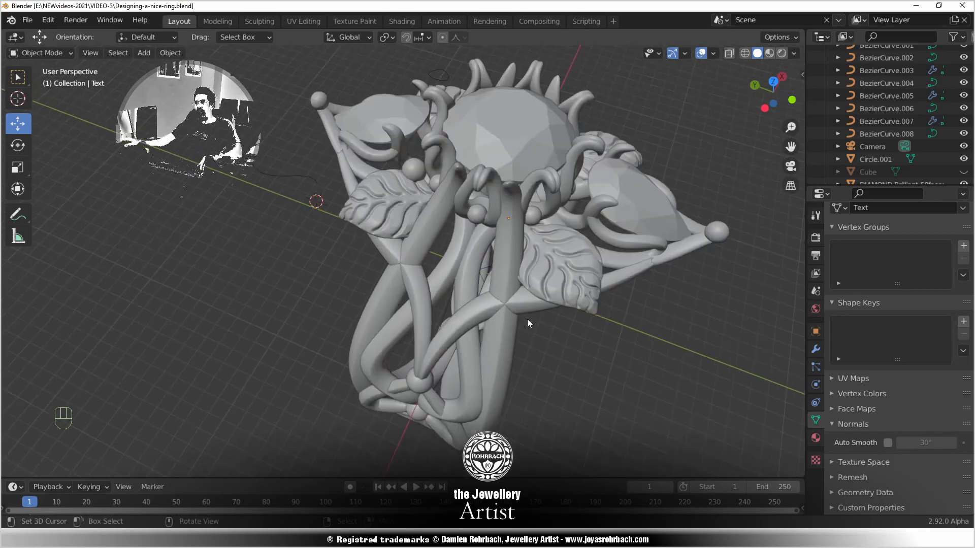
middle_click_drag(540, 319, 406, 324, "shift")
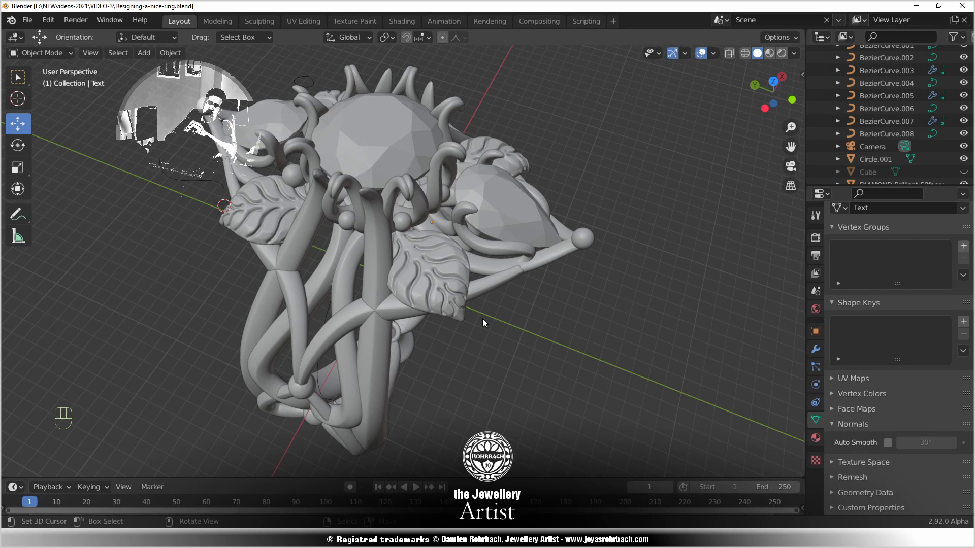
middle_click_drag(482, 319, 604, 336)
key("KP_7")
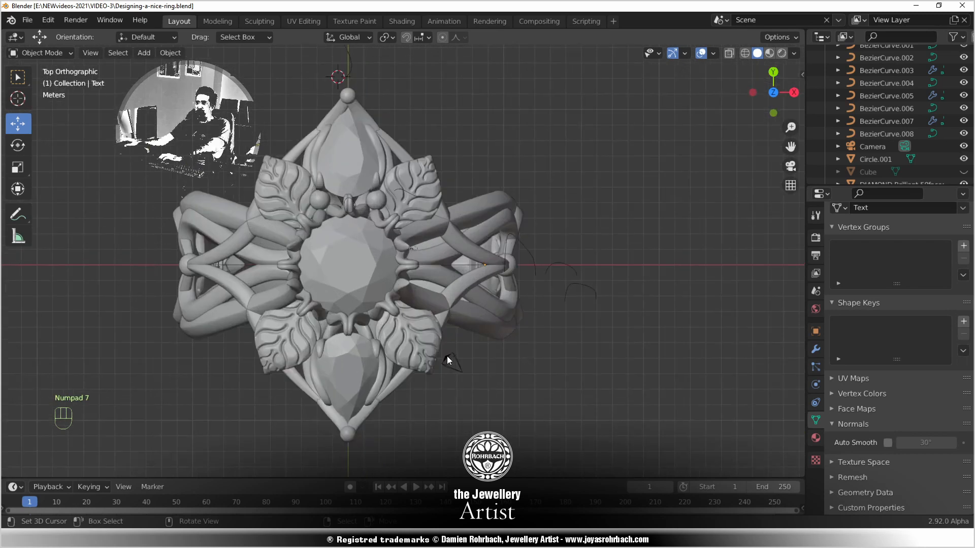
key("KP_1")
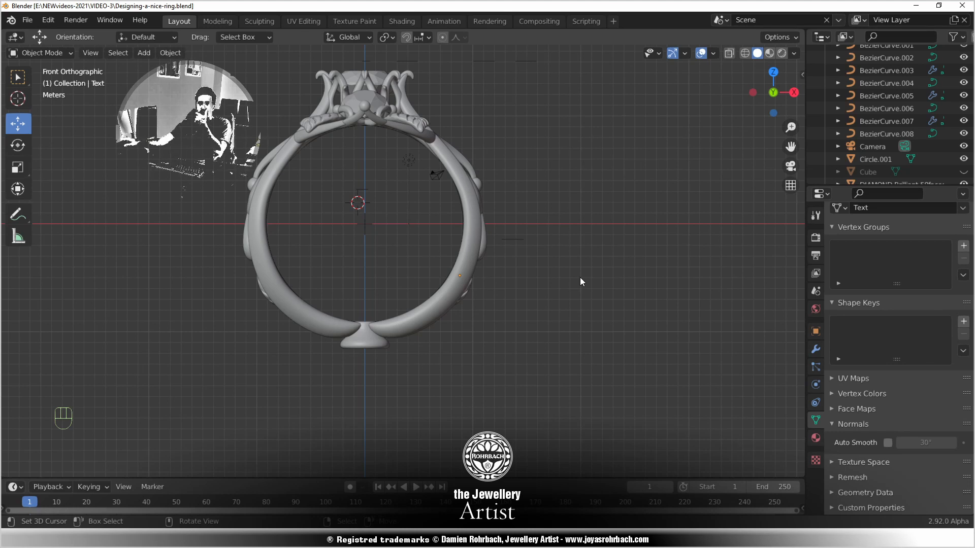
scroll(578, 280, "up", 3)
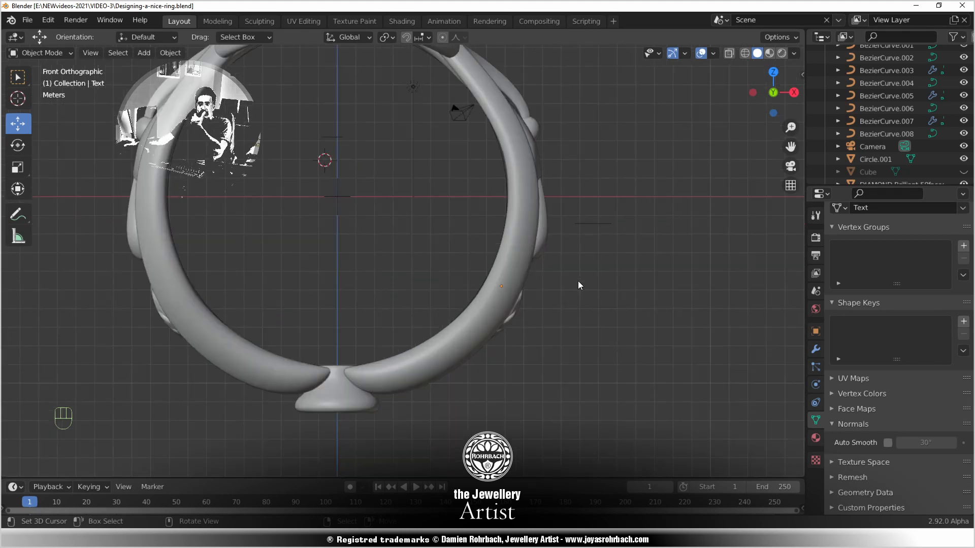
scroll(578, 281, "down", 2)
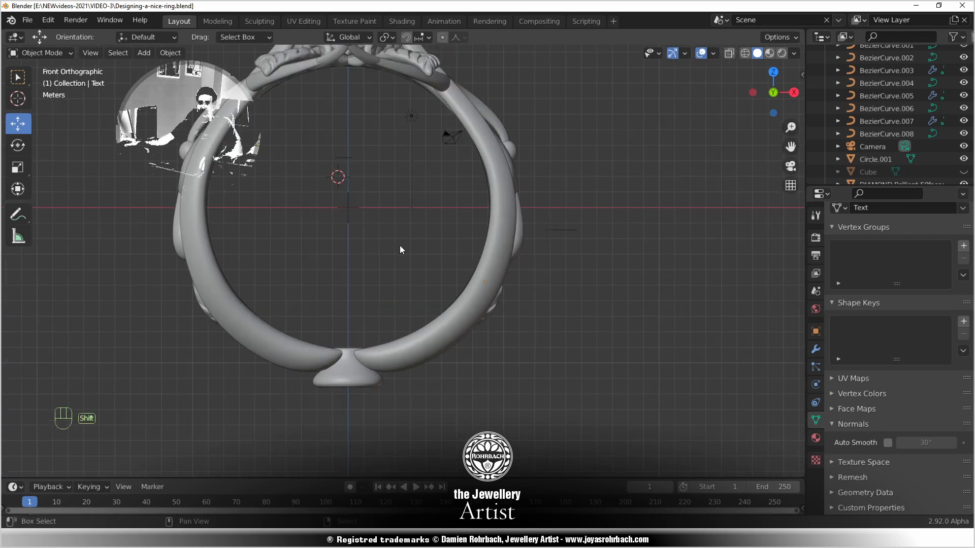
middle_click_drag(347, 136, 370, 200, "shift")
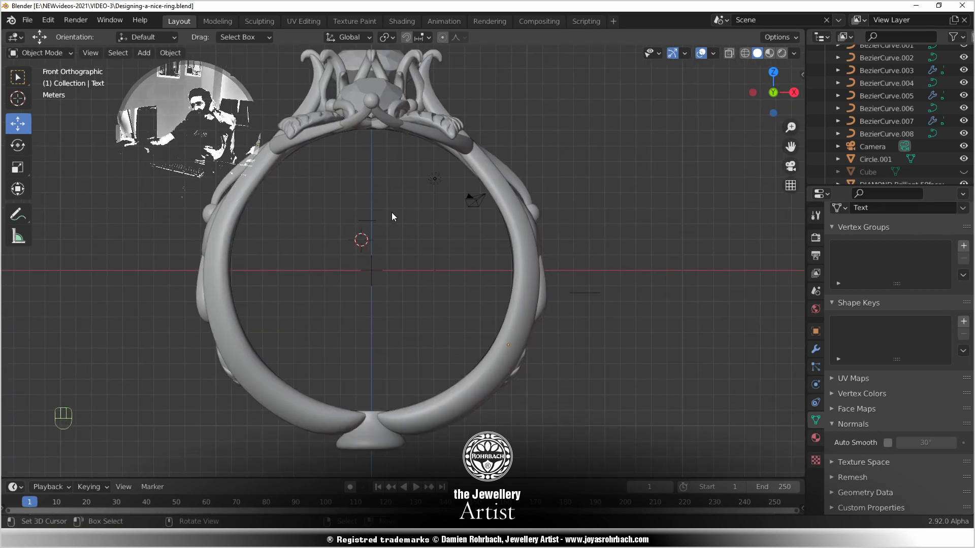
middle_click_drag(420, 236, 349, 260)
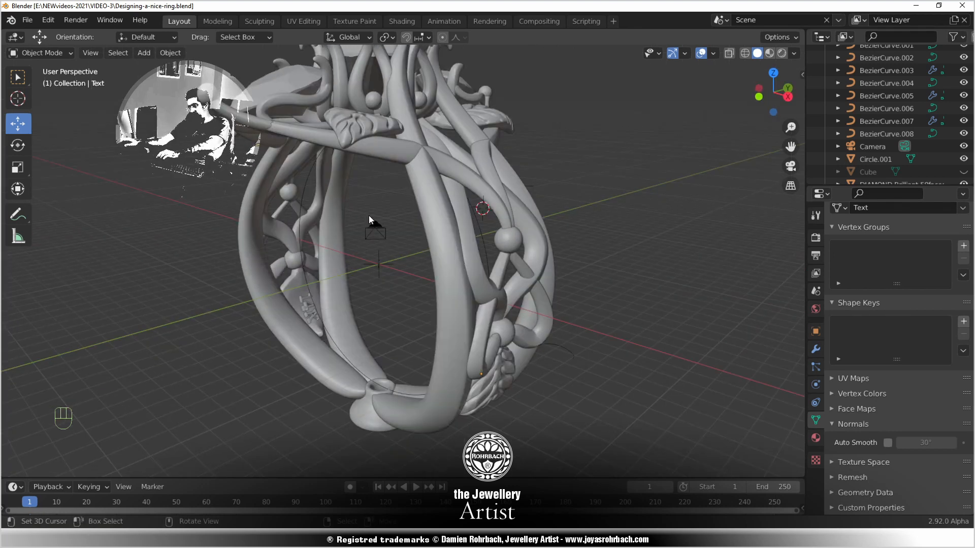
key("KP_3")
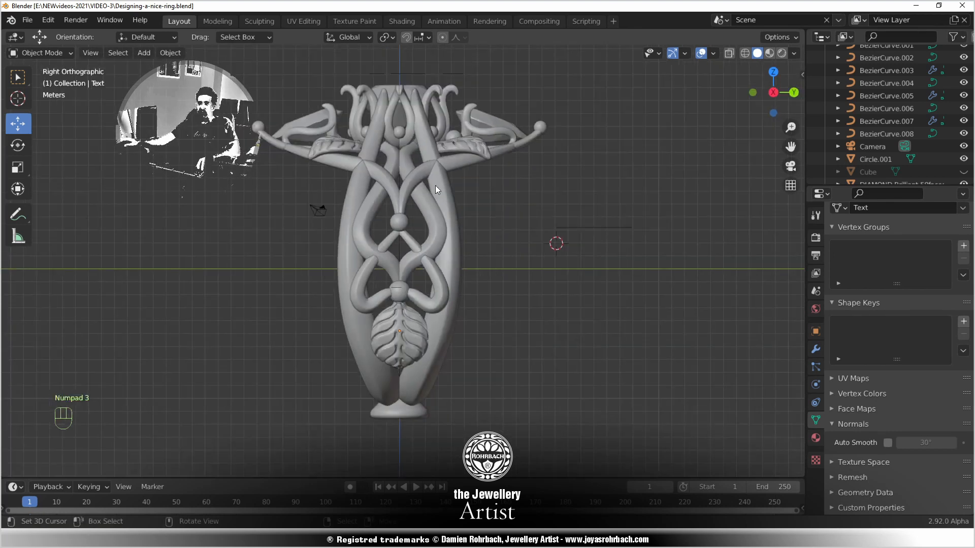
scroll(435, 189, "up", 2)
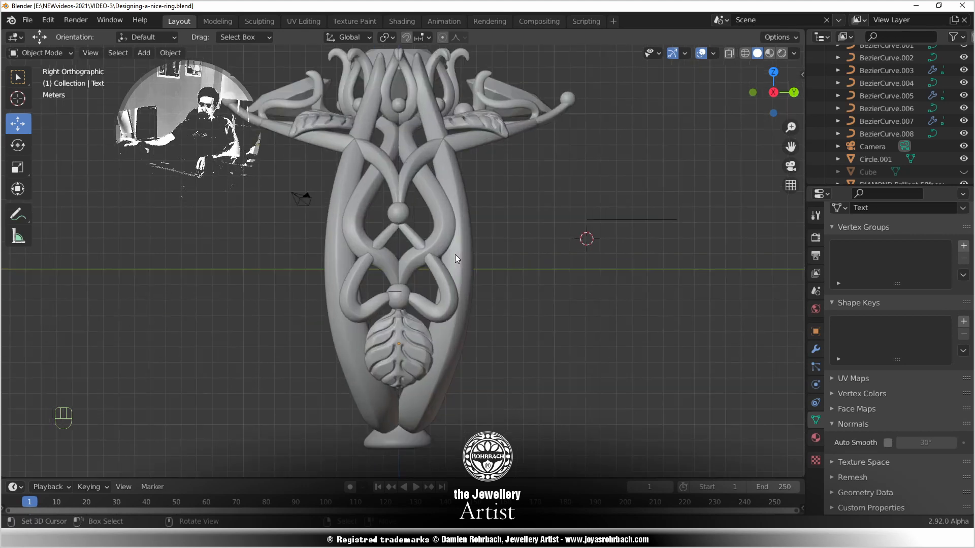
Save the ring file and show the whole ring from above
key("ctrl+s")
scroll(476, 251, "down", 1)
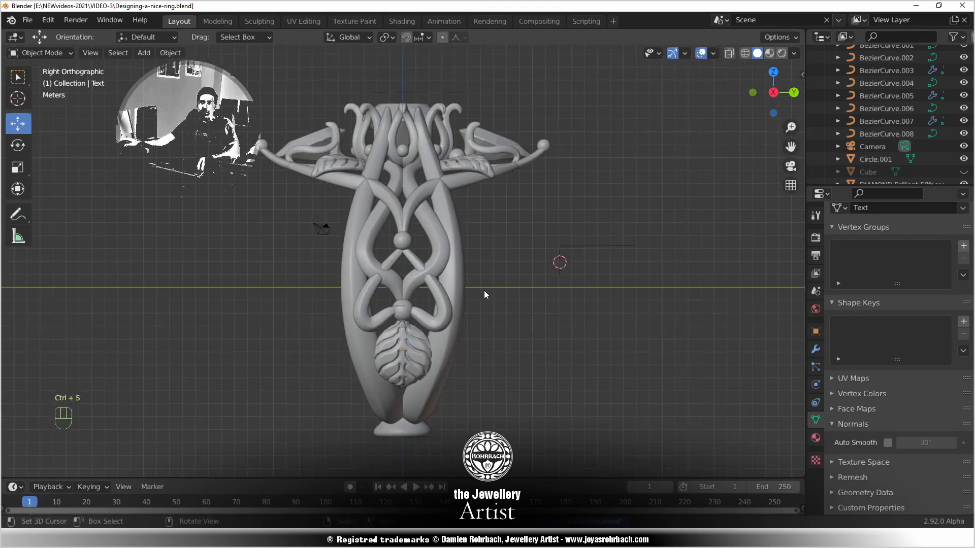
middle_click_drag(483, 294, 483, 288, "shift")
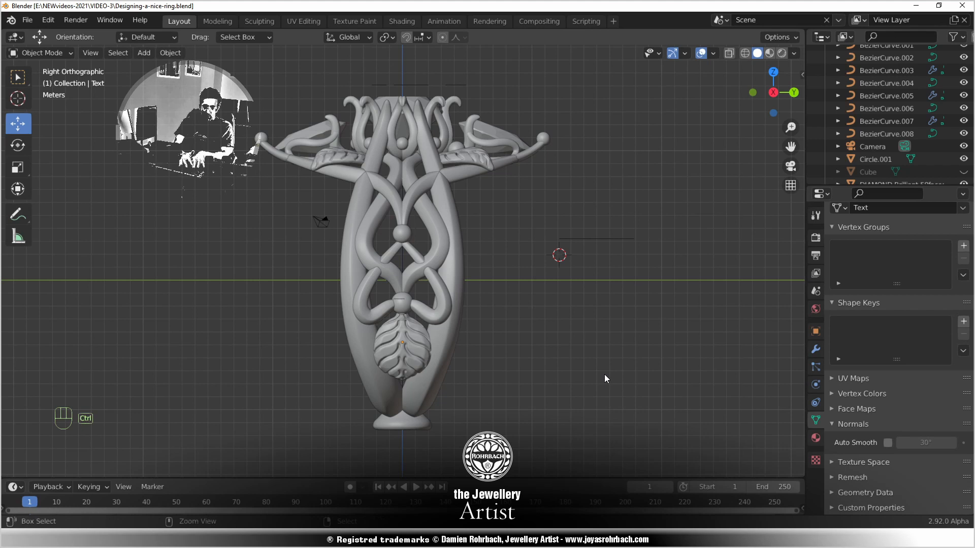
key("ctrl+s")
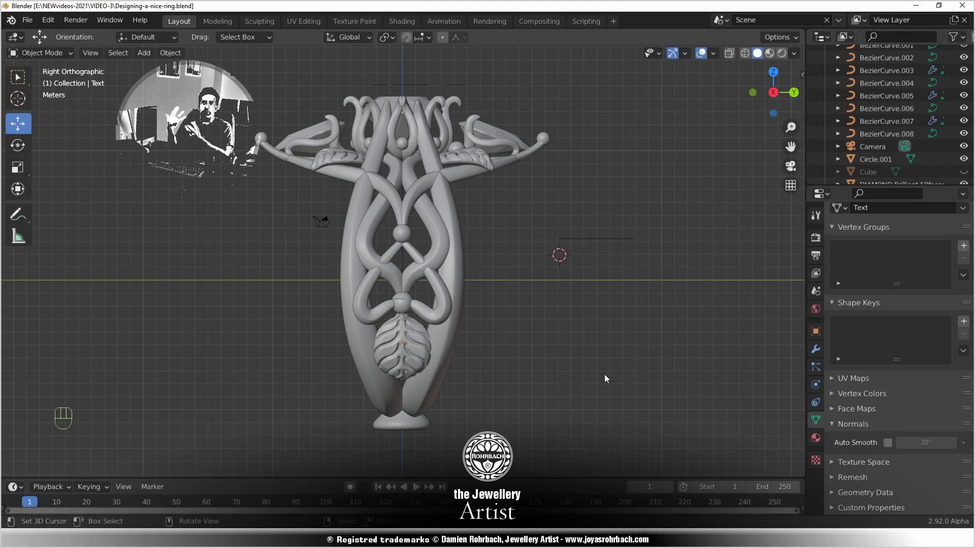
key("KP_7")
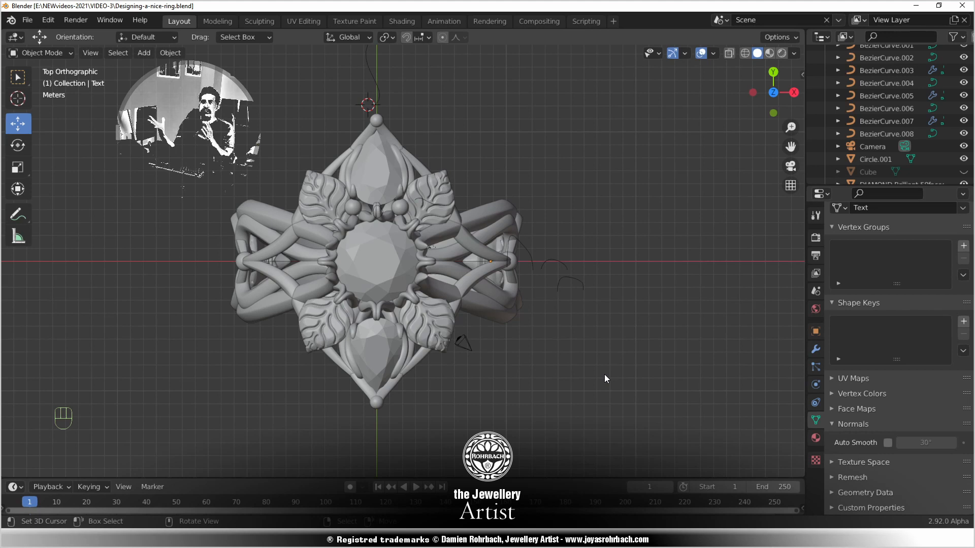
key("ctrl+s")
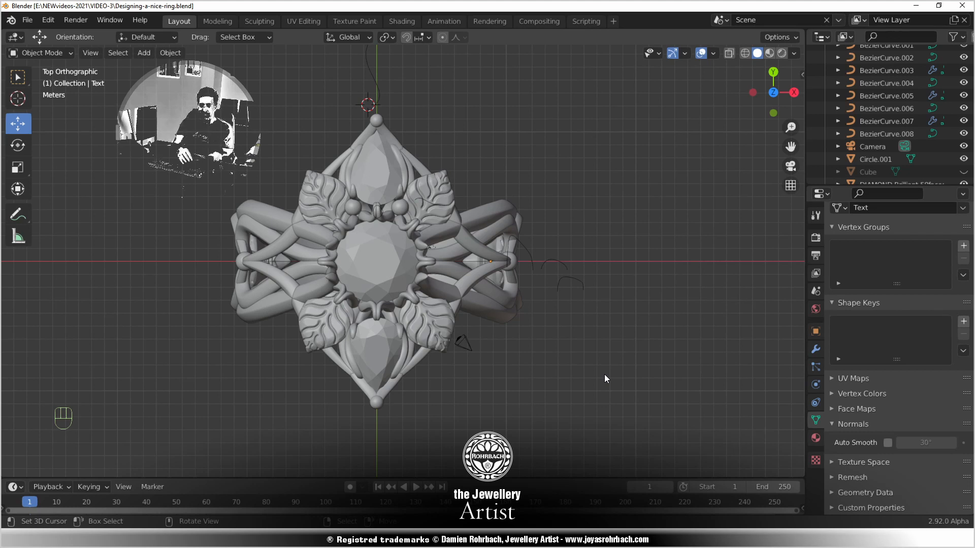
key("ctrl+s")
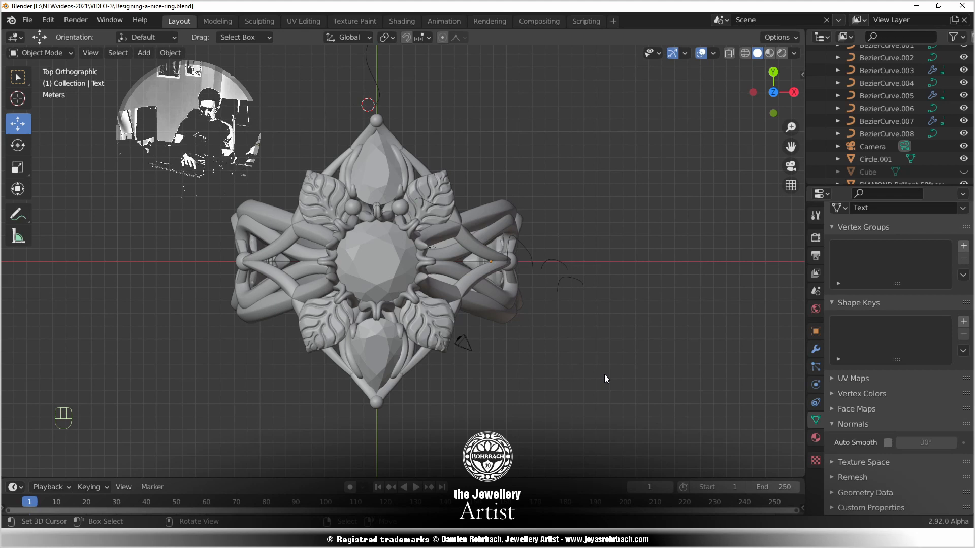
key("ctrl+s")
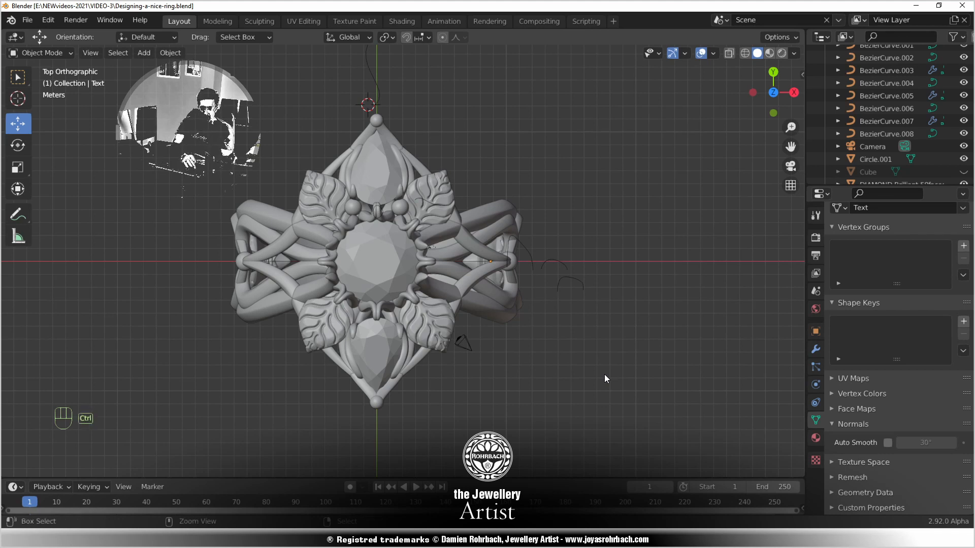
key("ctrl+s")
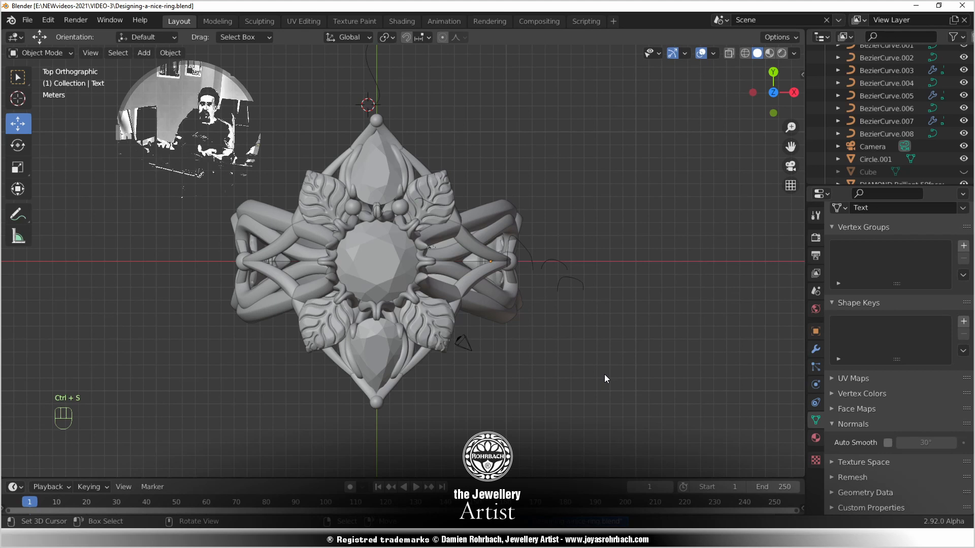
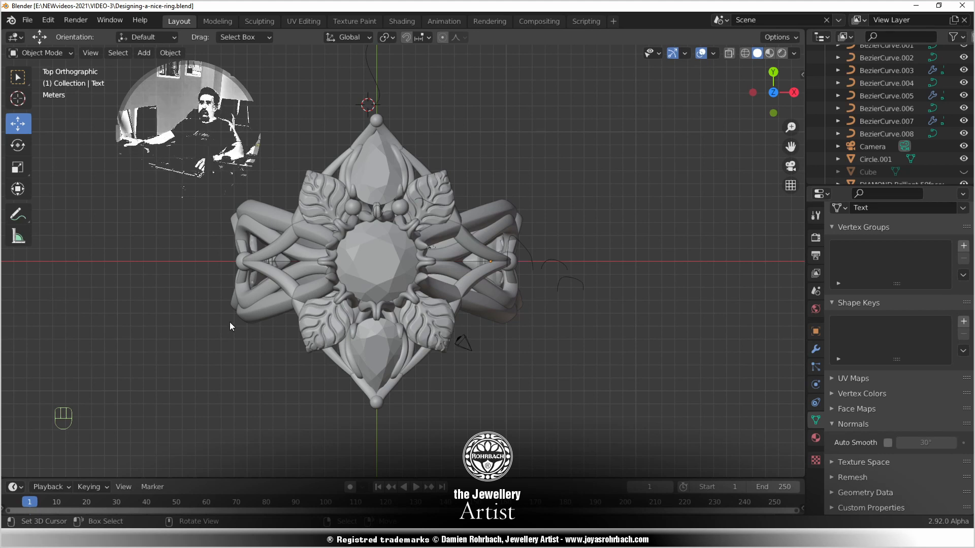
Mirror the two small spheres along the Y axis only, using the central diamond as mirror object, save the file, and deselect everything
scroll(353, 271, "up", 2)
scroll(353, 271, "down", 1)
left_click(399, 195, "shift")
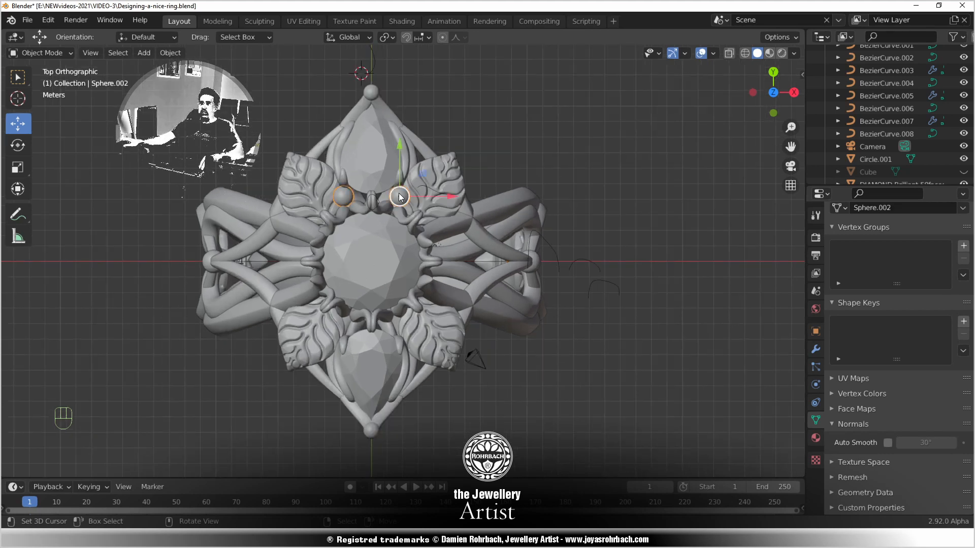
left_click(816, 349)
left_click(859, 236)
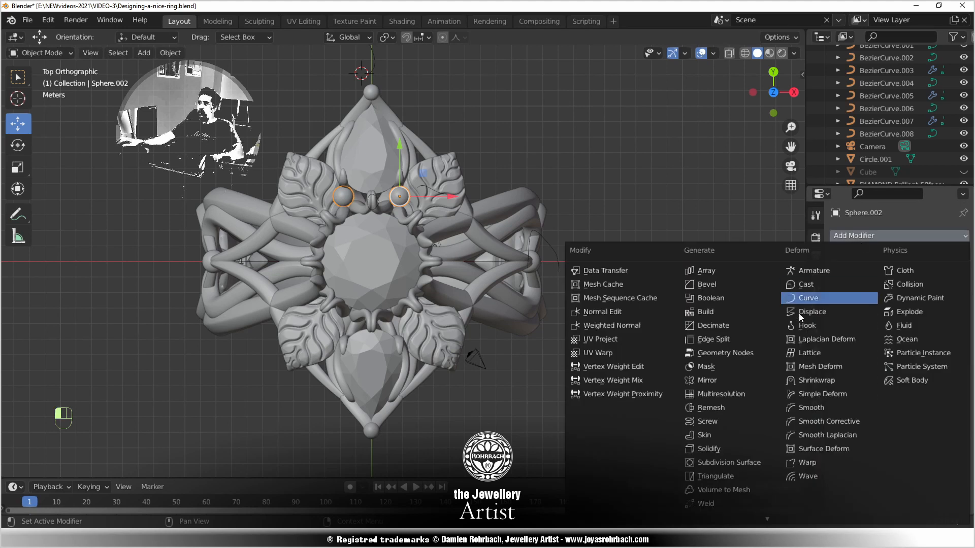
left_click(706, 380)
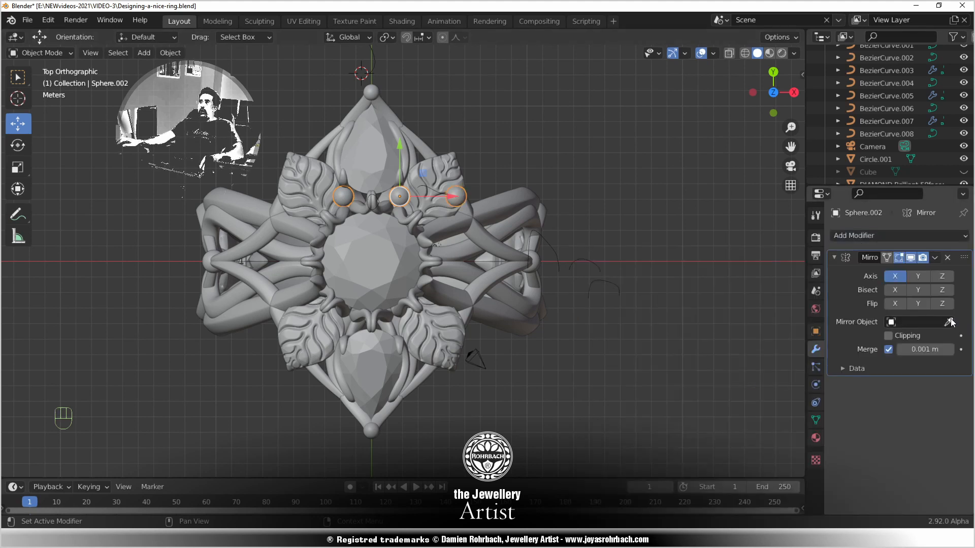
left_click(952, 323)
left_click(376, 267)
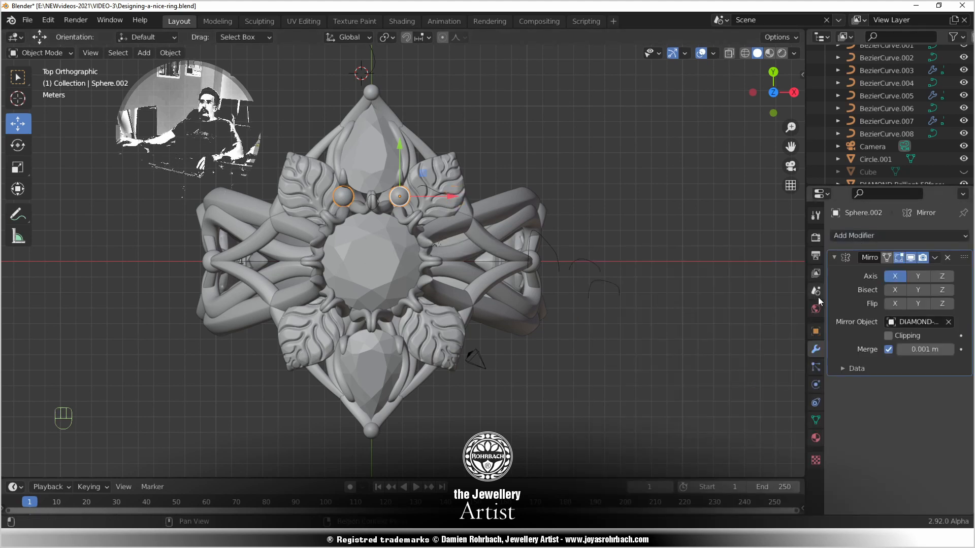
left_click(919, 276)
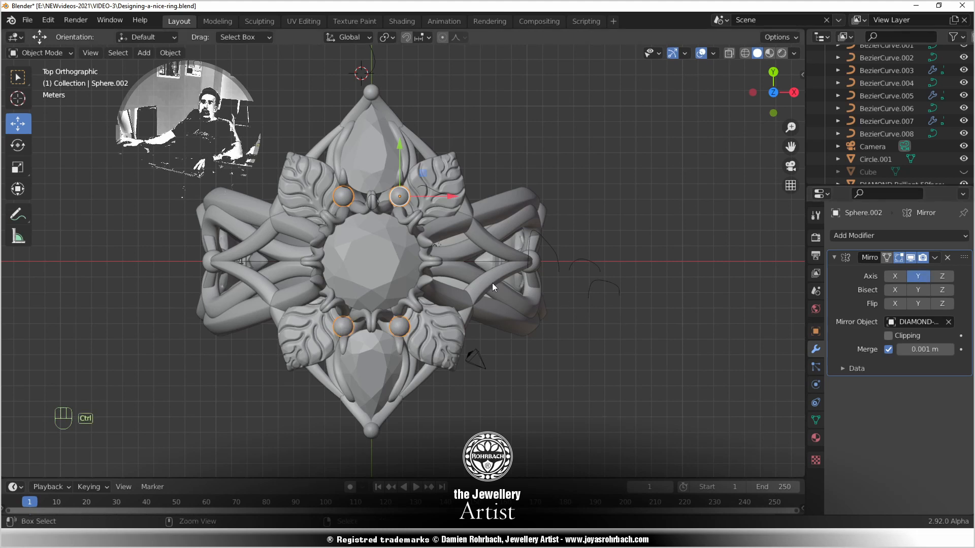
key("ctrl+s")
key("alt+a")
Examine the mirrored spheres, leaves and band of the ring from several perspective angles, saving the file along the way
middle_click_drag(519, 376, 410, 254)
scroll(425, 236, "down", 3)
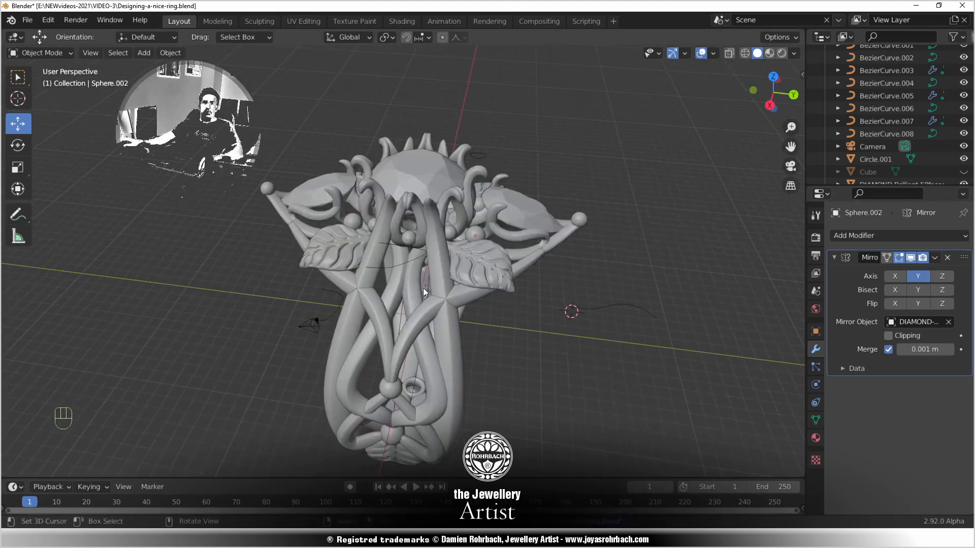
key("ctrl+s")
middle_click_drag(291, 269, 445, 342)
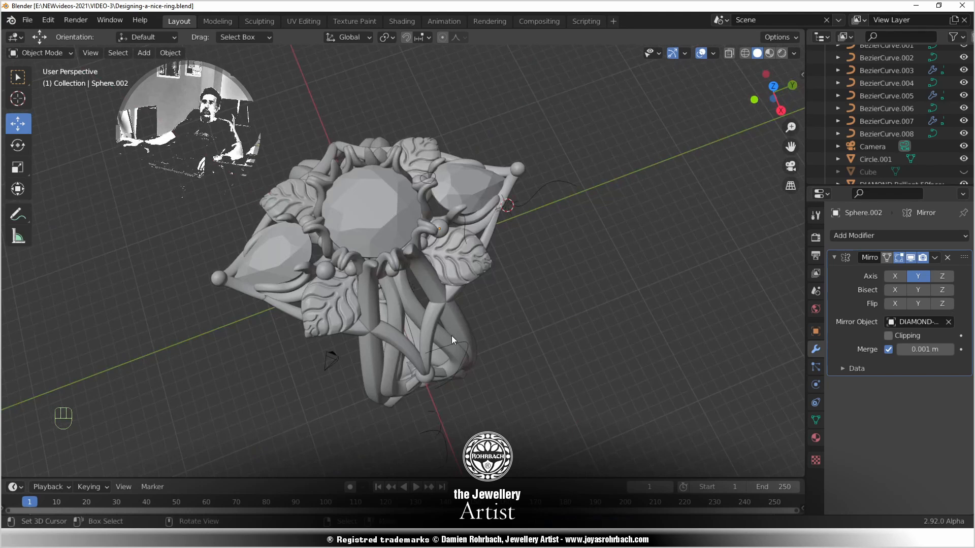
scroll(451, 336, "up", 1)
key("ctrl+s")
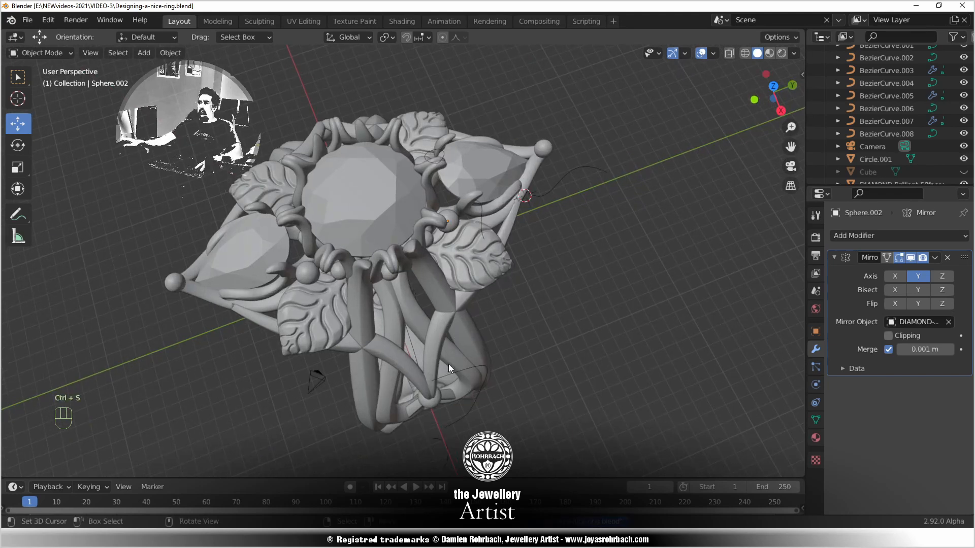
middle_click_drag(429, 370, 506, 332)
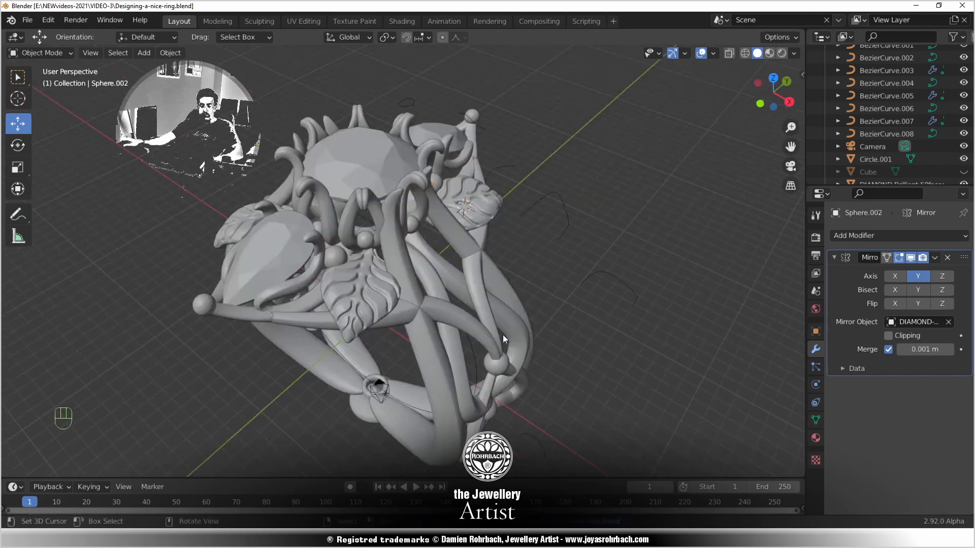
key("ctrl")
key("ctrl+s")
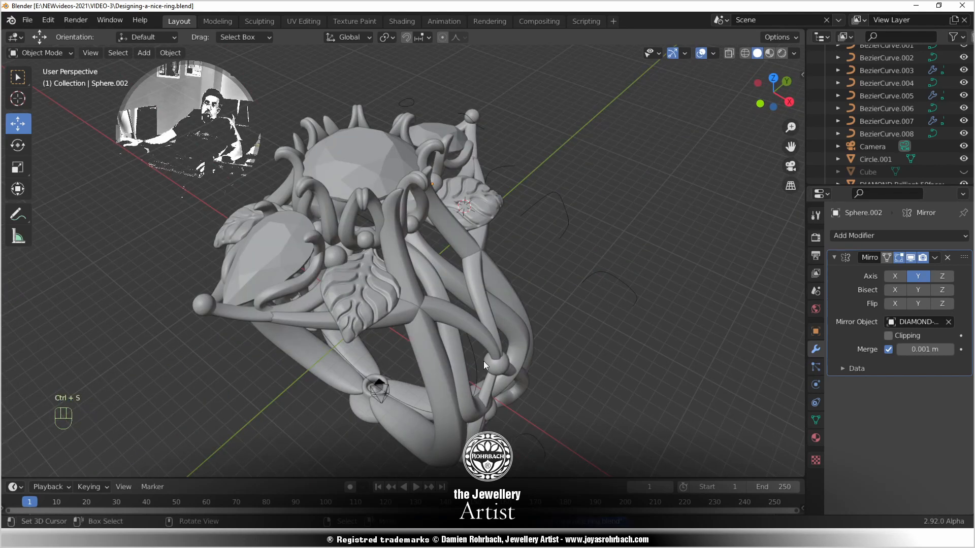
middle_click_drag(450, 319, 401, 308)
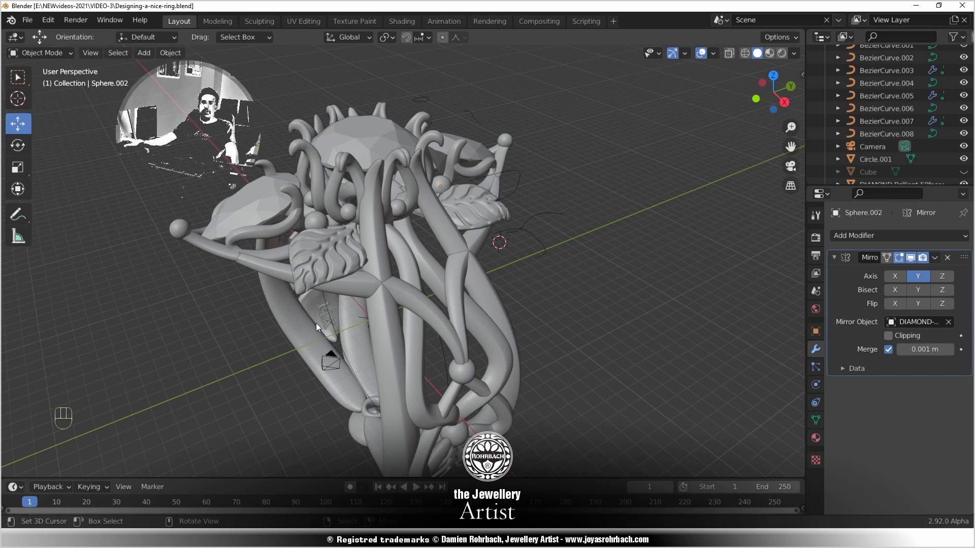
middle_click_drag(316, 323, 352, 307)
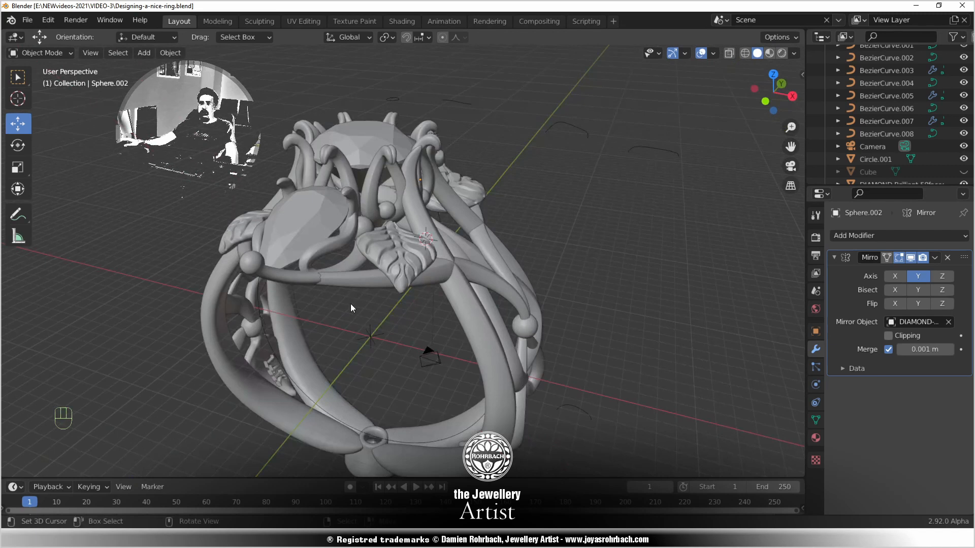
middle_click_drag(338, 309, 365, 322)
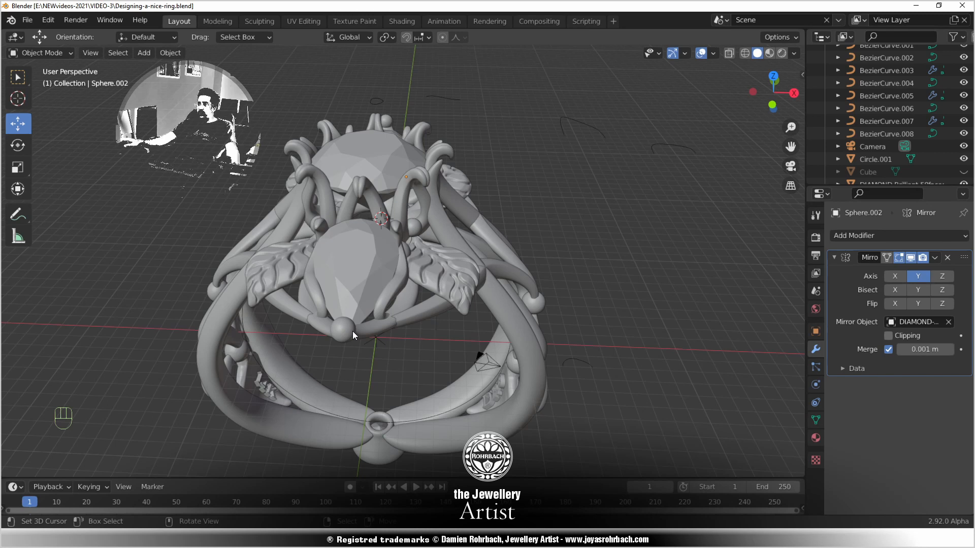
middle_click_drag(391, 330, 241, 309)
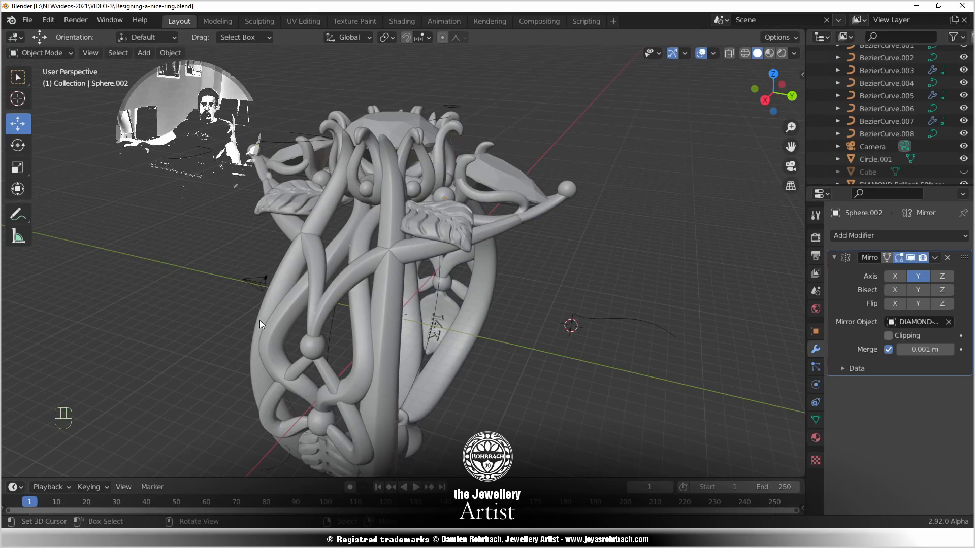
middle_click_drag(281, 294, 406, 309)
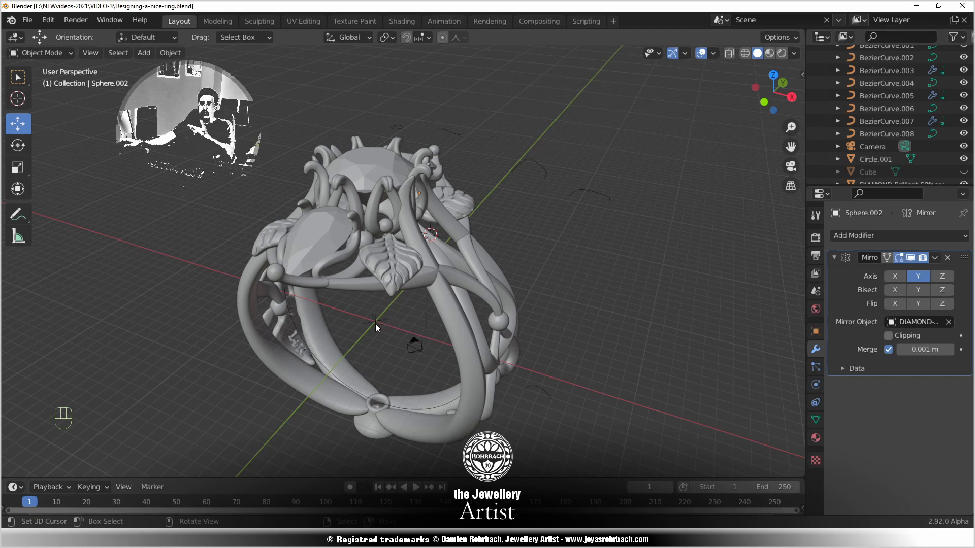
Examine the whole ring in the front, right side and top orthographic views, and save the file
key("KP_1")
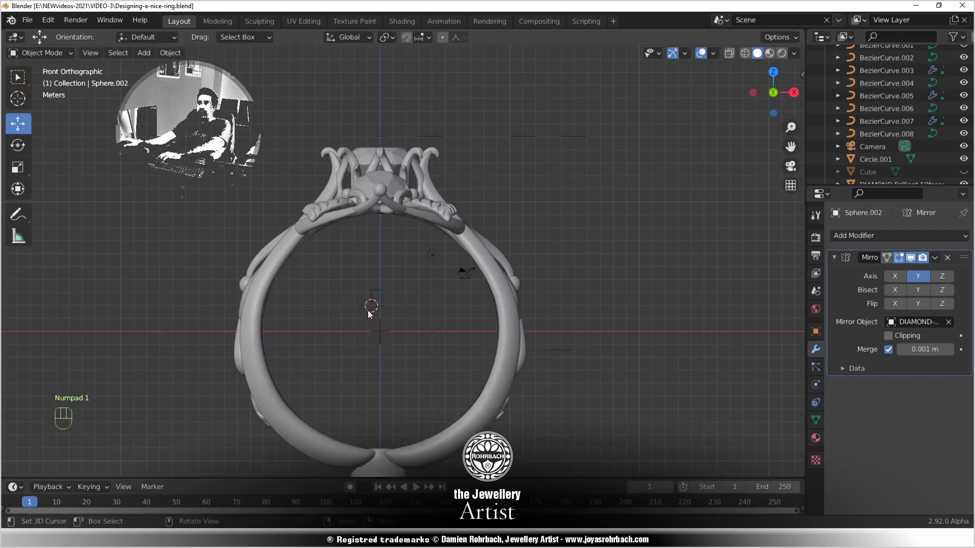
middle_click_drag(414, 358, 413, 321, "shift")
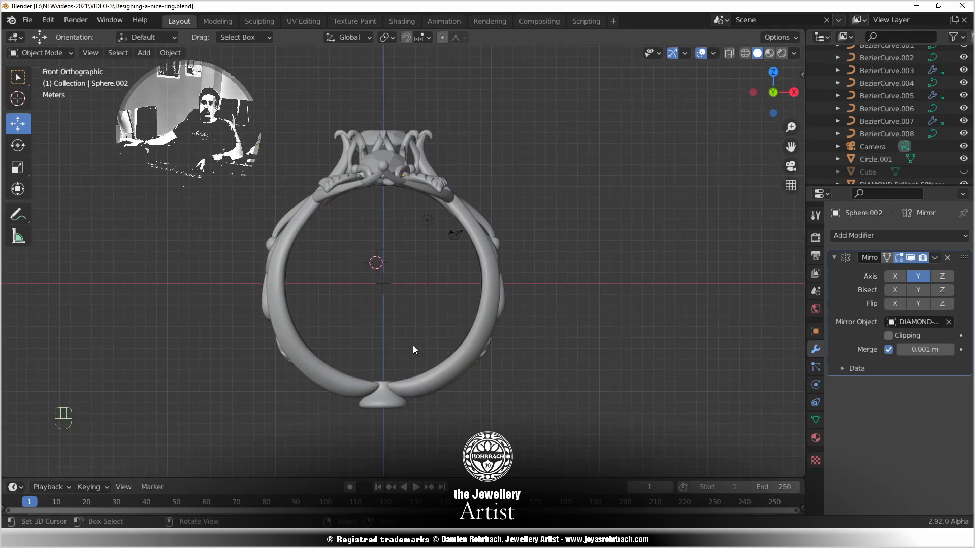
middle_click_drag(417, 342, 330, 381)
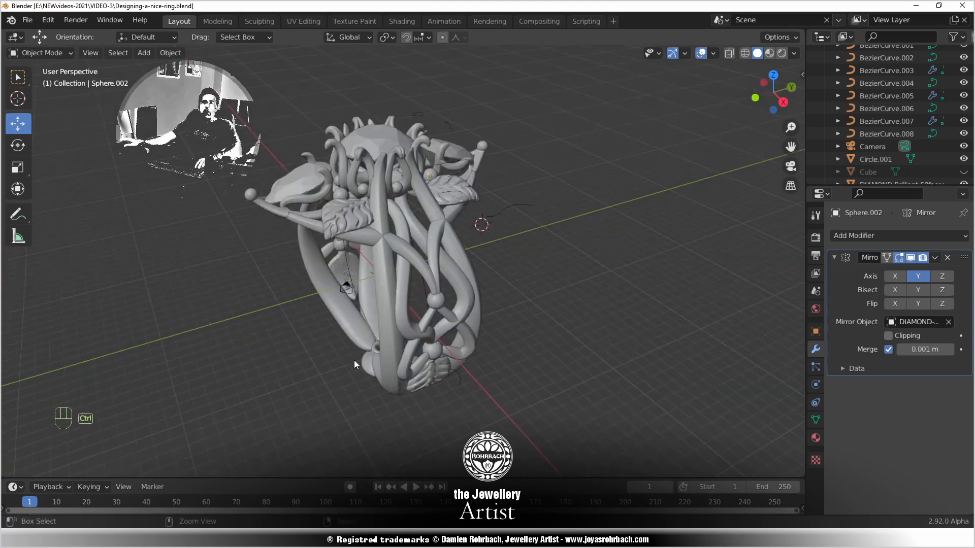
key("ctrl+s")
key("KP_3")
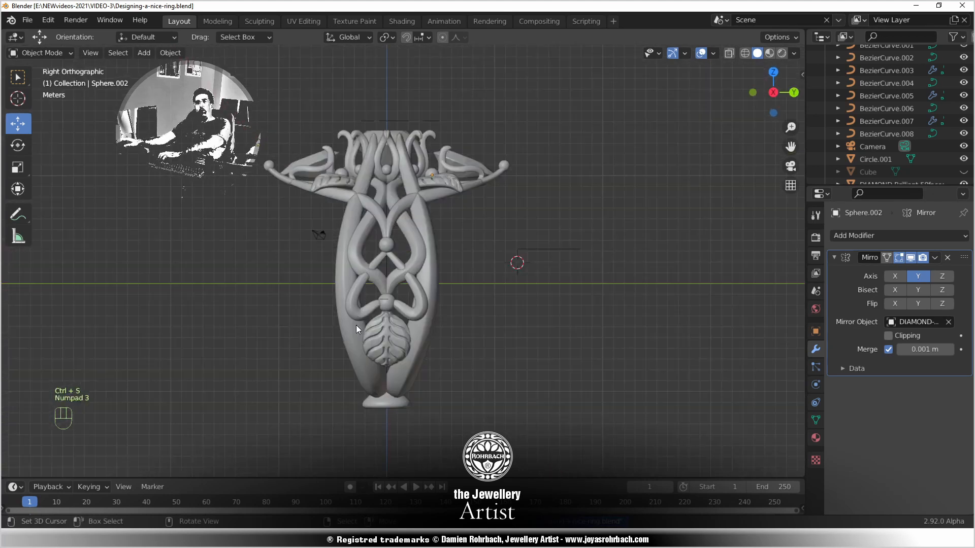
scroll(356, 318, "up", 4)
middle_click_drag(348, 289, 420, 319)
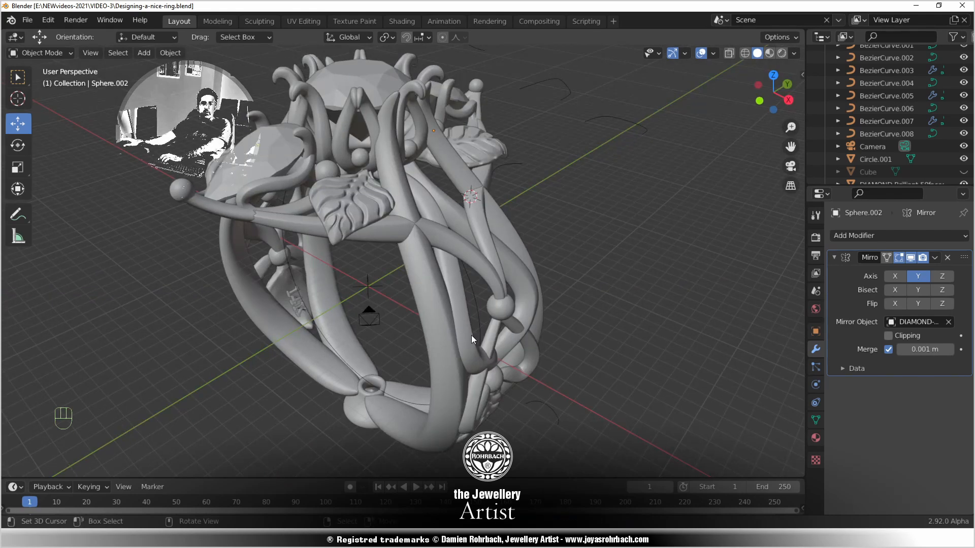
key("KP_7")
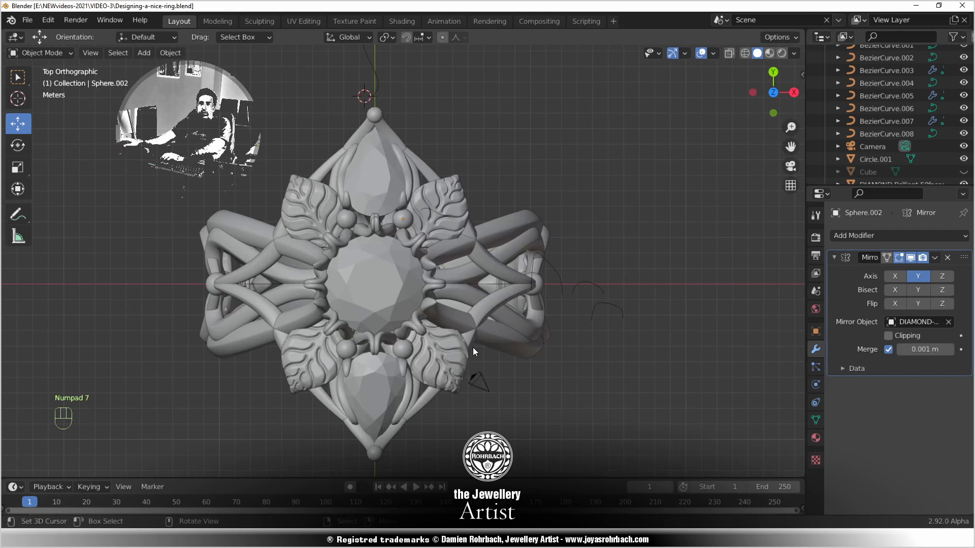
middle_click_drag(442, 329, 455, 289, "shift")
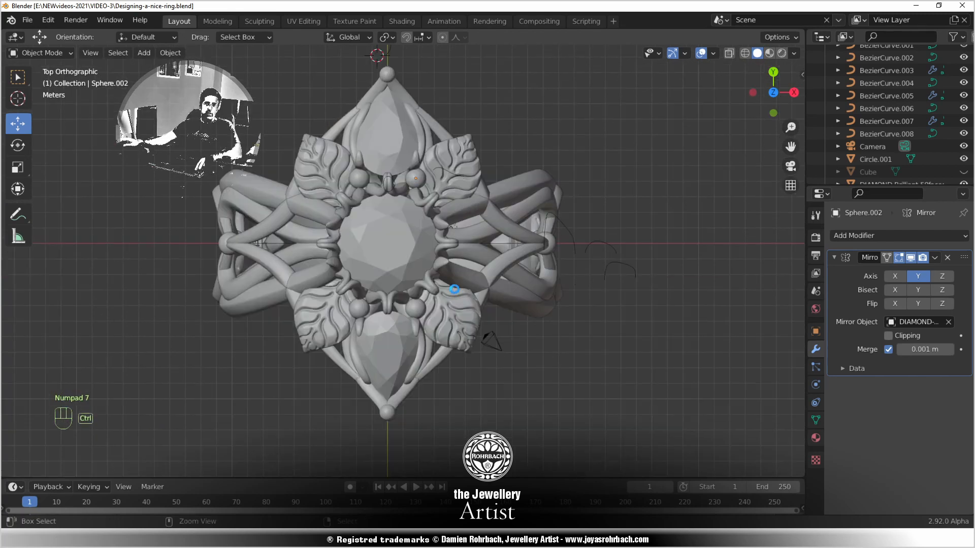
key("ctrl+s")
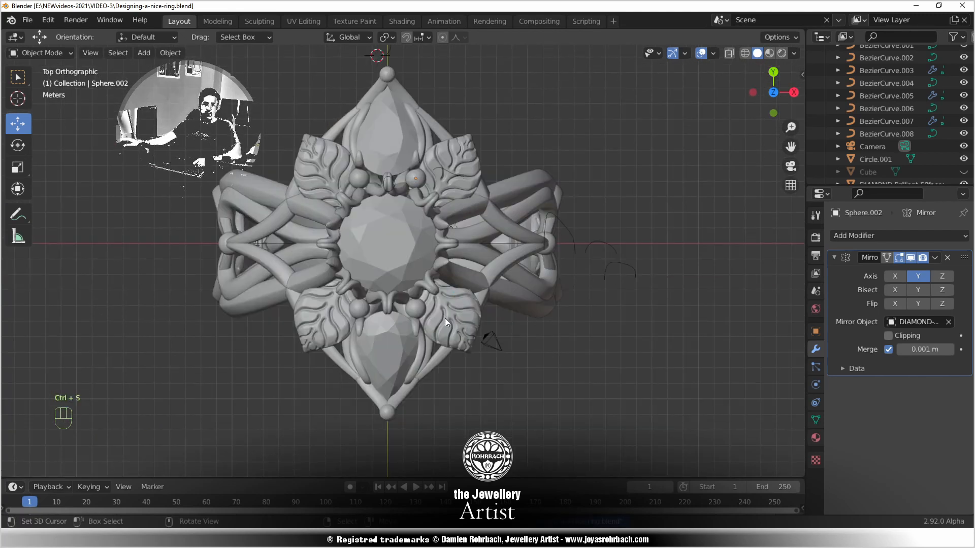
Inspect the ornament and leaf on the ring's right side, save the file, and return to the top view
middle_click_drag(438, 368, 343, 265)
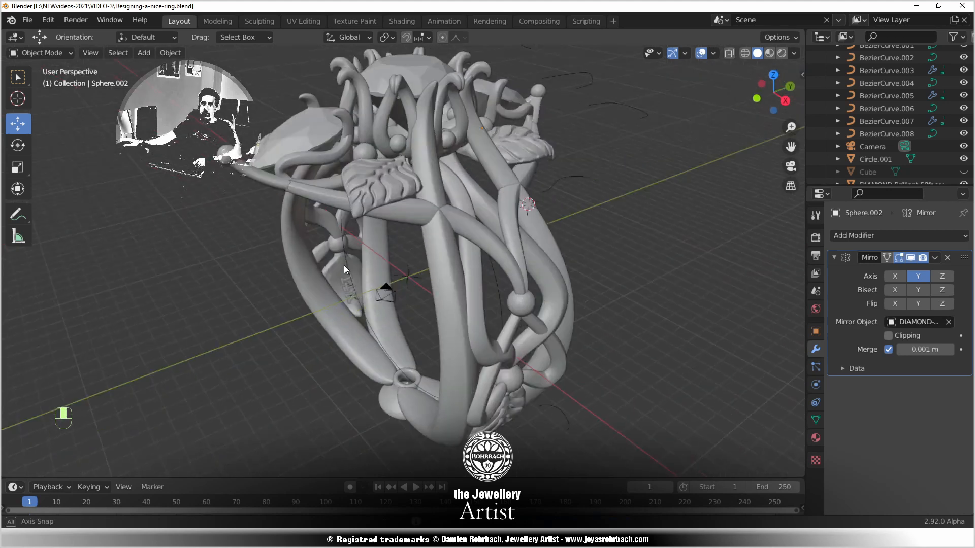
key("KP_3")
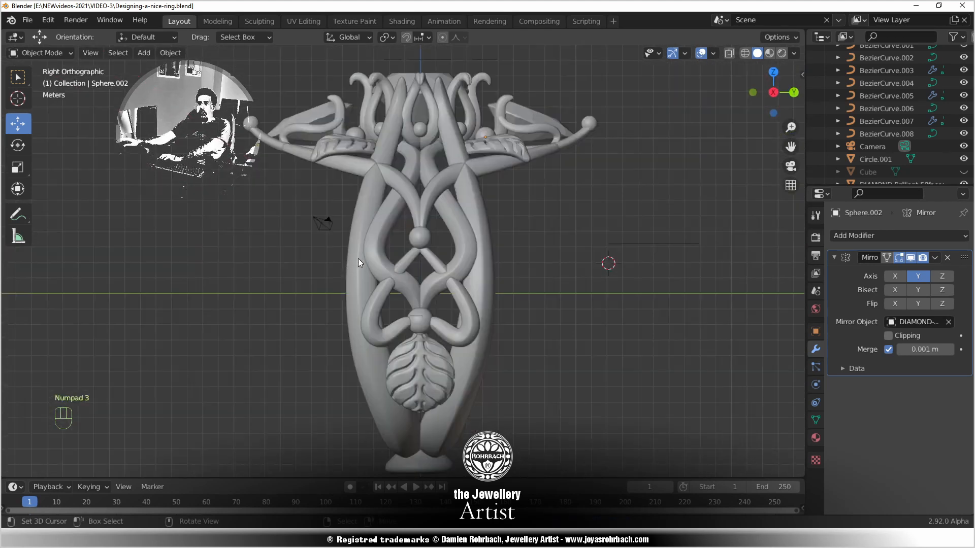
middle_click_drag(418, 284, 417, 261, "shift")
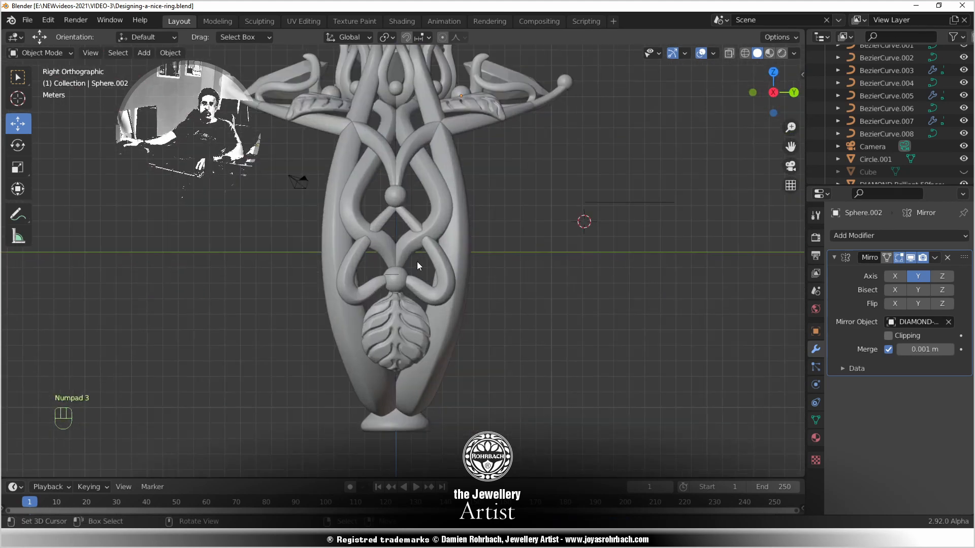
key("ctrl+s")
middle_click_drag(447, 200, 439, 233, "shift")
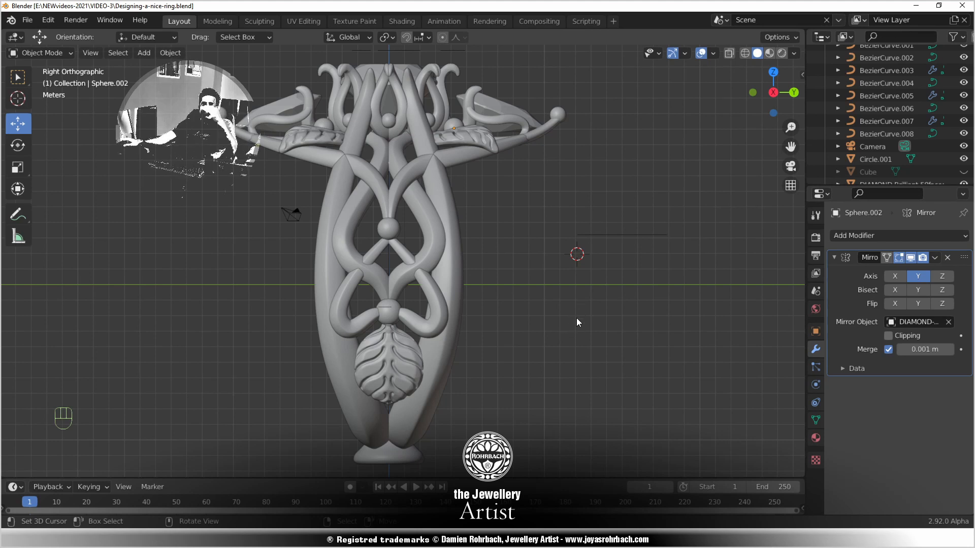
scroll(382, 307, "down", 1)
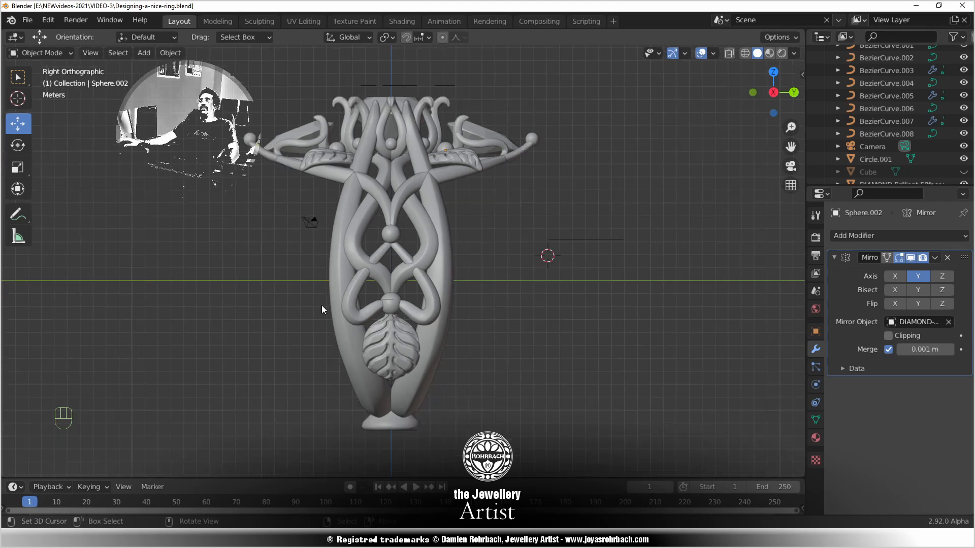
middle_click_drag(266, 288, 421, 365)
key("KP_7")
scroll(406, 353, "up", 4)
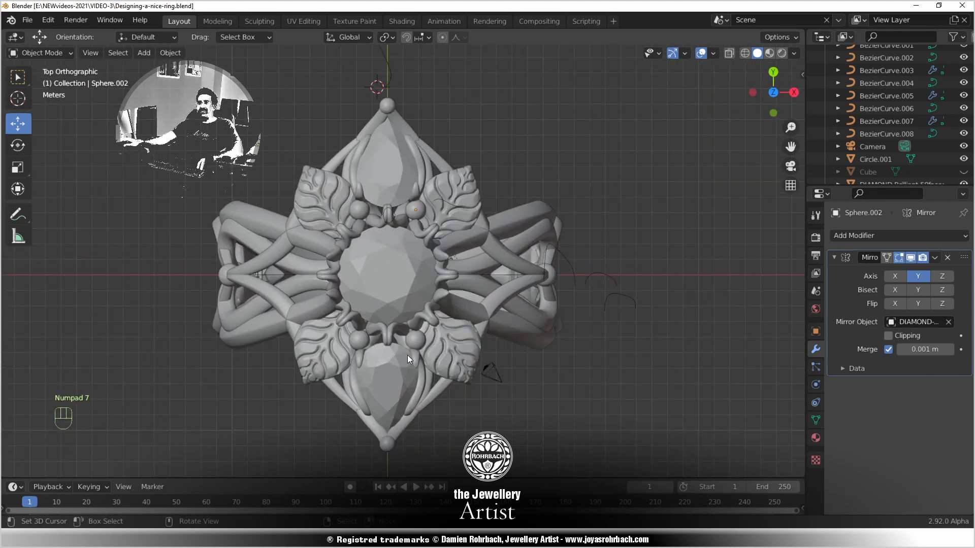
Place the 3D cursor in the empty space beside the ring and save the finished ring file
right_click(601, 378, "shift")
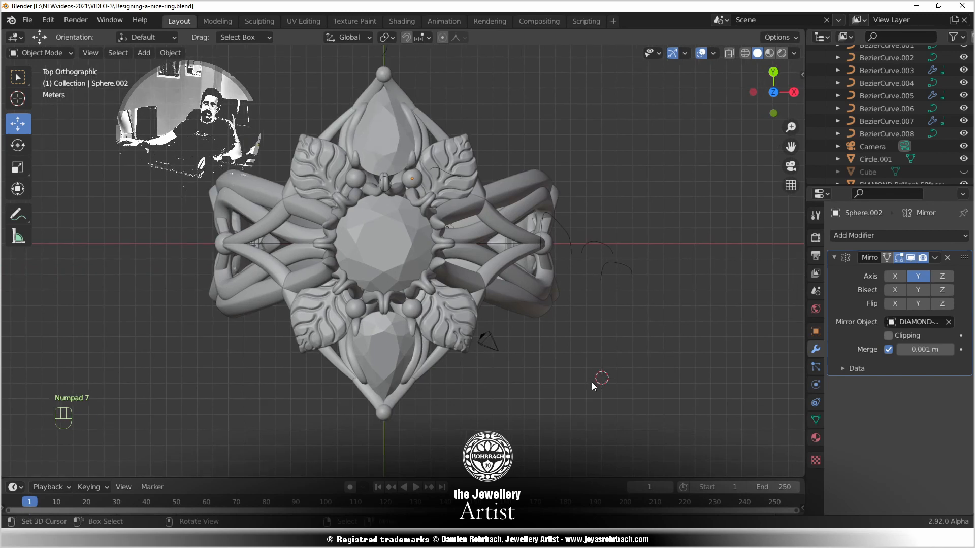
key("ctrl+s")
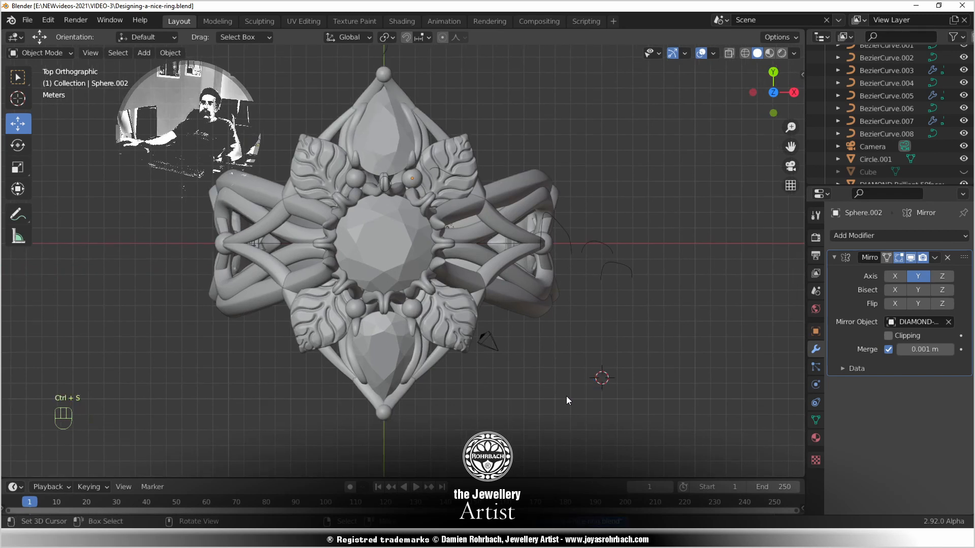
scroll(566, 396, "down", 2)
scroll(563, 397, "up", 2)
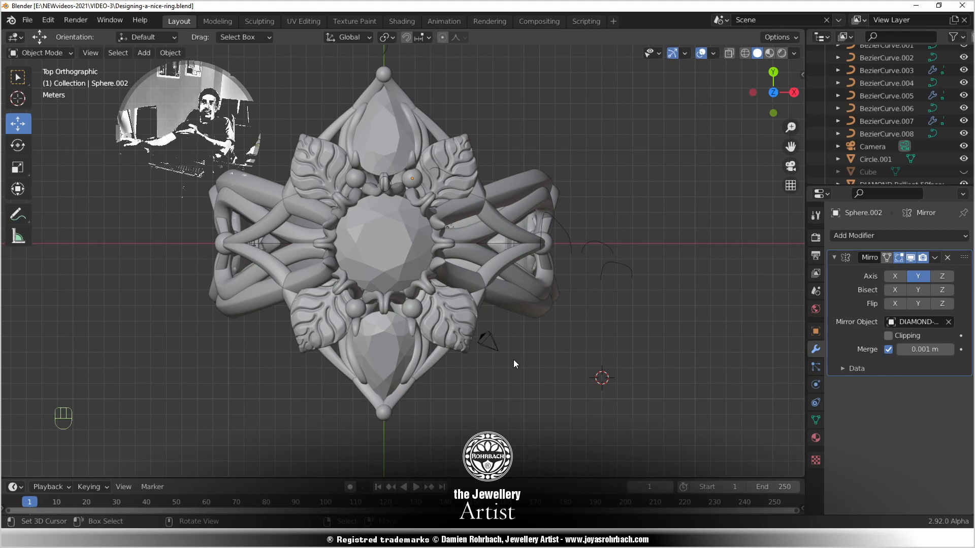
key("ctrl+s")
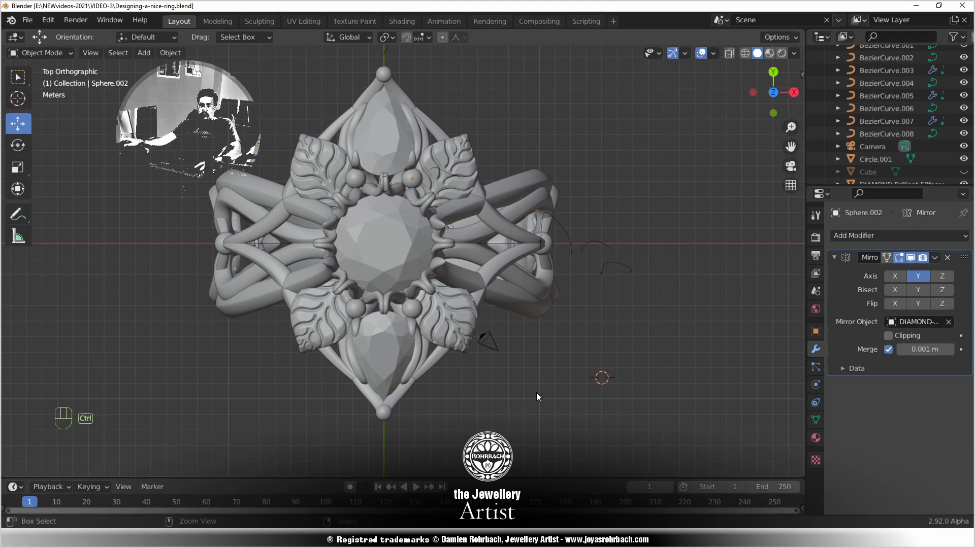
key("ctrl+s")
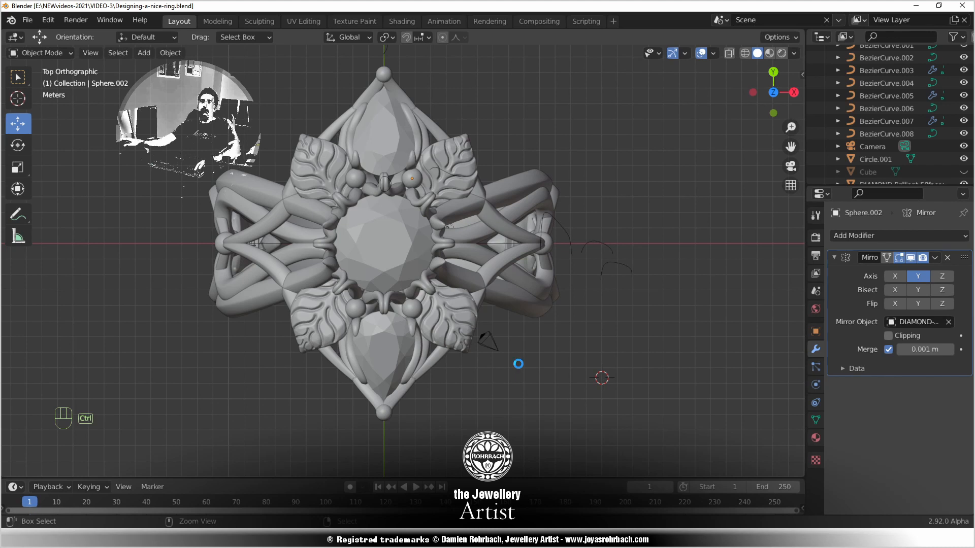
key("ctrl+s")
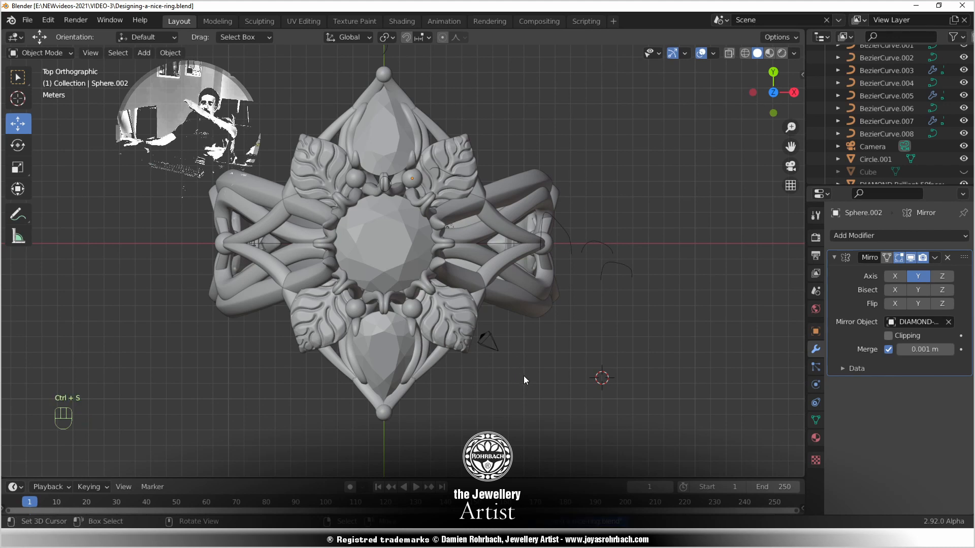